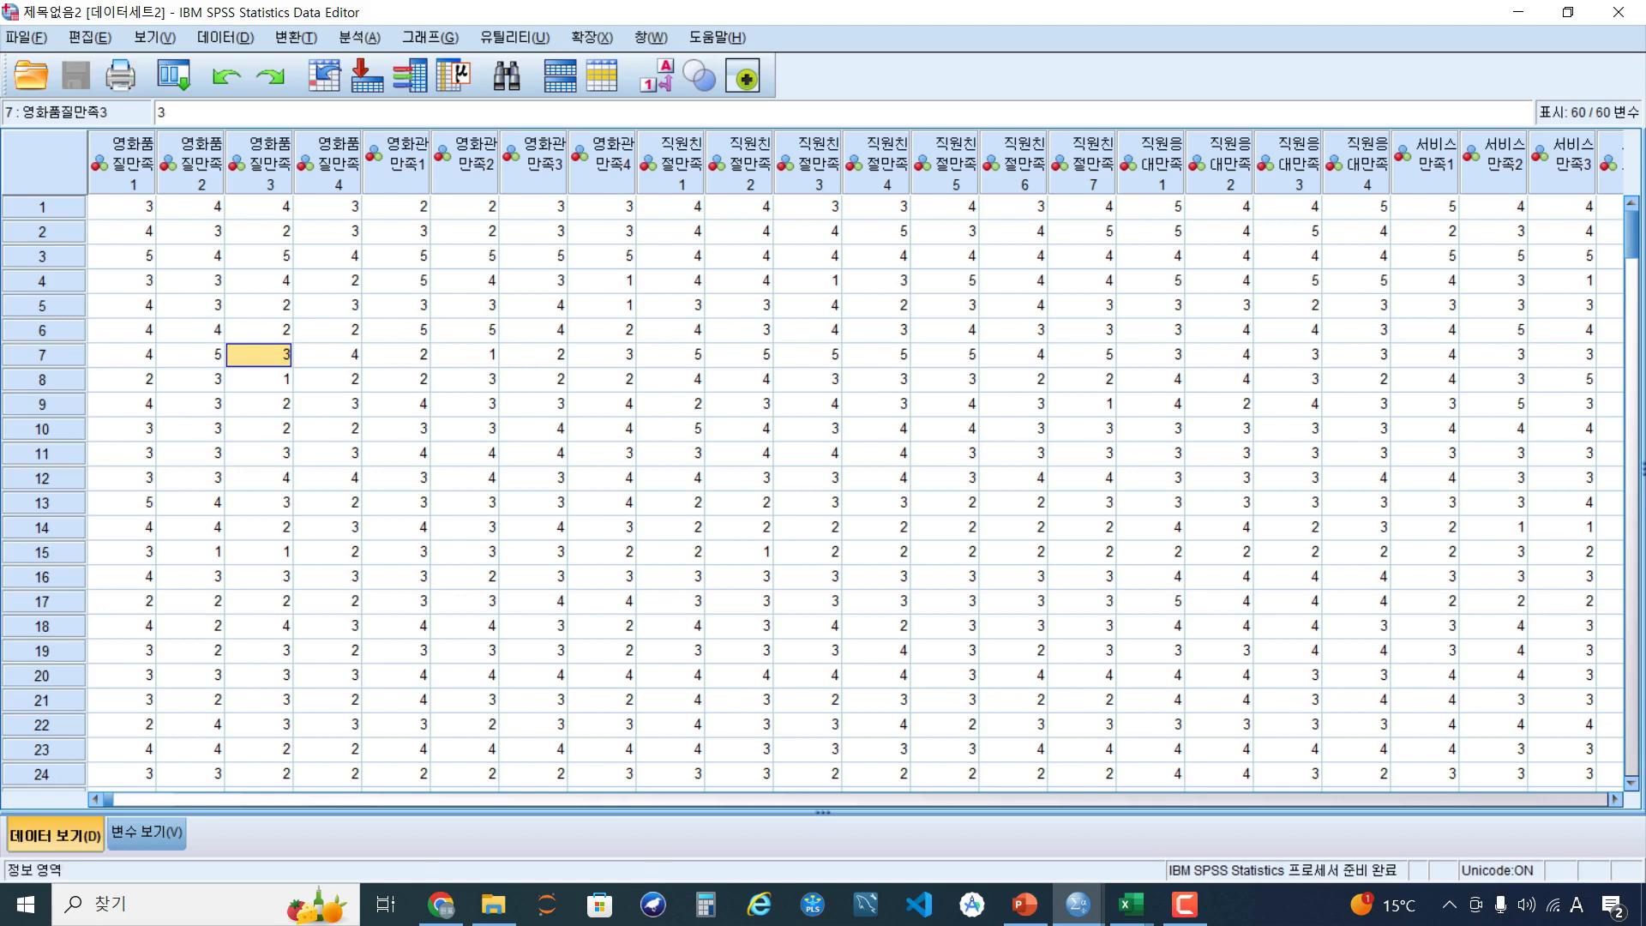
Locate 영화관만족도_data.xls in the data_통계분석_기본과정 folder and switch to its open workbook in Excel
{"action": "mouse_move", "coordinate": [493, 905]}
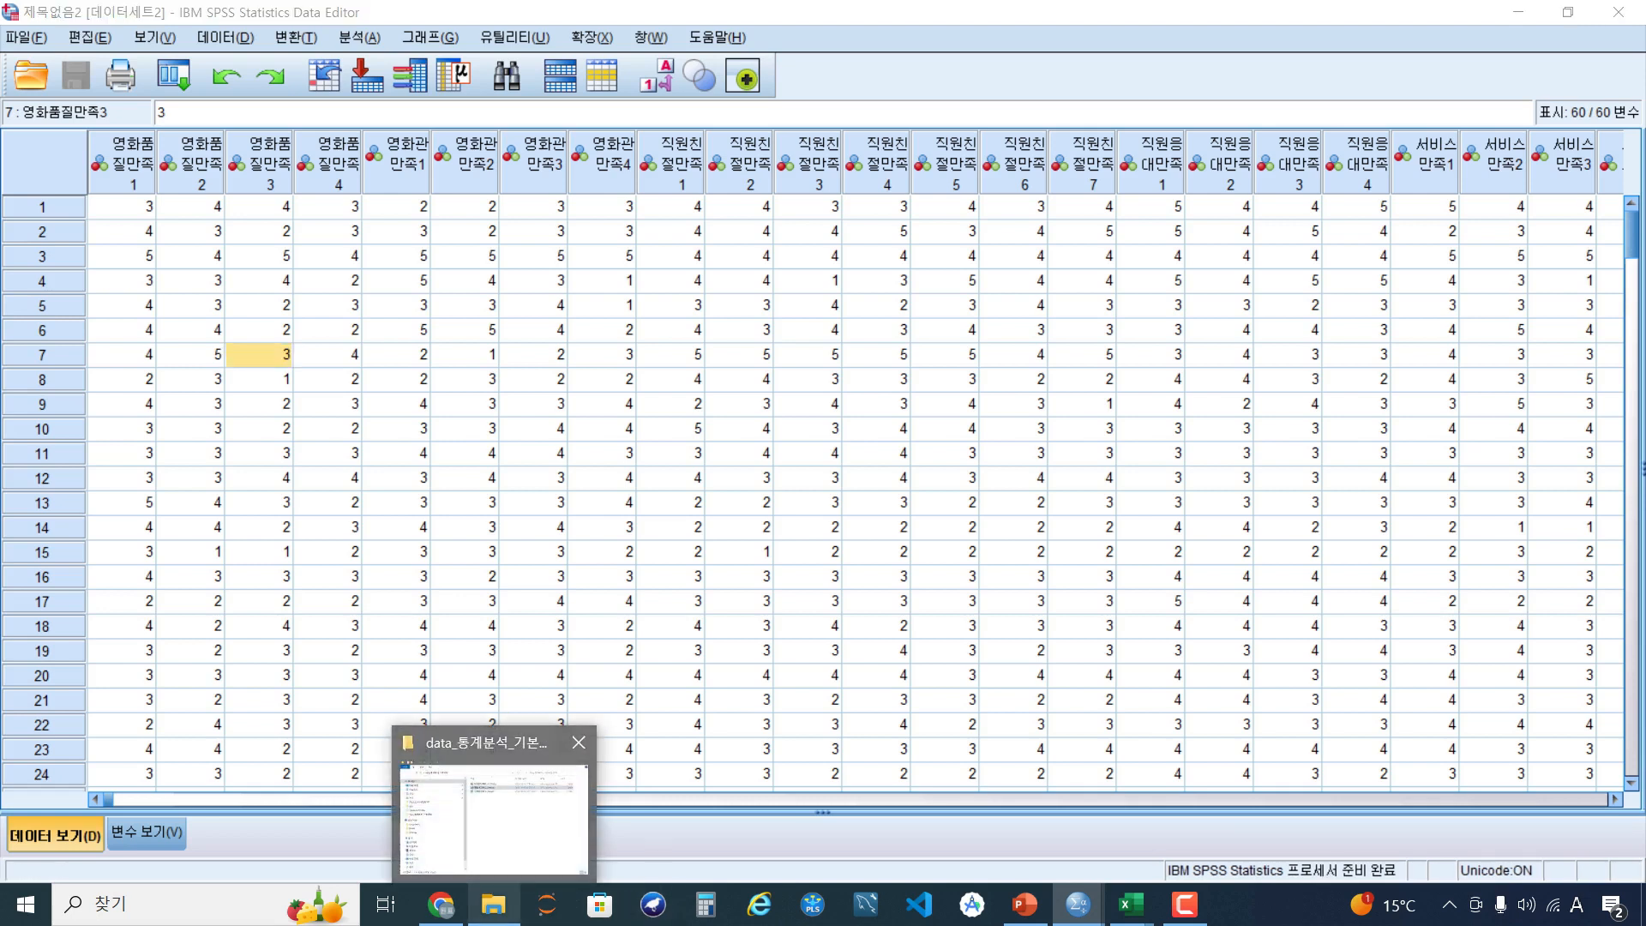
{"action": "left_click", "coordinate": [493, 823]}
{"action": "left_click", "coordinate": [718, 233]}
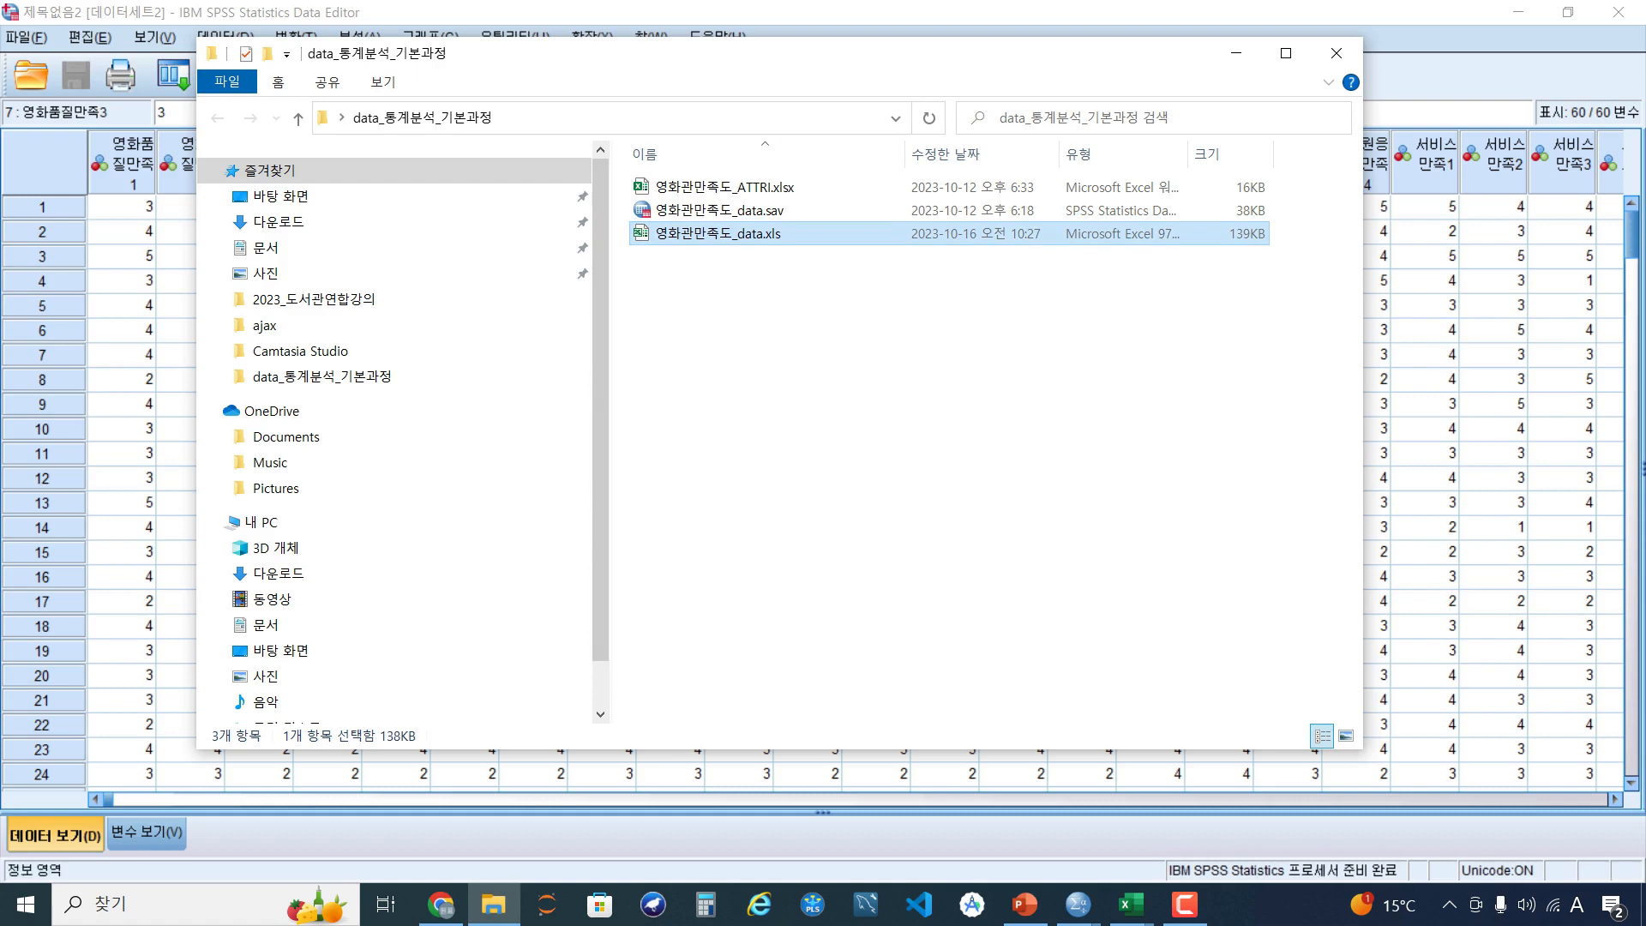
{"action": "mouse_move", "coordinate": [1132, 904]}
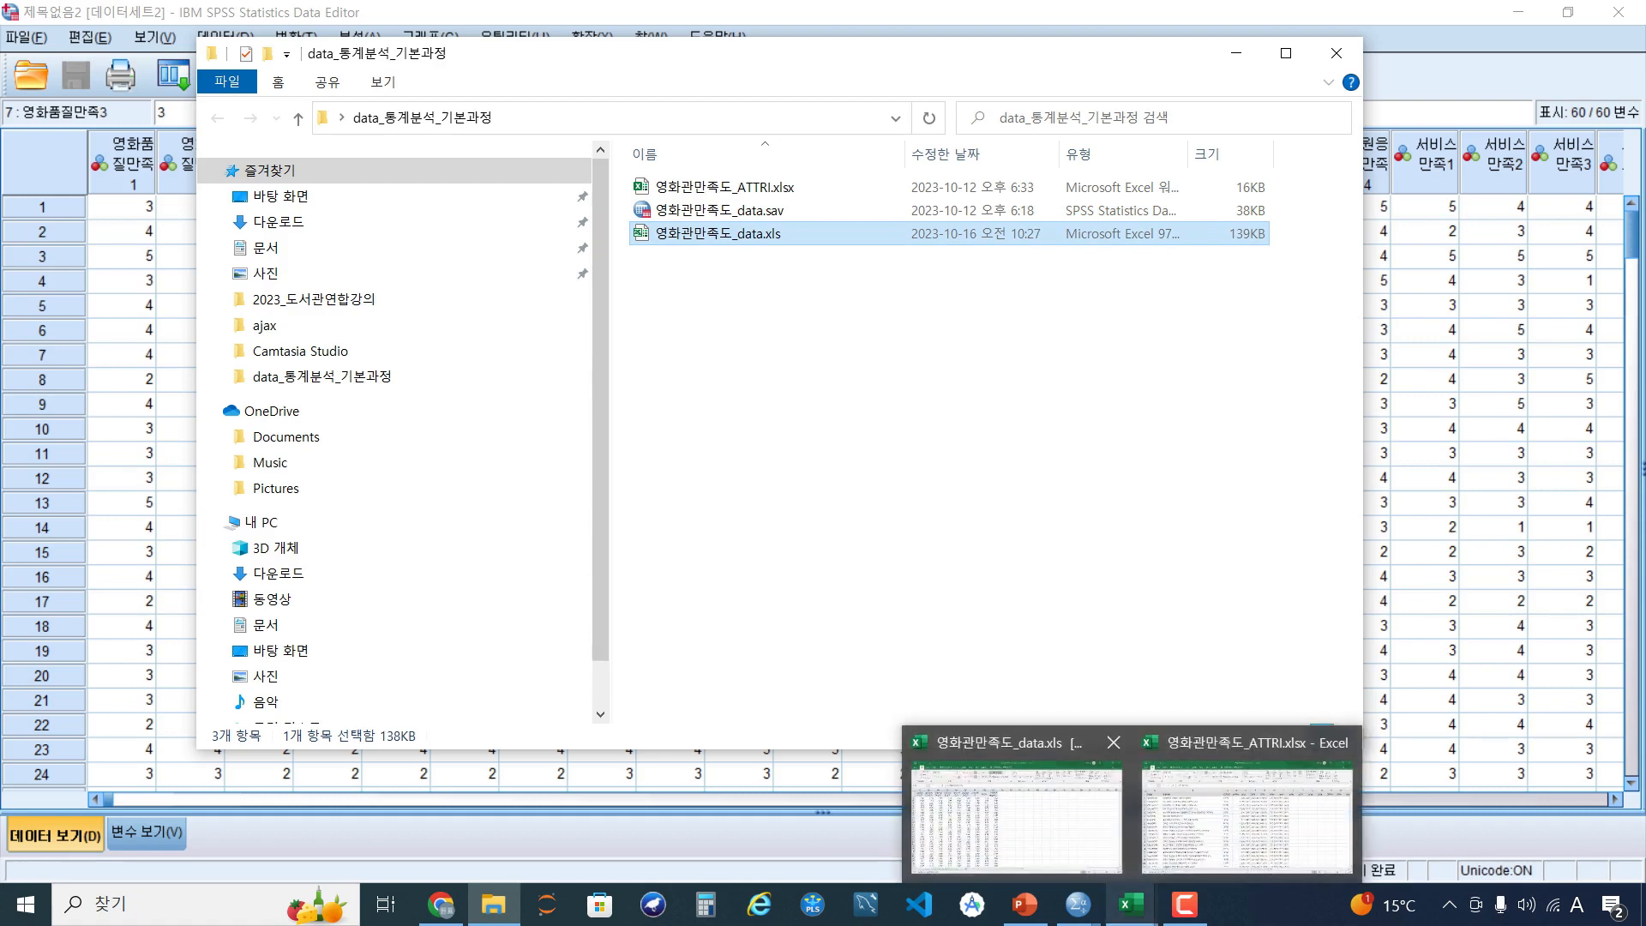
{"action": "left_click", "coordinate": [1015, 819]}
Examine the variable-name header row and the first response row across the columns of 영화관만족도_data.xls, and close the workbook
{"action": "left_click_drag", "start_coordinate": [1440, 847], "coordinate": [921, 847]}
{"action": "left_click", "coordinate": [15, 295]}
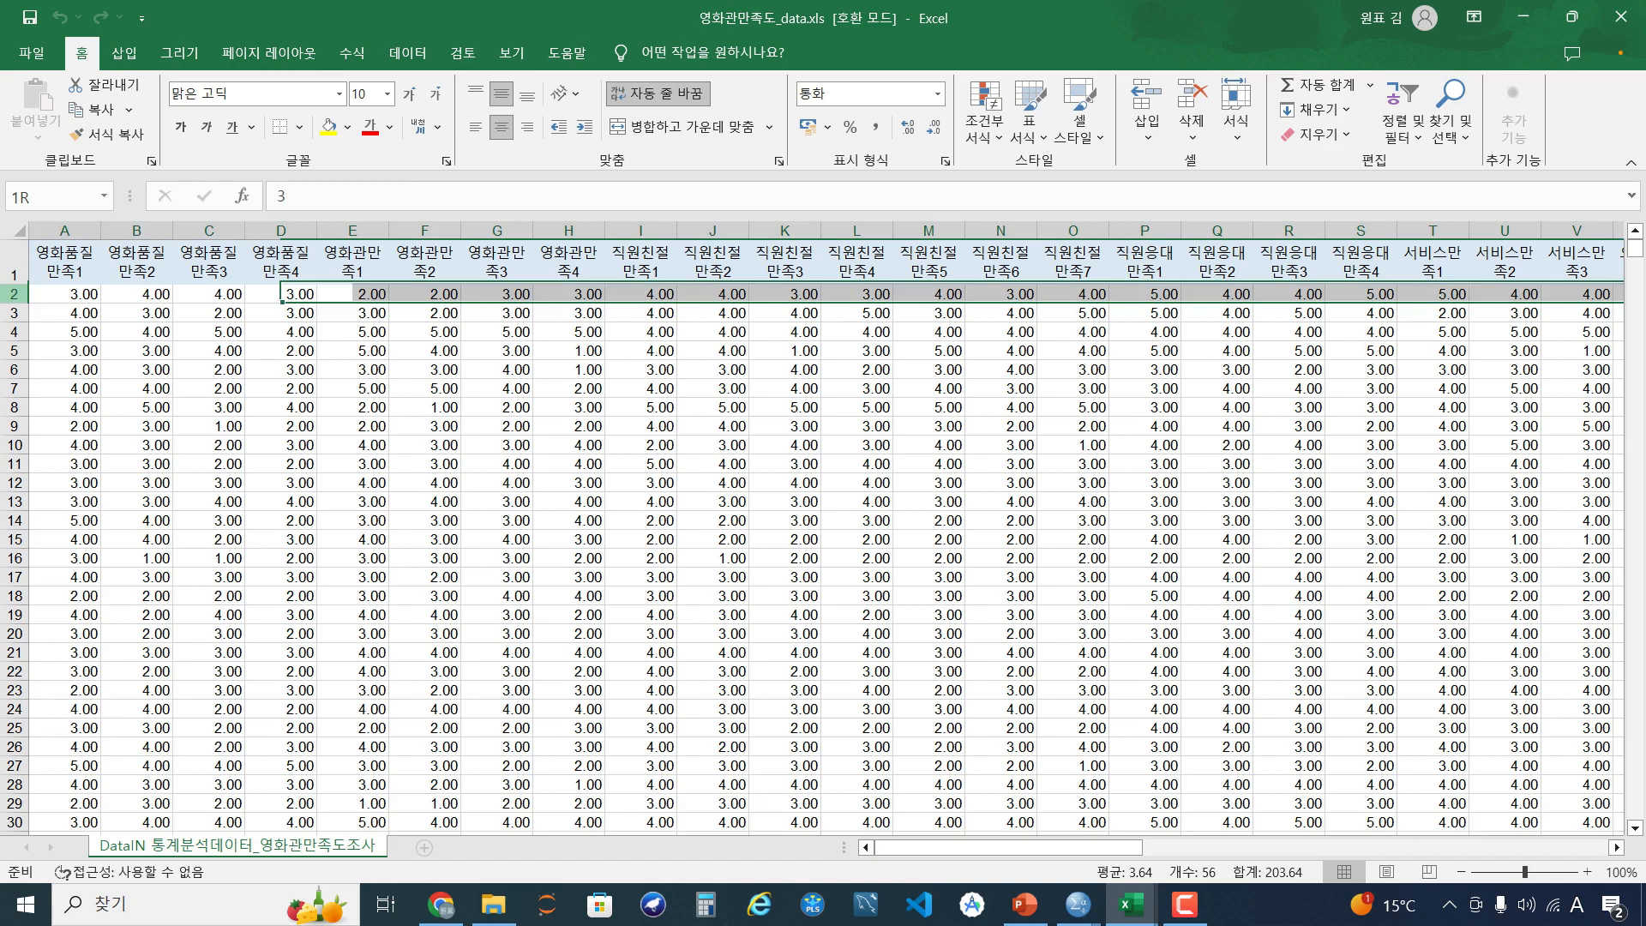
{"action": "left_click", "coordinate": [64, 262]}
{"action": "left_click", "coordinate": [65, 294]}
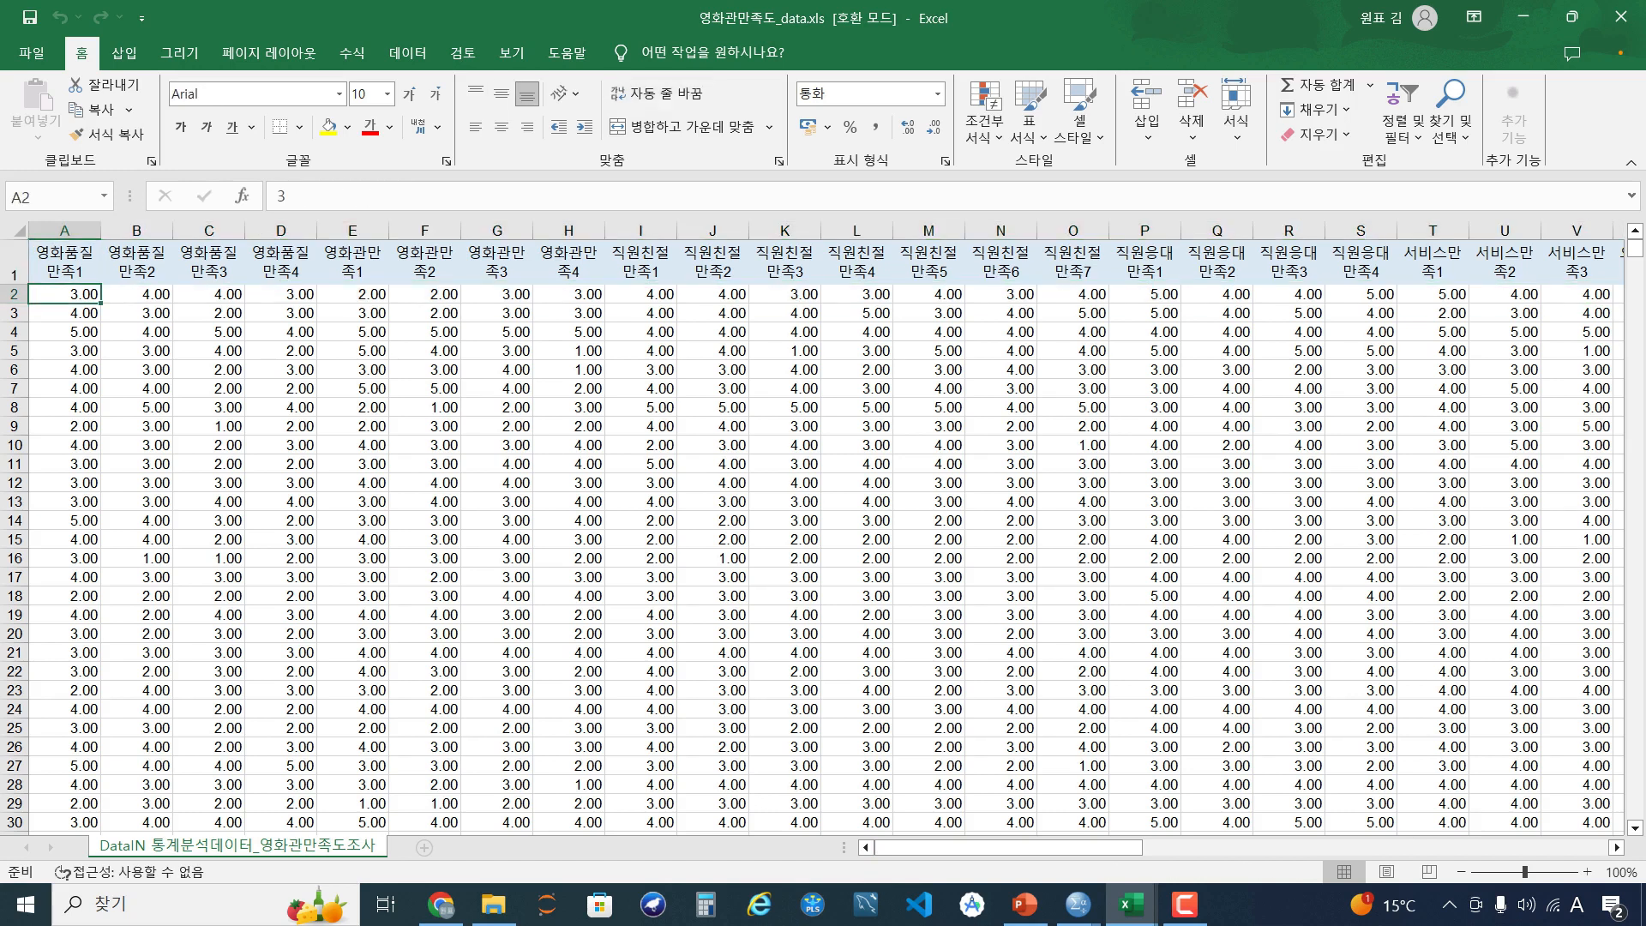
{"action": "key", "text": "Right"}
{"action": "key", "text": "Right"}
{"action": "key", "text": "Right"}
{"action": "key", "text": "Right"}
{"action": "key", "text": "Right"}
{"action": "key", "text": "Right"}
{"action": "key", "text": "Right"}
{"action": "key", "text": "Right"}
{"action": "key", "text": "Right"}
{"action": "key", "text": "Right"}
{"action": "key", "text": "Right"}
{"action": "key", "text": "Right"}
{"action": "key", "text": "Right"}
{"action": "key", "text": "Right"}
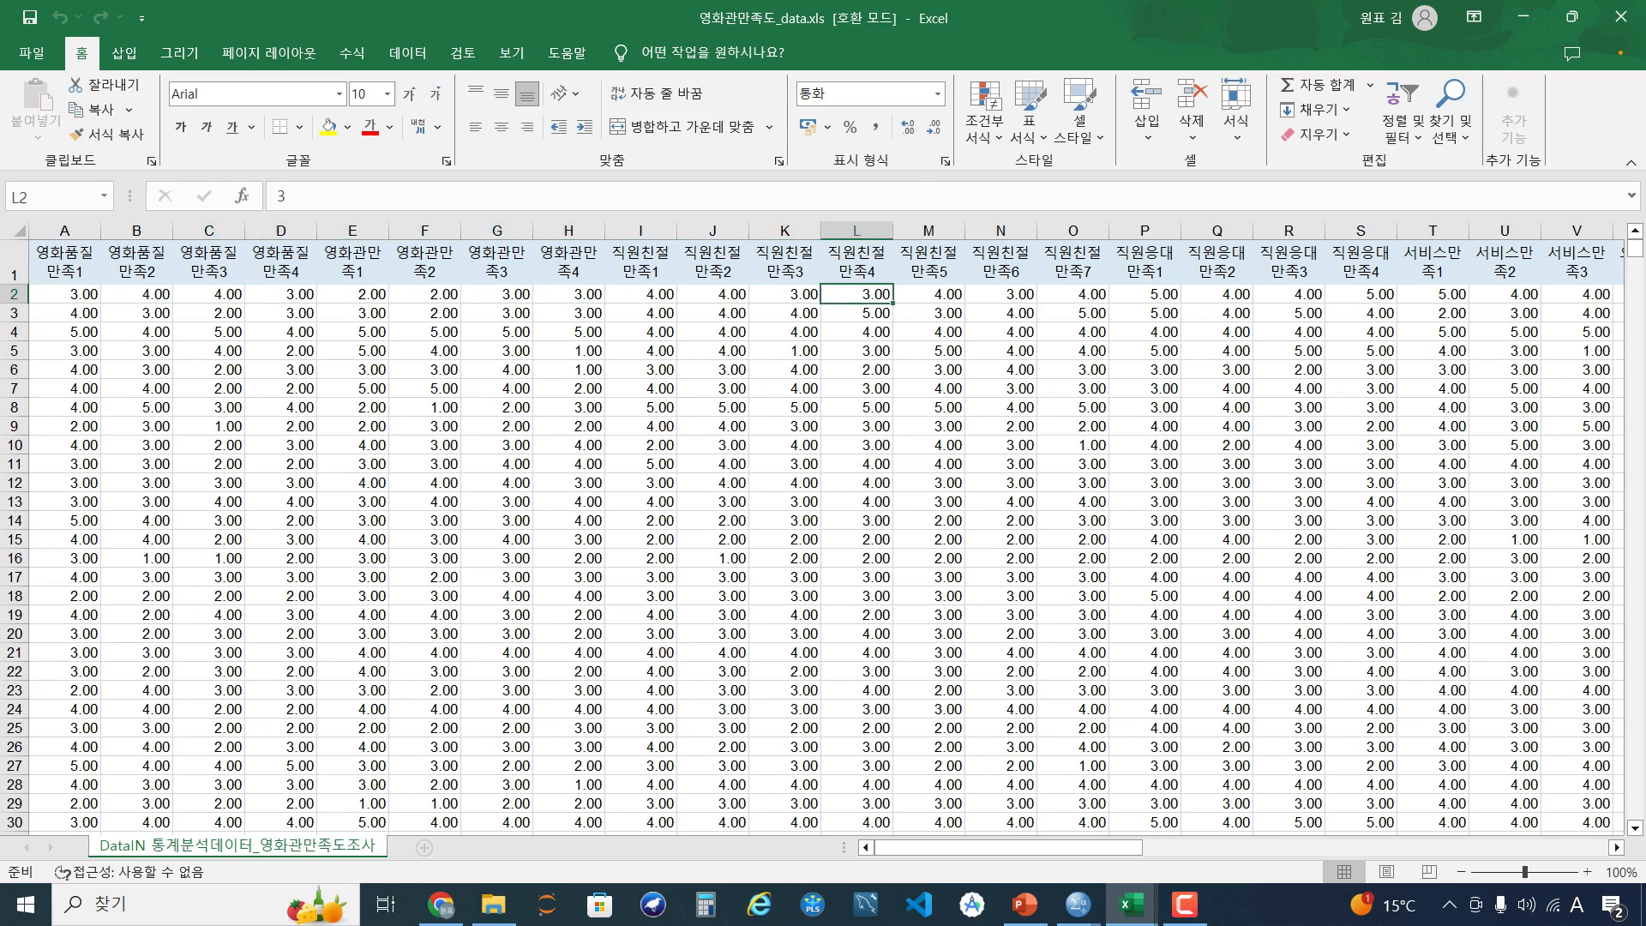
{"action": "left_click_drag", "start_coordinate": [966, 846], "coordinate": [1150, 847]}
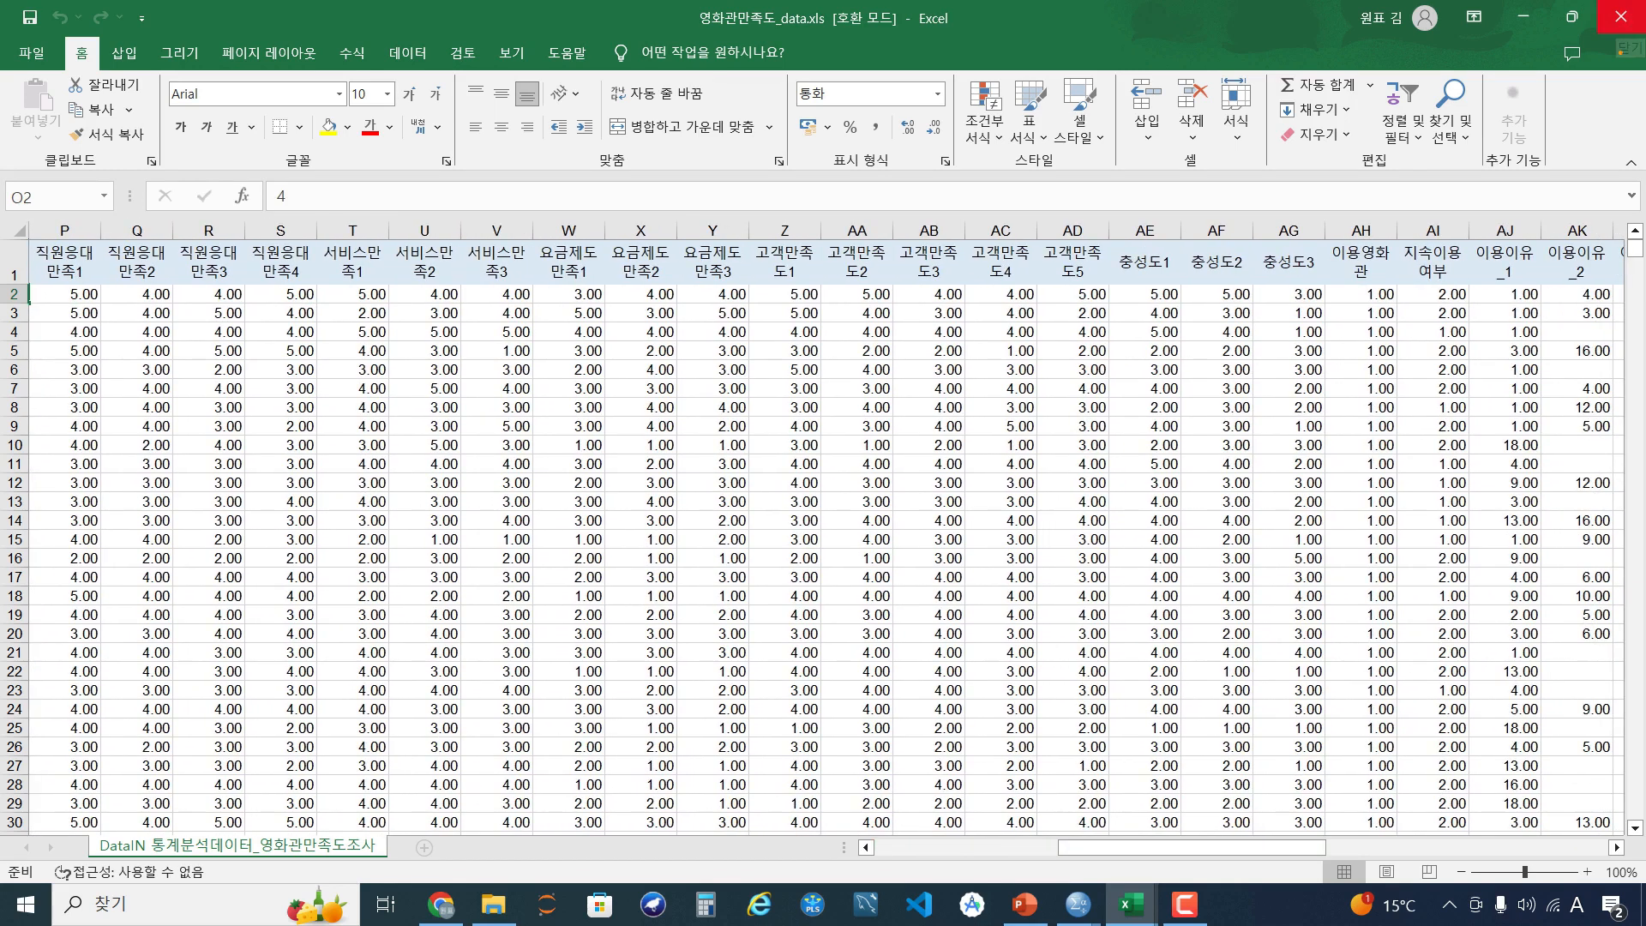
{"action": "left_click", "coordinate": [1621, 17]}
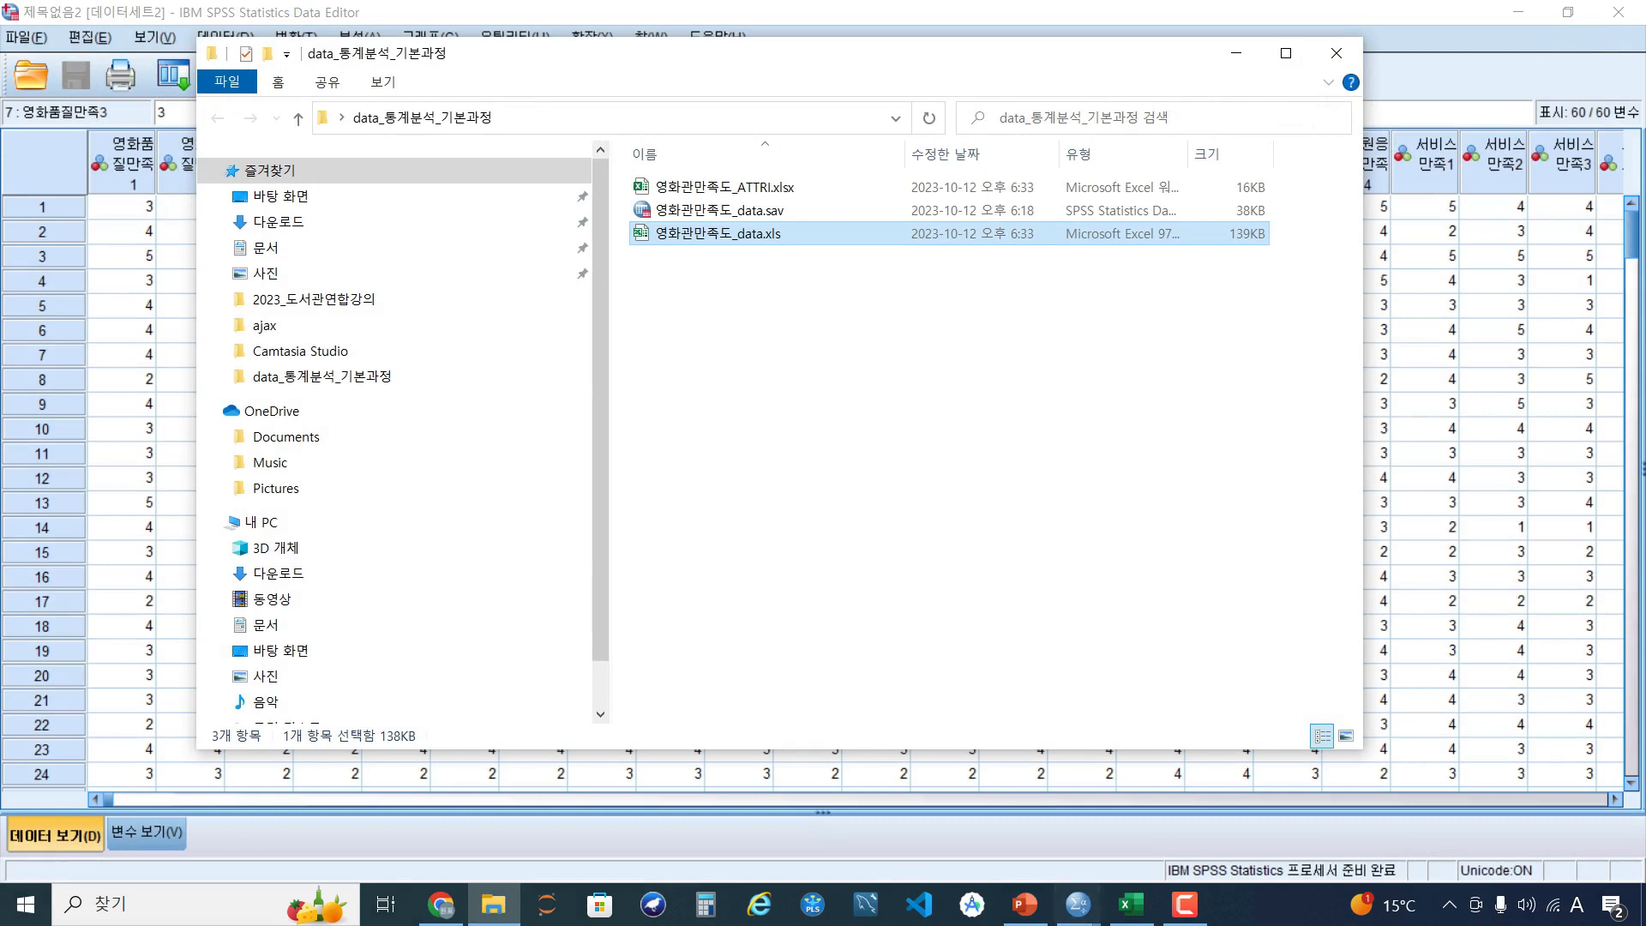
Start opening a data file in SPSS and browse through Desktop to the data_통계분석_기본과정 folder
{"action": "left_click", "coordinate": [32, 76]}
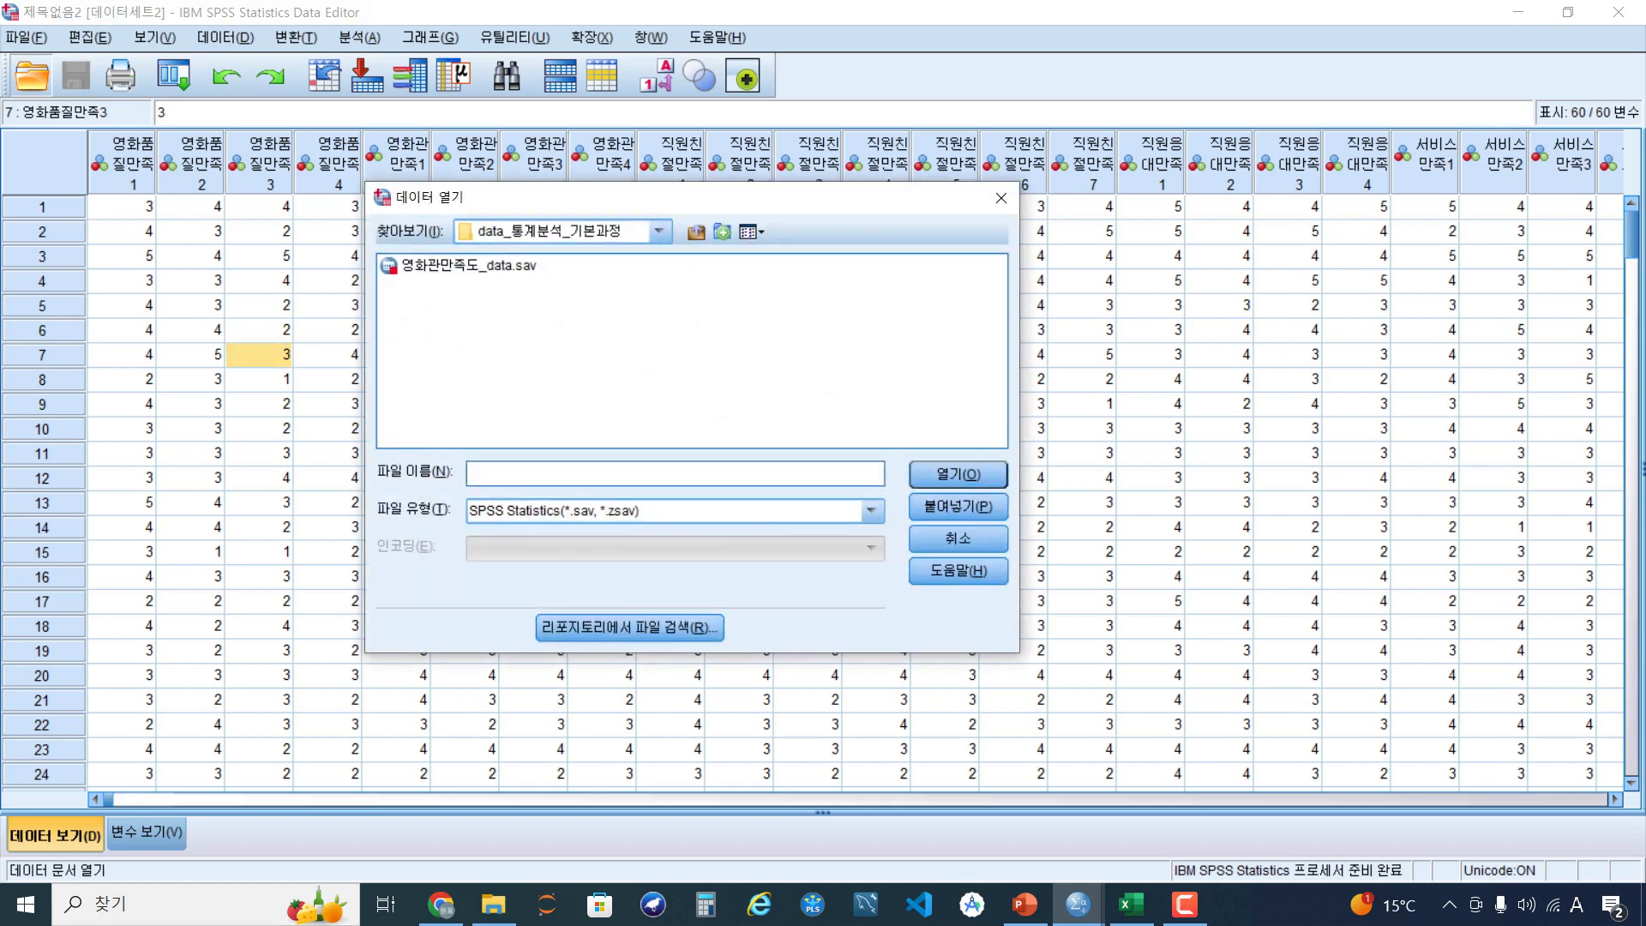
{"action": "left_click", "coordinate": [659, 231]}
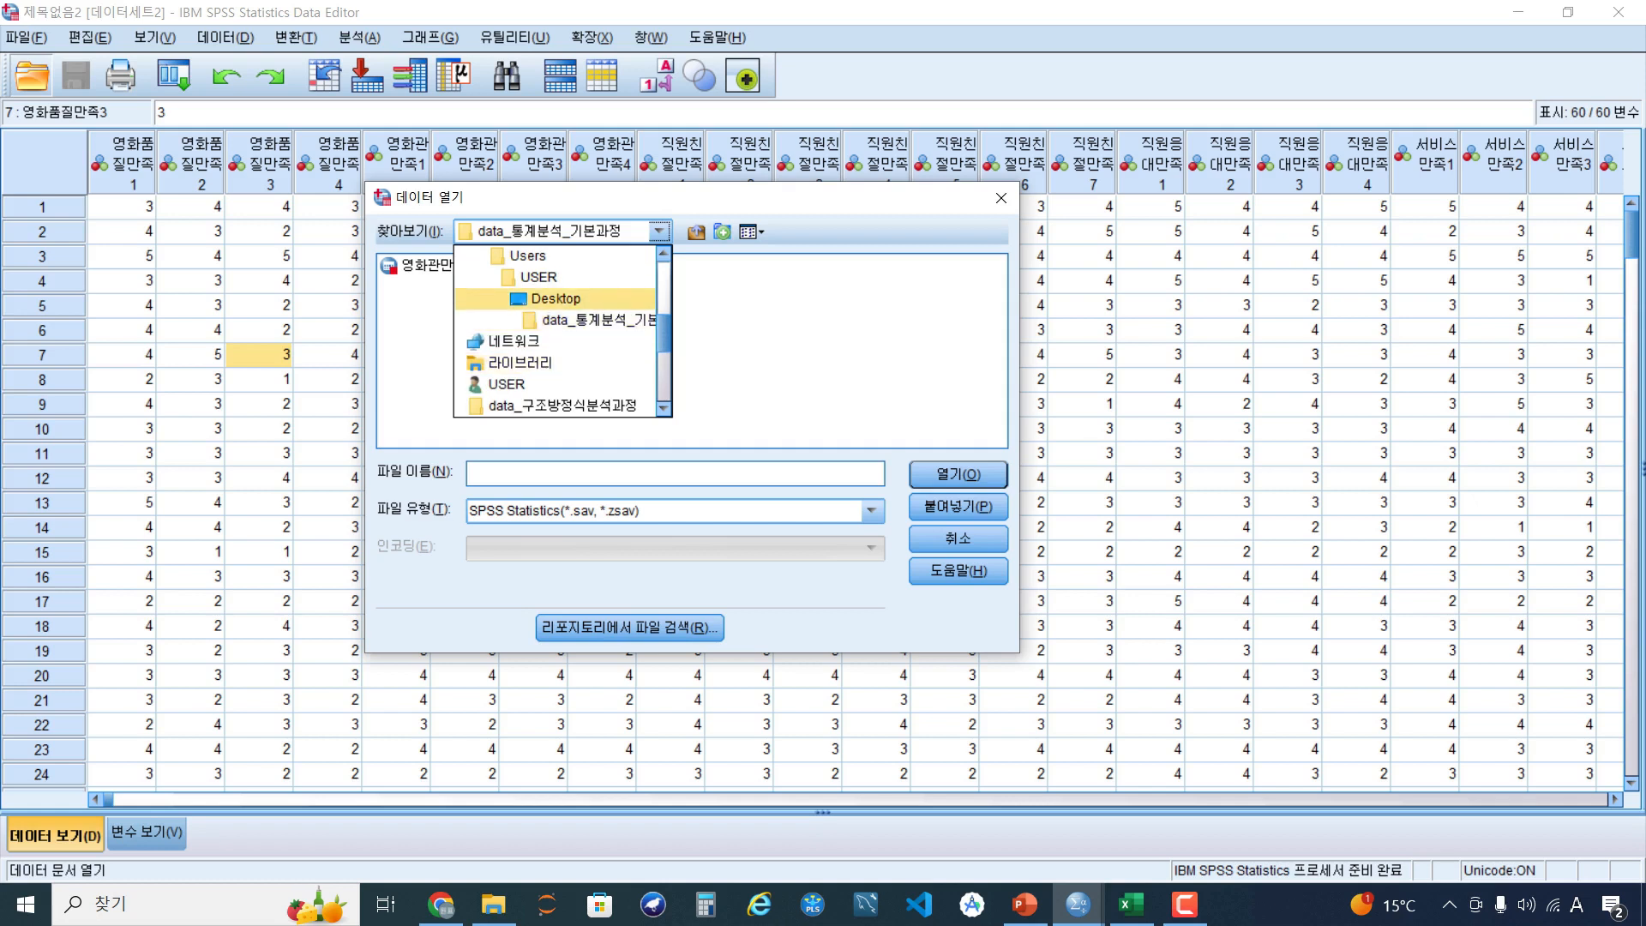
{"action": "scroll", "coordinate": [557, 330], "scroll_direction": "up", "scroll_amount": 1}
{"action": "scroll", "coordinate": [557, 343], "scroll_direction": "down", "scroll_amount": 4}
{"action": "scroll", "coordinate": [557, 343], "scroll_direction": "up", "scroll_amount": 1}
{"action": "scroll", "coordinate": [557, 343], "scroll_direction": "down", "scroll_amount": 1}
{"action": "scroll", "coordinate": [557, 342], "scroll_direction": "up", "scroll_amount": 4}
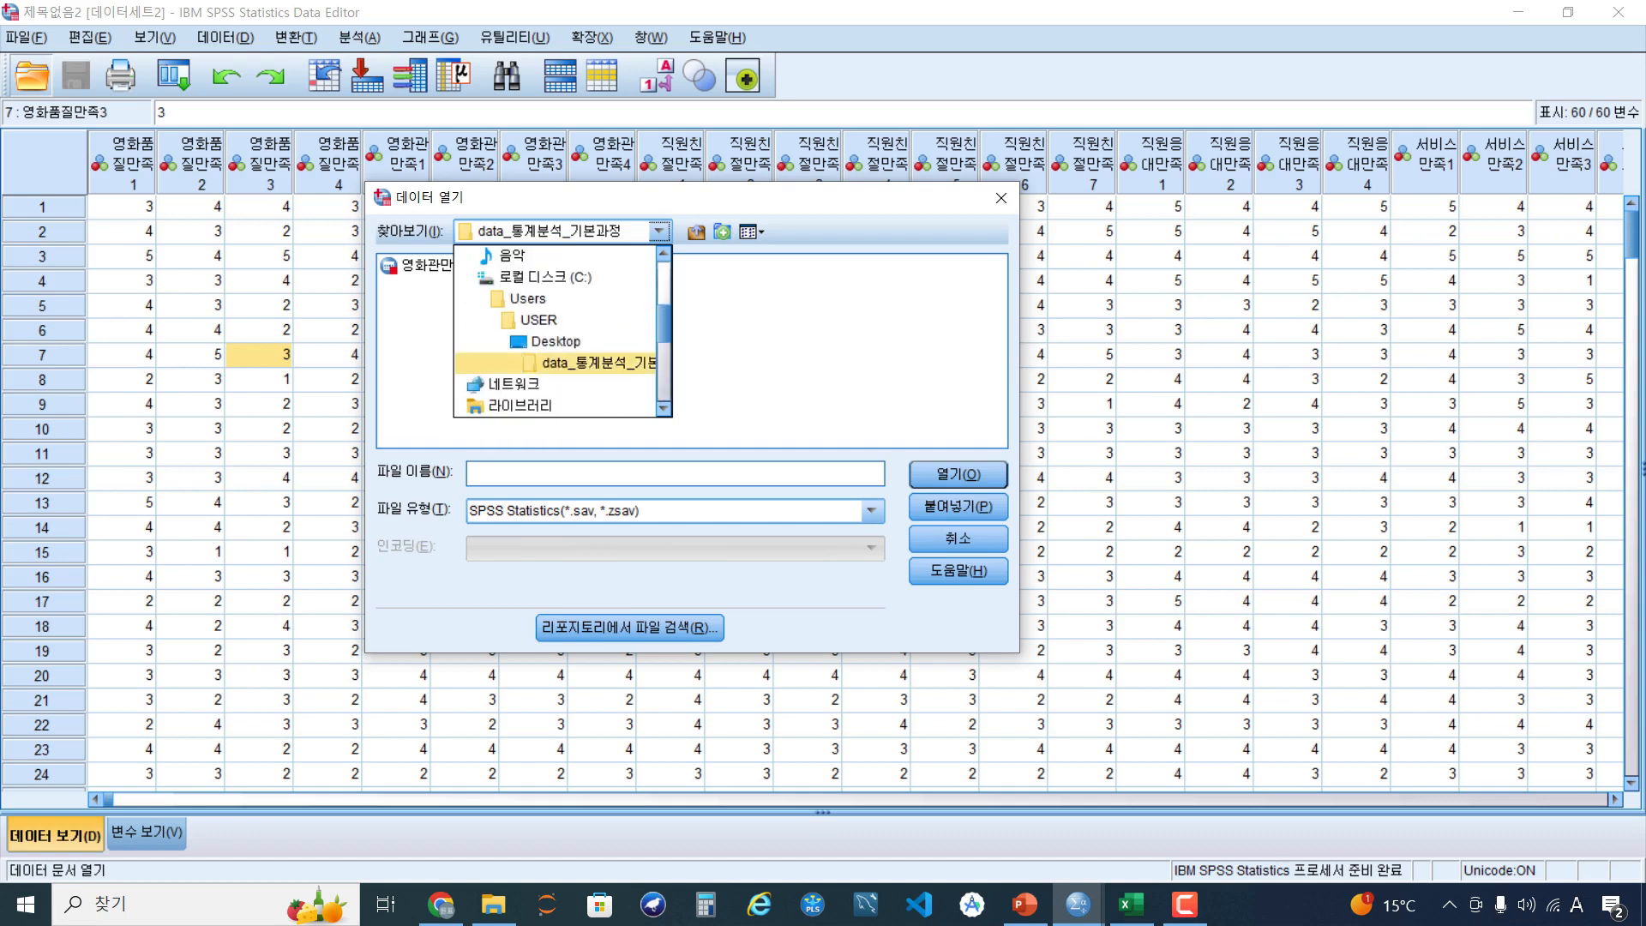
{"action": "left_click", "coordinate": [548, 341]}
{"action": "left_click", "coordinate": [548, 341]}
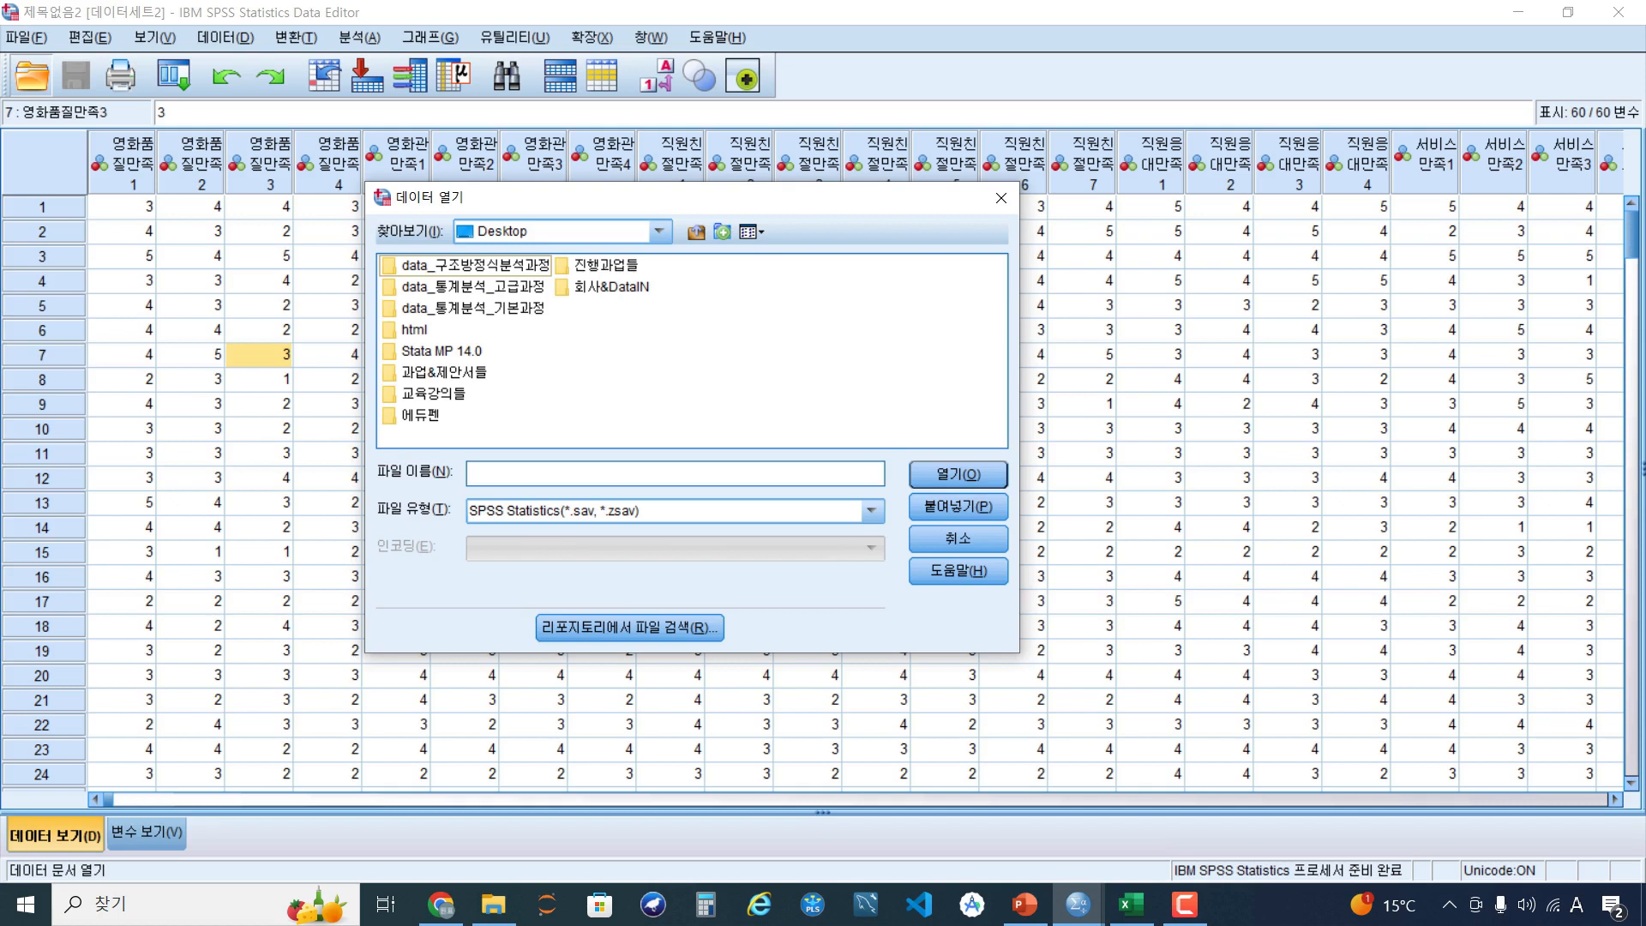
{"action": "left_click", "coordinate": [473, 308]}
{"action": "double_click", "coordinate": [473, 308]}
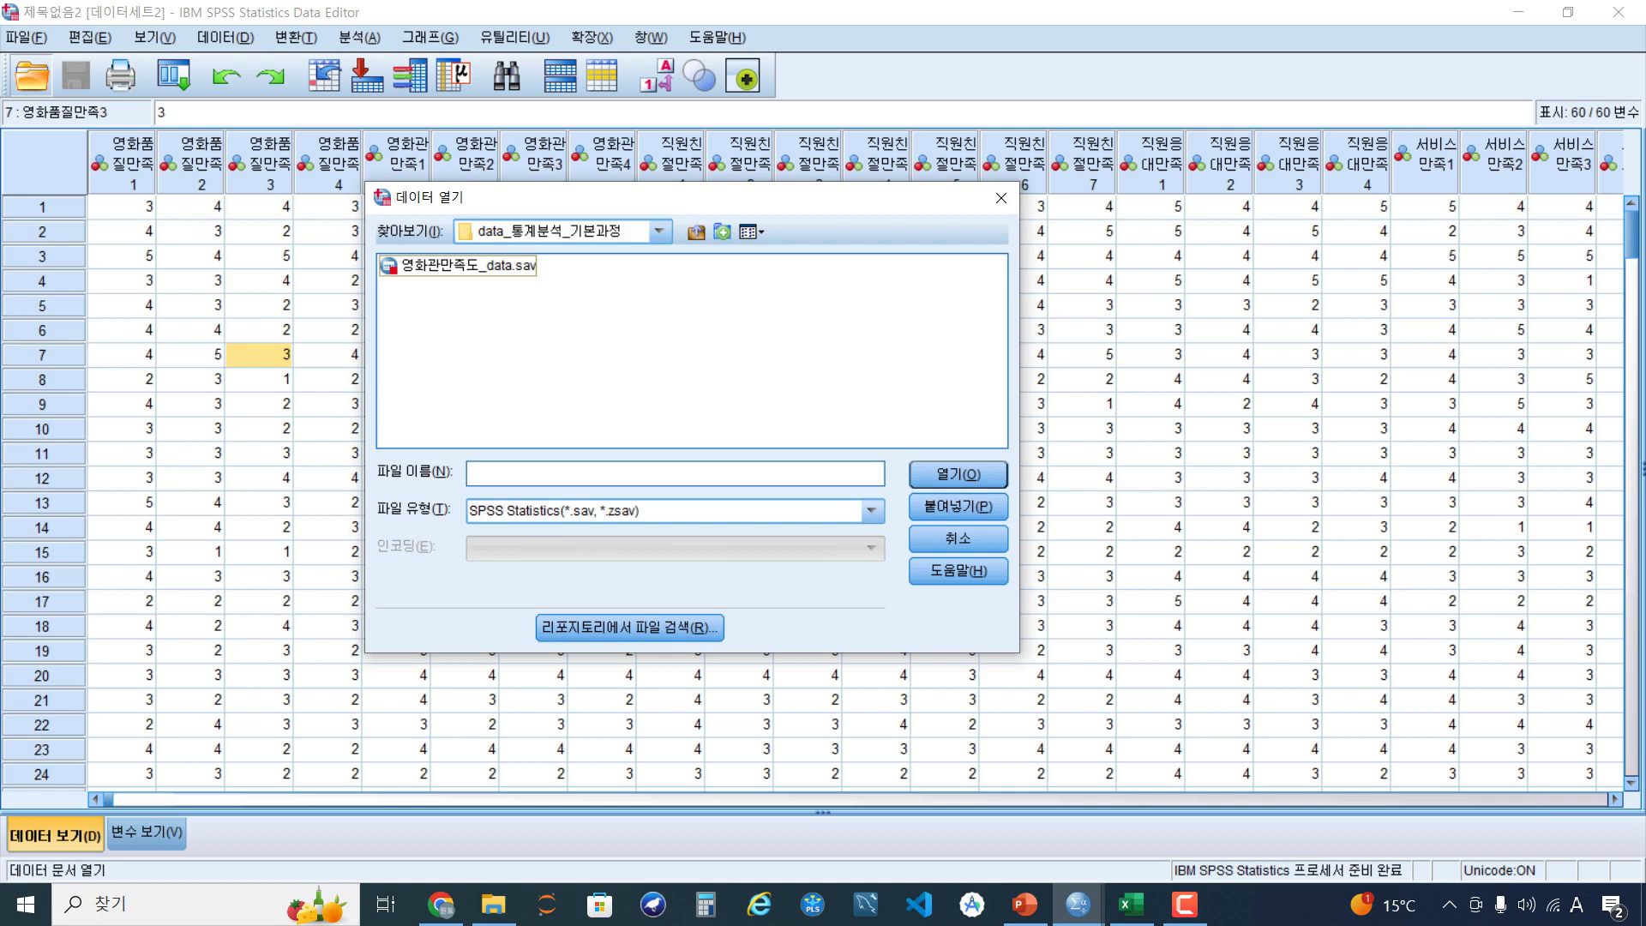
Show all file types and import 영화관만족도_data.xls, reading variable names from the first row and keeping the 95 percent data-type setting
{"action": "left_click", "coordinate": [871, 510]}
{"action": "scroll", "coordinate": [668, 611], "scroll_direction": "down", "scroll_amount": 2}
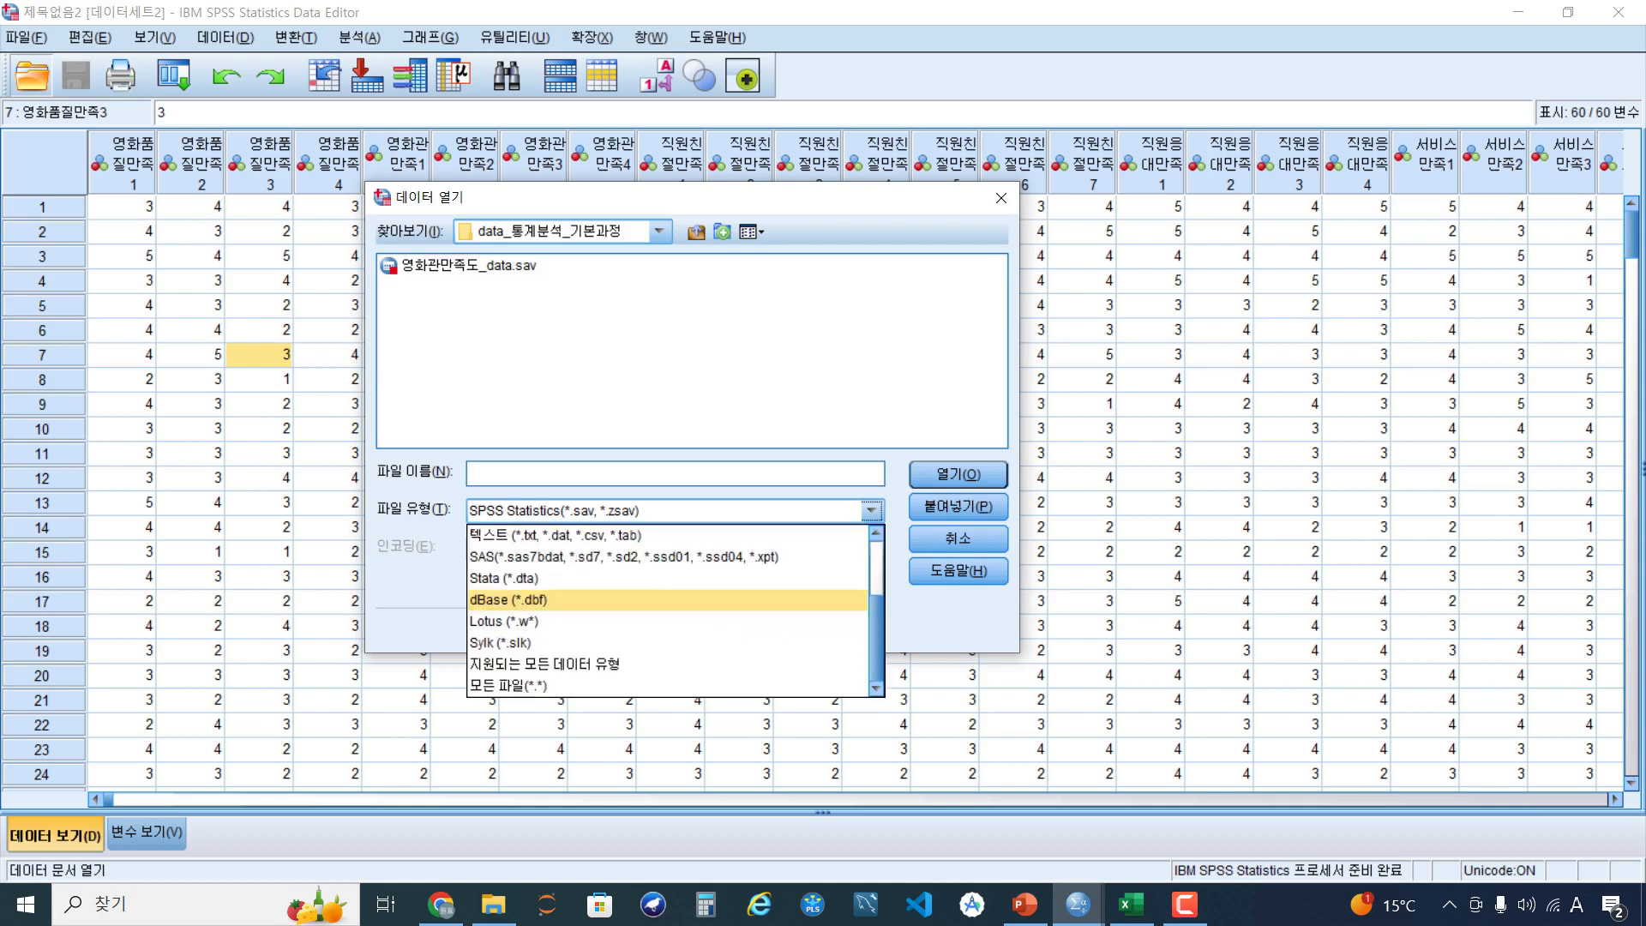
{"action": "left_click", "coordinate": [600, 686]}
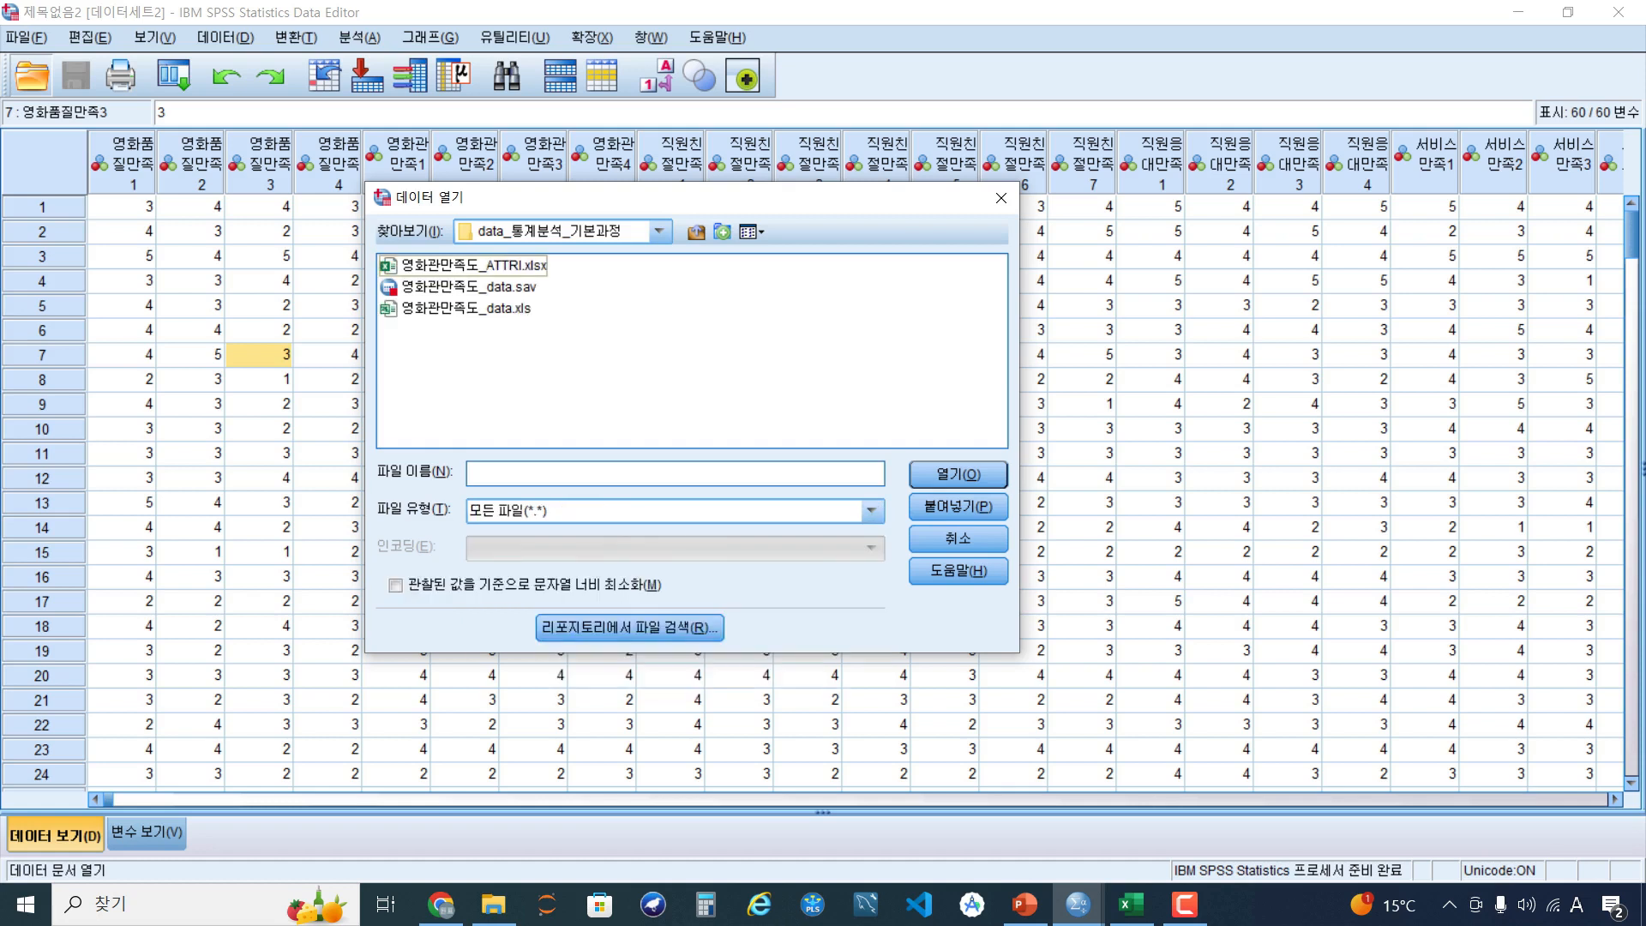
{"action": "left_click", "coordinate": [465, 309]}
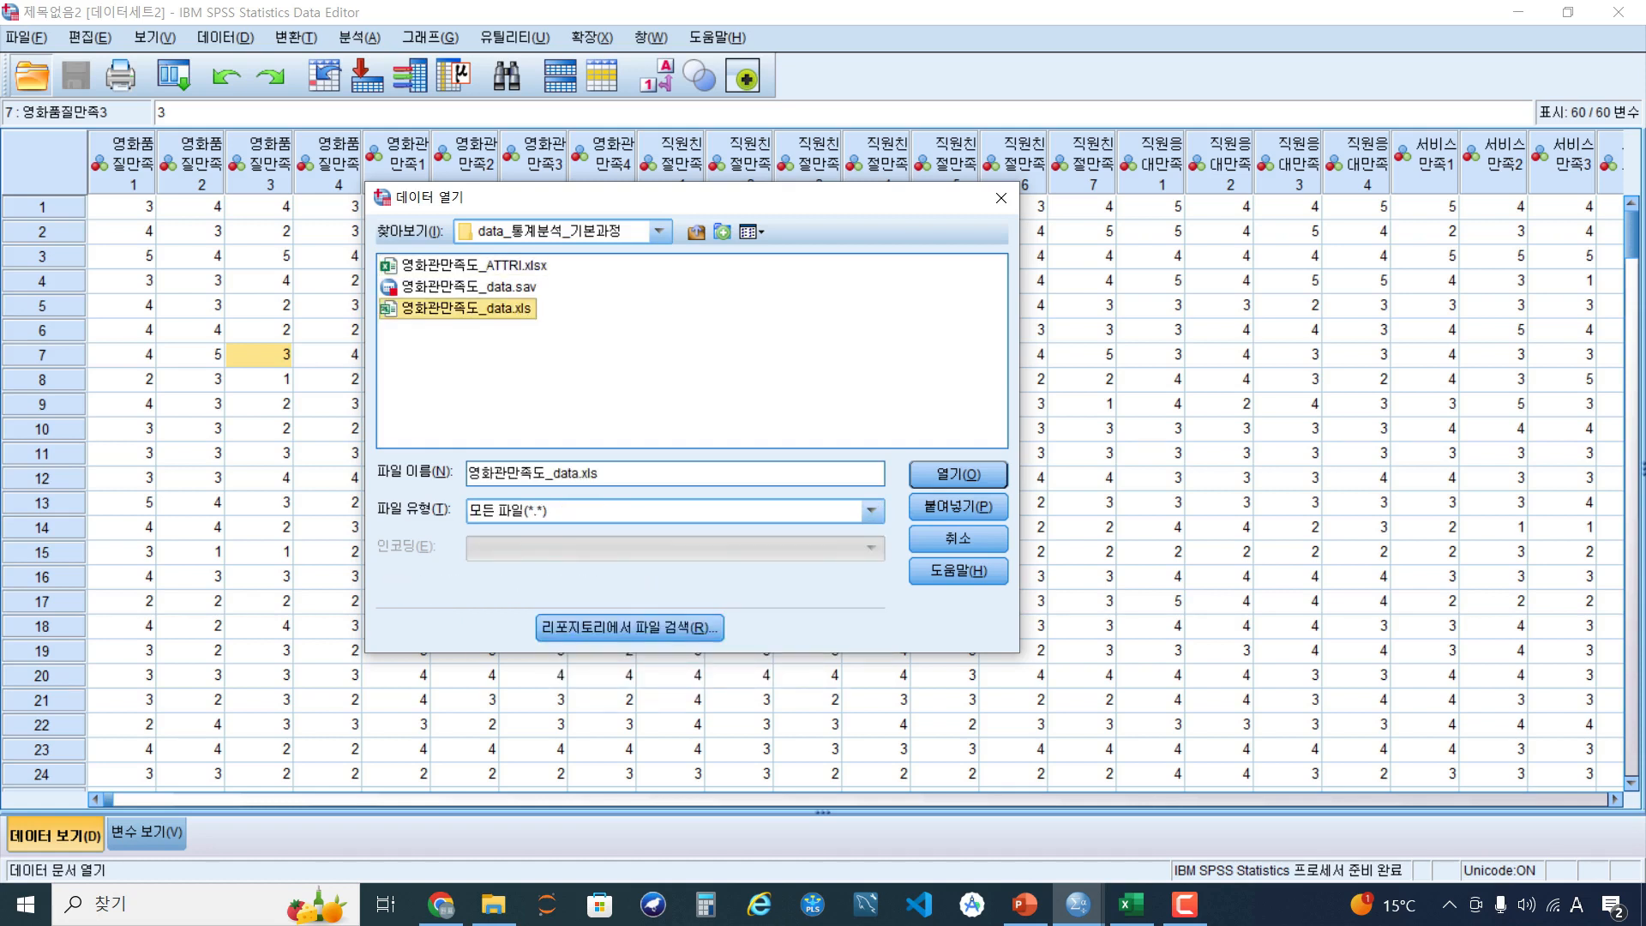
{"action": "left_click", "coordinate": [957, 474]}
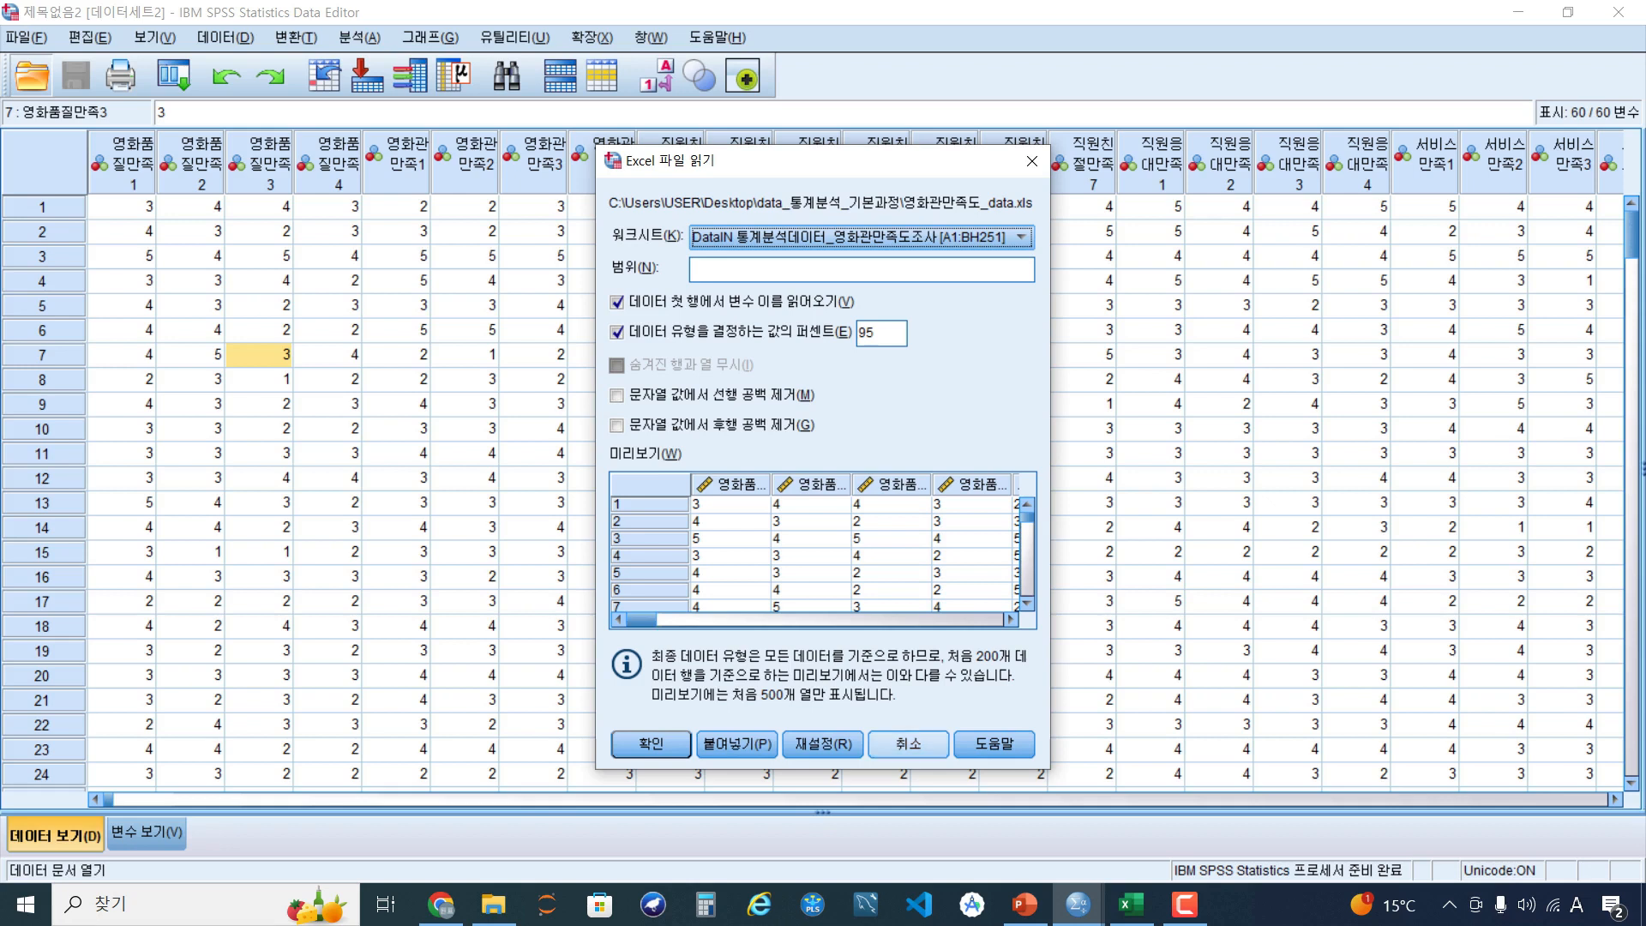
{"action": "left_click", "coordinate": [650, 743]}
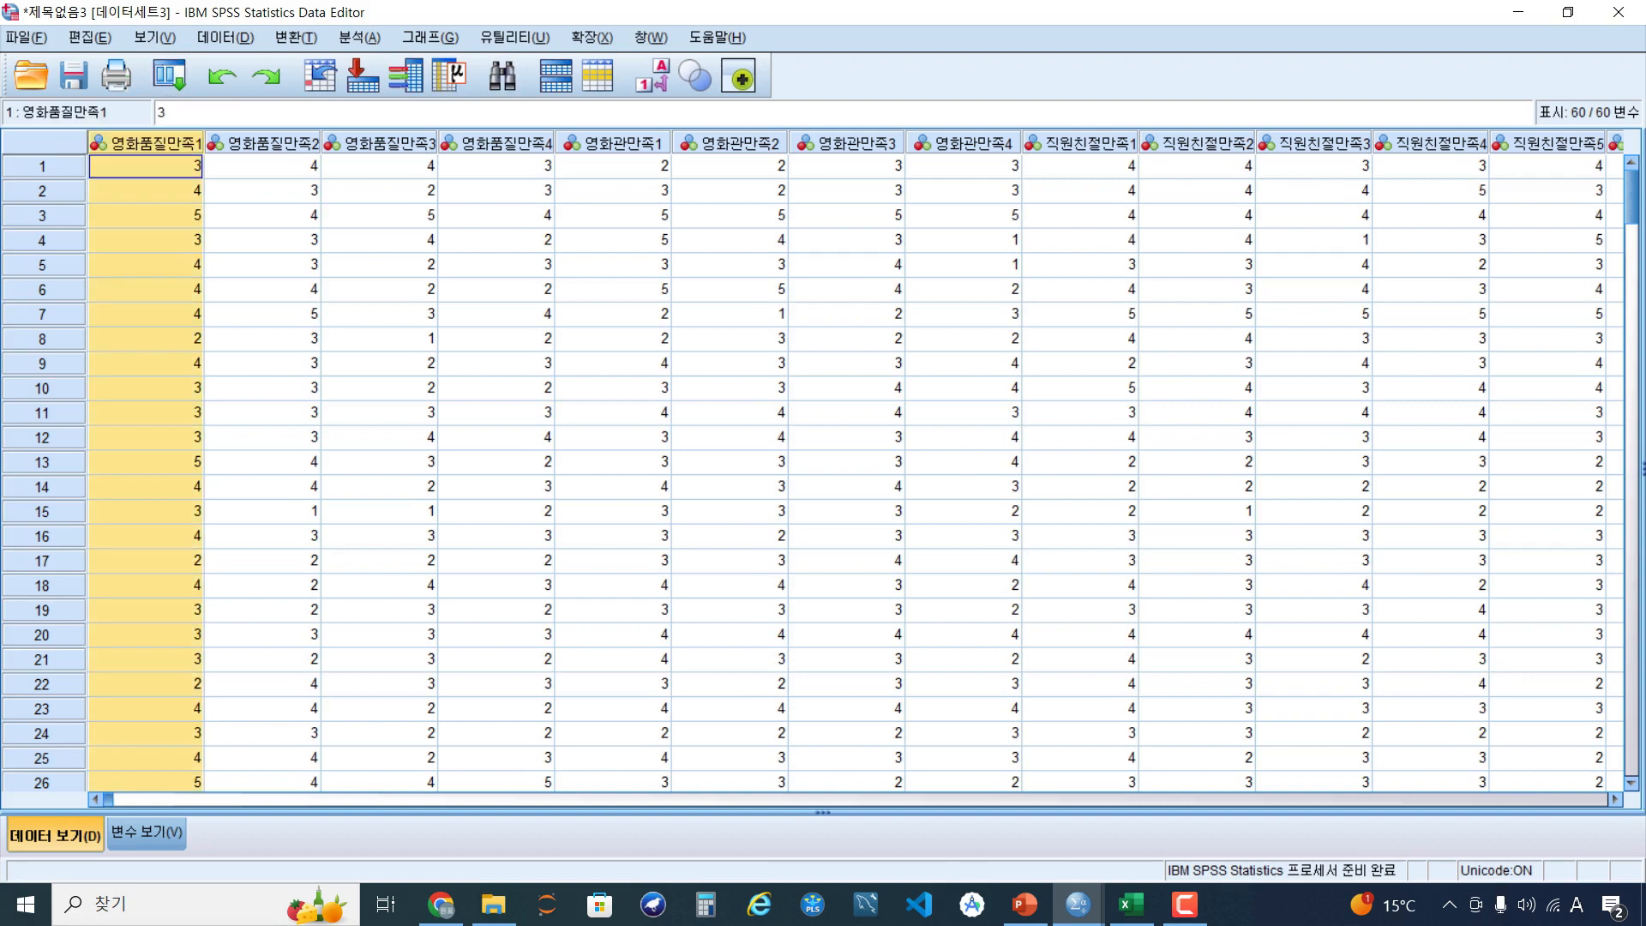
Select every variable column from 영화품질만족1 through 총영화관품질만족 and narrow them all to one uniform width
{"action": "left_click_drag", "start_coordinate": [108, 799], "coordinate": [1447, 799]}
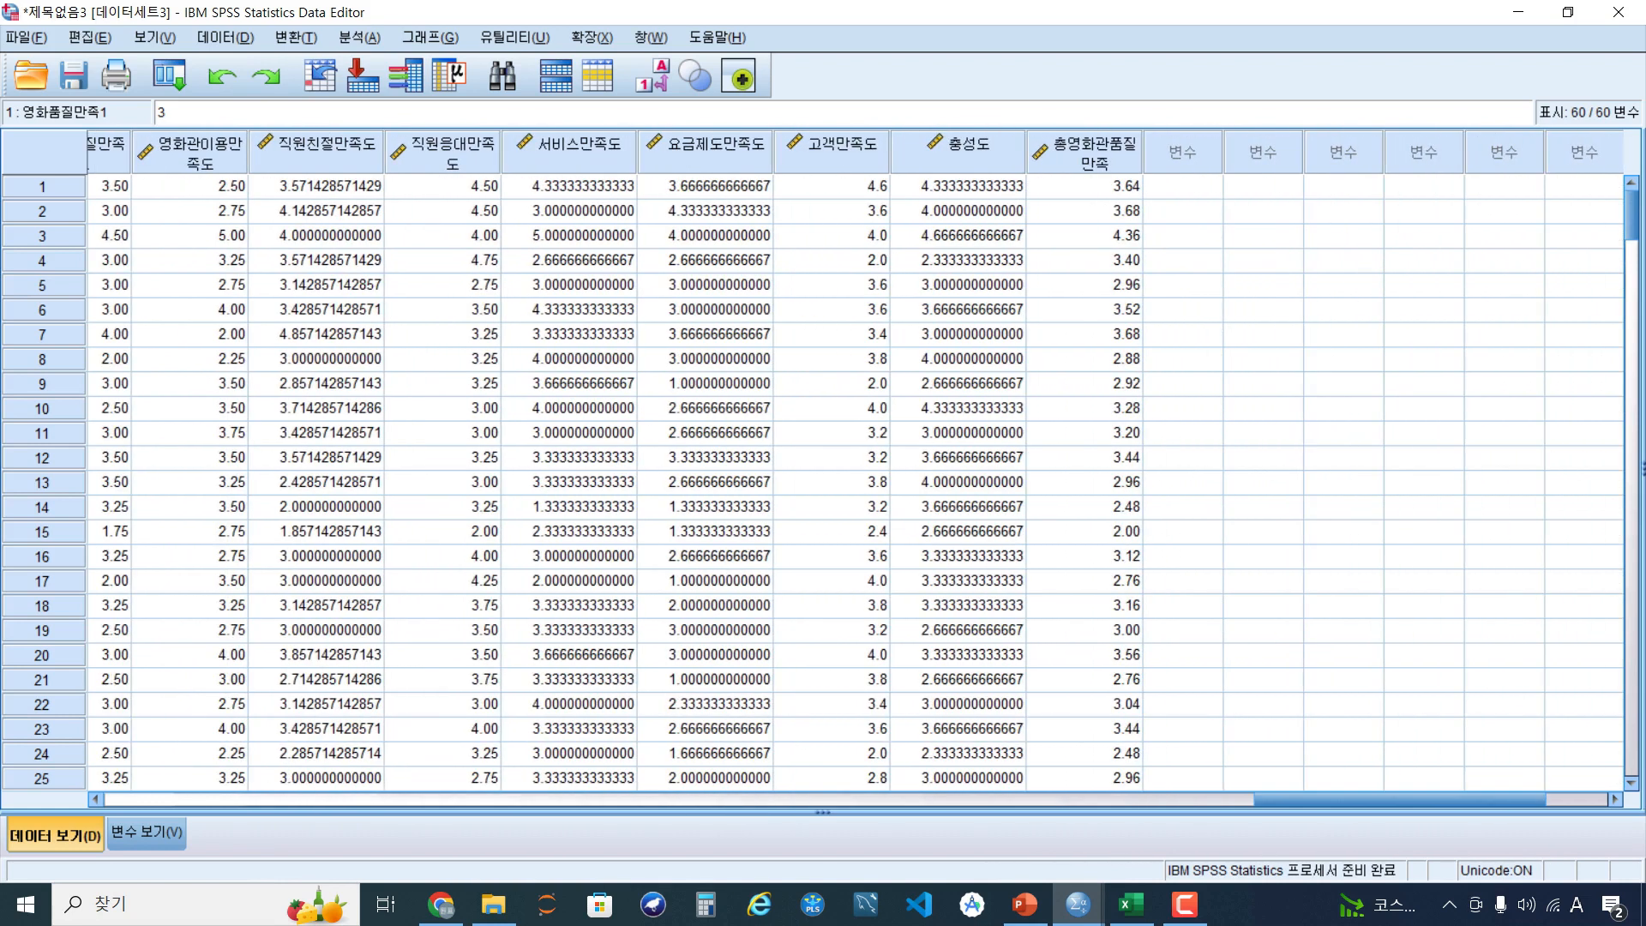
{"action": "left_click", "coordinate": [1085, 153], "text": "shift"}
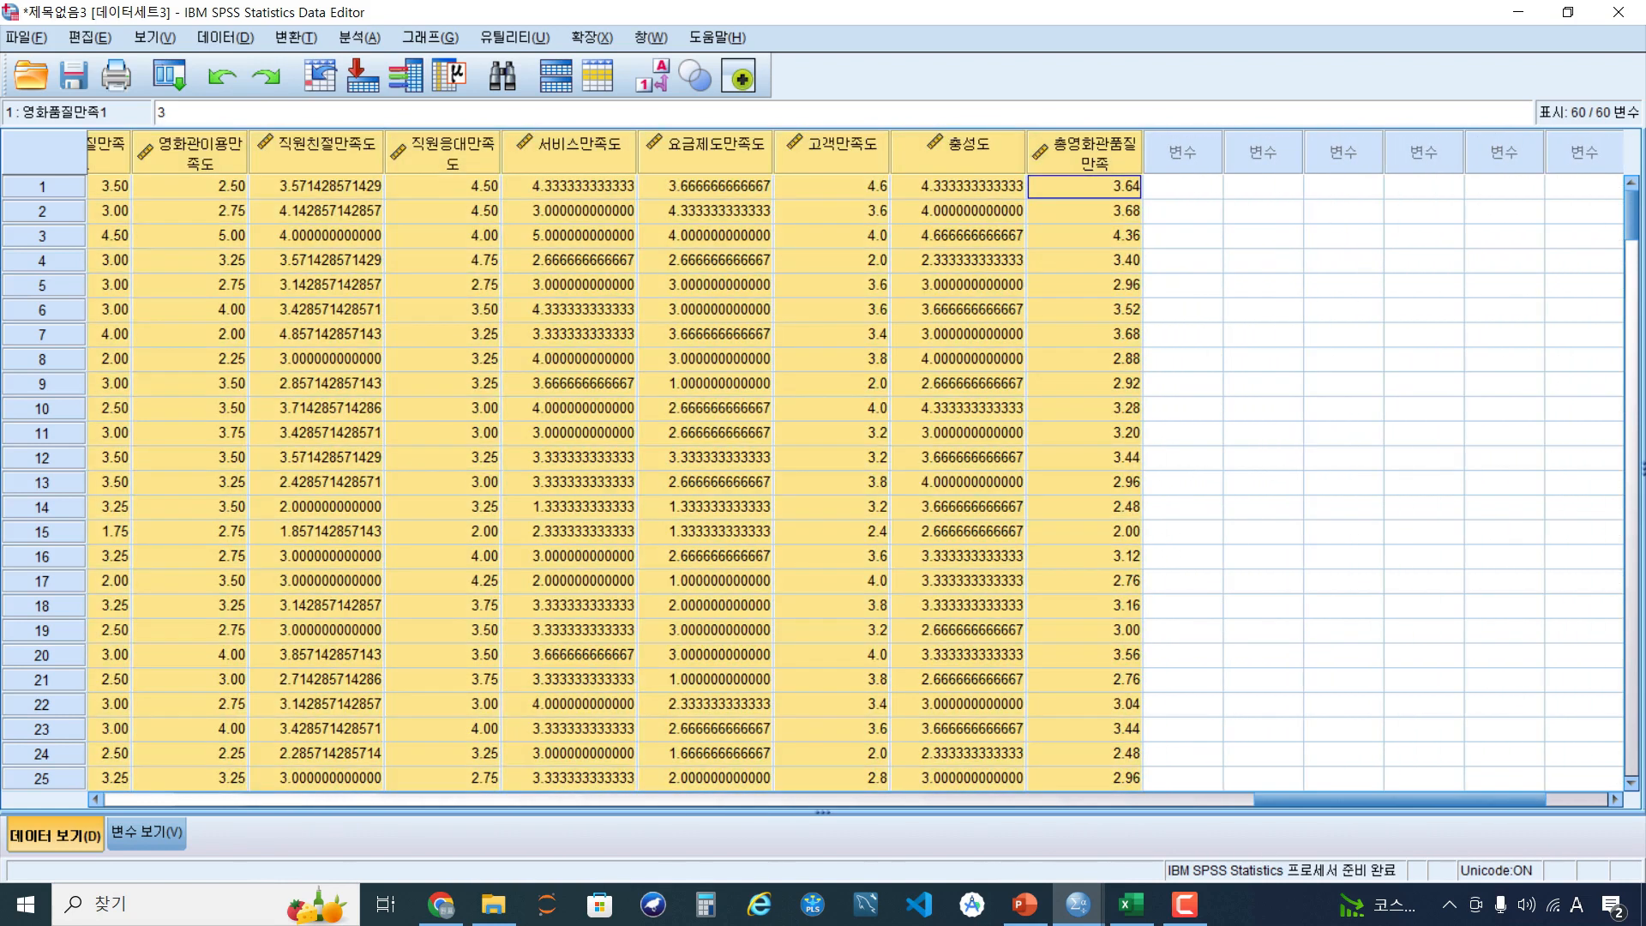
{"action": "left_click_drag", "start_coordinate": [890, 153], "coordinate": [853, 152]}
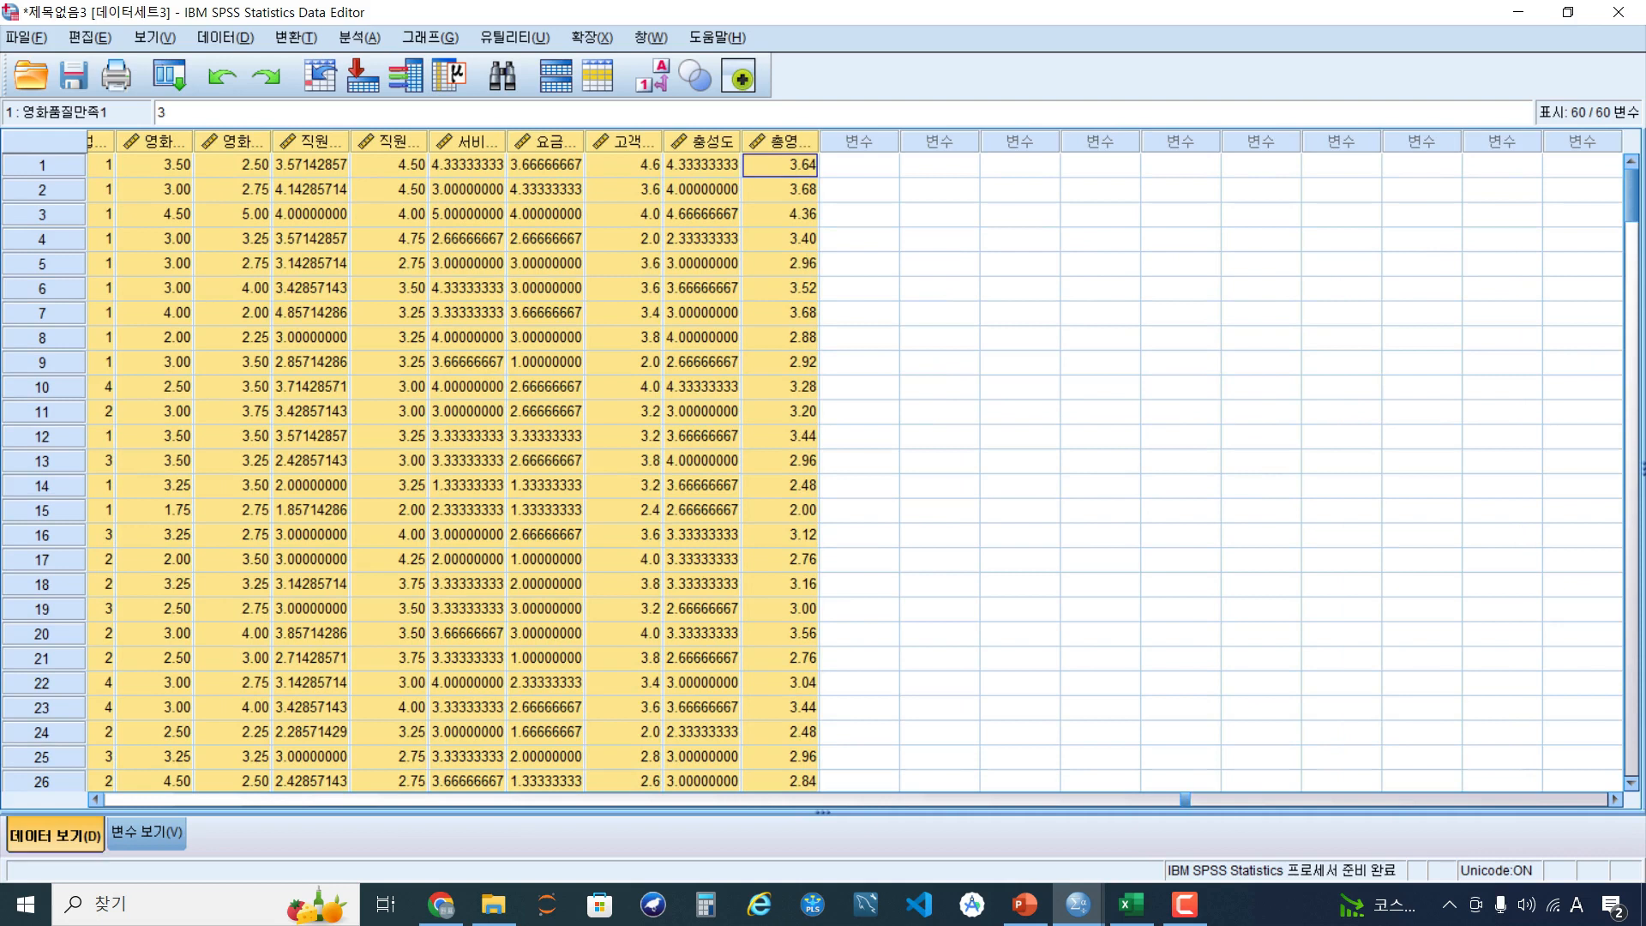
Look over the imported data from the first variable, going down the first nine cases of 영화품질만족1
{"action": "left_click_drag", "start_coordinate": [1185, 799], "coordinate": [105, 799]}
{"action": "left_click", "coordinate": [126, 186]}
{"action": "key", "text": "Down"}
{"action": "key", "text": "Down"}
{"action": "key", "text": "Down"}
{"action": "key", "text": "Down"}
{"action": "key", "text": "Down"}
{"action": "key", "text": "Down"}
{"action": "key", "text": "Down"}
{"action": "key", "text": "Down"}
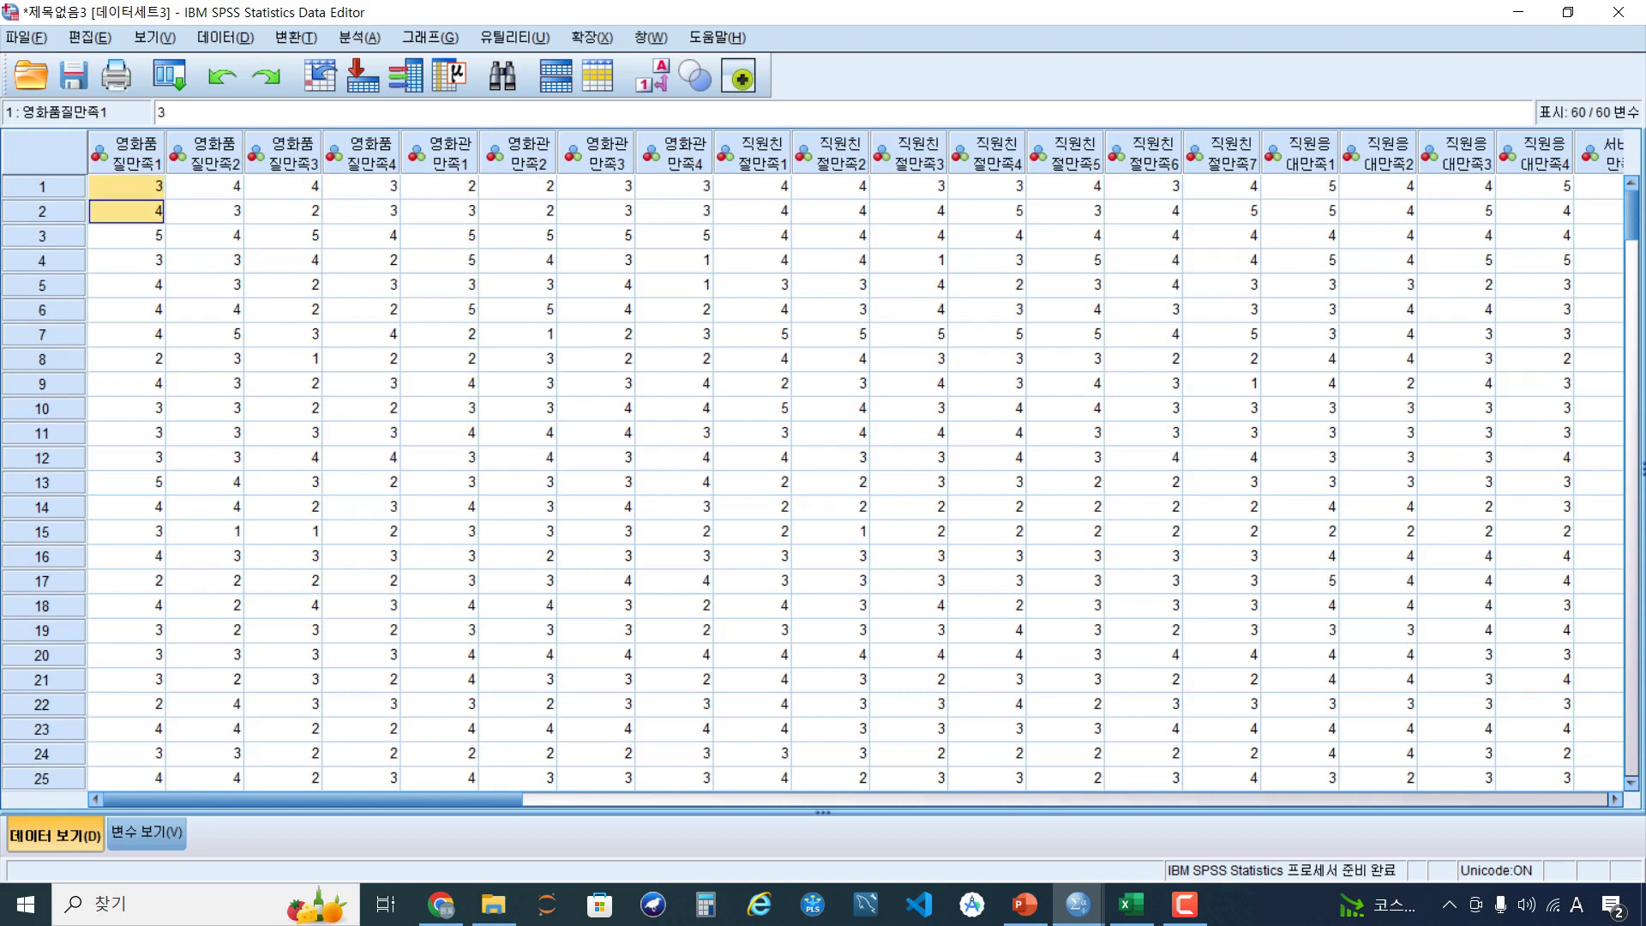
Run a Frequencies analysis with frequency tables on the variables 영화품질만족1 and 성별
{"action": "key", "text": "alt+a"}
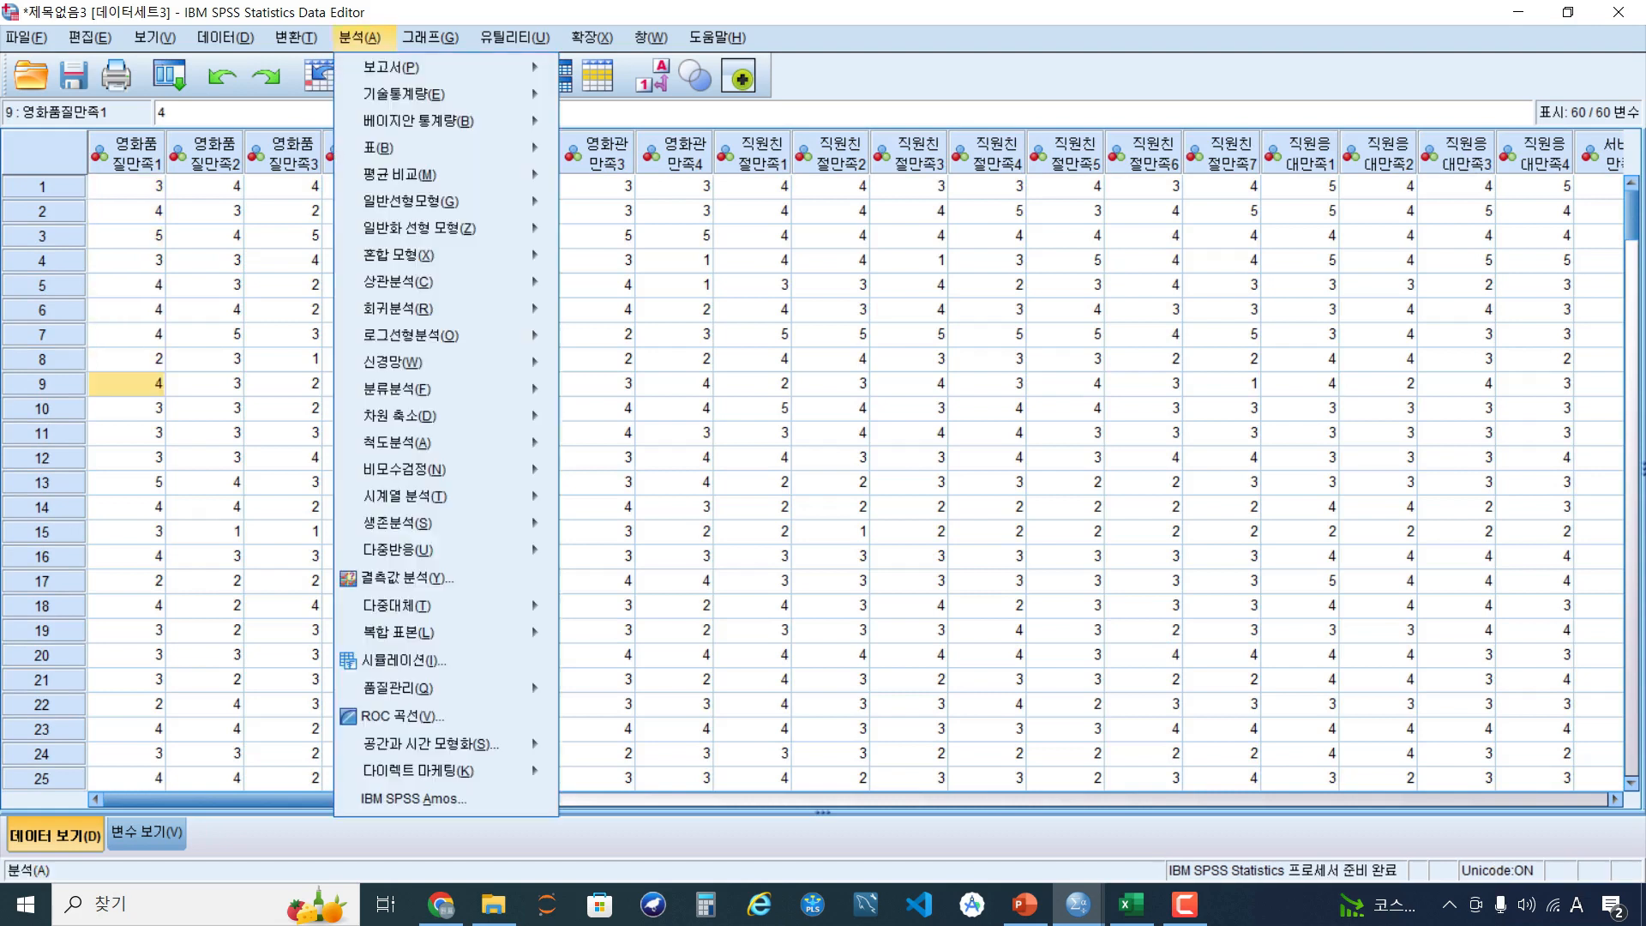
{"action": "key", "text": "e"}
{"action": "key", "text": "f"}
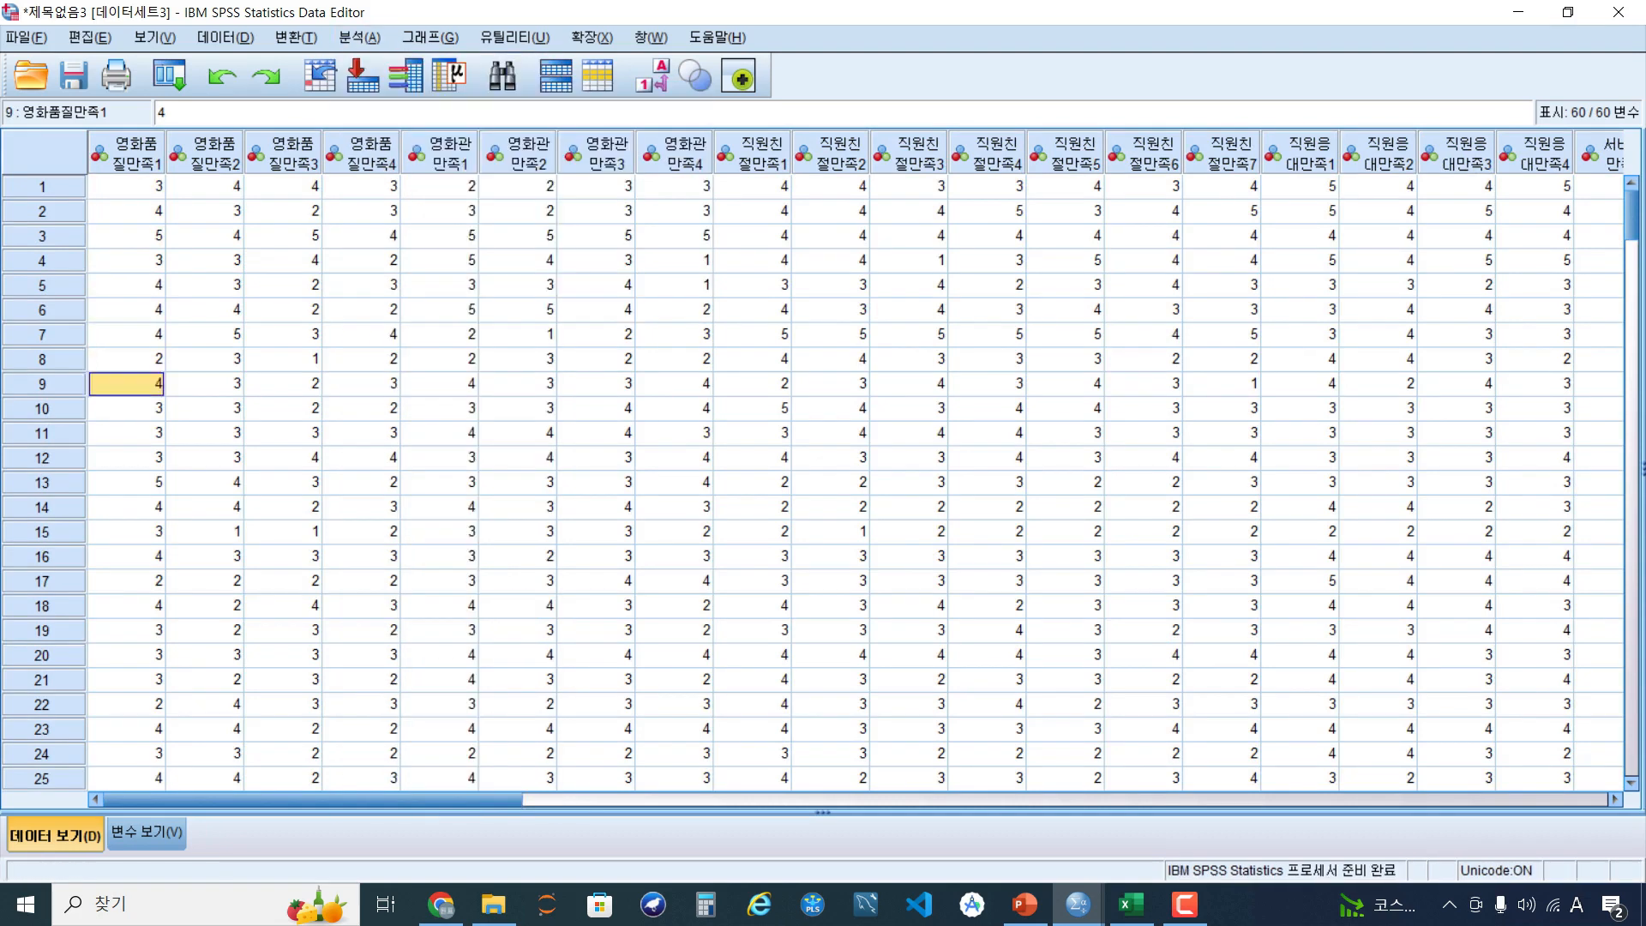
{"action": "double_click", "coordinate": [921, 158]}
{"action": "scroll", "coordinate": [922, 214], "scroll_direction": "down", "scroll_amount": 9}
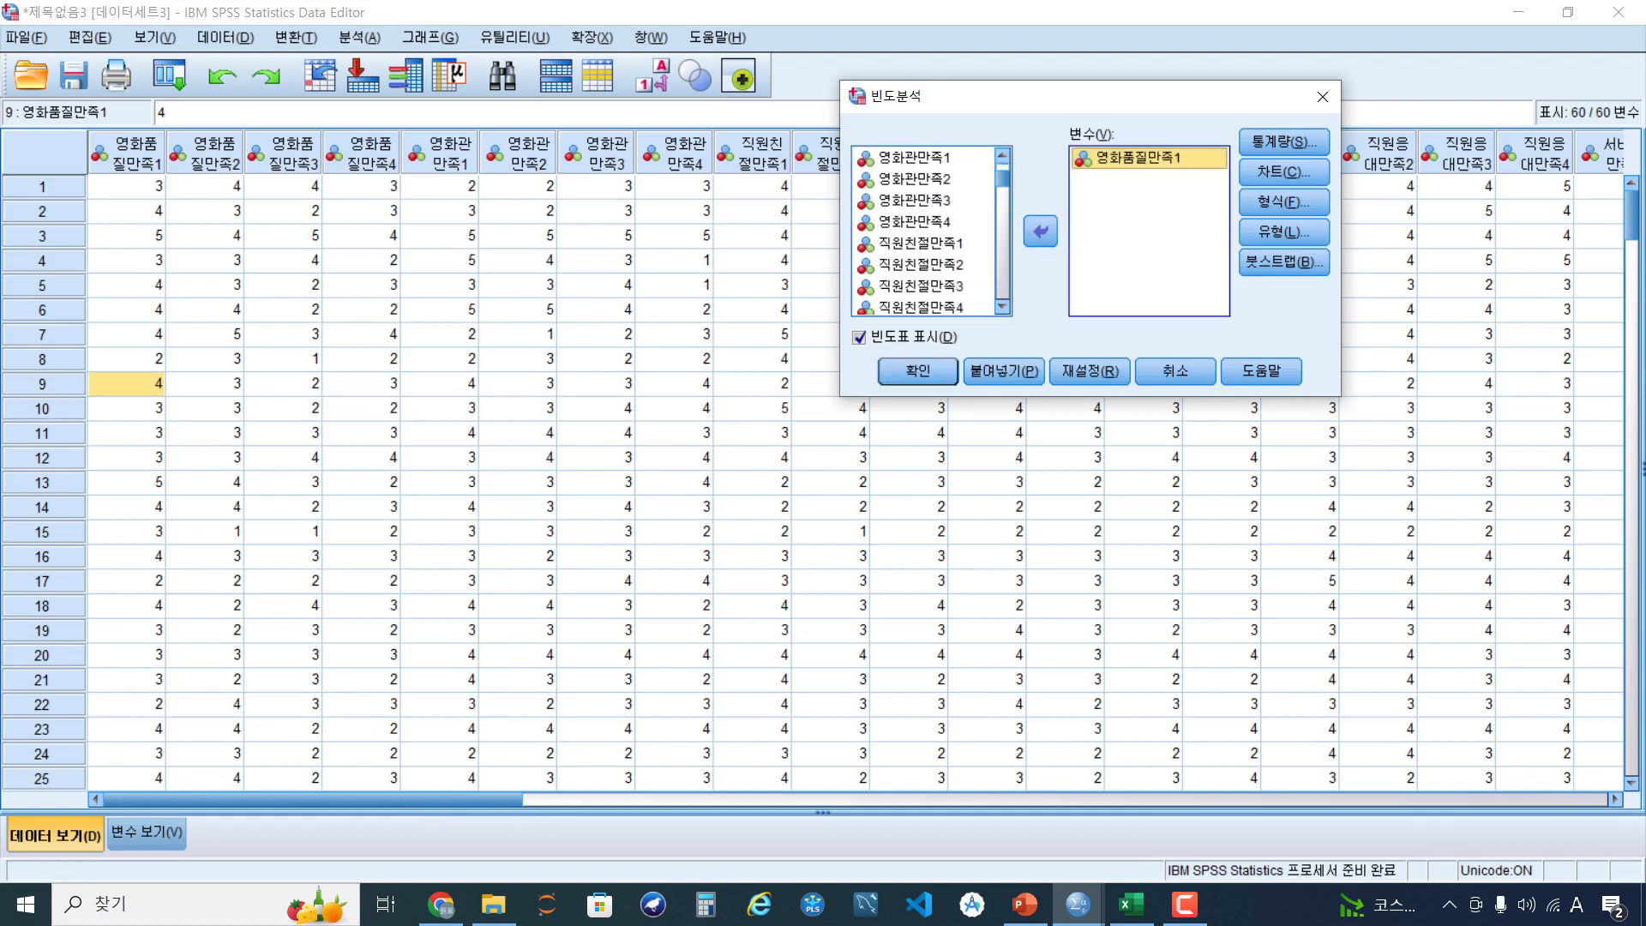
{"action": "scroll", "coordinate": [922, 231], "scroll_direction": "down", "scroll_amount": 8}
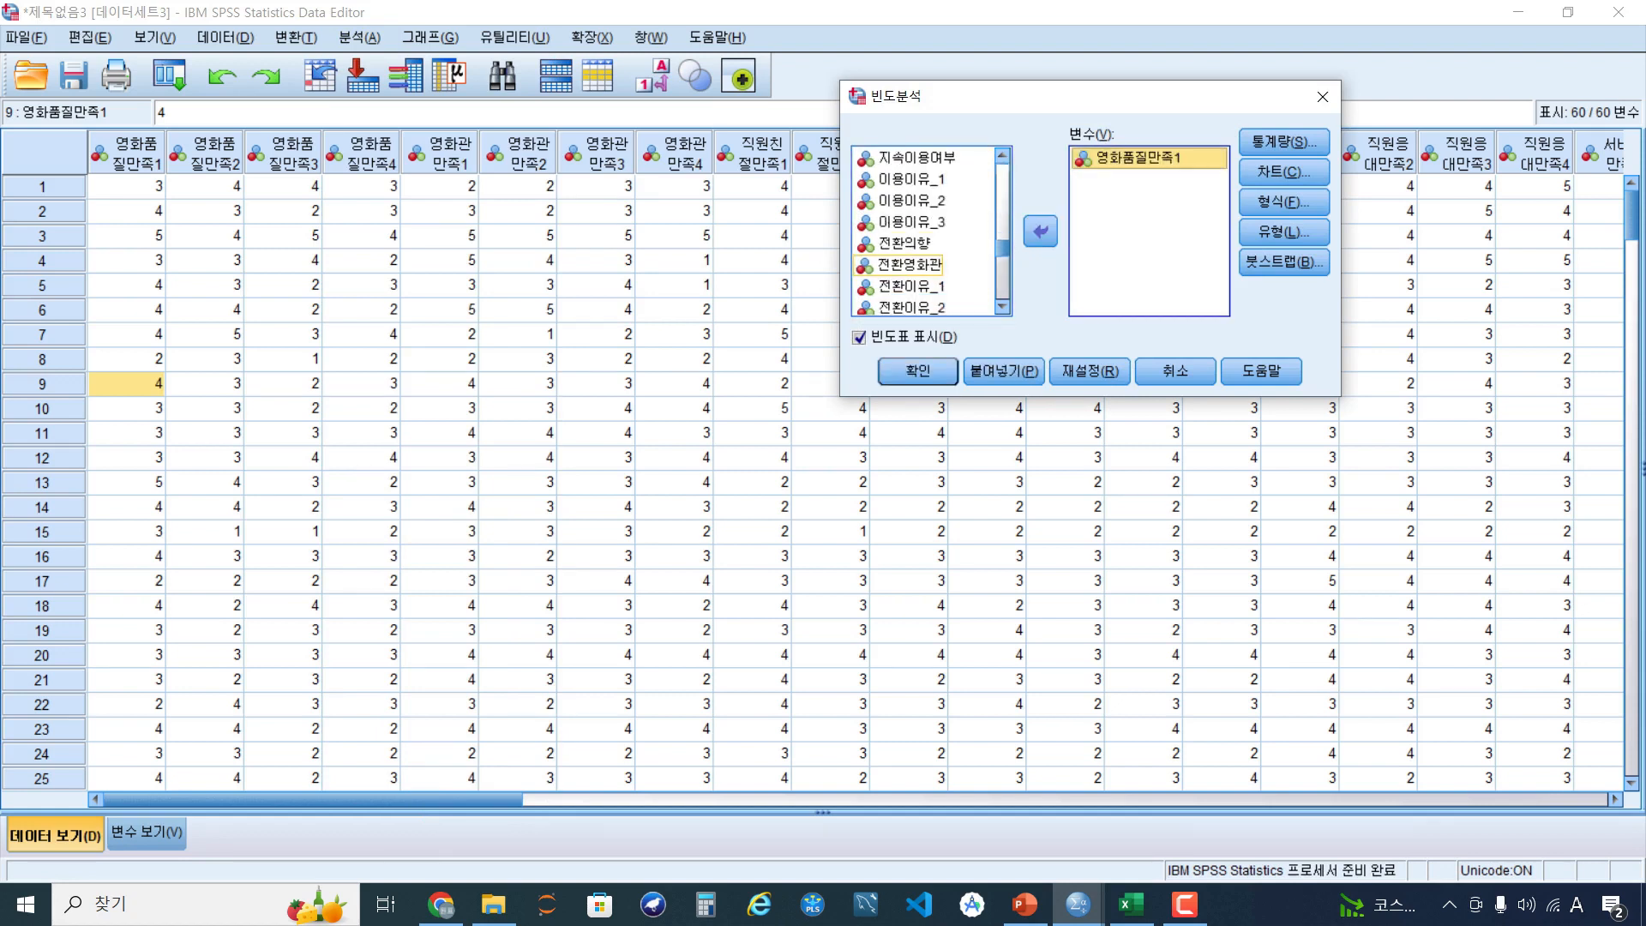
{"action": "scroll", "coordinate": [892, 160], "scroll_direction": "up", "scroll_amount": 1}
{"action": "left_click", "coordinate": [891, 201]}
{"action": "double_click", "coordinate": [892, 201]}
{"action": "left_click", "coordinate": [917, 370]}
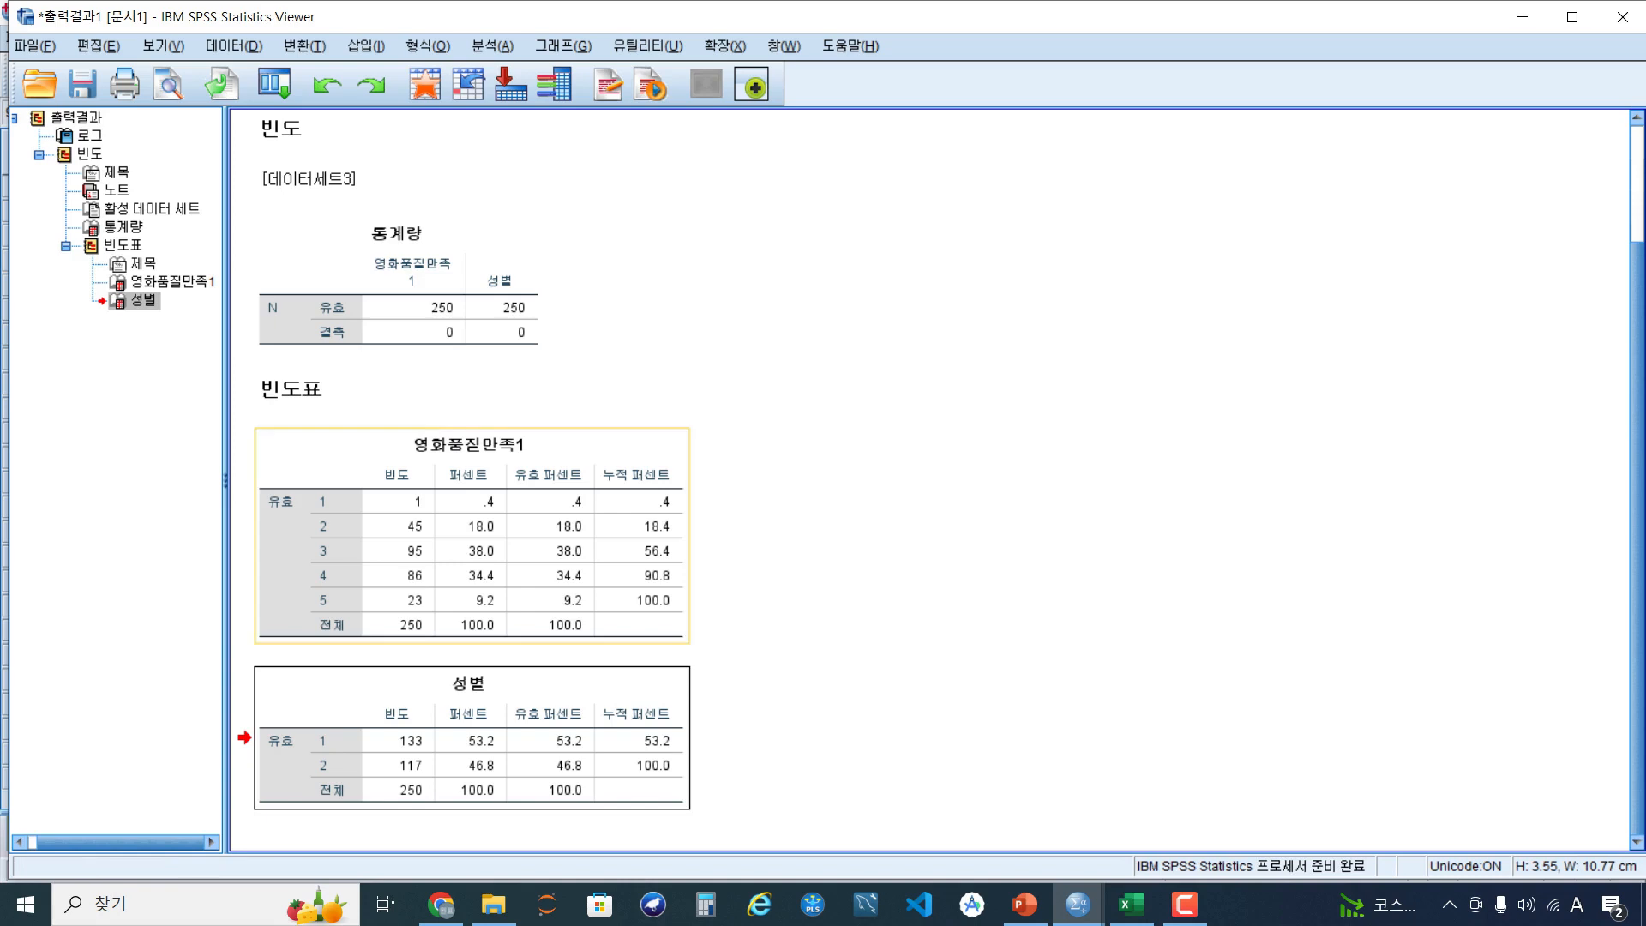
Minimize the output viewer and, in the variable view, widen the name column to fit the full variable names
{"action": "left_click", "coordinate": [865, 480]}
{"action": "left_click", "coordinate": [1523, 16]}
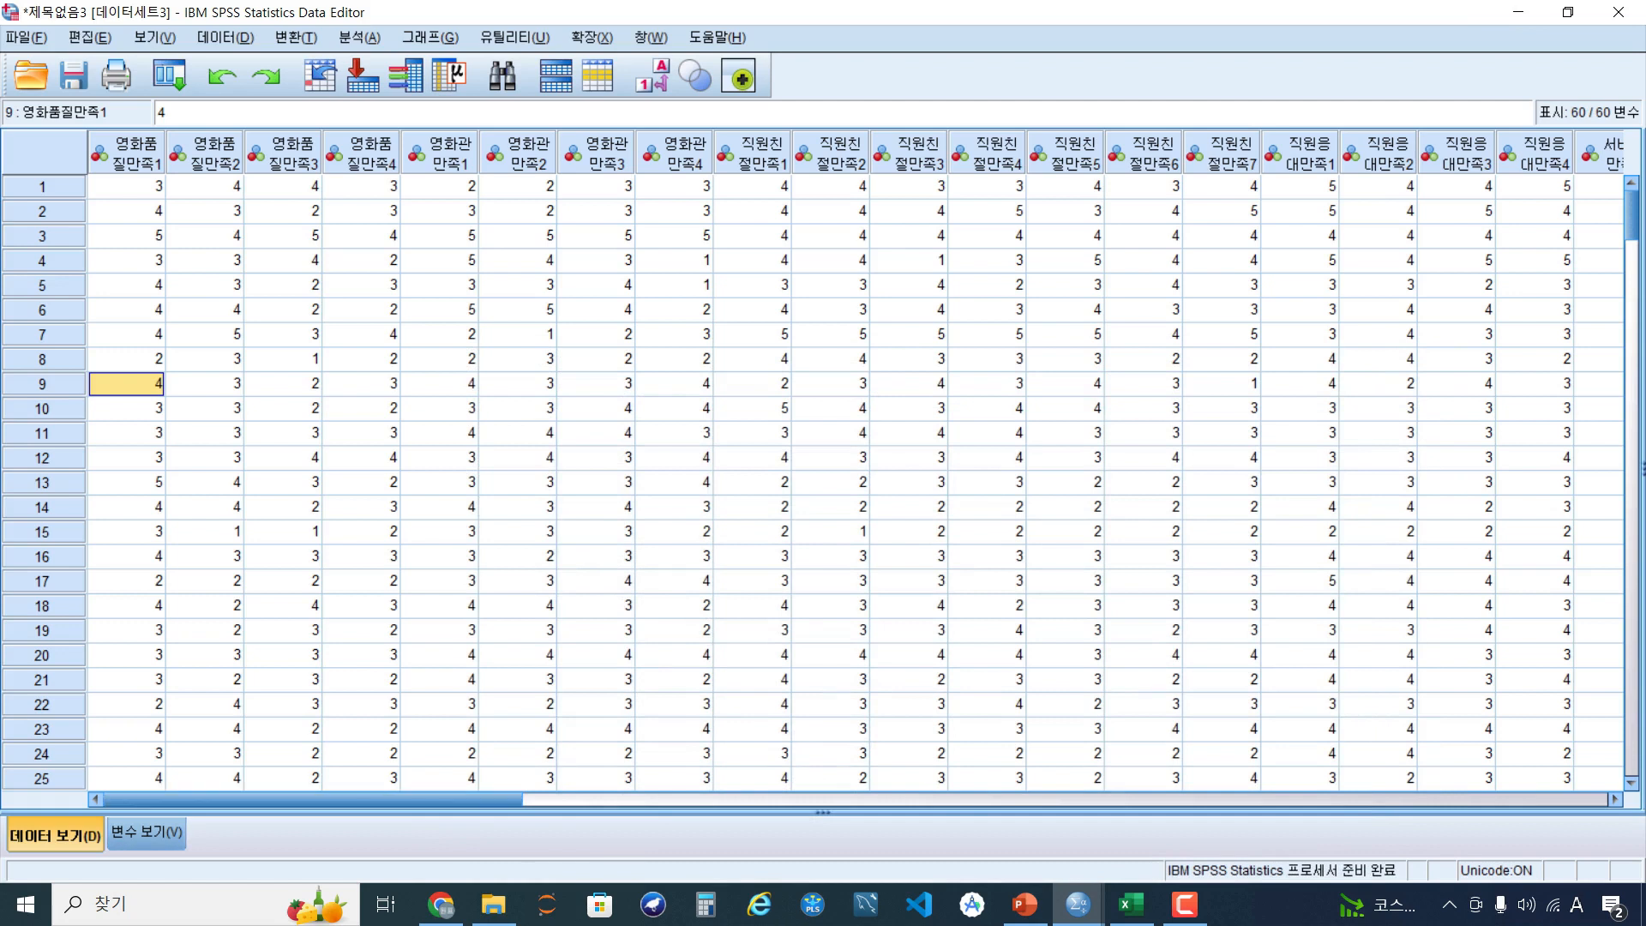
{"action": "left_click", "coordinate": [147, 833]}
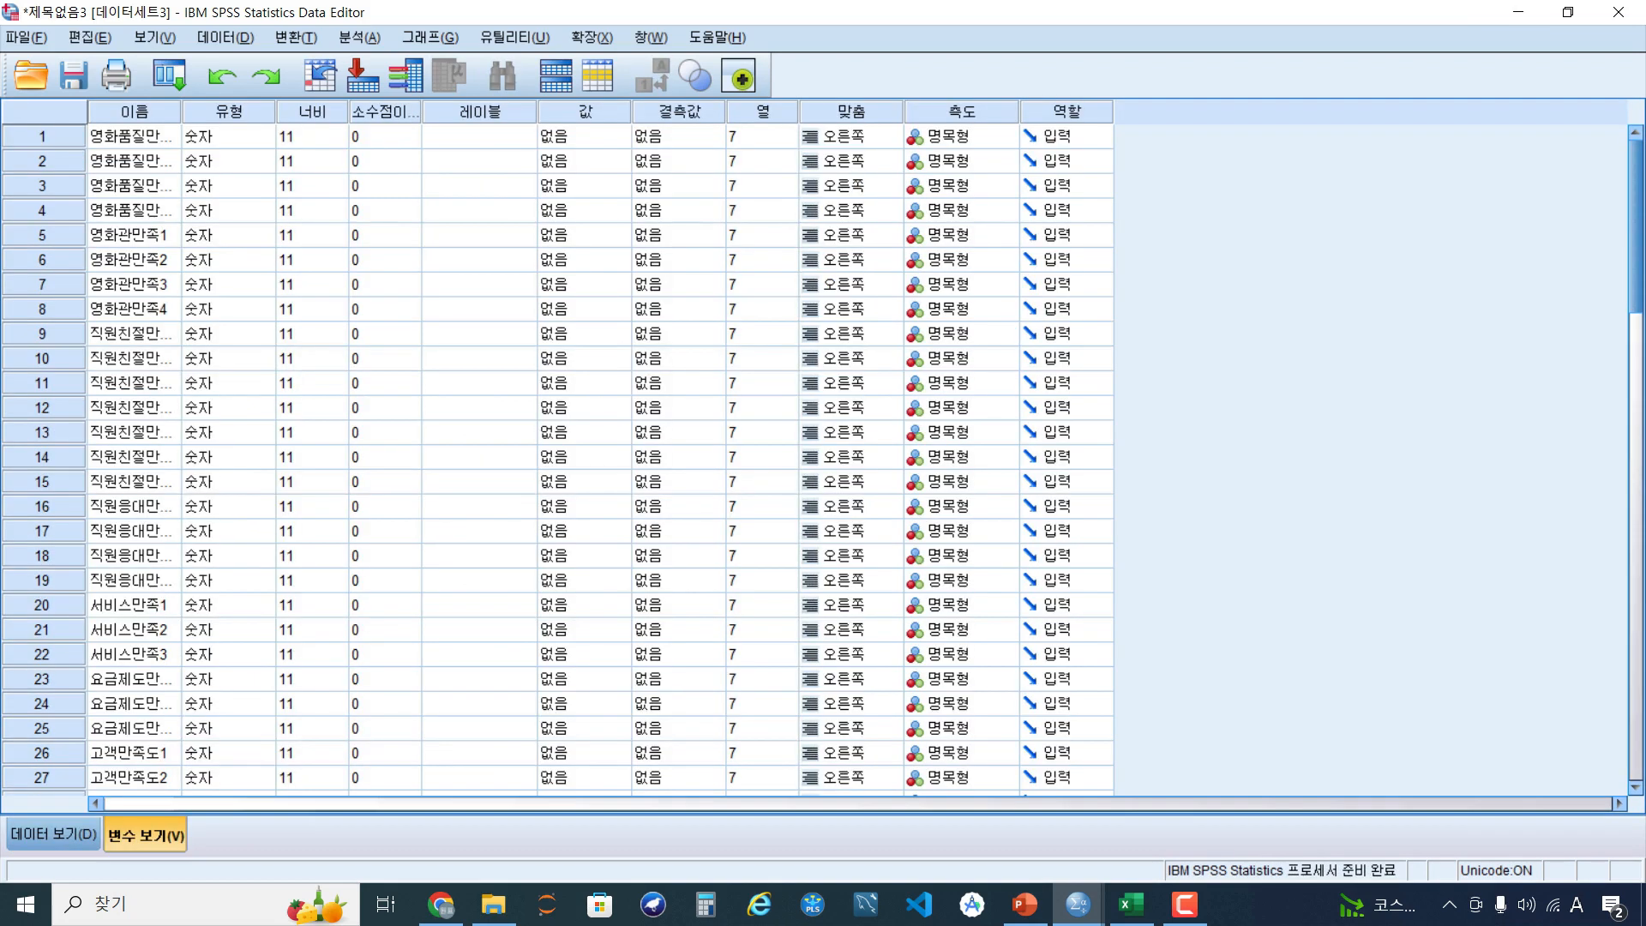
{"action": "left_click_drag", "start_coordinate": [183, 111], "coordinate": [321, 112]}
Add value labels for 영화품질만족1: 1 = 전혀 그렇지 않다 and 2 = 그렇지 않다
{"action": "left_click", "coordinate": [720, 136]}
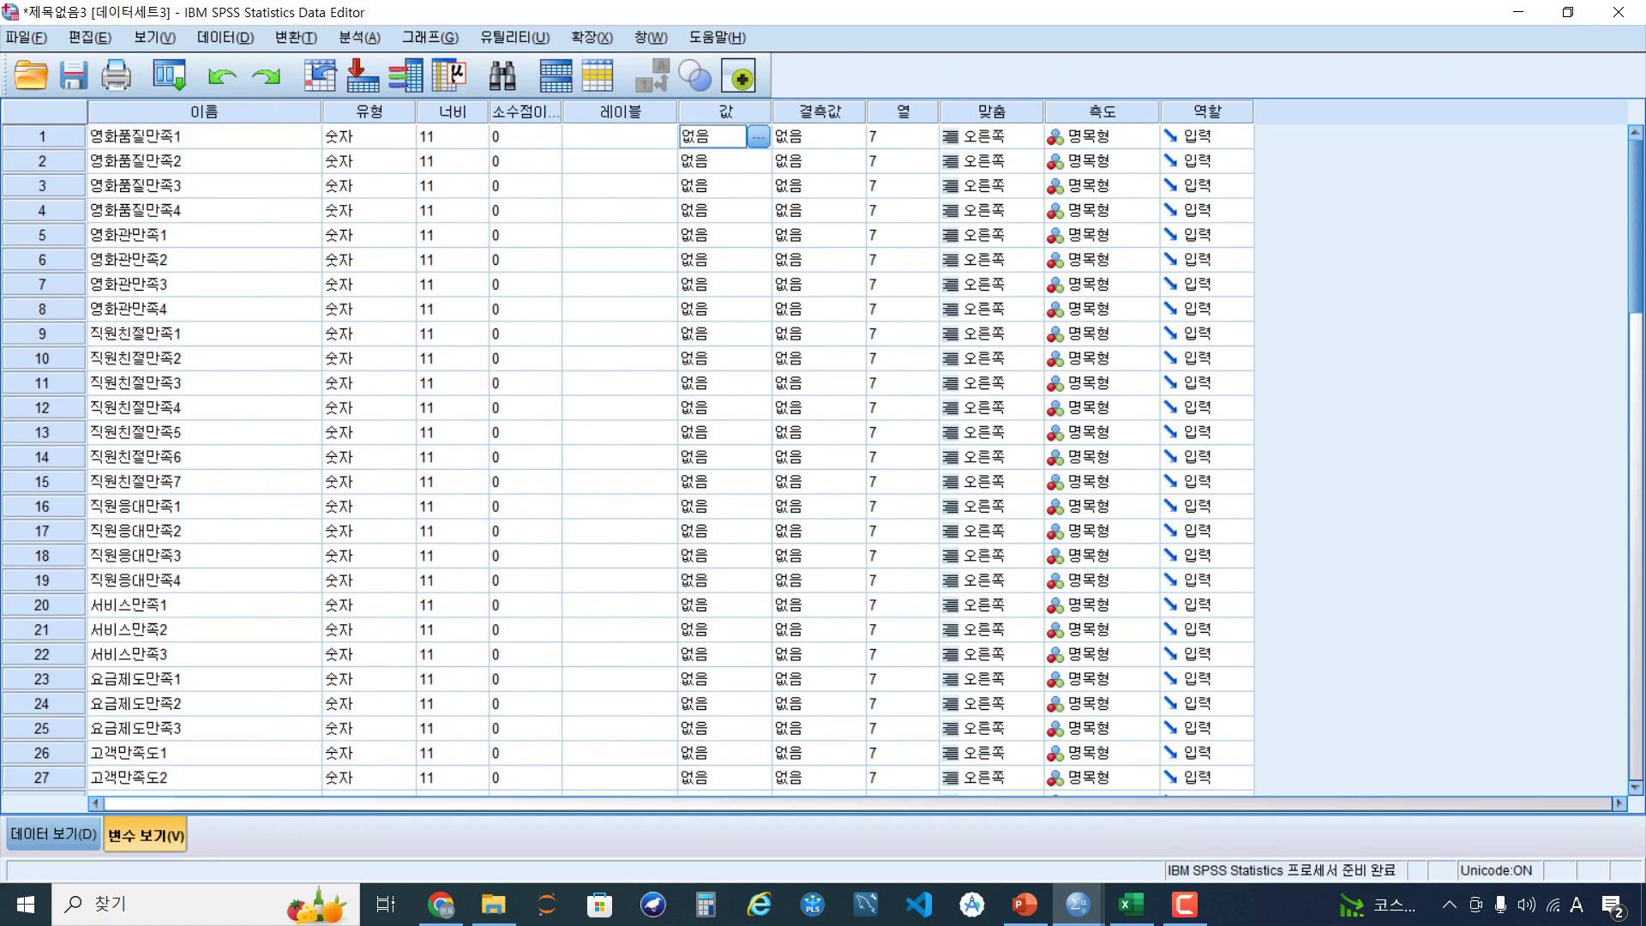
{"action": "left_click", "coordinate": [759, 136]}
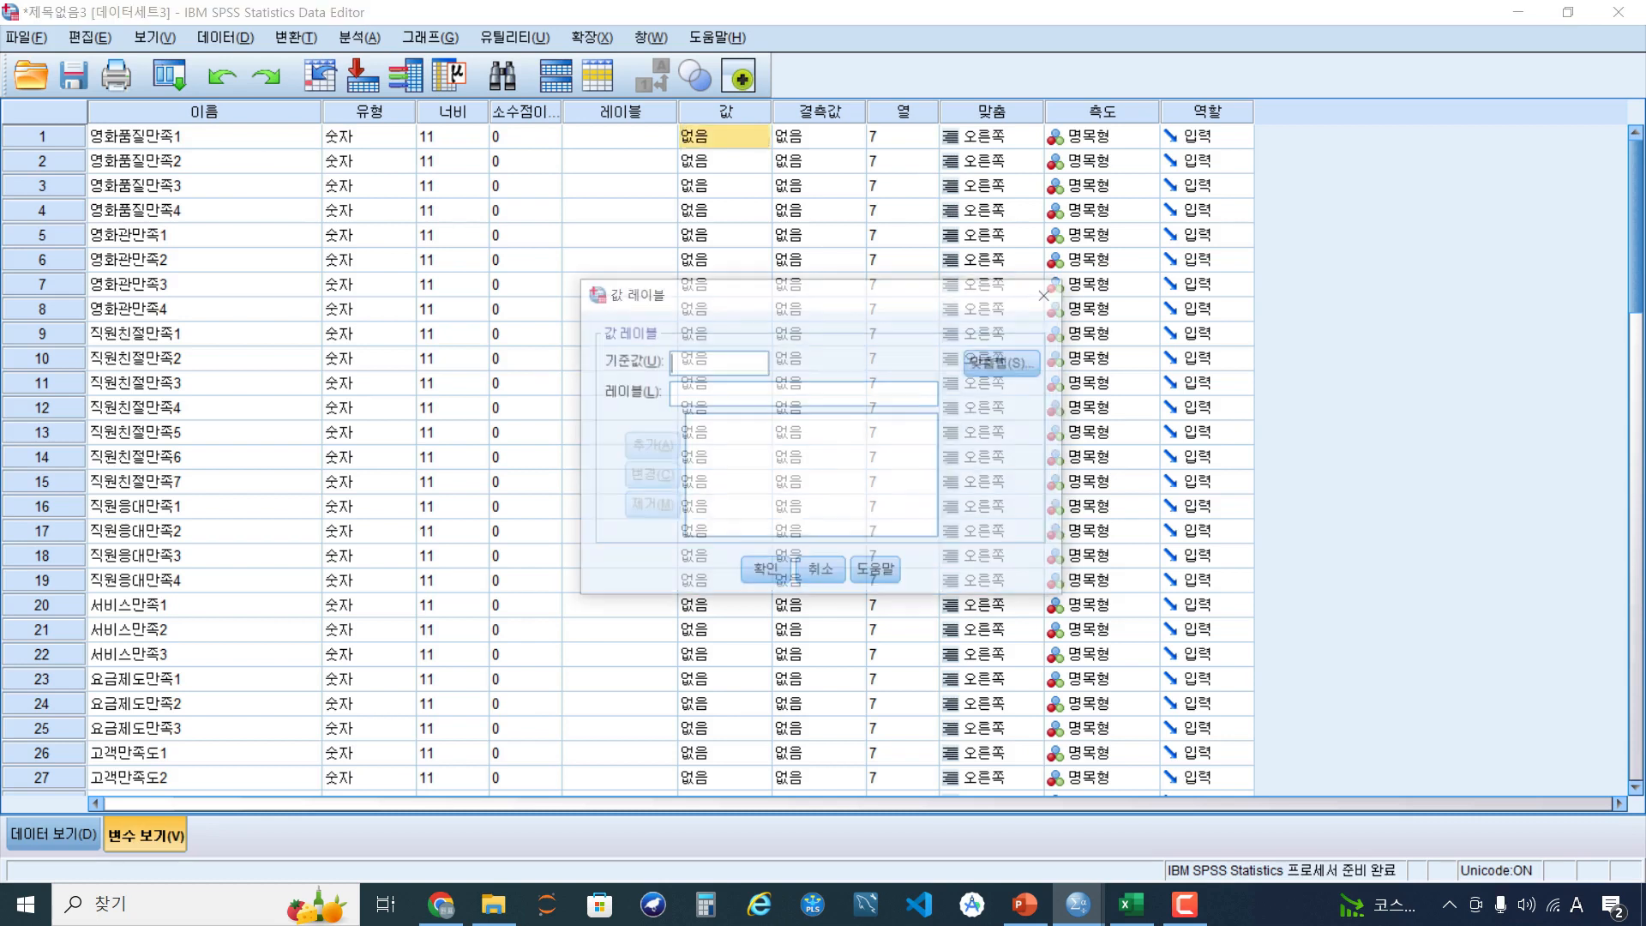
{"action": "type", "text": "1"}
{"action": "key", "text": "Tab"}
{"action": "key", "text": "Hangul"}
{"action": "type", "text": "전혀 그렇지 "}
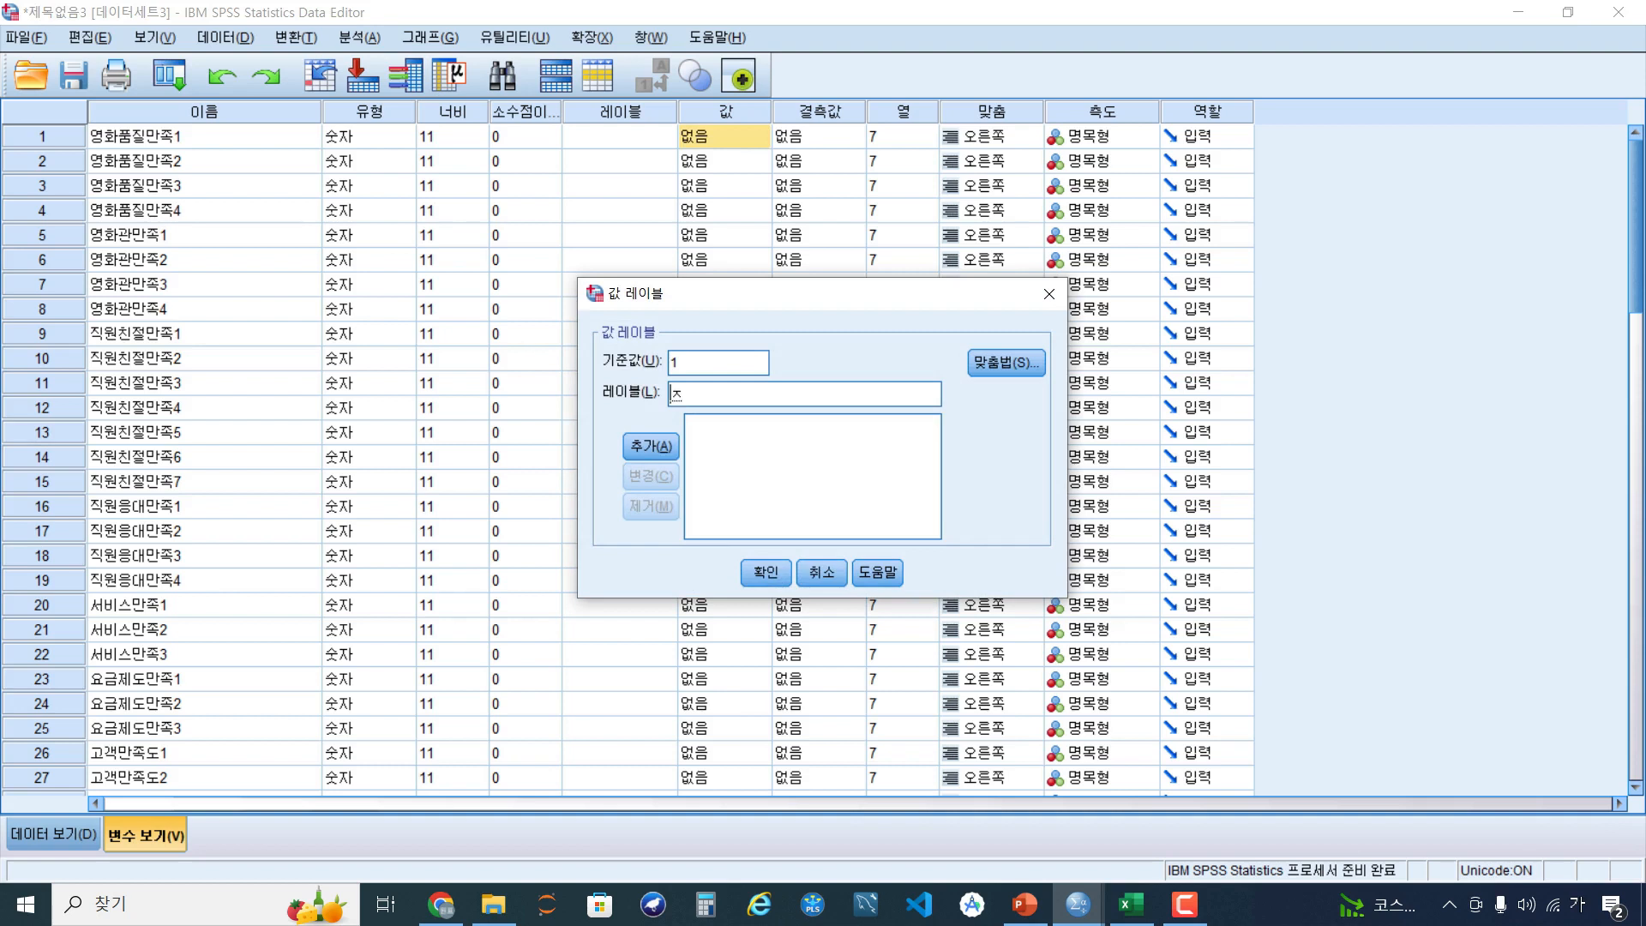
{"action": "type", "text": "않다"}
{"action": "key", "text": "alt+a"}
{"action": "type", "text": "2 = \"그렇지 않다"}
{"action": "key", "text": "alt+a"}
Add the value labels 3 = 보통이다 and 4 = 그렇다 for 영화품질만족1
{"action": "type", "text": "3"}
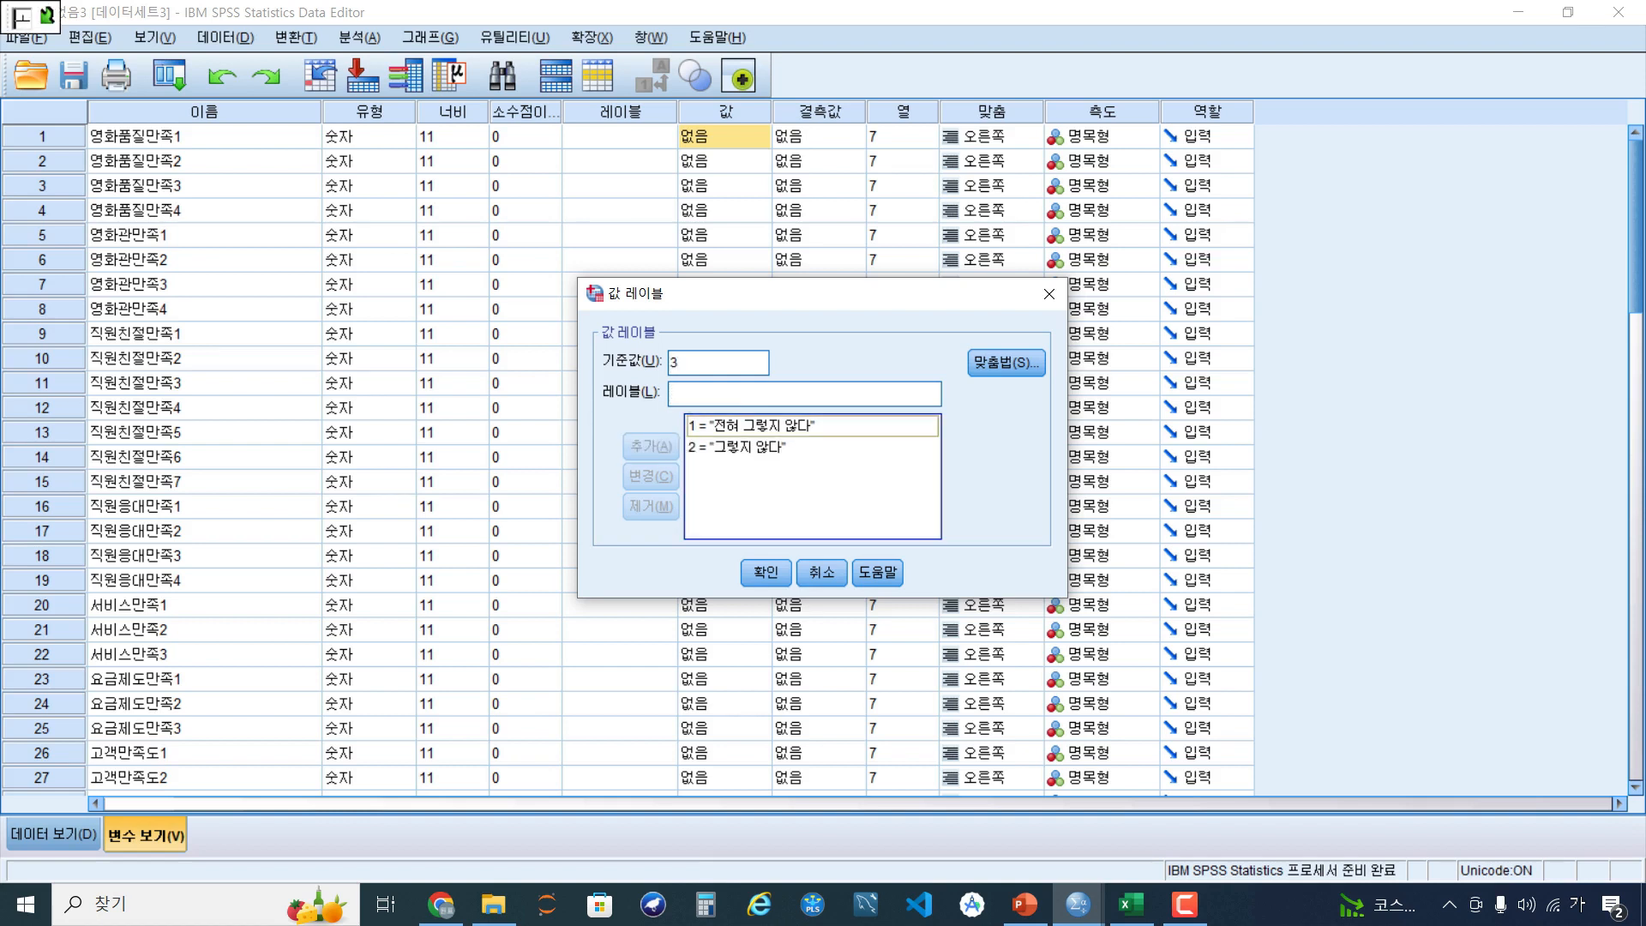
{"action": "key", "text": "Tab"}
{"action": "type", "text": "보통ㅇㅣ다"}
{"action": "key", "text": "alt+a"}
{"action": "type", "text": "4"}
{"action": "key", "text": "Tab"}
{"action": "type", "text": "그렇다"}
{"action": "key", "text": "alt+a"}
Add the value label 5 = 매우 그렇다 for 영화품질만족1, apply the label set, and widen the values column
{"action": "type", "text": "5"}
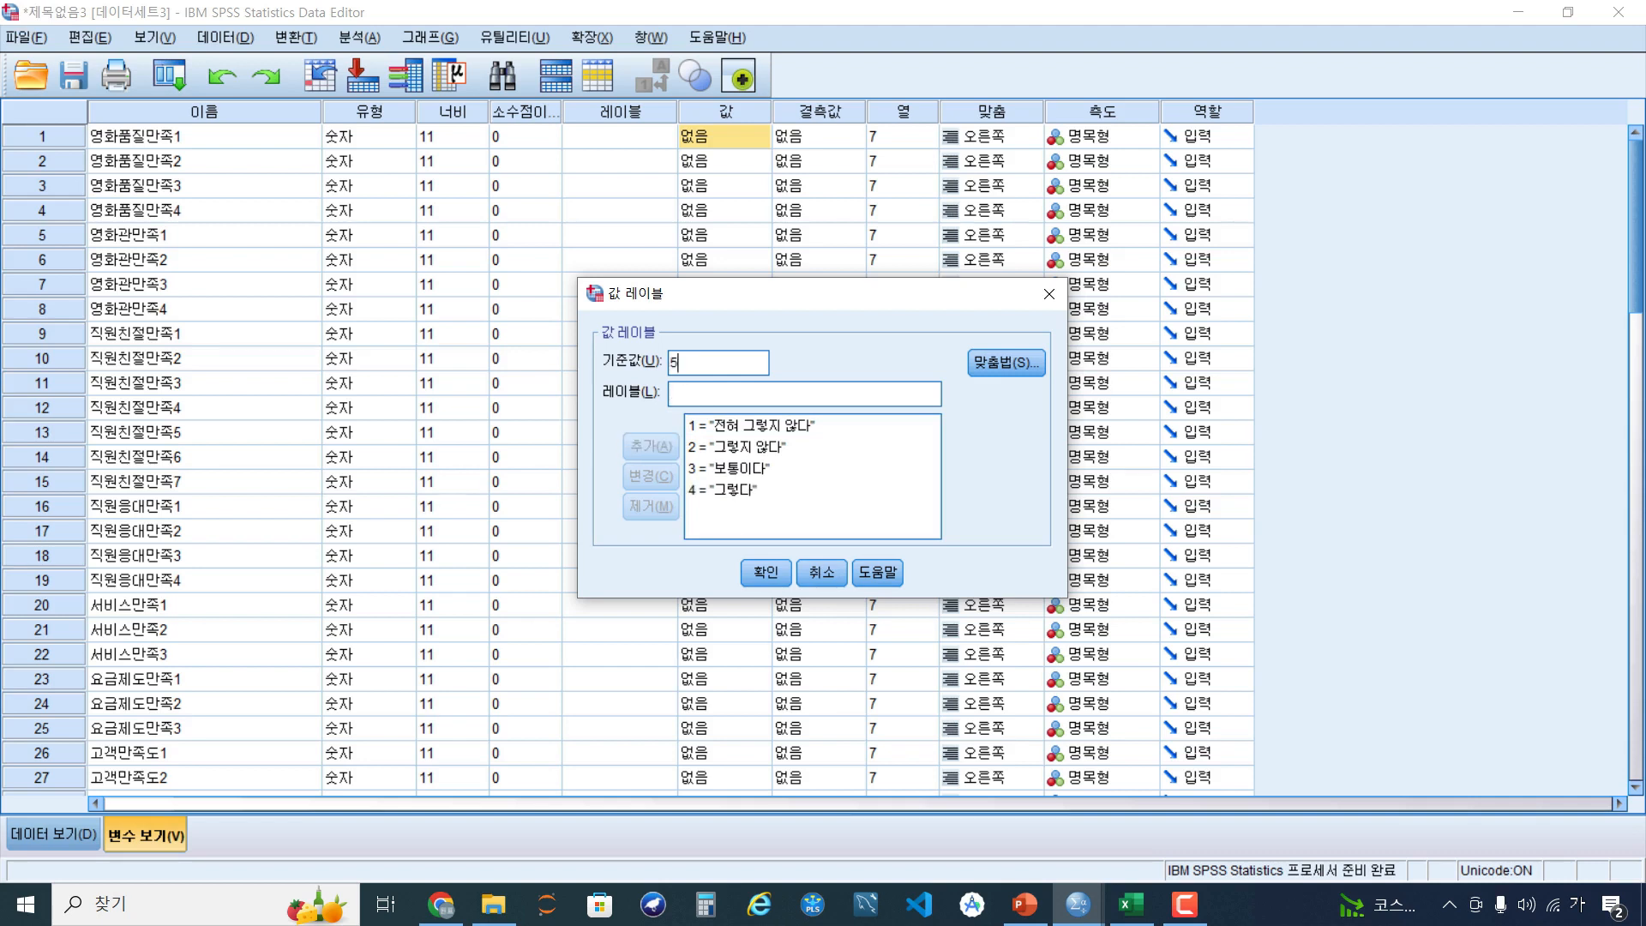
{"action": "type", "text": "매우 "}
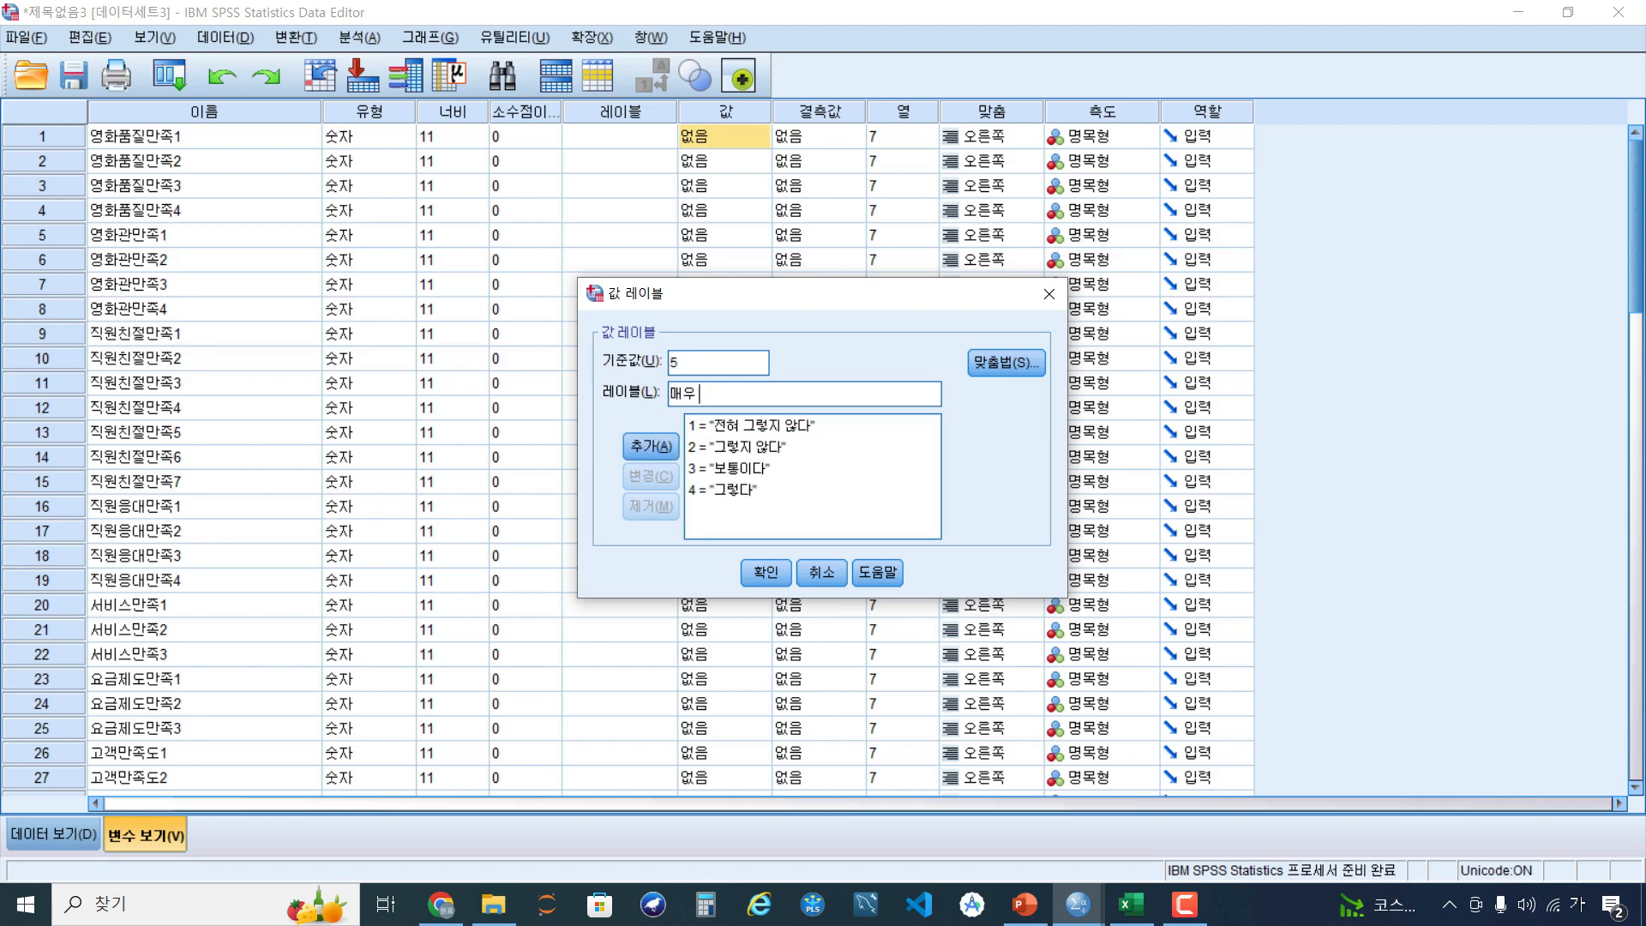
{"action": "type", "text": "그렇다"}
{"action": "key", "text": "alt+a"}
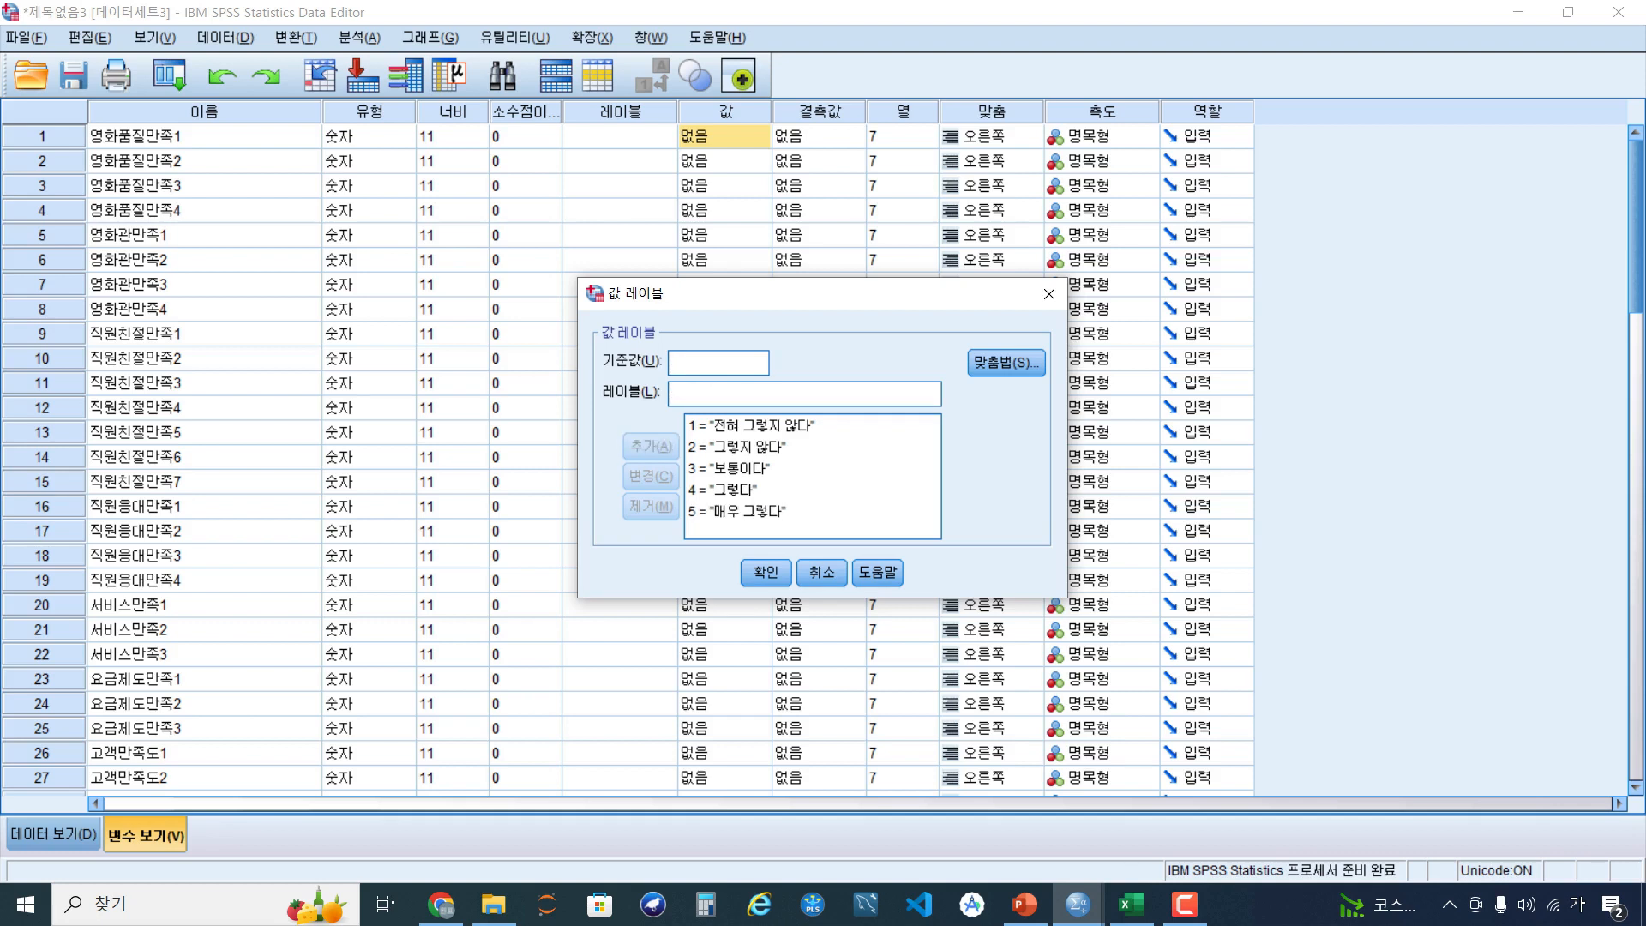
{"action": "key", "text": "Return"}
{"action": "left_click_drag", "start_coordinate": [771, 112], "coordinate": [804, 111]}
Copy the value labels of 영화품질만족1 to all variables from 영화품질만족2 through 충성도3
{"action": "left_click", "coordinate": [734, 186]}
{"action": "left_click", "coordinate": [734, 137]}
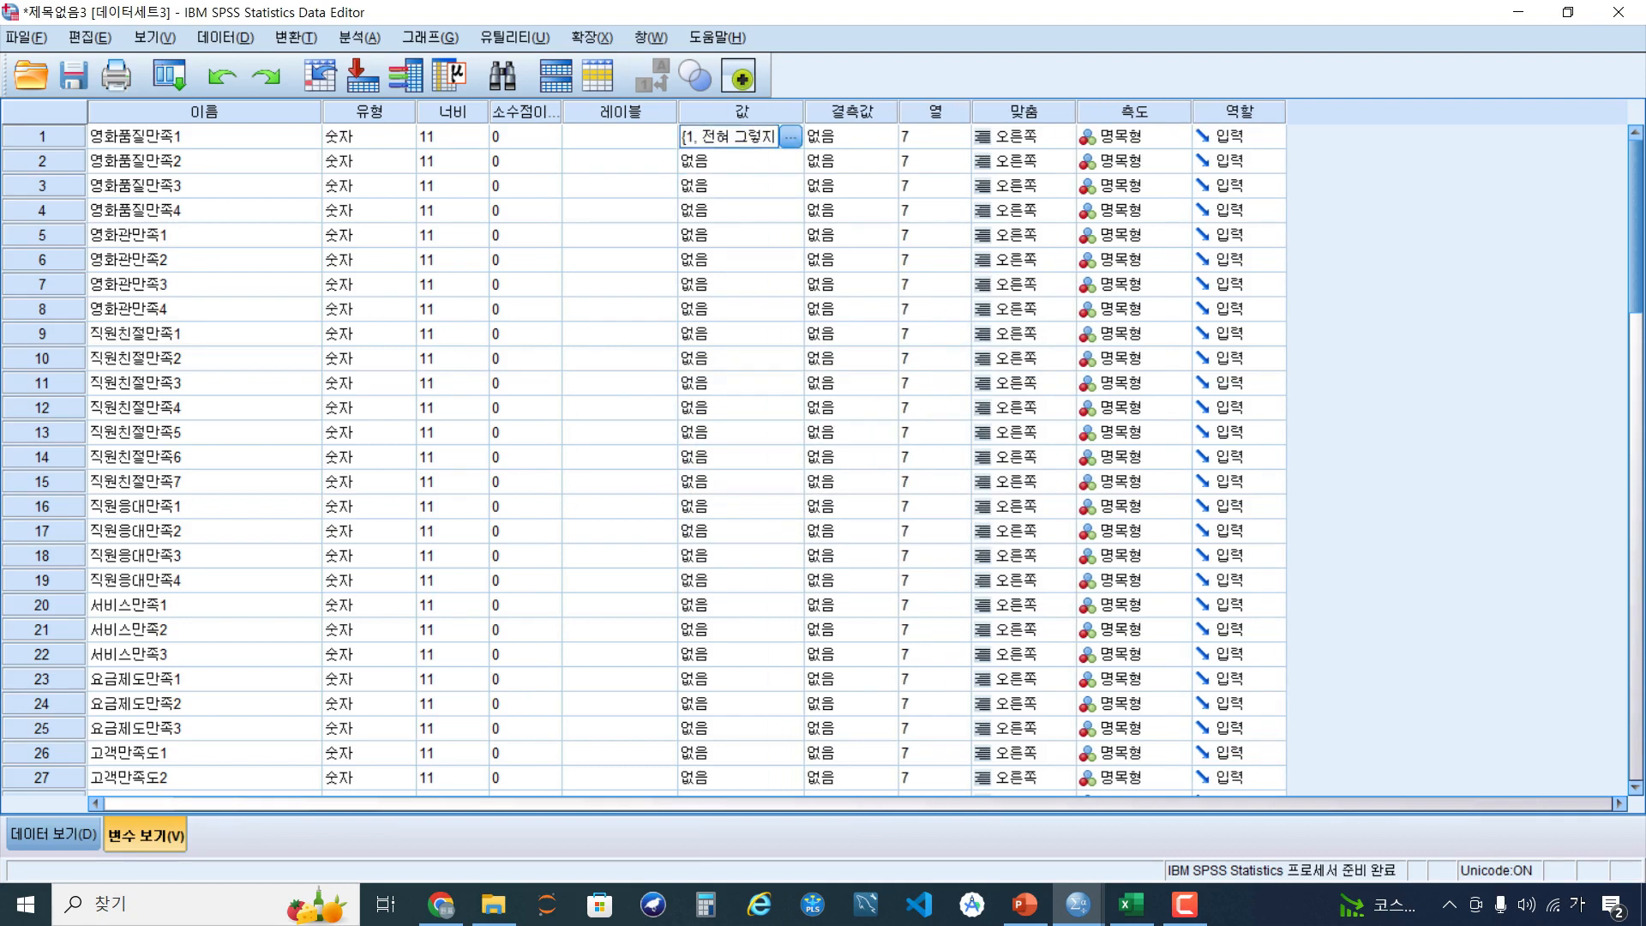
{"action": "right_click", "coordinate": [750, 141]}
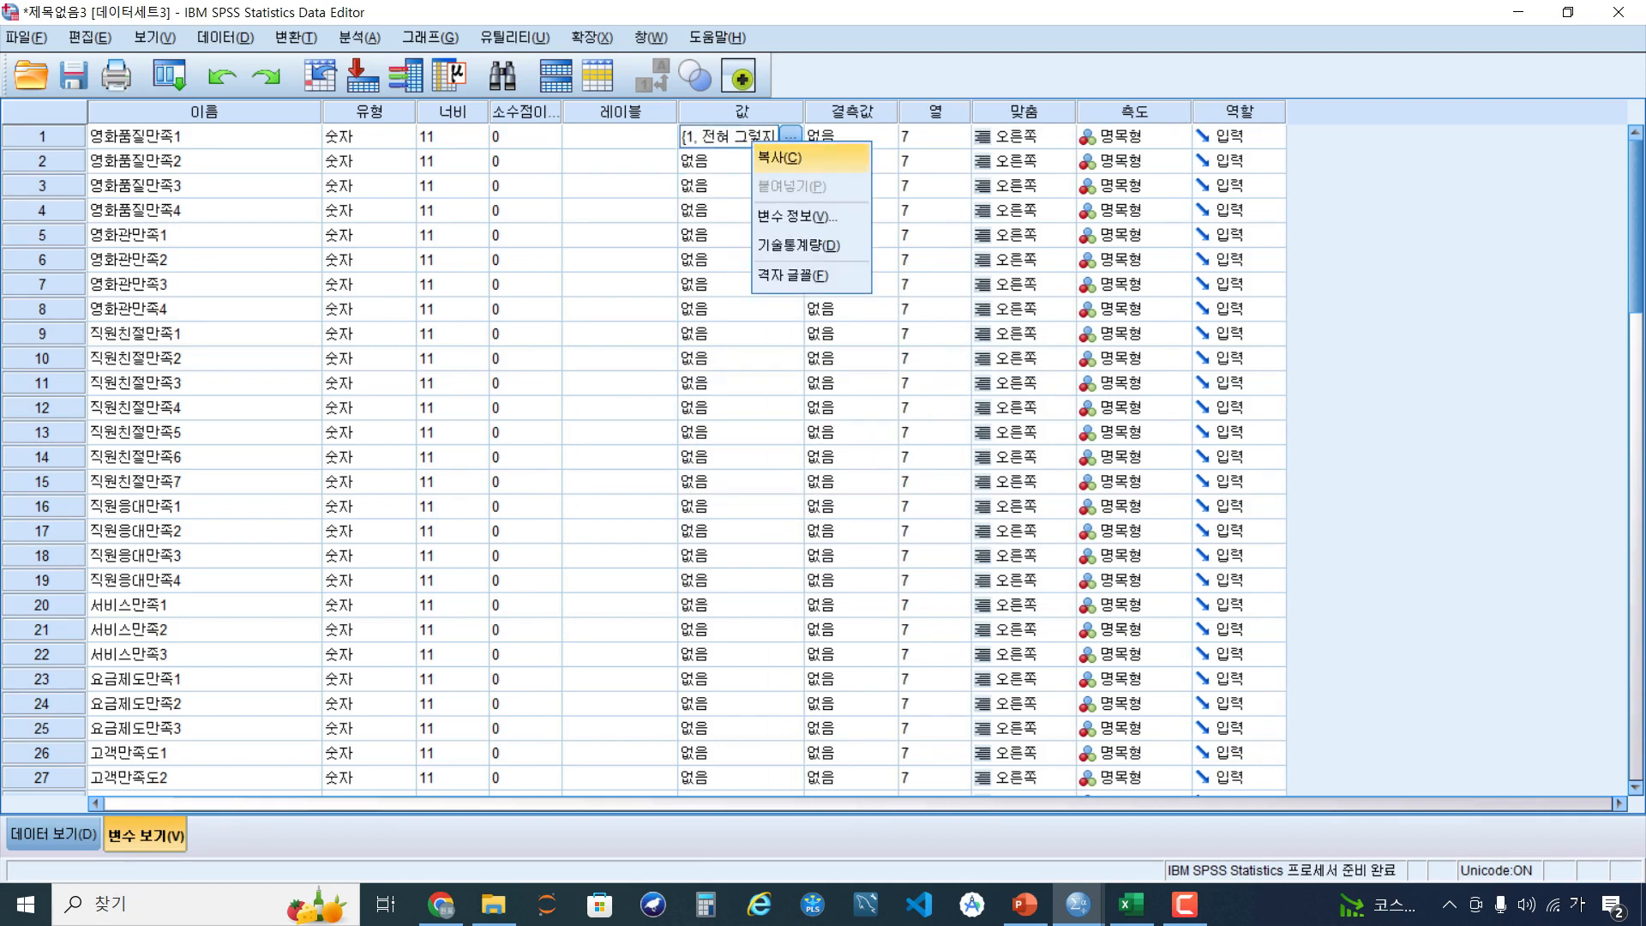
{"action": "left_click", "coordinate": [779, 157]}
{"action": "left_click_drag", "start_coordinate": [734, 161], "coordinate": [755, 525]}
{"action": "right_click", "coordinate": [786, 528]}
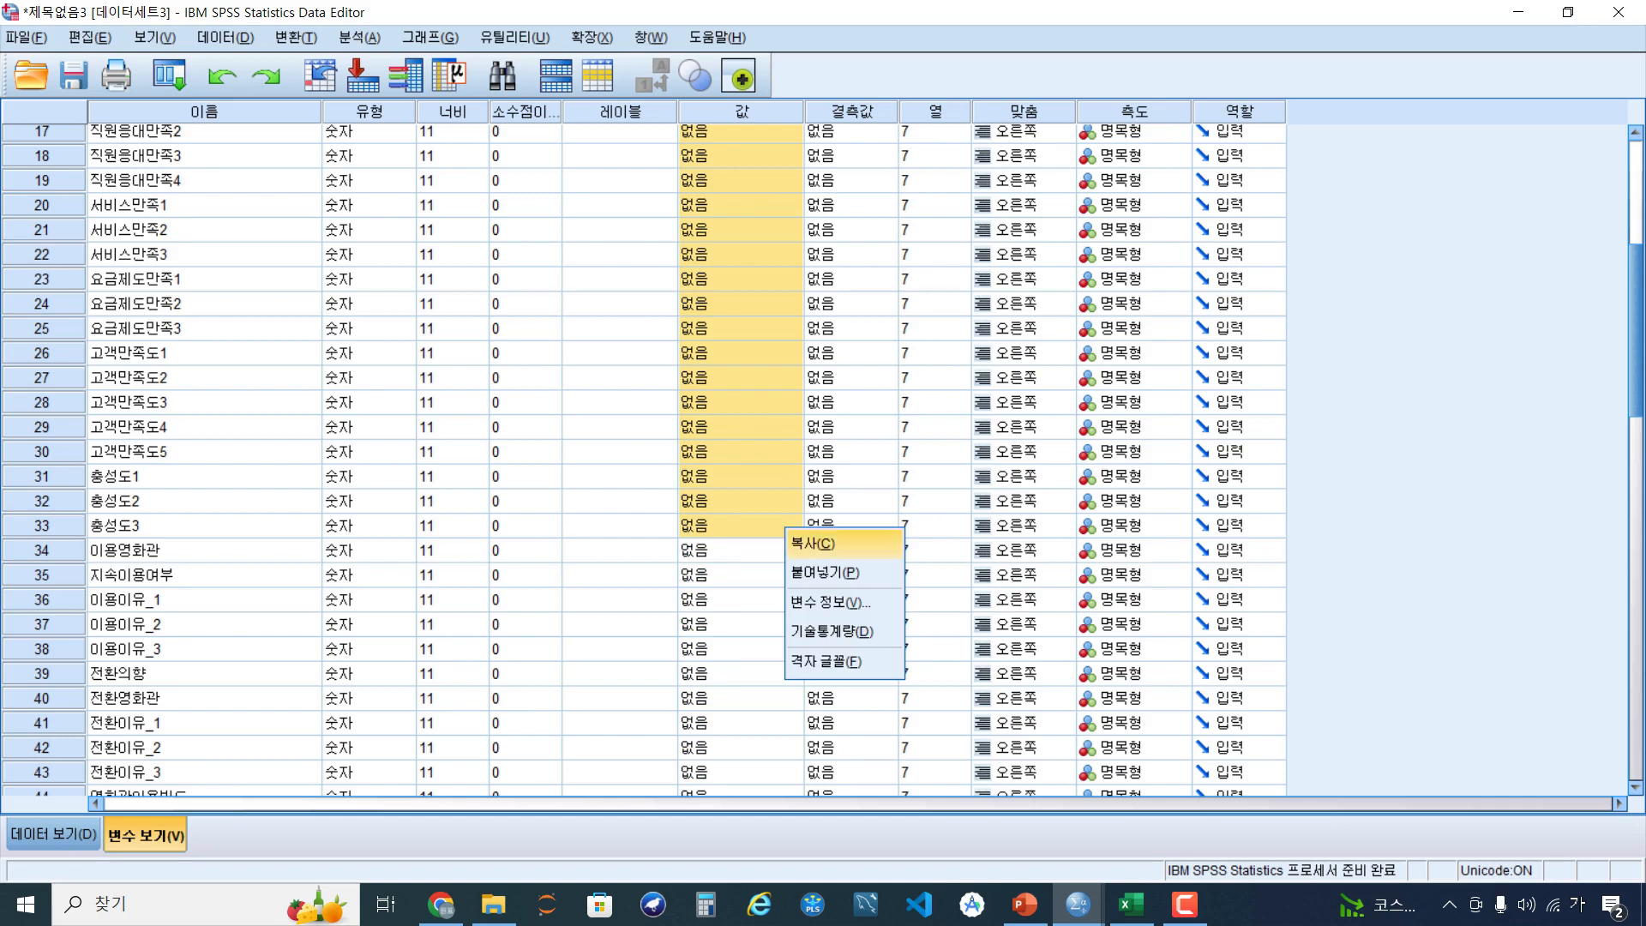
{"action": "left_click", "coordinate": [825, 573]}
{"action": "scroll", "coordinate": [643, 455], "scroll_direction": "up", "scroll_amount": 1}
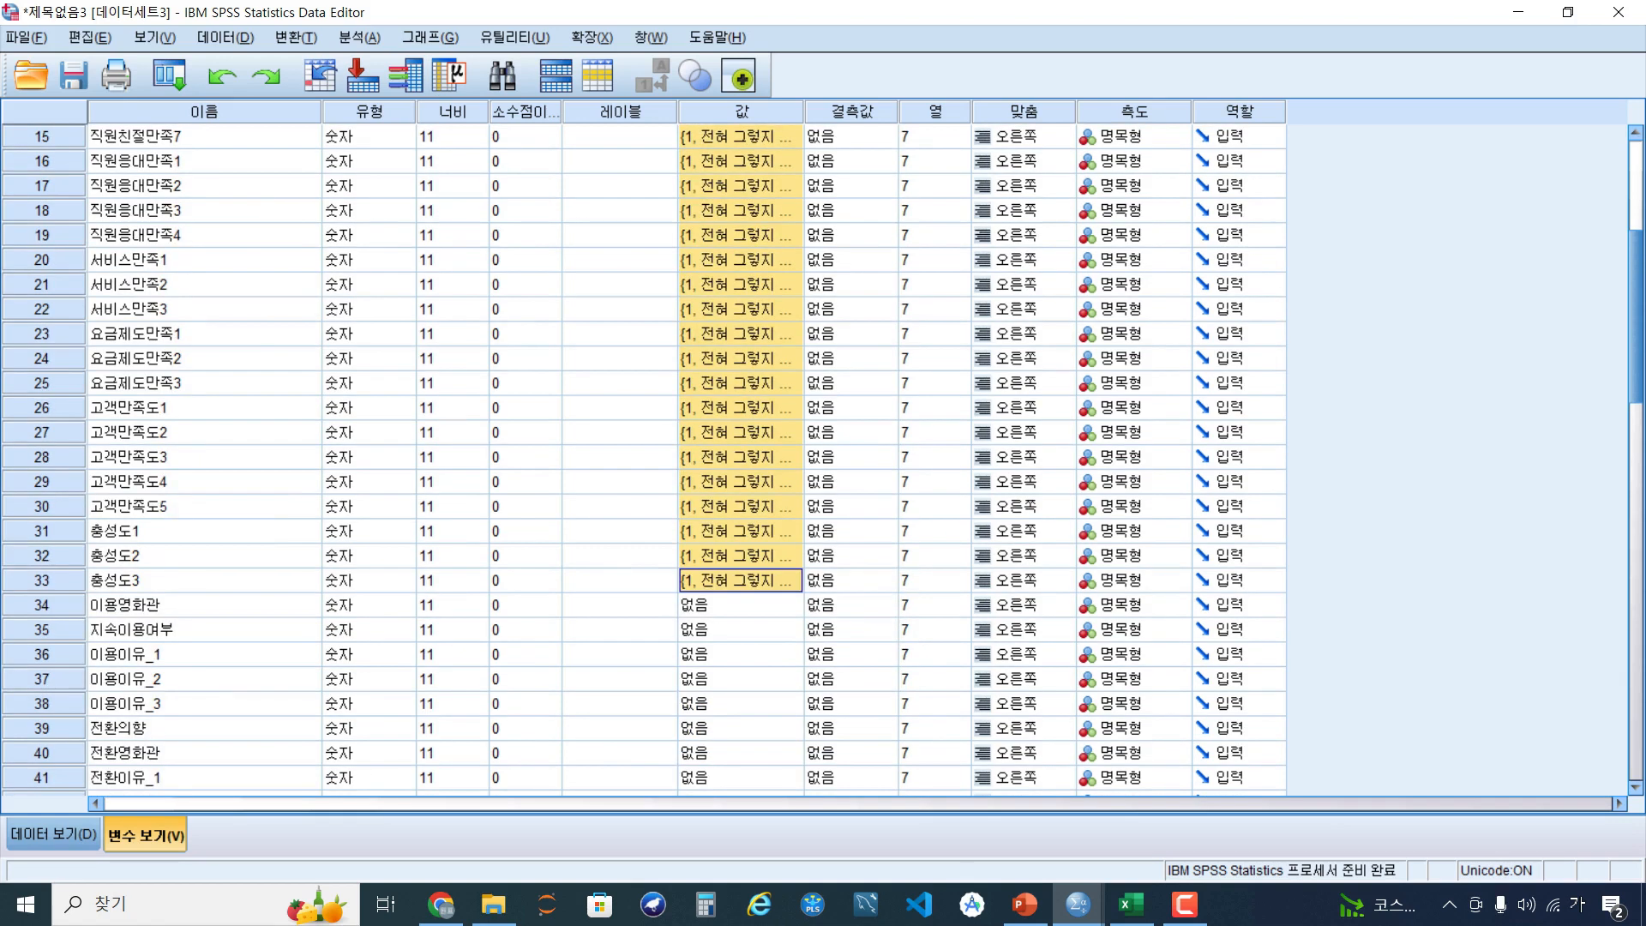
{"action": "scroll", "coordinate": [643, 454], "scroll_direction": "up", "scroll_amount": 5}
Highlight the variable names from 이용영화관 through 최근영화관람시기 and dismiss the update notification
{"action": "scroll", "coordinate": [643, 454], "scroll_direction": "down", "scroll_amount": 8}
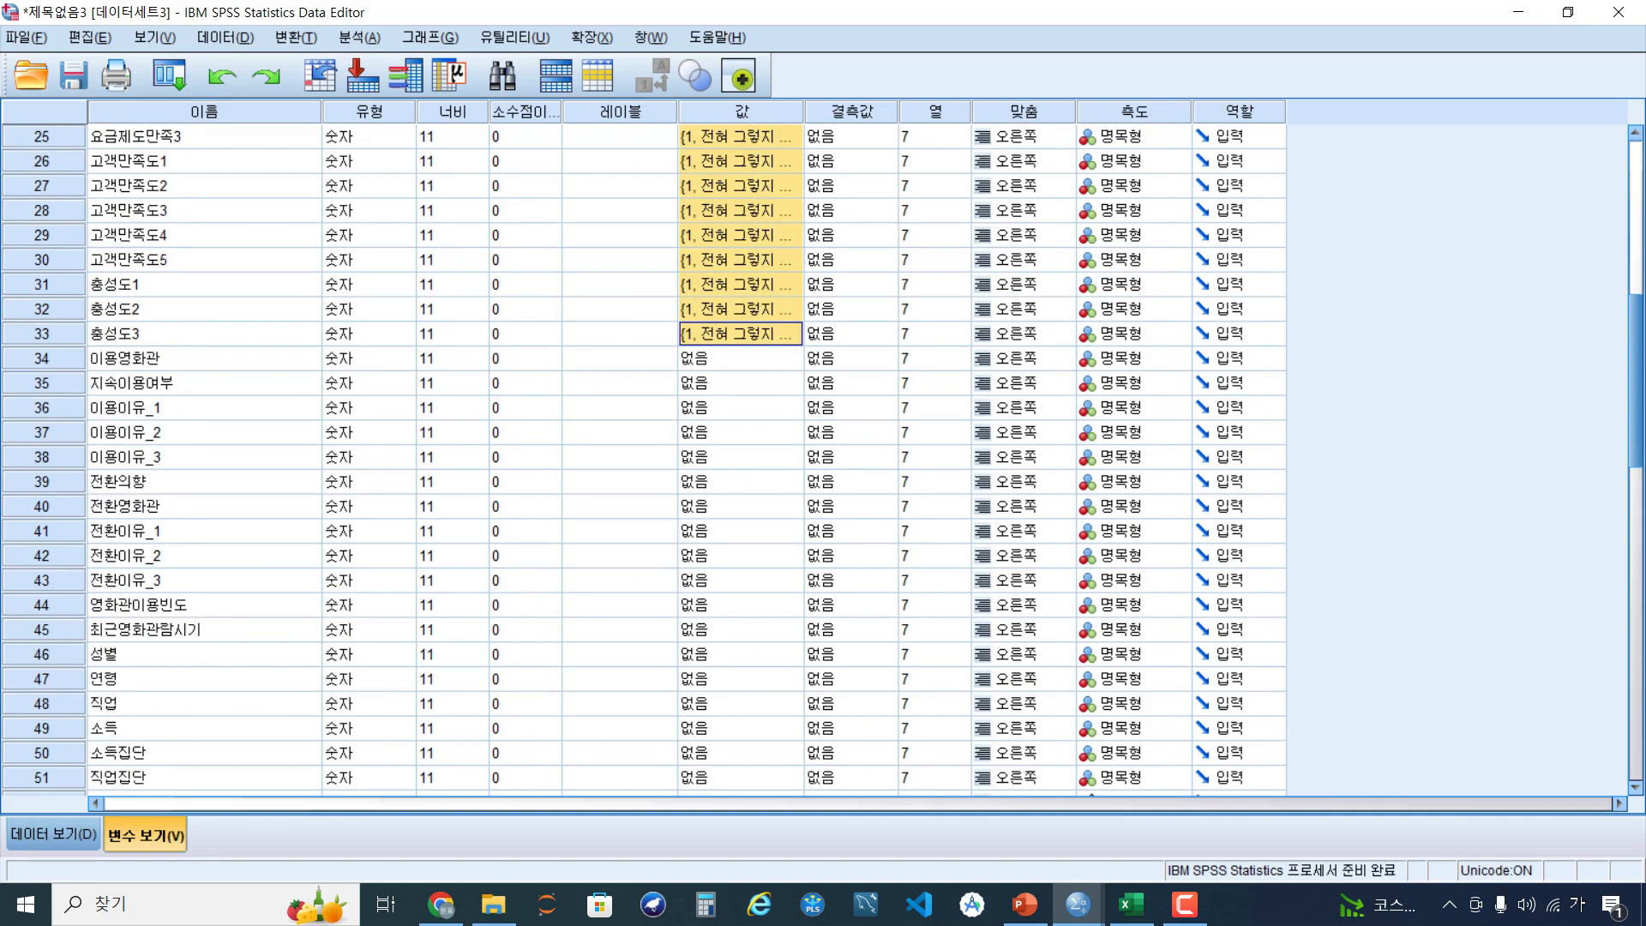
{"action": "left_click_drag", "start_coordinate": [204, 358], "coordinate": [204, 630]}
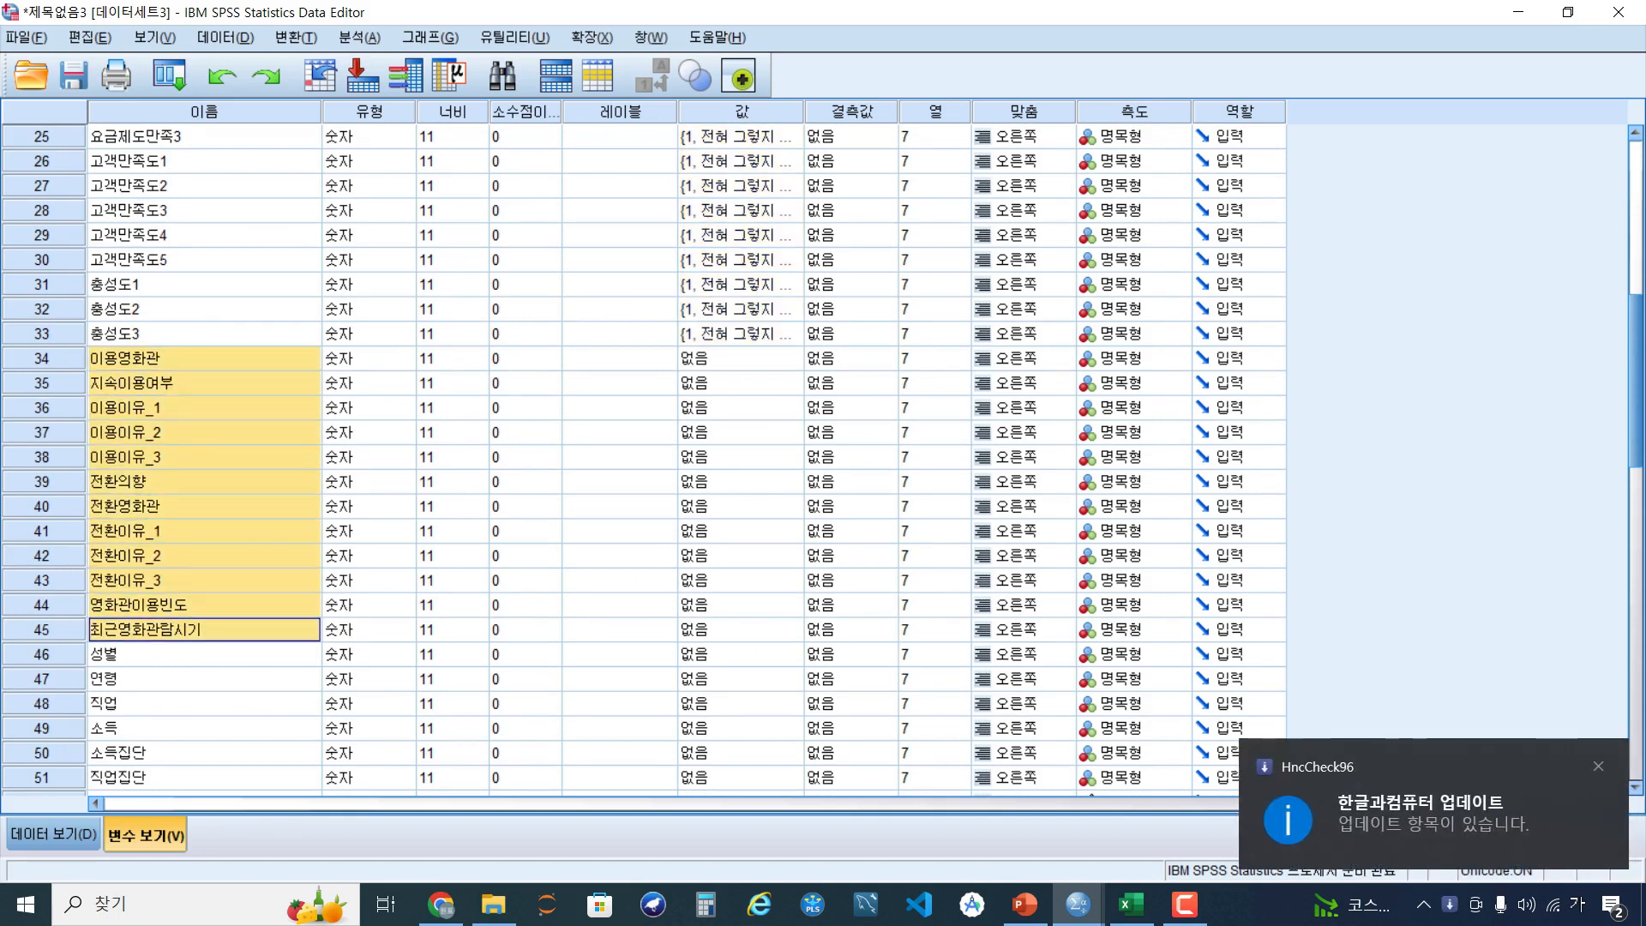
{"action": "left_click", "coordinate": [1598, 766]}
{"action": "scroll", "coordinate": [643, 454], "scroll_direction": "down", "scroll_amount": 1}
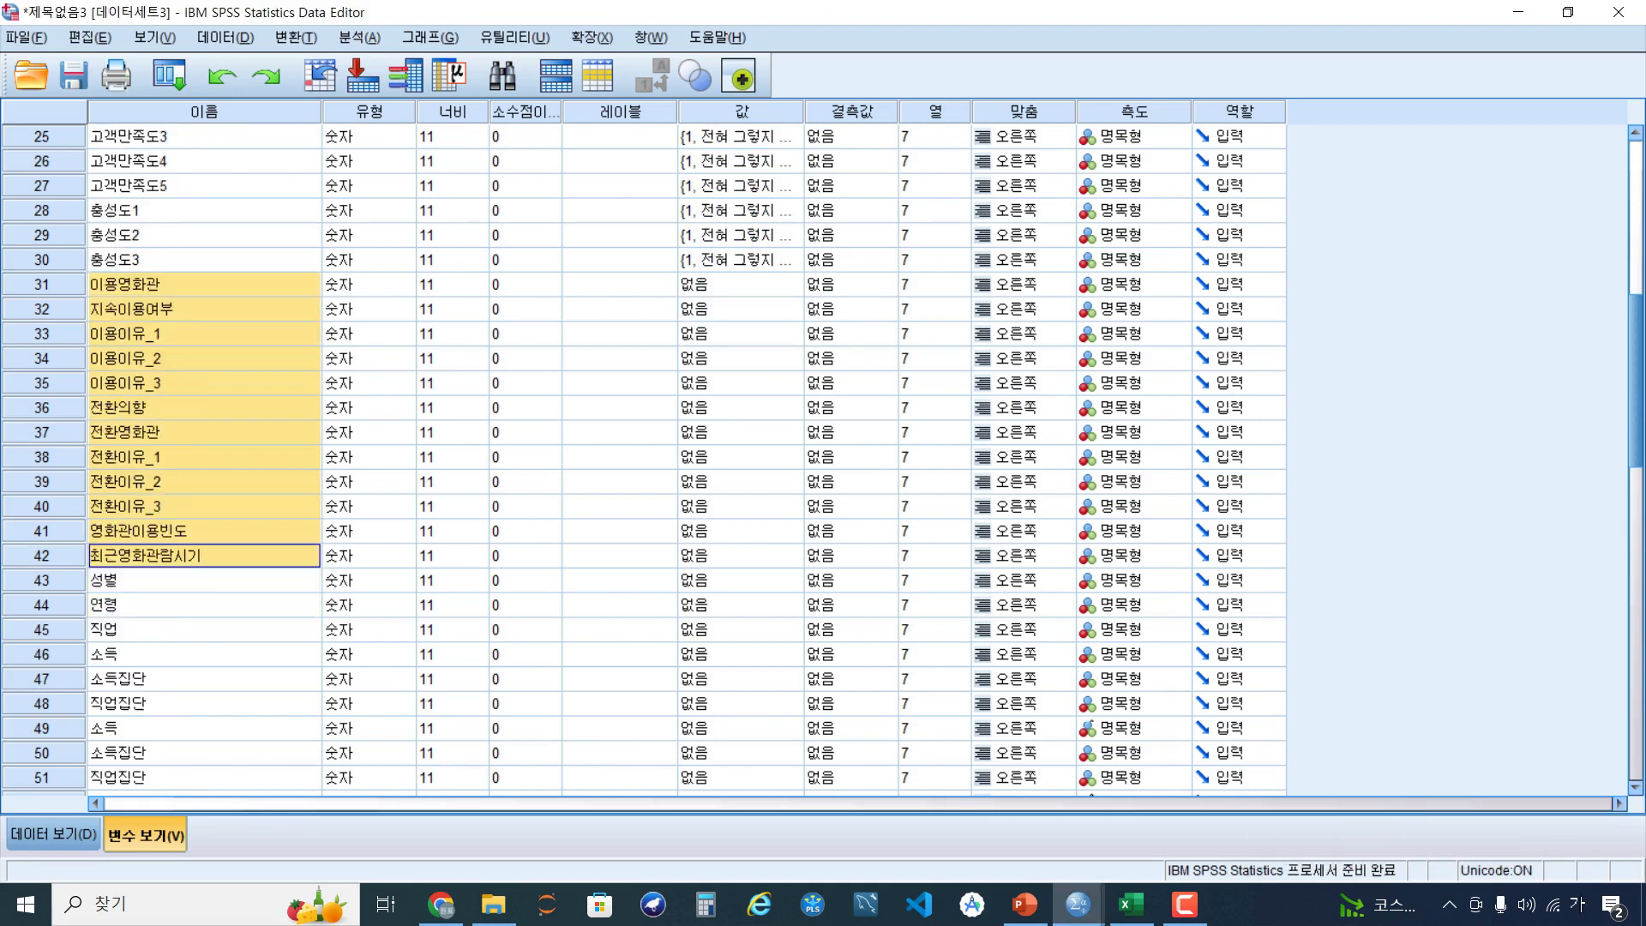
Define the value labels 1 = 남성 and 2 = 여성 for the variable 성별
{"action": "scroll", "coordinate": [742, 433], "scroll_direction": "down", "scroll_amount": 2}
{"action": "left_click", "coordinate": [742, 432]}
{"action": "left_click", "coordinate": [791, 432]}
{"action": "type", "text": "1"}
{"action": "key", "text": "Tab"}
{"action": "type", "text": "남ㅅㅓㅇ"}
{"action": "key", "text": "Return"}
{"action": "type", "text": "2"}
{"action": "key", "text": "Tab"}
{"action": "type", "text": "여서ㅇ"}
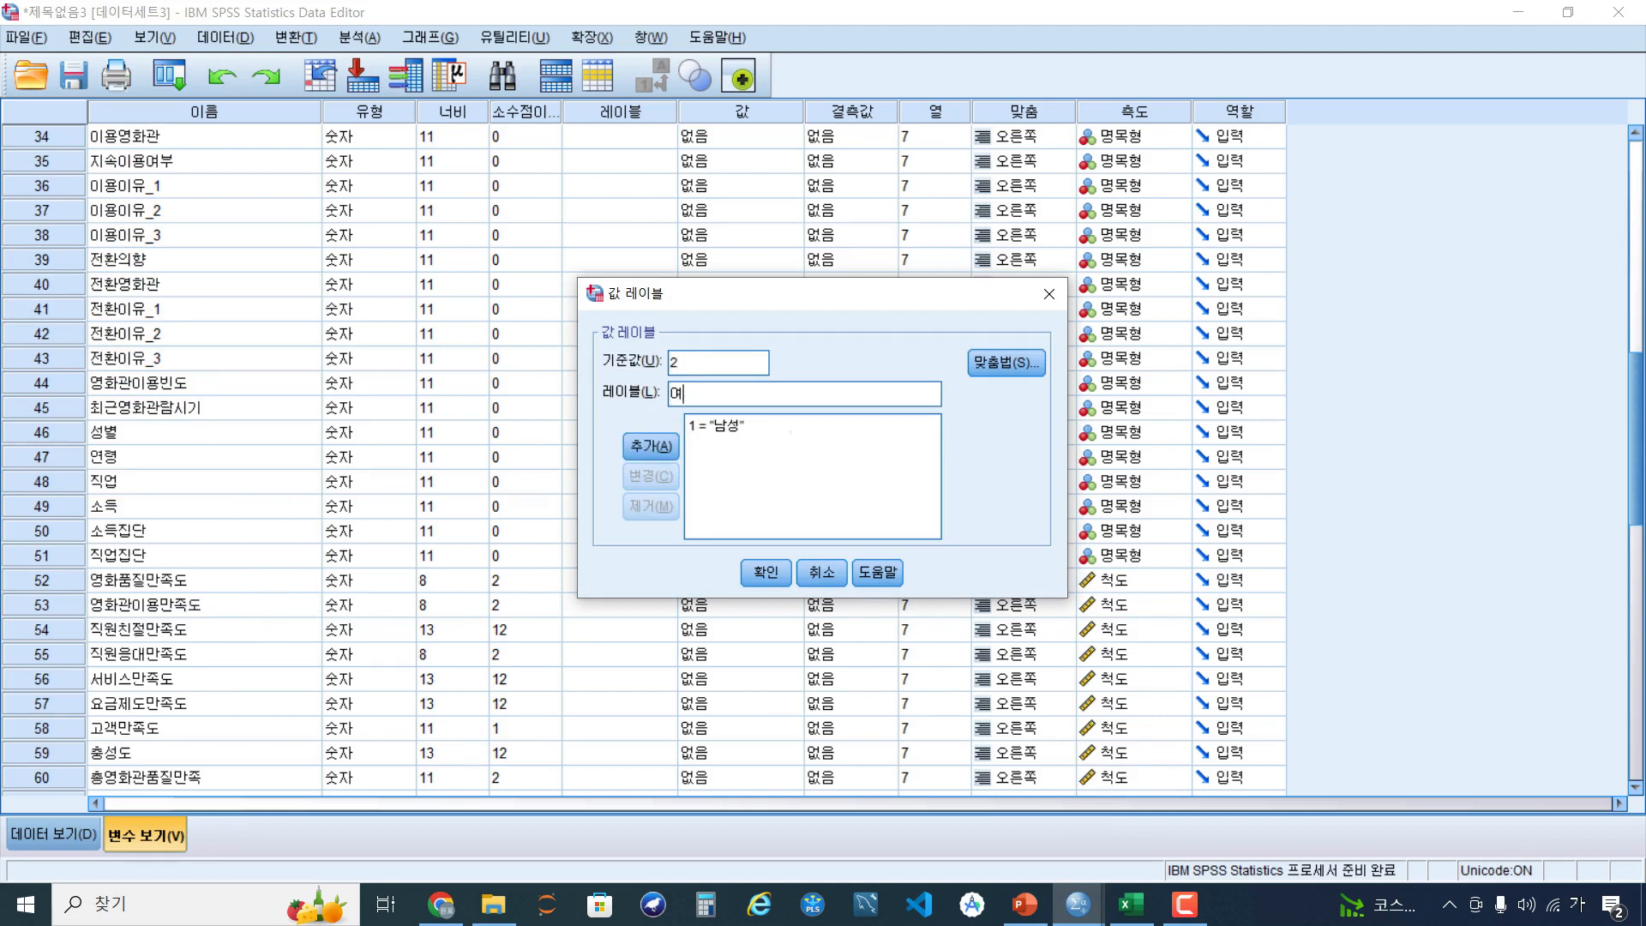
{"action": "key", "text": "Return"}
{"action": "key", "text": "Return"}
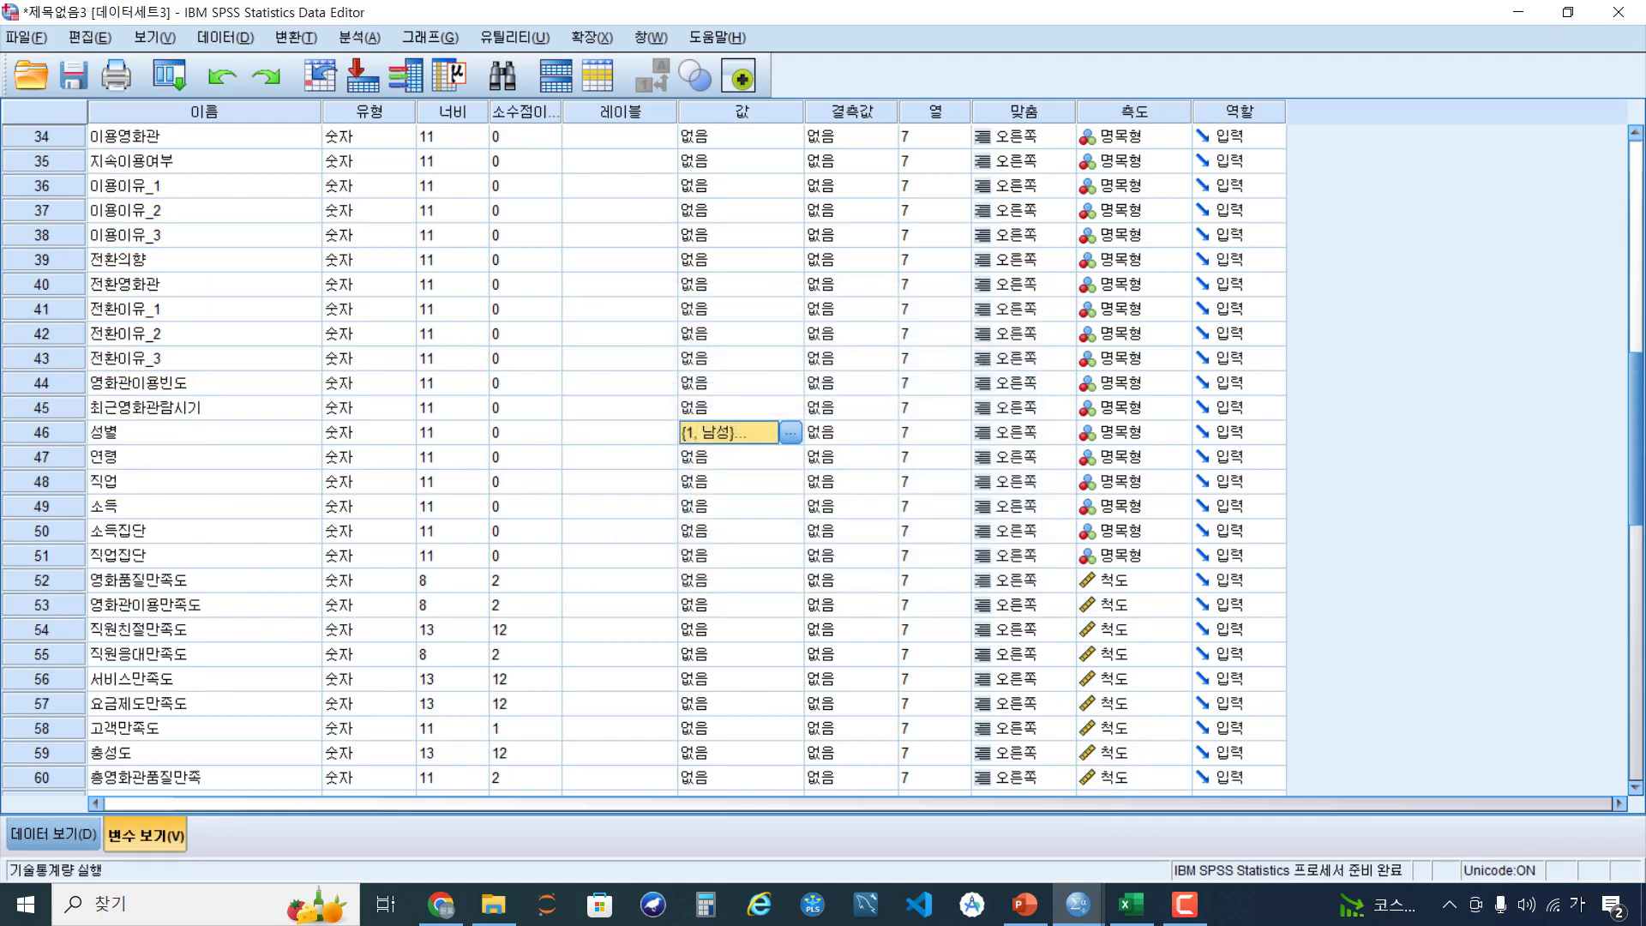
Rerun the Frequencies analysis on 영화품질만족1 and 성별 and select the new 영화품질만족1 table in the output
{"action": "left_click", "coordinate": [359, 38]}
{"action": "mouse_move", "coordinate": [412, 92]}
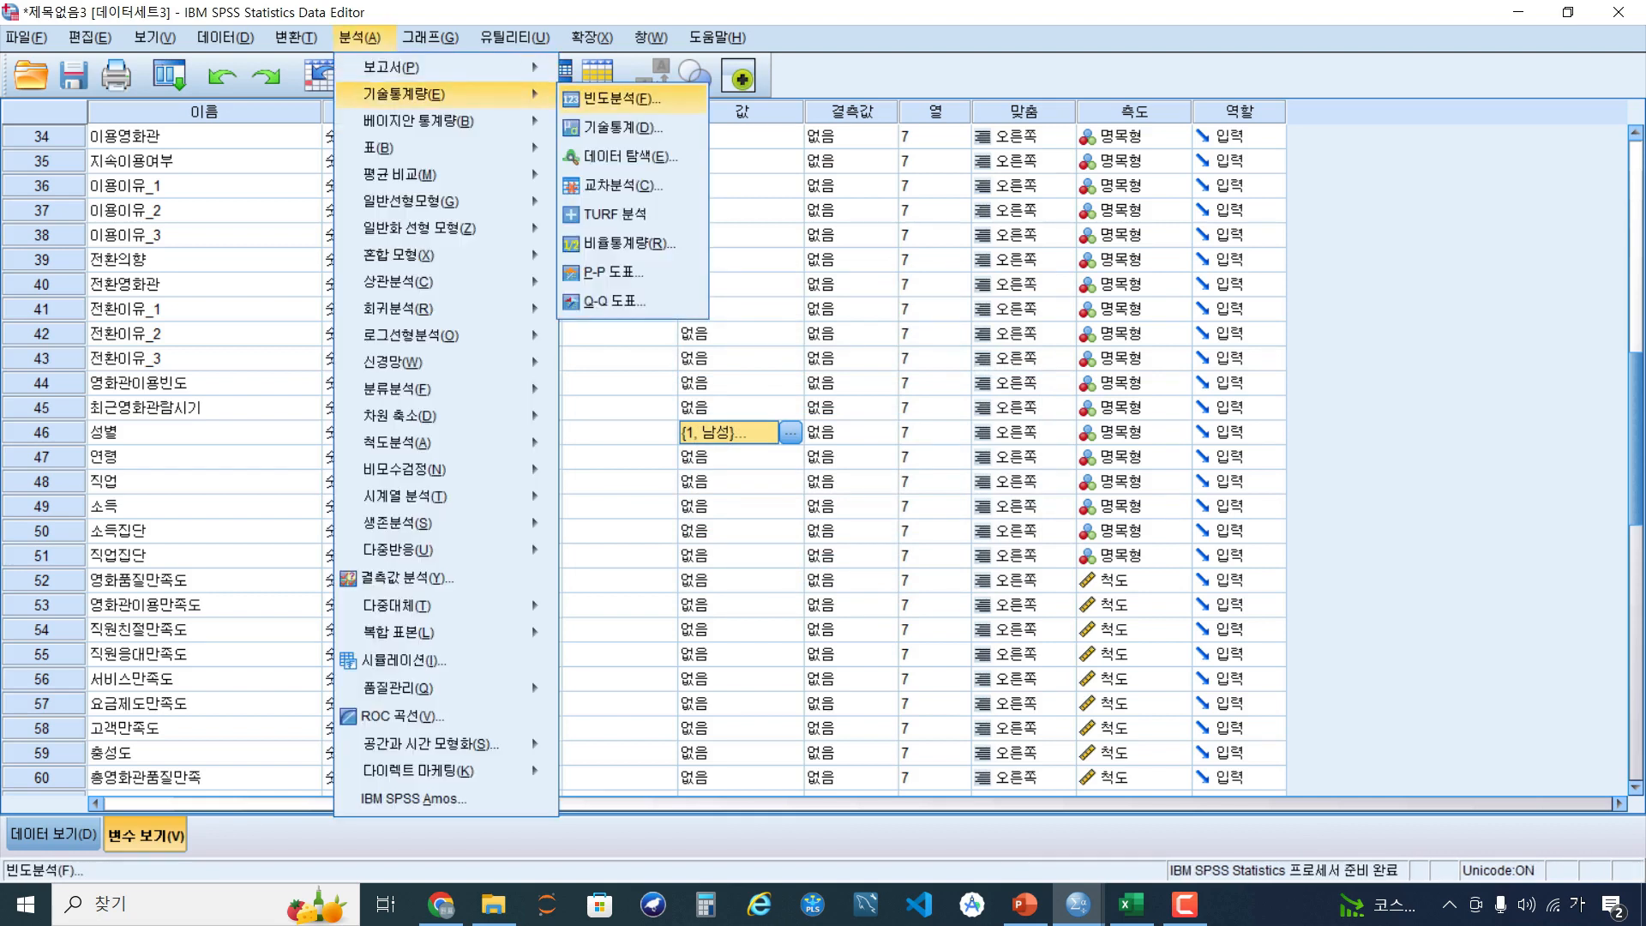
{"action": "left_click", "coordinate": [622, 96]}
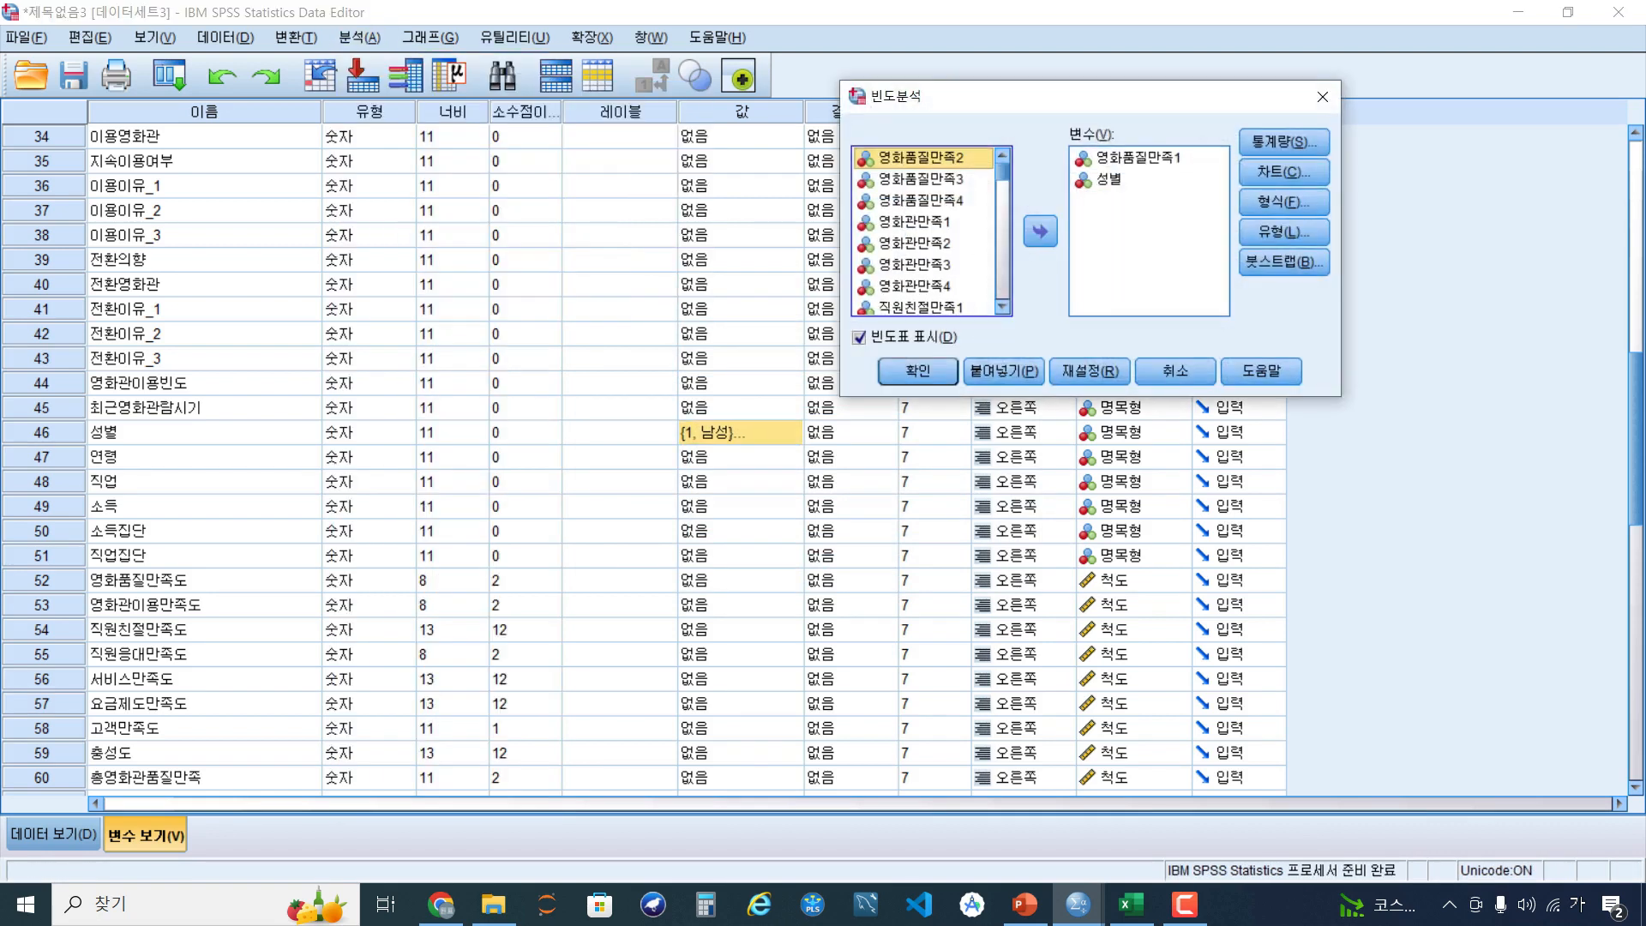
{"action": "key", "text": "Return"}
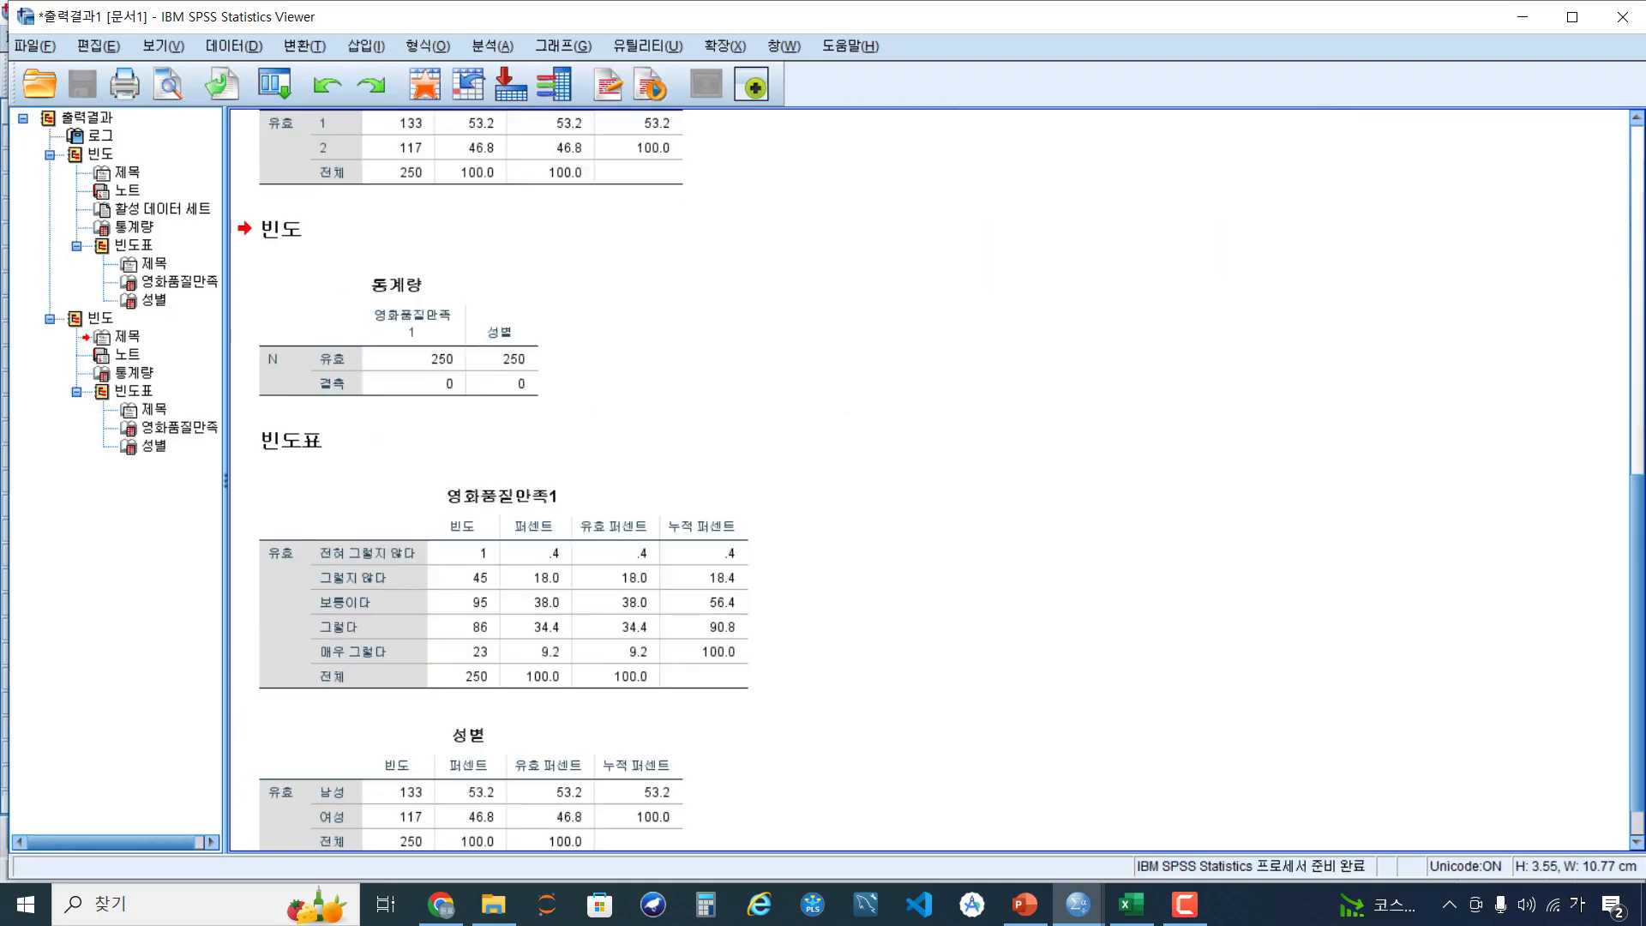
{"action": "left_click", "coordinate": [504, 536]}
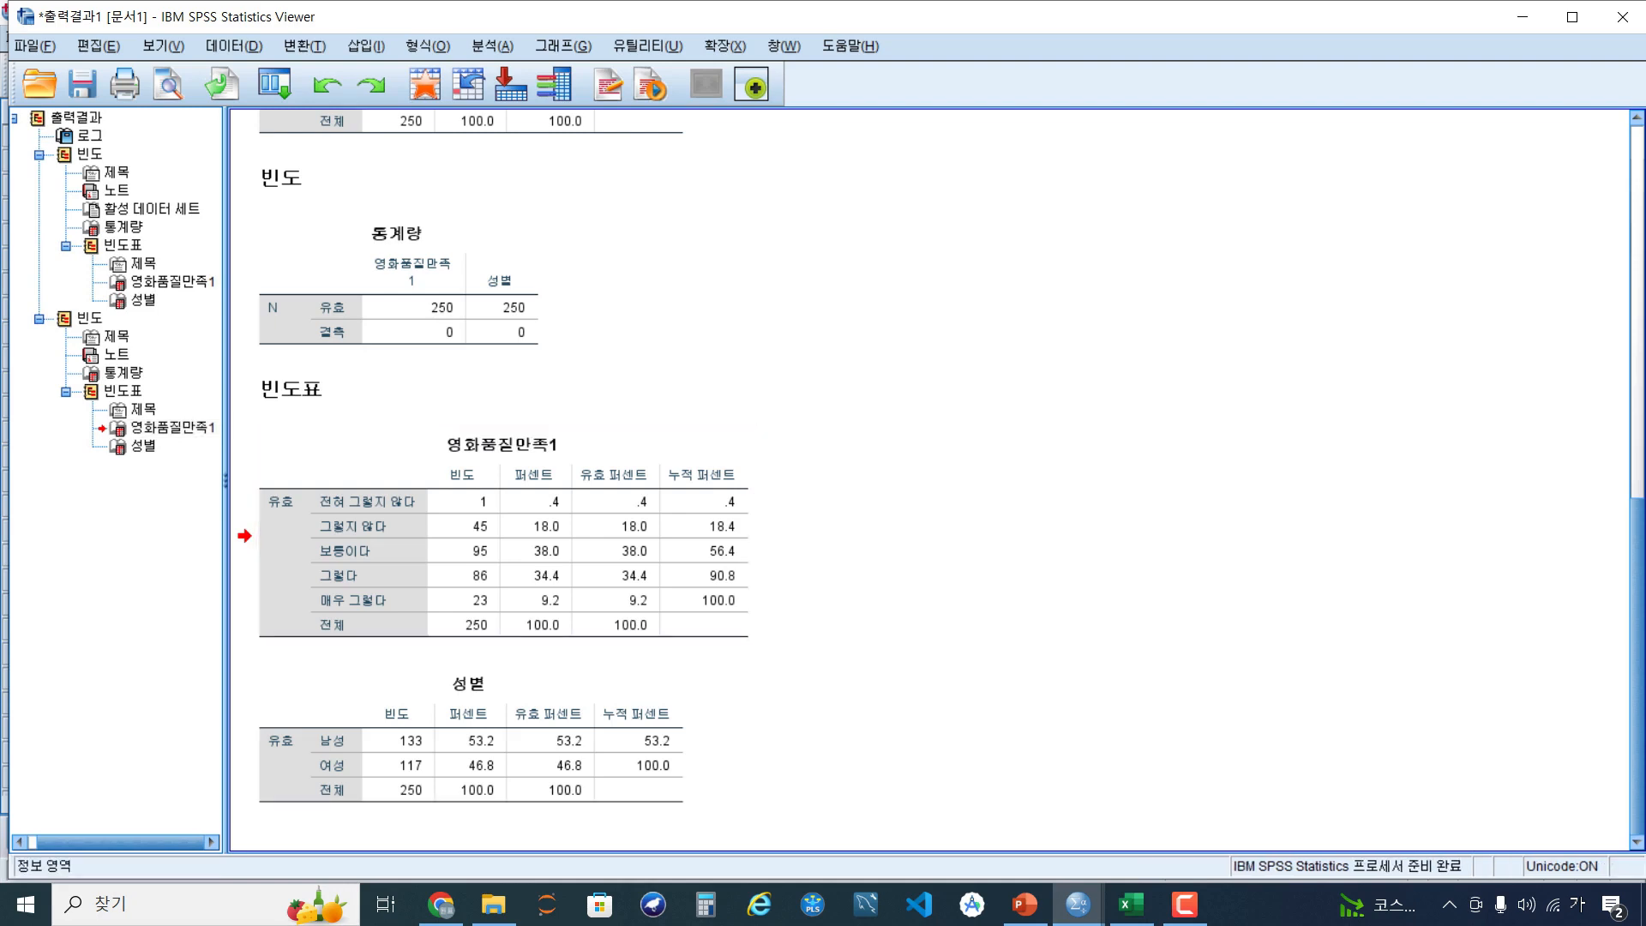
Locate 영화관만족도_data.sav in File Explorer, switch to that open dataset in SPSS, and show its variable view
{"action": "left_click", "coordinate": [1078, 905]}
{"action": "mouse_move", "coordinate": [1191, 810]}
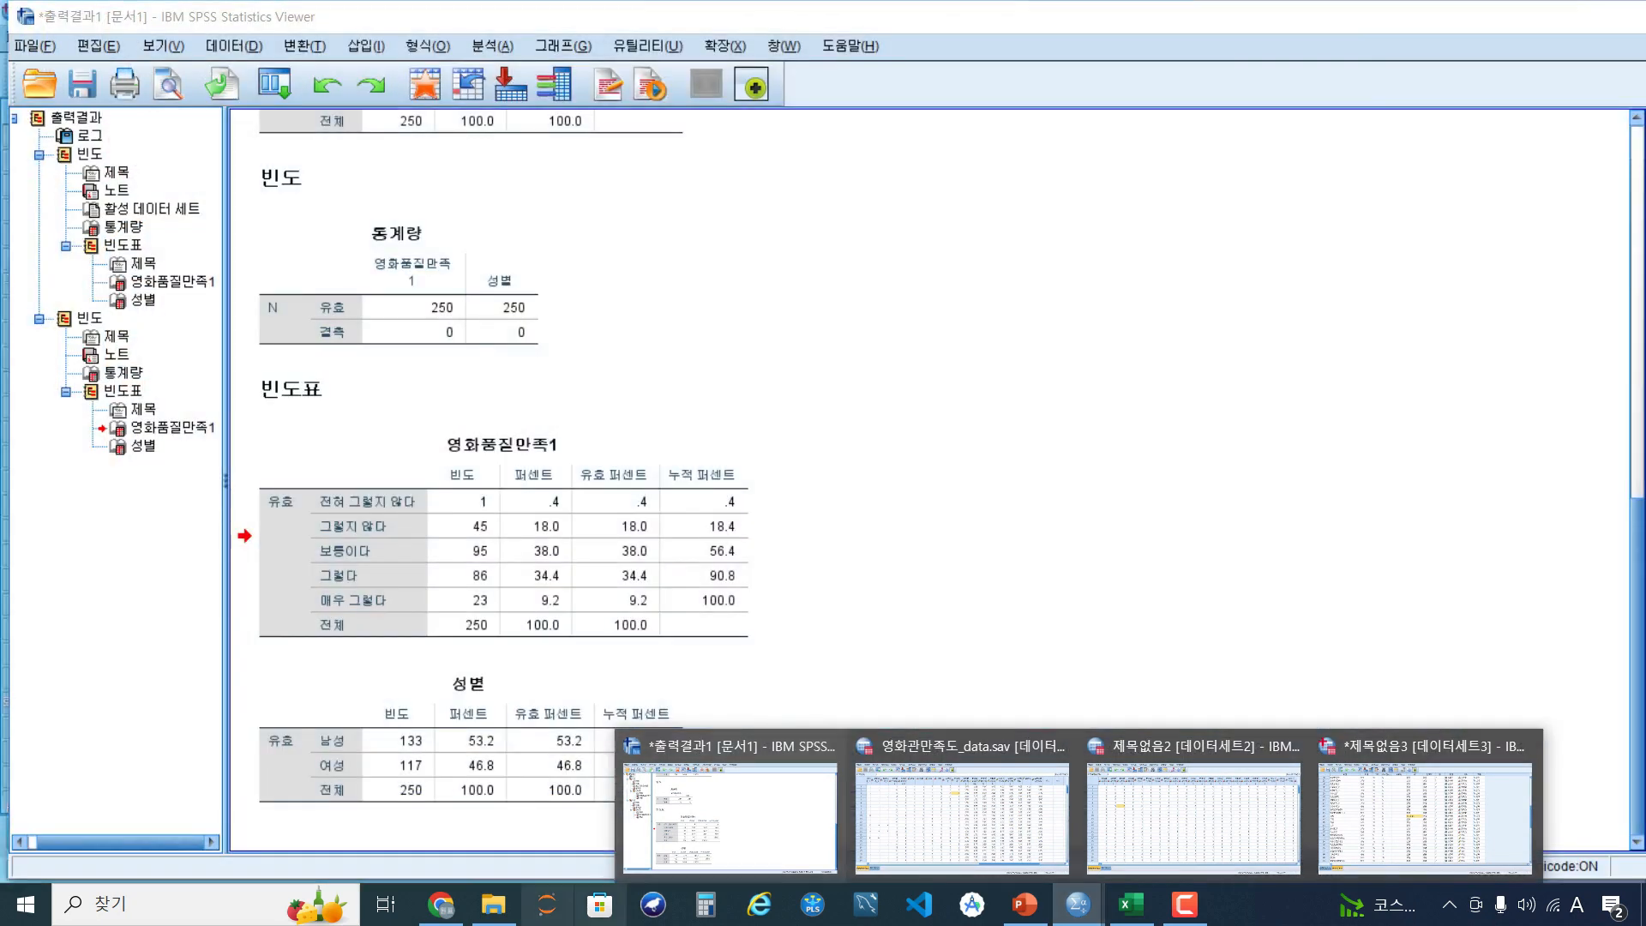
{"action": "left_click", "coordinate": [494, 904]}
{"action": "left_click", "coordinate": [759, 211]}
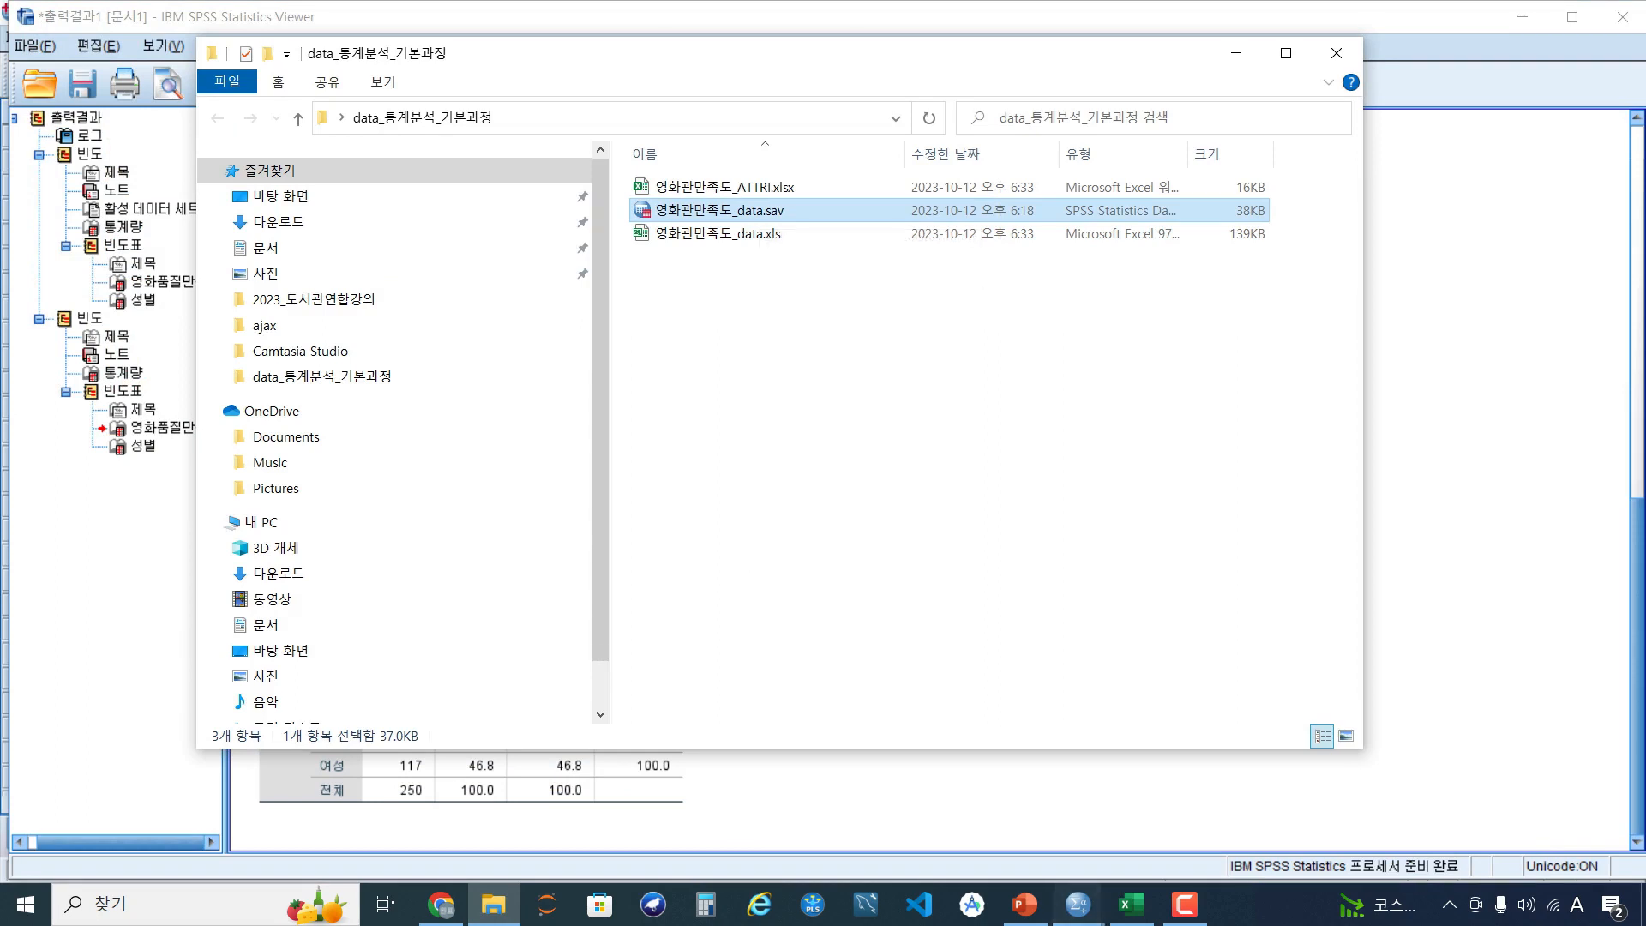
{"action": "mouse_move", "coordinate": [1078, 904]}
{"action": "left_click", "coordinate": [948, 784]}
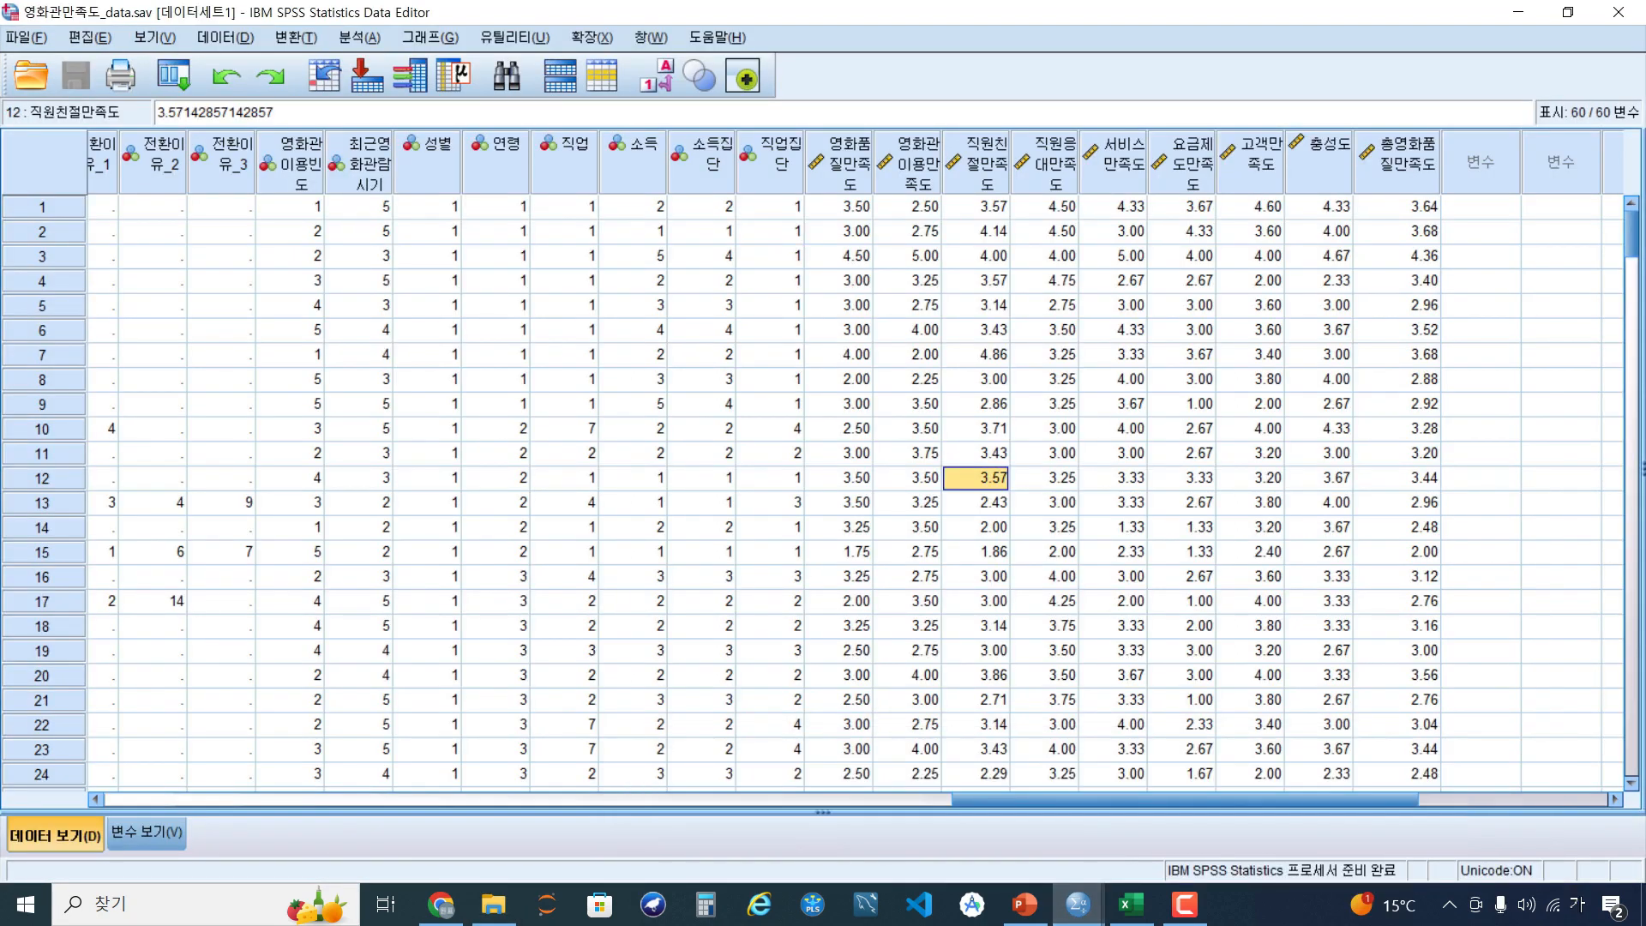
{"action": "left_click", "coordinate": [147, 832]}
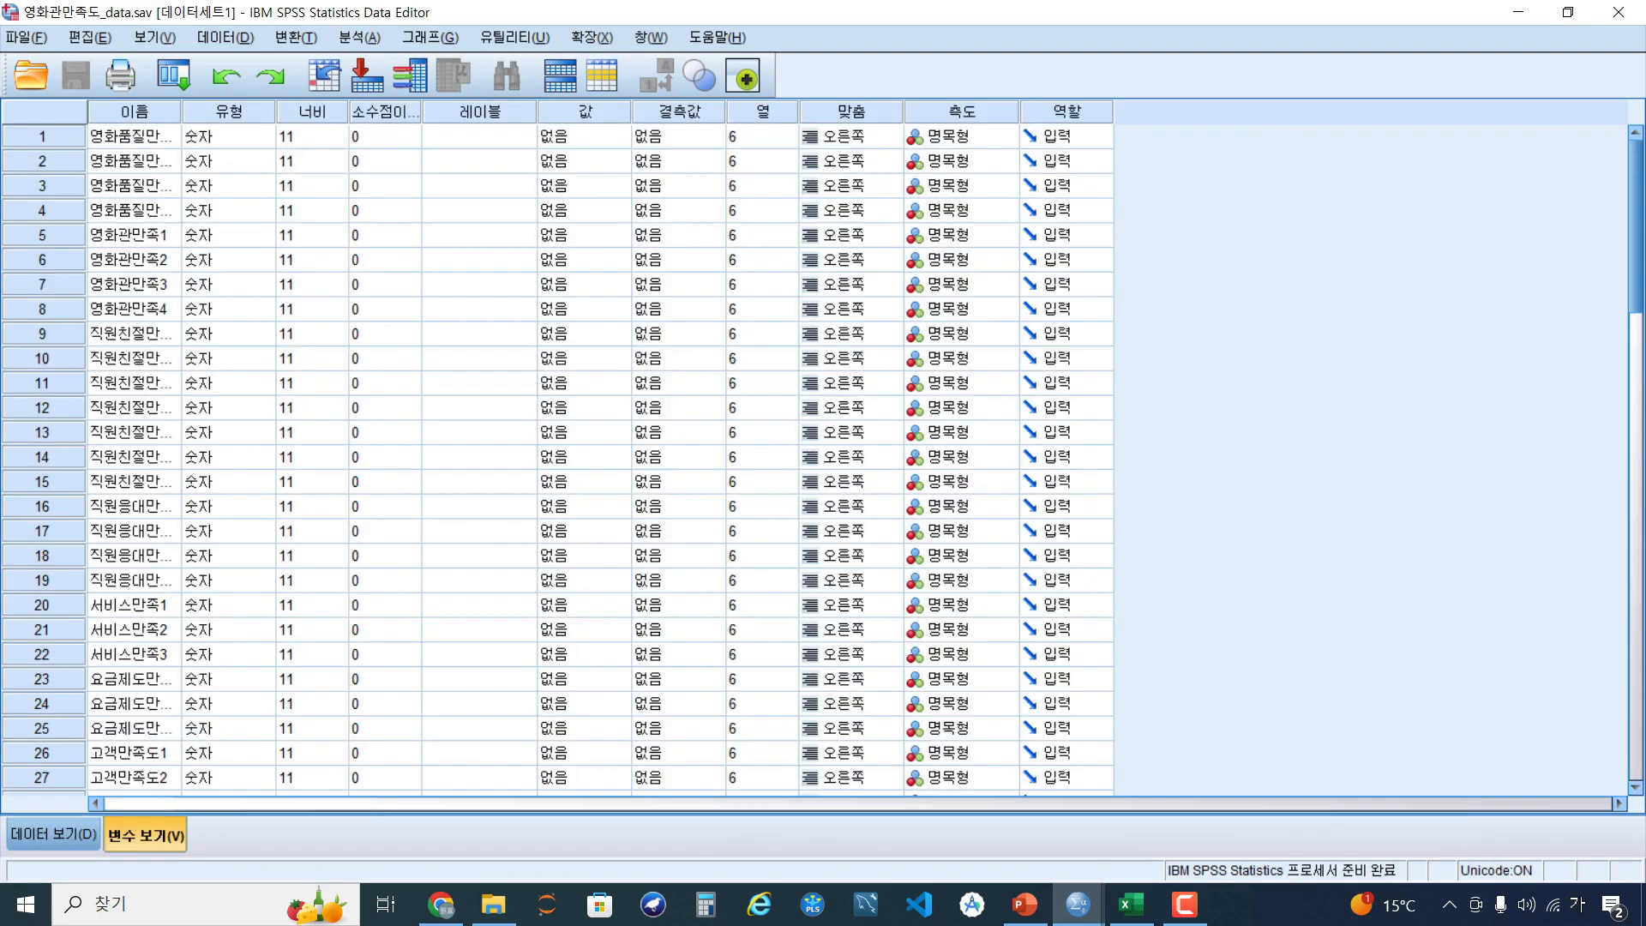
Review the value label column across the dataset's variables and widen it to show more of the label text
{"action": "scroll", "coordinate": [814, 454], "scroll_direction": "down", "scroll_amount": 2}
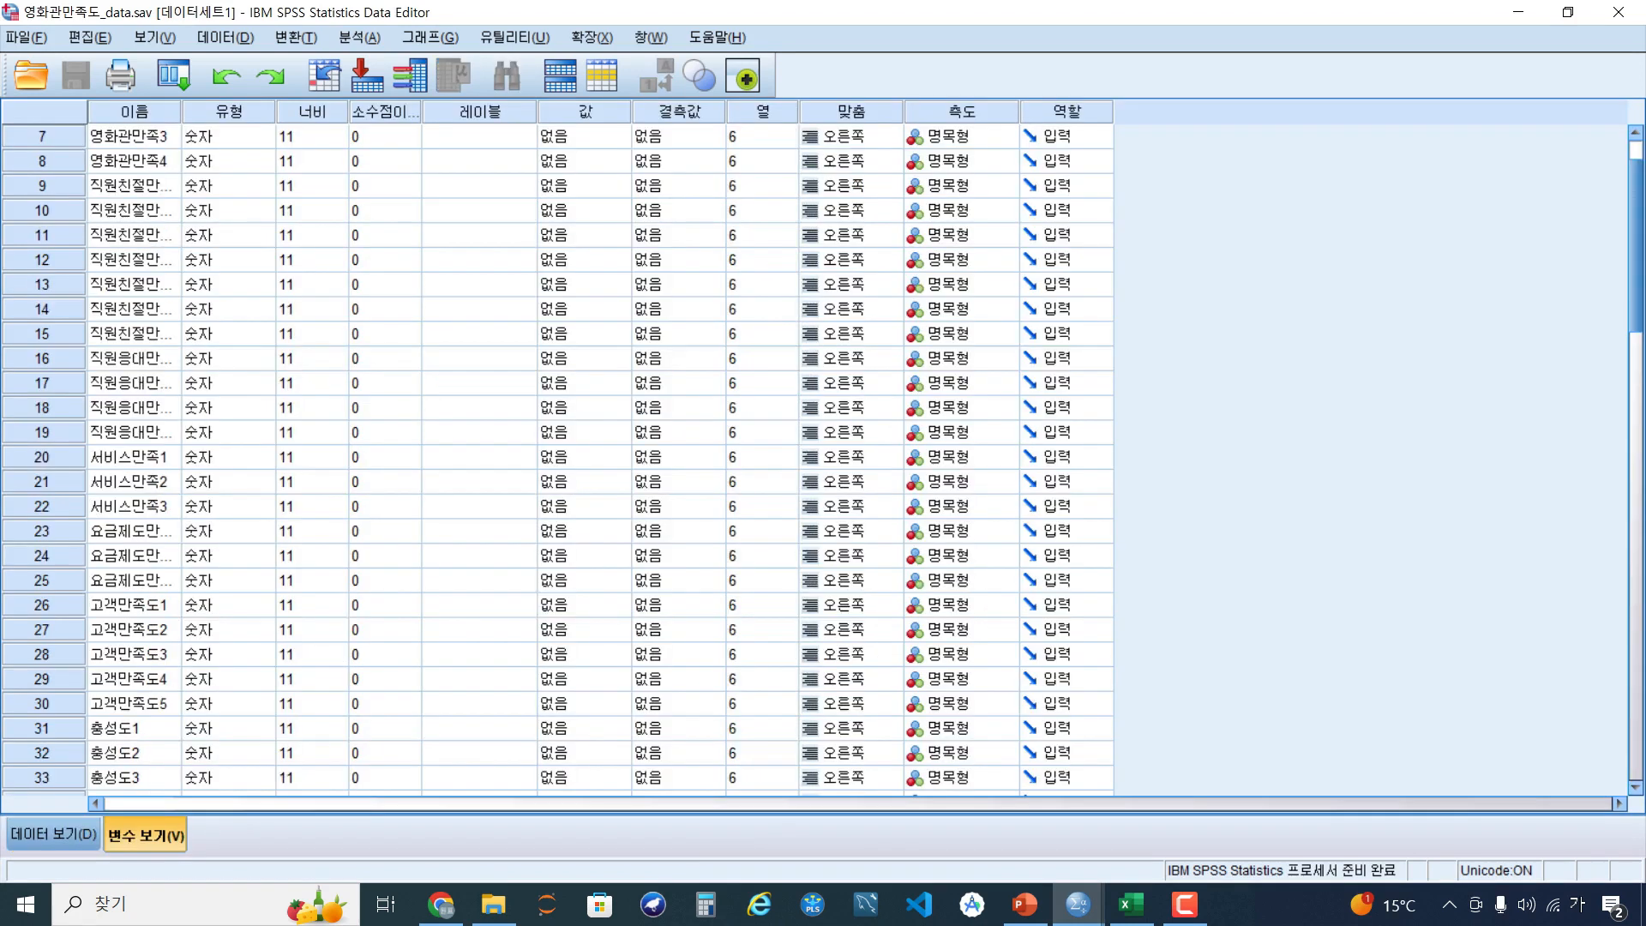
{"action": "scroll", "coordinate": [815, 455], "scroll_direction": "down", "scroll_amount": 3}
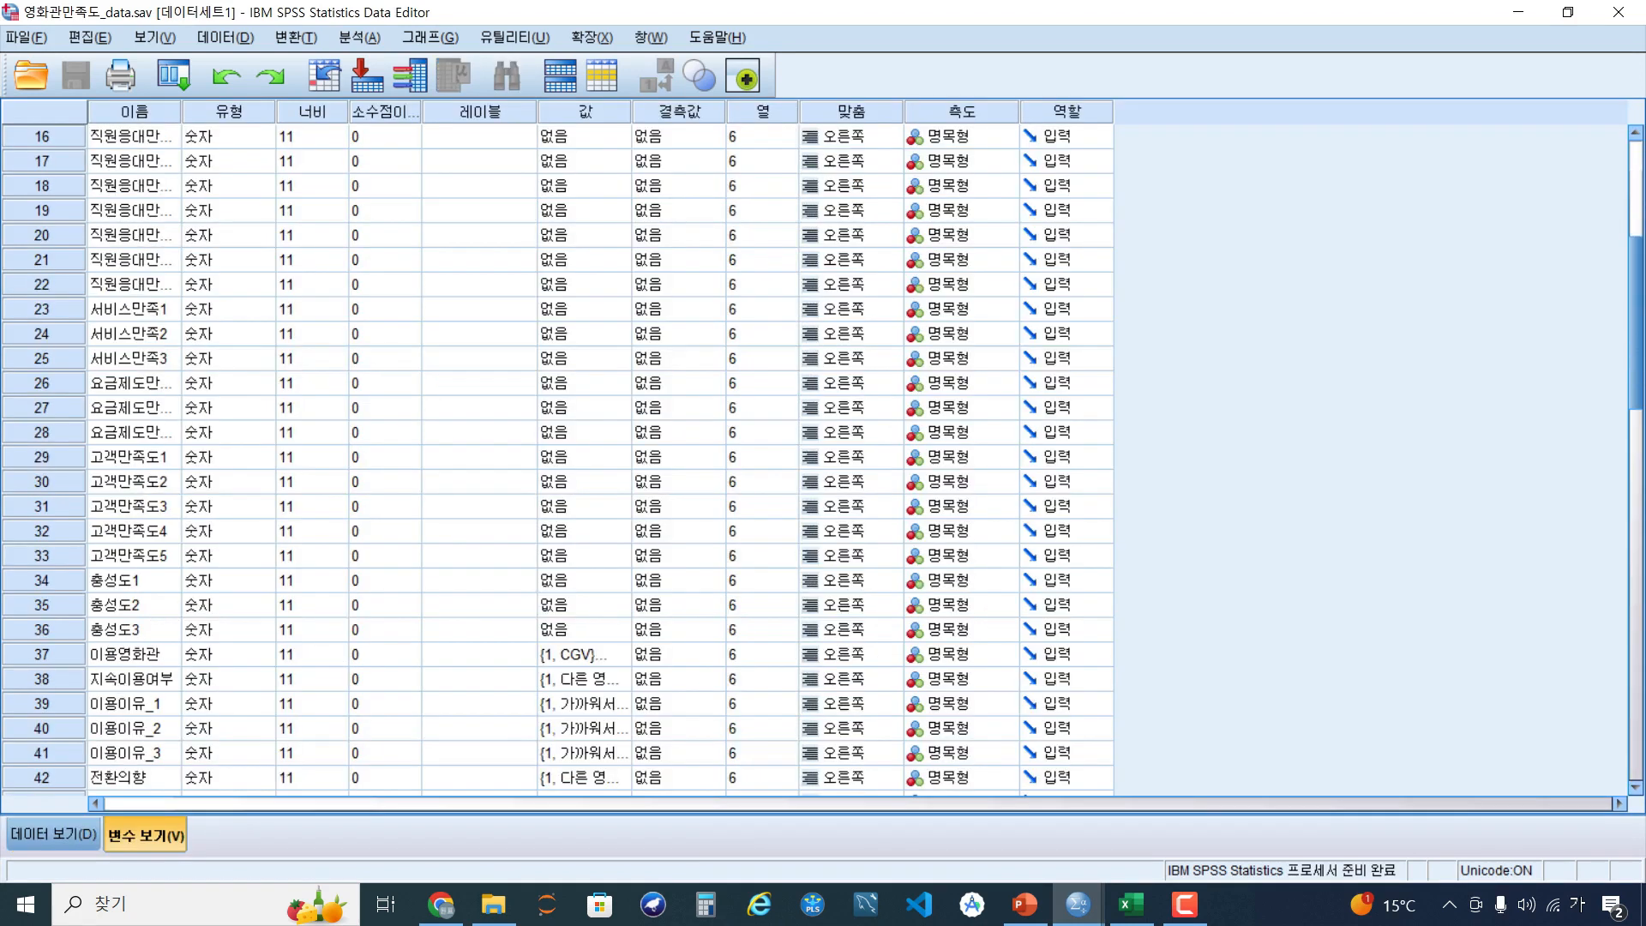
{"action": "scroll", "coordinate": [815, 454], "scroll_direction": "up", "scroll_amount": 5}
{"action": "left_click_drag", "start_coordinate": [583, 136], "coordinate": [582, 506]}
{"action": "scroll", "coordinate": [814, 454], "scroll_direction": "down", "scroll_amount": 9}
{"action": "left_click_drag", "start_coordinate": [632, 112], "coordinate": [745, 111]}
Examine the value labels defined for 이용영화관 and 지속이용여부 without changing them
{"action": "left_click", "coordinate": [630, 285]}
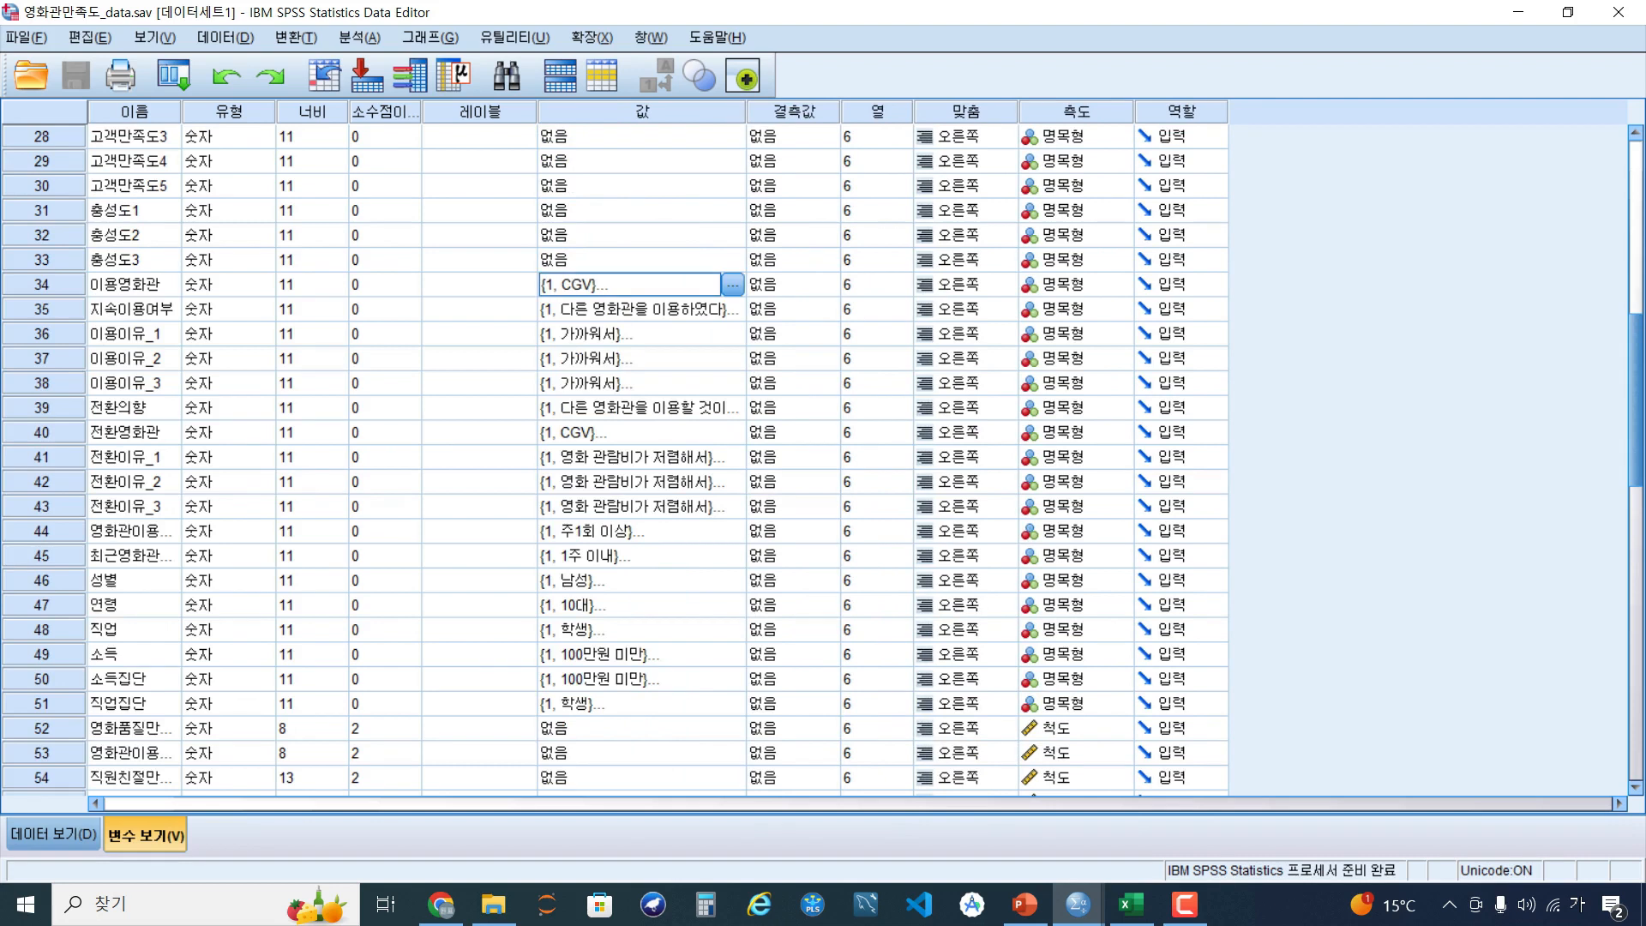
{"action": "left_click", "coordinate": [732, 284]}
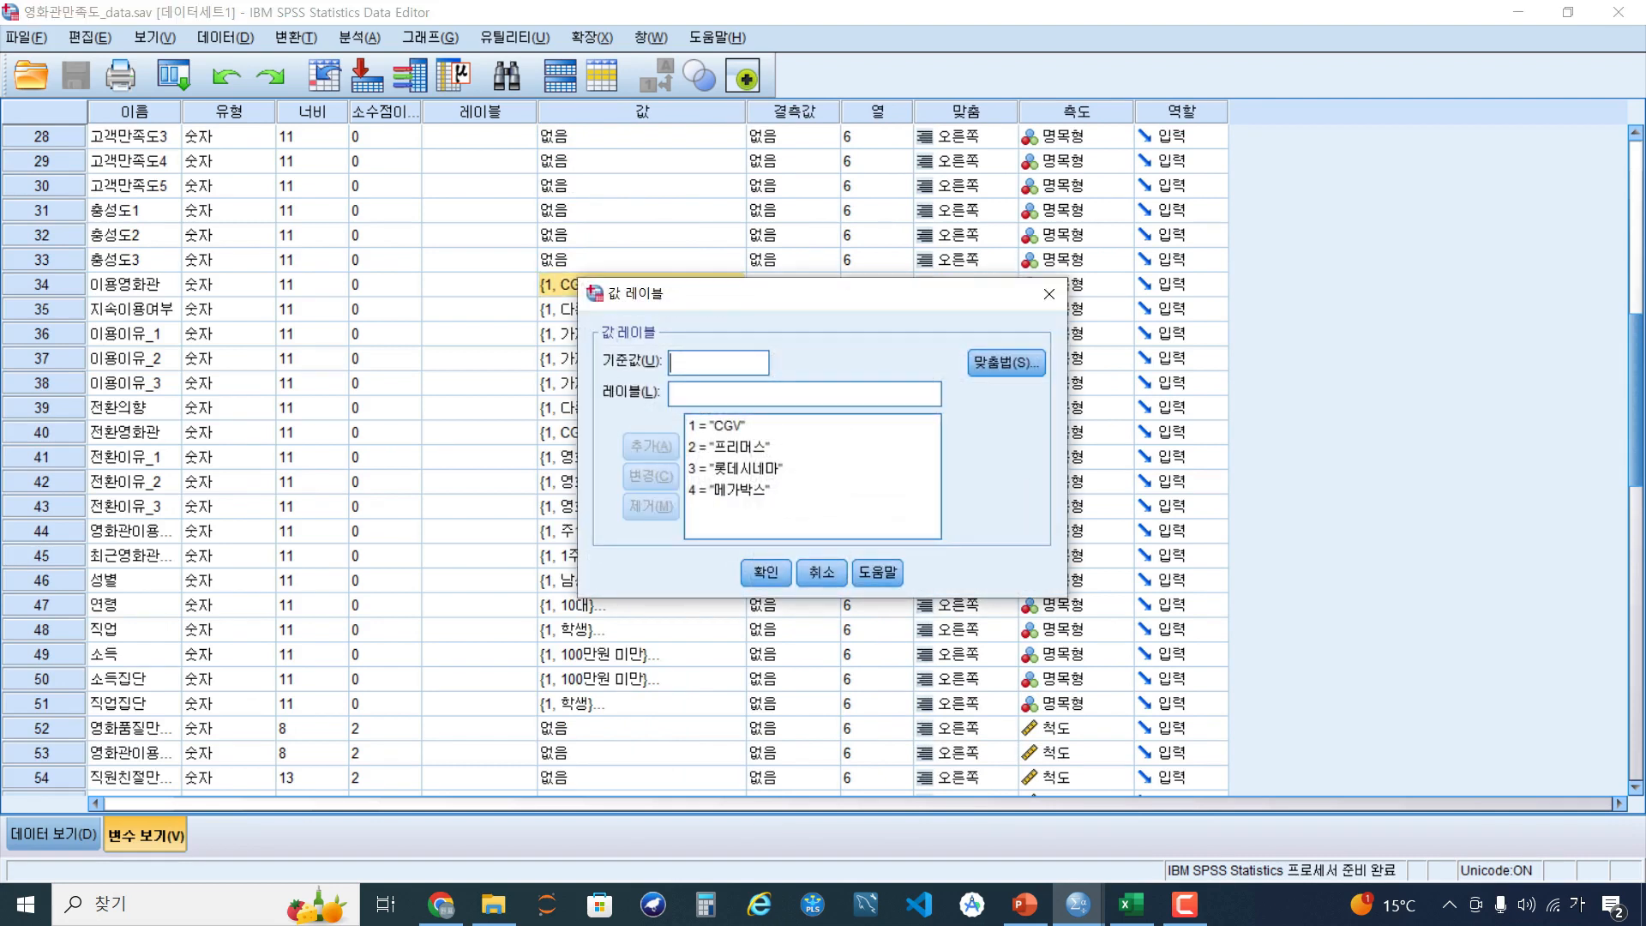
{"action": "left_click", "coordinate": [821, 573]}
{"action": "left_click", "coordinate": [684, 310]}
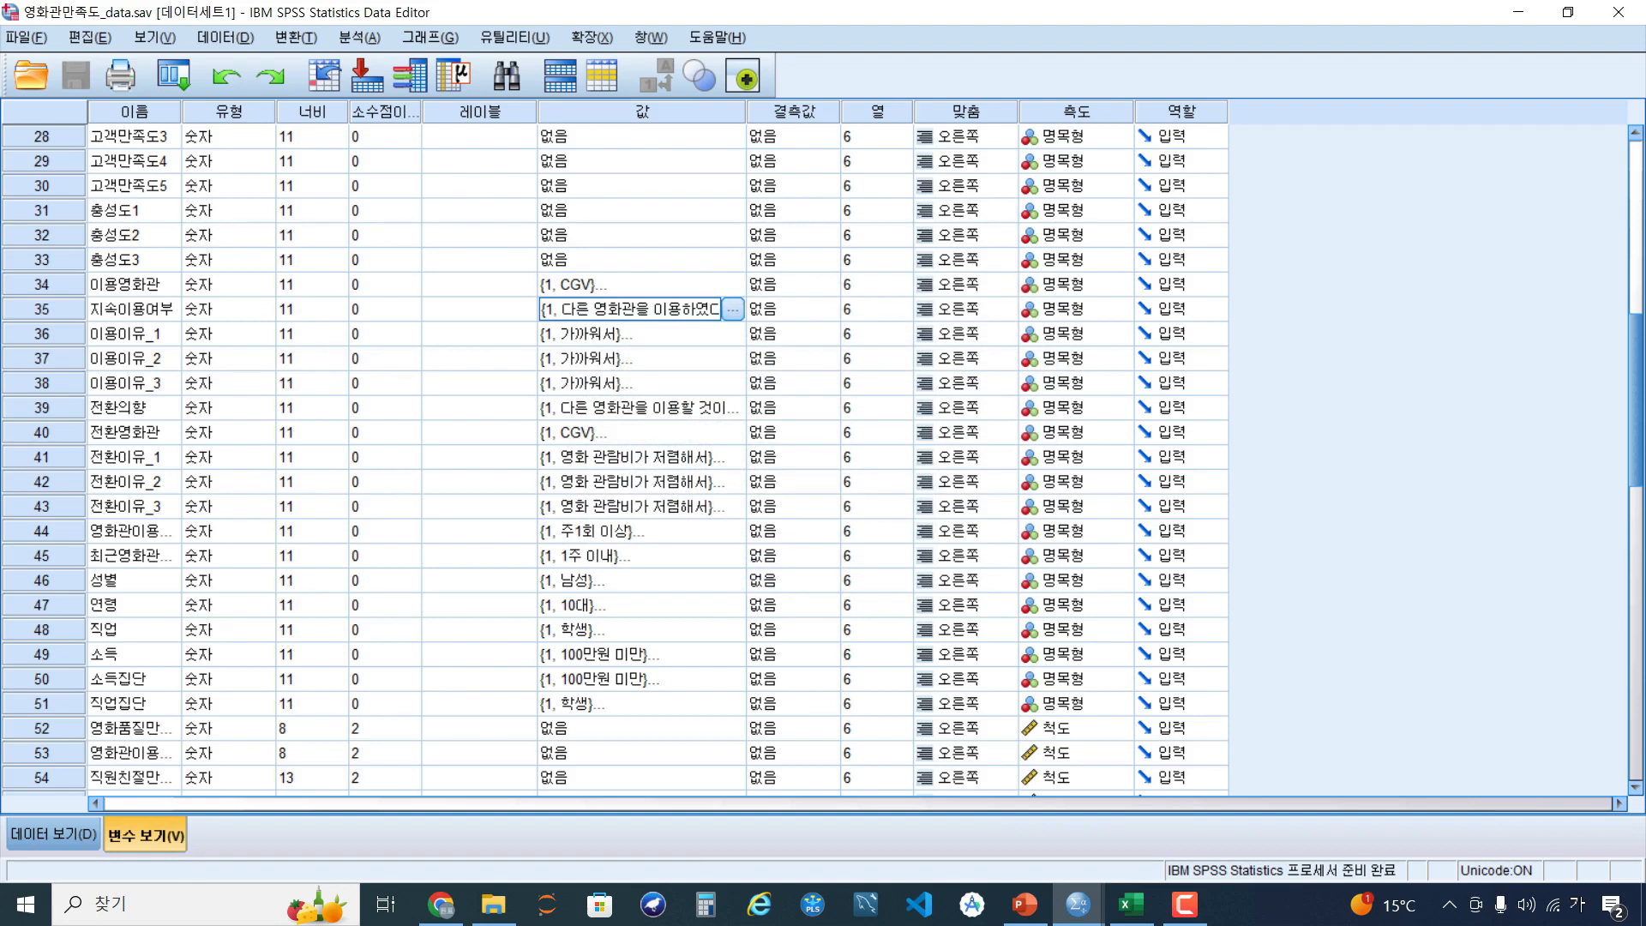
{"action": "left_click", "coordinate": [732, 308]}
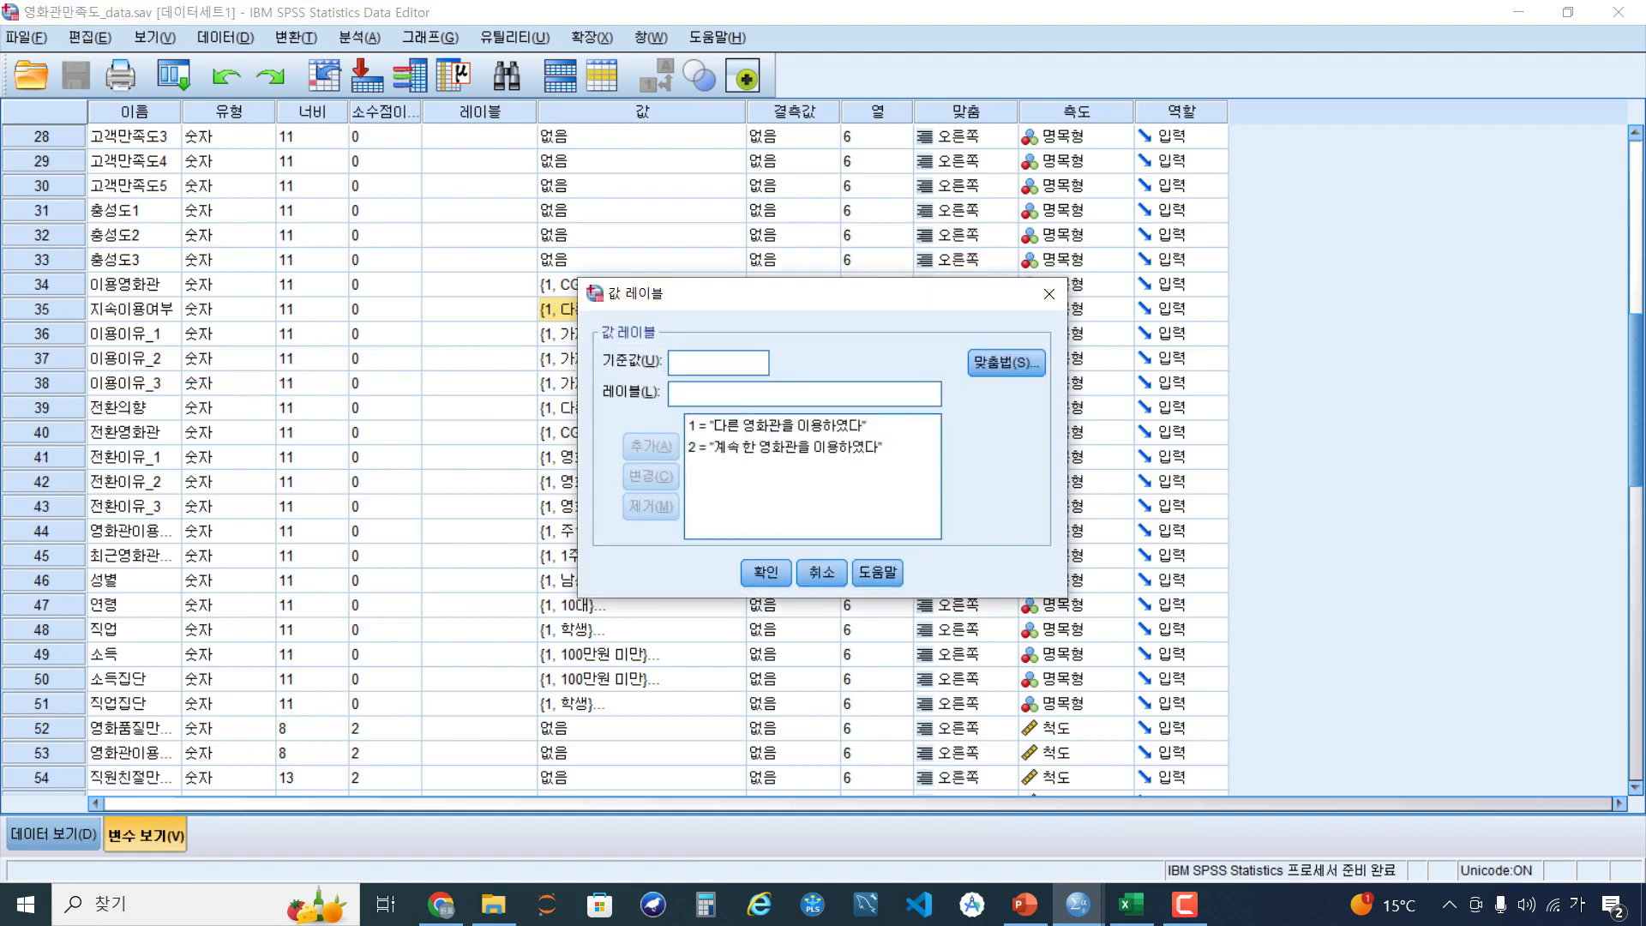
{"action": "left_click", "coordinate": [821, 572]}
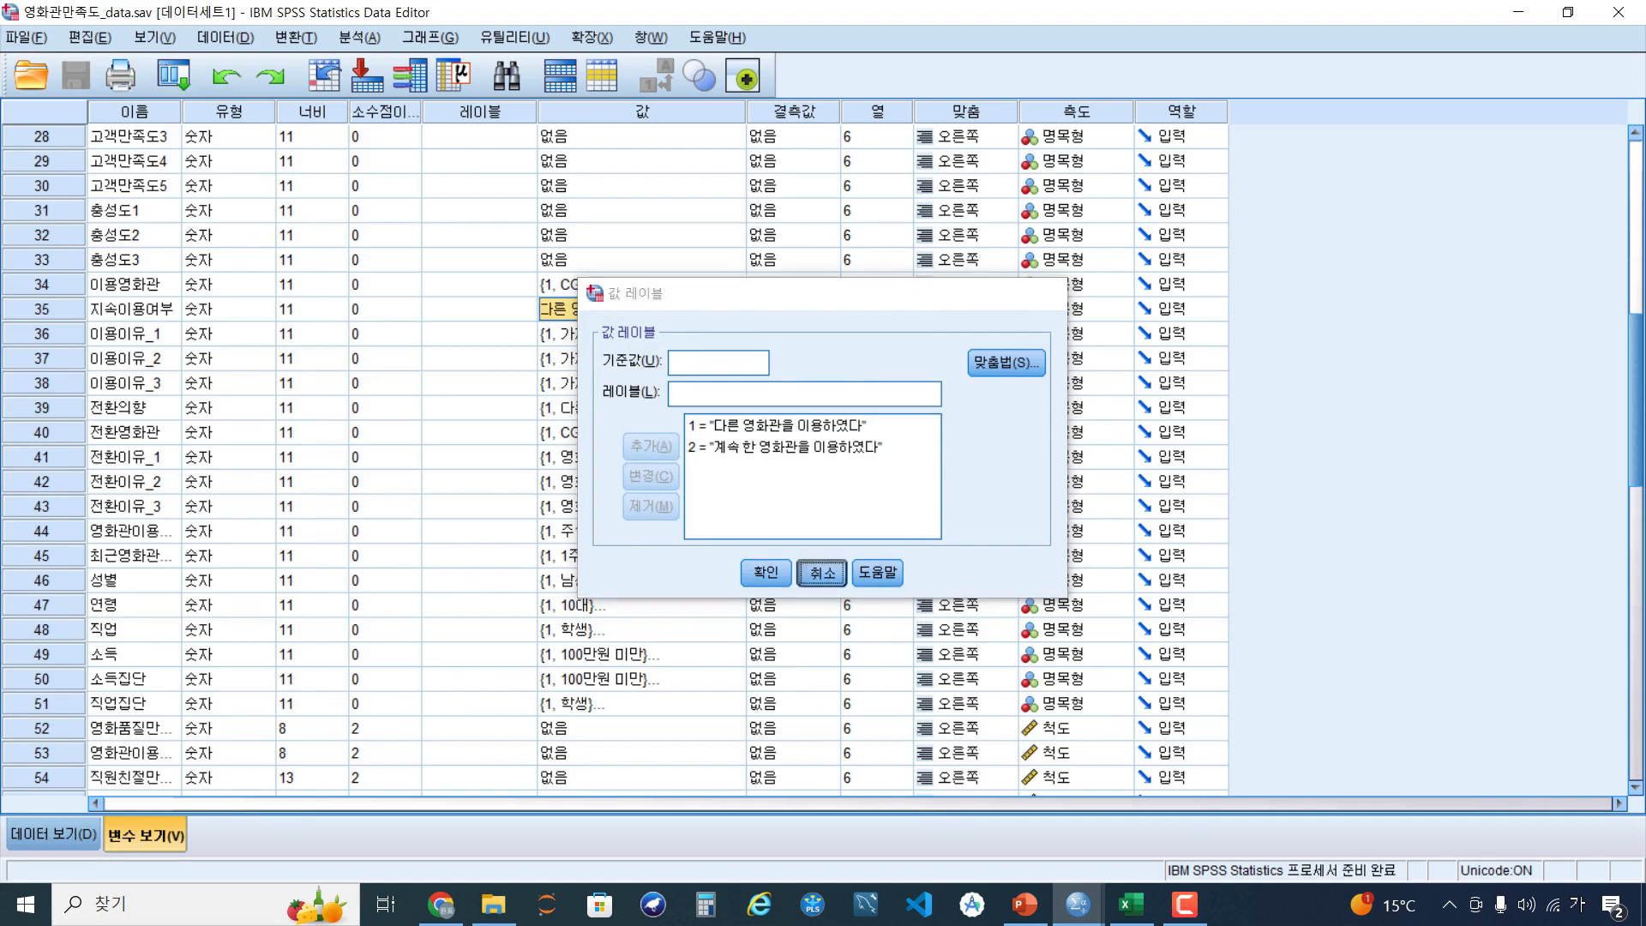
Widen the name column in the variable view to fit the full variable names
{"action": "scroll", "coordinate": [821, 572], "scroll_direction": "down", "scroll_amount": 3}
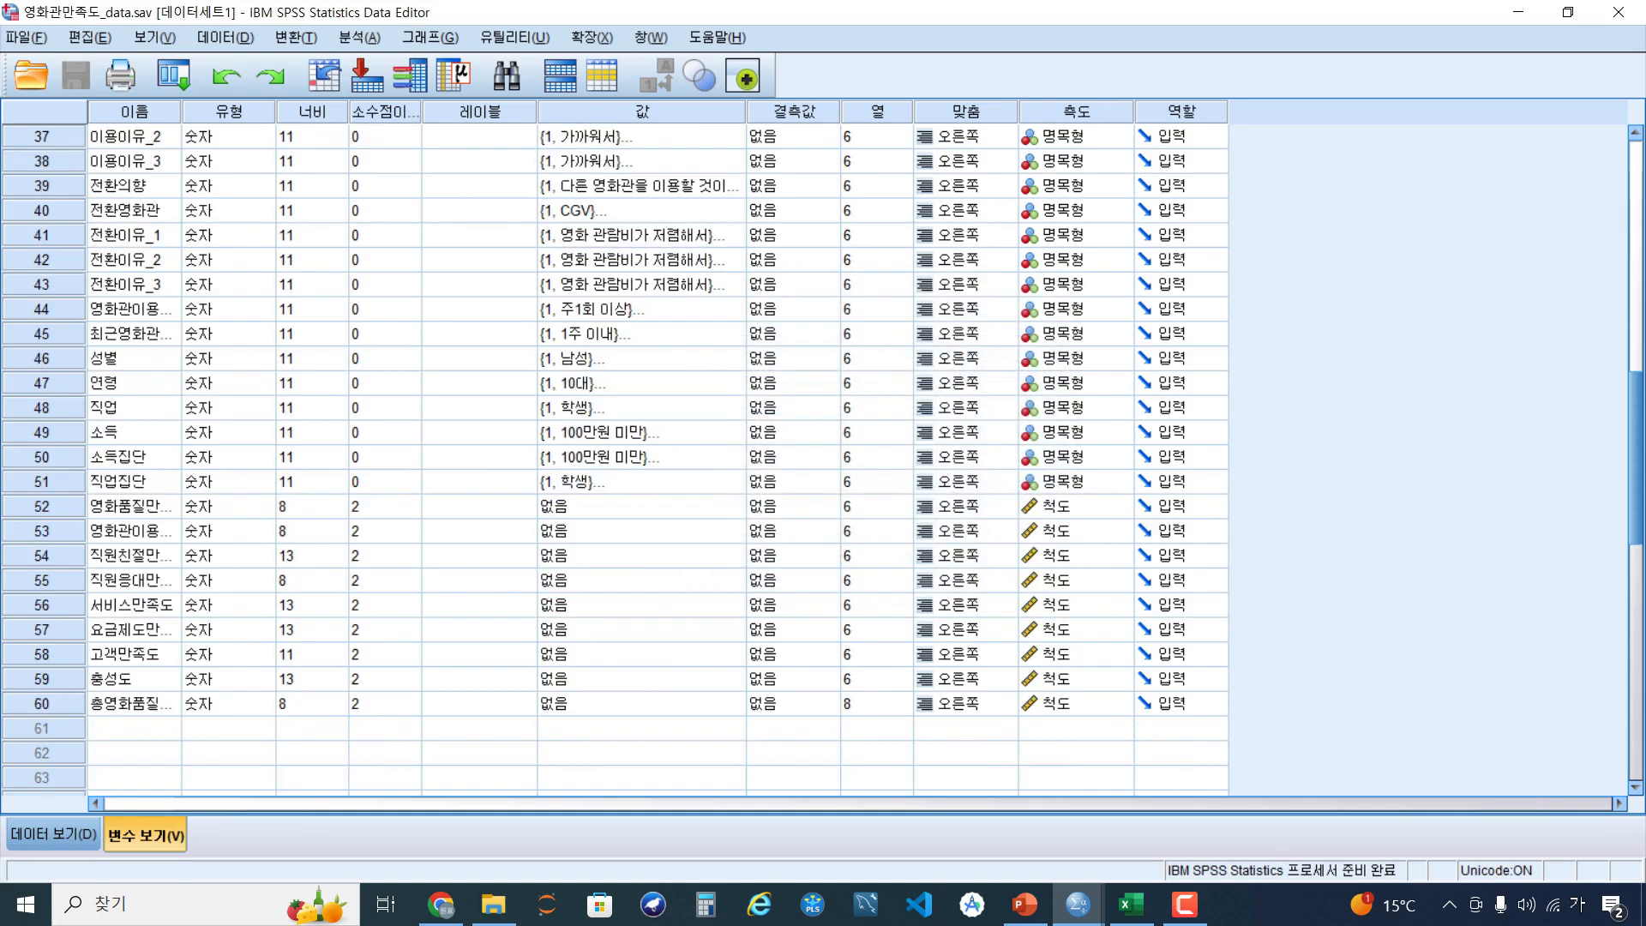
{"action": "left_click", "coordinate": [43, 433]}
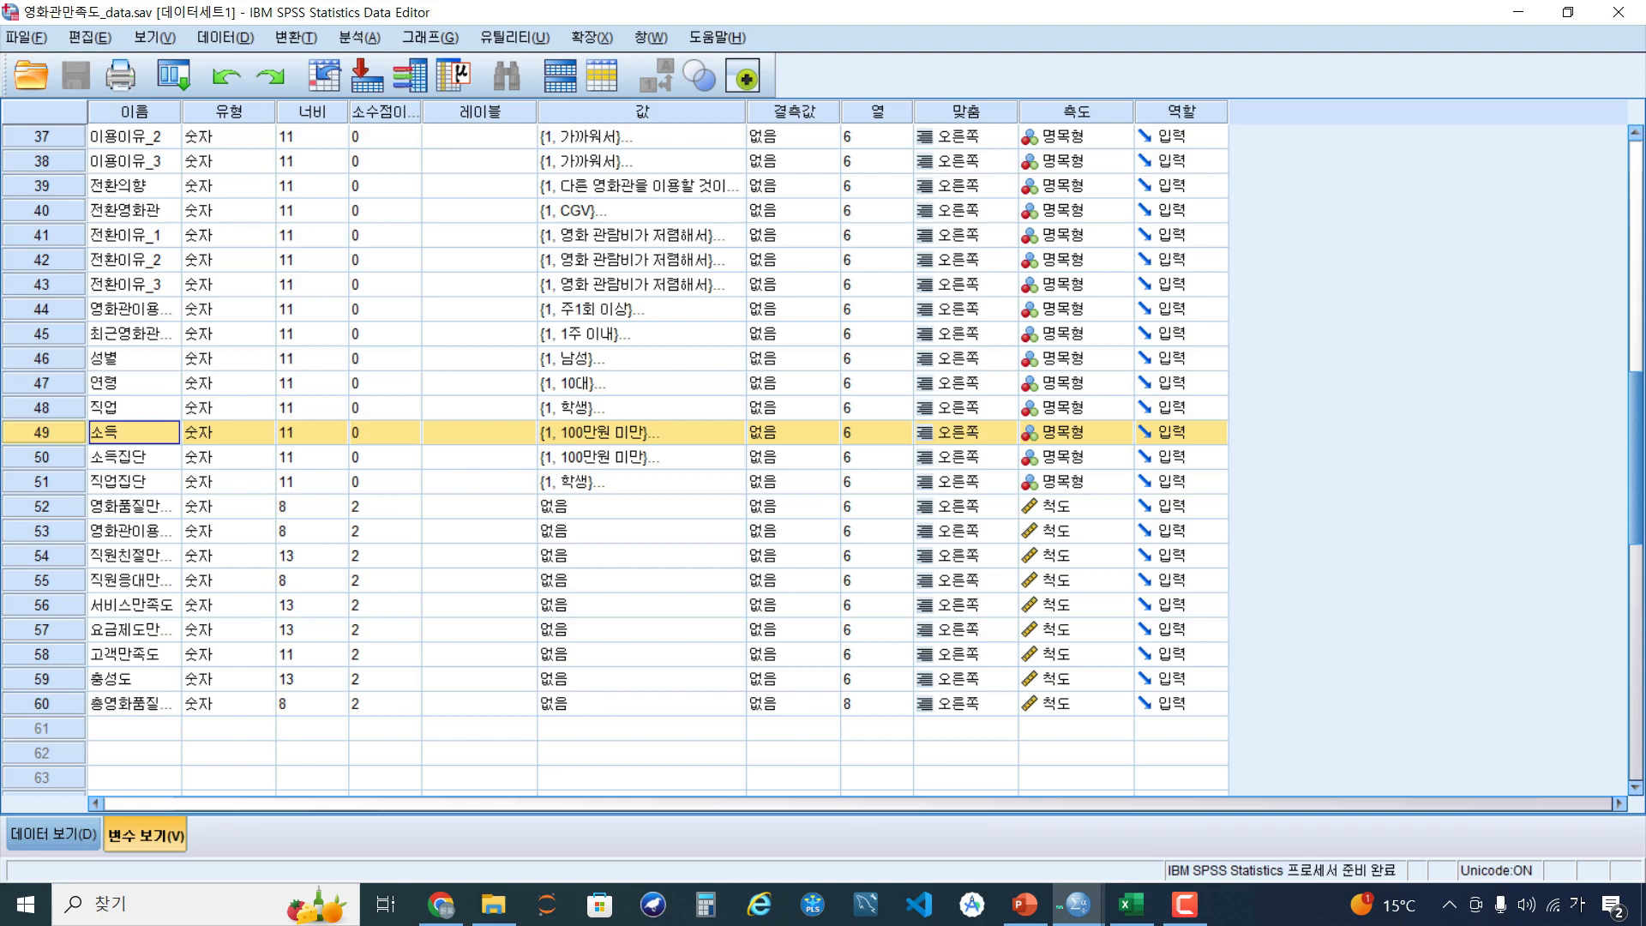
{"action": "left_click_drag", "start_coordinate": [182, 111], "coordinate": [265, 111]}
Highlight the scale variables from 영화품질만족도 through 충성도 in the variable view
{"action": "left_click", "coordinate": [206, 507]}
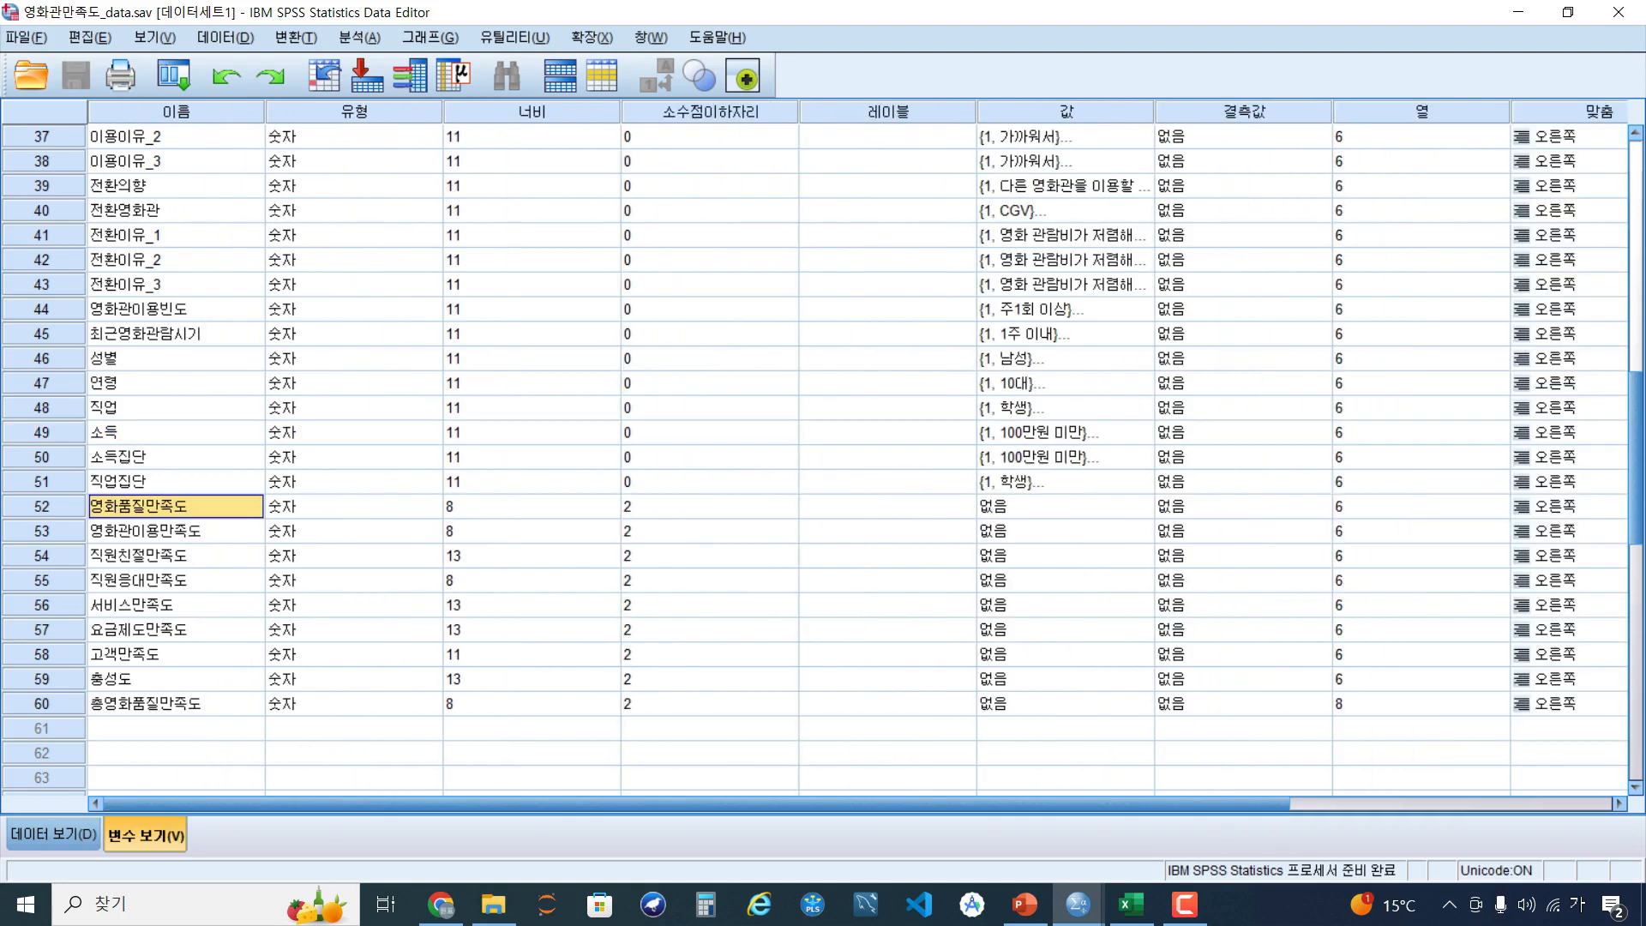
{"action": "key", "text": "shift+Down"}
{"action": "key", "text": "shift+Down"}
{"action": "key", "text": "shift+Down"}
{"action": "key", "text": "shift+Down"}
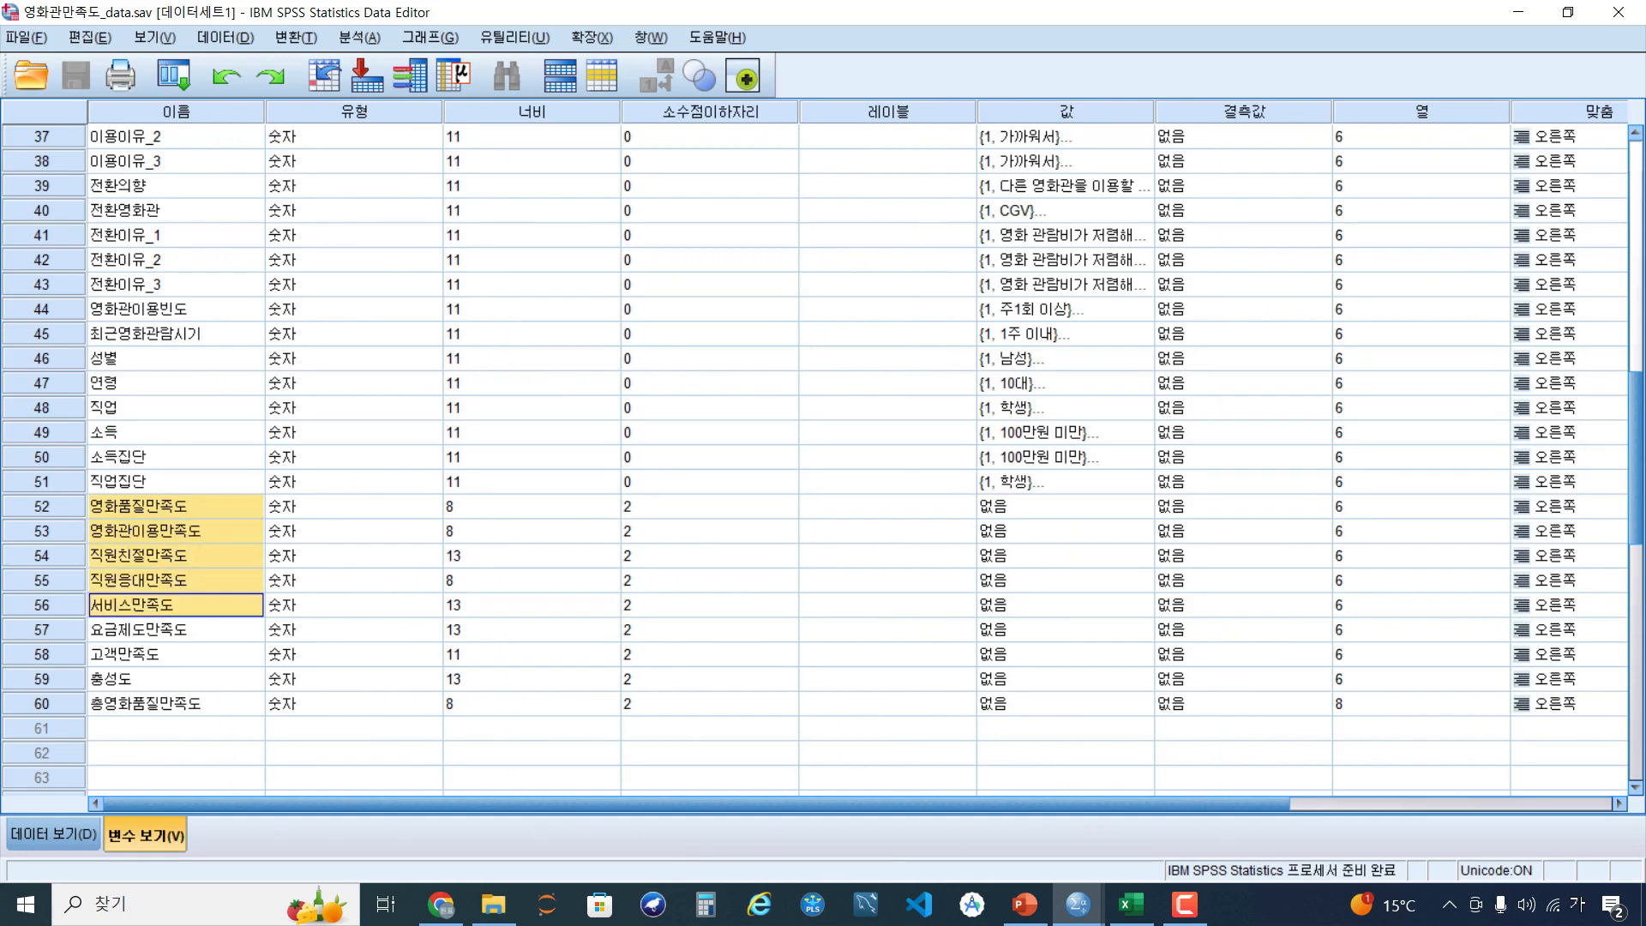
{"action": "left_click_drag", "start_coordinate": [206, 605], "coordinate": [206, 679]}
In the data view, compare the columns 영화품질만족도 through 총영화품질만족도 with the item columns 영화품질만족1 to 영화품질만족4
{"action": "left_click", "coordinate": [44, 507]}
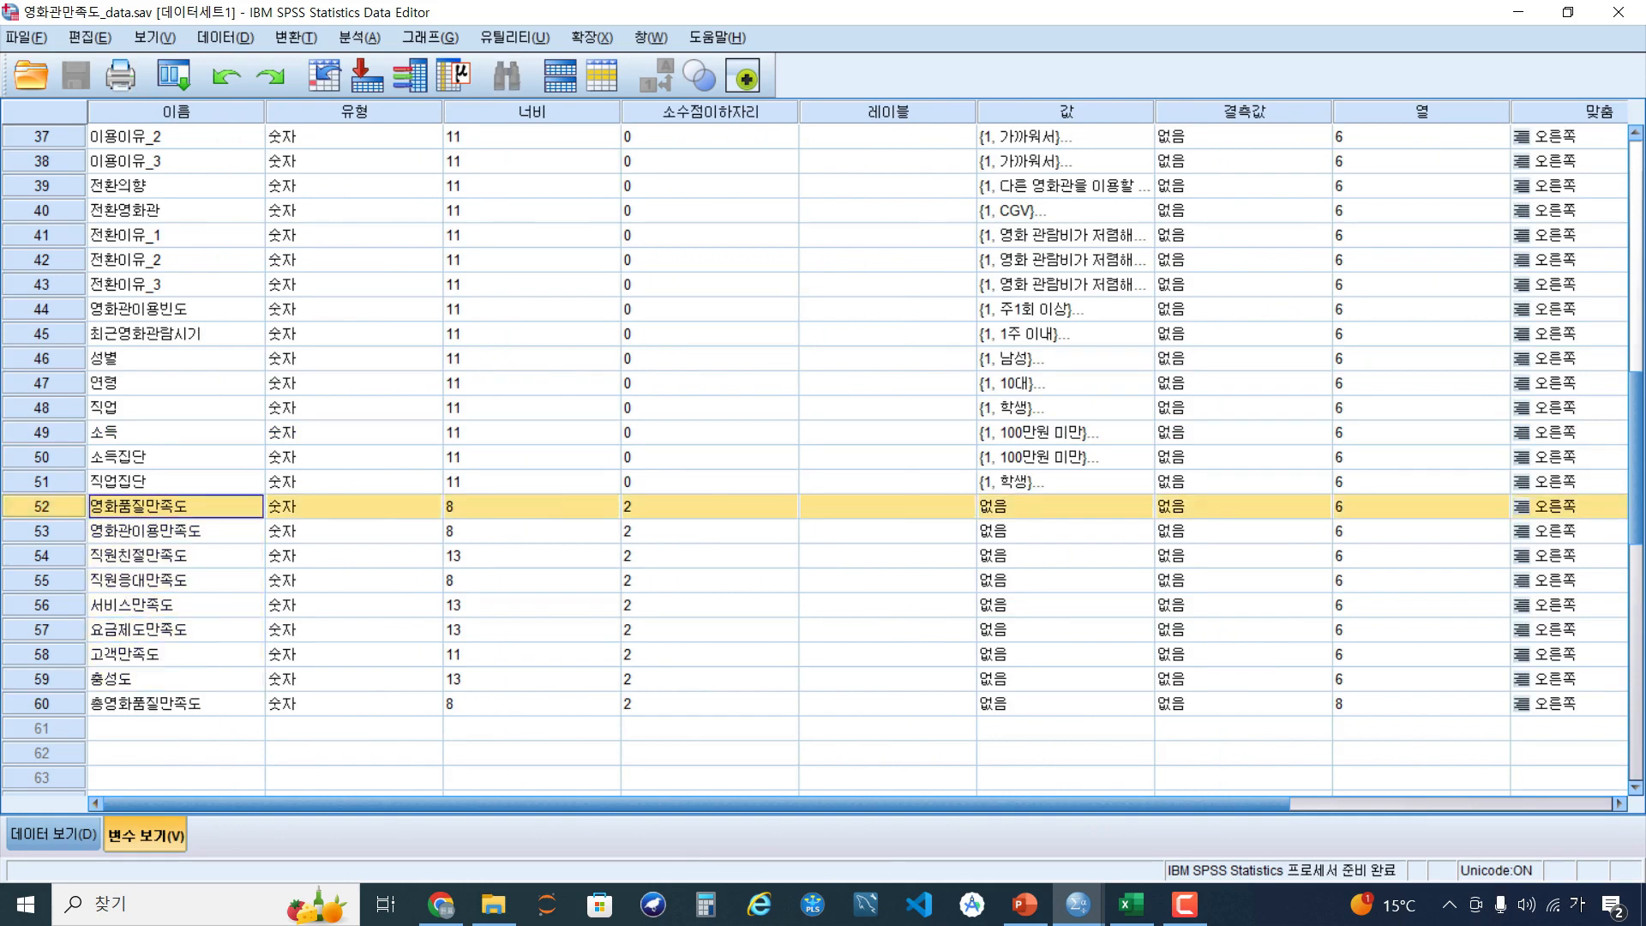
{"action": "left_click", "coordinate": [53, 834]}
{"action": "left_click", "coordinate": [217, 142]}
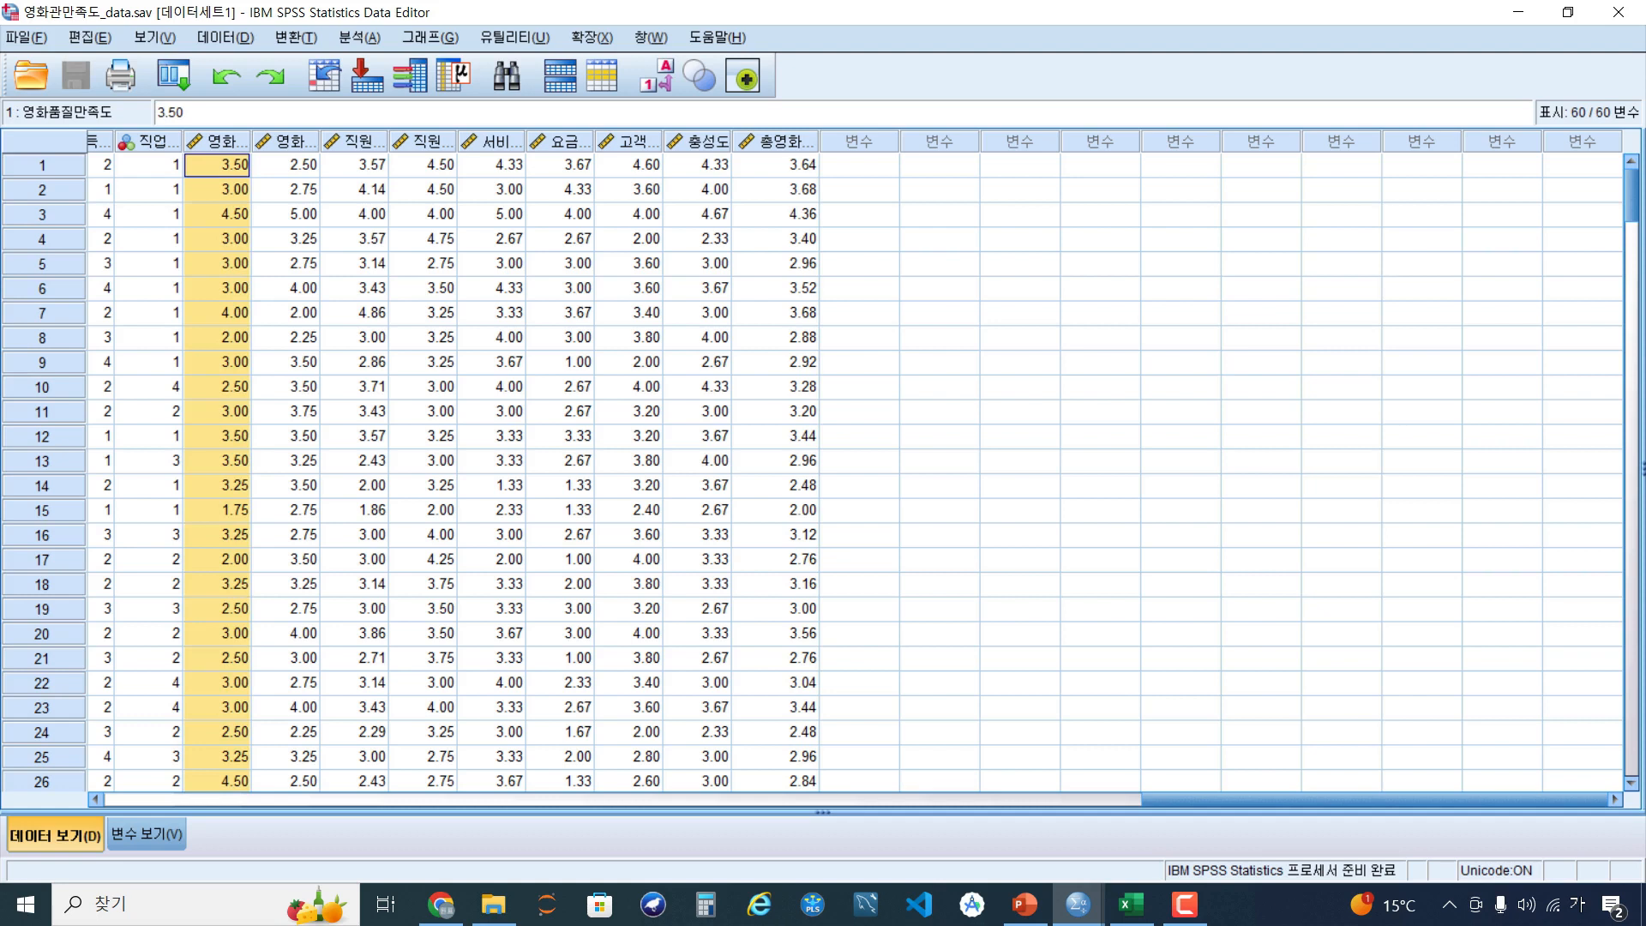
{"action": "left_click_drag", "start_coordinate": [217, 142], "coordinate": [775, 141]}
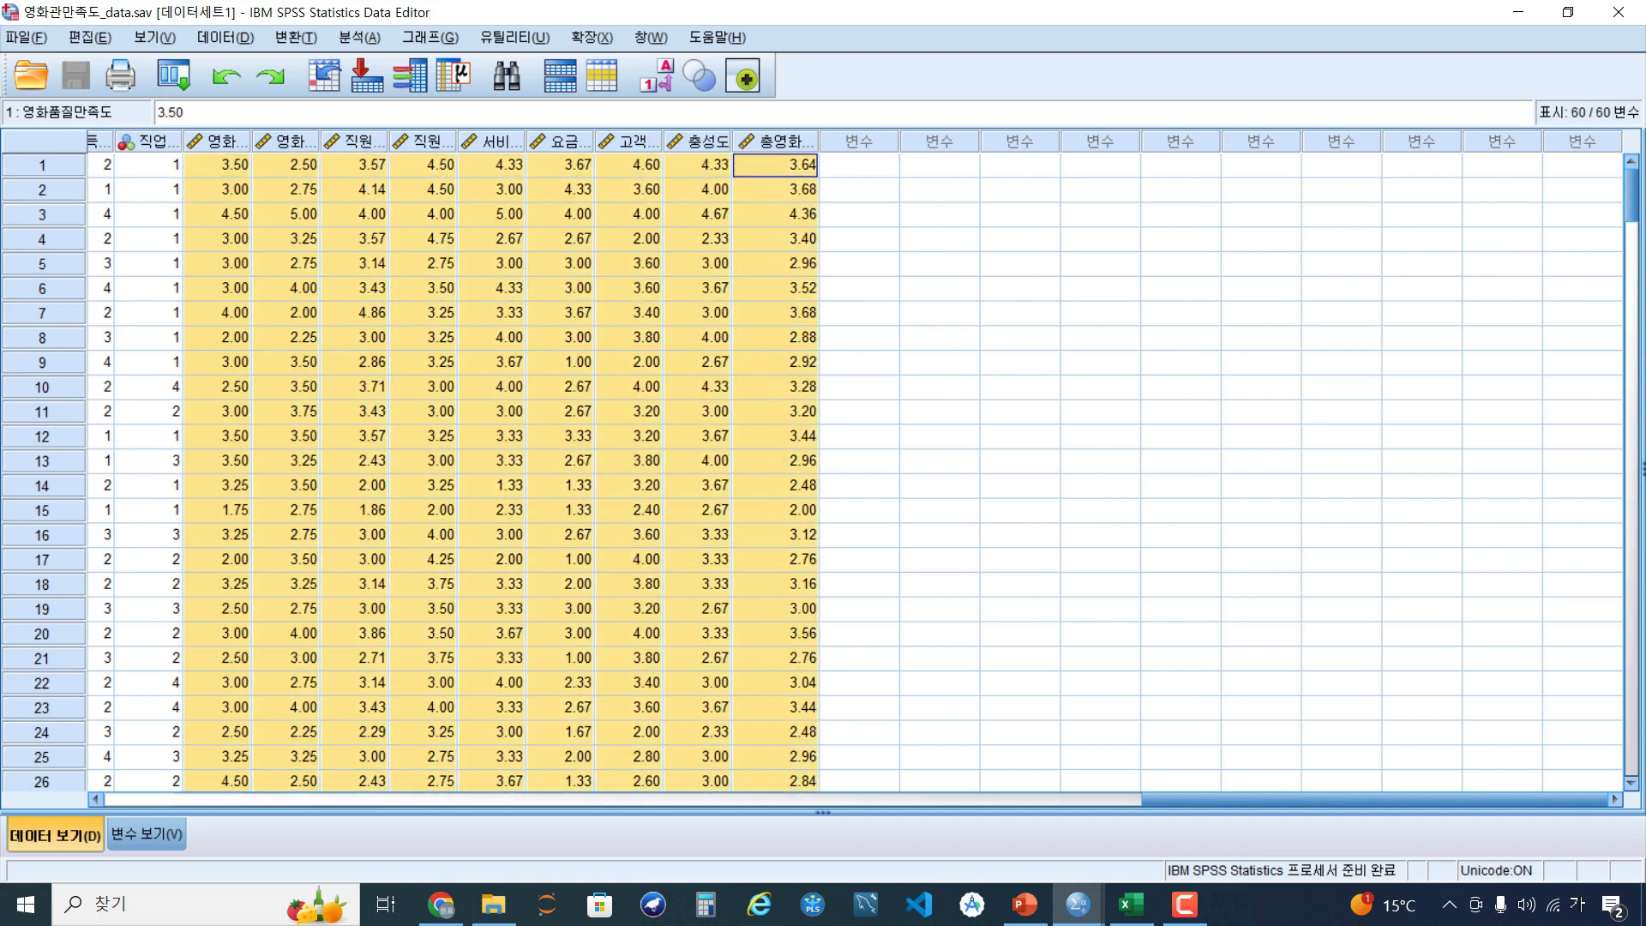
{"action": "left_click_drag", "start_coordinate": [1375, 799], "coordinate": [334, 799]}
{"action": "left_click_drag", "start_coordinate": [128, 148], "coordinate": [330, 147]}
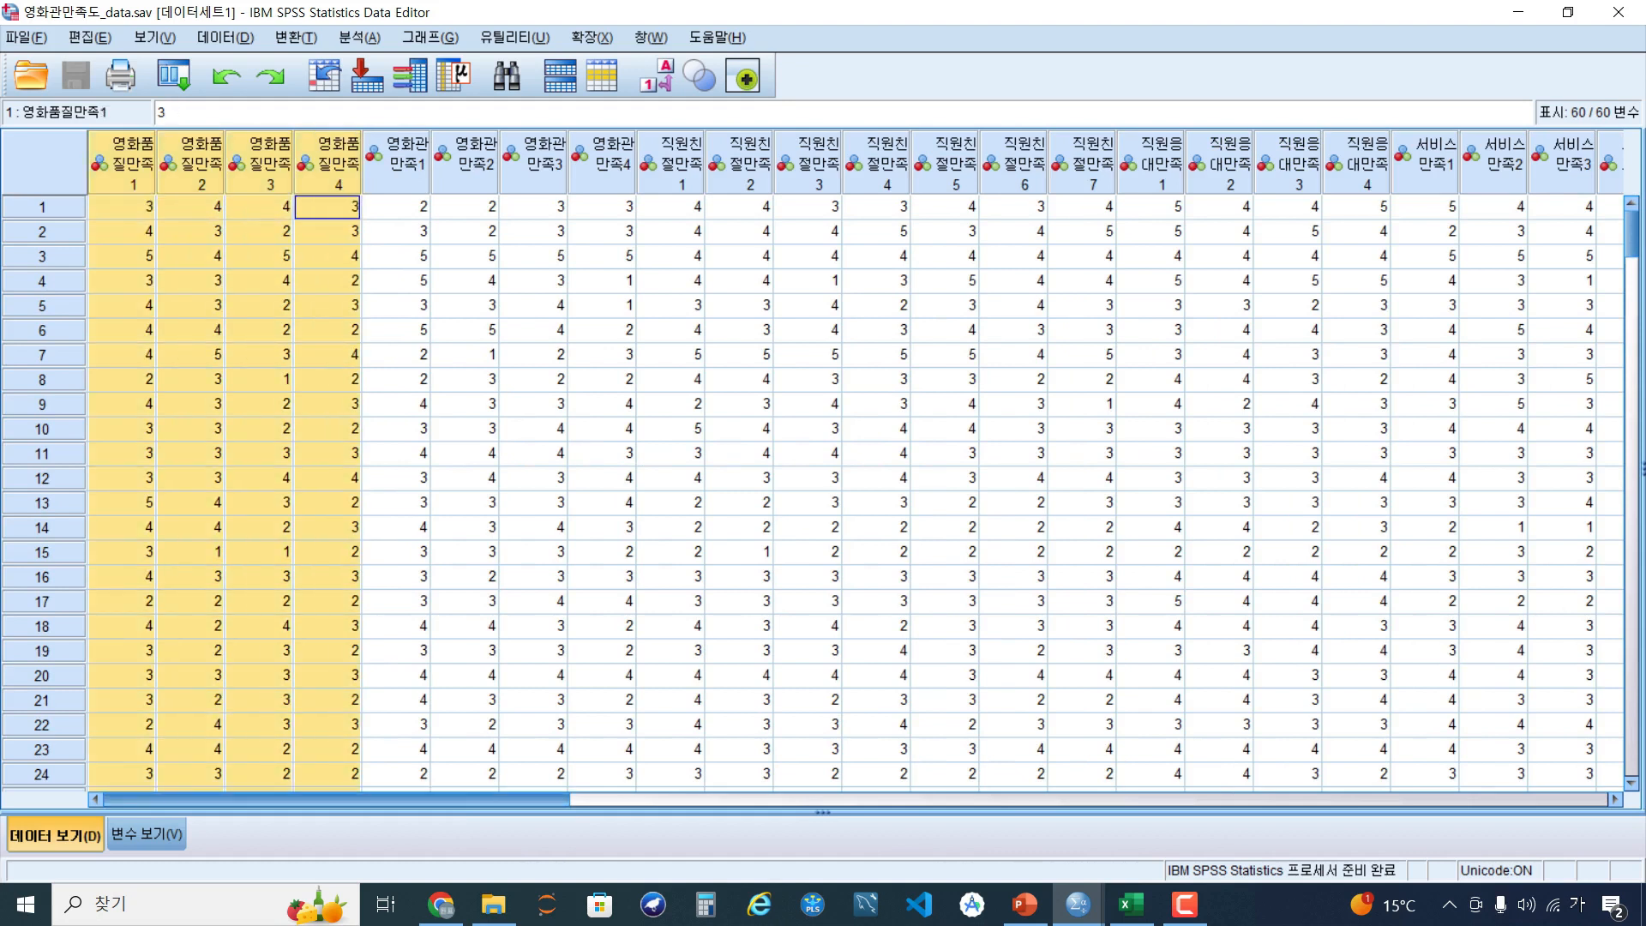
Select the 영화품질만족도 column, then start a variable computation with the target variable F영화품질만족
{"action": "left_click_drag", "start_coordinate": [335, 798], "coordinate": [1222, 799]}
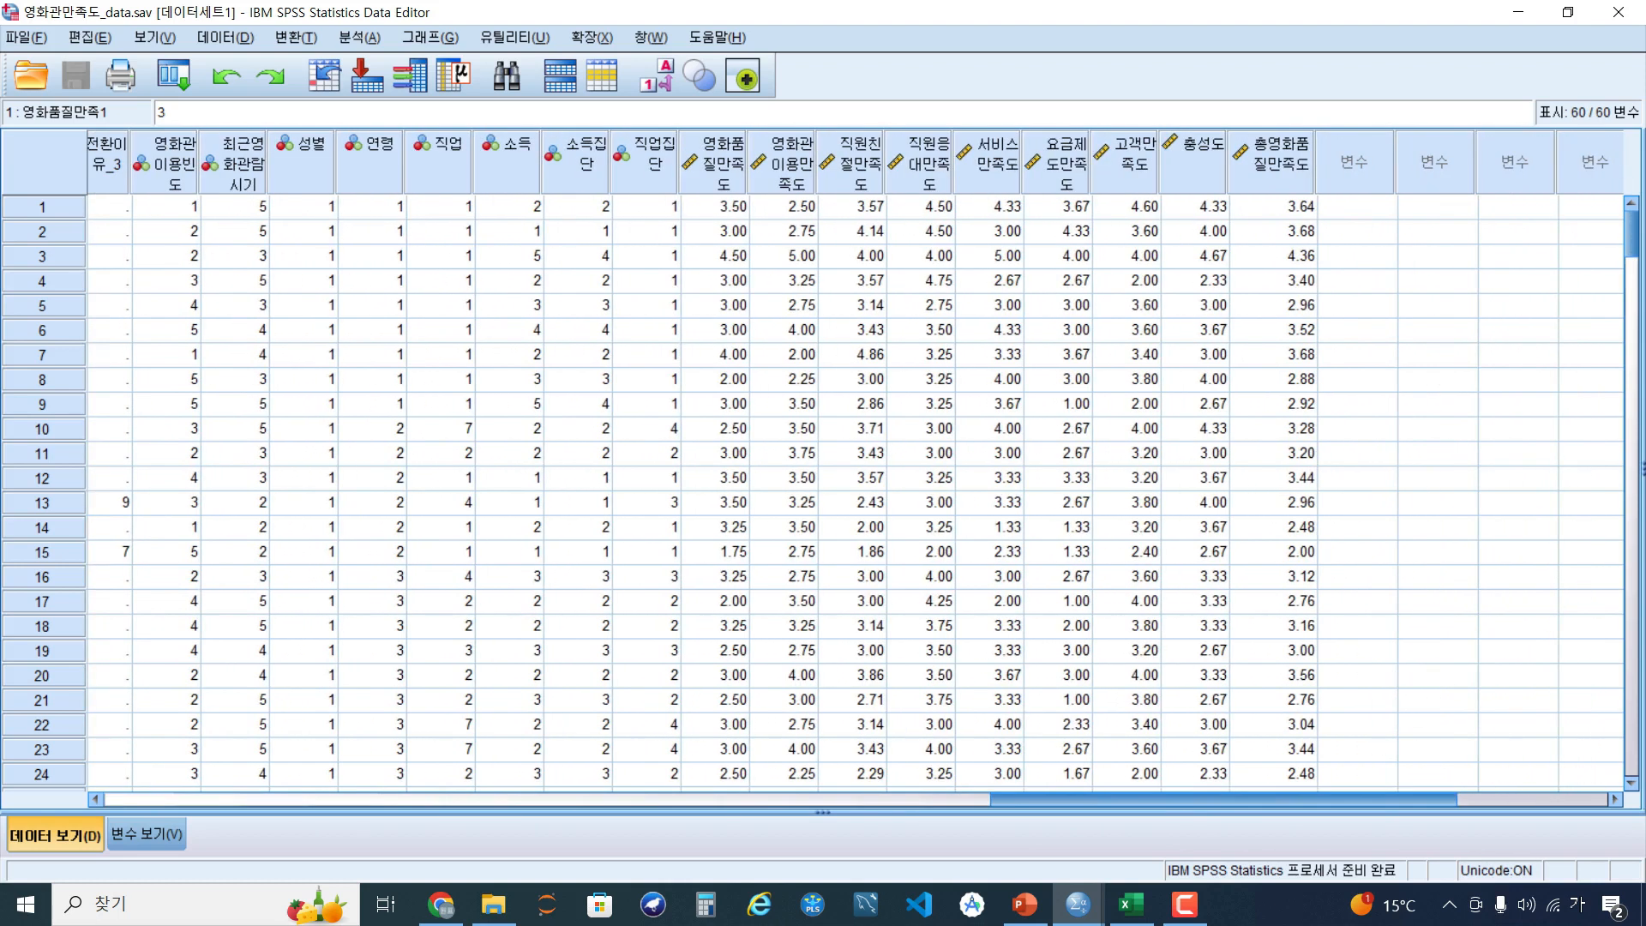
{"action": "left_click", "coordinate": [715, 154]}
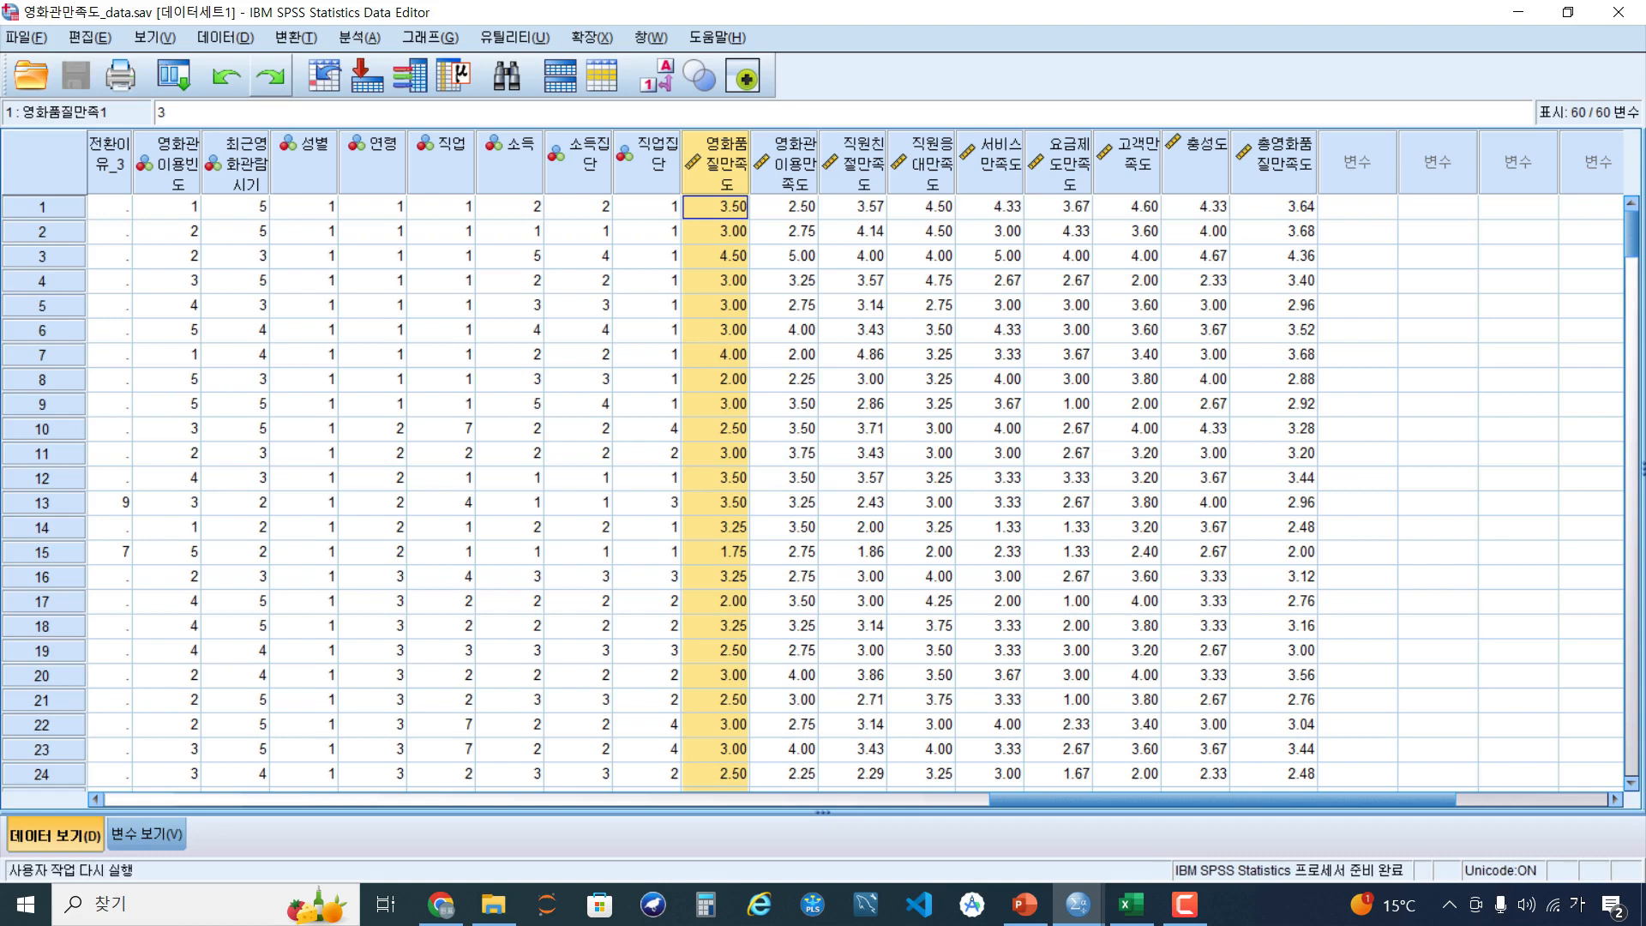
{"action": "left_click", "coordinate": [296, 37]}
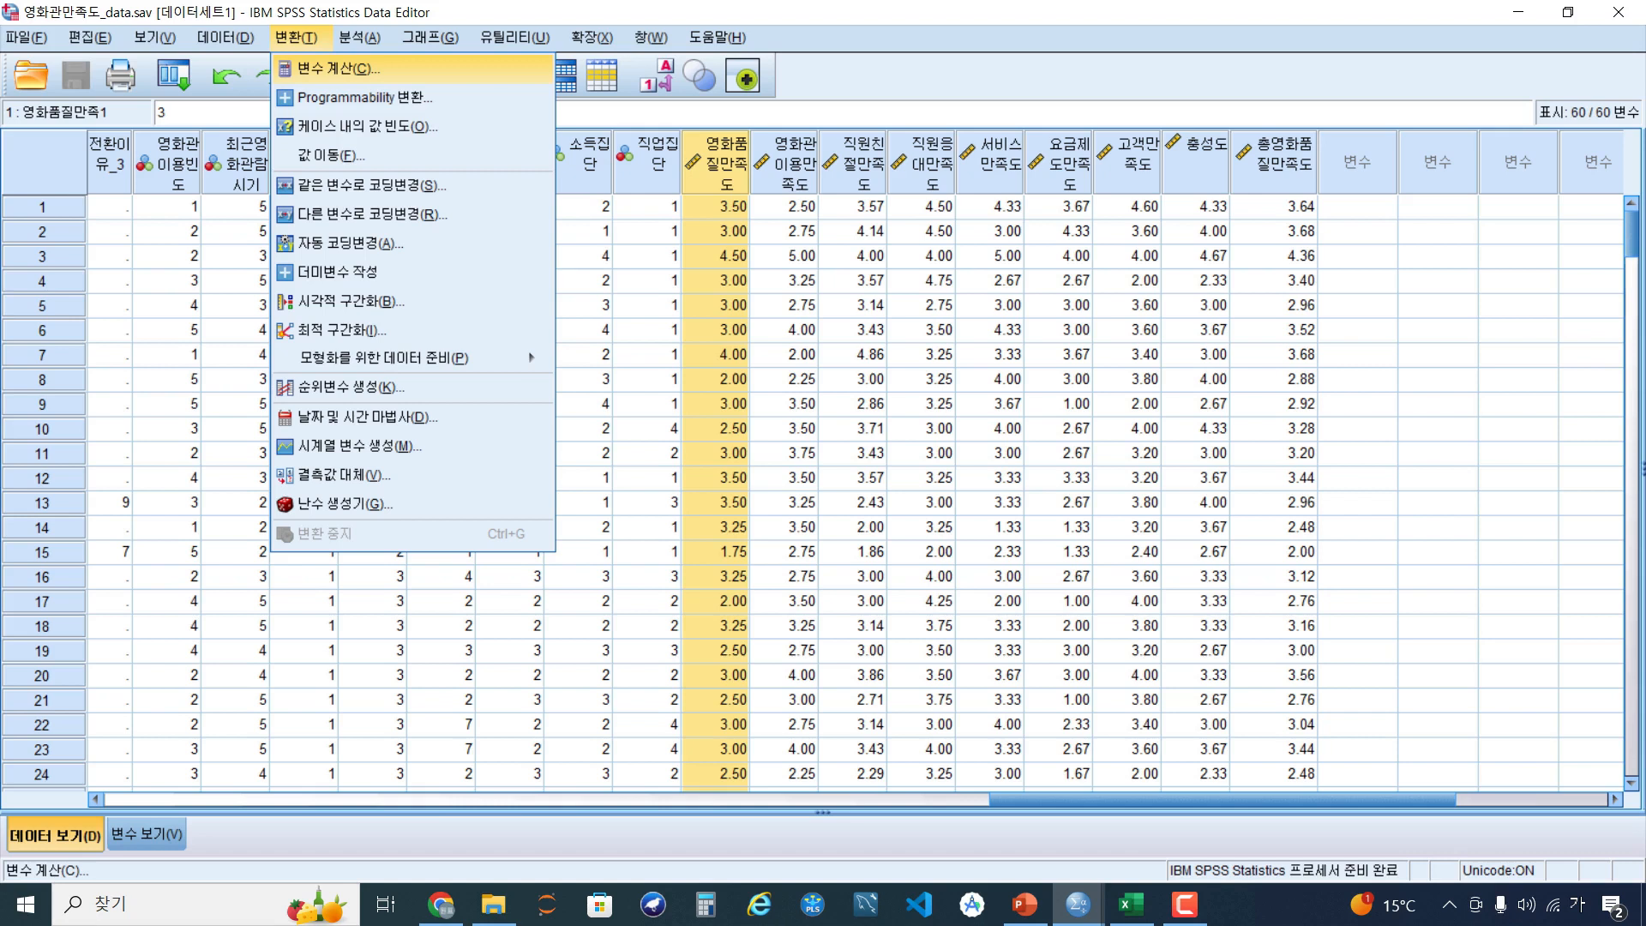
{"action": "left_click", "coordinate": [339, 69]}
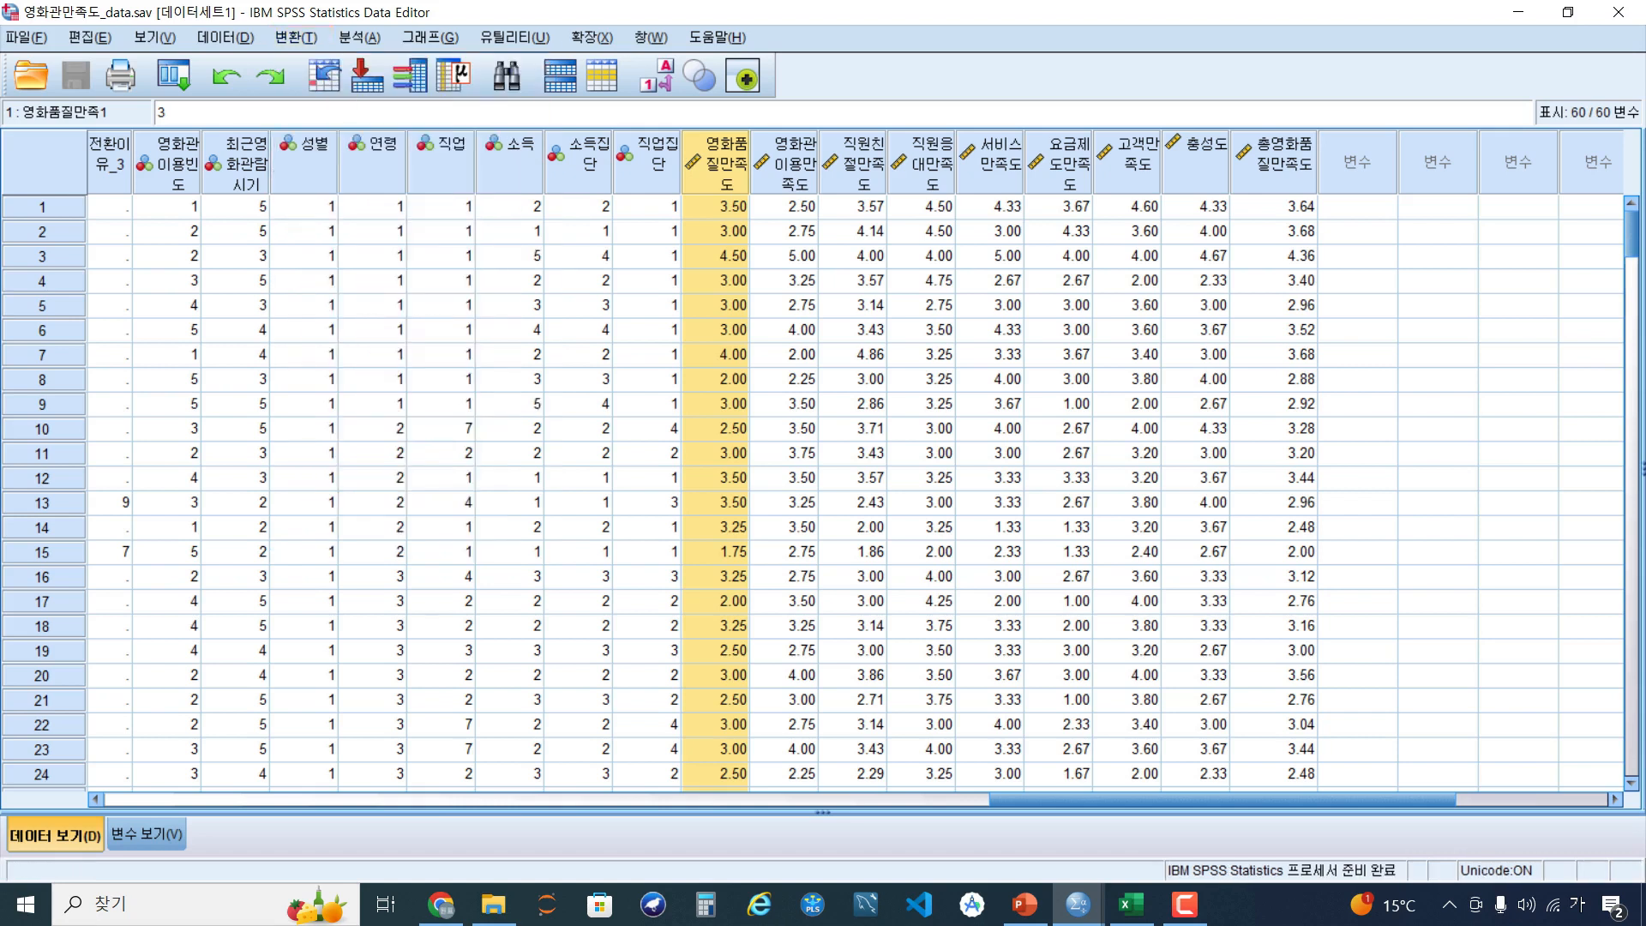
{"action": "type", "text": "F"}
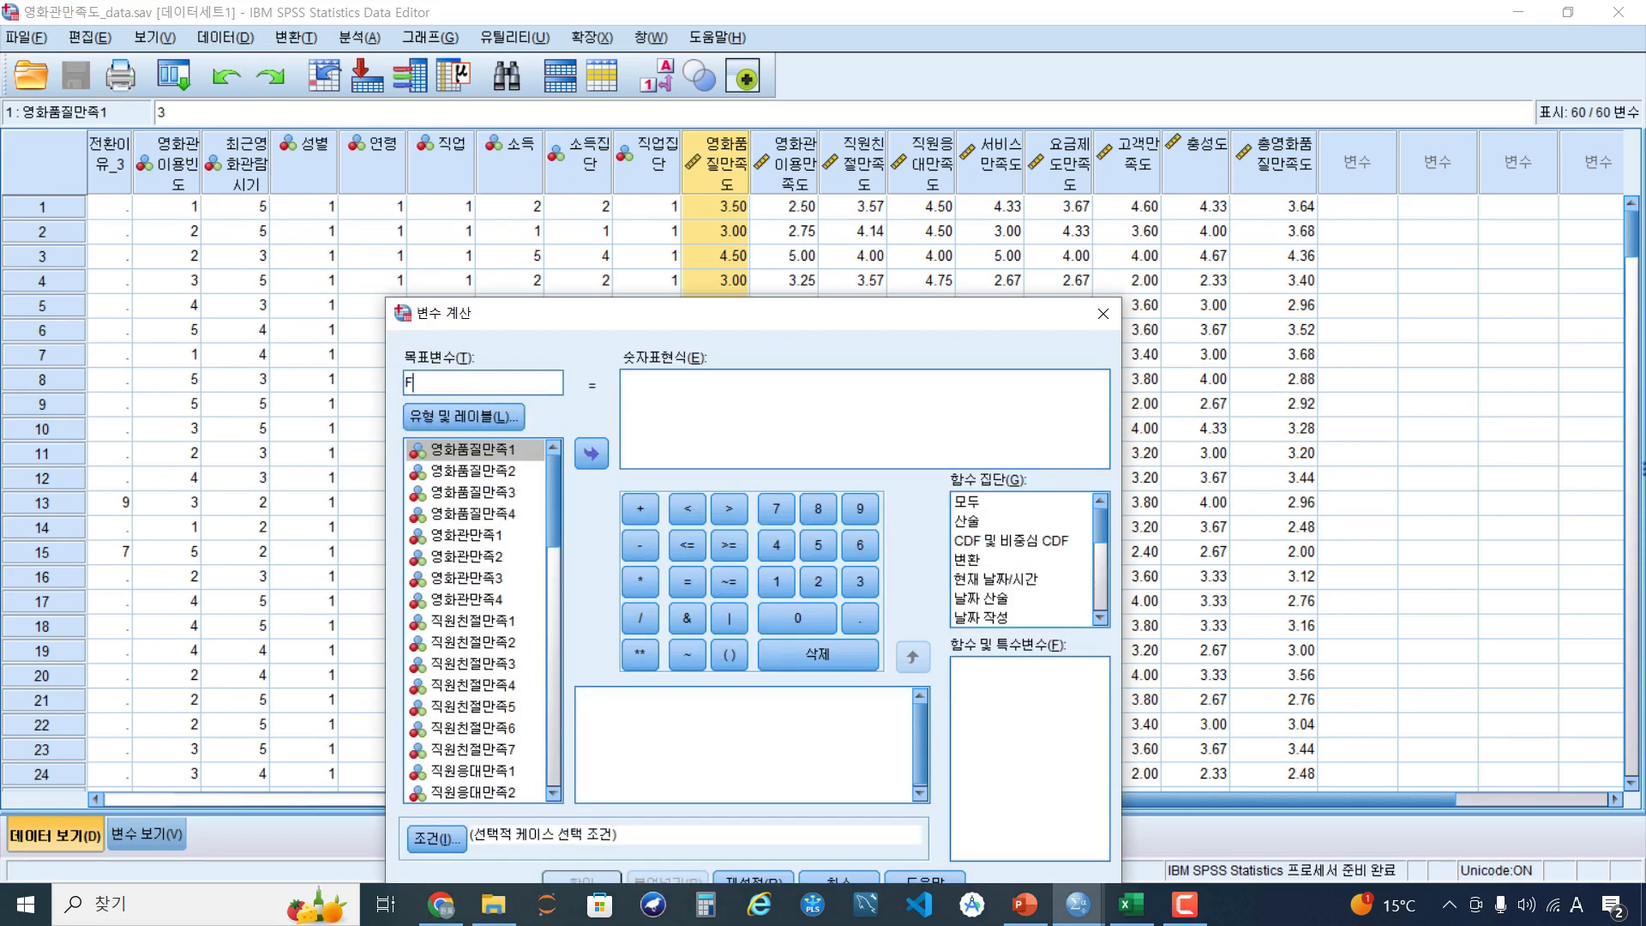
{"action": "key", "text": "Hangul"}
{"action": "type", "text": "영화품ㅈ"}
{"action": "type", "text": "질만족"}
{"action": "left_click_drag", "start_coordinate": [493, 383], "coordinate": [403, 383]}
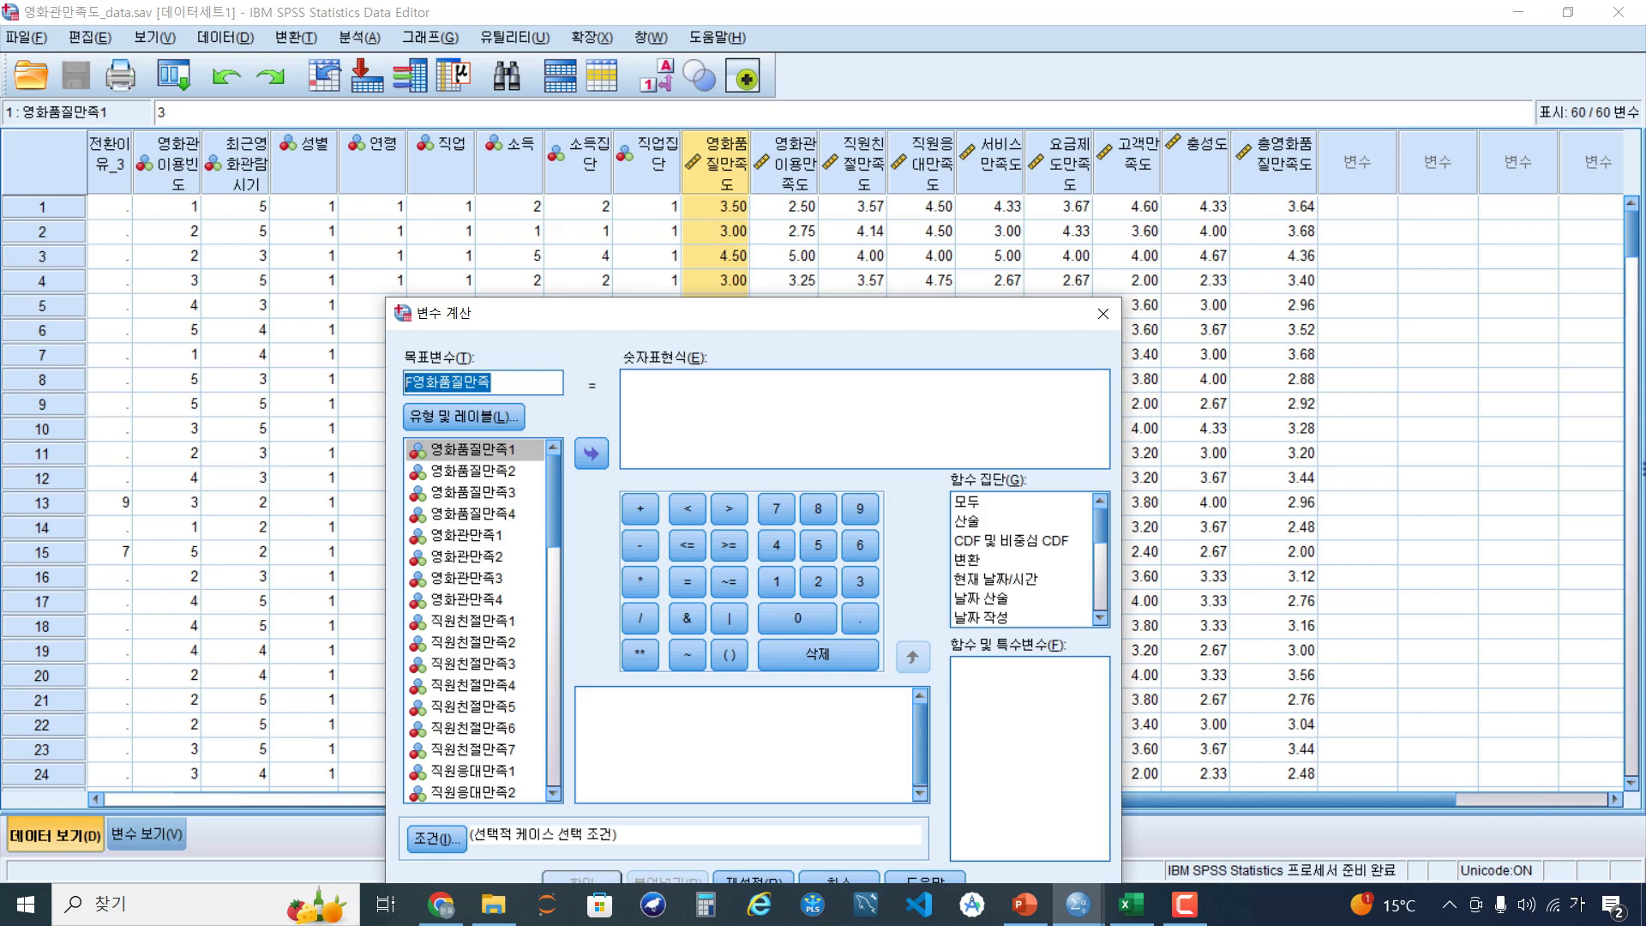
Enter the numeric expression (영화품질만족1 + 영화품질만족2 + 영화품질만족3 + 영화품질만족4)/4 for the target variable
{"action": "left_click", "coordinate": [688, 418]}
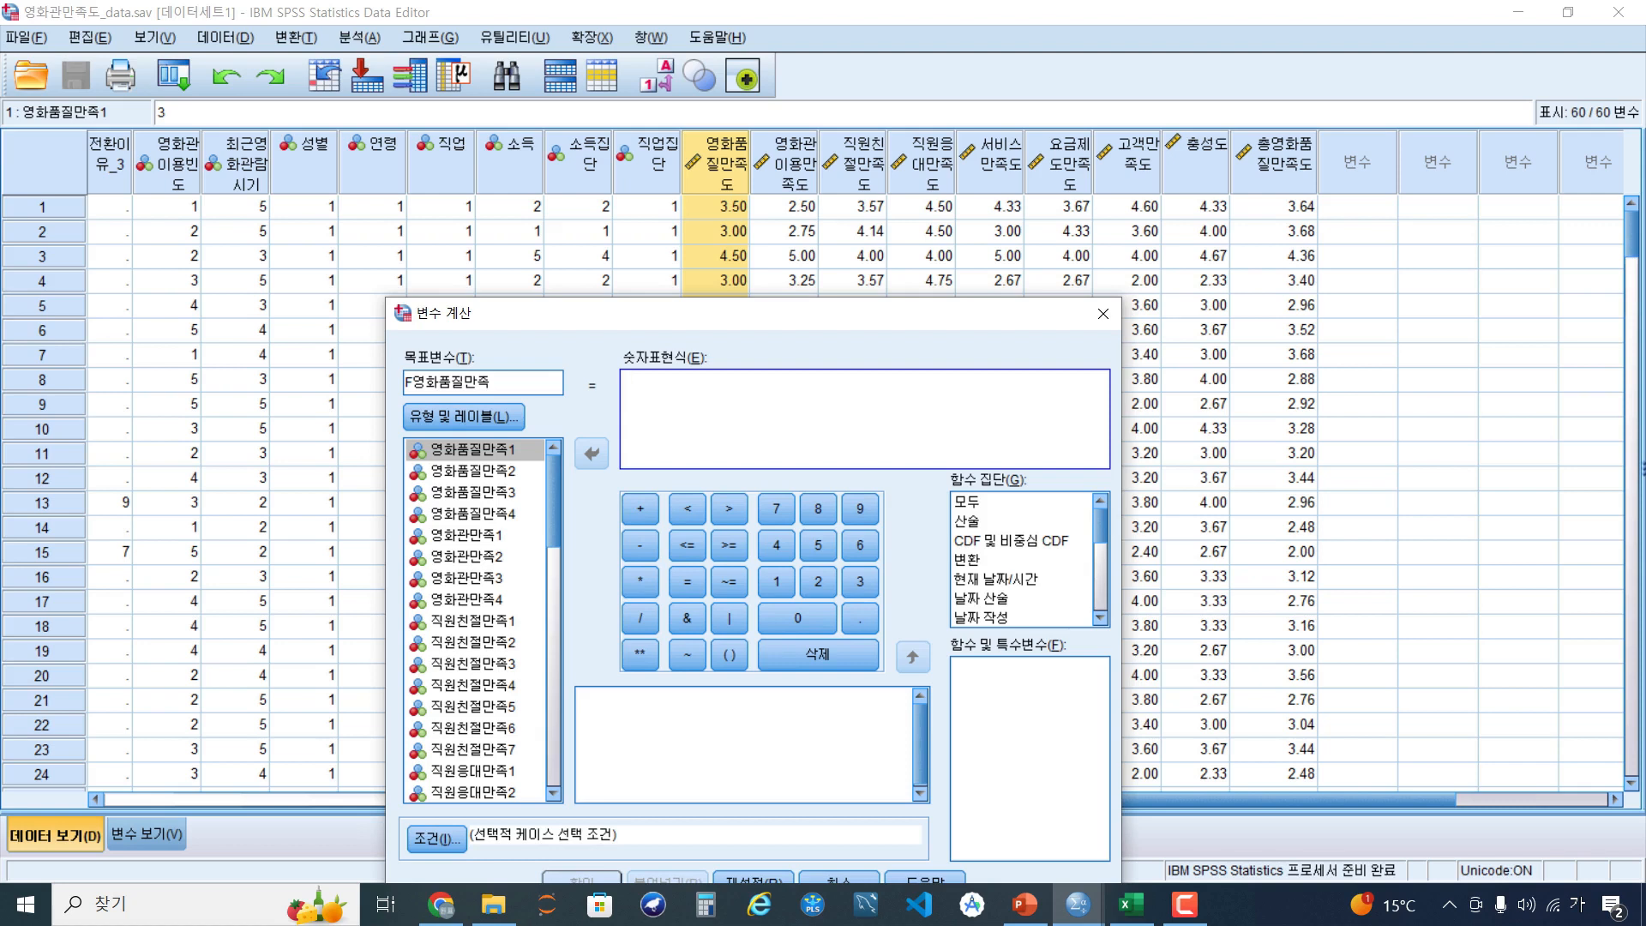
{"action": "type", "text": "("}
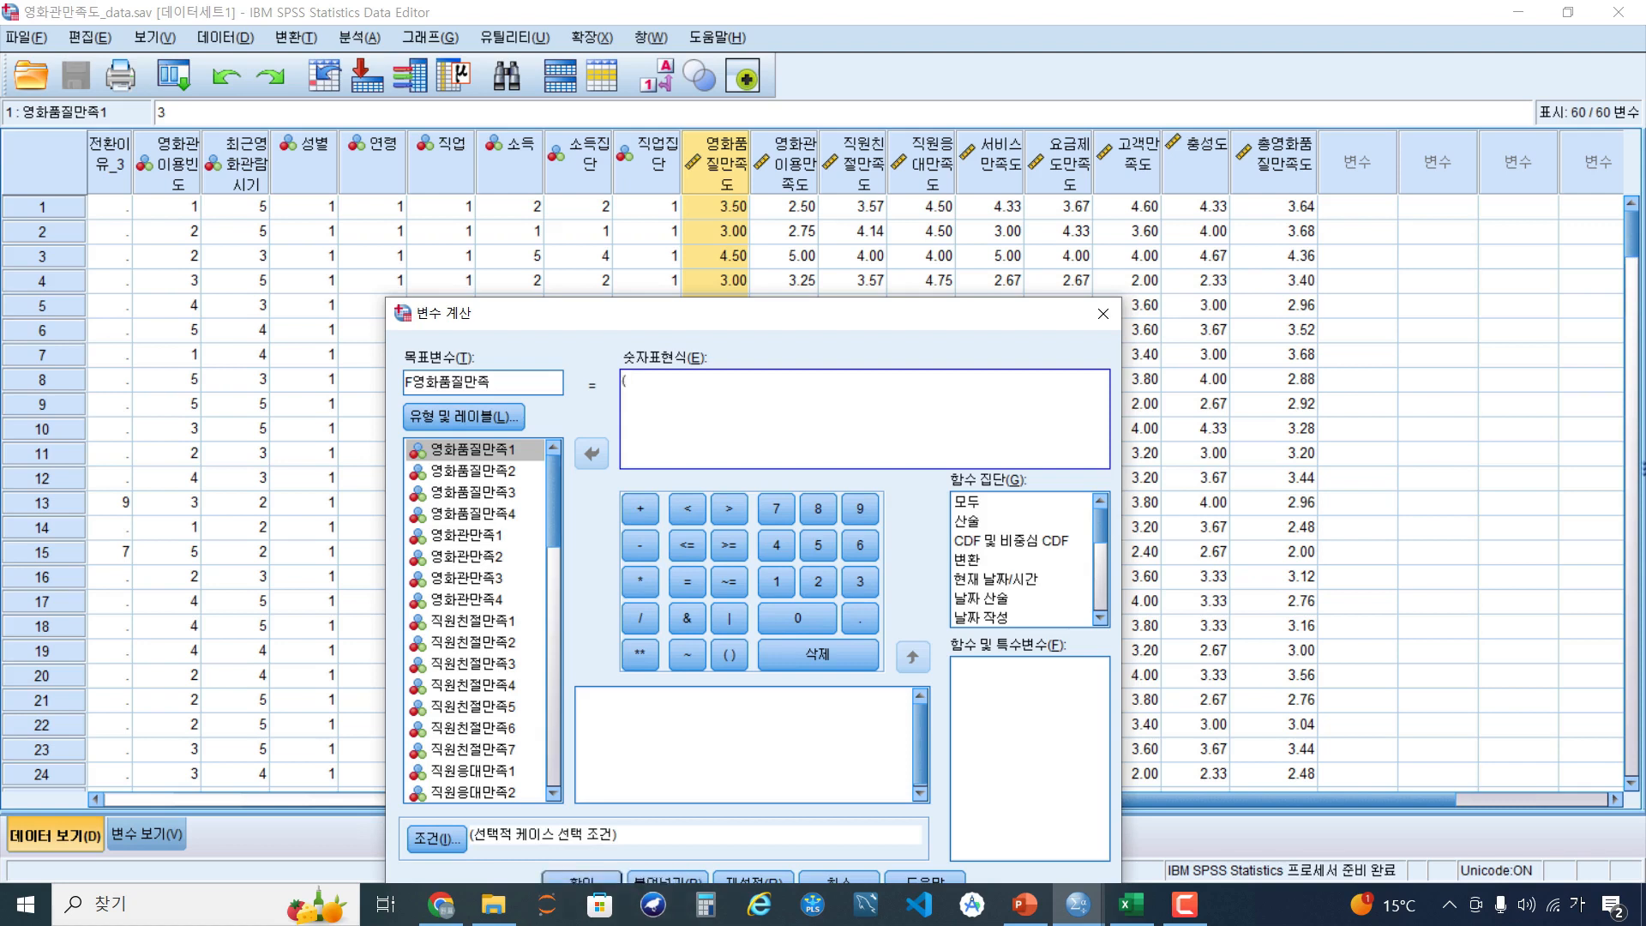
{"action": "double_click", "coordinate": [473, 449]}
{"action": "left_click", "coordinate": [639, 509]}
{"action": "double_click", "coordinate": [472, 470]}
{"action": "left_click", "coordinate": [640, 508]}
{"action": "double_click", "coordinate": [473, 491]}
{"action": "left_click", "coordinate": [639, 508]}
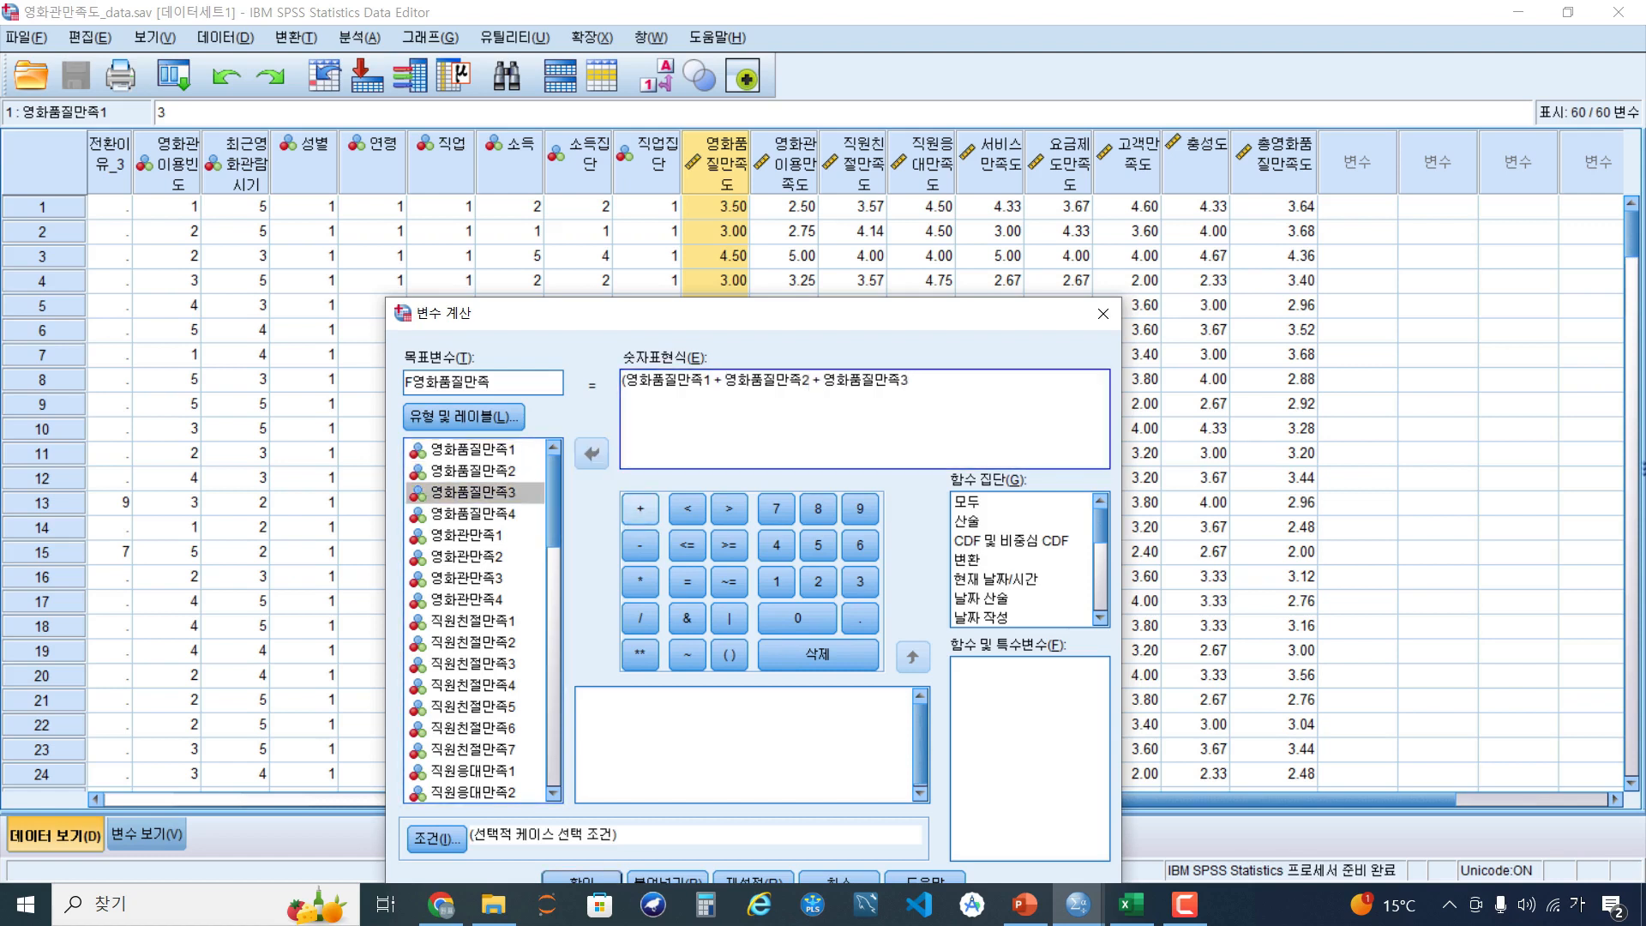
{"action": "double_click", "coordinate": [472, 512]}
{"action": "left_click", "coordinate": [1028, 381]}
{"action": "type", "text": ")/4"}
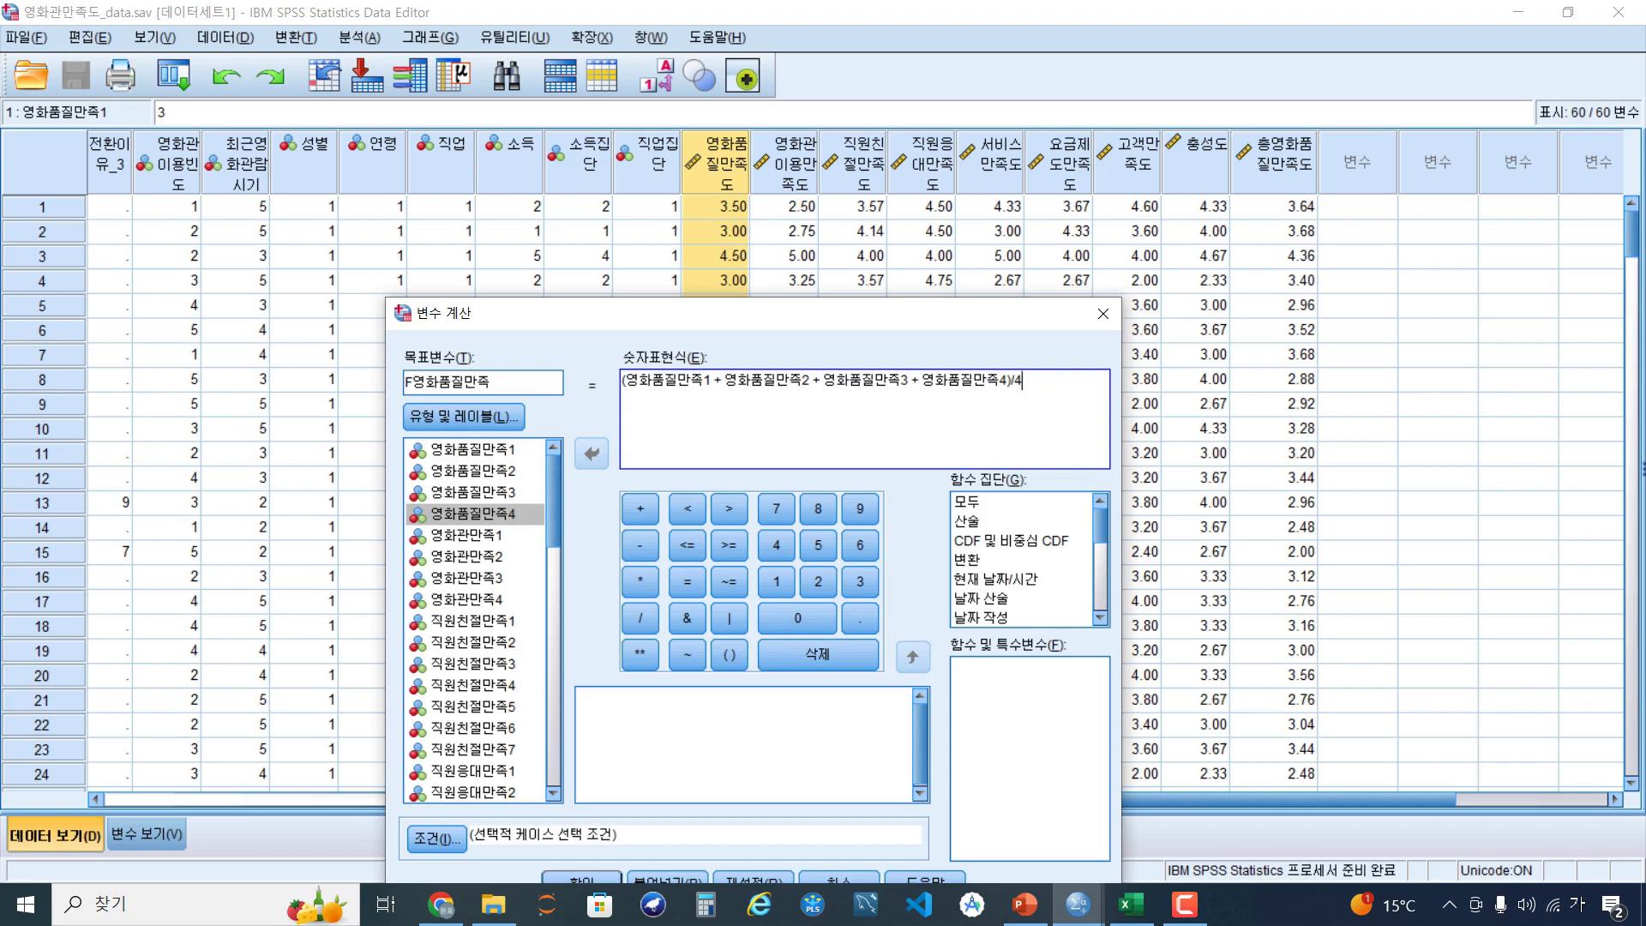
Replace the summed numeric expression with mean (영화품질만족1 to 영화품질만족4)
{"action": "left_click_drag", "start_coordinate": [1023, 380], "coordinate": [622, 380]}
{"action": "key", "text": "BackSpace"}
{"action": "key", "text": "BackSpace"}
{"action": "key", "text": "BackSpace"}
{"action": "key", "text": "BackSpace"}
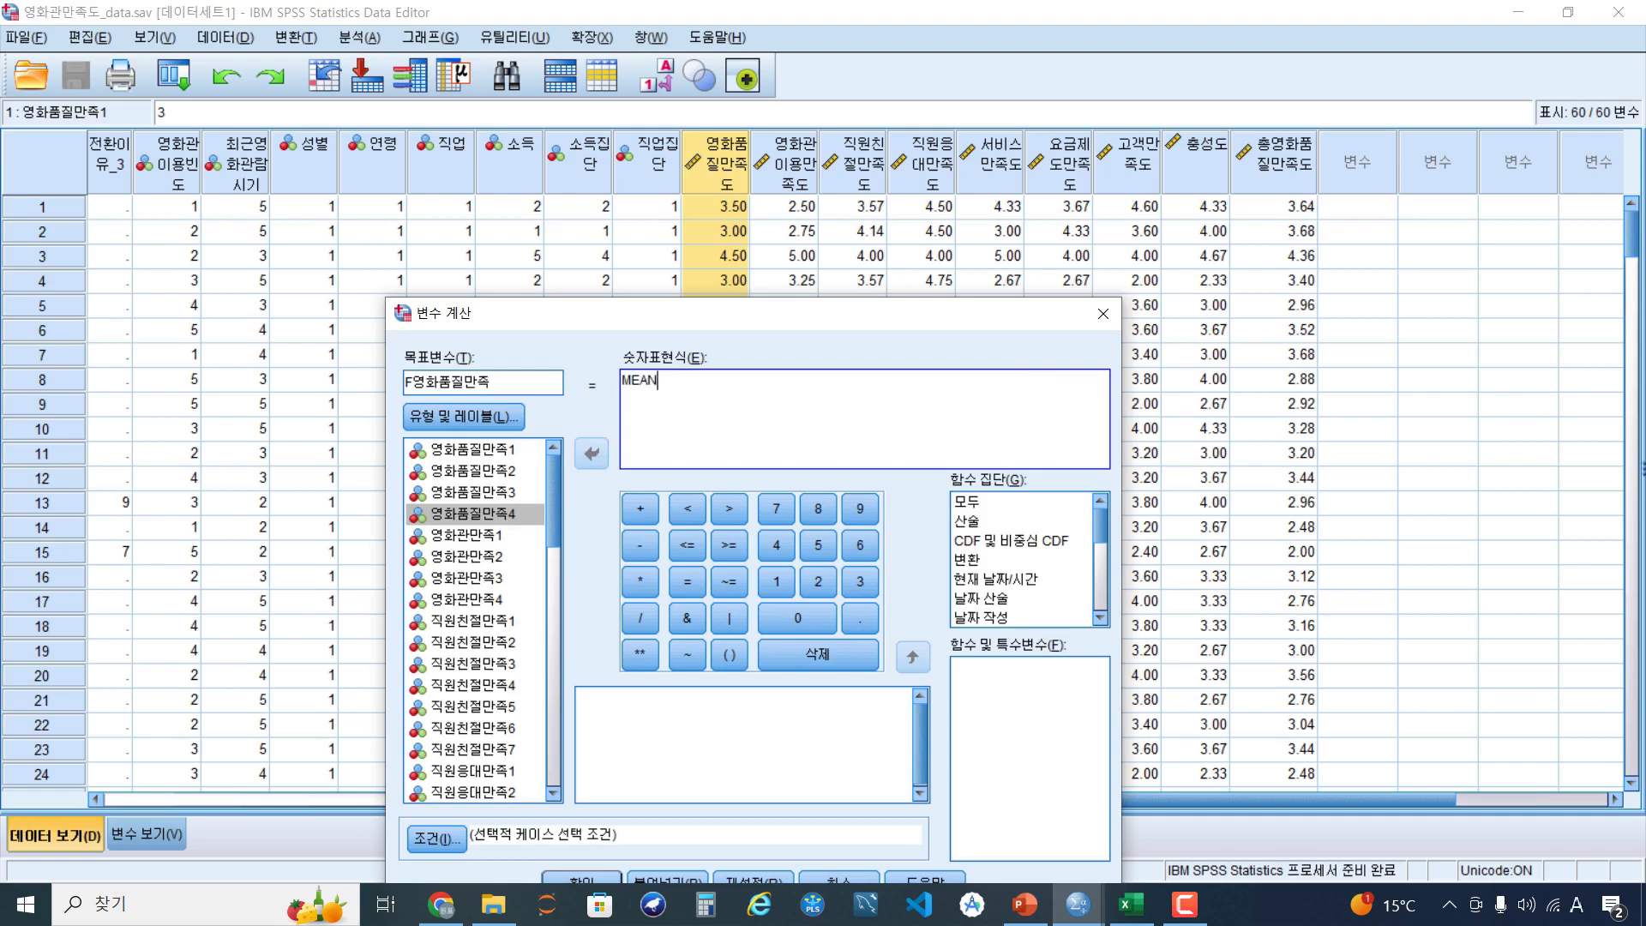
{"action": "type", "text": "mean("}
{"action": "key", "text": "BackSpace"}
{"action": "key", "text": "BackSpace"}
{"action": "key", "text": "BackSpace"}
{"action": "type", "text": "an ("}
{"action": "double_click", "coordinate": [473, 450]}
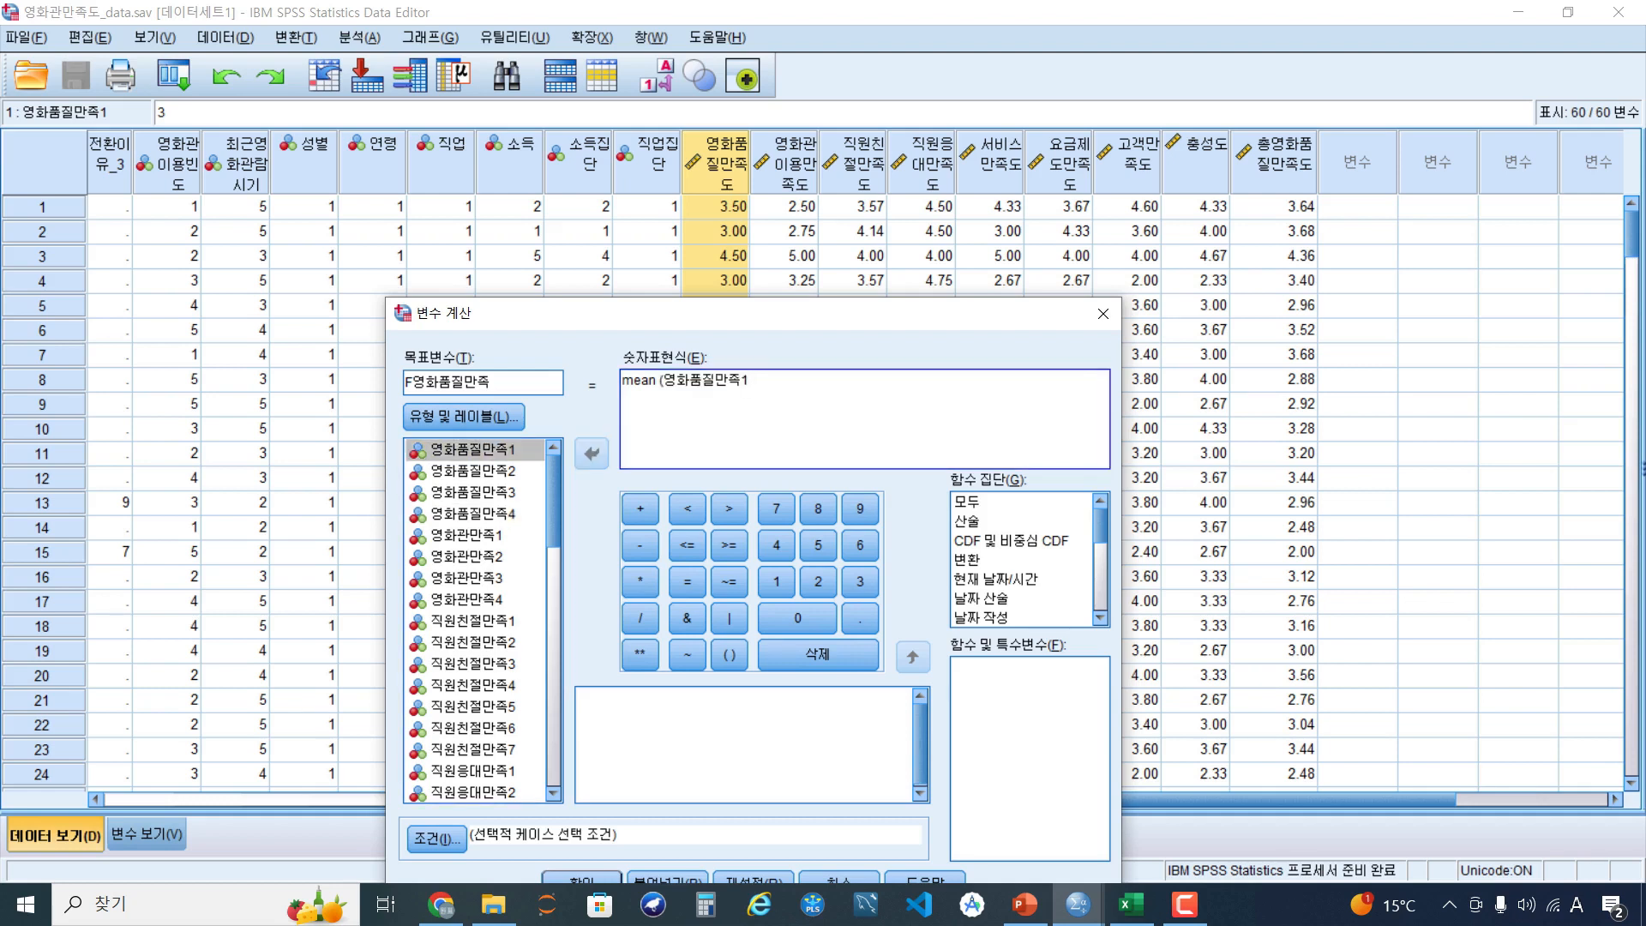
{"action": "type", "text": "to"}
{"action": "double_click", "coordinate": [473, 515]}
{"action": "type", "text": ")"}
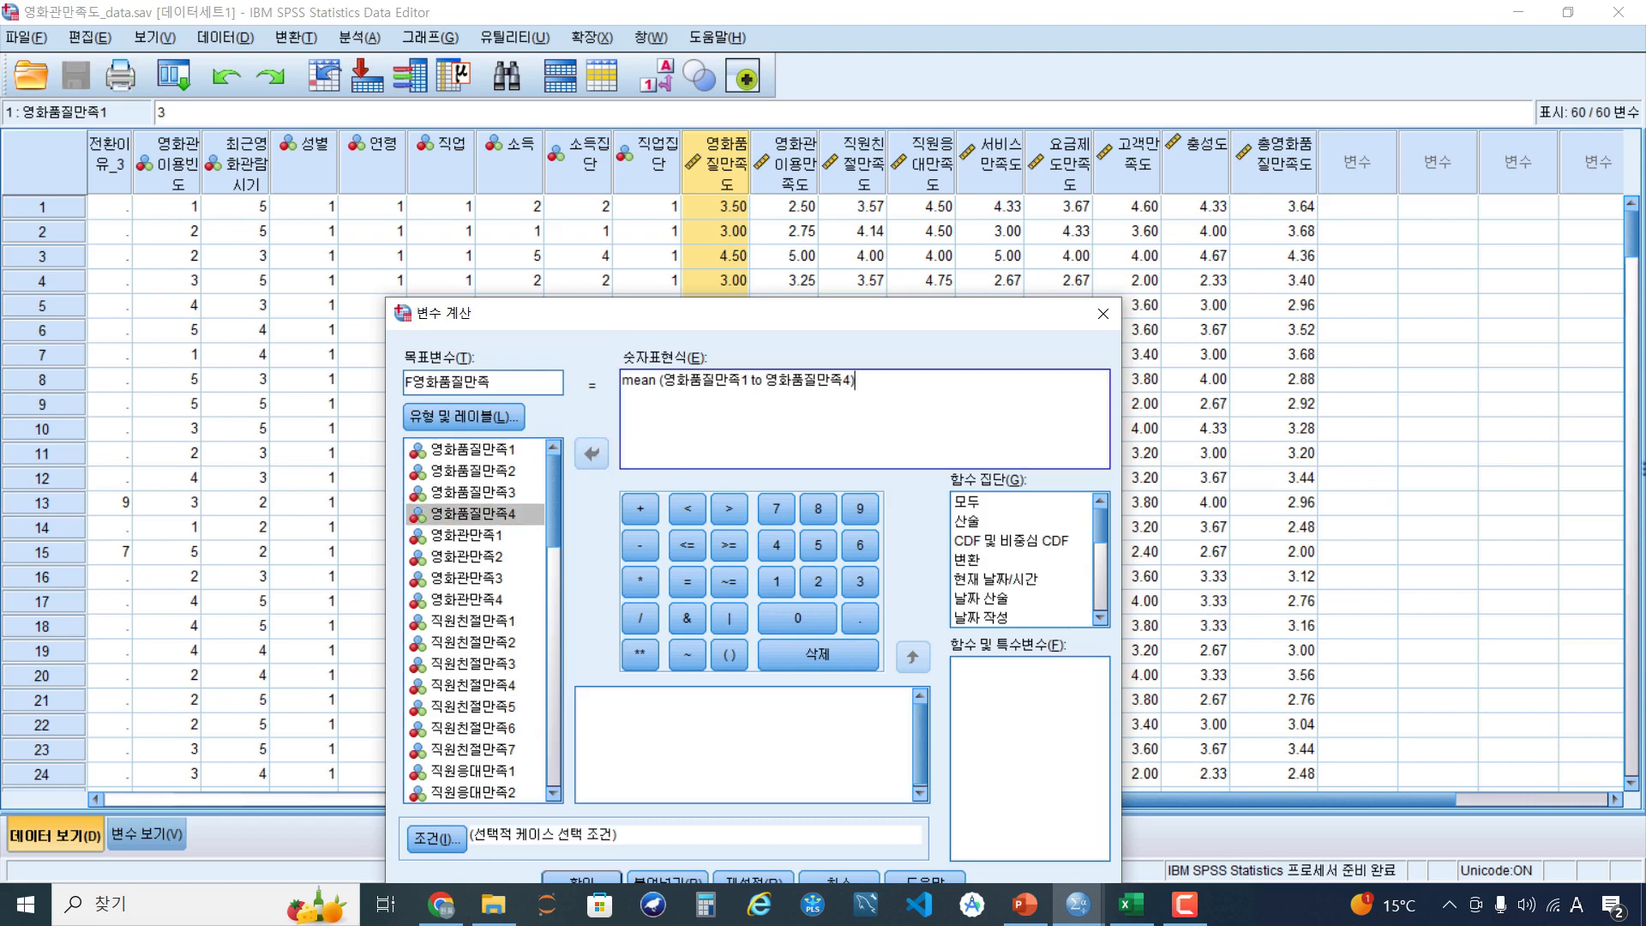
Rewrite the mean arguments as a comma-separated list of 영화품질만족1, 영화품질만족2, 영화품질만족3 and 영화품질만족4
{"action": "left_click_drag", "start_coordinate": [747, 379], "coordinate": [857, 379]}
{"action": "type", "text": ","}
{"action": "double_click", "coordinate": [472, 470]}
{"action": "type", "text": ","}
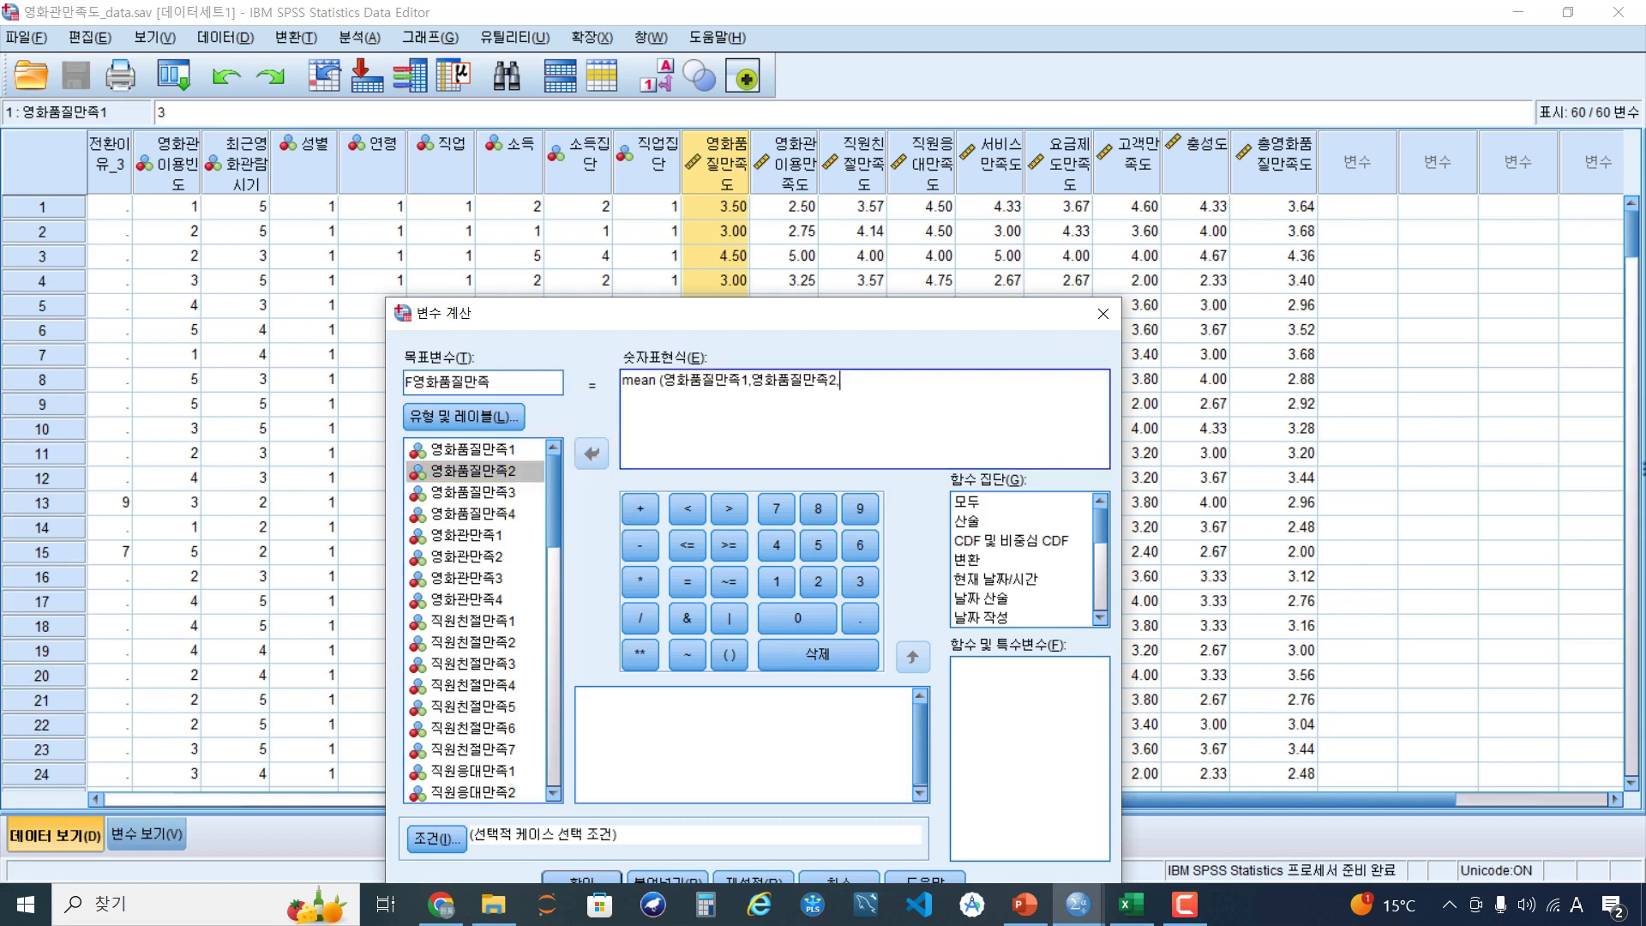
{"action": "double_click", "coordinate": [472, 492]}
{"action": "type", "text": ","}
{"action": "double_click", "coordinate": [472, 513]}
{"action": "type", "text": ",영화품질만족4,"}
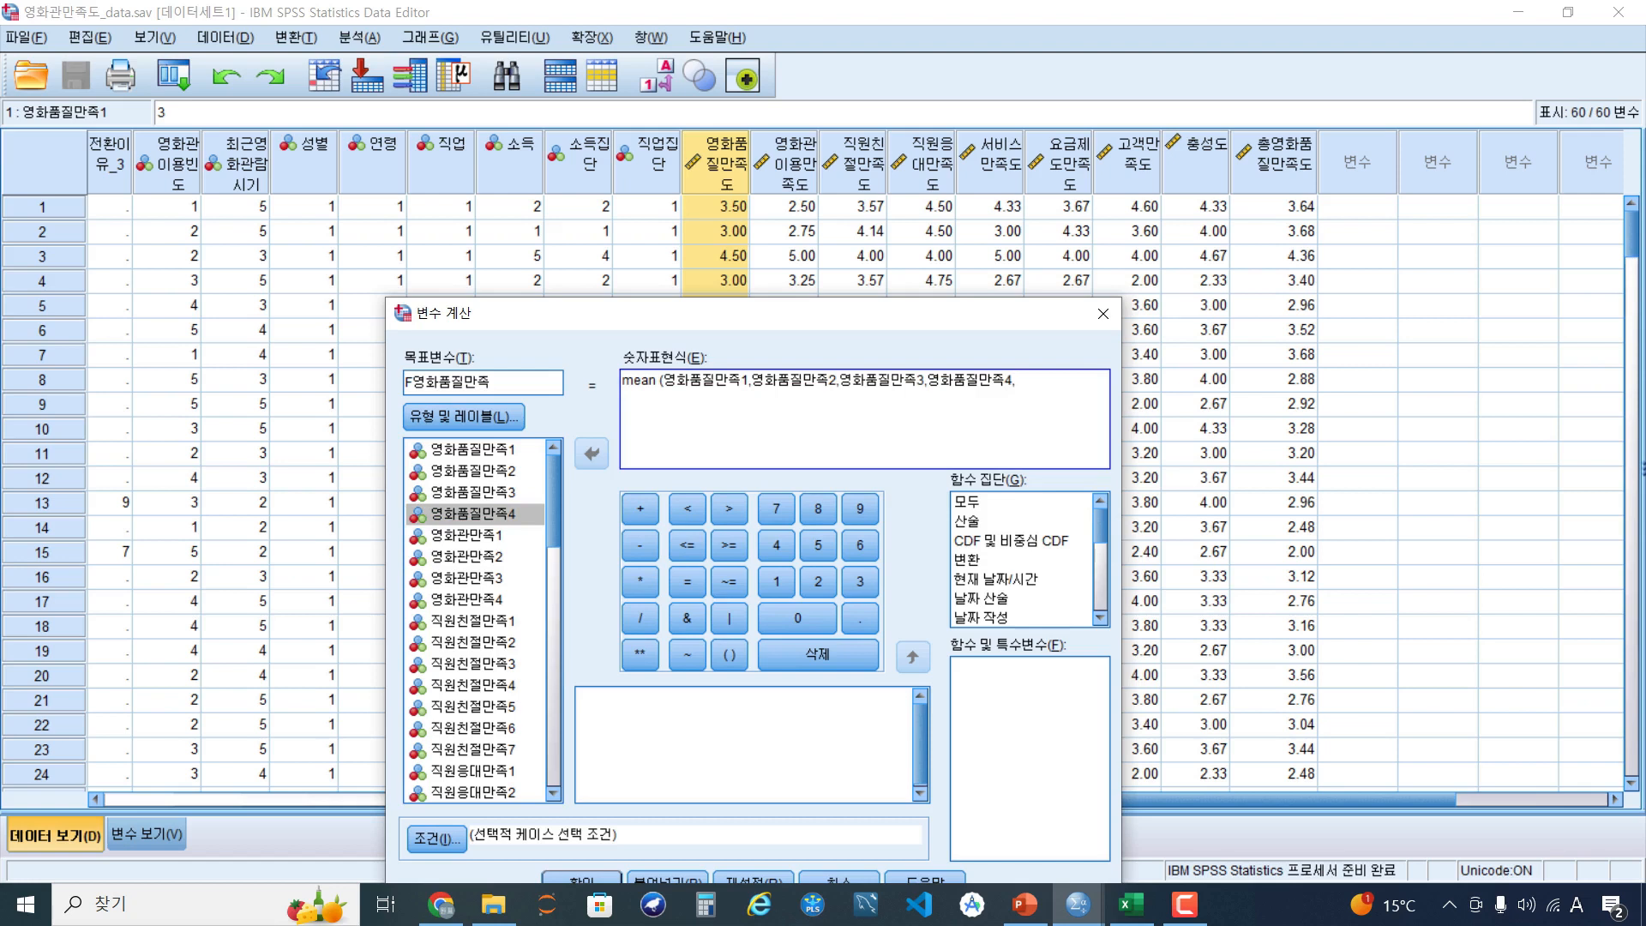
Change the mean arguments back to the range 영화품질만족1 to 영화품질만족4 and compute F영화품질만족
{"action": "left_click_drag", "start_coordinate": [749, 380], "coordinate": [1020, 381]}
{"action": "key", "text": "BackSpace"}
{"action": "type", "text": "to"}
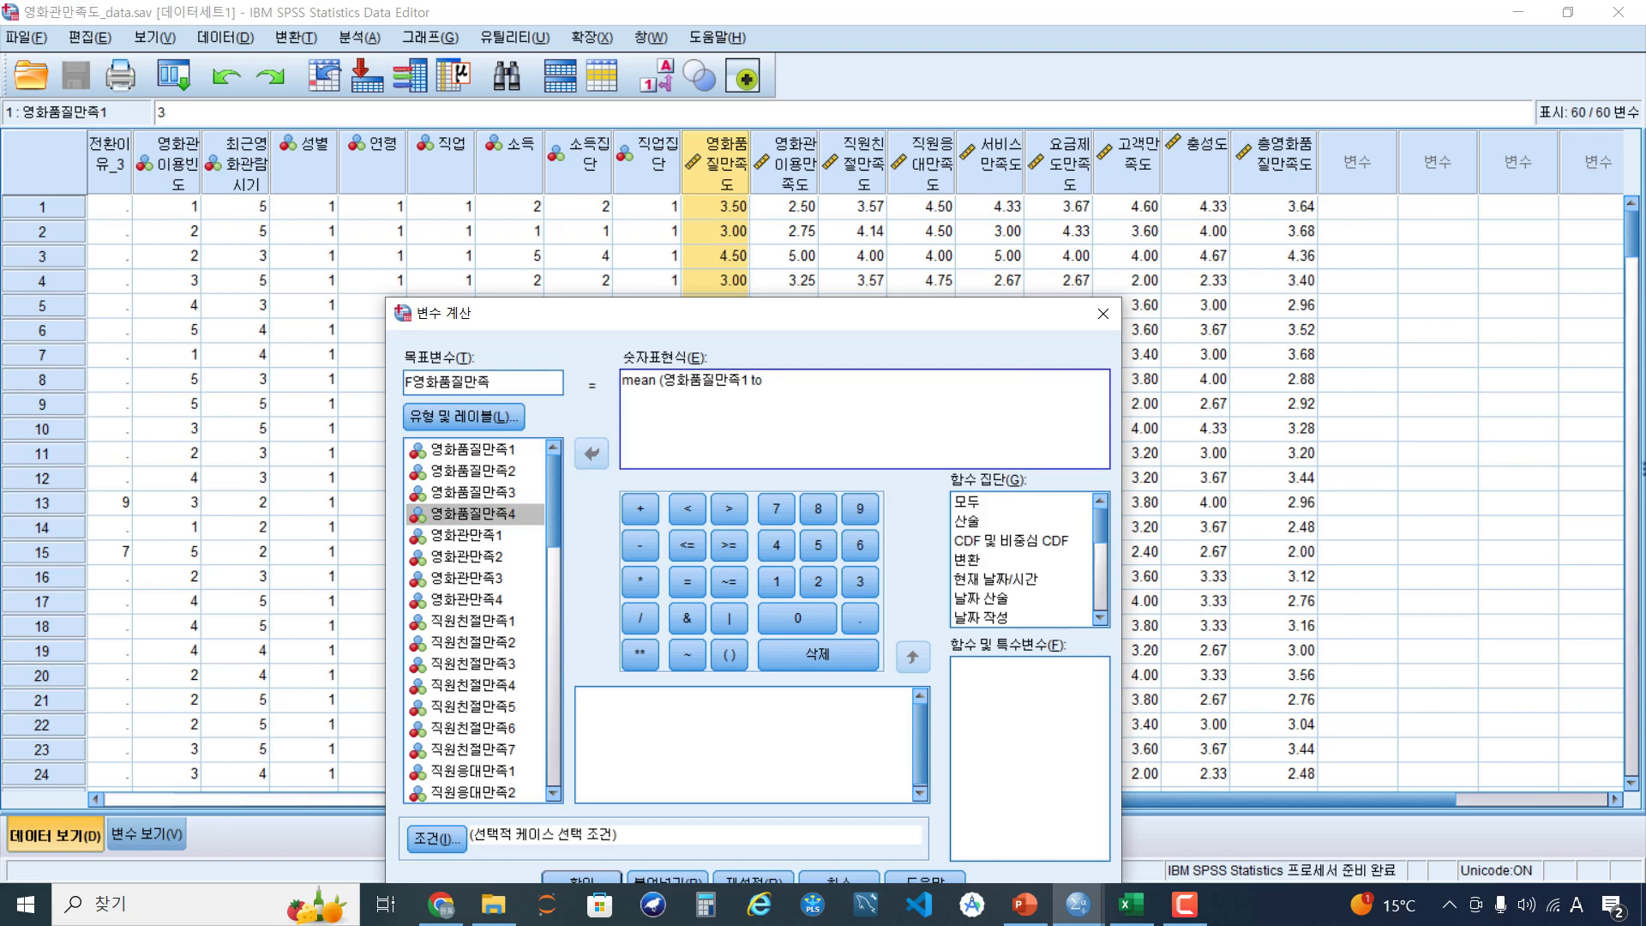
{"action": "double_click", "coordinate": [472, 513]}
{"action": "type", "text": ")"}
{"action": "left_click_drag", "start_coordinate": [729, 314], "coordinate": [759, 244]}
{"action": "left_click", "coordinate": [611, 814]}
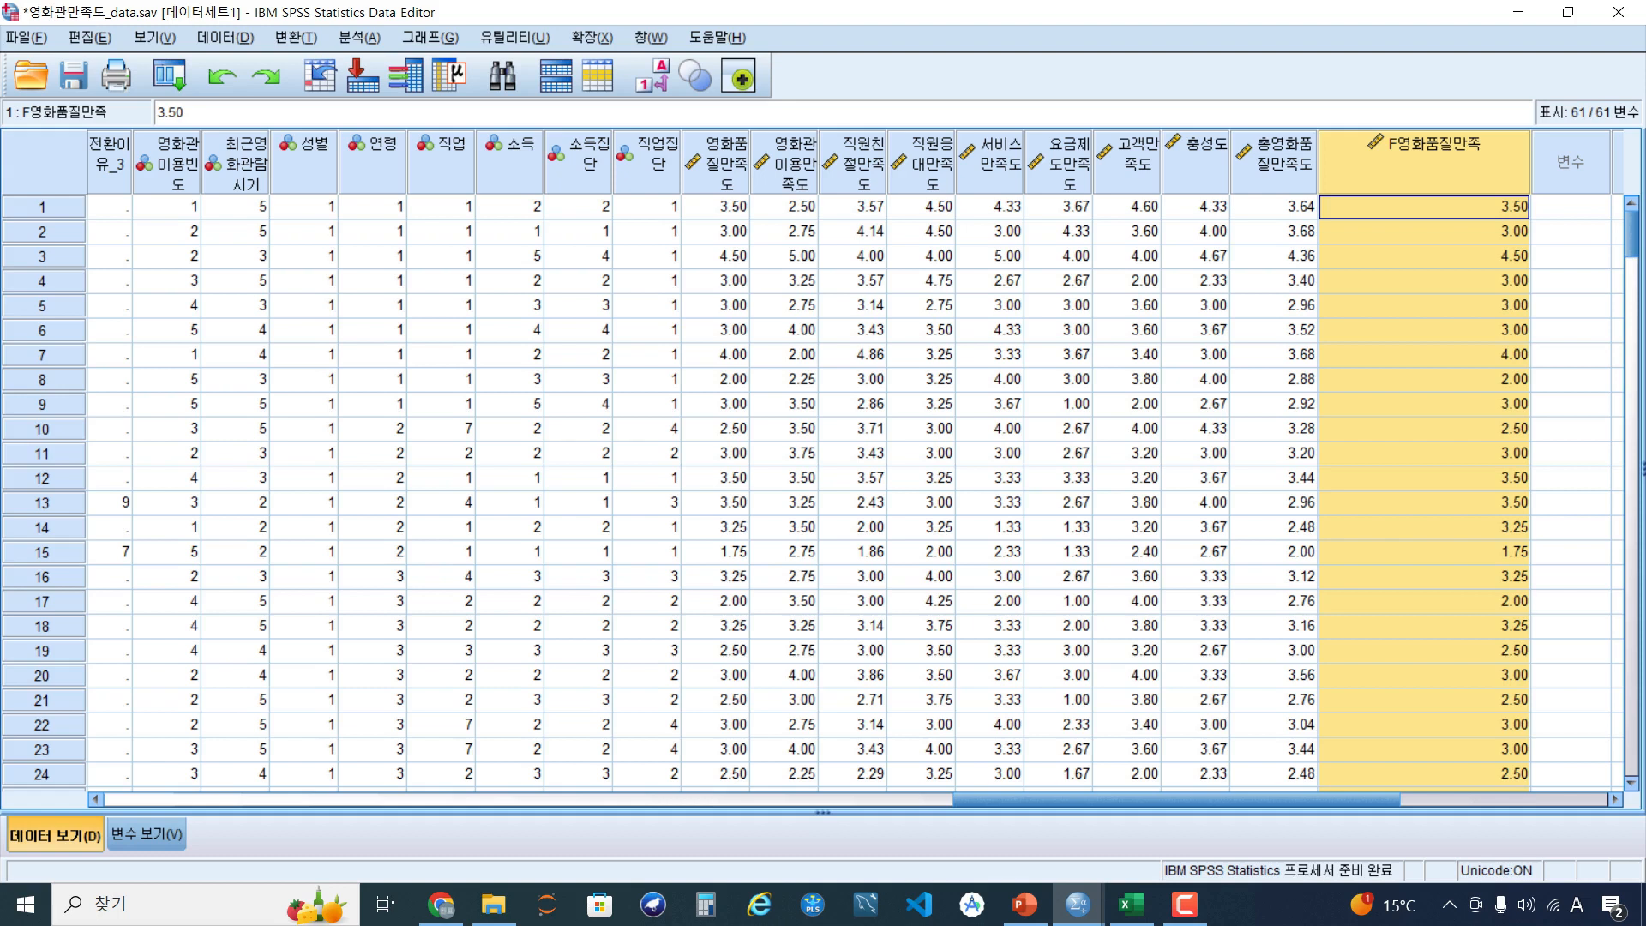
Delete the F영화품질만족 variable from the dataset and select the 영화품질만족도 column
{"action": "right_click", "coordinate": [1455, 177]}
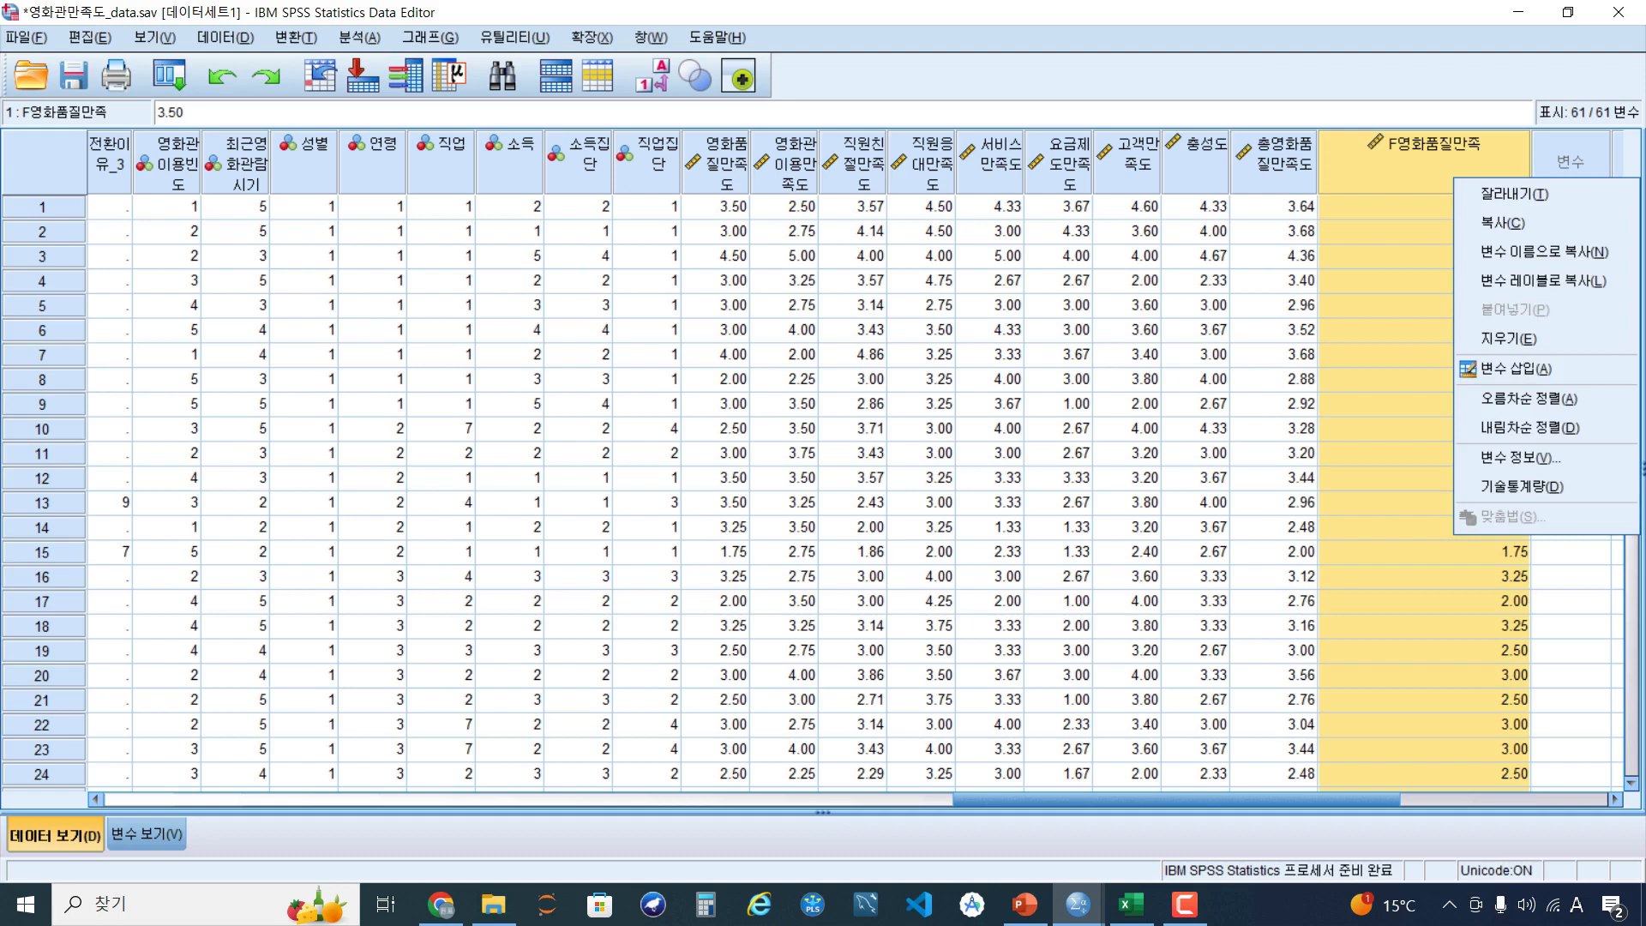
{"action": "left_click", "coordinate": [1509, 339]}
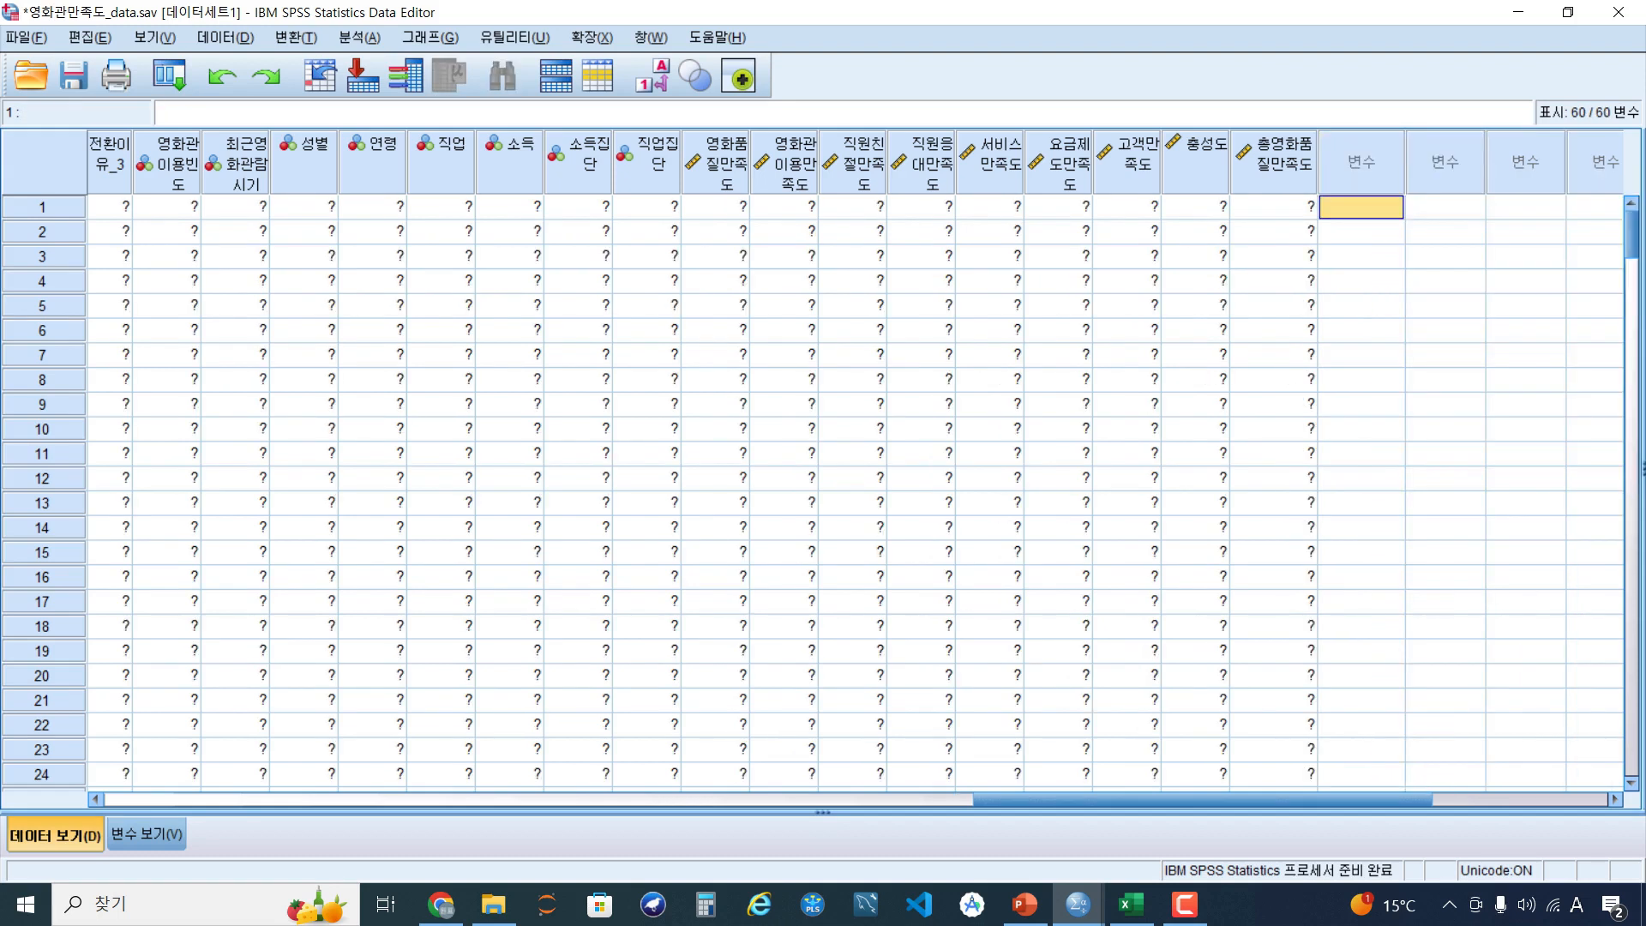
{"action": "left_click", "coordinate": [1059, 306]}
{"action": "left_click", "coordinate": [716, 163]}
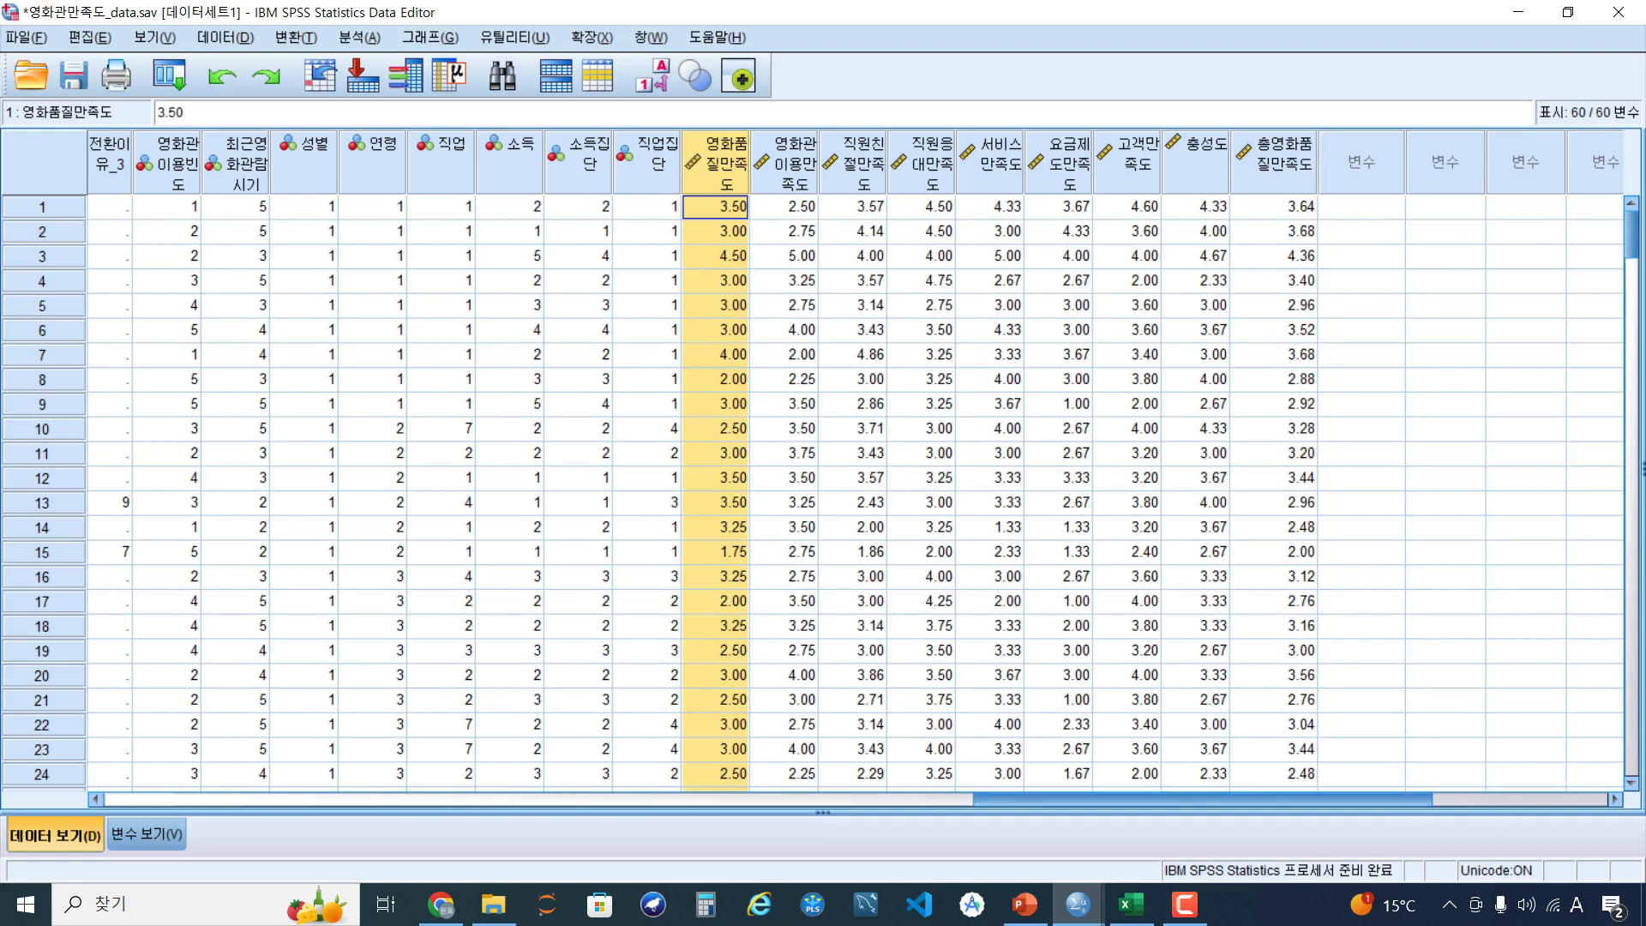
Switch to PowerPoint and view the questionnaire slide 6-1. 설문지 in the slide show
{"action": "mouse_move", "coordinate": [1024, 904]}
{"action": "left_click", "coordinate": [1024, 814]}
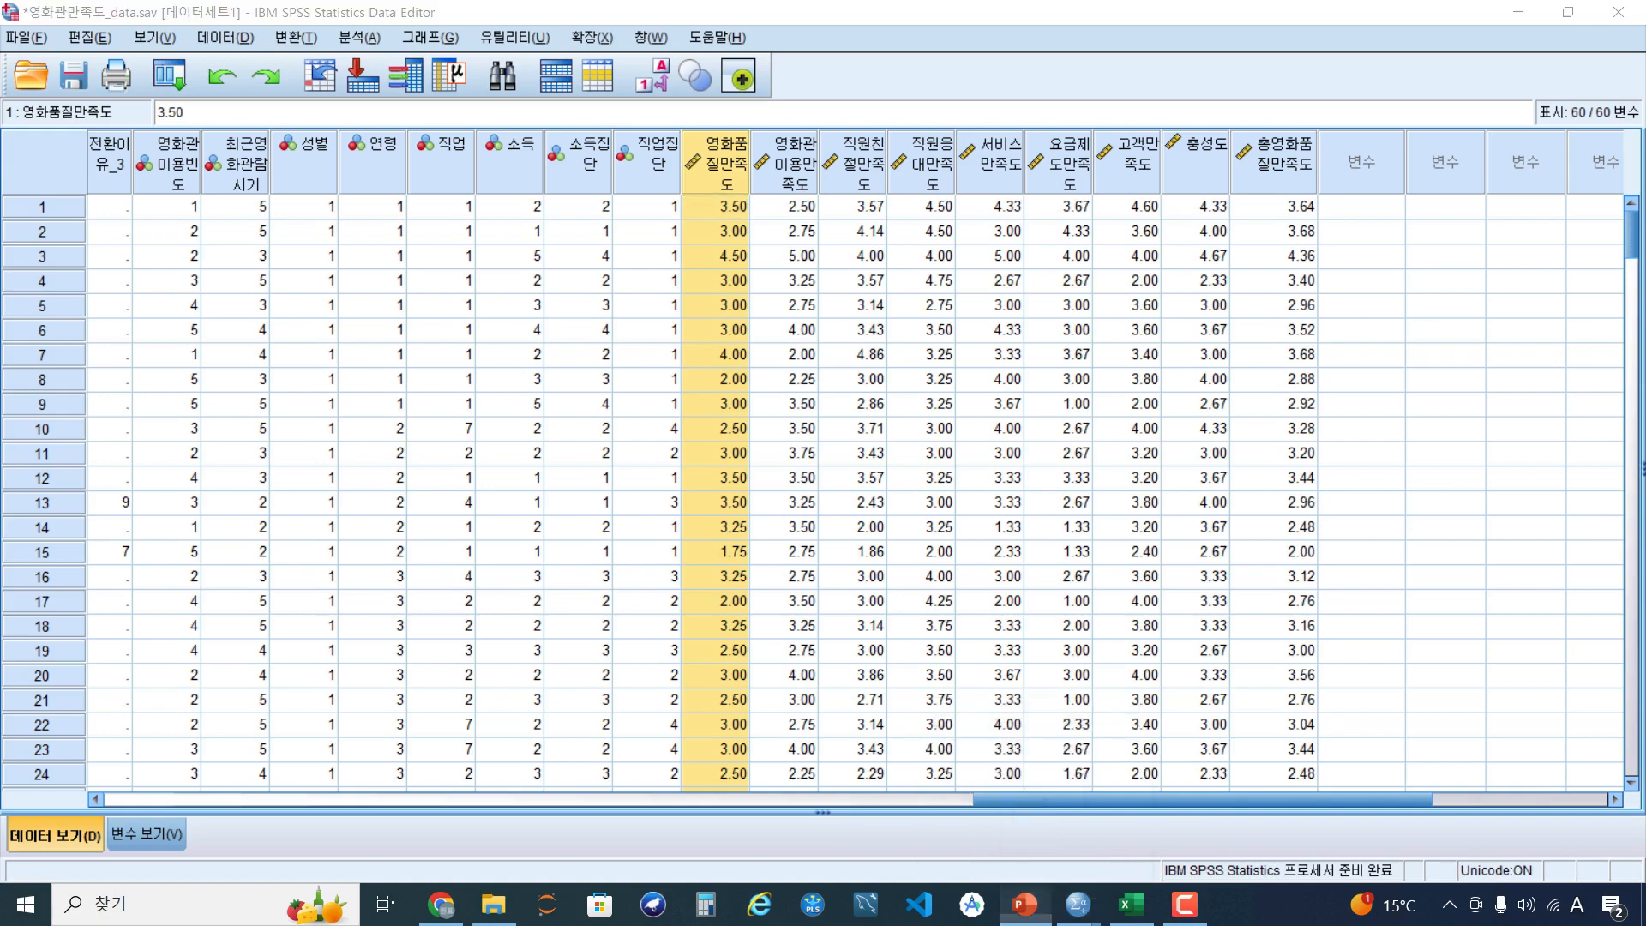
{"action": "left_click", "coordinate": [104, 109]}
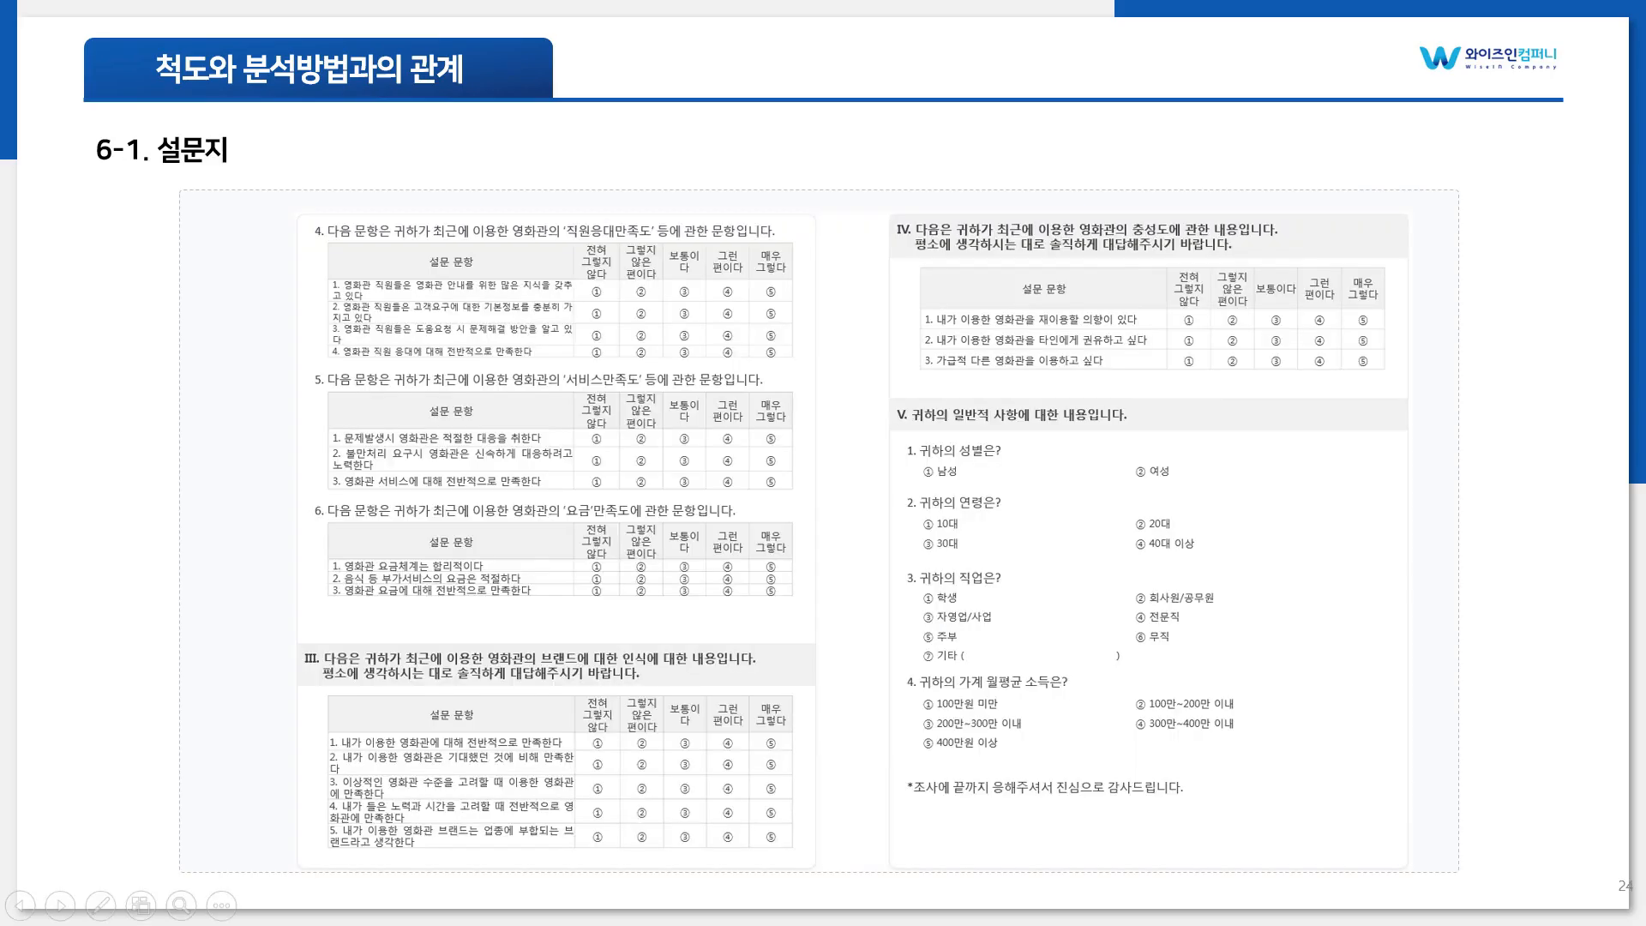
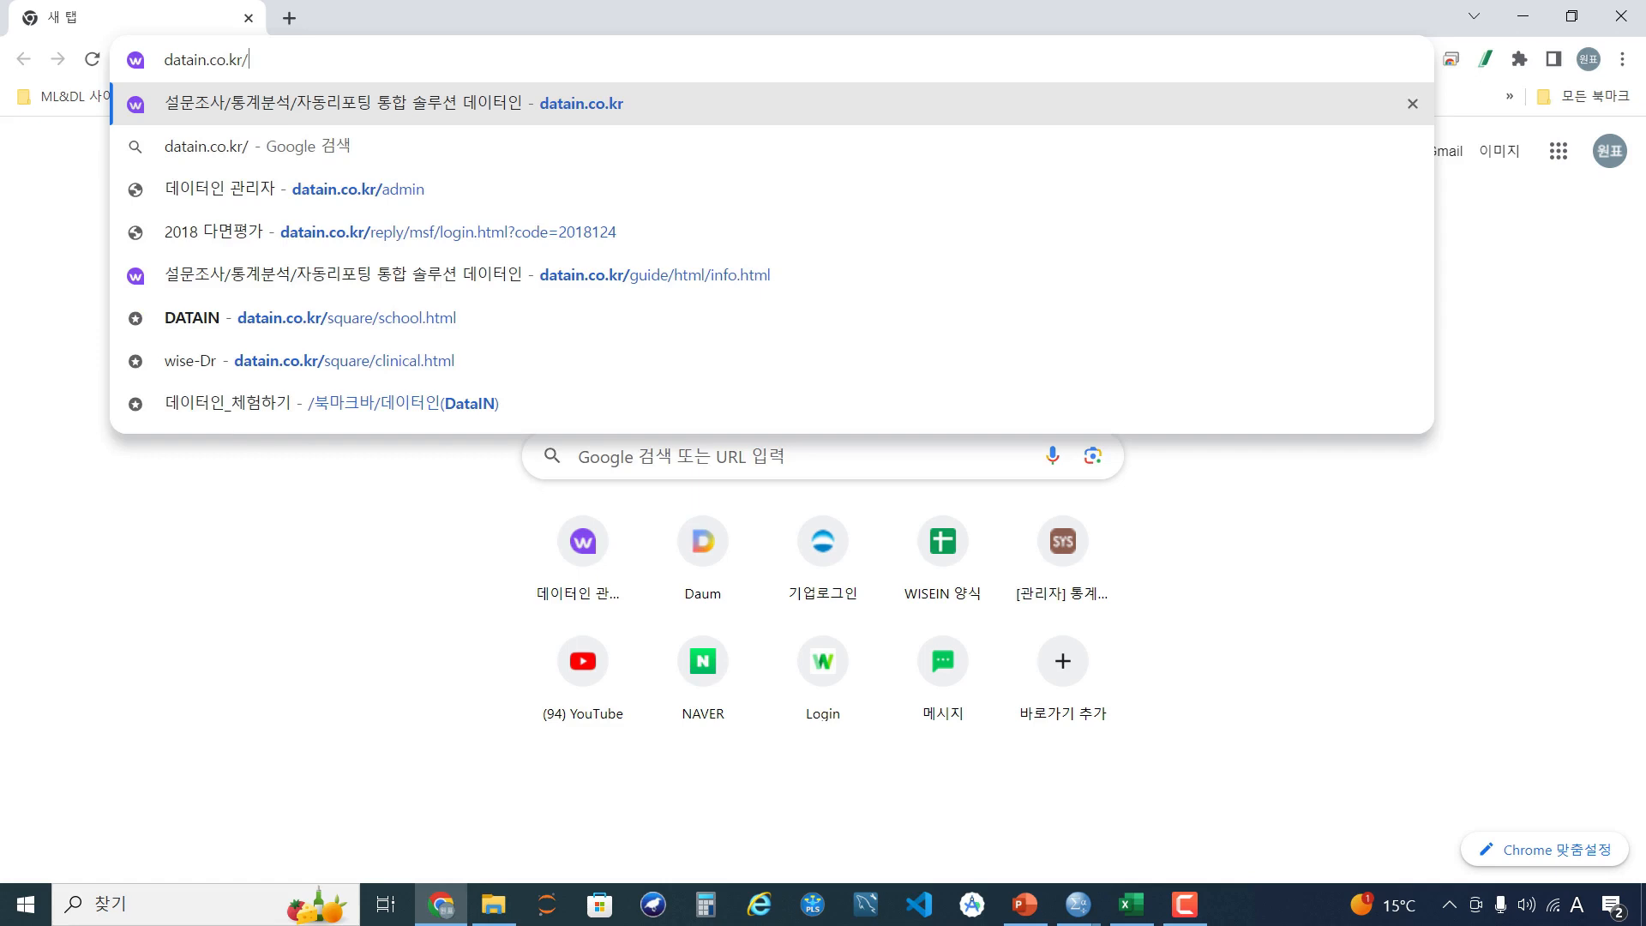
Load datain.co.kr in Chrome, then select 영화관만족도_data.xls in the data_통계분석_기본과정 folder
{"action": "key", "text": "Return"}
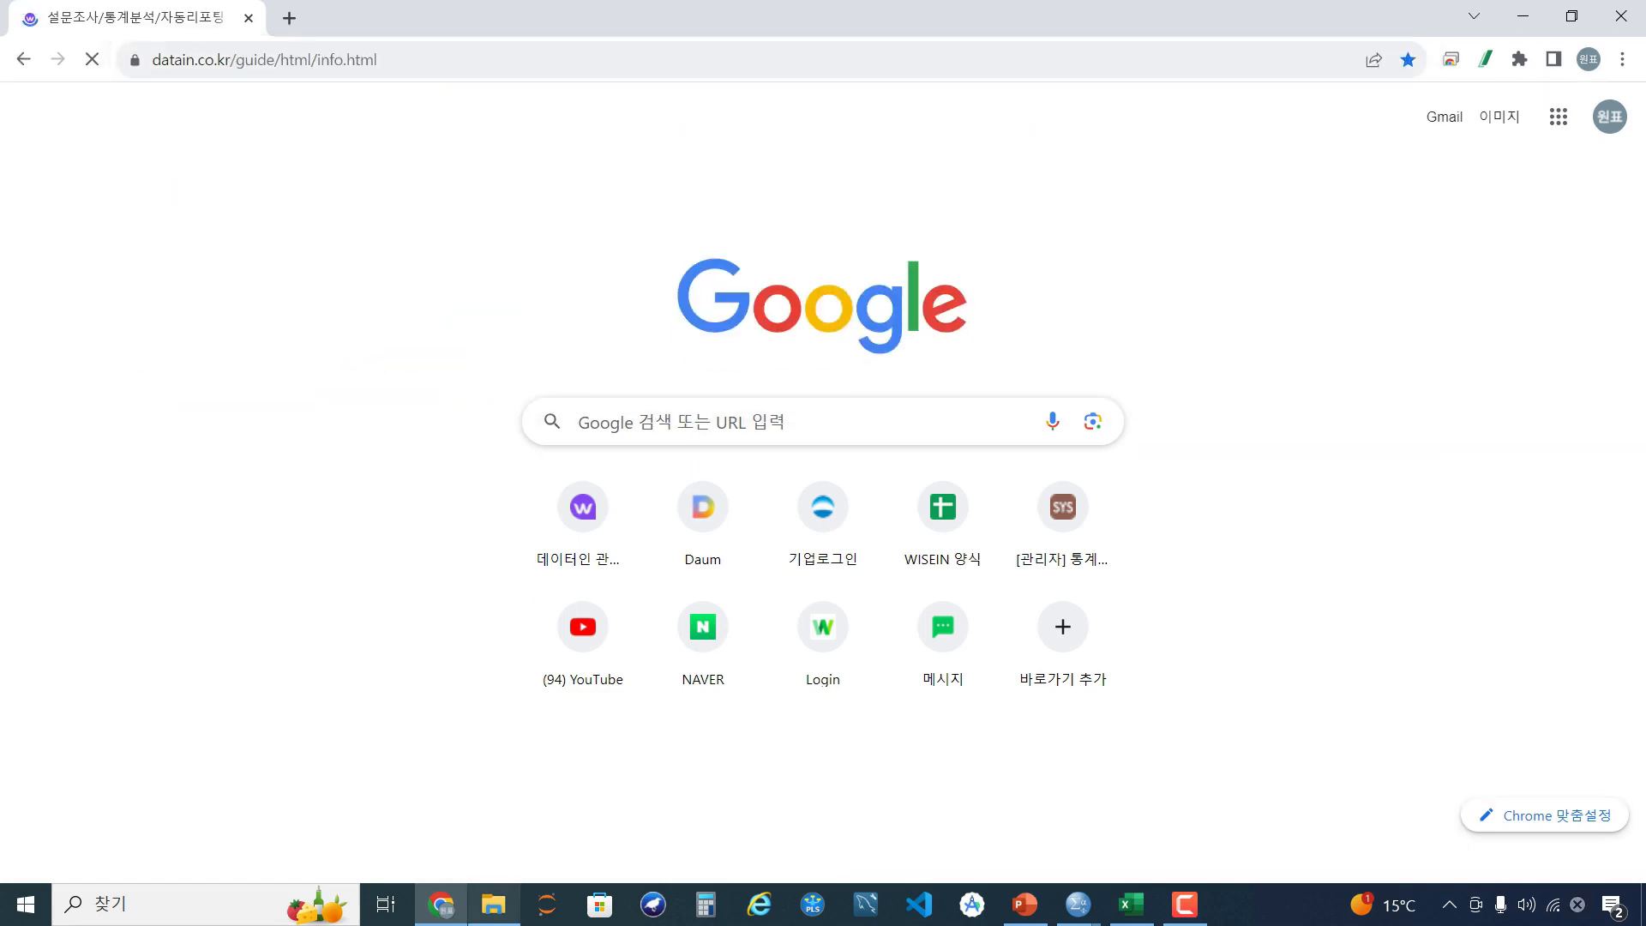
{"action": "left_click", "coordinate": [494, 905]}
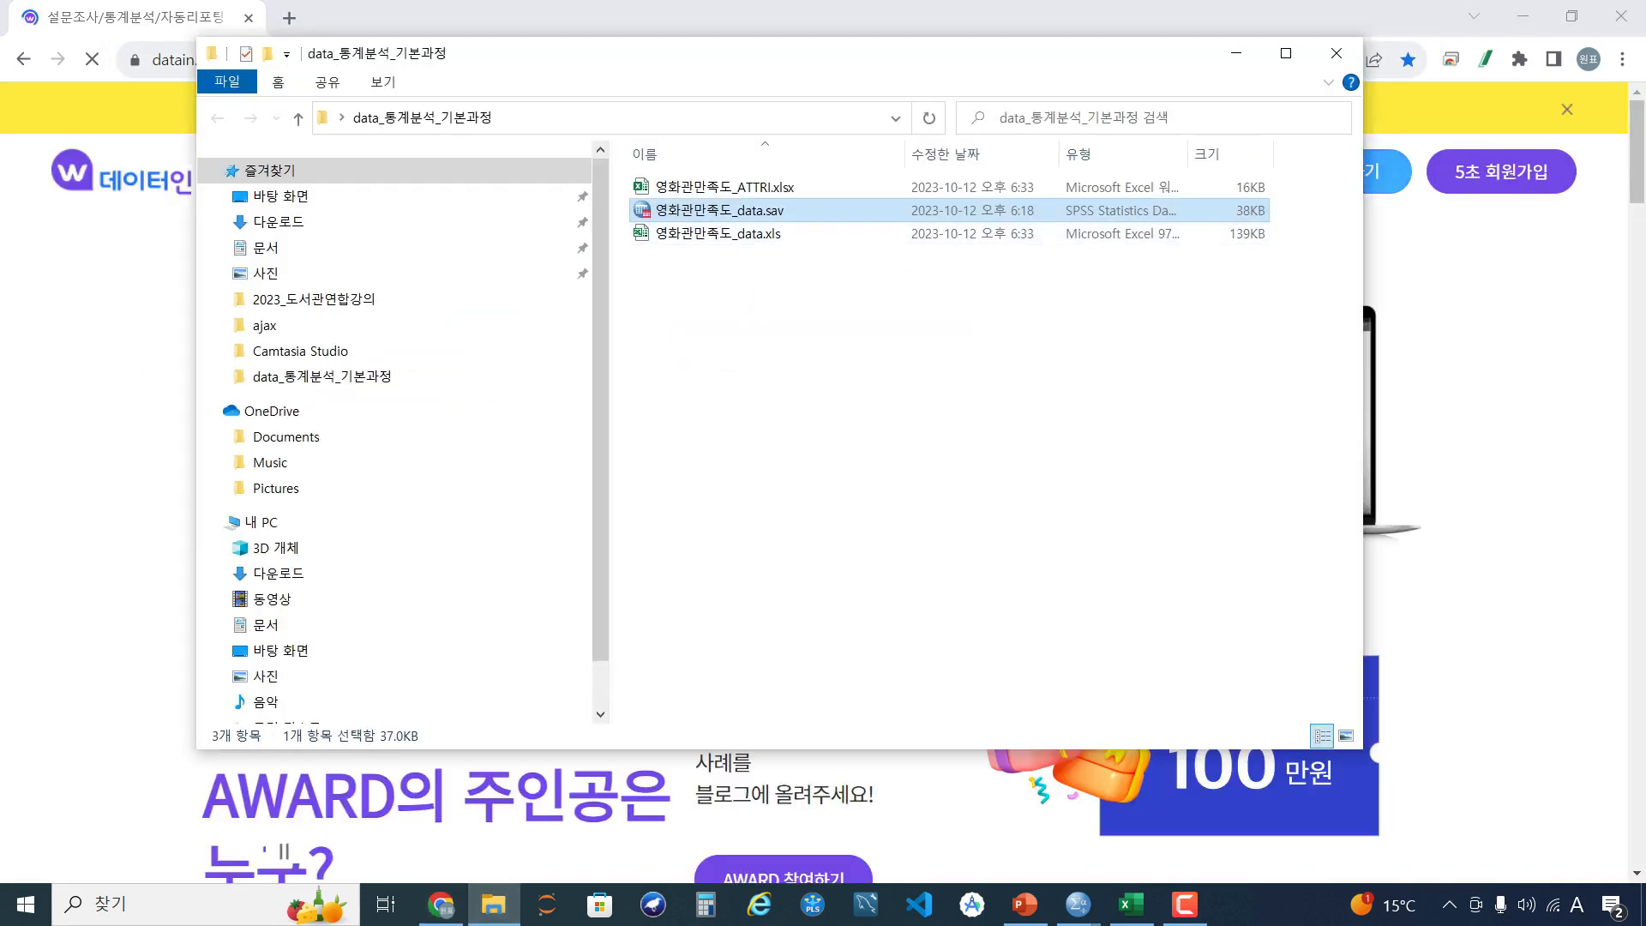
{"action": "left_click", "coordinate": [771, 300]}
{"action": "left_click", "coordinate": [719, 234]}
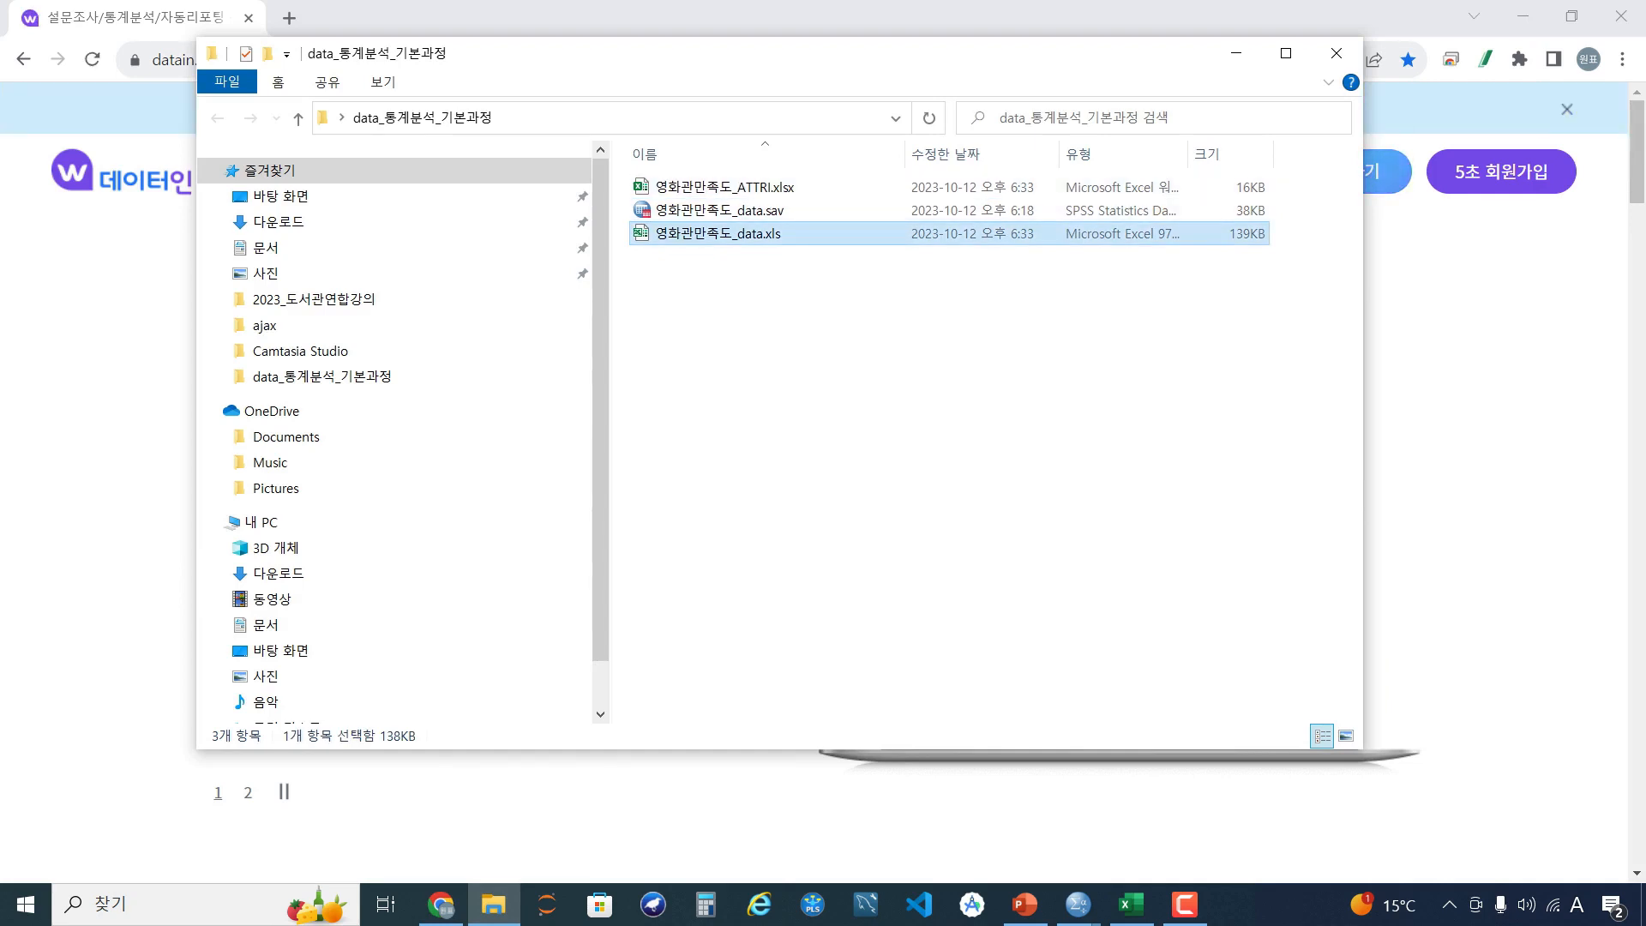
{"action": "mouse_move", "coordinate": [1078, 904]}
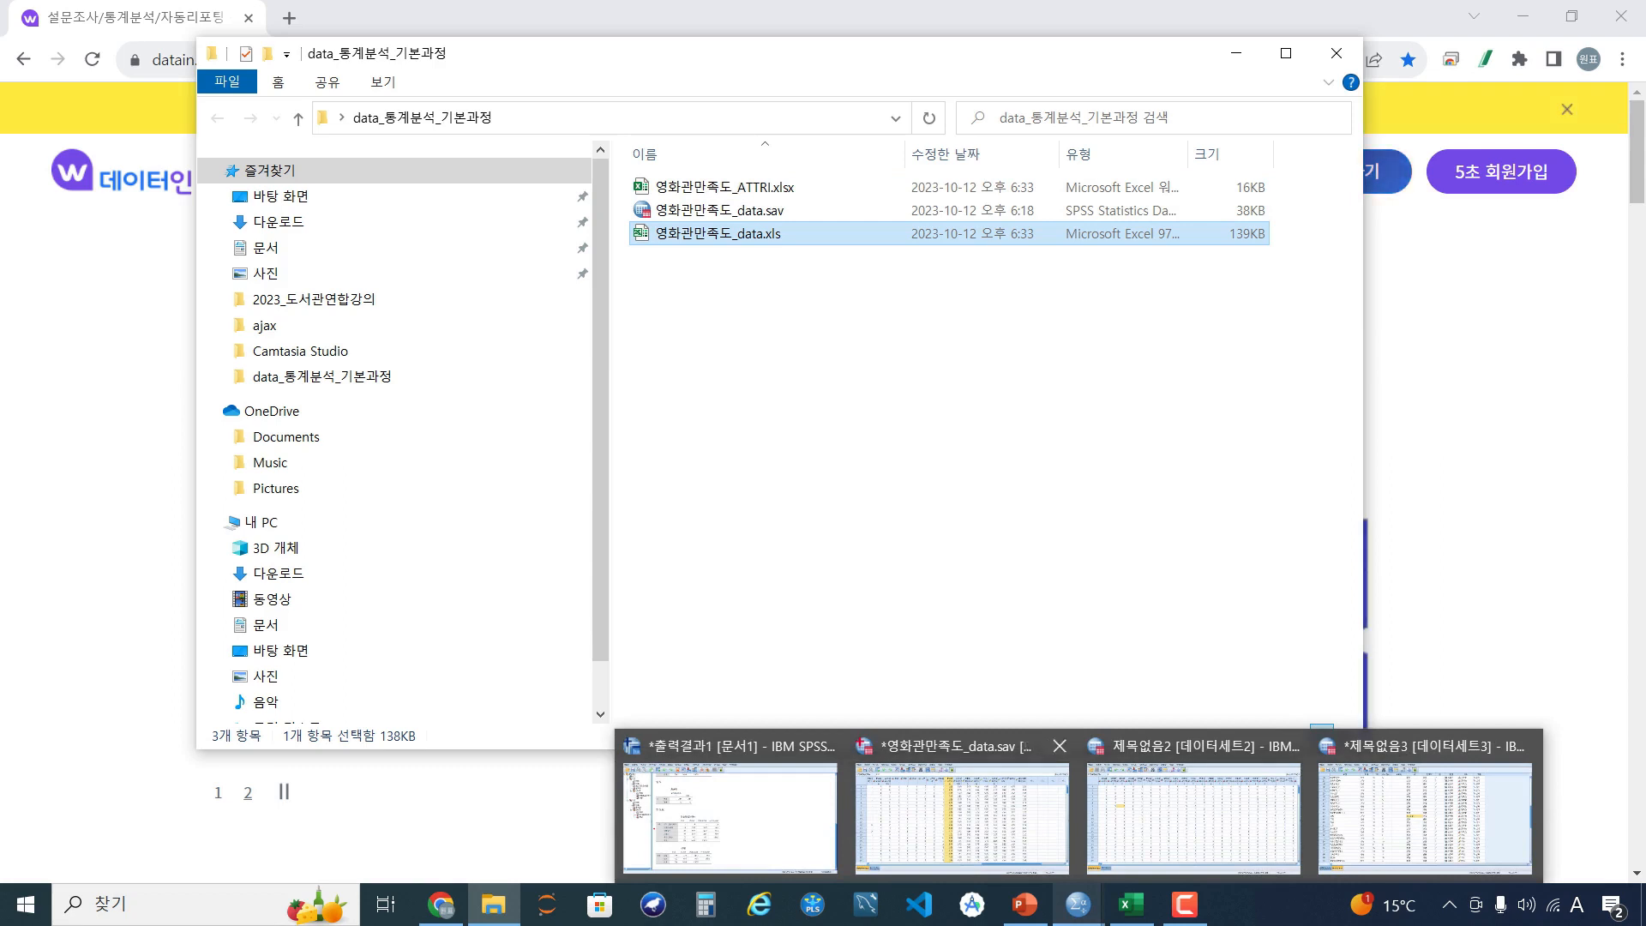
Open 영화관만족도_ATTRI.xlsx and highlight the item name, question type, option count and options 보기1 to 보기5 for 영화품질만족1
{"action": "left_click", "coordinate": [725, 187]}
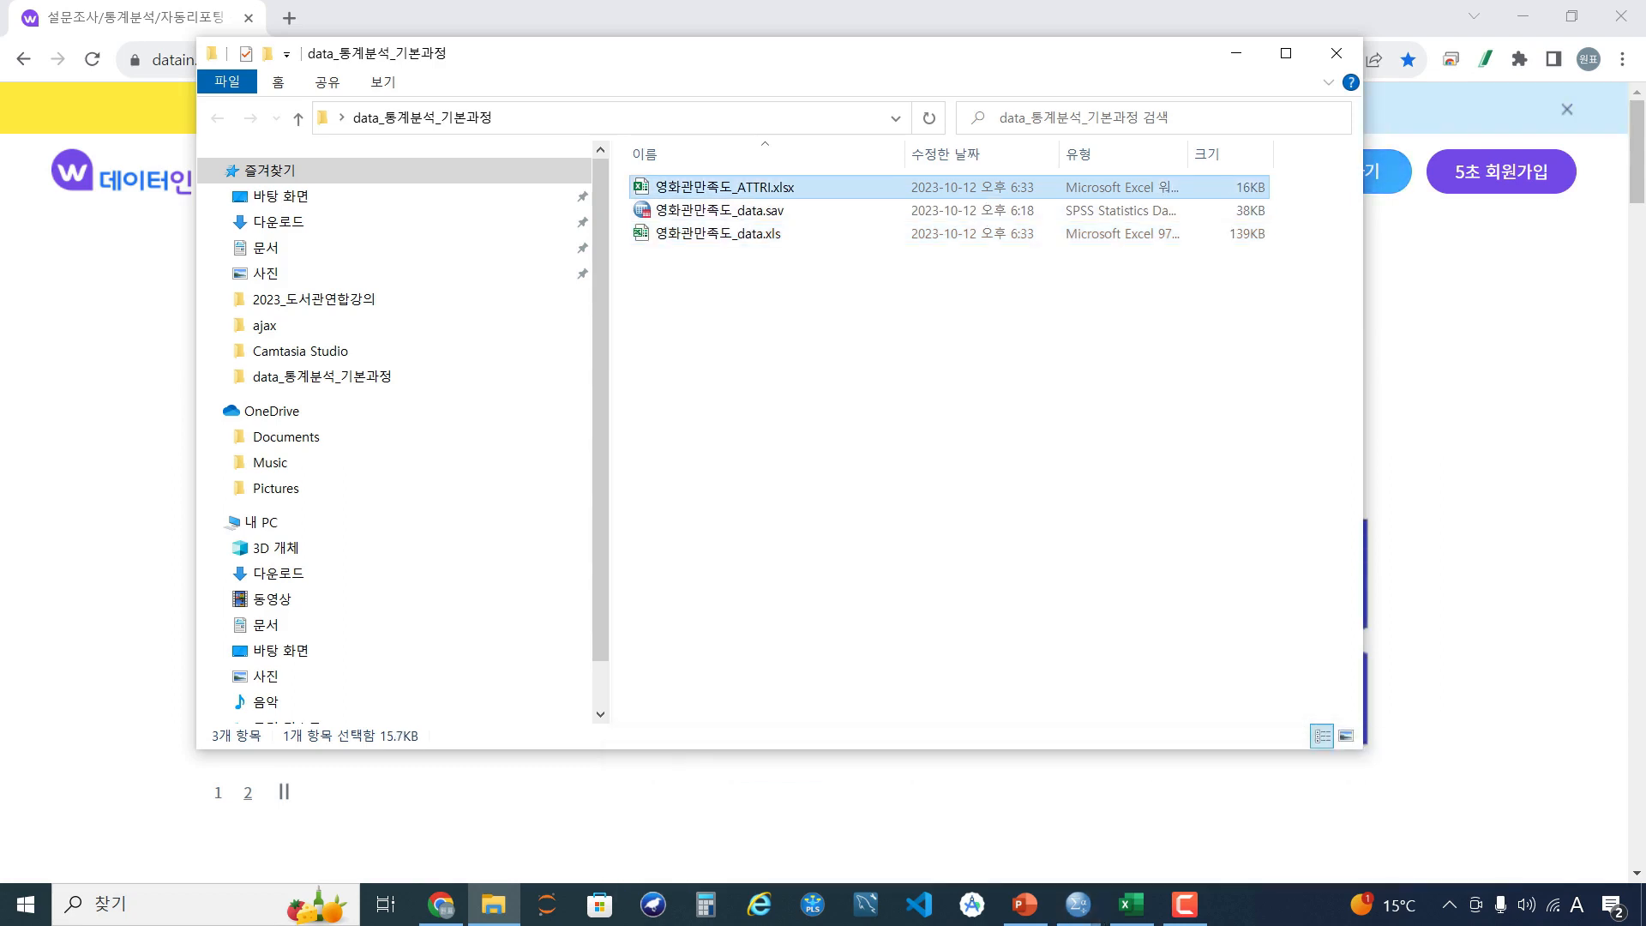
{"action": "key", "text": "Return"}
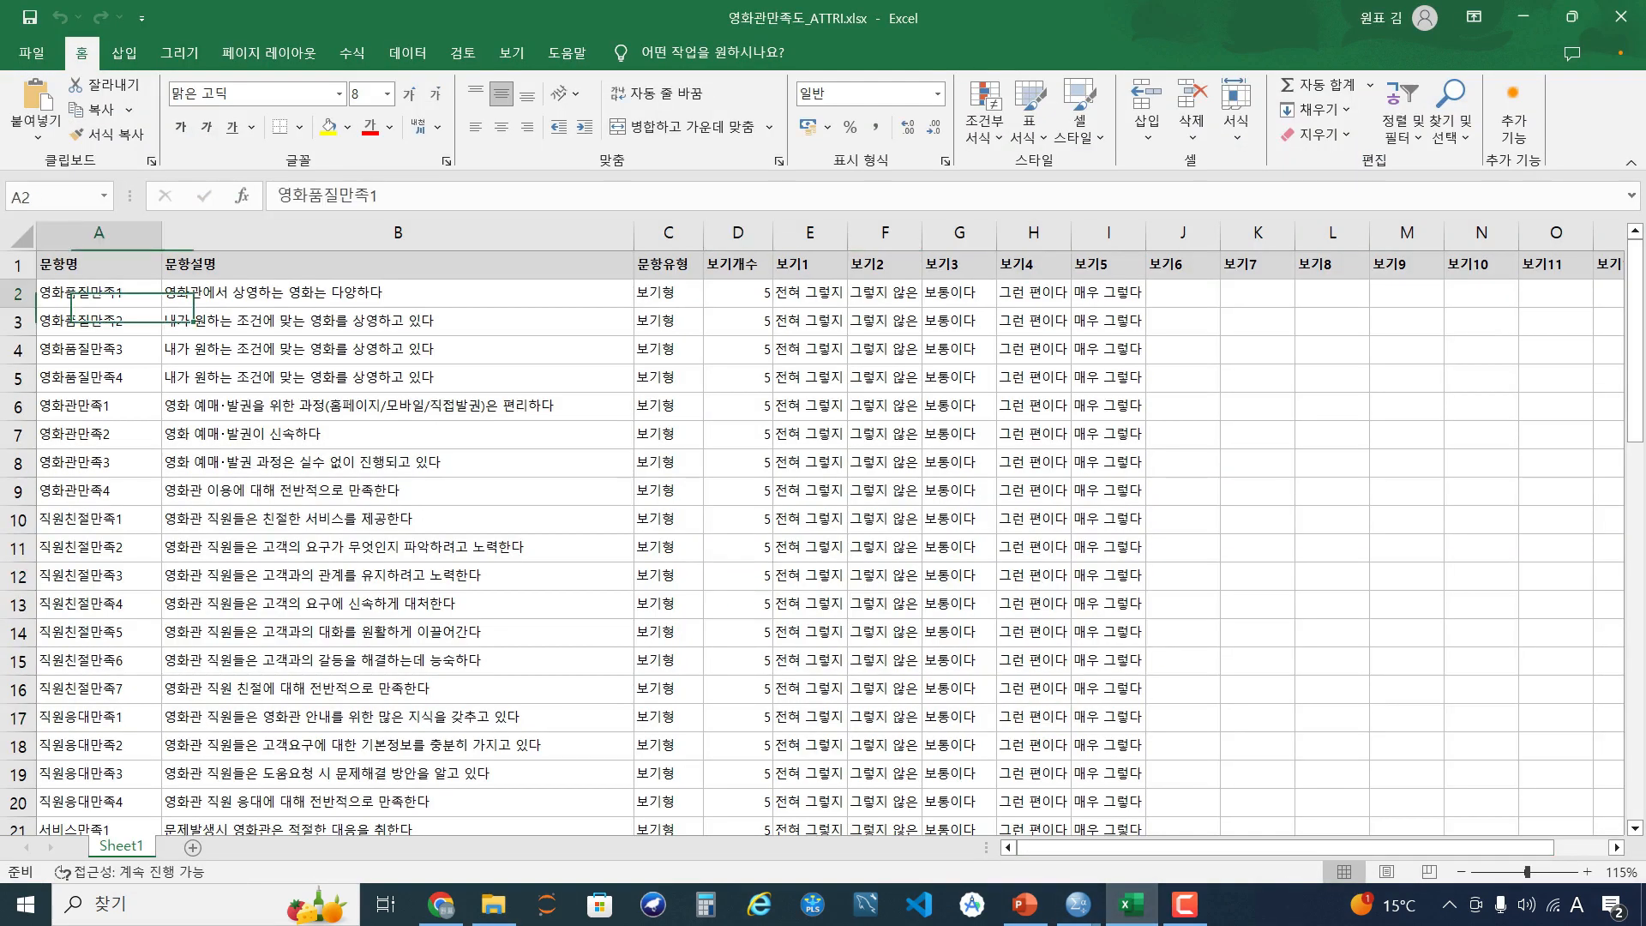
{"action": "left_click", "coordinate": [668, 294], "text": "ctrl"}
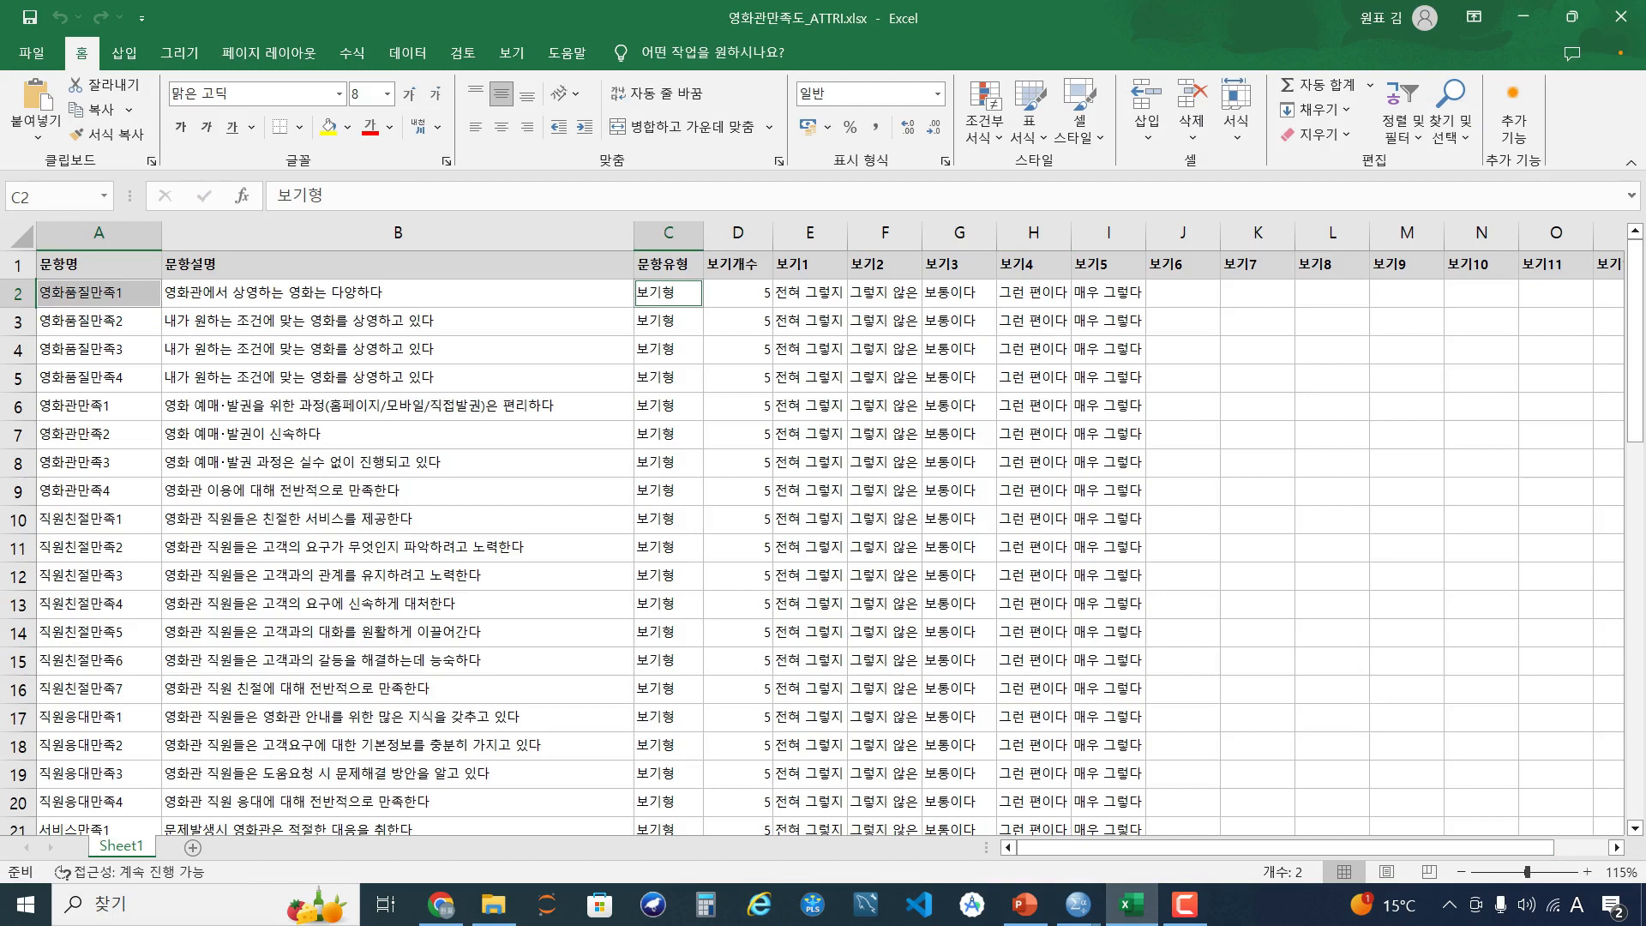
{"action": "left_click", "coordinate": [738, 293], "text": "ctrl"}
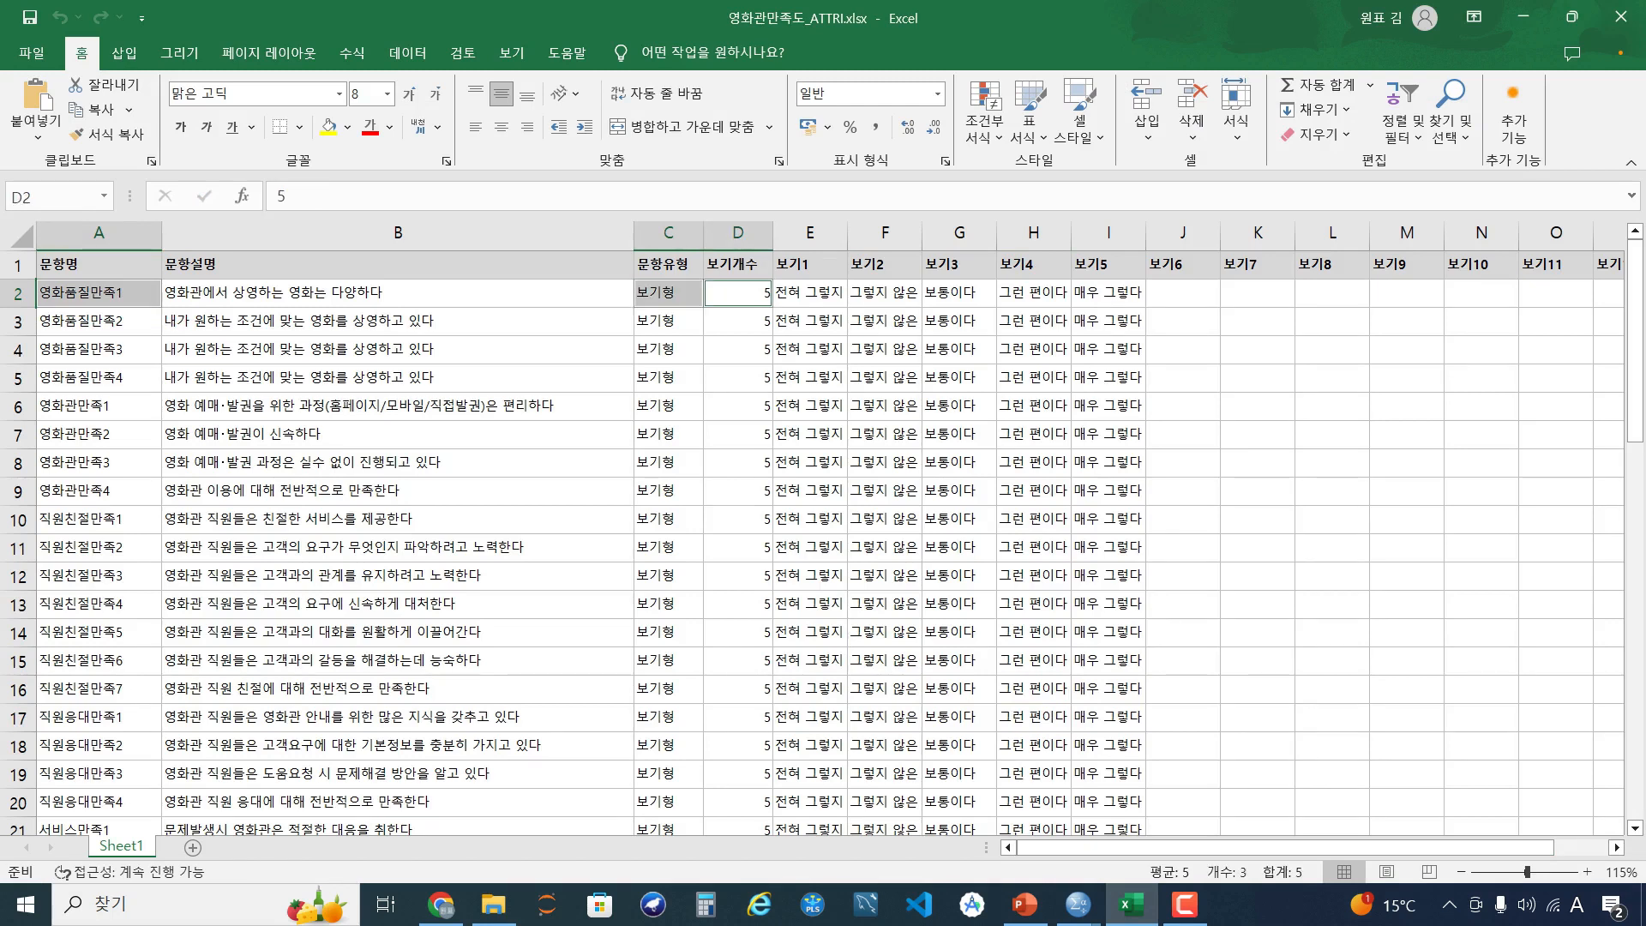
{"action": "left_click", "coordinate": [809, 294], "text": "ctrl"}
{"action": "left_click_drag", "start_coordinate": [809, 293], "coordinate": [1108, 293]}
Highlight the item name, question type, option count and options CGV through 롯데시네마 for 이용영화관 in row 35
{"action": "scroll", "coordinate": [1108, 293], "scroll_direction": "down", "scroll_amount": 6}
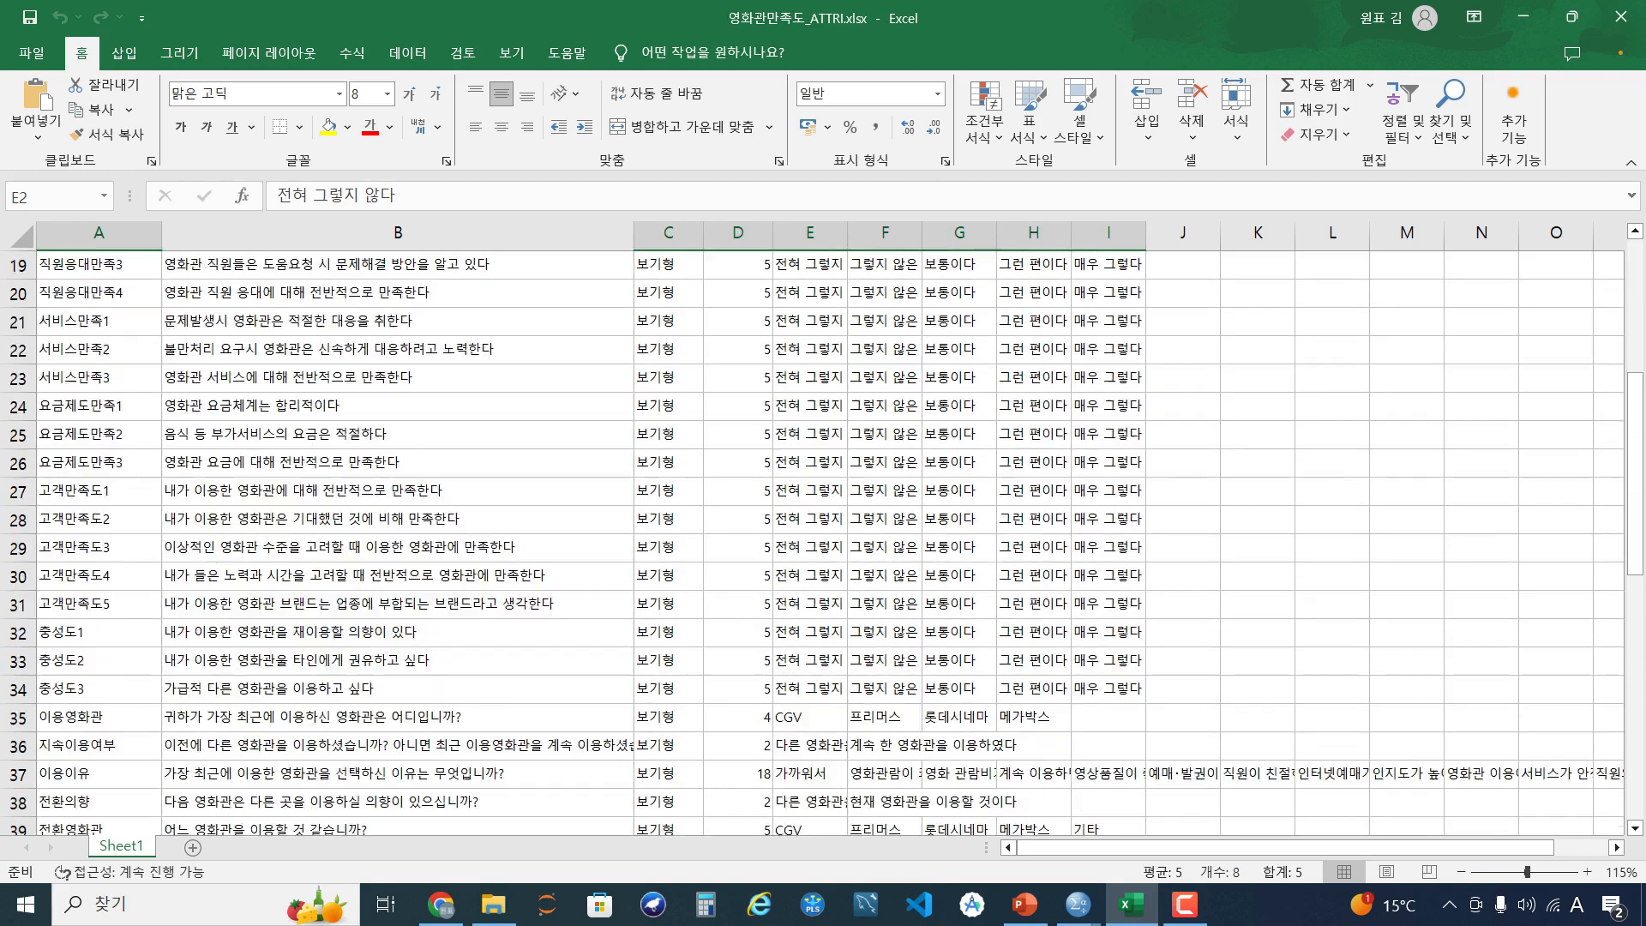
{"action": "scroll", "coordinate": [830, 542], "scroll_direction": "down", "scroll_amount": 4}
{"action": "left_click", "coordinate": [99, 378], "text": "ctrl"}
{"action": "left_click", "coordinate": [669, 378], "text": "ctrl"}
{"action": "left_click", "coordinate": [738, 378], "text": "ctrl"}
{"action": "left_click", "coordinate": [809, 378], "text": "ctrl"}
{"action": "key", "text": "shift+Right"}
{"action": "key", "text": "shift+Right"}
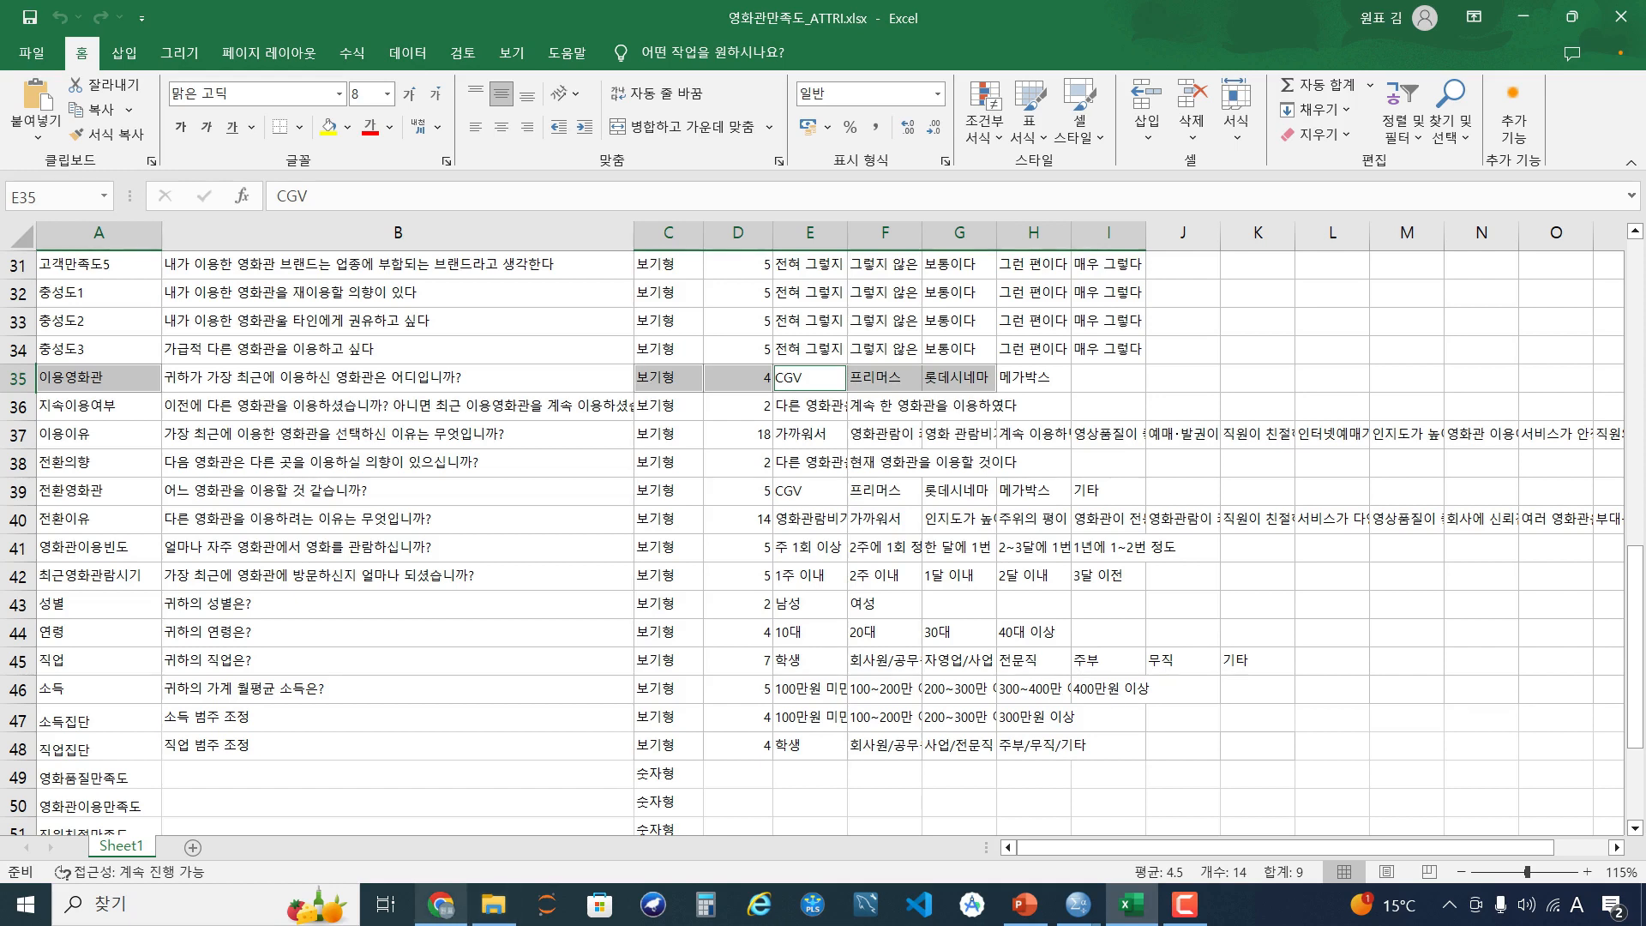
Switch back to the 데이터인 site in Chrome and open its login page through 무료로 시작하기
{"action": "mouse_move", "coordinate": [441, 904]}
{"action": "left_click", "coordinate": [463, 828]}
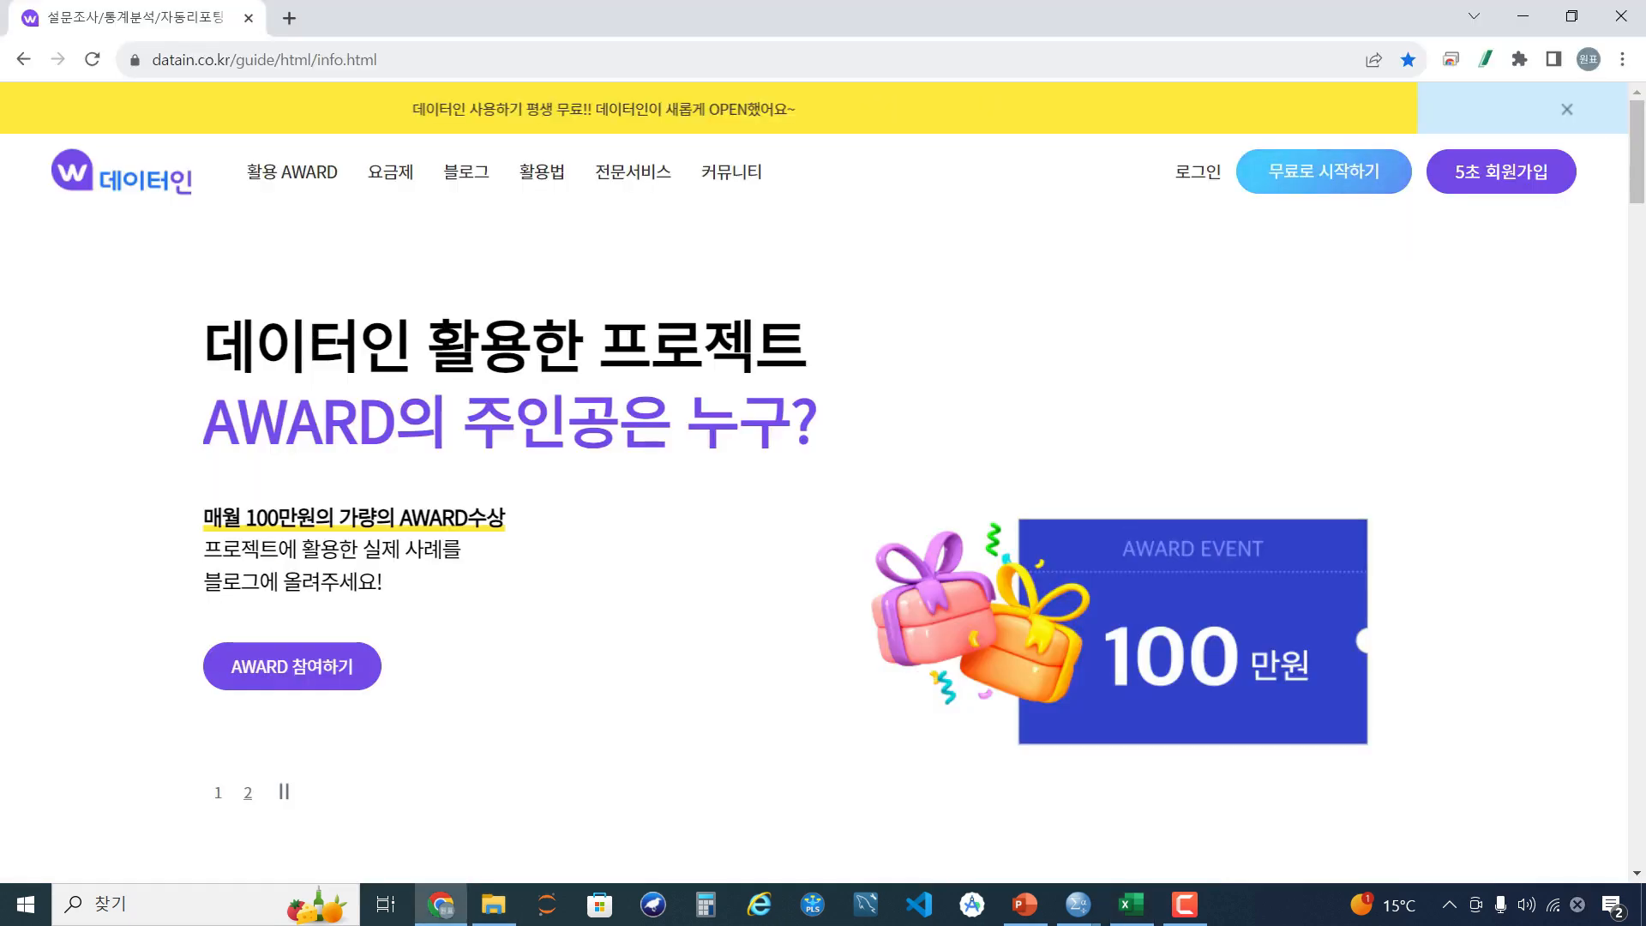
{"action": "left_click", "coordinate": [1337, 171]}
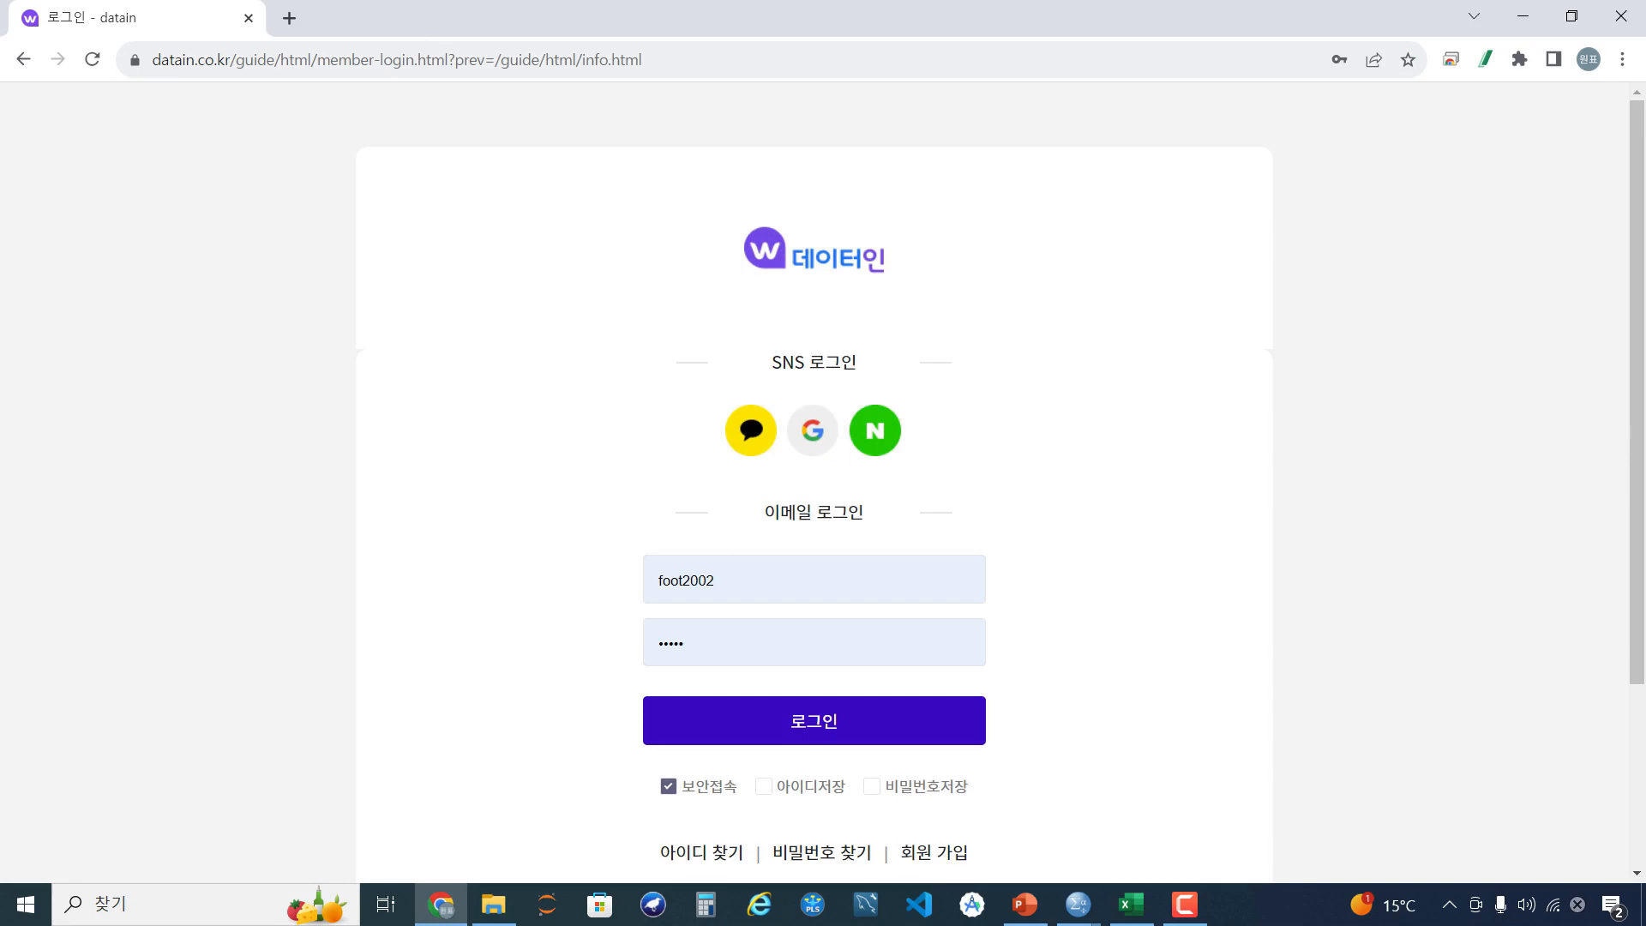
Log in to 데이터인 with the prefilled account and open the 분석 section's 파일데이터등록 form for a new project
{"action": "left_click", "coordinate": [815, 720]}
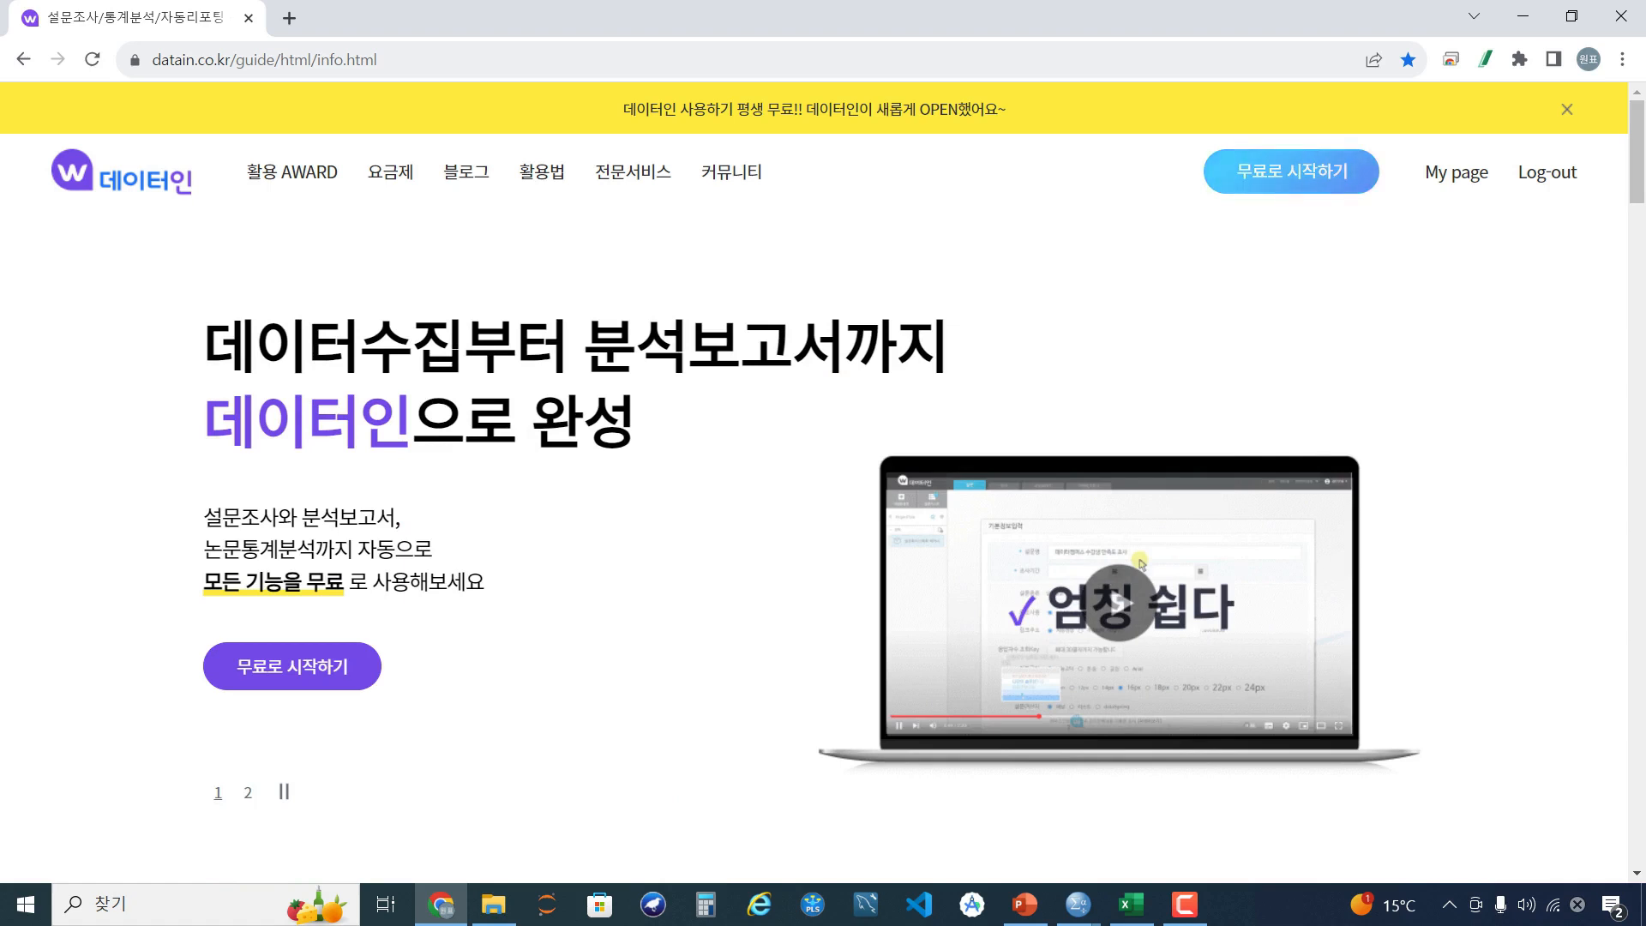
{"action": "left_click", "coordinate": [1291, 171]}
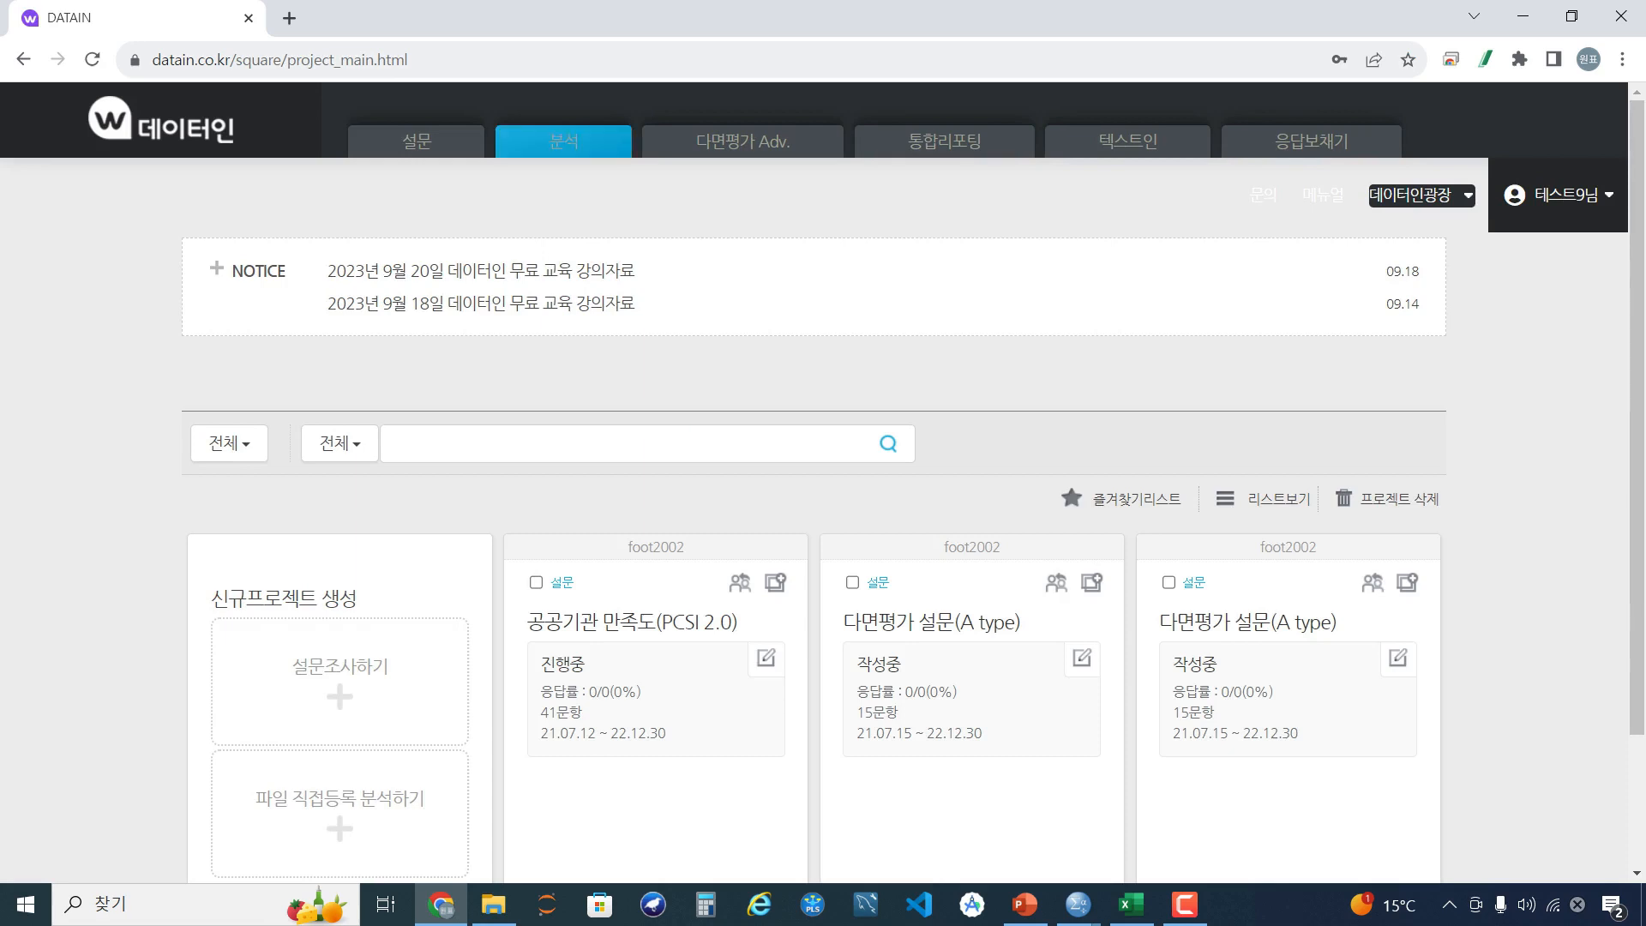
{"action": "left_click", "coordinate": [564, 141]}
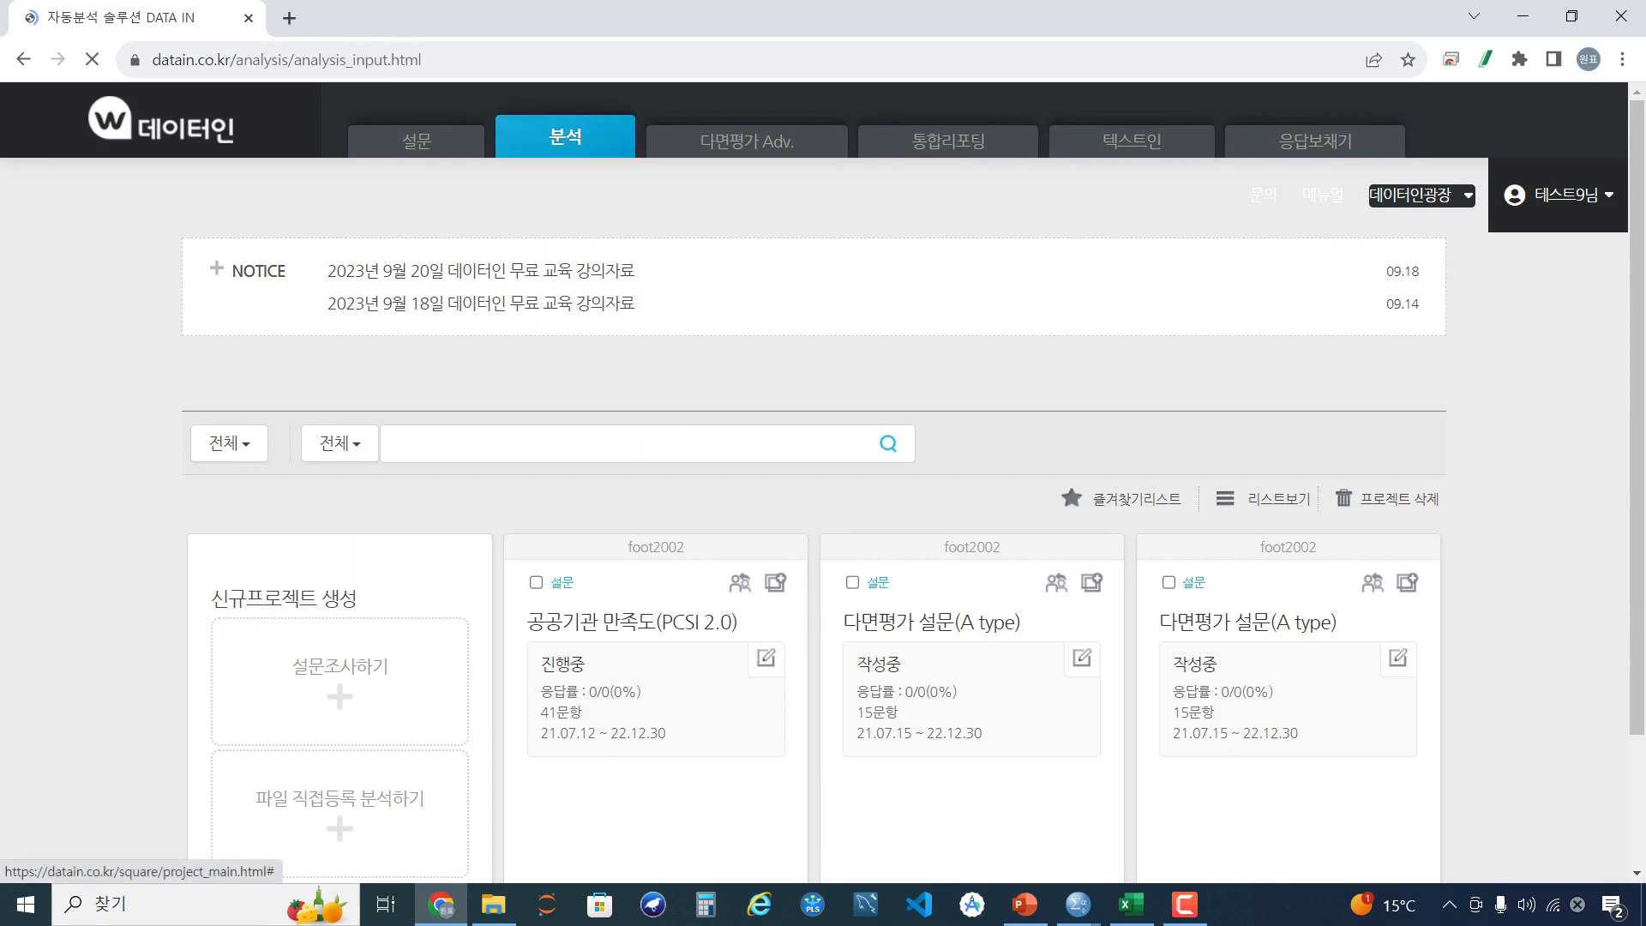
{"action": "scroll", "coordinate": [974, 514], "scroll_direction": "down", "scroll_amount": 3}
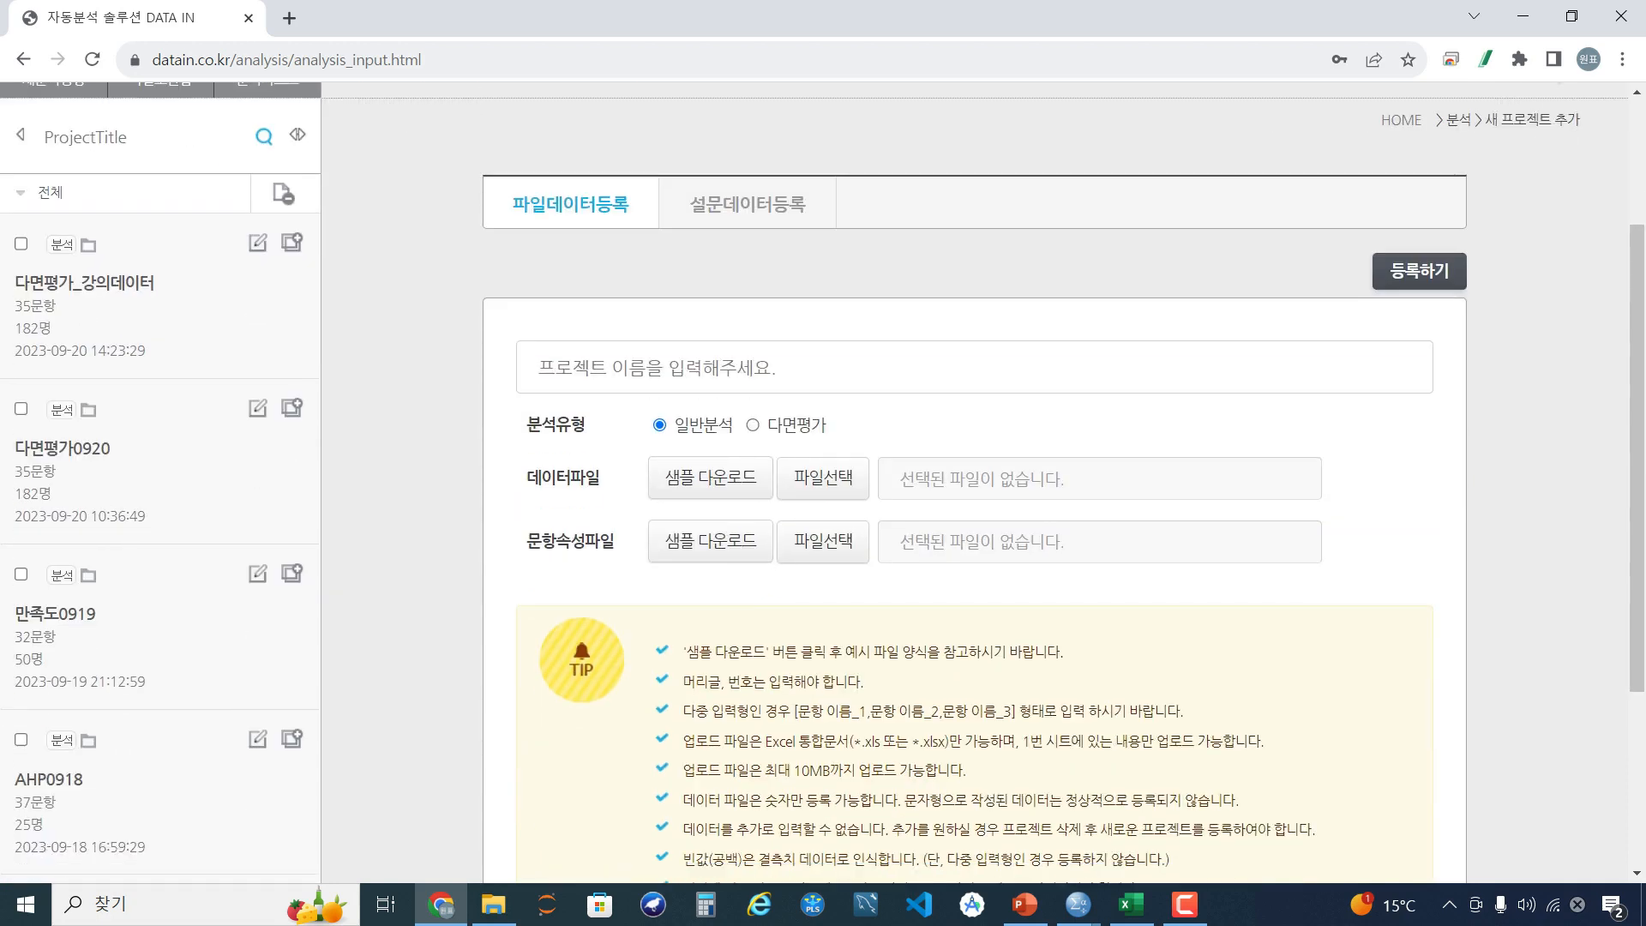
Switch to 영화관만족도_ATTRI.xlsx in Excel and highlight the item names in A49:A57 and their 숫자형 type in C49:C57
{"action": "left_click", "coordinate": [1131, 904]}
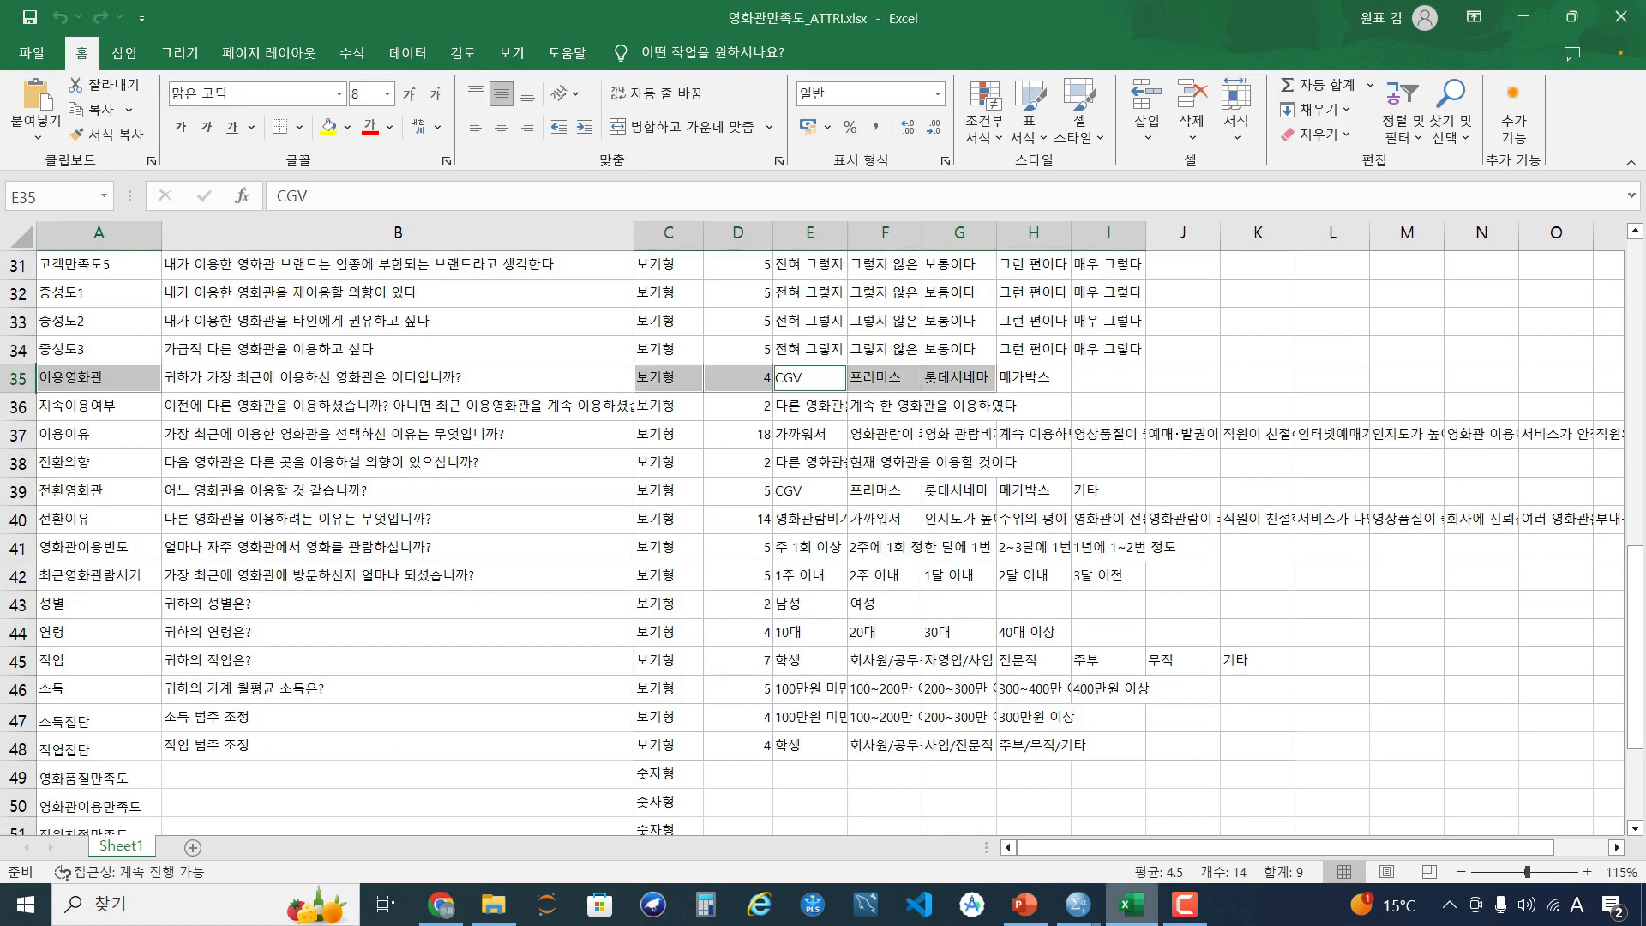
{"action": "scroll", "coordinate": [815, 540], "scroll_direction": "down", "scroll_amount": 3}
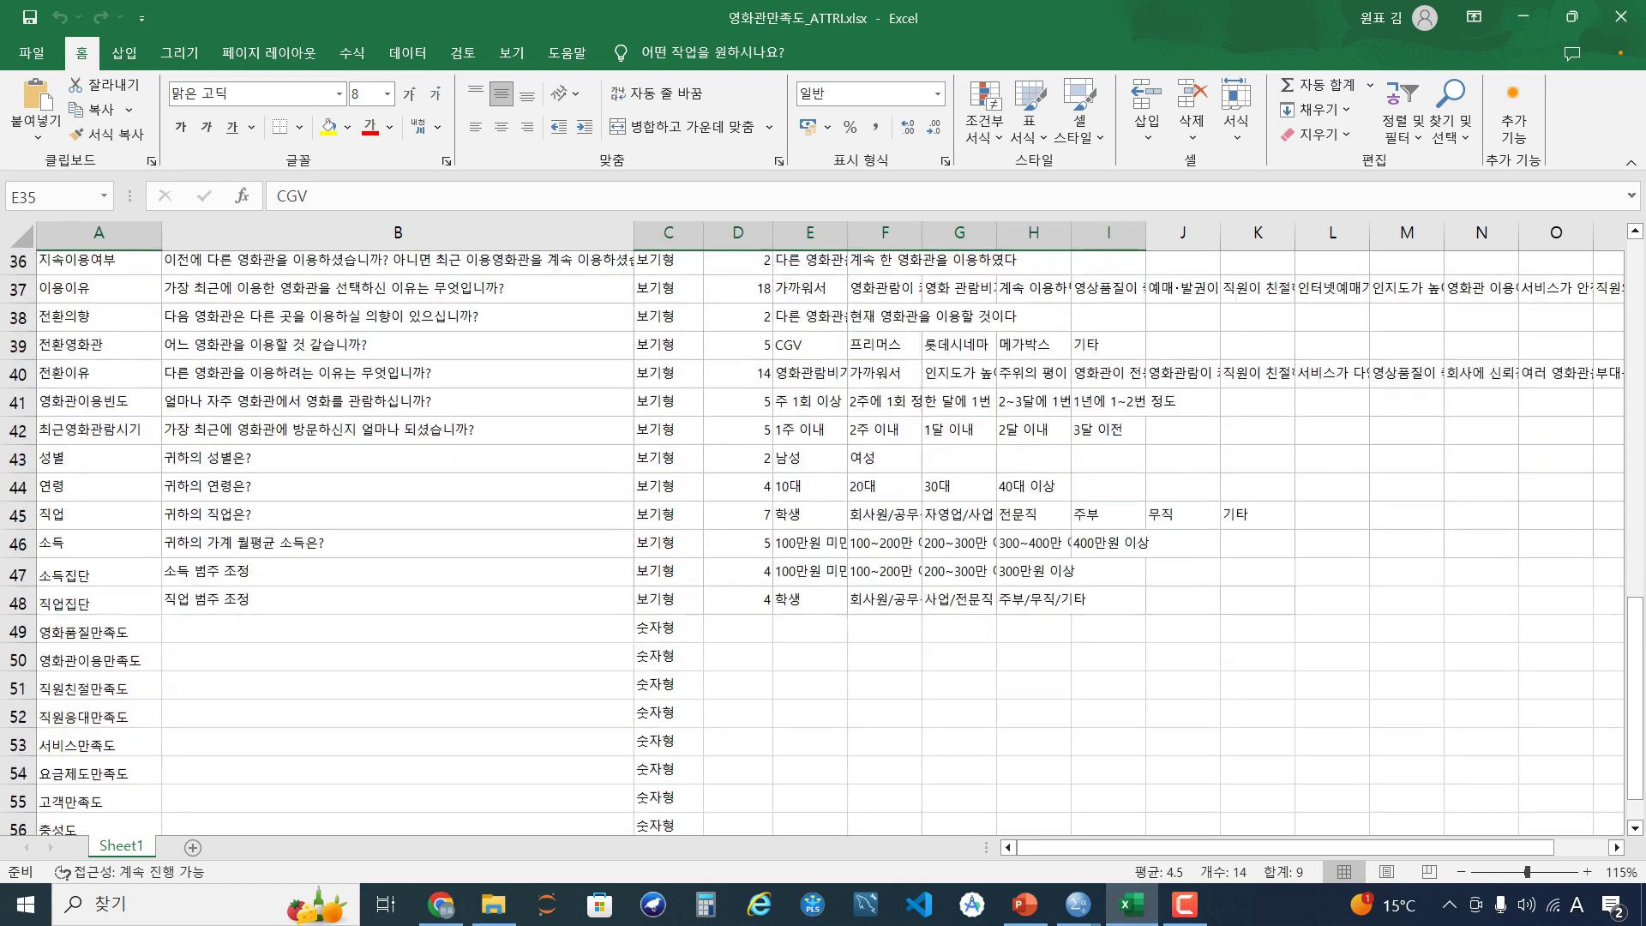
{"action": "left_click_drag", "start_coordinate": [99, 520], "coordinate": [99, 742]}
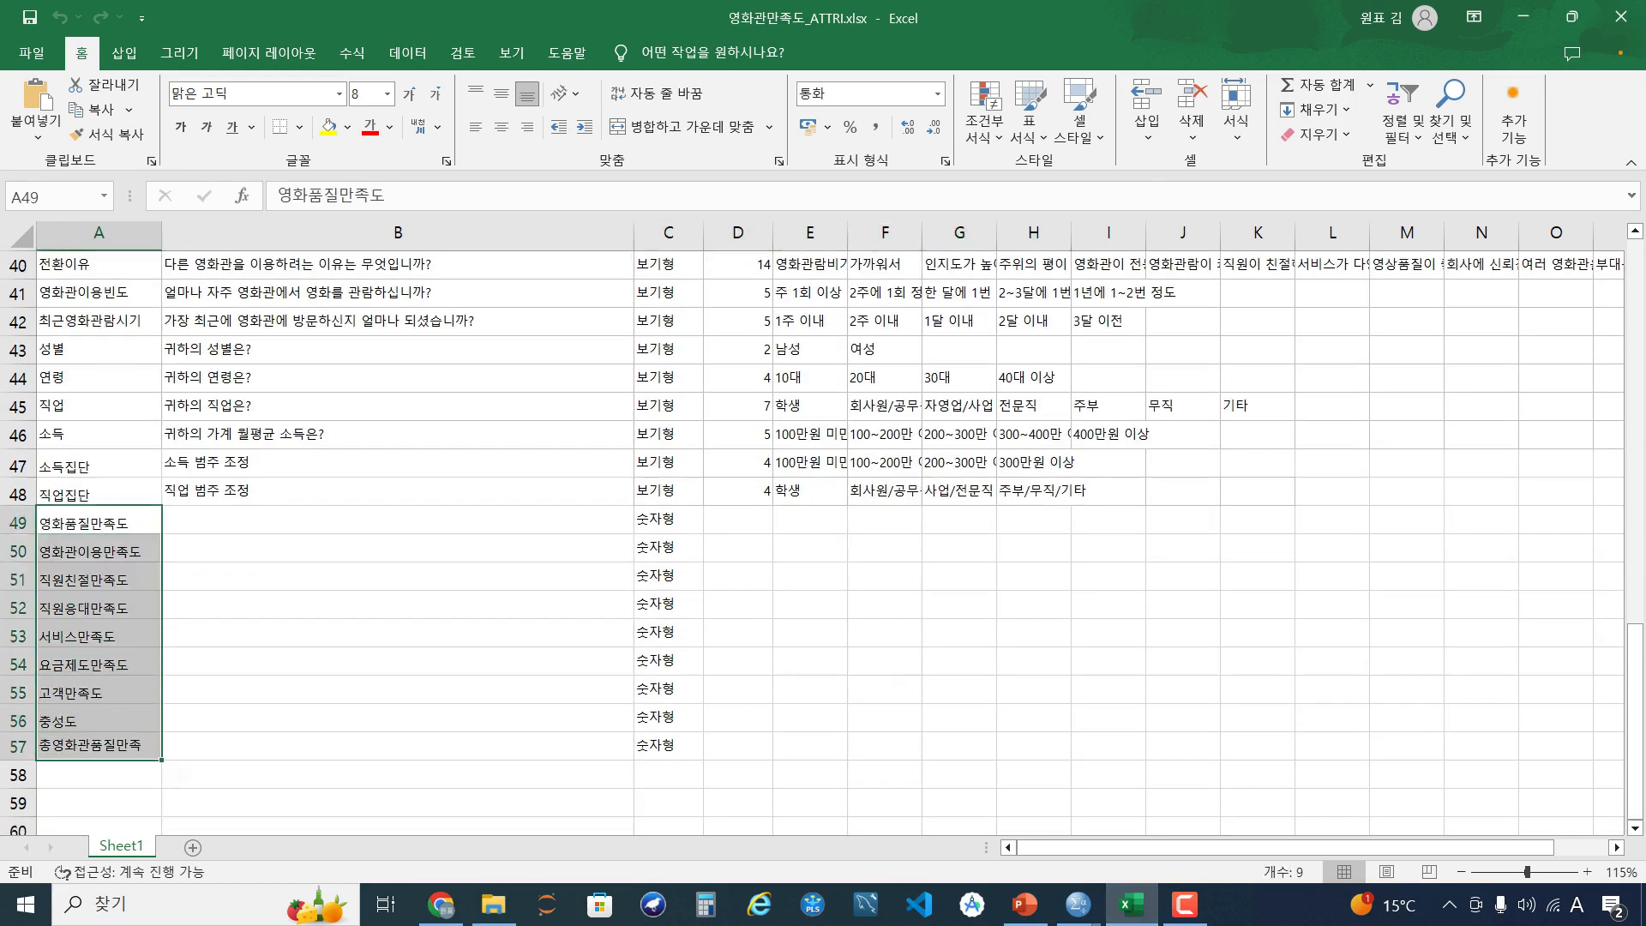
{"action": "left_click", "coordinate": [667, 519]}
{"action": "left_click_drag", "start_coordinate": [668, 520], "coordinate": [668, 744]}
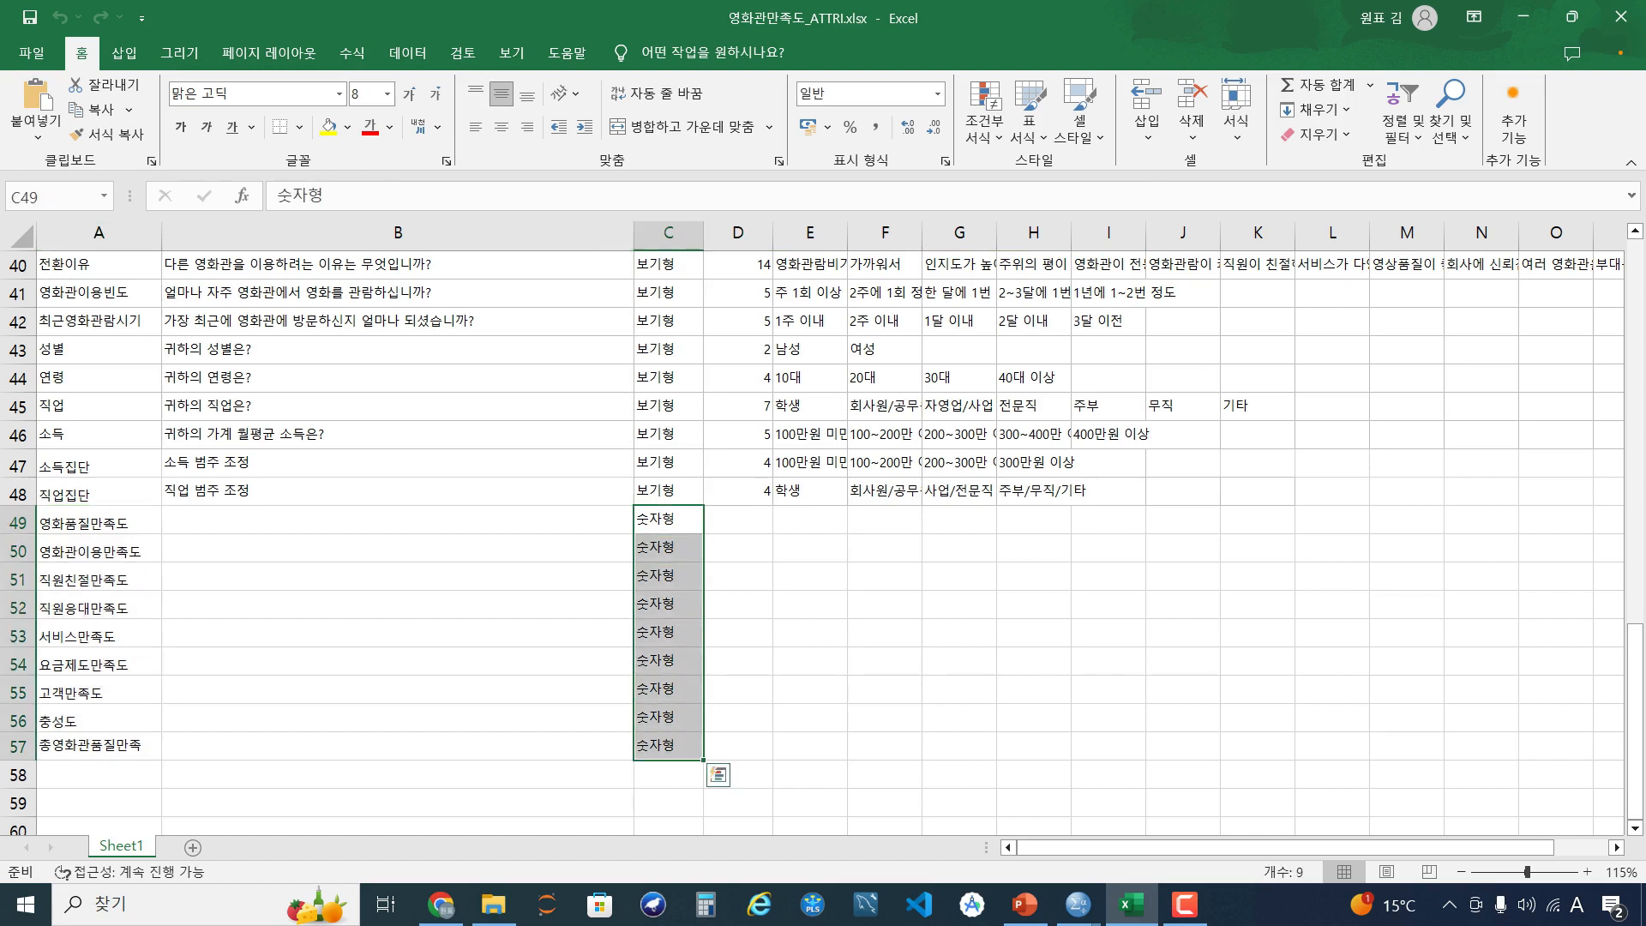
Highlight the empty option count and option cells beside the 숫자형 items in rows 49 to 57, and close the workbook
{"action": "left_click_drag", "start_coordinate": [668, 463], "coordinate": [668, 435]}
{"action": "left_click_drag", "start_coordinate": [668, 519], "coordinate": [668, 605]}
{"action": "left_click", "coordinate": [737, 576]}
{"action": "left_click", "coordinate": [737, 519]}
{"action": "left_click_drag", "start_coordinate": [738, 520], "coordinate": [1183, 751]}
{"action": "left_click", "coordinate": [884, 631]}
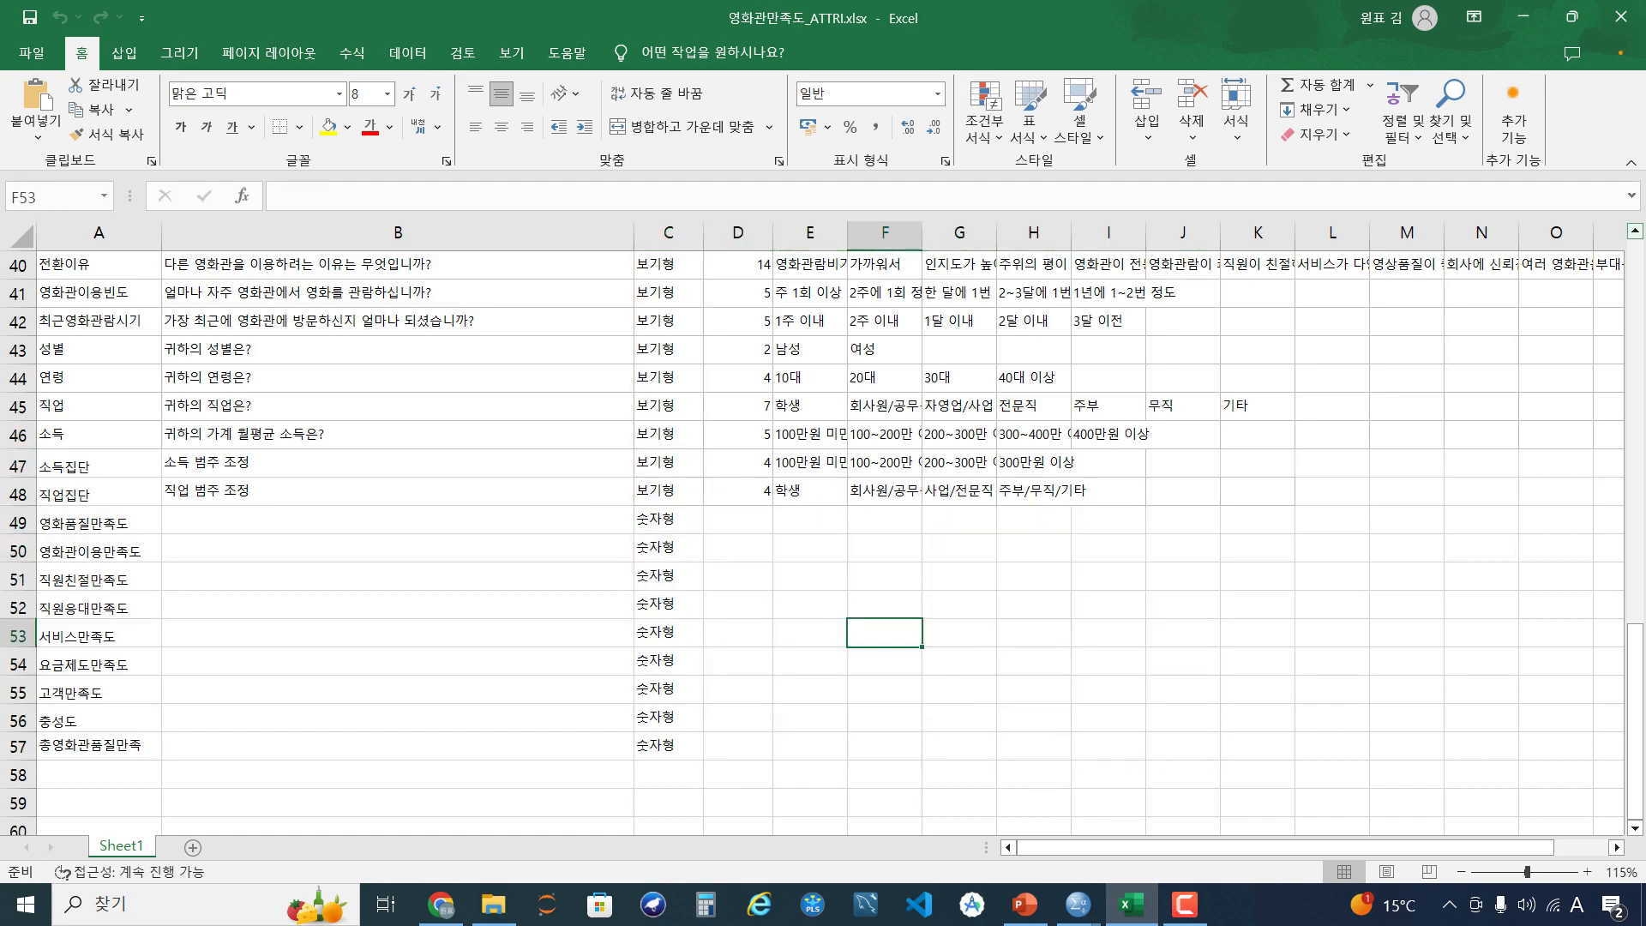
{"action": "left_click", "coordinate": [1620, 17]}
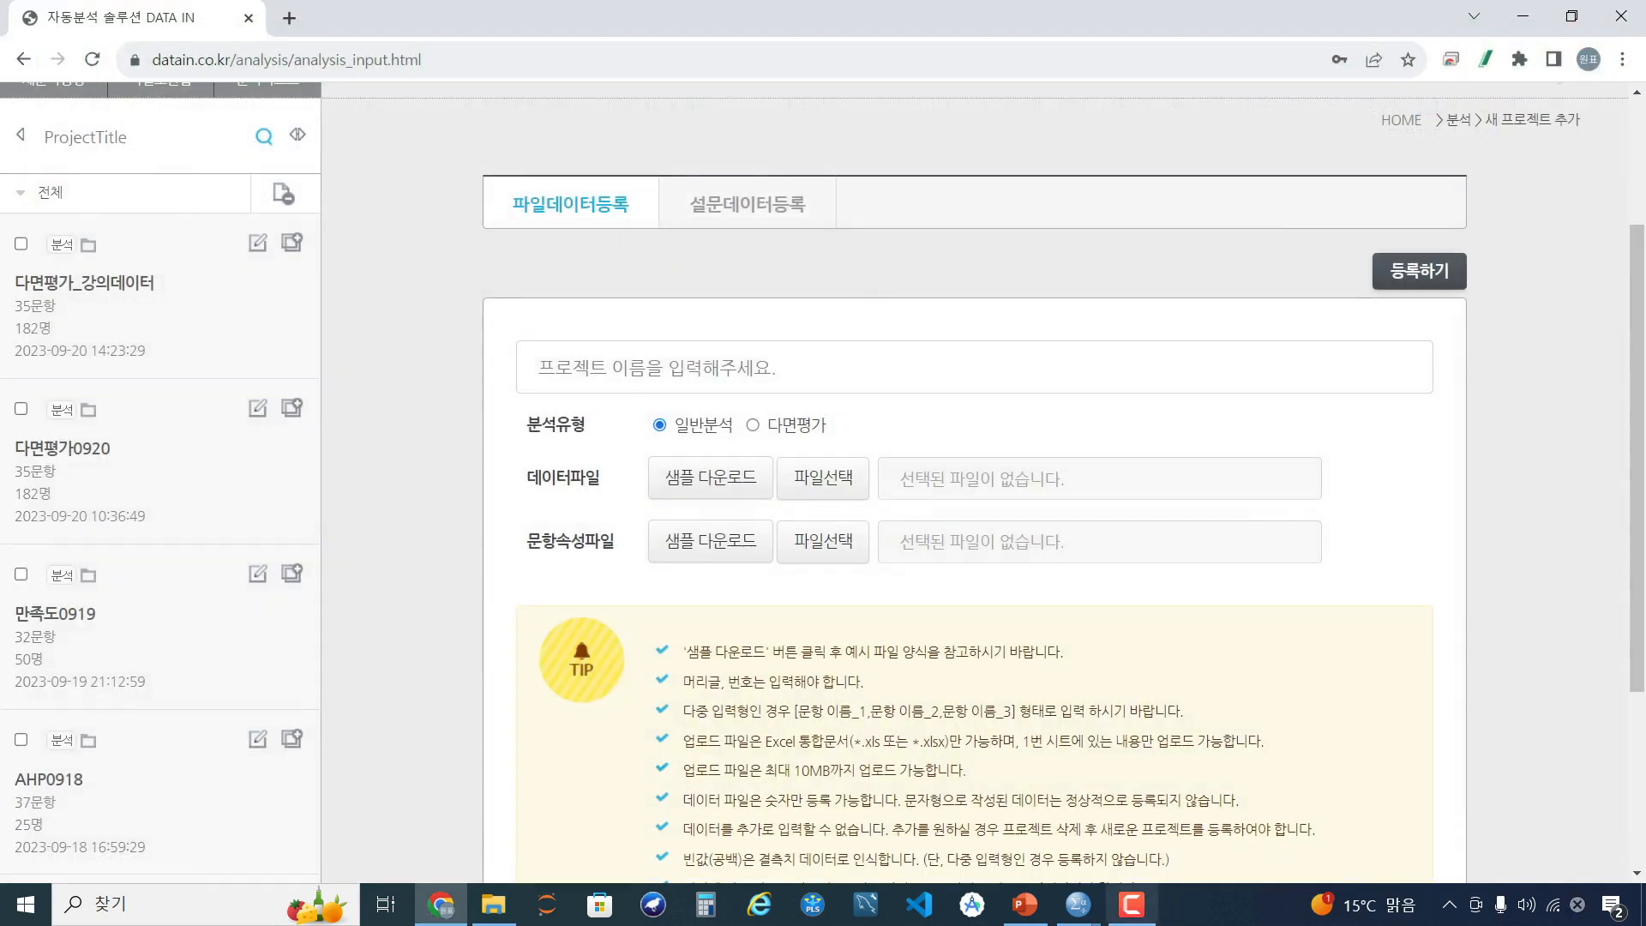
Name the new analysis project 영화관만족도 and attach 영화관만족도_data.xls from the desktop folder data_통계분석_기본과정 as its 데이터파일
{"action": "left_click", "coordinate": [583, 368]}
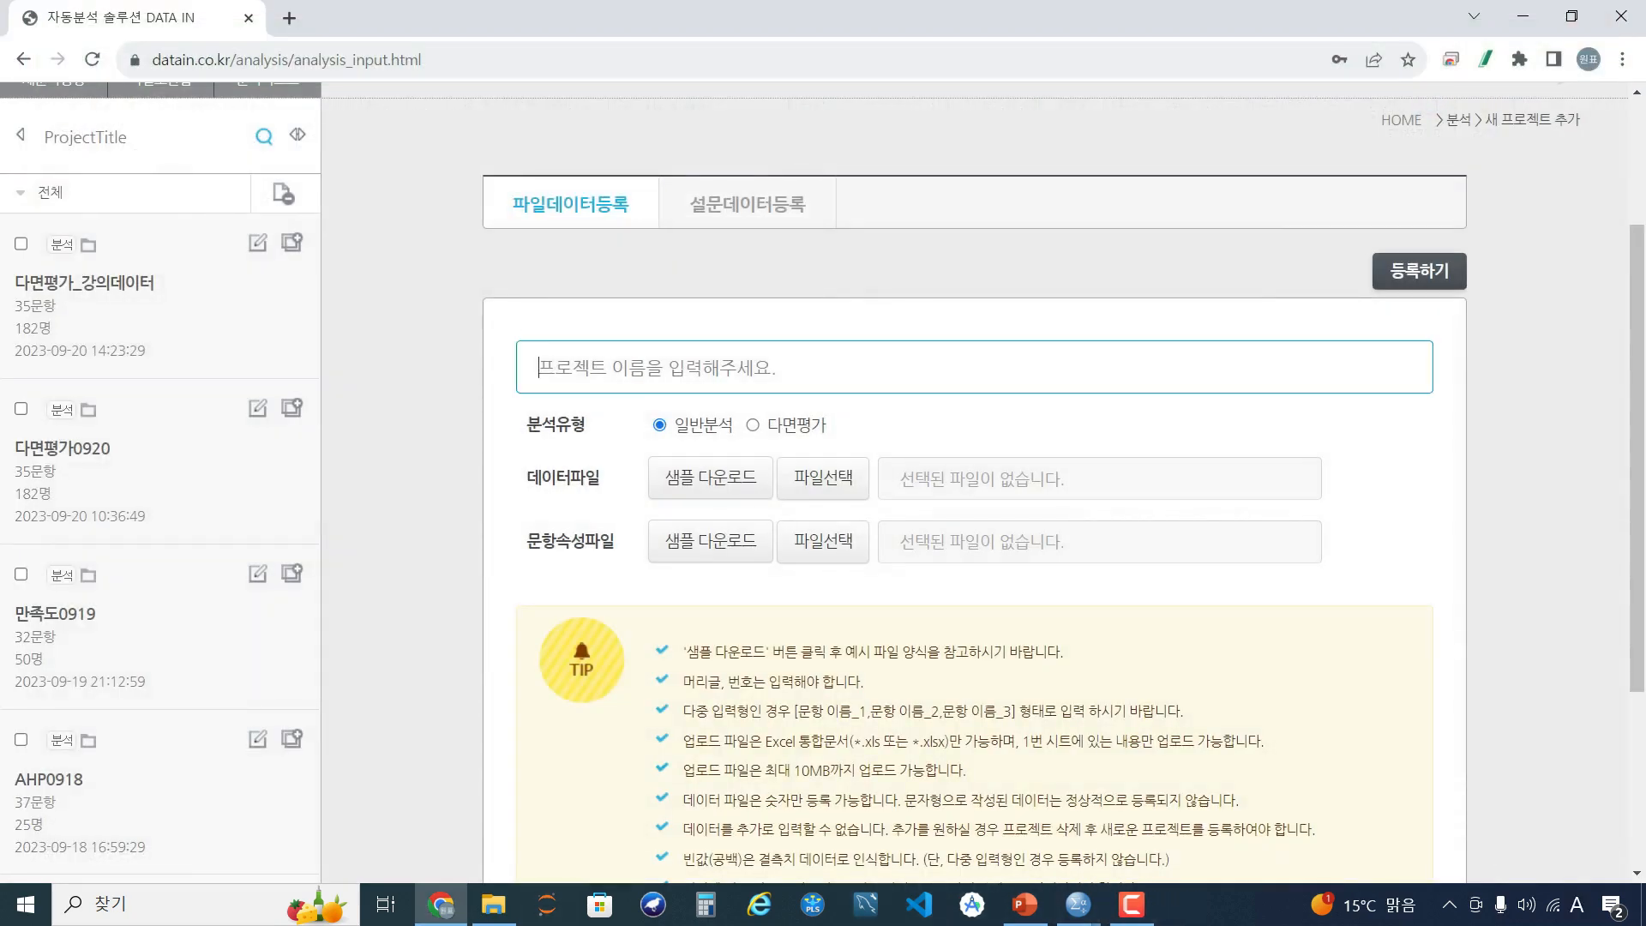
{"action": "type", "text": "영화관ㅁ"}
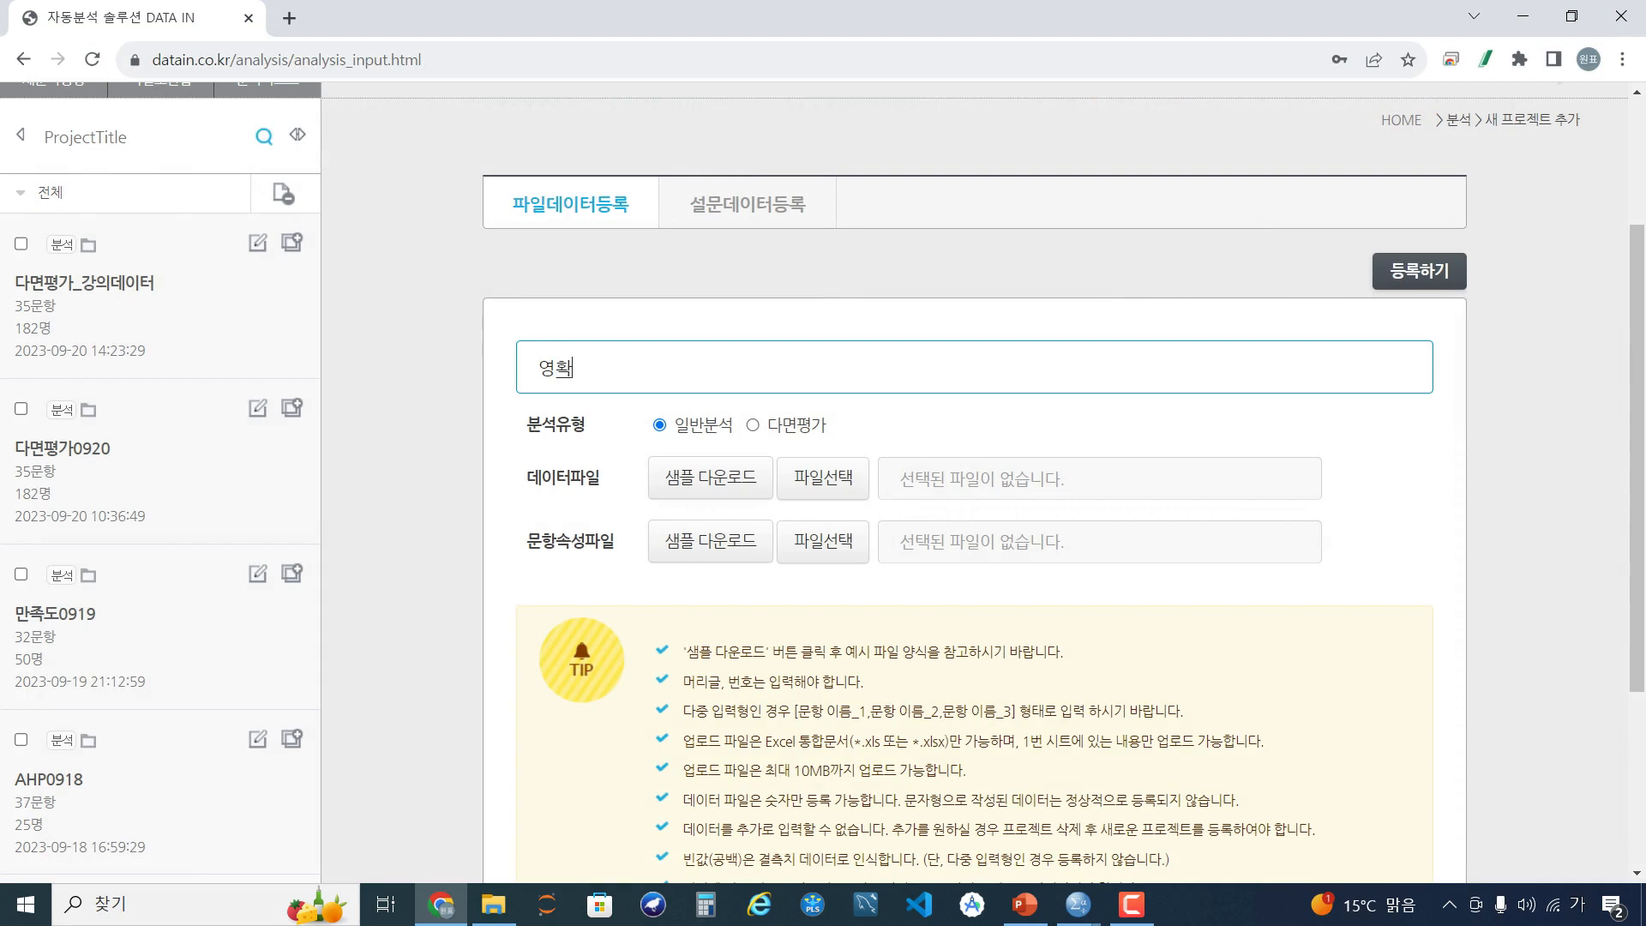
{"action": "type", "text": "만족도"}
{"action": "left_click", "coordinate": [823, 478]}
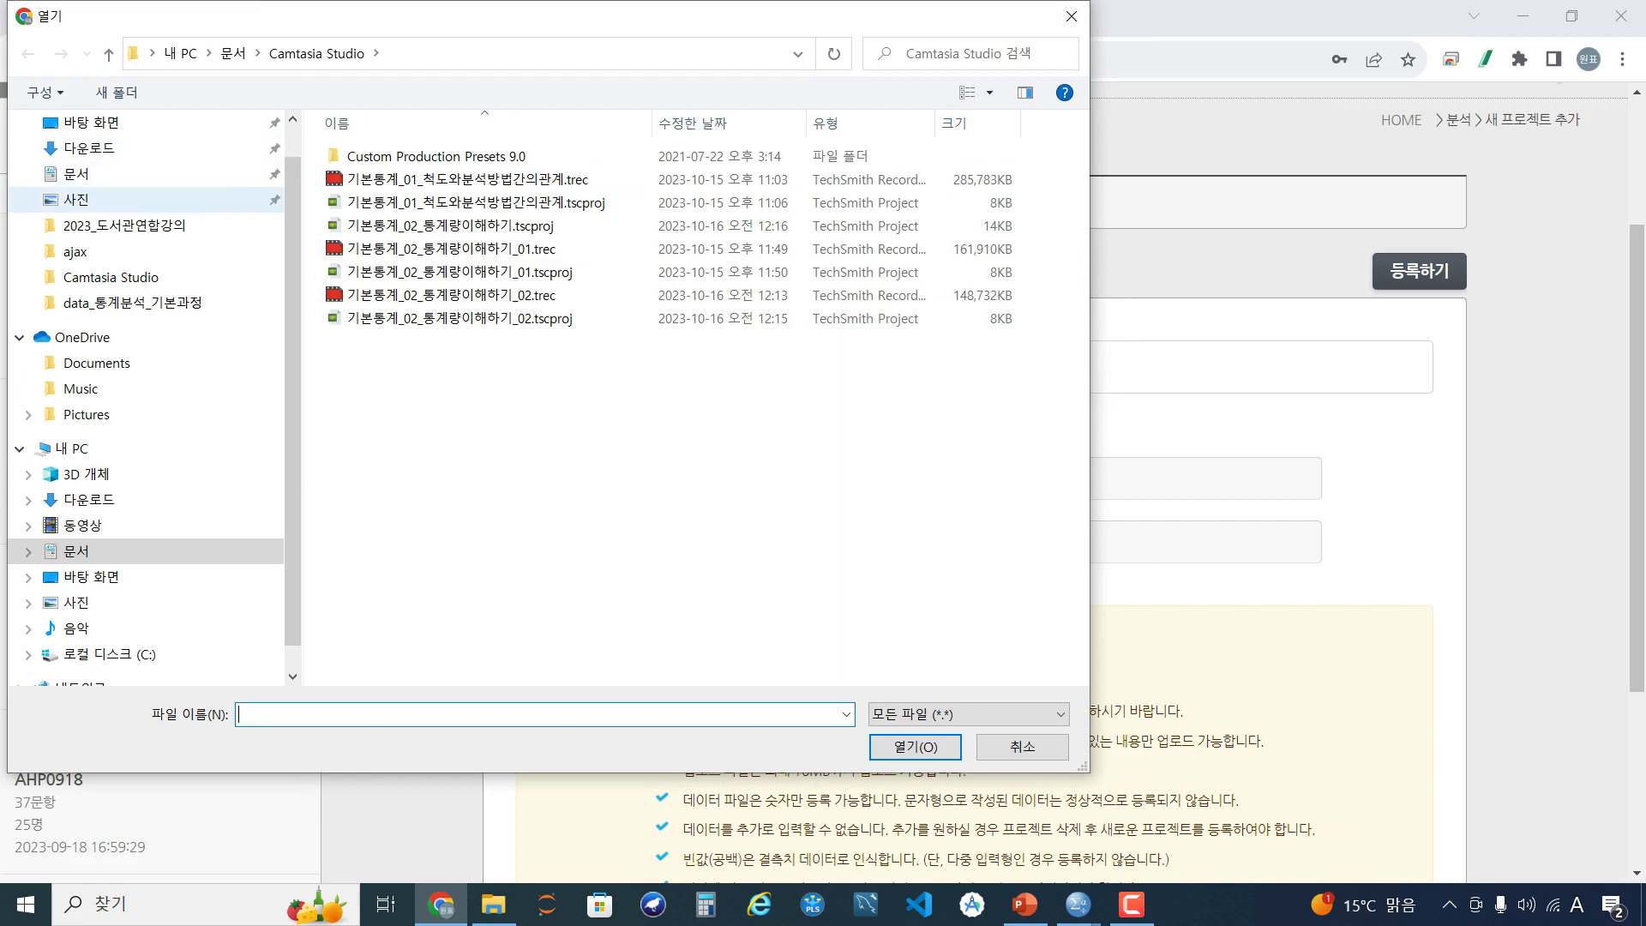
{"action": "left_click", "coordinate": [91, 577]}
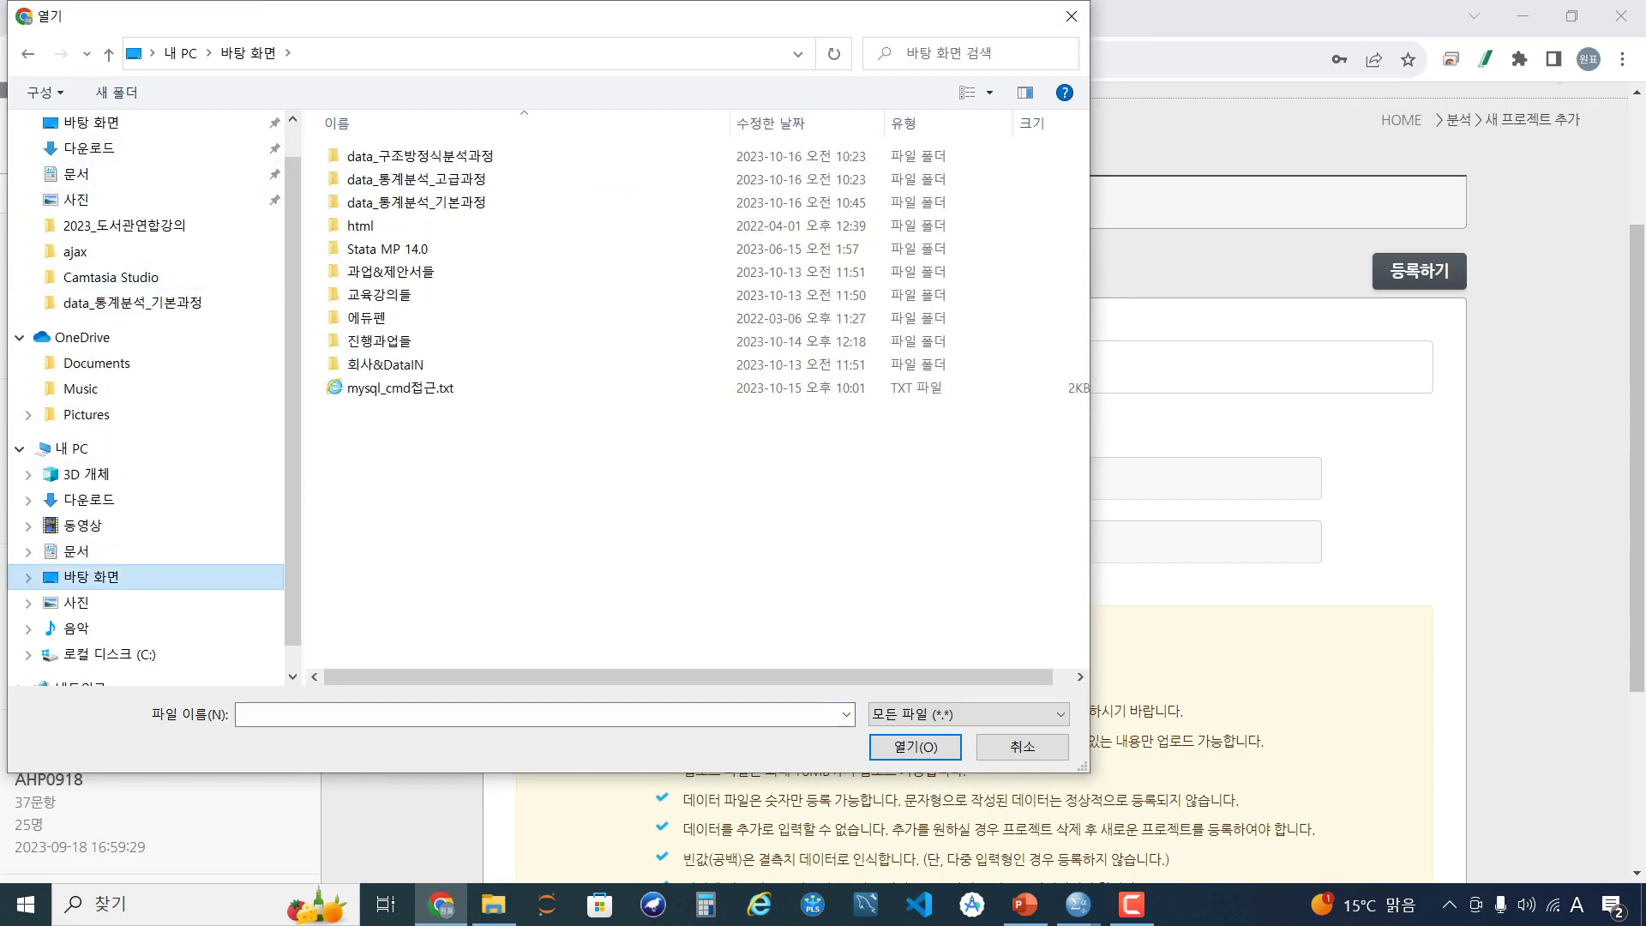
{"action": "left_click", "coordinate": [417, 203]}
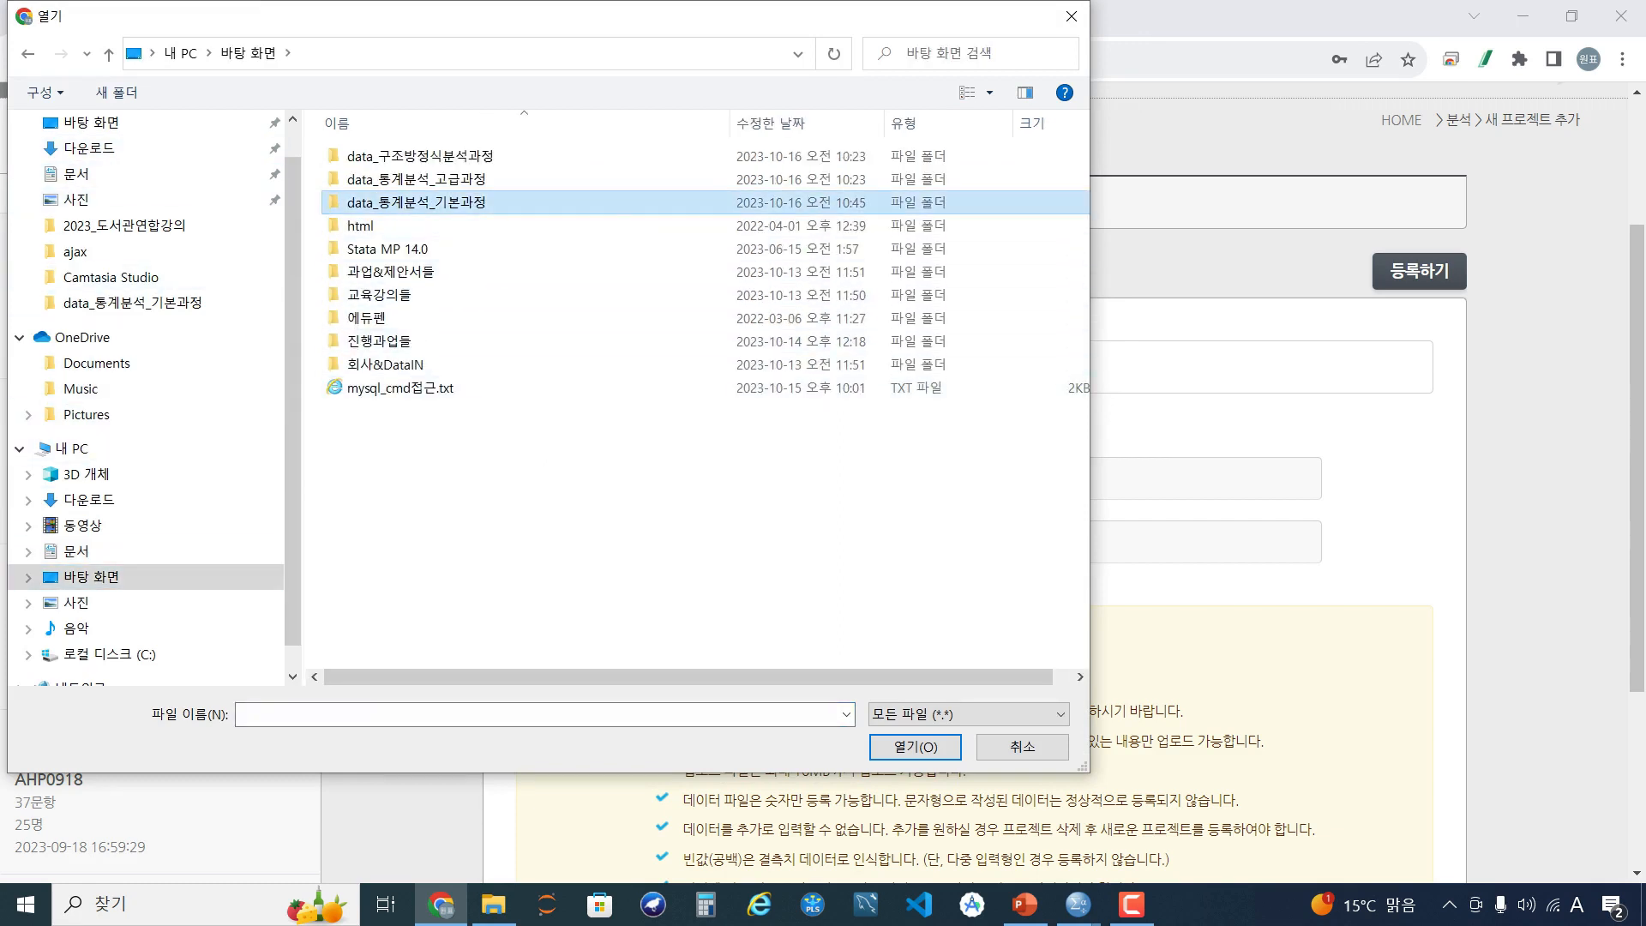
{"action": "double_click", "coordinate": [416, 204]}
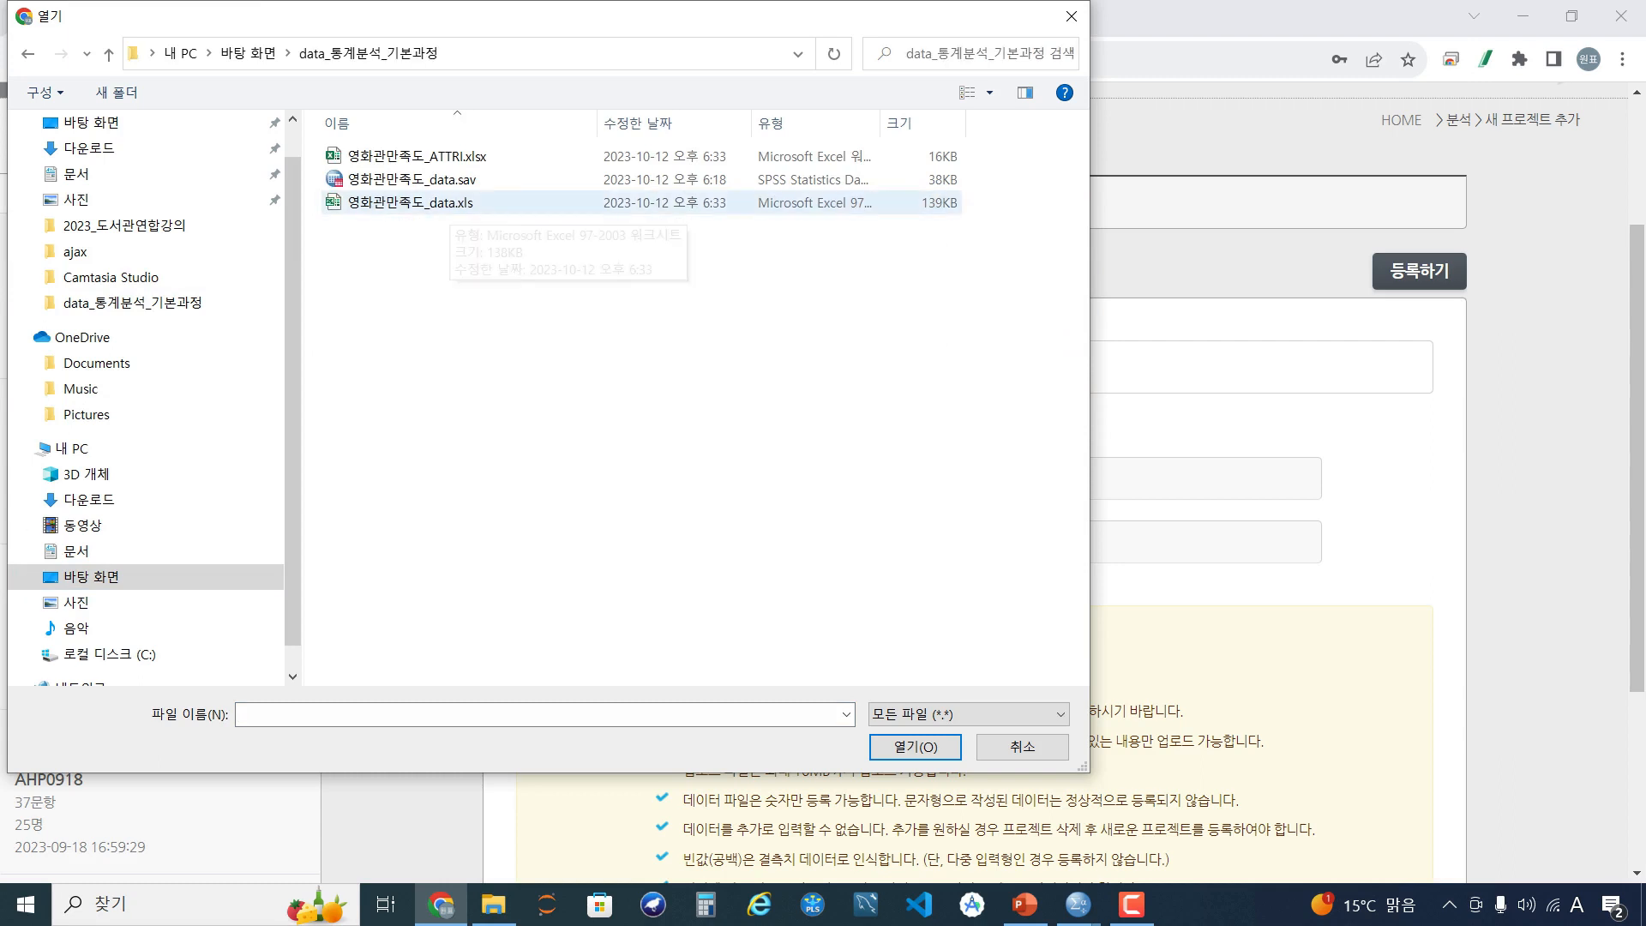
{"action": "double_click", "coordinate": [417, 203]}
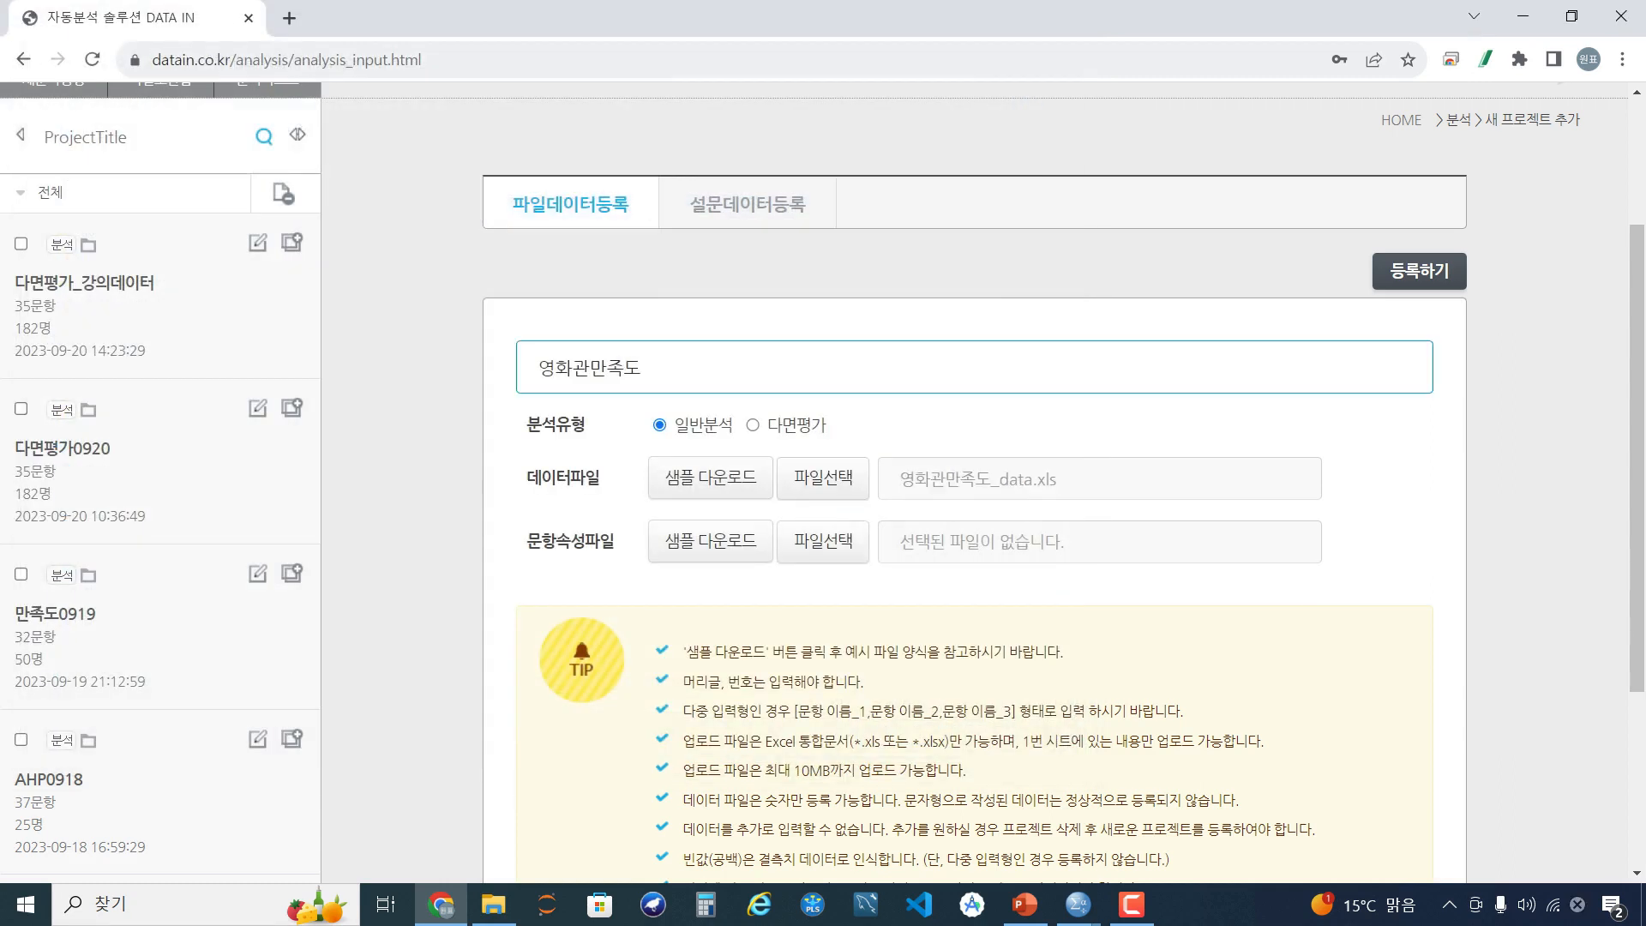
Attach 영화관만족도_ATTRI.xlsx as the 문항속성파일 and register the project
{"action": "left_click", "coordinate": [823, 541]}
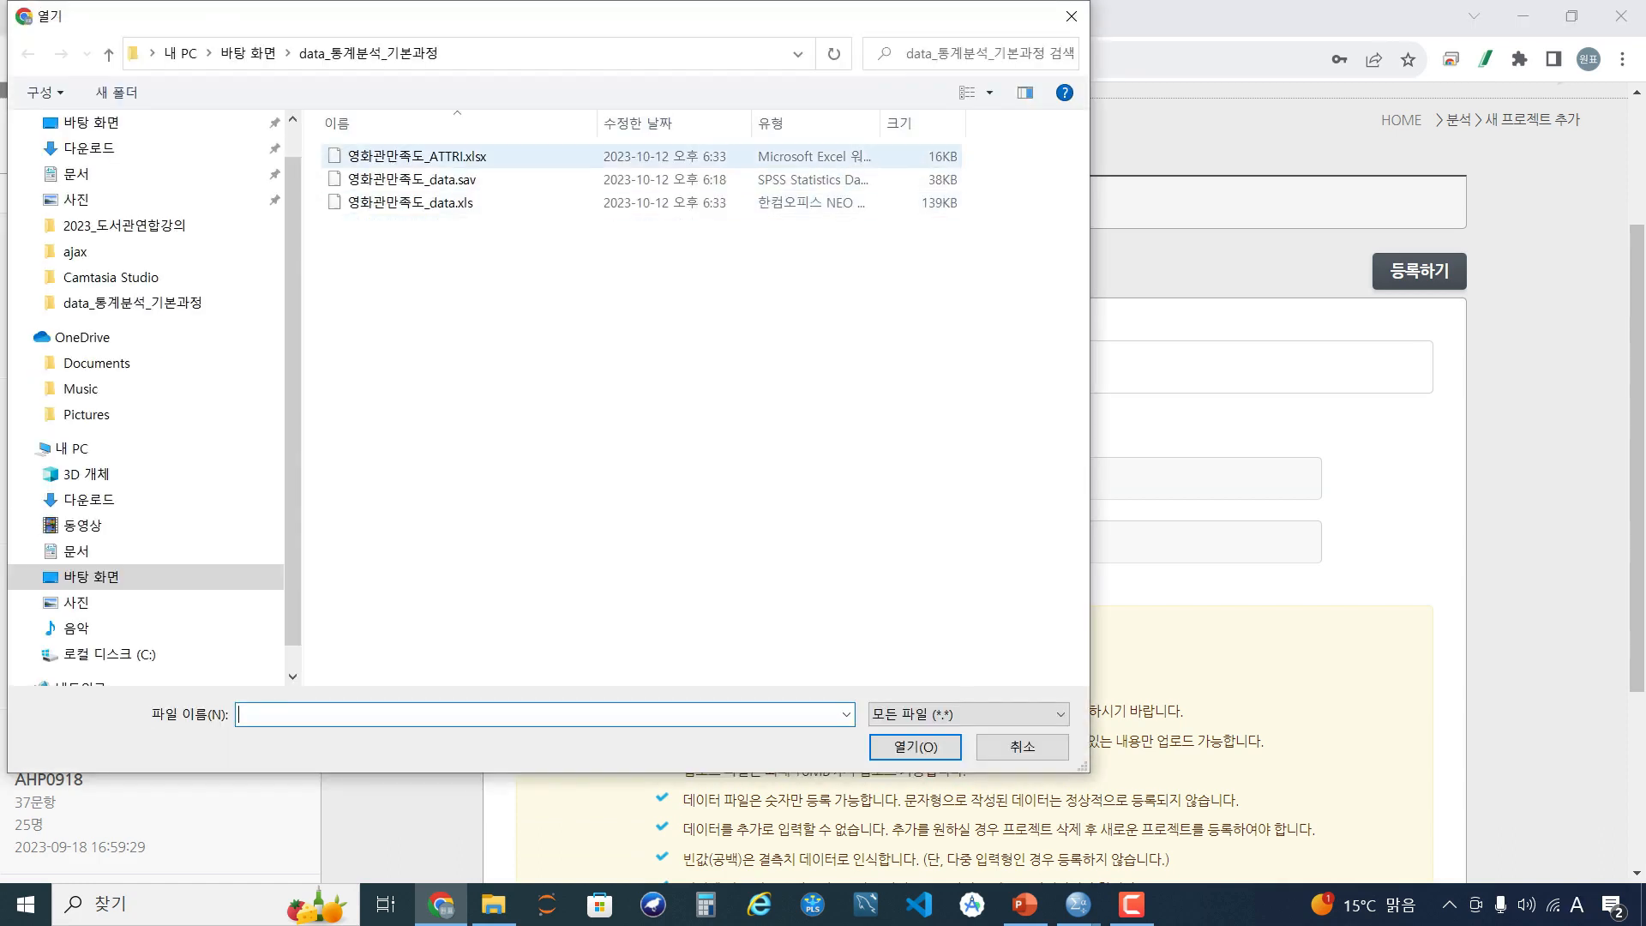
{"action": "double_click", "coordinate": [418, 156]}
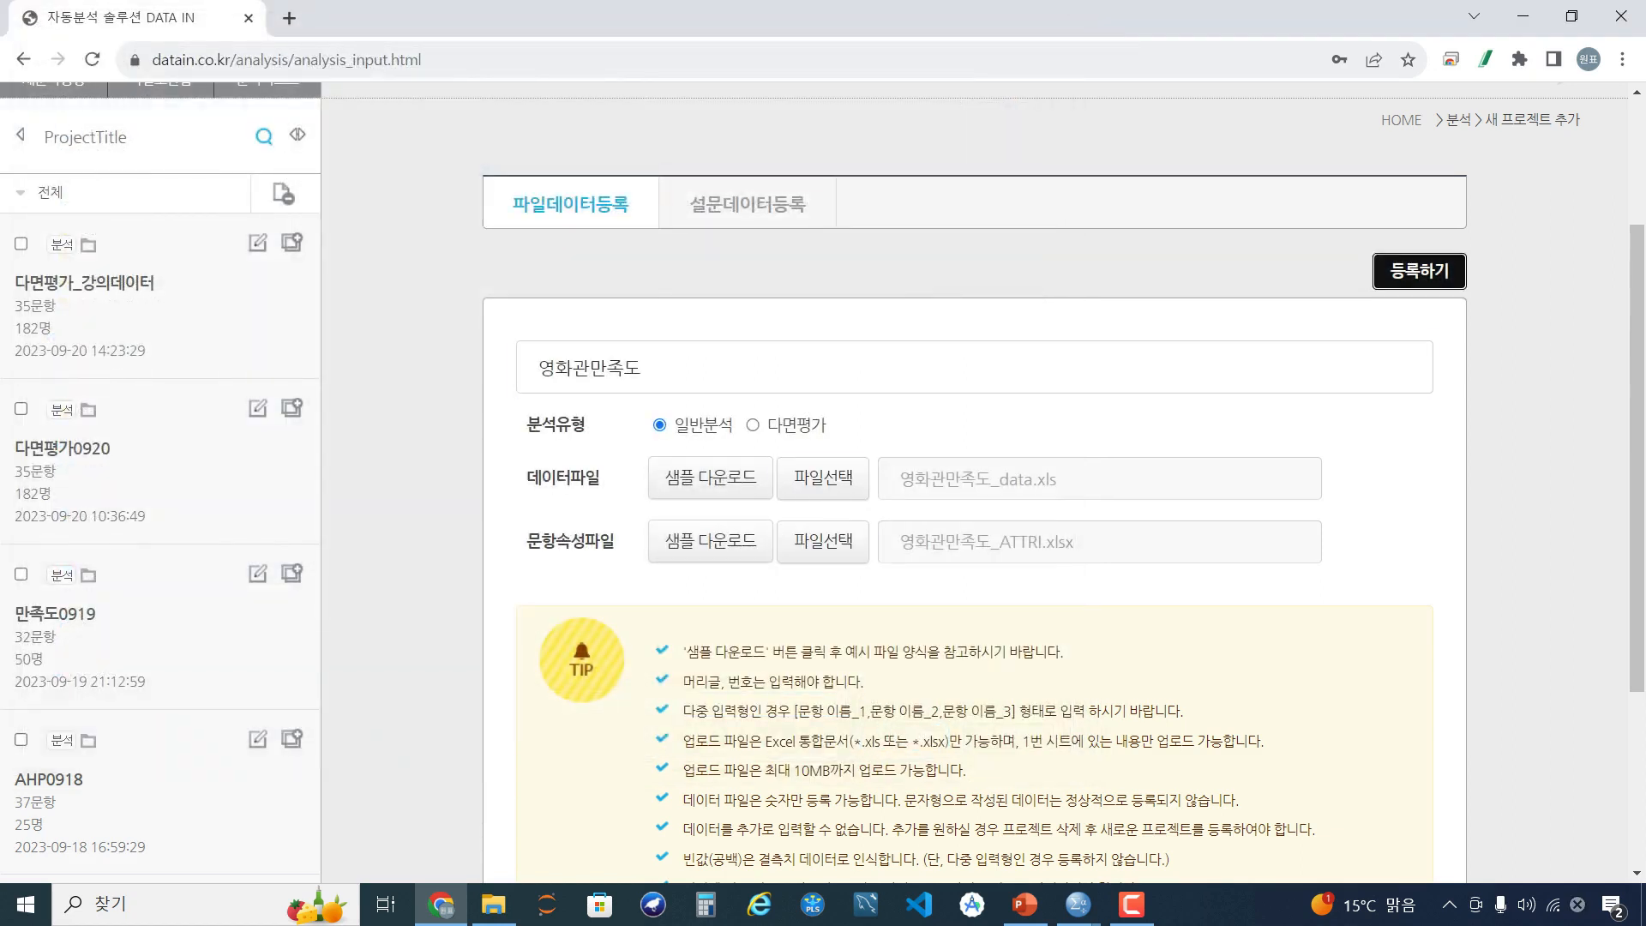
{"action": "left_click", "coordinate": [1418, 271]}
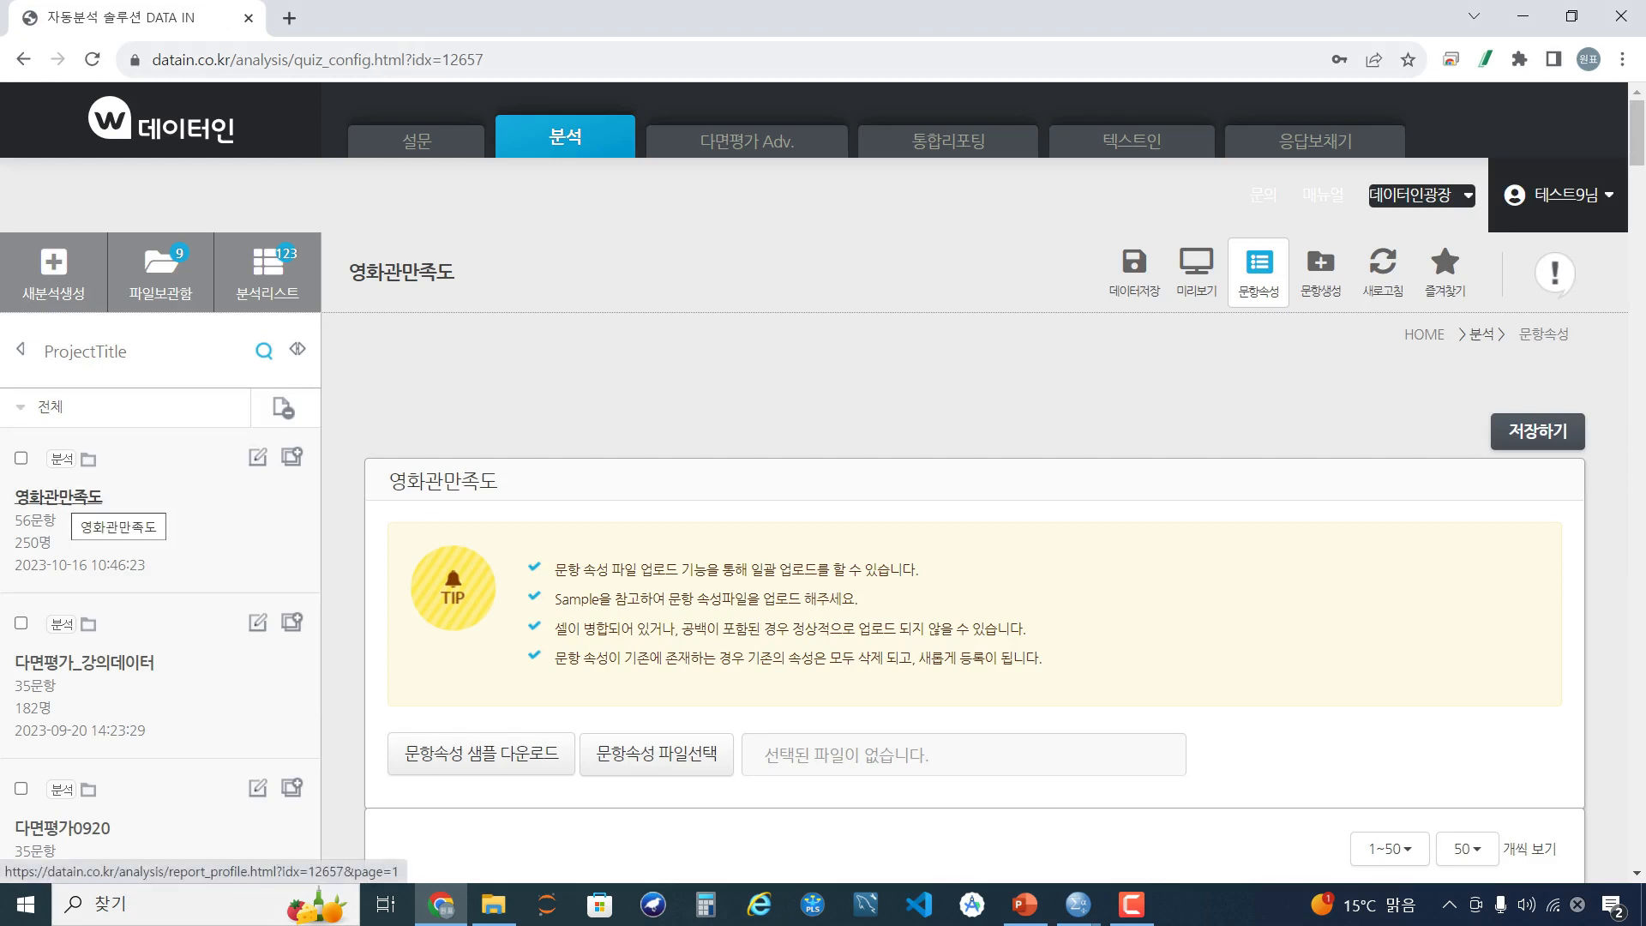
Review the item names, descriptions, types and answer options loaded on the 영화관만족도 문항속성 page
{"action": "scroll", "coordinate": [95, 502], "scroll_direction": "down", "scroll_amount": 7}
{"action": "scroll", "coordinate": [795, 482], "scroll_direction": "down", "scroll_amount": 1}
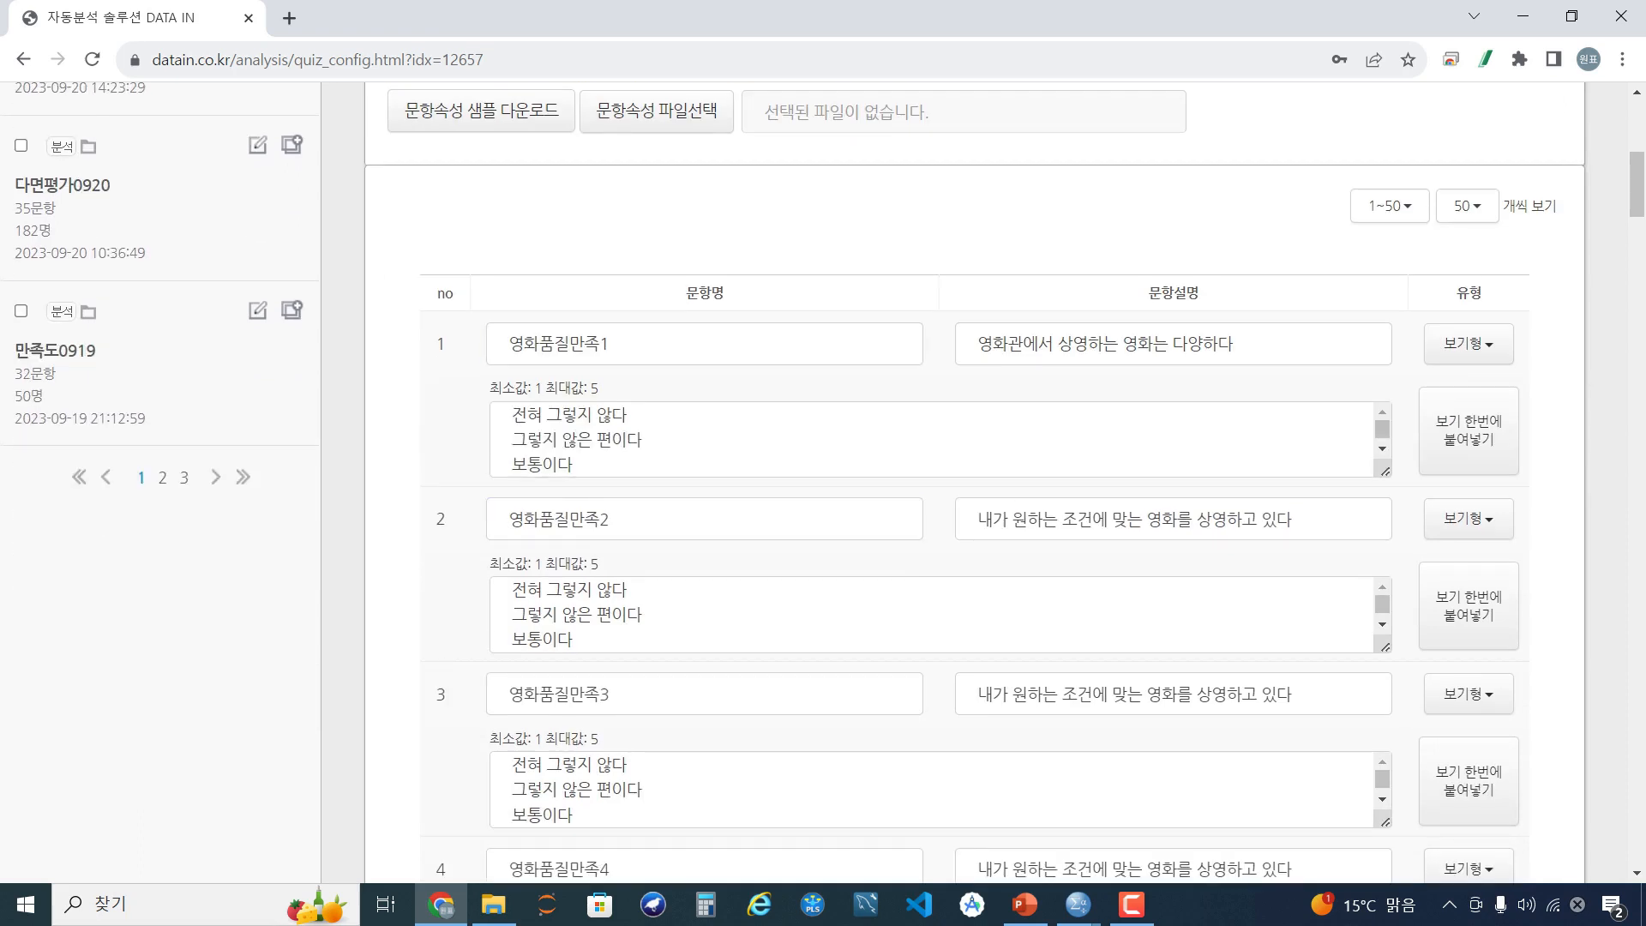
{"action": "scroll", "coordinate": [823, 480], "scroll_direction": "down", "scroll_amount": 16}
{"action": "scroll", "coordinate": [823, 480], "scroll_direction": "down", "scroll_amount": 20}
{"action": "scroll", "coordinate": [823, 480], "scroll_direction": "down", "scroll_amount": 20}
{"action": "left_click_drag", "start_coordinate": [1637, 764], "coordinate": [1636, 132]}
Open 통계분석Reporting for the 영화관만족도 project and browse the methods under 빈도분석, 집단비교분석, 척도화분석 and 회귀분석
{"action": "left_click", "coordinate": [58, 497]}
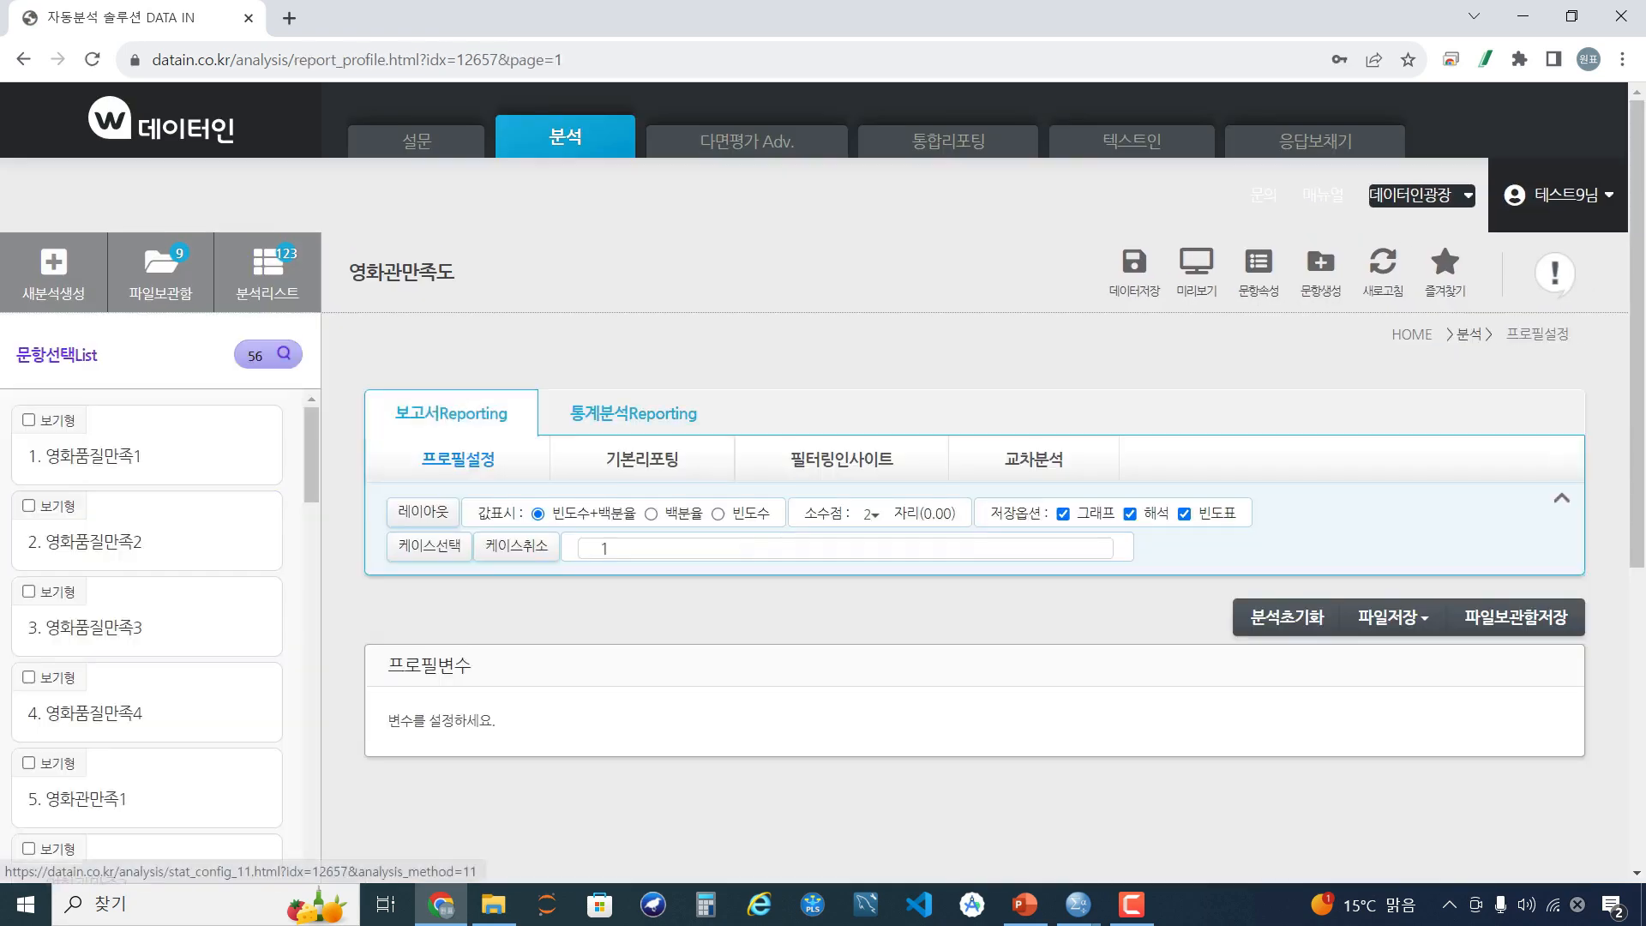
{"action": "left_click", "coordinate": [634, 413]}
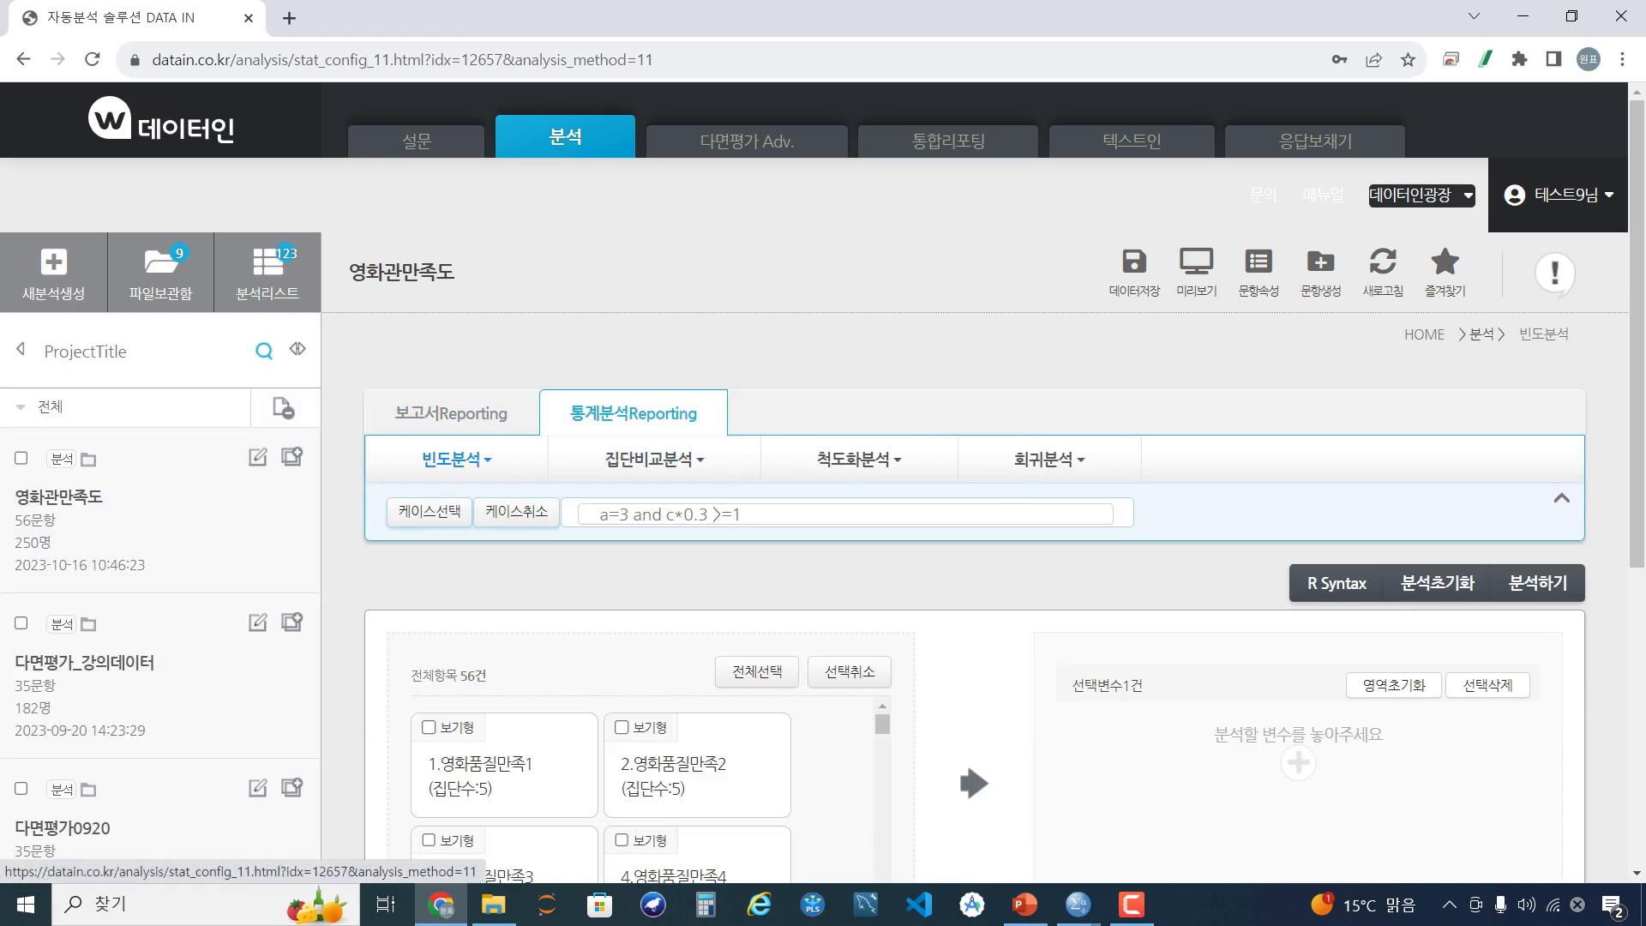
{"action": "left_click", "coordinate": [456, 460]}
{"action": "left_click", "coordinate": [649, 460]}
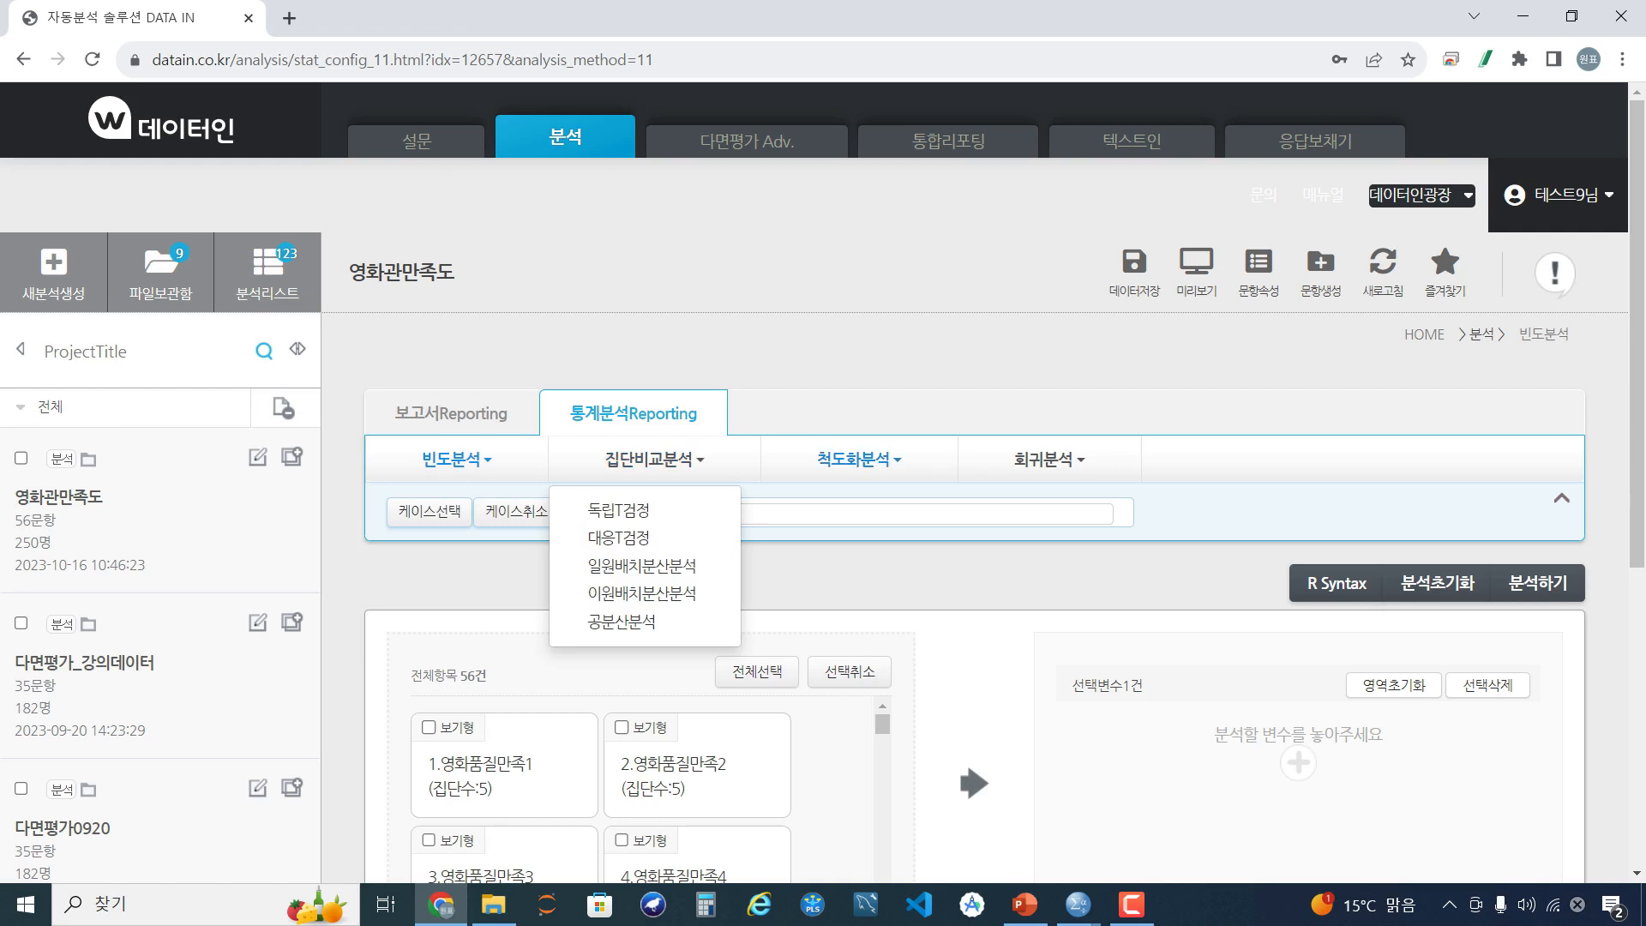
{"action": "left_click", "coordinate": [859, 460]}
{"action": "left_click", "coordinate": [1049, 460]}
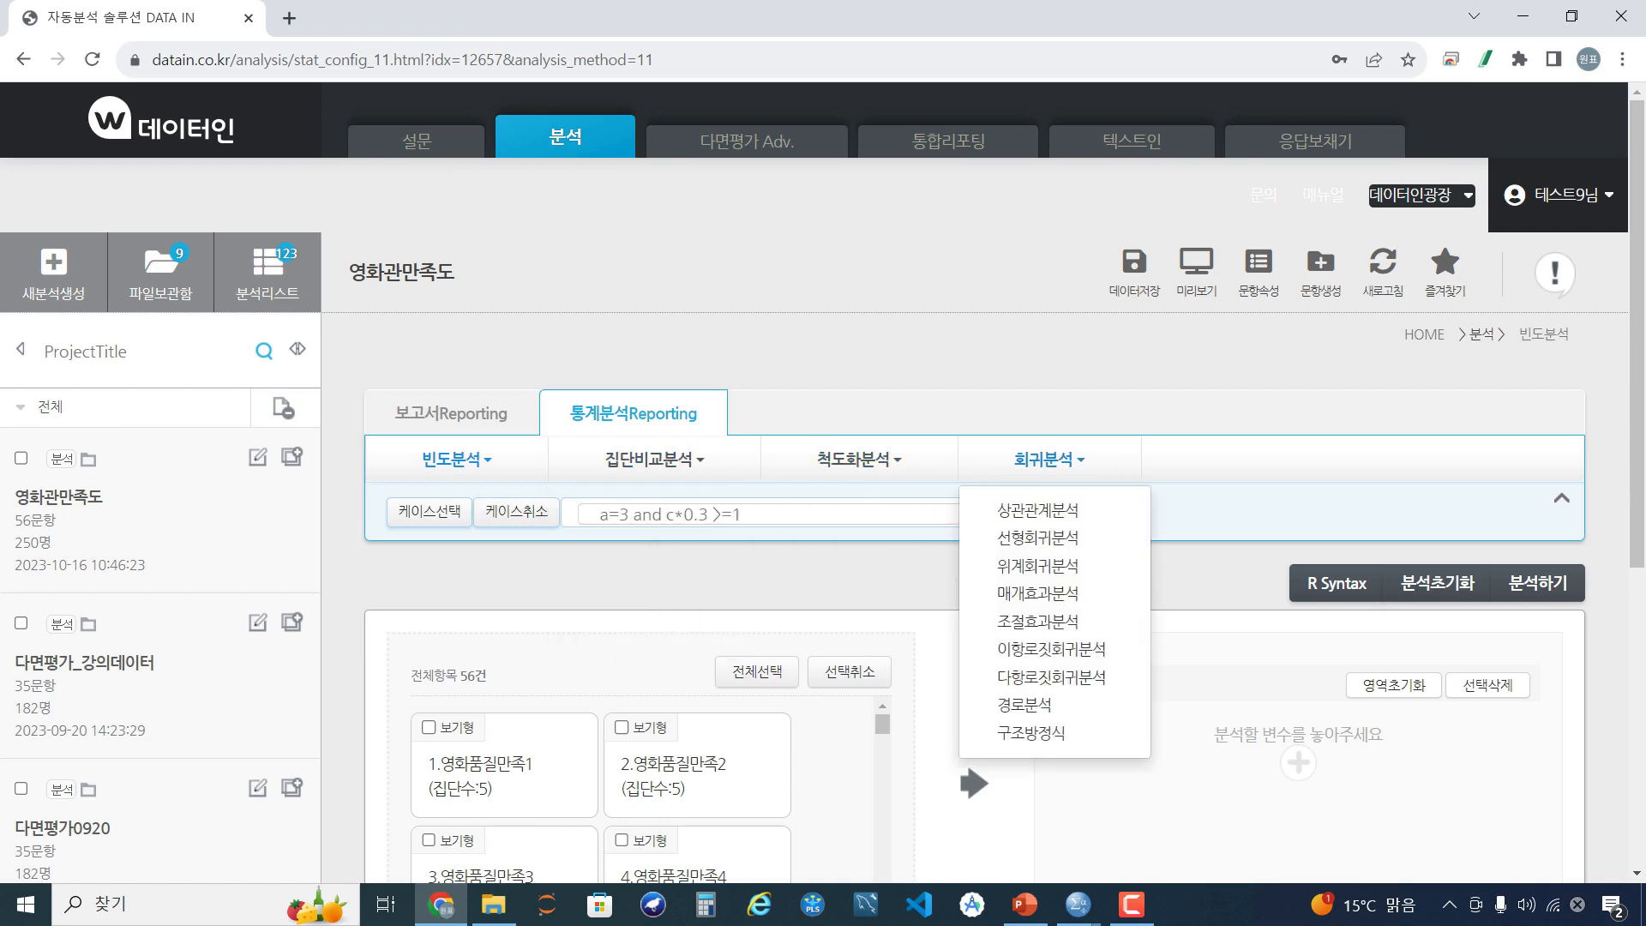
Show the R code for 빈도분석, highlight its descr package and freq lines, and close the code window
{"action": "scroll", "coordinate": [1054, 514], "scroll_direction": "down", "scroll_amount": 1}
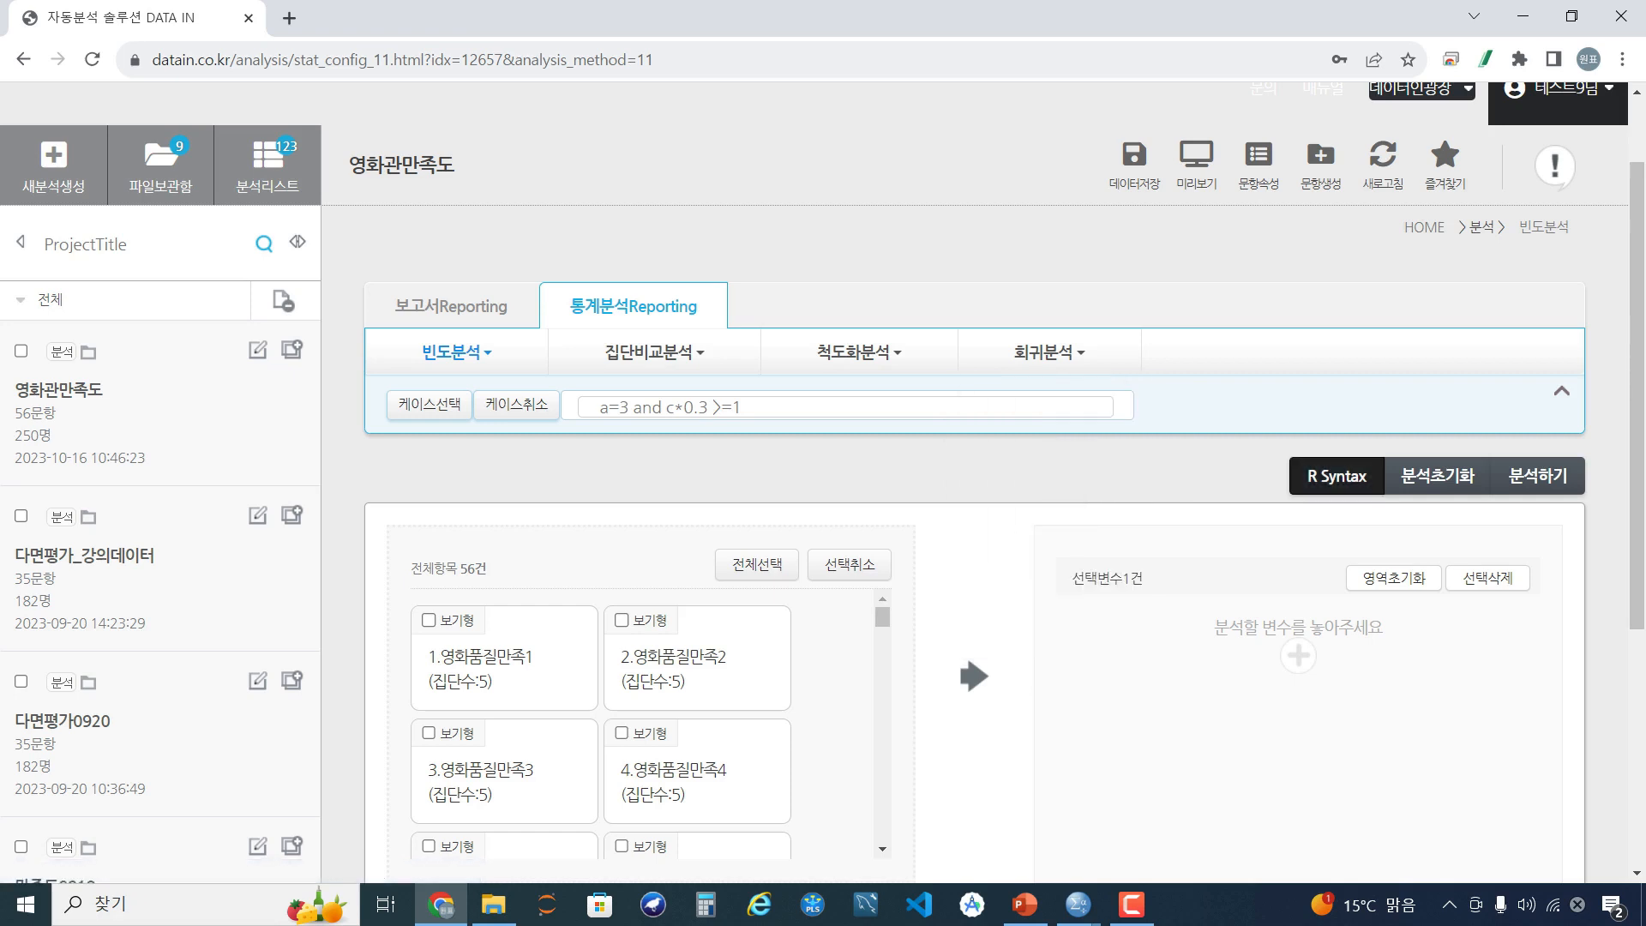
{"action": "left_click", "coordinate": [1335, 476]}
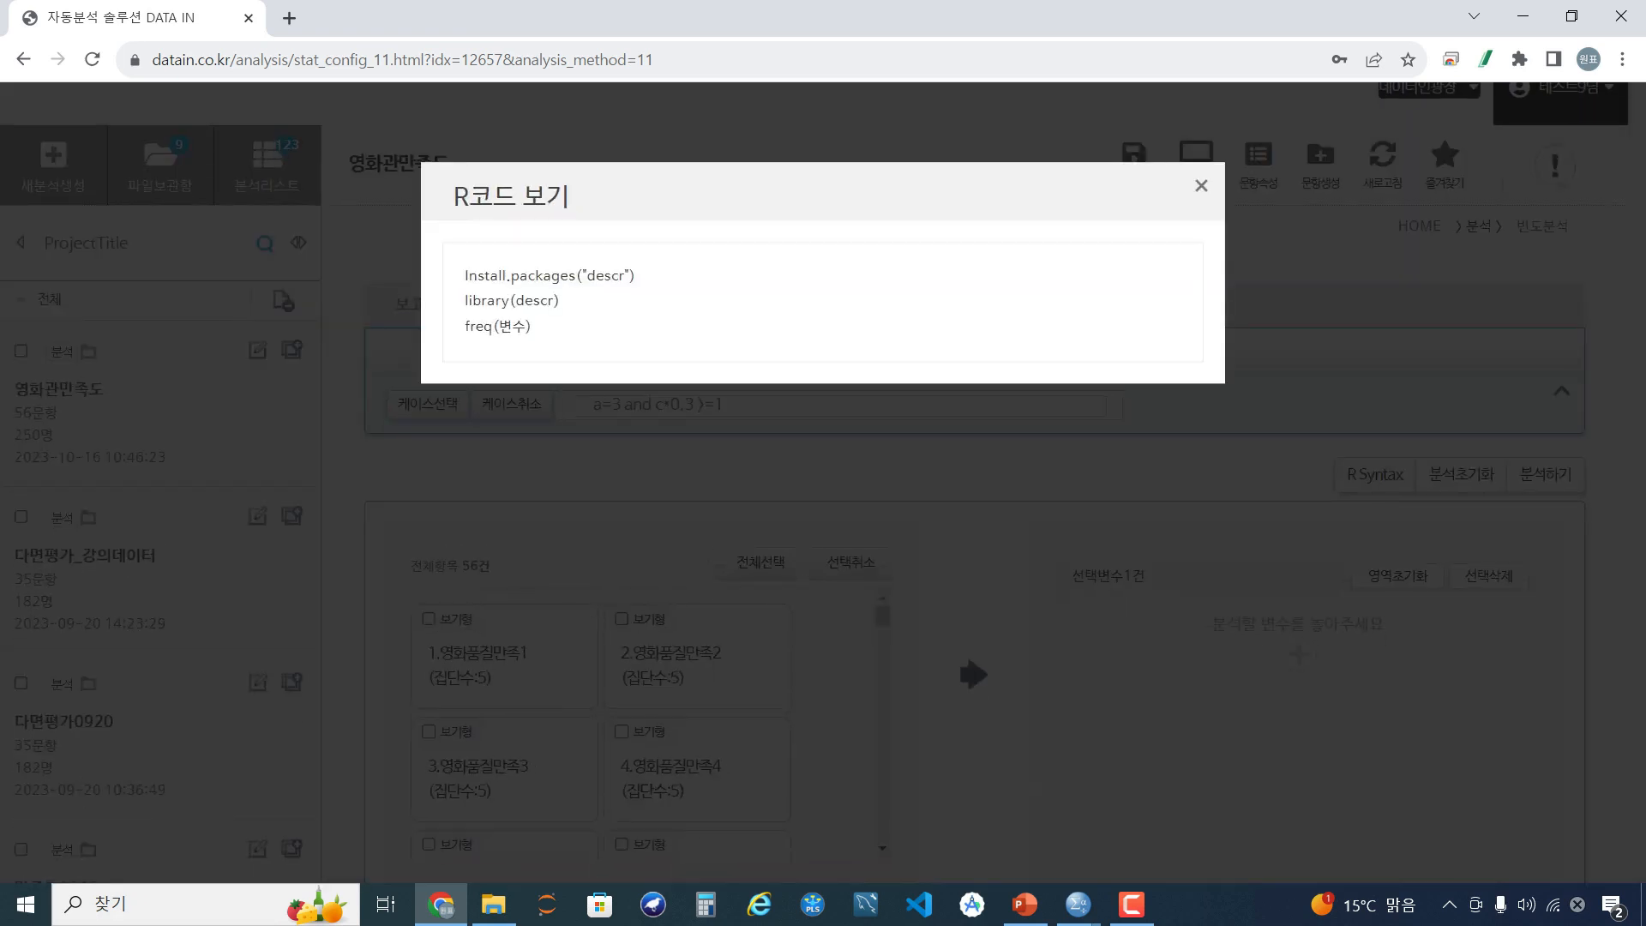
{"action": "left_click_drag", "start_coordinate": [468, 275], "coordinate": [532, 327]}
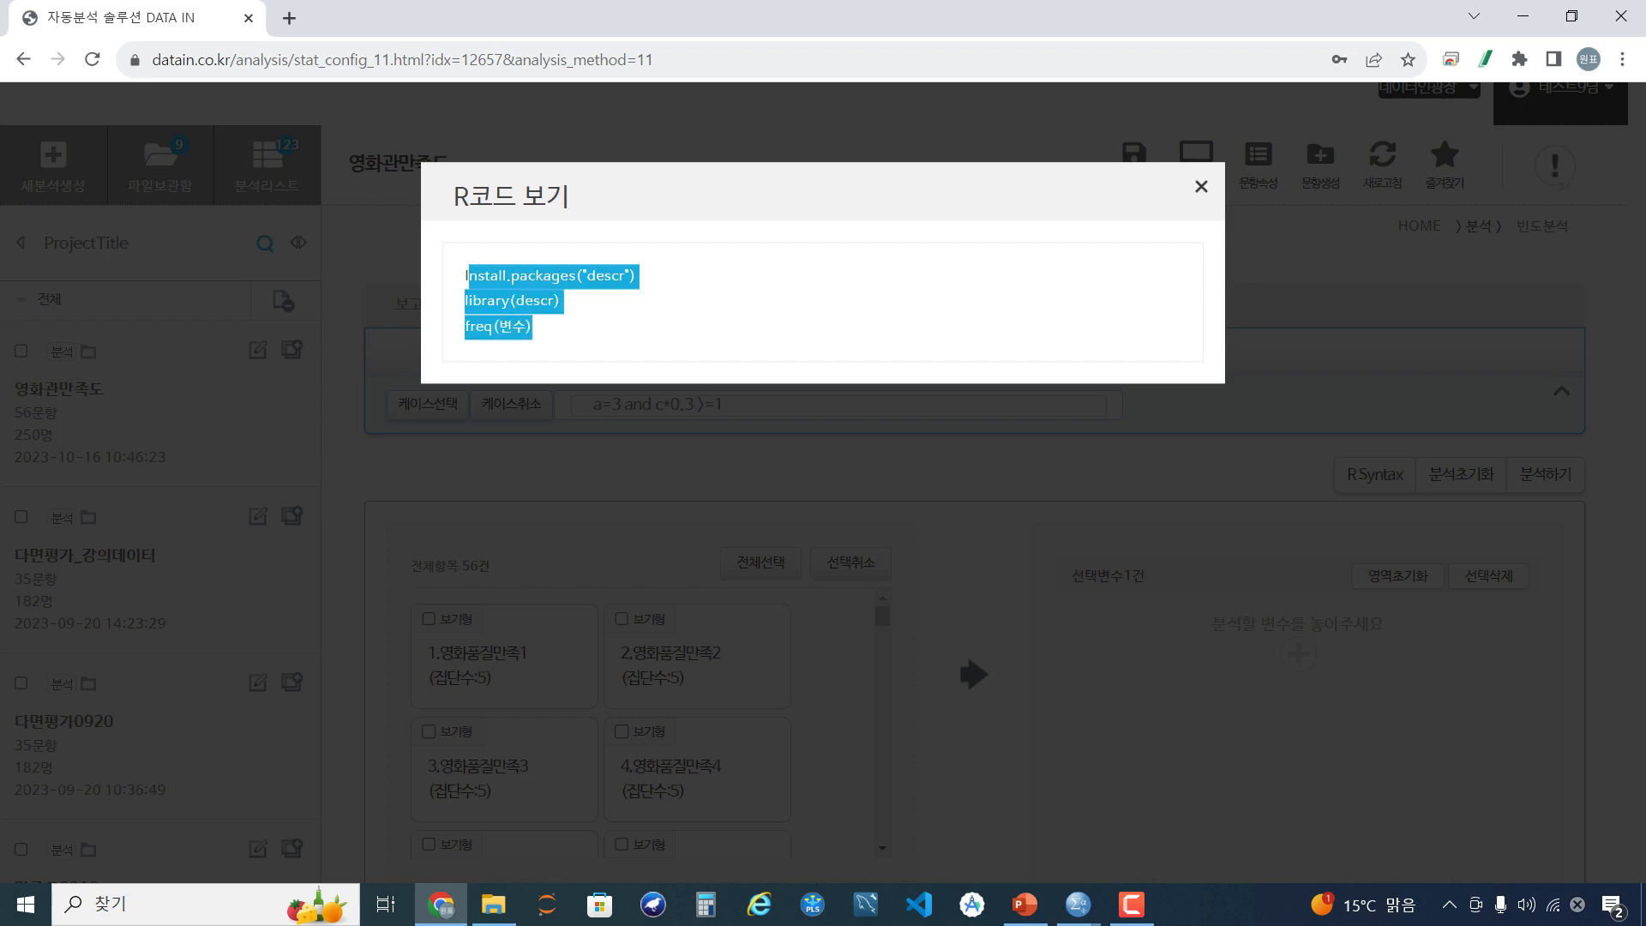
{"action": "left_click", "coordinate": [1201, 186]}
Open 선형회귀분석 and read through its R code to the last line, closing the code window when done
{"action": "left_click", "coordinate": [1063, 351]}
{"action": "left_click", "coordinate": [1054, 402]}
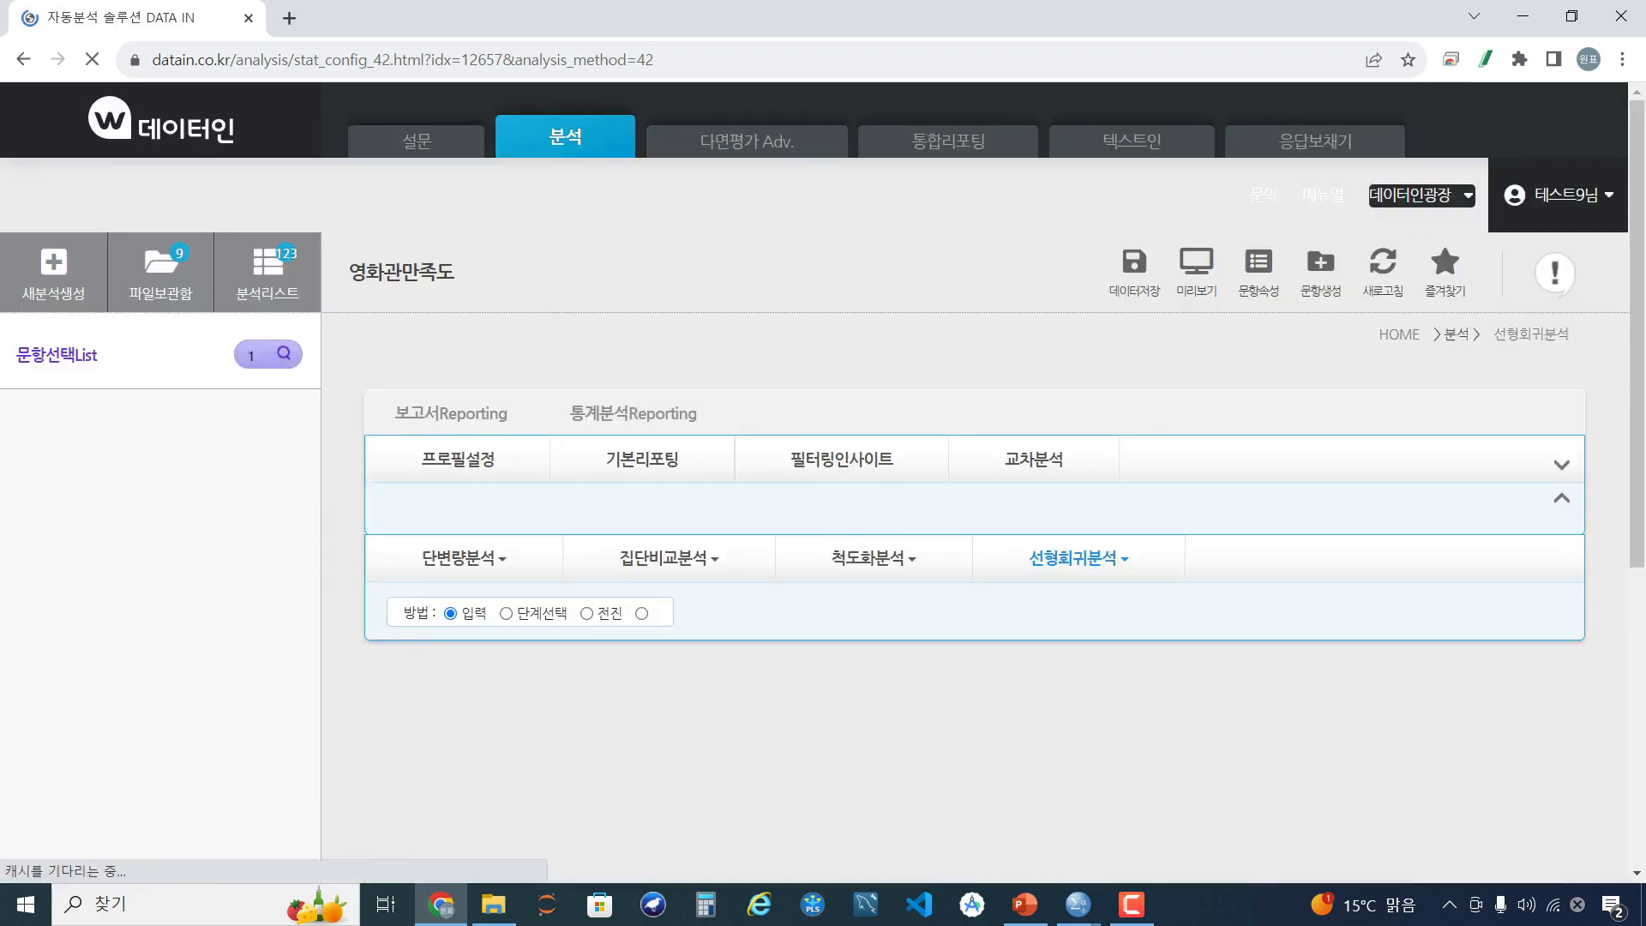
{"action": "scroll", "coordinate": [1114, 411], "scroll_direction": "down", "scroll_amount": 2}
{"action": "left_click", "coordinate": [1336, 403]}
{"action": "left_click_drag", "start_coordinate": [468, 275], "coordinate": [649, 276]}
{"action": "scroll", "coordinate": [649, 283], "scroll_direction": "down", "scroll_amount": 3}
{"action": "scroll", "coordinate": [821, 322], "scroll_direction": "down", "scroll_amount": 2}
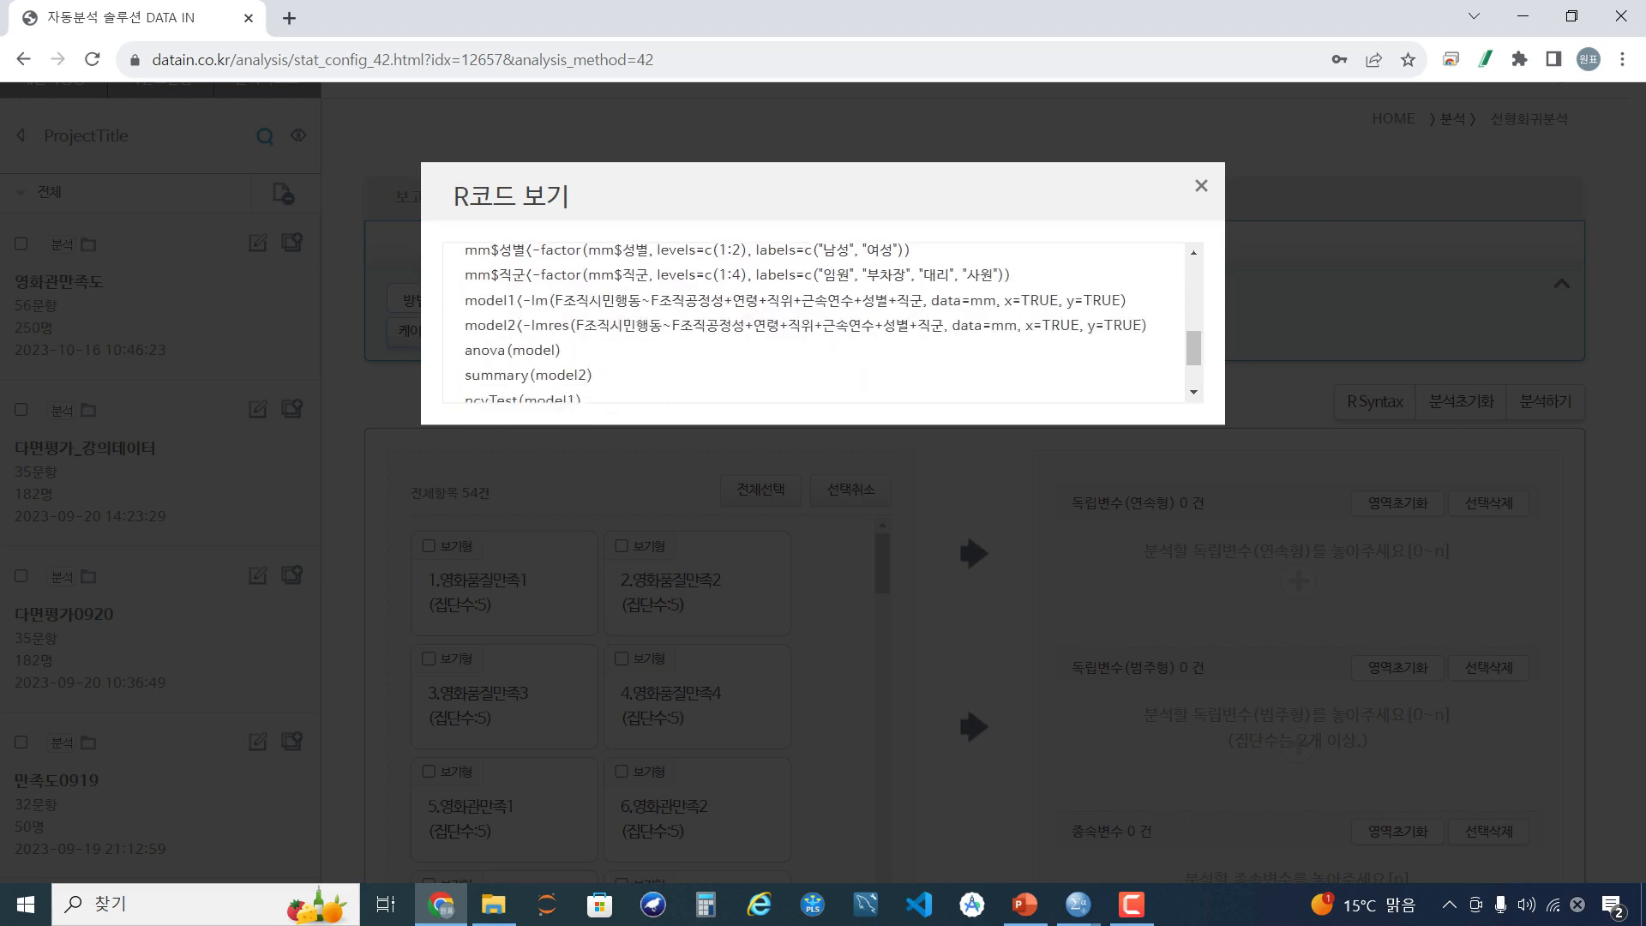
{"action": "scroll", "coordinate": [821, 323], "scroll_direction": "down", "scroll_amount": 1}
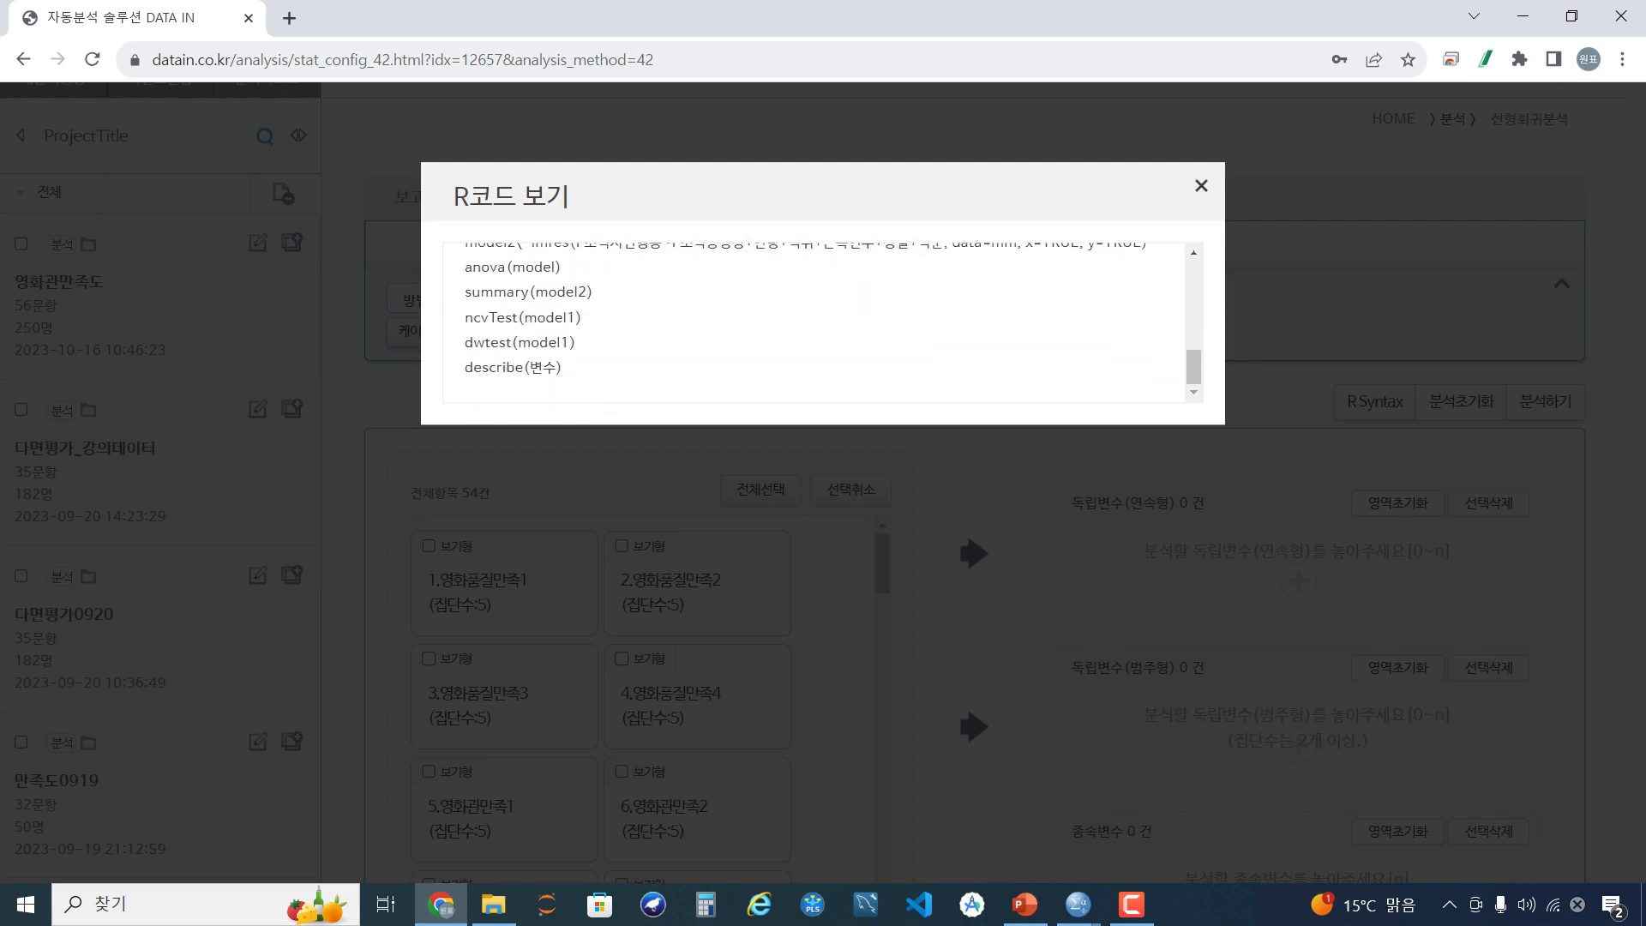
{"action": "left_click", "coordinate": [1201, 185]}
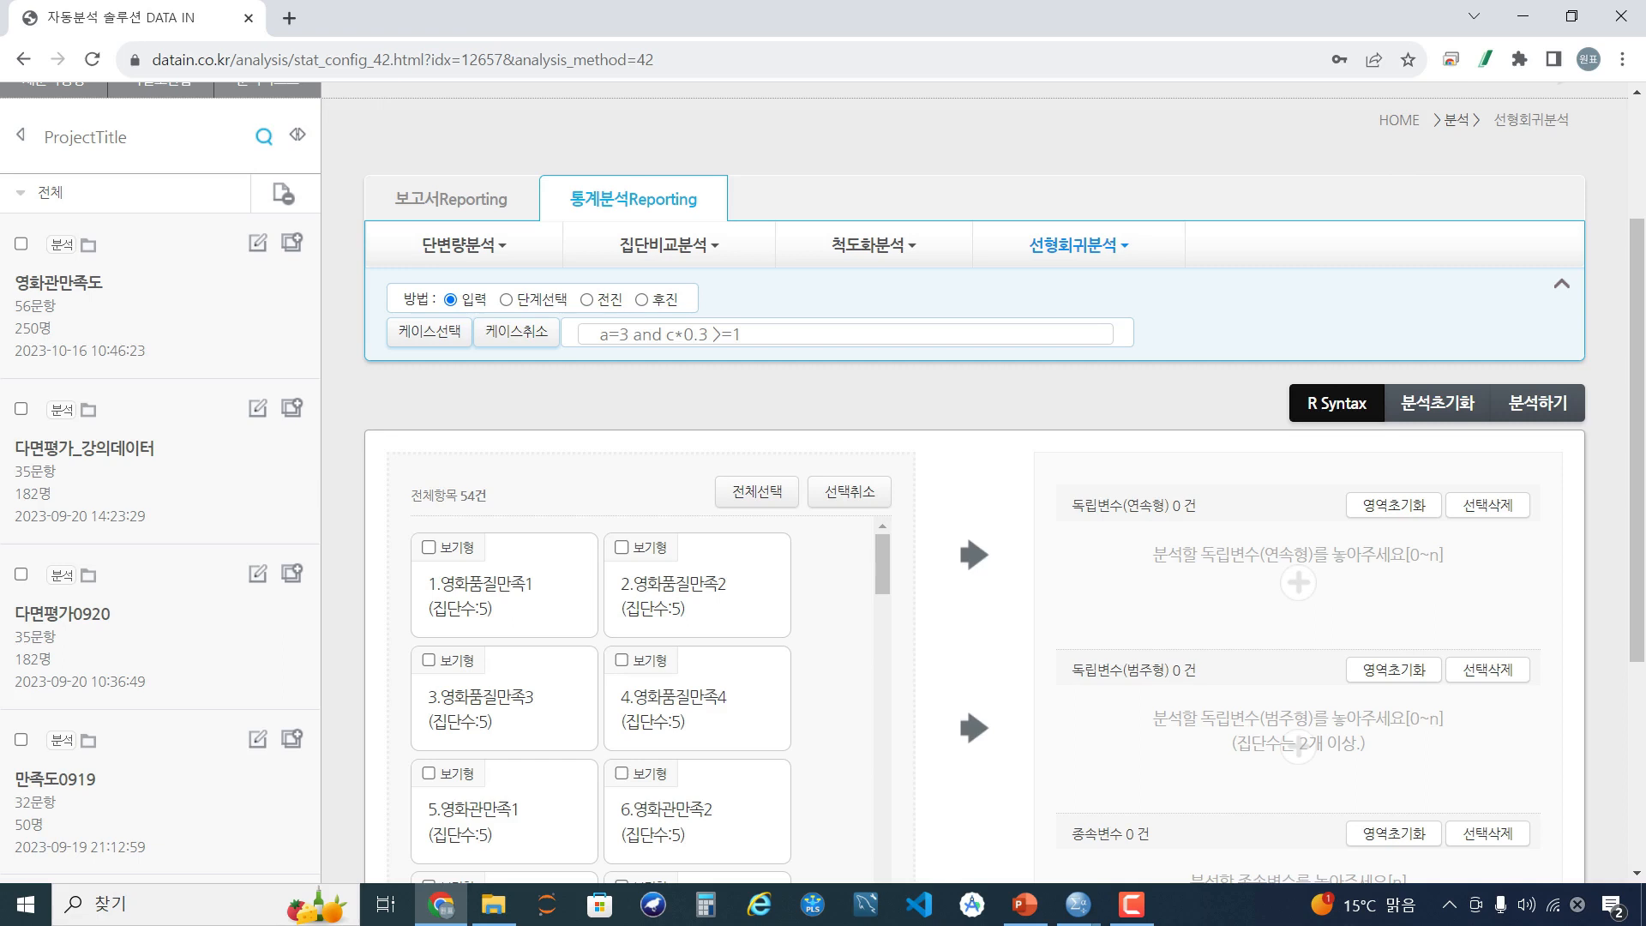
{"action": "left_click", "coordinate": [845, 334]}
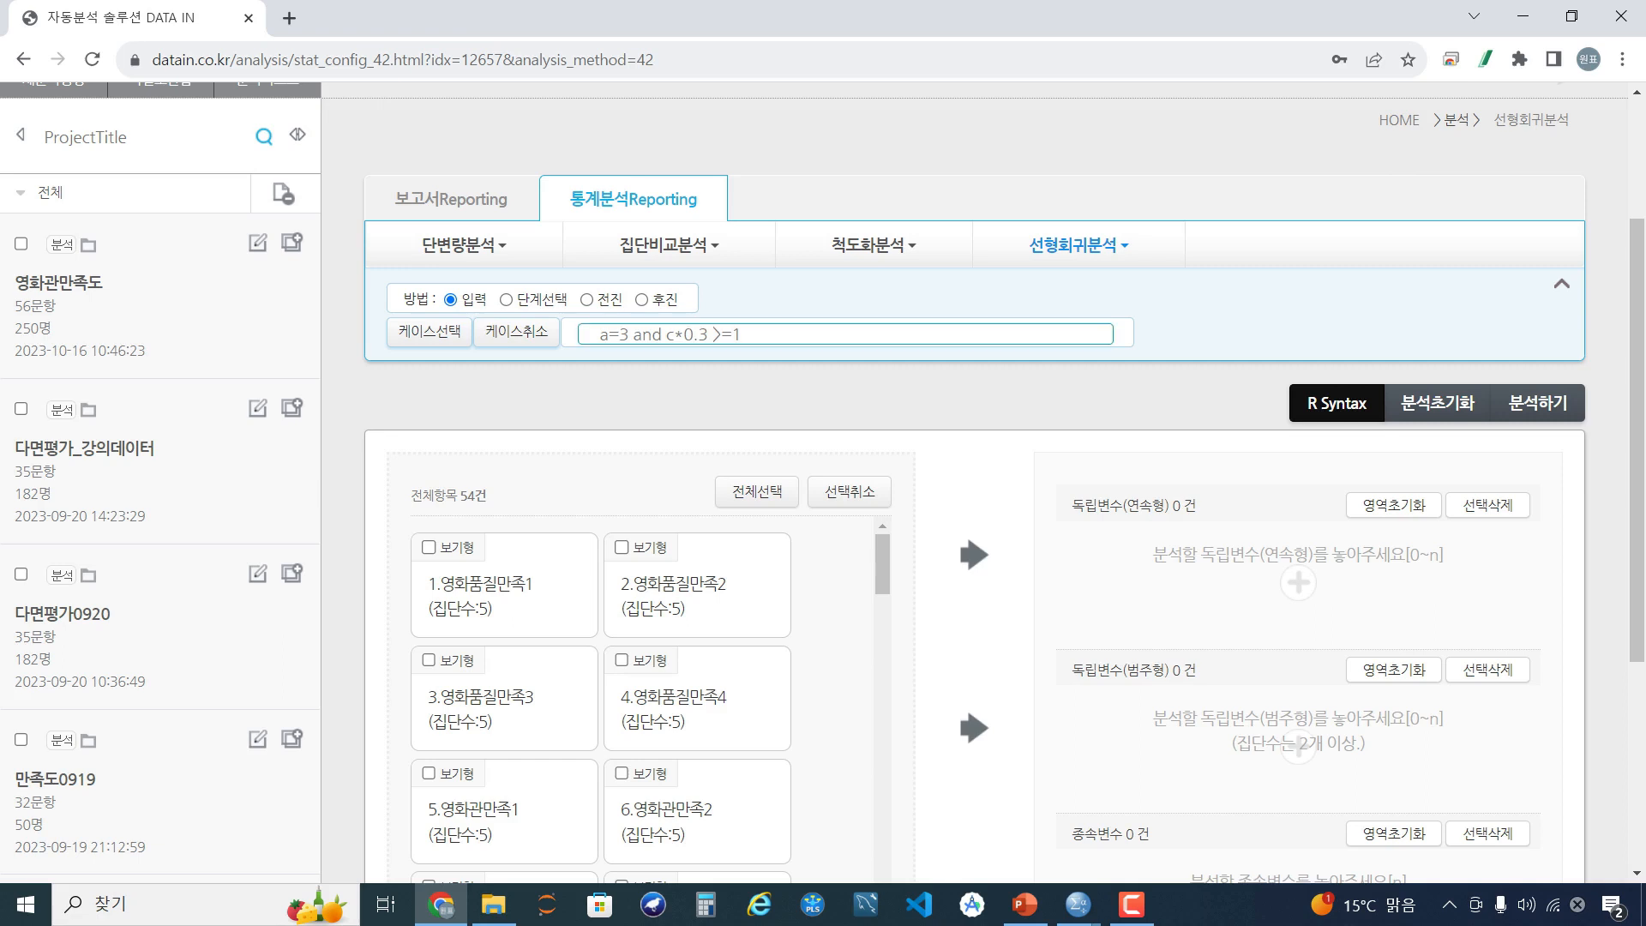
{"action": "left_click", "coordinate": [1337, 403]}
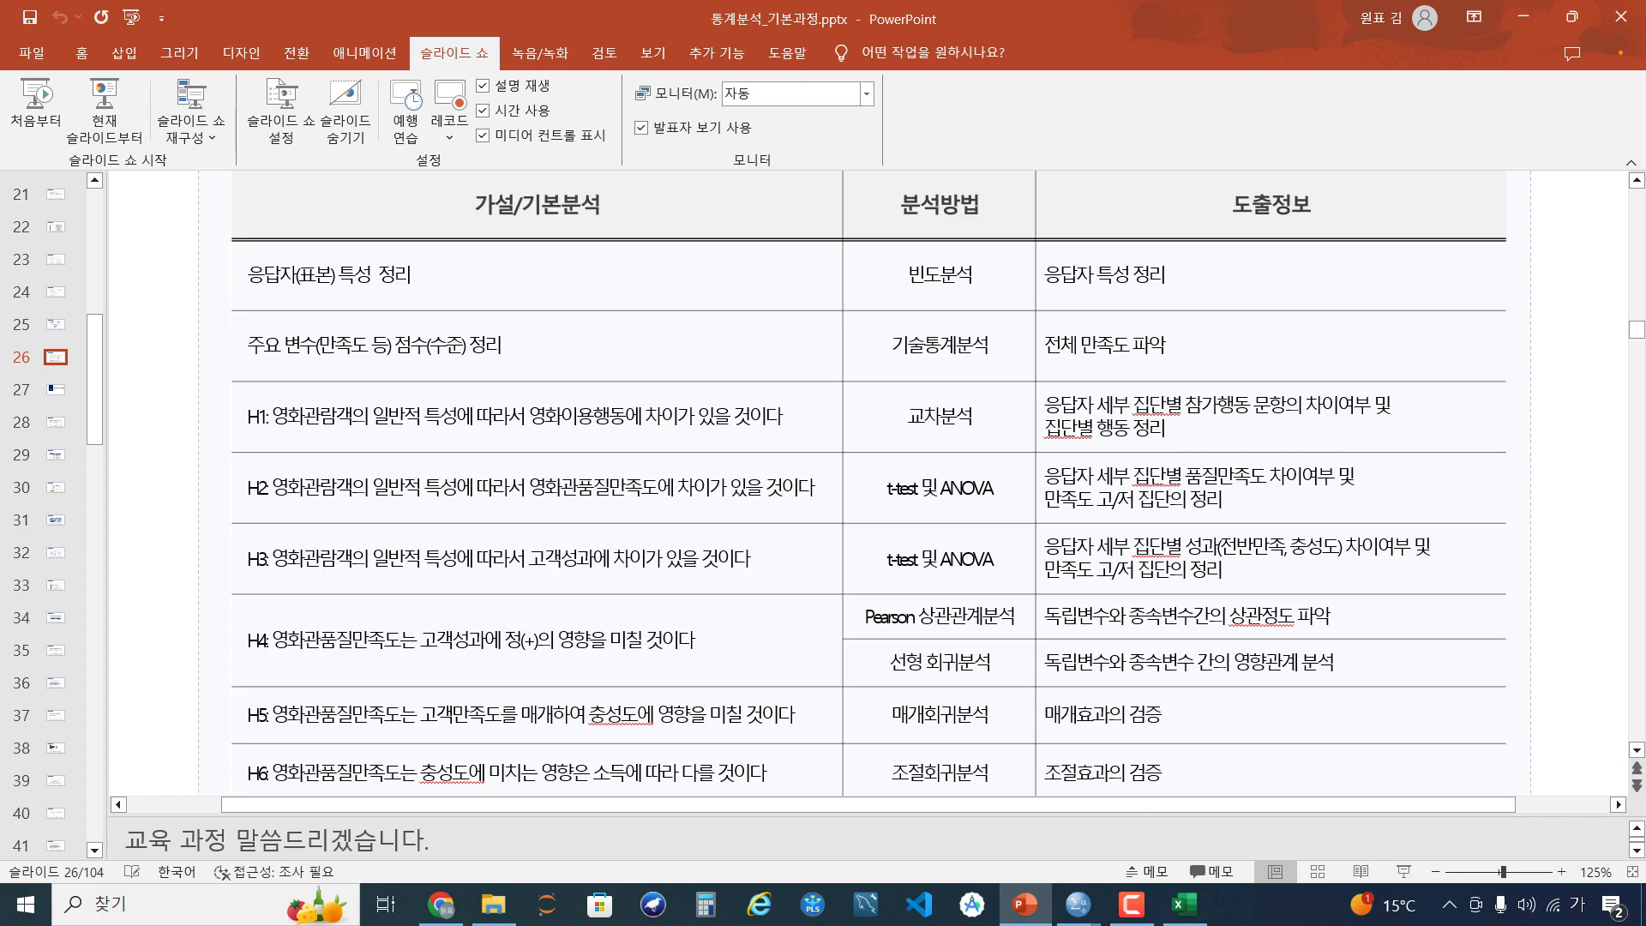
Switch to 통계분석_기본과정.pptx in PowerPoint and highlight the 응답자(표본) 특성 정리 and 빈도분석 cells on slide 26
{"action": "left_click_drag", "start_coordinate": [446, 276], "coordinate": [939, 276]}
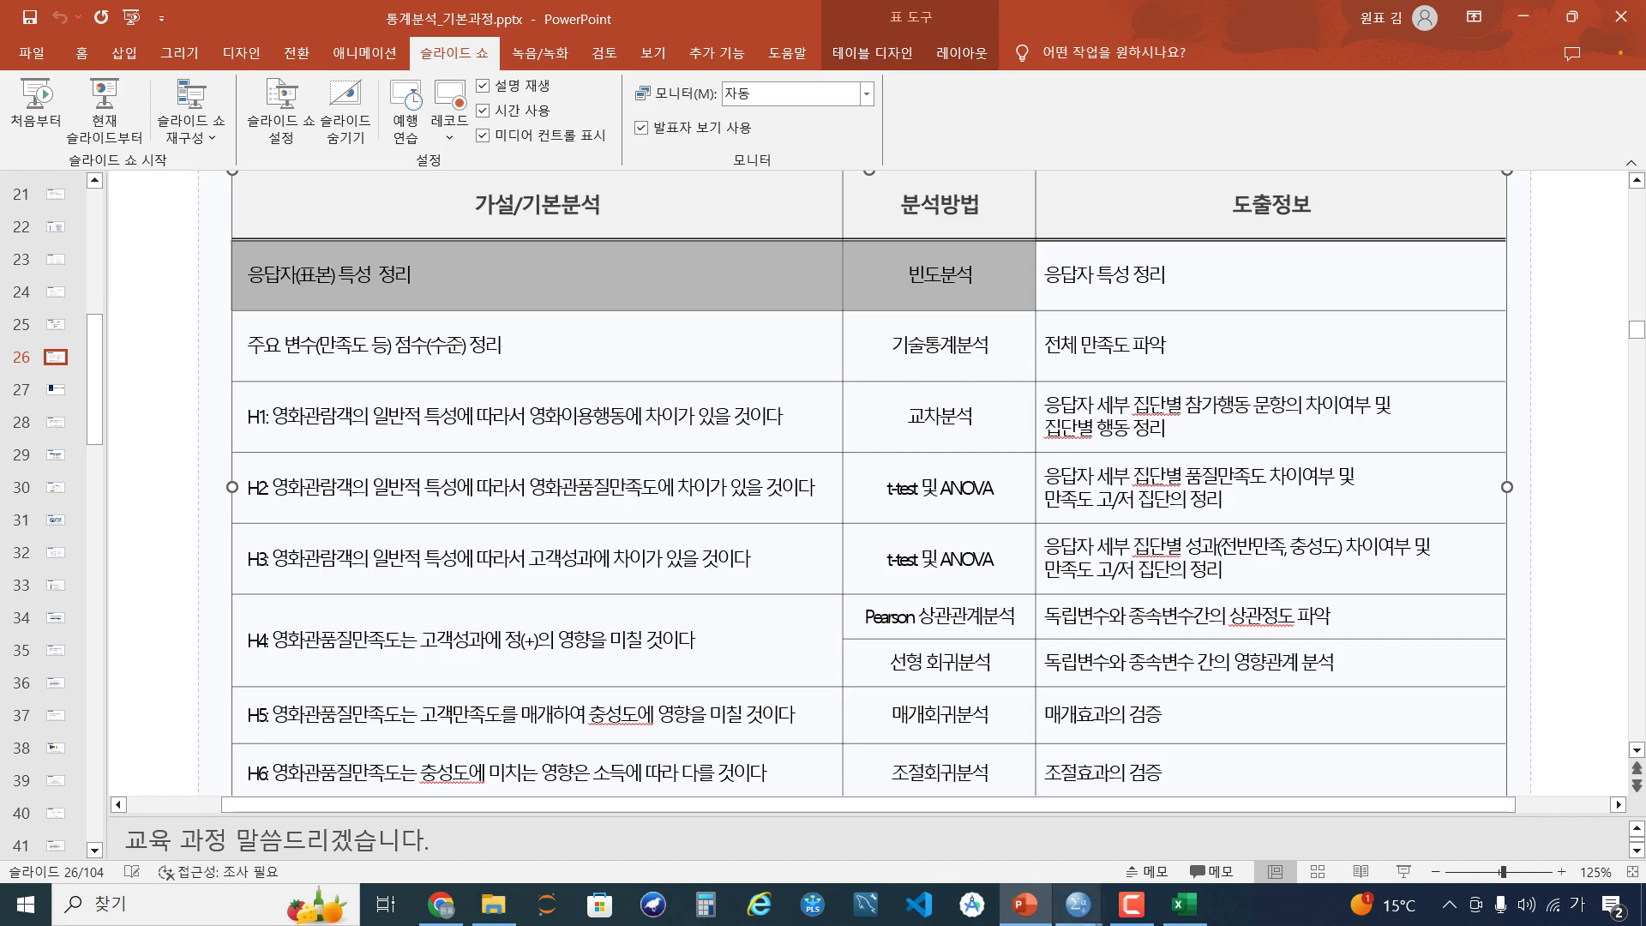
Switch to SPSS, close the 제목없음3 dataset without saving, and bring up 영화관만족도_data.sav in data view
{"action": "mouse_move", "coordinate": [1079, 905]}
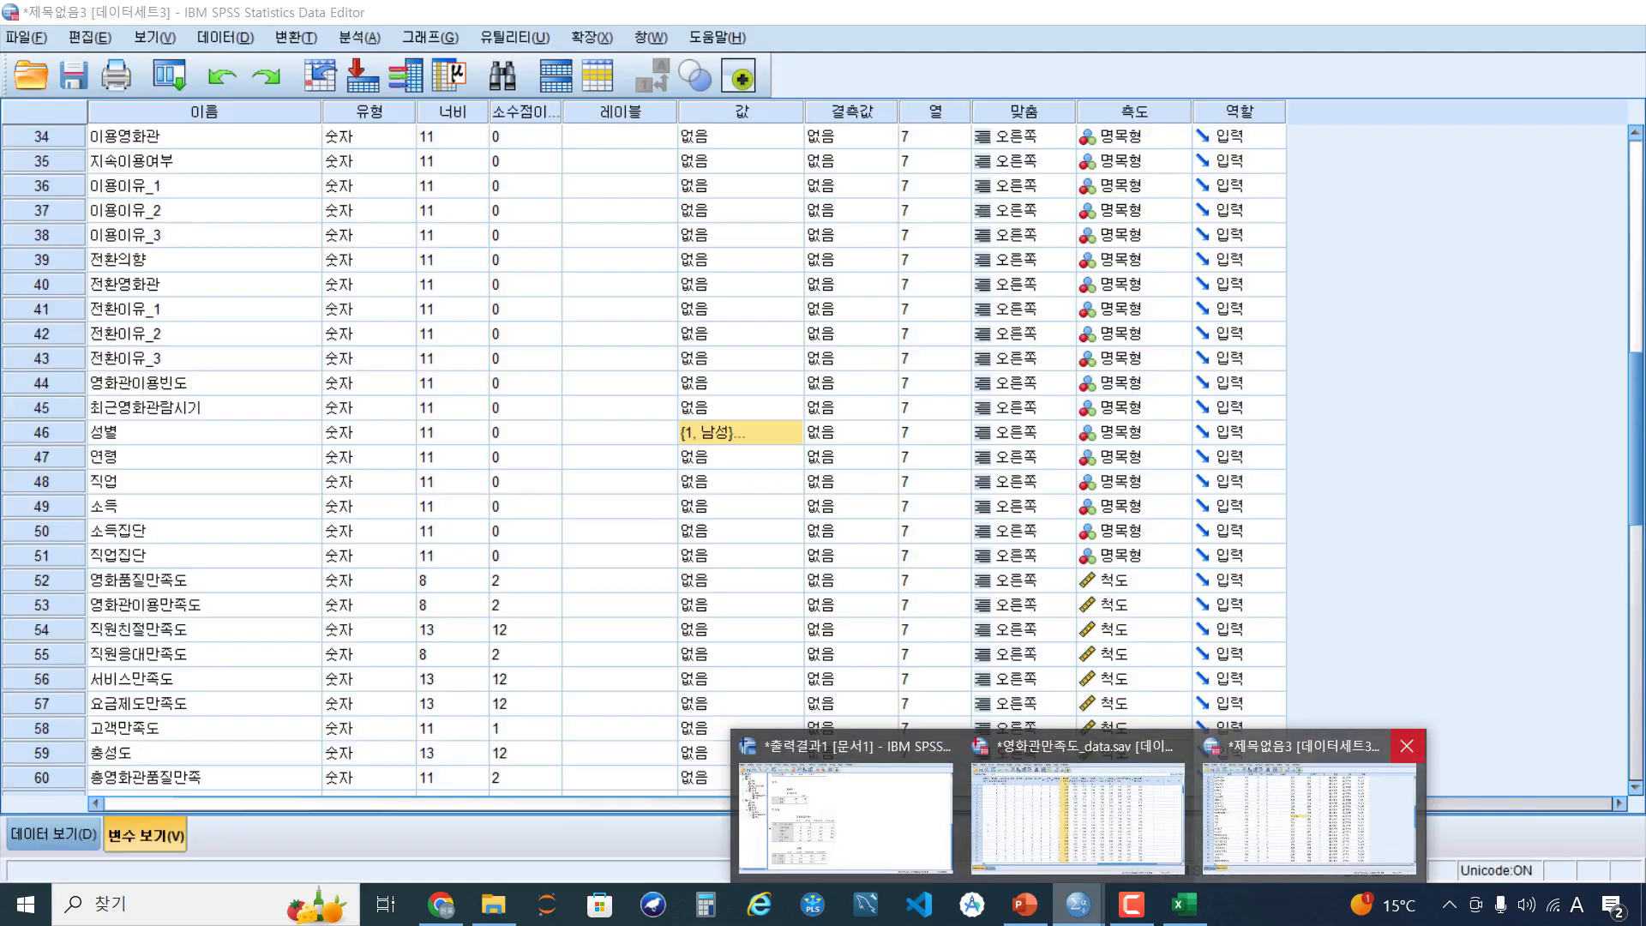
{"action": "left_click", "coordinate": [1307, 823]}
{"action": "left_click", "coordinate": [823, 504]}
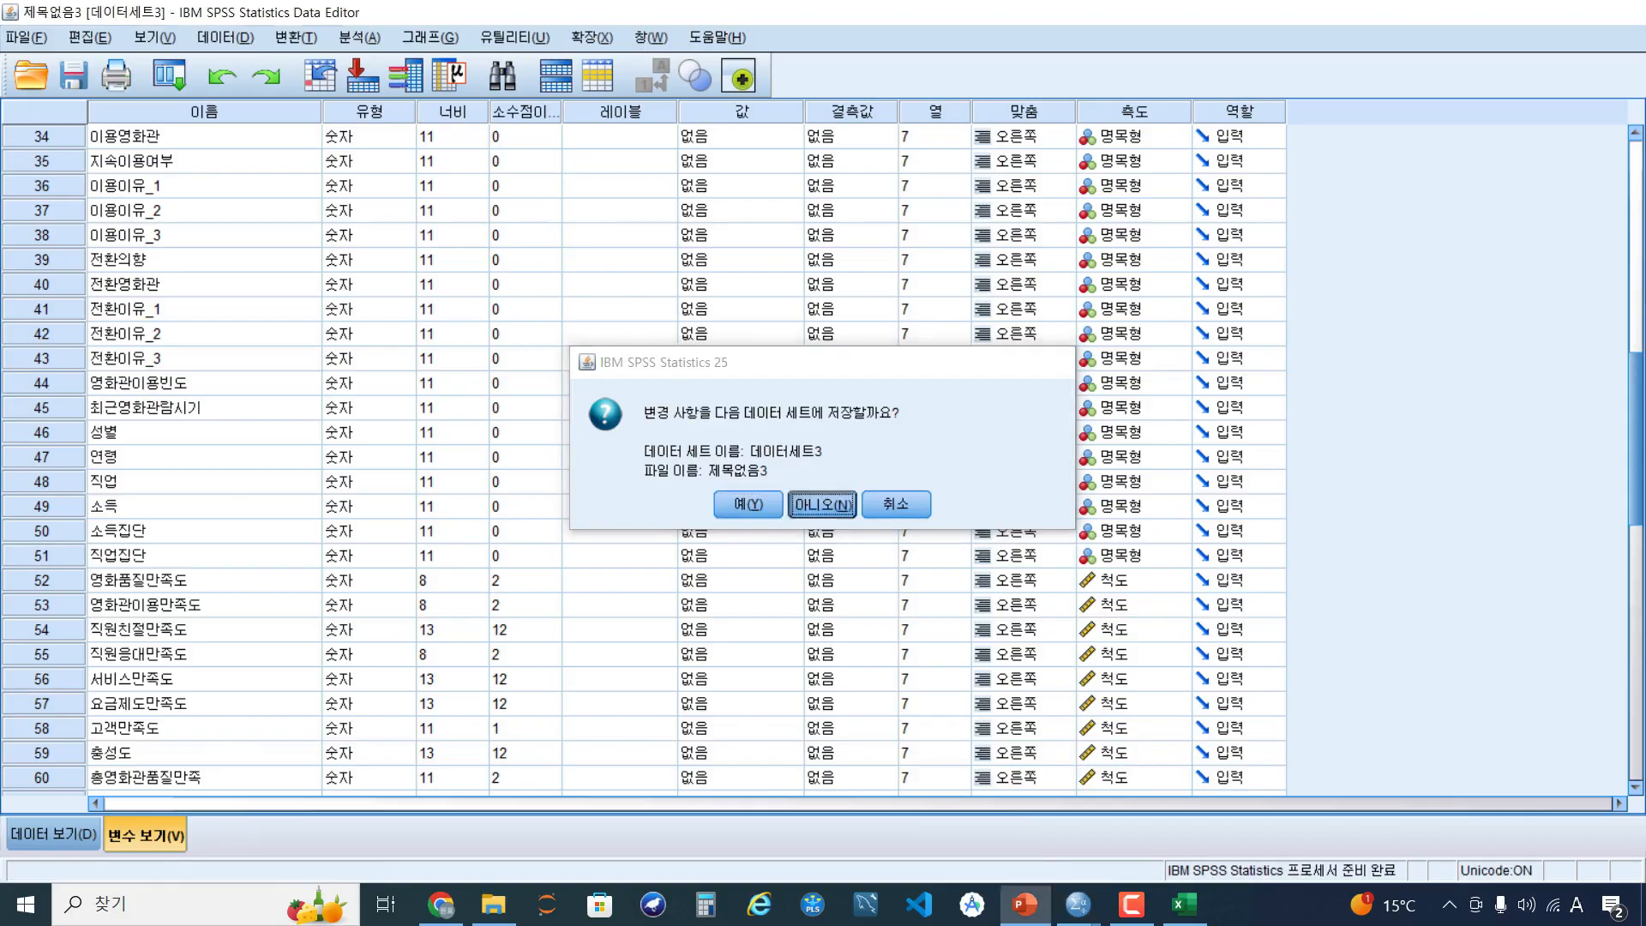
{"action": "left_click", "coordinate": [1079, 905]}
{"action": "left_click", "coordinate": [1192, 810]}
{"action": "left_click", "coordinate": [440, 355]}
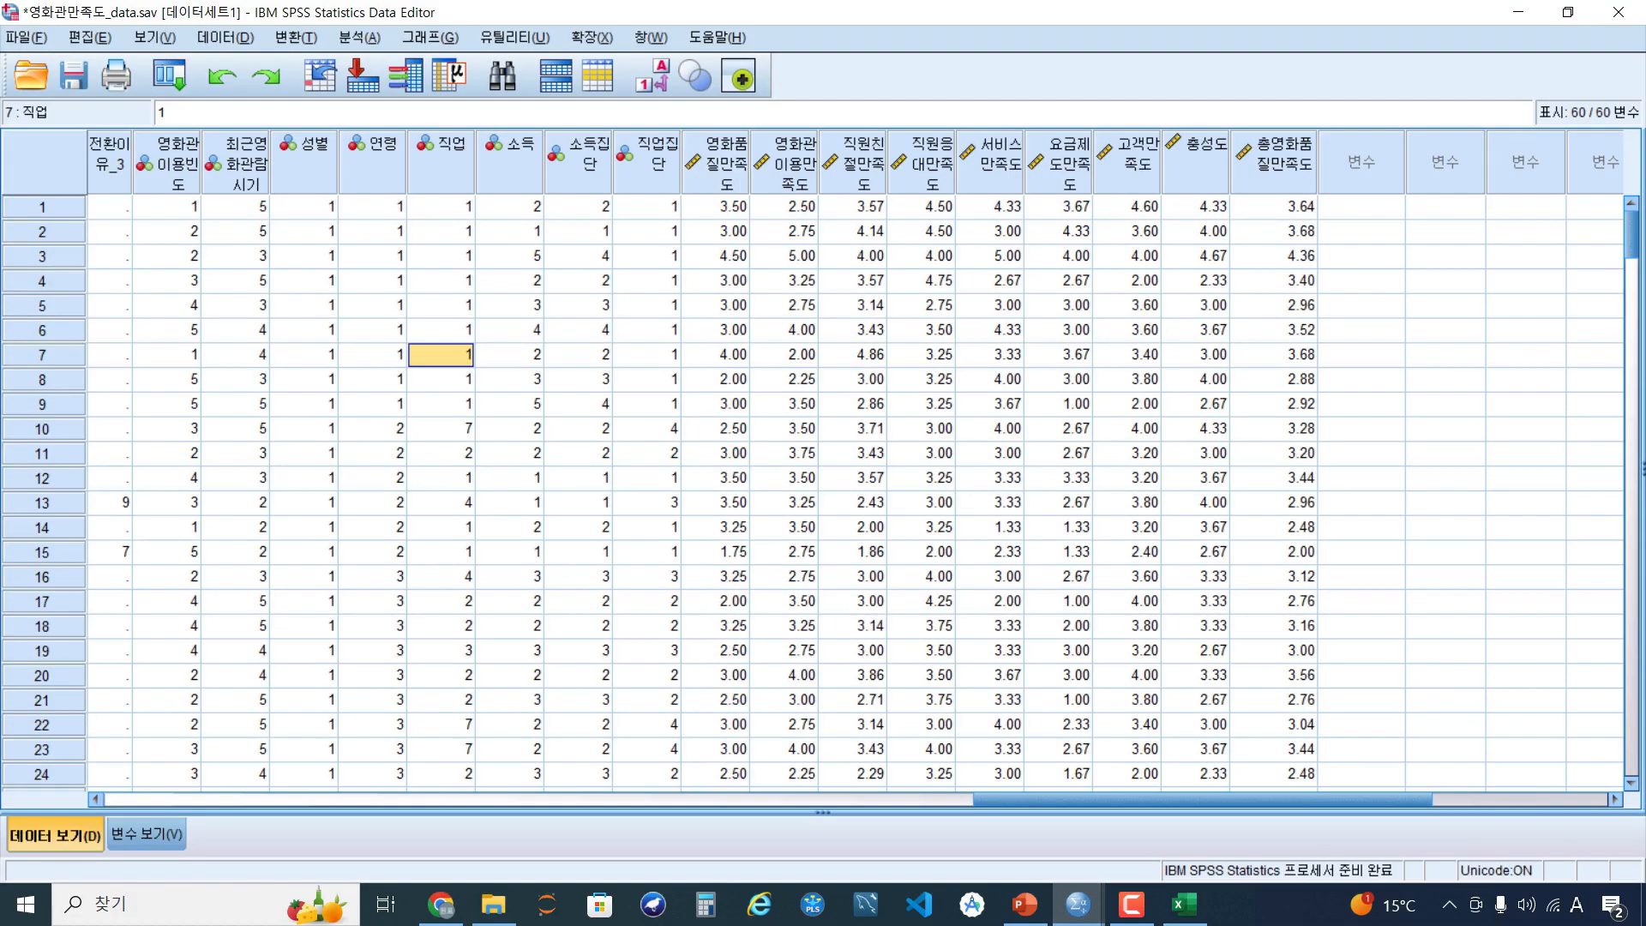
Highlight the four respondent-characteristic columns 성별, 연령, 직업 and 소득 in the data view
{"action": "left_click", "coordinate": [305, 163]}
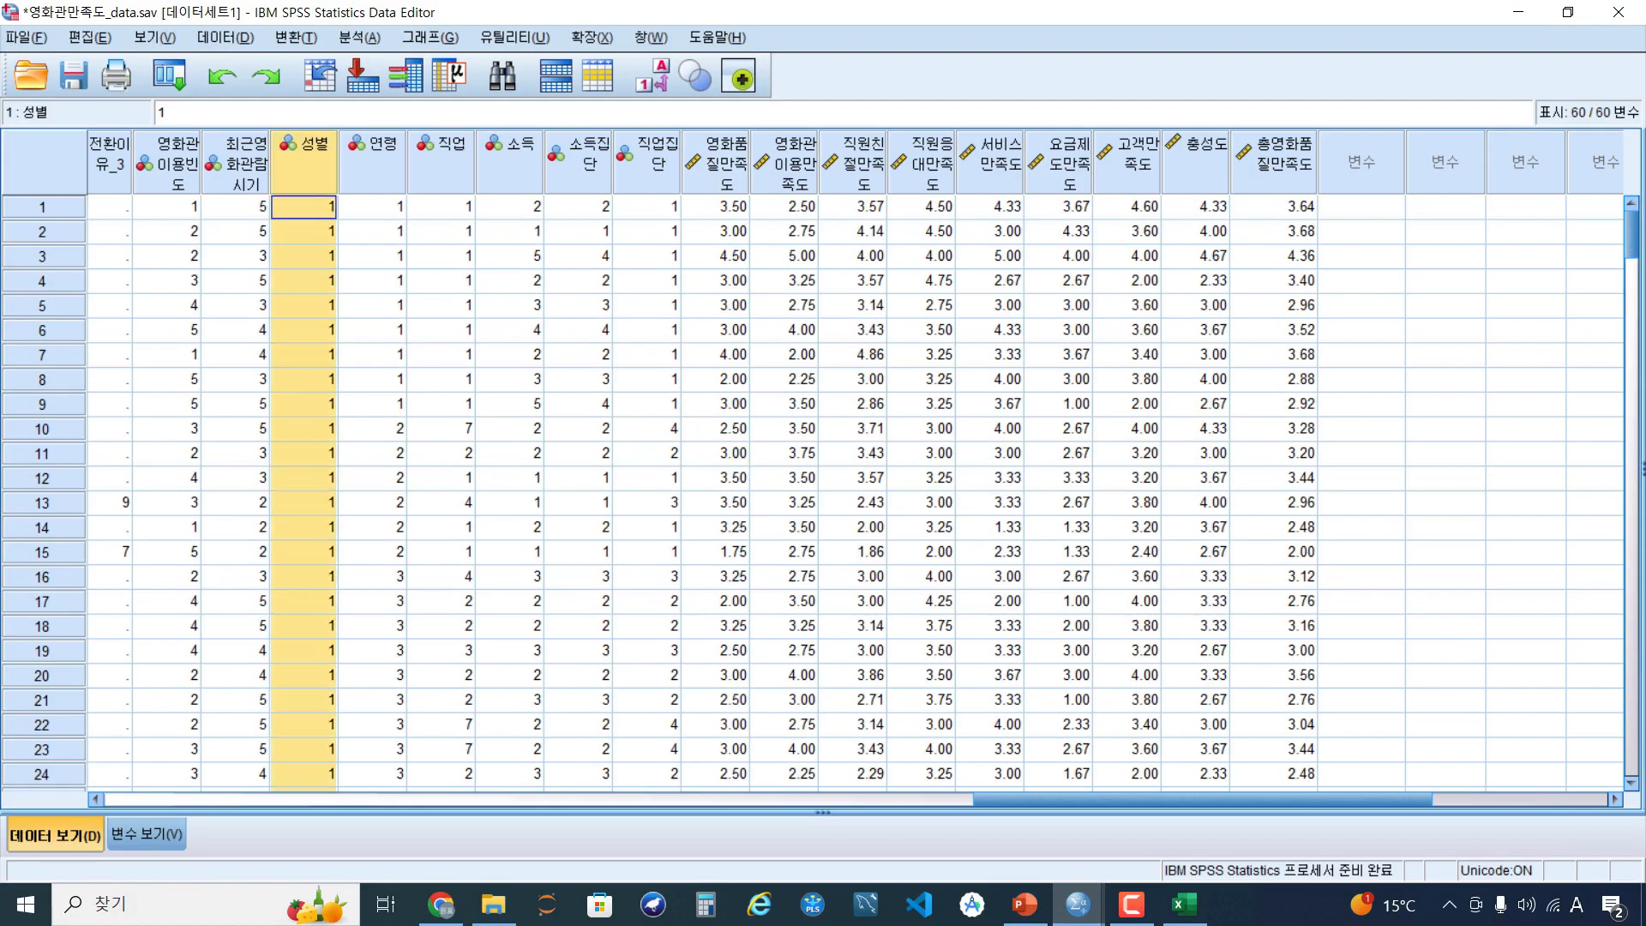
{"action": "key", "text": "shift+Right"}
{"action": "key", "text": "shift+Right"}
{"action": "key", "text": "shift+Right"}
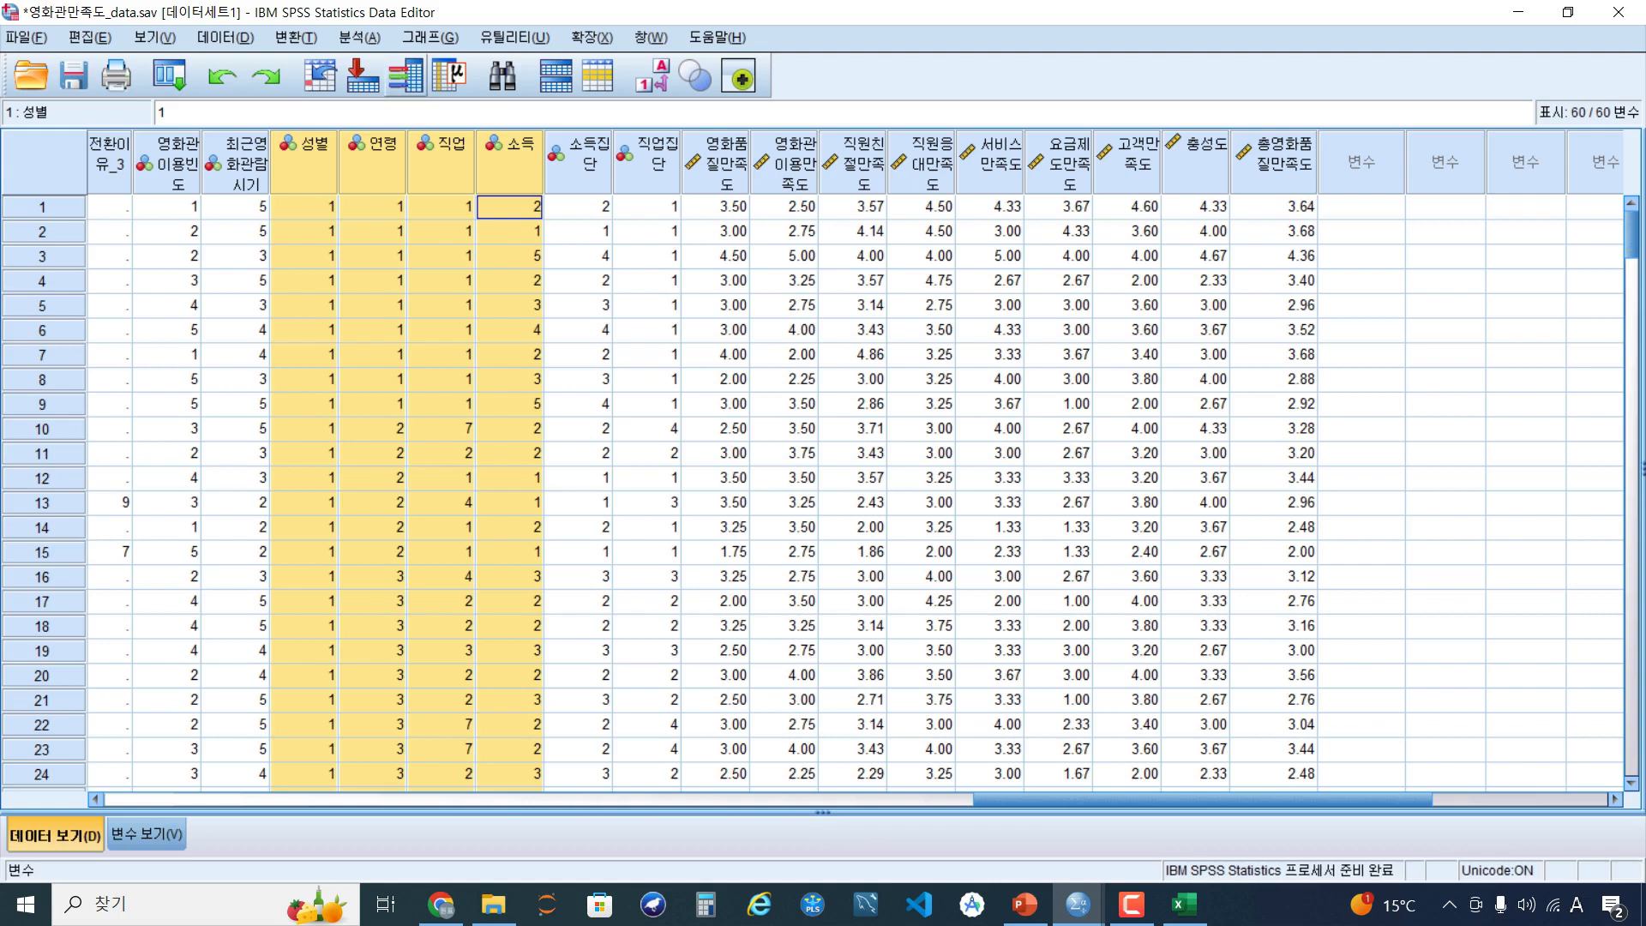
Look over the 기술통계량 analysis commands and open 빈도분석
{"action": "left_click", "coordinate": [359, 37]}
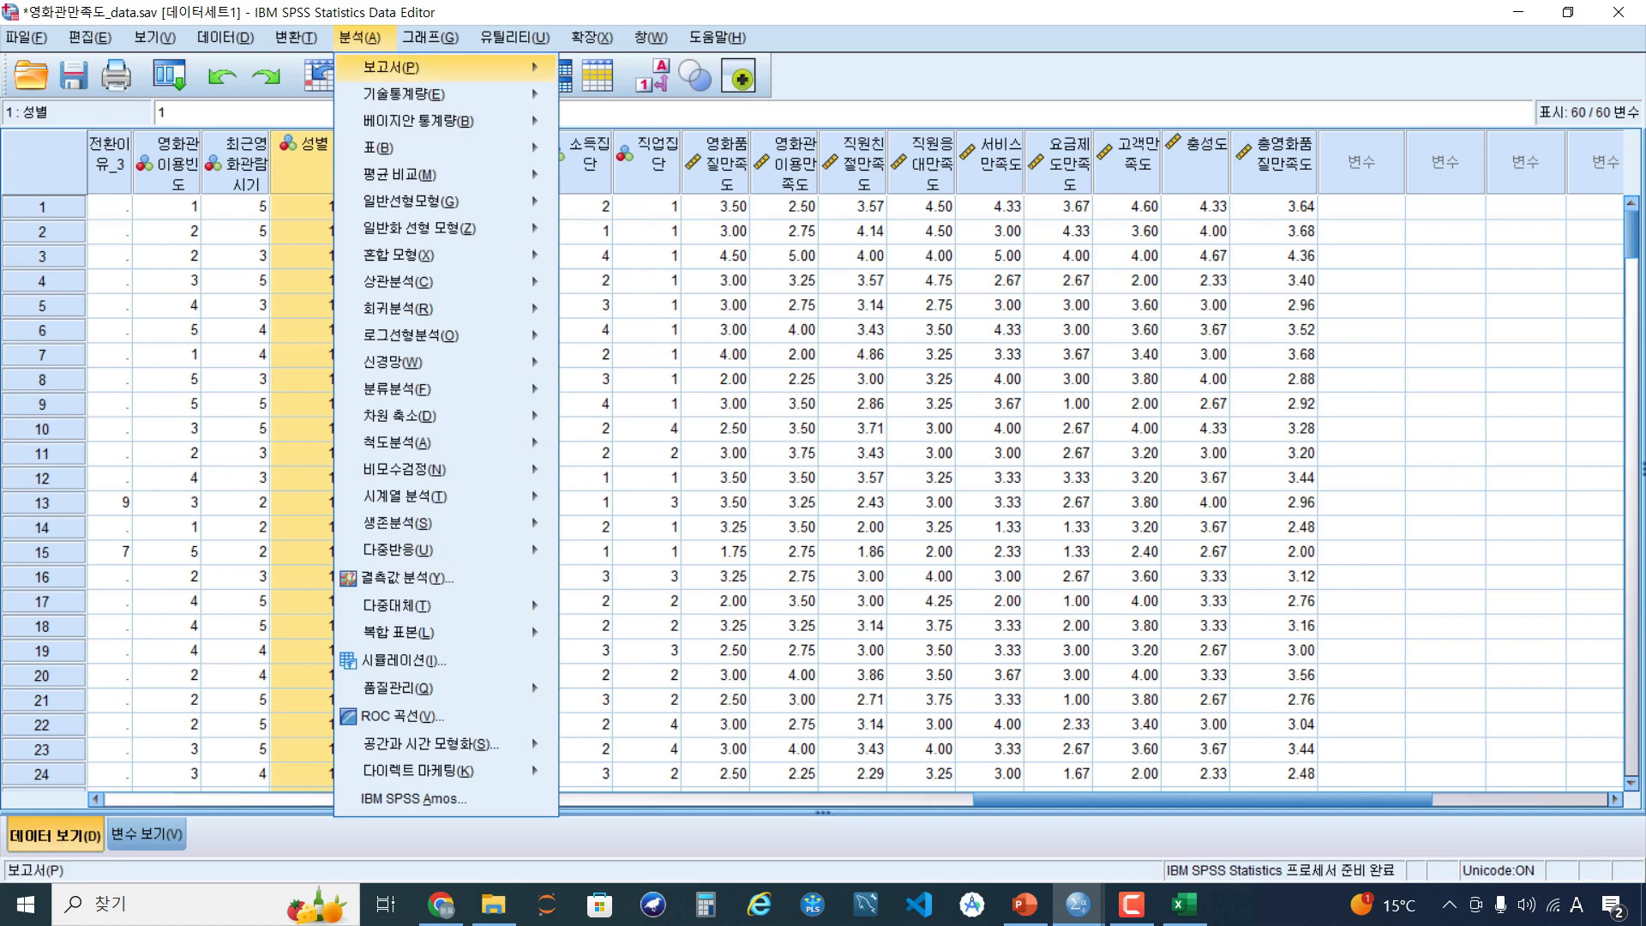
{"action": "key", "text": "Down"}
{"action": "key", "text": "Right"}
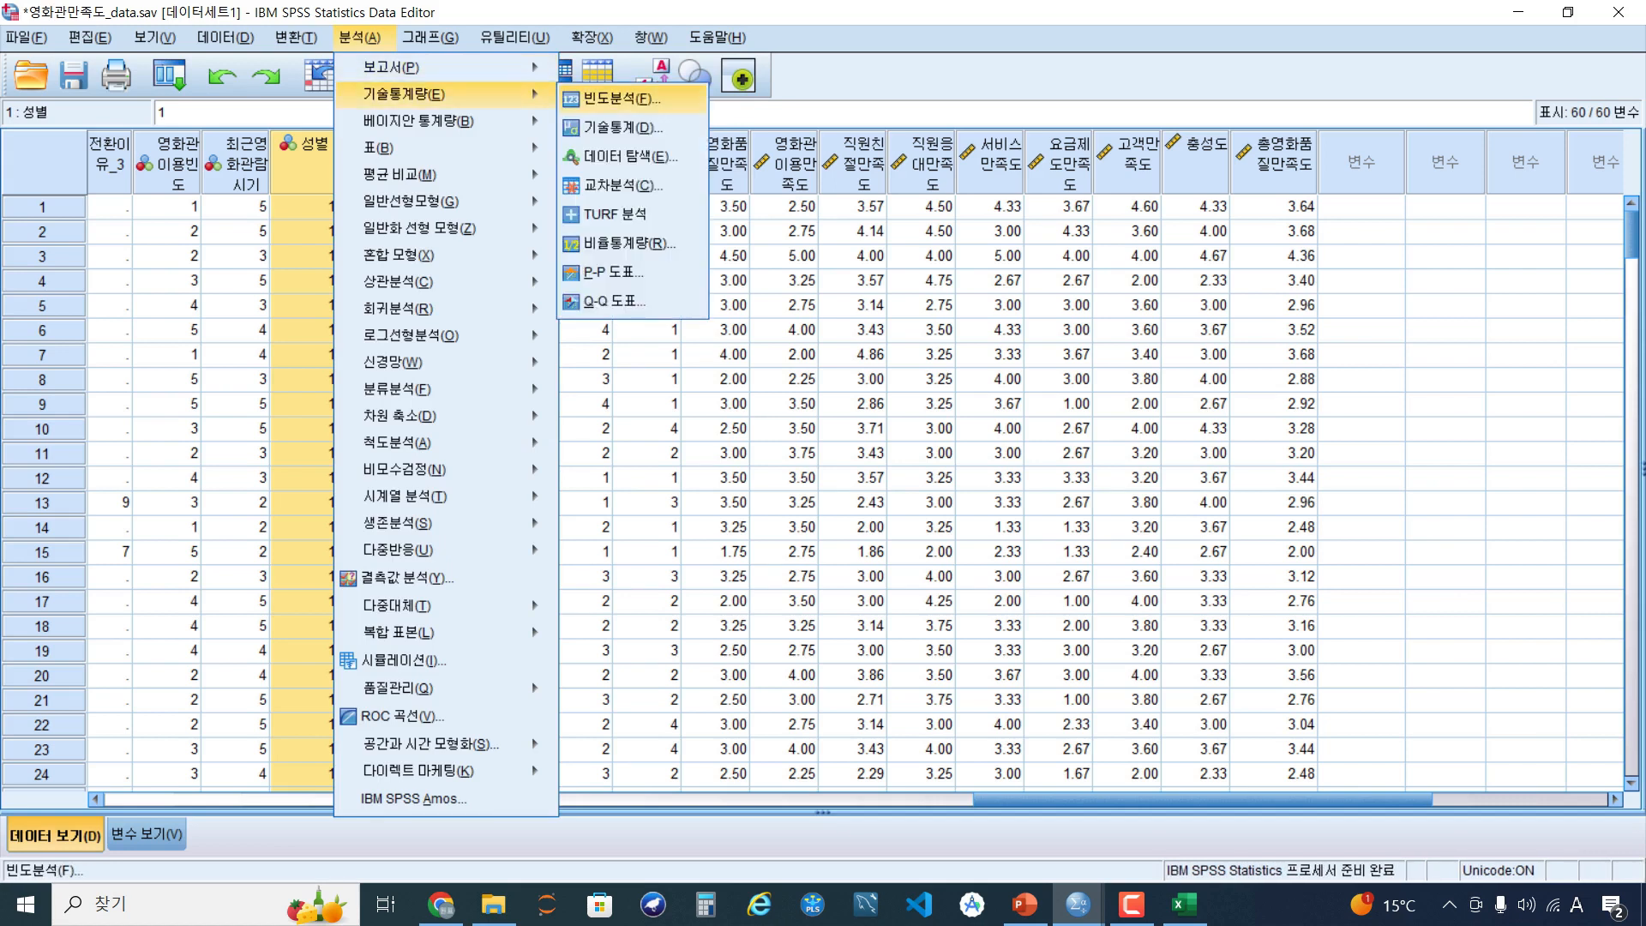
{"action": "key", "text": "Down"}
{"action": "key", "text": "Down"}
{"action": "key", "text": "Down"}
{"action": "key", "text": "Up"}
{"action": "key", "text": "Up"}
{"action": "key", "text": "Up"}
{"action": "key", "text": "Down"}
{"action": "key", "text": "Down"}
{"action": "key", "text": "Down"}
{"action": "key", "text": "Up"}
{"action": "key", "text": "Up"}
{"action": "key", "text": "Up"}
{"action": "key", "text": "Return"}
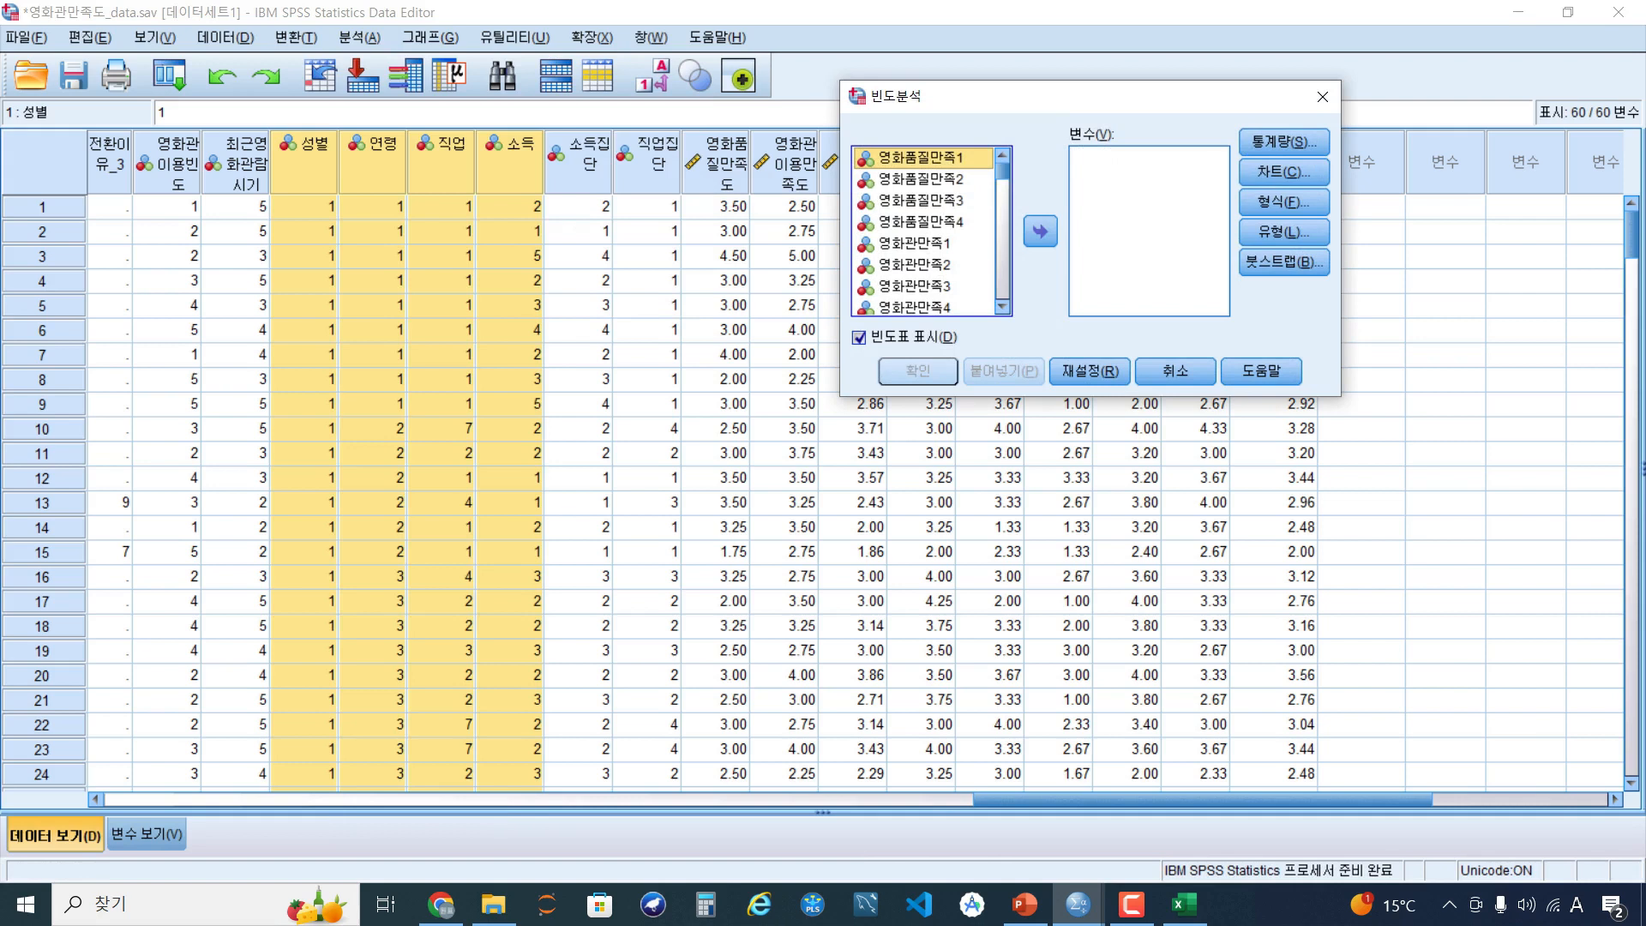
Move and enlarge the 빈도분석 dialog and look through its variable list for 성별
{"action": "left_click_drag", "start_coordinate": [1088, 96], "coordinate": [778, 112]}
{"action": "left_click_drag", "start_coordinate": [778, 411], "coordinate": [779, 721]}
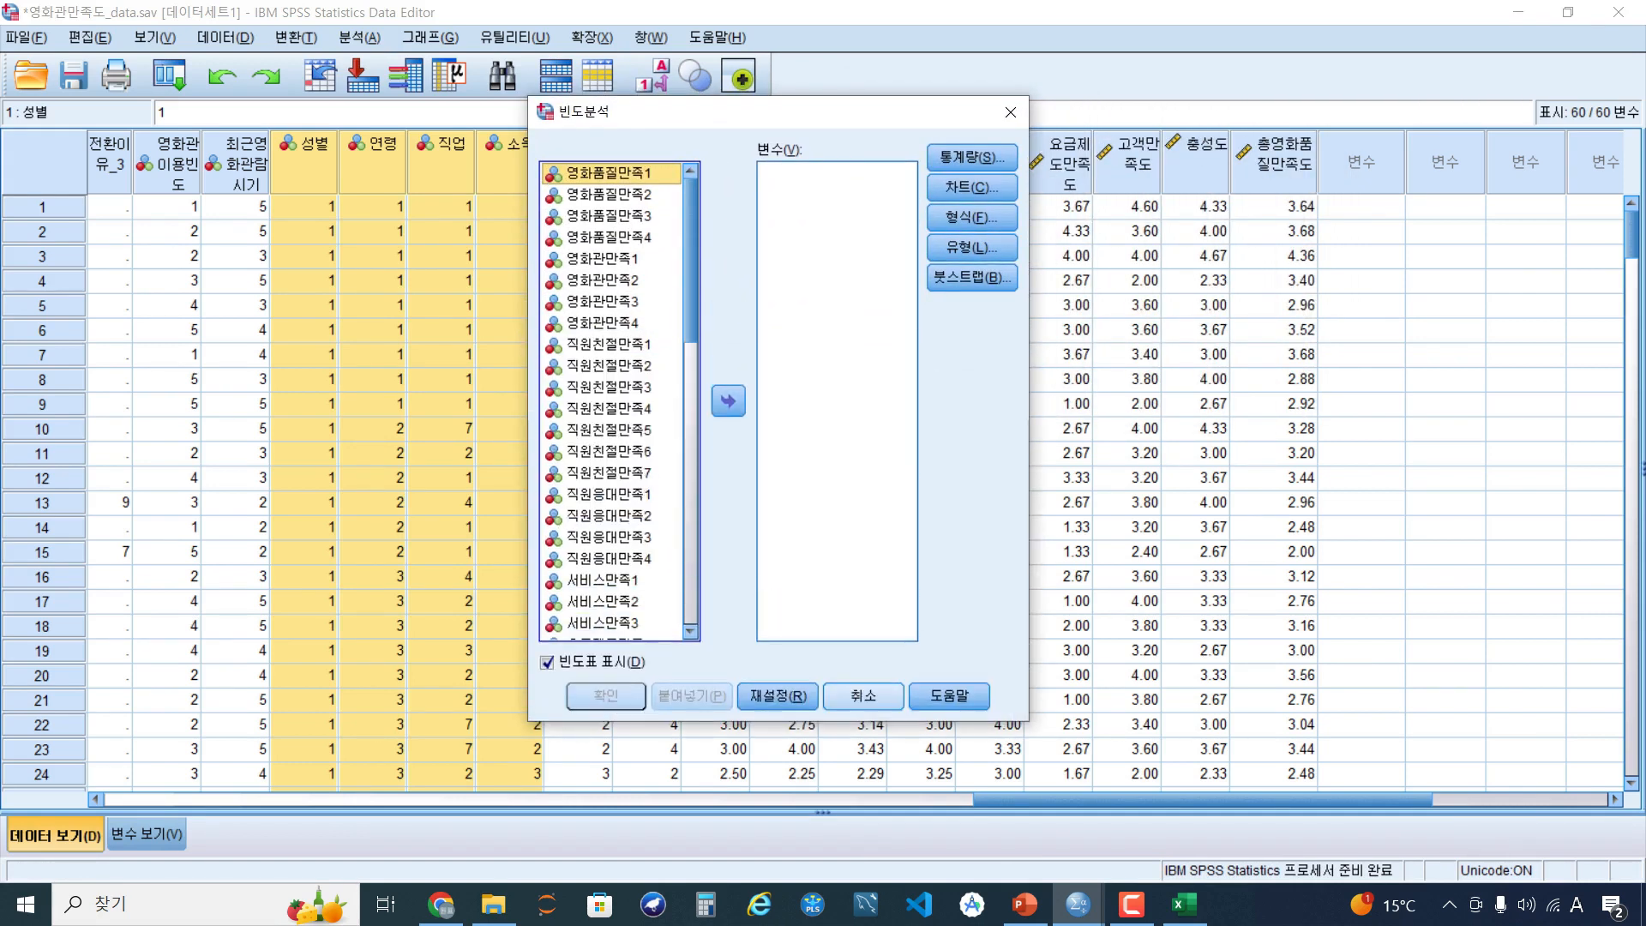
{"action": "scroll", "coordinate": [619, 401], "scroll_direction": "down", "scroll_amount": 11}
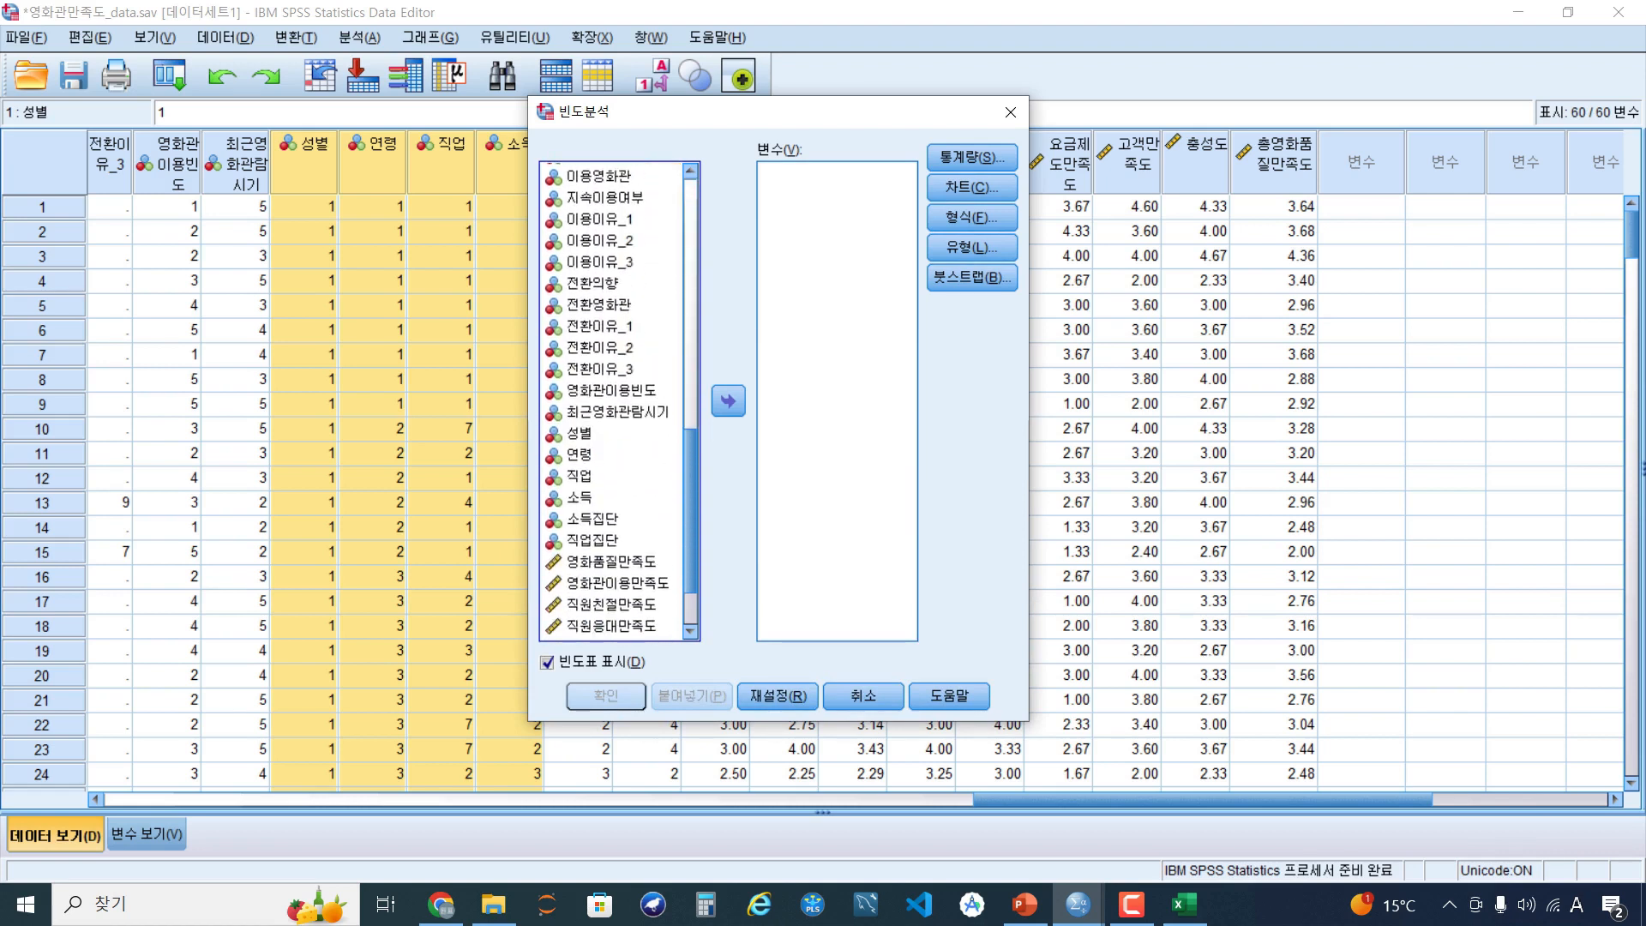
{"action": "scroll", "coordinate": [619, 402], "scroll_direction": "up", "scroll_amount": 11}
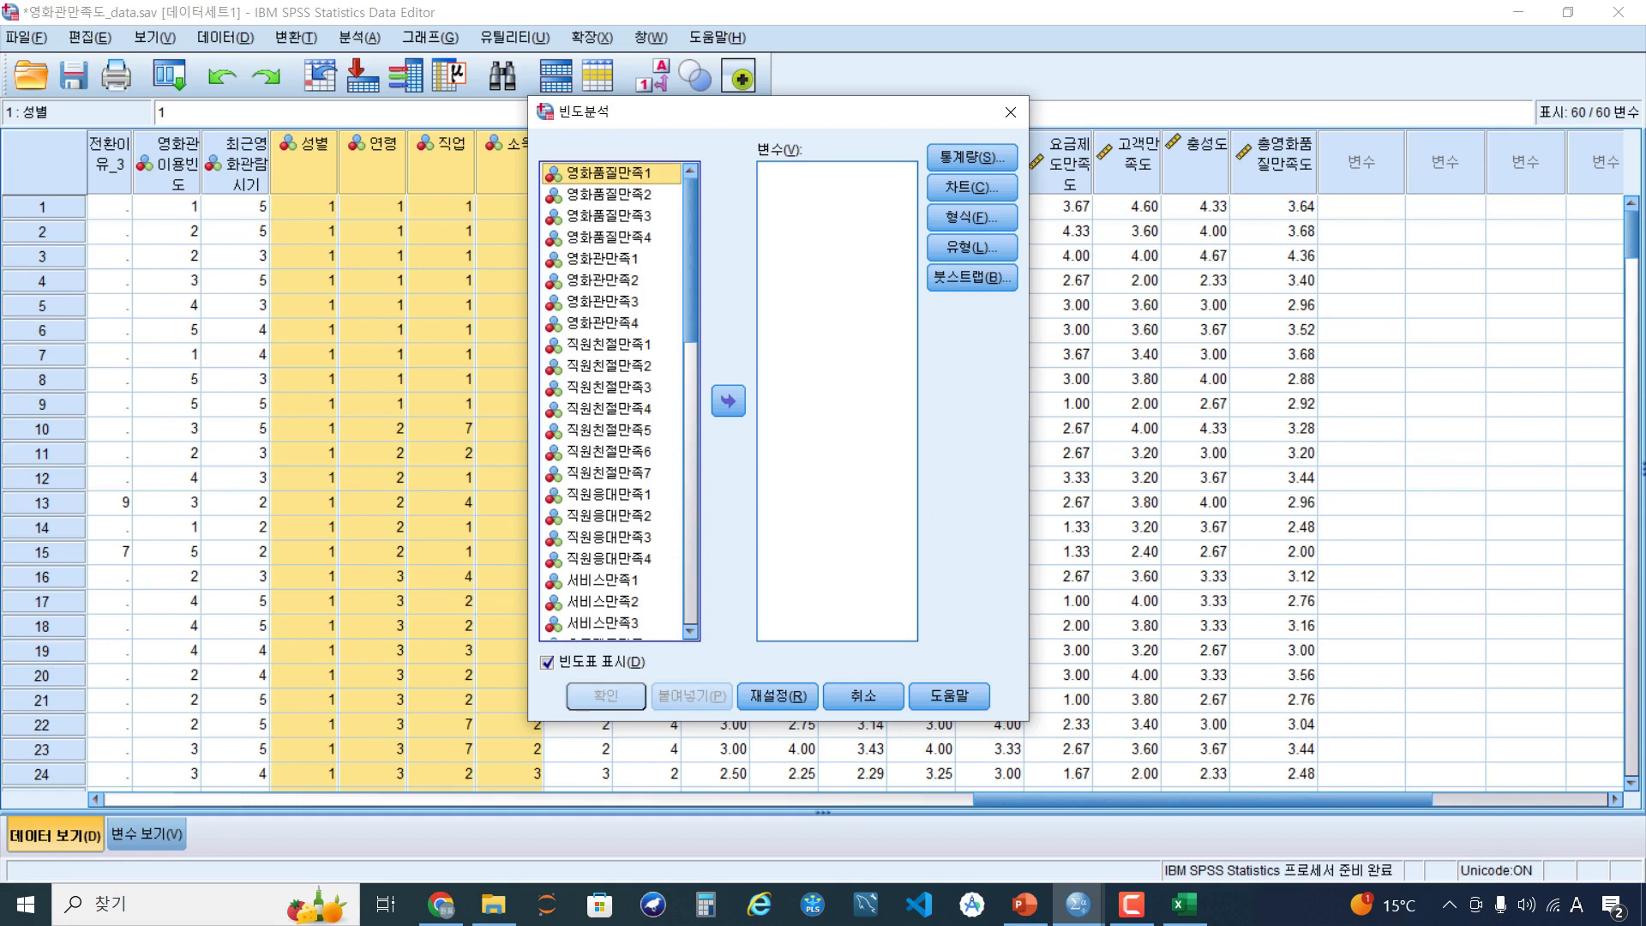
{"action": "scroll", "coordinate": [600, 452], "scroll_direction": "down", "scroll_amount": 9}
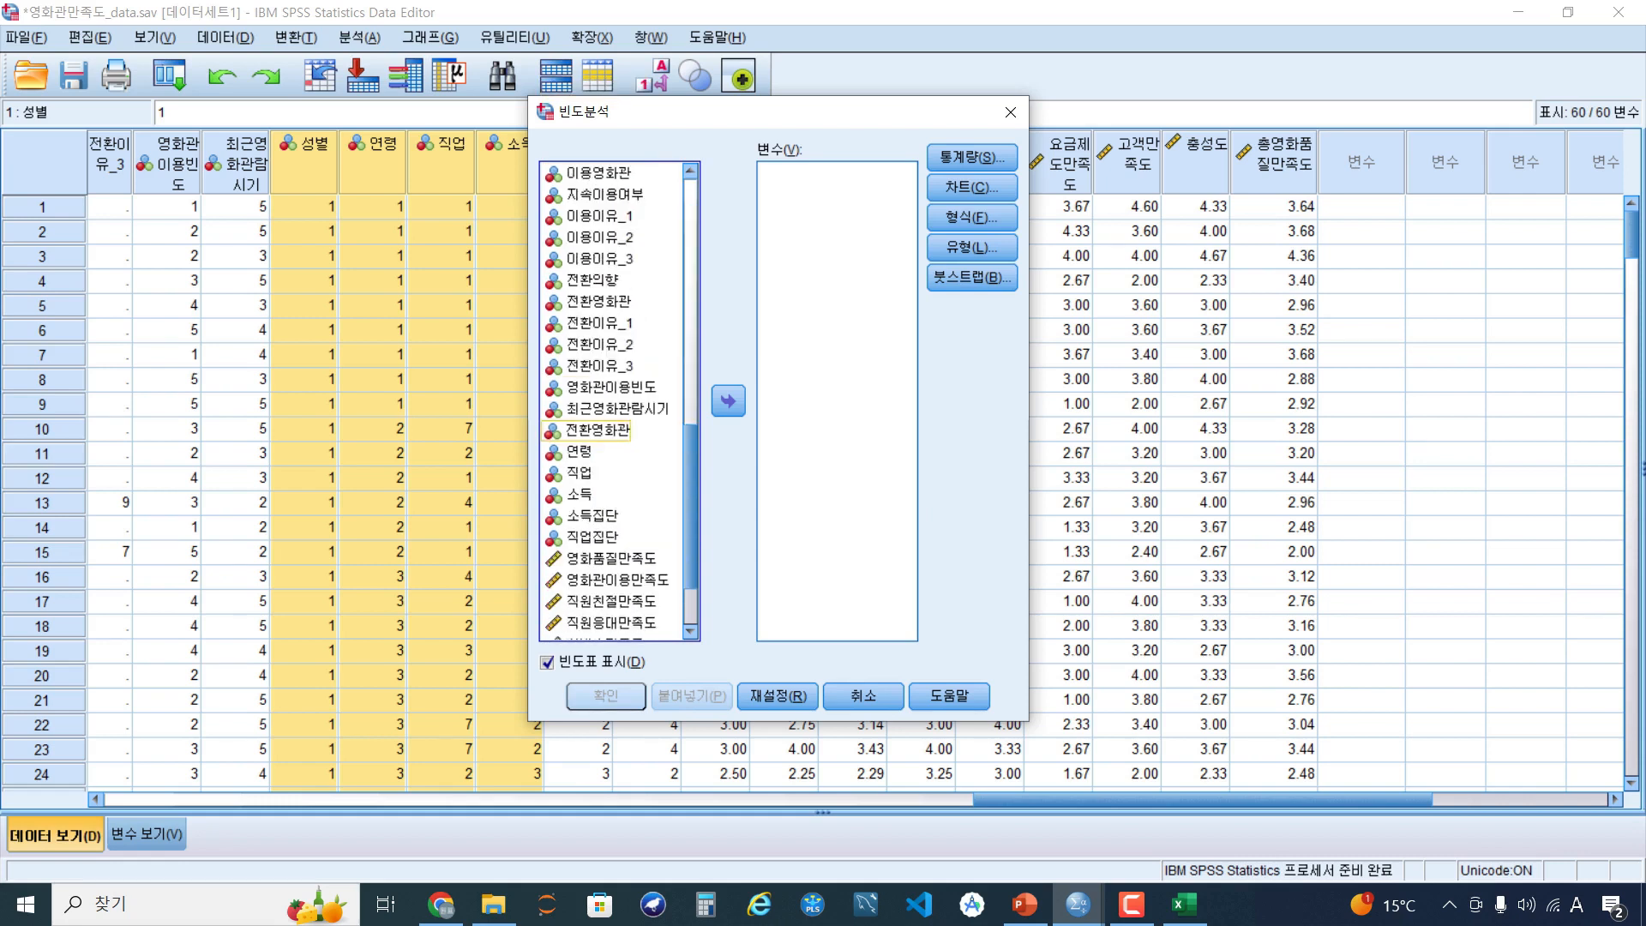
{"action": "scroll", "coordinate": [600, 403], "scroll_direction": "down", "scroll_amount": 4}
Try selecting the range 성별 through 소득, and 성별, 직업 and 직업집단 individually, dismissing the update notification
{"action": "left_click", "coordinate": [579, 328]}
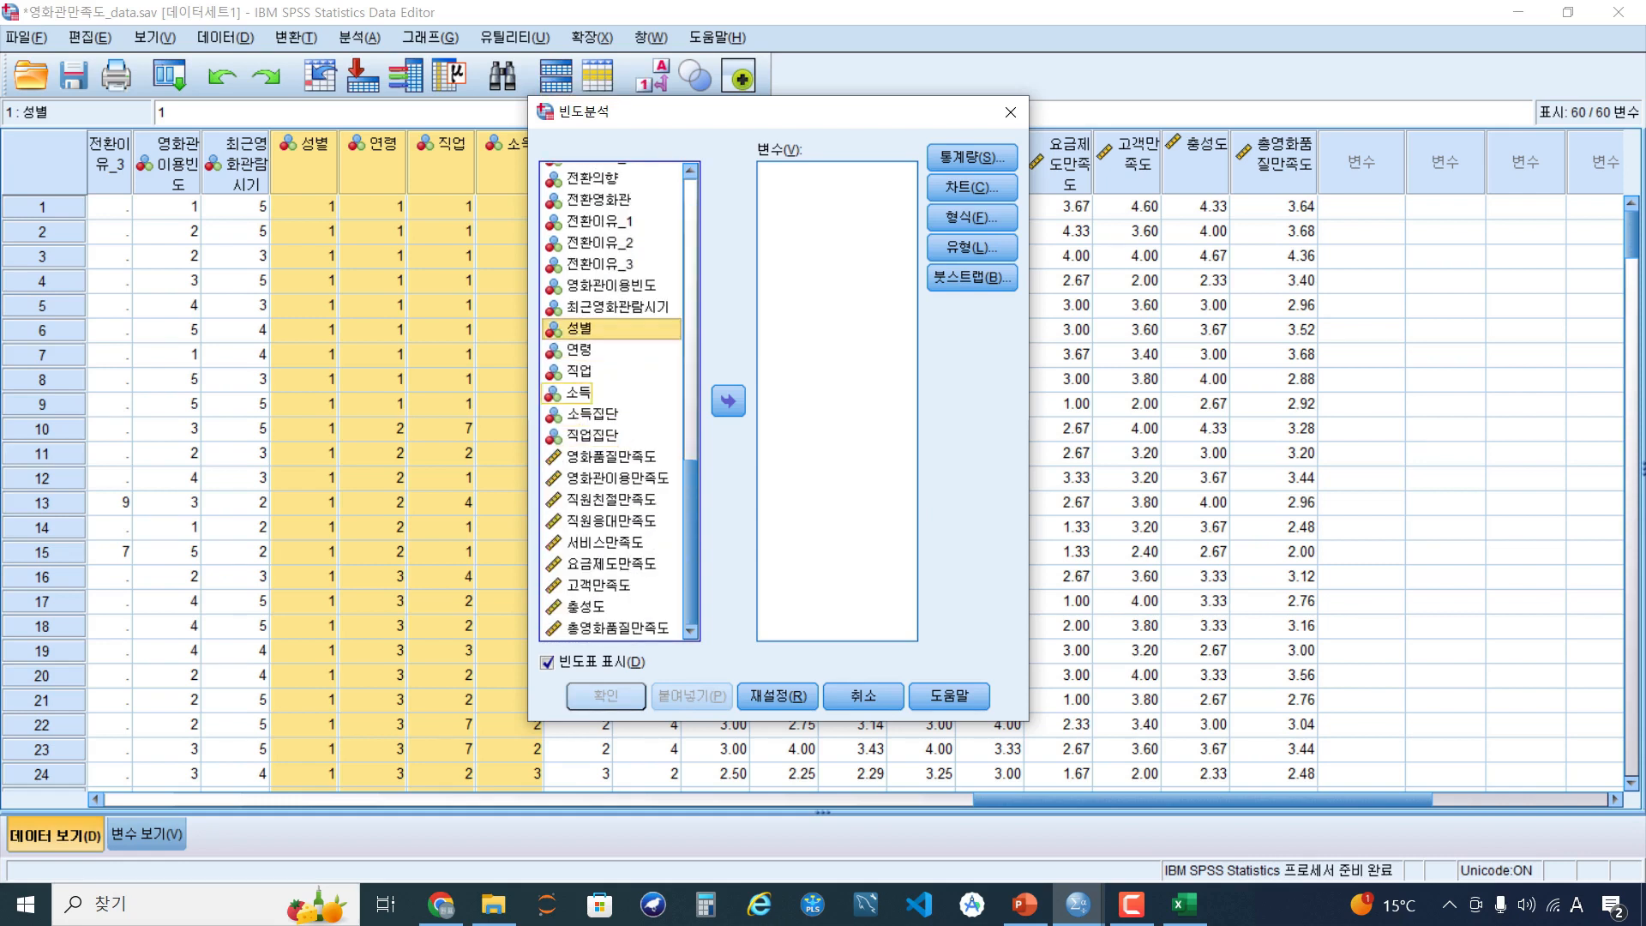
{"action": "left_click", "coordinate": [580, 392], "text": "shift"}
{"action": "left_click", "coordinate": [579, 329]}
{"action": "left_click", "coordinate": [580, 371], "text": "ctrl"}
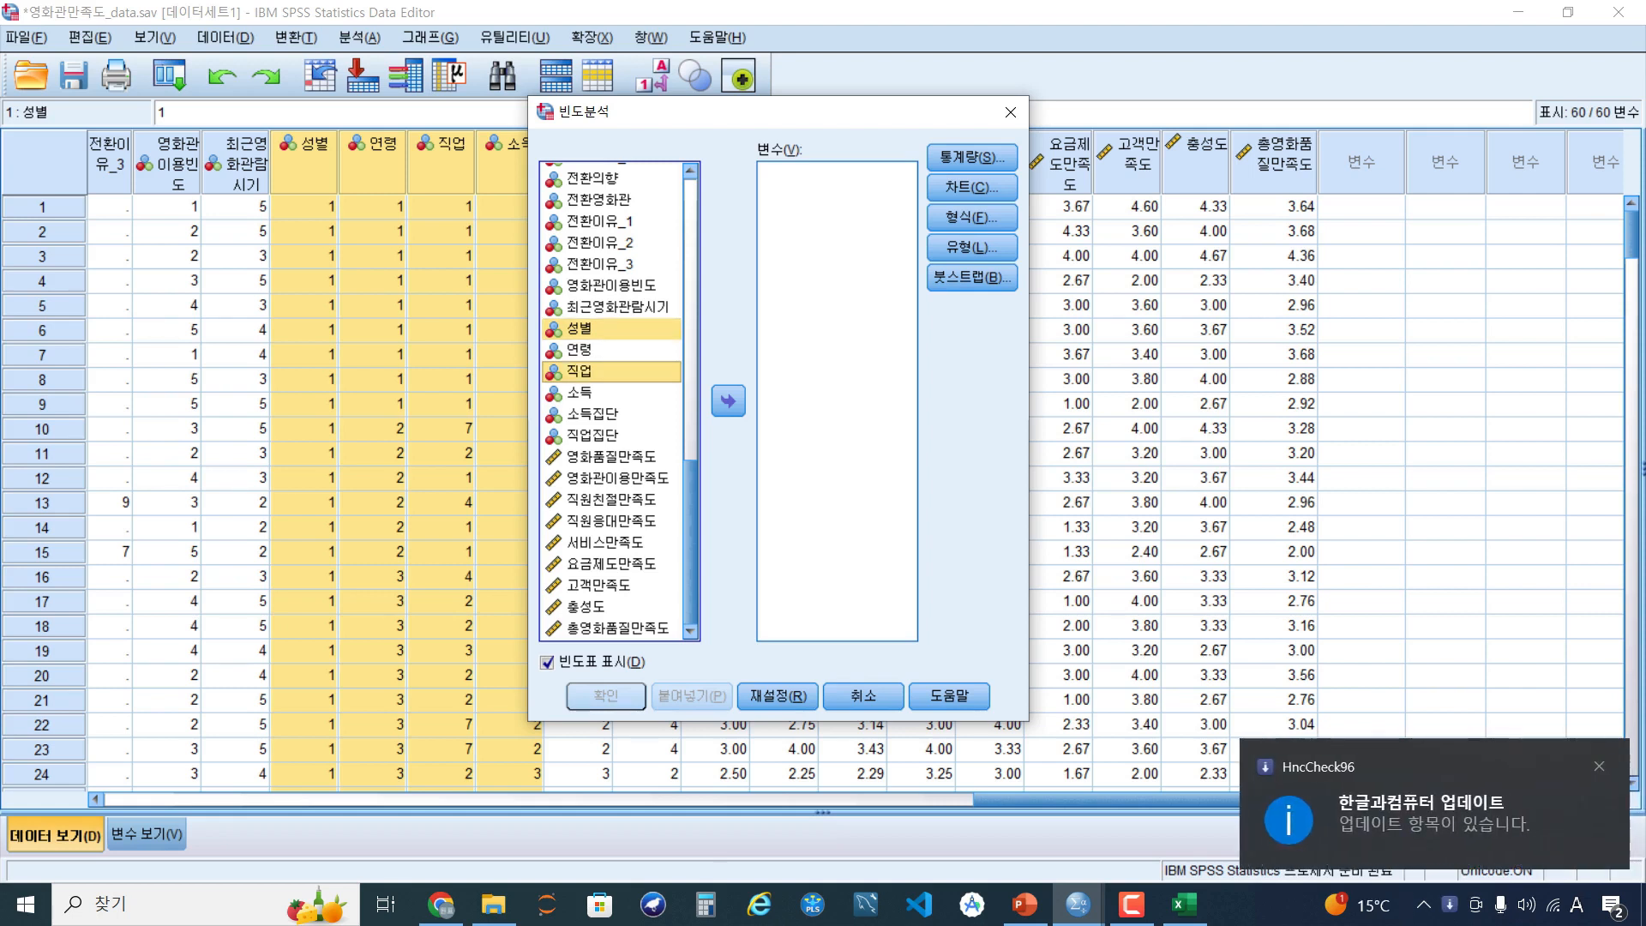
{"action": "left_click", "coordinate": [591, 435], "text": "ctrl"}
{"action": "left_click", "coordinate": [1598, 766]}
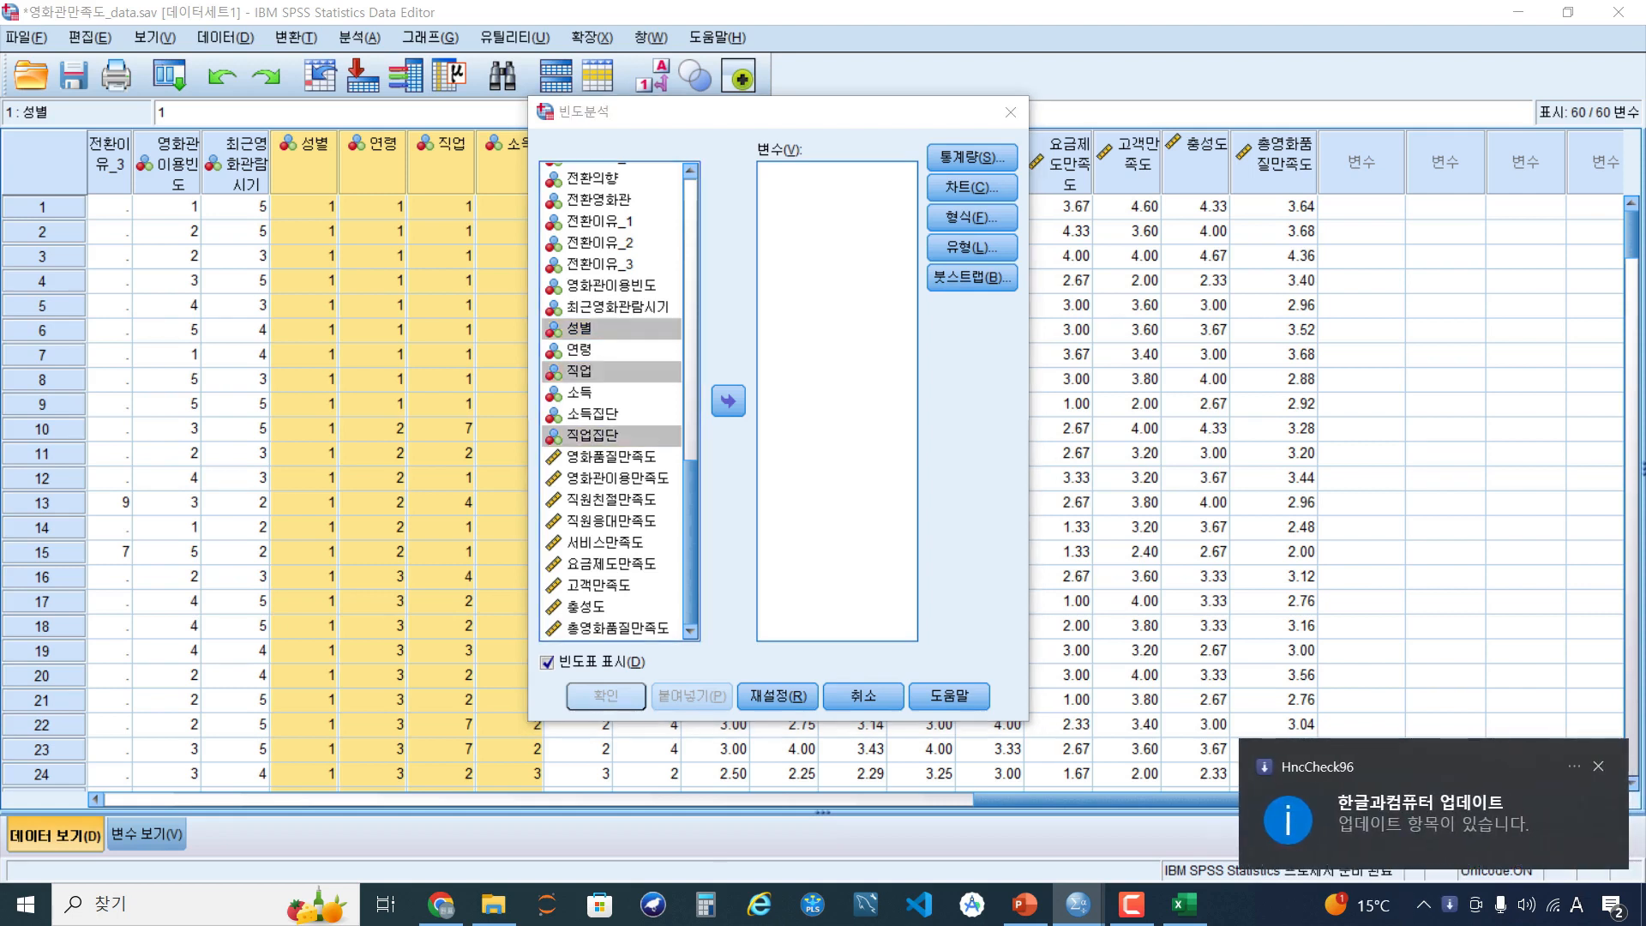
Add 성별, 연령, 직업 and 소득 as the analysis variables and run the frequency analysis
{"action": "left_click", "coordinate": [579, 328]}
{"action": "left_click", "coordinate": [579, 393], "text": "shift"}
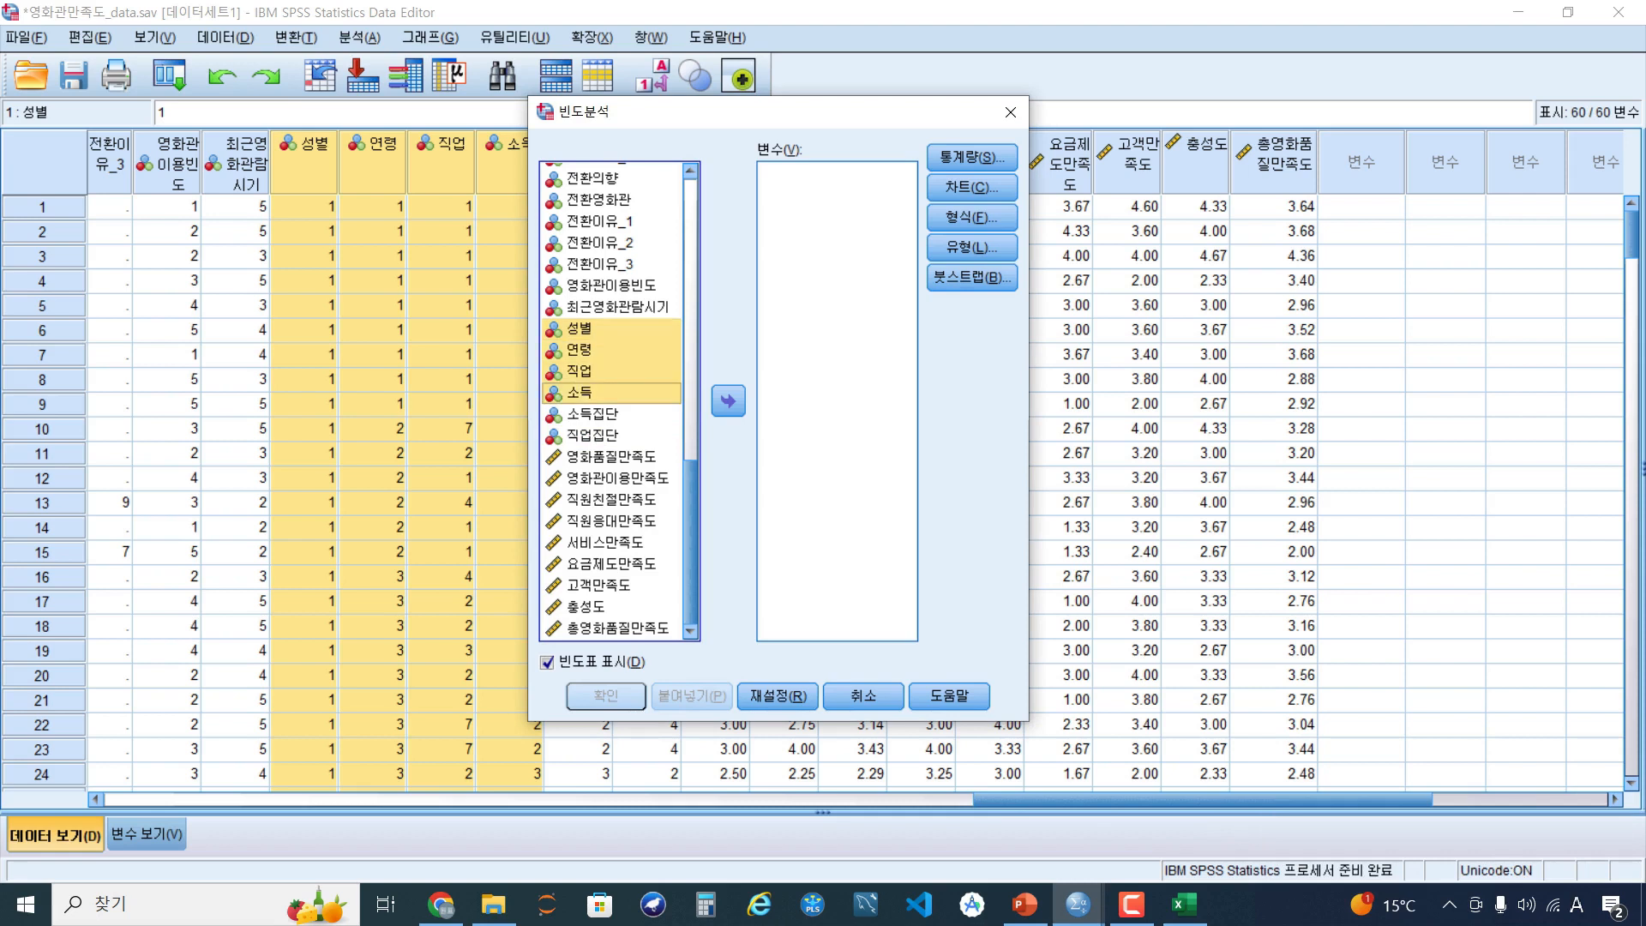
{"action": "left_click", "coordinate": [727, 400]}
{"action": "left_click", "coordinate": [606, 695]}
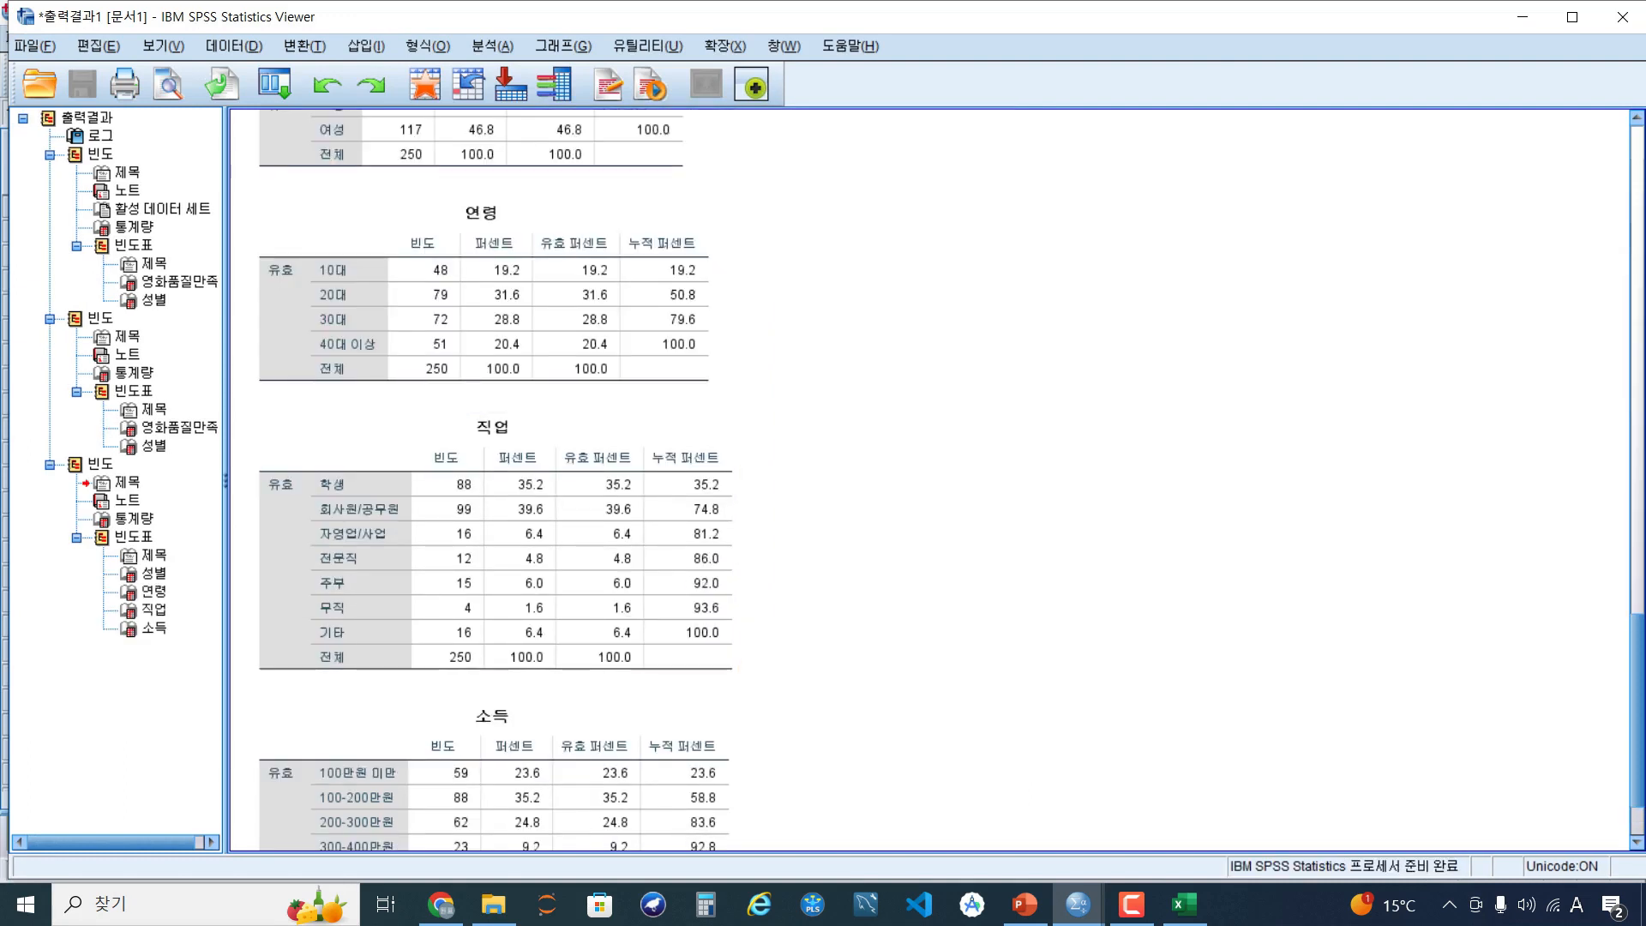
Examine the newly produced 성별, 연령, 직업 and 소득 frequency tables in the output viewer
{"action": "scroll", "coordinate": [485, 386], "scroll_direction": "up", "scroll_amount": 1}
{"action": "left_click", "coordinate": [472, 206]}
{"action": "left_click", "coordinate": [485, 388]}
{"action": "left_click", "coordinate": [495, 643]}
{"action": "scroll", "coordinate": [495, 643], "scroll_direction": "down", "scroll_amount": 2}
{"action": "left_click", "coordinate": [494, 698]}
{"action": "left_click", "coordinate": [858, 651]}
{"action": "scroll", "coordinate": [857, 651], "scroll_direction": "up", "scroll_amount": 1}
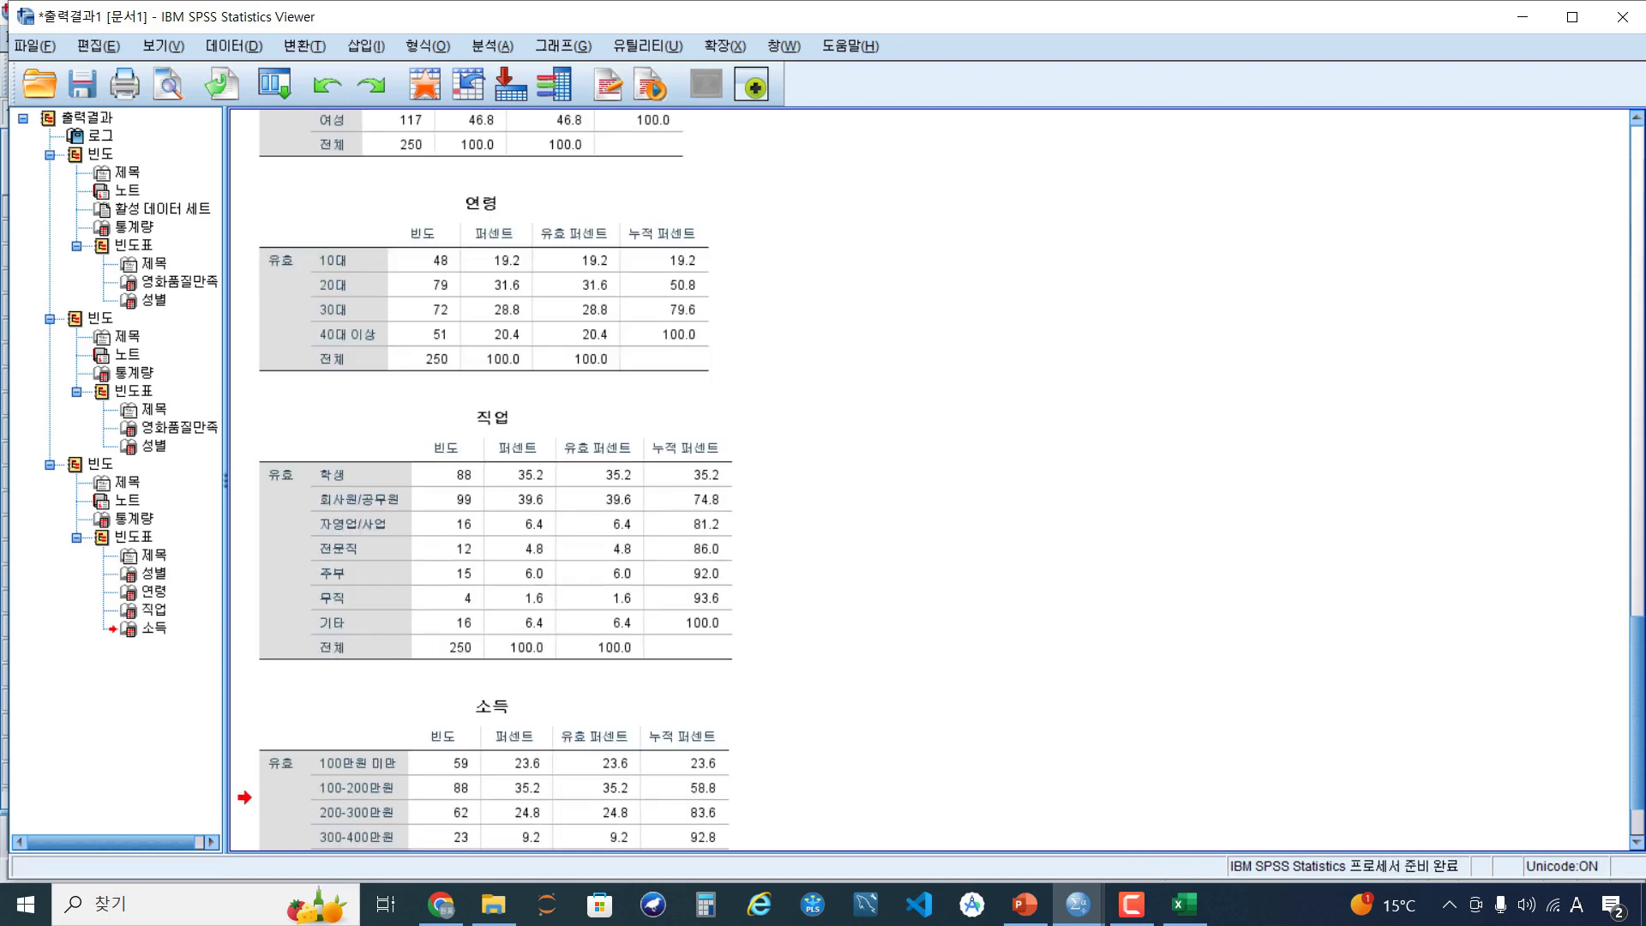
{"action": "scroll", "coordinate": [485, 379], "scroll_direction": "up", "scroll_amount": 1}
{"action": "left_click", "coordinate": [485, 379]}
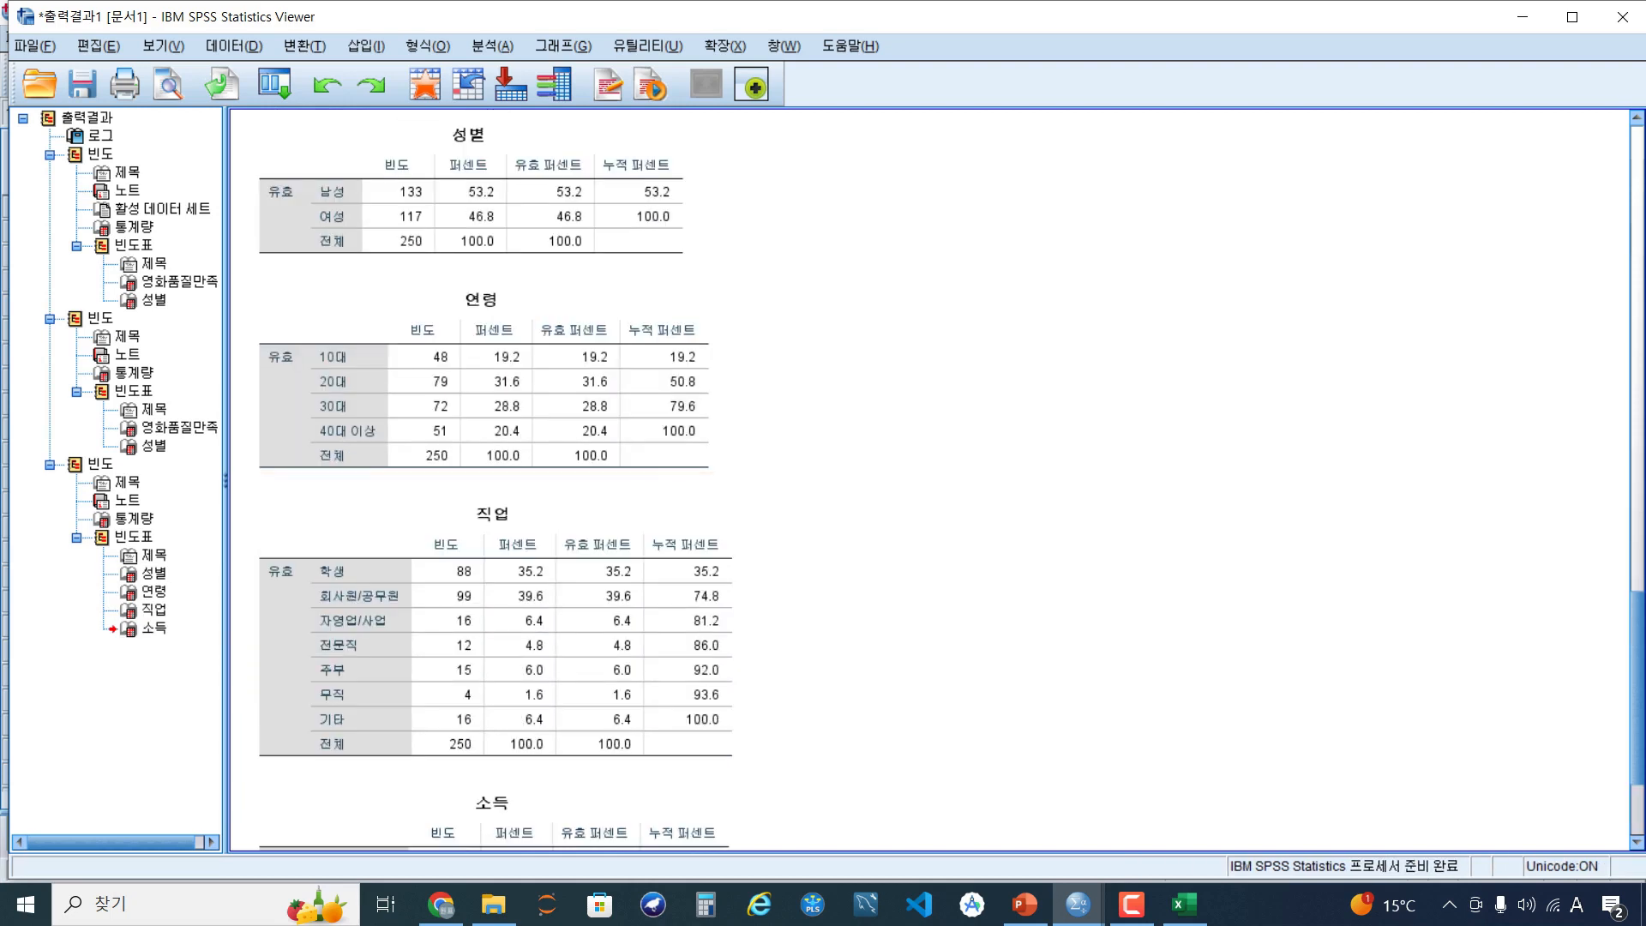
Delete the two older 빈도 results from the output, keeping only the one for 성별, 연령, 직업 and 소득
{"action": "left_click", "coordinate": [100, 154]}
{"action": "key", "text": "Delete"}
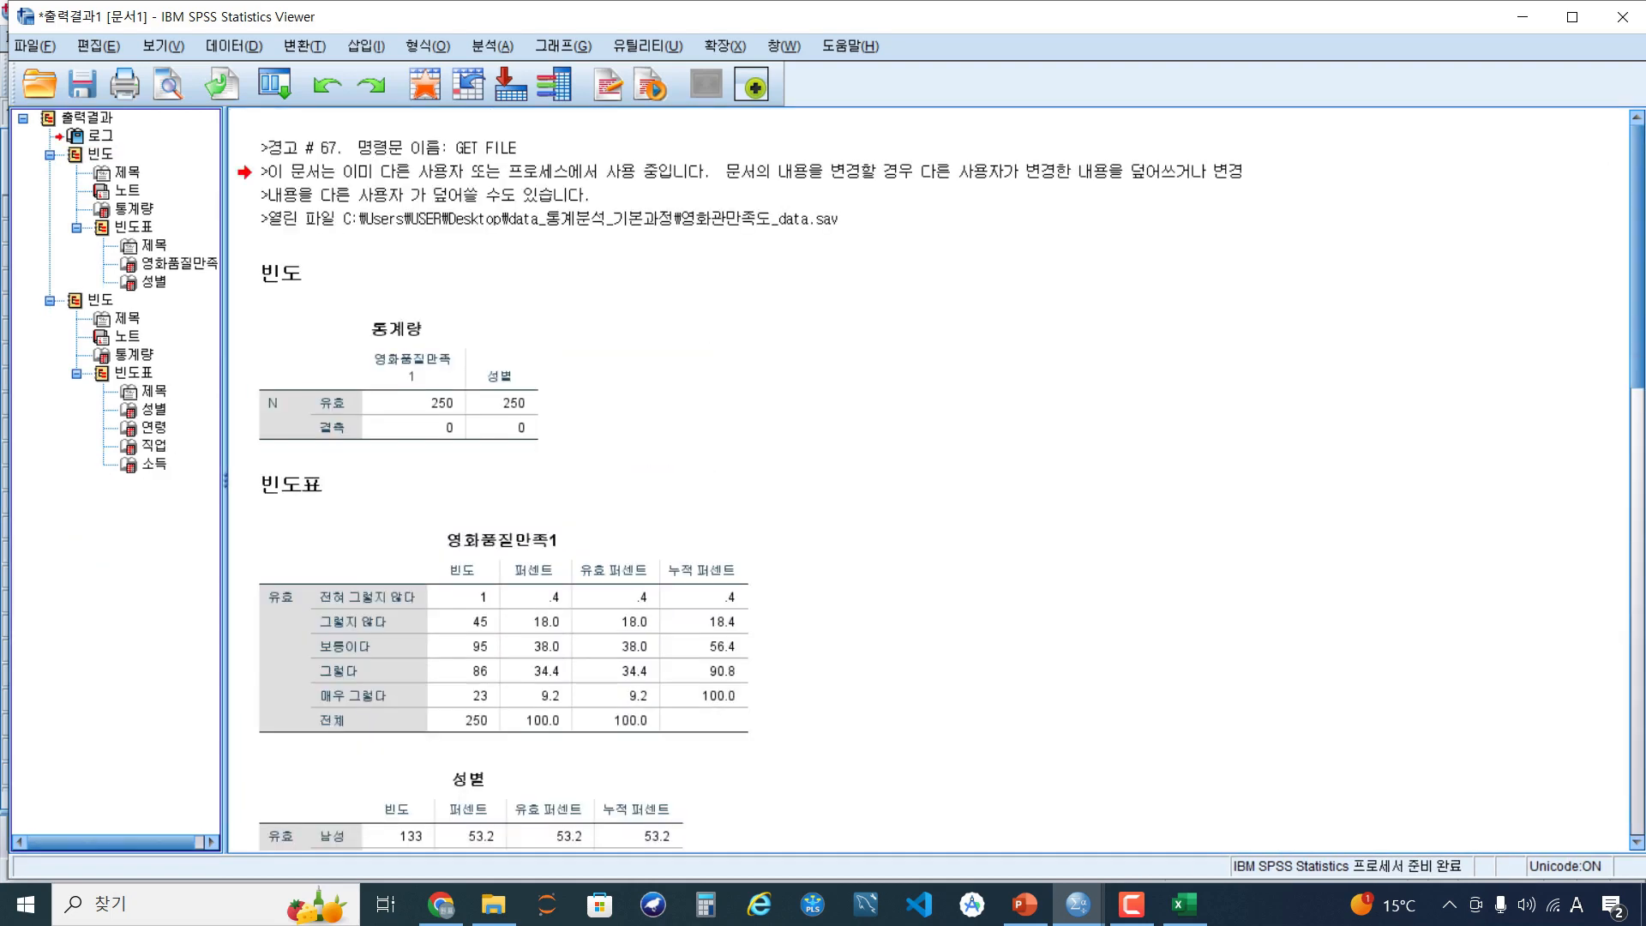
{"action": "left_click", "coordinate": [100, 154]}
{"action": "key", "text": "Delete"}
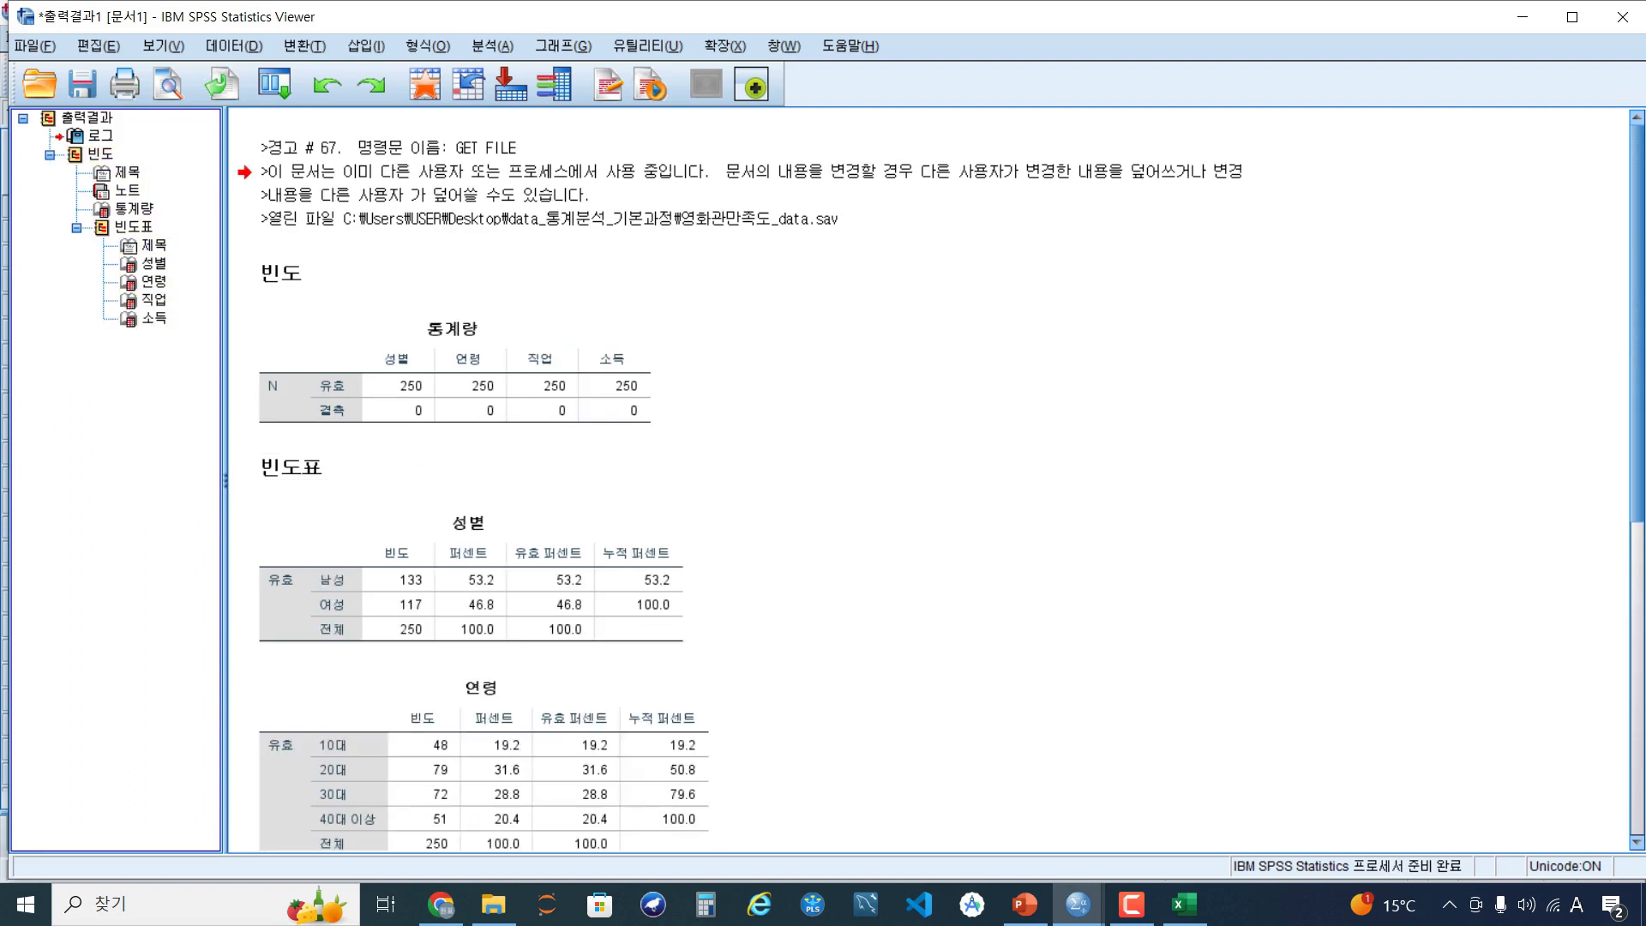
{"action": "left_click", "coordinate": [99, 155]}
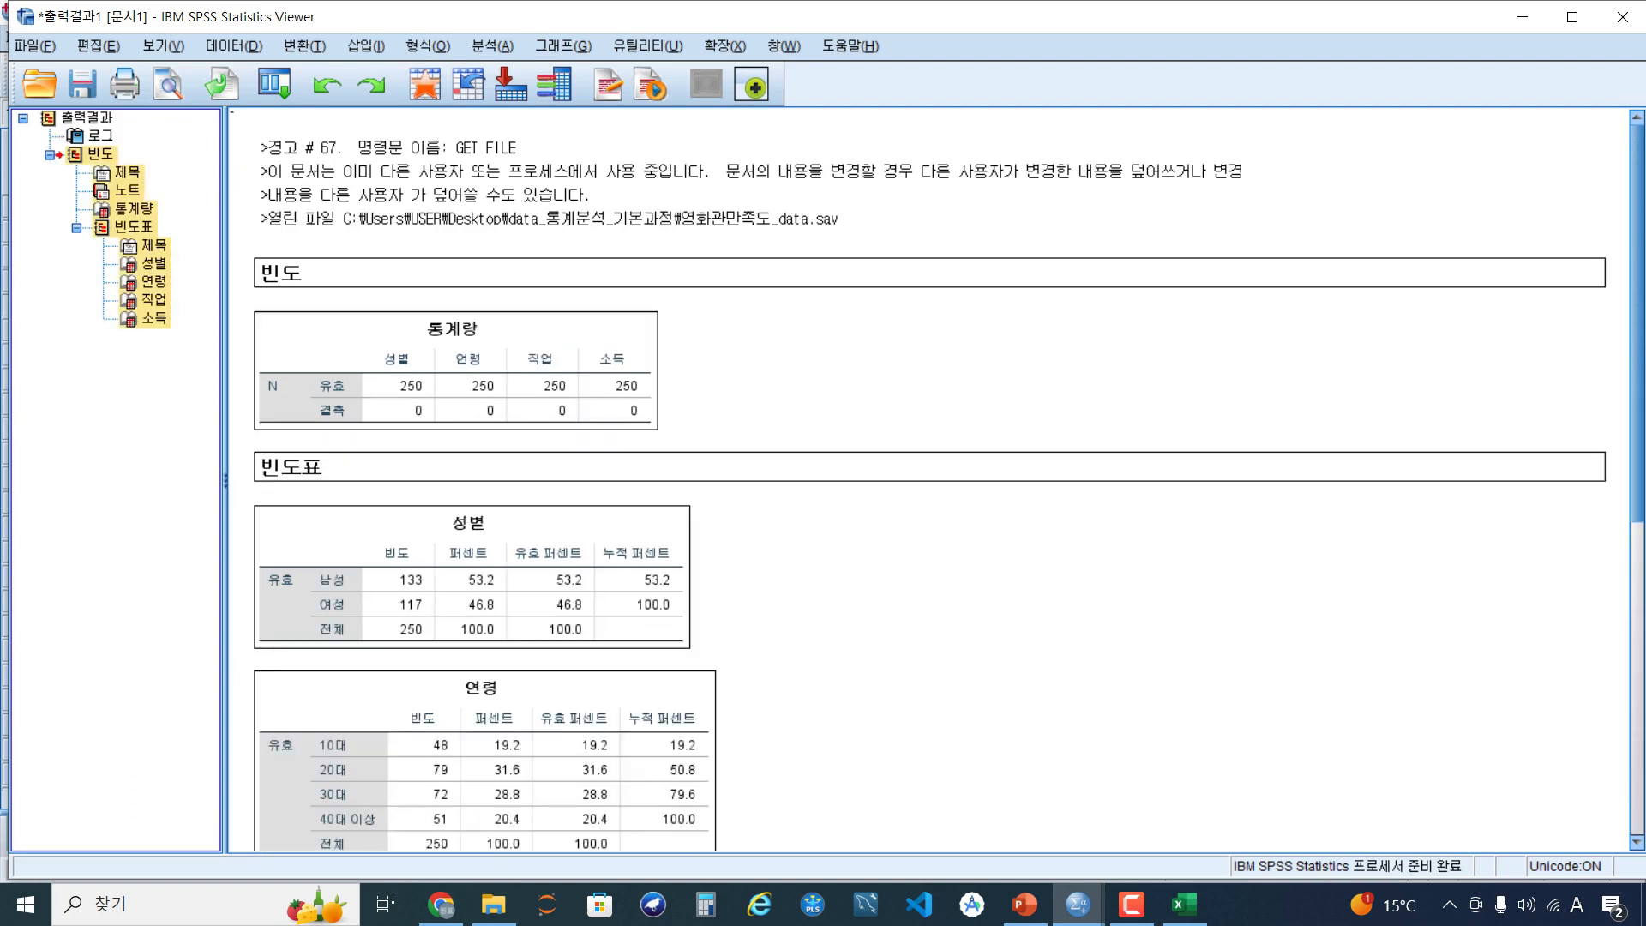
{"action": "left_click", "coordinate": [806, 566]}
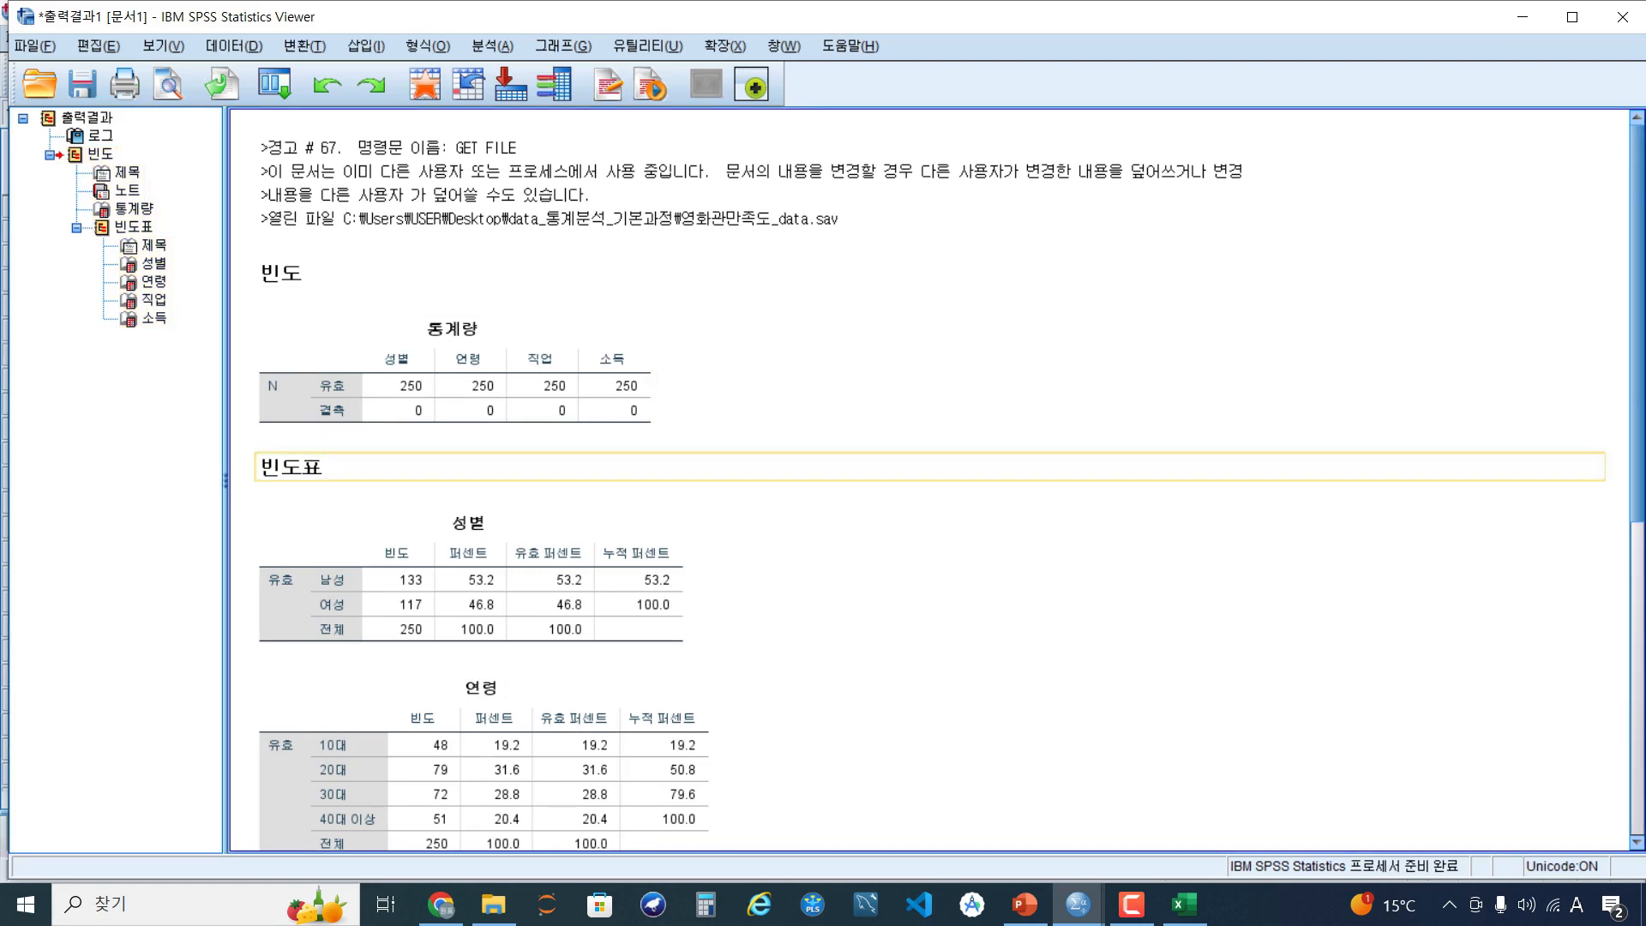
Review each frequency table in the remaining 빈도 output, from 성별 down to 소득
{"action": "scroll", "coordinate": [943, 480], "scroll_direction": "down", "scroll_amount": 3}
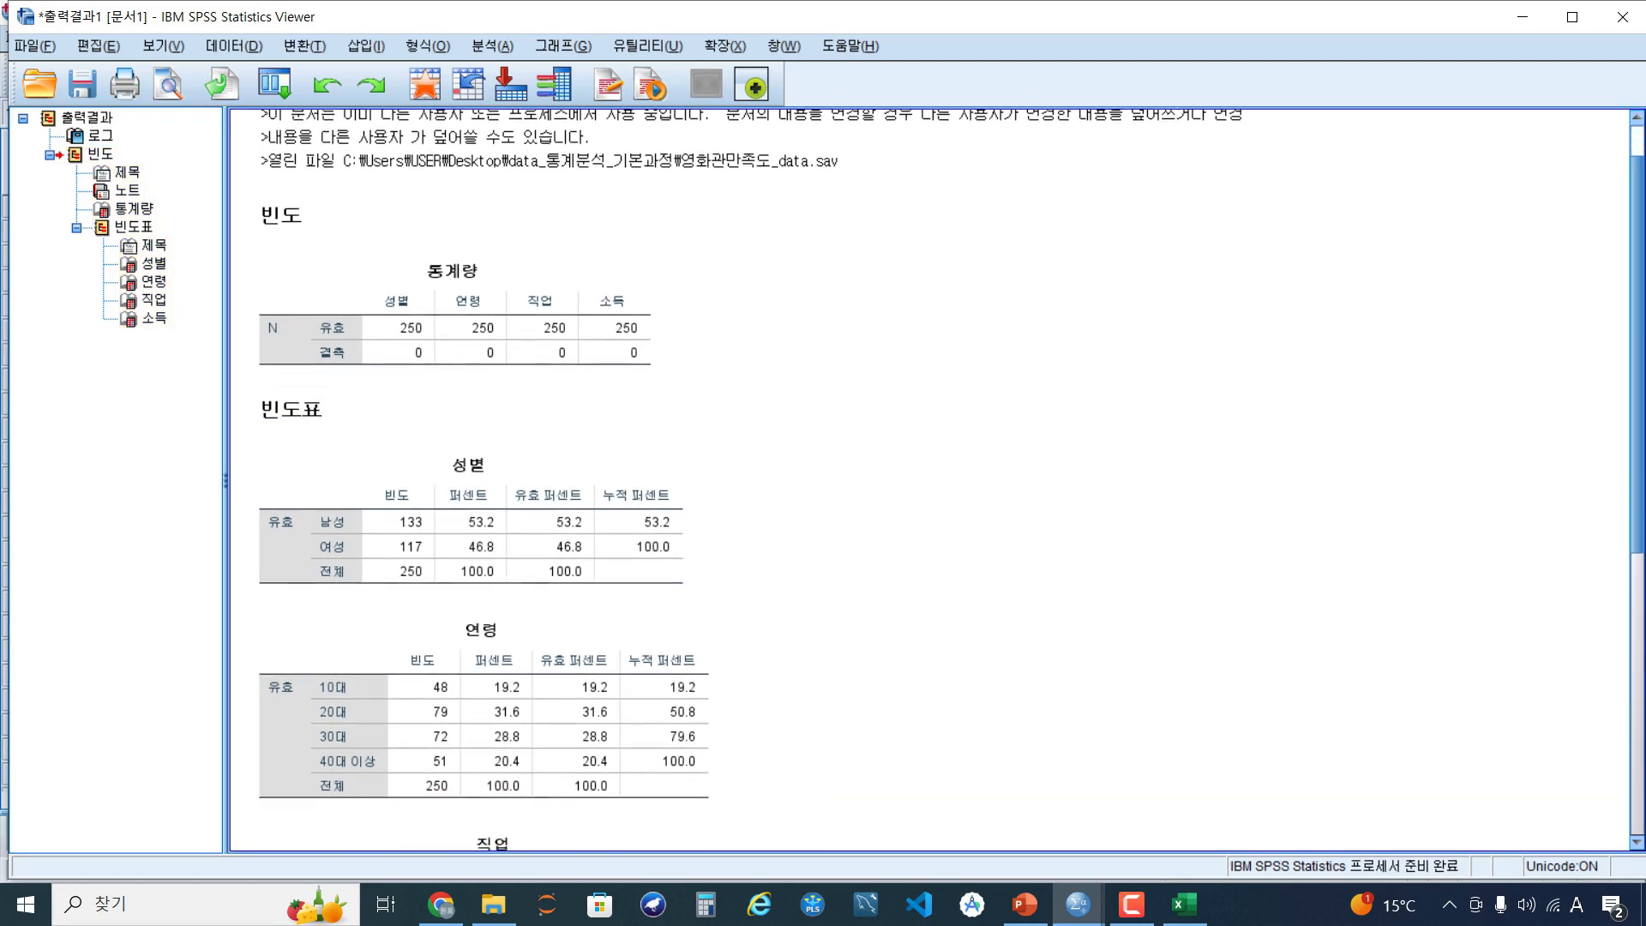
{"action": "scroll", "coordinate": [930, 480], "scroll_direction": "down", "scroll_amount": 5}
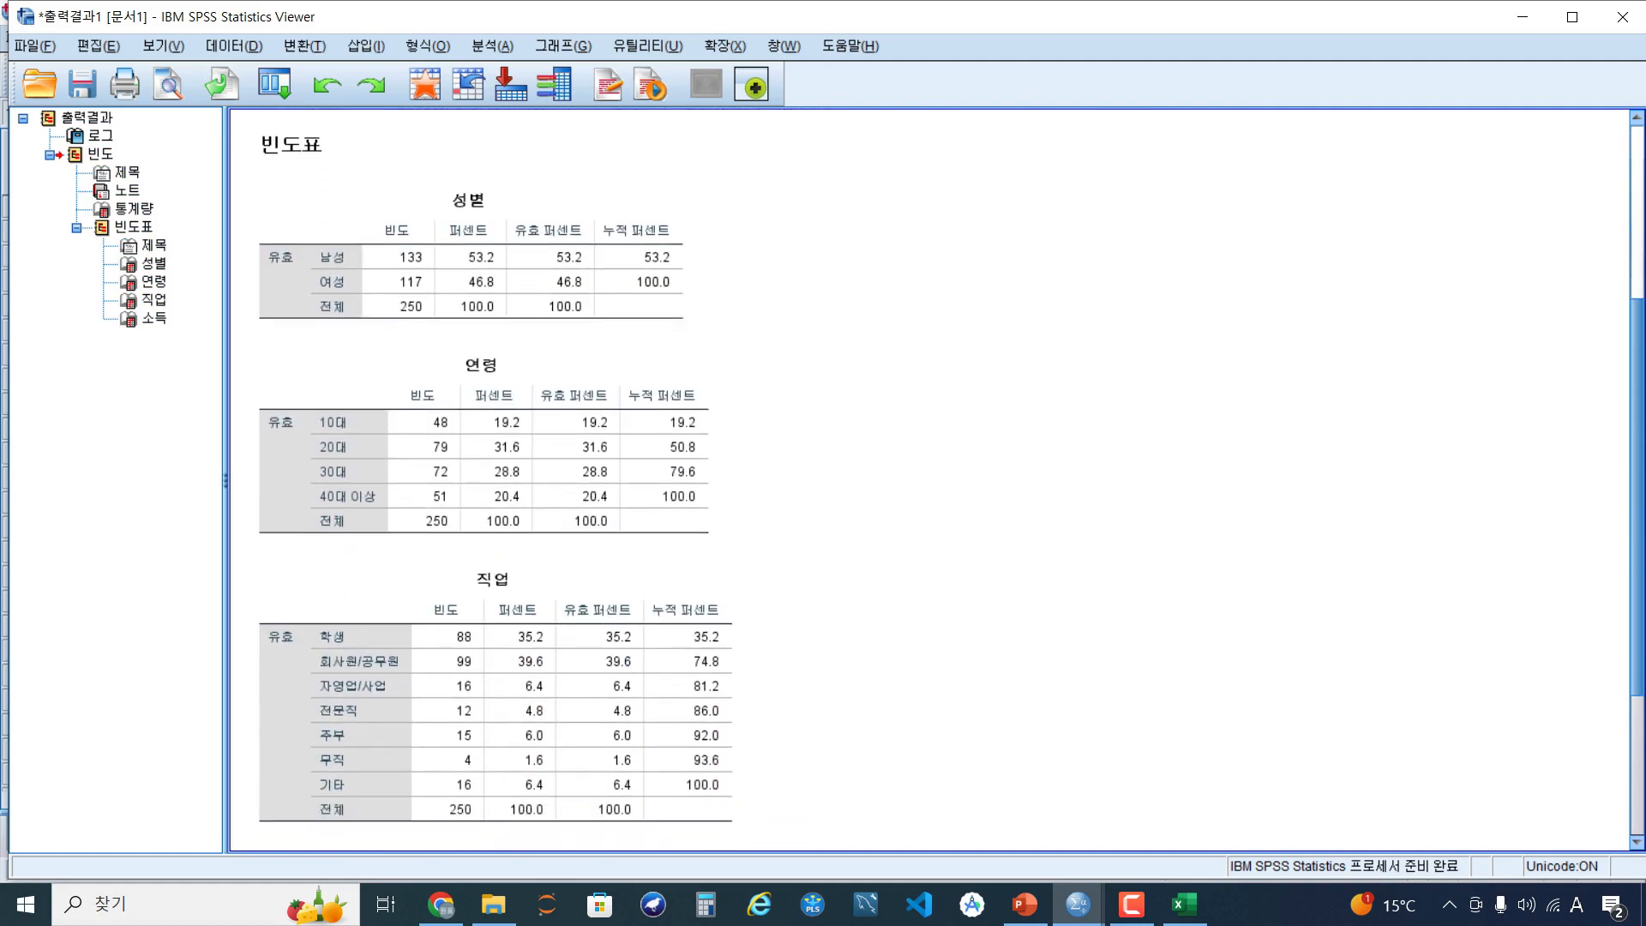
{"action": "left_click", "coordinate": [471, 258]}
{"action": "left_click", "coordinate": [484, 445]}
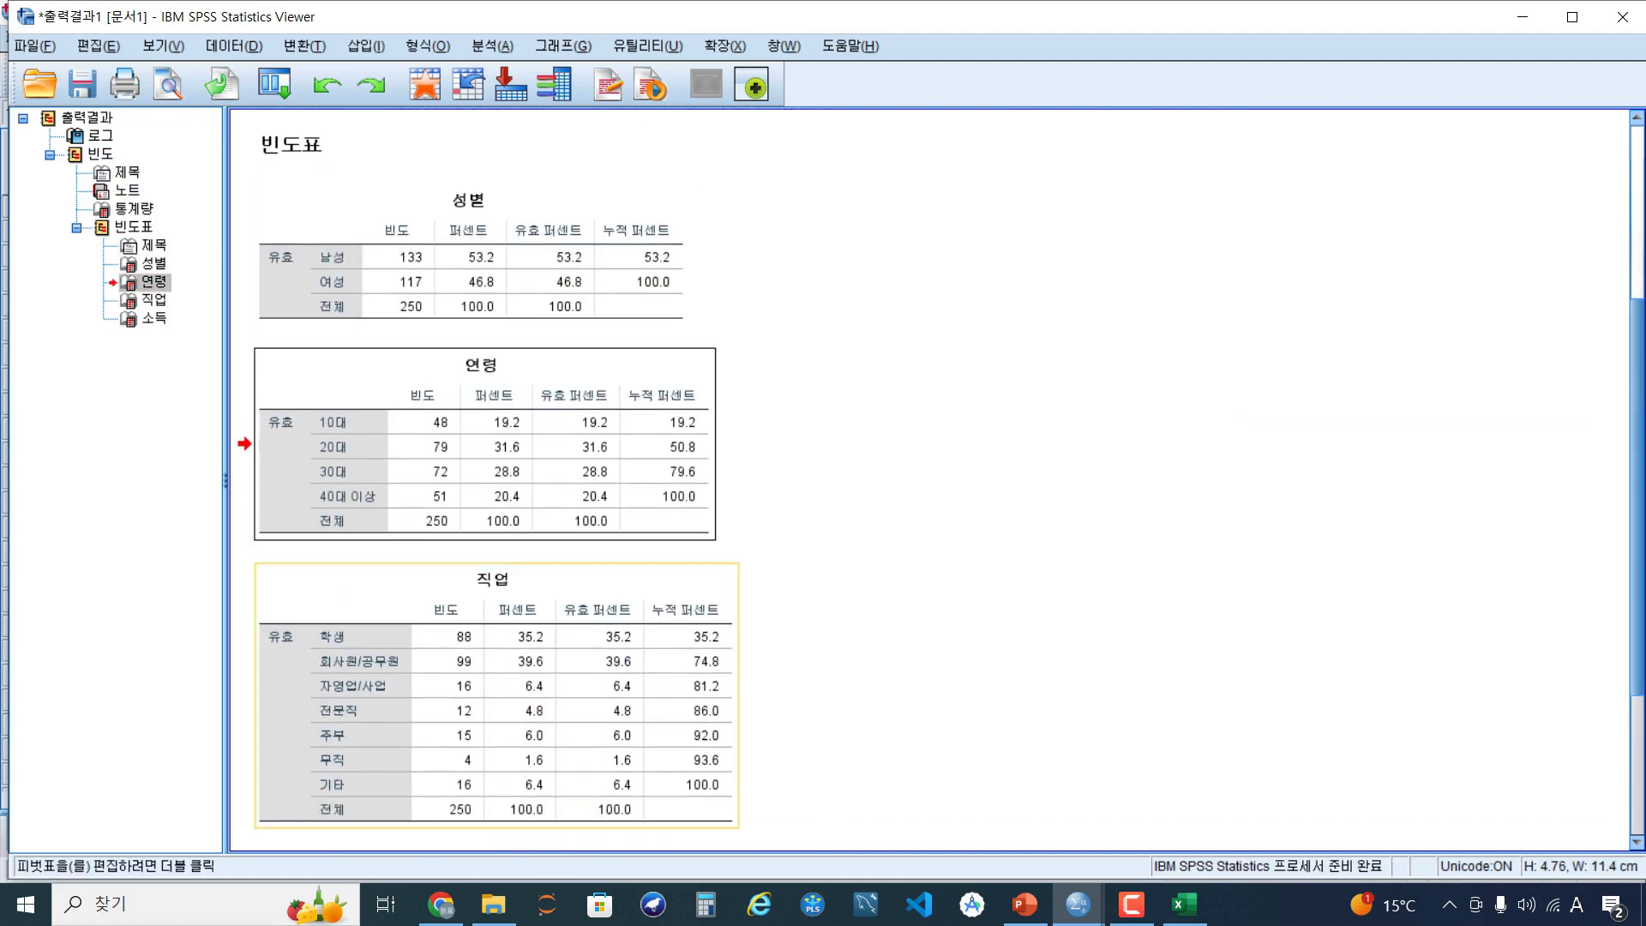
{"action": "left_click", "coordinate": [496, 696]}
{"action": "scroll", "coordinate": [495, 696], "scroll_direction": "down", "scroll_amount": 4}
{"action": "left_click", "coordinate": [496, 701]}
{"action": "left_click", "coordinate": [926, 582]}
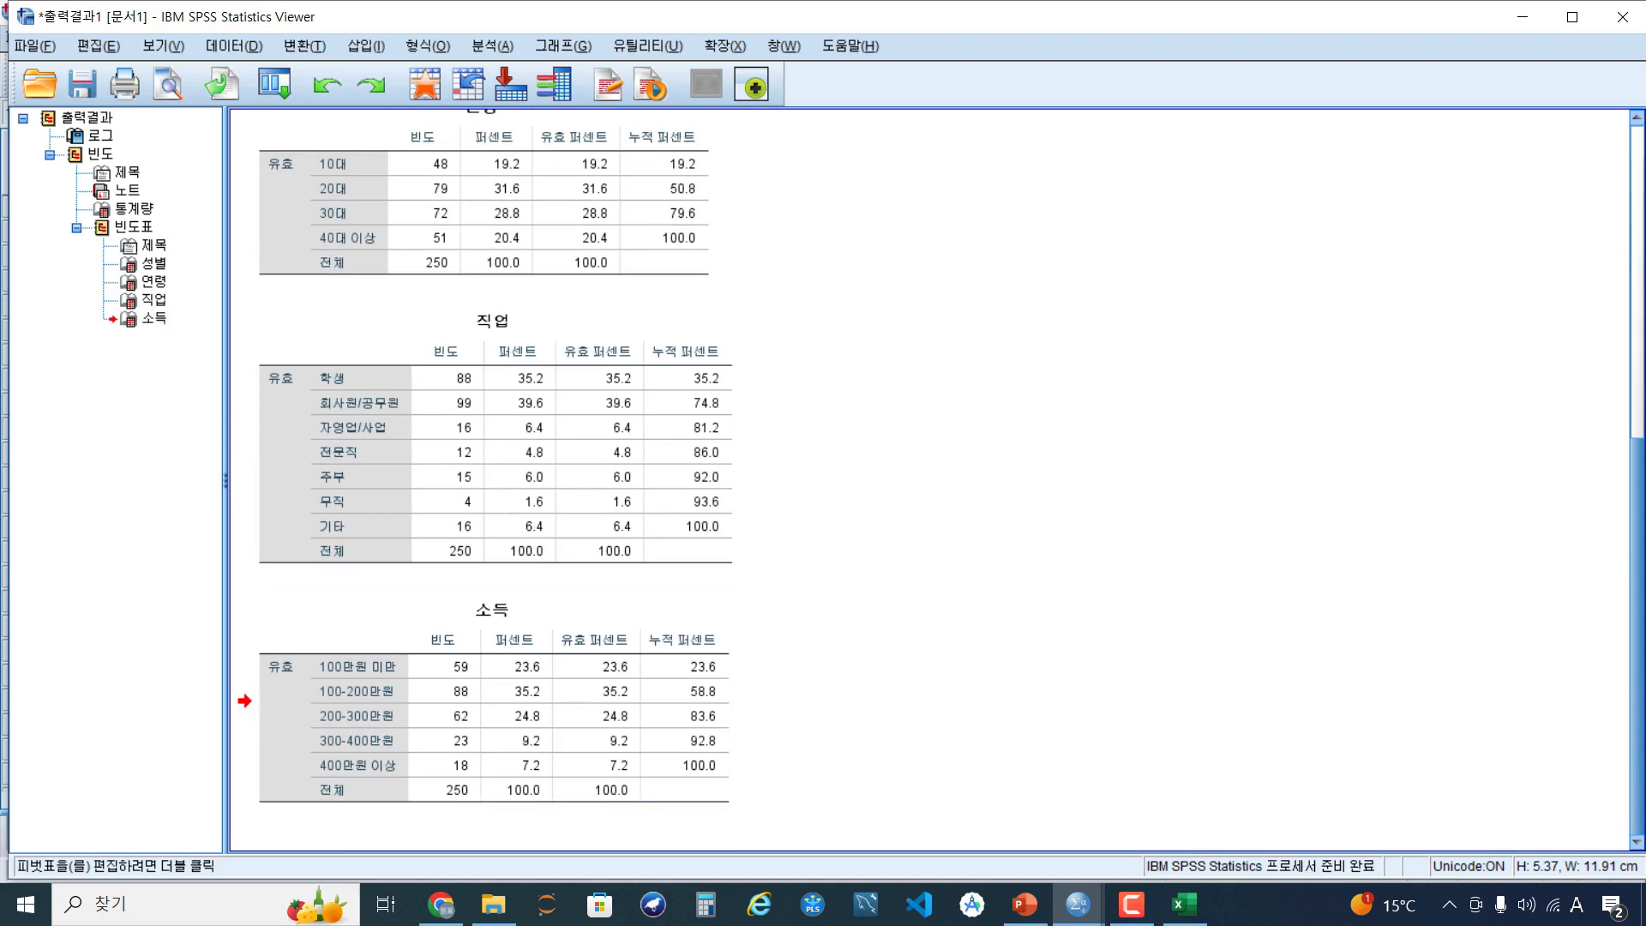
{"action": "scroll", "coordinate": [925, 583], "scroll_direction": "up", "scroll_amount": 3}
{"action": "scroll", "coordinate": [651, 428], "scroll_direction": "up", "scroll_amount": 3}
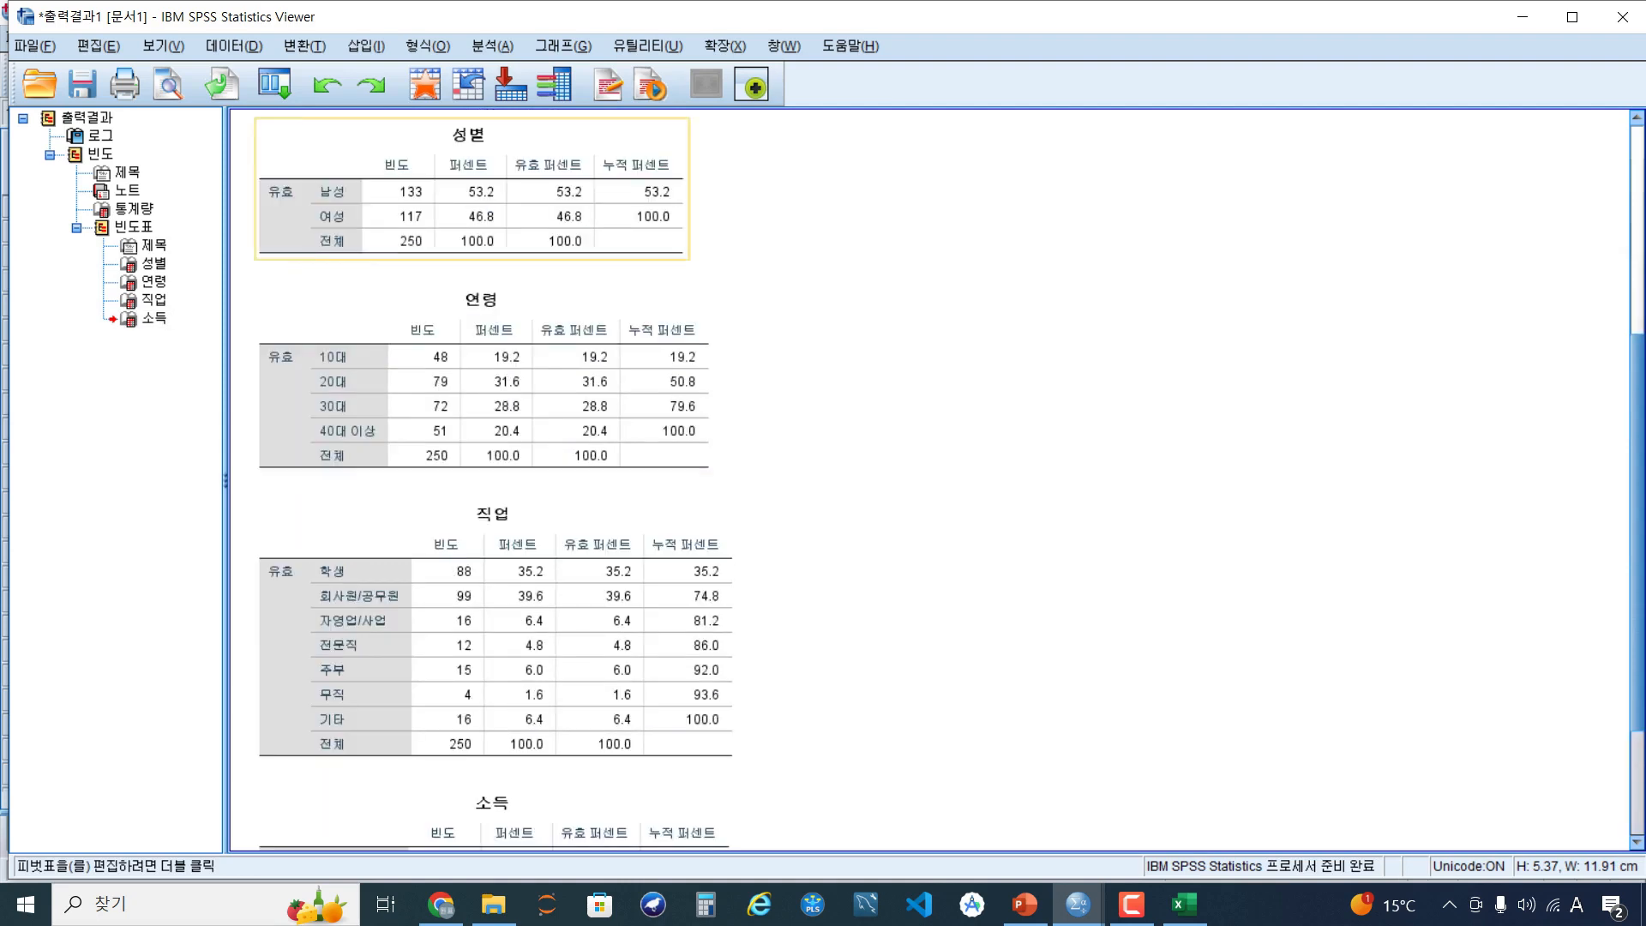
Copy the entire 빈도 output and paste it into the blank Excel workbook starting at cell A1
{"action": "left_click", "coordinate": [101, 154]}
{"action": "right_click", "coordinate": [75, 155]}
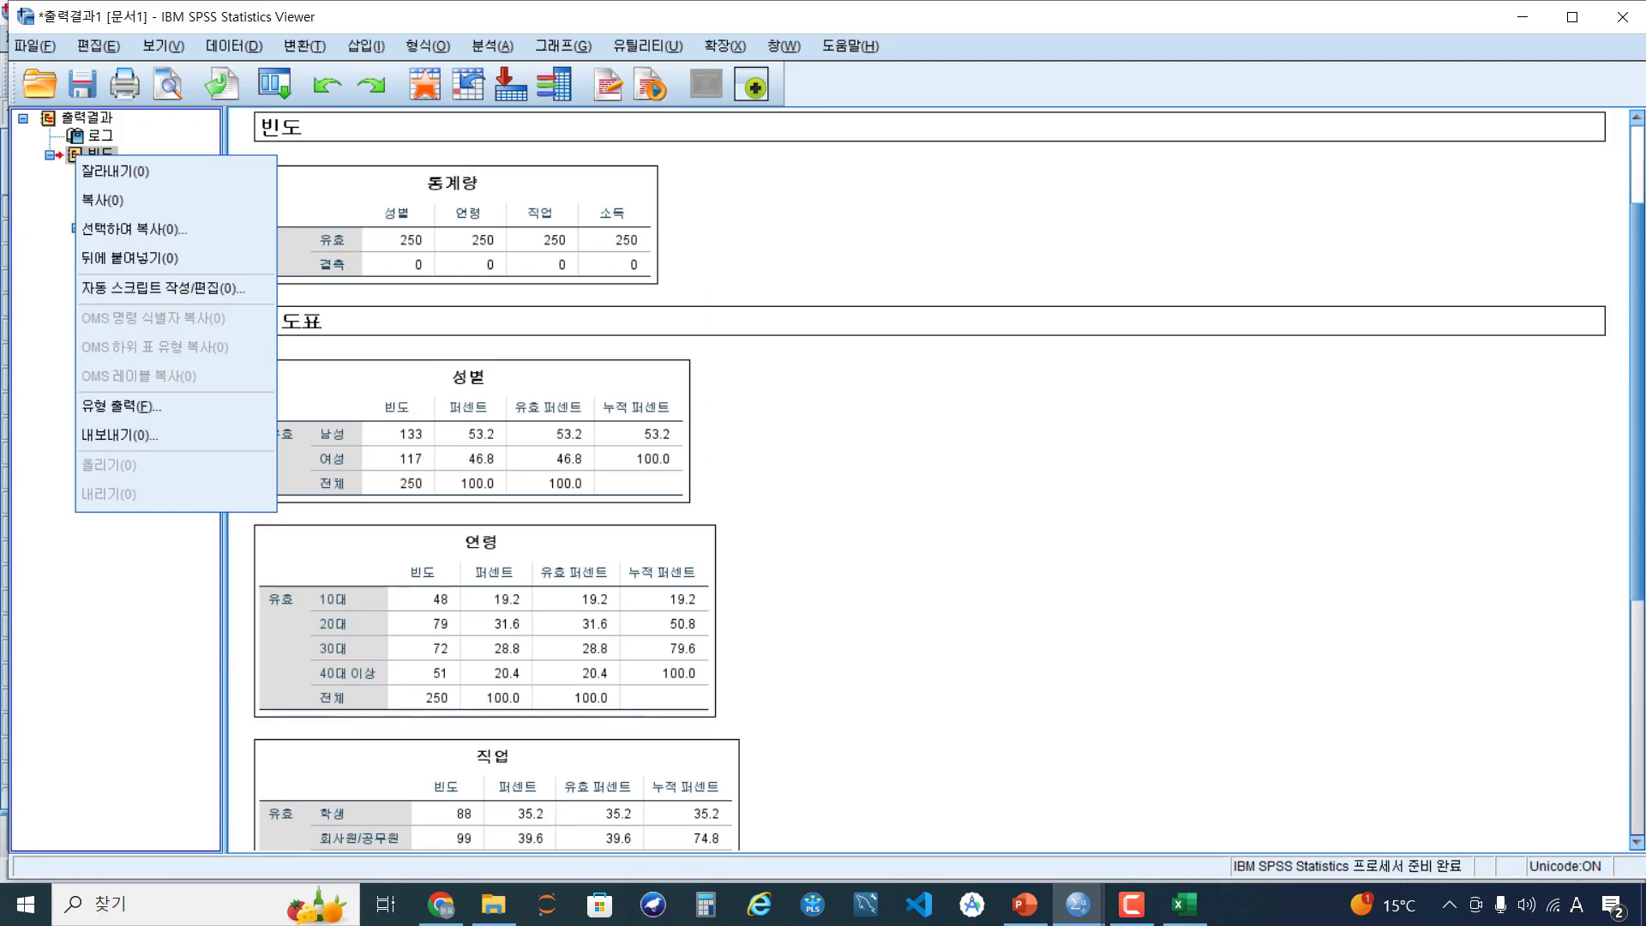
{"action": "left_click", "coordinate": [102, 201]}
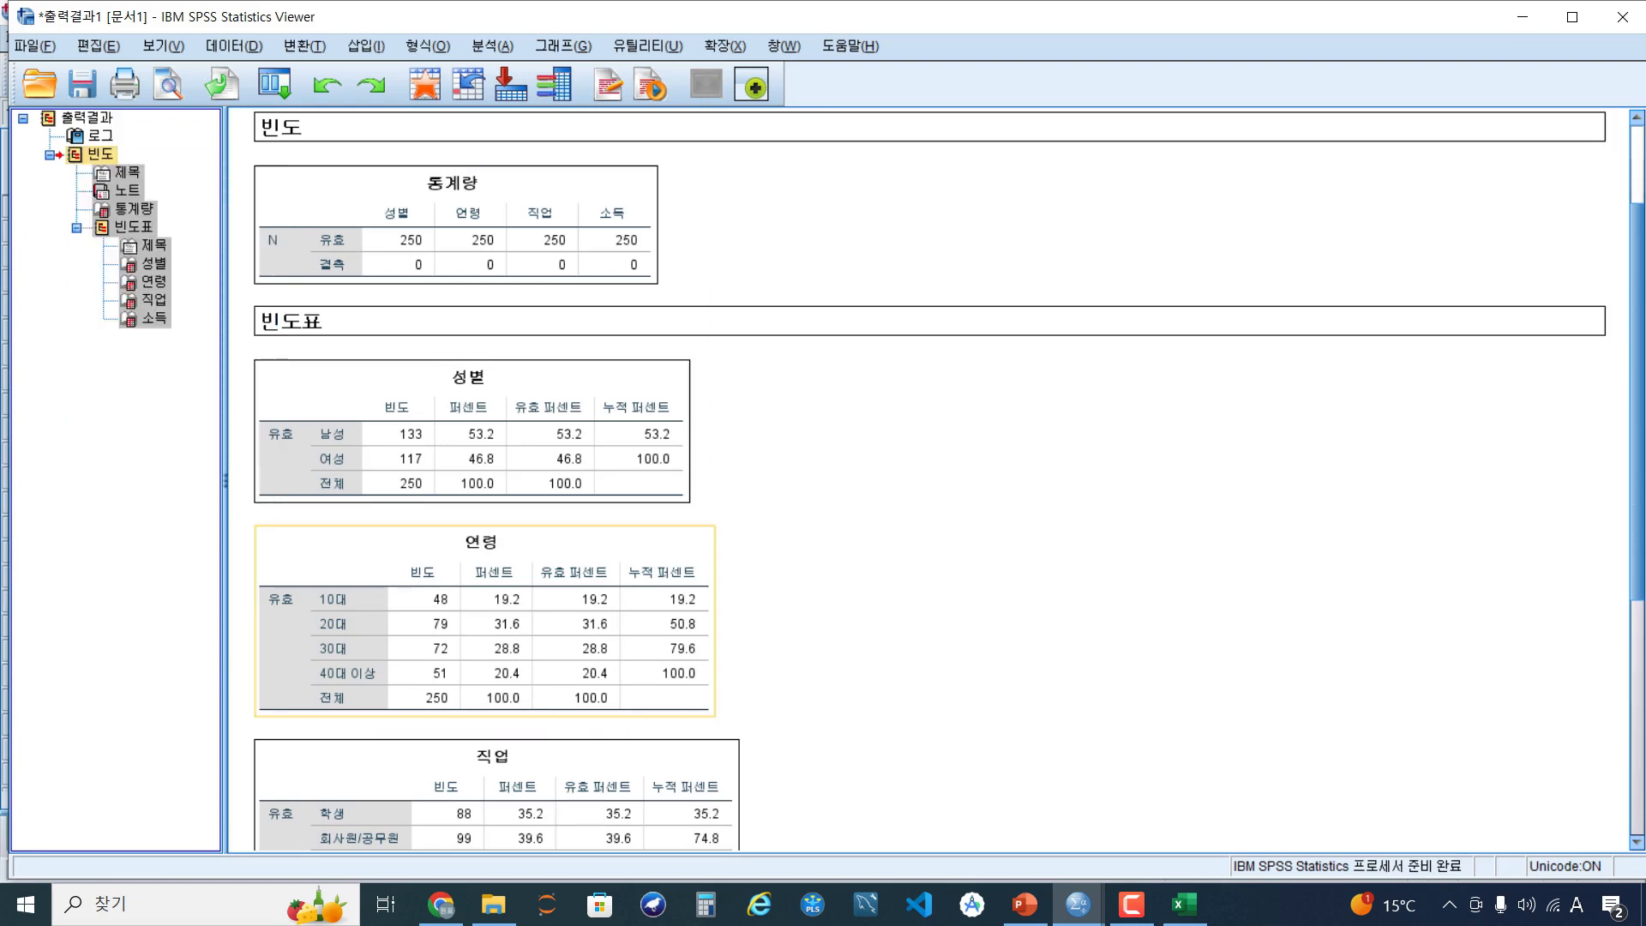
{"action": "left_click", "coordinate": [1184, 904]}
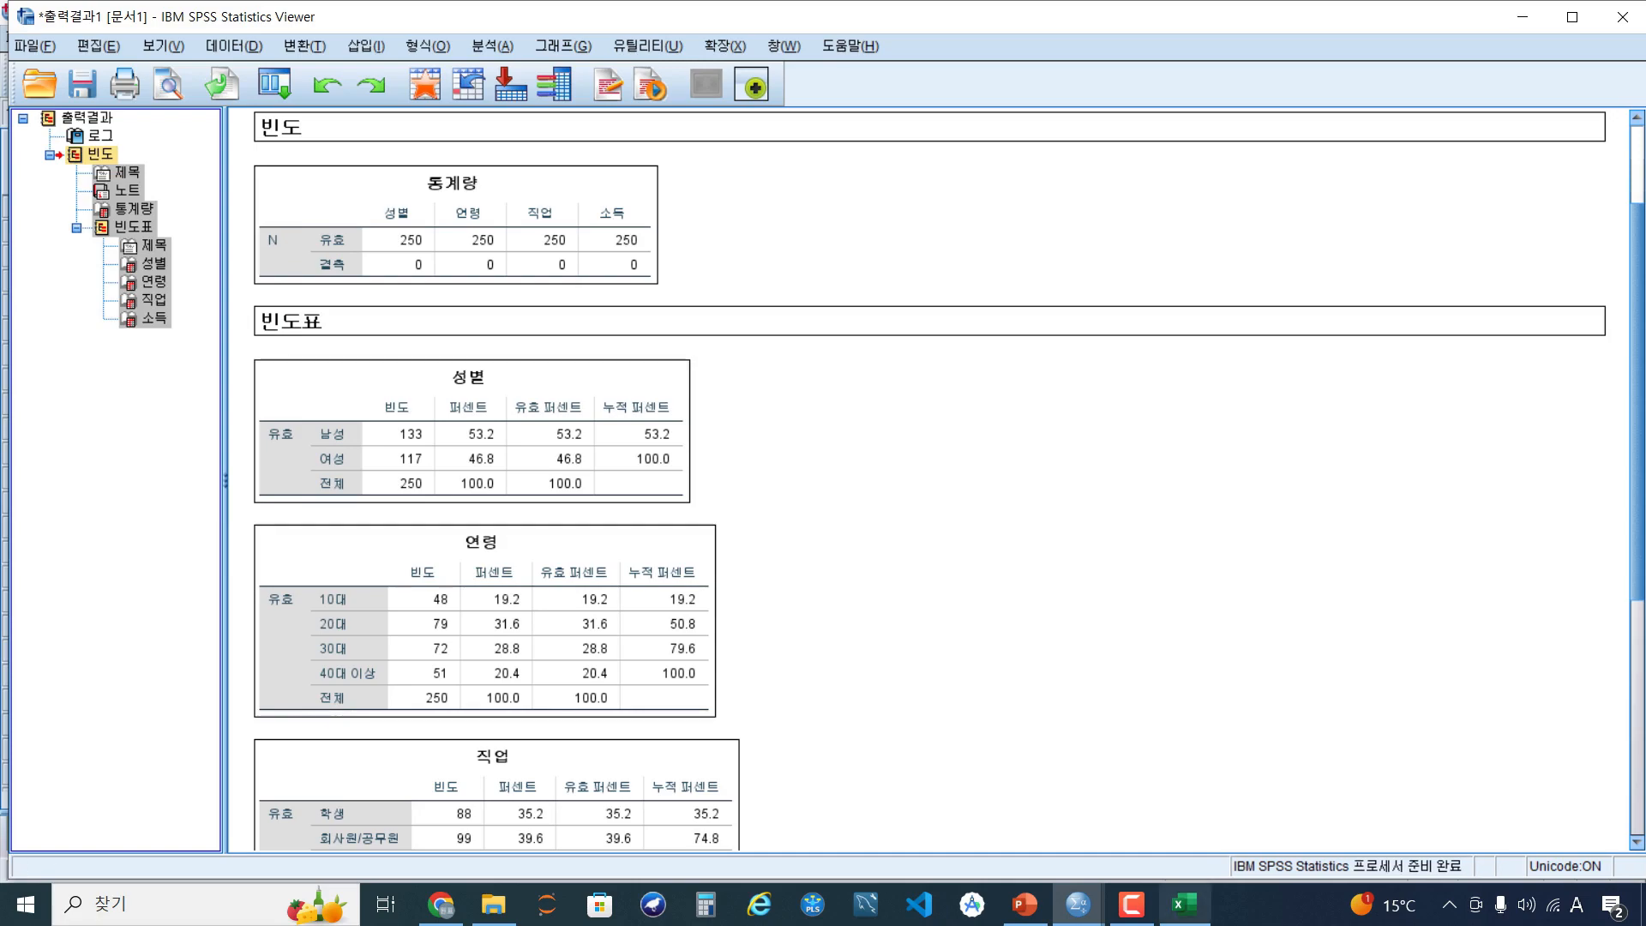
{"action": "key", "text": "ctrl+v"}
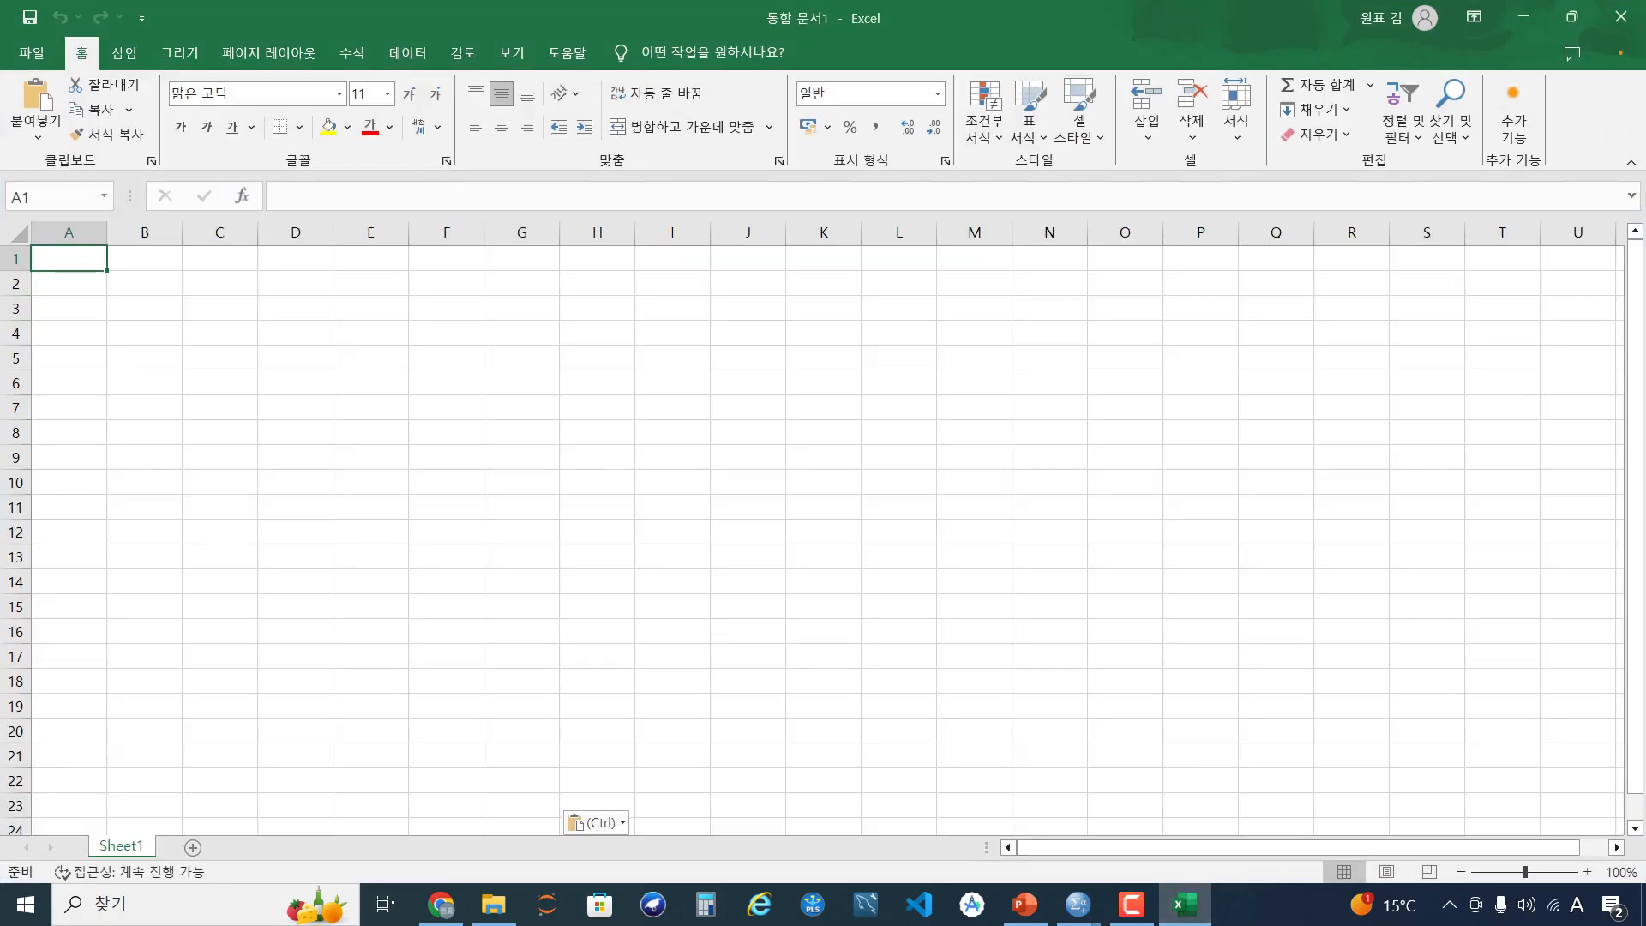
Delete rows 1 to 27, from the 빈도 notes and 통계량 table through the 성별 title row
{"action": "left_click", "coordinate": [522, 450]}
{"action": "scroll", "coordinate": [522, 450], "scroll_direction": "down", "scroll_amount": 5}
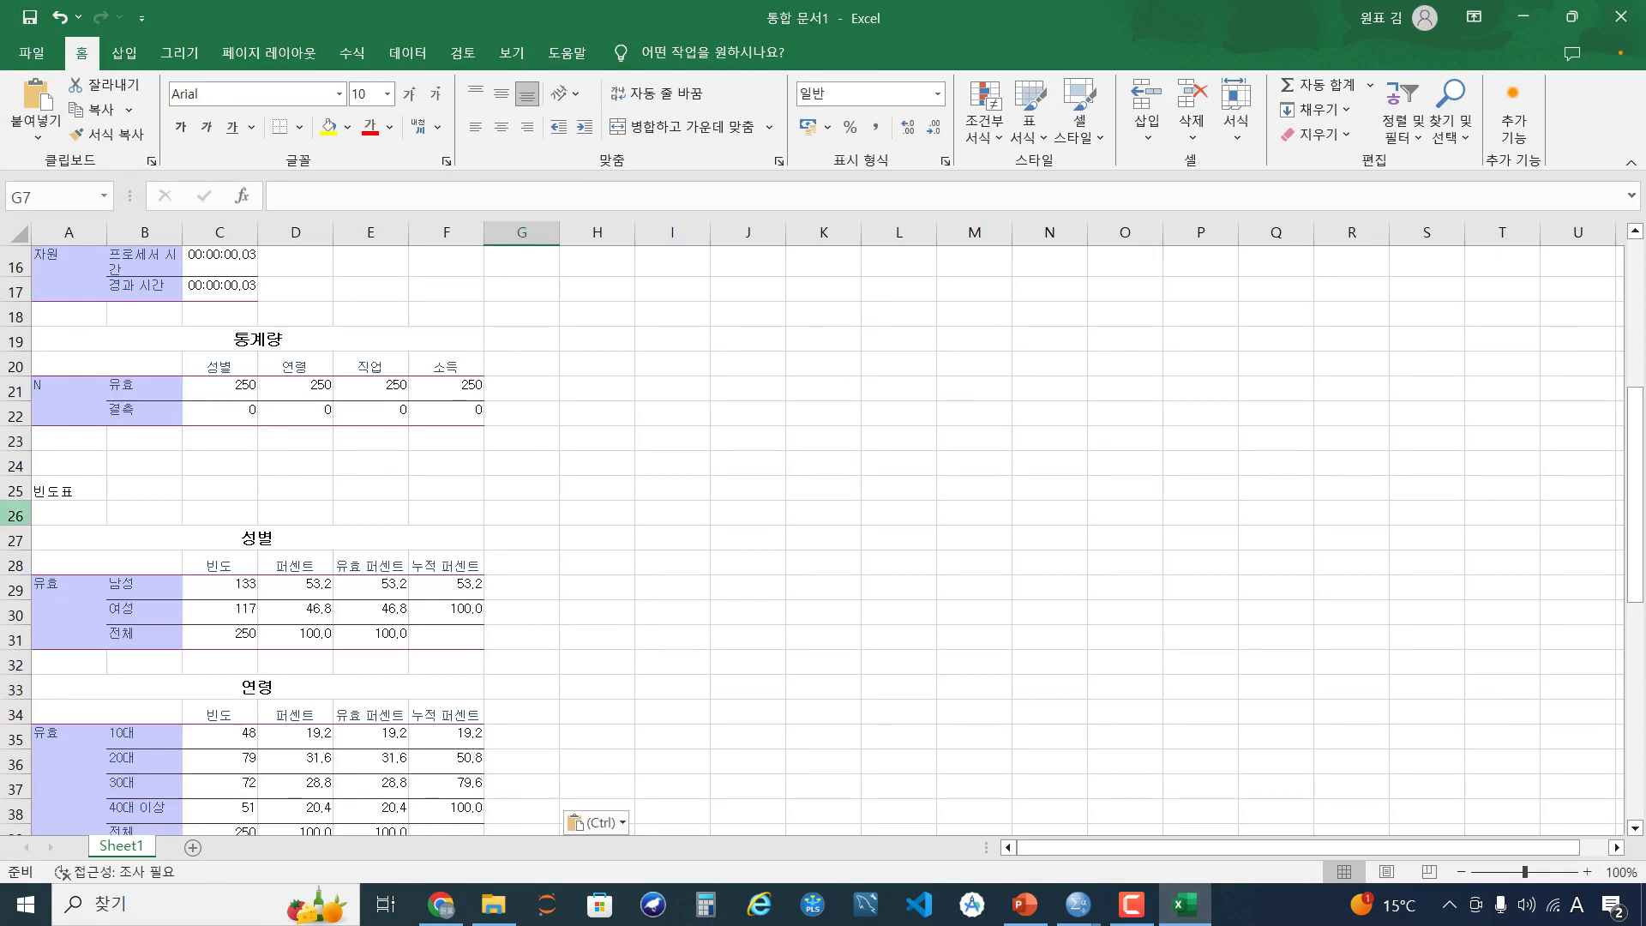
{"action": "left_click", "coordinate": [16, 540]}
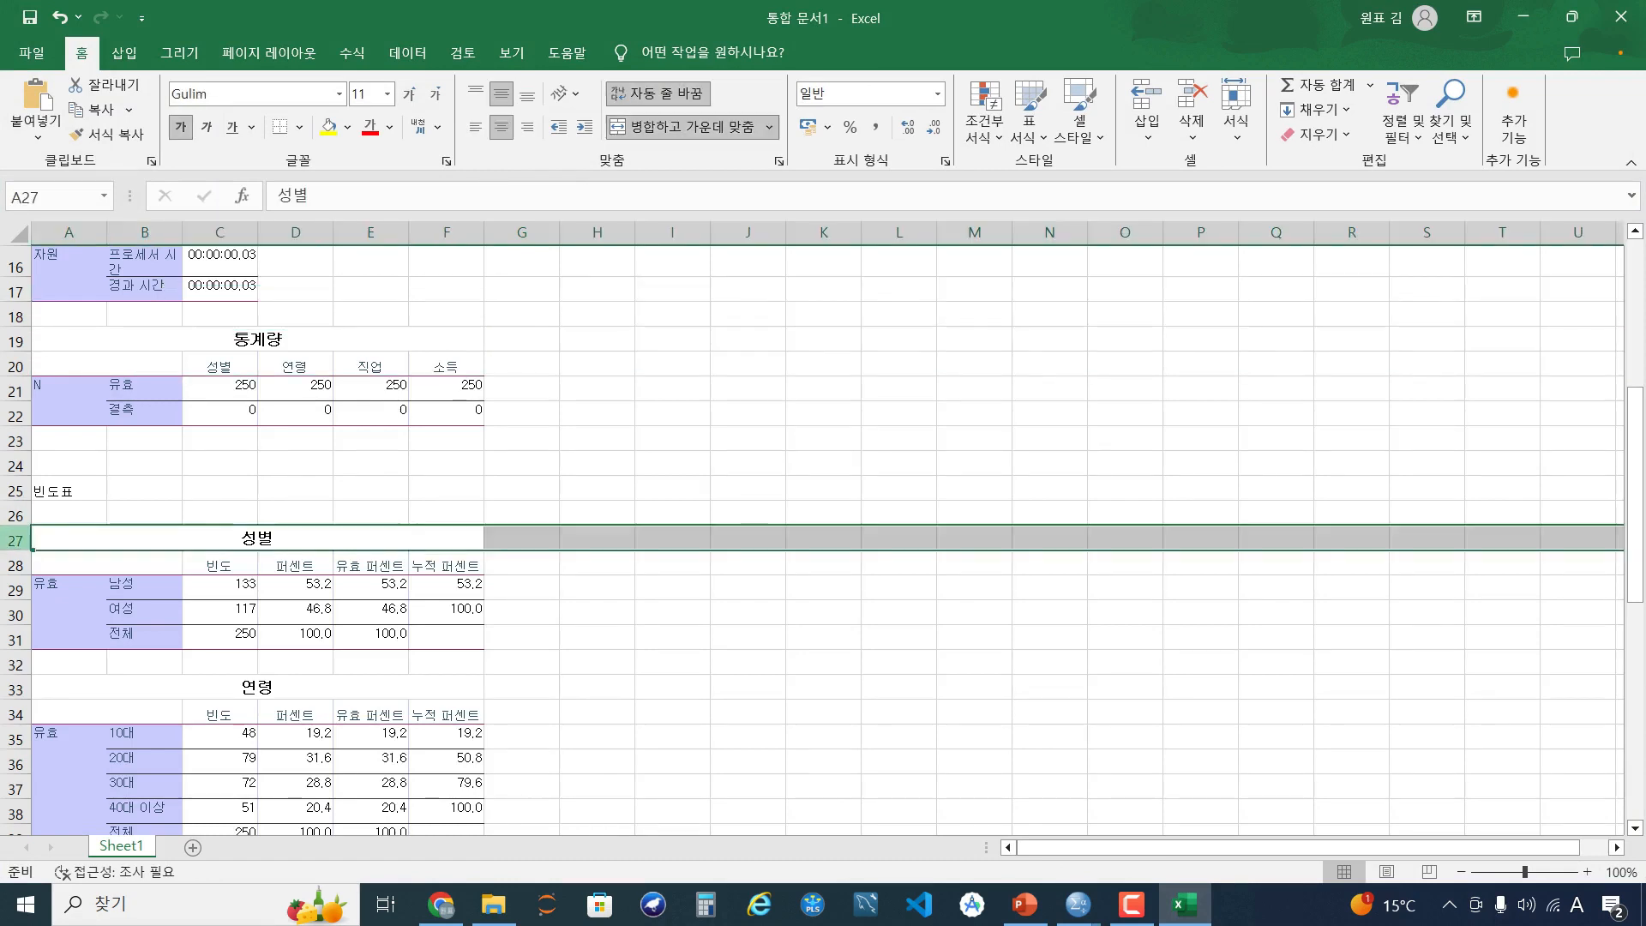
{"action": "scroll", "coordinate": [15, 540], "scroll_direction": "up", "scroll_amount": 5}
{"action": "left_click", "coordinate": [17, 257], "text": "shift"}
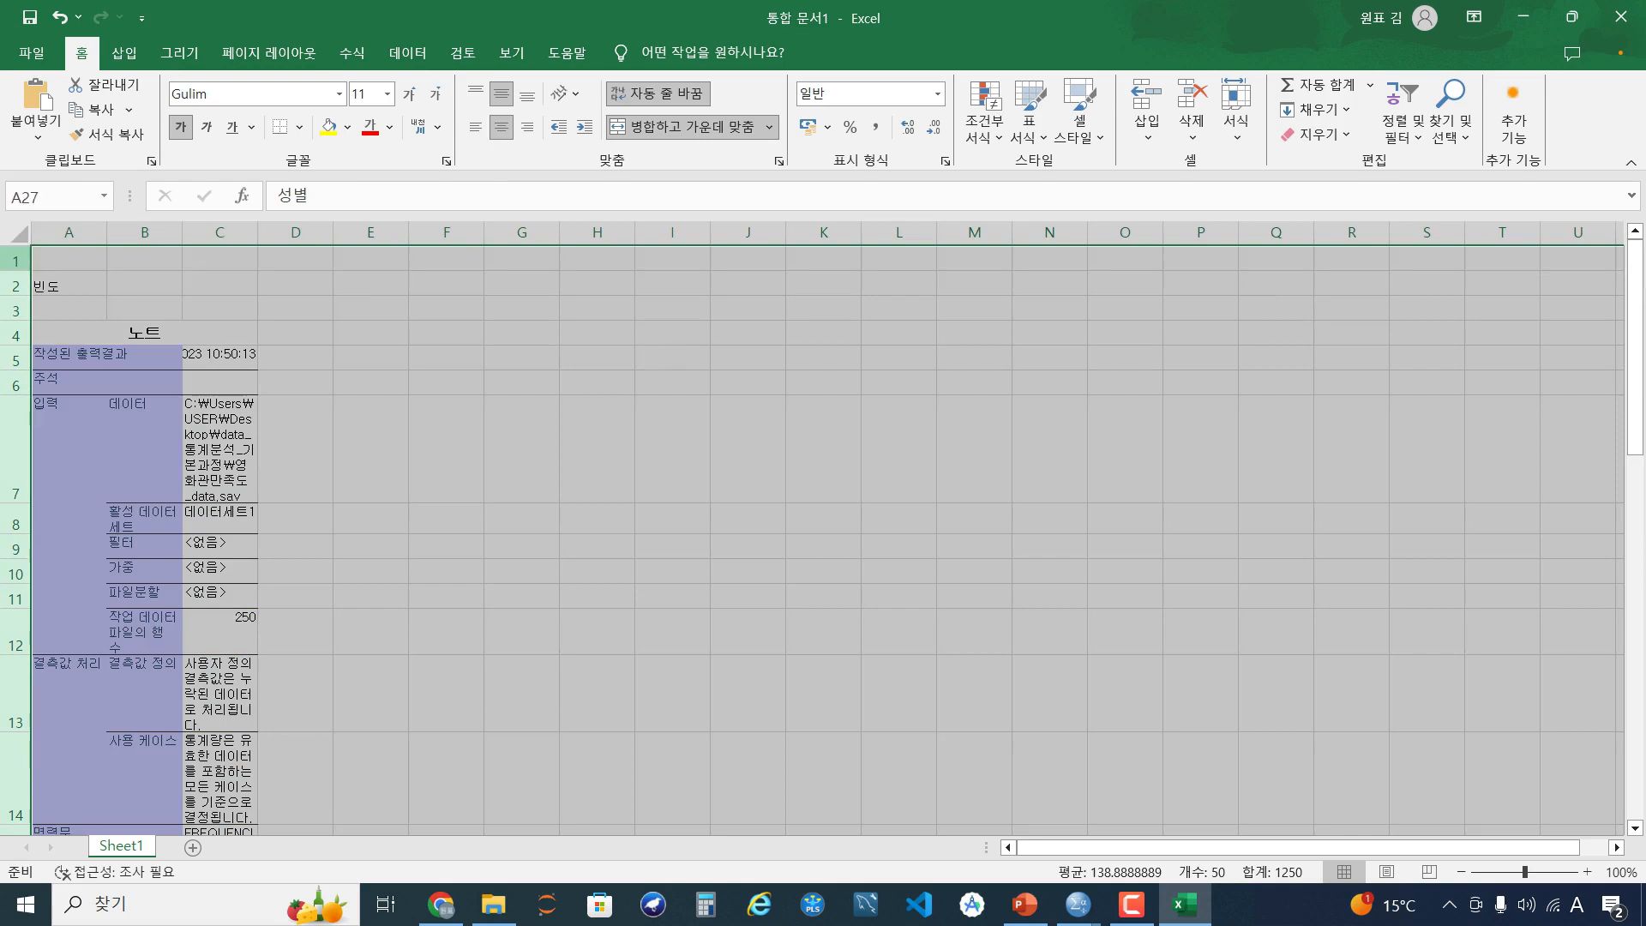
{"action": "right_click", "coordinate": [18, 257]}
{"action": "left_click", "coordinate": [77, 467]}
{"action": "left_click", "coordinate": [377, 458]}
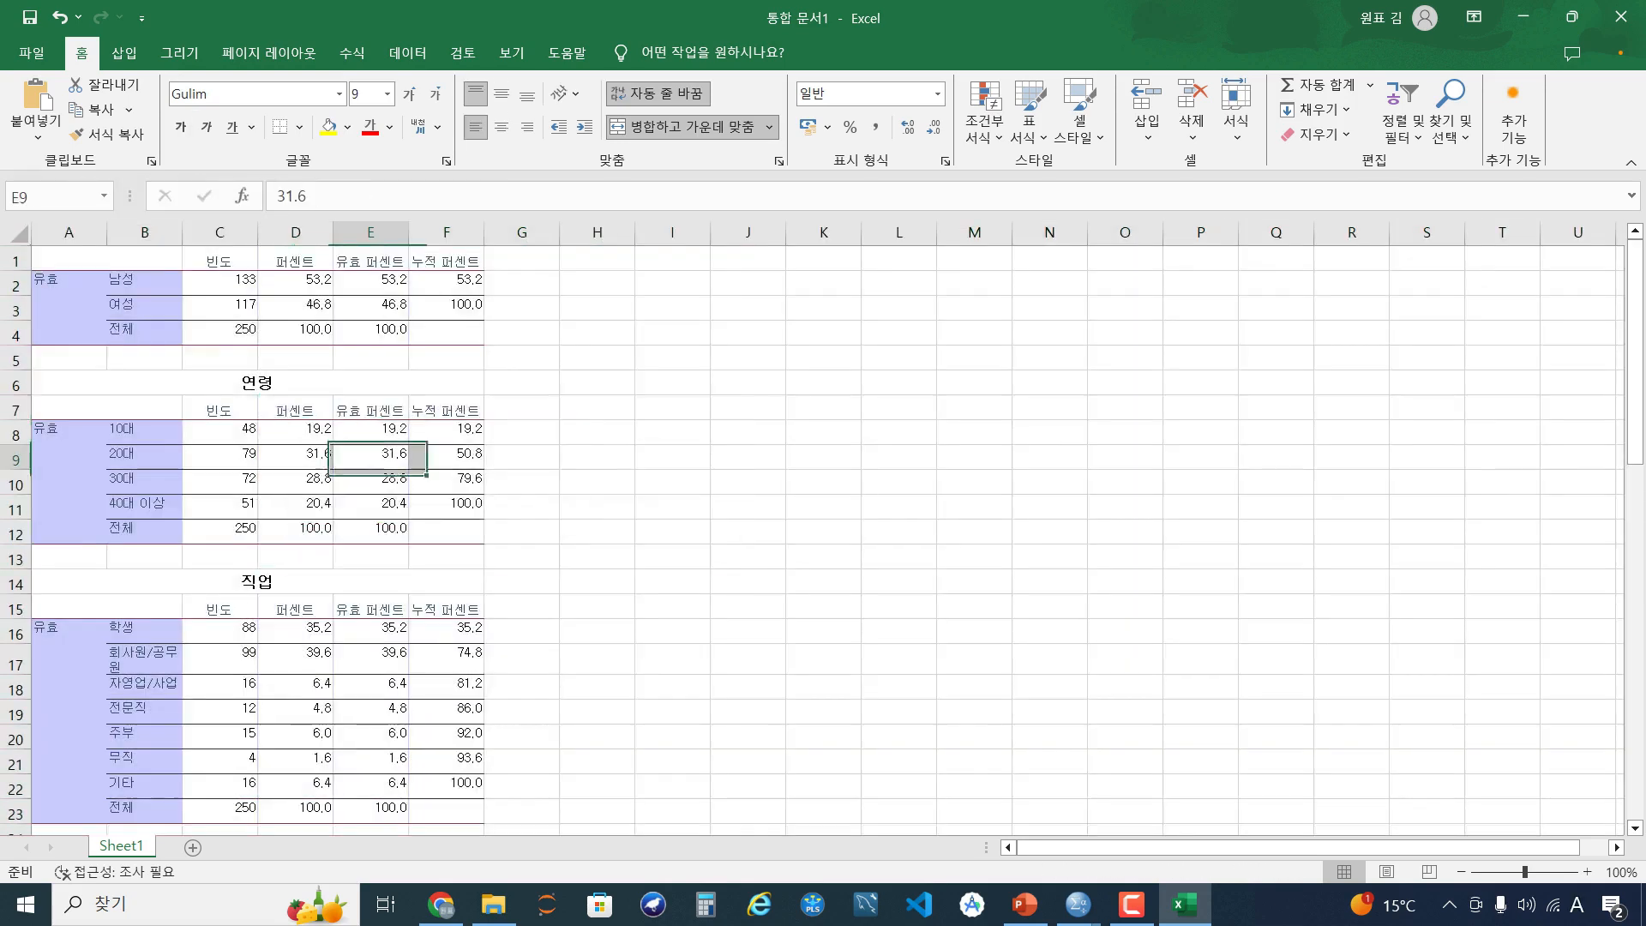
Delete the 전체, blank, title and header rows between the frequency tables: rows 4–7, 12–15 and 23–26
{"action": "scroll", "coordinate": [378, 458], "scroll_direction": "up", "scroll_amount": 1}
{"action": "scroll", "coordinate": [377, 458], "scroll_direction": "up", "scroll_amount": 1}
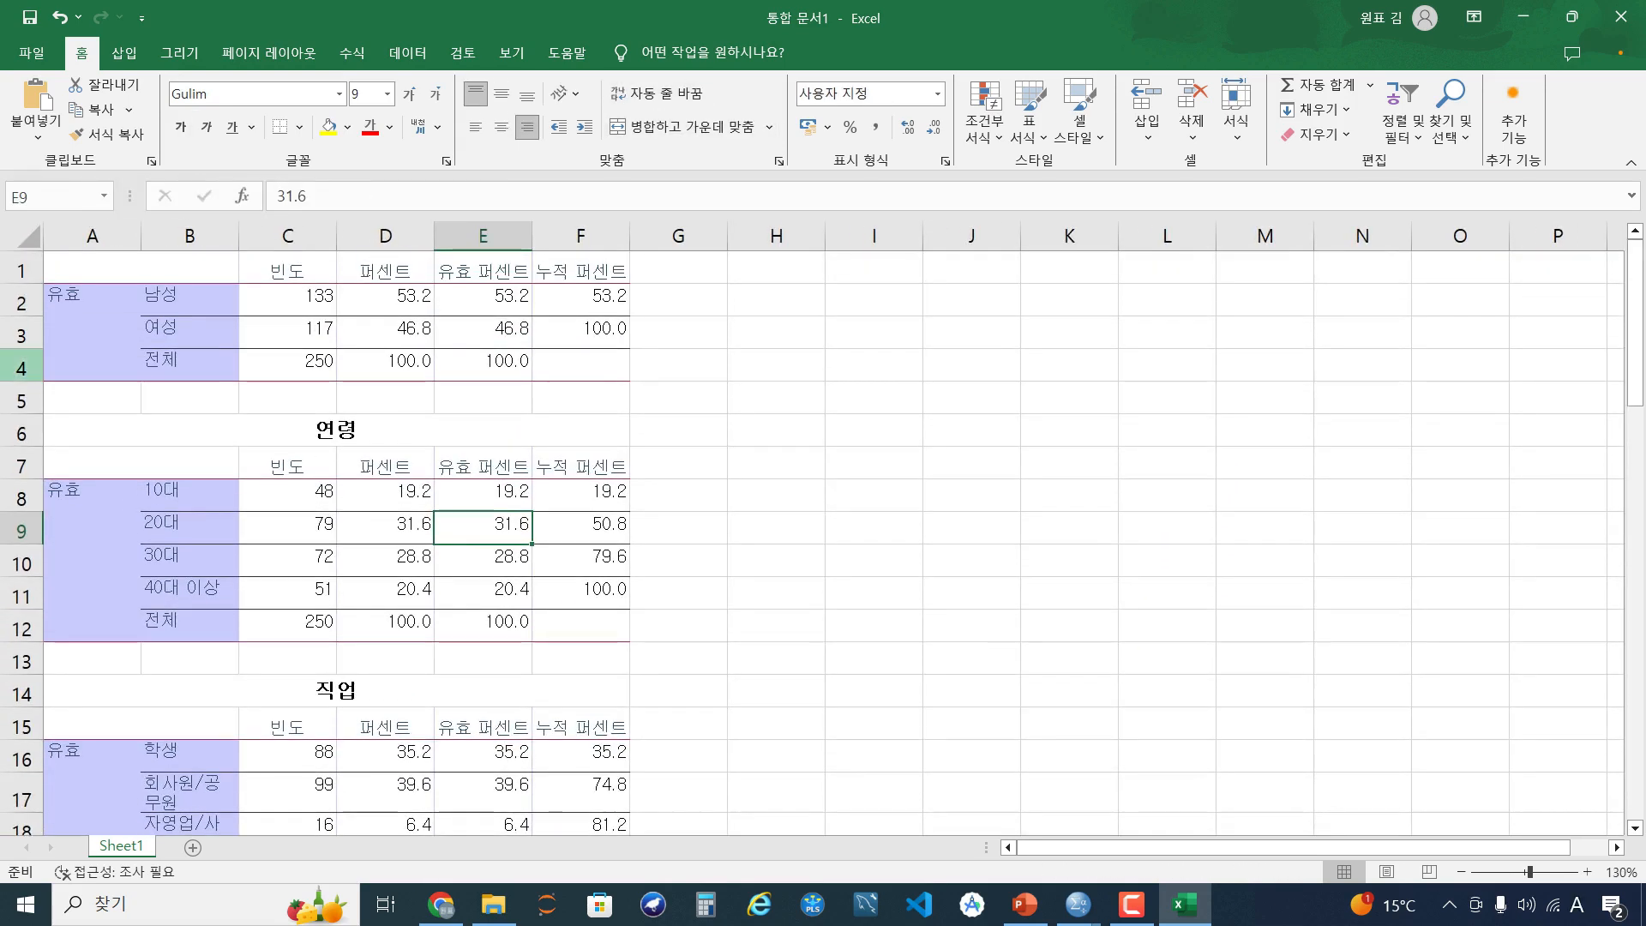
{"action": "left_click_drag", "start_coordinate": [21, 366], "coordinate": [21, 472]}
{"action": "scroll", "coordinate": [22, 480], "scroll_direction": "down", "scroll_amount": 3}
{"action": "left_click", "coordinate": [22, 335], "text": "ctrl"}
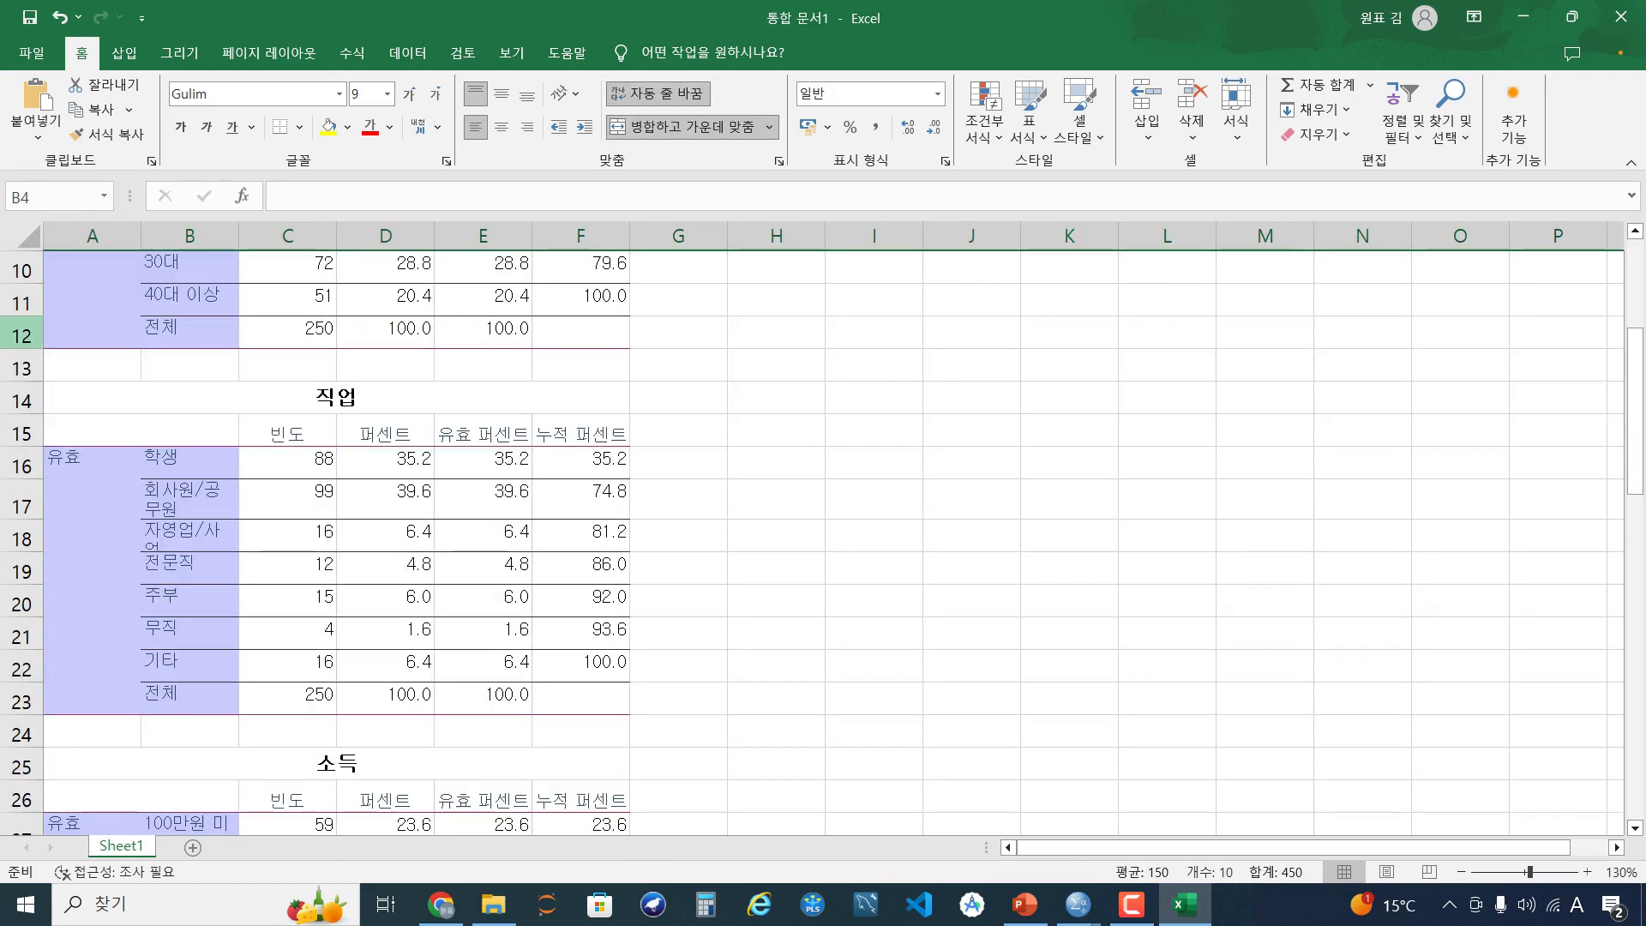
{"action": "left_click_drag", "start_coordinate": [22, 334], "coordinate": [21, 498]}
{"action": "scroll", "coordinate": [21, 433], "scroll_direction": "down", "scroll_amount": 3}
{"action": "right_click", "coordinate": [26, 489]}
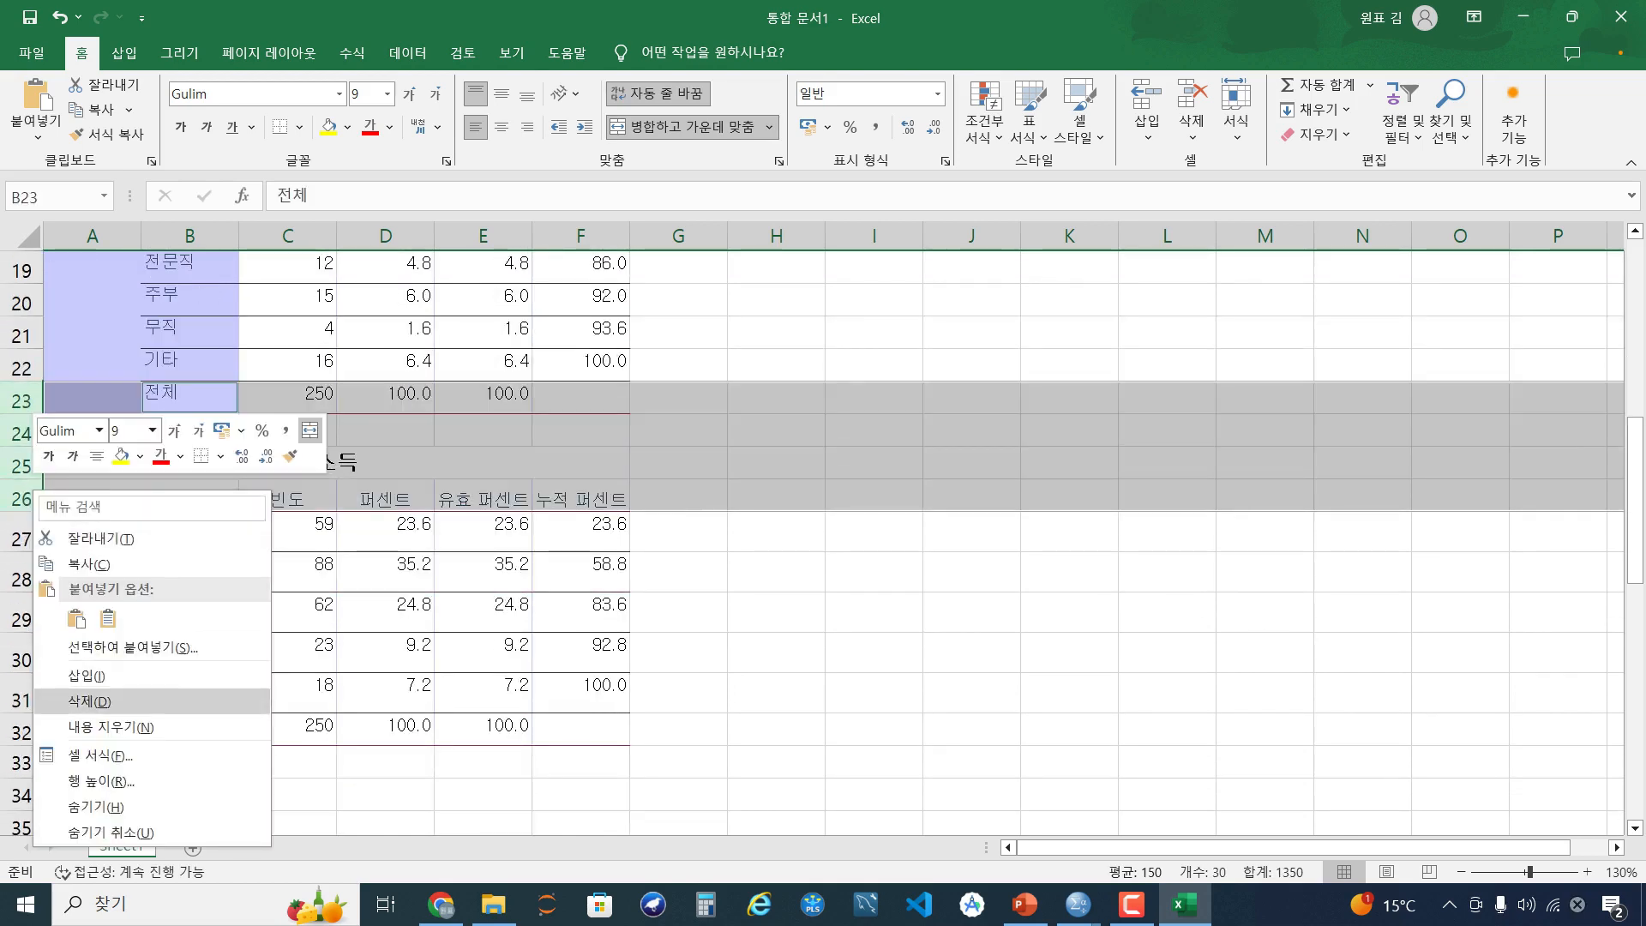
{"action": "left_click", "coordinate": [94, 700]}
{"action": "left_click", "coordinate": [386, 500]}
Delete the 유효 퍼센트 and 누적 퍼센트 columns (E and F)
{"action": "scroll", "coordinate": [385, 500], "scroll_direction": "up", "scroll_amount": 6}
{"action": "left_click", "coordinate": [386, 269]}
{"action": "left_click_drag", "start_coordinate": [483, 235], "coordinate": [580, 235]}
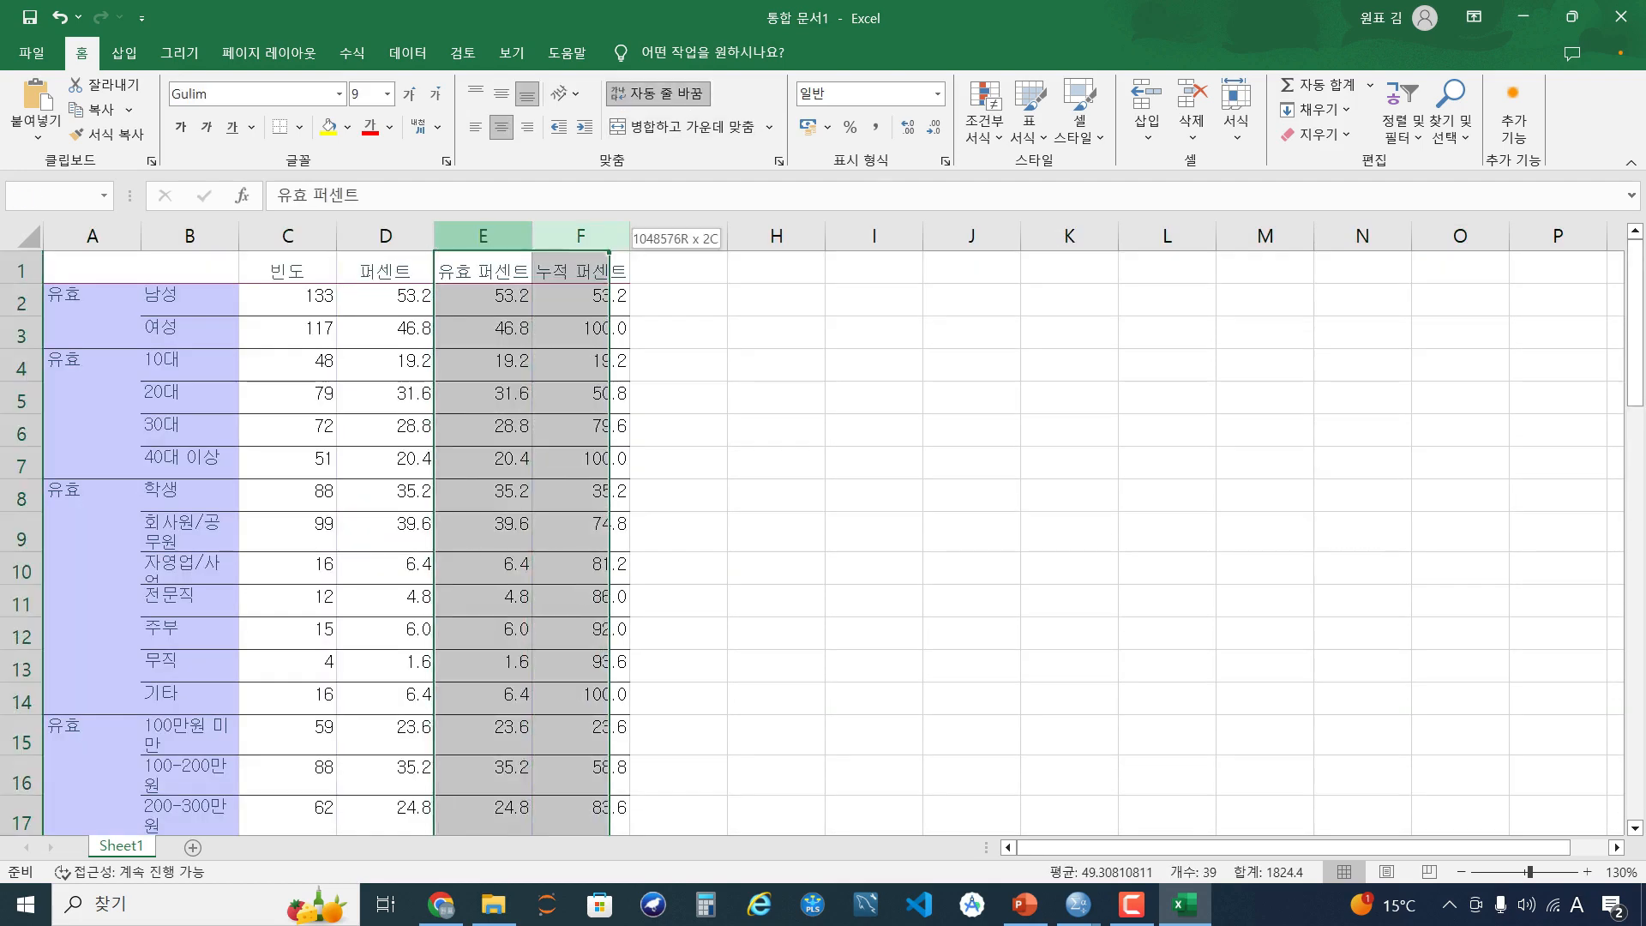
{"action": "right_click", "coordinate": [580, 235]}
{"action": "left_click", "coordinate": [626, 448]}
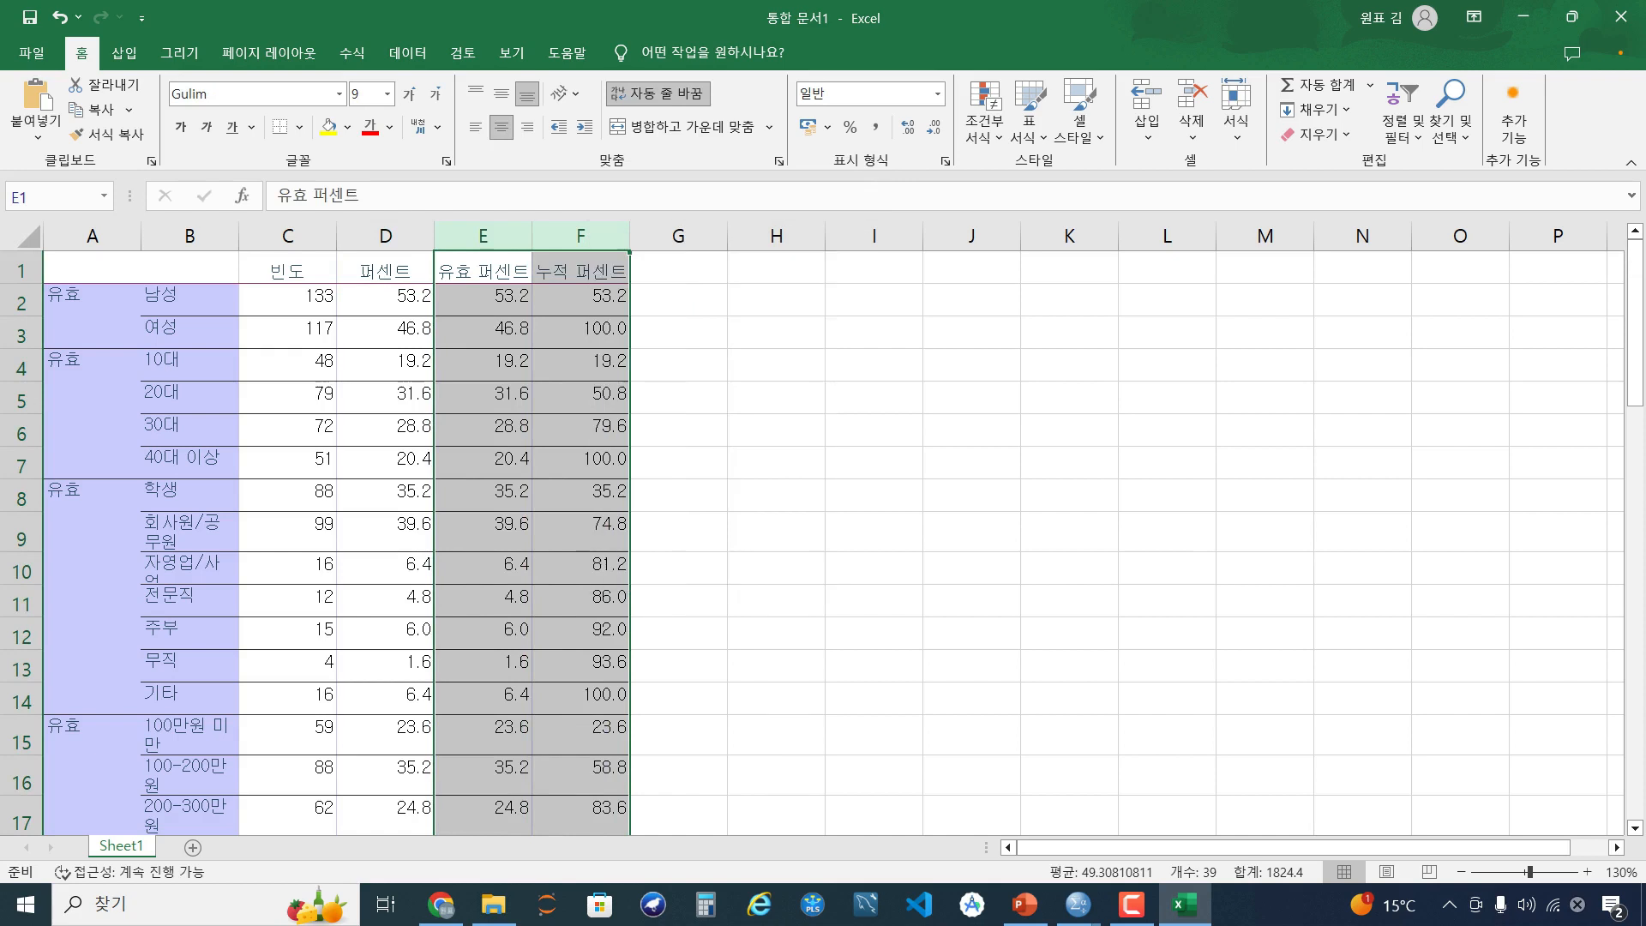
Replace the four 유효 labels in column A with 성별, 연령, 직업 and 소득 in order
{"action": "left_click", "coordinate": [92, 316]}
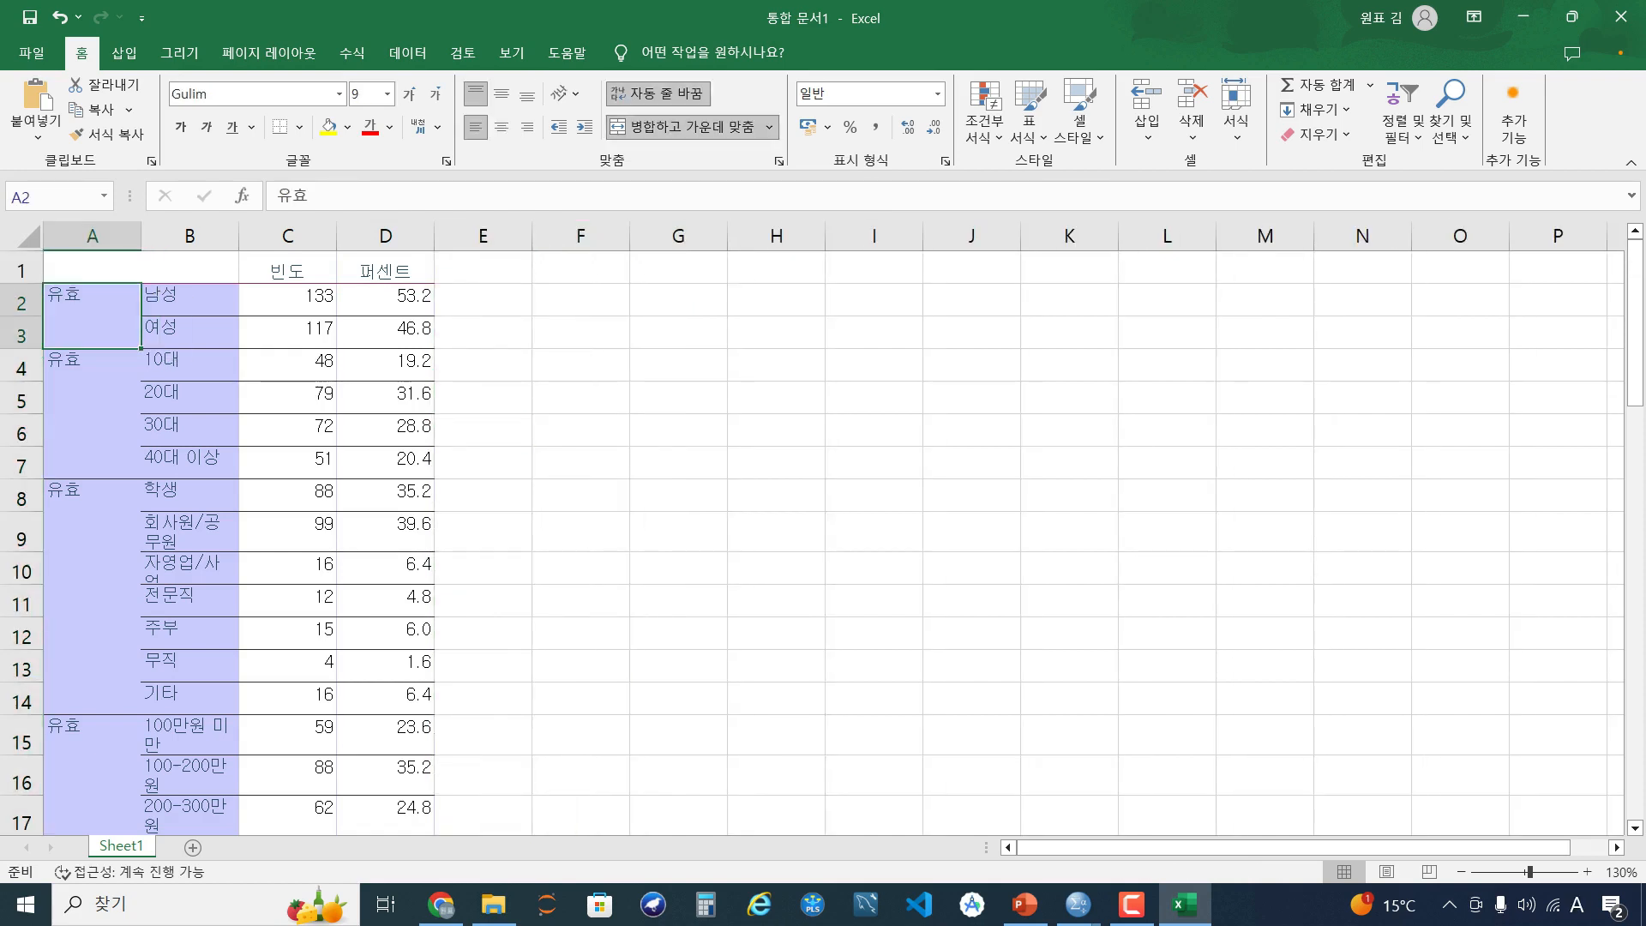
{"action": "type", "text": "성별"}
{"action": "key", "text": "Return"}
{"action": "type", "text": "여령"}
{"action": "key", "text": "Return"}
{"action": "type", "text": "직업"}
{"action": "key", "text": "ctrl+Return"}
{"action": "key", "text": "Return"}
{"action": "type", "text": "소득"}
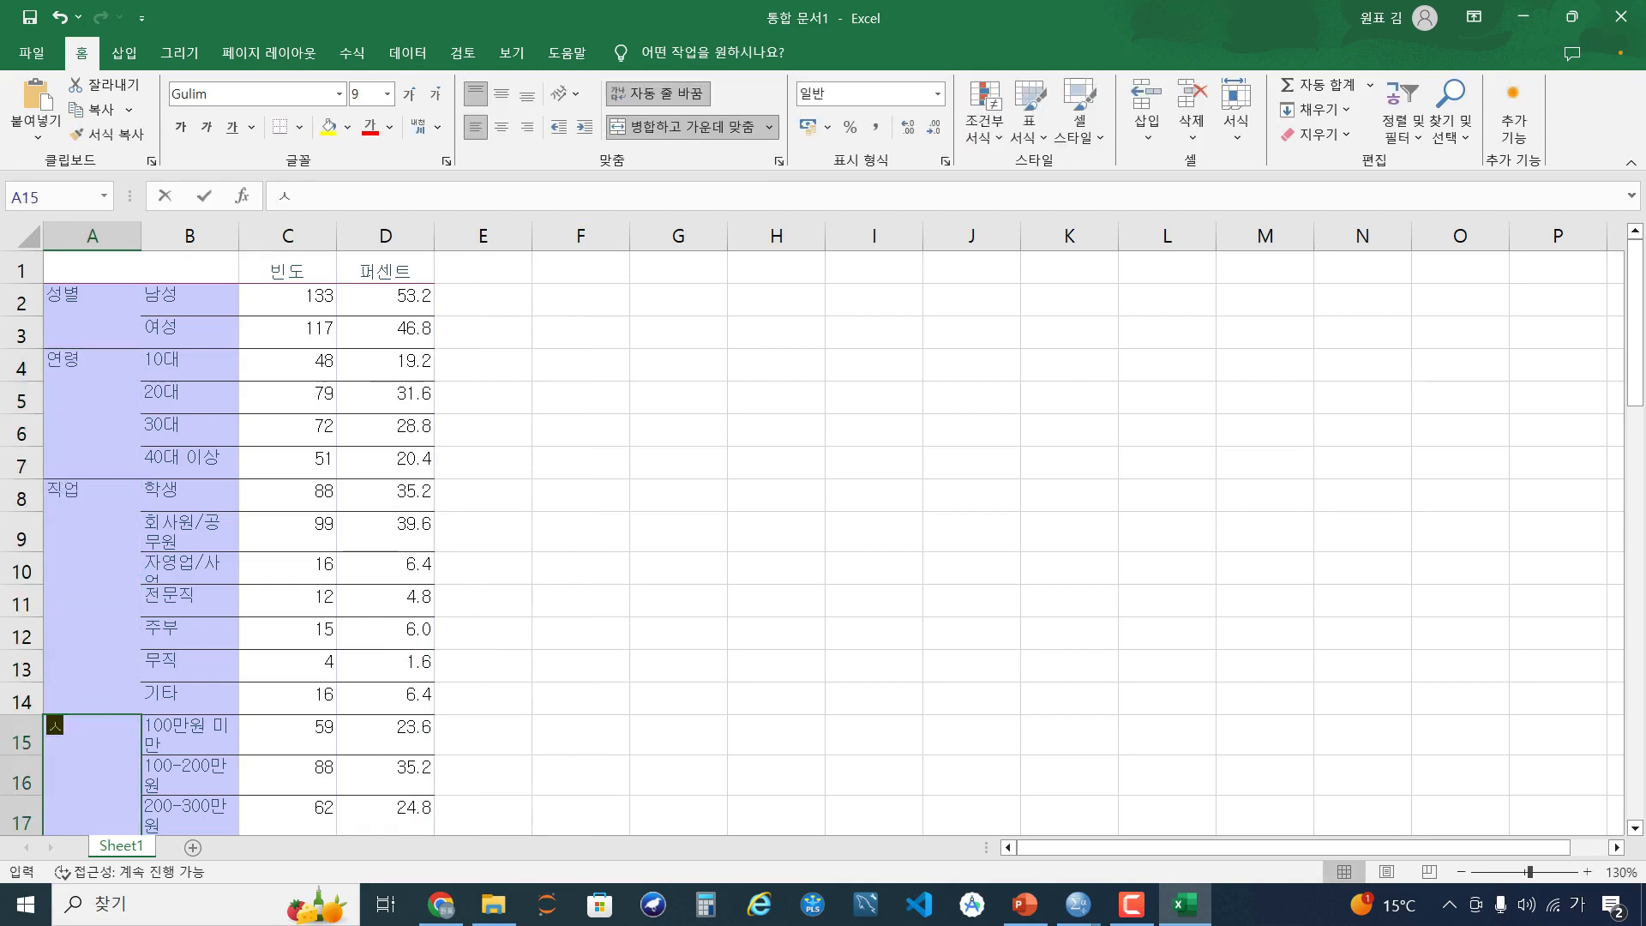
{"action": "key", "text": "ctrl+Return"}
{"action": "key", "text": "Return"}
Widen column B so its category labels fit on one line and give rows 1 to 20 a uniform height
{"action": "left_click_drag", "start_coordinate": [337, 236], "coordinate": [305, 236]}
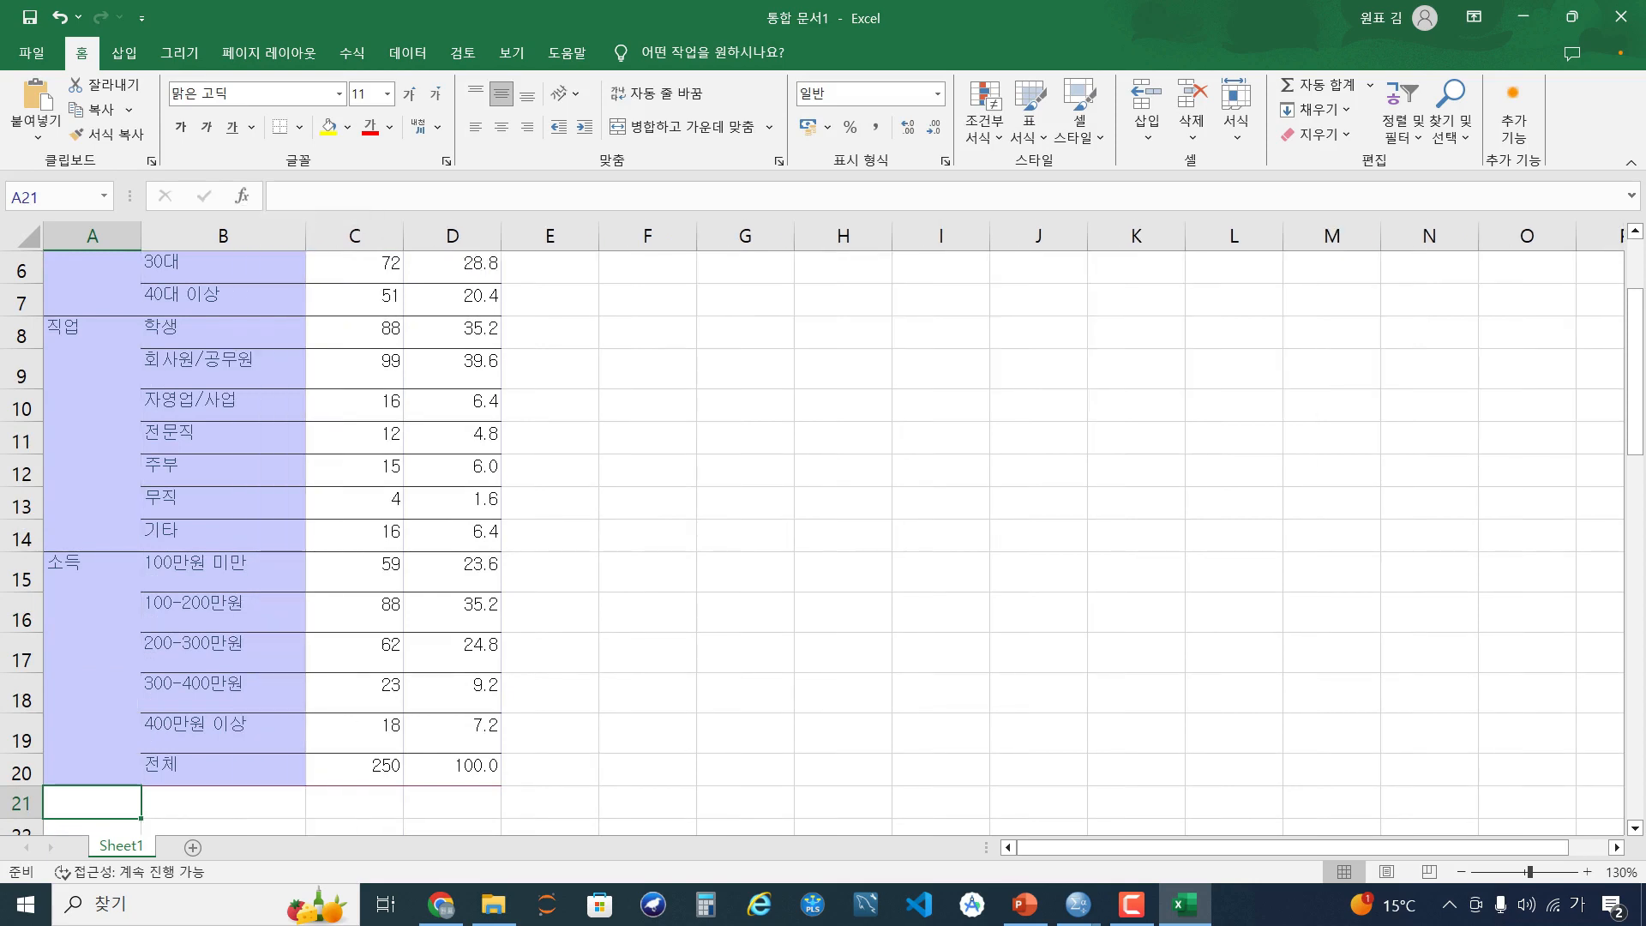
{"action": "left_click", "coordinate": [21, 771]}
{"action": "scroll", "coordinate": [22, 769], "scroll_direction": "up", "scroll_amount": 2}
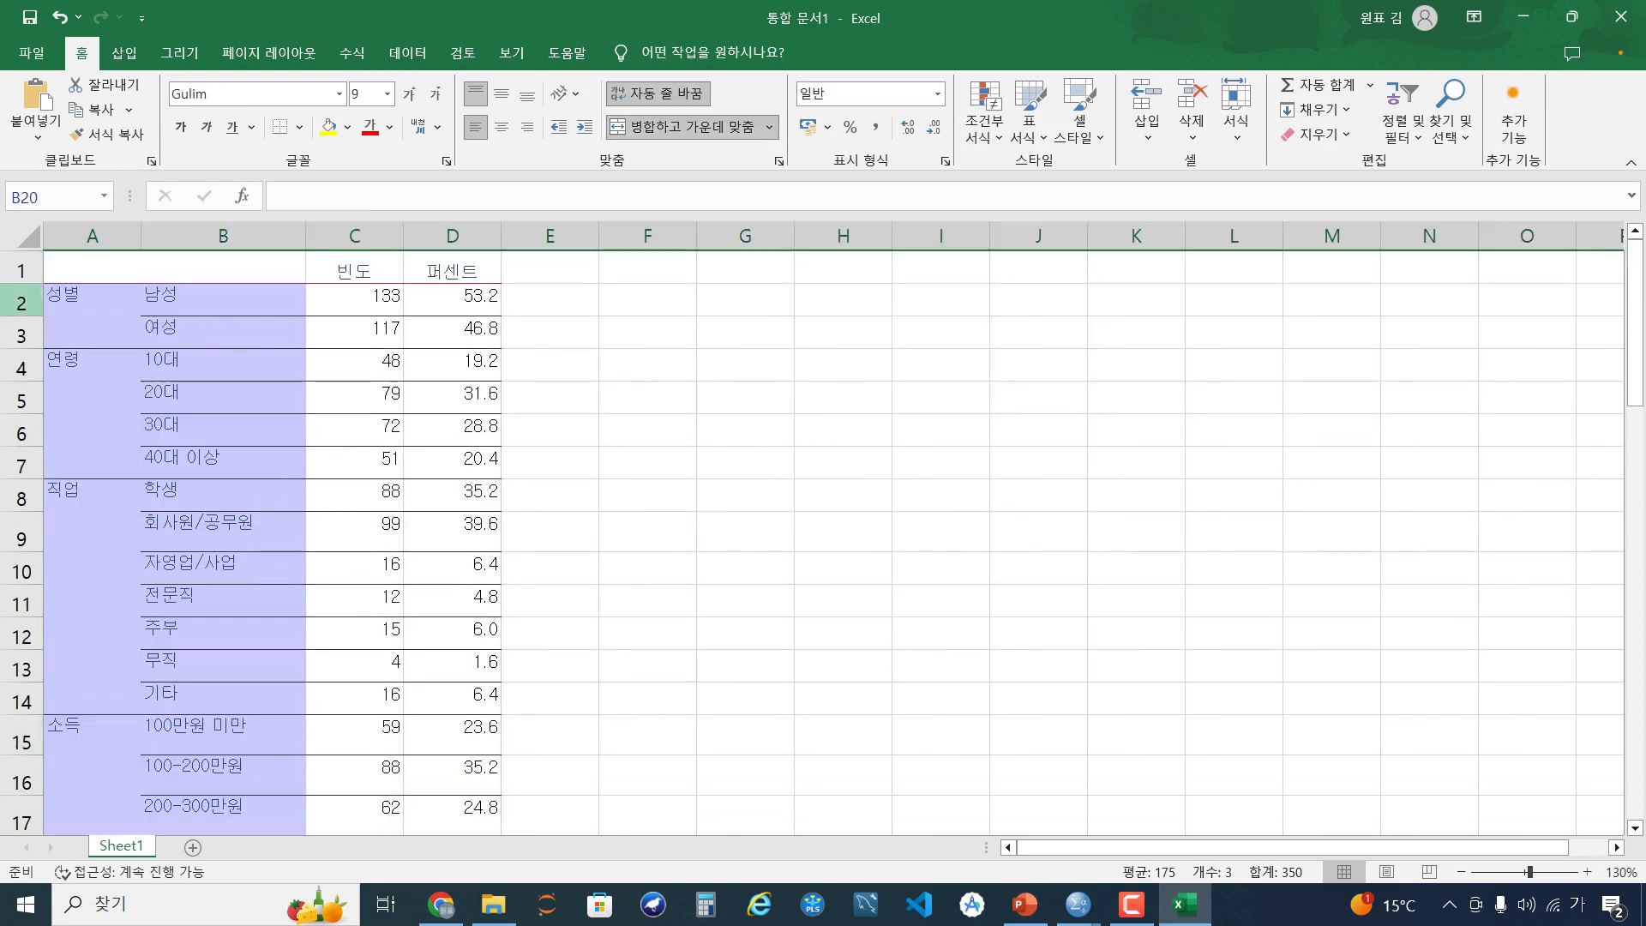
{"action": "left_click", "coordinate": [22, 270], "text": "shift"}
{"action": "left_click_drag", "start_coordinate": [22, 316], "coordinate": [21, 316]}
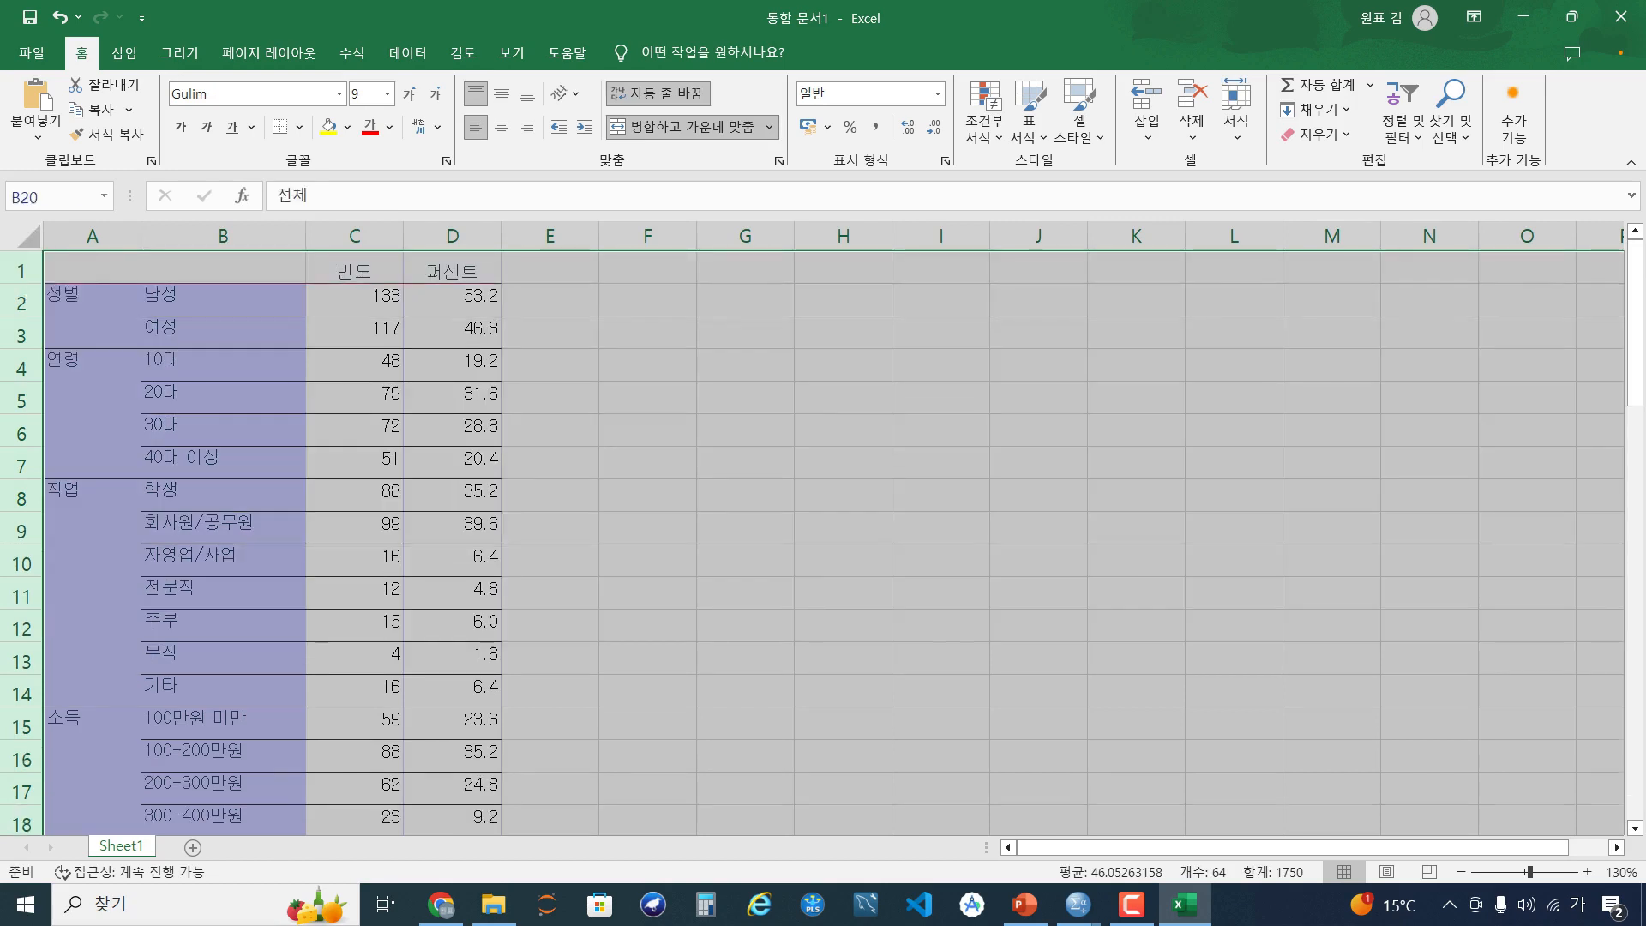
{"action": "left_click", "coordinate": [225, 332]}
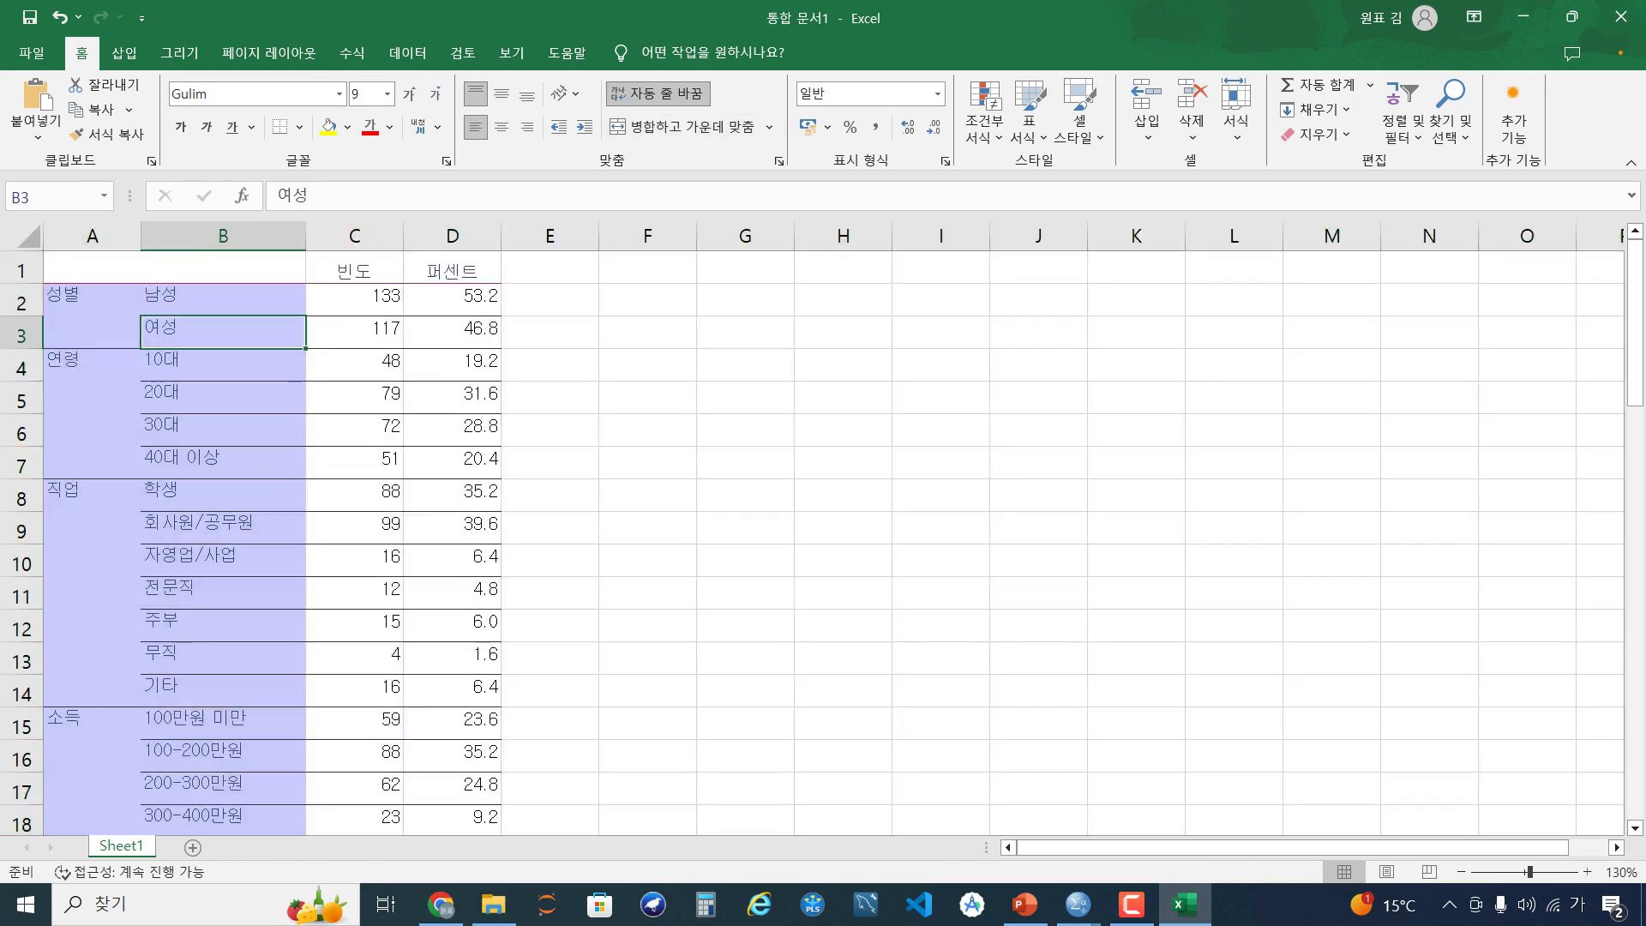
Review the combined frequency table, checking the counts of the smaller 직업 categories and the 400만원 이상 income group
{"action": "scroll", "coordinate": [823, 540], "scroll_direction": "down", "scroll_amount": 1}
{"action": "scroll", "coordinate": [822, 540], "scroll_direction": "down", "scroll_amount": 2}
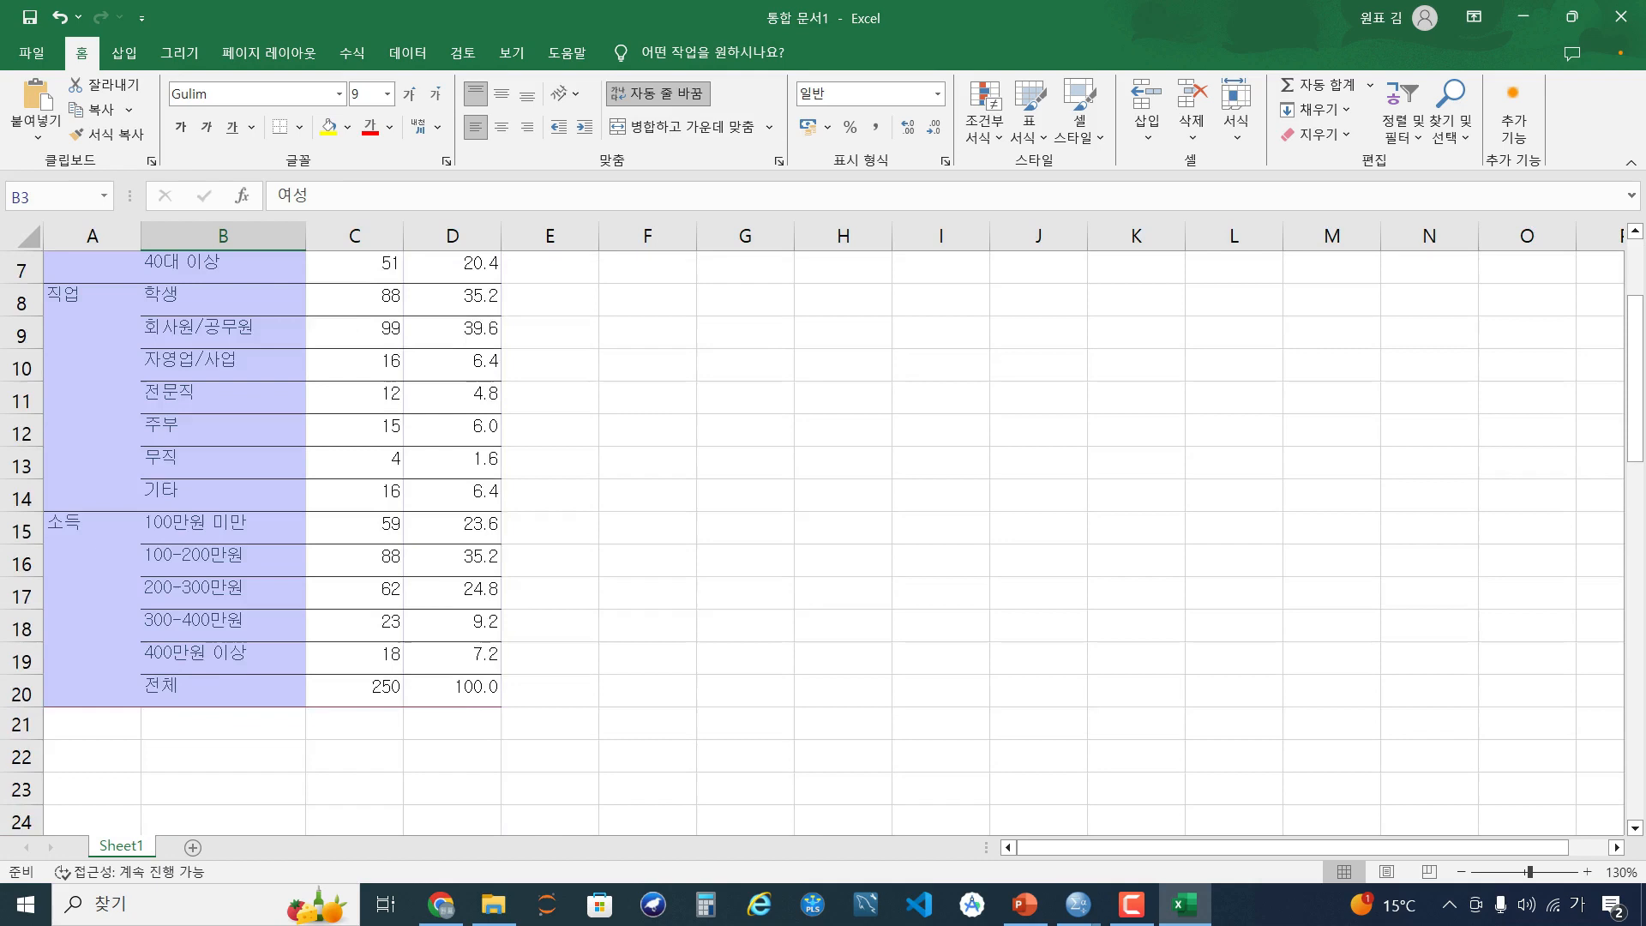
{"action": "scroll", "coordinate": [823, 540], "scroll_direction": "up", "scroll_amount": 2}
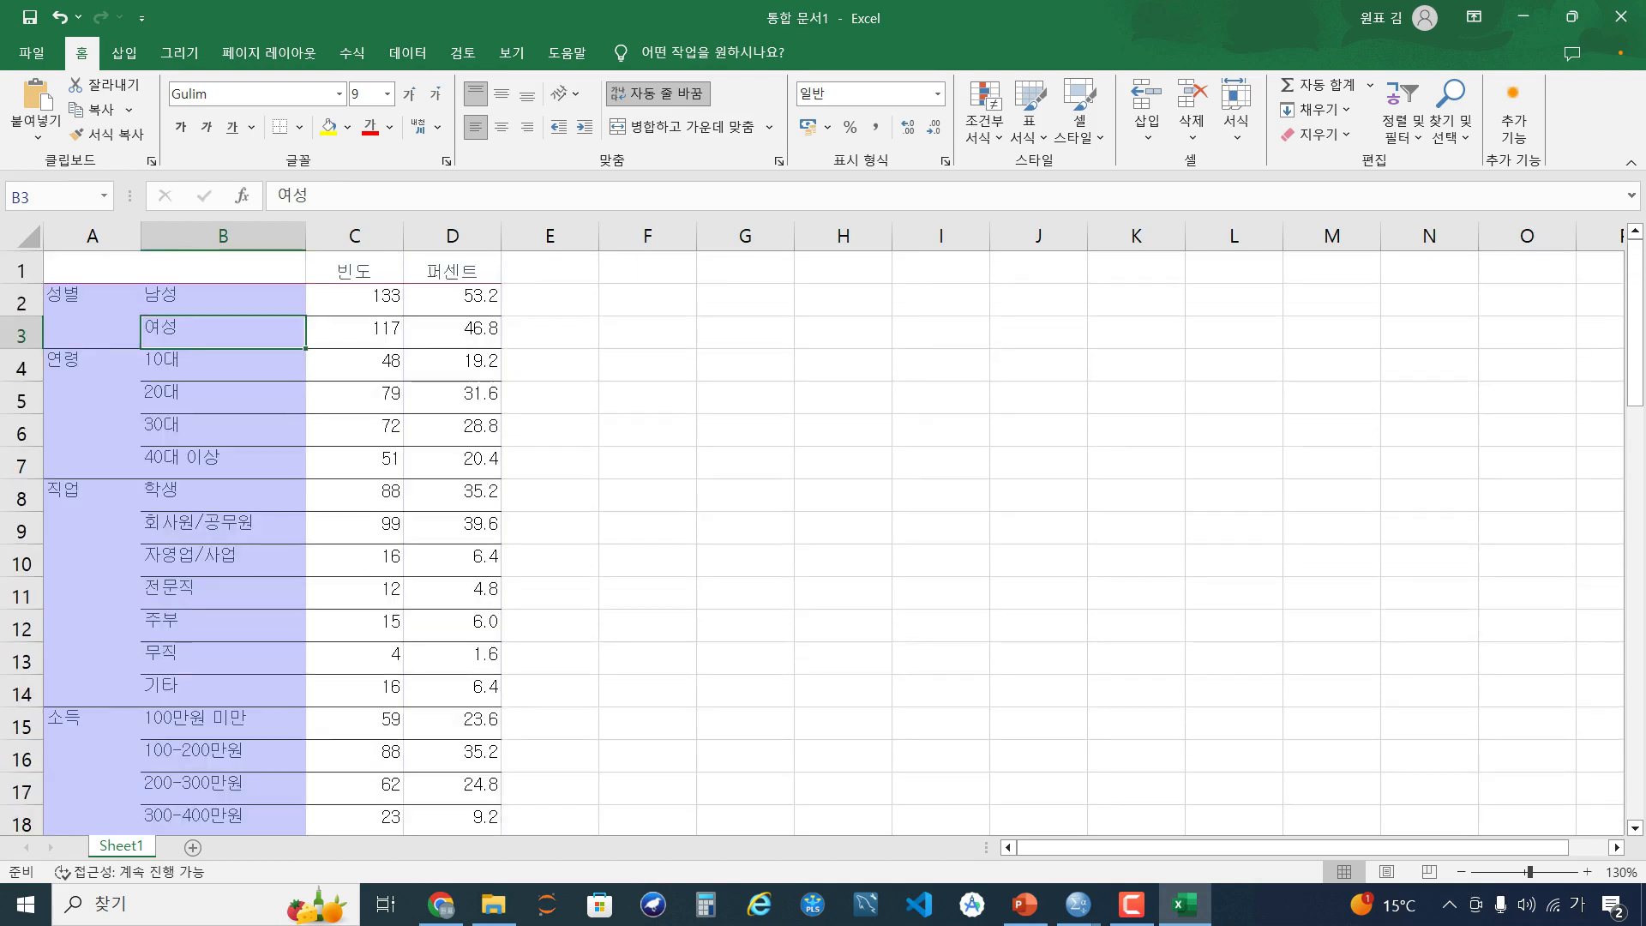
{"action": "scroll", "coordinate": [823, 540], "scroll_direction": "down", "scroll_amount": 1}
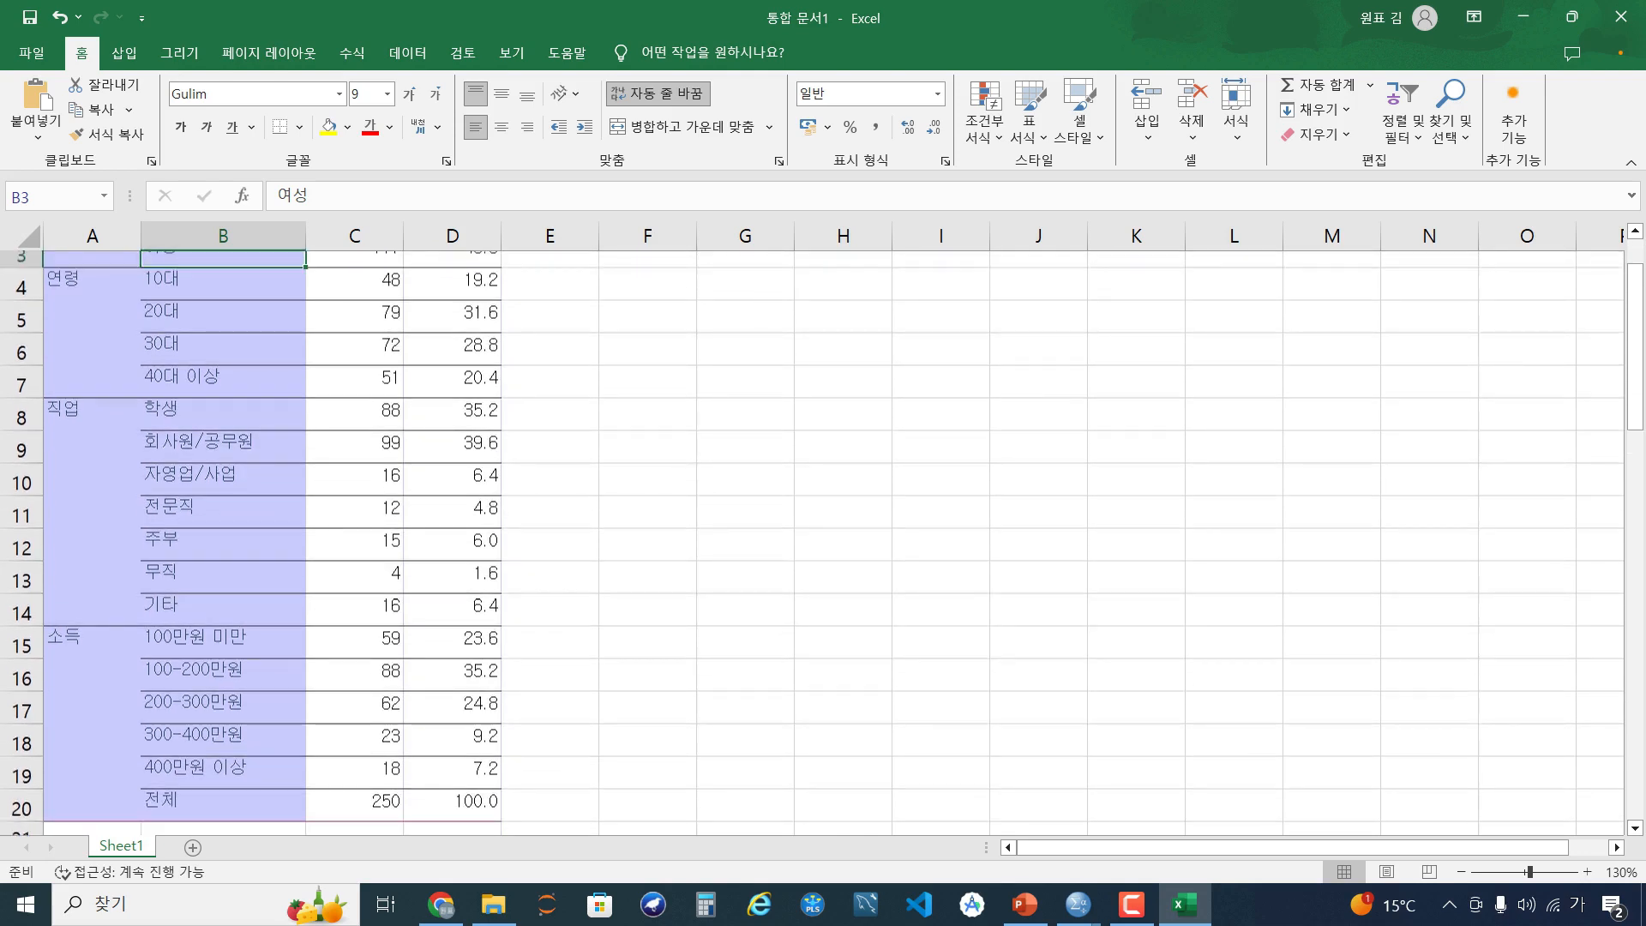
{"action": "scroll", "coordinate": [822, 540], "scroll_direction": "up", "scroll_amount": 1}
{"action": "left_click", "coordinate": [354, 332]}
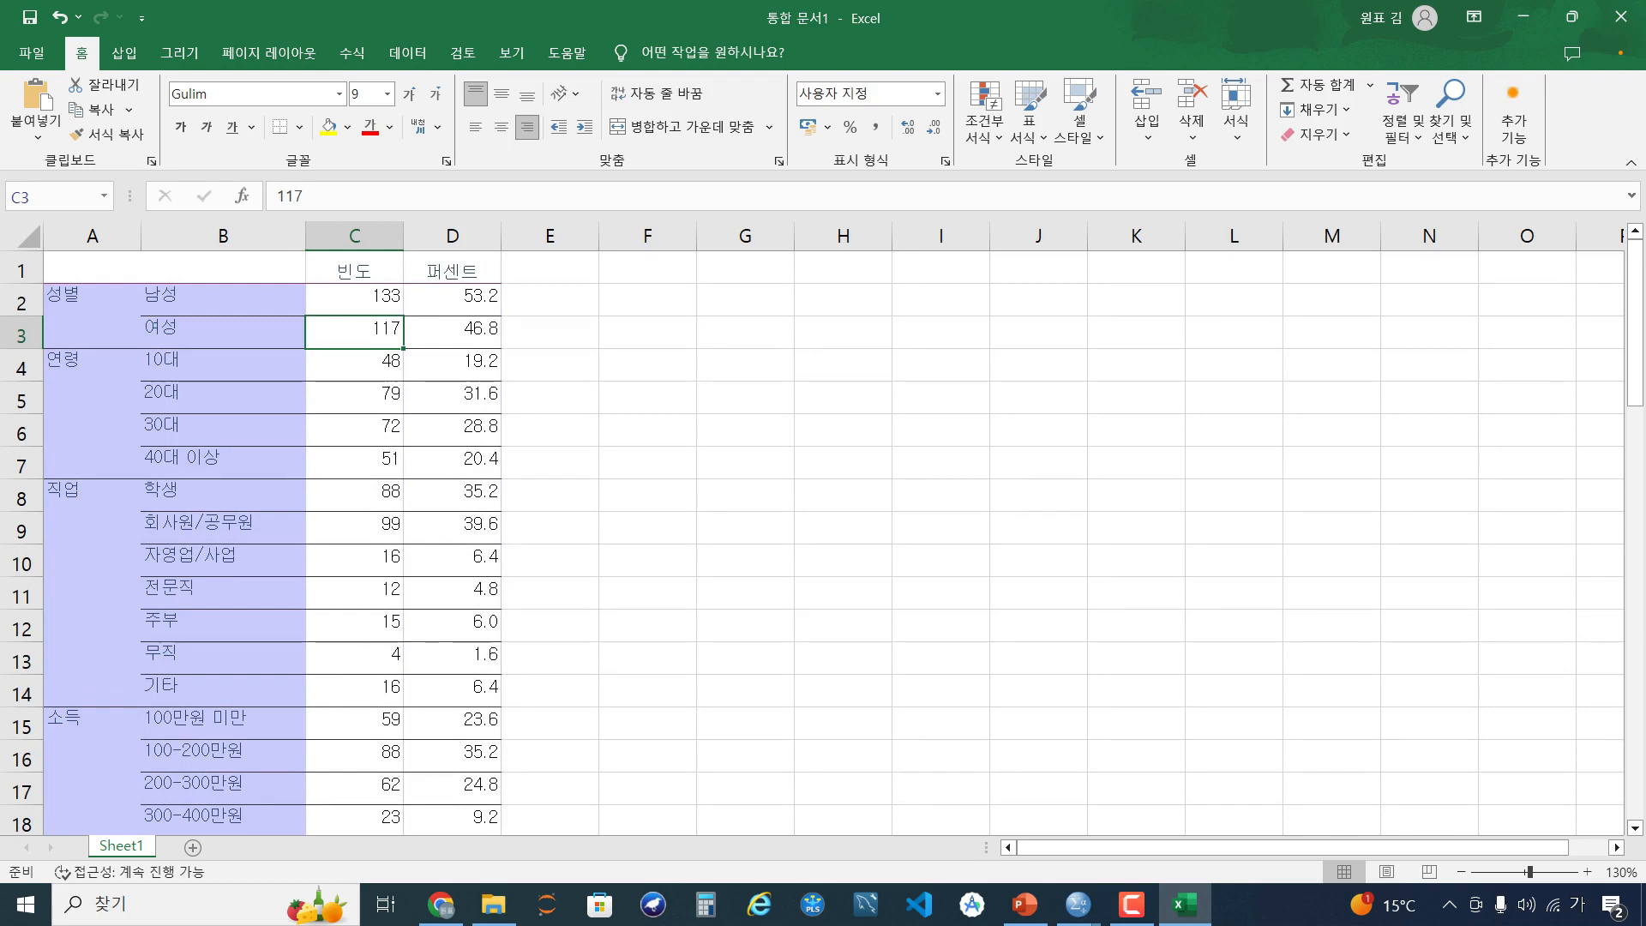
{"action": "left_click_drag", "start_coordinate": [354, 365], "coordinate": [354, 592]}
{"action": "scroll", "coordinate": [354, 463], "scroll_direction": "down", "scroll_amount": 1}
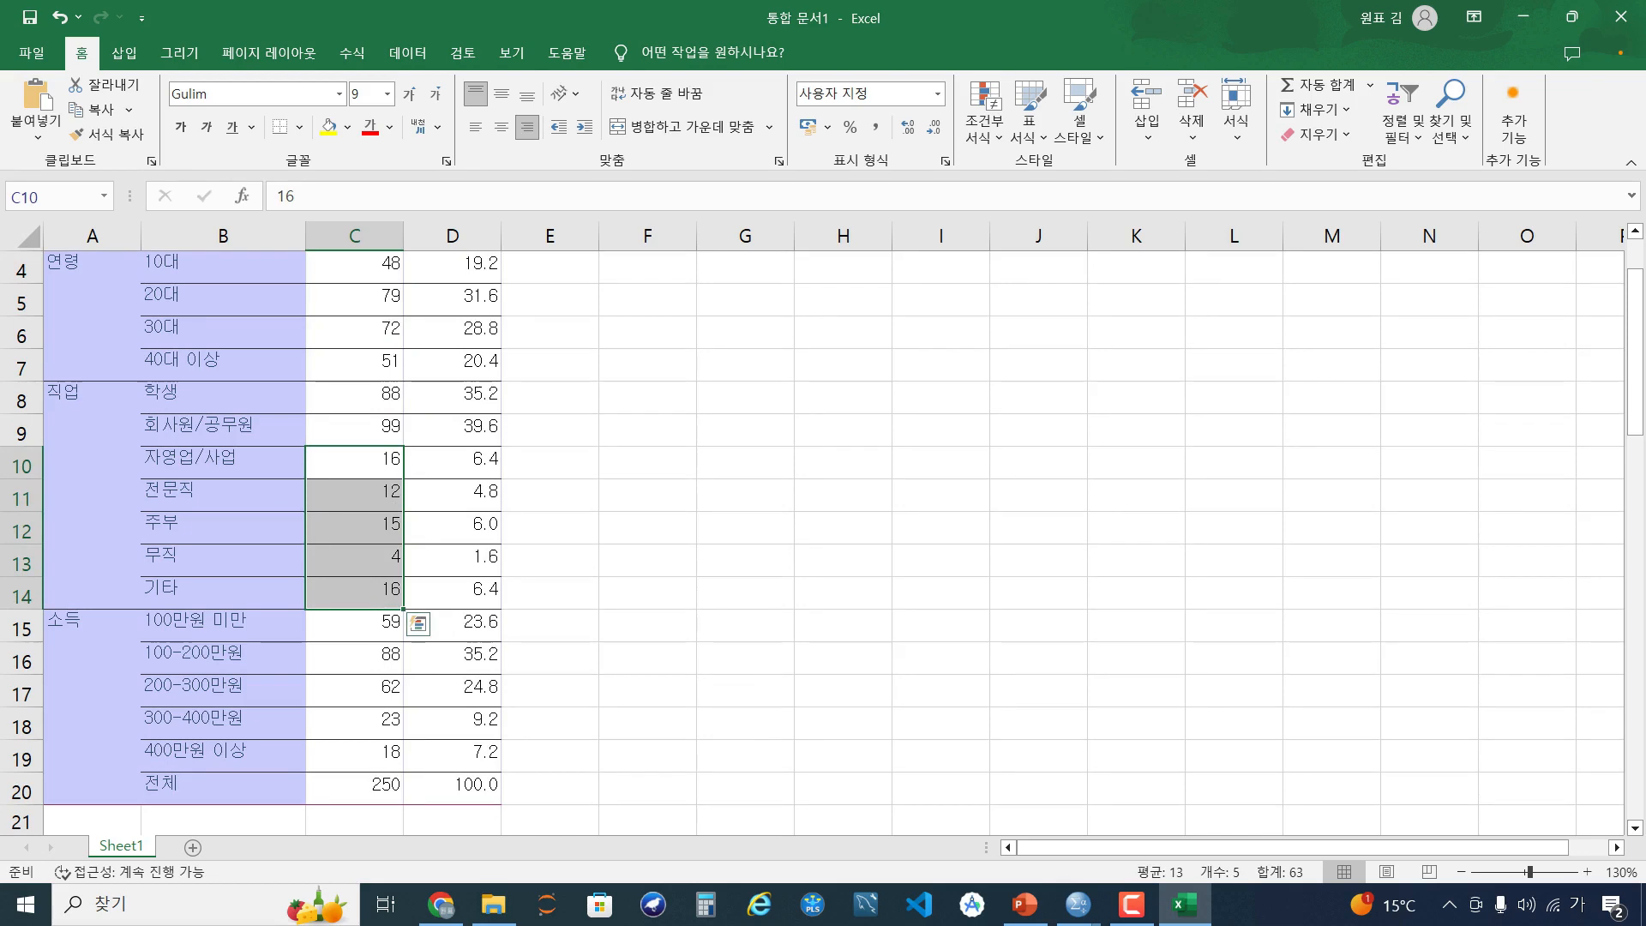
{"action": "left_click_drag", "start_coordinate": [240, 756], "coordinate": [355, 756]}
{"action": "left_click", "coordinate": [647, 691]}
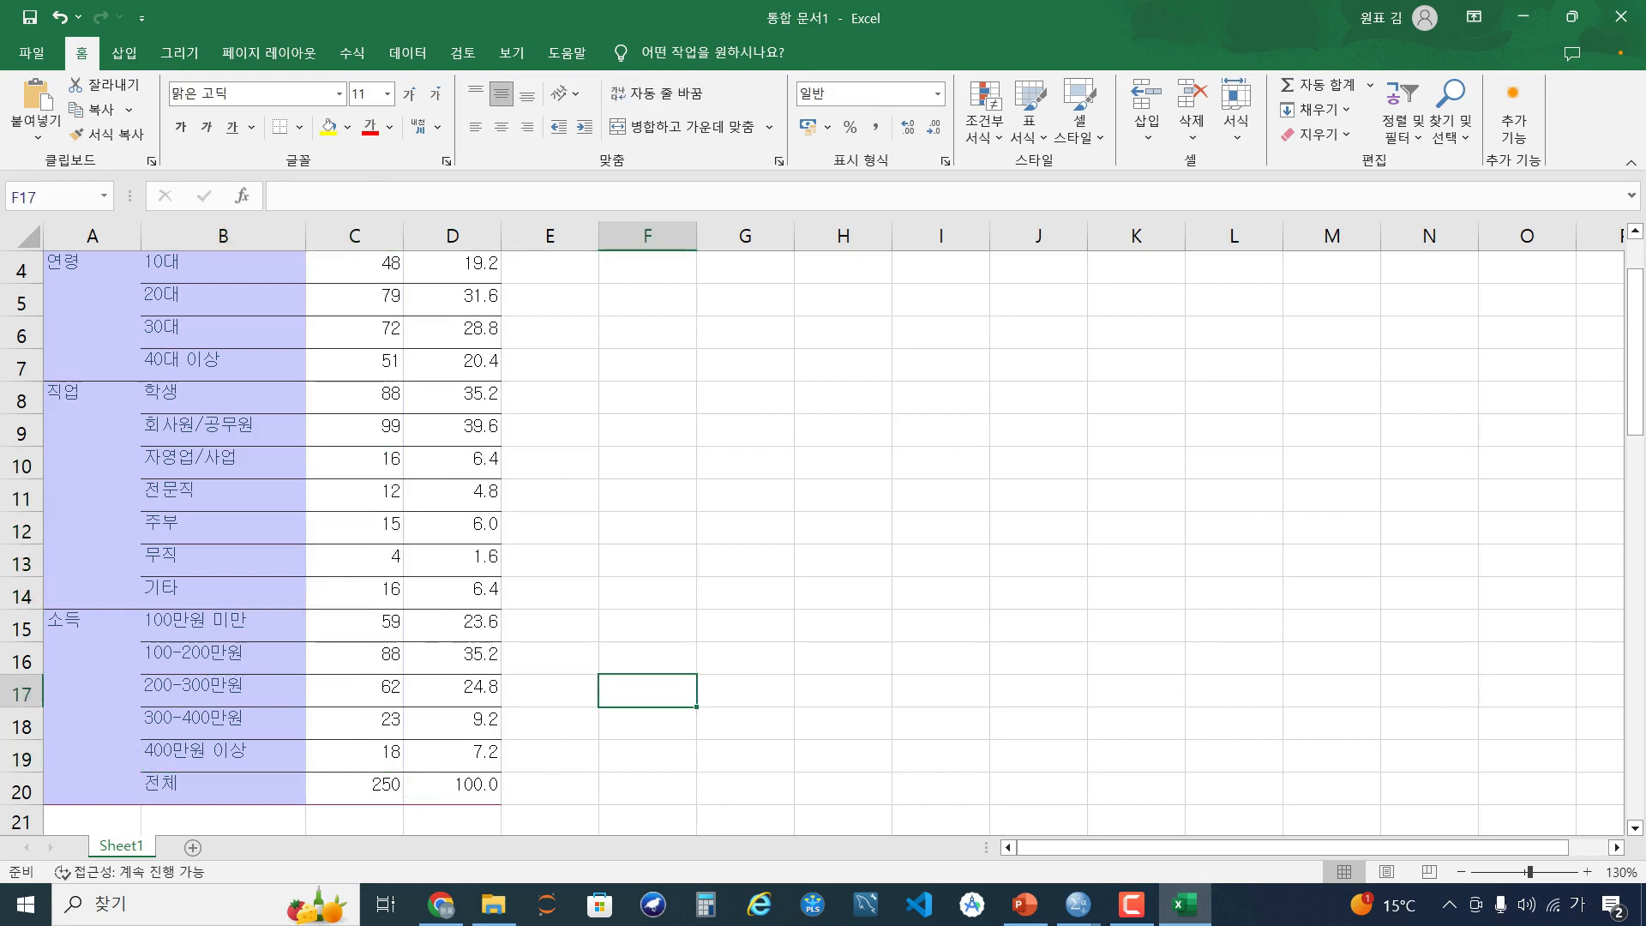
Fill the labels and counts of 자영업/사업 through 기타, and of 300-400만원 and 400만원 이상, with yellow
{"action": "left_click_drag", "start_coordinate": [223, 461], "coordinate": [355, 592]}
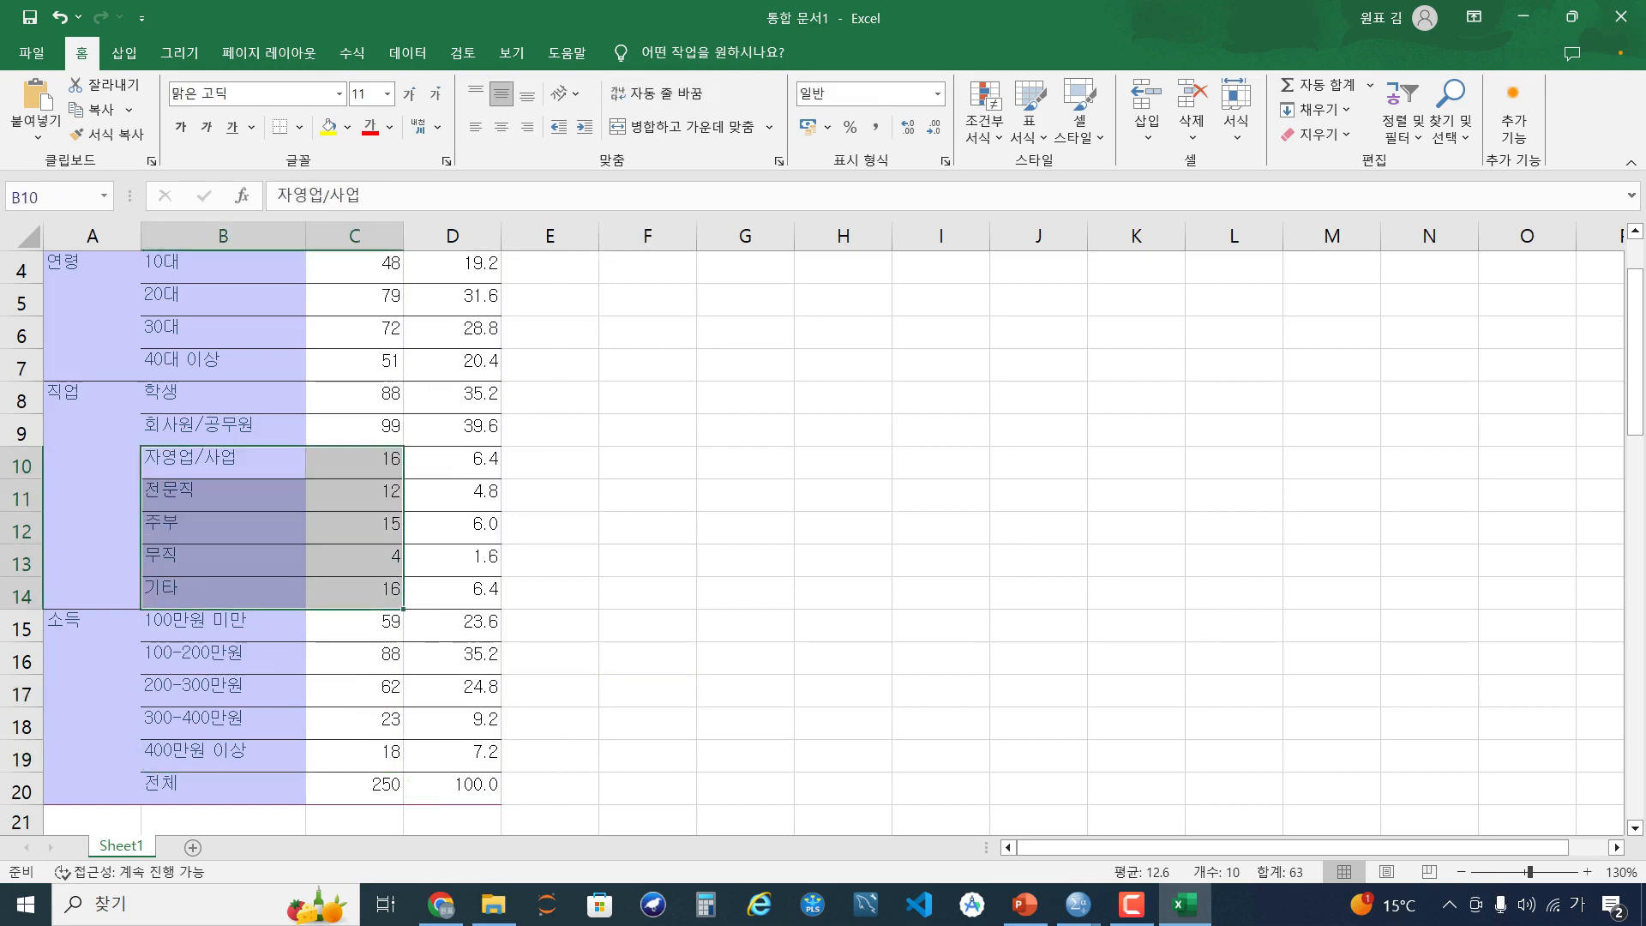
{"action": "left_click", "coordinate": [329, 126]}
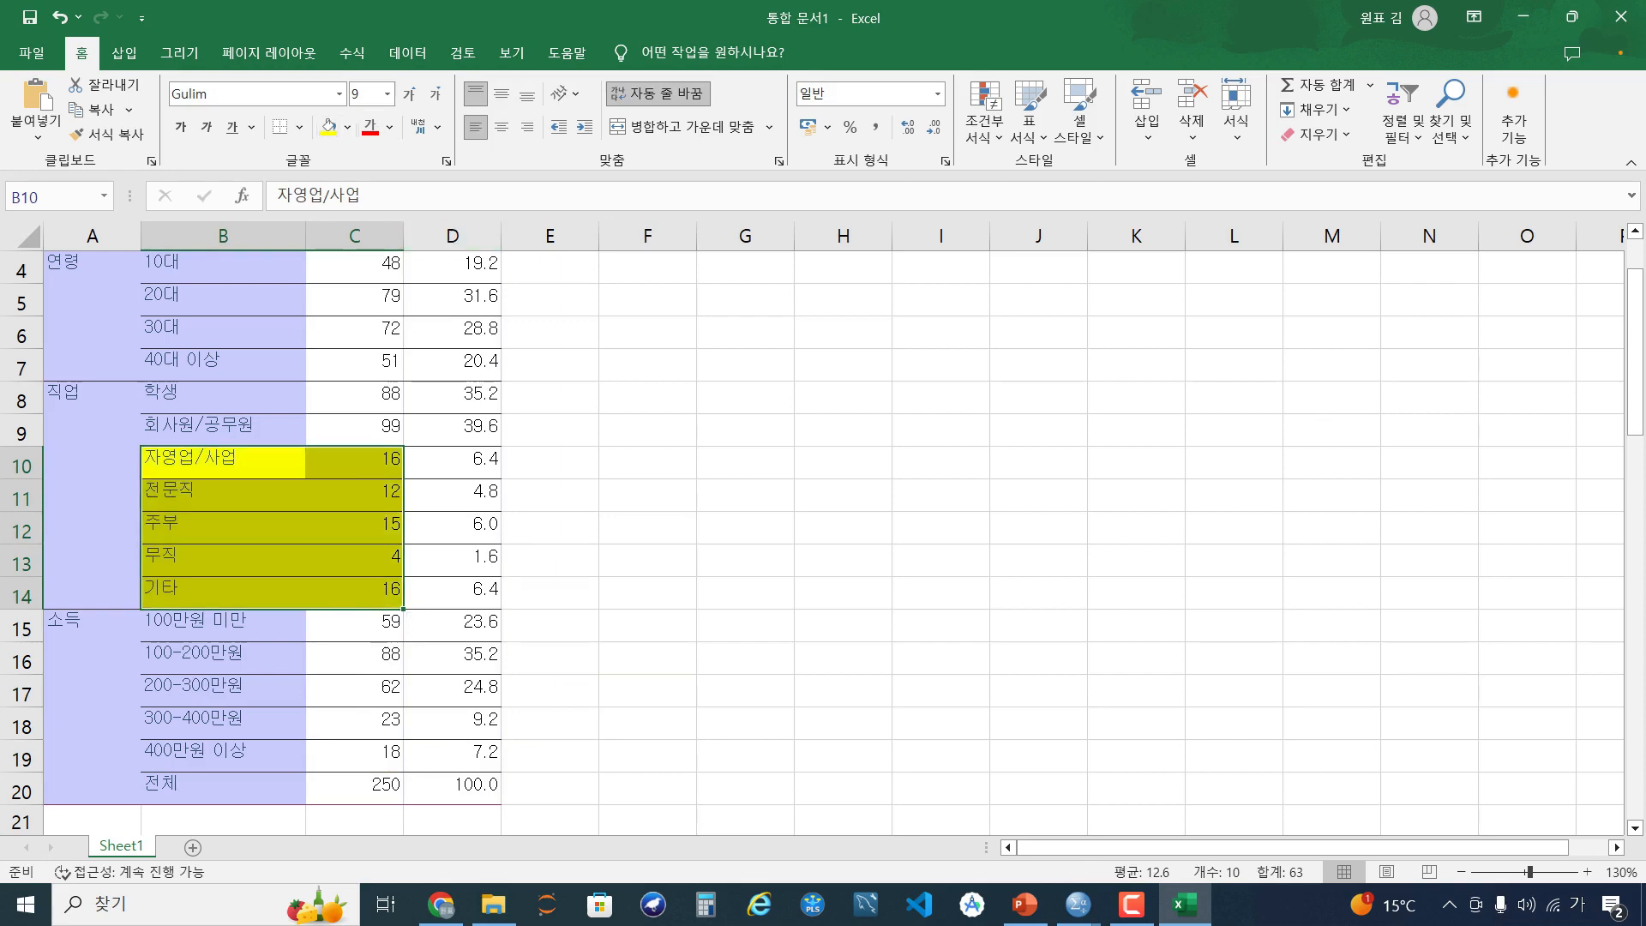
{"action": "left_click", "coordinate": [550, 428]}
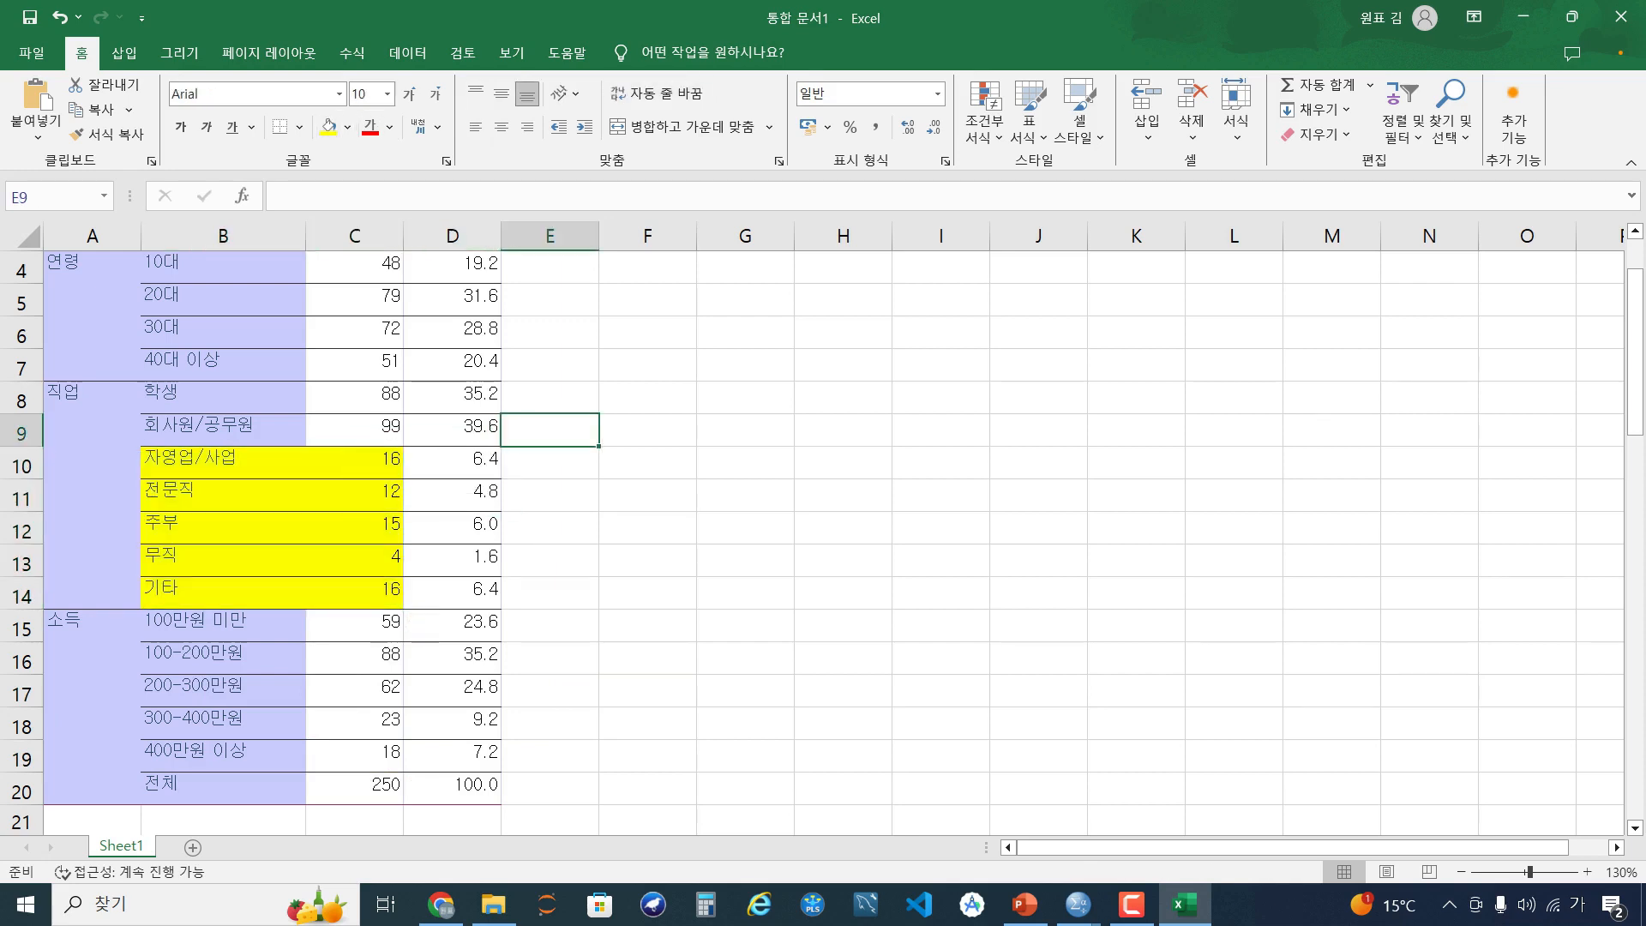
{"action": "left_click", "coordinate": [223, 757]}
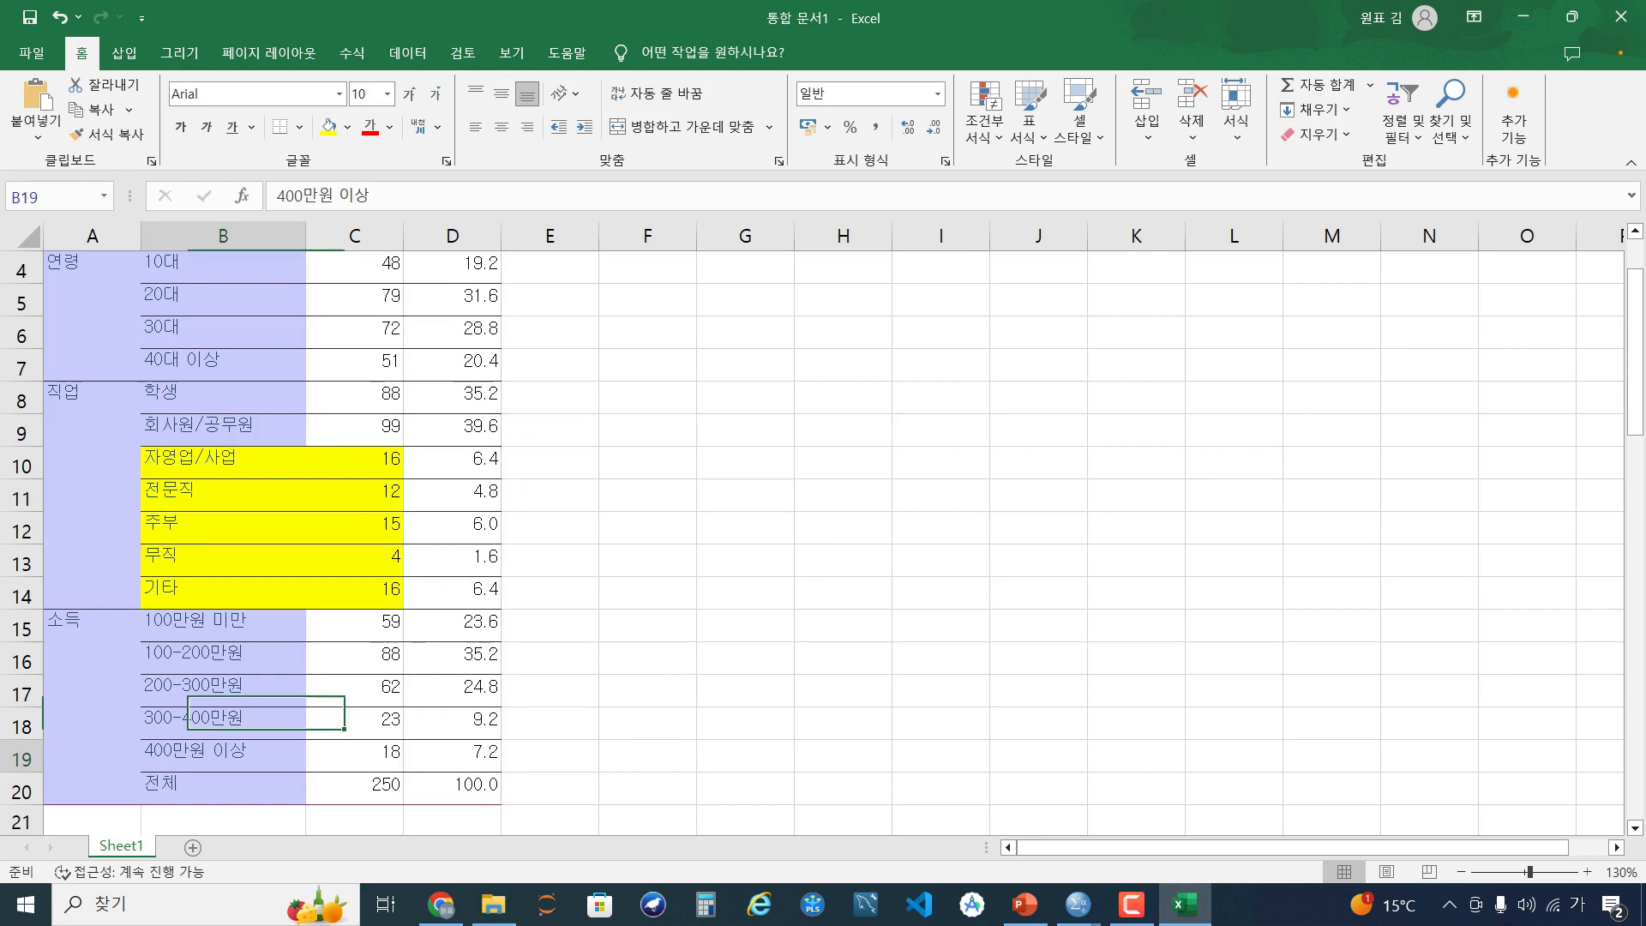
{"action": "left_click_drag", "start_coordinate": [223, 756], "coordinate": [355, 722]}
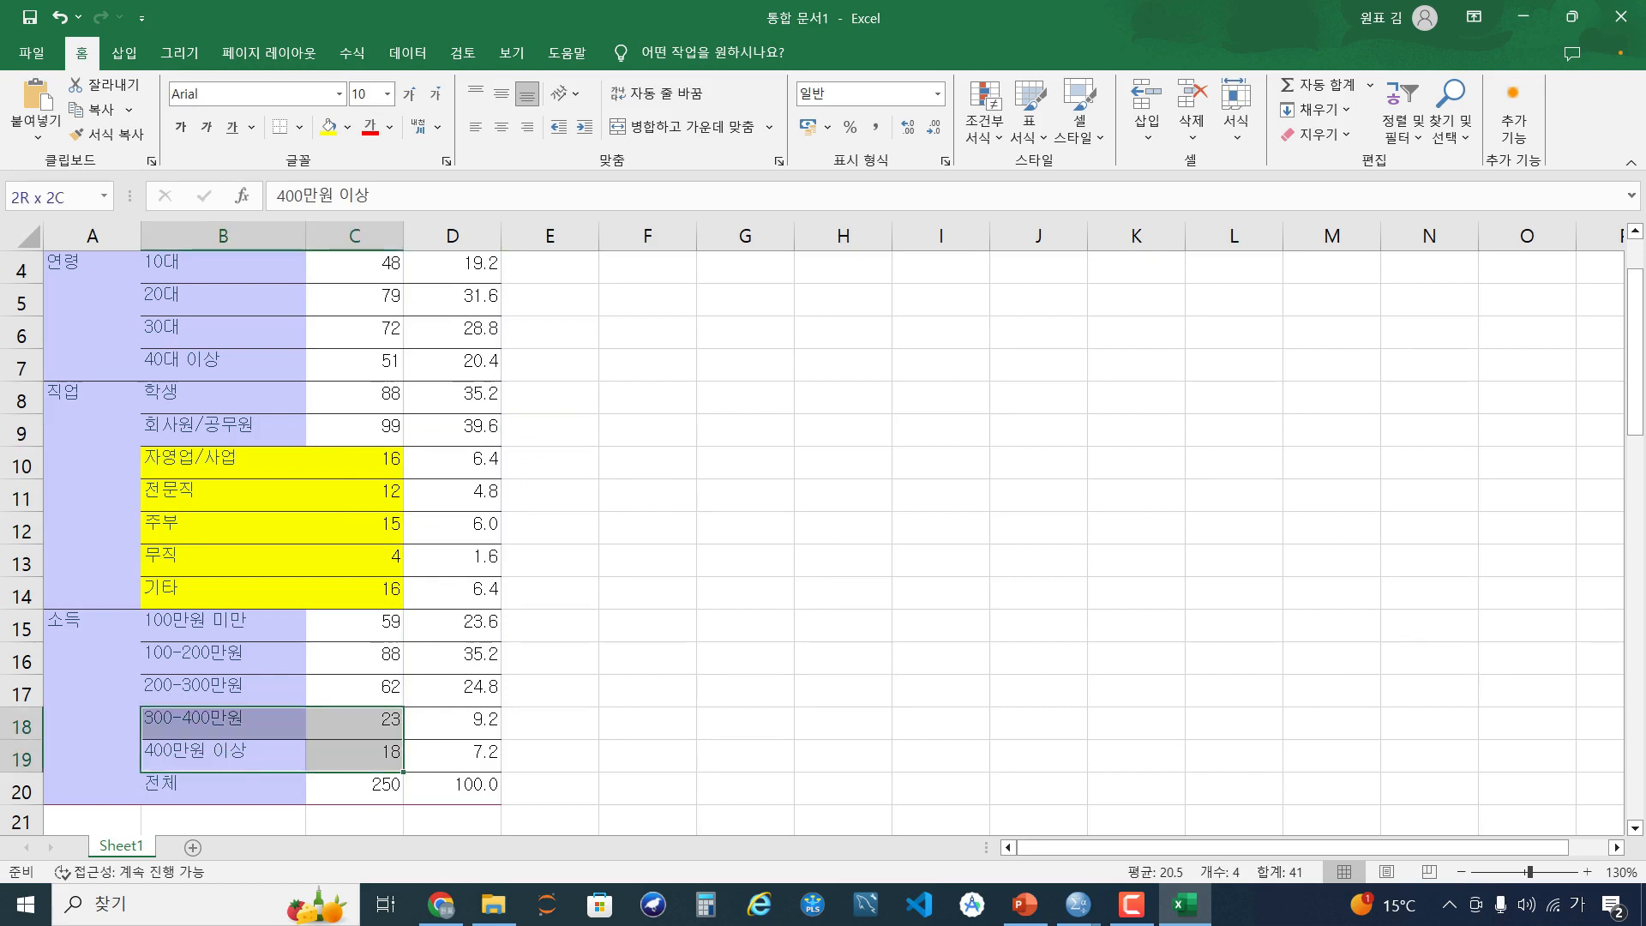
{"action": "left_click", "coordinate": [328, 126]}
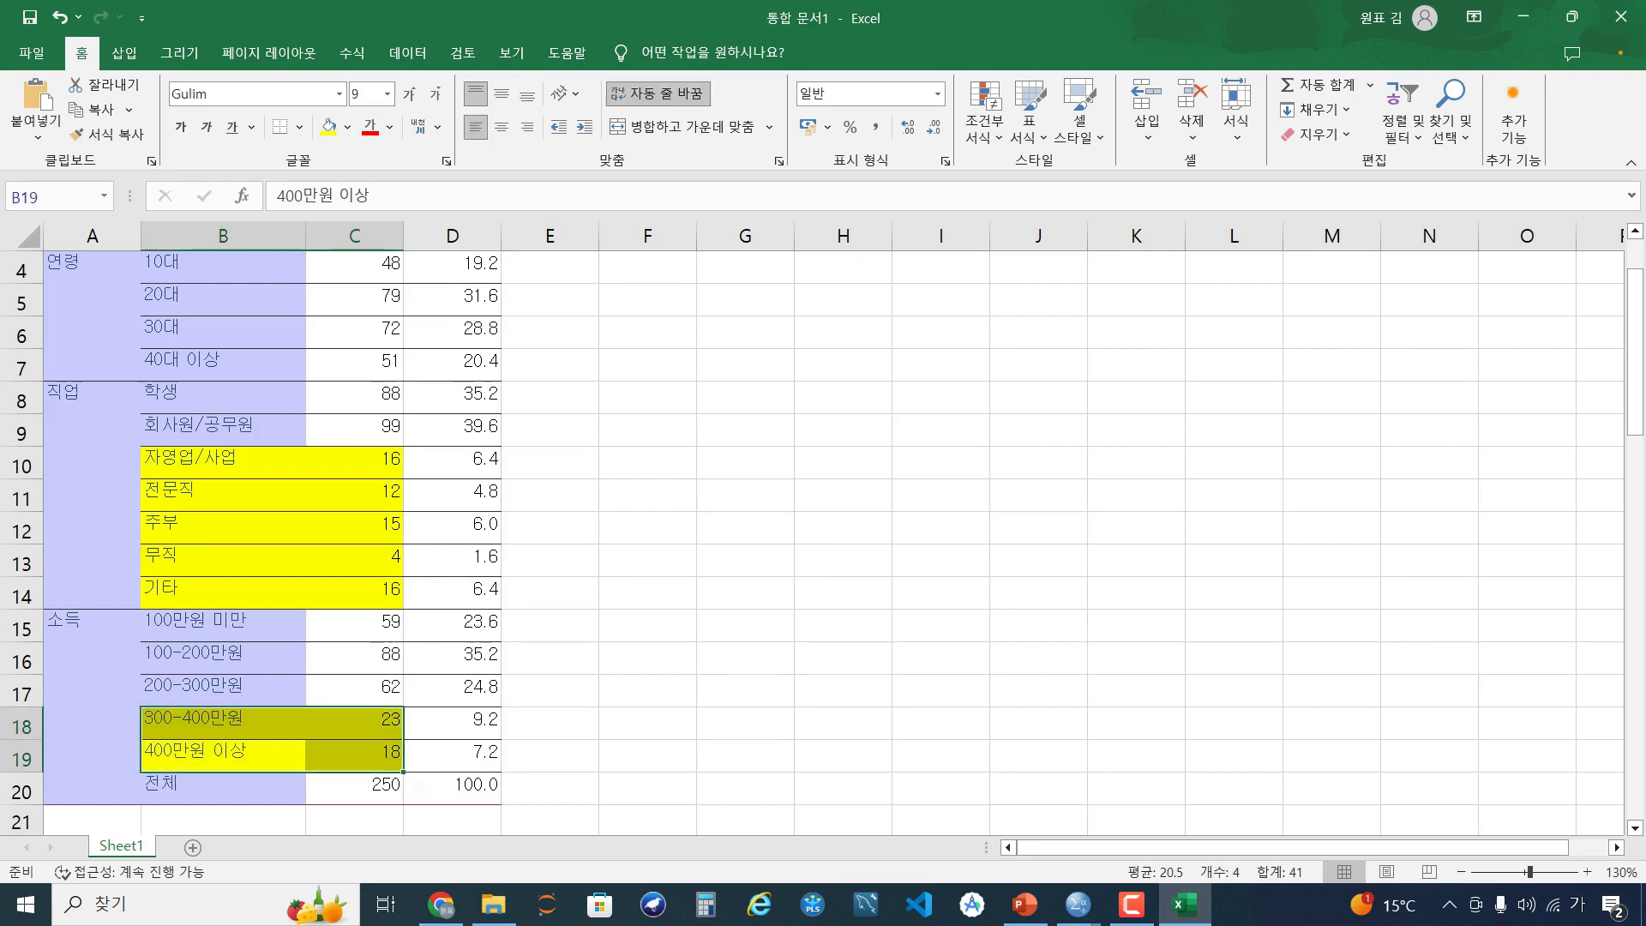
{"action": "left_click", "coordinate": [647, 528]}
{"action": "scroll", "coordinate": [647, 528], "scroll_direction": "up", "scroll_amount": 1}
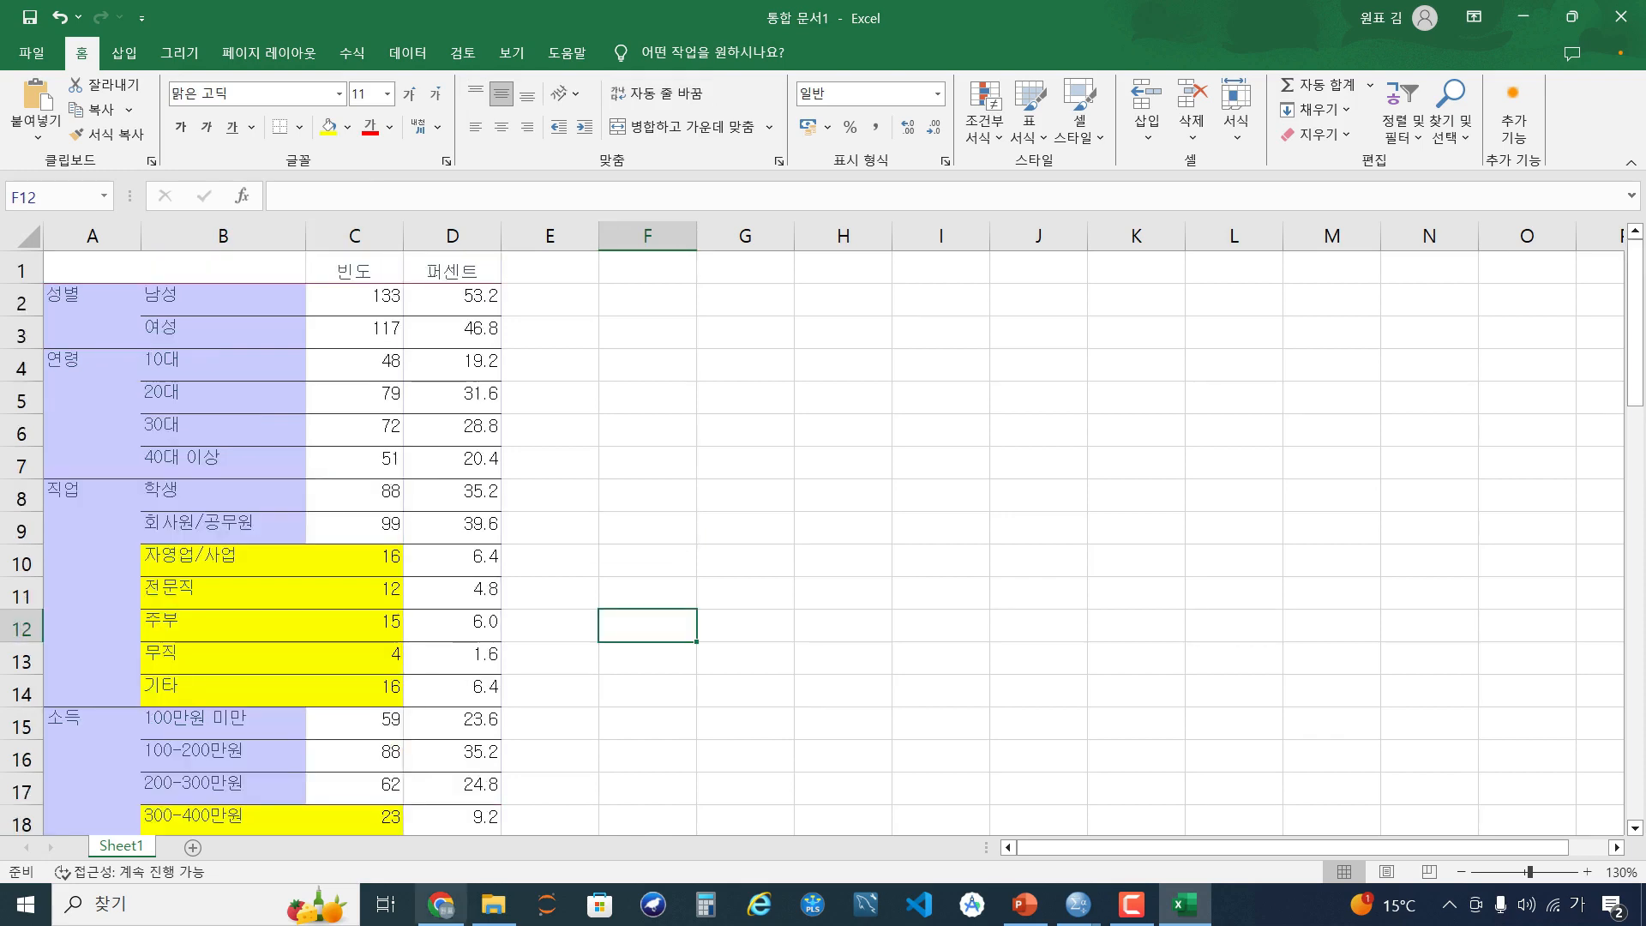
Switch to the 데이터인 site in Chrome and open 빈도분석 for the 영화관만족도 data
{"action": "mouse_move", "coordinate": [440, 904]}
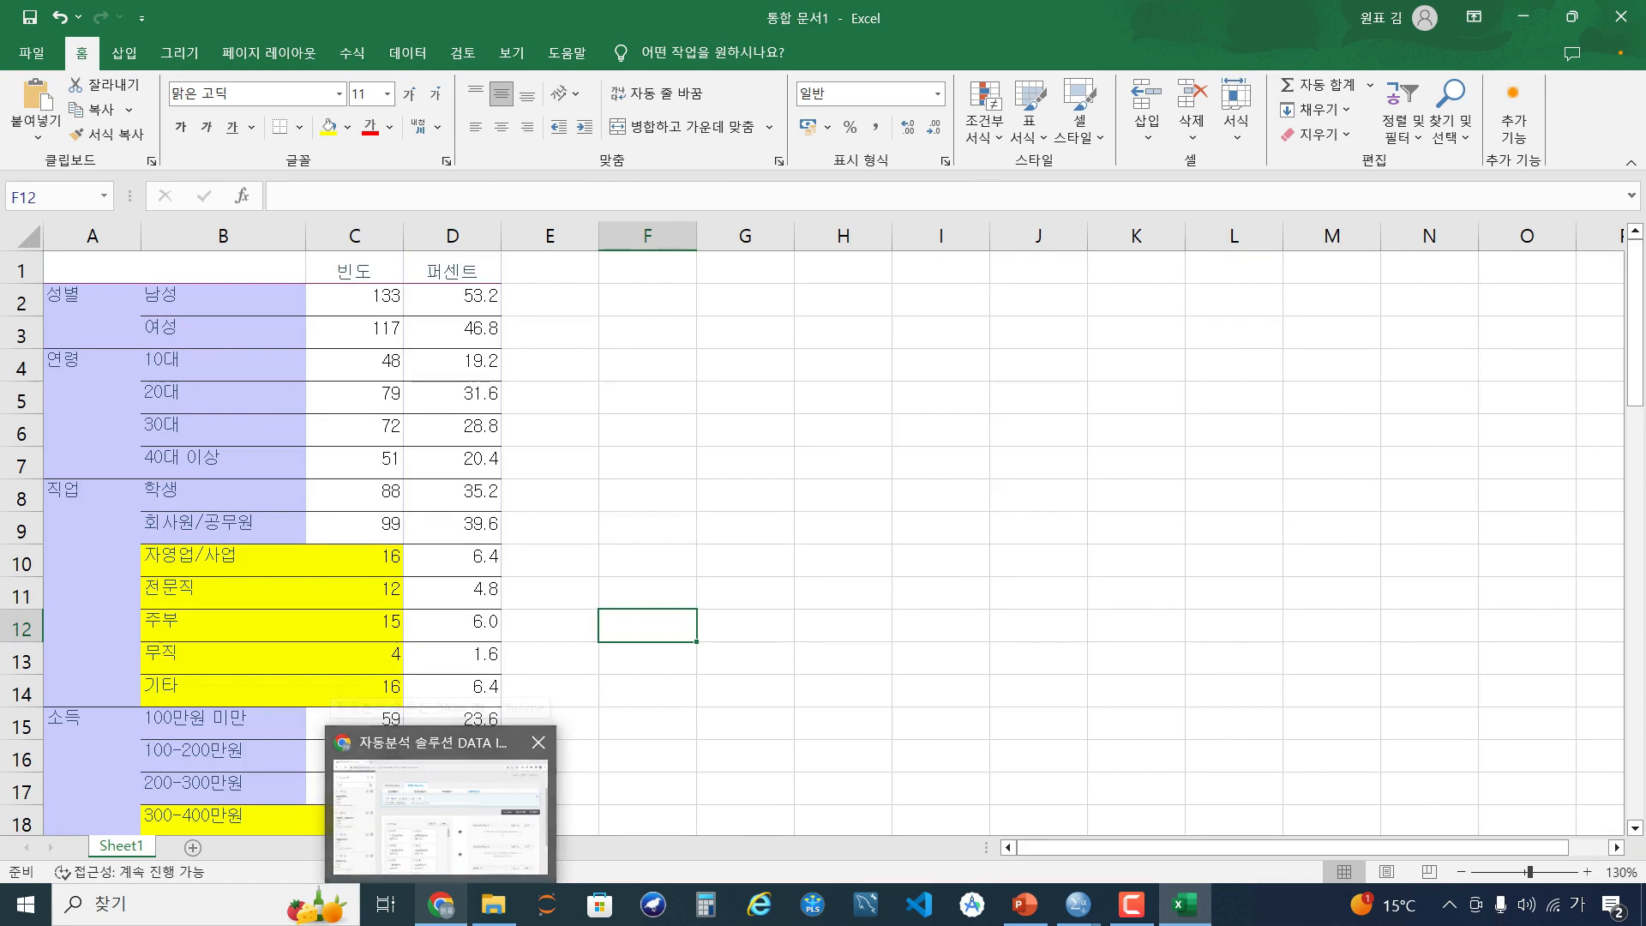
{"action": "left_click", "coordinate": [441, 819]}
{"action": "left_click", "coordinate": [460, 245]}
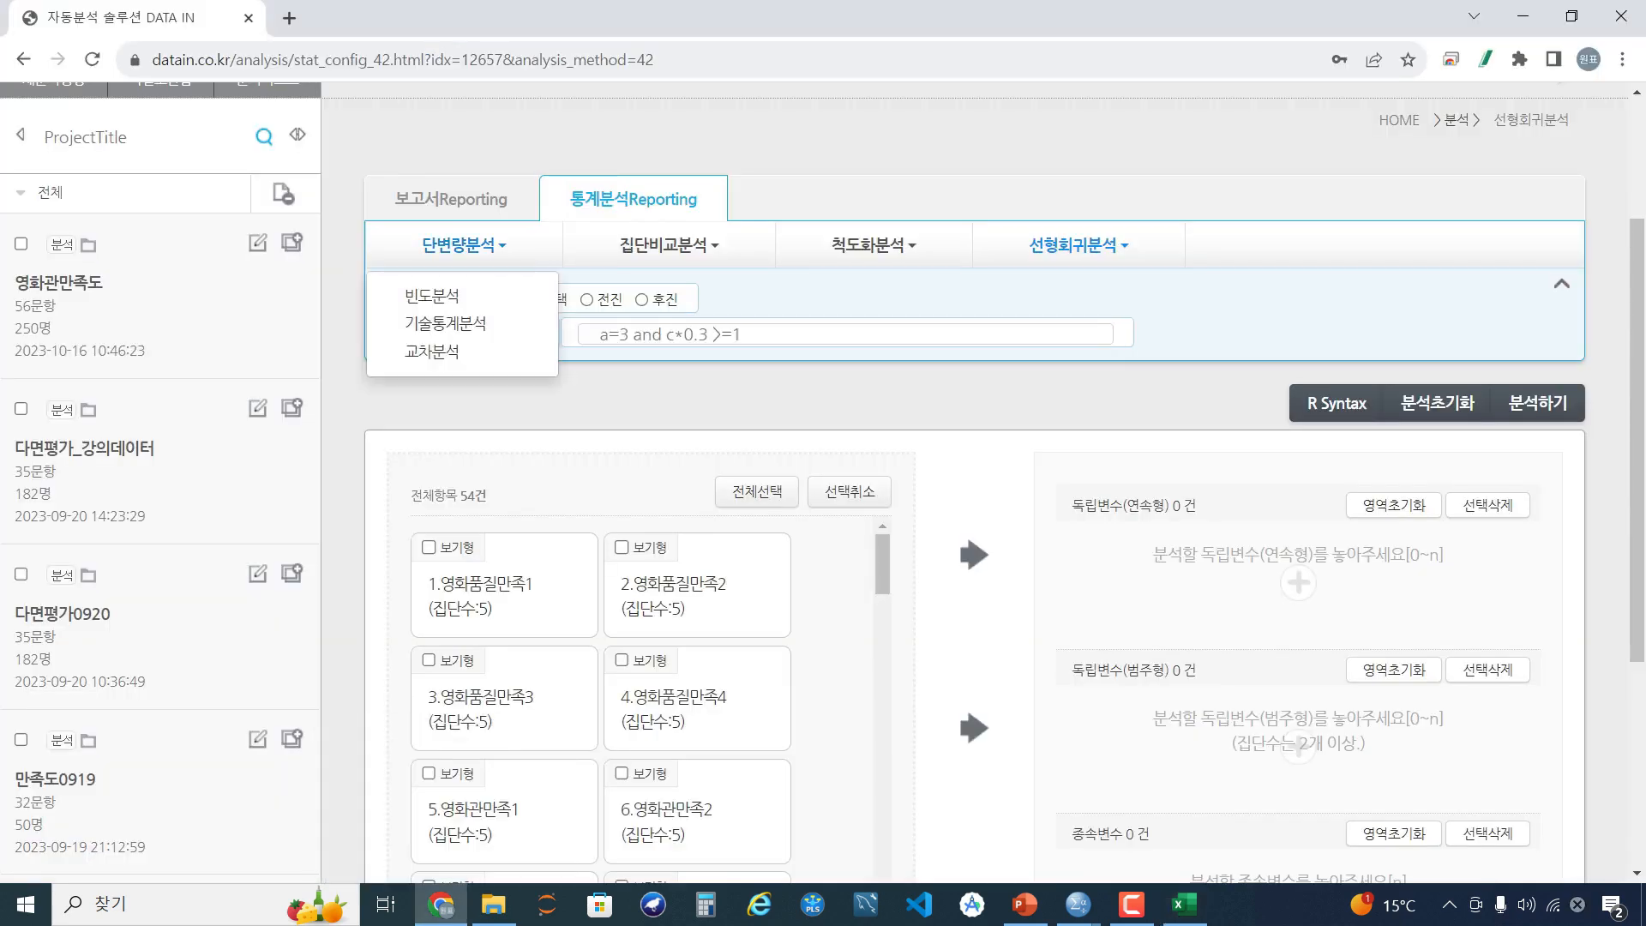
{"action": "left_click", "coordinate": [432, 296]}
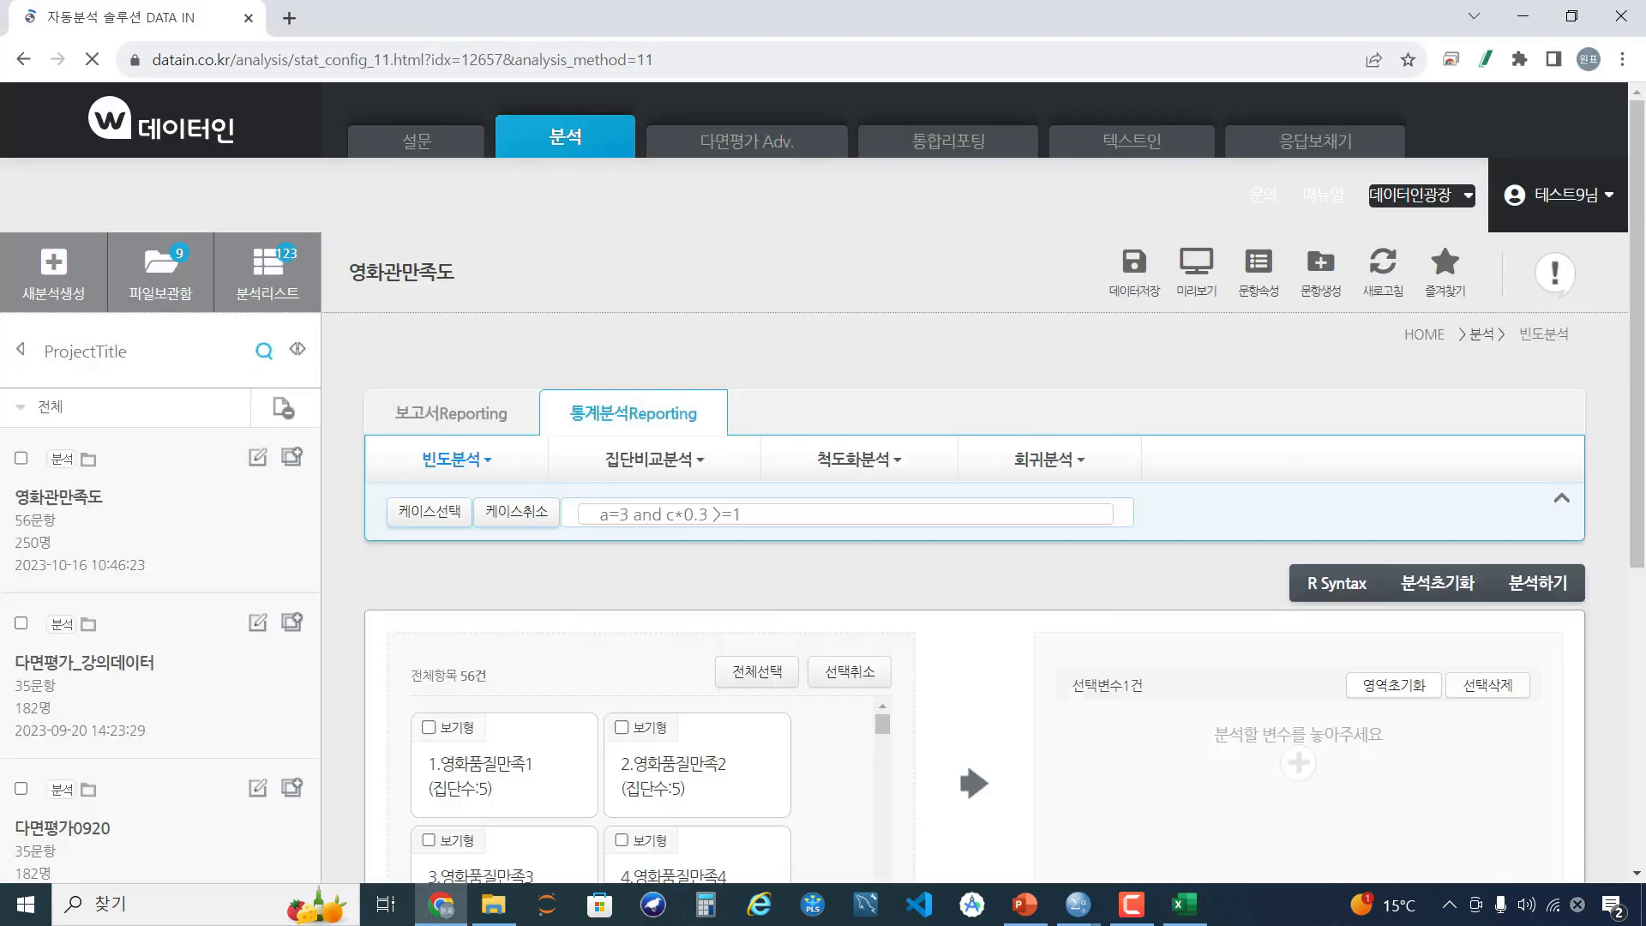
Add 42.성별, 43.연령, 44.직업 and 45.소득 to the selected variables of the frequency analysis
{"action": "scroll", "coordinate": [643, 321], "scroll_direction": "down", "scroll_amount": 5}
{"action": "scroll", "coordinate": [642, 321], "scroll_direction": "down", "scroll_amount": 10}
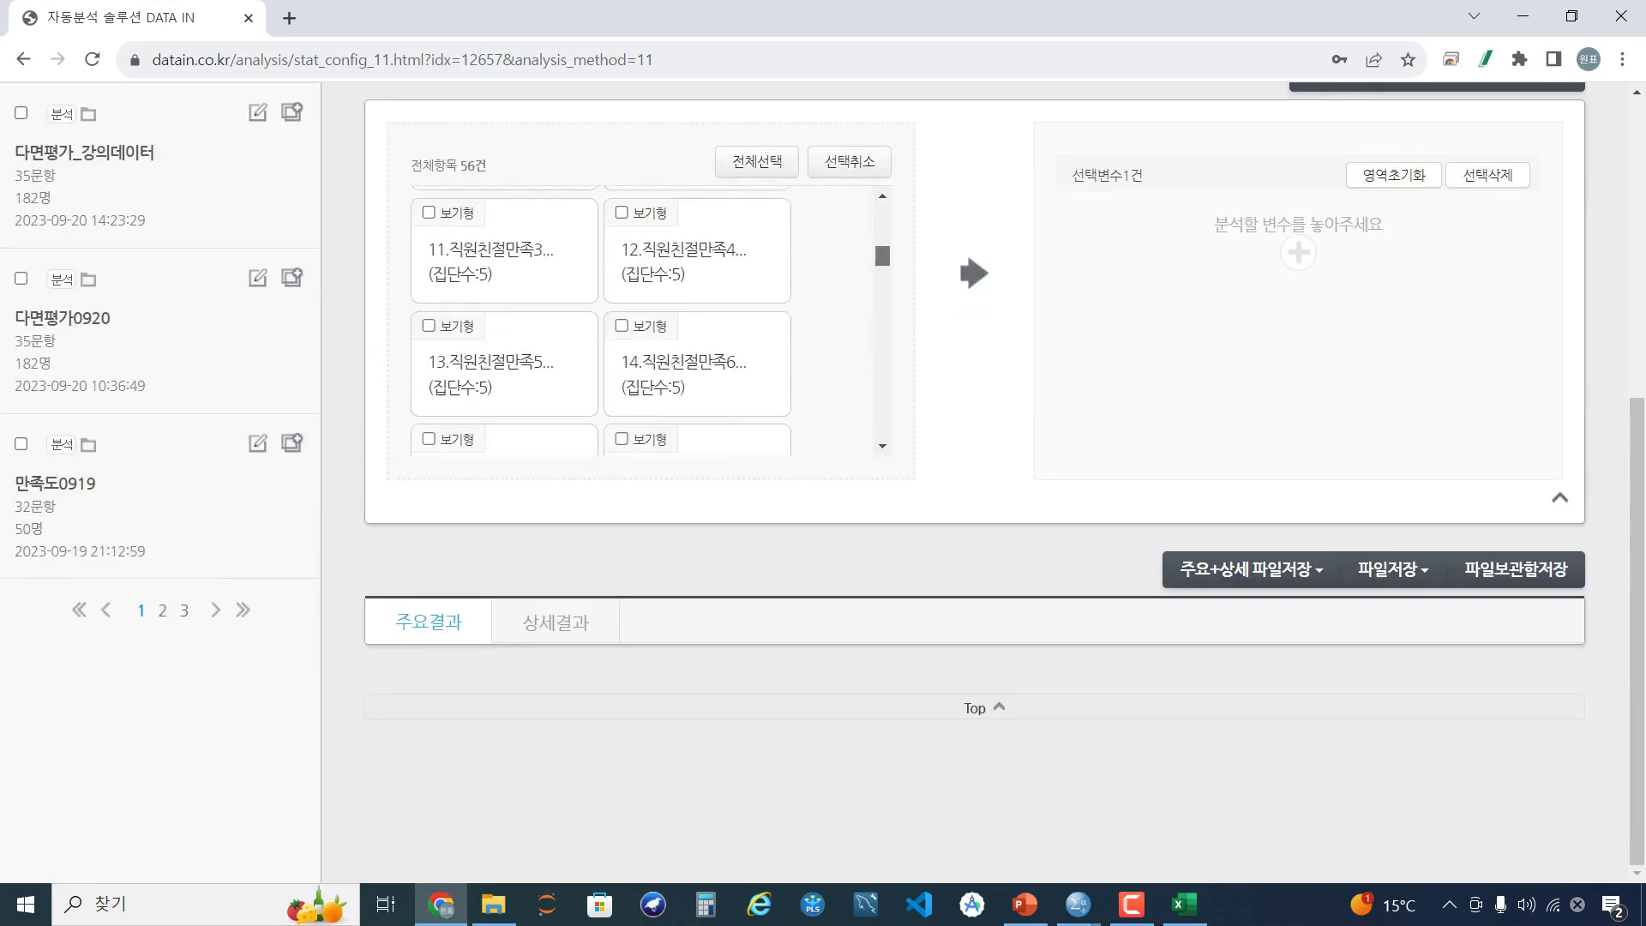
{"action": "scroll", "coordinate": [650, 321], "scroll_direction": "down", "scroll_amount": 8}
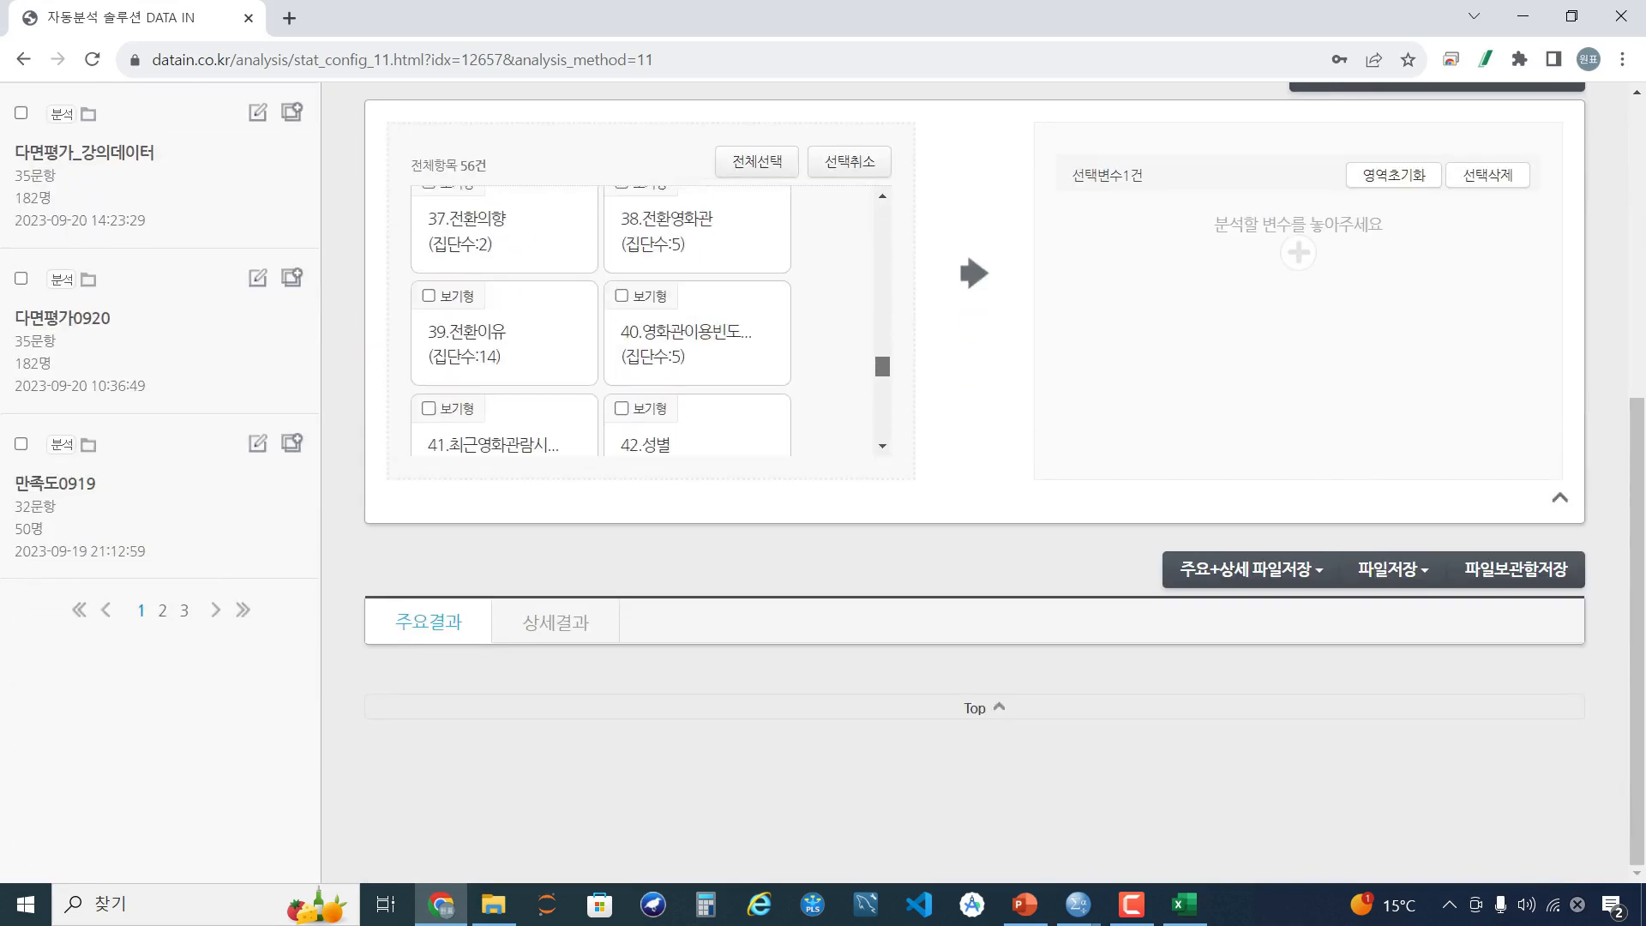
{"action": "left_click_drag", "start_coordinate": [882, 371], "coordinate": [882, 381]}
{"action": "left_click", "coordinate": [622, 210]}
{"action": "left_click", "coordinate": [428, 324]}
{"action": "left_click", "coordinate": [621, 324]}
{"action": "scroll", "coordinate": [642, 322], "scroll_direction": "down", "scroll_amount": 2}
{"action": "left_click", "coordinate": [428, 330]}
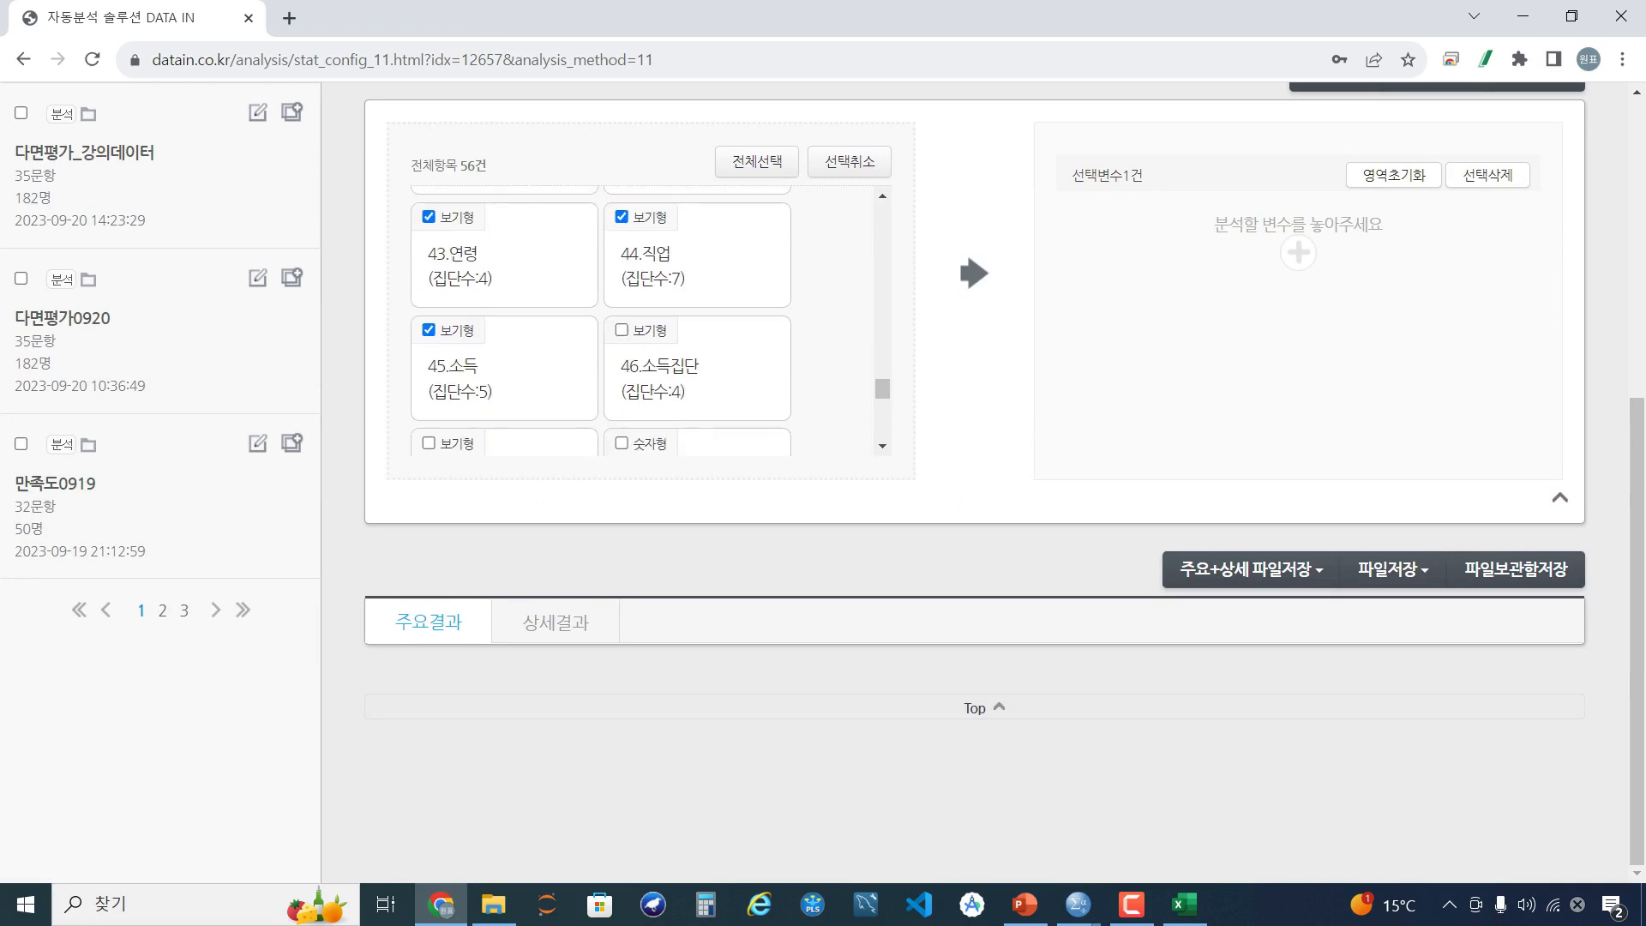
{"action": "left_click", "coordinate": [974, 273]}
{"action": "scroll", "coordinate": [1529, 657], "scroll_direction": "up", "scroll_amount": 3}
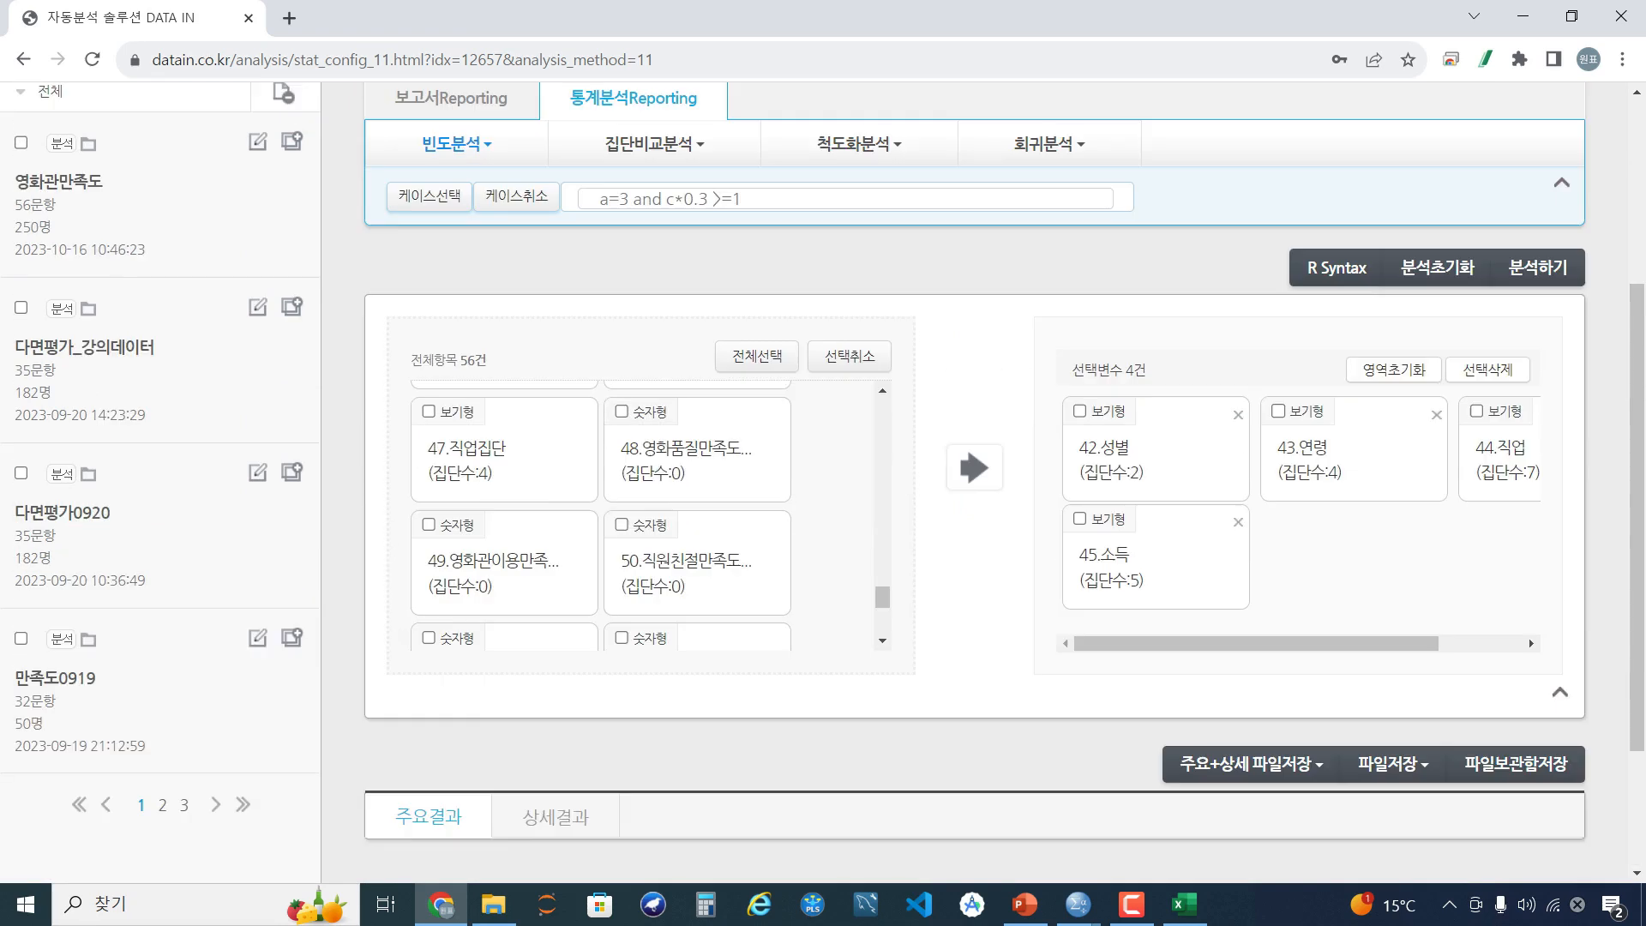
Run the frequency analysis and review its frequency table and written 빈도분석결과 summary, comparing them with the Excel table
{"action": "left_click", "coordinate": [1538, 287]}
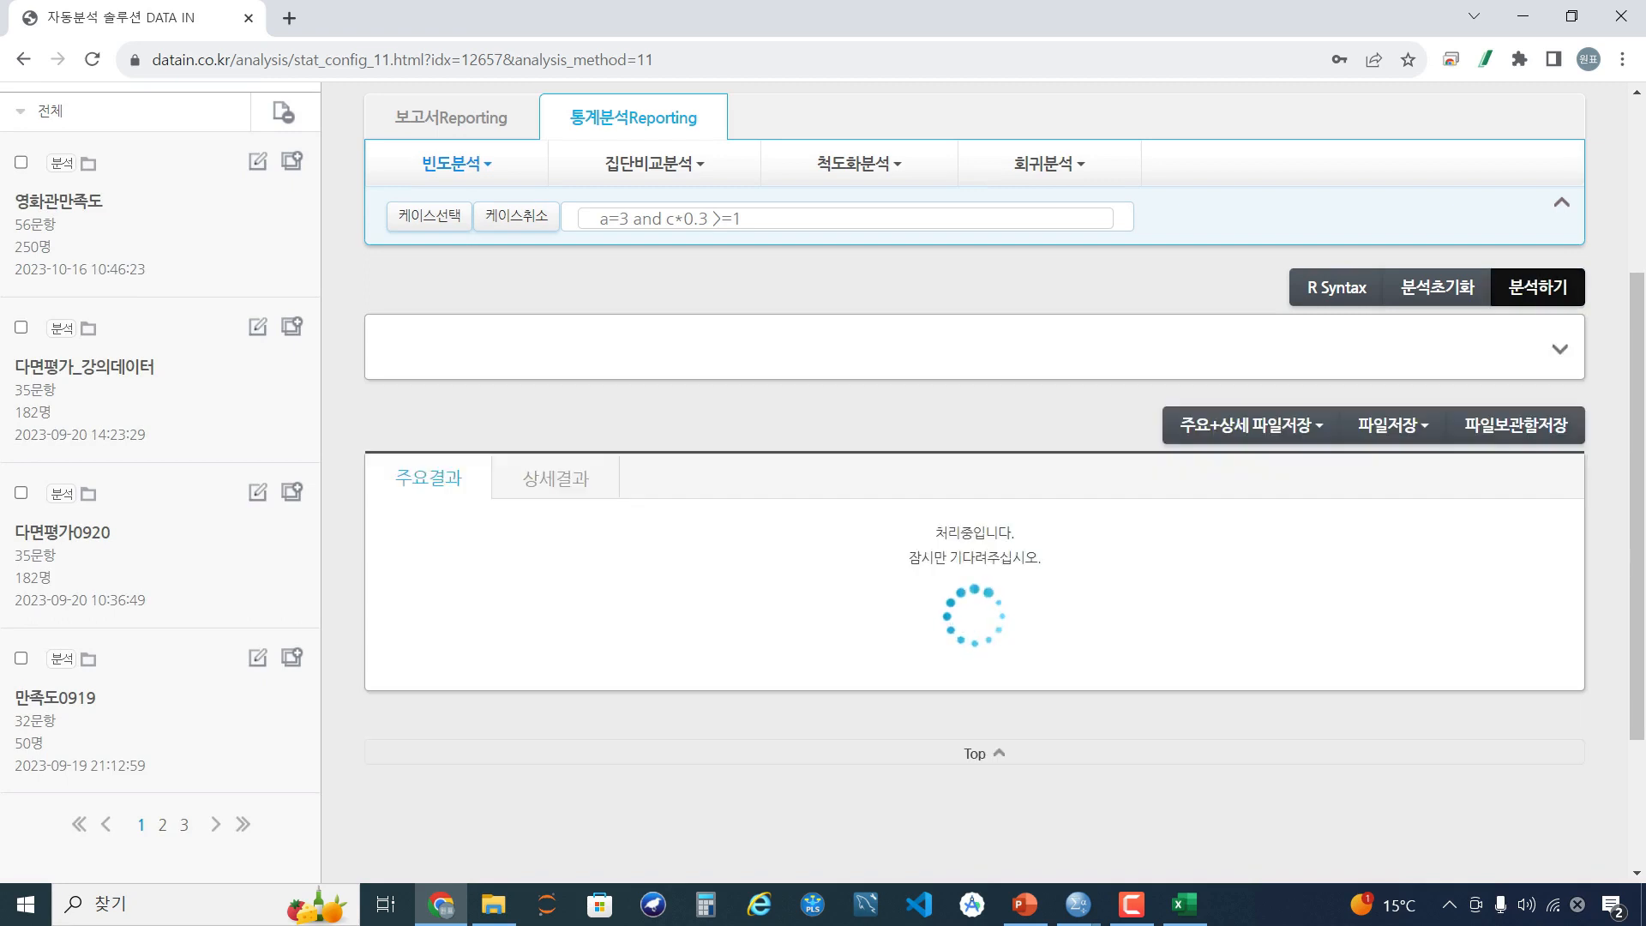
{"action": "scroll", "coordinate": [974, 540], "scroll_direction": "down", "scroll_amount": 3}
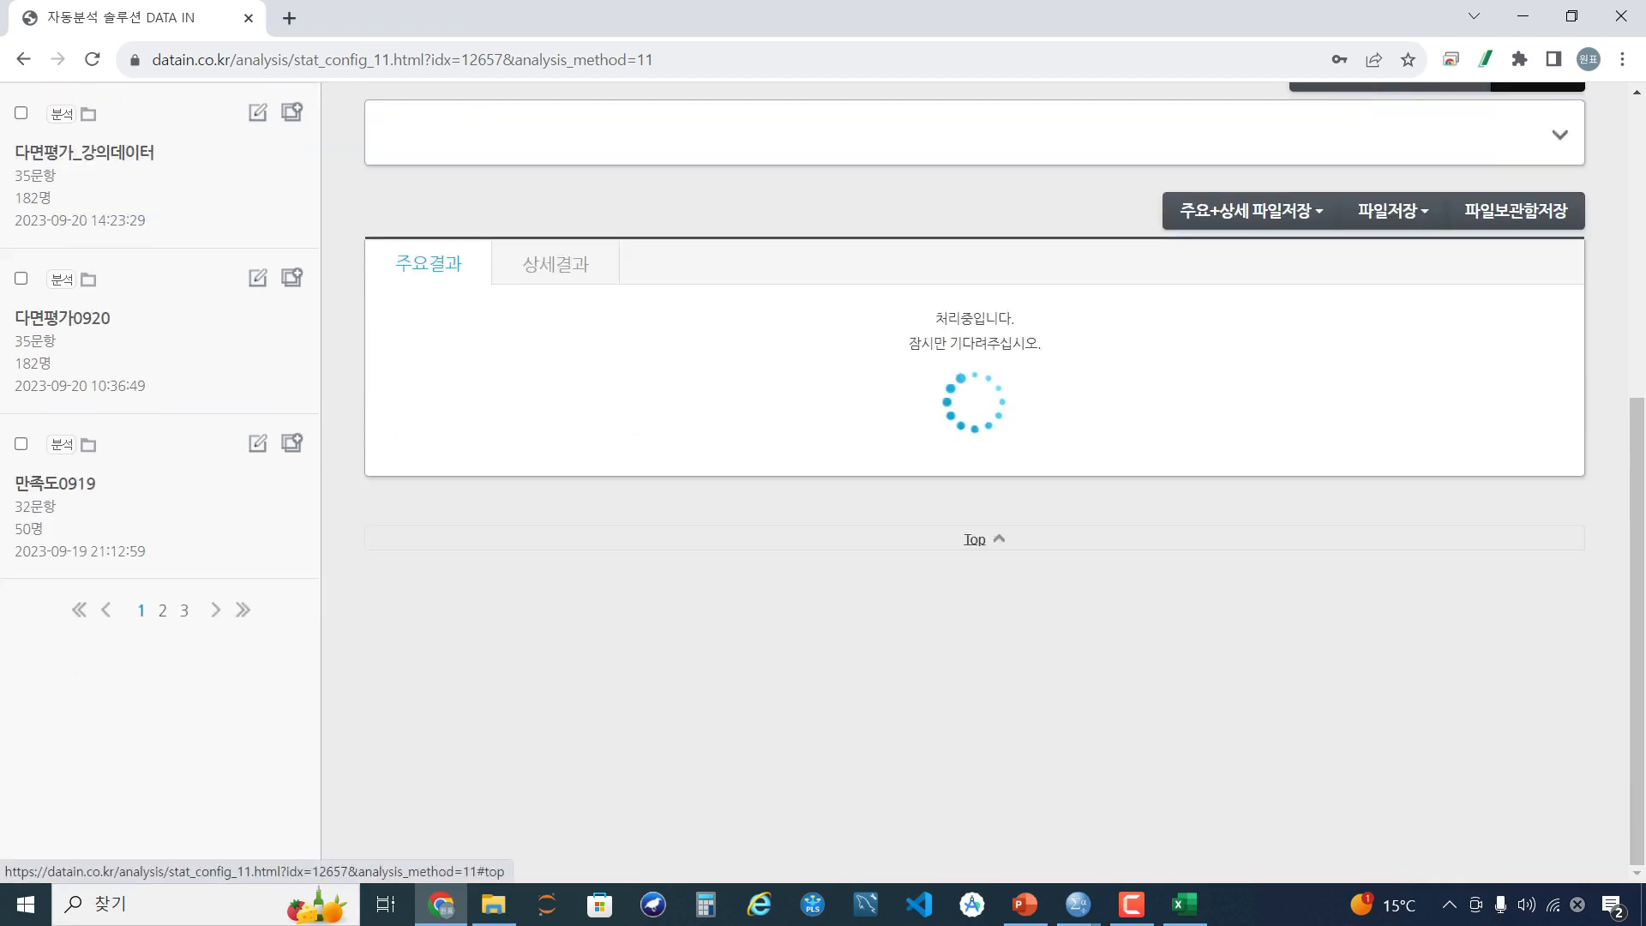
{"action": "scroll", "coordinate": [974, 539], "scroll_direction": "down", "scroll_amount": 1}
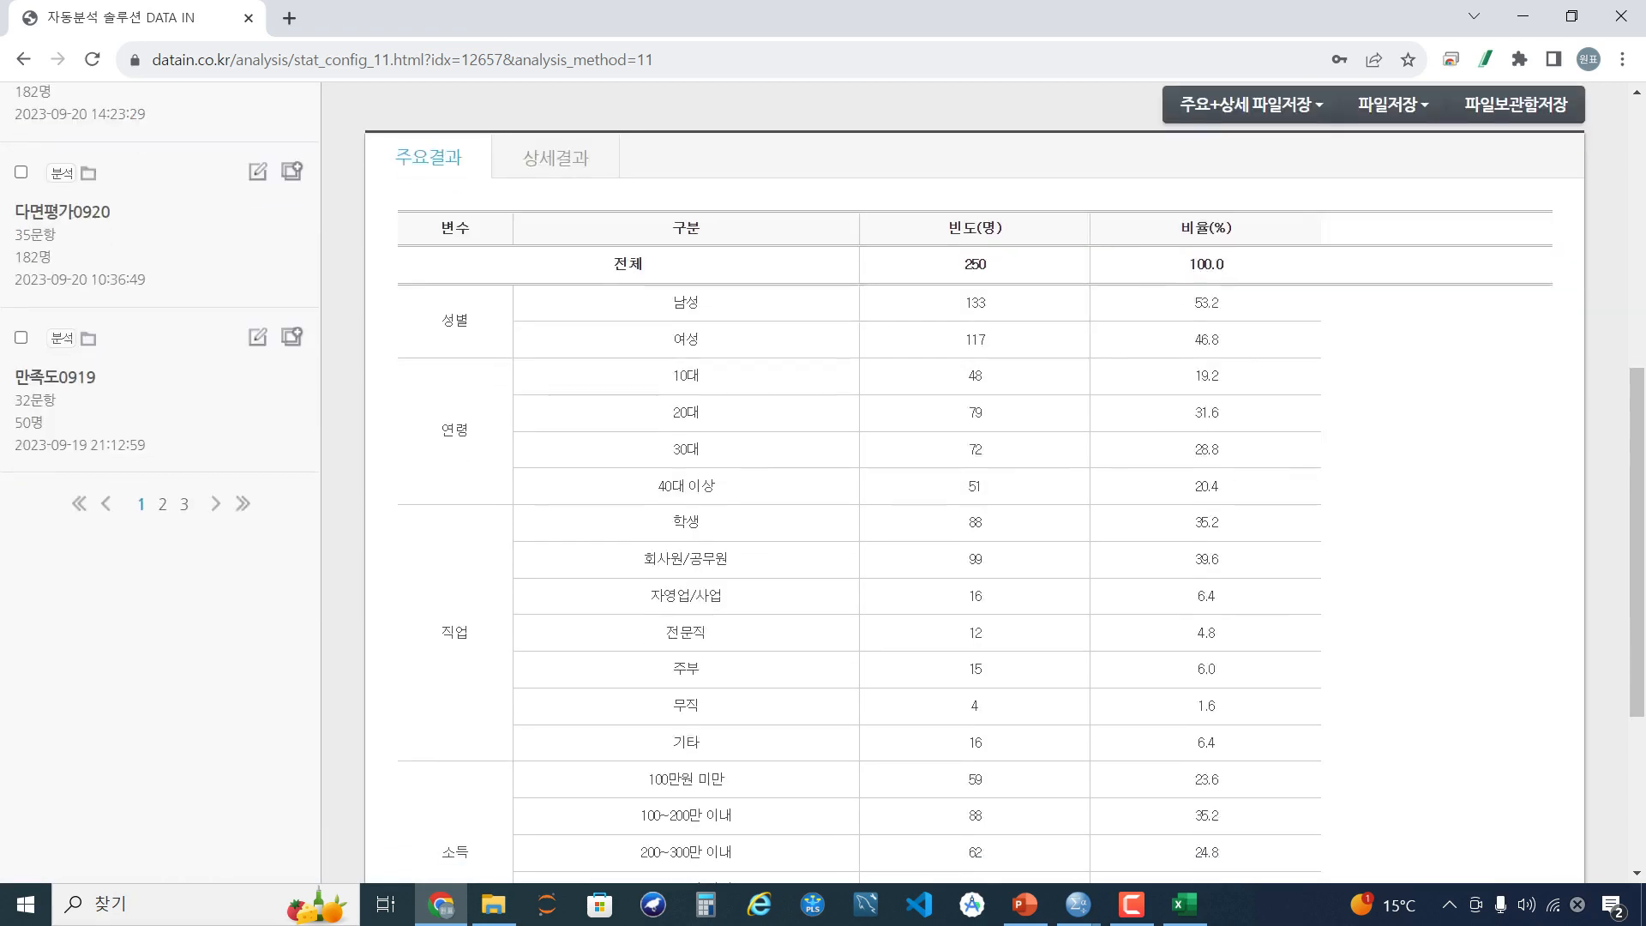
{"action": "scroll", "coordinate": [975, 539], "scroll_direction": "down", "scroll_amount": 1}
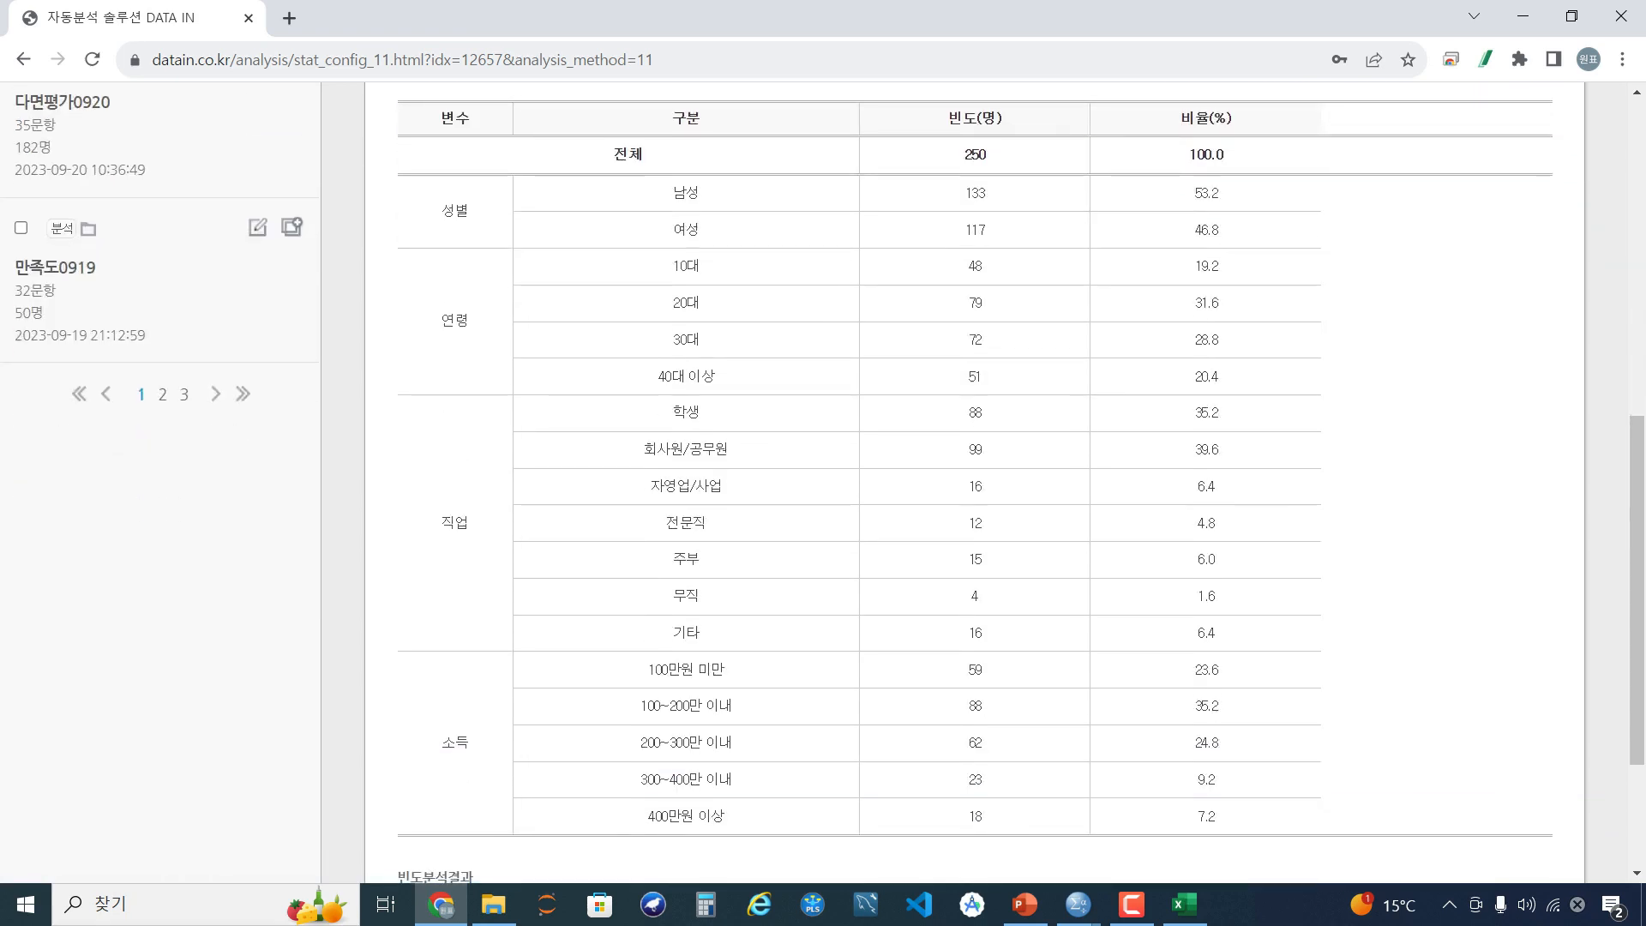
{"action": "scroll", "coordinate": [975, 540], "scroll_direction": "down", "scroll_amount": 2}
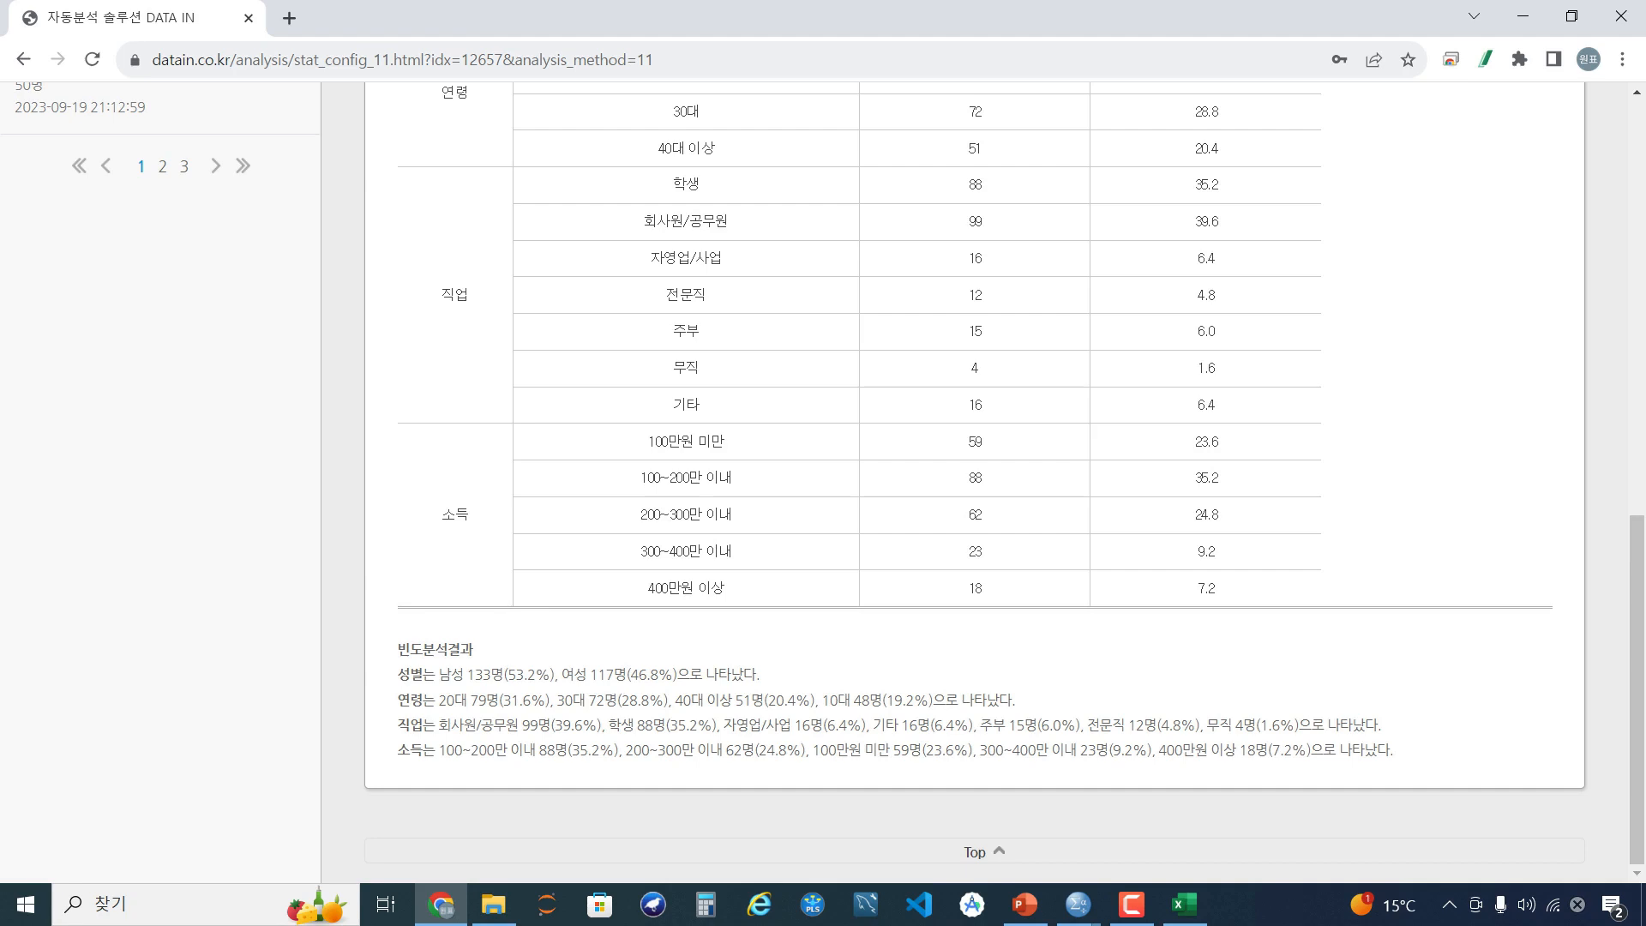
{"action": "scroll", "coordinate": [975, 481], "scroll_direction": "up", "scroll_amount": 1}
{"action": "left_click", "coordinate": [1185, 904]}
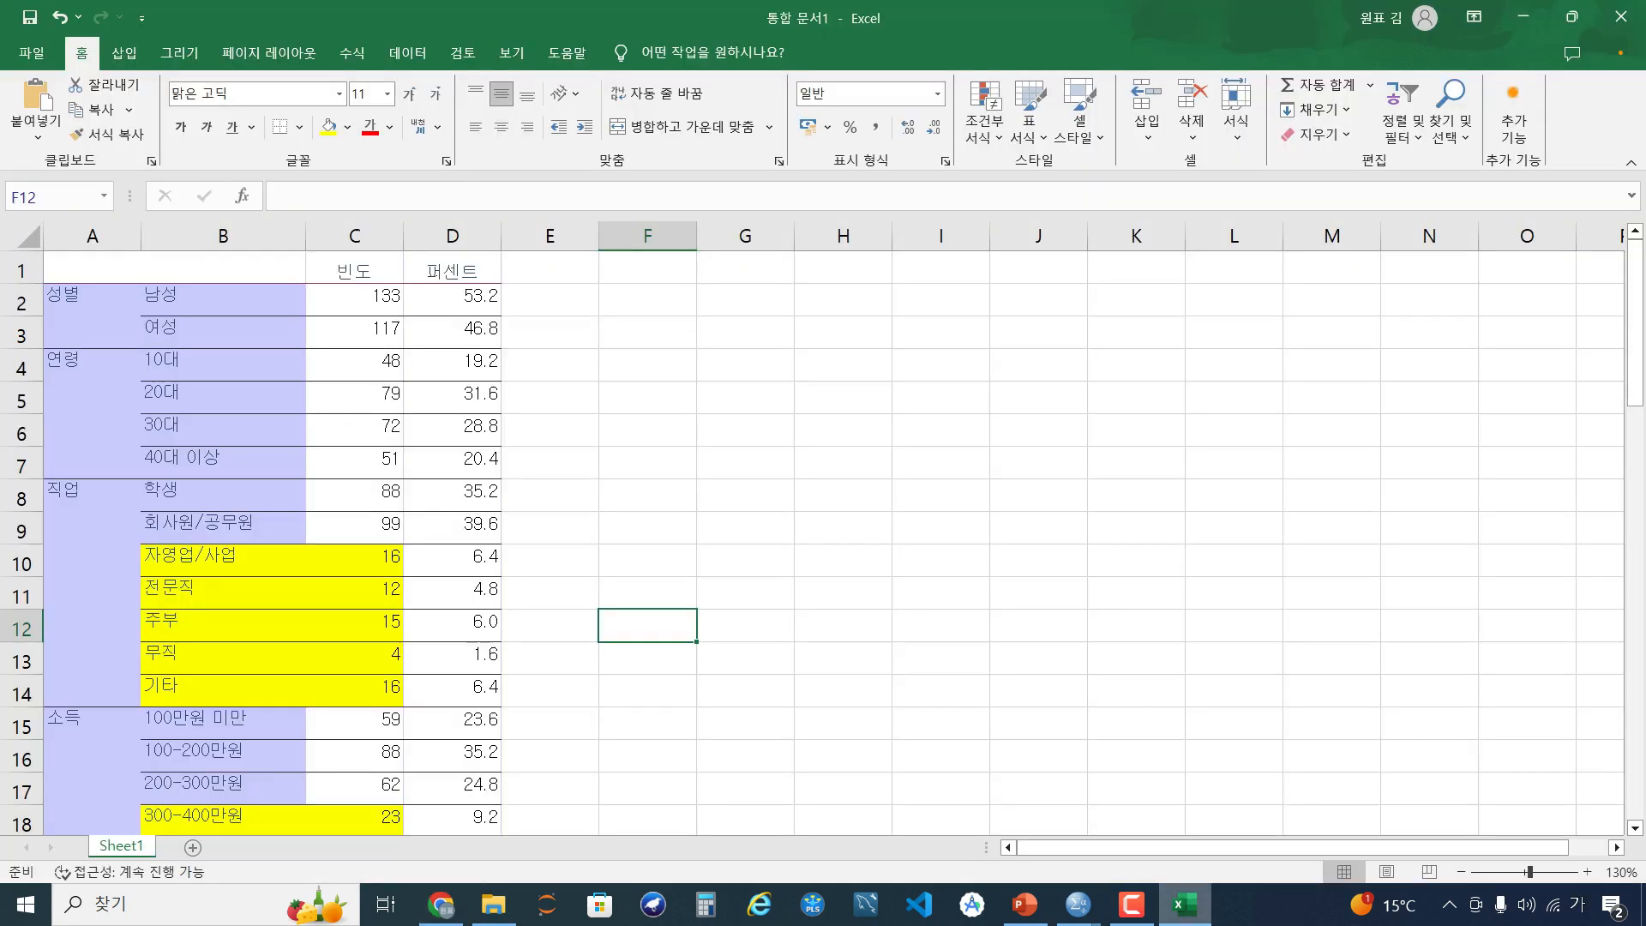
{"action": "left_click", "coordinate": [1523, 17]}
Export the main results as a 한글 file and open it in 한컴오피스 한글, accepting automatic character code detection
{"action": "scroll", "coordinate": [1533, 271], "scroll_direction": "up", "scroll_amount": 5}
{"action": "left_click", "coordinate": [1393, 408]}
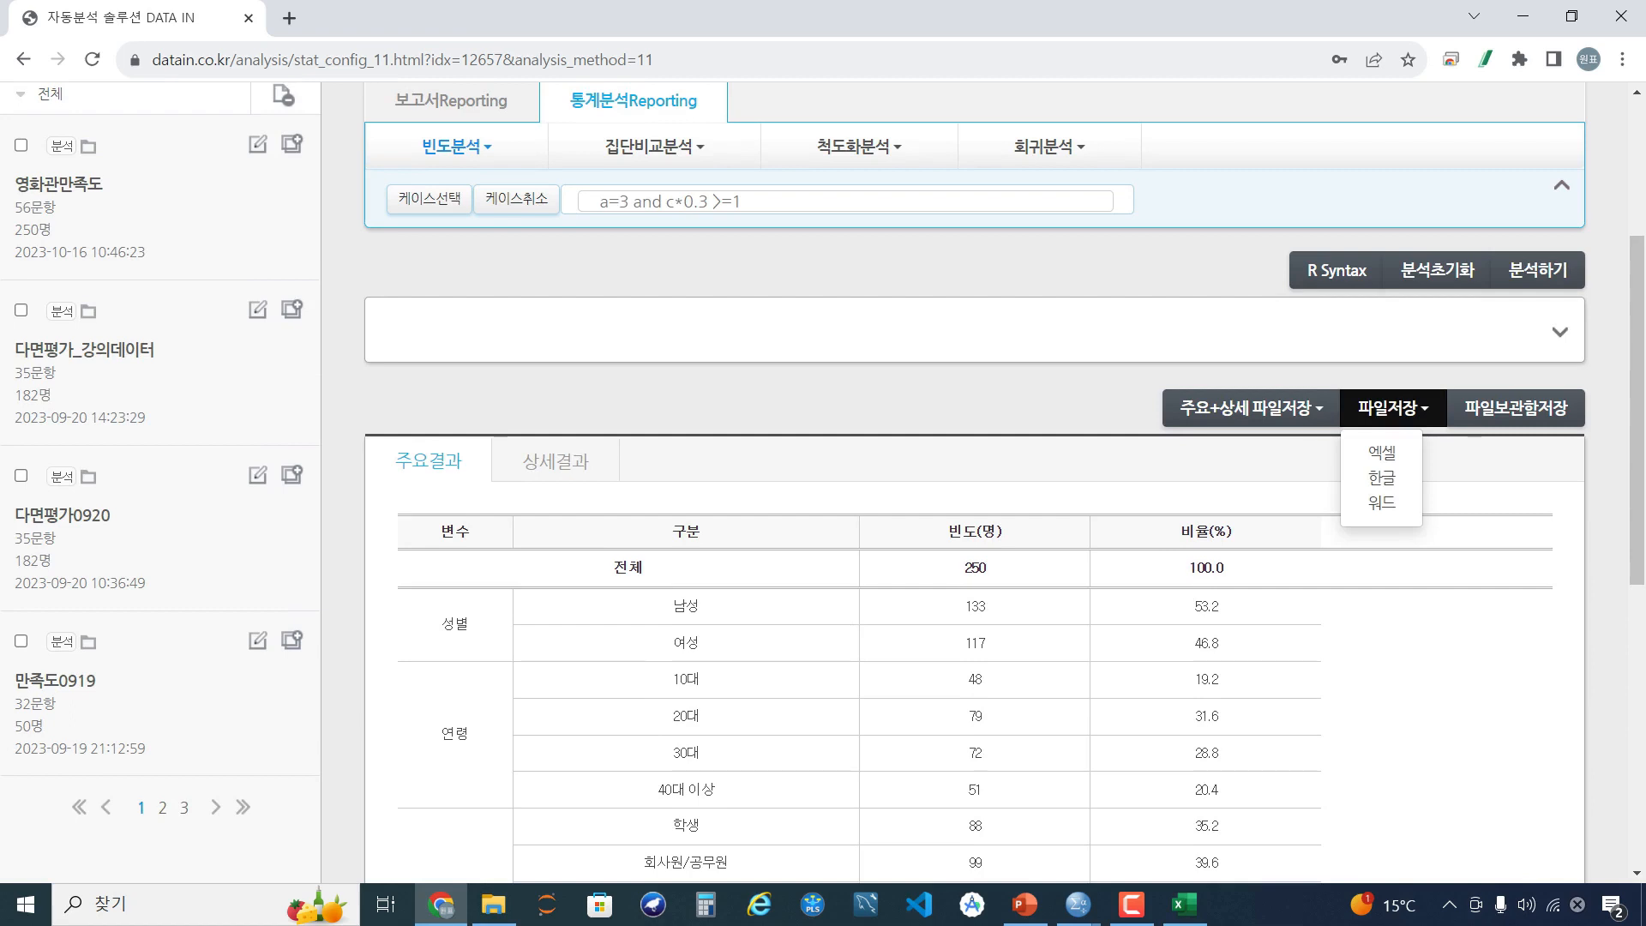
{"action": "left_click", "coordinate": [1382, 452]}
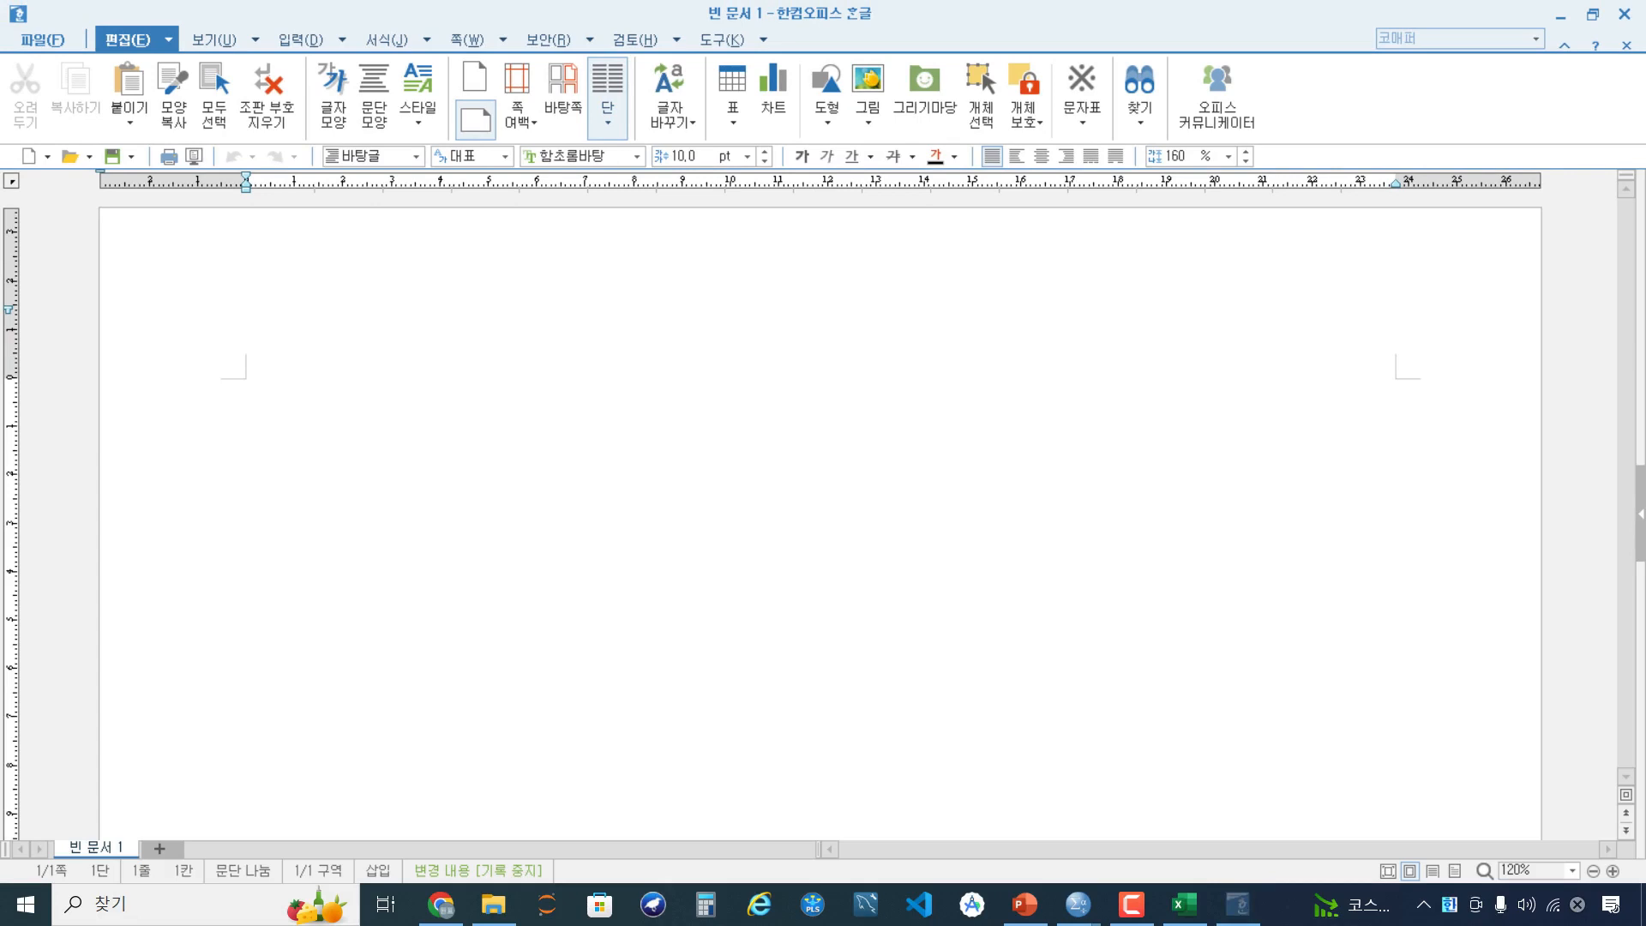
{"action": "key", "text": "Return"}
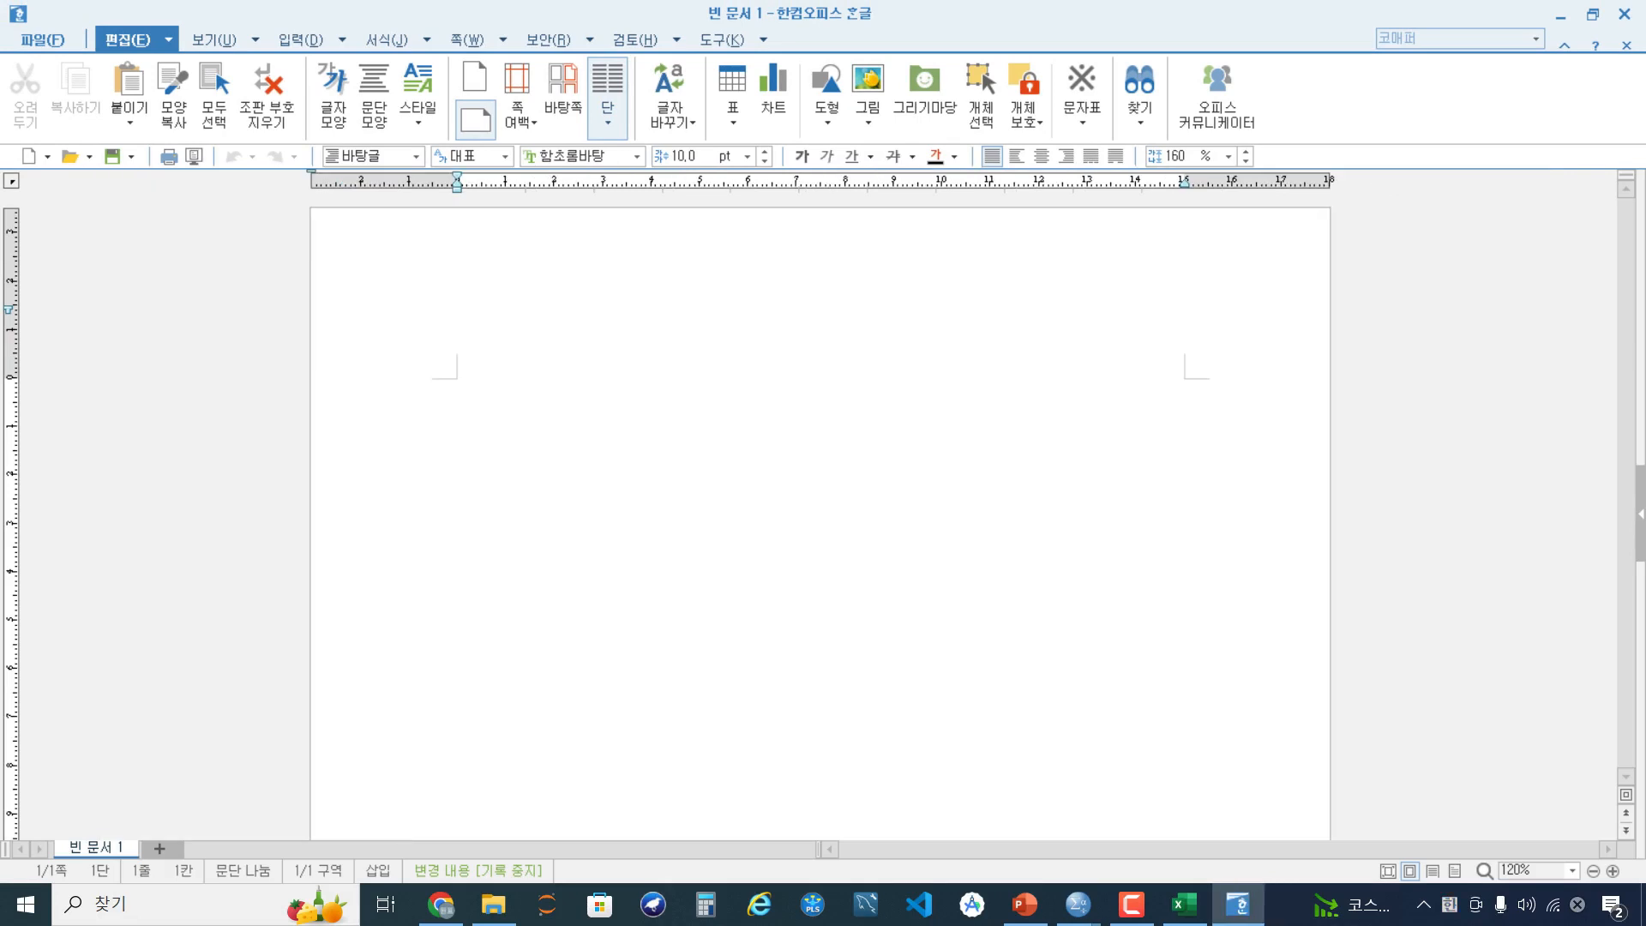
{"action": "key", "text": "F7"}
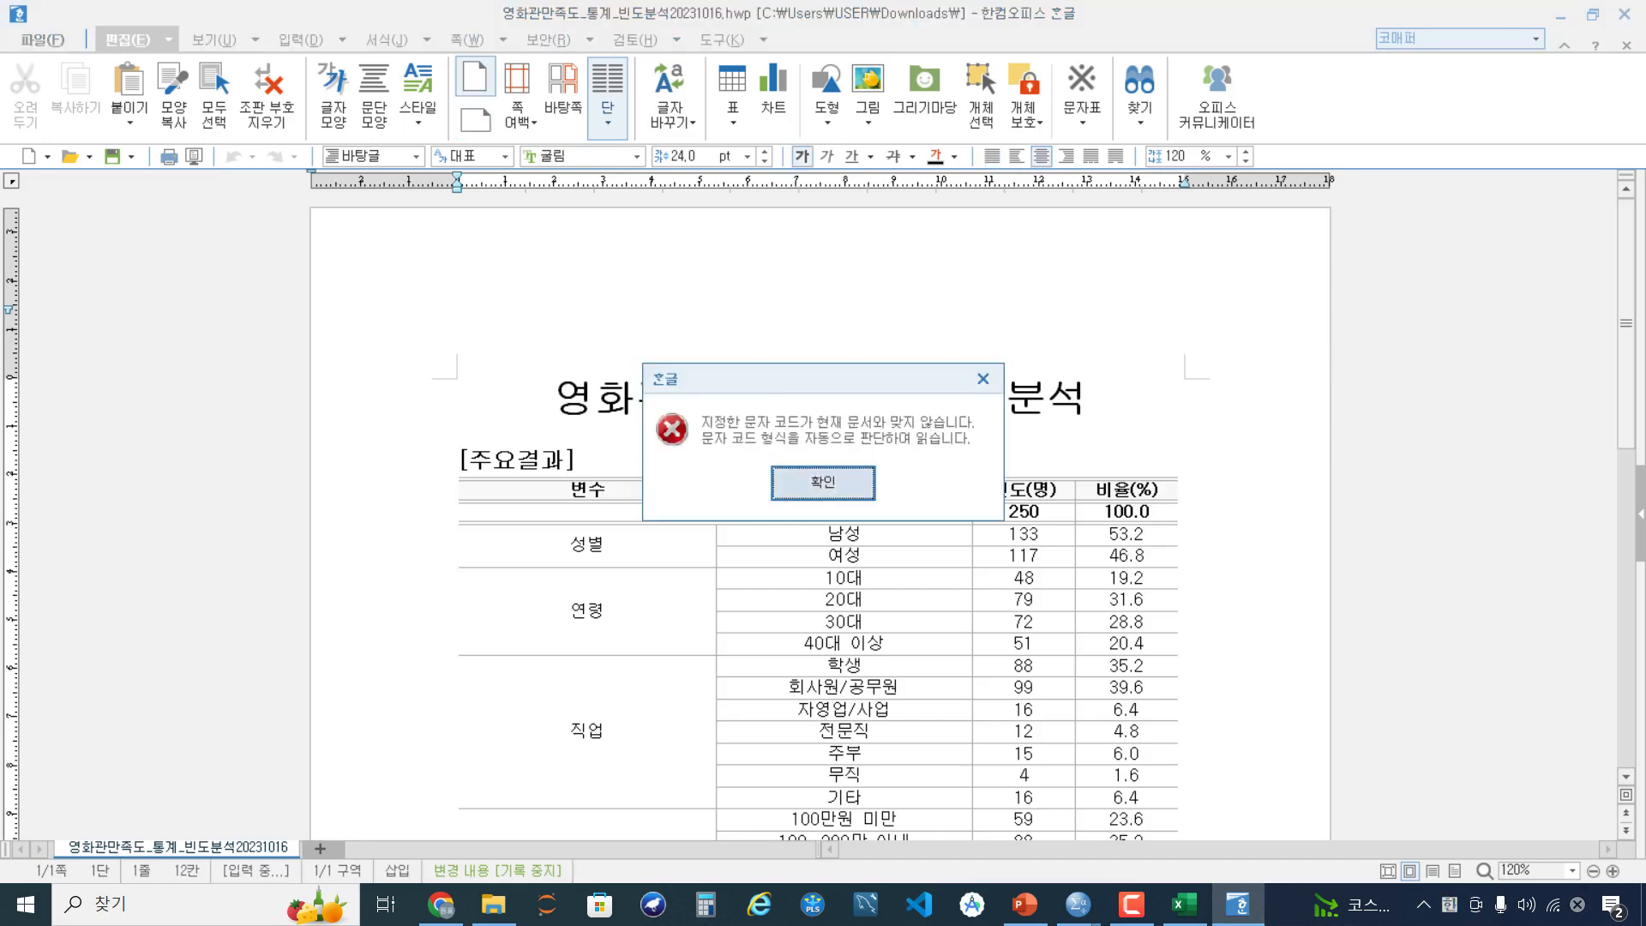
{"action": "key", "text": "Return"}
Start saving the exported document under a different name, choosing 바탕 화면 as the save location
{"action": "key", "text": "alt+f"}
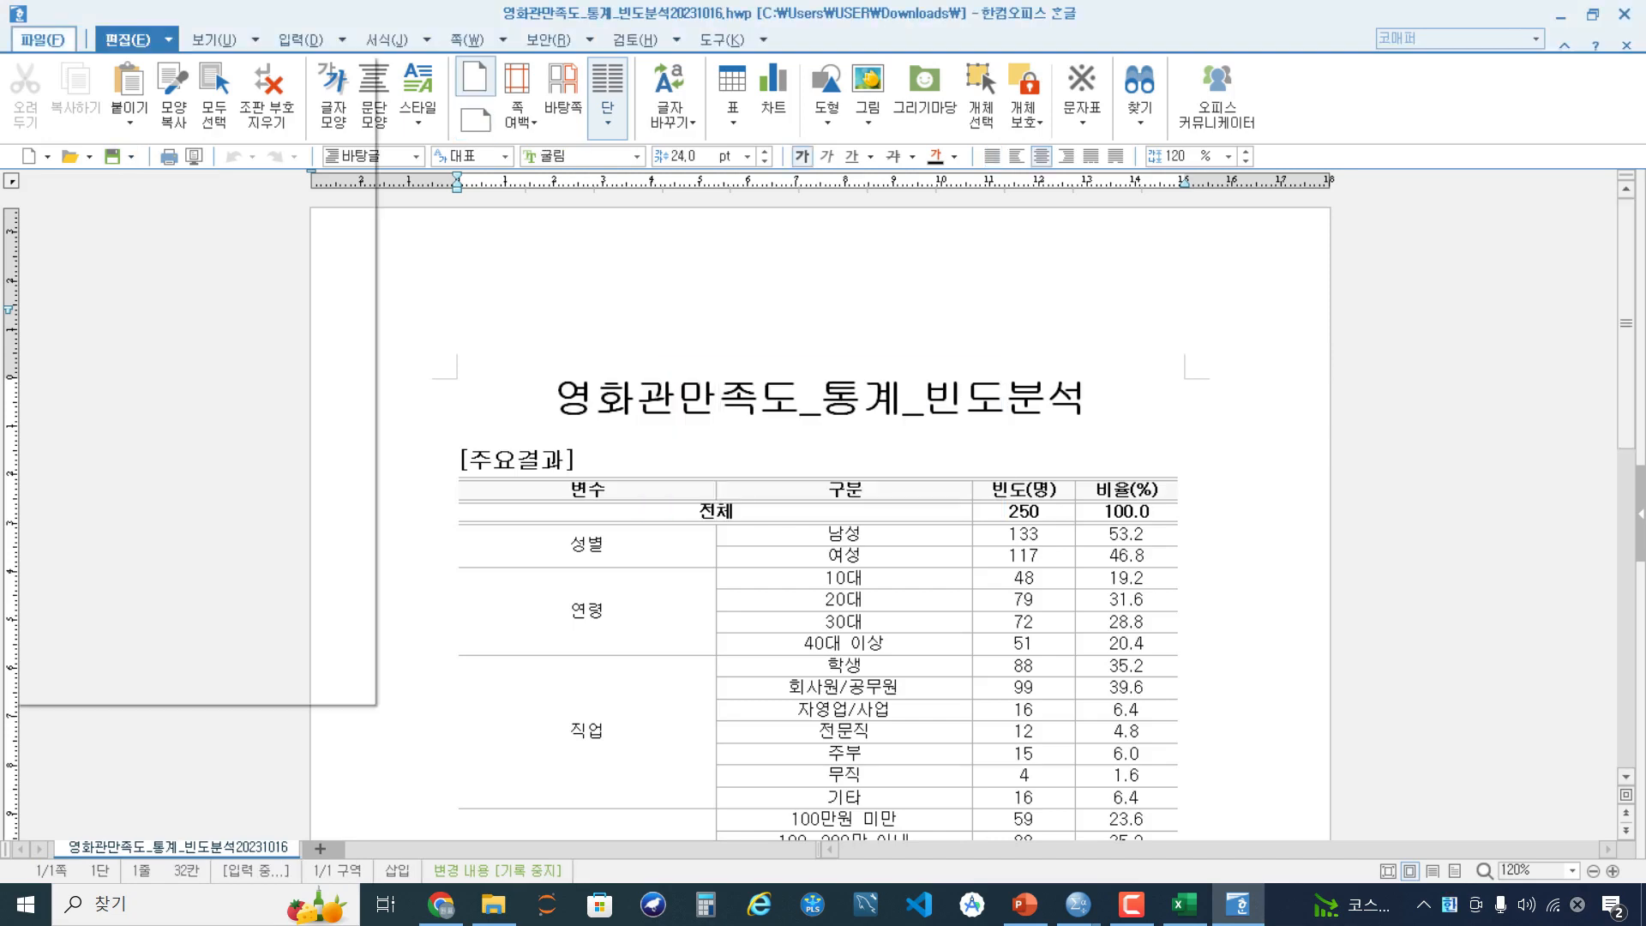
{"action": "left_click", "coordinate": [67, 142]}
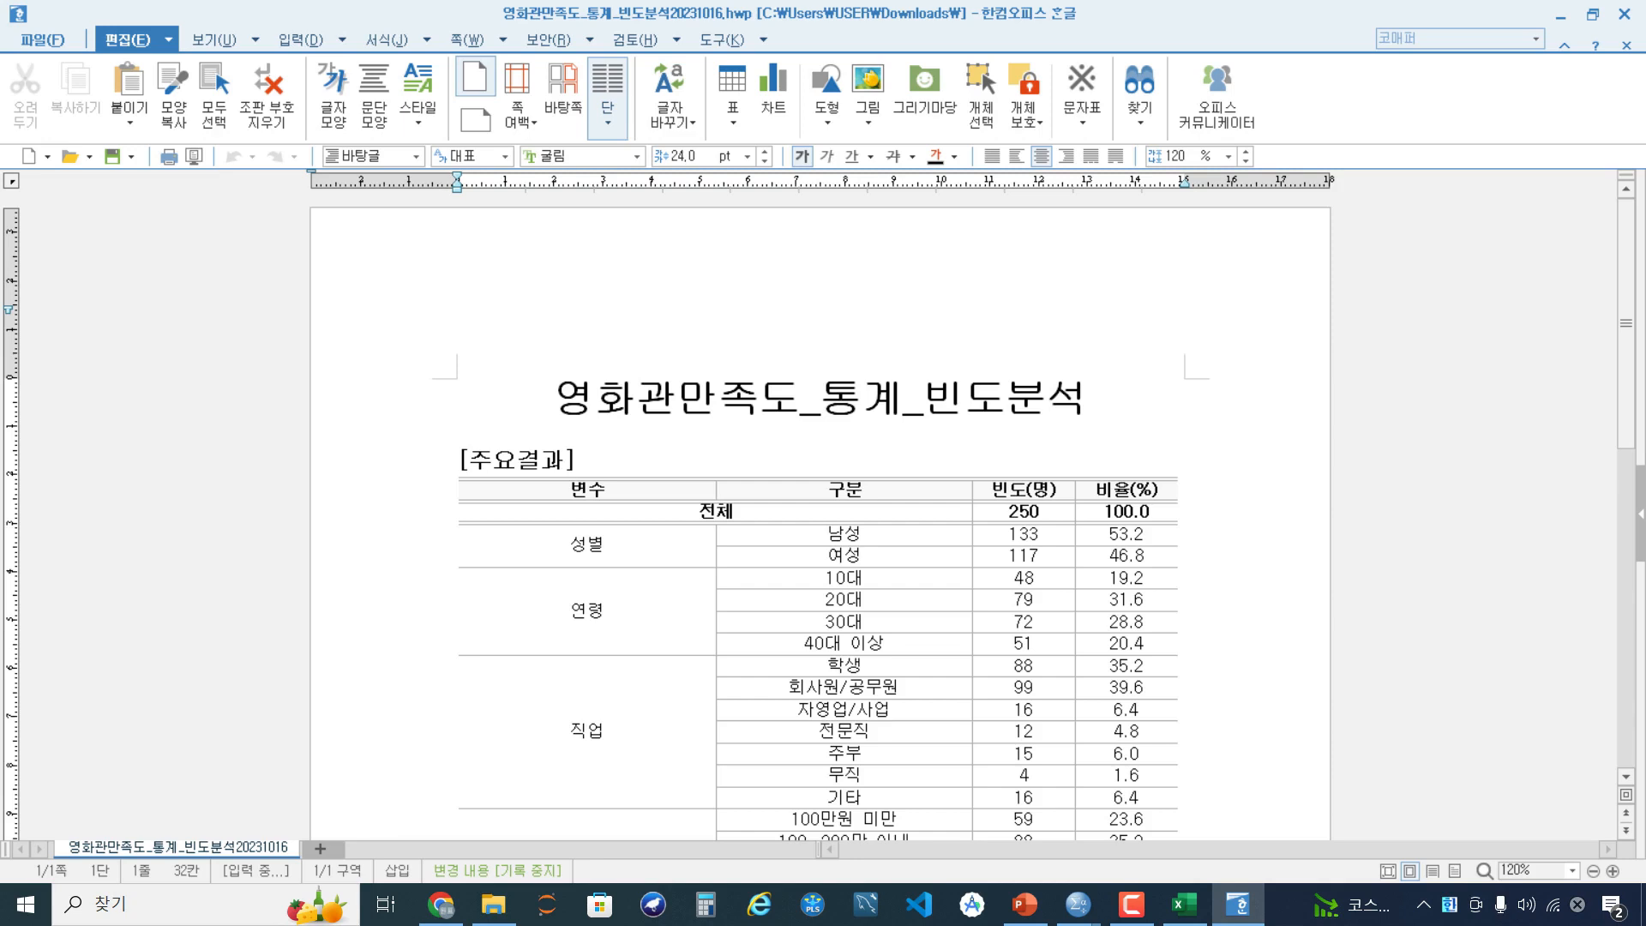
{"action": "key", "text": "alt+v"}
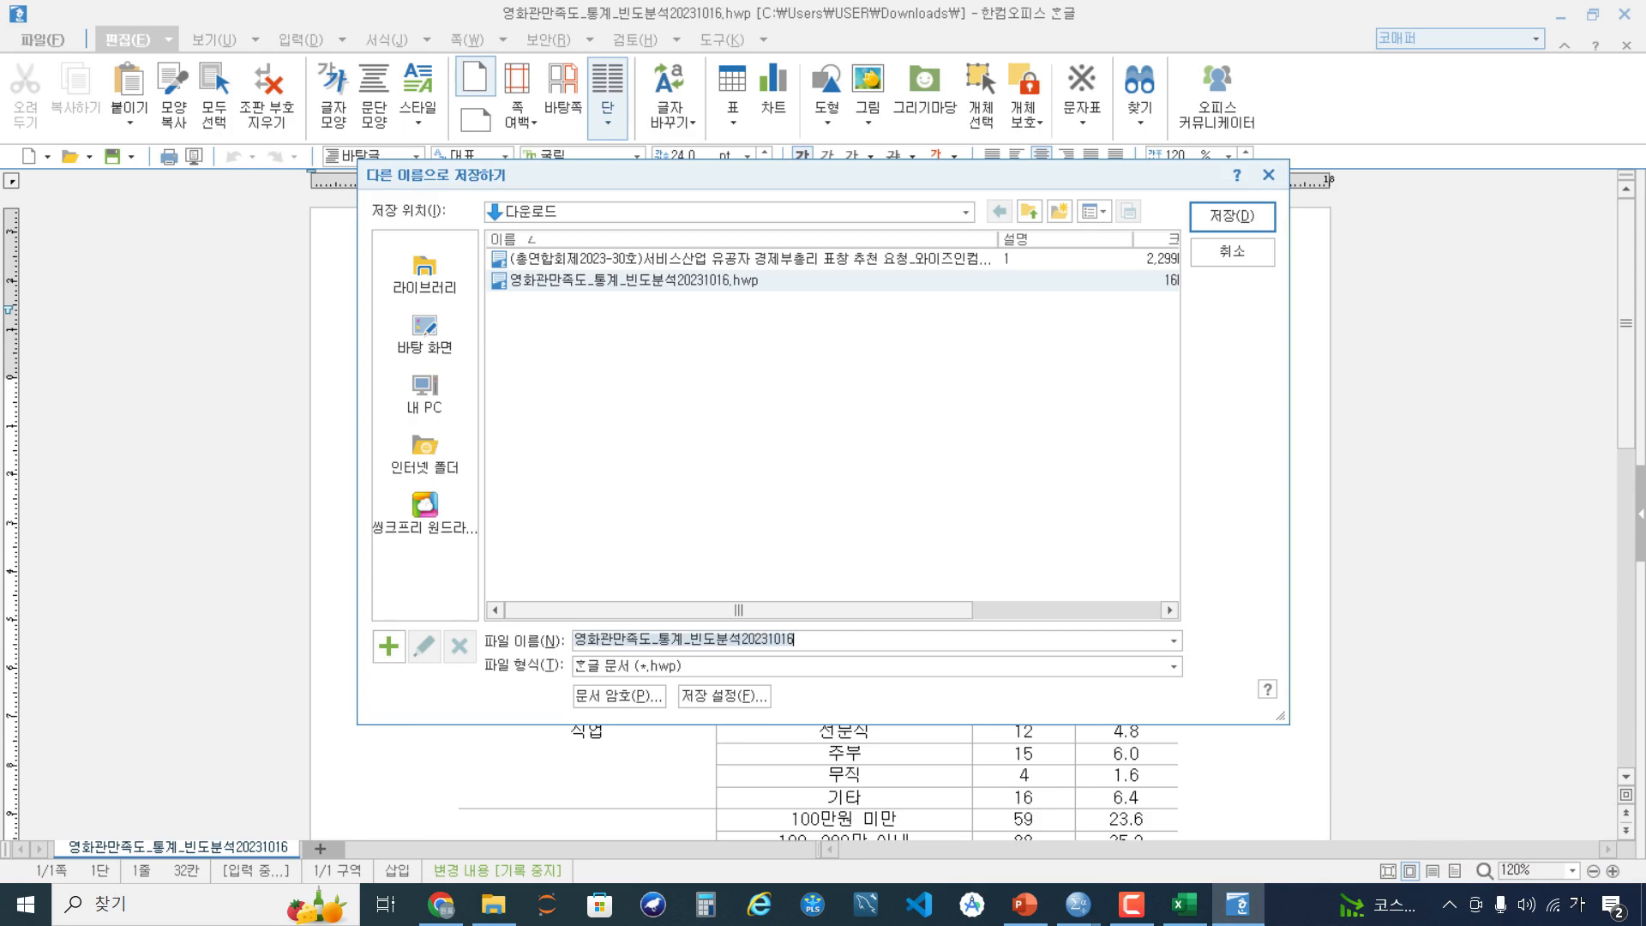
{"action": "left_click", "coordinate": [729, 212]}
{"action": "left_click", "coordinate": [548, 235]}
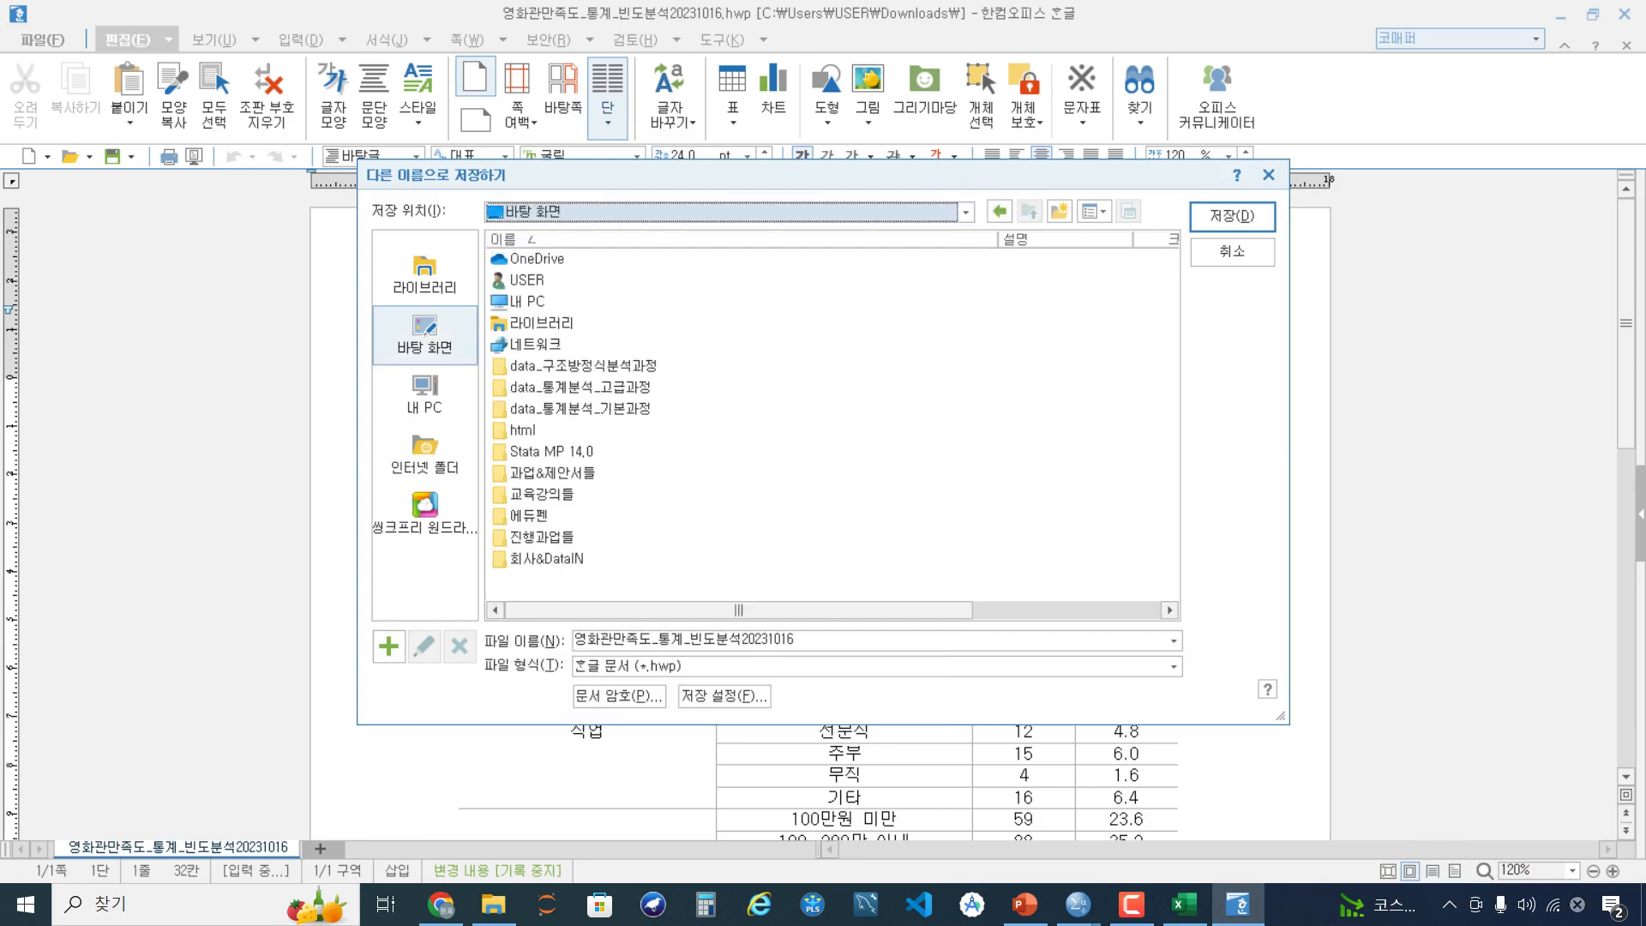
Name the file 영화관만족도_분석리포팅 and save it as an hwp document
{"action": "left_click", "coordinate": [822, 641]}
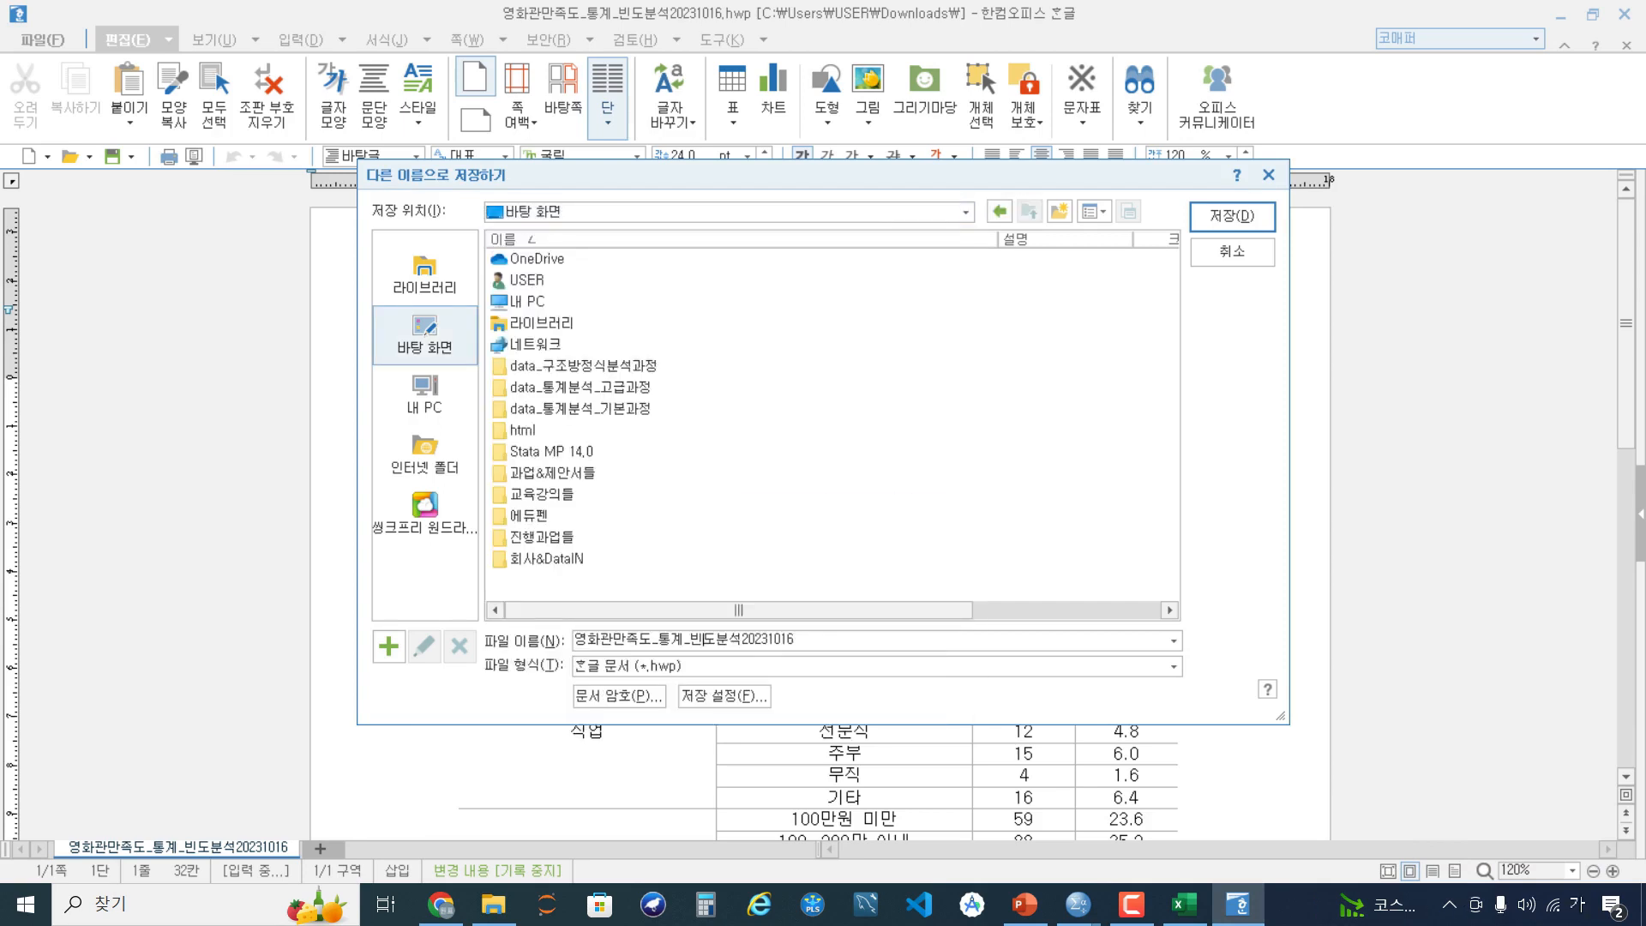
{"action": "left_click_drag", "start_coordinate": [658, 640], "coordinate": [798, 641]}
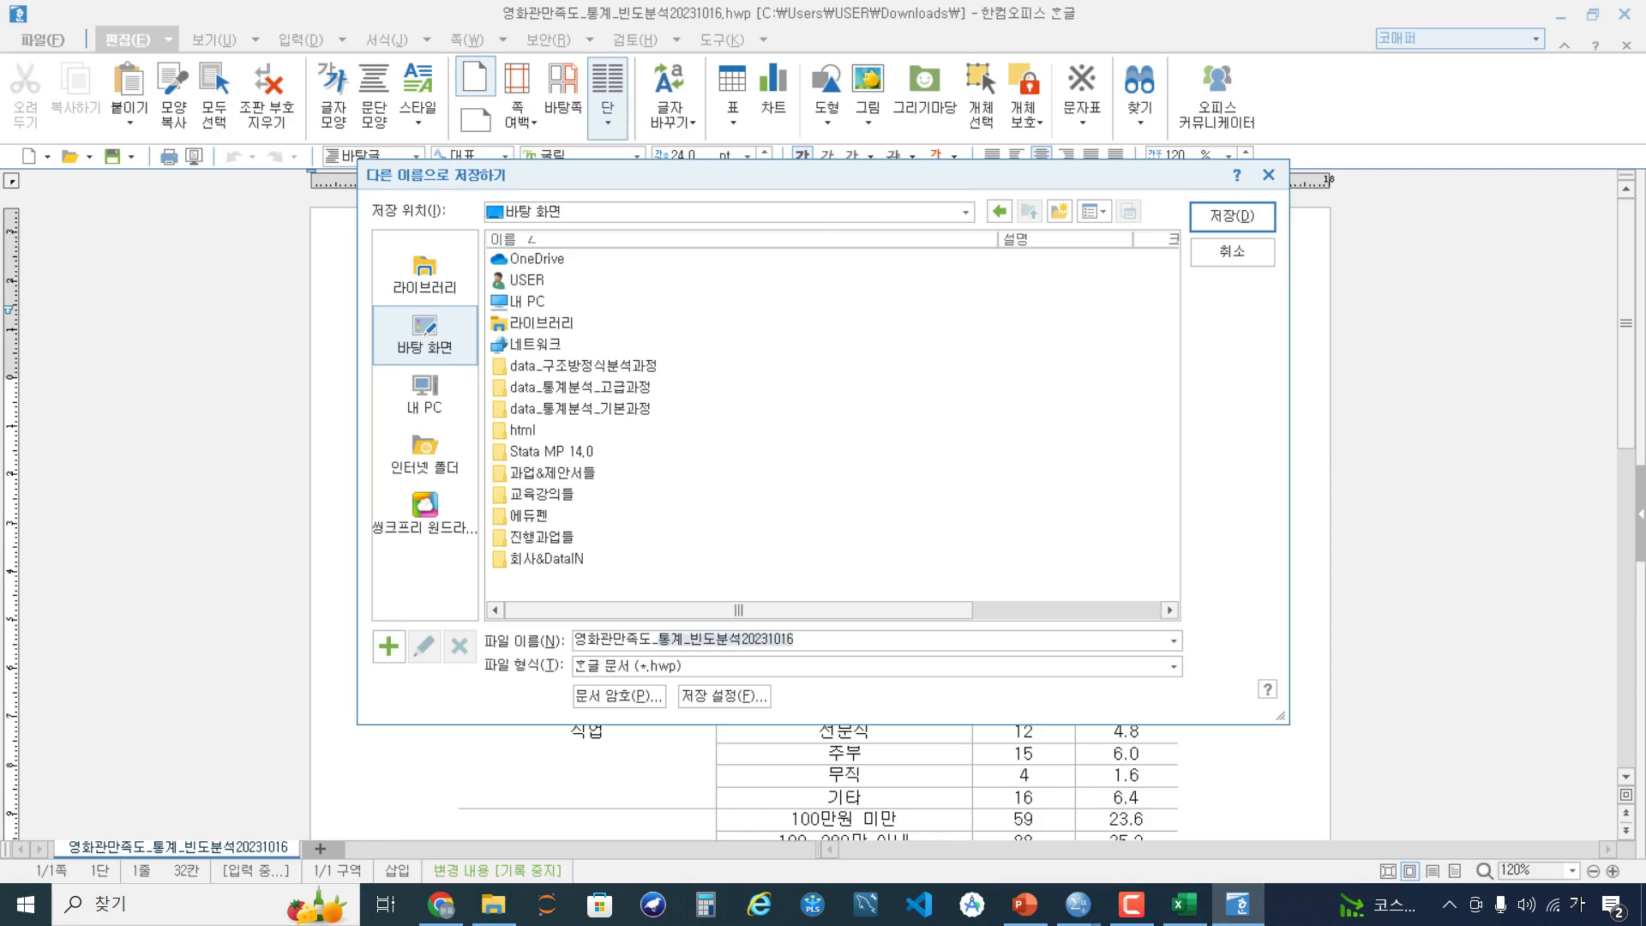
{"action": "key", "text": "Hangul"}
{"action": "type", "text": "qlseh"}
{"action": "key", "text": "BackSpace"}
{"action": "key", "text": "BackSpace"}
{"action": "key", "text": "BackSpace"}
{"action": "key", "text": "BackSpace"}
{"action": "key", "text": "BackSpace"}
{"action": "key", "text": "Hangul"}
{"action": "type", "text": "ㅂㅜㄴ석리포팅"}
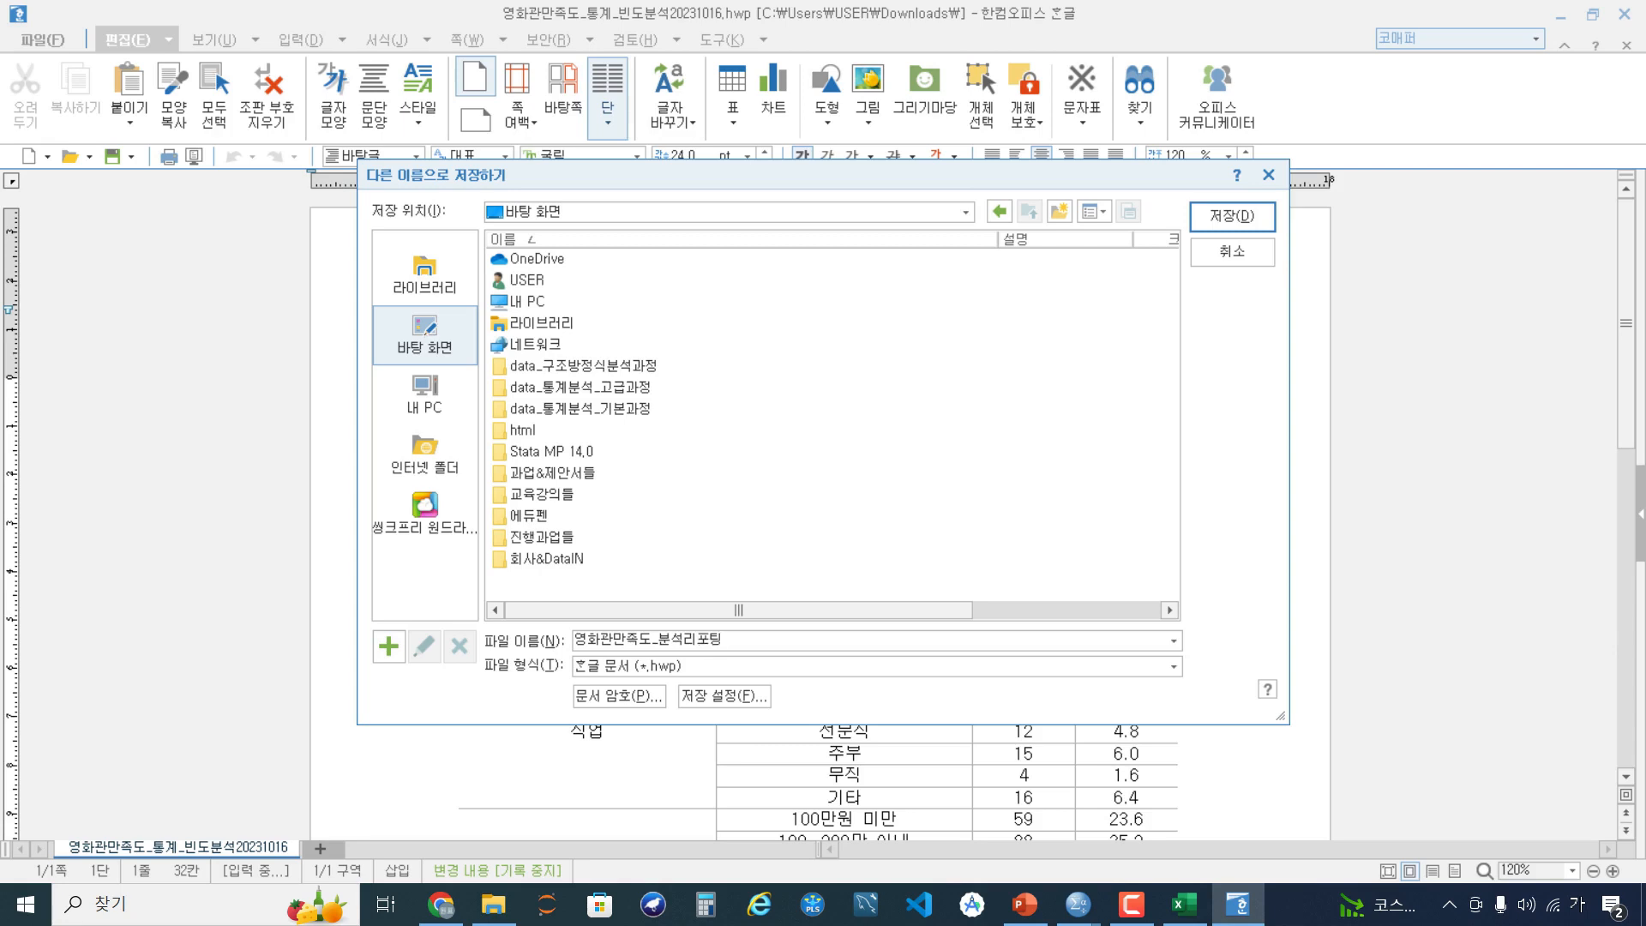
{"action": "key", "text": "Return"}
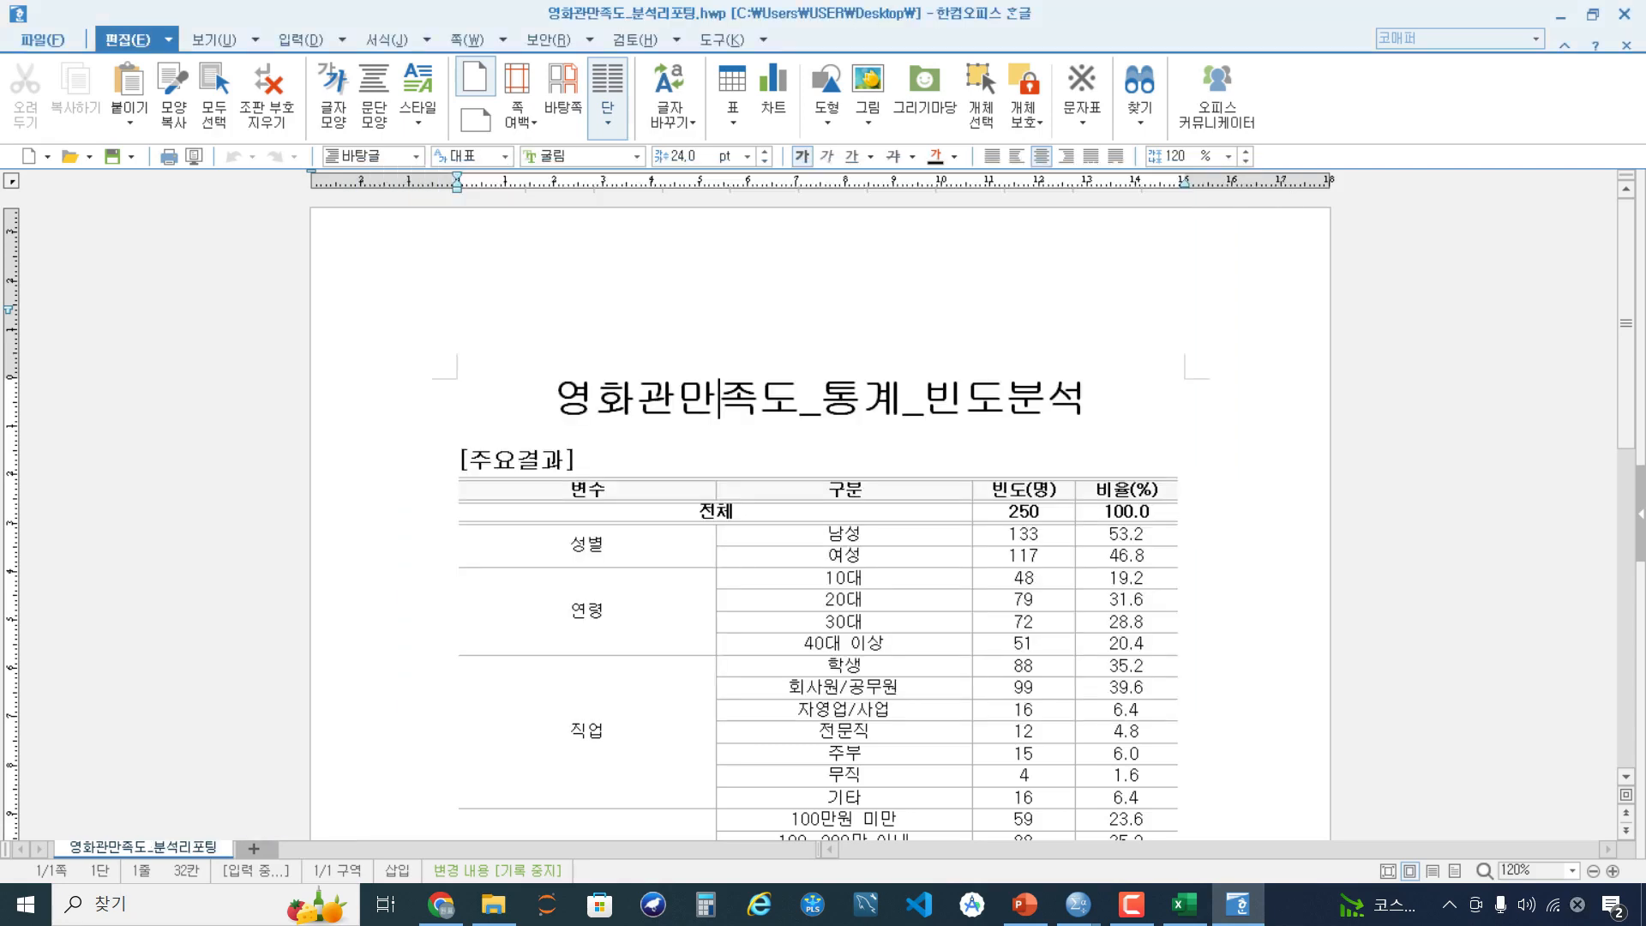
Change the document title to "1. 빈도분석" and replace its centred alignment with justified alignment
{"action": "left_click_drag", "start_coordinate": [557, 398], "coordinate": [924, 399]}
{"action": "type", "text": "1."}
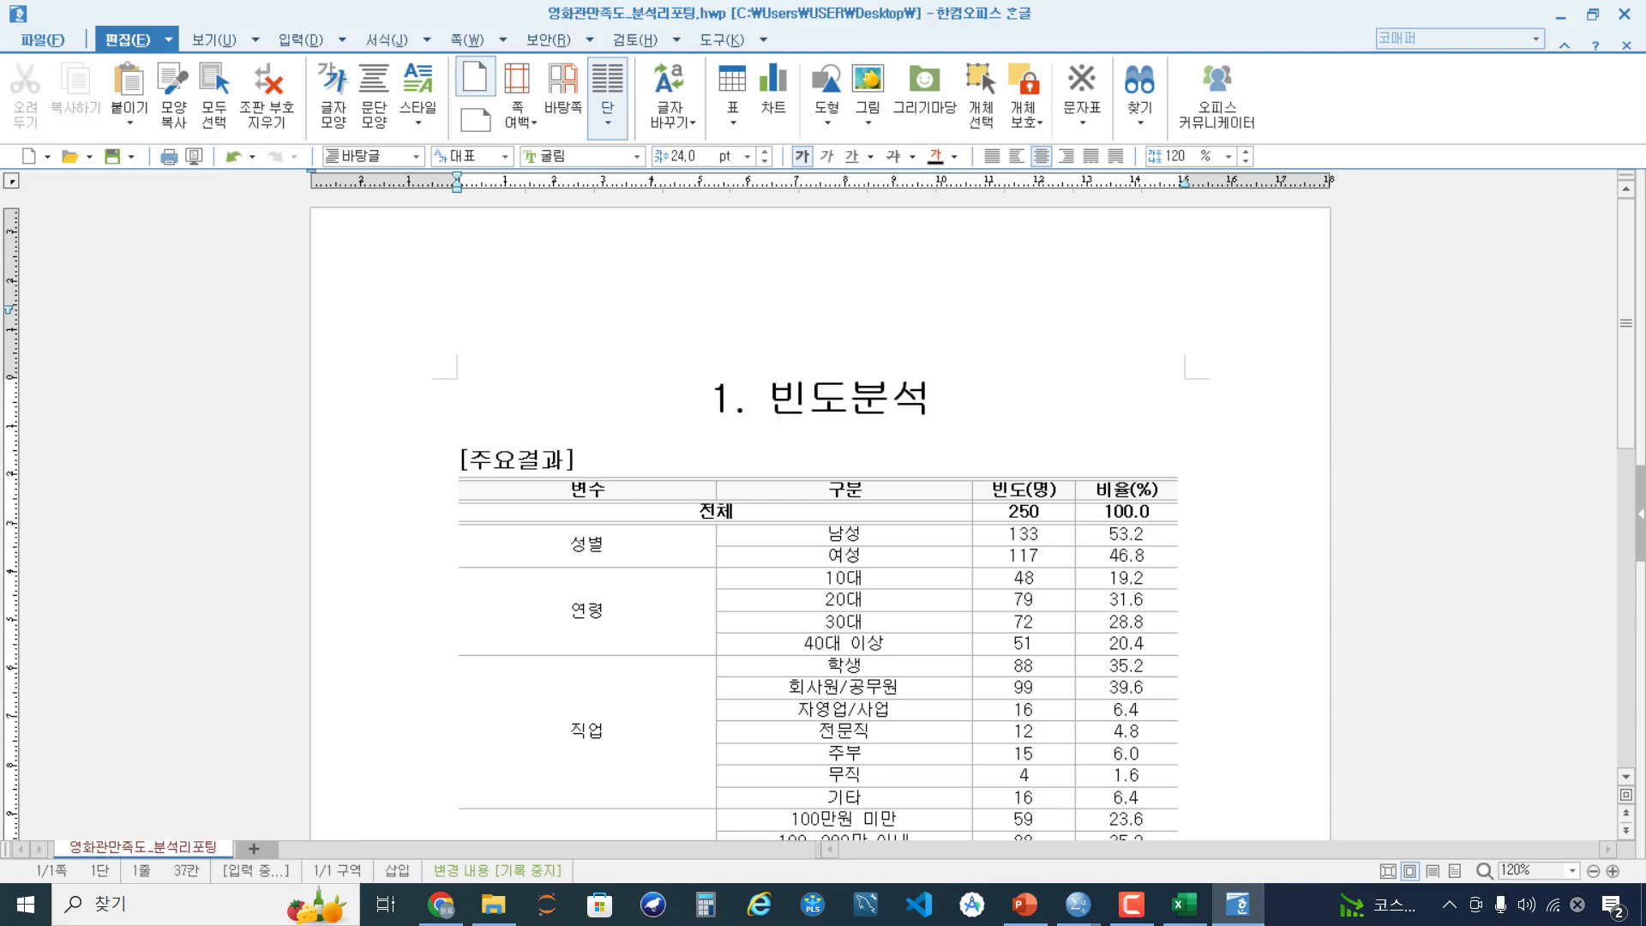
{"action": "left_click_drag", "start_coordinate": [710, 401], "coordinate": [939, 432]}
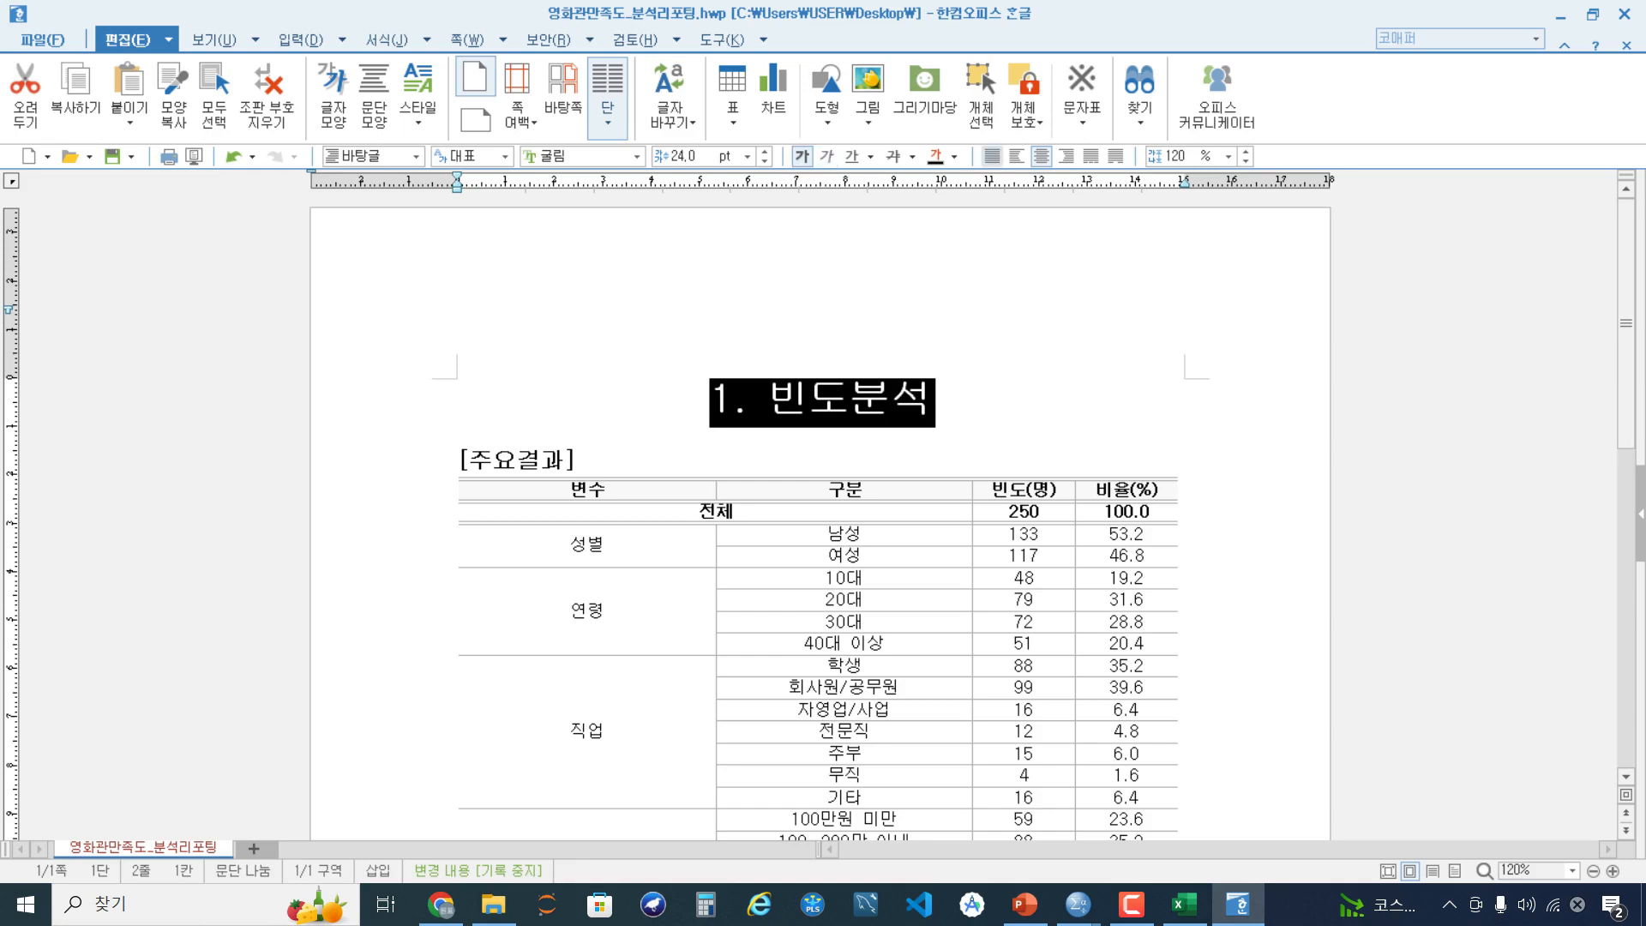
{"action": "left_click", "coordinate": [992, 156]}
{"action": "left_click", "coordinate": [579, 461]}
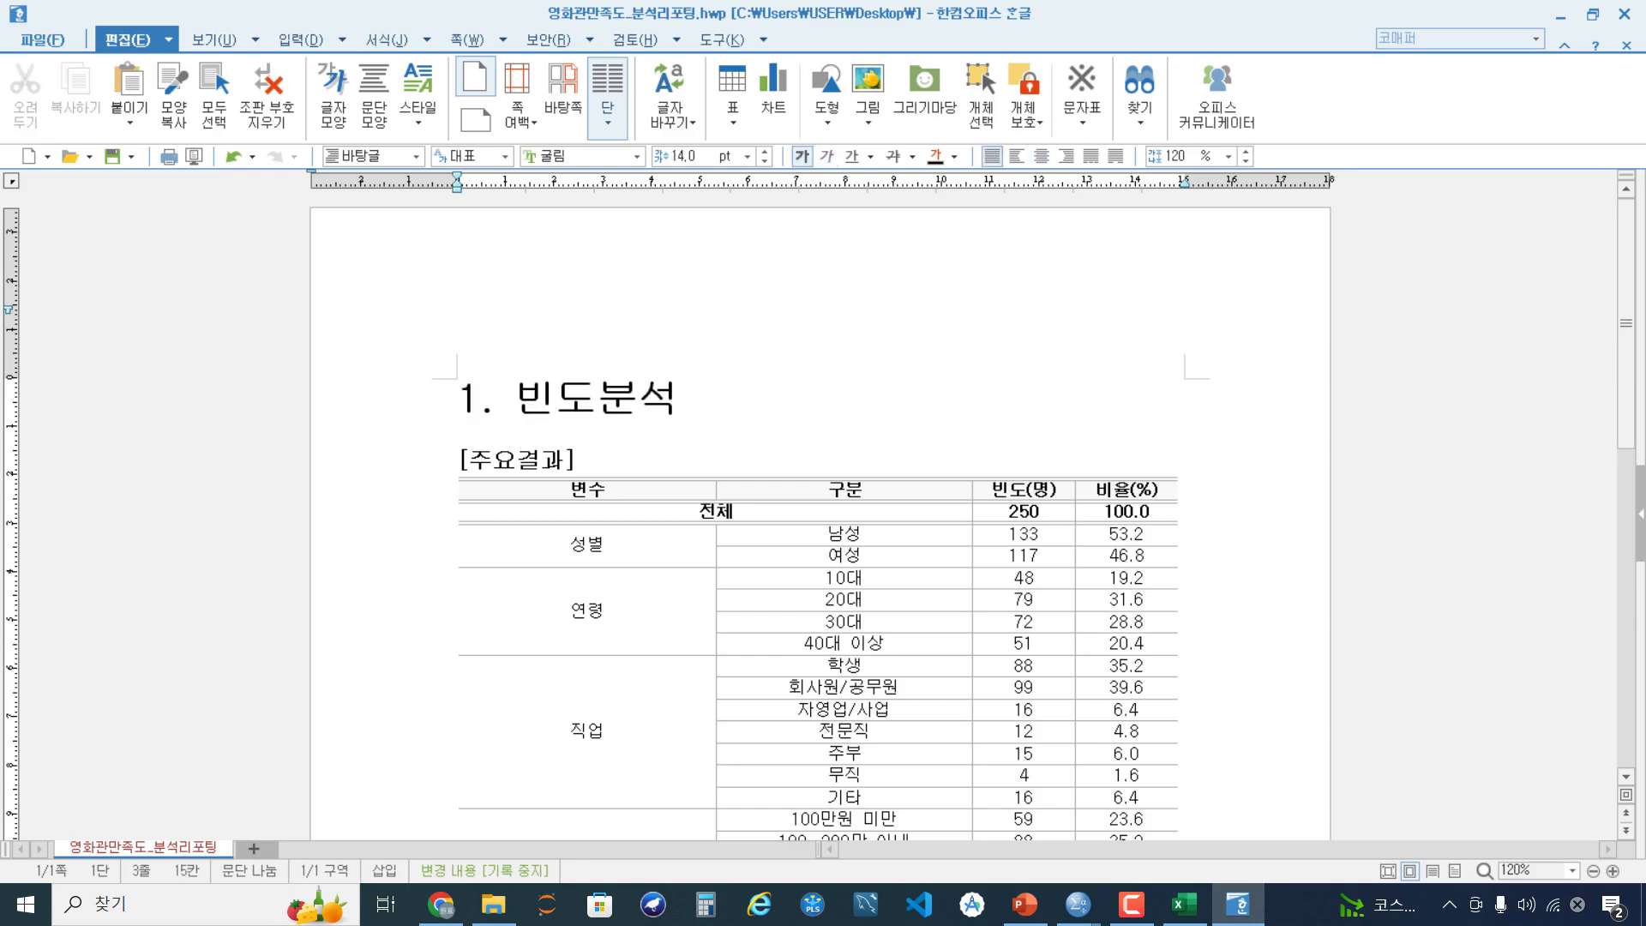
Insert a blank line between the frequency table and 빈도분석결과, and add an empty line after the 소득 paragraph
{"action": "scroll", "coordinate": [821, 516], "scroll_direction": "down", "scroll_amount": 10}
{"action": "scroll", "coordinate": [820, 517], "scroll_direction": "down", "scroll_amount": 1}
{"action": "left_click", "coordinate": [458, 335]}
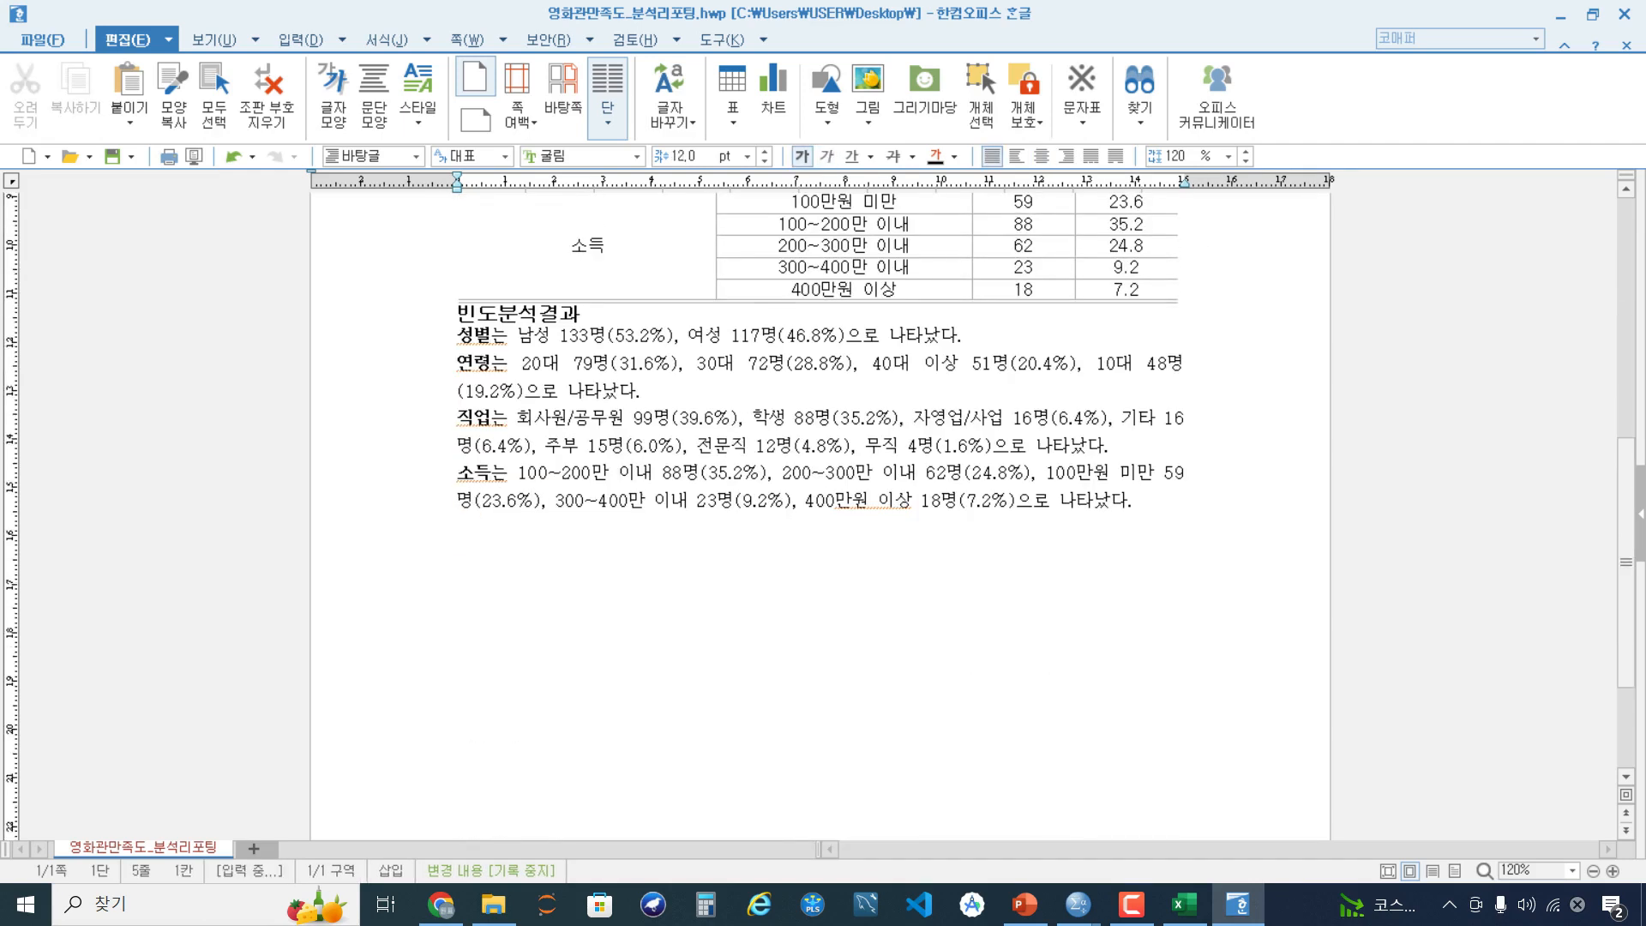
{"action": "key", "text": "Return"}
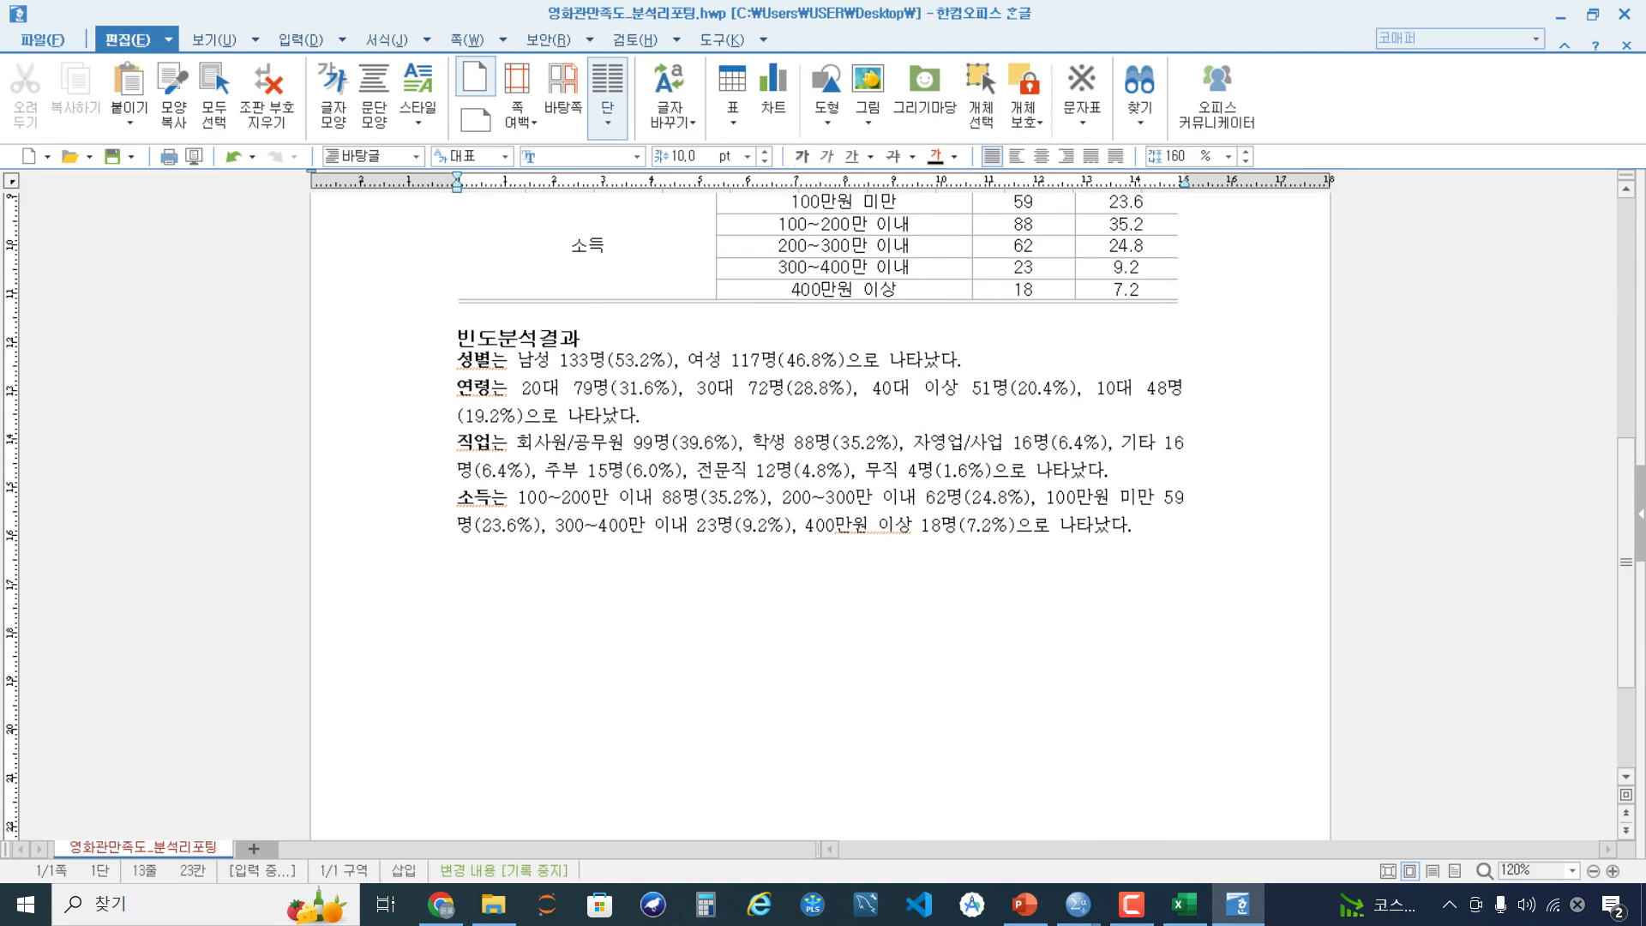
{"action": "key", "text": "End"}
{"action": "key", "text": "Return"}
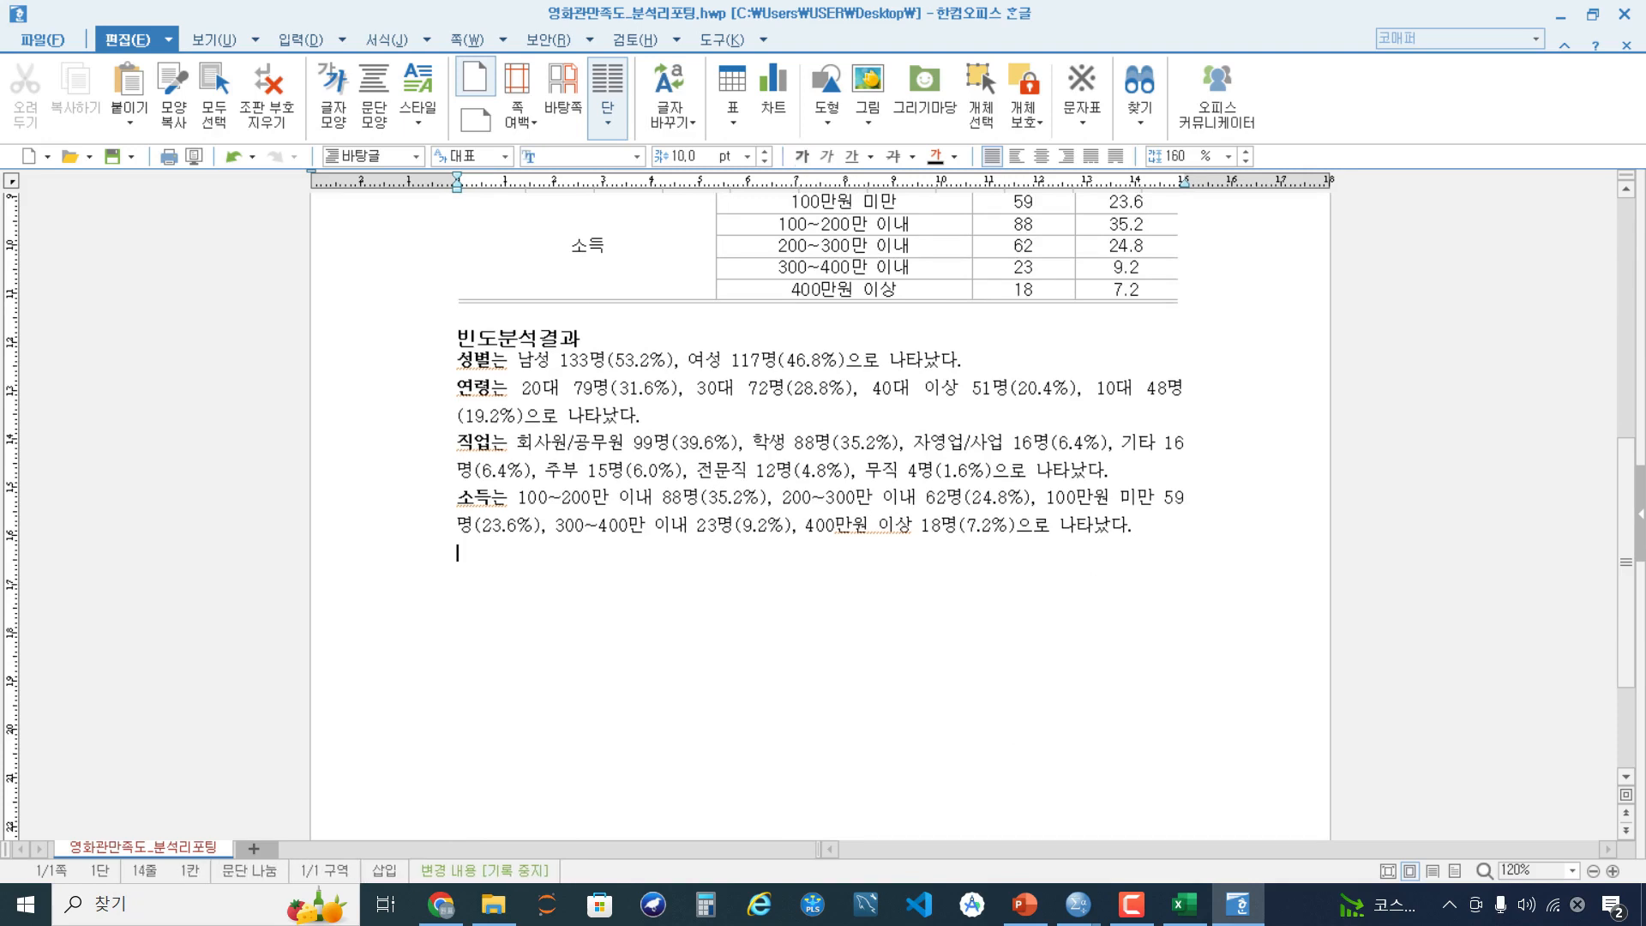
Switch to the SPSS output viewer and review the 연령, 직업 and 소득 frequency tables
{"action": "scroll", "coordinate": [820, 480], "scroll_direction": "up", "scroll_amount": 6}
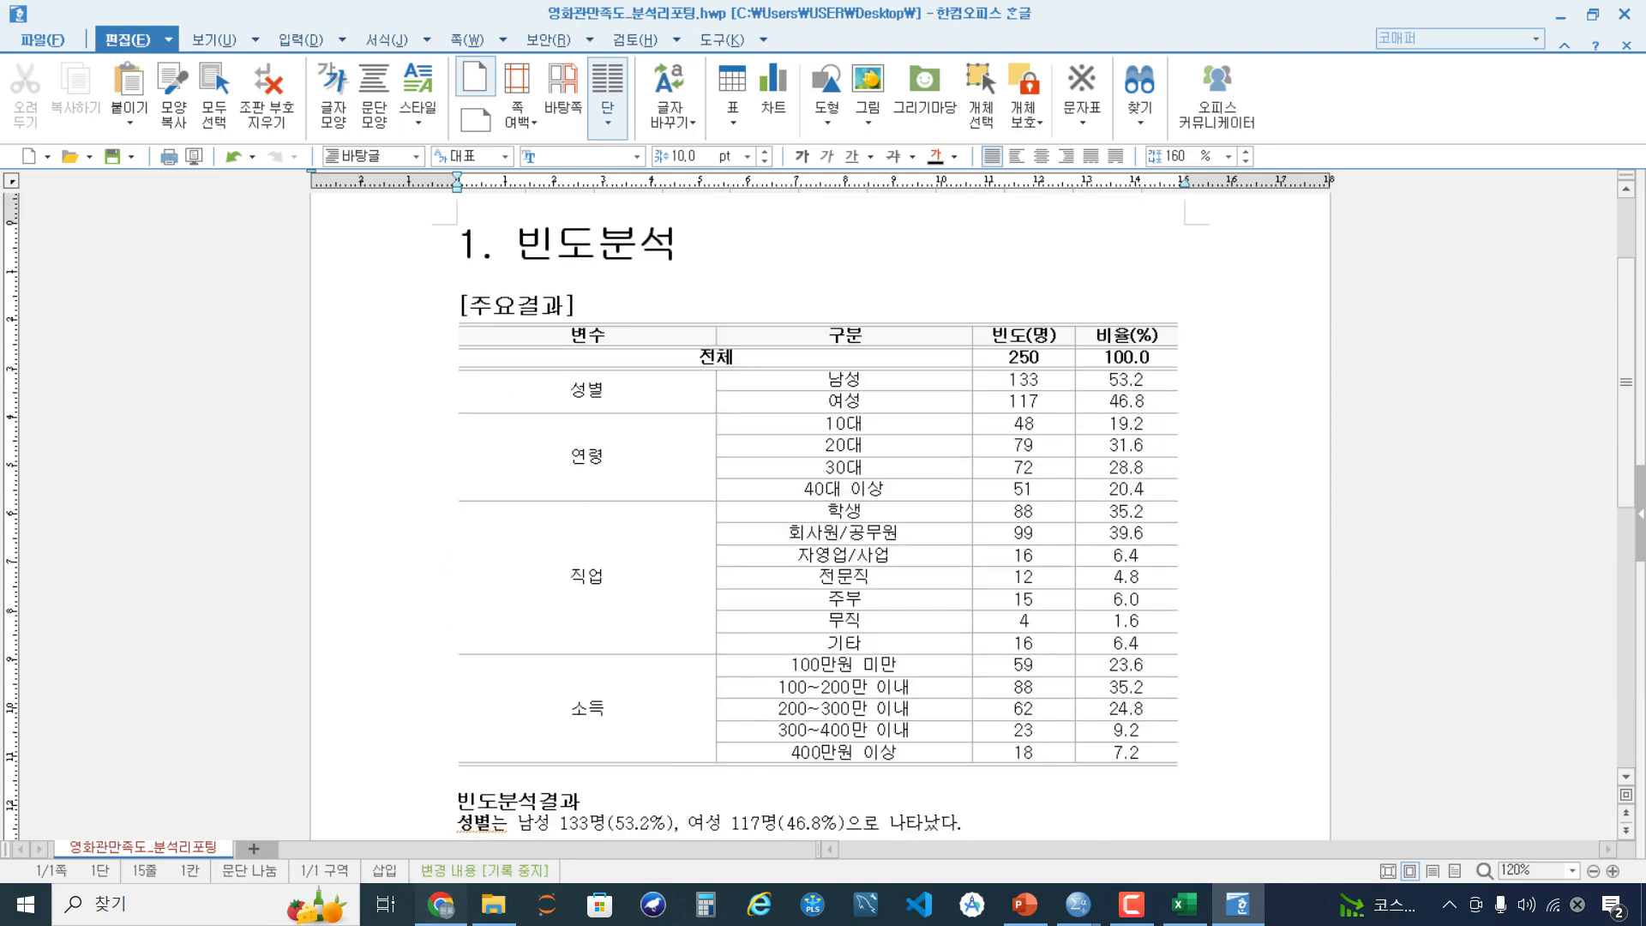
{"action": "left_click", "coordinate": [441, 903]}
{"action": "left_click", "coordinate": [1077, 904]}
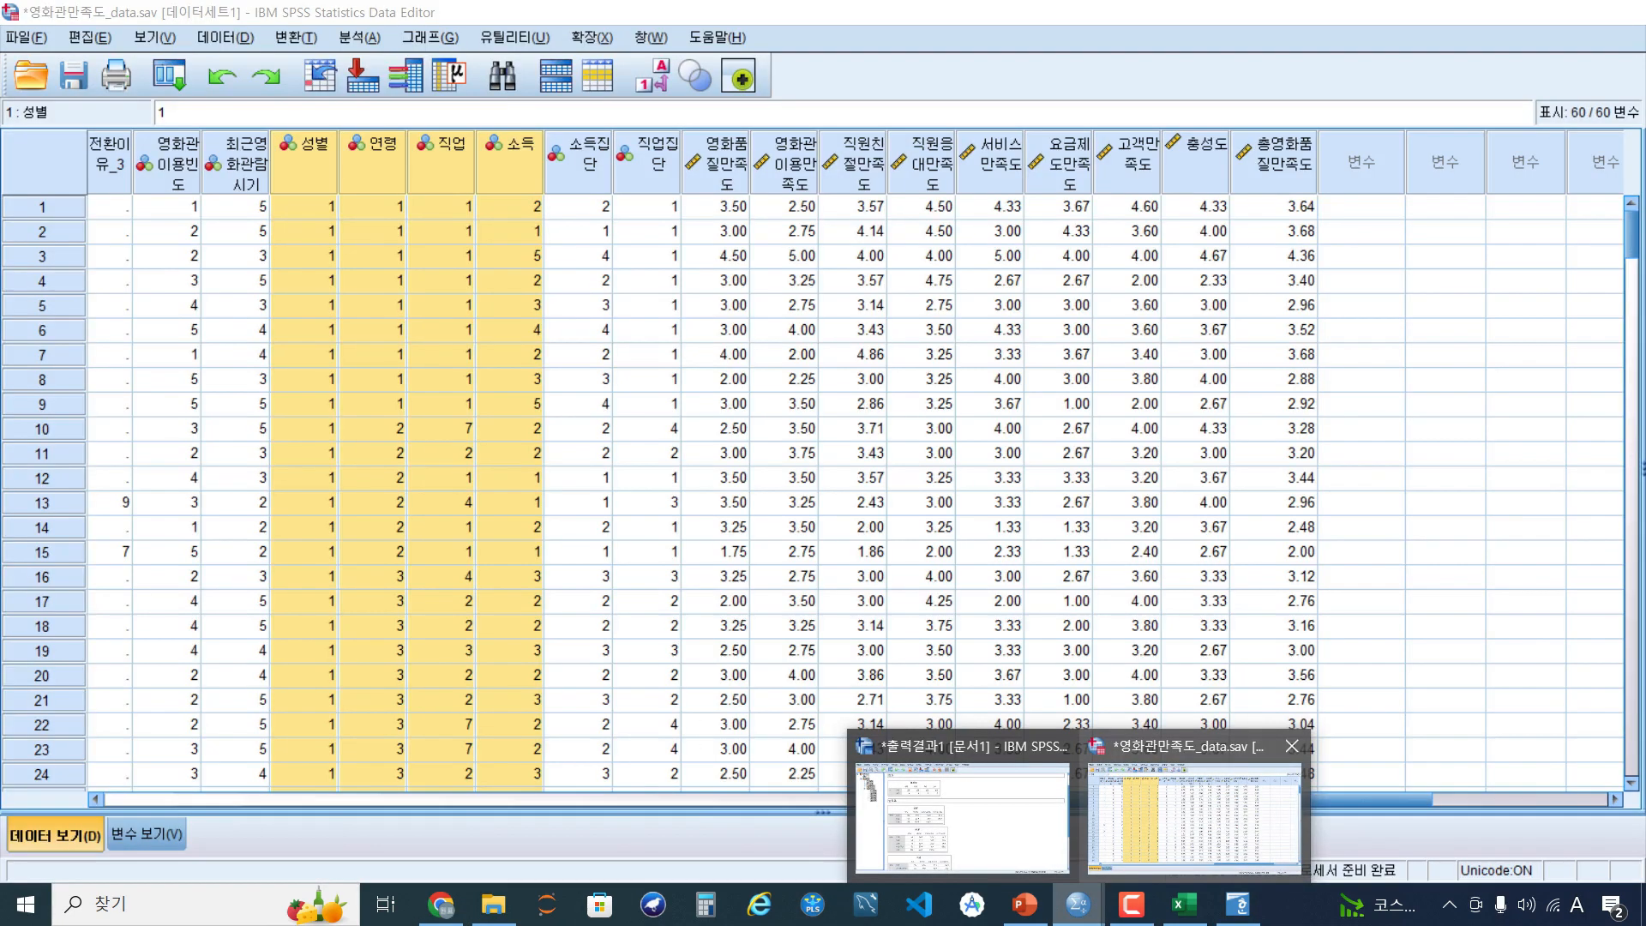
{"action": "left_click", "coordinate": [977, 806]}
{"action": "left_click", "coordinate": [964, 711]}
{"action": "scroll", "coordinate": [965, 686], "scroll_direction": "down", "scroll_amount": 5}
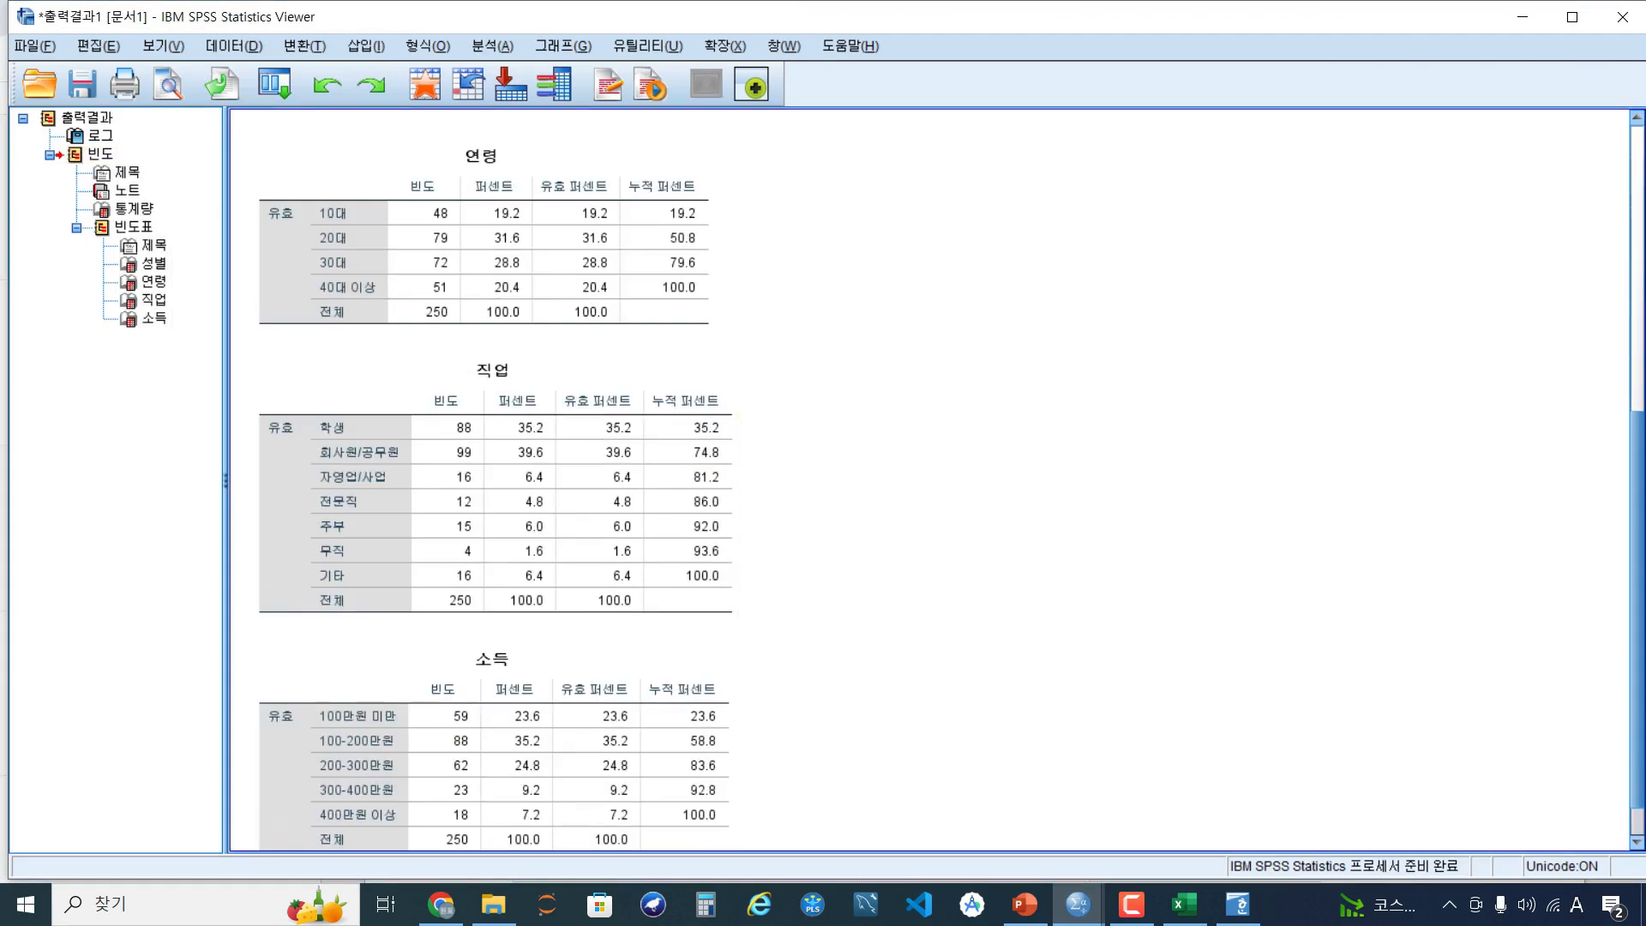
{"action": "scroll", "coordinate": [617, 514], "scroll_direction": "down", "scroll_amount": 1}
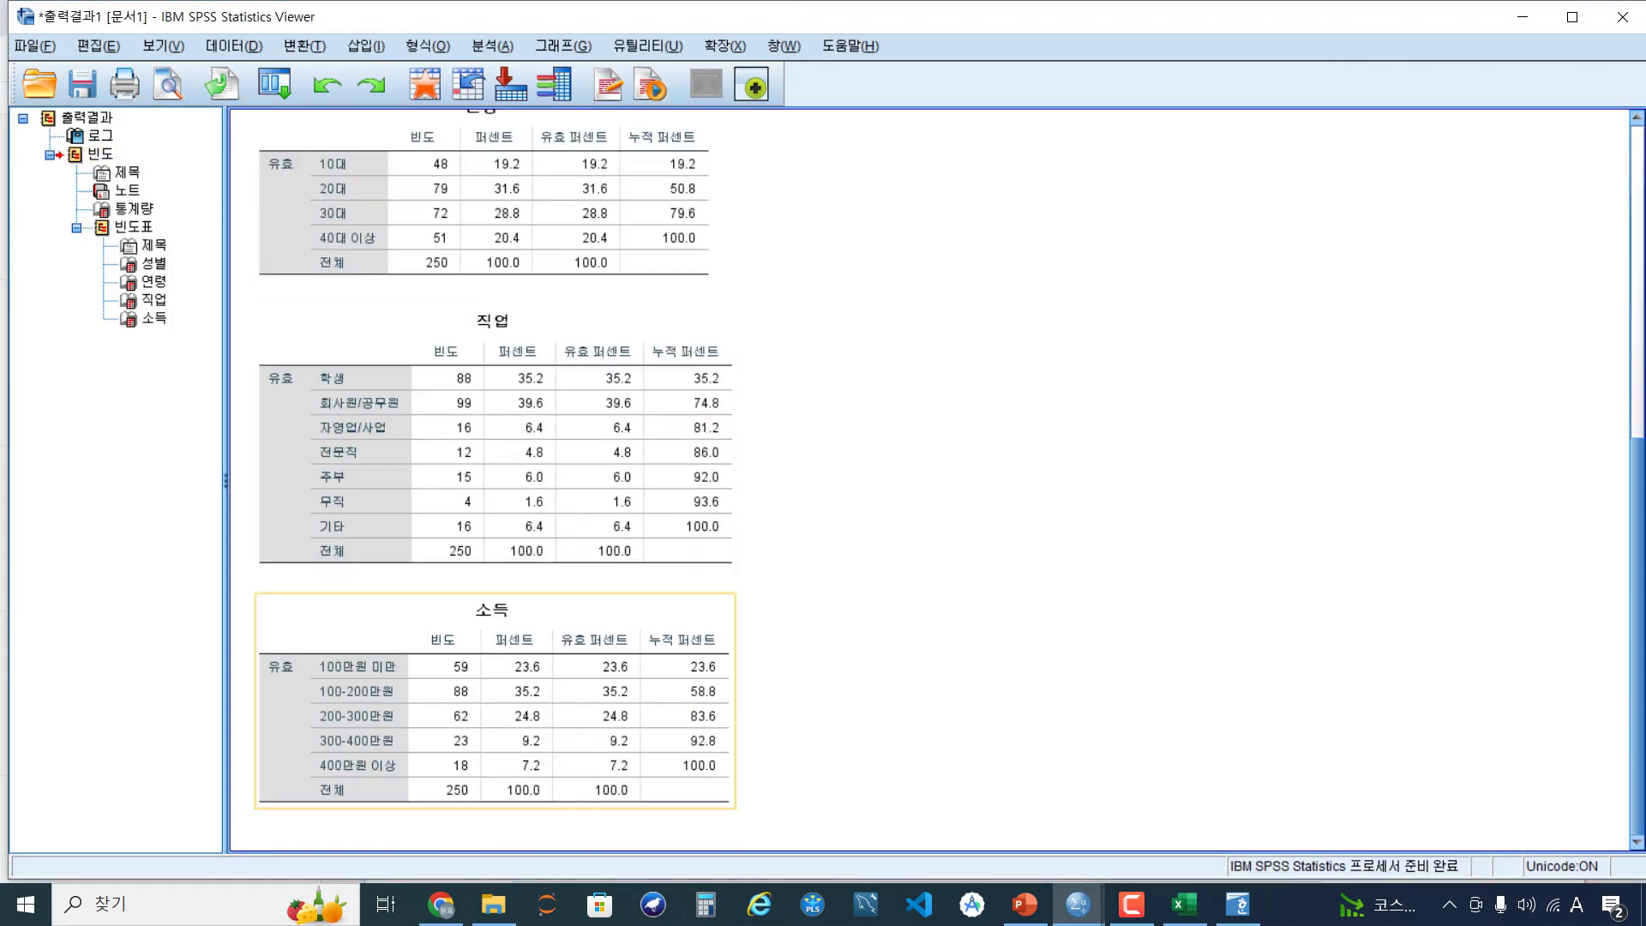
Switch to the Excel workbook and number the 직업 categories 학생 through 기타 from 1 to 7 in E8:E14
{"action": "mouse_move", "coordinate": [1184, 904]}
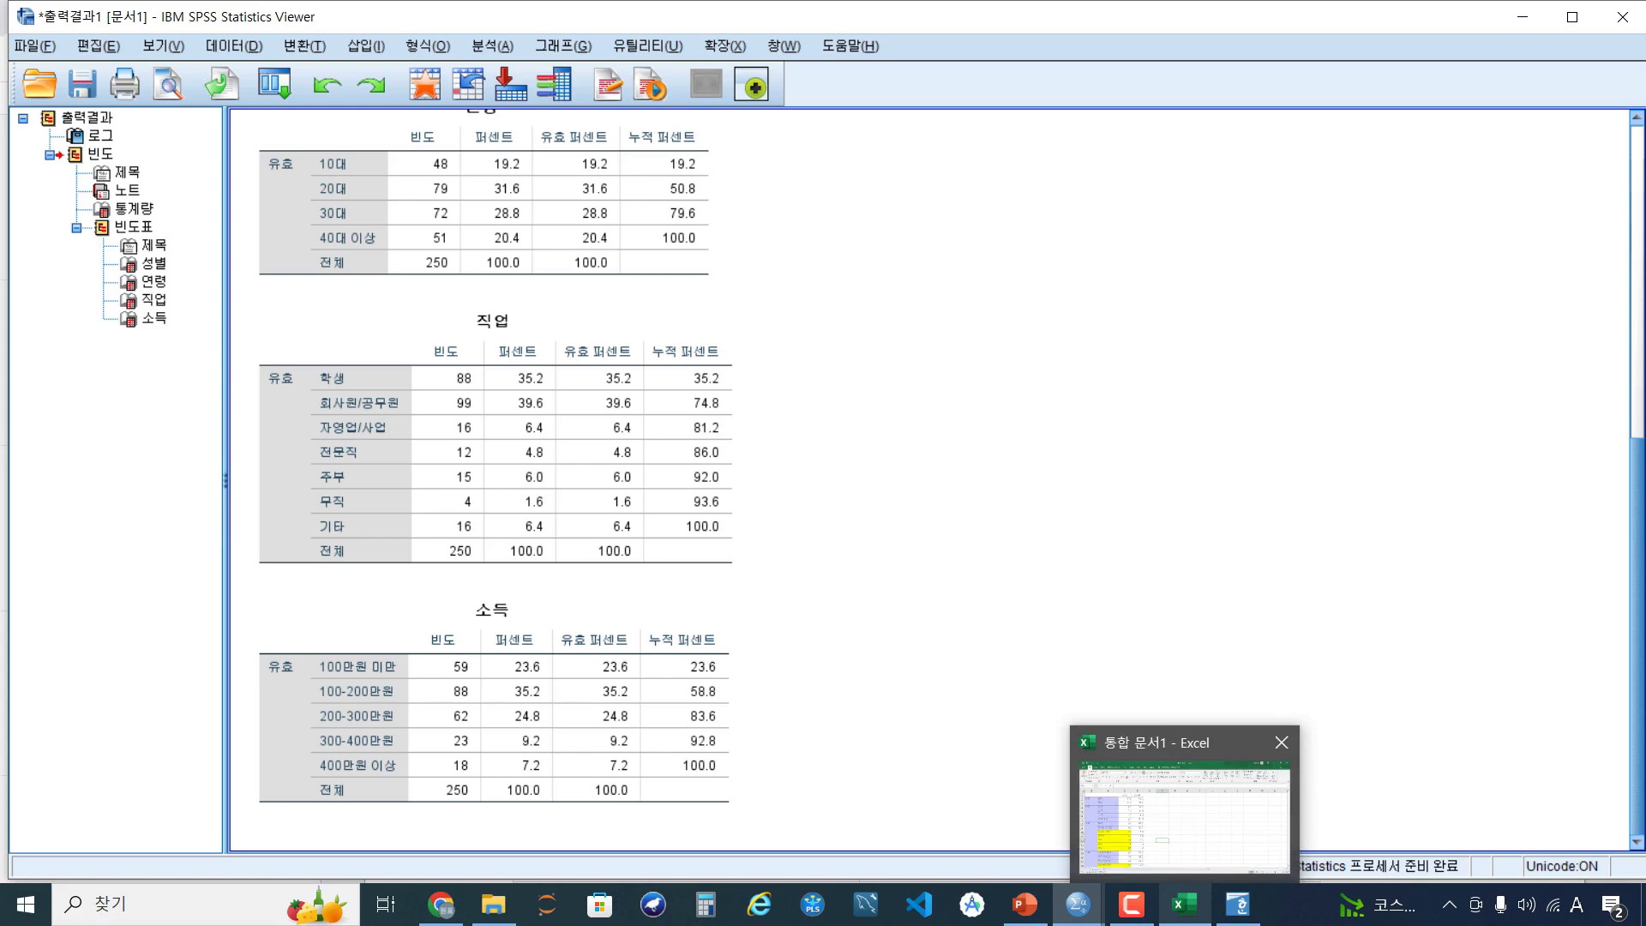
{"action": "left_click", "coordinate": [1185, 806]}
{"action": "scroll", "coordinate": [832, 541], "scroll_direction": "down", "scroll_amount": 1}
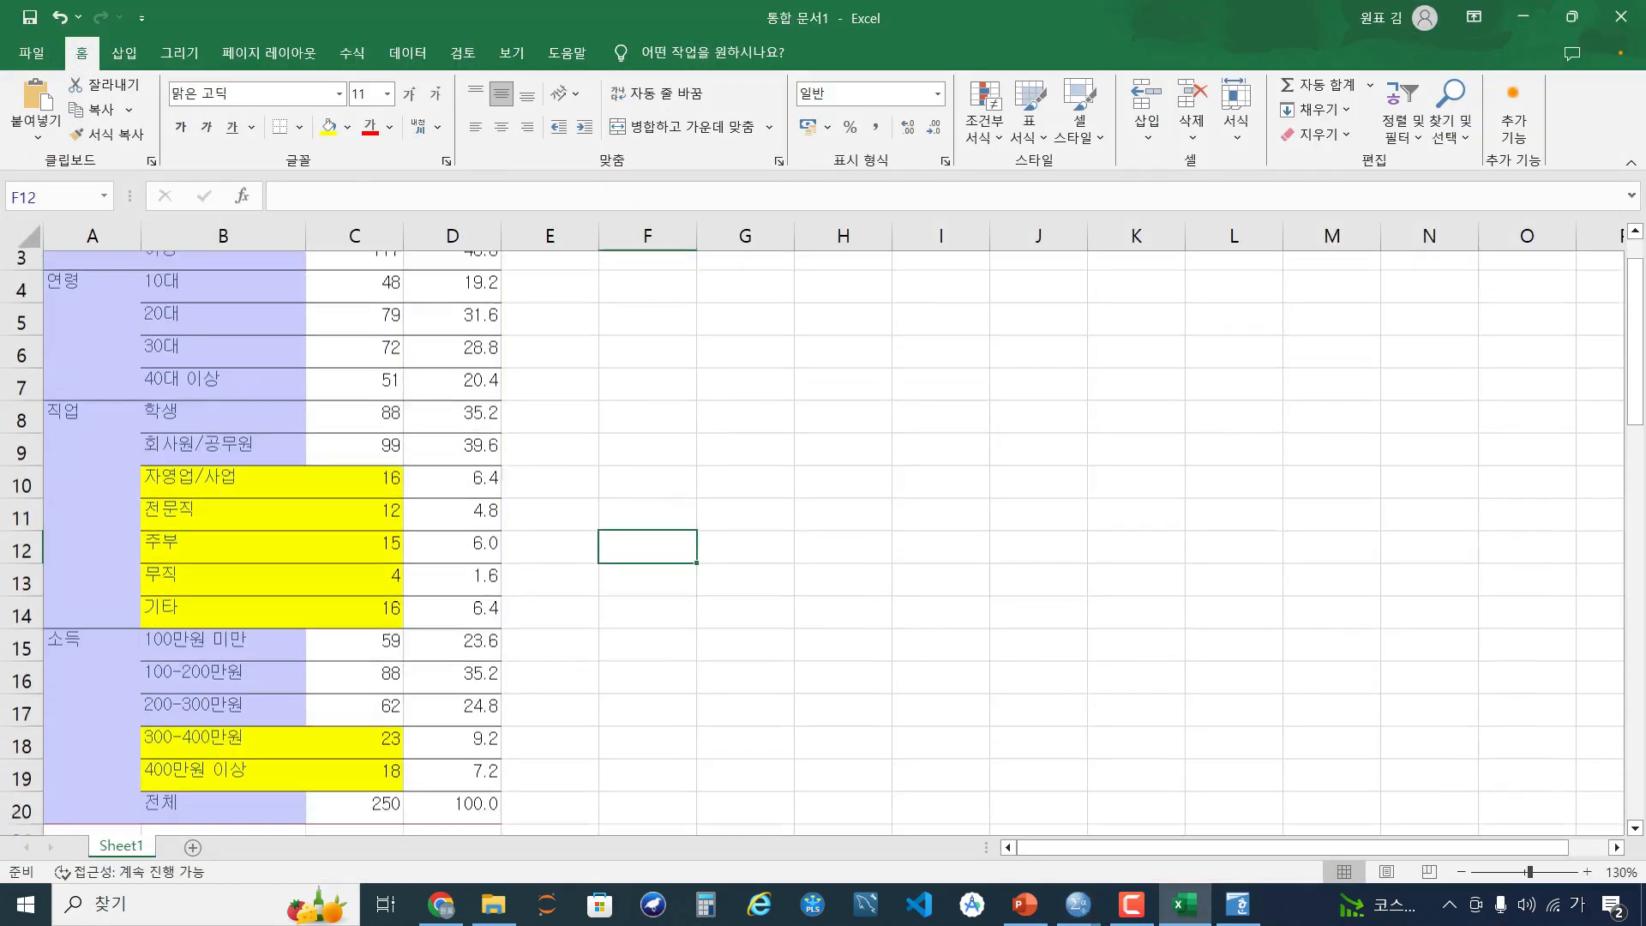
{"action": "left_click", "coordinate": [225, 464]}
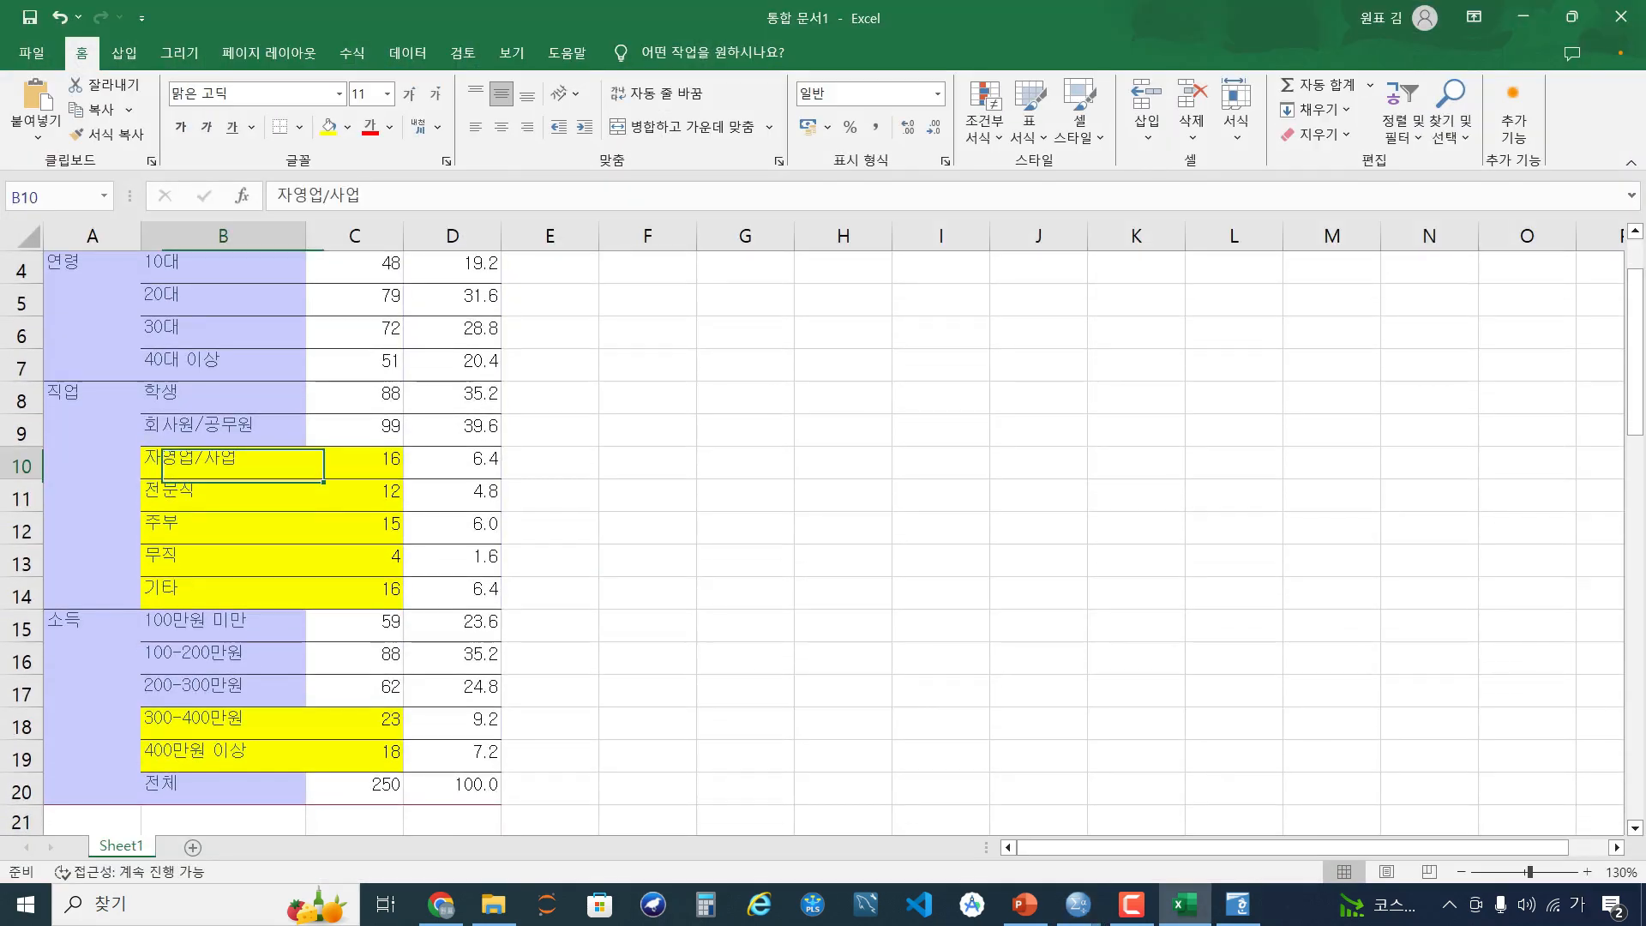
{"action": "left_click_drag", "start_coordinate": [224, 464], "coordinate": [360, 495]}
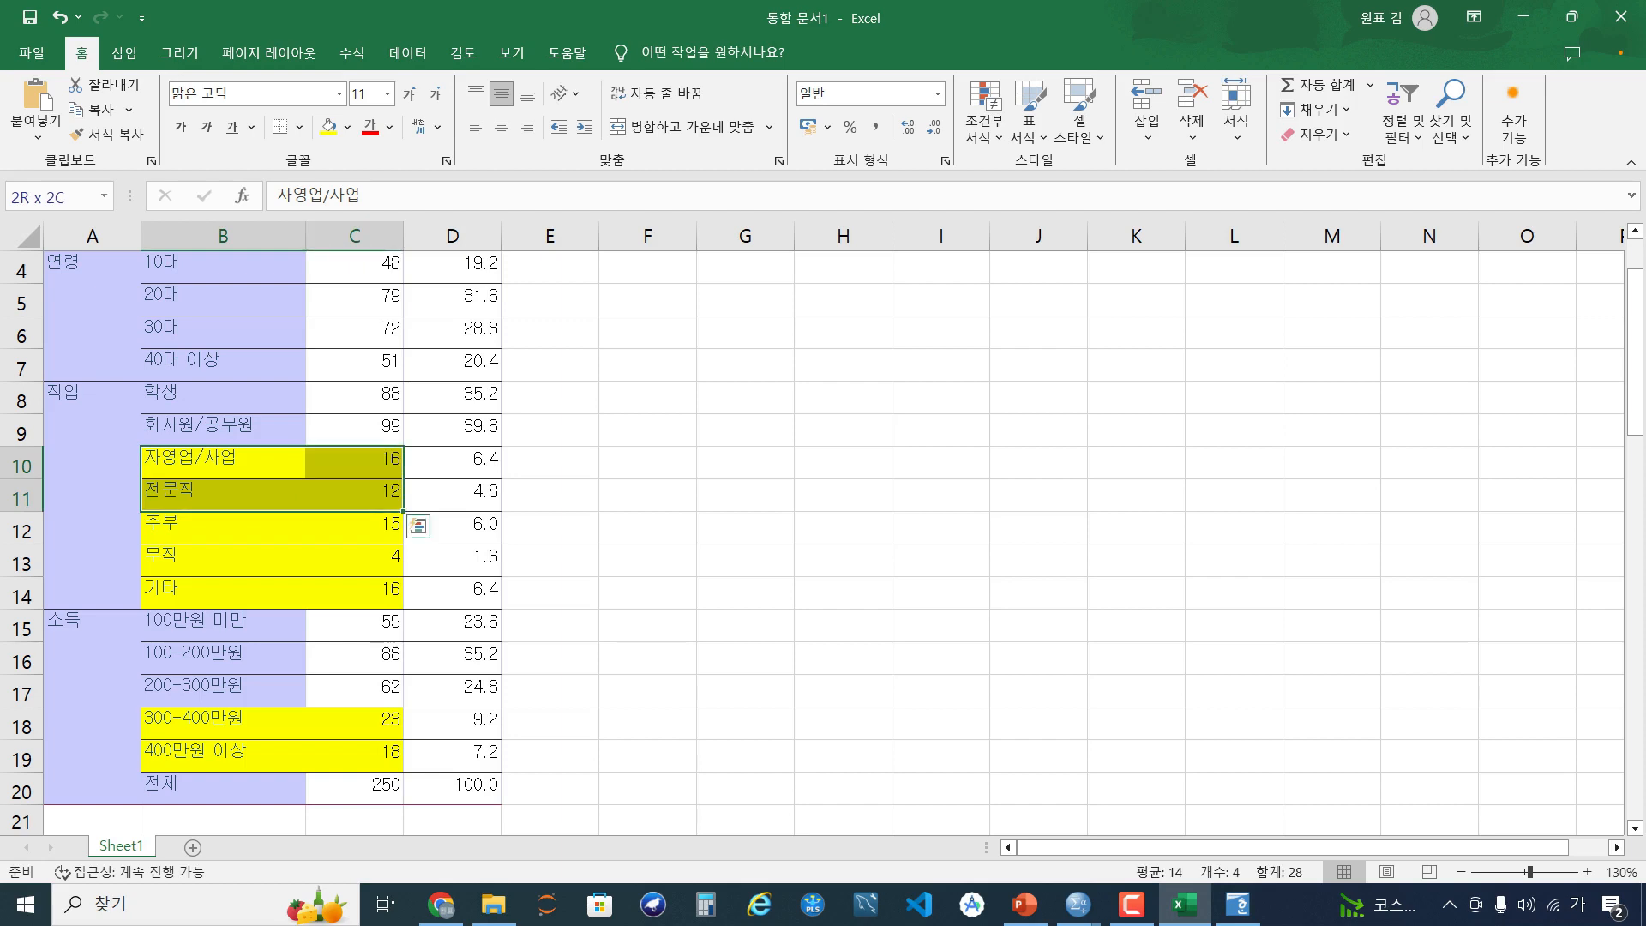
{"action": "left_click", "coordinate": [550, 398]}
{"action": "type", "text": "1 2 3 4 5 6 7"}
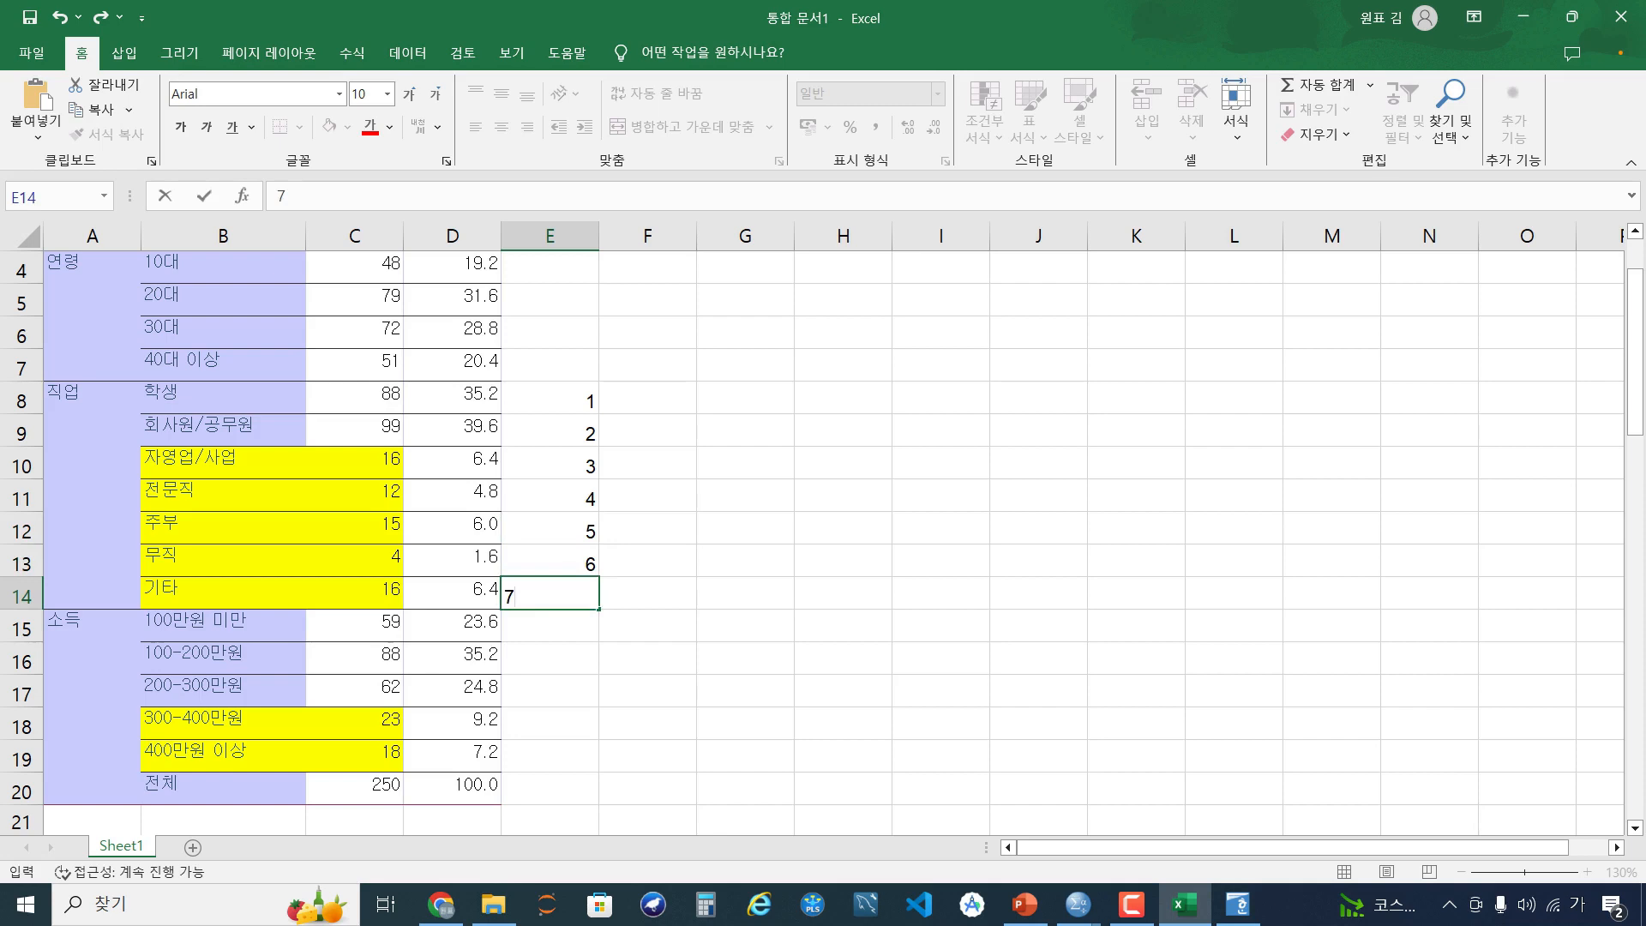
{"action": "key", "text": "Tab"}
Enter the regrouped 직업 codes 1, 2, 3 and 3 beside the first four categories in F8:F11
{"action": "left_click", "coordinate": [647, 398]}
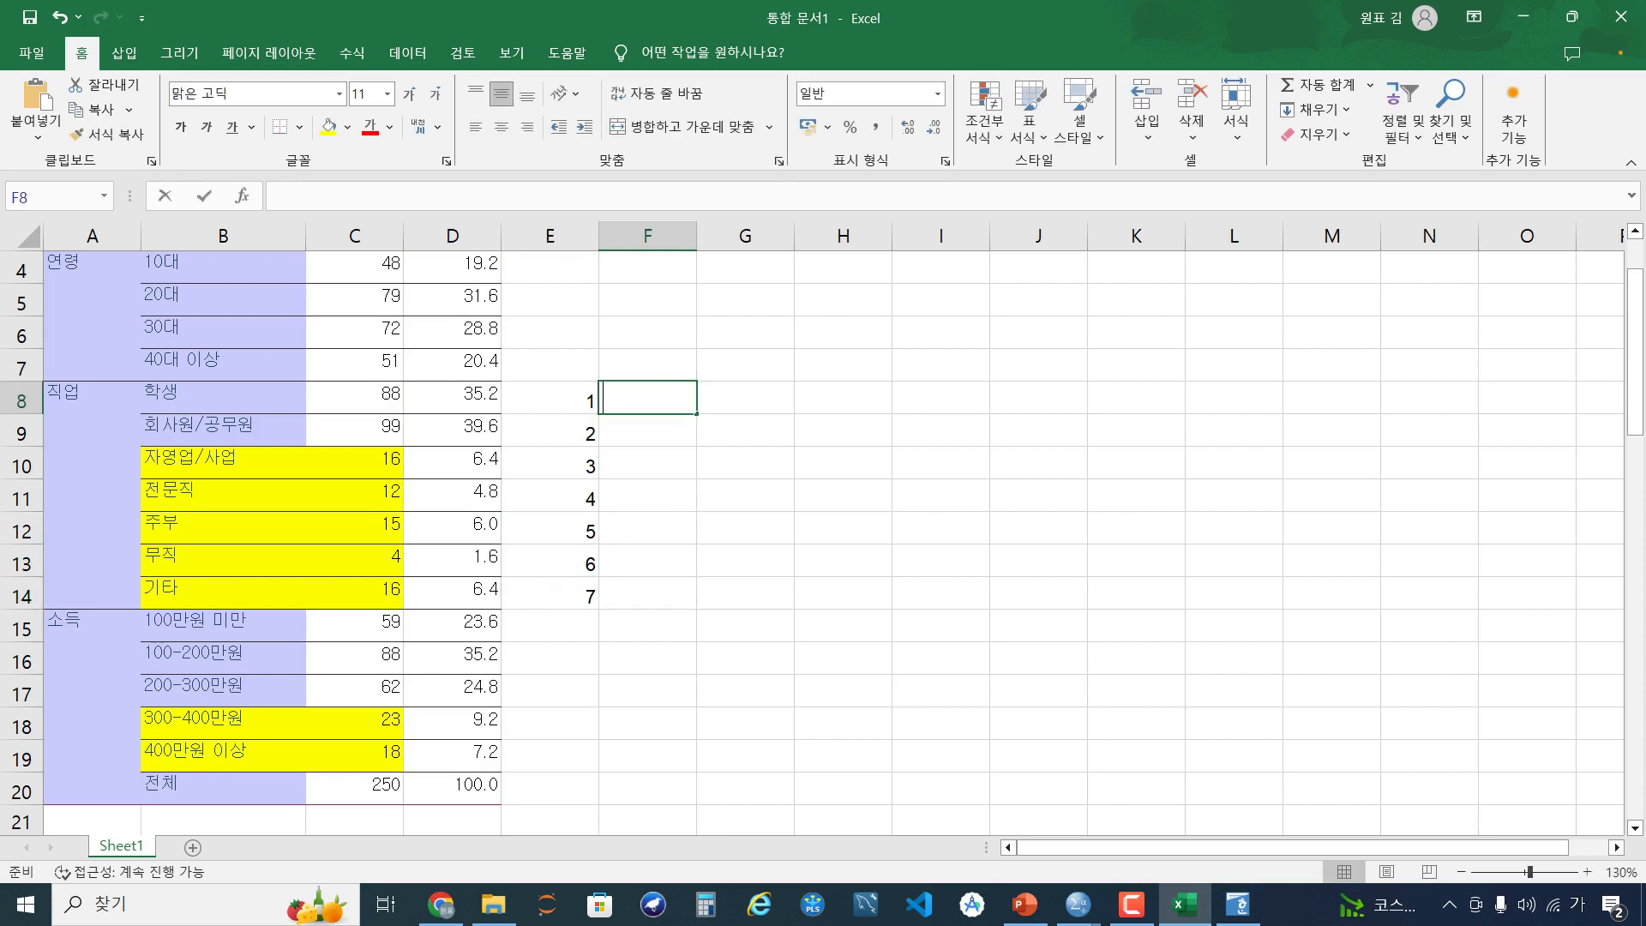
{"action": "type", "text": "1"}
{"action": "key", "text": "Return"}
{"action": "key", "text": "Return"}
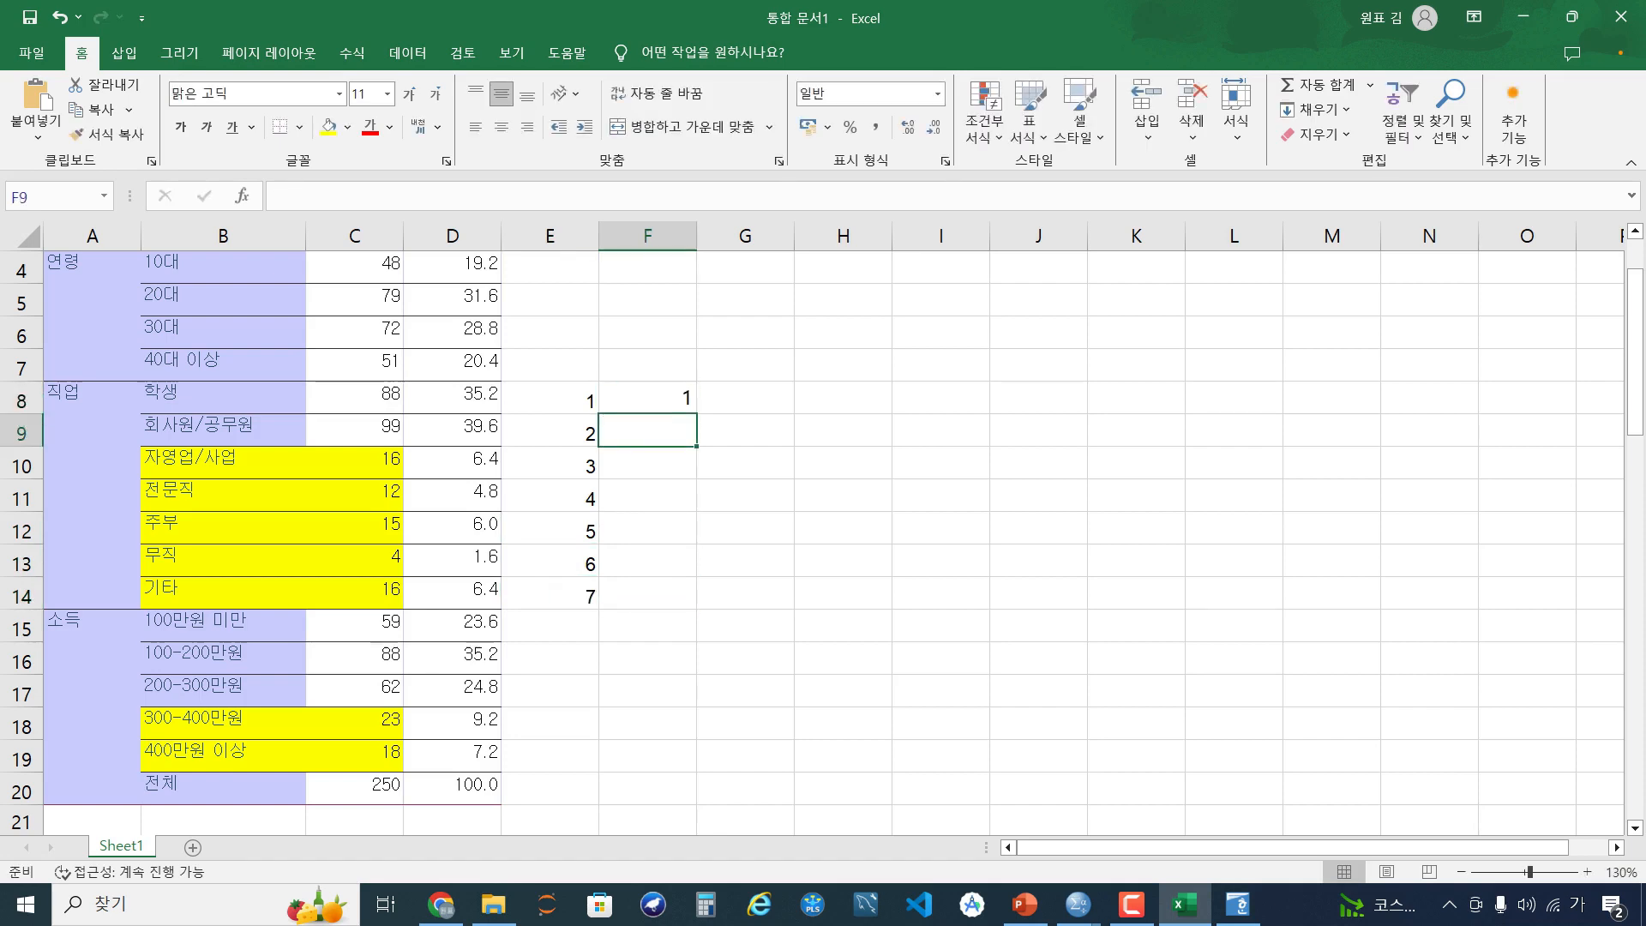
{"action": "type", "text": "2"}
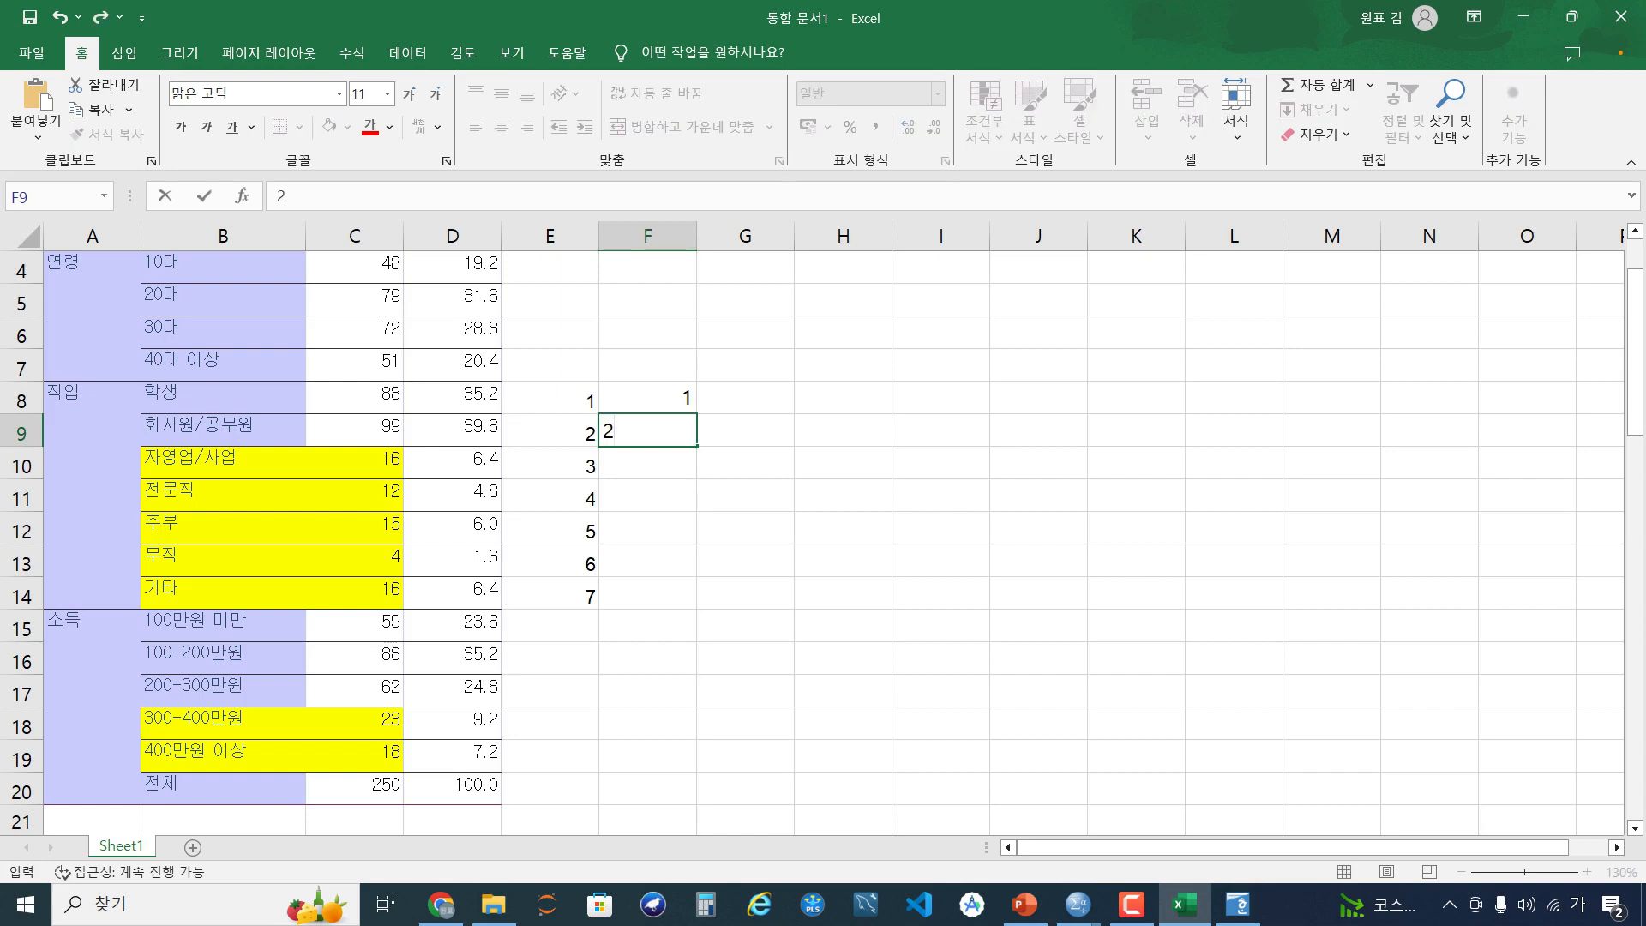
{"action": "key", "text": "Return"}
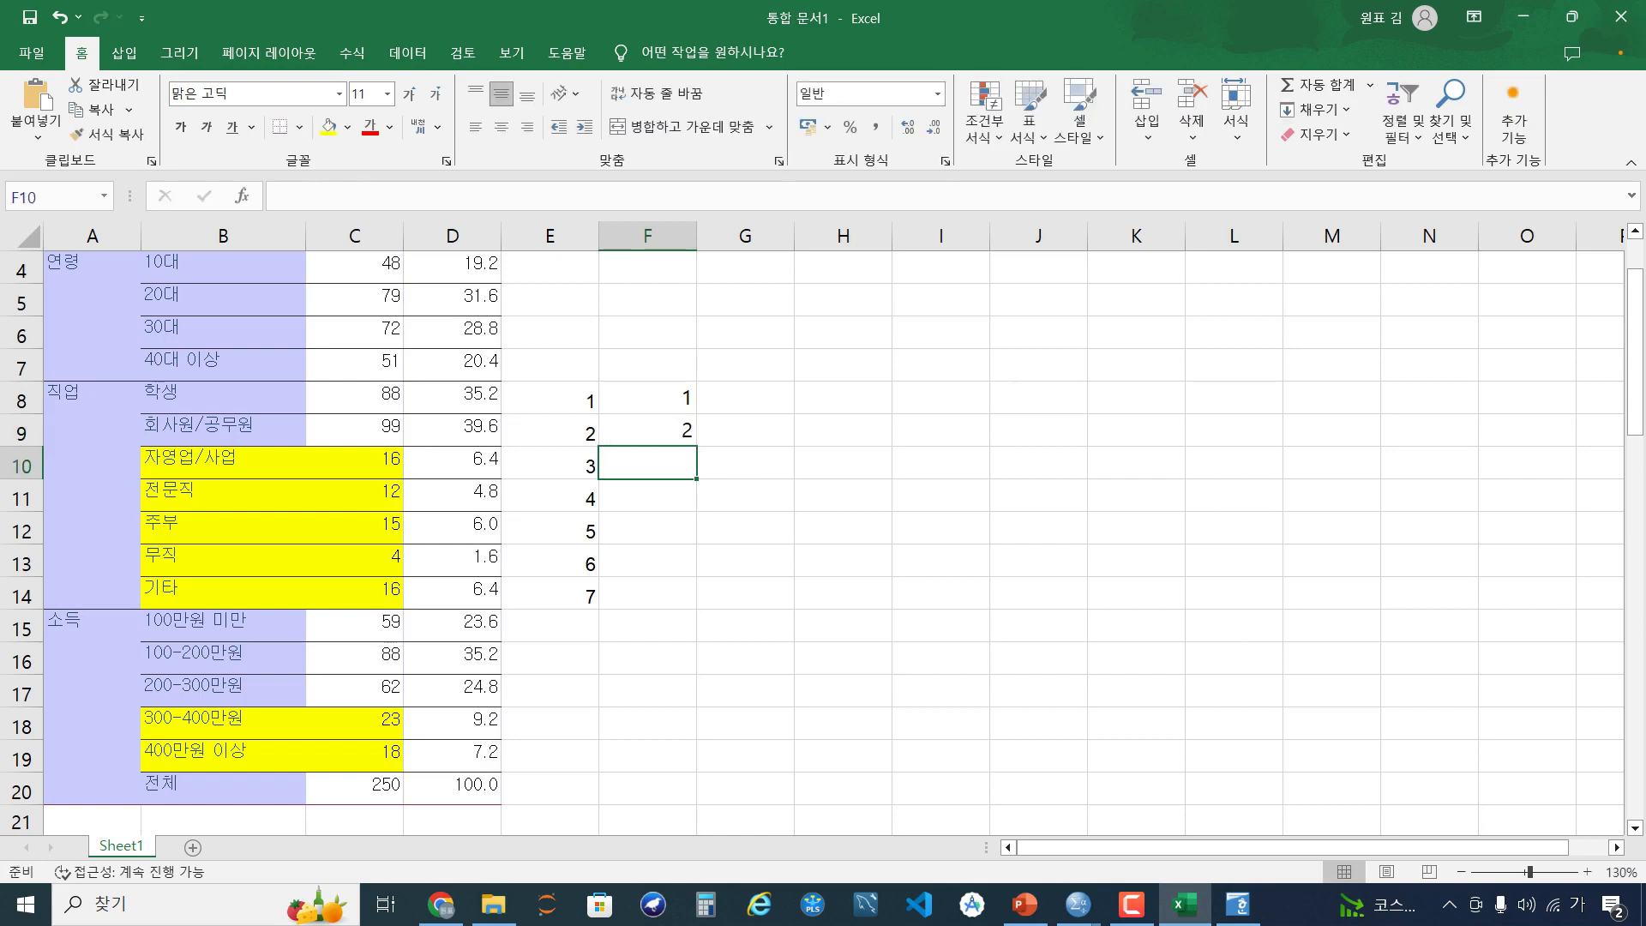
{"action": "left_click", "coordinate": [223, 463]}
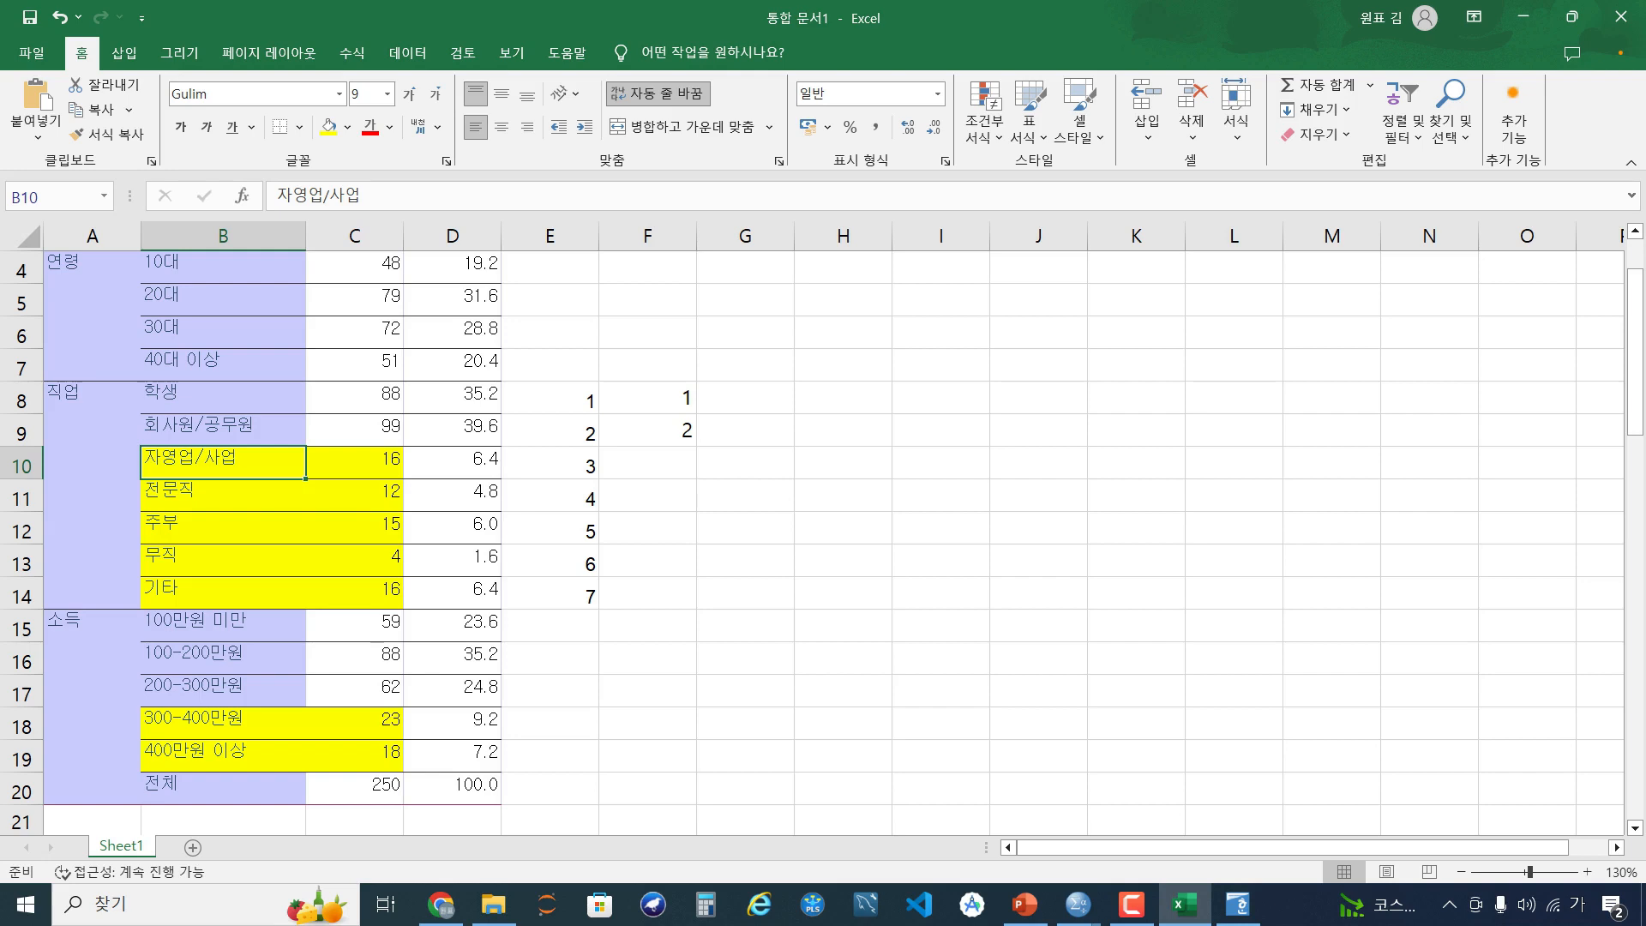
{"action": "left_click", "coordinate": [647, 463]}
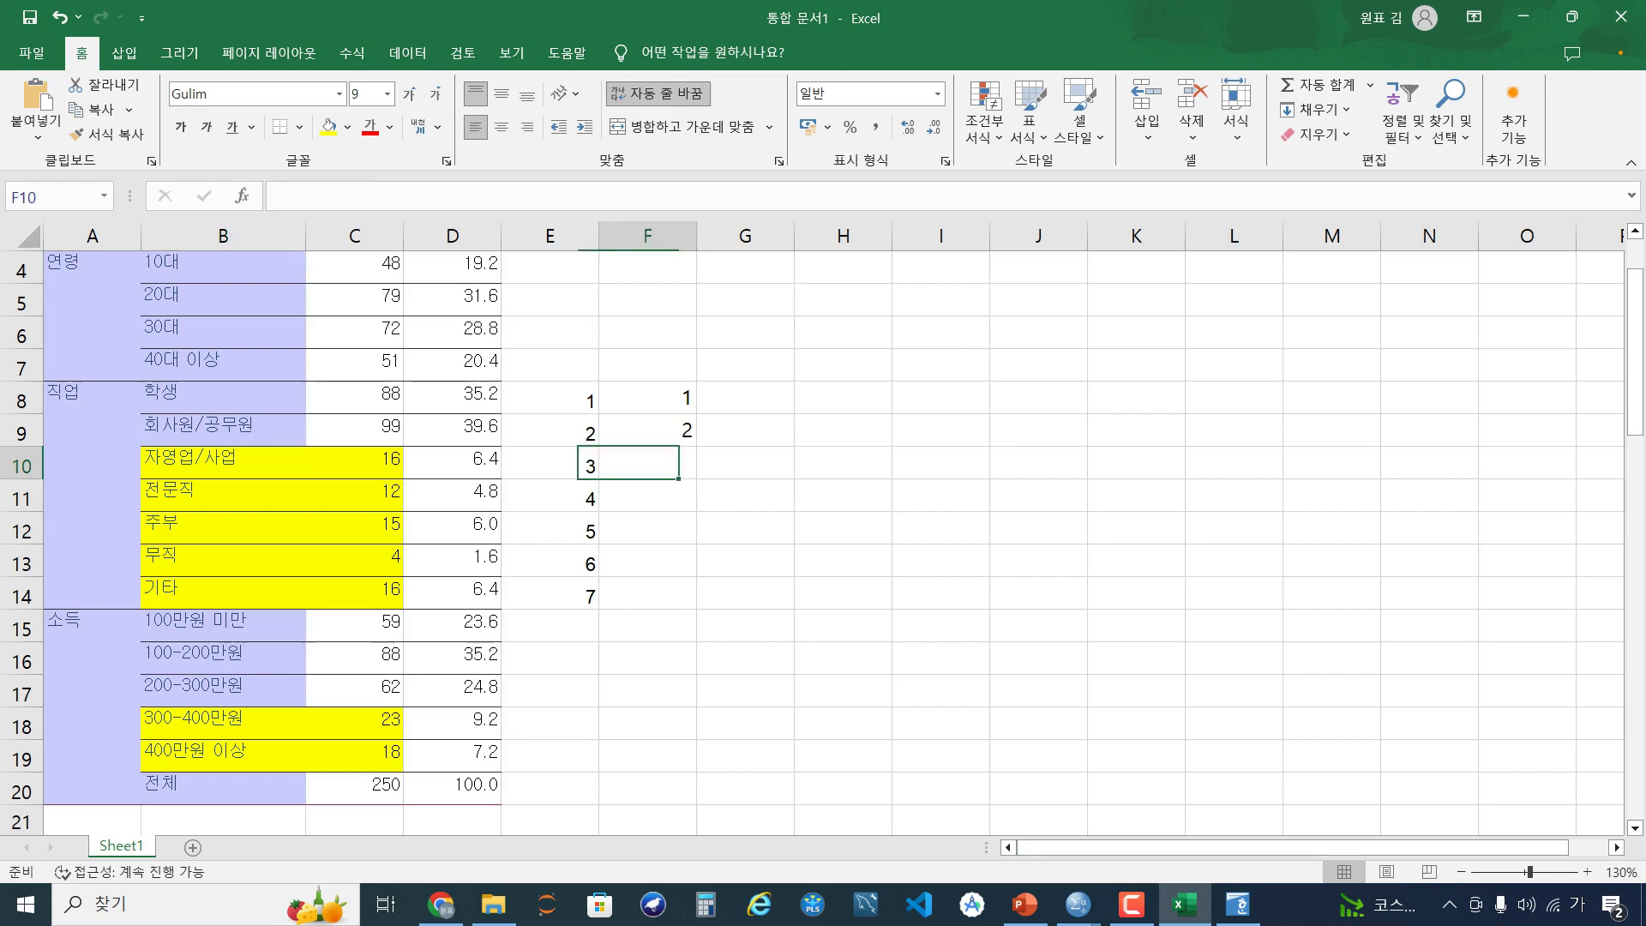
{"action": "type", "text": "3"}
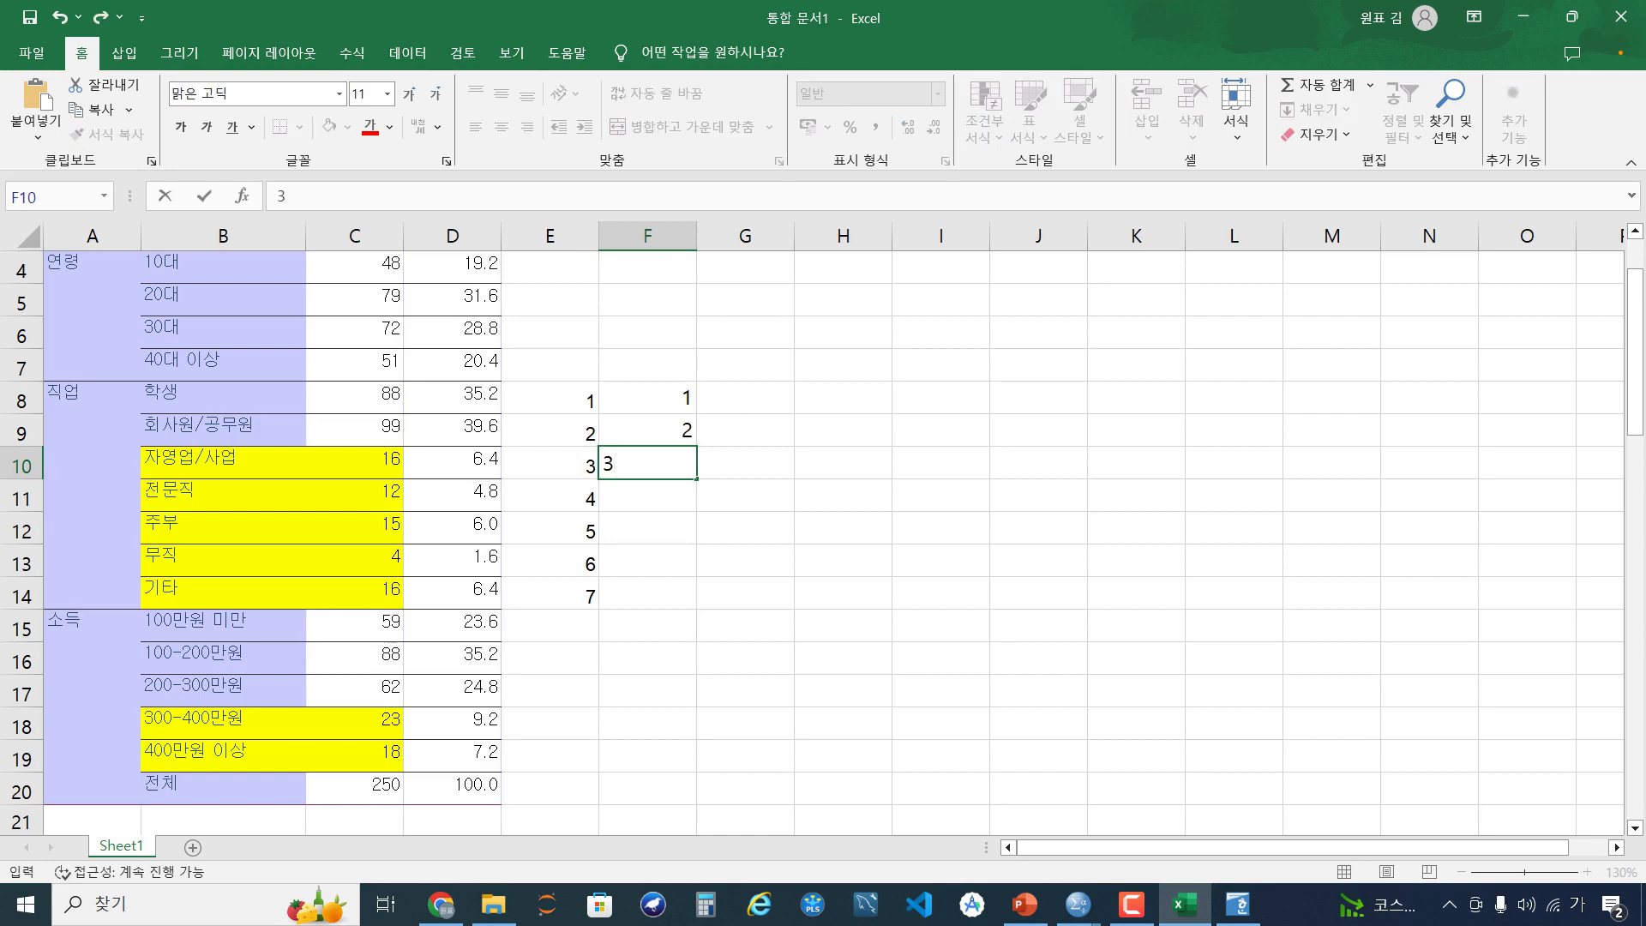
{"action": "key", "text": "Return"}
{"action": "type", "text": "3"}
{"action": "key", "text": "Return"}
Assign regrouped code 4 to 주부, 무직 and 기타 in F12:F14
{"action": "left_click", "coordinate": [550, 462]}
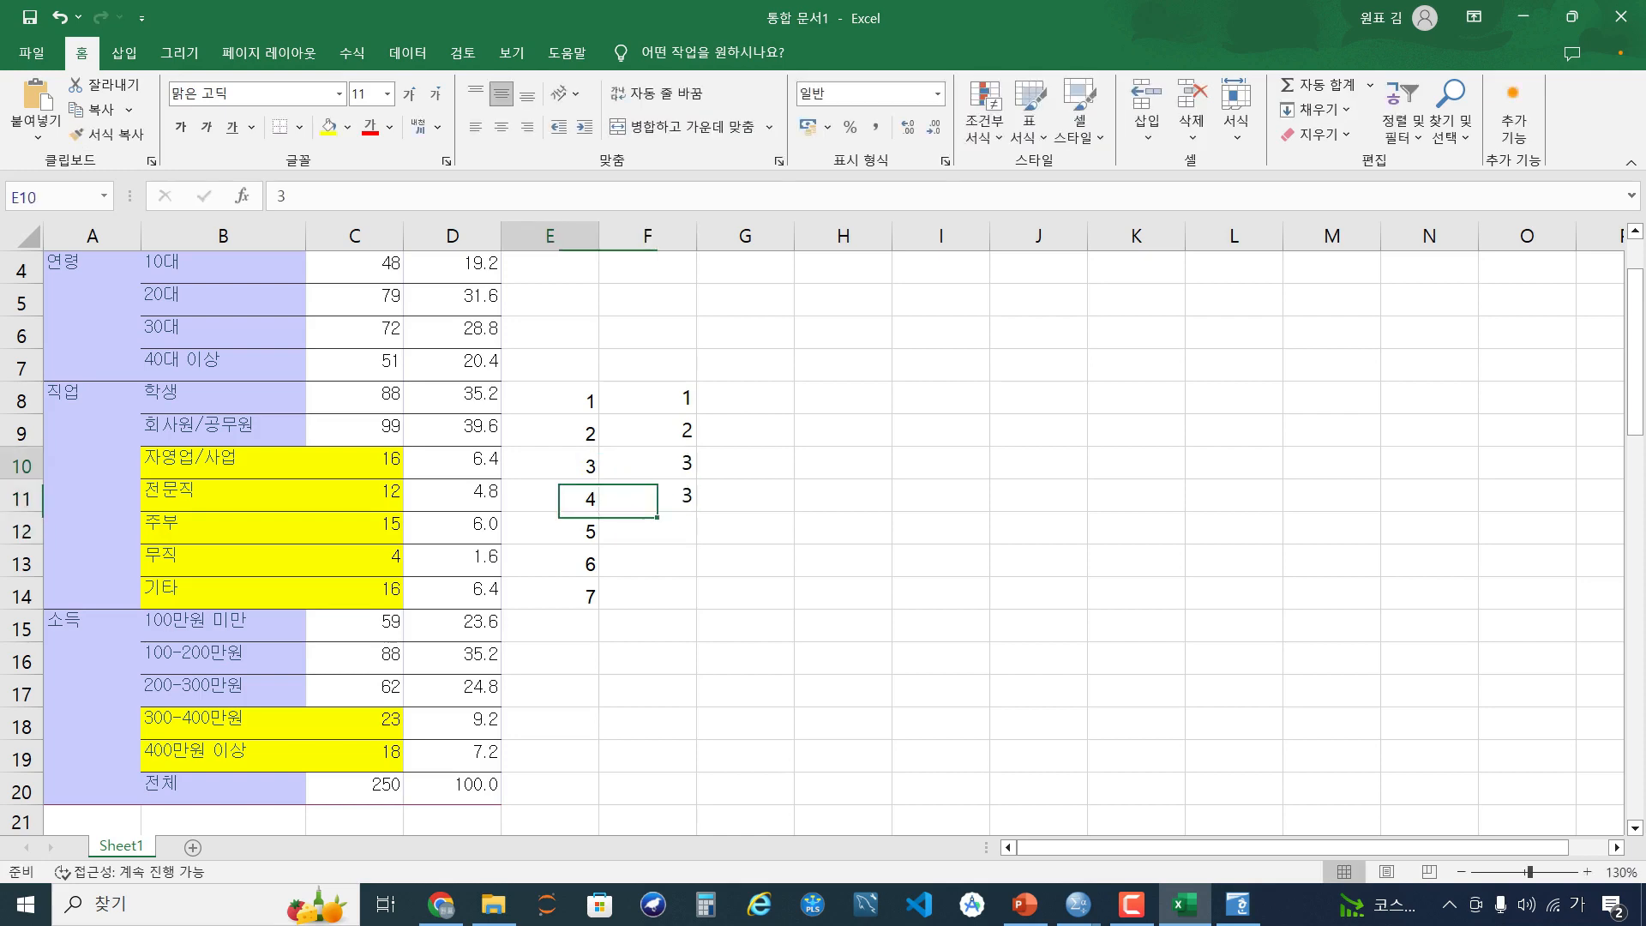
{"action": "key", "text": "shift+Down"}
{"action": "key", "text": "shift+Right"}
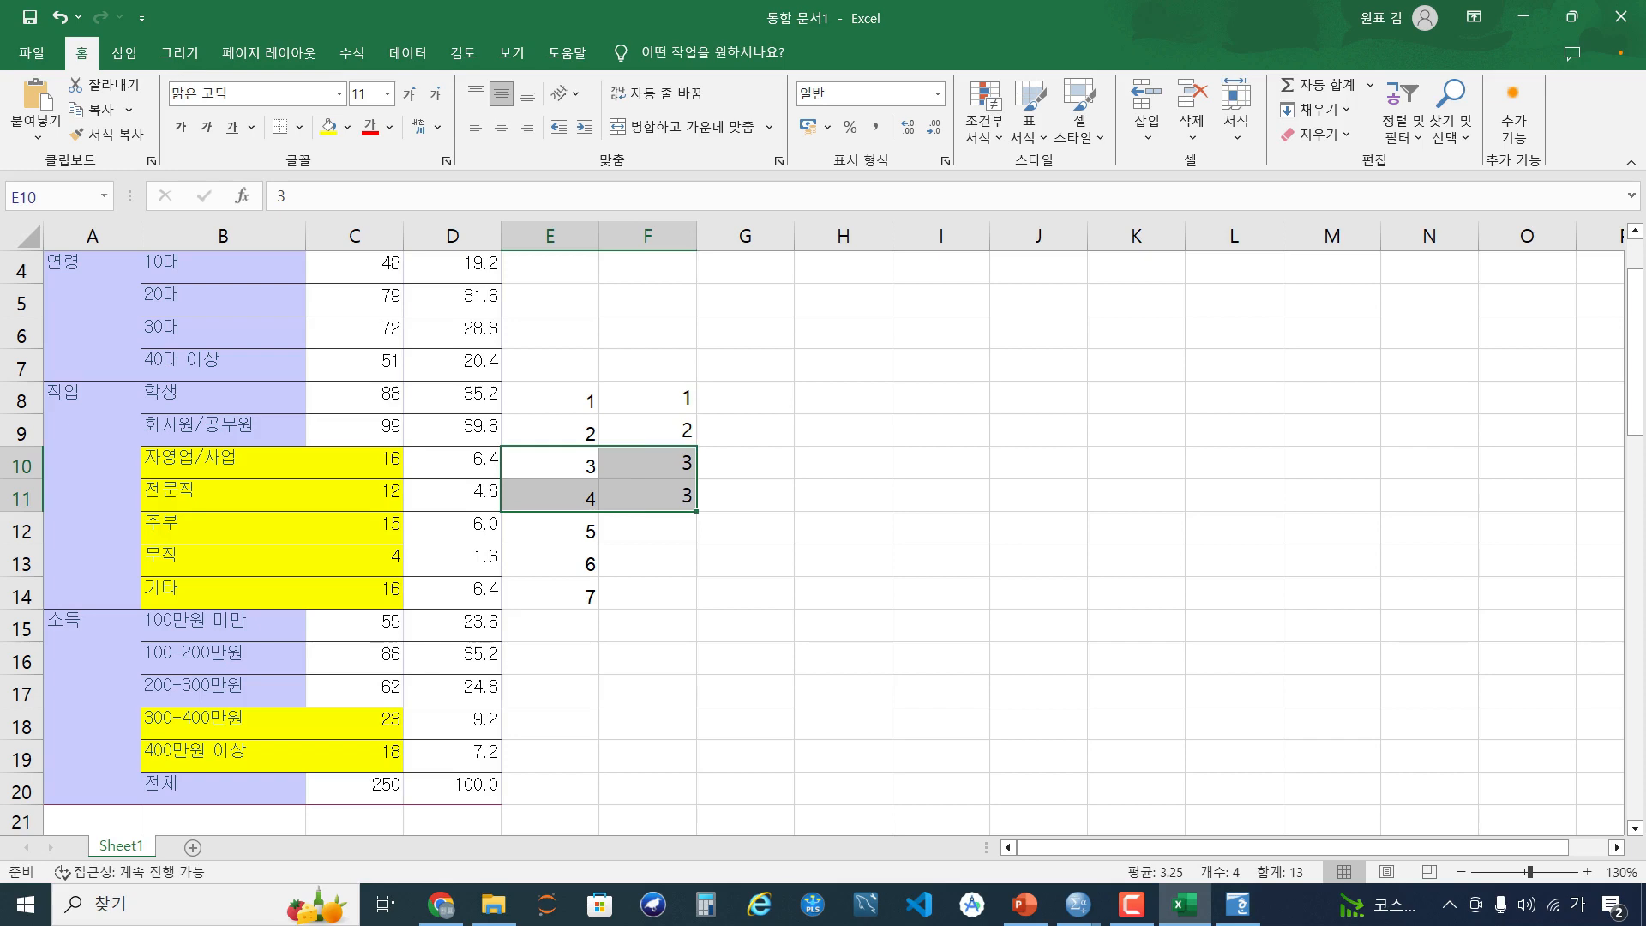
{"action": "left_click_drag", "start_coordinate": [549, 528], "coordinate": [550, 593]}
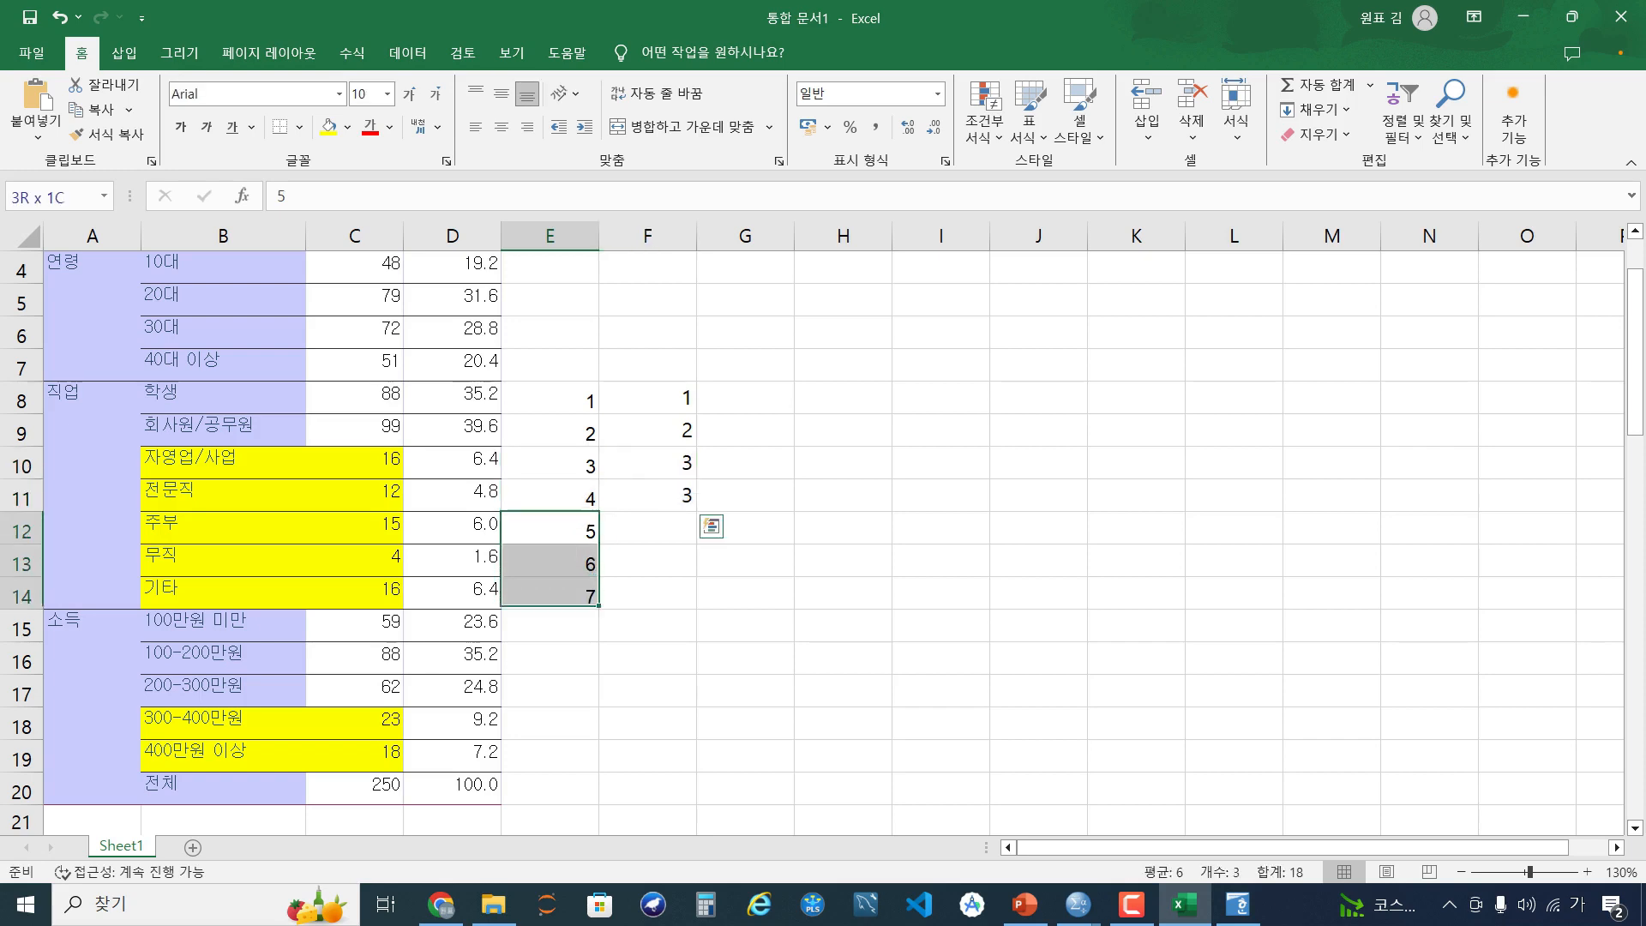
{"action": "double_click", "coordinate": [648, 528]}
{"action": "type", "text": "4"}
{"action": "key", "text": "Return"}
{"action": "type", "text": "4"}
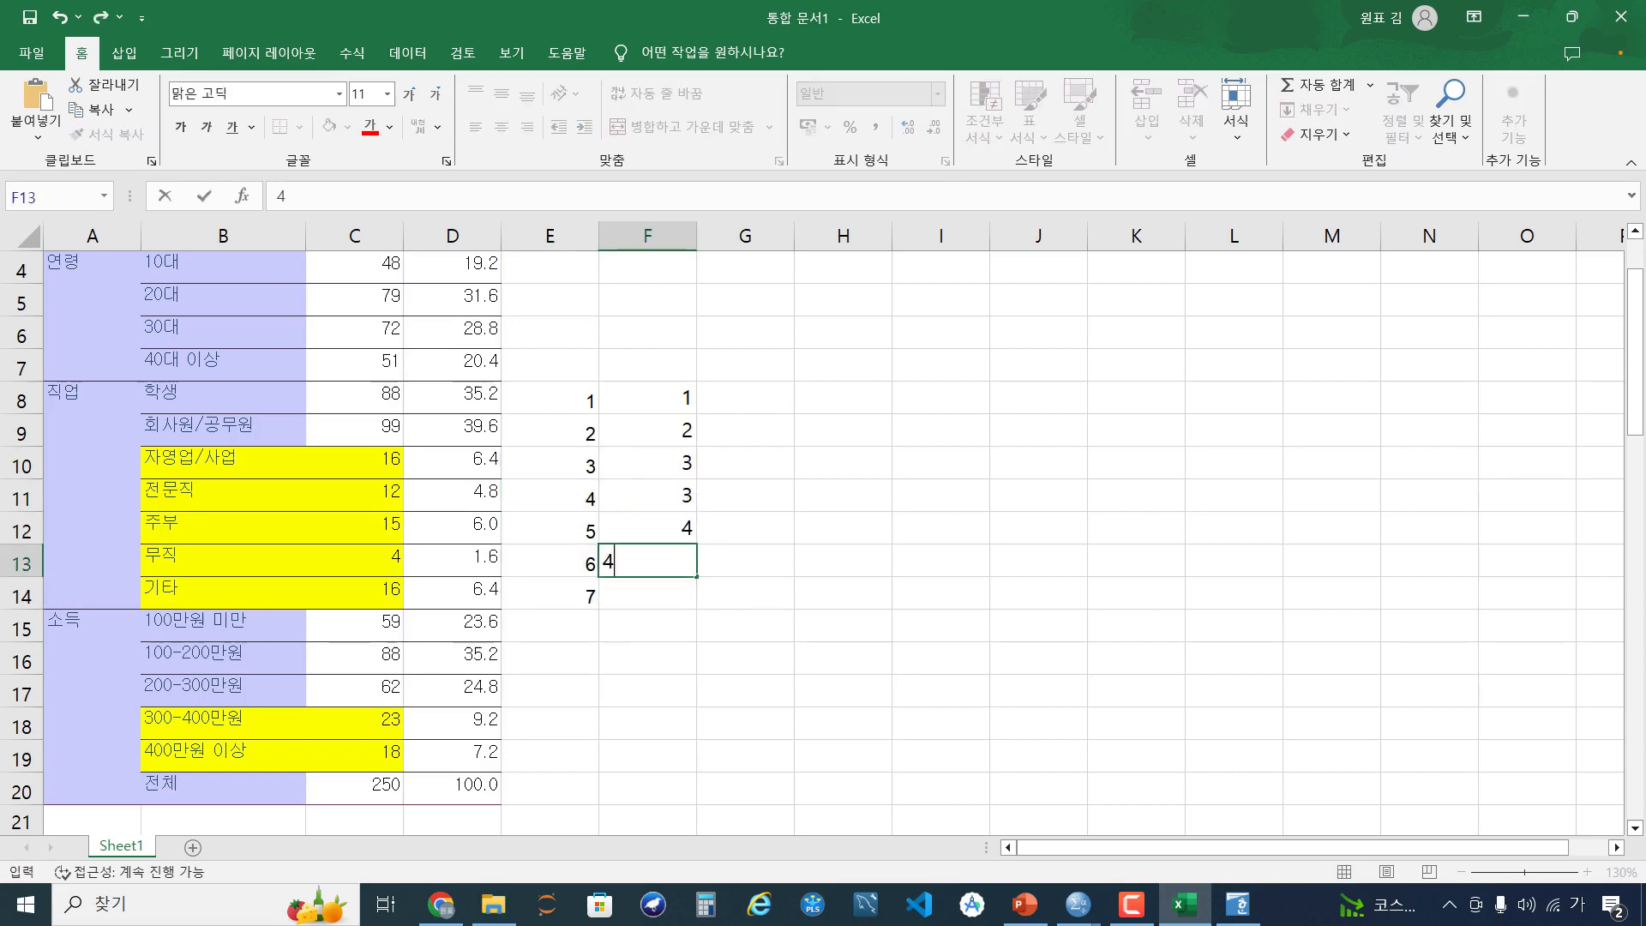
{"action": "key", "text": "Return"}
{"action": "type", "text": "4"}
{"action": "key", "text": "Return"}
{"action": "key", "text": "Left"}
Number the 소득 categories 100만원 미만 through 400만원 이상 from 1 to 5 in E15:E19
{"action": "scroll", "coordinate": [822, 540], "scroll_direction": "down", "scroll_amount": 1}
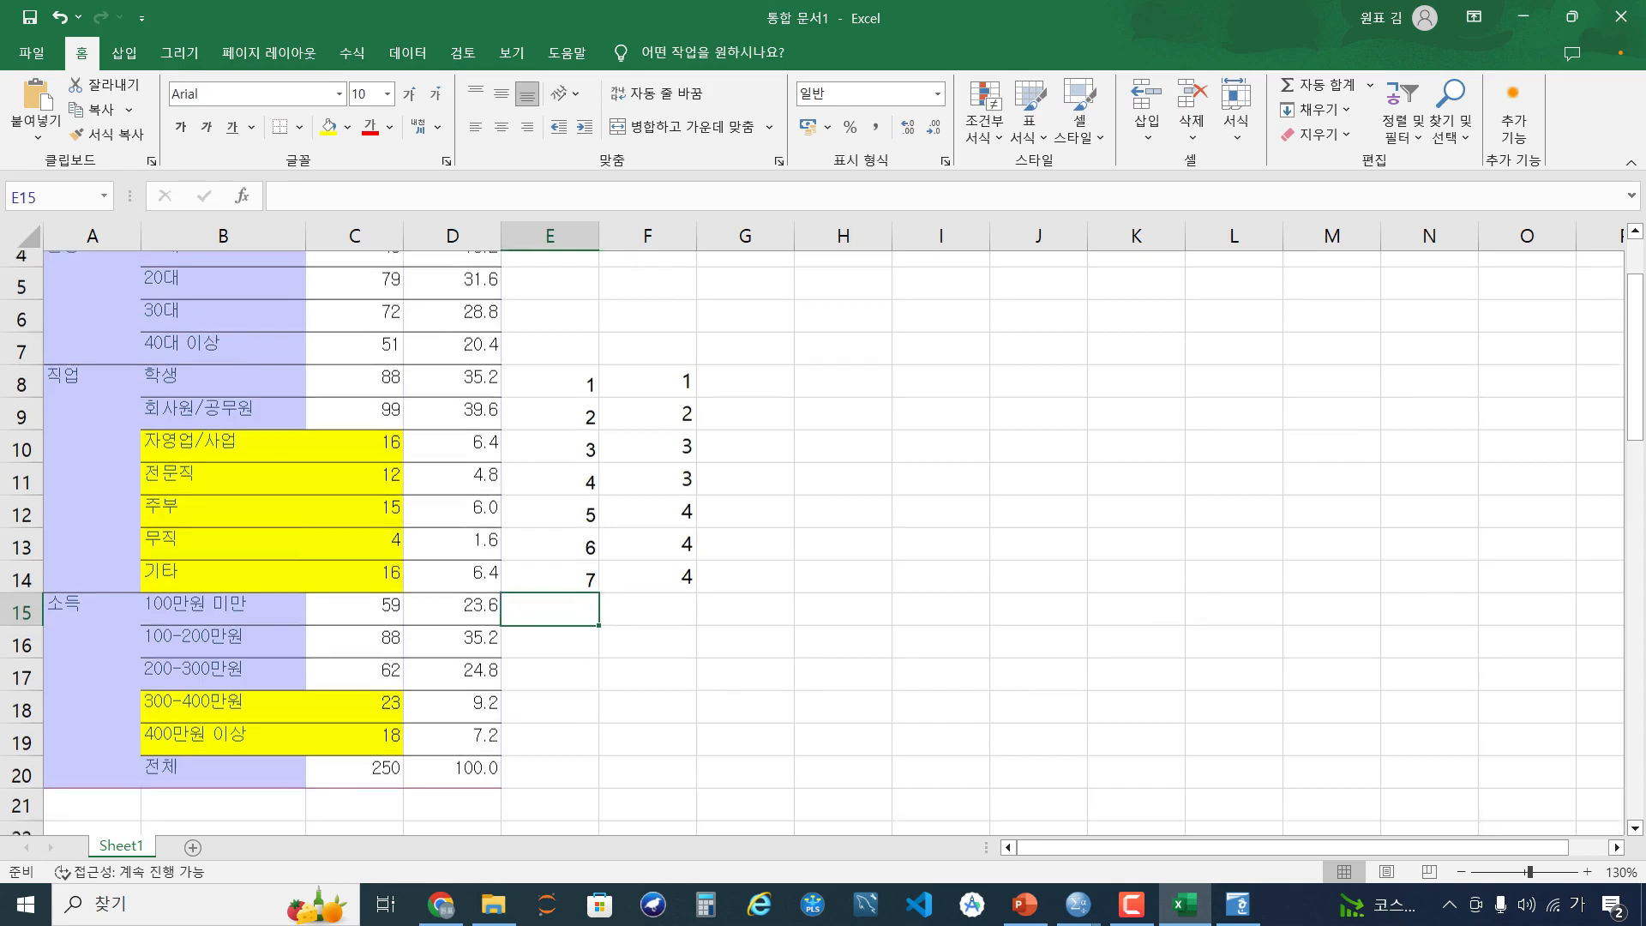
{"action": "type", "text": "1"}
{"action": "key", "text": "Return"}
{"action": "type", "text": "2"}
{"action": "key", "text": "Return"}
{"action": "type", "text": "3"}
{"action": "key", "text": "Return"}
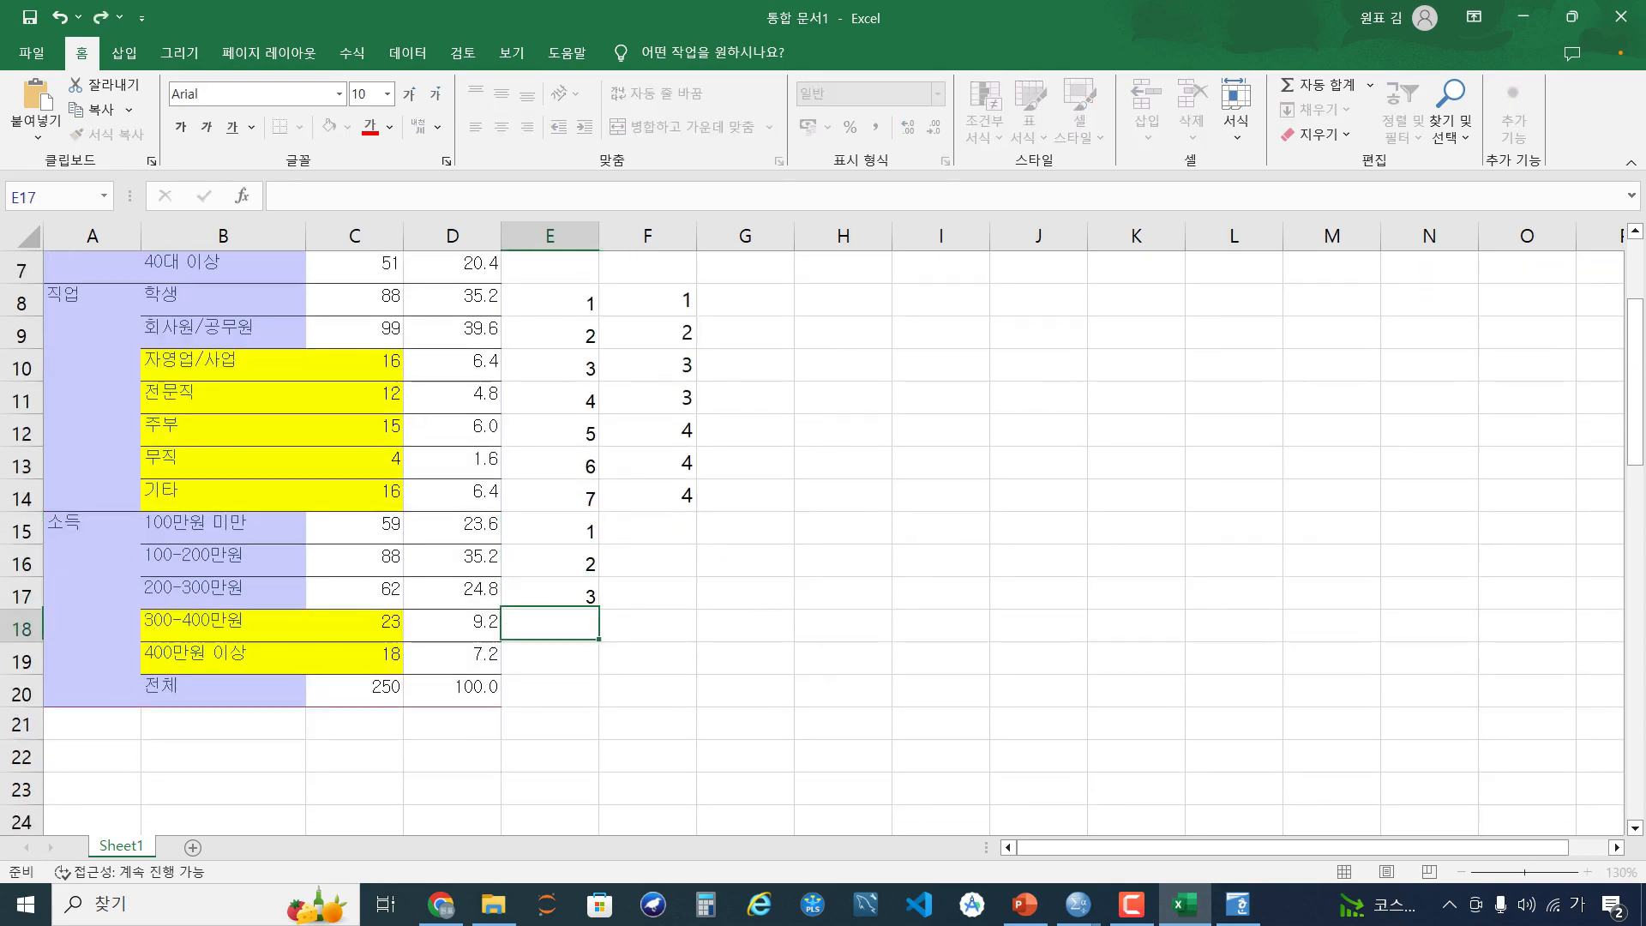
{"action": "type", "text": "4"}
{"action": "key", "text": "Return"}
{"action": "type", "text": "5"}
{"action": "key", "text": "Right"}
Enter the regrouped 소득 codes 1, 2, 3, 4 and 4 in F15:F19, merging the two highest income categories
{"action": "key", "text": "Up"}
{"action": "key", "text": "Up"}
{"action": "key", "text": "Up"}
{"action": "key", "text": "Up"}
{"action": "type", "text": "1"}
{"action": "key", "text": "Return"}
{"action": "type", "text": "2"}
{"action": "key", "text": "Return"}
{"action": "type", "text": "3"}
{"action": "key", "text": "Return"}
{"action": "type", "text": "4"}
{"action": "key", "text": "Return"}
{"action": "type", "text": "4"}
{"action": "key", "text": "Return"}
{"action": "left_click", "coordinate": [223, 626]}
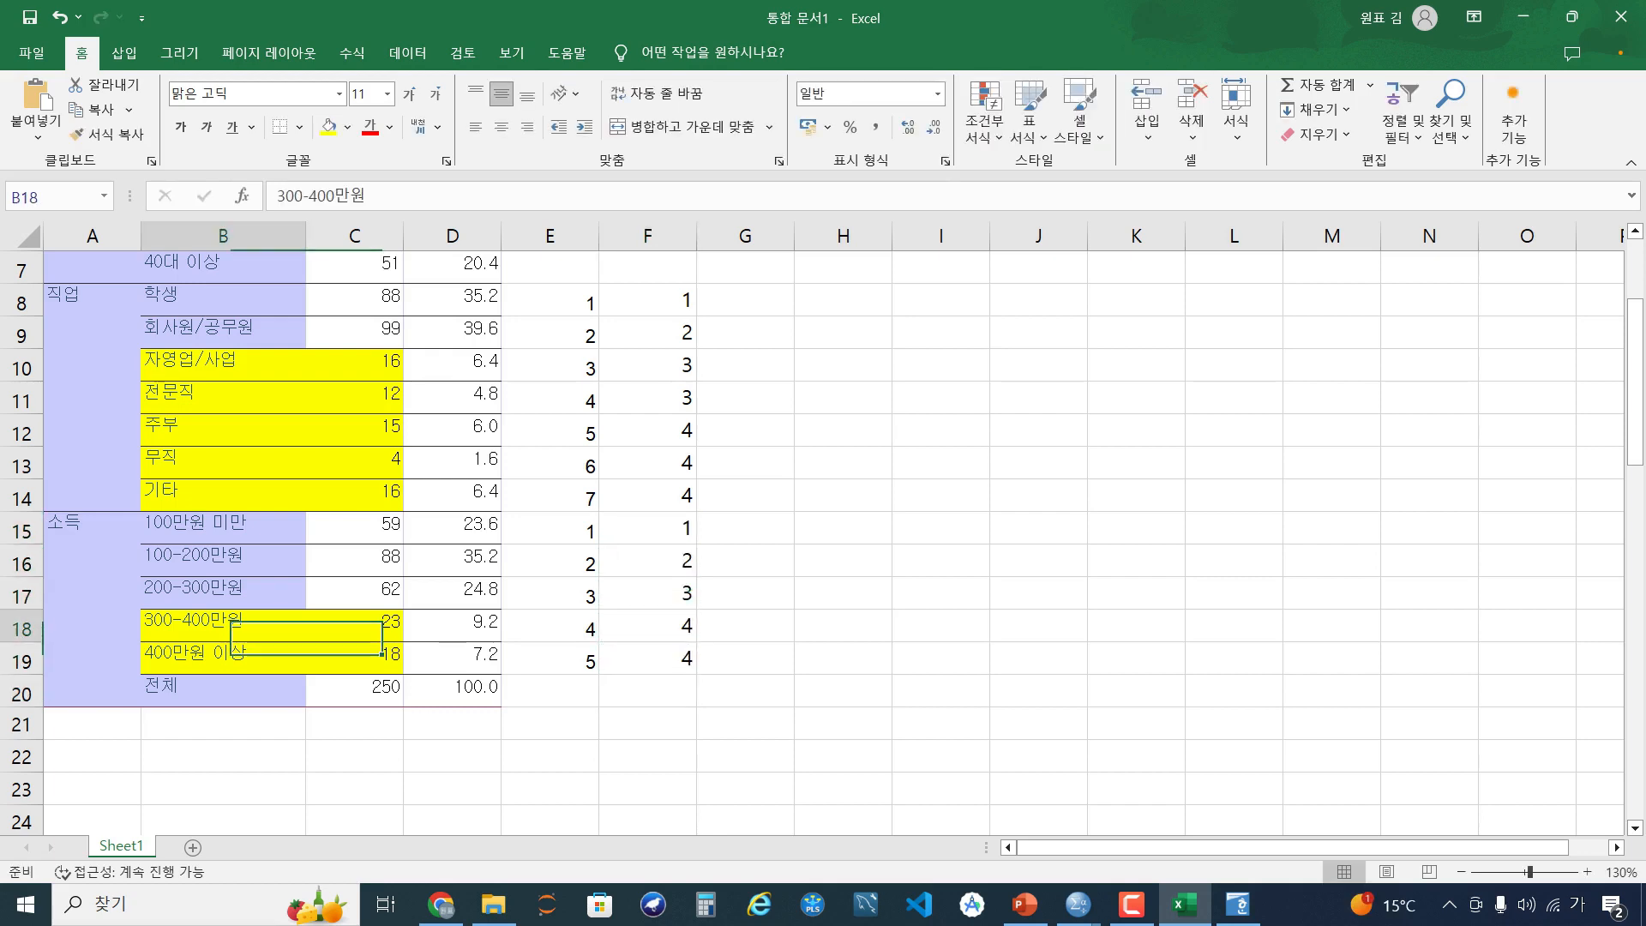
{"action": "left_click_drag", "start_coordinate": [223, 626], "coordinate": [355, 659]}
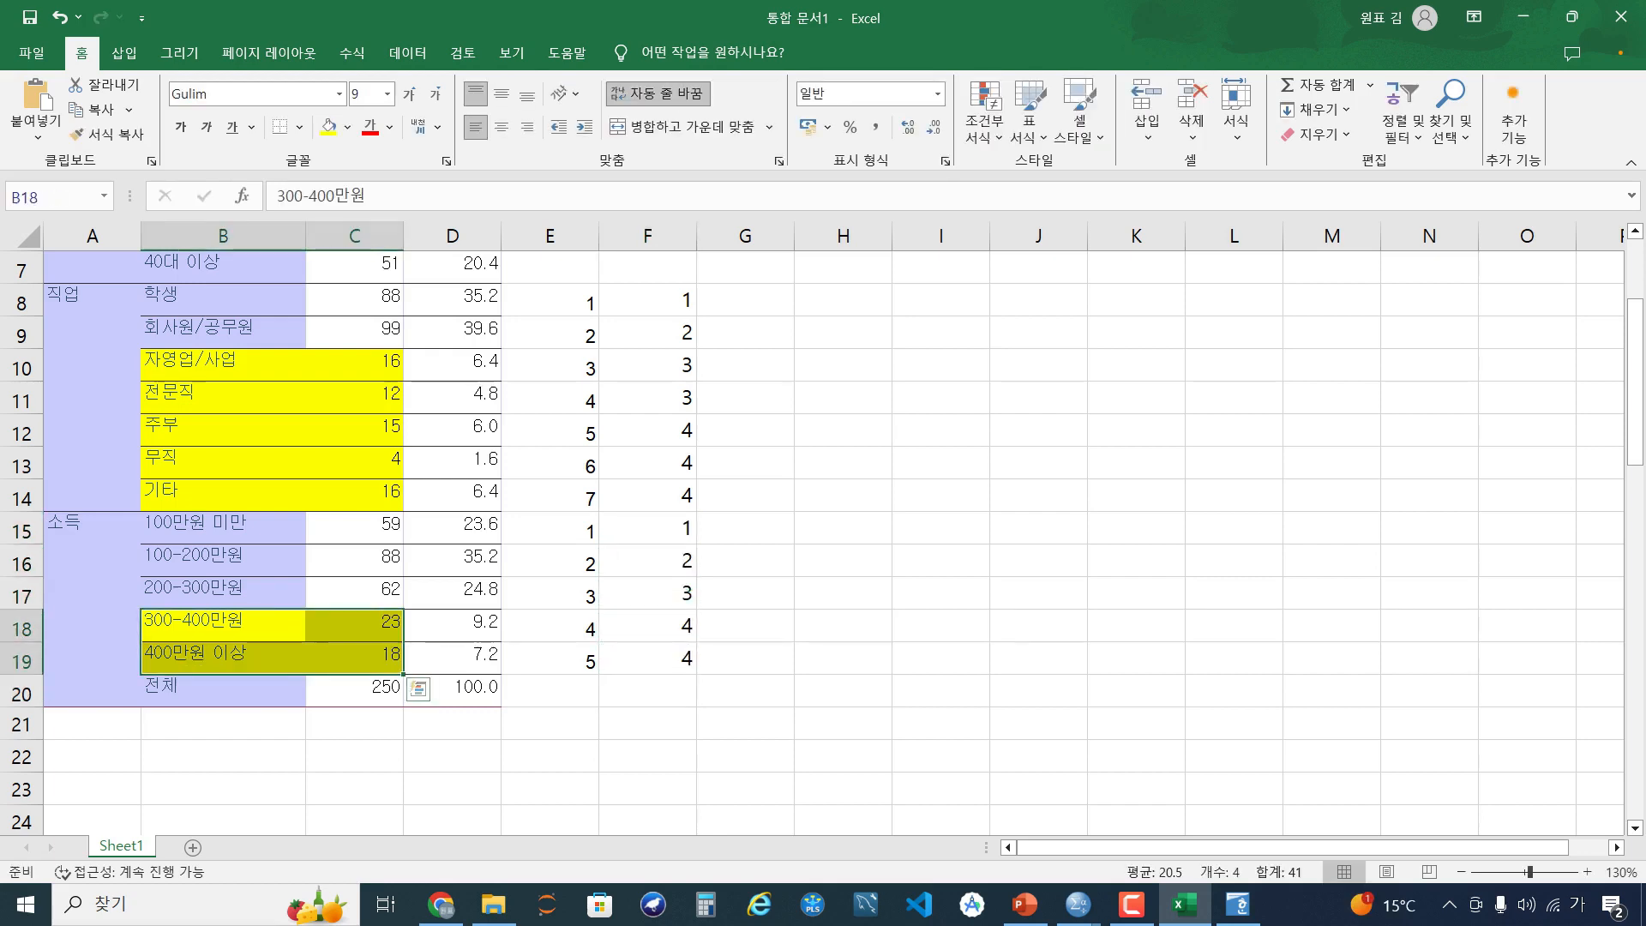
{"action": "left_click_drag", "start_coordinate": [550, 628], "coordinate": [648, 659]}
{"action": "left_click", "coordinate": [940, 594]}
{"action": "scroll", "coordinate": [941, 594], "scroll_direction": "up", "scroll_amount": 2}
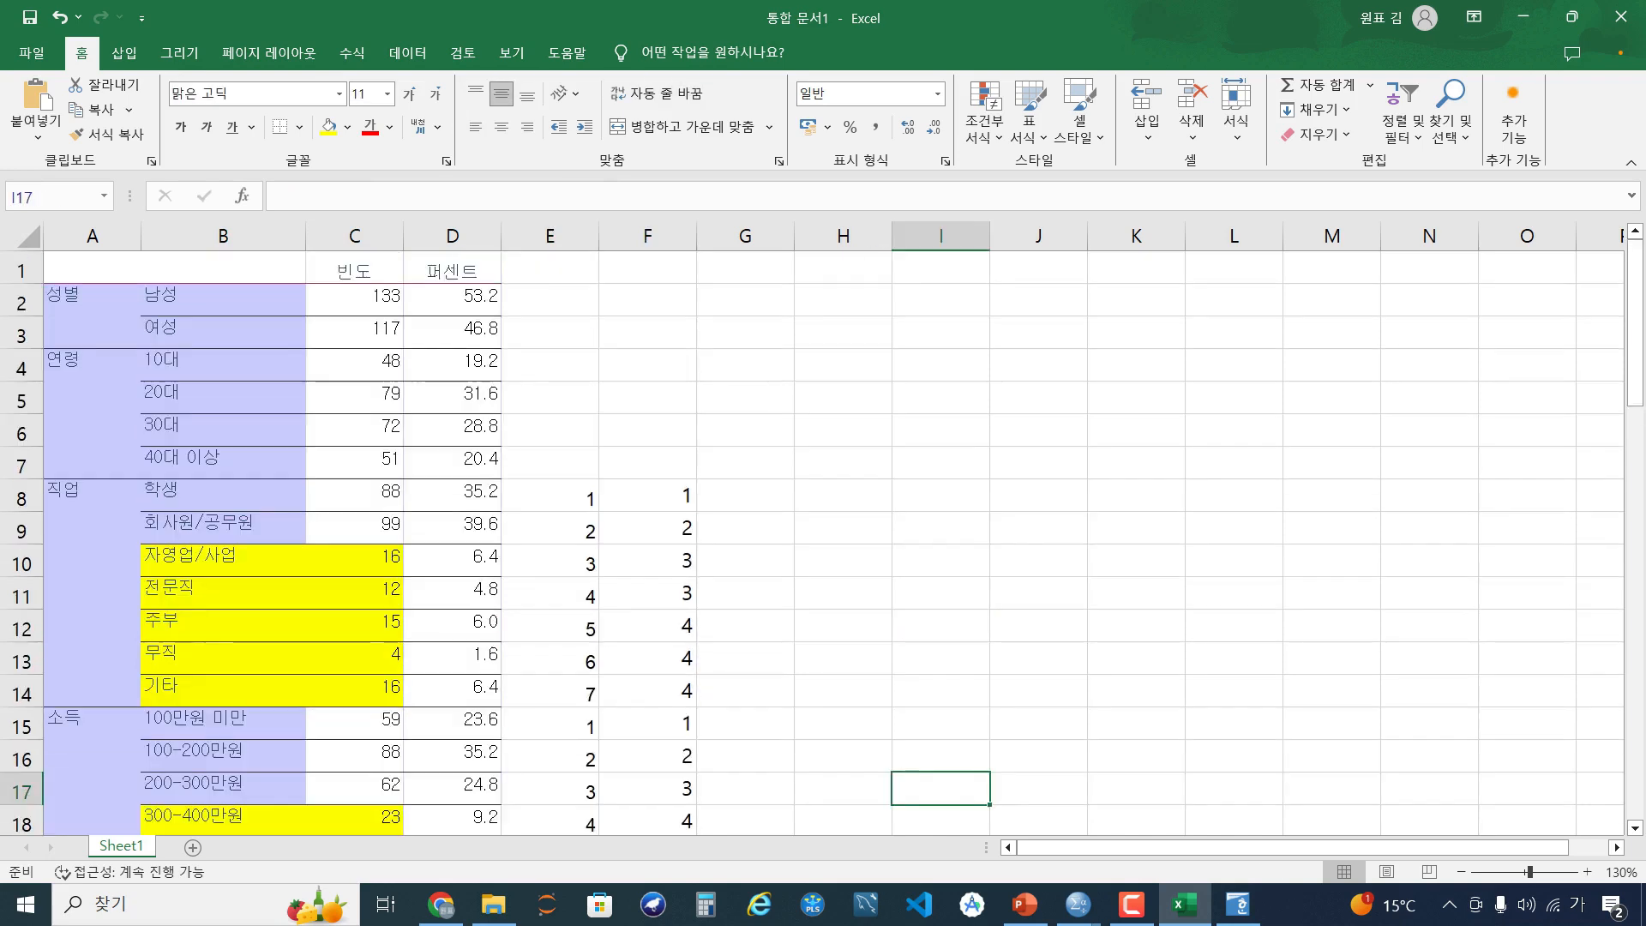
Switch to the SPSS data editor, examine the 소득집단 and 직업집단 columns, and return to the Excel code table
{"action": "mouse_move", "coordinate": [1077, 905]}
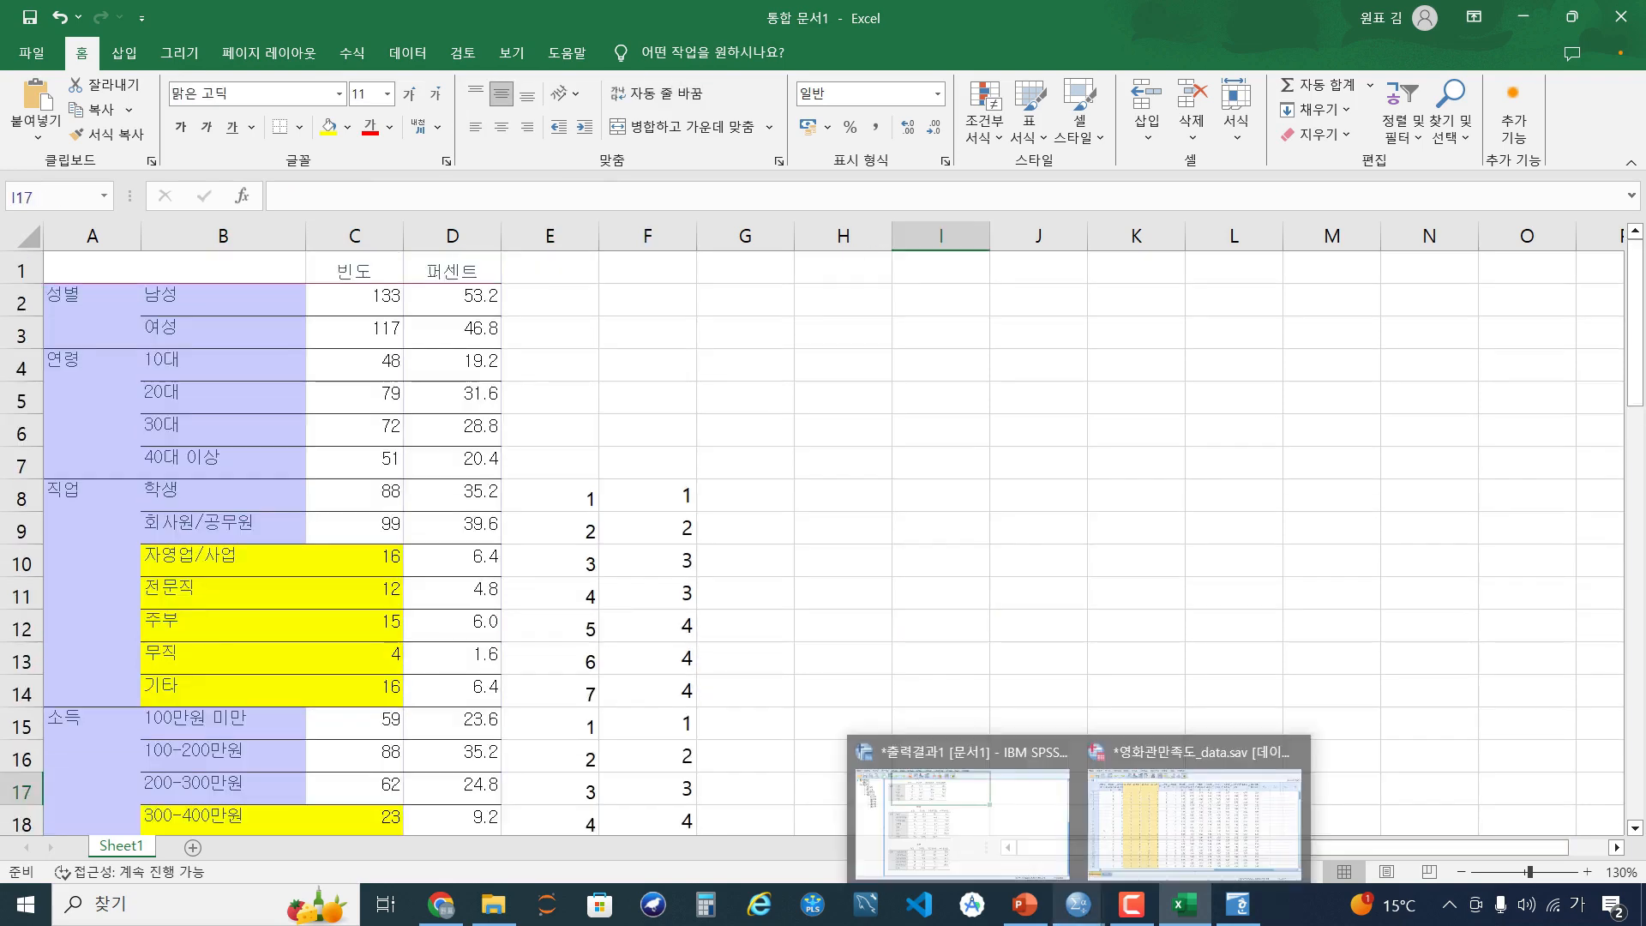
{"action": "left_click", "coordinate": [1183, 814]}
{"action": "left_click", "coordinate": [579, 163]}
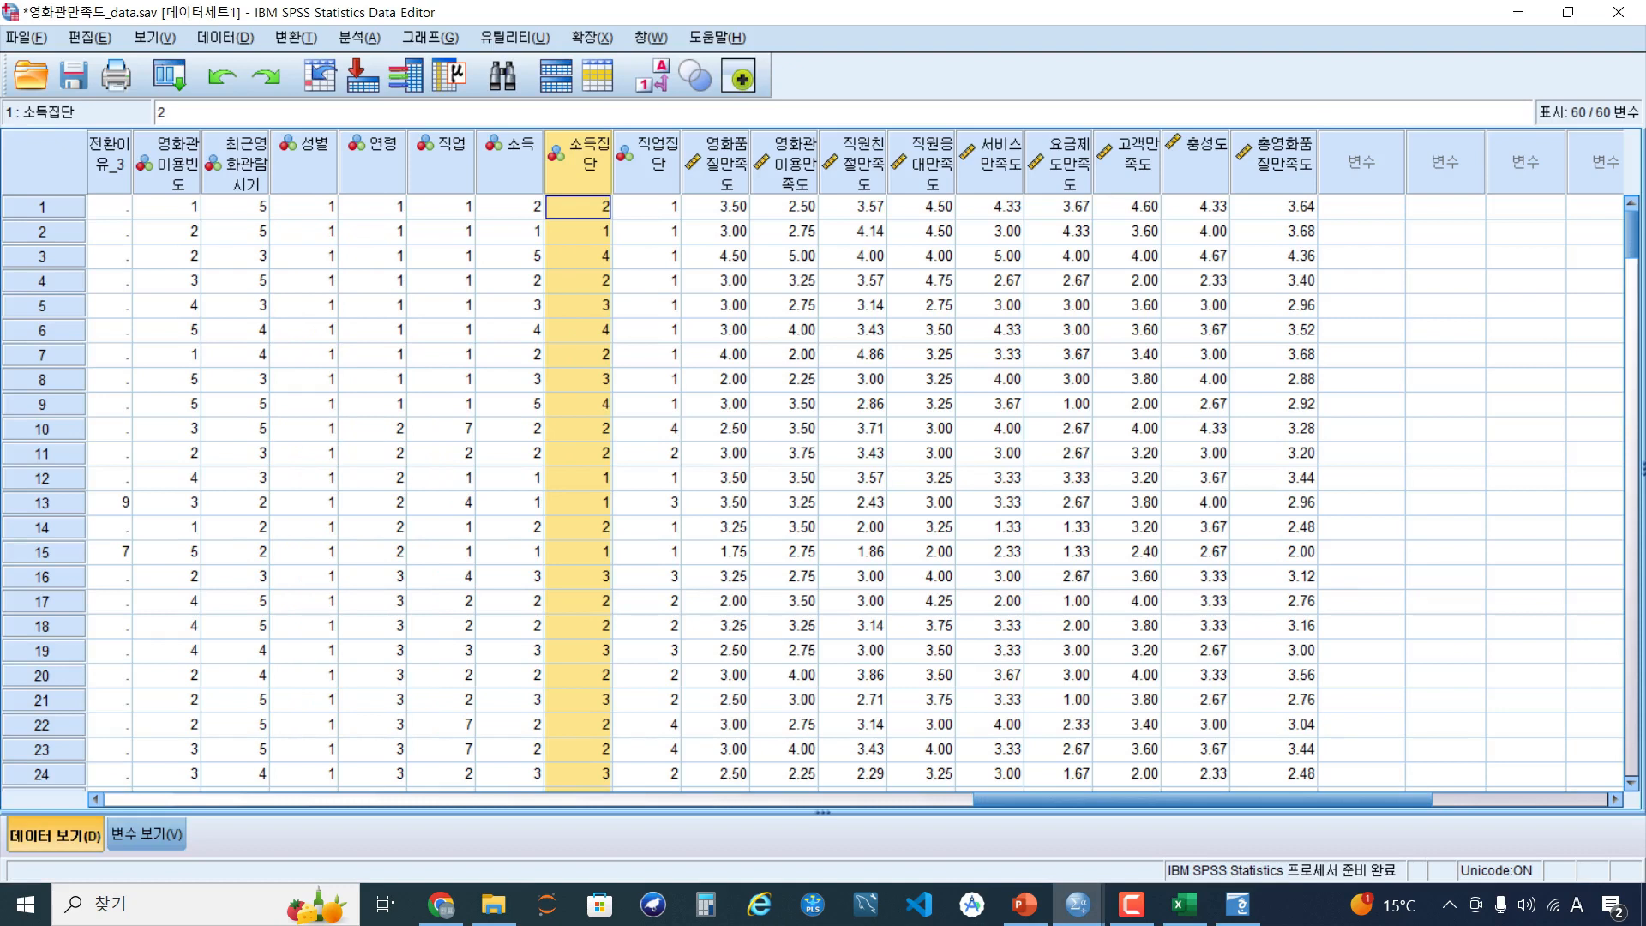
{"action": "left_click_drag", "start_coordinate": [578, 162], "coordinate": [648, 163]}
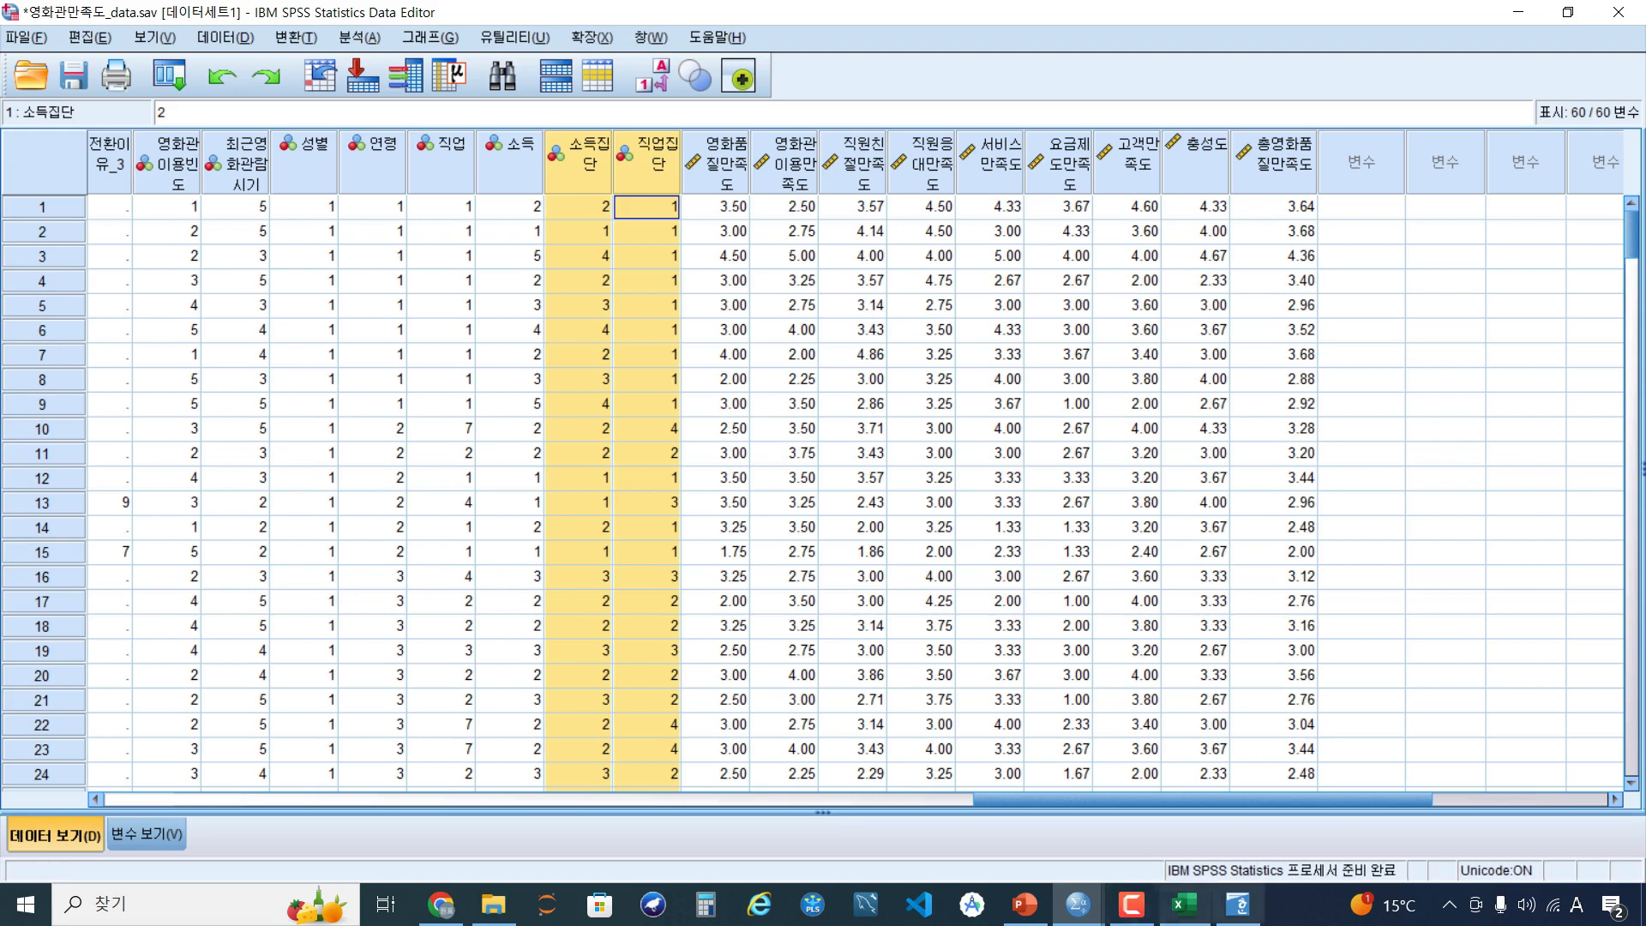
{"action": "left_click", "coordinate": [1184, 904]}
{"action": "scroll", "coordinate": [821, 538], "scroll_direction": "down", "scroll_amount": 2}
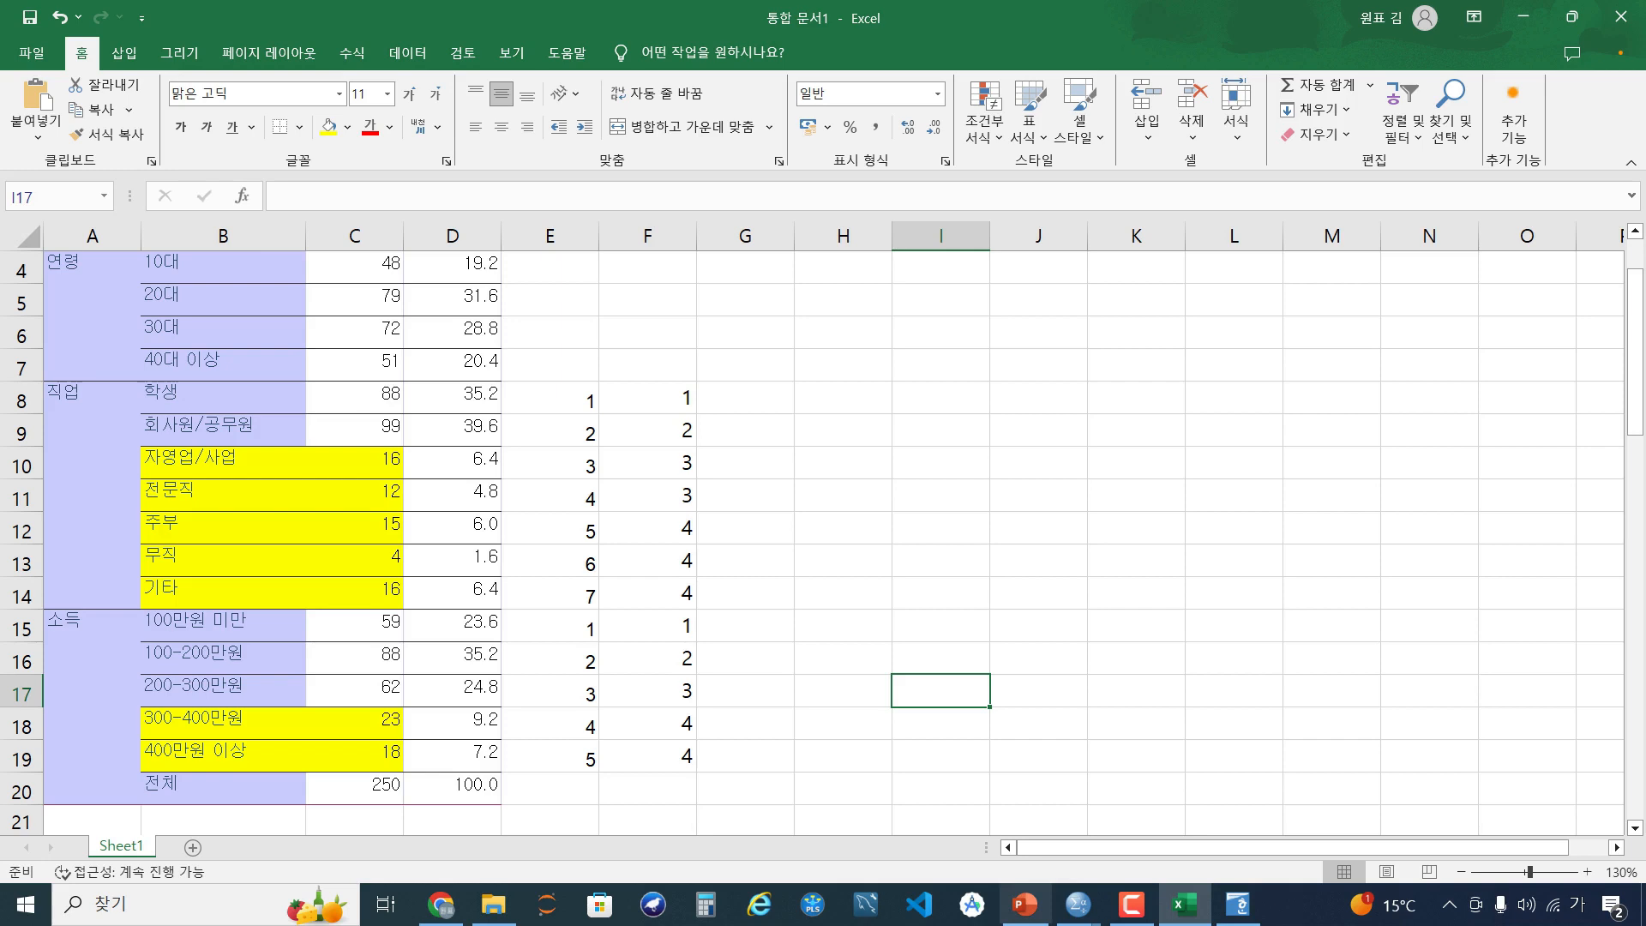
Switch to the SPSS data editor and choose 직업 as the input variable for recoding into a different variable
{"action": "mouse_move", "coordinate": [1078, 903]}
{"action": "left_click", "coordinate": [1191, 806]}
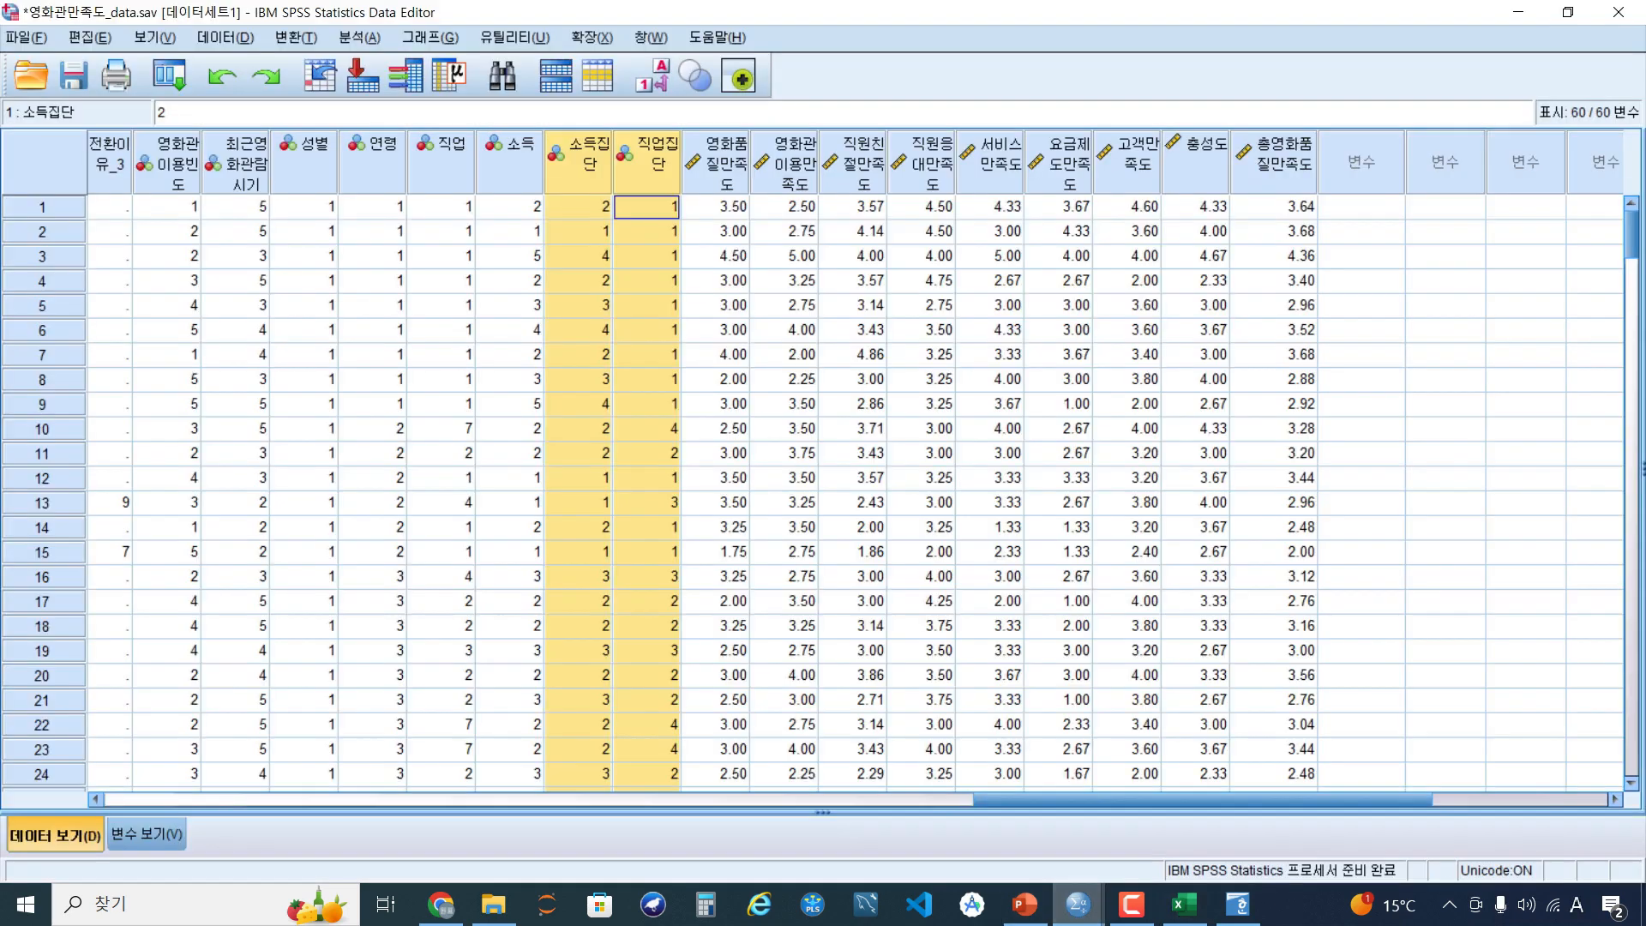
{"action": "key", "text": "alt+t"}
{"action": "key", "text": "Down"}
{"action": "key", "text": "Down"}
{"action": "key", "text": "Down"}
{"action": "key", "text": "Down"}
{"action": "key", "text": "Down"}
{"action": "key", "text": "Down"}
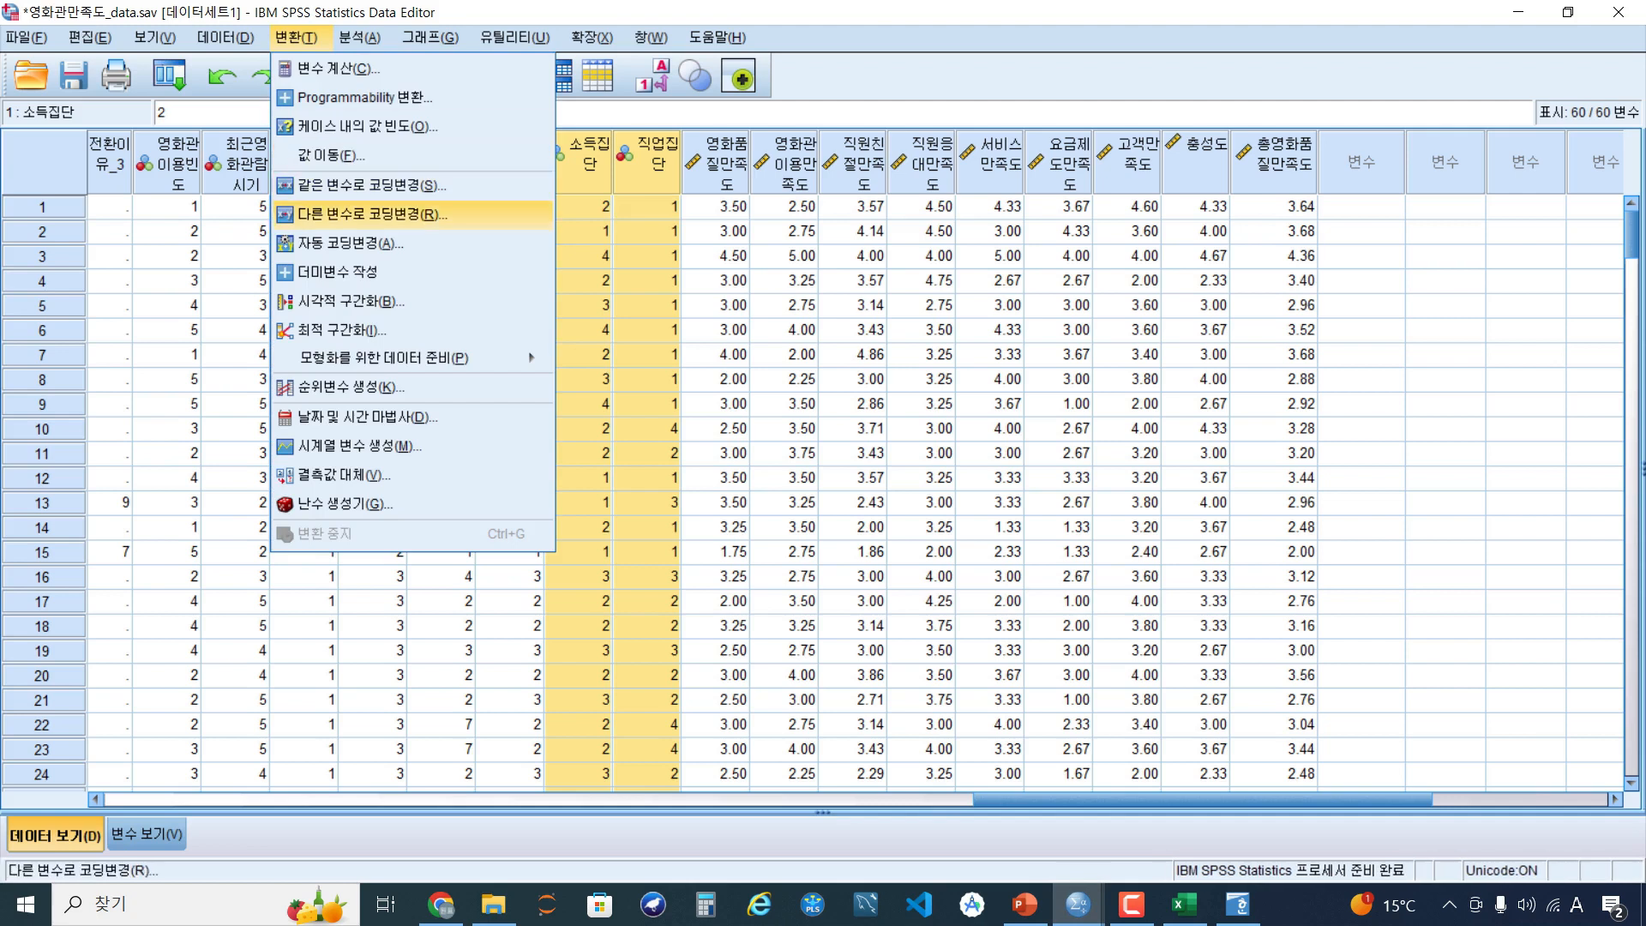
{"action": "key", "text": "Up"}
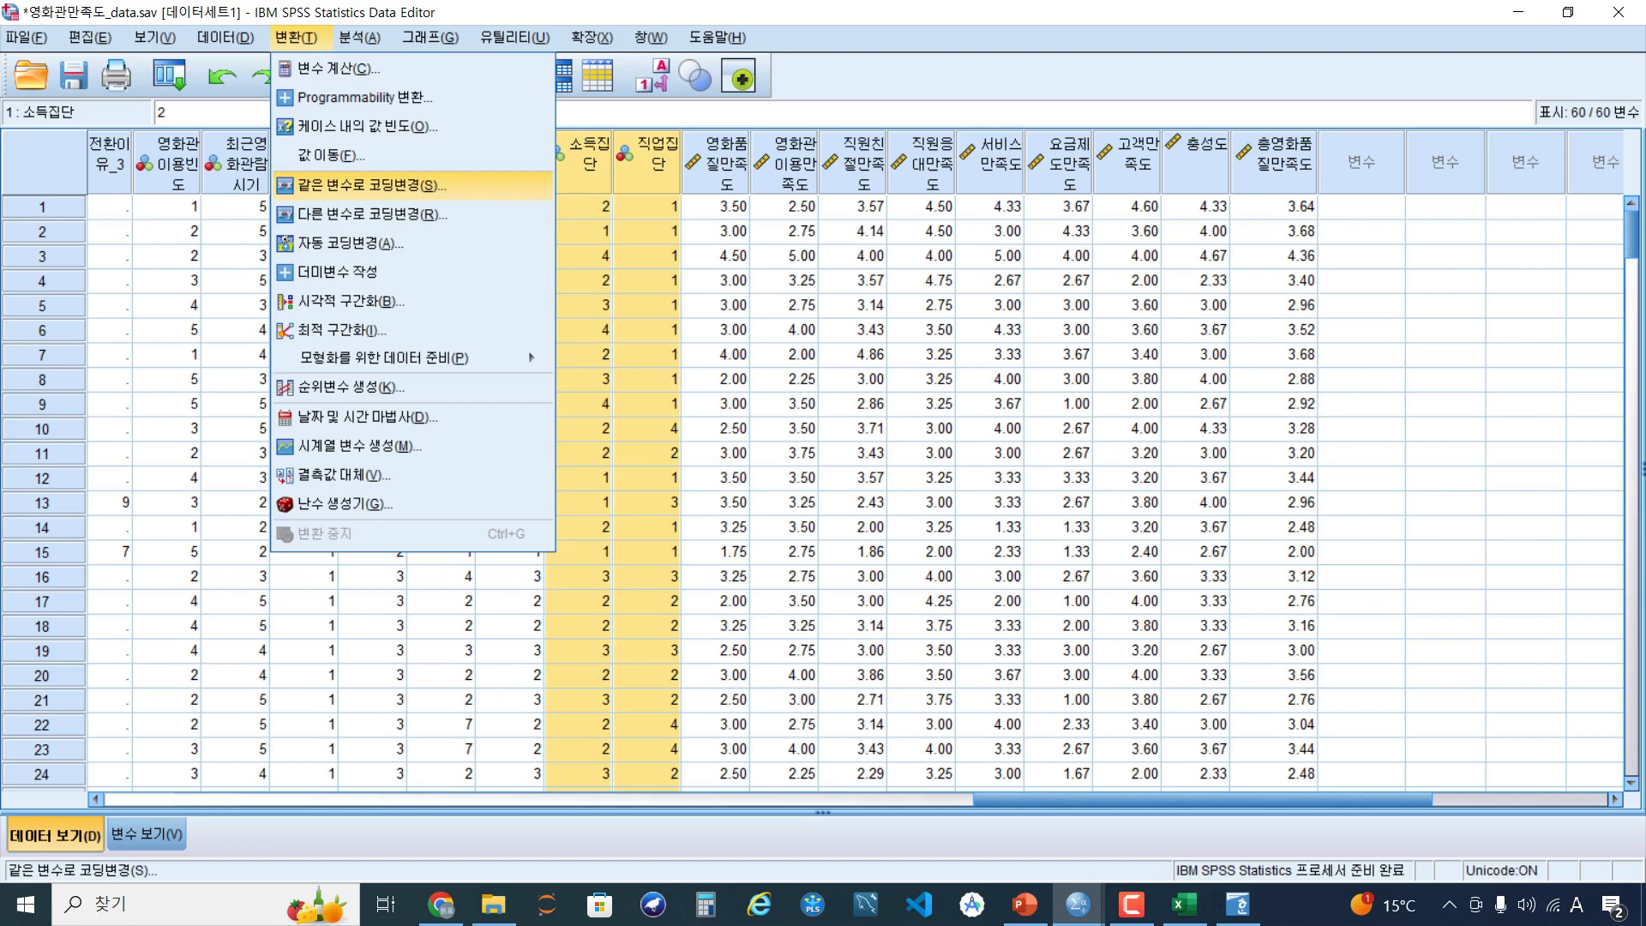
{"action": "key", "text": "Down"}
{"action": "key", "text": "Return"}
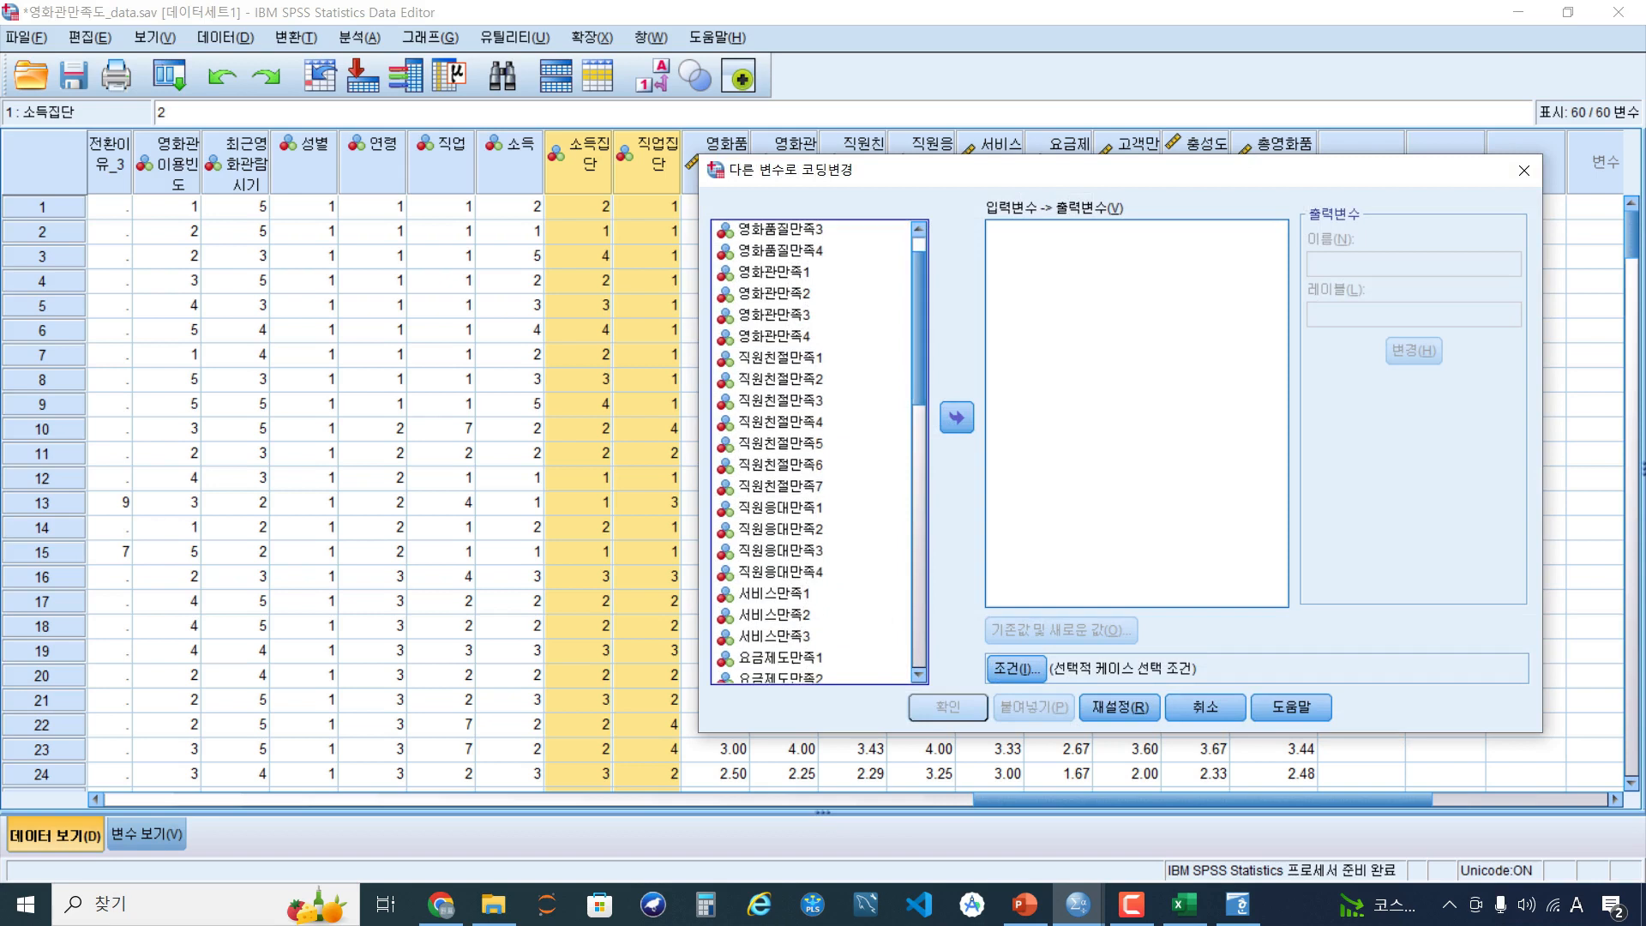
{"action": "left_click", "coordinate": [752, 415]}
{"action": "left_click", "coordinate": [957, 418]}
Name the output variable 재직업, apply the name, and open the old and new values settings
{"action": "key", "text": "Hangul"}
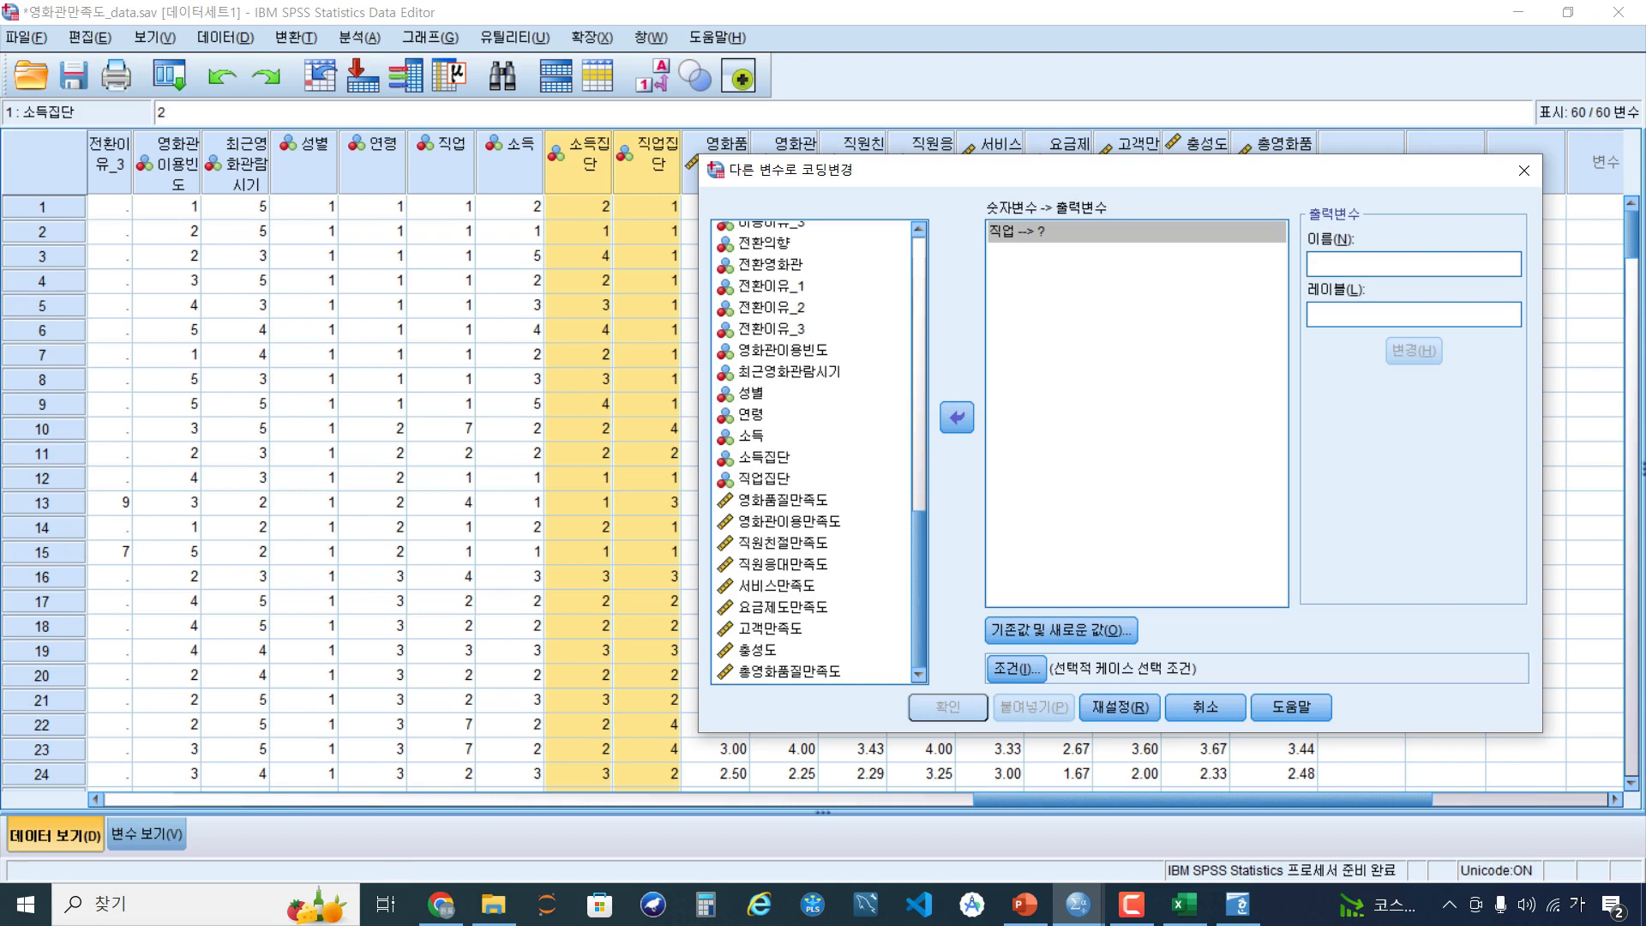
{"action": "type", "text": "직업"}
{"action": "key", "text": "Home"}
{"action": "type", "text": "재"}
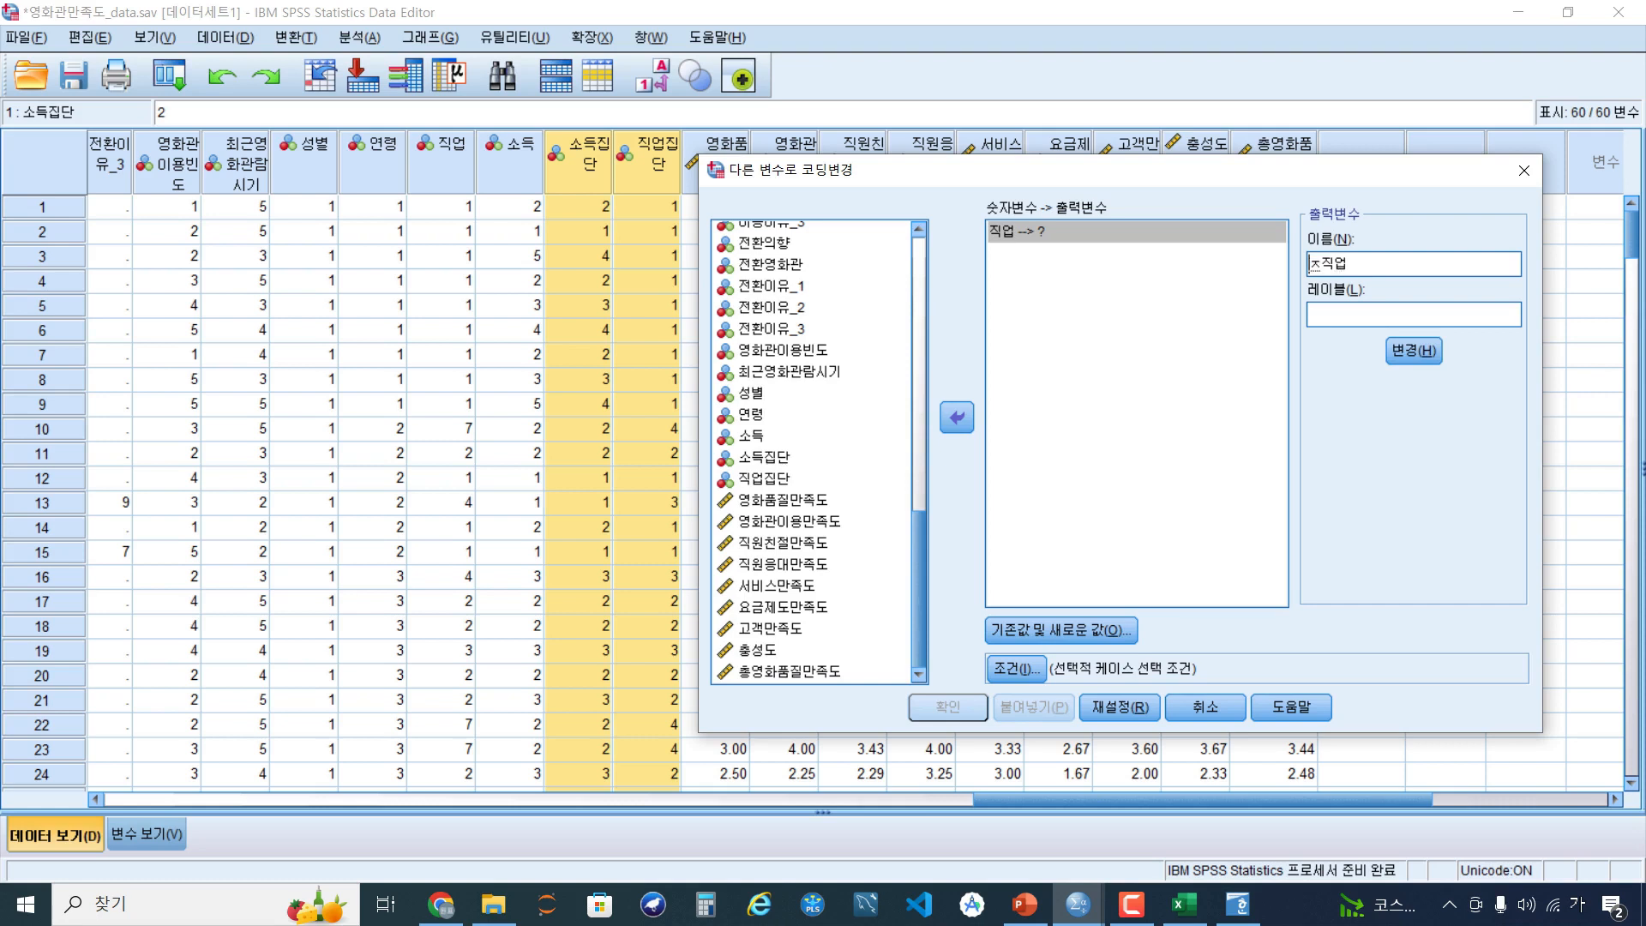
{"action": "key", "text": "End"}
{"action": "left_click", "coordinate": [1414, 350]}
{"action": "left_click_drag", "start_coordinate": [1200, 170], "coordinate": [1051, 81]}
{"action": "left_click", "coordinate": [912, 541]}
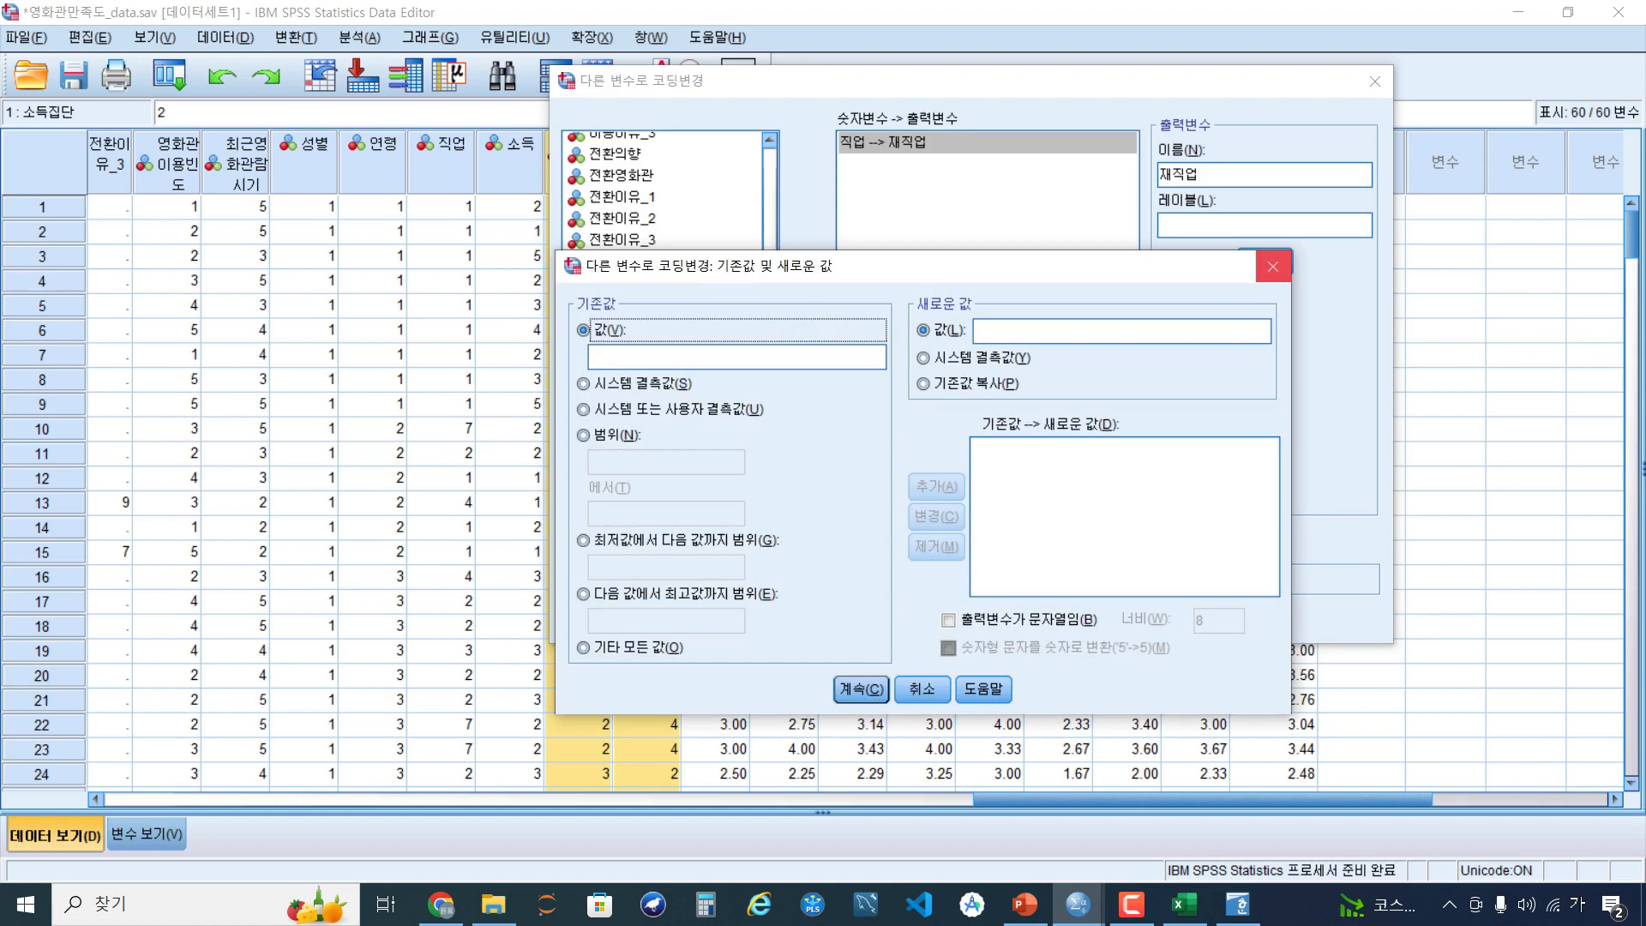
{"action": "left_click", "coordinate": [1272, 266]}
{"action": "left_click", "coordinate": [911, 541]}
Switch to Excel and review the original and regrouped 직업 codes in E8:F14
{"action": "left_click", "coordinate": [1184, 905]}
{"action": "left_click_drag", "start_coordinate": [550, 399], "coordinate": [647, 400]}
{"action": "left_click_drag", "start_coordinate": [549, 431], "coordinate": [647, 431]}
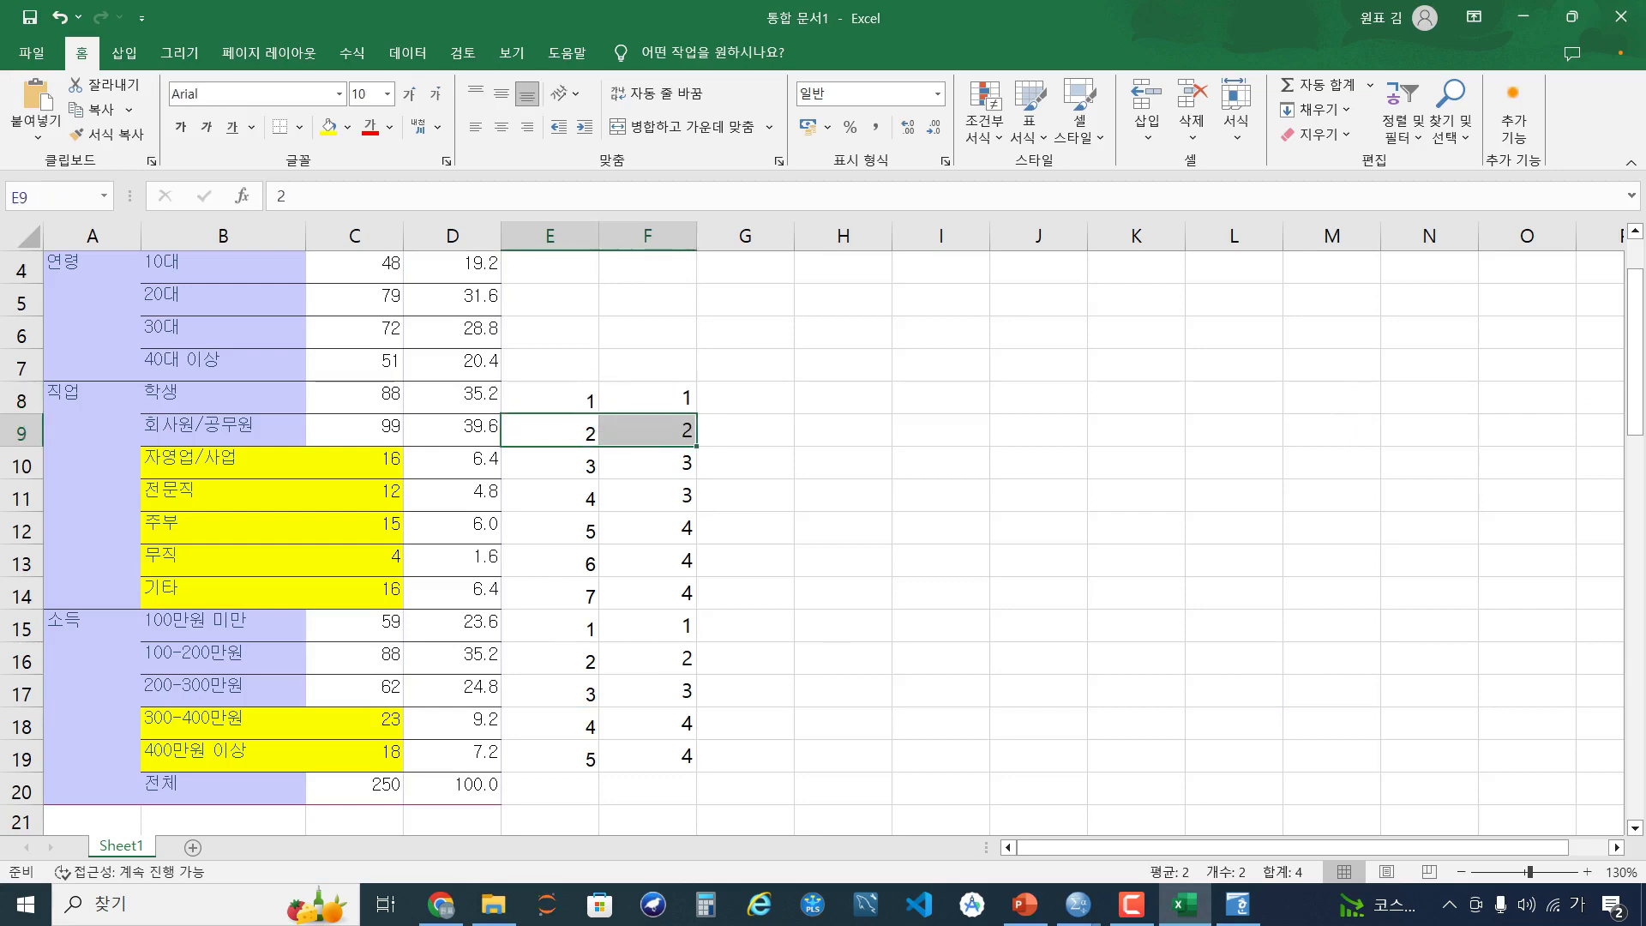
{"action": "left_click_drag", "start_coordinate": [550, 464], "coordinate": [647, 463]}
{"action": "left_click_drag", "start_coordinate": [550, 496], "coordinate": [647, 496]}
{"action": "left_click_drag", "start_coordinate": [550, 529], "coordinate": [647, 593]}
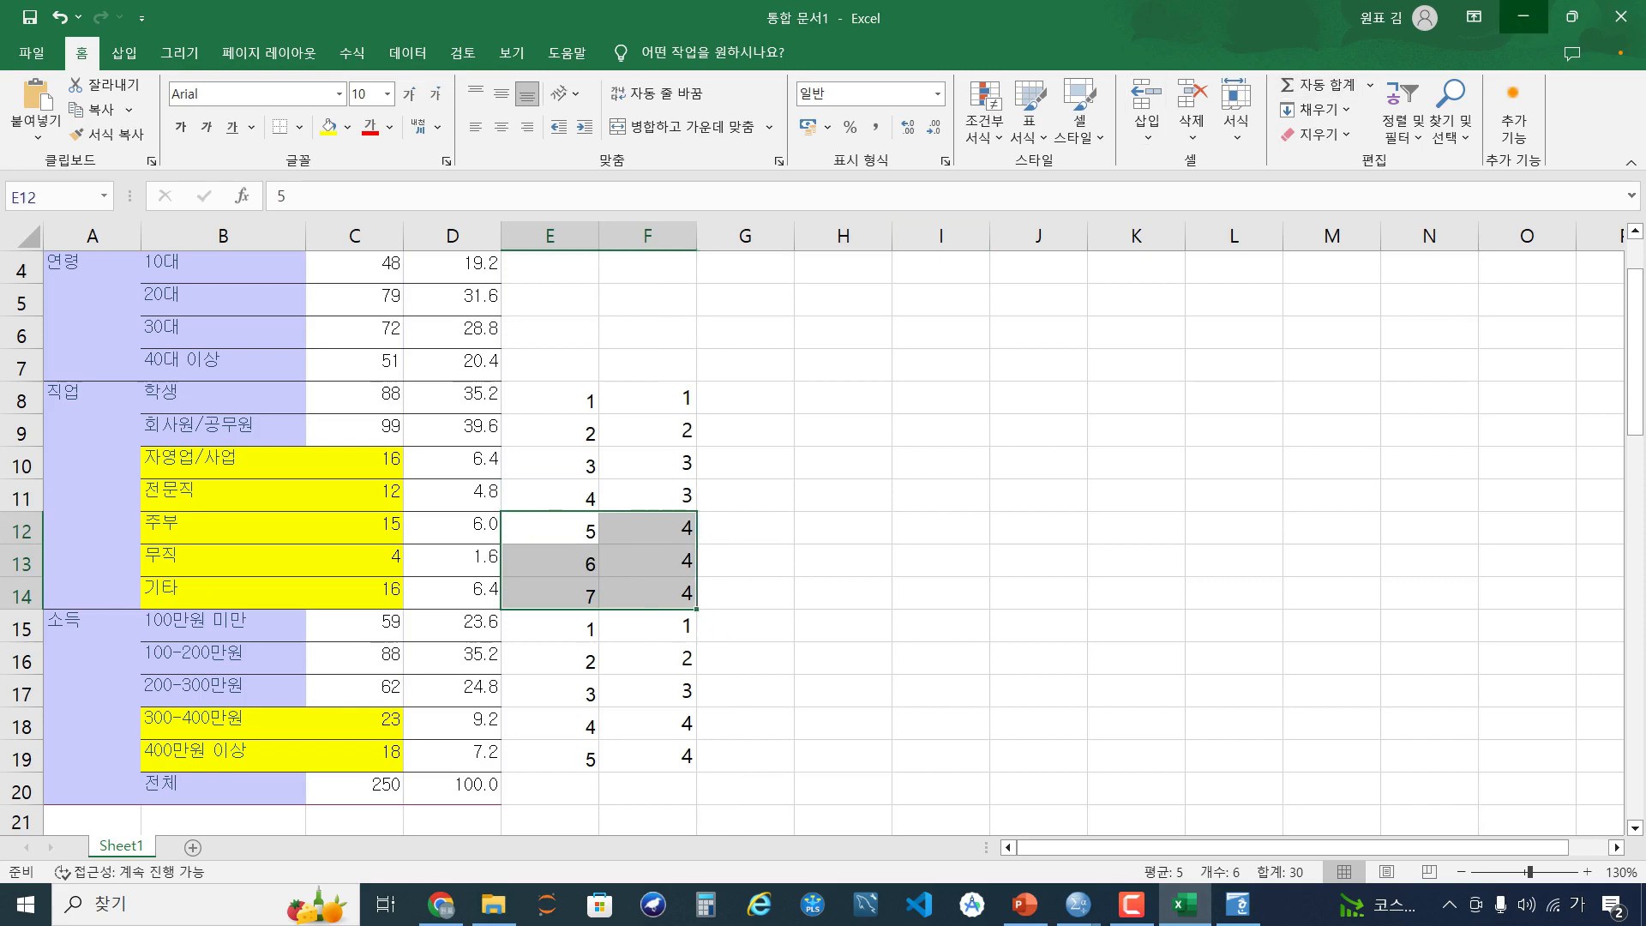
Return to the SPSS recode settings and map old value 1 to 1 and old value 2 to 2
{"action": "left_click", "coordinate": [1523, 16]}
{"action": "type", "text": "1"}
{"action": "left_click", "coordinate": [995, 332]}
{"action": "type", "text": "1"}
{"action": "left_click", "coordinate": [936, 487]}
{"action": "left_click", "coordinate": [617, 358]}
{"action": "type", "text": "2"}
{"action": "left_click", "coordinate": [995, 331]}
{"action": "type", "text": "2"}
{"action": "left_click", "coordinate": [936, 487]}
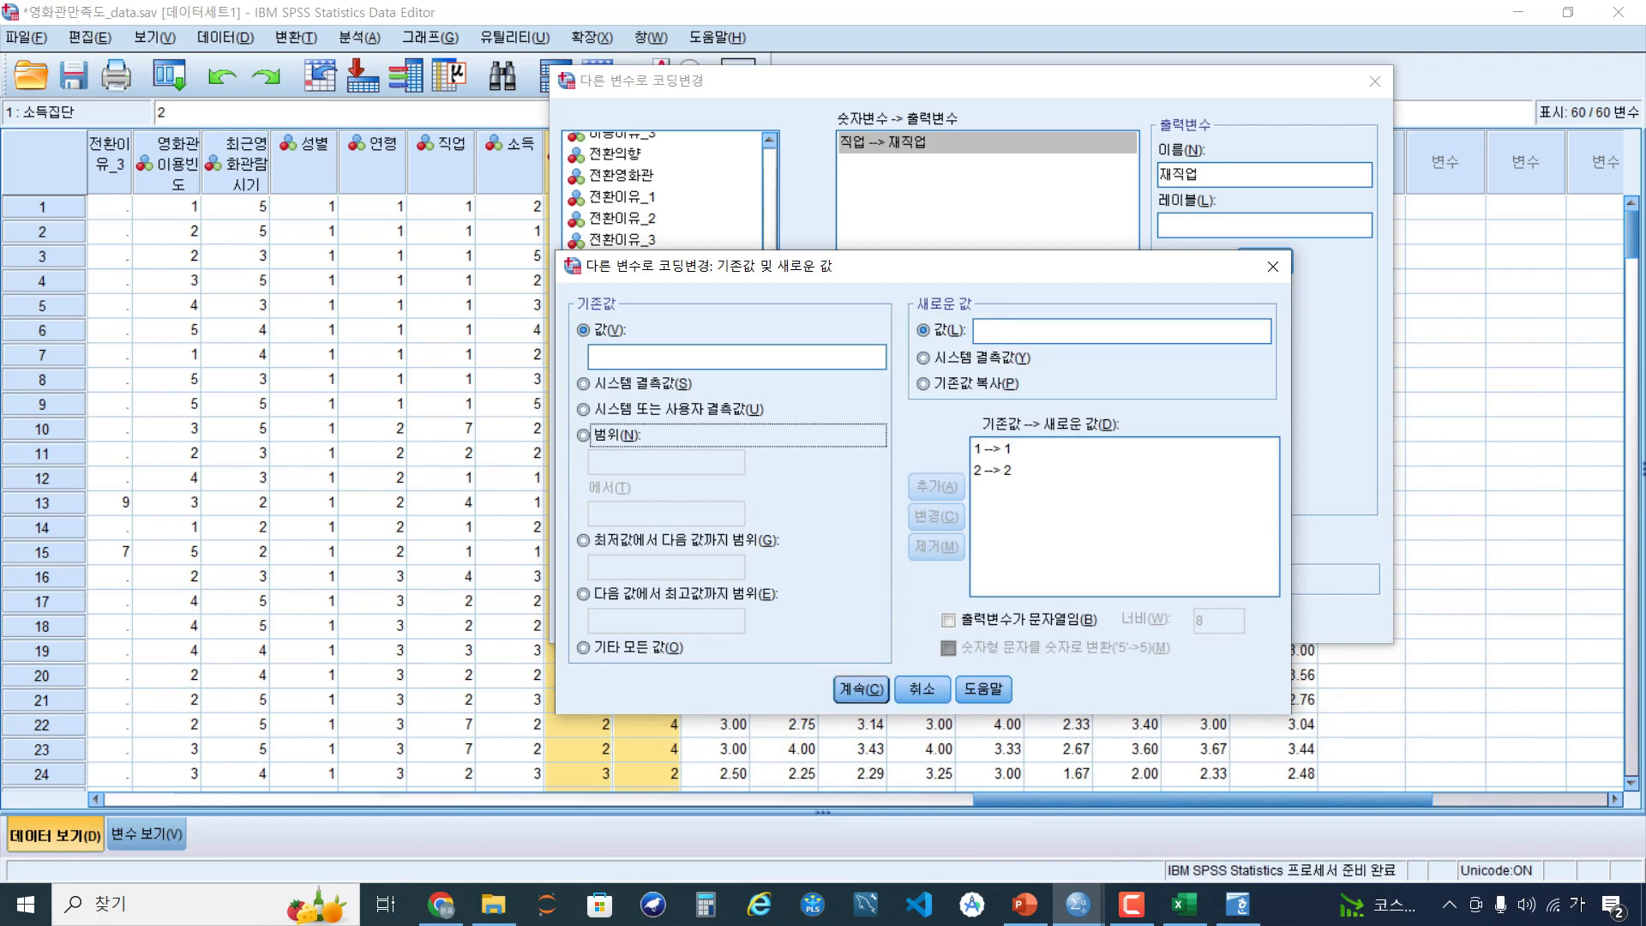
Map the old value range 3 through 4 to new value 3
{"action": "left_click", "coordinate": [616, 435]}
{"action": "key", "text": "Tab"}
{"action": "type", "text": "3"}
{"action": "key", "text": "Tab"}
{"action": "type", "text": "4"}
{"action": "left_click", "coordinate": [994, 332]}
{"action": "type", "text": "3"}
{"action": "left_click", "coordinate": [936, 487]}
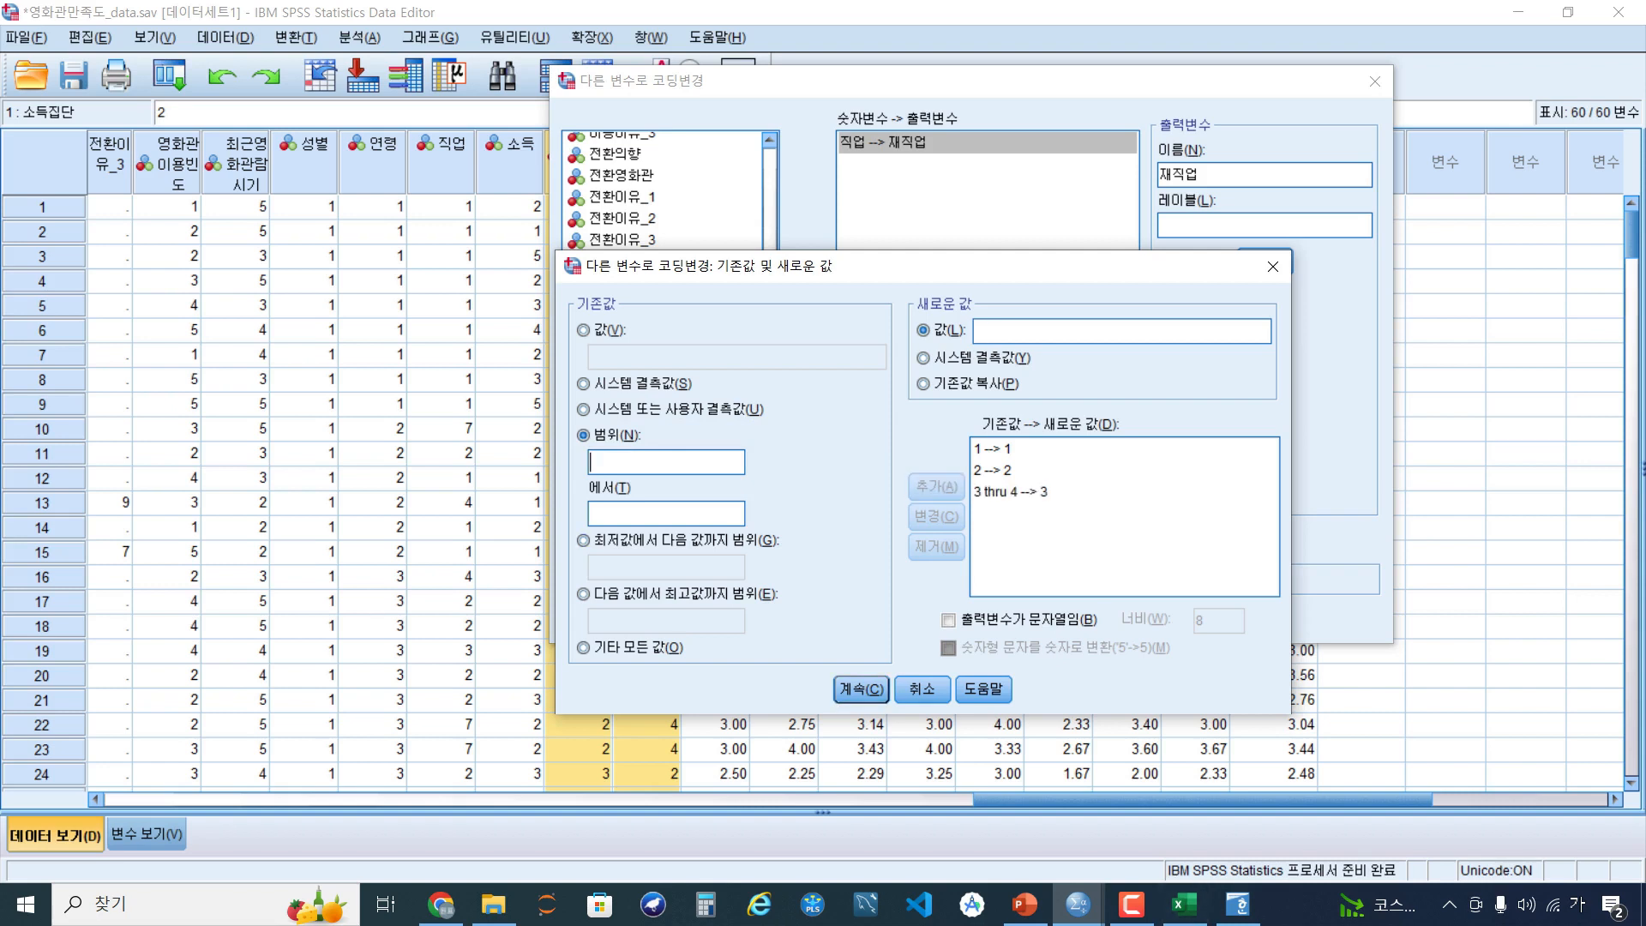
{"action": "type", "text": "5"}
{"action": "key", "text": "Tab"}
{"action": "key", "text": "shift+Tab"}
{"action": "key", "text": "shift+Tab"}
{"action": "type", "text": "5"}
{"action": "key", "text": "Tab"}
{"action": "type", "text": "7"}
Map all other old values to 4 and run the recode of 직업 into 재직업
{"action": "left_click", "coordinate": [584, 647]}
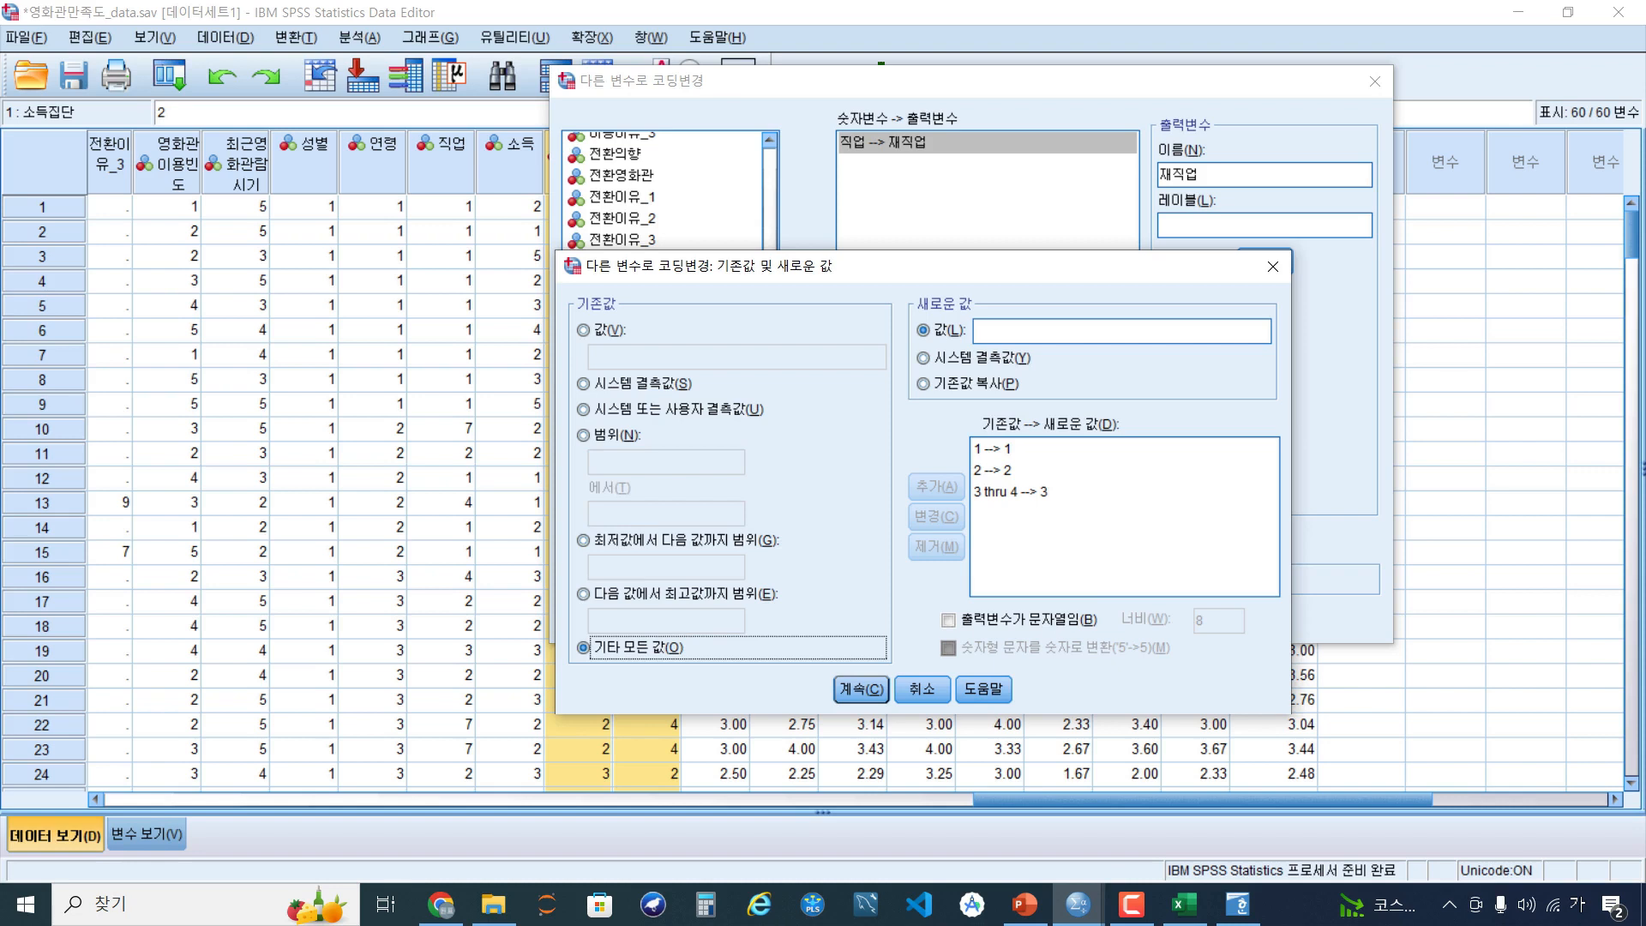
{"action": "left_click", "coordinate": [1028, 331]}
{"action": "type", "text": "4"}
{"action": "left_click", "coordinate": [936, 486]}
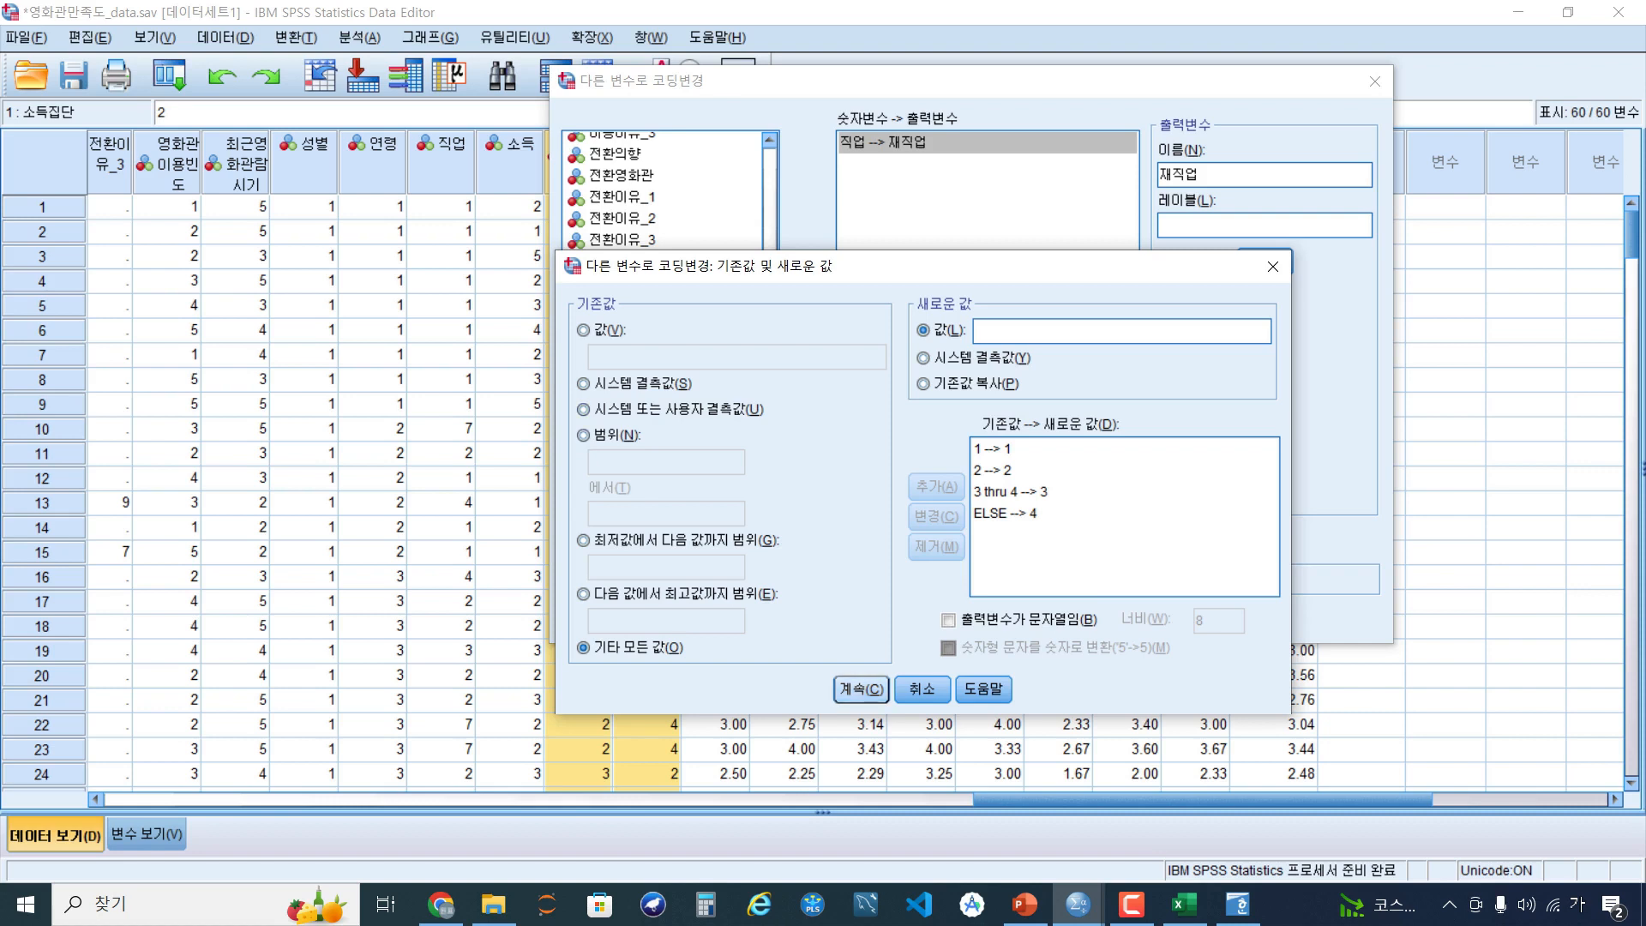
{"action": "key", "text": "Return"}
{"action": "key", "text": "Return"}
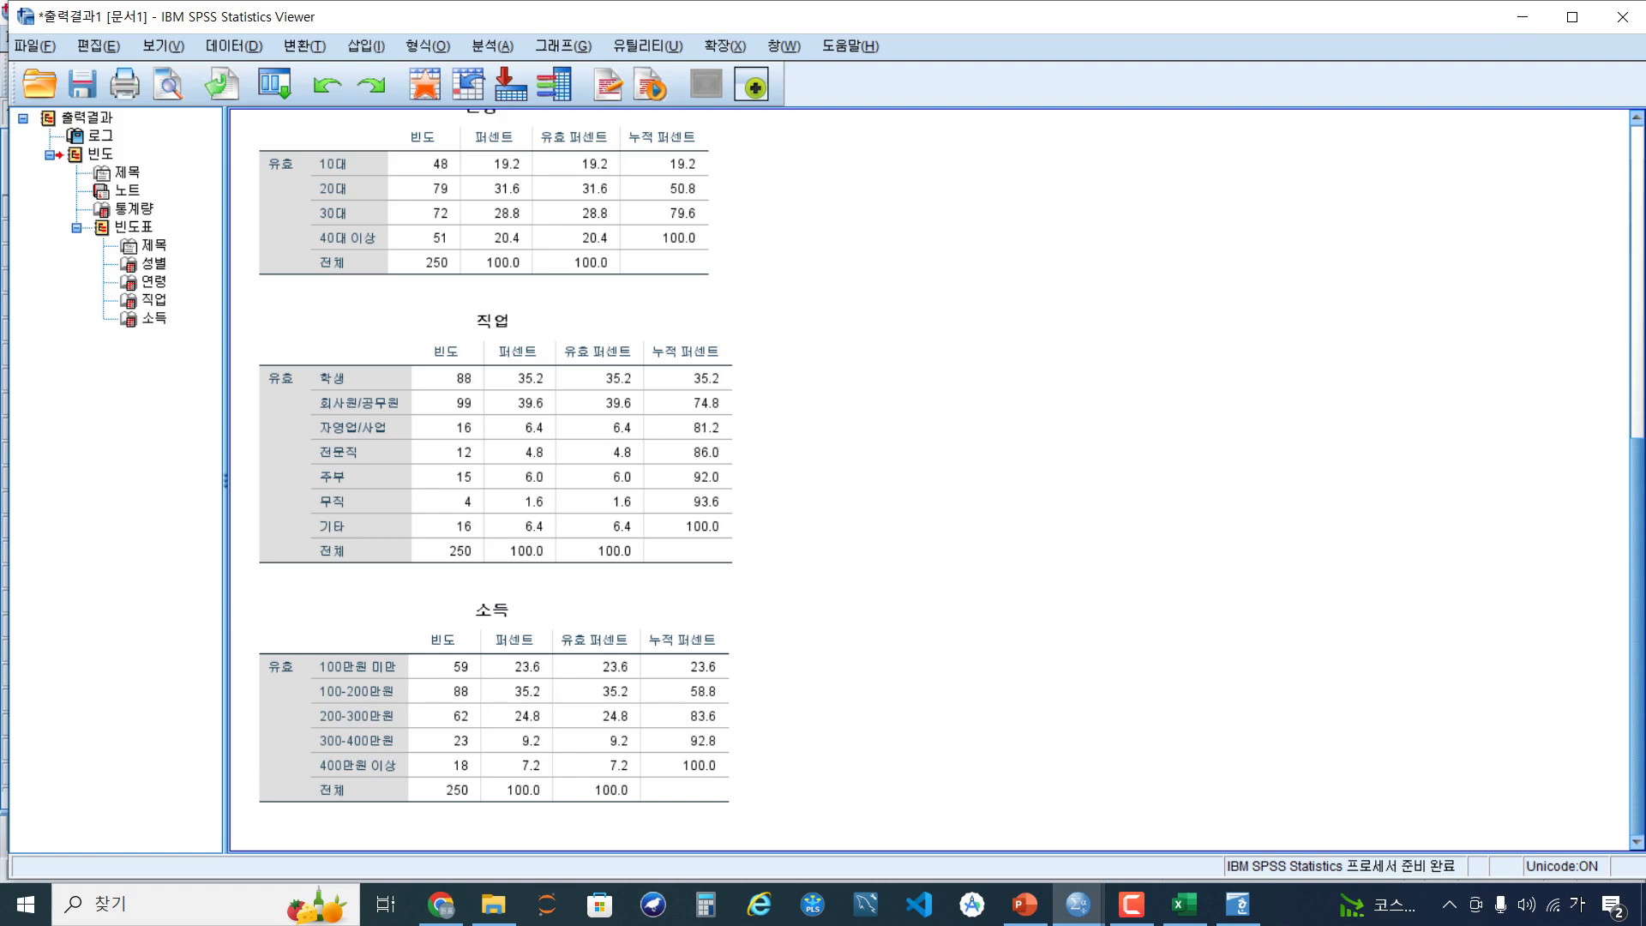
Reopen the recode into different variables, clear the previous 직업 setup, and add 소득 as the input variable
{"action": "left_click", "coordinate": [306, 46]}
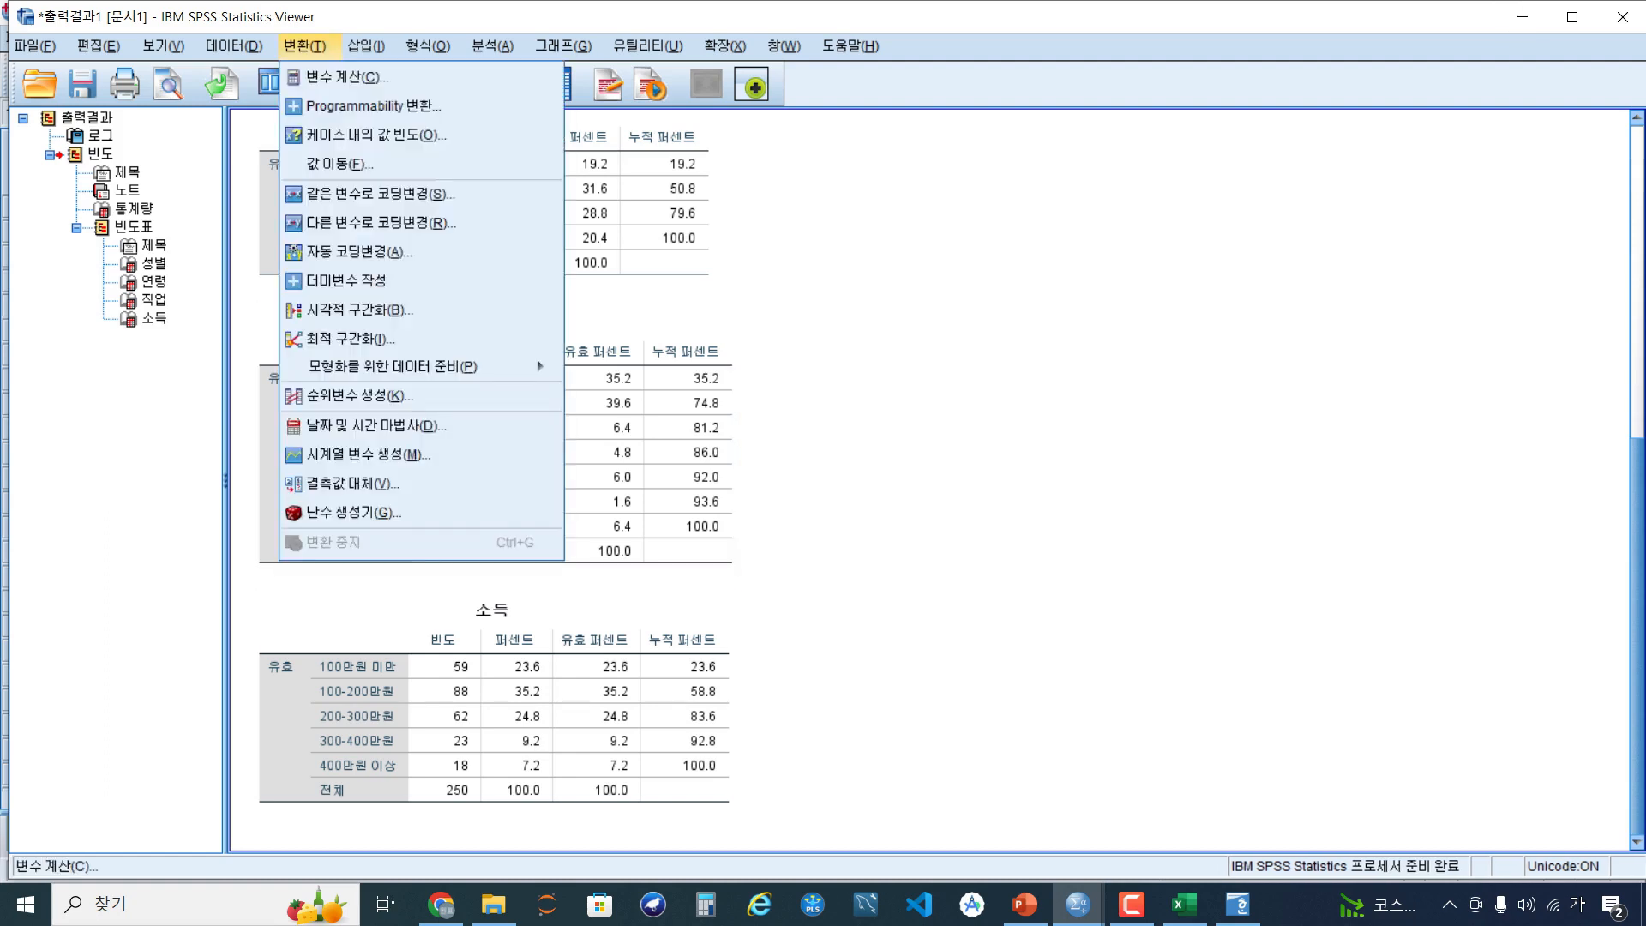
{"action": "left_click", "coordinate": [381, 194]}
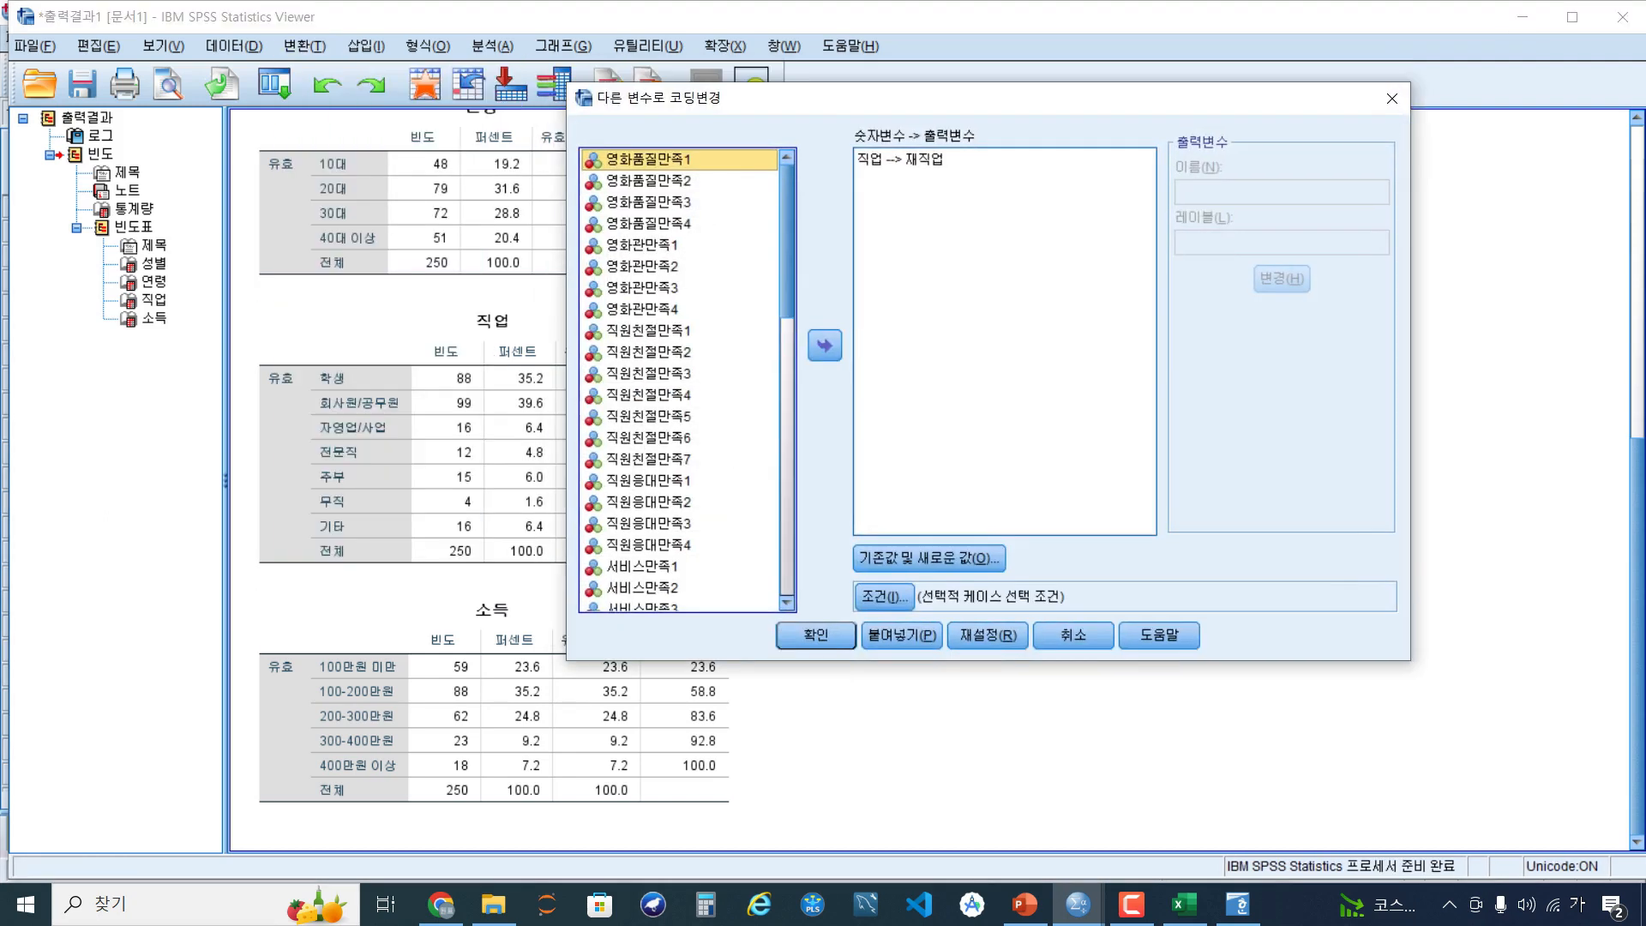
{"action": "left_click_drag", "start_coordinate": [926, 98], "coordinate": [1135, 155]}
{"action": "left_click", "coordinate": [1132, 215]}
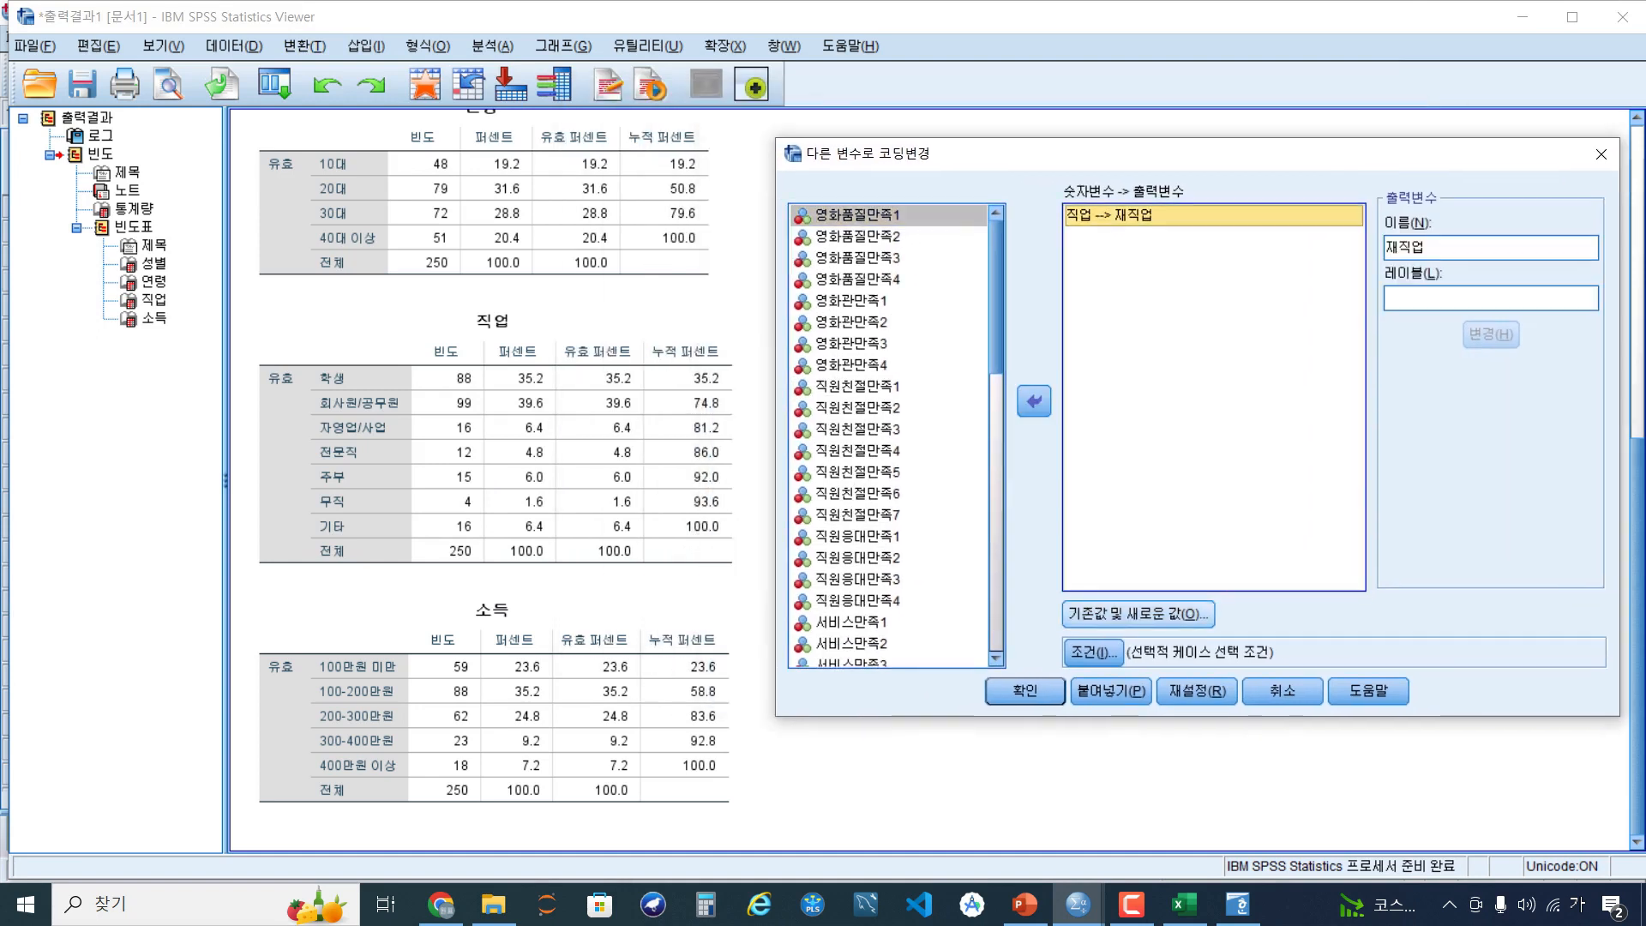
{"action": "left_click", "coordinate": [1197, 690]}
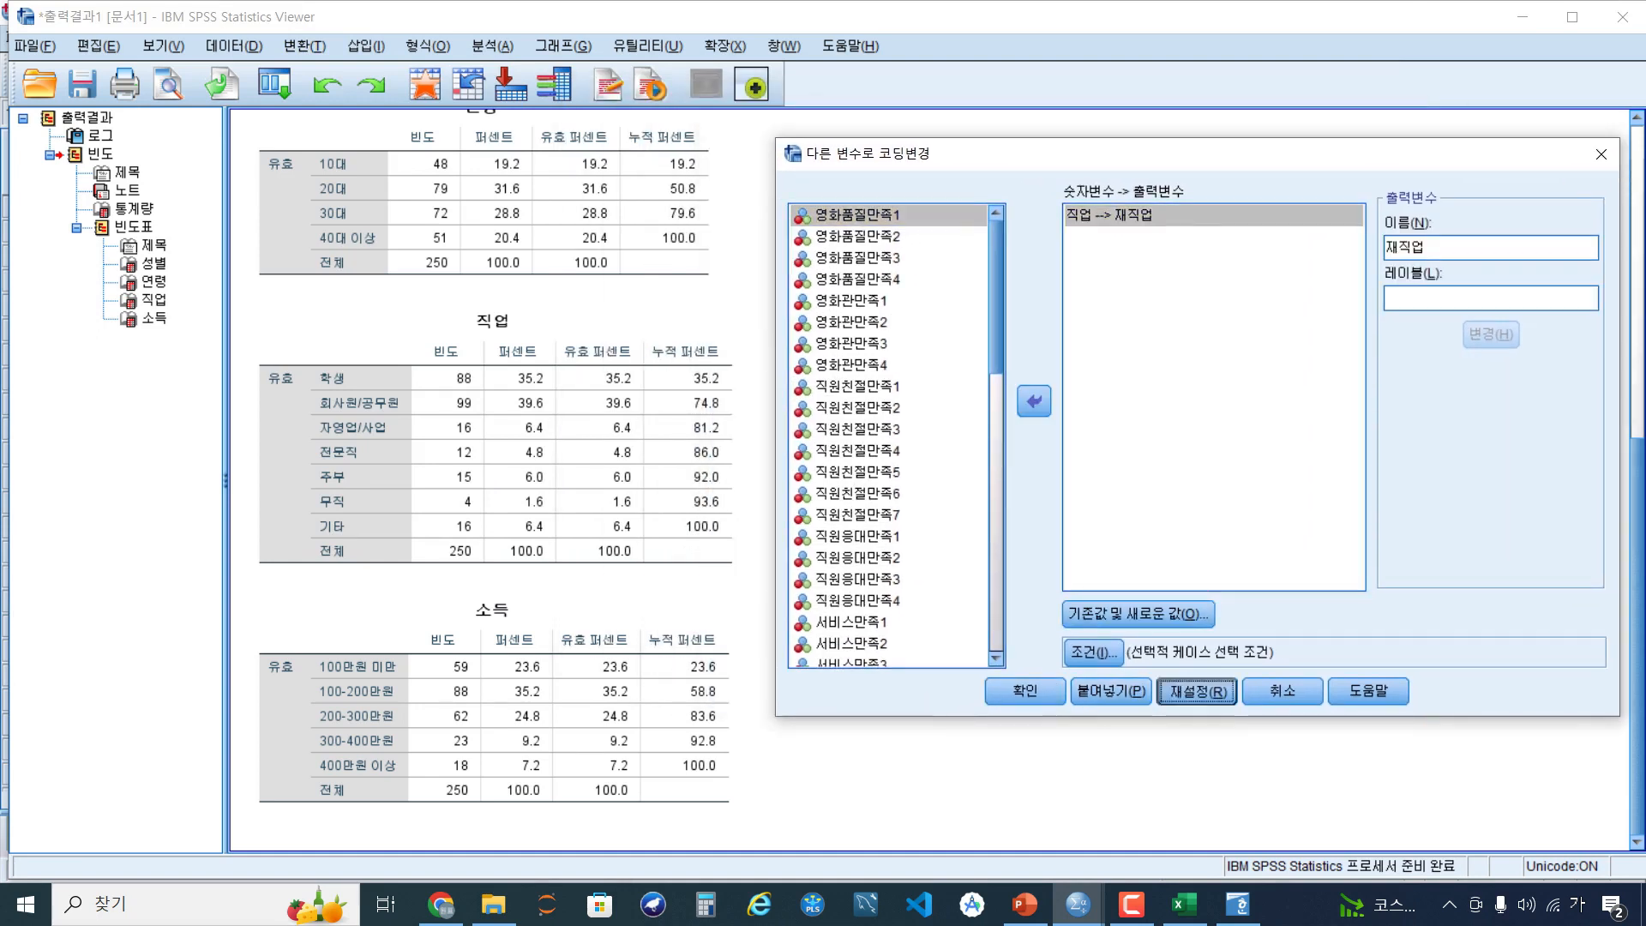
{"action": "scroll", "coordinate": [888, 454], "scroll_direction": "down", "scroll_amount": 12}
{"action": "left_click", "coordinate": [830, 472]}
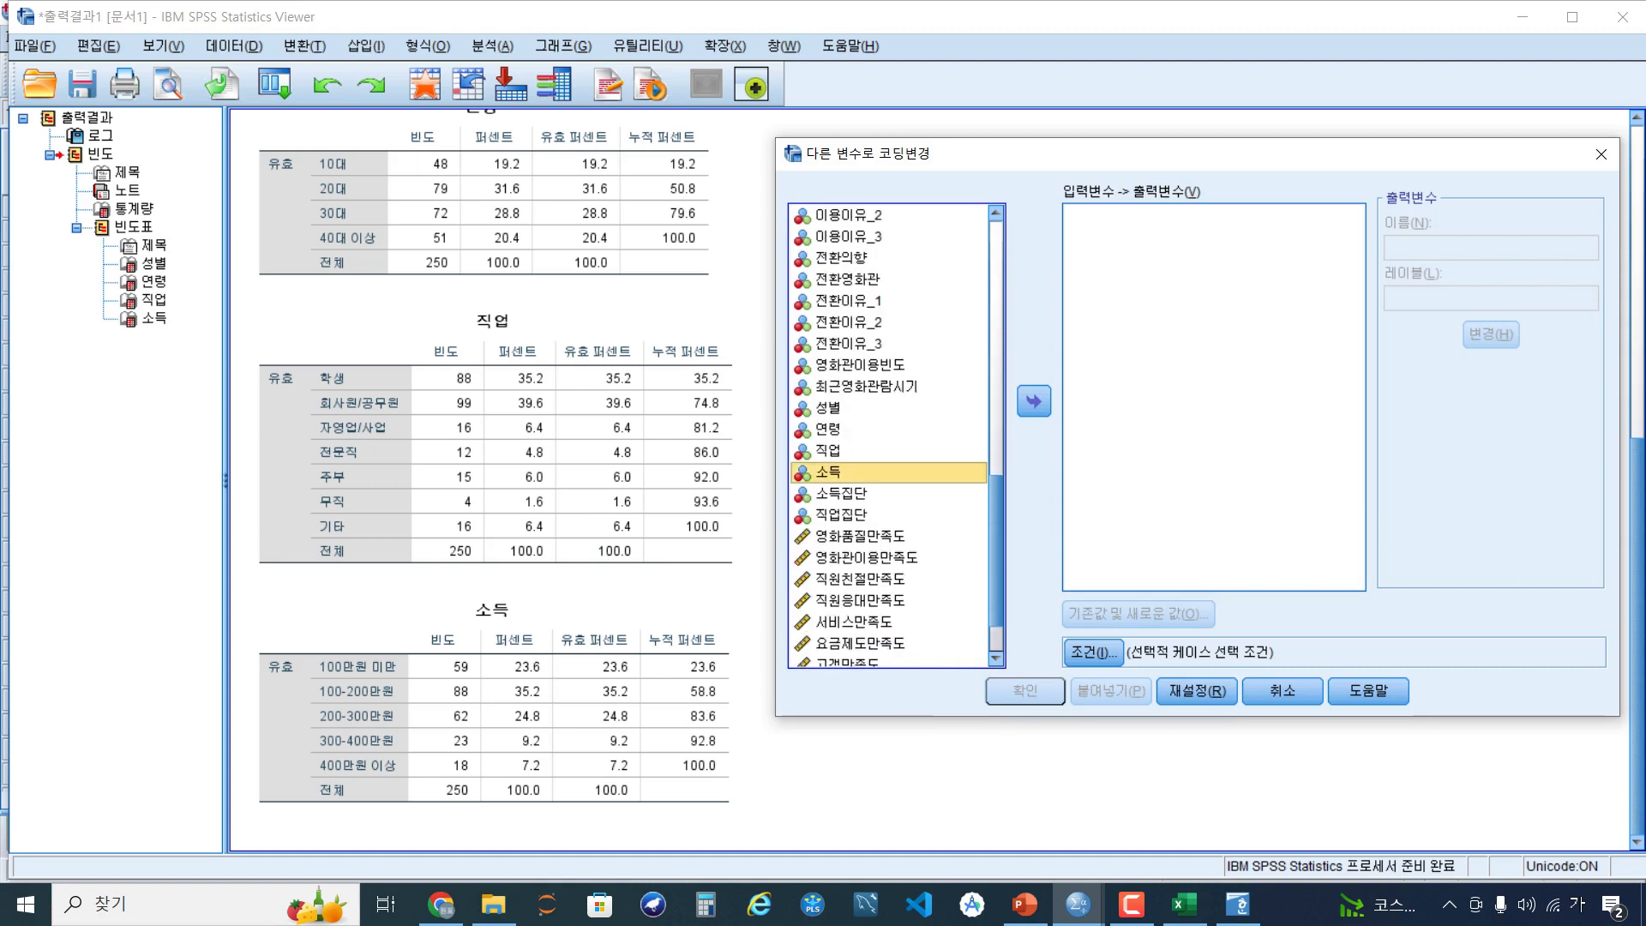
{"action": "left_click", "coordinate": [1033, 400]}
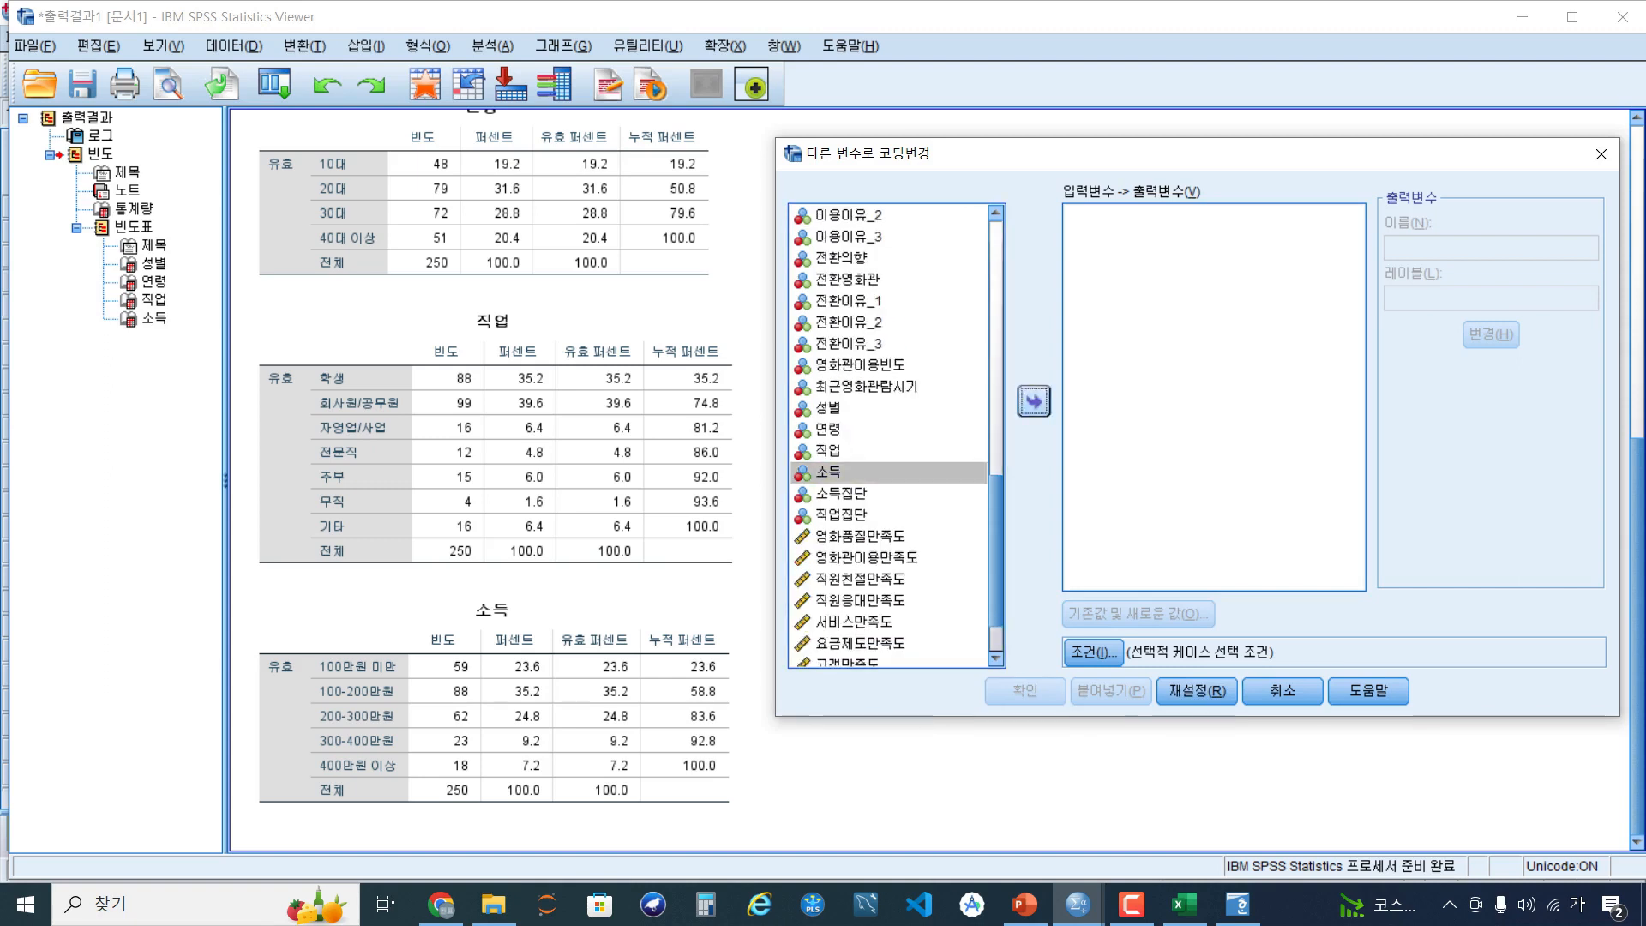
Name the output variable for 소득 as 재소득 and apply the name
{"action": "key", "text": "Hangul"}
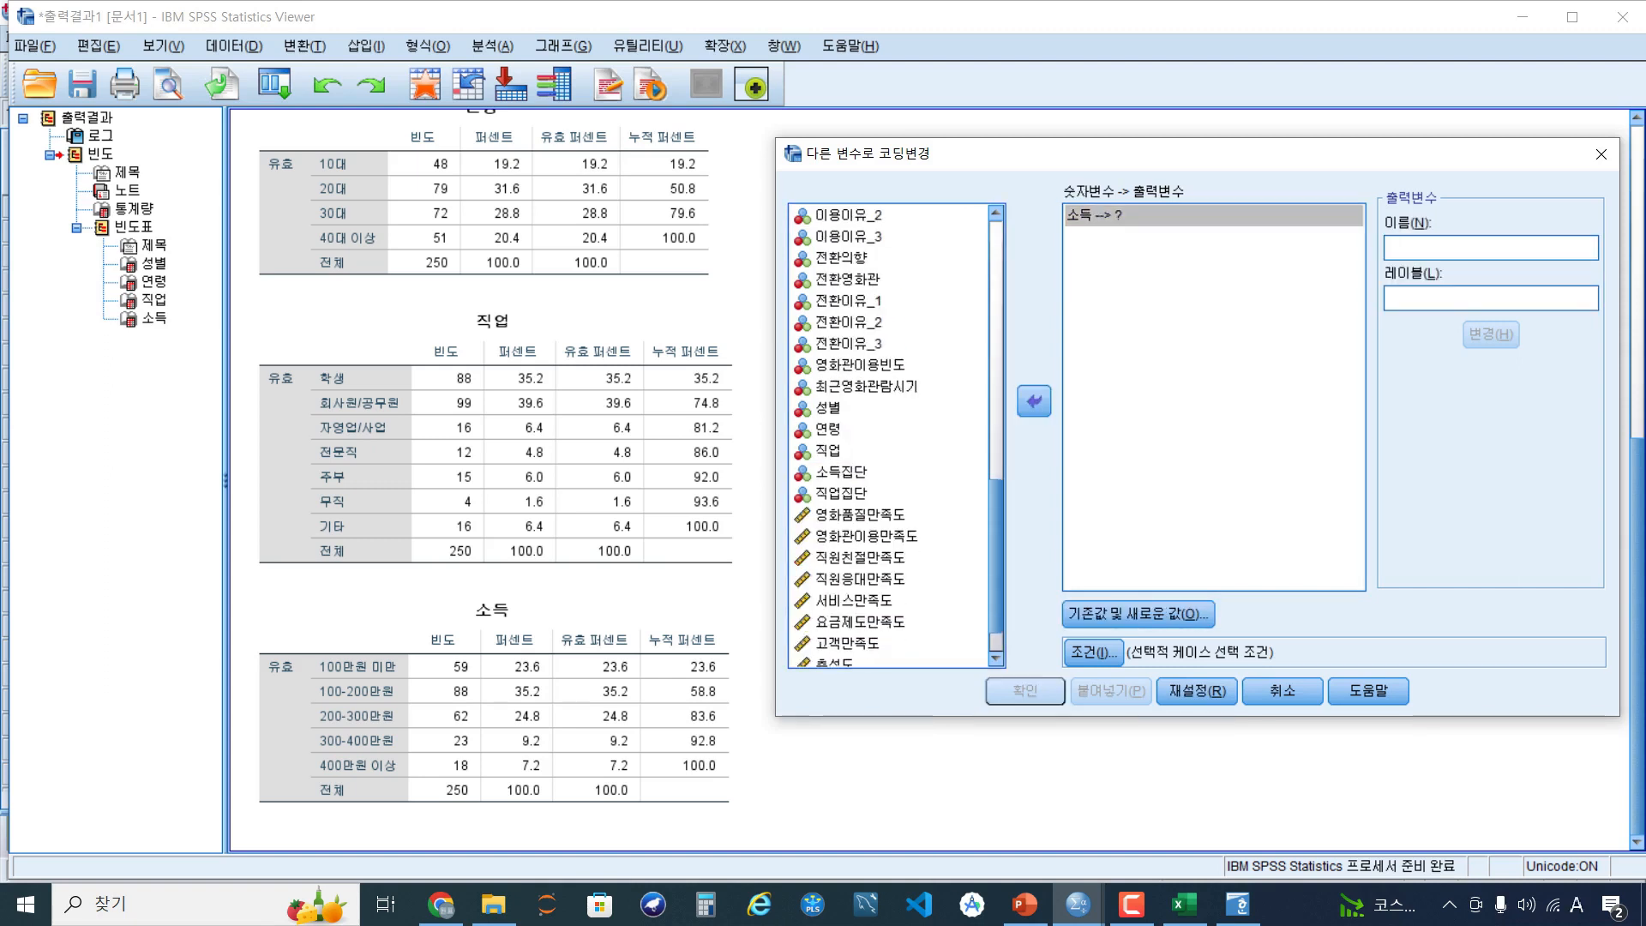
{"action": "type", "text": "wo"}
{"action": "key", "text": "BackSpace"}
{"action": "key", "text": "BackSpace"}
{"action": "key", "text": "Hangul"}
{"action": "type", "text": "woth"}
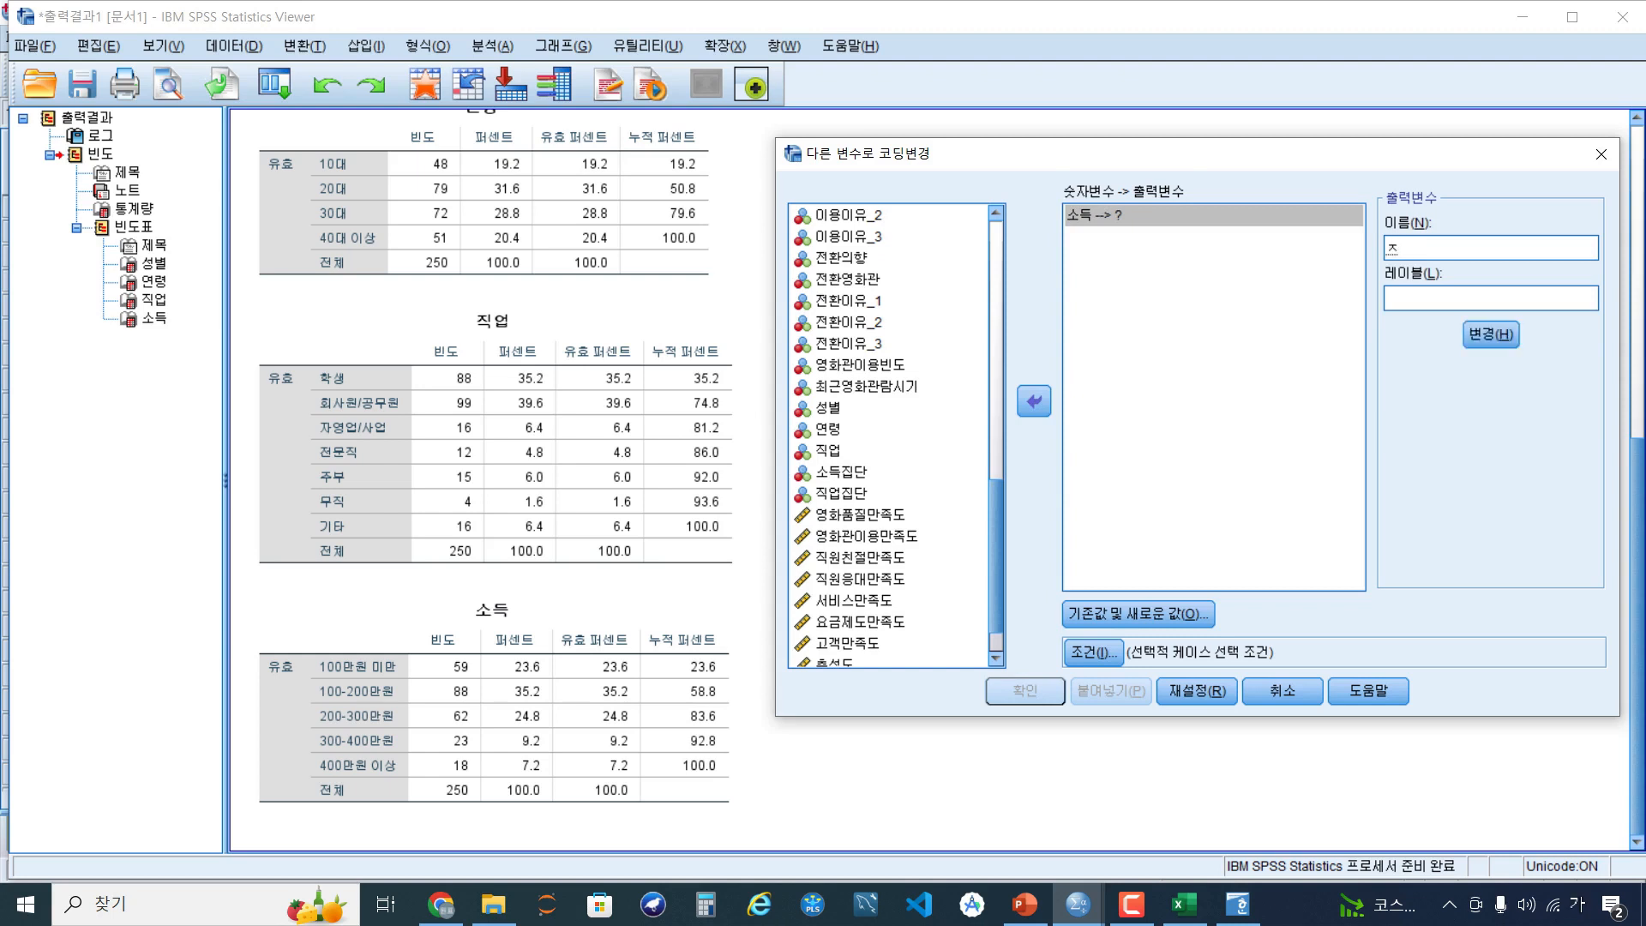
{"action": "type", "text": "emr"}
{"action": "left_click", "coordinate": [1491, 335]}
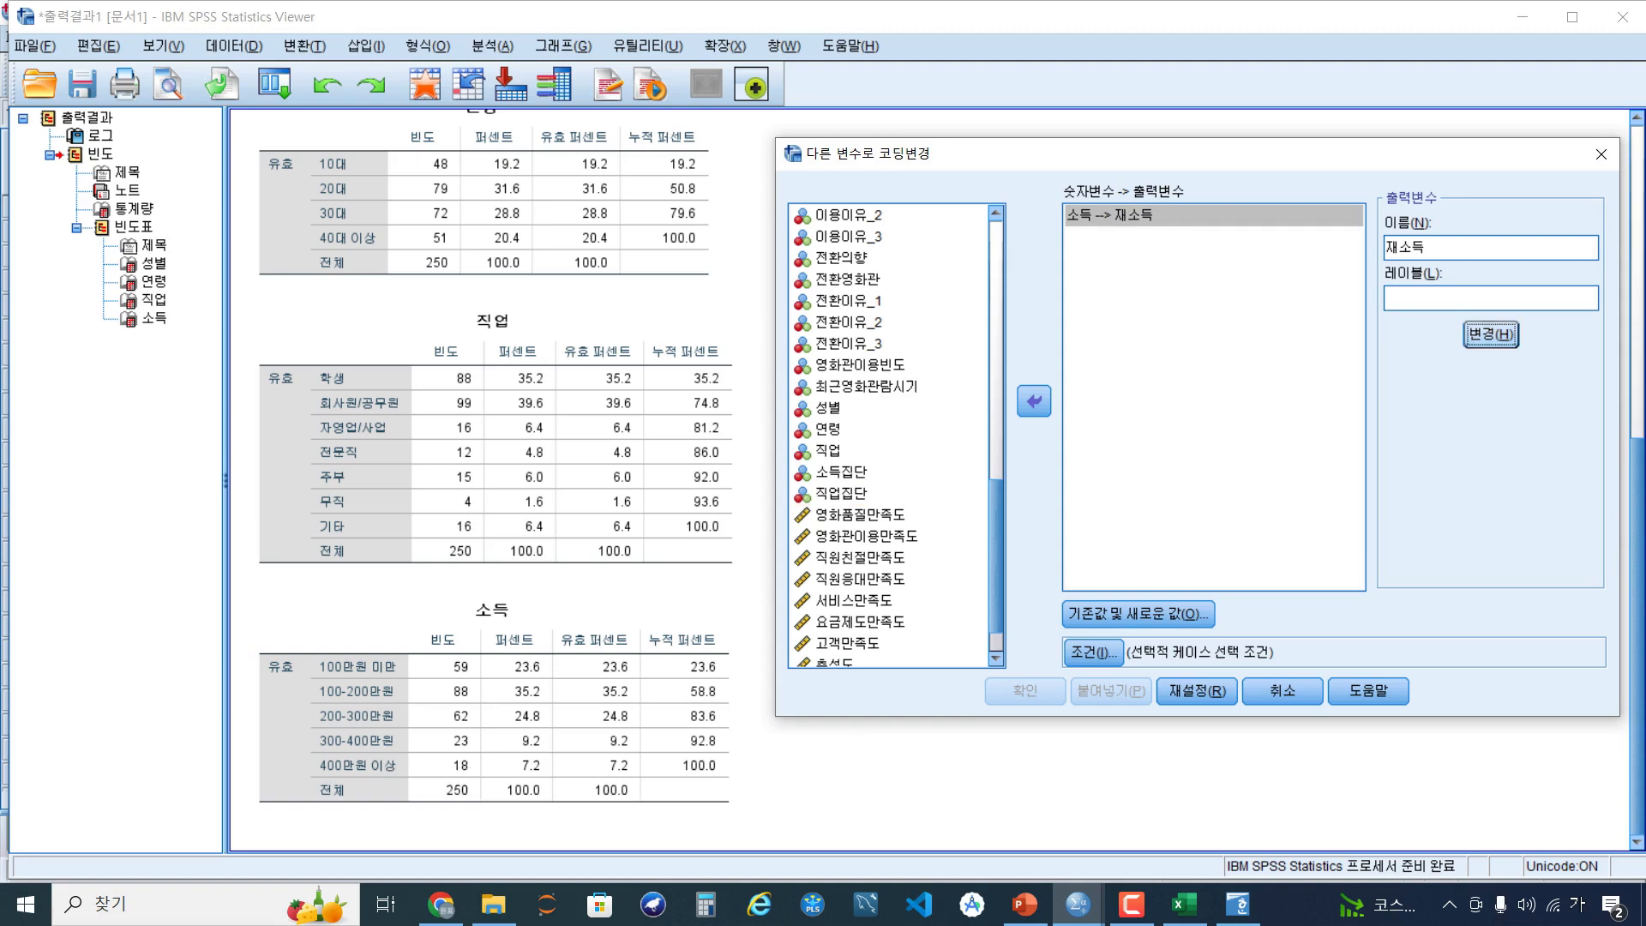
In the 재소득 recode values, map old value 1 to 1 and old value 2 to 2
{"action": "left_click", "coordinate": [1138, 614]}
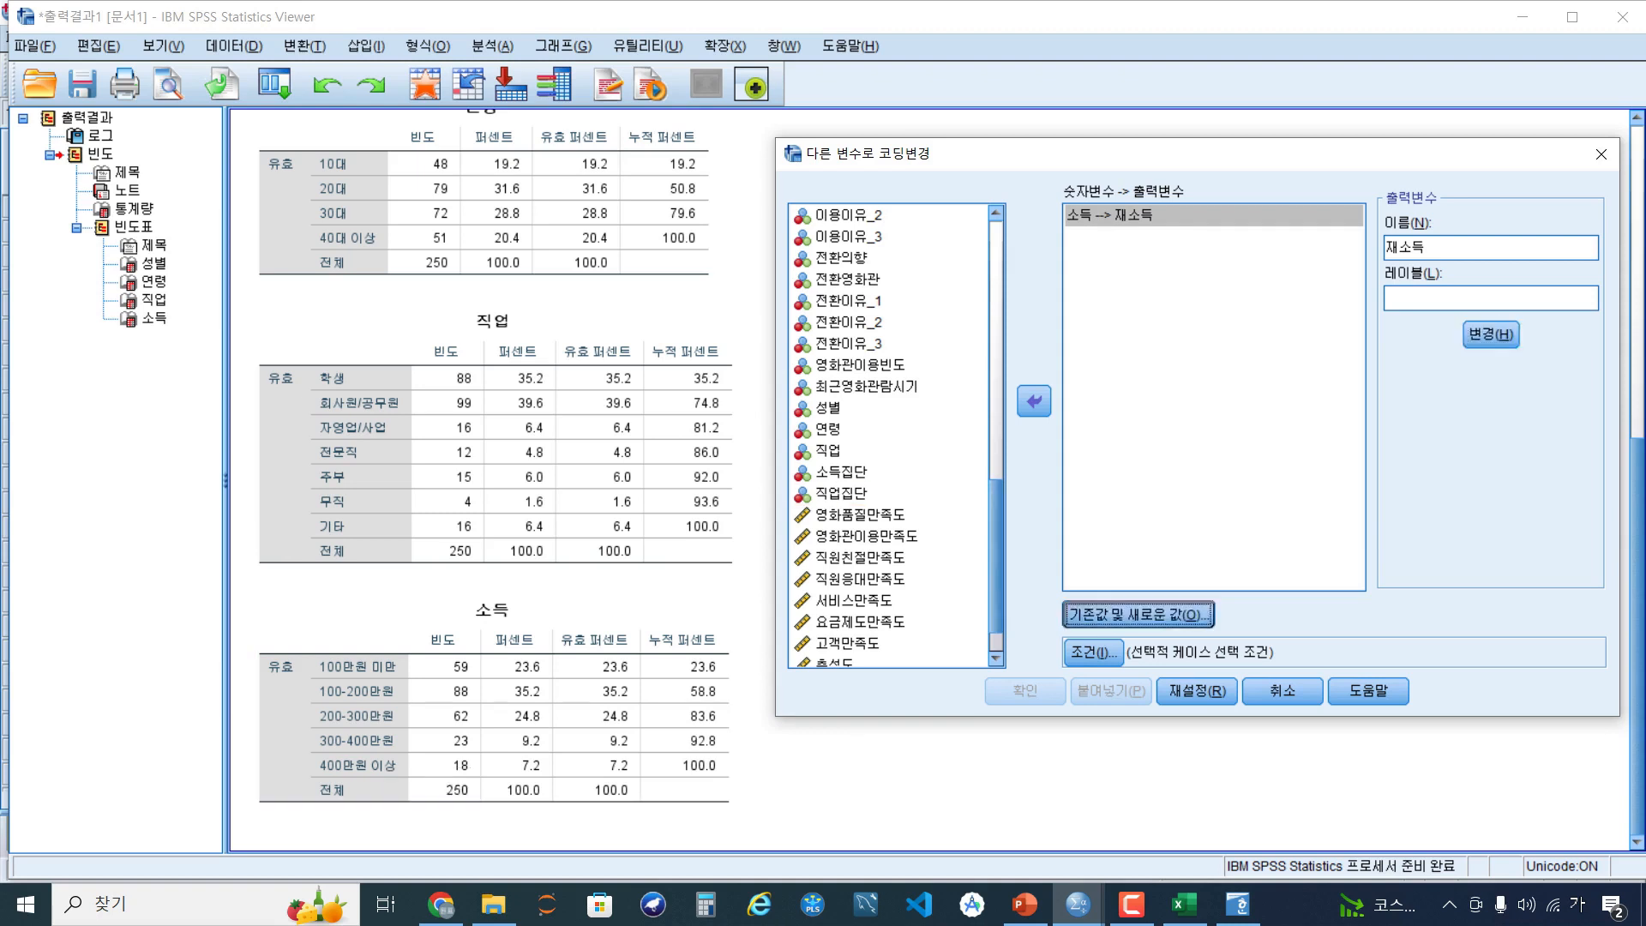
{"action": "left_click", "coordinate": [772, 357]}
{"action": "type", "text": "1"}
{"action": "left_click", "coordinate": [1046, 331]}
{"action": "type", "text": "1"}
{"action": "left_click", "coordinate": [936, 486]}
{"action": "left_click", "coordinate": [737, 357]}
{"action": "type", "text": "2"}
{"action": "left_click", "coordinate": [1046, 332]}
{"action": "type", "text": "2"}
{"action": "left_click", "coordinate": [936, 486]}
Map old value 3 to new value 3 for 재소득
{"action": "left_click", "coordinate": [737, 356]}
{"action": "type", "text": "3"}
{"action": "left_click", "coordinate": [1046, 332]}
{"action": "type", "text": "3"}
{"action": "left_click", "coordinate": [936, 486]}
Map the old value range 4 through 5 to new value 4 and run the recode of 소득 into 재소득
{"action": "left_click", "coordinate": [583, 434]}
{"action": "left_click", "coordinate": [666, 462]}
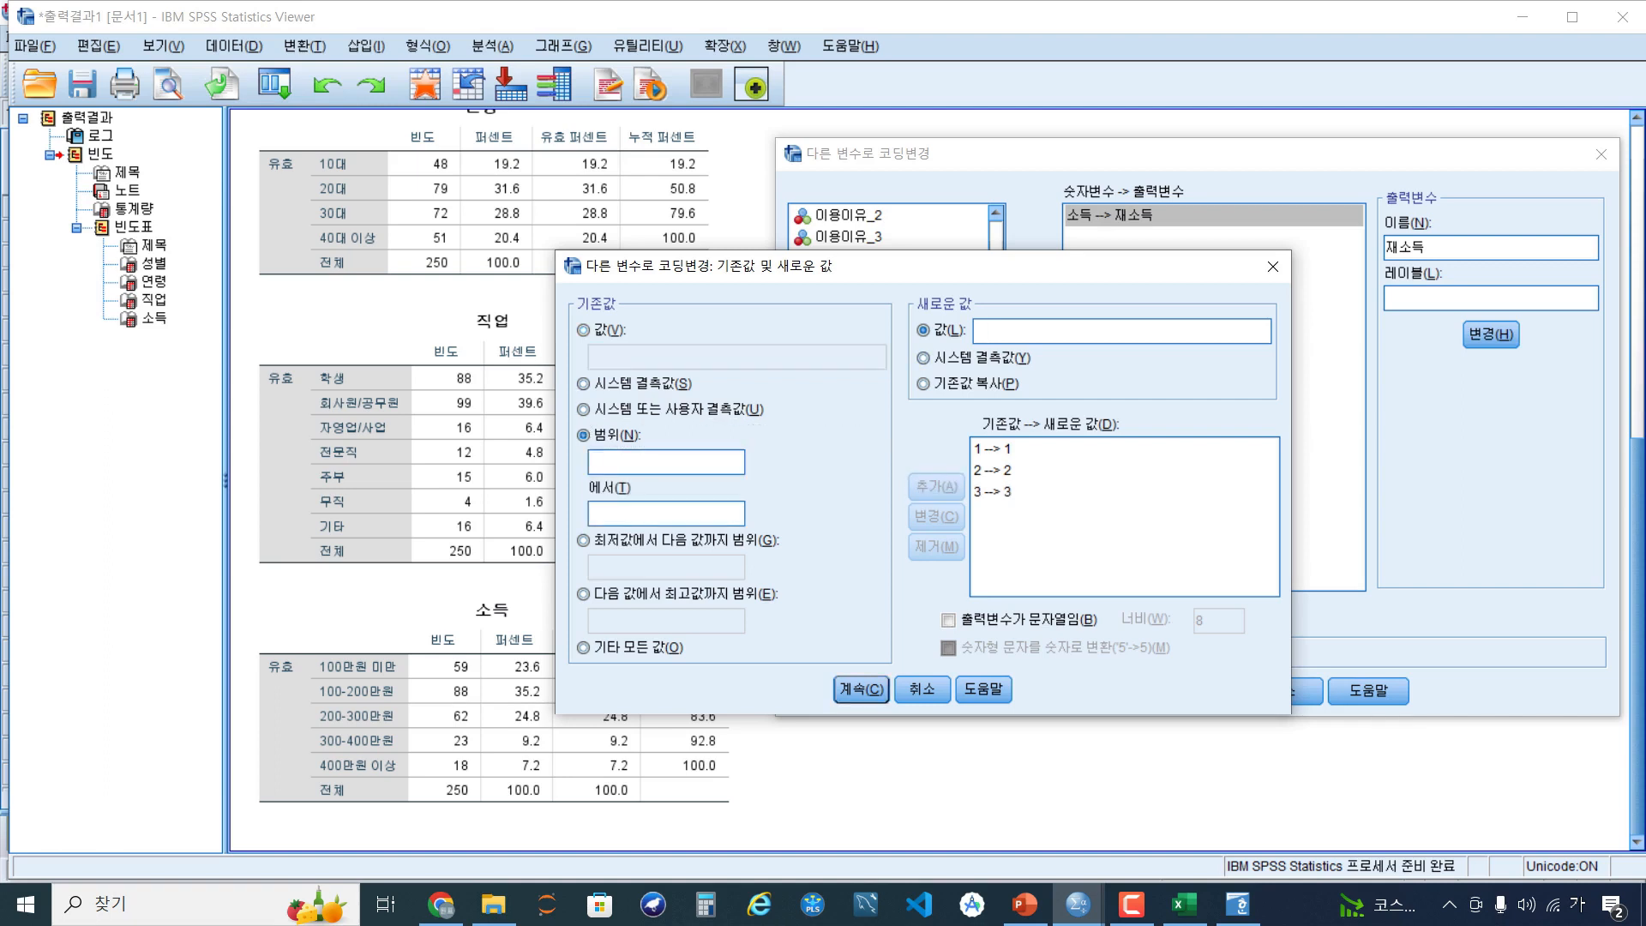
{"action": "type", "text": "4"}
{"action": "key", "text": "Tab"}
{"action": "type", "text": "5"}
{"action": "left_click", "coordinate": [986, 331]}
{"action": "type", "text": "4"}
{"action": "left_click", "coordinate": [936, 487]}
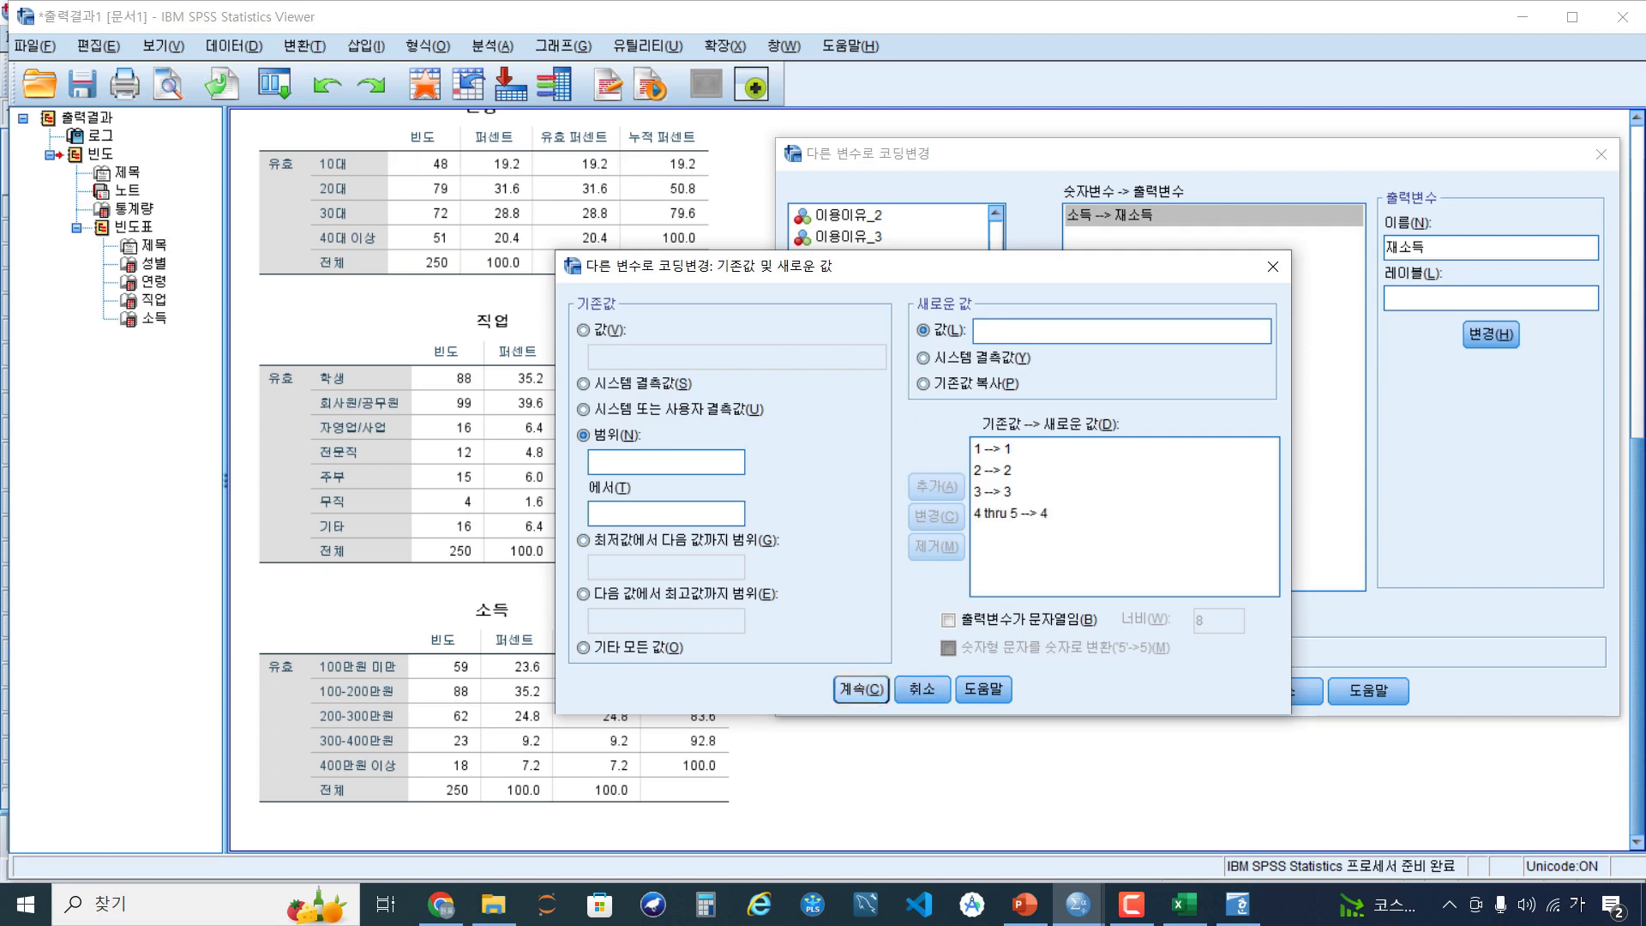
{"action": "left_click", "coordinate": [861, 688]}
{"action": "left_click", "coordinate": [1025, 690]}
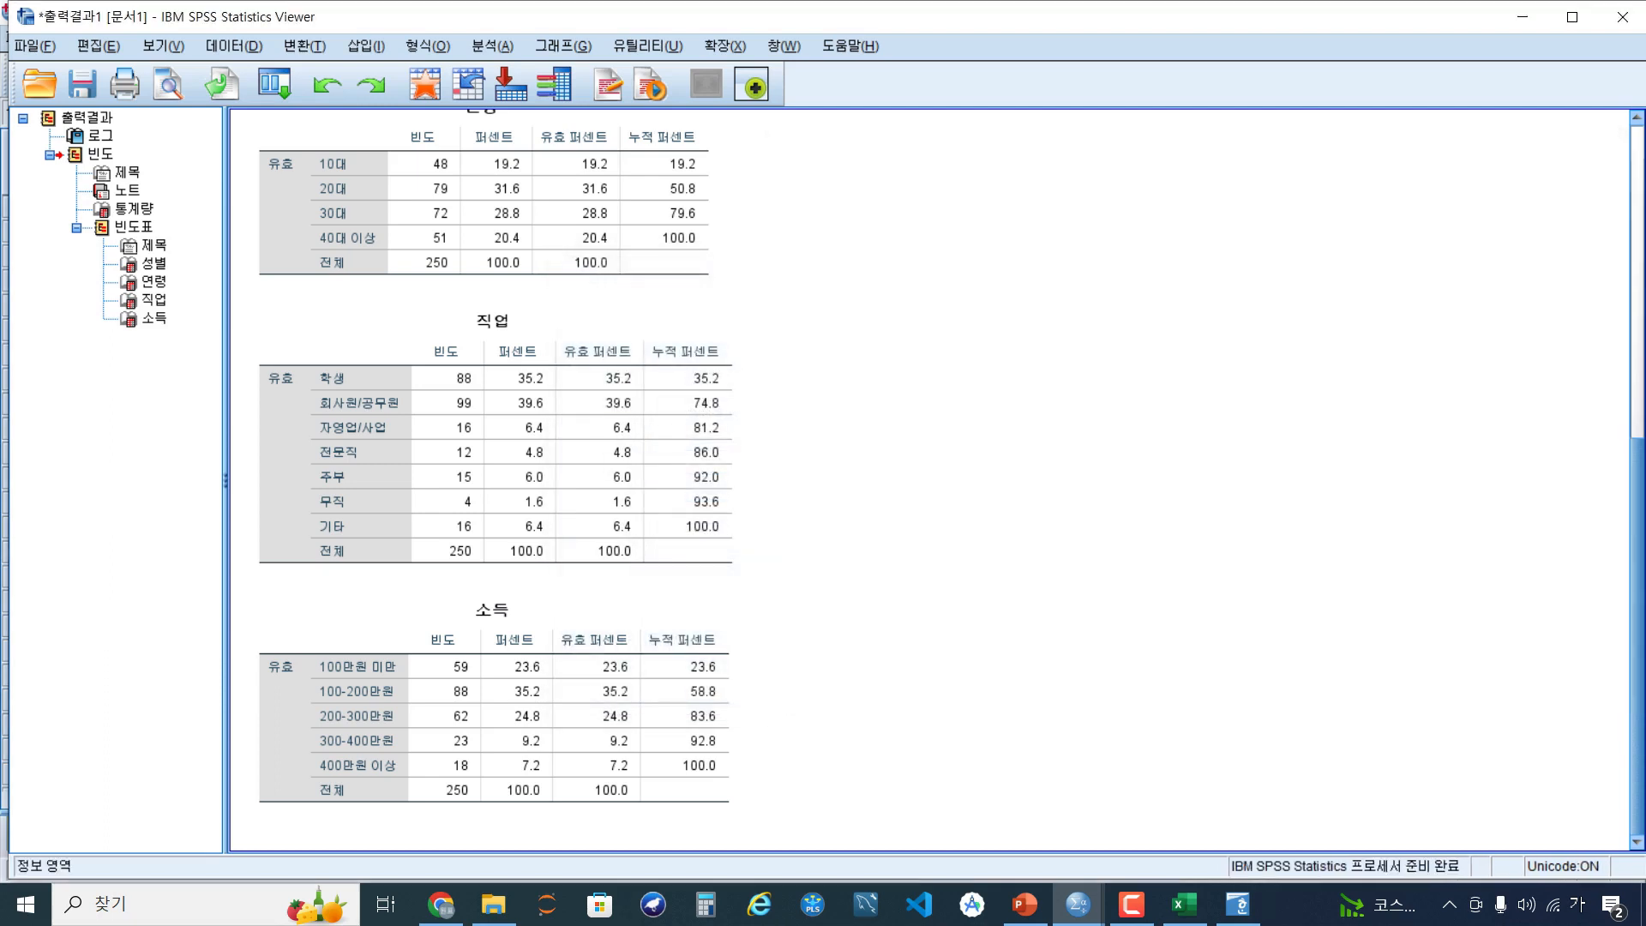
Switch to the data editor's variable view and locate the 재직업 and 재소득 variables
{"action": "left_click", "coordinate": [1077, 904]}
{"action": "left_click", "coordinate": [1200, 806]}
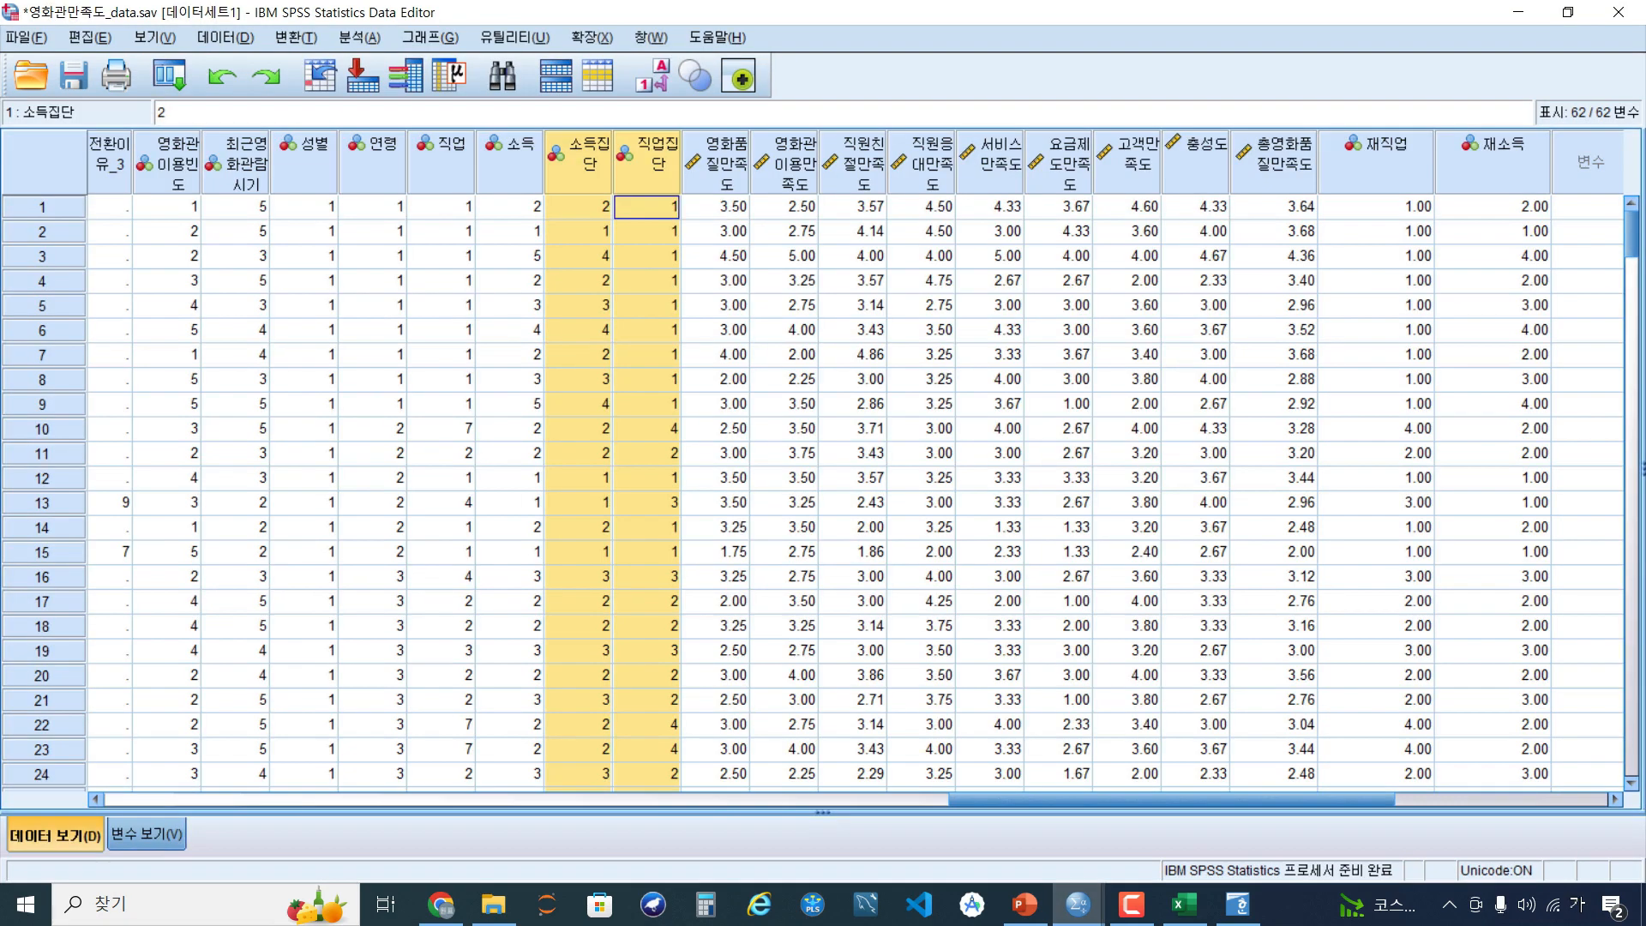
{"action": "left_click", "coordinate": [146, 835]}
{"action": "left_click", "coordinate": [155, 729]}
{"action": "left_click", "coordinate": [155, 754]}
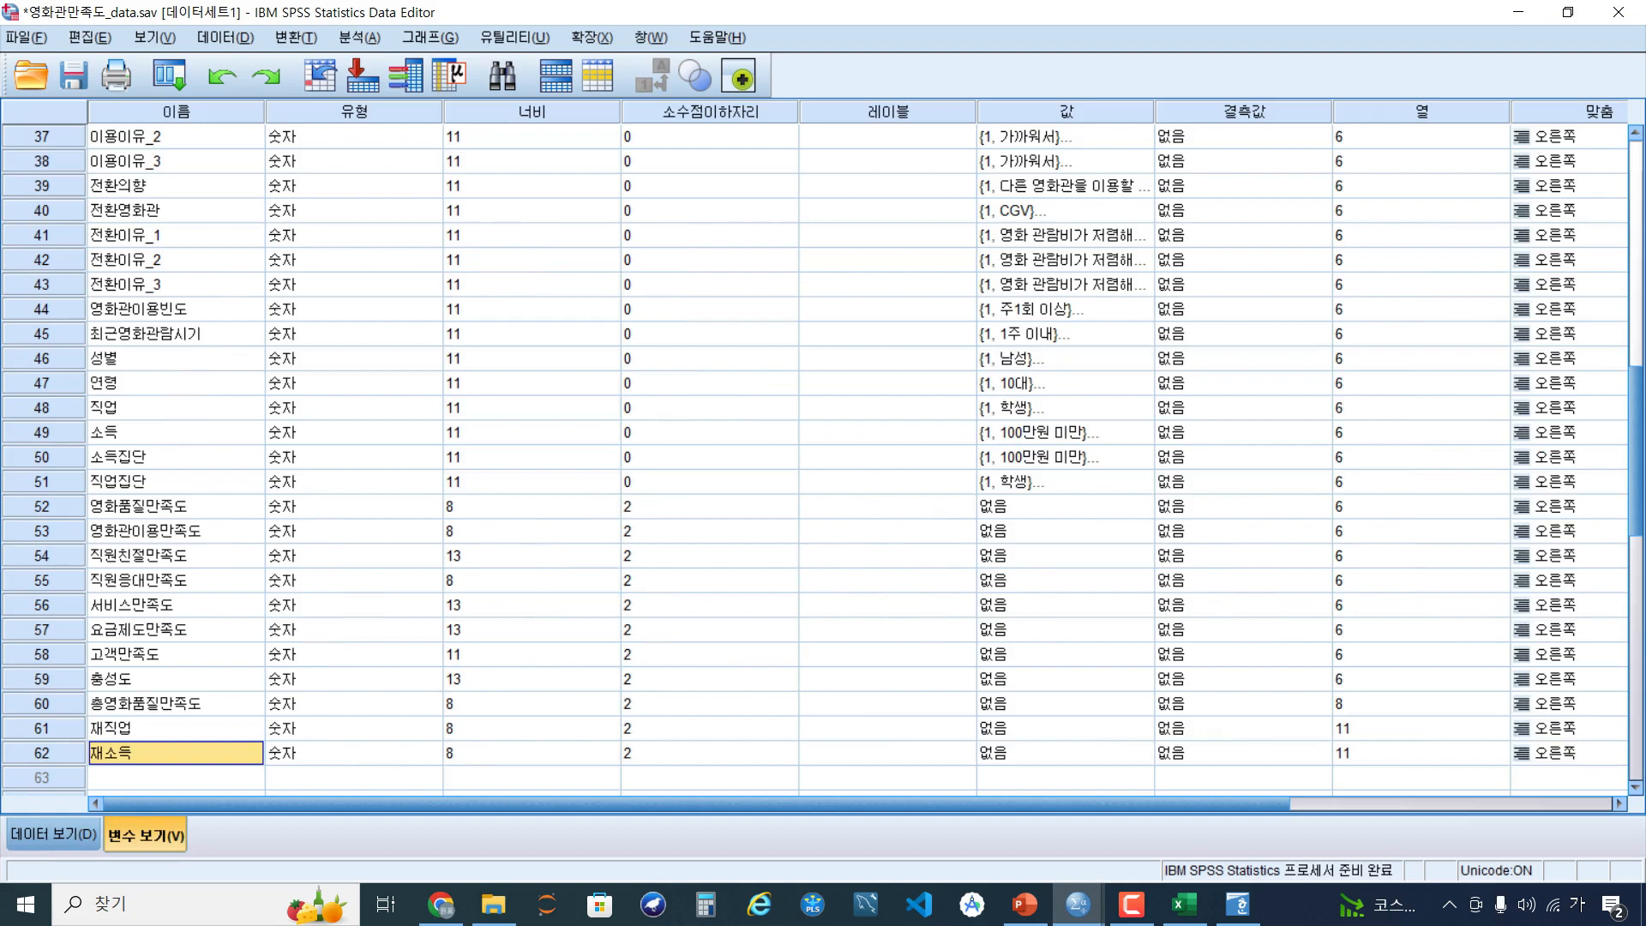
{"action": "left_click", "coordinate": [1053, 630]}
{"action": "left_click", "coordinate": [1141, 728]}
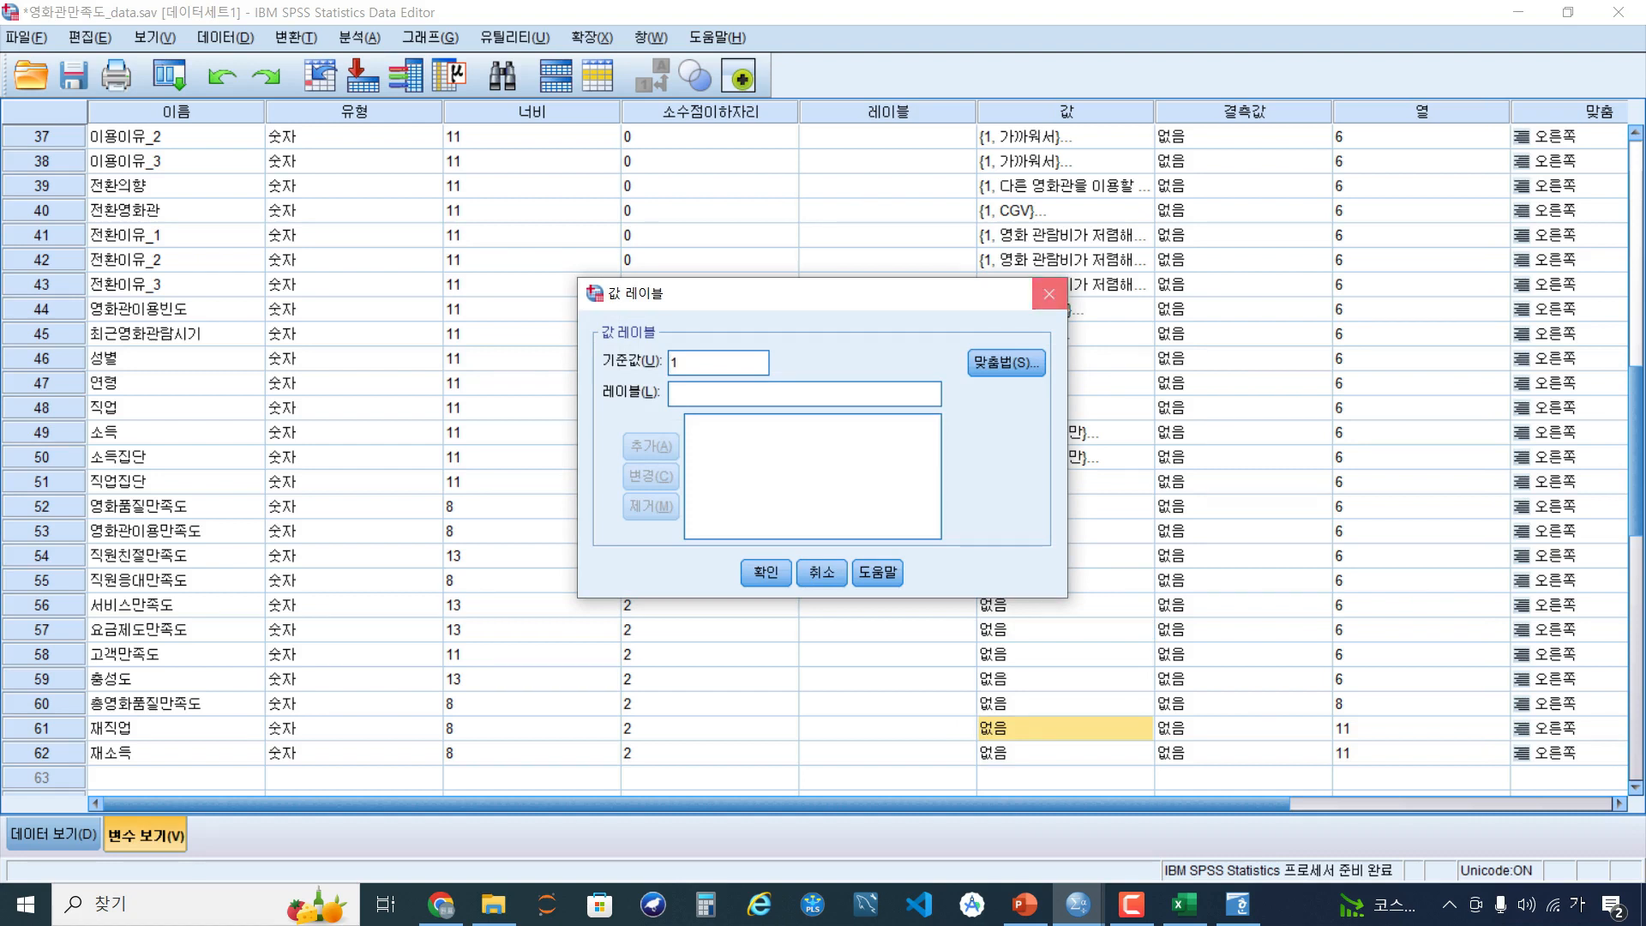
{"action": "left_click", "coordinate": [1049, 294]}
Copy the value labels of 직업집단 and paste them into the 재직업 variable
{"action": "left_click", "coordinate": [176, 432]}
{"action": "left_click", "coordinate": [176, 457]}
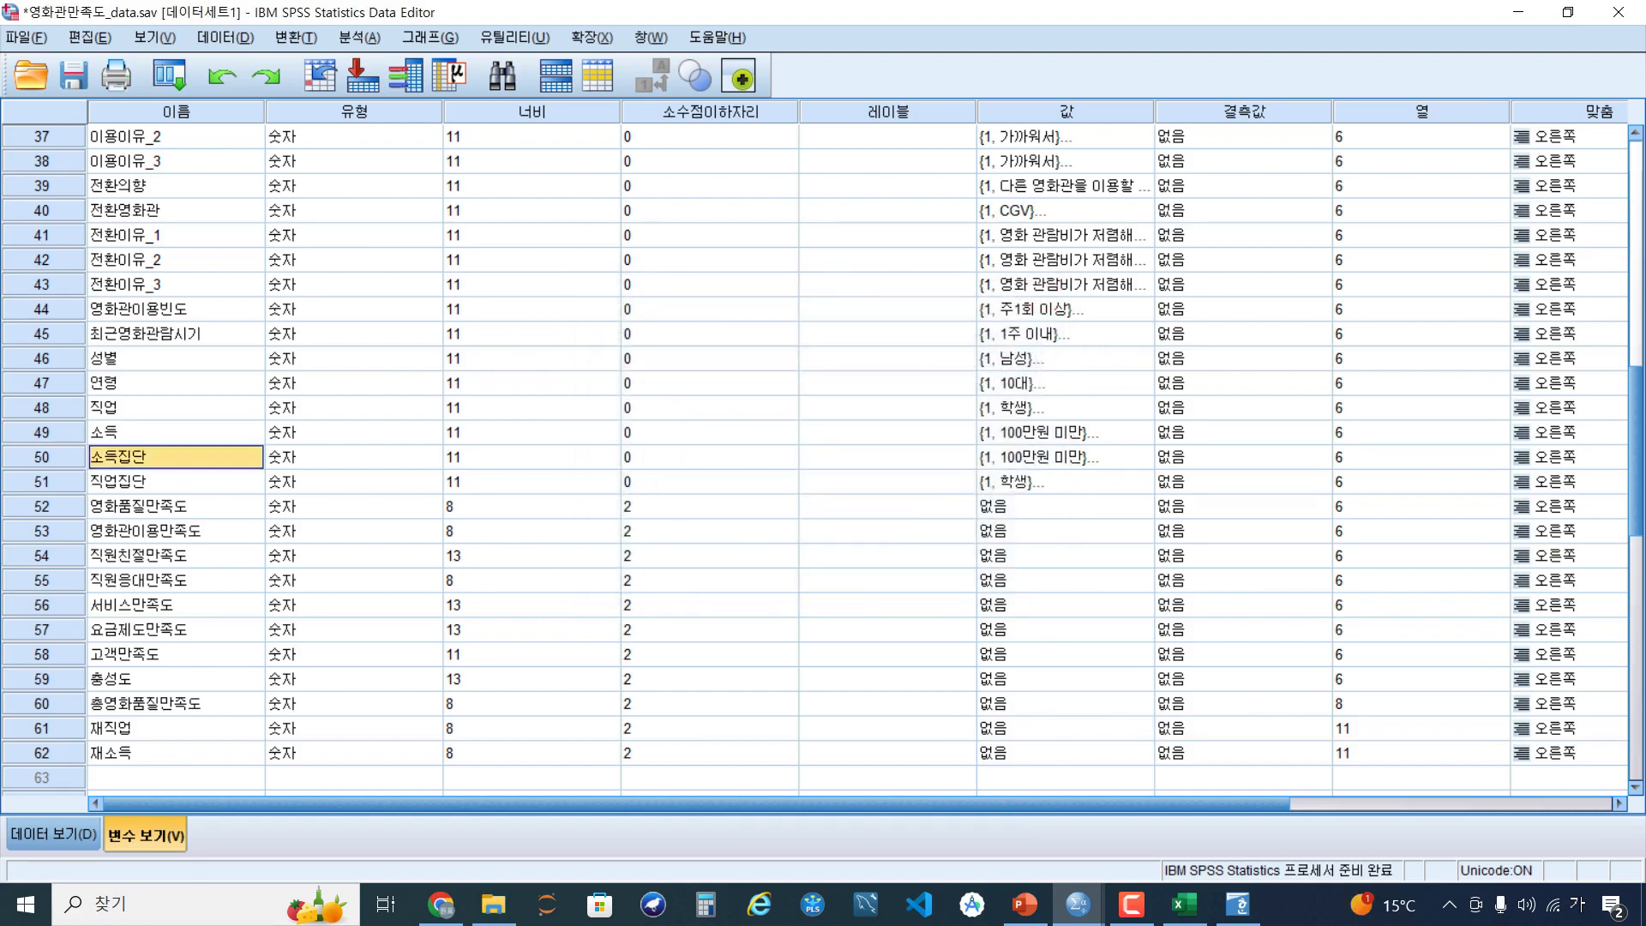
{"action": "left_click", "coordinate": [1054, 457]}
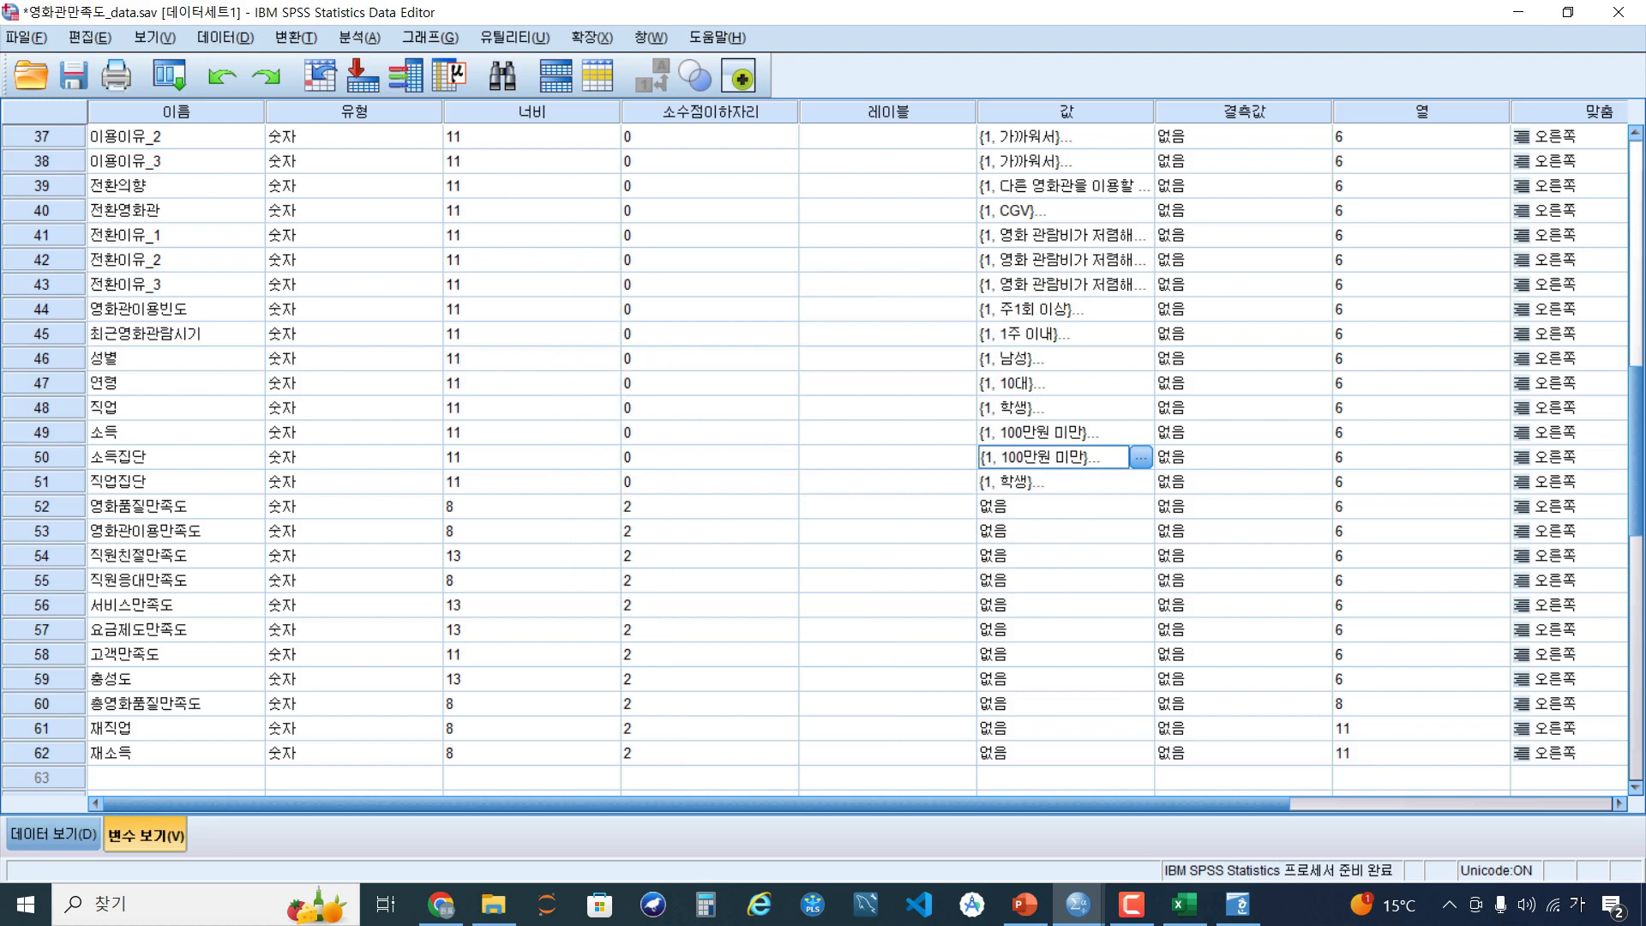
{"action": "left_click", "coordinate": [176, 481]}
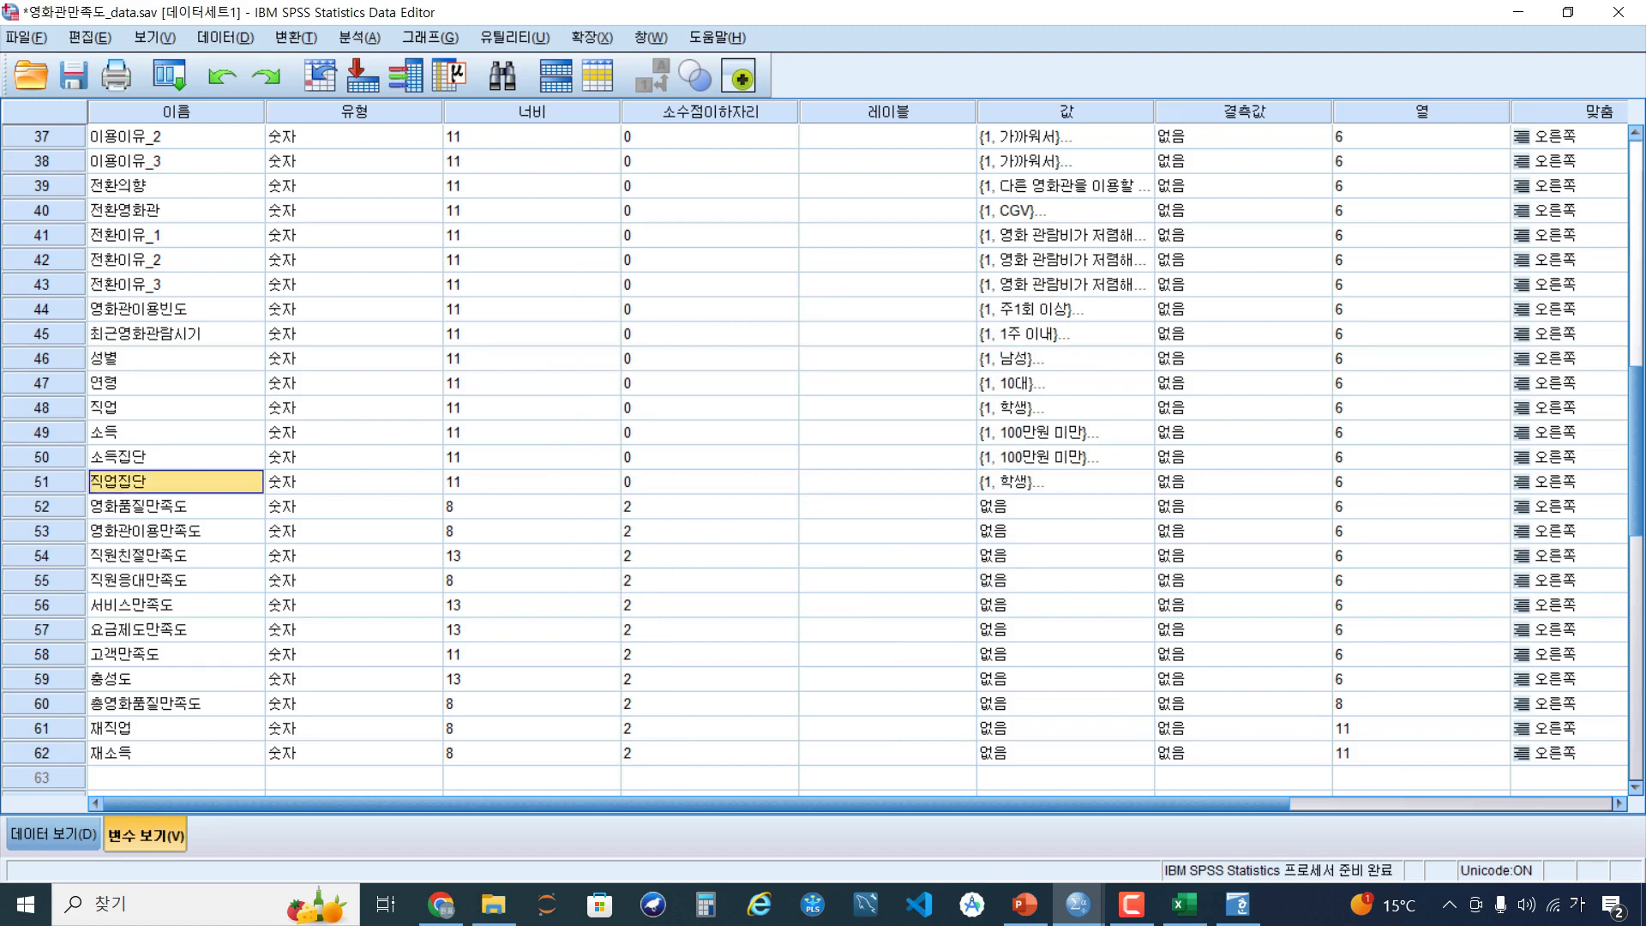
{"action": "right_click", "coordinate": [1080, 482]}
{"action": "left_click", "coordinate": [1110, 499]}
{"action": "right_click", "coordinate": [1063, 729]}
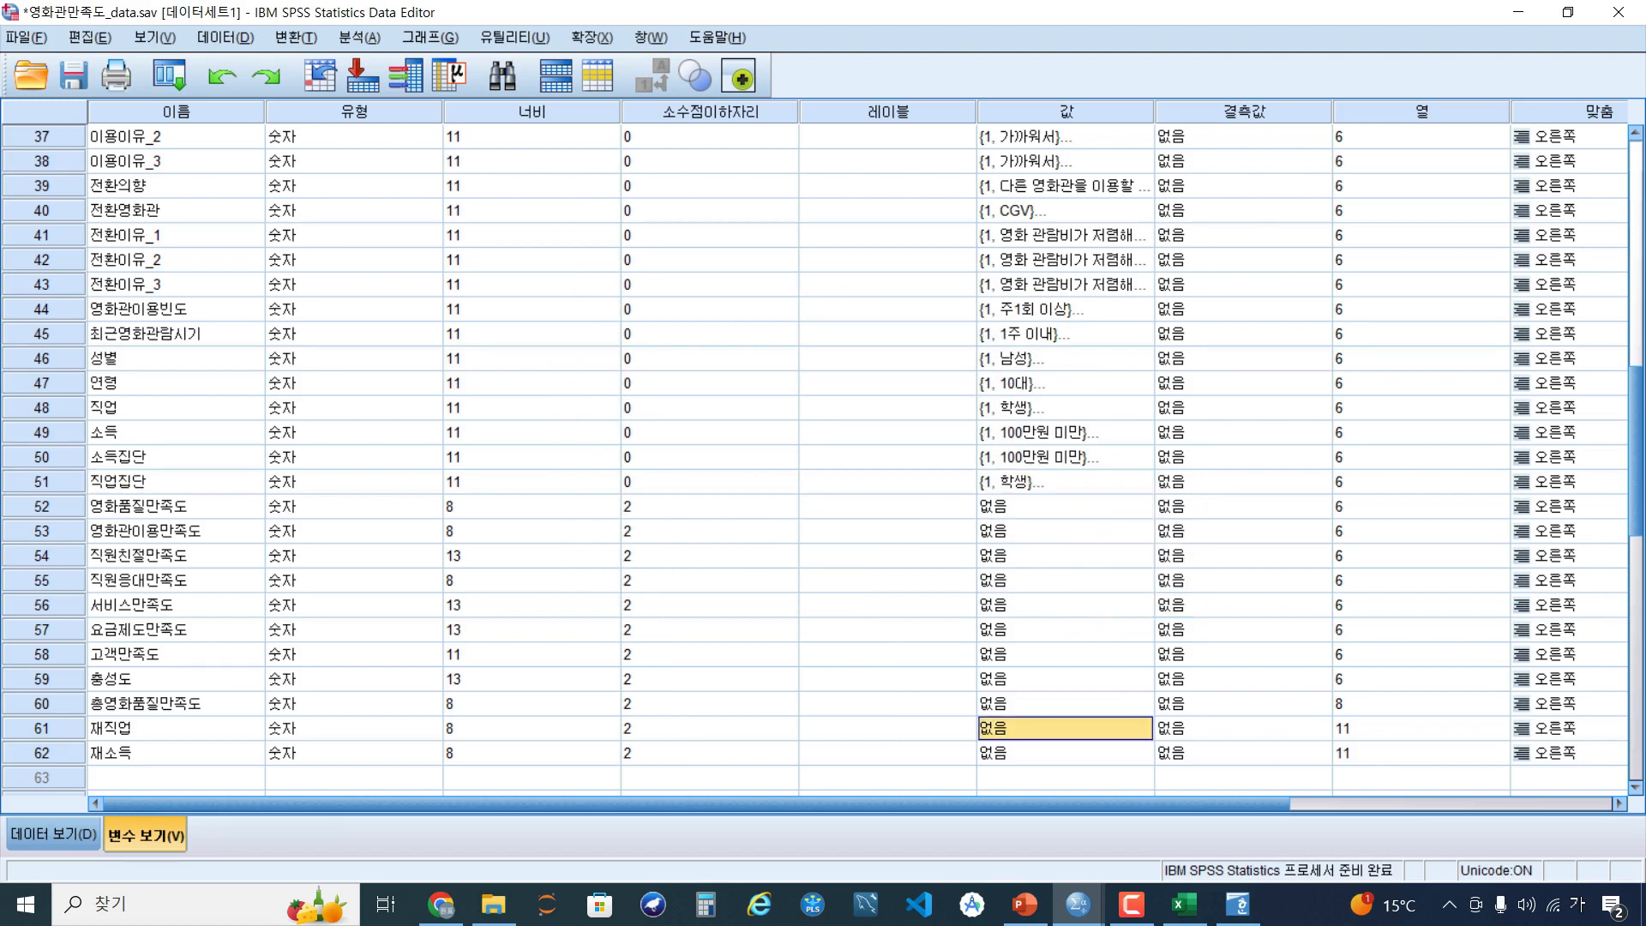
{"action": "key", "text": "ctrl+v"}
Copy the value labels of 소득집단 and paste them into the 재소득 variable
{"action": "left_click", "coordinate": [1063, 457]}
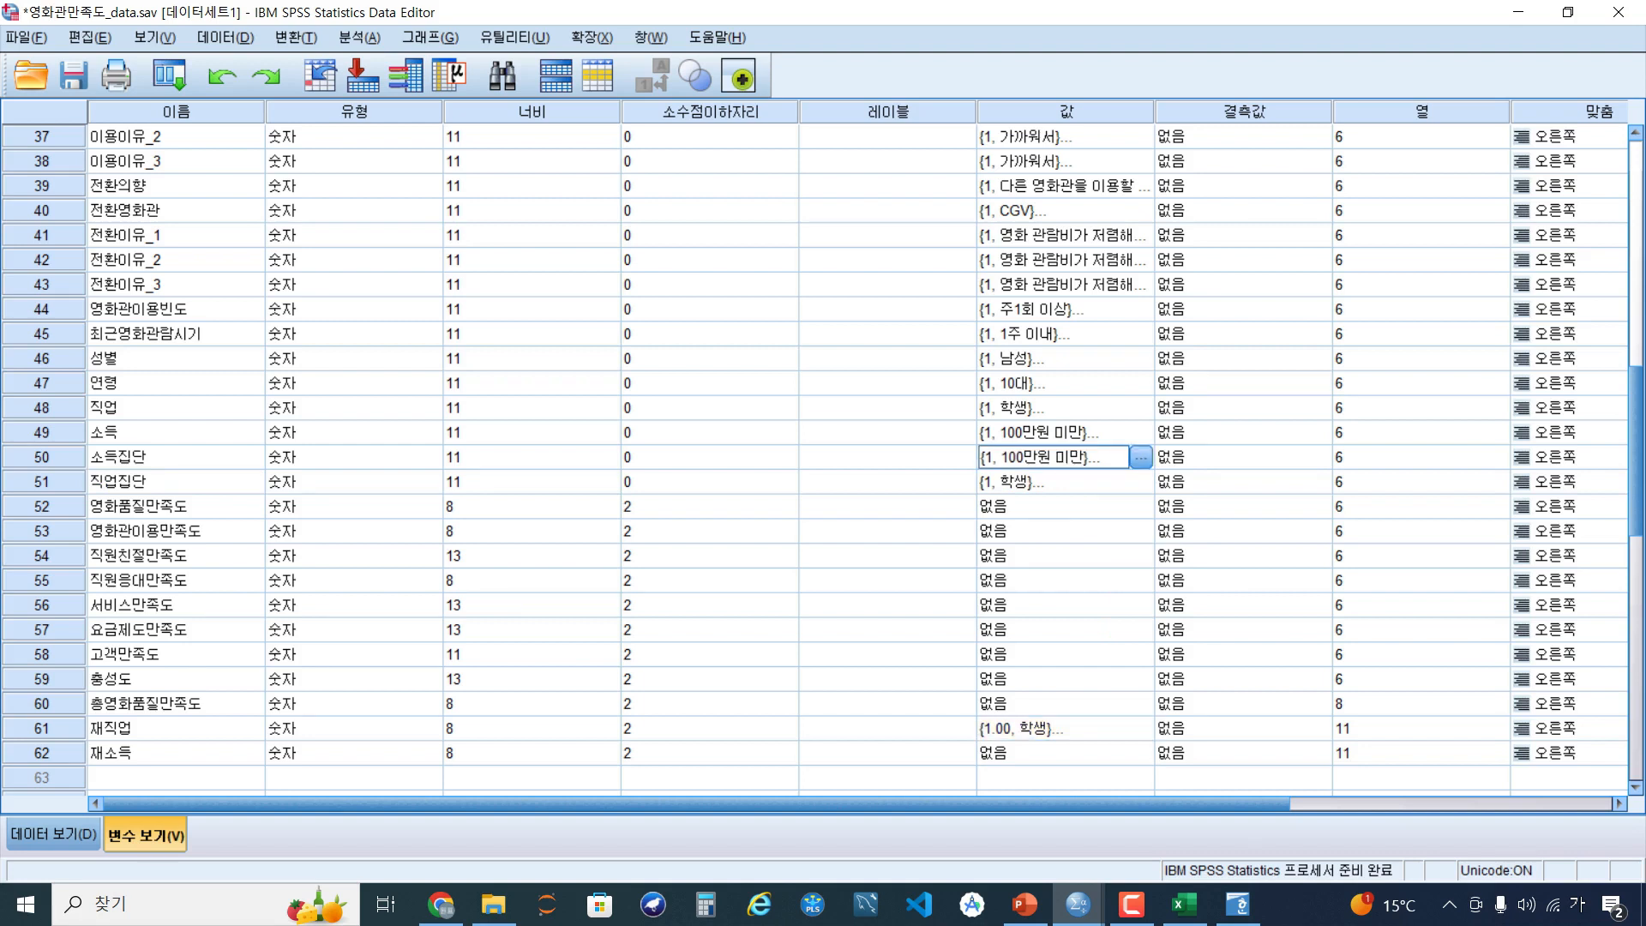
{"action": "right_click", "coordinate": [1041, 458]}
{"action": "left_click", "coordinate": [1070, 472]}
{"action": "left_click", "coordinate": [1066, 753]}
{"action": "key", "text": "ctrl+v"}
Check the value label definitions of 재직업 and 재소득, leaving both without changes
{"action": "left_click", "coordinate": [1114, 729]}
{"action": "left_click", "coordinate": [1140, 729]}
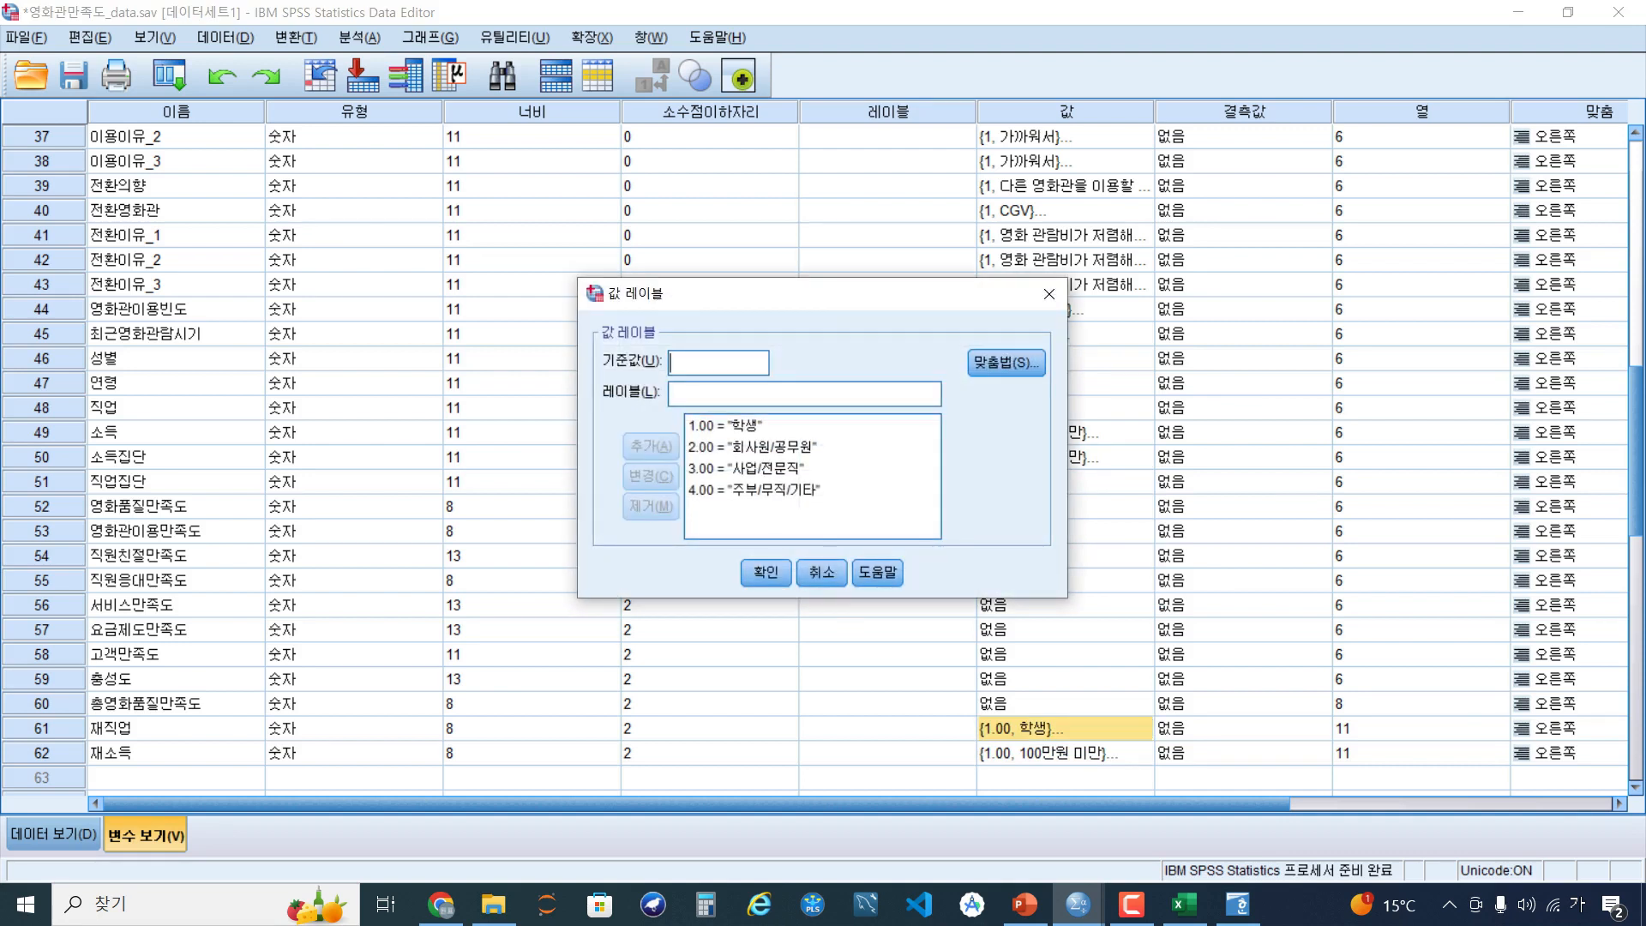
{"action": "left_click", "coordinate": [821, 572]}
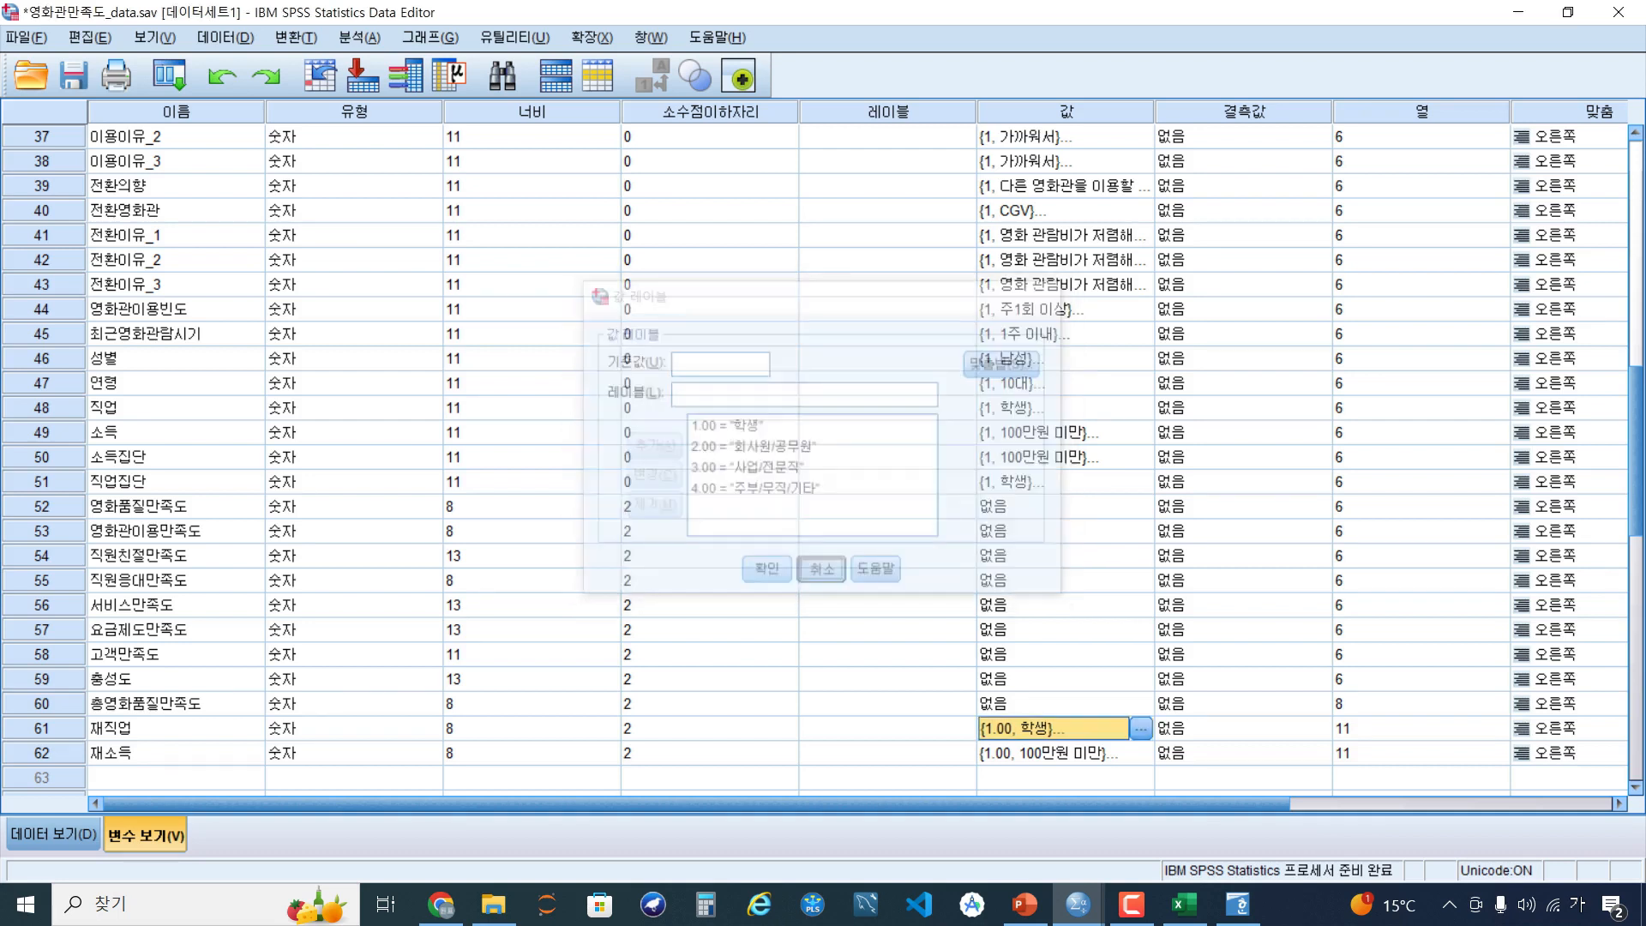
{"action": "left_click", "coordinate": [1138, 754]}
{"action": "left_click", "coordinate": [1141, 753]}
{"action": "left_click", "coordinate": [821, 572]}
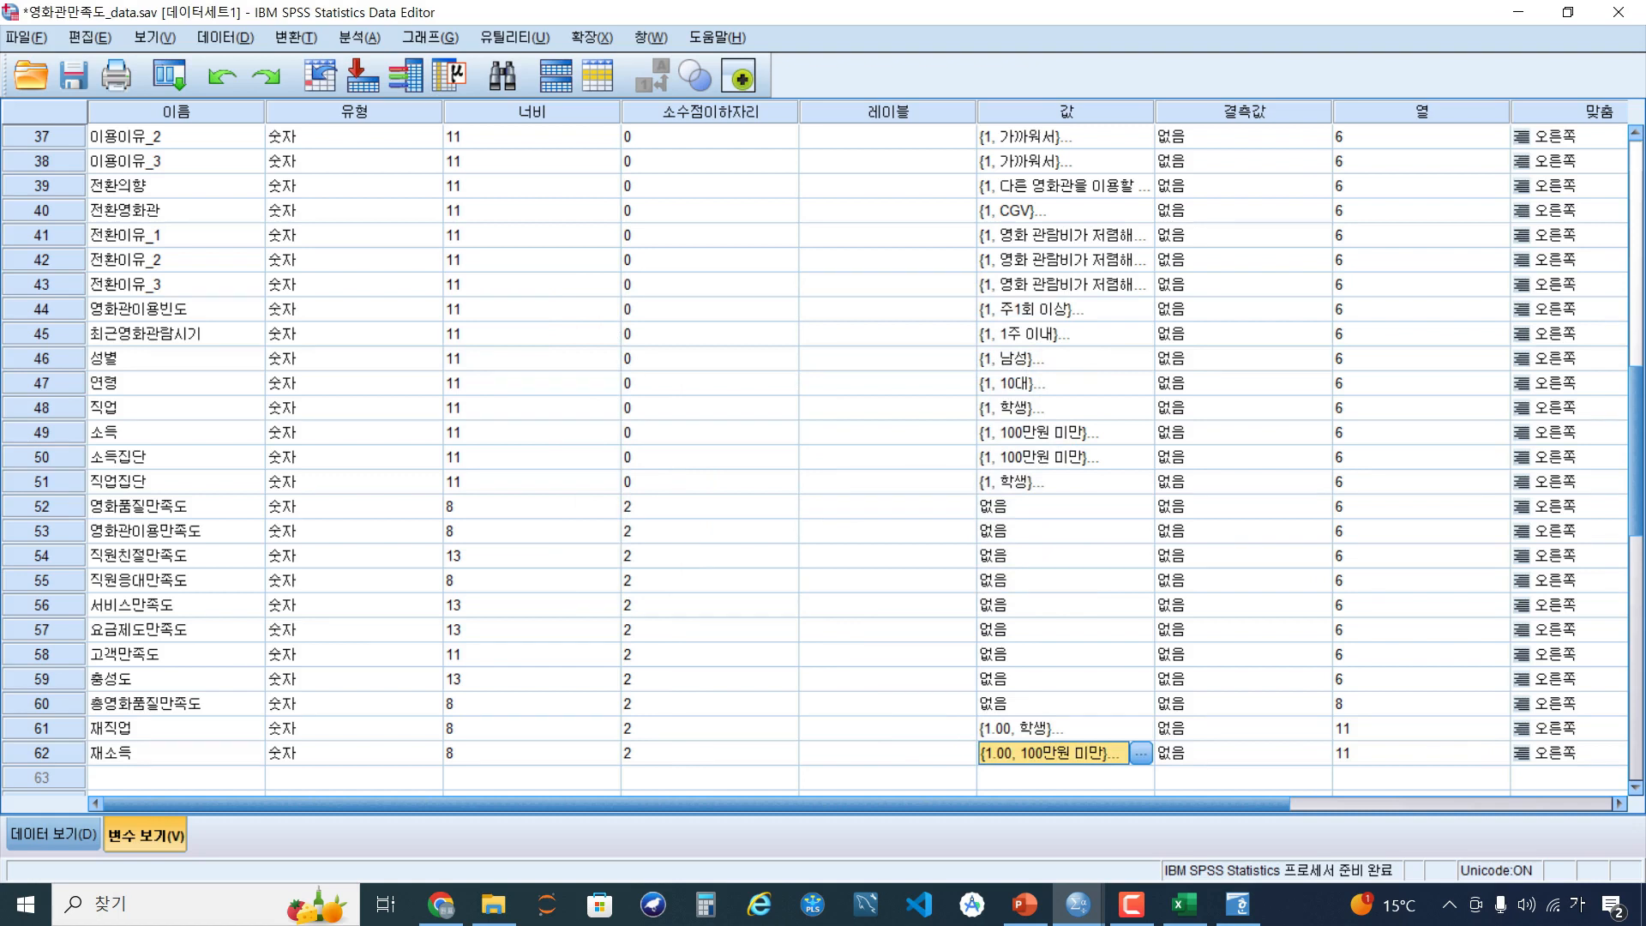
Run a frequency analysis on only 재직업 and 재소득, and review the 재직업 frequency table in the output
{"action": "left_click", "coordinate": [359, 37]}
{"action": "mouse_move", "coordinate": [395, 90]}
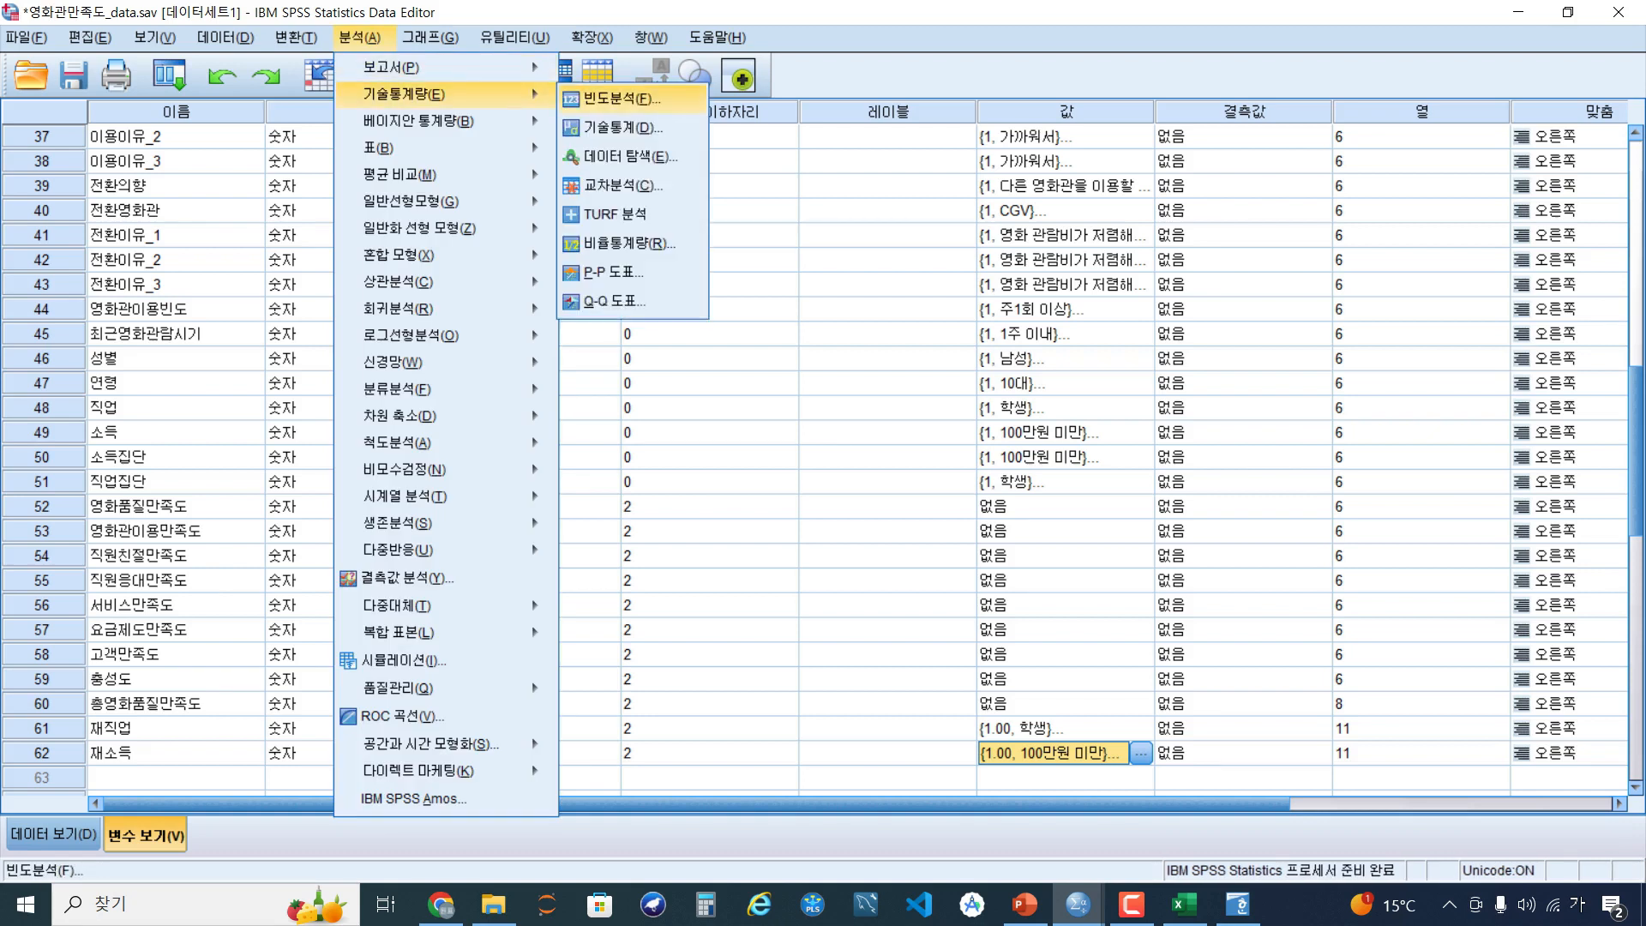
{"action": "left_click", "coordinate": [634, 97]}
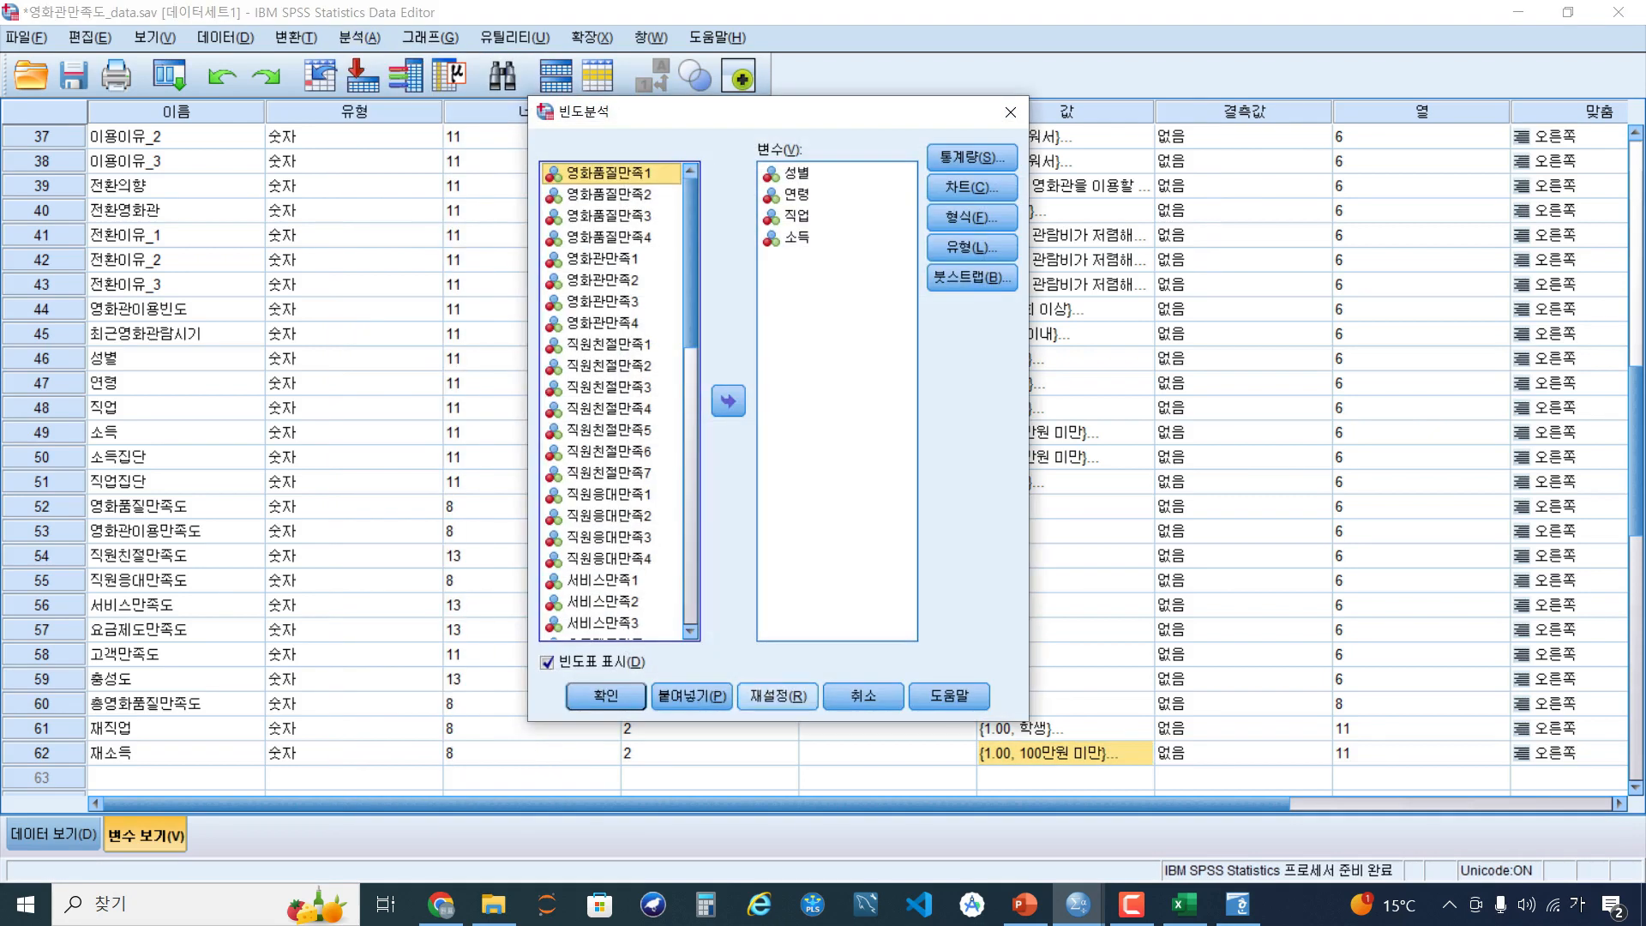
{"action": "left_click", "coordinate": [777, 696]}
{"action": "scroll", "coordinate": [612, 549], "scroll_direction": "down", "scroll_amount": 13}
{"action": "left_click", "coordinate": [600, 606]}
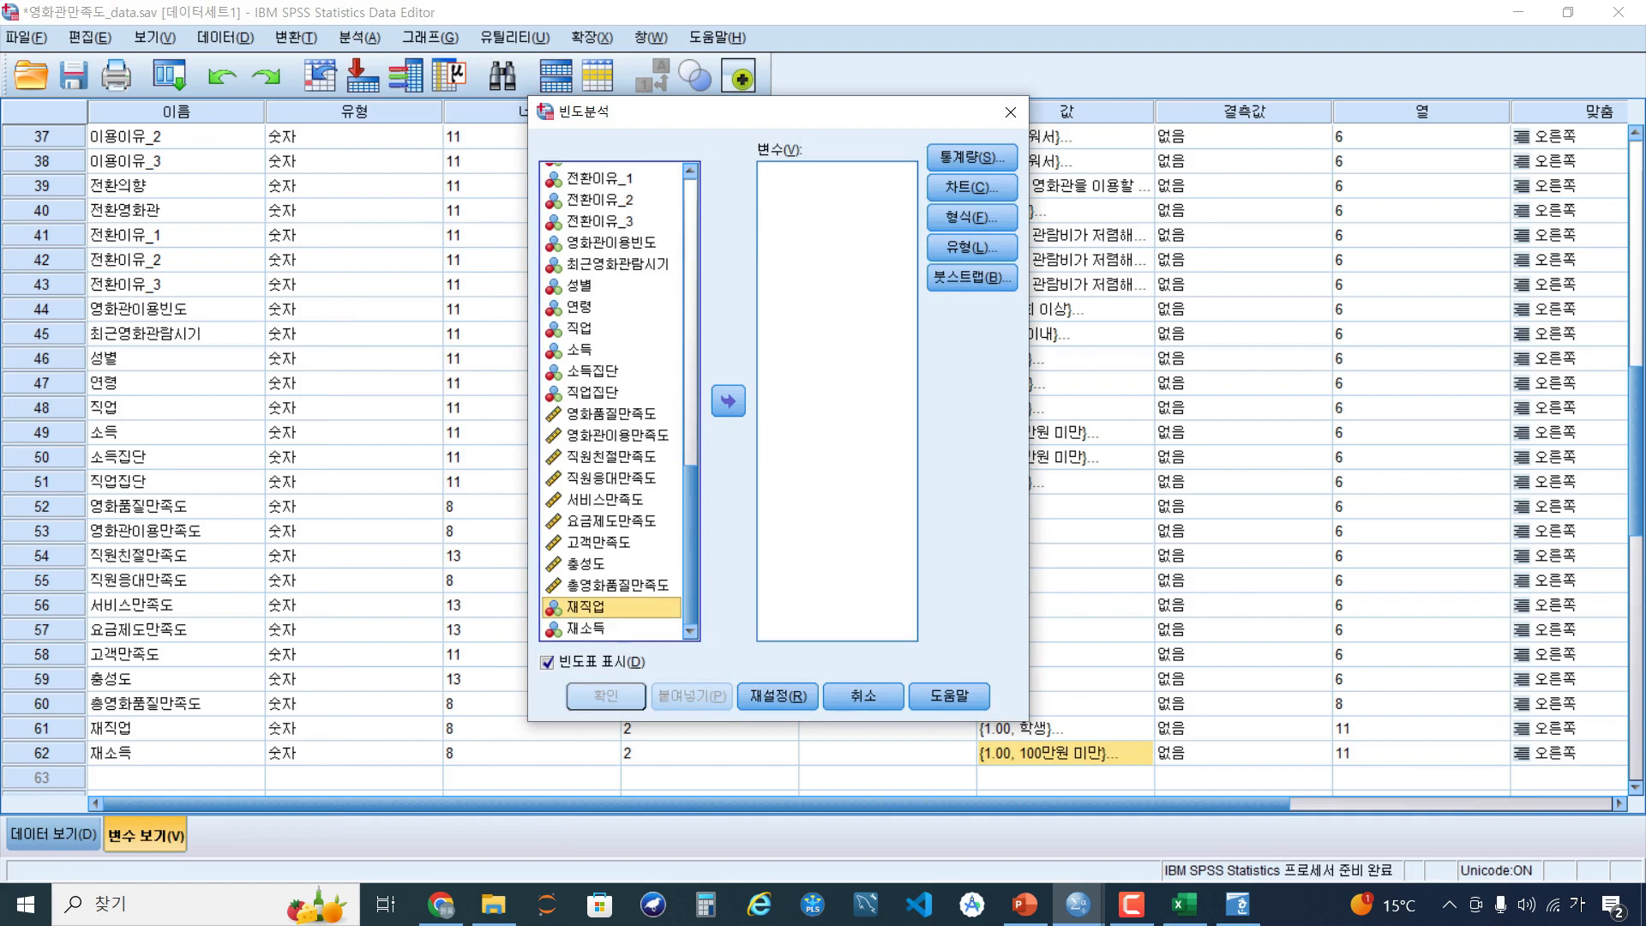
{"action": "left_click", "coordinate": [600, 628], "text": "shift"}
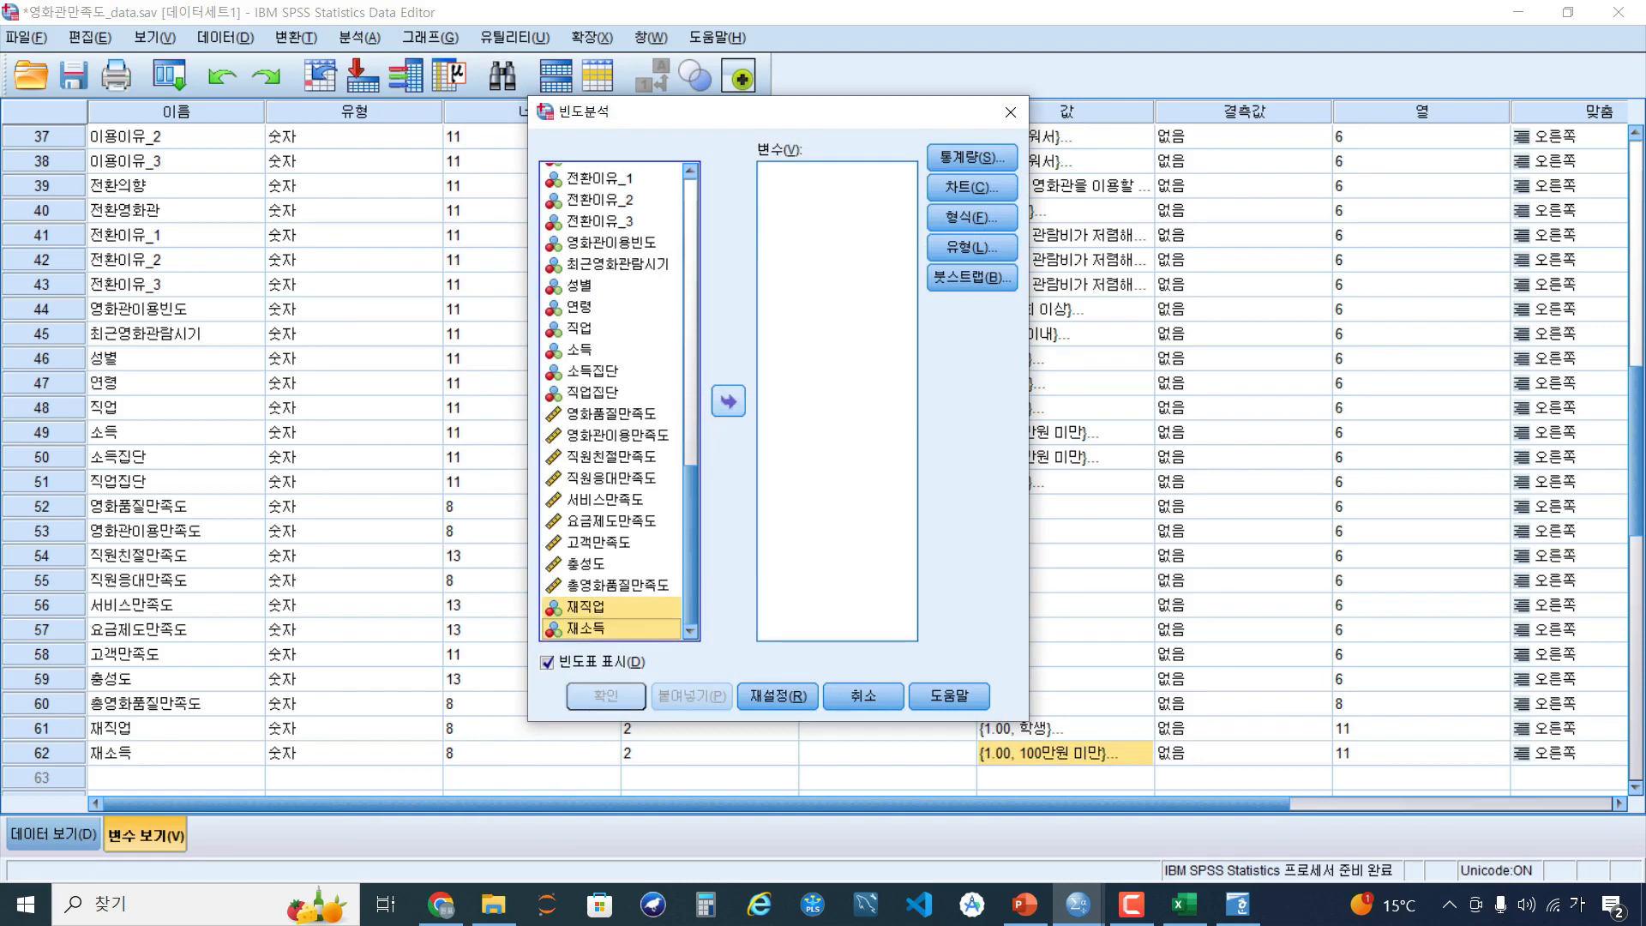
{"action": "left_click", "coordinate": [728, 400]}
{"action": "left_click", "coordinate": [605, 695]}
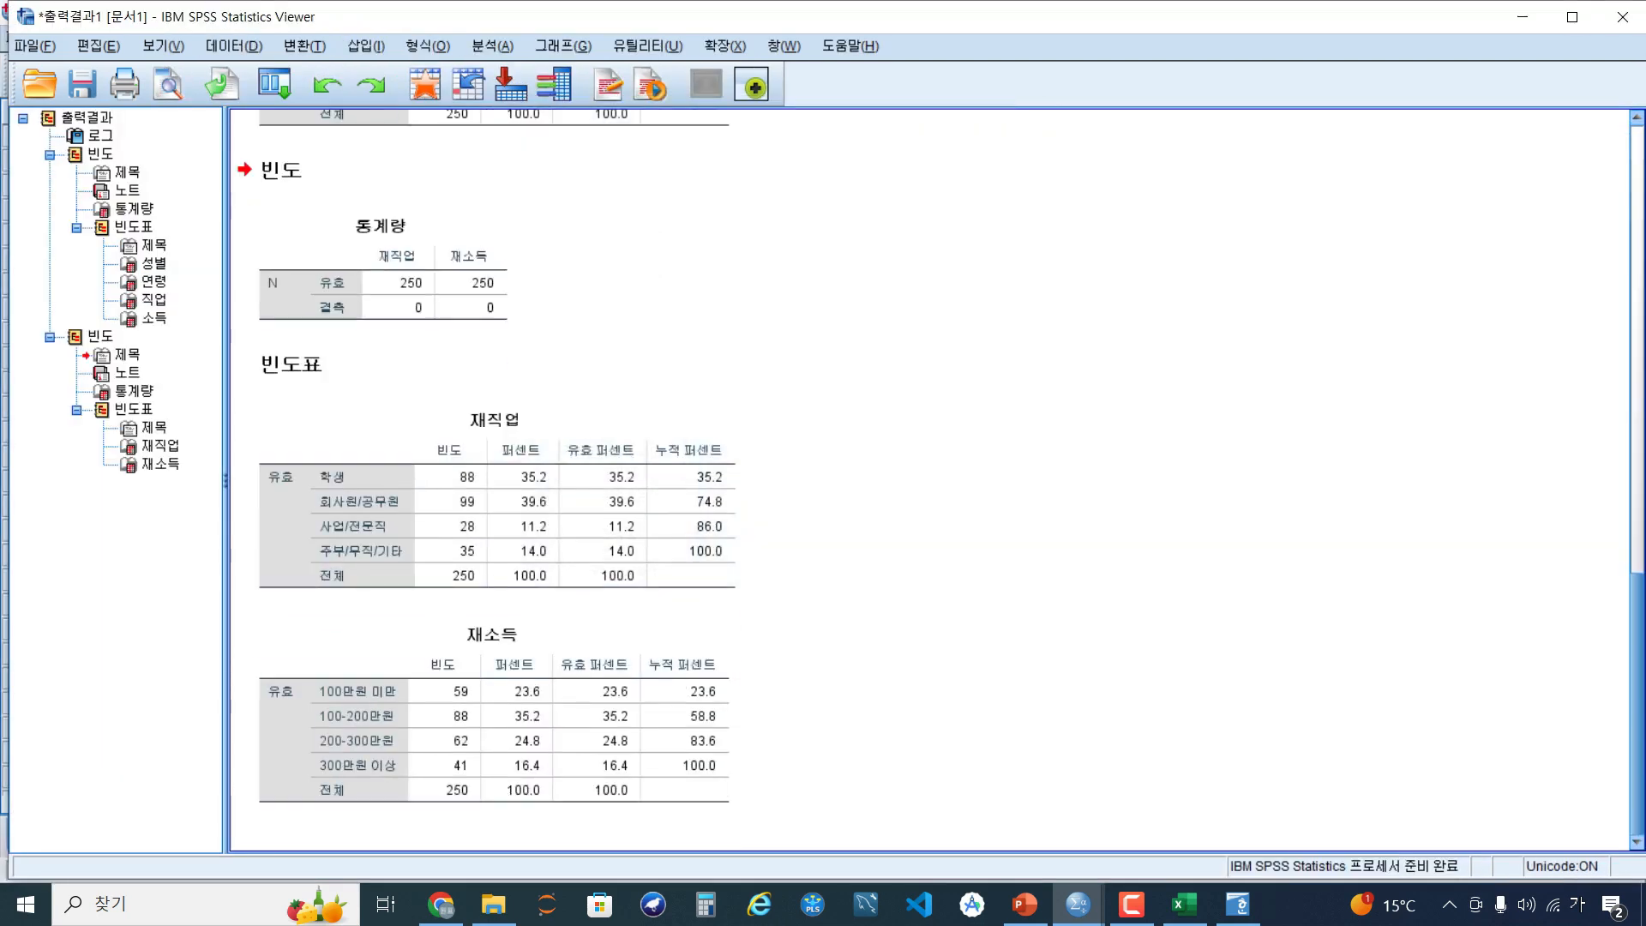
{"action": "left_click", "coordinate": [523, 515]}
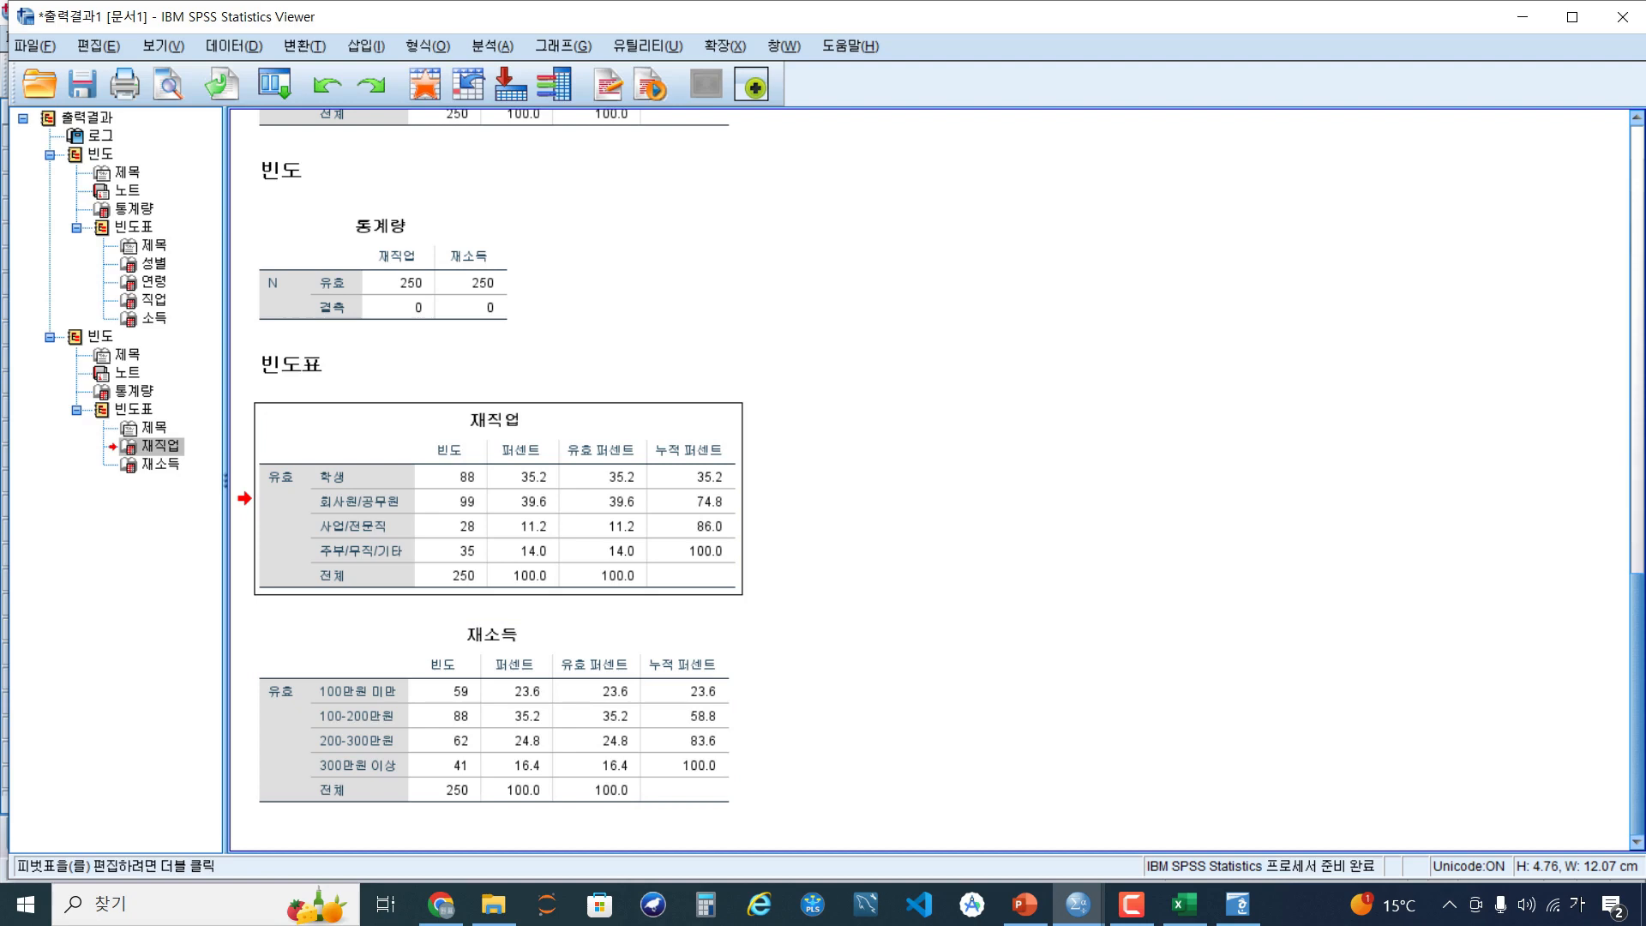
{"action": "left_click", "coordinate": [865, 652]}
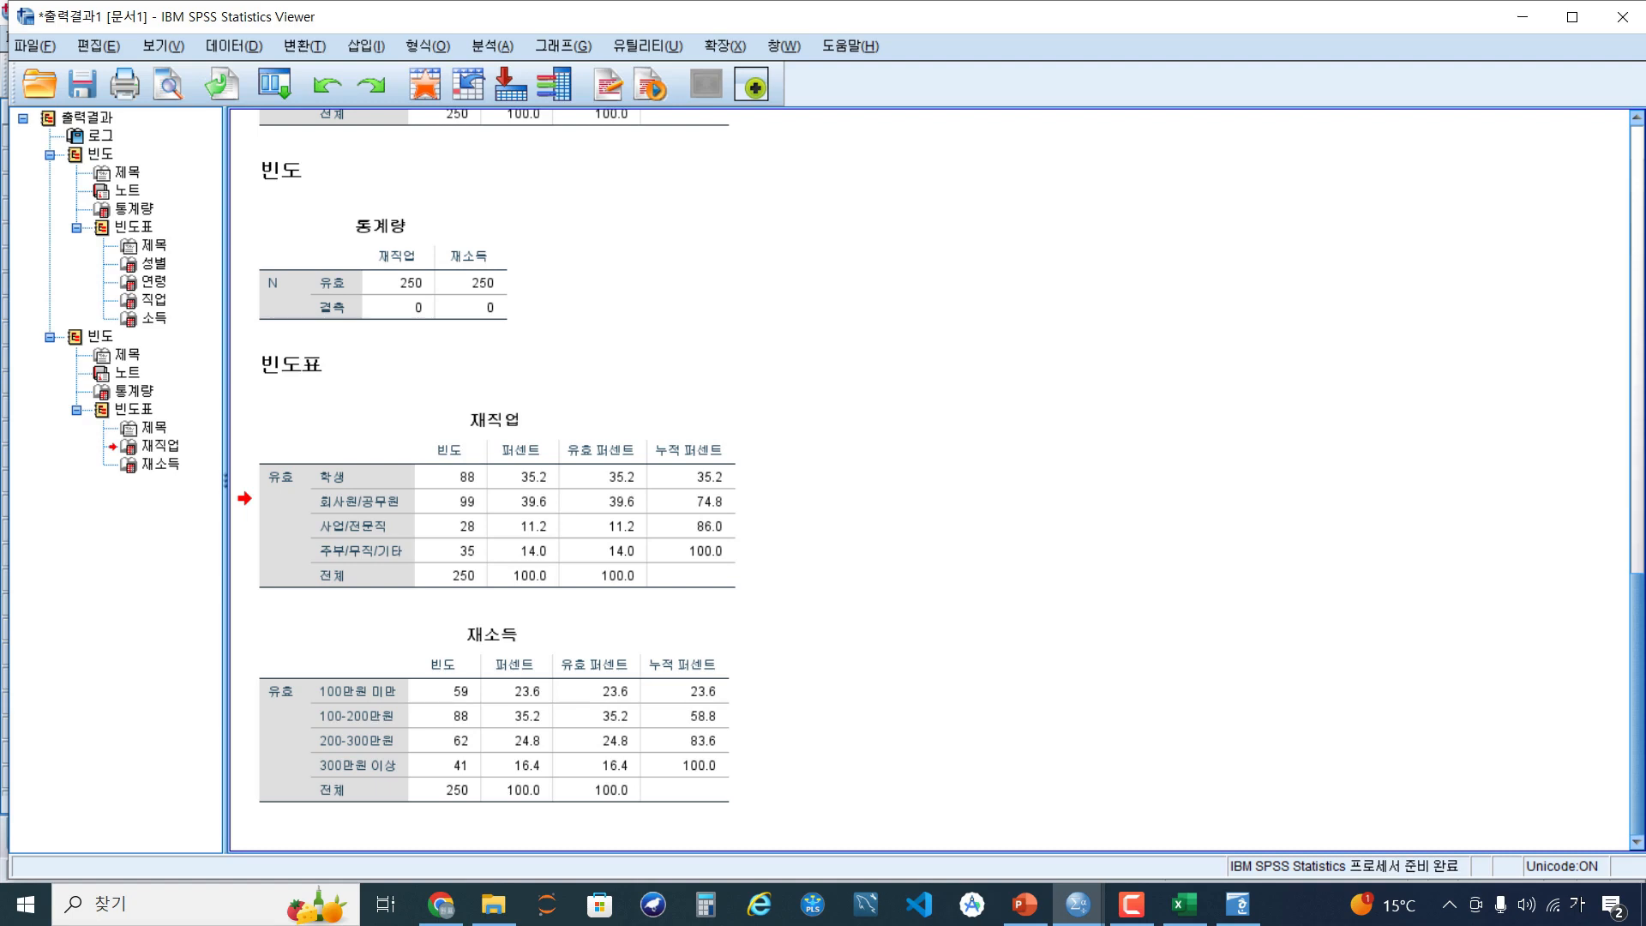
Return to the data editor and display the data view with the case values
{"action": "mouse_move", "coordinate": [1024, 904]}
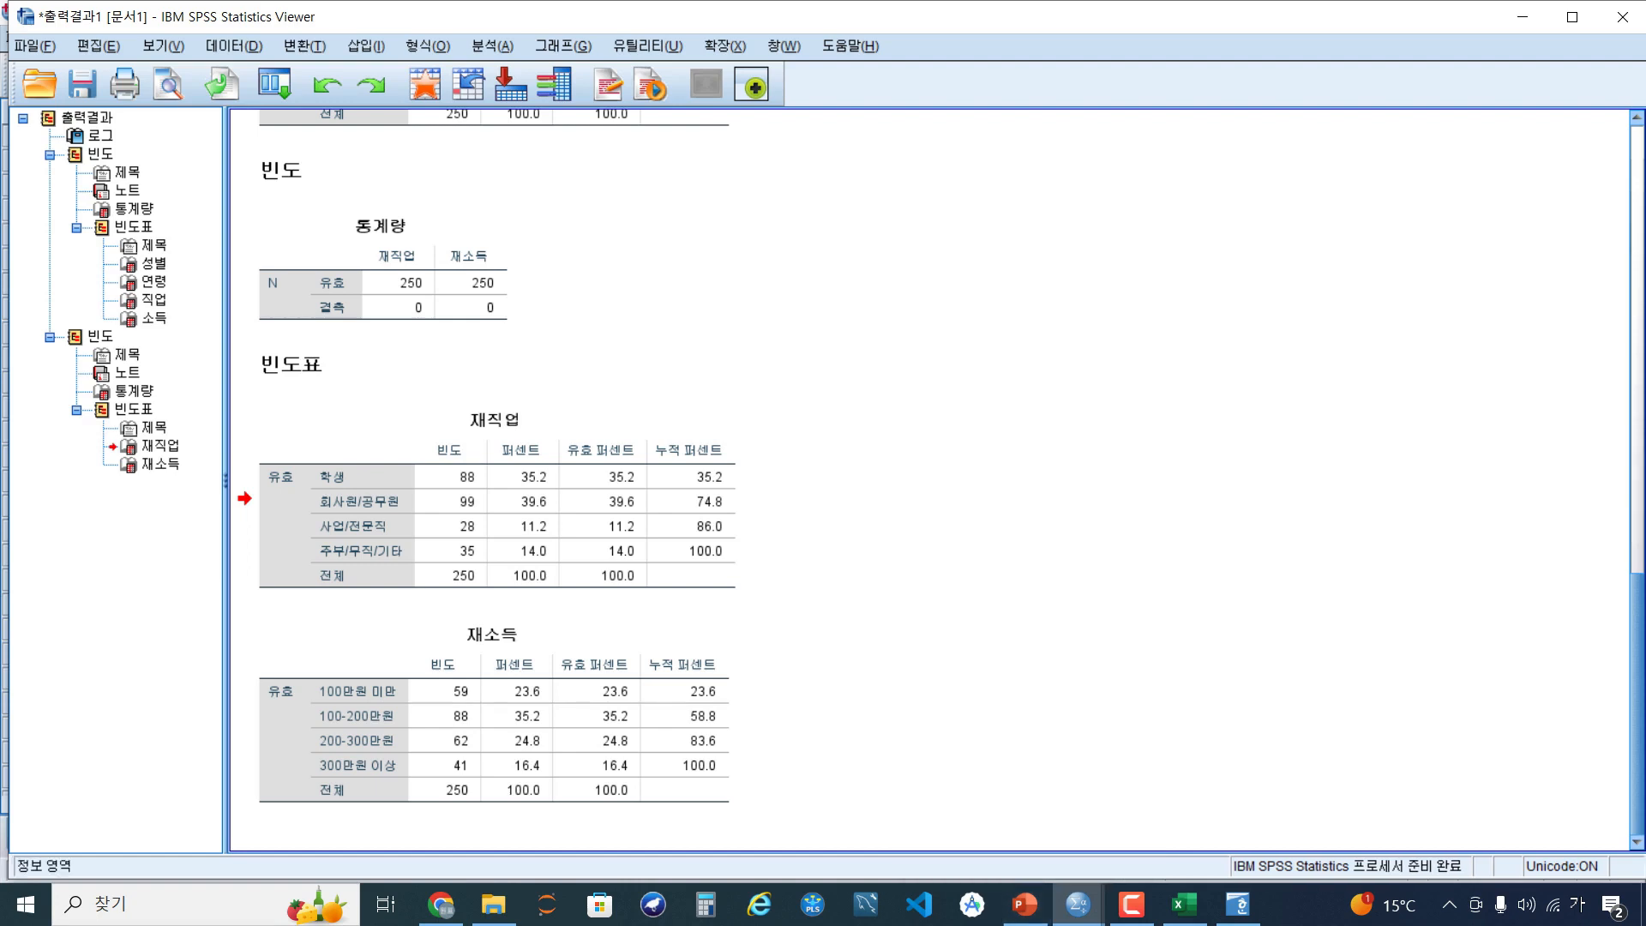
{"action": "mouse_move", "coordinate": [1078, 904]}
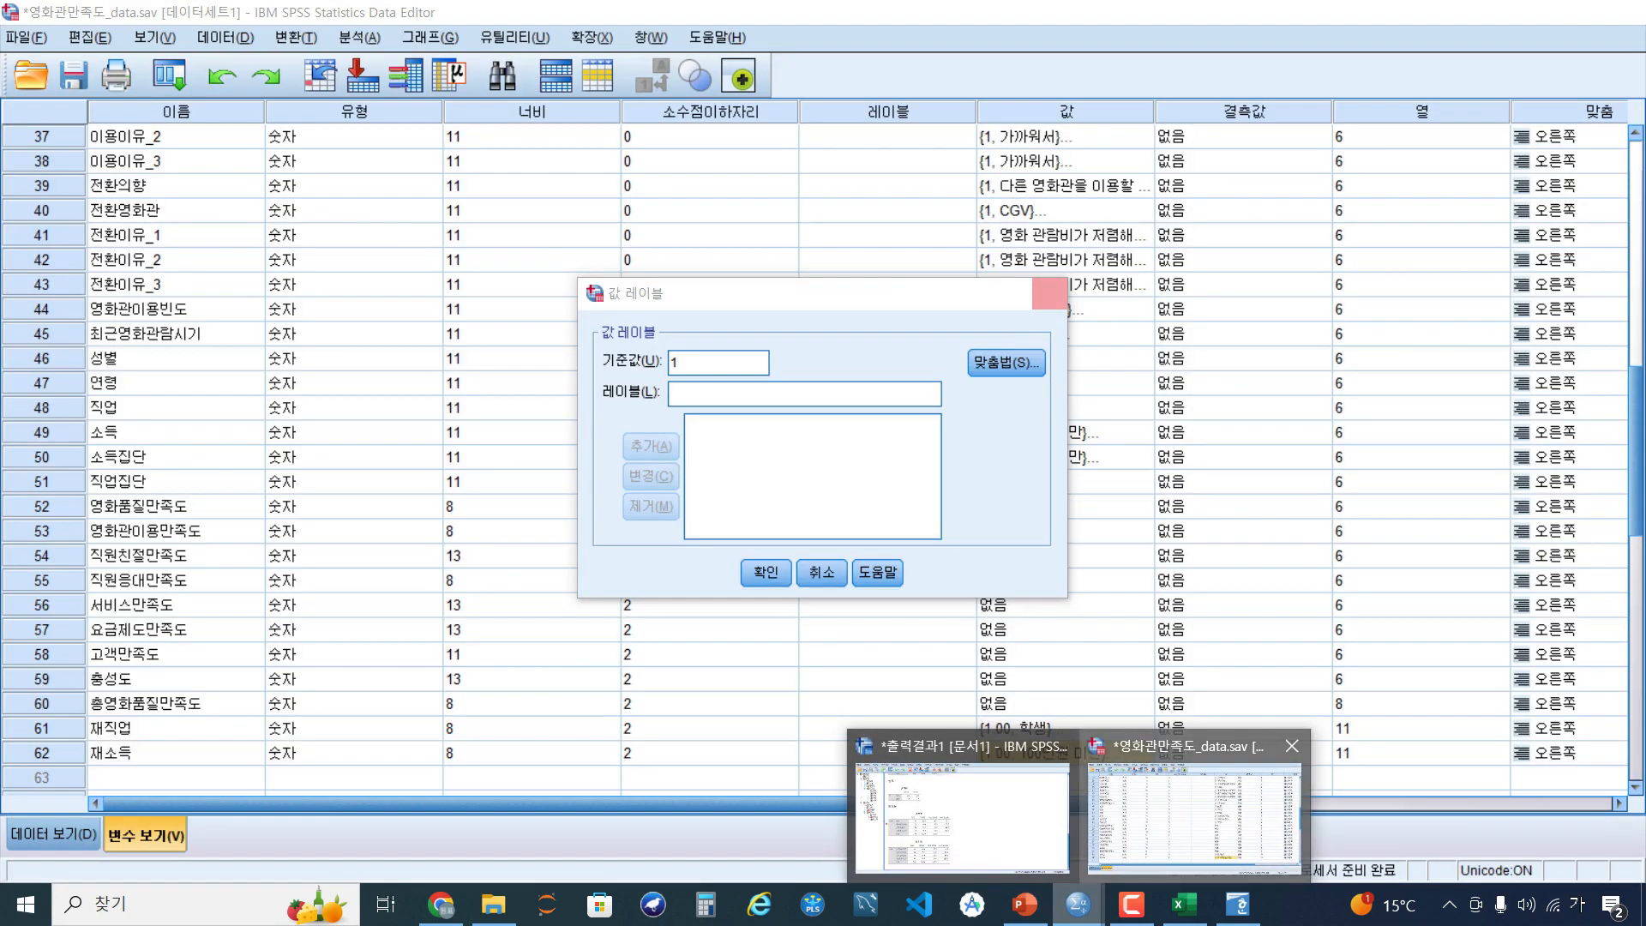
{"action": "left_click", "coordinate": [1194, 819]}
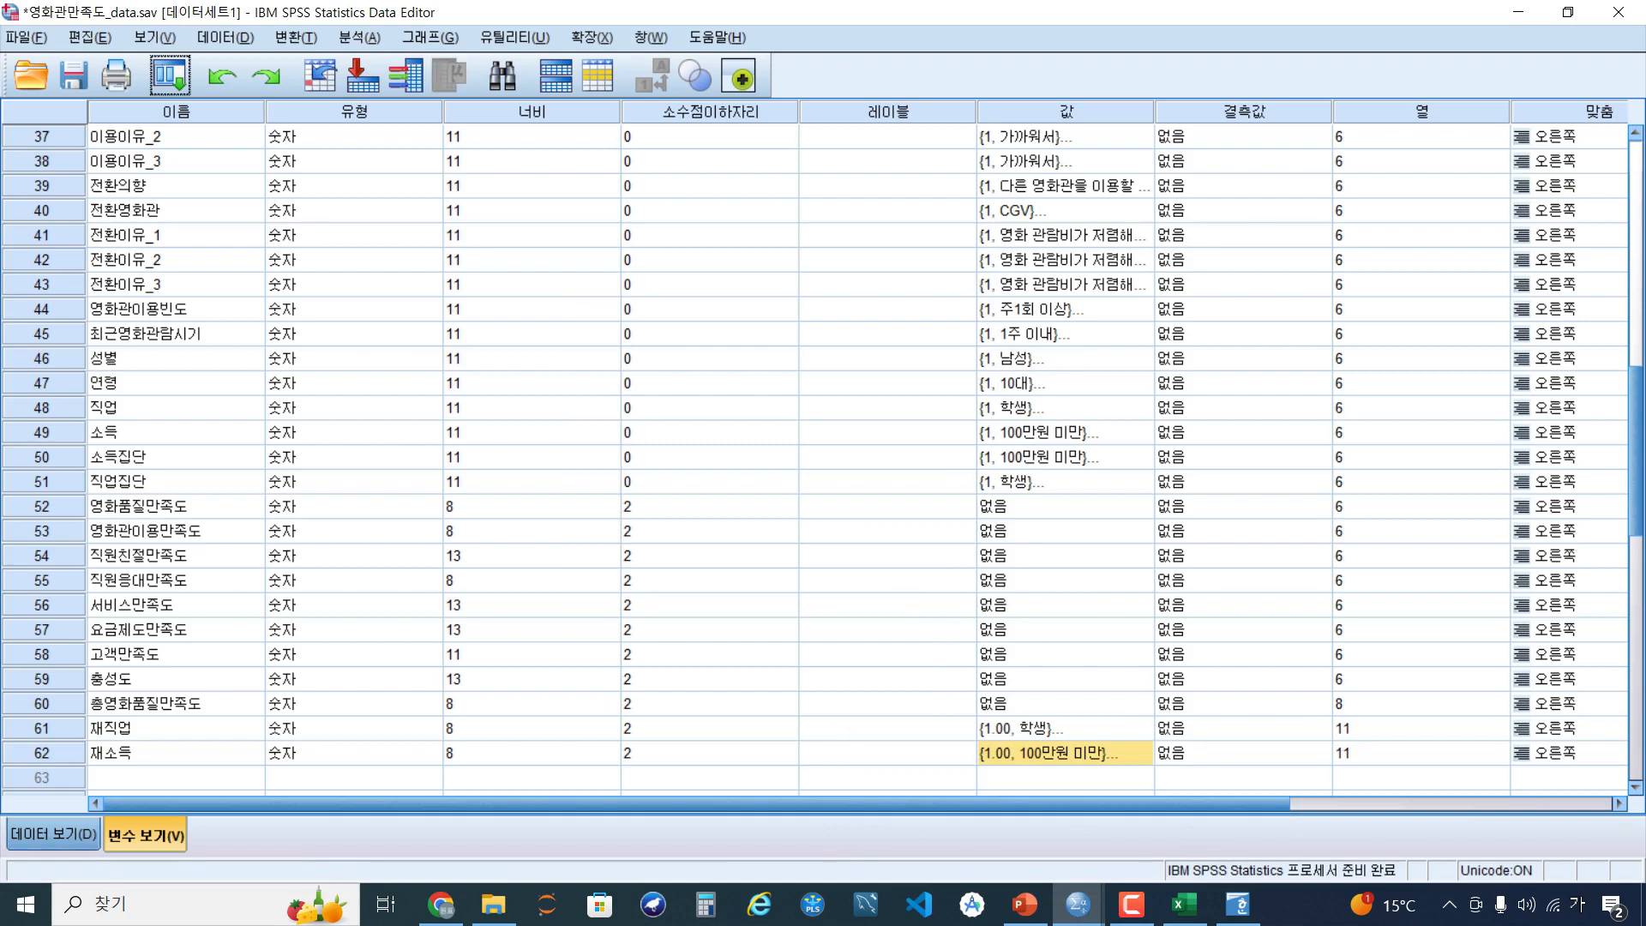
{"action": "left_click", "coordinate": [53, 834]}
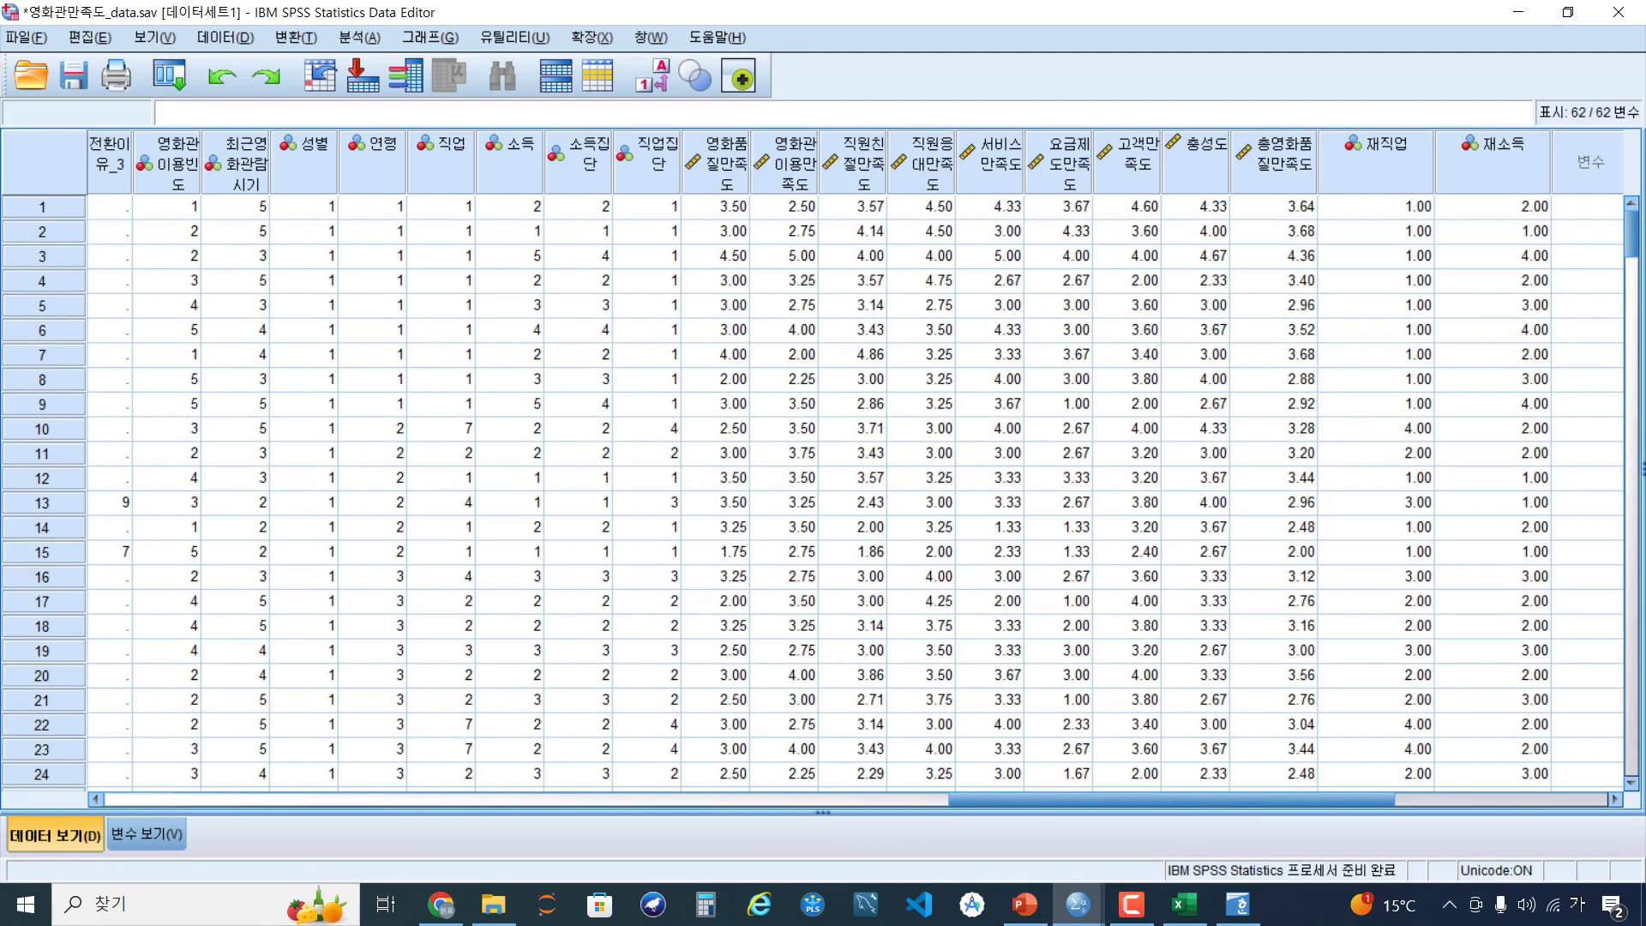
Highlight the respondent variable columns from 영화관이용빈도 to 소득, and the 소득집단 and 직업집단 columns
{"action": "left_click", "coordinate": [509, 154]}
{"action": "left_click_drag", "start_coordinate": [509, 154], "coordinate": [167, 155]}
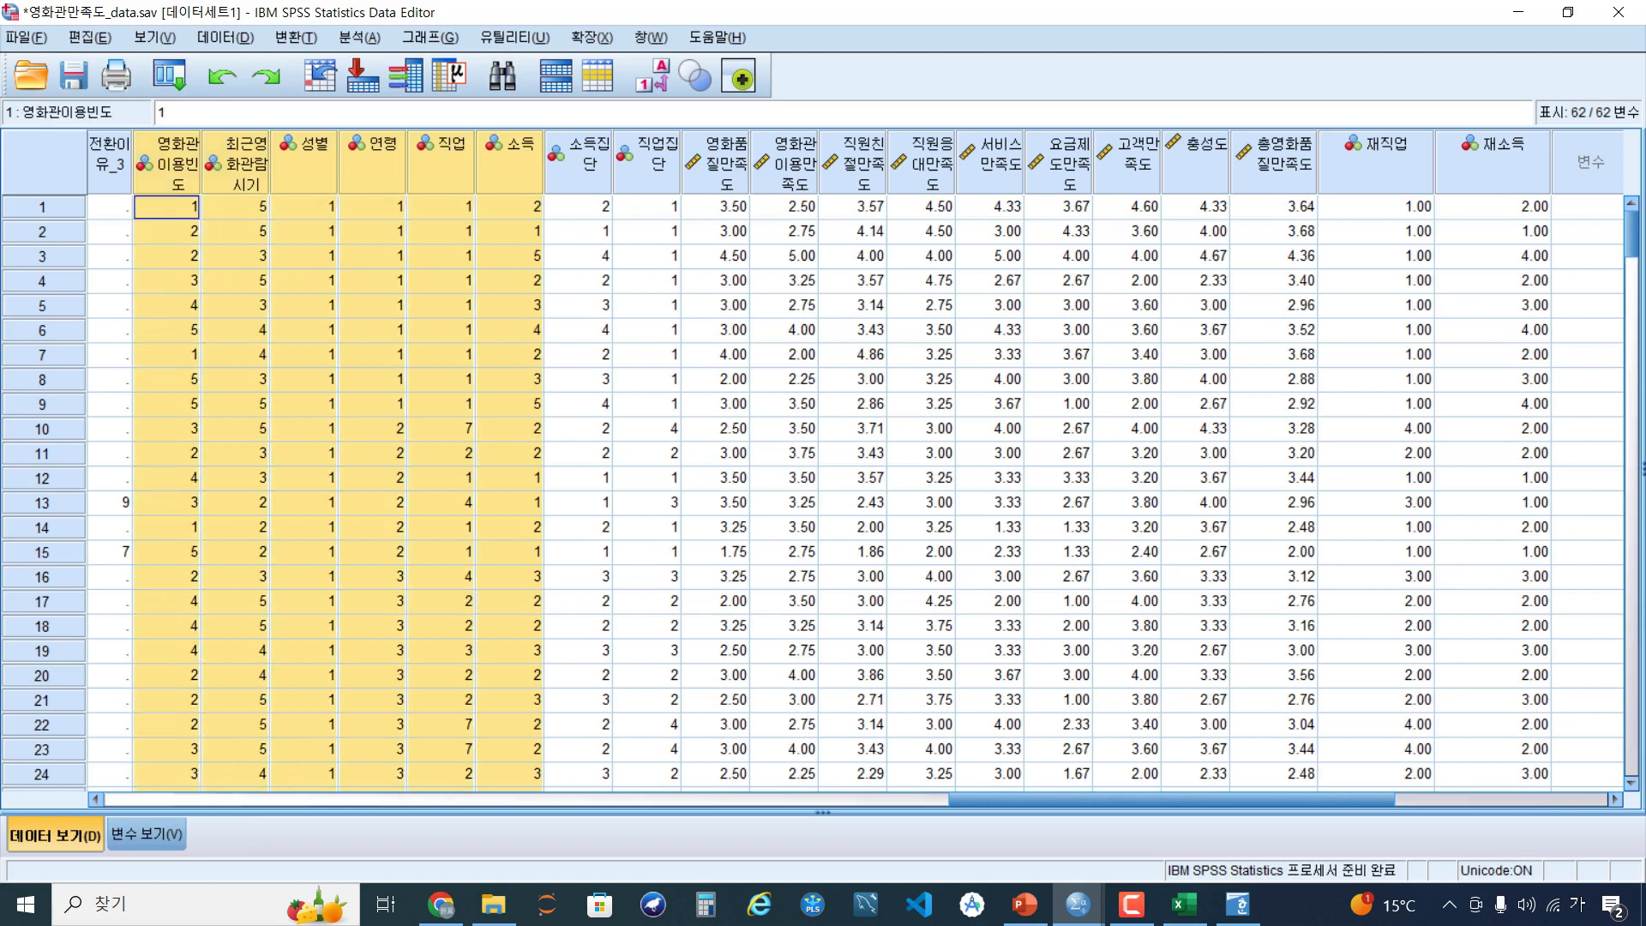
{"action": "left_click", "coordinate": [578, 161]}
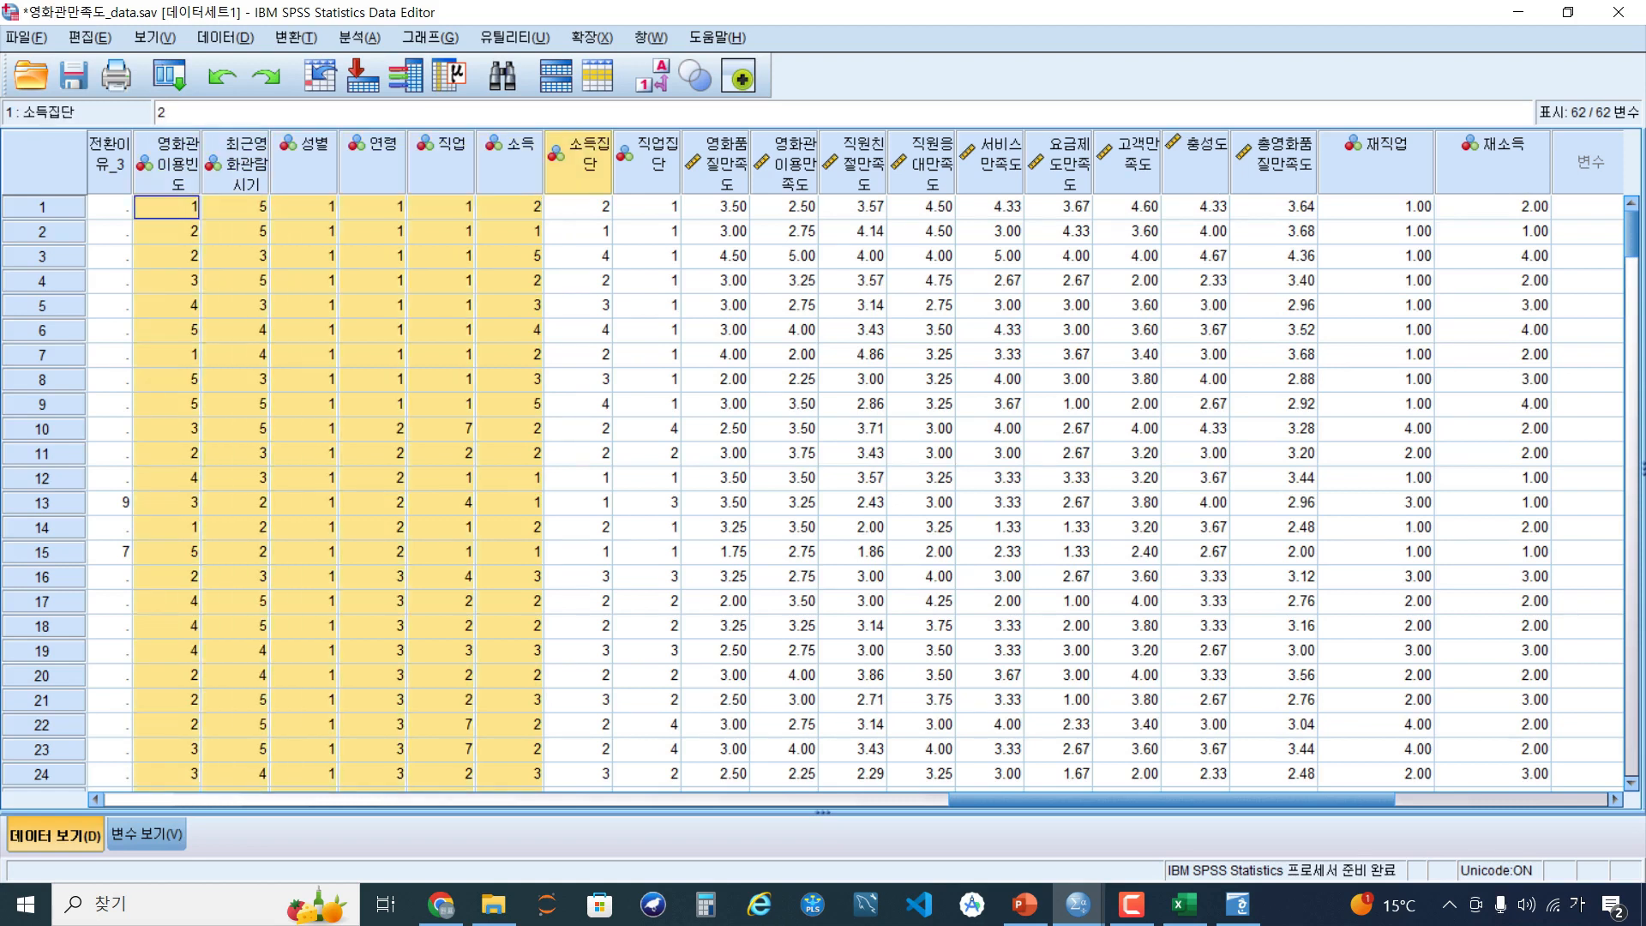
{"action": "left_click_drag", "start_coordinate": [579, 161], "coordinate": [647, 161]}
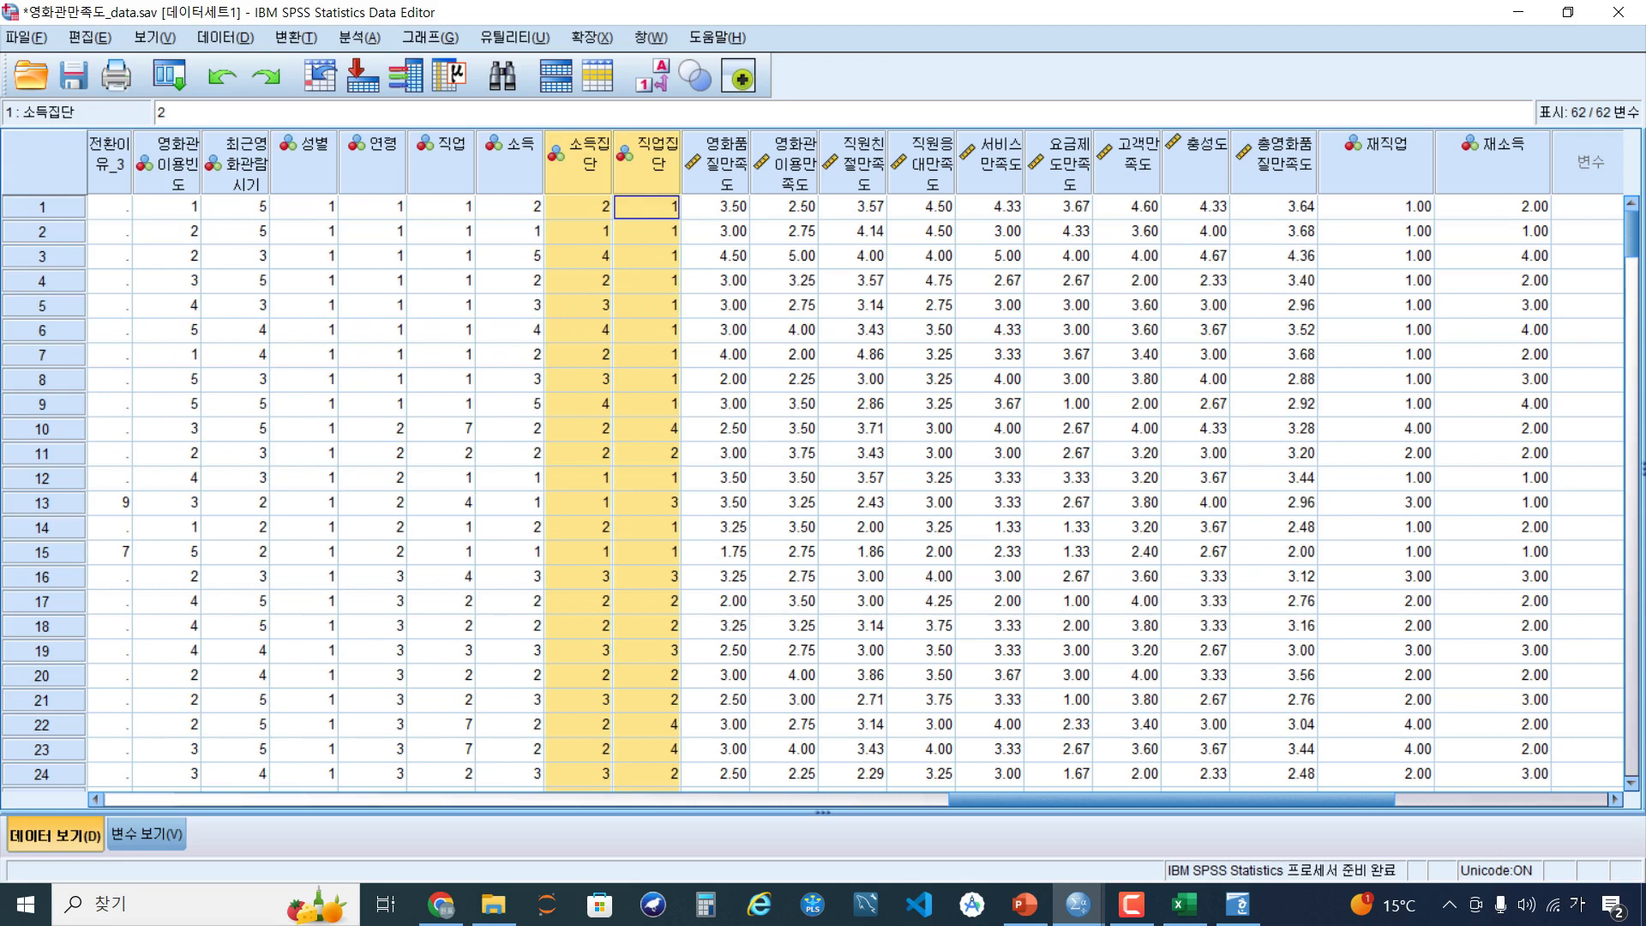
Delete the 재직업 and 재소득 variables from the data set
{"action": "left_click_drag", "start_coordinate": [1376, 161], "coordinate": [1491, 162]}
{"action": "right_click", "coordinate": [1461, 148]}
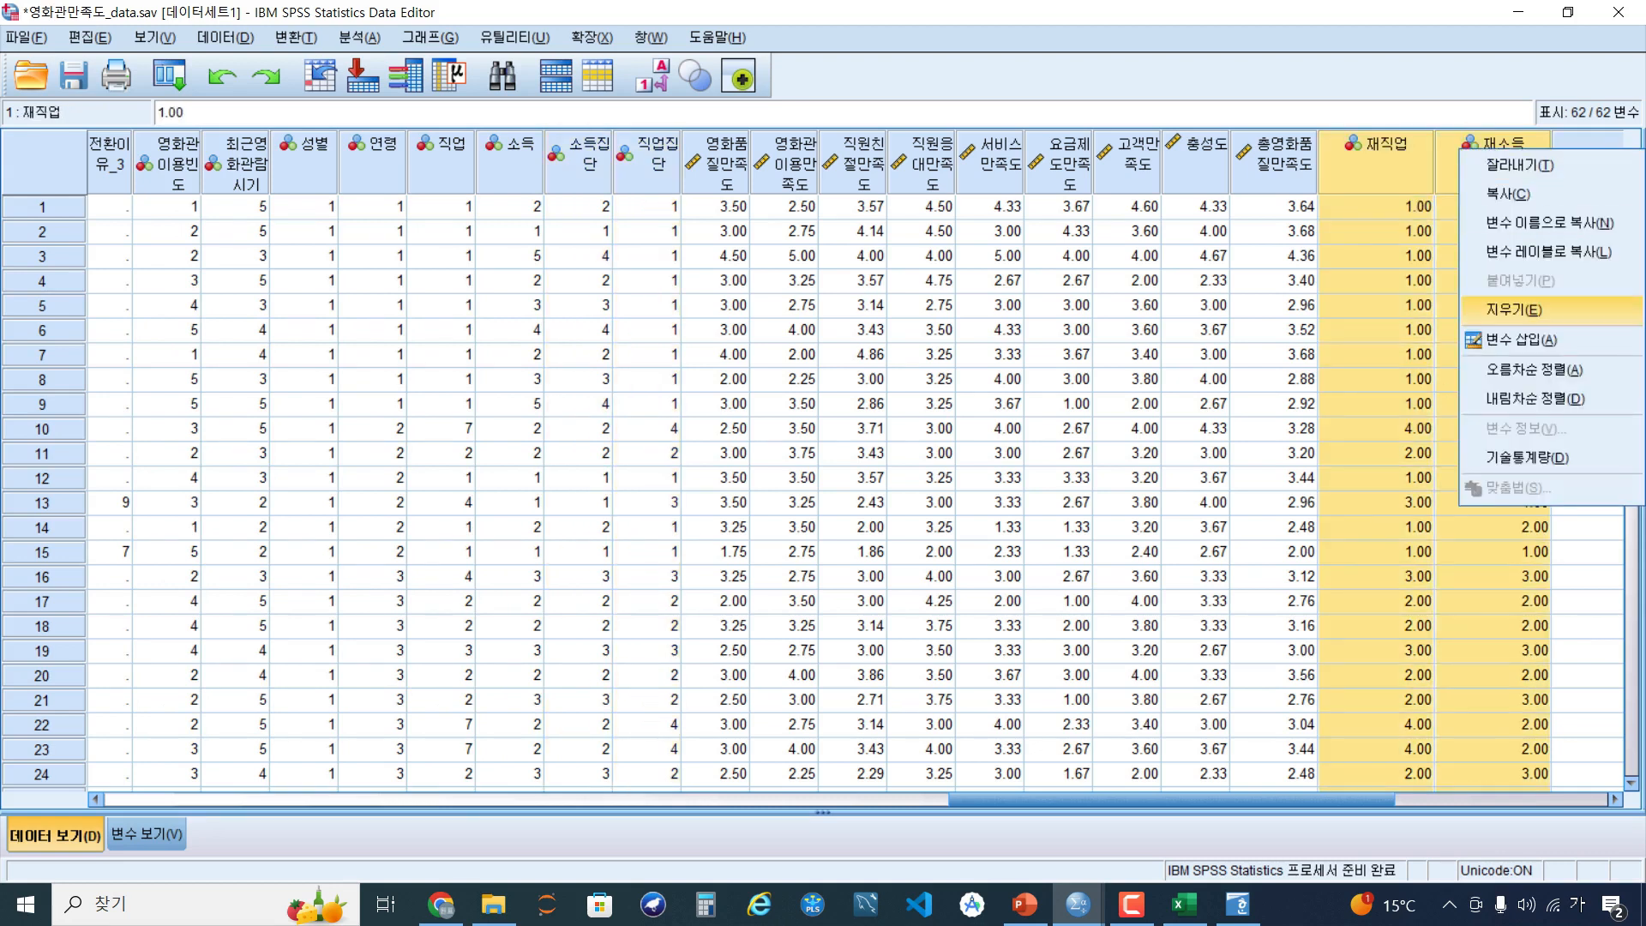
{"action": "left_click", "coordinate": [1522, 309]}
Review the 소득집단 and 직업집단 columns and the satisfaction score columns from 영화품질만족도 to 총영화품질만족도
{"action": "left_click_drag", "start_coordinate": [580, 161], "coordinate": [647, 162]}
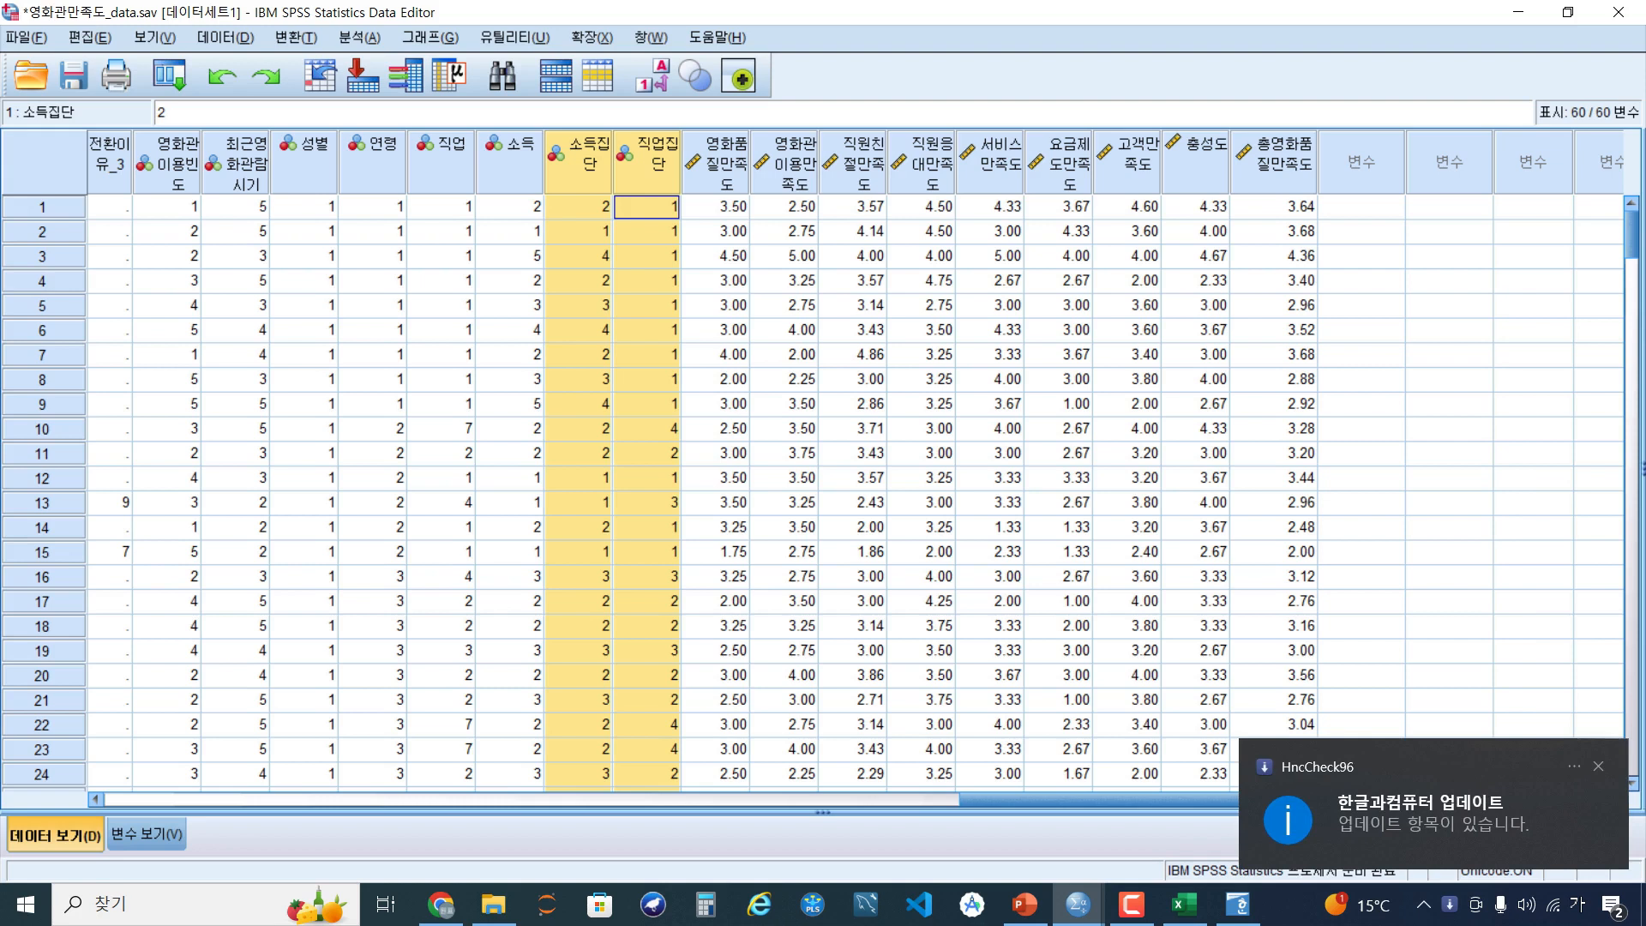
{"action": "left_click", "coordinate": [1597, 767]}
{"action": "left_click", "coordinate": [716, 162]}
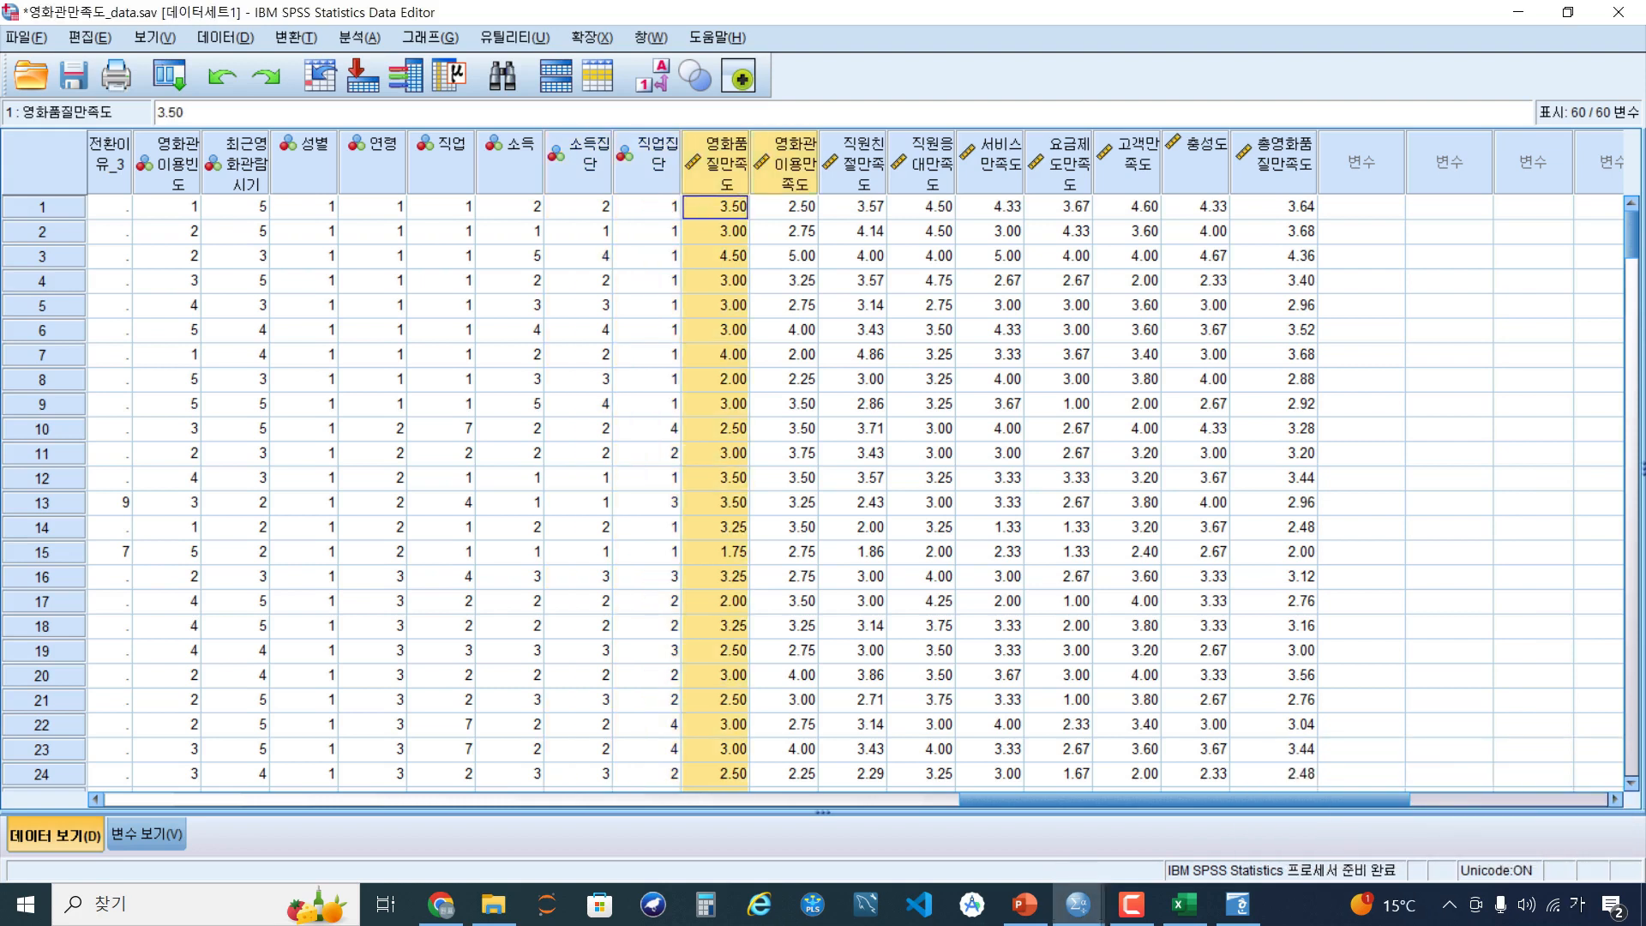
{"action": "key", "text": "shift+Right"}
{"action": "key", "text": "shift+Right"}
{"action": "key", "text": "shift+Right"}
{"action": "key", "text": "shift+Right"}
{"action": "key", "text": "shift+Right"}
{"action": "key", "text": "shift+Right"}
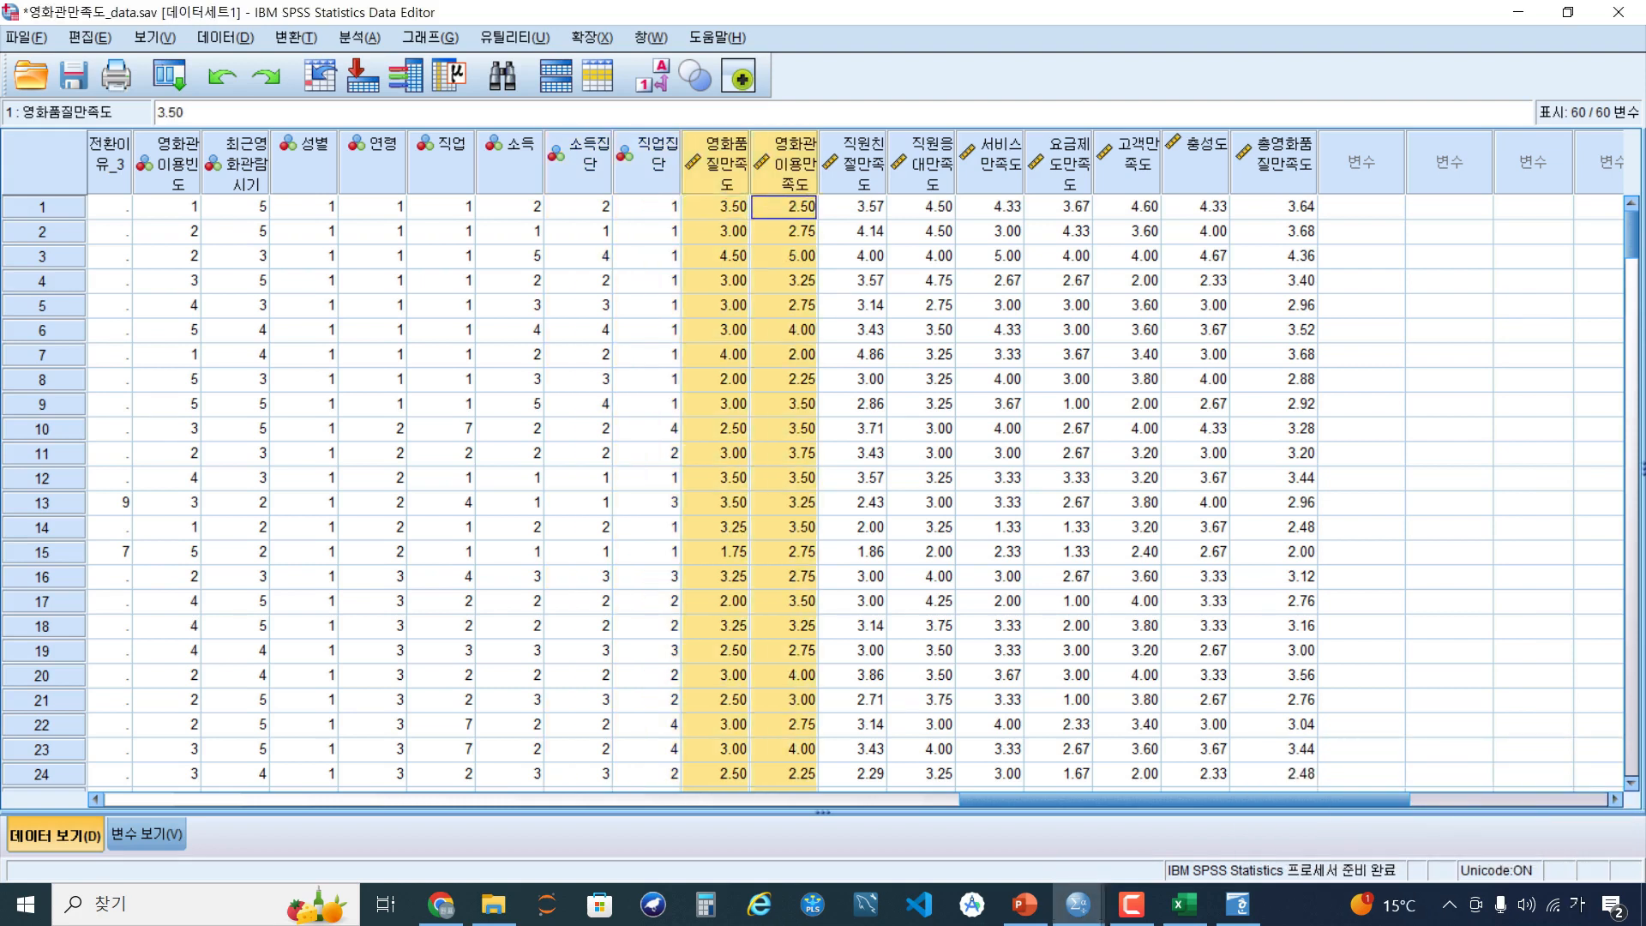
{"action": "key", "text": "shift+Right"}
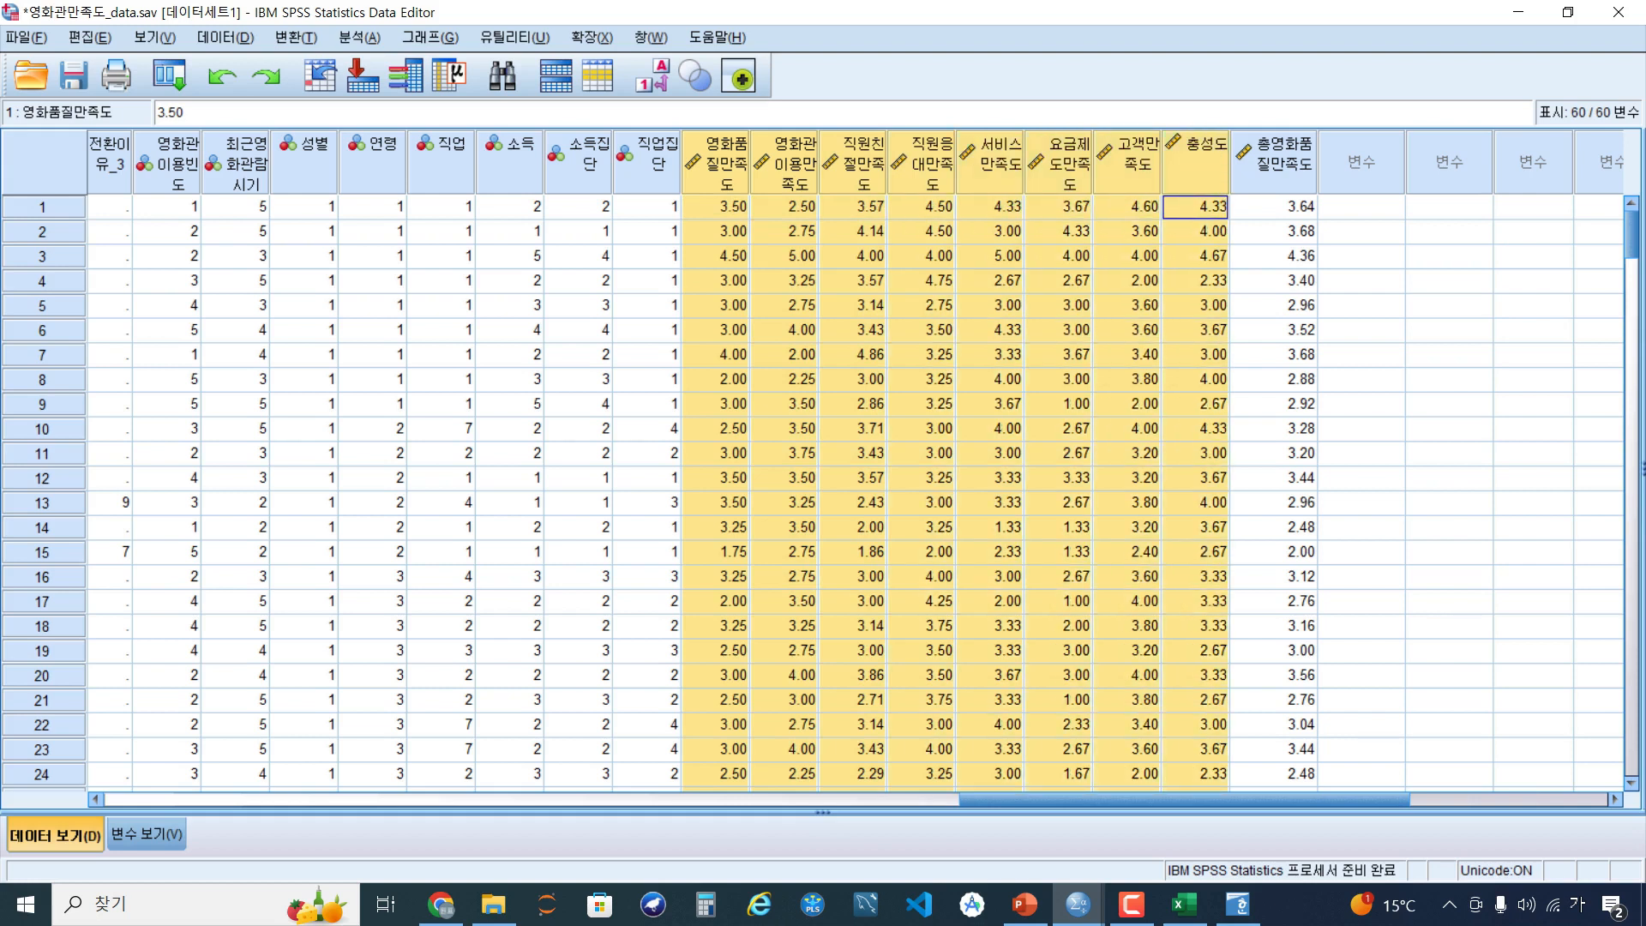
{"action": "key", "text": "shift+Right"}
{"action": "key", "text": "shift+Left"}
{"action": "key", "text": "shift+Right"}
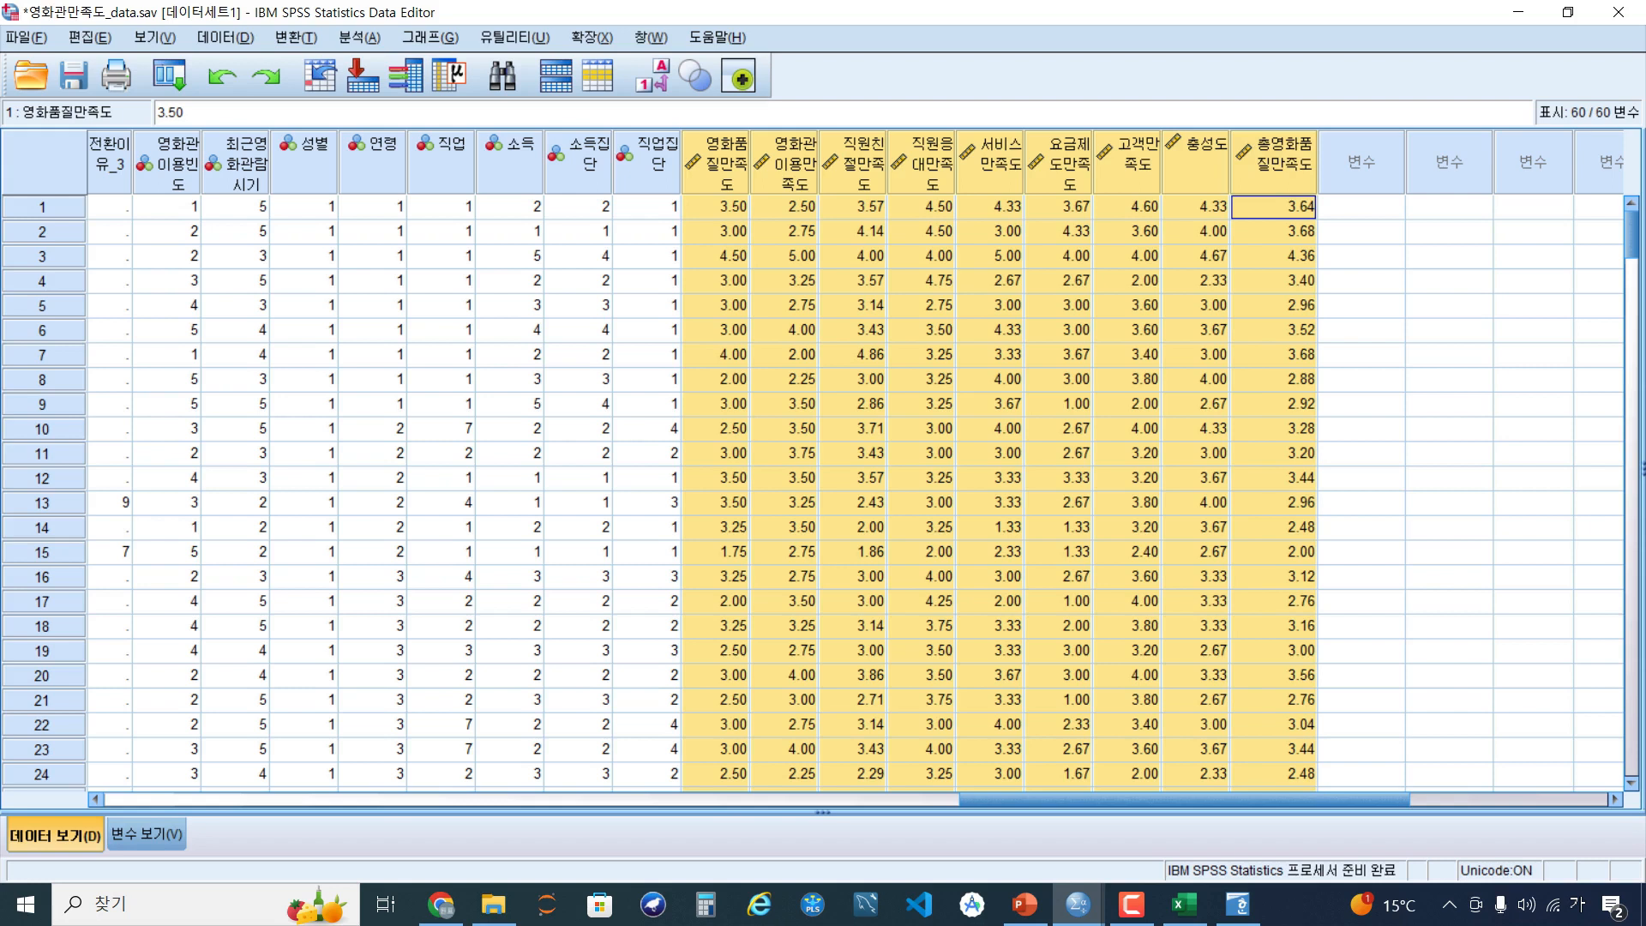
{"action": "left_click", "coordinate": [1059, 331]}
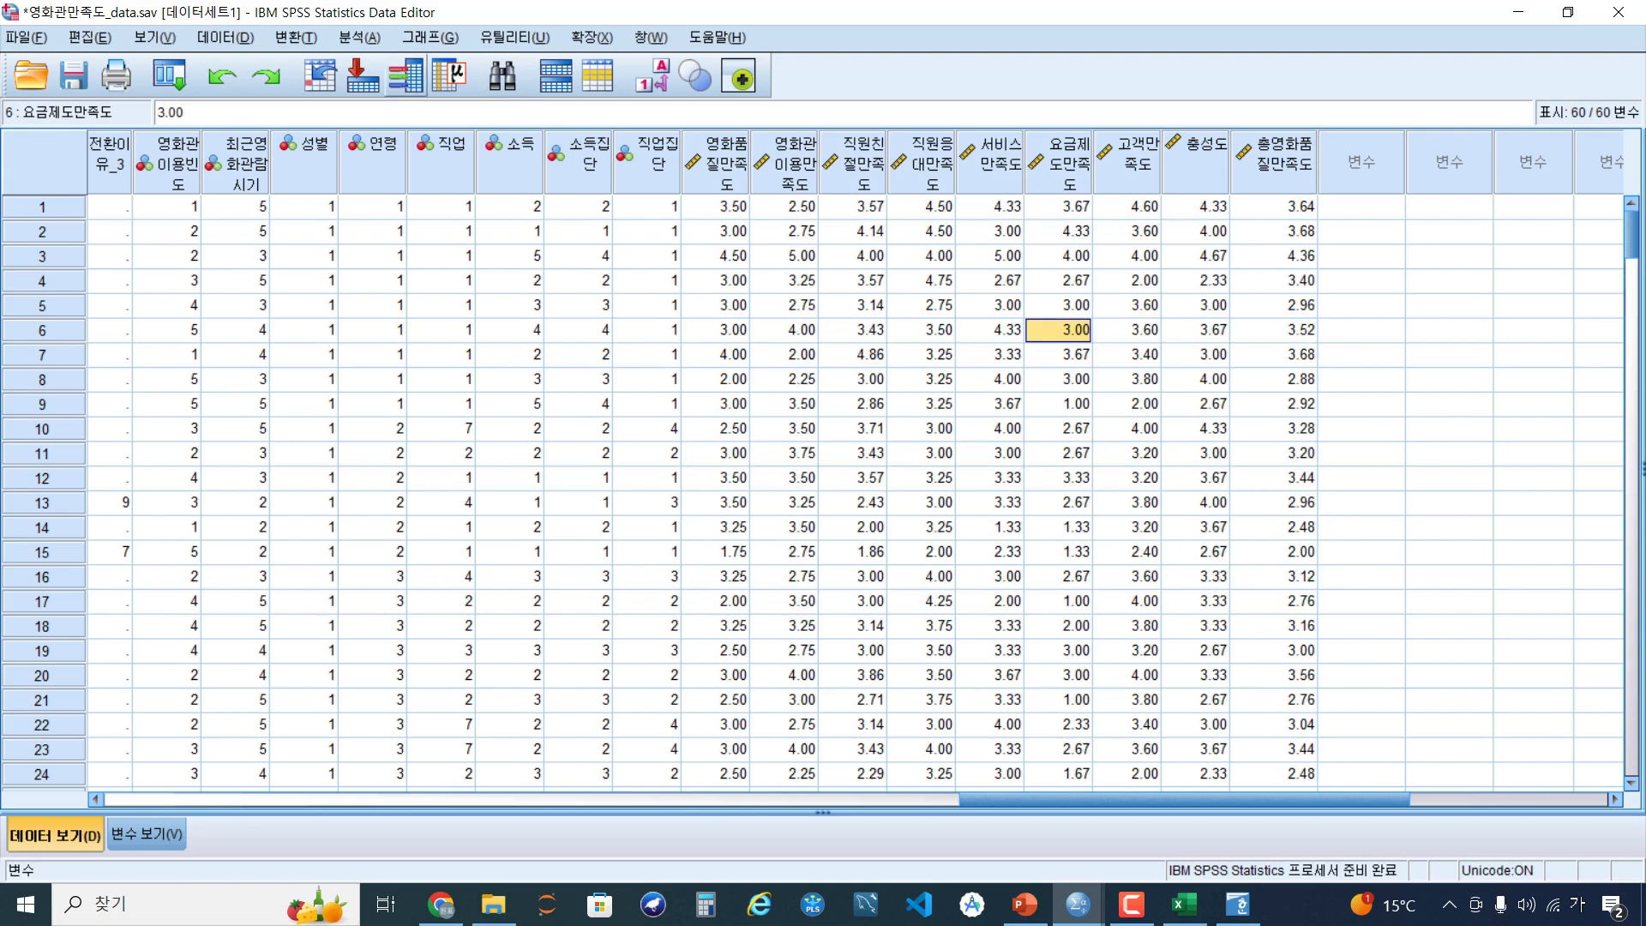
{"action": "left_click", "coordinate": [359, 38]}
{"action": "mouse_move", "coordinate": [405, 94]}
{"action": "left_click", "coordinate": [621, 127]}
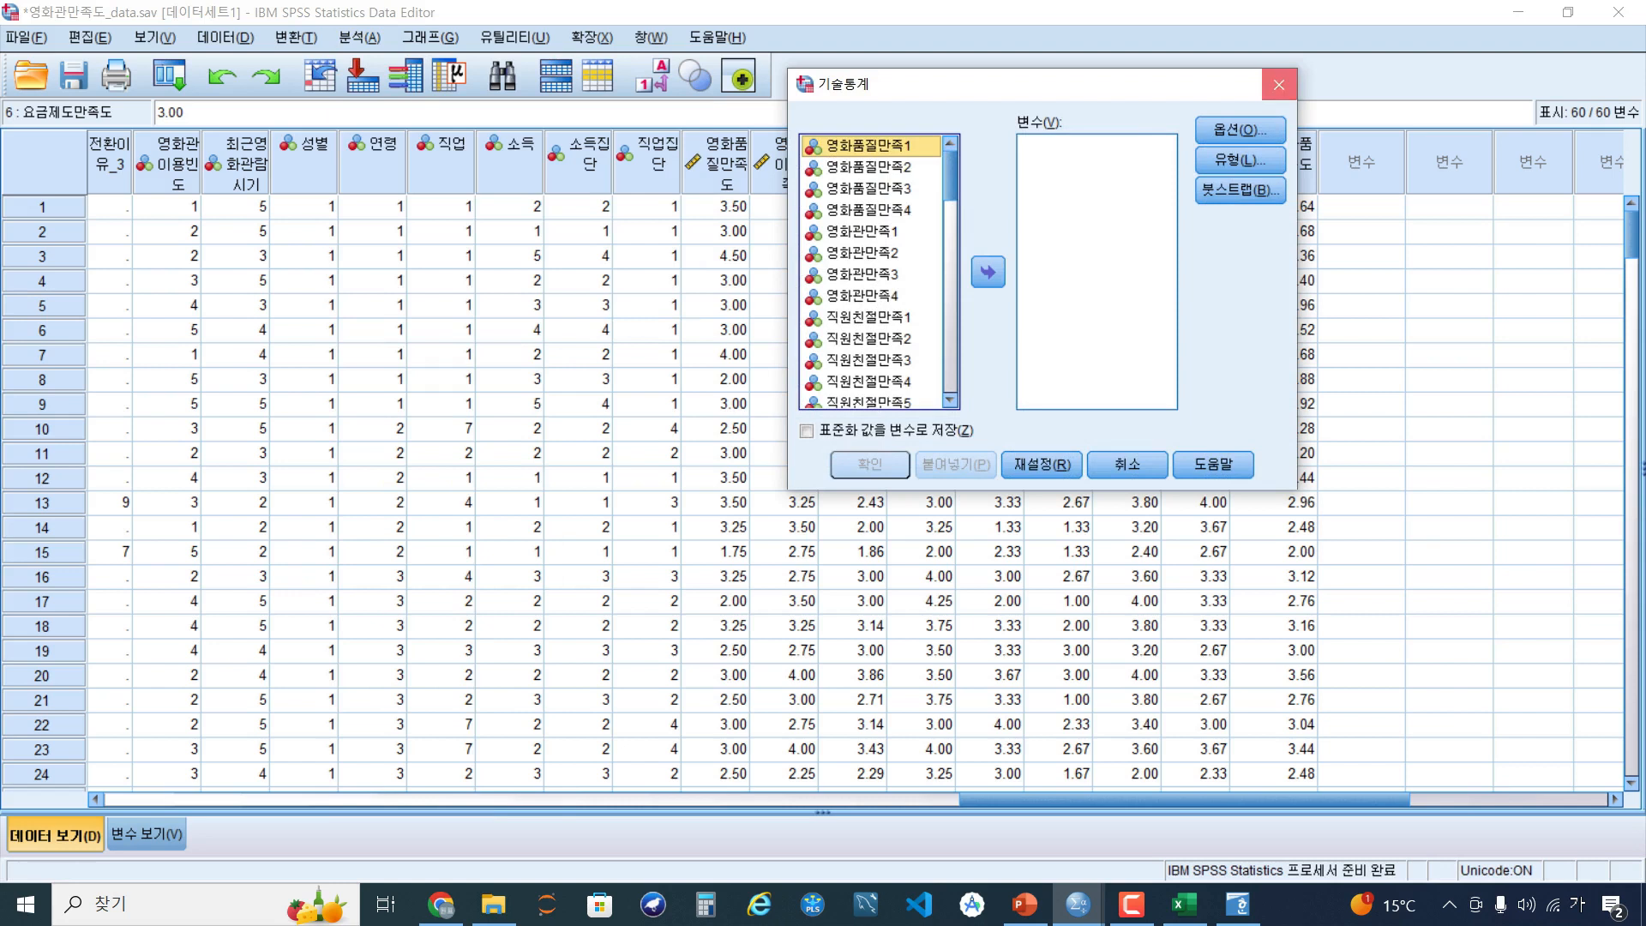
{"action": "left_click", "coordinate": [1278, 84]}
Start a 기술통계 analysis with the eight variables from 영화품질만족도 to 충성도 as analysis variables
{"action": "left_click", "coordinate": [359, 38]}
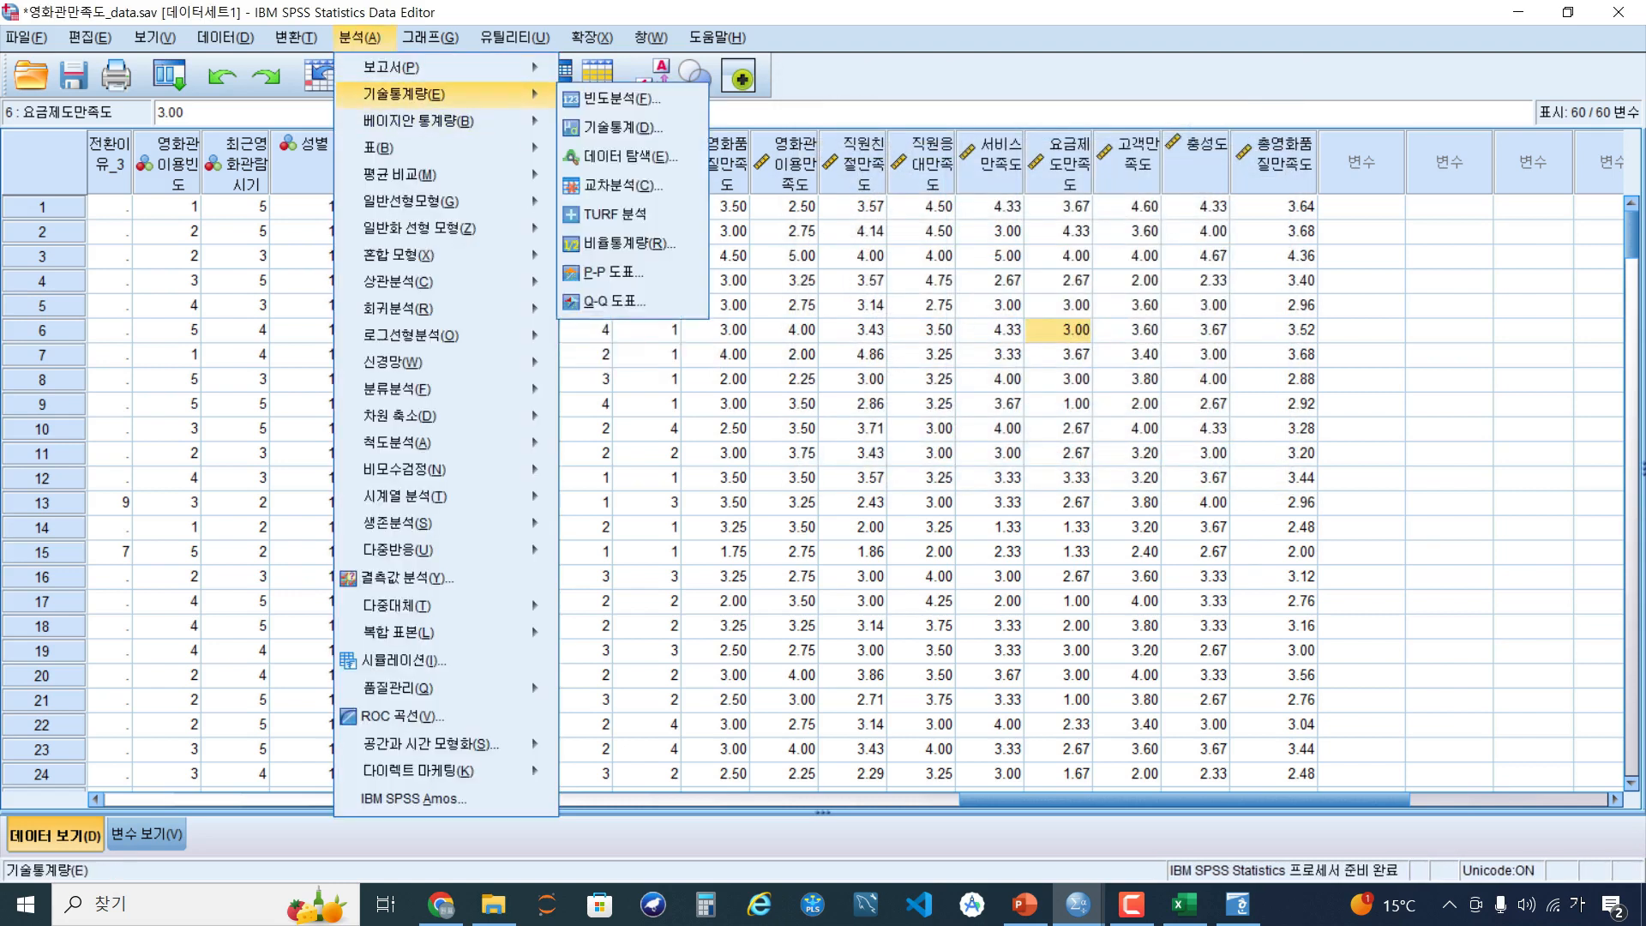
{"action": "mouse_move", "coordinate": [405, 94]}
{"action": "left_click", "coordinate": [623, 128]}
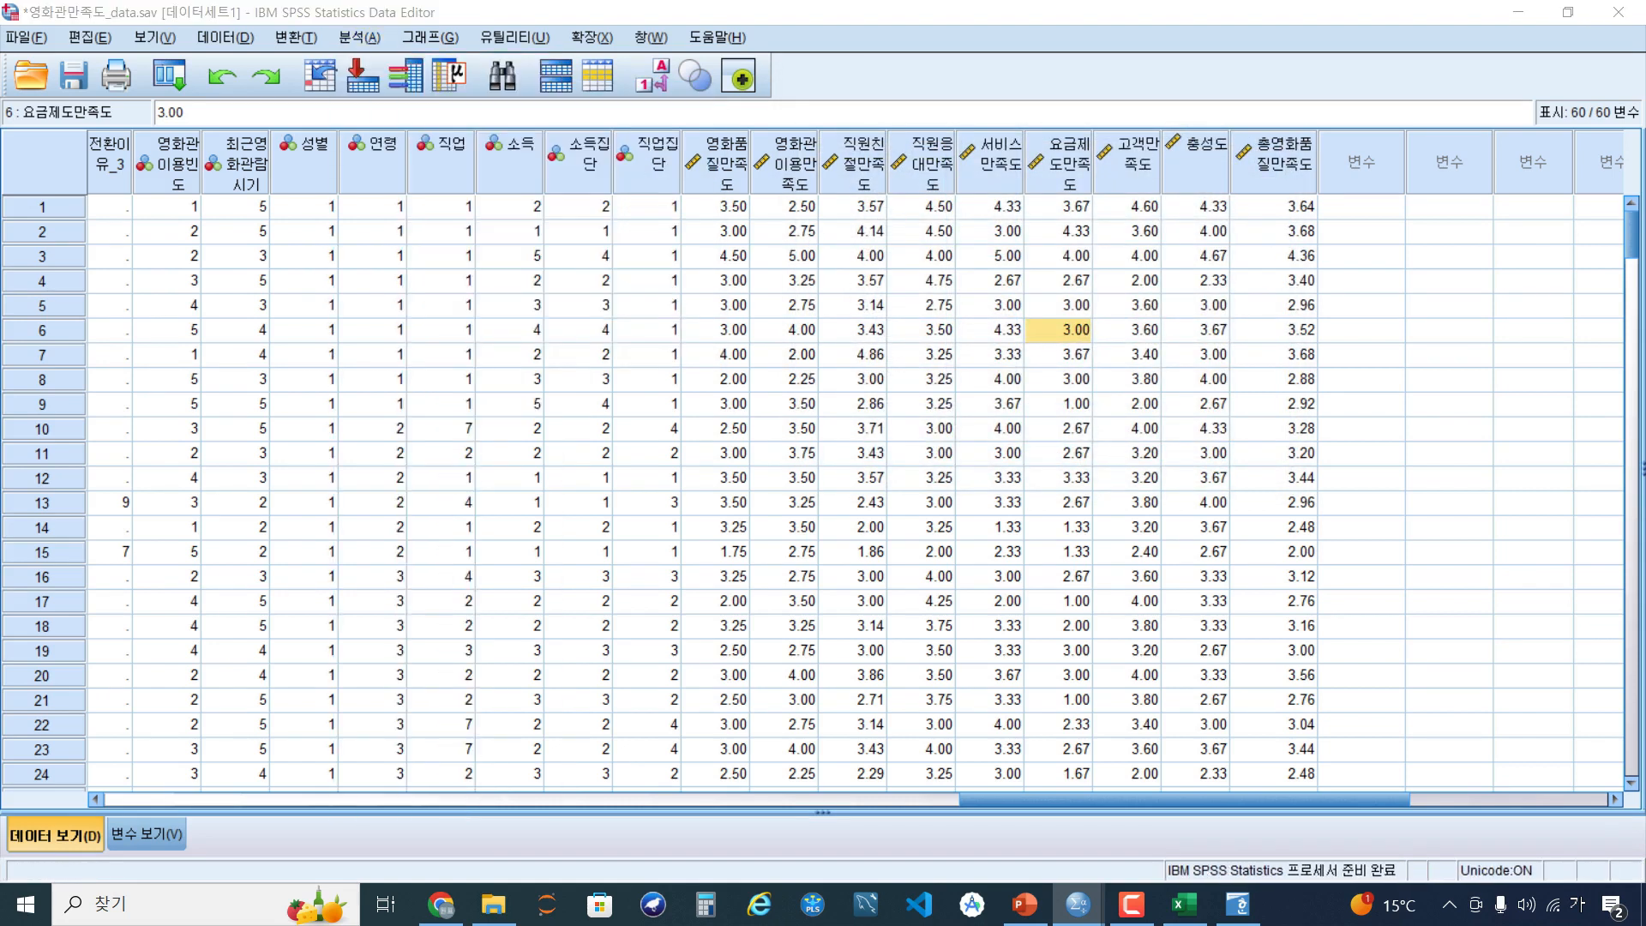
{"action": "left_click_drag", "start_coordinate": [950, 176], "coordinate": [950, 372]}
{"action": "left_click", "coordinate": [871, 226]}
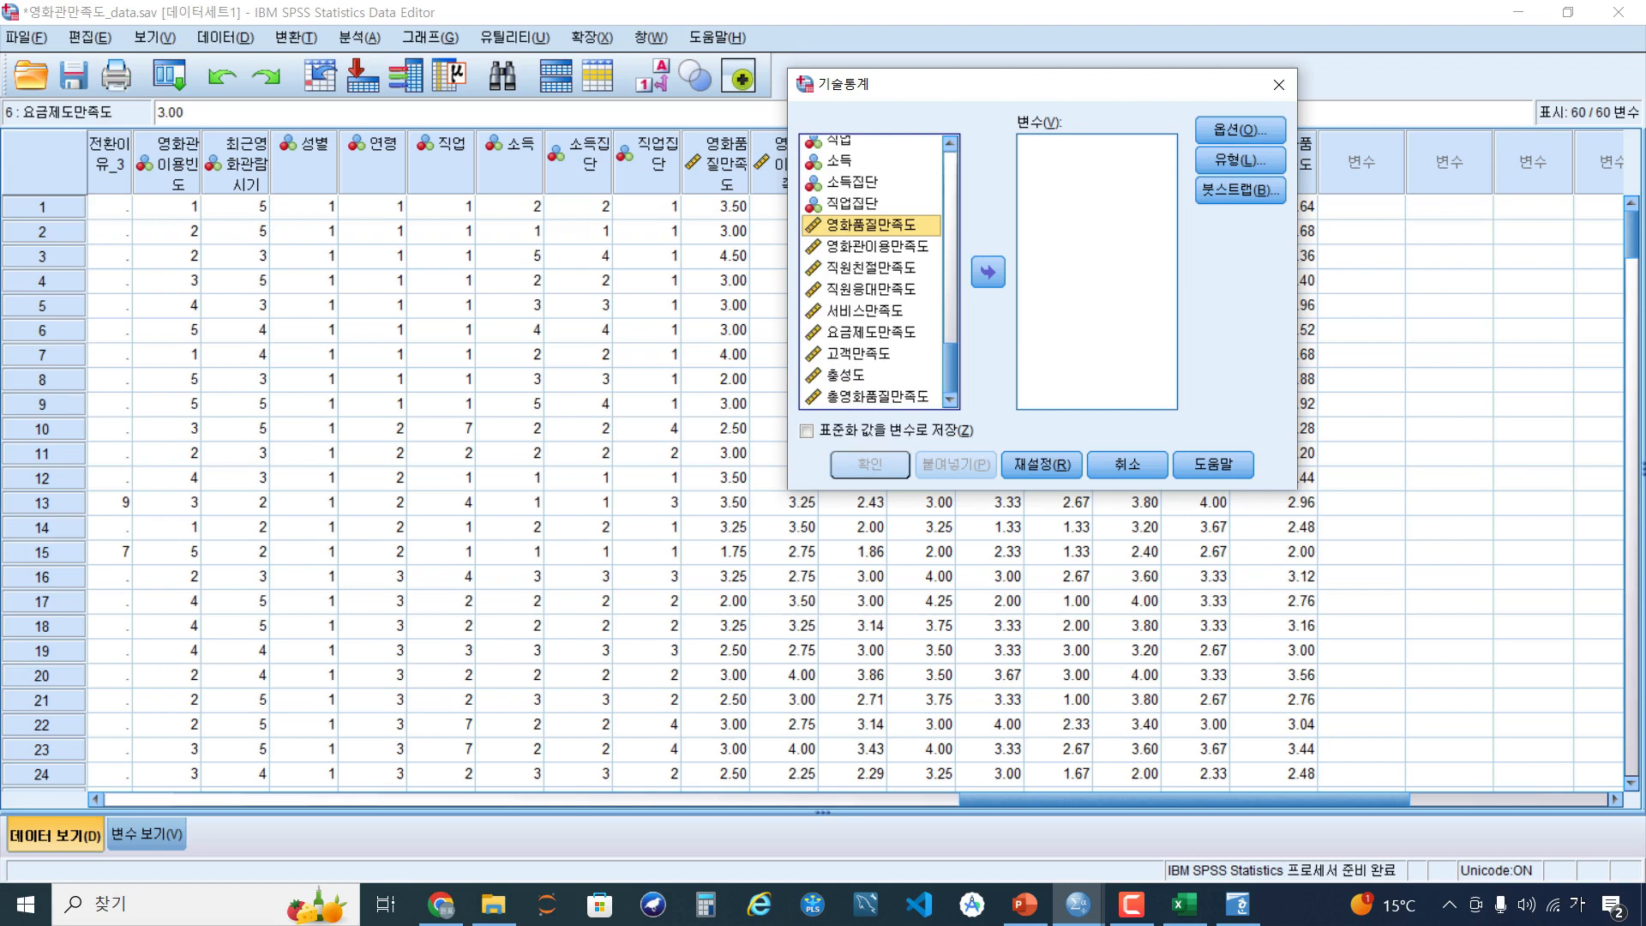
{"action": "left_click", "coordinate": [857, 376], "text": "shift"}
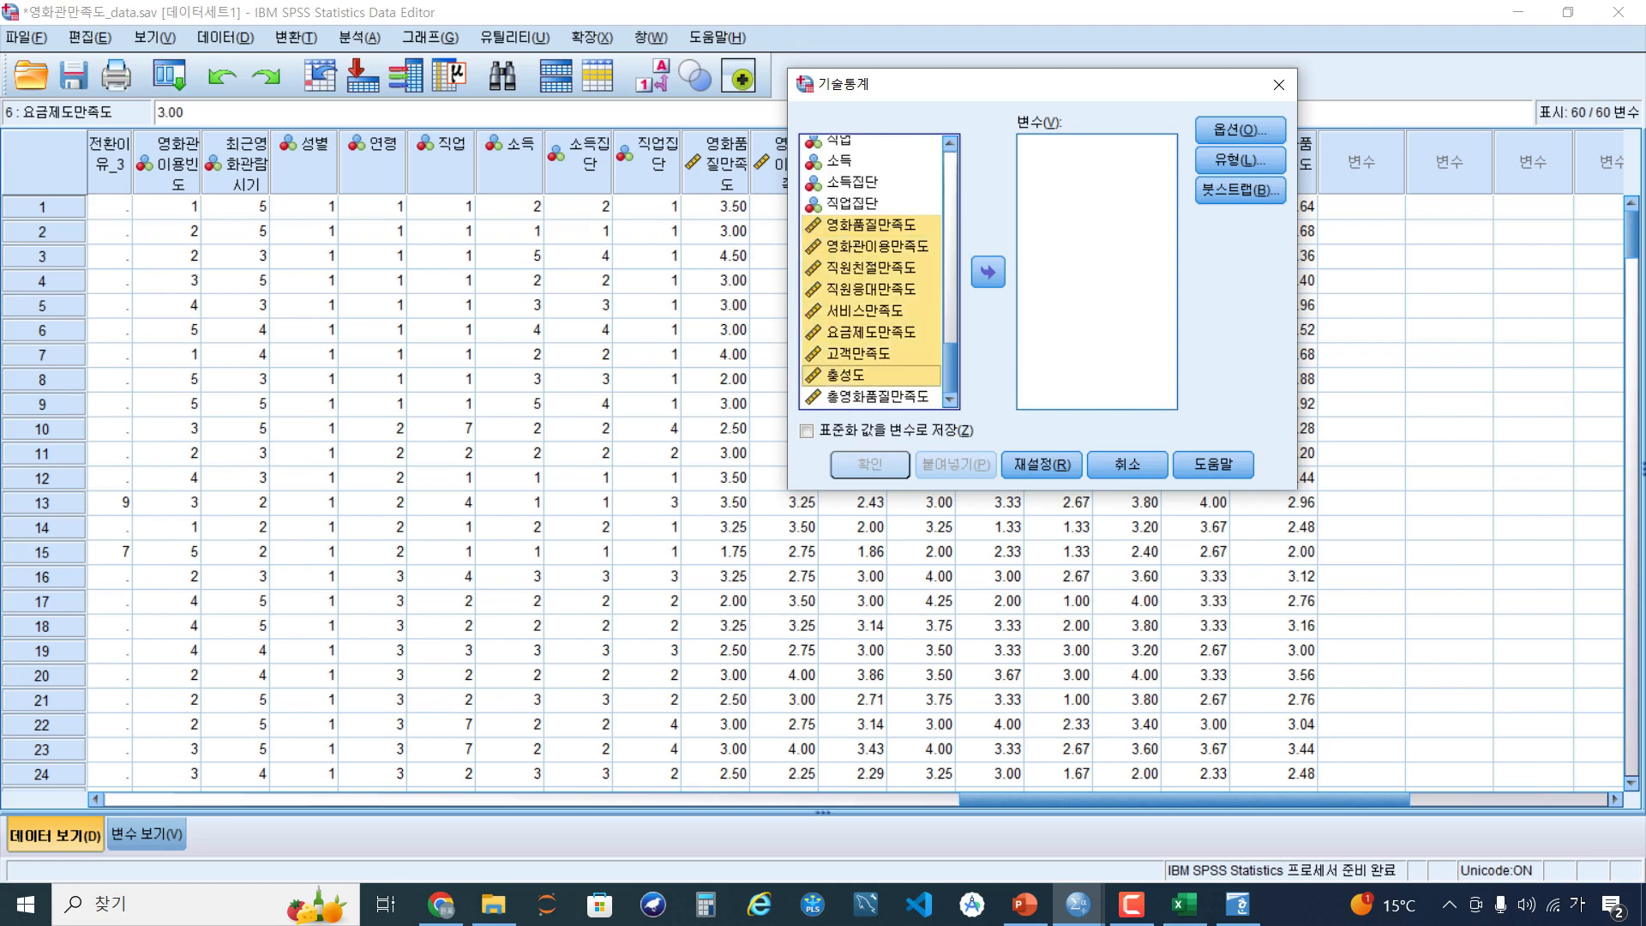
{"action": "left_click", "coordinate": [988, 272]}
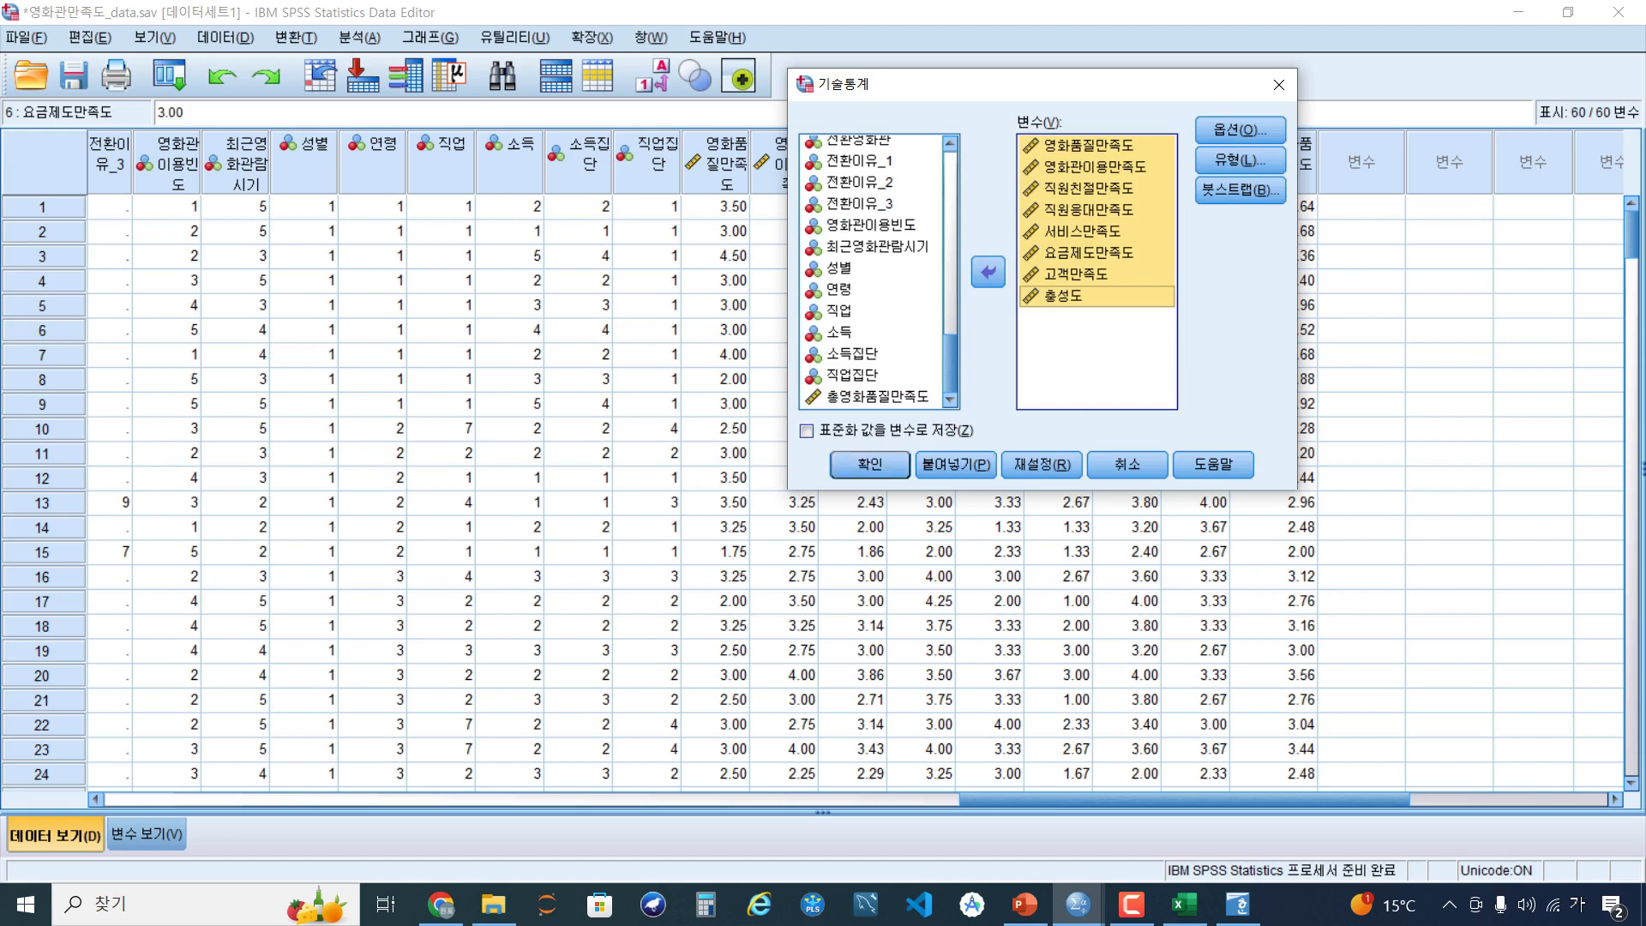
Add 첨도 and 왜도 to the descriptive statistics options and run the analysis
{"action": "left_click", "coordinate": [1240, 130]}
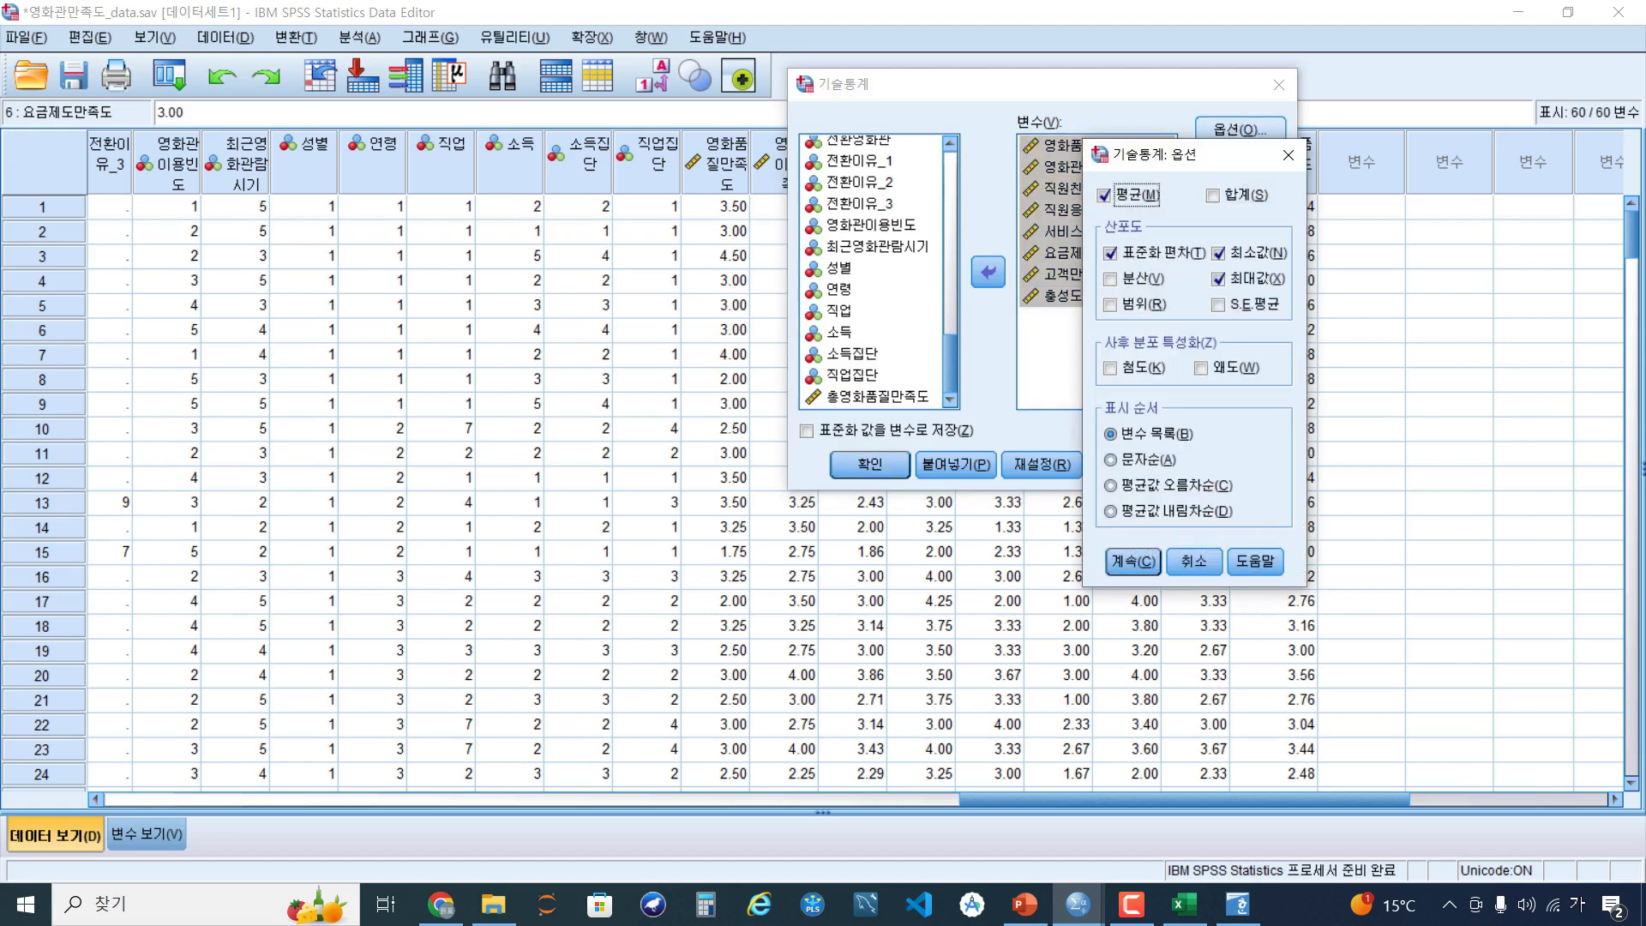
{"action": "left_click", "coordinate": [1111, 369]}
{"action": "left_click", "coordinate": [1202, 369]}
{"action": "left_click", "coordinate": [1132, 561]}
{"action": "left_click", "coordinate": [870, 464]}
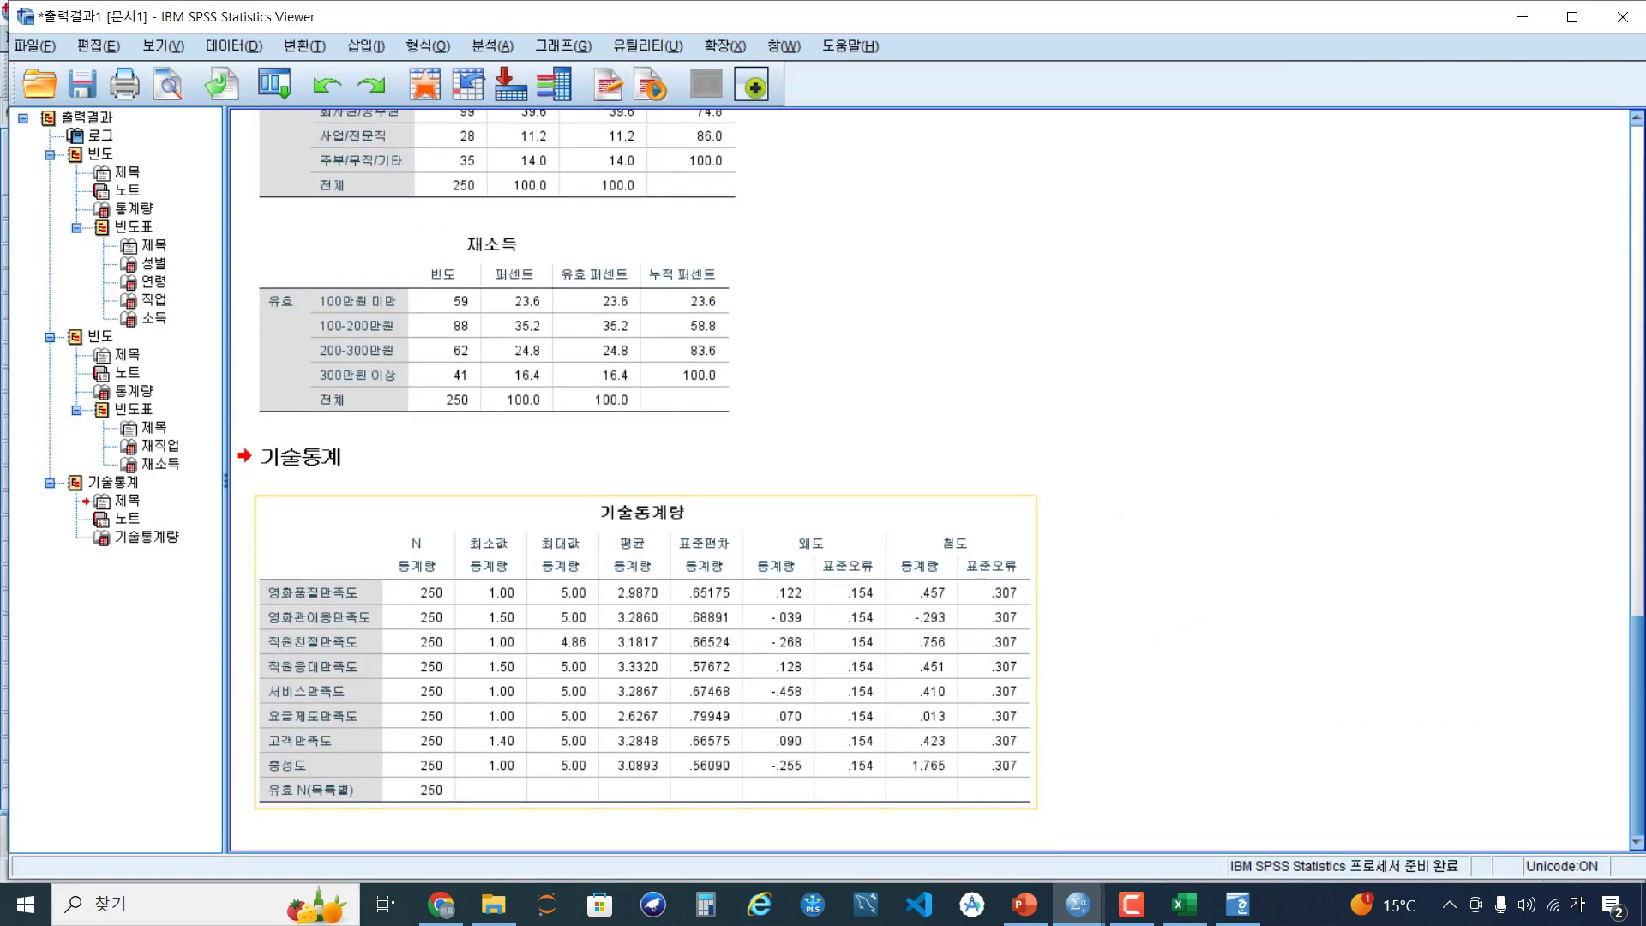
Copy the 기술통계량 output table into Sheet2 of the Excel workbook and widen column A to fit the variable names
{"action": "left_click", "coordinate": [631, 576]}
{"action": "right_click", "coordinate": [631, 575]}
{"action": "left_click", "coordinate": [670, 620]}
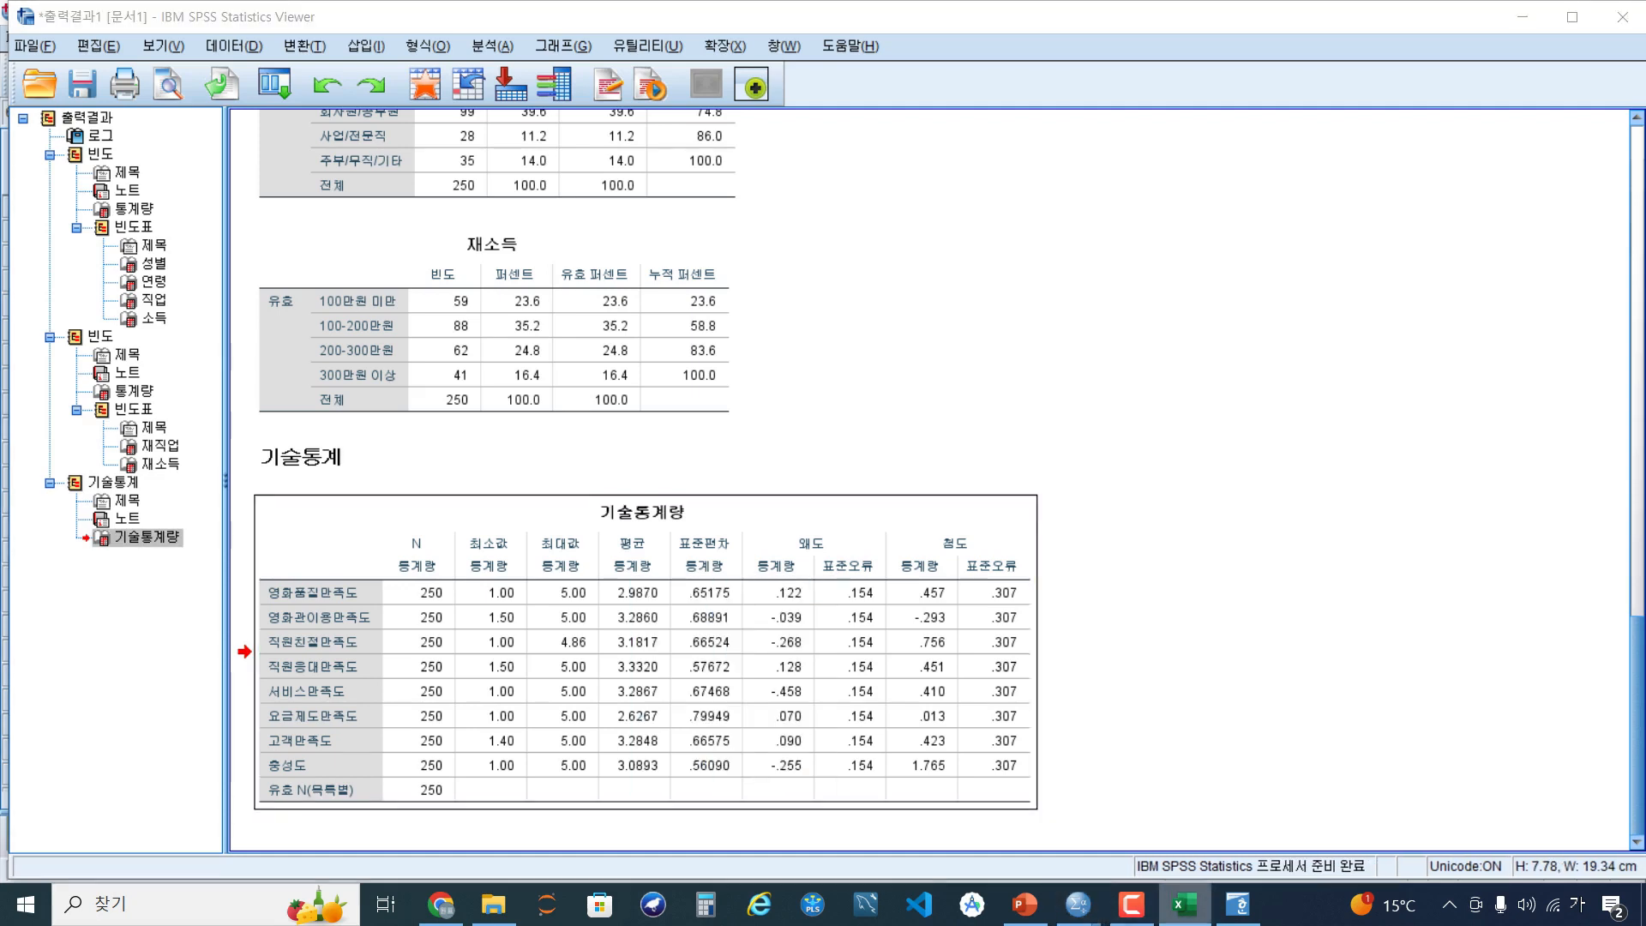
{"action": "left_click", "coordinate": [1184, 903]}
{"action": "left_click", "coordinate": [193, 847]}
{"action": "key", "text": "ctrl+v"}
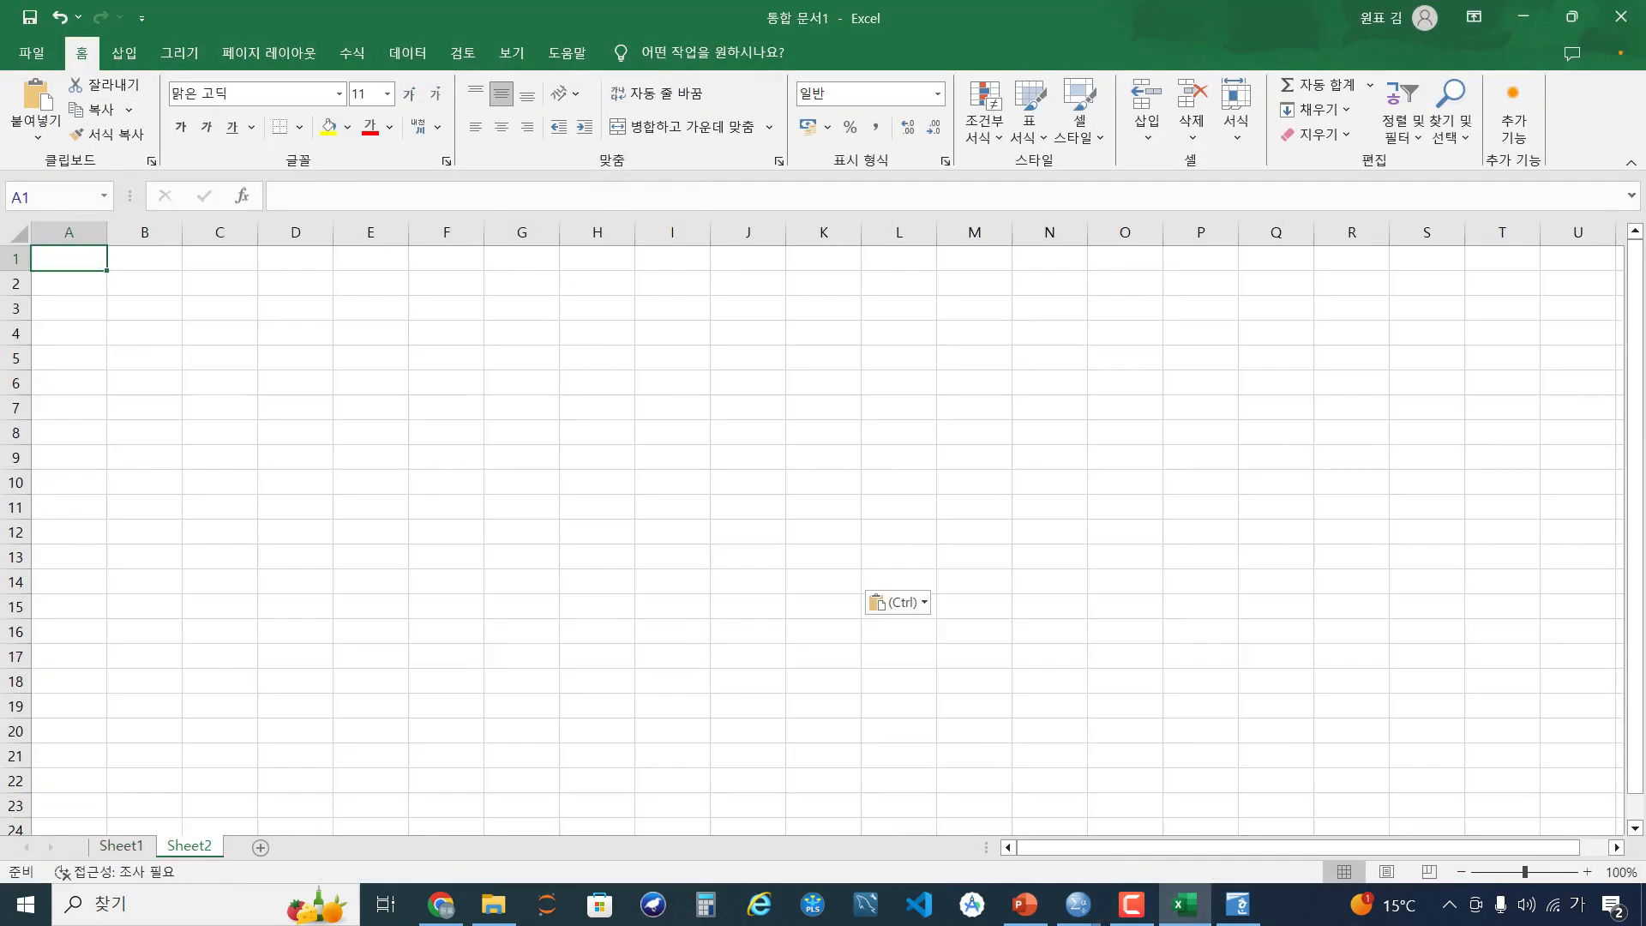
{"action": "scroll", "coordinate": [446, 599], "scroll_direction": "up", "scroll_amount": 1}
{"action": "left_click_drag", "start_coordinate": [123, 233], "coordinate": [221, 234]}
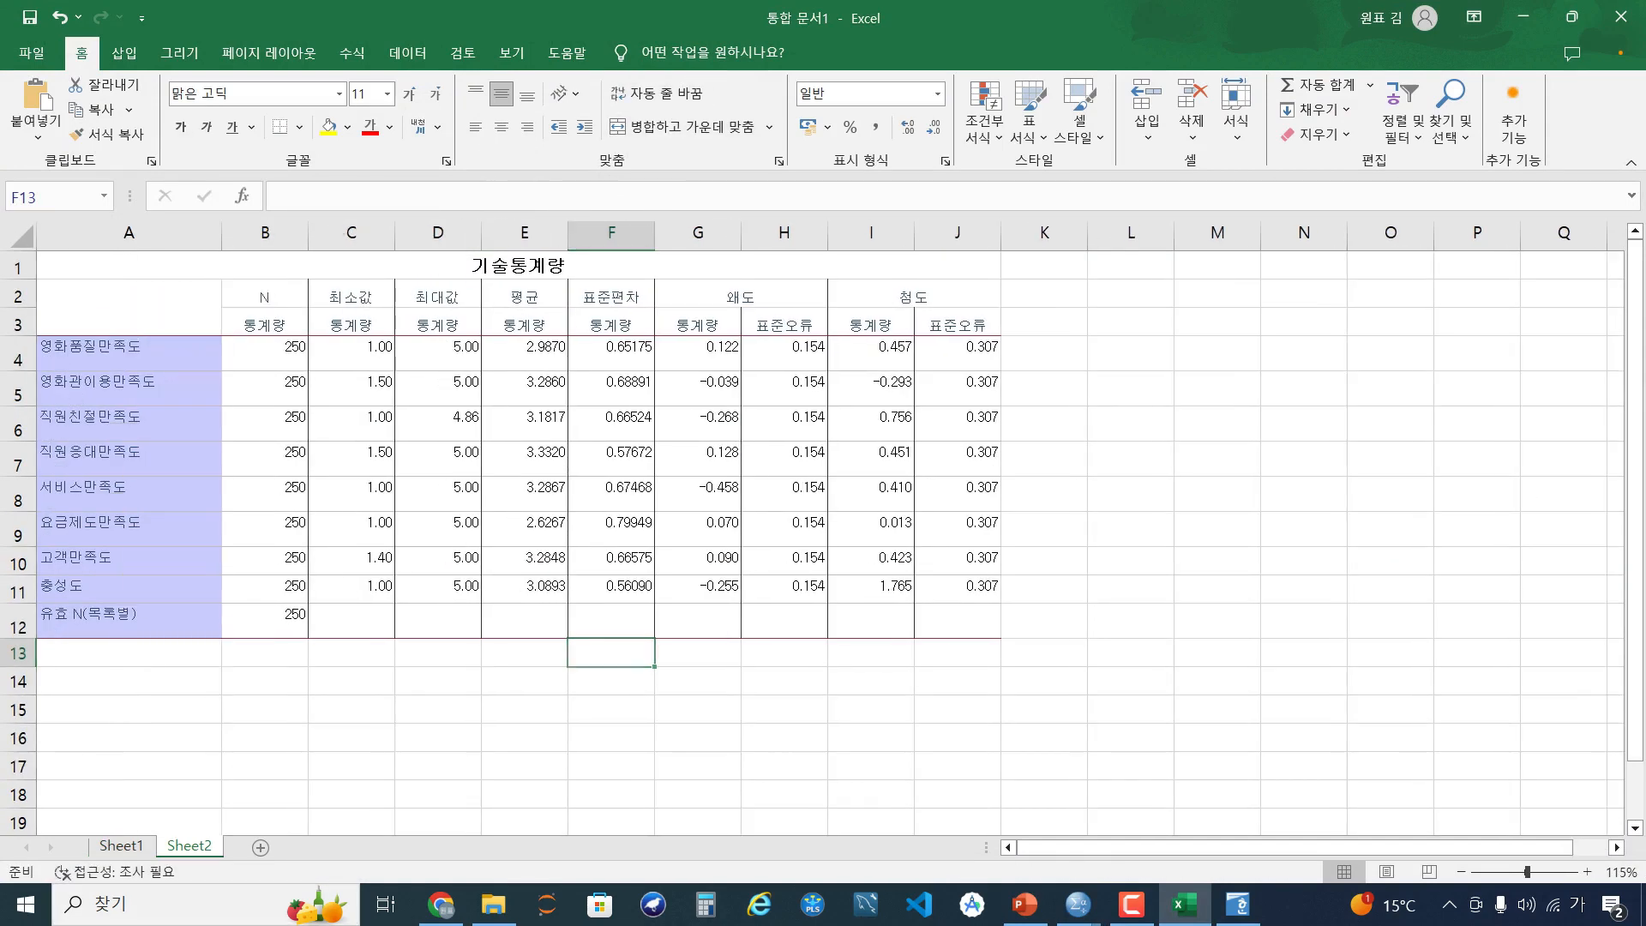
Rename the worksheet Sheet1 as 1.빈도분석
{"action": "right_click", "coordinate": [130, 847]}
{"action": "left_click", "coordinate": [189, 650]}
{"action": "type", "text": "1.ql"}
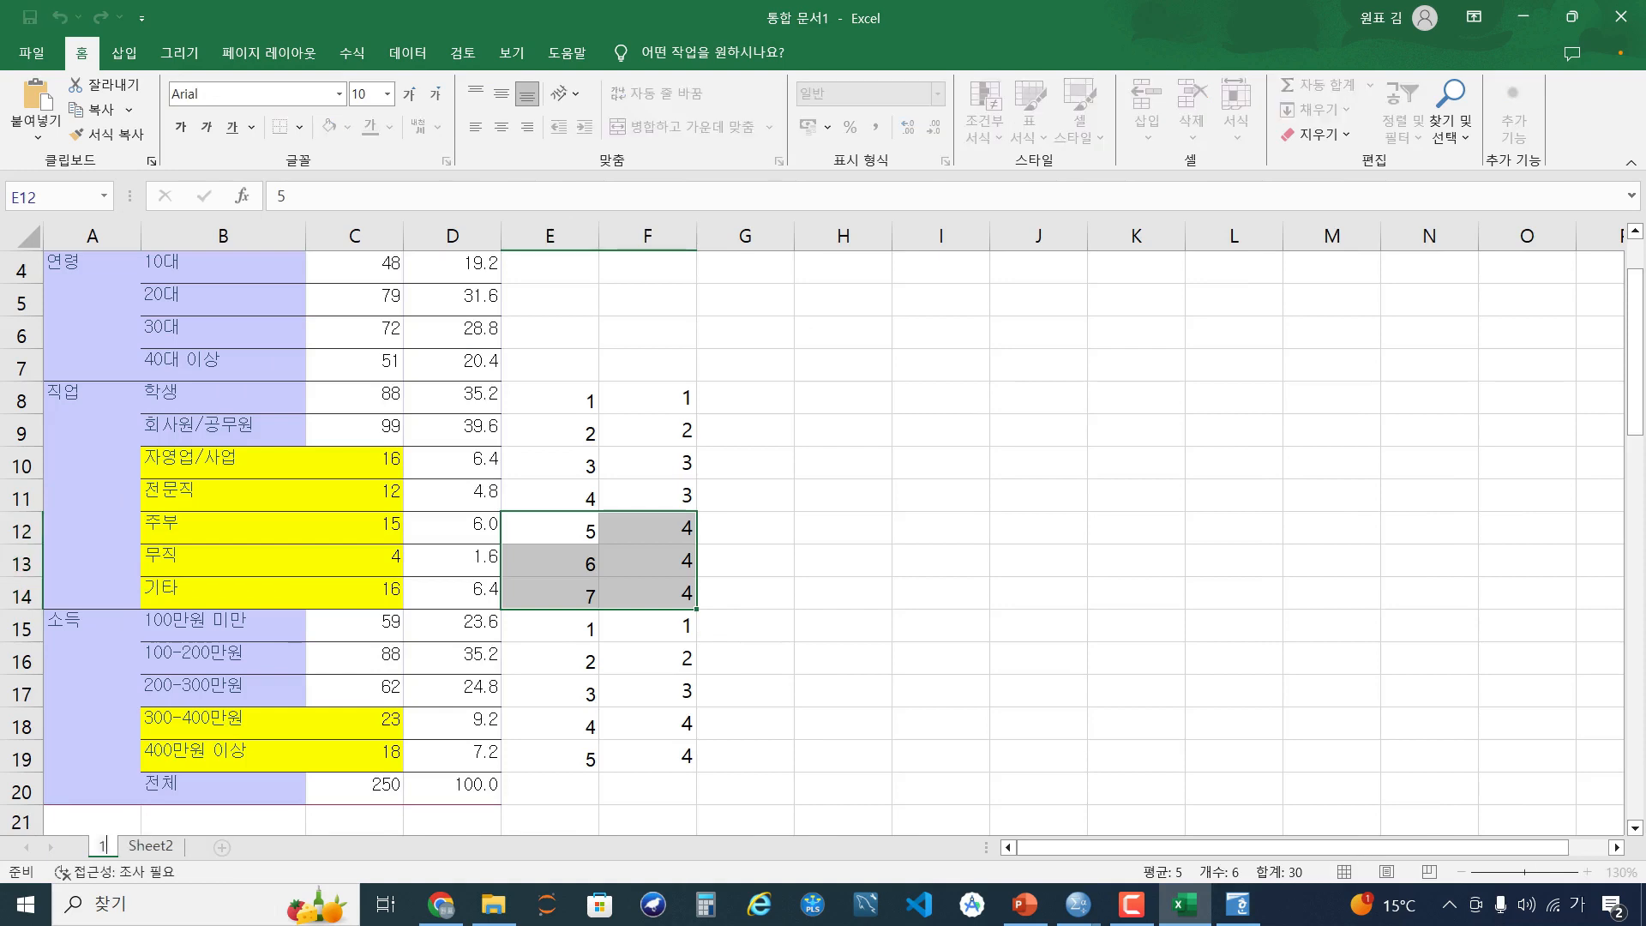
{"action": "key", "text": "BackSpace"}
{"action": "key", "text": "BackSpace"}
{"action": "key", "text": "Hangul"}
{"action": "type", "text": "빈도분"}
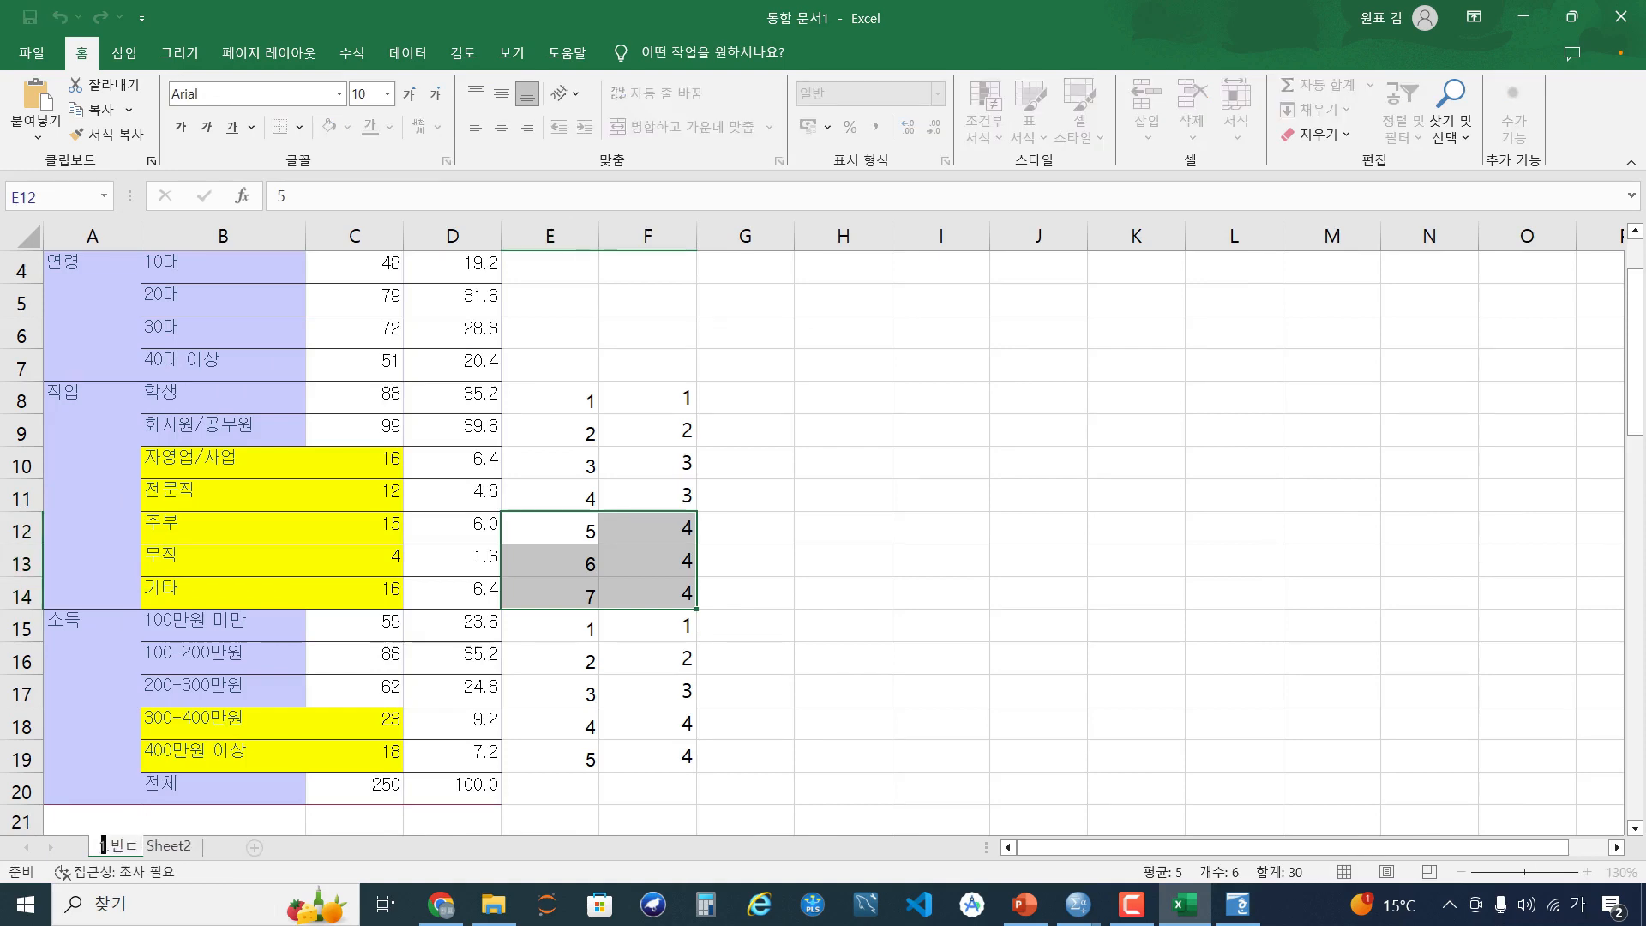
{"action": "type", "text": "석"}
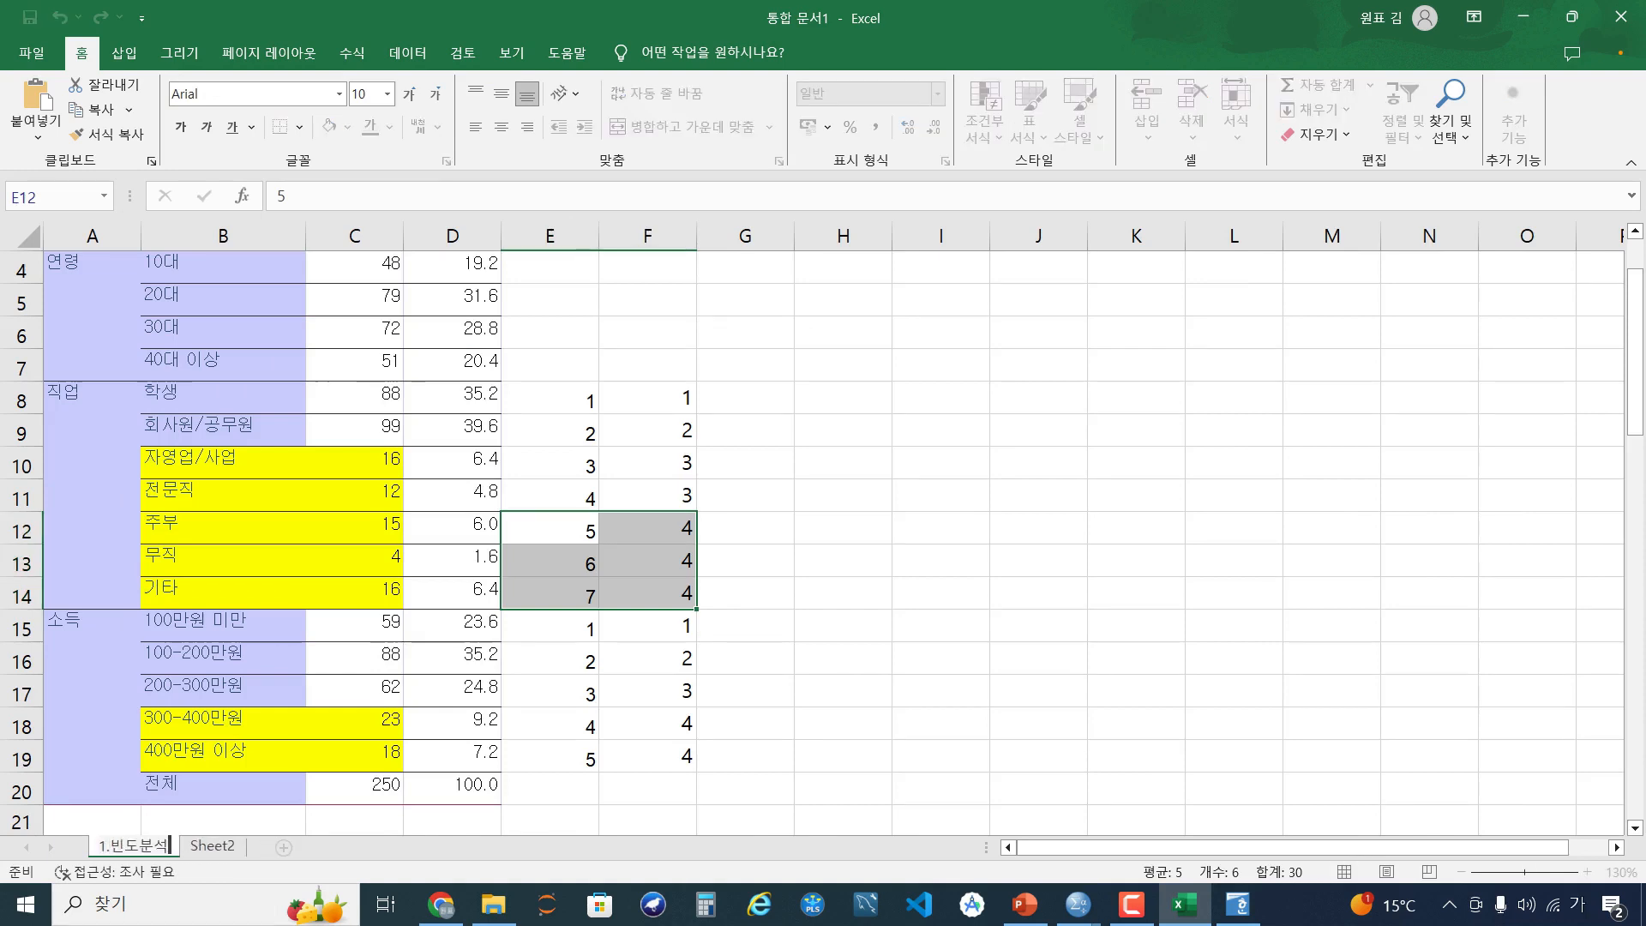
Rename the worksheet Sheet2 as 2.기술통계분석
{"action": "left_click", "coordinate": [214, 847]}
{"action": "right_click", "coordinate": [220, 849]}
{"action": "left_click", "coordinate": [278, 652]}
{"action": "type", "text": "2.기술통계"}
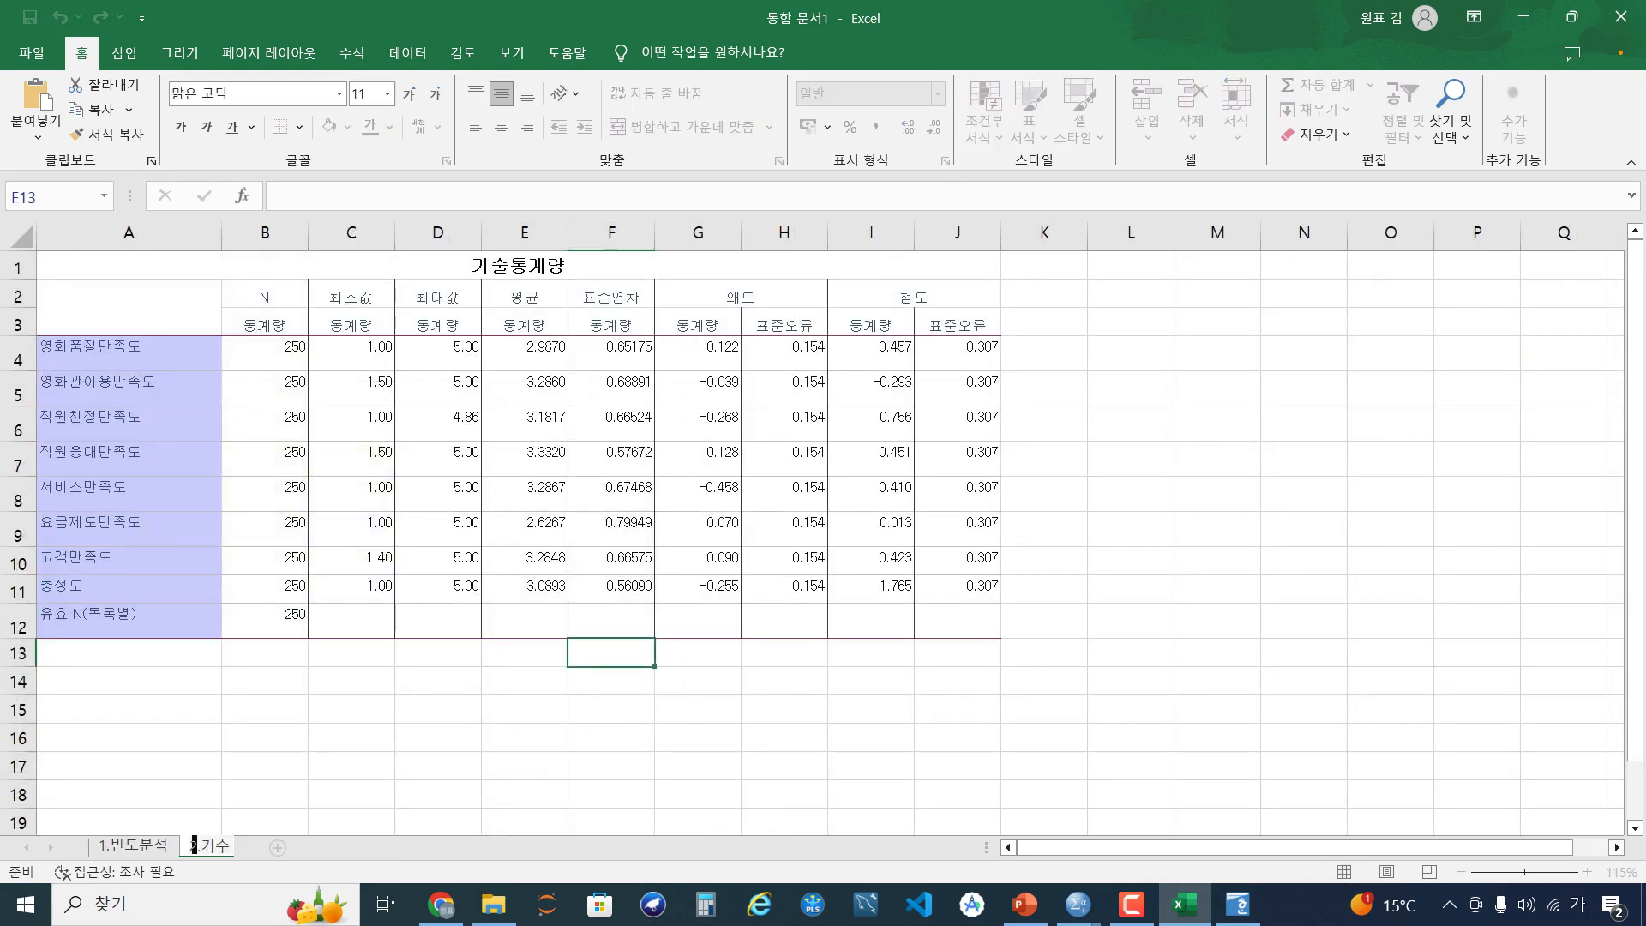
{"action": "type", "text": "분석"}
{"action": "key", "text": "Return"}
{"action": "left_click", "coordinate": [352, 653]}
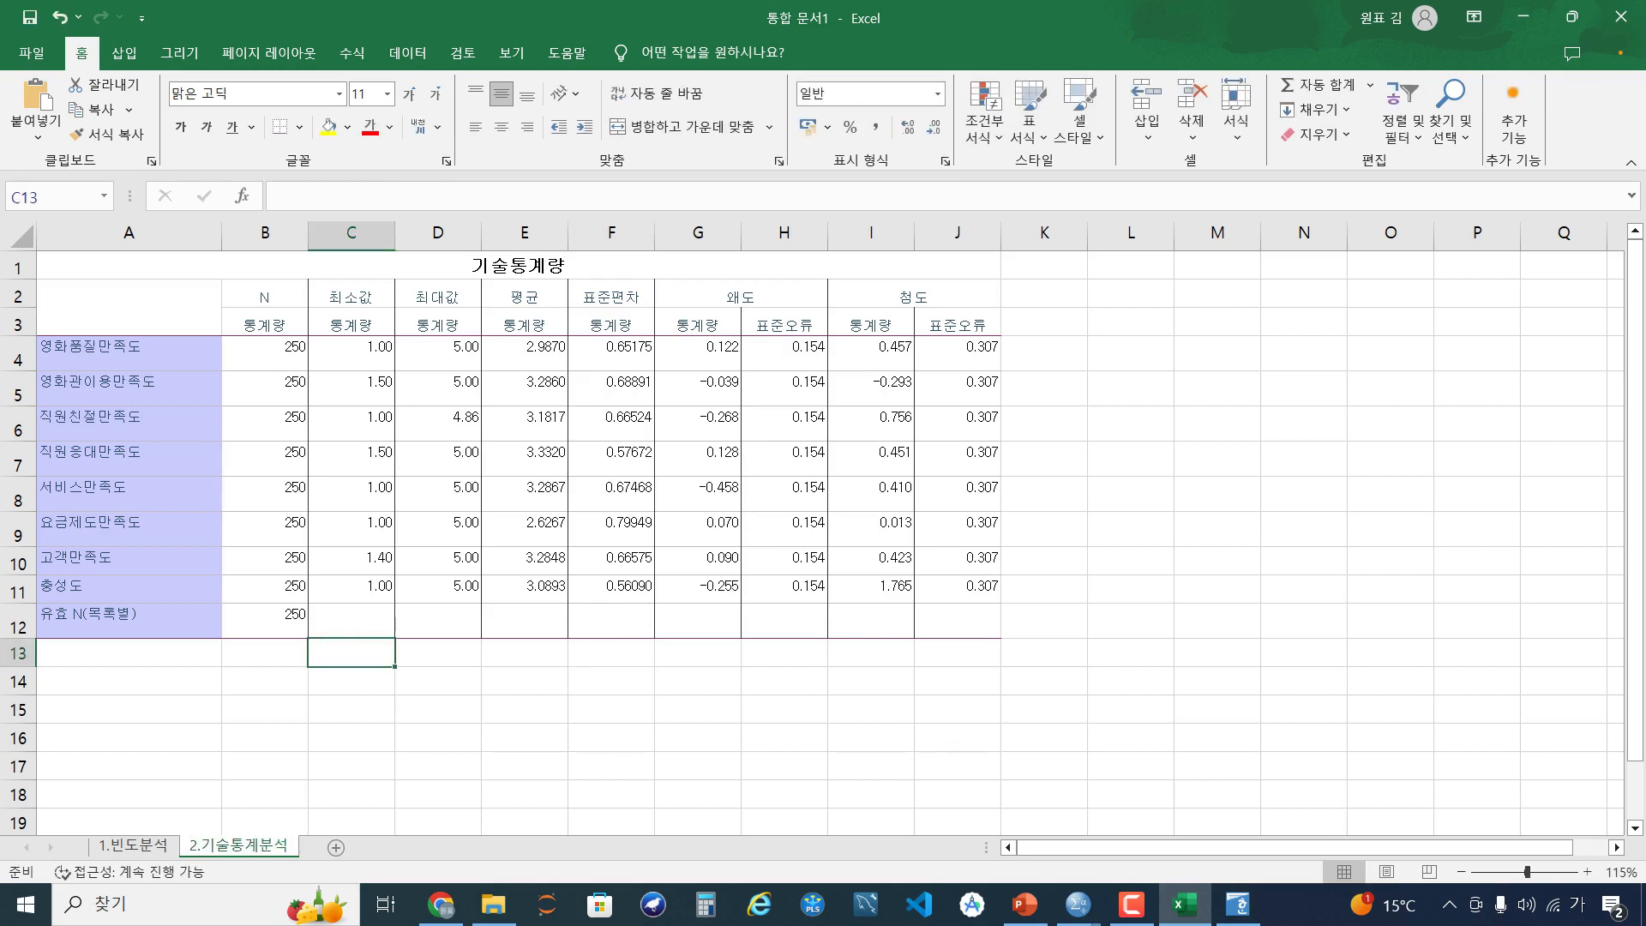
Examine the 평균, 표준편차, 왜도 and 첨도 statistics of the eight variables in the 기술통계량 table
{"action": "left_click_drag", "start_coordinate": [523, 351], "coordinate": [617, 592]}
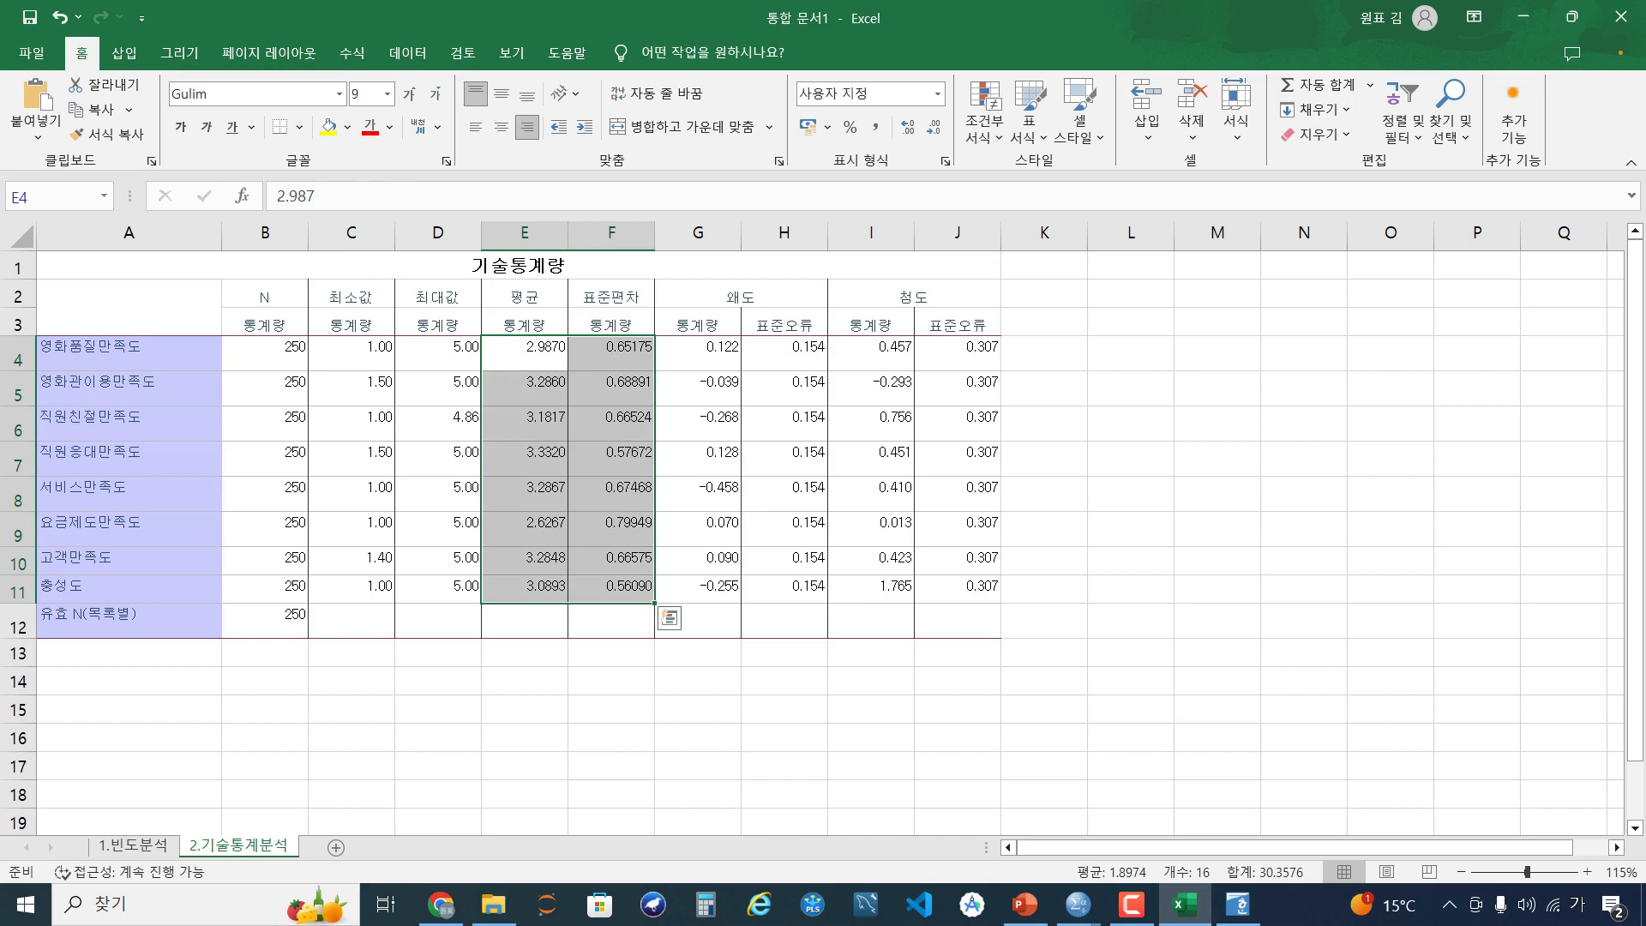
{"action": "left_click_drag", "start_coordinate": [697, 352], "coordinate": [699, 590]}
{"action": "left_click", "coordinate": [871, 353], "text": "ctrl"}
{"action": "left_click_drag", "start_coordinate": [871, 354], "coordinate": [871, 590]}
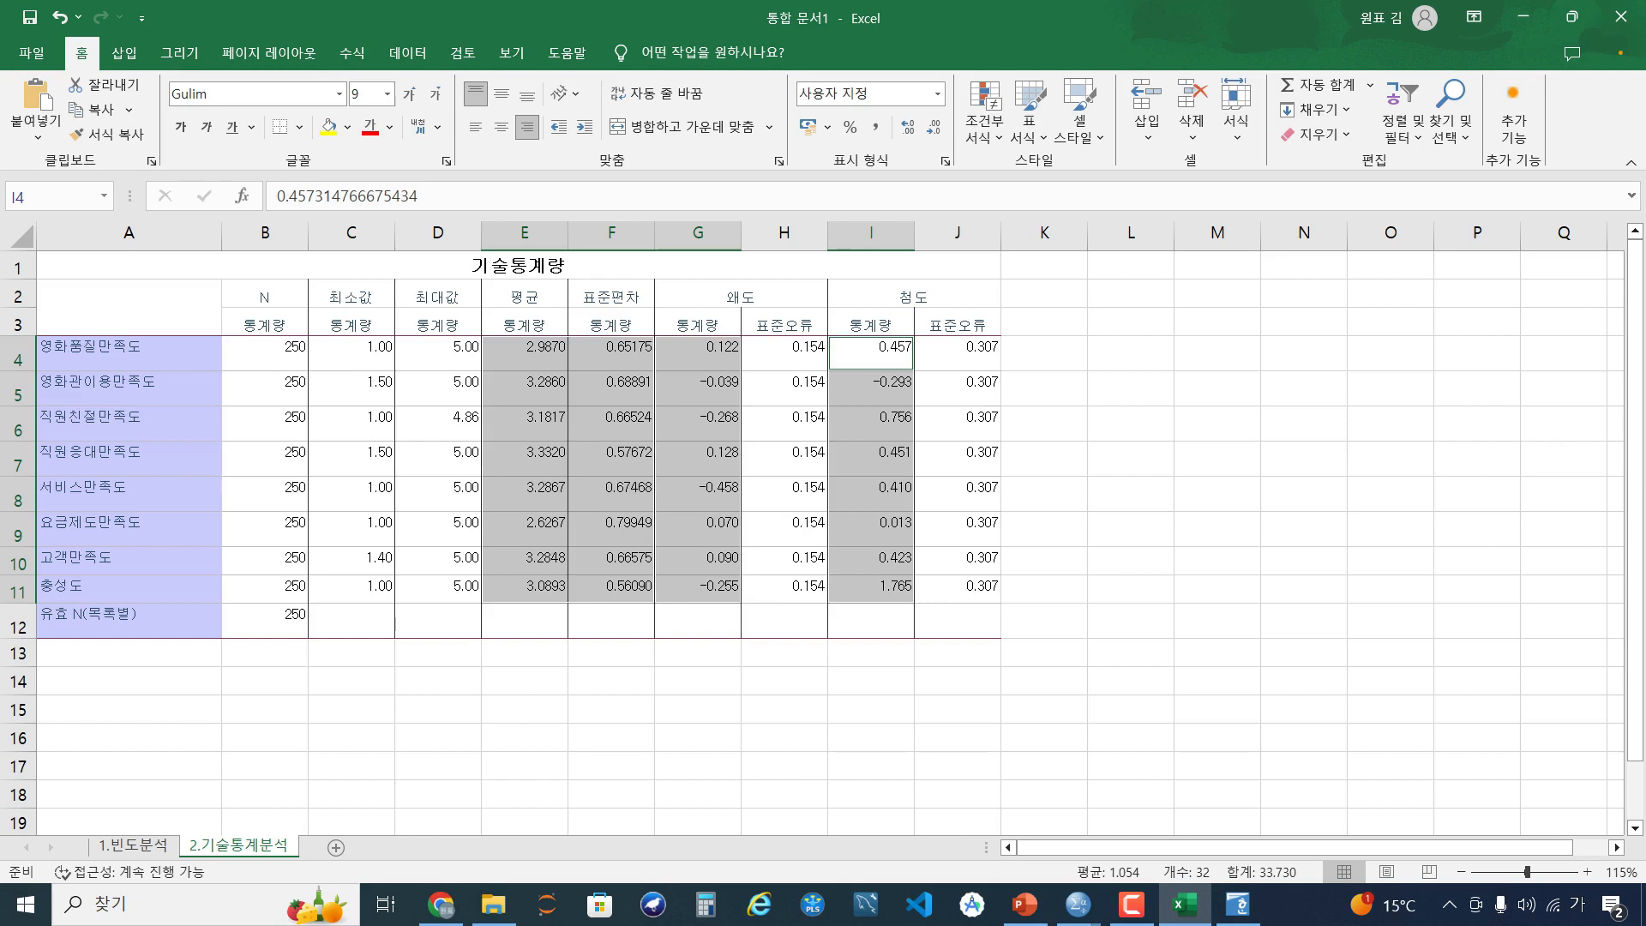
{"action": "left_click", "coordinate": [525, 353]}
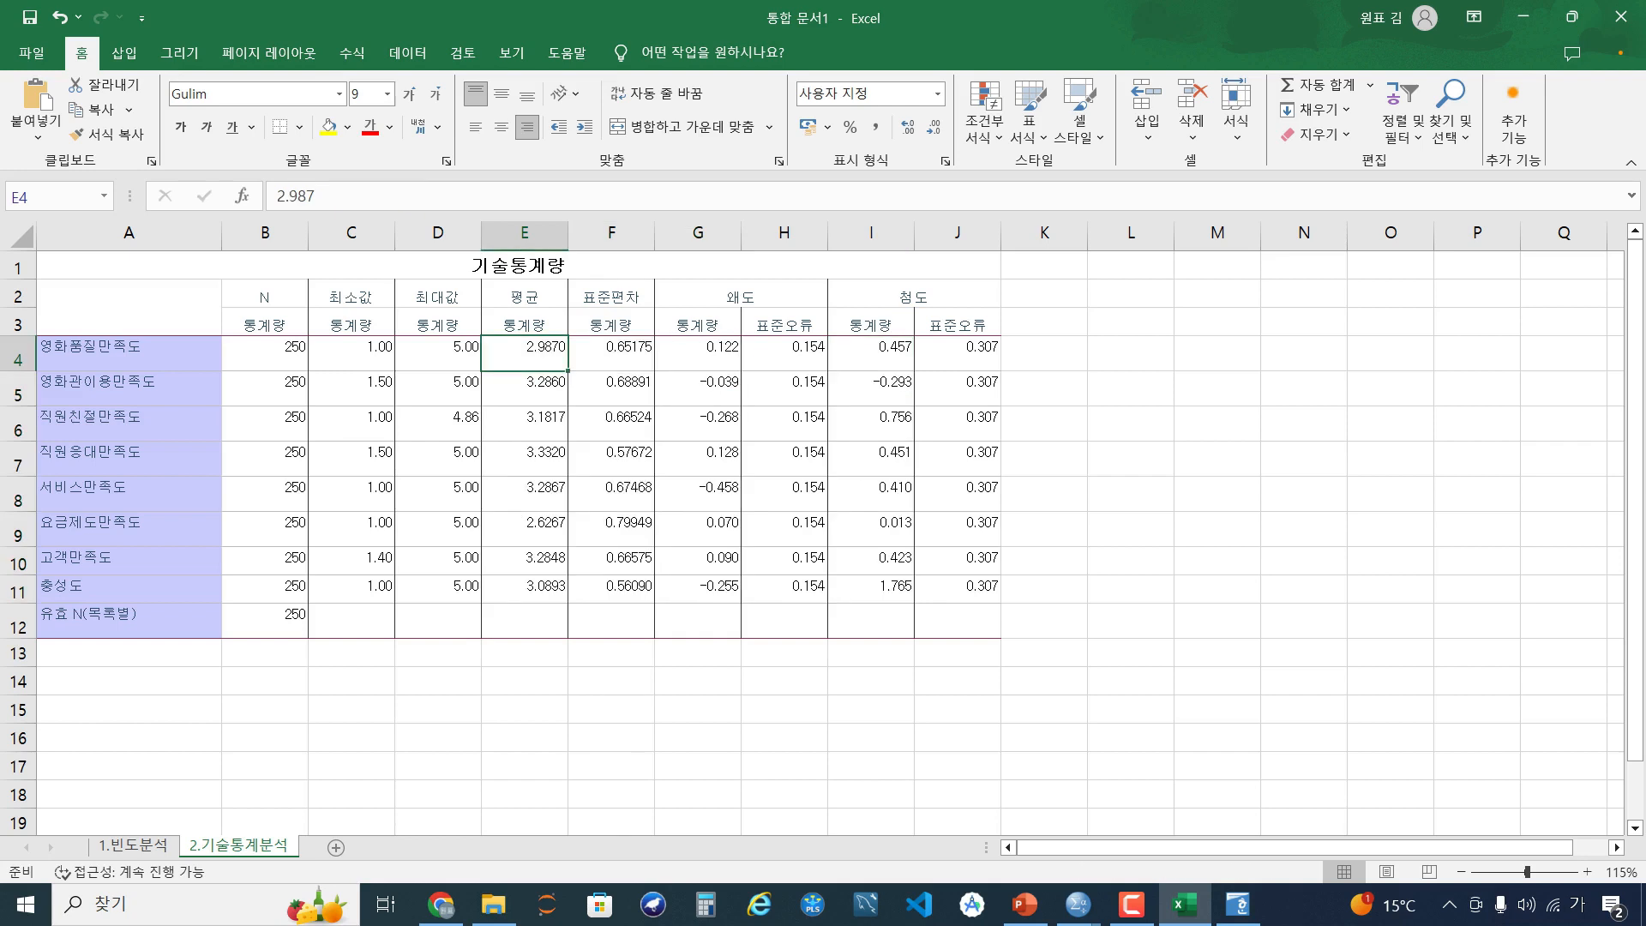
{"action": "left_click", "coordinate": [698, 353]}
{"action": "left_click", "coordinate": [870, 354], "text": "ctrl"}
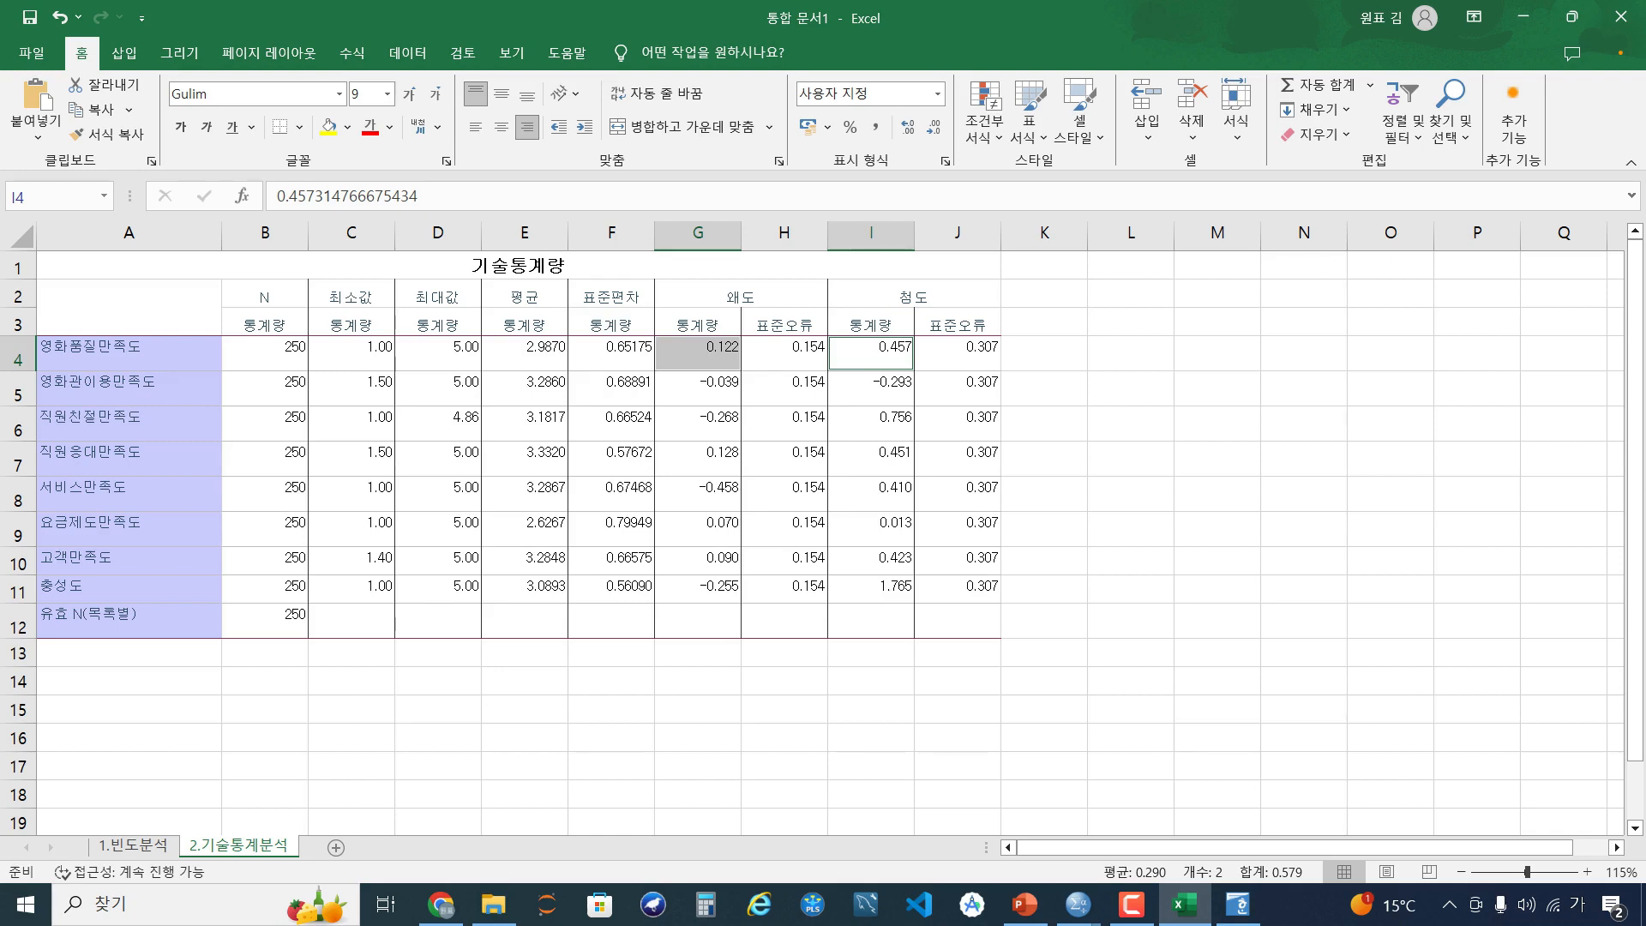
{"action": "left_click", "coordinate": [784, 560]}
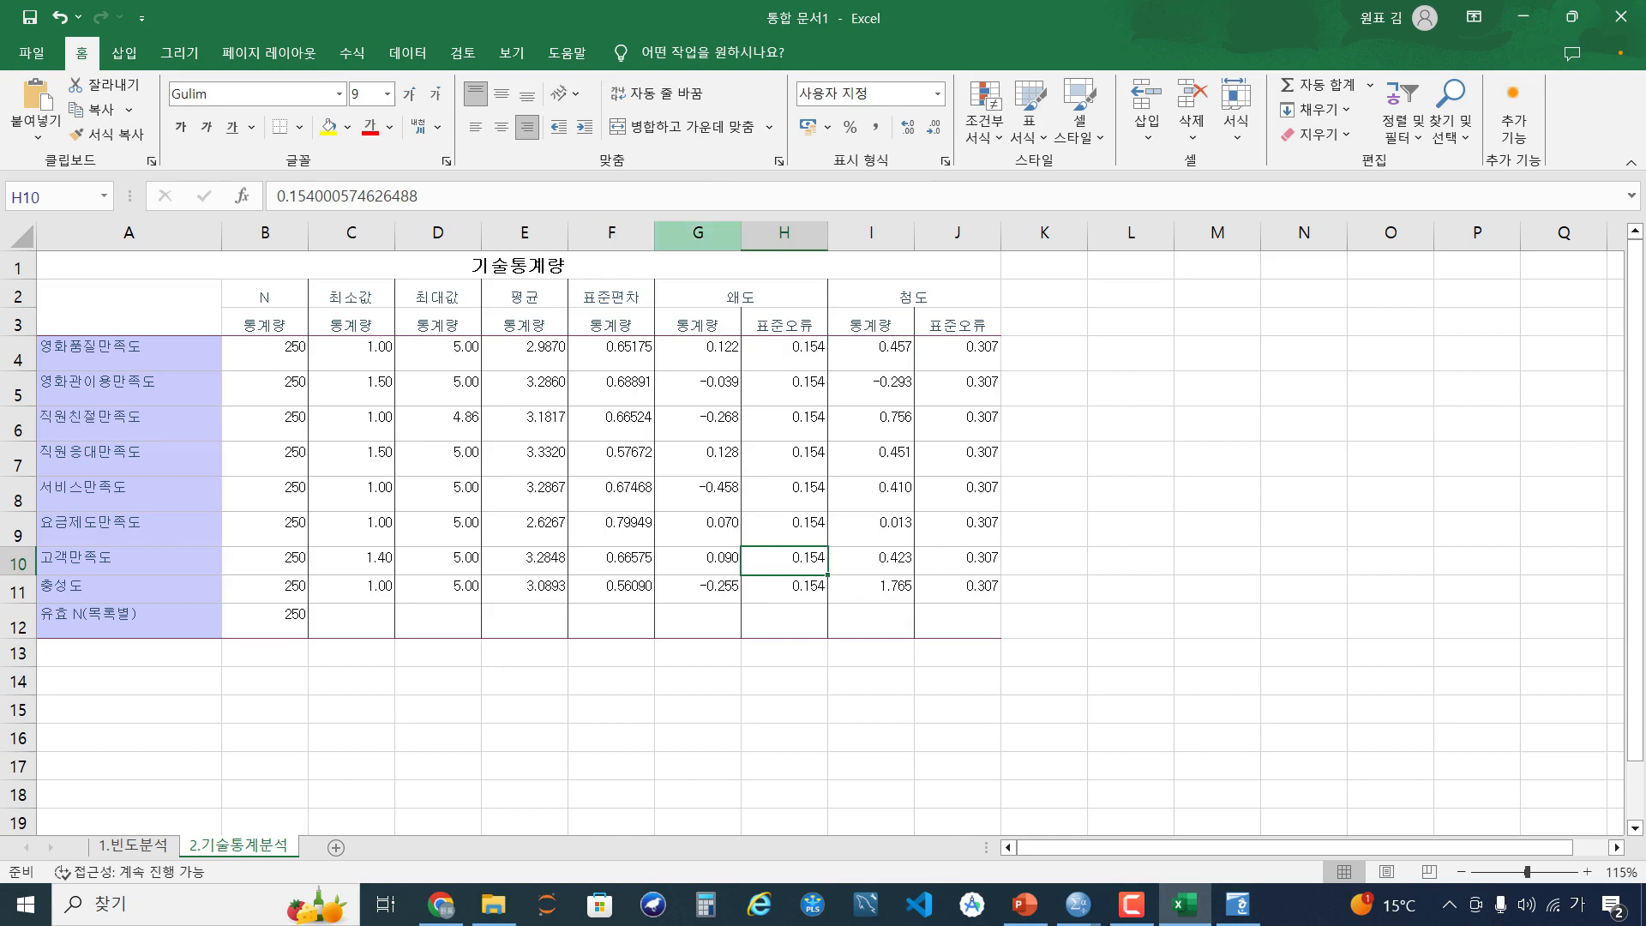
{"action": "left_click", "coordinate": [698, 233]}
{"action": "left_click", "coordinate": [871, 233], "text": "ctrl"}
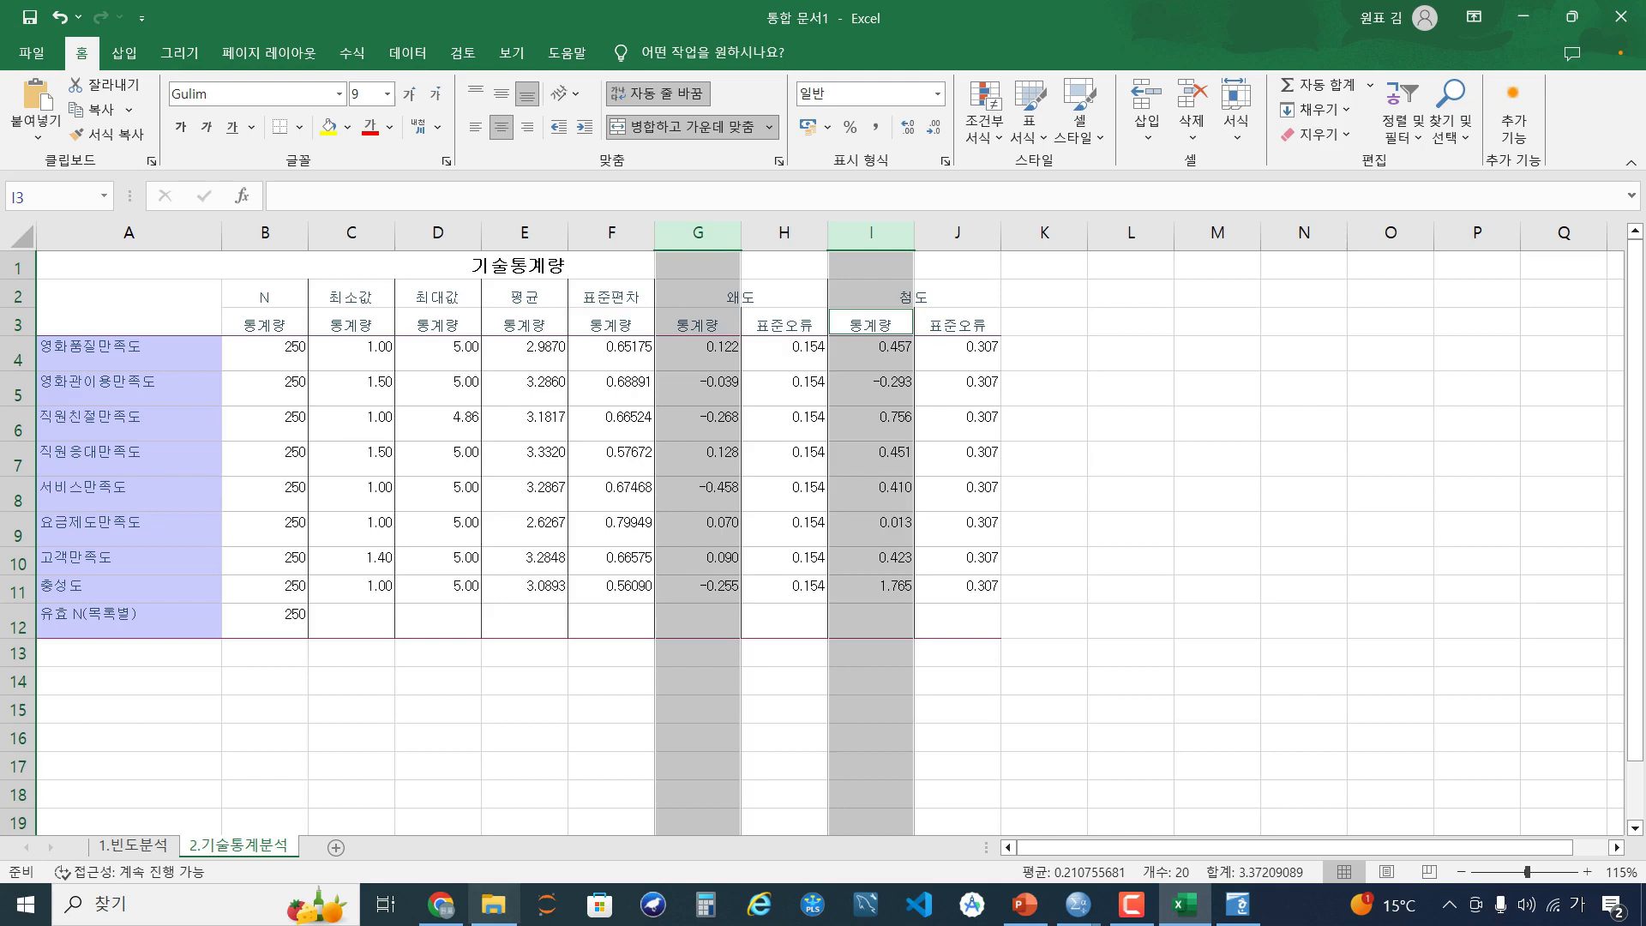
Switch to DATA IN in the browser and open the 기술통계분석 analysis for the 영화관만족도 project
{"action": "mouse_move", "coordinate": [441, 904]}
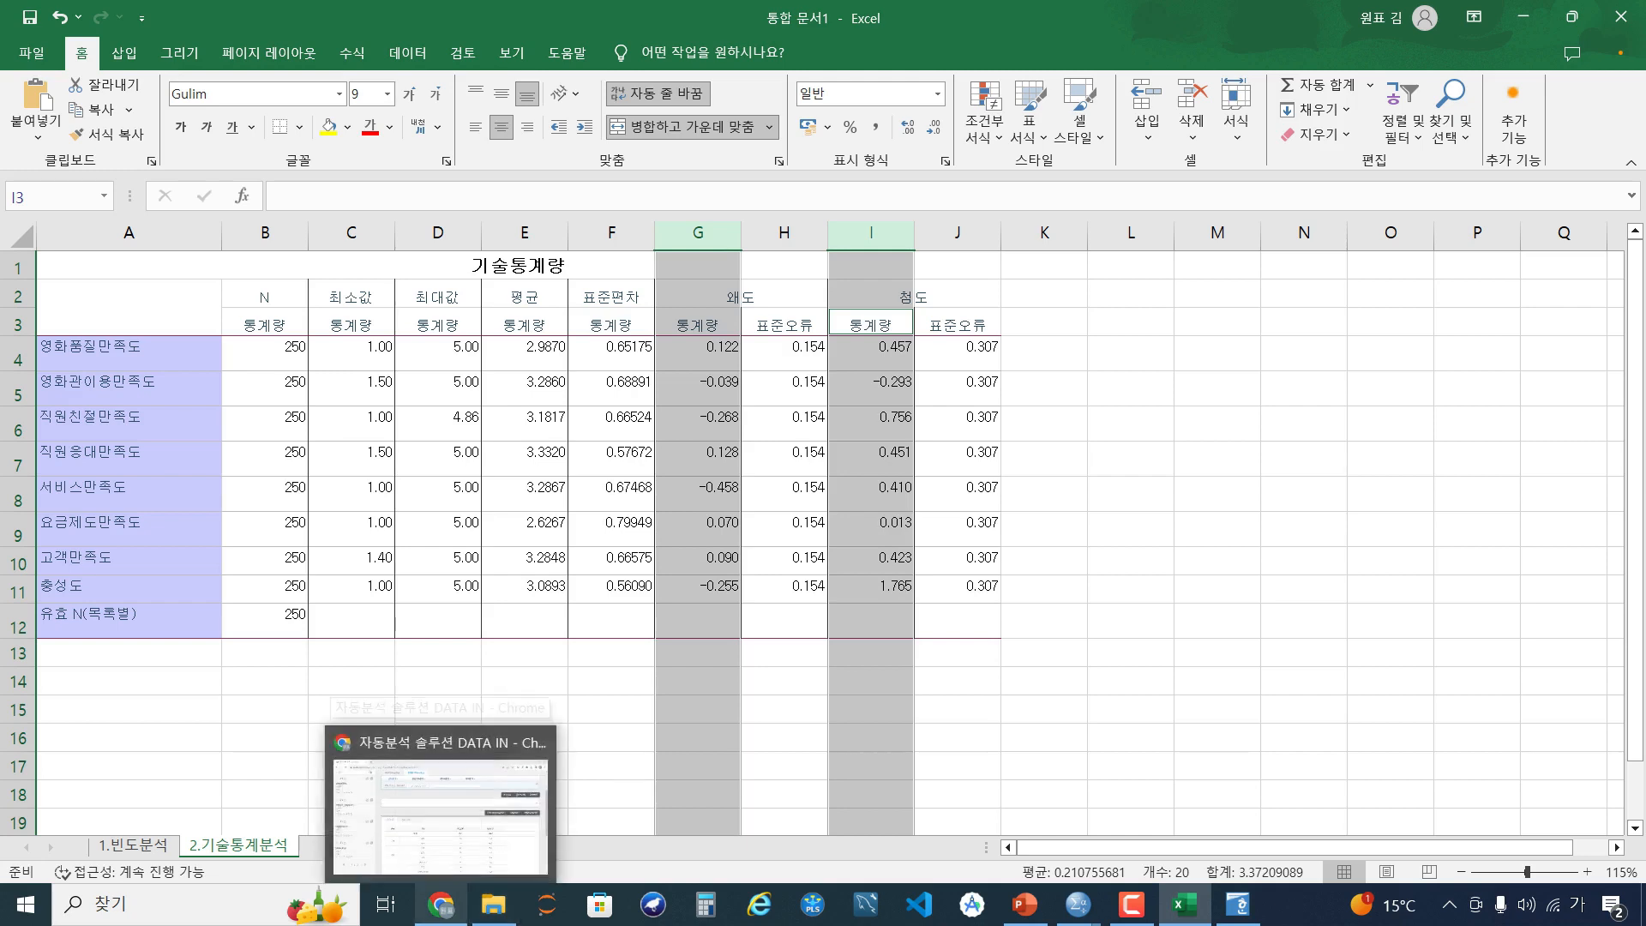
{"action": "left_click", "coordinate": [440, 810]}
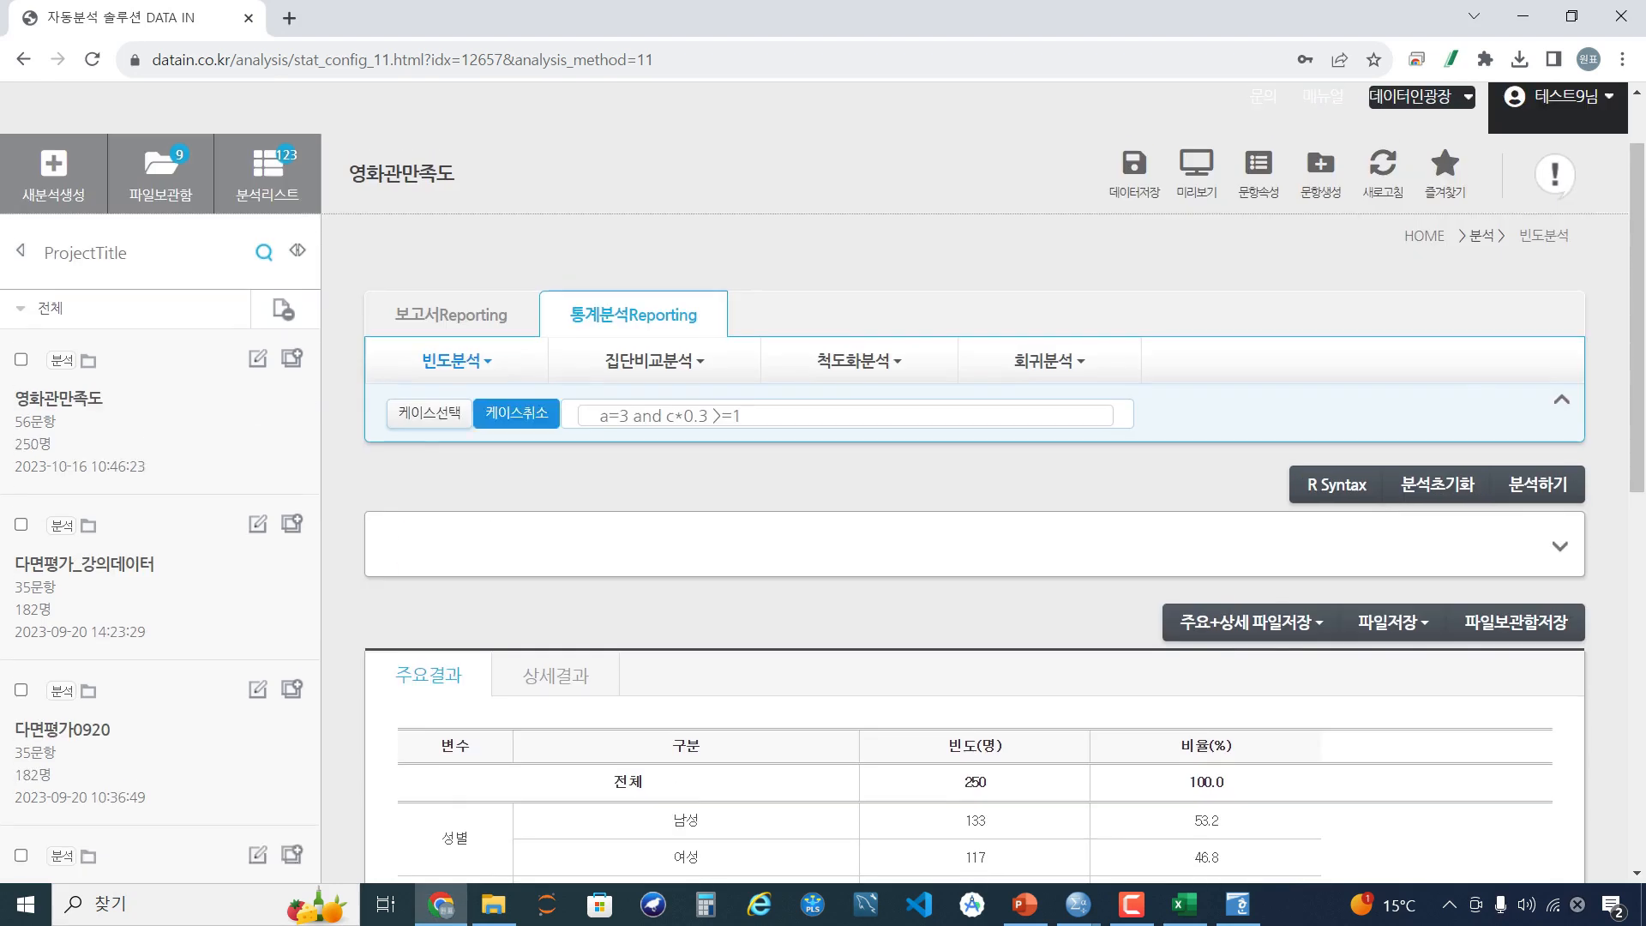
{"action": "left_click", "coordinate": [452, 360]}
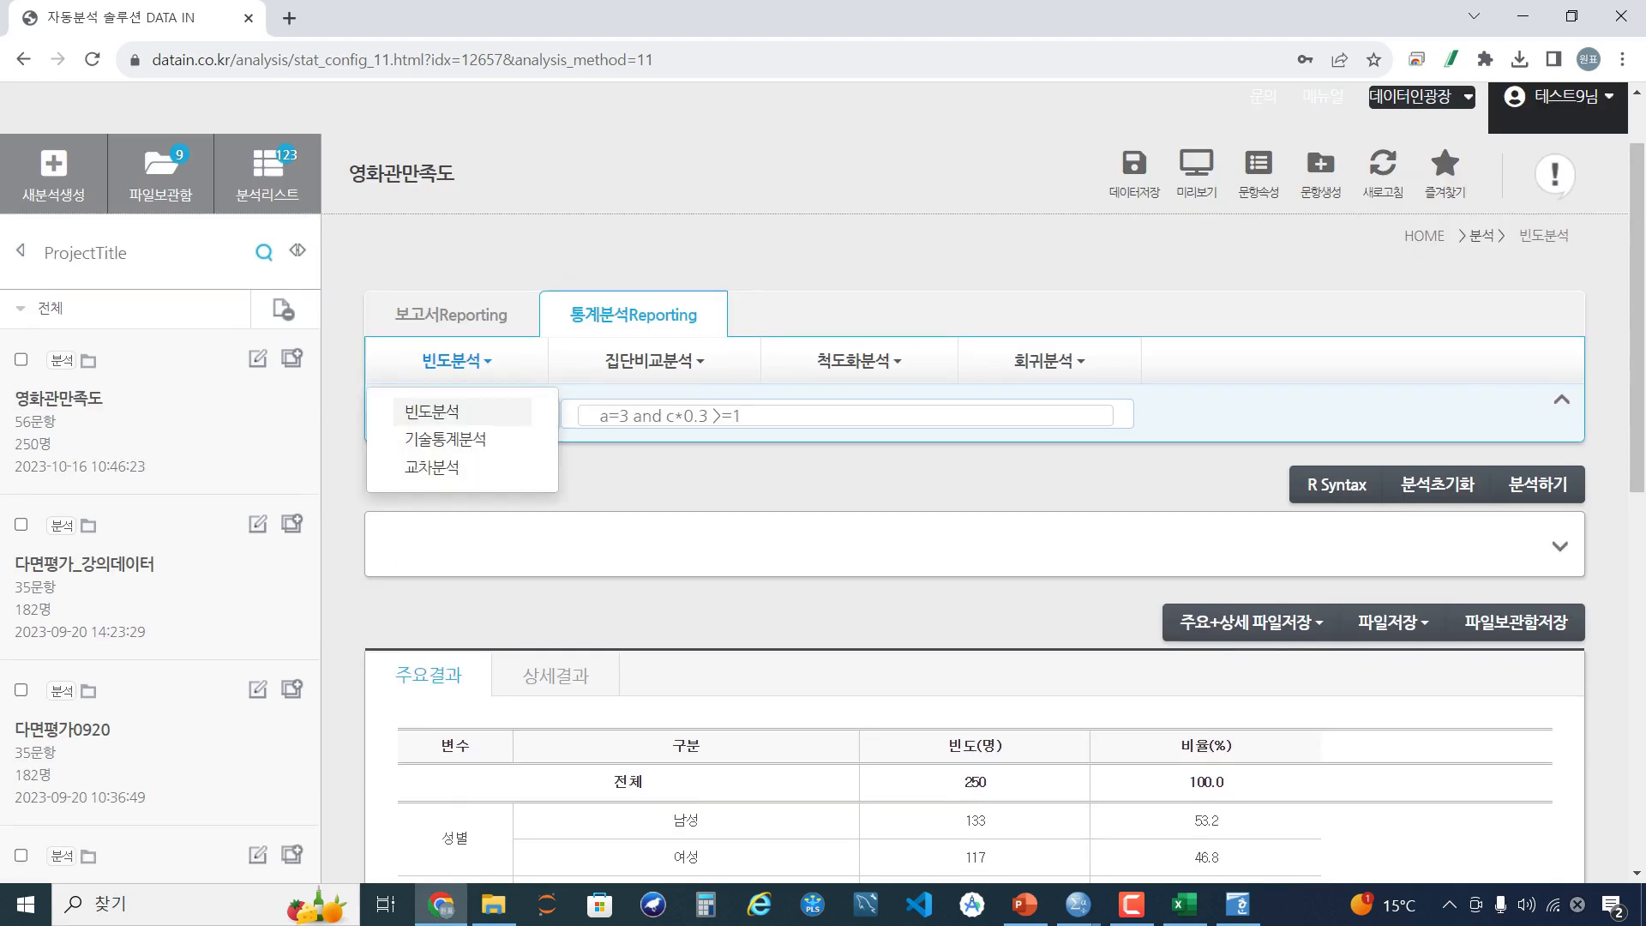
{"action": "left_click", "coordinate": [448, 437]}
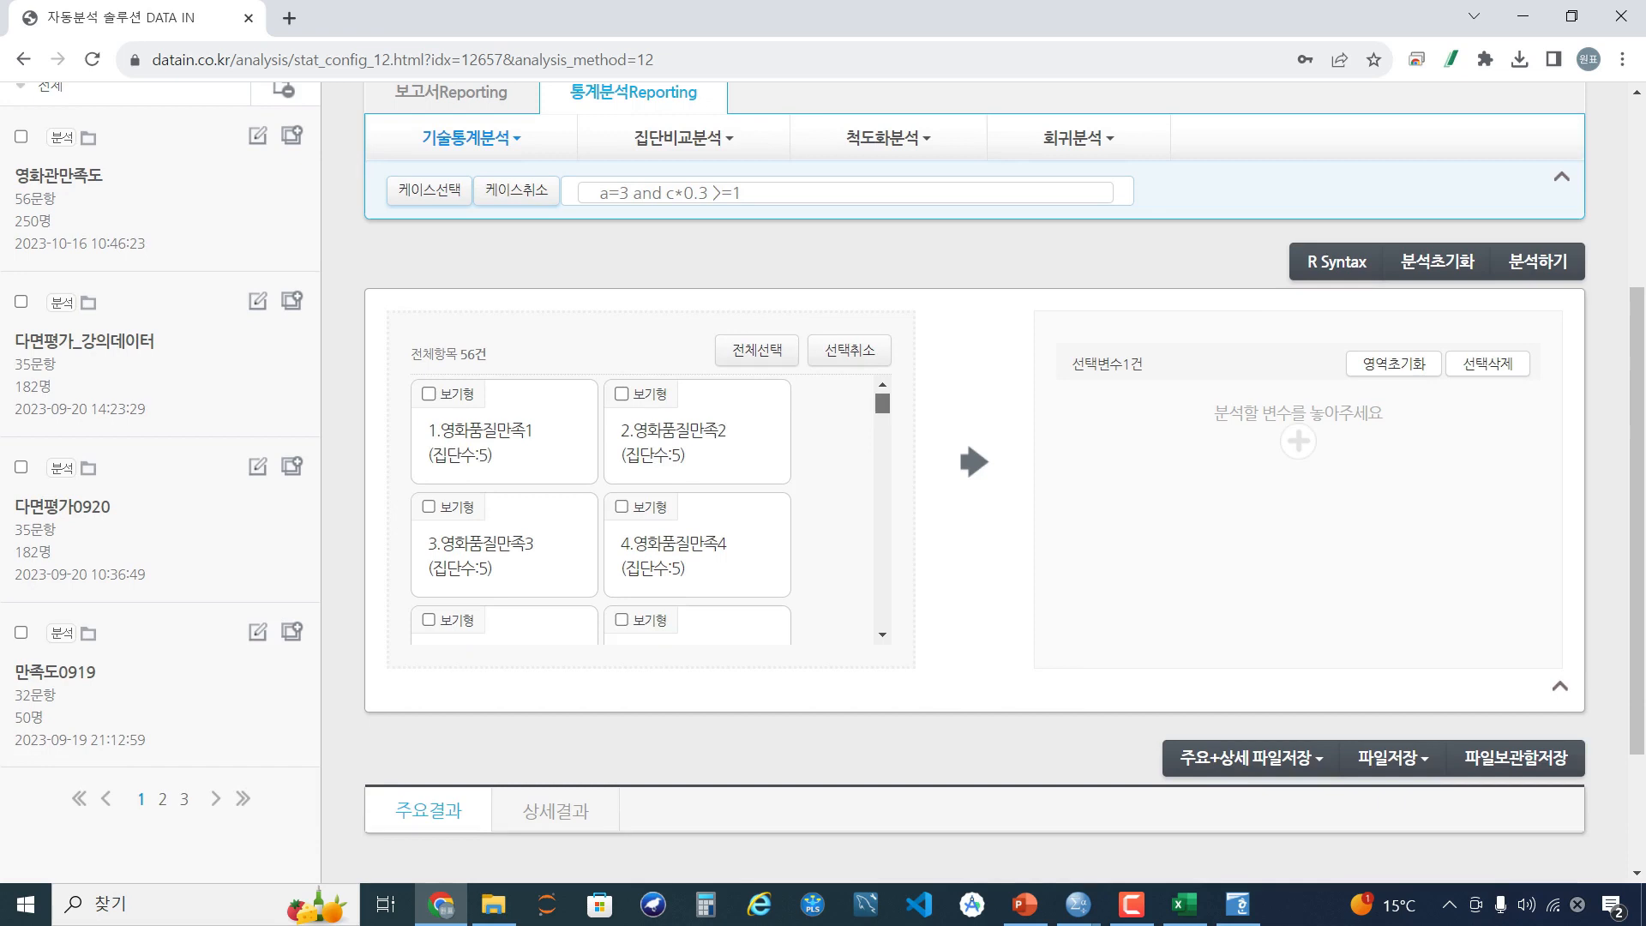
Add variables 48 영화품질만족도 through 55 충성도 to the analysis variables and run the descriptive statistics
{"action": "left_click_drag", "start_coordinate": [882, 403], "coordinate": [882, 617]}
{"action": "scroll", "coordinate": [651, 511], "scroll_direction": "up", "scroll_amount": 3}
{"action": "left_click", "coordinate": [621, 422]}
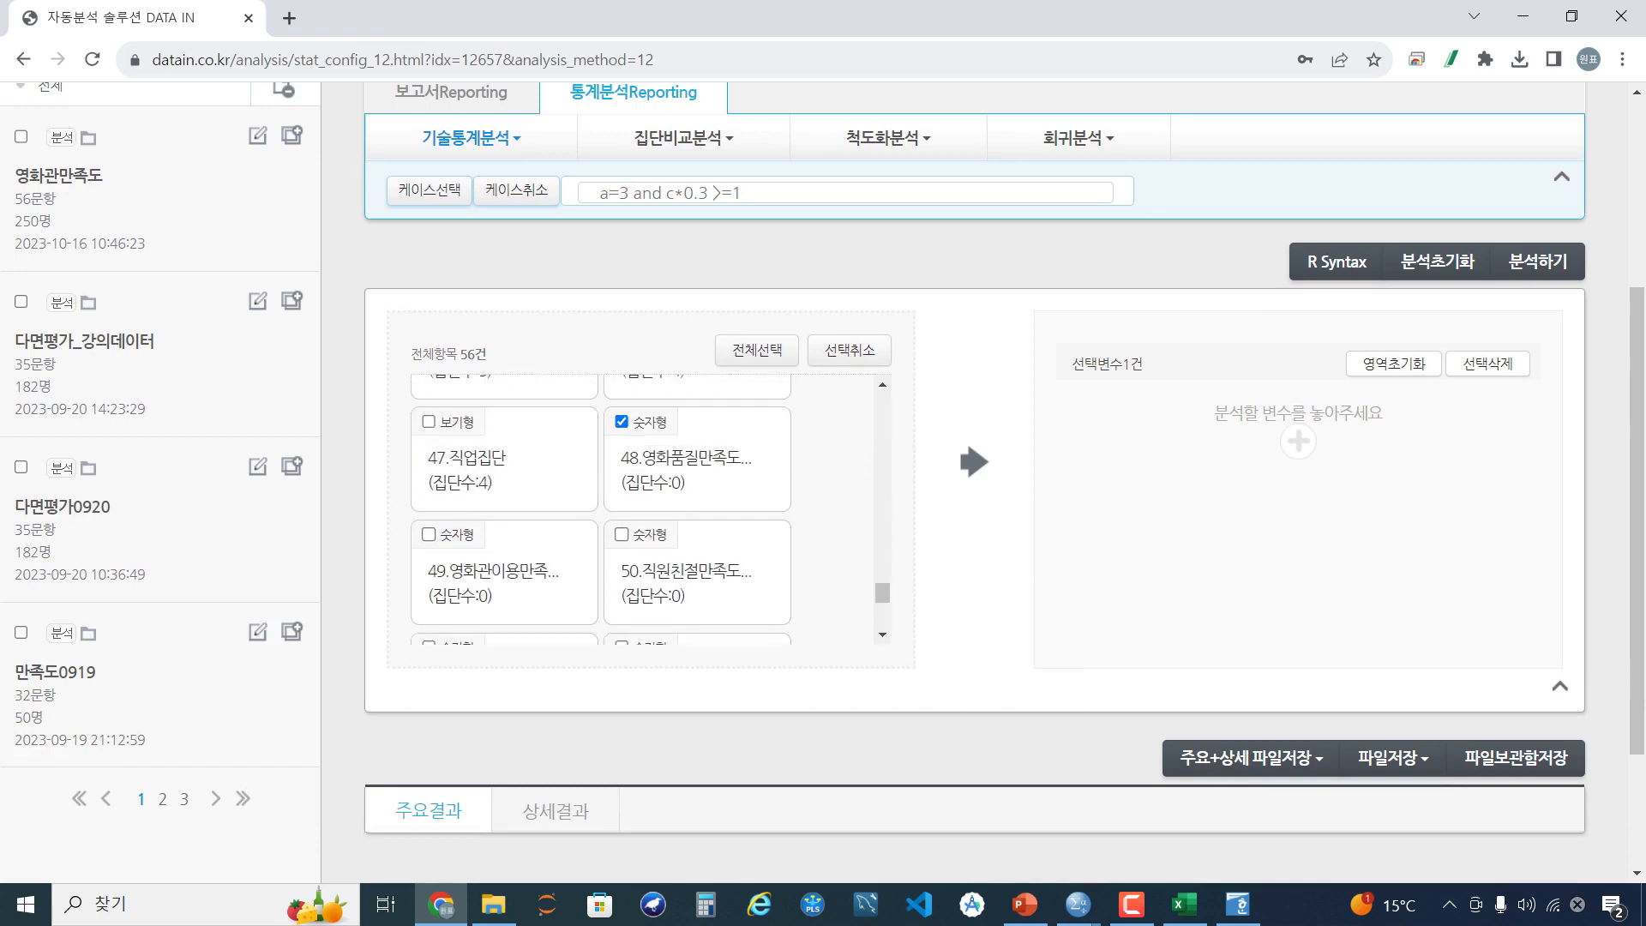
{"action": "scroll", "coordinate": [686, 557], "scroll_direction": "down", "scroll_amount": 4}
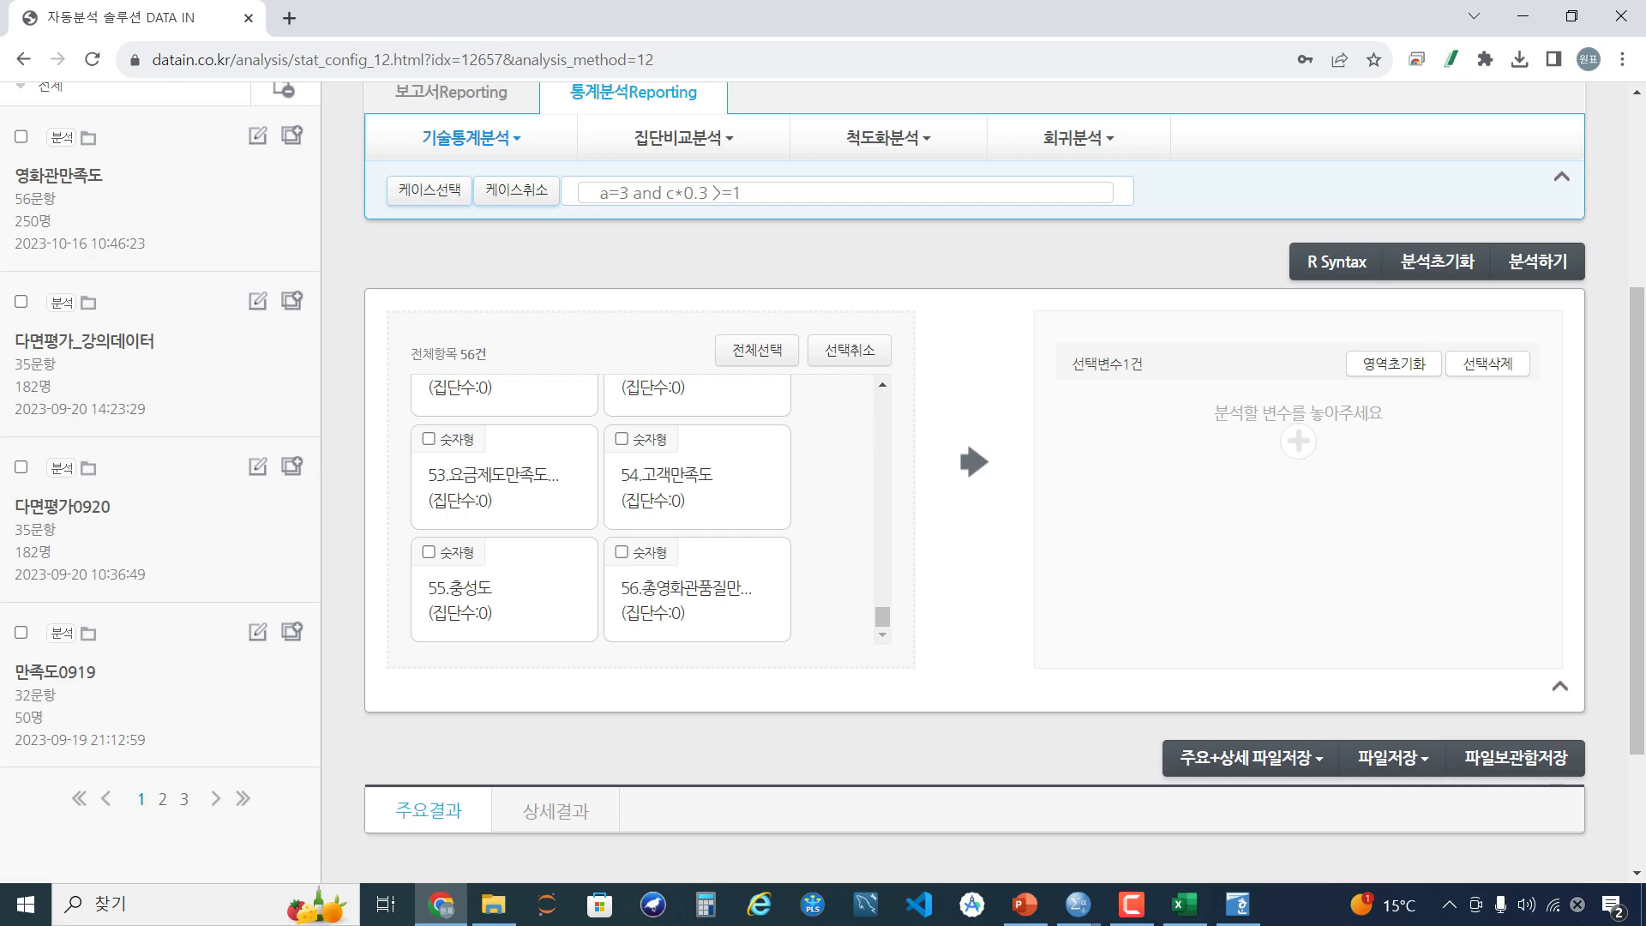
{"action": "left_click", "coordinate": [462, 552], "text": "shift"}
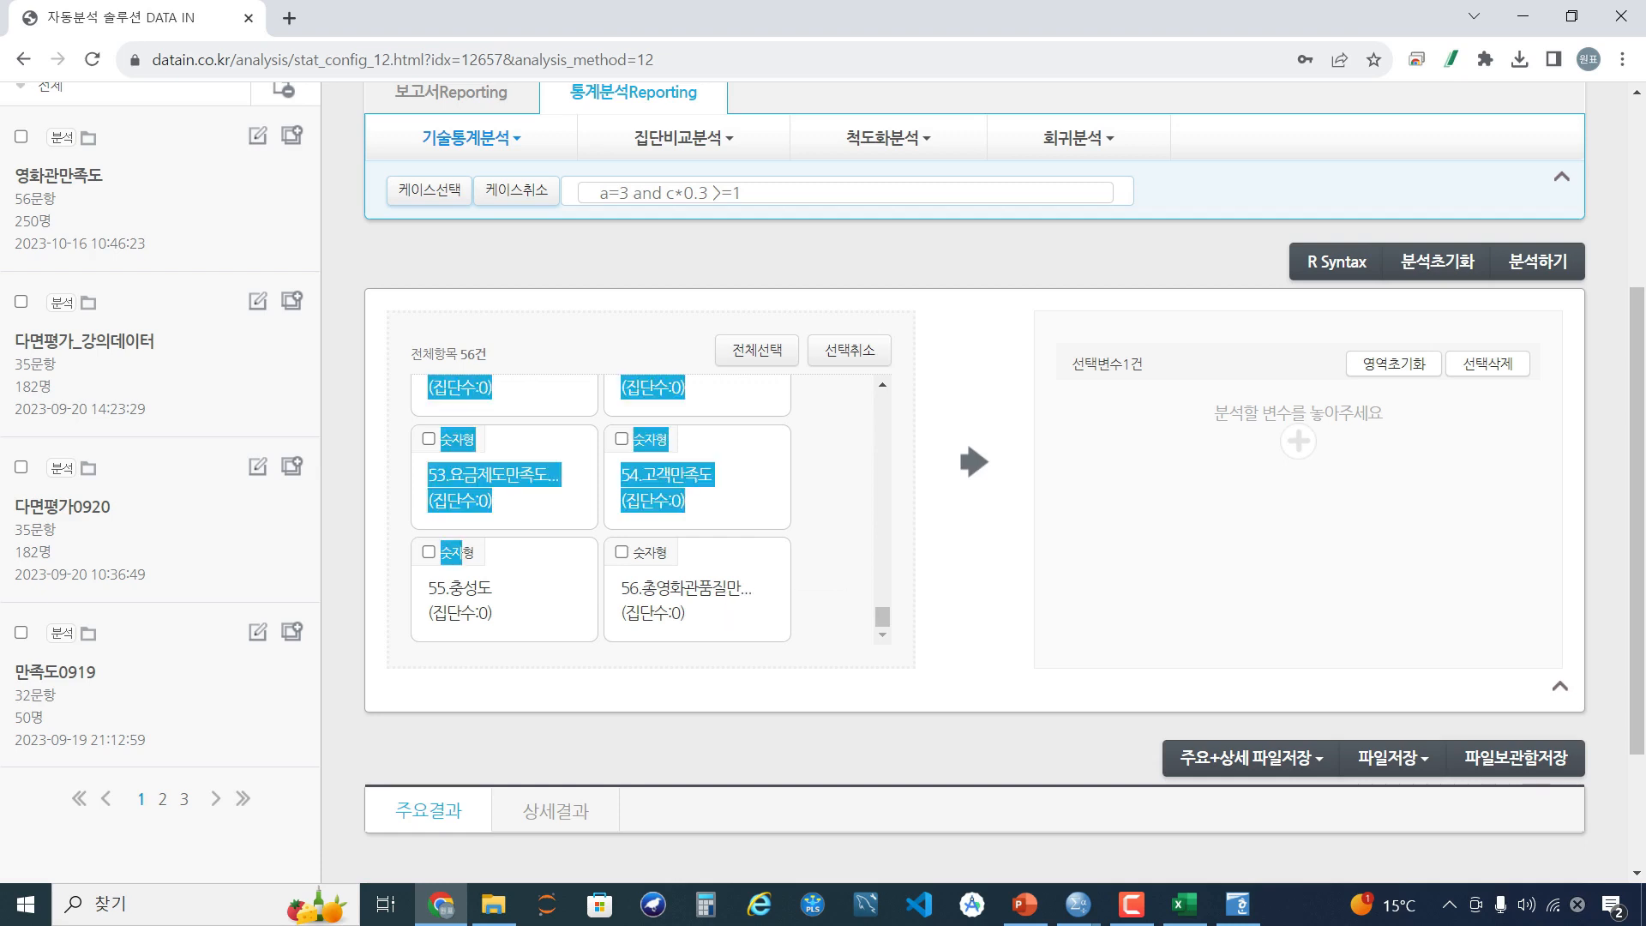
{"action": "left_click", "coordinate": [974, 461]}
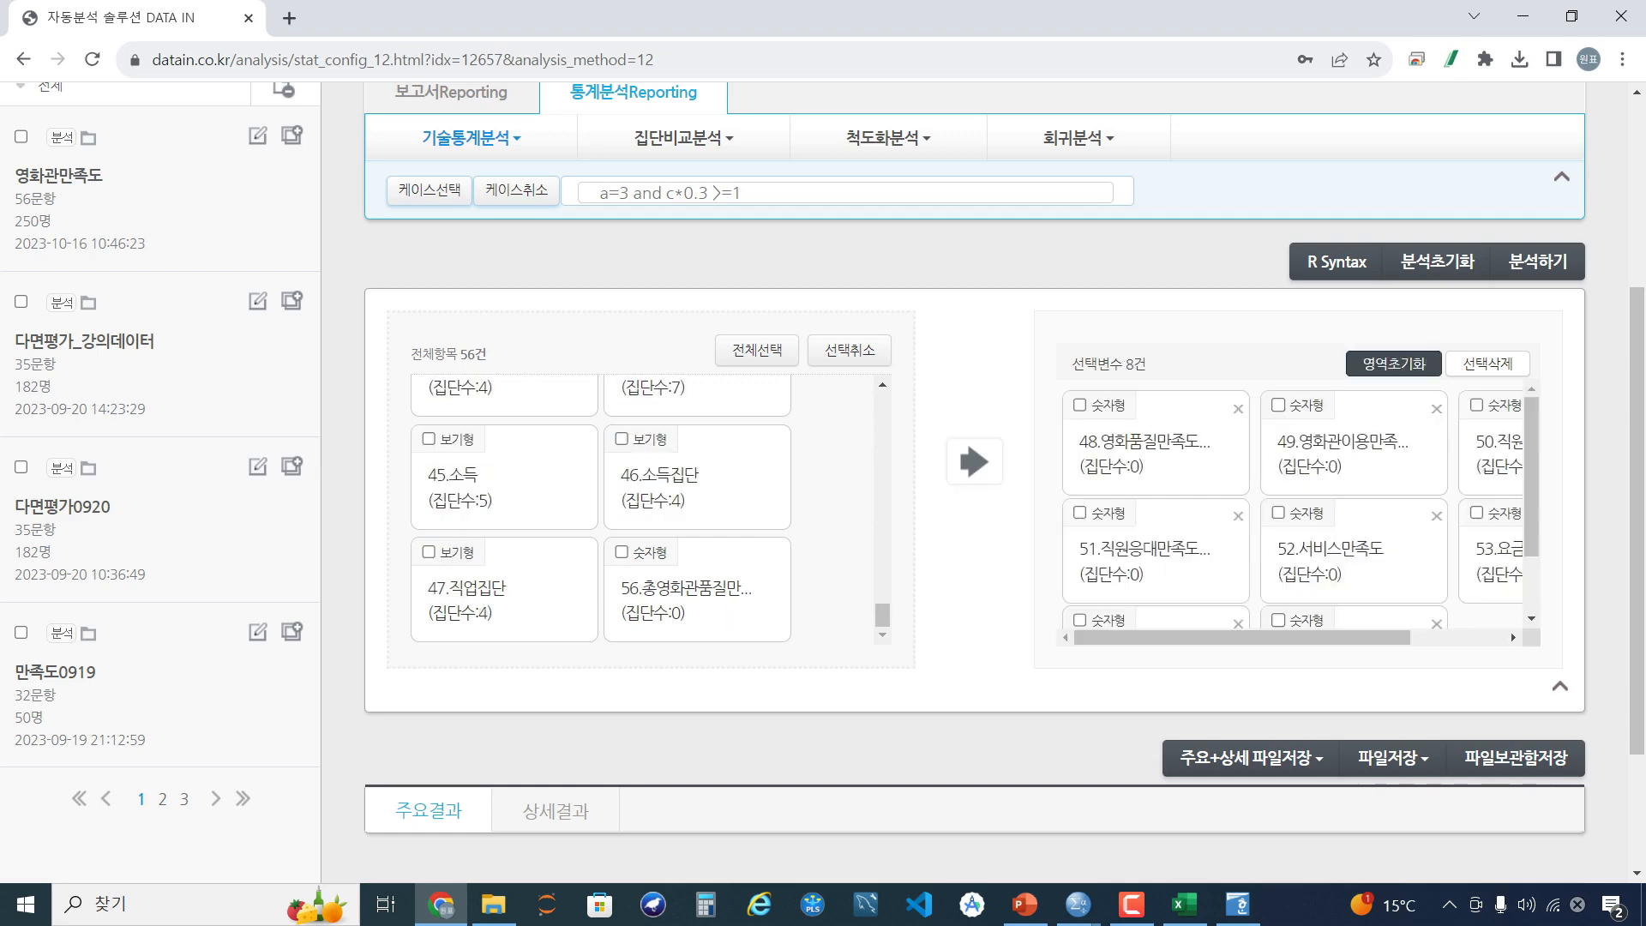
{"action": "left_click", "coordinate": [1537, 261]}
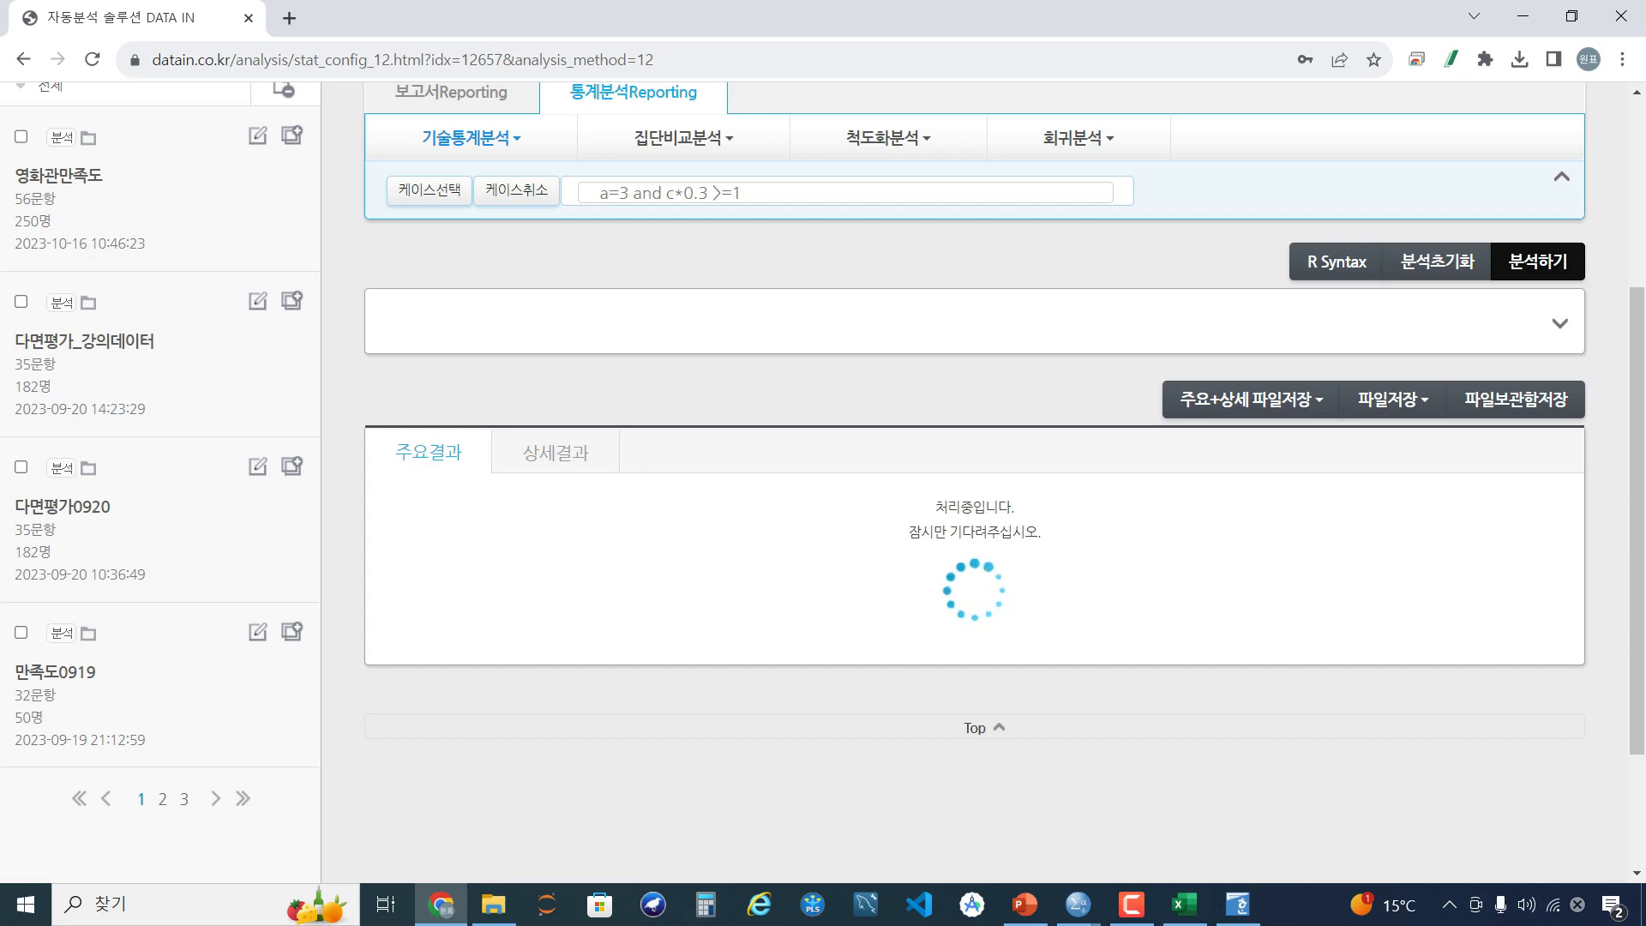
Export the main descriptive results as a Hangul file and open it with the 한국(KS) character code
{"action": "scroll", "coordinate": [974, 480], "scroll_direction": "down", "scroll_amount": 5}
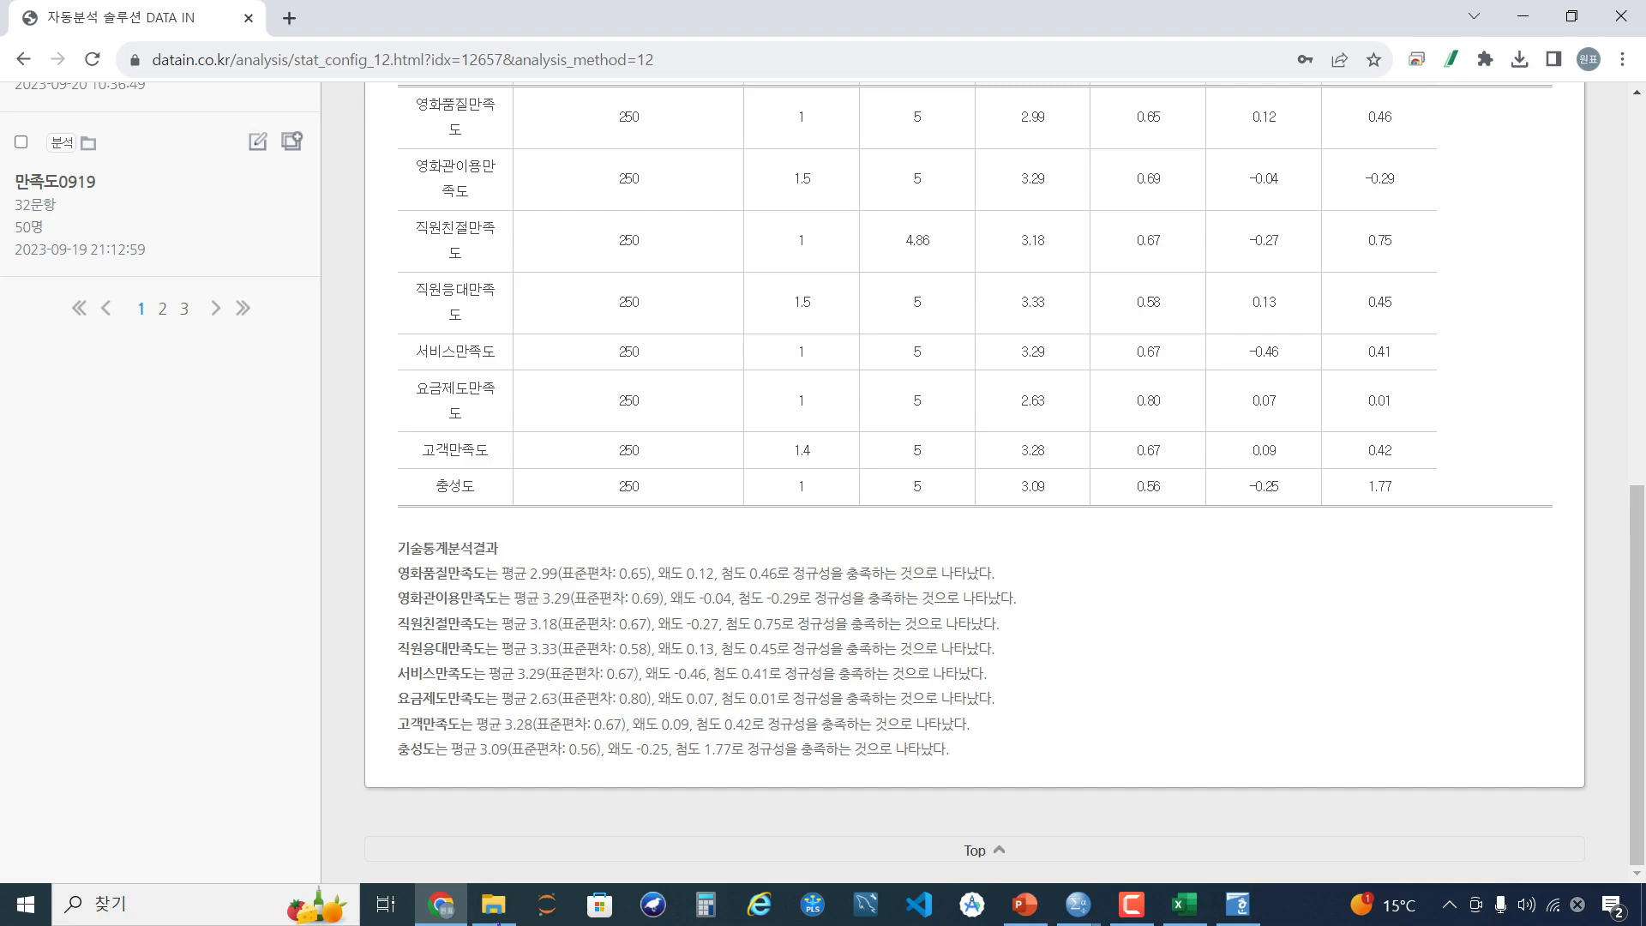
{"action": "scroll", "coordinate": [974, 480], "scroll_direction": "up", "scroll_amount": 3}
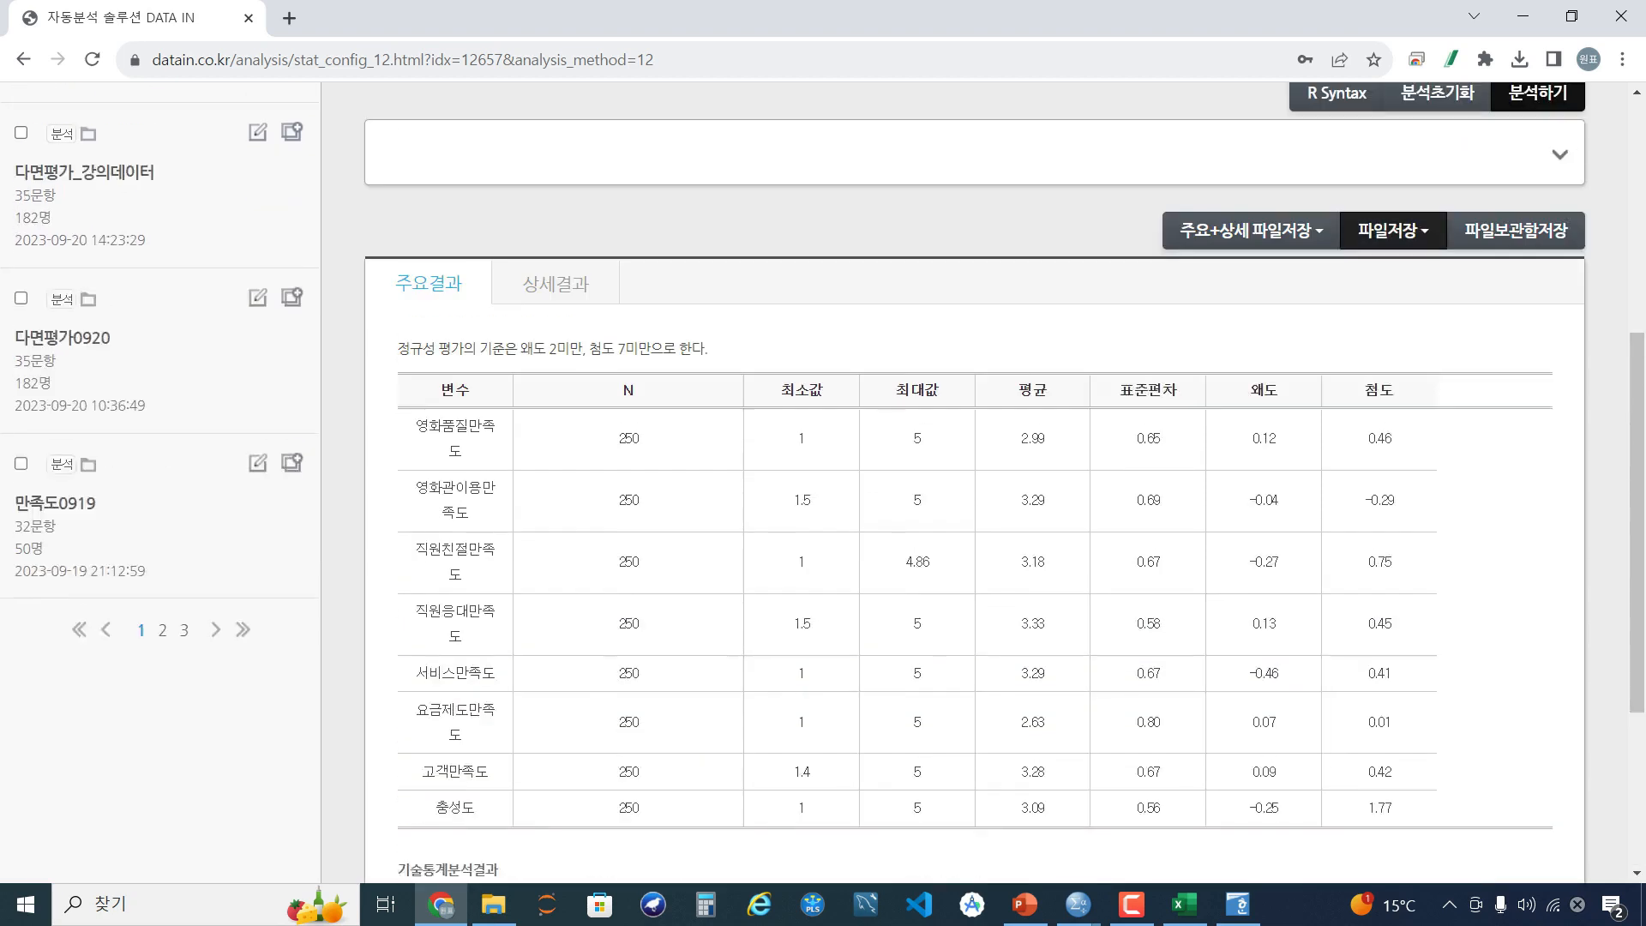
{"action": "left_click", "coordinate": [1393, 230]}
{"action": "left_click", "coordinate": [1381, 300]}
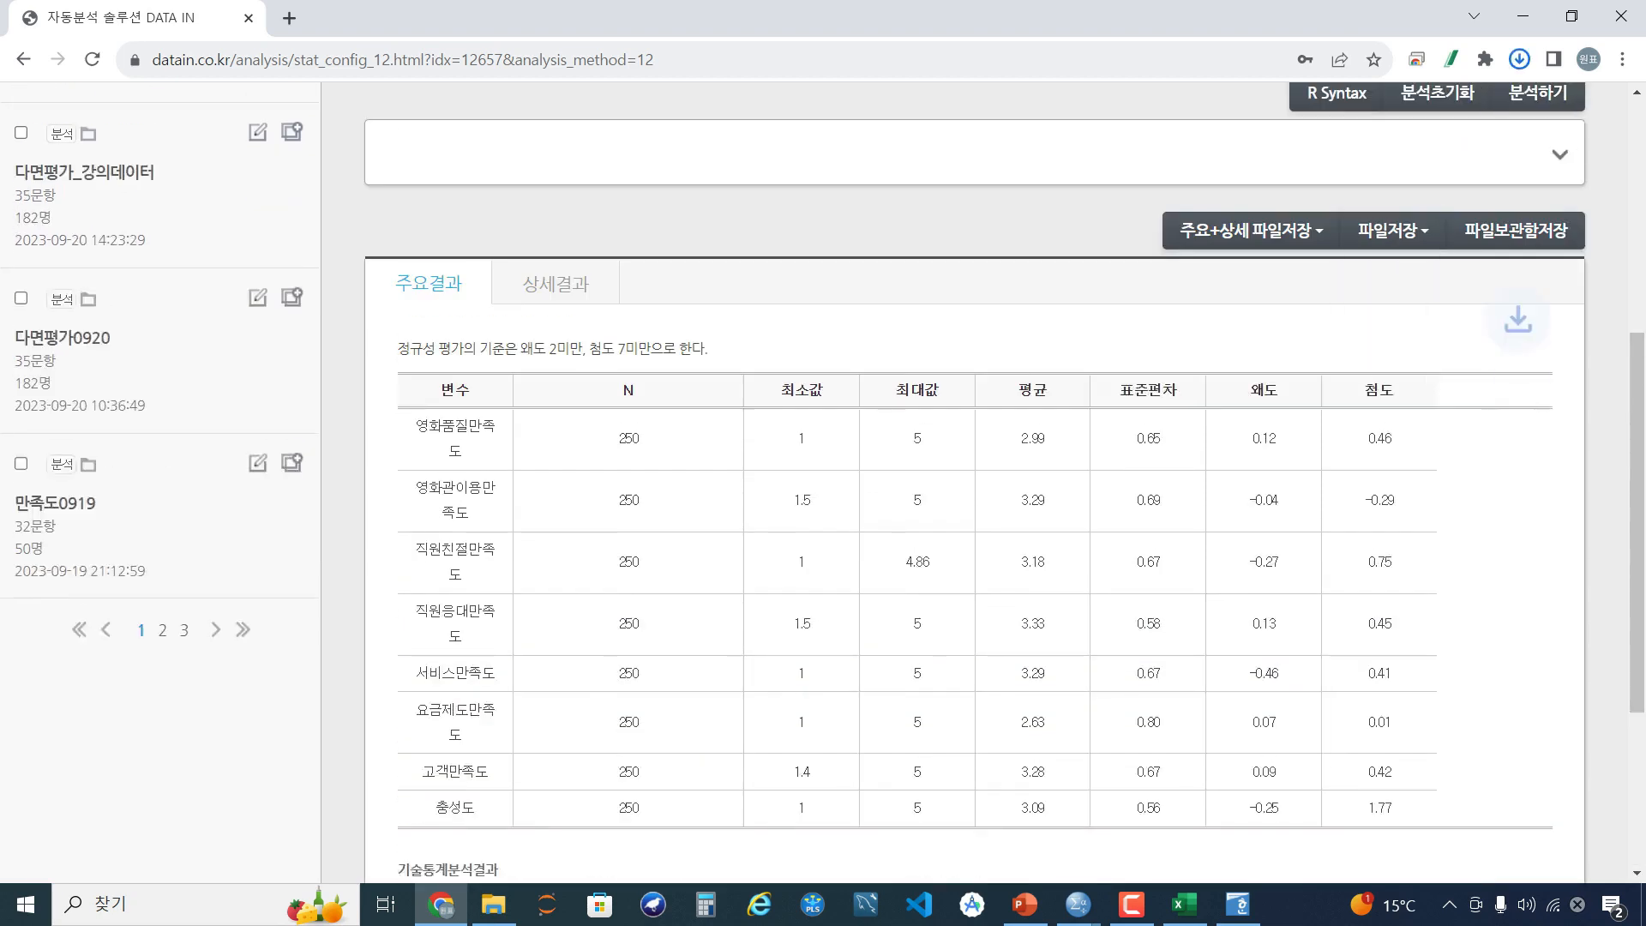
{"action": "left_click", "coordinate": [1351, 123]}
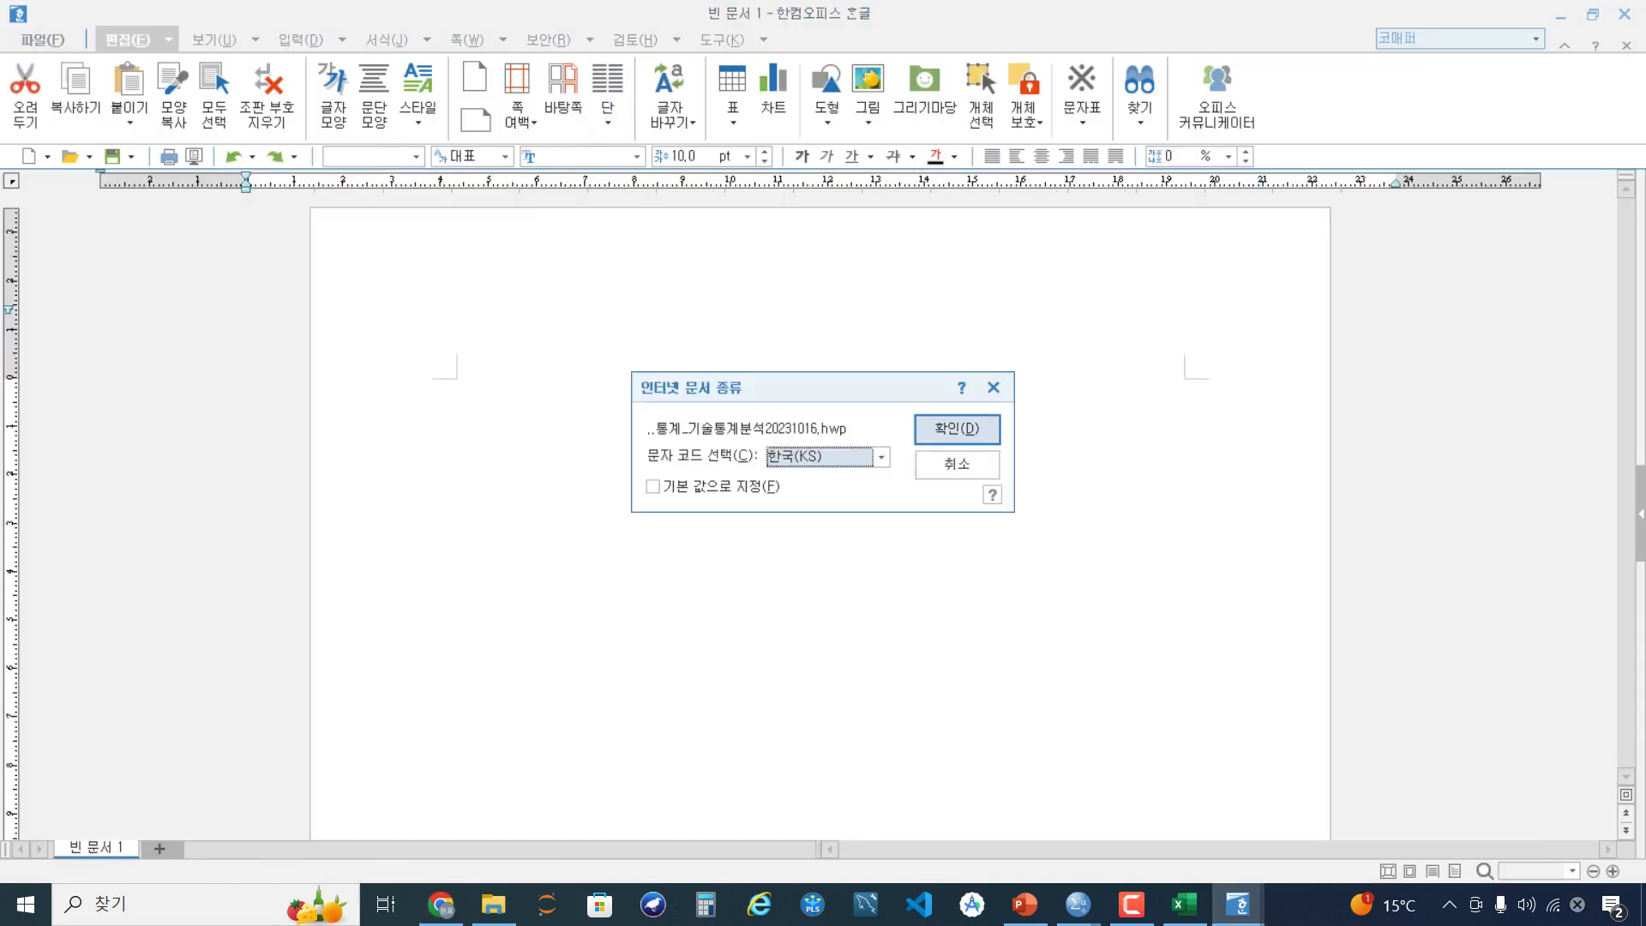
{"action": "key", "text": "Return"}
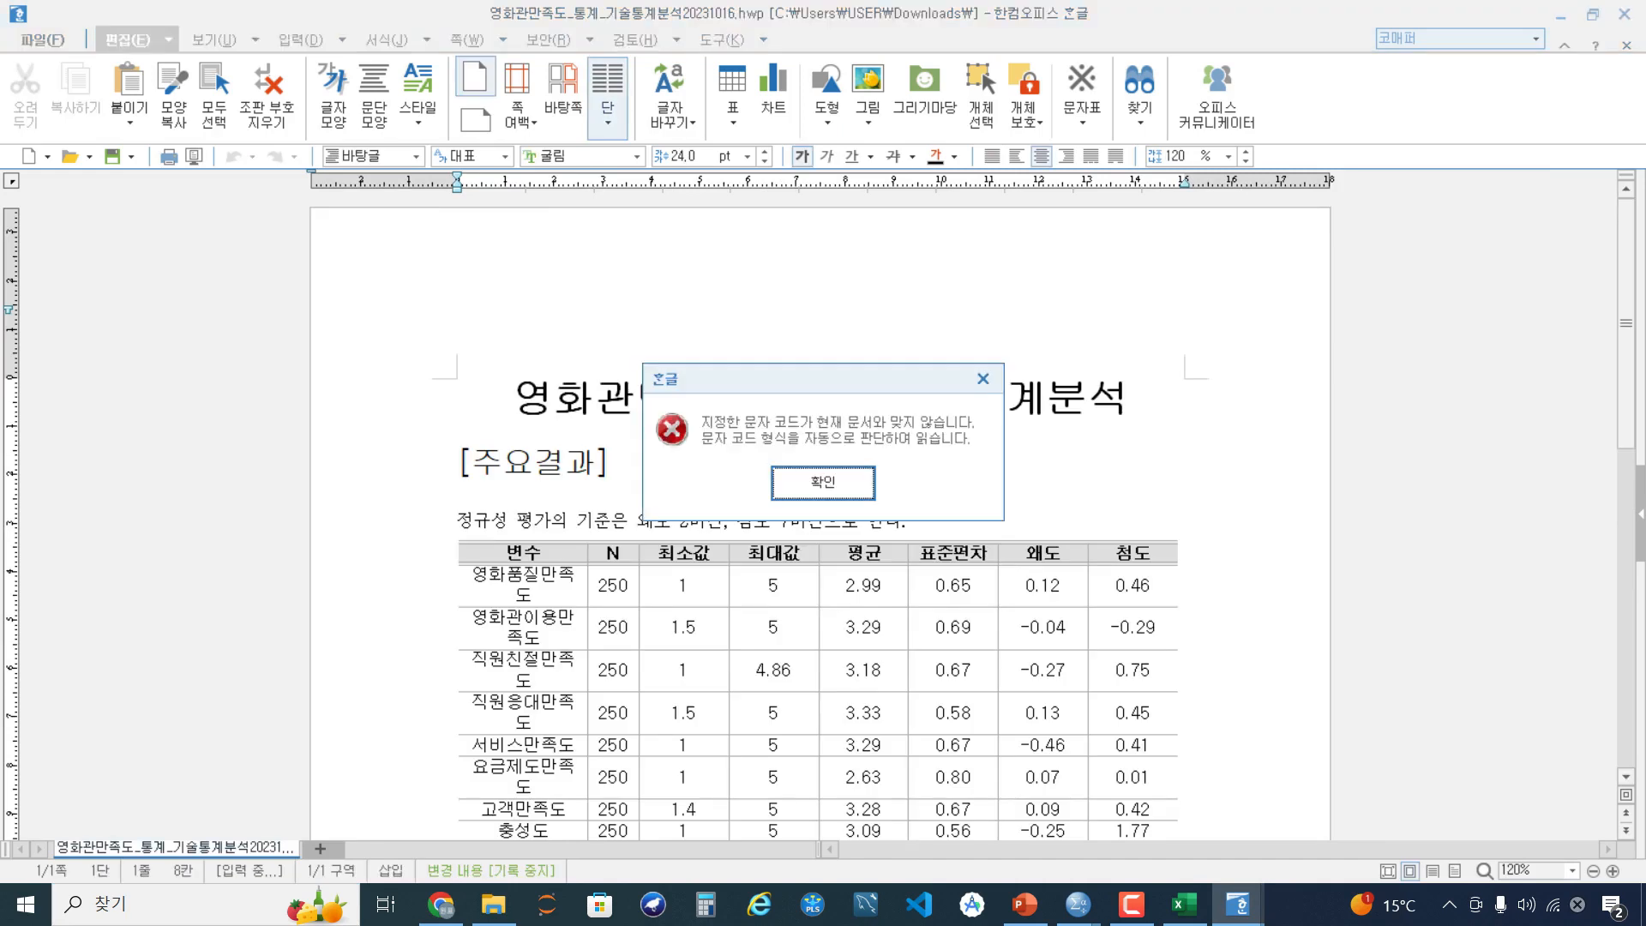
{"action": "key", "text": "Return"}
Copy the entire exported 기술통계분석 document, including its title, table and written interpretation
{"action": "key", "text": "shift+Down"}
{"action": "key", "text": "shift+Down"}
{"action": "key", "text": "shift+Down"}
{"action": "key", "text": "shift+Down"}
{"action": "key", "text": "shift+Down"}
{"action": "key", "text": "shift+Down"}
{"action": "key", "text": "shift+Down"}
{"action": "key", "text": "shift+Down"}
{"action": "key", "text": "shift+Down"}
{"action": "key", "text": "shift+Down"}
{"action": "key", "text": "shift+Down"}
{"action": "key", "text": "shift+Down"}
{"action": "key", "text": "shift+Down"}
{"action": "key", "text": "shift+Down"}
{"action": "key", "text": "shift+Down"}
{"action": "key", "text": "shift+Down"}
{"action": "key", "text": "shift+Down"}
{"action": "key", "text": "shift+Down"}
{"action": "key", "text": "shift+Down"}
{"action": "key", "text": "shift+Down"}
{"action": "key", "text": "ctrl+c"}
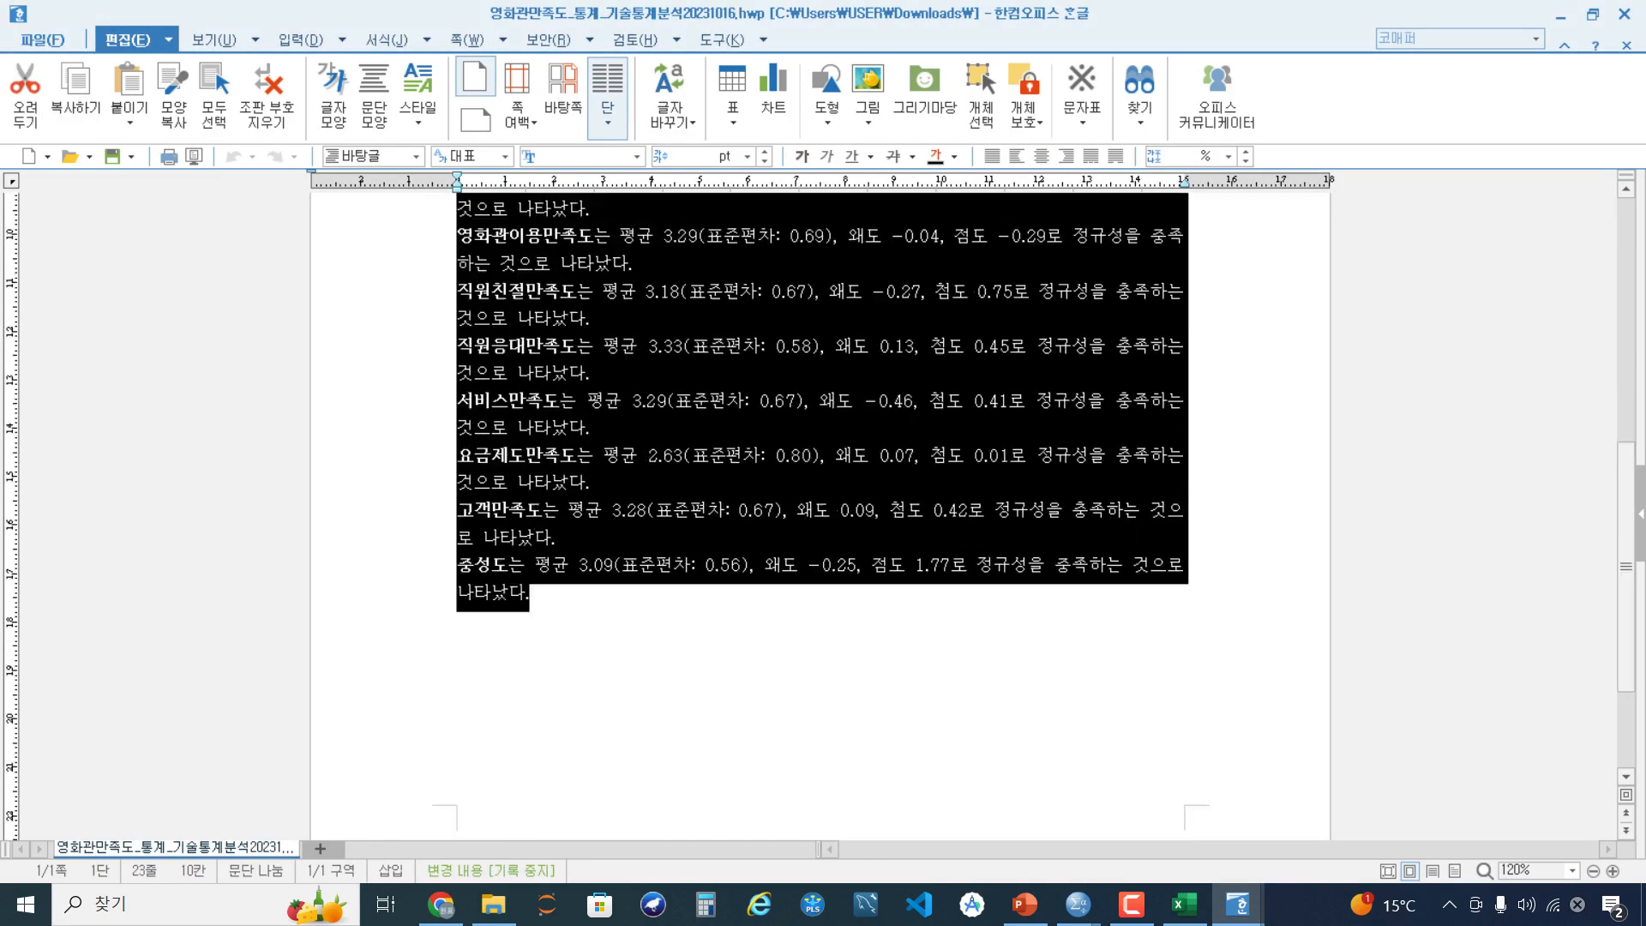
{"action": "scroll", "coordinate": [823, 403], "scroll_direction": "down", "scroll_amount": 2}
Switch to 영화관만족도_분석리포팅.hwp, start a new page after the frequency results and paste the copied 기술통계분석 content there
{"action": "mouse_move", "coordinate": [1237, 904]}
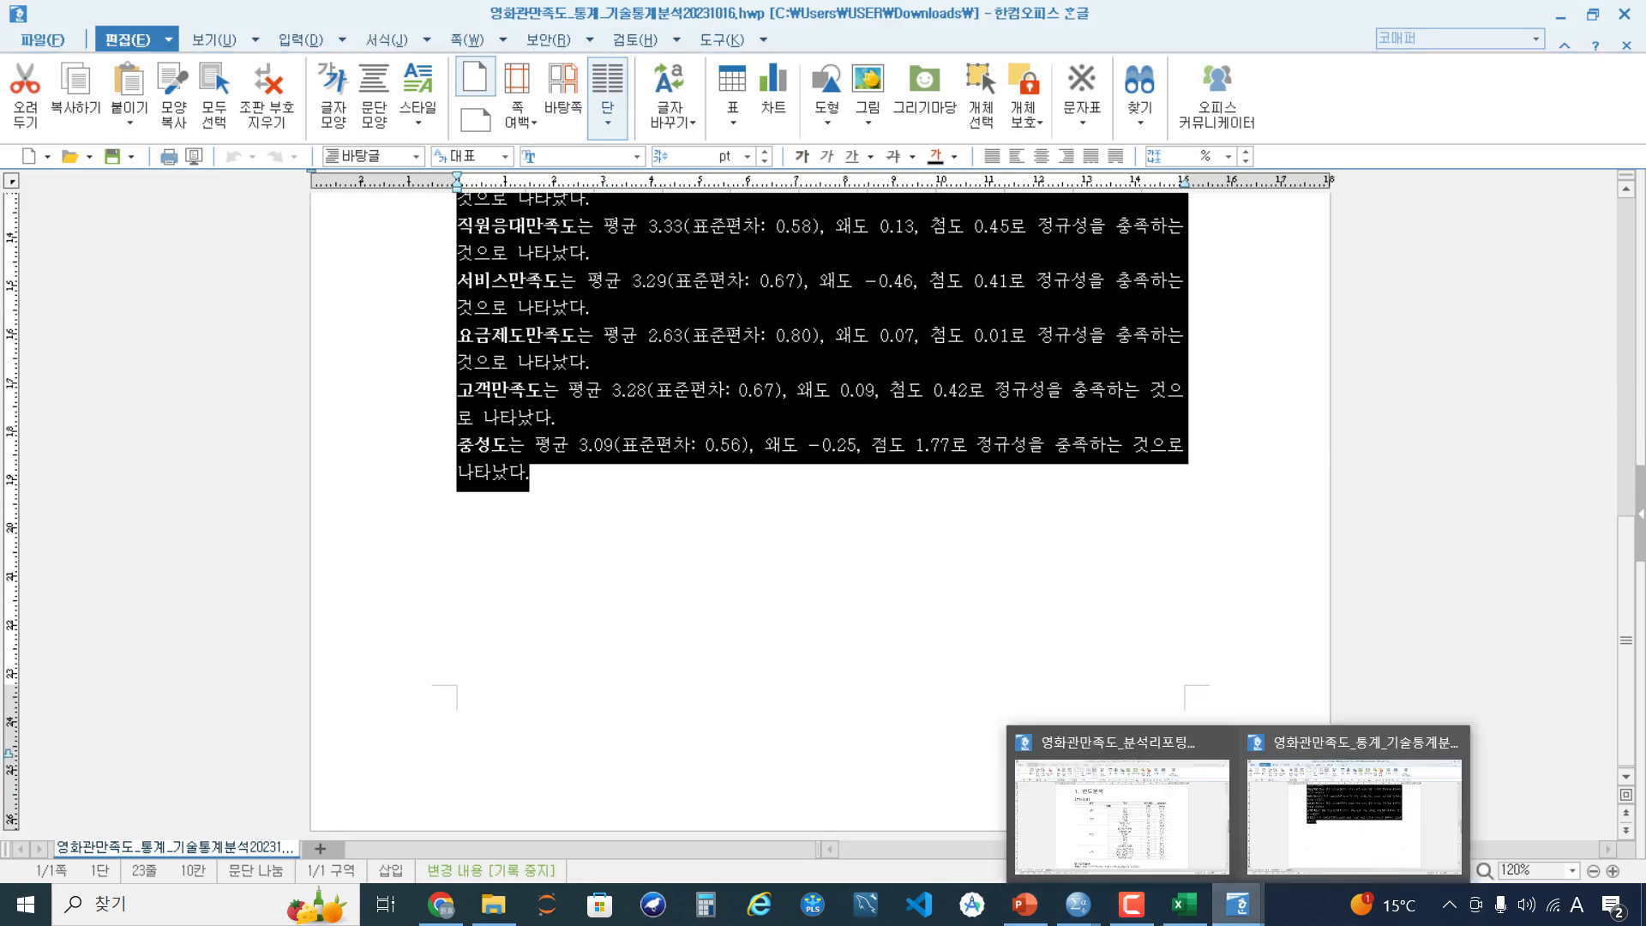
{"action": "left_click", "coordinate": [1121, 814]}
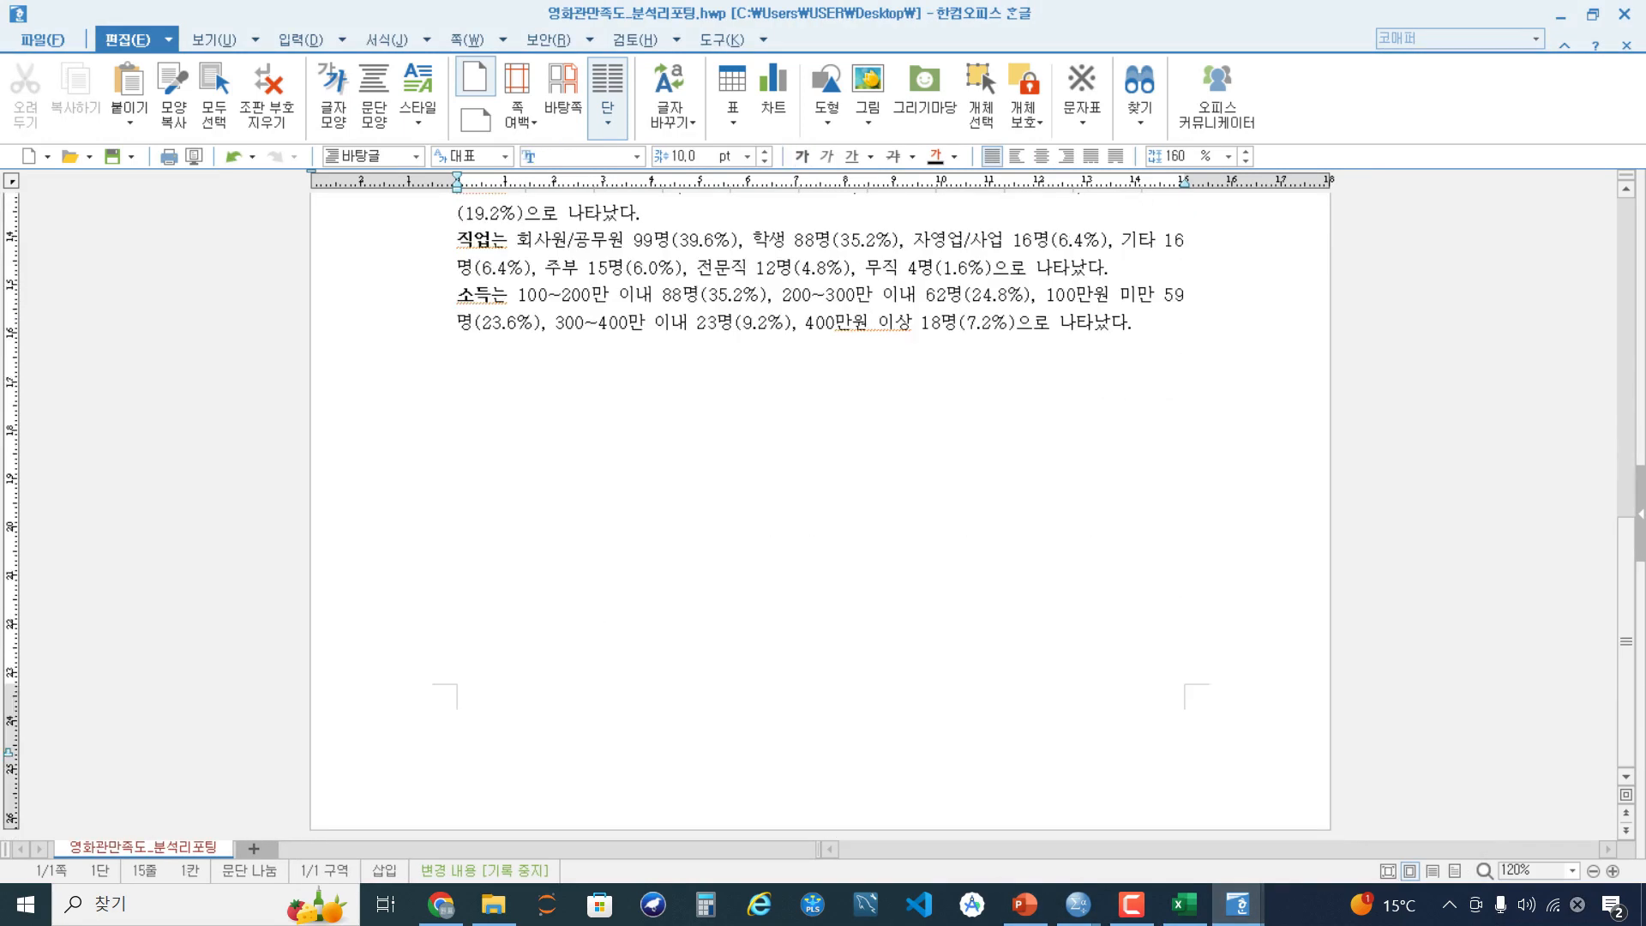
{"action": "left_click", "coordinate": [468, 39]}
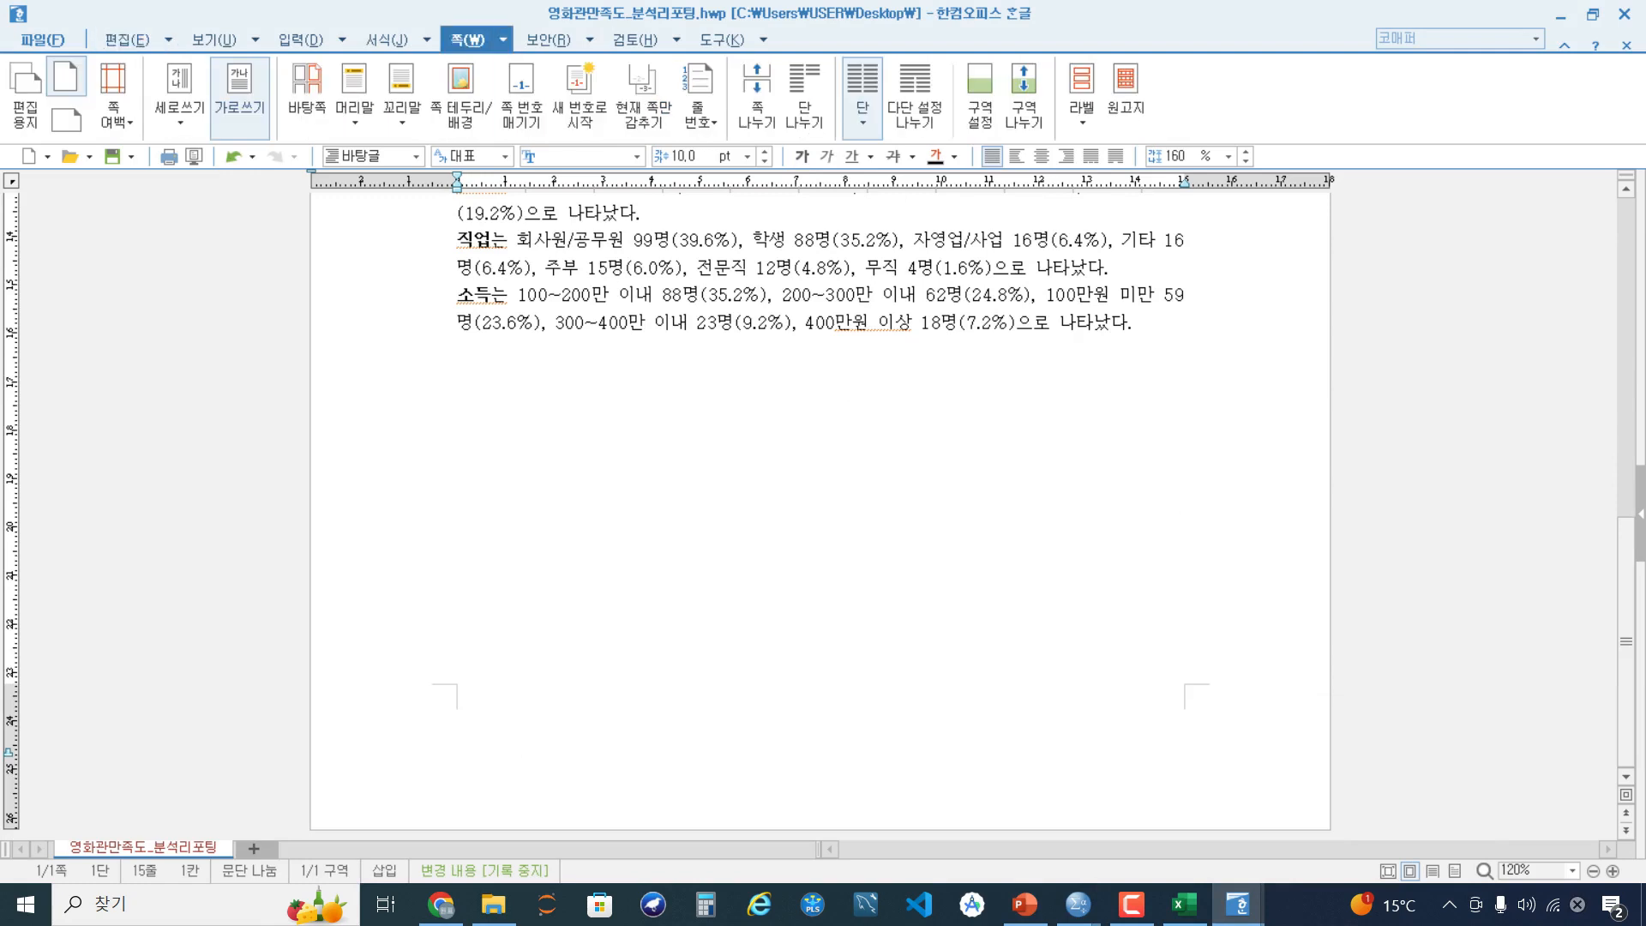
{"action": "left_click", "coordinate": [503, 40]}
{"action": "left_click", "coordinate": [505, 290]}
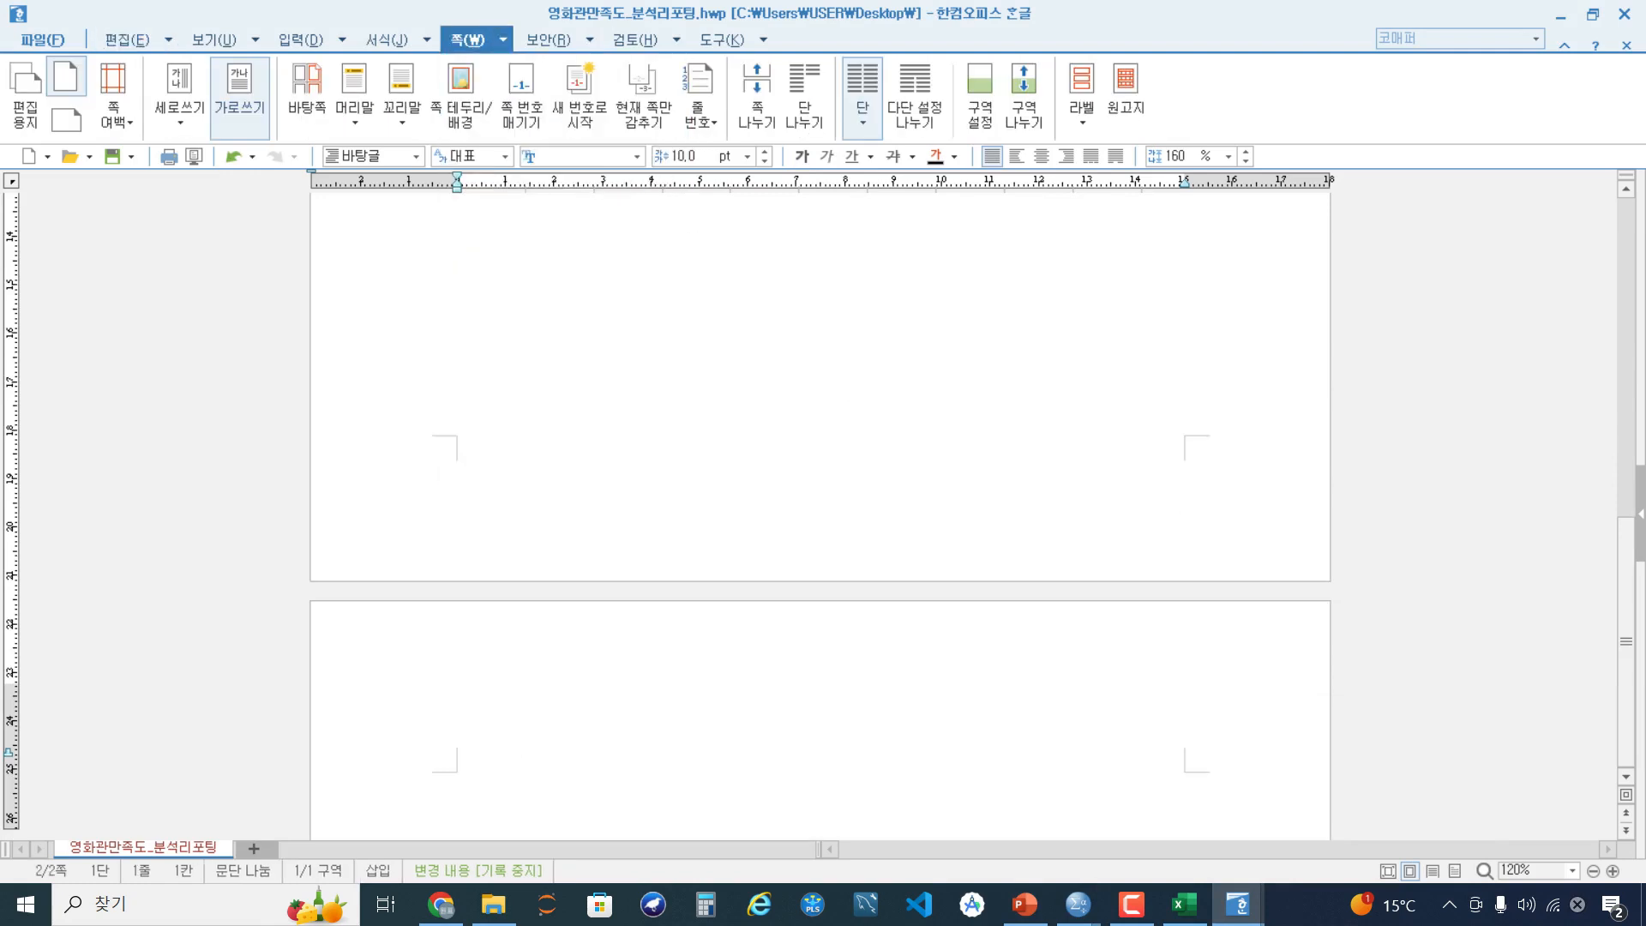
{"action": "key", "text": "ctrl+v"}
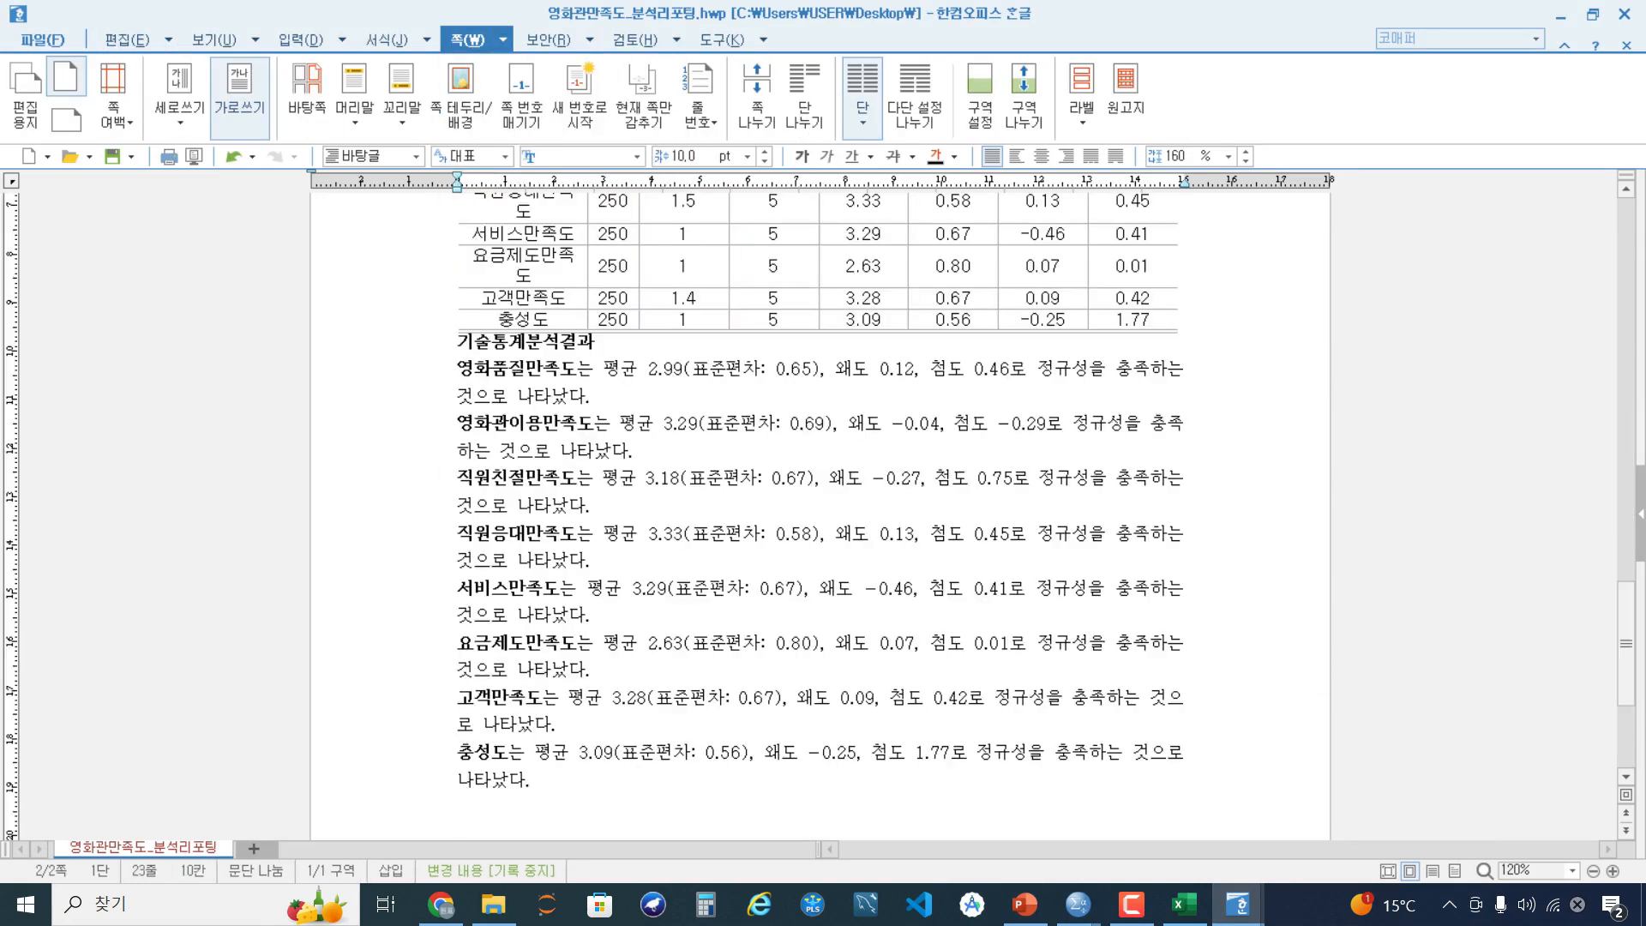
Change the pasted section's title to "2. 기술통계분석" and set its paragraph alignment to justified
{"action": "scroll", "coordinate": [820, 514], "scroll_direction": "up", "scroll_amount": 3}
{"action": "left_click", "coordinate": [740, 273]}
{"action": "key", "text": "Home"}
{"action": "type", "text": "2."}
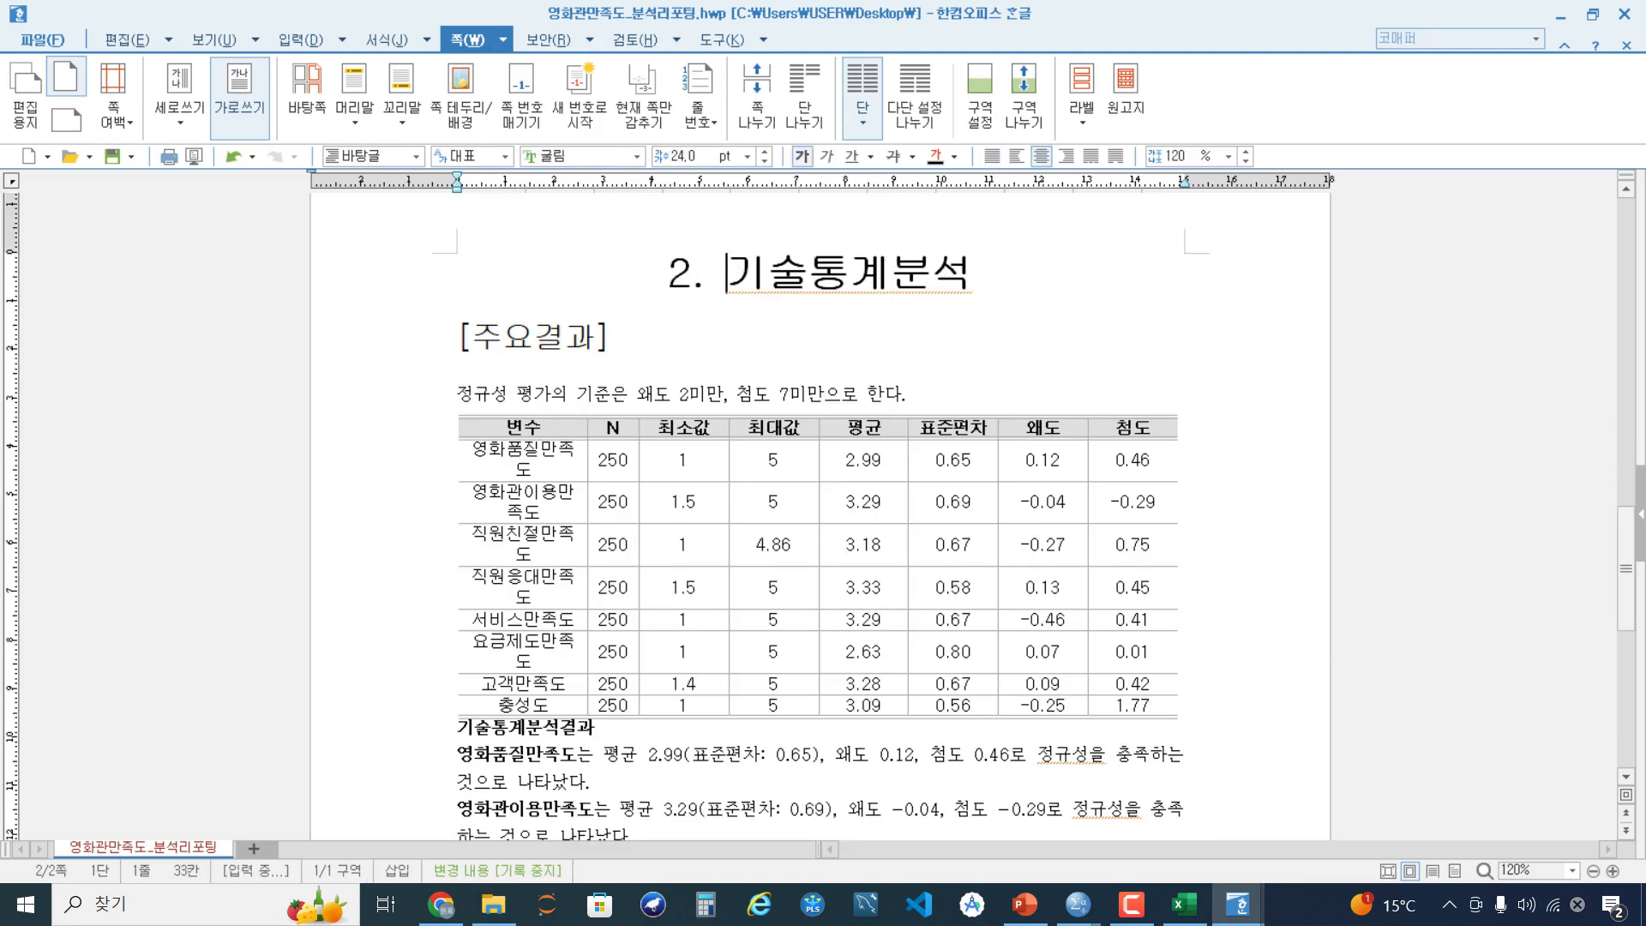
{"action": "left_click", "coordinate": [991, 156]}
Insert a blank line between the descriptive statistics table and the 기술통계분석결과 heading
{"action": "left_click", "coordinate": [459, 363]}
{"action": "scroll", "coordinate": [820, 514], "scroll_direction": "down", "scroll_amount": 4}
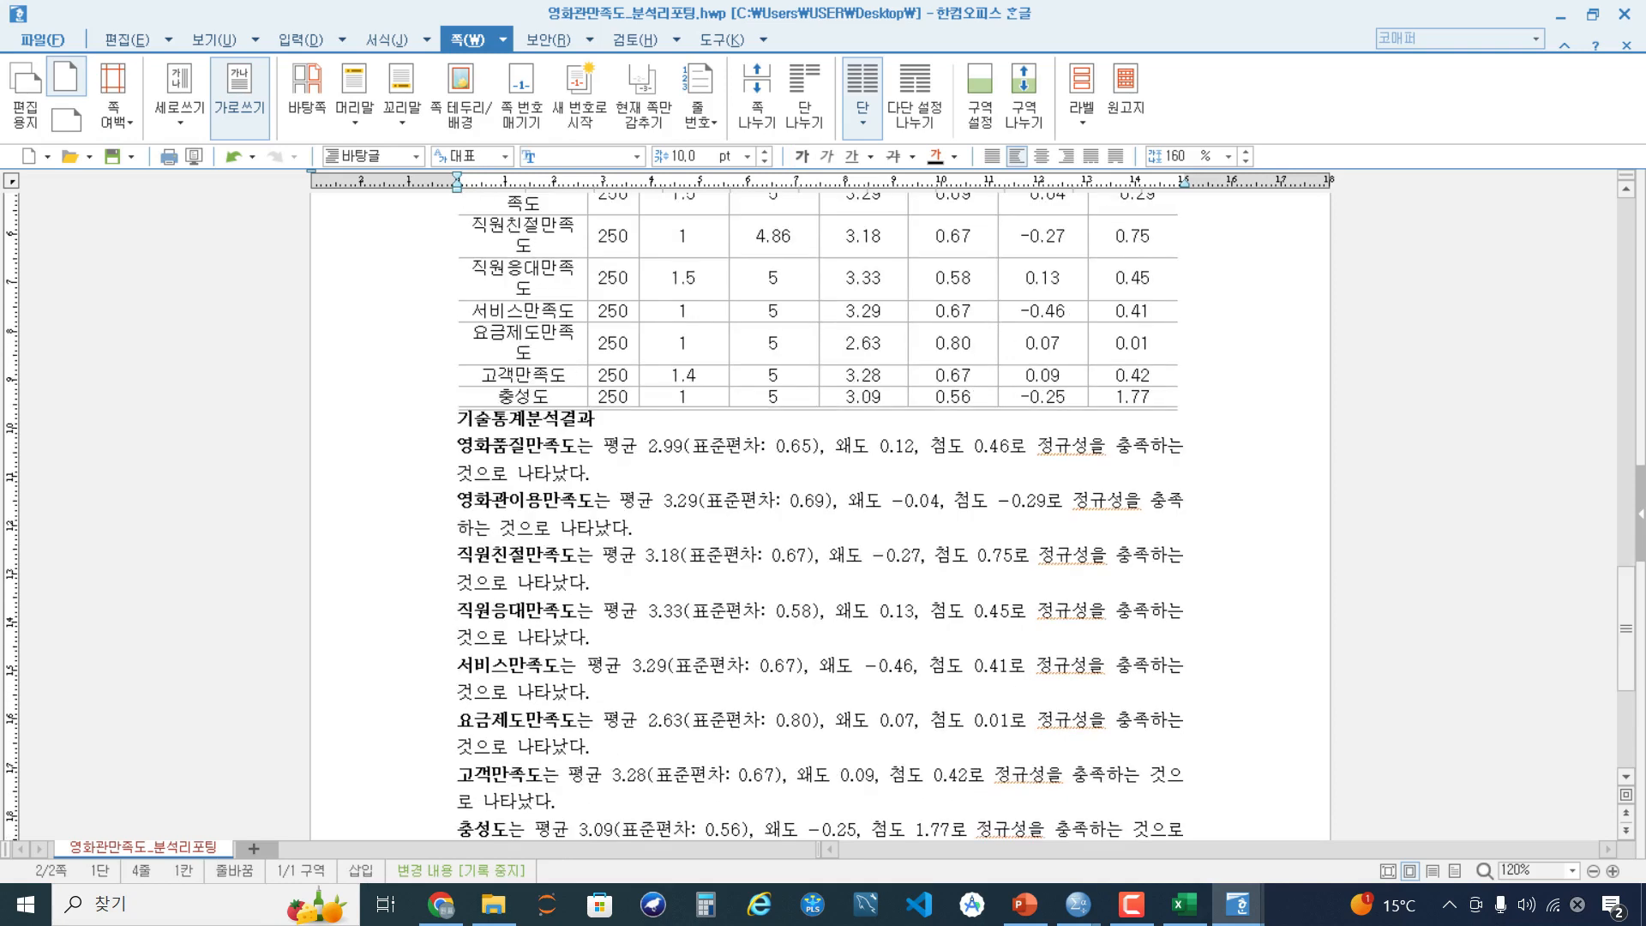
{"action": "key", "text": "Return"}
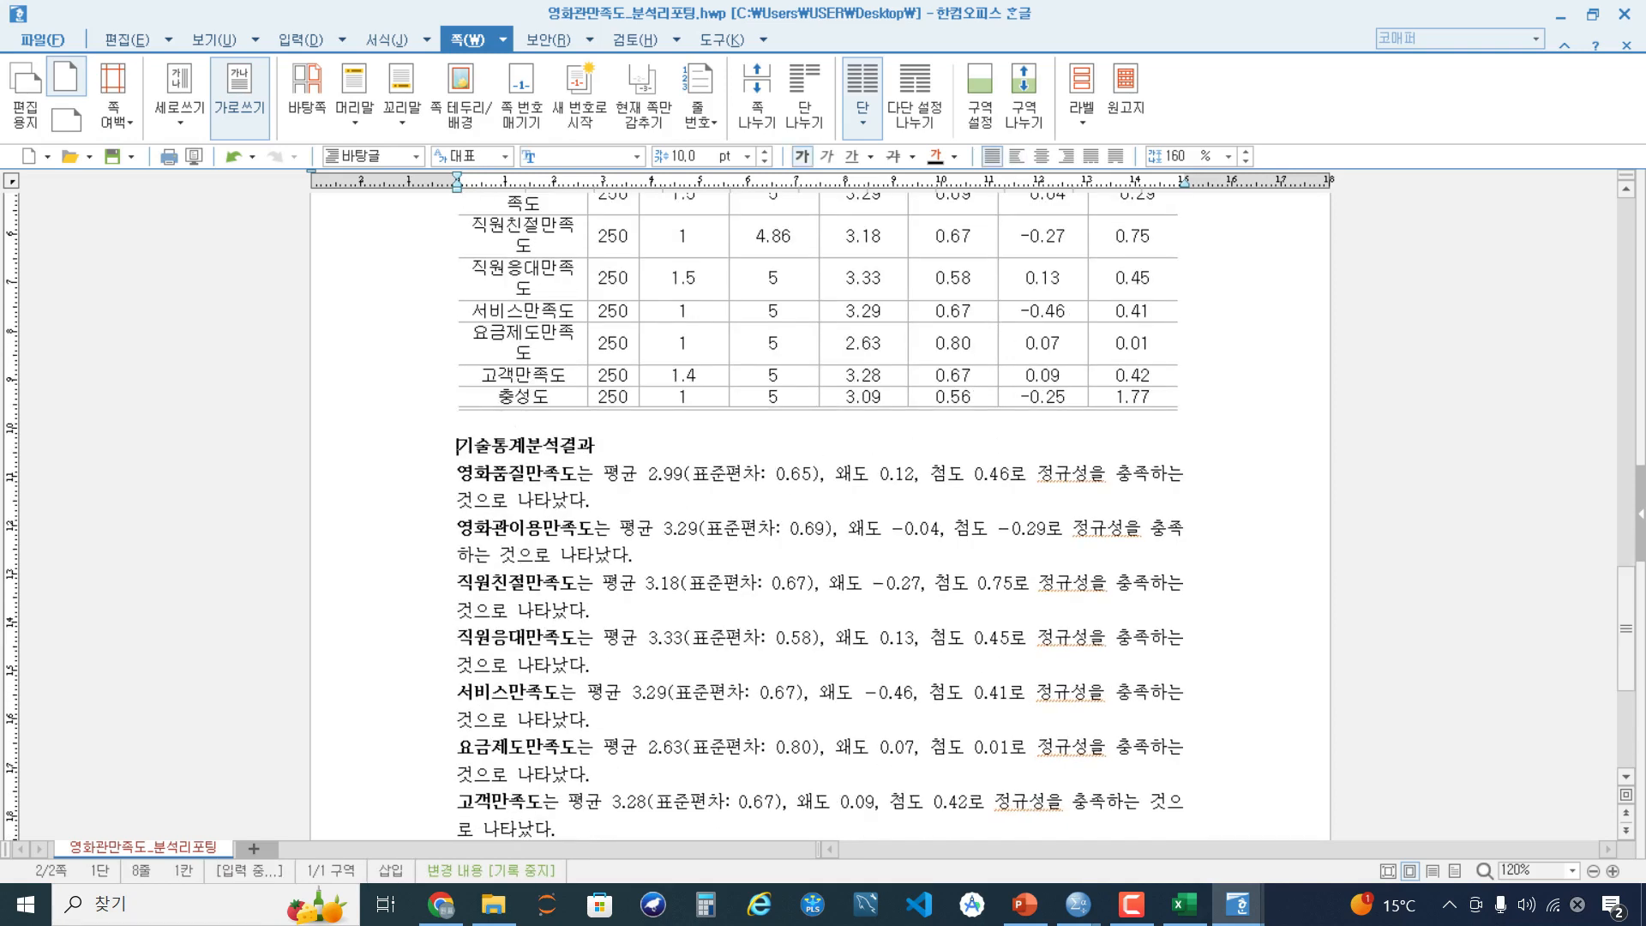
Review the frequency and descriptive statistics sections of the report, including their tables and written interpretations
{"action": "scroll", "coordinate": [820, 514], "scroll_direction": "up", "scroll_amount": 5}
{"action": "left_click", "coordinate": [612, 491]}
{"action": "scroll", "coordinate": [612, 491], "scroll_direction": "down", "scroll_amount": 3}
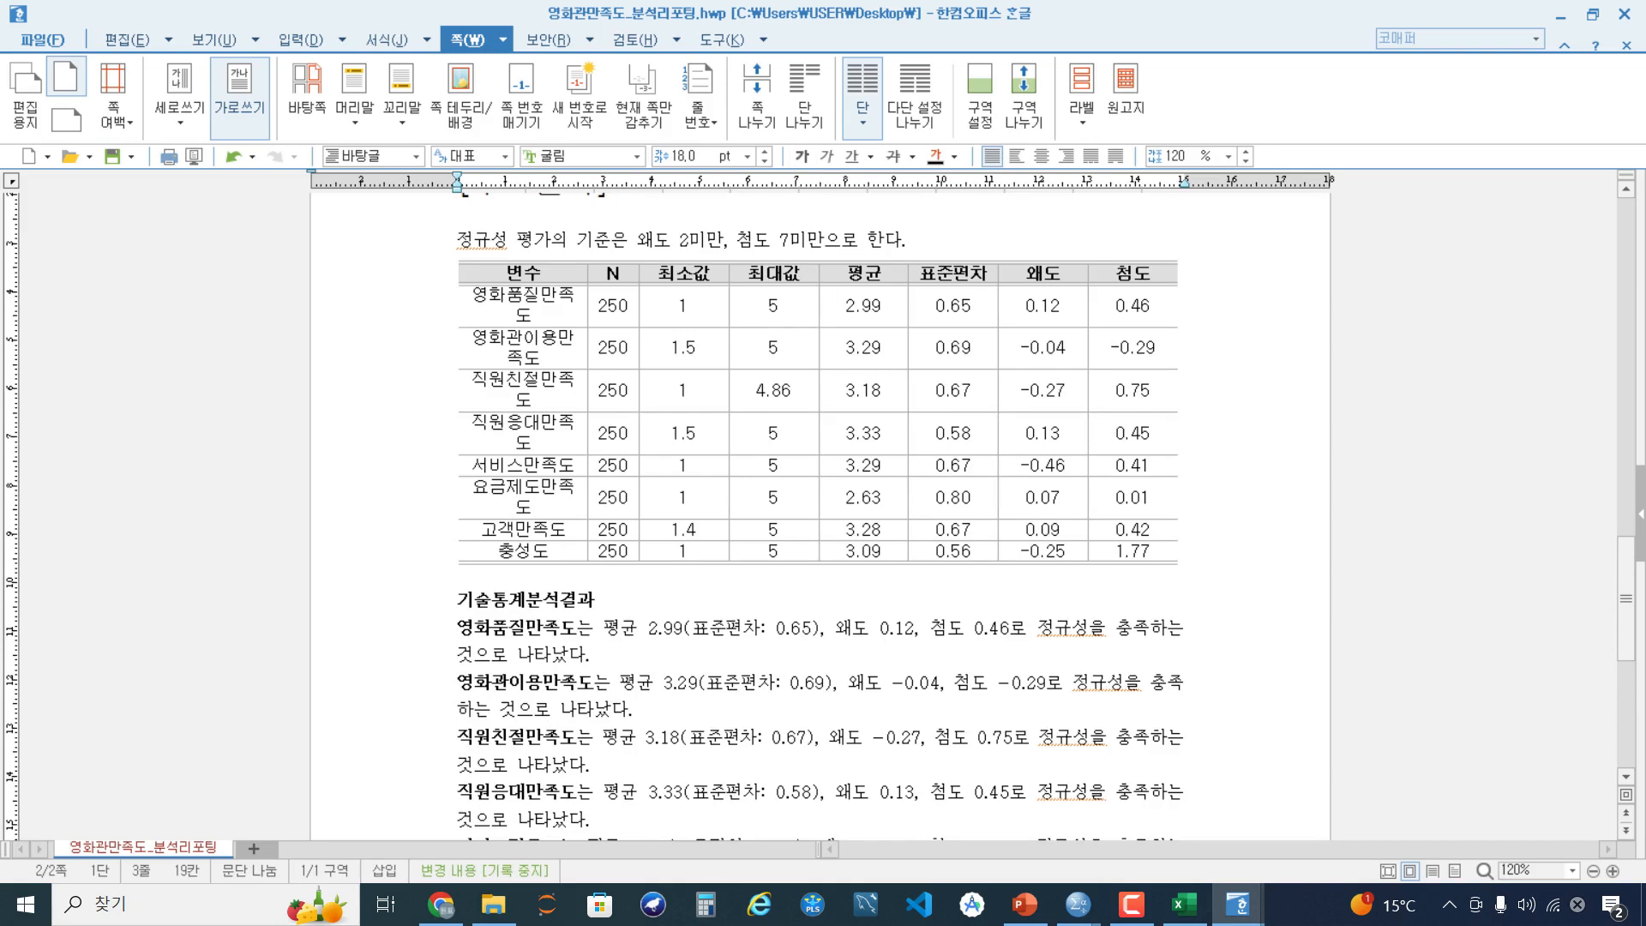
{"action": "left_click", "coordinate": [687, 683]}
{"action": "scroll", "coordinate": [687, 683], "scroll_direction": "down", "scroll_amount": 3}
{"action": "scroll", "coordinate": [687, 683], "scroll_direction": "up", "scroll_amount": 1}
{"action": "scroll", "coordinate": [821, 515], "scroll_direction": "up", "scroll_amount": 8}
{"action": "scroll", "coordinate": [820, 514], "scroll_direction": "up", "scroll_amount": 10}
{"action": "scroll", "coordinate": [820, 514], "scroll_direction": "down", "scroll_amount": 3}
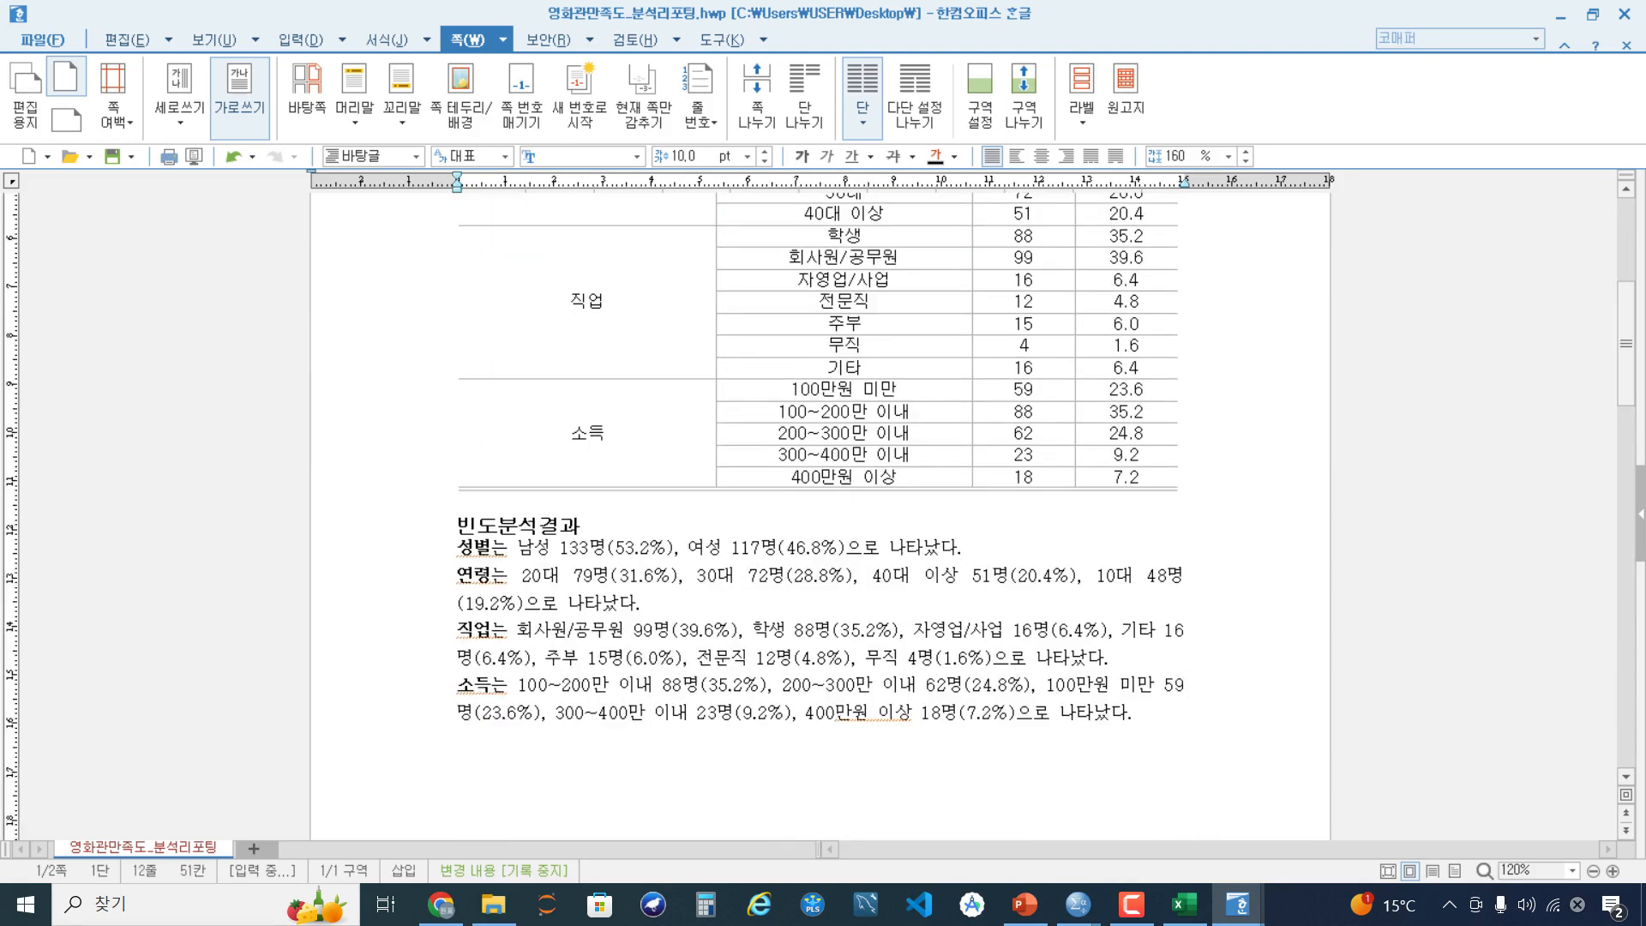
{"action": "scroll", "coordinate": [820, 514], "scroll_direction": "down", "scroll_amount": 7}
{"action": "scroll", "coordinate": [820, 514], "scroll_direction": "down", "scroll_amount": 13}
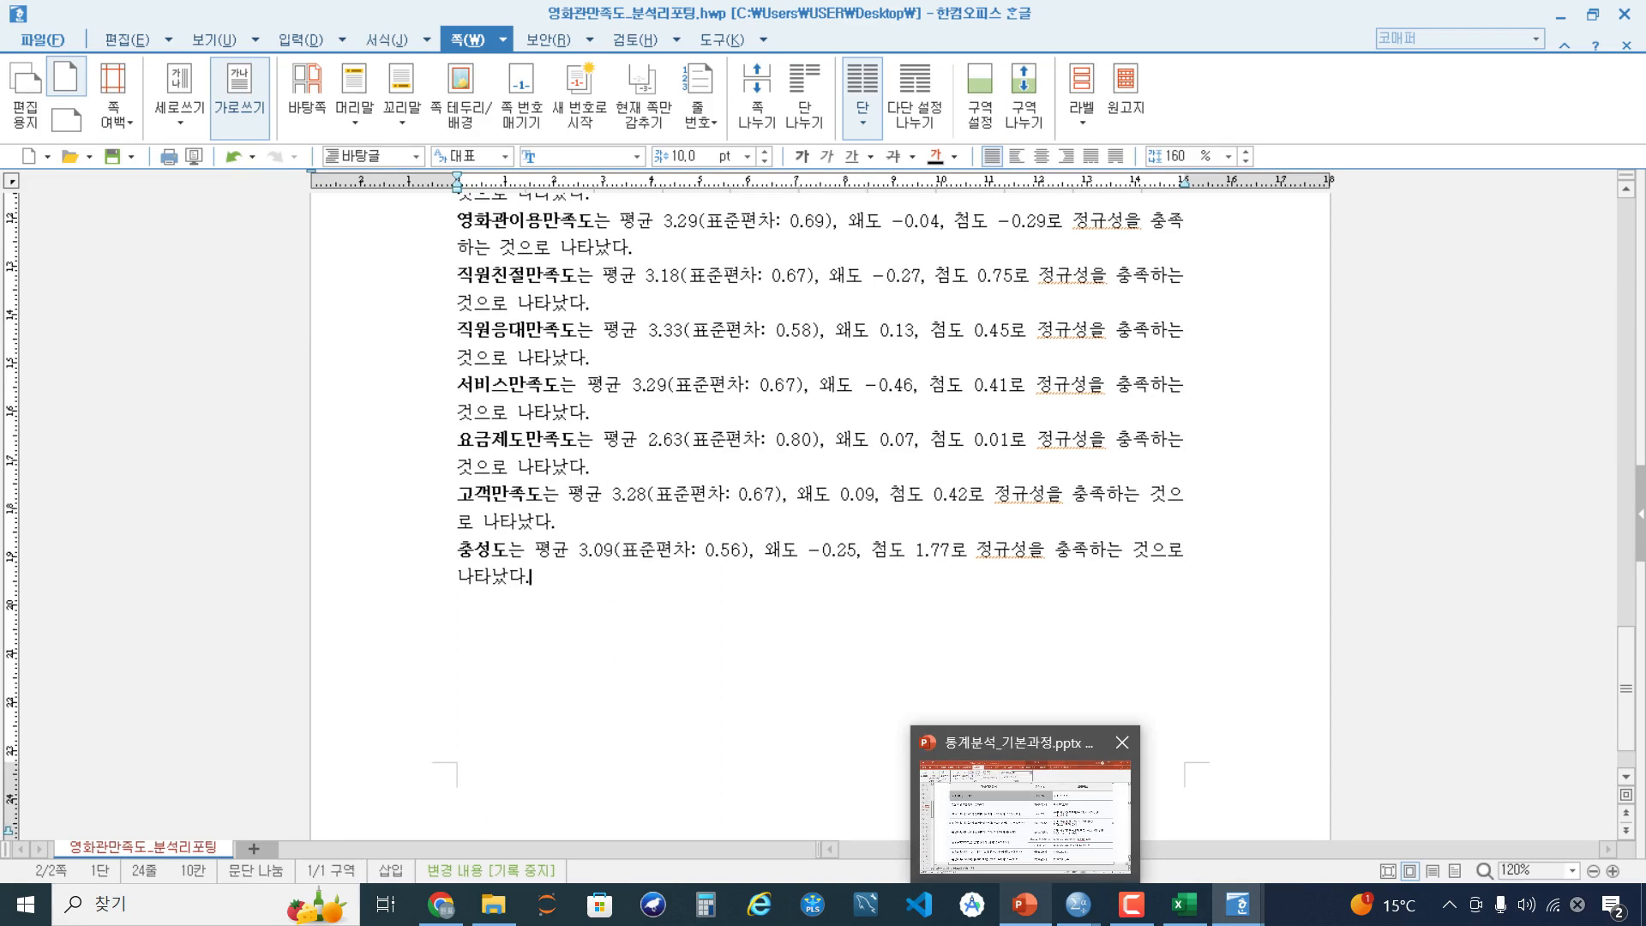
Switch to 통계분석_기본과정.pptx in PowerPoint and go to slide 68 on which variables 교차분석 is performed between
{"action": "left_click", "coordinate": [1025, 904]}
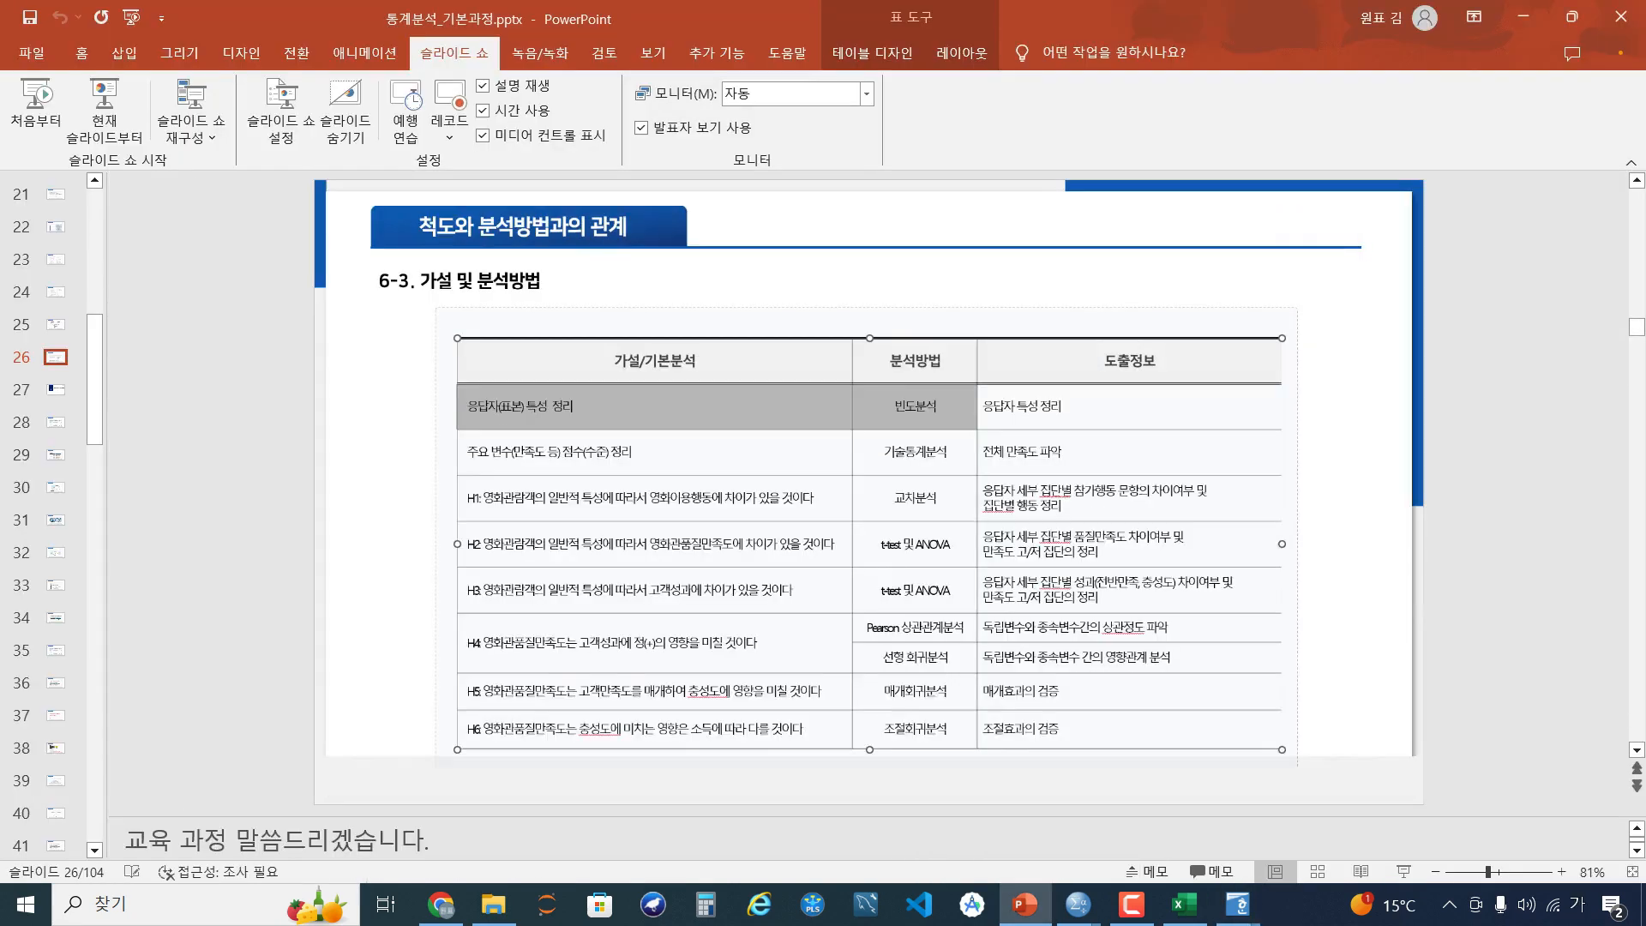
{"action": "left_click_drag", "start_coordinate": [94, 380], "coordinate": [95, 569]}
{"action": "left_click", "coordinate": [55, 405]}
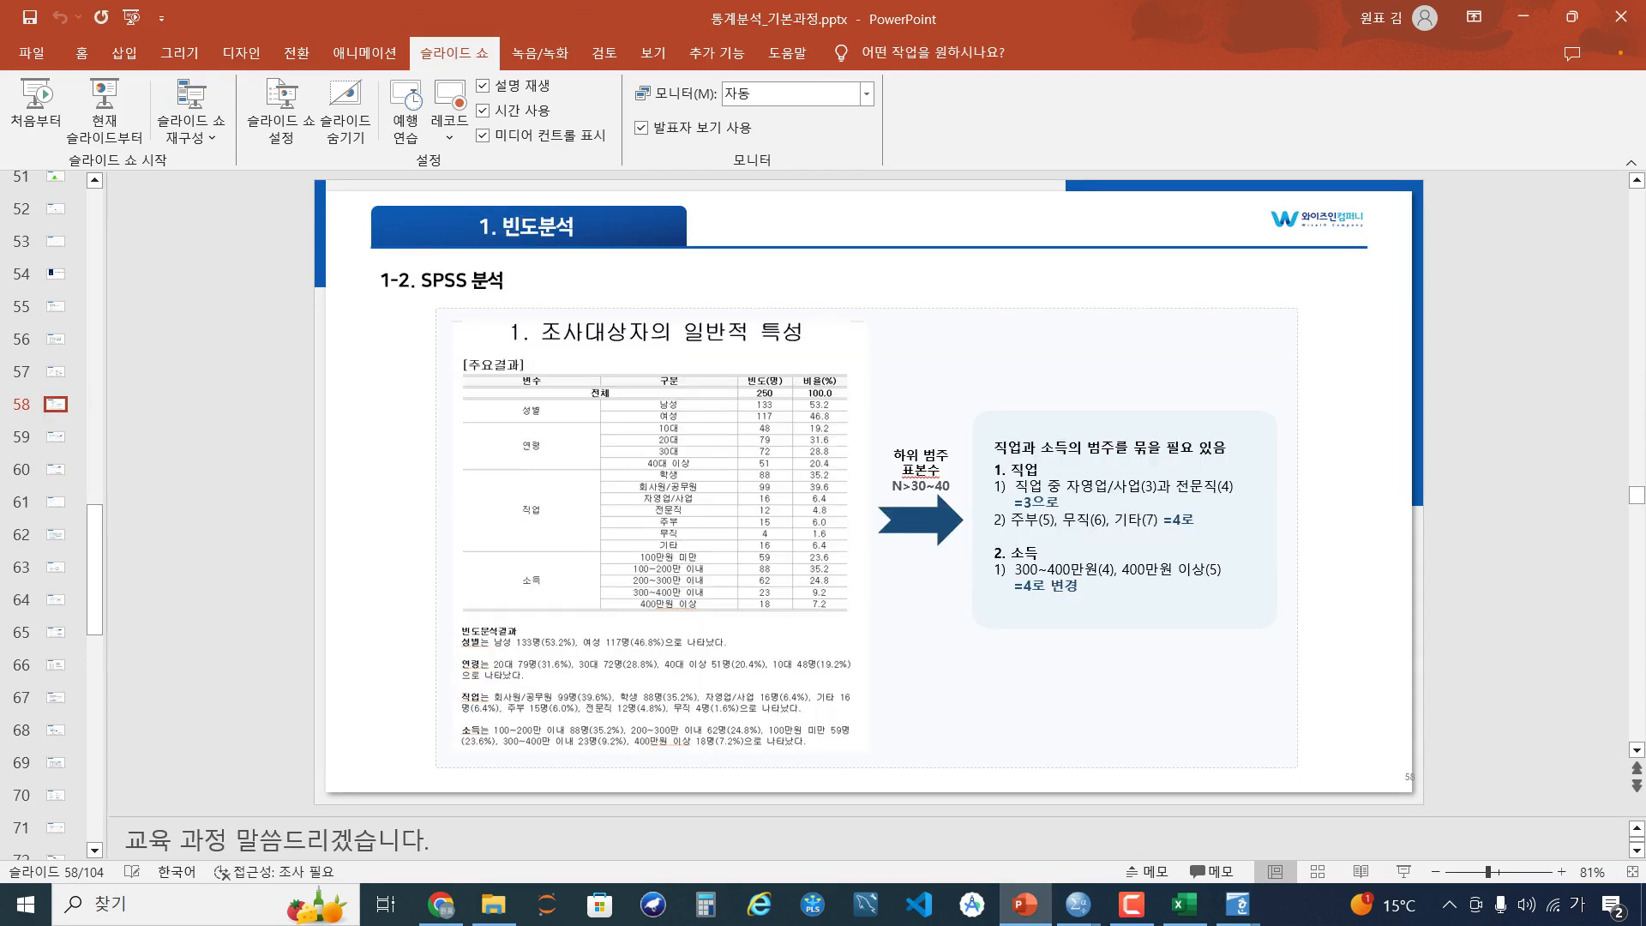
{"action": "scroll", "coordinate": [868, 486], "scroll_direction": "down", "scroll_amount": 6}
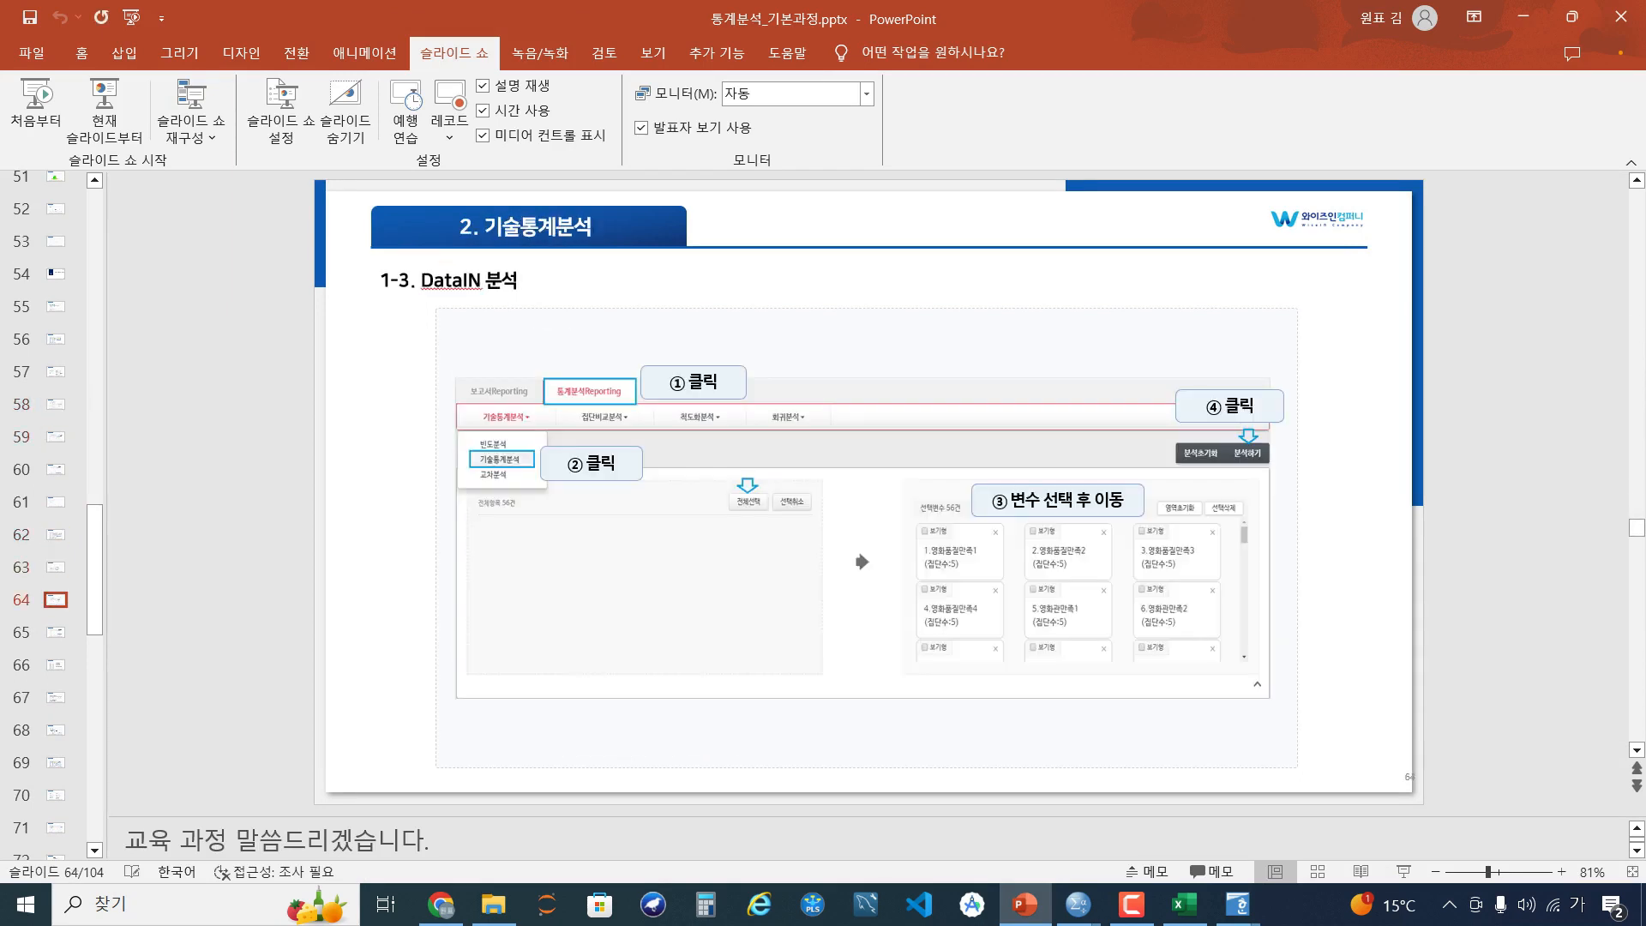
{"action": "scroll", "coordinate": [868, 486], "scroll_direction": "down", "scroll_amount": 3}
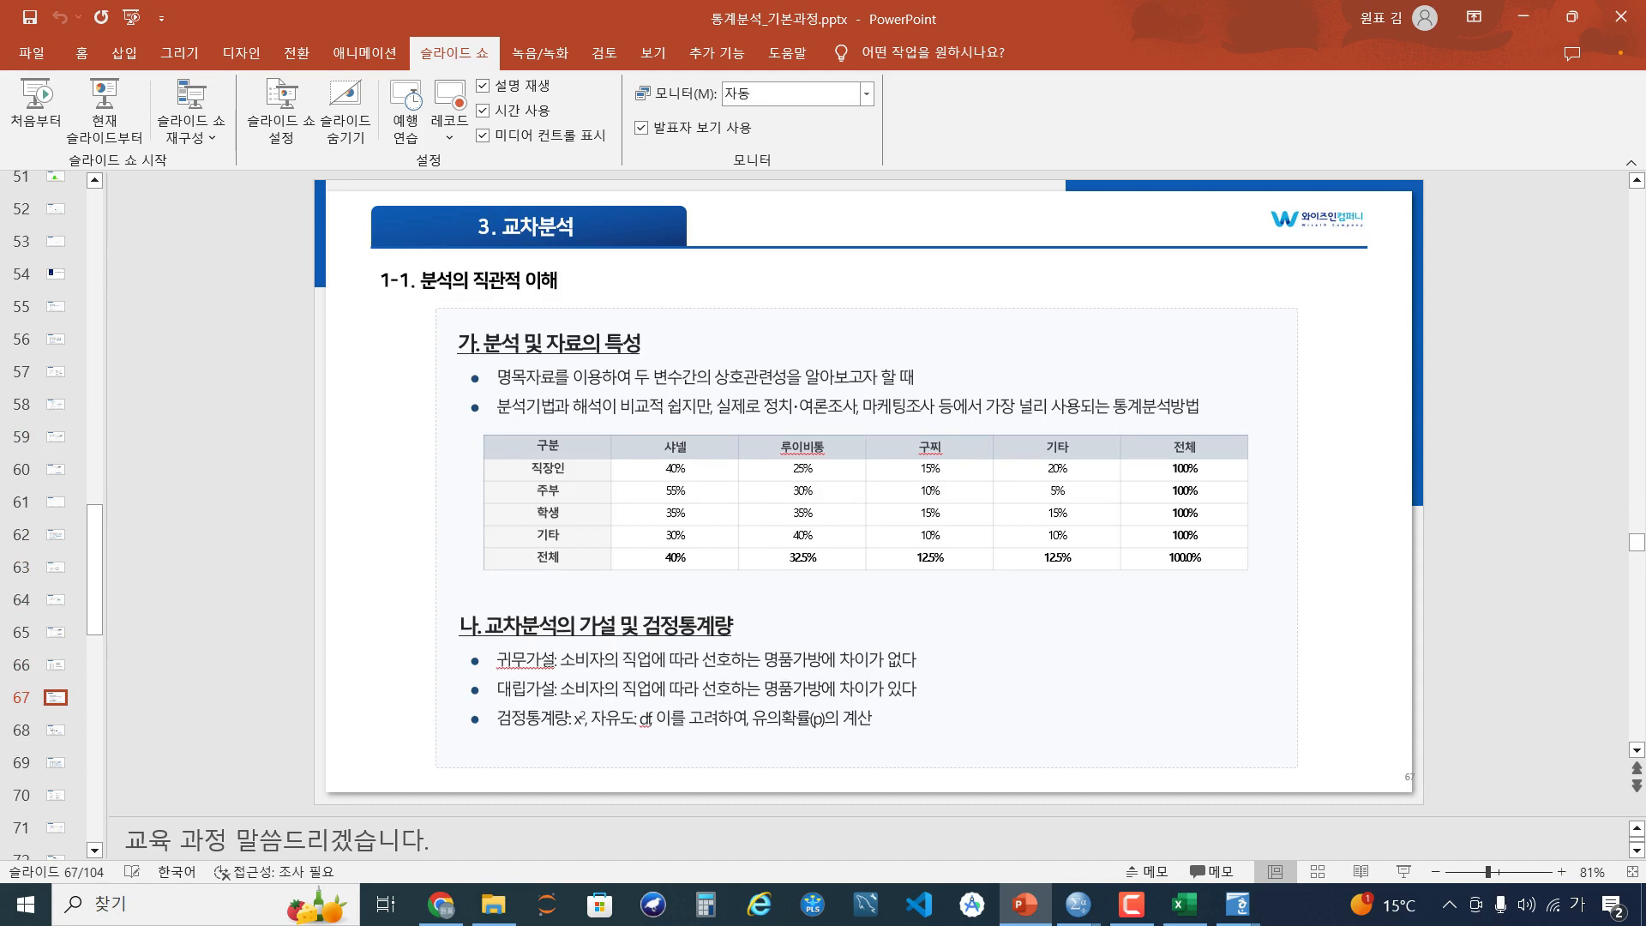
{"action": "scroll", "coordinate": [869, 486], "scroll_direction": "down", "scroll_amount": 1}
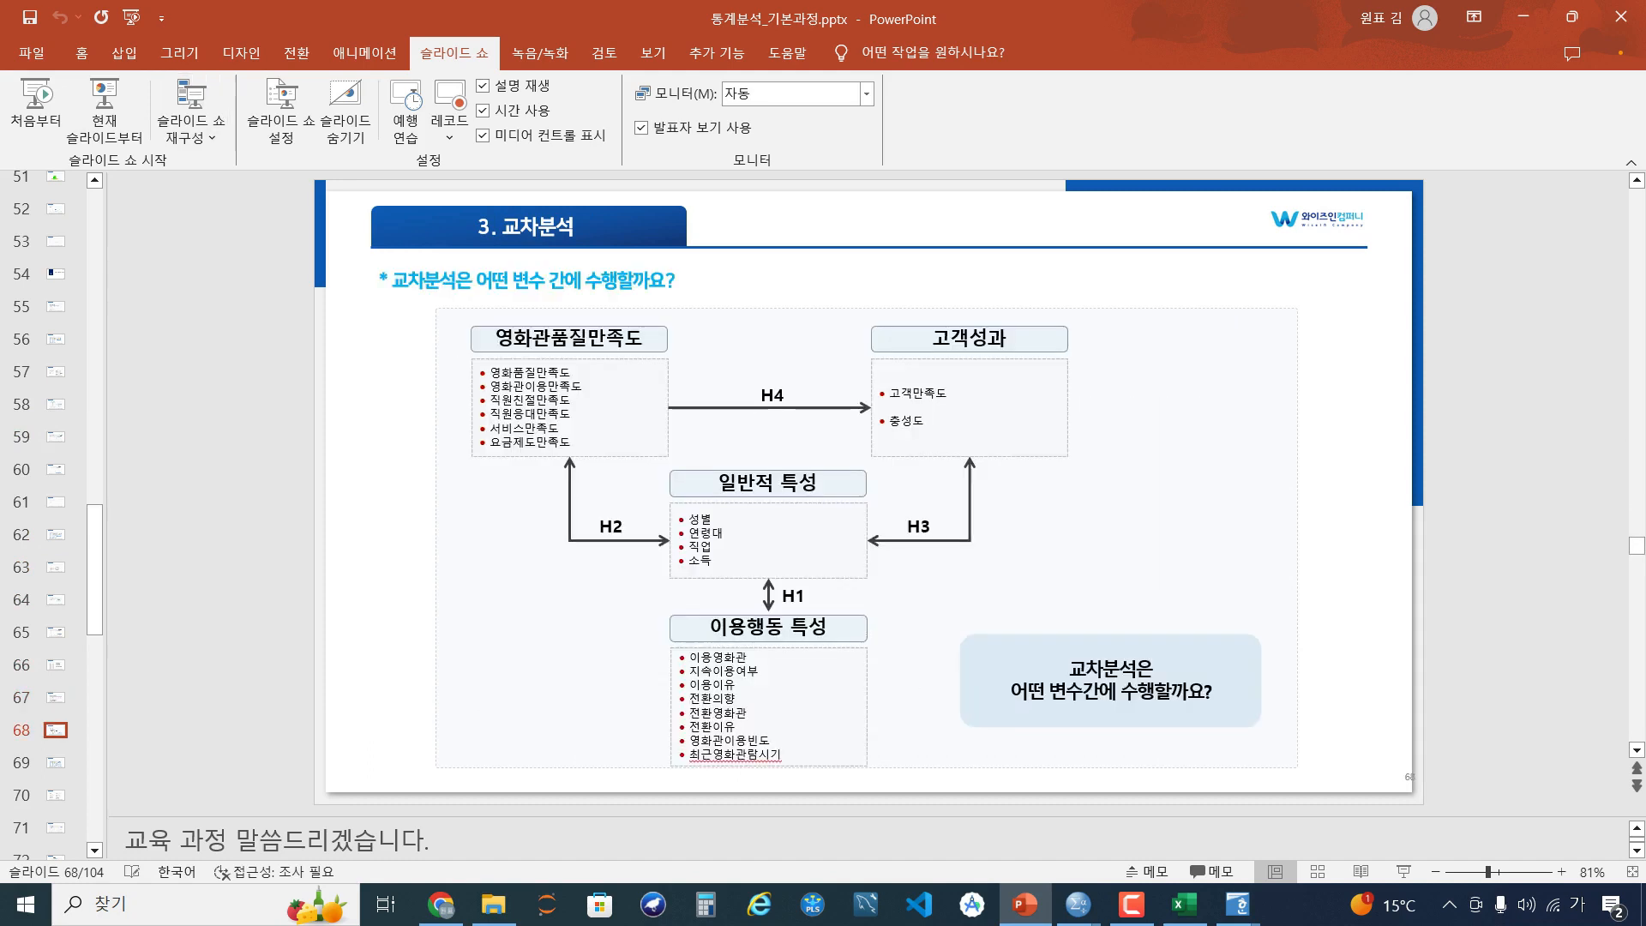
Present slide 68 as a slide show, exit it and select the variables listed under 일반적 특성
{"action": "left_click", "coordinate": [104, 107]}
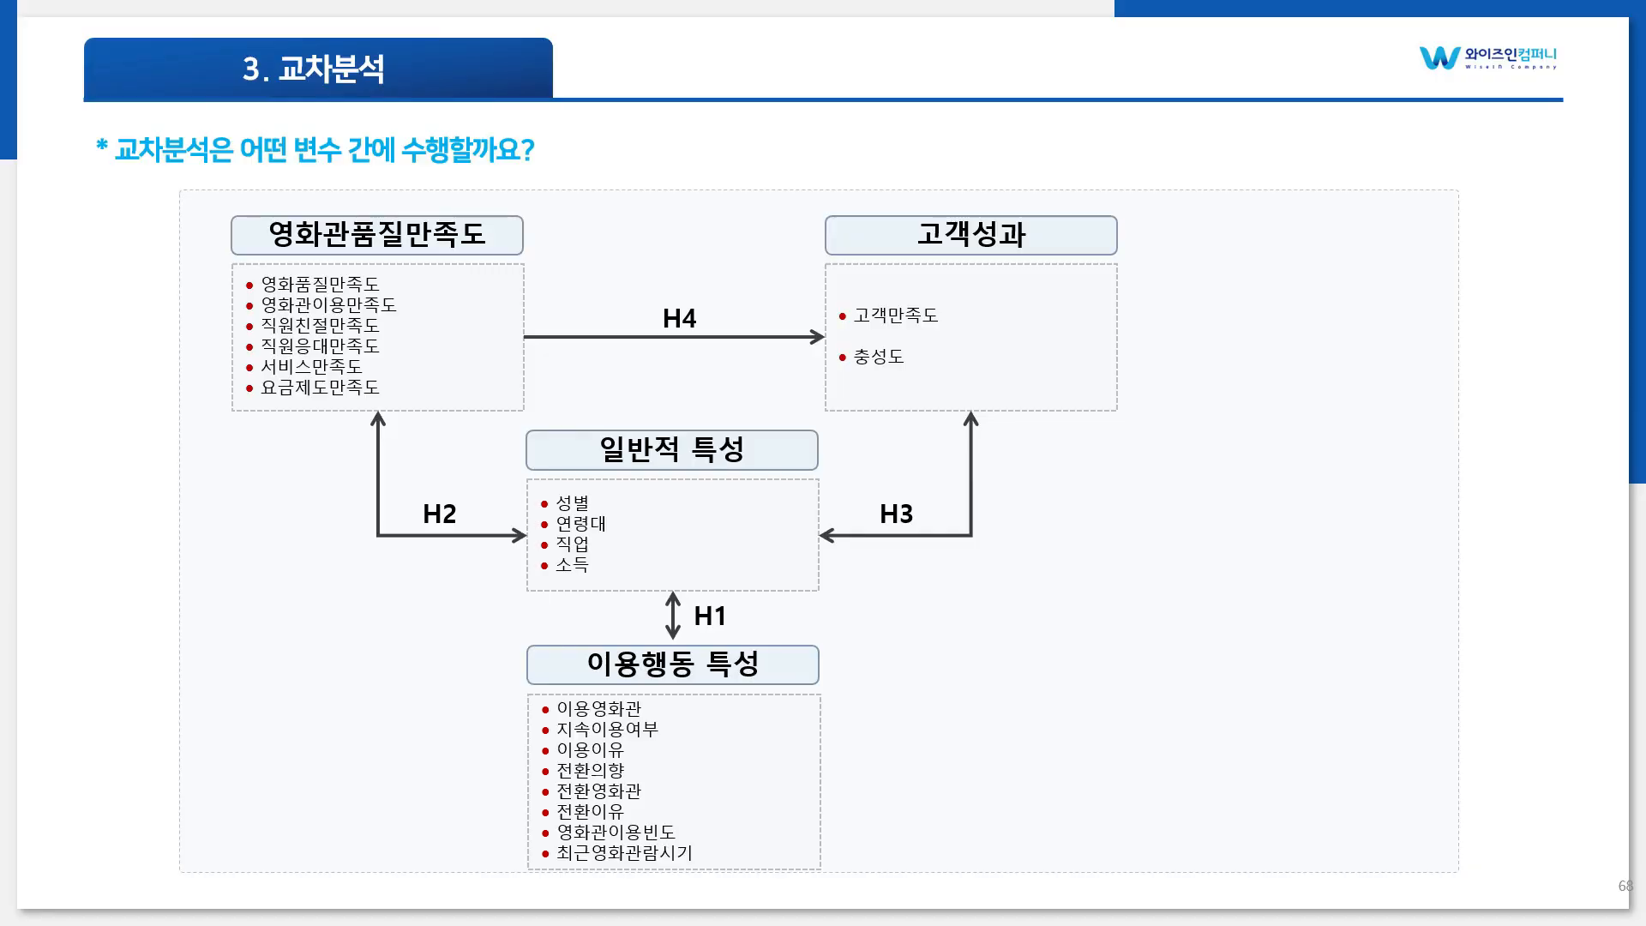
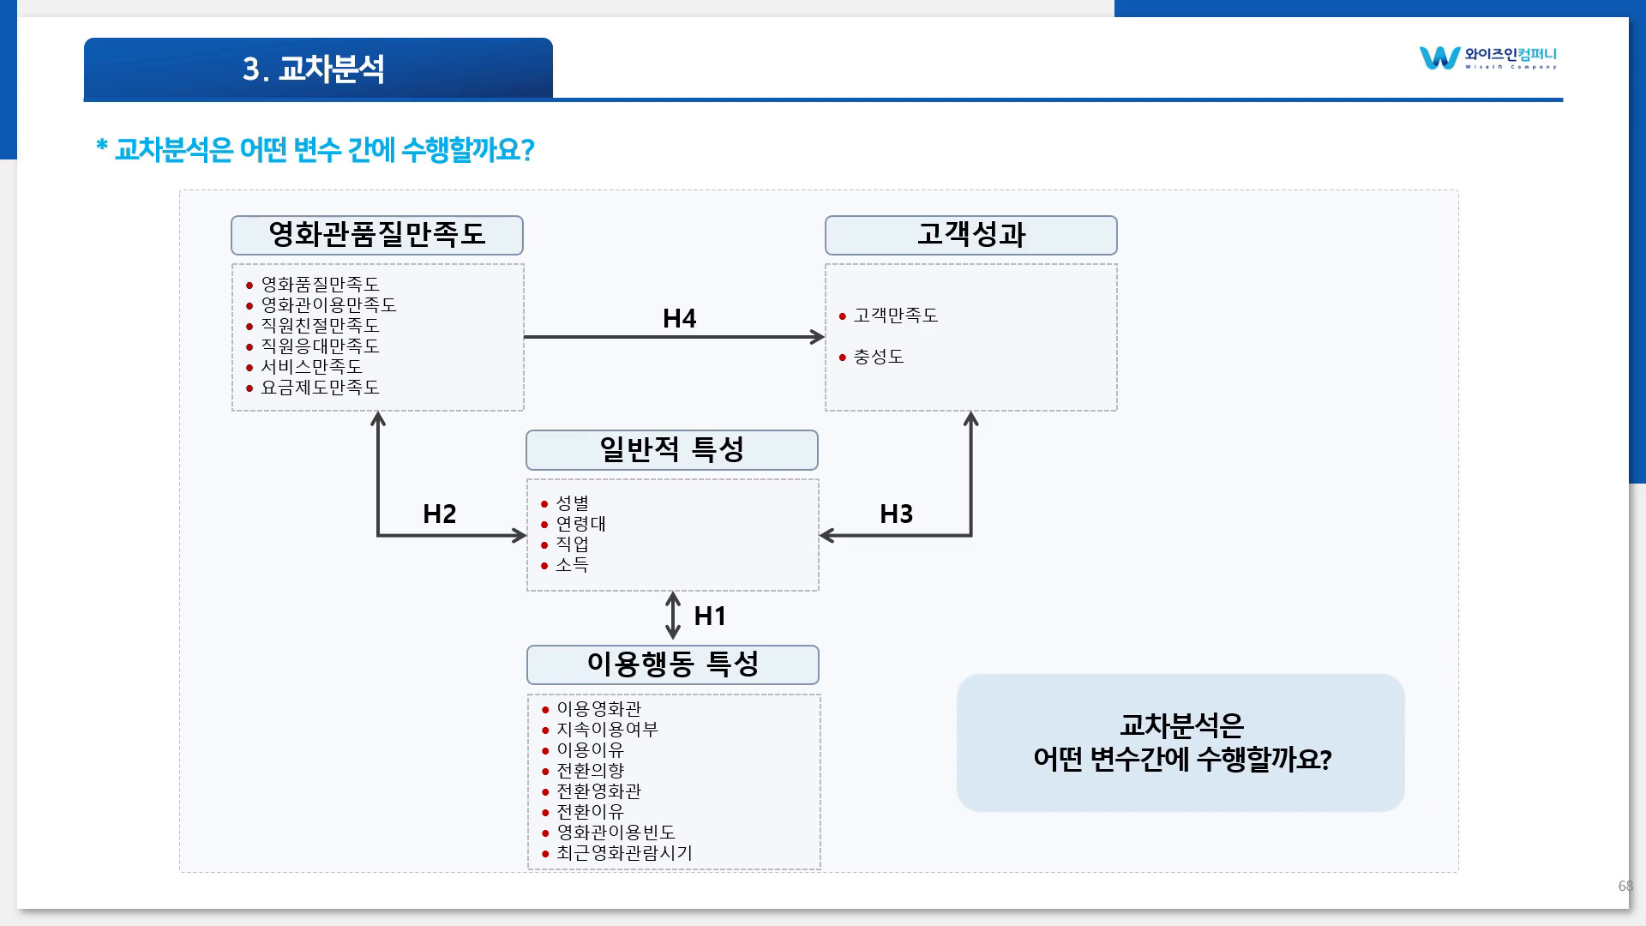
{"action": "key", "text": "Escape"}
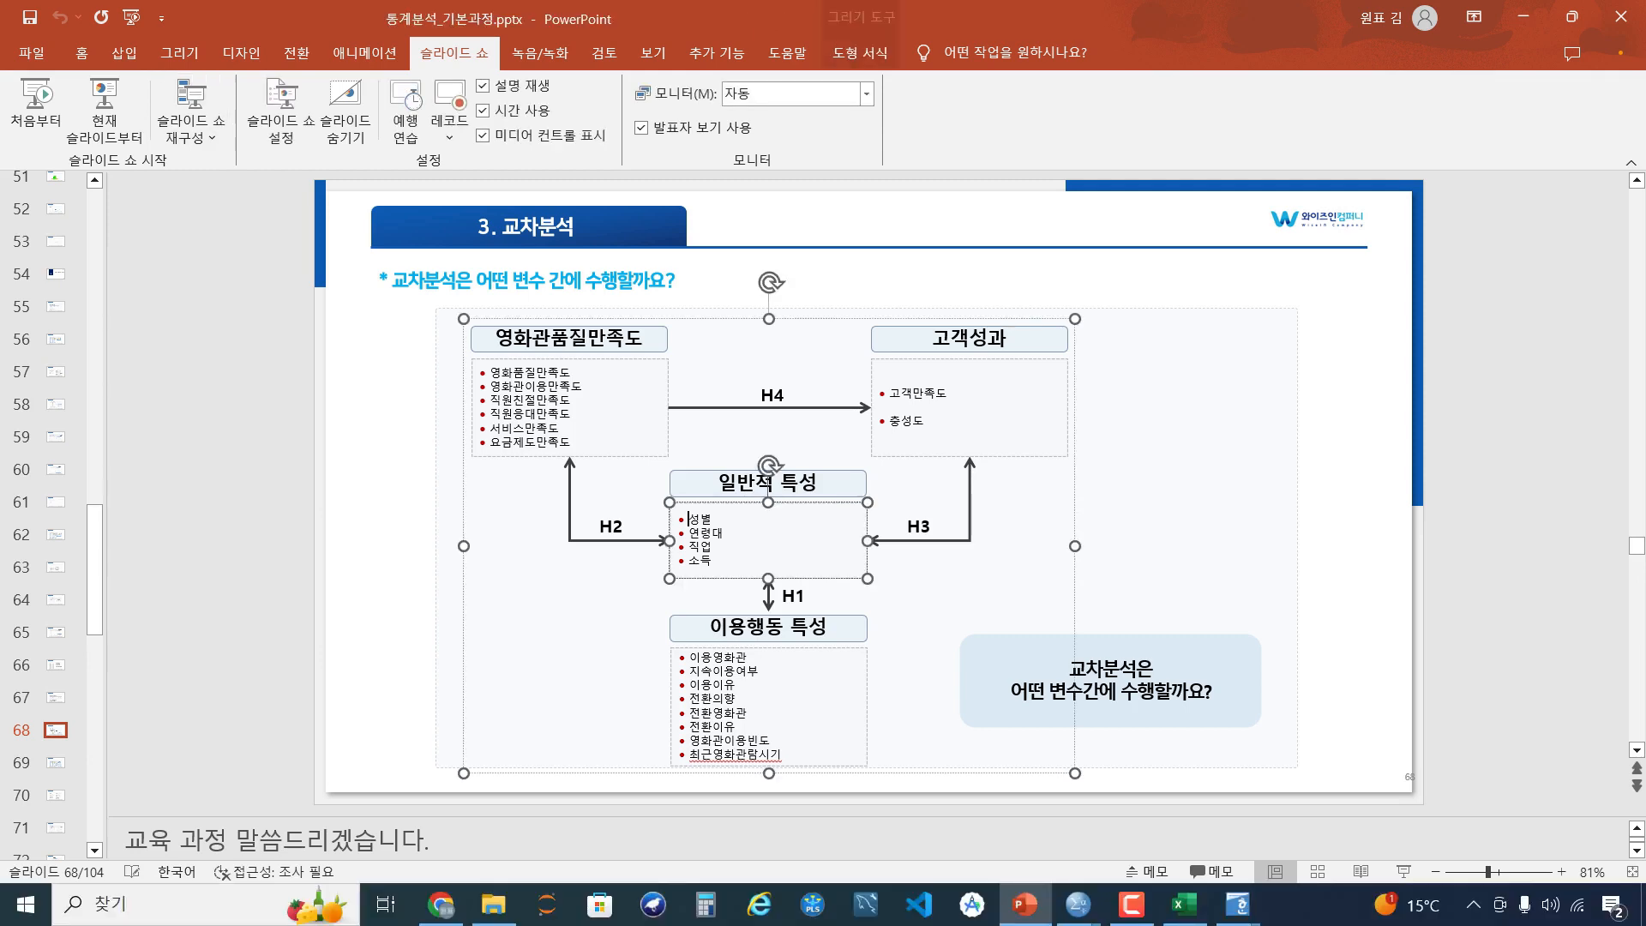
{"action": "key", "text": "ctrl+a"}
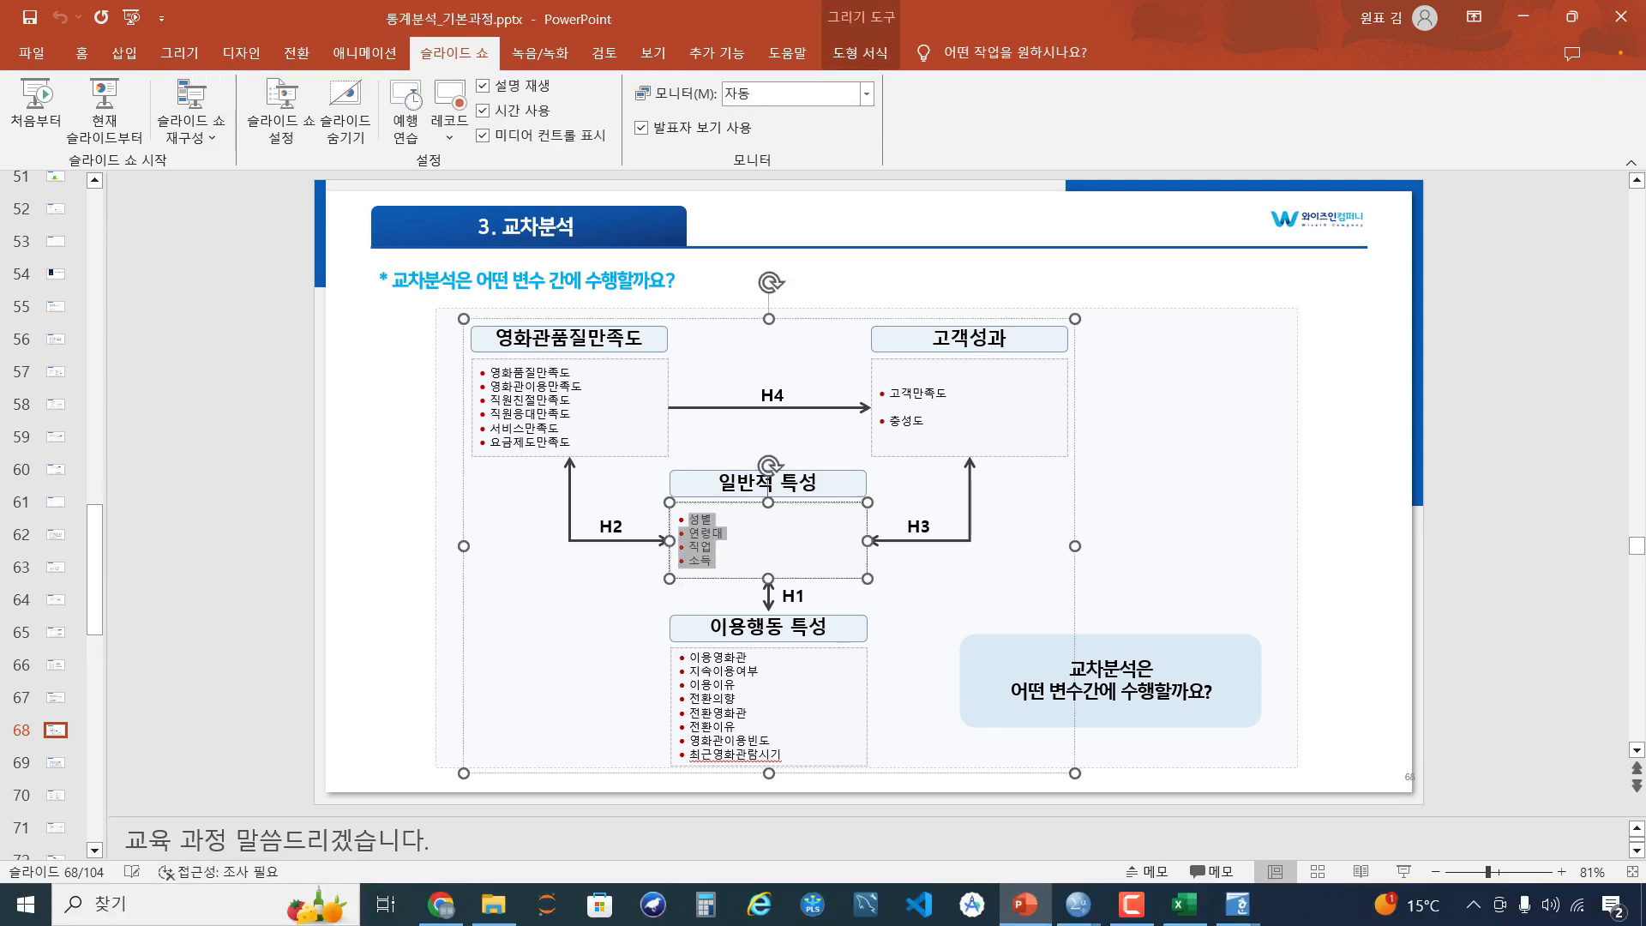
Highlight 이용영화관 on the slide, switch to the SPSS data editor and open the 교차분석 dialog
{"action": "double_click", "coordinate": [715, 658]}
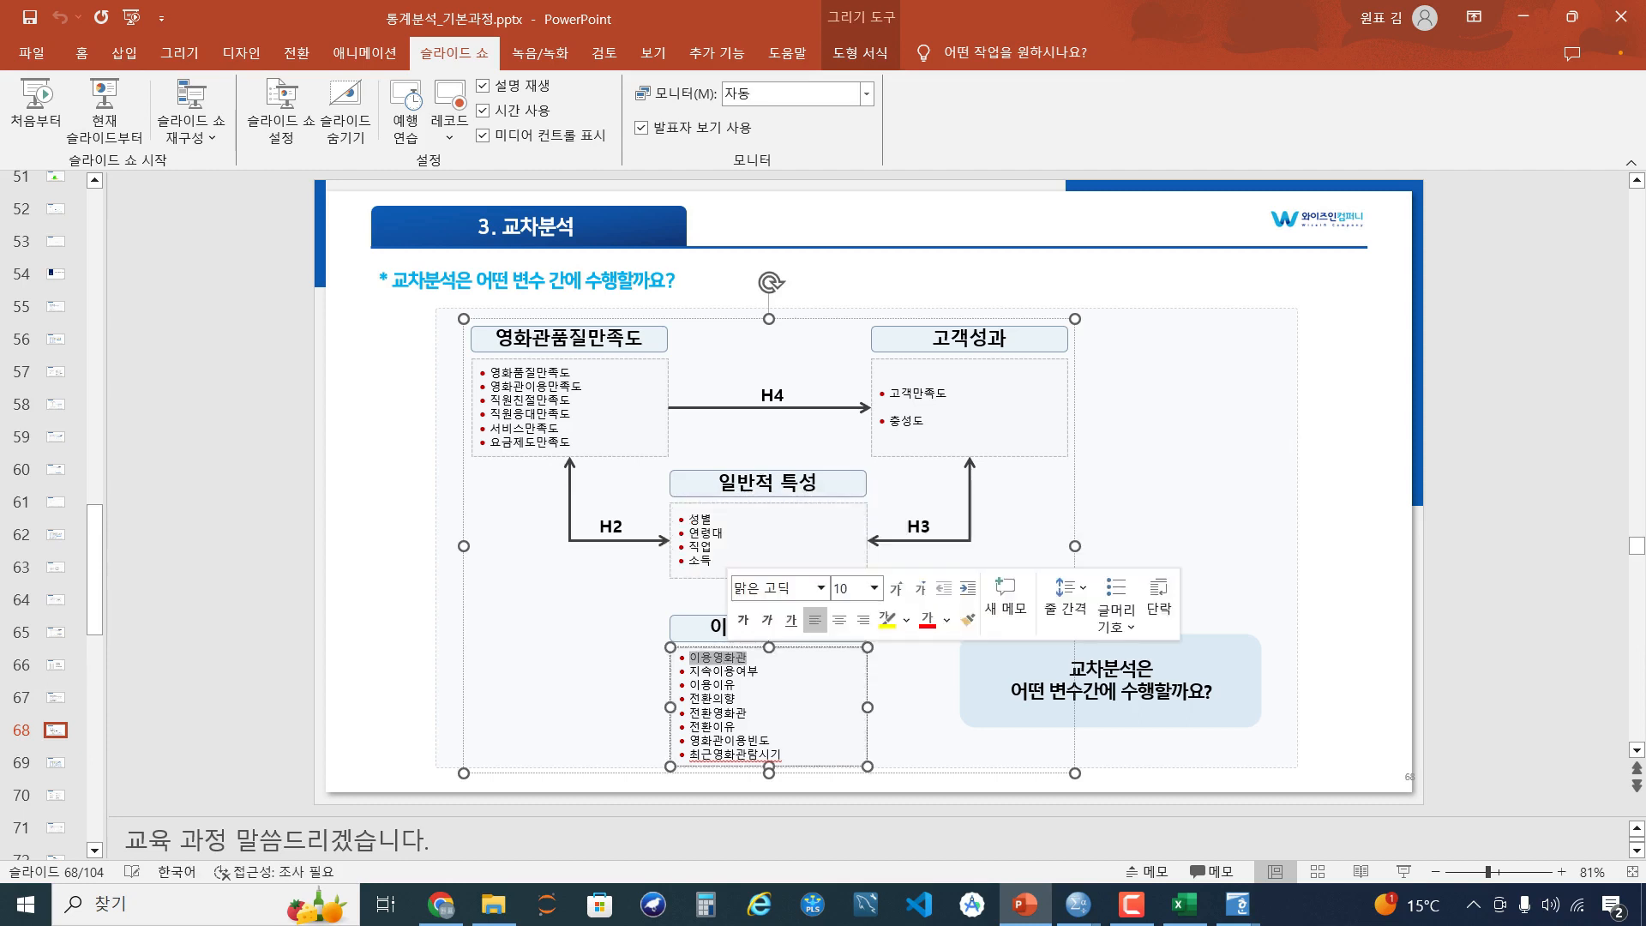
{"action": "left_click", "coordinate": [1170, 549]}
{"action": "left_click", "coordinate": [1078, 904]}
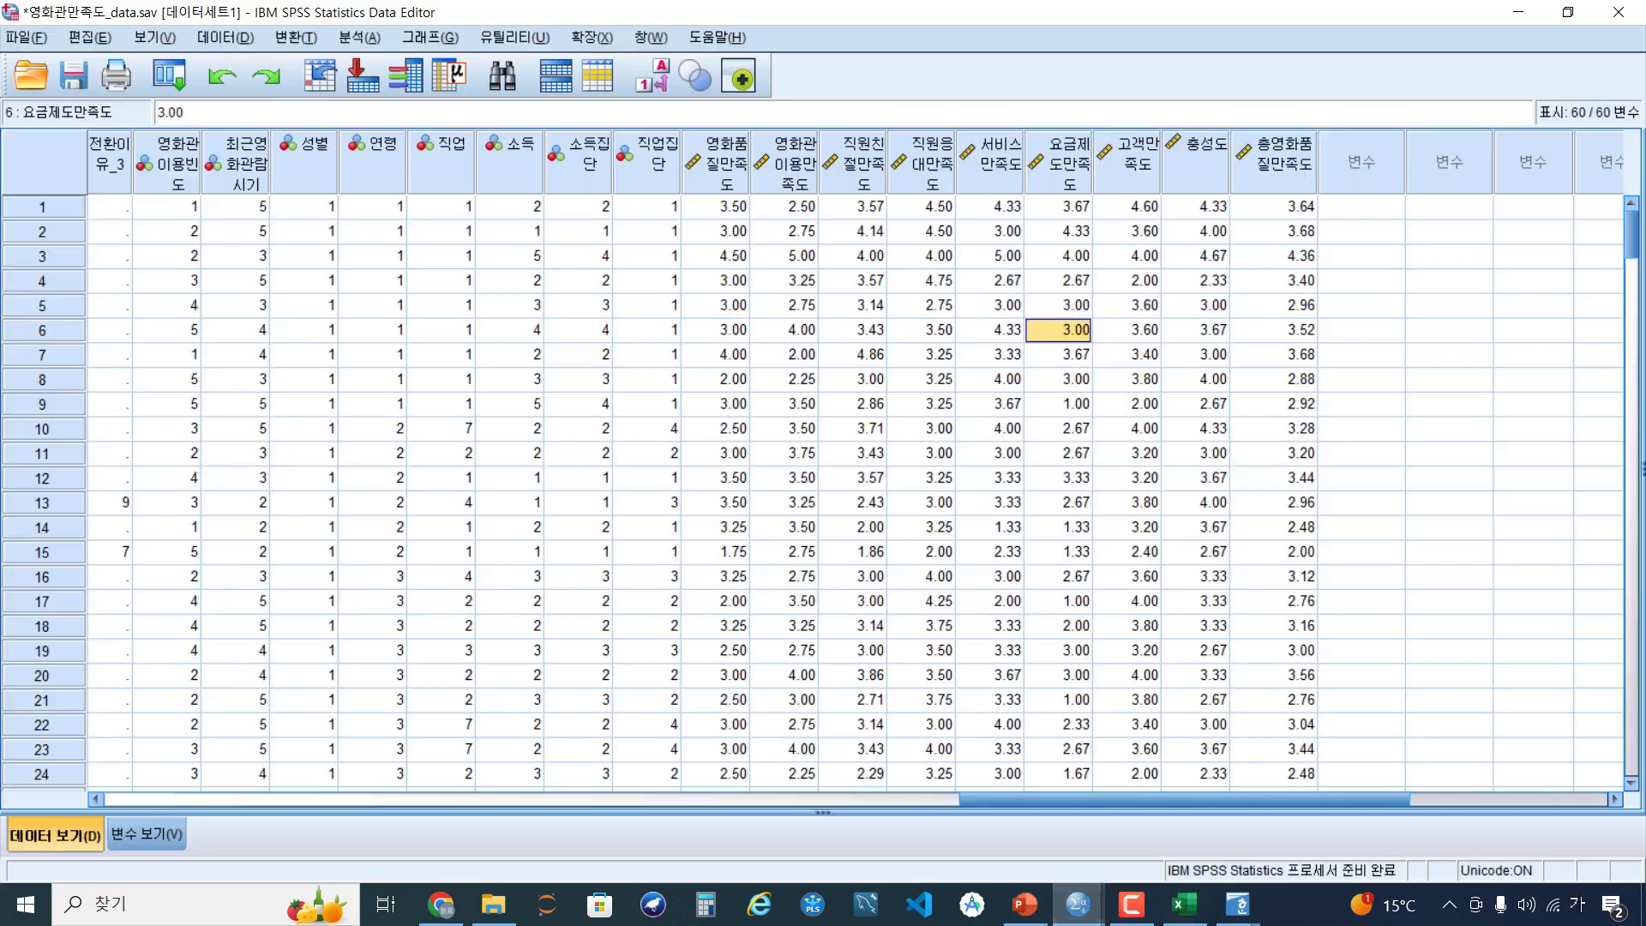
{"action": "left_click", "coordinate": [1200, 806]}
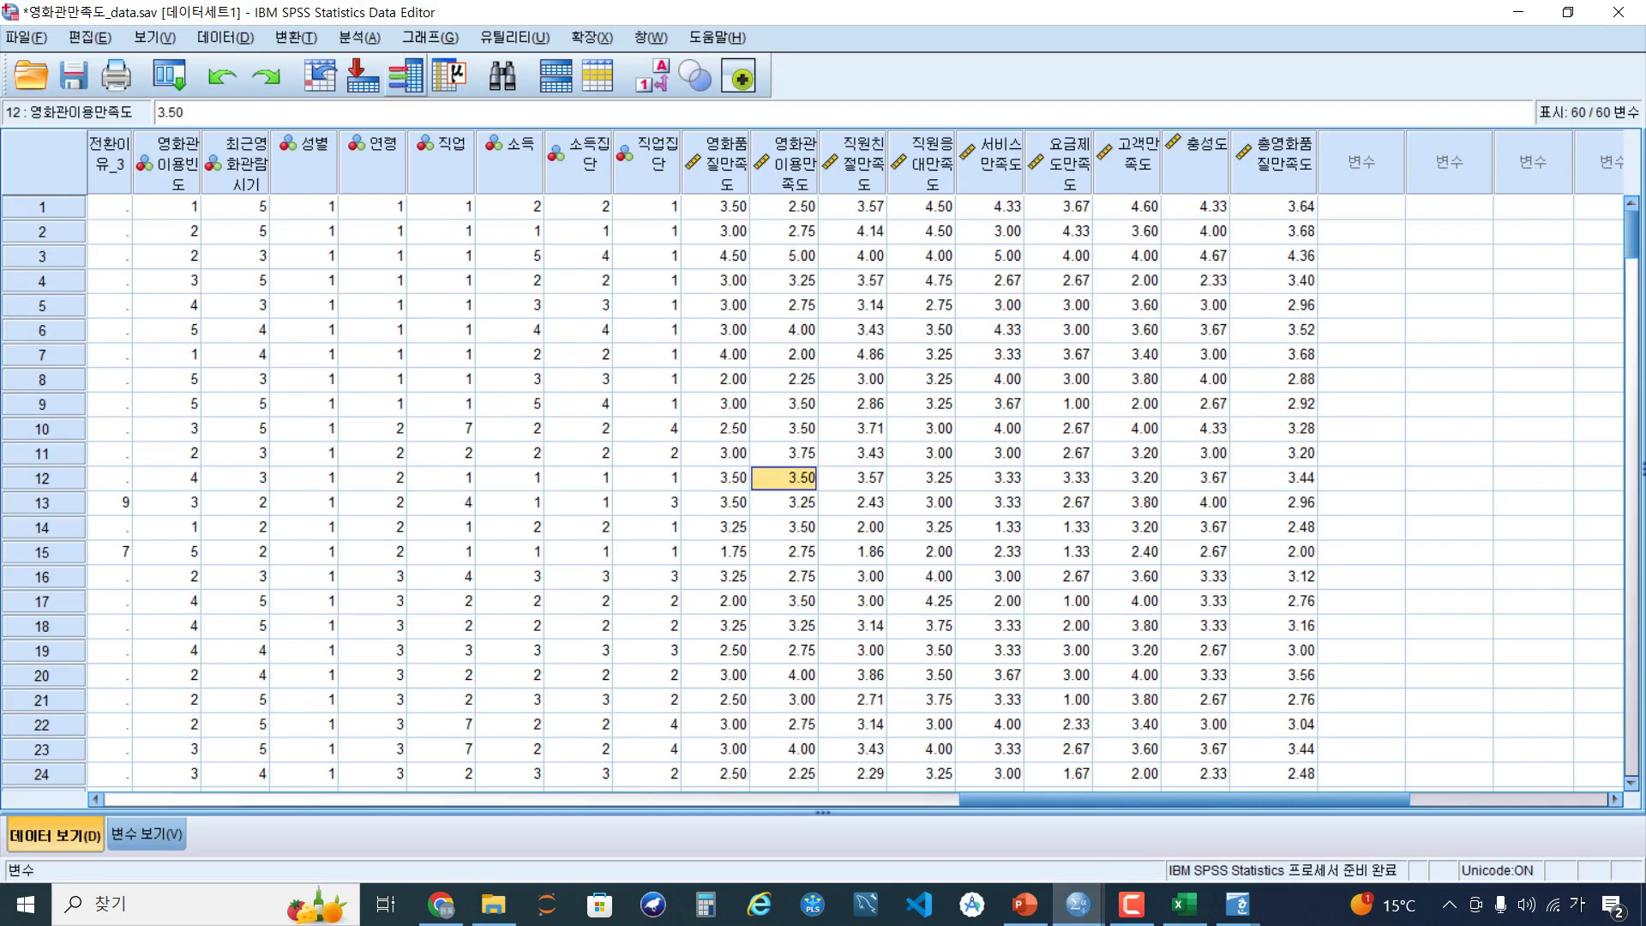
{"action": "left_click", "coordinate": [359, 37]}
{"action": "mouse_move", "coordinate": [403, 93]}
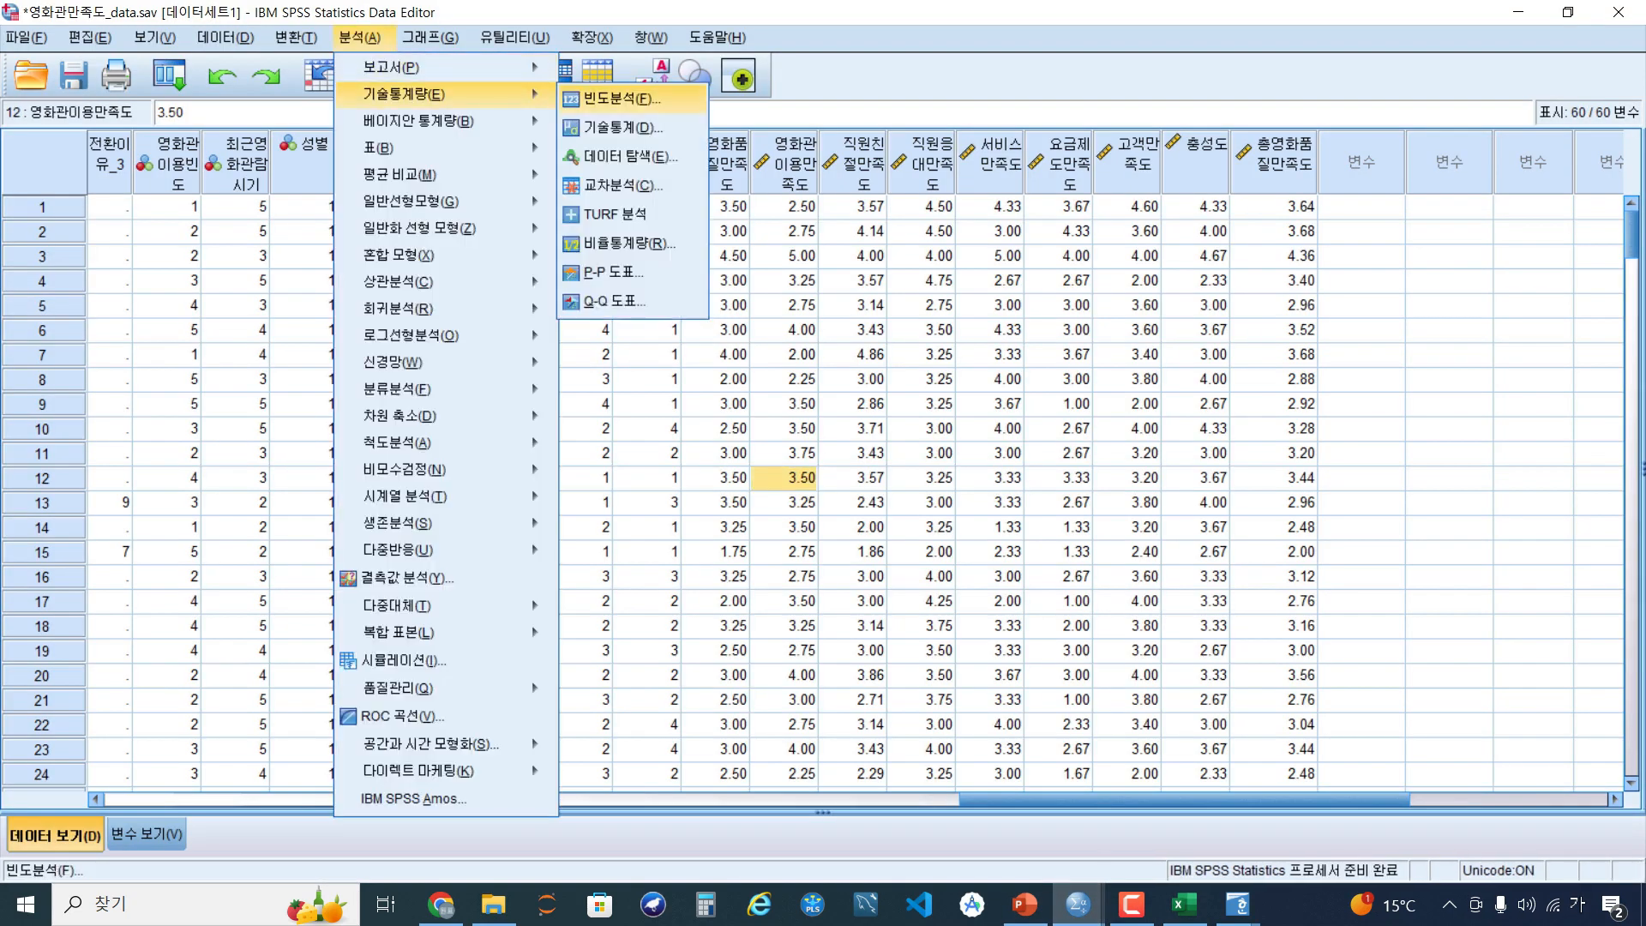
{"action": "left_click", "coordinate": [621, 127]}
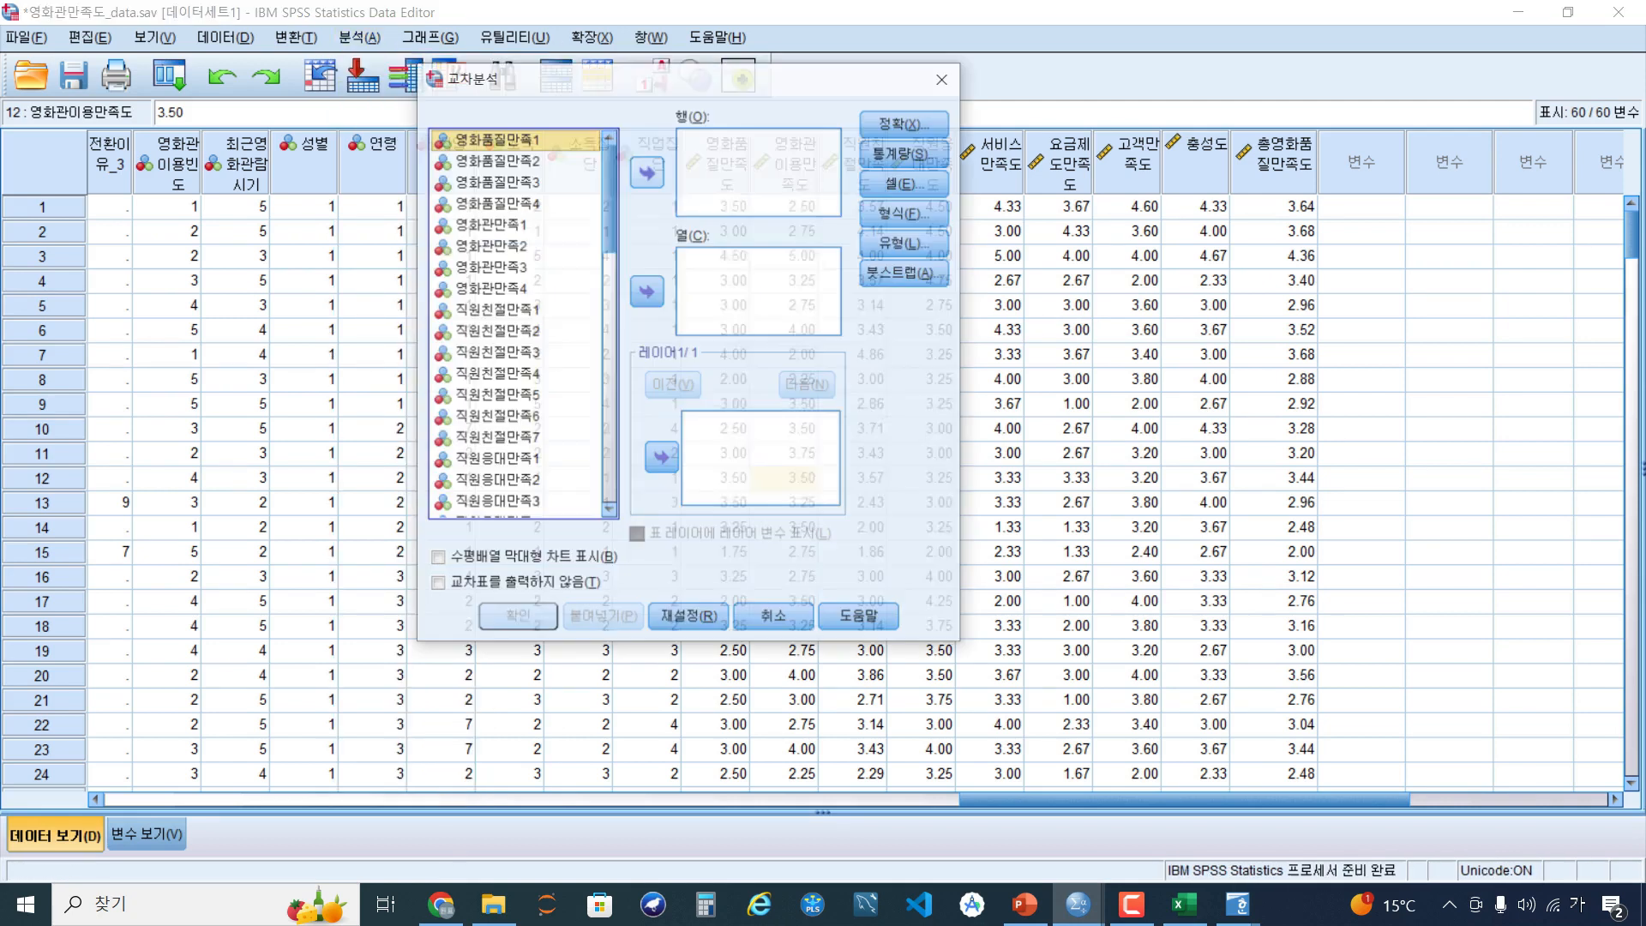
Assign 성별, 연령, 소득집단 and 직업집단 as the row variables of the cross-tabulation and enlarge the dialog
{"action": "scroll", "coordinate": [519, 321], "scroll_direction": "down", "scroll_amount": 10}
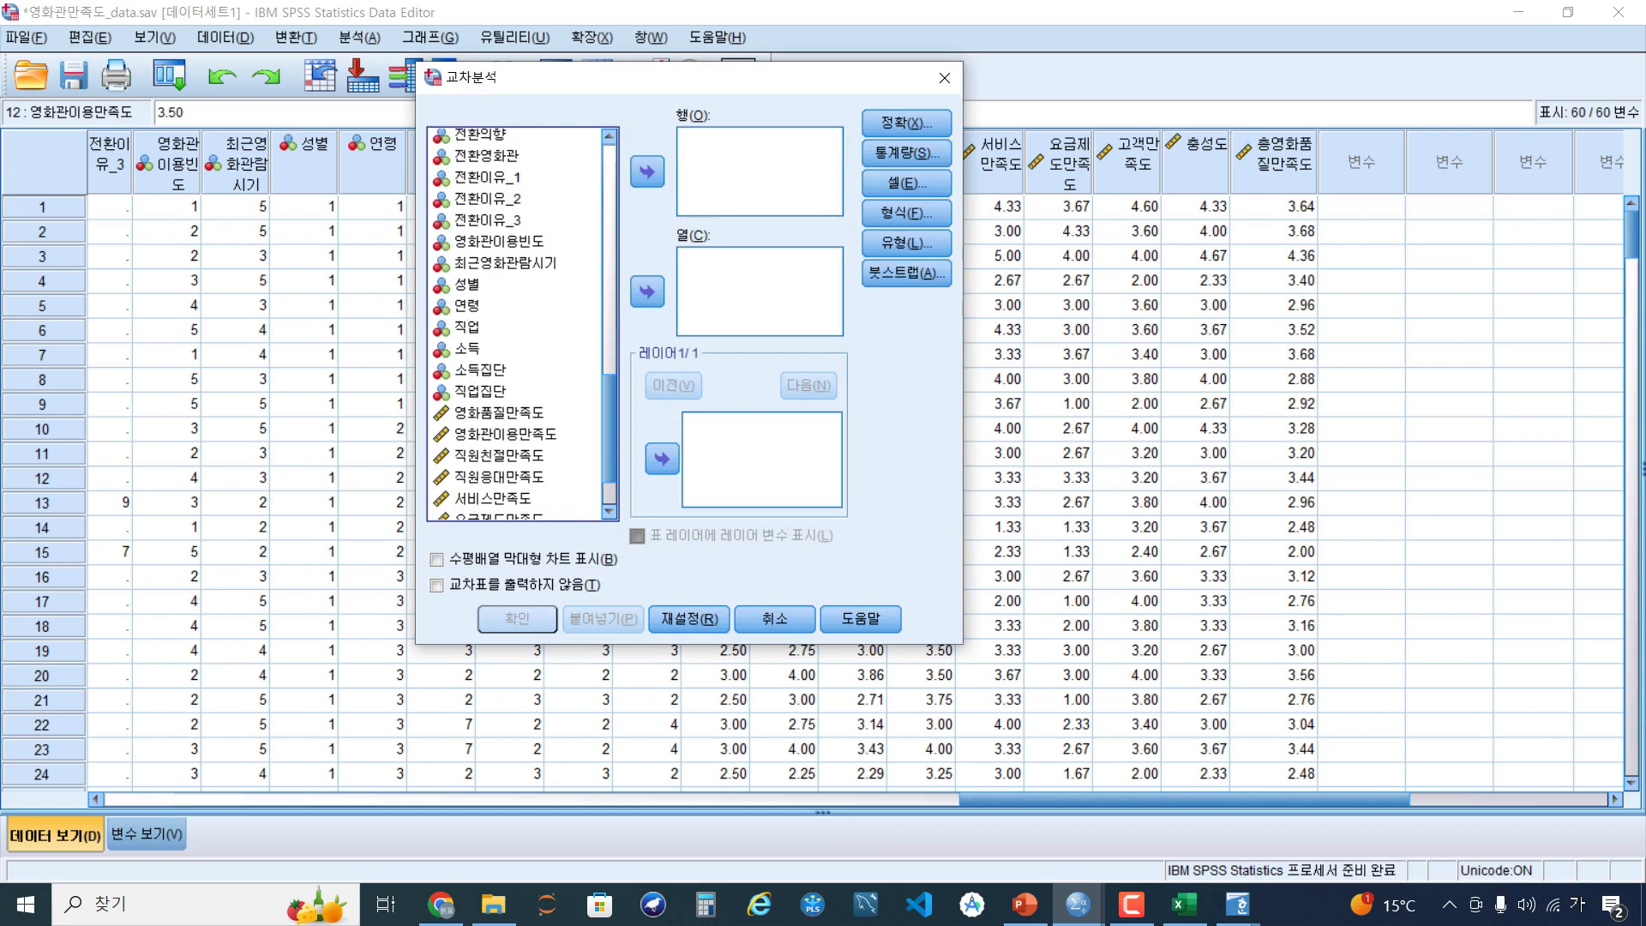
{"action": "left_click", "coordinate": [468, 284]}
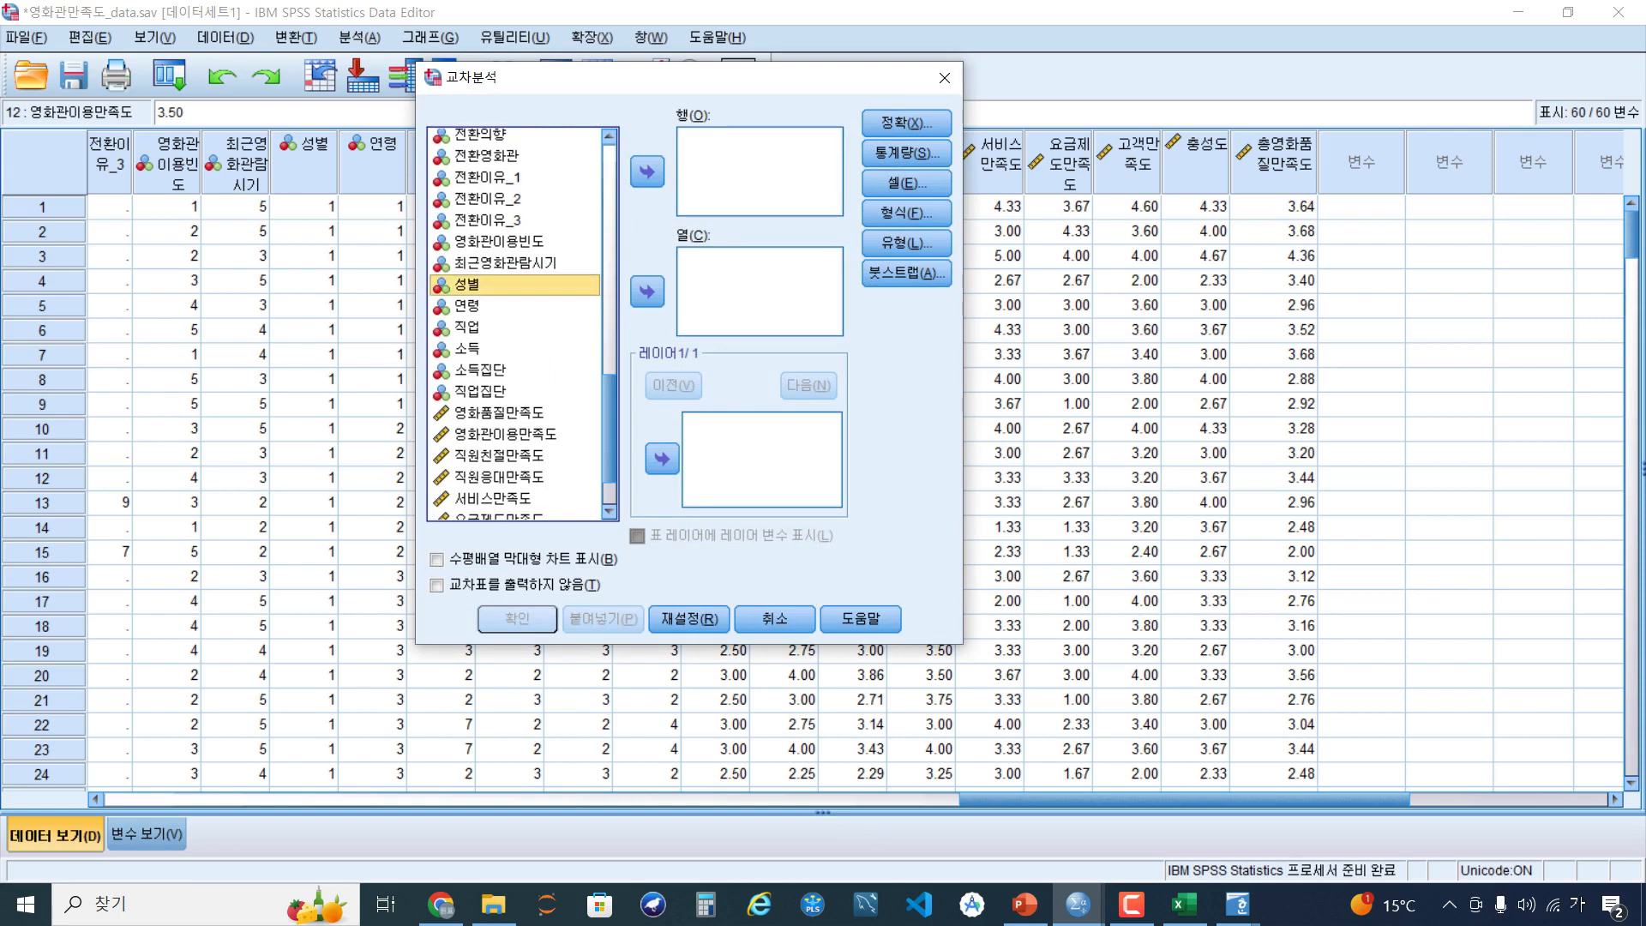
{"action": "left_click", "coordinate": [467, 307], "text": "shift"}
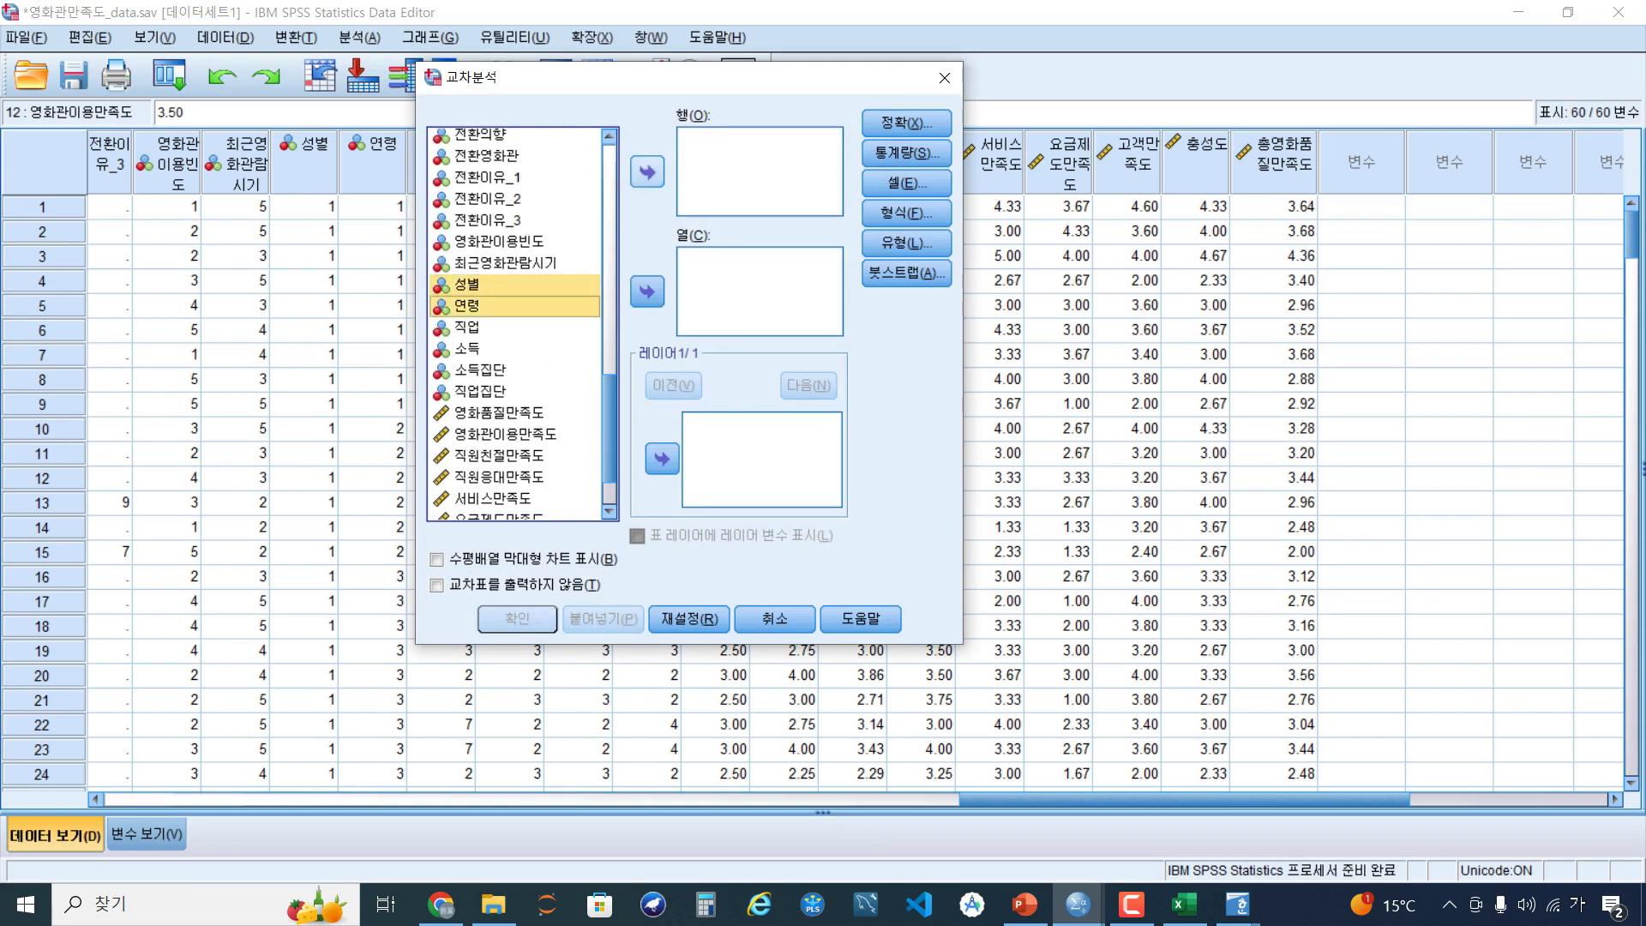
{"action": "left_click", "coordinate": [648, 172]}
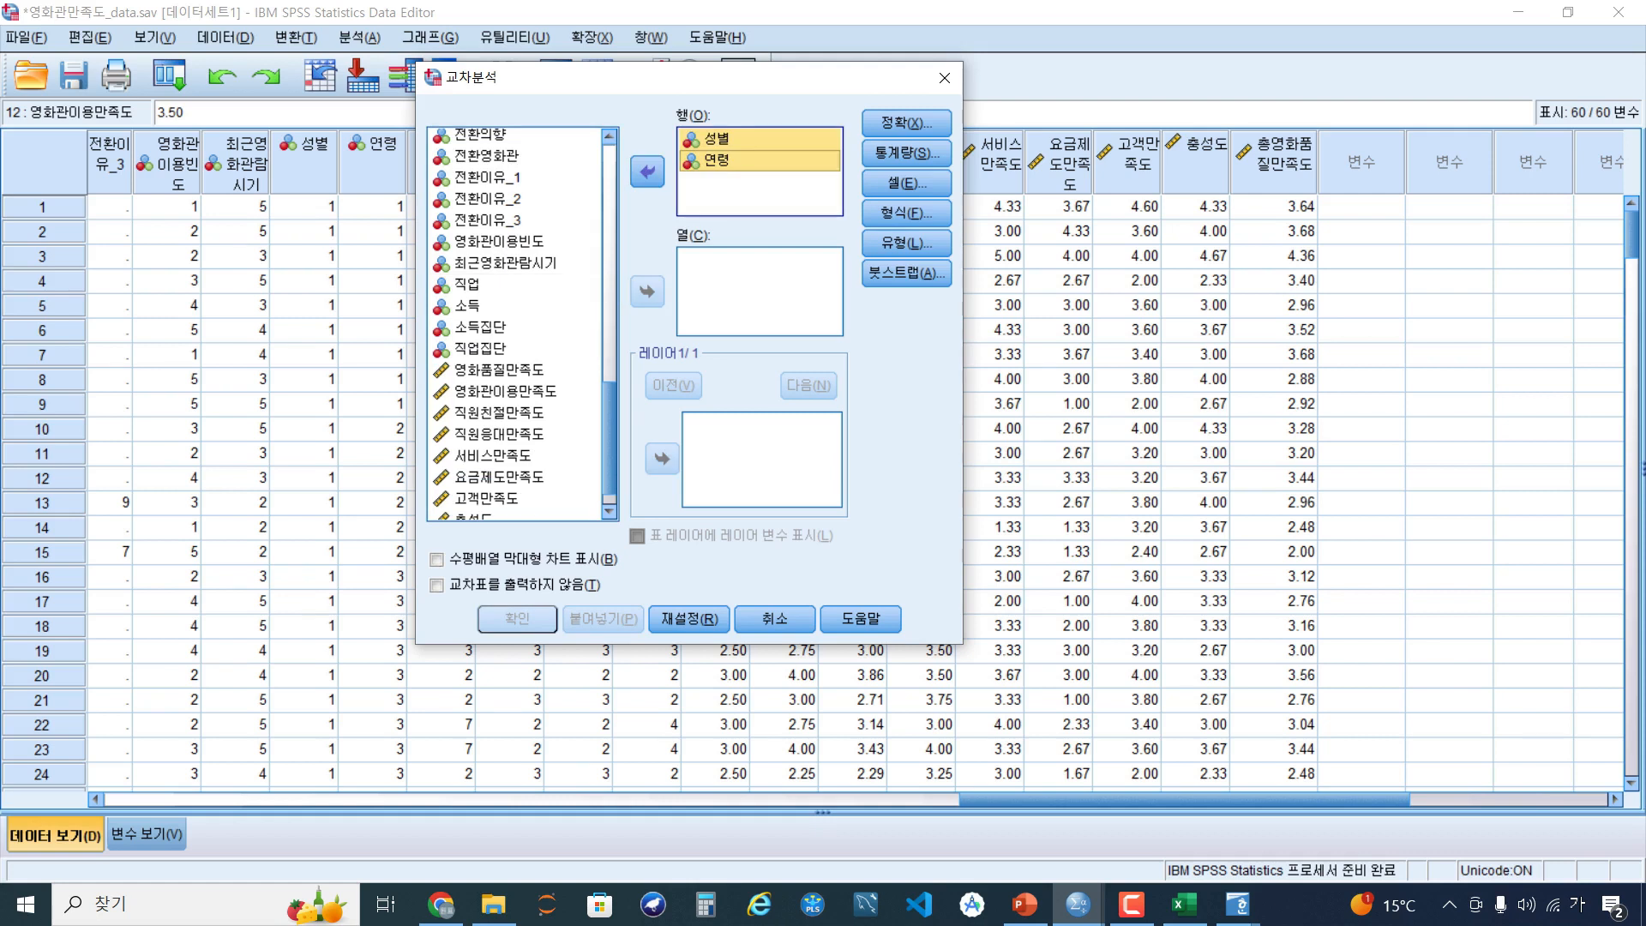
{"action": "left_click", "coordinate": [480, 327]}
{"action": "left_click", "coordinate": [480, 348], "text": "shift"}
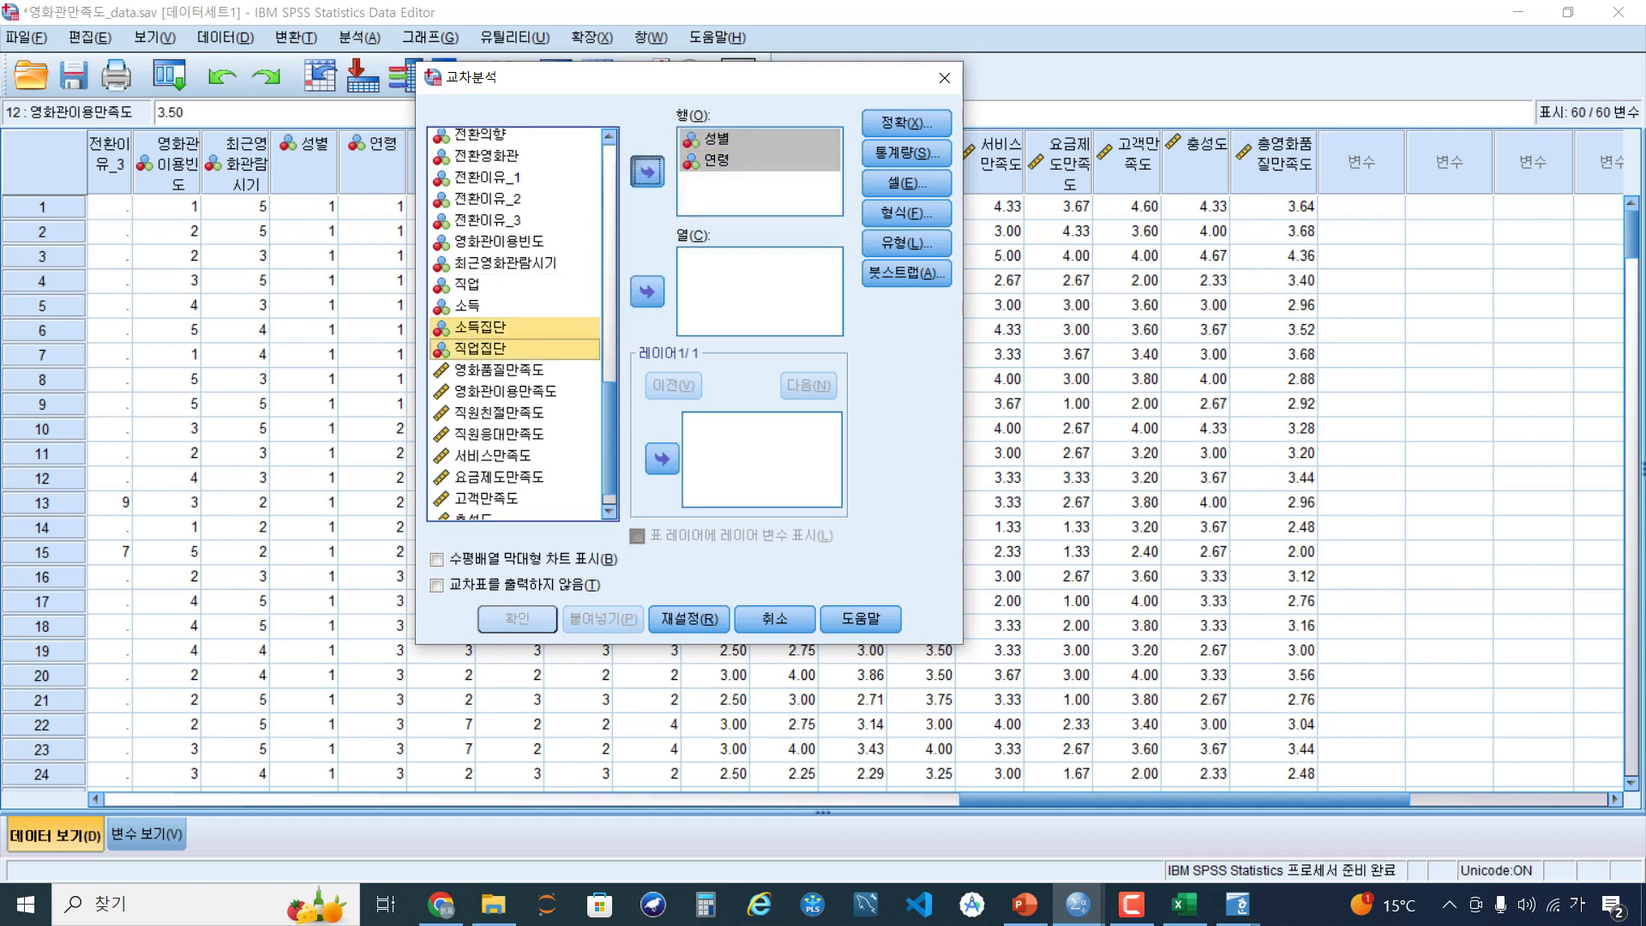
{"action": "left_click", "coordinate": [647, 171]}
{"action": "left_click_drag", "start_coordinate": [962, 644], "coordinate": [997, 697]}
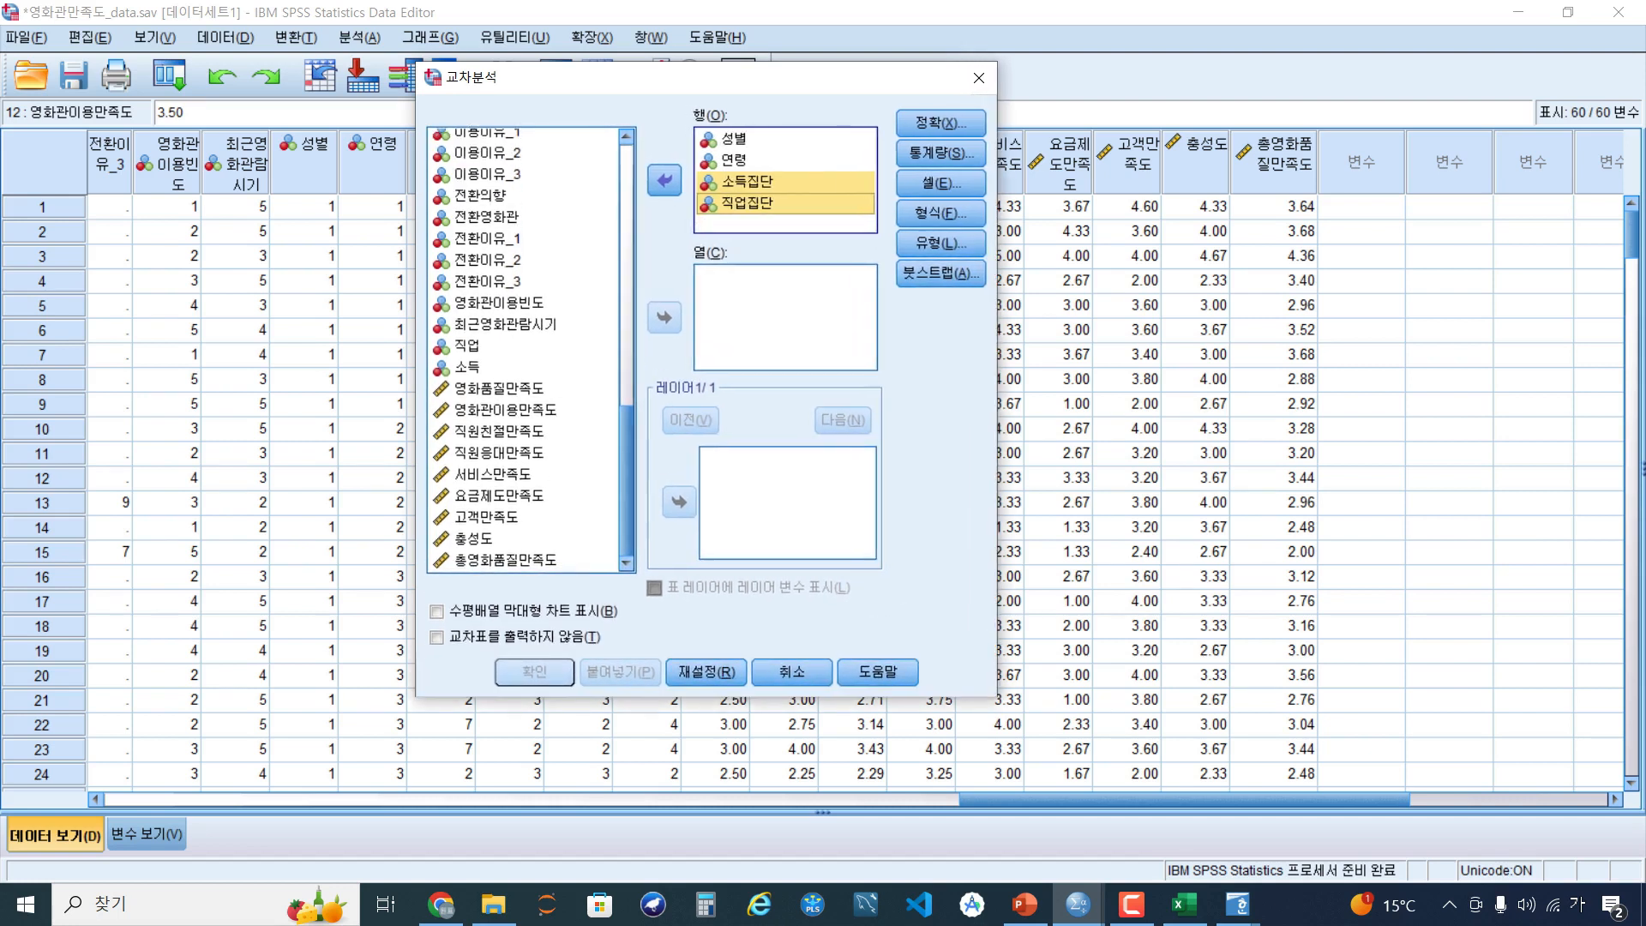
Add 이용영화관 and 지속이용여부 as column variables of the cross-tabulation
{"action": "left_click", "coordinate": [627, 480]}
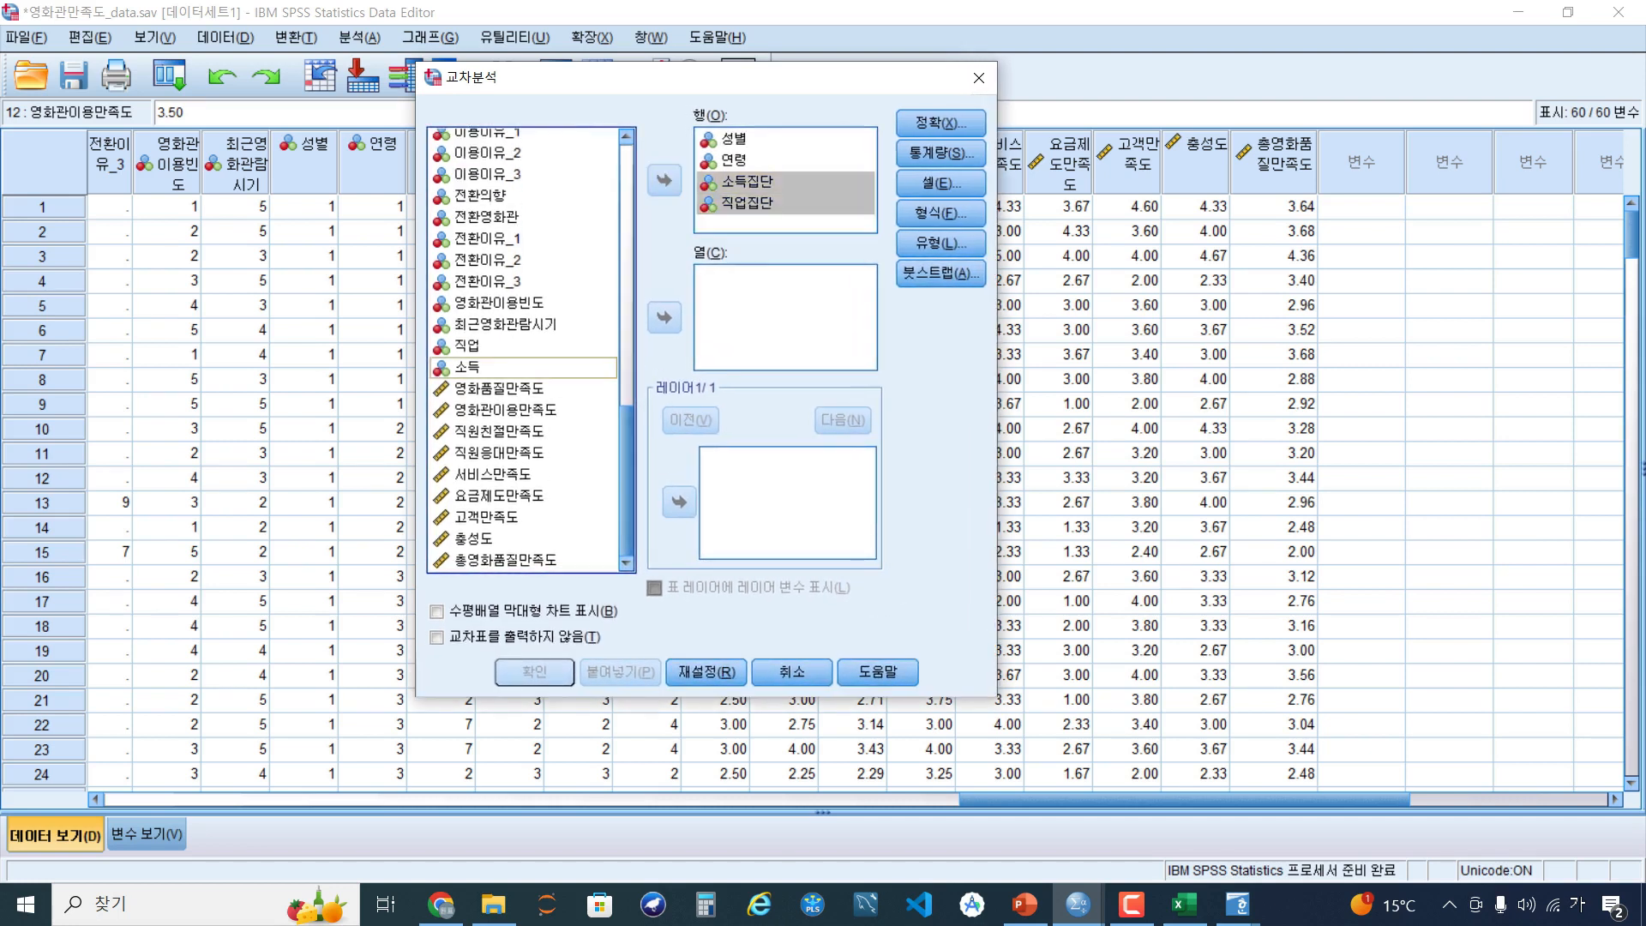
{"action": "left_click", "coordinate": [505, 303]}
{"action": "scroll", "coordinate": [506, 304], "scroll_direction": "up", "scroll_amount": 3}
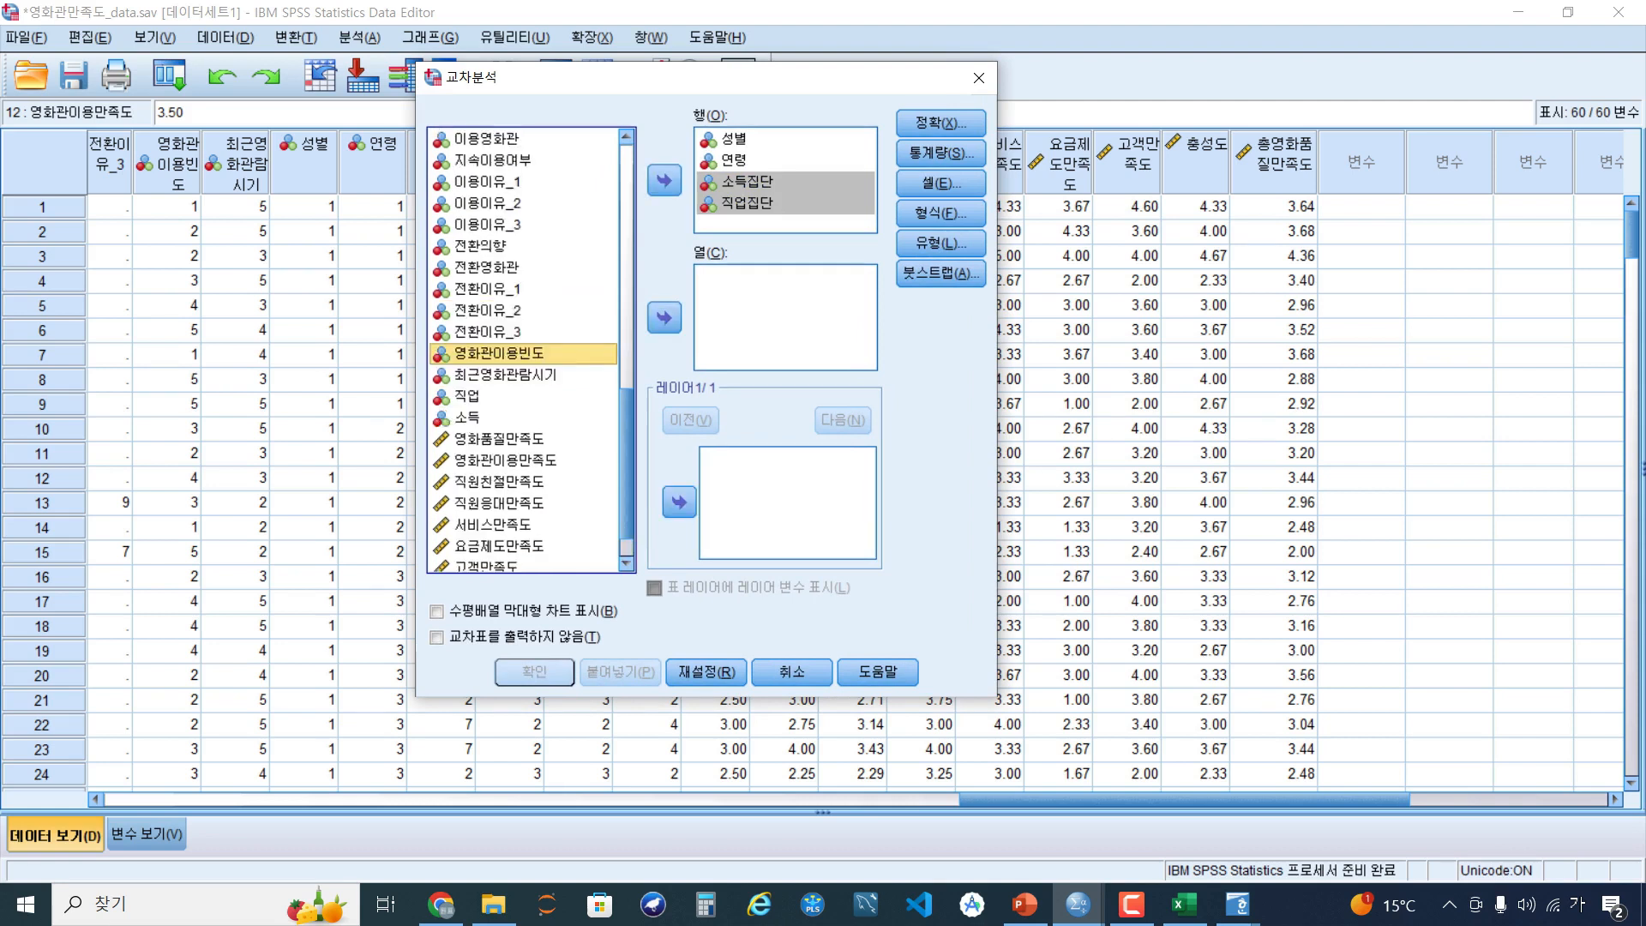
{"action": "left_click", "coordinate": [506, 268]}
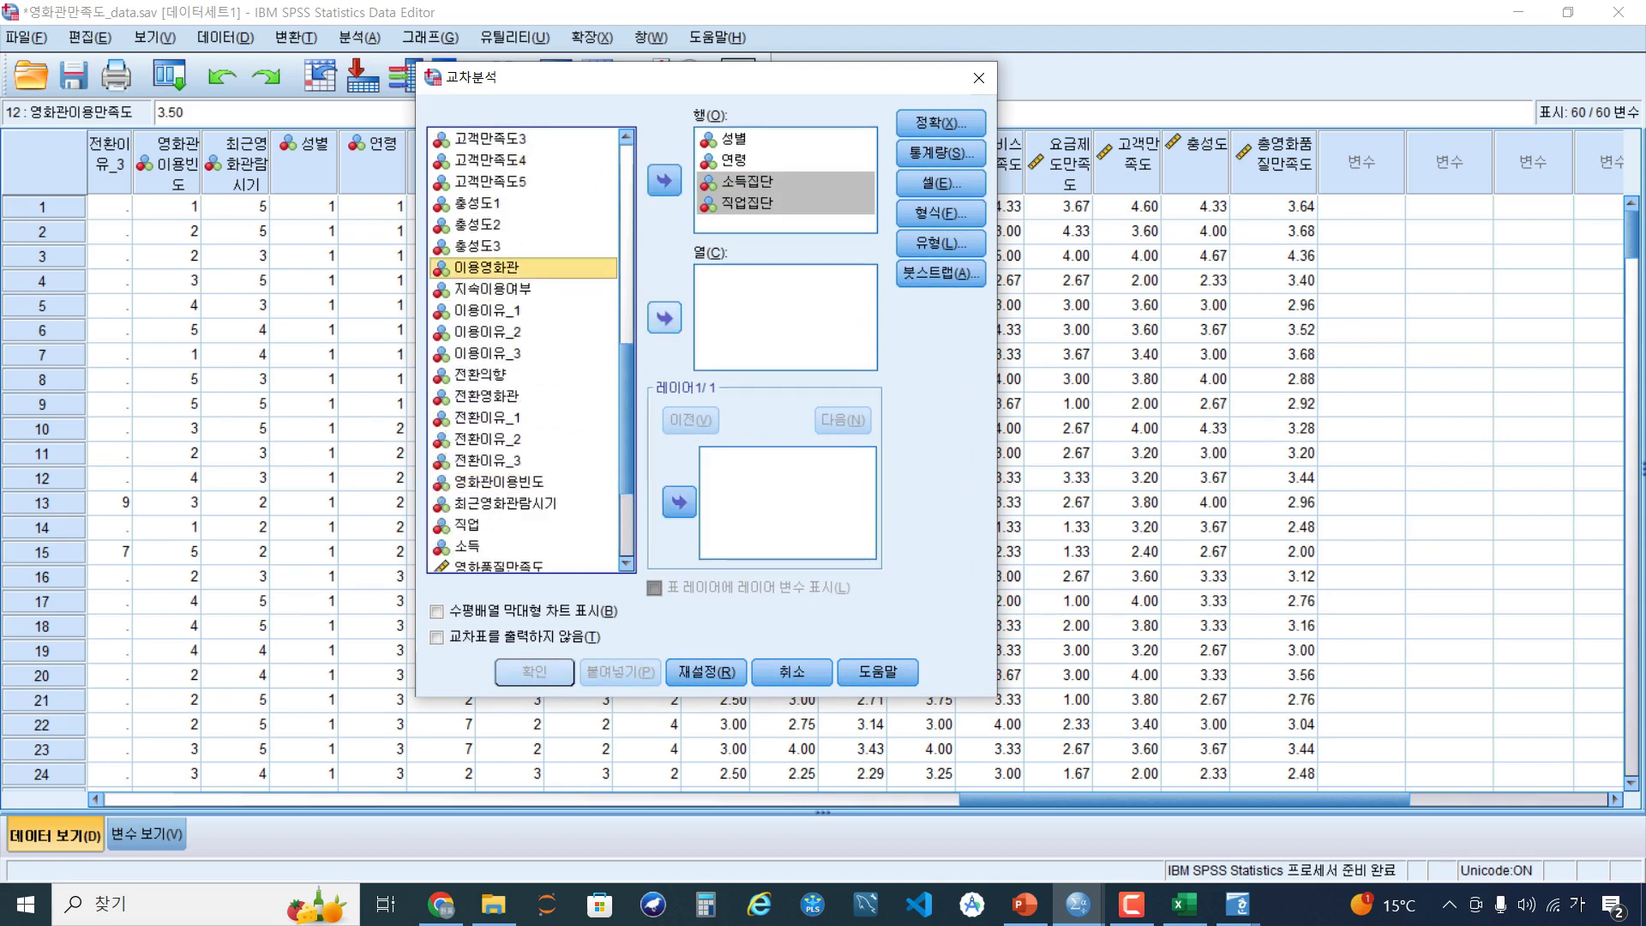
{"action": "left_click", "coordinate": [664, 318]}
{"action": "left_click", "coordinate": [664, 318]}
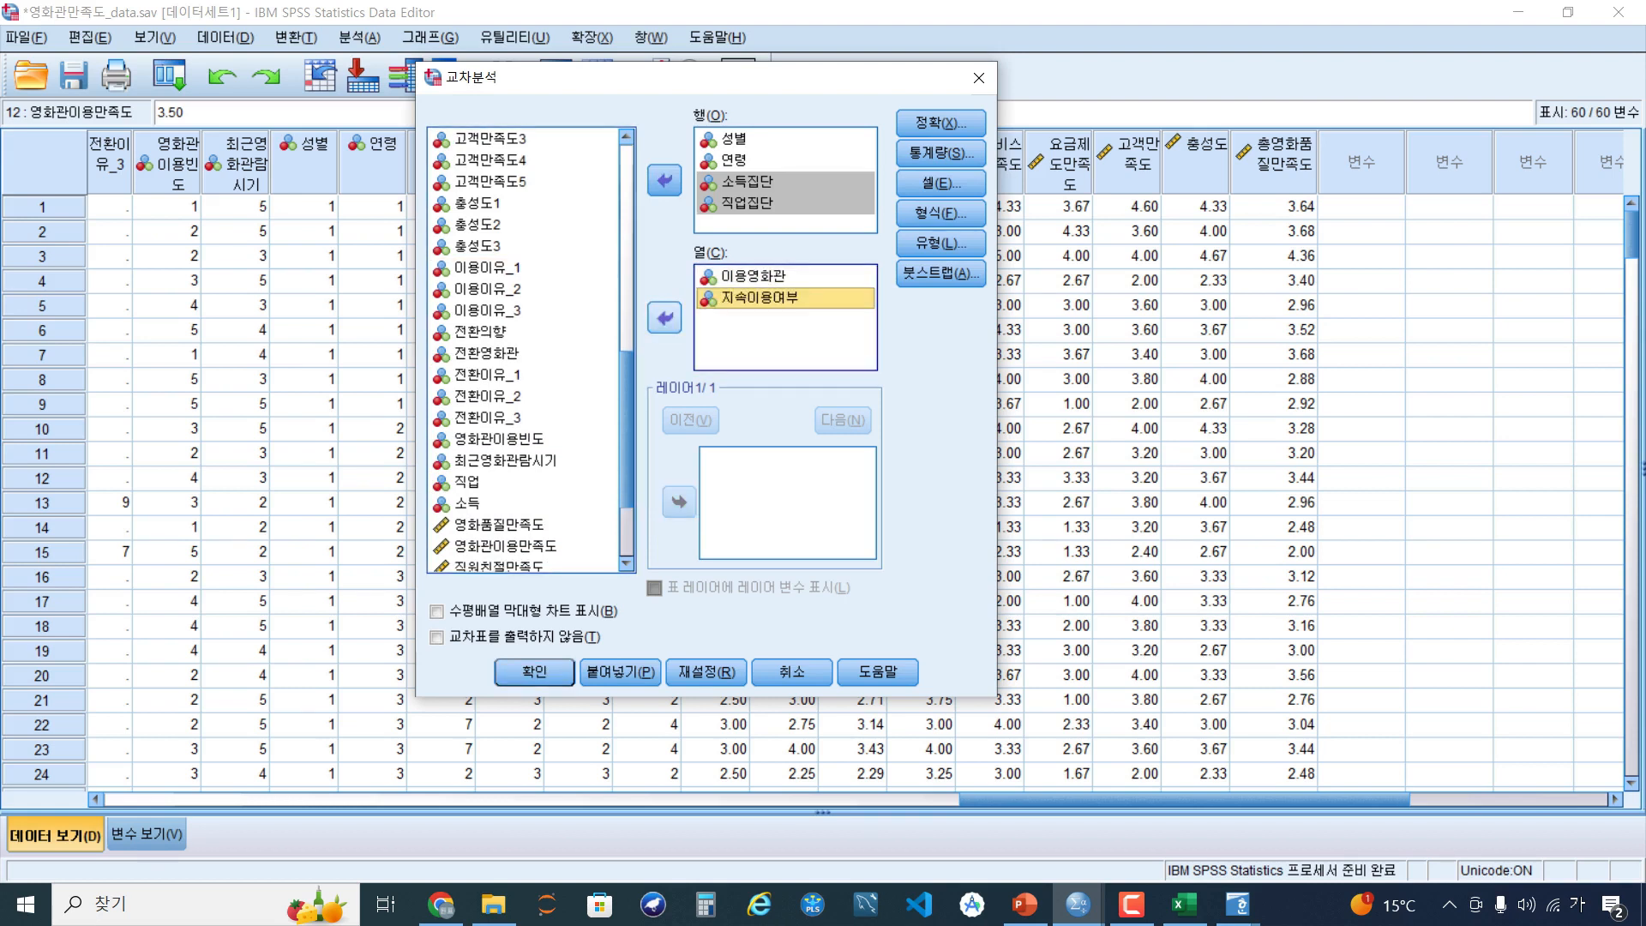
Remove 지속이용여부 and 이용영화관 from the column variables
{"action": "left_click", "coordinate": [664, 317]}
{"action": "left_click", "coordinate": [754, 277]}
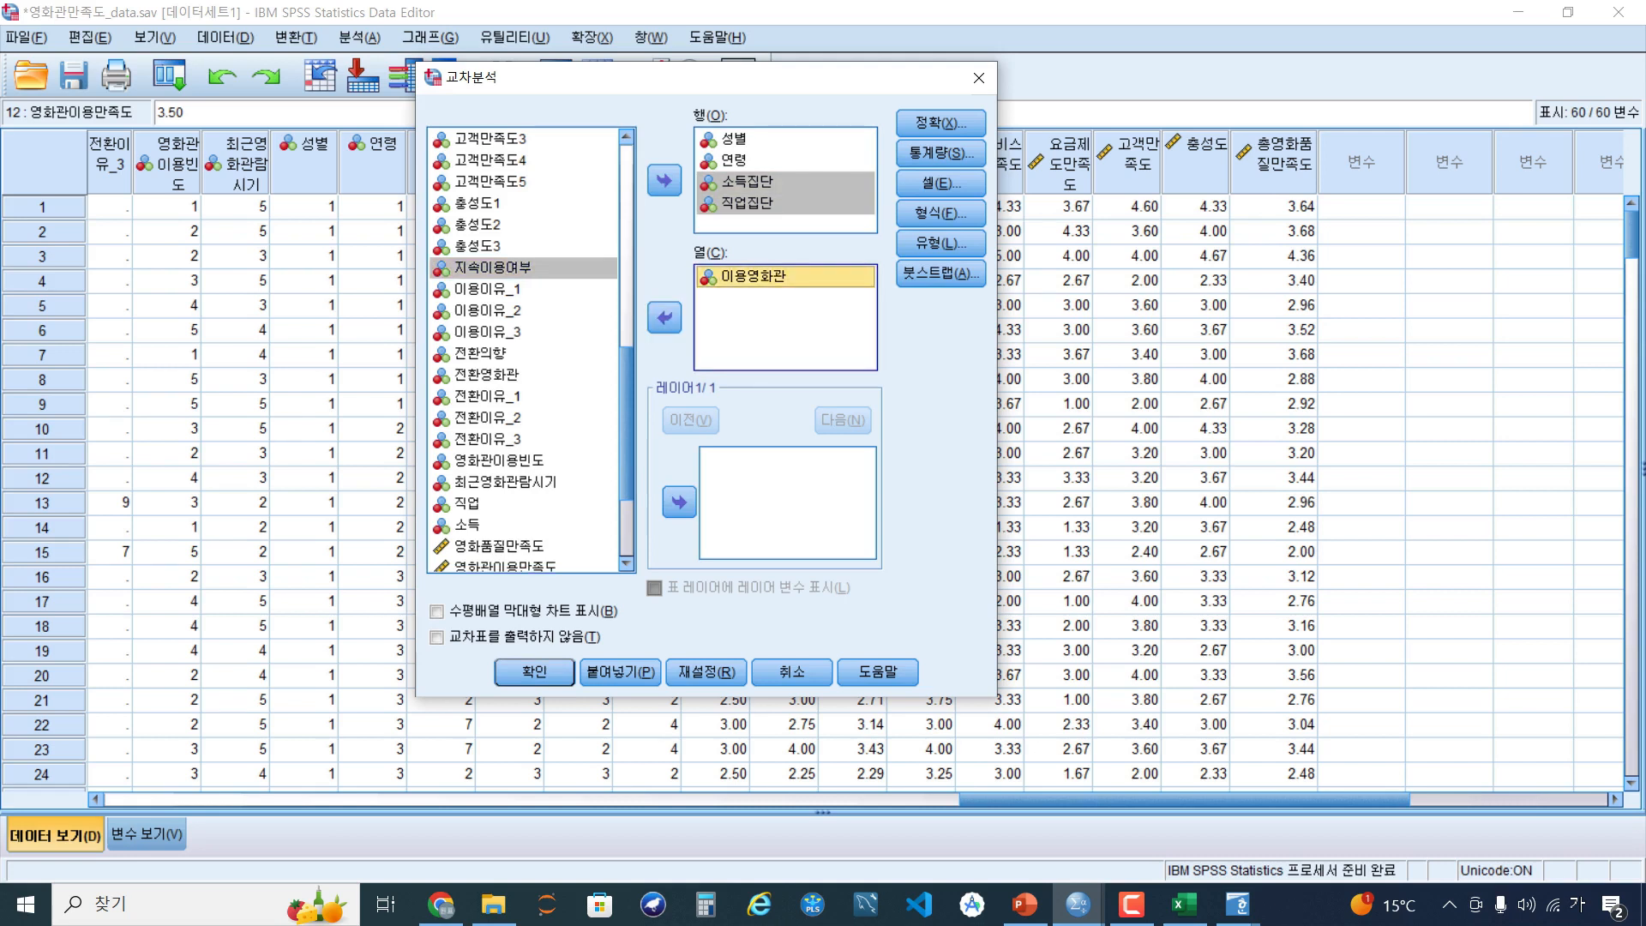
{"action": "left_click", "coordinate": [665, 317]}
{"action": "left_click", "coordinate": [665, 317]}
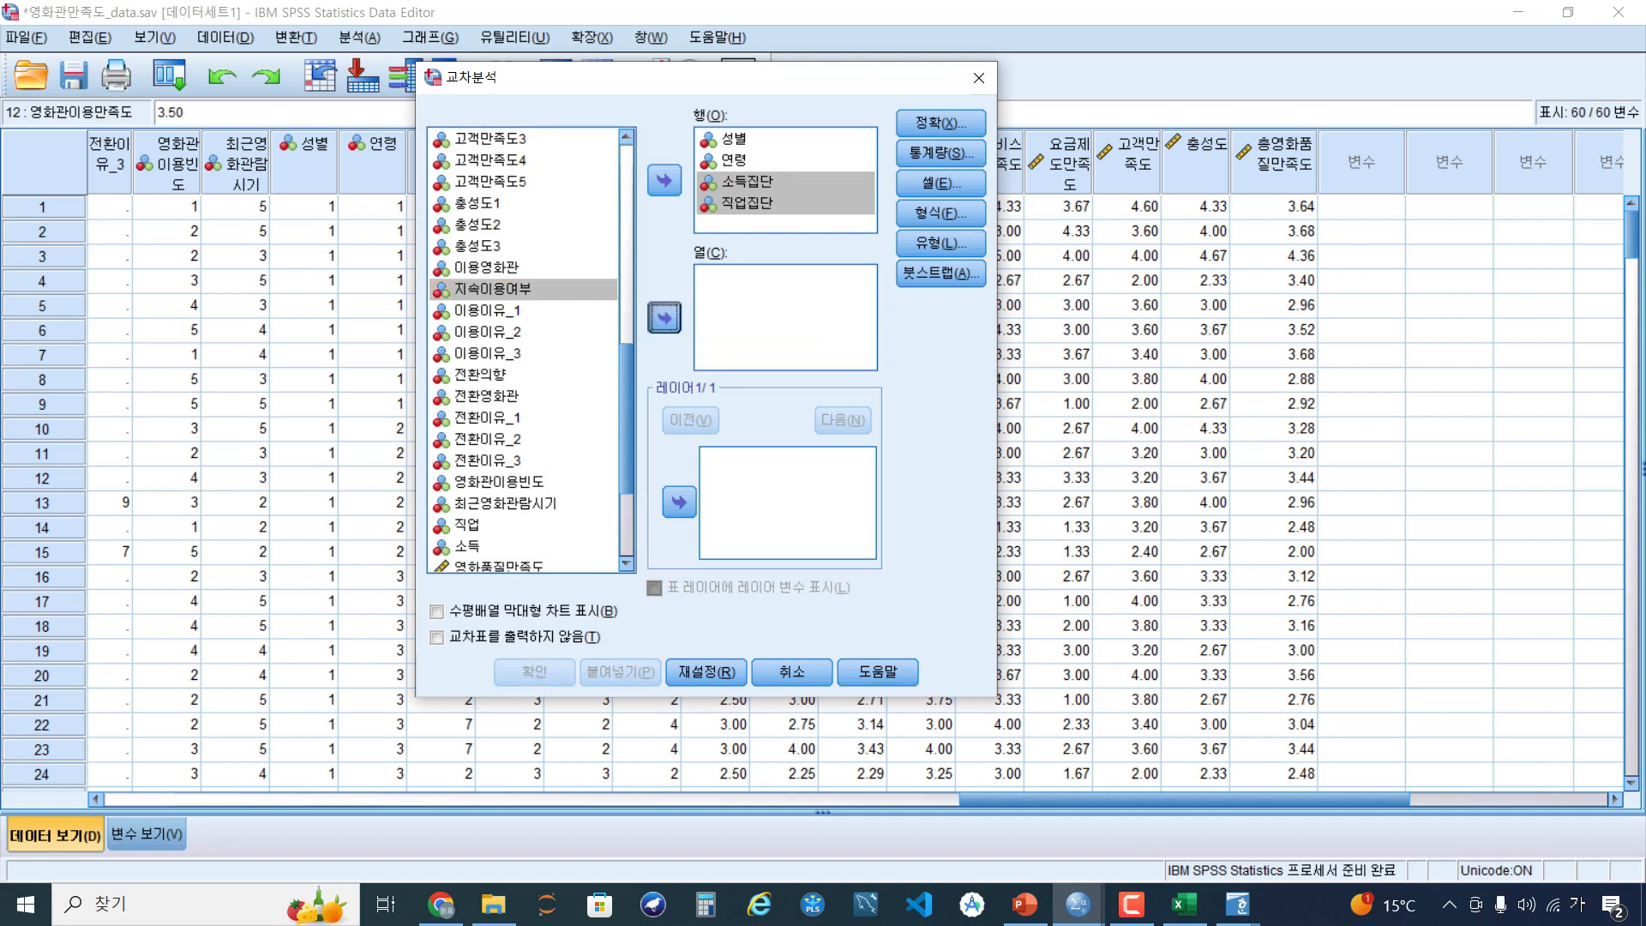
{"action": "left_click", "coordinate": [664, 317]}
Select 이용영화관 among the available cross-tabulation variables
{"action": "left_click", "coordinate": [506, 268]}
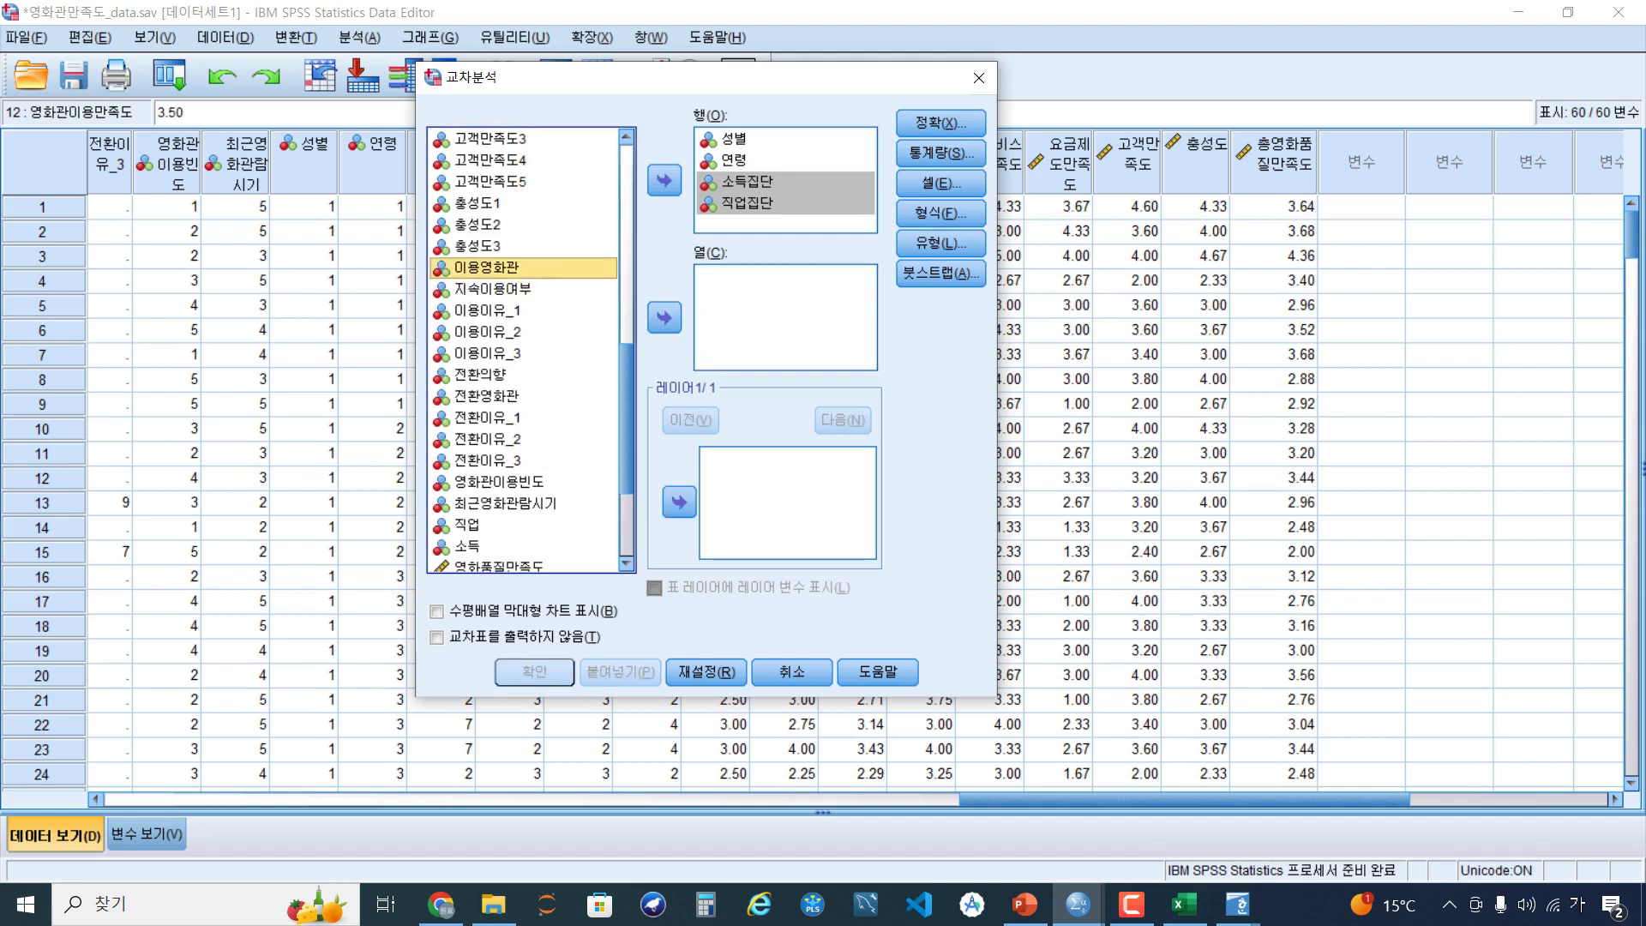
Set 이용영화관 as the column variable for the crosstabs with 성별, 연령, 소득집단 and 직업집단, and run the analysis
{"action": "left_click", "coordinate": [664, 318]}
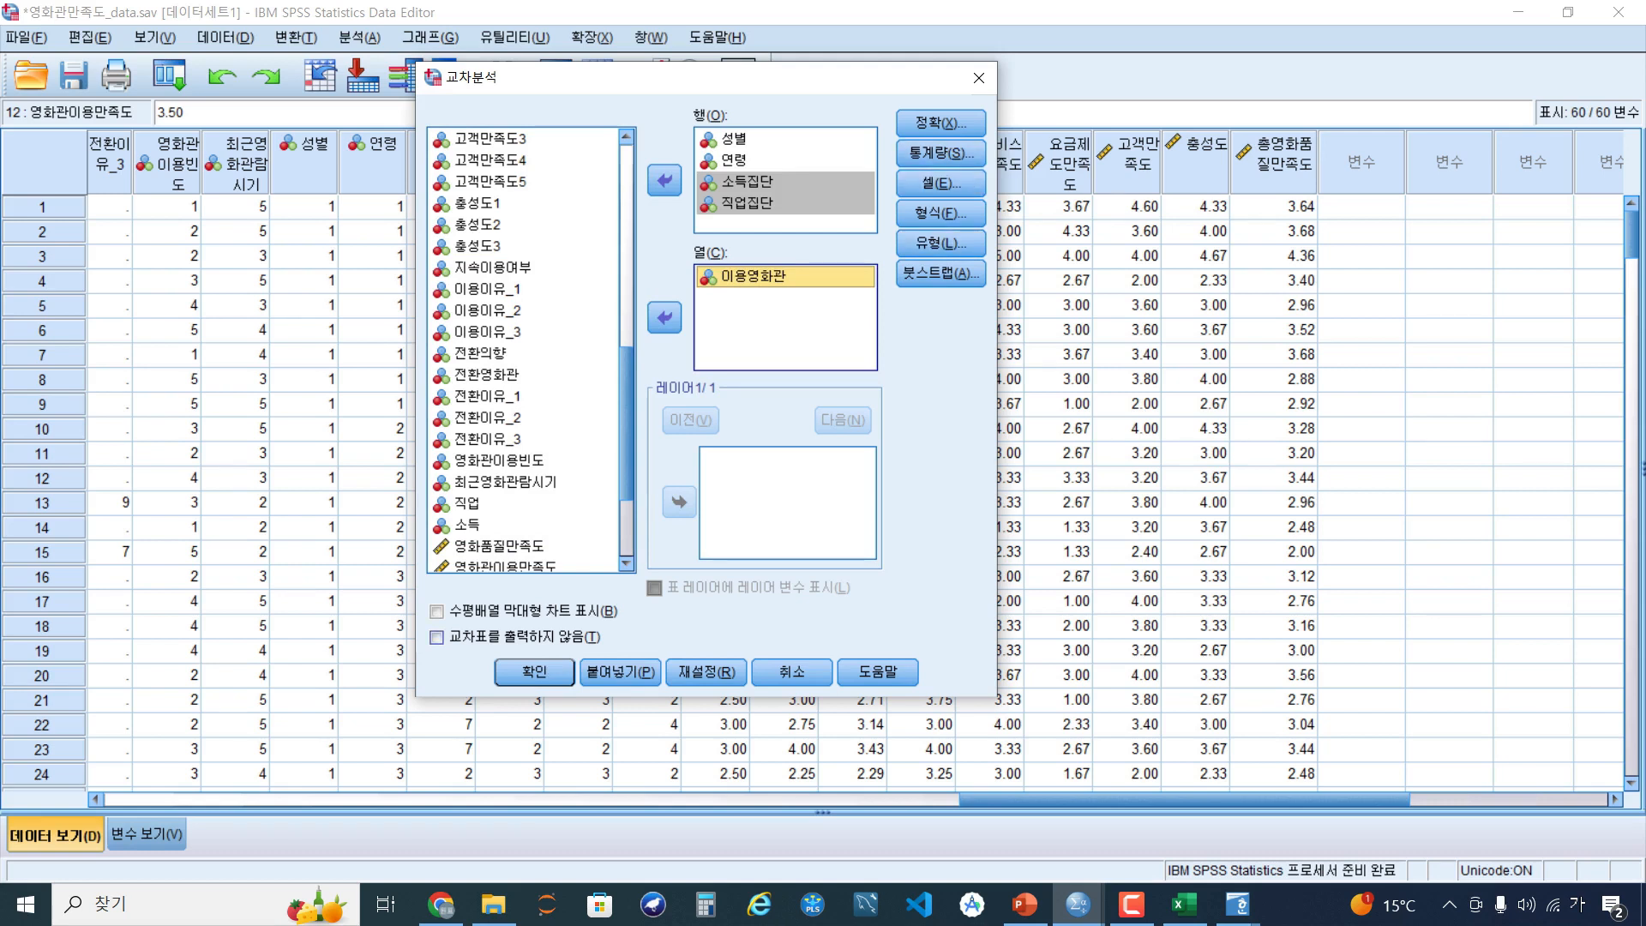
{"action": "left_click", "coordinate": [534, 672]}
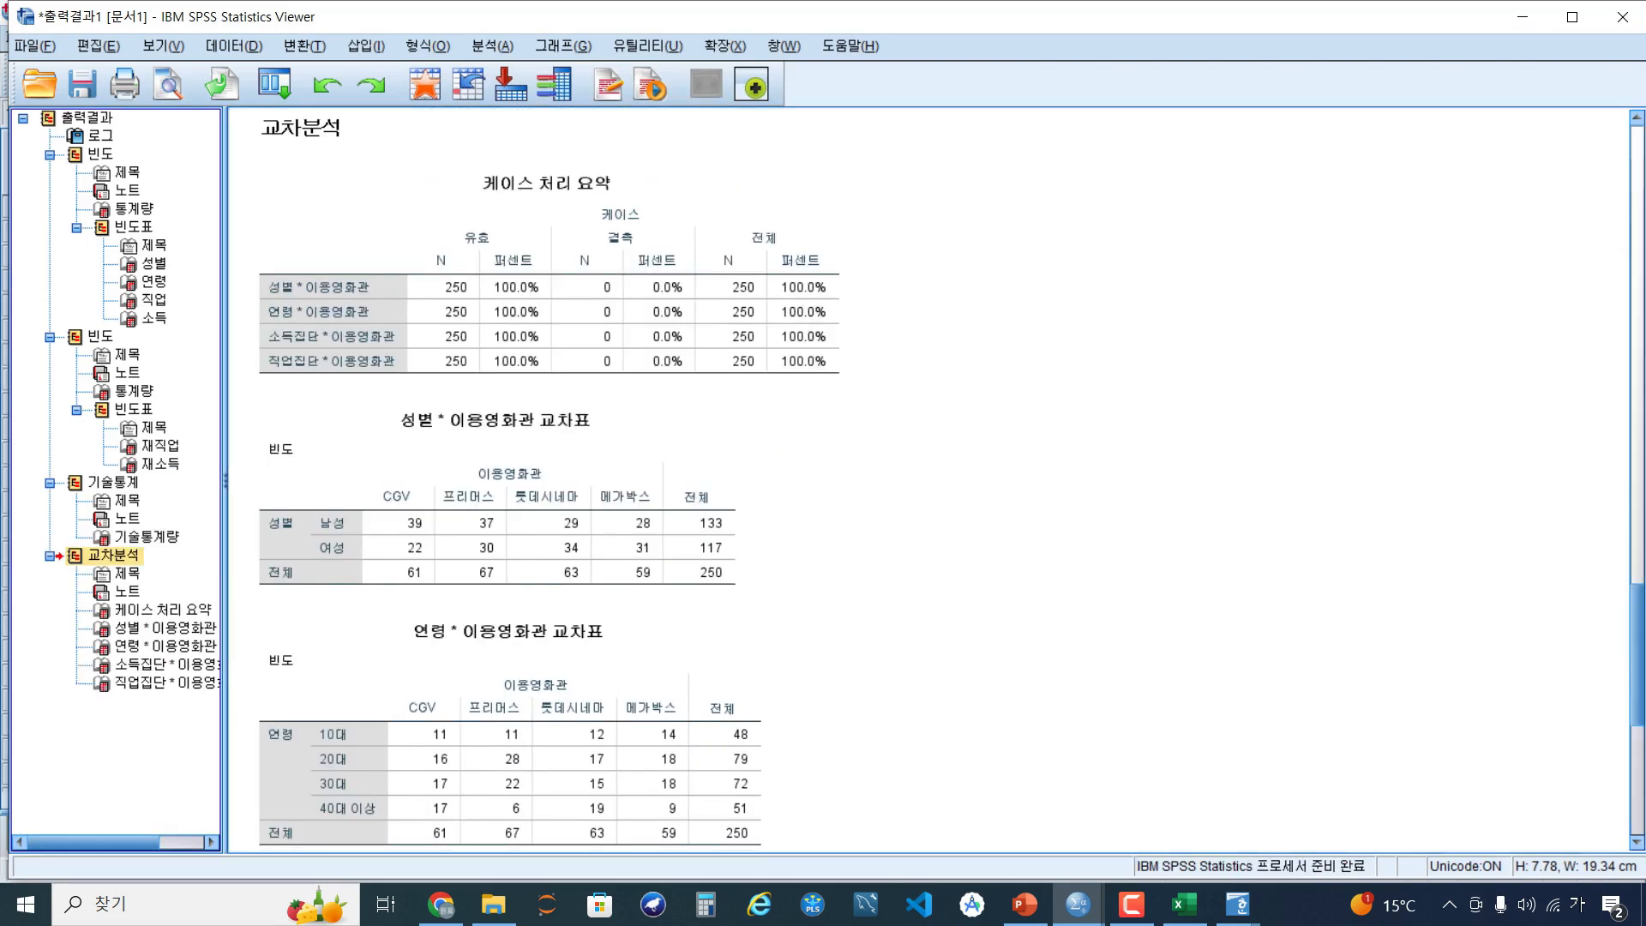
{"action": "scroll", "coordinate": [934, 480], "scroll_direction": "down", "scroll_amount": 3}
{"action": "left_click", "coordinate": [514, 208]}
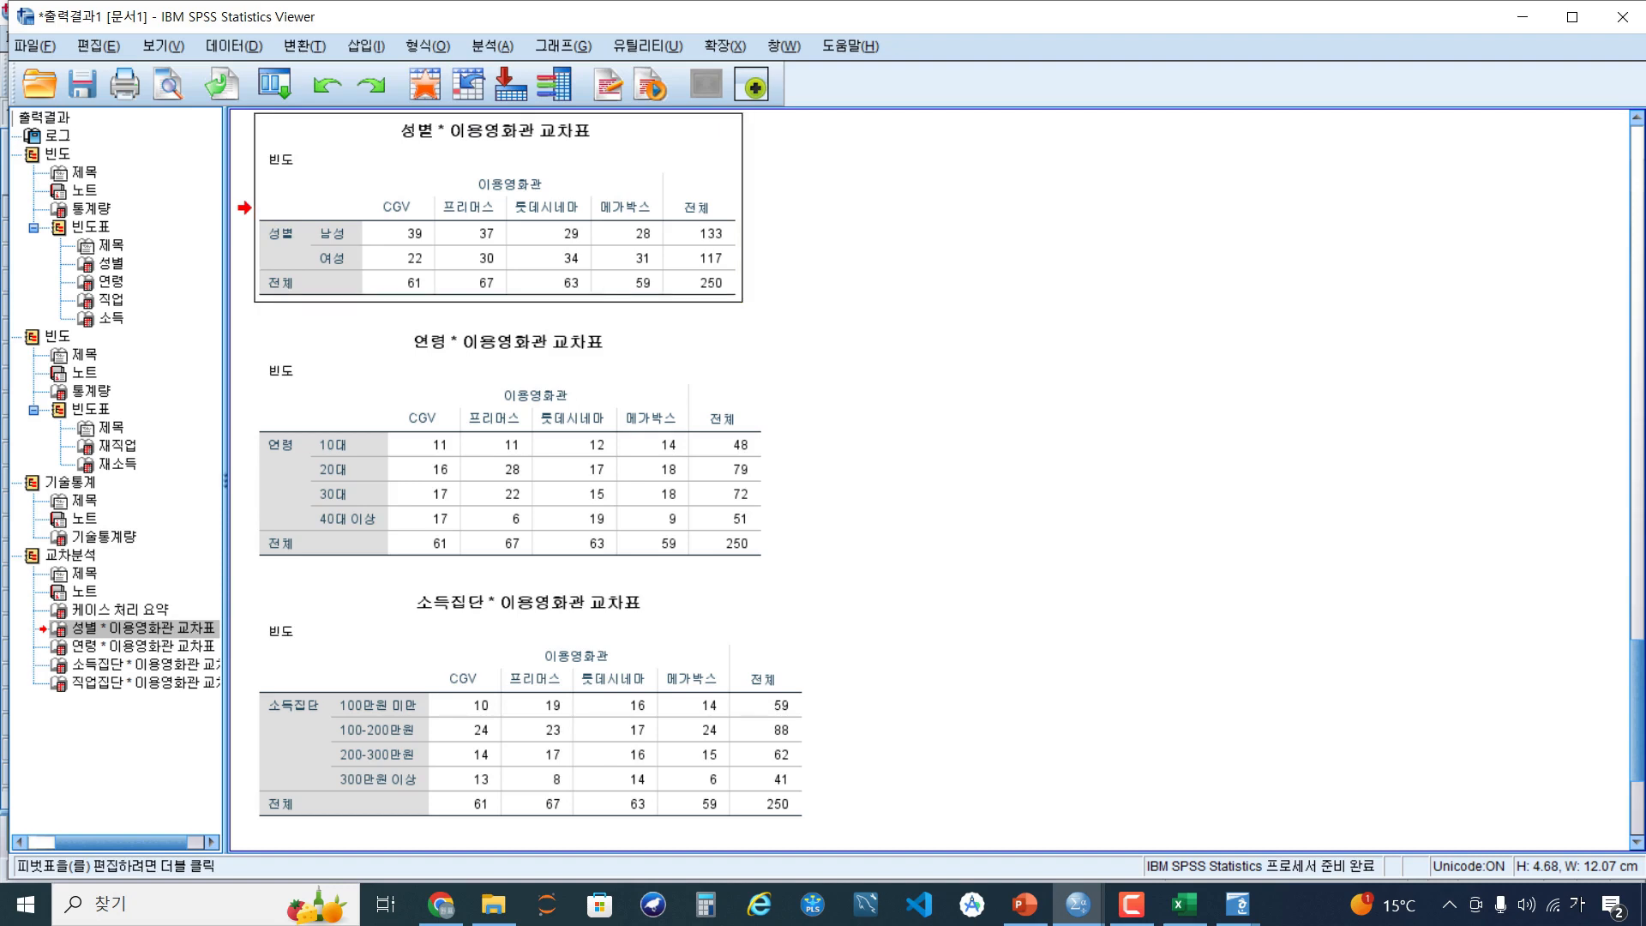
{"action": "left_click", "coordinate": [930, 257]}
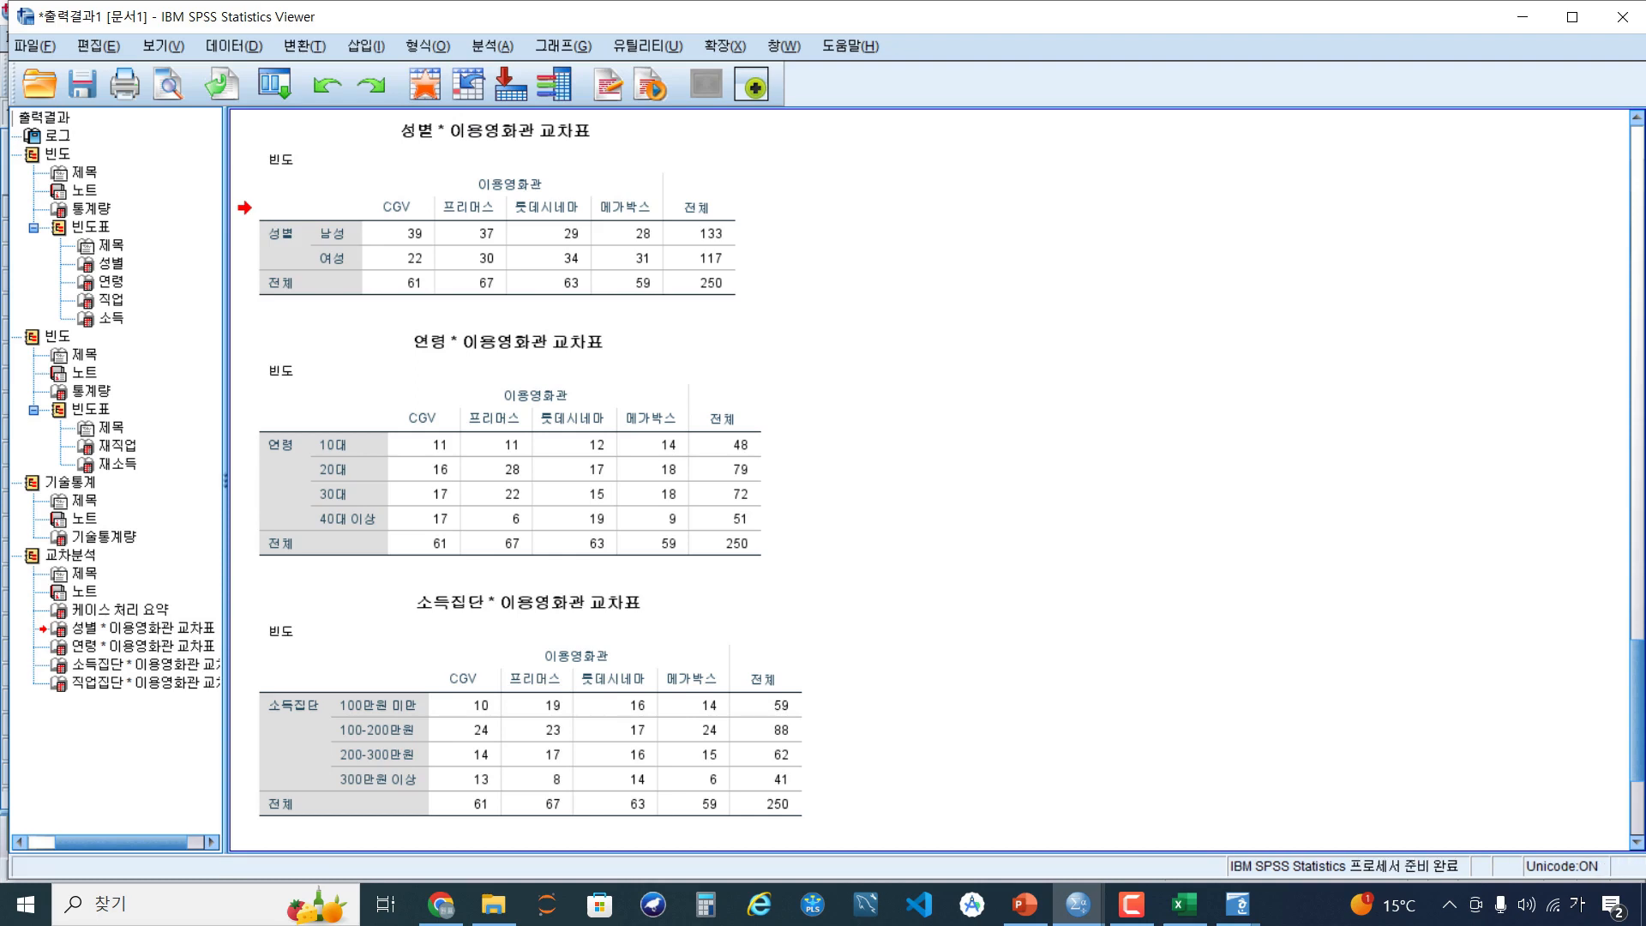
Reopen the crosstabs (교차분석) setup from the output viewer
{"action": "key", "text": "alt+a"}
{"action": "key", "text": "Down"}
{"action": "key", "text": "Down"}
{"action": "key", "text": "Right"}
{"action": "key", "text": "Down"}
{"action": "key", "text": "Down"}
{"action": "key", "text": "Down"}
{"action": "key", "text": "Return"}
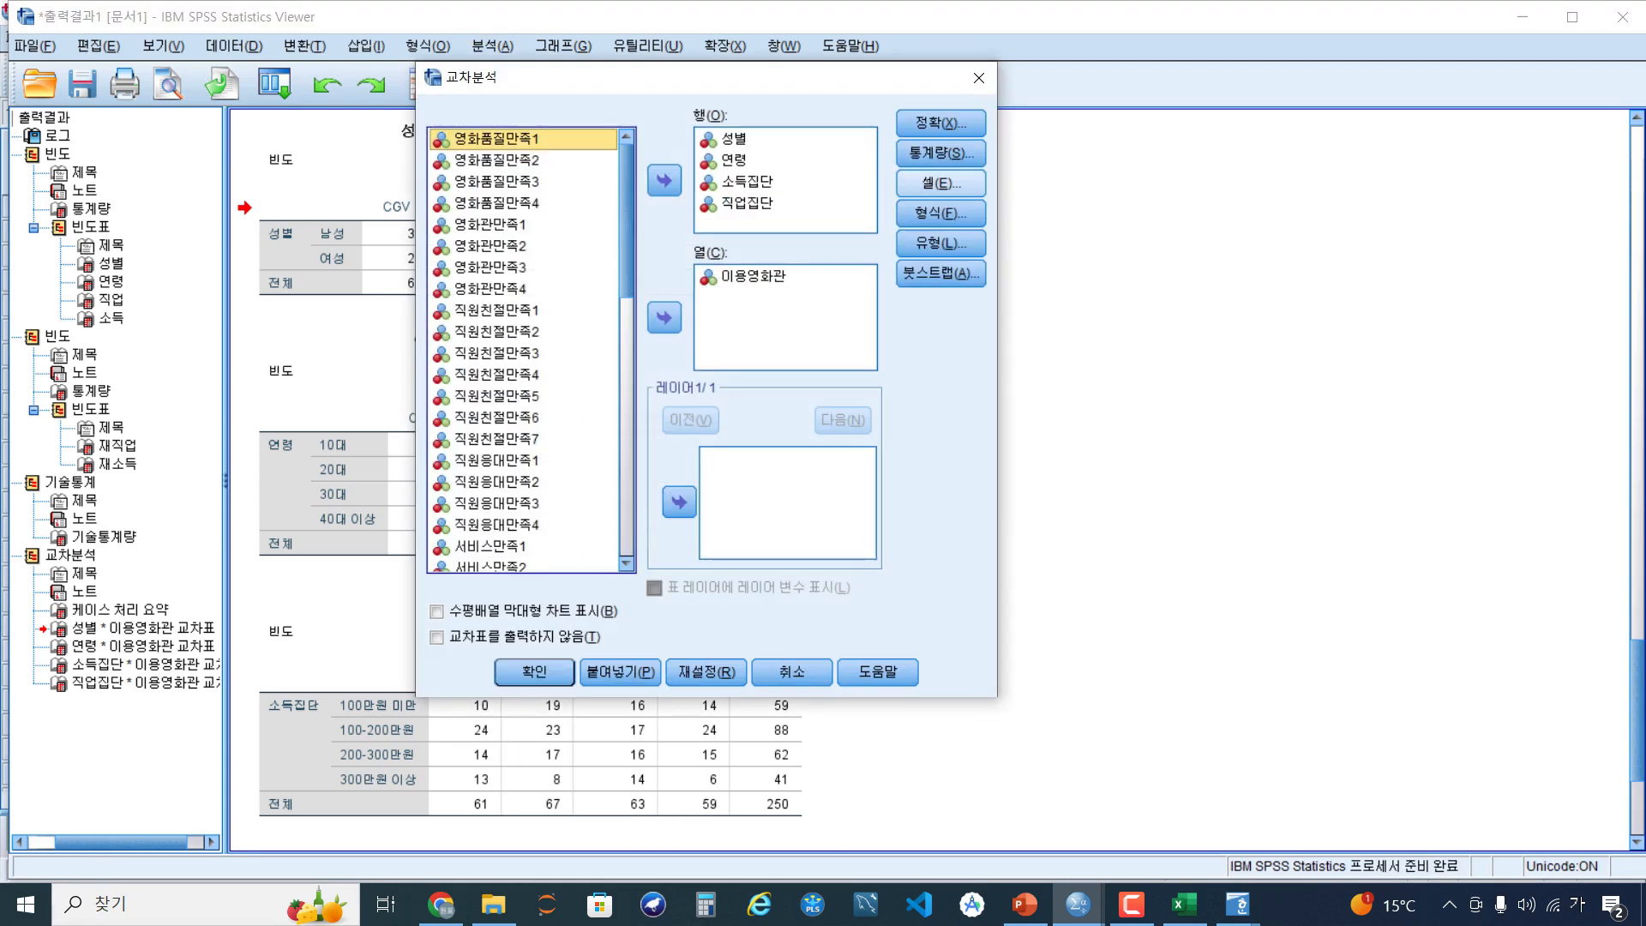
{"action": "key", "text": "alt+e"}
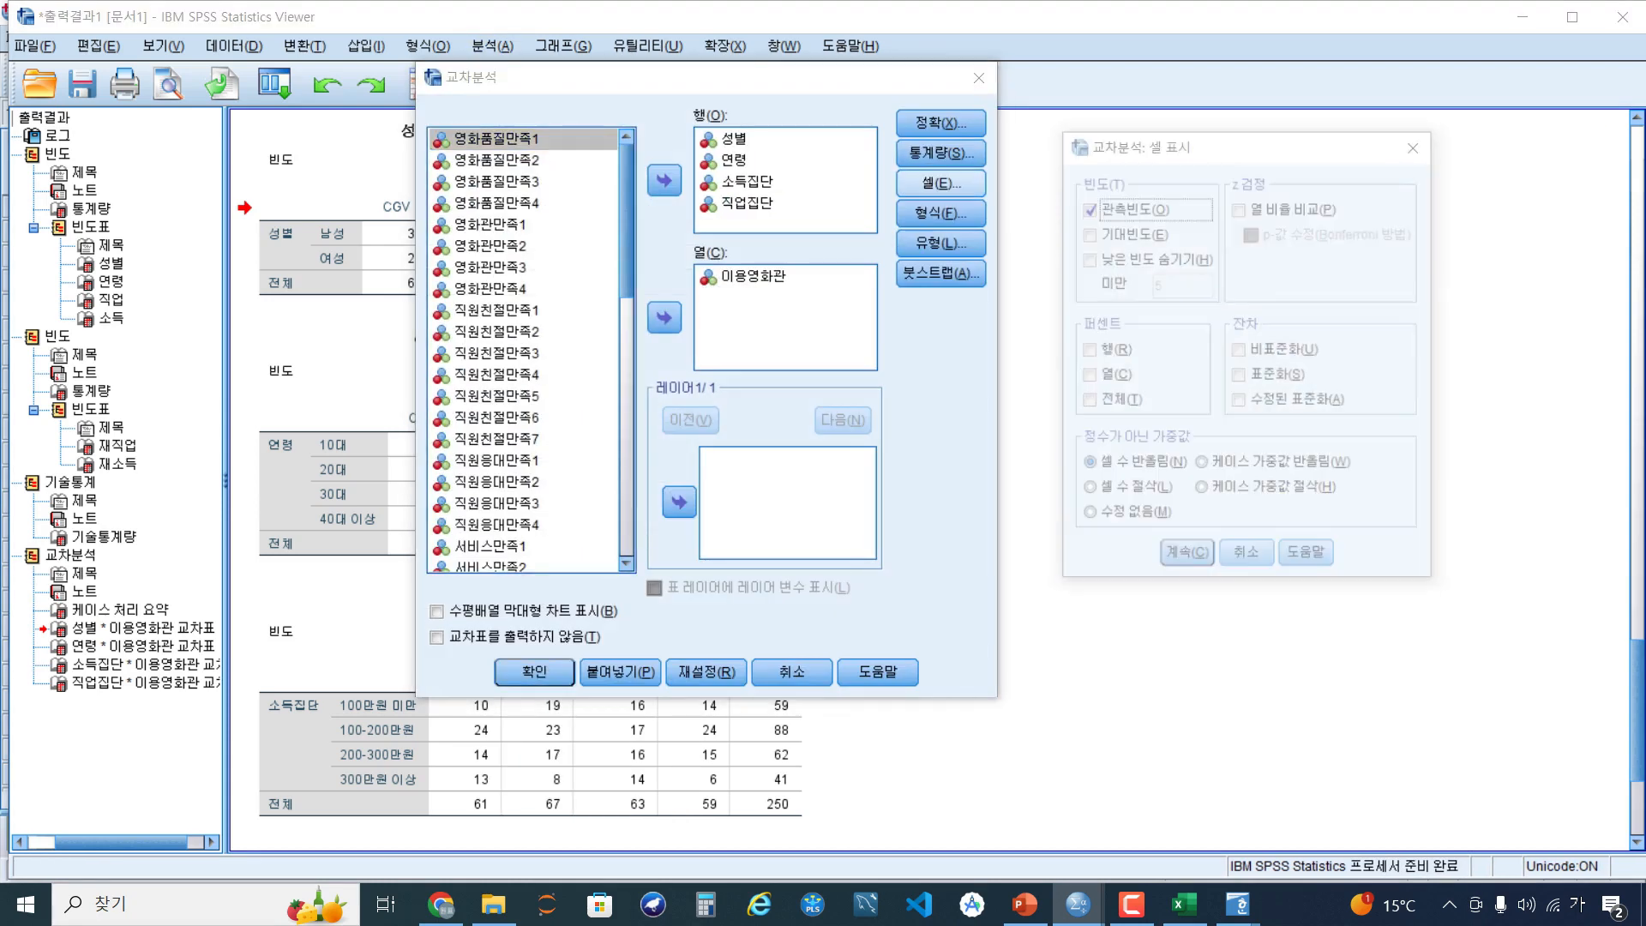
{"action": "key", "text": "alt+r"}
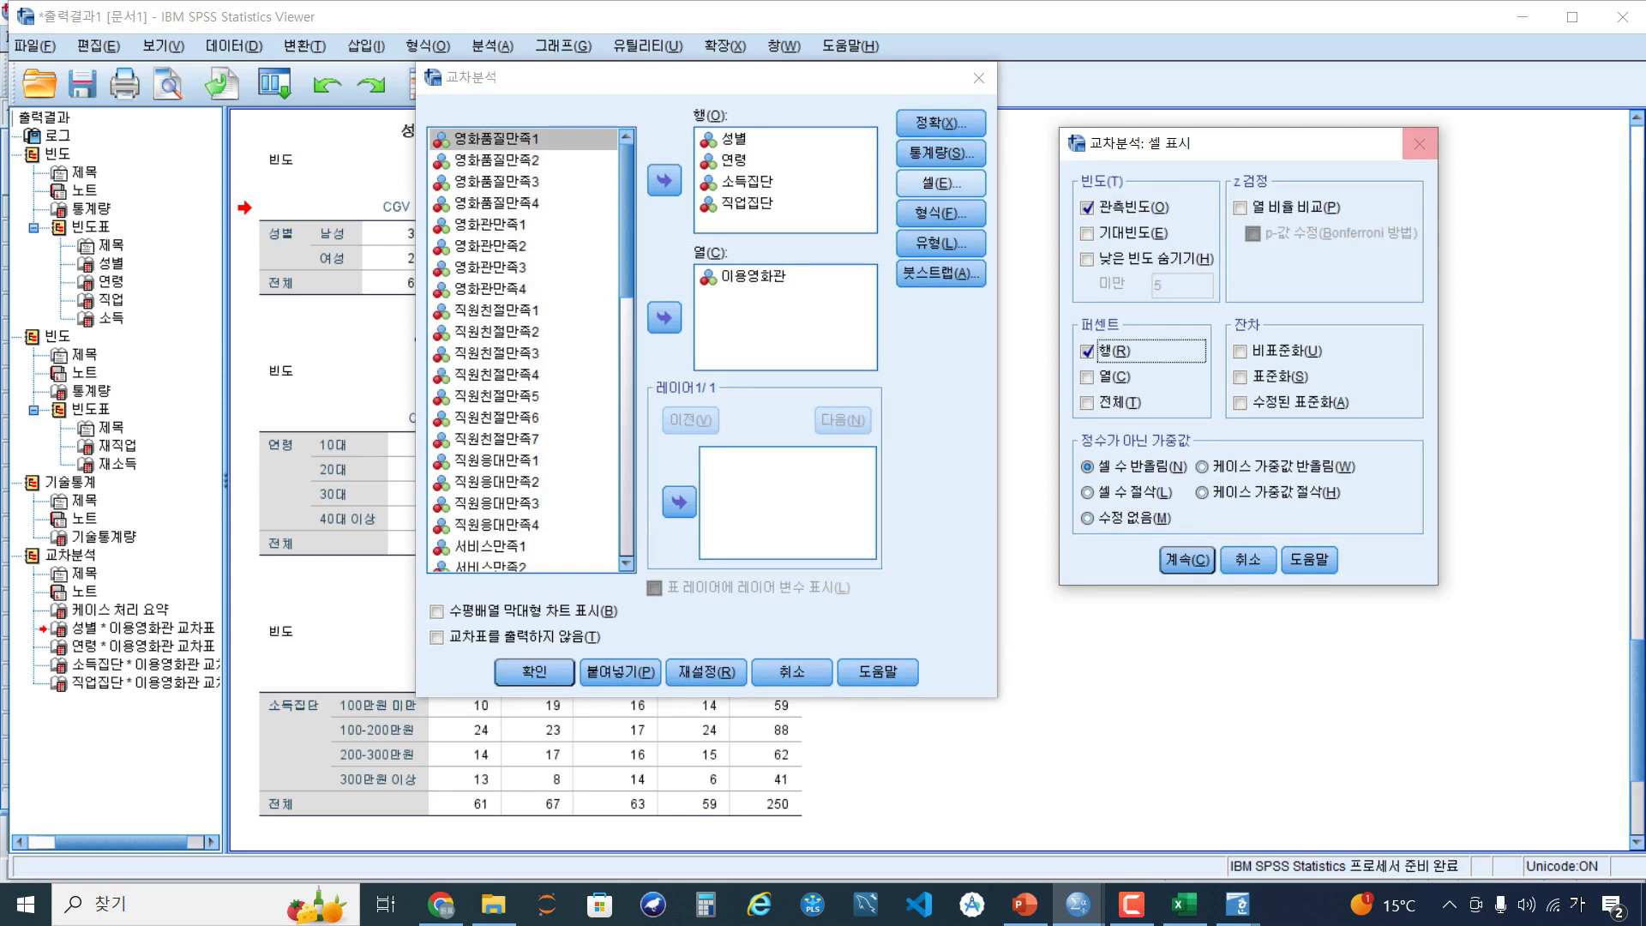
{"action": "left_click", "coordinate": [1420, 143]}
Include row percentages (행) in the crosstab cell display alongside the observed counts
{"action": "left_click_drag", "start_coordinate": [771, 77], "coordinate": [1203, 186]}
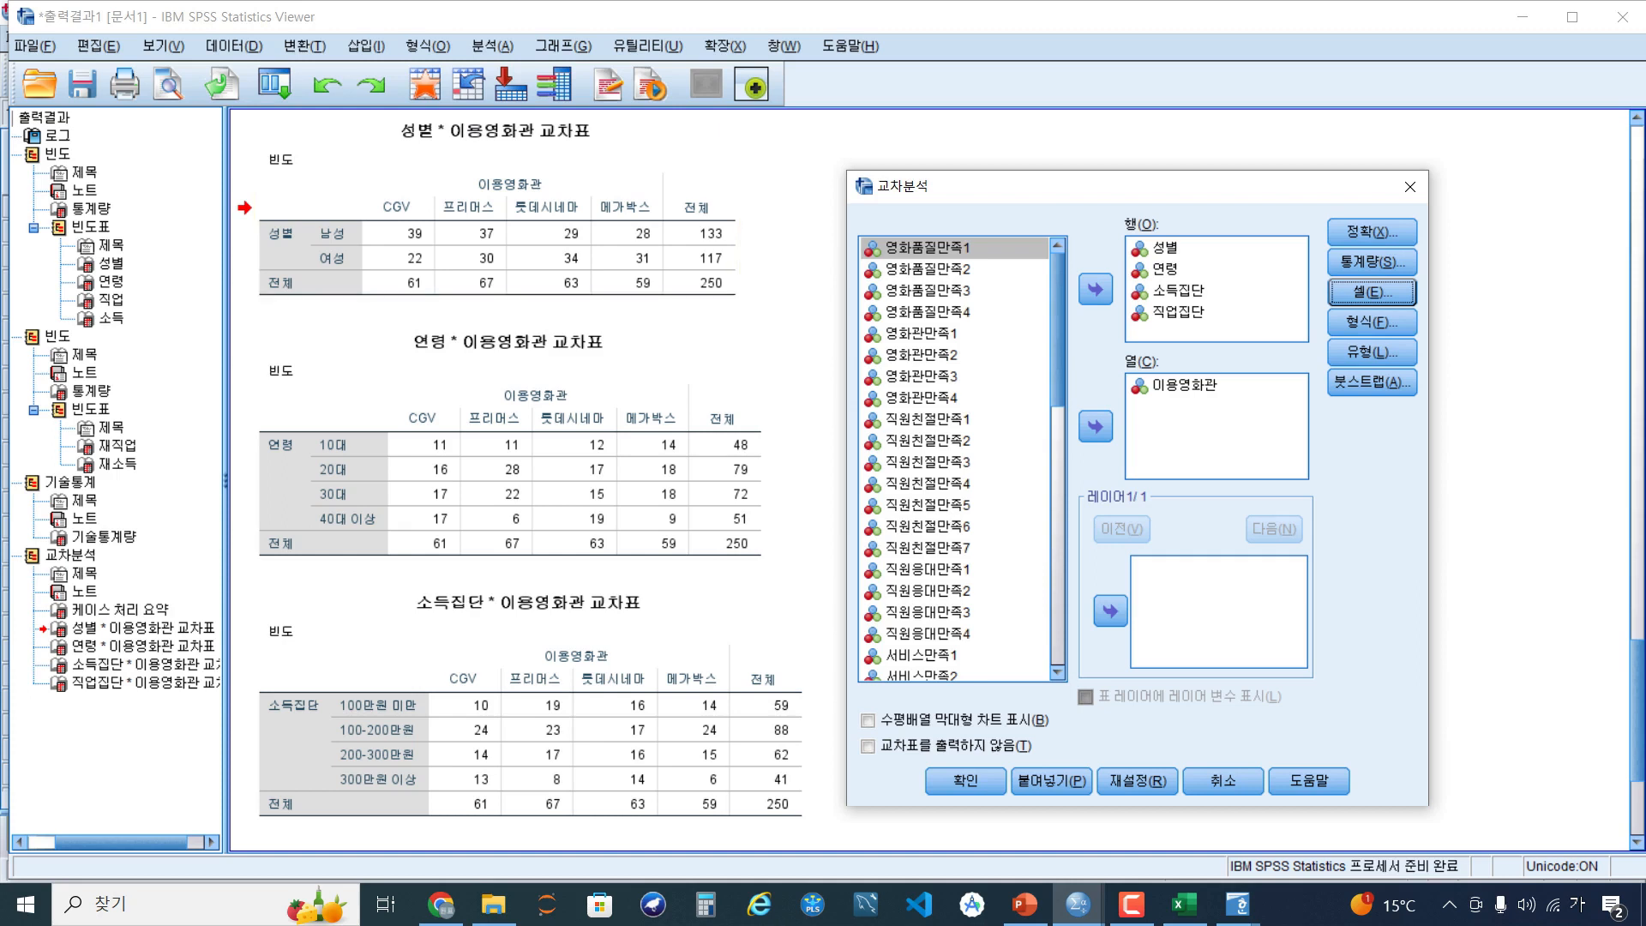
{"action": "left_click", "coordinate": [1372, 292]}
{"action": "left_click", "coordinate": [1087, 351]}
{"action": "left_click", "coordinate": [1187, 560]}
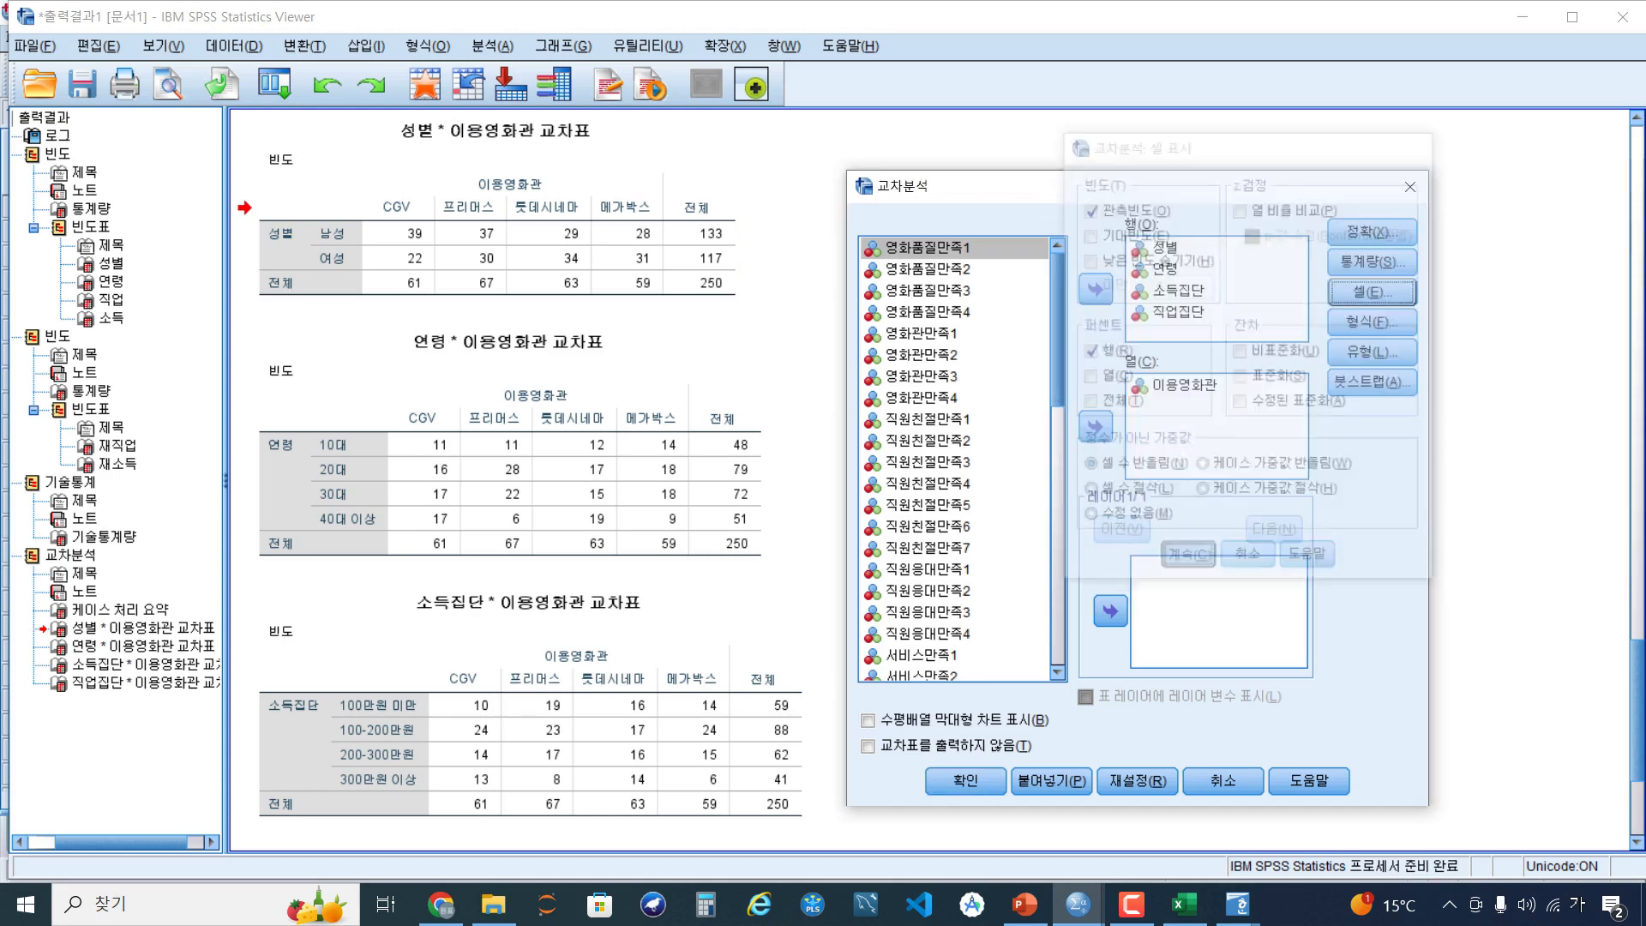
Enable the chi-square statistic (카이제곱) for the crosstabs and run the analysis
{"action": "key", "text": "alt+s"}
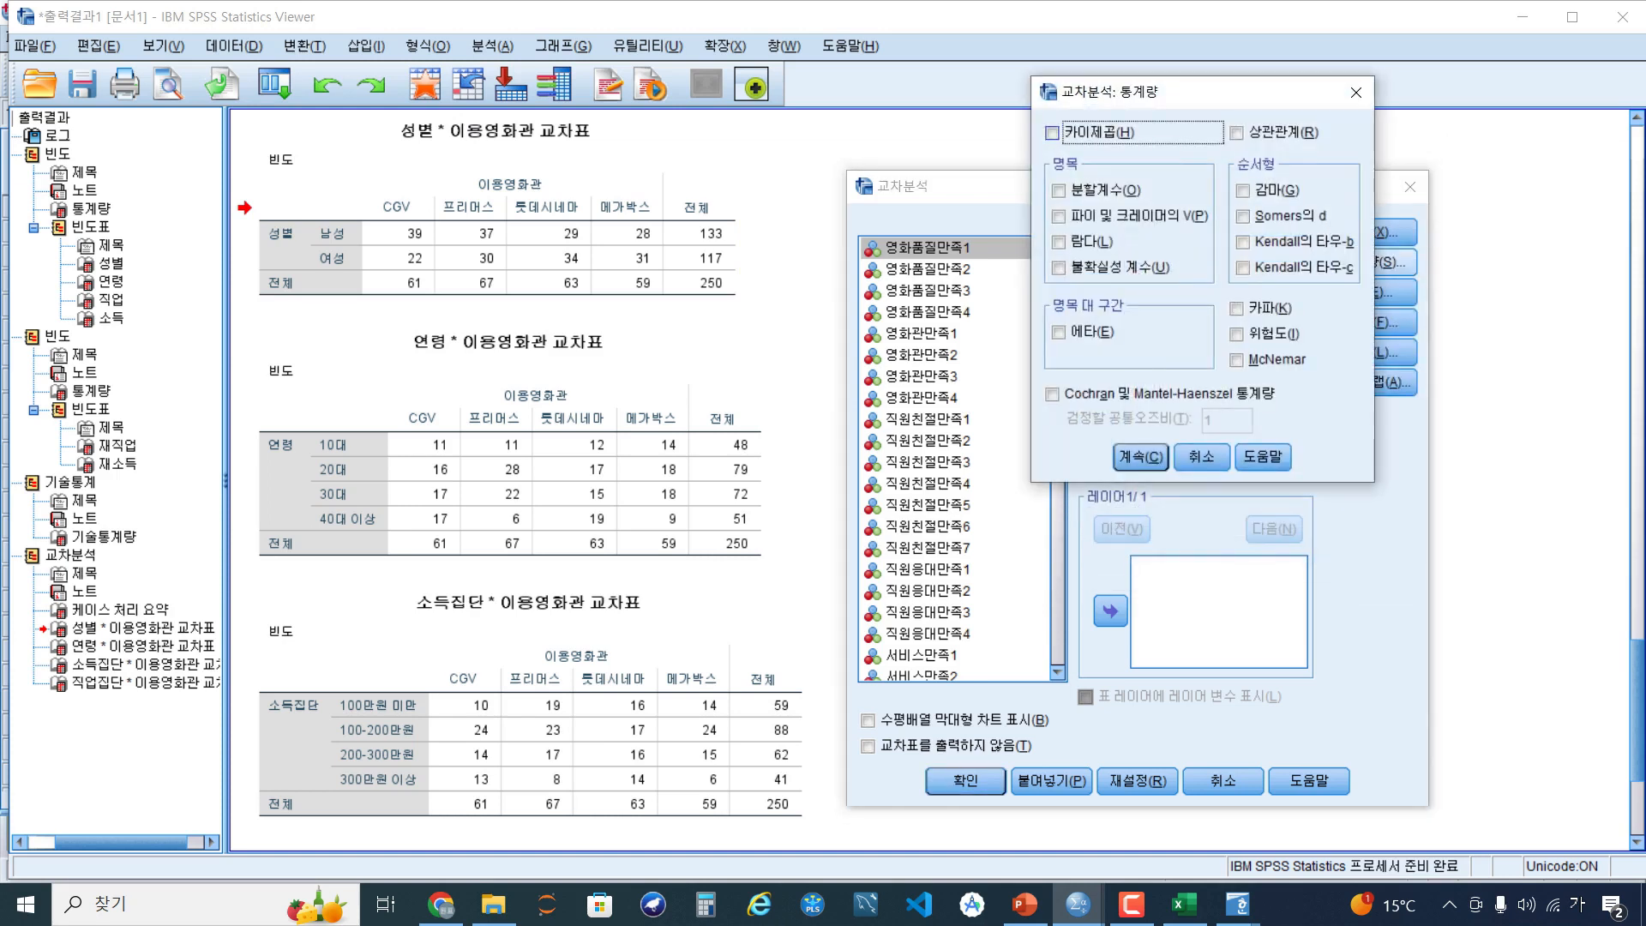
{"action": "left_click", "coordinate": [1053, 153]}
{"action": "left_click", "coordinate": [1141, 476]}
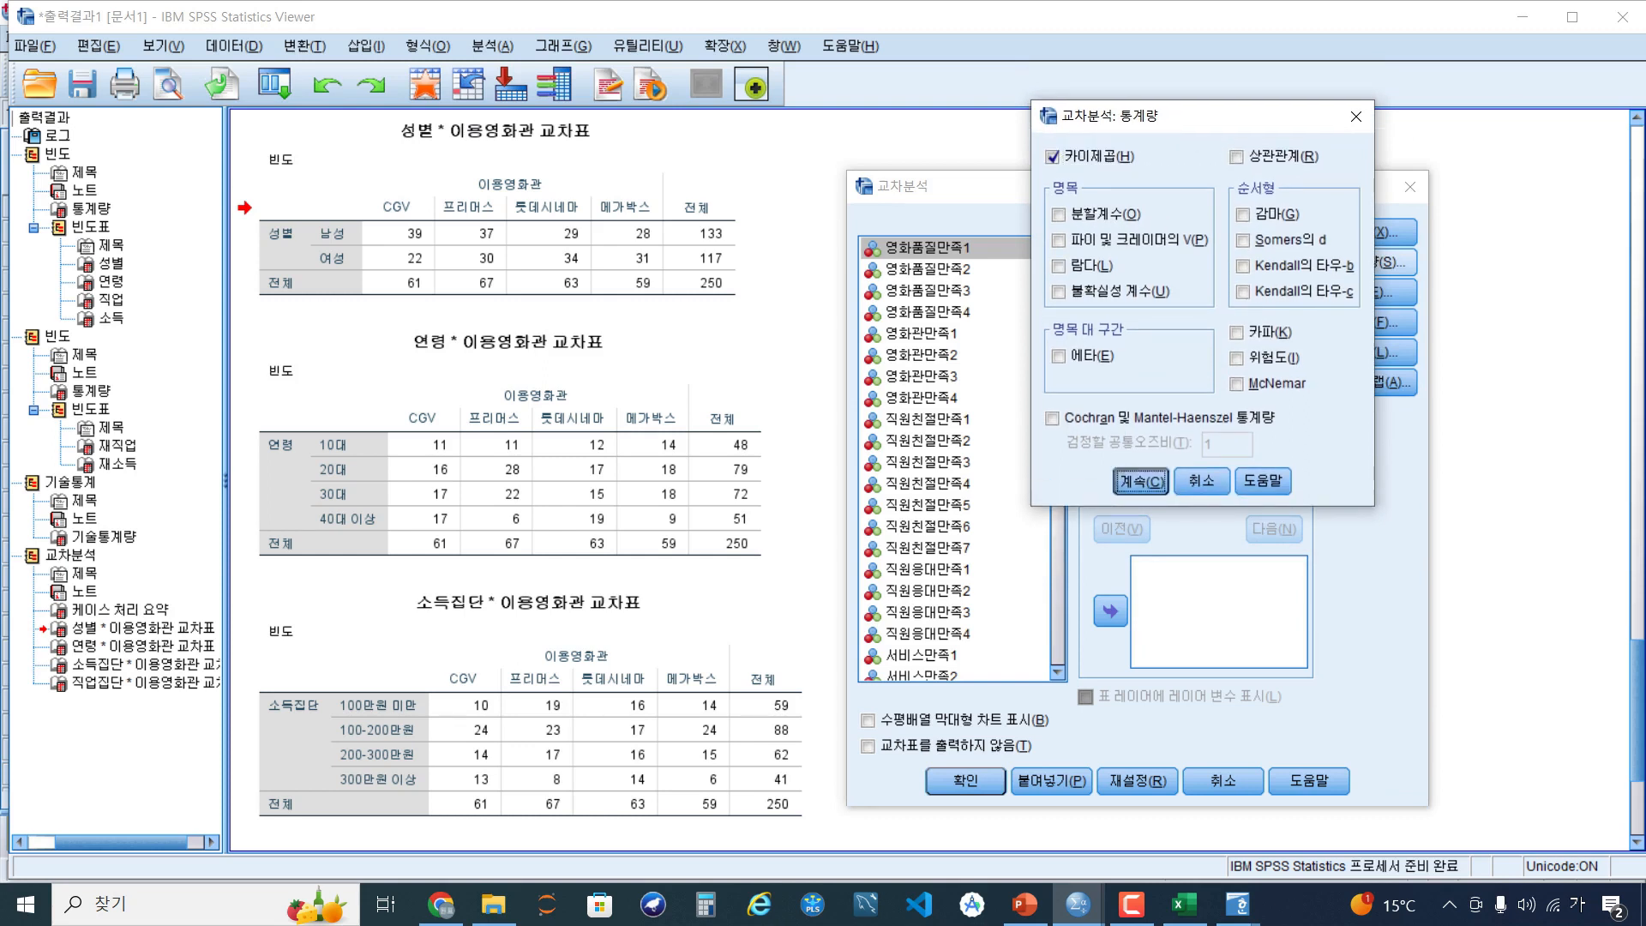
{"action": "key", "text": "Return"}
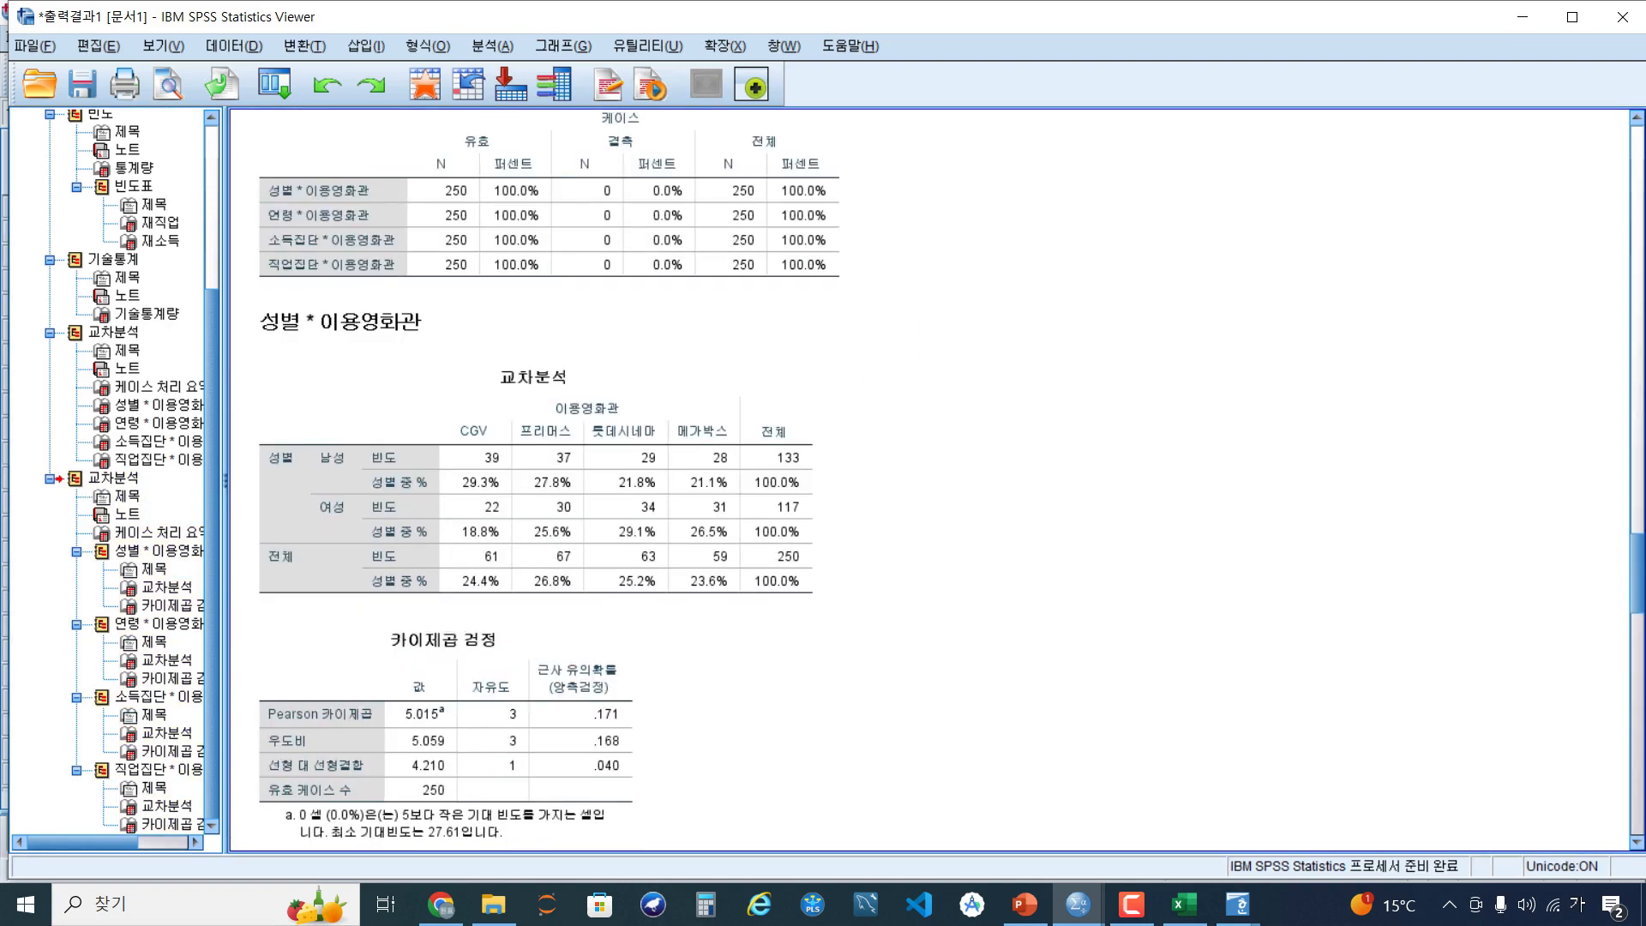
Examine the crosstab and chi-square test tables for 성별 and 연령 by 이용영화관
{"action": "scroll", "coordinate": [536, 386], "scroll_direction": "down", "scroll_amount": 1}
{"action": "left_click", "coordinate": [536, 386]}
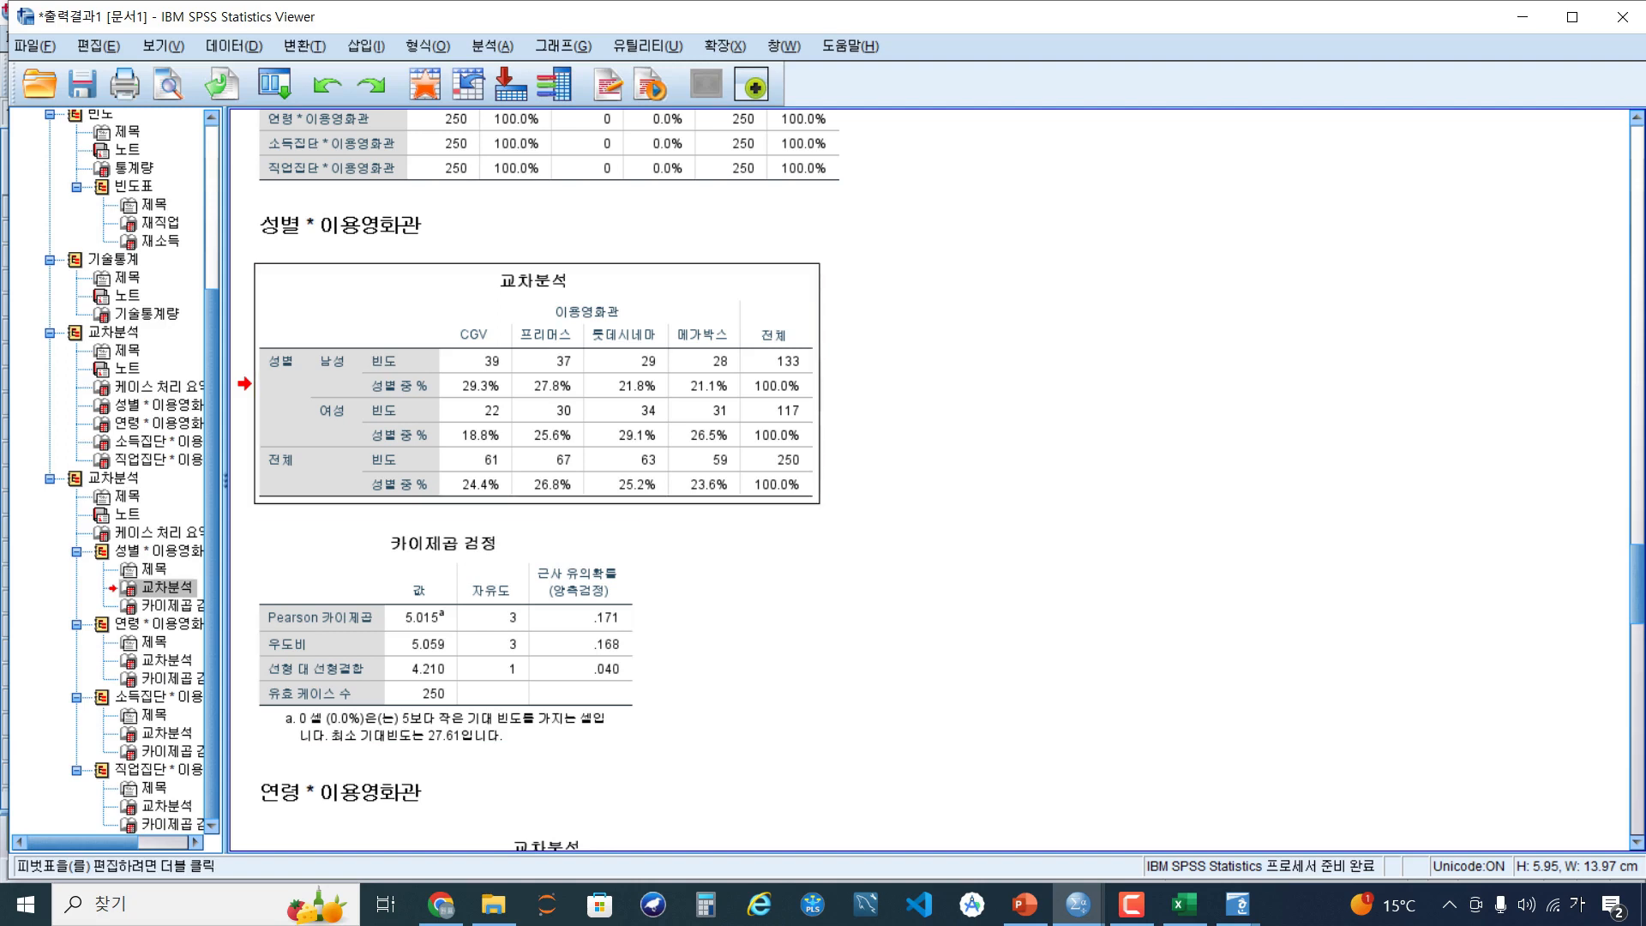
{"action": "scroll", "coordinate": [446, 351], "scroll_direction": "down", "scroll_amount": 3}
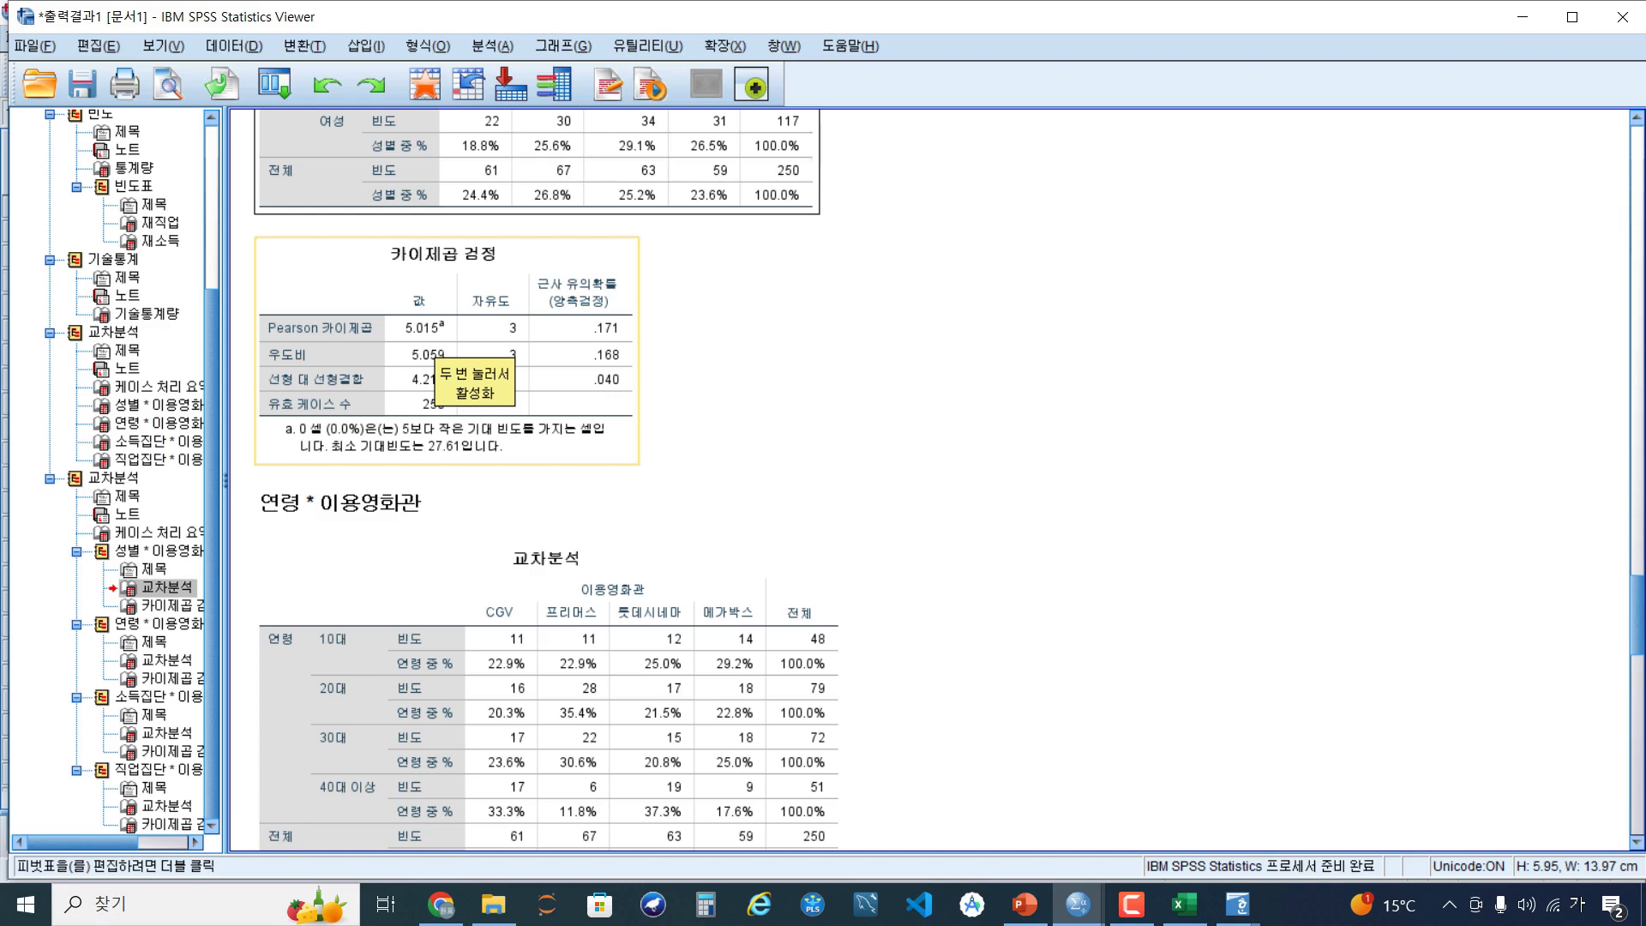
{"action": "left_click", "coordinate": [435, 341]}
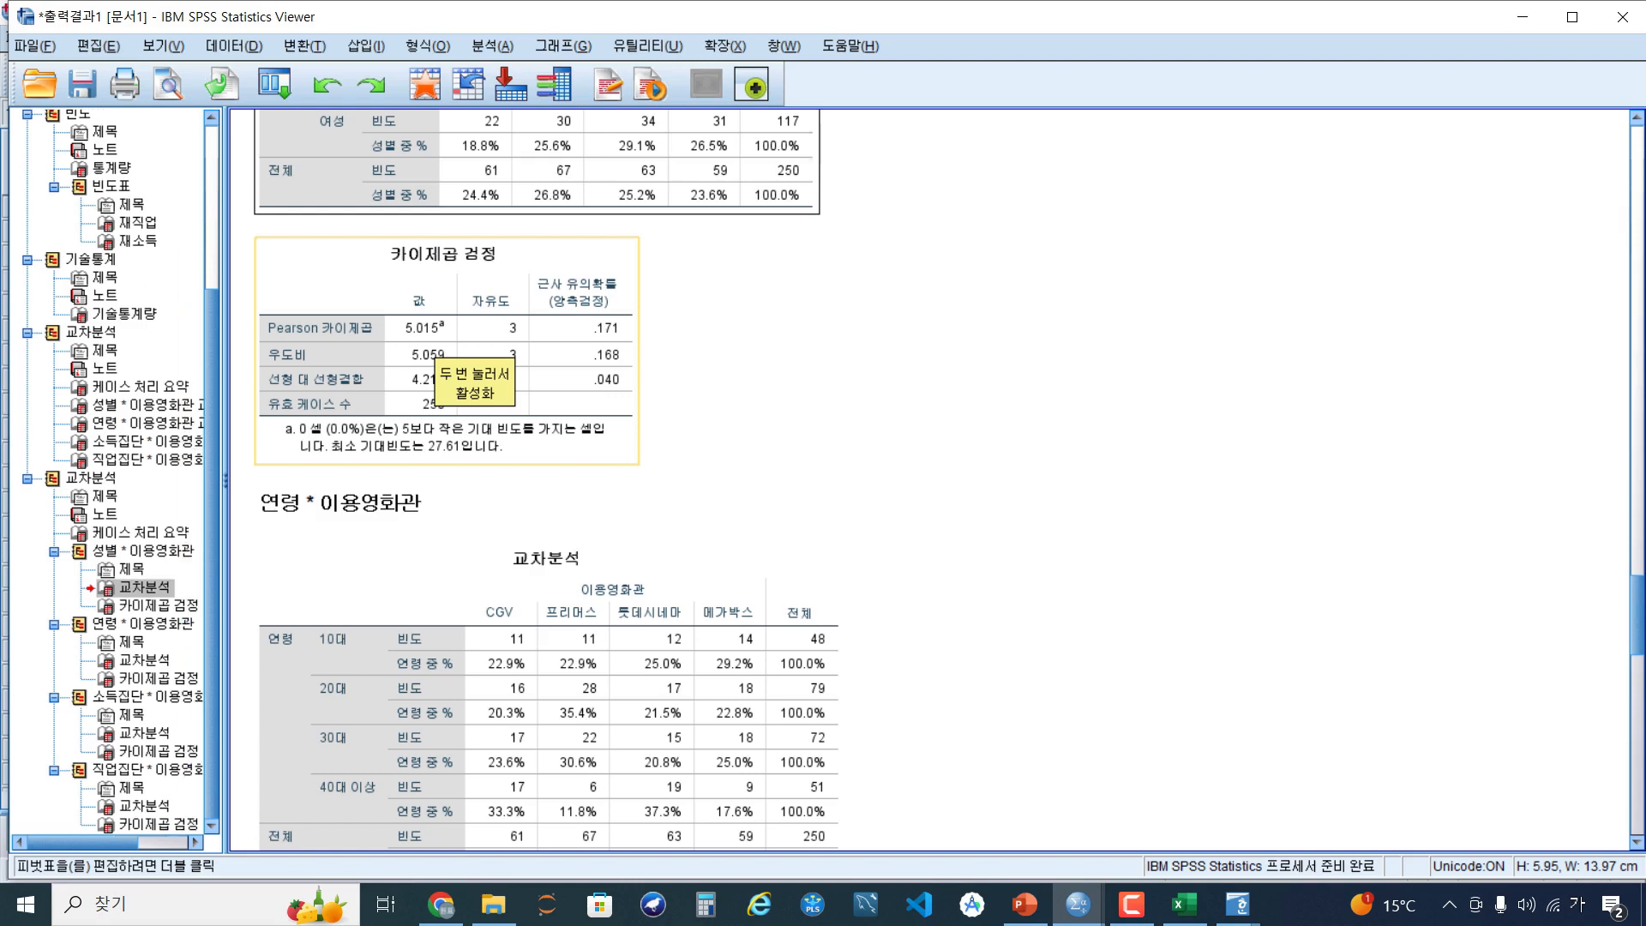
{"action": "left_click", "coordinate": [433, 347]}
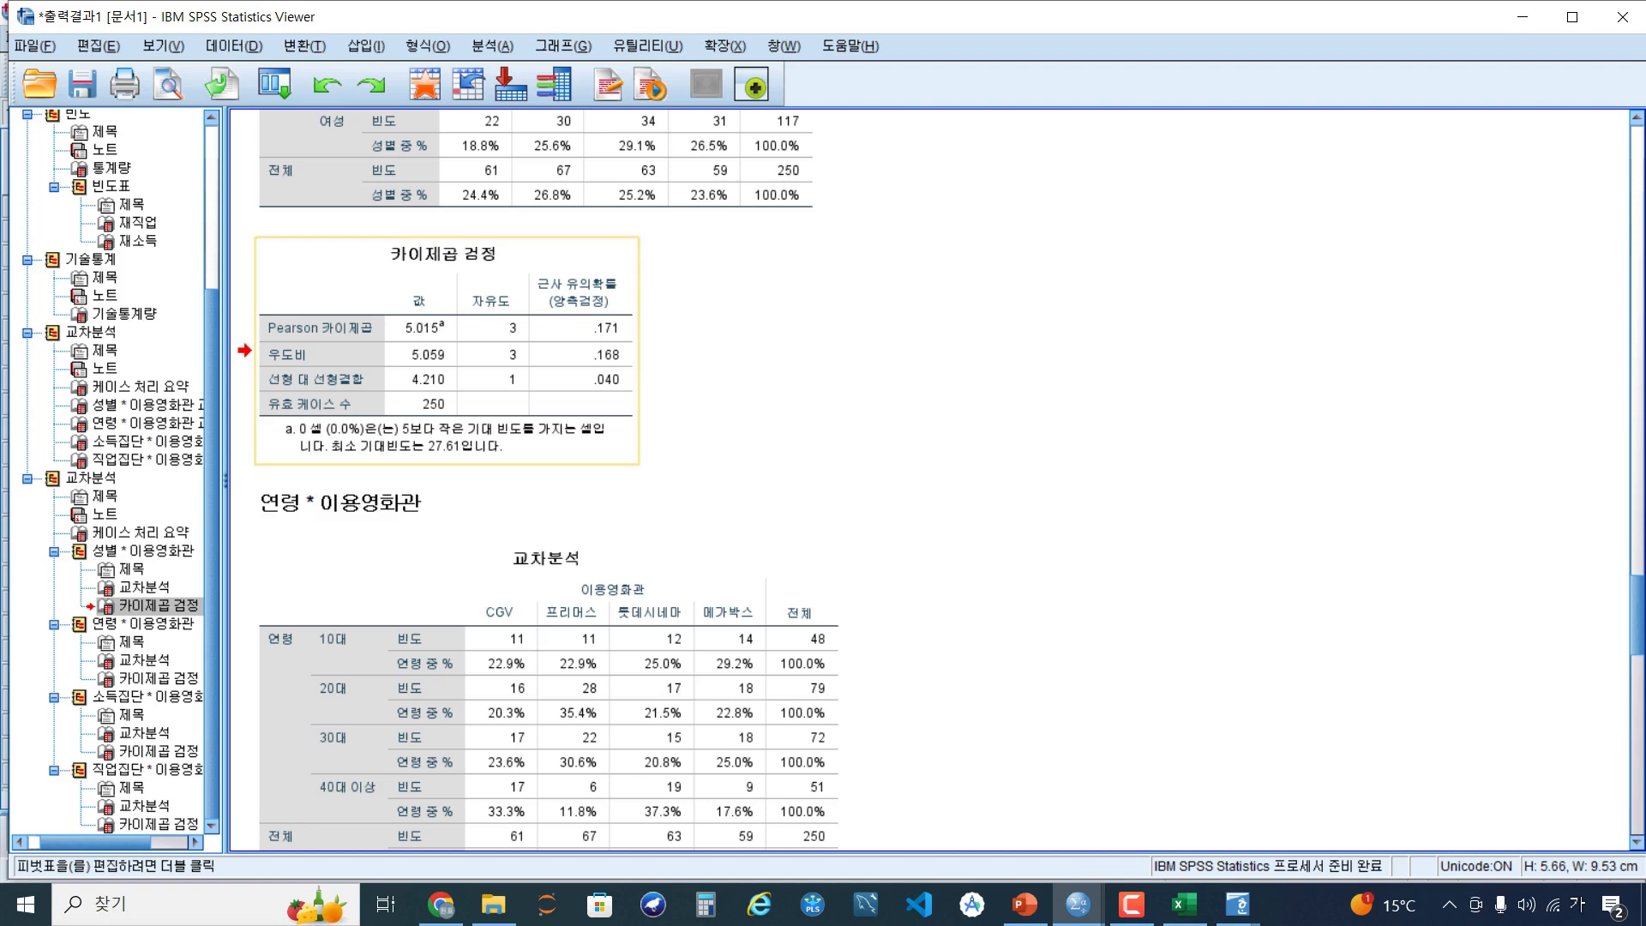
{"action": "scroll", "coordinate": [934, 480], "scroll_direction": "down", "scroll_amount": 6}
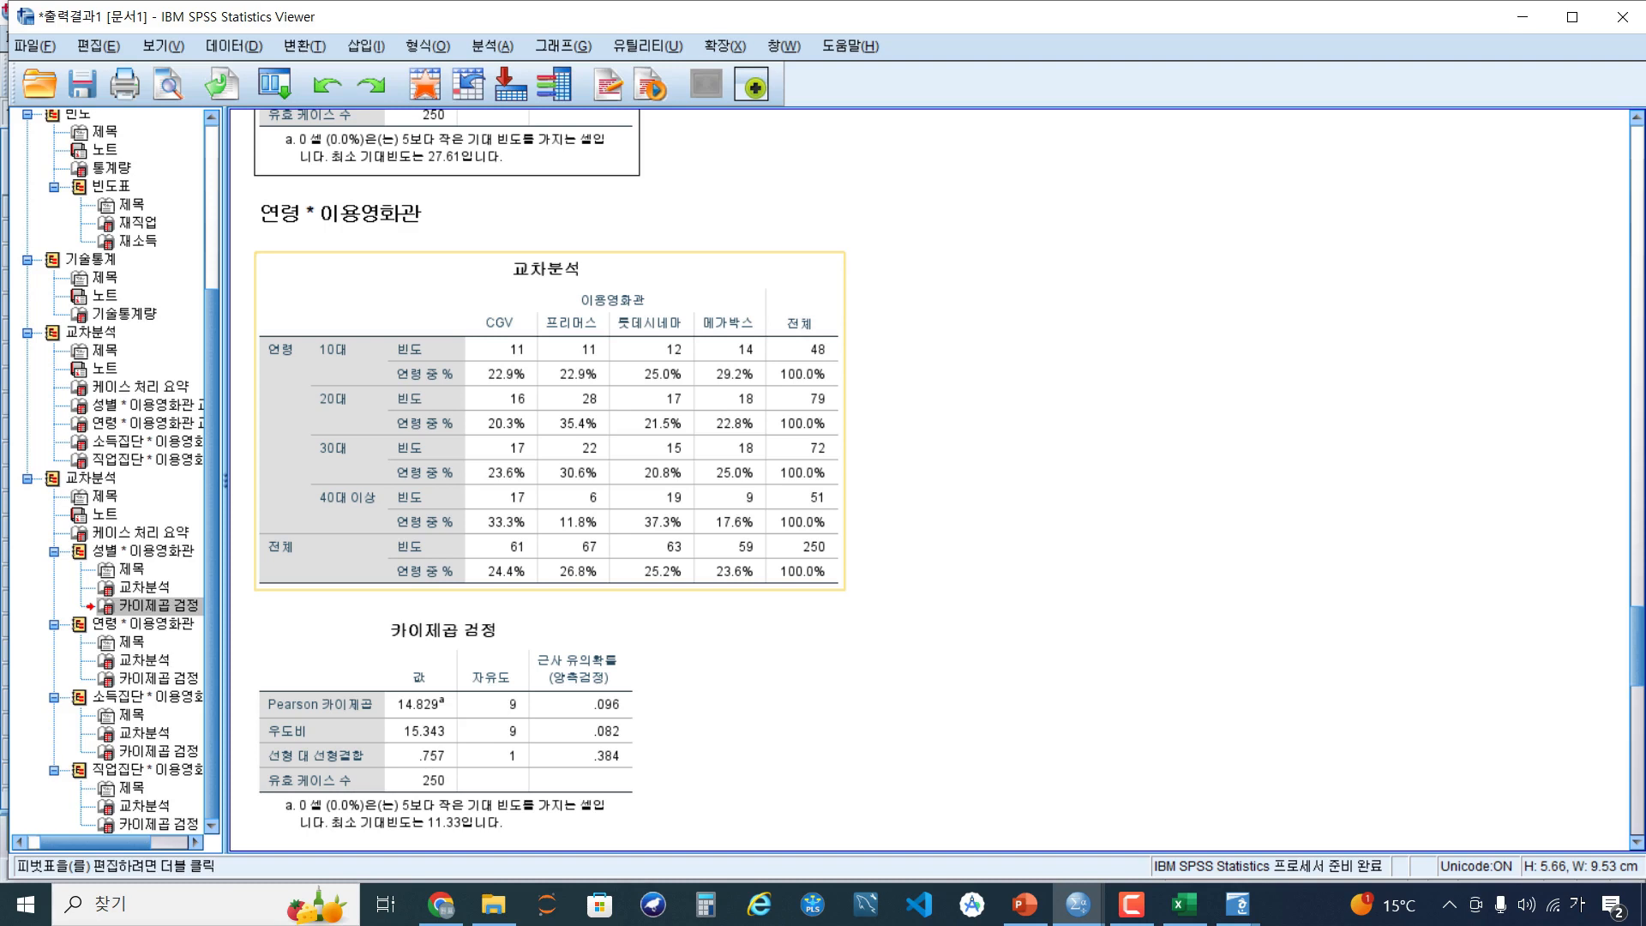
{"action": "scroll", "coordinate": [600, 607], "scroll_direction": "down", "scroll_amount": 1}
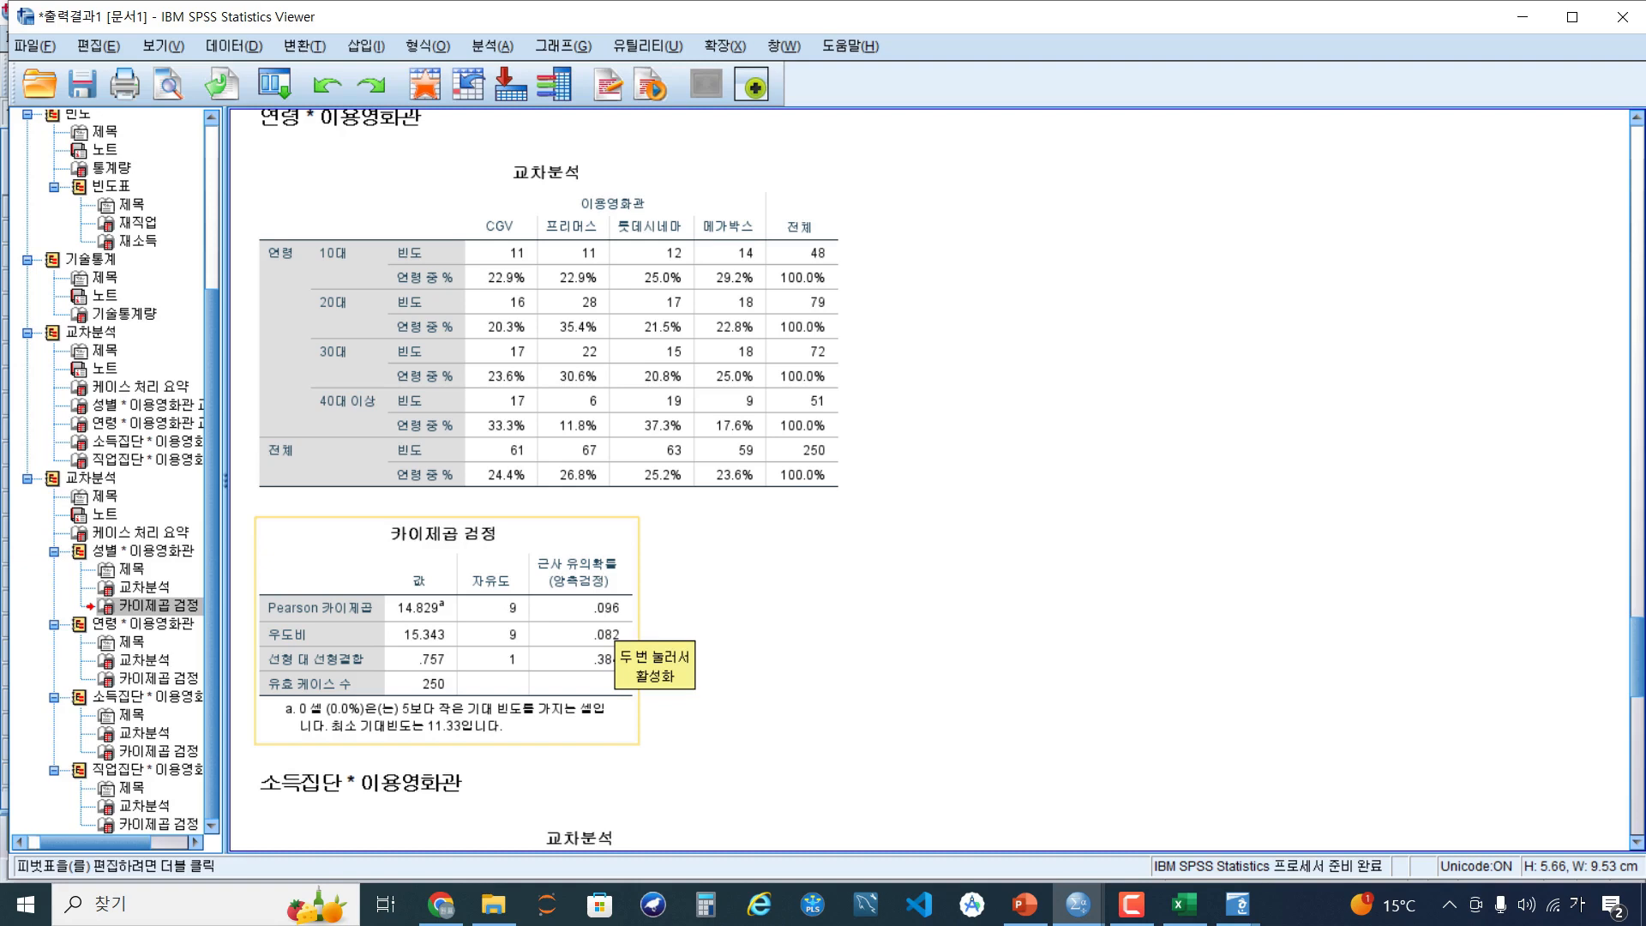
{"action": "left_click", "coordinate": [729, 626]}
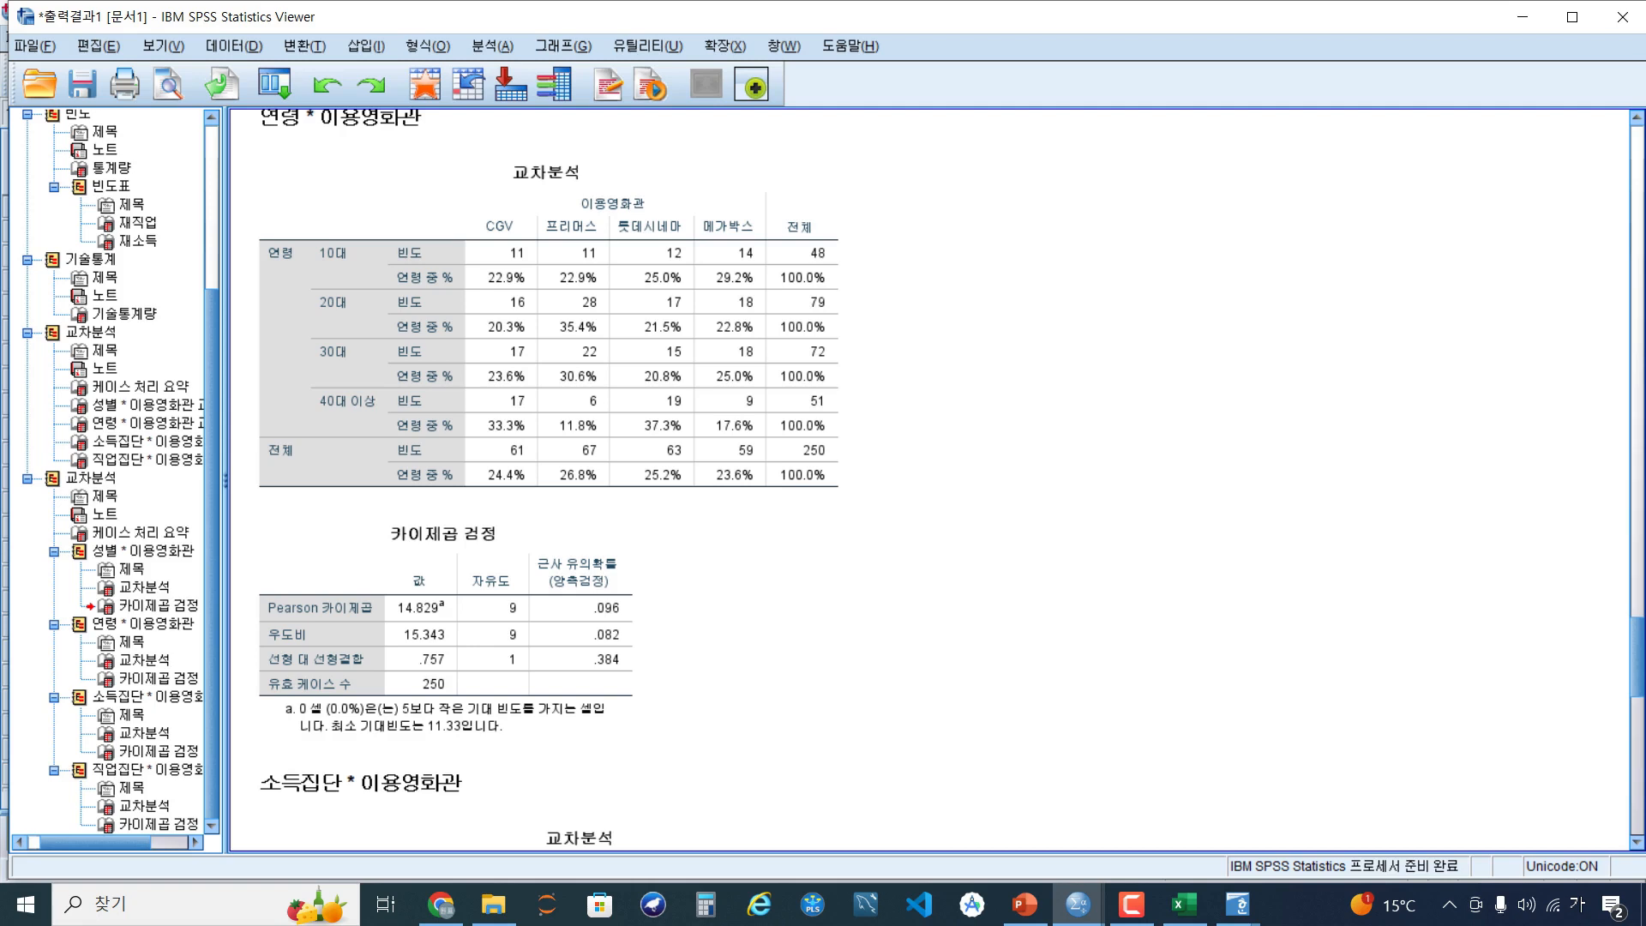
{"action": "scroll", "coordinate": [930, 480], "scroll_direction": "down", "scroll_amount": 3}
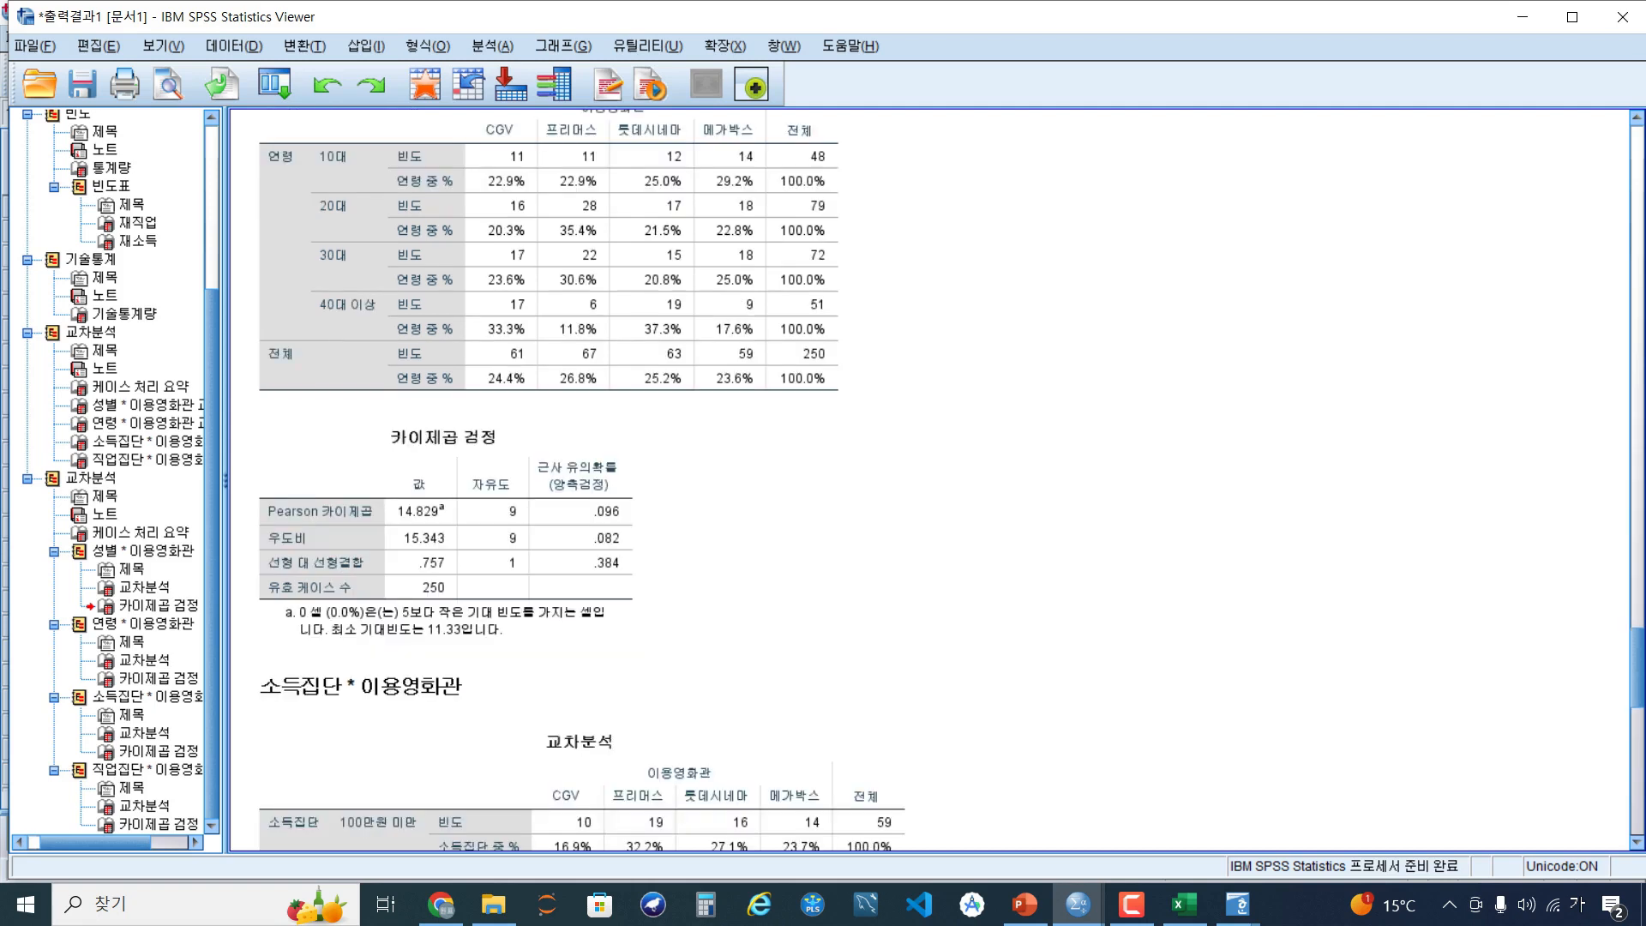
Review the crosstabs and chi-square tests for 소득집단 and 직업집단 by 이용영화관, and return to the 성별 results
{"action": "scroll", "coordinate": [930, 480], "scroll_direction": "down", "scroll_amount": 15}
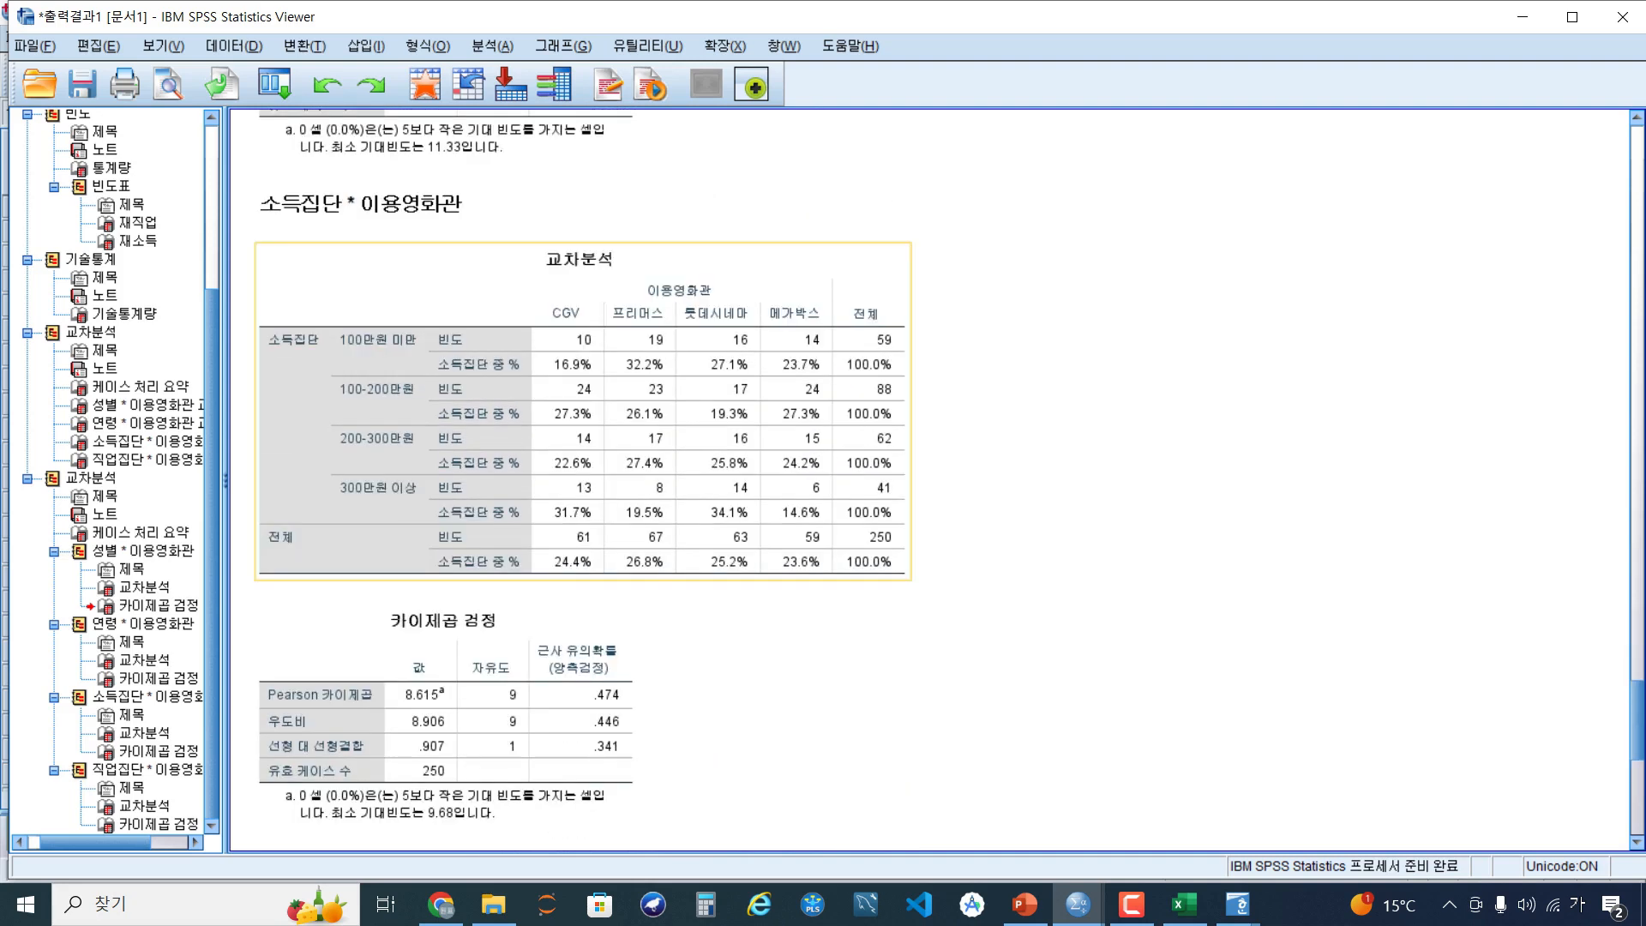
{"action": "scroll", "coordinate": [549, 592], "scroll_direction": "down", "scroll_amount": 2}
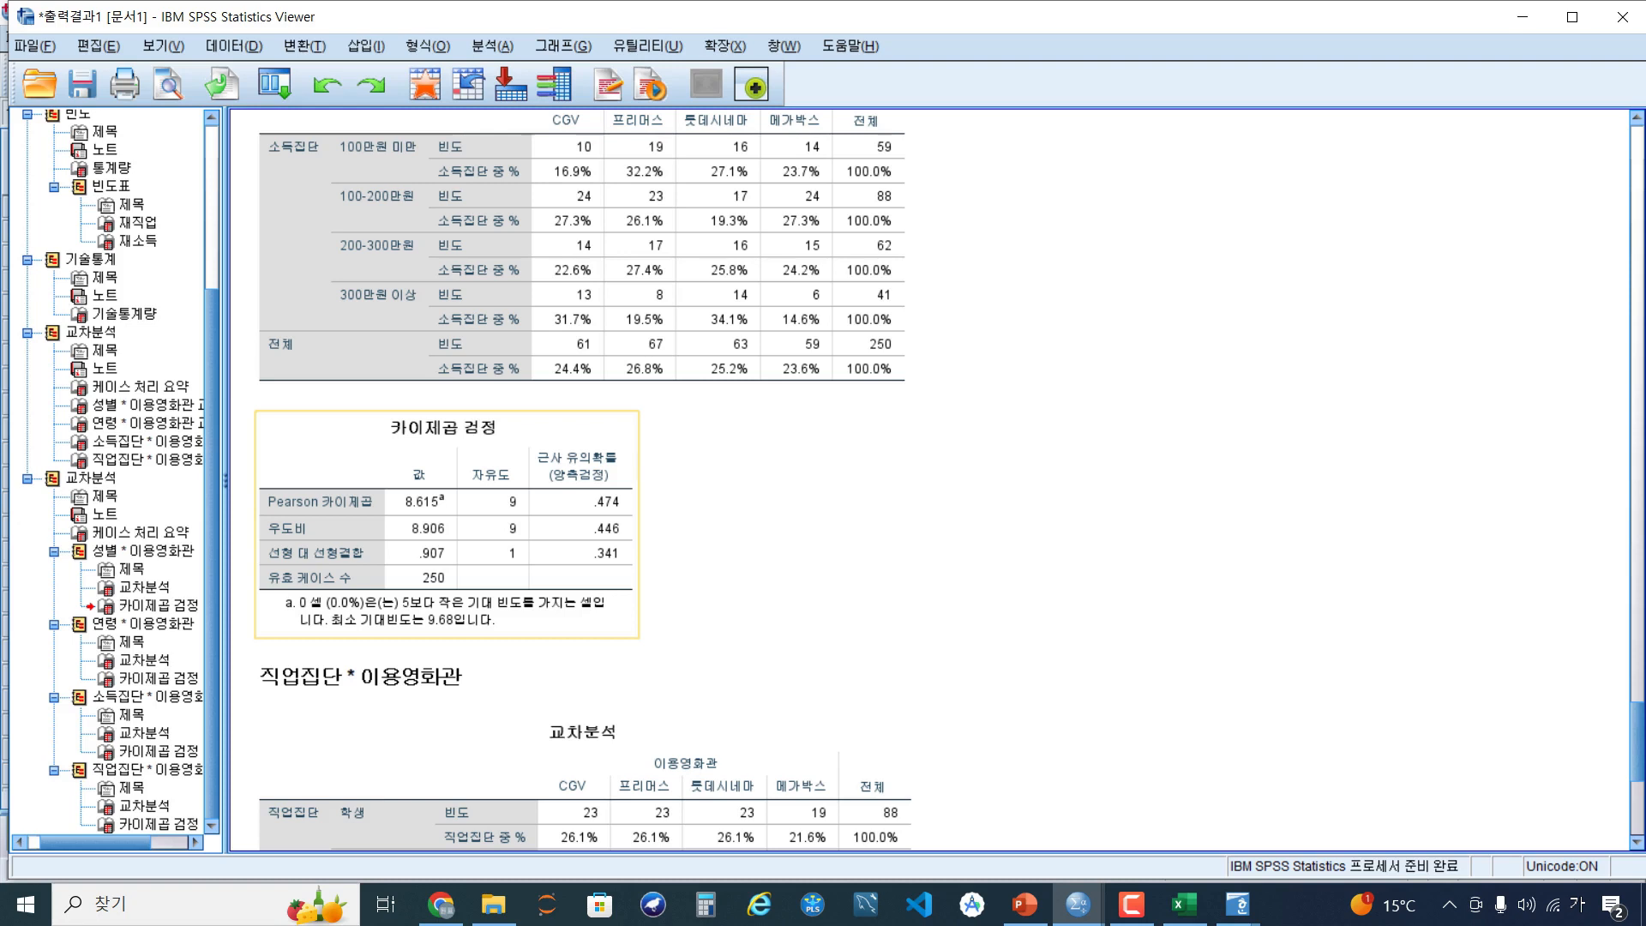
{"action": "scroll", "coordinate": [931, 480], "scroll_direction": "down", "scroll_amount": 4}
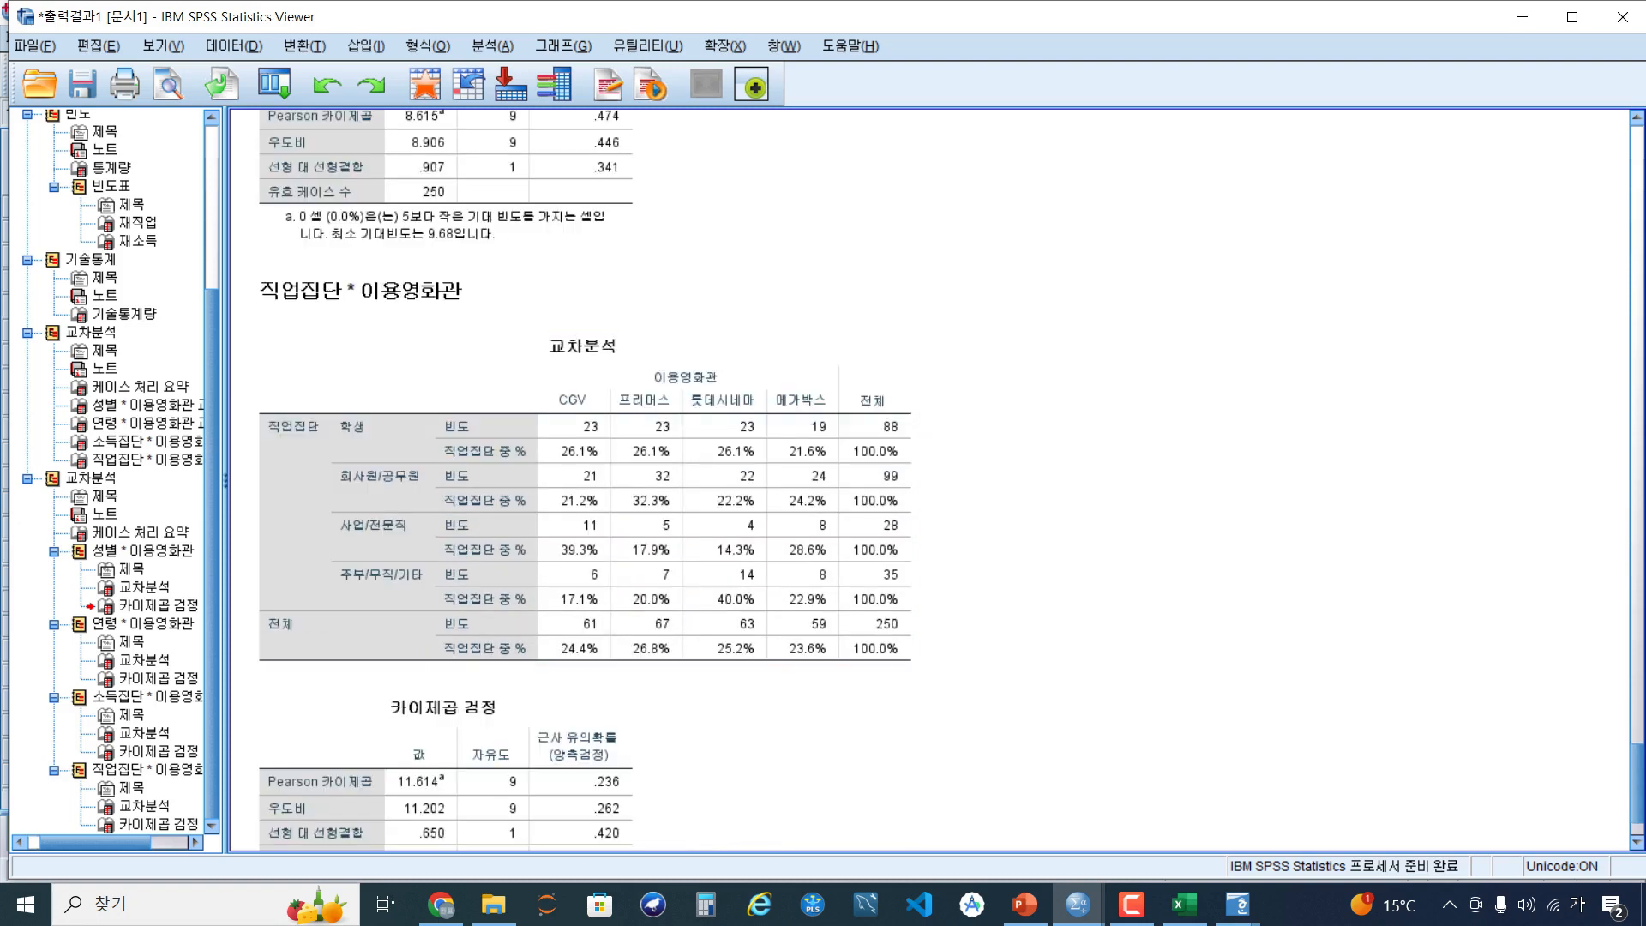
{"action": "scroll", "coordinate": [930, 480], "scroll_direction": "down", "scroll_amount": 1}
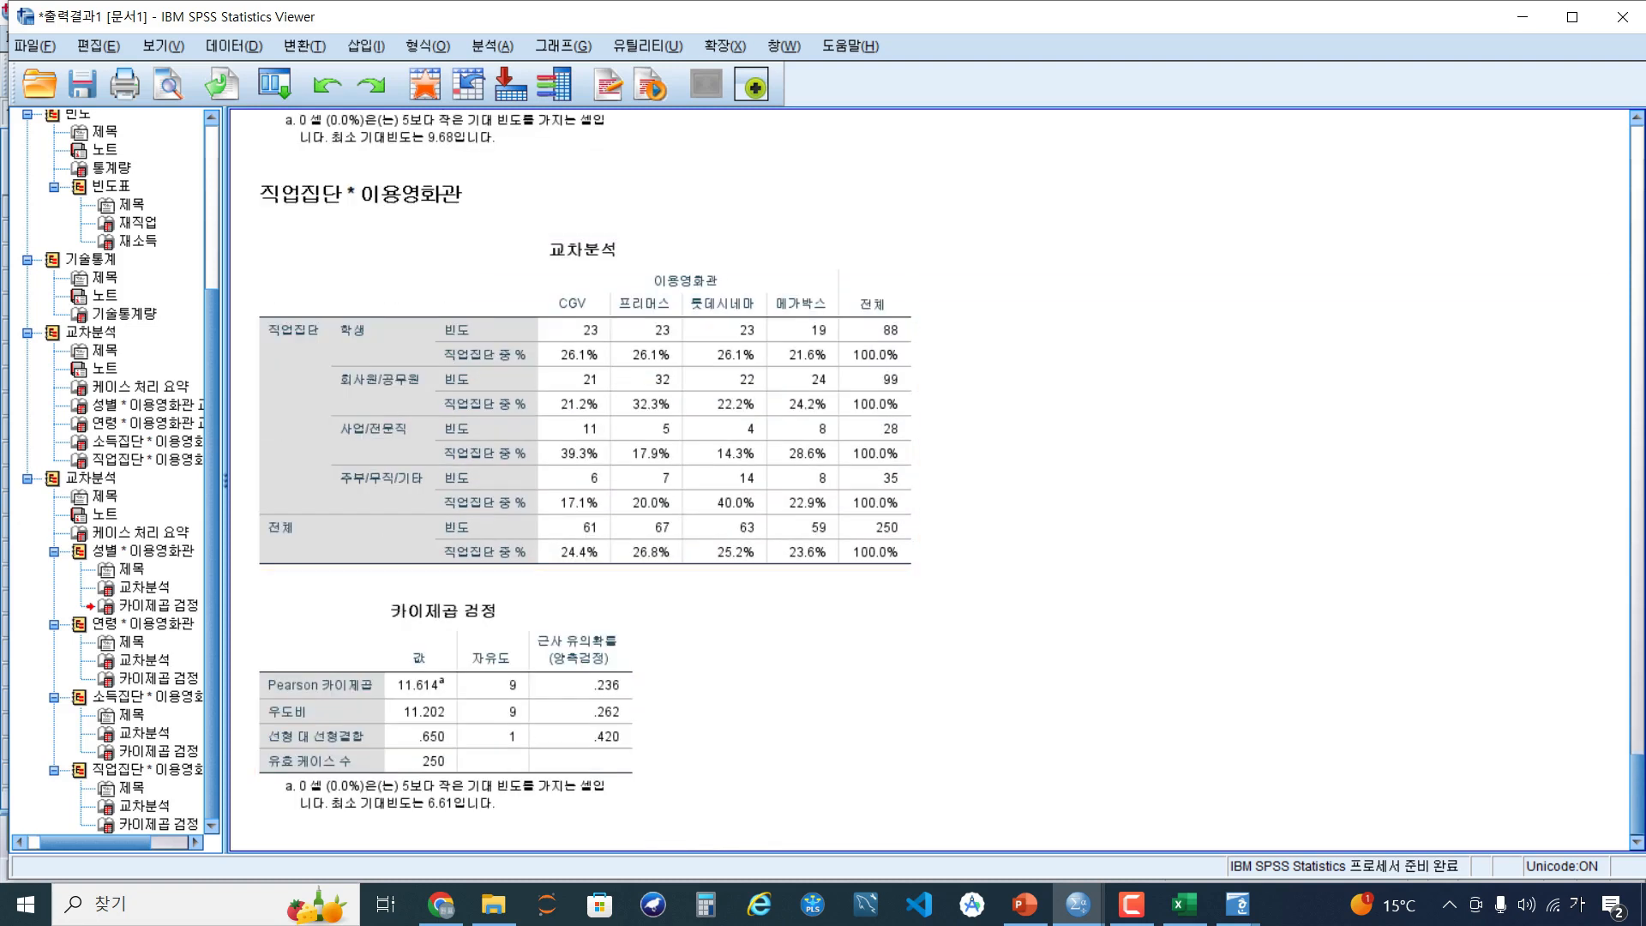
{"action": "scroll", "coordinate": [930, 480], "scroll_direction": "up", "scroll_amount": 10}
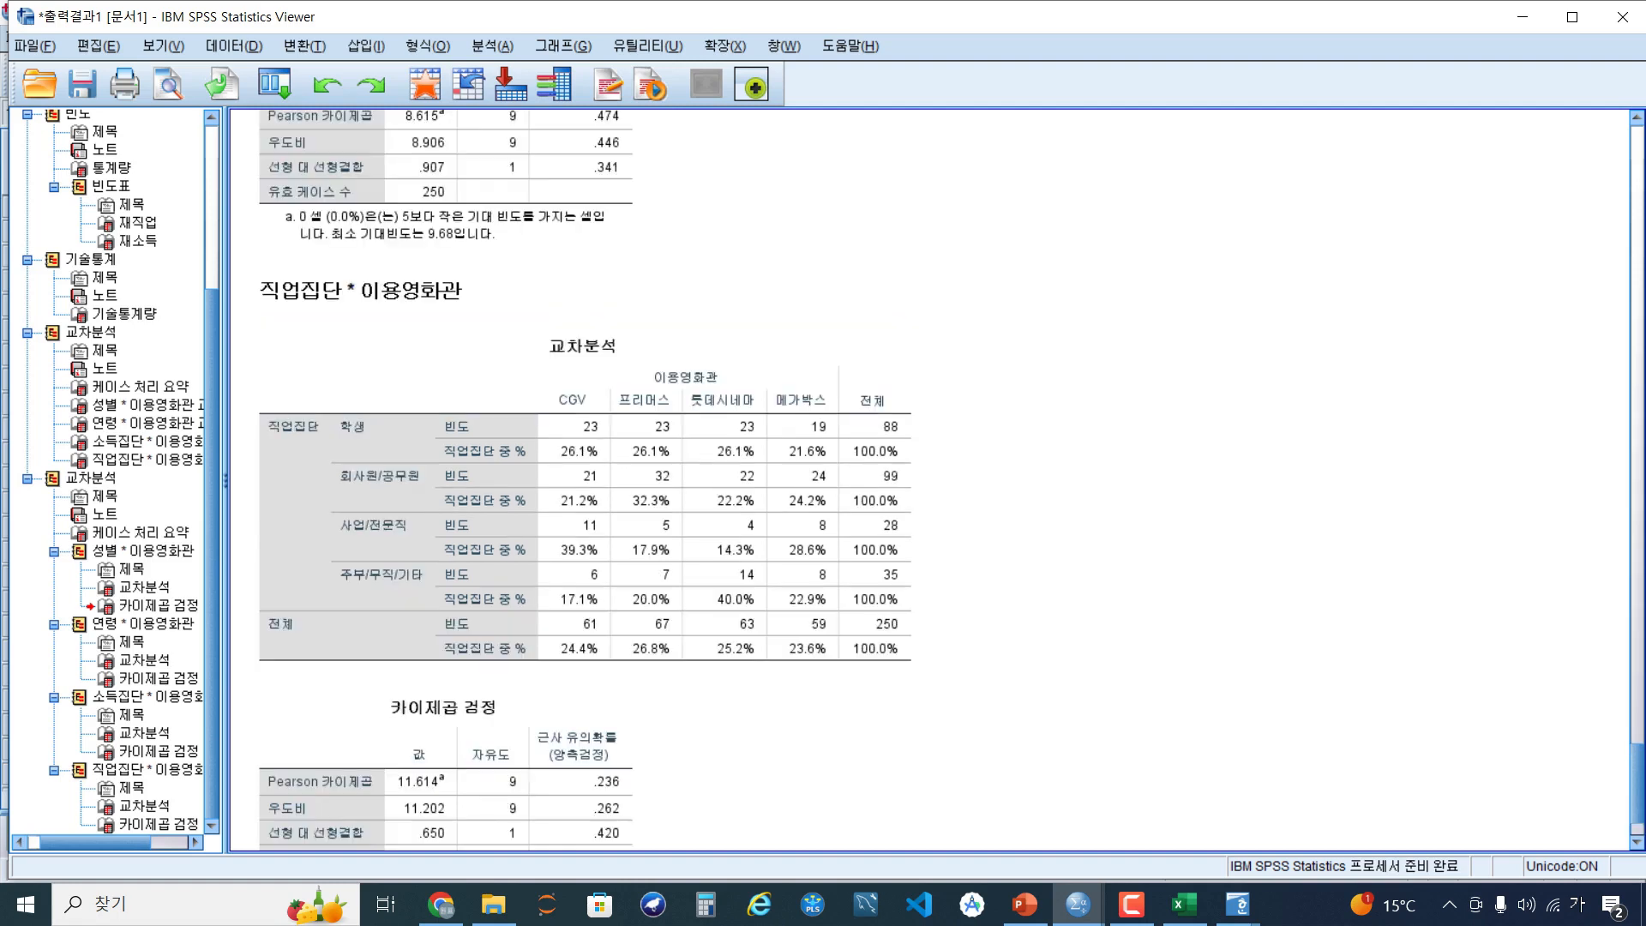
{"action": "scroll", "coordinate": [930, 480], "scroll_direction": "up", "scroll_amount": 10}
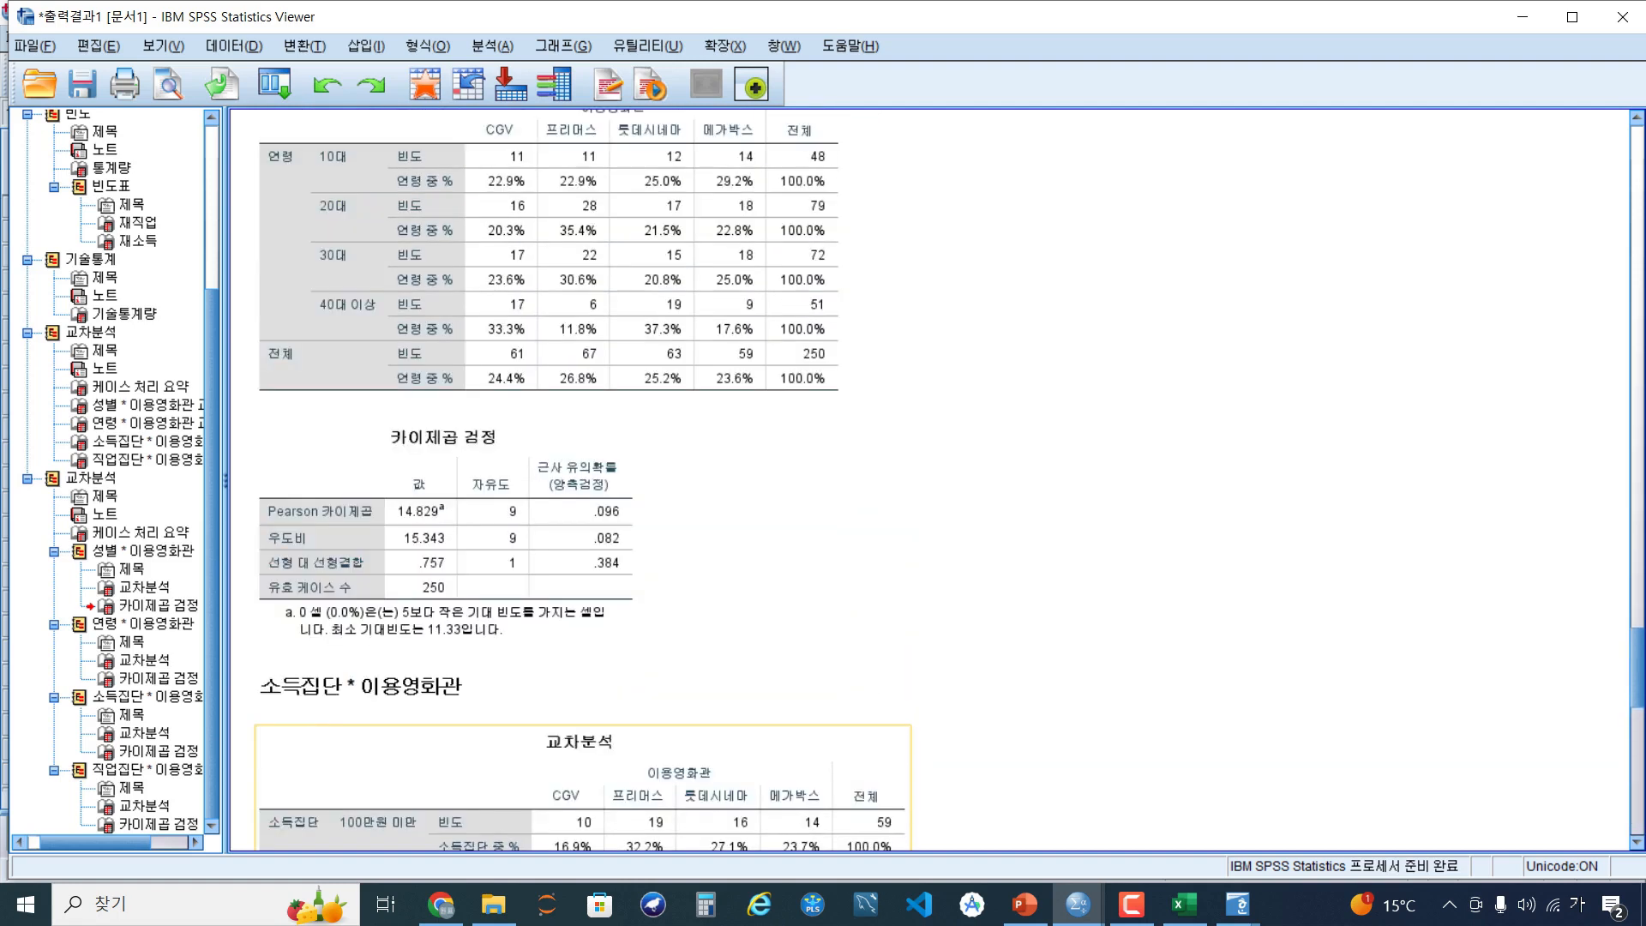
{"action": "scroll", "coordinate": [930, 480], "scroll_direction": "up", "scroll_amount": 1}
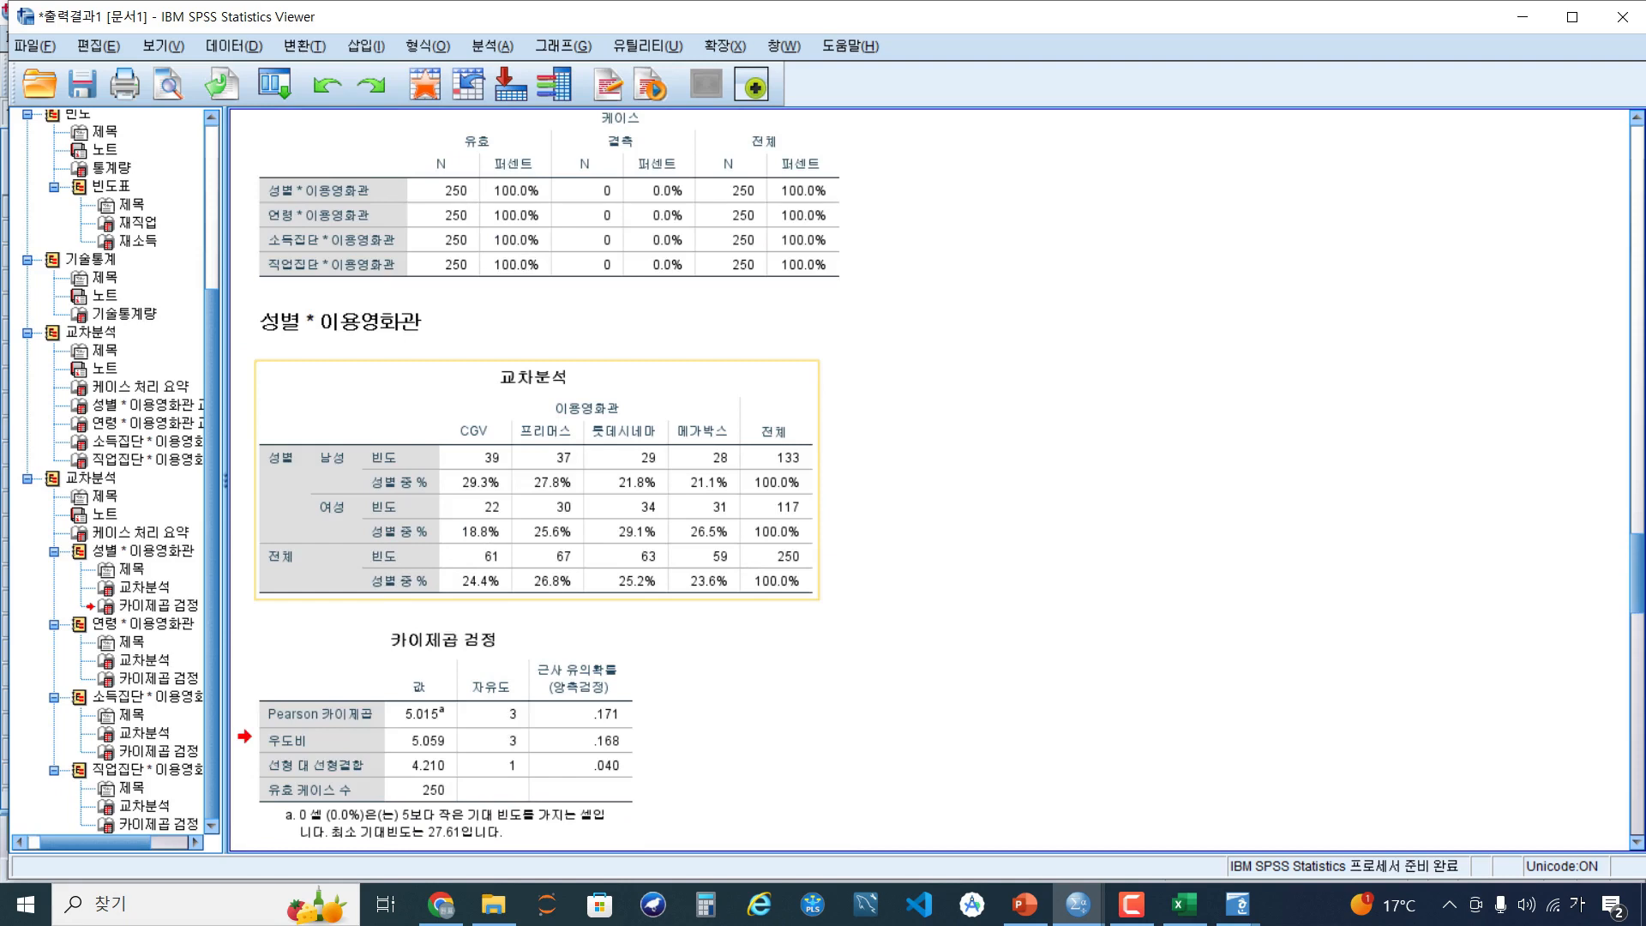
{"action": "scroll", "coordinate": [930, 480], "scroll_direction": "down", "scroll_amount": 3}
{"action": "scroll", "coordinate": [930, 480], "scroll_direction": "up", "scroll_amount": 1}
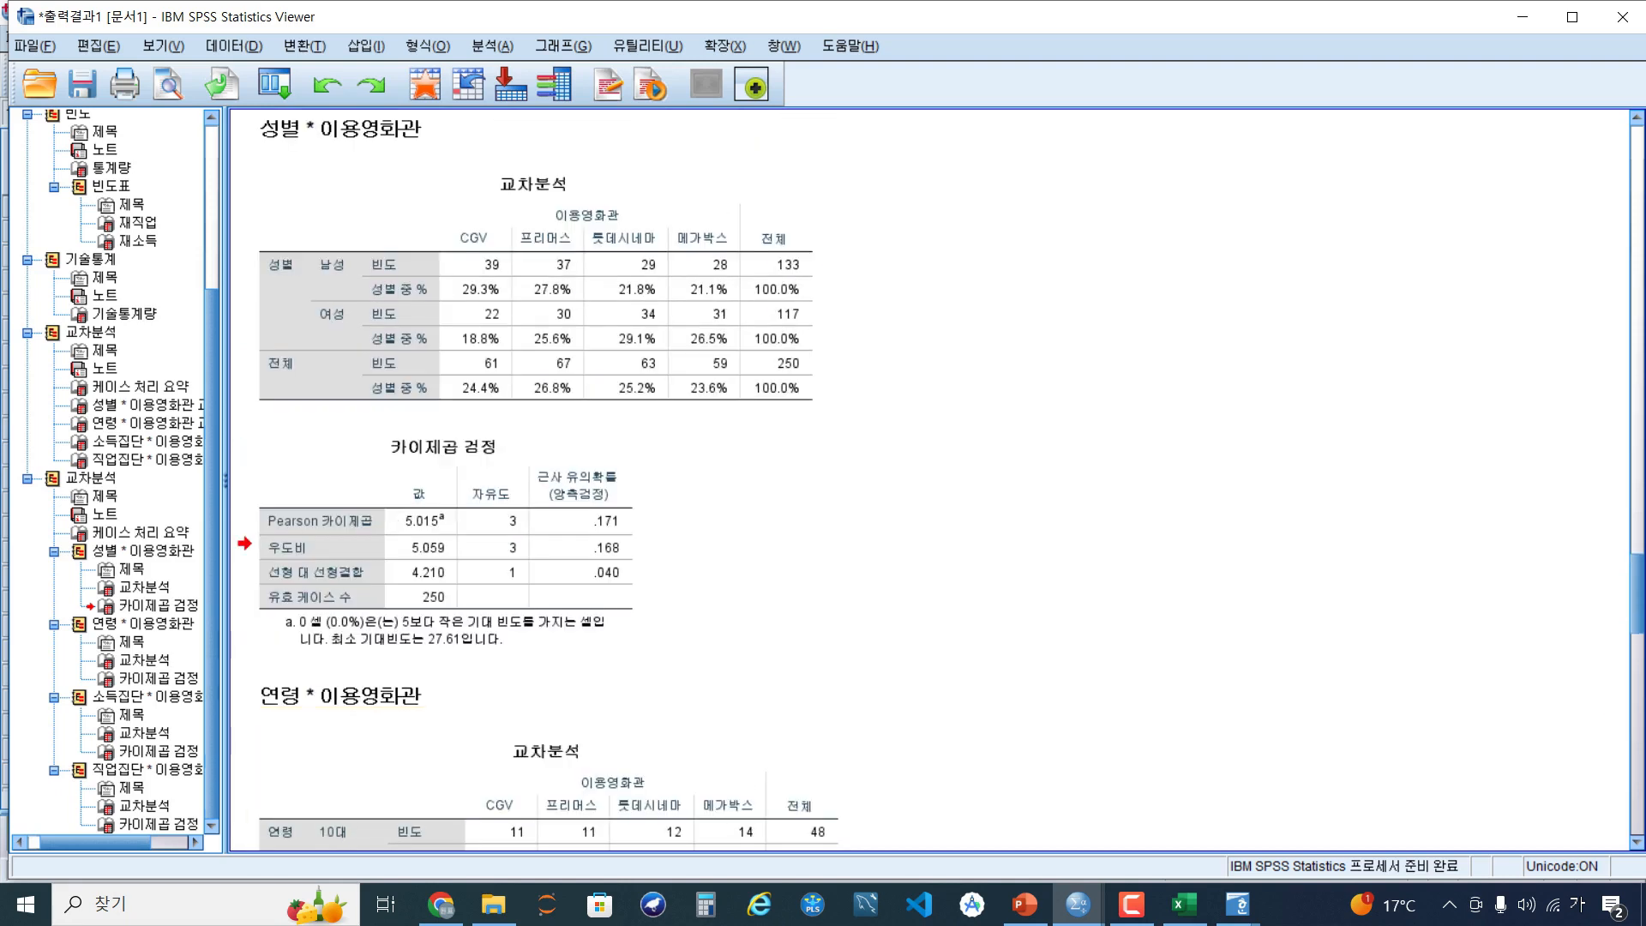
Copy the entire latest 교차분석 output block and paste it into a new Excel worksheet after 2.기술통계분석
{"action": "left_click", "coordinate": [90, 477]}
{"action": "right_click", "coordinate": [90, 478]}
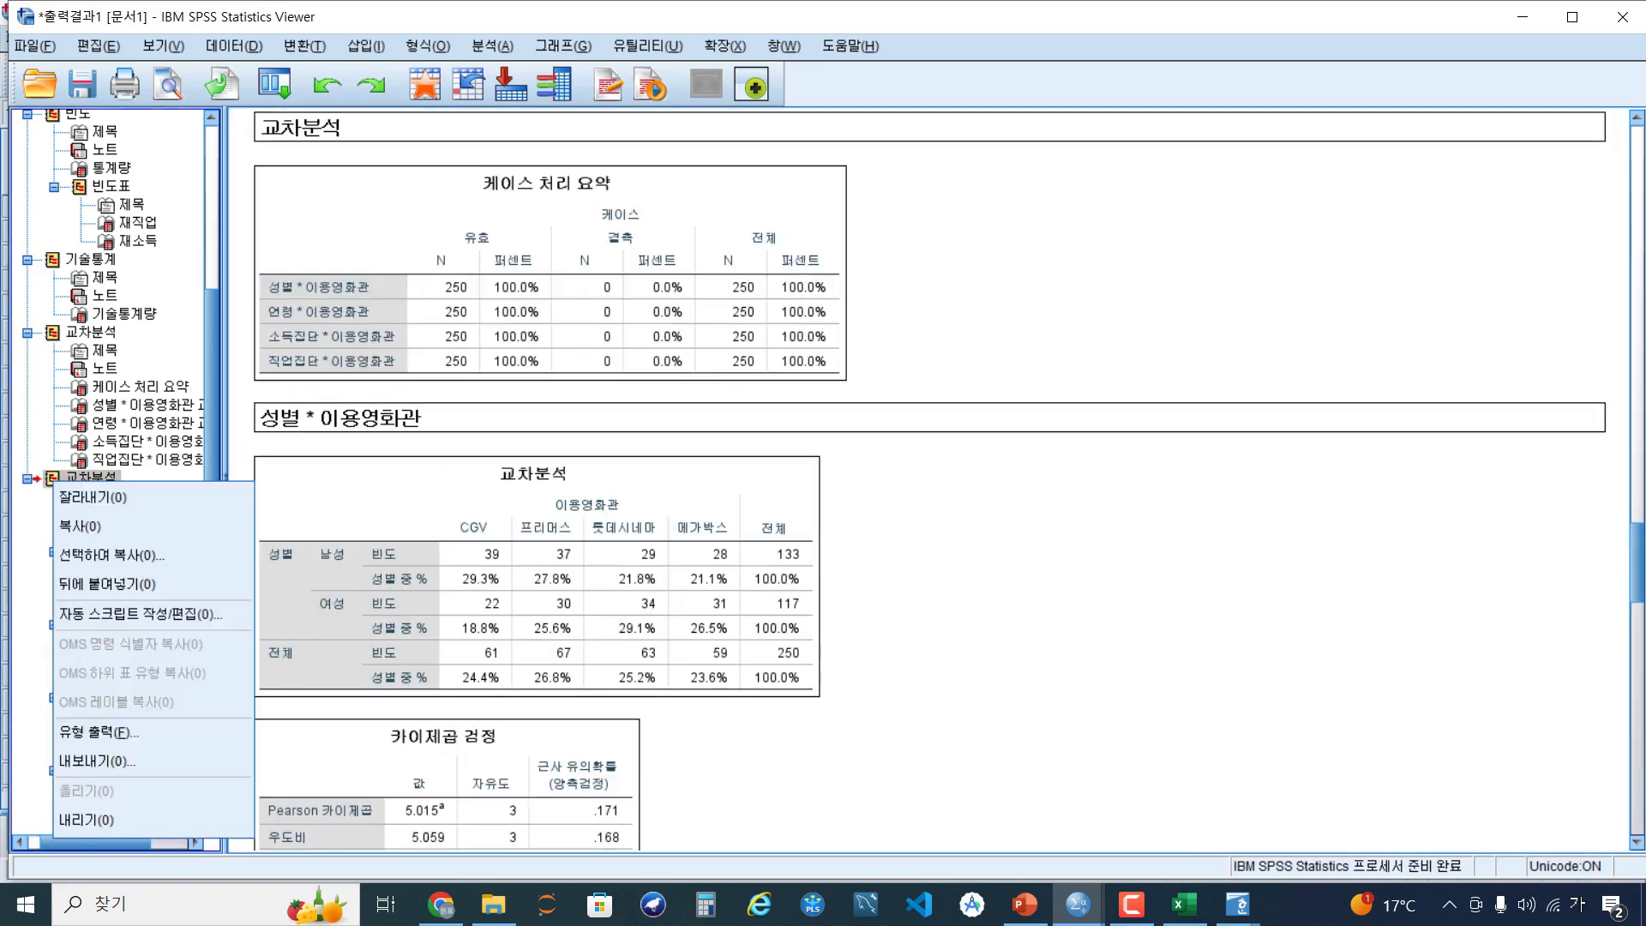
{"action": "left_click", "coordinate": [80, 525]}
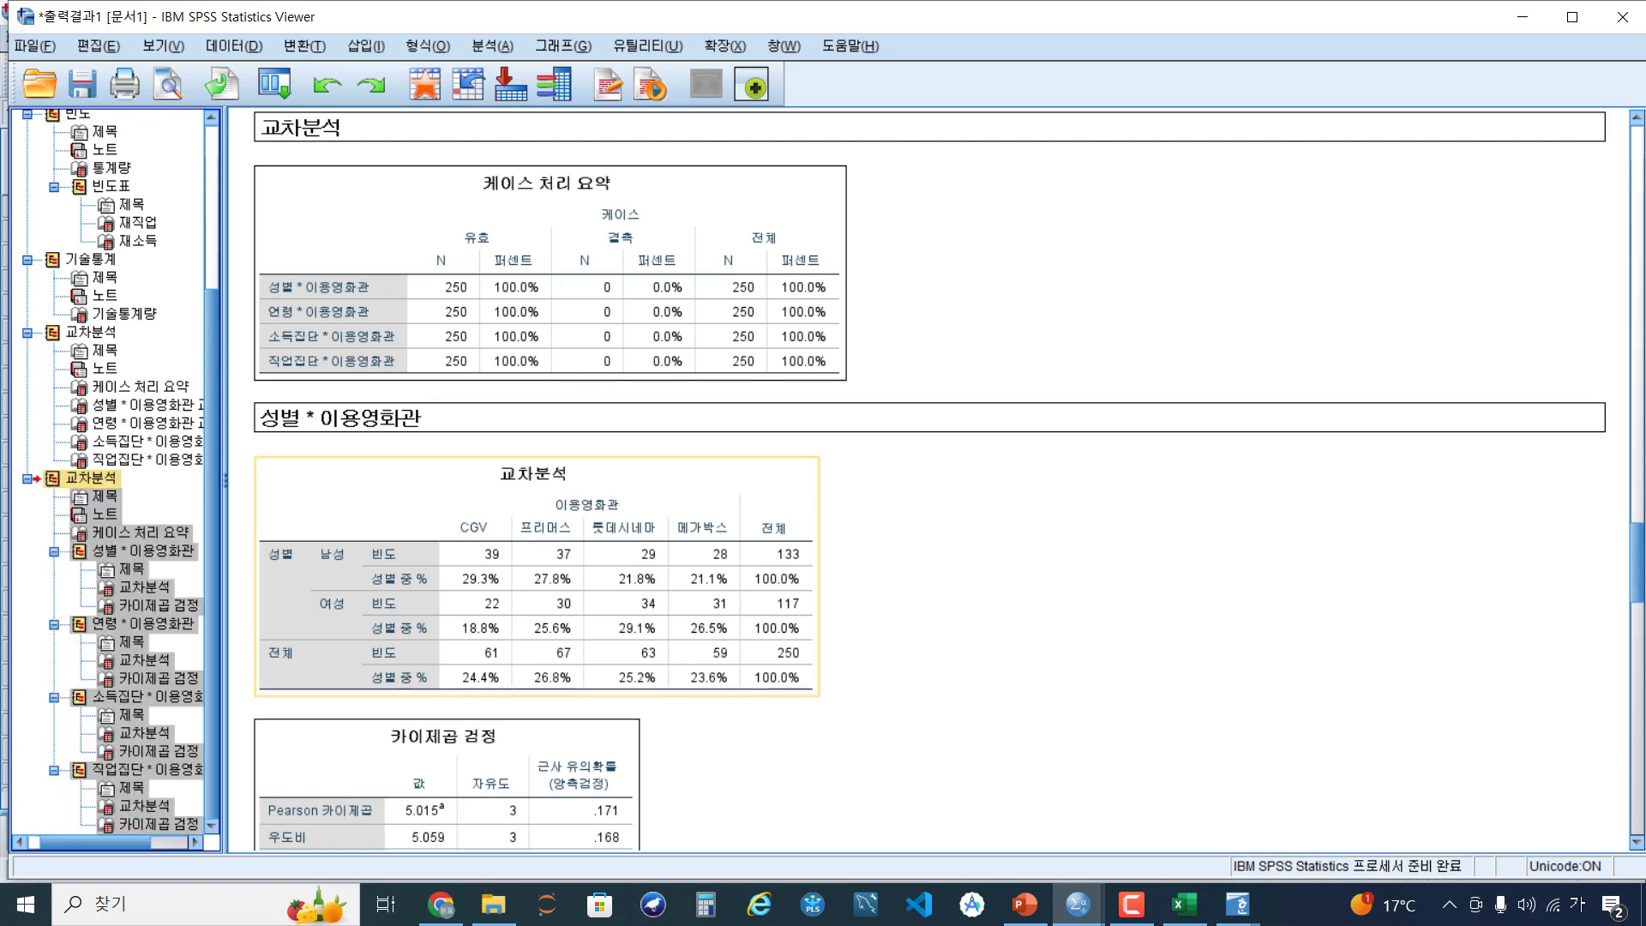
{"action": "left_click", "coordinate": [1184, 903]}
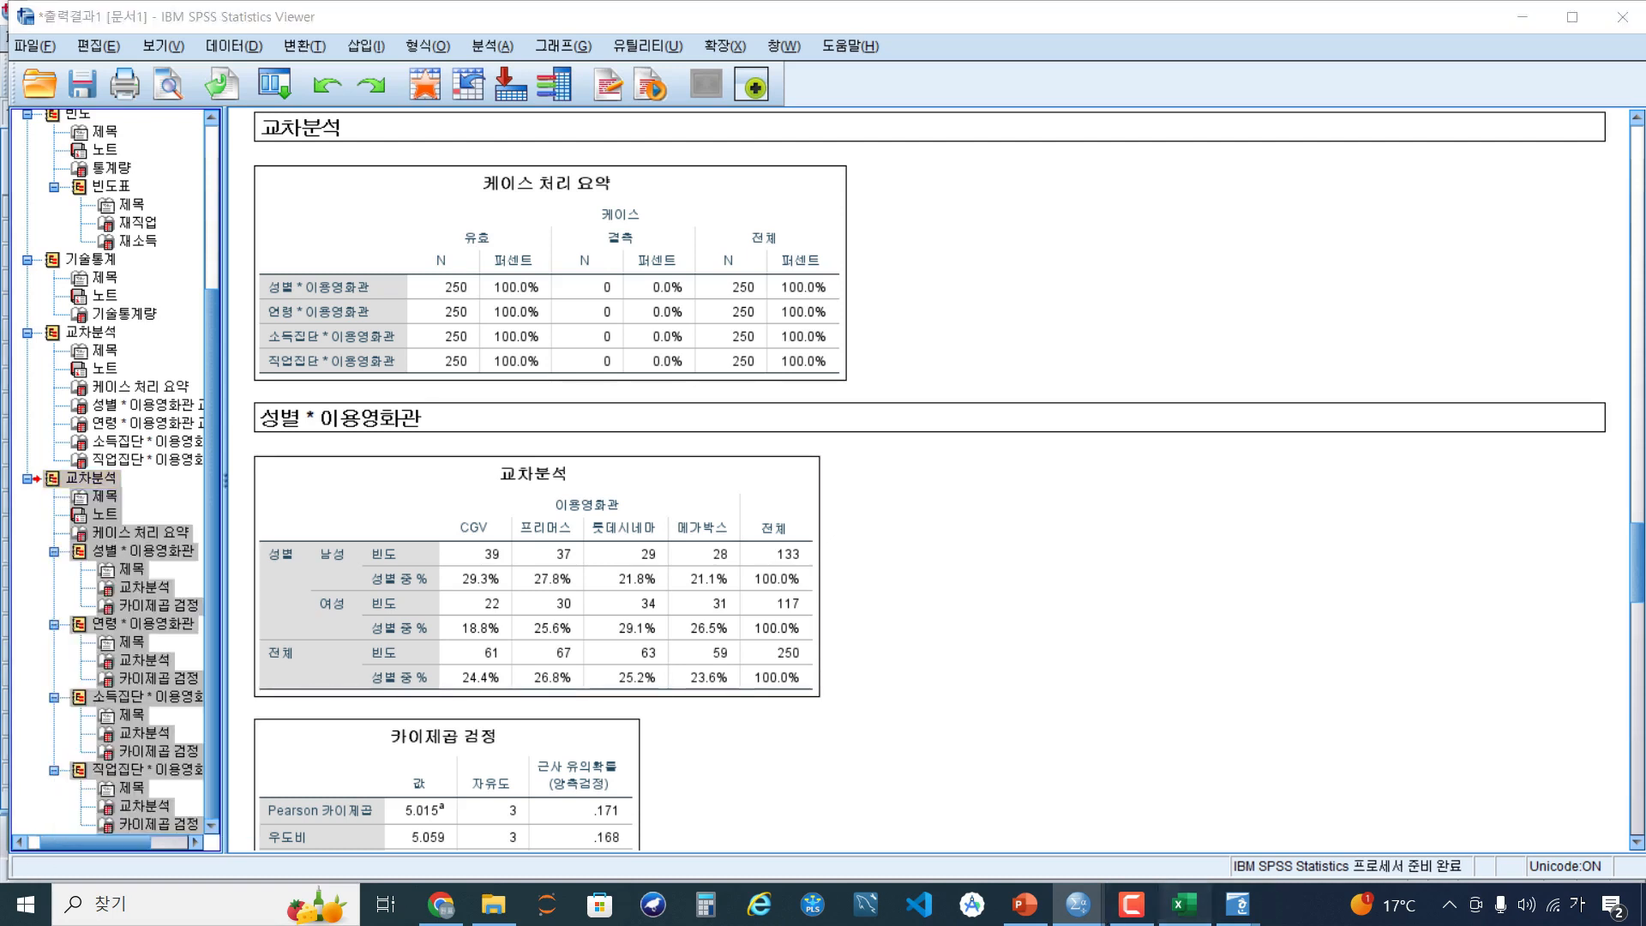
{"action": "left_click", "coordinate": [335, 847]}
{"action": "key", "text": "ctrl+v"}
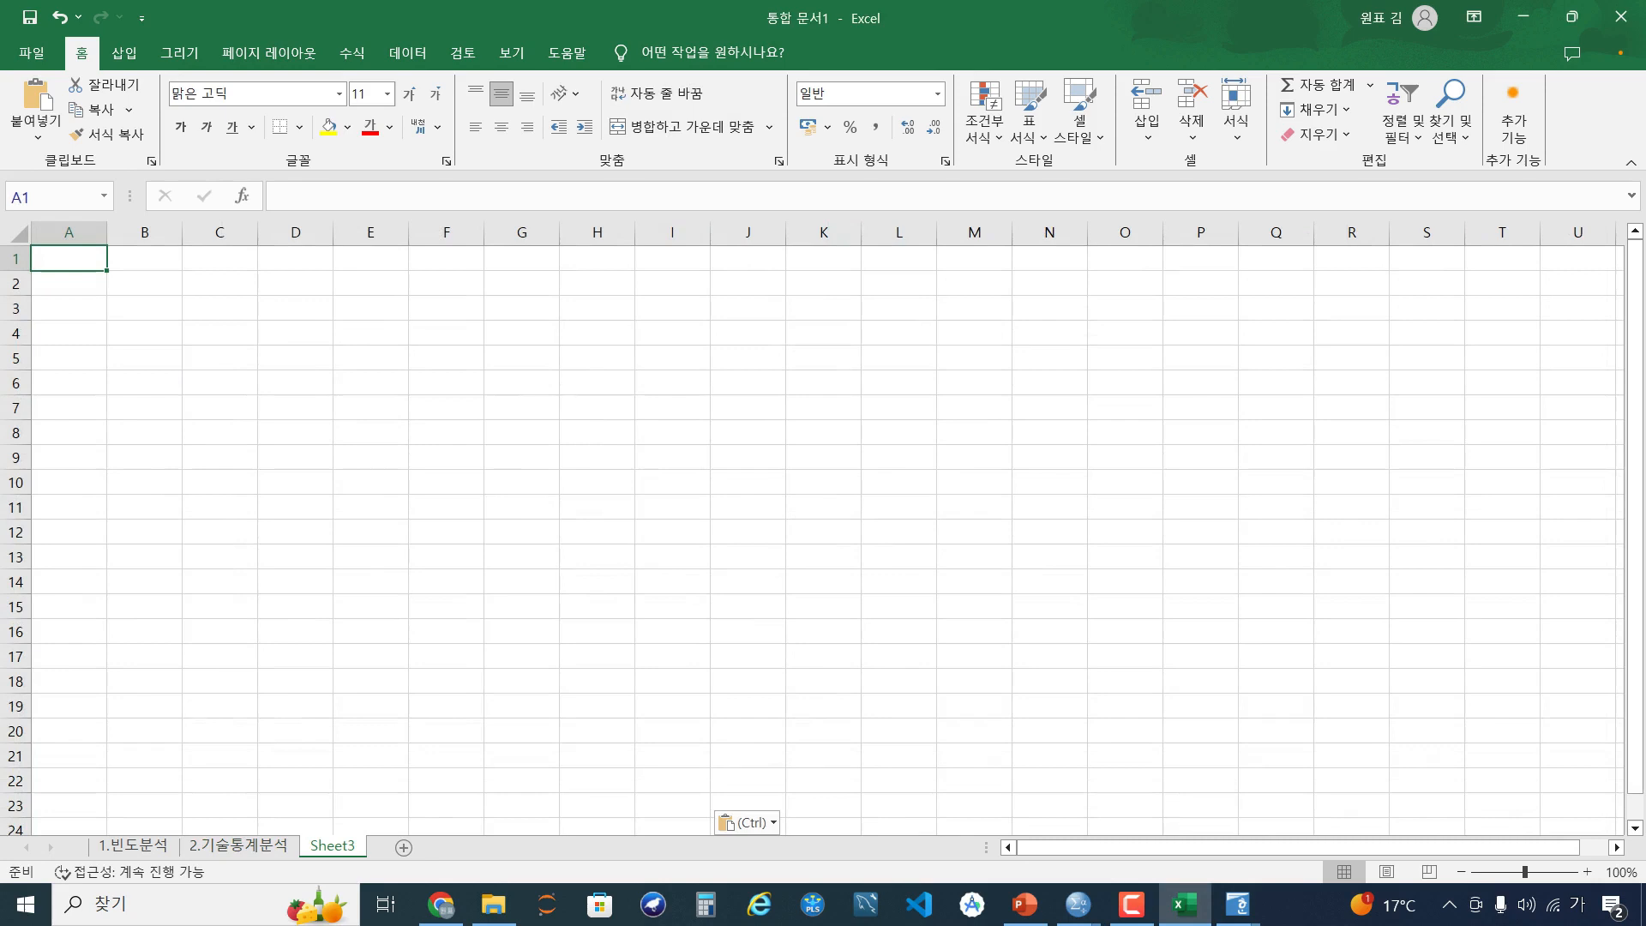
Delete all rows above the 이용영화관 header of the 성별 crosstab, including the notes, case summary and table titles
{"action": "scroll", "coordinate": [823, 532], "scroll_direction": "down", "scroll_amount": 8}
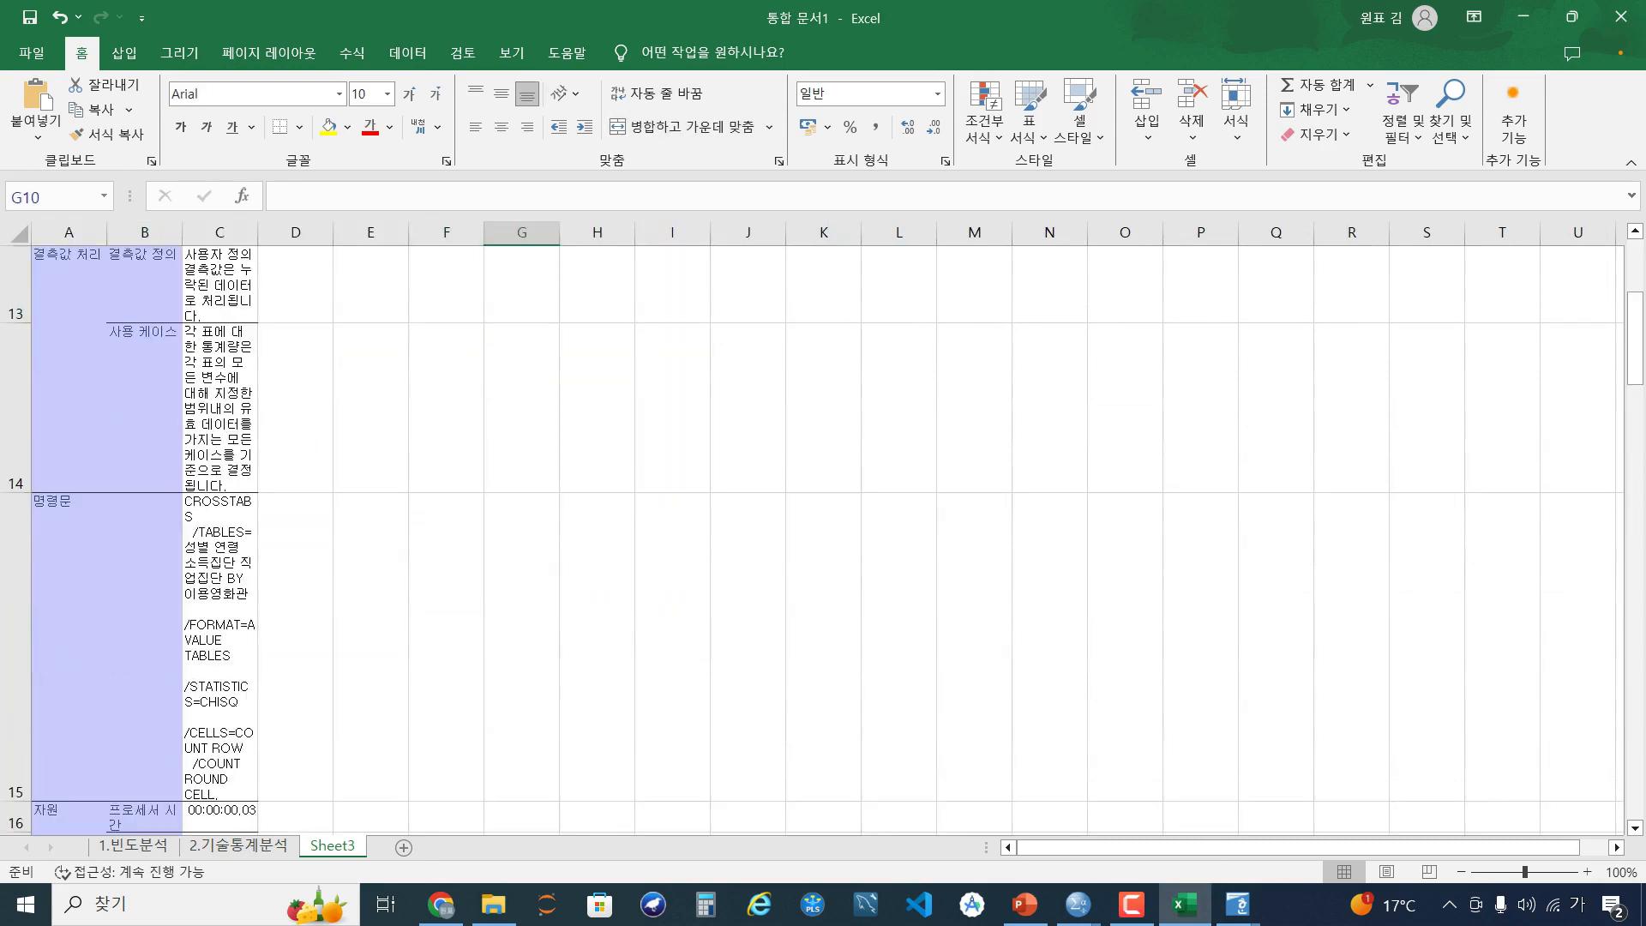
{"action": "scroll", "coordinate": [823, 532], "scroll_direction": "down", "scroll_amount": 2}
{"action": "scroll", "coordinate": [823, 532], "scroll_direction": "up", "scroll_amount": 1}
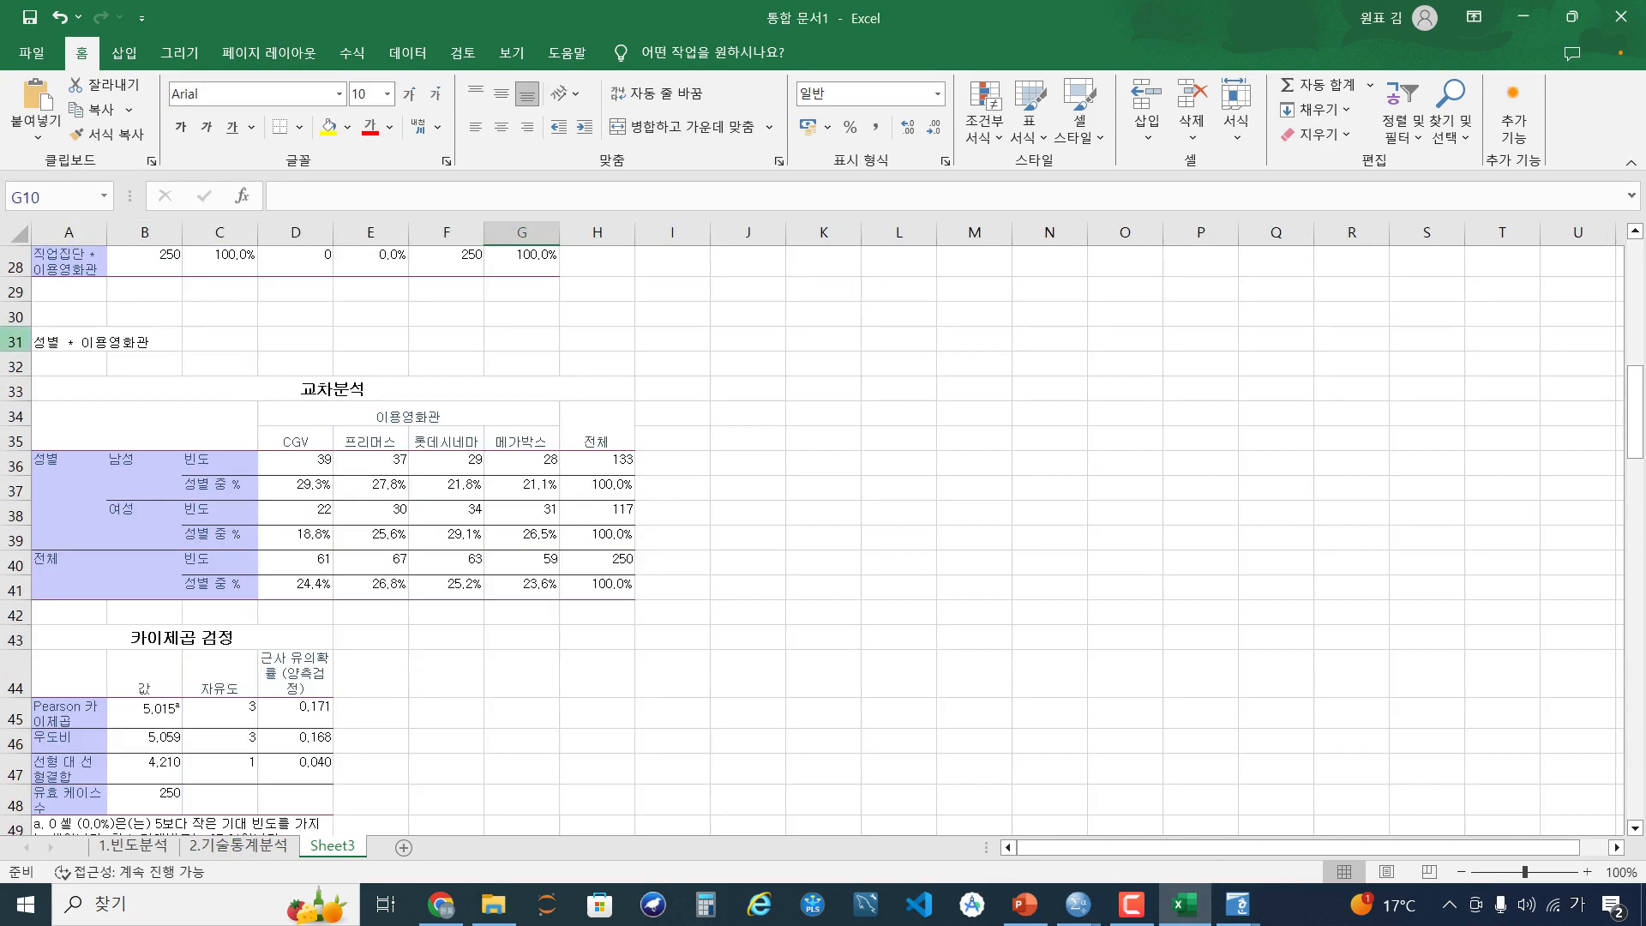
{"action": "left_click", "coordinate": [15, 391]}
{"action": "left_click_drag", "start_coordinate": [15, 391], "coordinate": [15, 257]}
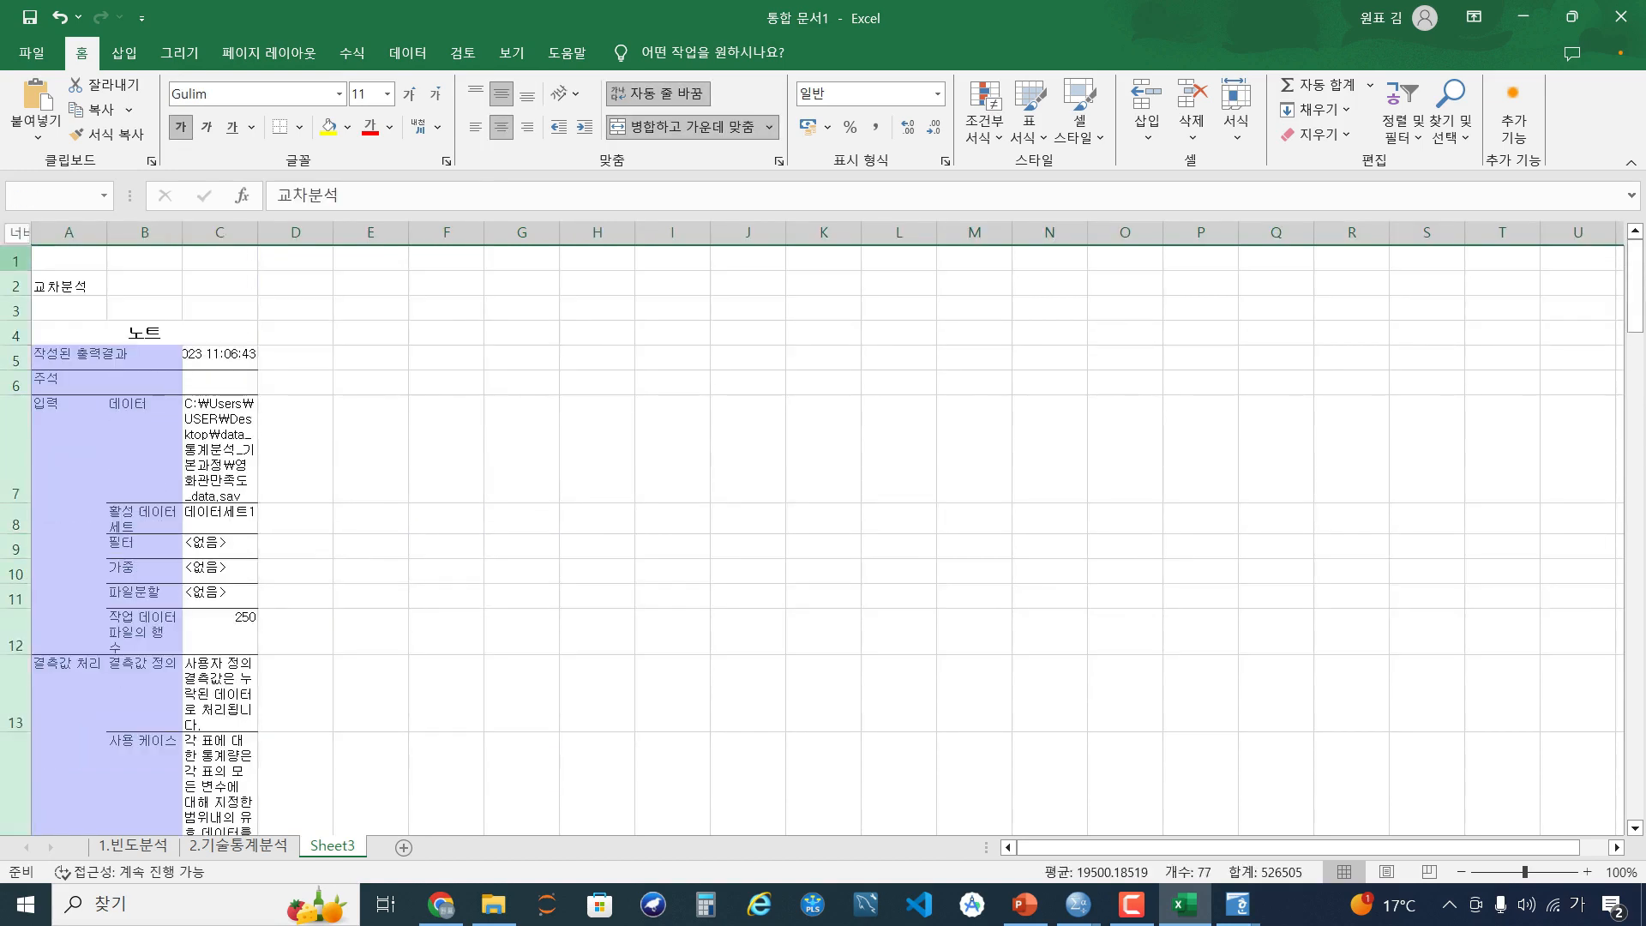
{"action": "right_click", "coordinate": [16, 251]}
{"action": "left_click", "coordinate": [120, 468]}
{"action": "left_click", "coordinate": [377, 432]}
{"action": "scroll", "coordinate": [377, 432], "scroll_direction": "up", "scroll_amount": 1}
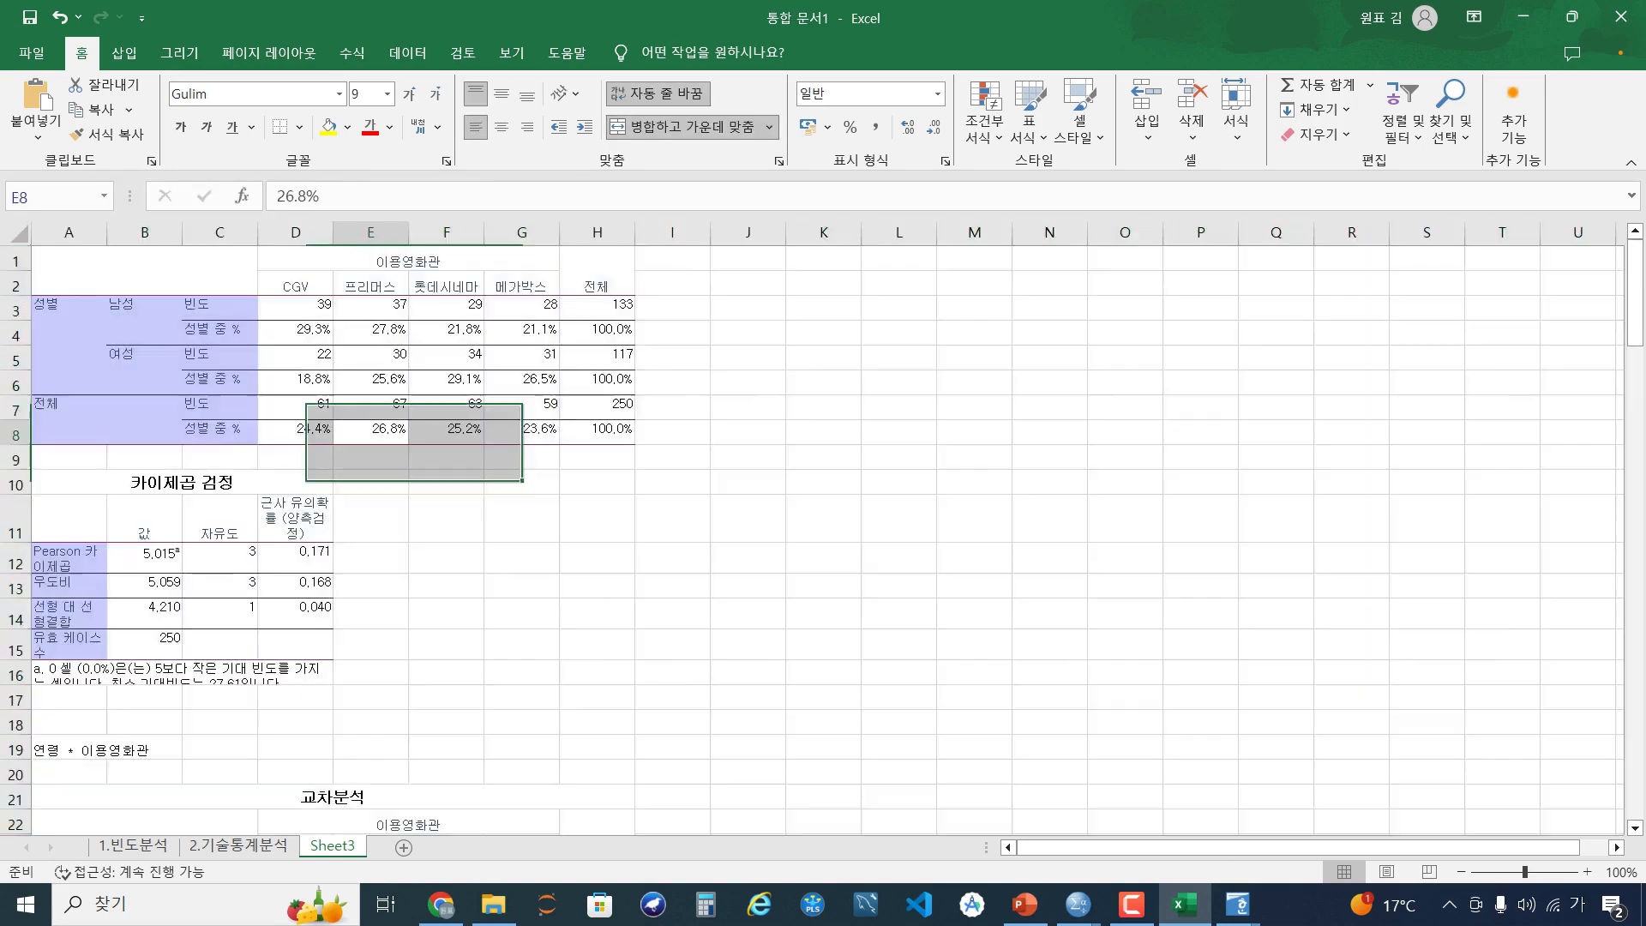
Enter the 성별 Pearson chi-square results beside its crosstab: x2=5.015 in I3 and p=0.171 in I4
{"action": "left_click", "coordinate": [772, 323]}
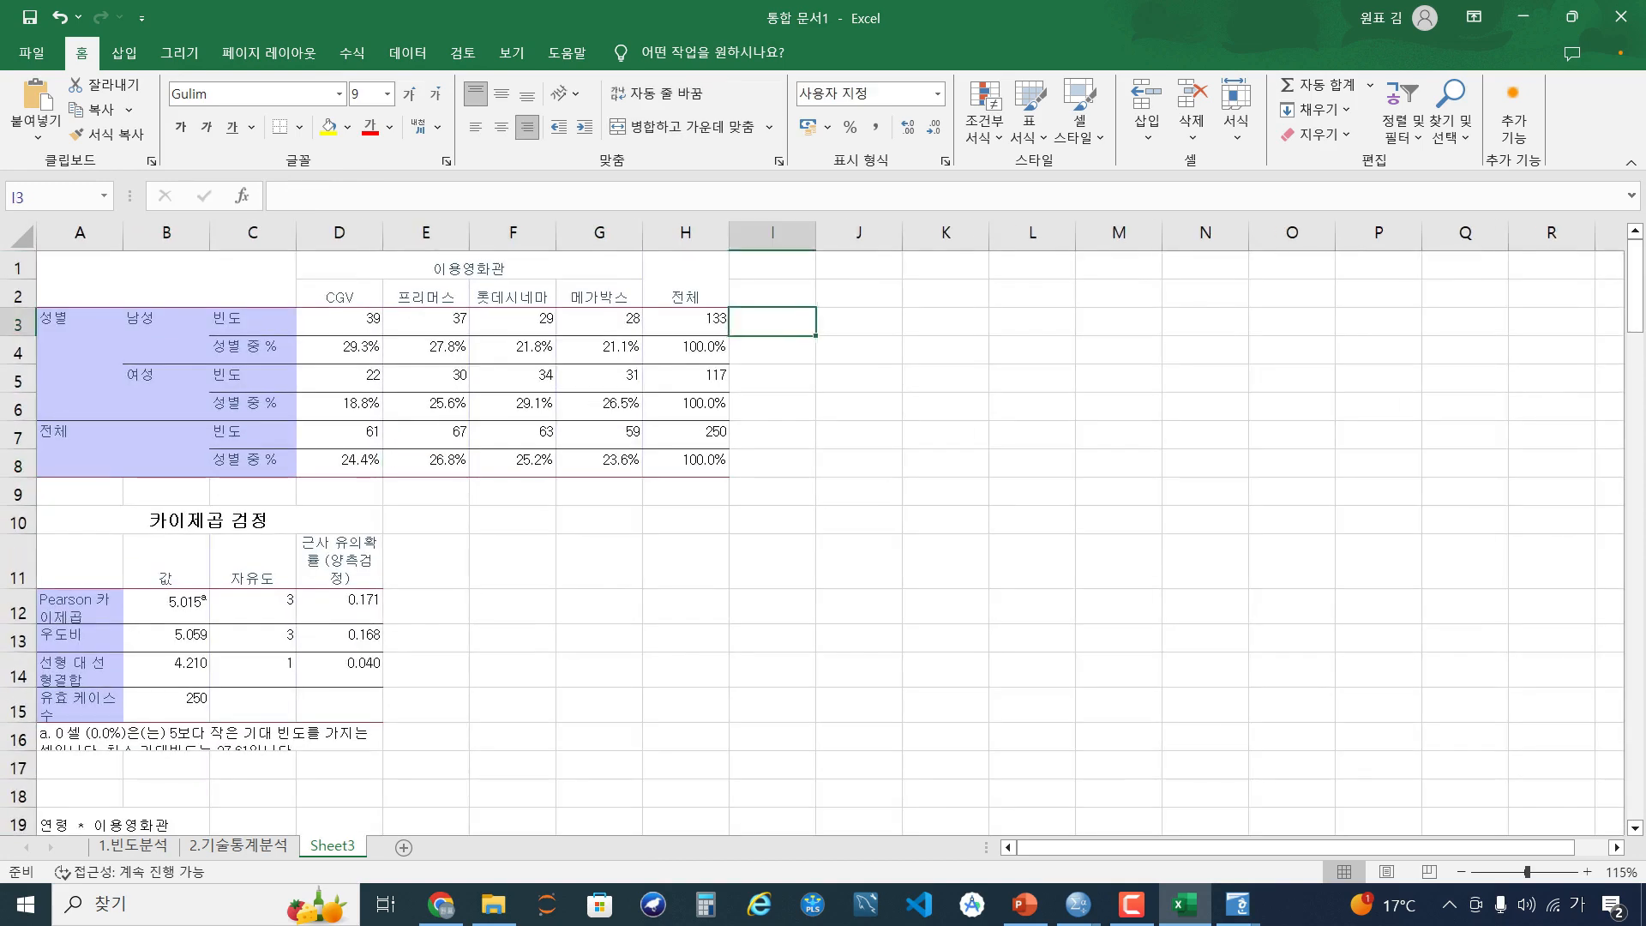
{"action": "left_click", "coordinate": [167, 606]}
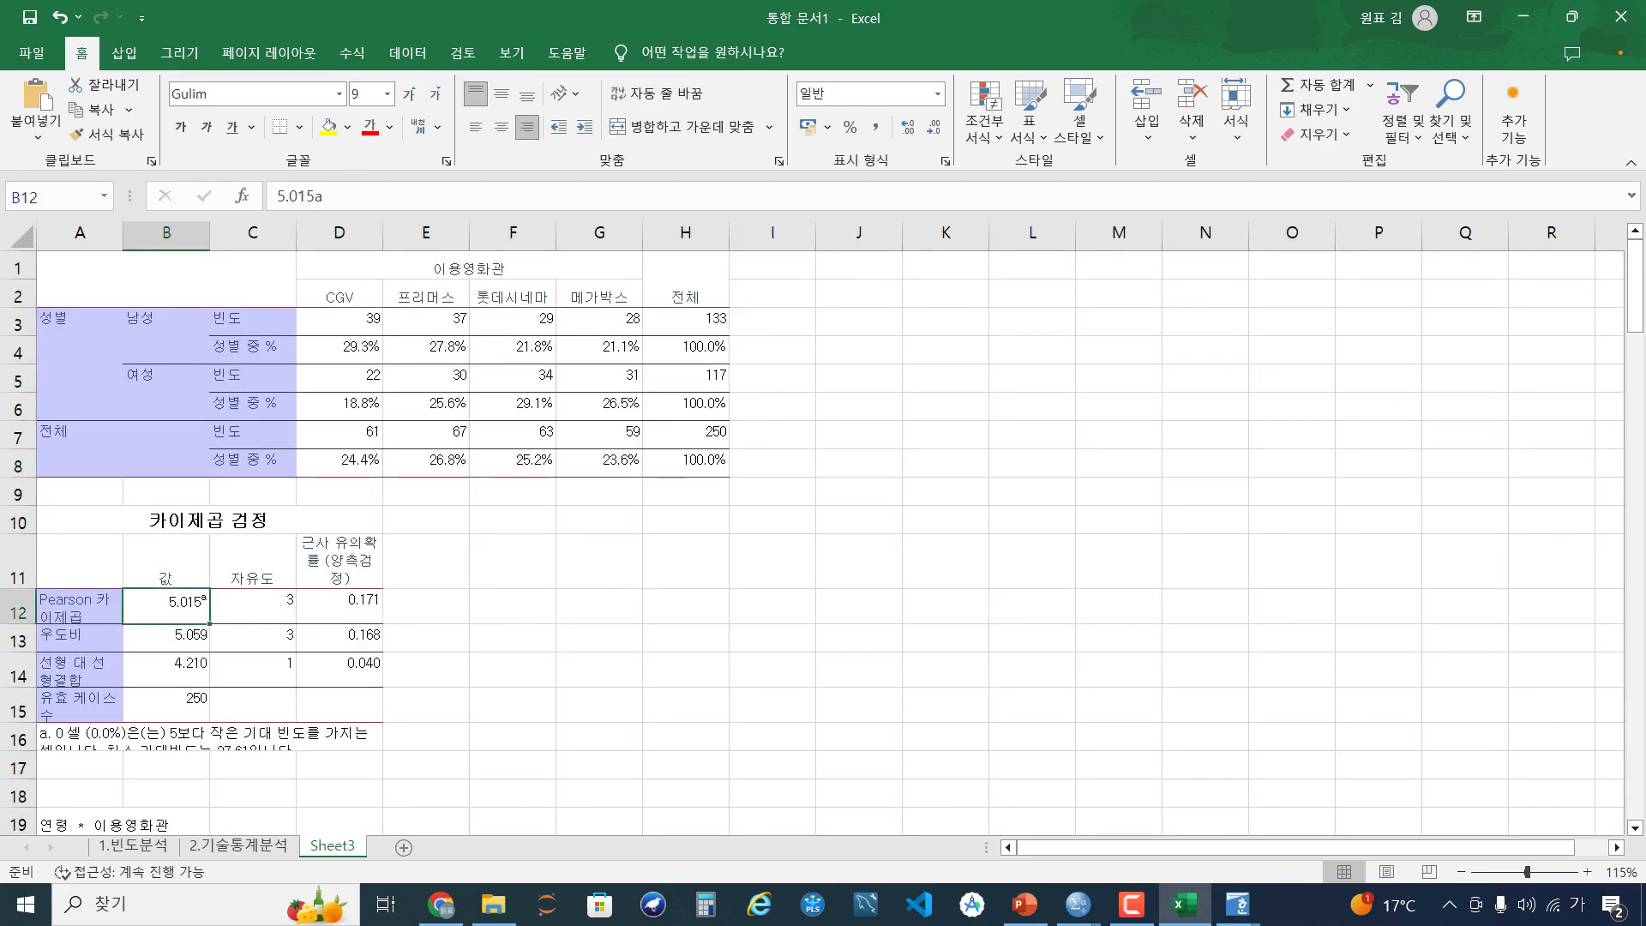
{"action": "left_click", "coordinate": [772, 323]}
{"action": "type", "text": "ㅌ2"}
{"action": "key", "text": "BackSpace"}
{"action": "key", "text": "BackSpace"}
{"action": "key", "text": "Hangul"}
{"action": "type", "text": "x2=5.015"}
{"action": "key", "text": "Return"}
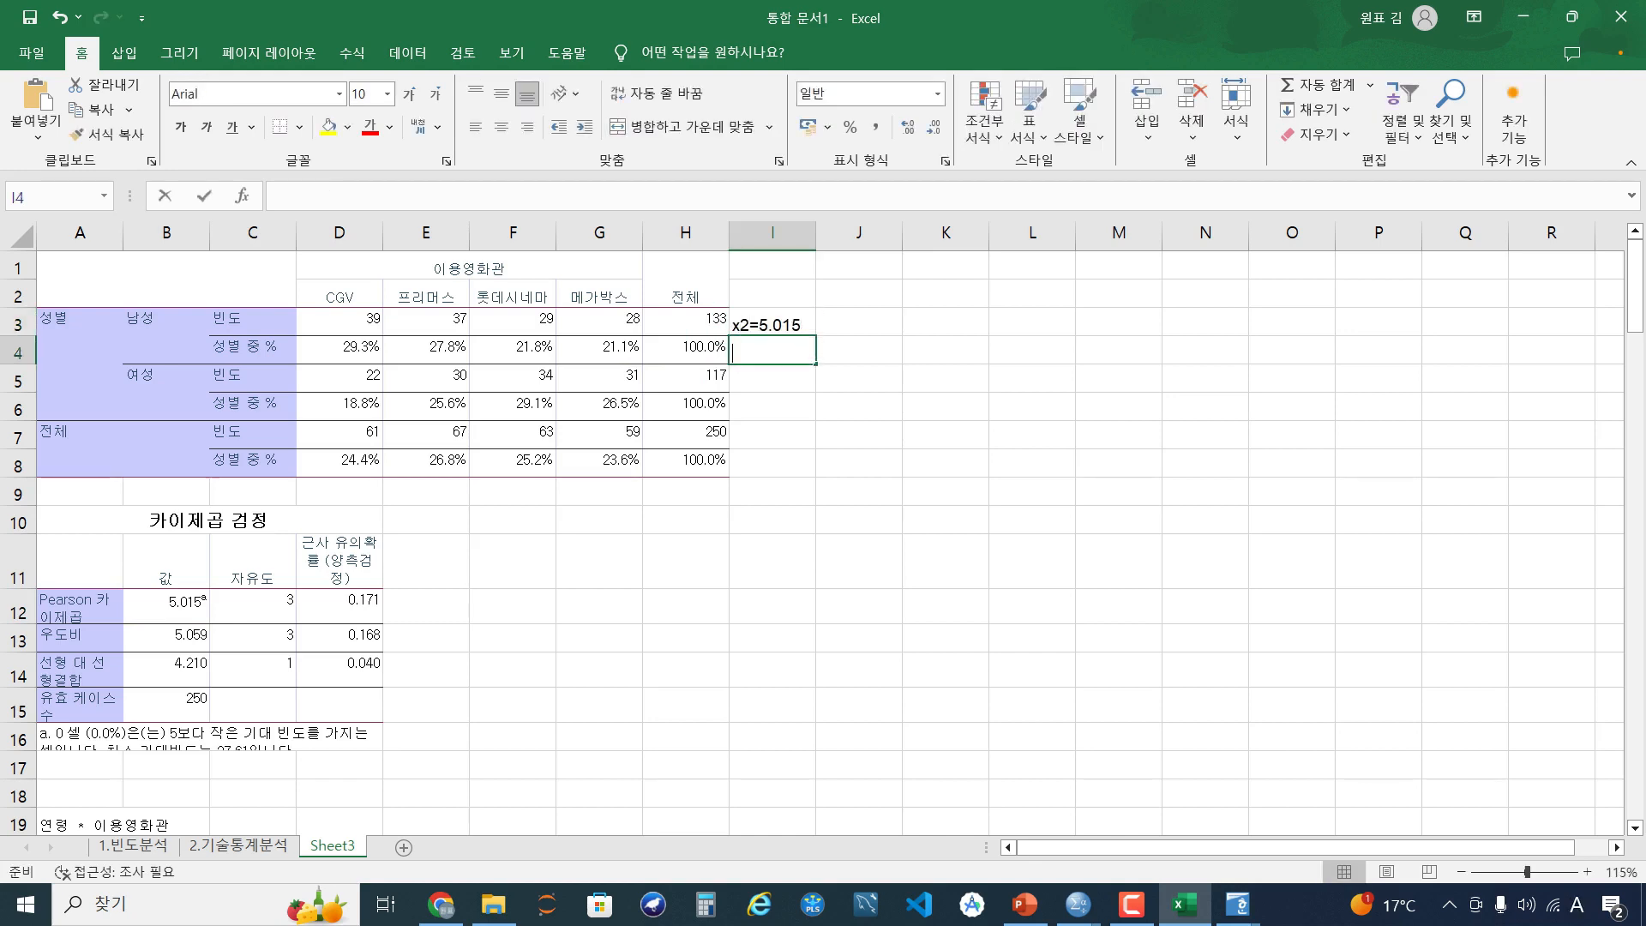
{"action": "type", "text": "p=0.171"}
{"action": "key", "text": "Return"}
{"action": "left_click", "coordinate": [166, 606]}
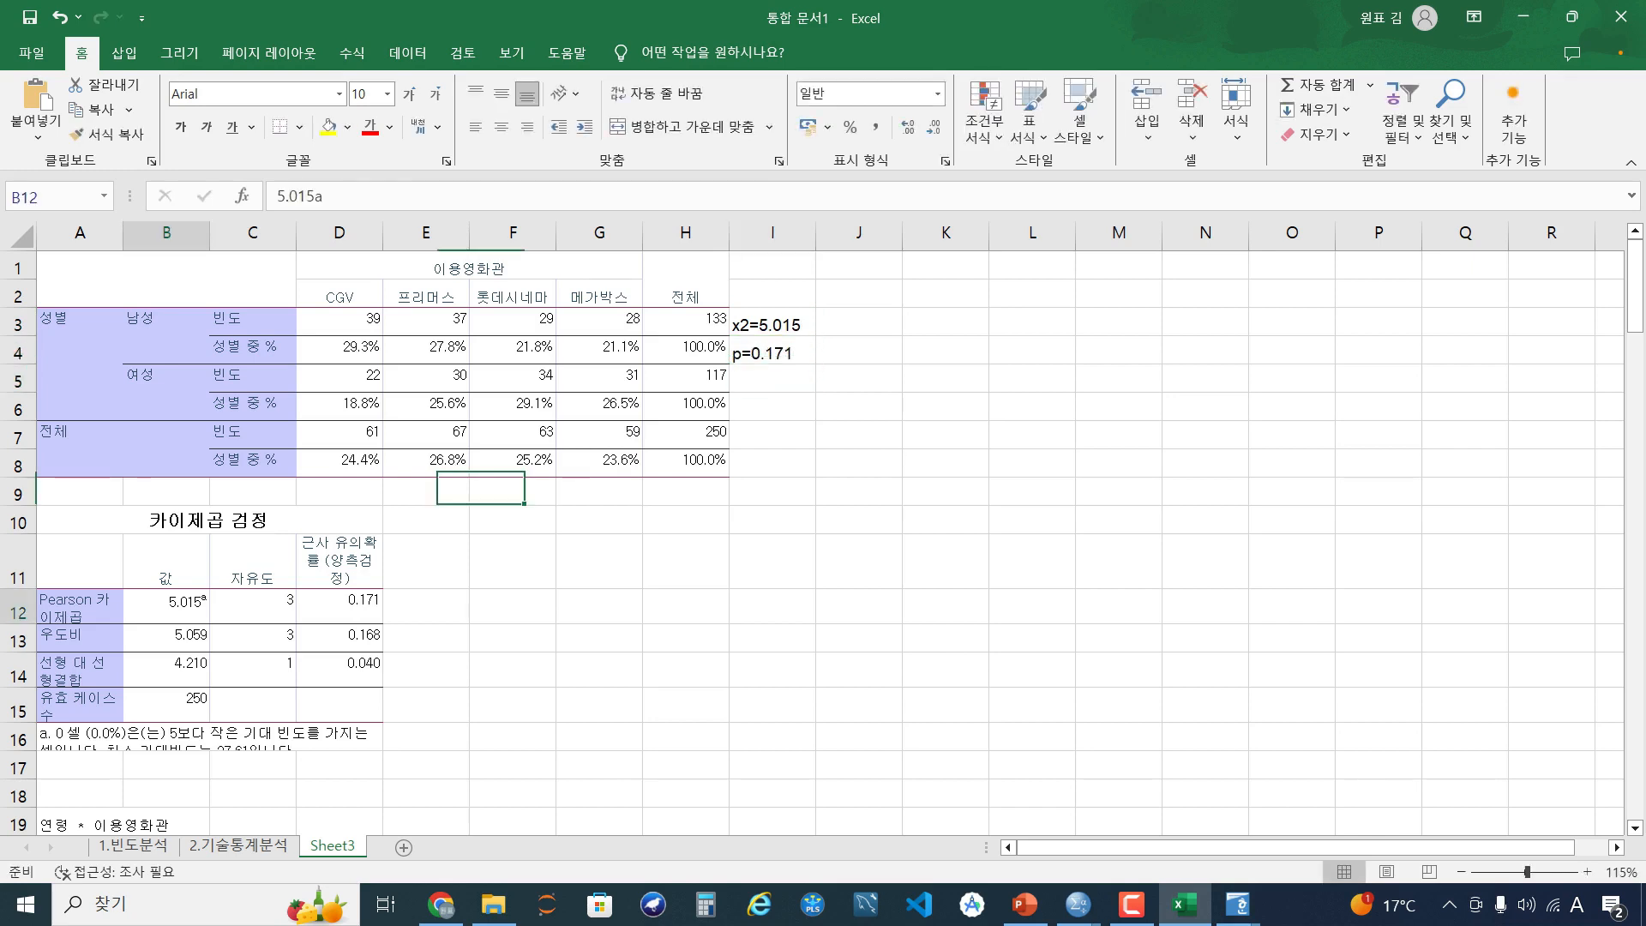
{"action": "left_click", "coordinate": [339, 606], "text": "ctrl"}
Delete the 성별 전체 rows, its chi-square table and the 연령 titles and repeated header so the 연령 rows follow directly
{"action": "left_click", "coordinate": [18, 495]}
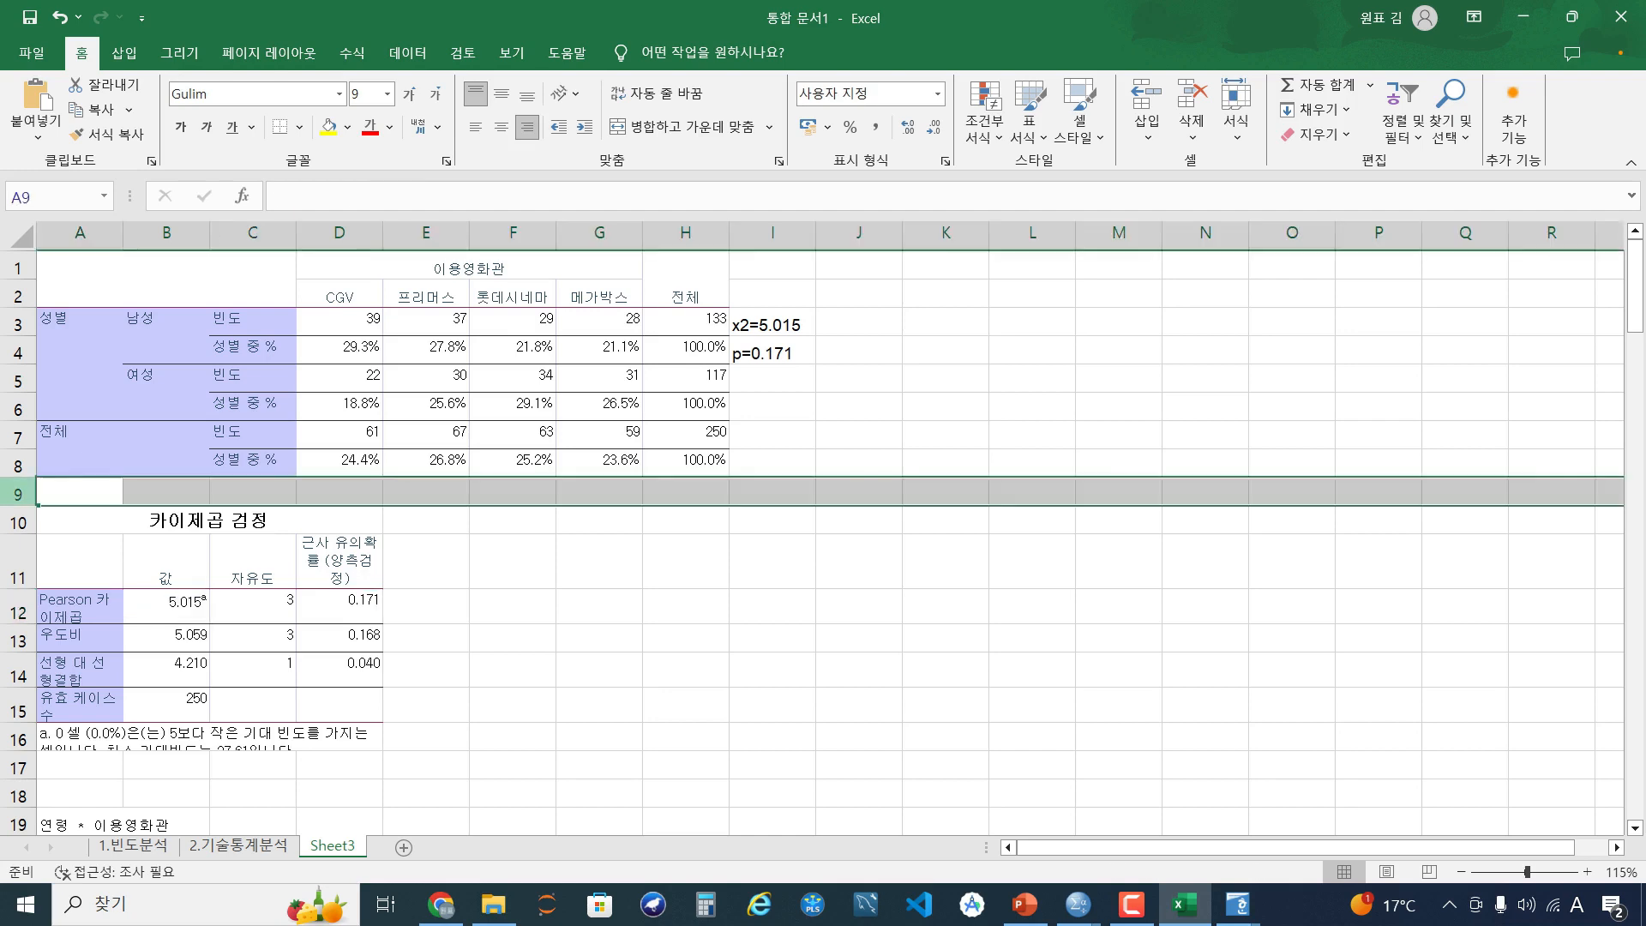
{"action": "scroll", "coordinate": [813, 537], "scroll_direction": "down", "scroll_amount": 5}
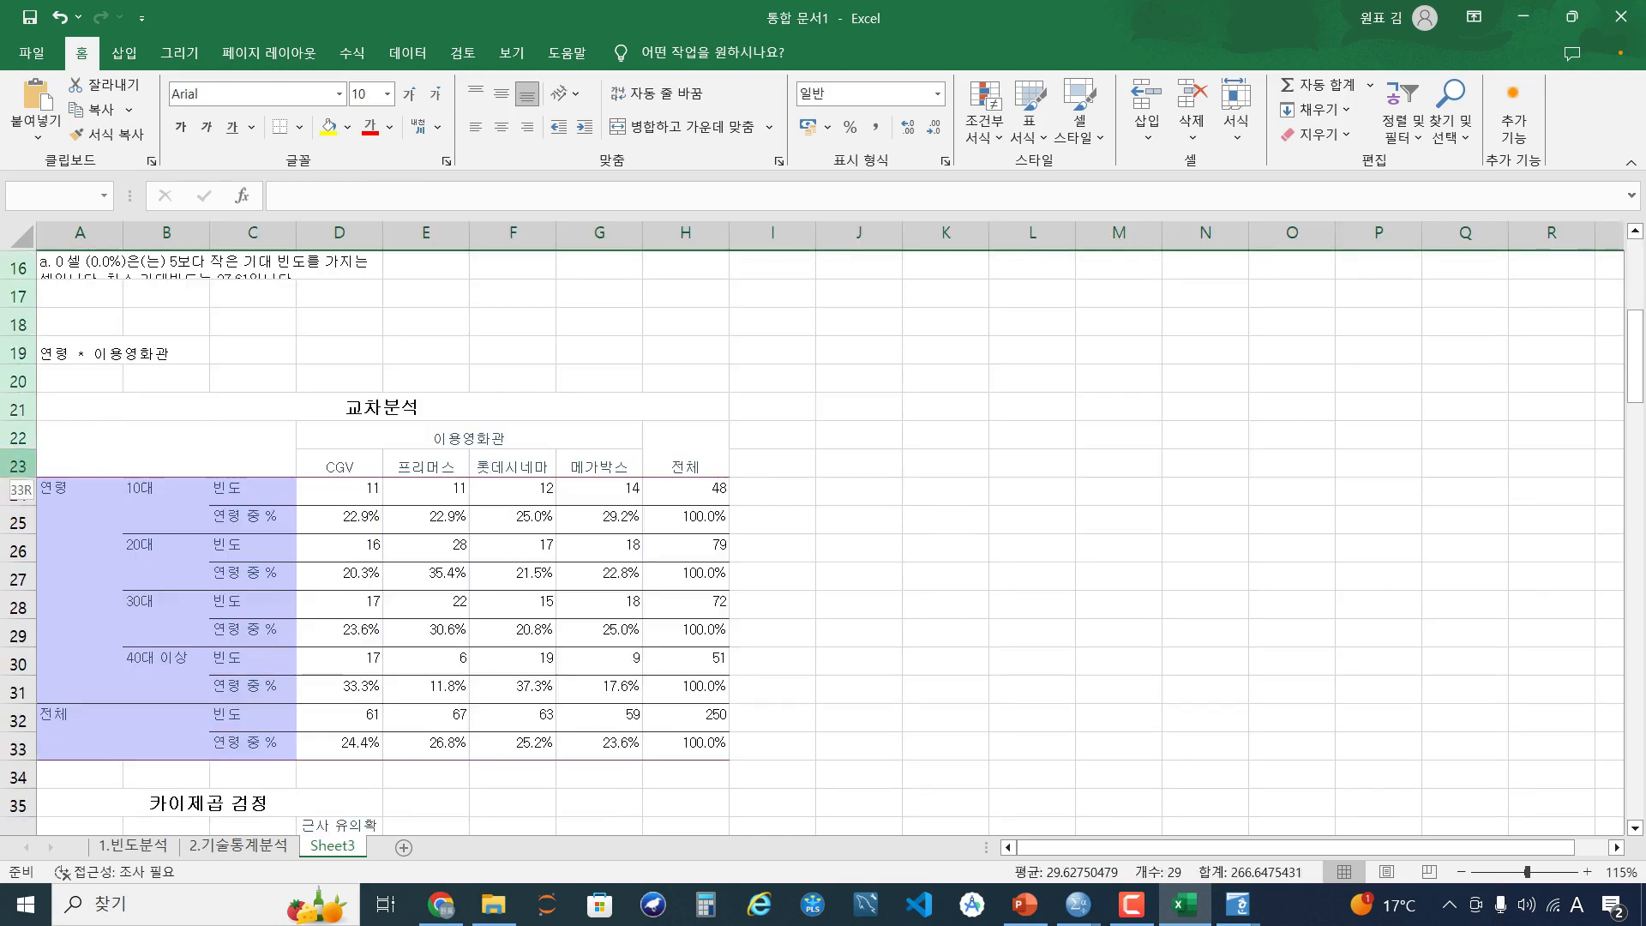
{"action": "left_click_drag", "start_coordinate": [18, 267], "coordinate": [18, 466]}
{"action": "right_click", "coordinate": [26, 466]}
{"action": "left_click", "coordinate": [84, 676]}
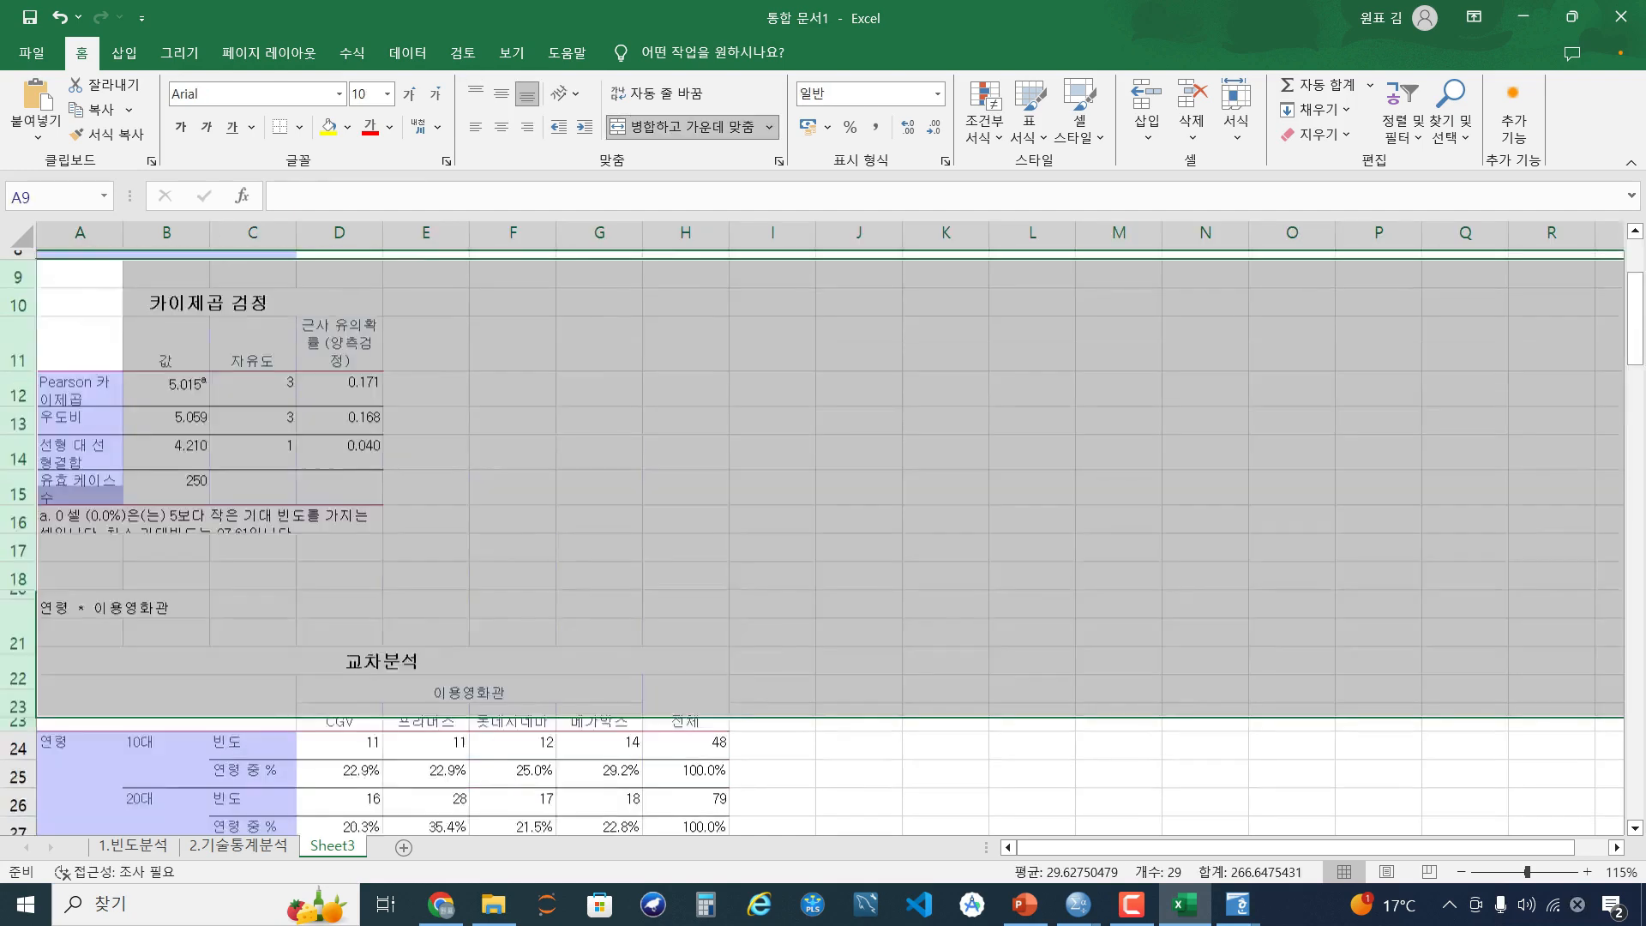
{"action": "left_click", "coordinate": [163, 504]}
{"action": "left_click", "coordinate": [18, 494]}
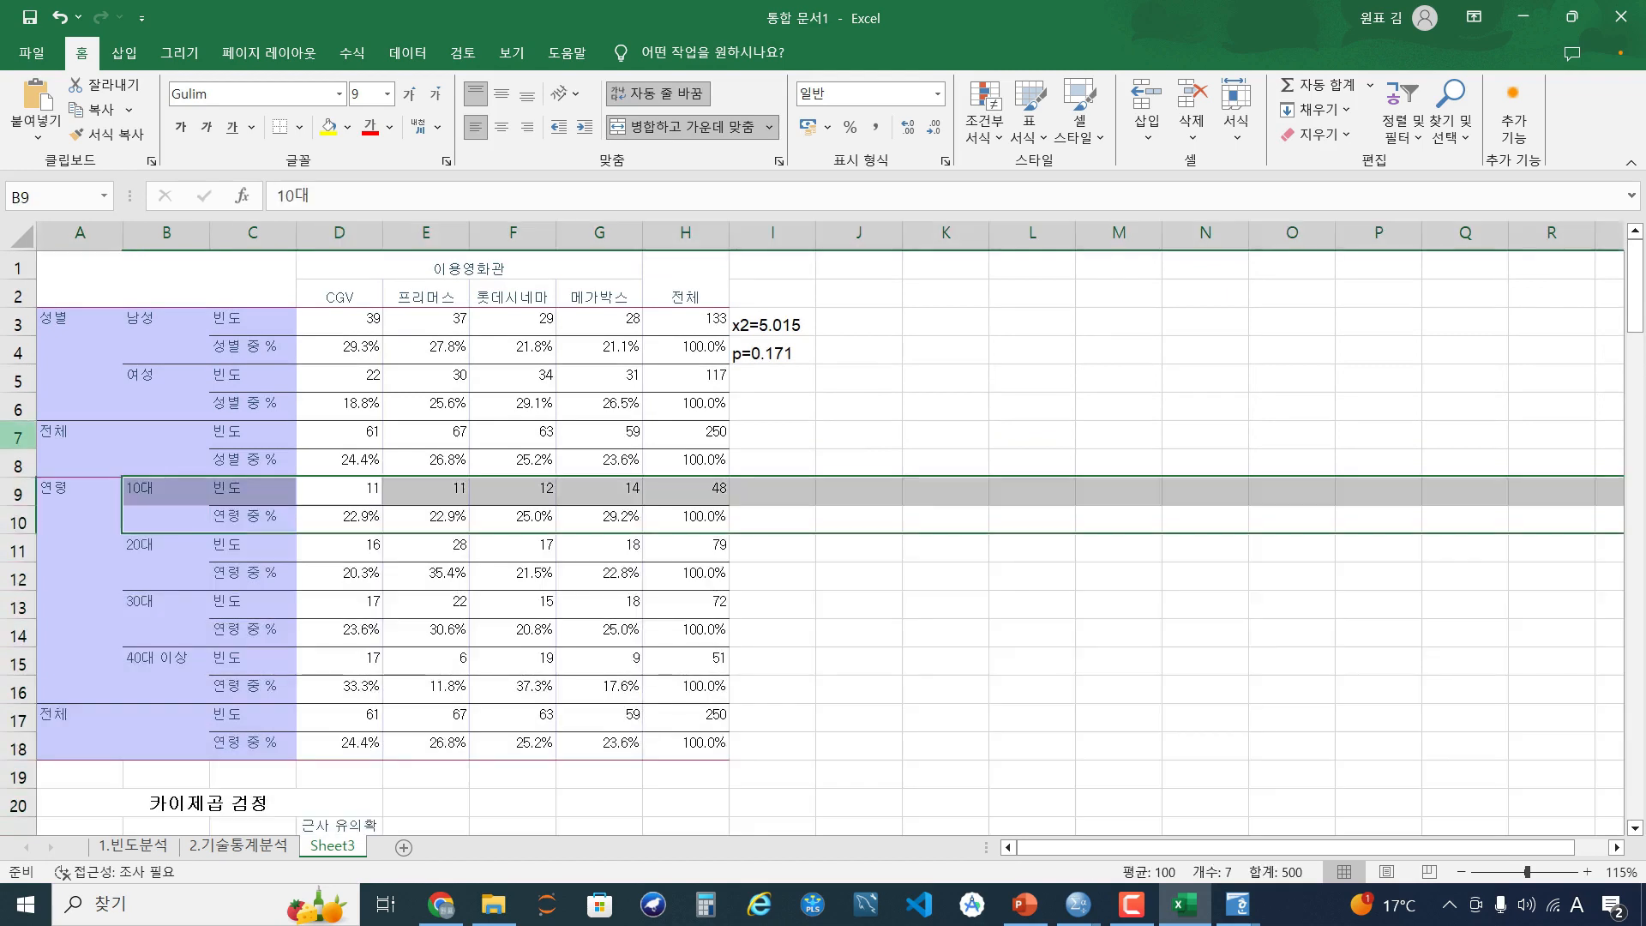
{"action": "left_click", "coordinate": [18, 437]}
{"action": "right_click", "coordinate": [26, 460]}
{"action": "key", "text": "Escape"}
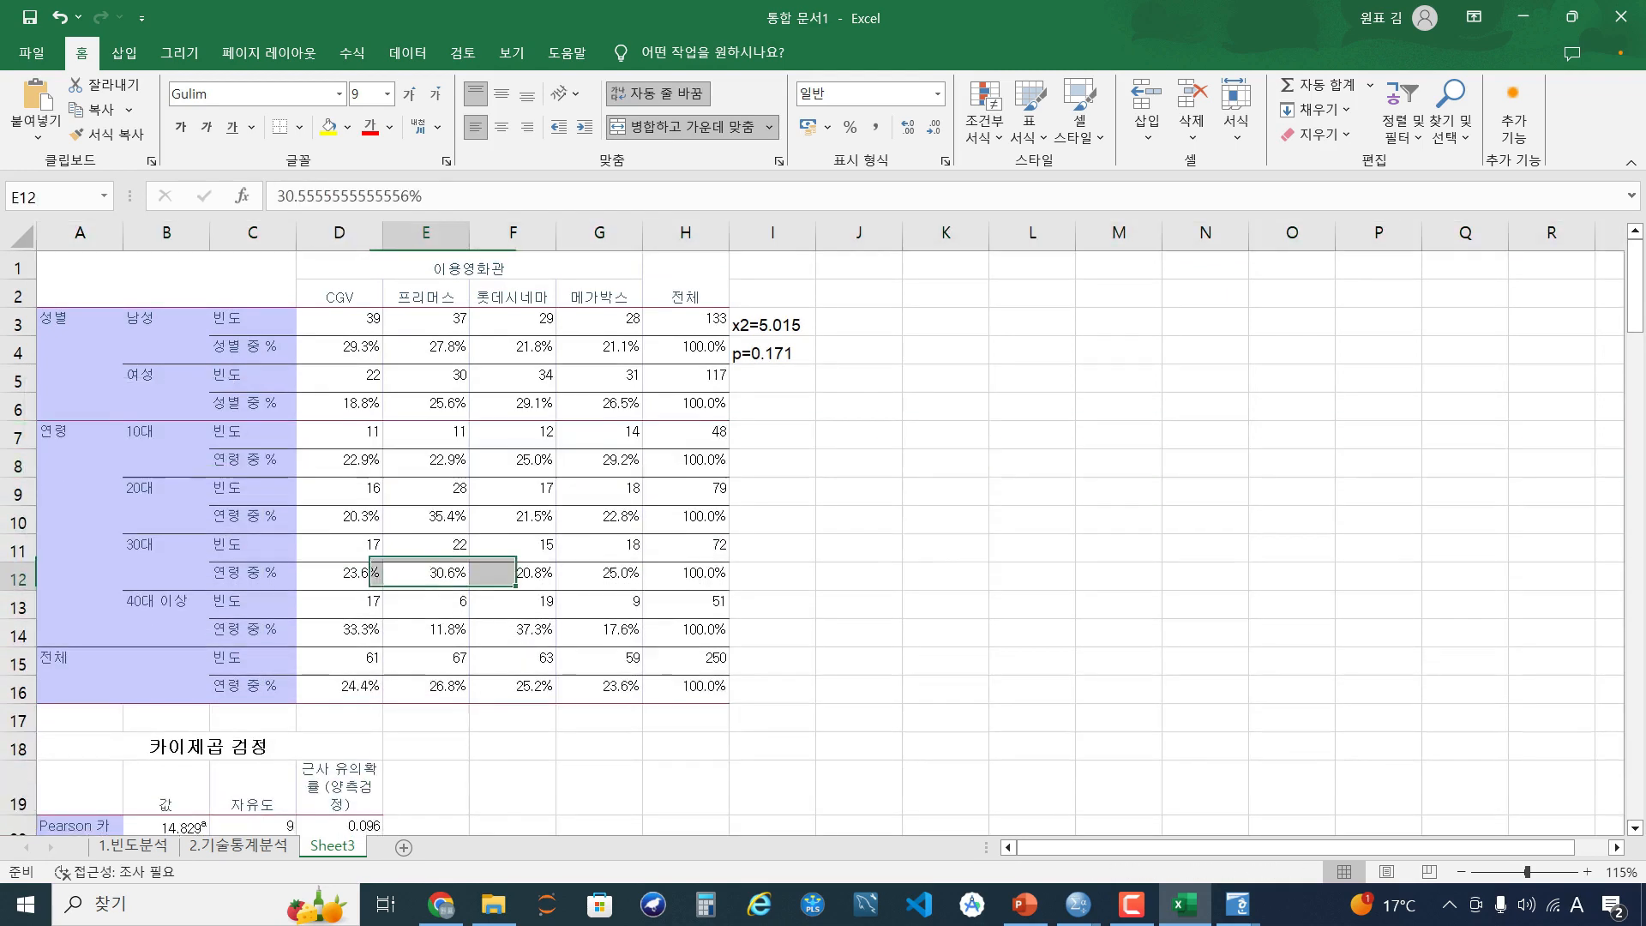
Enter the 연령 Pearson chi-square results beside its first rows: x2=14.829 in I7 and p=0.096 in I8
{"action": "scroll", "coordinate": [823, 463], "scroll_direction": "down", "scroll_amount": 1}
{"action": "left_click", "coordinate": [178, 743]}
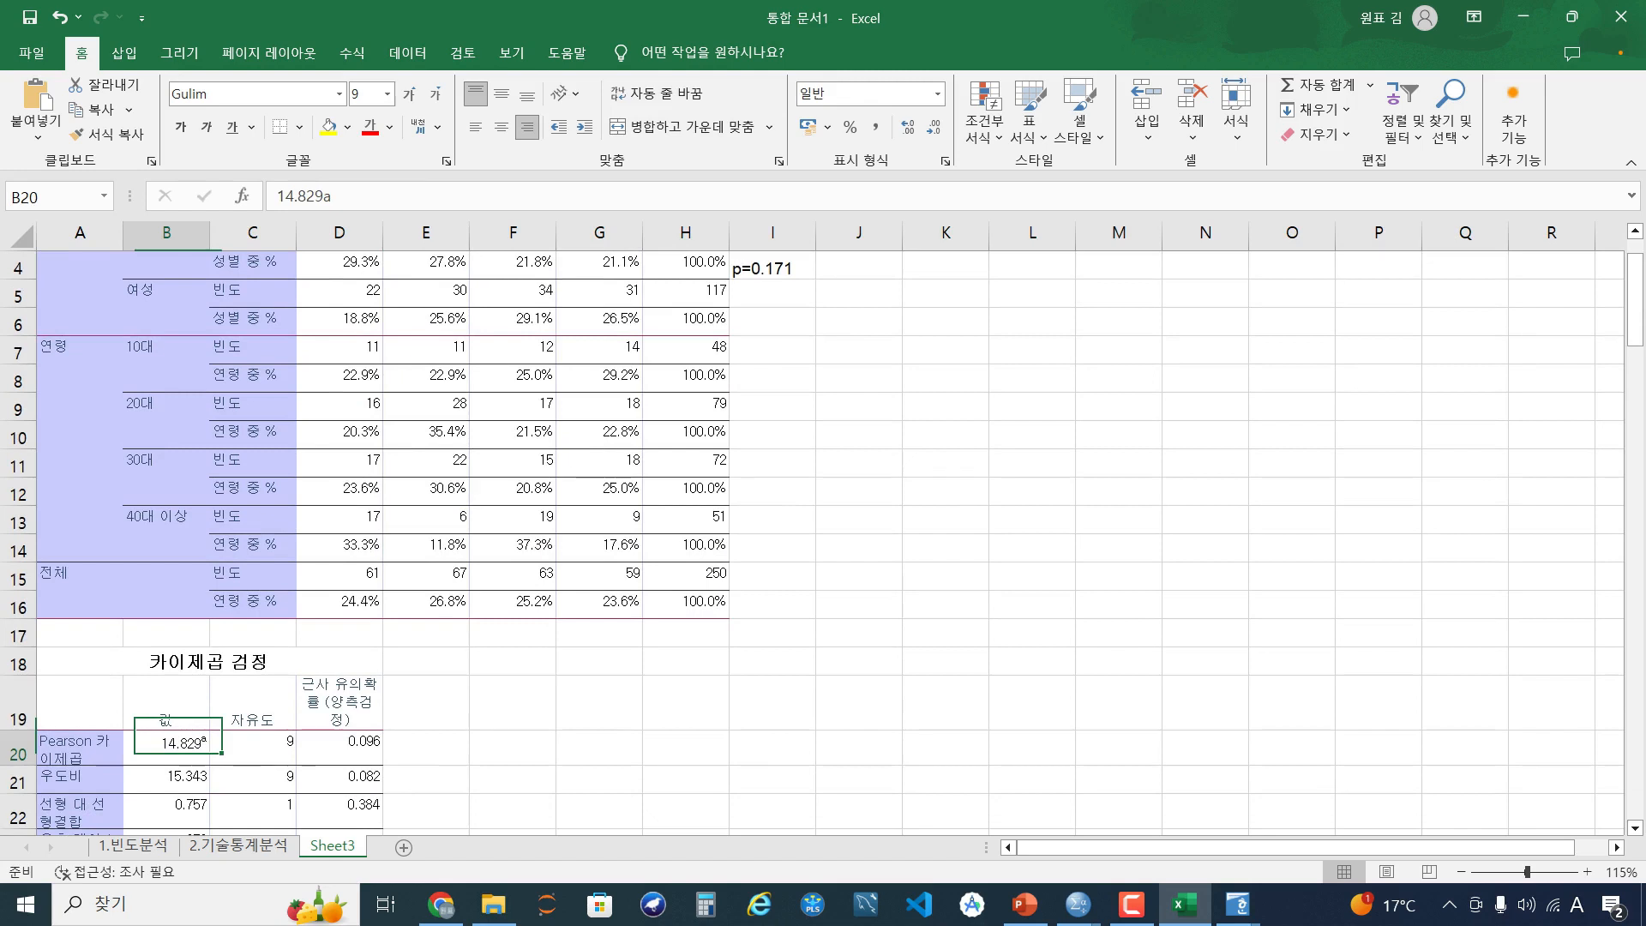
{"action": "left_click", "coordinate": [772, 351]}
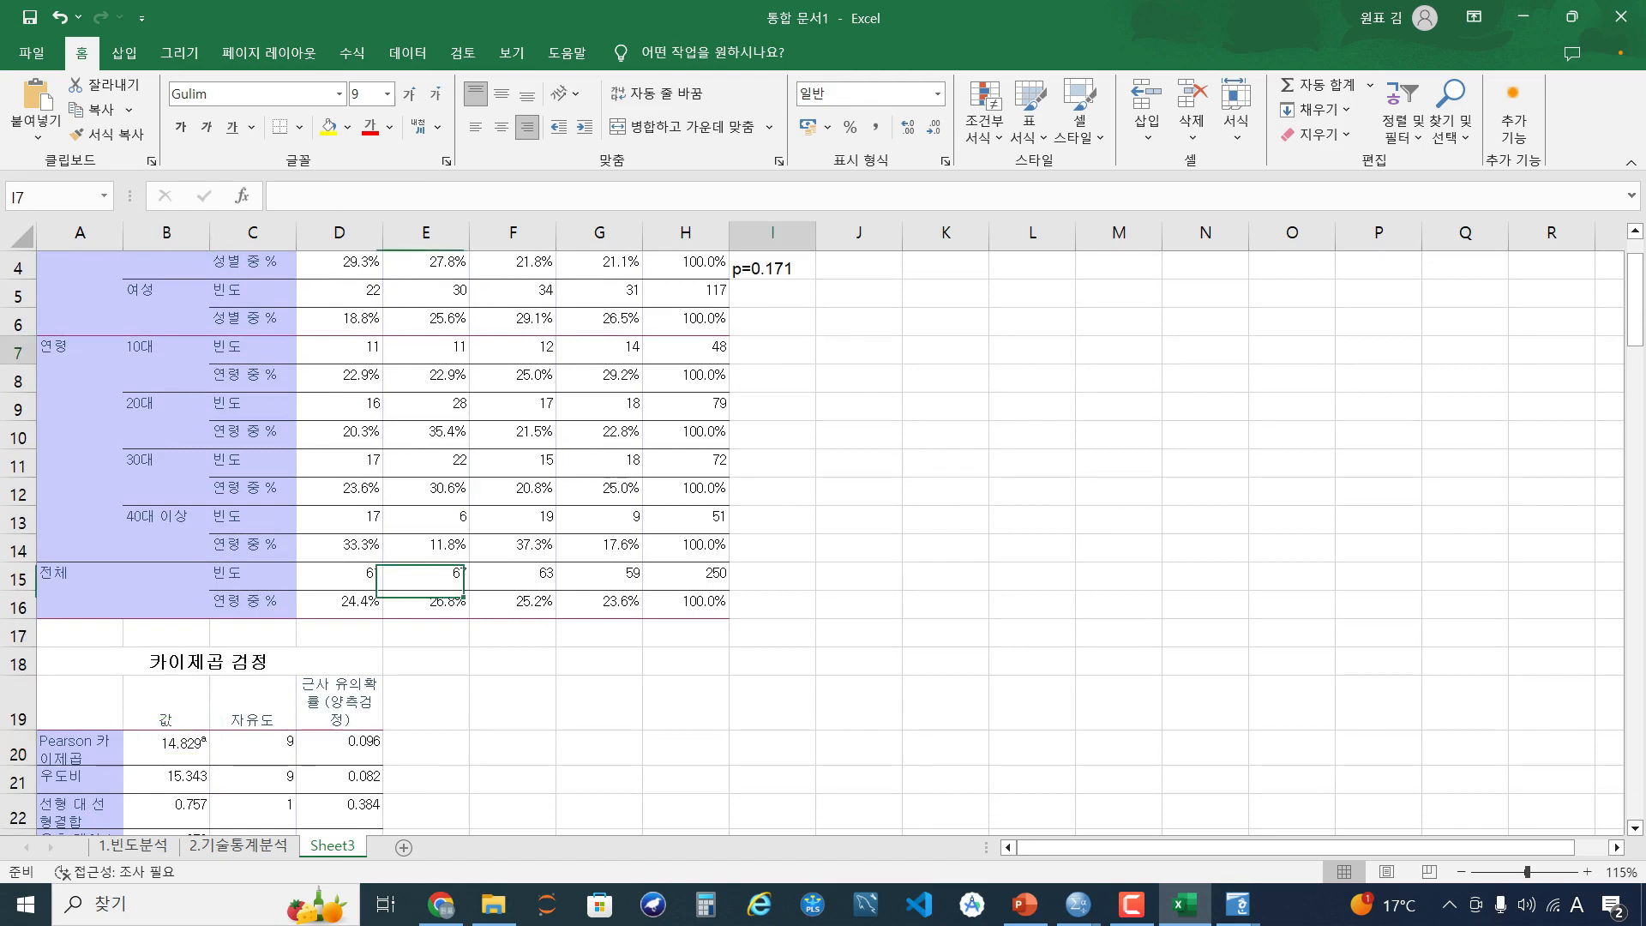
{"action": "type", "text": "x2=14.829"}
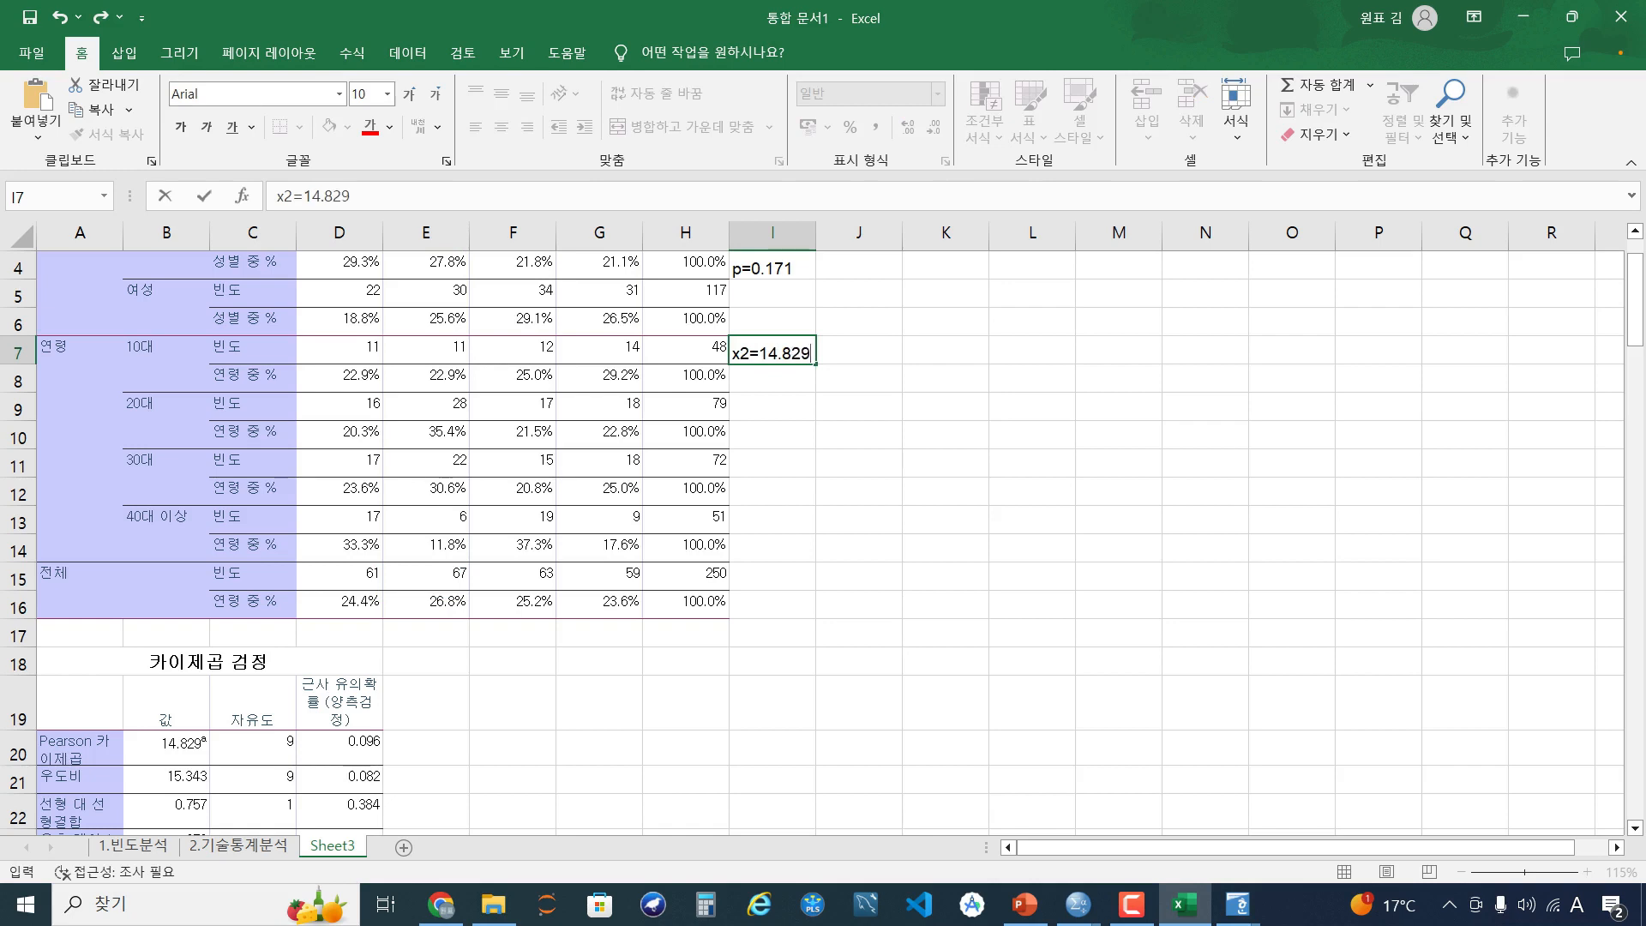
{"action": "key", "text": "Return"}
{"action": "type", "text": "p=0."}
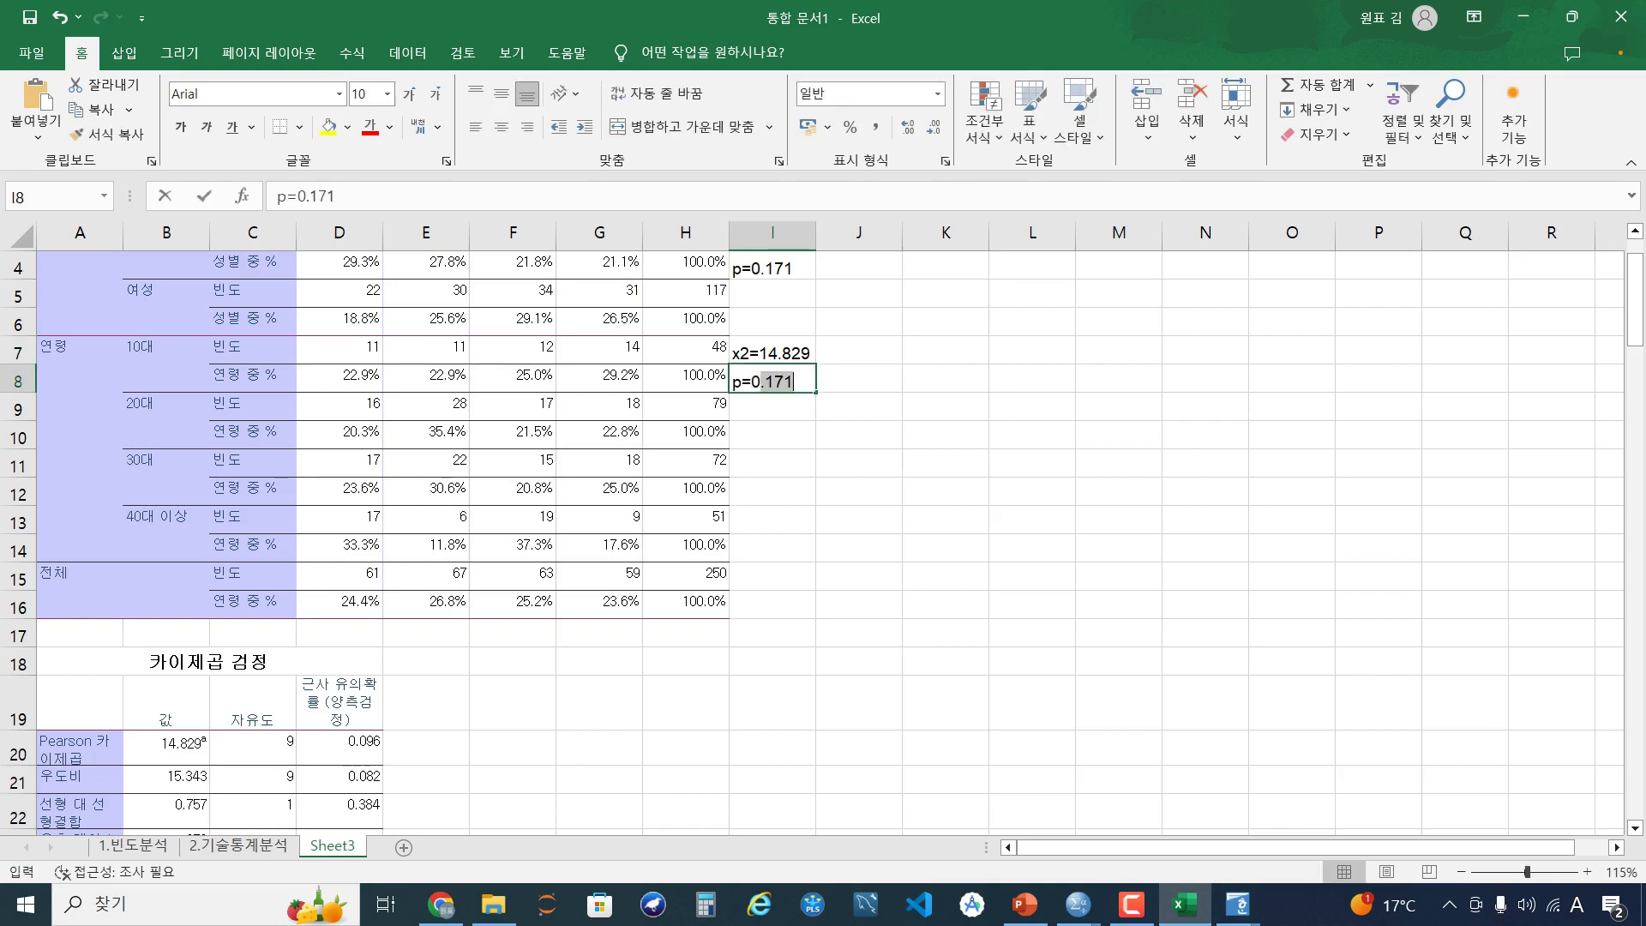
{"action": "type", "text": "096"}
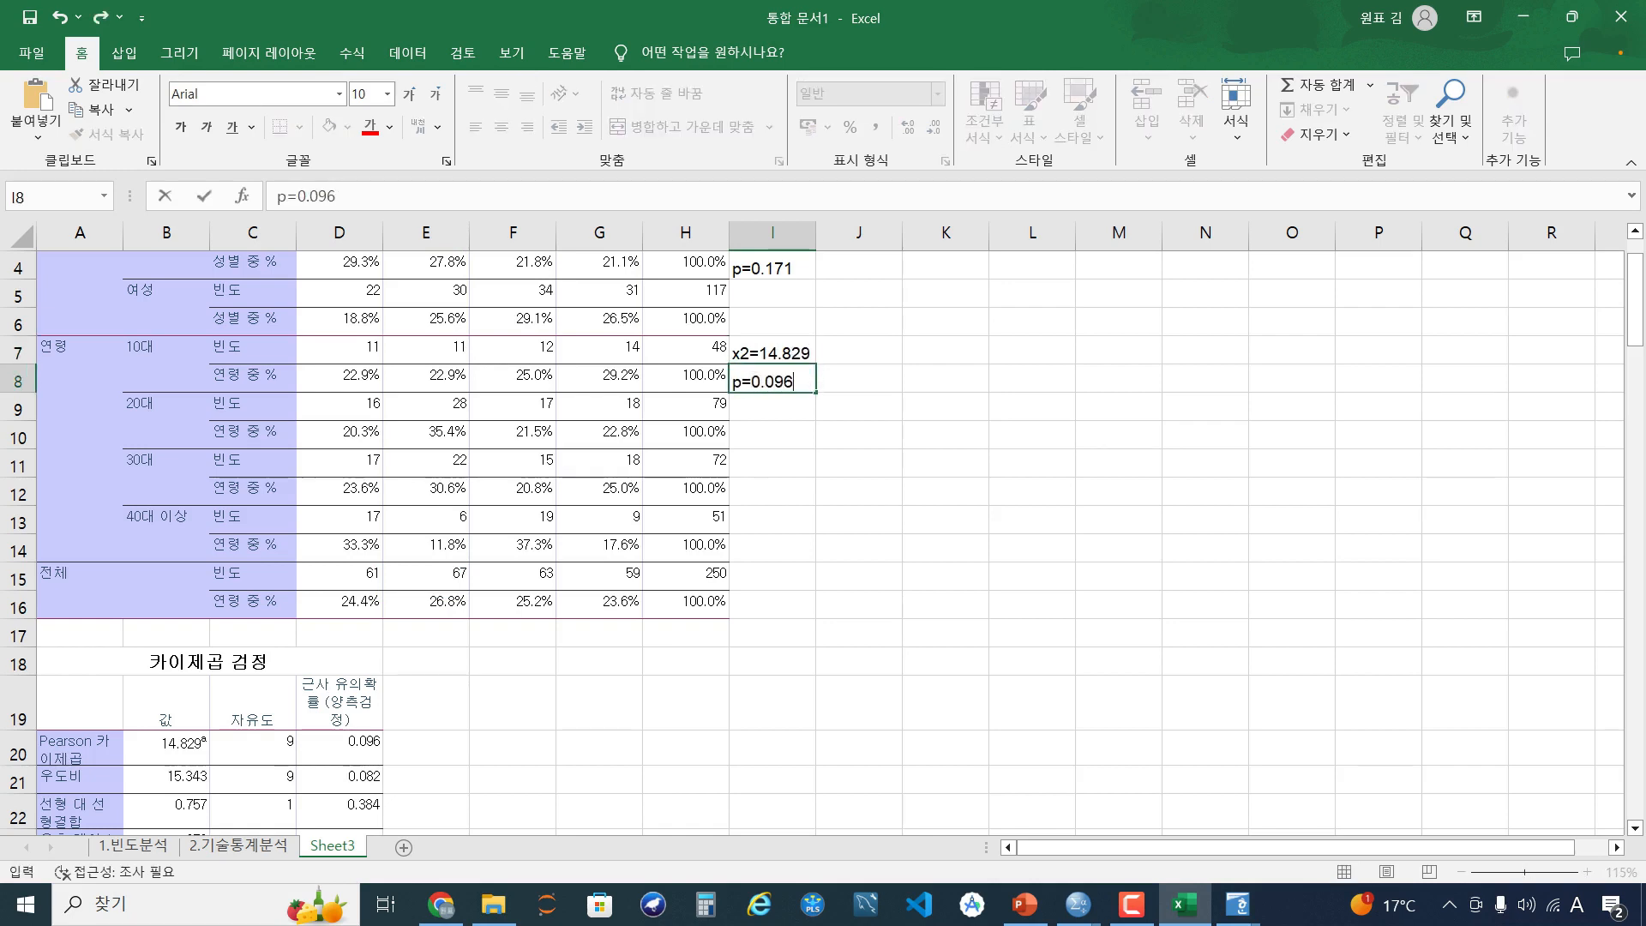
{"action": "left_click", "coordinate": [166, 748]}
{"action": "left_click", "coordinate": [340, 748], "text": "ctrl"}
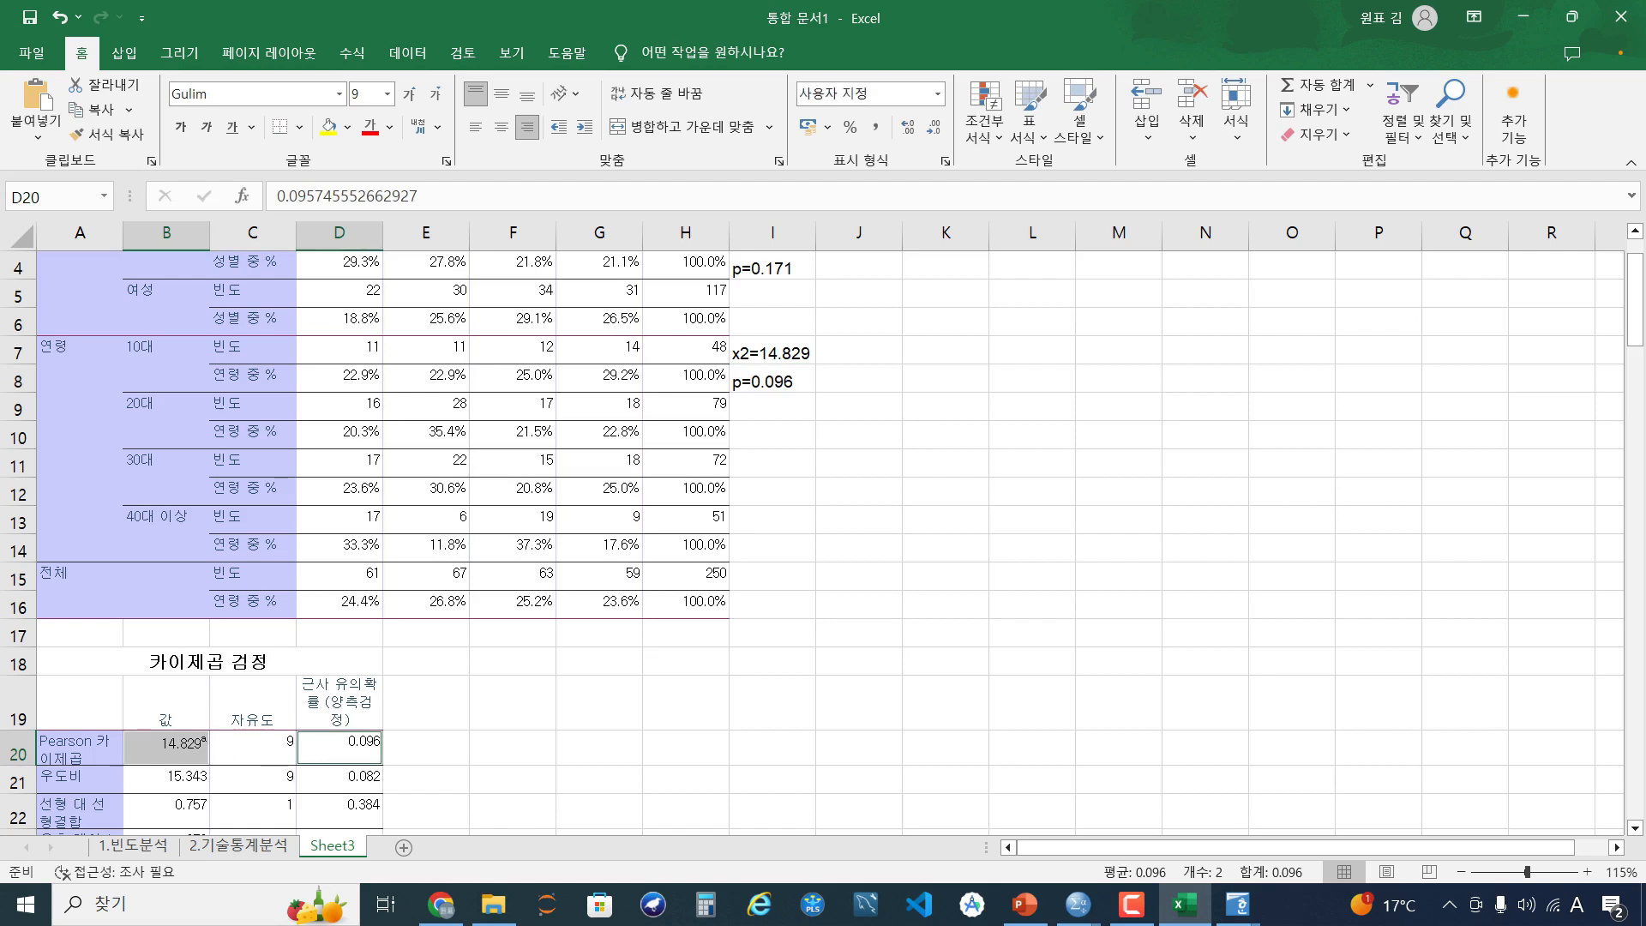
Delete rows 15 to 31, covering the 연령 전체 rows, its chi-square table and the 소득집단 titles and repeated header
{"action": "scroll", "coordinate": [340, 748], "scroll_direction": "down", "scroll_amount": 1}
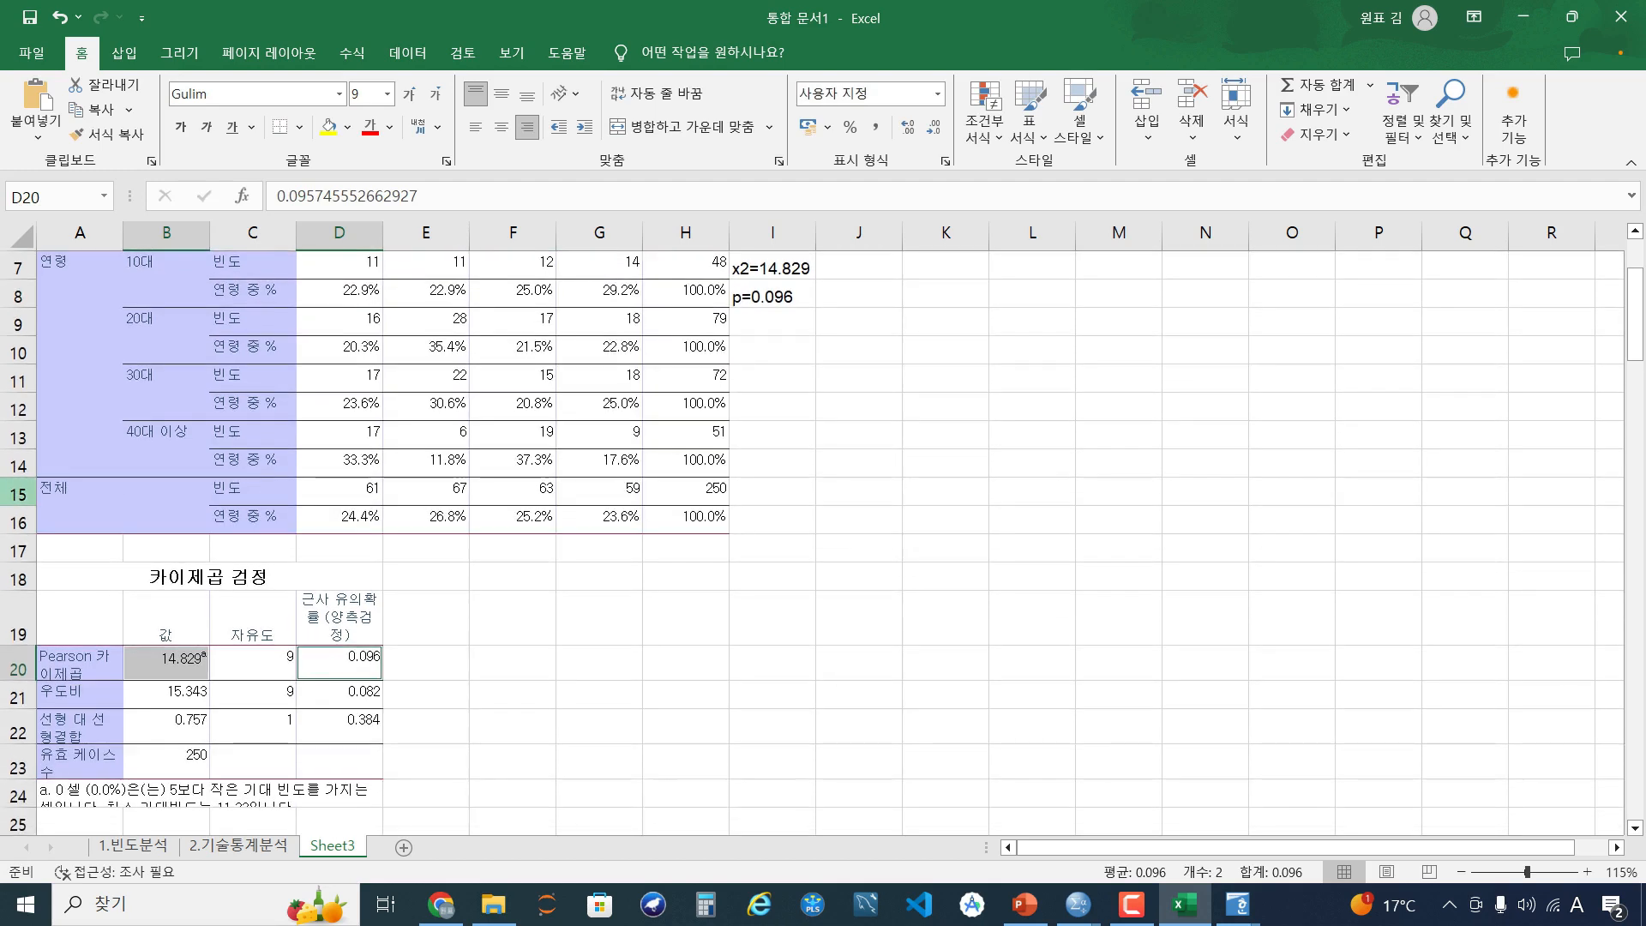
{"action": "left_click", "coordinate": [18, 495]}
{"action": "scroll", "coordinate": [18, 523], "scroll_direction": "down", "scroll_amount": 5}
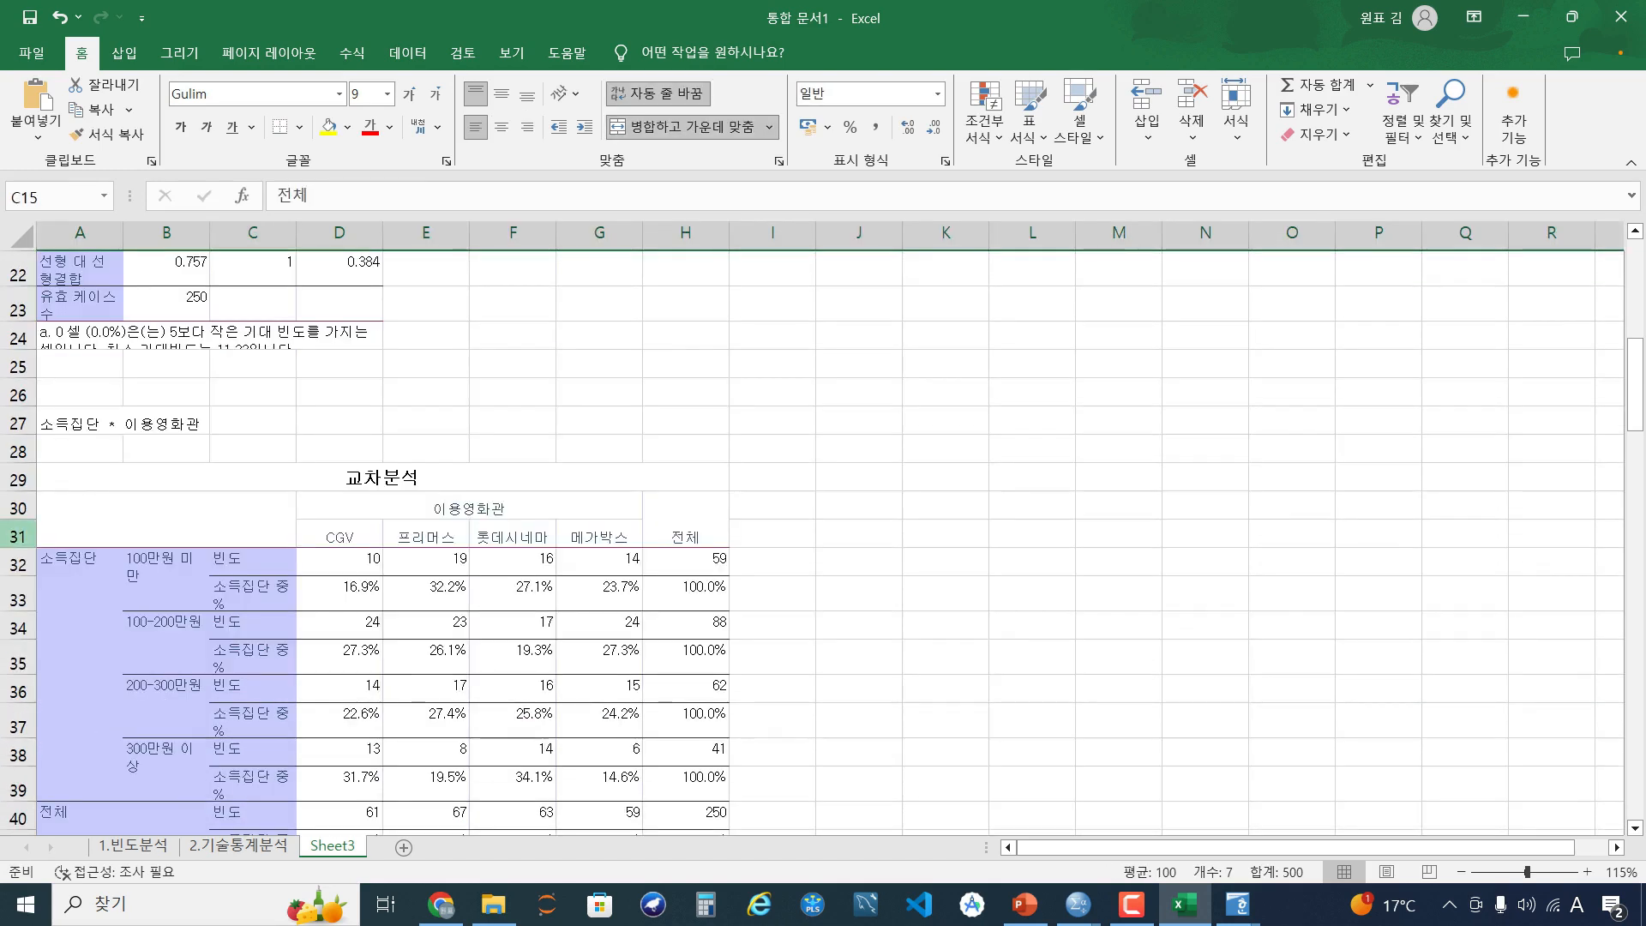
{"action": "left_click", "coordinate": [24, 537], "text": "shift"}
{"action": "right_click", "coordinate": [26, 537]}
{"action": "left_click", "coordinate": [68, 382]}
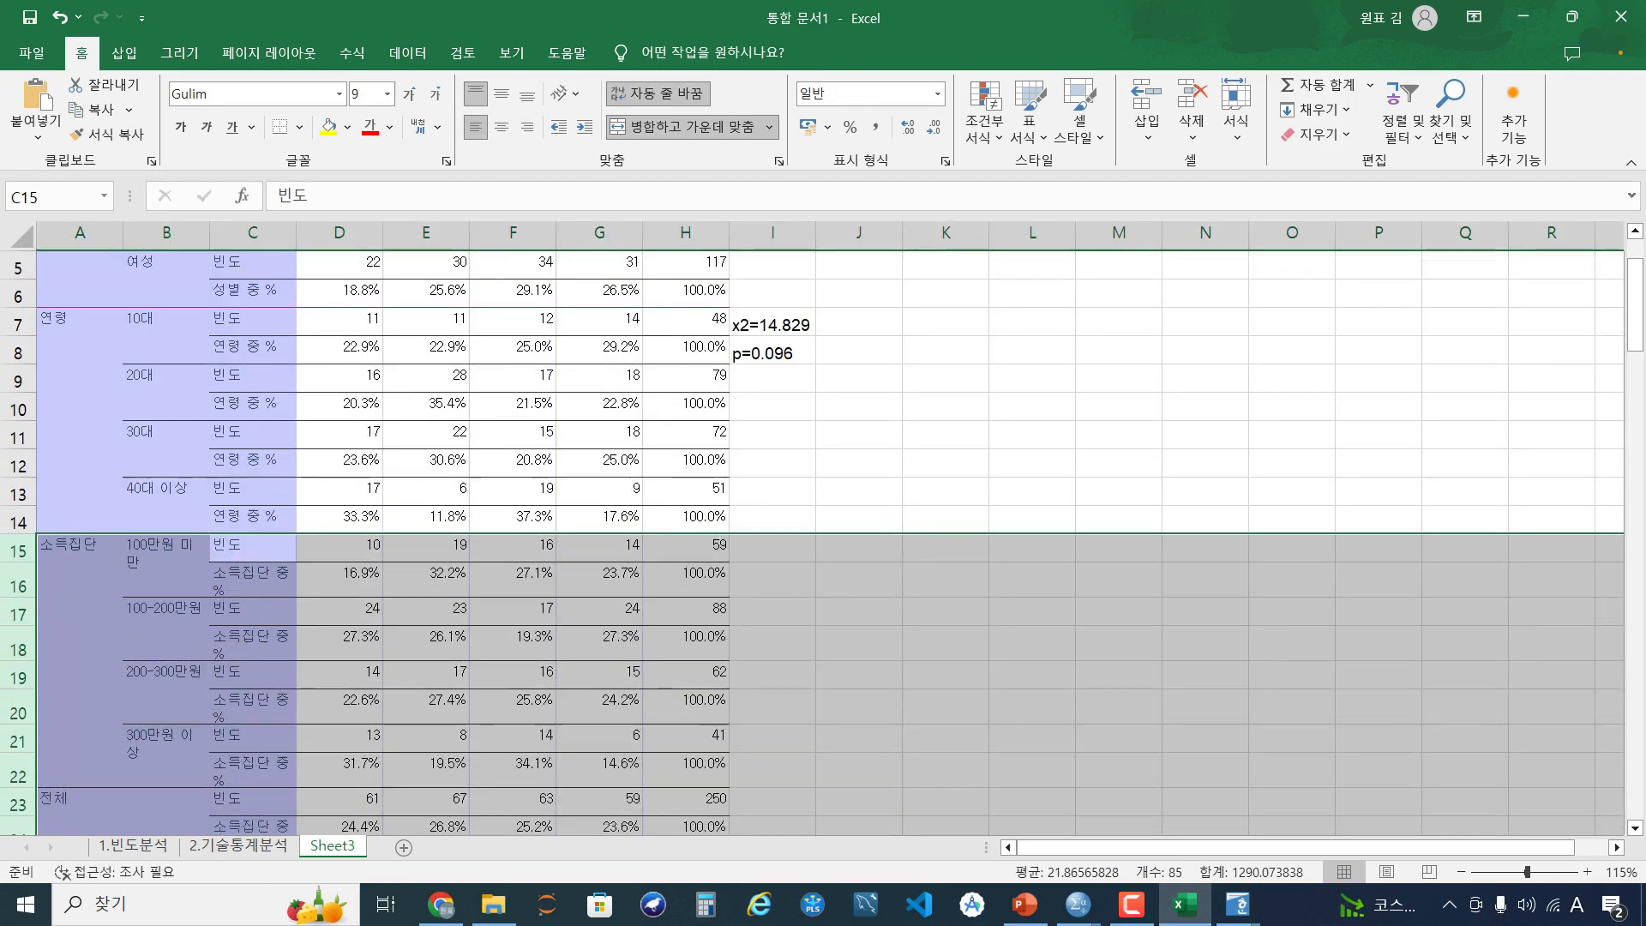
Enter the 소득집단 Pearson chi-square results beside its first rows: x2=8.615 in I15 and p=0.474 in I16
{"action": "left_click", "coordinate": [772, 548]}
{"action": "scroll", "coordinate": [772, 548], "scroll_direction": "down", "scroll_amount": 2}
{"action": "type", "text": "x2="}
{"action": "scroll", "coordinate": [773, 549], "scroll_direction": "down", "scroll_amount": 2}
{"action": "type", "text": "8"}
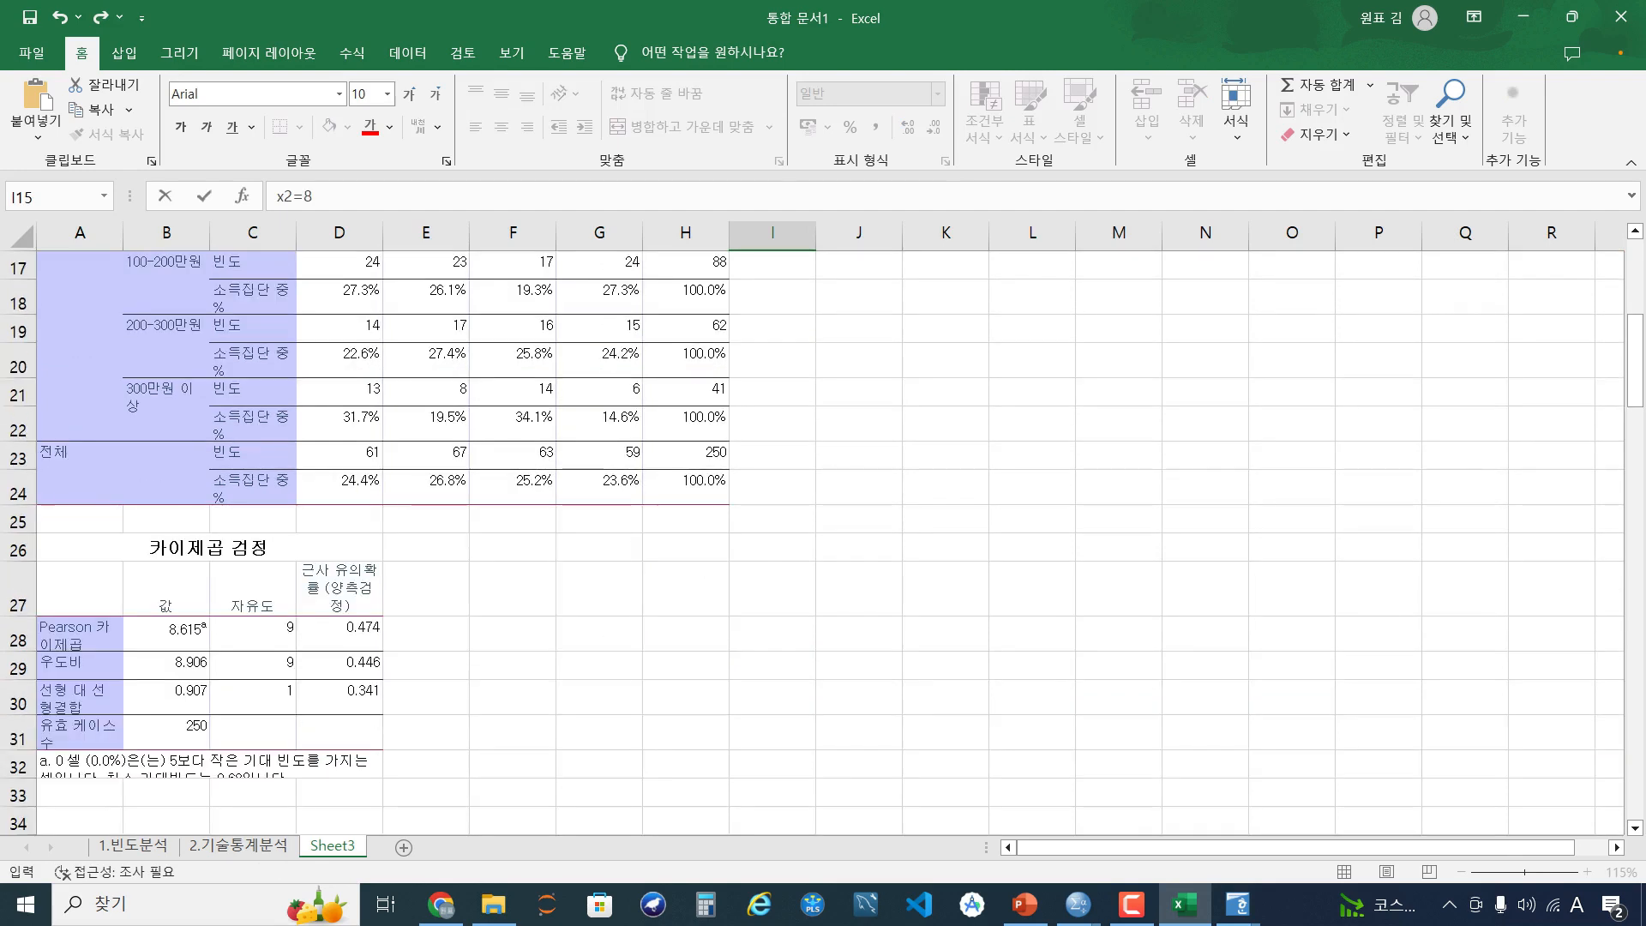
{"action": "type", "text": ".615"}
{"action": "key", "text": "ctrl+Return"}
{"action": "key", "text": "Down"}
{"action": "type", "text": "p=0.474"}
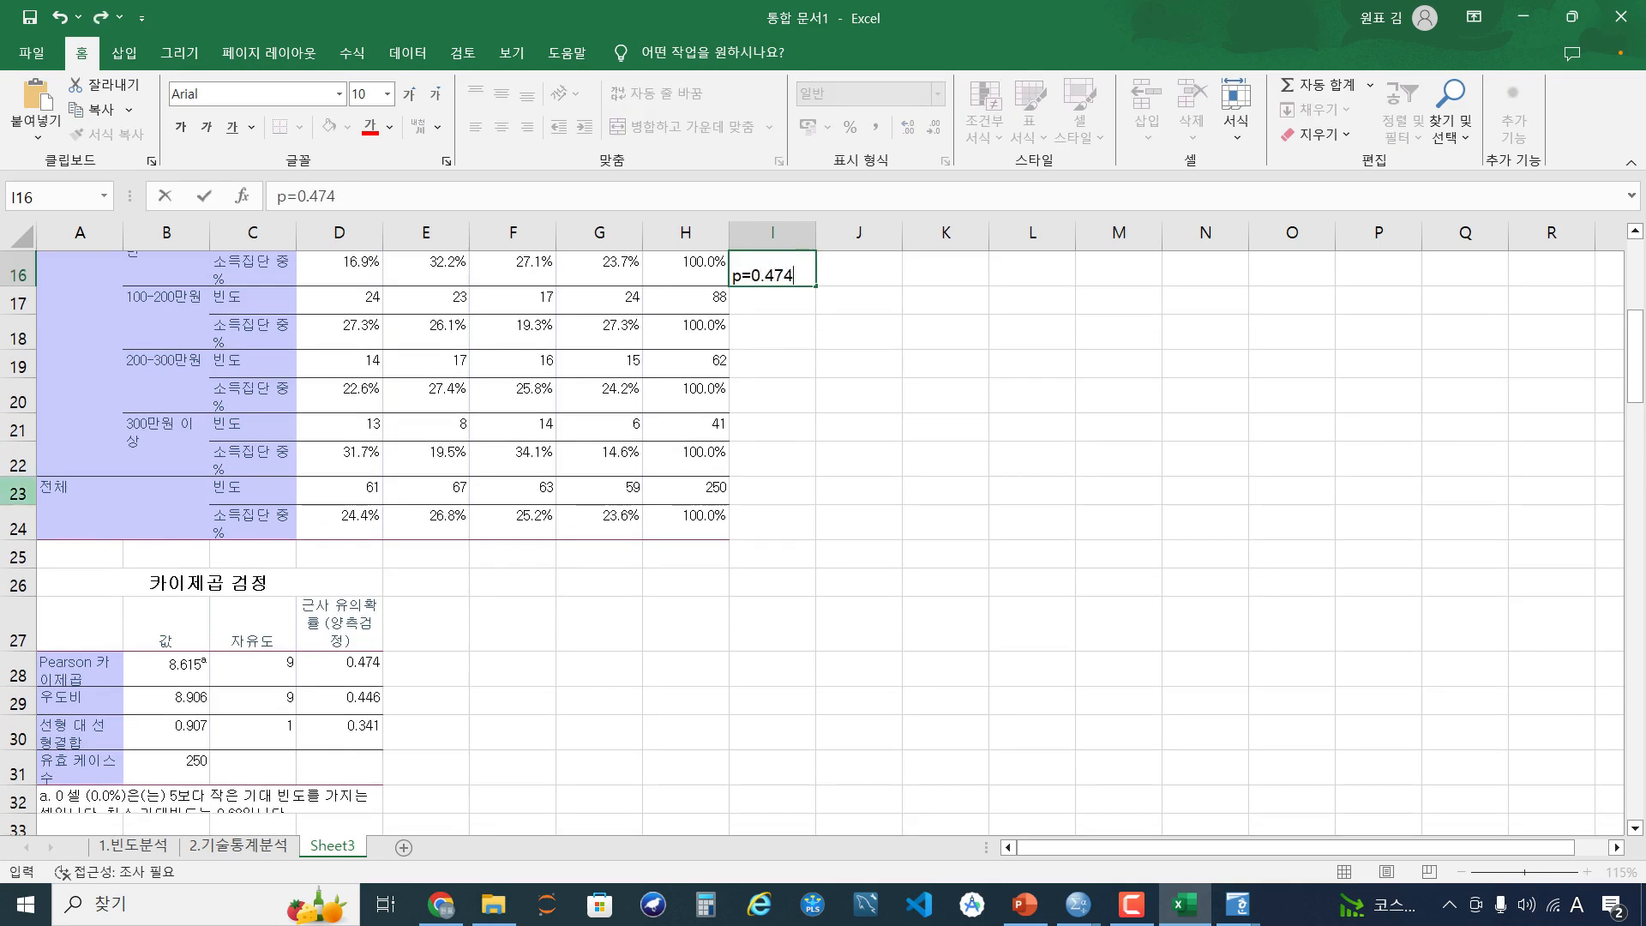
Delete rows 23 to 39, covering the 소득집단 전체 rows, its chi-square table and the 직업집단 titles and repeated header
{"action": "left_click", "coordinate": [18, 492]}
{"action": "scroll", "coordinate": [18, 492], "scroll_direction": "down", "scroll_amount": 3}
{"action": "scroll", "coordinate": [18, 492], "scroll_direction": "down", "scroll_amount": 2}
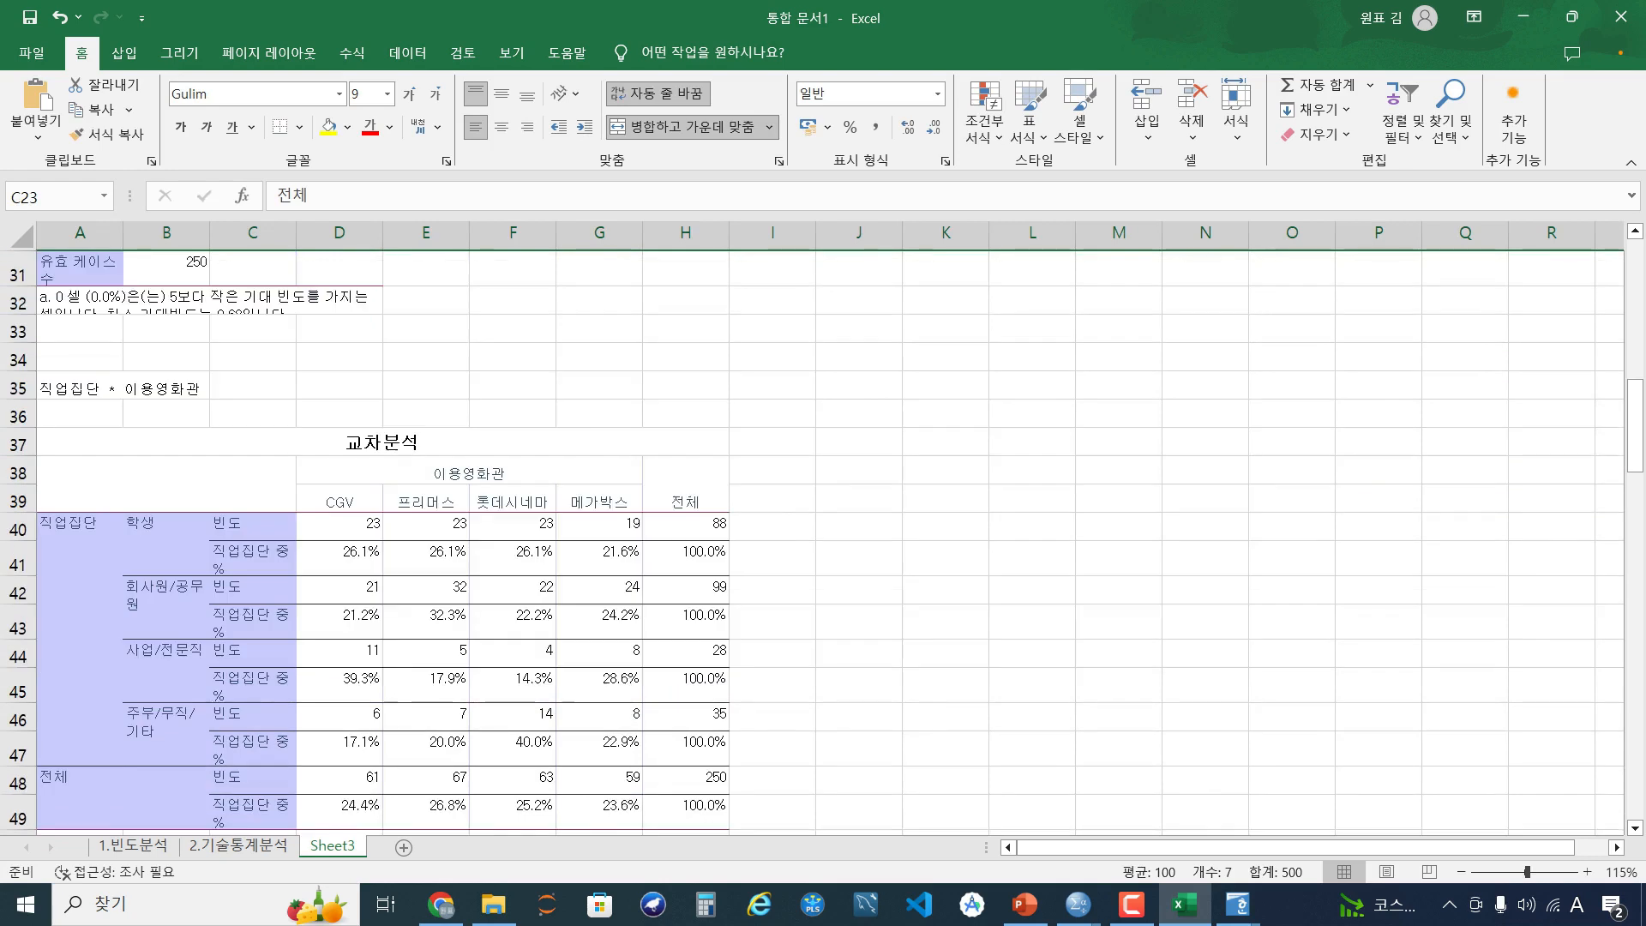
{"action": "left_click", "coordinate": [18, 501], "text": "shift"}
{"action": "right_click", "coordinate": [18, 501]}
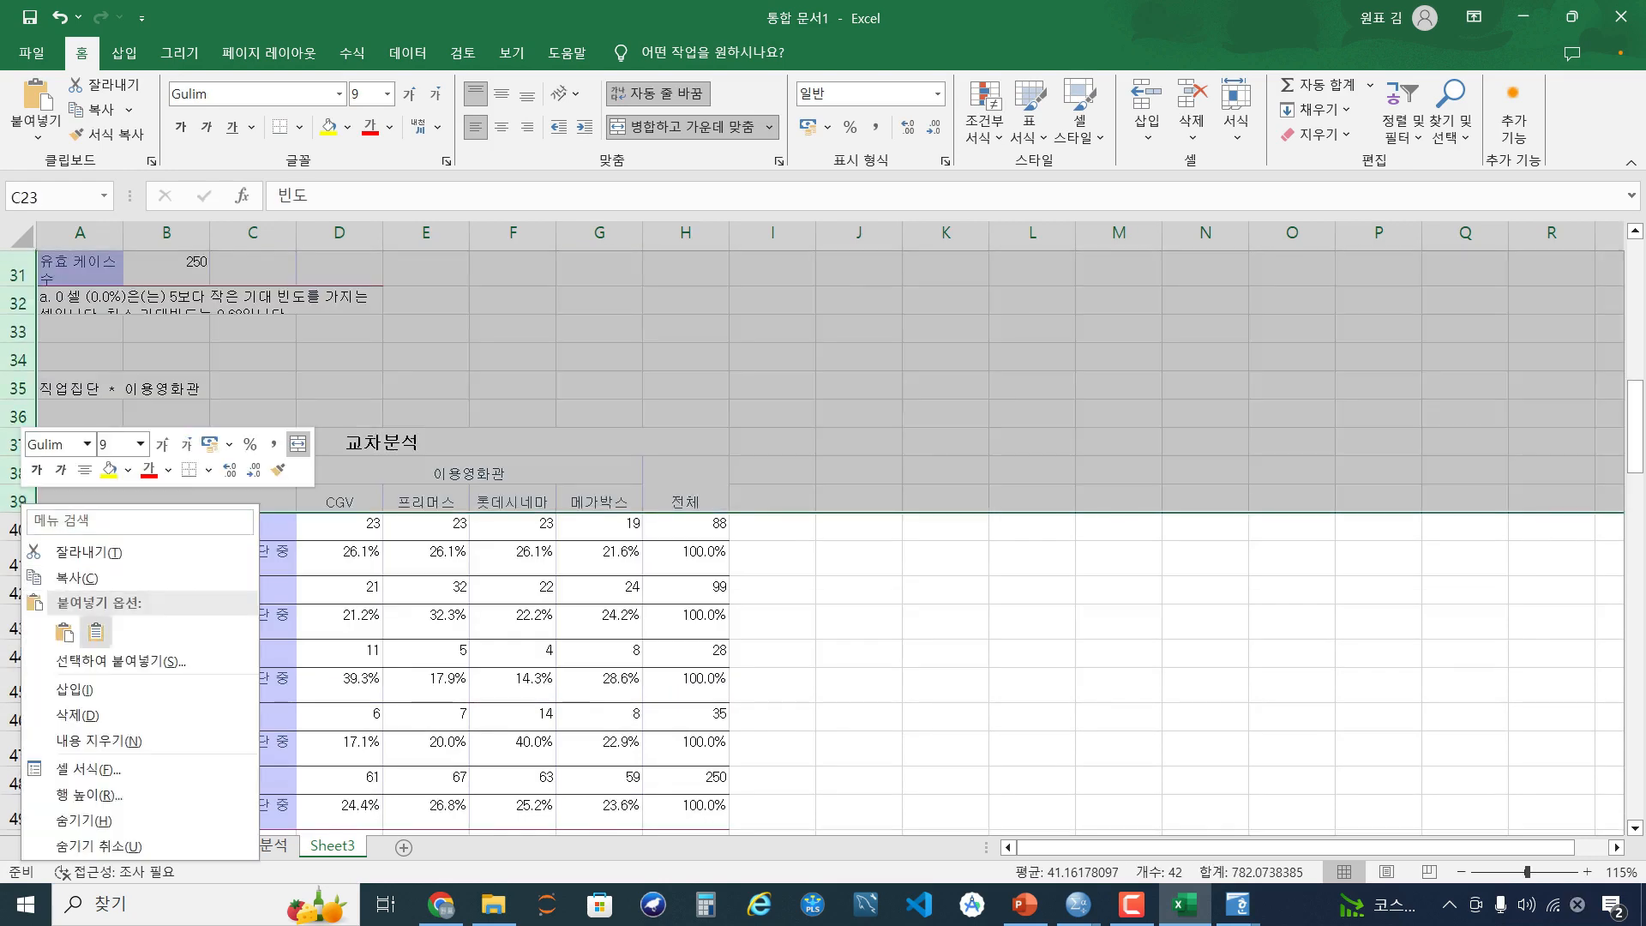
{"action": "left_click", "coordinate": [86, 716]}
Enter the 직업집단 Pearson chi-square results beside its first rows: x2=11.614 in I23 and p=0.236 in I24
{"action": "left_click", "coordinate": [772, 548]}
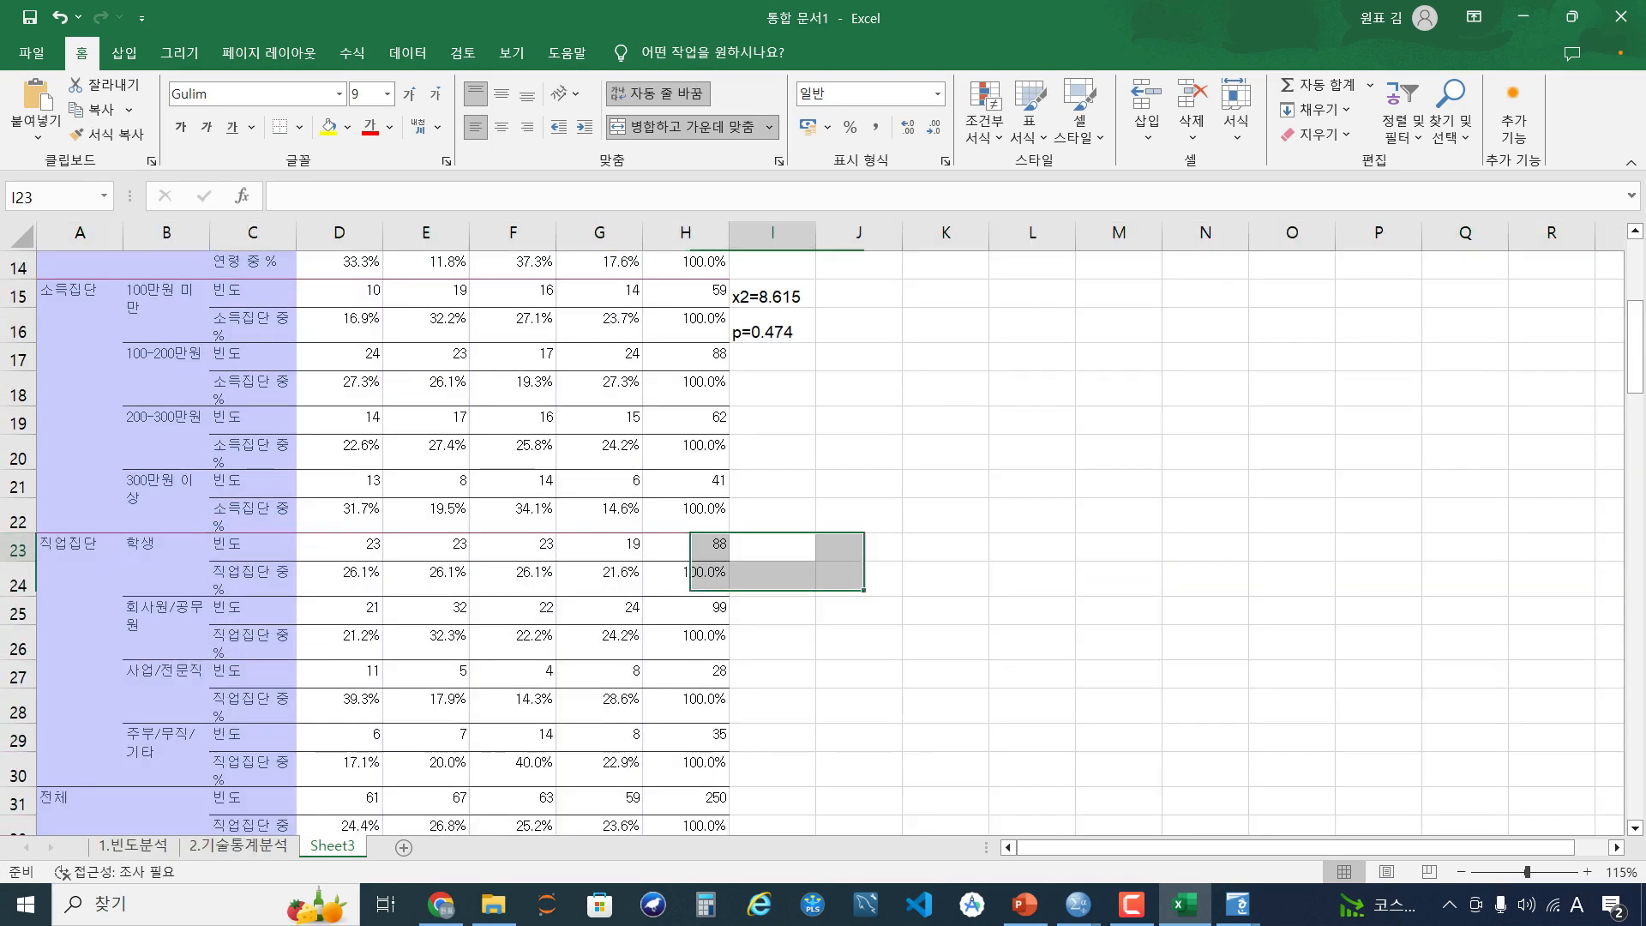
{"action": "scroll", "coordinate": [772, 548], "scroll_direction": "down", "scroll_amount": 1}
{"action": "type", "text": "x2="}
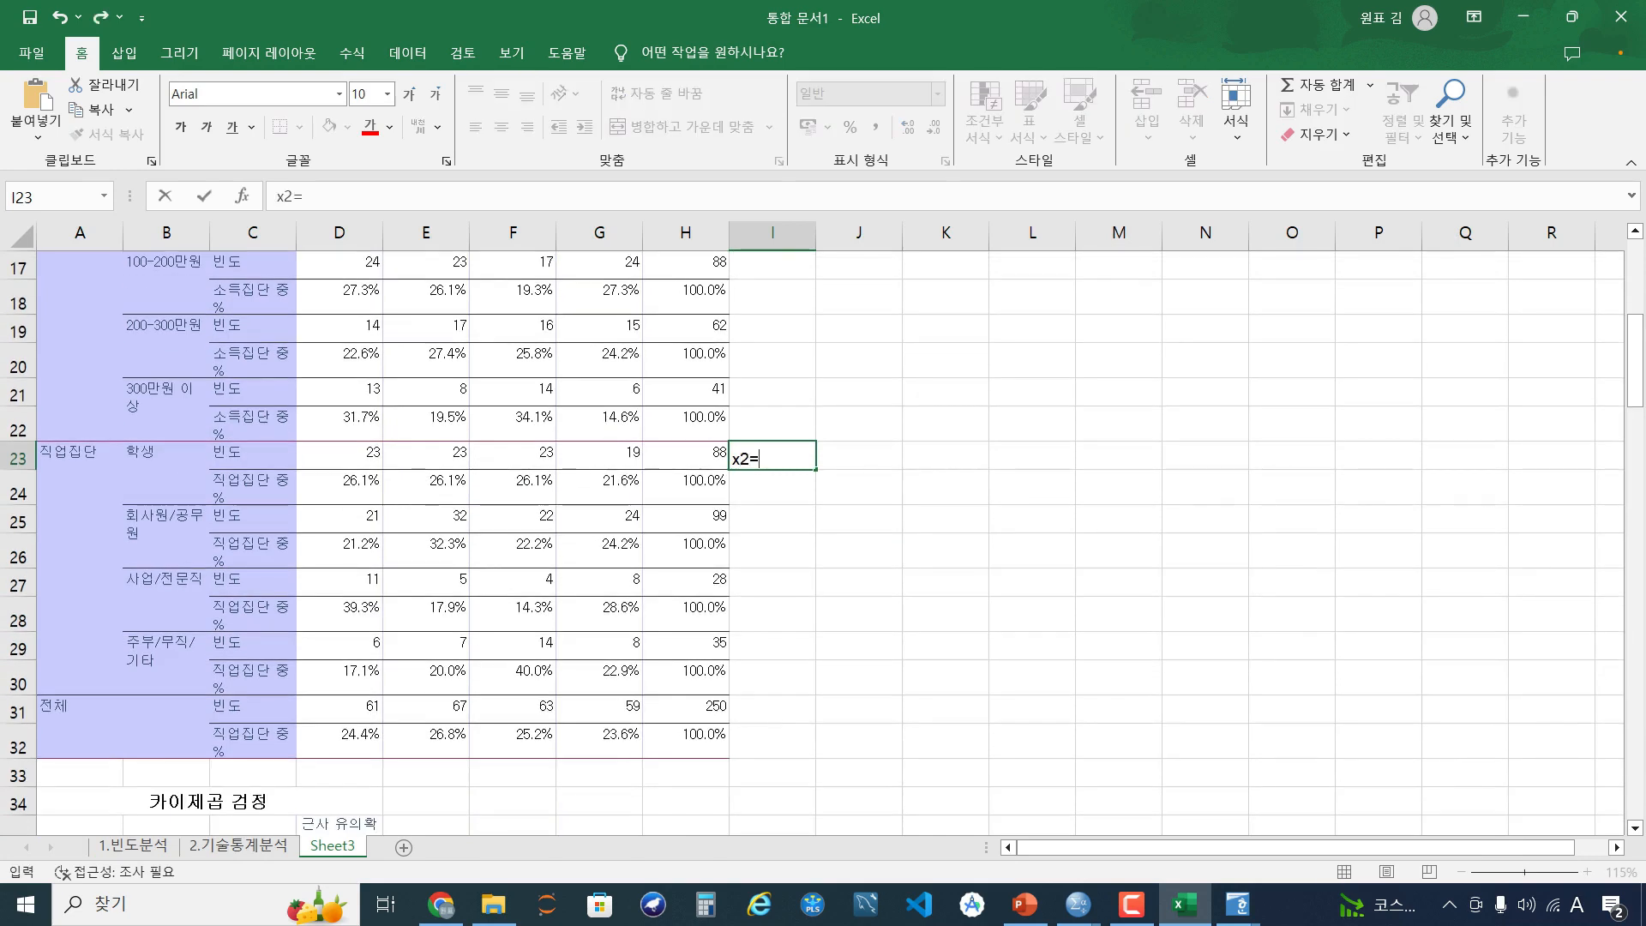
{"action": "scroll", "coordinate": [772, 531], "scroll_direction": "down", "scroll_amount": 2}
{"action": "type", "text": "=11.614"}
{"action": "key", "text": "Return"}
{"action": "type", "text": "p=0.236"}
{"action": "key", "text": "Return"}
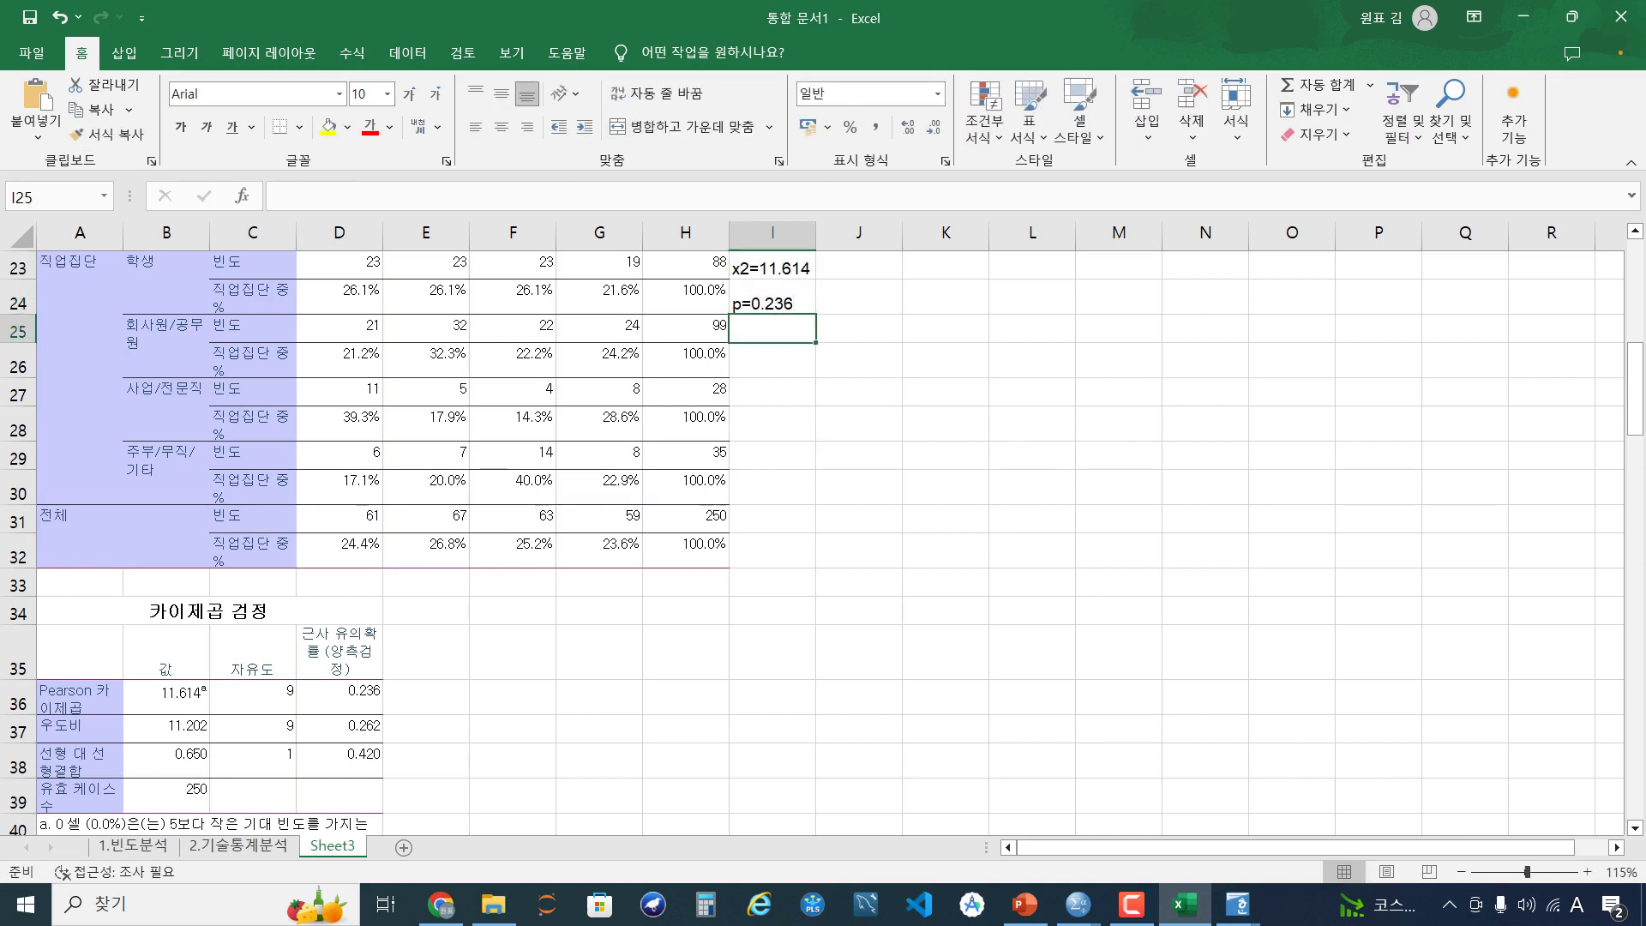
Delete the rows holding the remaining 카이제곱 검정 table below the 직업집단 crosstab, from row 34 down
{"action": "left_click", "coordinate": [18, 613]}
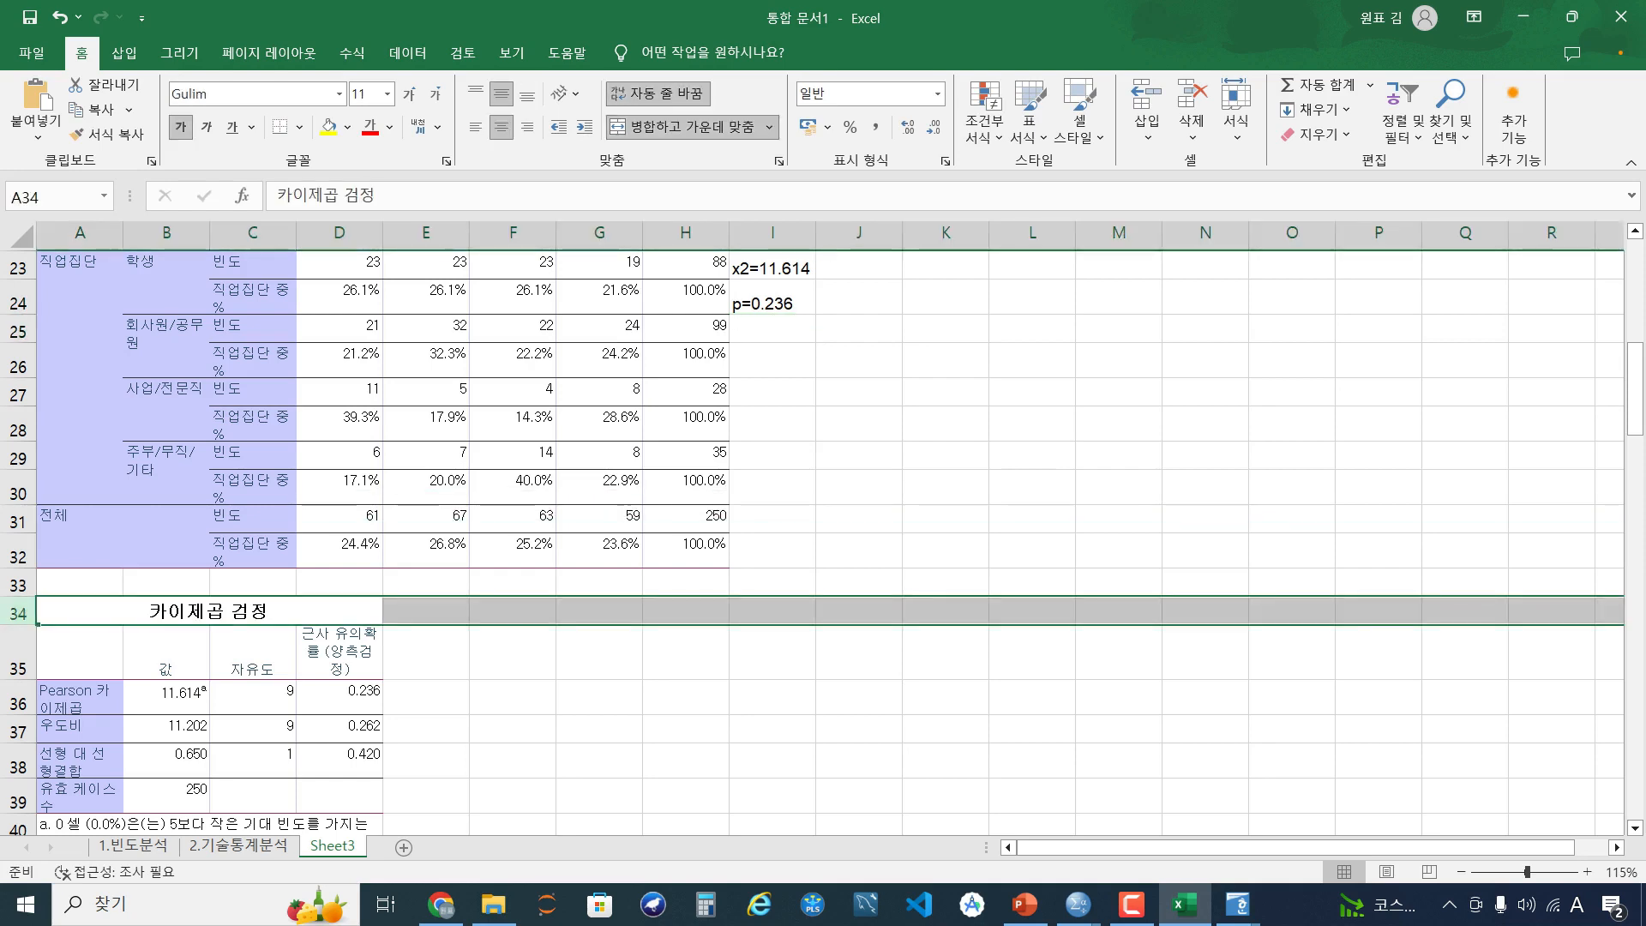
{"action": "scroll", "coordinate": [18, 613], "scroll_direction": "down", "scroll_amount": 3}
{"action": "left_click", "coordinate": [12, 603], "text": "shift"}
{"action": "right_click", "coordinate": [12, 604]}
{"action": "left_click", "coordinate": [69, 564]}
{"action": "left_click", "coordinate": [339, 498]}
{"action": "scroll", "coordinate": [340, 497], "scroll_direction": "up", "scroll_amount": 8}
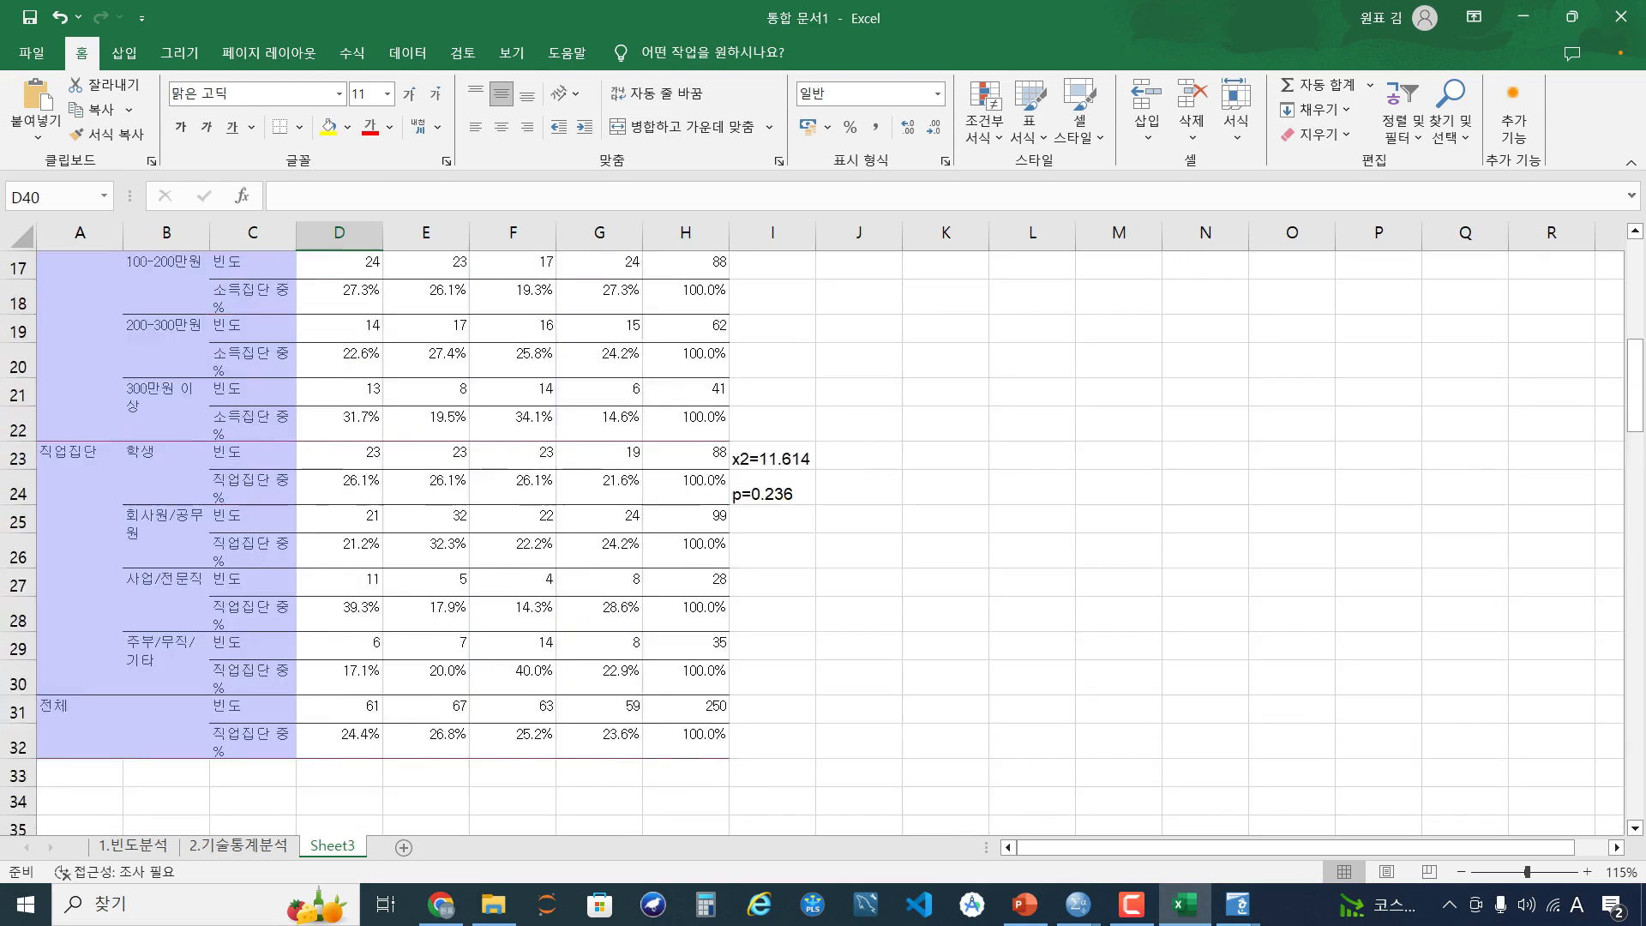
Delete column C, which holds the 빈도 and % row labels, from the combined crosstab
{"action": "scroll", "coordinate": [249, 428], "scroll_direction": "up", "scroll_amount": 3}
{"action": "left_click", "coordinate": [253, 233]}
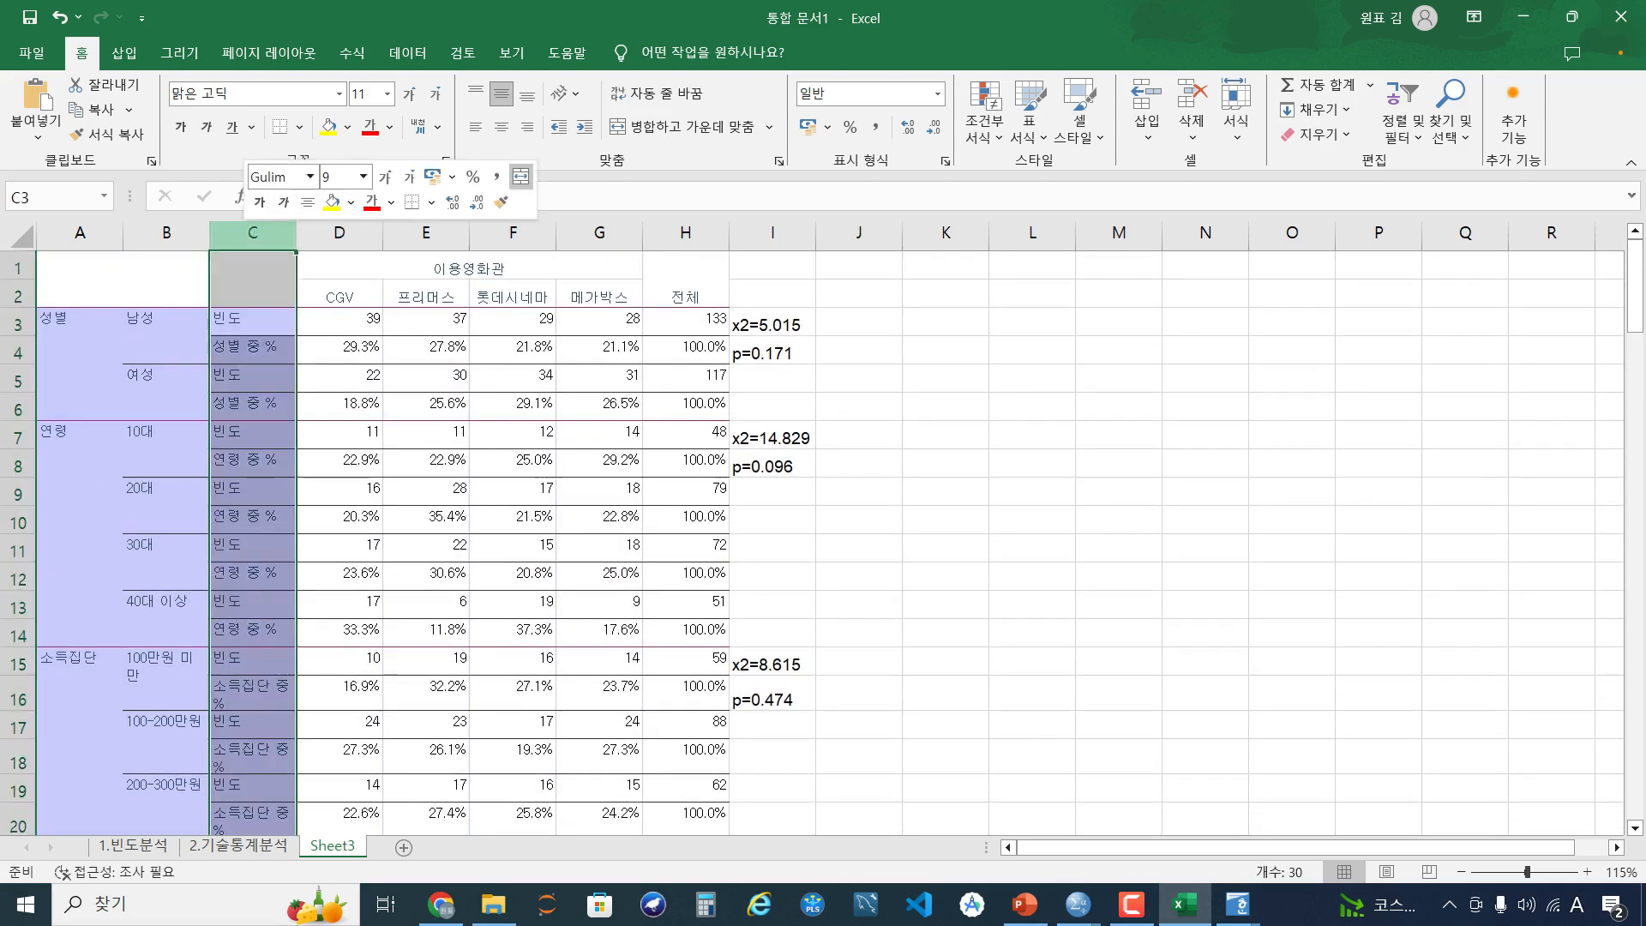
{"action": "right_click", "coordinate": [249, 236]}
{"action": "left_click", "coordinate": [300, 447]}
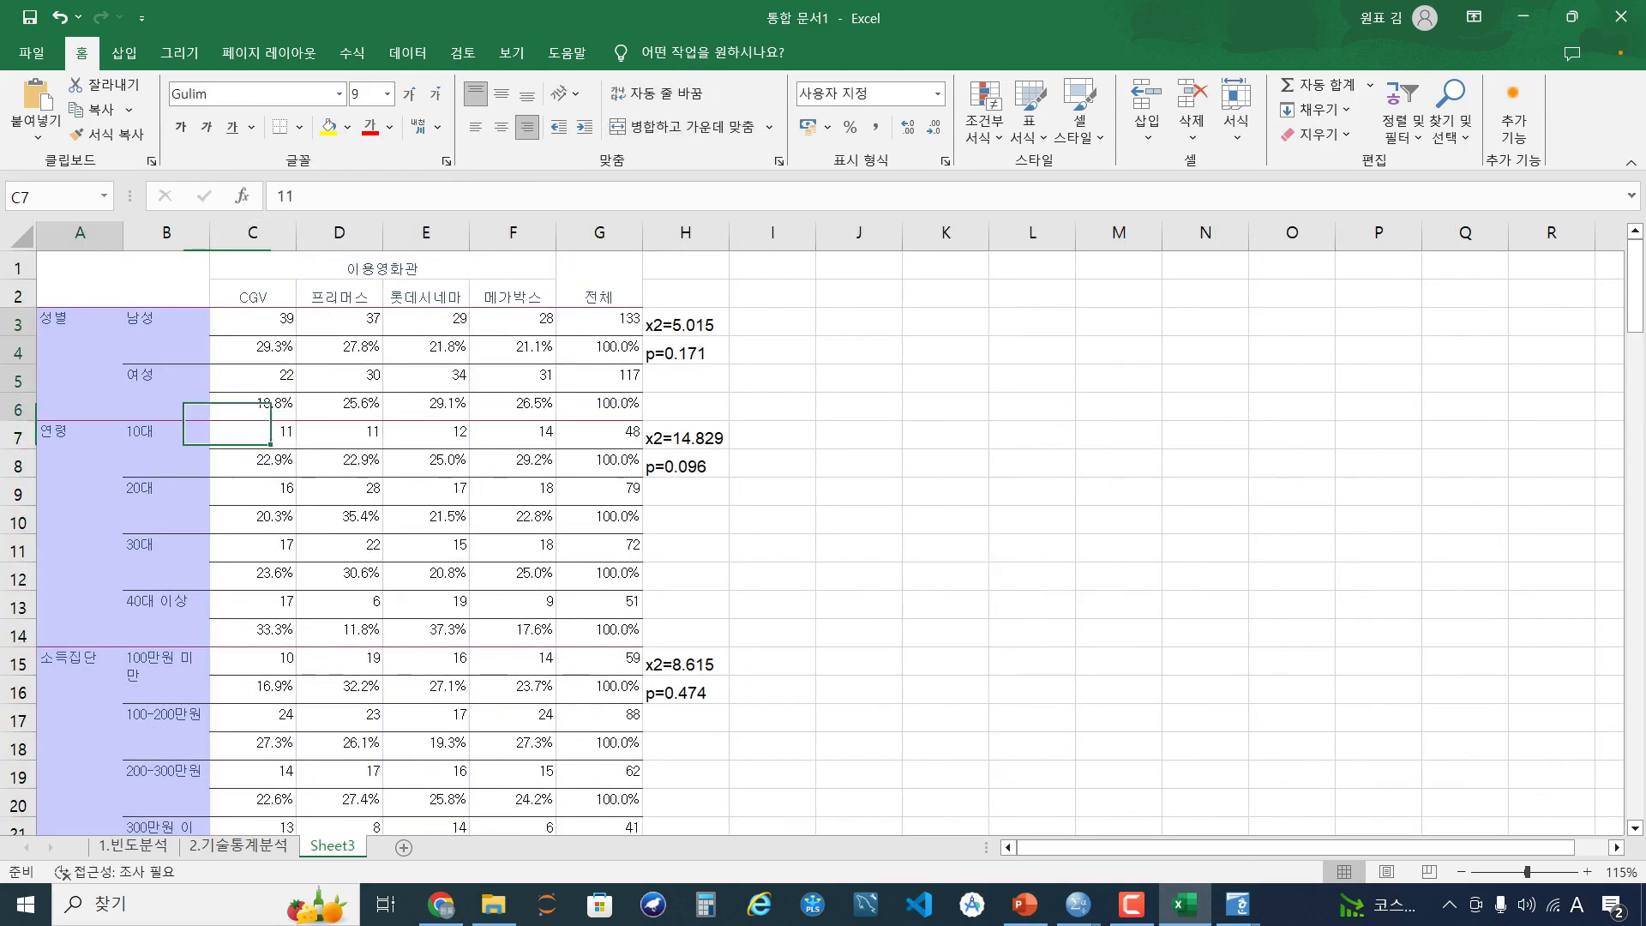
{"action": "left_click", "coordinate": [79, 360]}
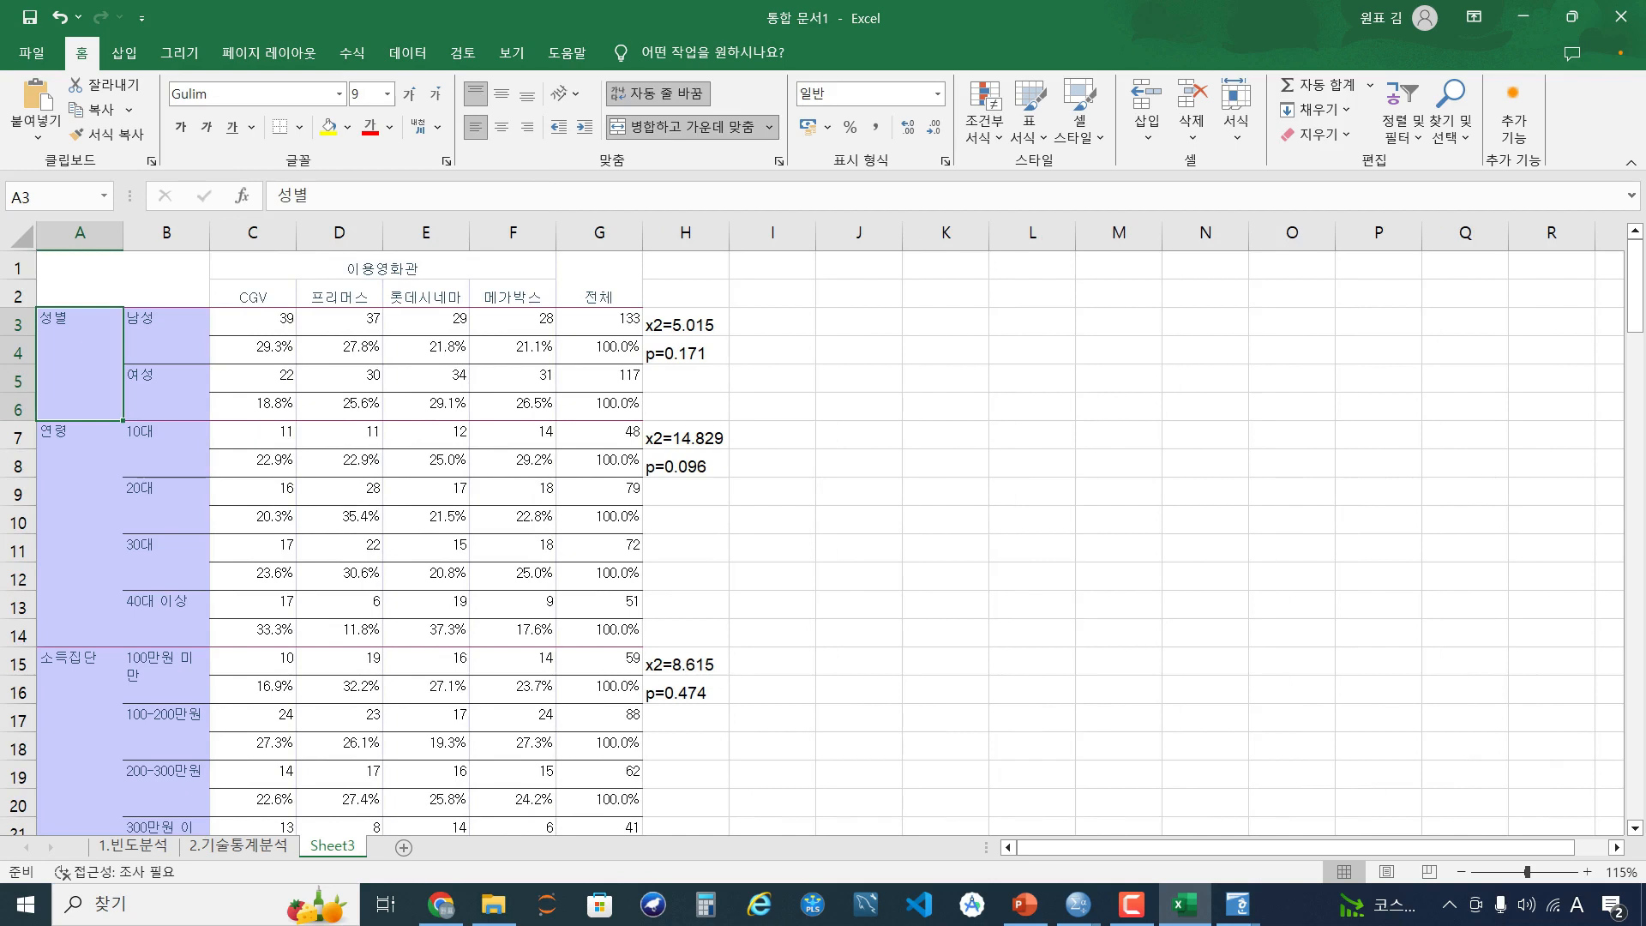
{"action": "left_click", "coordinate": [382, 267]}
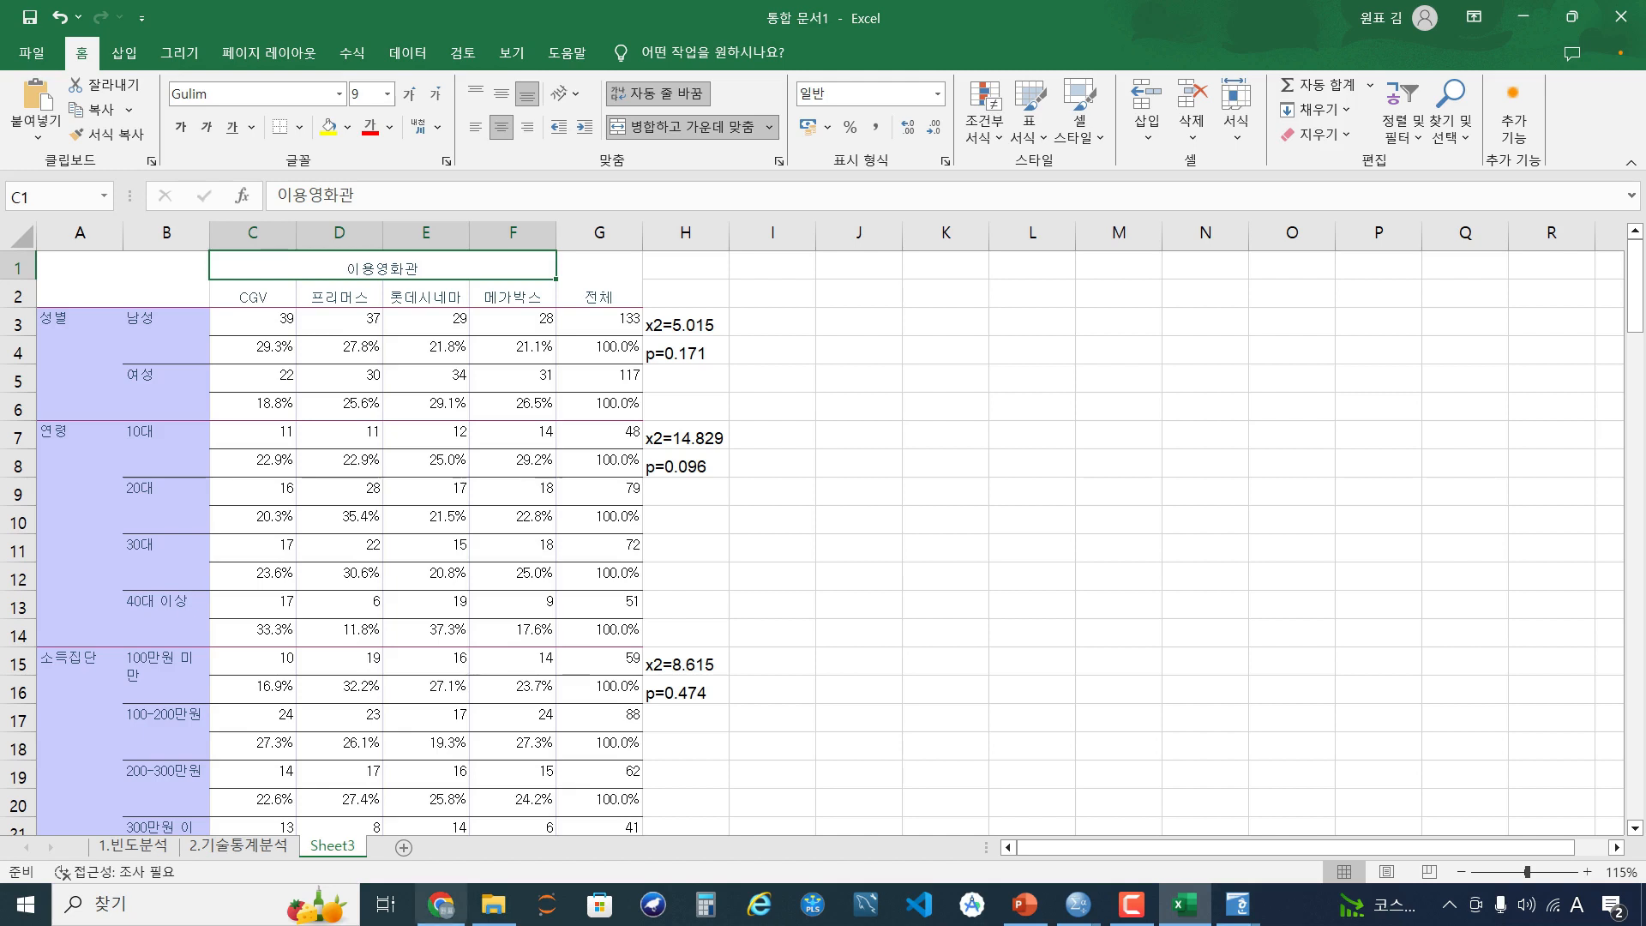
Switch to the DATA IN site in the browser and open 교차분석 for the 영화관만족도 project
{"action": "left_click", "coordinate": [441, 904]}
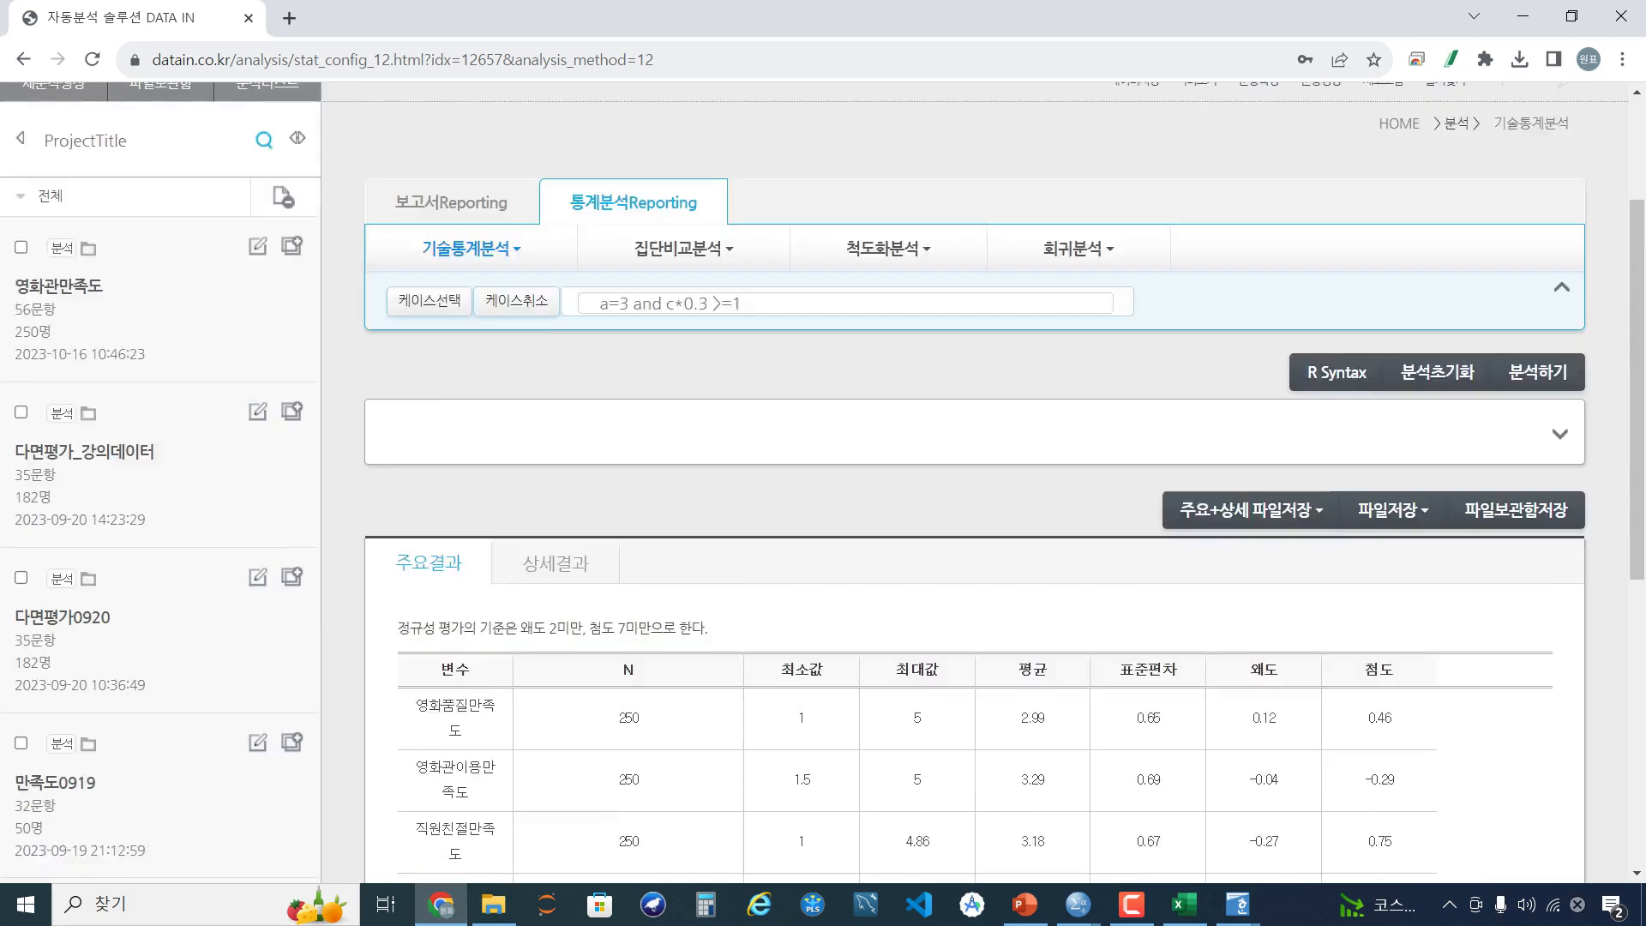
{"action": "scroll", "coordinate": [549, 515], "scroll_direction": "up", "scroll_amount": 2}
{"action": "mouse_move", "coordinate": [471, 397]}
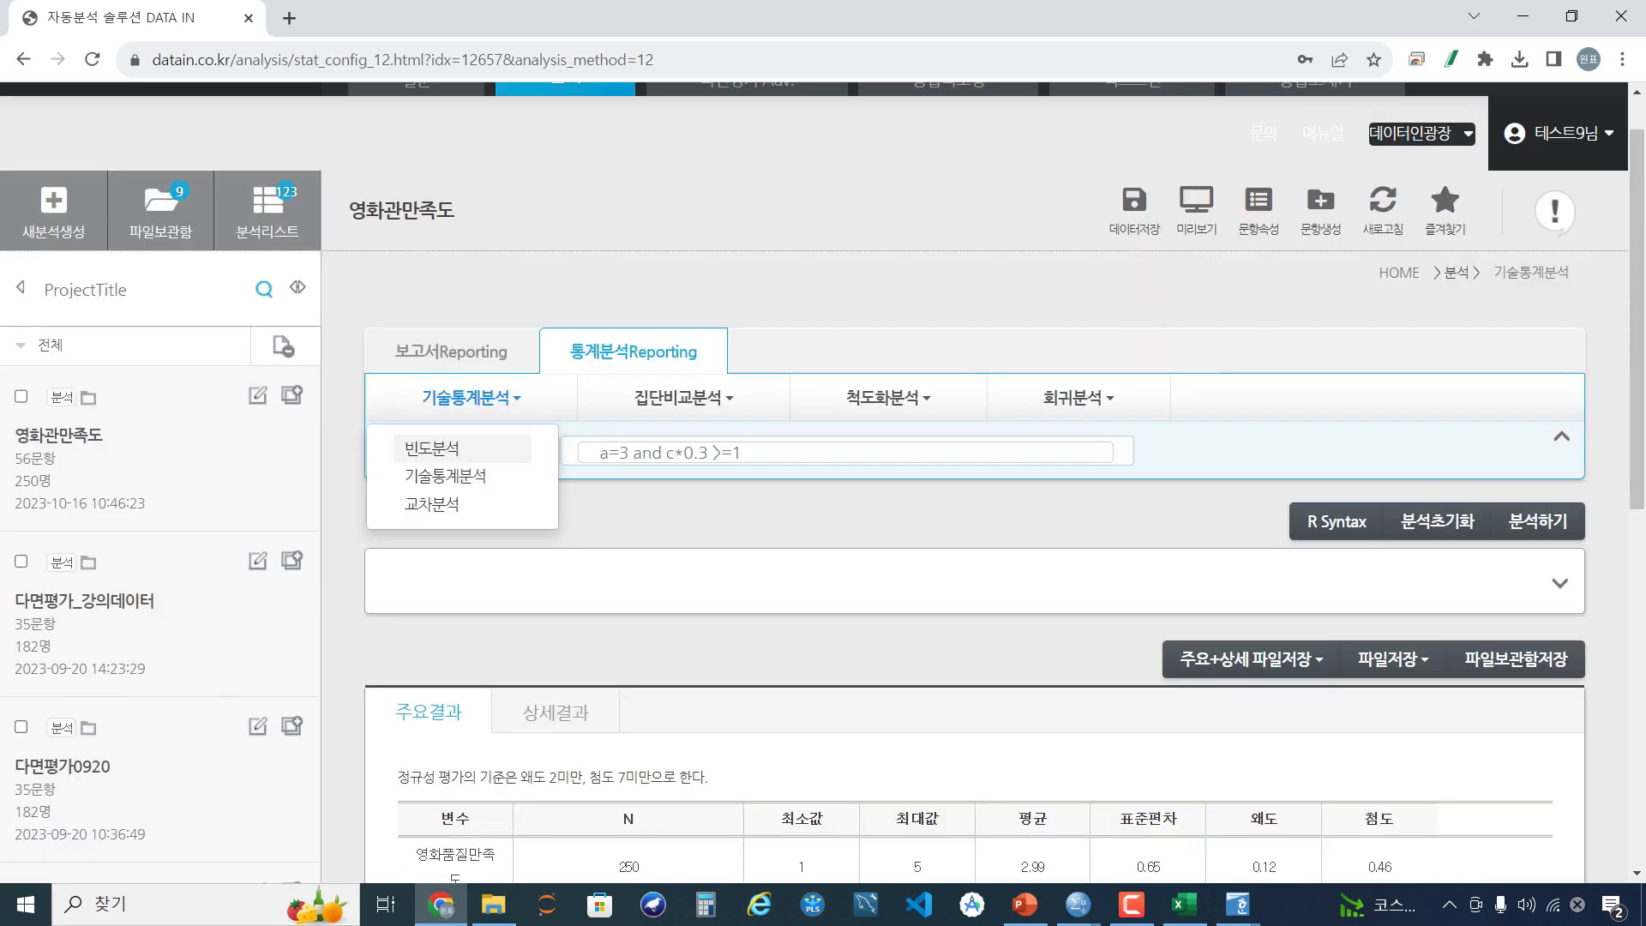
{"action": "left_click", "coordinate": [431, 503]}
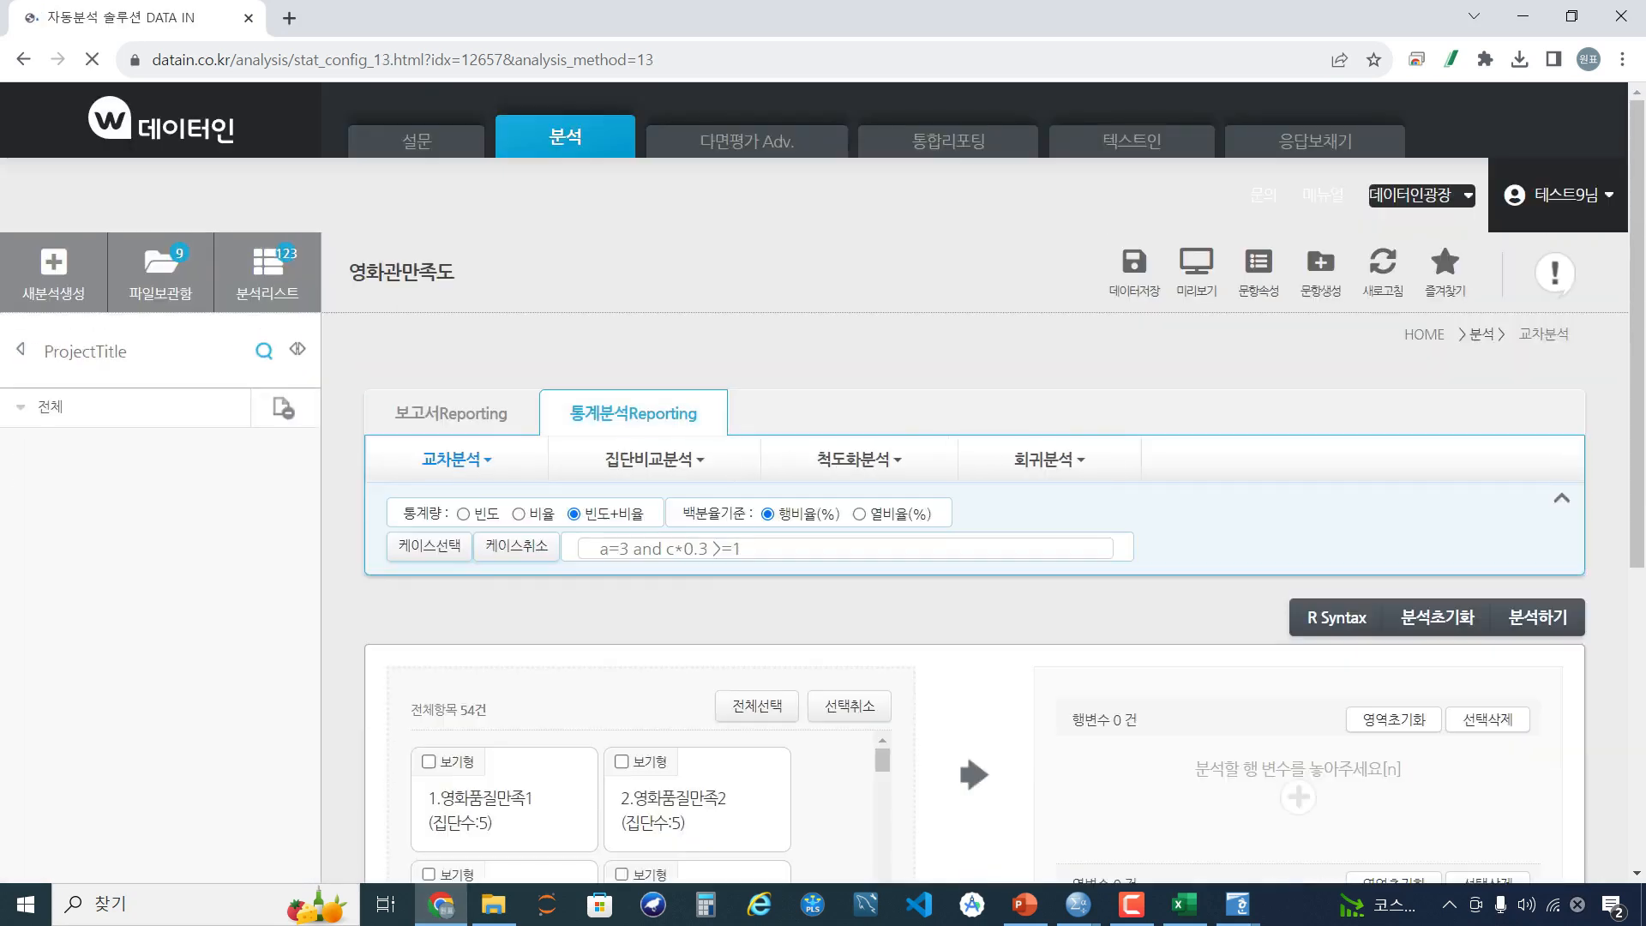
Add 성별, 연령, 소득집단 and 직업집단 as the row variables of the 교차분석
{"action": "scroll", "coordinate": [823, 483], "scroll_direction": "down", "scroll_amount": 6}
{"action": "scroll", "coordinate": [643, 385], "scroll_direction": "down", "scroll_amount": 2}
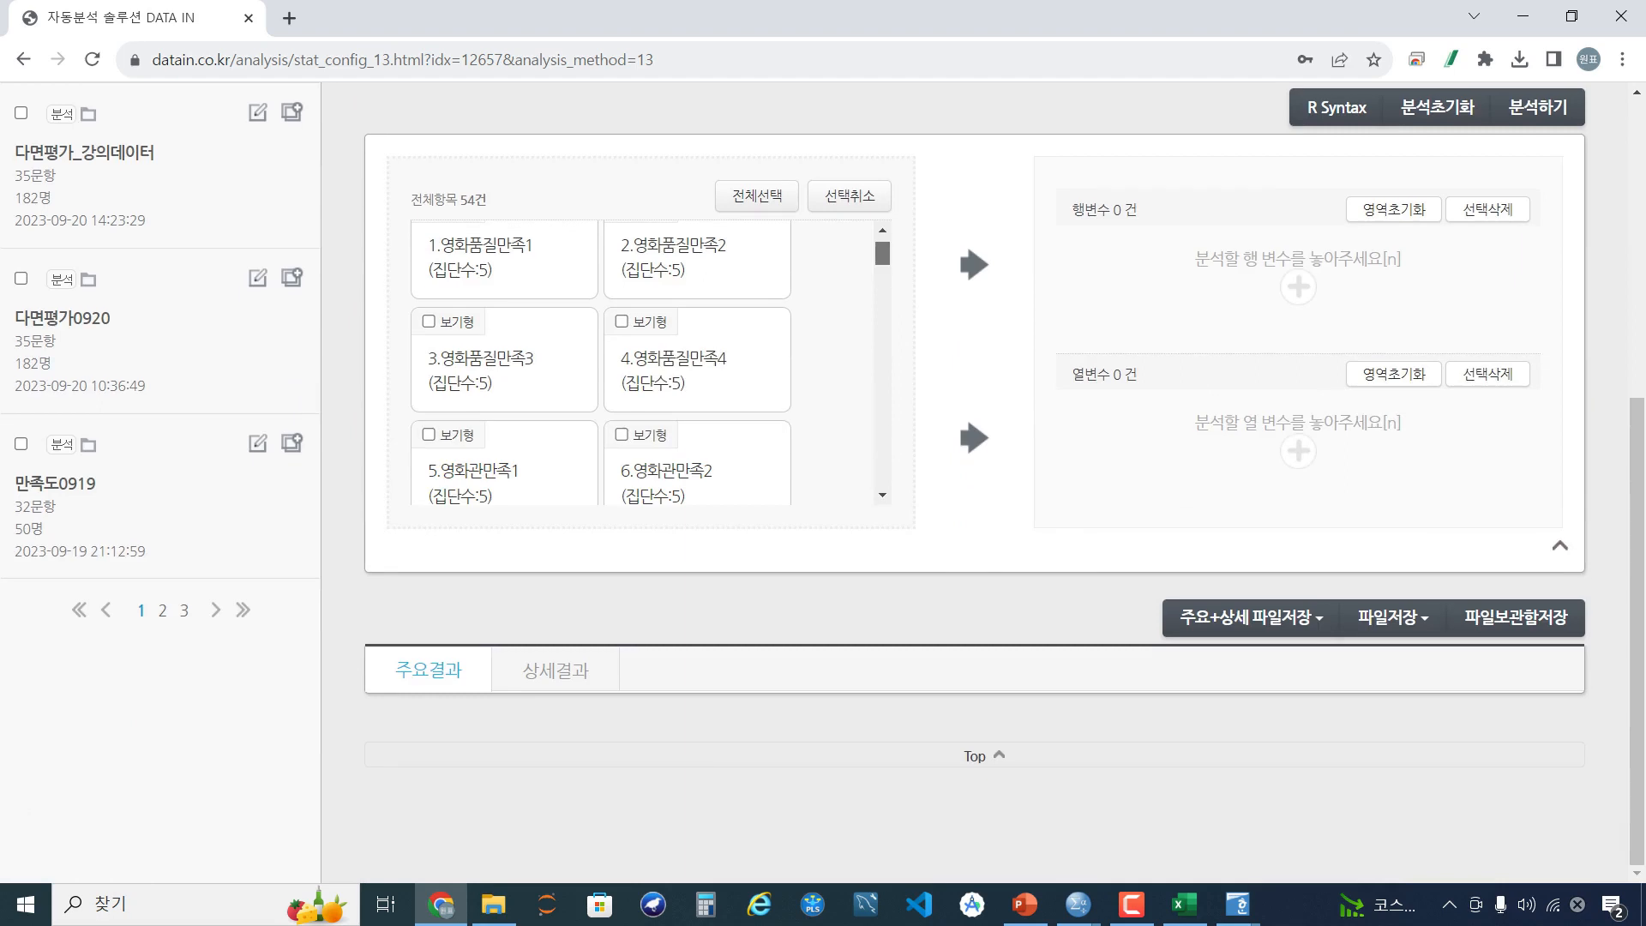
{"action": "scroll", "coordinate": [643, 360], "scroll_direction": "down", "scroll_amount": 15}
{"action": "scroll", "coordinate": [649, 360], "scroll_direction": "down", "scroll_amount": 6}
{"action": "scroll", "coordinate": [649, 360], "scroll_direction": "up", "scroll_amount": 1}
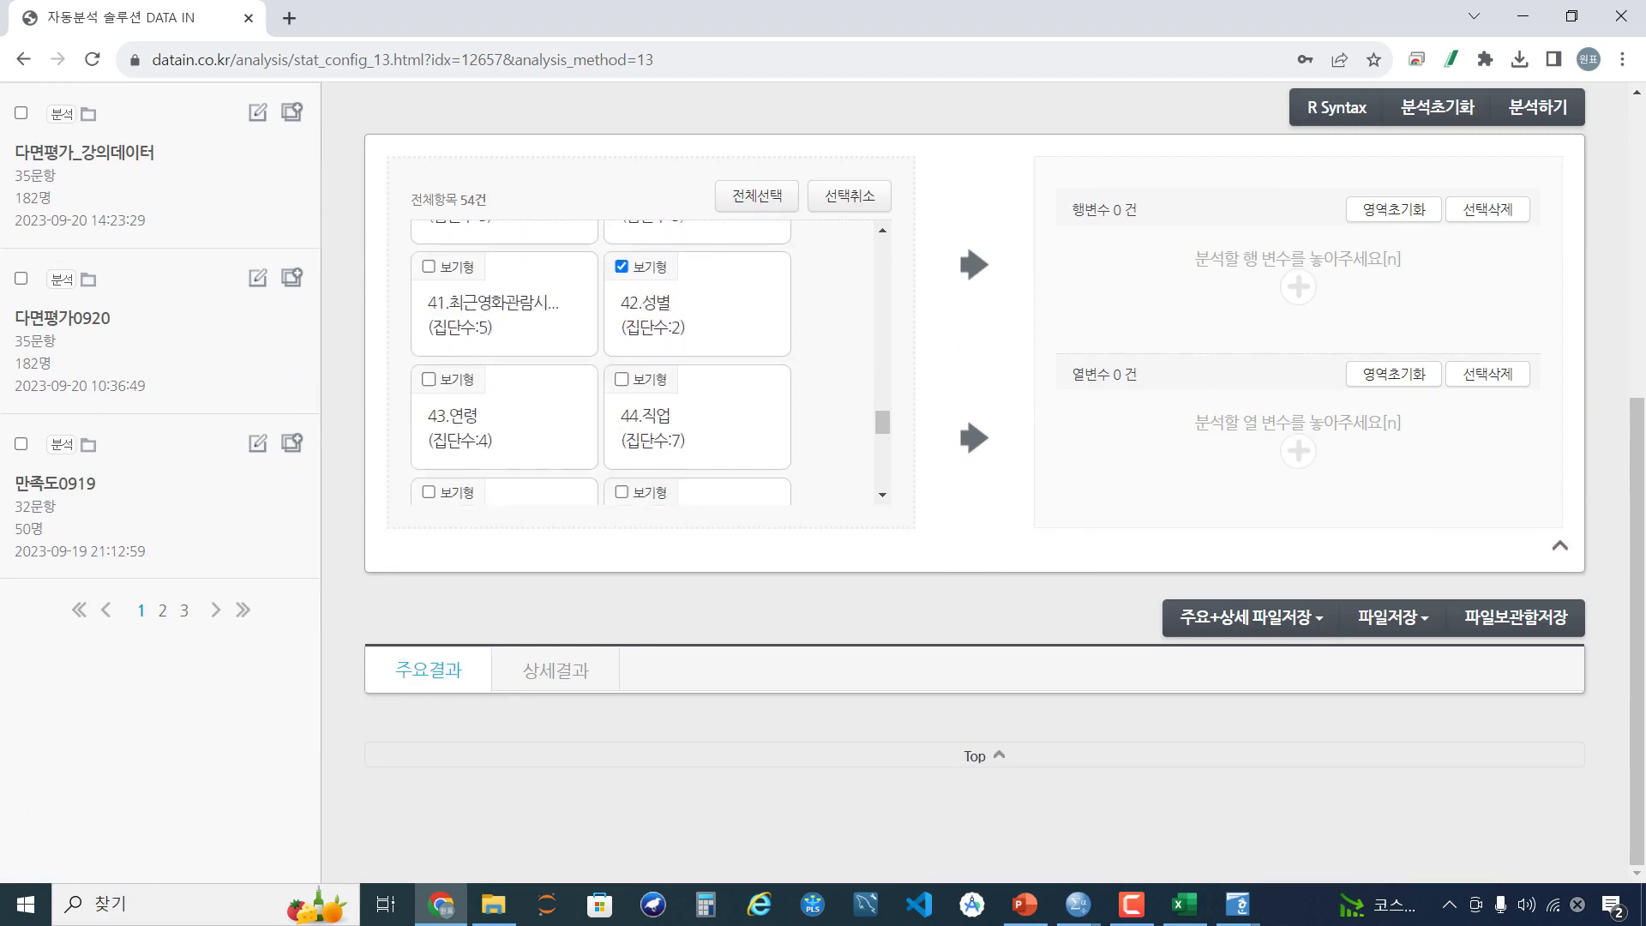
{"action": "scroll", "coordinate": [648, 360], "scroll_direction": "down", "scroll_amount": 2}
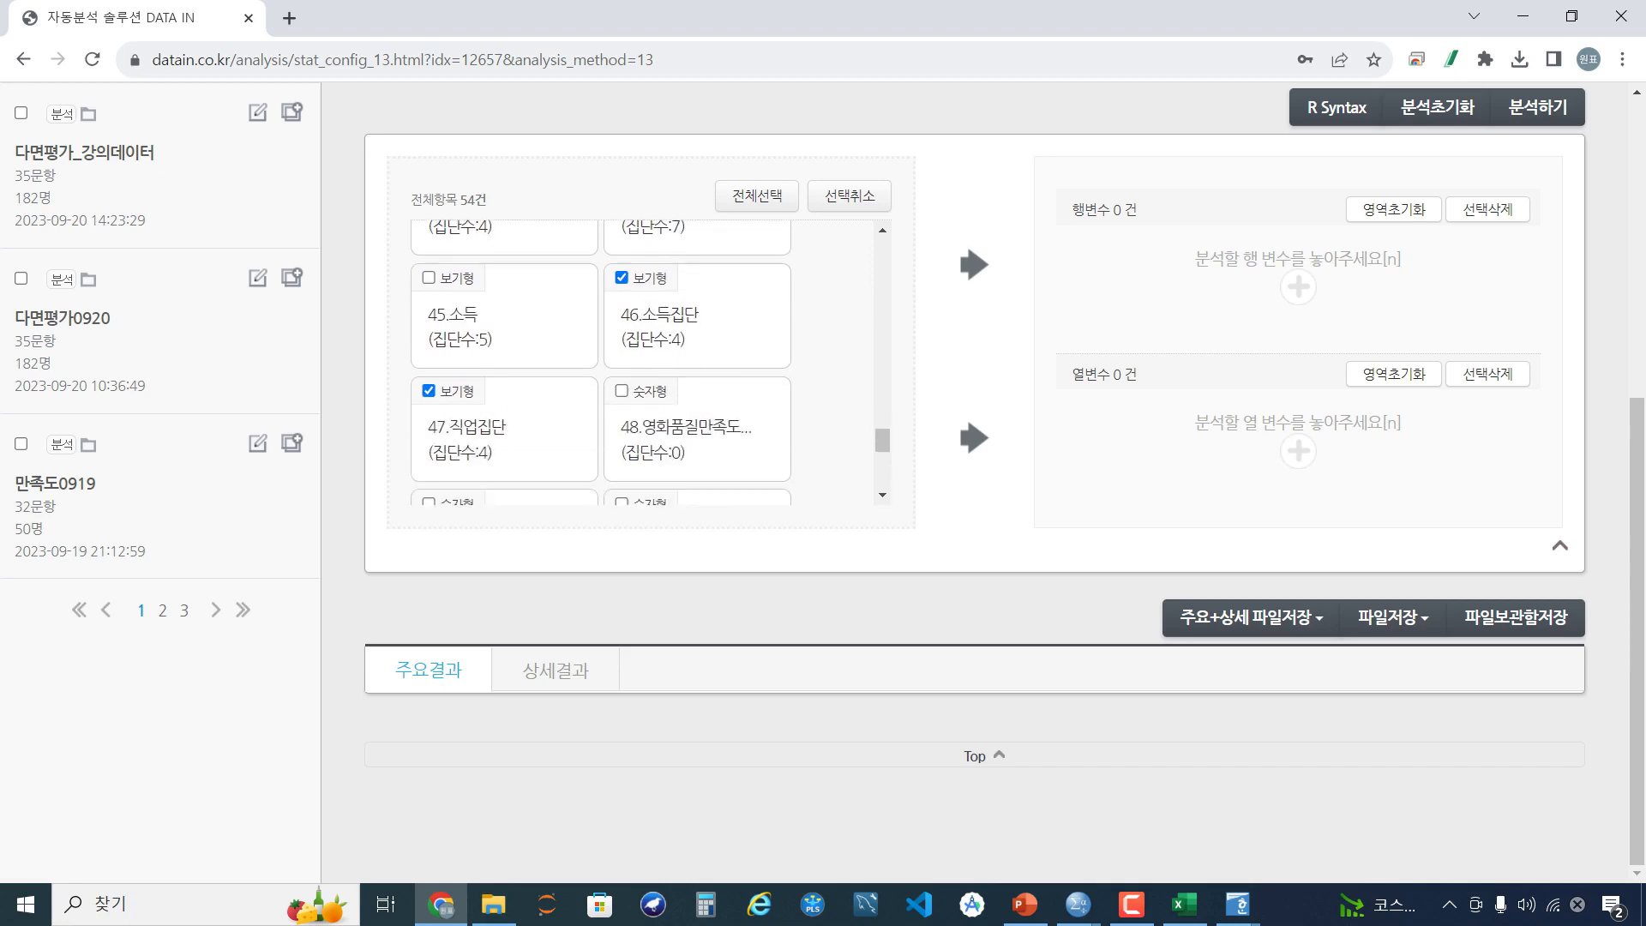
{"action": "left_click", "coordinate": [975, 264]}
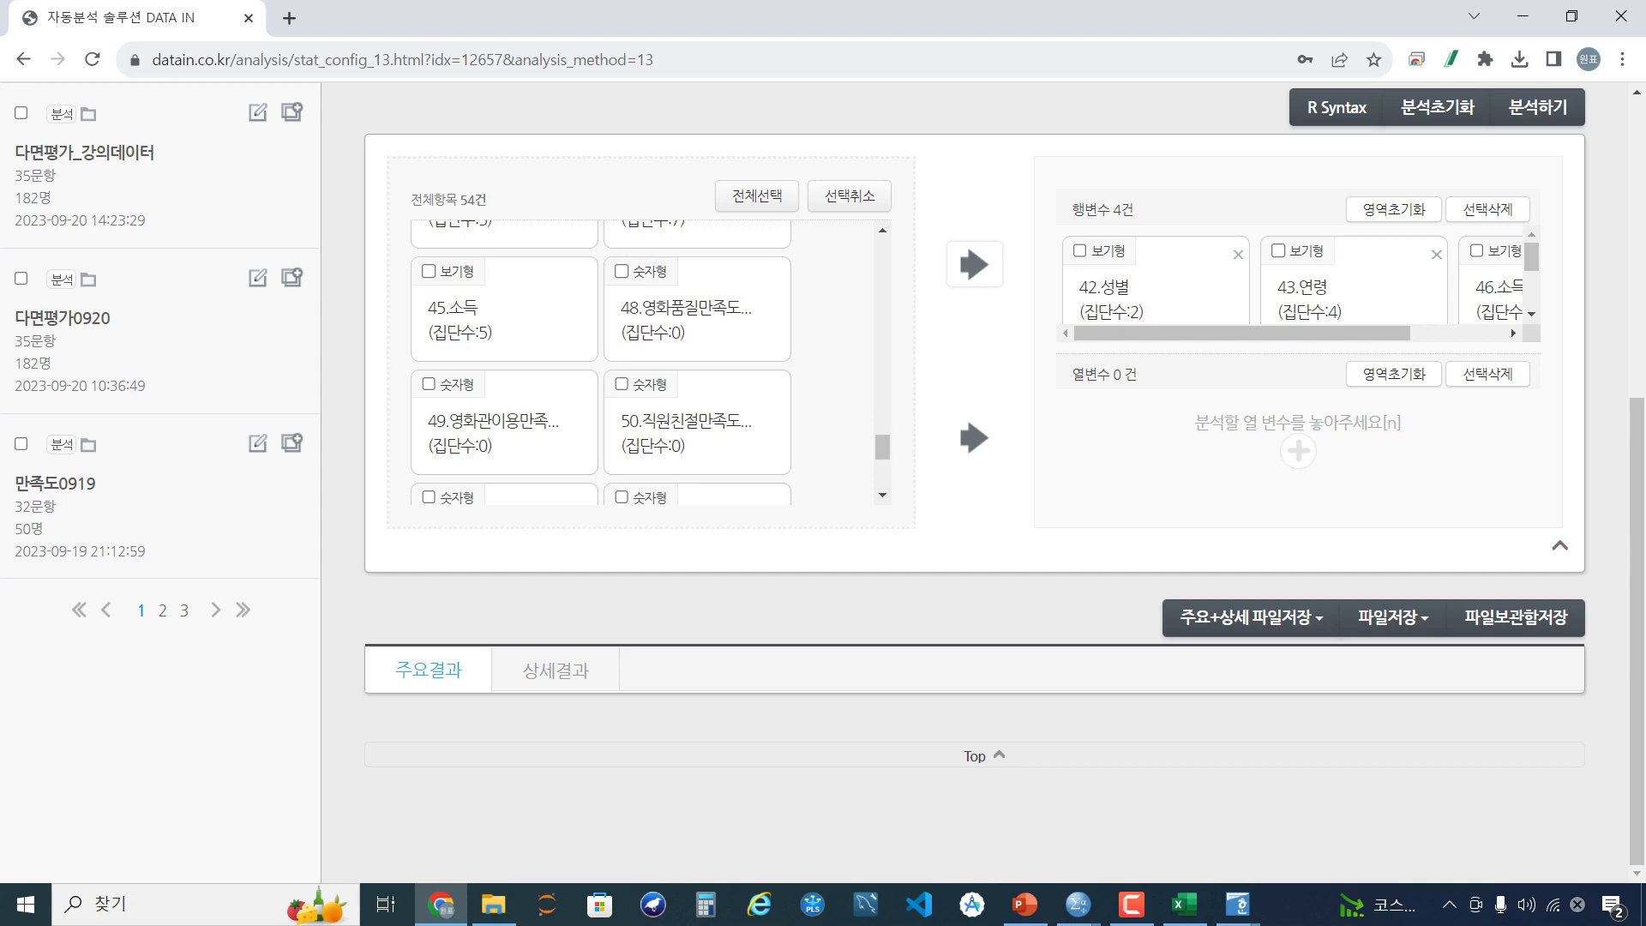
Add 이용영화관, 지속이용여부, 전환의향, 전환영화관, 영화관이용빈도 and 최근영화관람시기 as column variables and run the analysis
{"action": "scroll", "coordinate": [649, 360], "scroll_direction": "down", "scroll_amount": 2}
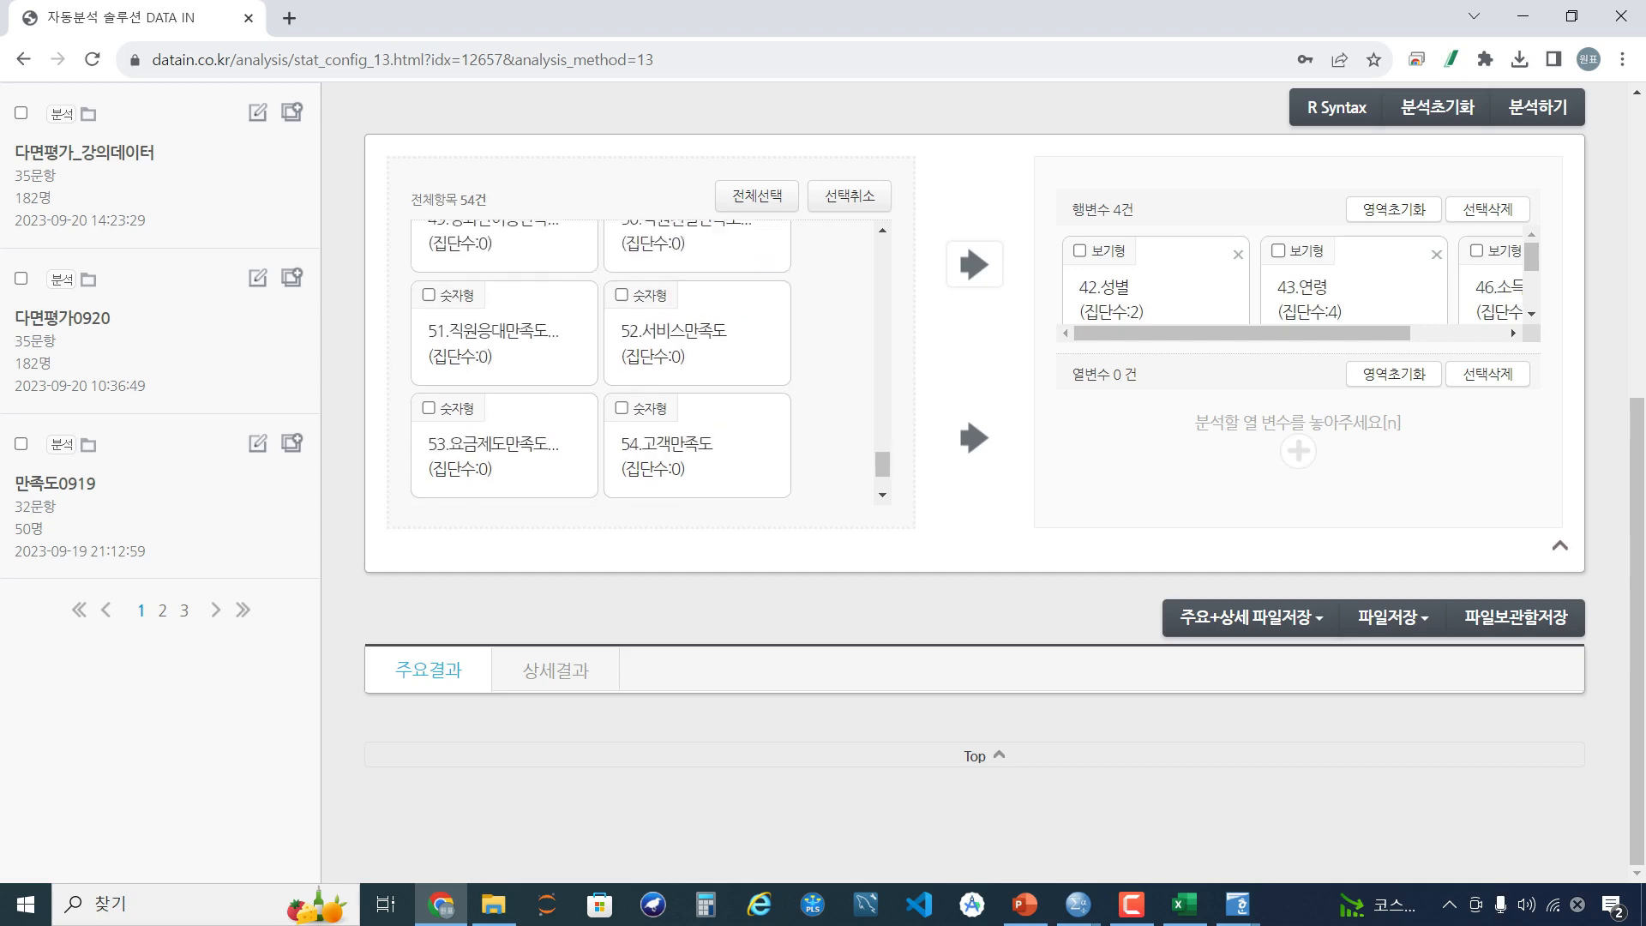
{"action": "scroll", "coordinate": [648, 360], "scroll_direction": "up", "scroll_amount": 9}
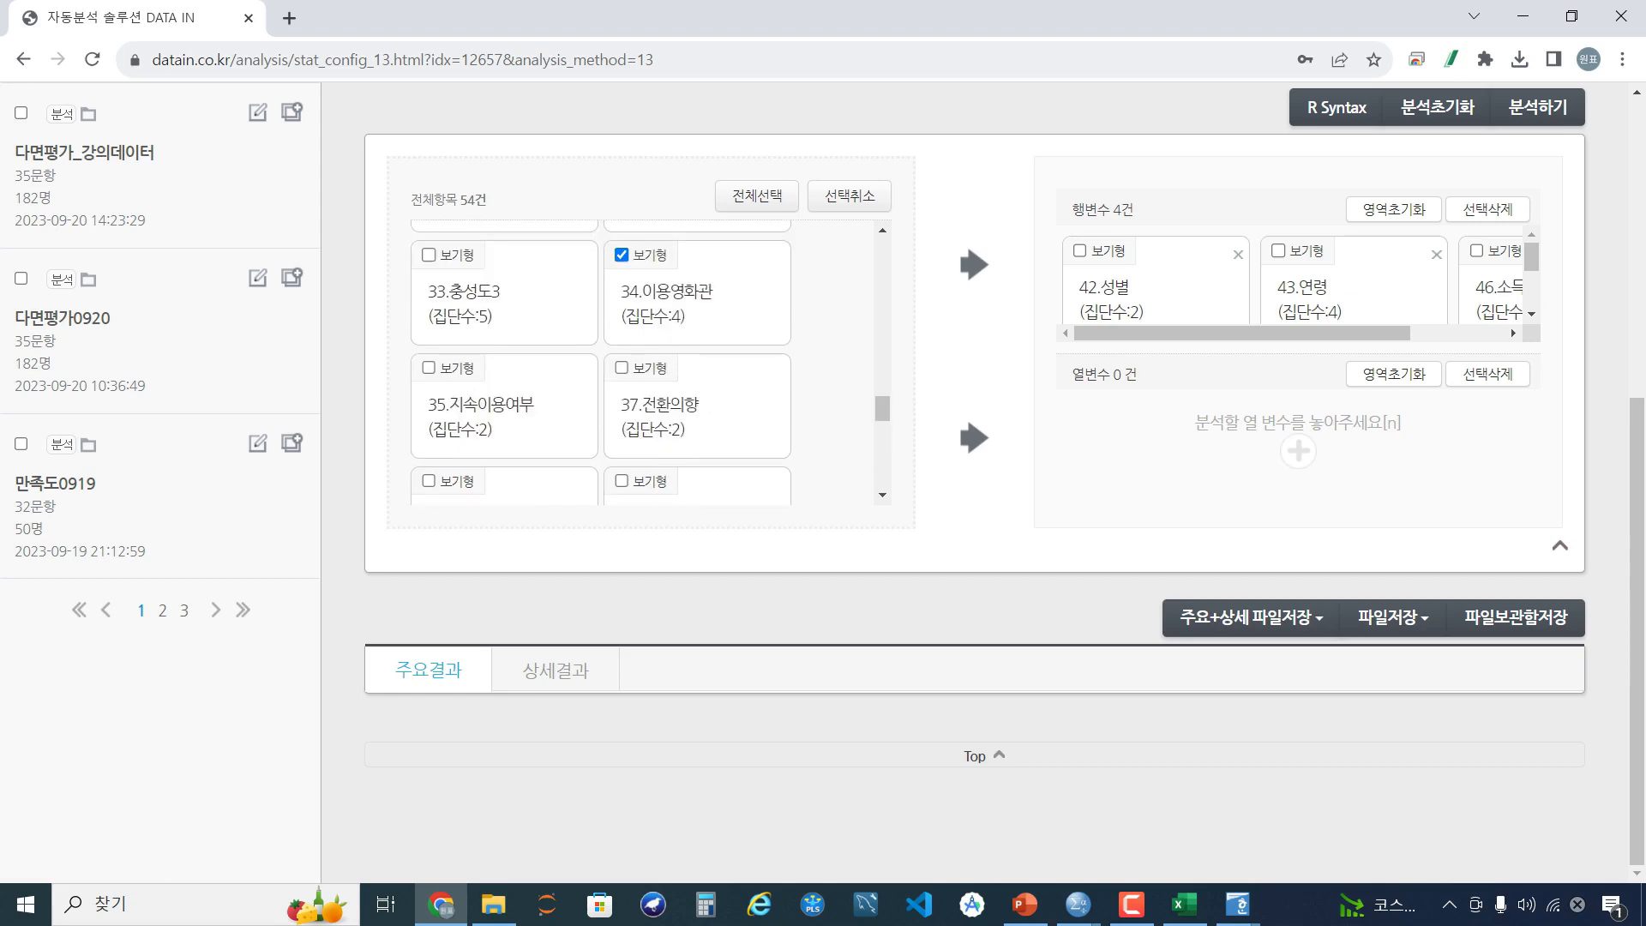
{"action": "left_click", "coordinate": [1598, 766]}
{"action": "scroll", "coordinate": [649, 360], "scroll_direction": "down", "scroll_amount": 1}
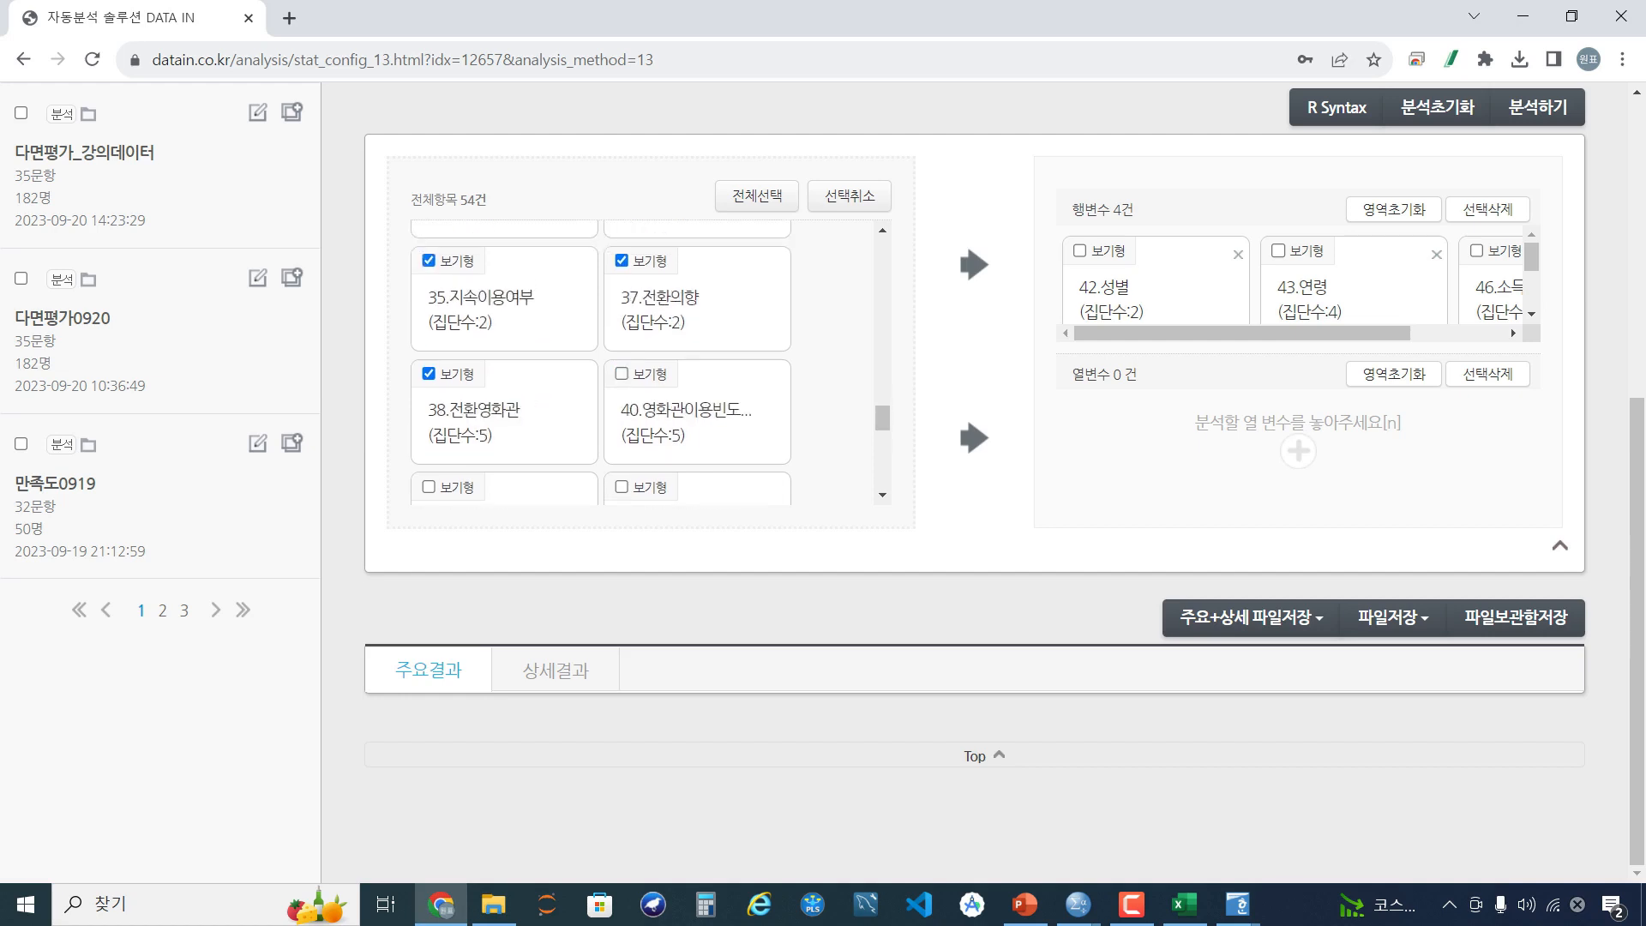
{"action": "scroll", "coordinate": [649, 363], "scroll_direction": "down", "scroll_amount": 1}
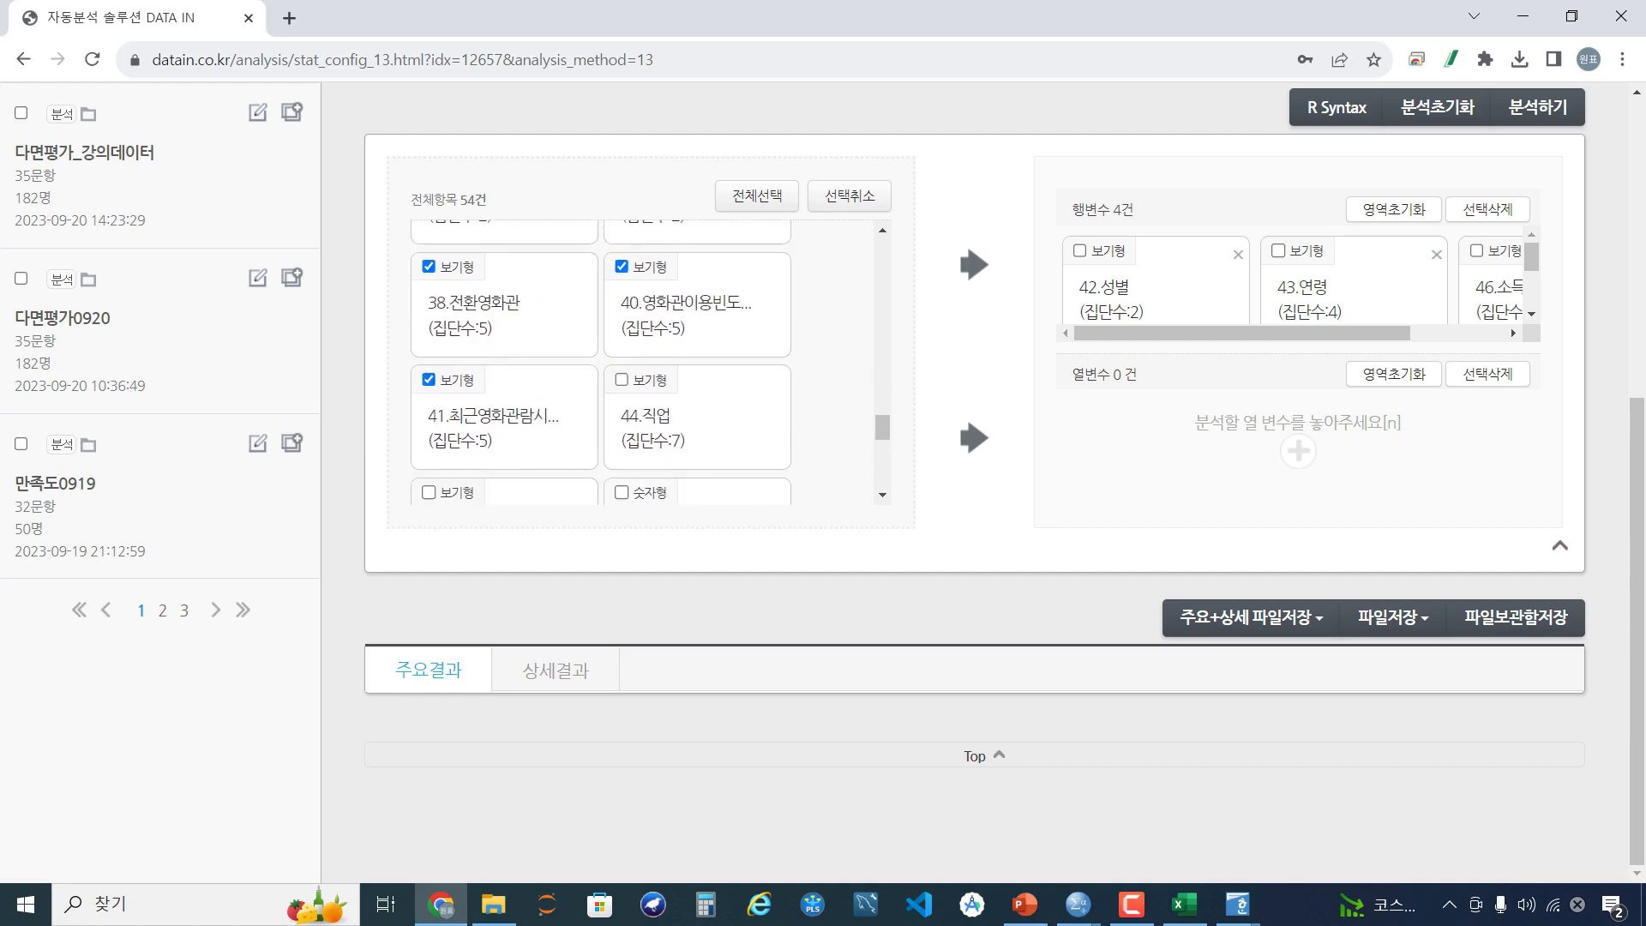
{"action": "left_click", "coordinate": [974, 437]}
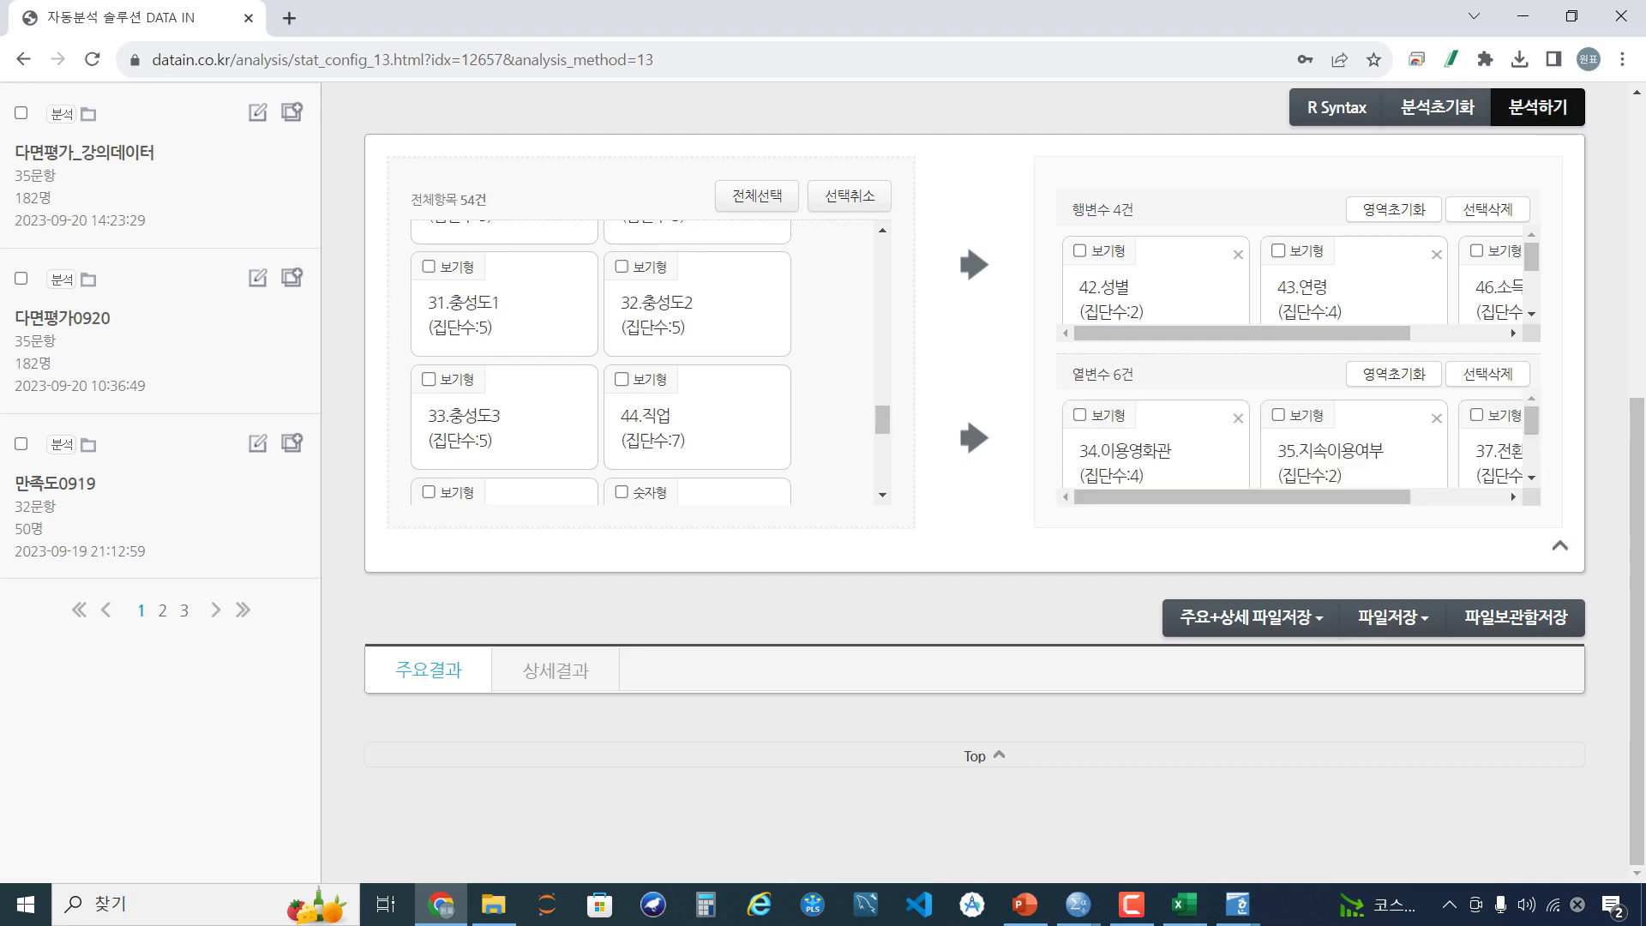
{"action": "scroll", "coordinate": [974, 480], "scroll_direction": "up", "scroll_amount": 3}
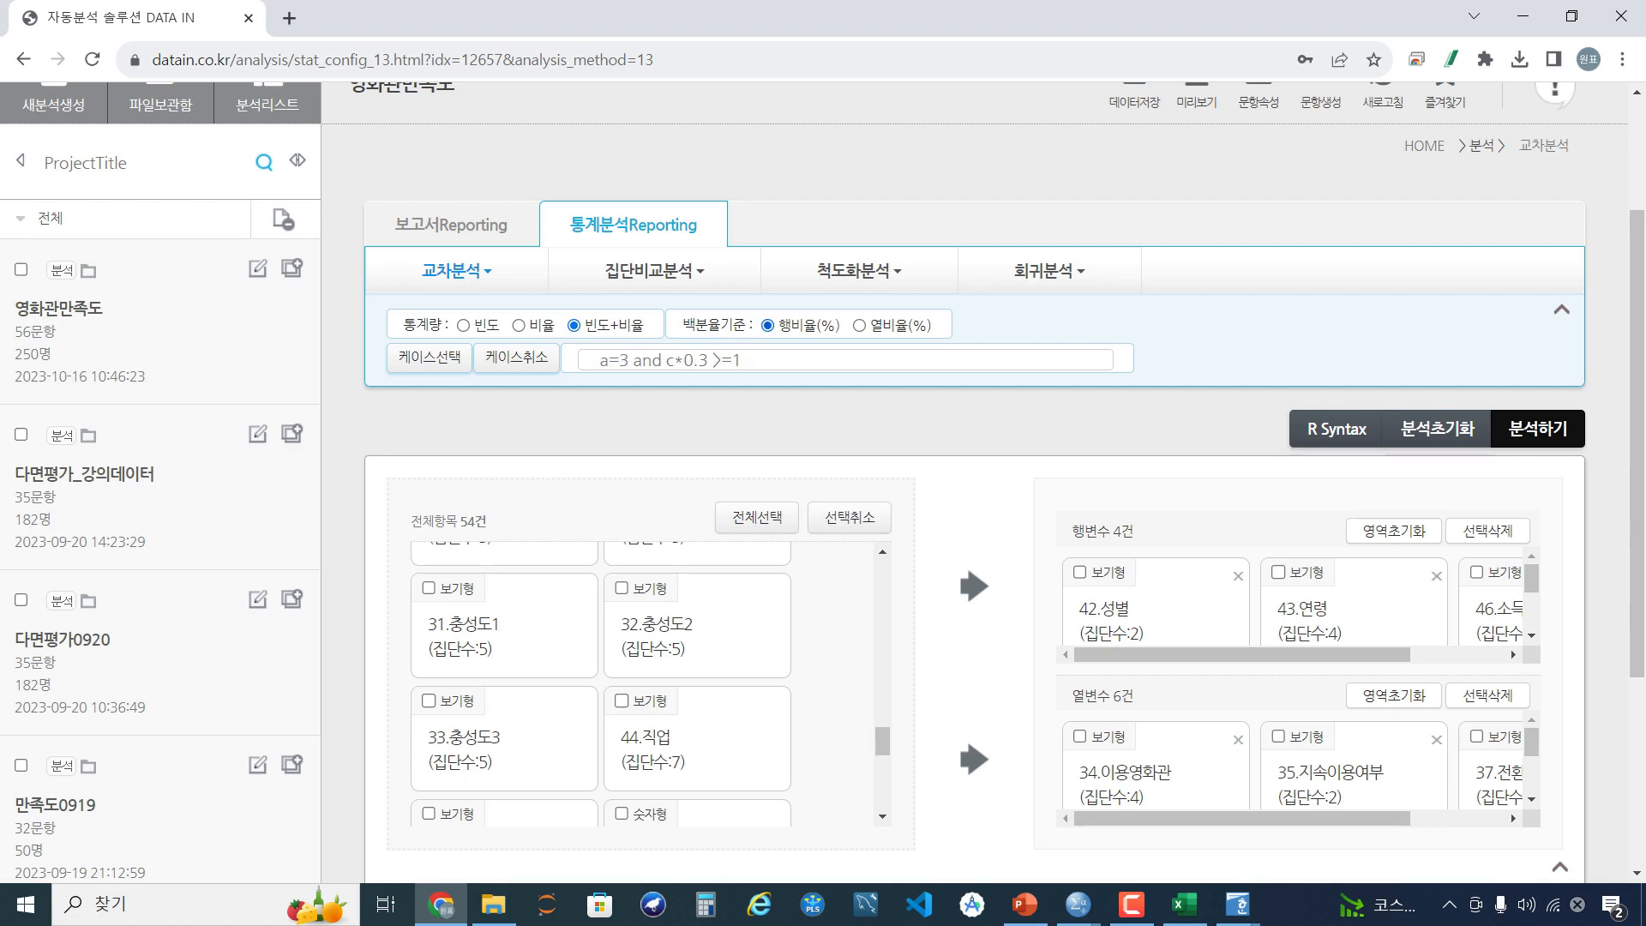
{"action": "left_click", "coordinate": [1537, 429]}
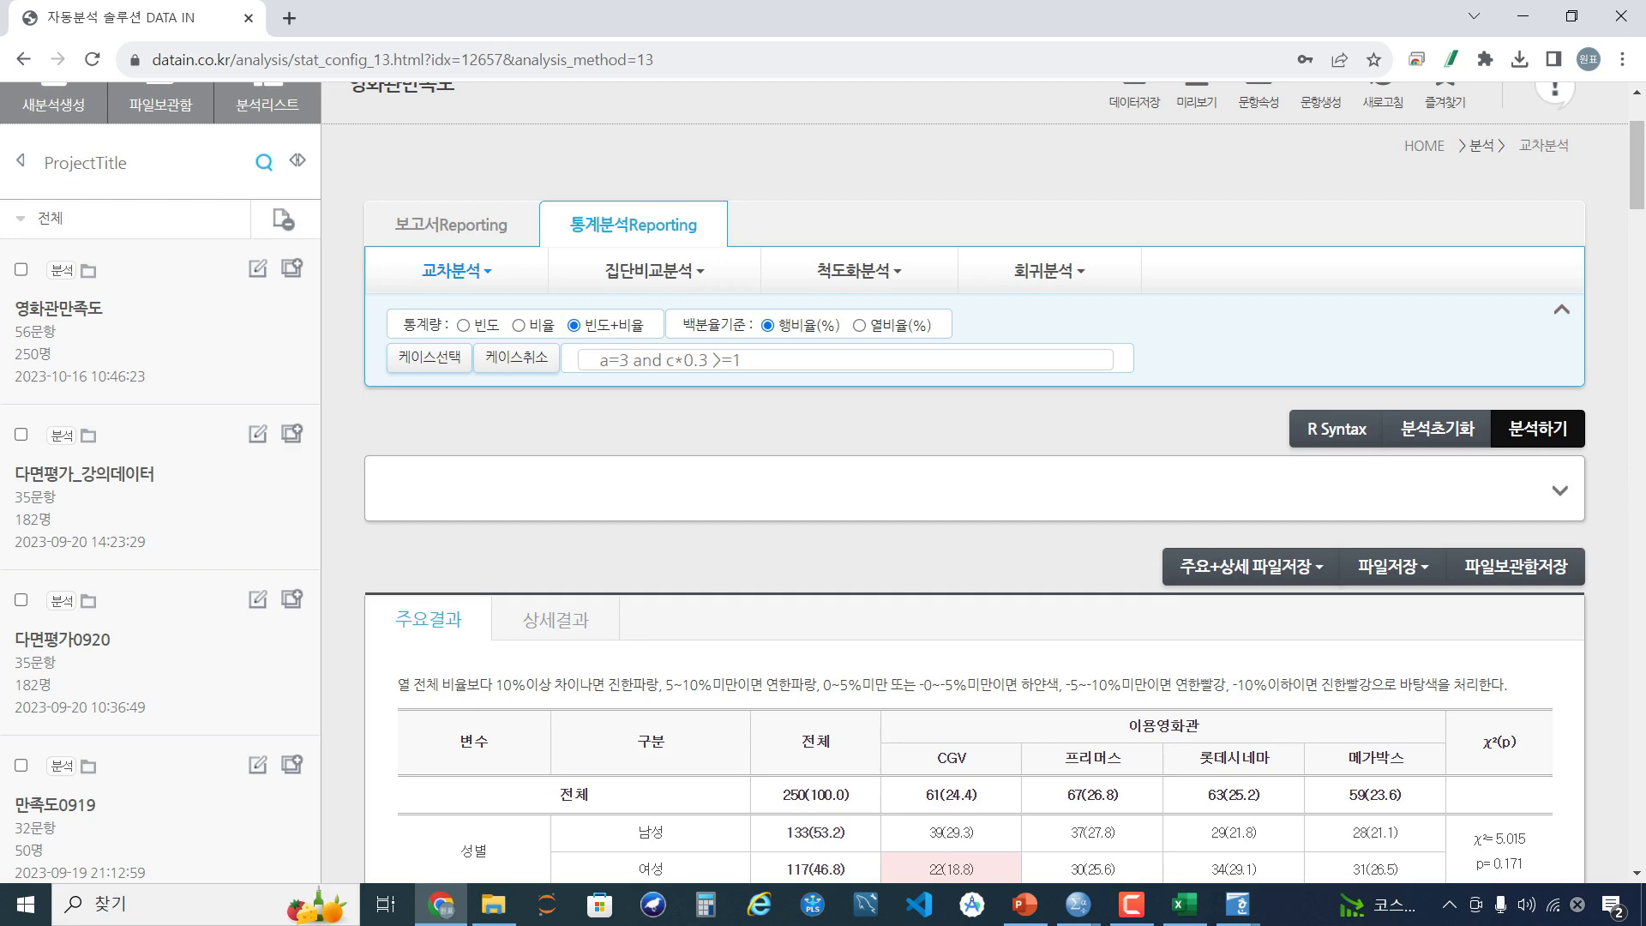
Examine the 이용영화관 crosstab in the main results, checking the χ² and p values for 성별 and 연령
{"action": "left_click_drag", "start_coordinate": [1637, 164], "coordinate": [1637, 224]}
{"action": "left_click_drag", "start_coordinate": [1128, 182], "coordinate": [1200, 182]}
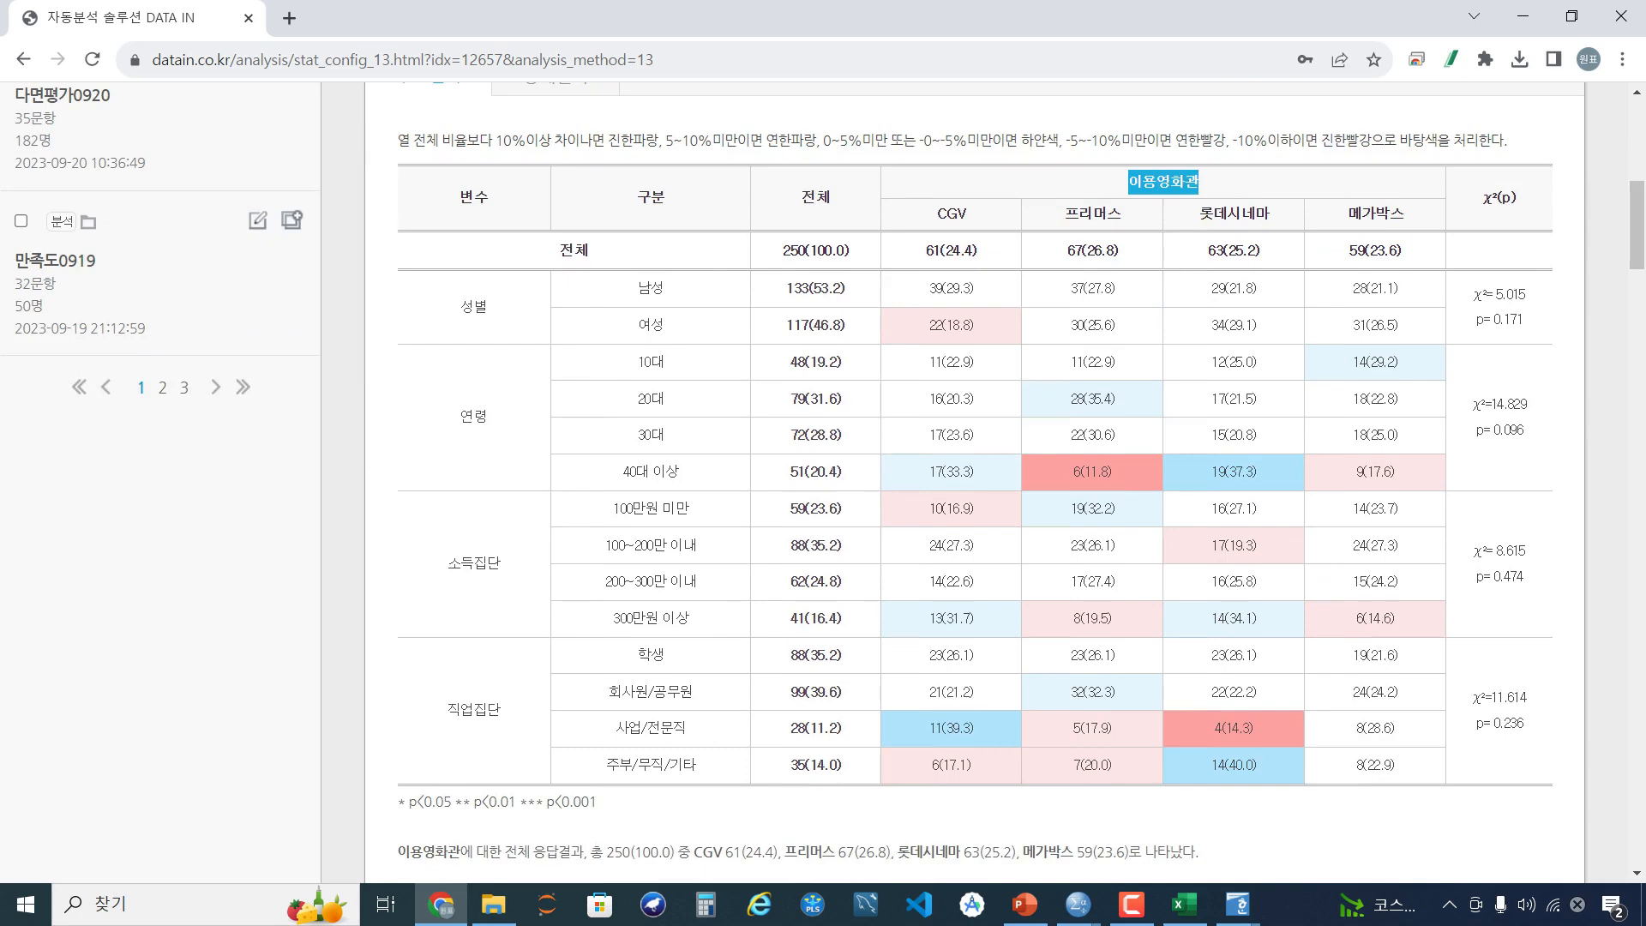
{"action": "left_click", "coordinate": [1199, 182]}
{"action": "mouse_move", "coordinate": [1473, 295]}
{"action": "left_mouse_down"}
{"action": "mouse_move", "coordinate": [1495, 295]}
{"action": "mouse_move", "coordinate": [1491, 319]}
{"action": "left_mouse_up"}
{"action": "left_click", "coordinate": [1494, 296]}
{"action": "left_click", "coordinate": [1491, 319]}
{"action": "left_click_drag", "start_coordinate": [1473, 405], "coordinate": [1524, 430]}
{"action": "left_click", "coordinate": [1521, 405]}
{"action": "left_click", "coordinate": [1524, 430]}
{"action": "scroll", "coordinate": [1517, 437], "scroll_direction": "down", "scroll_amount": 1}
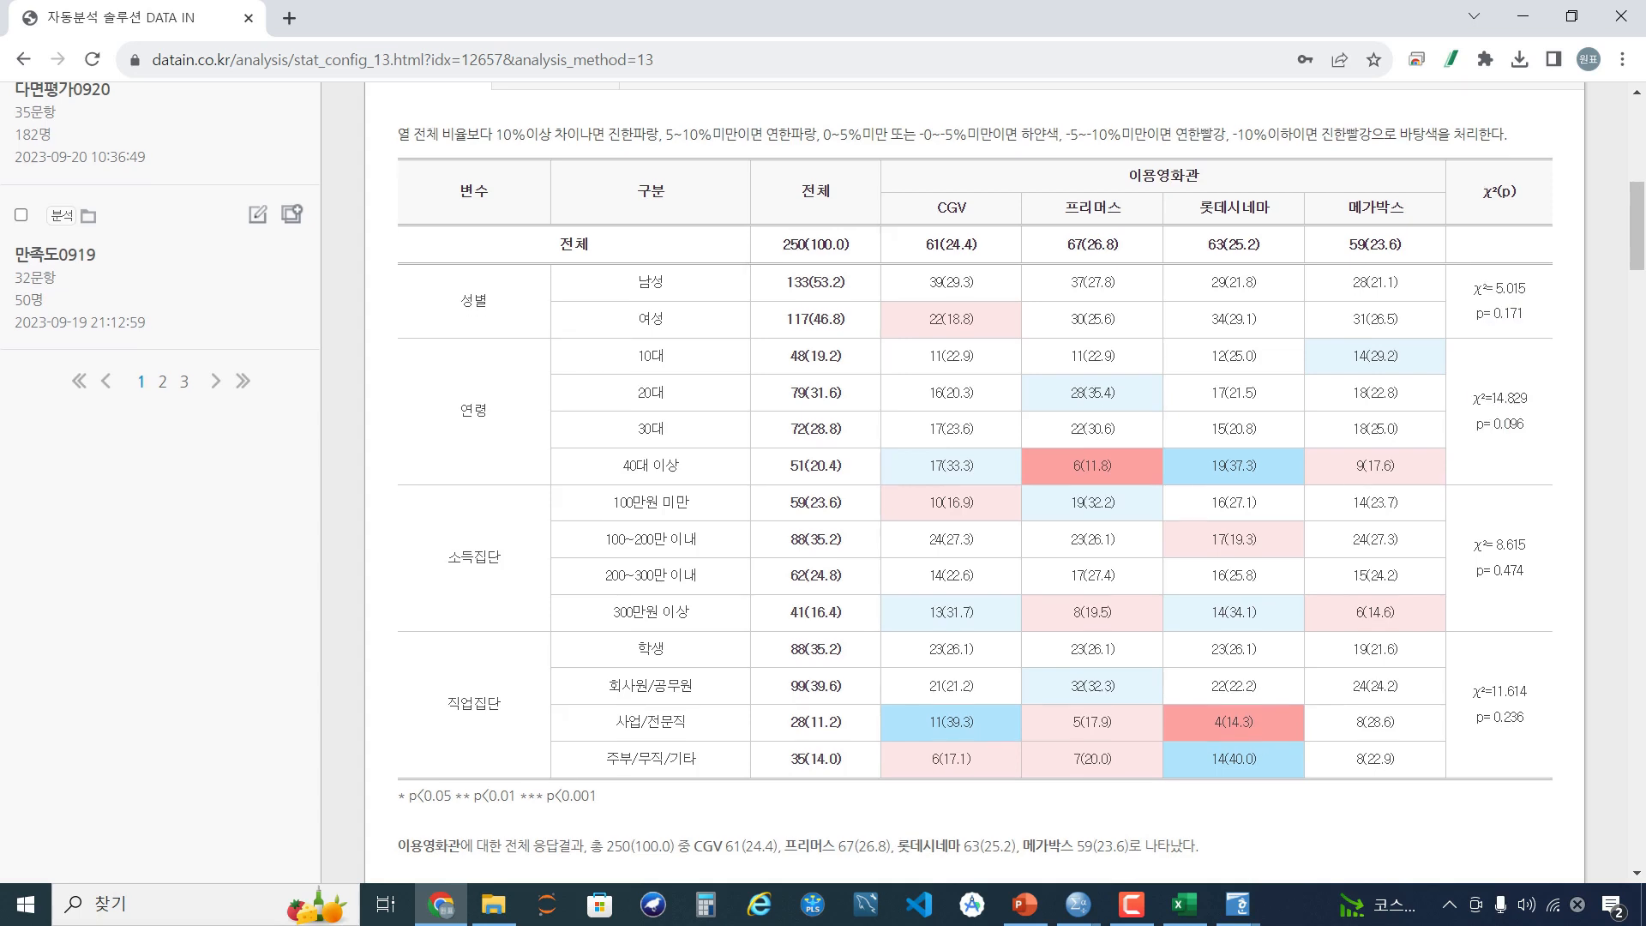
Read the written interpretation below the 이용영화관 crosstab, covering the overall responses and each demographic variable
{"action": "scroll", "coordinate": [974, 480], "scroll_direction": "down", "scroll_amount": 5}
{"action": "left_click_drag", "start_coordinate": [409, 423], "coordinate": [1195, 423]}
{"action": "left_click", "coordinate": [1194, 424]}
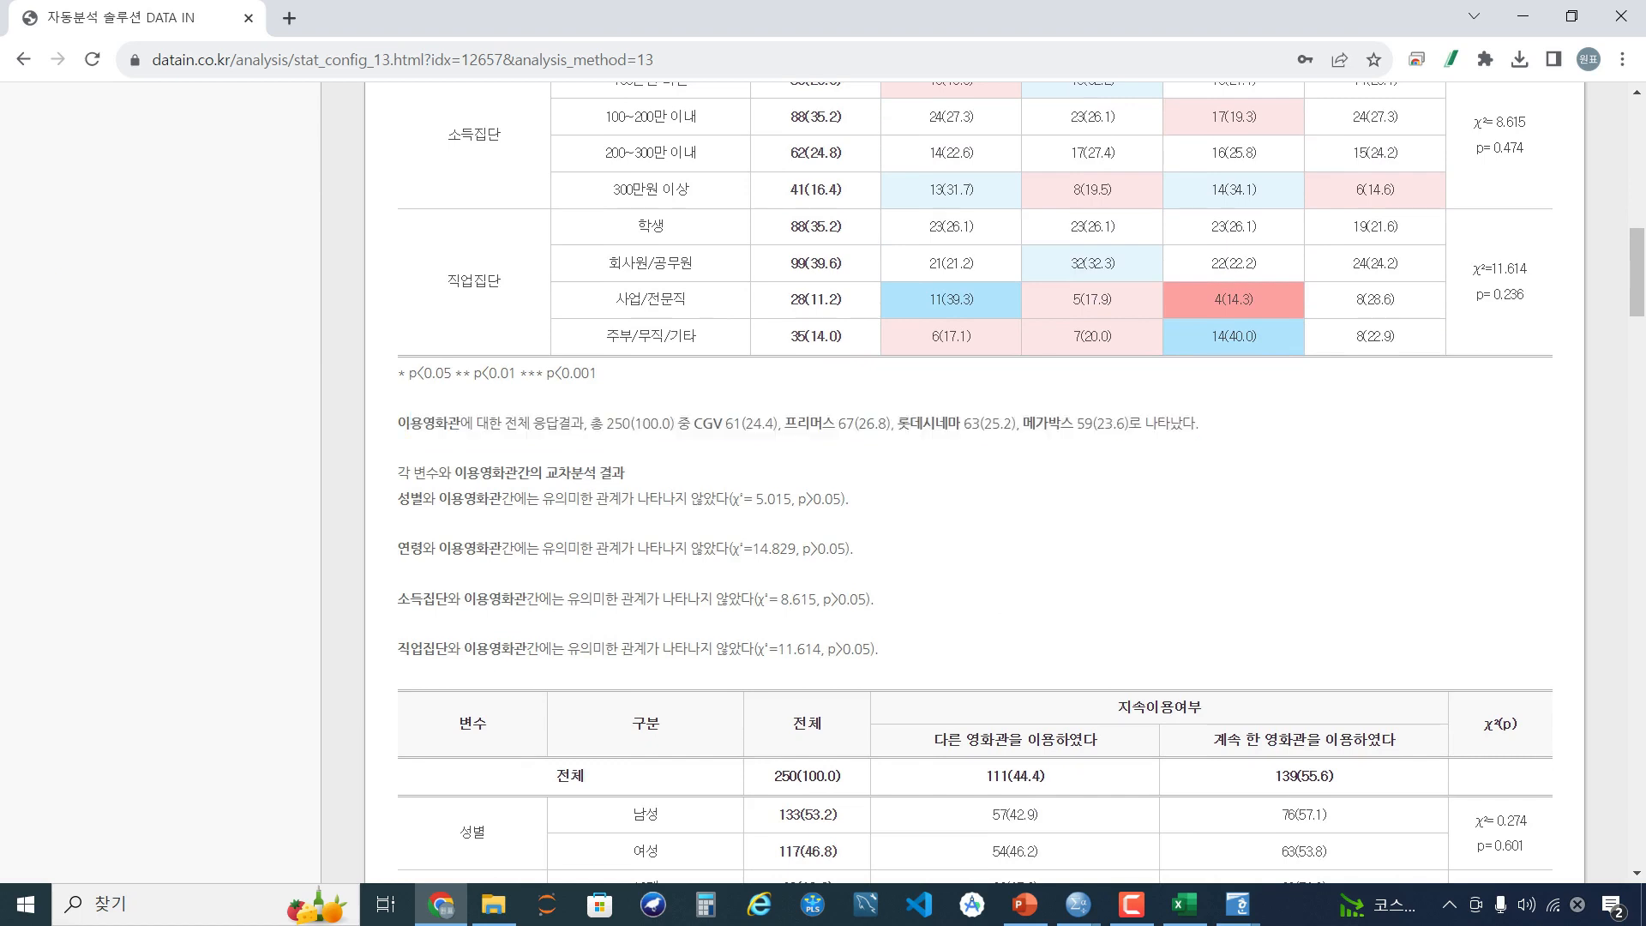
{"action": "left_click_drag", "start_coordinate": [410, 499], "coordinate": [879, 648]}
{"action": "left_click", "coordinate": [879, 649]}
{"action": "scroll", "coordinate": [975, 514], "scroll_direction": "down", "scroll_amount": 3}
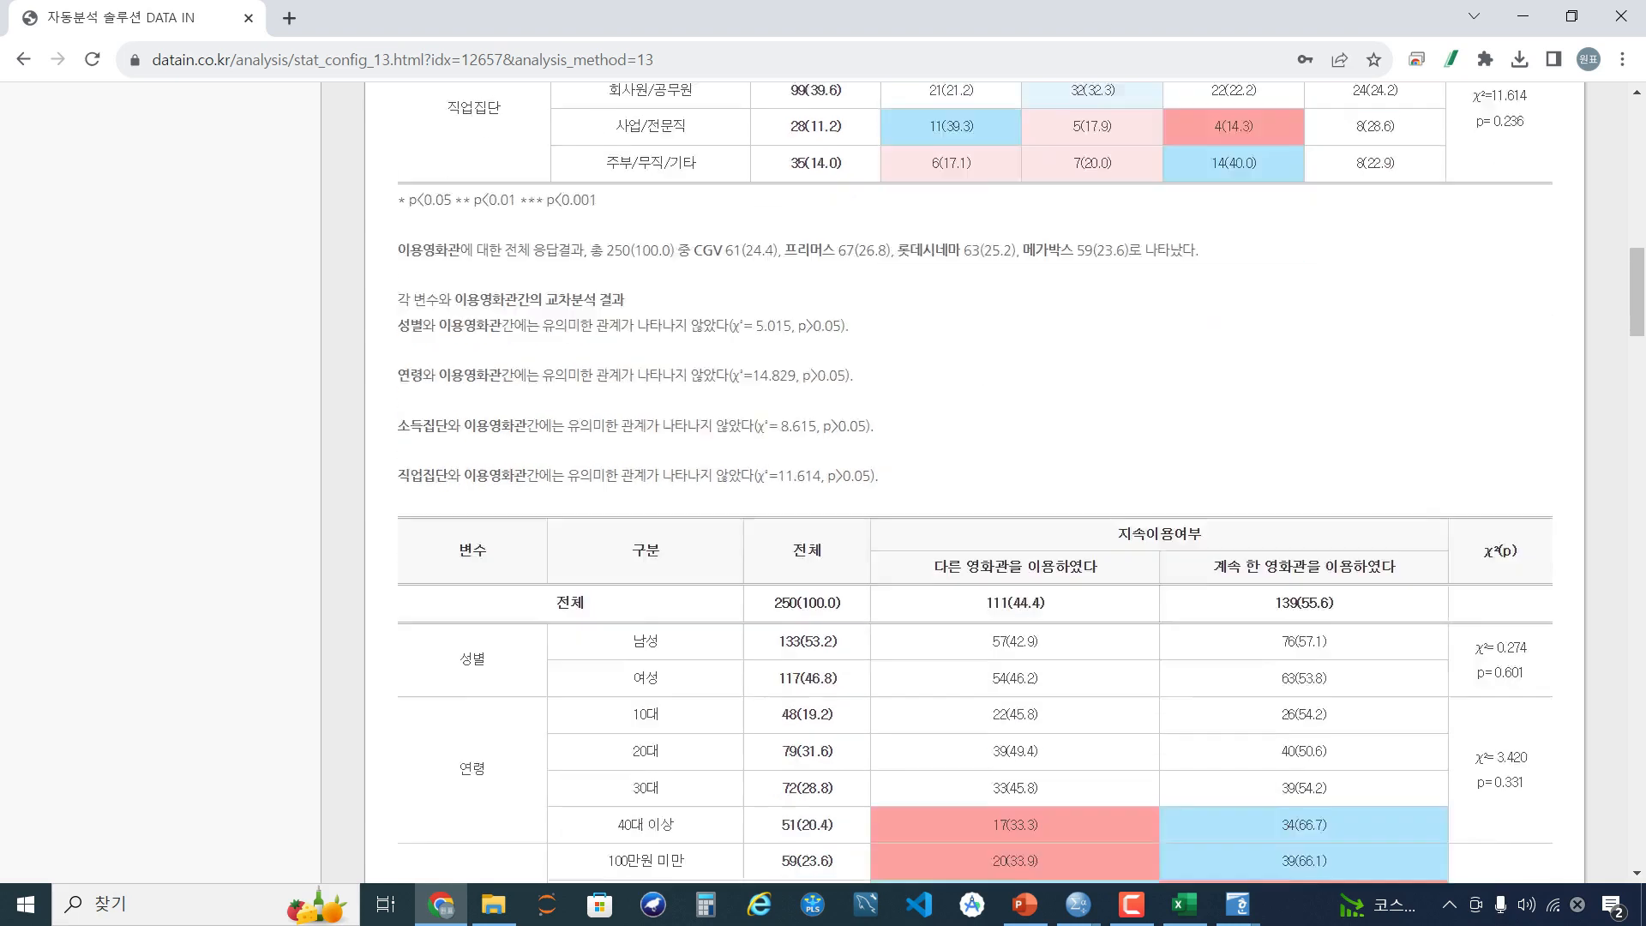
Review the 지속이용여부 crosstab, its 소득집단 p value and the remaining crosstabs through 최근영화관람시기
{"action": "left_click_drag", "start_coordinate": [1117, 386], "coordinate": [1133, 386]}
{"action": "left_click", "coordinate": [1133, 386]}
{"action": "scroll", "coordinate": [975, 514], "scroll_direction": "down", "scroll_amount": 2}
{"action": "left_click_drag", "start_coordinate": [1475, 567], "coordinate": [1526, 567]}
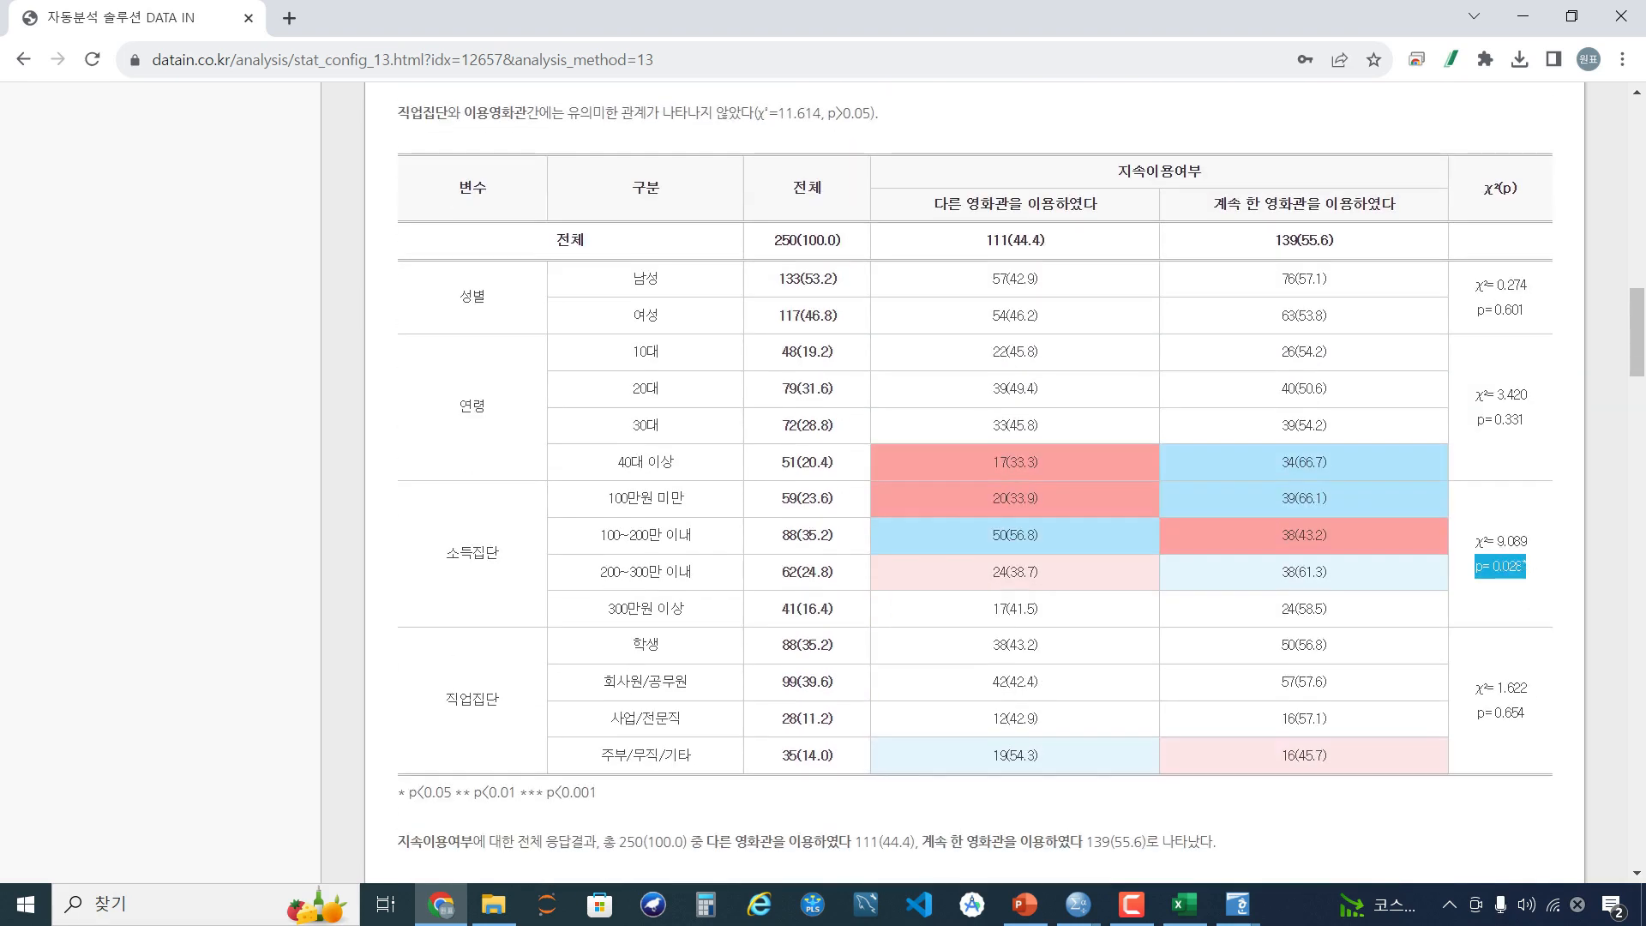
{"action": "scroll", "coordinate": [975, 514], "scroll_direction": "down", "scroll_amount": 4}
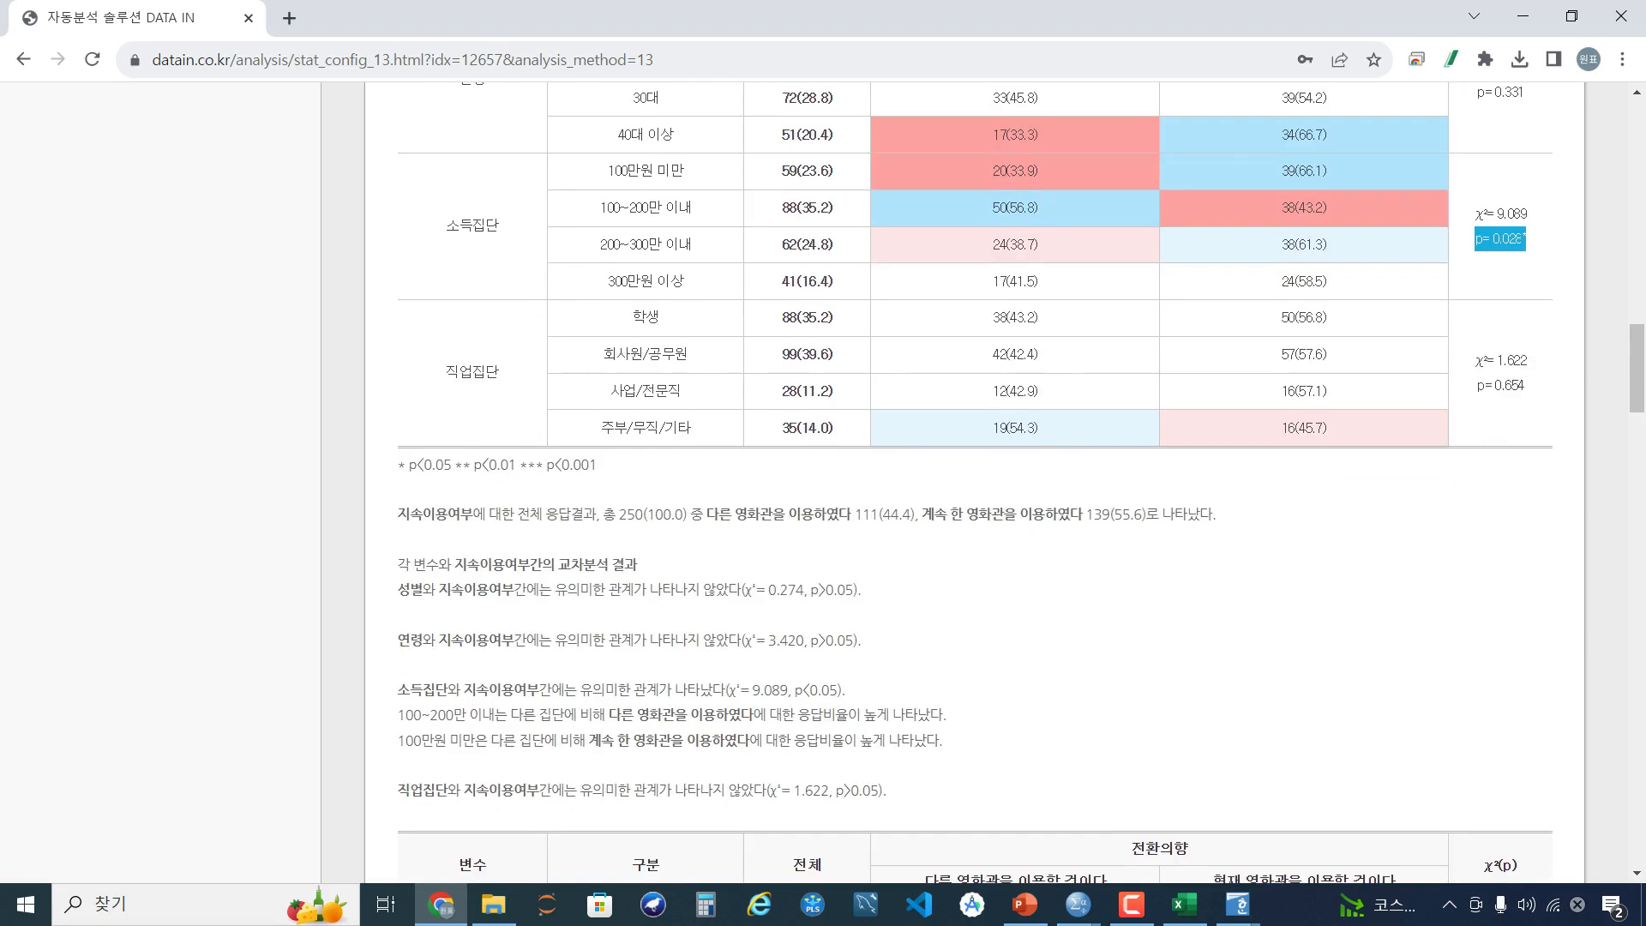
{"action": "scroll", "coordinate": [975, 514], "scroll_direction": "down", "scroll_amount": 5}
{"action": "scroll", "coordinate": [974, 514], "scroll_direction": "down", "scroll_amount": 14}
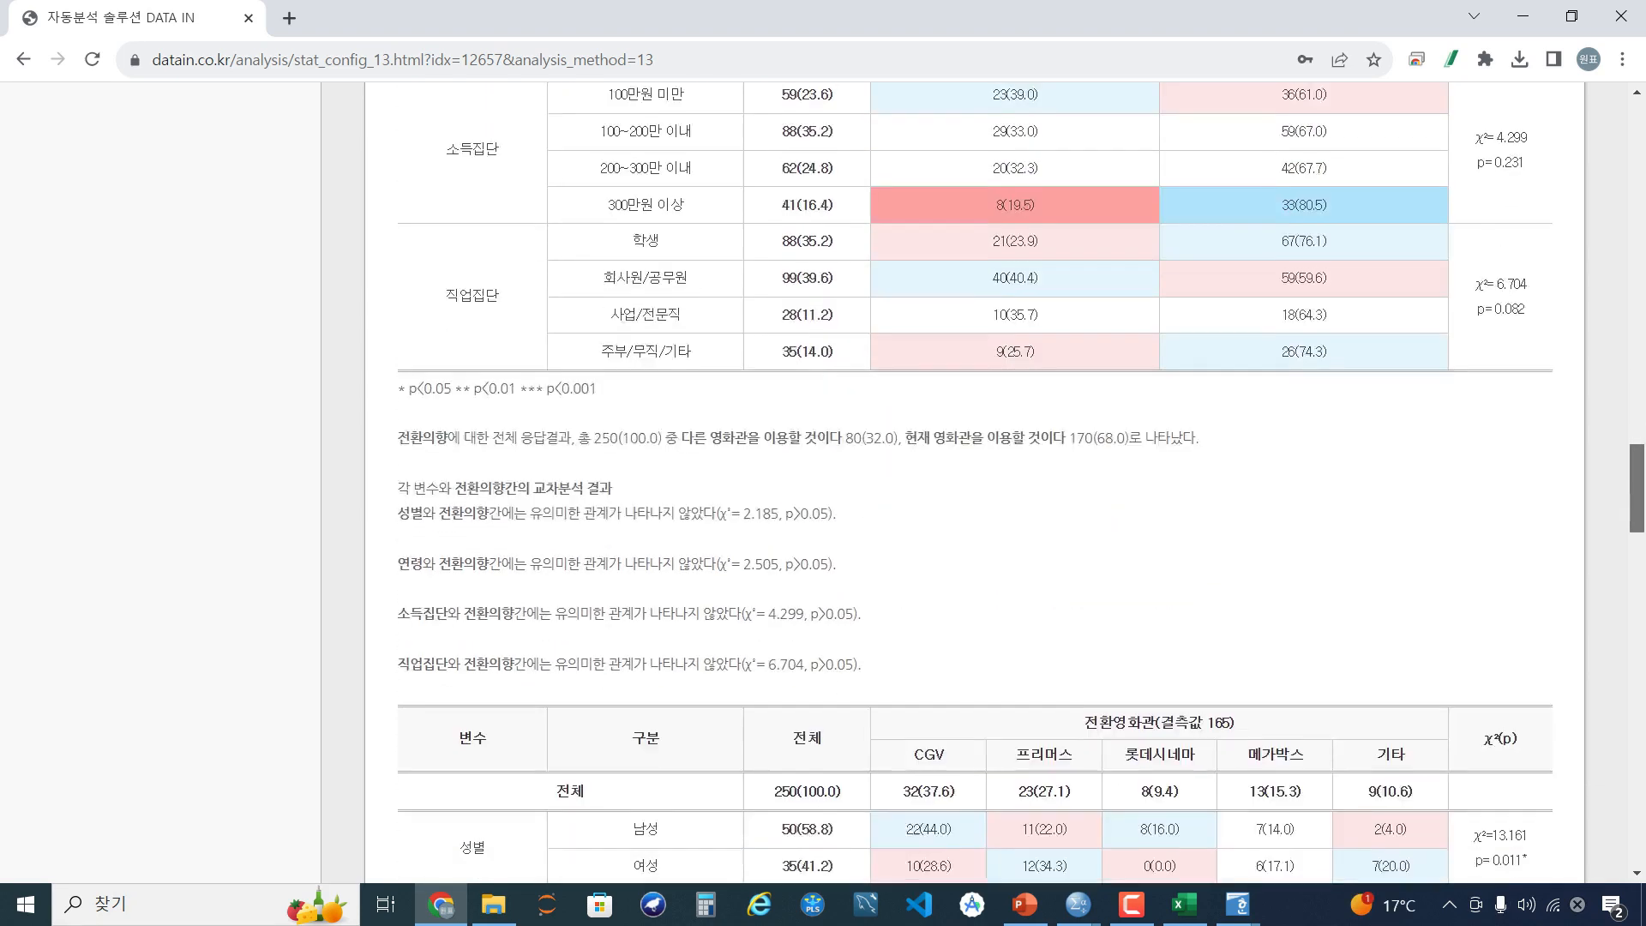
{"action": "scroll", "coordinate": [974, 514], "scroll_direction": "down", "scroll_amount": 12}
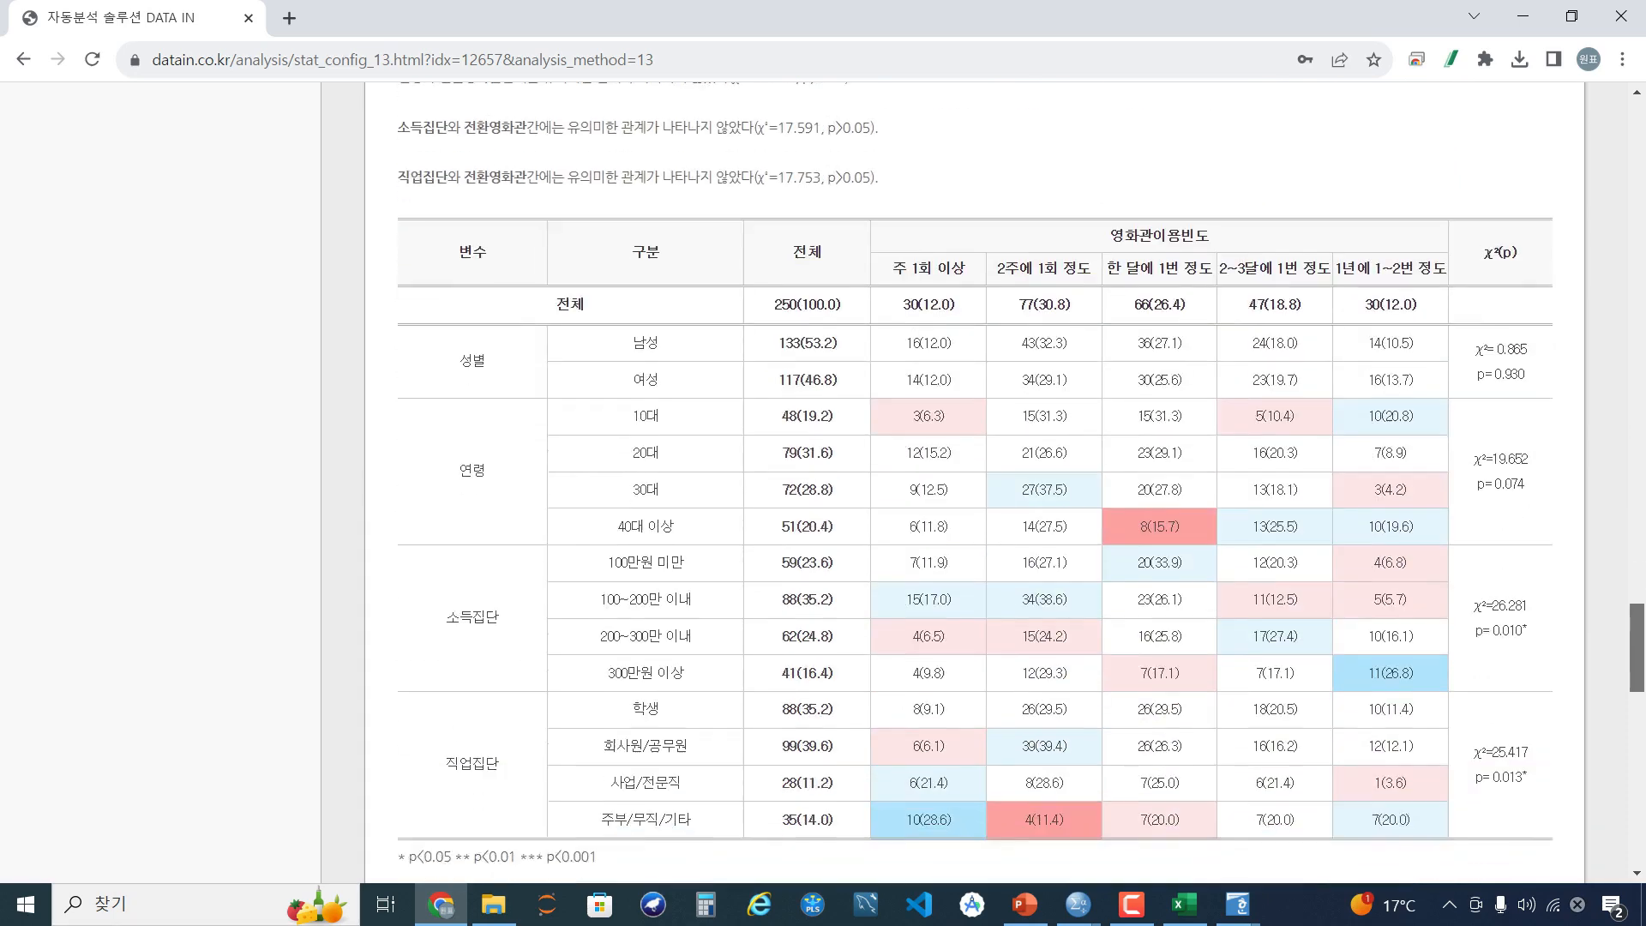
{"action": "scroll", "coordinate": [974, 514], "scroll_direction": "down", "scroll_amount": 14}
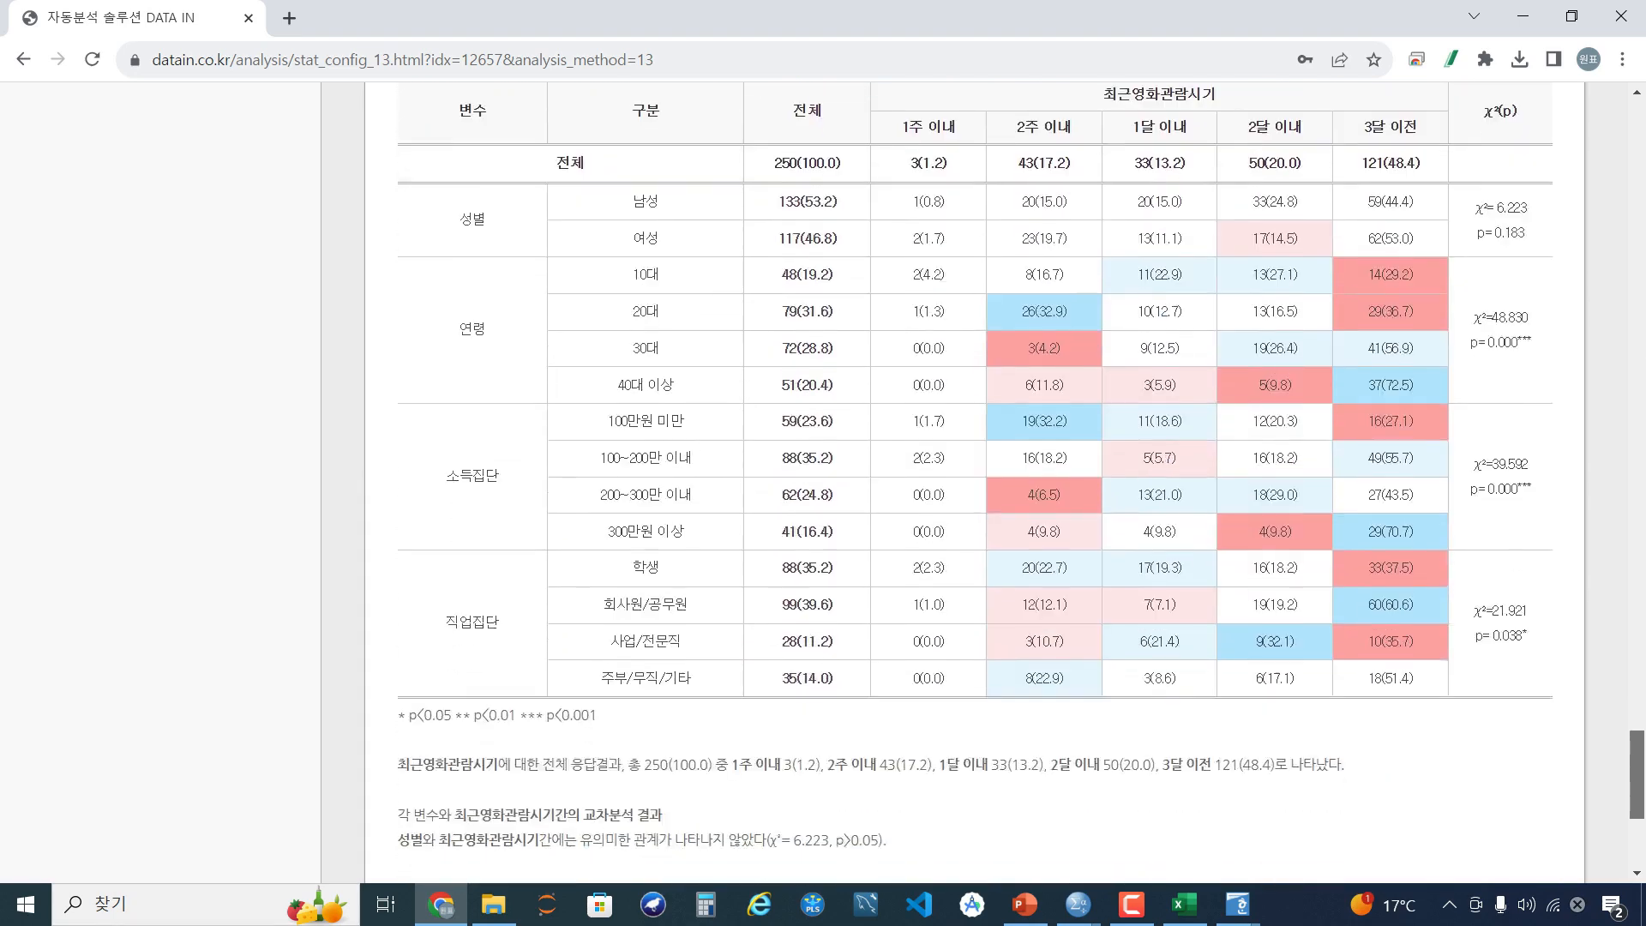
Save the crosstab results as a 한글 file and open the downloaded document, dismissing the character code message
{"action": "scroll", "coordinate": [975, 480], "scroll_direction": "up", "scroll_amount": 7}
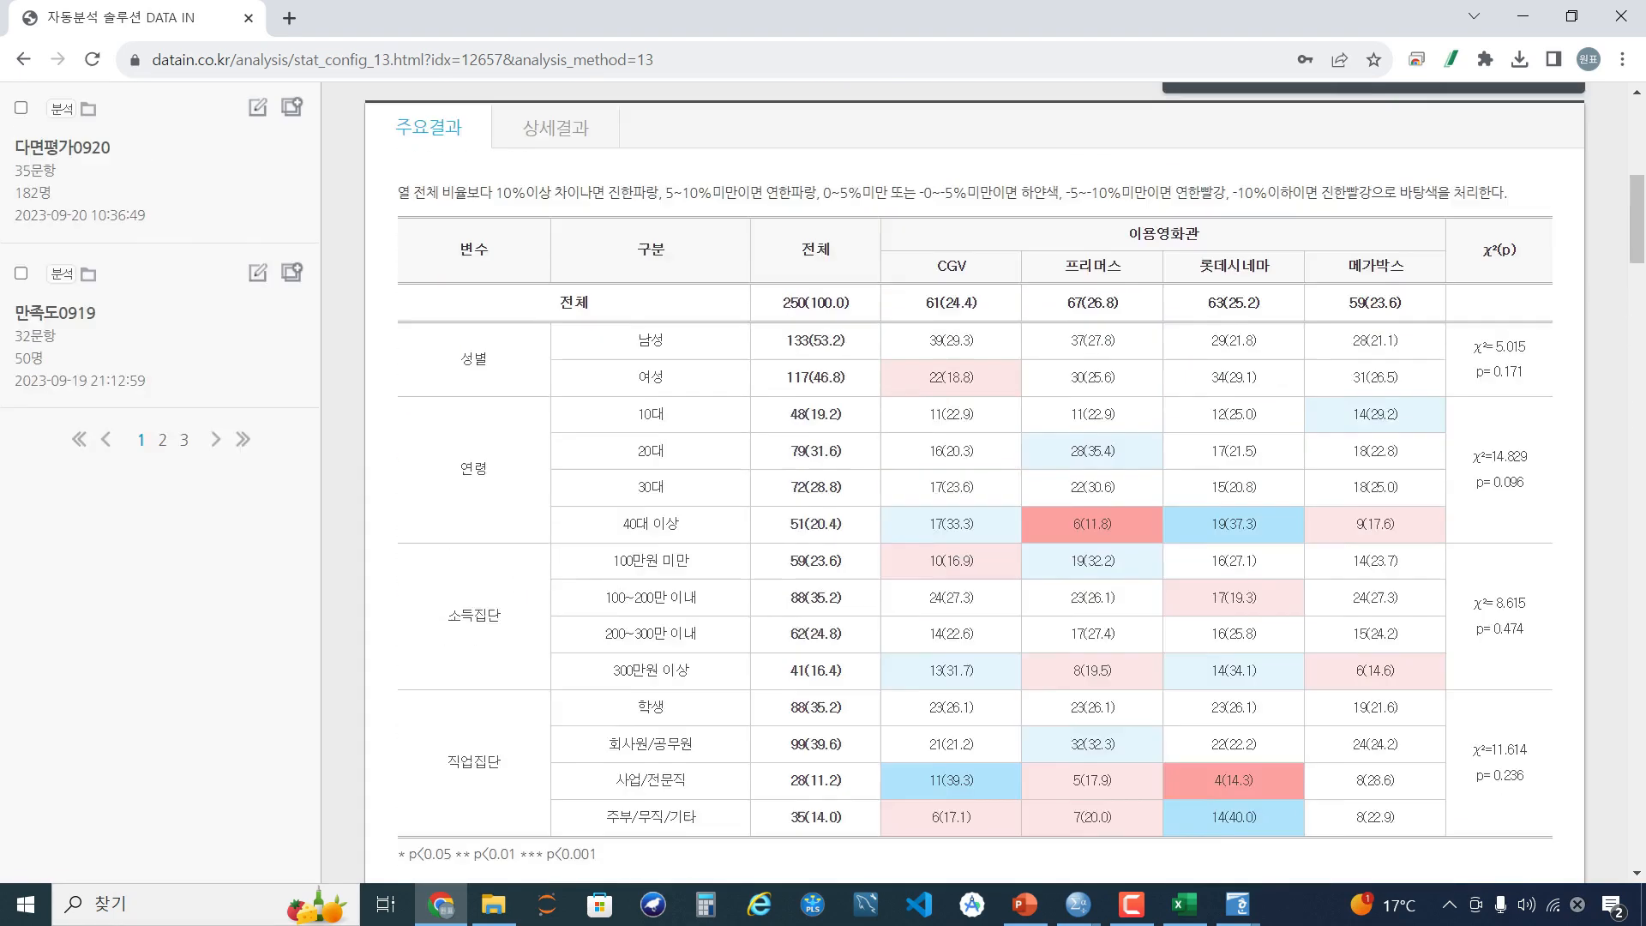
{"action": "left_click", "coordinate": [1392, 388]}
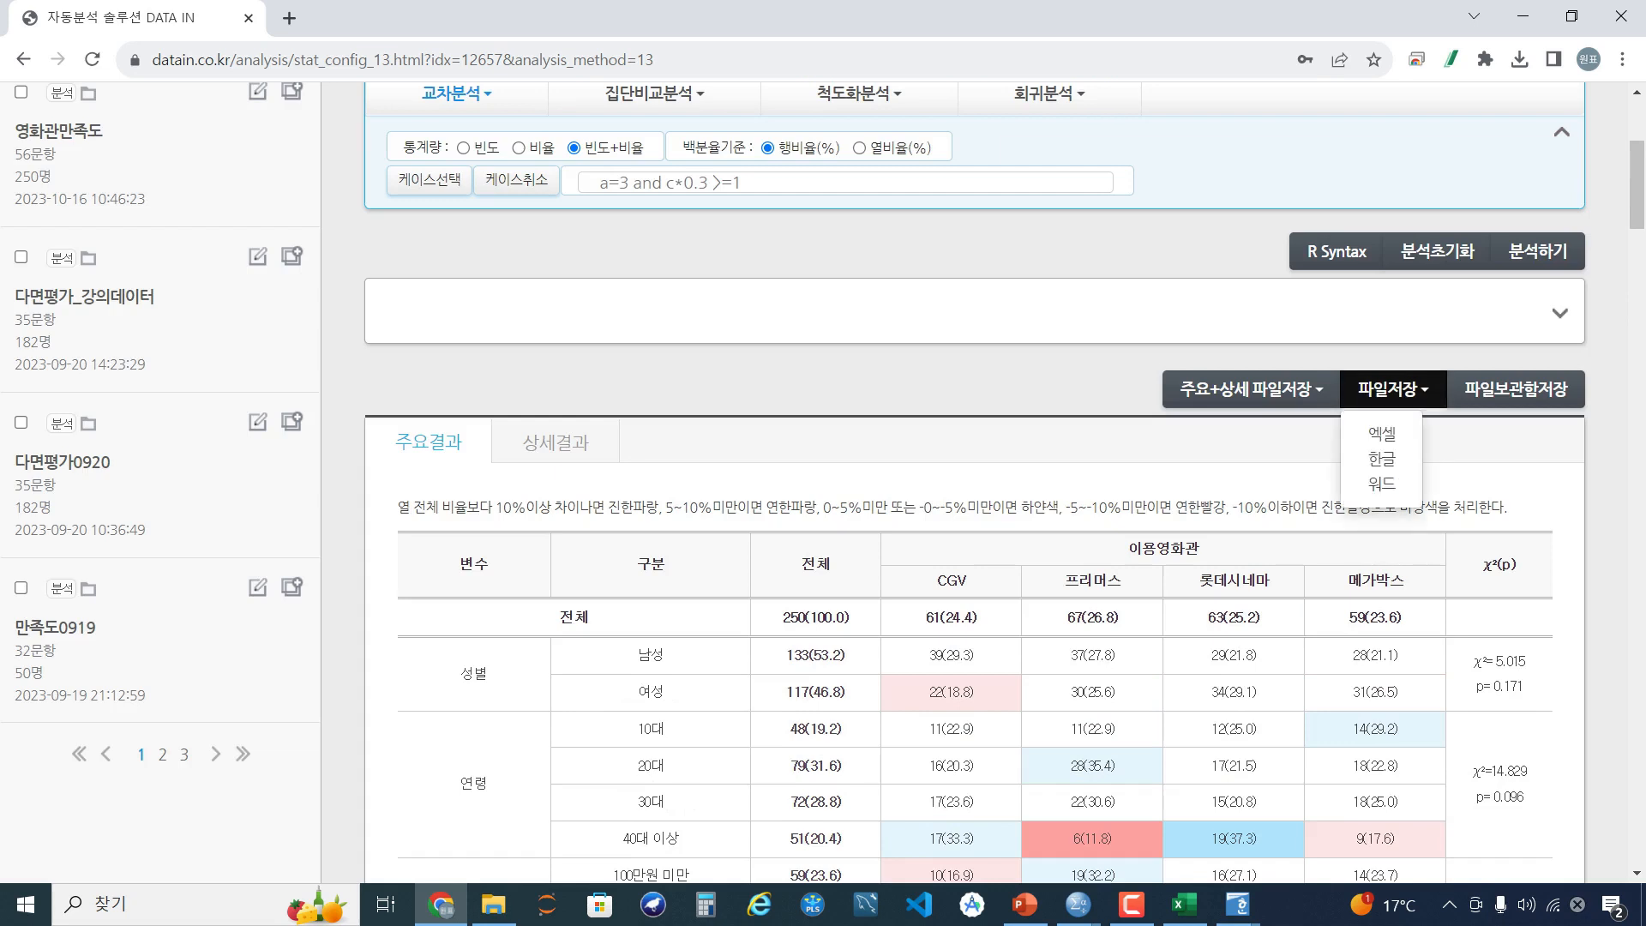
{"action": "left_click", "coordinate": [1382, 458]}
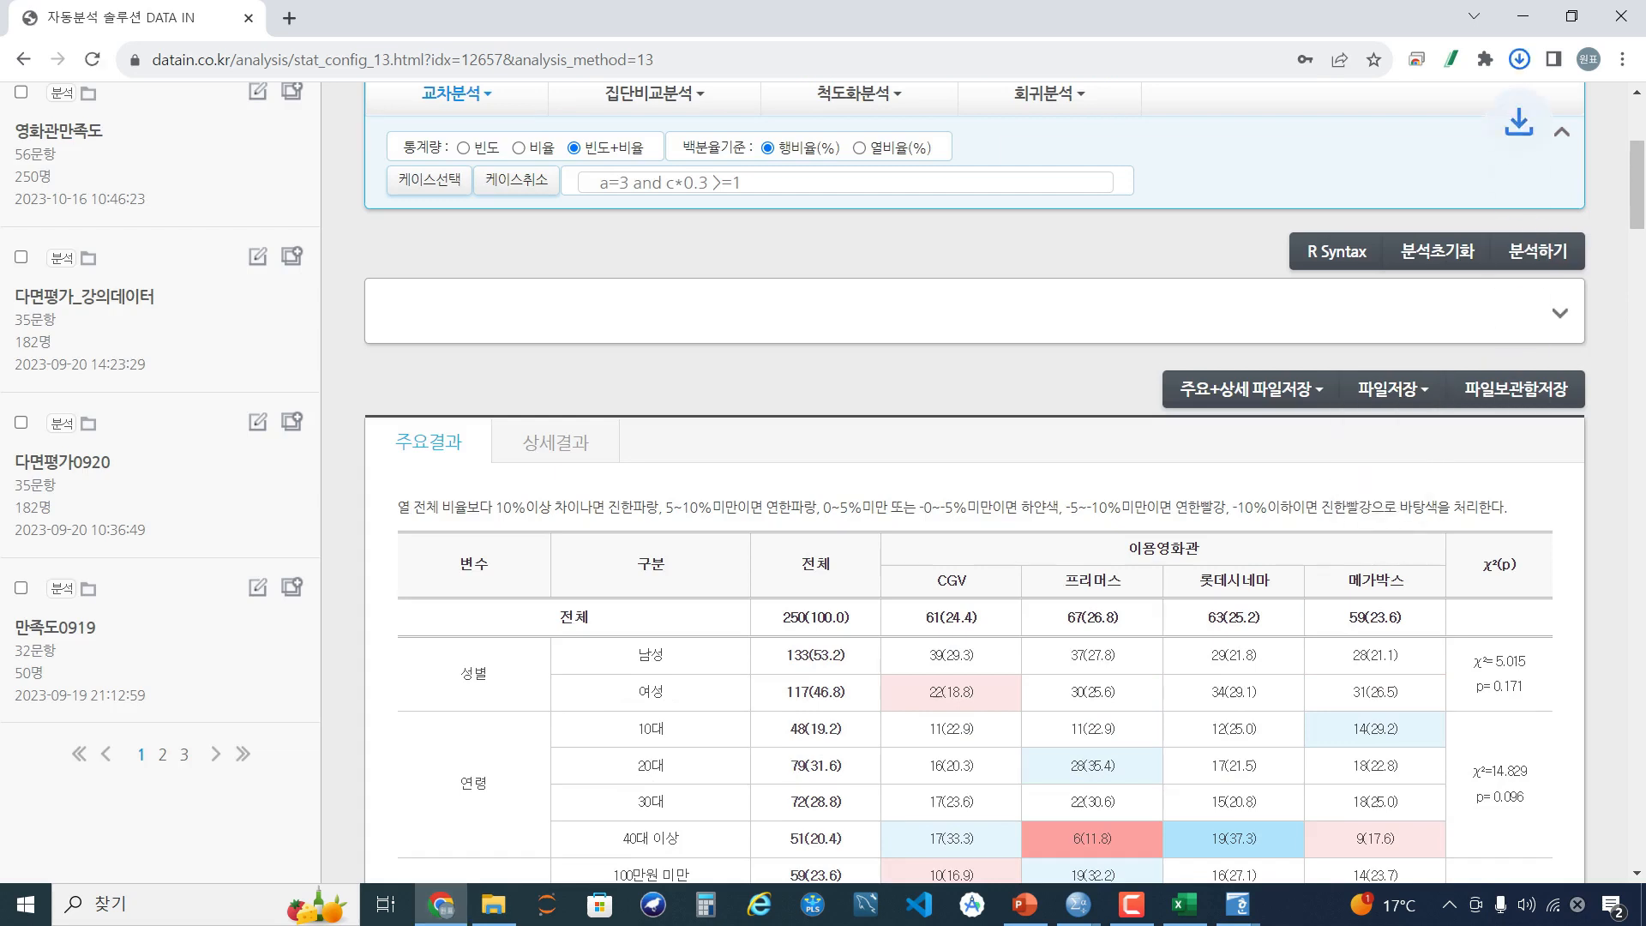
{"action": "left_click", "coordinate": [1372, 104]}
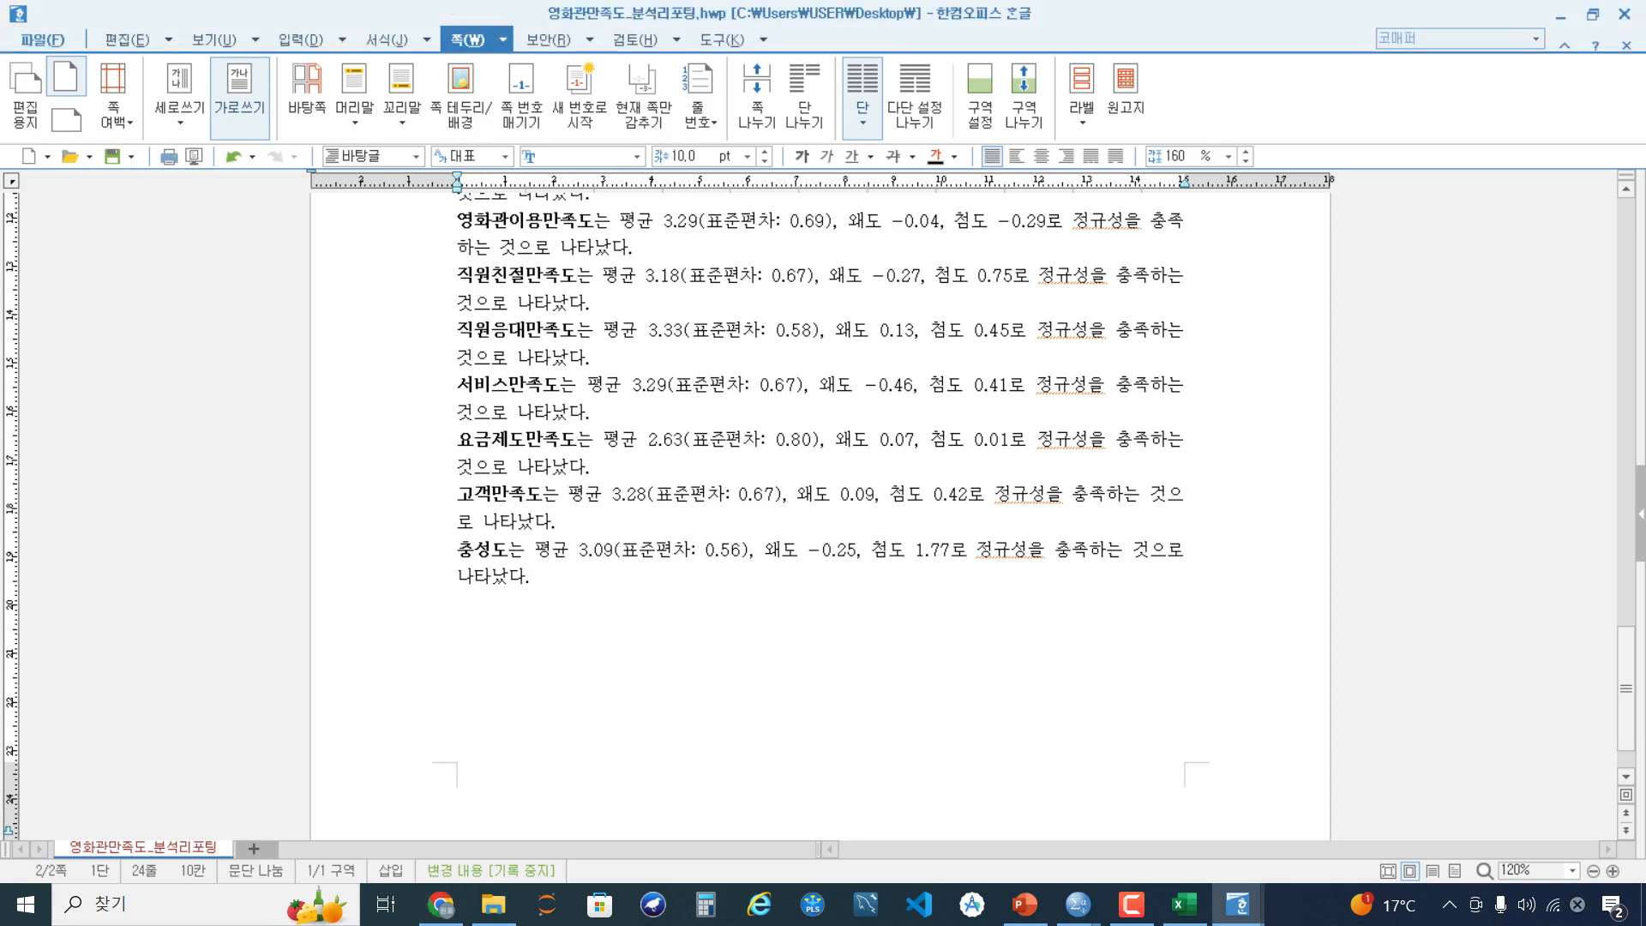
{"action": "key", "text": "Return"}
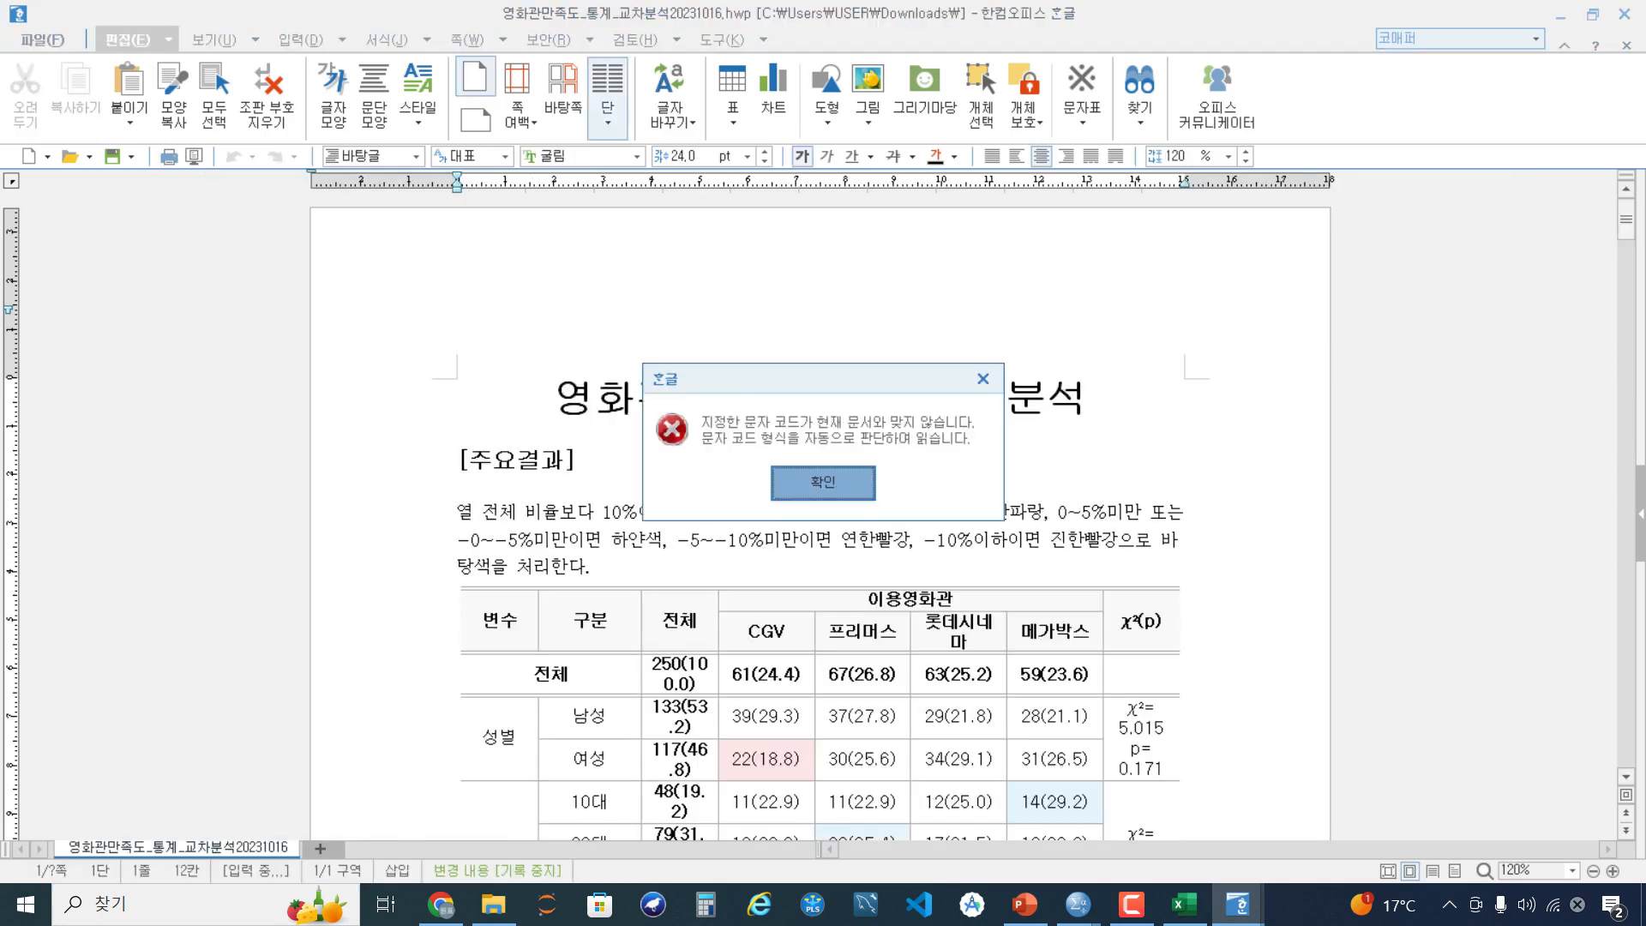
{"action": "key", "text": "Return"}
{"action": "key", "text": "shift+Down"}
{"action": "key", "text": "shift+Down"}
{"action": "key", "text": "shift+Down"}
{"action": "key", "text": "shift+Down"}
{"action": "key", "text": "shift+Down"}
{"action": "key", "text": "shift+Down"}
{"action": "key", "text": "shift+Down"}
{"action": "key", "text": "shift+Down"}
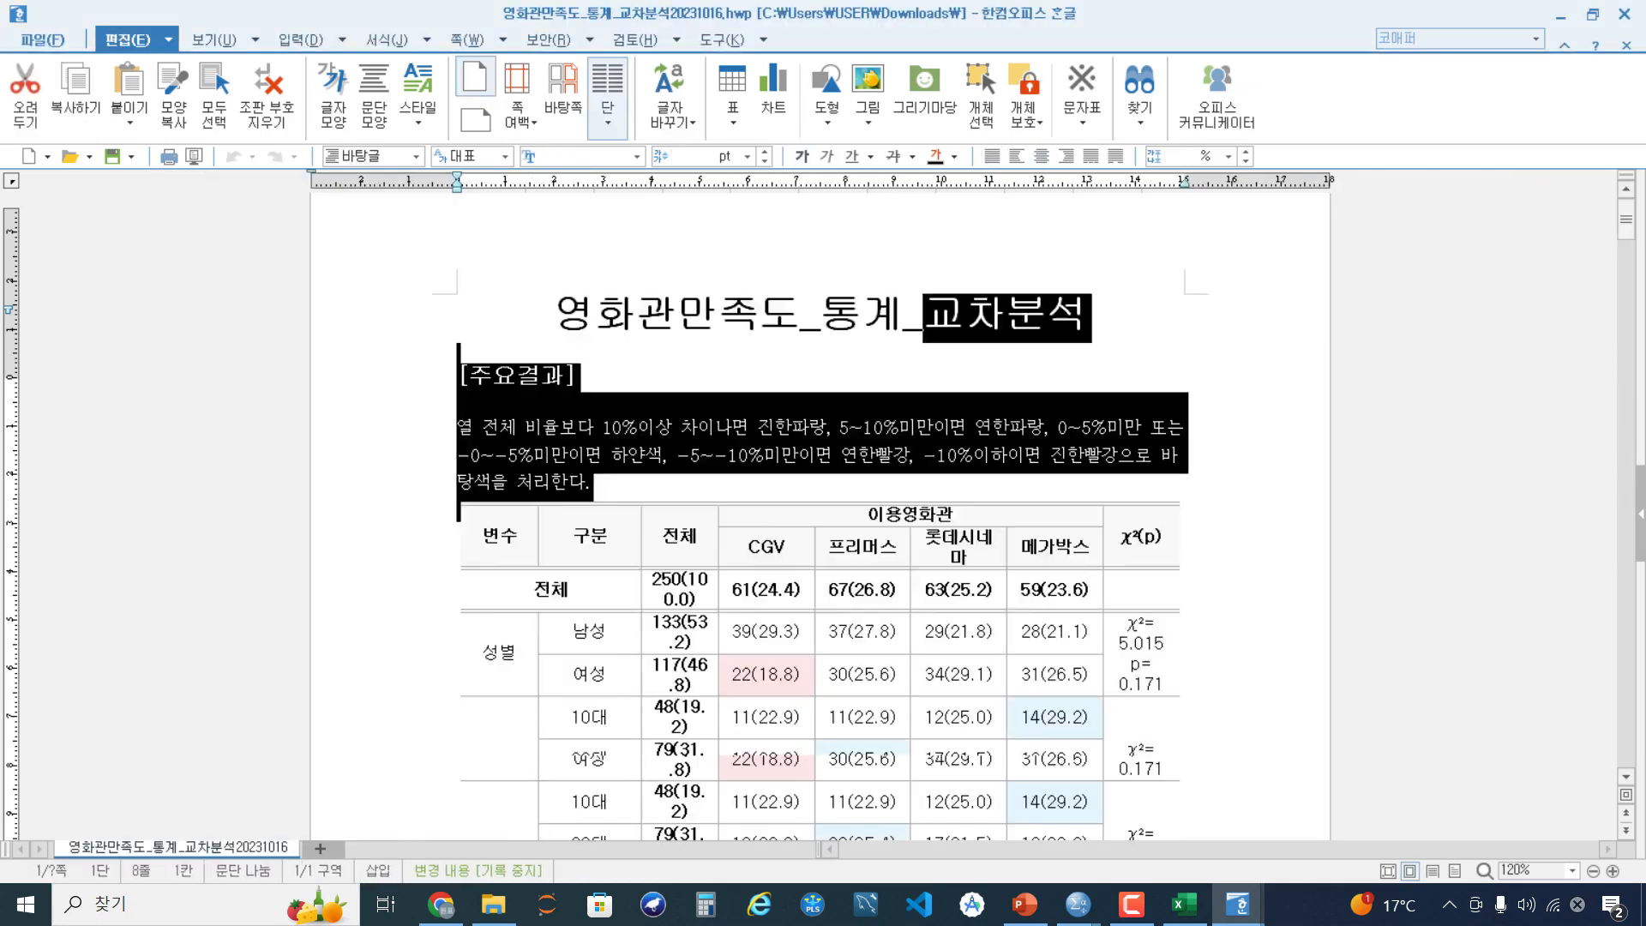
{"action": "key", "text": "shift+Down"}
{"action": "key", "text": "shift+Down"}
{"action": "key", "text": "shift+Down"}
{"action": "key", "text": "shift+Down"}
{"action": "key", "text": "shift+Down"}
{"action": "key", "text": "shift+Down"}
{"action": "key", "text": "shift+Down"}
{"action": "key", "text": "shift+Down"}
{"action": "key", "text": "shift+Down"}
{"action": "key", "text": "shift+Down"}
{"action": "key", "text": "shift+Down"}
{"action": "key", "text": "shift+Down"}
{"action": "key", "text": "shift+Down"}
{"action": "key", "text": "shift+Down"}
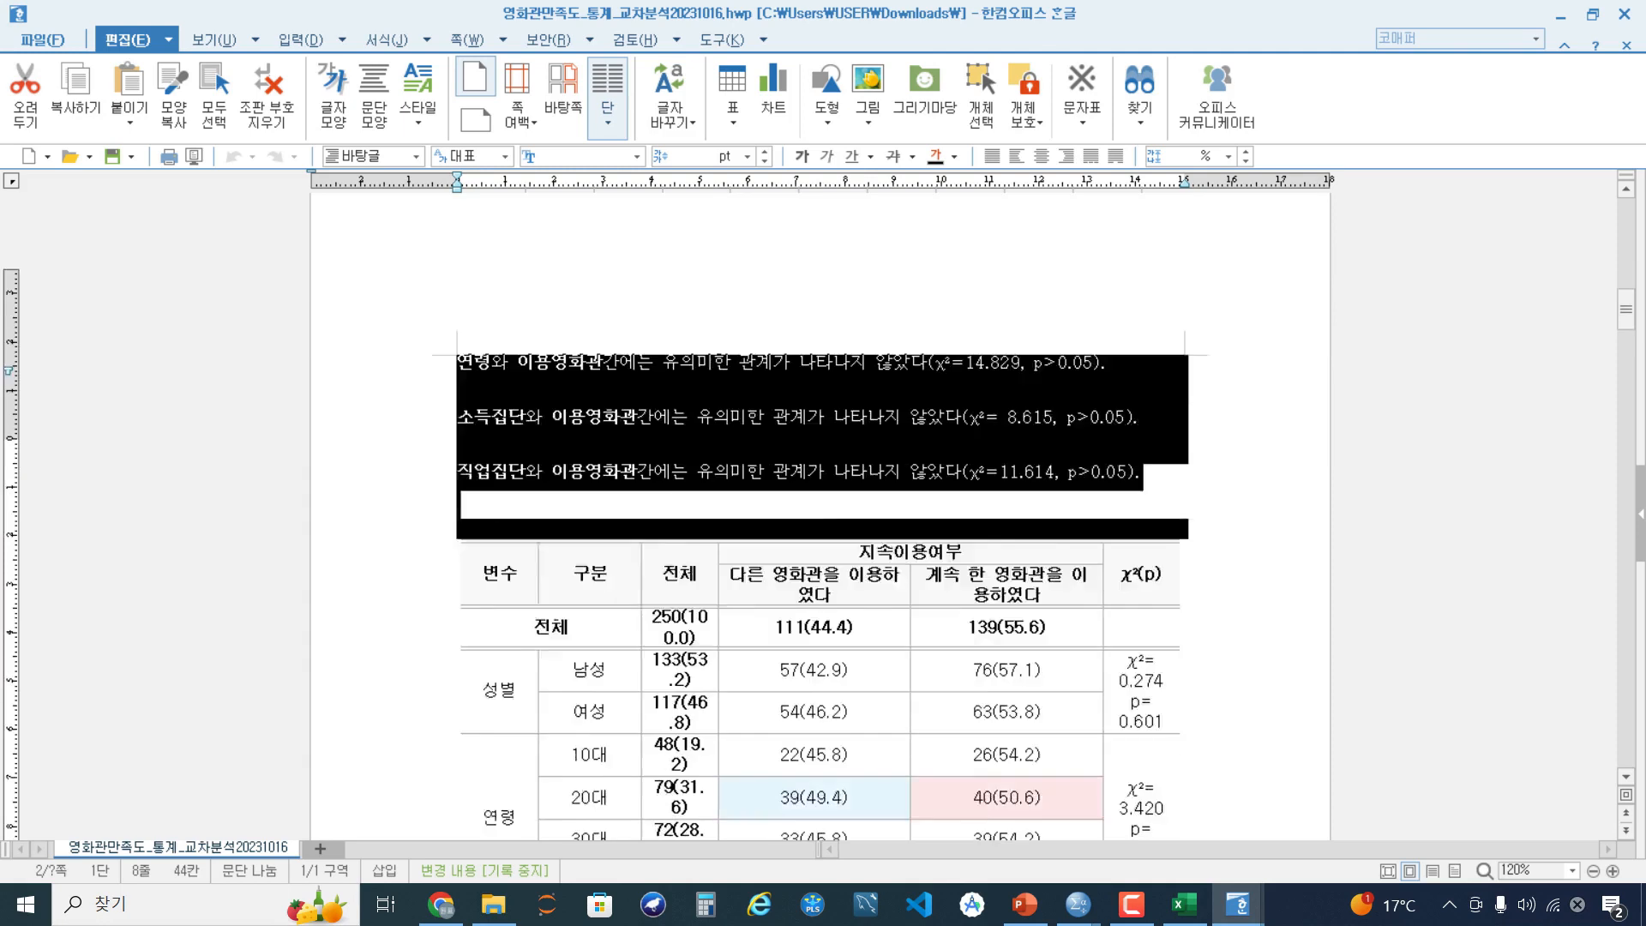
{"action": "scroll", "coordinate": [555, 396], "scroll_direction": "up", "scroll_amount": 1}
{"action": "key", "text": "ctrl+Page_Up"}
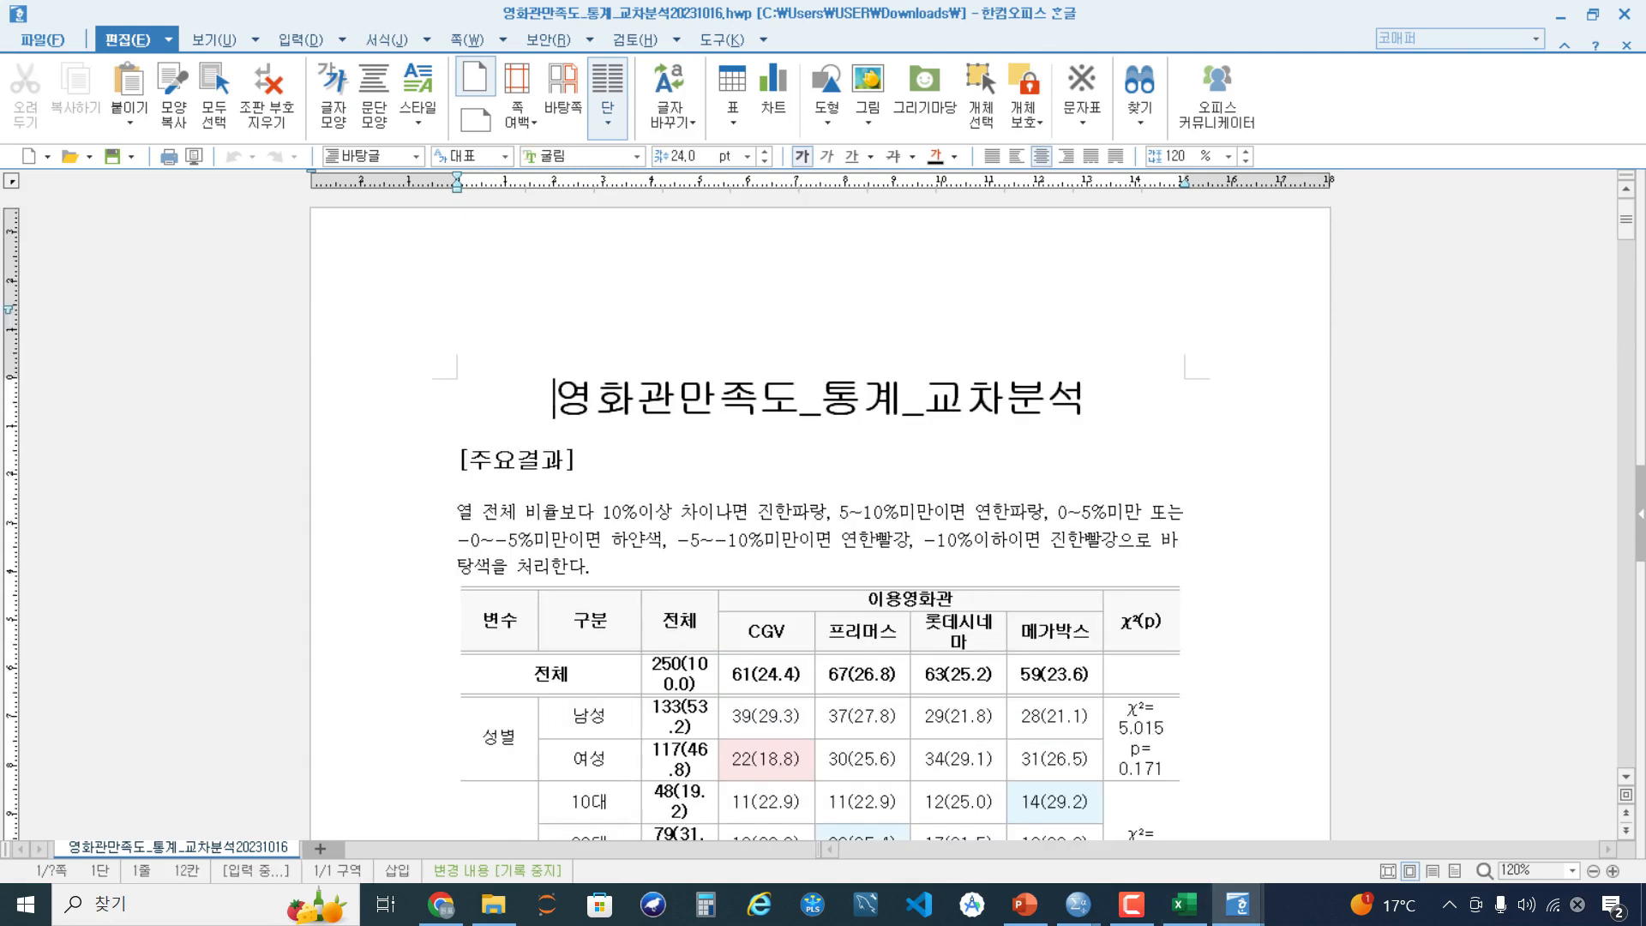
Select the crosstab report from 교차분석 in the title through the end of the document
{"action": "left_click", "coordinate": [926, 399]}
{"action": "key", "text": "ctrl+shift+End"}
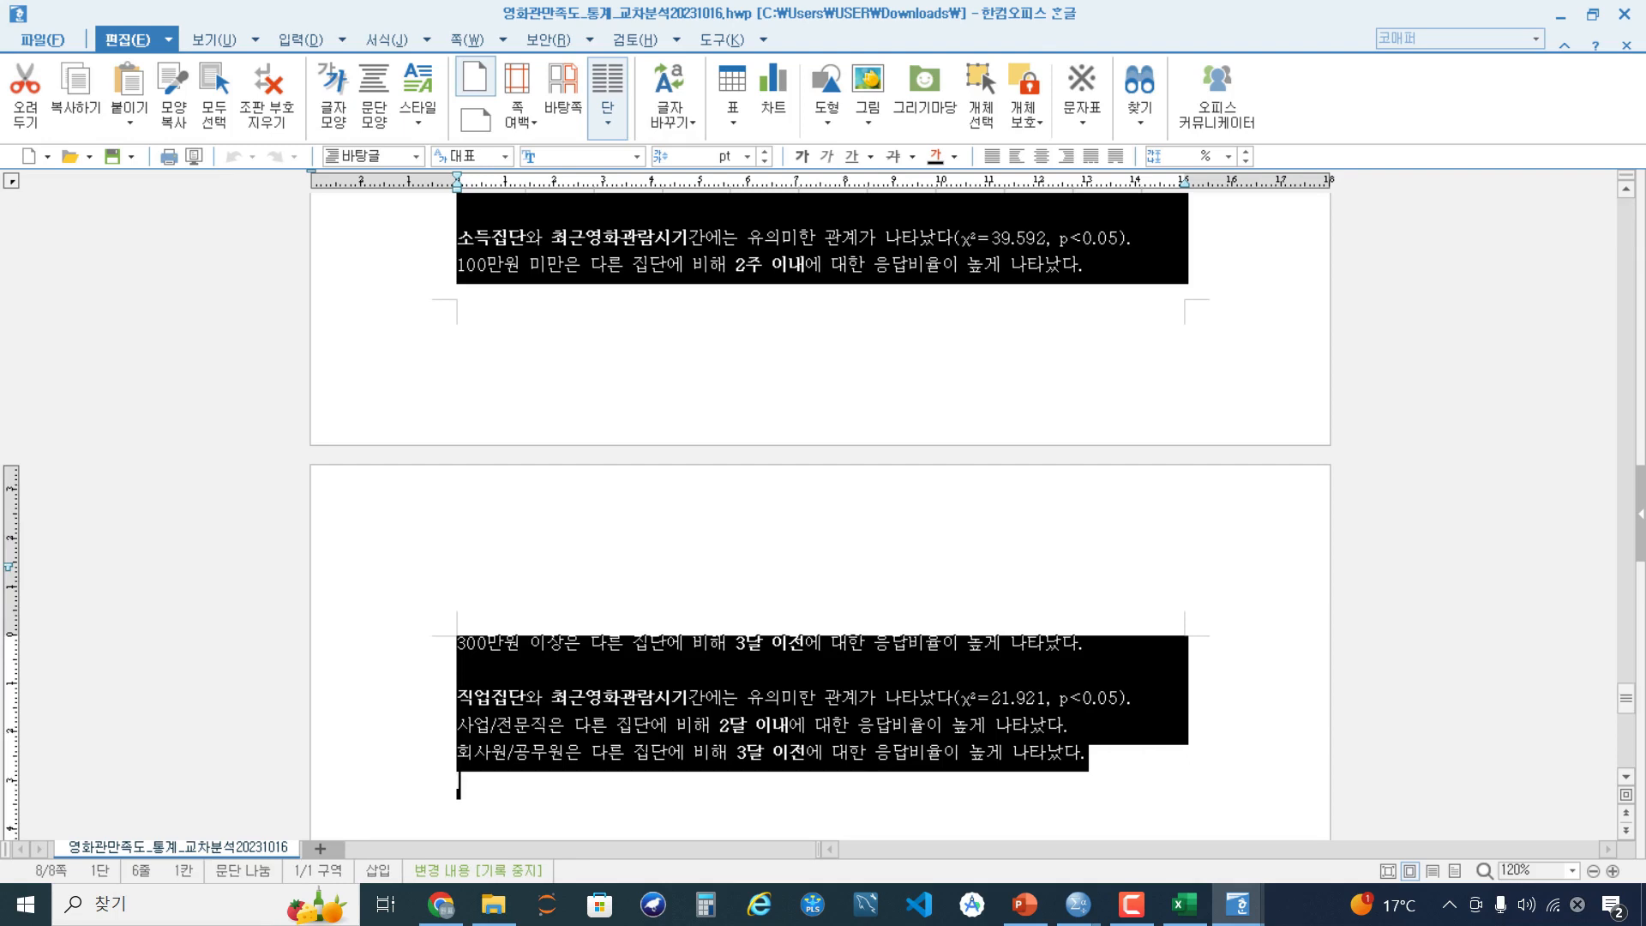
Switch to the 영화관만족도_분석리포팅 report, insert a page break at its end and paste the copied crosstab report there
{"action": "left_click", "coordinate": [1237, 905]}
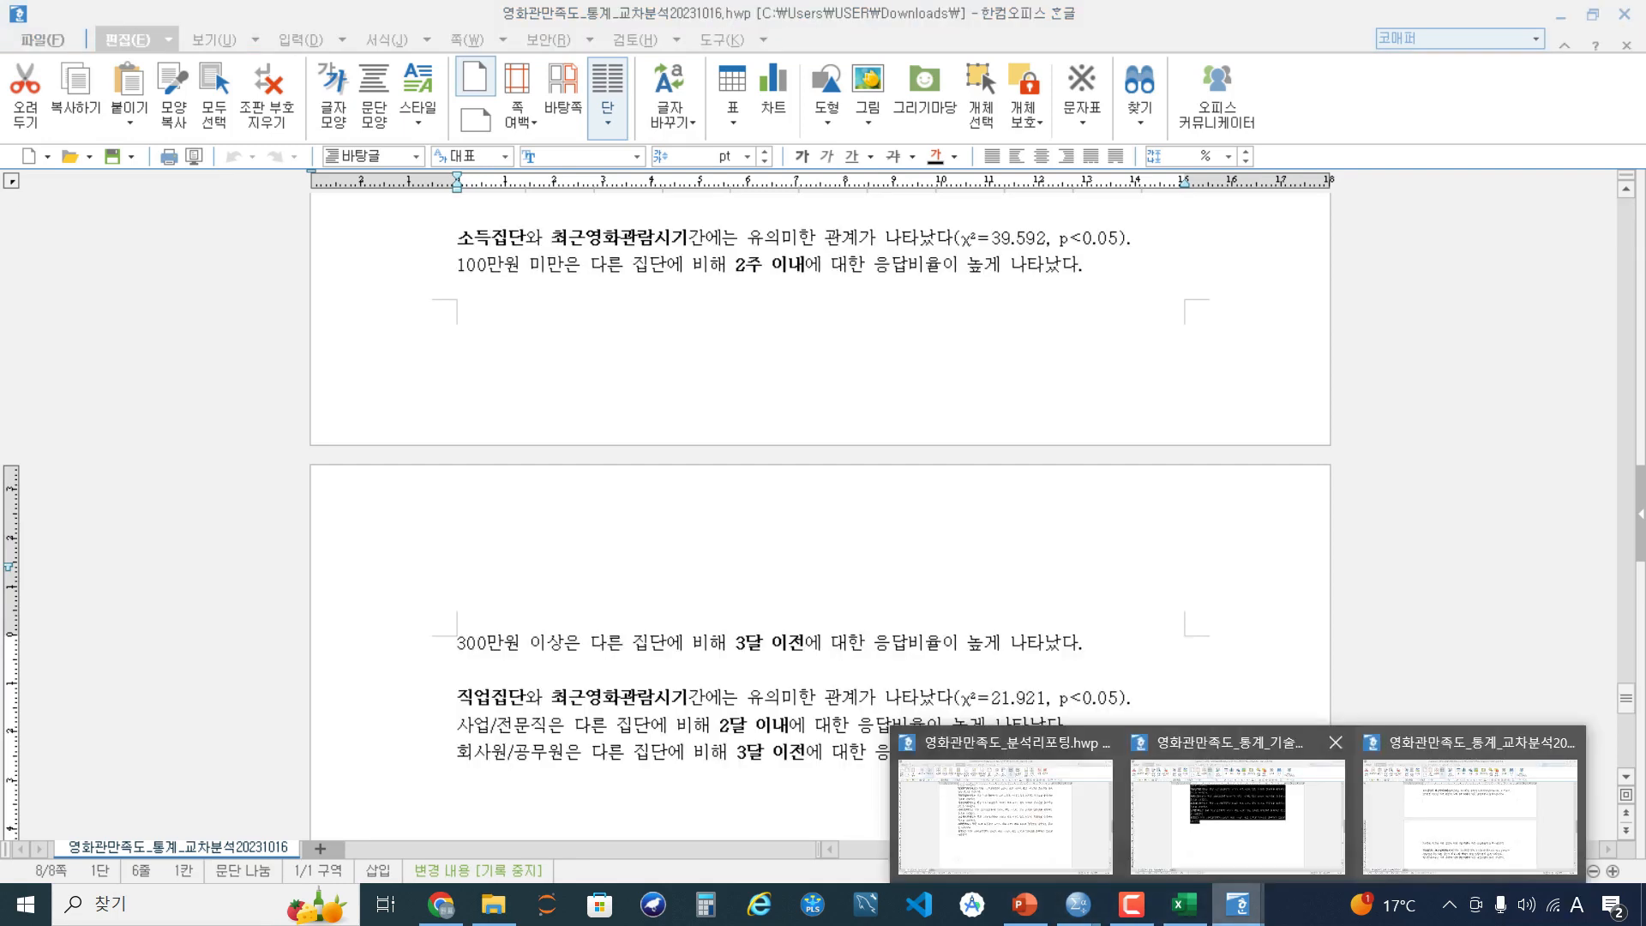
{"action": "left_click", "coordinate": [1004, 810]}
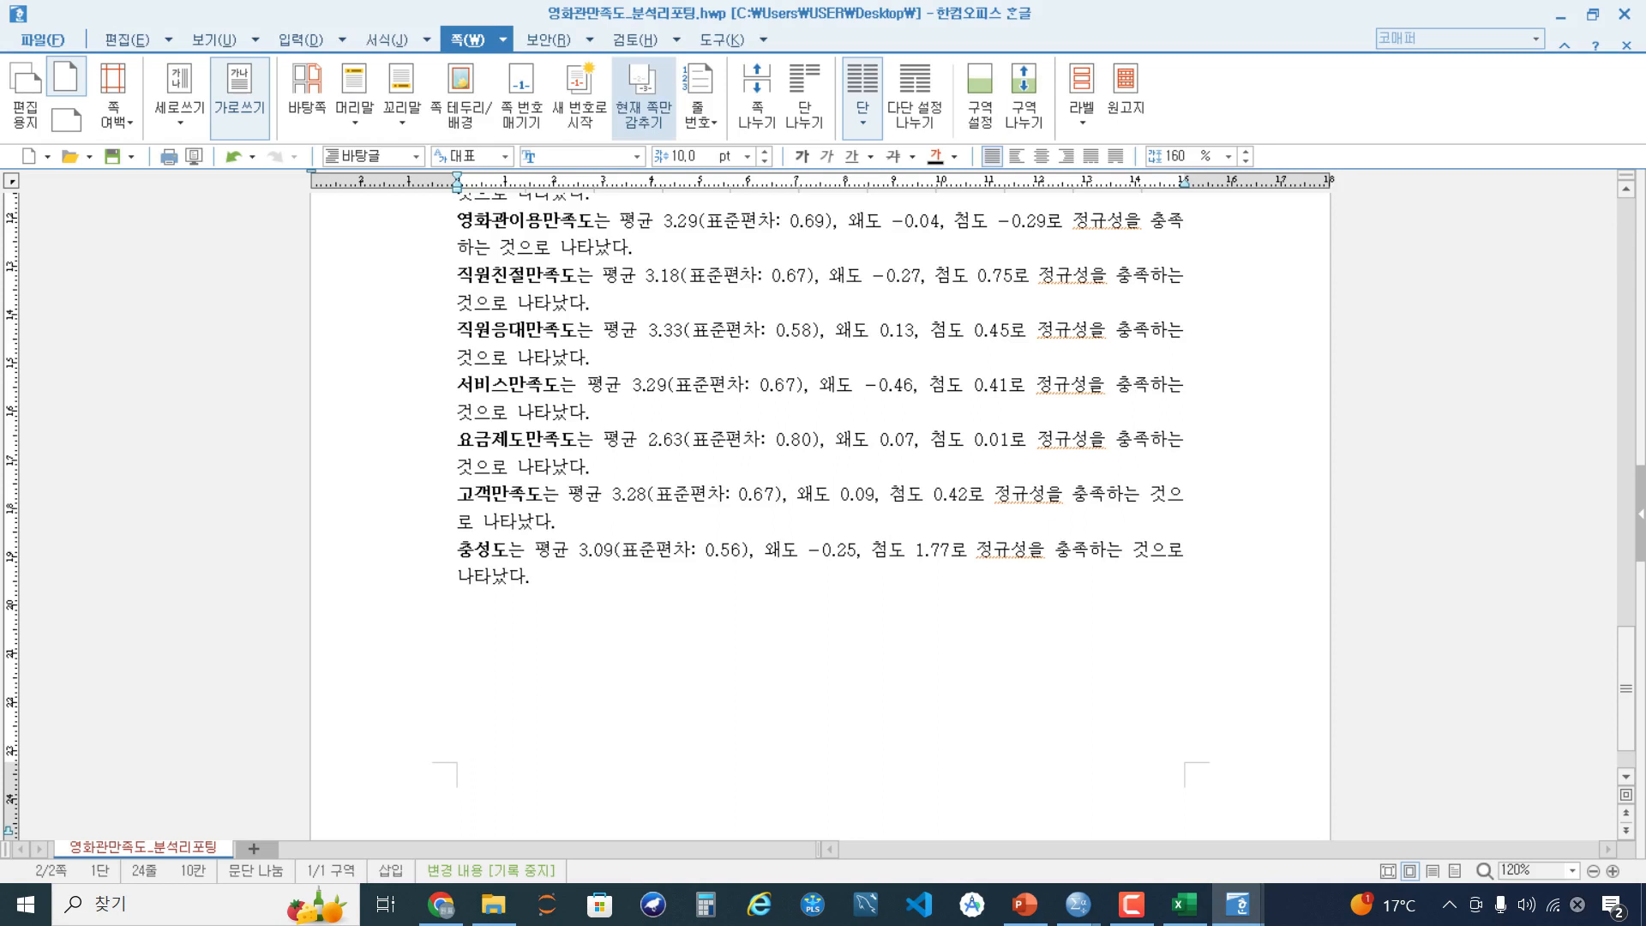
{"action": "left_click", "coordinate": [503, 39]}
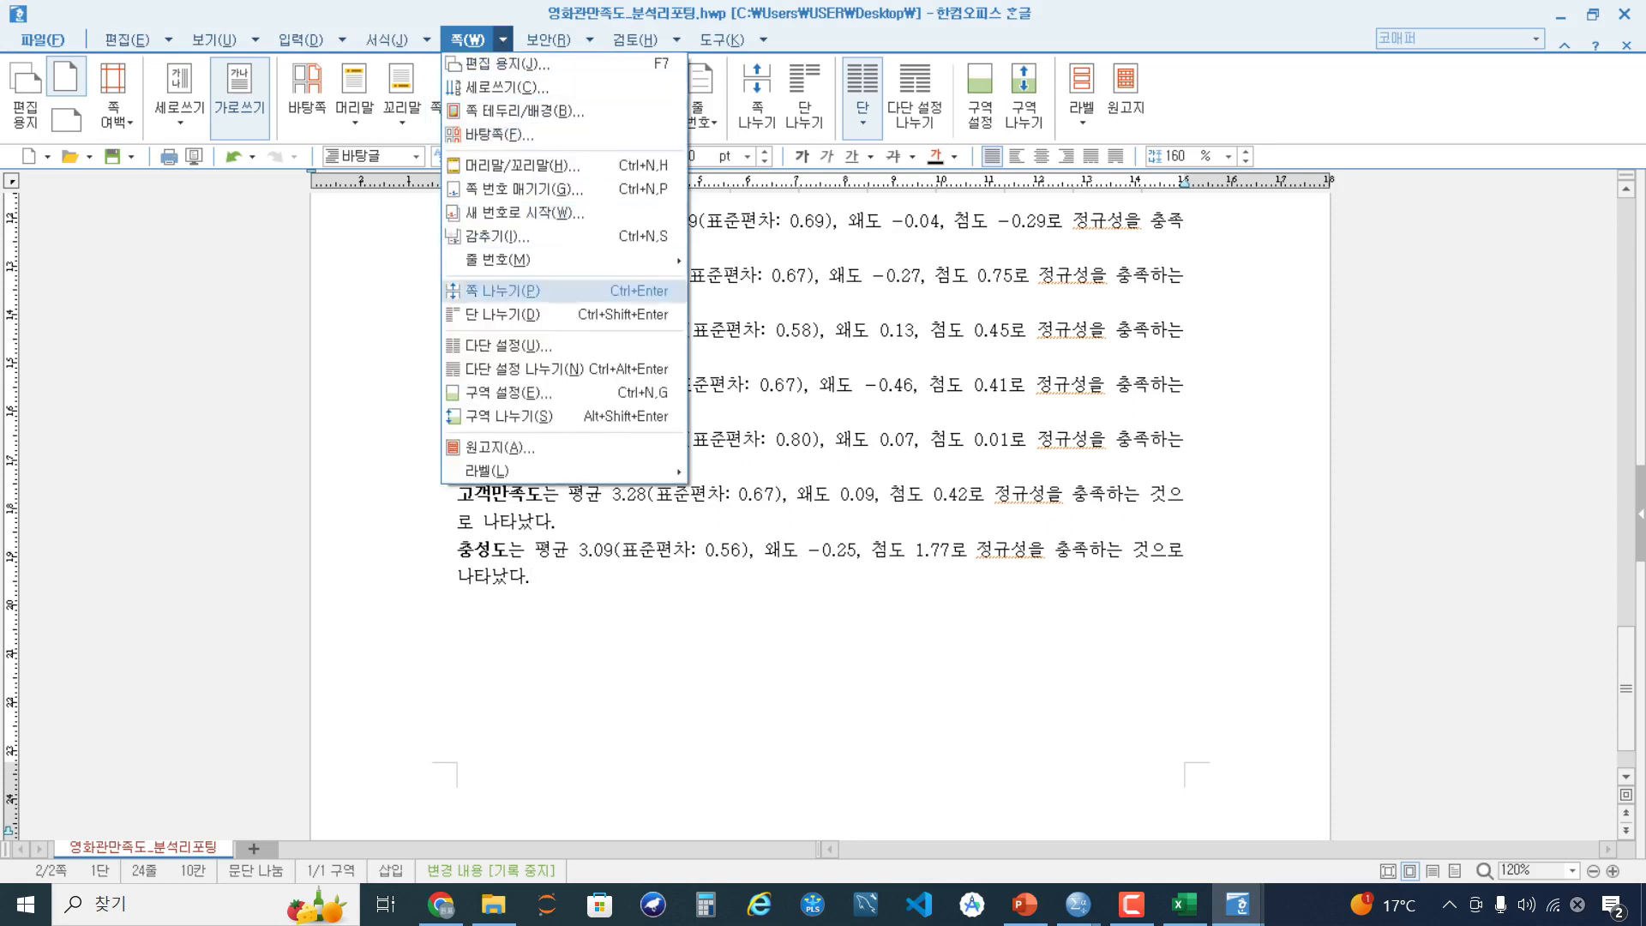
{"action": "left_click", "coordinate": [503, 292]}
{"action": "key", "text": "ctrl+v"}
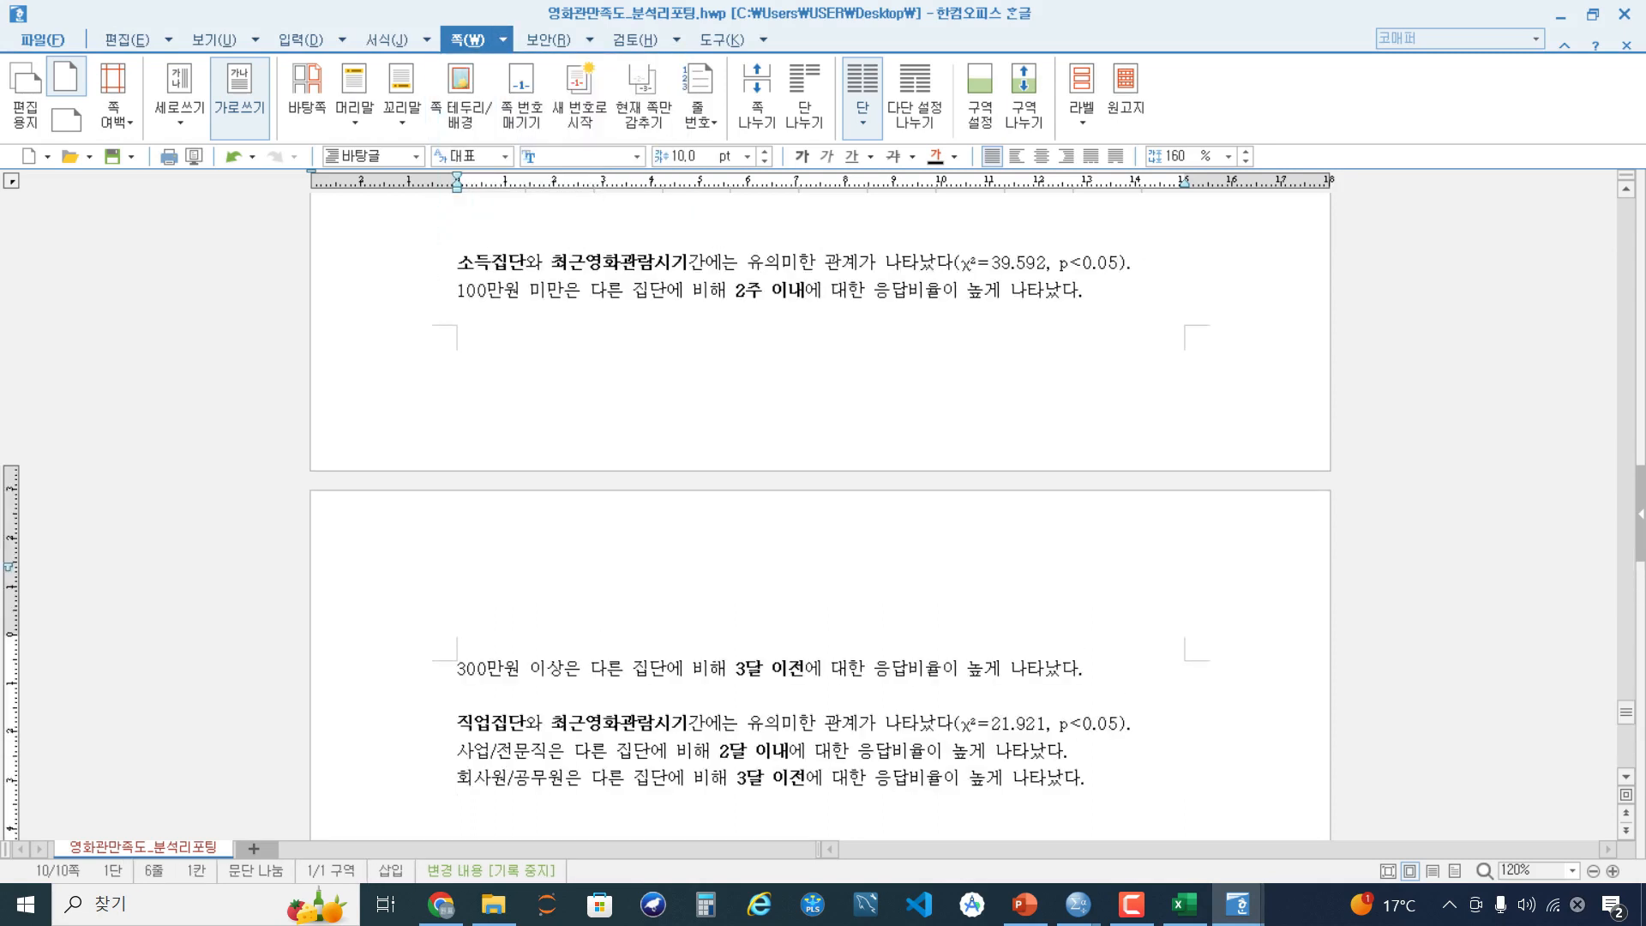
Number the pasted crosstab title as "3. 교차분석" and left-align it
{"action": "scroll", "coordinate": [820, 514], "scroll_direction": "up", "scroll_amount": 15}
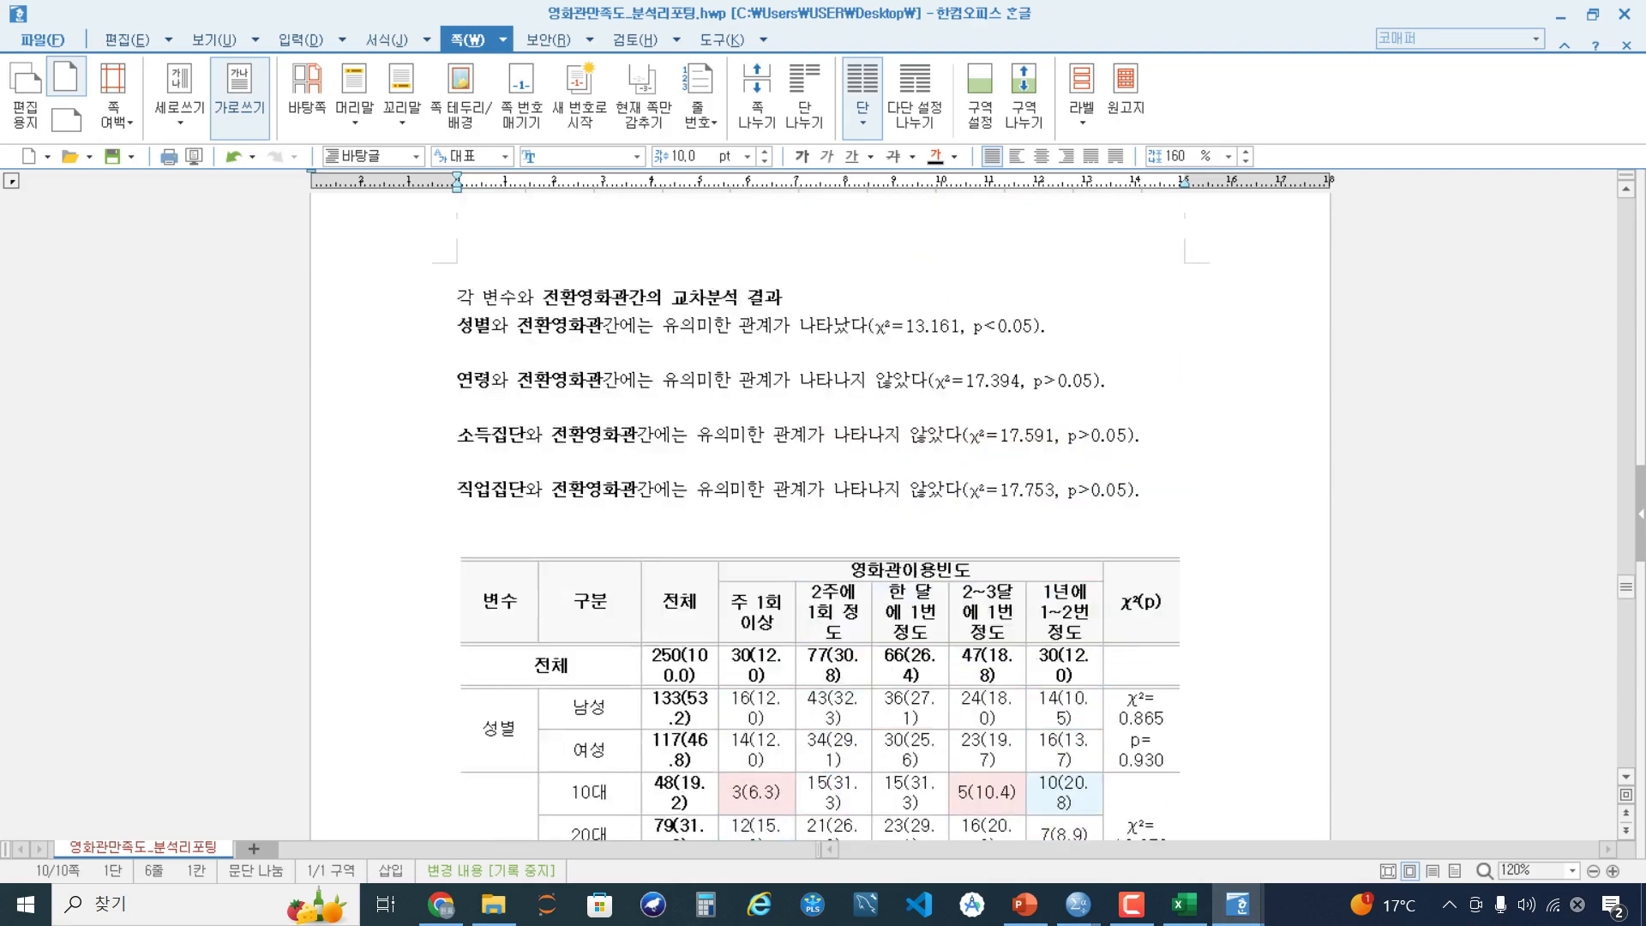
{"action": "scroll", "coordinate": [820, 514], "scroll_direction": "down", "scroll_amount": 15}
{"action": "scroll", "coordinate": [820, 515], "scroll_direction": "up", "scroll_amount": 6}
{"action": "scroll", "coordinate": [820, 514], "scroll_direction": "up", "scroll_amount": 15}
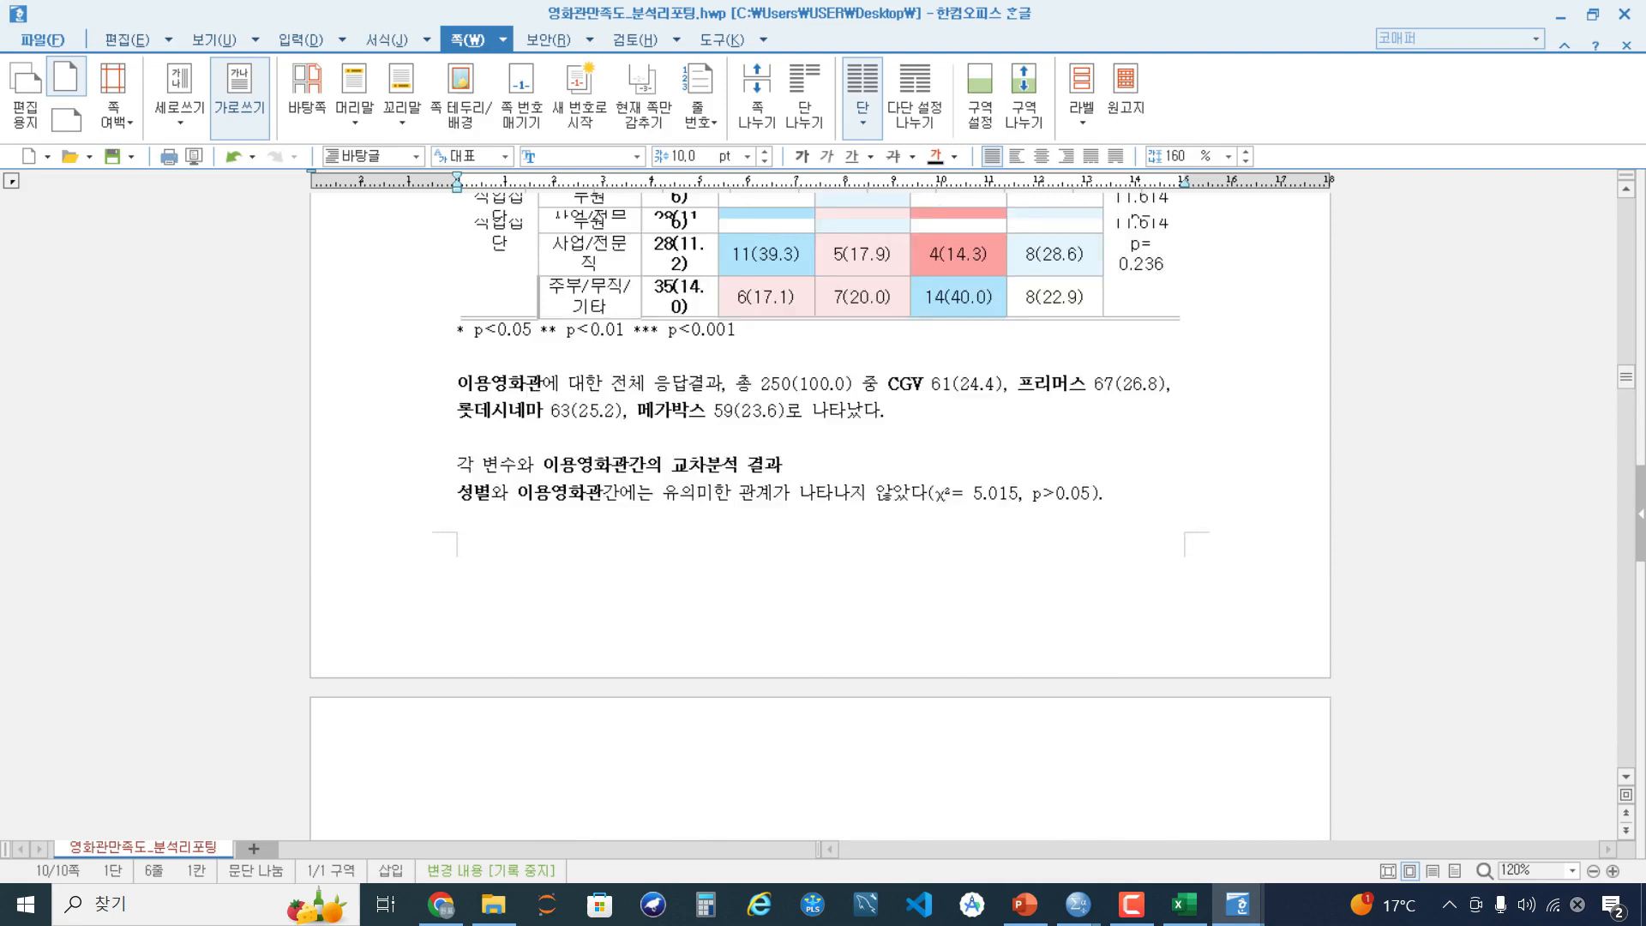
{"action": "scroll", "coordinate": [821, 514], "scroll_direction": "down", "scroll_amount": 2}
{"action": "left_click", "coordinate": [739, 456]}
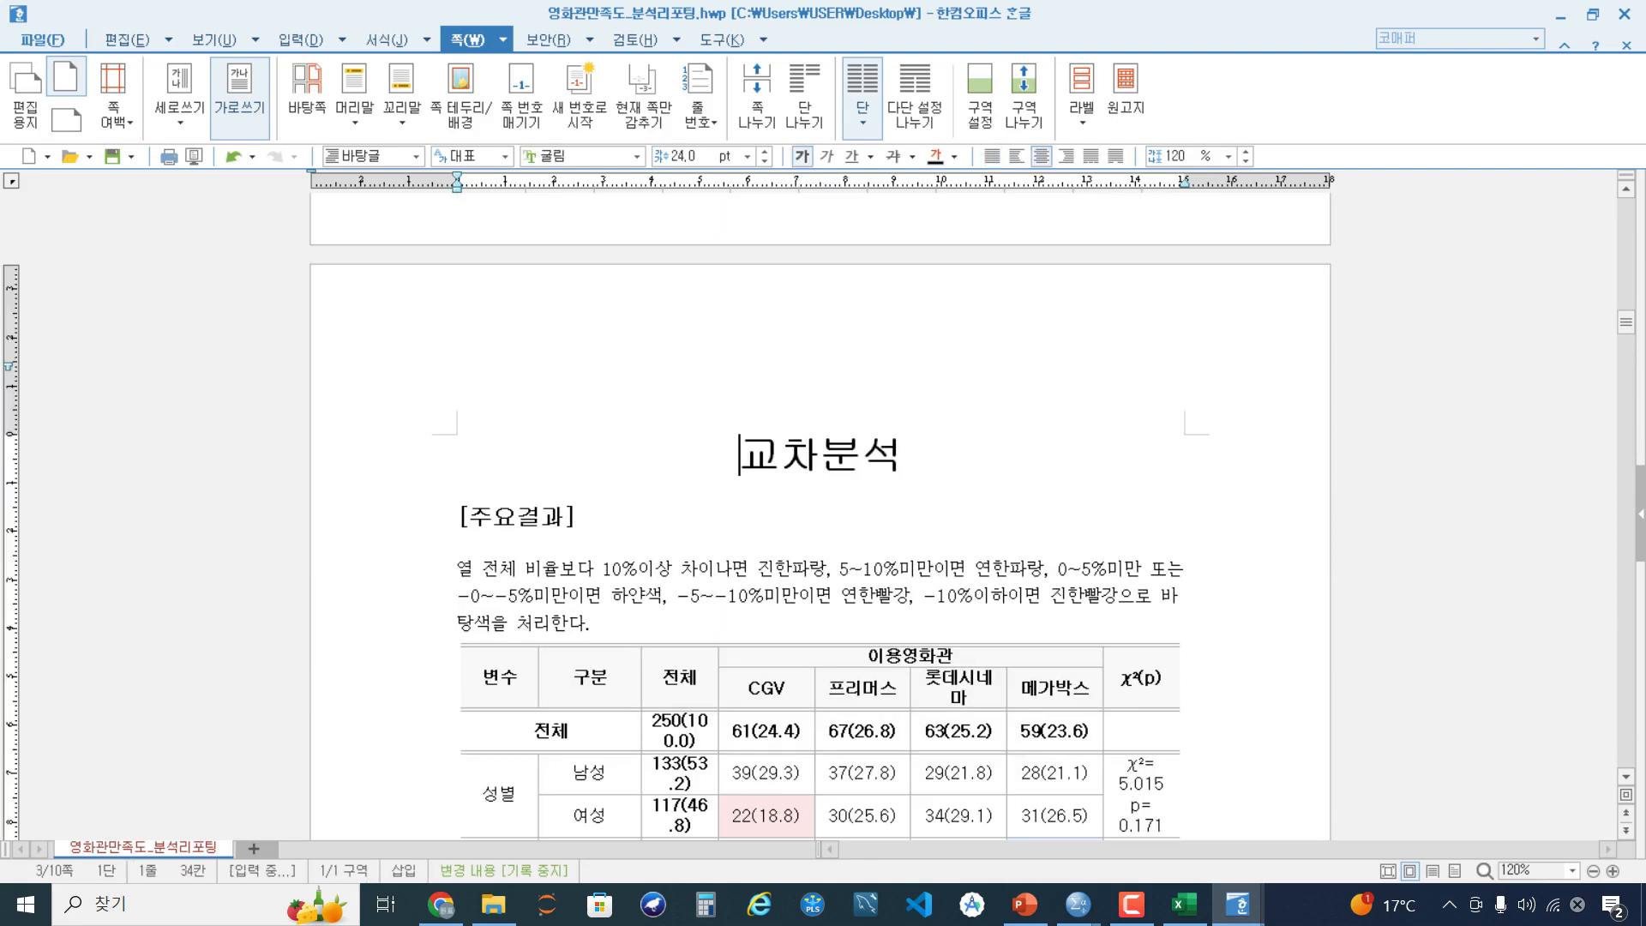
{"action": "type", "text": "3."}
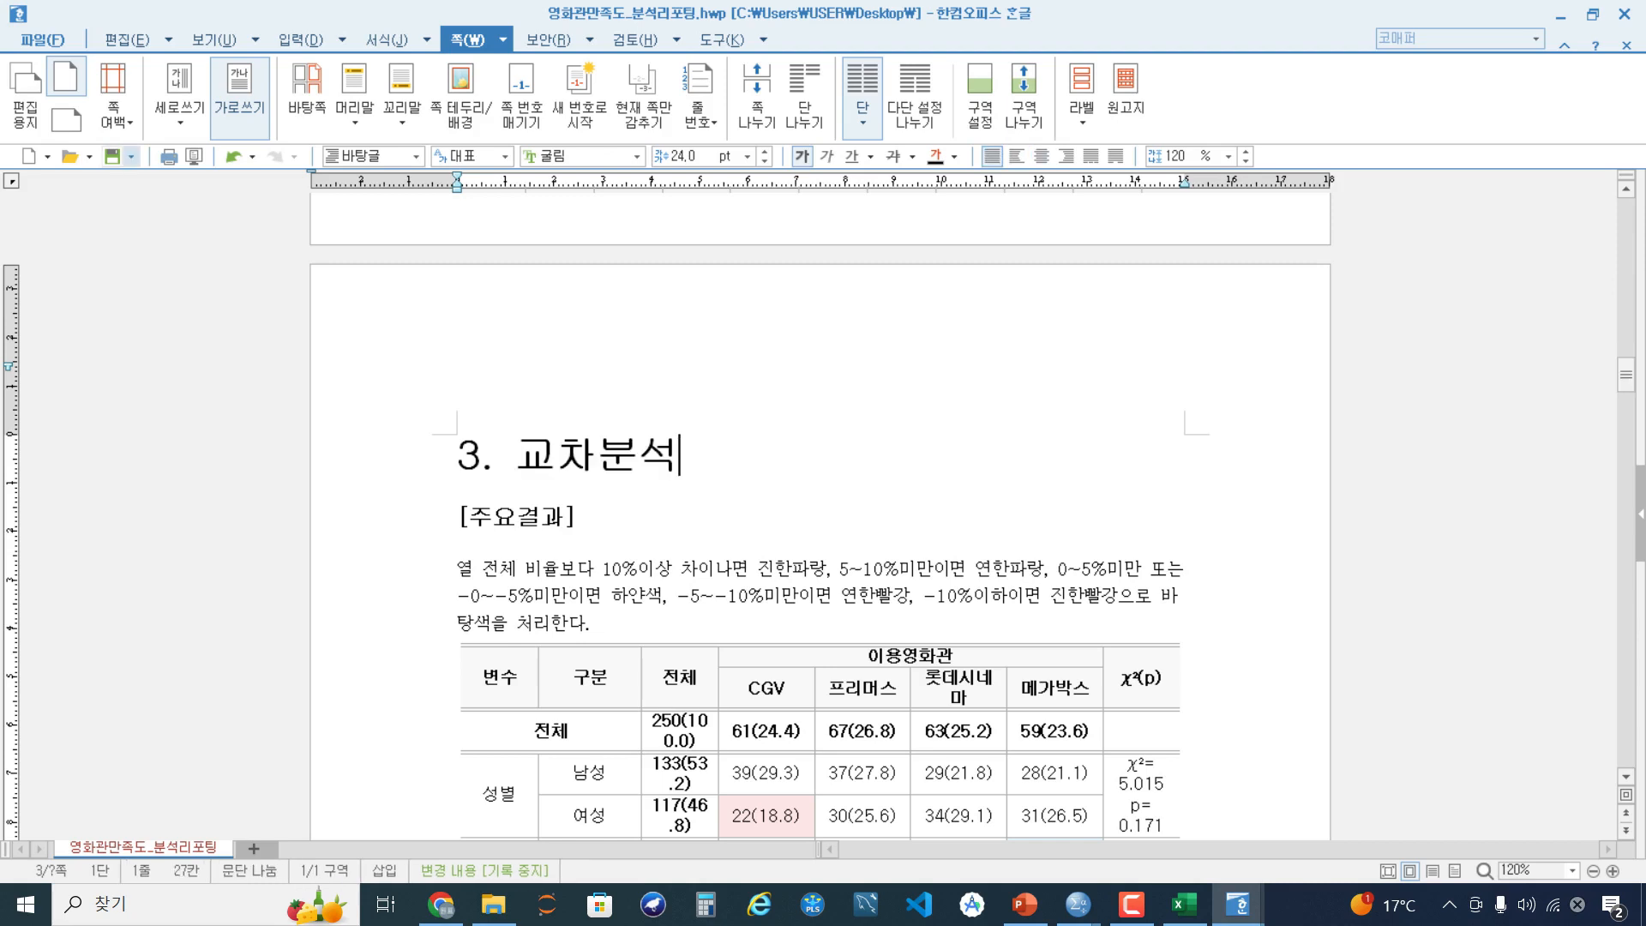
{"action": "left_click", "coordinate": [577, 517]}
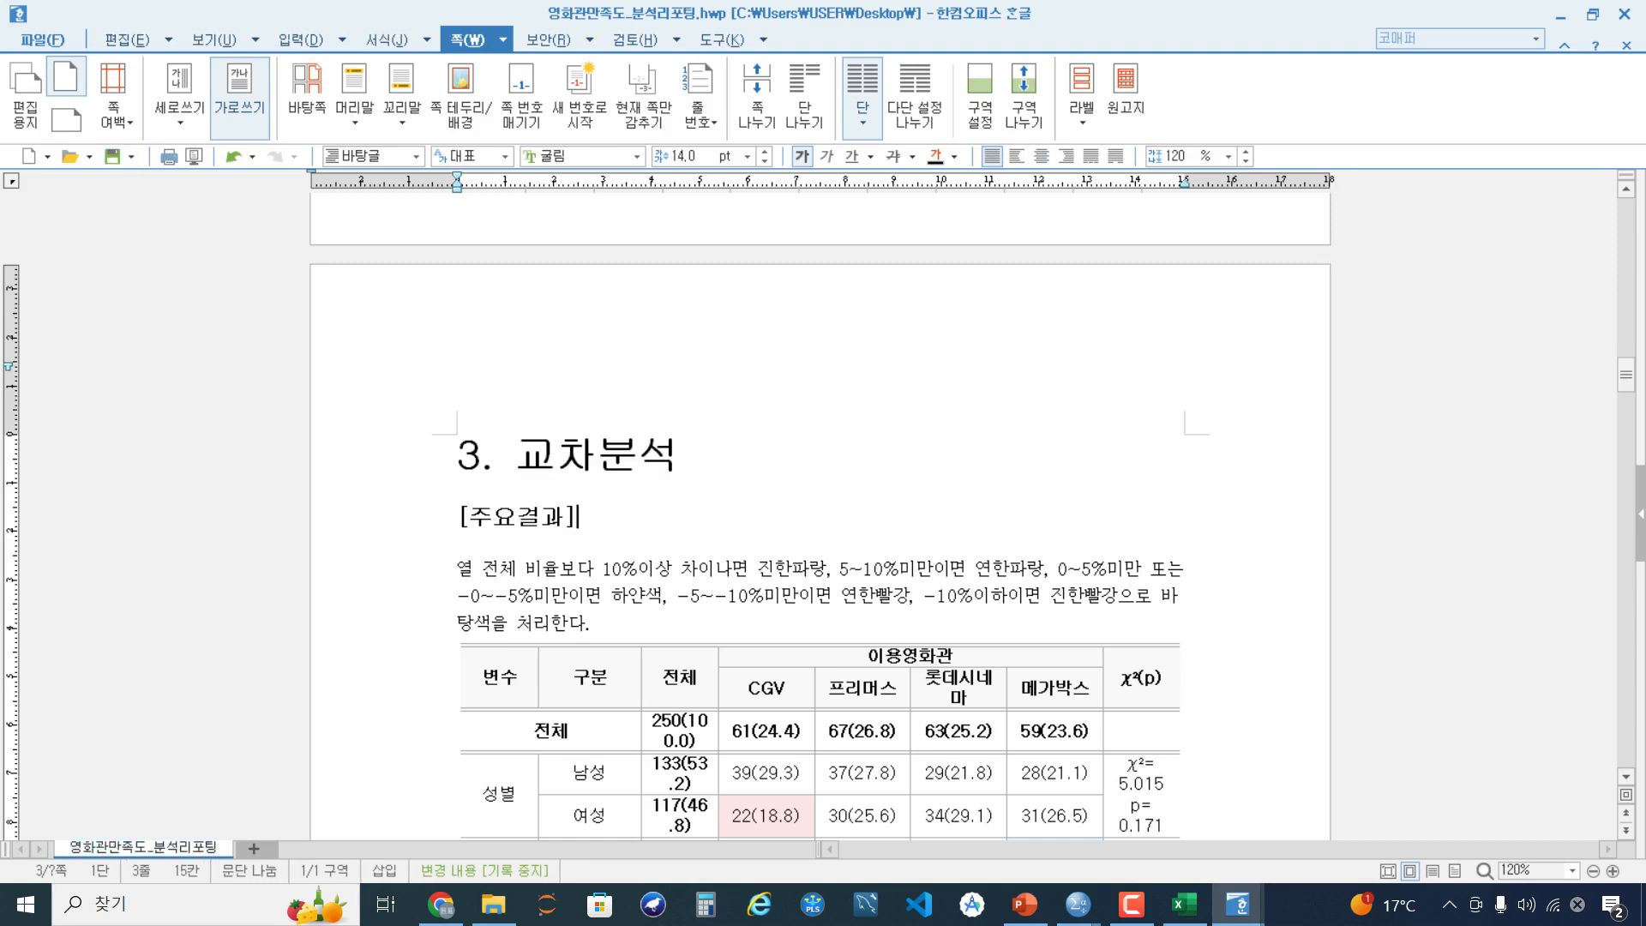
Check the assembled report from the end of the crosstab section back to the frequency analysis at its start
{"action": "key", "text": "ctrl+End"}
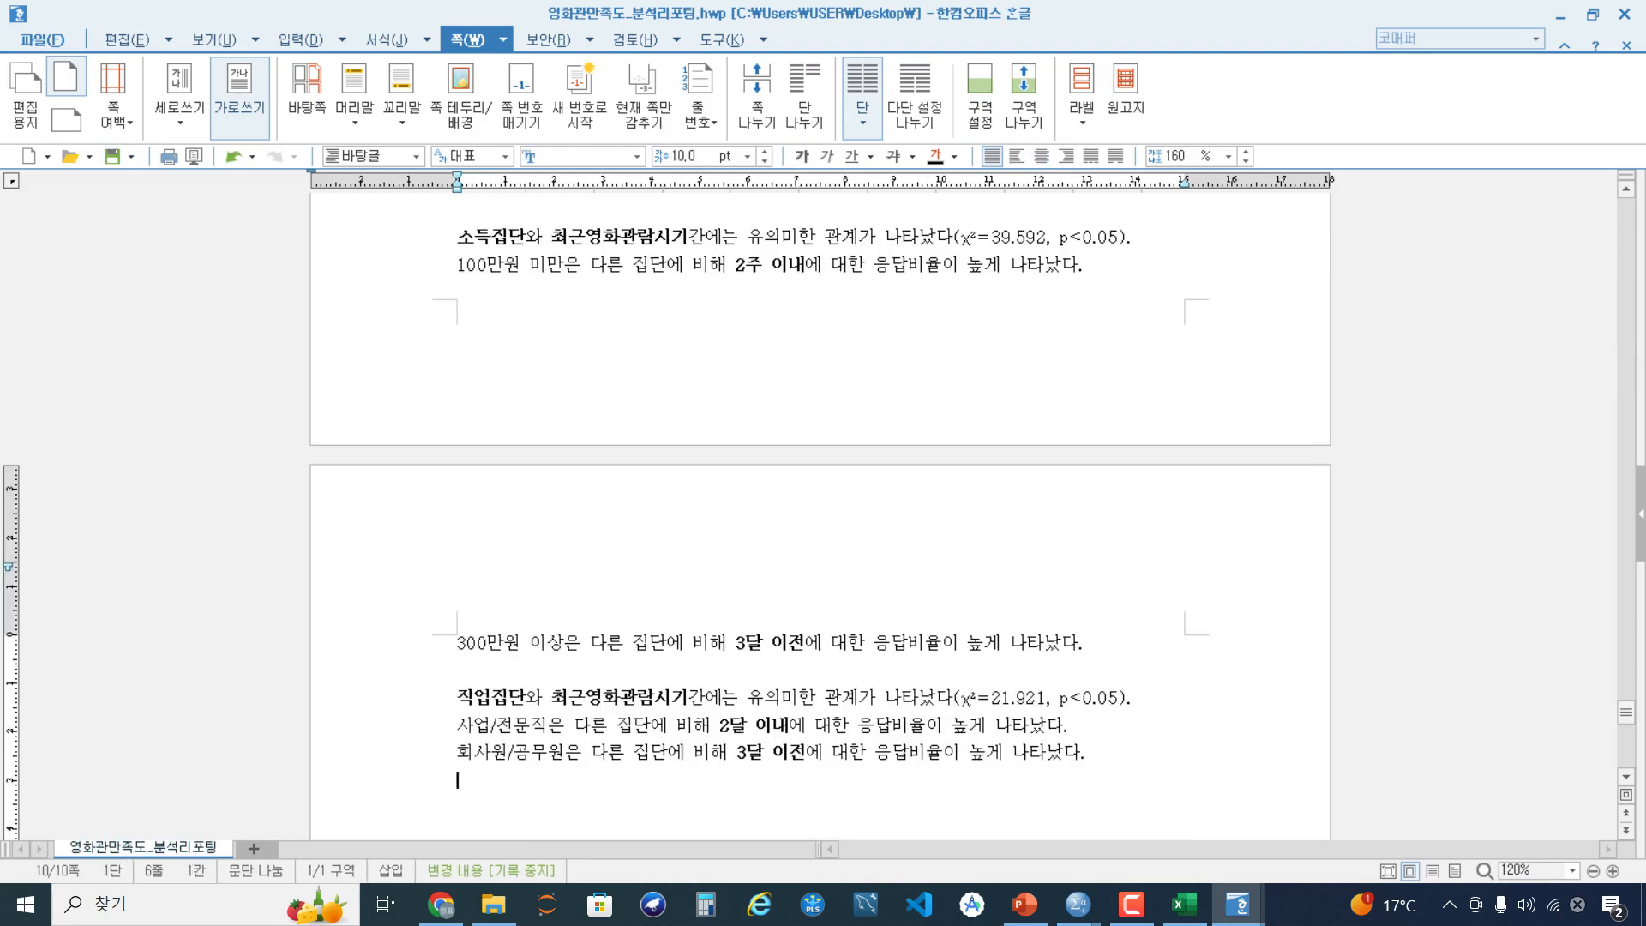
{"action": "key", "text": "ctrl+Home"}
{"action": "left_click", "coordinate": [679, 398]}
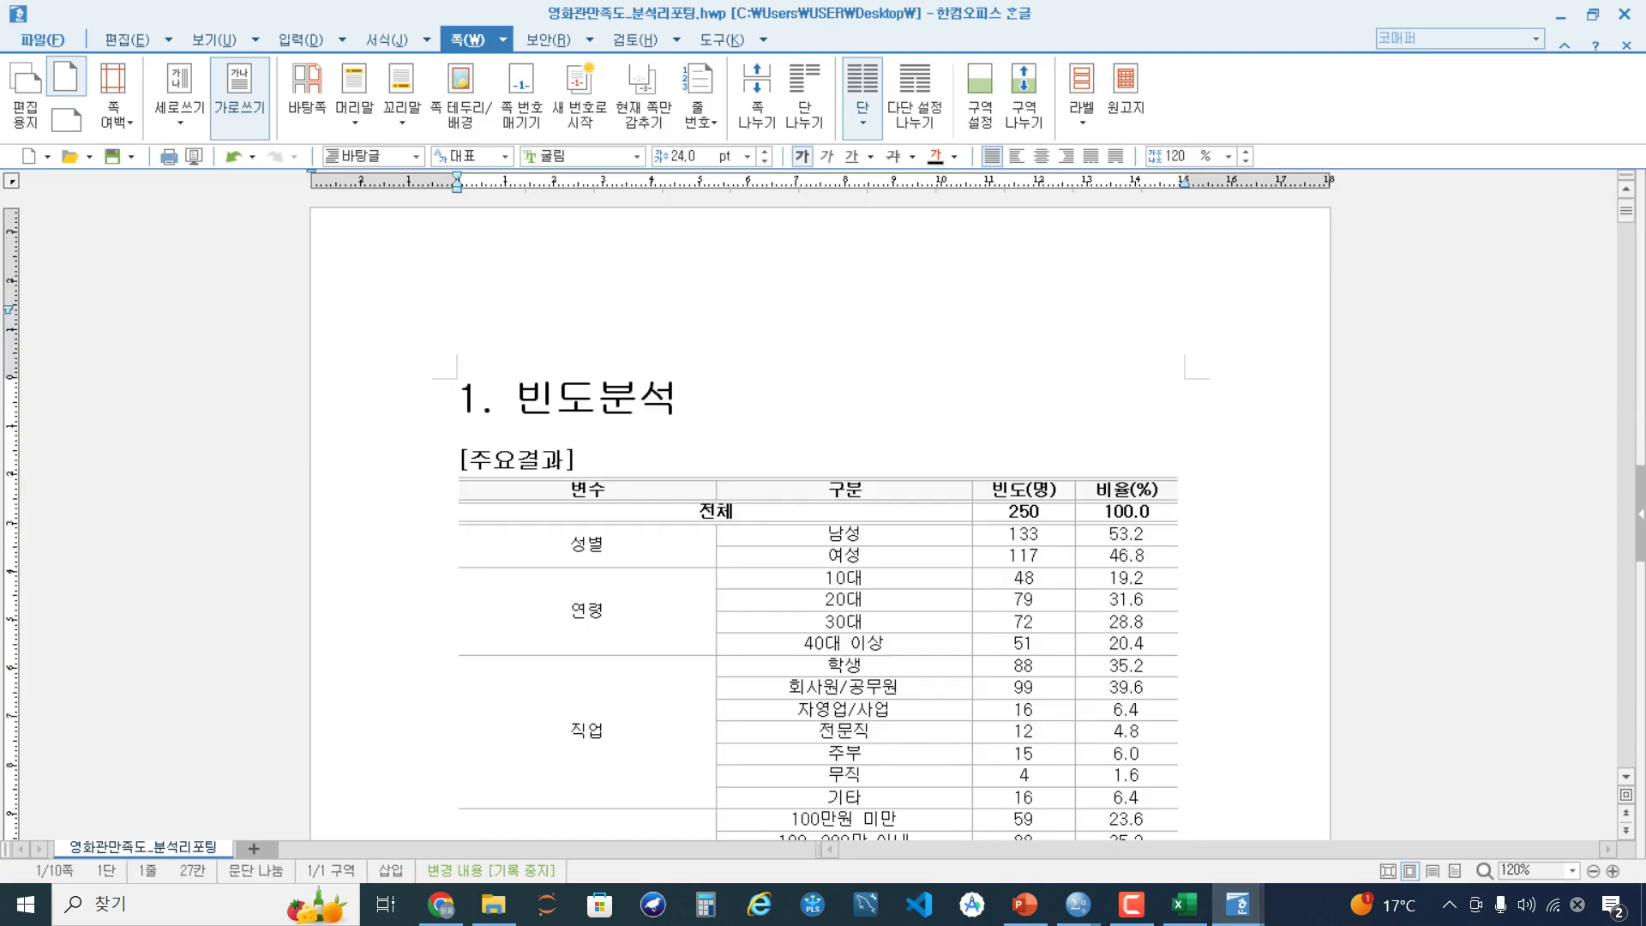
{"action": "scroll", "coordinate": [820, 514], "scroll_direction": "down", "scroll_amount": 2}
{"action": "scroll", "coordinate": [821, 514], "scroll_direction": "down", "scroll_amount": 1}
{"action": "scroll", "coordinate": [820, 514], "scroll_direction": "down", "scroll_amount": 5}
{"action": "scroll", "coordinate": [820, 514], "scroll_direction": "up", "scroll_amount": 4}
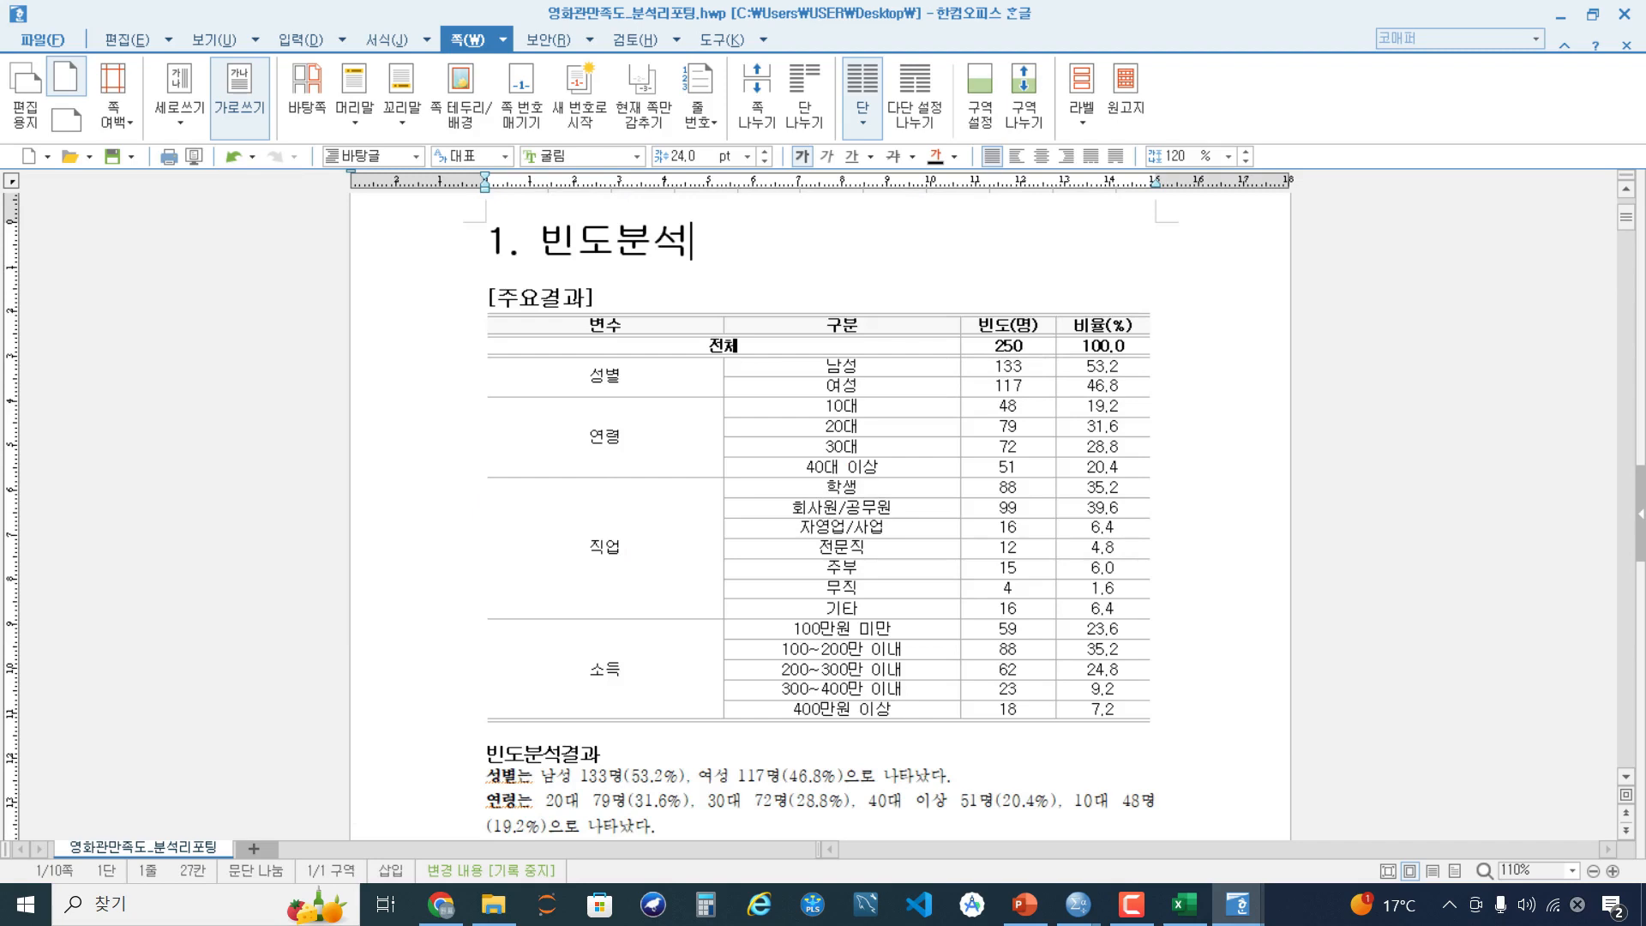
{"action": "scroll", "coordinate": [820, 514], "scroll_direction": "up", "scroll_amount": 1}
{"action": "left_click", "coordinate": [1237, 905]}
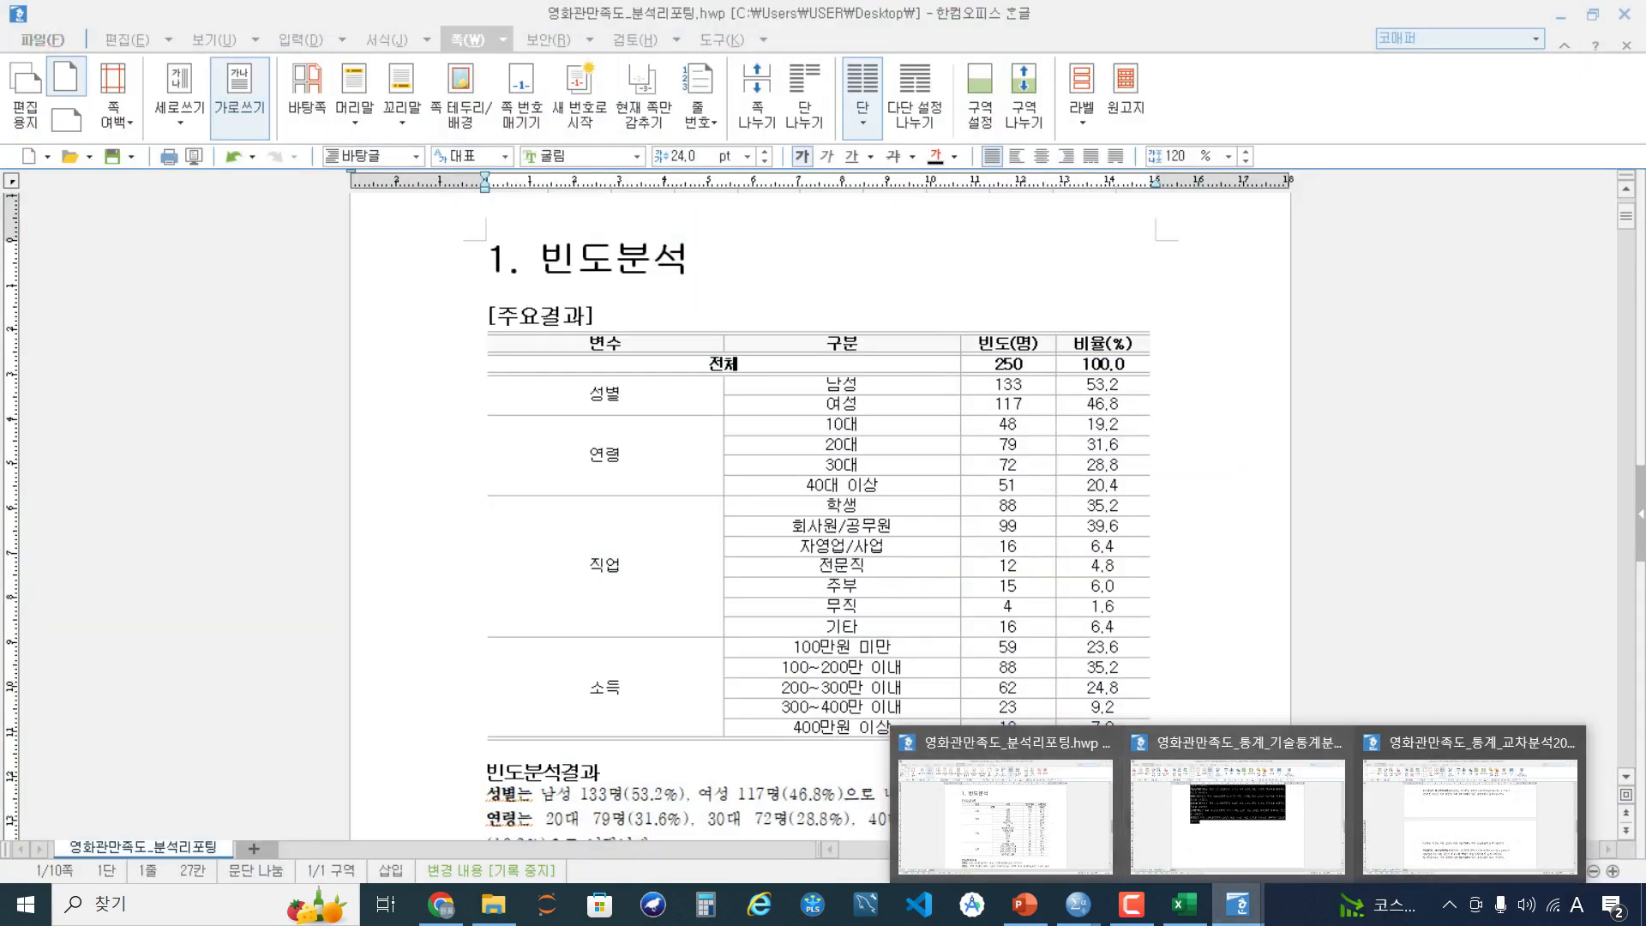
{"action": "left_click", "coordinate": [486, 294]}
Switch to the PowerPoint lecture, advance to the t-test research model slide and examine 성별 against 영화관품질만족도 and 고객성과
{"action": "key", "text": "alt+Tab"}
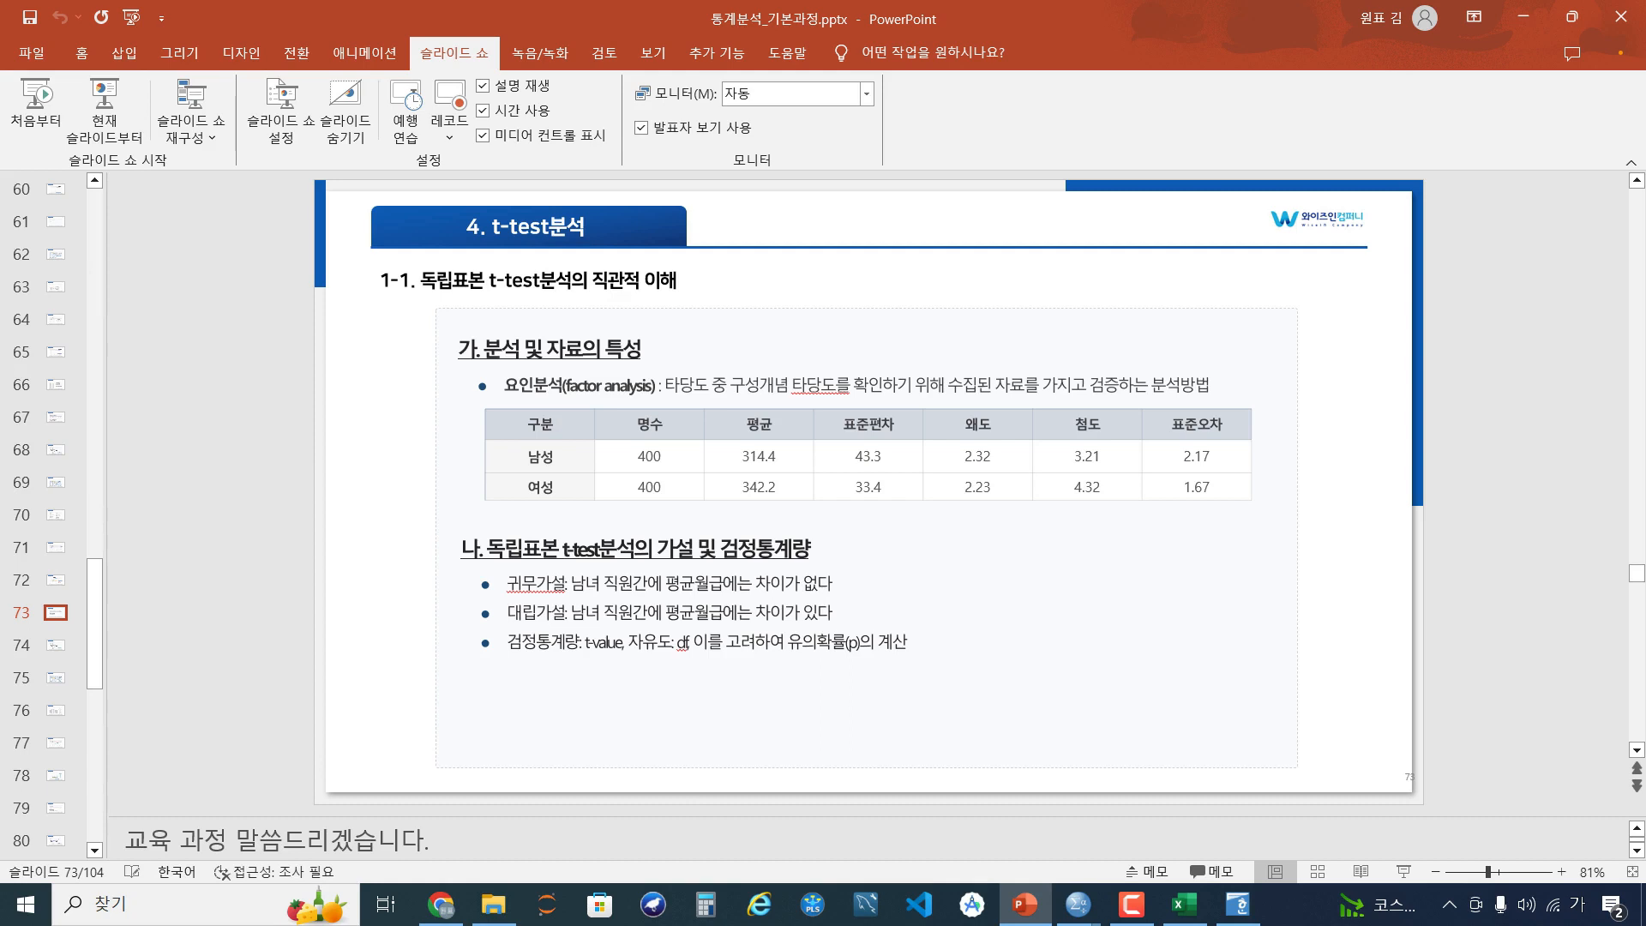
{"action": "scroll", "coordinate": [868, 486], "scroll_direction": "down", "scroll_amount": 2}
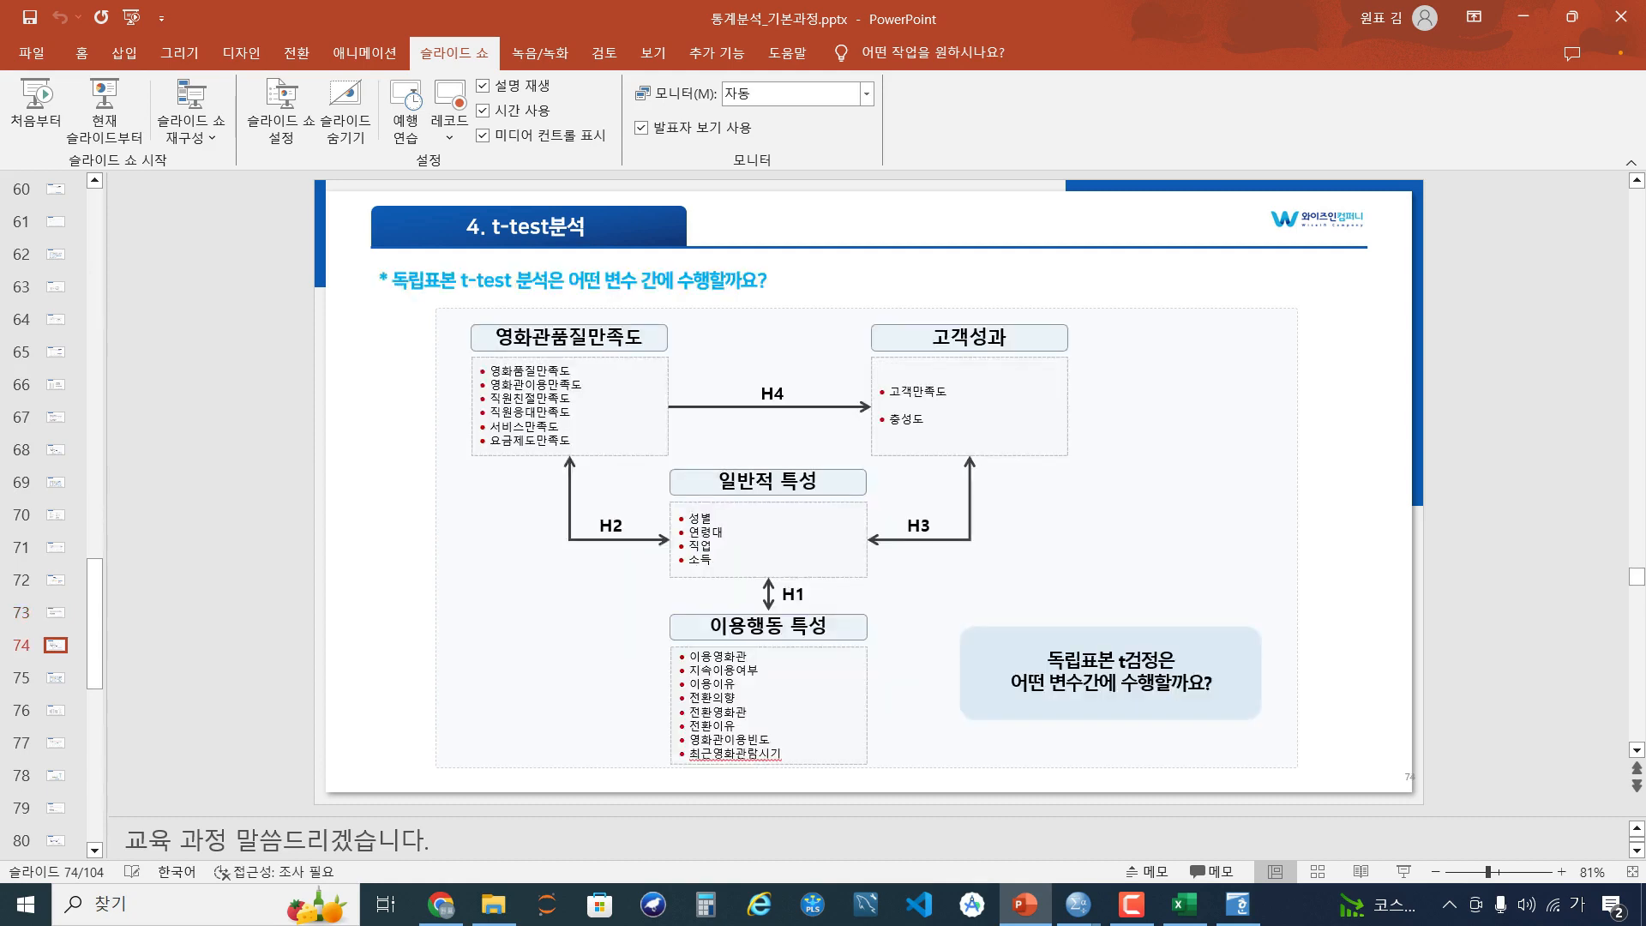
{"action": "left_click", "coordinate": [532, 336]}
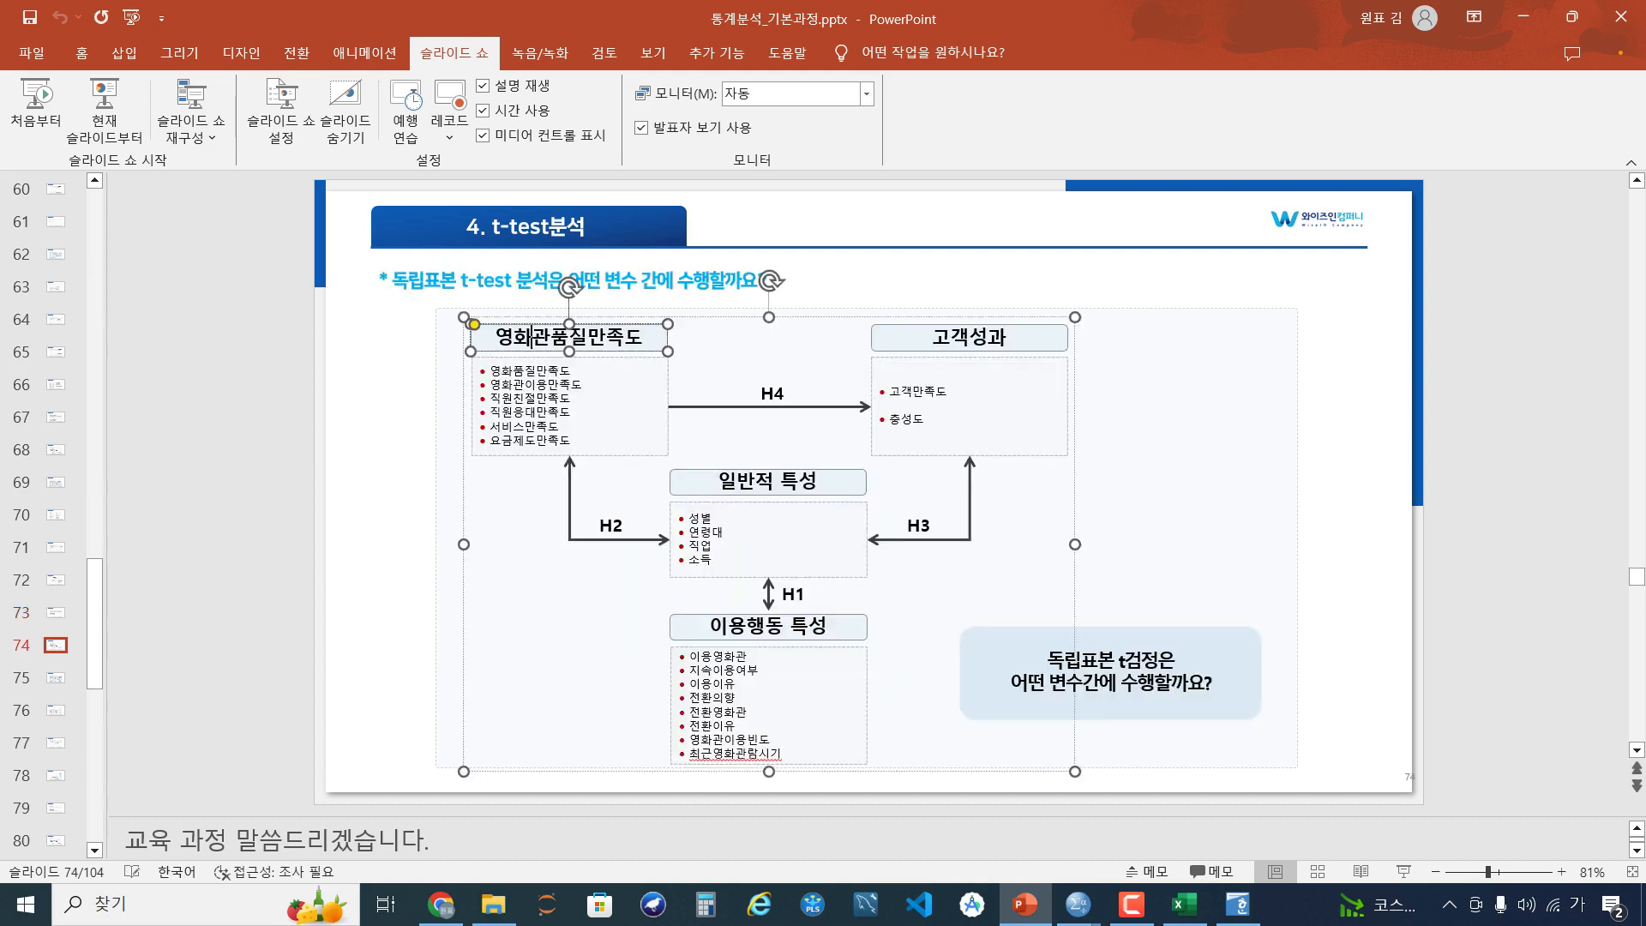
{"action": "left_click_drag", "start_coordinate": [531, 336], "coordinate": [624, 337]}
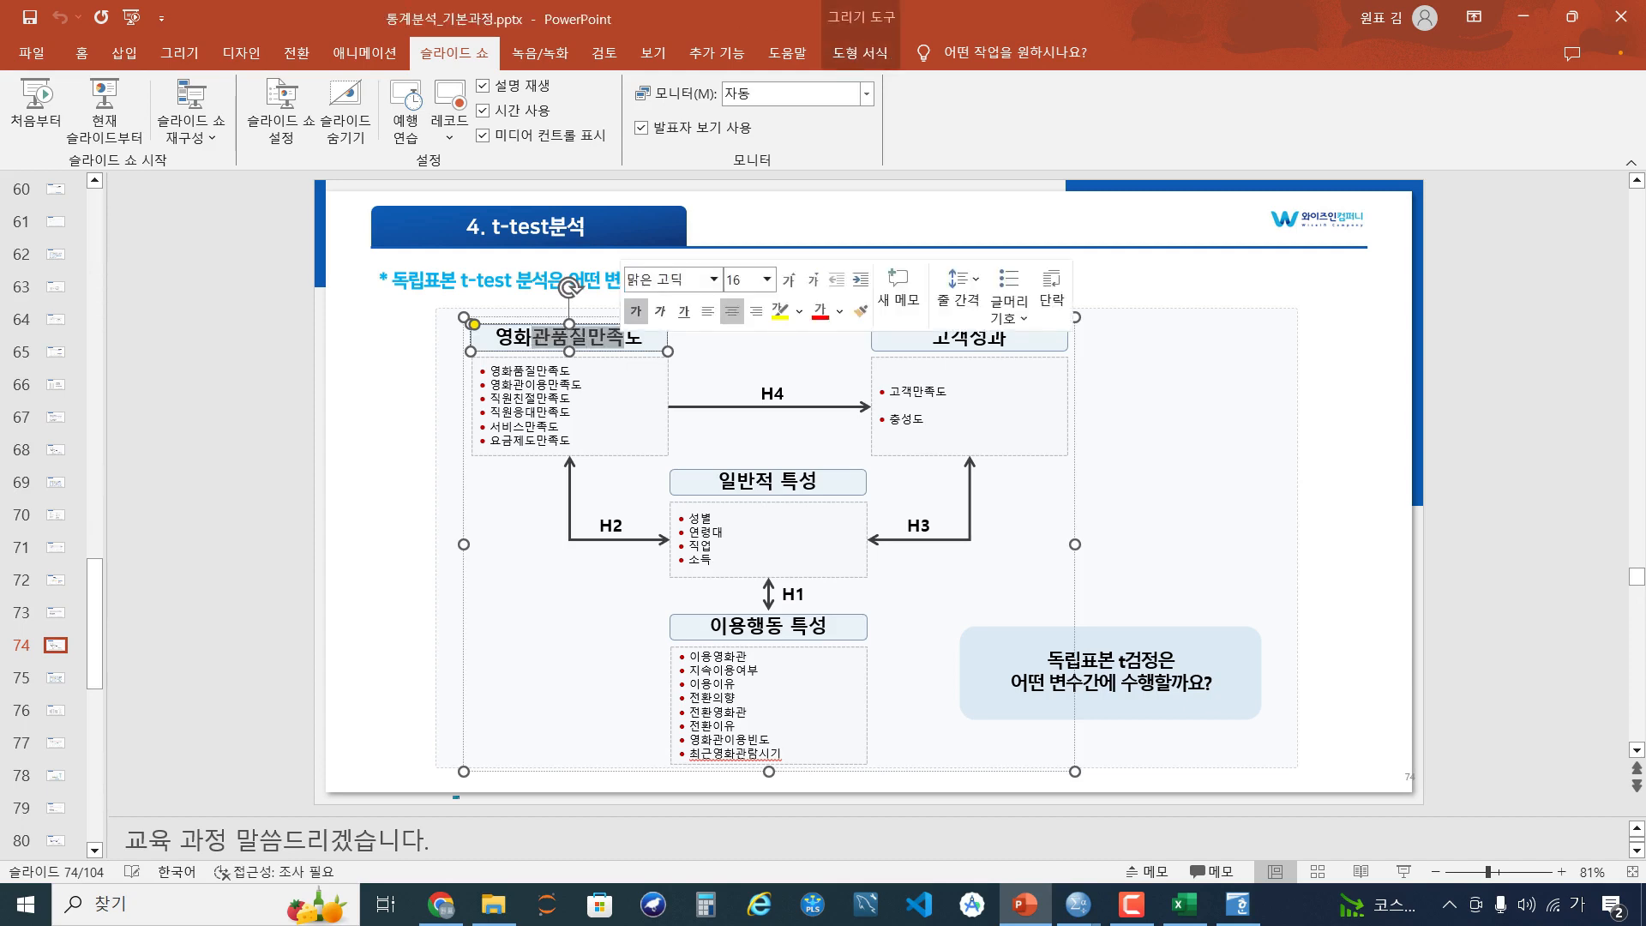
{"action": "left_click_drag", "start_coordinate": [951, 337], "coordinate": [987, 337]}
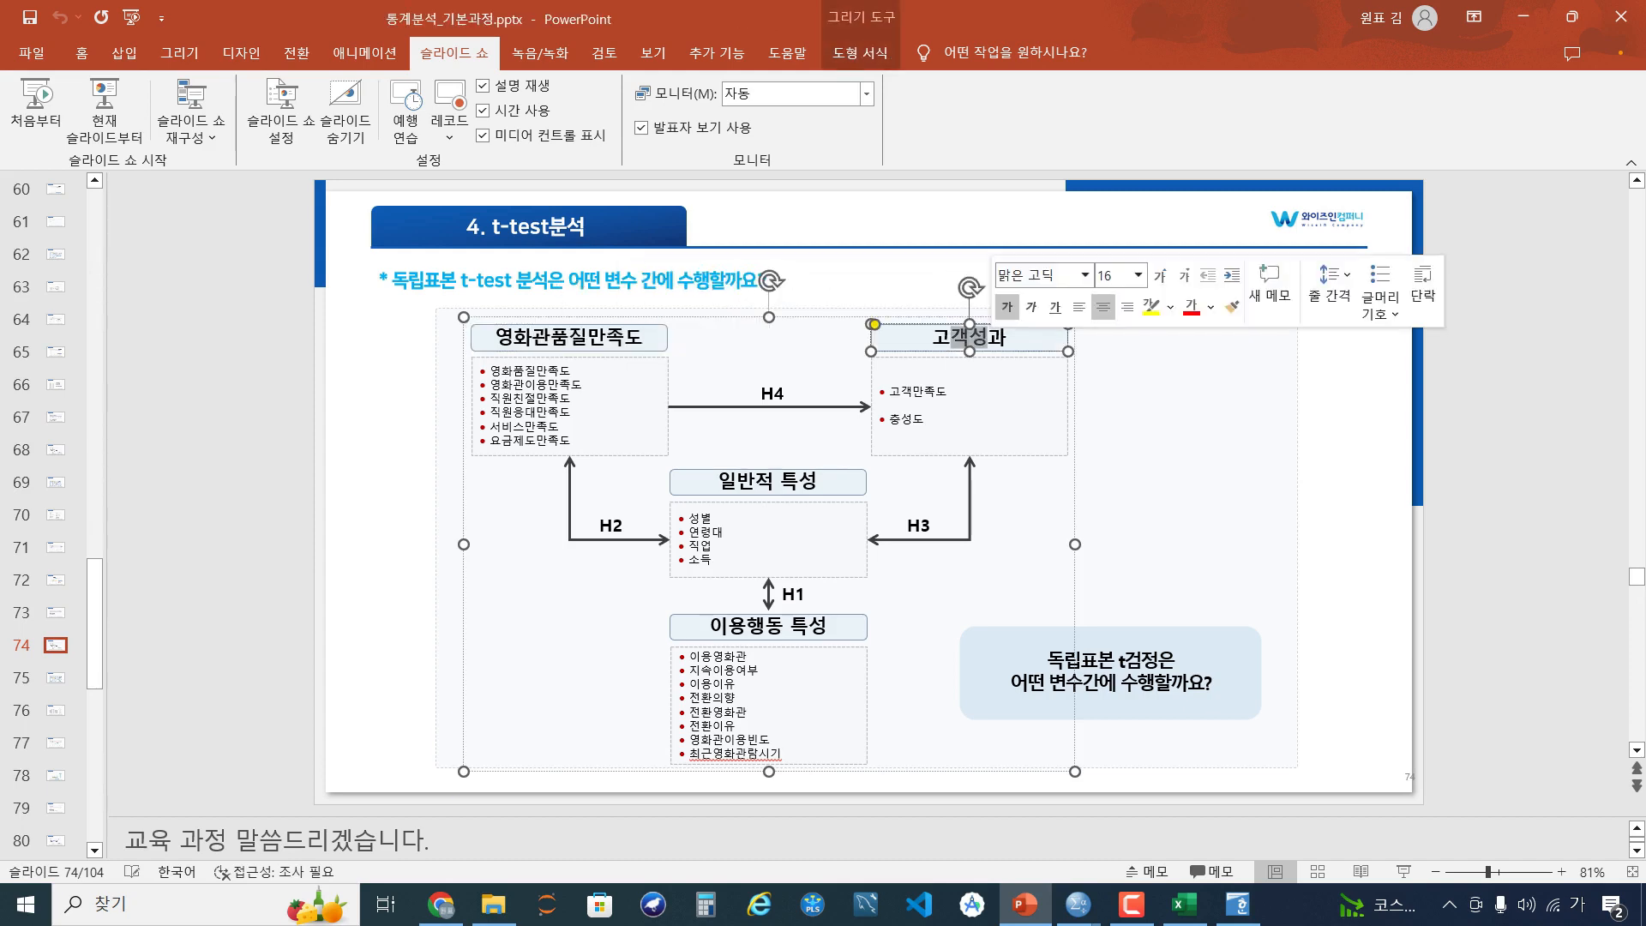
{"action": "left_click_drag", "start_coordinate": [689, 519], "coordinate": [718, 519]}
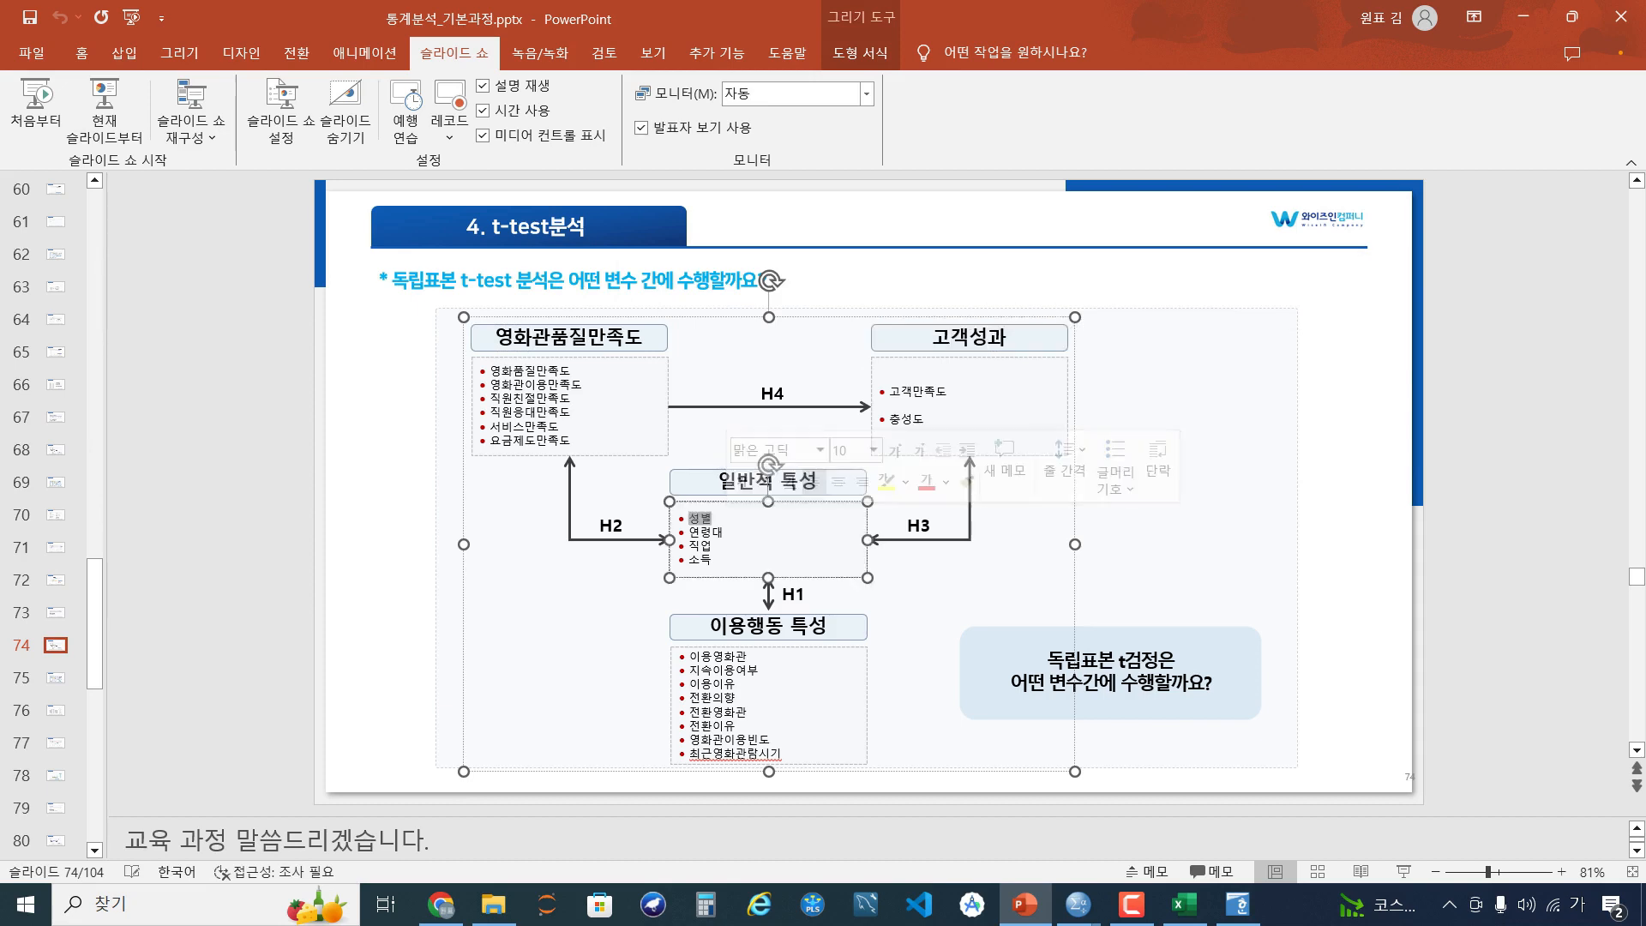
{"action": "left_click", "coordinate": [818, 426]}
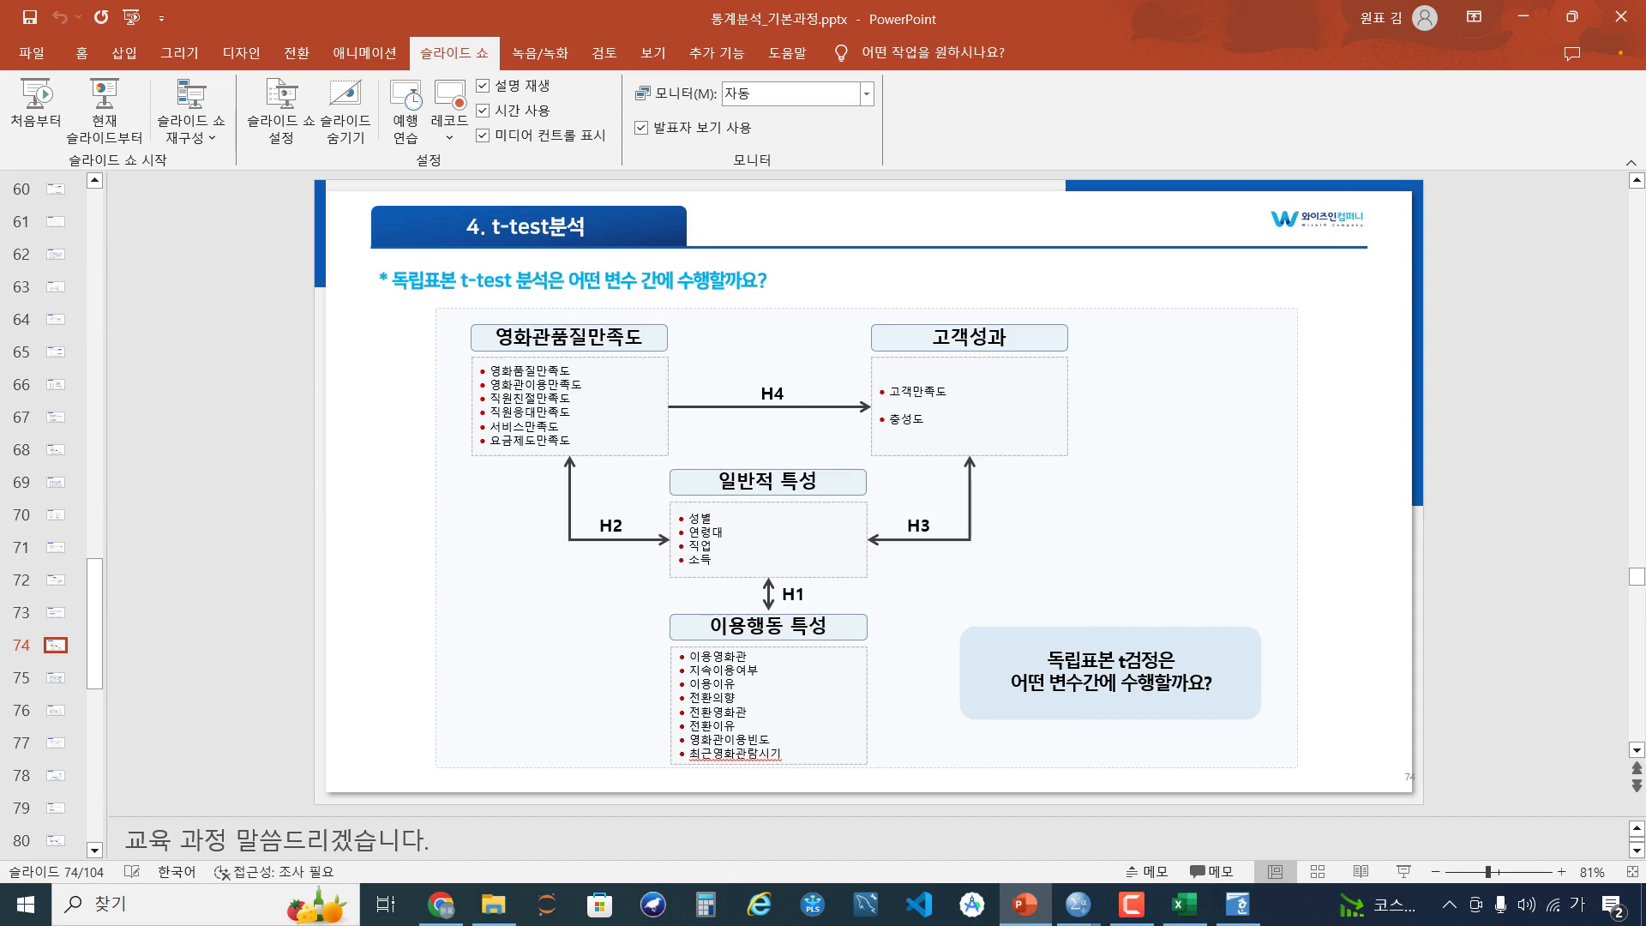
{"action": "left_click", "coordinate": [700, 517]}
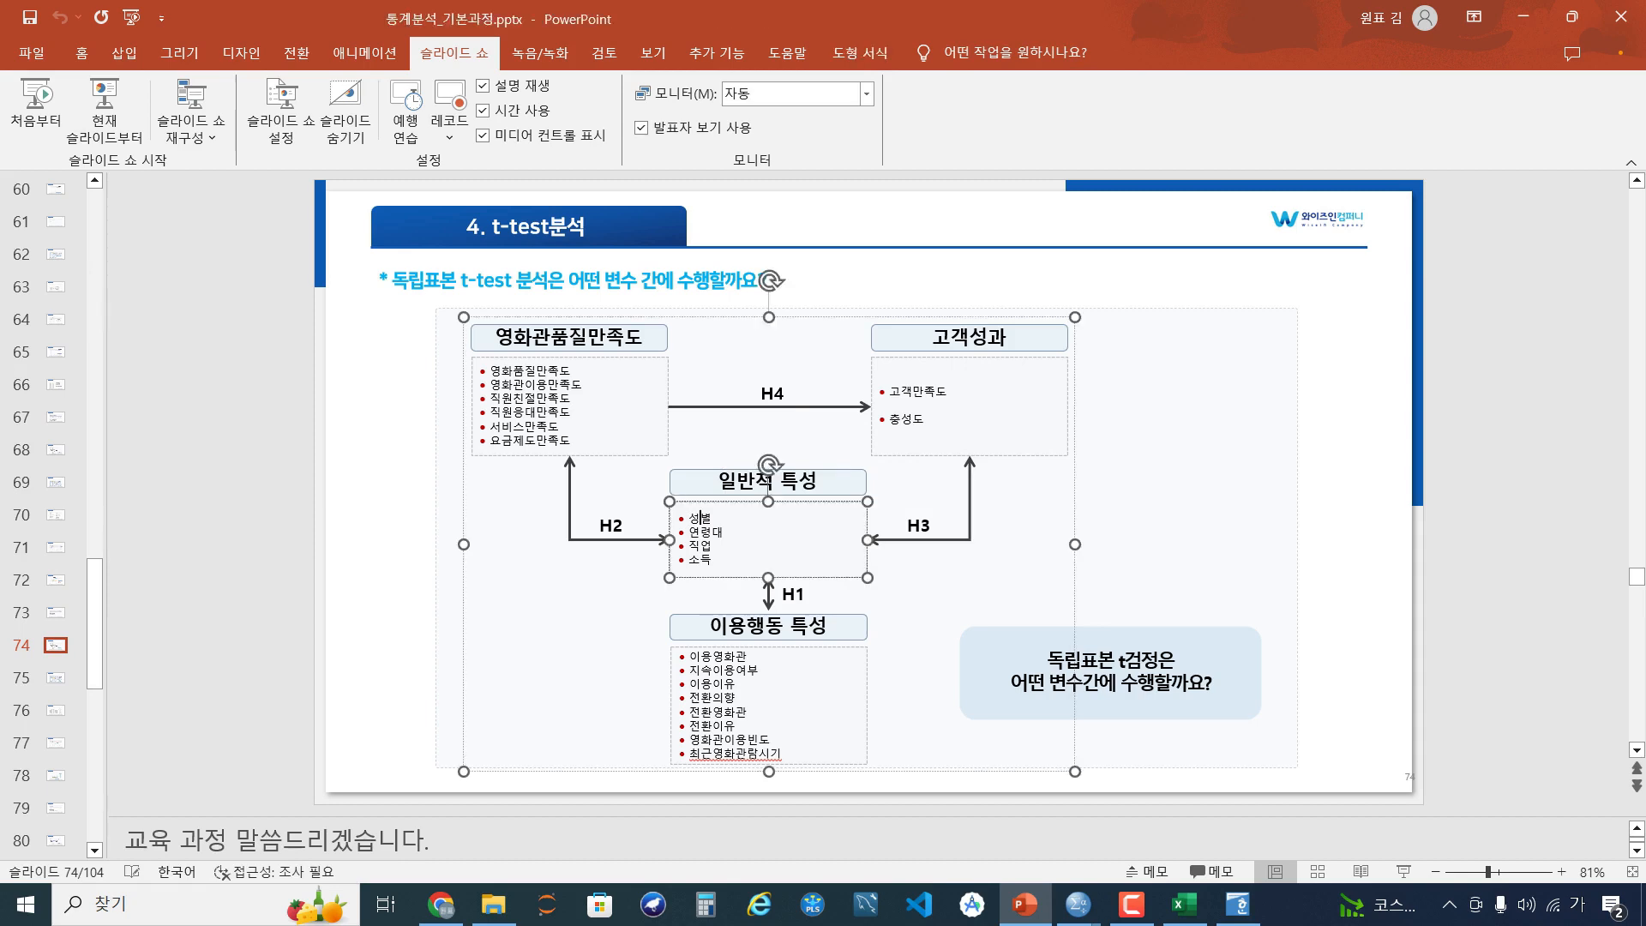
{"action": "double_click", "coordinate": [700, 518]}
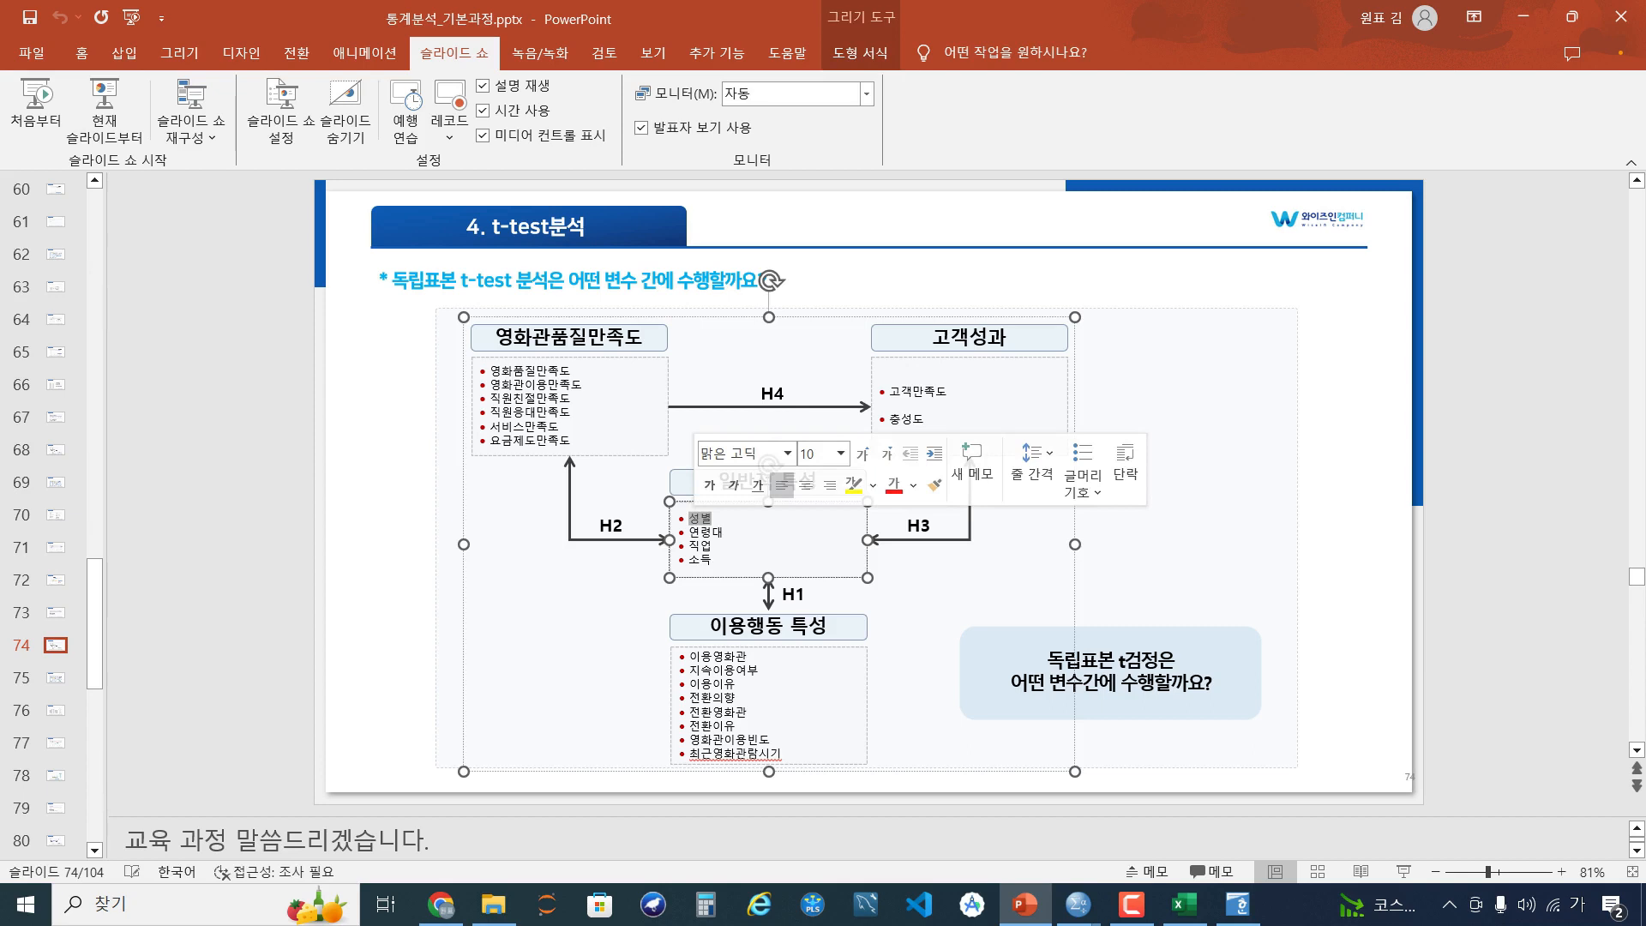
{"action": "double_click", "coordinate": [536, 384]}
{"action": "double_click", "coordinate": [906, 420]}
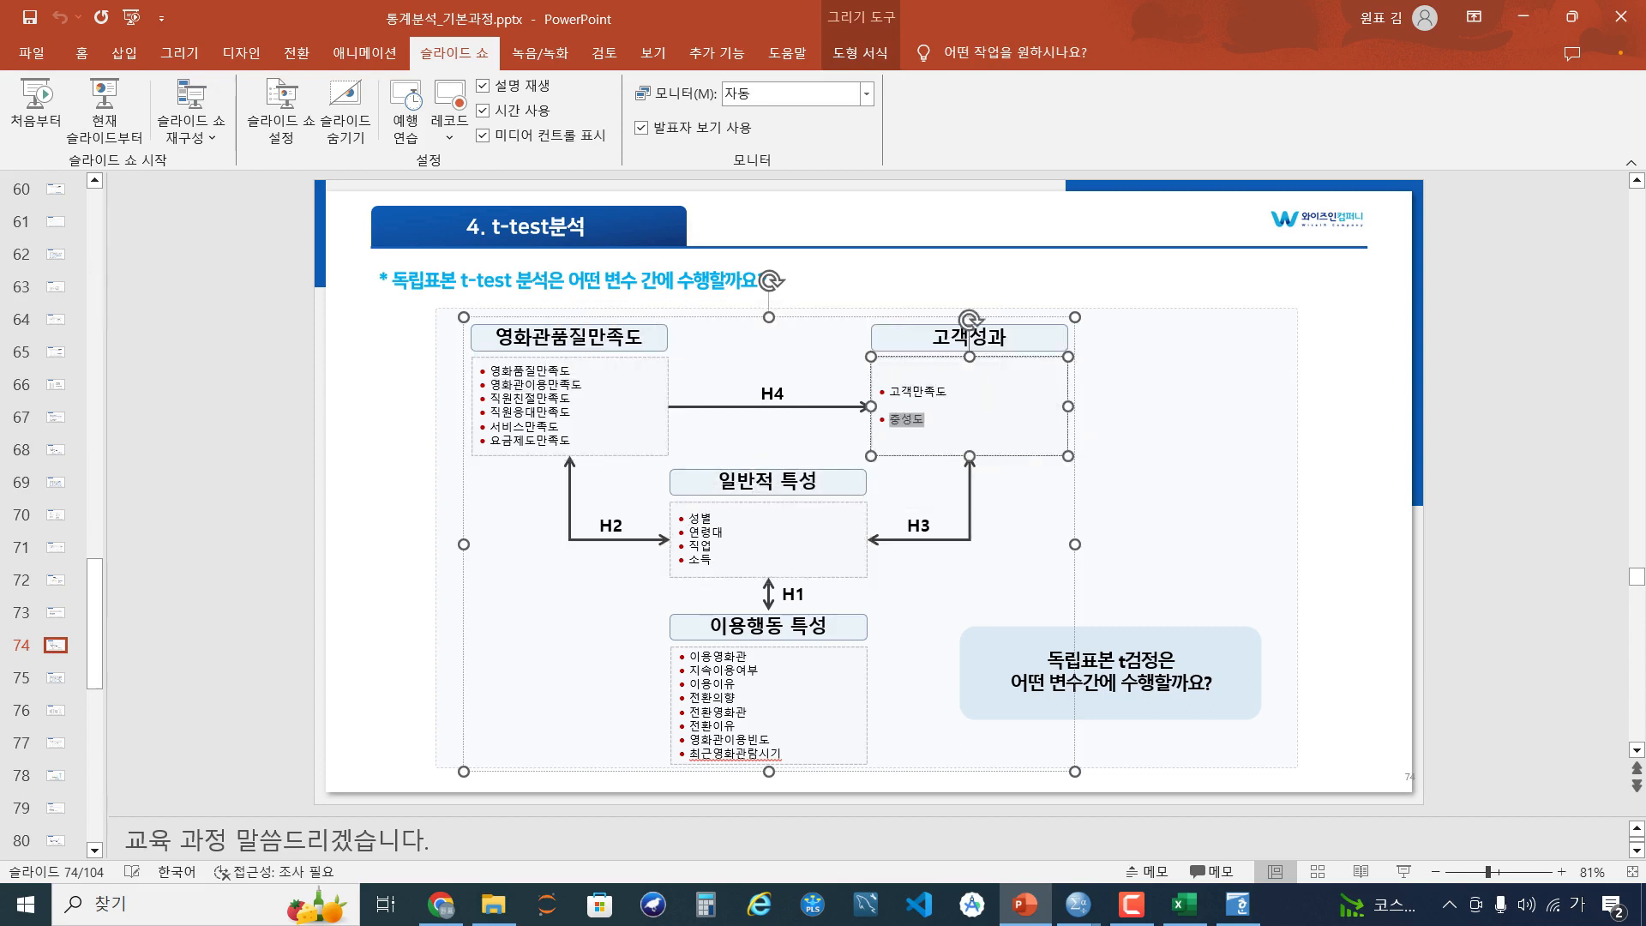
{"action": "left_click", "coordinate": [1350, 463]}
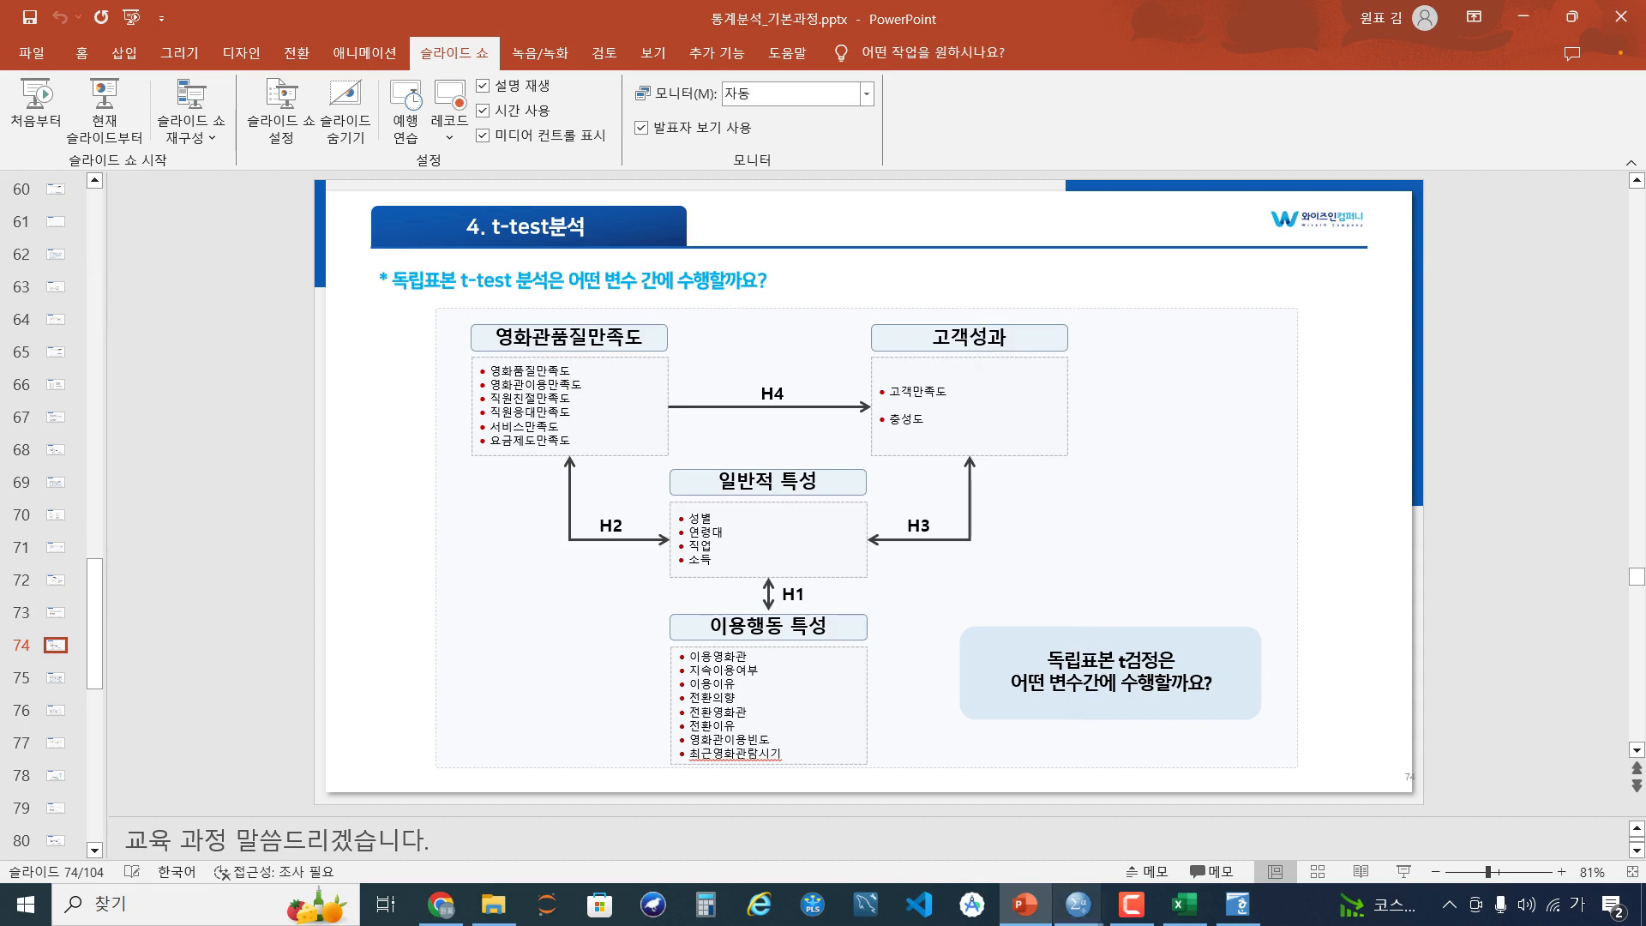
Switch to the 영화관만족도_data data set in SPSS and start an independent-samples T test under mean comparison
{"action": "mouse_move", "coordinate": [1078, 904]}
{"action": "left_click", "coordinate": [955, 810]}
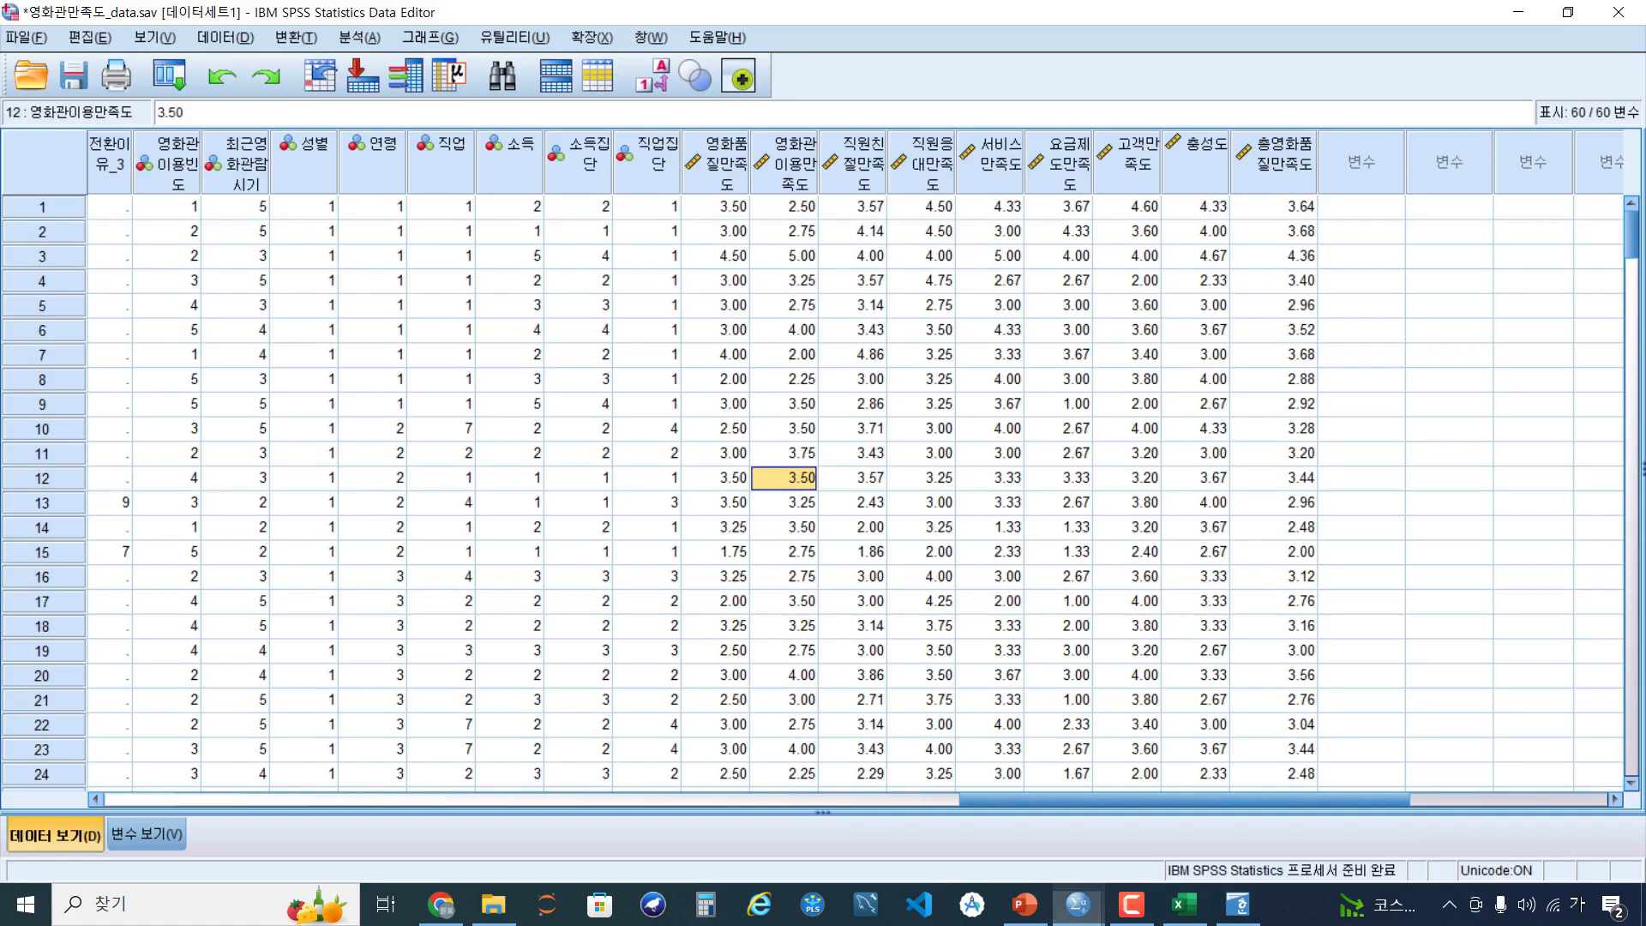
{"action": "key", "text": "alt+a"}
{"action": "key", "text": "Down"}
{"action": "key", "text": "Down"}
{"action": "key", "text": "Down"}
{"action": "key", "text": "Down"}
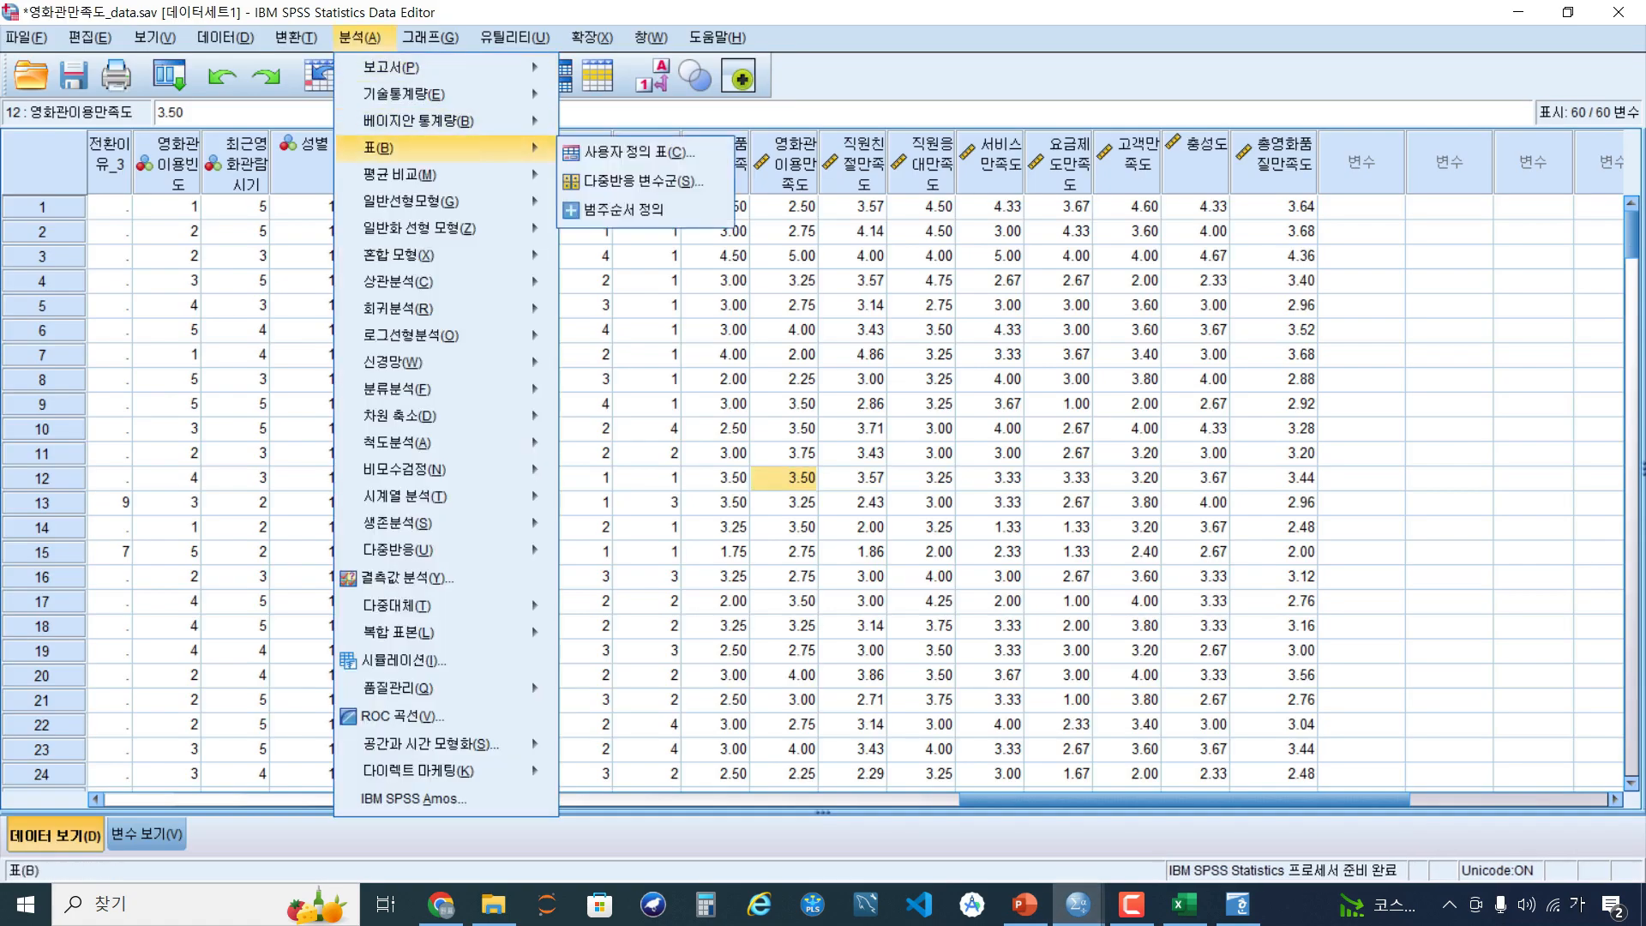
{"action": "key", "text": "Up"}
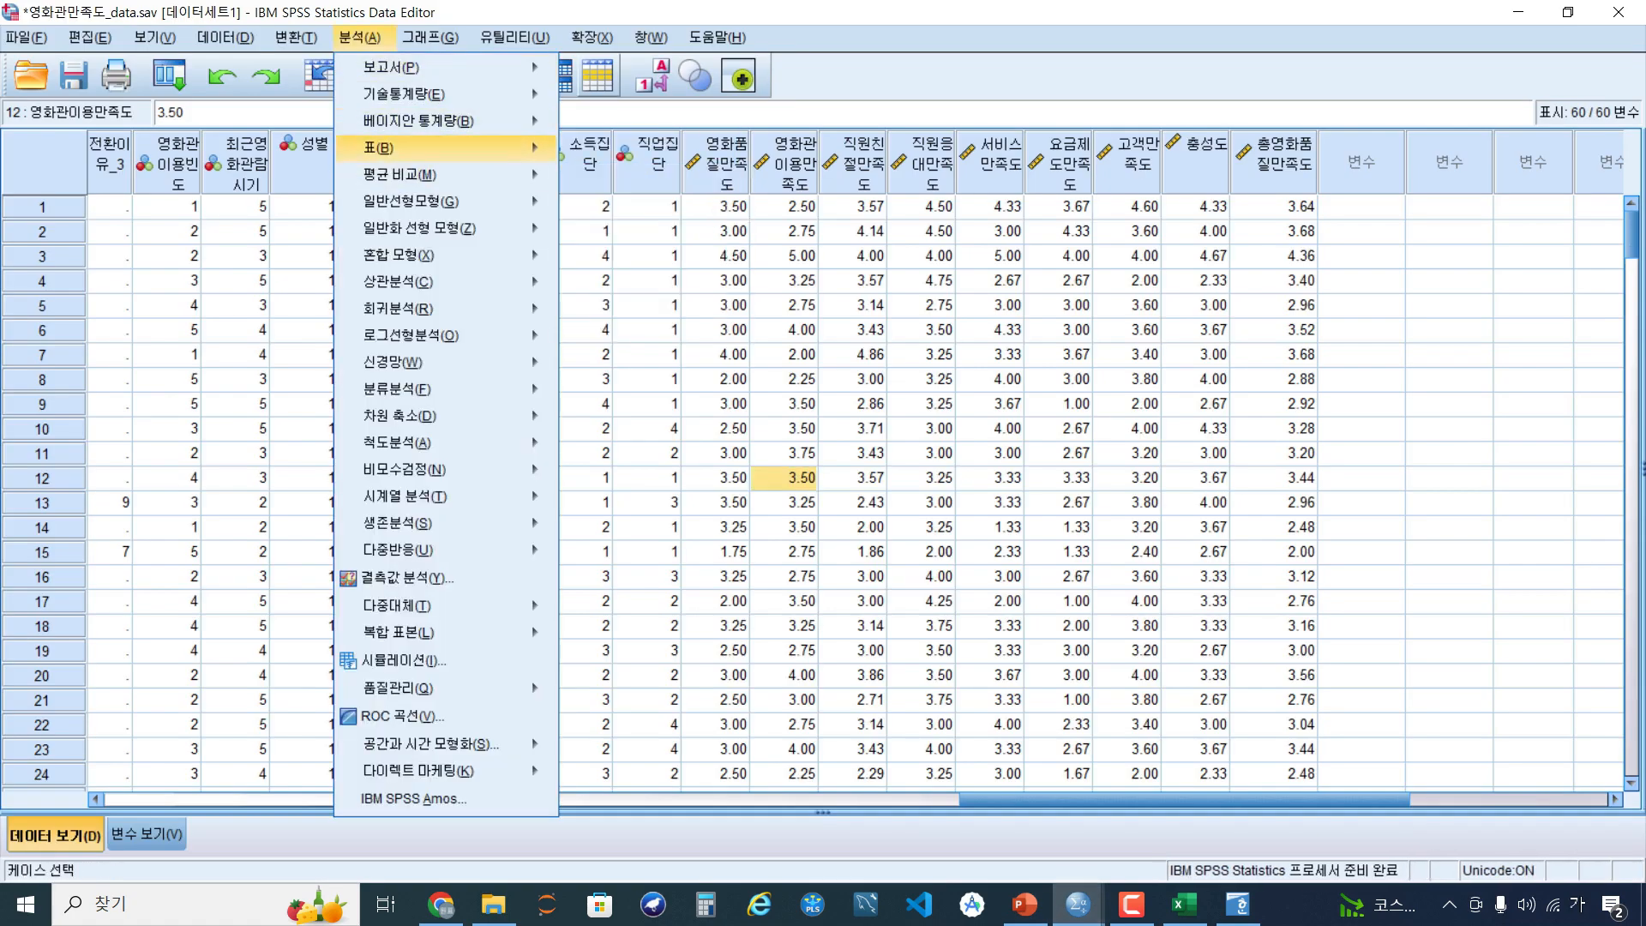
{"action": "key", "text": "Up"}
{"action": "key", "text": "Up"}
{"action": "key", "text": "Down"}
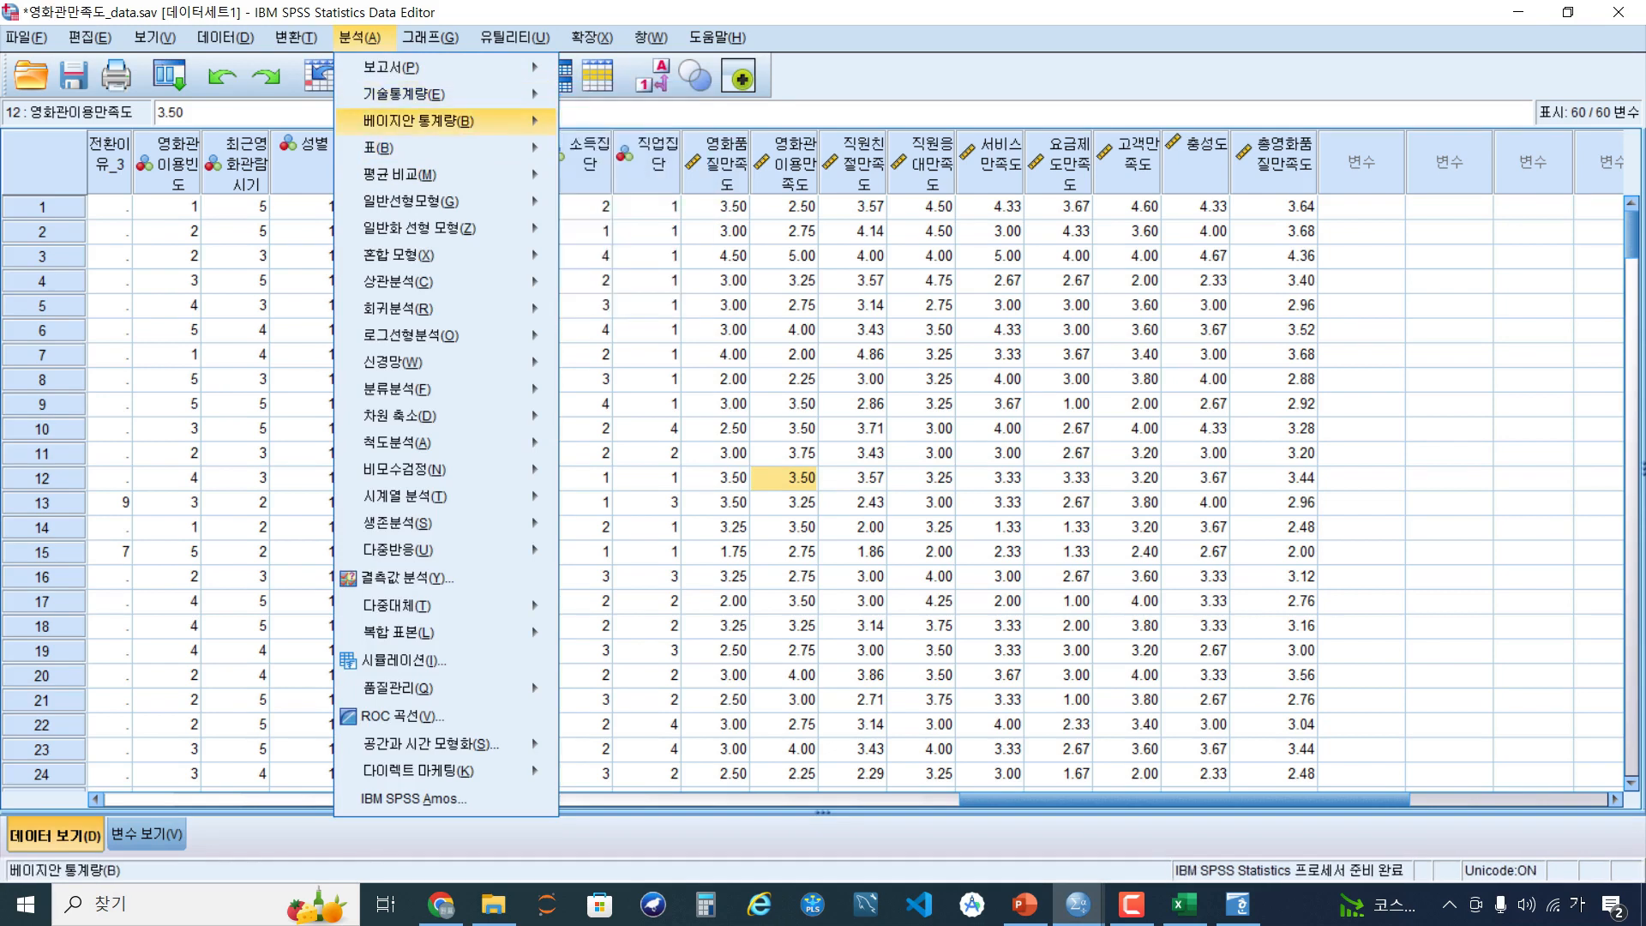
{"action": "key", "text": "Down"}
{"action": "key", "text": "Down"}
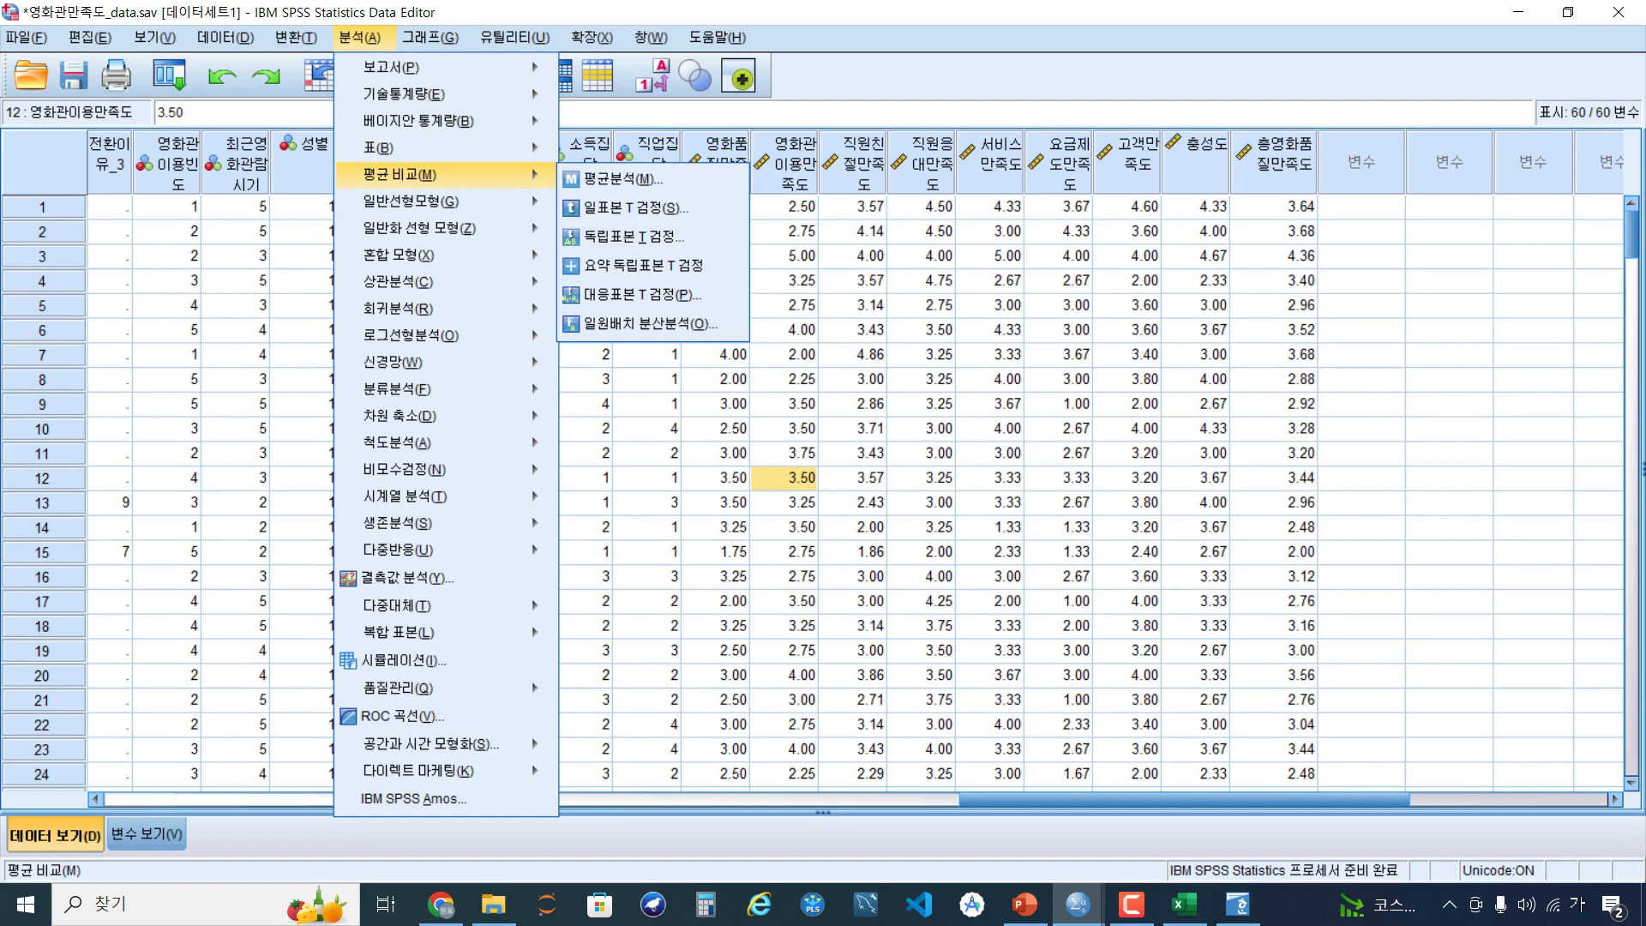
{"action": "key", "text": "Right"}
{"action": "key", "text": "Down"}
{"action": "key", "text": "Down"}
{"action": "key", "text": "Return"}
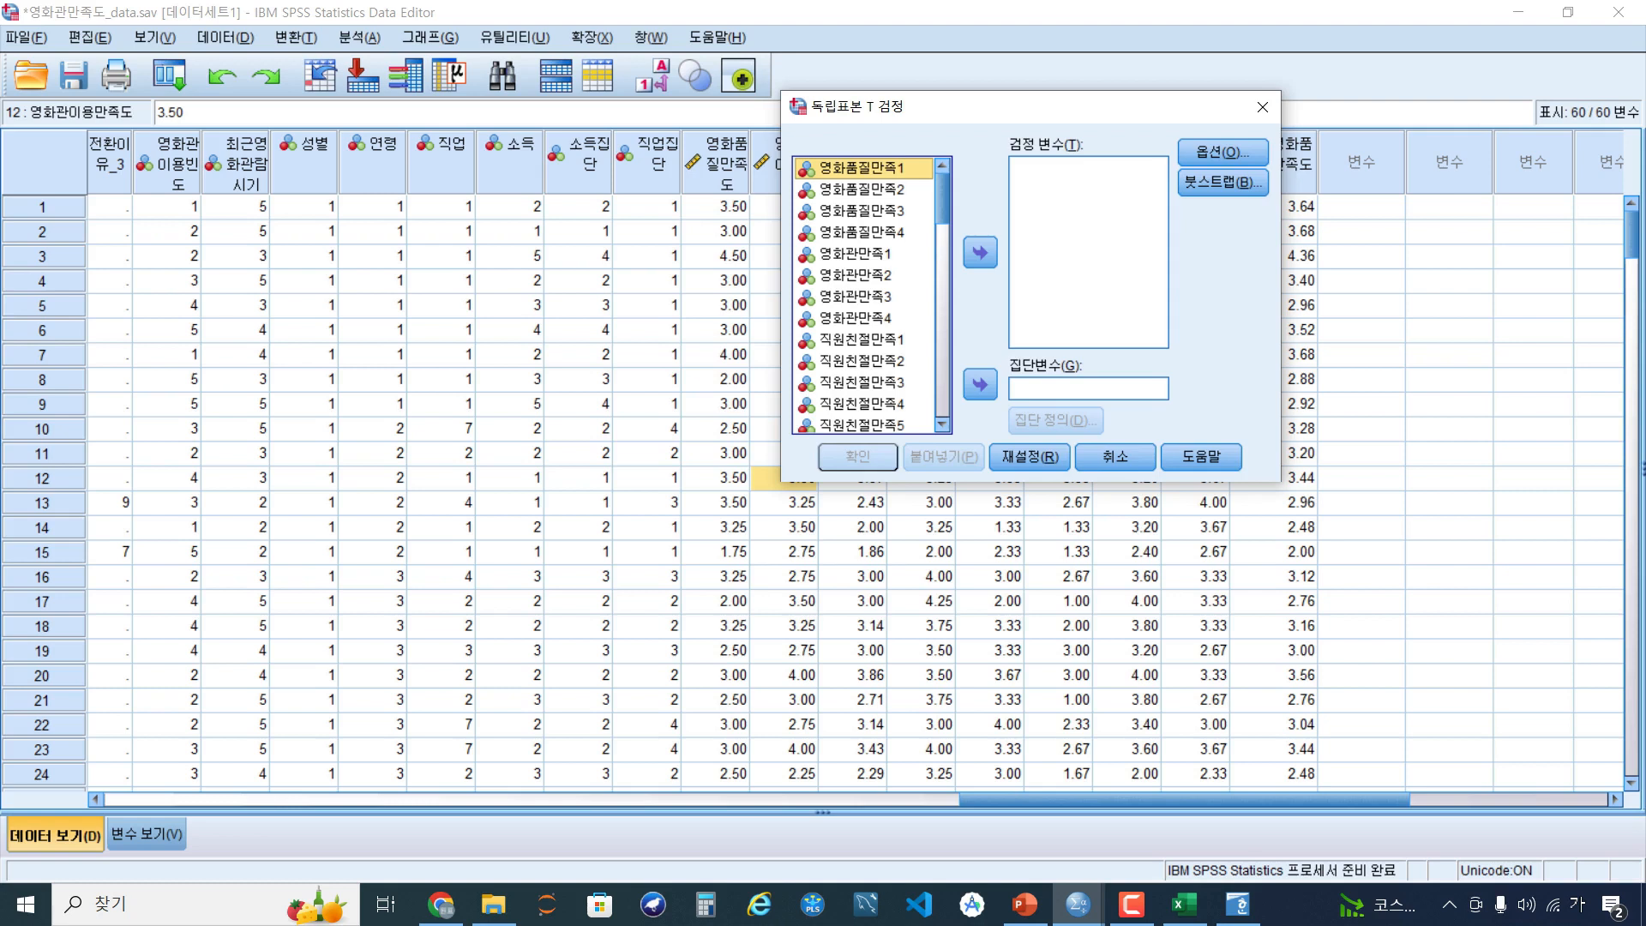
Enlarge the independent-samples T test dialog, set 성별 as the grouping variable and define its groups as 1 and 2
{"action": "left_click_drag", "start_coordinate": [781, 482], "coordinate": [515, 795]}
{"action": "scroll", "coordinate": [672, 452], "scroll_direction": "down", "scroll_amount": 11}
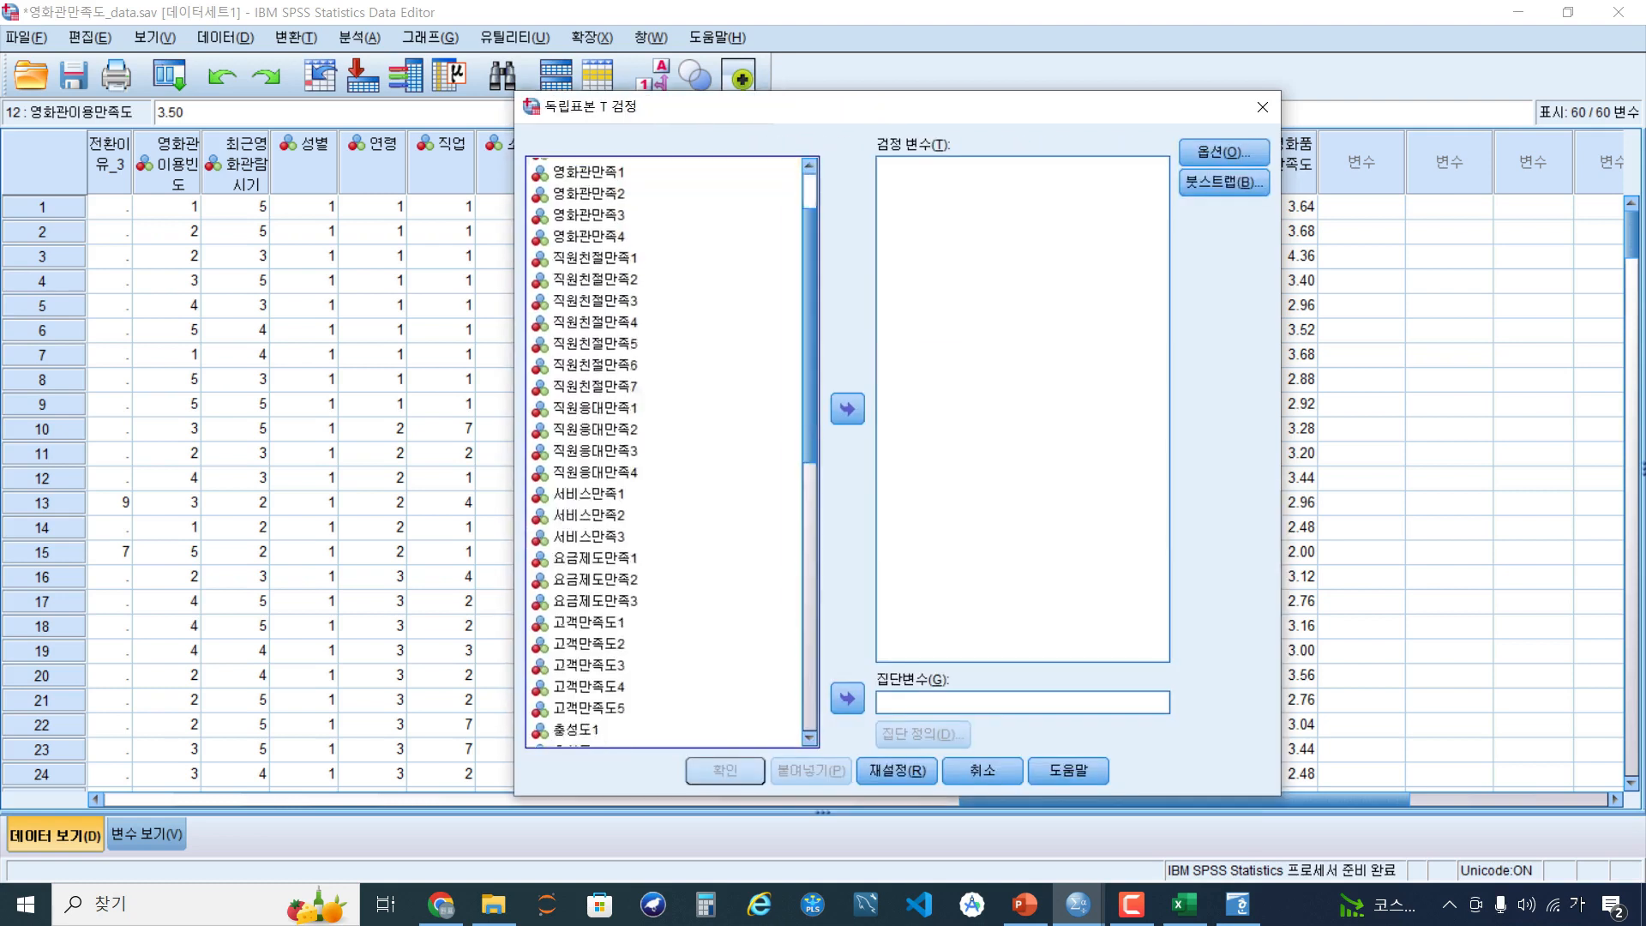
{"action": "left_click", "coordinate": [566, 435]}
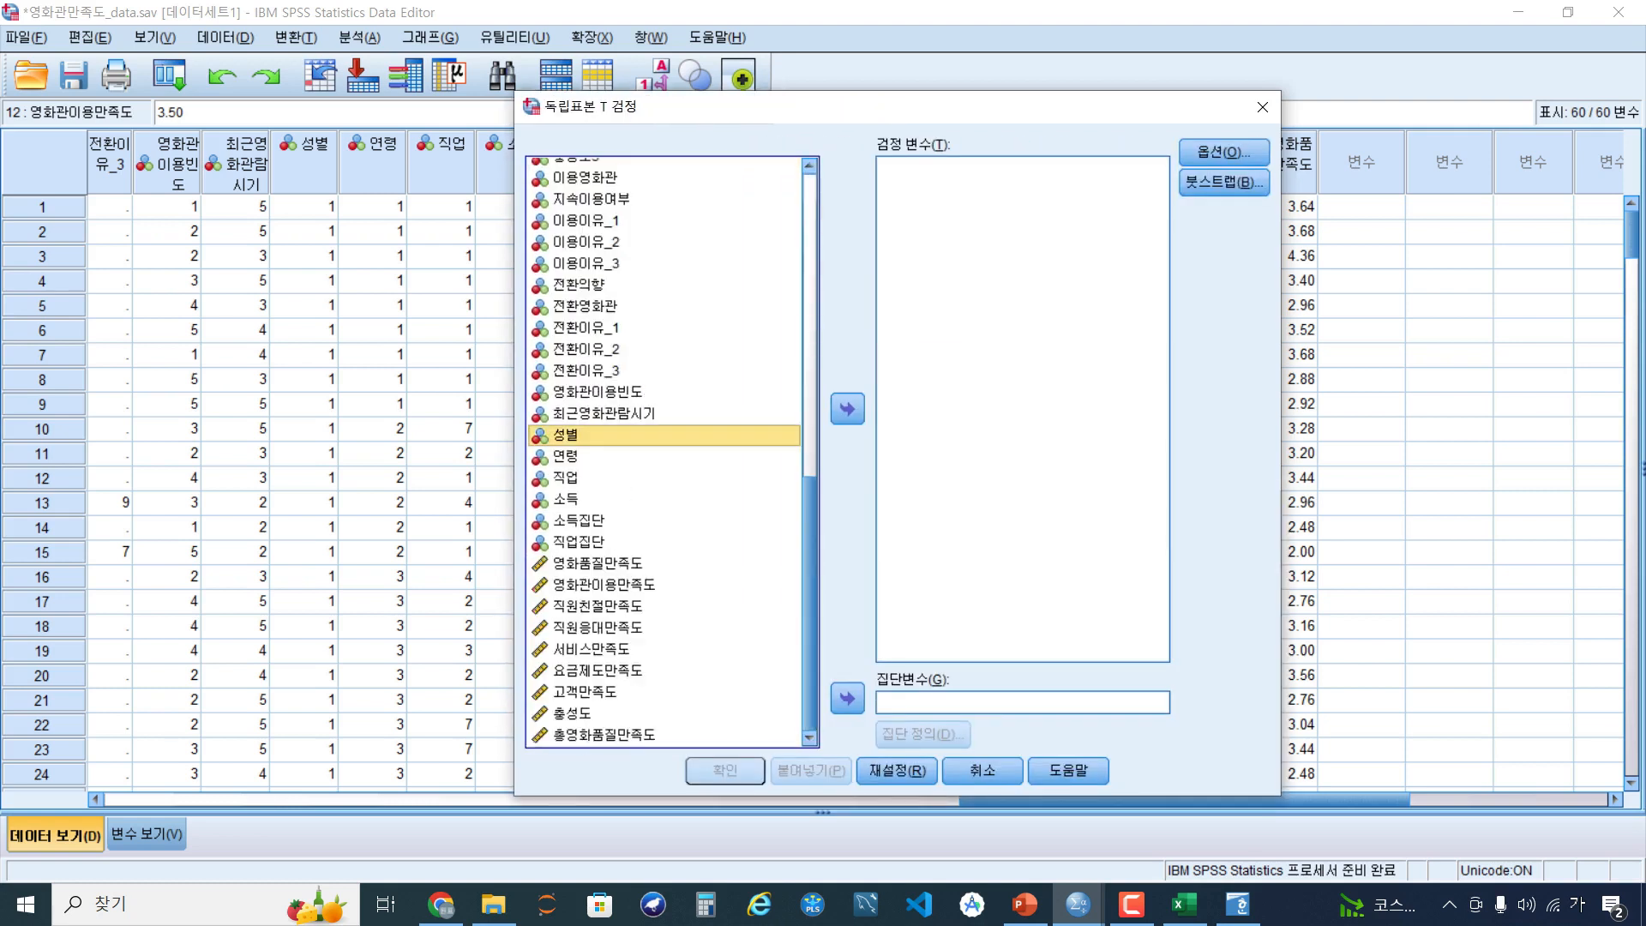
{"action": "left_click", "coordinate": [847, 699]}
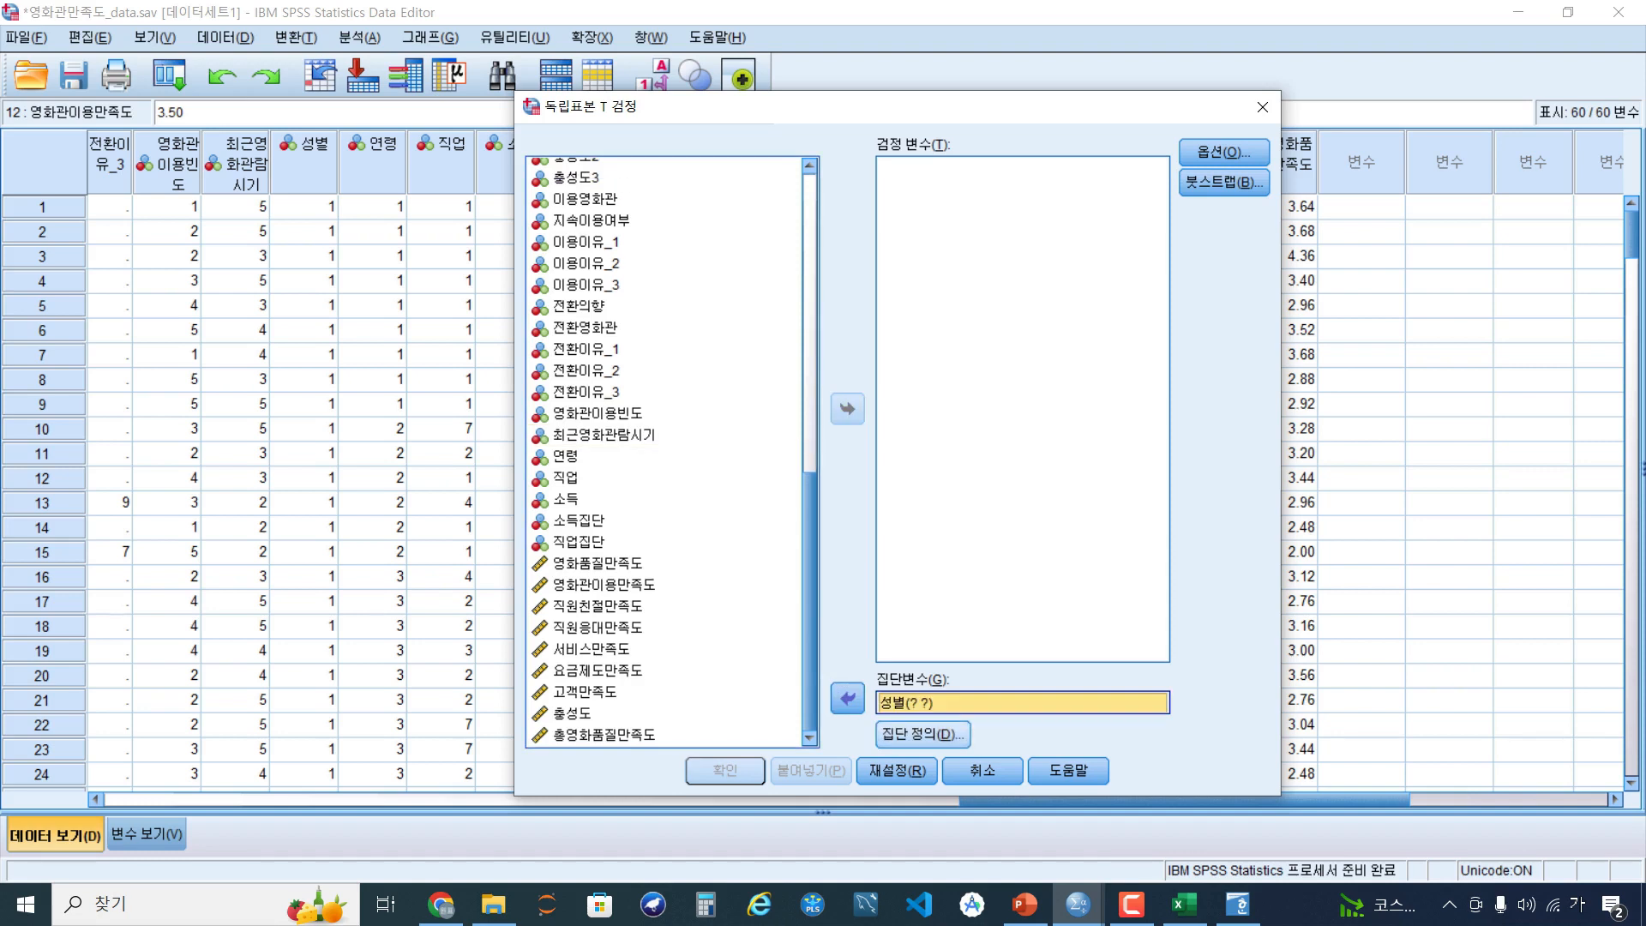
{"action": "left_click", "coordinate": [922, 734]}
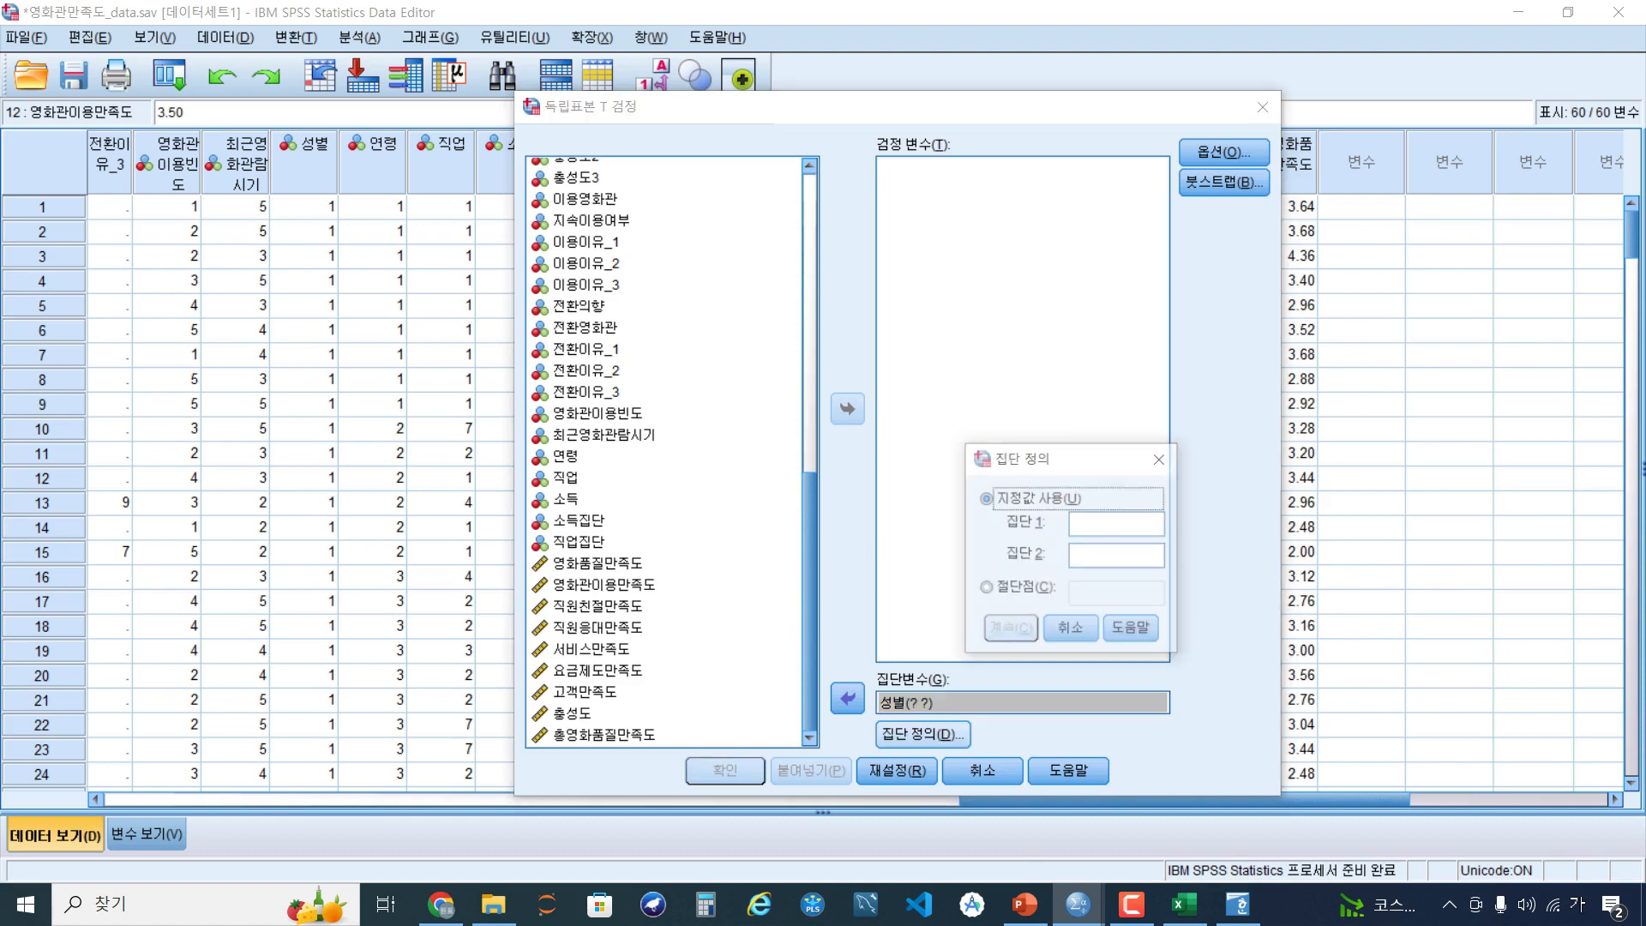
{"action": "type", "text": "1"}
{"action": "key", "text": "Tab"}
{"action": "type", "text": "2"}
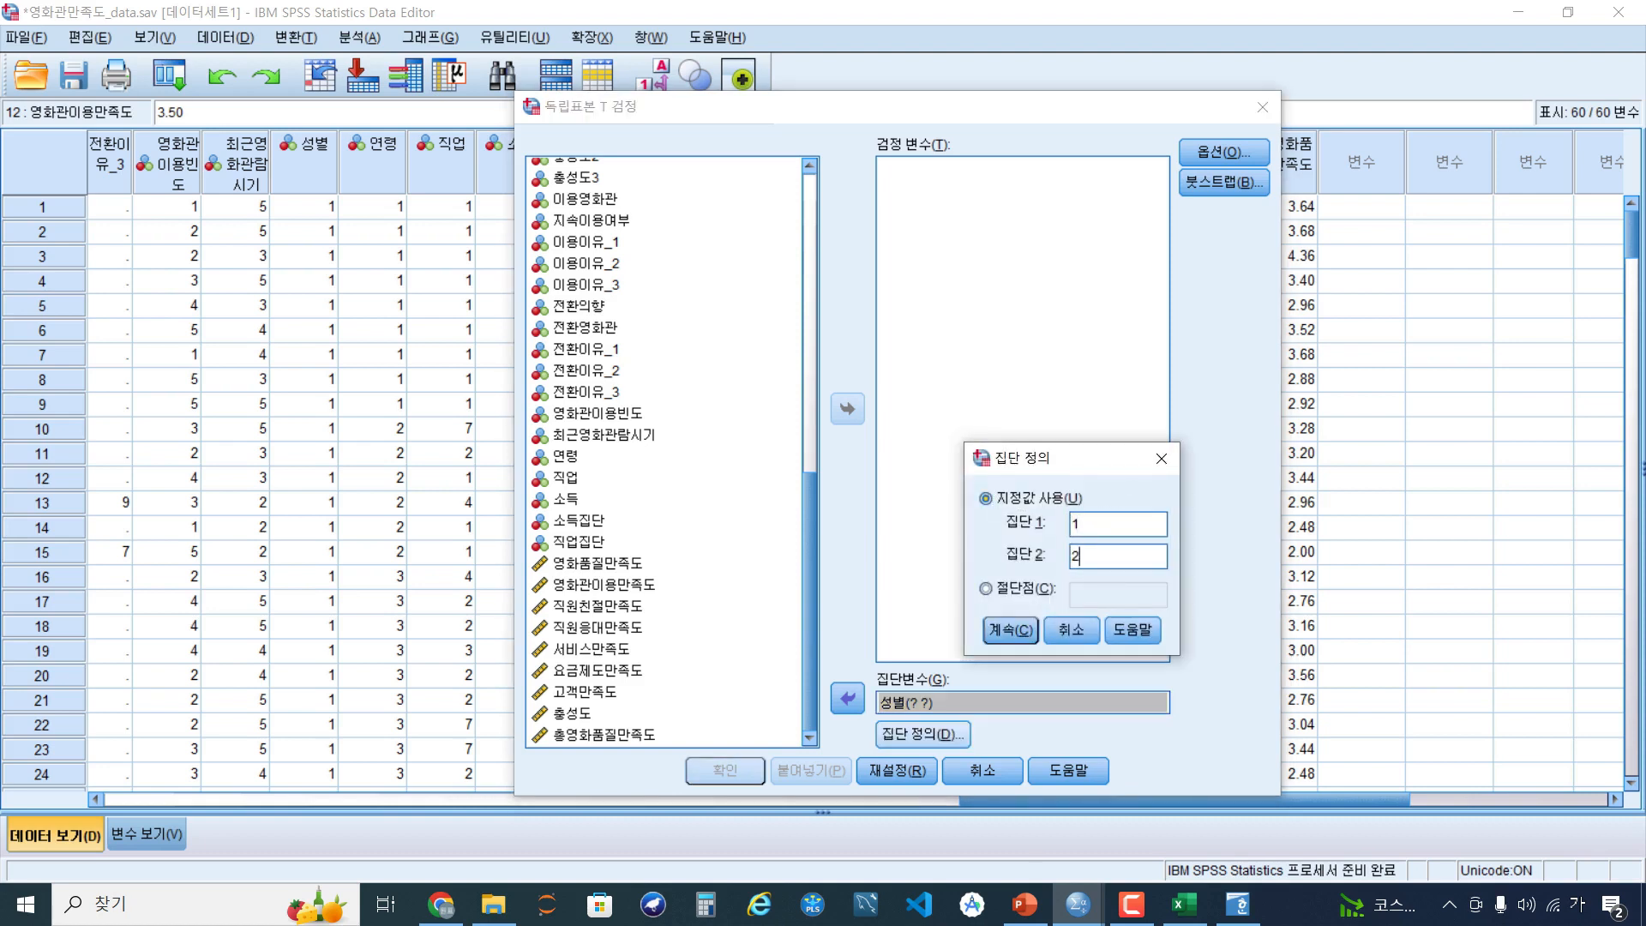
{"action": "key", "text": "Return"}
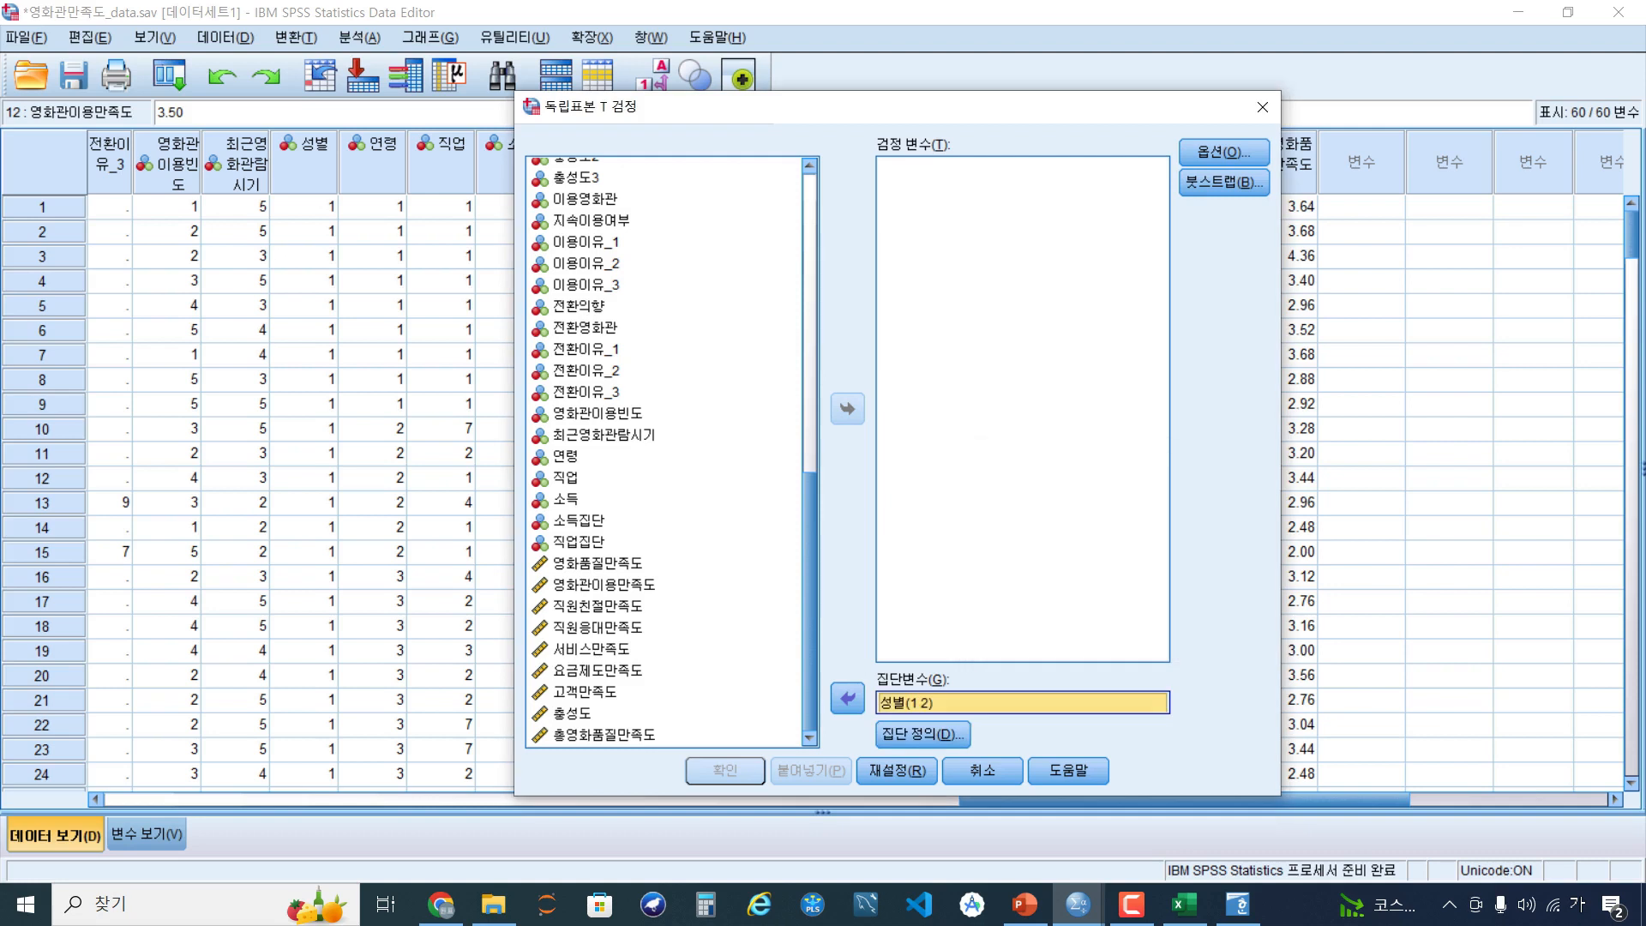
Add the eight scale variables from 영화품질만족도 through 충성도 as test variables and run the test
{"action": "left_click_drag", "start_coordinate": [597, 563], "coordinate": [591, 714]}
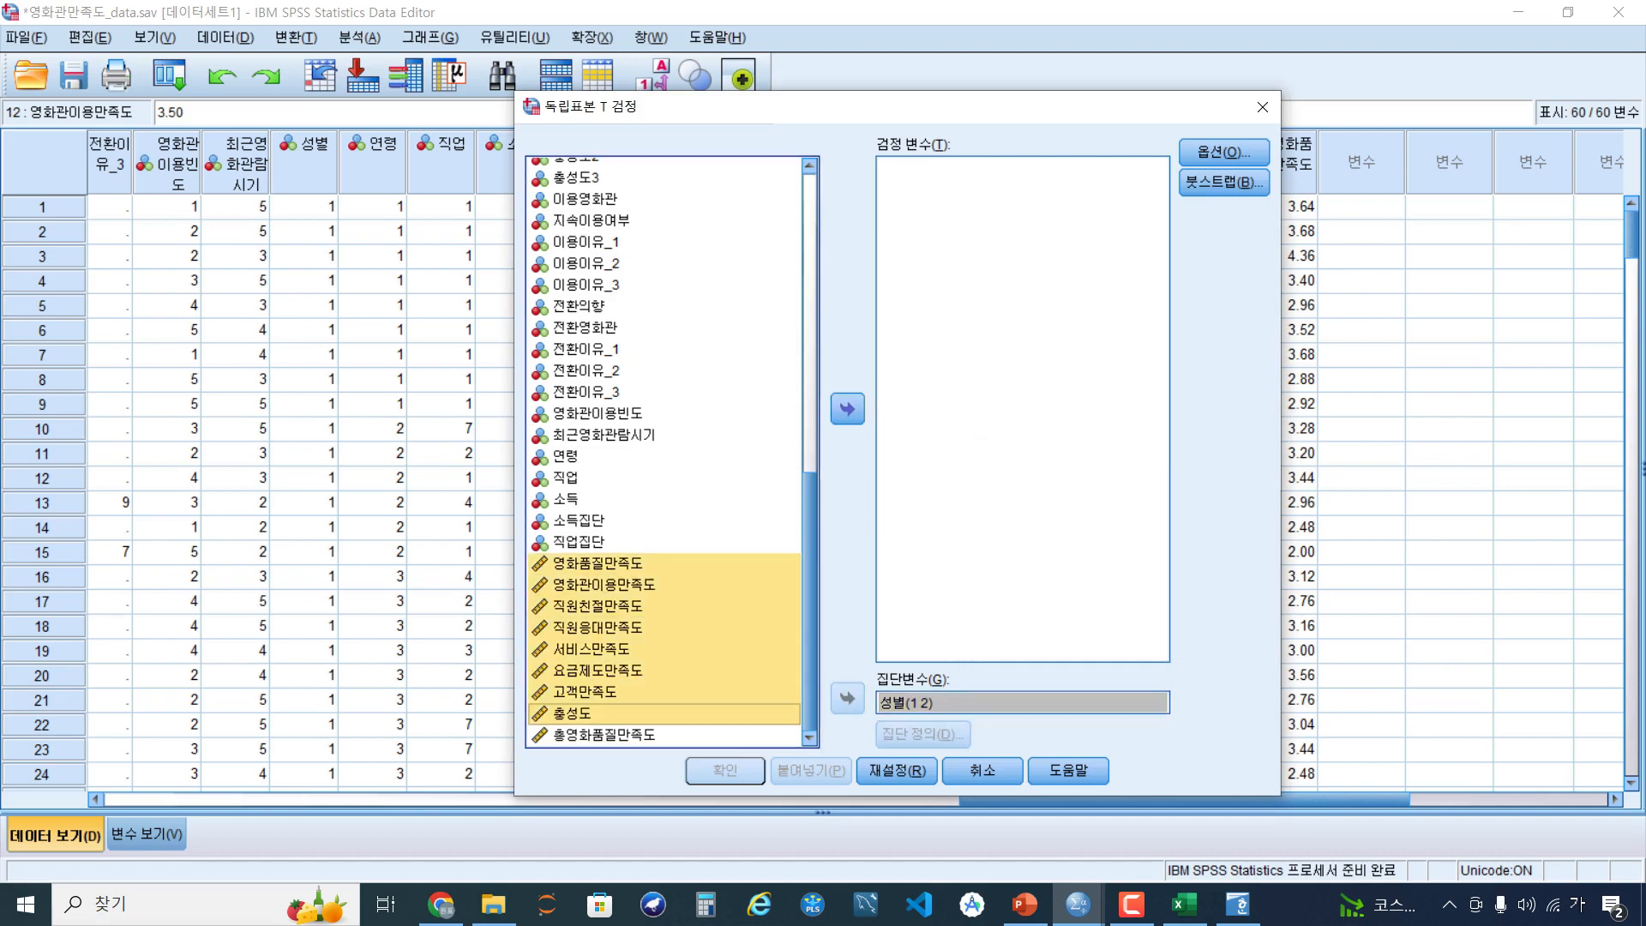
{"action": "left_click", "coordinate": [847, 409]}
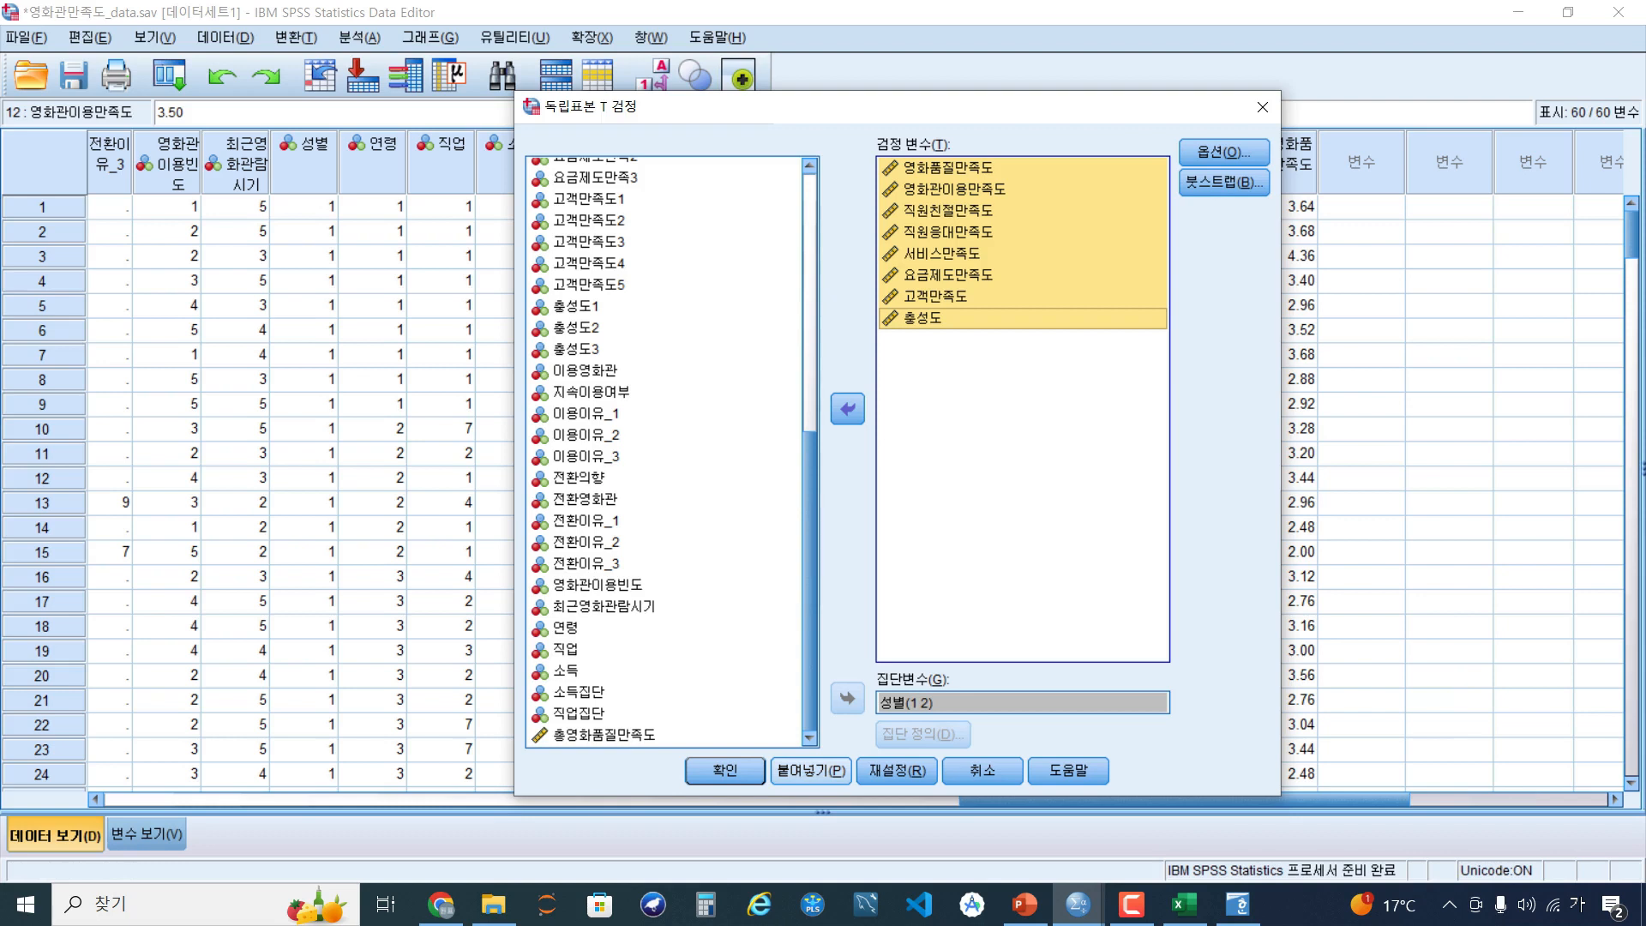
{"action": "left_click", "coordinate": [725, 769]}
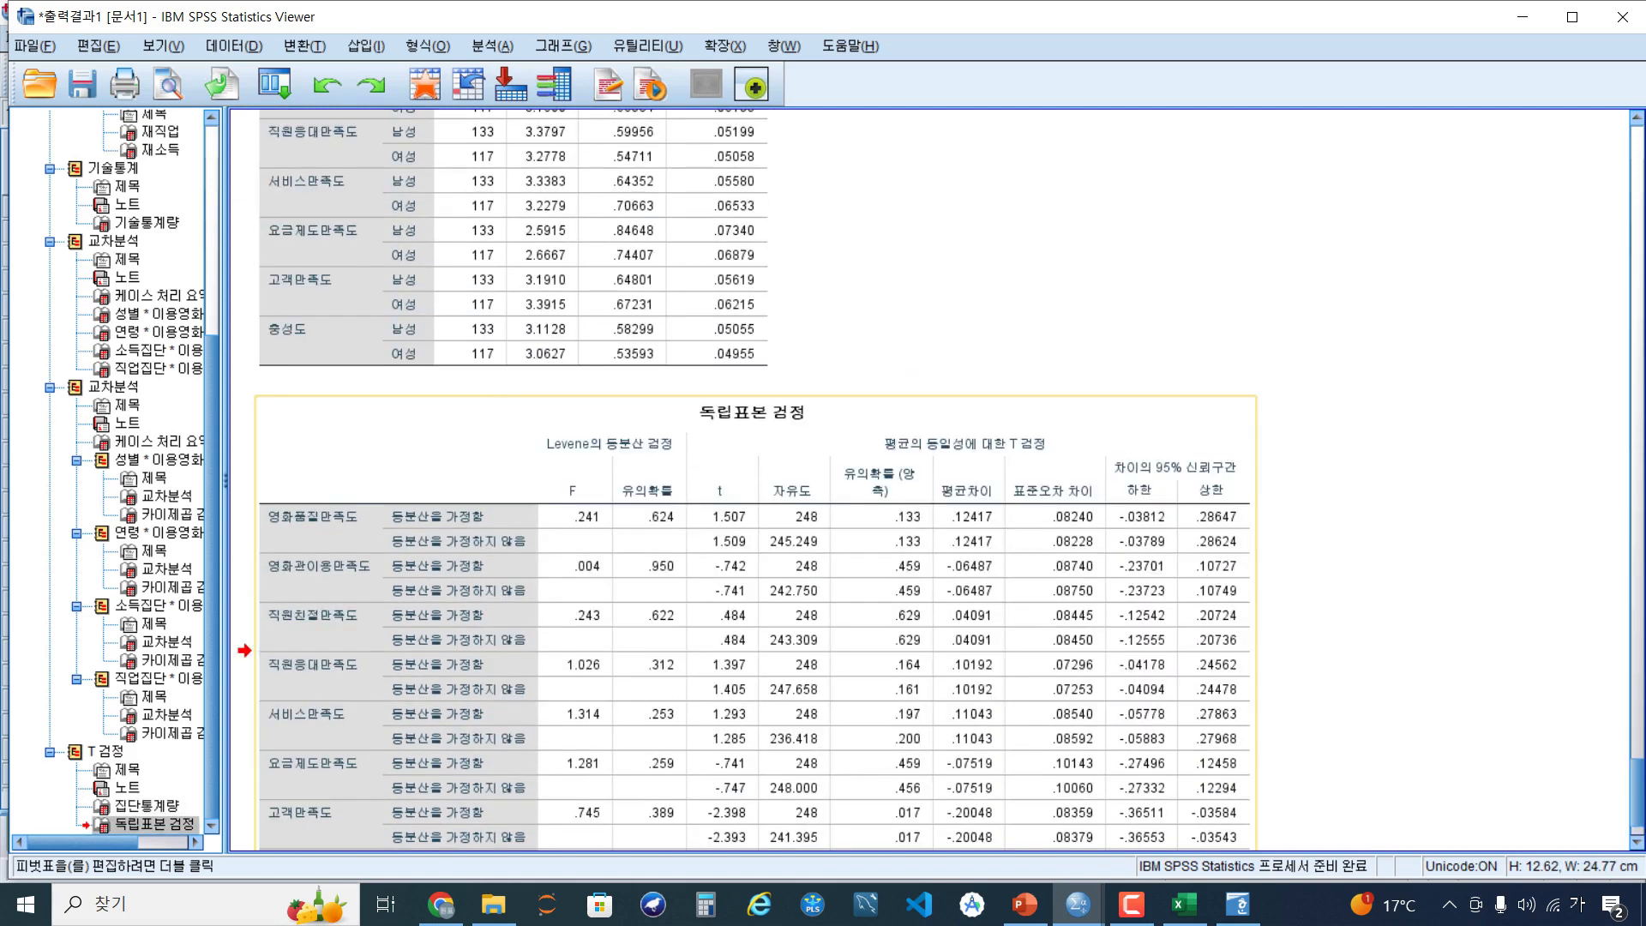
Look over the 집단통계량 and 독립표본 검정 tables in the T-test output and copy the 집단통계량 table
{"action": "scroll", "coordinate": [514, 529], "scroll_direction": "up", "scroll_amount": 3}
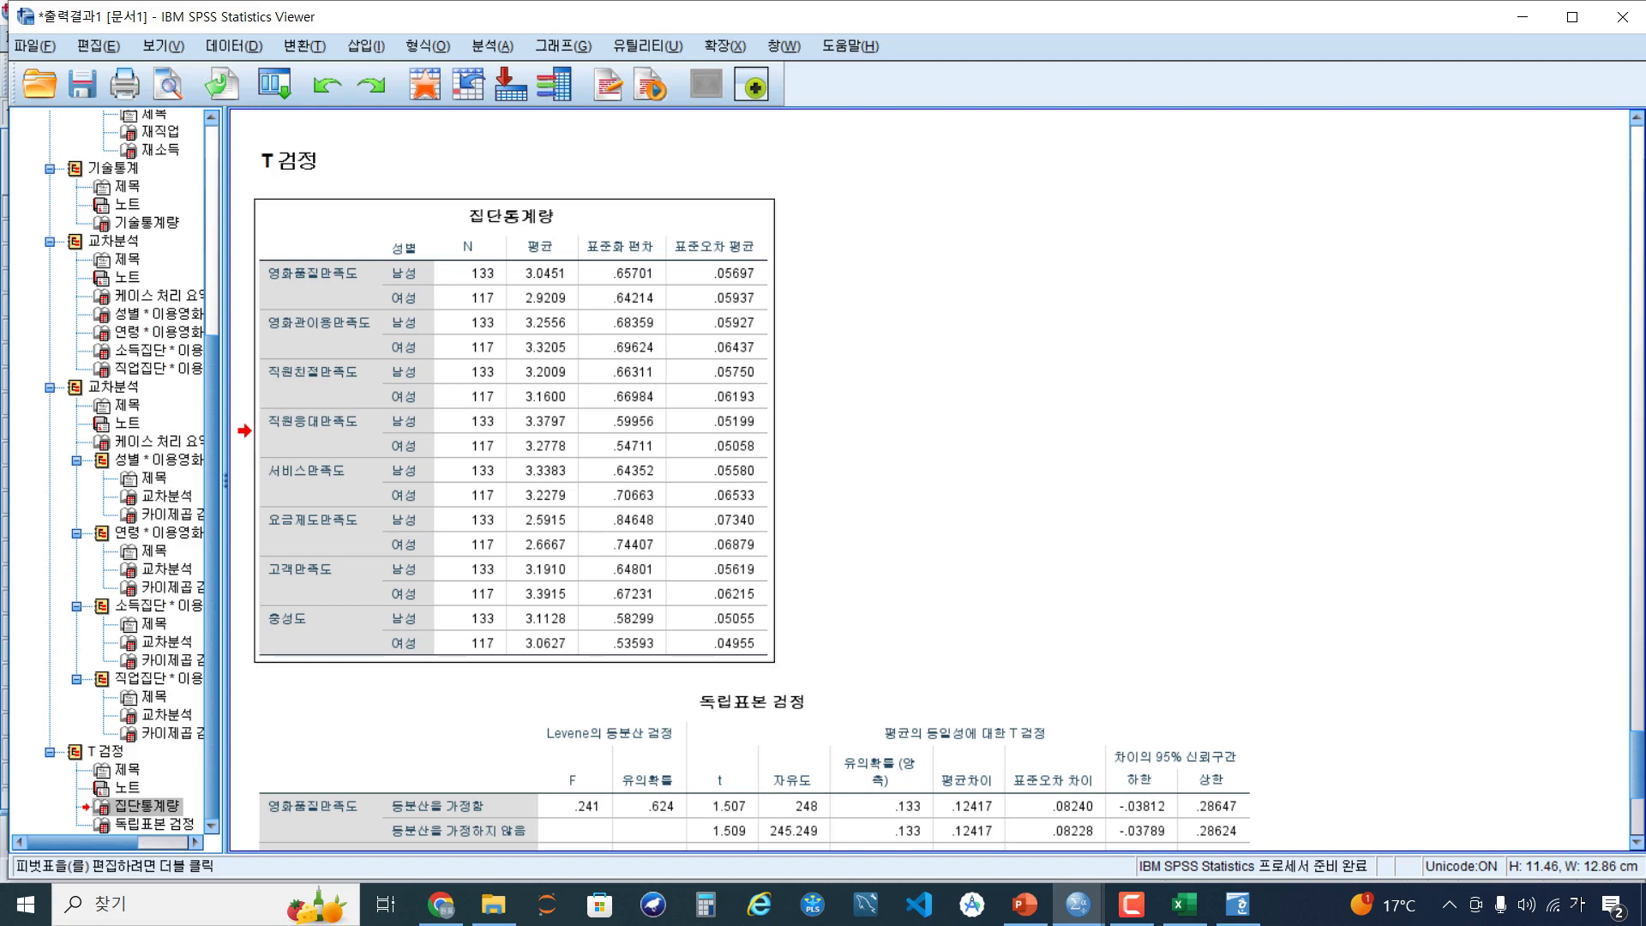
{"action": "left_click", "coordinate": [926, 480]}
{"action": "scroll", "coordinate": [925, 480], "scroll_direction": "down", "scroll_amount": 4}
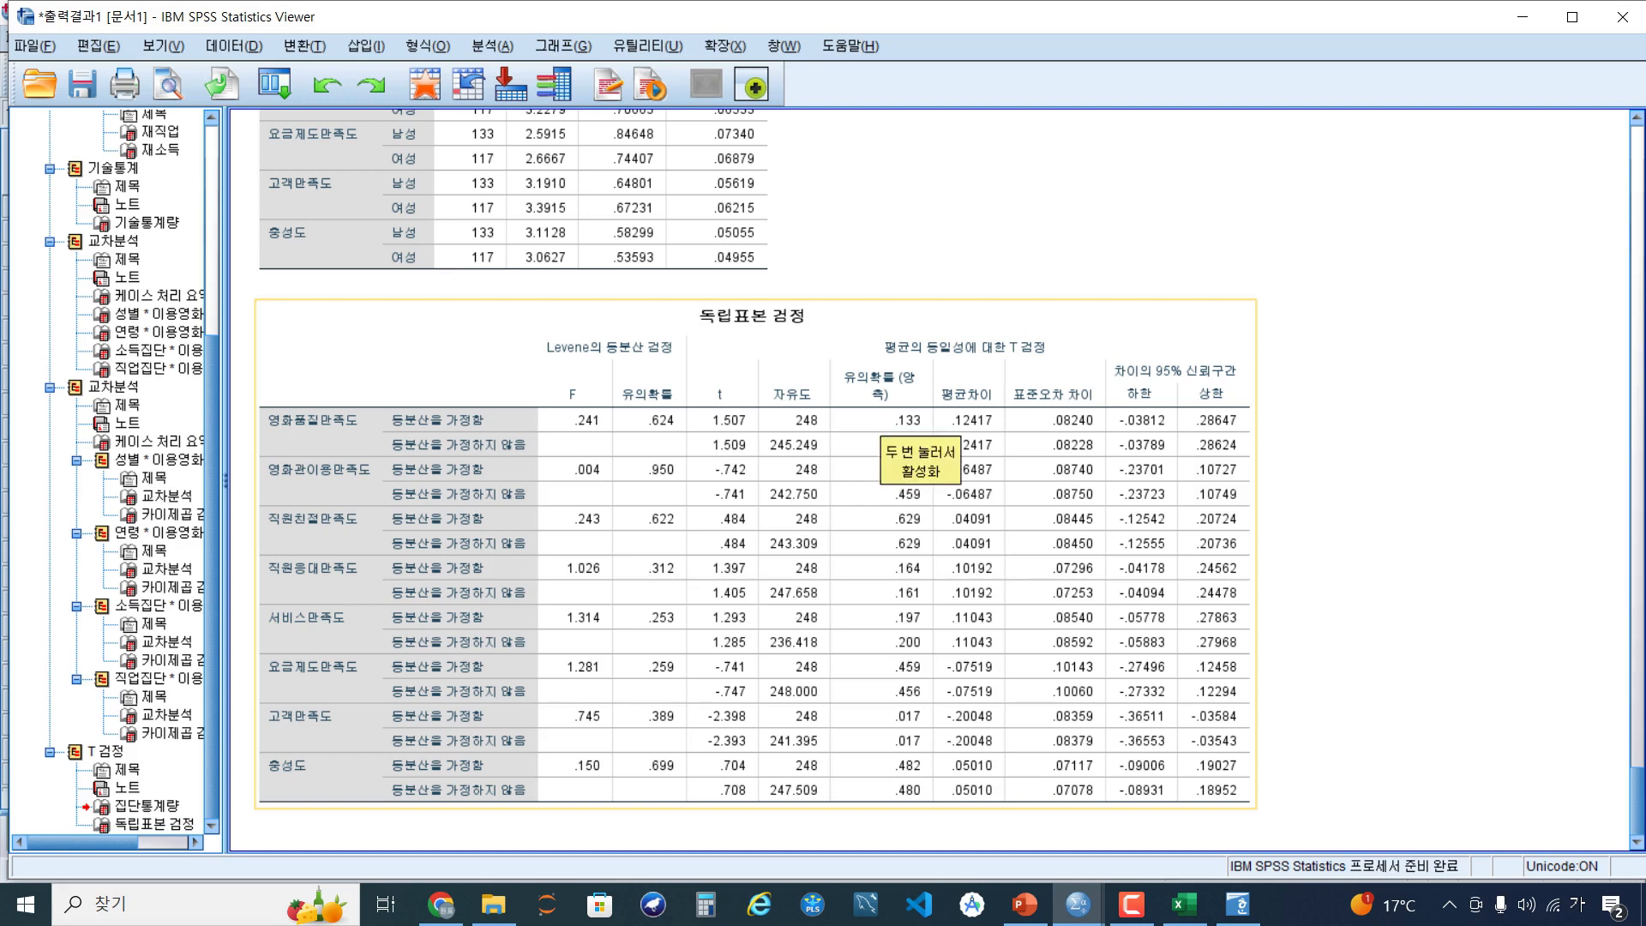
{"action": "scroll", "coordinate": [917, 454], "scroll_direction": "up", "scroll_amount": 2}
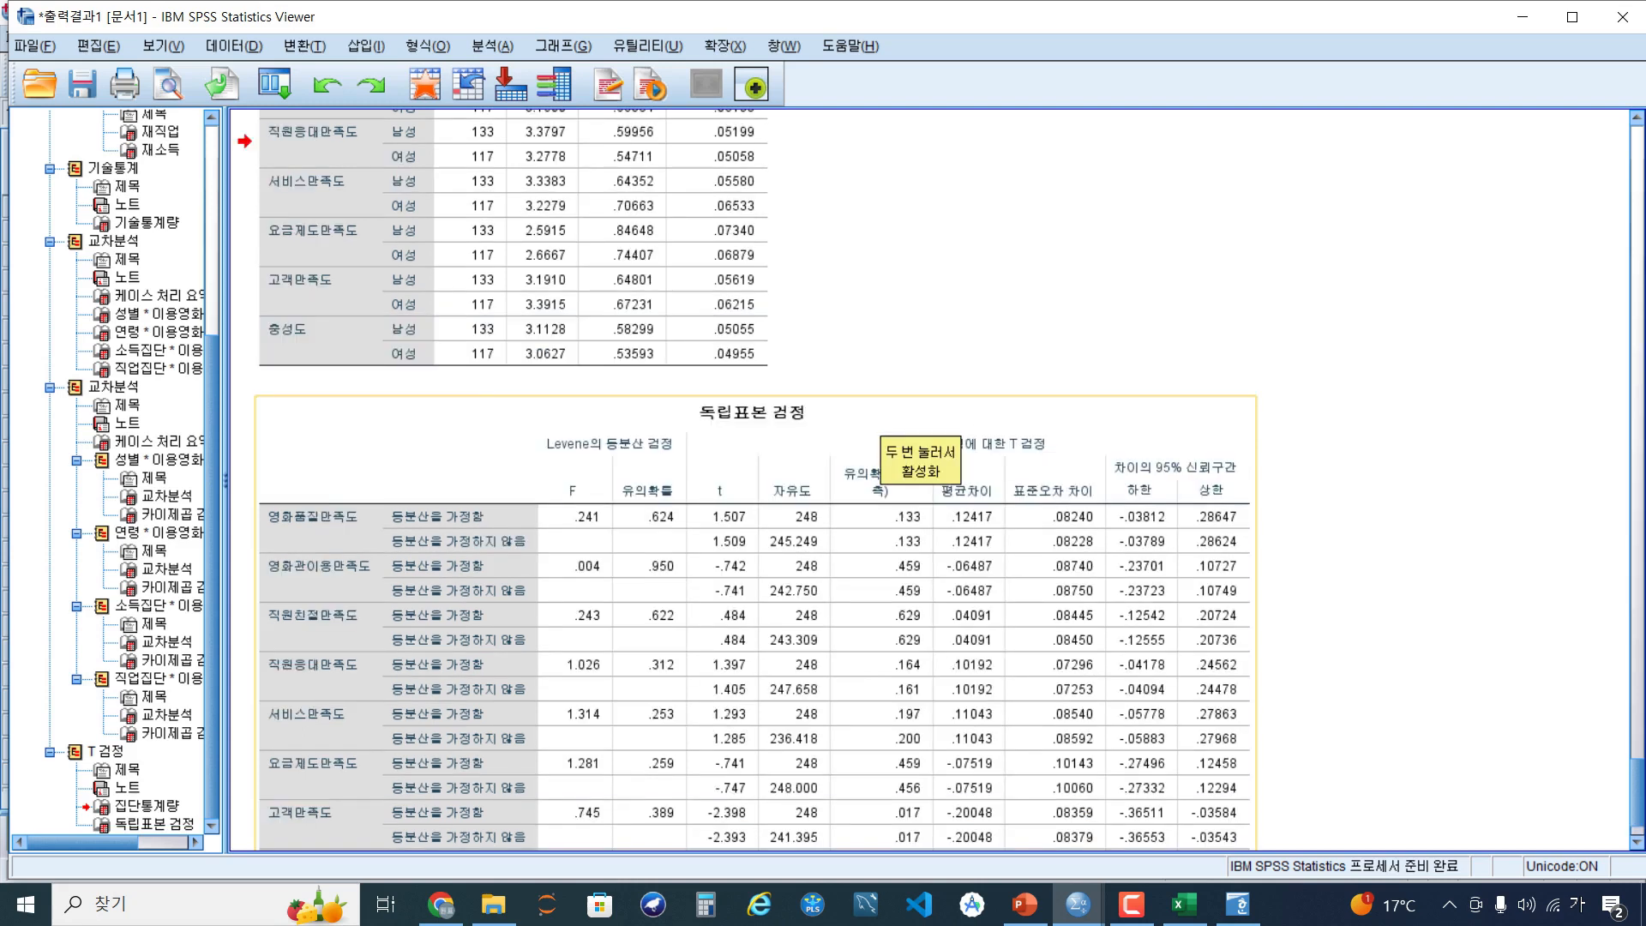
{"action": "scroll", "coordinate": [870, 429], "scroll_direction": "up", "scroll_amount": 3}
{"action": "left_click", "coordinate": [761, 476]}
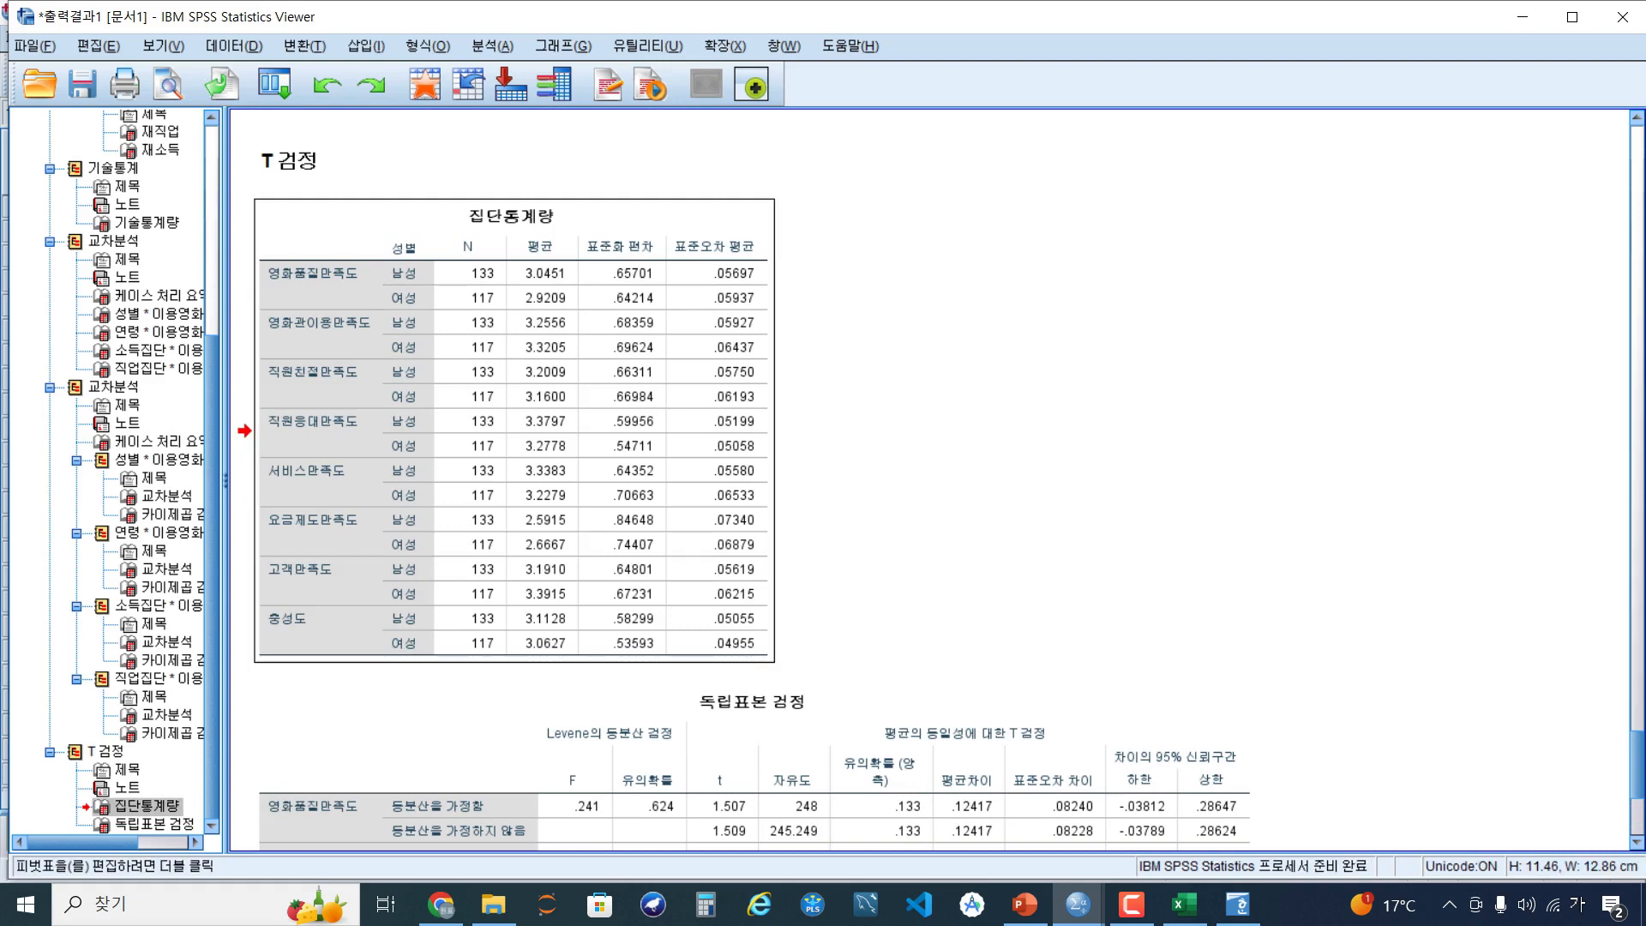
{"action": "right_click", "coordinate": [532, 315]}
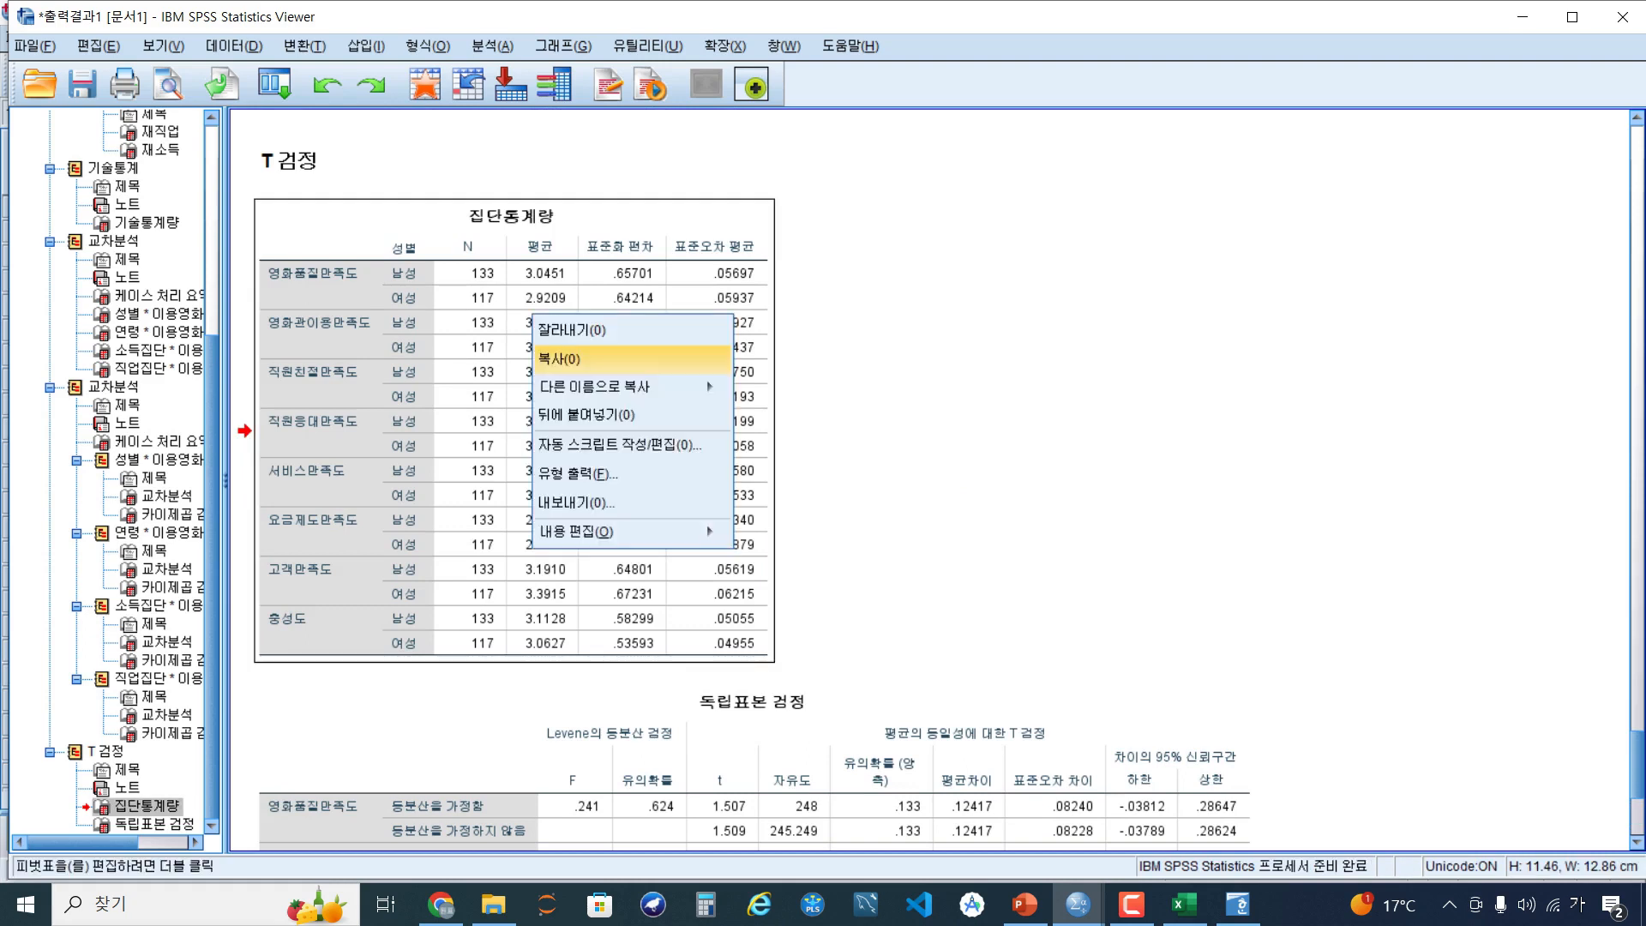
{"action": "left_click", "coordinate": [566, 358]}
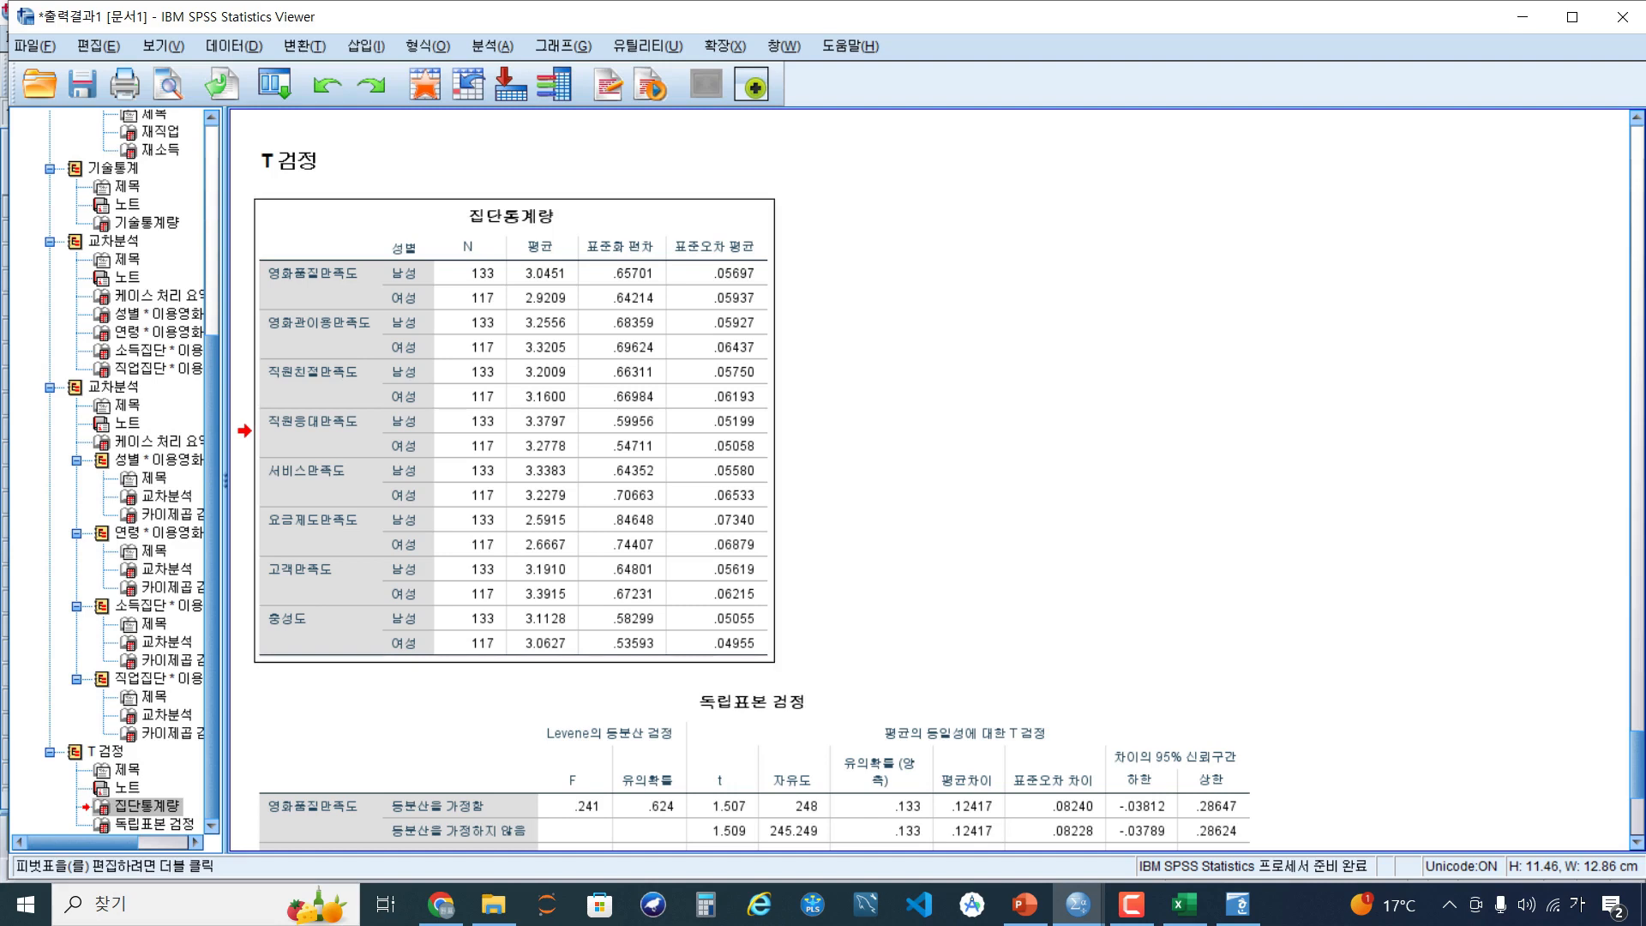
Switch to the Excel workbook and rename Sheet3 as "3.교차분석"
{"action": "left_click", "coordinate": [1184, 903]}
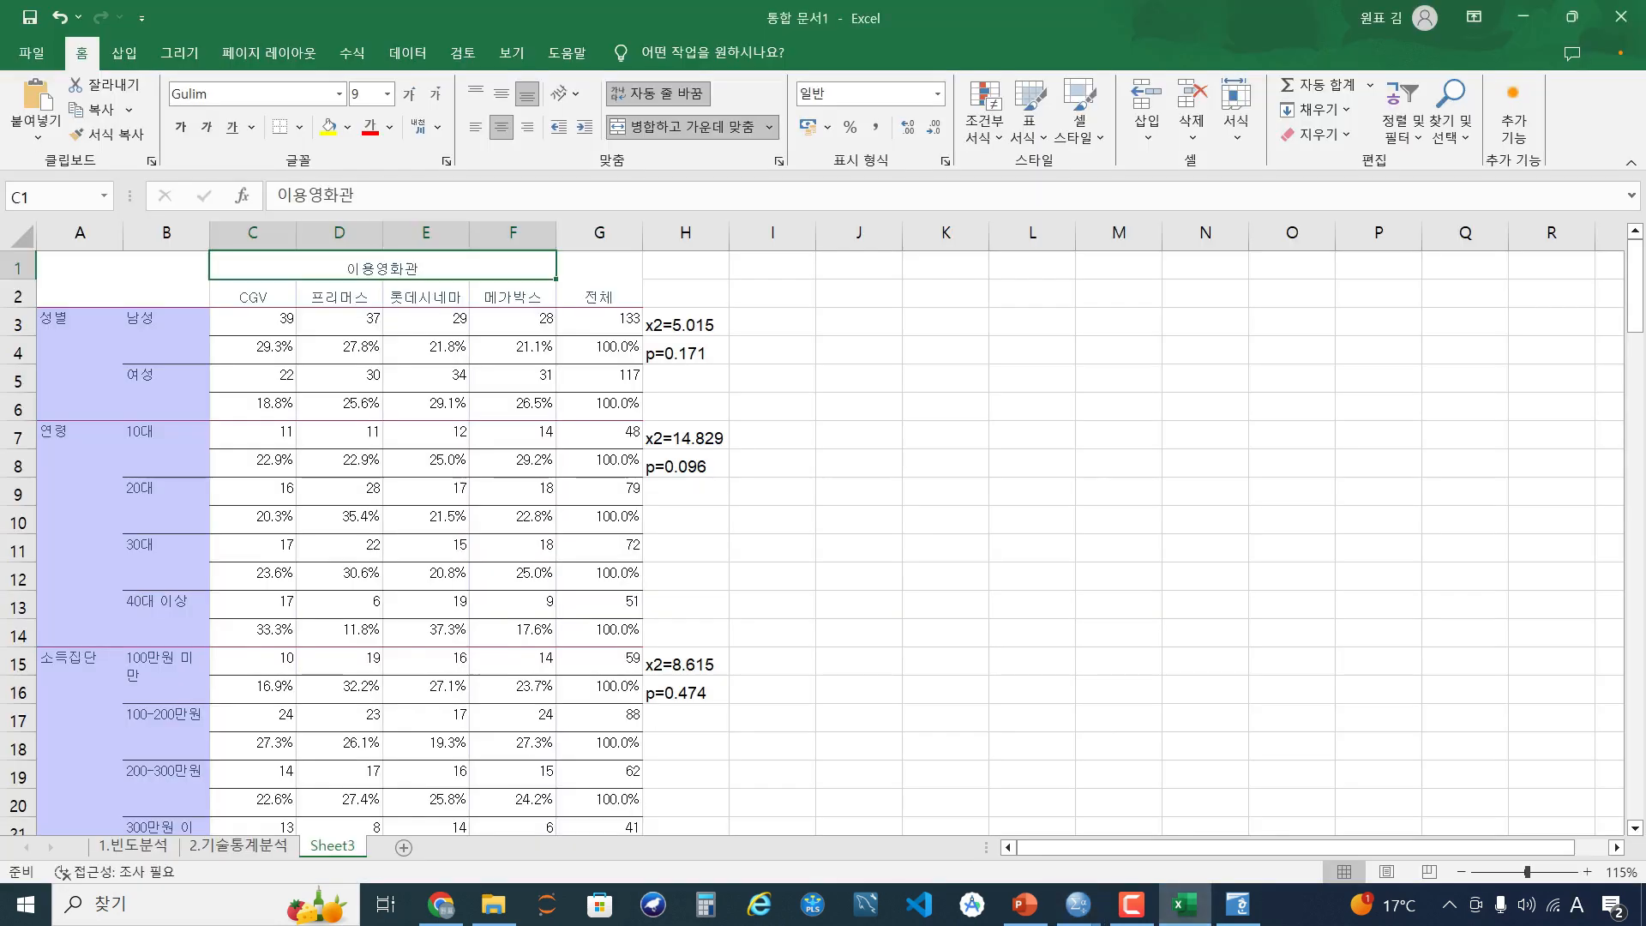
{"action": "right_click", "coordinate": [324, 844]}
{"action": "left_click", "coordinate": [400, 642]}
{"action": "type", "text": "3"}
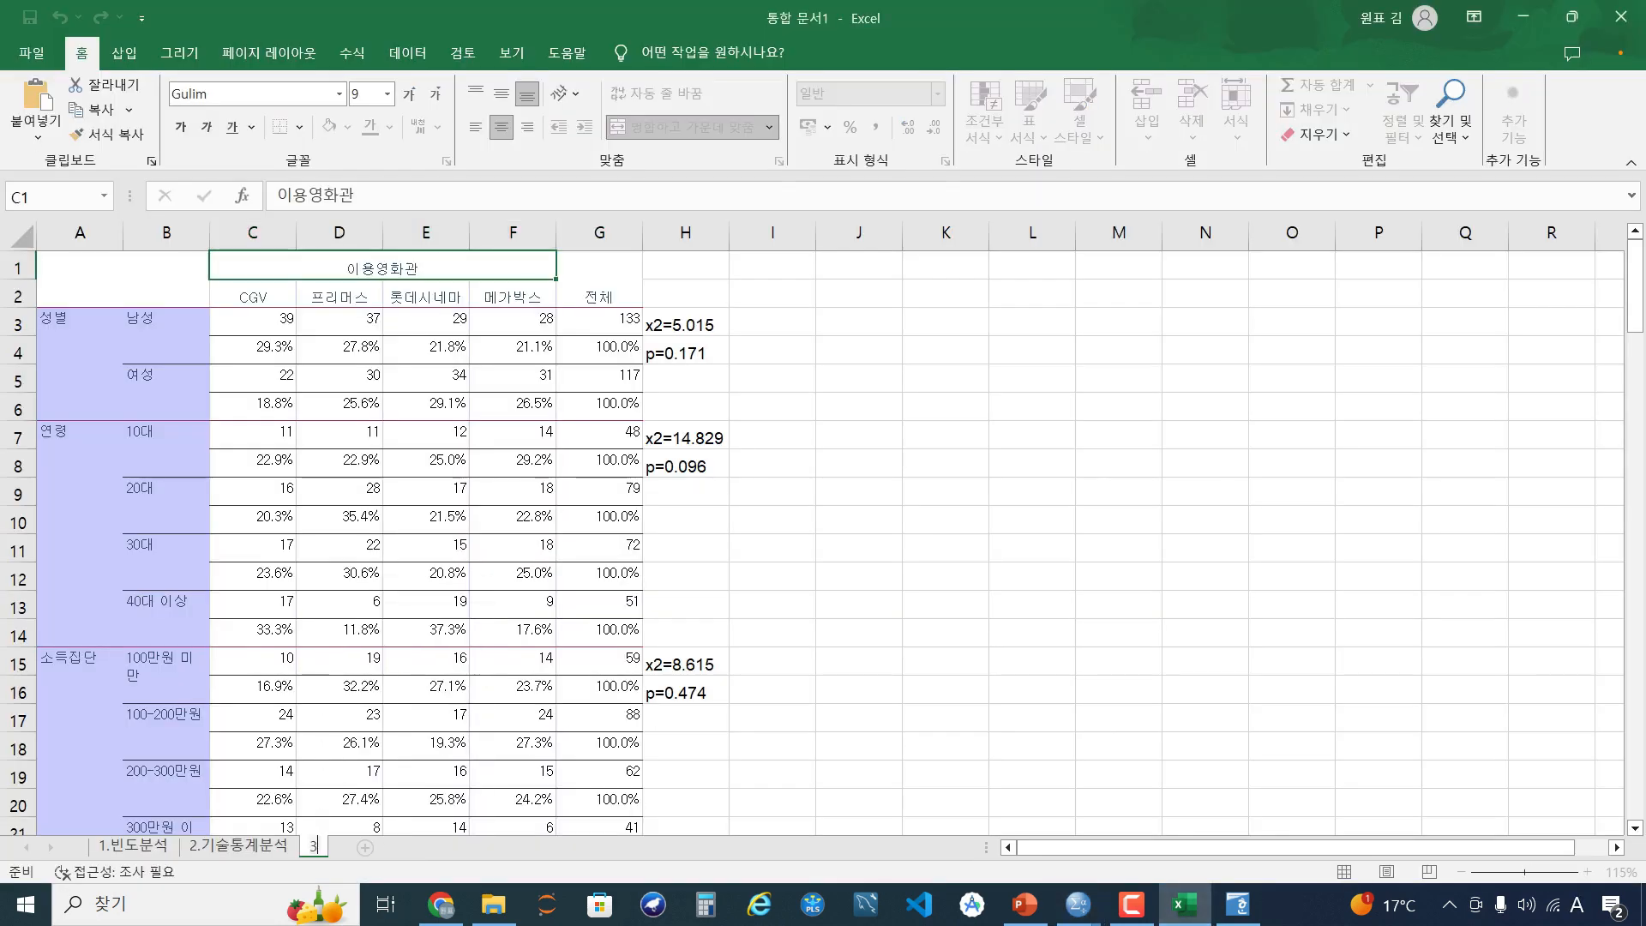
{"action": "type", "text": "."}
{"action": "key", "text": "Hangul"}
{"action": "type", "text": "교차분석"}
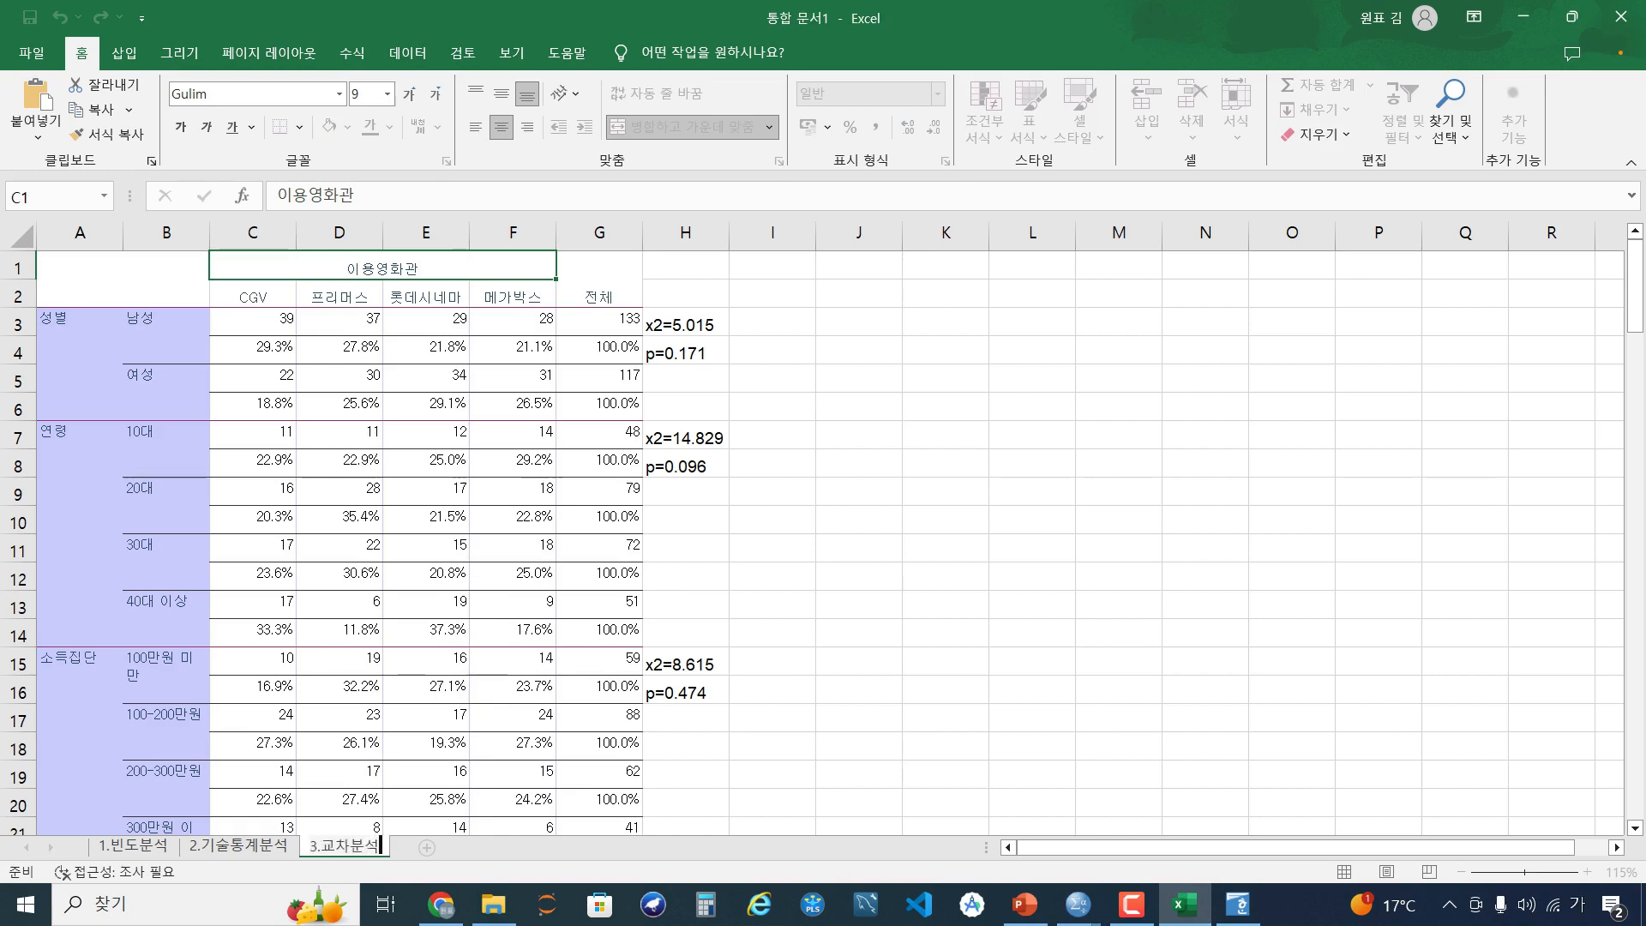
{"action": "key", "text": "Return"}
Add a new sheet after 3.교차분석 and name it "4.독립t검정"
{"action": "left_click", "coordinate": [427, 848]}
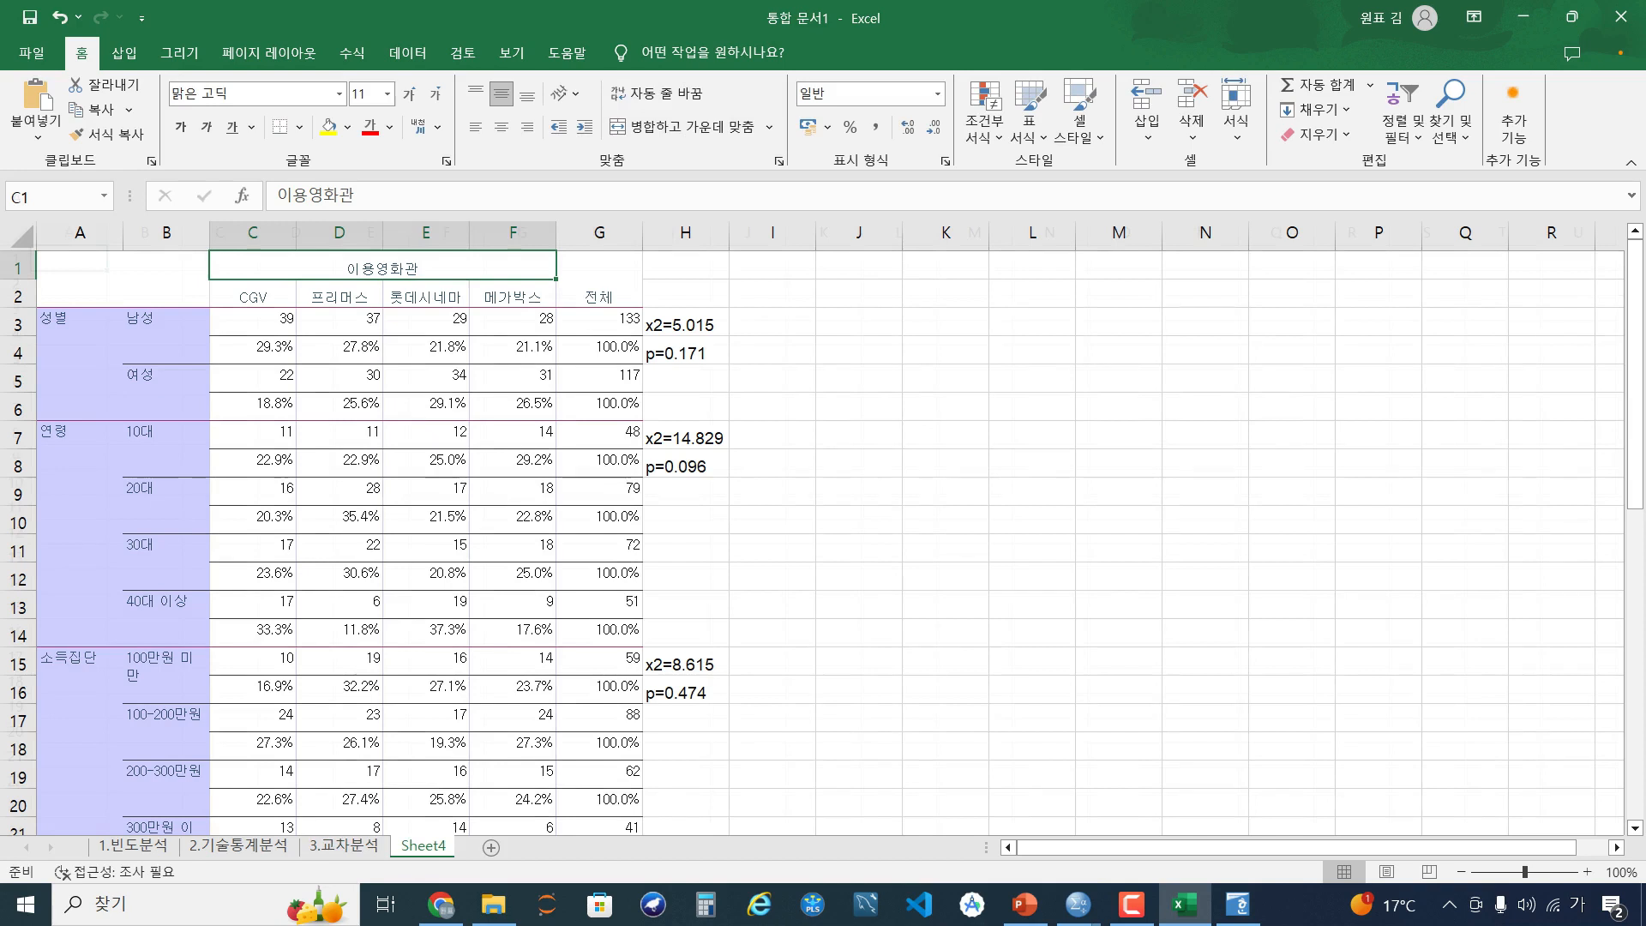
{"action": "right_click", "coordinate": [424, 846]}
{"action": "left_click", "coordinate": [515, 651]}
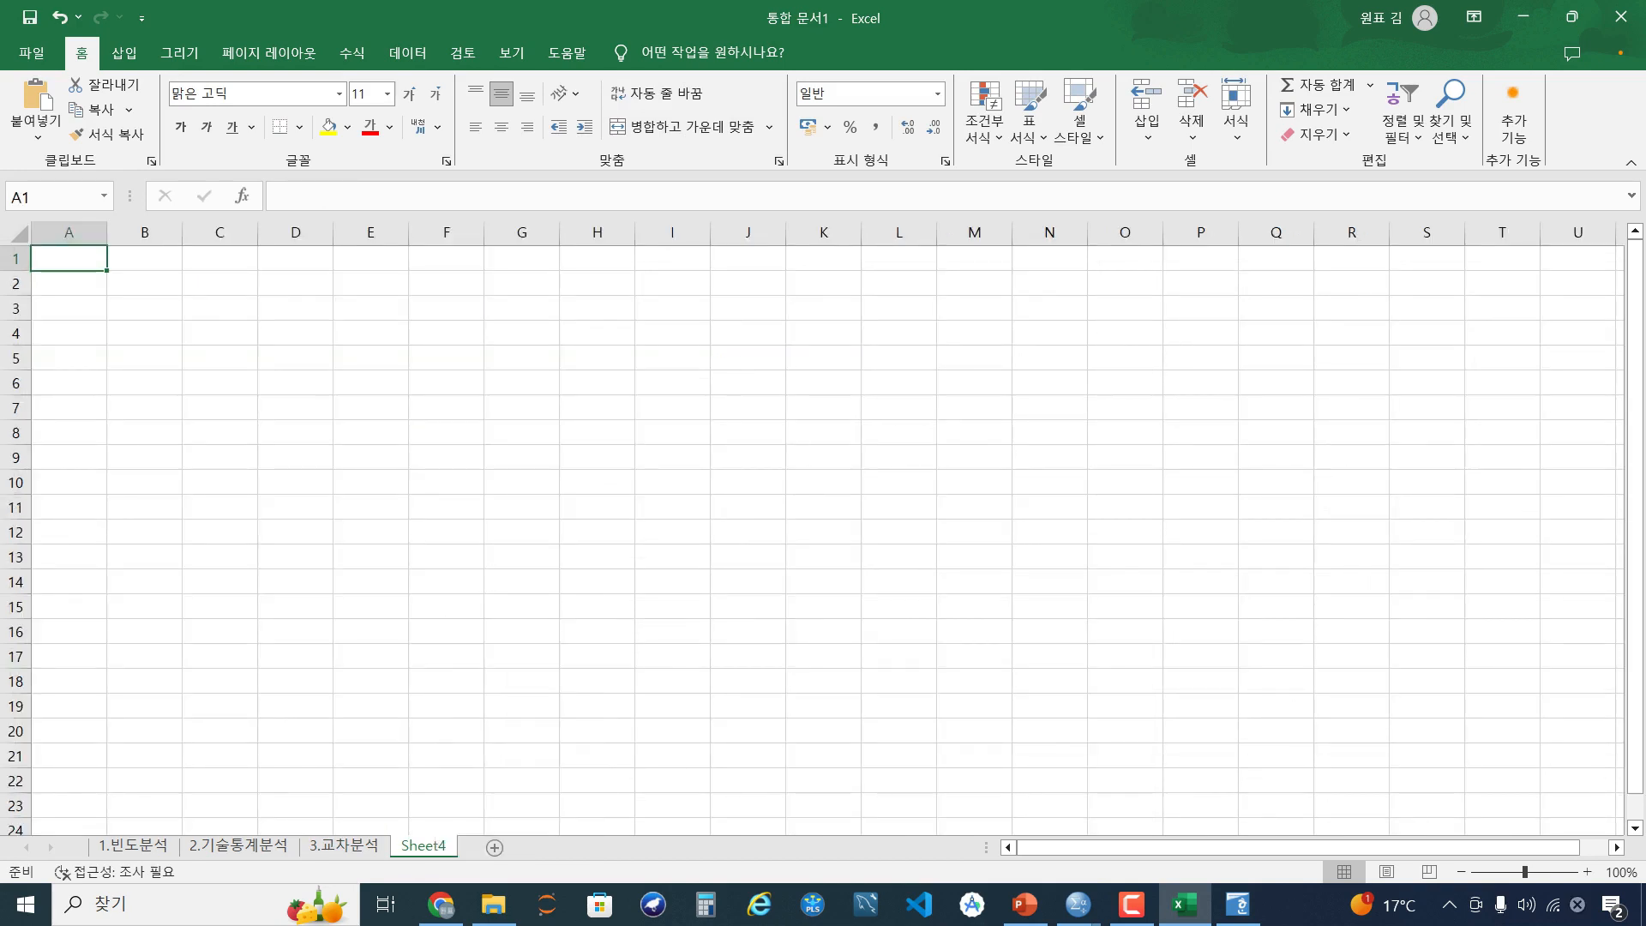
{"action": "type", "text": "4.덕ㄹ"}
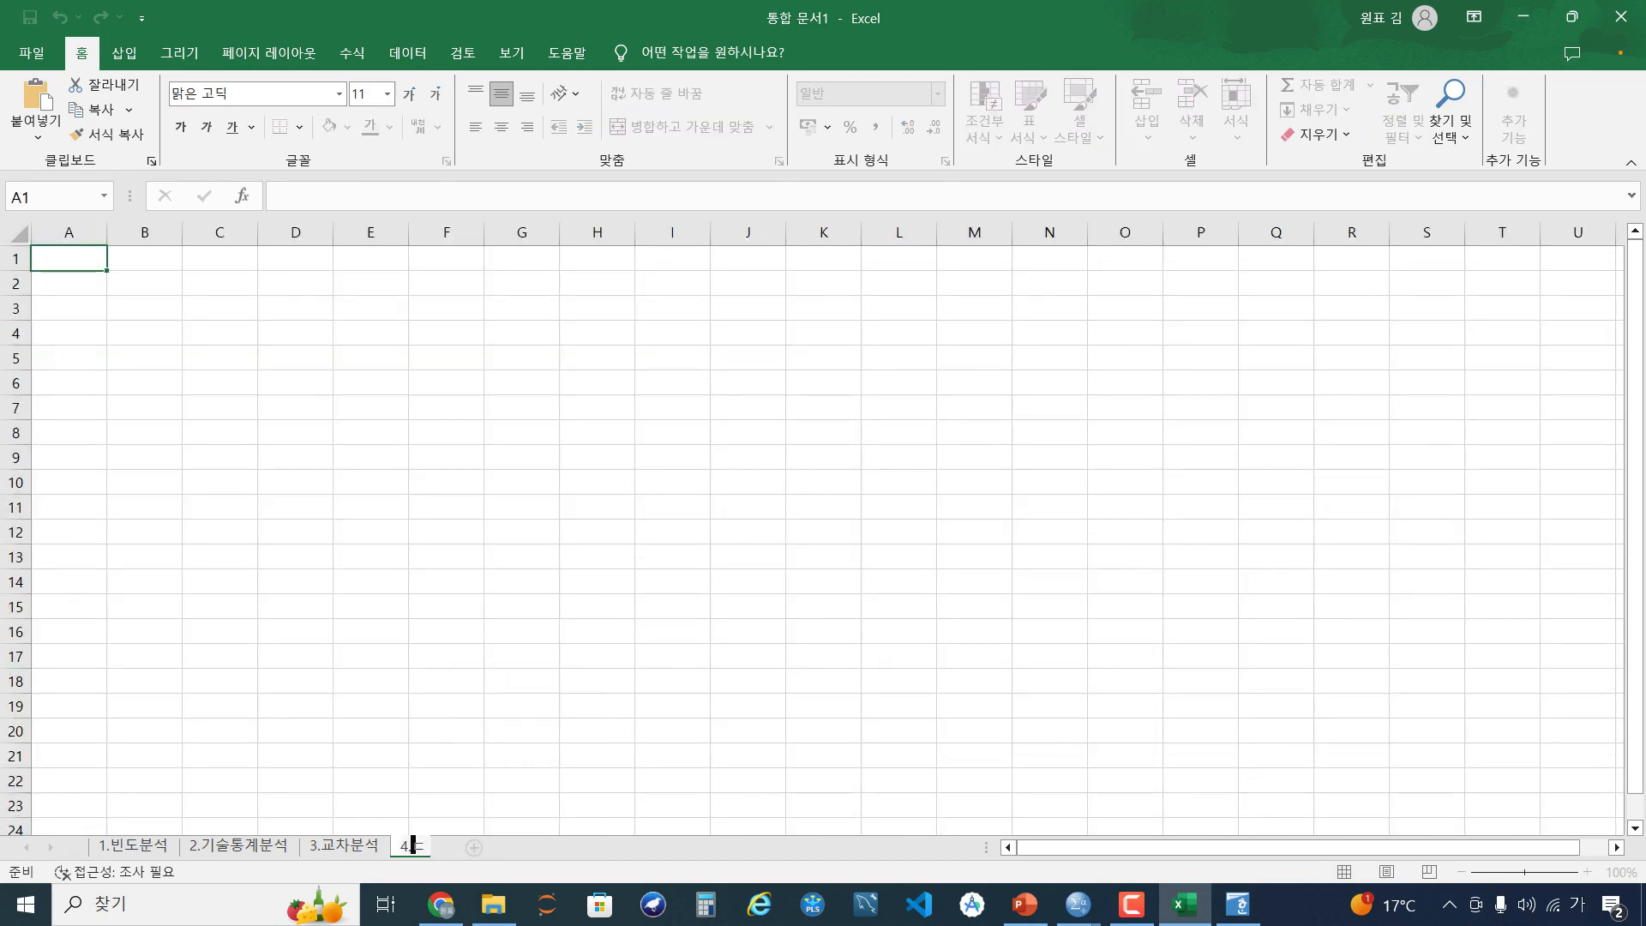
{"action": "key", "text": "BackSpace"}
{"action": "key", "text": "BackSpace"}
{"action": "type", "text": "독립"}
{"action": "key", "text": "Hangul"}
{"action": "type", "text": "t"}
{"action": "key", "text": "Hangul"}
{"action": "type", "text": "검정"}
{"action": "key", "text": "Return"}
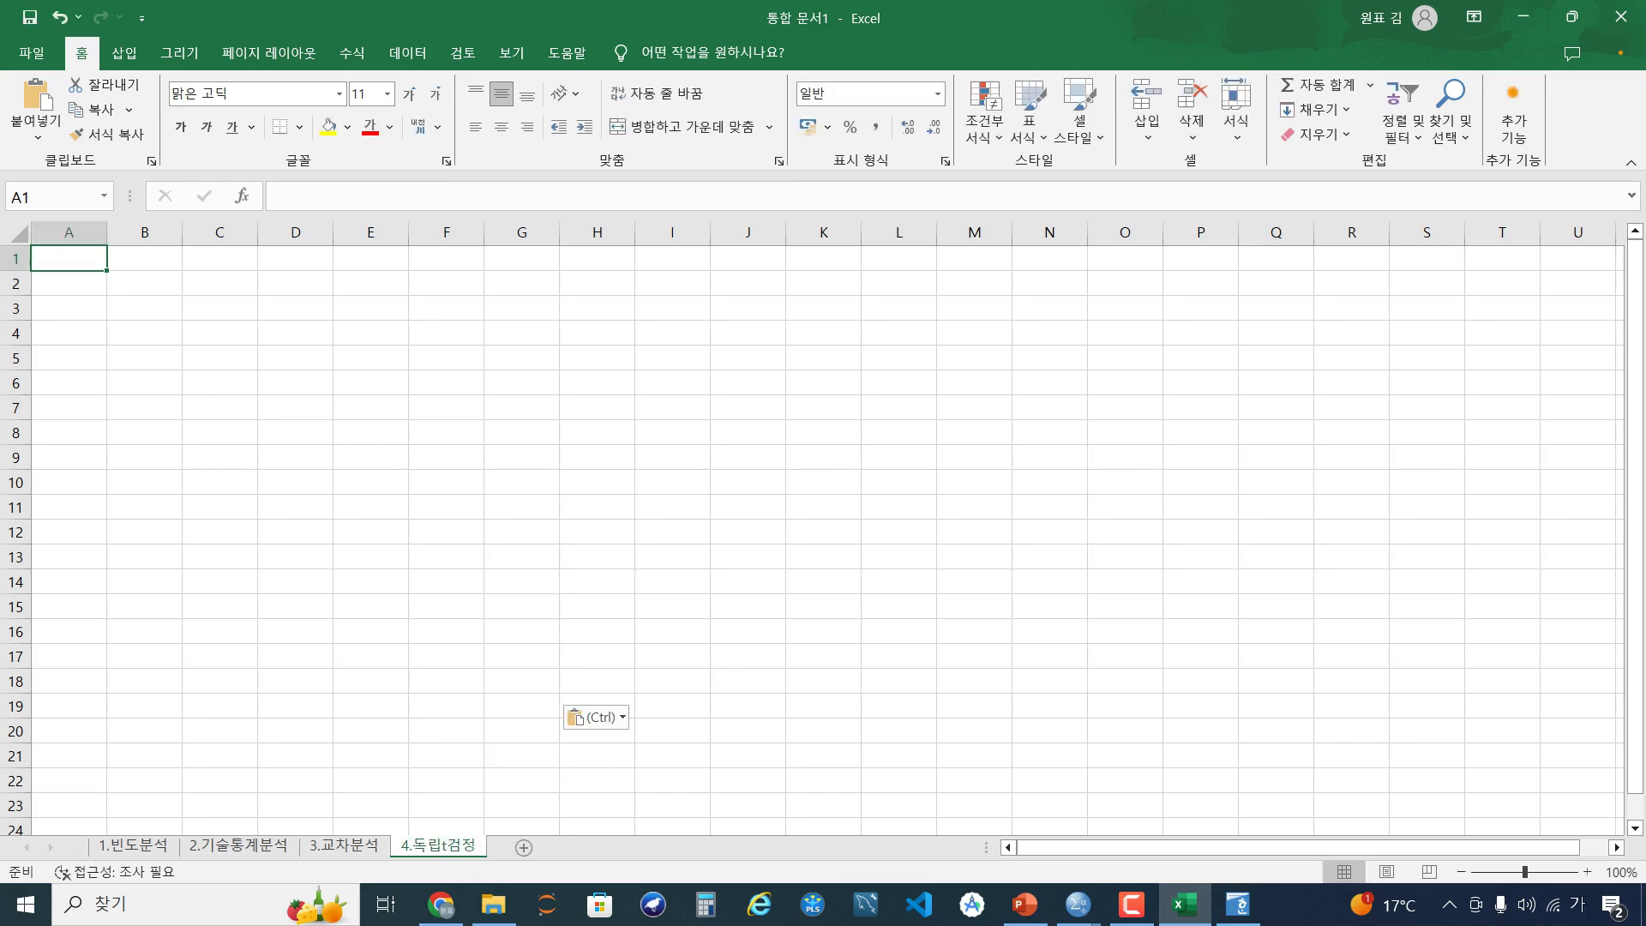
Paste the copied 집단통계량 table into the 4.독립t검정 sheet starting at cell A1
{"action": "type", "text": "집단통계량 성별\t\tN\t평균\t표준화 편차\t표준오차 평균 영화품질만족도\t남성\t133\t3.0451\t0.65701\t0.05697 \t여성\t117\t2.9209\t0.64214\t0.05937 영화관이용만족도\t남성\t133\t3.2556\t0.68359\t0.05927 \t여성\t117\t3.3205\t0.69624\t0.06437 직원친절만족도\t남성\t133\t3.2009\t0.66311\t0.05750 \t여성\t117\t3.1600\t0.66984\t0.06193 직원응대만족도\t남성\t133\t3.3797\t0.59956\t0.05199 \t여성\t117\t3.2778\t0.54711\t0.05058 서비스만족도\t남성\t133\t3.3383\t0.64352\t0.05580 \t여성\t117\t3.2279\t0.70663\t0.06533 요금제도만족도\t남성\t133\t2.5915\t0.84648\t0.07340 \t여성\t117\t2.6667\t0.74407\t0.06879 고객만족도\t남성\t133\t3.1910\t0.64801\t0.05619 \t여성\t117\t3.3915\t0.67231\t0.06215 충성도\t남성\t133\t3.1128\t0.58299\t0.05055 \t여성\t117\t3.0627\t0.53593\t0.04955"}
{"action": "left_click", "coordinate": [522, 441]}
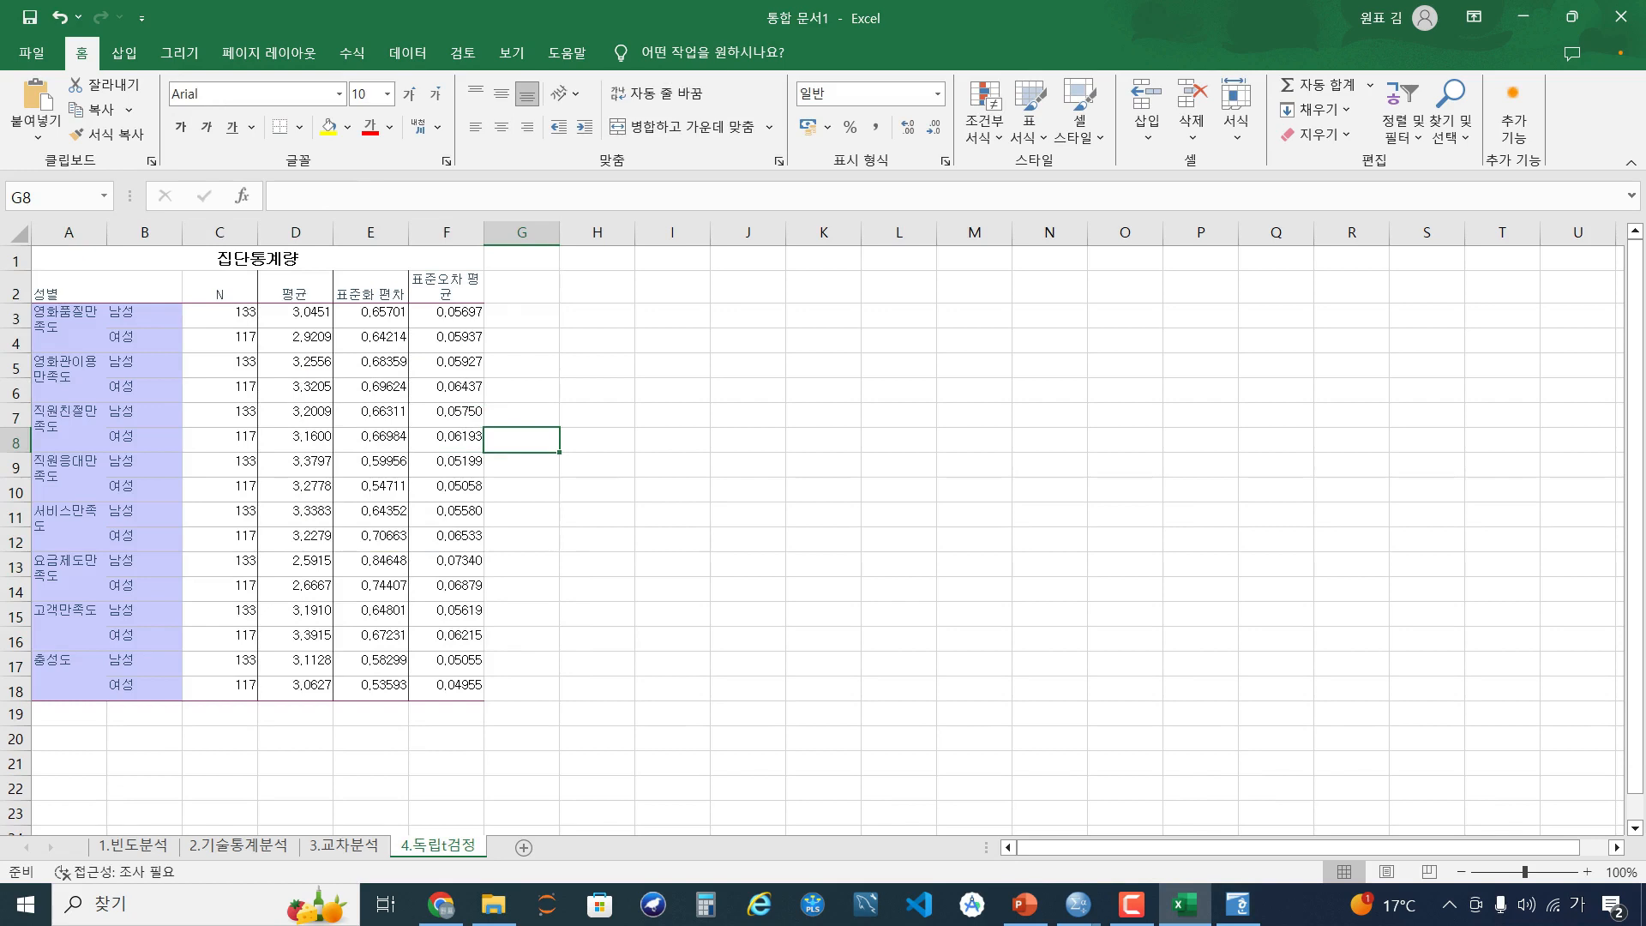
{"action": "scroll", "coordinate": [522, 440], "scroll_direction": "up", "scroll_amount": 1}
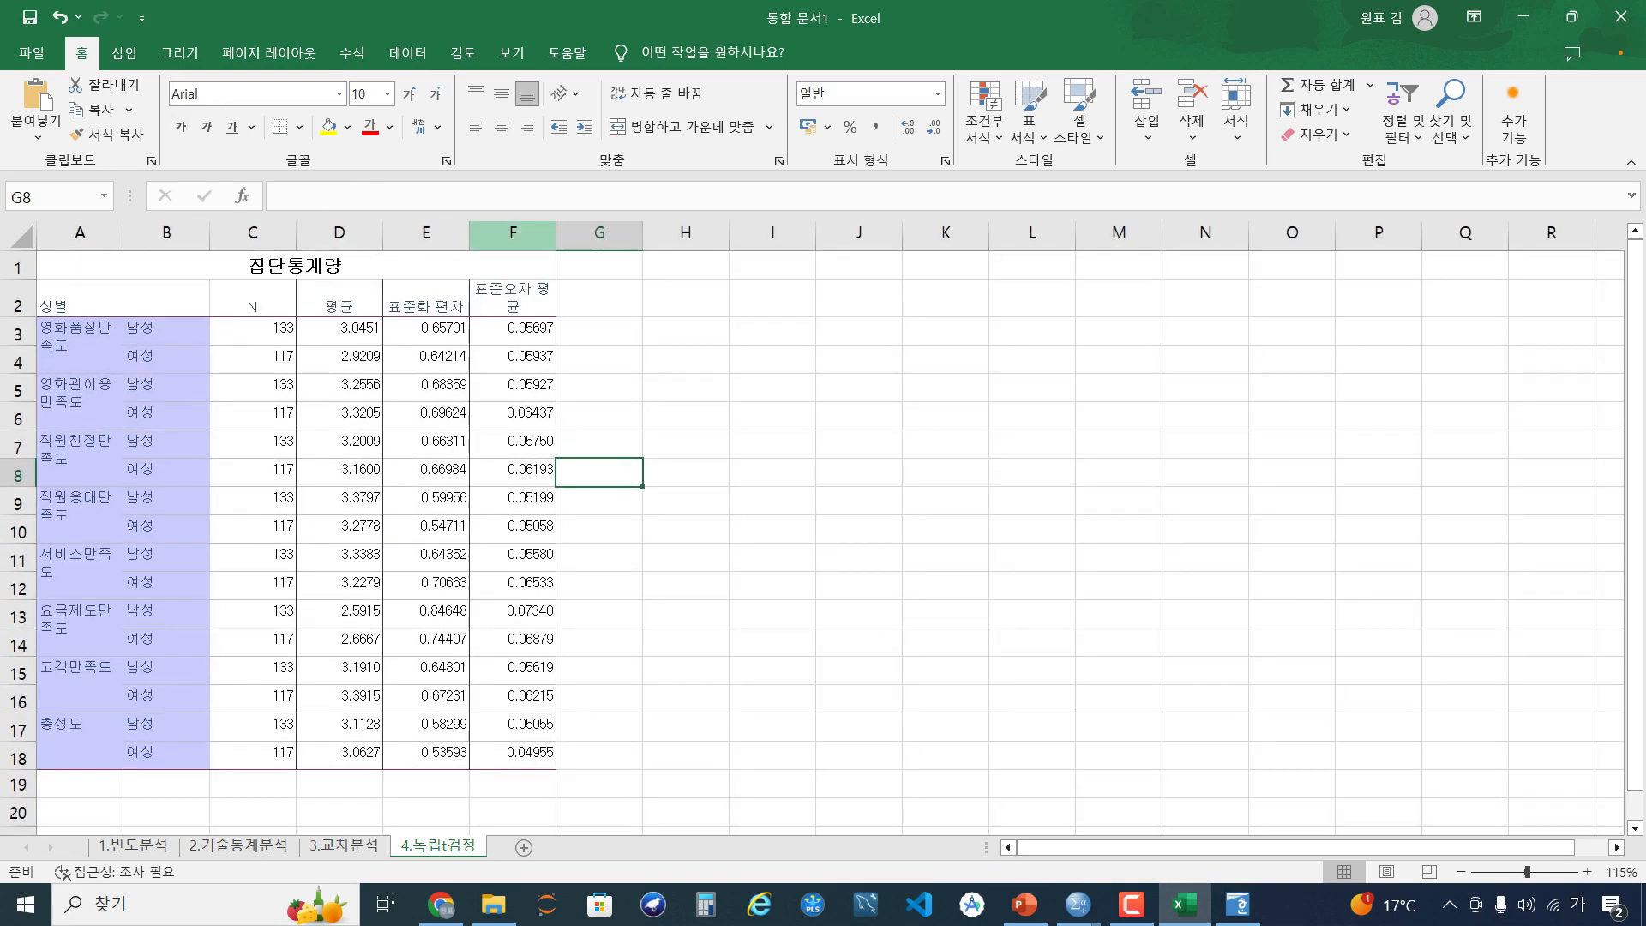
Delete the 표준오차 평균 column and widen column A so each variable name fits on one line
{"action": "left_click", "coordinate": [513, 232]}
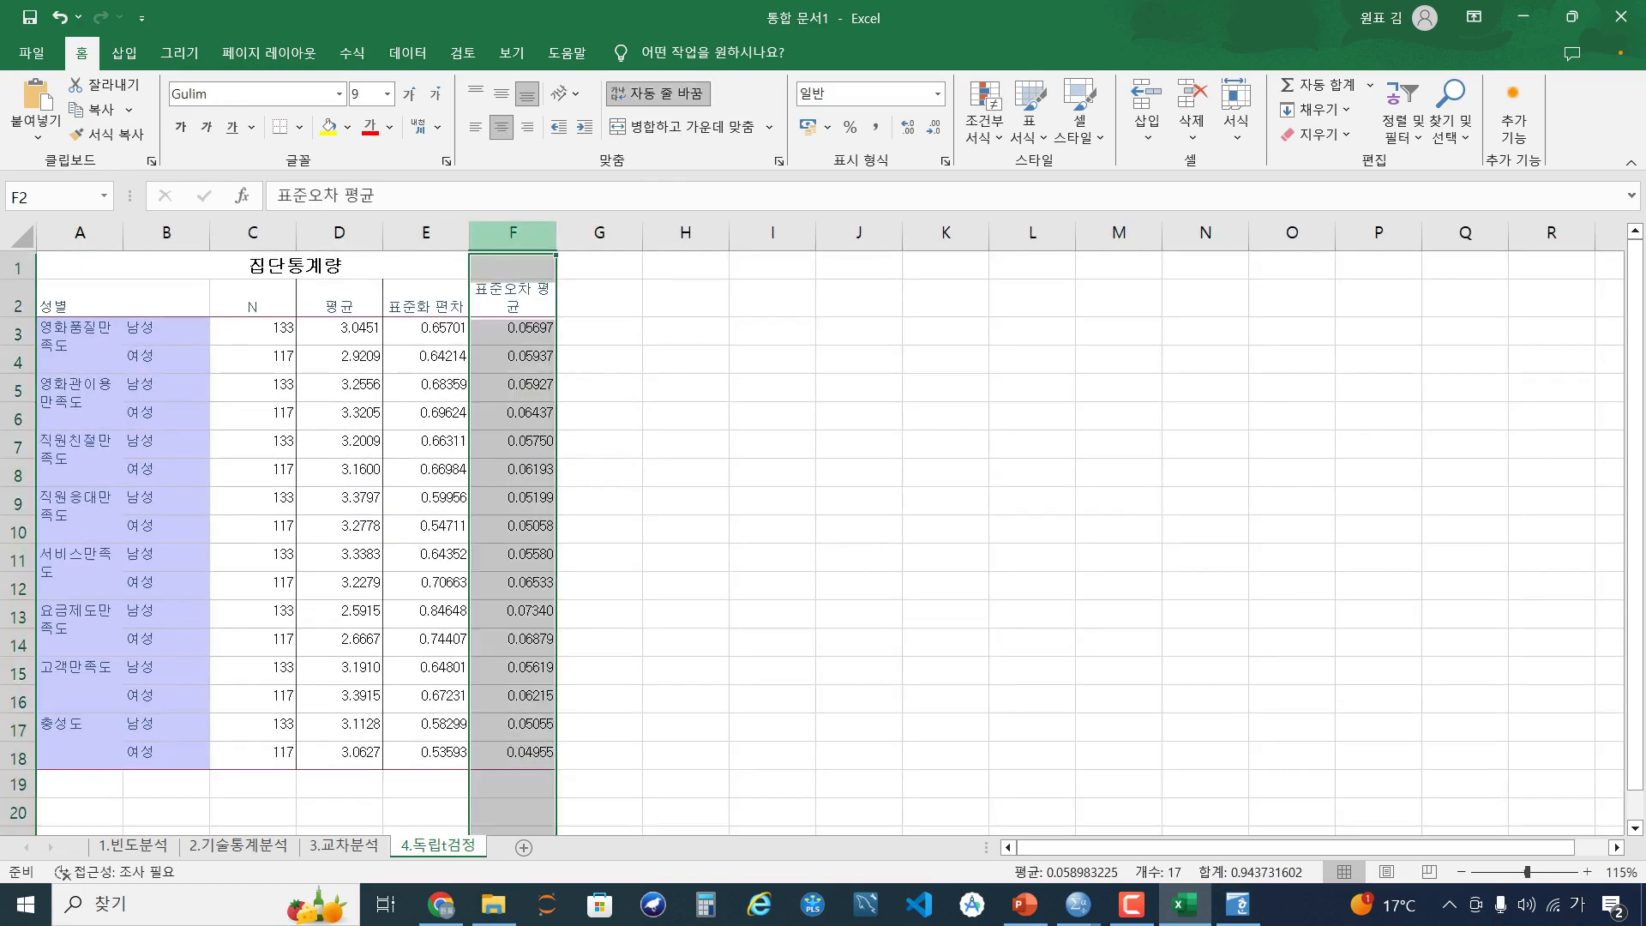
{"action": "right_click", "coordinate": [512, 232]}
{"action": "left_click", "coordinate": [570, 443]}
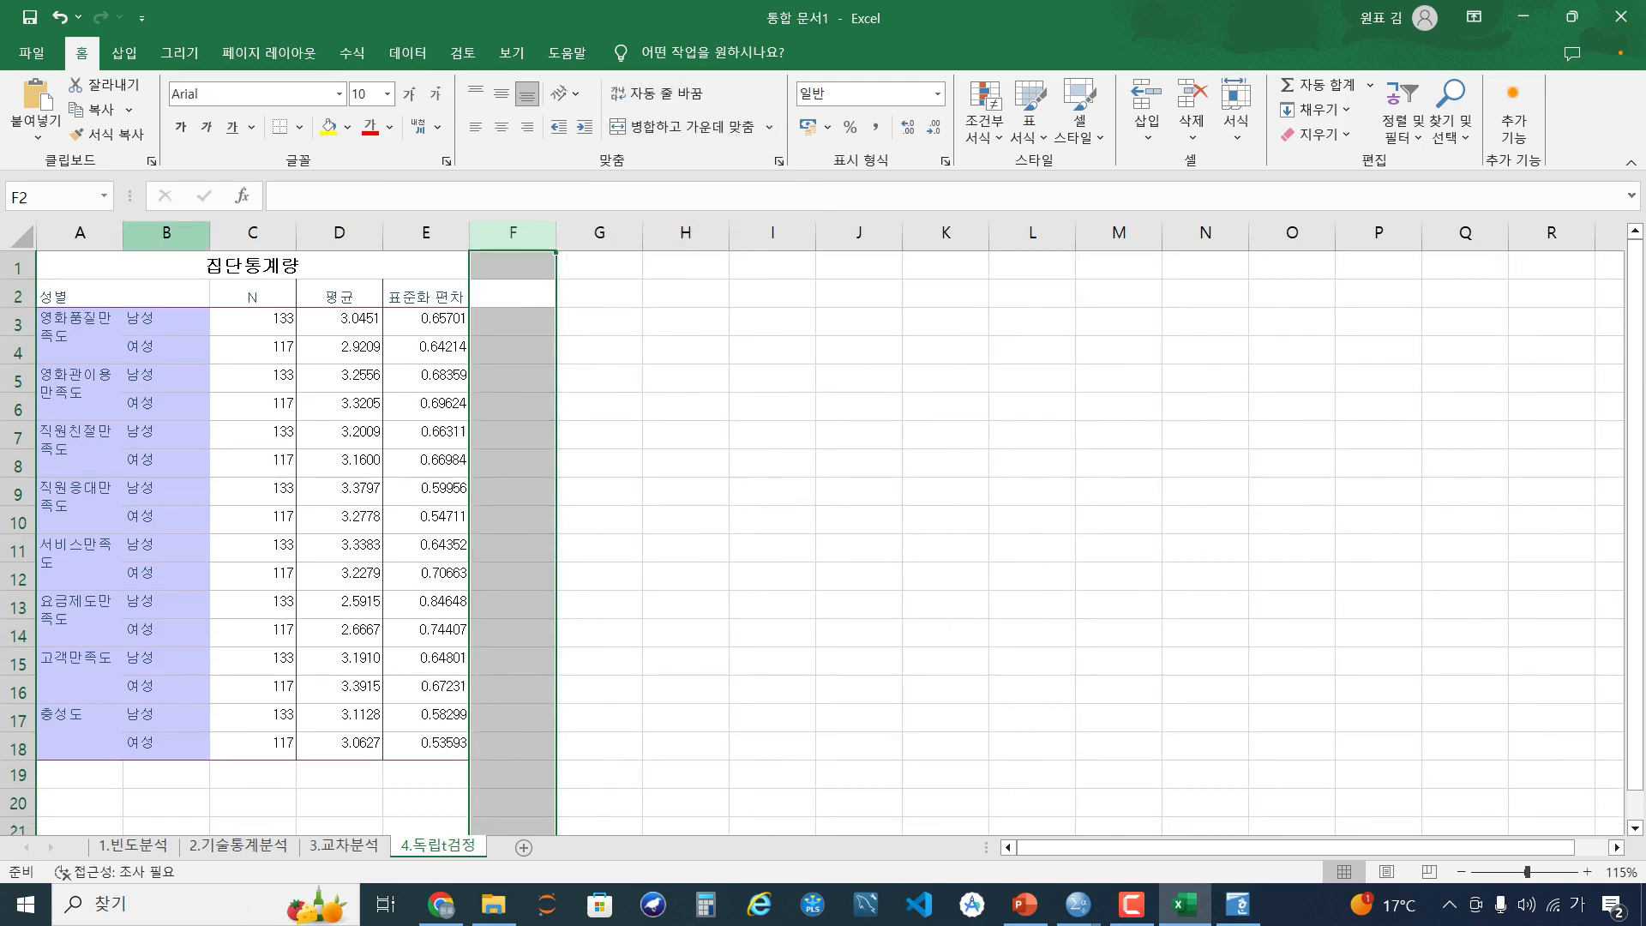
{"action": "left_click_drag", "start_coordinate": [122, 232], "coordinate": [189, 233]}
{"action": "left_click", "coordinate": [276, 322]}
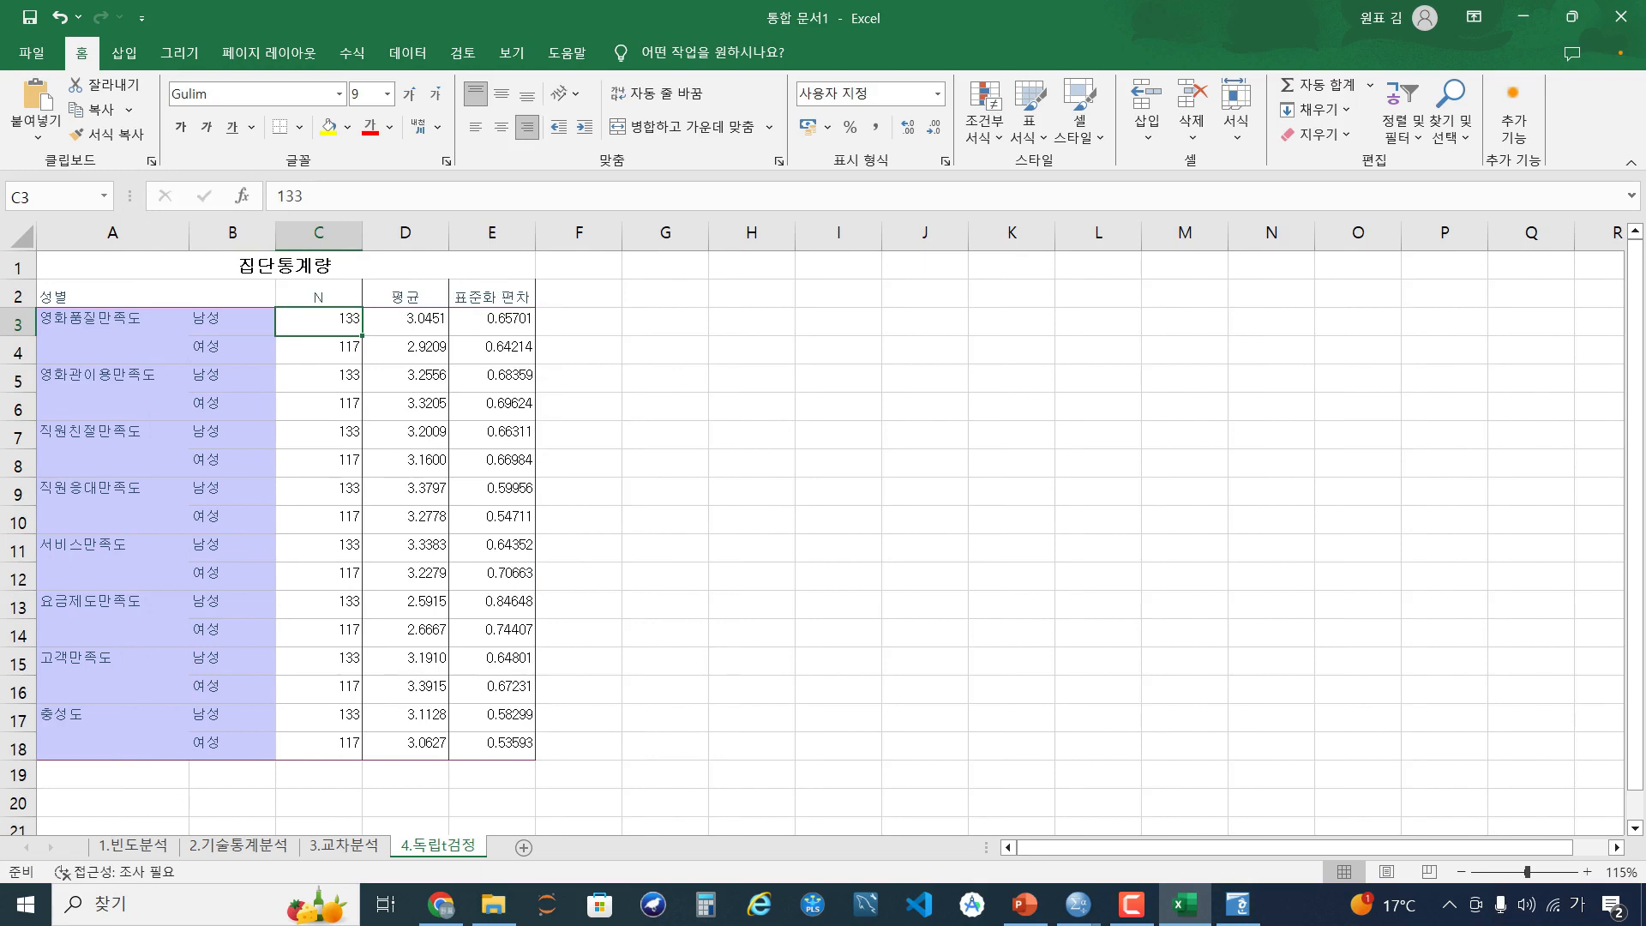
Change the 평균 heading in D2 to "M" and the 표준화 편차 heading in E2 to "SD"
{"action": "left_click_drag", "start_coordinate": [276, 322], "coordinate": [317, 299]}
{"action": "left_click", "coordinate": [406, 297]}
{"action": "type", "text": "M"}
{"action": "key", "text": "Right"}
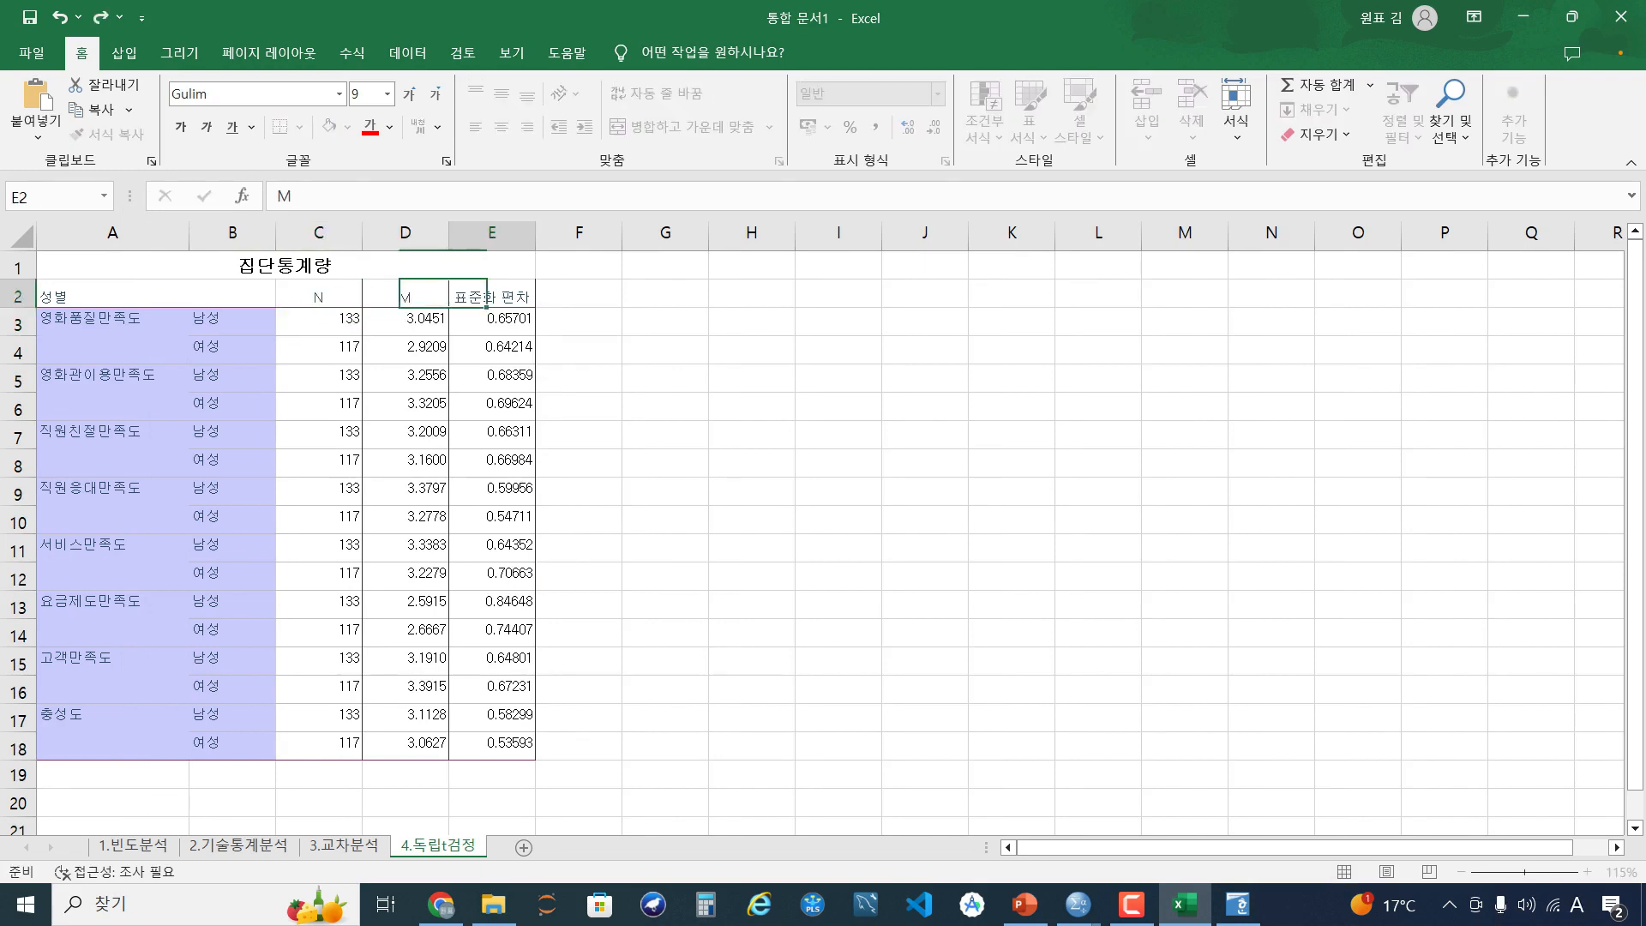
{"action": "type", "text": "SD"}
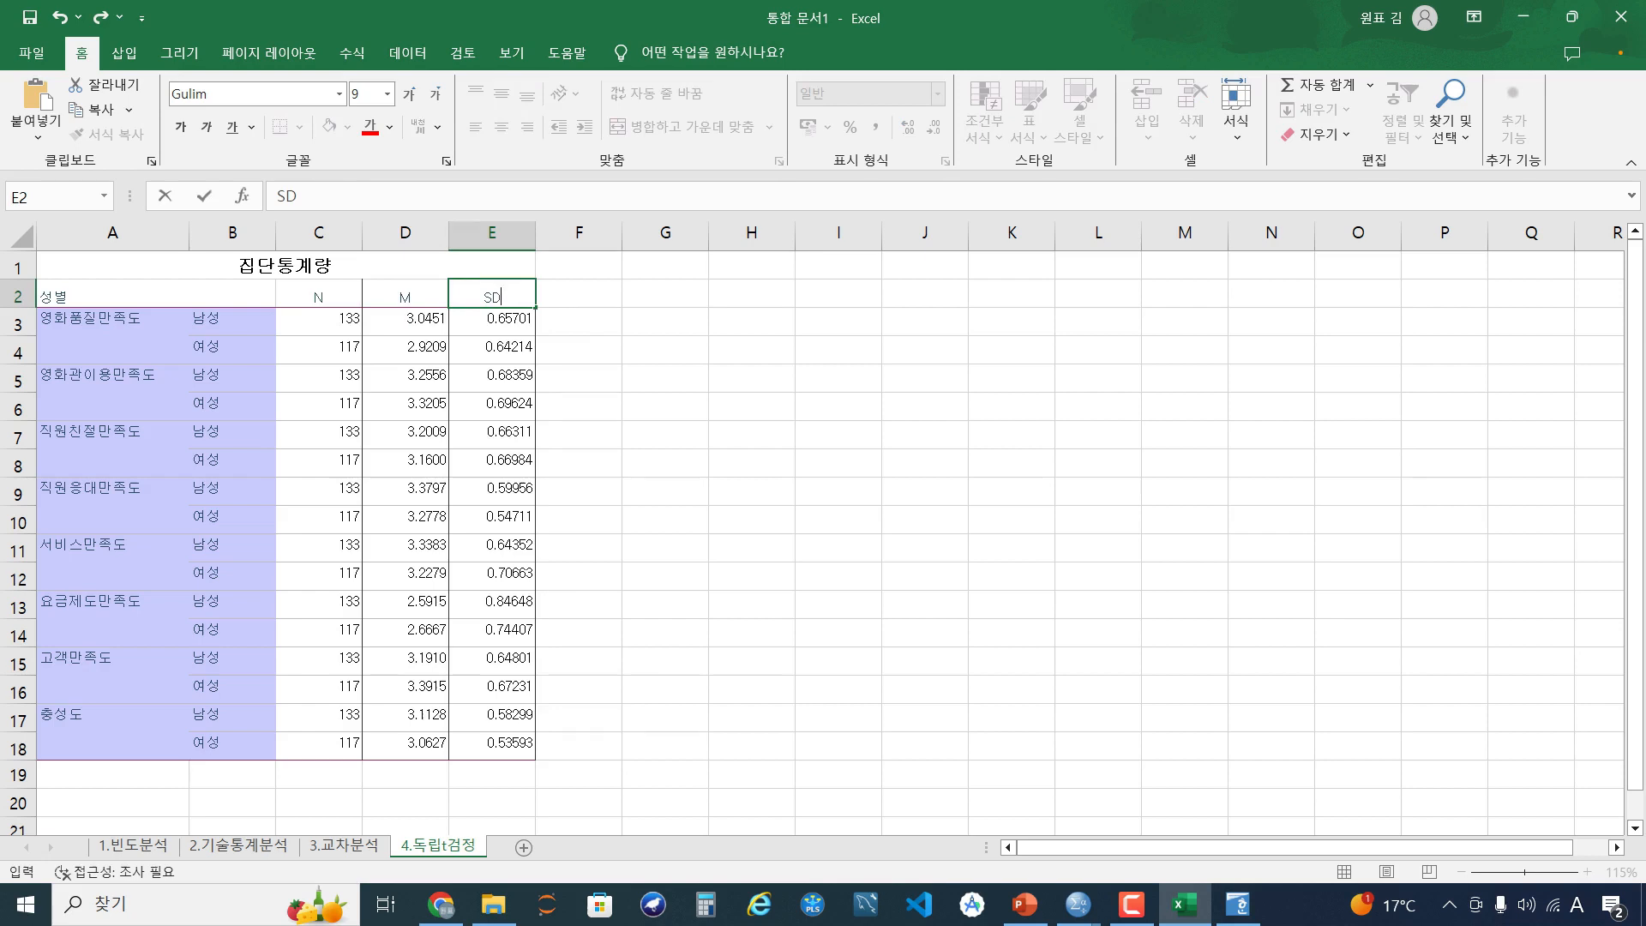
{"action": "left_click", "coordinate": [580, 404]}
Add the headings "t-value" in F2 and "p" in G2
{"action": "left_click", "coordinate": [579, 295]}
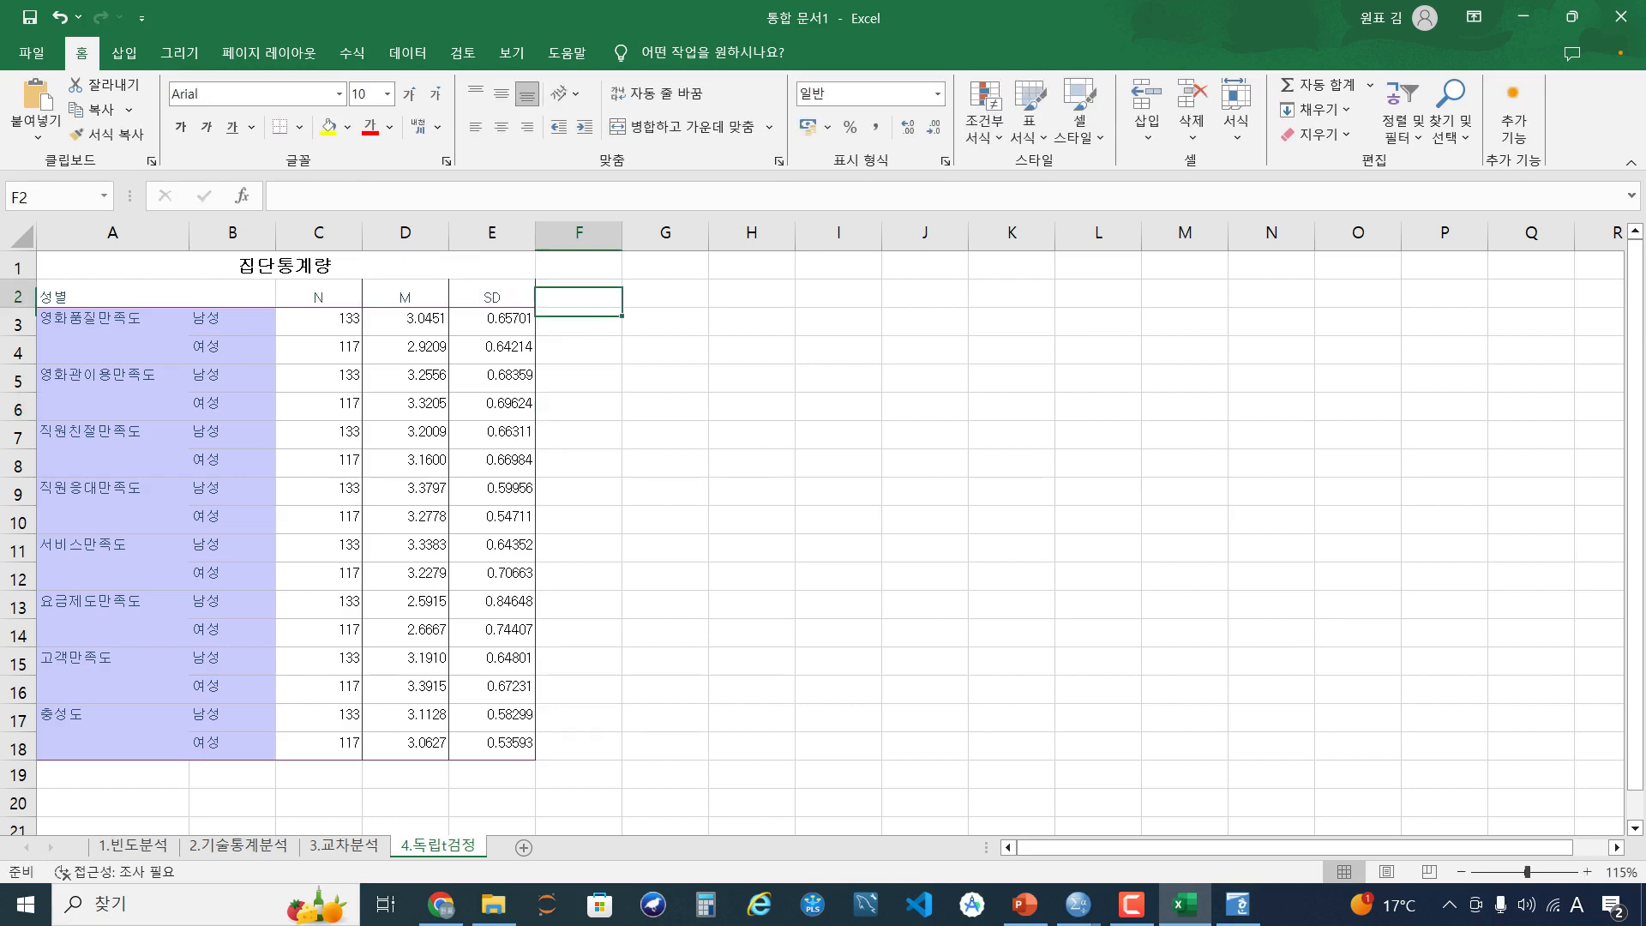
{"action": "type", "text": "t-value"}
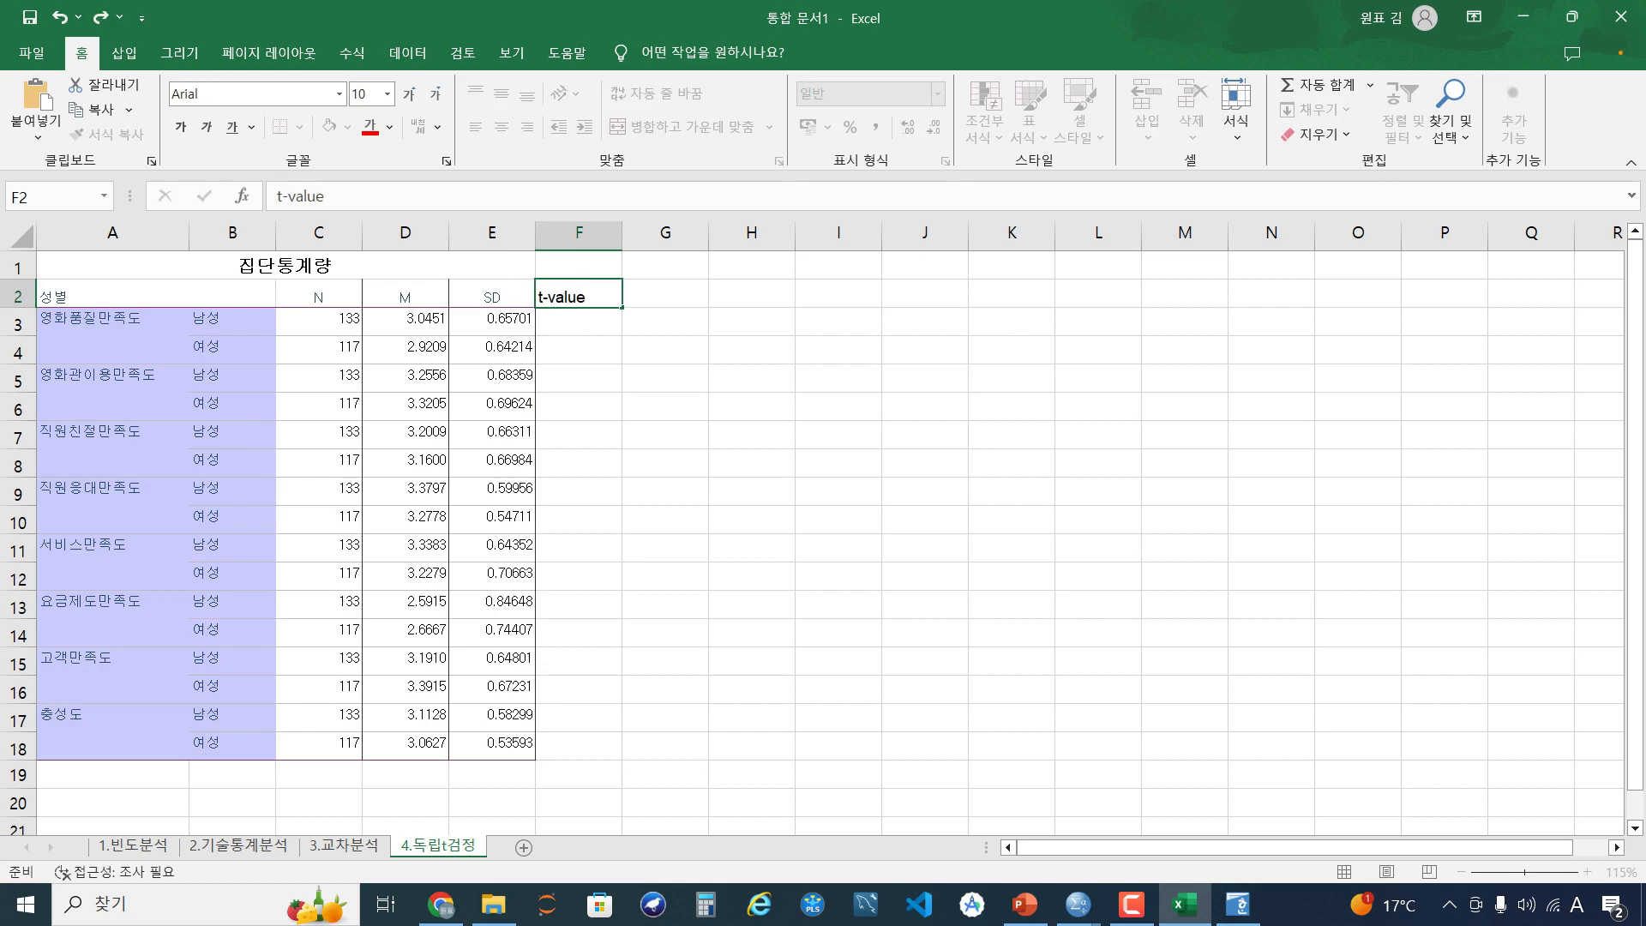
{"action": "key", "text": "Right"}
{"action": "type", "text": "p"}
{"action": "key", "text": "Return"}
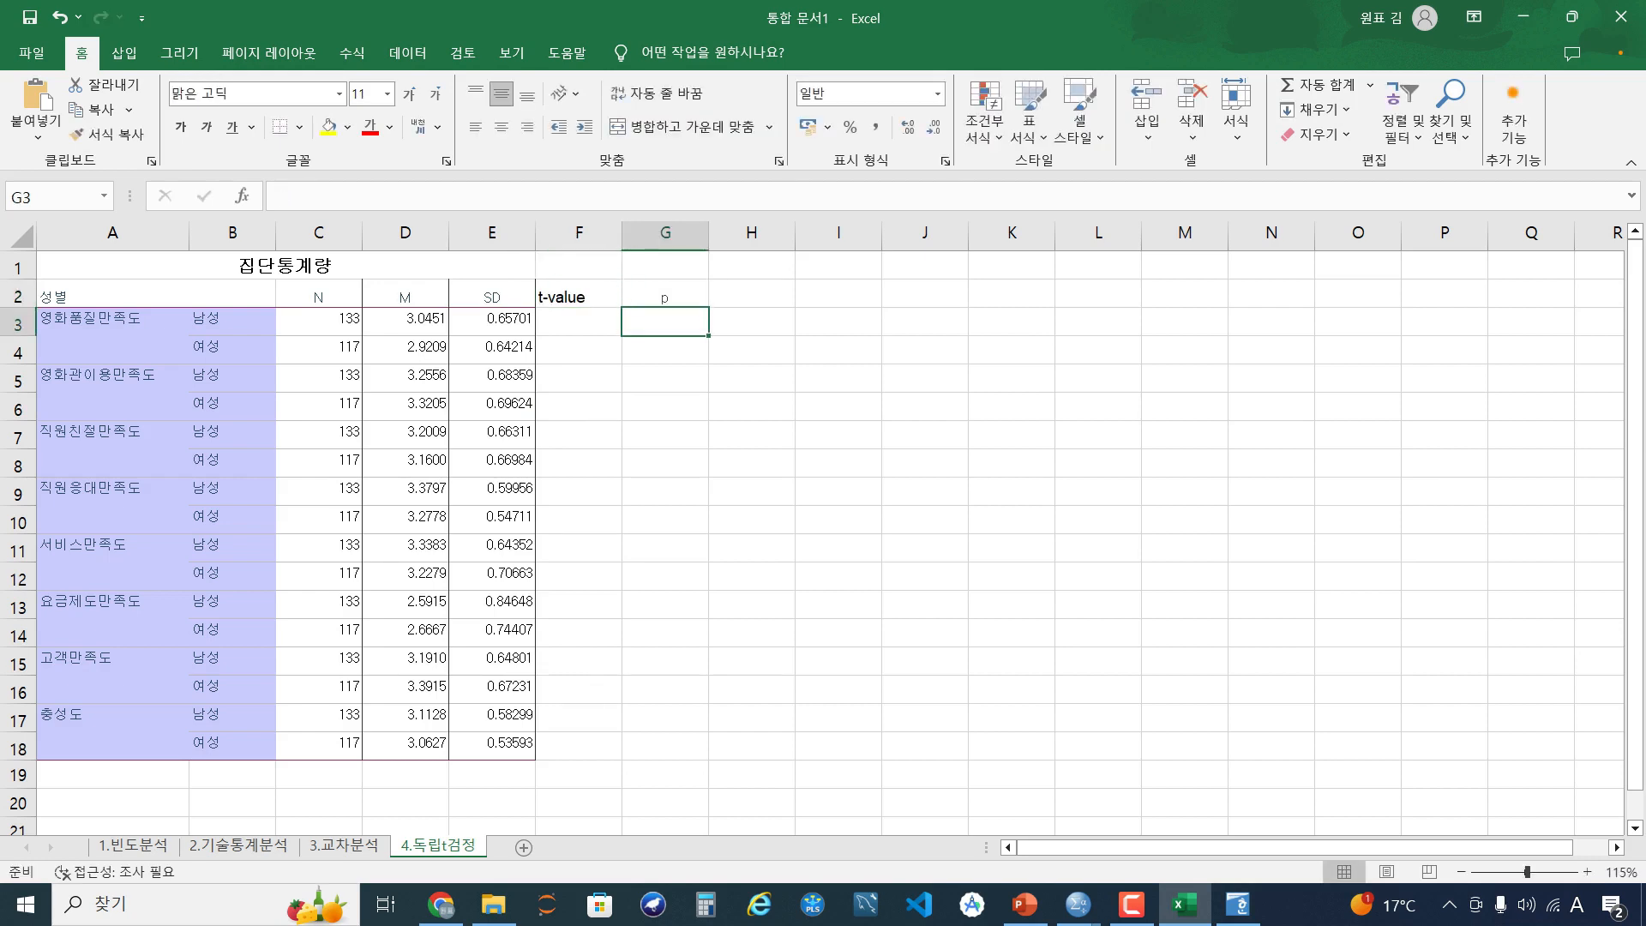
Switch to the SPSS output viewer and copy the 독립표본 검정 table
{"action": "mouse_move", "coordinate": [1077, 904]}
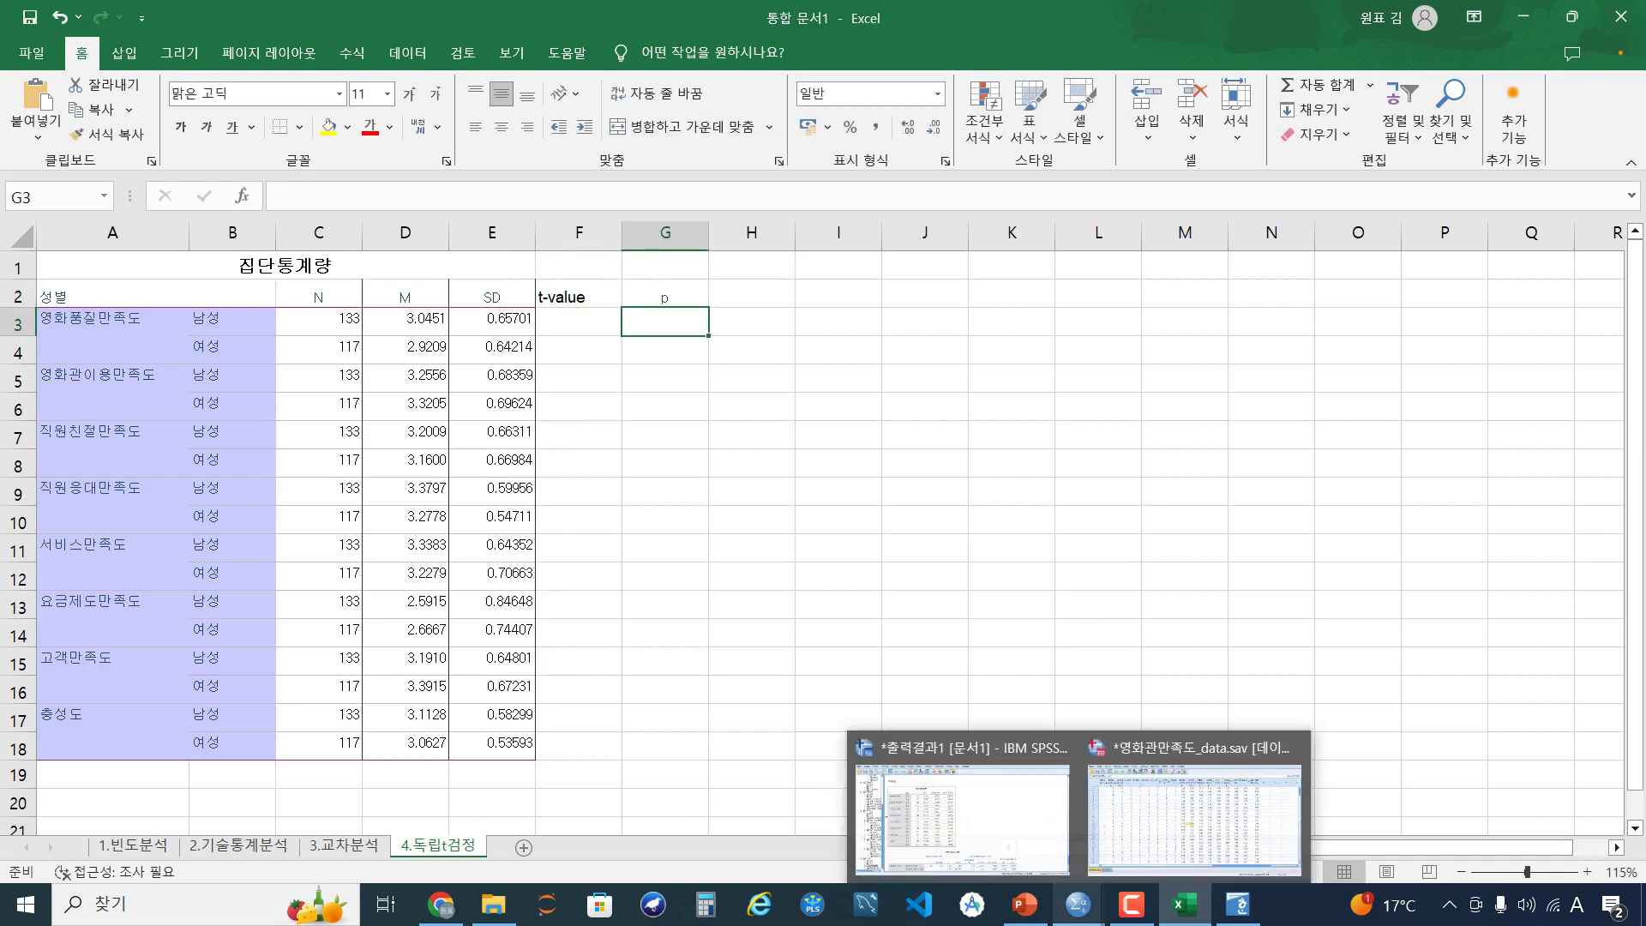
{"action": "left_click", "coordinate": [962, 819]}
{"action": "scroll", "coordinate": [754, 514], "scroll_direction": "down", "scroll_amount": 5}
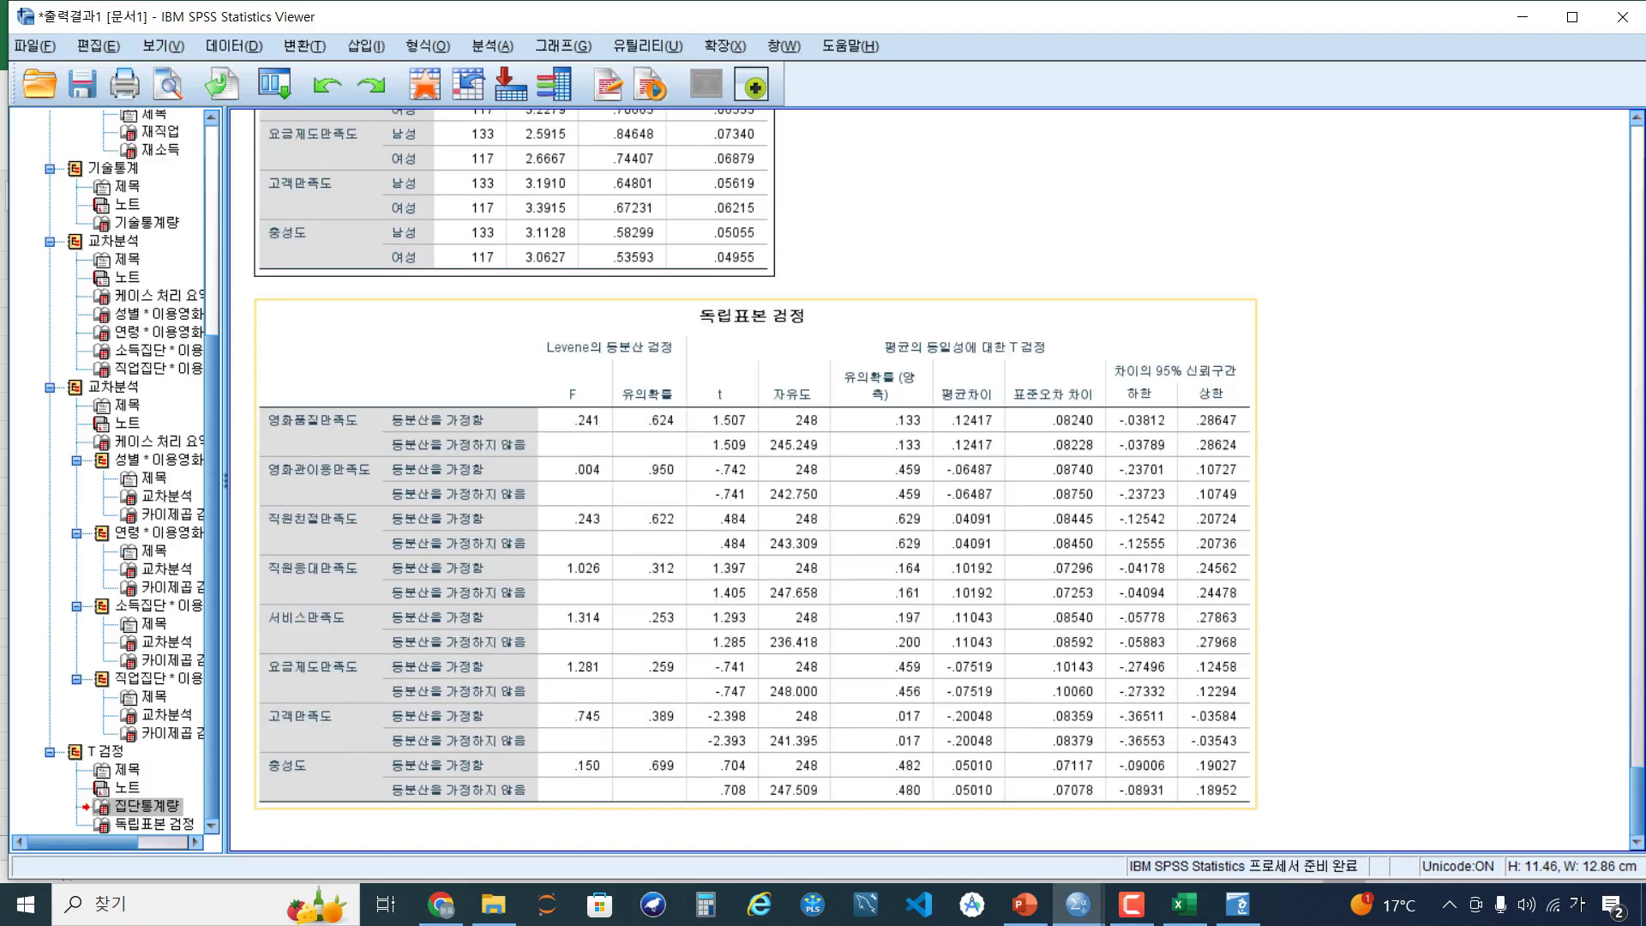
{"action": "right_click", "coordinate": [759, 537]}
{"action": "left_click", "coordinate": [785, 579]}
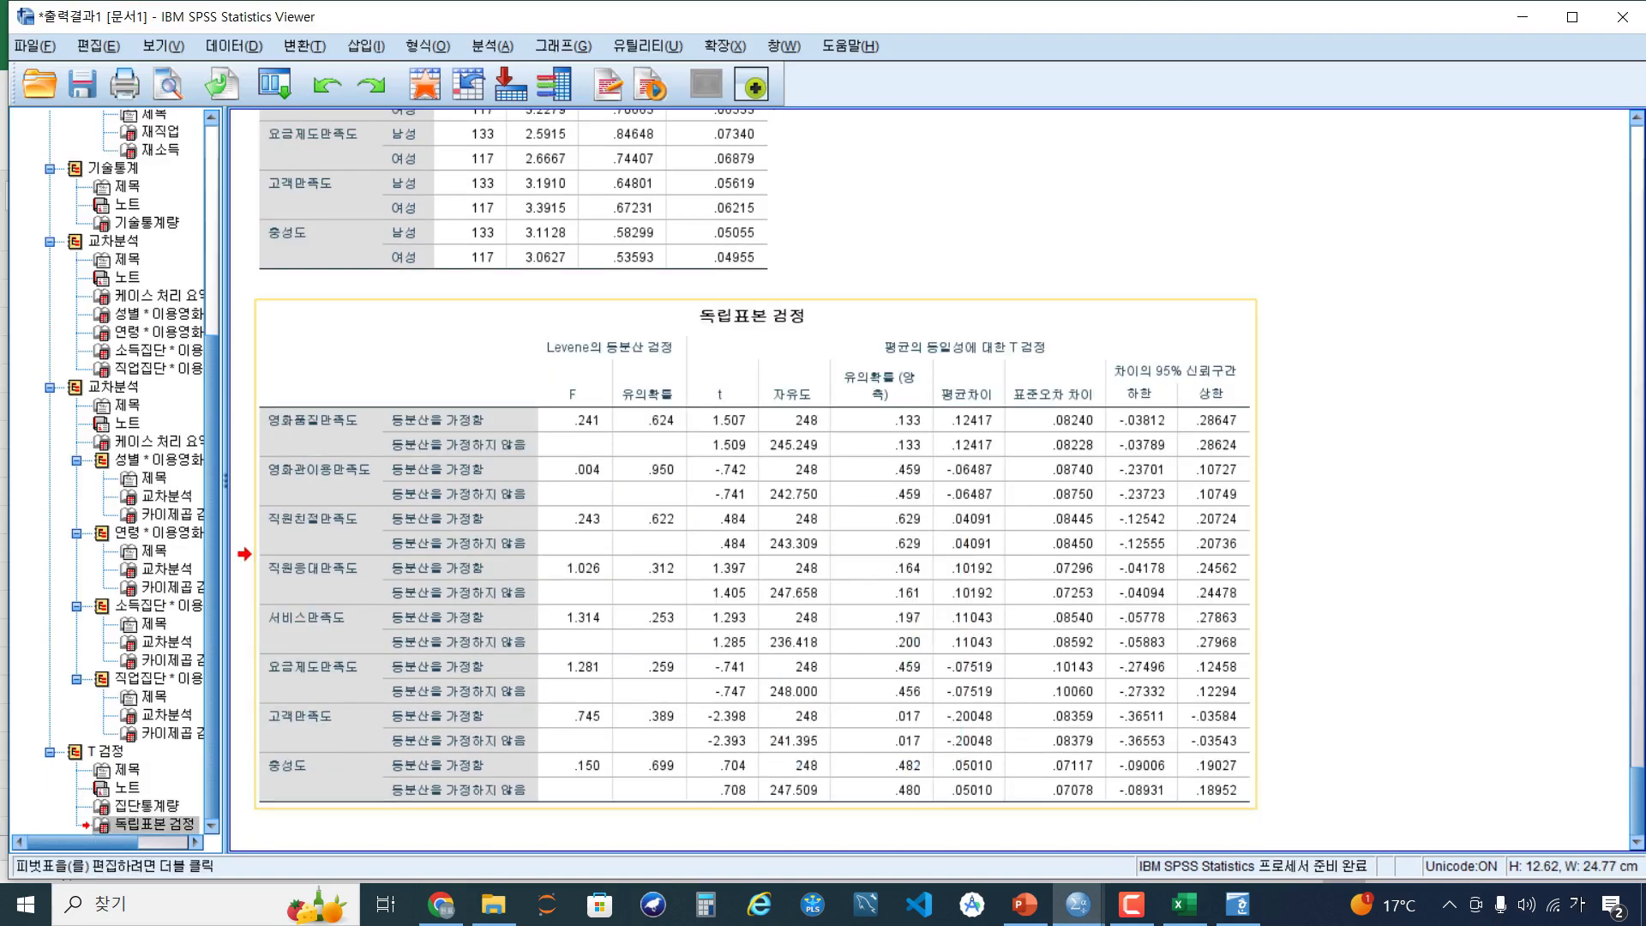
Switch to Excel and paste the copied 독립표본 검정 table at A23, below the group statistics table on the 4.독립t검정 sheet
{"action": "left_click", "coordinate": [1184, 904]}
{"action": "scroll", "coordinate": [823, 532], "scroll_direction": "down", "scroll_amount": 6}
{"action": "scroll", "coordinate": [823, 532], "scroll_direction": "up", "scroll_amount": 1}
{"action": "scroll", "coordinate": [823, 531], "scroll_direction": "up", "scroll_amount": 2}
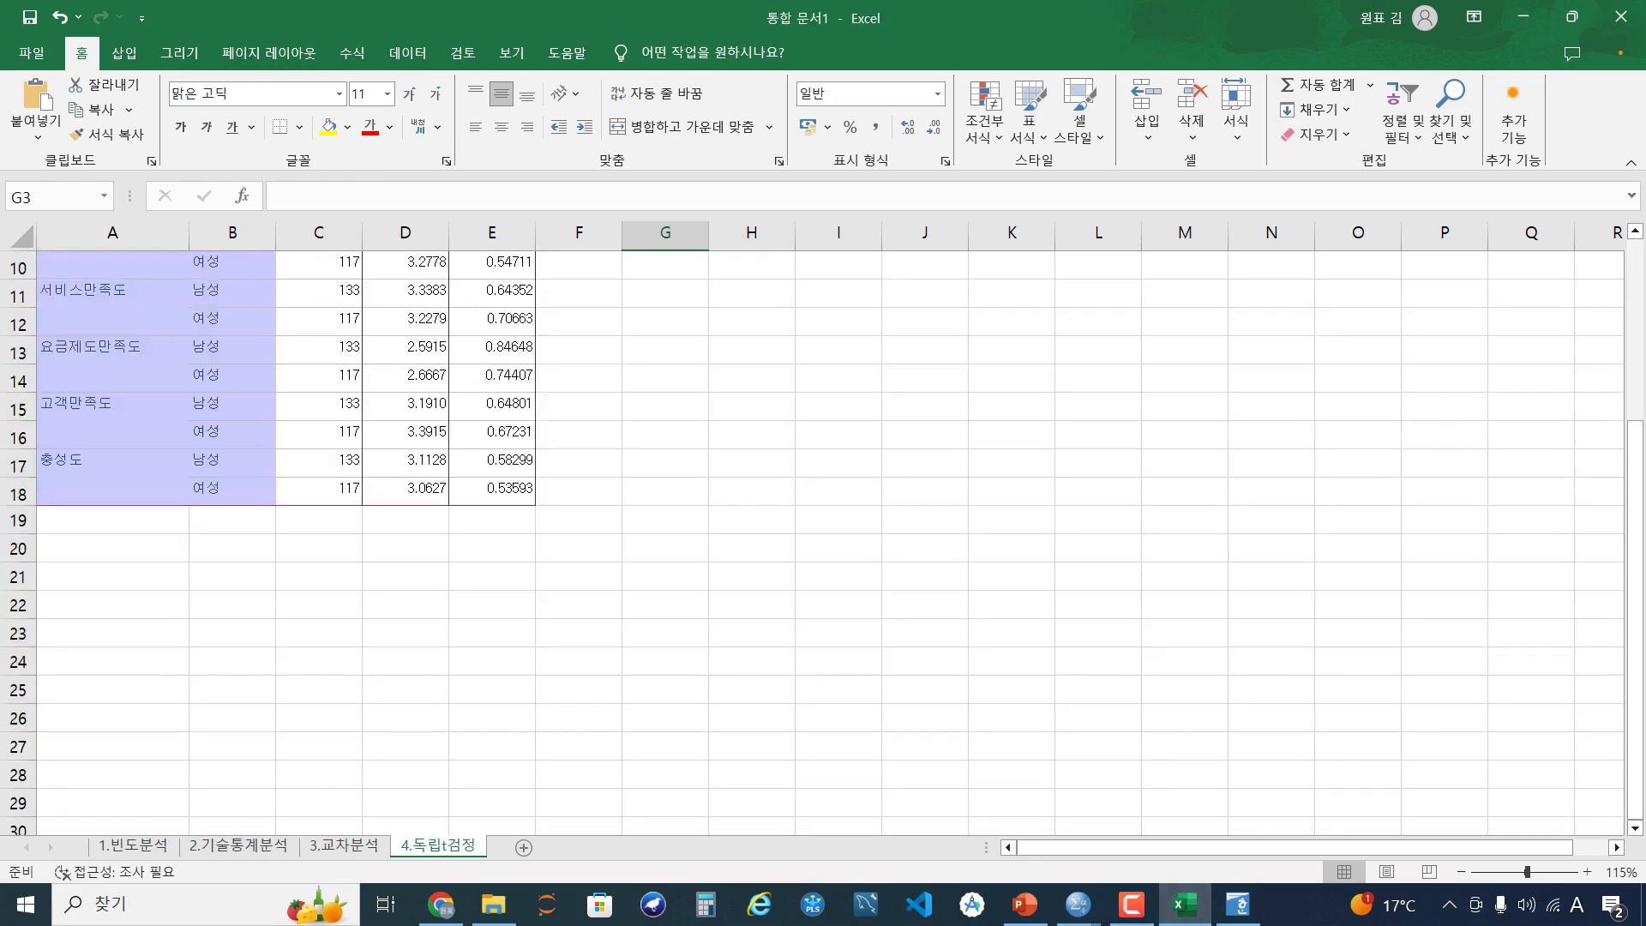
{"action": "left_click", "coordinate": [113, 633]}
{"action": "key", "text": "ctrl+v"}
{"action": "scroll", "coordinate": [823, 540], "scroll_direction": "down", "scroll_amount": 4}
{"action": "scroll", "coordinate": [823, 540], "scroll_direction": "up", "scroll_amount": 3}
{"action": "scroll", "coordinate": [823, 540], "scroll_direction": "down", "scroll_amount": 2}
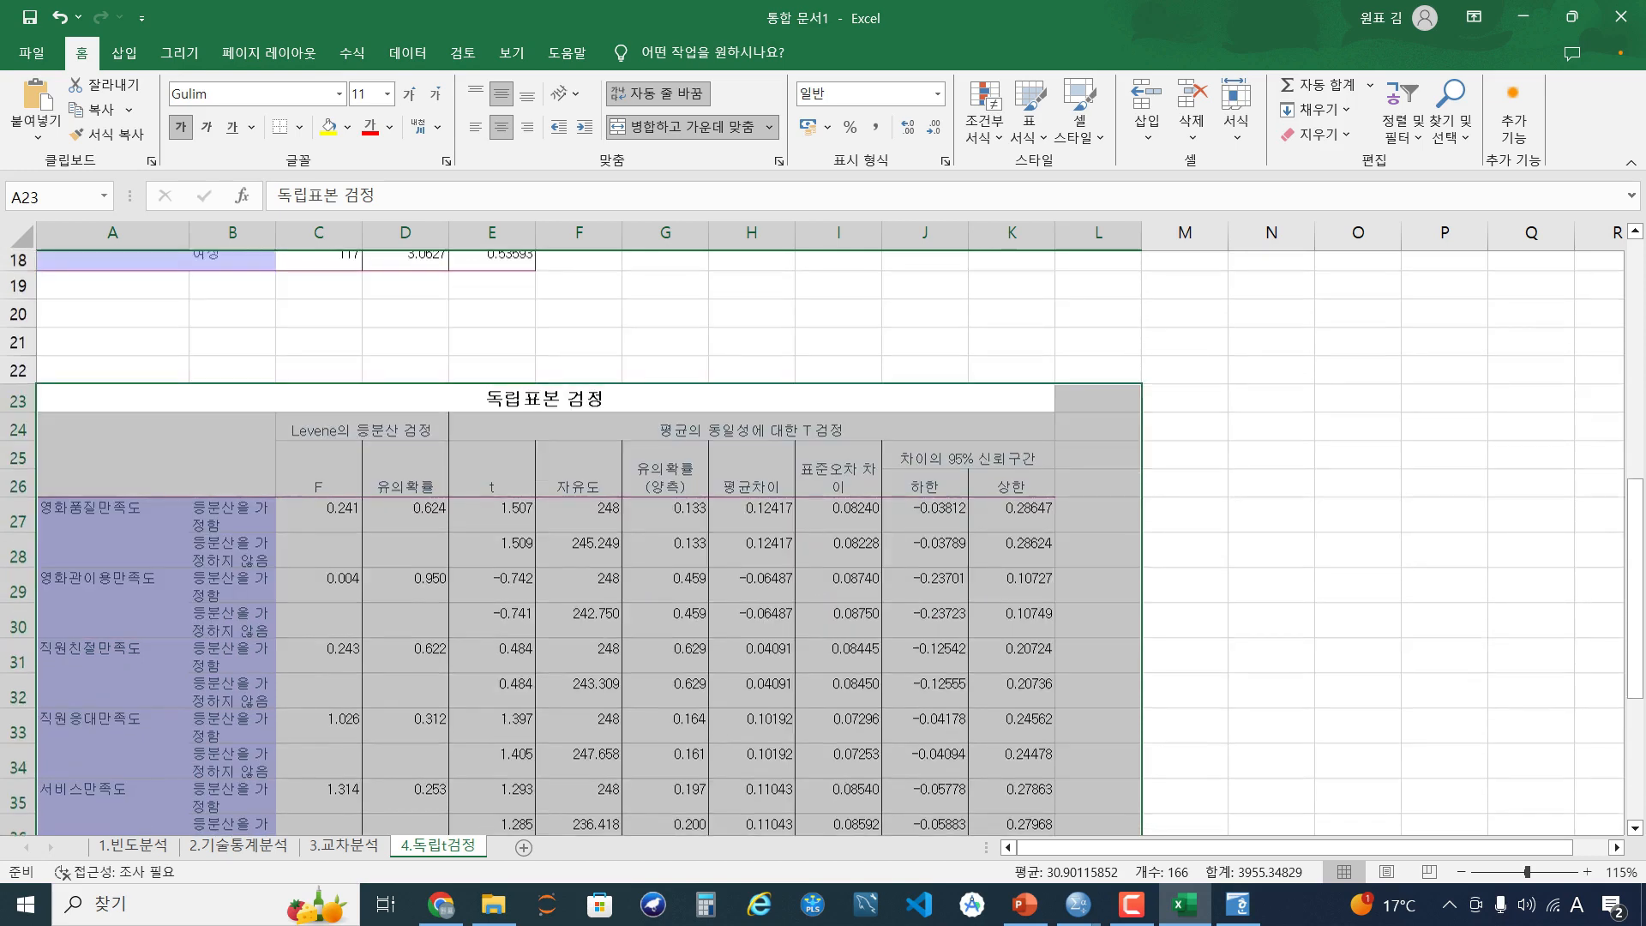
{"action": "scroll", "coordinate": [822, 540], "scroll_direction": "up", "scroll_amount": 6}
{"action": "scroll", "coordinate": [823, 540], "scroll_direction": "down", "scroll_amount": 1}
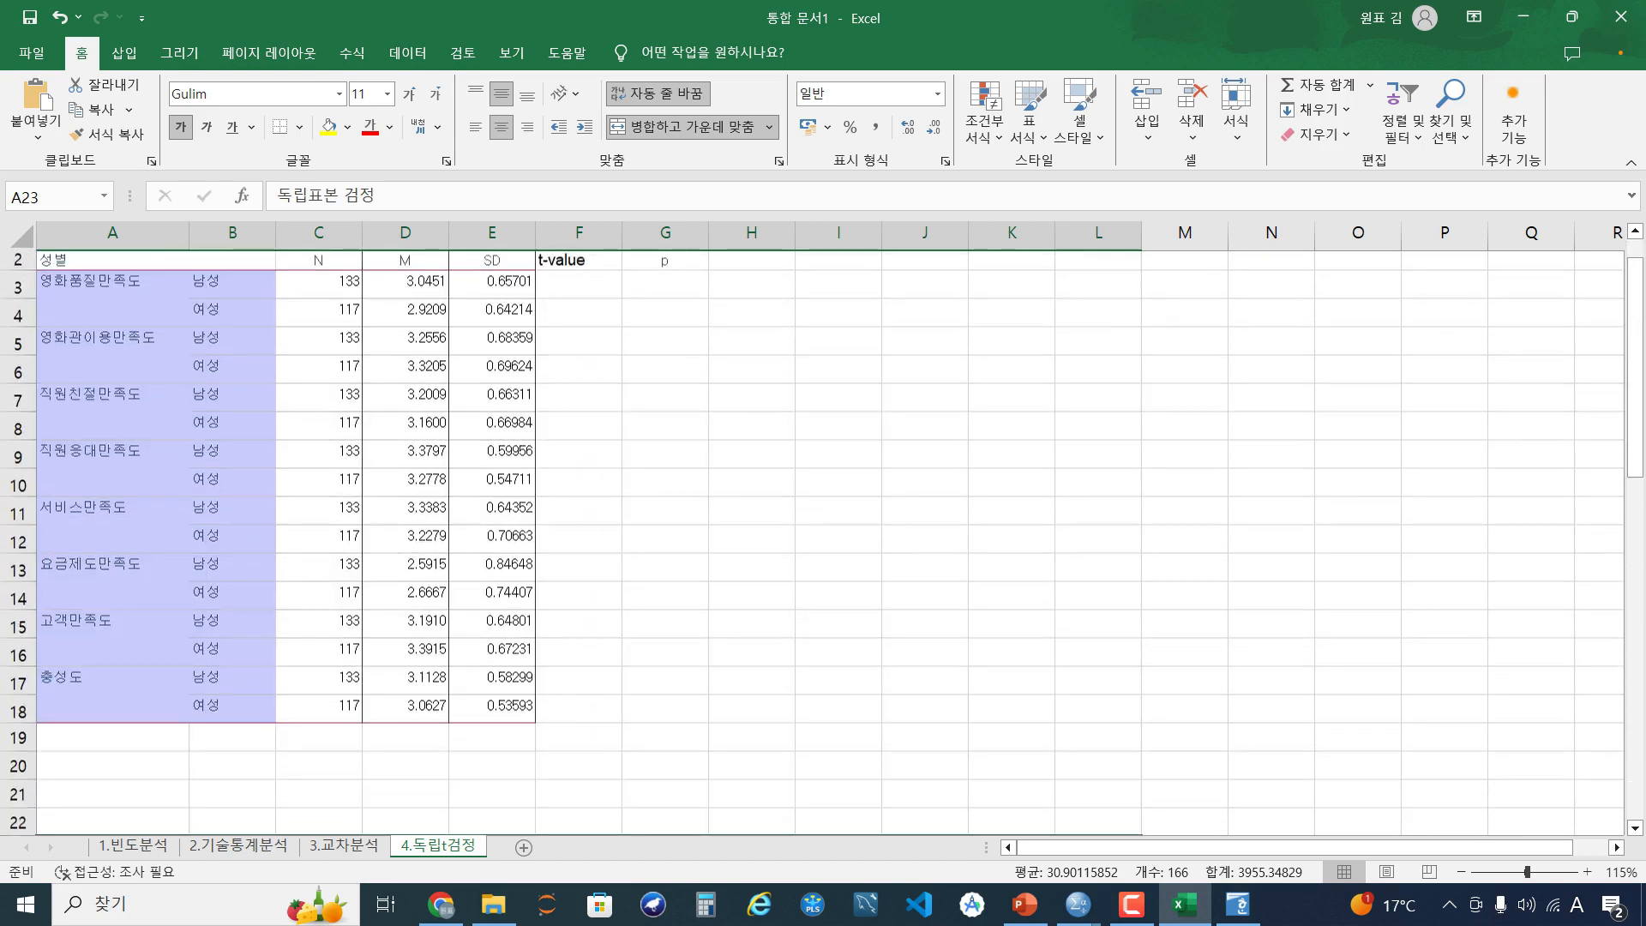
Examine the t and 유의확률 (양측) columns of the 독립표본 검정 table, comparing both 영화품질만족도 rows
{"action": "scroll", "coordinate": [578, 540], "scroll_direction": "down", "scroll_amount": 6}
{"action": "left_click", "coordinate": [579, 455]}
{"action": "left_click", "coordinate": [493, 455]}
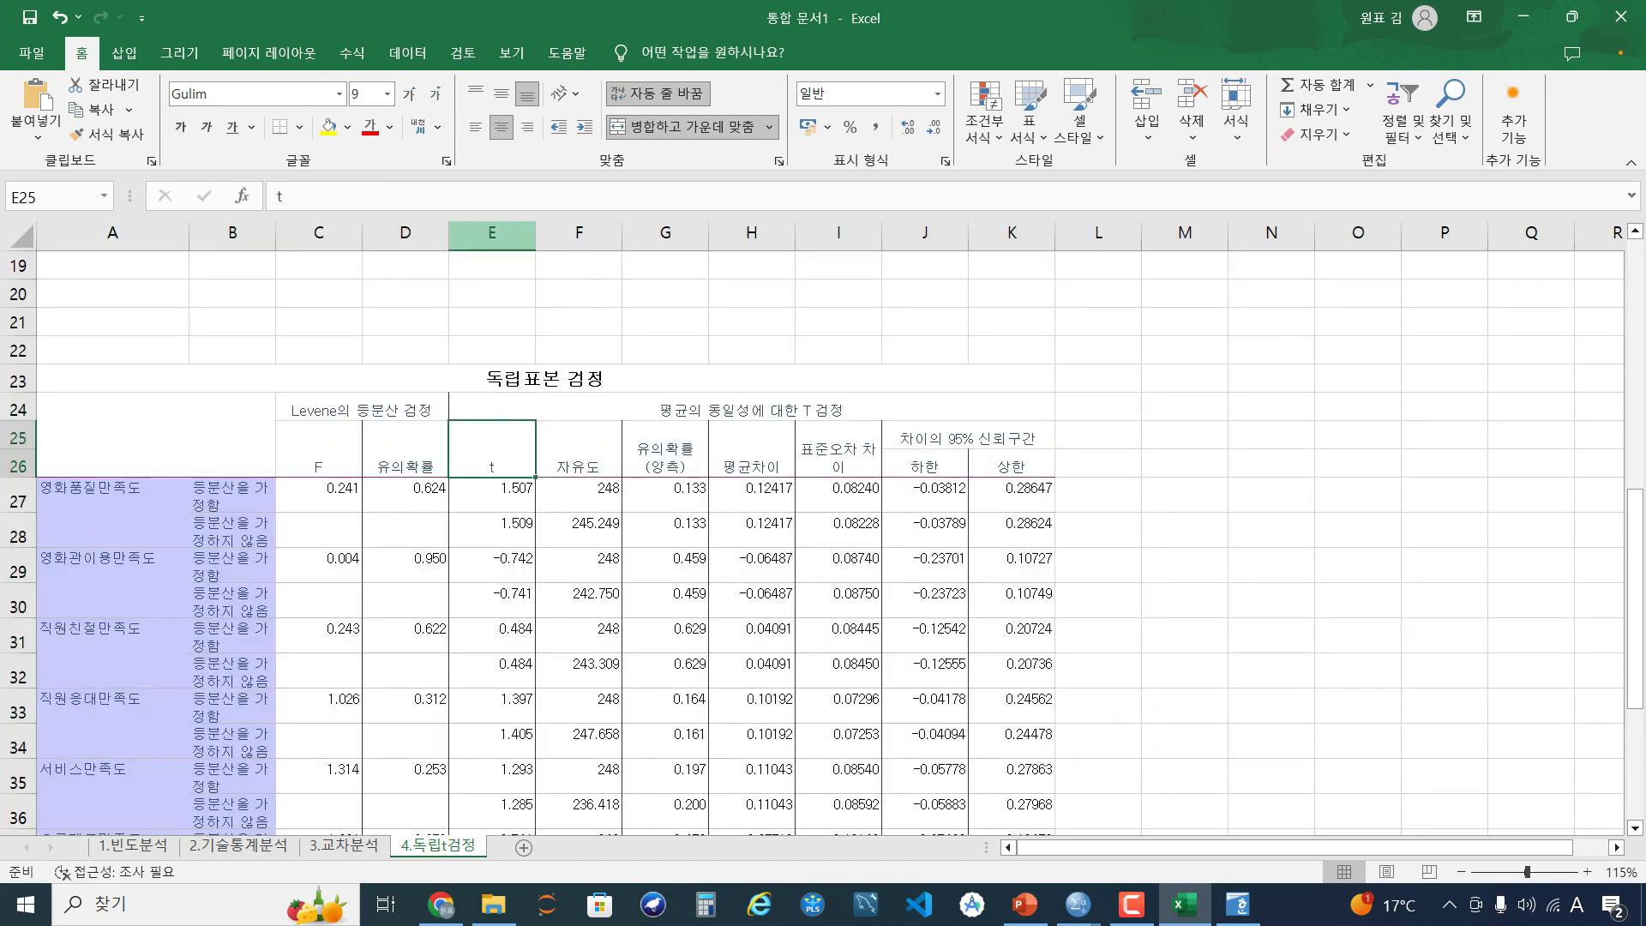
{"action": "left_click", "coordinate": [492, 232]}
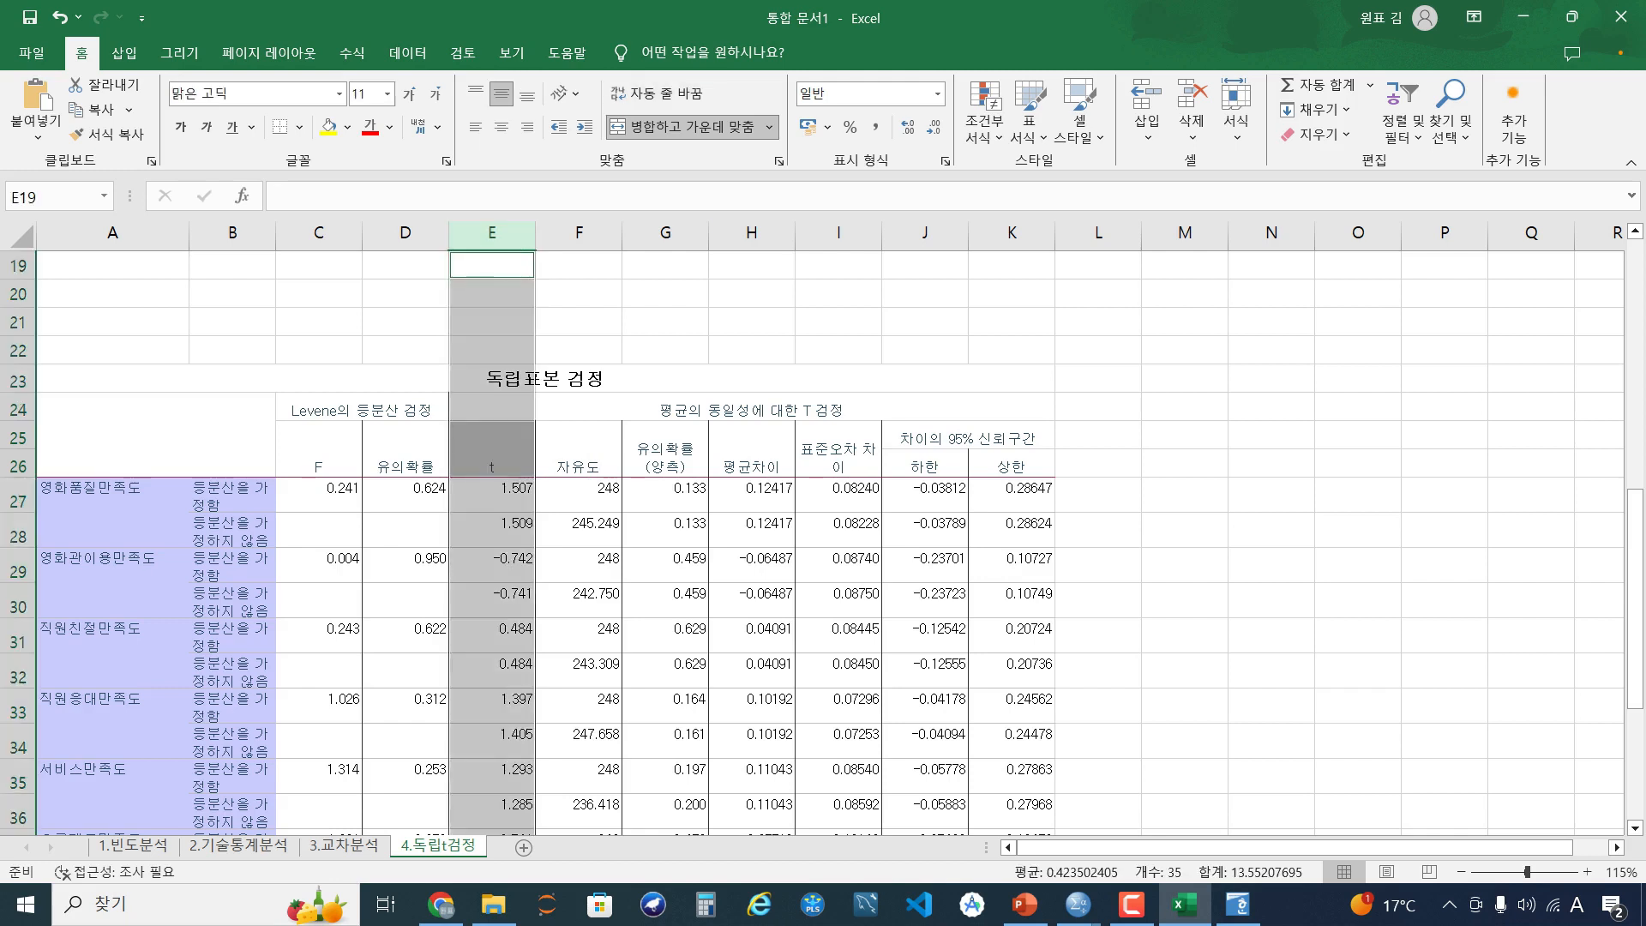
{"action": "left_click", "coordinate": [665, 232], "text": "ctrl"}
{"action": "scroll", "coordinate": [665, 232], "scroll_direction": "down", "scroll_amount": 2}
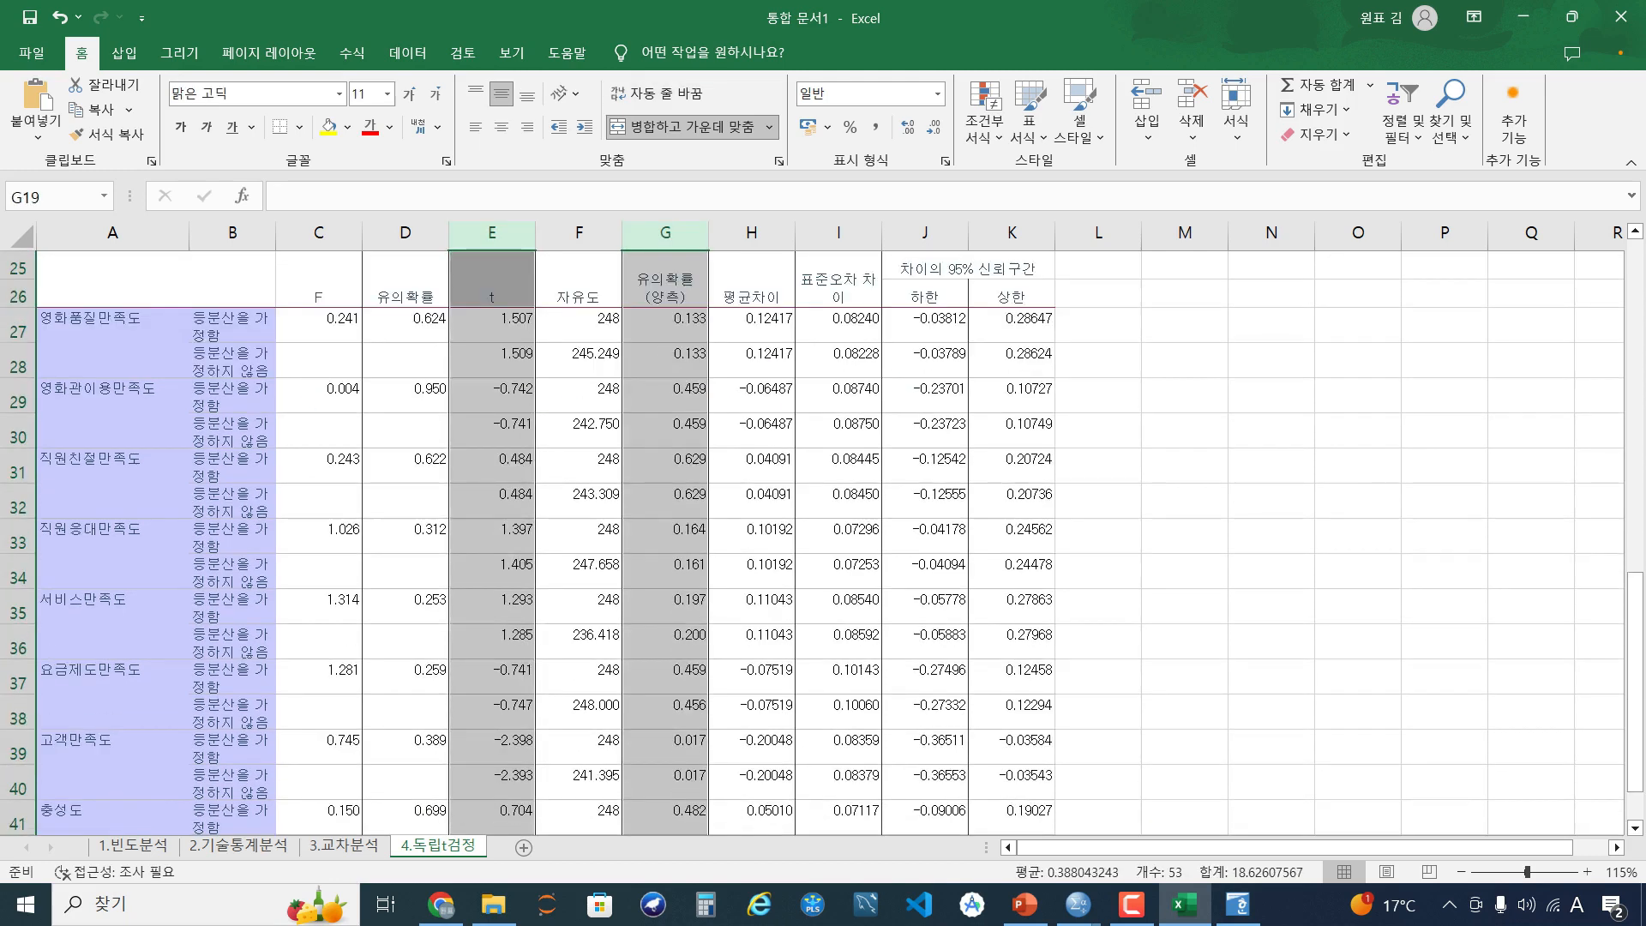
{"action": "scroll", "coordinate": [830, 542], "scroll_direction": "up", "scroll_amount": 1}
{"action": "scroll", "coordinate": [829, 541], "scroll_direction": "up", "scroll_amount": 2}
{"action": "left_click_drag", "start_coordinate": [558, 498], "coordinate": [557, 537]}
{"action": "left_click_drag", "start_coordinate": [754, 498], "coordinate": [753, 537], "text": "ctrl"}
{"action": "left_click", "coordinate": [130, 520]}
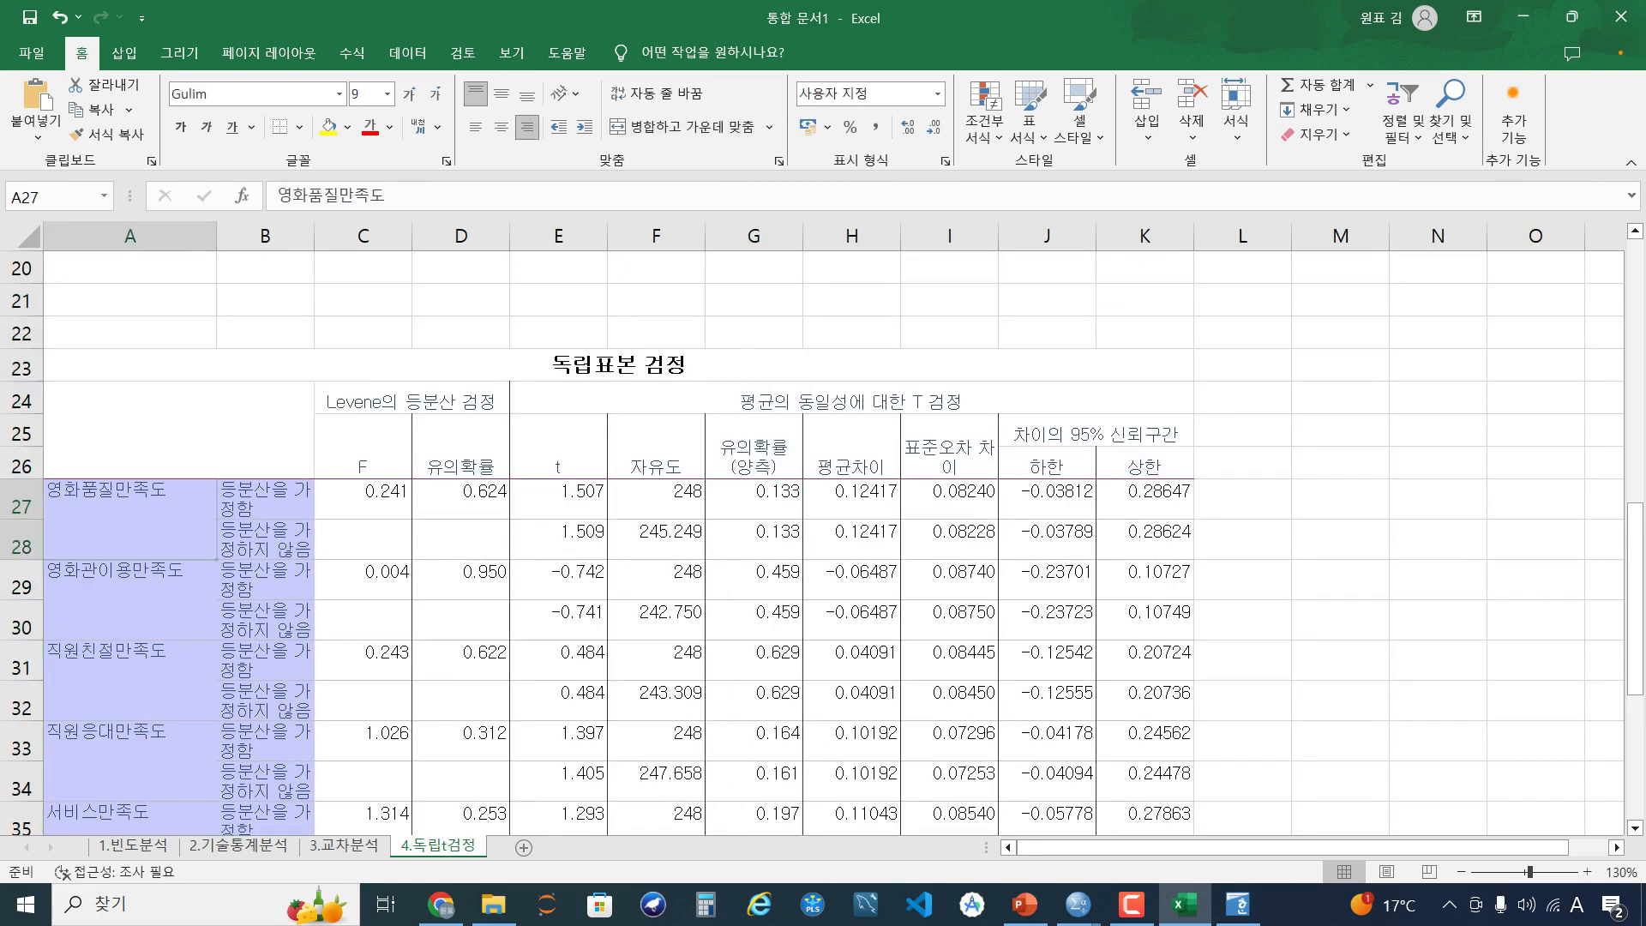
{"action": "key", "text": "shift+Right"}
{"action": "key", "text": "shift+Right"}
{"action": "key", "text": "shift+Right"}
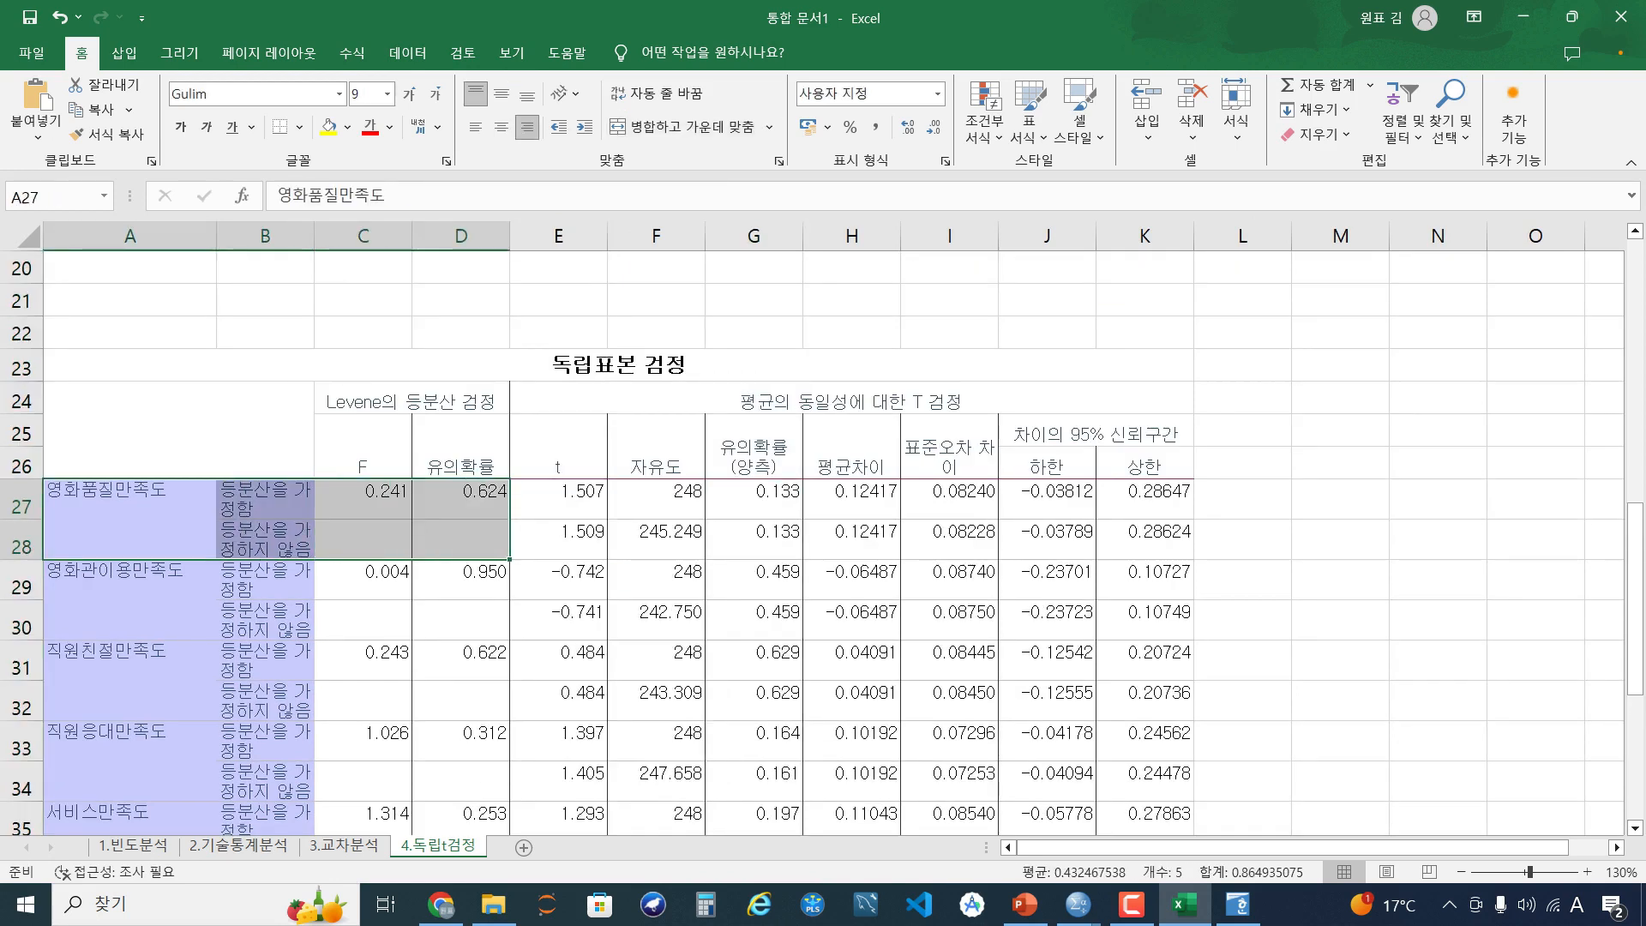
{"action": "left_click_drag", "start_coordinate": [557, 497], "coordinate": [557, 537]}
{"action": "left_click_drag", "start_coordinate": [852, 497], "coordinate": [851, 537], "text": "ctrl"}
{"action": "left_click_drag", "start_coordinate": [754, 497], "coordinate": [753, 537]}
{"action": "left_click", "coordinate": [558, 499], "text": "ctrl"}
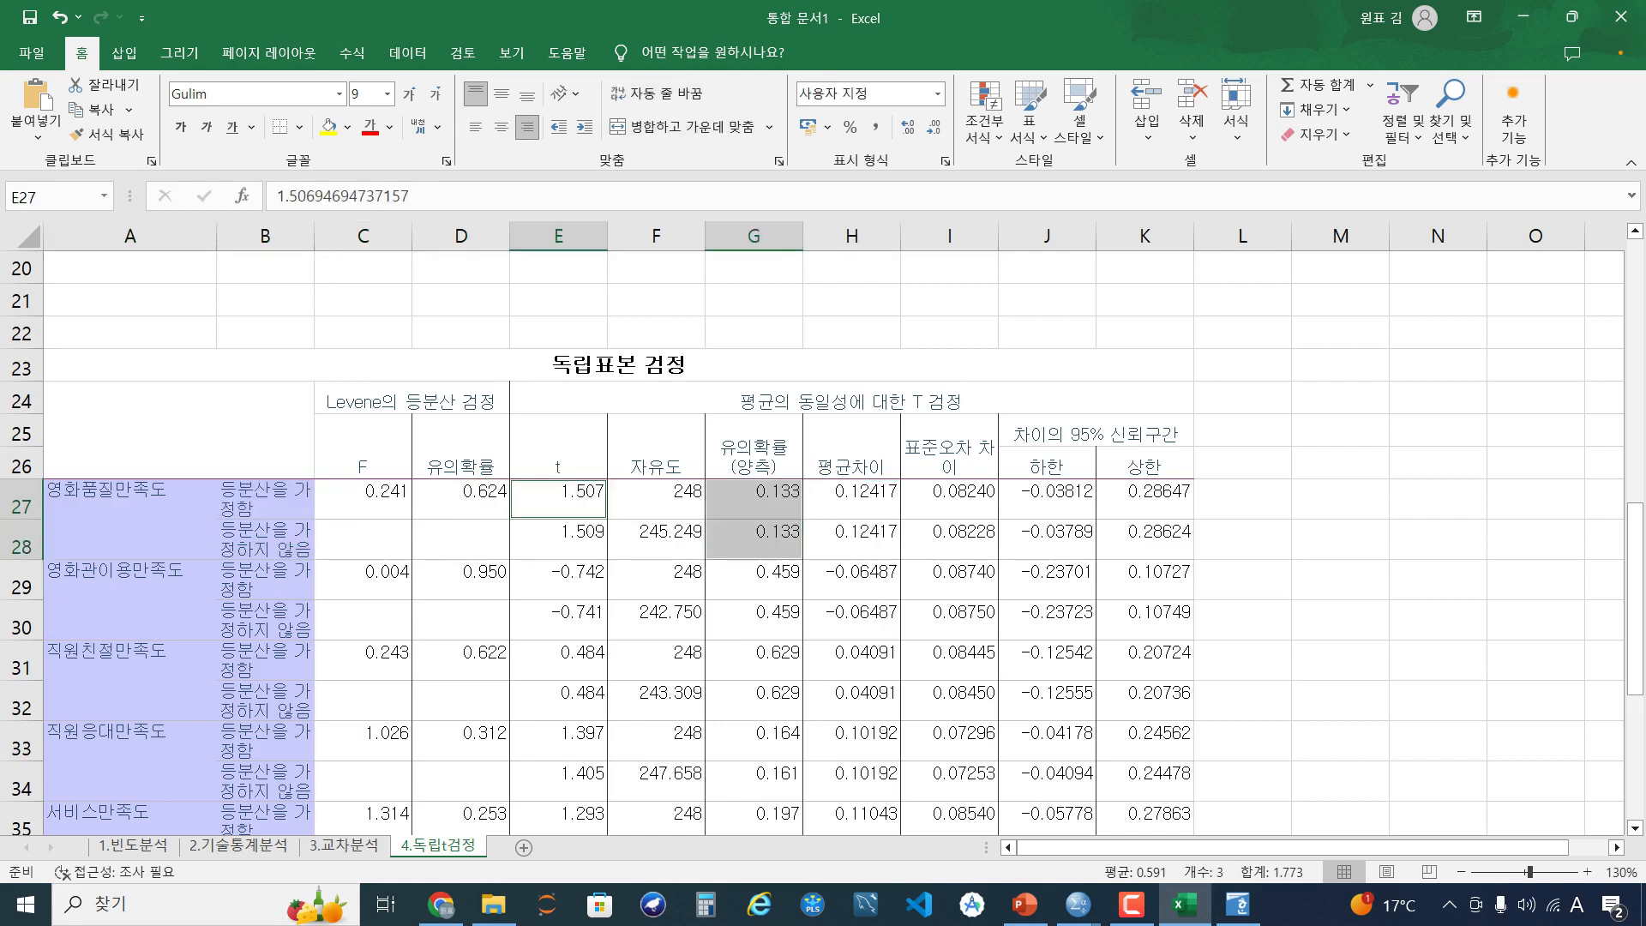
{"action": "left_click", "coordinate": [558, 539]}
{"action": "scroll", "coordinate": [558, 538], "scroll_direction": "down", "scroll_amount": 1}
{"action": "left_click", "coordinate": [130, 422]}
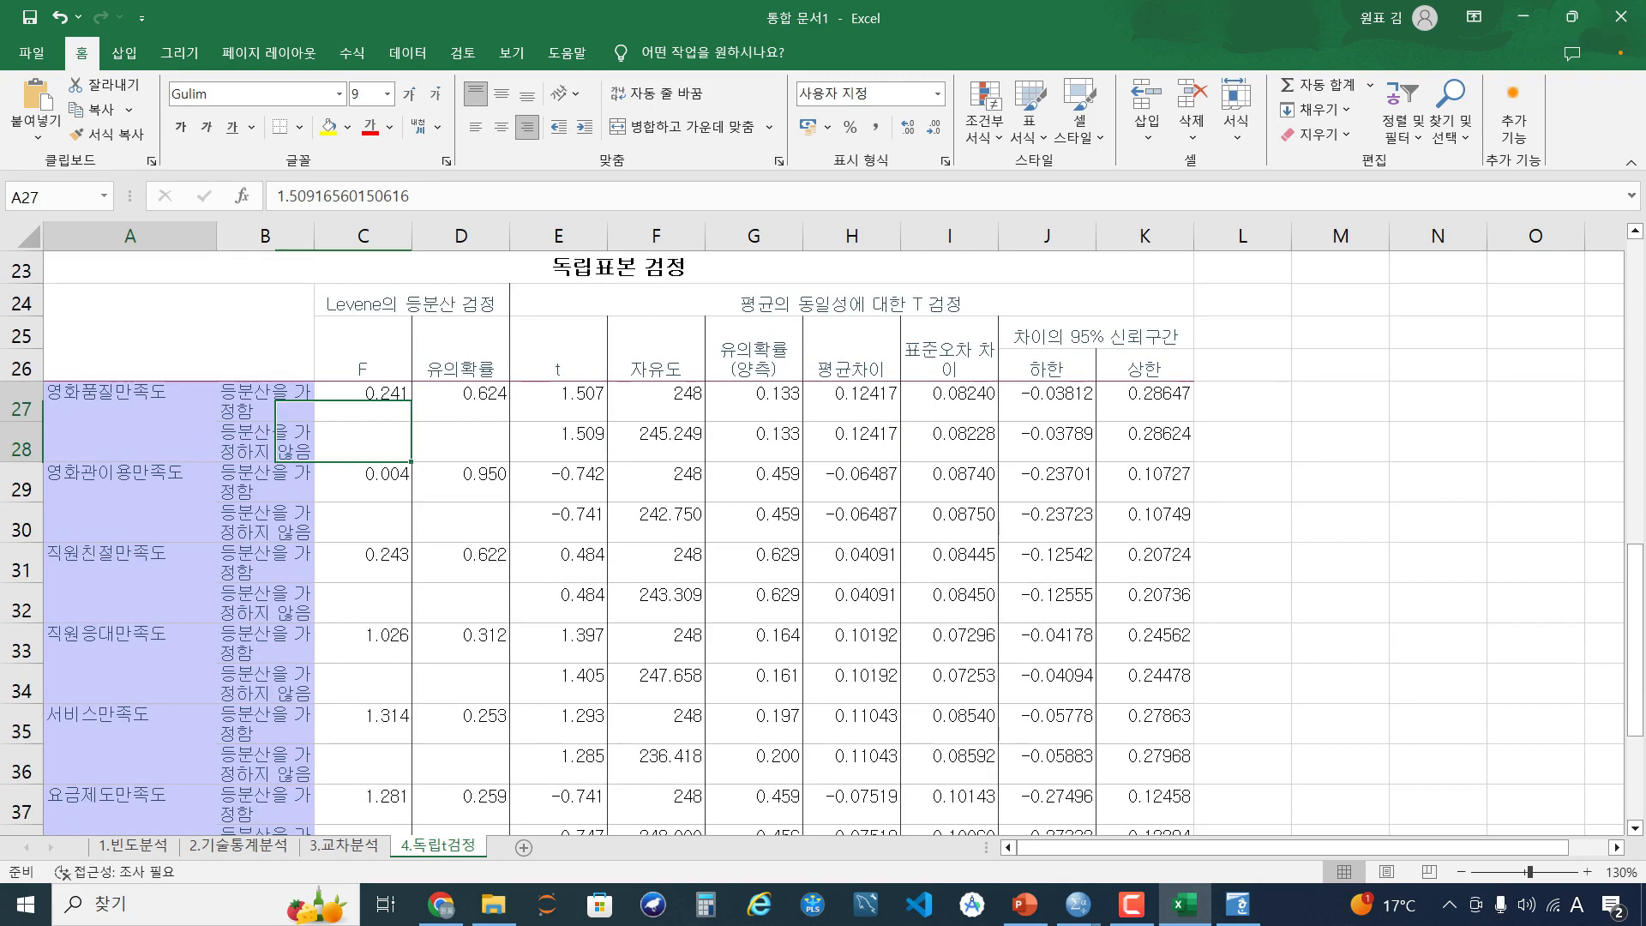
Check the Levene 유의확률 column for all variables to decide between the 등분산을 가정함 and 등분산을 가정하지 않음 rows
{"action": "left_click", "coordinate": [265, 401]}
{"action": "left_click", "coordinate": [411, 302]}
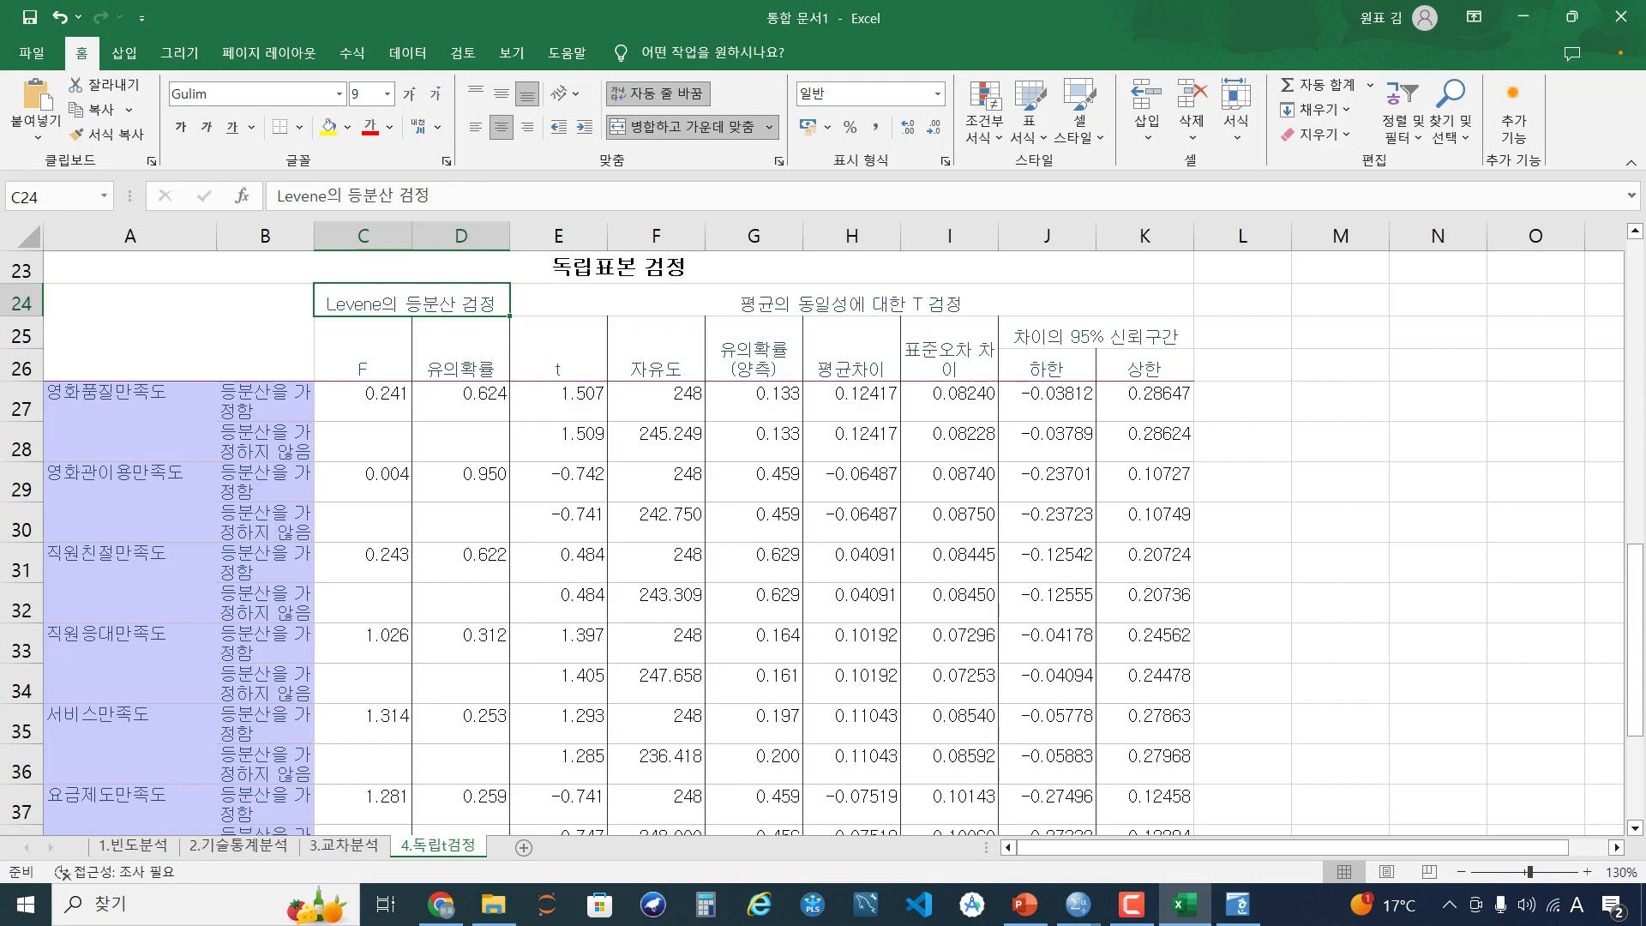
{"action": "left_click", "coordinate": [265, 401]}
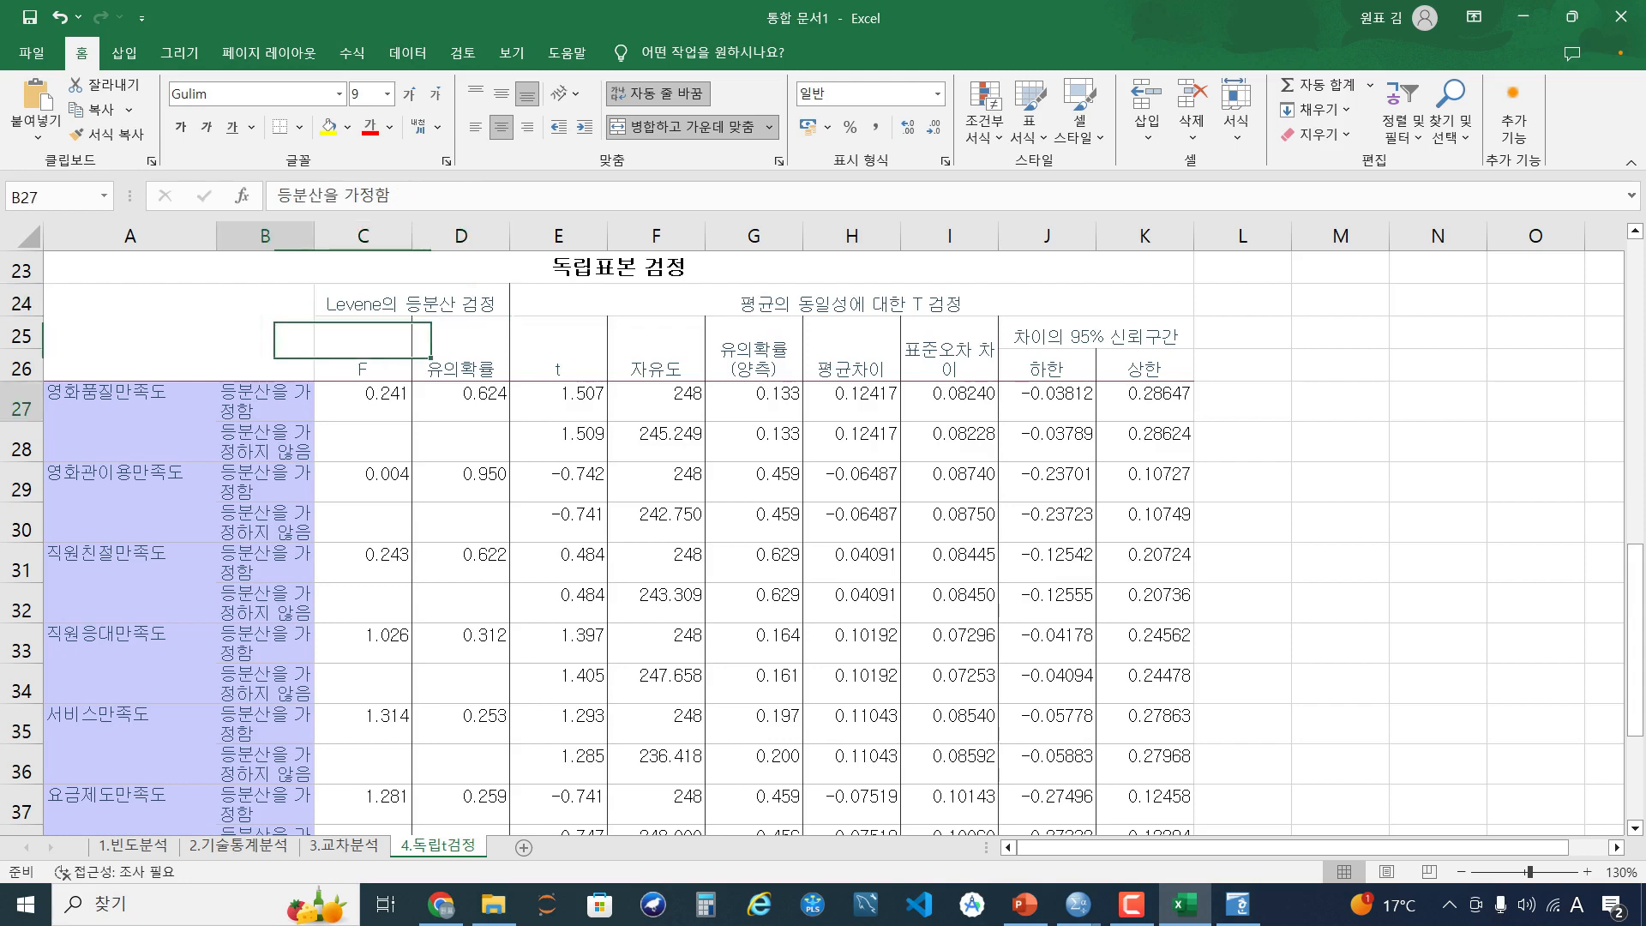
{"action": "left_click", "coordinate": [558, 402]}
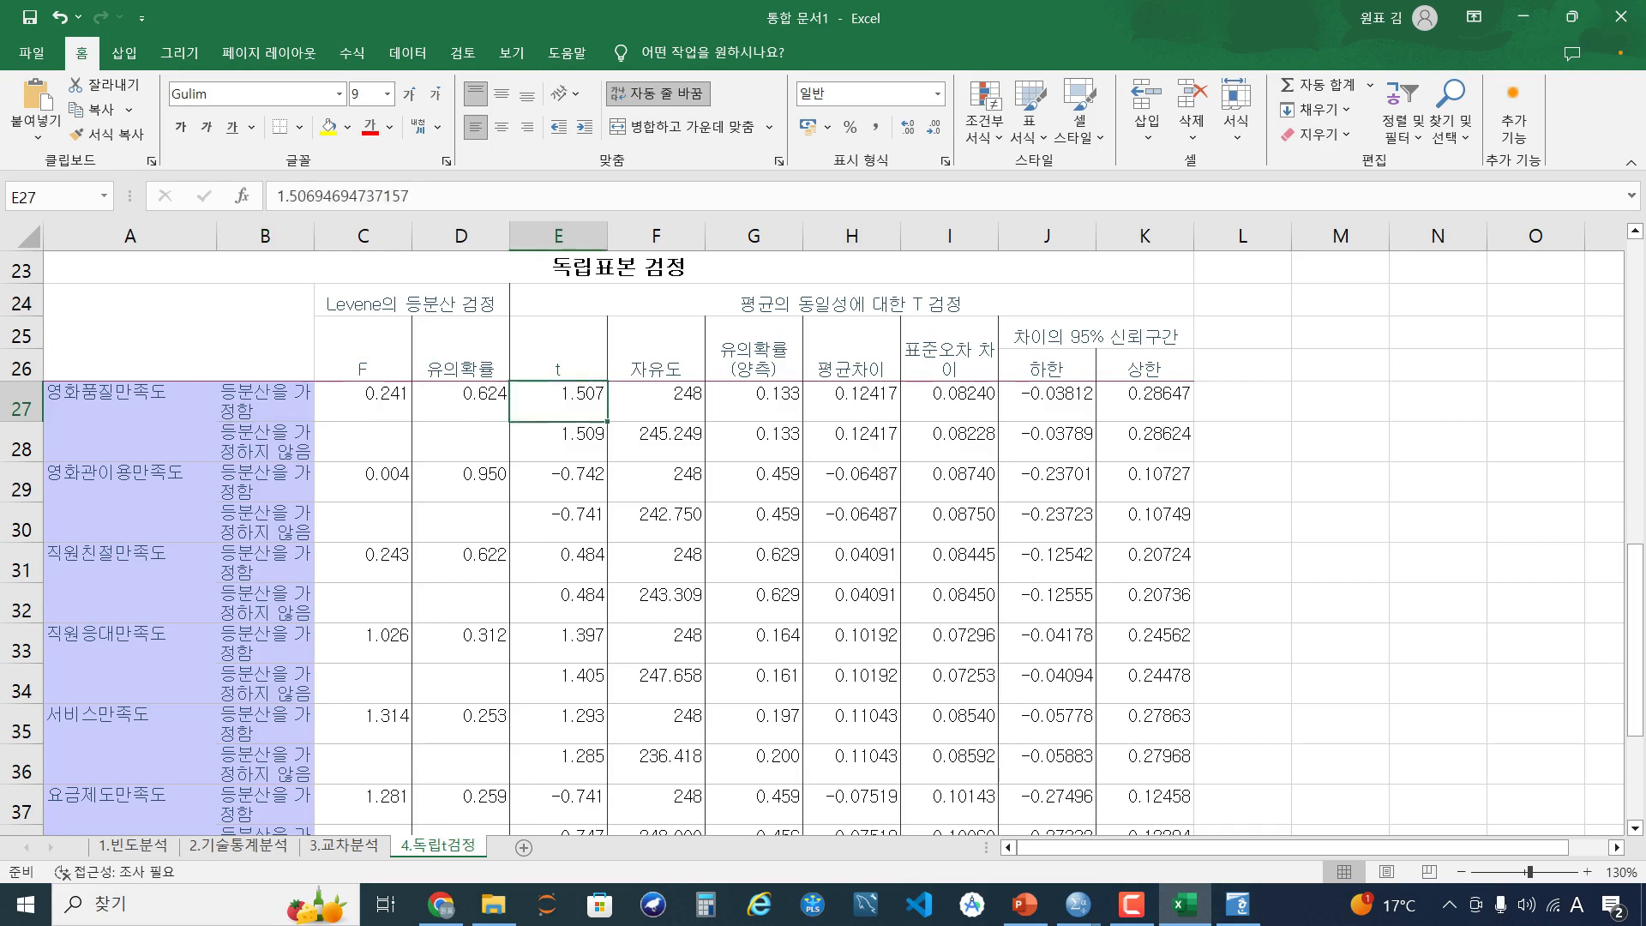
{"action": "left_click", "coordinate": [753, 401], "text": "ctrl"}
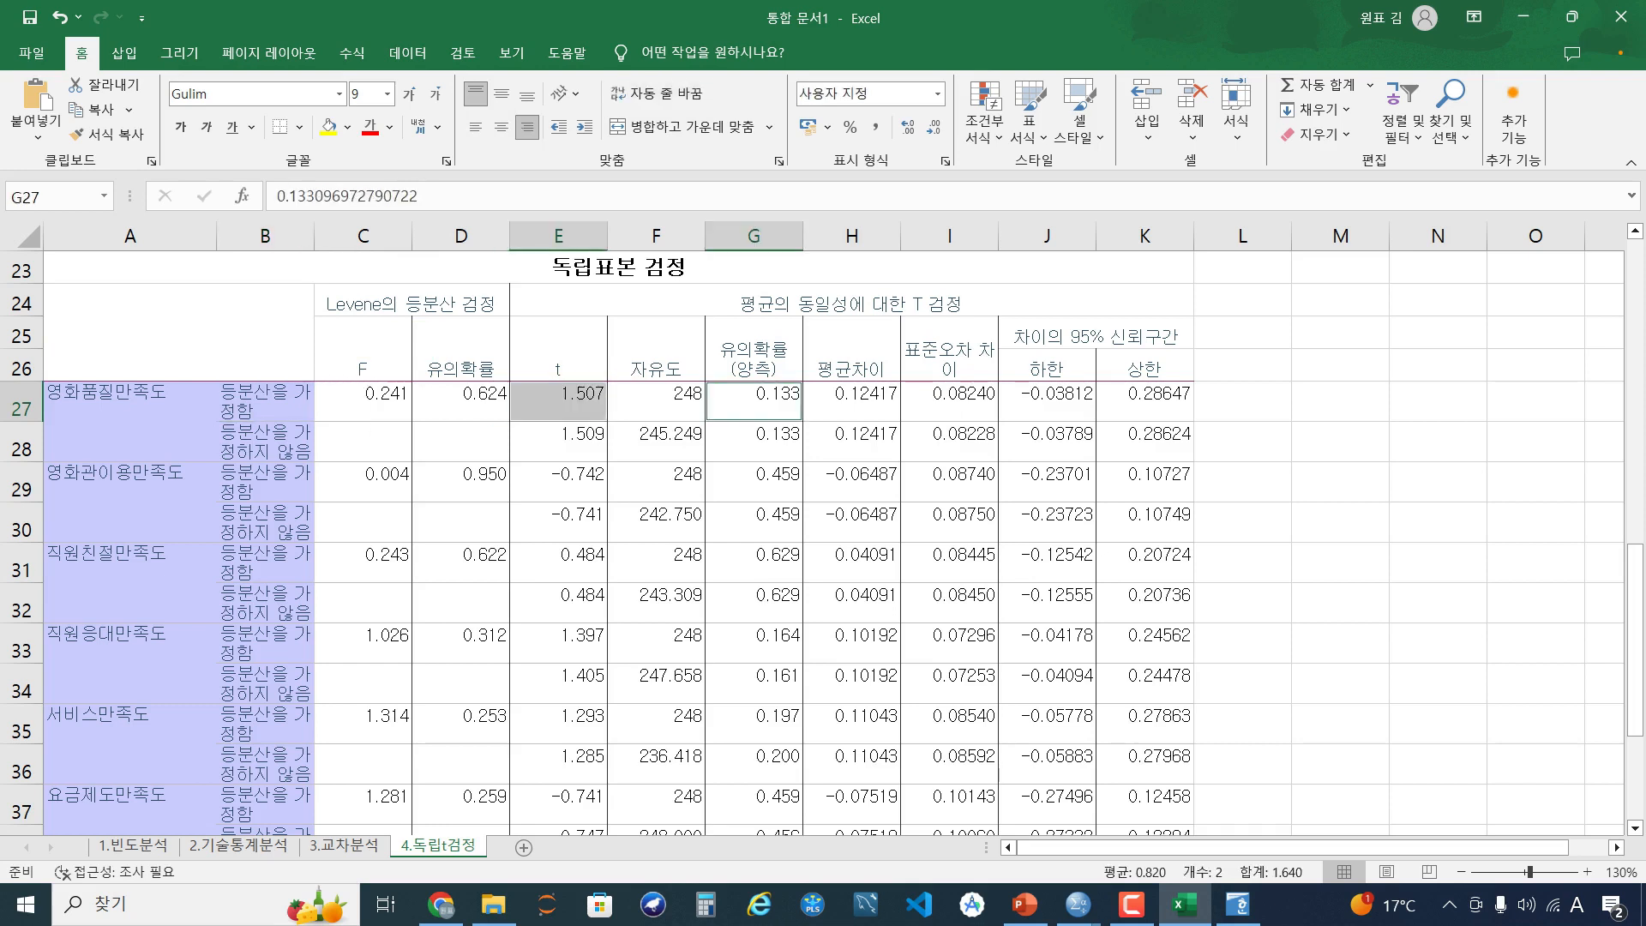
{"action": "scroll", "coordinate": [823, 540], "scroll_direction": "down", "scroll_amount": 3}
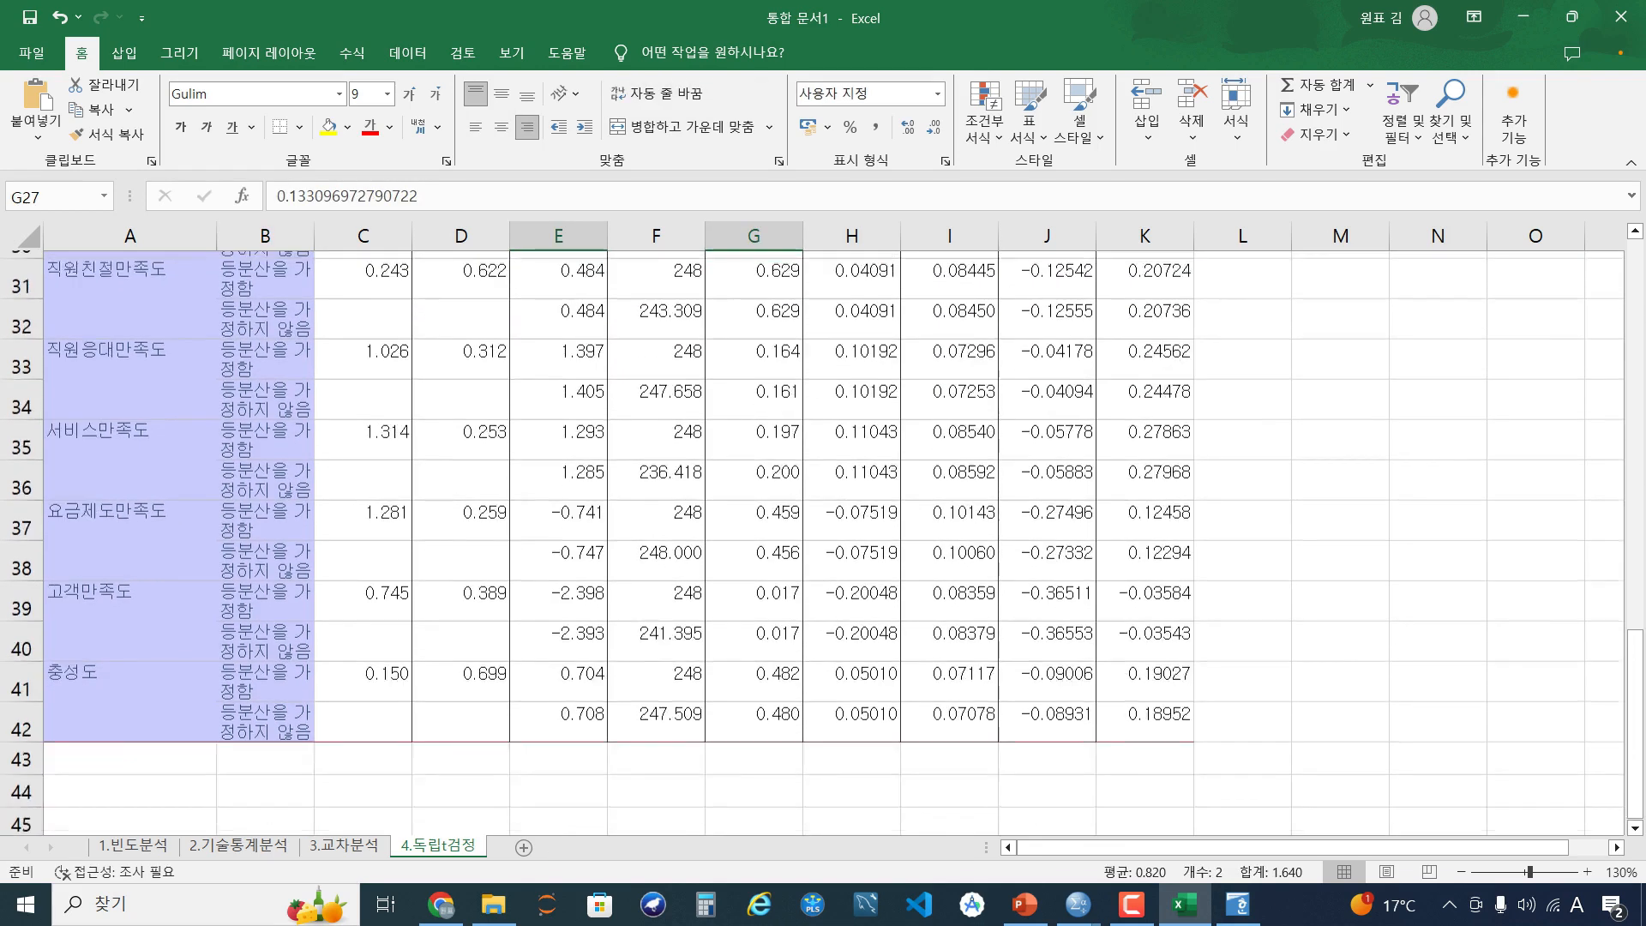
{"action": "scroll", "coordinate": [823, 540], "scroll_direction": "up", "scroll_amount": 3}
{"action": "left_click", "coordinate": [460, 401]}
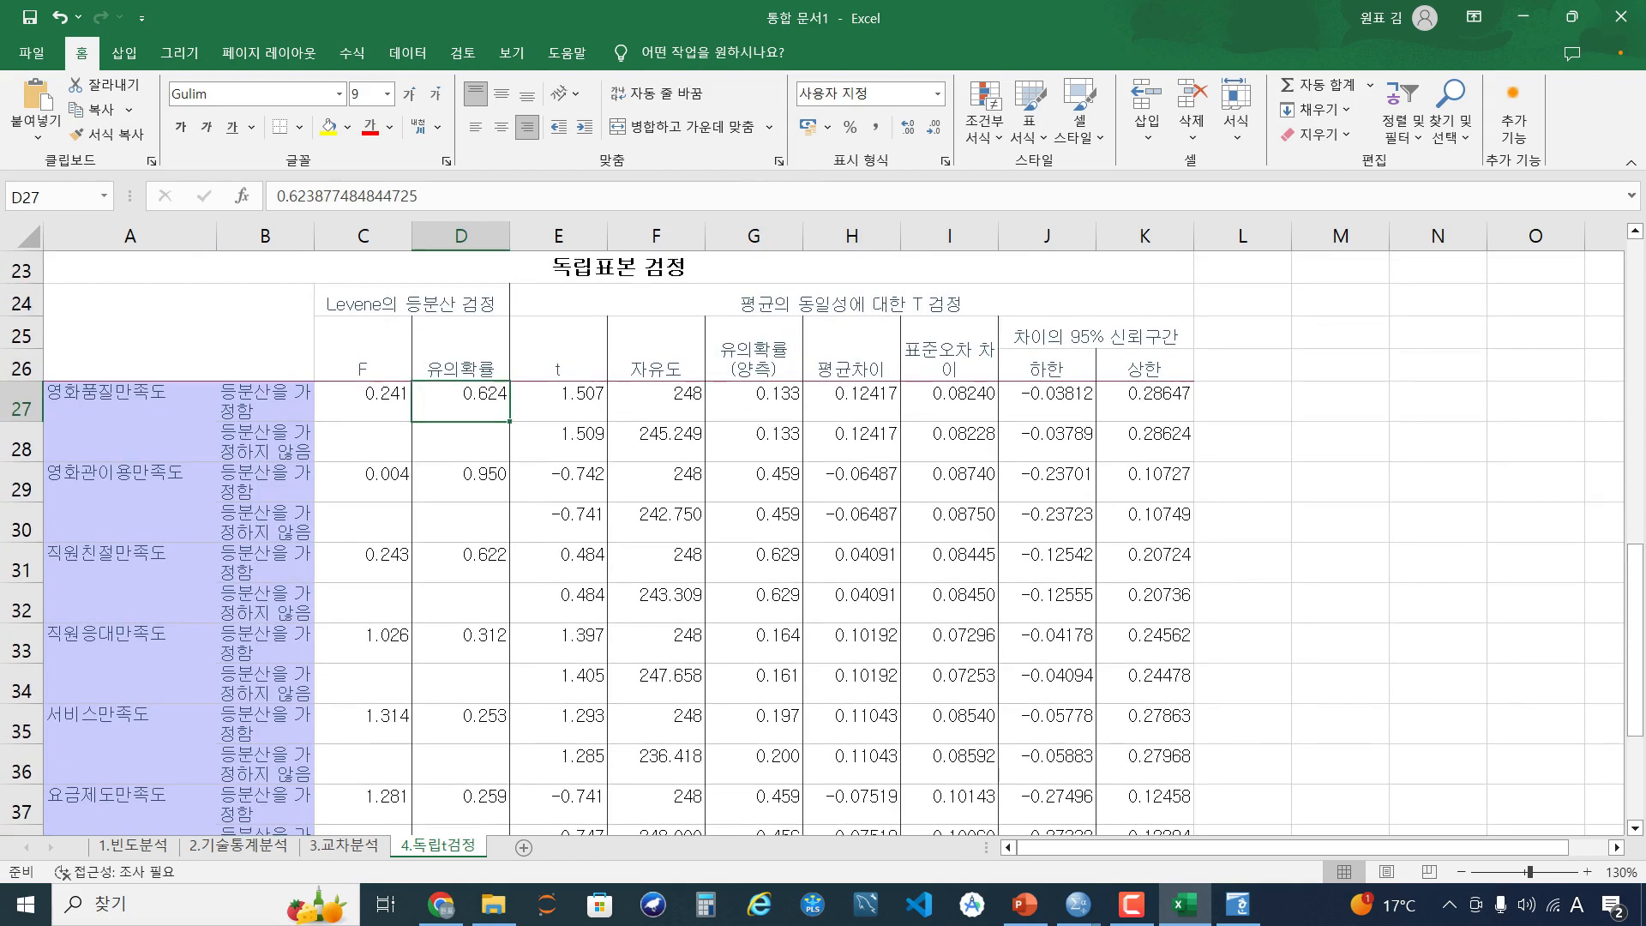
{"action": "left_click", "coordinate": [265, 442]}
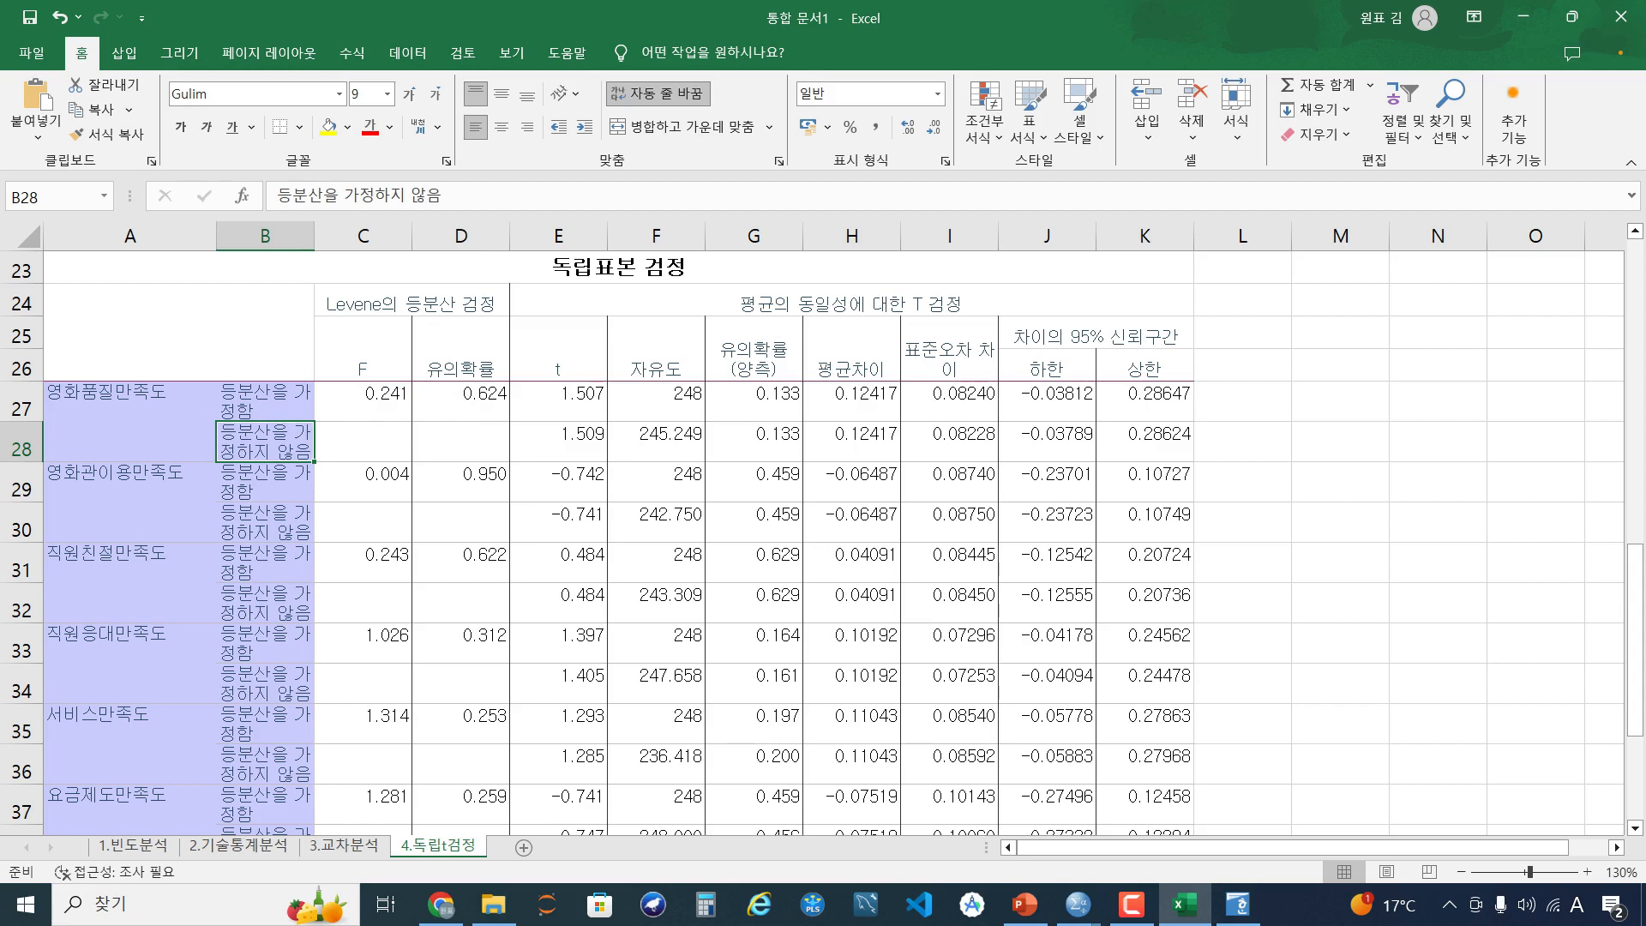
{"action": "left_click", "coordinate": [558, 442]}
{"action": "left_click", "coordinate": [753, 442], "text": "ctrl"}
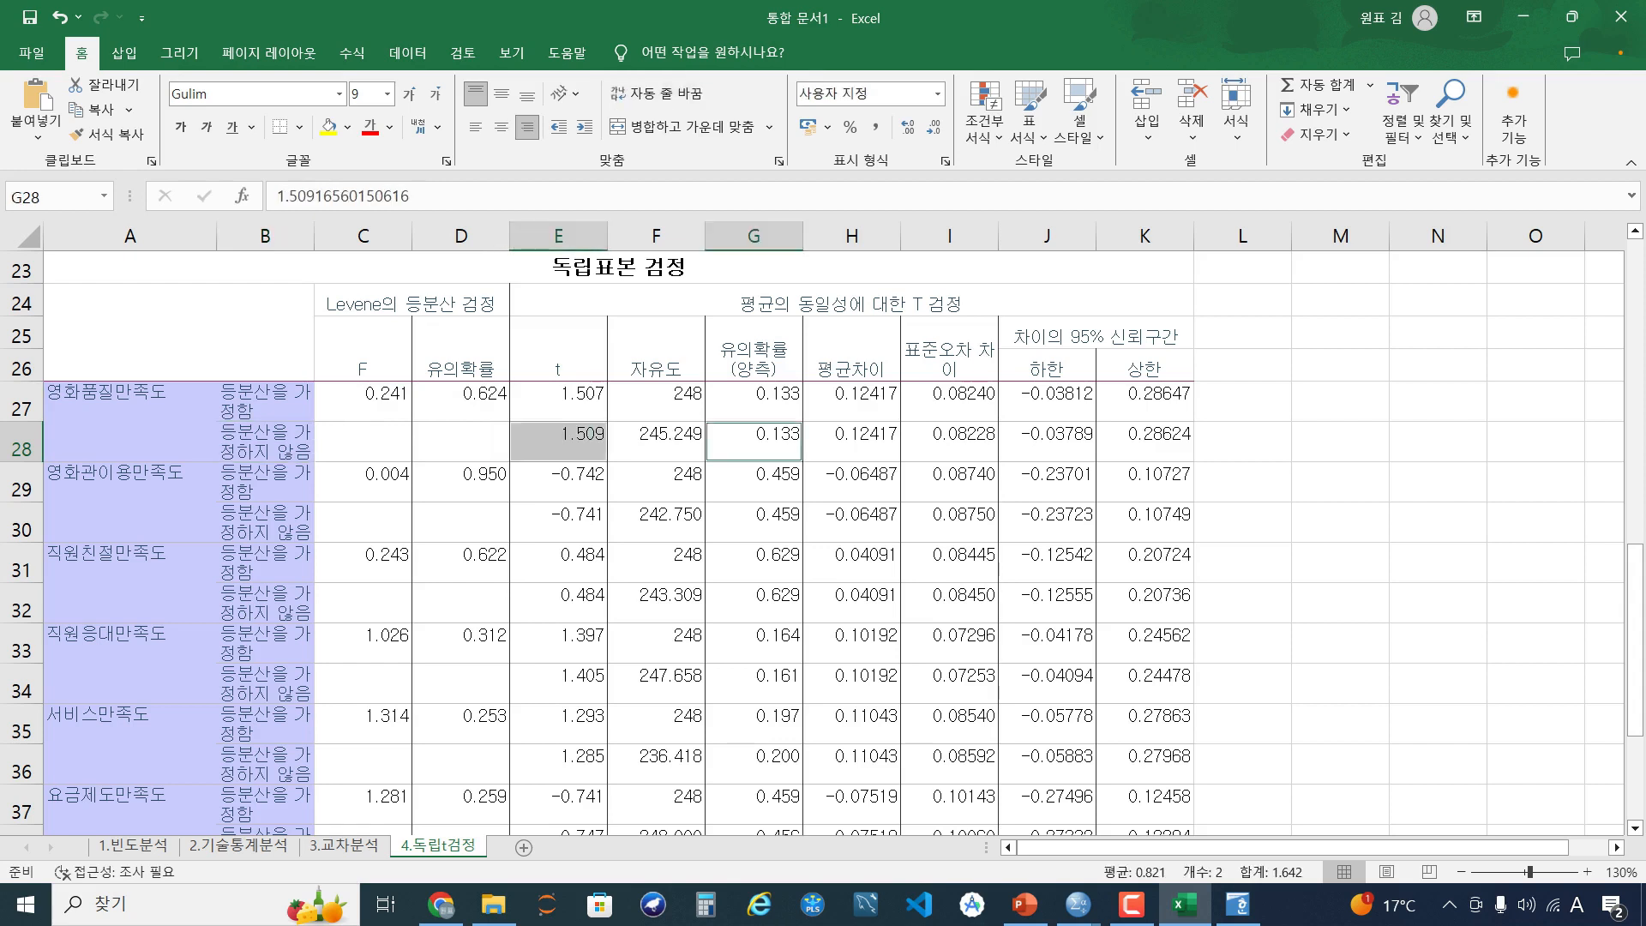
{"action": "left_click", "coordinate": [655, 482]}
{"action": "left_click", "coordinate": [461, 402]}
{"action": "scroll", "coordinate": [812, 540], "scroll_direction": "down", "scroll_amount": 1}
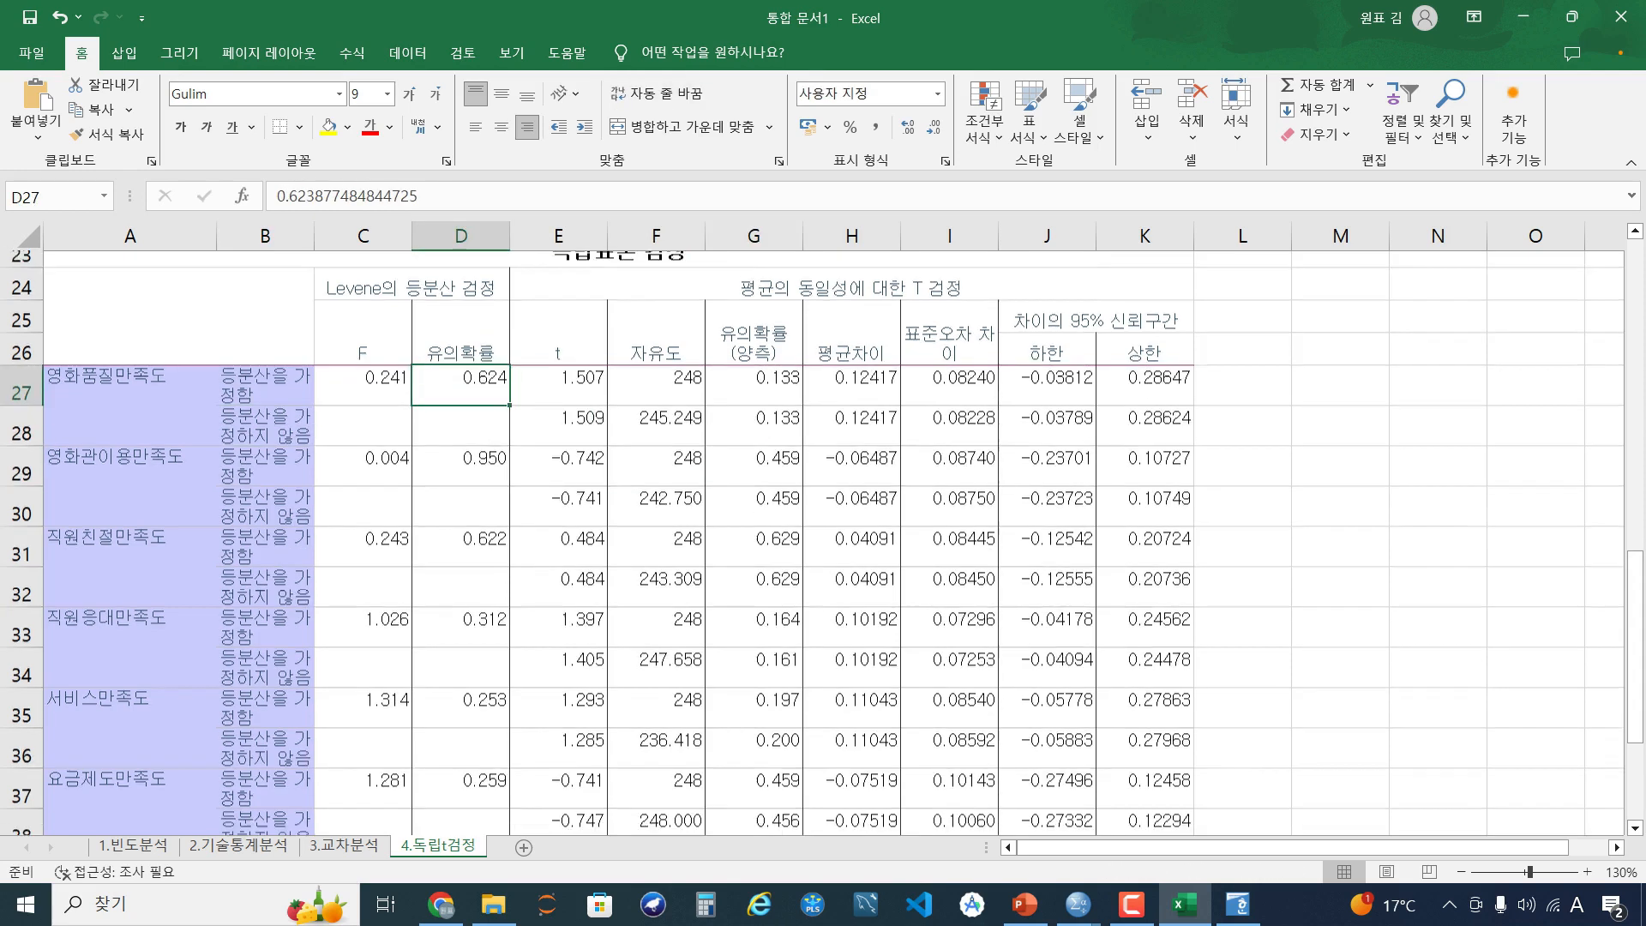
{"action": "left_click_drag", "start_coordinate": [461, 305], "coordinate": [493, 798]}
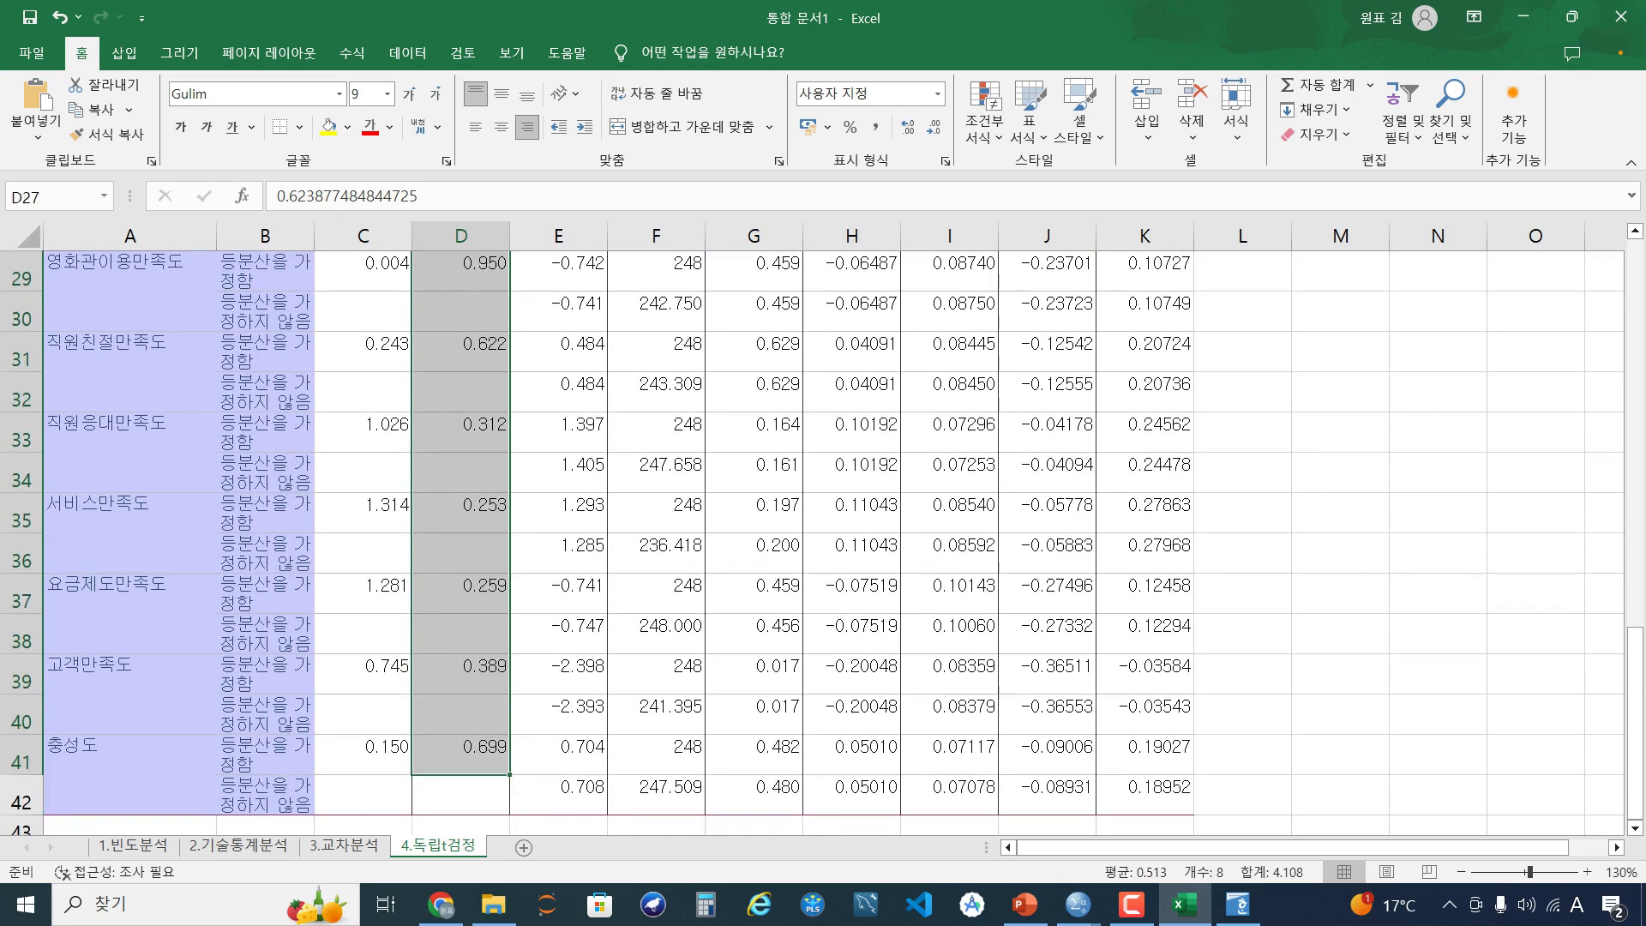
{"action": "scroll", "coordinate": [493, 797], "scroll_direction": "up", "scroll_amount": 5}
{"action": "scroll", "coordinate": [493, 797], "scroll_direction": "down", "scroll_amount": 2}
{"action": "left_click", "coordinate": [656, 497]}
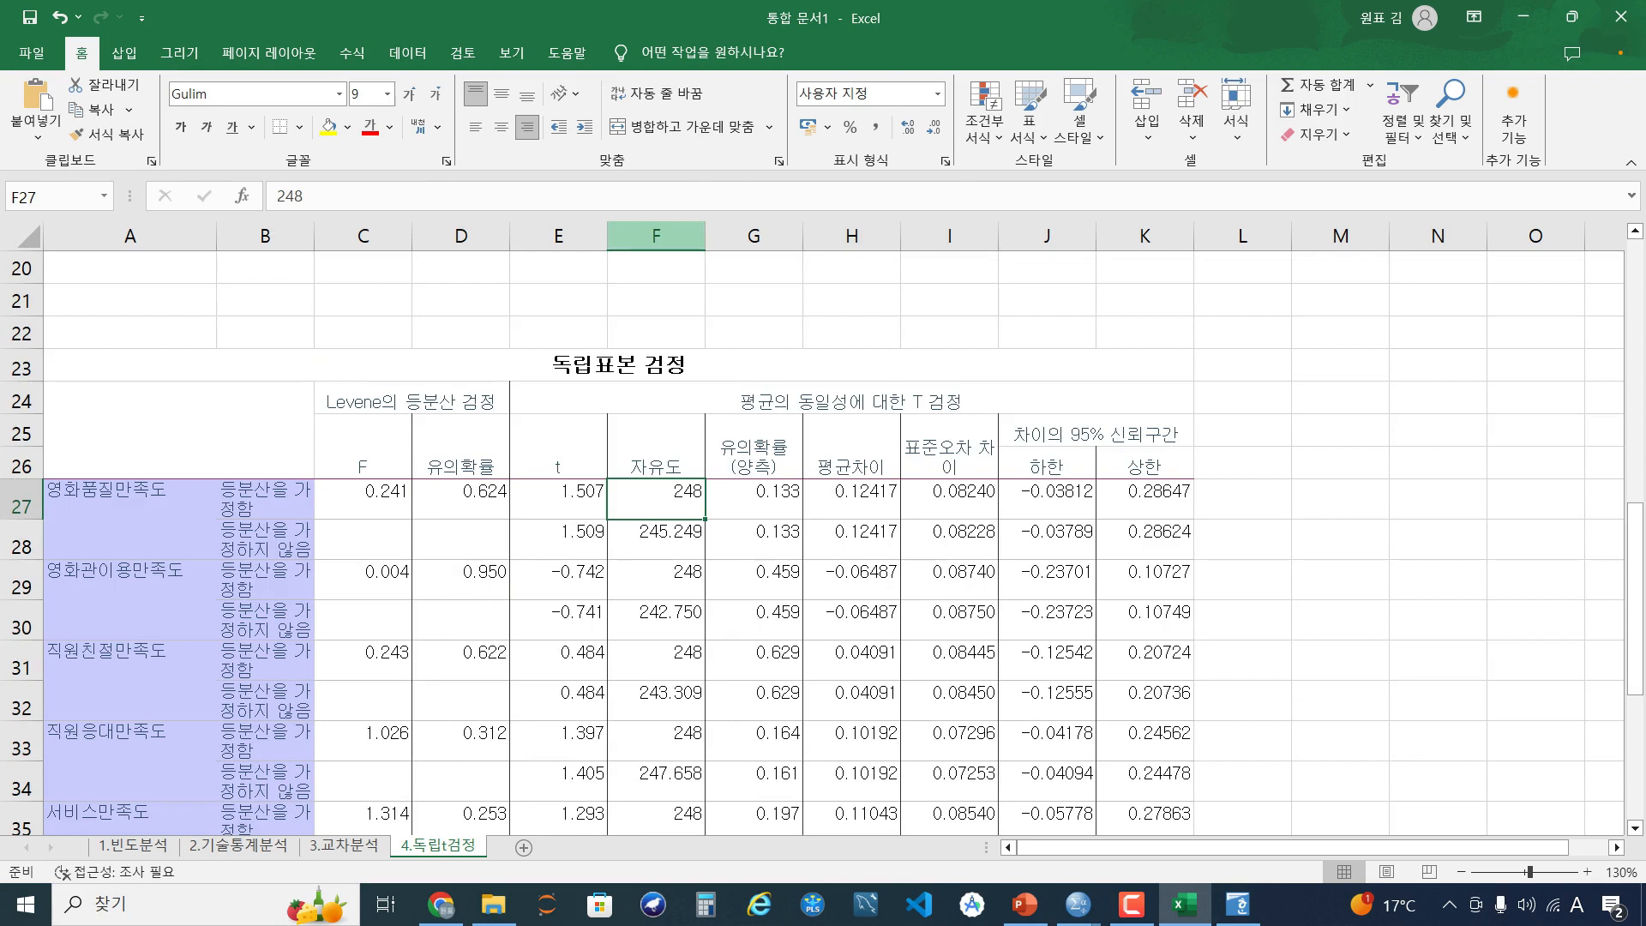
Delete the worksheet column F that holds 자유도 in the 독립표본 검정 table
{"action": "left_click", "coordinate": [655, 235]}
{"action": "right_click", "coordinate": [664, 231]}
{"action": "key", "text": "Escape"}
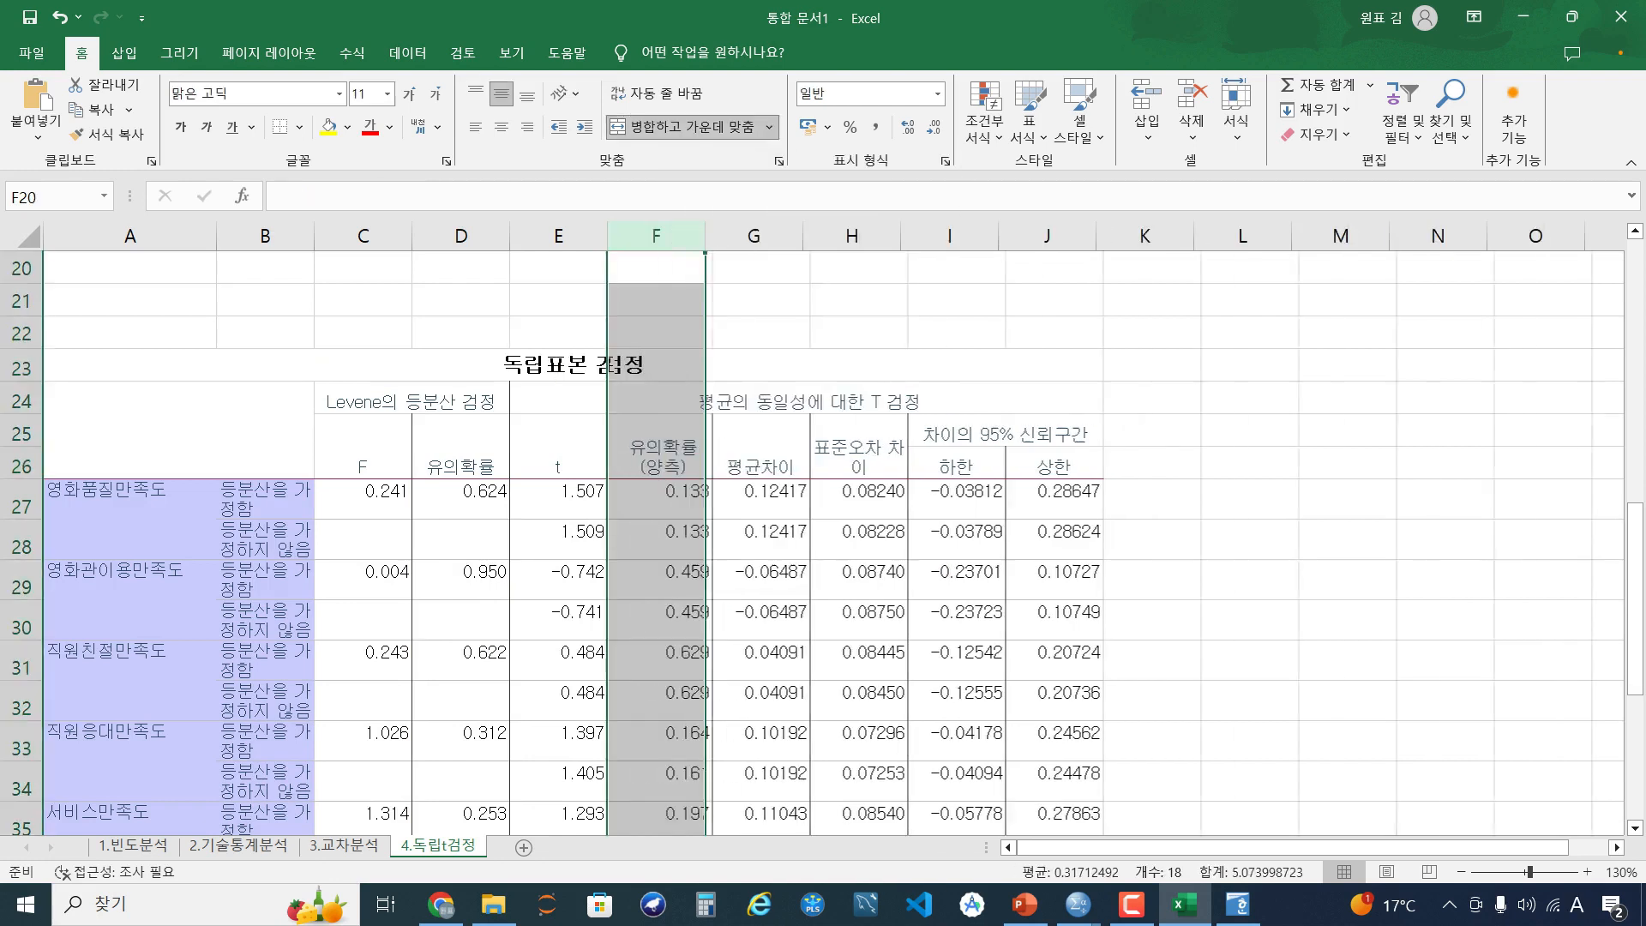
{"action": "left_click", "coordinate": [655, 454]}
Clear the t and 유의확률 (양측) values in every 등분산을 가정하지 않음 row, from row 28 through row 42
{"action": "left_click_drag", "start_coordinate": [557, 538], "coordinate": [656, 539]}
{"action": "key", "text": "Delete"}
{"action": "left_click_drag", "start_coordinate": [561, 619], "coordinate": [655, 619]}
{"action": "key", "text": "Delete"}
{"action": "scroll", "coordinate": [656, 613], "scroll_direction": "down", "scroll_amount": 2}
{"action": "left_click_drag", "start_coordinate": [561, 505], "coordinate": [655, 506]}
{"action": "key", "text": "Delete"}
{"action": "left_click_drag", "start_coordinate": [561, 586], "coordinate": [655, 586]}
{"action": "key", "text": "Delete"}
{"action": "left_click_drag", "start_coordinate": [561, 666], "coordinate": [656, 666]}
{"action": "key", "text": "Delete"}
{"action": "scroll", "coordinate": [656, 665], "scroll_direction": "down", "scroll_amount": 2}
{"action": "left_click_drag", "start_coordinate": [561, 512], "coordinate": [655, 513]}
{"action": "key", "text": "Delete"}
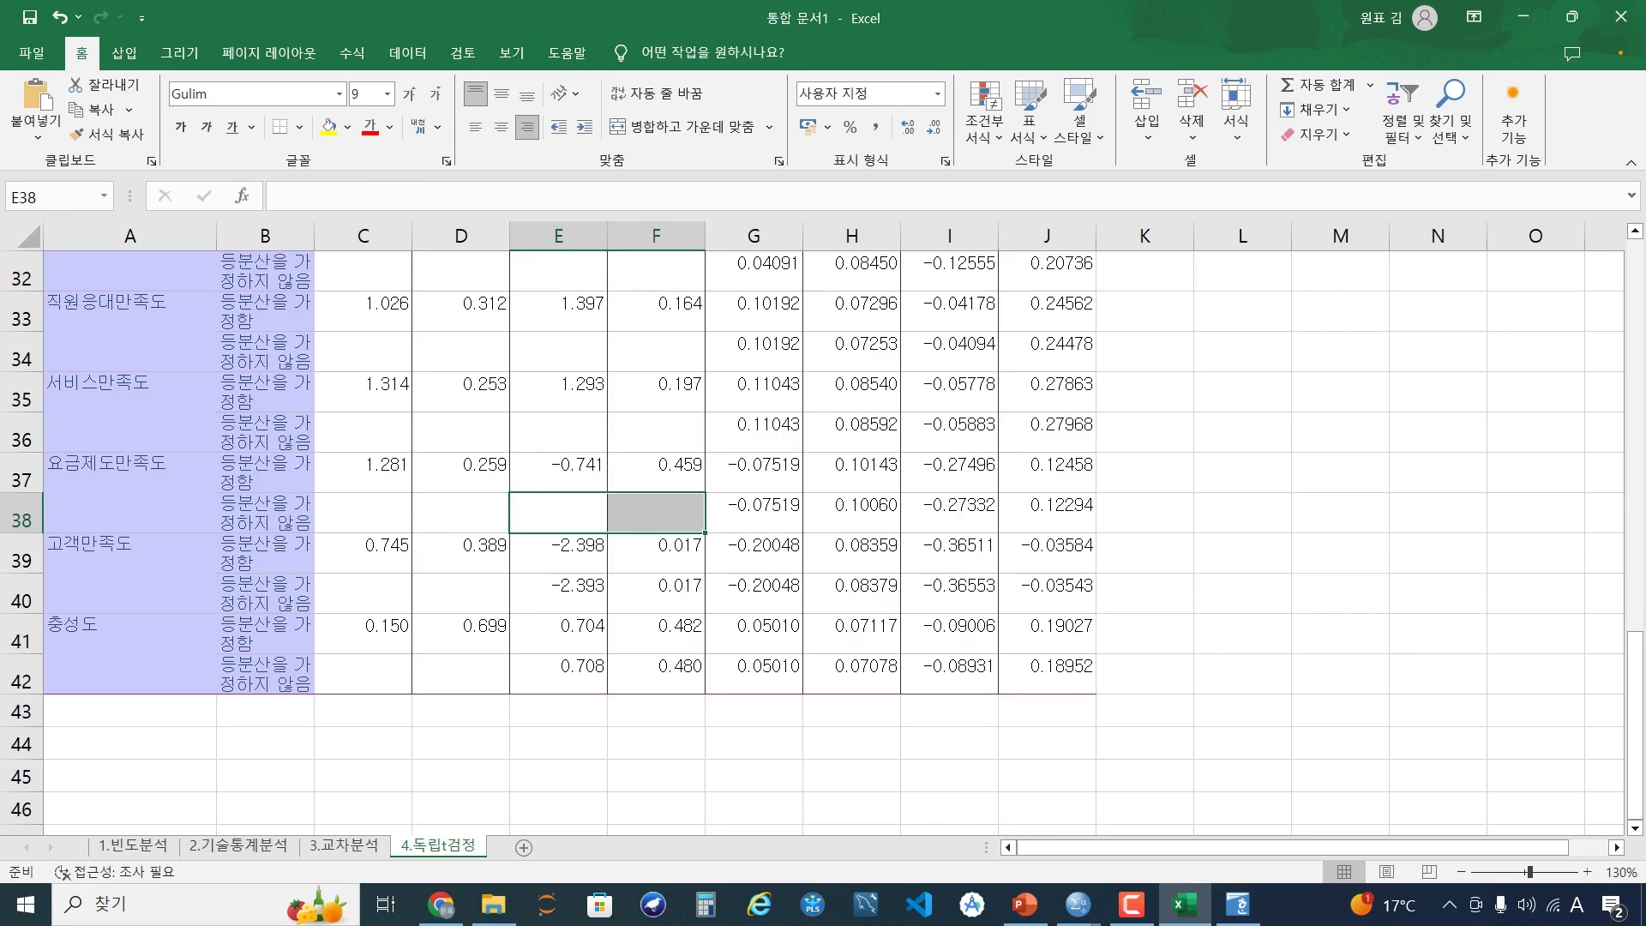
{"action": "left_click_drag", "start_coordinate": [561, 586], "coordinate": [655, 586]}
{"action": "key", "text": "Delete"}
{"action": "left_click_drag", "start_coordinate": [562, 666], "coordinate": [655, 666]}
{"action": "key", "text": "Delete"}
{"action": "left_click", "coordinate": [655, 553]}
{"action": "scroll", "coordinate": [656, 553], "scroll_direction": "up", "scroll_amount": 4}
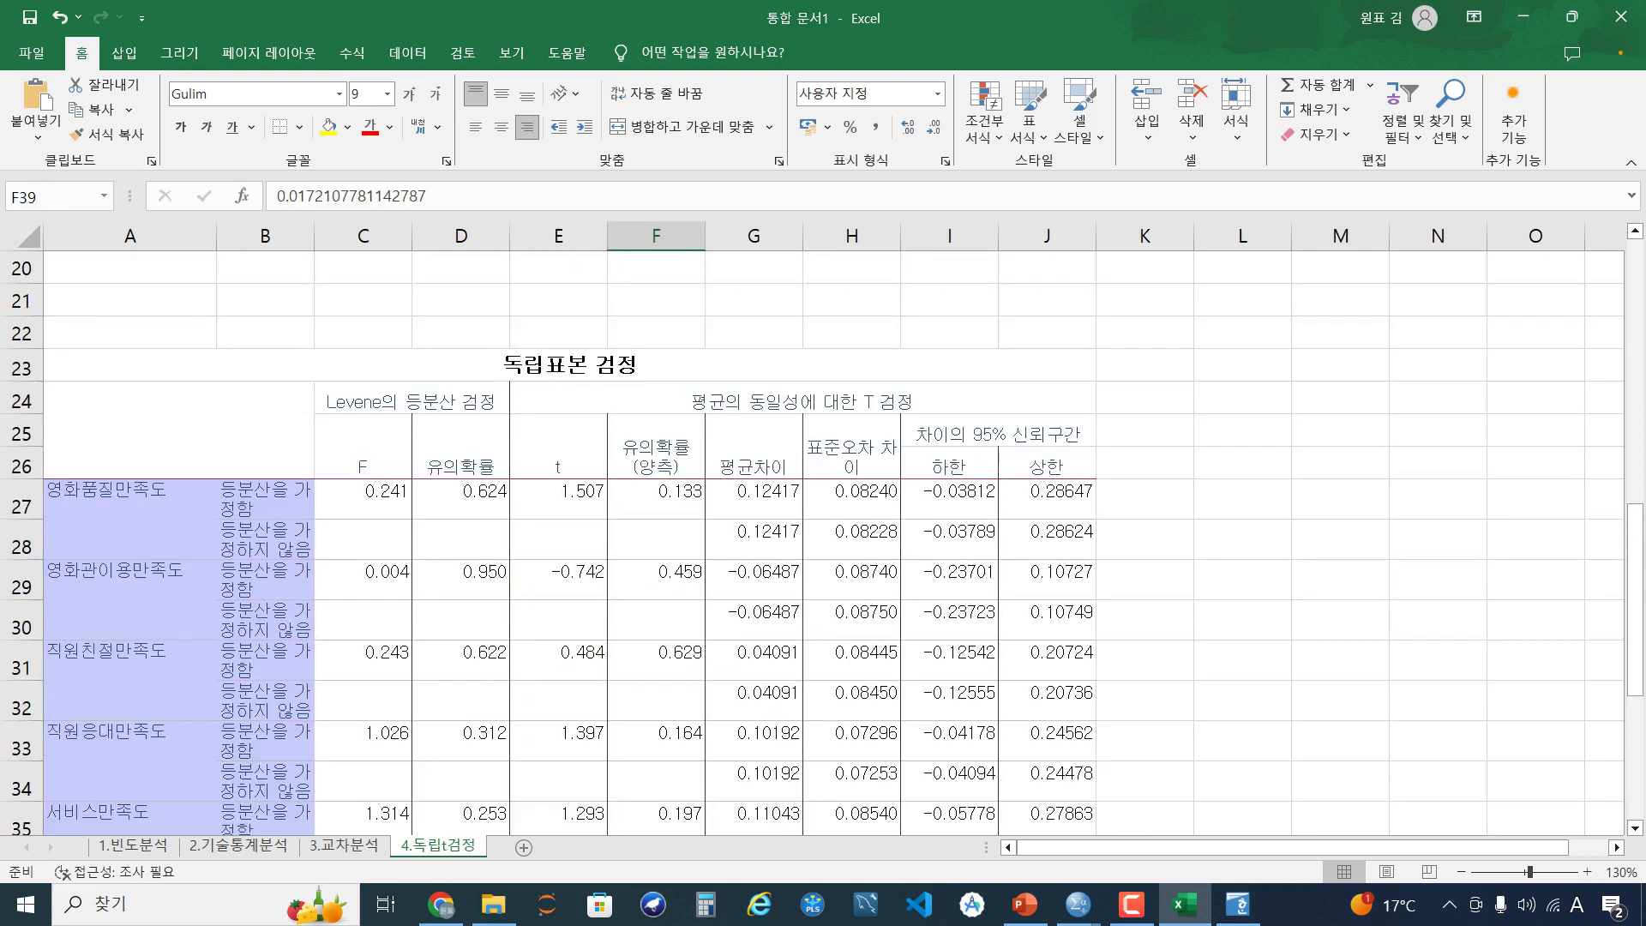
Try to copy the t and 유의확률 (양측) columns with their headings into the 집단통계량 table at F2, and undo the paste
{"action": "left_click", "coordinate": [561, 499]}
{"action": "left_click", "coordinate": [562, 463]}
{"action": "scroll", "coordinate": [562, 480], "scroll_direction": "down", "scroll_amount": 3}
{"action": "scroll", "coordinate": [561, 481], "scroll_direction": "down", "scroll_amount": 1}
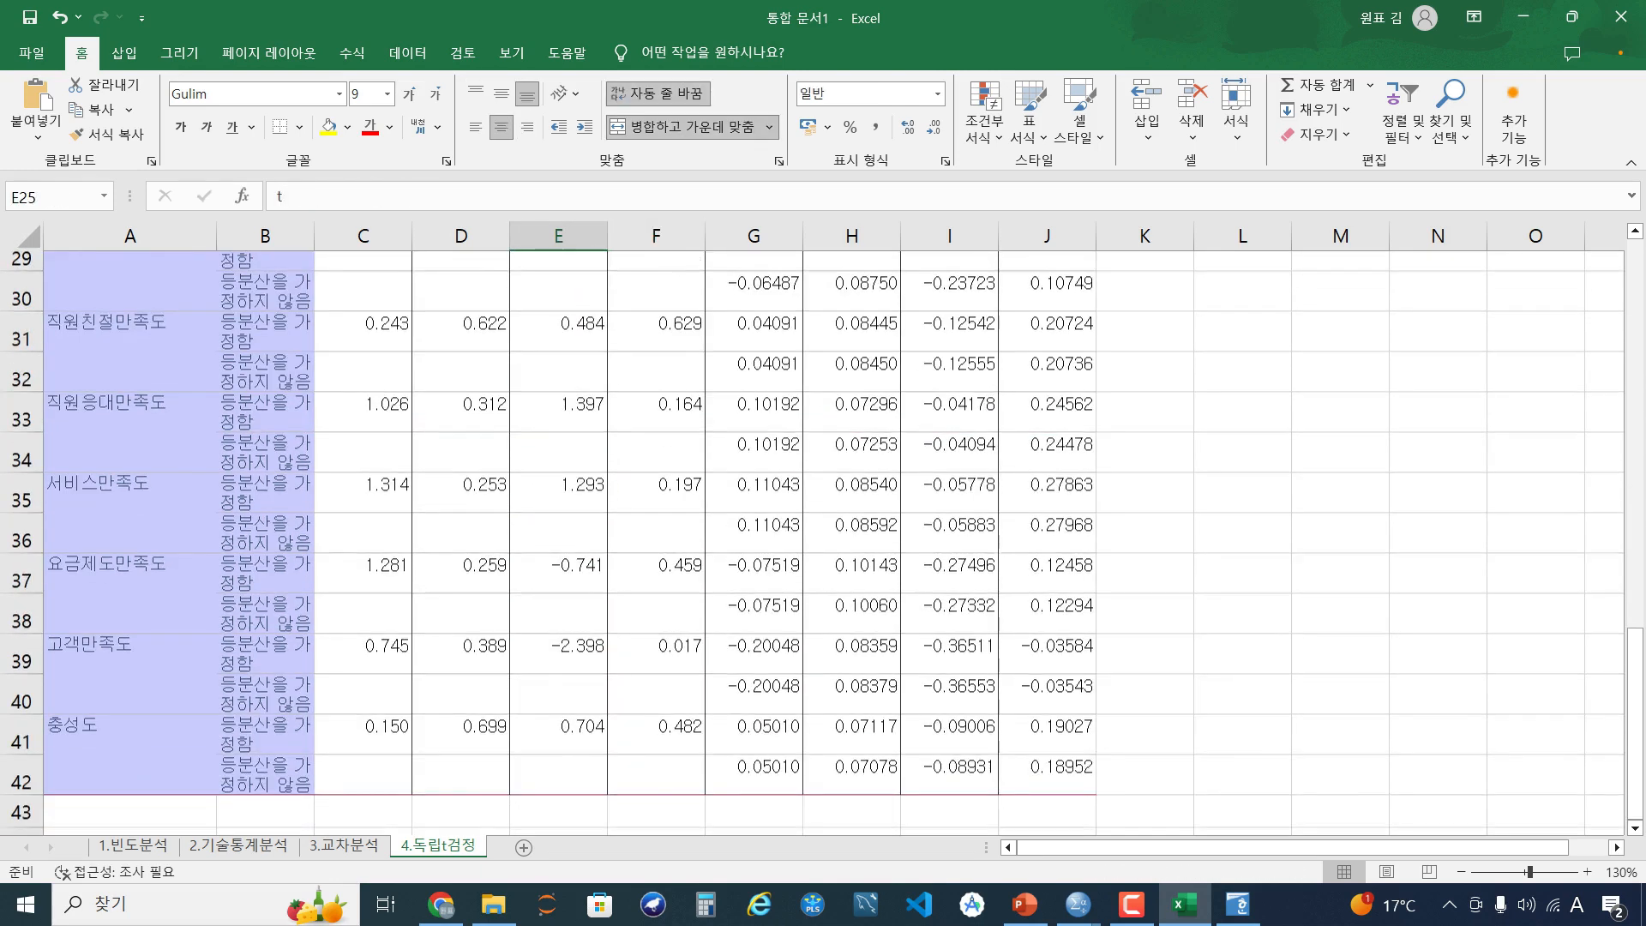
{"action": "left_click", "coordinate": [656, 635], "text": "shift"}
{"action": "key", "text": "ctrl+c"}
{"action": "scroll", "coordinate": [655, 540], "scroll_direction": "up", "scroll_amount": 10}
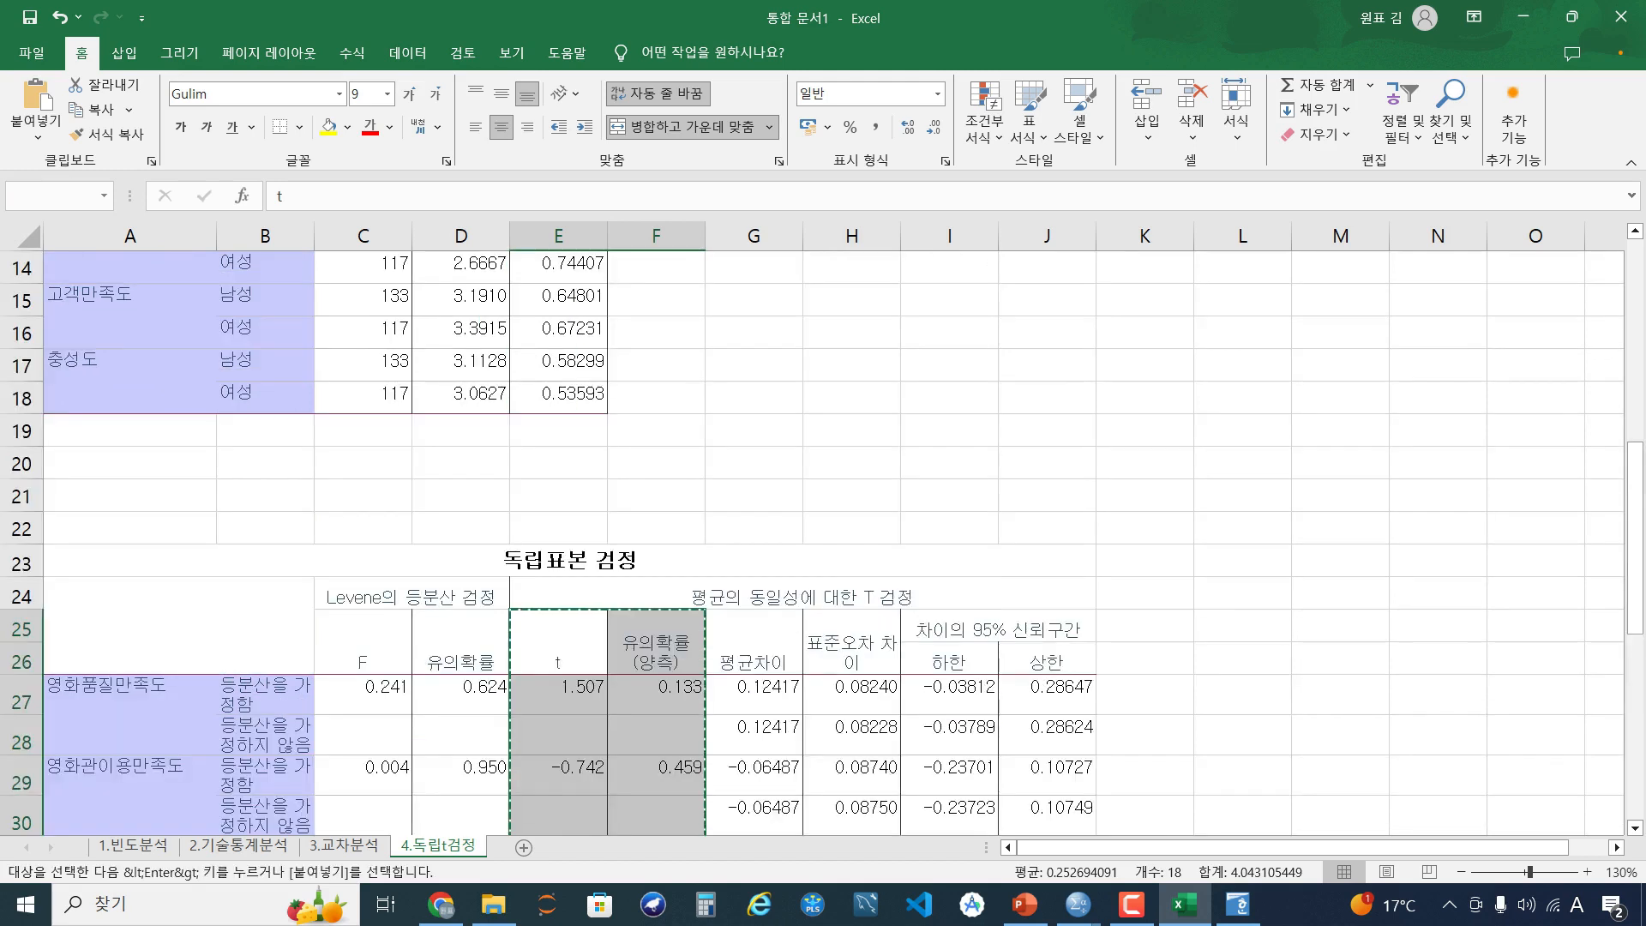
{"action": "left_click", "coordinate": [656, 269]}
{"action": "key", "text": "ctrl+v"}
{"action": "key", "text": "Escape"}
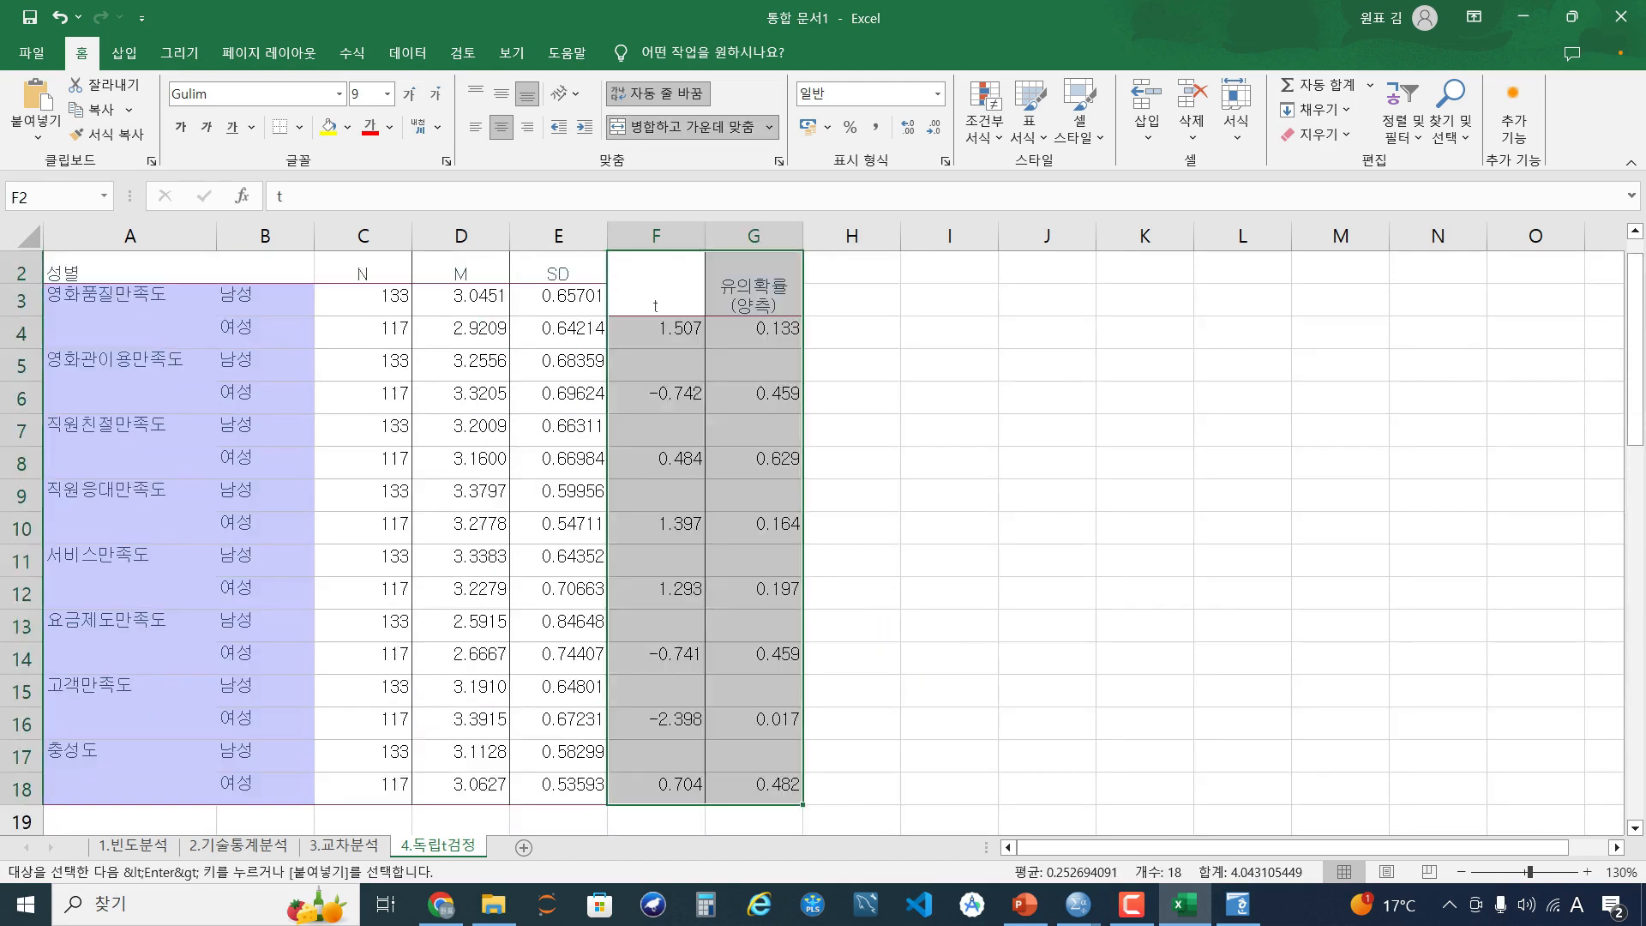
{"action": "key", "text": "ctrl+z"}
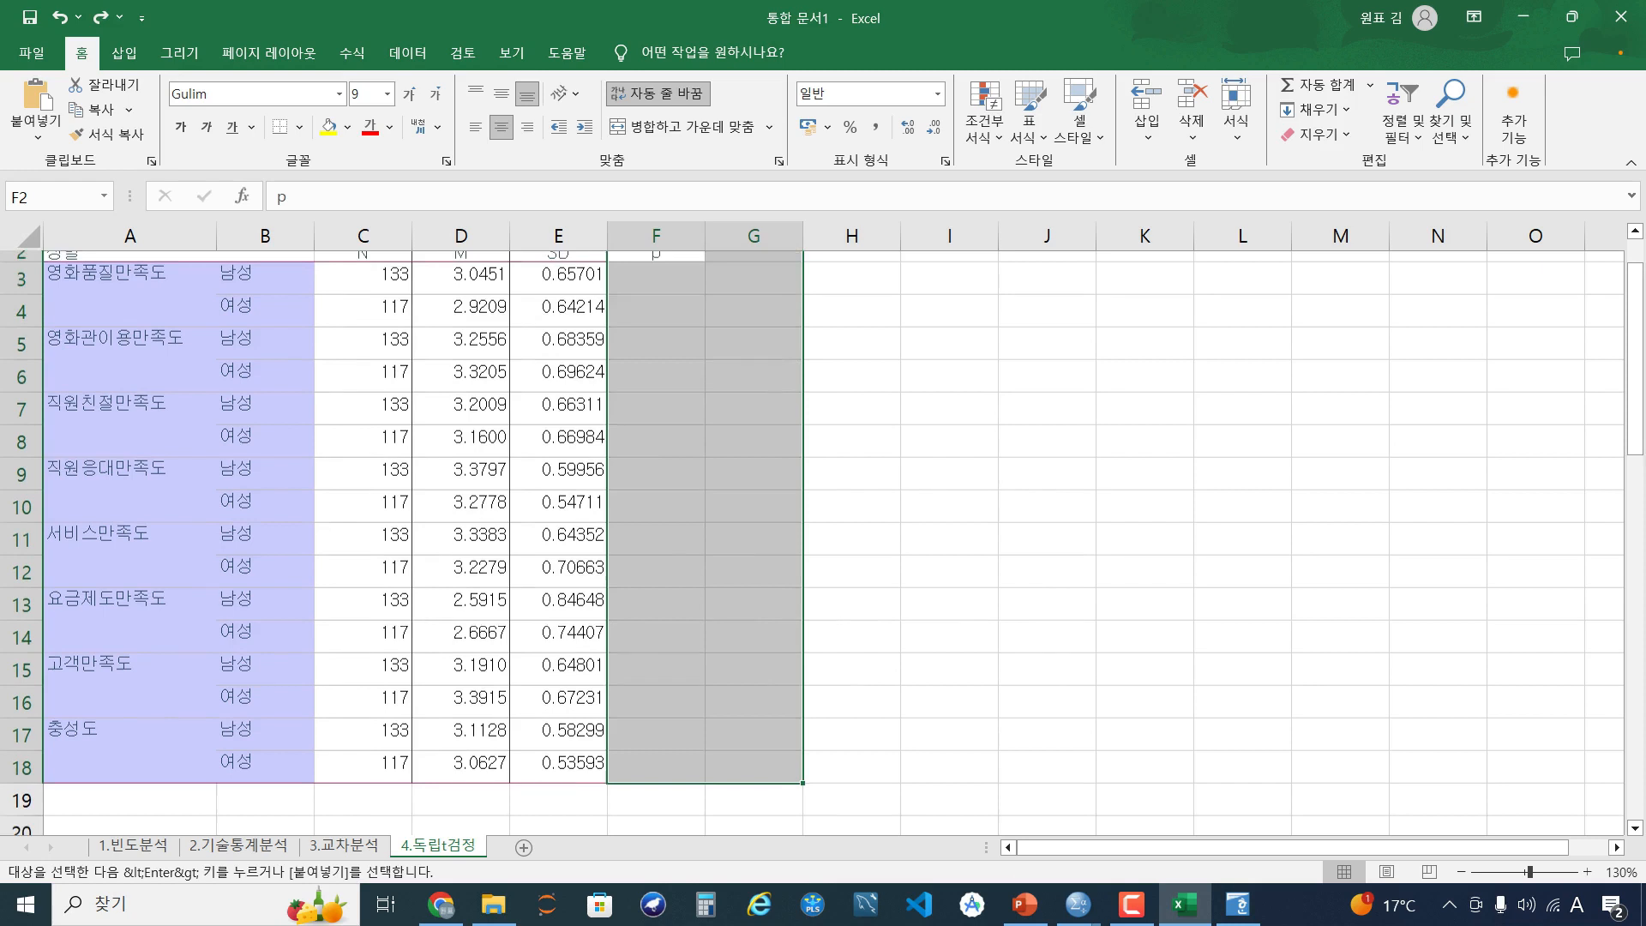
Copy only the t and 유의확률 (양측) values starting at E27 and paste them into the 집단통계량 table at F3
{"action": "scroll", "coordinate": [823, 540], "scroll_direction": "down", "scroll_amount": 6}
{"action": "key", "text": "Escape"}
{"action": "scroll", "coordinate": [656, 540], "scroll_direction": "down", "scroll_amount": 4}
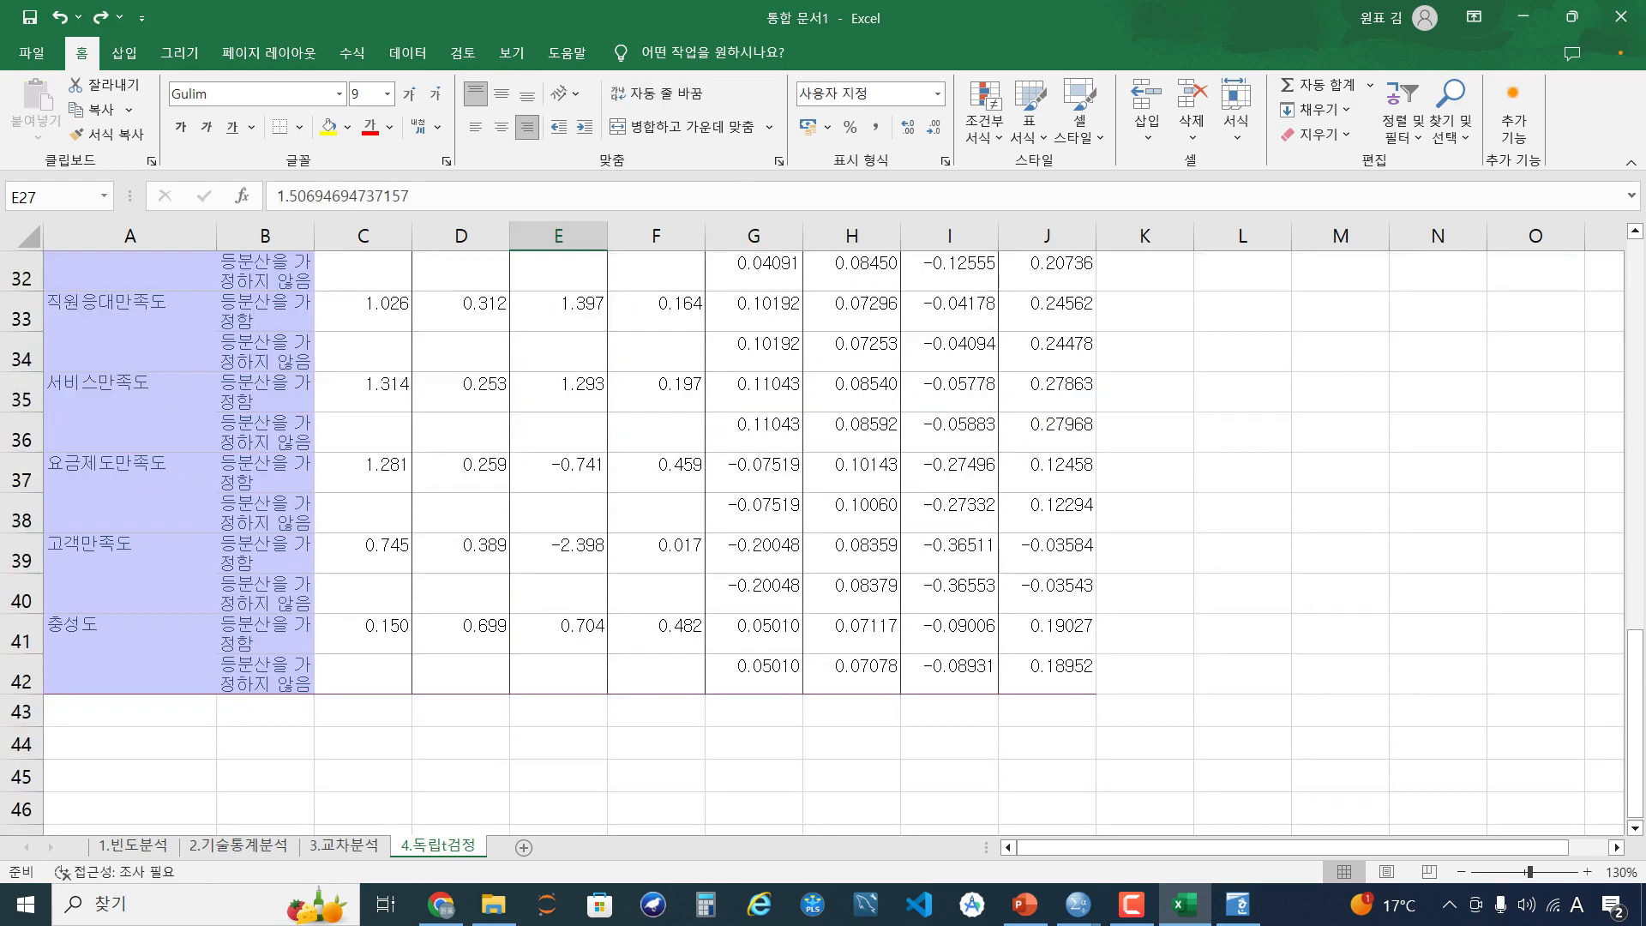
{"action": "left_click", "coordinate": [664, 636], "text": "shift"}
{"action": "key", "text": "ctrl+c"}
{"action": "scroll", "coordinate": [656, 540], "scroll_direction": "up", "scroll_amount": 11}
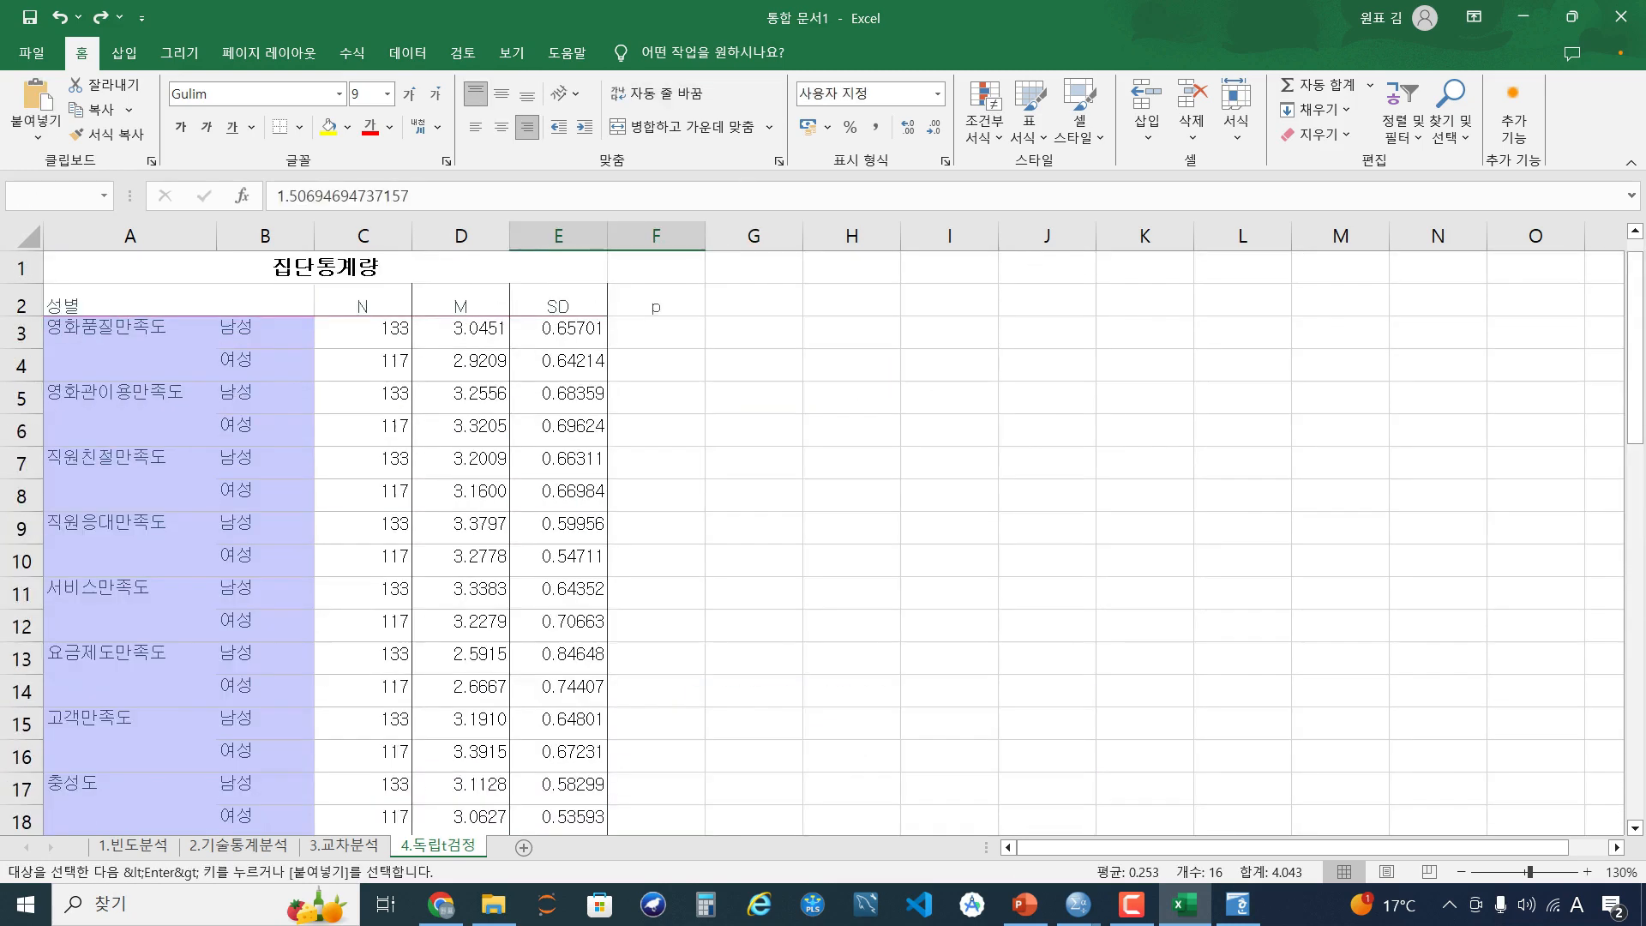
{"action": "left_click", "coordinate": [655, 333]}
{"action": "key", "text": "ctrl+v"}
Enter the headings "t-value" in F2 and "p" in G2
{"action": "left_click", "coordinate": [656, 300]}
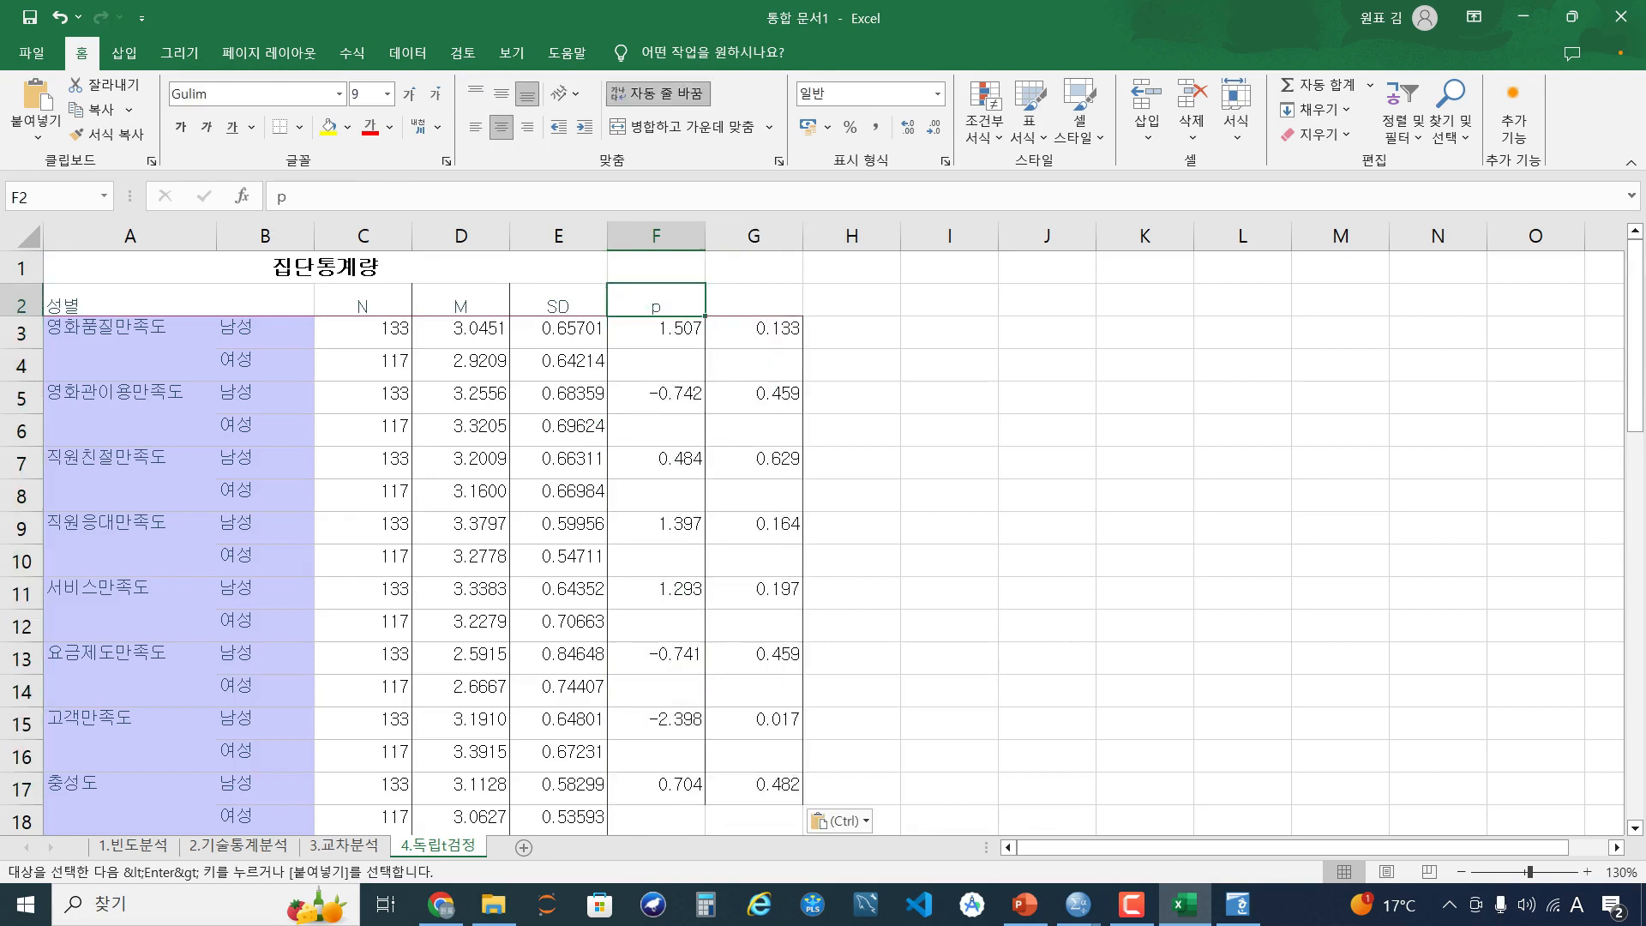
{"action": "type", "text": "t-value"}
{"action": "key", "text": "Right"}
{"action": "type", "text": "p"}
{"action": "key", "text": "Return"}
{"action": "scroll", "coordinate": [821, 540], "scroll_direction": "down", "scroll_amount": 1}
{"action": "scroll", "coordinate": [821, 540], "scroll_direction": "up", "scroll_amount": 1}
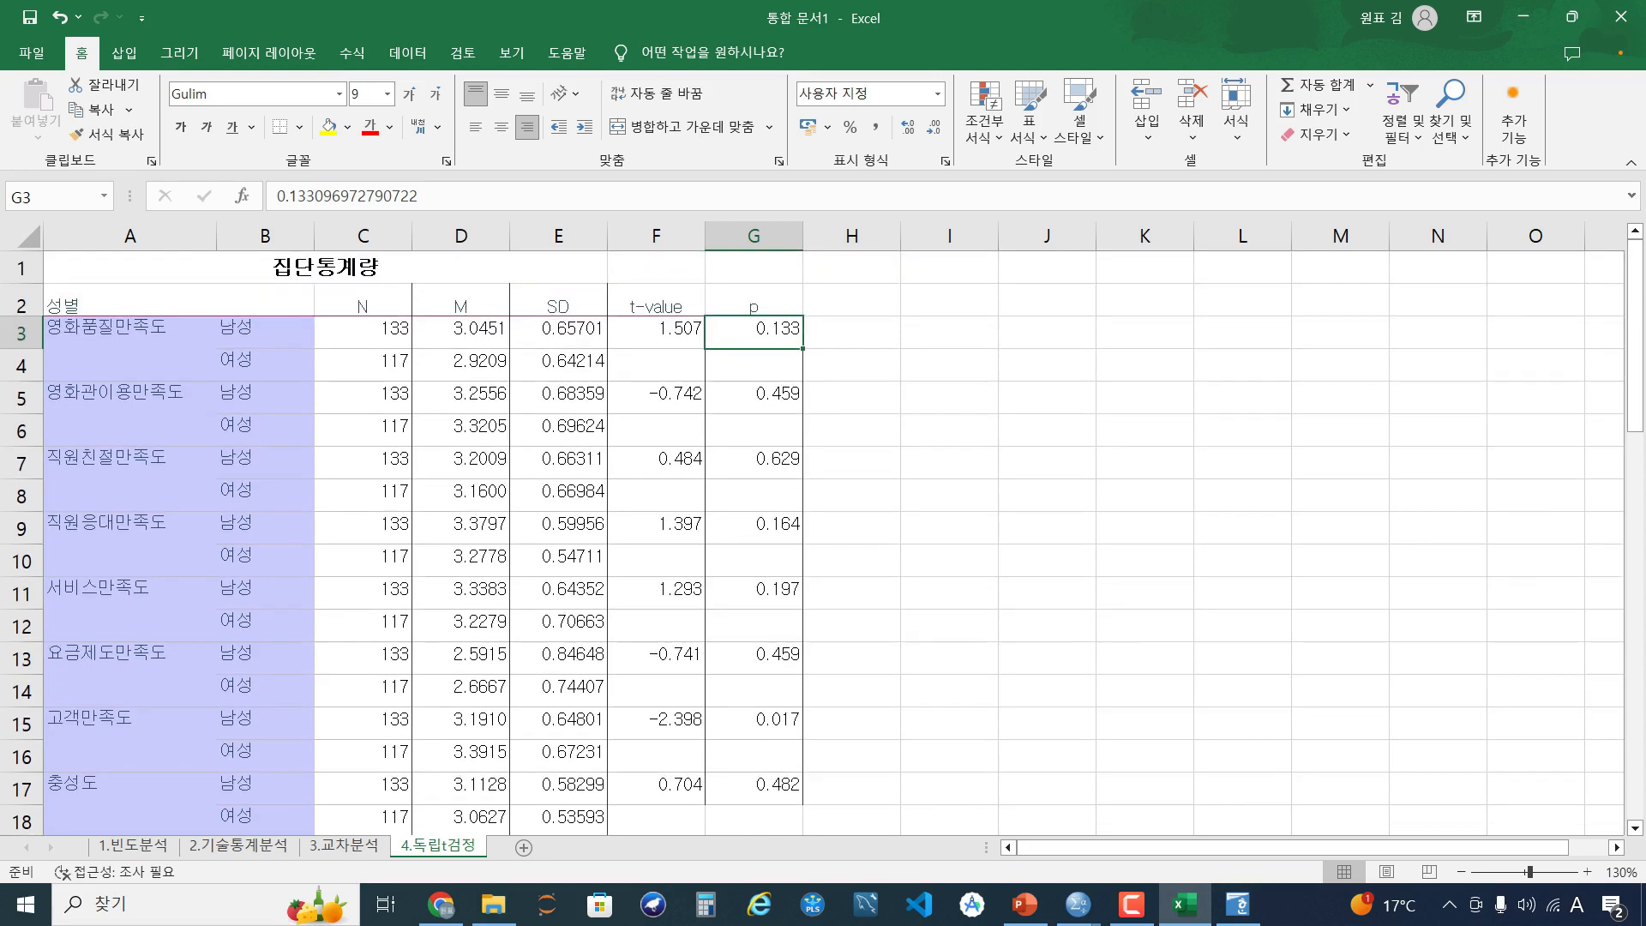
Replace the 고객만족도 p value in G15 with "0.017*"
{"action": "scroll", "coordinate": [821, 540], "scroll_direction": "down", "scroll_amount": 1}
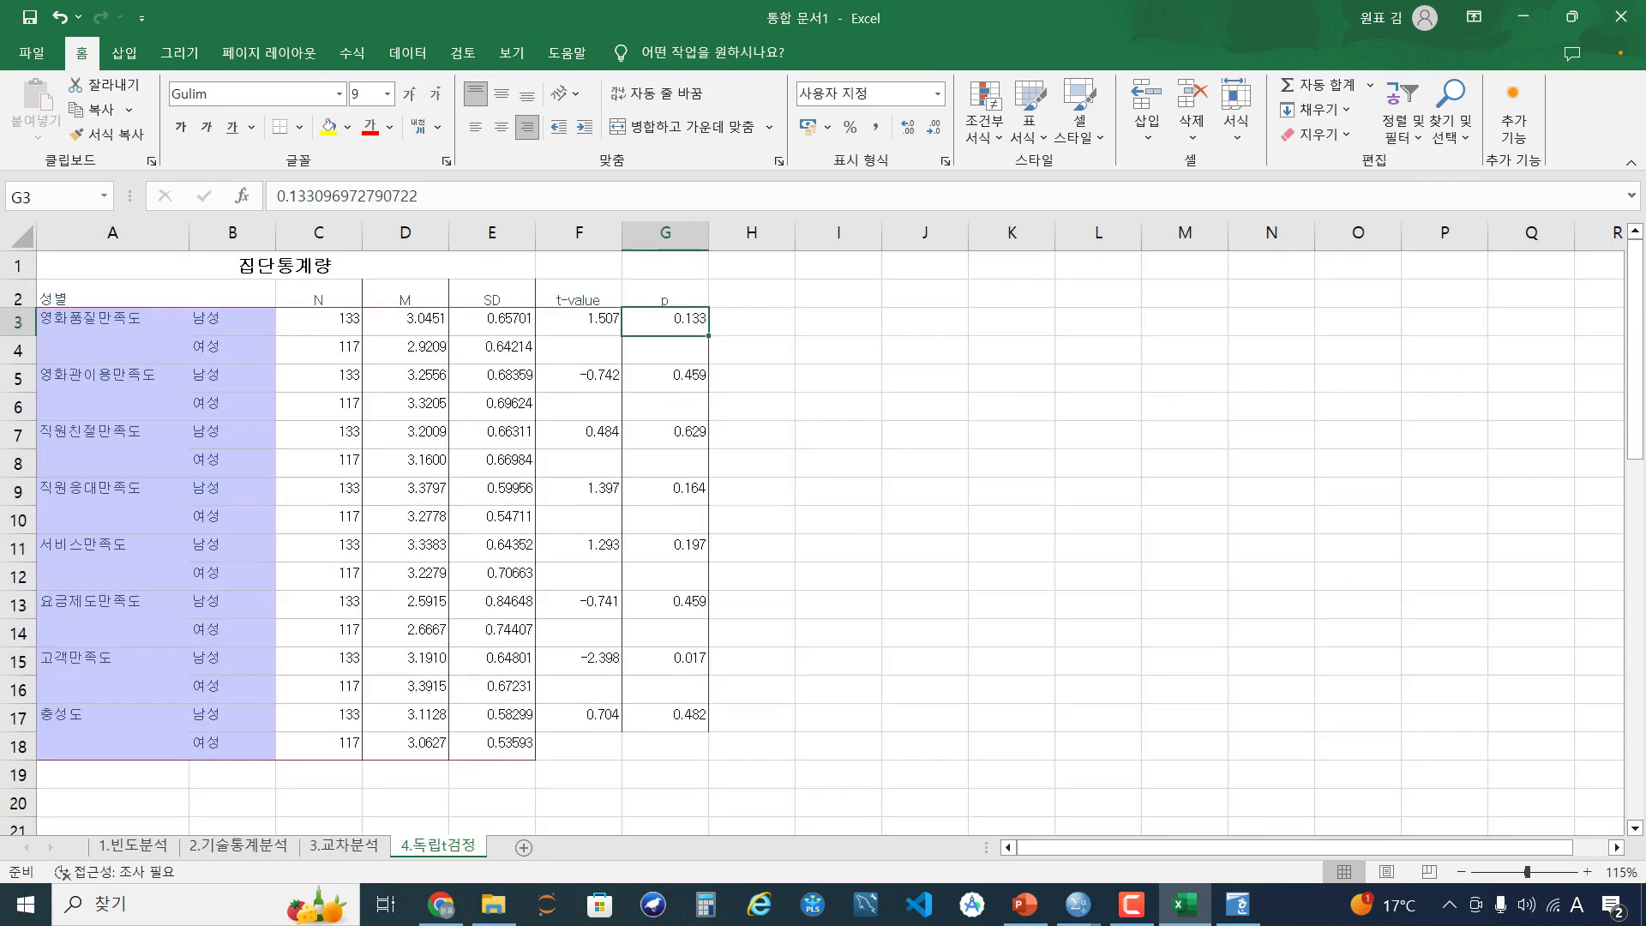
{"action": "left_click", "coordinate": [665, 660]}
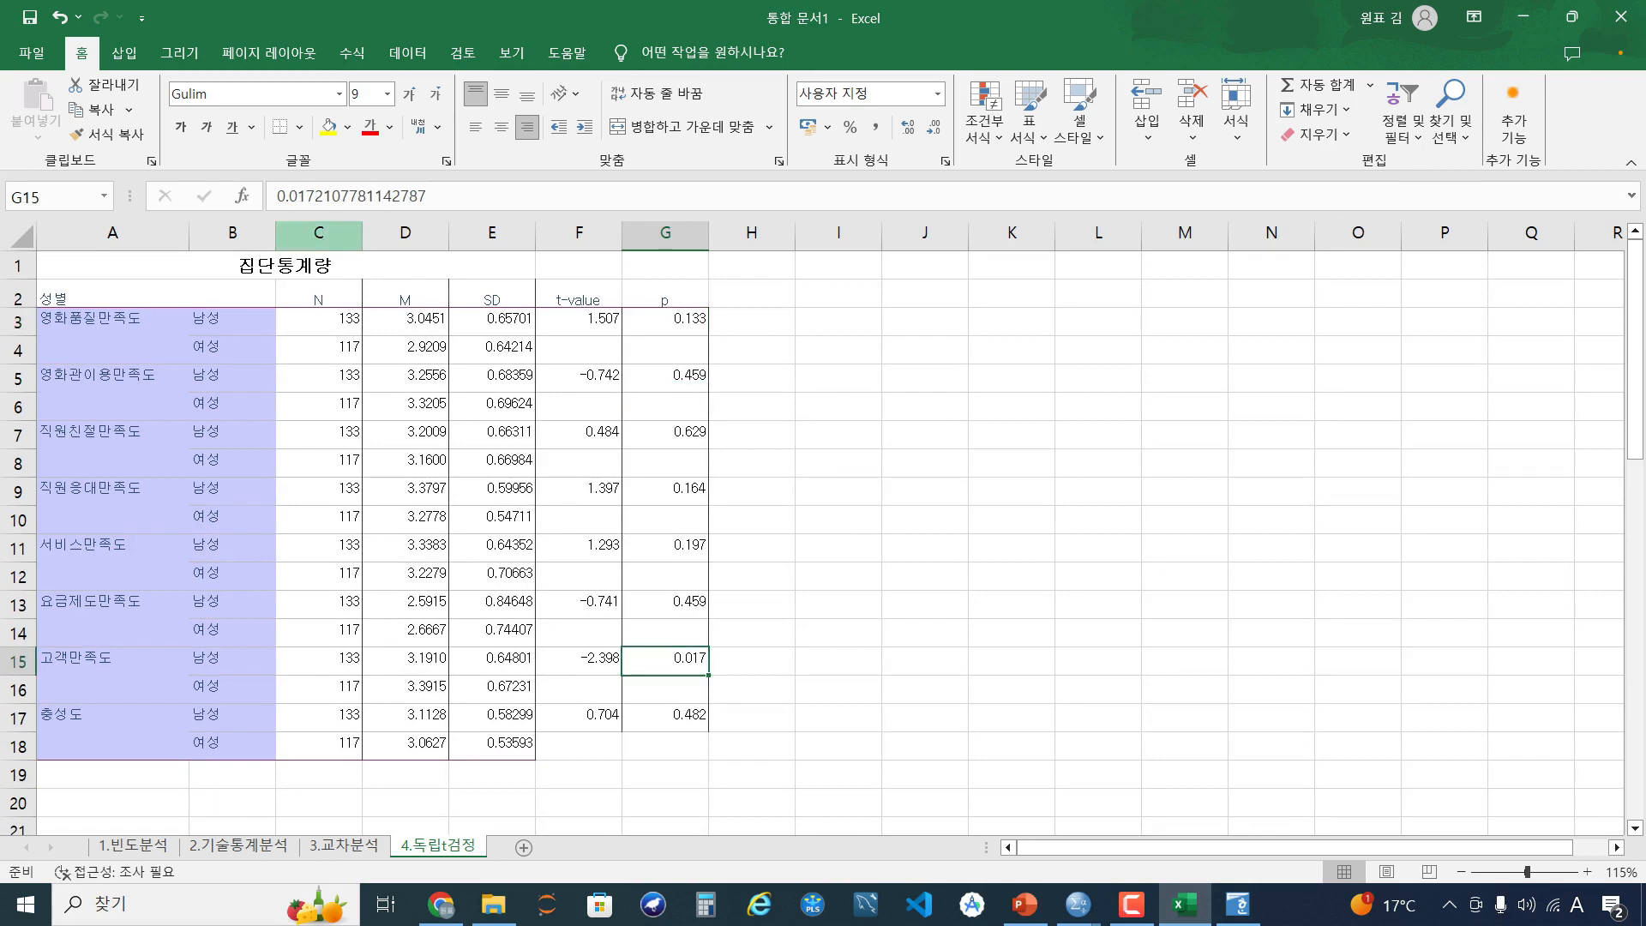
{"action": "left_click", "coordinate": [312, 197]}
{"action": "key", "text": "shift+Home"}
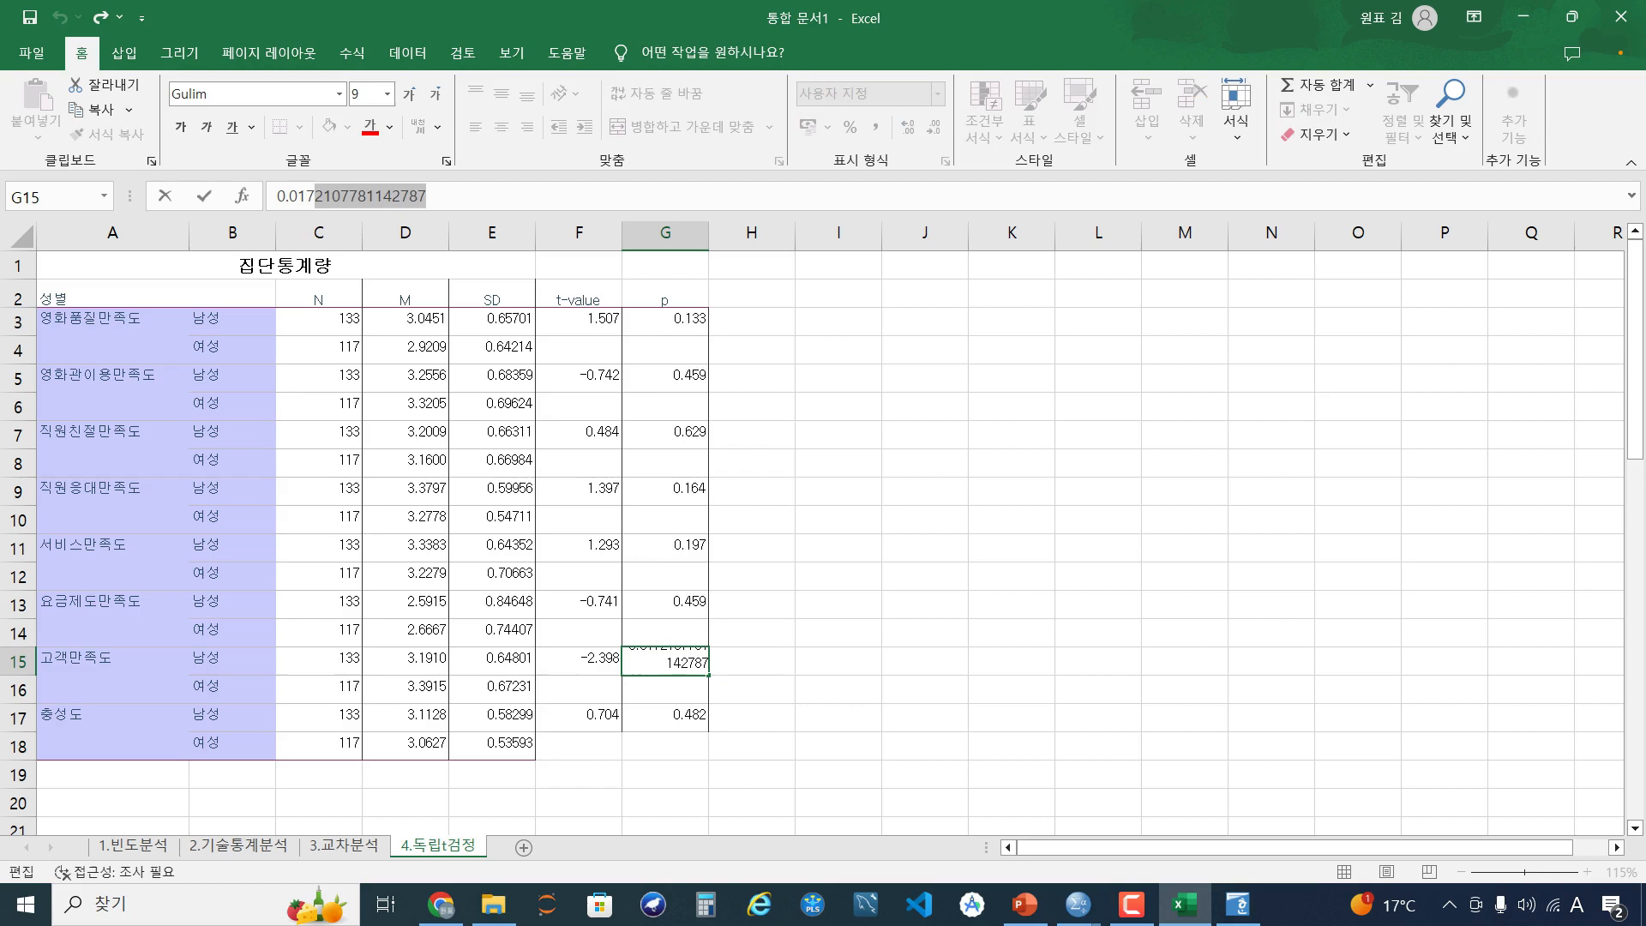
{"action": "type", "text": "0.017*"}
{"action": "left_click", "coordinate": [925, 605]}
{"action": "scroll", "coordinate": [925, 606], "scroll_direction": "up", "scroll_amount": 1}
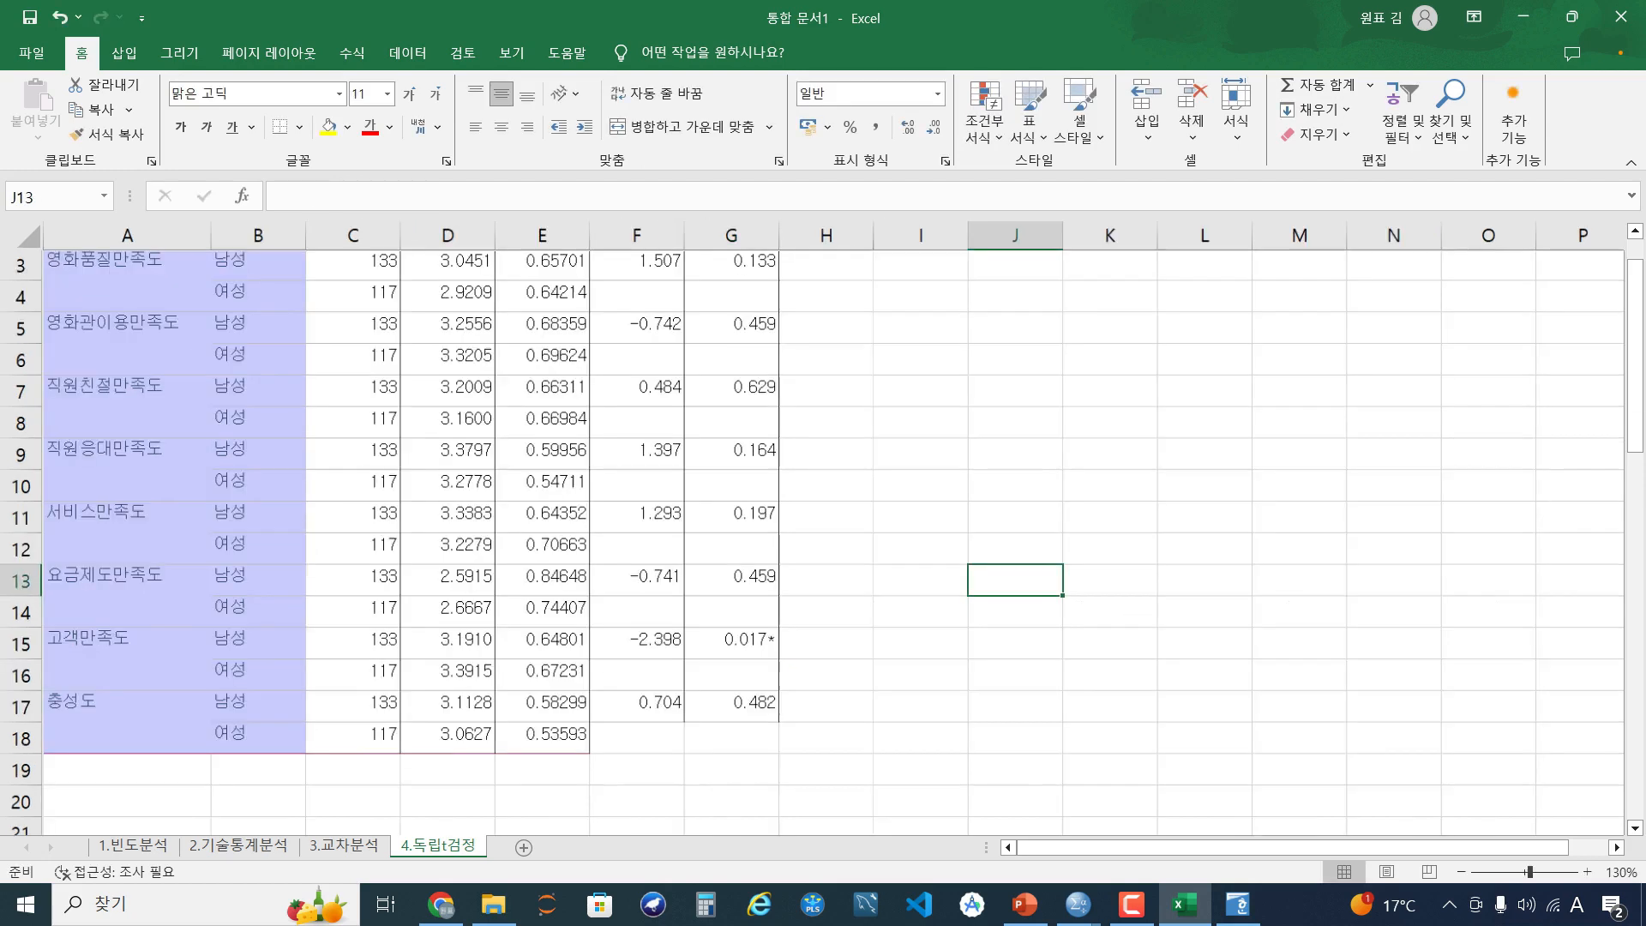
Fill the 여성 mean of 고객만족도 in D16 with yellow
{"action": "left_click", "coordinate": [129, 668]}
{"action": "left_click", "coordinate": [461, 689]}
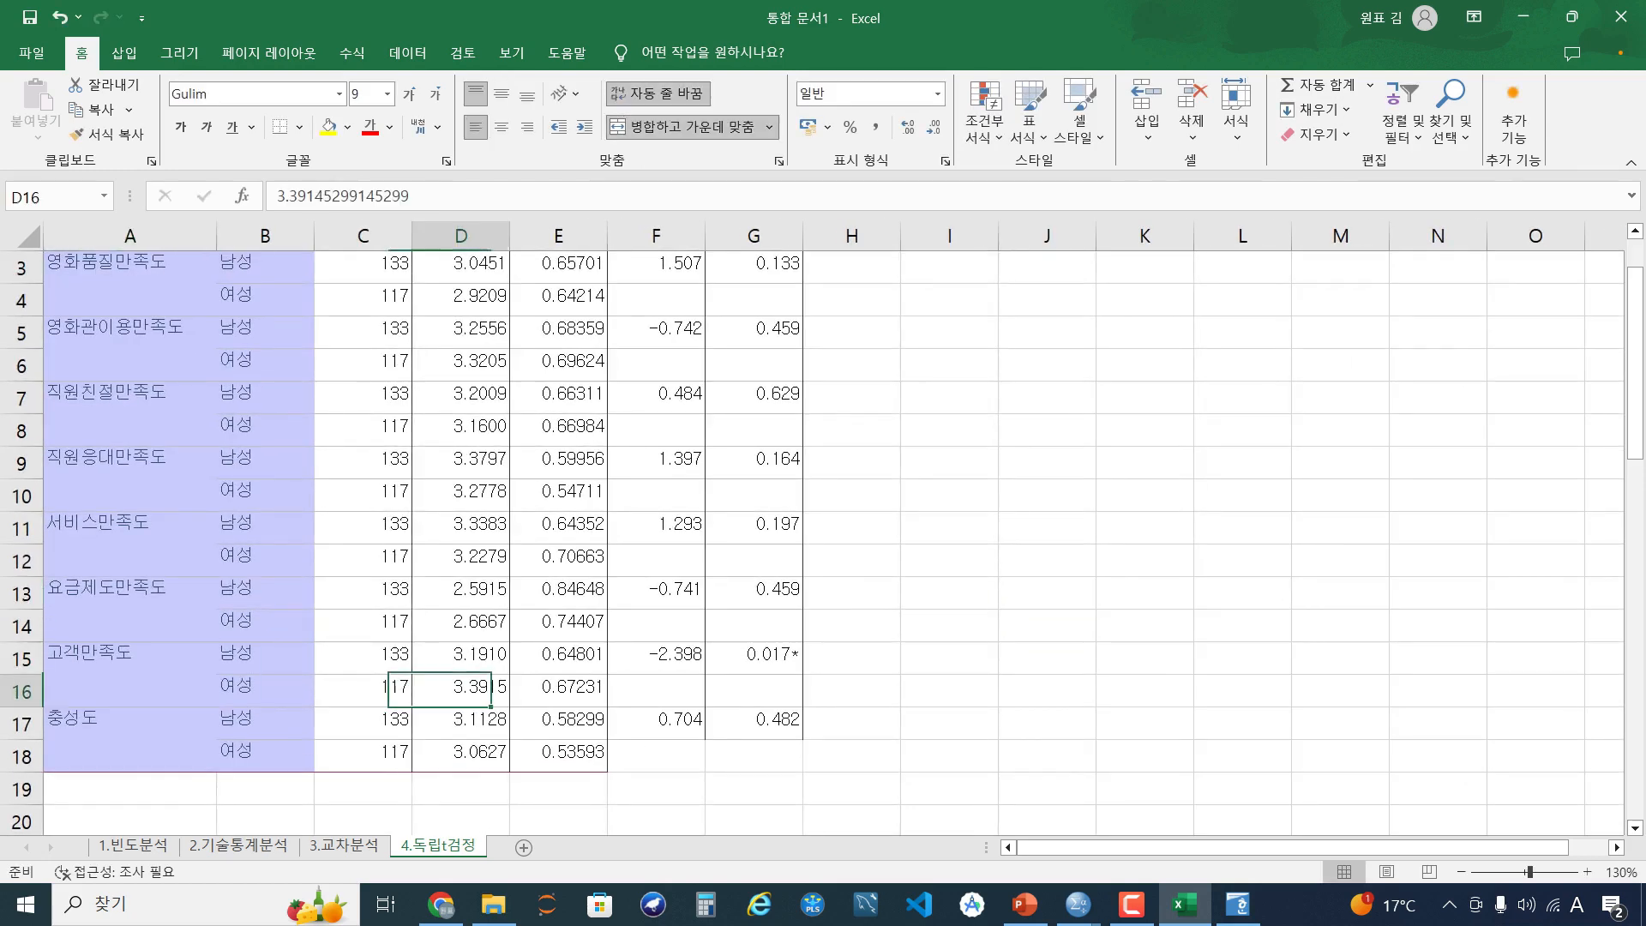
{"action": "left_click", "coordinate": [328, 126]}
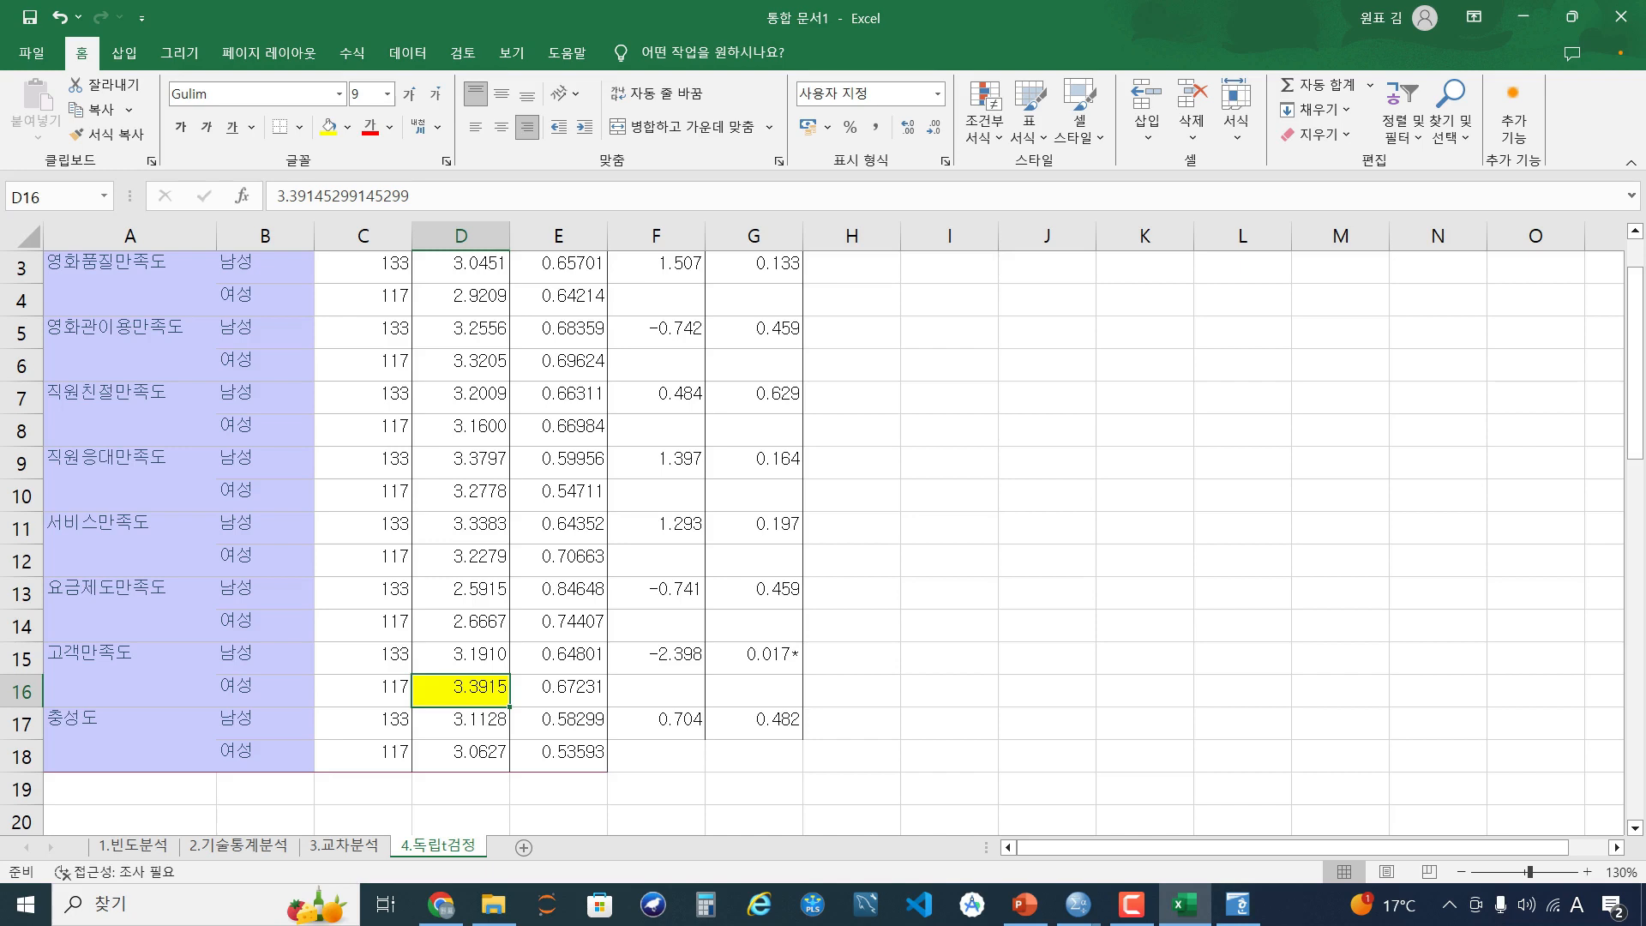
{"action": "key", "text": "F9"}
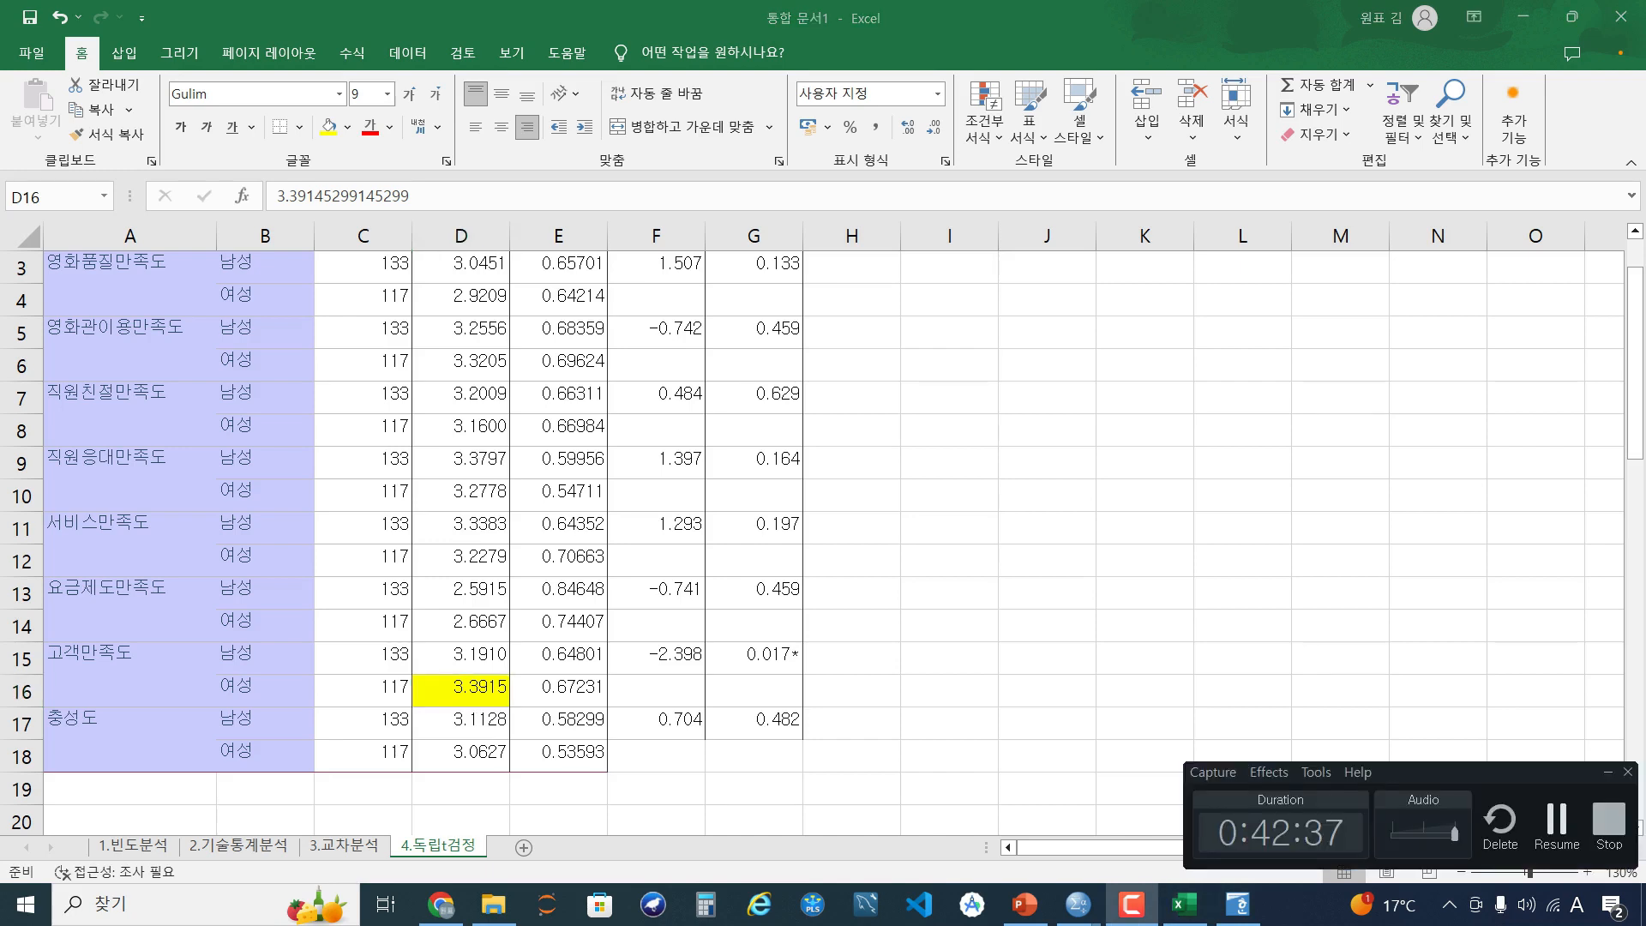
{"action": "key", "text": "F9"}
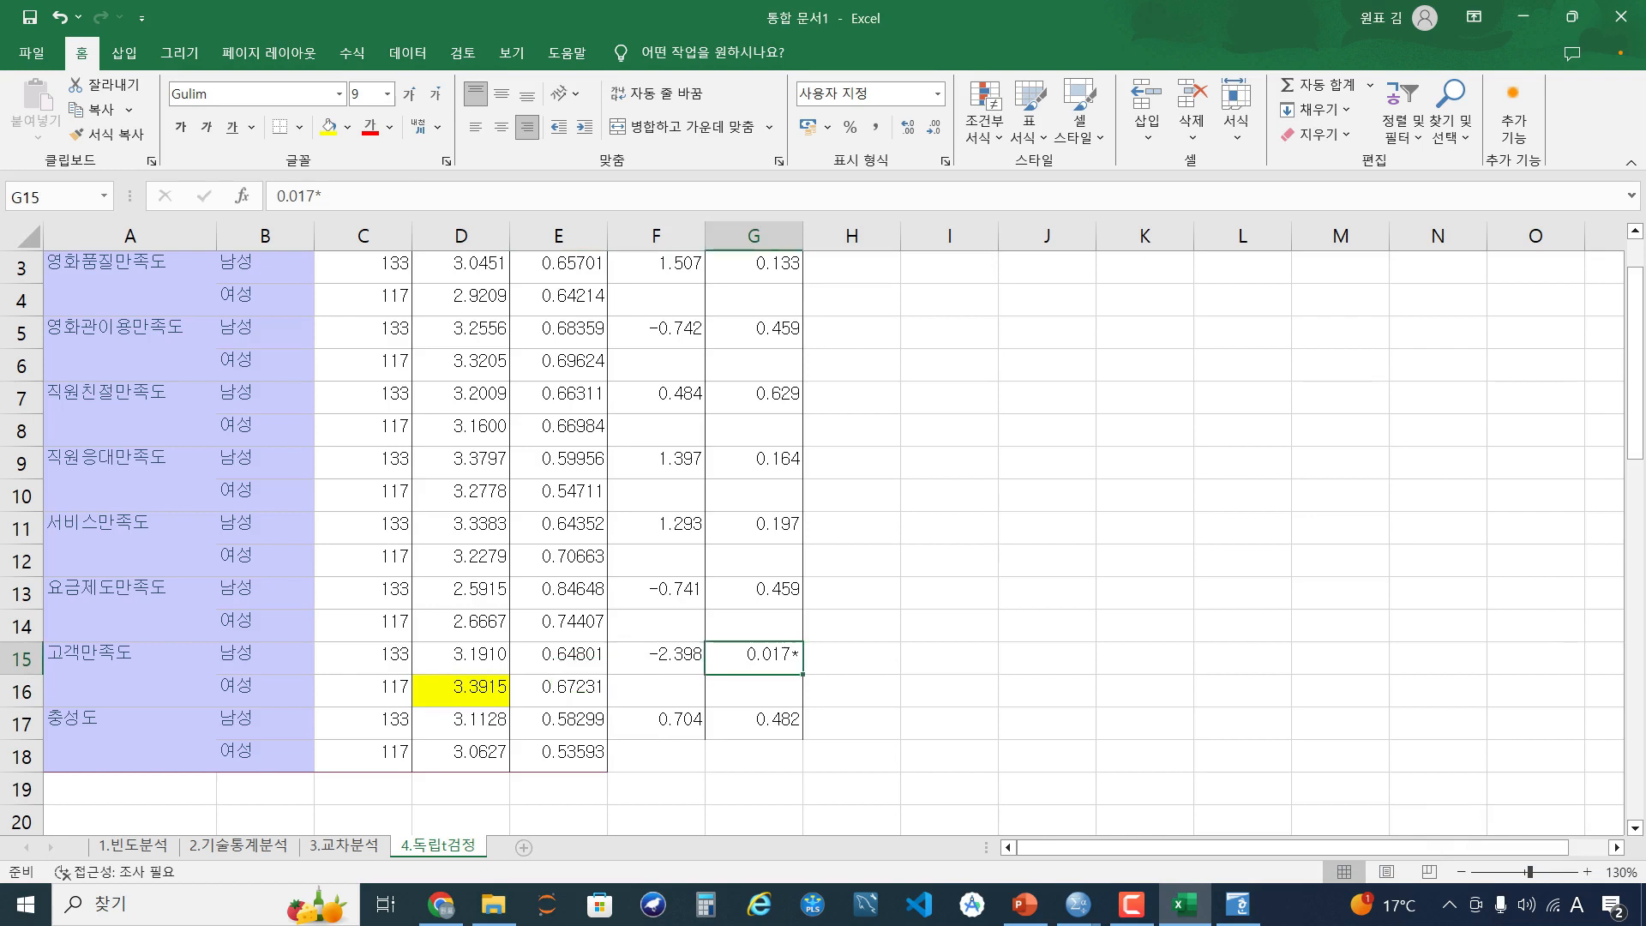
Switch to the DATA IN site in Chrome and open the 독립T검정 analysis for the 영화관만족도 data
{"action": "mouse_move", "coordinate": [440, 904]}
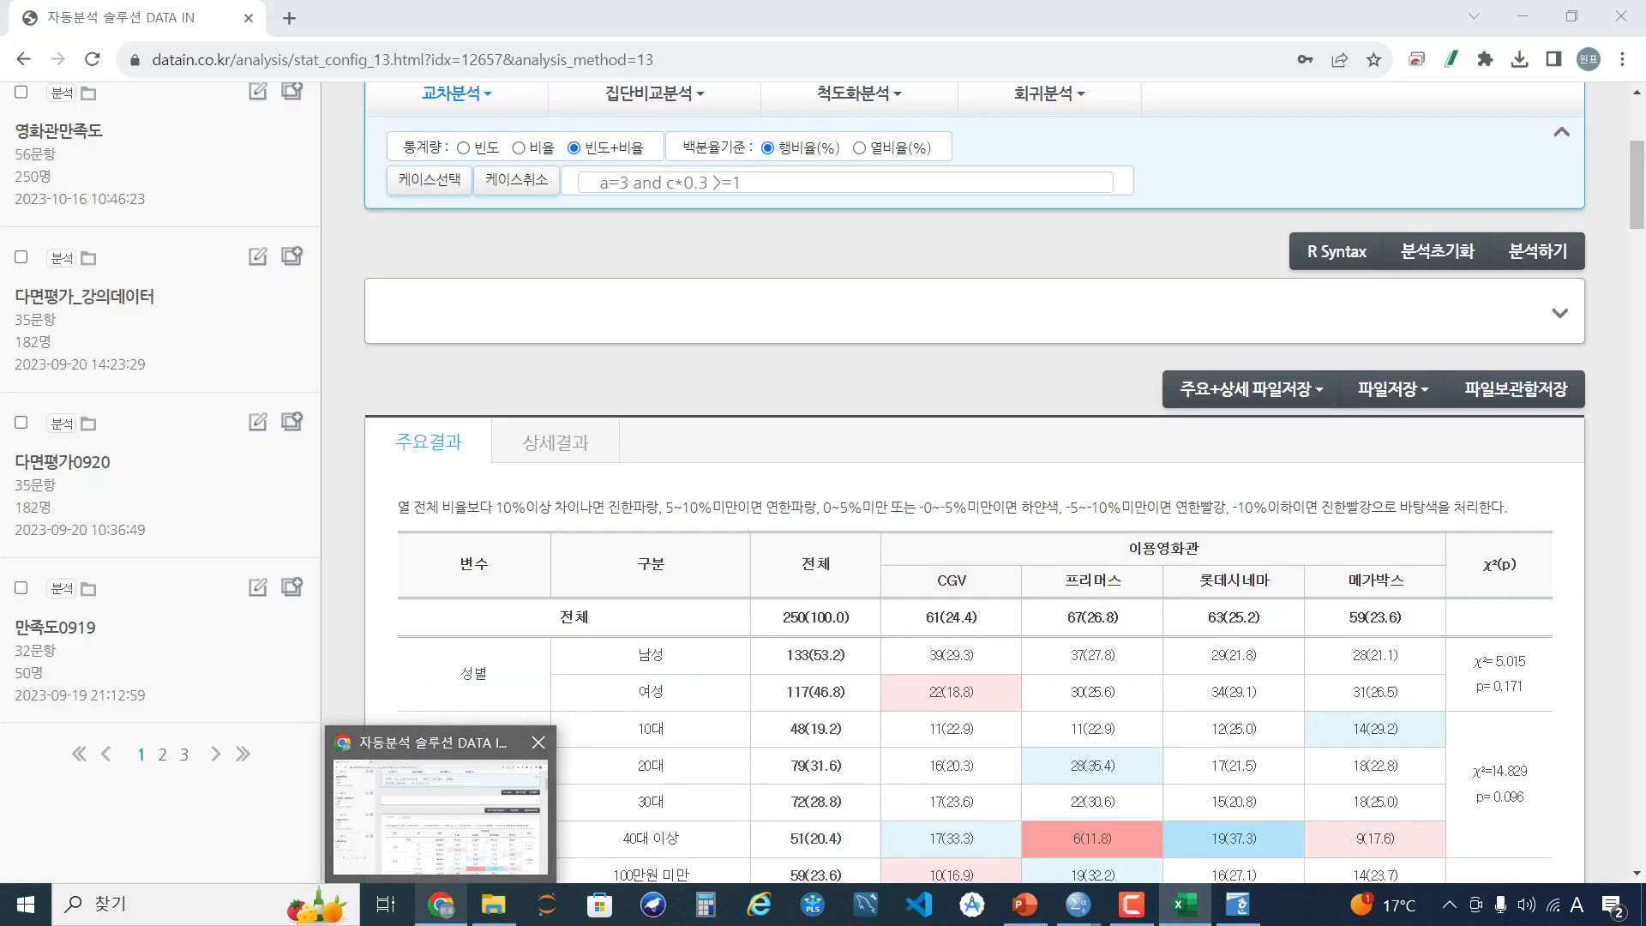
{"action": "left_click", "coordinate": [441, 814]}
{"action": "scroll", "coordinate": [668, 514], "scroll_direction": "up", "scroll_amount": 3}
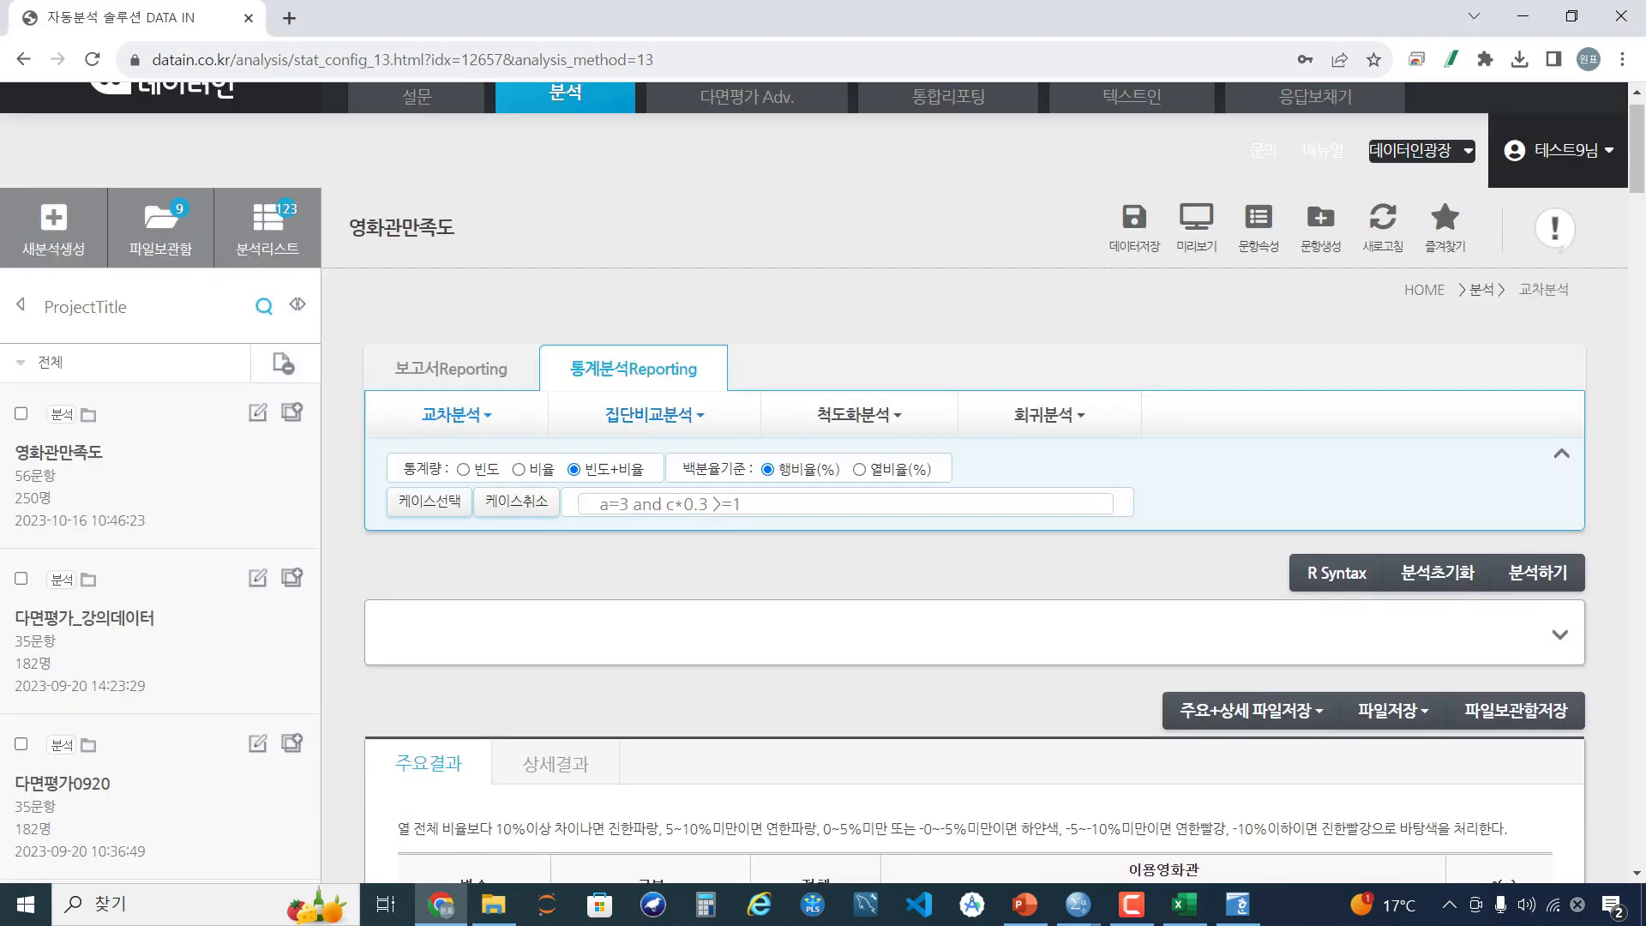
{"action": "left_click", "coordinate": [653, 415]}
{"action": "left_click", "coordinate": [651, 466]}
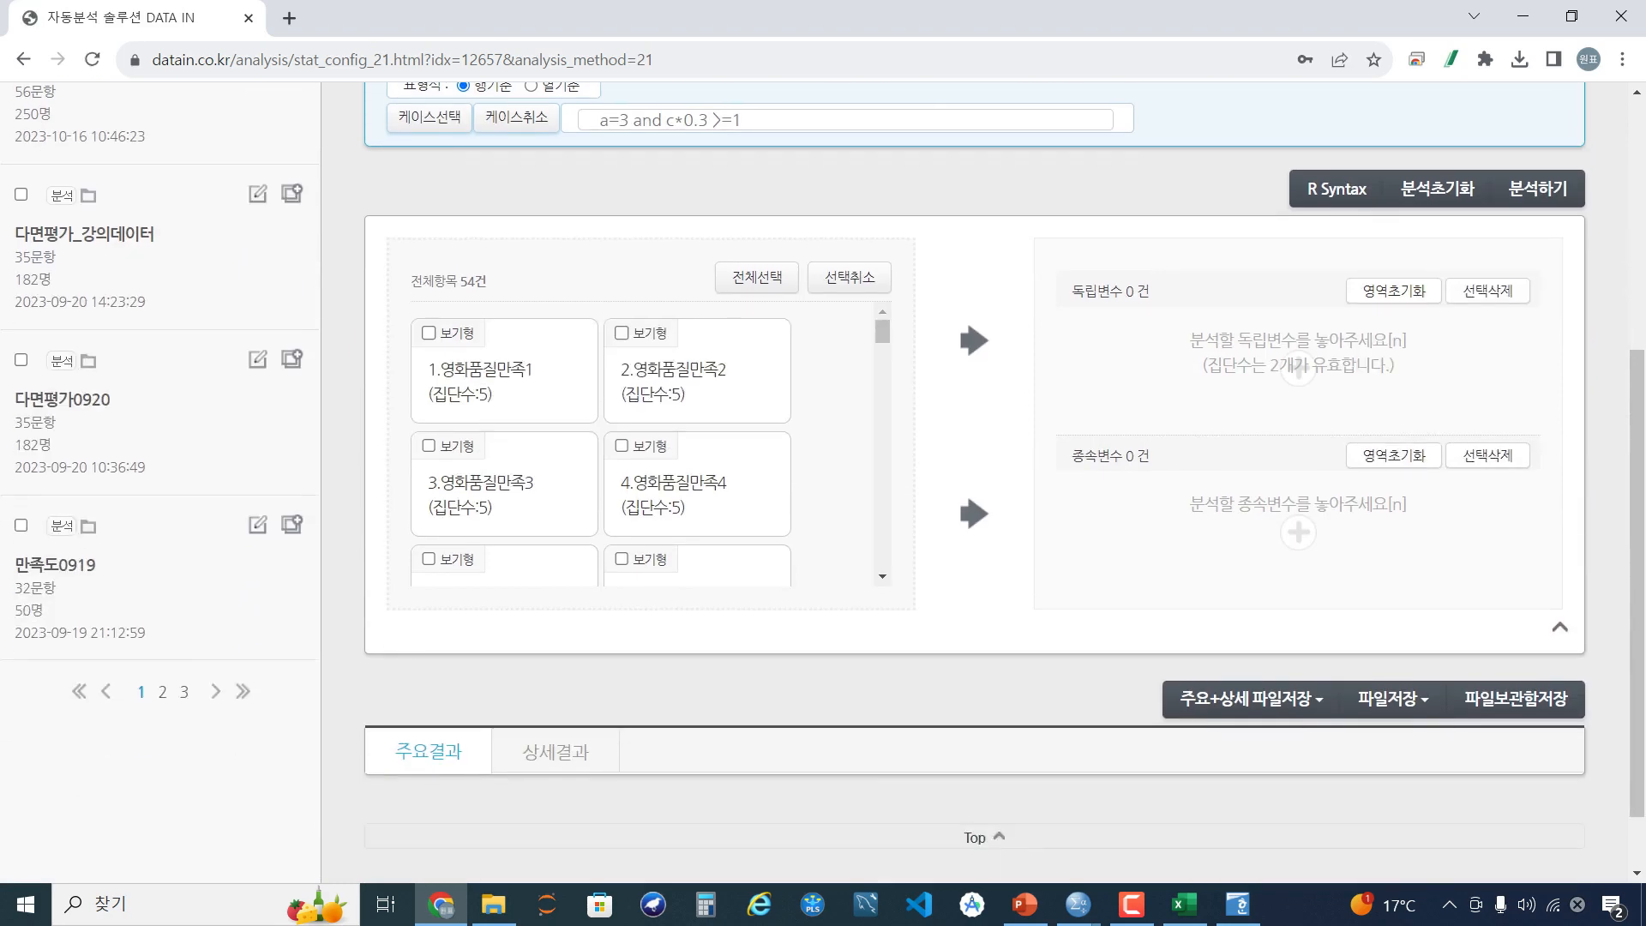
Add 42.성별 as the independent variable (독립변수)
{"action": "left_click_drag", "start_coordinate": [882, 332], "coordinate": [882, 501]}
{"action": "left_click", "coordinate": [621, 378]}
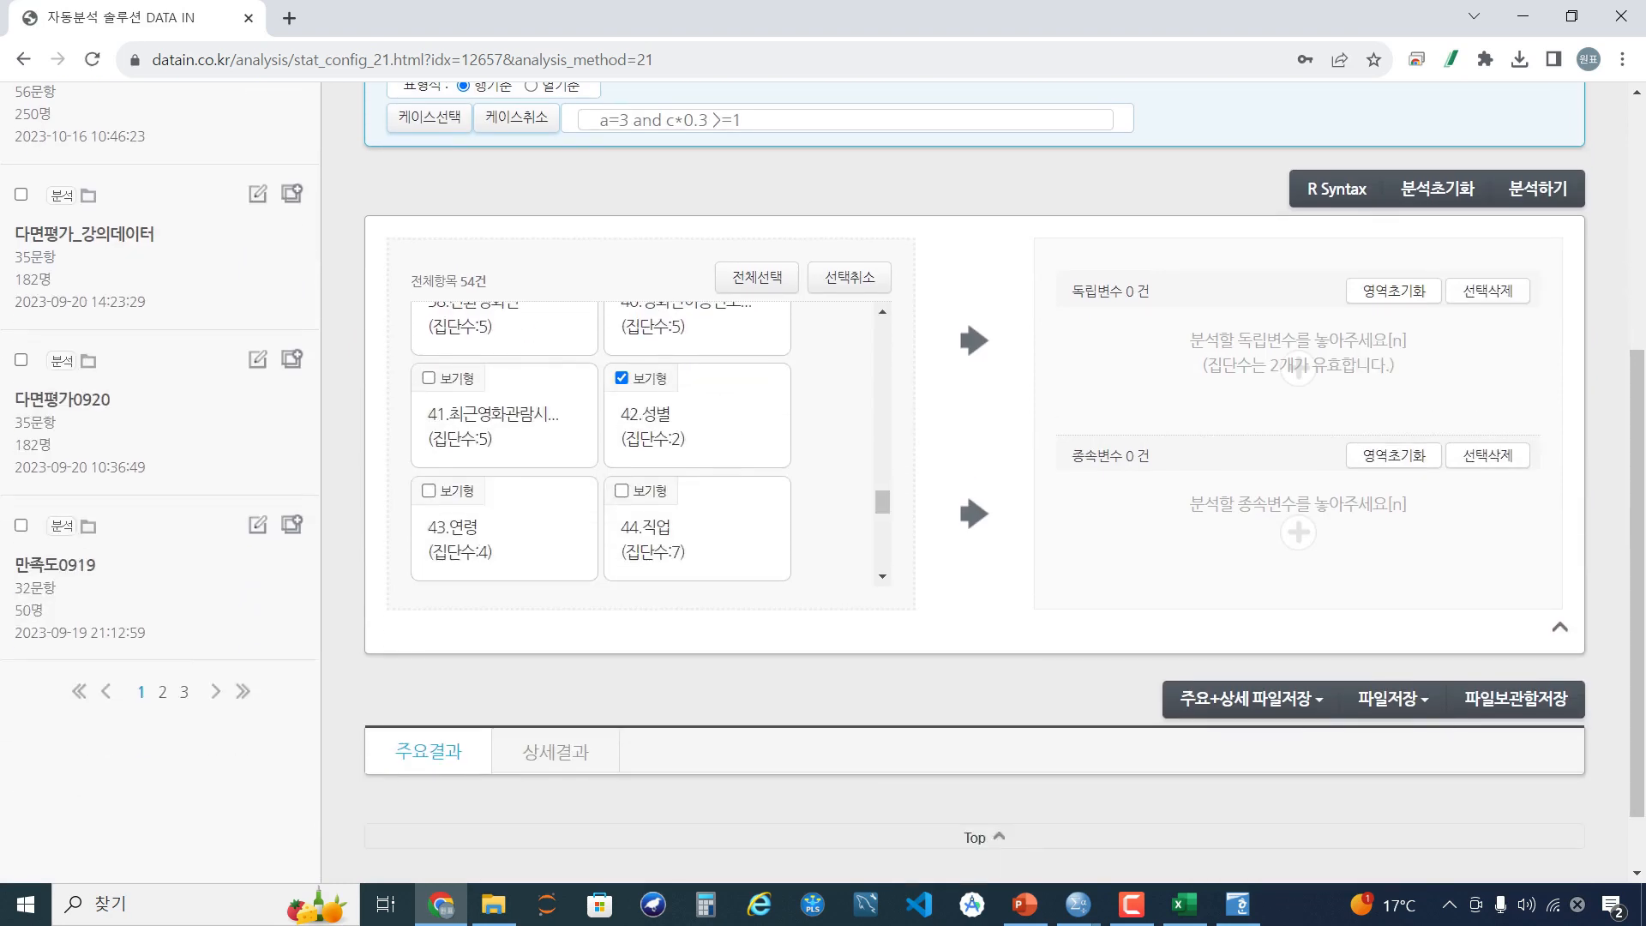
{"action": "left_click", "coordinate": [974, 340]}
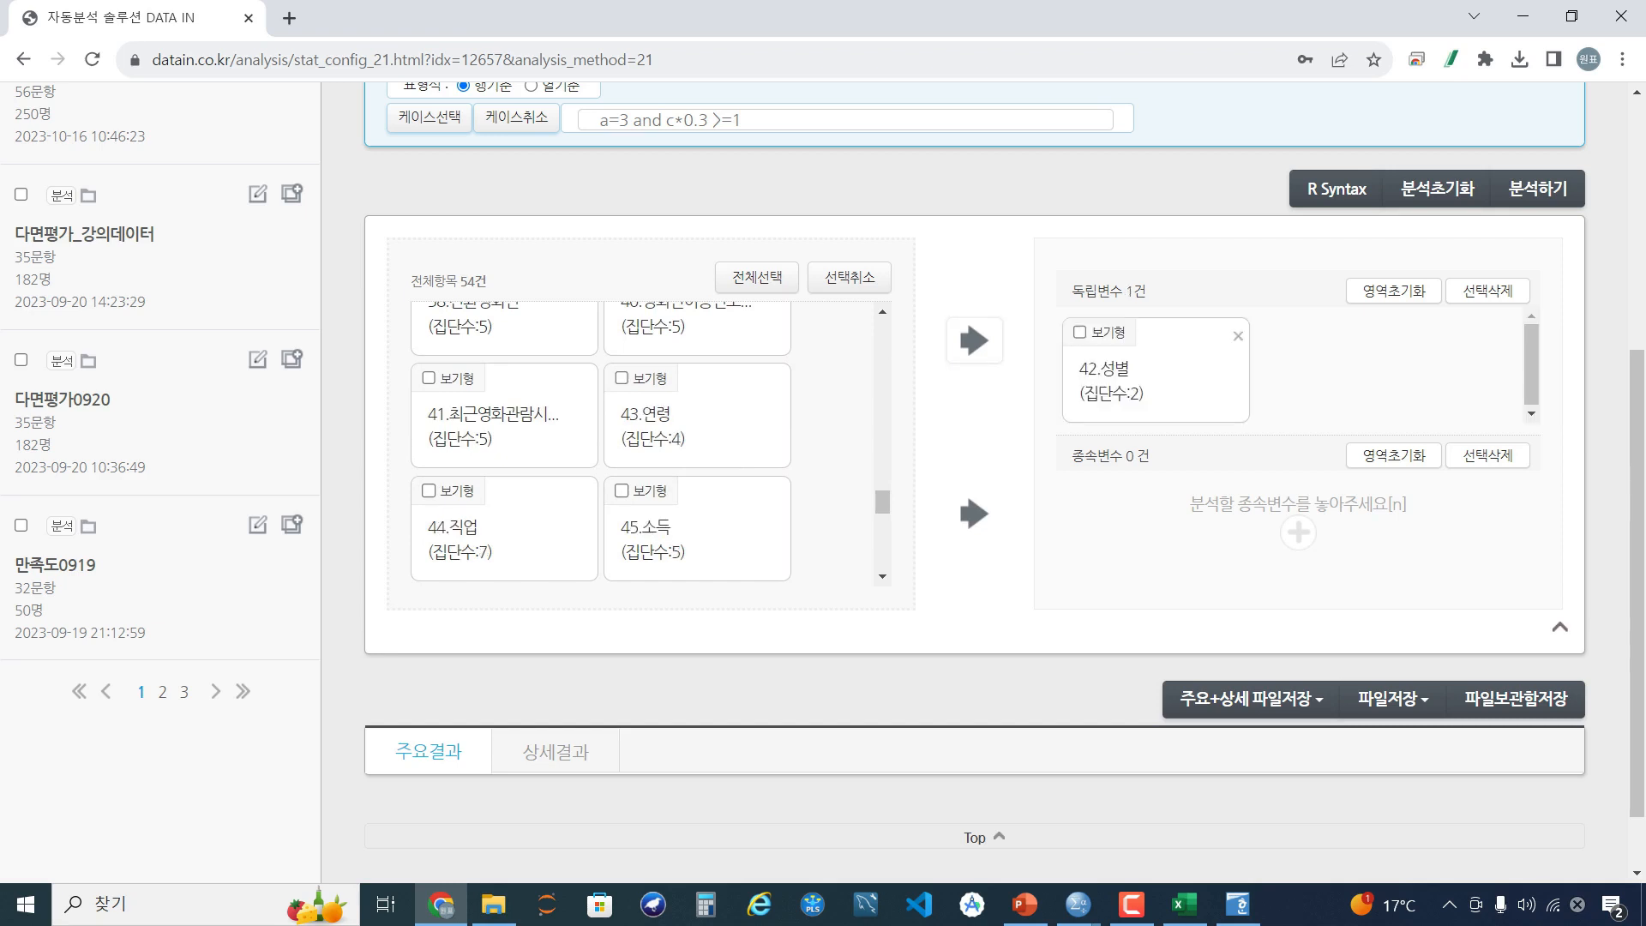
Add the numeric variables from 48.영화품질만족도 through 55.충성도 as the dependent variables (종속변수)
{"action": "scroll", "coordinate": [600, 442], "scroll_direction": "down", "scroll_amount": 4}
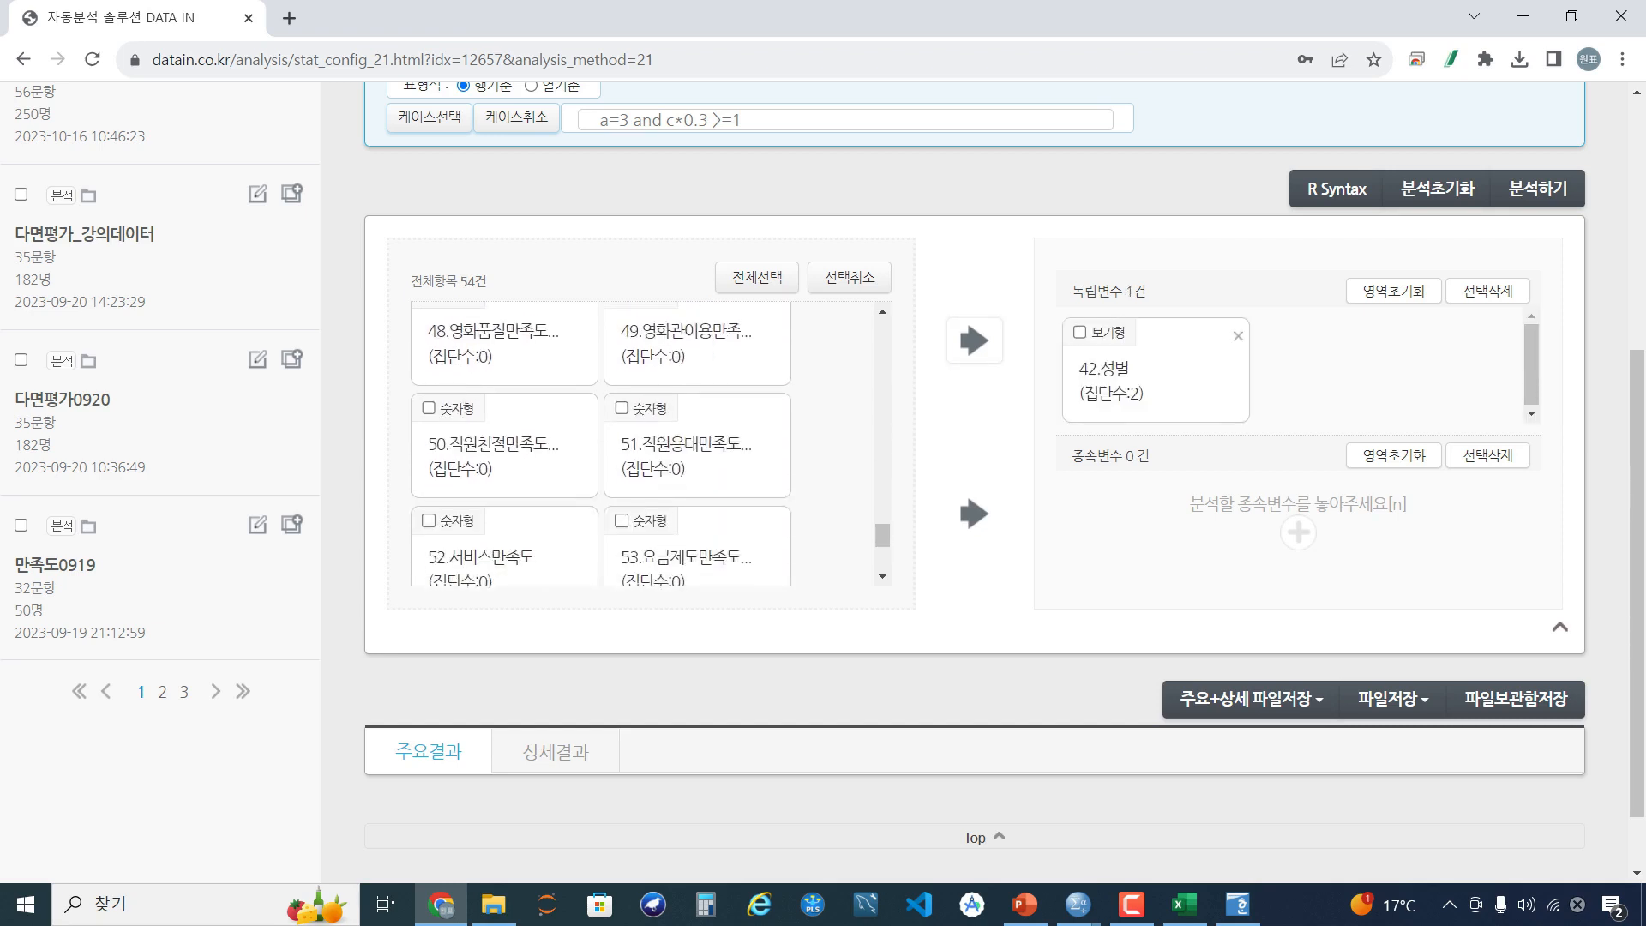
{"action": "left_click", "coordinate": [429, 395]}
{"action": "scroll", "coordinate": [429, 396], "scroll_direction": "down", "scroll_amount": 4}
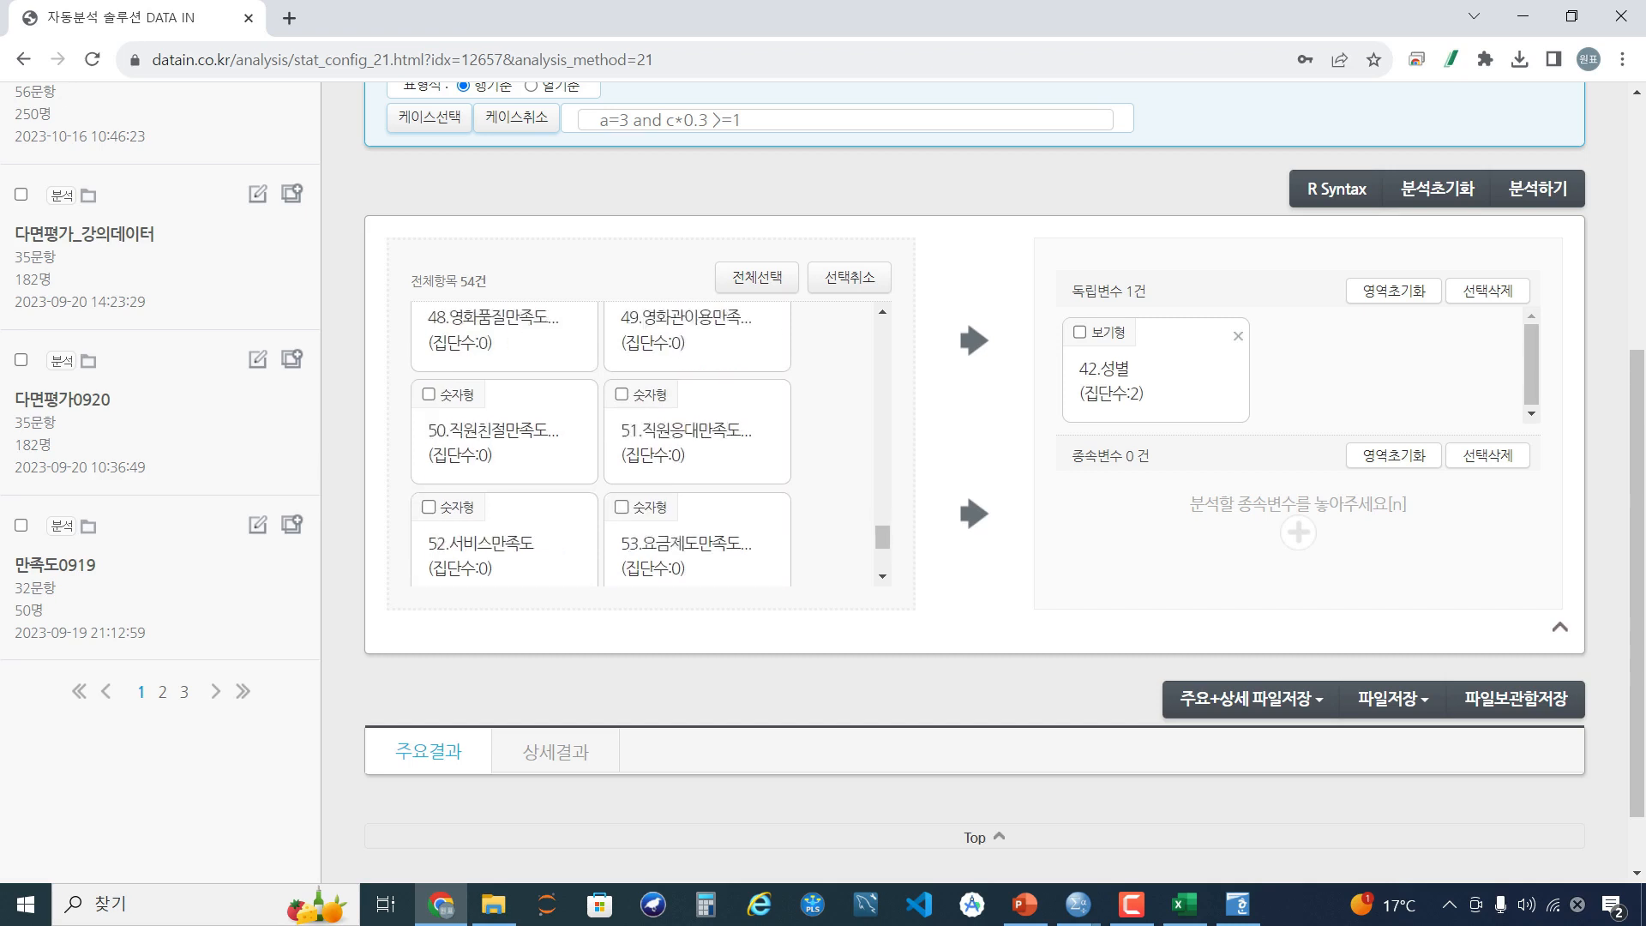
{"action": "left_click", "coordinate": [640, 381], "text": "shift"}
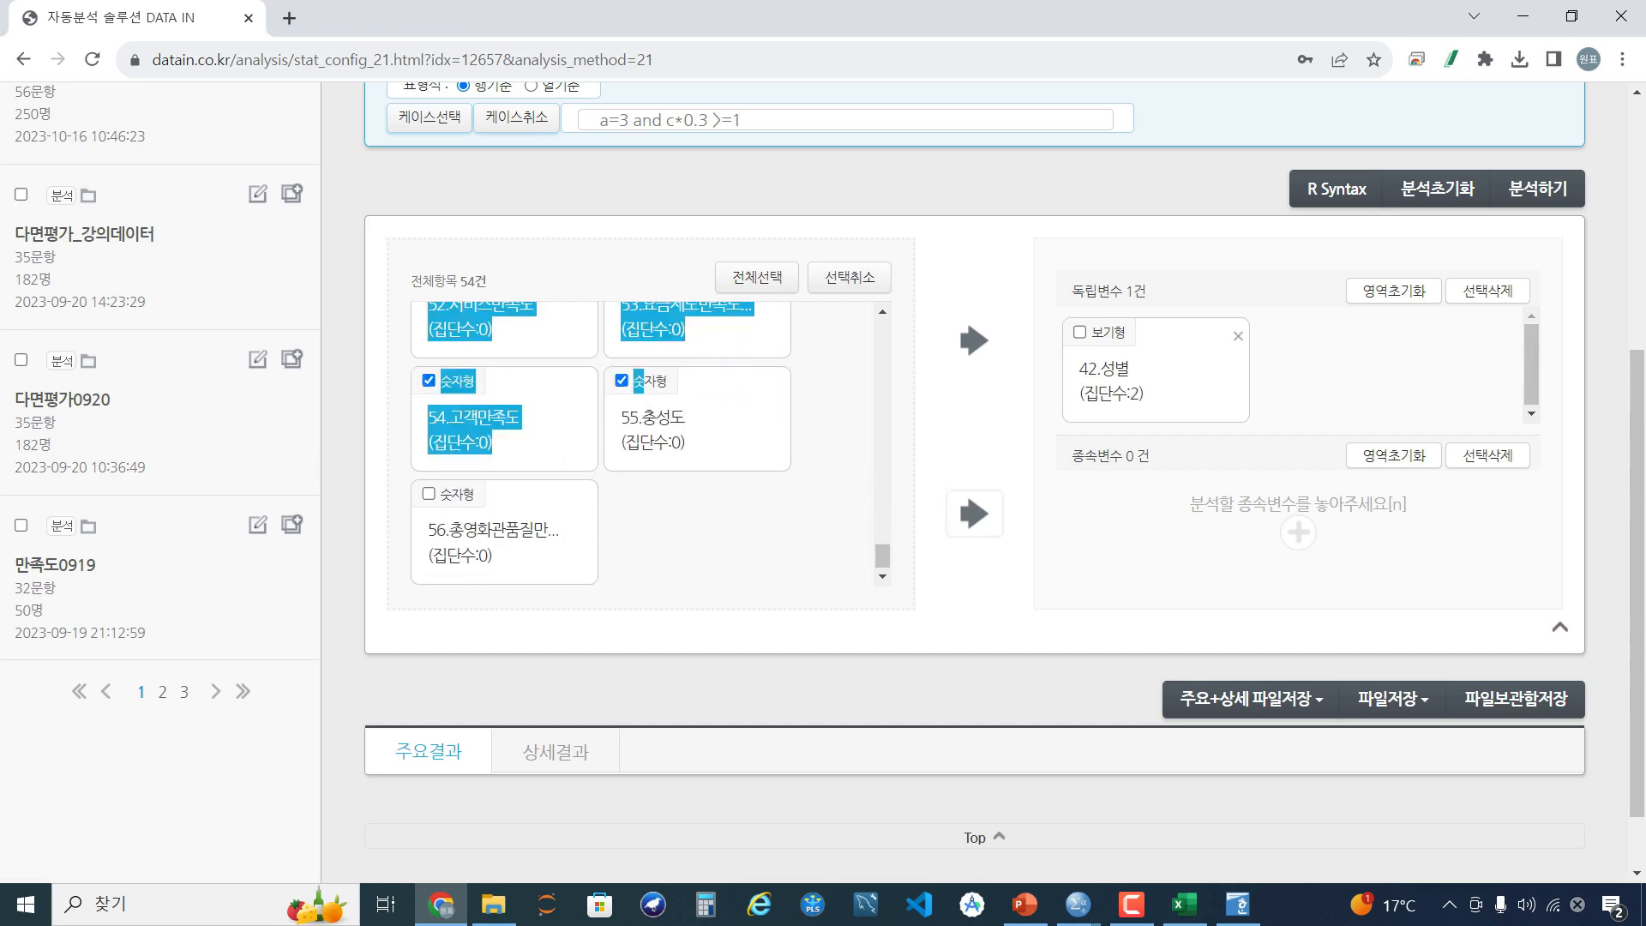
{"action": "left_click", "coordinate": [975, 513]}
Set the table format (표형식) to 열기준 and run the t-test analysis
{"action": "scroll", "coordinate": [974, 514], "scroll_direction": "up", "scroll_amount": 3}
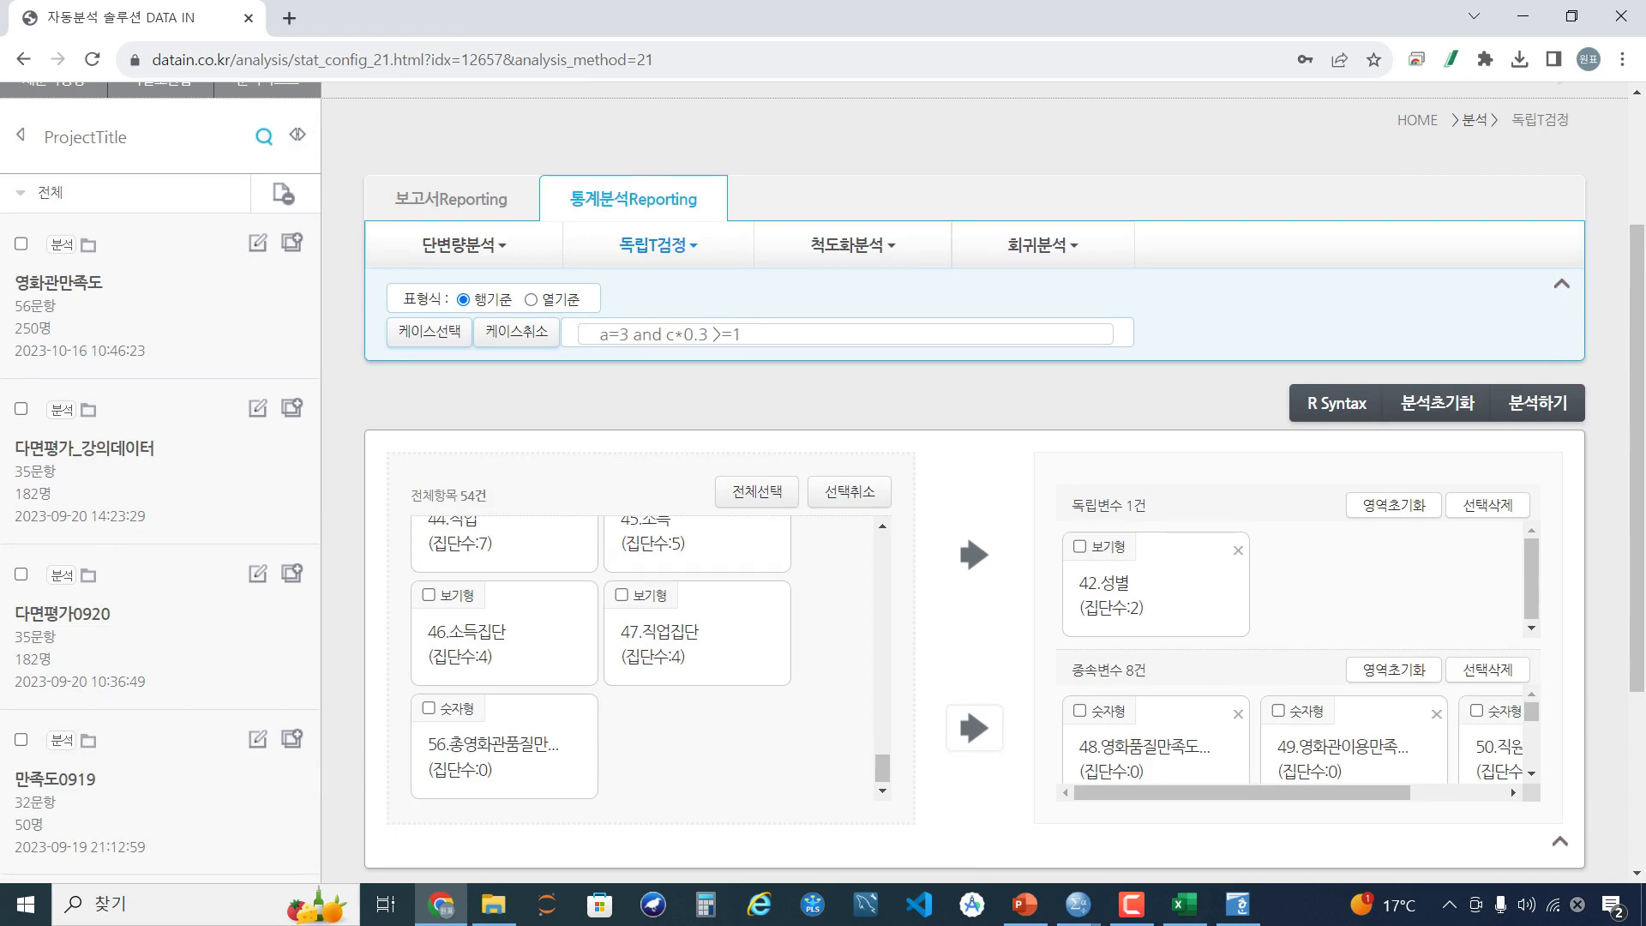
{"action": "left_click", "coordinate": [532, 300]}
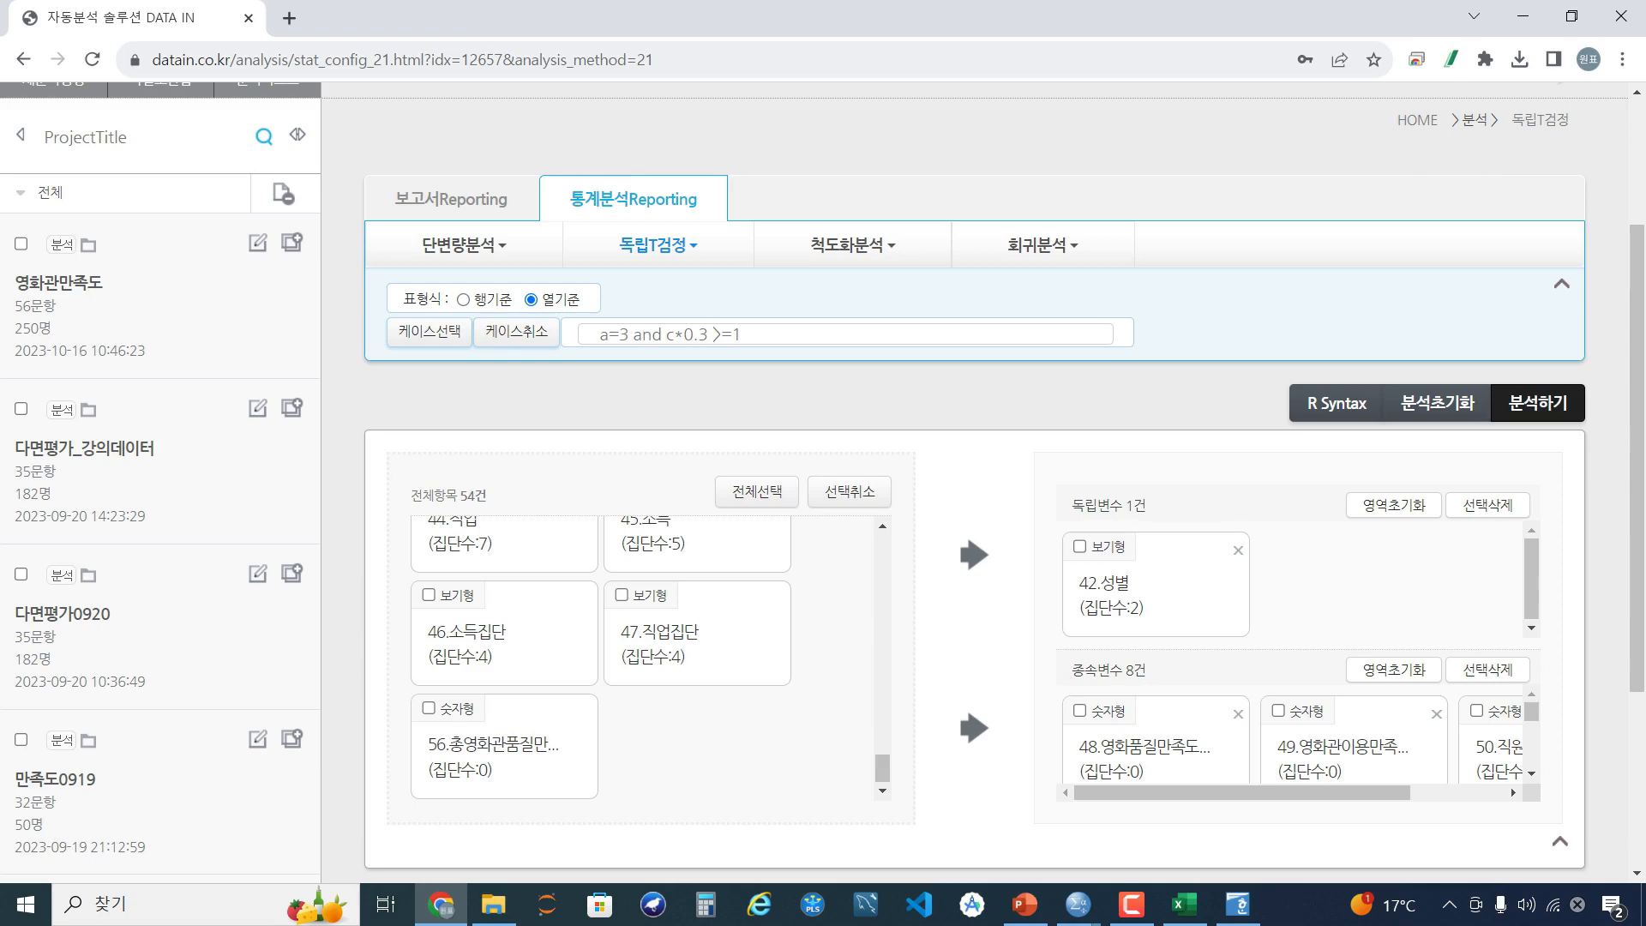
{"action": "left_click", "coordinate": [1537, 403]}
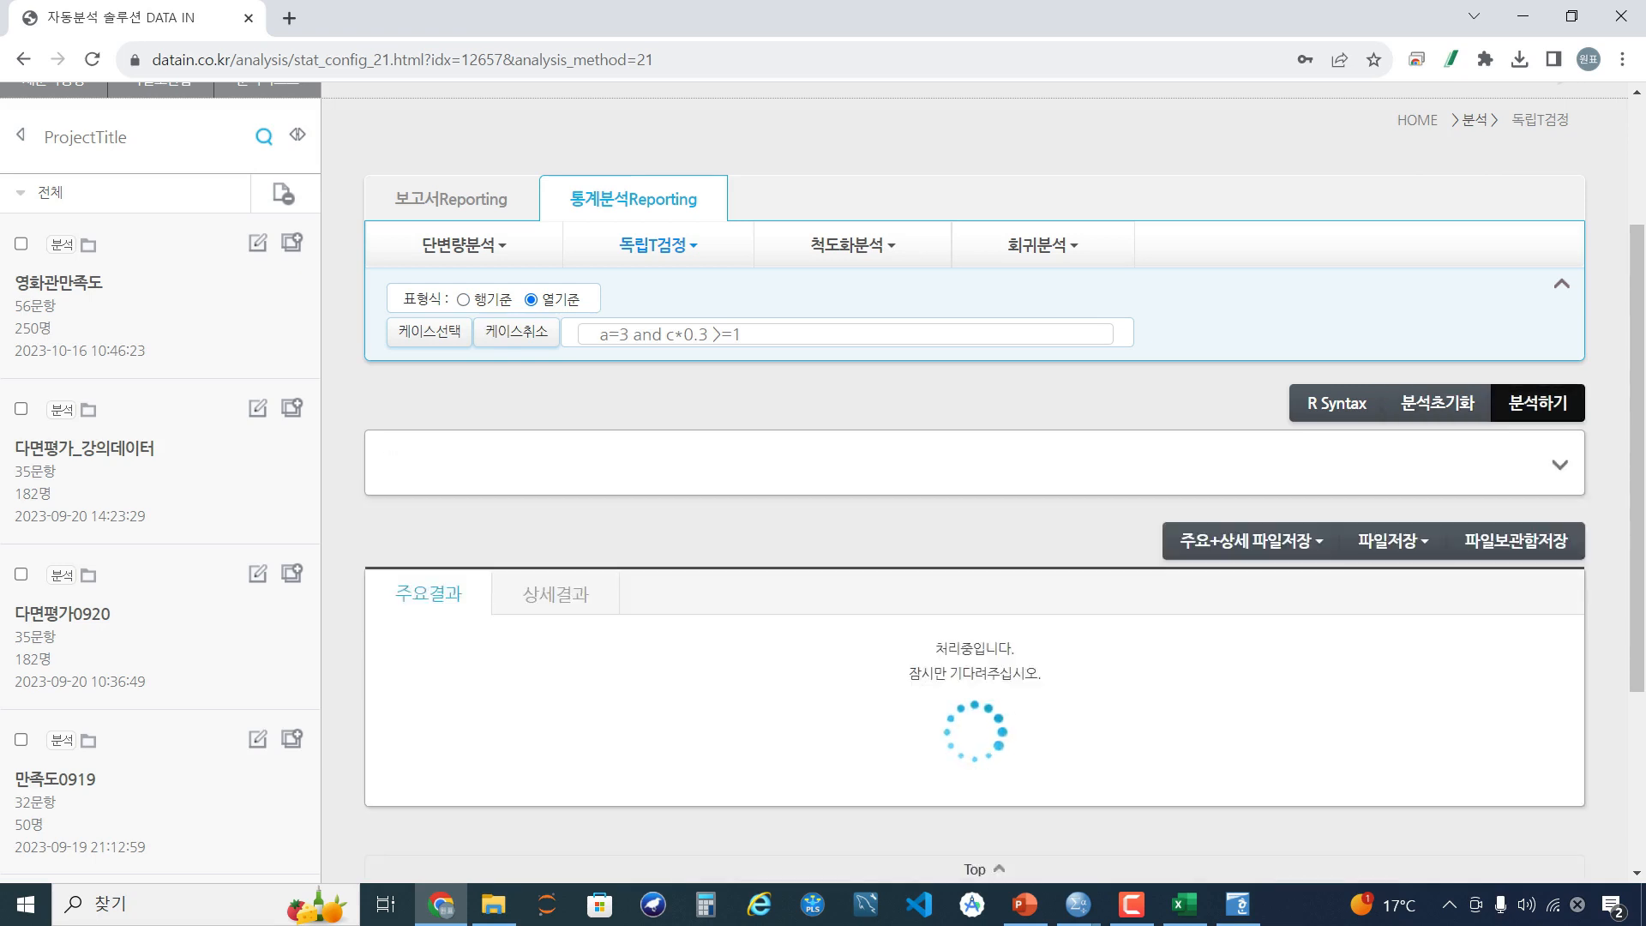
Switch to Excel and examine how the 남성 and 여성 rows are laid out compared with a column-based arrangement
{"action": "left_click", "coordinate": [1185, 904]}
{"action": "scroll", "coordinate": [129, 335], "scroll_direction": "up", "scroll_amount": 1}
{"action": "left_click", "coordinate": [129, 334]}
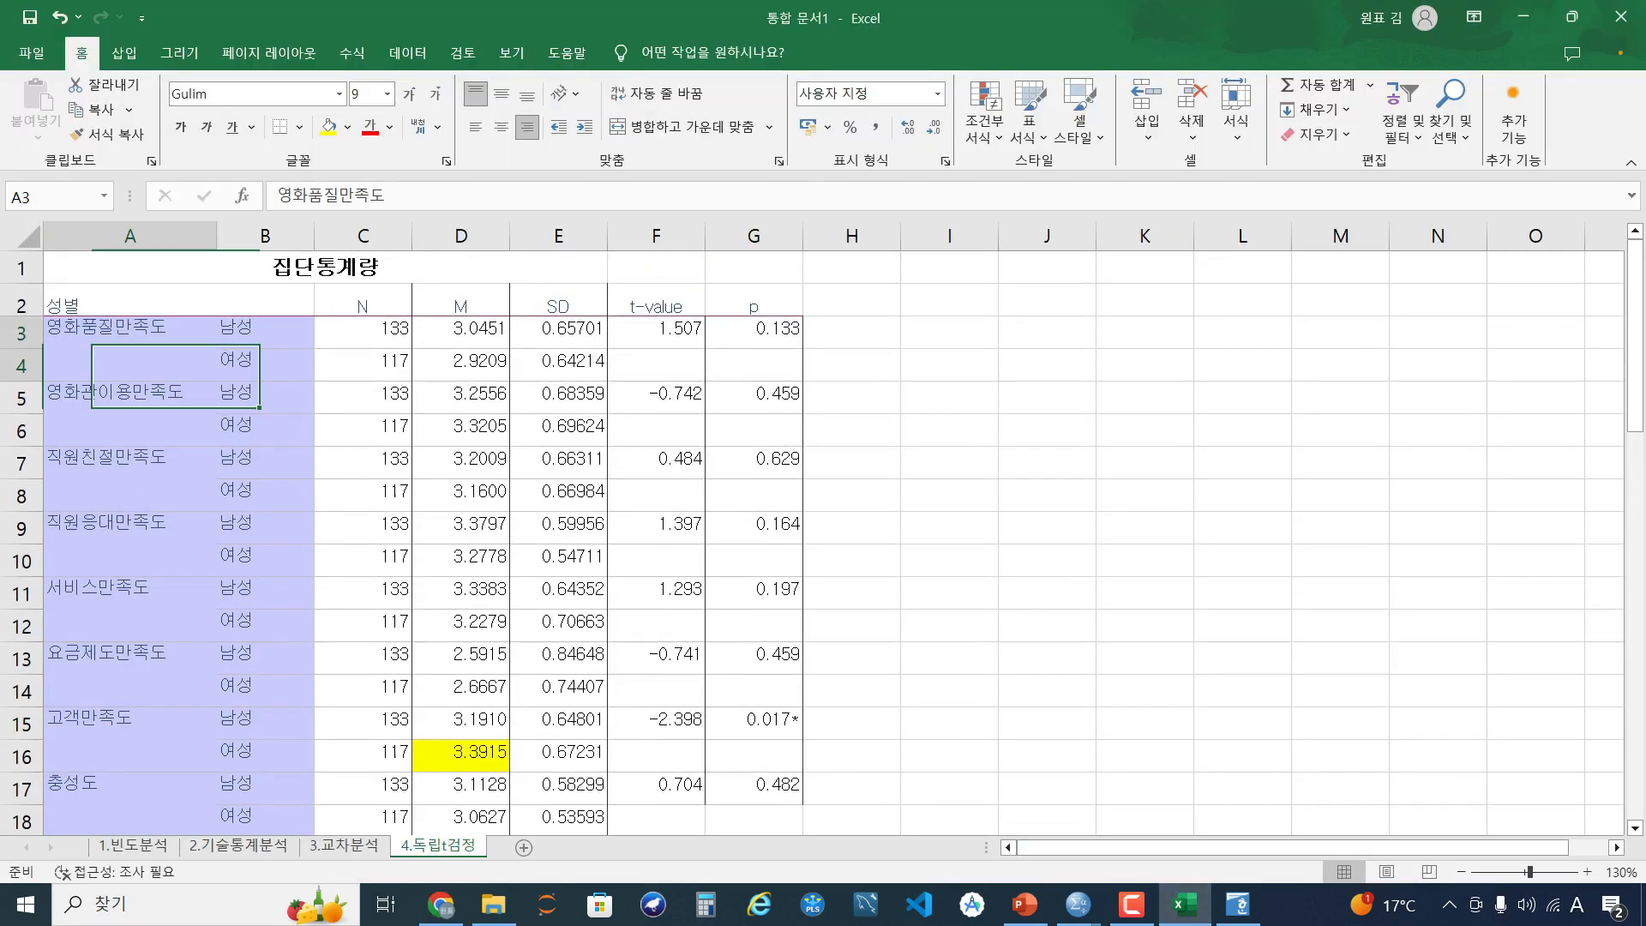
{"action": "left_click_drag", "start_coordinate": [129, 334], "coordinate": [755, 364]}
{"action": "left_click_drag", "start_coordinate": [129, 399], "coordinate": [754, 432]}
{"action": "left_click_drag", "start_coordinate": [128, 464], "coordinate": [754, 437]}
{"action": "left_click", "coordinate": [559, 464]}
{"action": "left_click", "coordinate": [753, 395]}
{"action": "left_click_drag", "start_coordinate": [1028, 300], "coordinate": [1037, 558]}
{"action": "left_click", "coordinate": [1145, 301]}
{"action": "left_click_drag", "start_coordinate": [1144, 302], "coordinate": [1145, 591]}
{"action": "left_click_drag", "start_coordinate": [1243, 302], "coordinate": [1242, 591]}
{"action": "left_click", "coordinate": [1144, 561]}
Return to DATA IN in Chrome and examine the 열기준 result table, its t-values and p values, and the interpretation sentences
{"action": "left_click", "coordinate": [441, 904]}
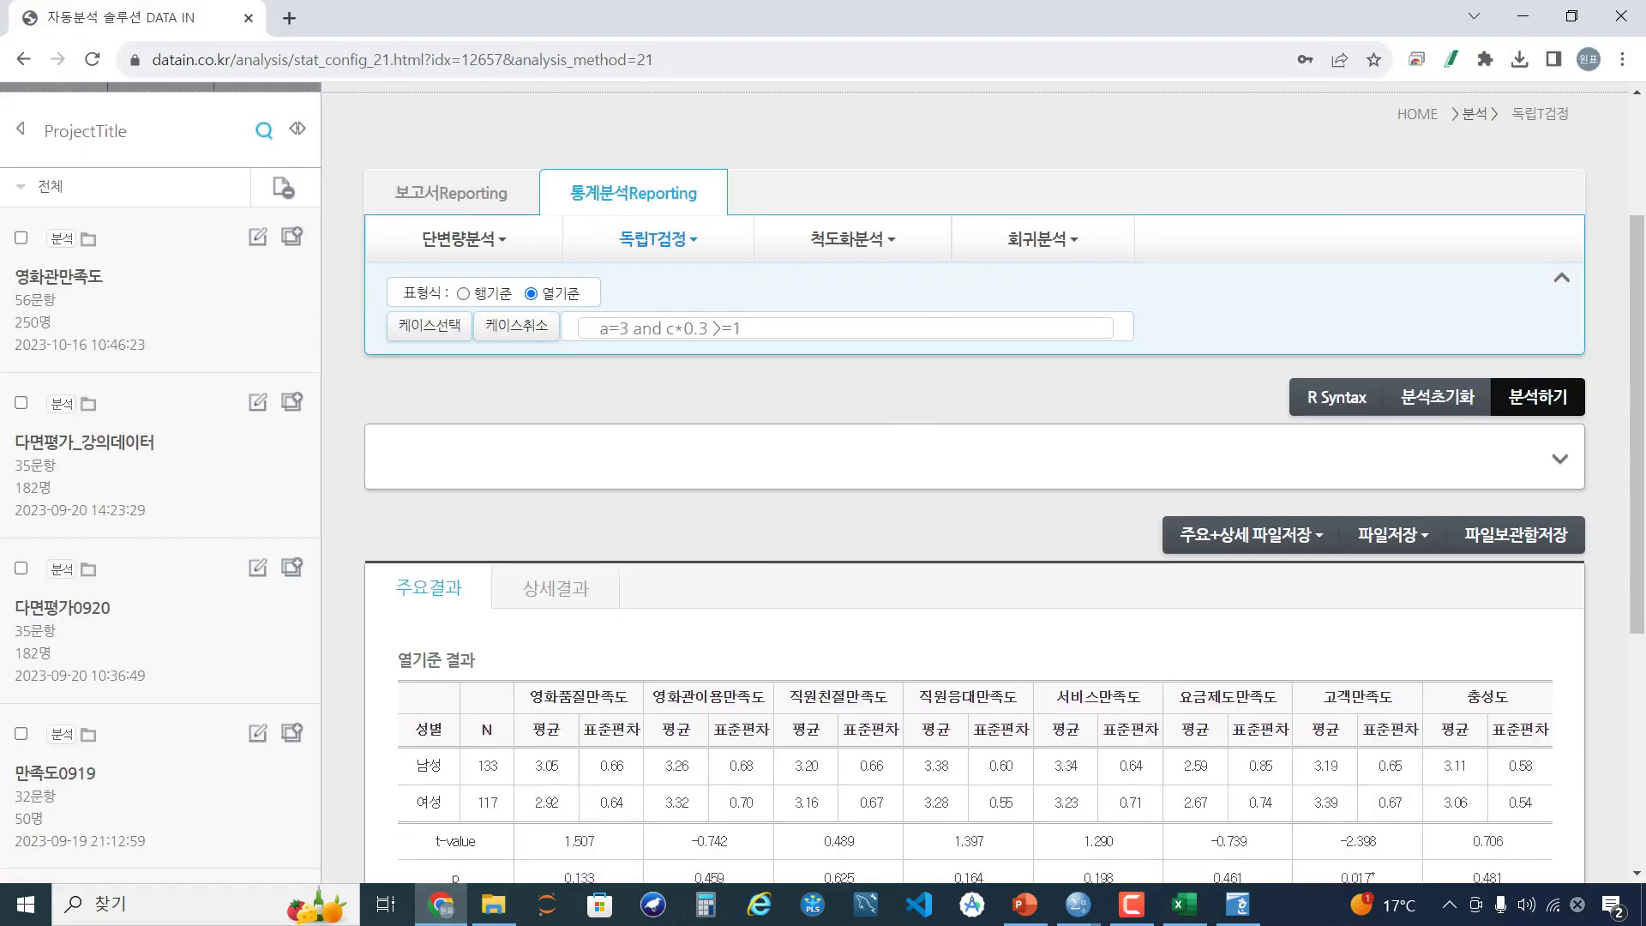
{"action": "scroll", "coordinate": [977, 480], "scroll_direction": "down", "scroll_amount": 4}
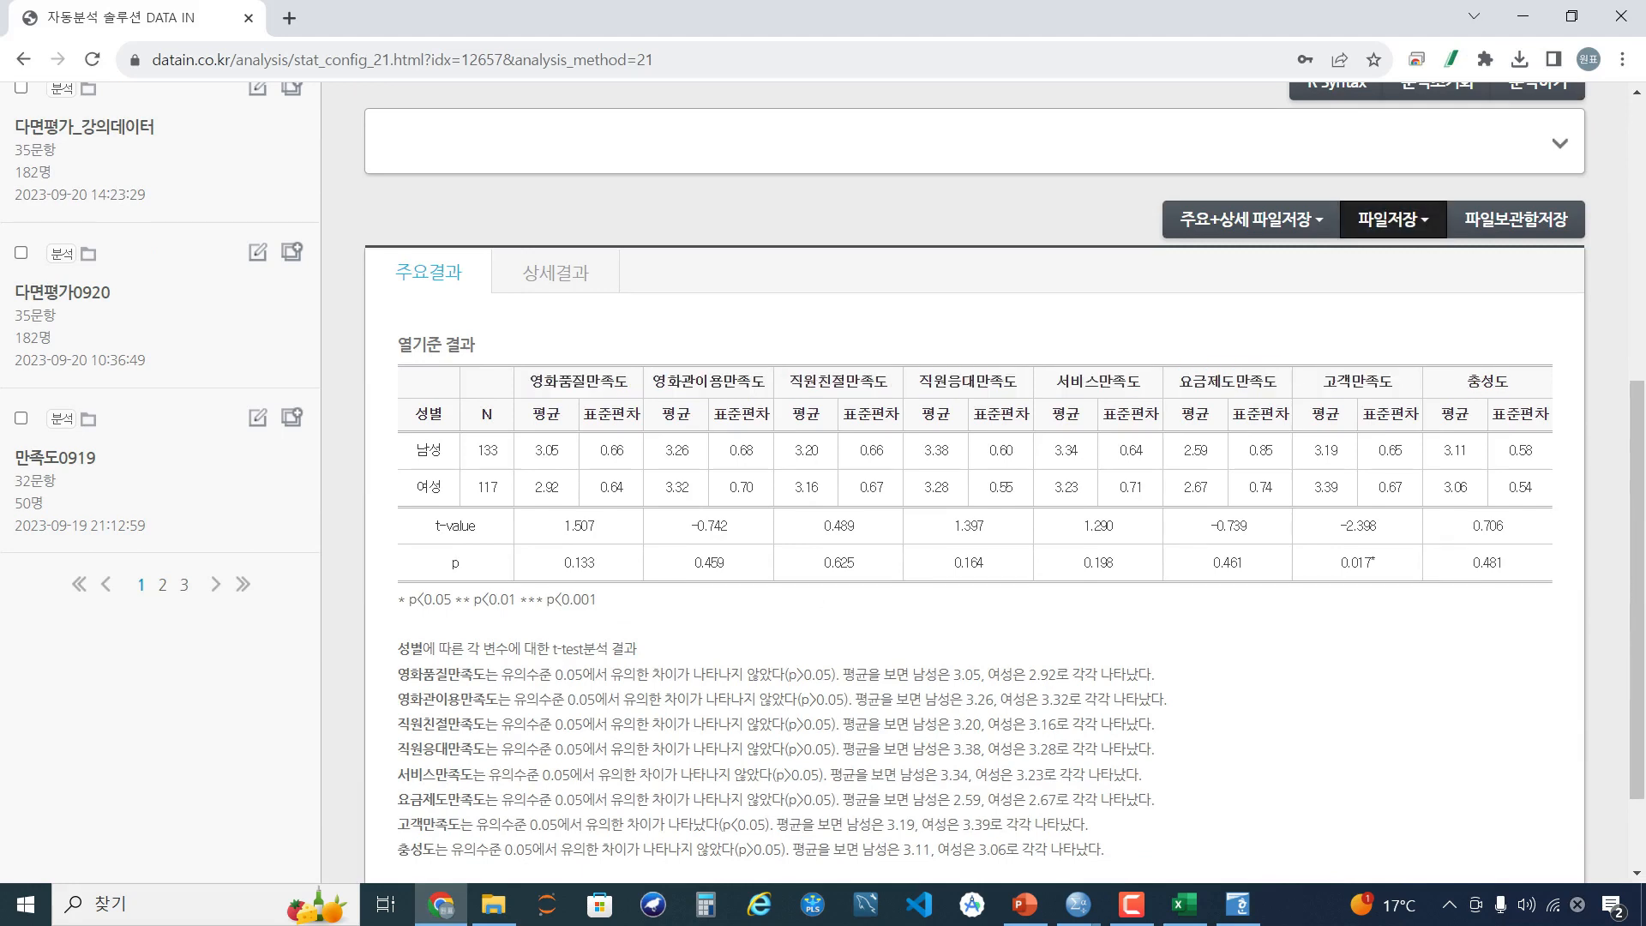
{"action": "scroll", "coordinate": [977, 480], "scroll_direction": "down", "scroll_amount": 2}
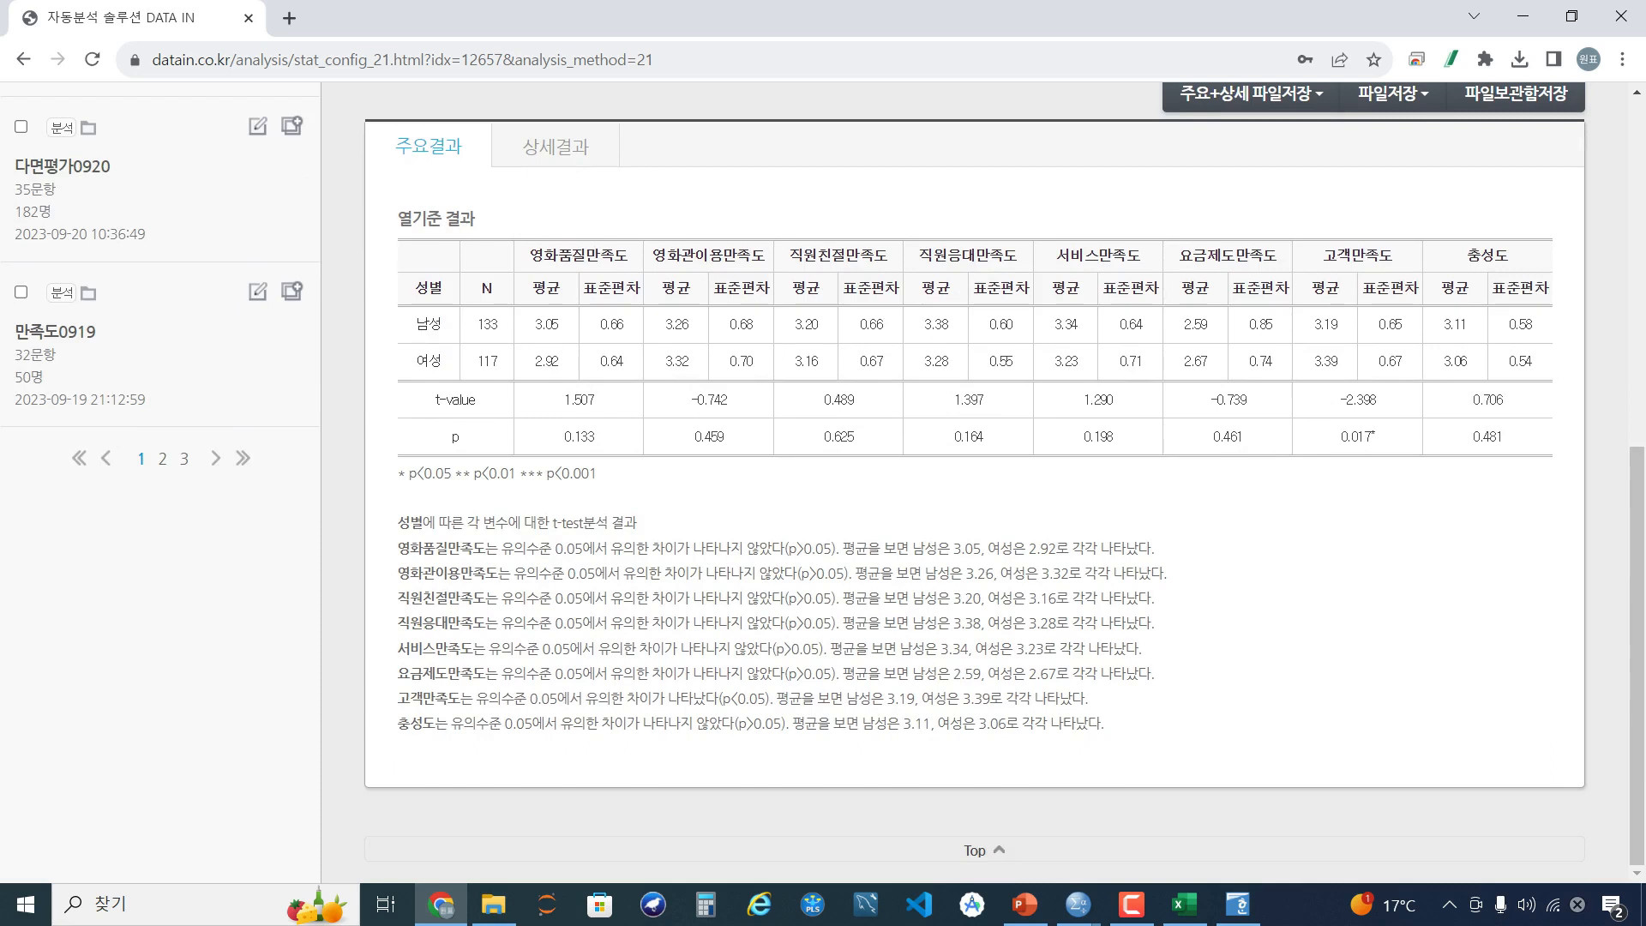
{"action": "left_click", "coordinate": [1363, 438]}
{"action": "left_click_drag", "start_coordinate": [1482, 401], "coordinate": [1358, 437]}
{"action": "left_click", "coordinate": [1358, 438]}
{"action": "scroll", "coordinate": [975, 482], "scroll_direction": "up", "scroll_amount": 1}
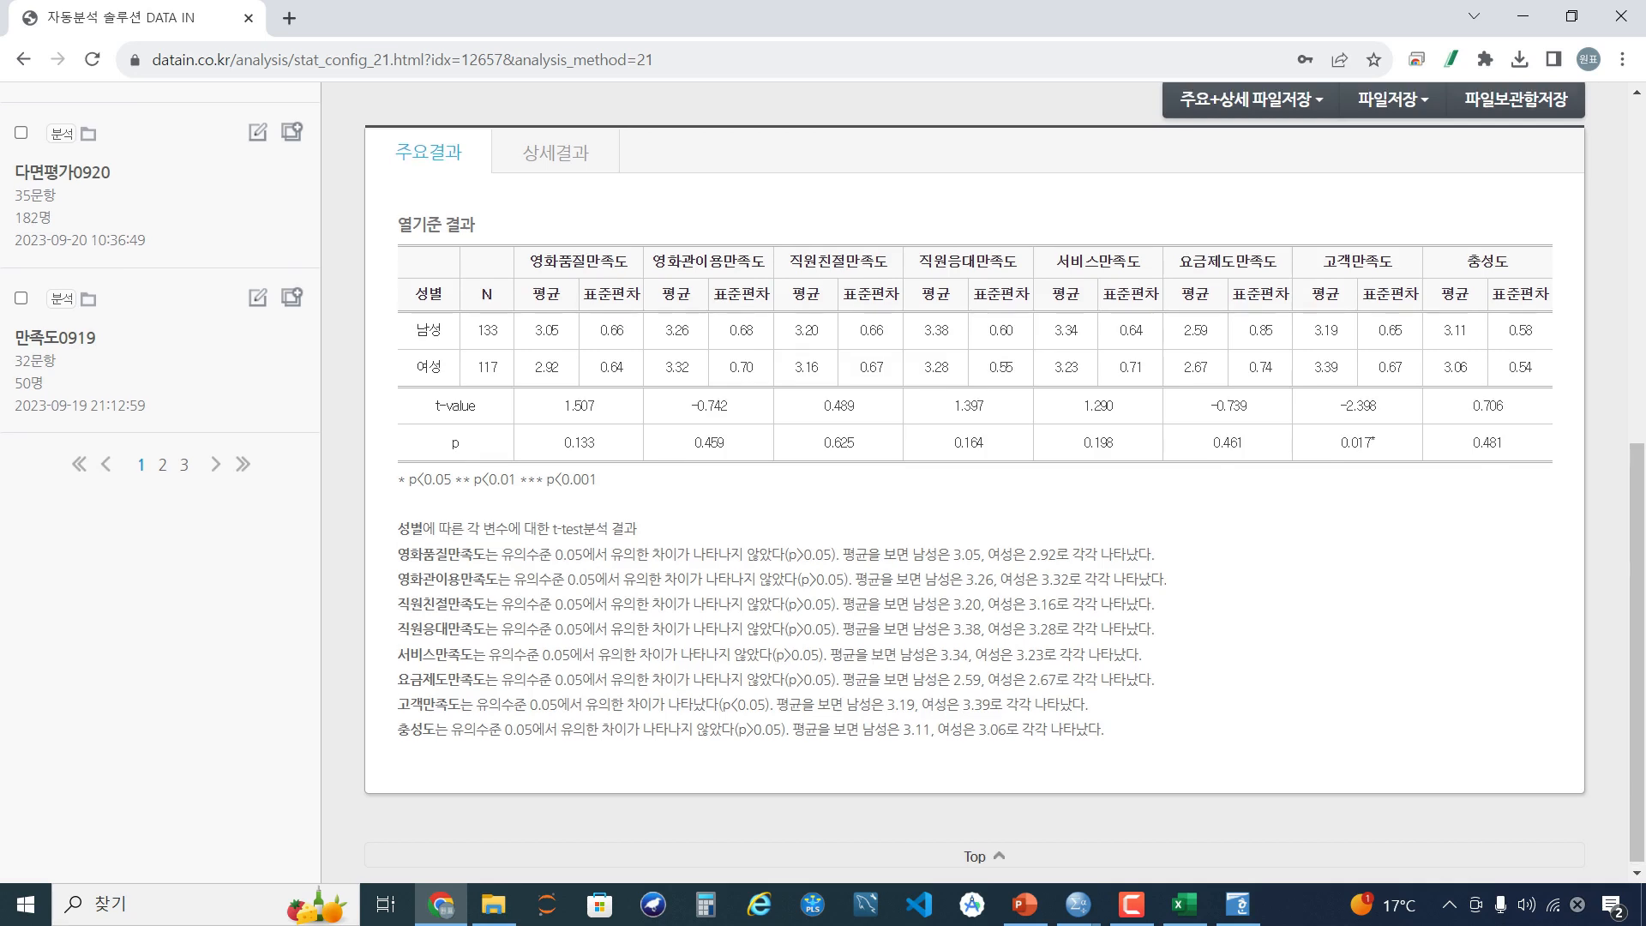
View the R code of the 독립T검정 analysis and close it again
{"action": "scroll", "coordinate": [1372, 429], "scroll_direction": "up", "scroll_amount": 3}
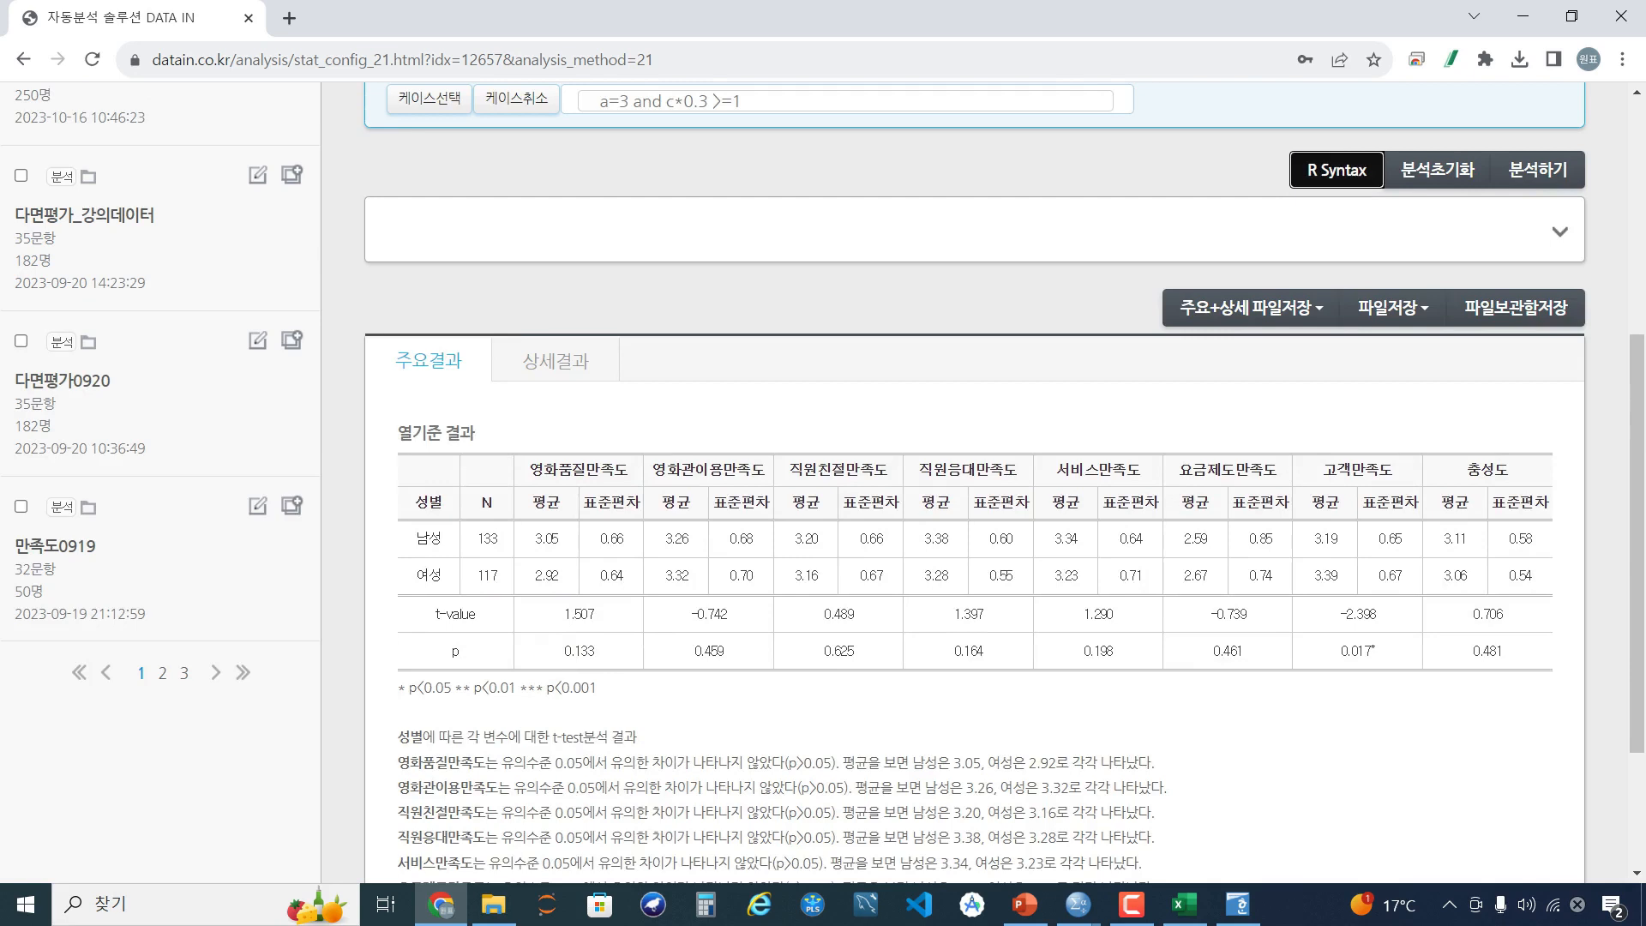
{"action": "left_click", "coordinate": [1337, 170]}
{"action": "scroll", "coordinate": [814, 321], "scroll_direction": "down", "scroll_amount": 3}
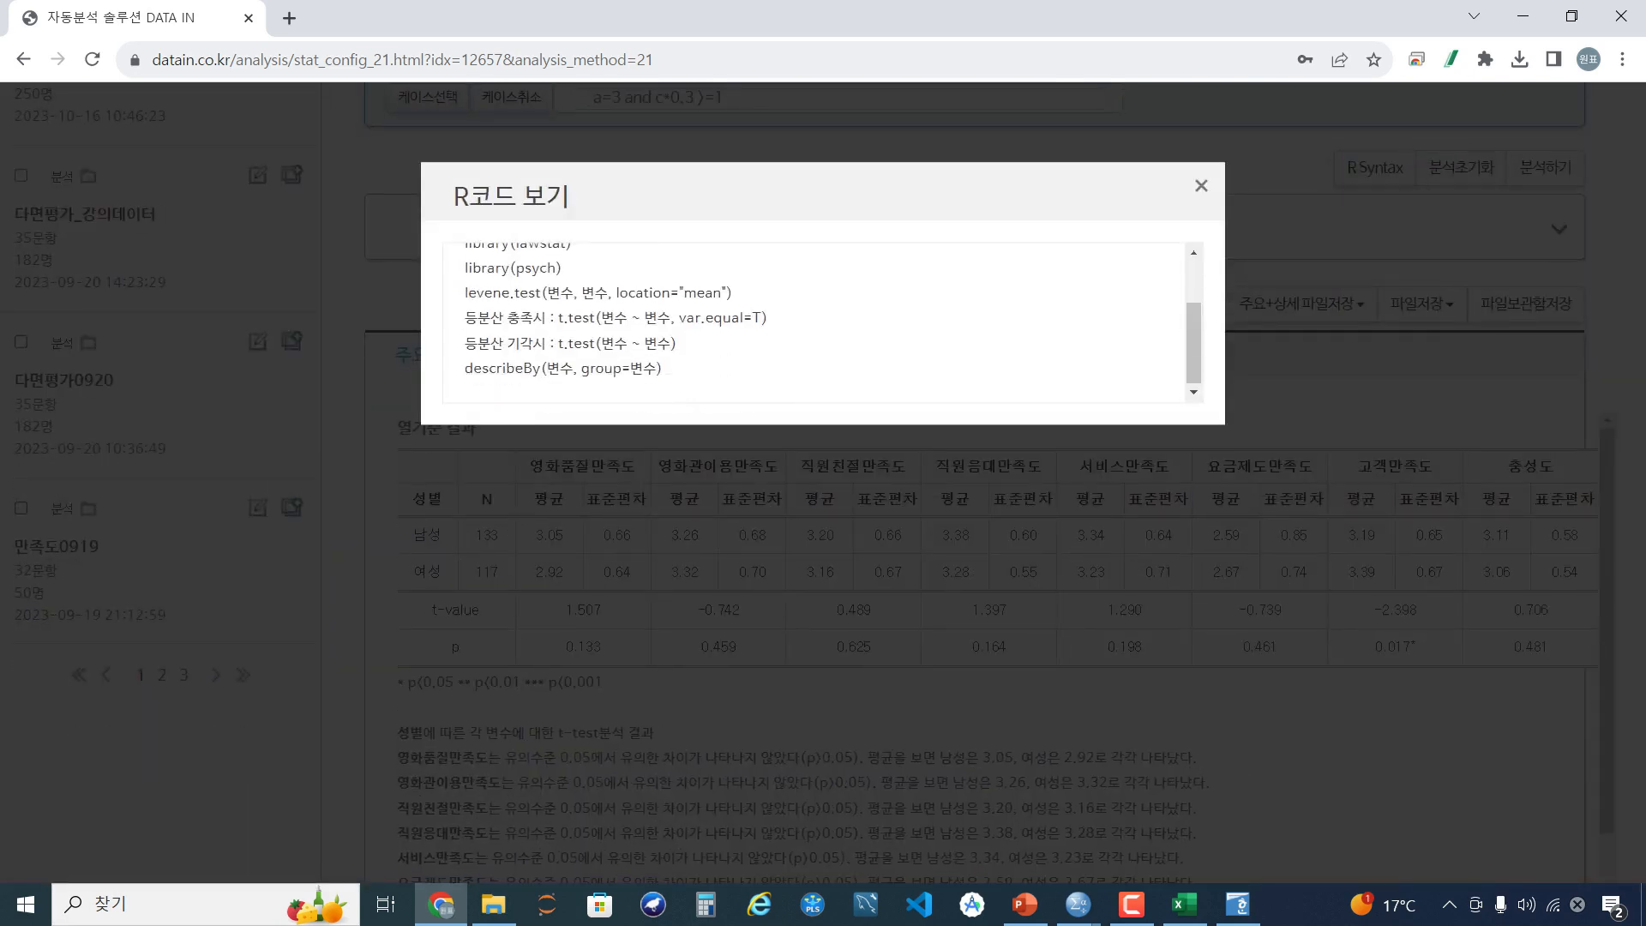
{"action": "scroll", "coordinate": [814, 321], "scroll_direction": "up", "scroll_amount": 3}
{"action": "left_click", "coordinate": [1201, 185]}
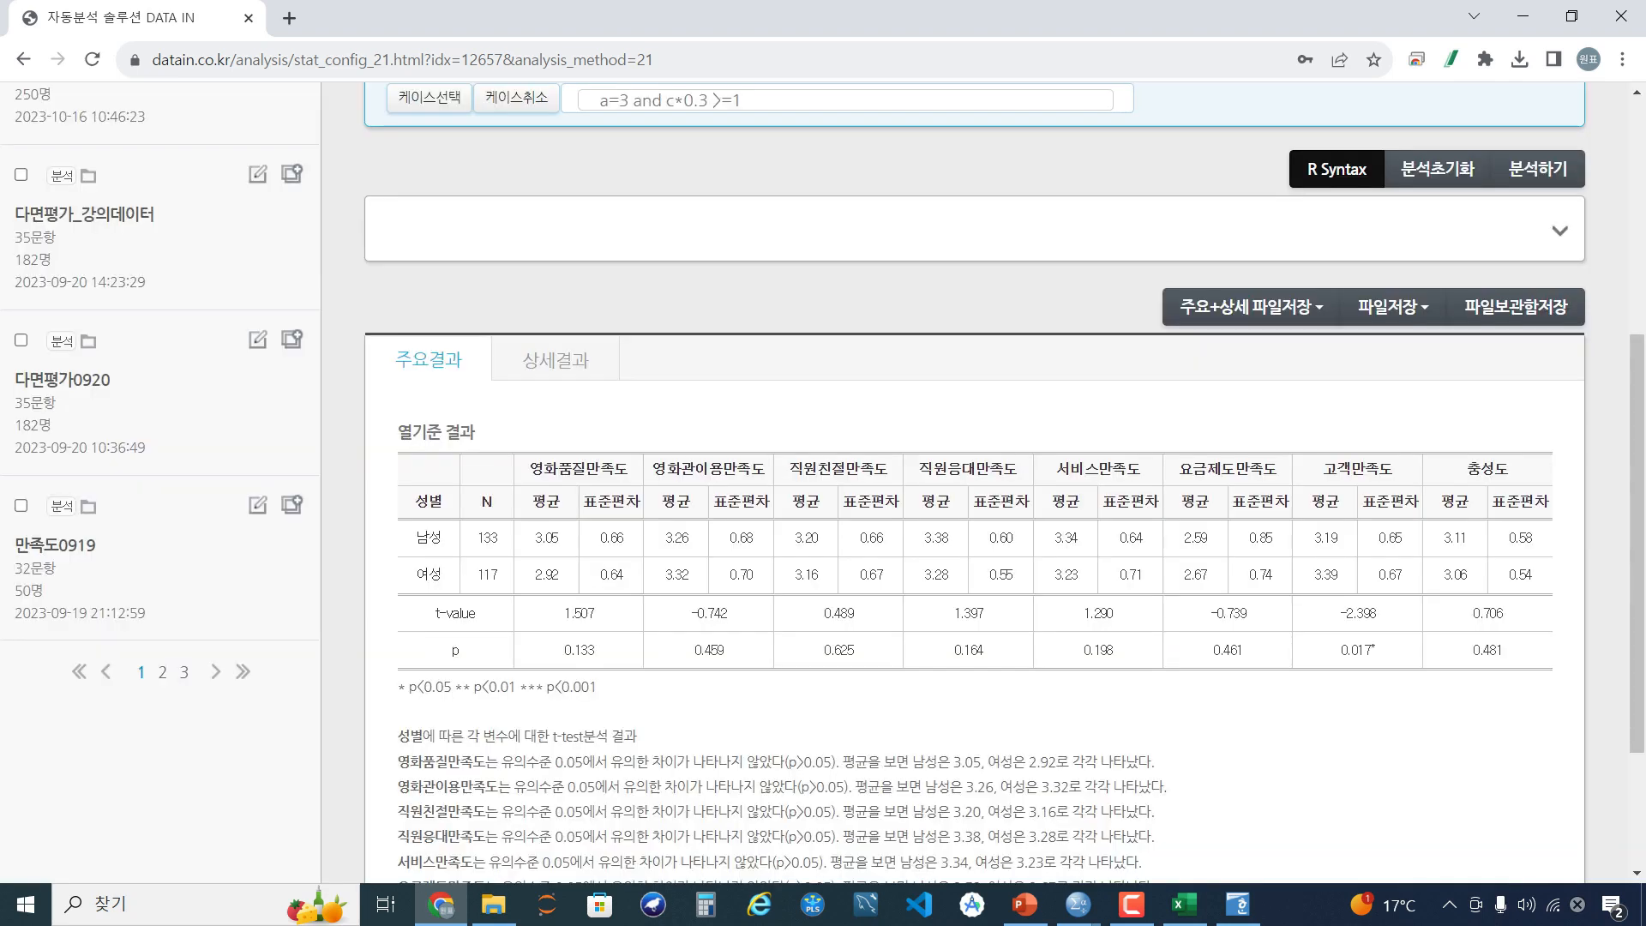
Save the t-test result as a 한글 file and open the download in 한컴오피스 한글 with the 한국(KS) character code
{"action": "left_click", "coordinate": [1393, 306]}
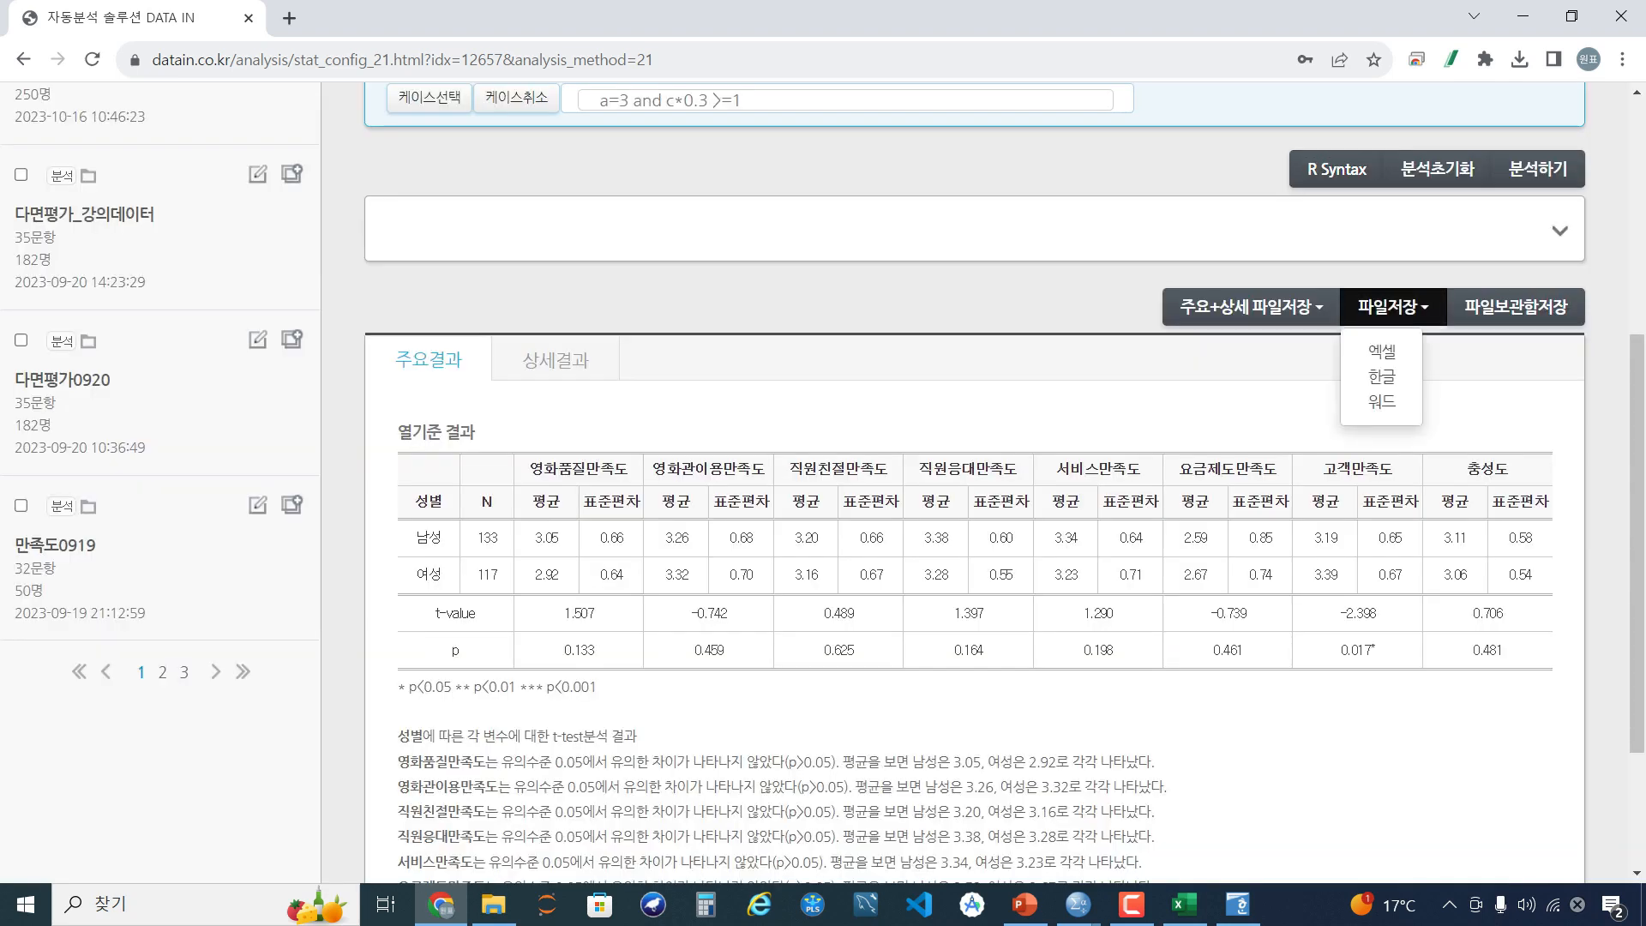
{"action": "left_click", "coordinate": [1381, 376]}
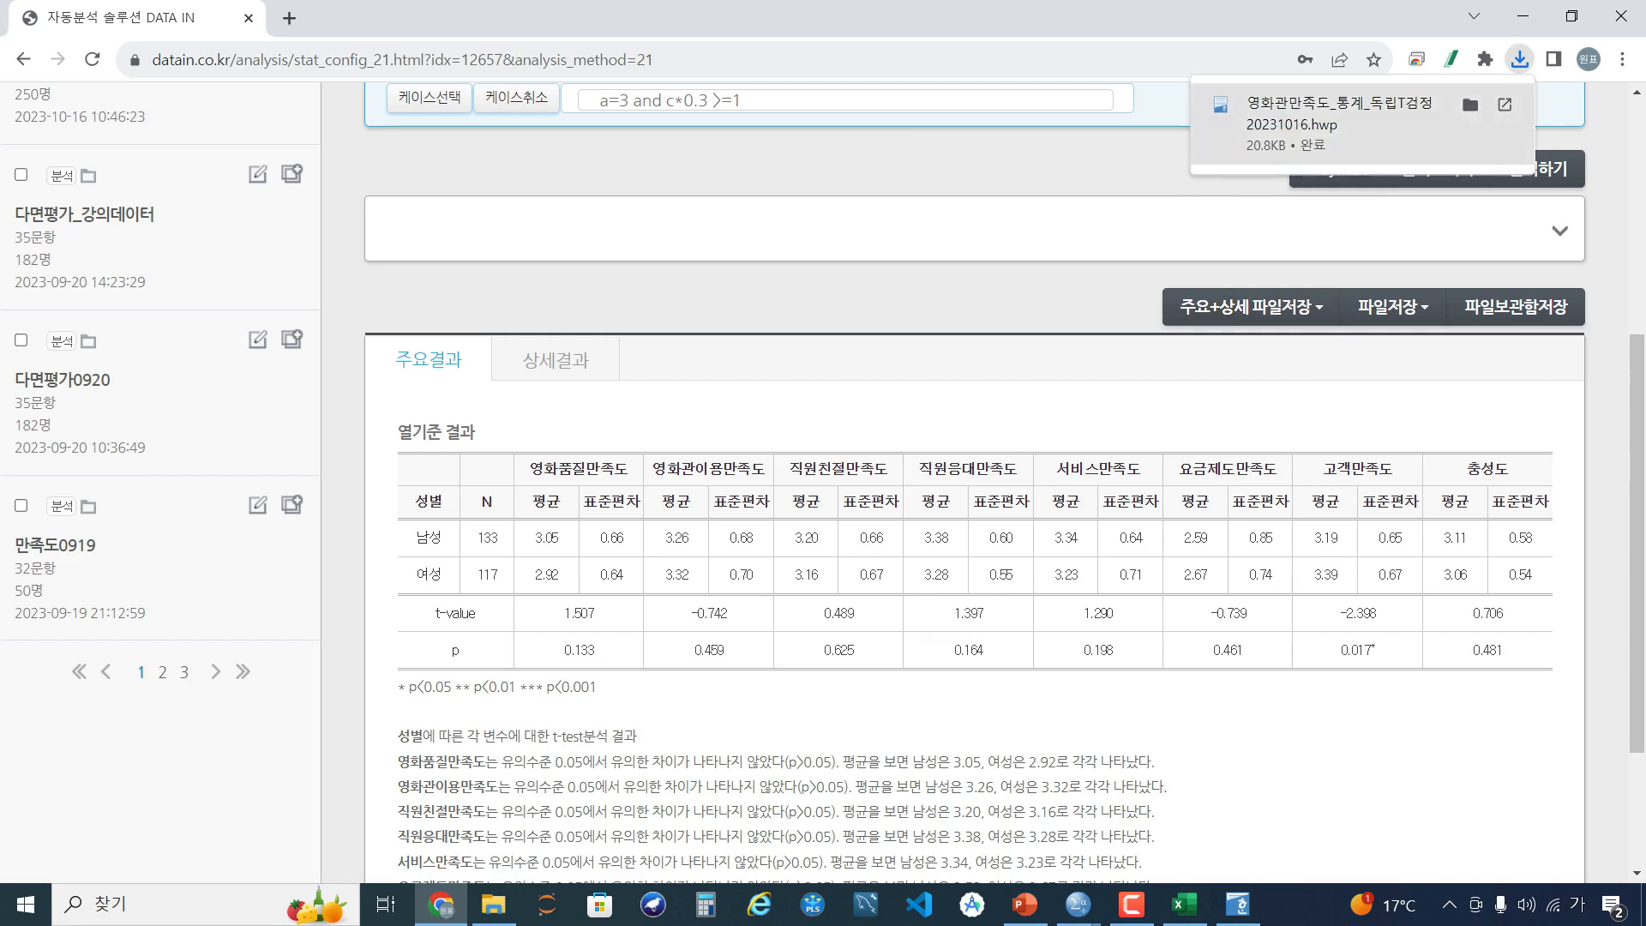
{"action": "left_click", "coordinate": [1339, 114]}
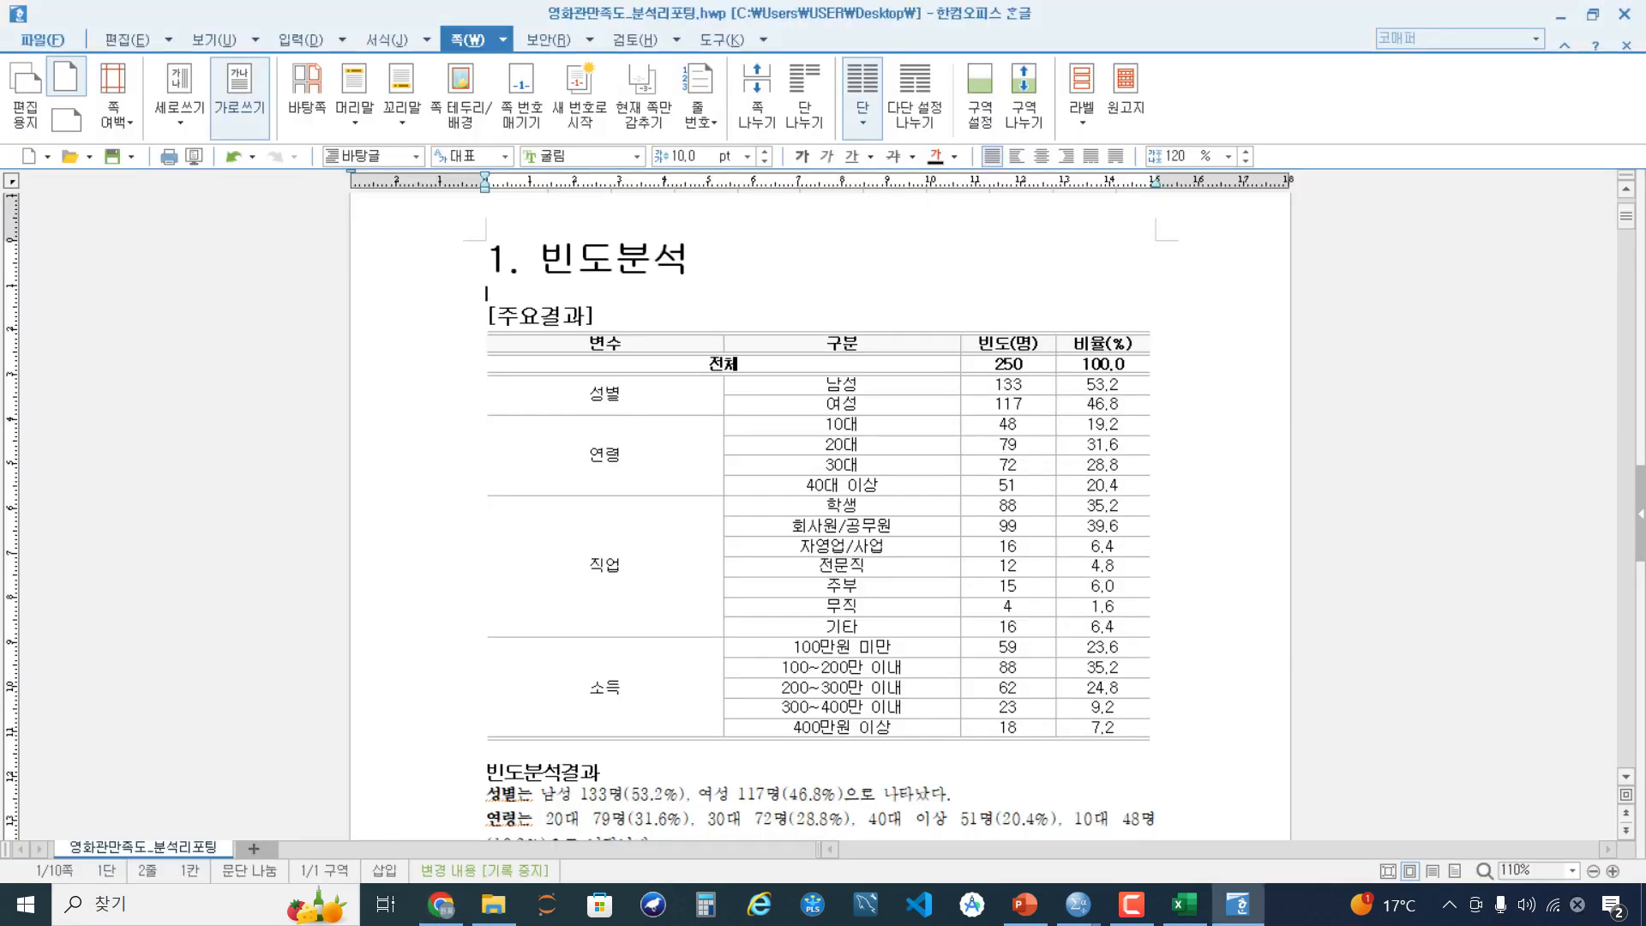
{"action": "key", "text": "Return"}
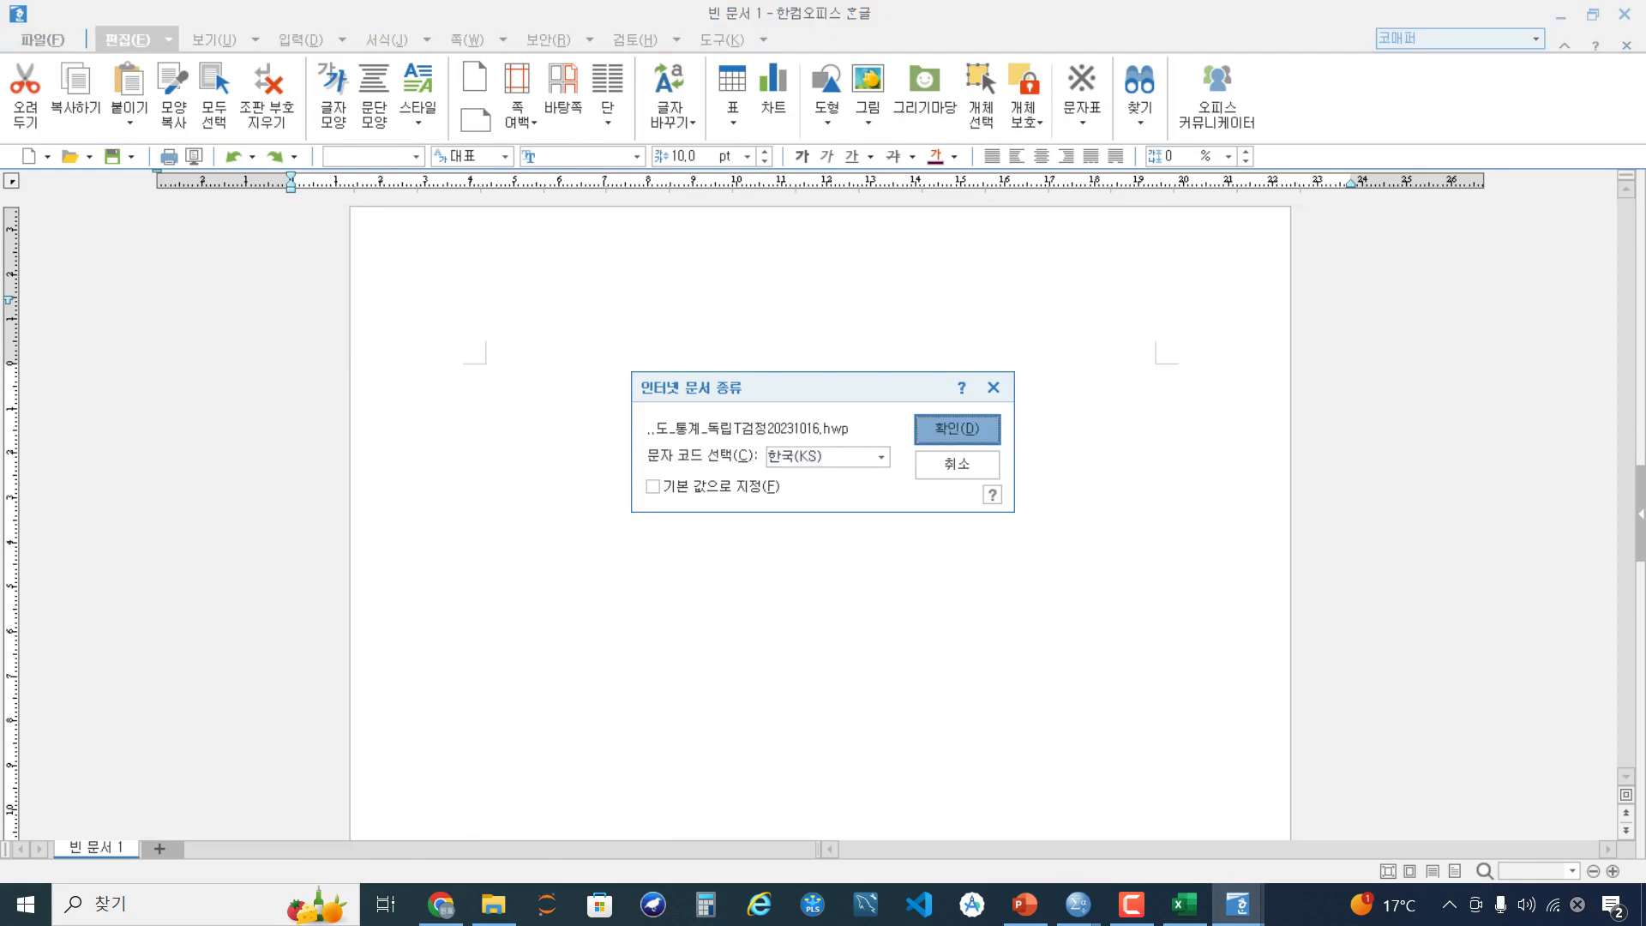
{"action": "key", "text": "Return"}
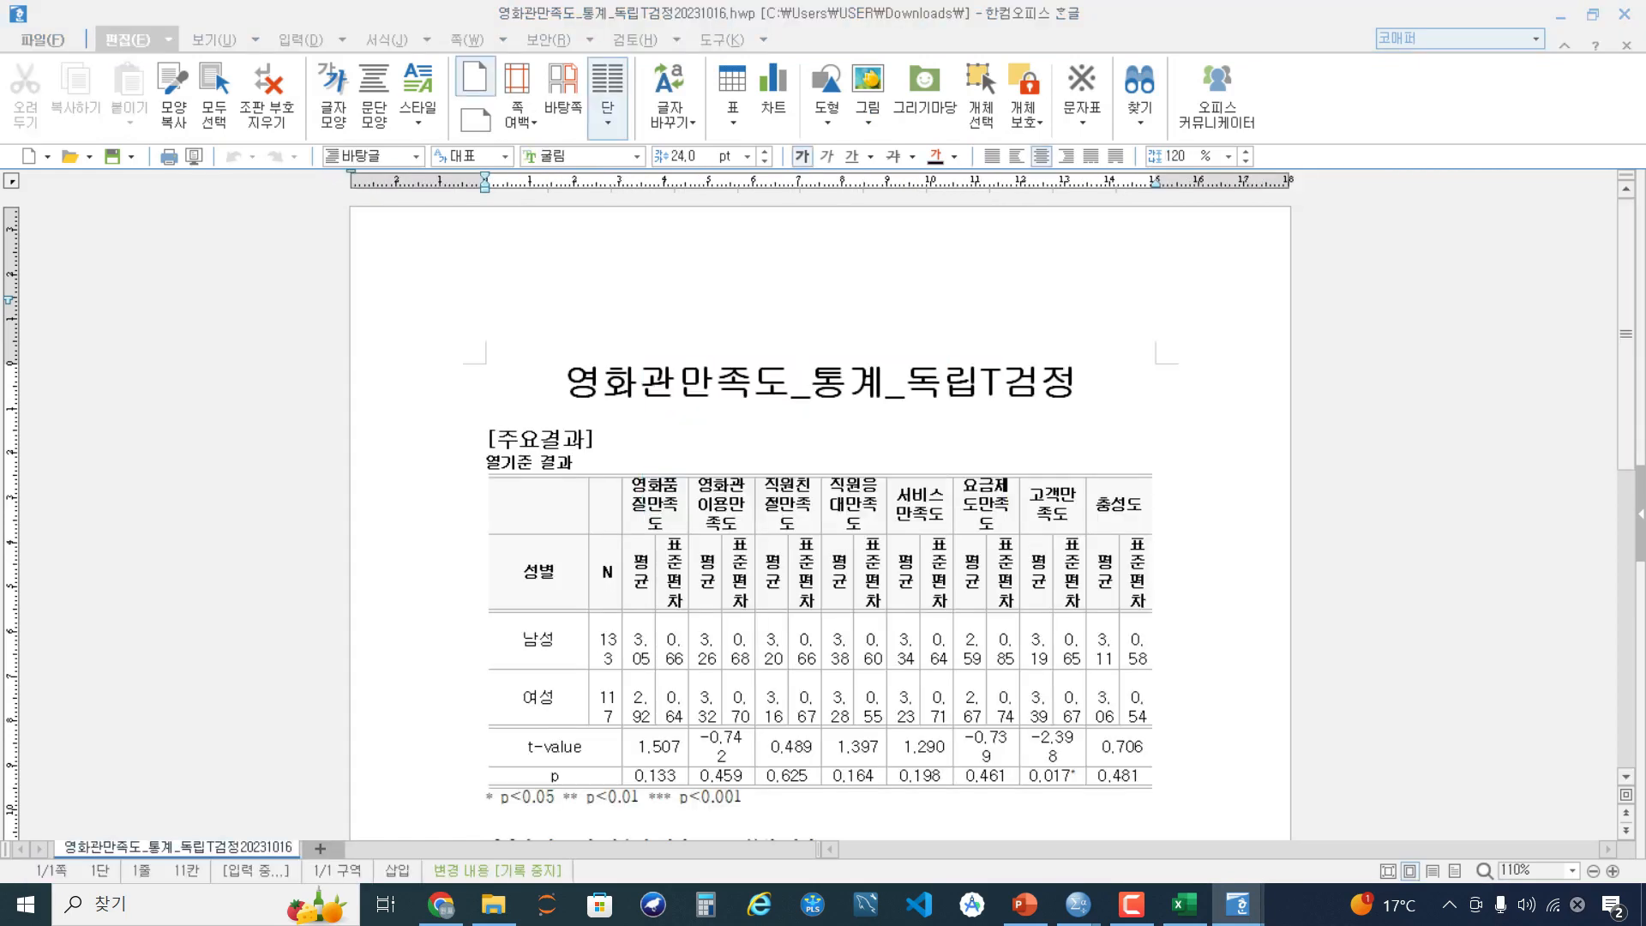
Copy the [주요결과] content below the title, including the t-test table and all interpretation text through 충성도
{"action": "key", "text": "Down"}
{"action": "key", "text": "Up"}
{"action": "key", "text": "shift+Down"}
{"action": "key", "text": "shift+Down"}
{"action": "key", "text": "shift+Down"}
{"action": "key", "text": "shift+Down"}
{"action": "key", "text": "shift+Down"}
{"action": "key", "text": "shift+Down"}
{"action": "key", "text": "shift+Down"}
{"action": "key", "text": "shift+Down"}
{"action": "key", "text": "shift+Down"}
{"action": "key", "text": "shift+Down"}
{"action": "key", "text": "shift+Down"}
{"action": "key", "text": "shift+Down"}
{"action": "key", "text": "shift+Down"}
{"action": "key", "text": "shift+Down"}
{"action": "key", "text": "shift+Down"}
{"action": "key", "text": "shift+Down"}
{"action": "key", "text": "shift+Down"}
{"action": "key", "text": "shift+Down"}
{"action": "key", "text": "shift+Down"}
{"action": "key", "text": "shift+Down"}
{"action": "key", "text": "shift+Down"}
{"action": "key", "text": "shift+Down"}
{"action": "key", "text": "shift+Down"}
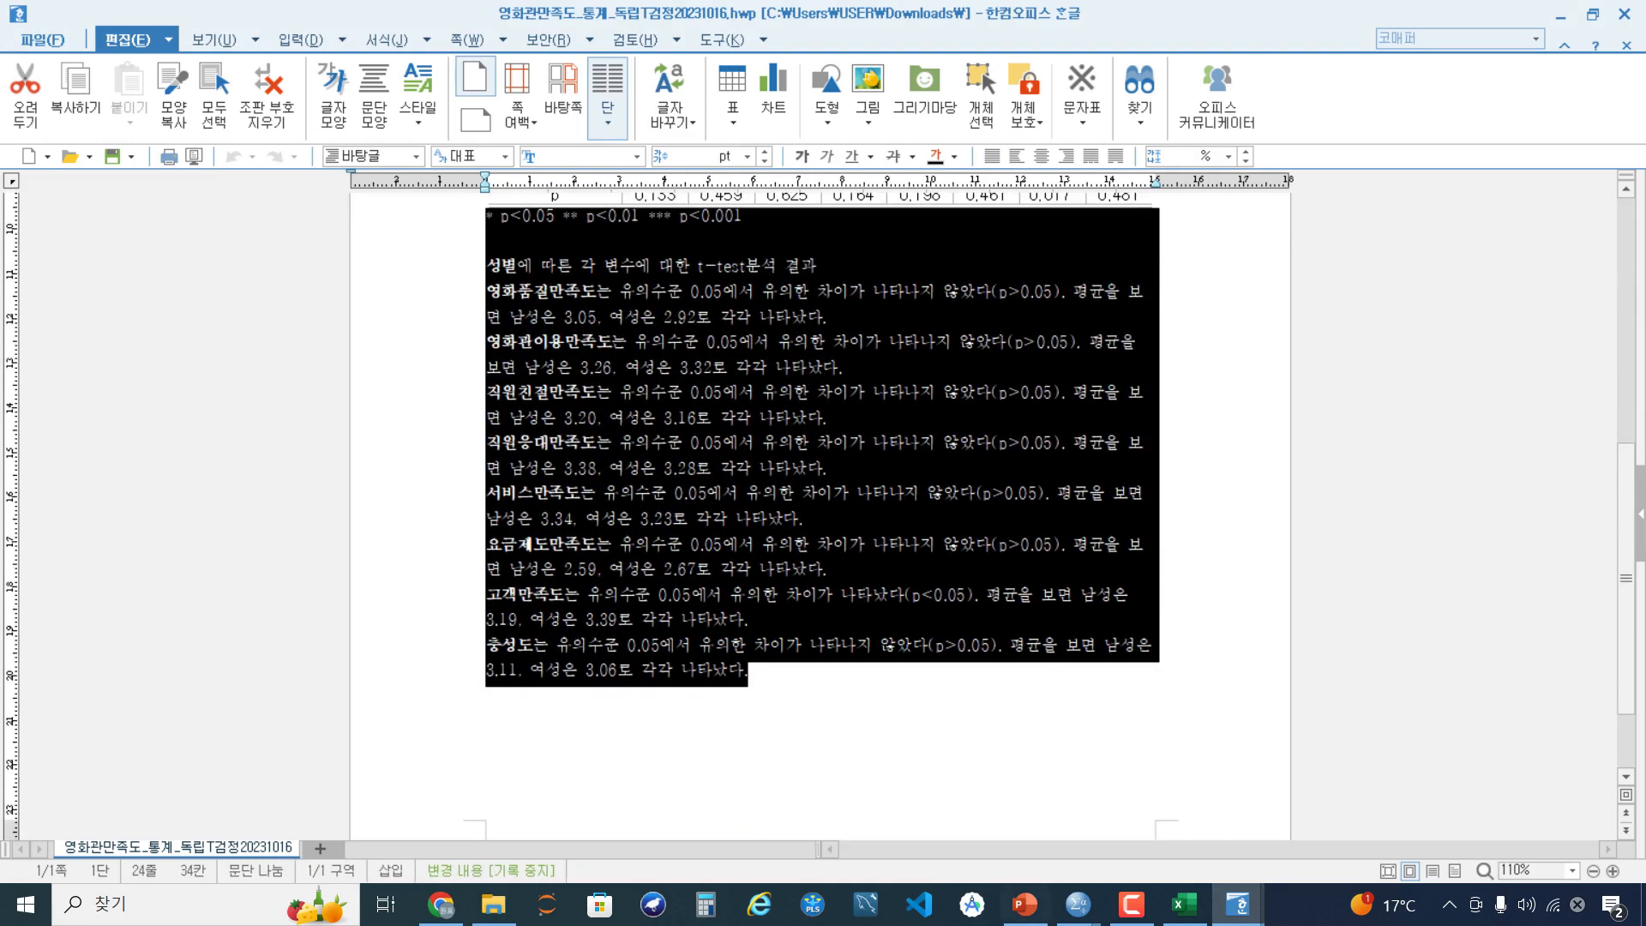
{"action": "key", "text": "ctrl+c"}
Switch to the 영화관만족도_분석리포팅 report, add a page break at its end, and paste the copied t-test results on the new page
{"action": "left_click", "coordinate": [1237, 904]}
{"action": "left_click", "coordinate": [1122, 802]}
{"action": "scroll", "coordinate": [1063, 686], "scroll_direction": "down", "scroll_amount": 3}
{"action": "left_click", "coordinate": [1018, 670]}
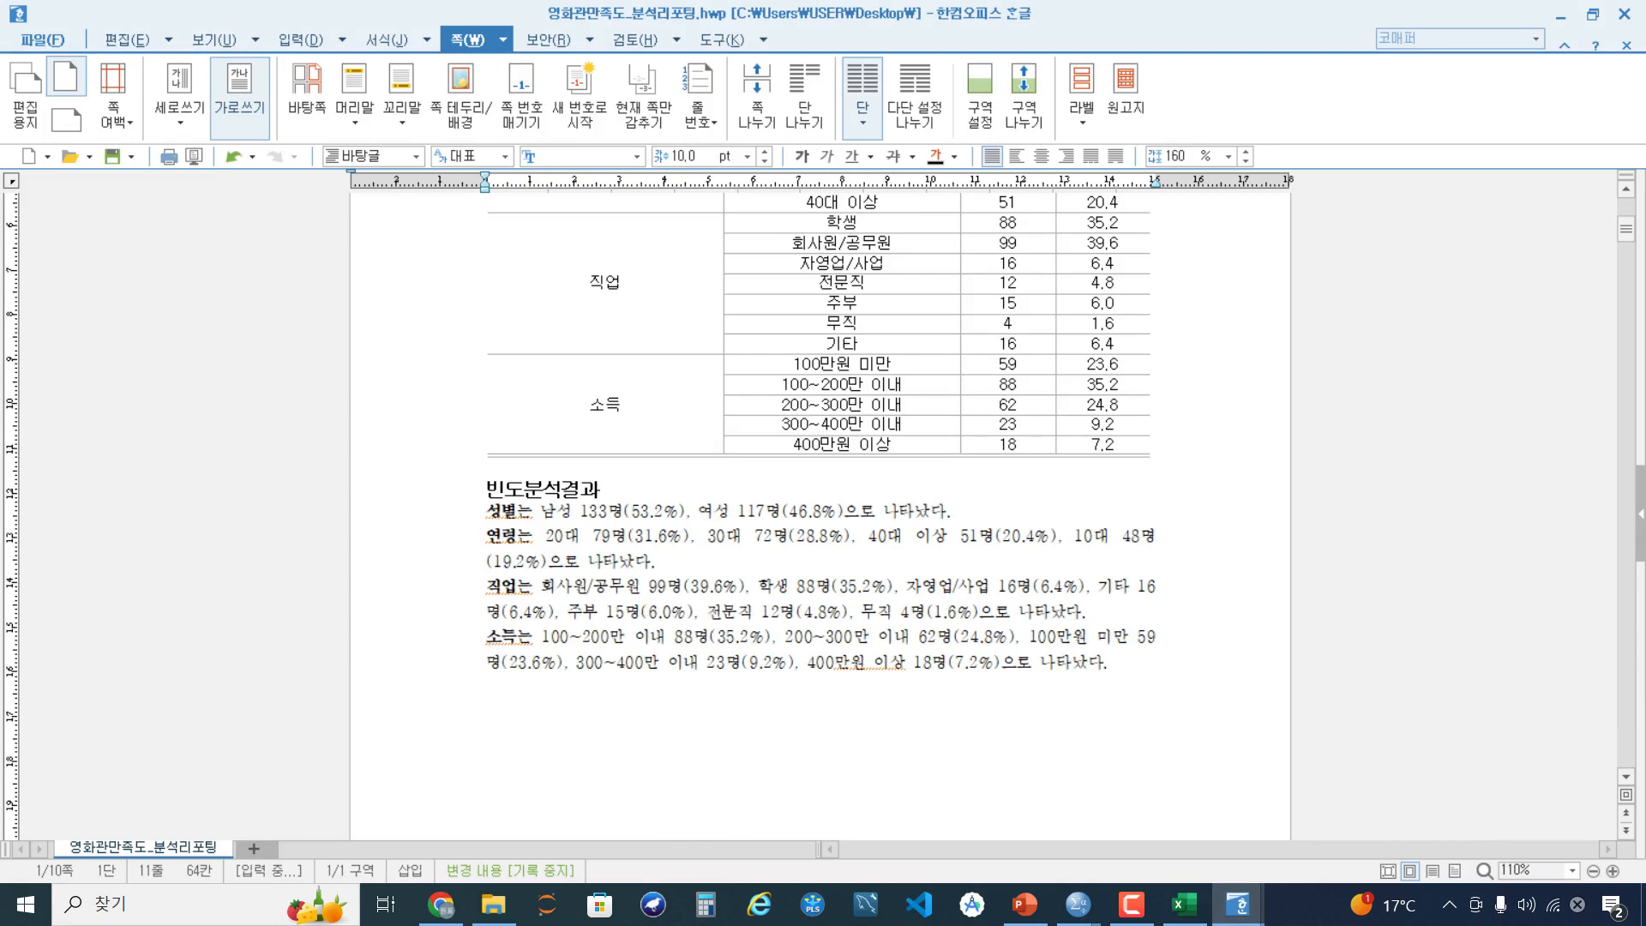
{"action": "key", "text": "ctrl+Page_Down"}
{"action": "scroll", "coordinate": [980, 611], "scroll_direction": "up", "scroll_amount": 6}
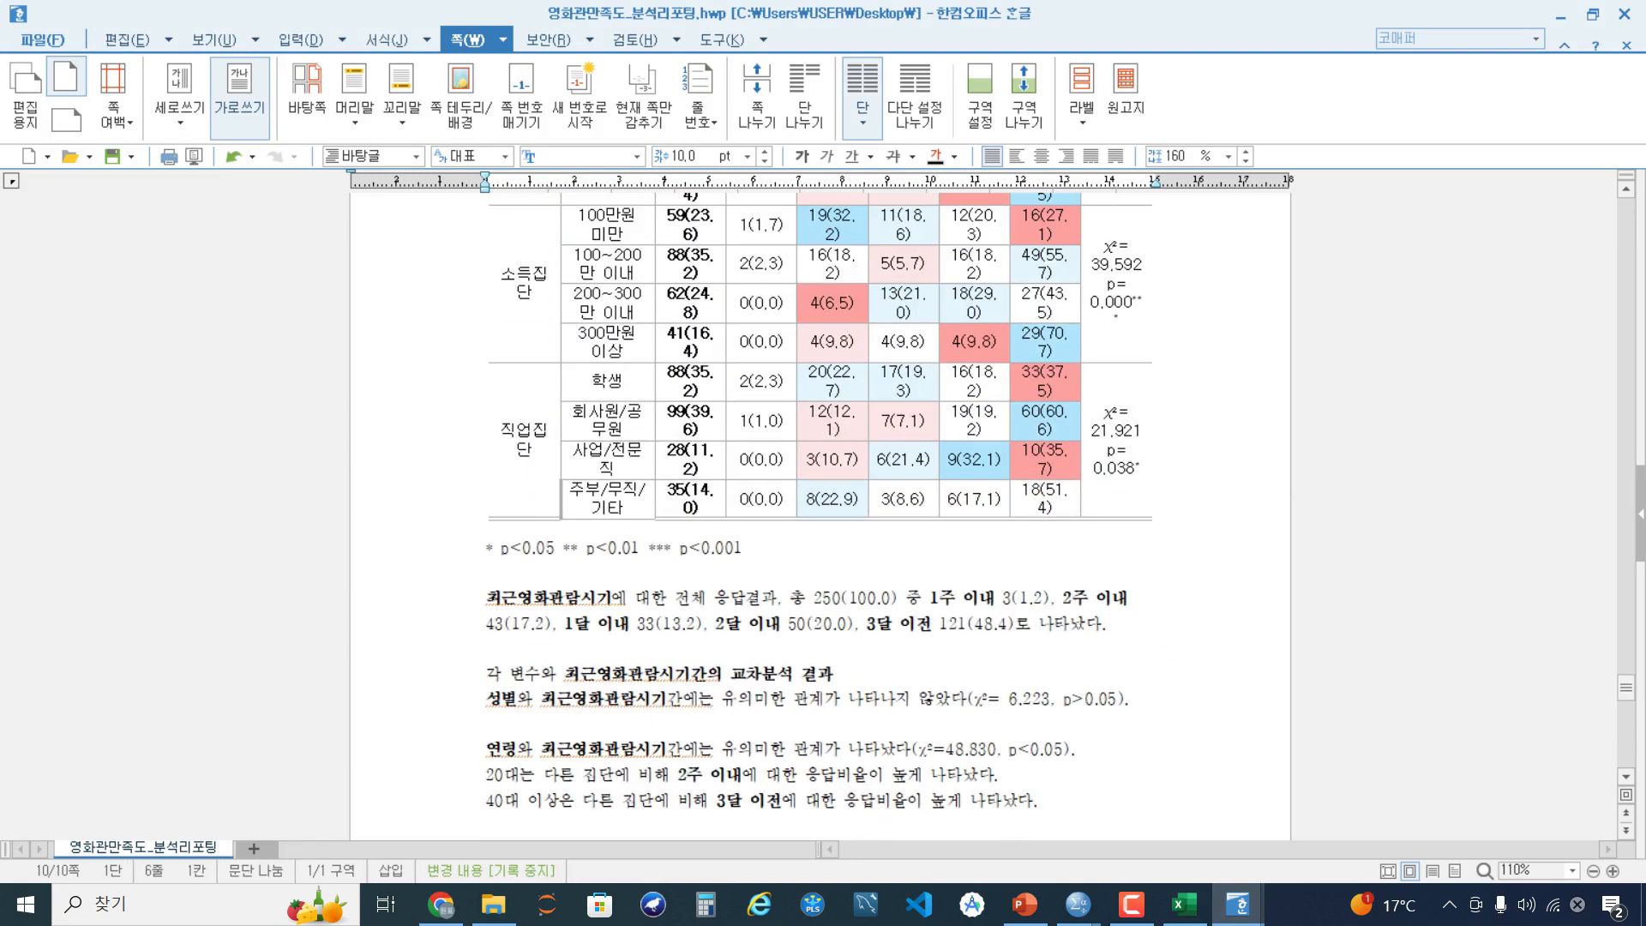
{"action": "left_click", "coordinate": [502, 40]}
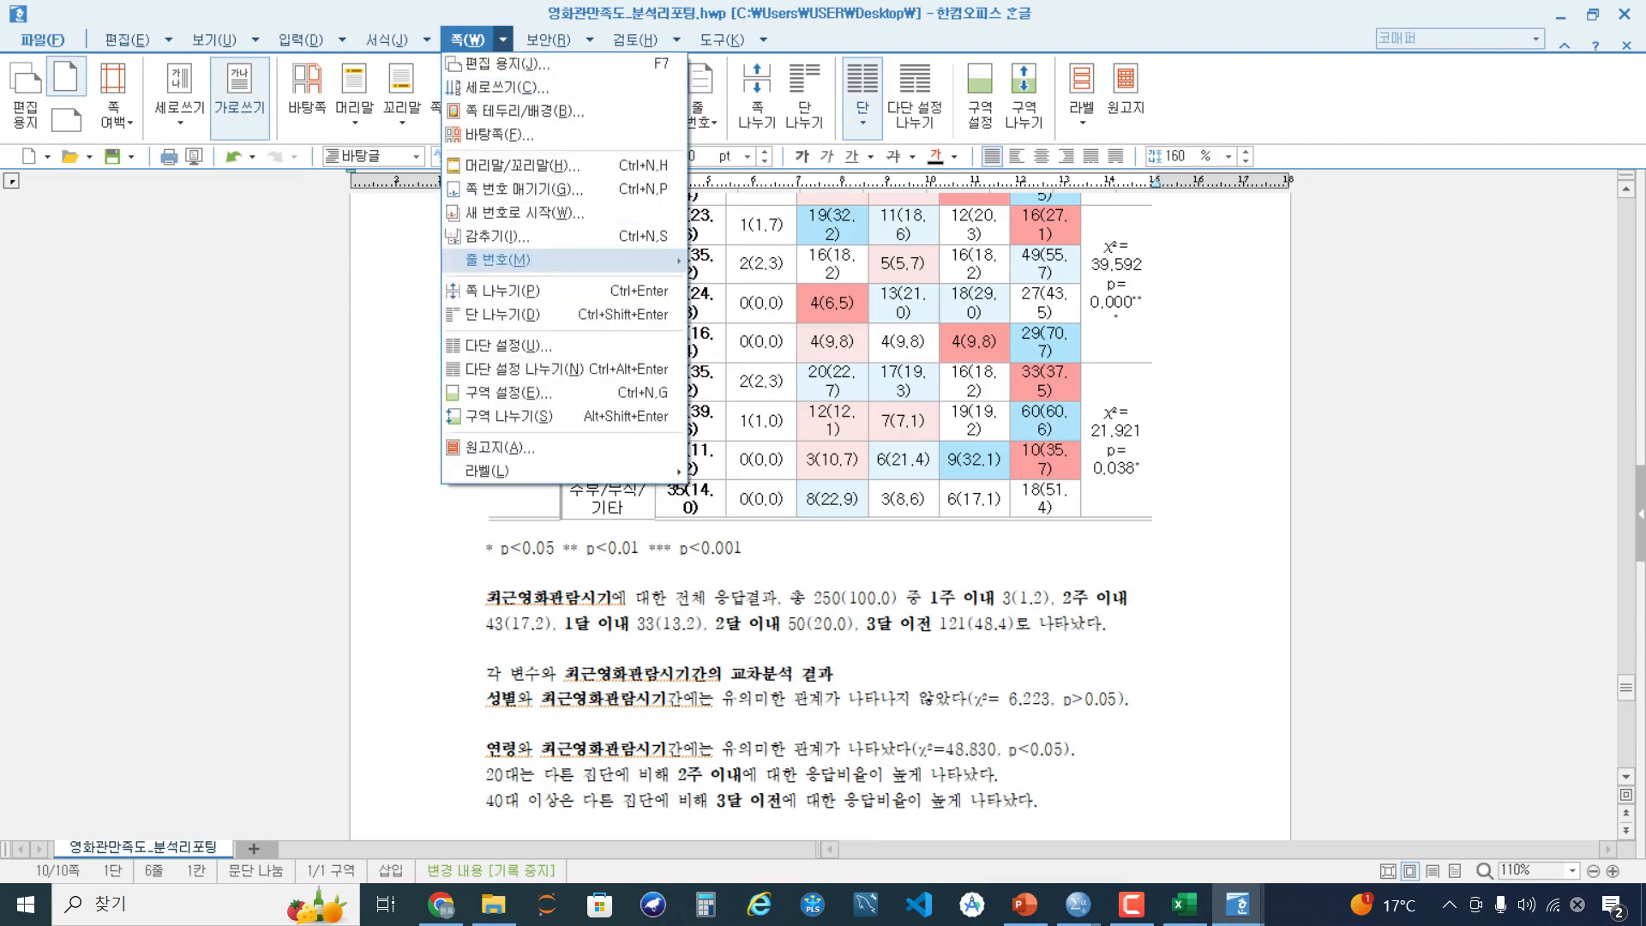
{"action": "left_click", "coordinate": [504, 291]}
{"action": "key", "text": "ctrl+v"}
{"action": "scroll", "coordinate": [819, 515], "scroll_direction": "up", "scroll_amount": 1}
{"action": "scroll", "coordinate": [819, 514], "scroll_direction": "up", "scroll_amount": 3}
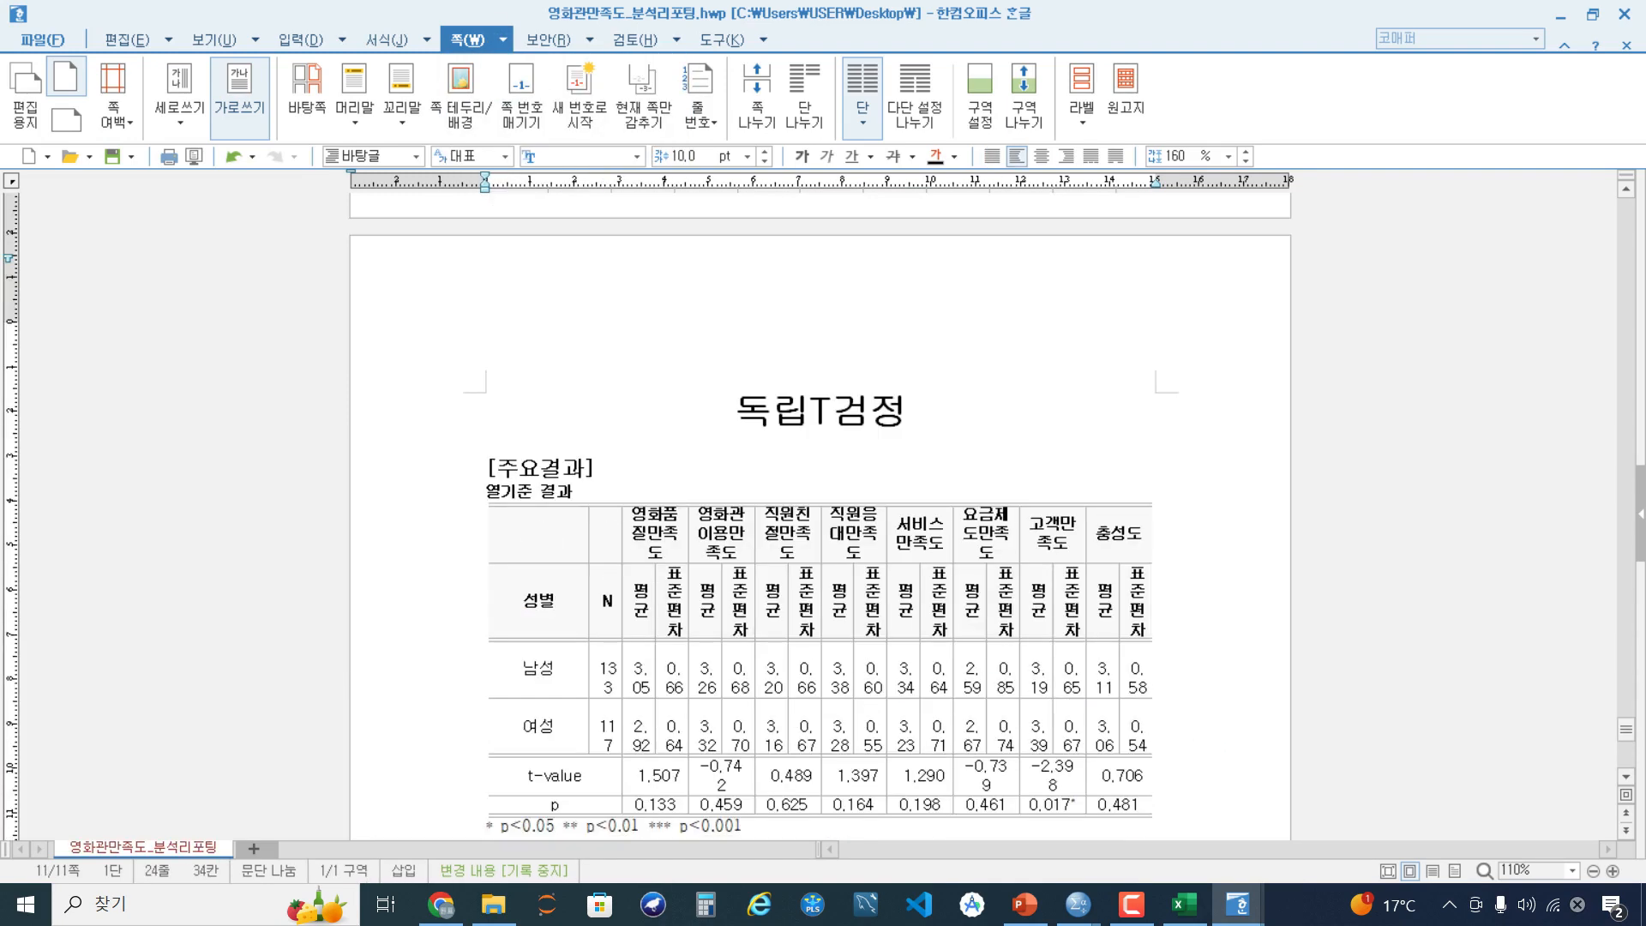
Prefix the pasted 독립T검정 title with "4." and change the title from centred to justified alignment
{"action": "left_click", "coordinate": [738, 411]}
{"action": "type", "text": "4."}
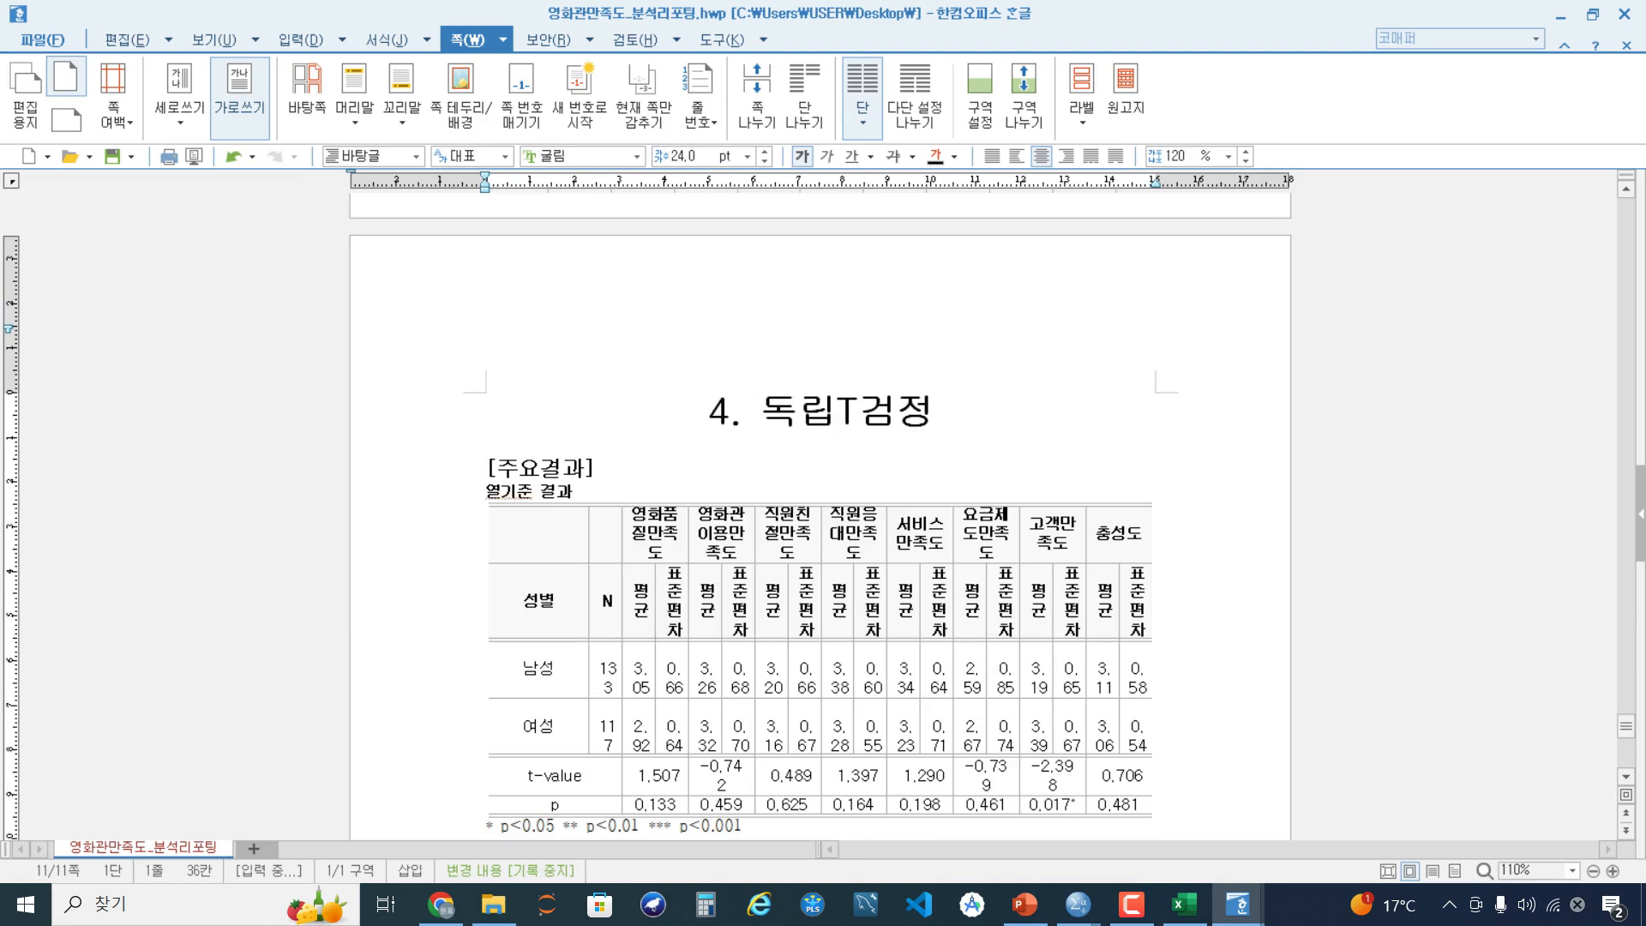
{"action": "left_click", "coordinate": [992, 156]}
{"action": "left_click", "coordinate": [487, 443]}
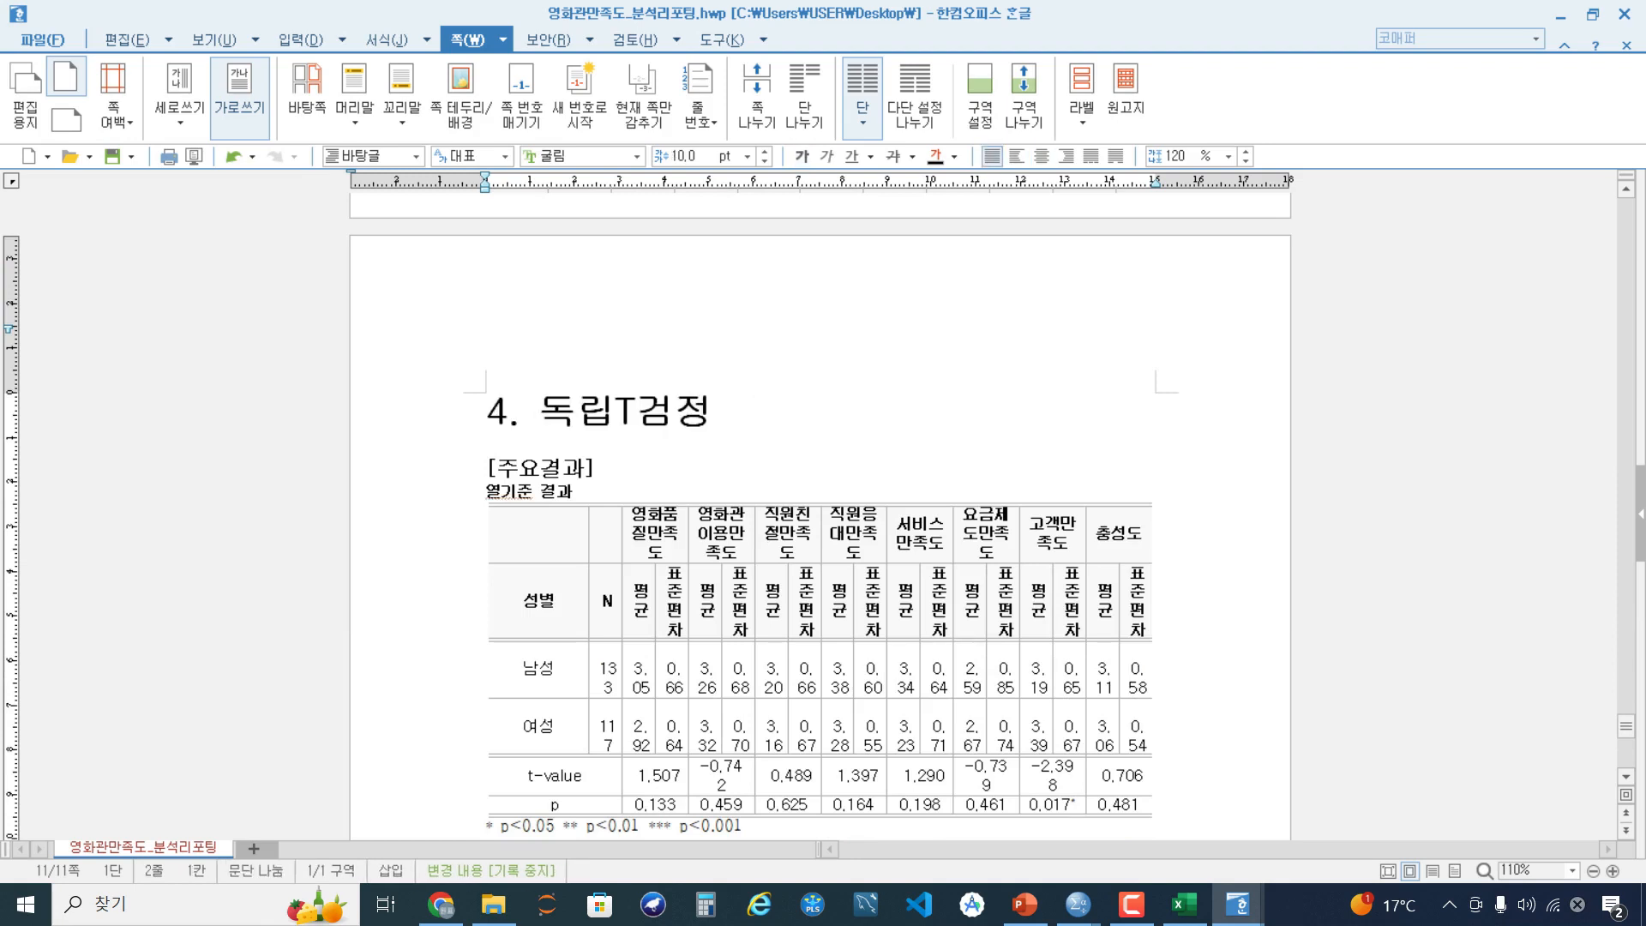
{"action": "scroll", "coordinate": [819, 515], "scroll_direction": "down", "scroll_amount": 5}
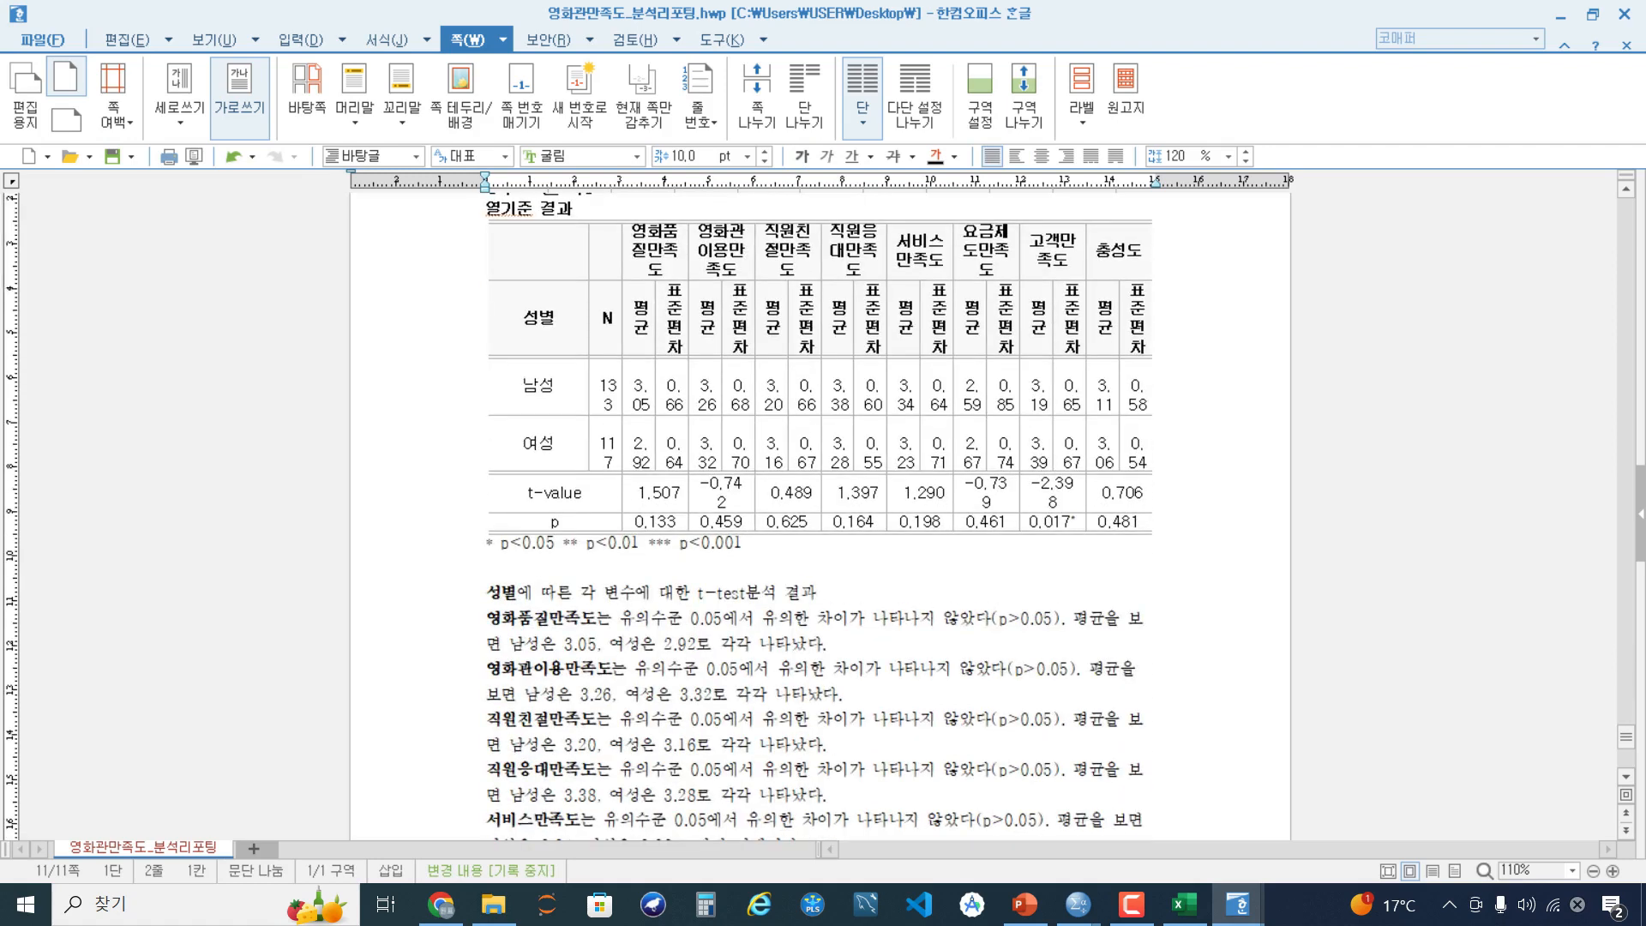
{"action": "scroll", "coordinate": [820, 514], "scroll_direction": "down", "scroll_amount": 3}
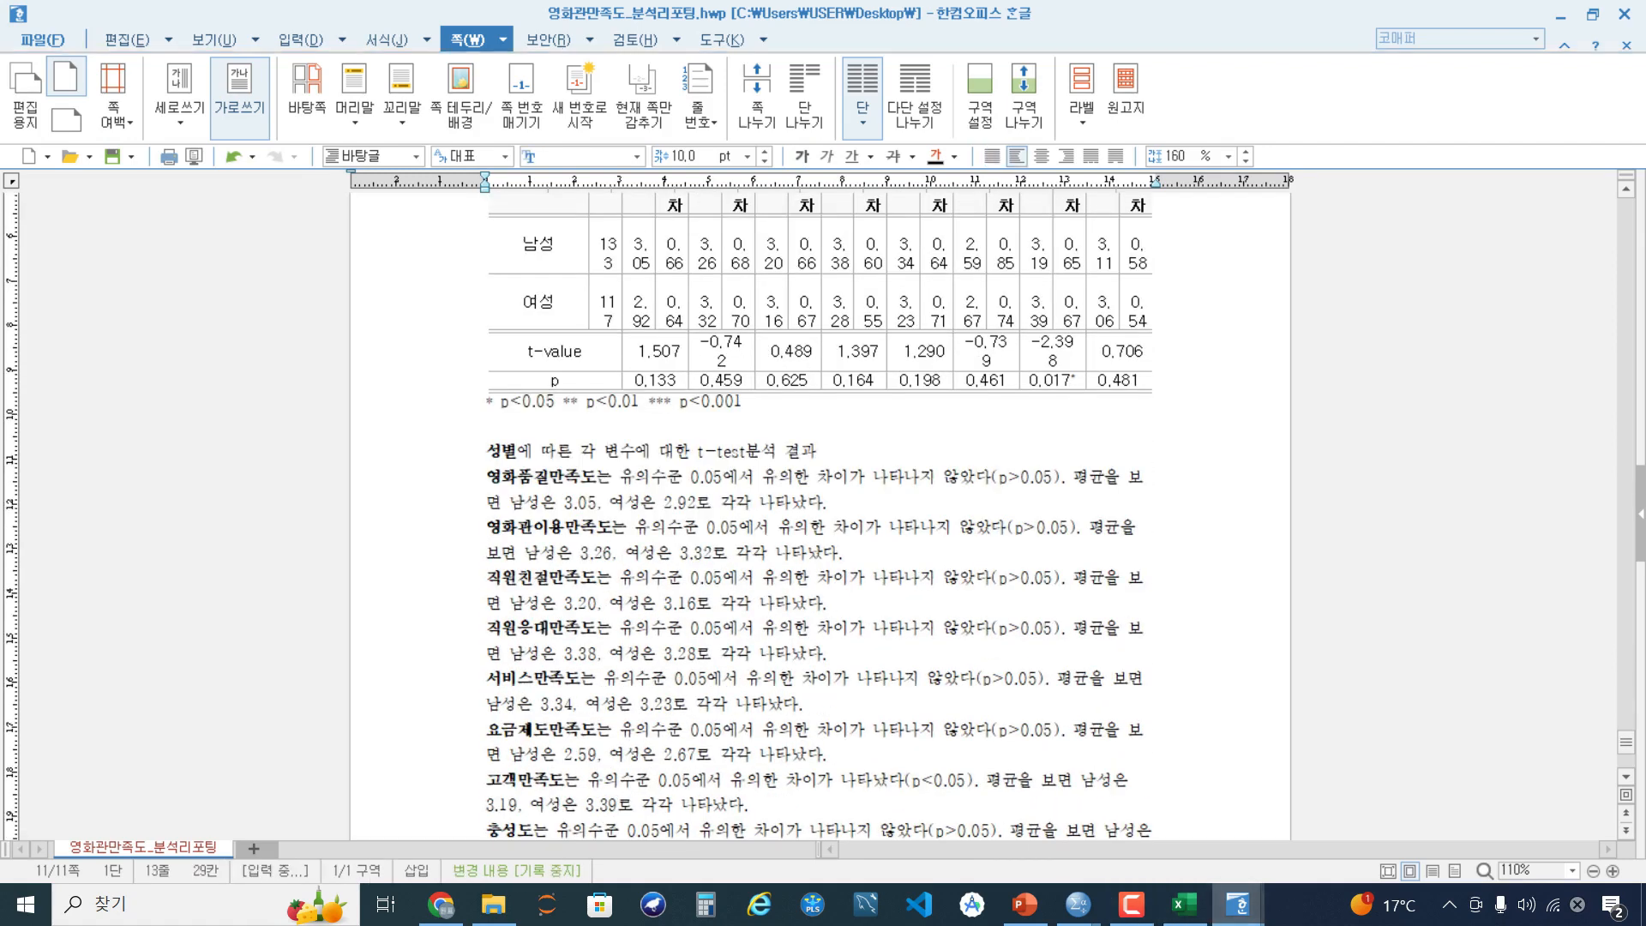
Close the downloaded 영화관만족도_통계_독립T검정20231016 document and return to the report
{"action": "mouse_move", "coordinate": [1238, 905]}
{"action": "left_click", "coordinate": [1453, 743]}
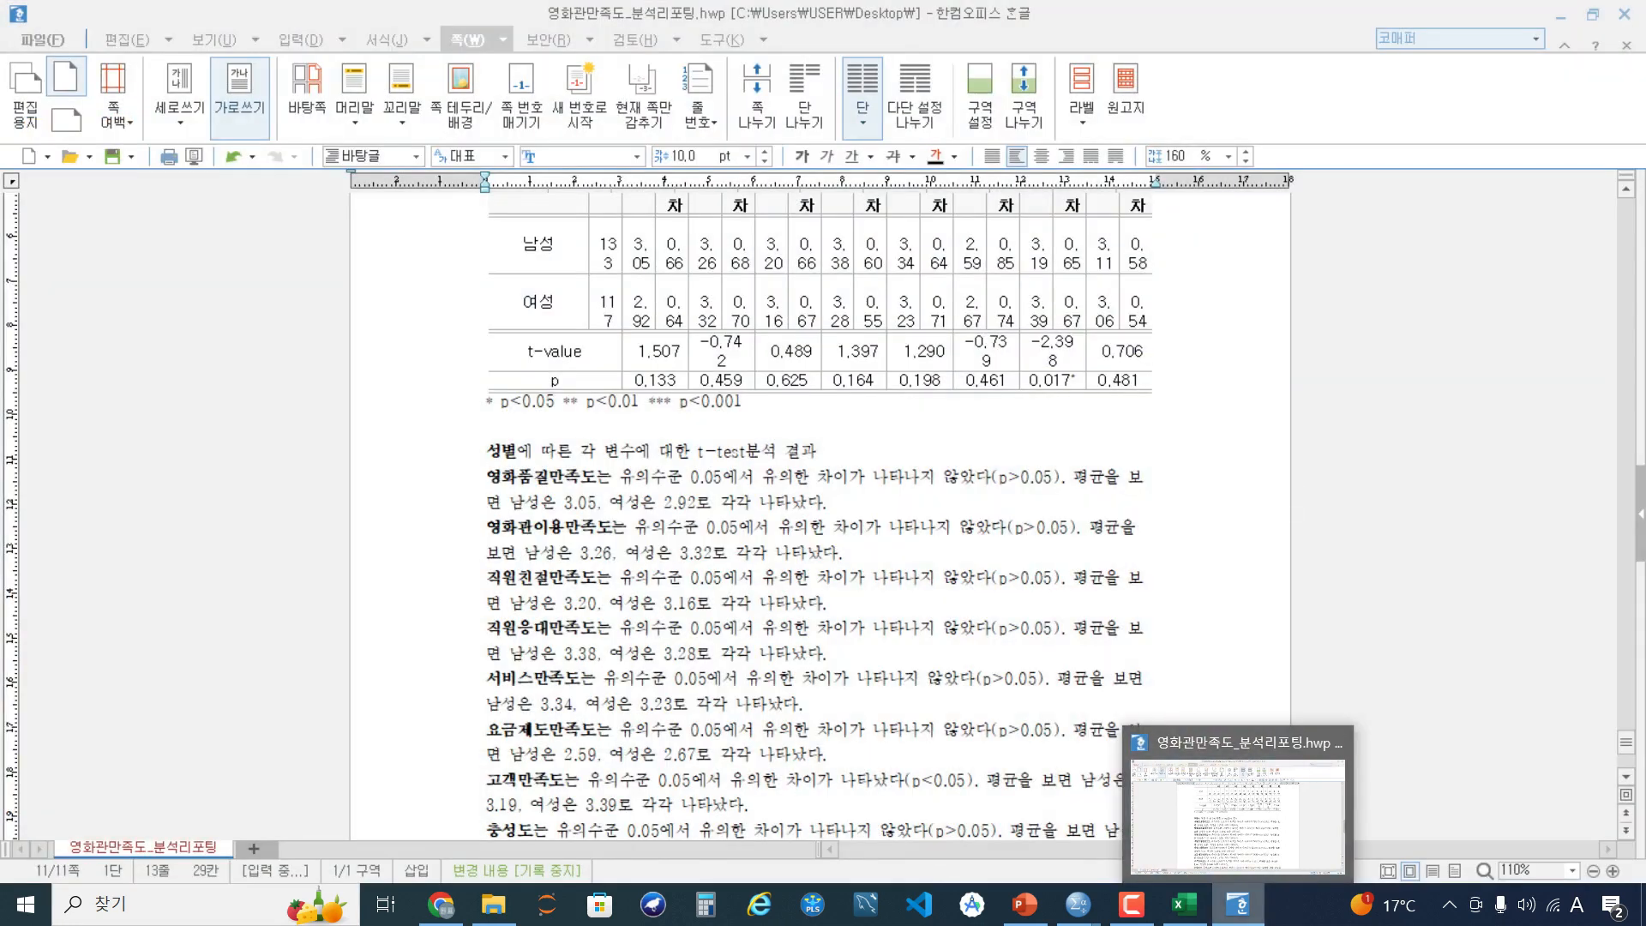
{"action": "left_click", "coordinate": [806, 703]}
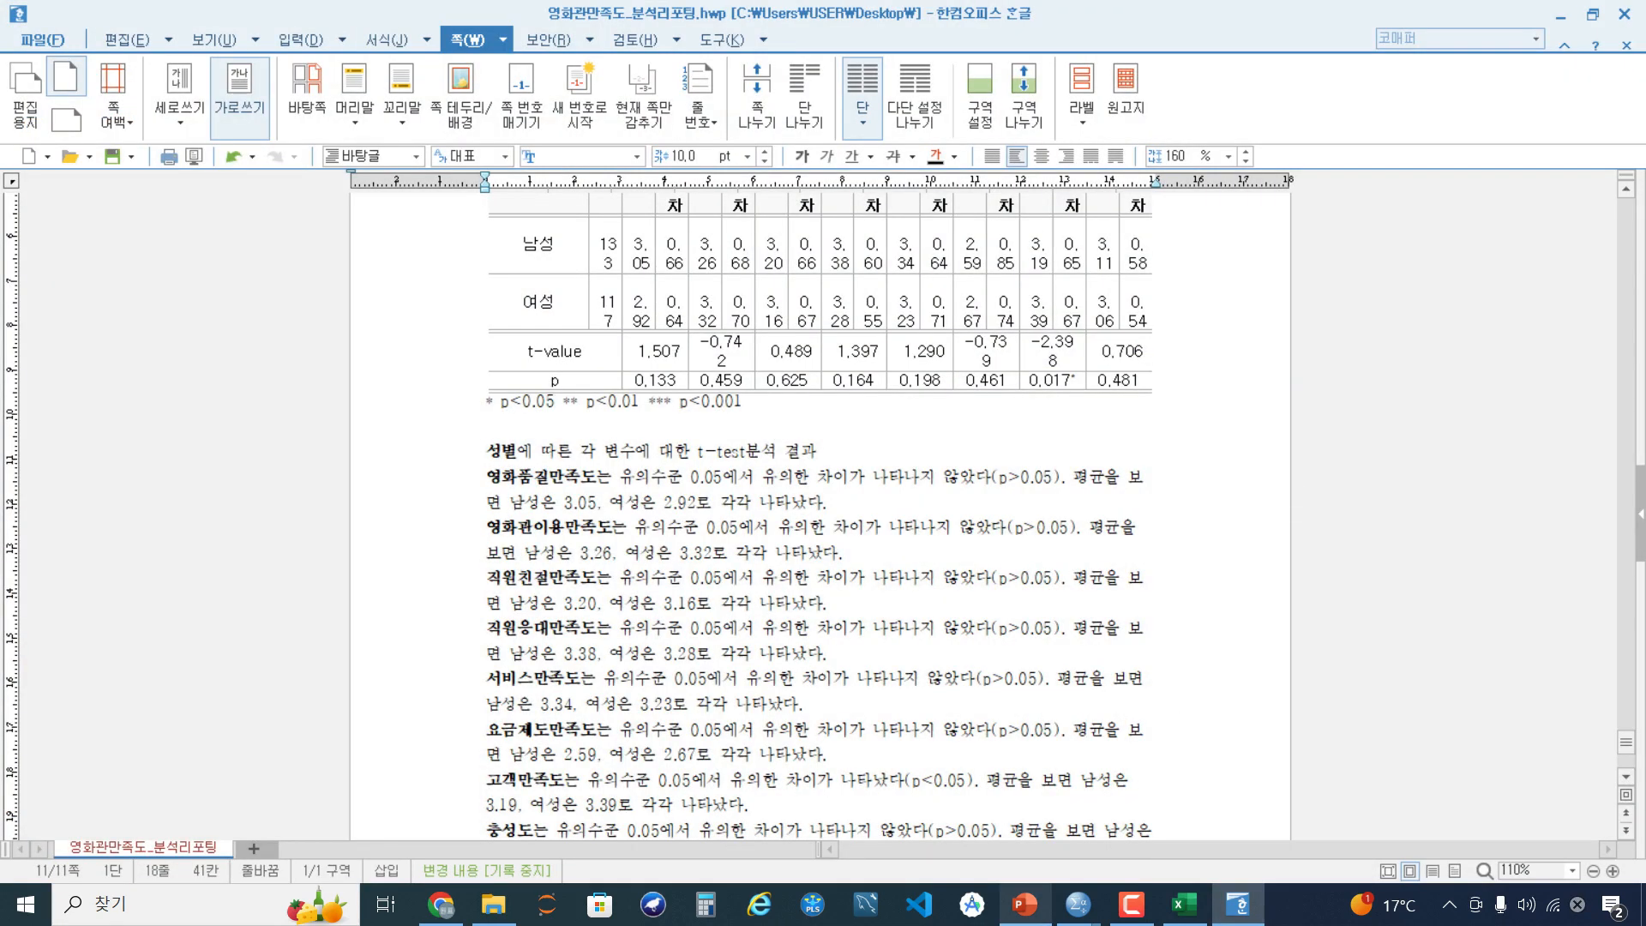
Switch to the 통계분석_기본과정 presentation in PowerPoint and show slide 80 on 분산분석
{"action": "left_click", "coordinate": [1026, 904]}
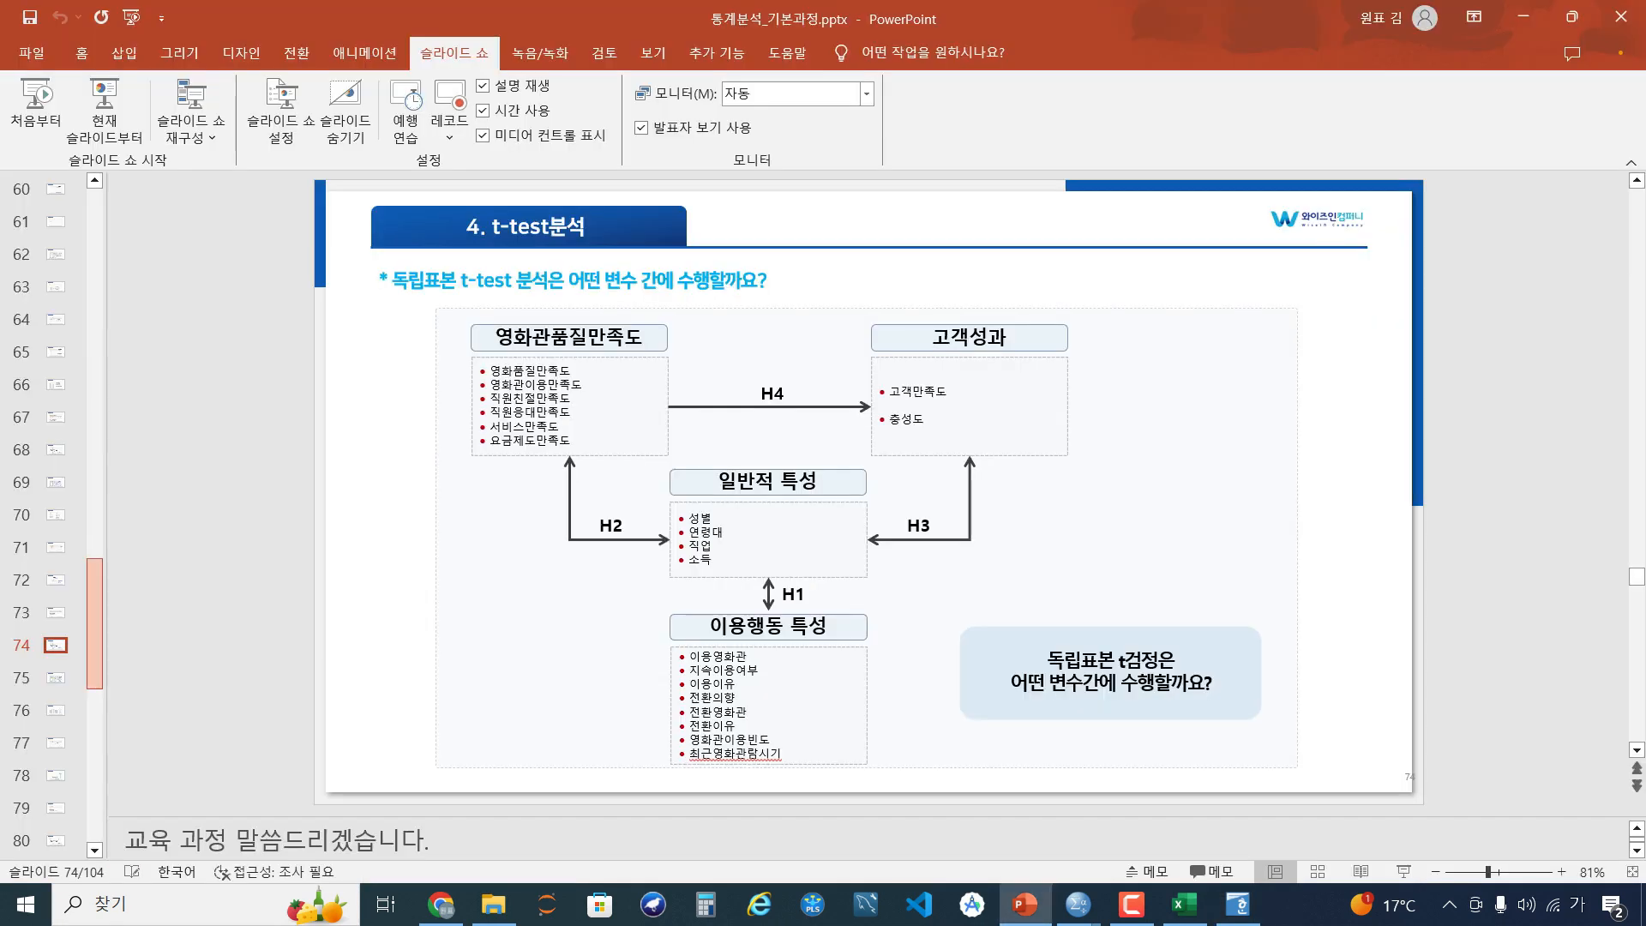
{"action": "scroll", "coordinate": [43, 514], "scroll_direction": "down", "scroll_amount": 3}
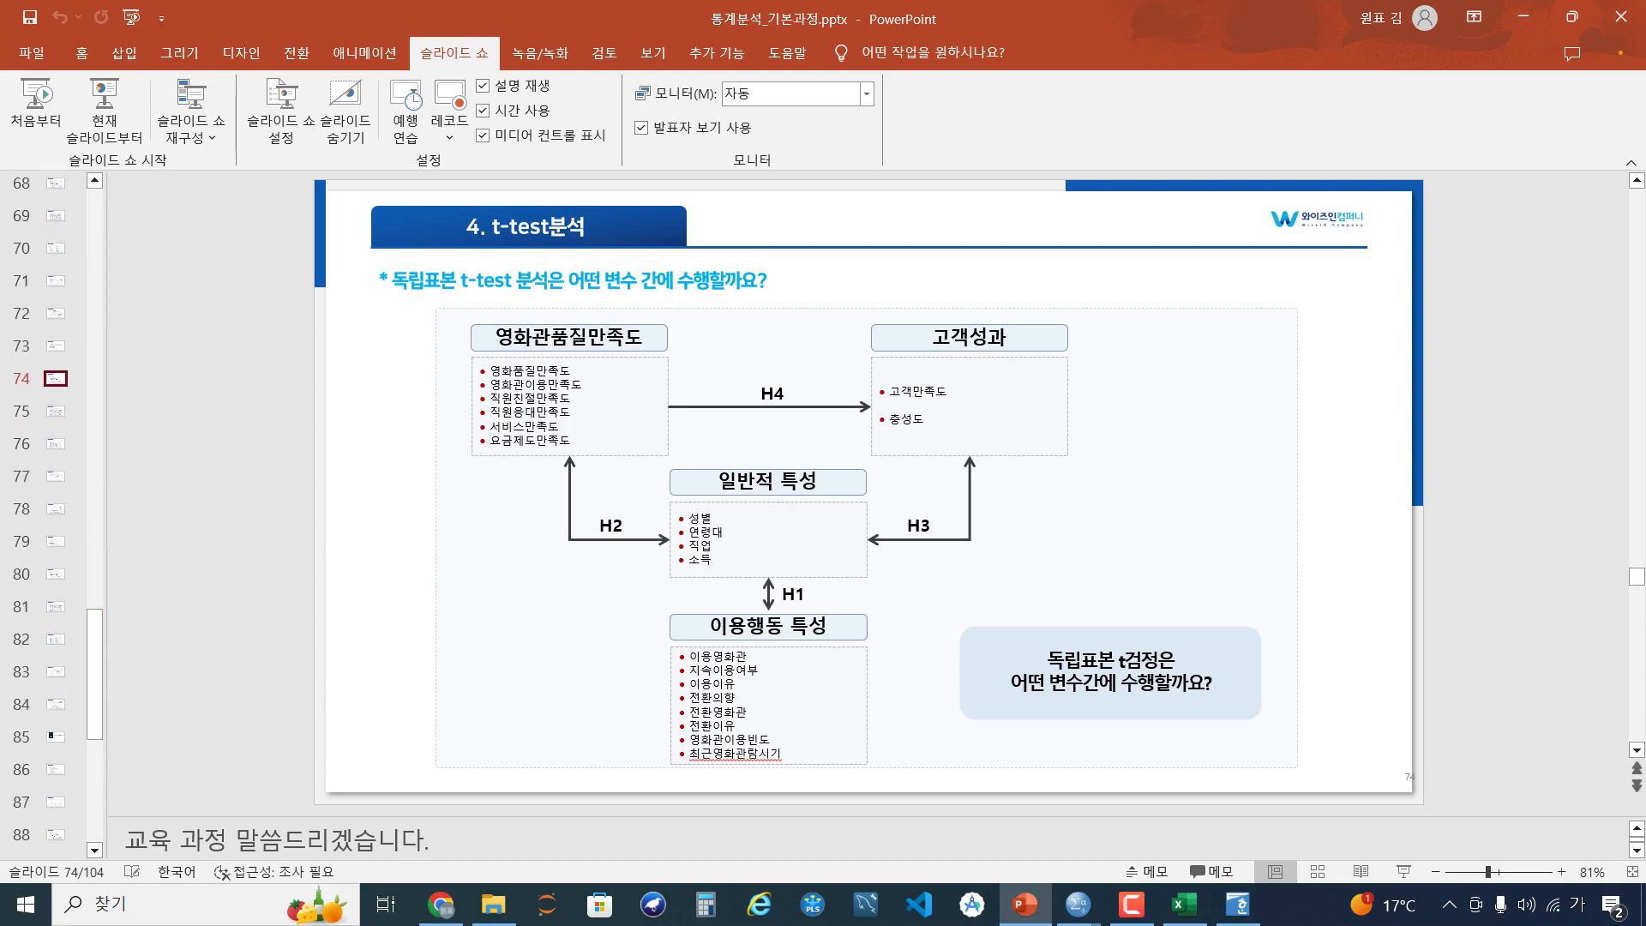
{"action": "left_click", "coordinate": [55, 573]}
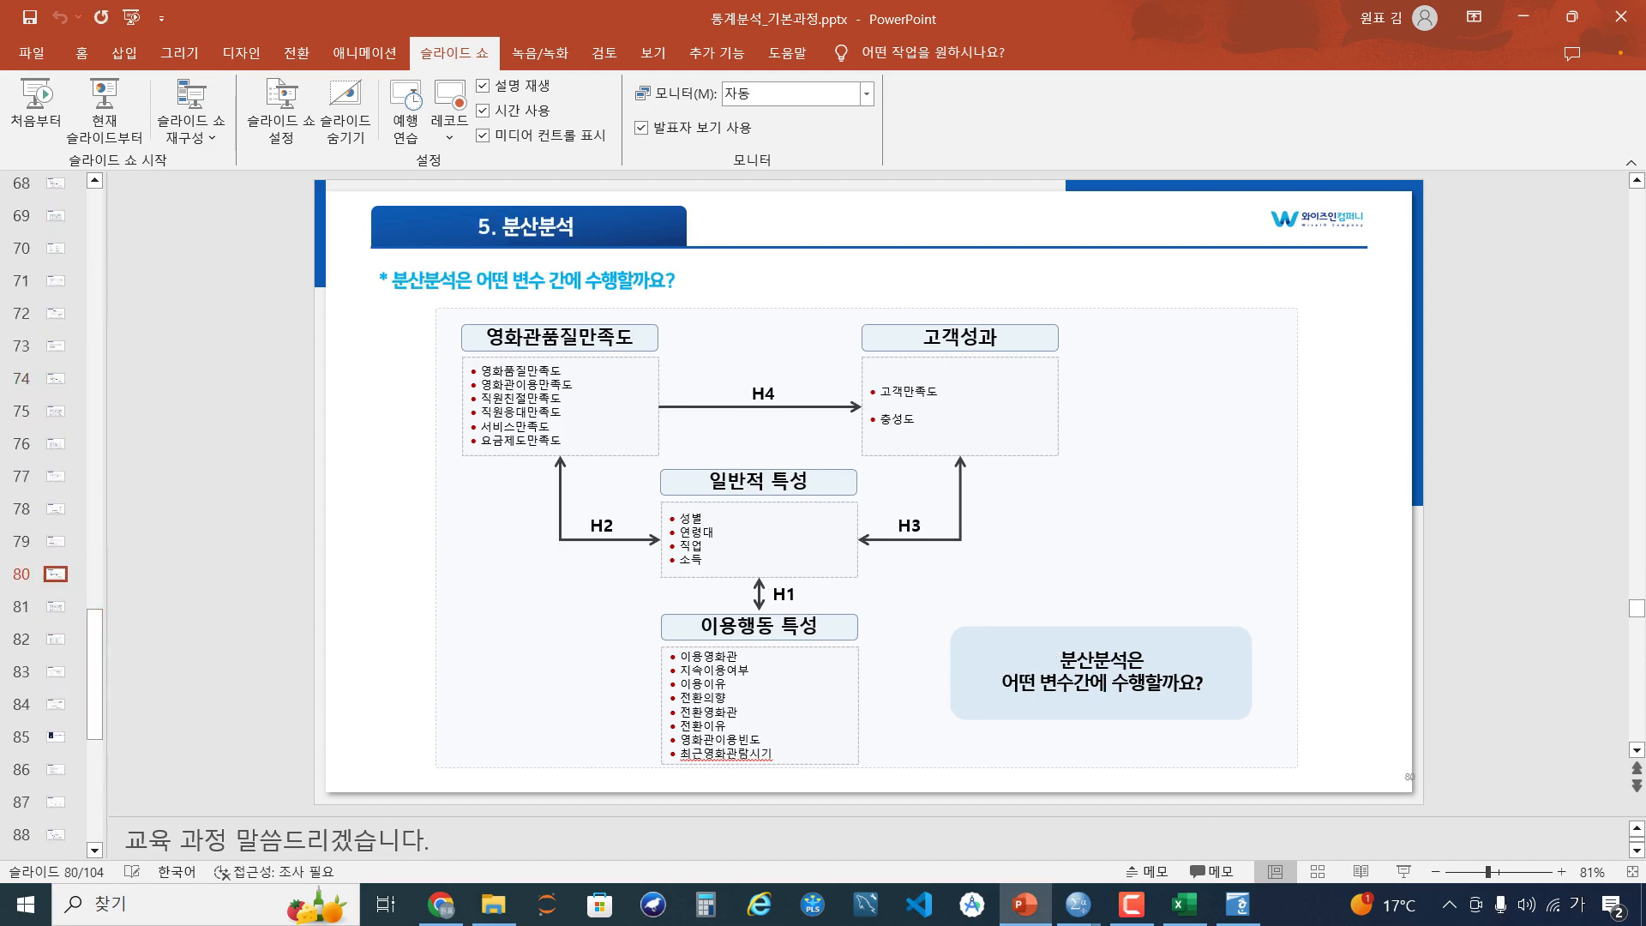
Examine the 성별, 연령대, 직업 and 소득 variables under 일반적 특성 in the research model diagram, enlarged for reading
{"action": "left_click", "coordinate": [679, 517]}
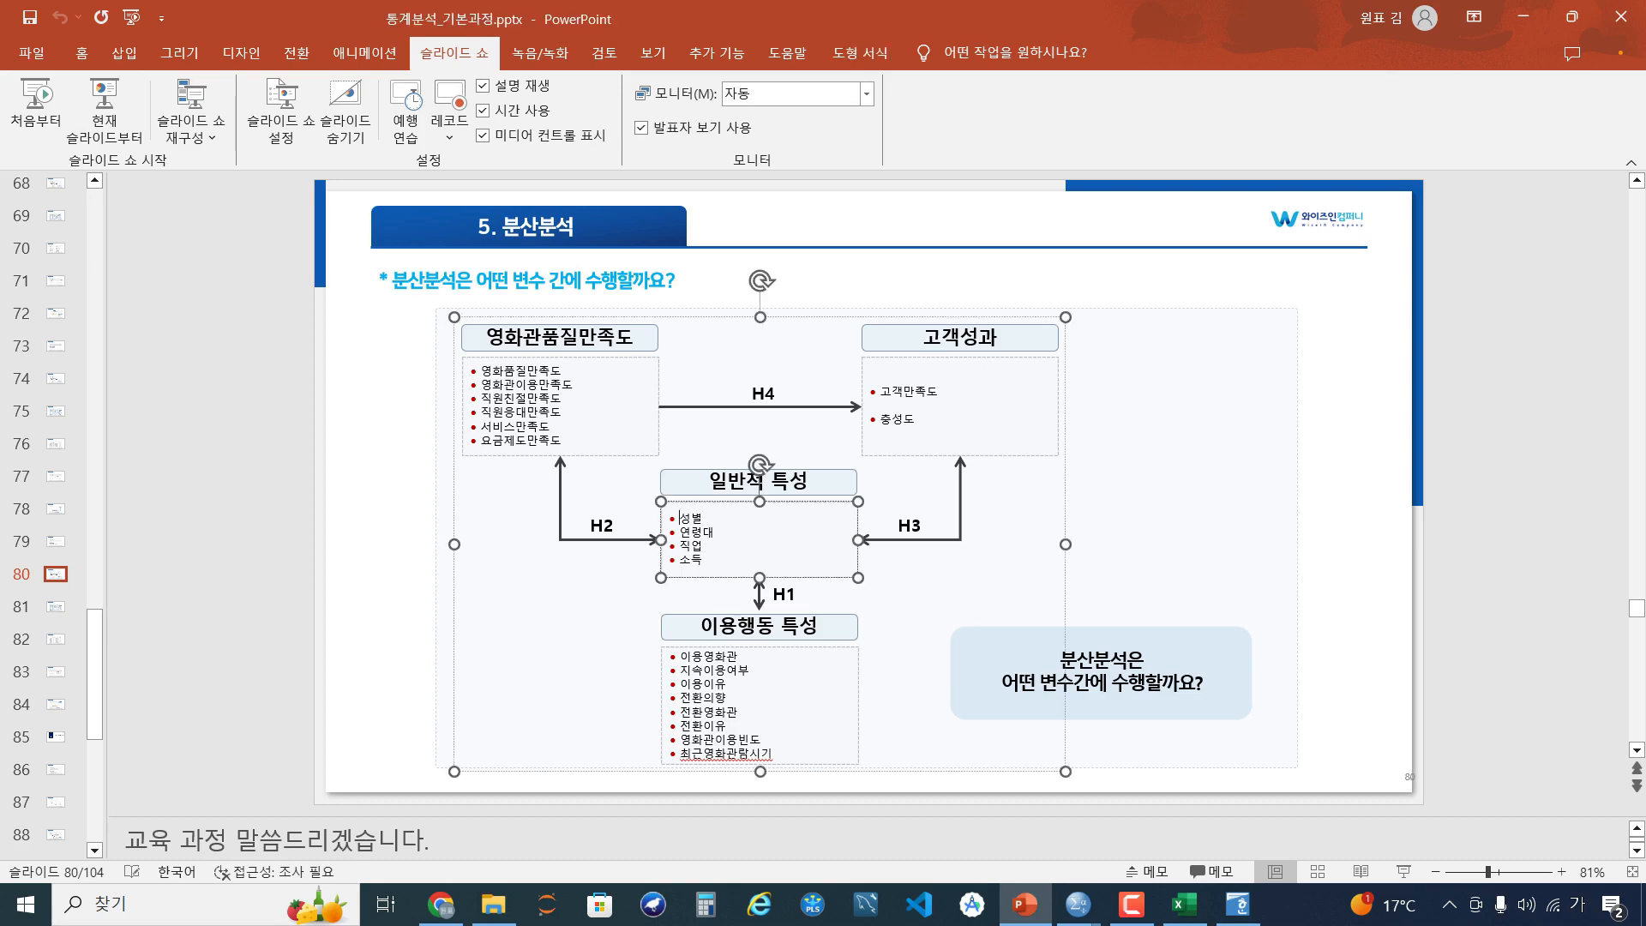
{"action": "double_click", "coordinate": [685, 517]}
{"action": "double_click", "coordinate": [695, 533]}
{"action": "double_click", "coordinate": [693, 546]}
{"action": "double_click", "coordinate": [691, 559]}
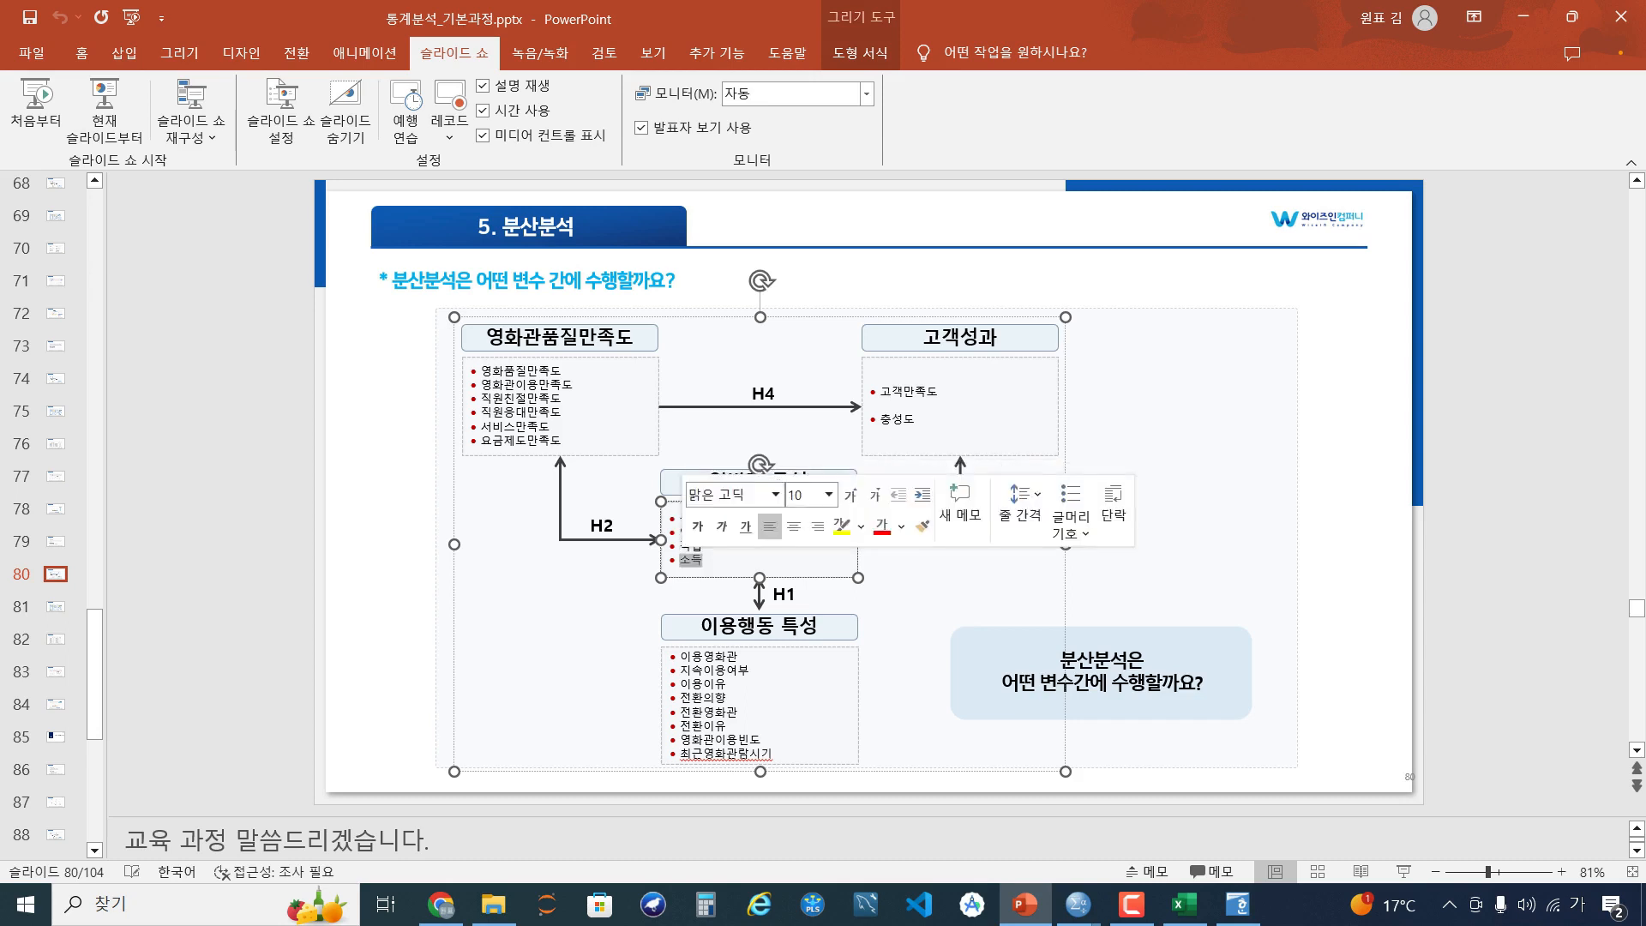
{"action": "left_click", "coordinate": [1157, 514]}
{"action": "scroll", "coordinate": [1157, 514], "scroll_direction": "up", "scroll_amount": 2}
{"action": "scroll", "coordinate": [865, 493], "scroll_direction": "up", "scroll_amount": 2}
{"action": "double_click", "coordinate": [613, 547]}
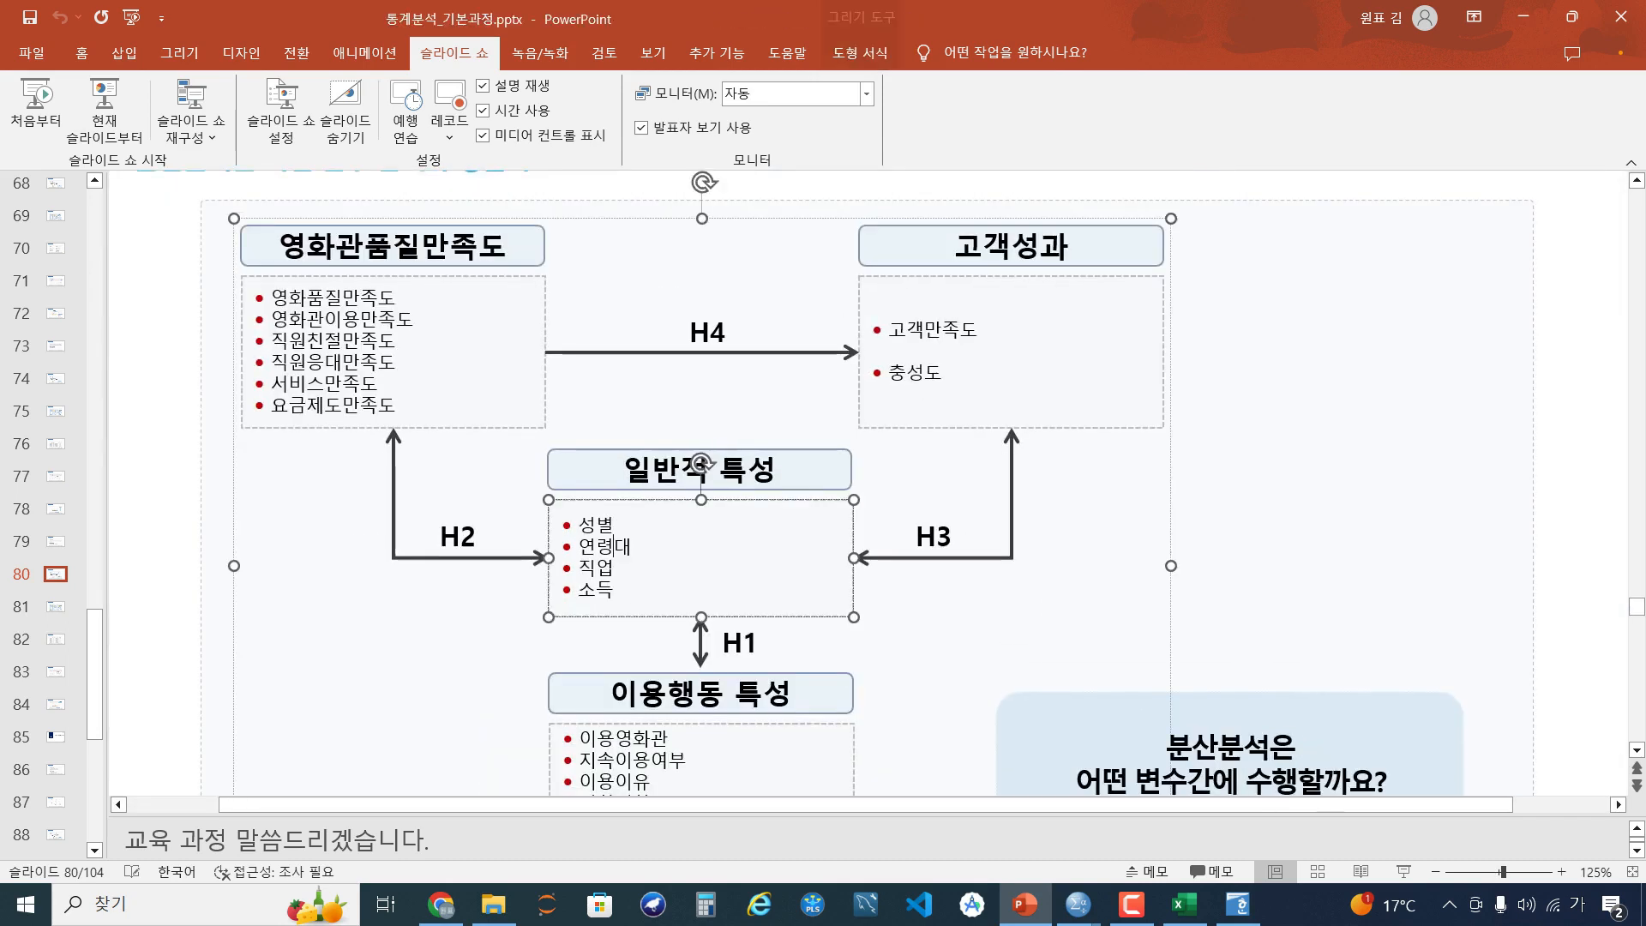
{"action": "double_click", "coordinate": [613, 547]}
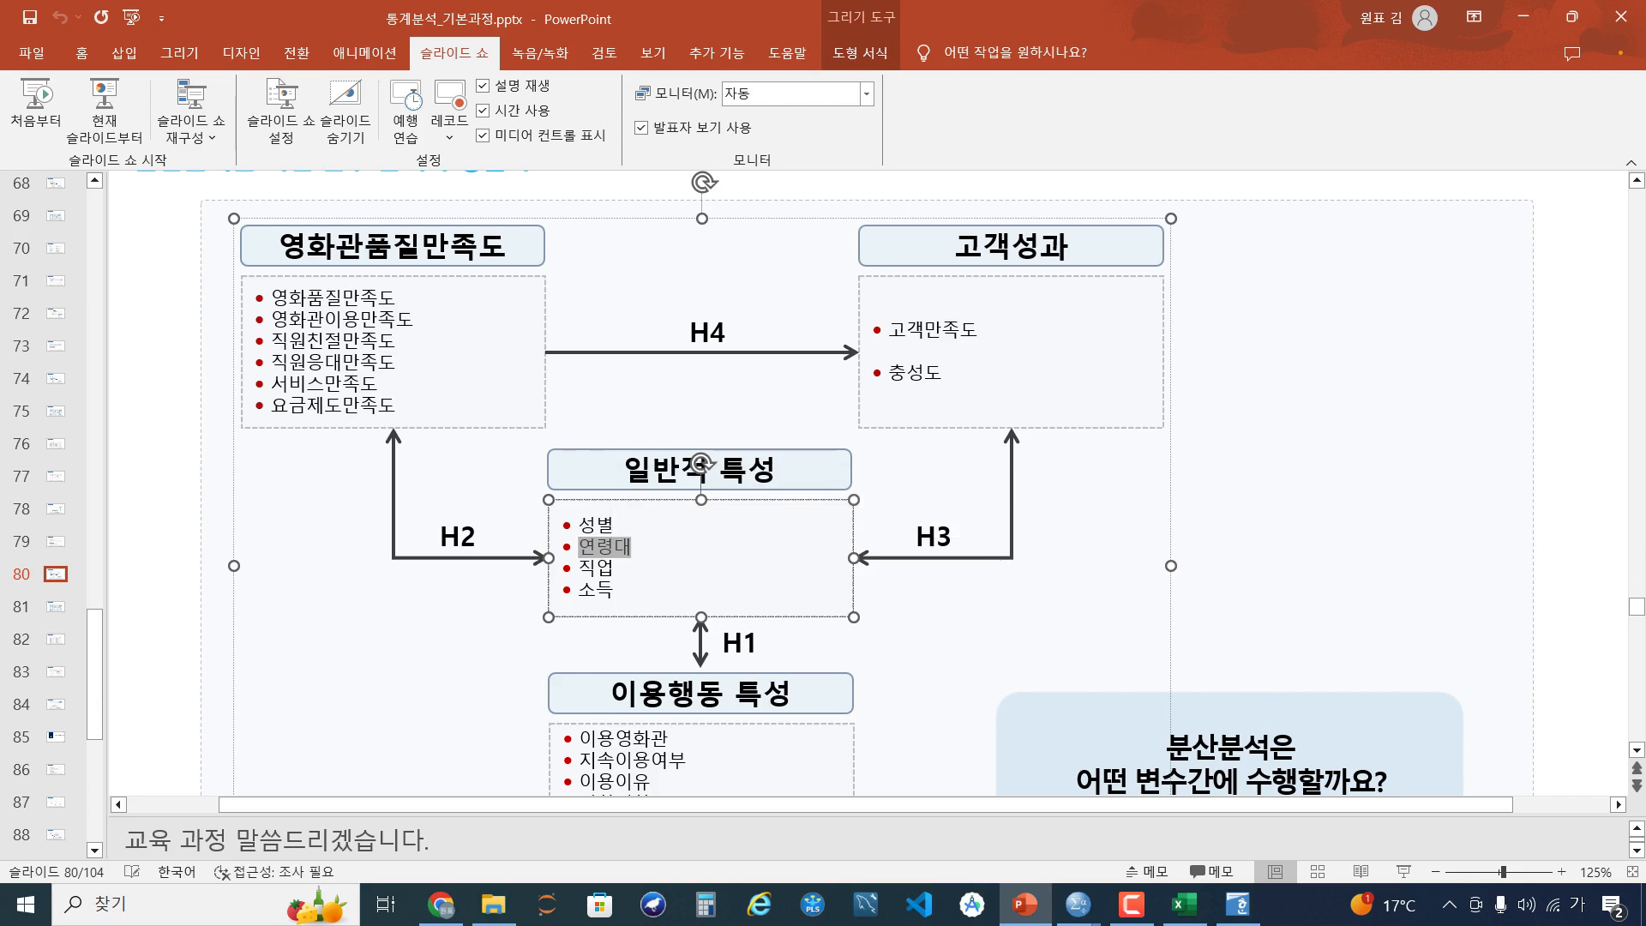
{"action": "left_click", "coordinate": [584, 568]}
{"action": "double_click", "coordinate": [585, 568]}
{"action": "left_click", "coordinate": [586, 546]}
{"action": "double_click", "coordinate": [586, 546]}
{"action": "left_click", "coordinate": [468, 645]}
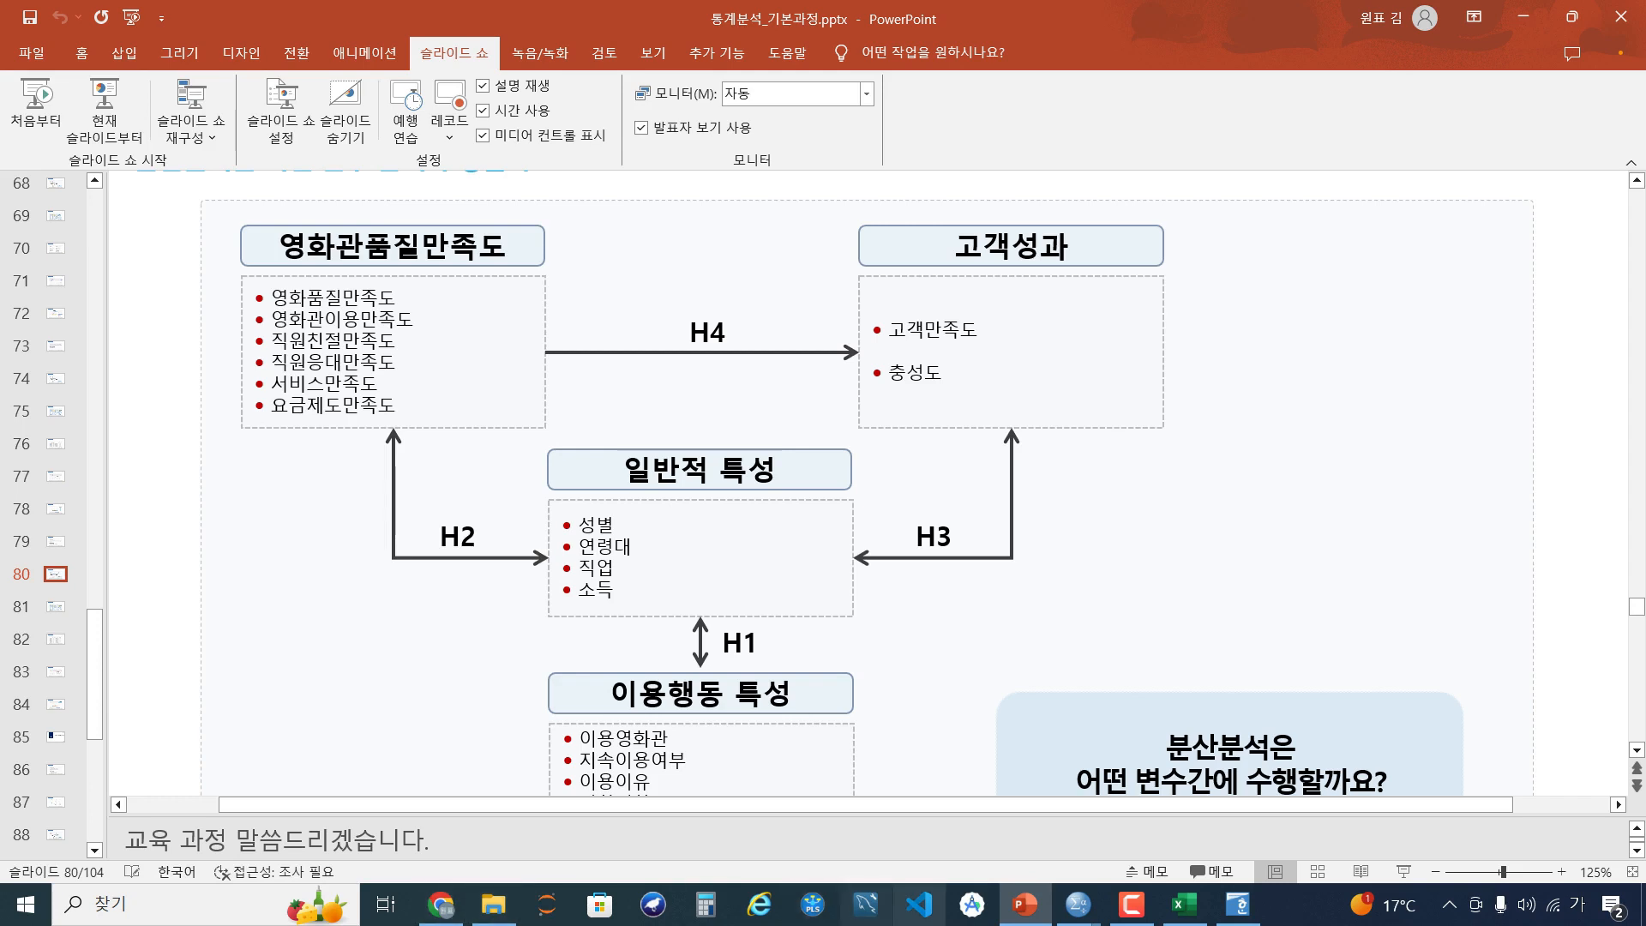
Switch to the 영화관만족도_data dataset in SPSS, dismiss the update notification, and start a one-way ANOVA (일원배치 분산분석)
{"action": "mouse_move", "coordinate": [1078, 904]}
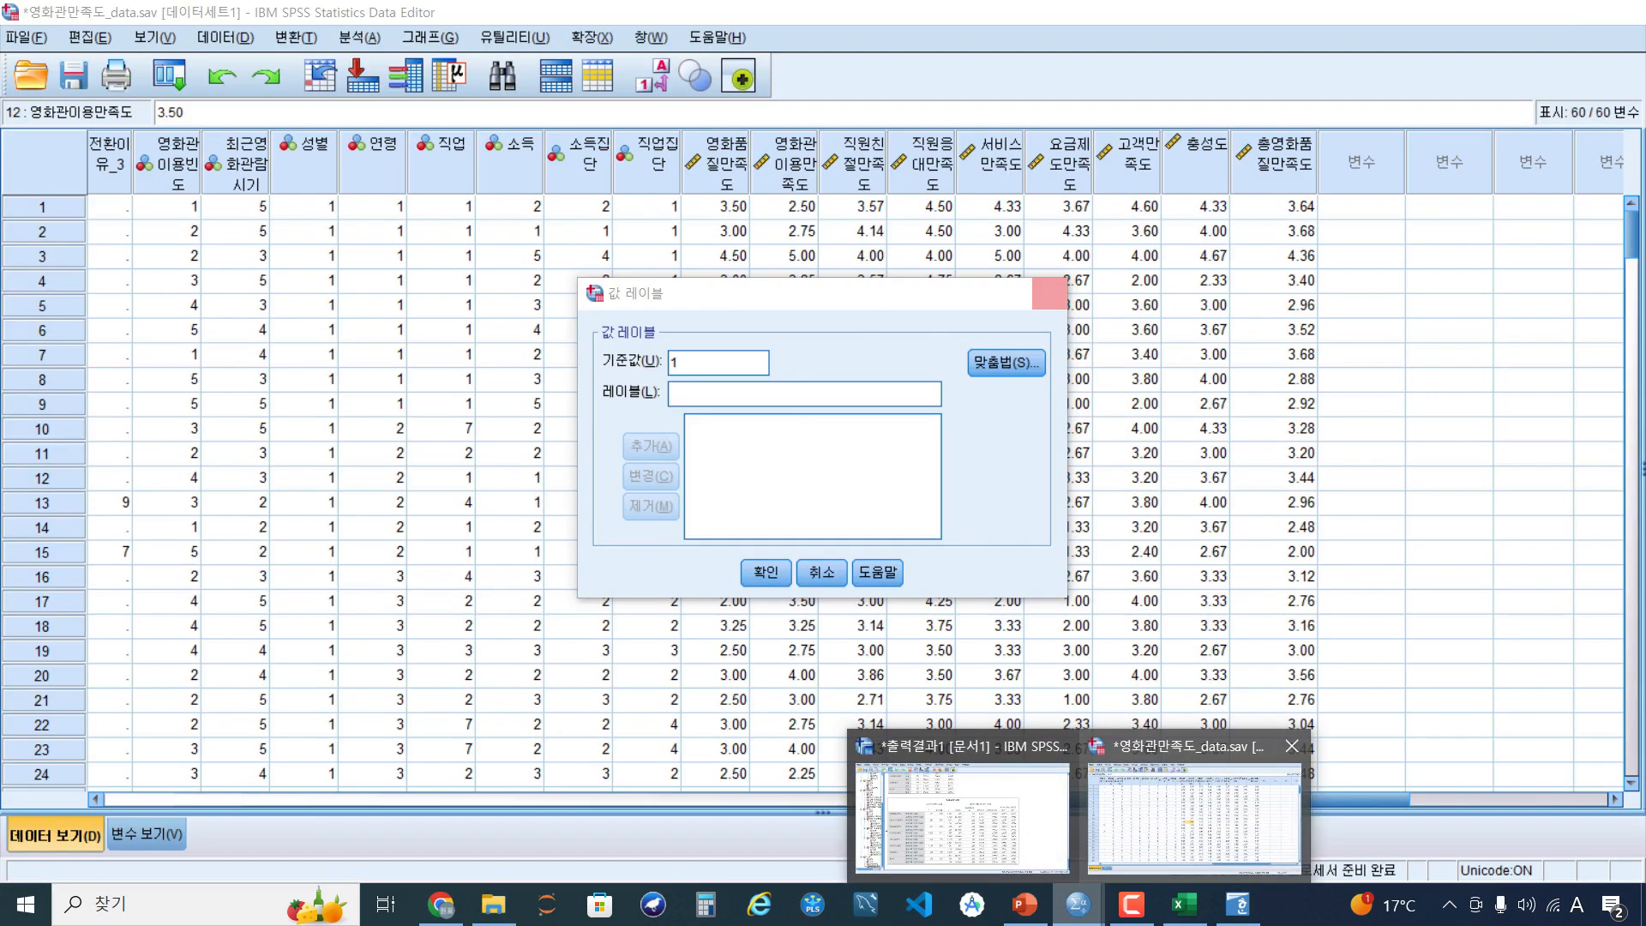
{"action": "left_click", "coordinate": [1193, 821]}
{"action": "left_click", "coordinate": [360, 37]}
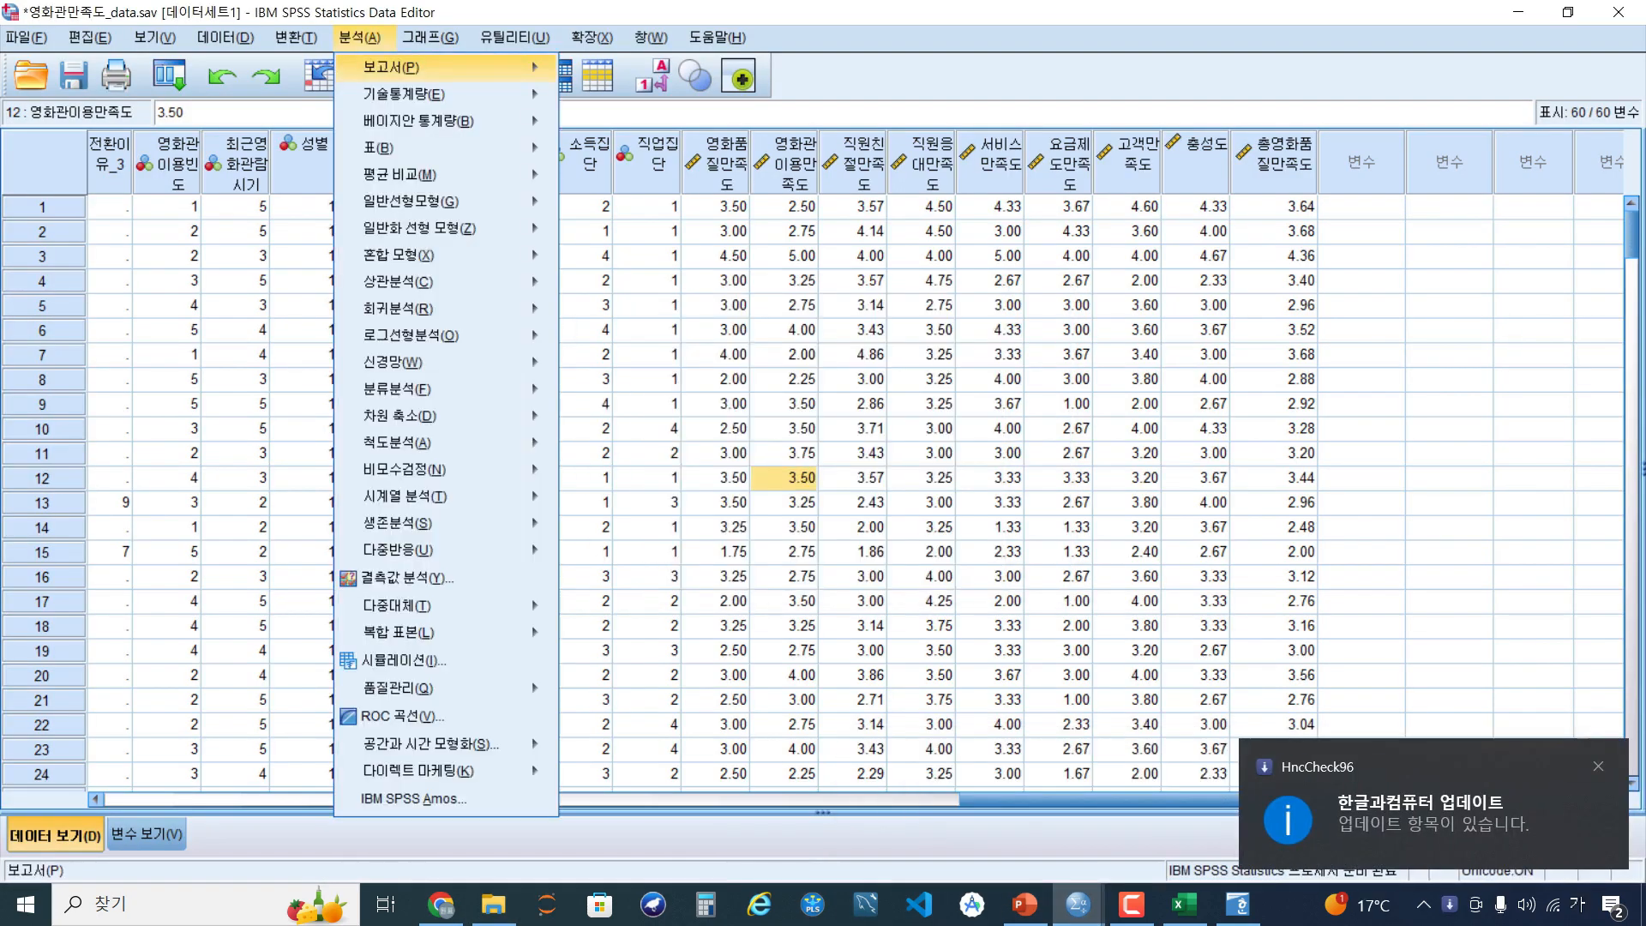
{"action": "mouse_move", "coordinate": [403, 93]}
{"action": "left_click", "coordinate": [1598, 767]}
{"action": "left_click", "coordinate": [360, 37]}
{"action": "mouse_move", "coordinate": [399, 174]}
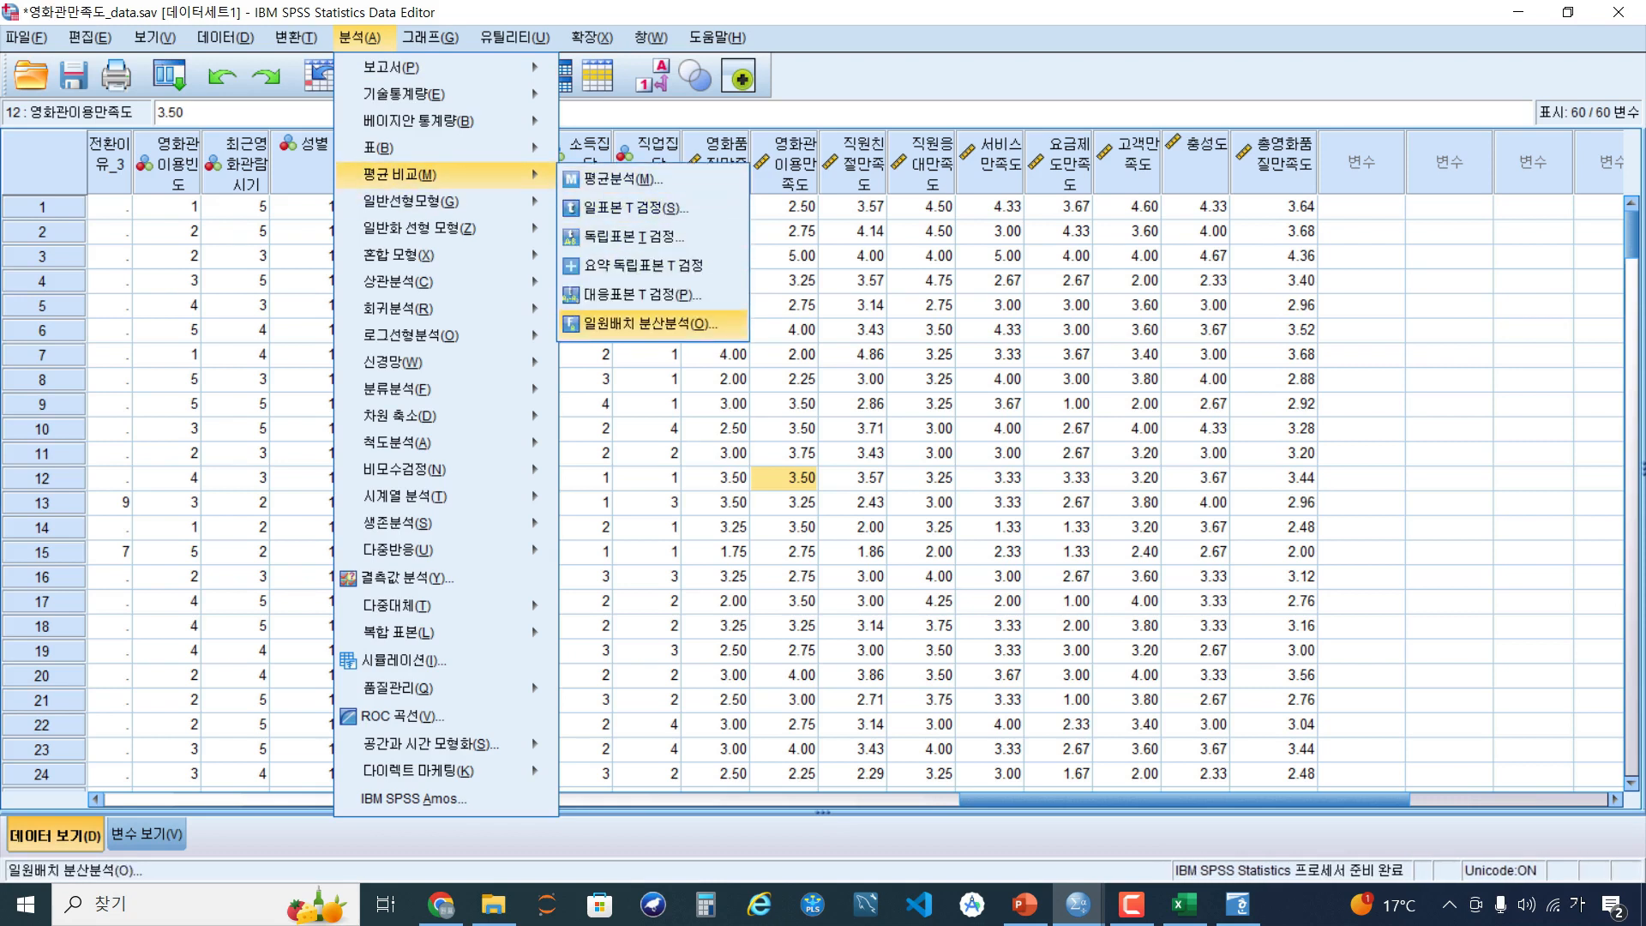
{"action": "left_click", "coordinate": [650, 324]}
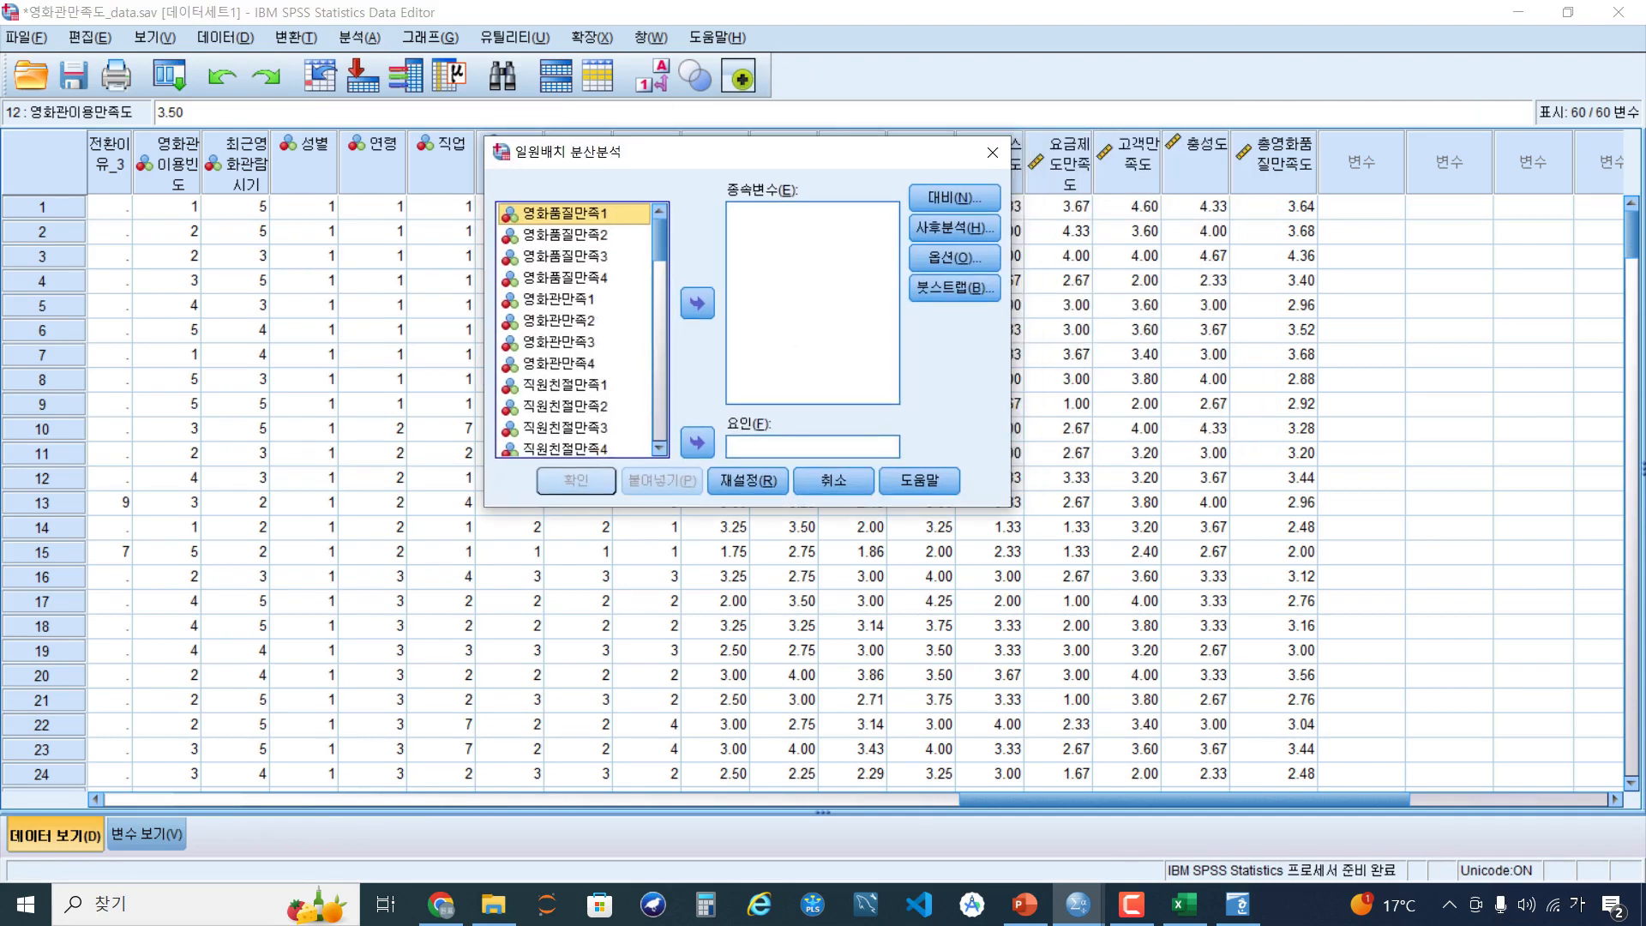
Enlarge the 일원배치 분산분석 dialog and assign 연령 as the factor (요인)
{"action": "left_click_drag", "start_coordinate": [1011, 507], "coordinate": [1080, 689]}
{"action": "scroll", "coordinate": [599, 420], "scroll_direction": "down", "scroll_amount": 6}
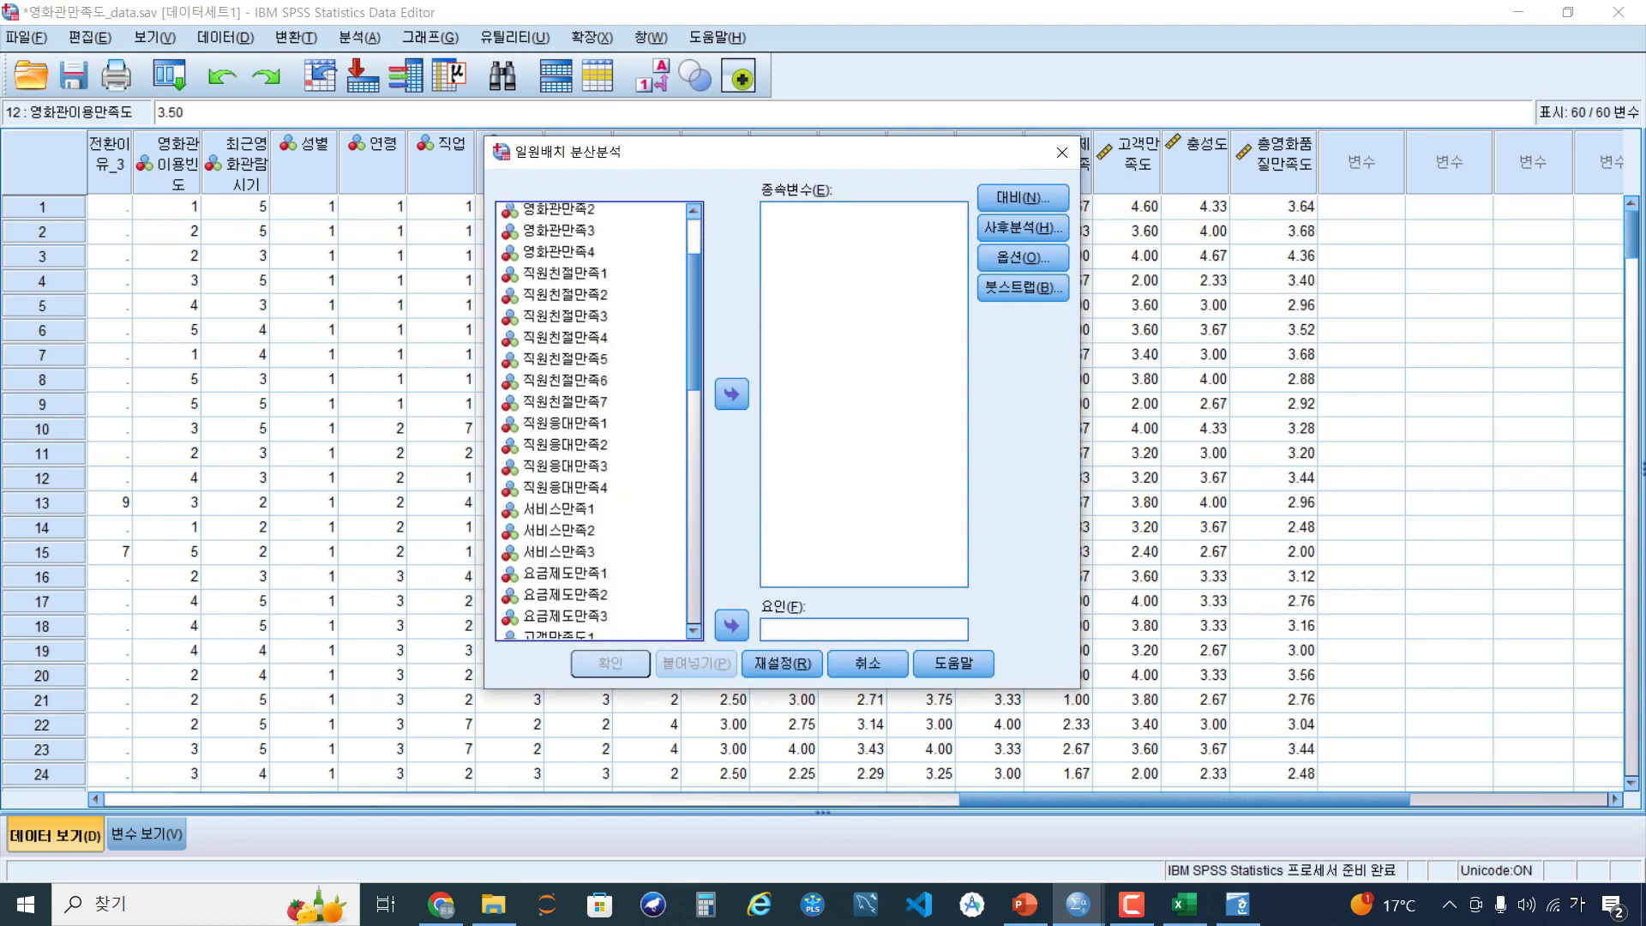
{"action": "scroll", "coordinate": [592, 420], "scroll_direction": "down", "scroll_amount": 6}
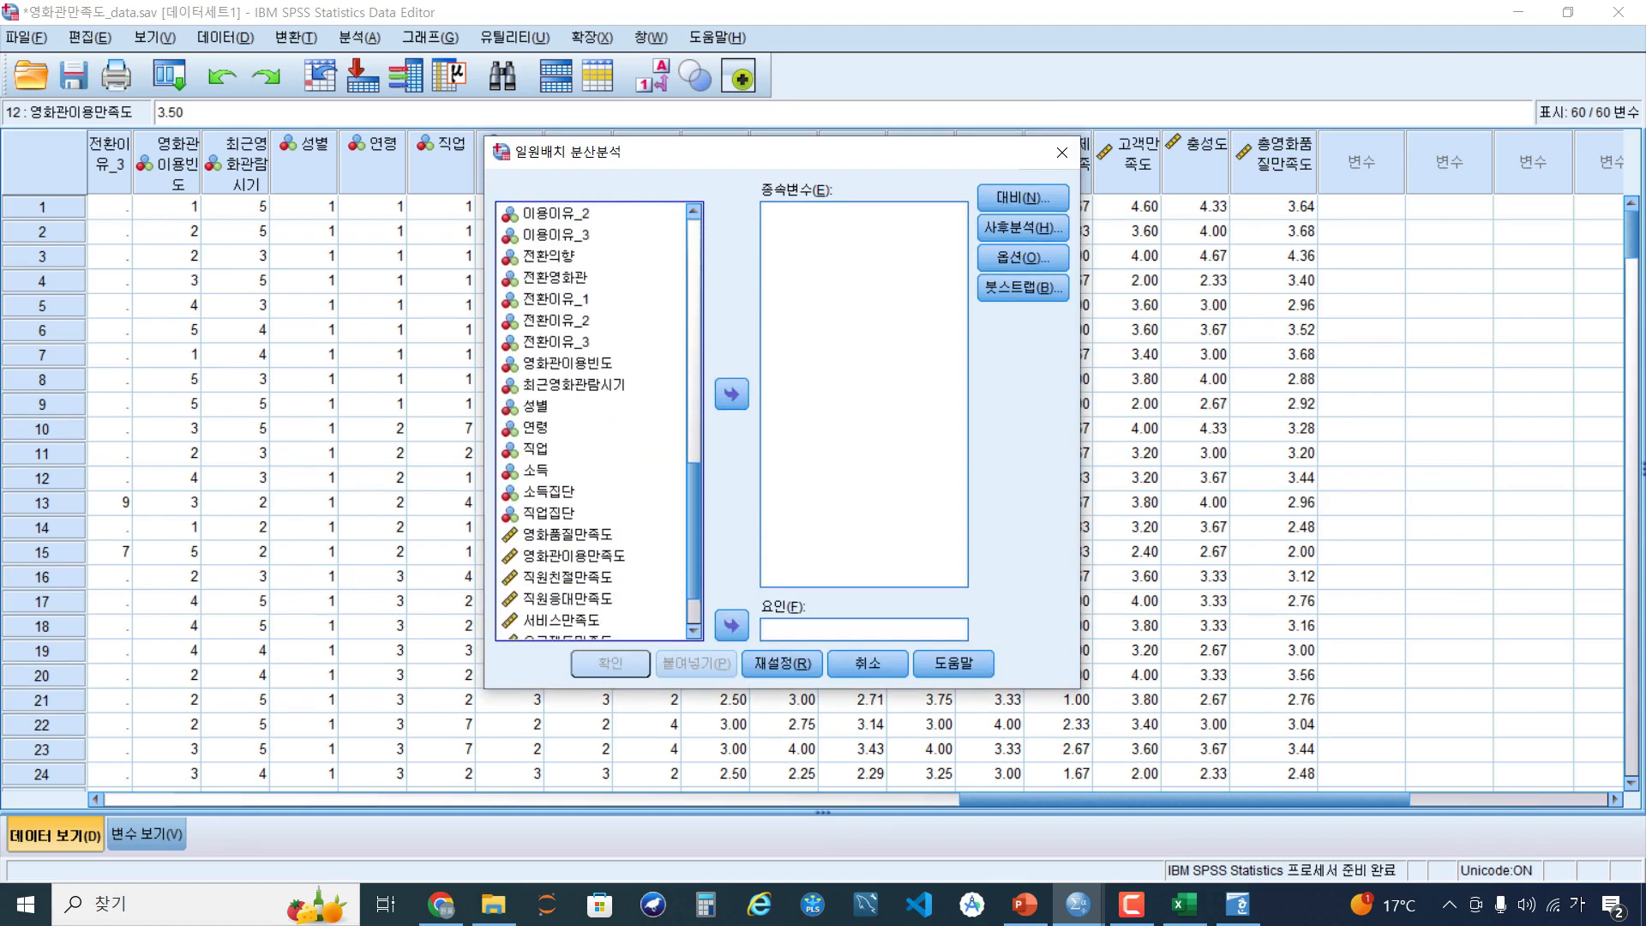
{"action": "left_click", "coordinate": [591, 420]}
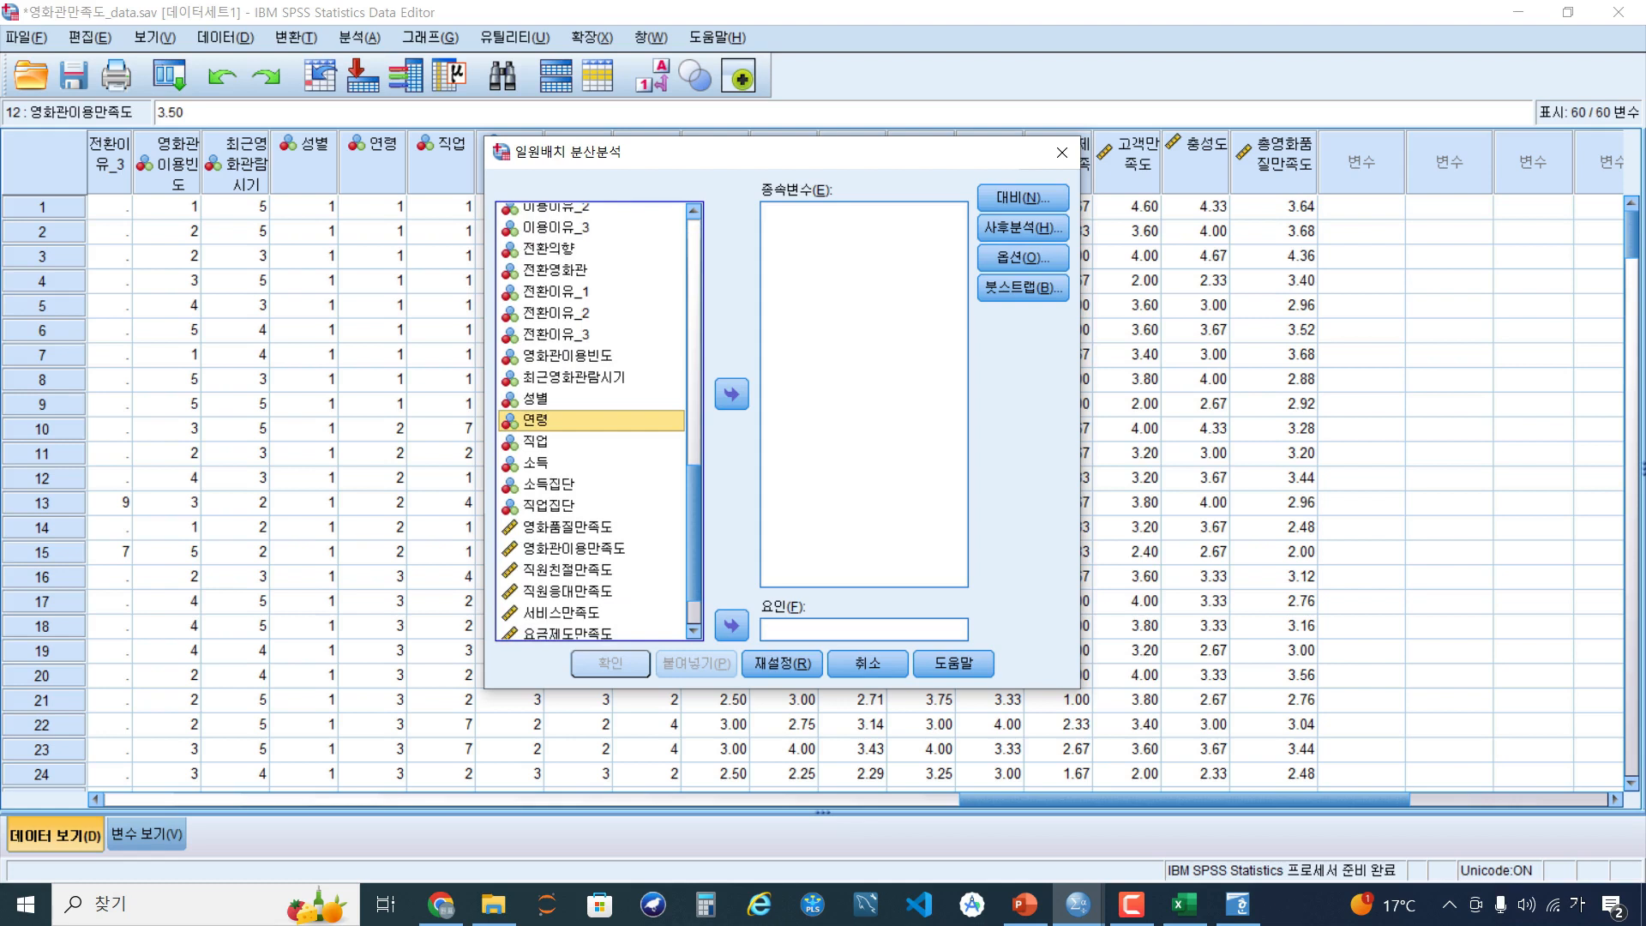
{"action": "left_click", "coordinate": [731, 625]}
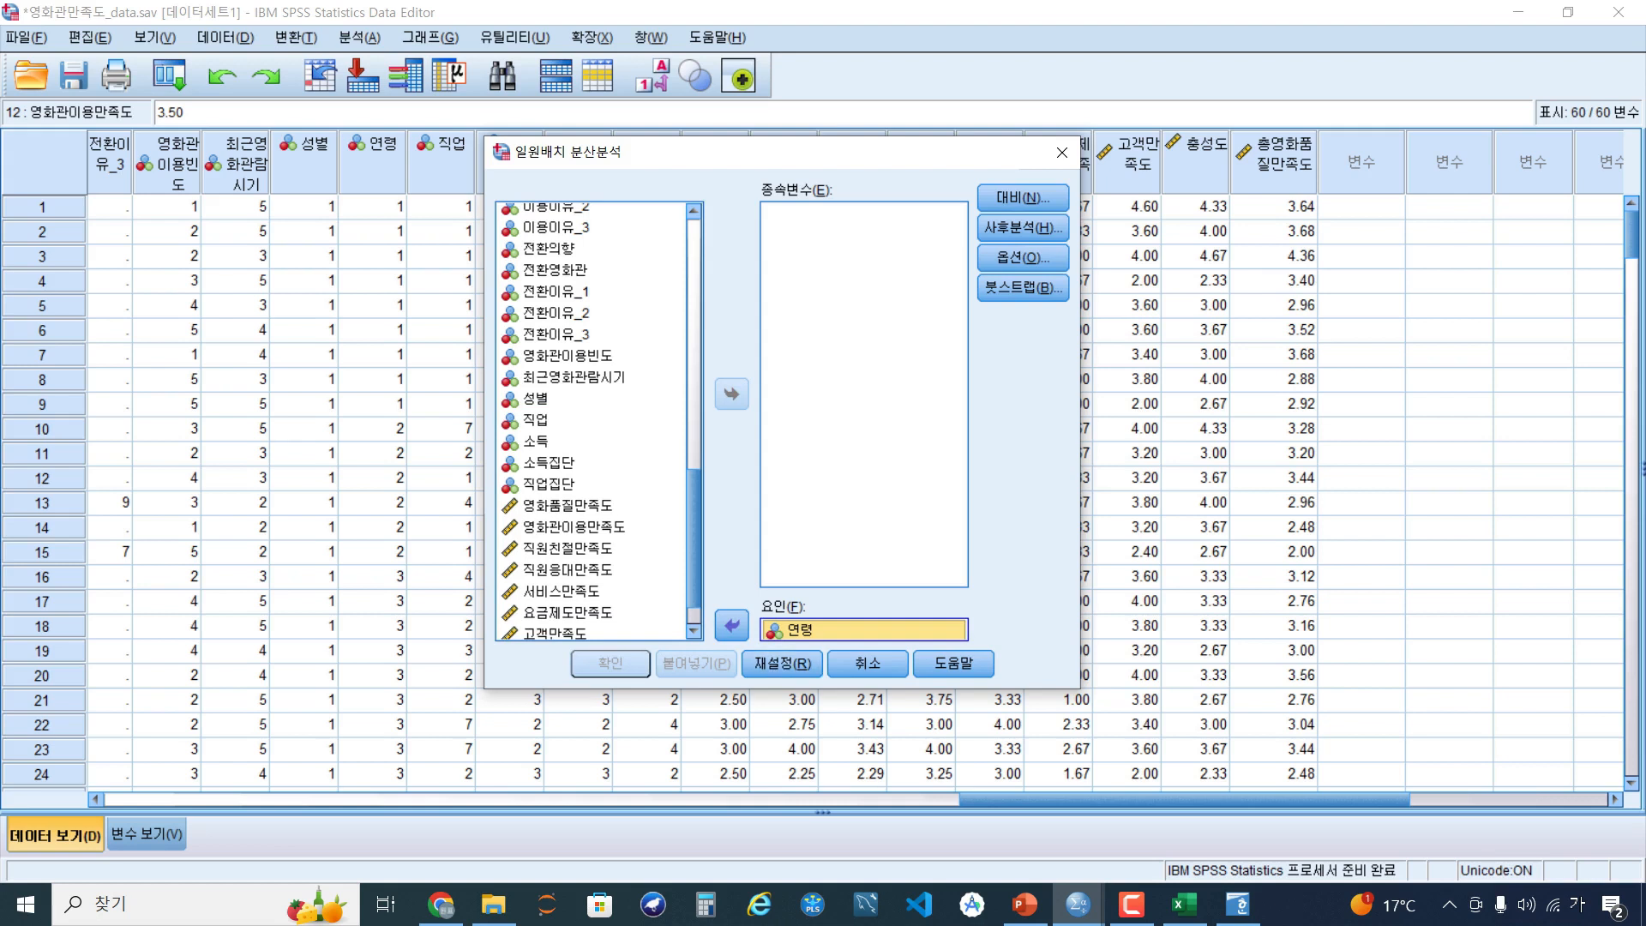
Add the eight variables from 영화품질만족도 through 충성도 as dependent variables of the ANOVA
{"action": "left_click", "coordinate": [694, 542]}
{"action": "left_click", "coordinate": [568, 506]}
{"action": "scroll", "coordinate": [567, 505], "scroll_direction": "down", "scroll_amount": 1}
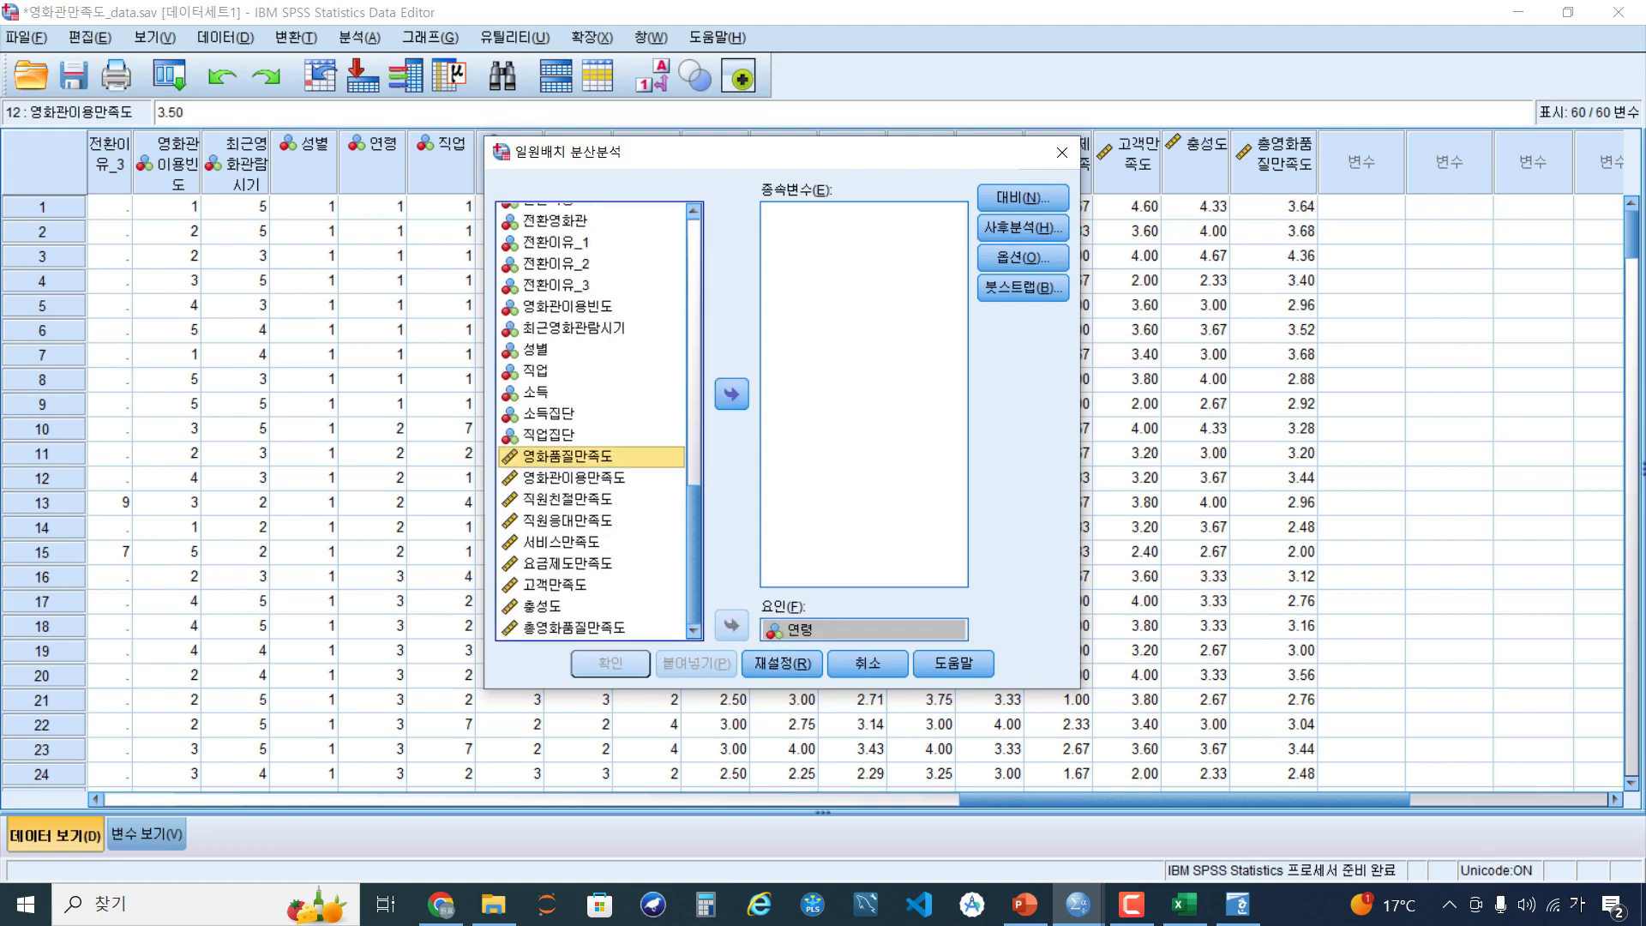
{"action": "left_click", "coordinate": [544, 607], "text": "shift"}
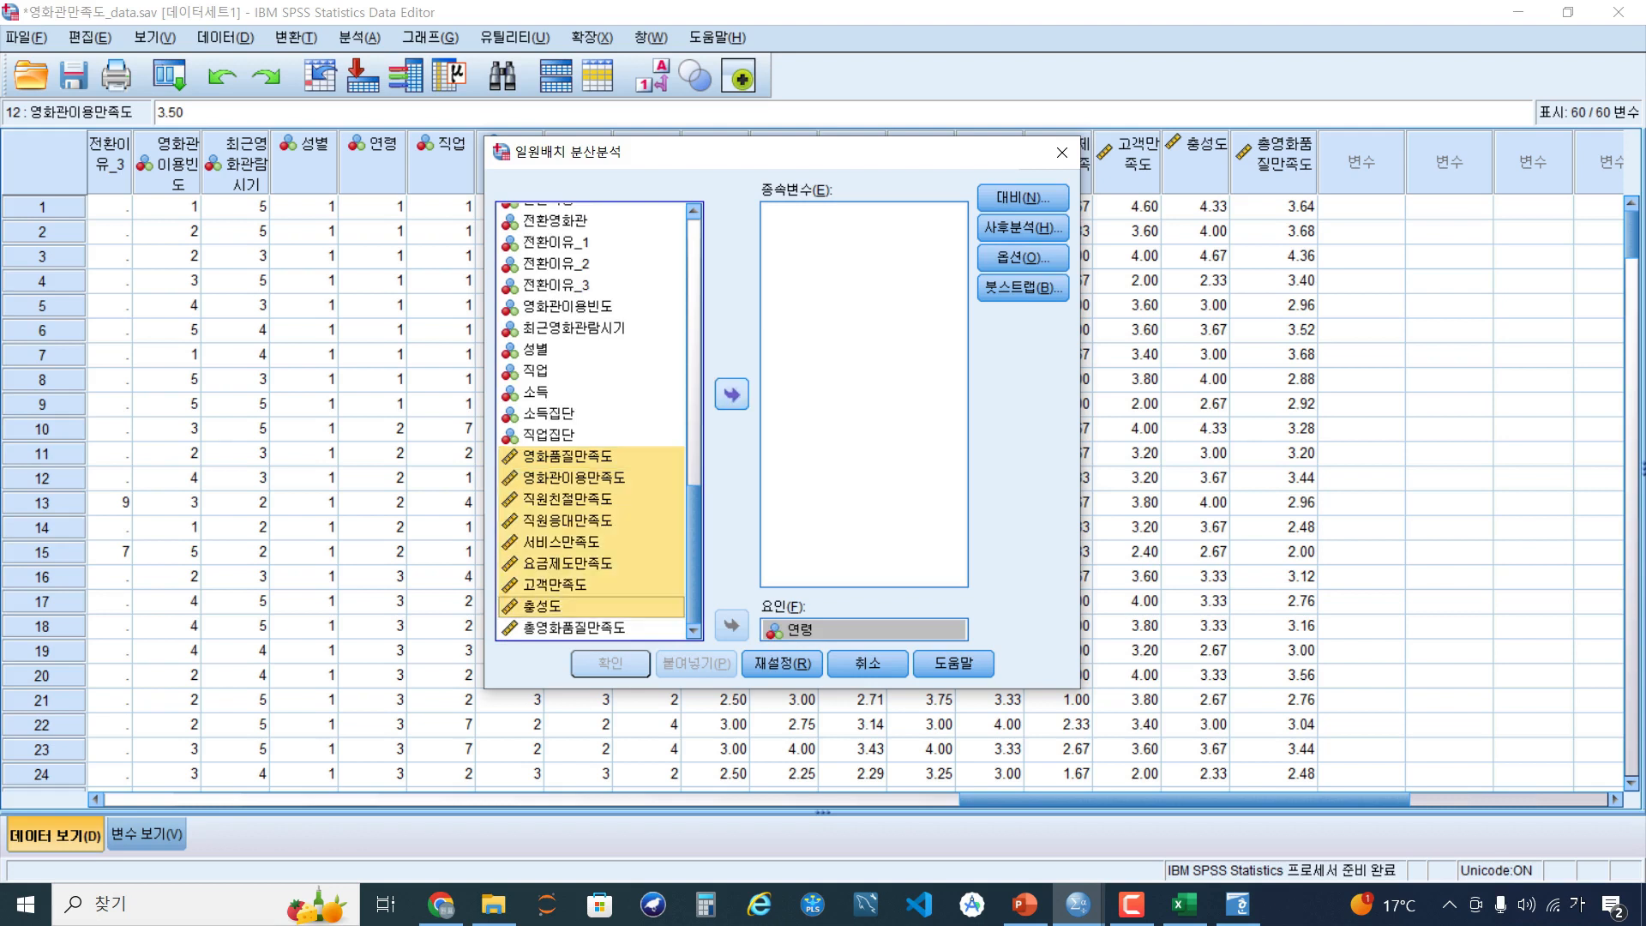
{"action": "left_click", "coordinate": [731, 394]}
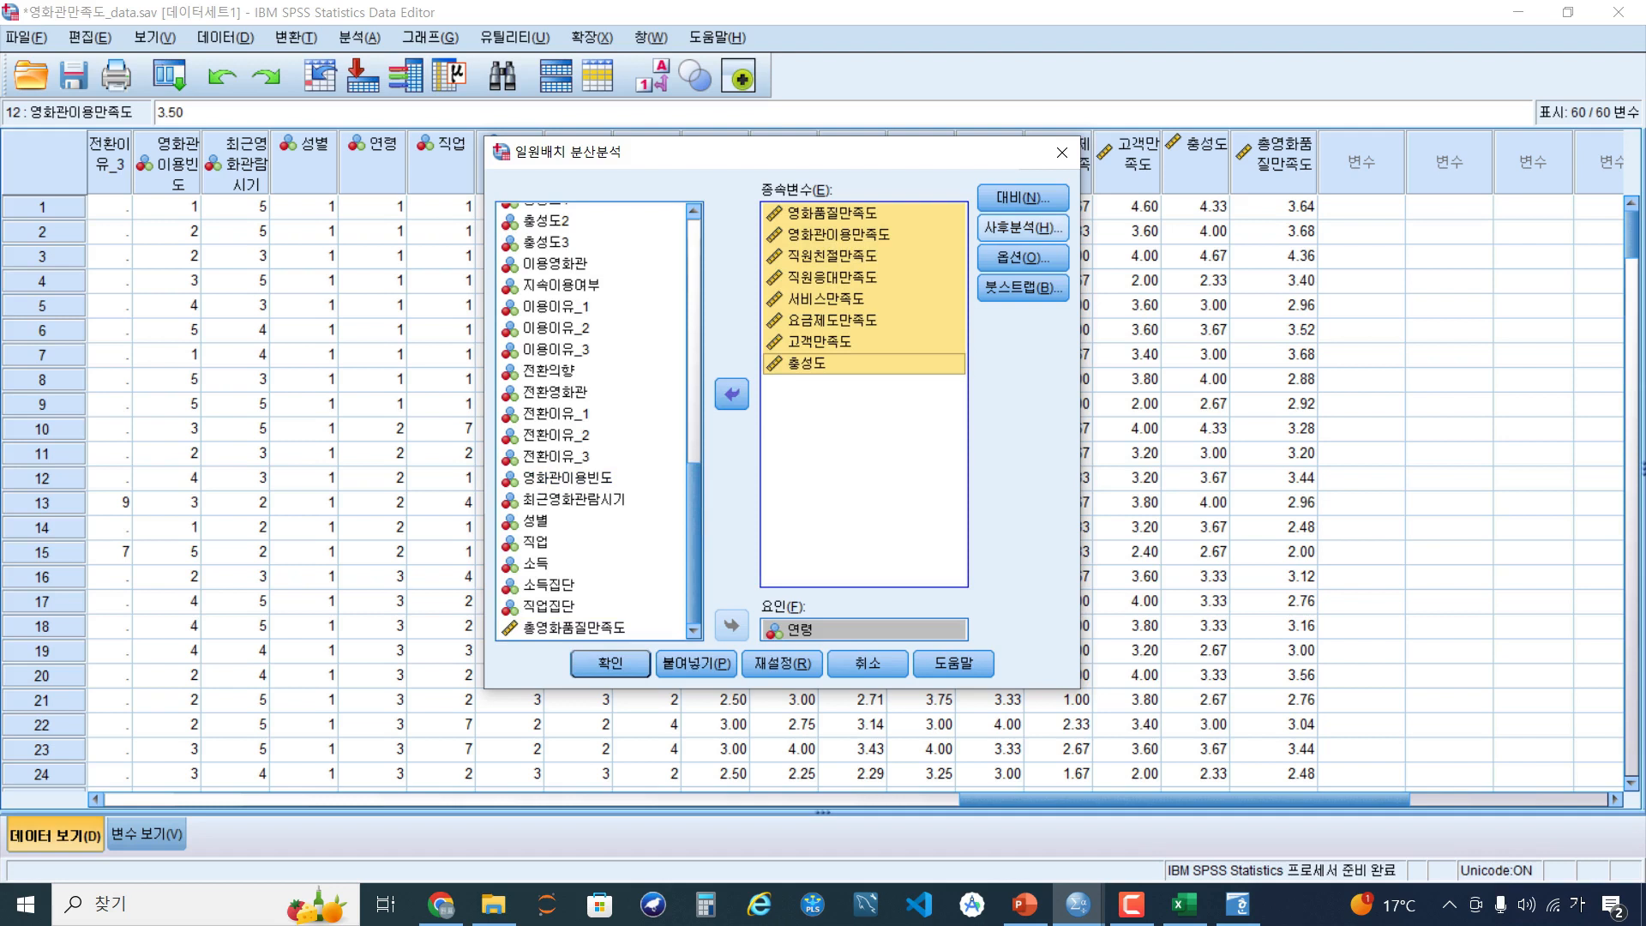
Include descriptive statistics (기술통계) in the ANOVA options and accept them
{"action": "left_click_drag", "start_coordinate": [892, 153], "coordinate": [815, 142]}
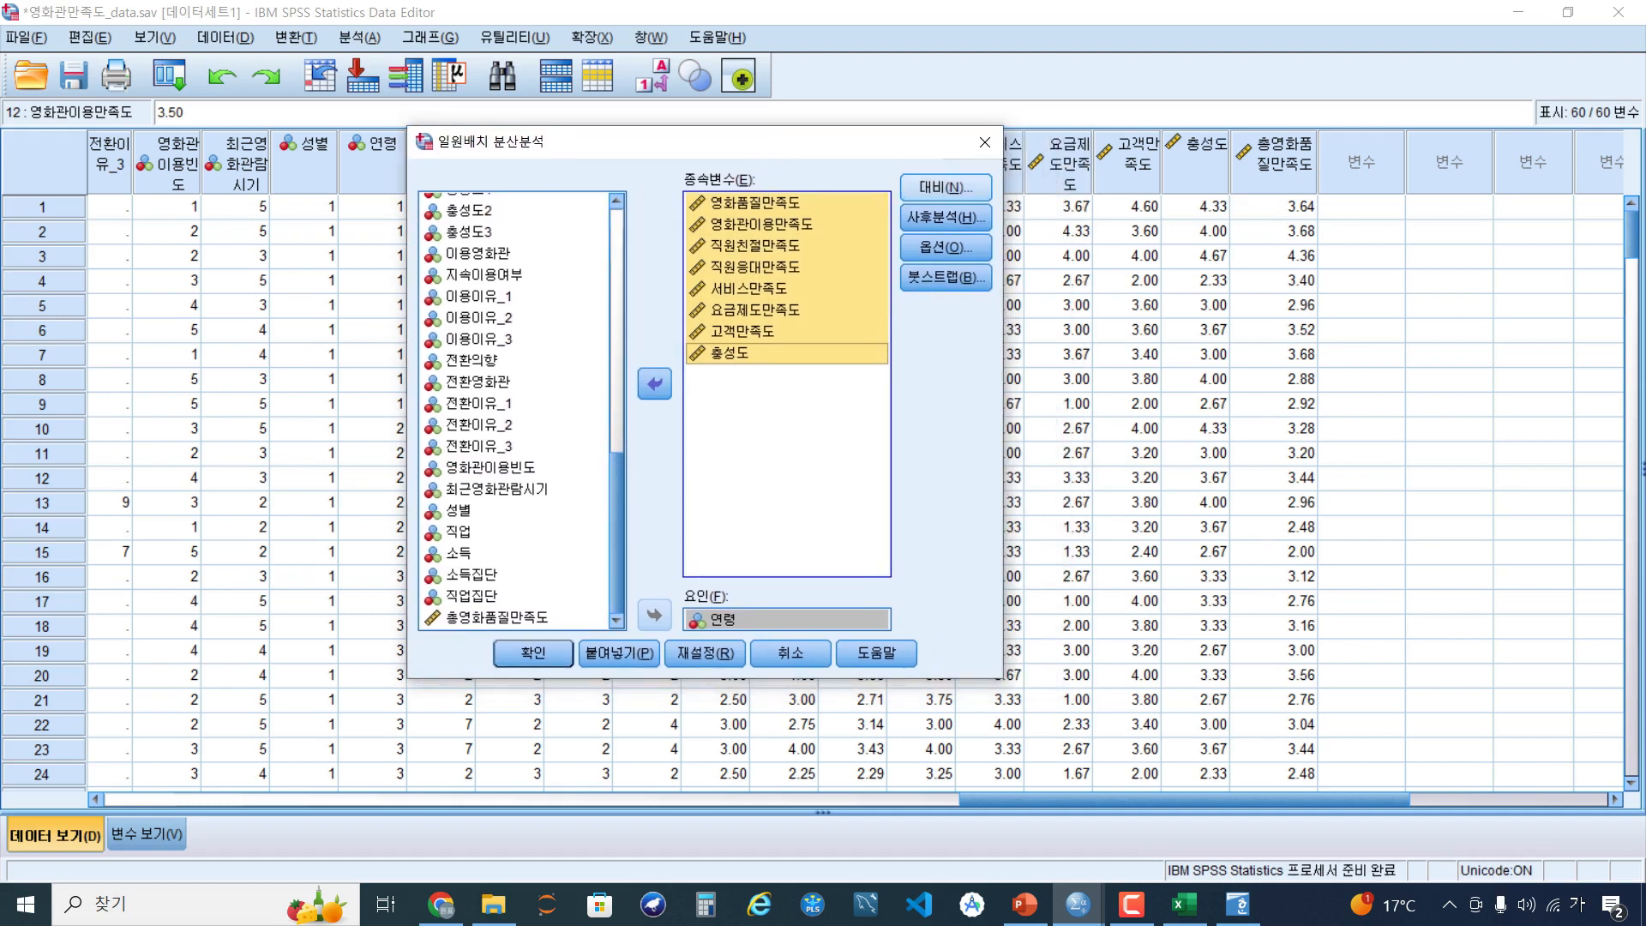
{"action": "left_click", "coordinate": [945, 247]}
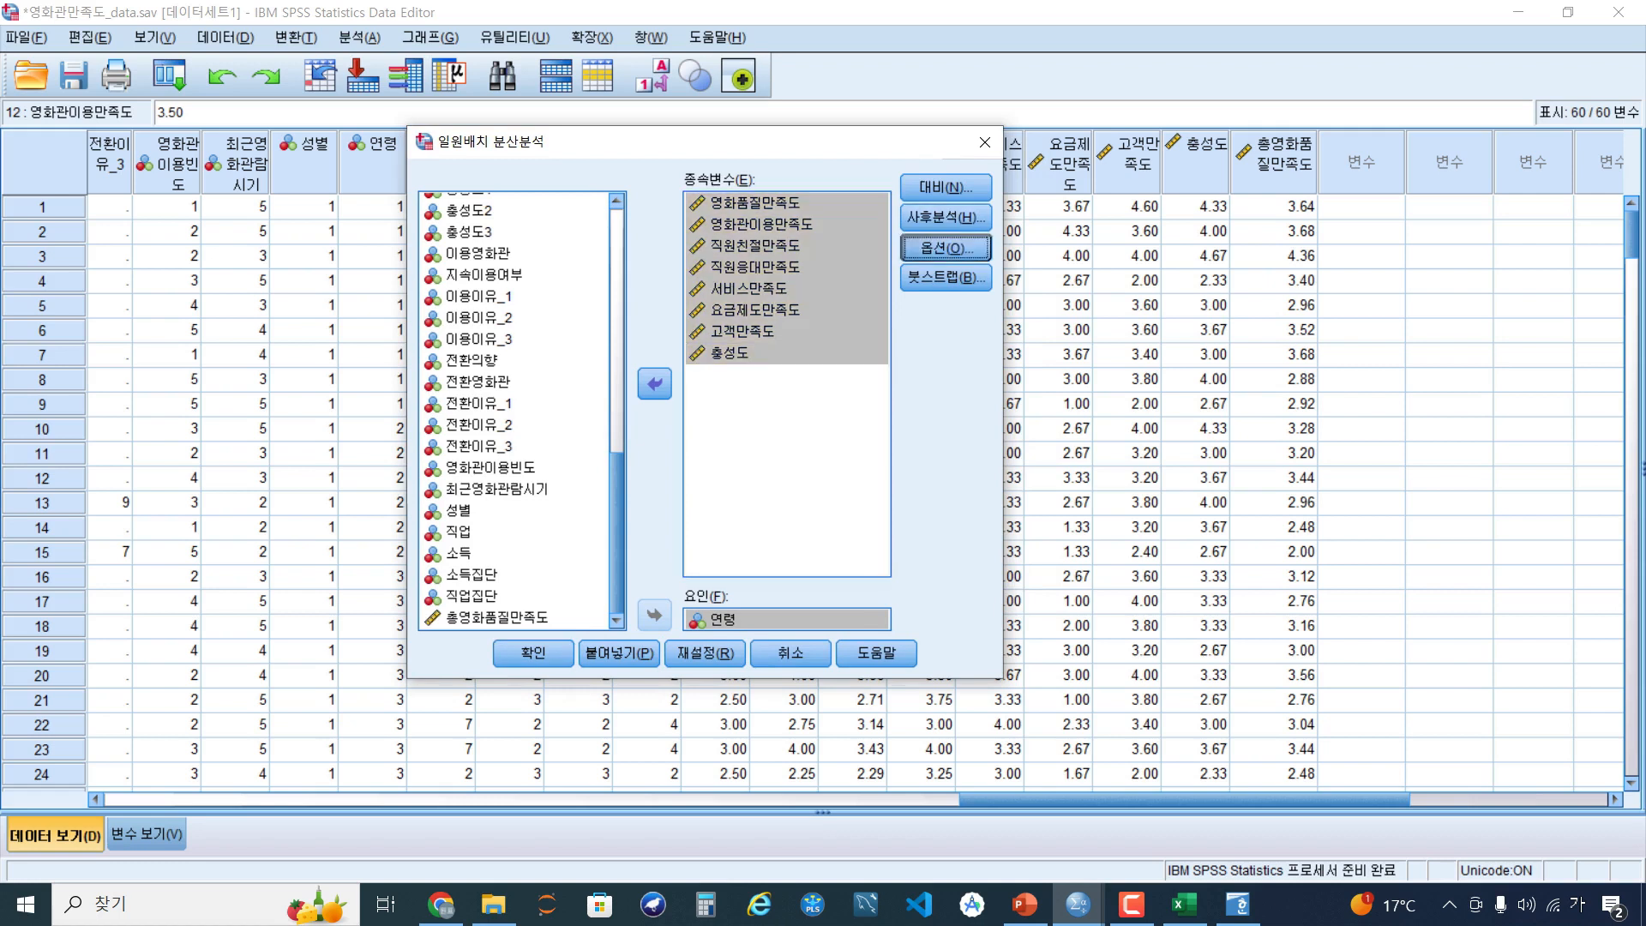
{"action": "left_click_drag", "start_coordinate": [1415, 265], "coordinate": [1097, 156]}
{"action": "left_click", "coordinate": [1025, 220]}
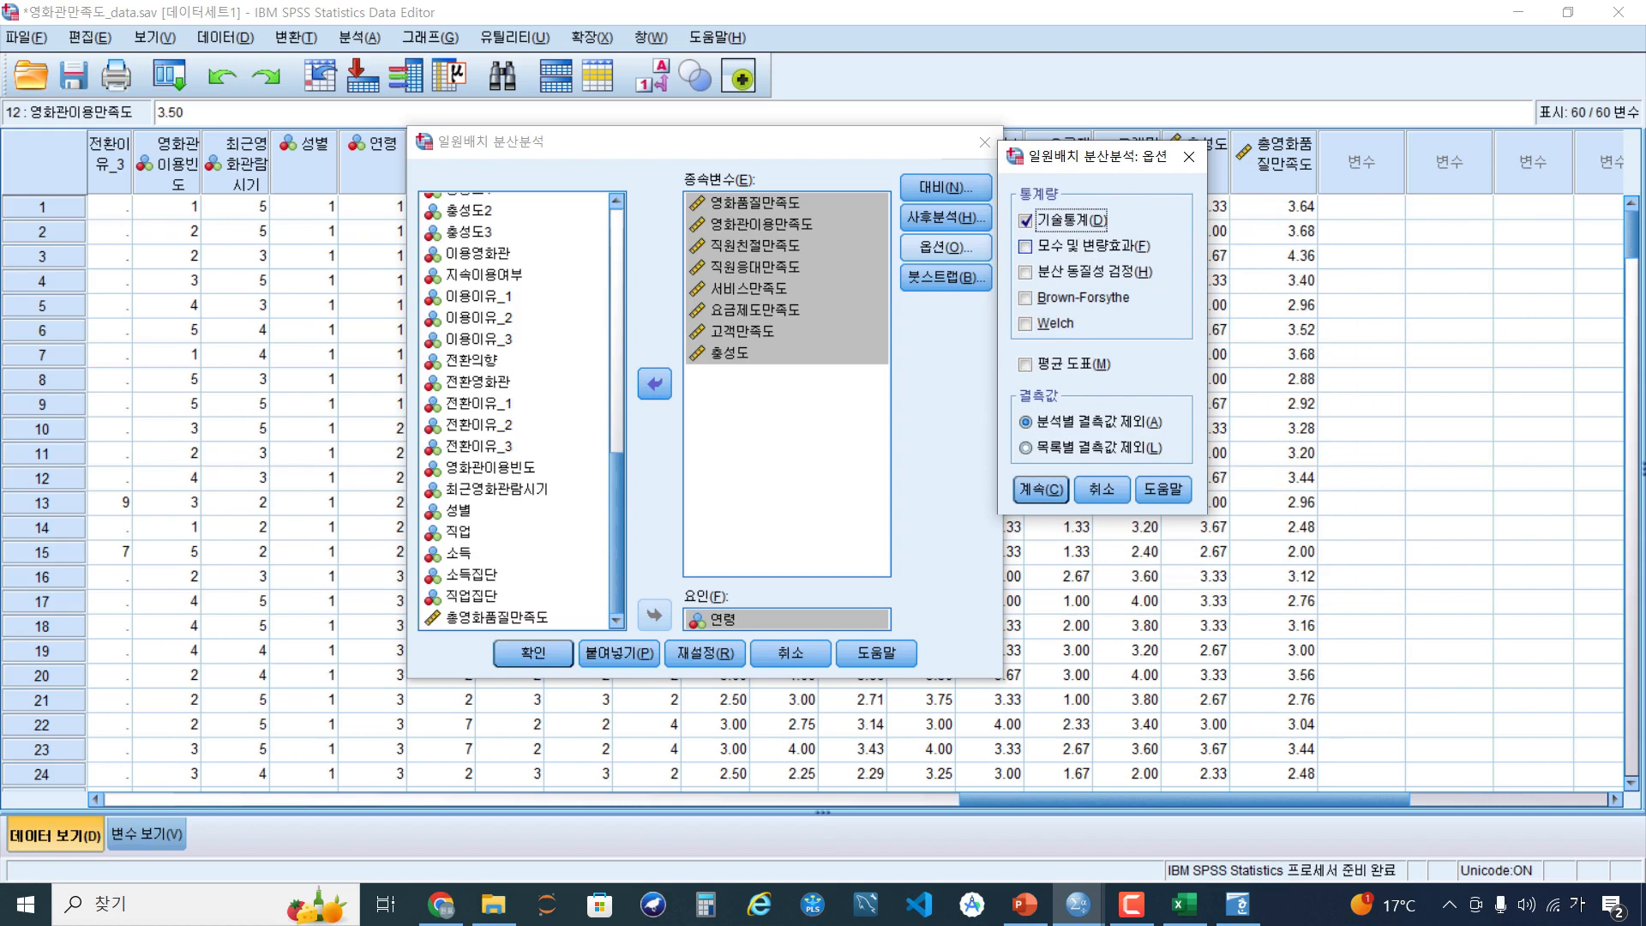
{"action": "left_click", "coordinate": [1040, 490]}
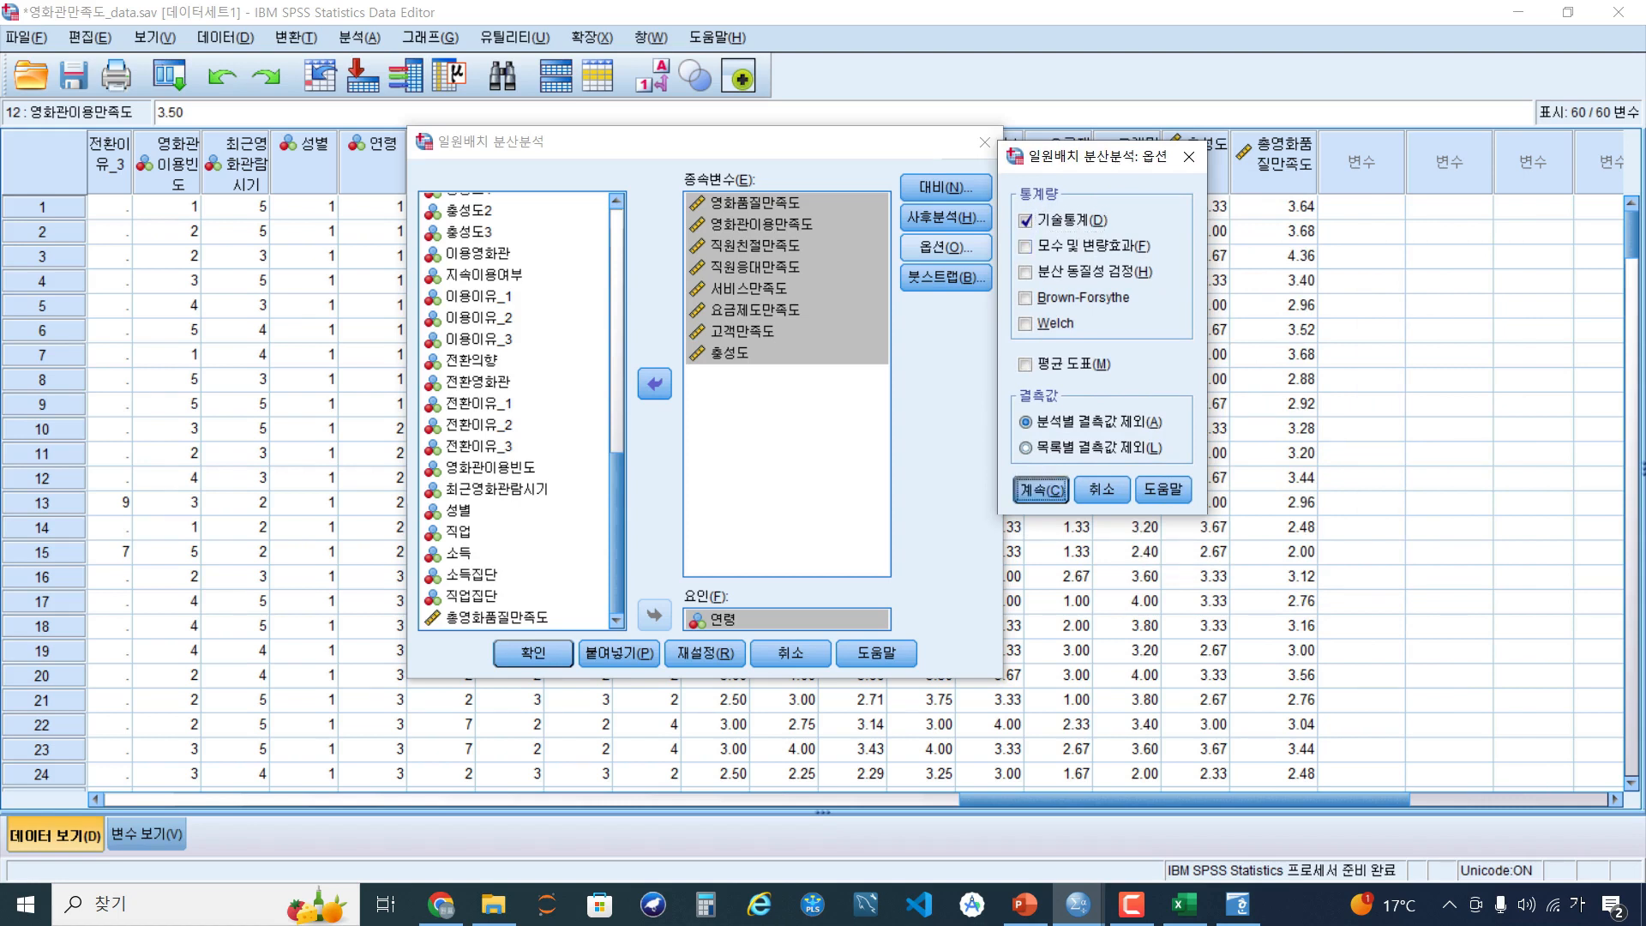
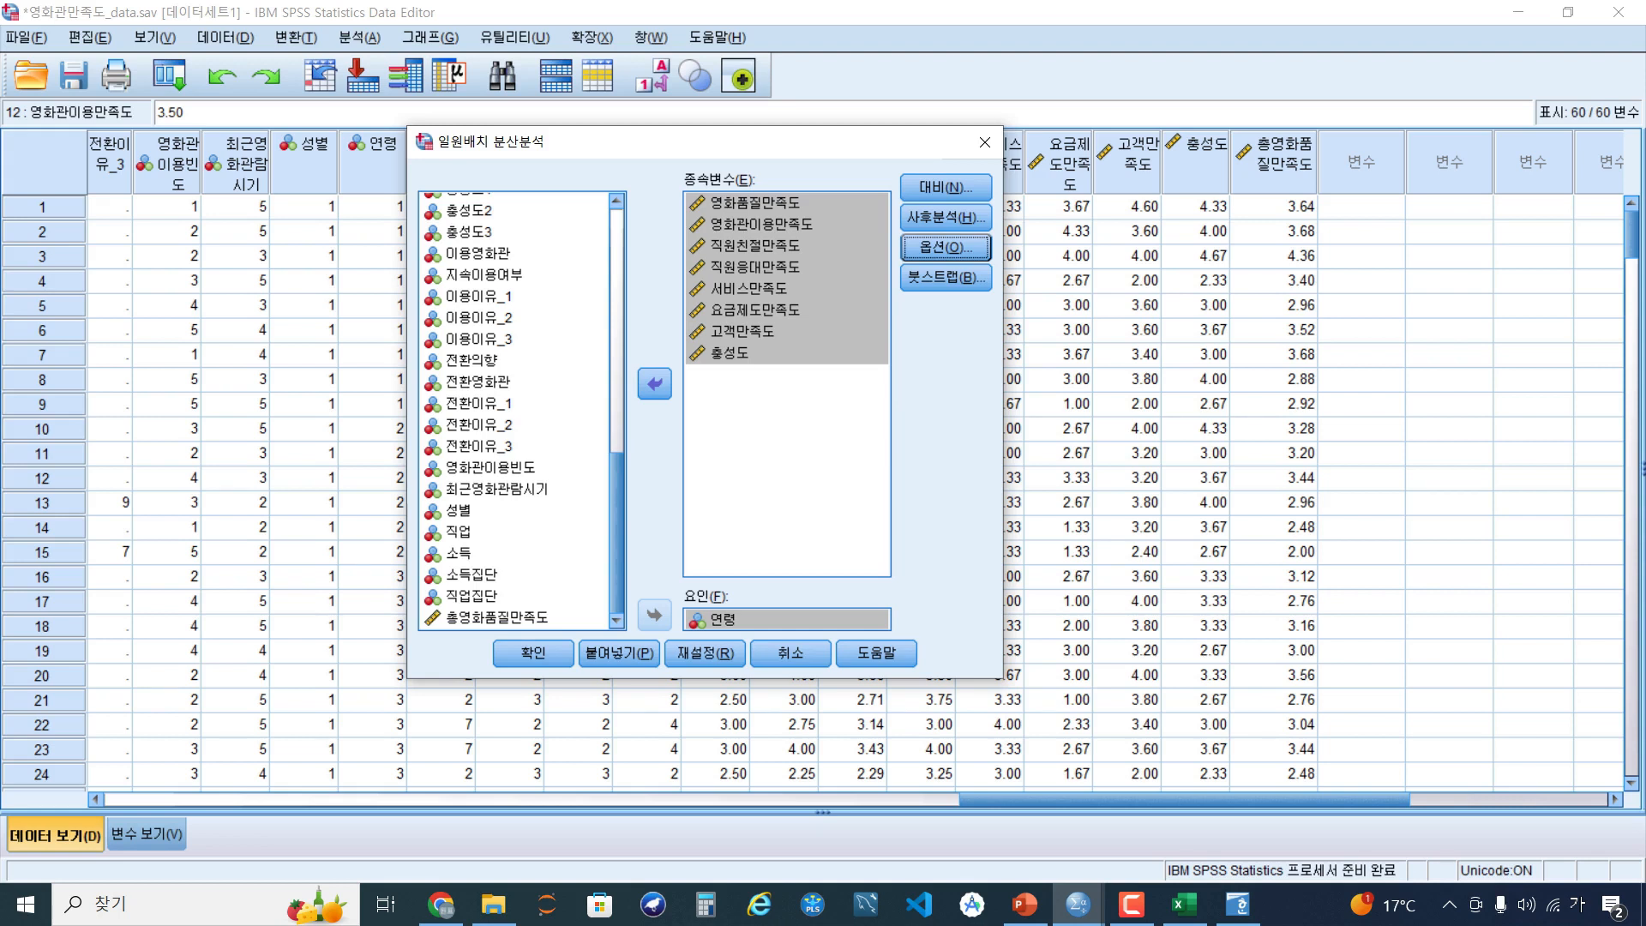
Select Scheffe as the only post hoc test (사후분석) for the one-way ANOVA and accept the settings
{"action": "left_click", "coordinate": [946, 217]}
{"action": "left_click_drag", "start_coordinate": [857, 476], "coordinate": [1020, 273]}
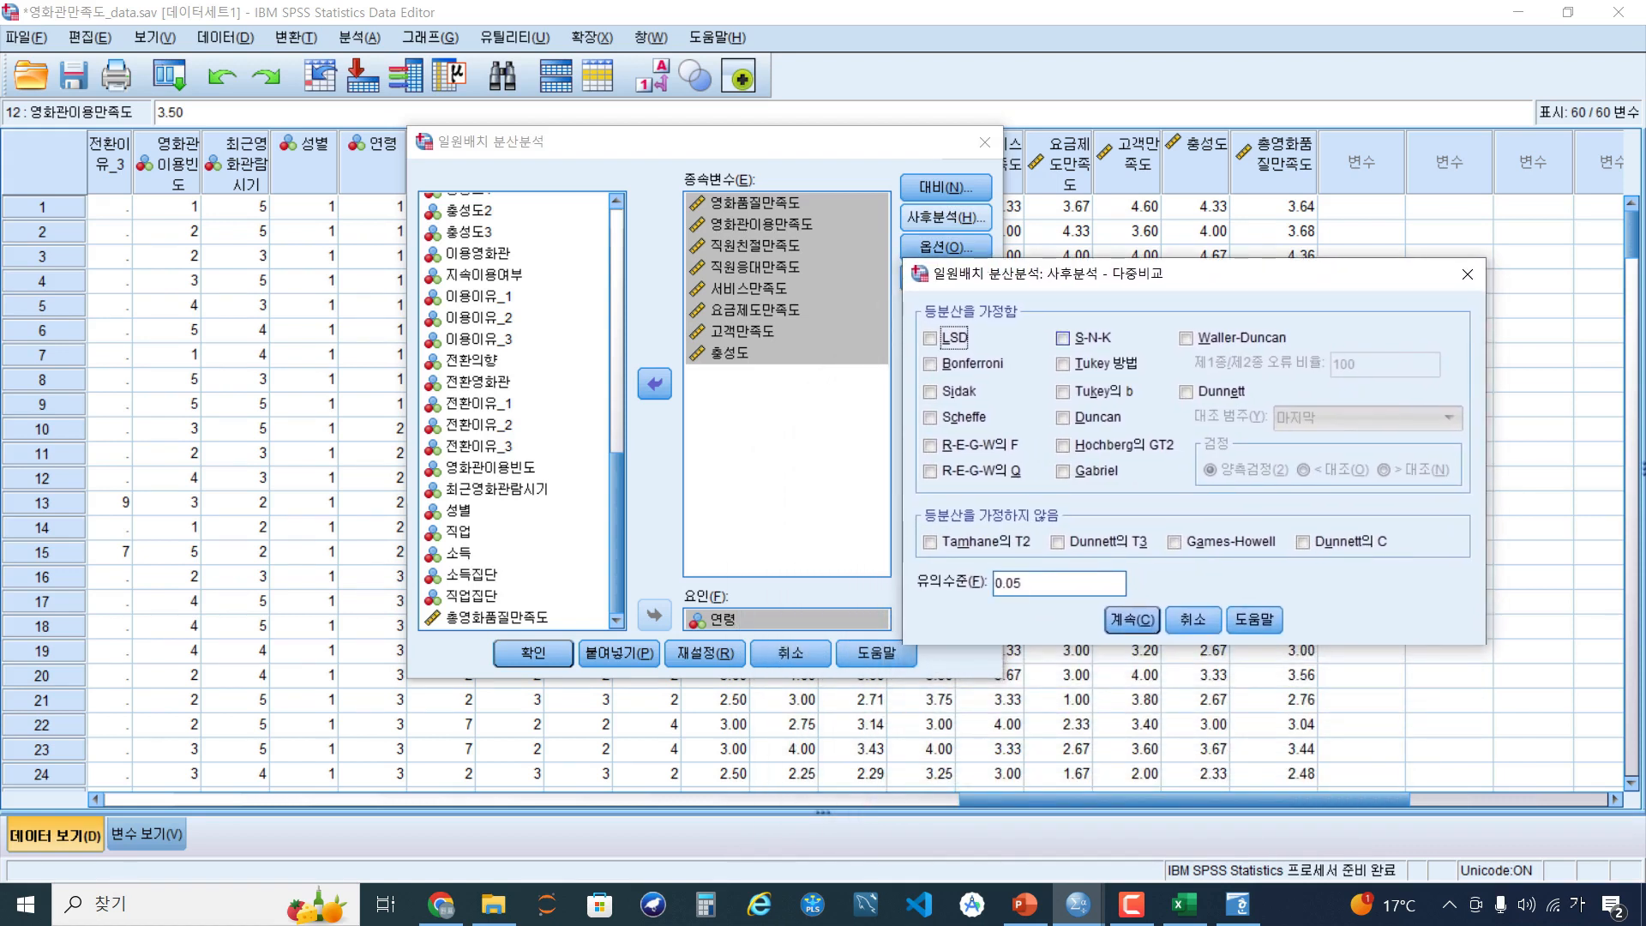
{"action": "left_click", "coordinate": [931, 417]}
{"action": "left_click", "coordinate": [930, 417]}
{"action": "left_click", "coordinate": [1063, 417]}
{"action": "left_click", "coordinate": [930, 364]}
{"action": "key", "text": "space"}
{"action": "left_click", "coordinate": [1063, 417]}
{"action": "left_click", "coordinate": [930, 392]}
{"action": "left_click", "coordinate": [930, 417]}
{"action": "left_click", "coordinate": [930, 392]}
{"action": "left_click", "coordinate": [1132, 619]}
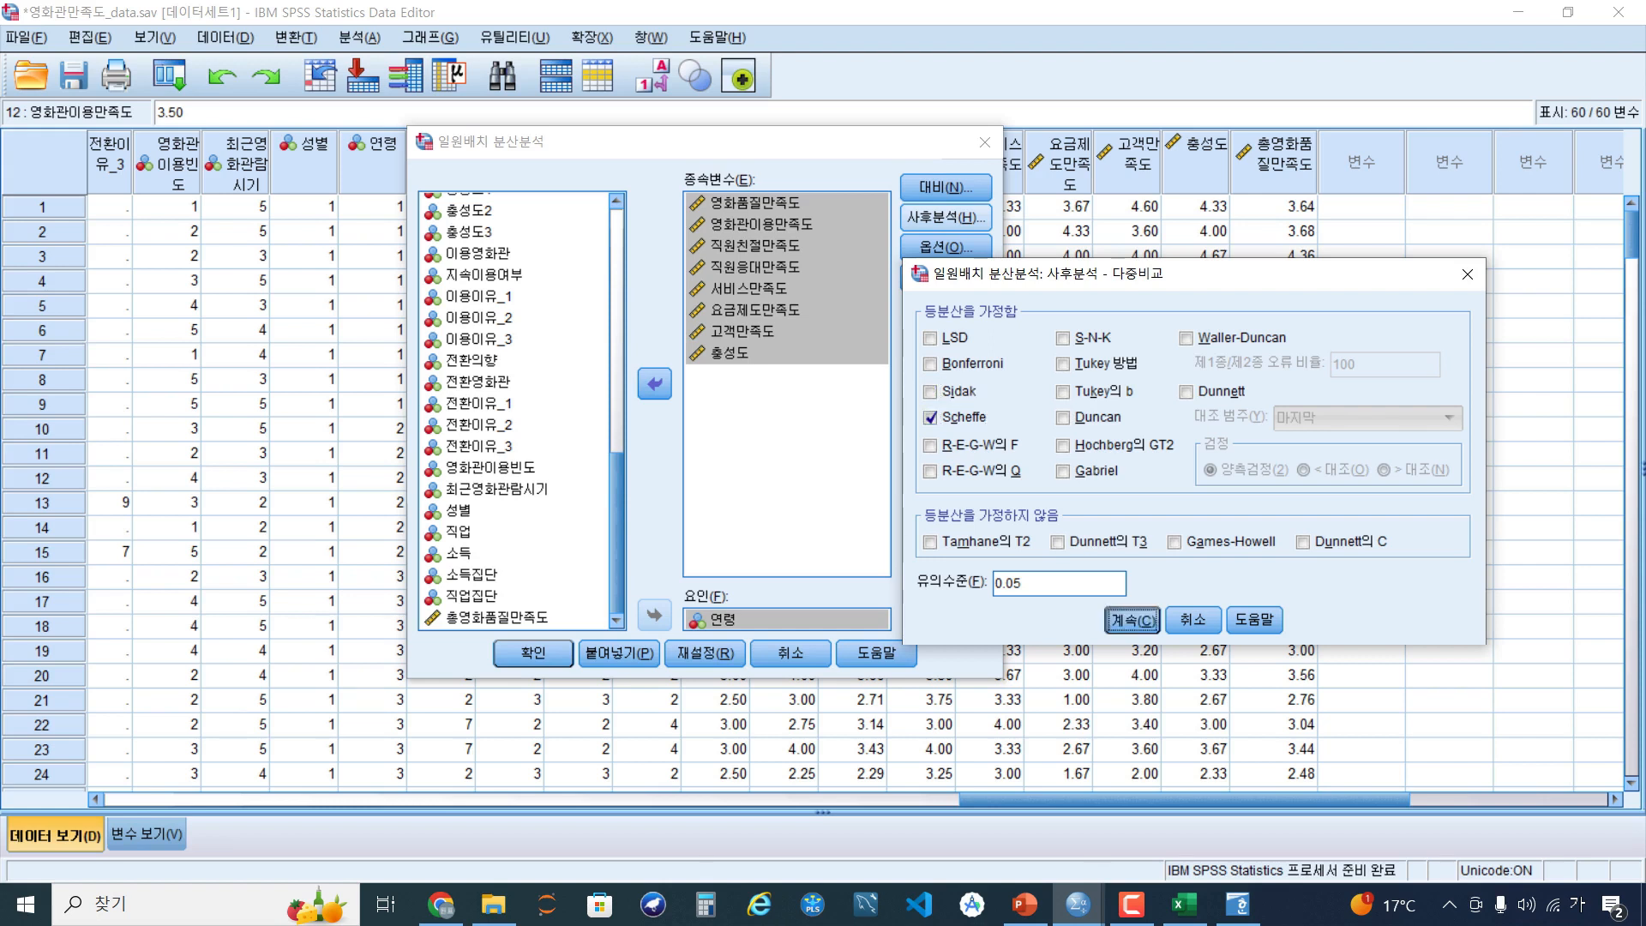
Recheck the Scheffe post hoc setting and run the one-way ANOVA
{"action": "left_click", "coordinate": [1040, 490]}
{"action": "left_click", "coordinate": [946, 217]}
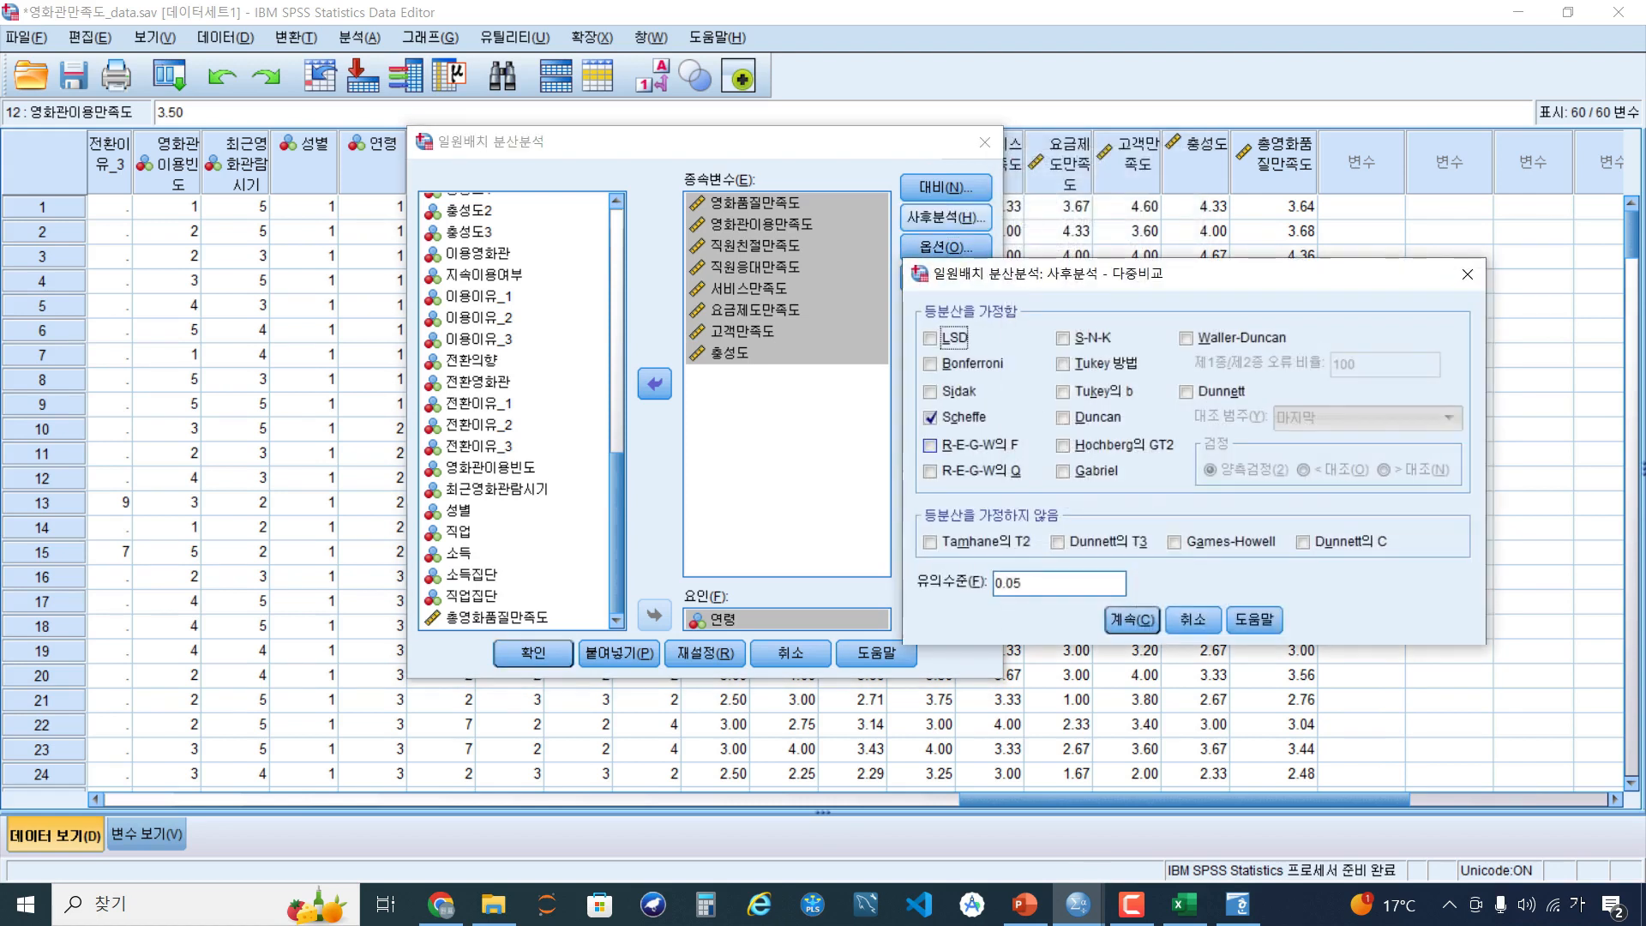
{"action": "key", "text": "Return"}
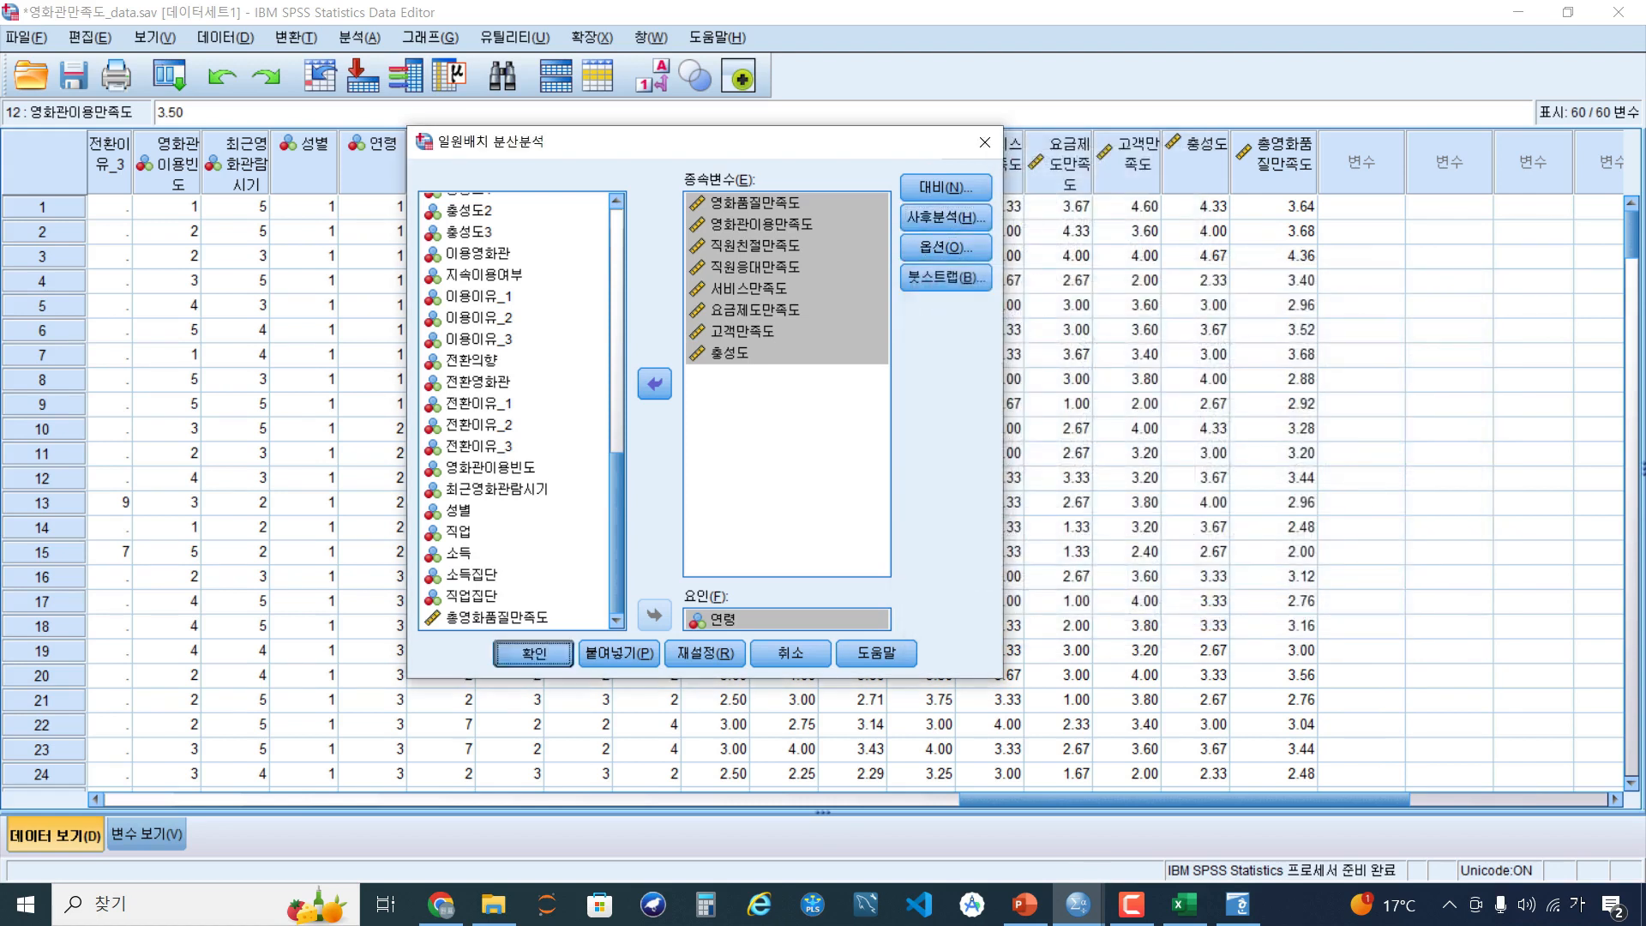
{"action": "key", "text": "Return"}
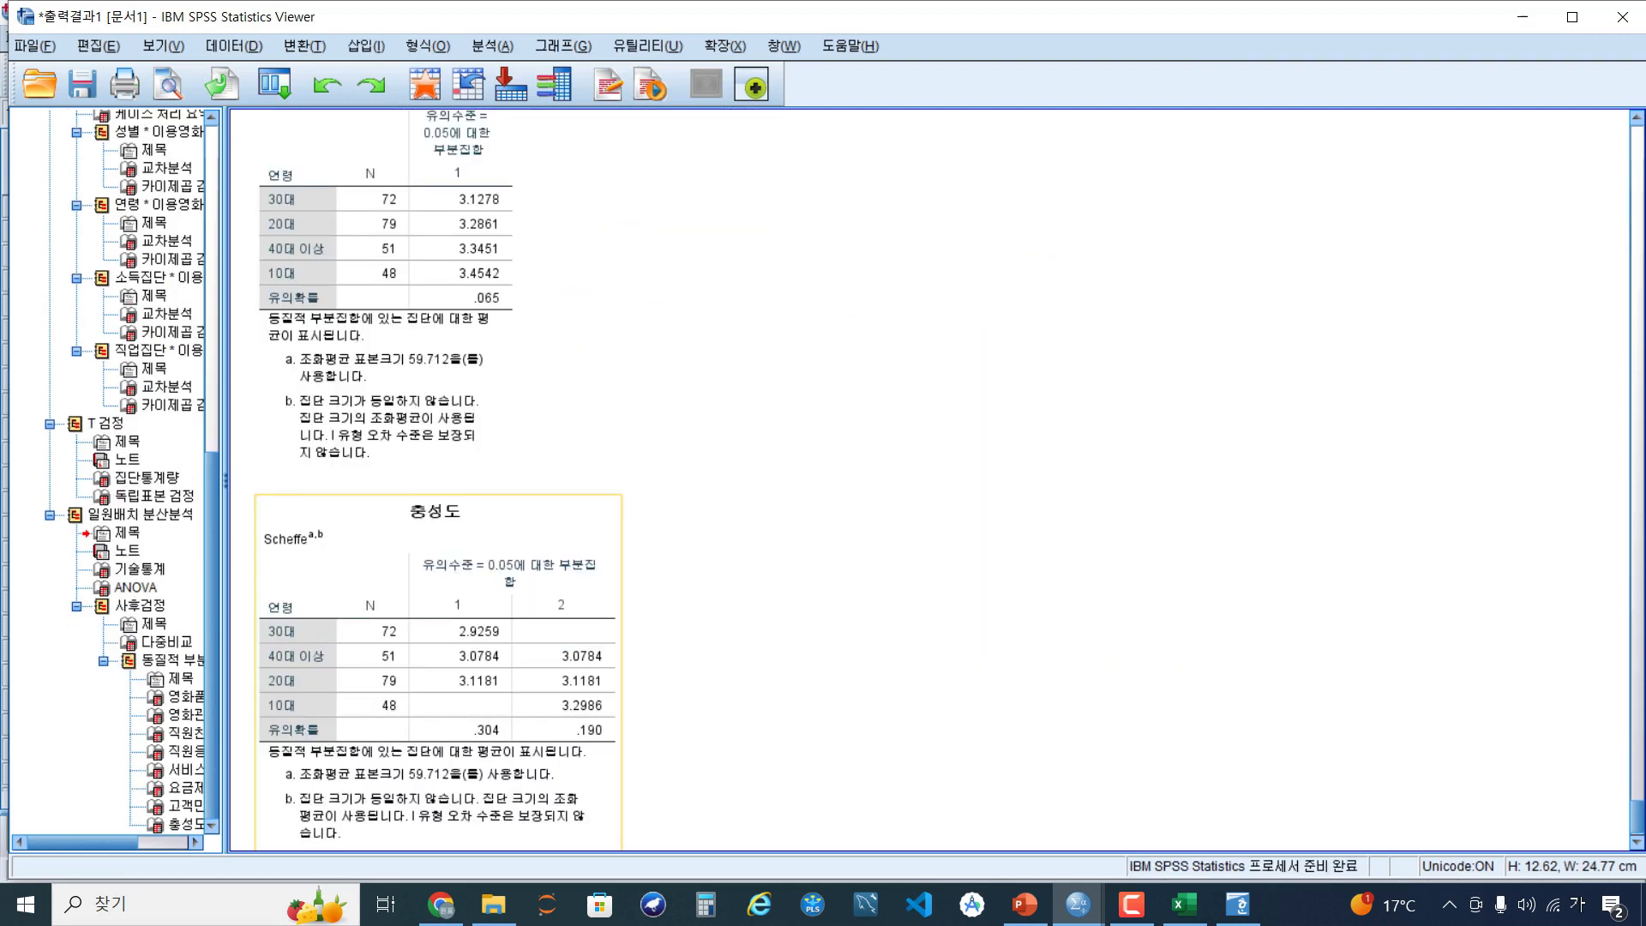
Review the 일원배치 분산분석 output and copy its 기술통계 table
{"action": "left_click", "coordinate": [1217, 385]}
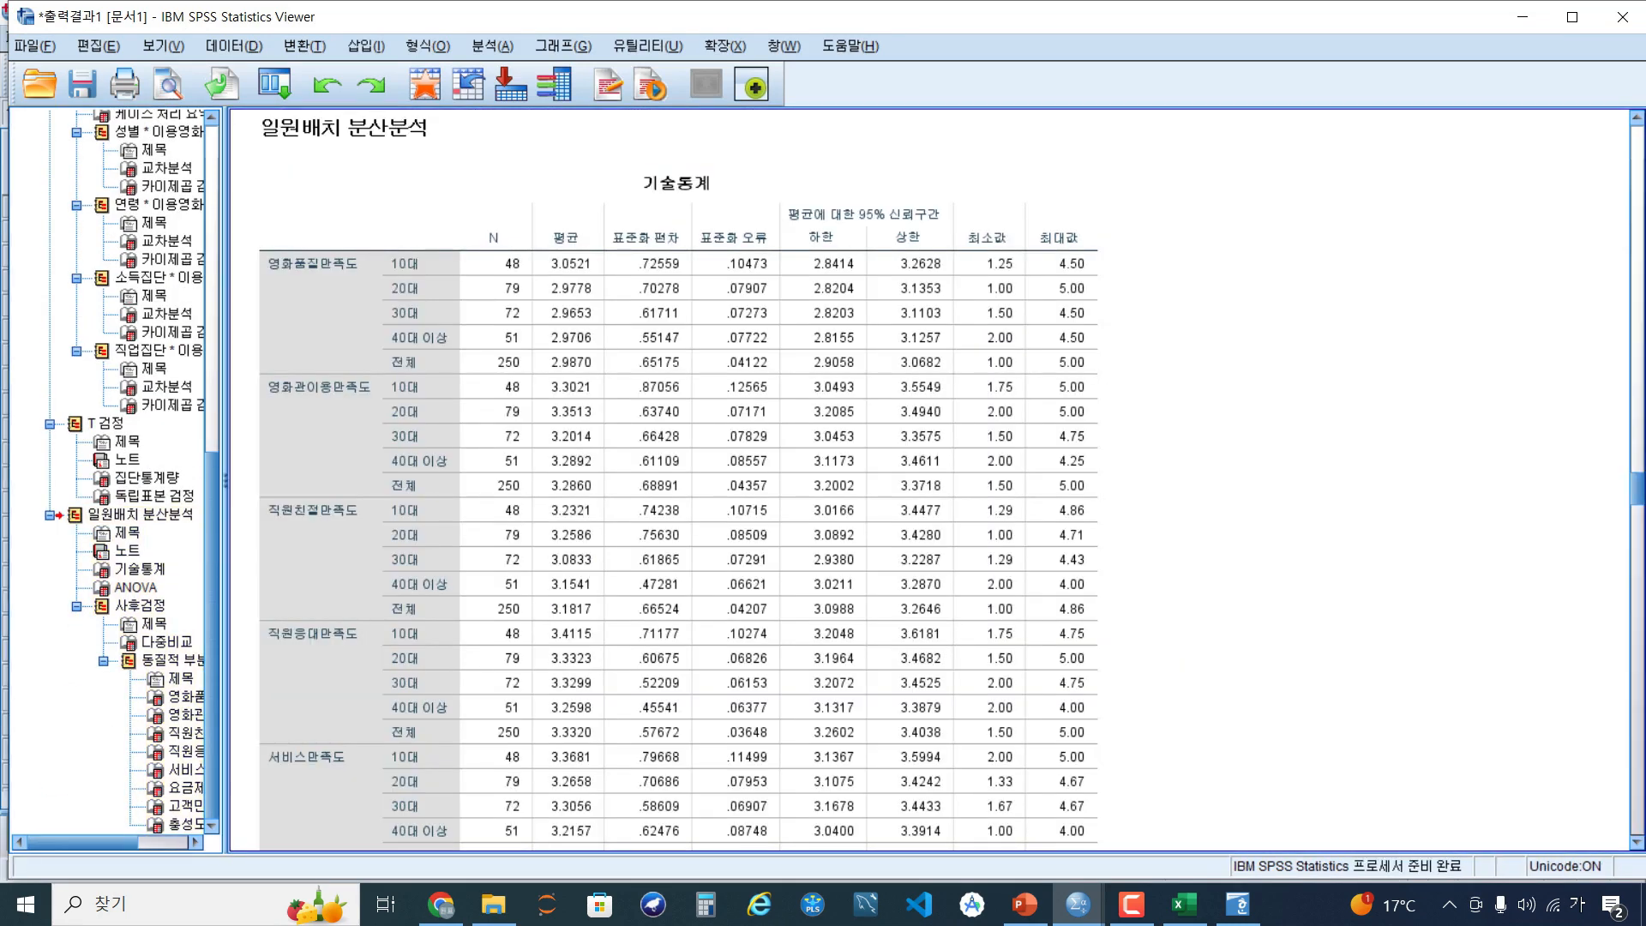
{"action": "scroll", "coordinate": [678, 480], "scroll_direction": "down", "scroll_amount": 1}
{"action": "scroll", "coordinate": [677, 420], "scroll_direction": "down", "scroll_amount": 5}
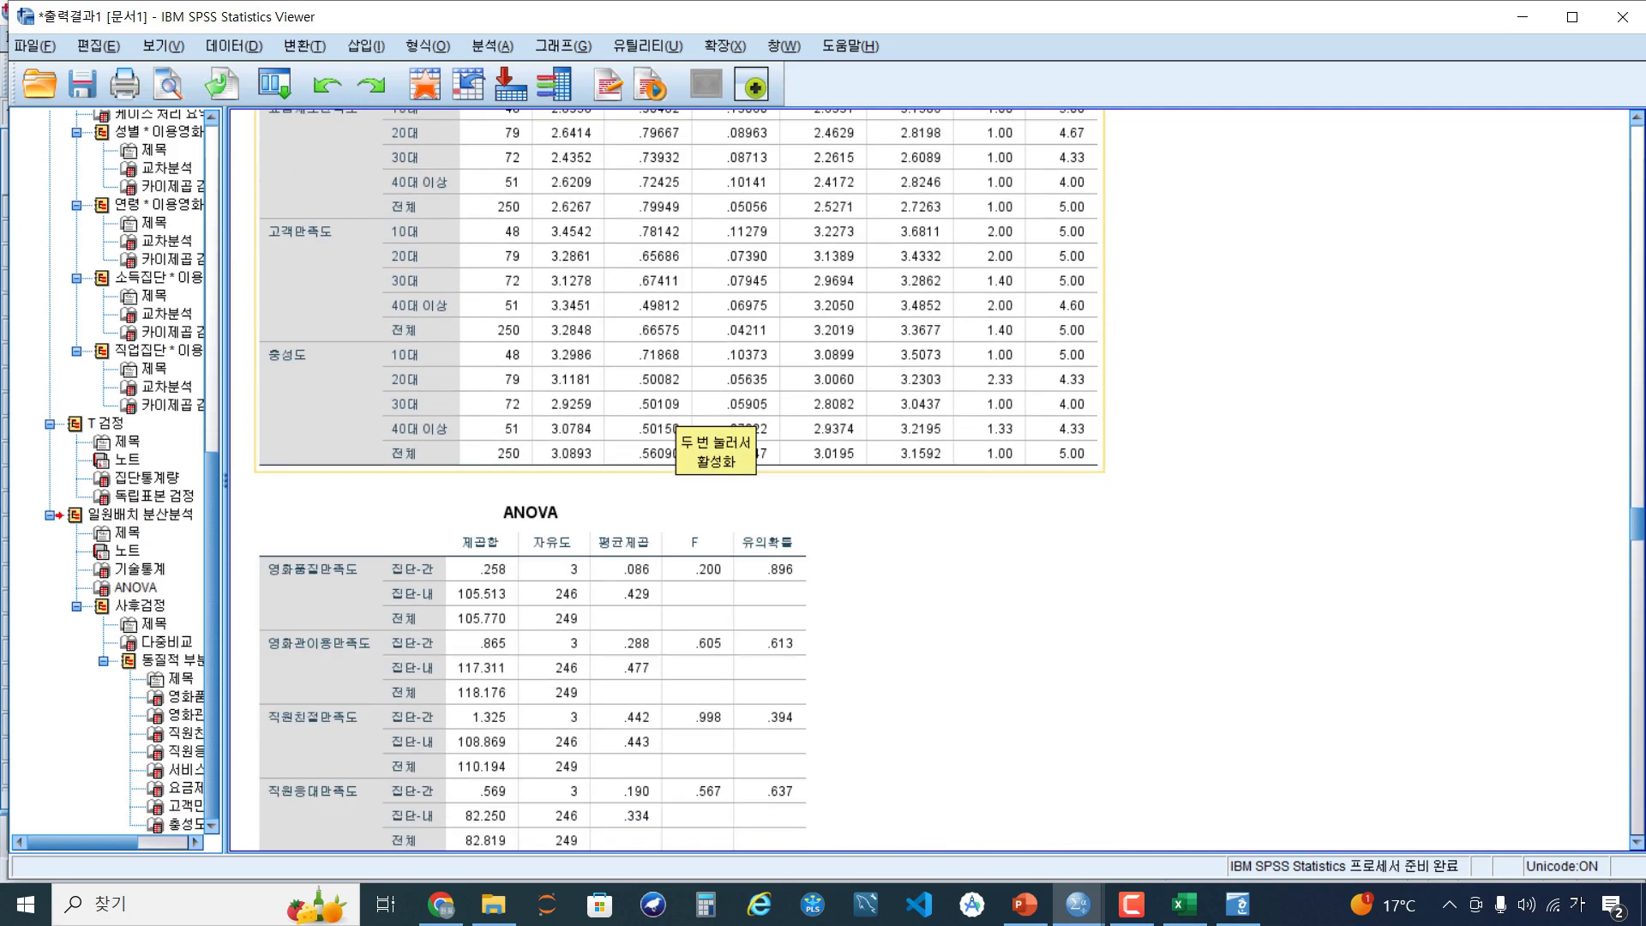
{"action": "scroll", "coordinate": [685, 429], "scroll_direction": "down", "scroll_amount": 10}
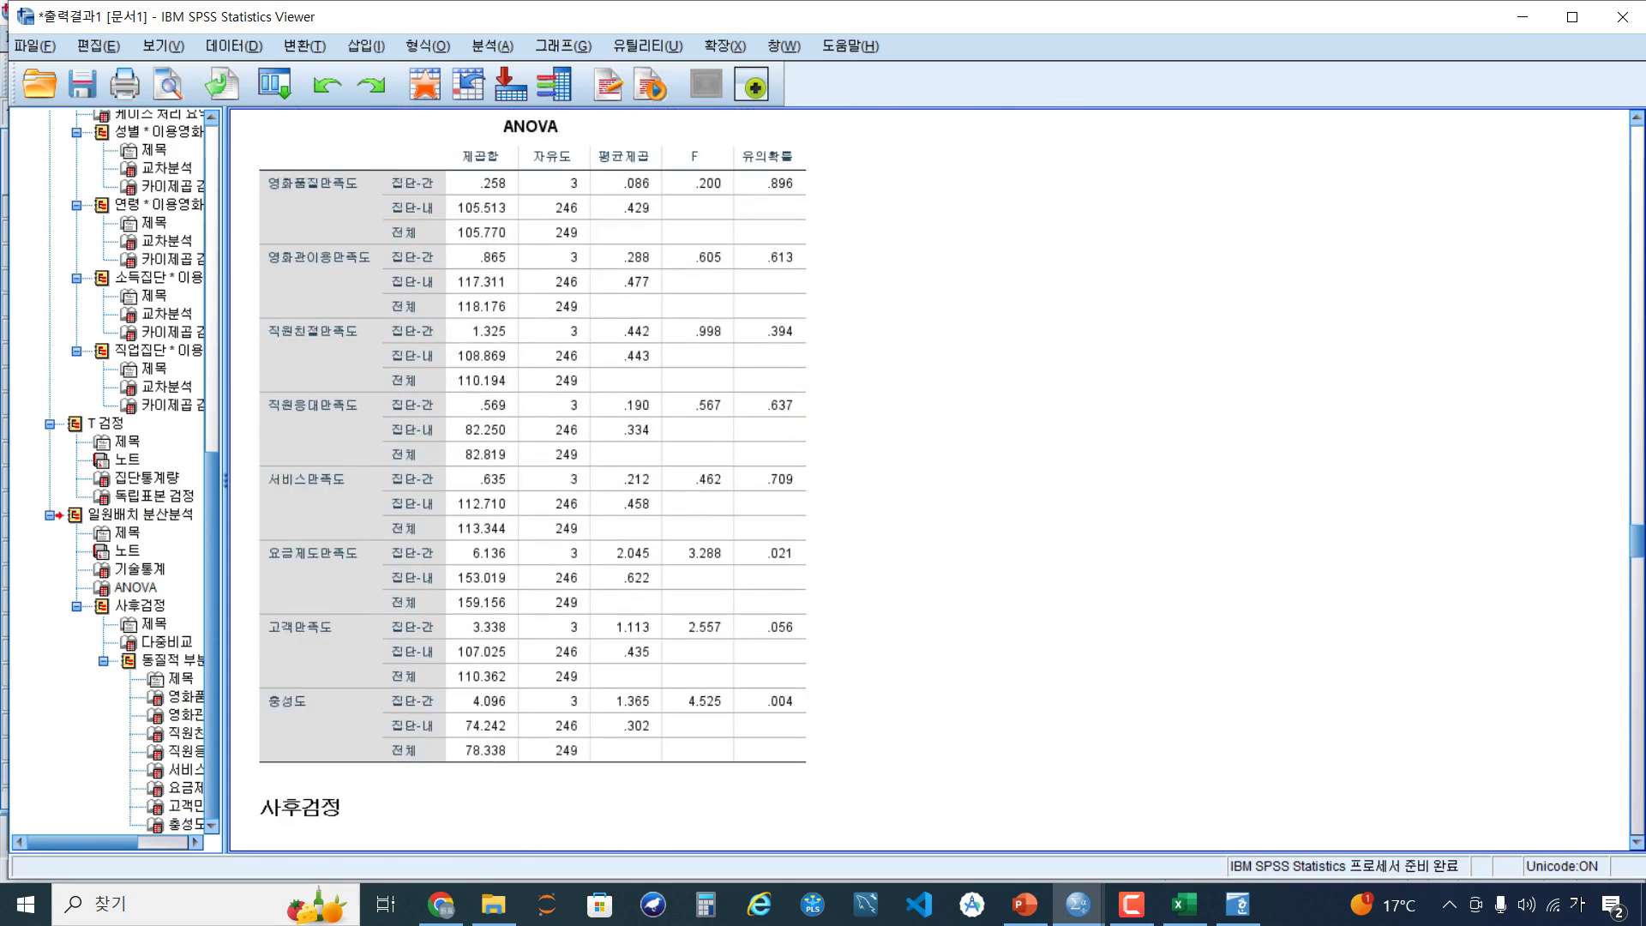
{"action": "scroll", "coordinate": [677, 480], "scroll_direction": "up", "scroll_amount": 17}
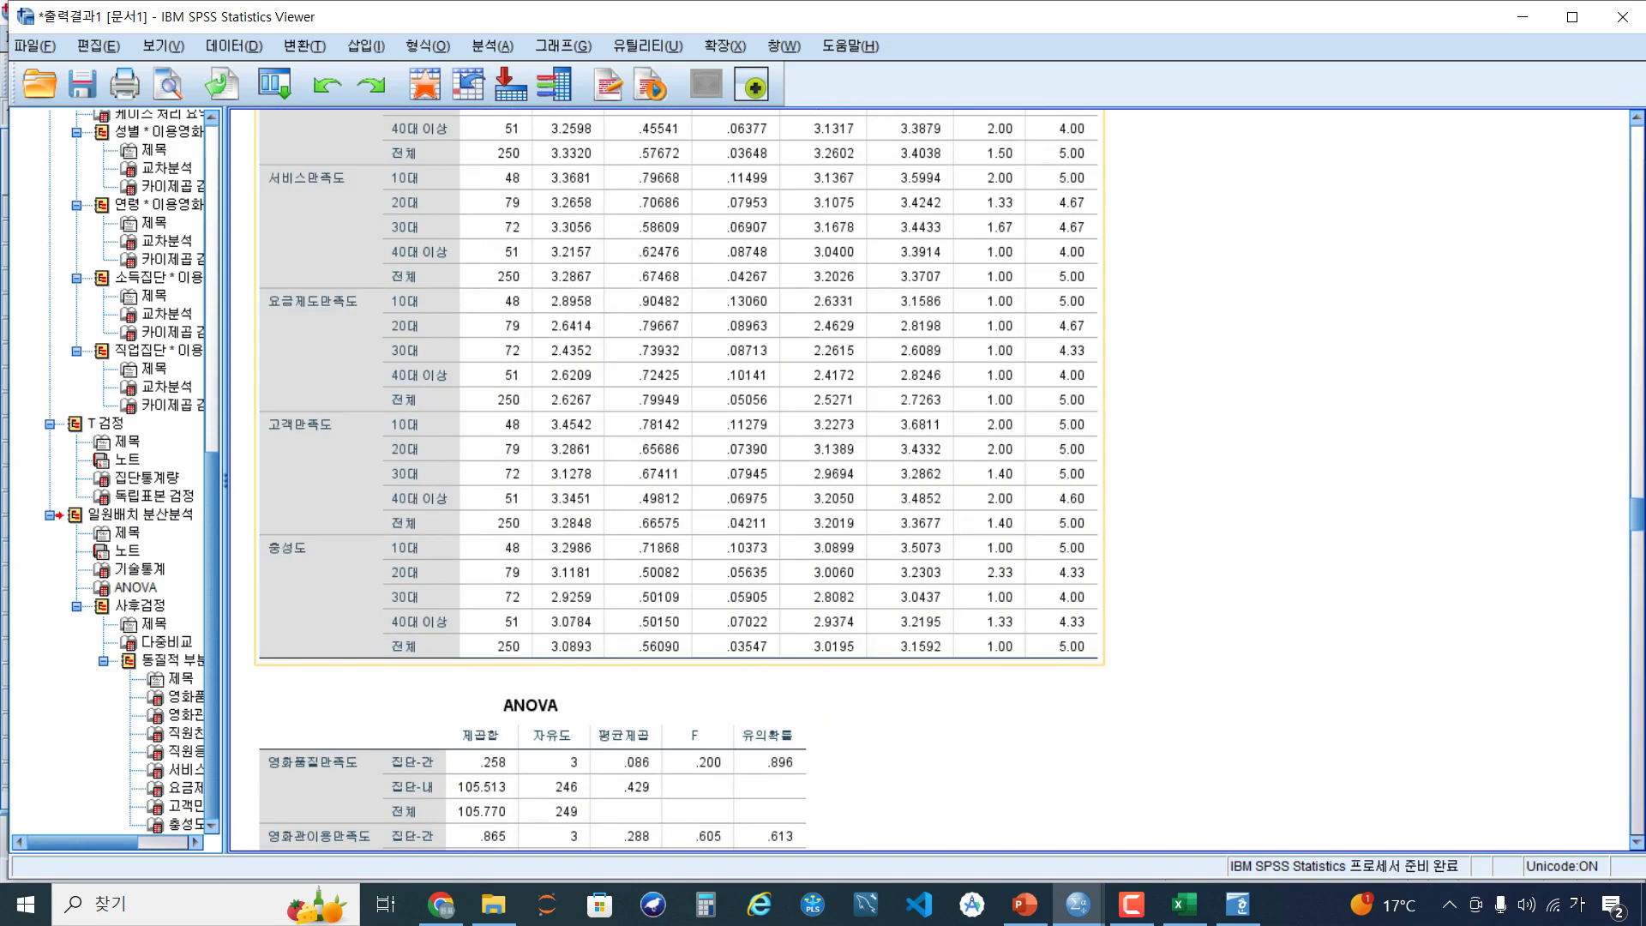
{"action": "scroll", "coordinate": [678, 480], "scroll_direction": "up", "scroll_amount": 8}
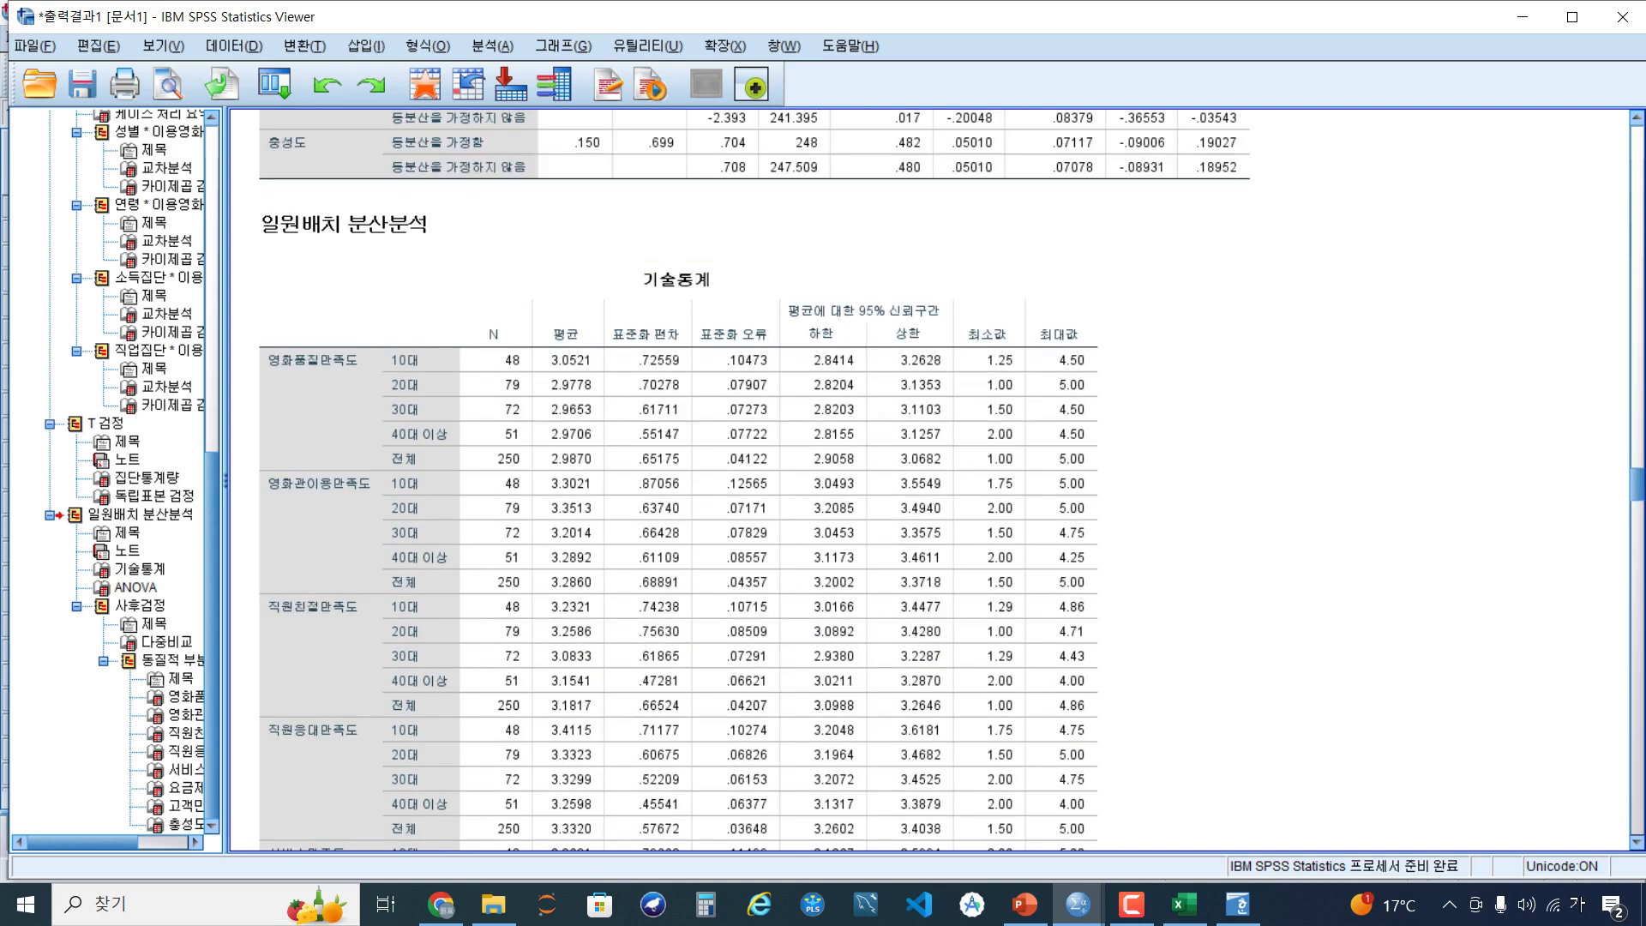
{"action": "scroll", "coordinate": [754, 480], "scroll_direction": "down", "scroll_amount": 2}
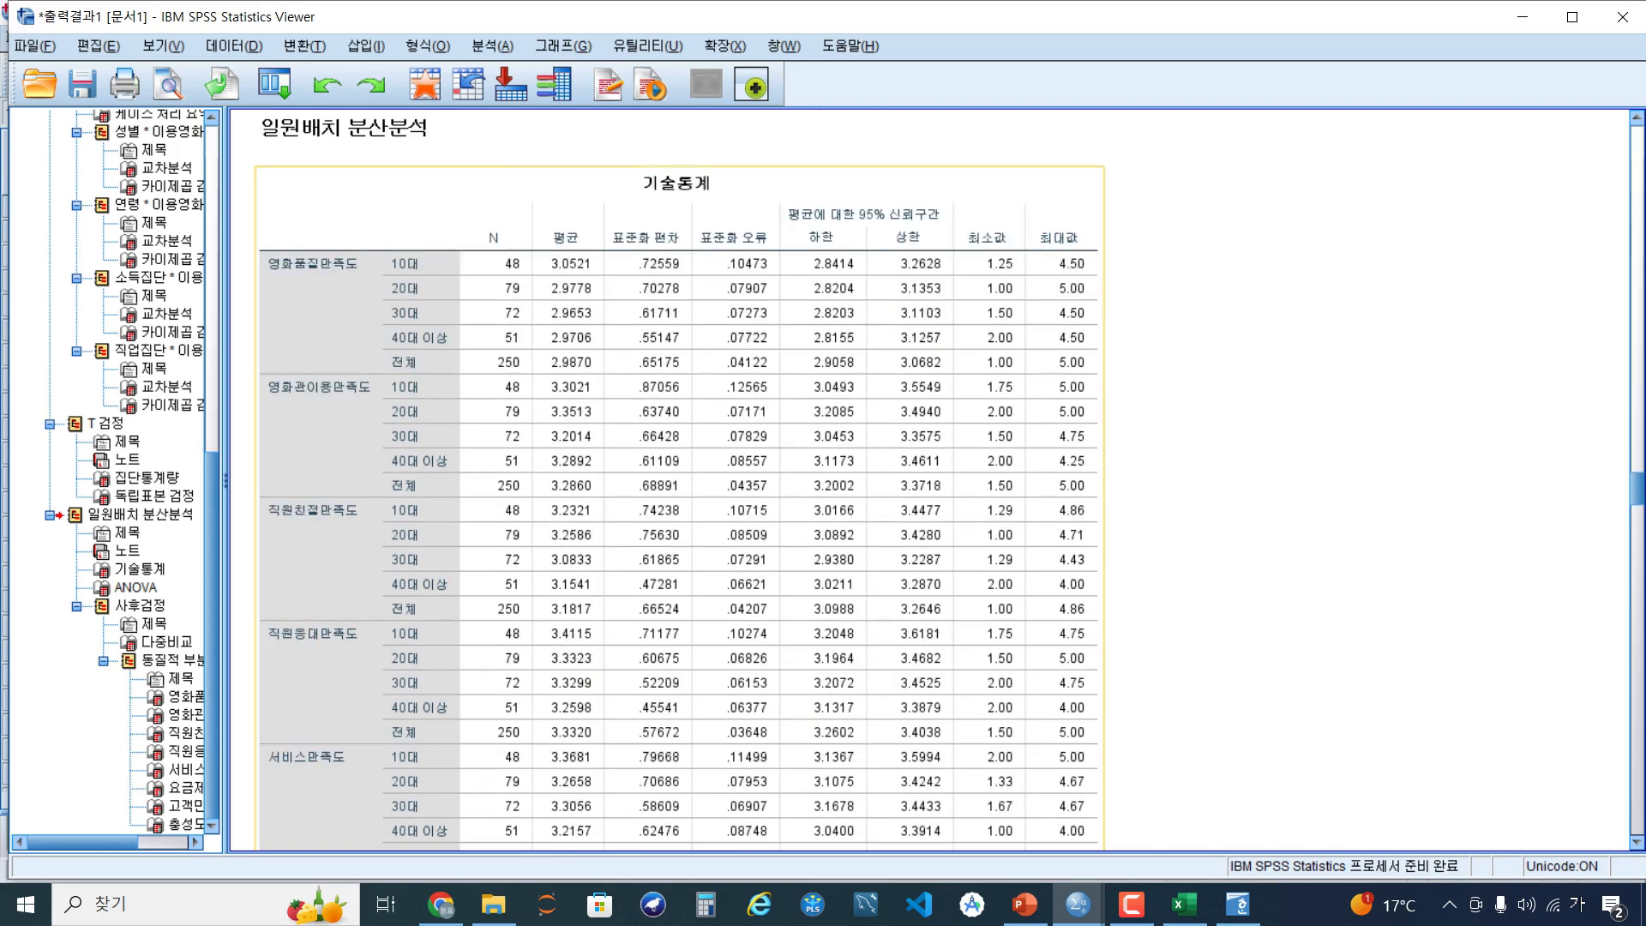
{"action": "right_click", "coordinate": [634, 402]}
{"action": "left_click", "coordinate": [669, 446]}
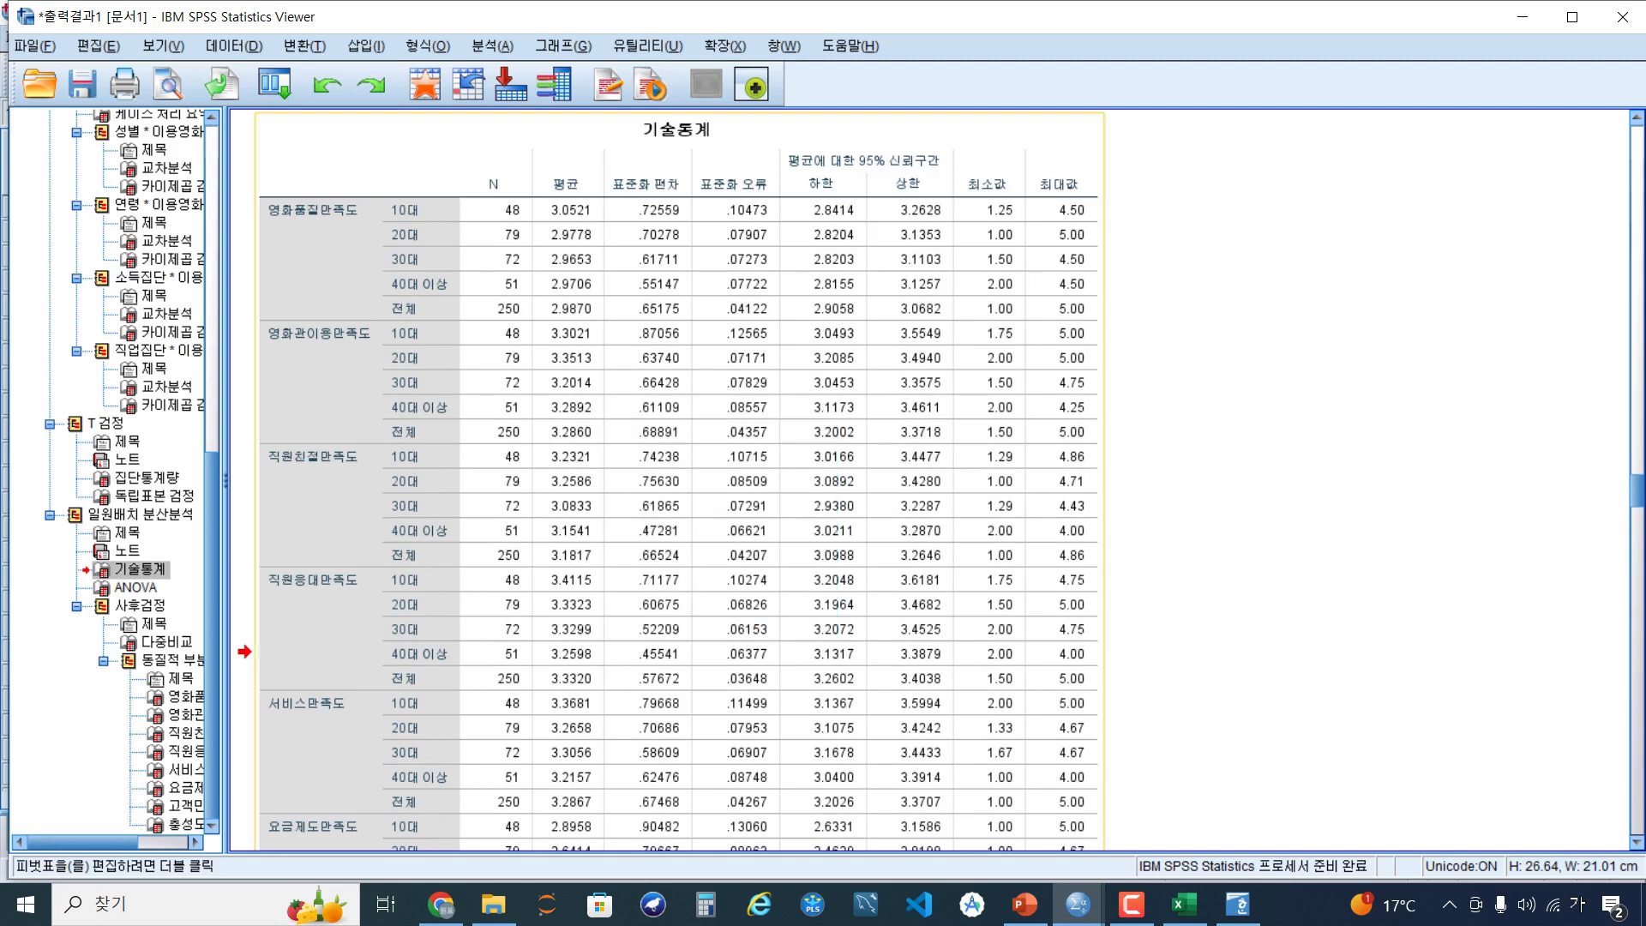
Switch to the Excel workbook and add a new sheet named 5.분산분석
{"action": "left_click", "coordinate": [1184, 904]}
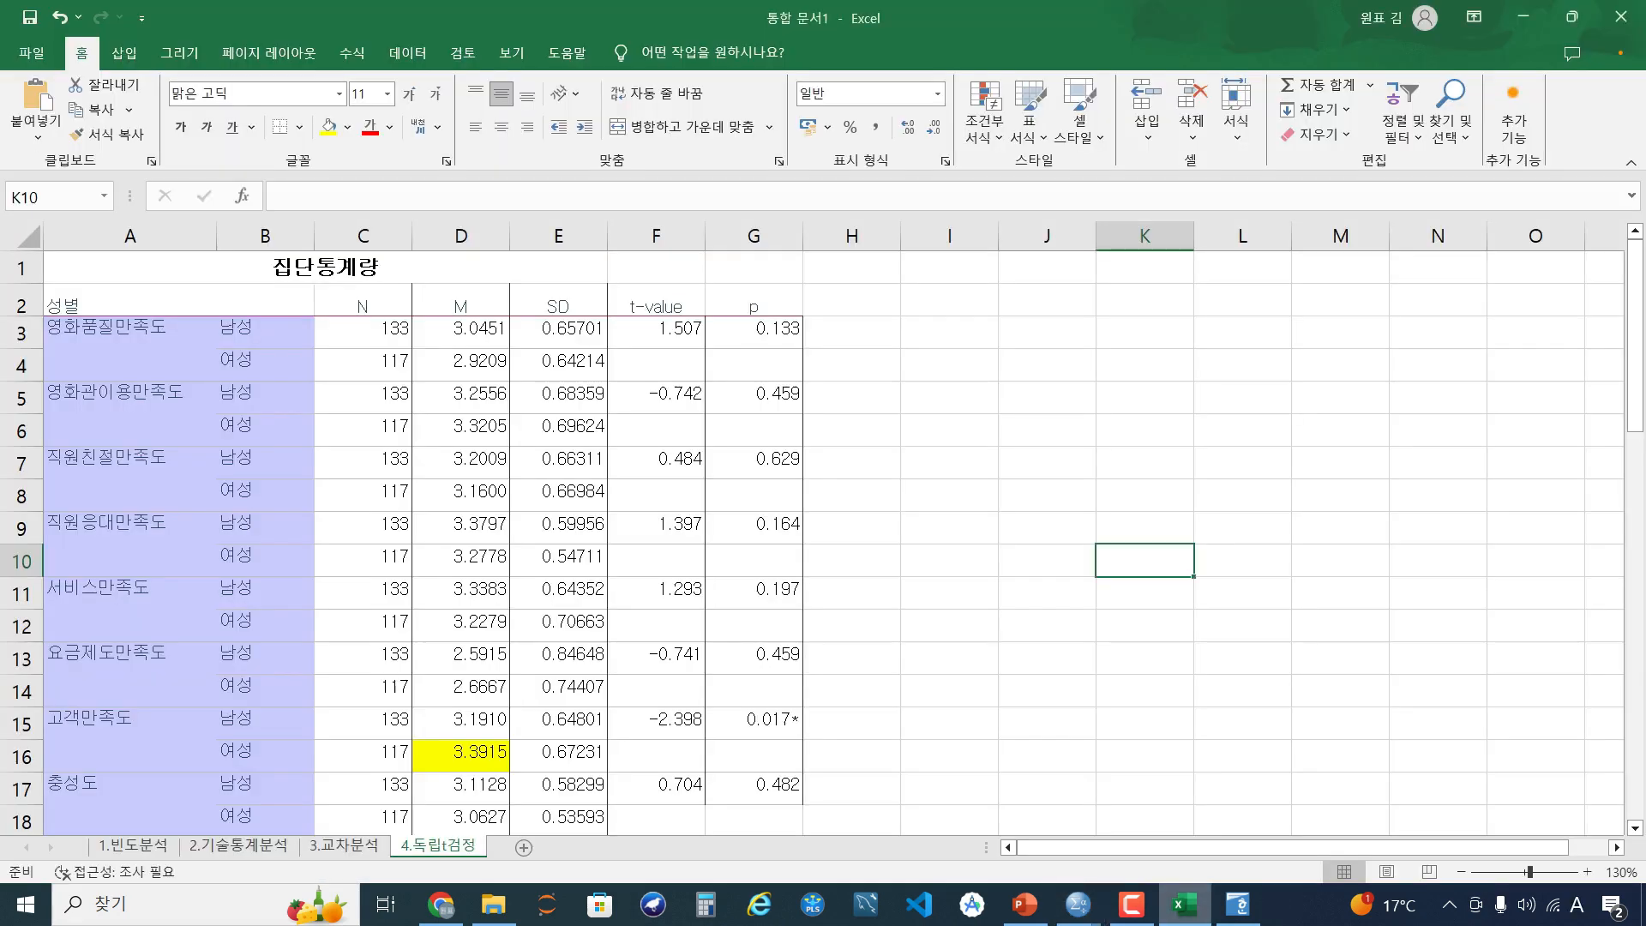
{"action": "left_click", "coordinate": [524, 847]}
{"action": "right_click", "coordinate": [528, 847]}
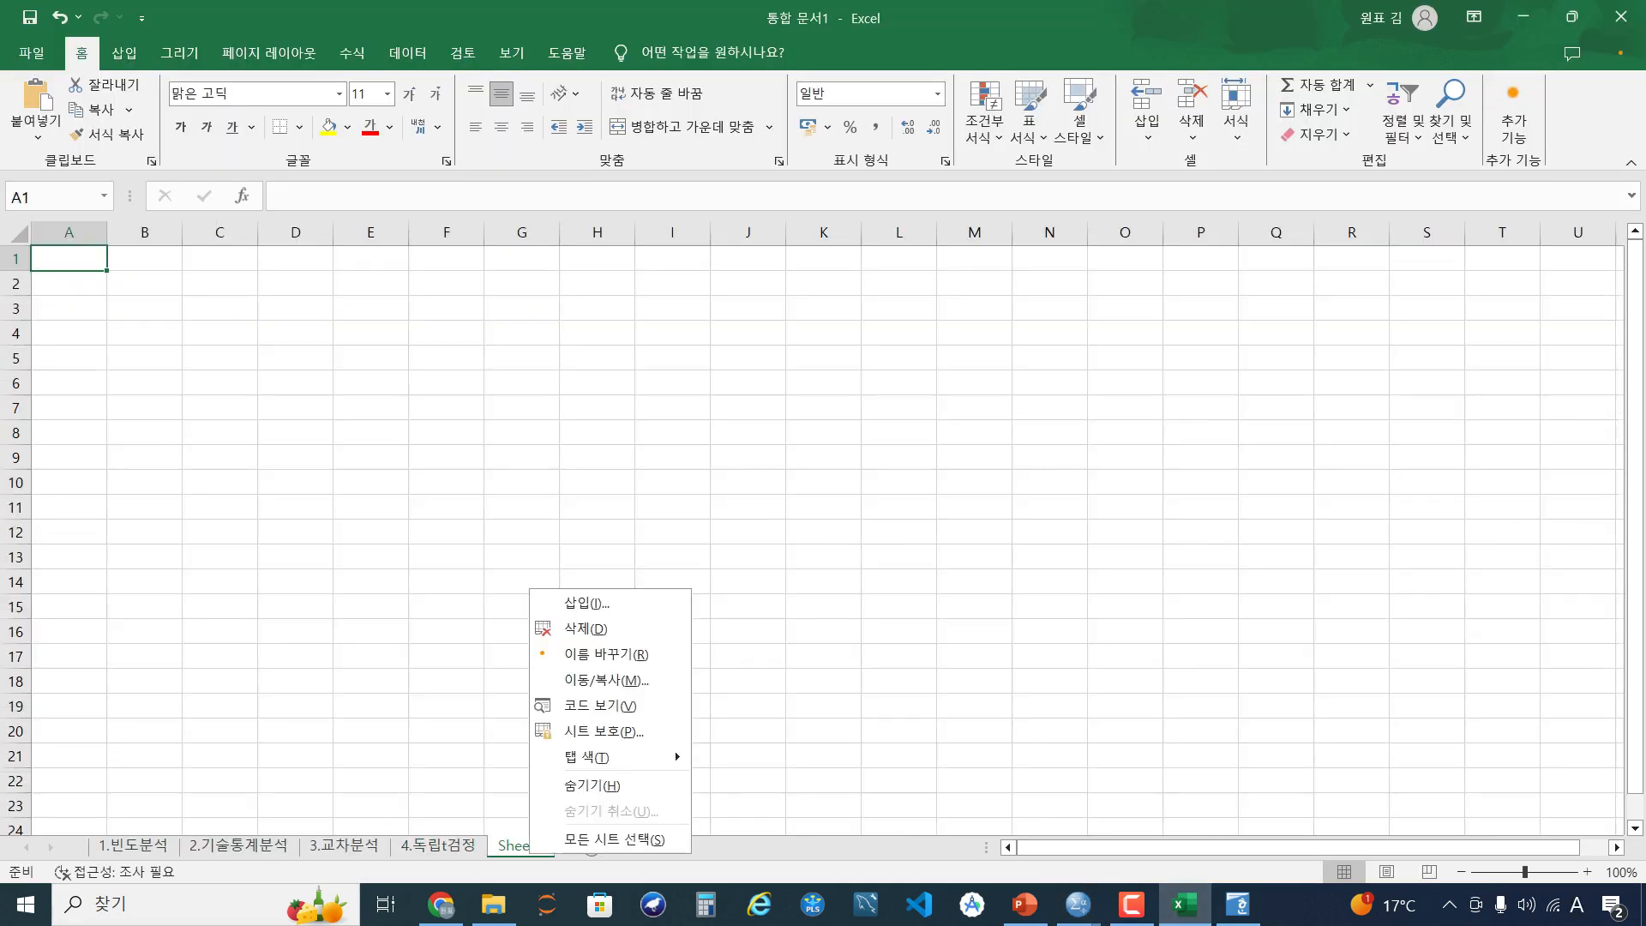
{"action": "left_click", "coordinate": [605, 654]}
{"action": "type", "text": "5."}
{"action": "key", "text": "Hangul"}
{"action": "type", "text": "분산분석"}
{"action": "key", "text": "Return"}
Paste the copied 기술통계 table into the 5.분산분석 sheet and enlarge the view to 130%
{"action": "key", "text": "ctrl+v"}
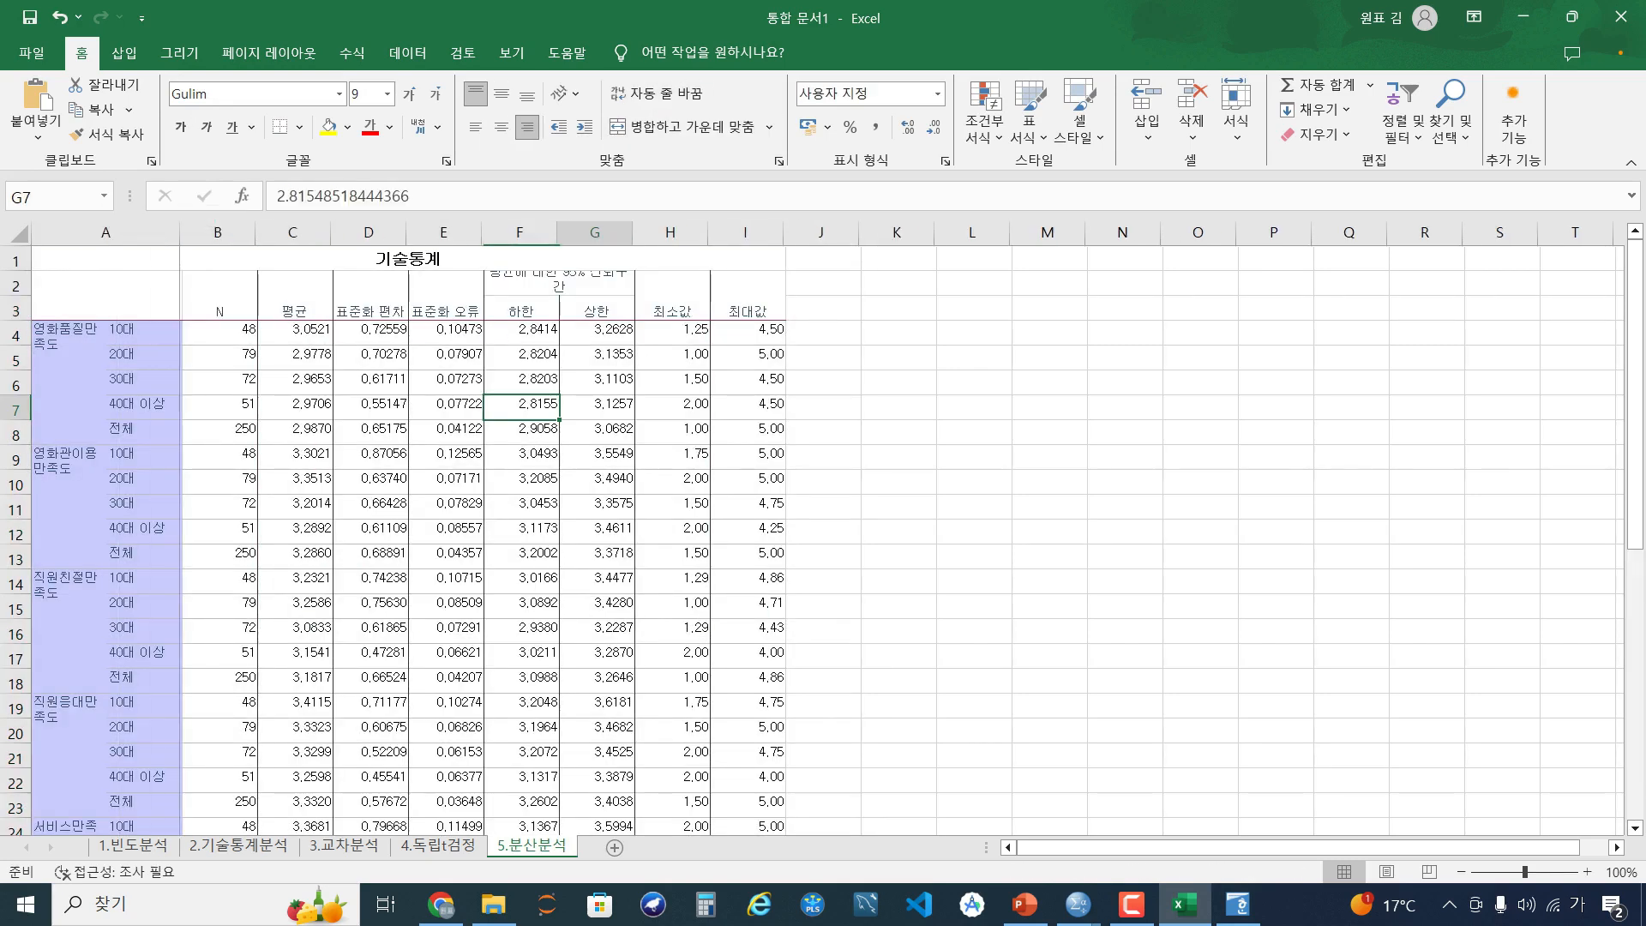
{"action": "left_click", "coordinate": [520, 358]}
{"action": "scroll", "coordinate": [520, 358], "scroll_direction": "up", "scroll_amount": 1}
{"action": "scroll", "coordinate": [519, 359], "scroll_direction": "up", "scroll_amount": 1}
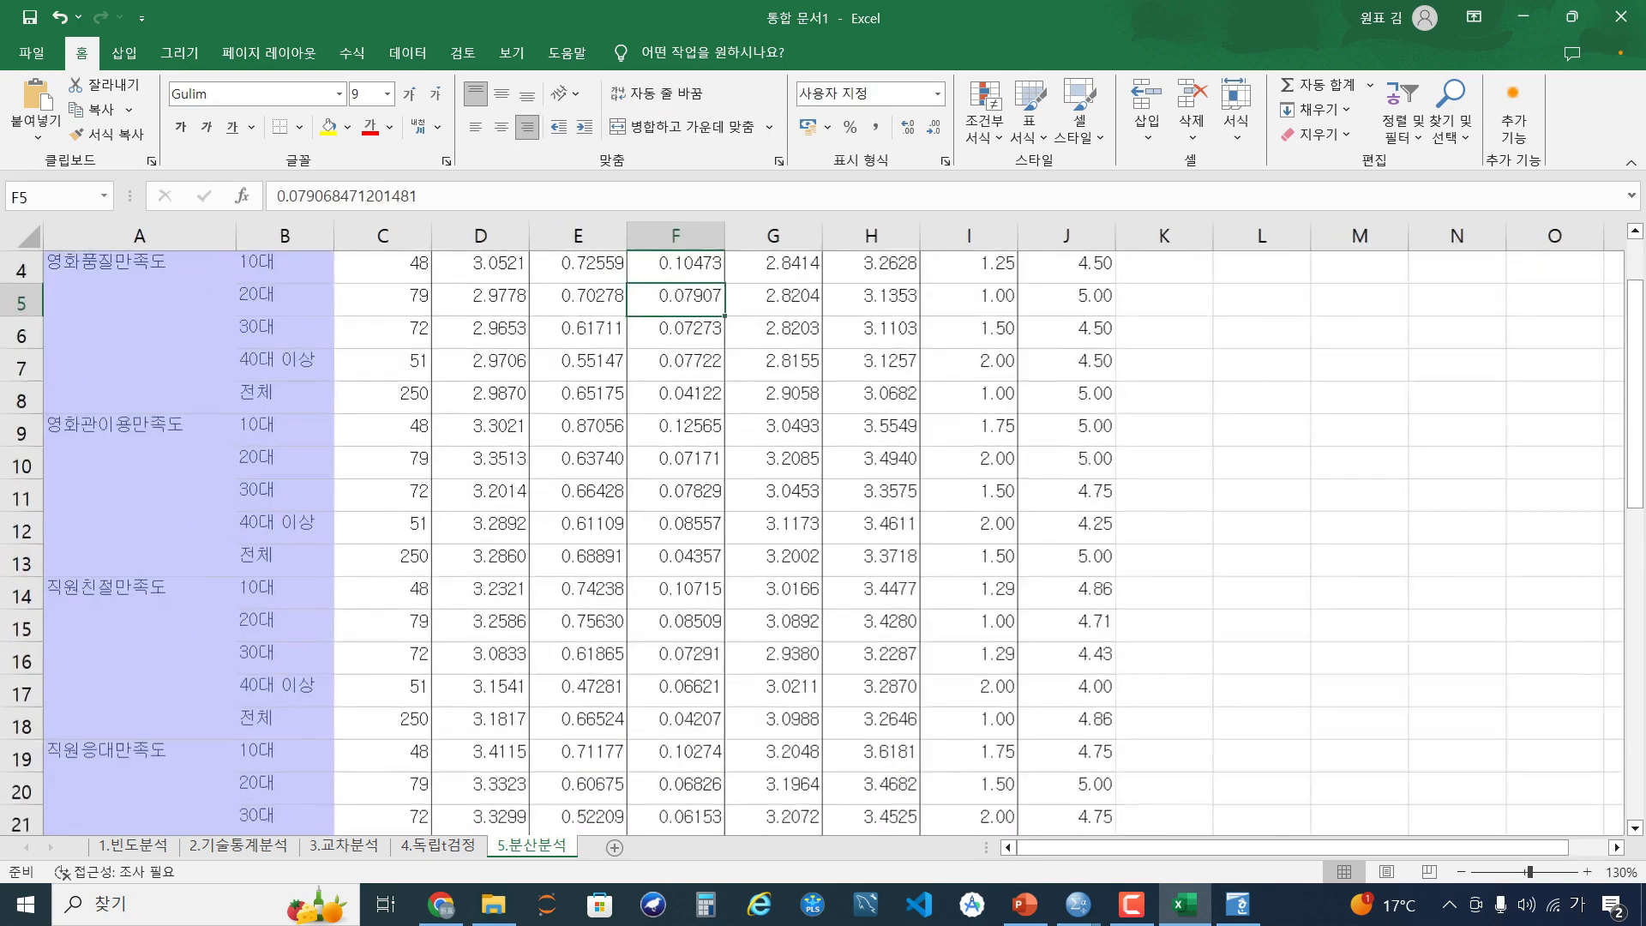
Delete columns F through J, from the standard error to the maximum, from the pasted 기술통계 table
{"action": "scroll", "coordinate": [519, 358], "scroll_direction": "up", "scroll_amount": 1}
{"action": "left_click_drag", "start_coordinate": [676, 235], "coordinate": [1068, 236]}
{"action": "right_click", "coordinate": [1071, 228]}
{"action": "left_click", "coordinate": [1128, 437]}
Rename the 평균 heading to M and the 표준화 편차 heading to SD
{"action": "left_click", "coordinate": [578, 318]}
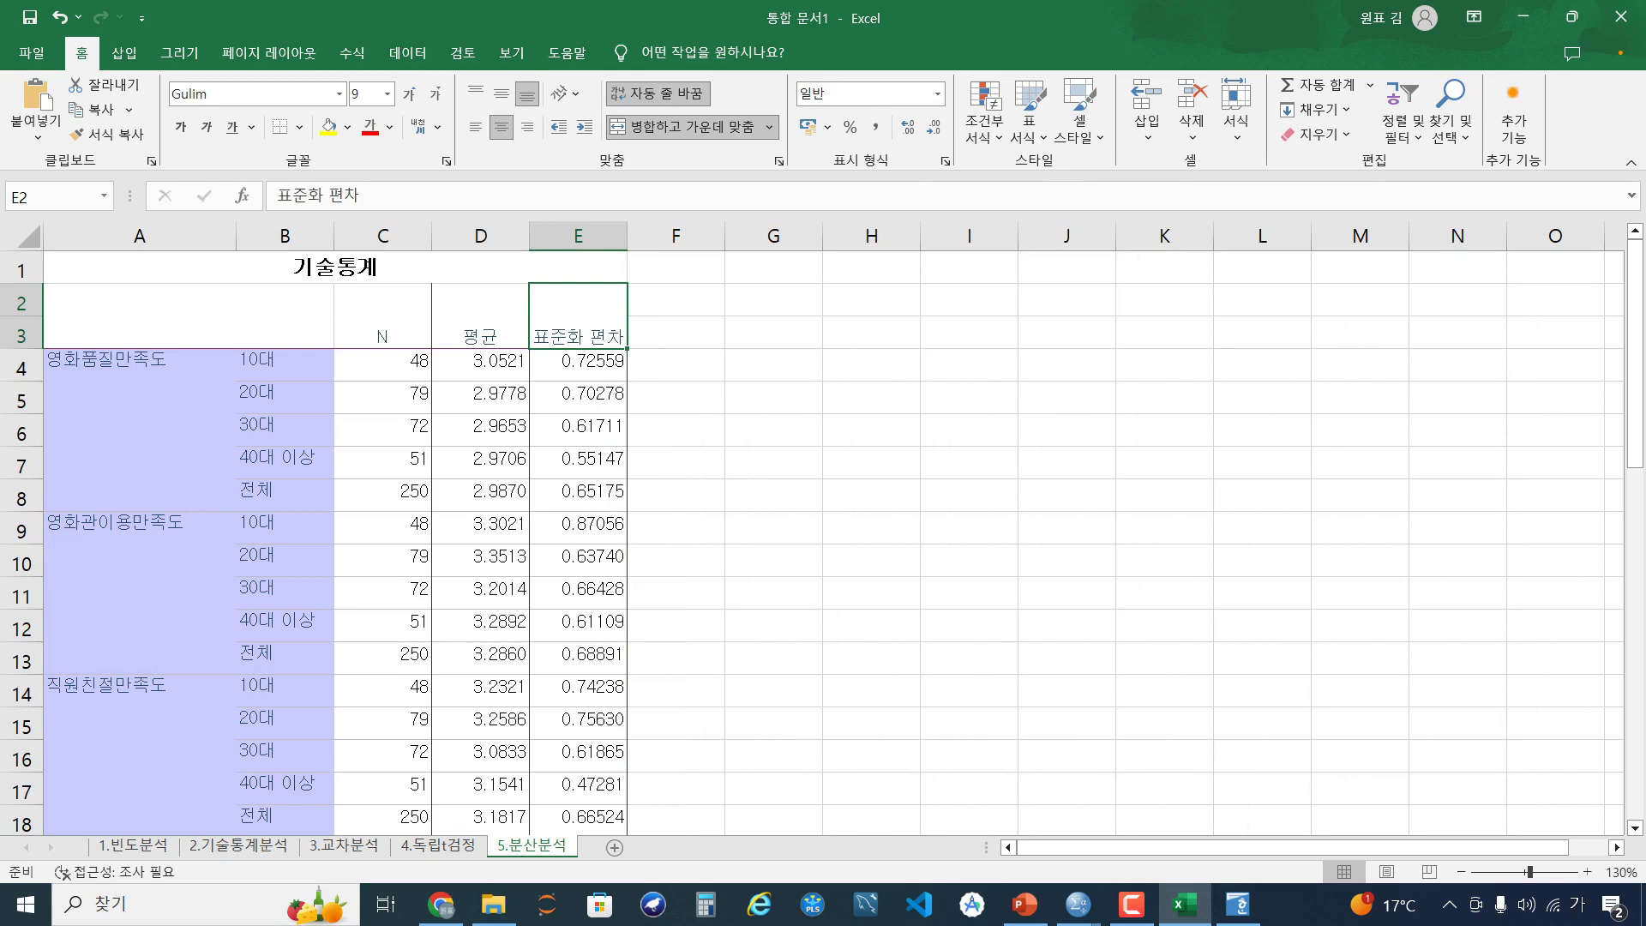
{"action": "left_click", "coordinate": [480, 317]}
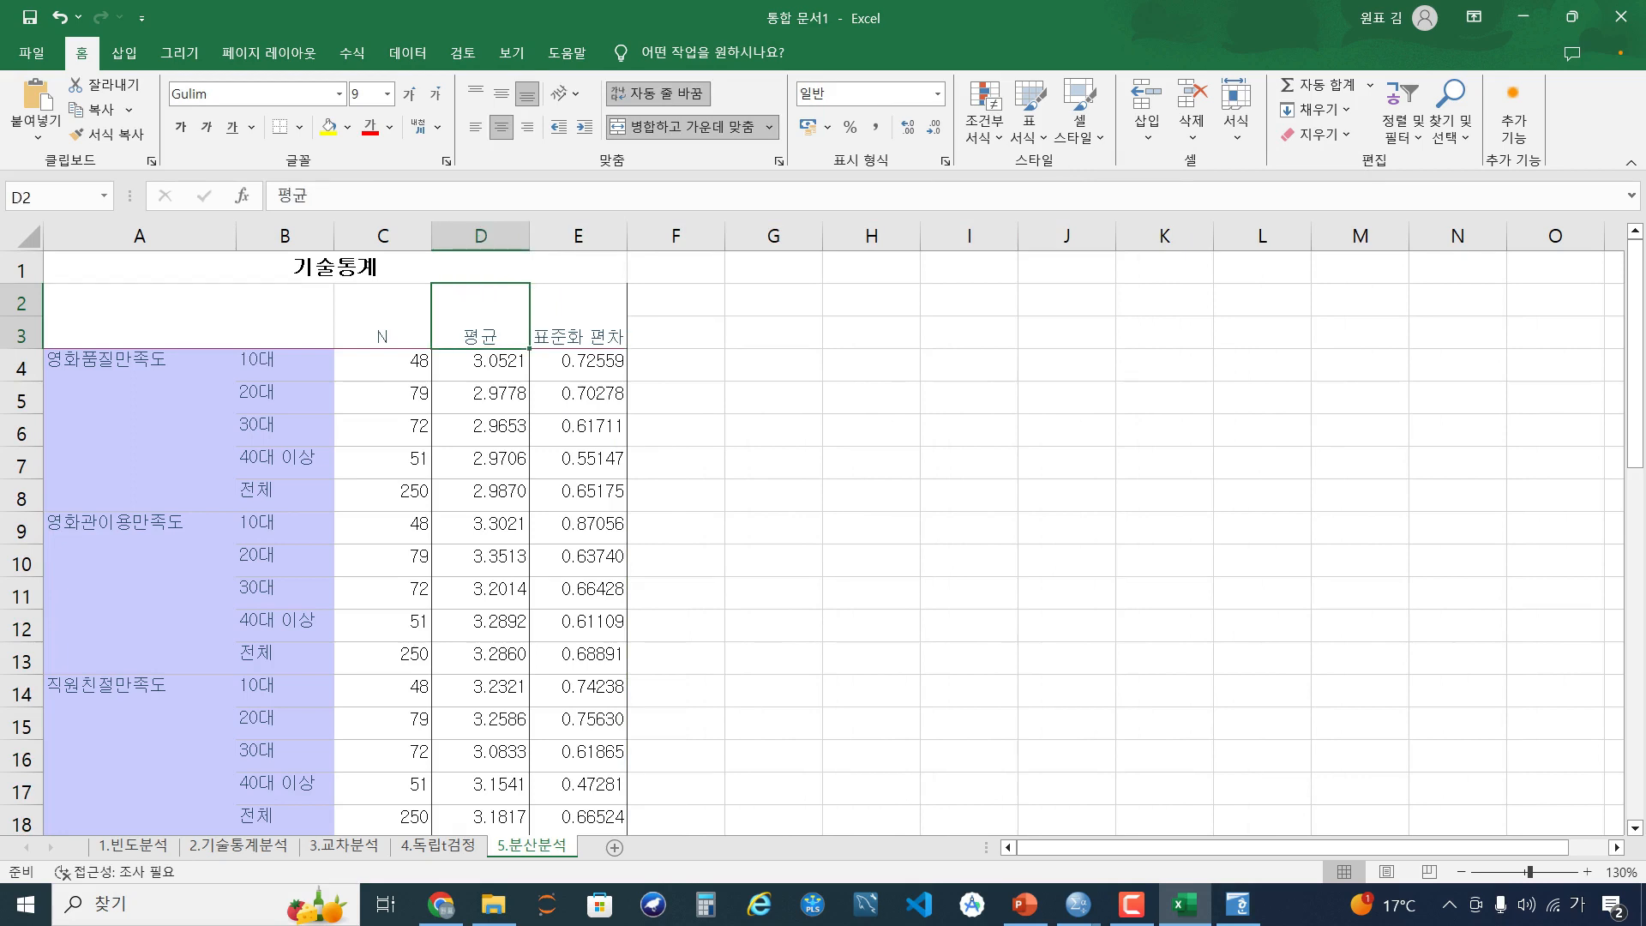
{"action": "double_click", "coordinate": [480, 318]}
{"action": "type", "text": "ㅡ"}
{"action": "key", "text": "BackSpace"}
{"action": "key", "text": "Hangul"}
{"action": "type", "text": "M"}
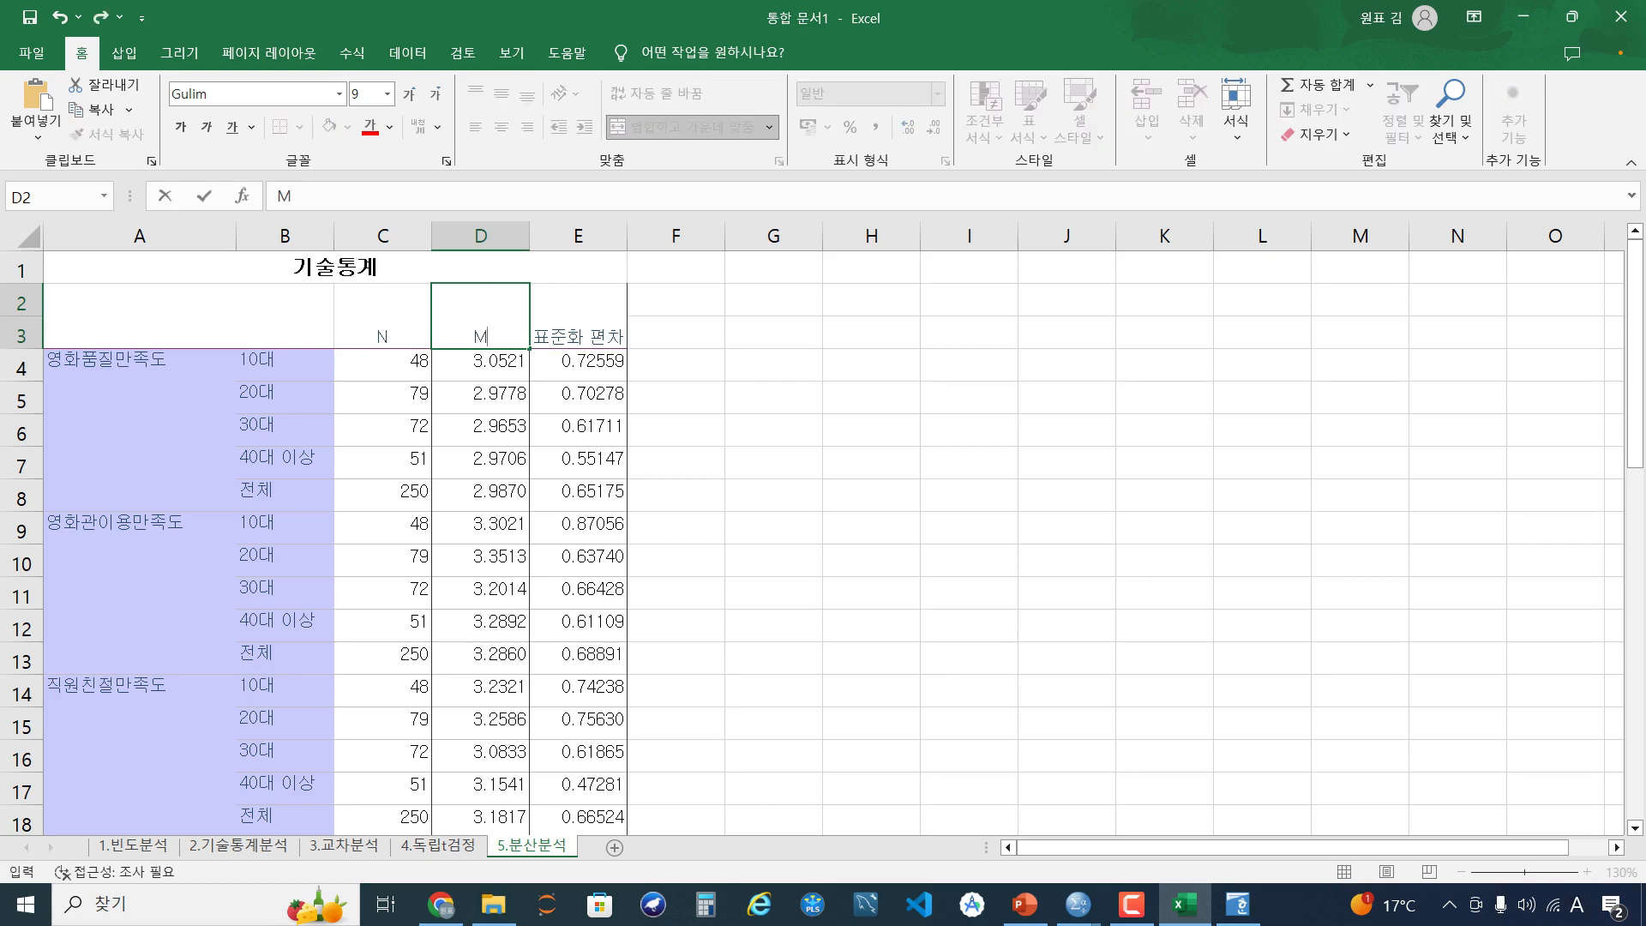
{"action": "key", "text": "Tab"}
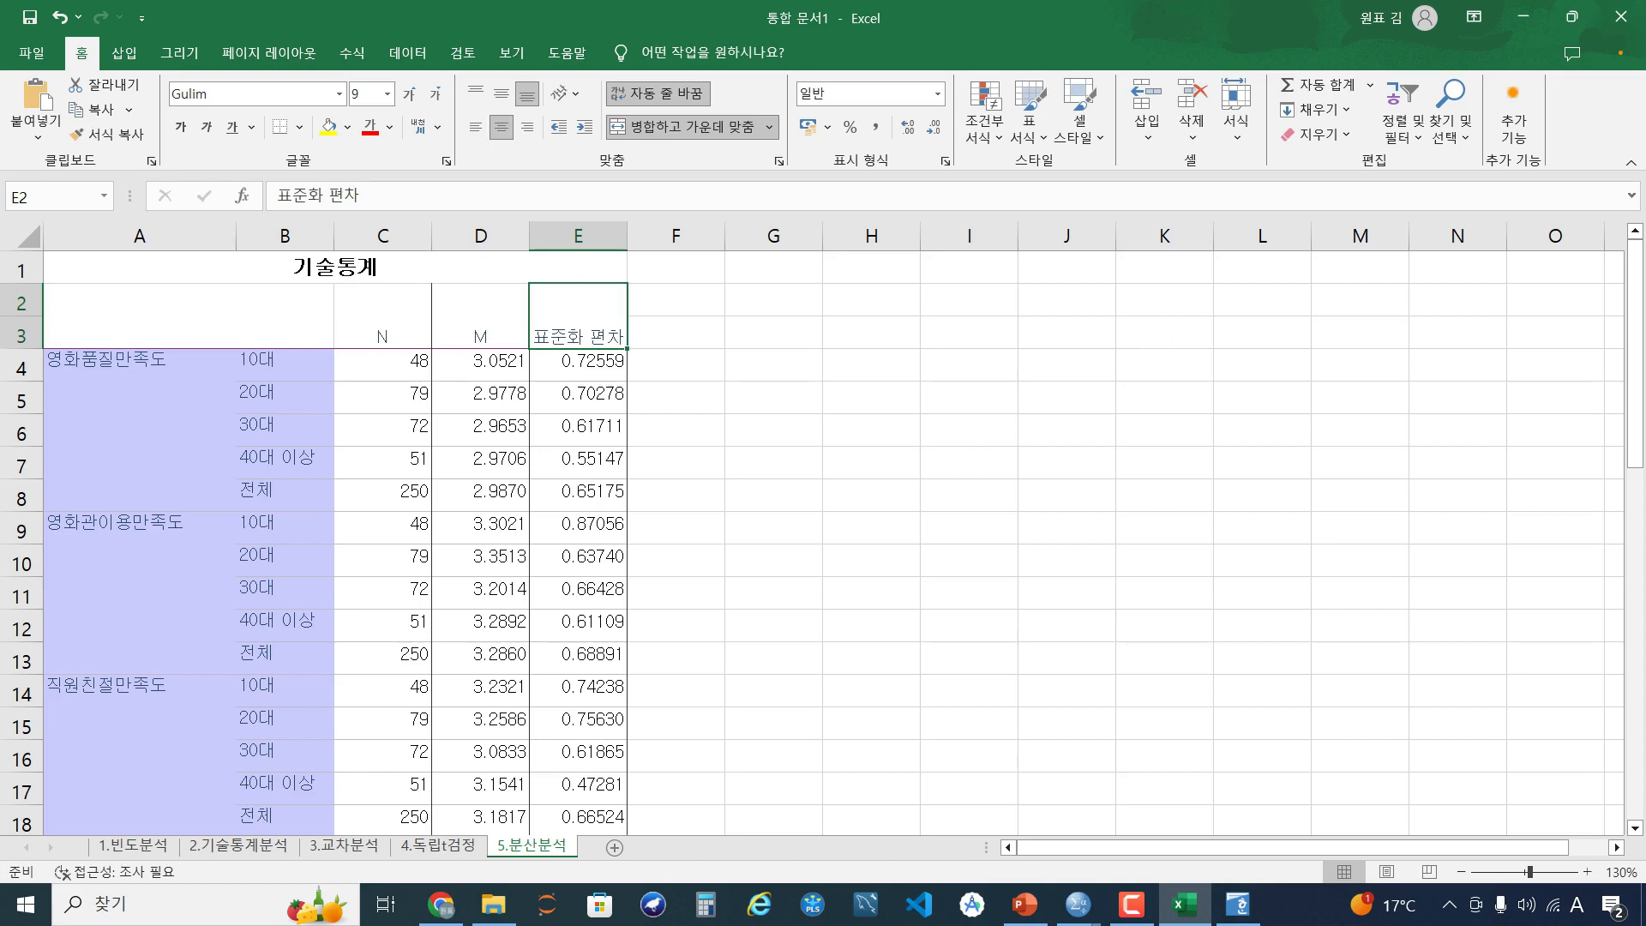
{"action": "type", "text": "SD"}
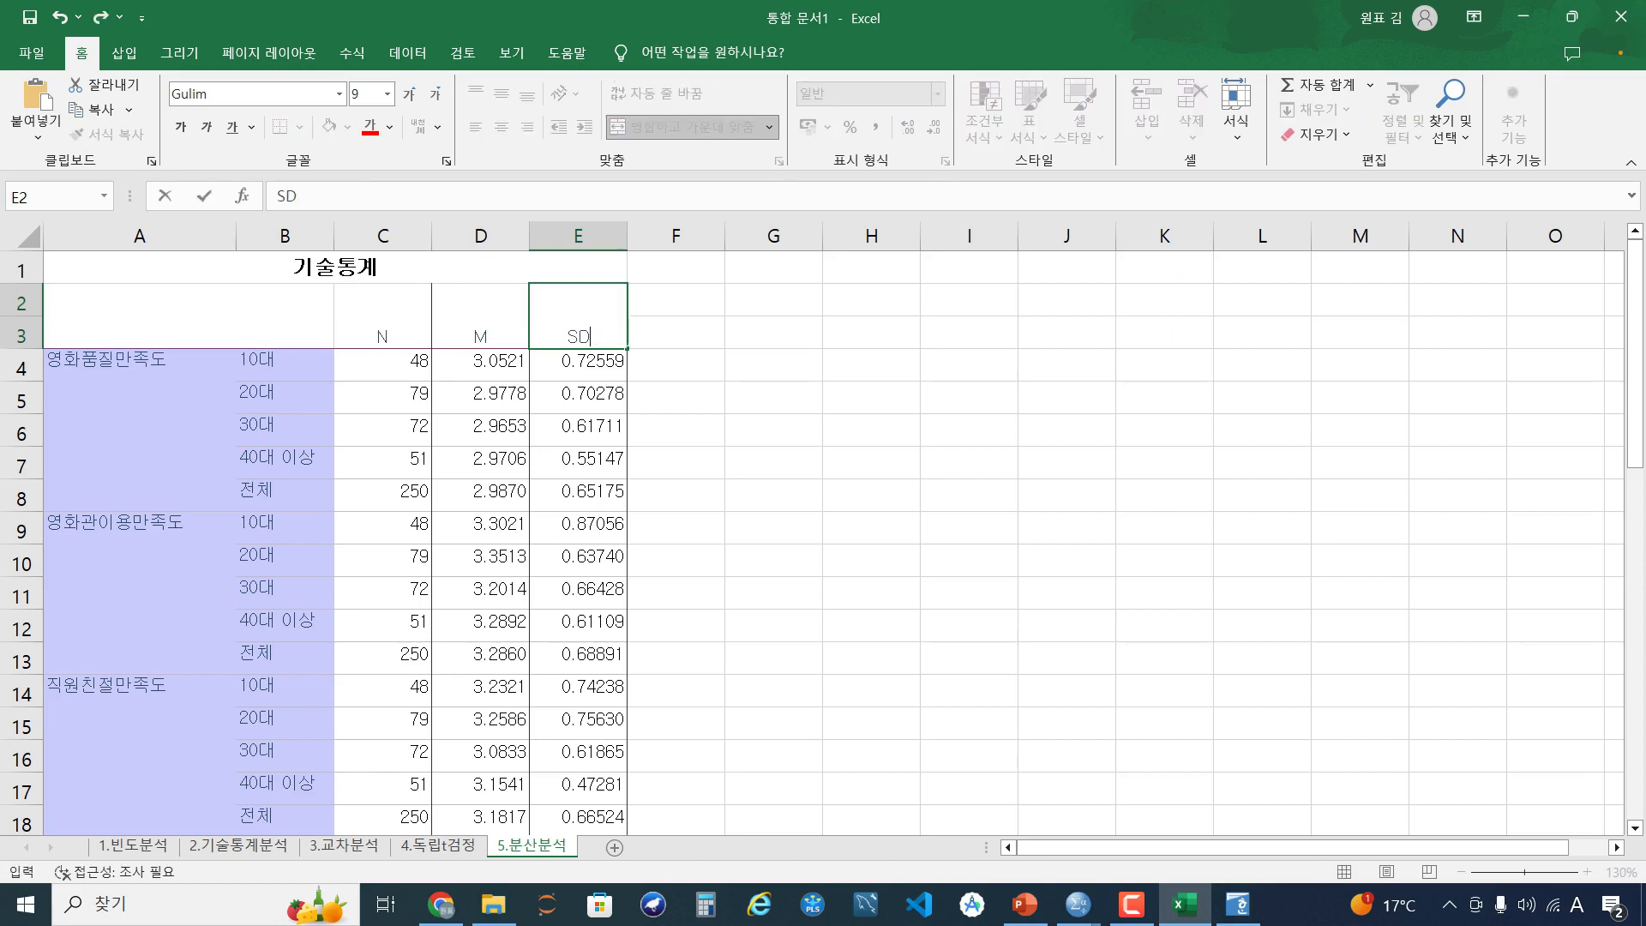
{"action": "key", "text": "Tab"}
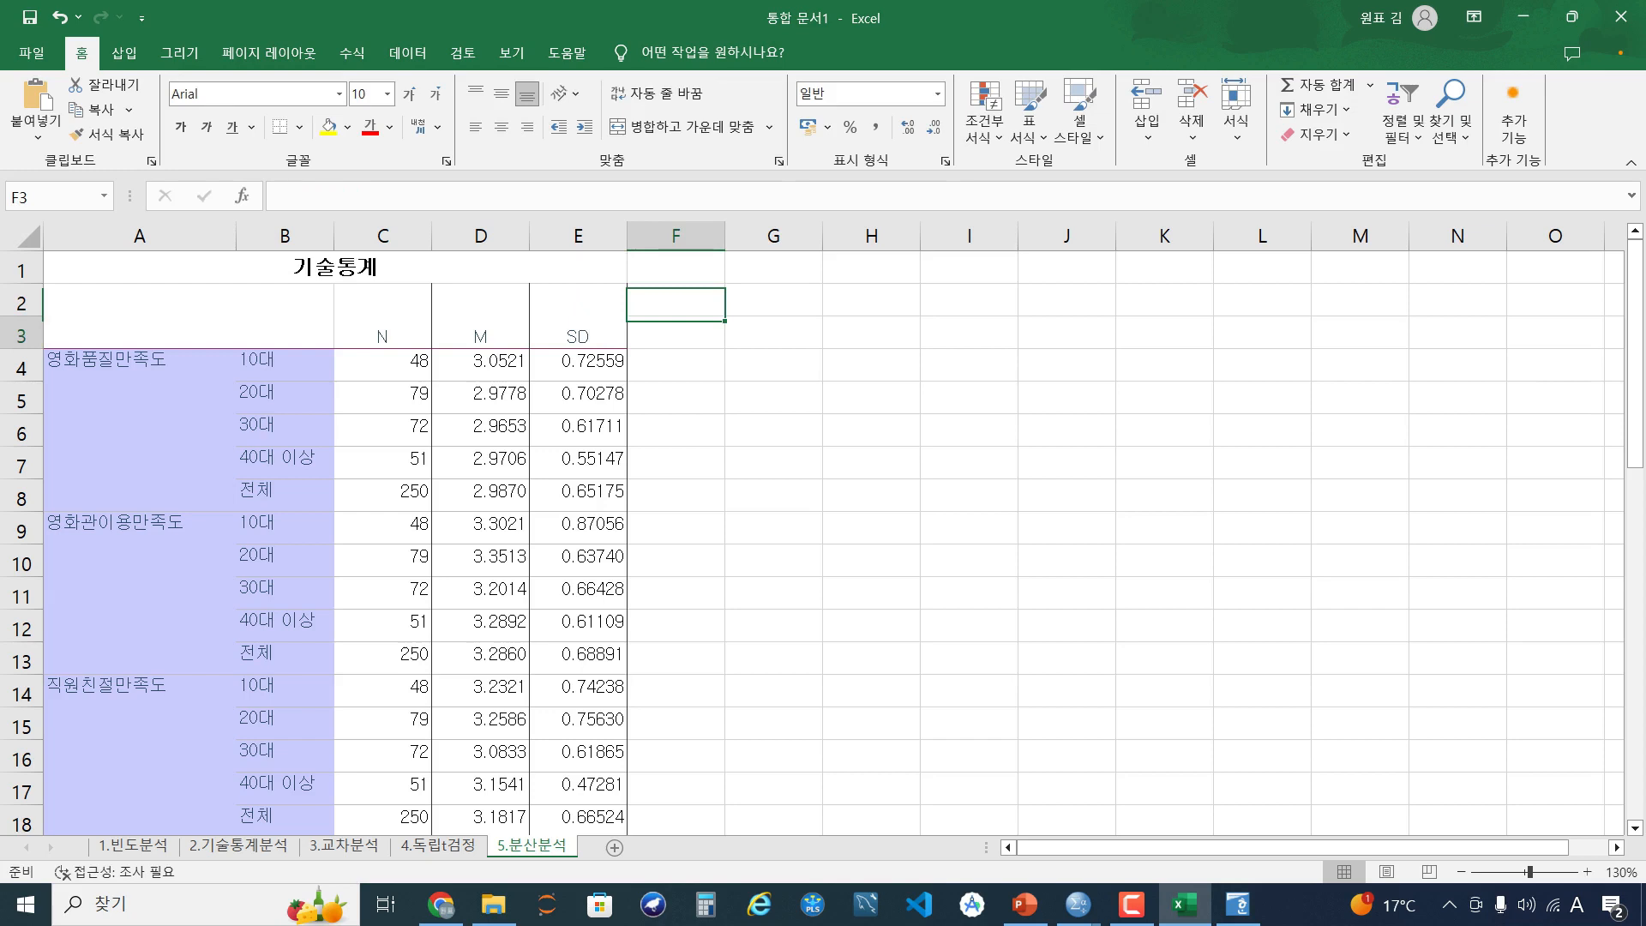
Add the headings F-value in F3 and p in G3 beside the SD column
{"action": "key", "text": "F2"}
{"action": "type", "text": "F-value"}
{"action": "key", "text": "Tab"}
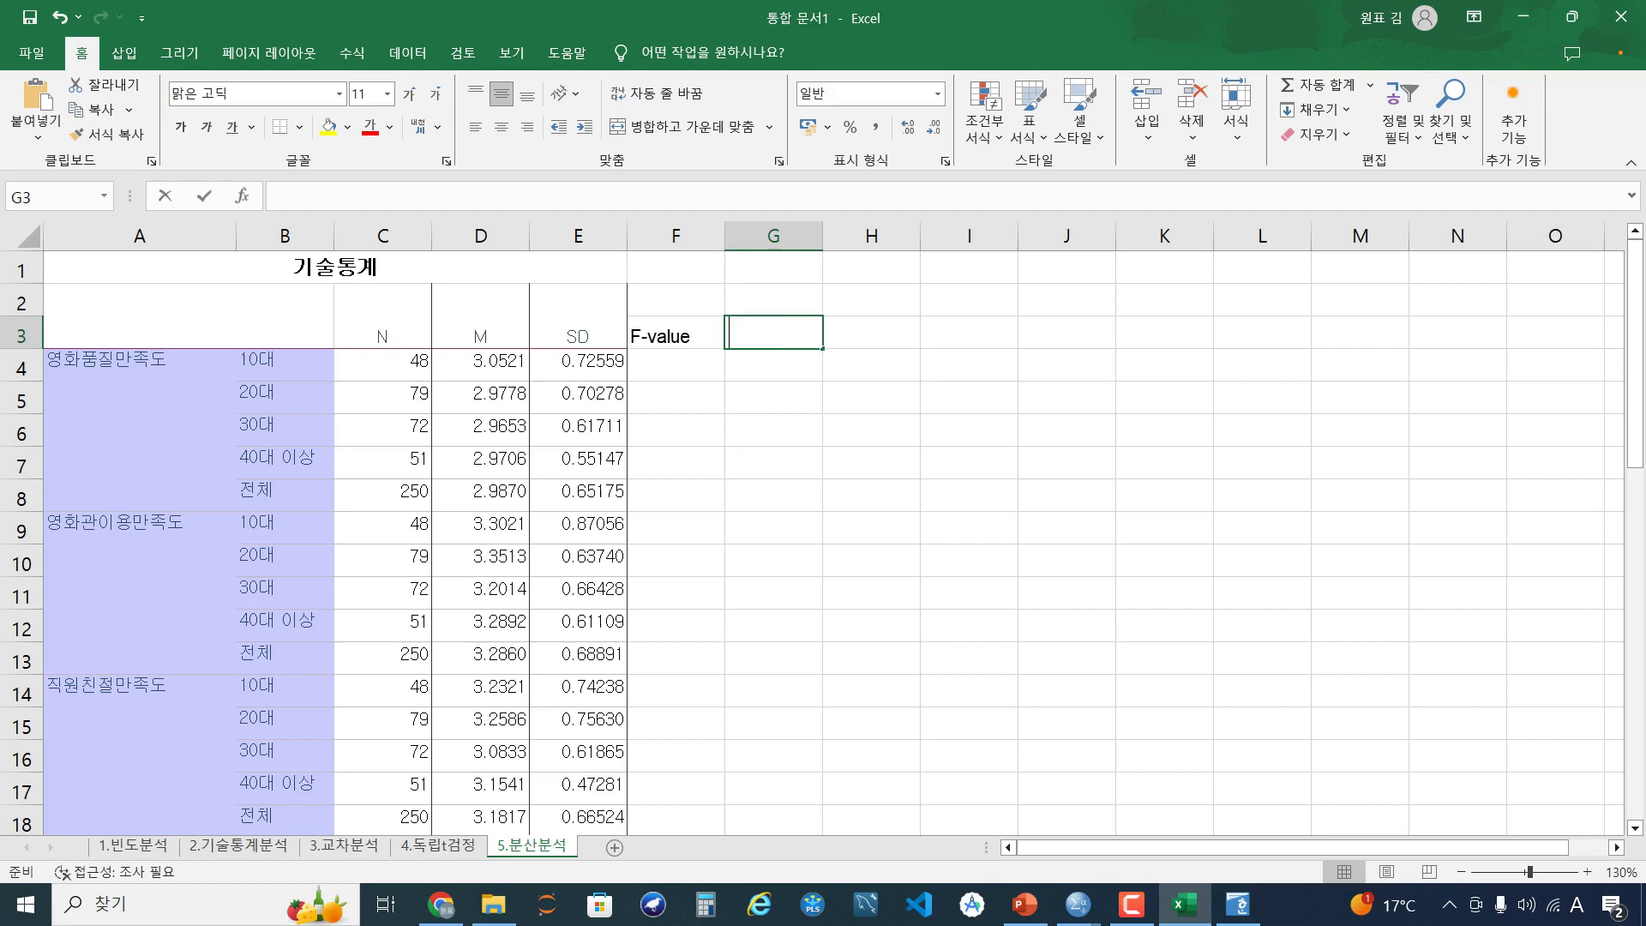
{"action": "type", "text": "p"}
{"action": "key", "text": "Return"}
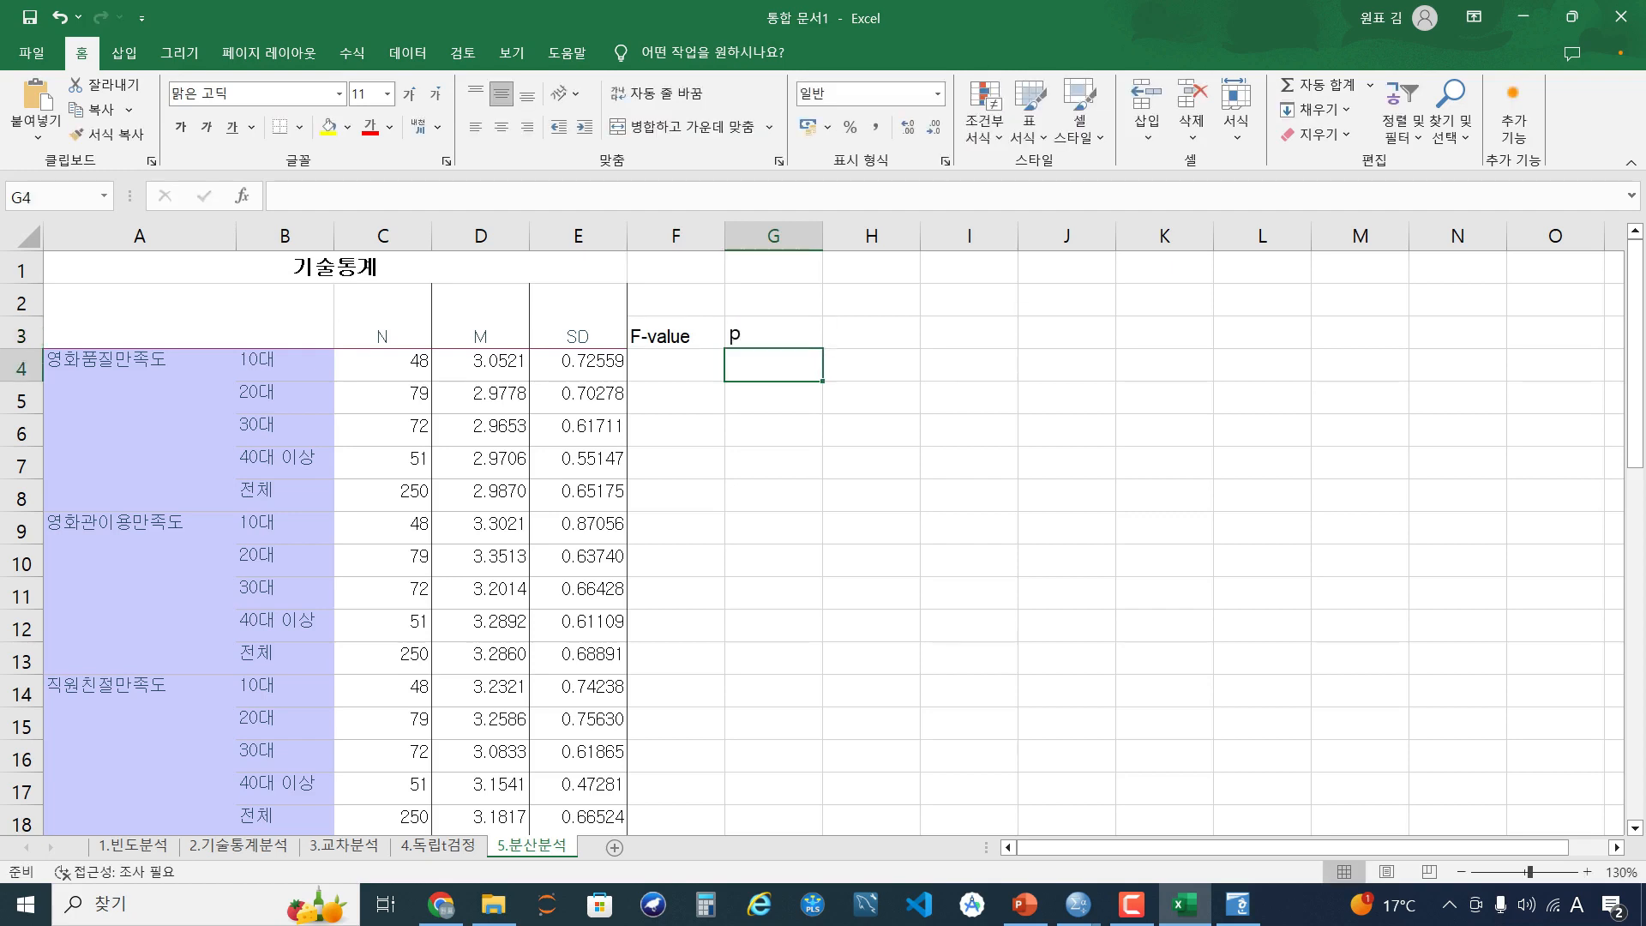
Look up 영화품질만족도 in the SPSS ANOVA table and enter F-value 0.200 and p 0.896 in its Excel row
{"action": "mouse_move", "coordinate": [1078, 904]}
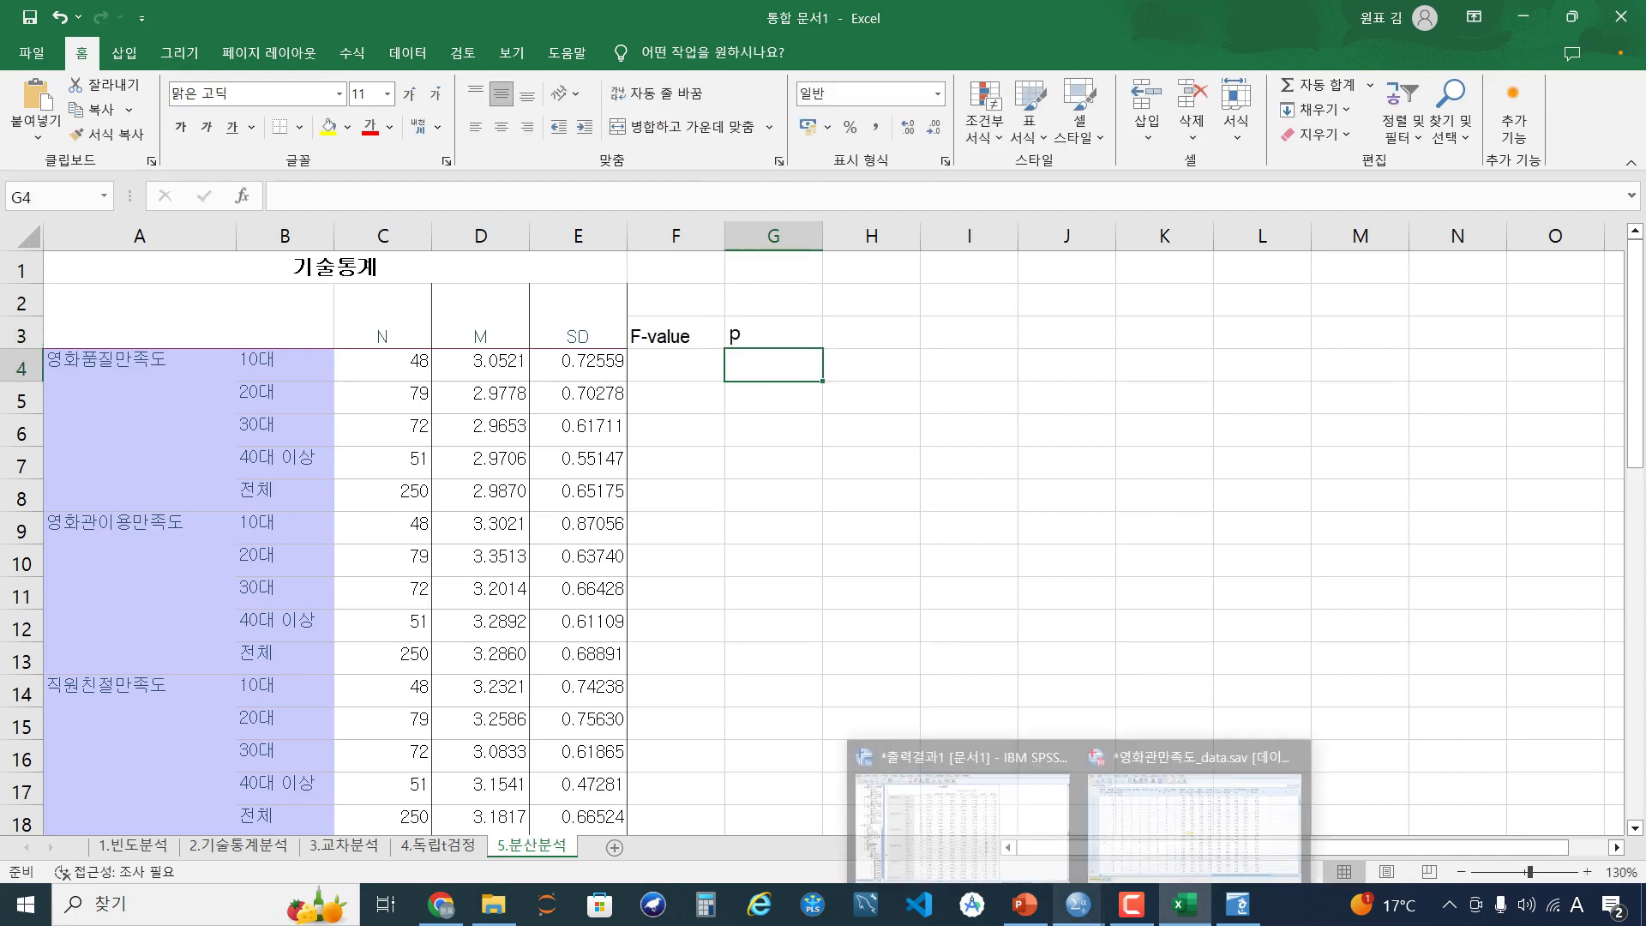
{"action": "left_click", "coordinate": [962, 819]}
{"action": "scroll", "coordinate": [930, 480], "scroll_direction": "down", "scroll_amount": 11}
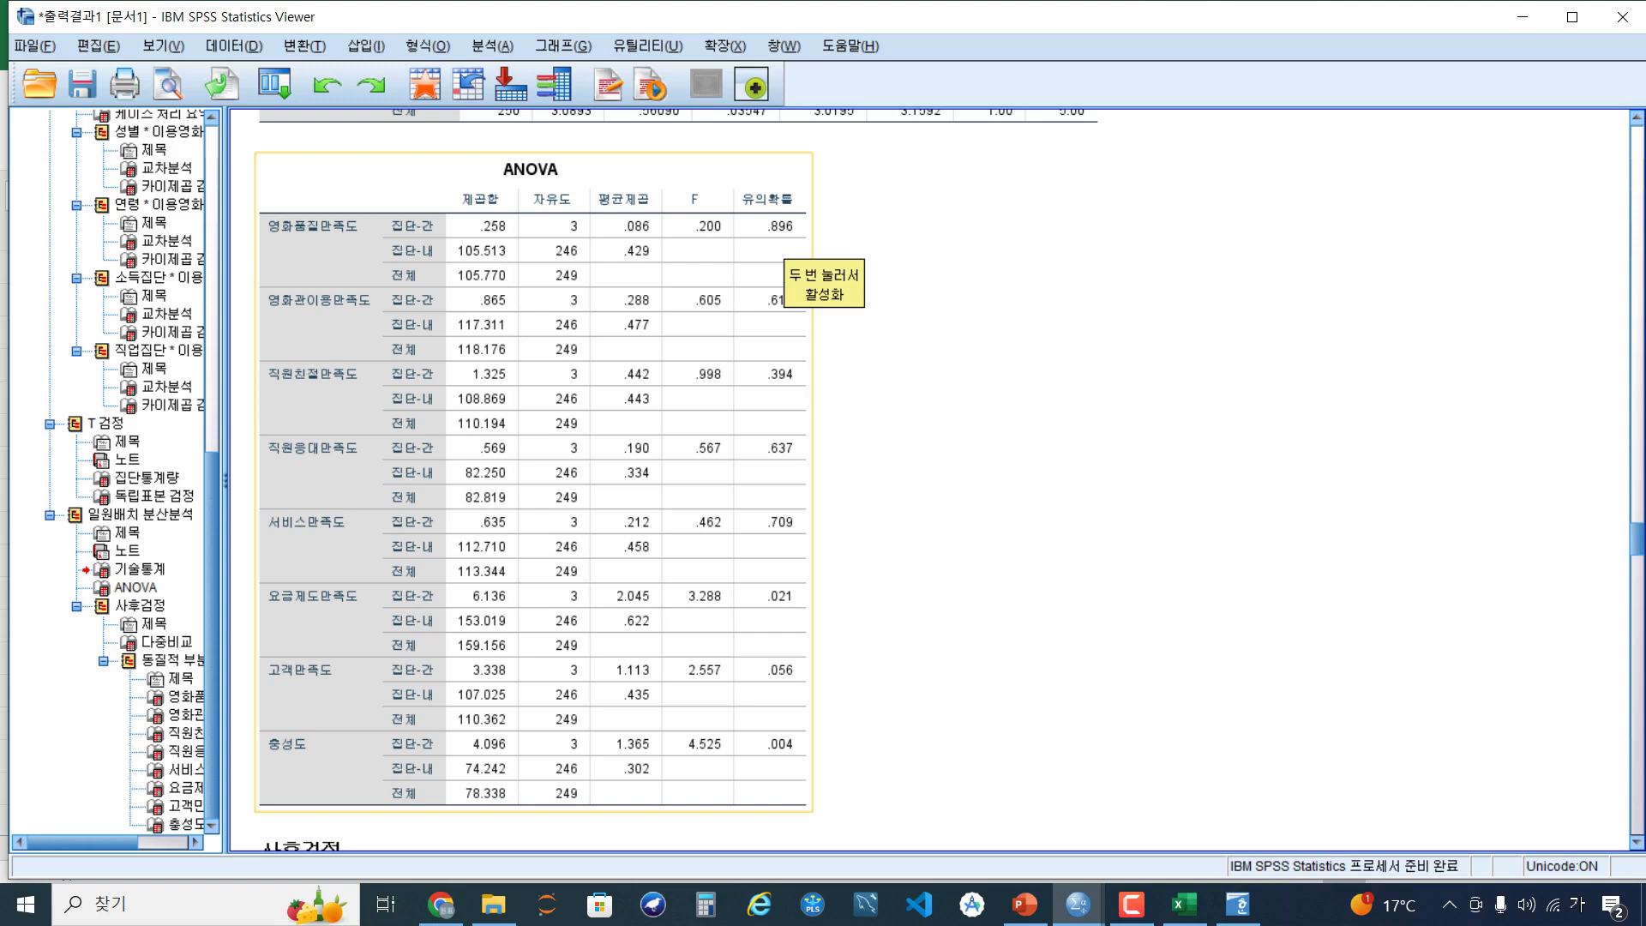
{"action": "left_click", "coordinate": [1523, 17]}
{"action": "left_click", "coordinate": [676, 365]}
{"action": "type", "text": "0.200"}
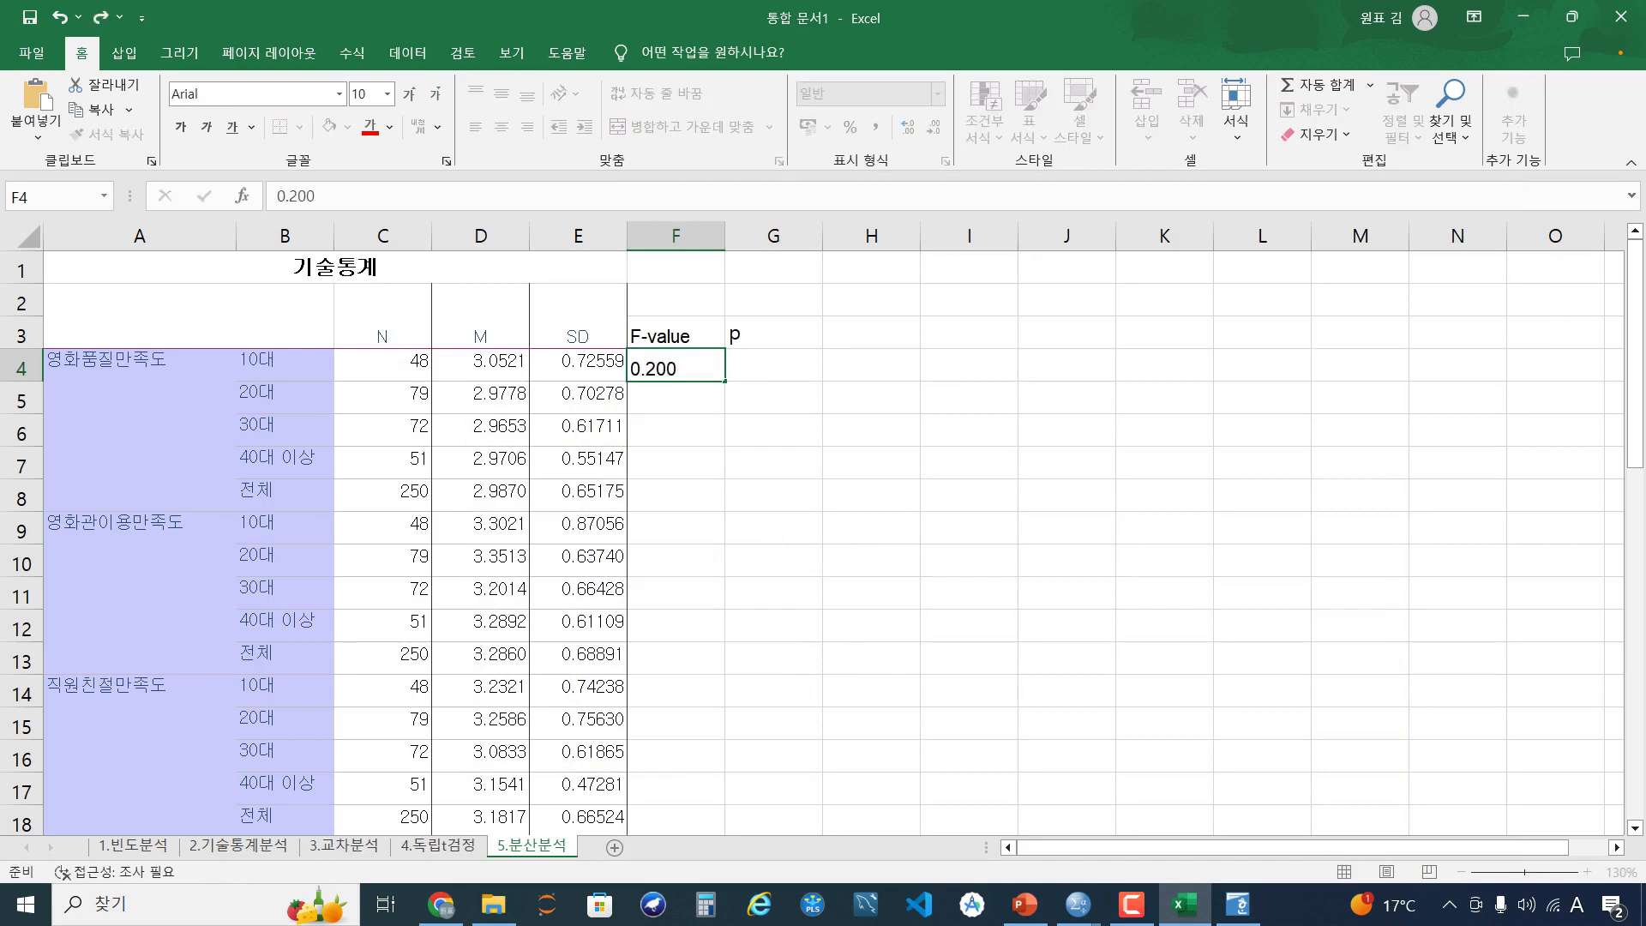
{"action": "key", "text": "Tab"}
{"action": "type", "text": "0.896"}
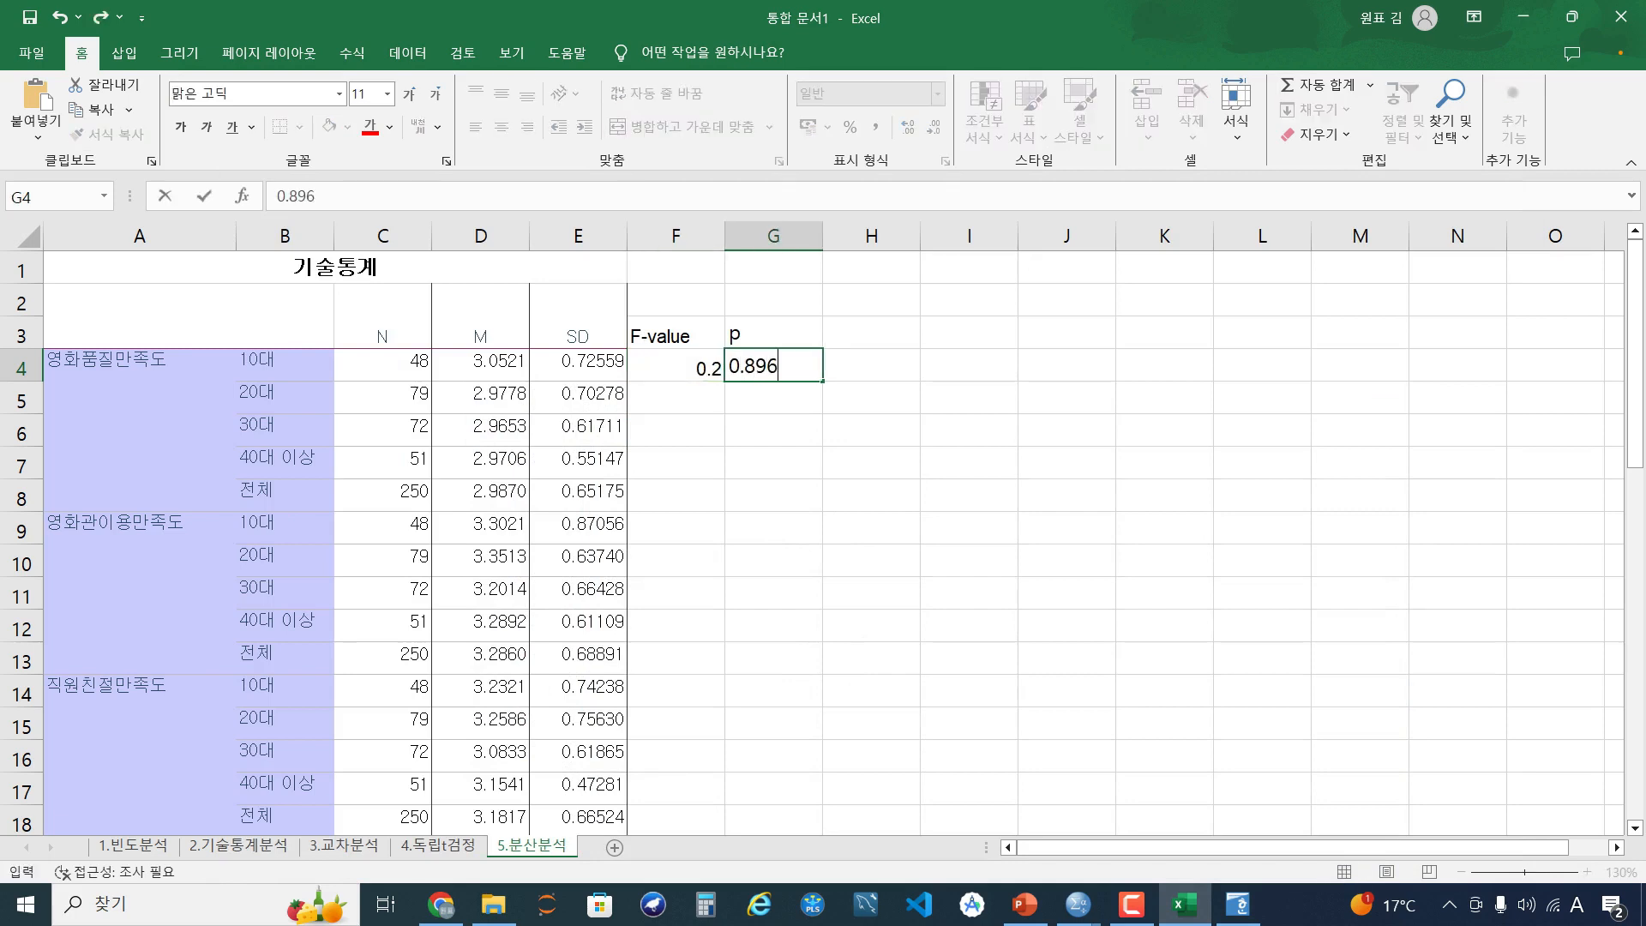
{"action": "left_click", "coordinate": [773, 463]}
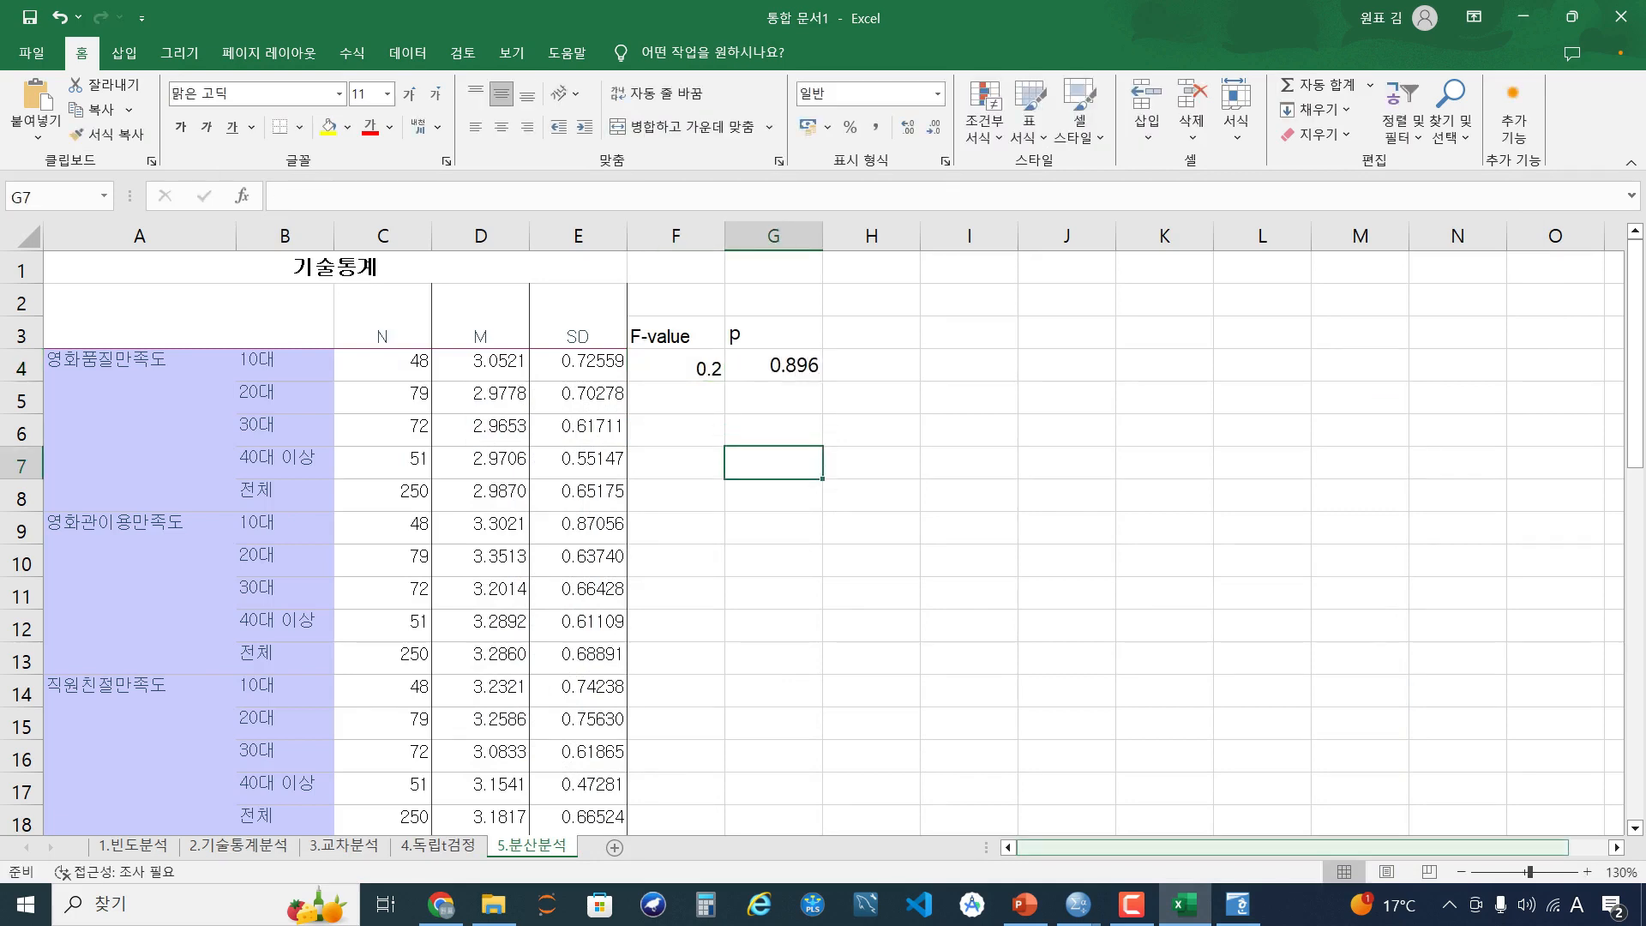
Look up 영화관이용만족도 in the SPSS ANOVA table and enter F-value 0.605 and p 0.163 in its Excel row
{"action": "left_click", "coordinate": [140, 557]}
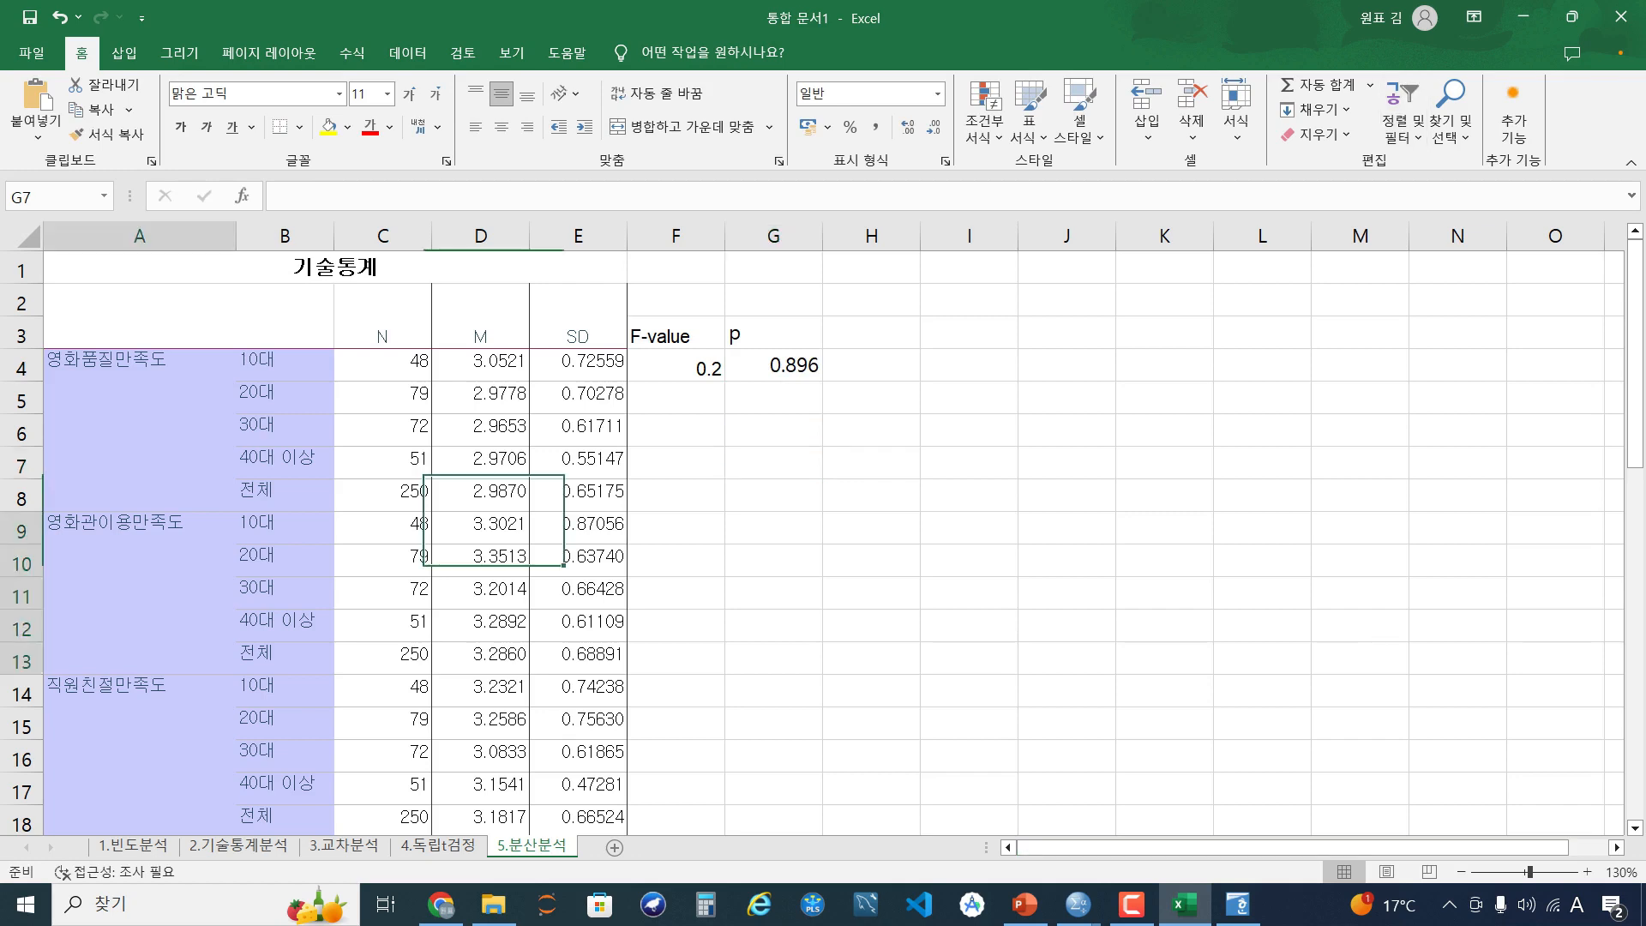
{"action": "left_click_drag", "start_coordinate": [140, 557], "coordinate": [773, 592]}
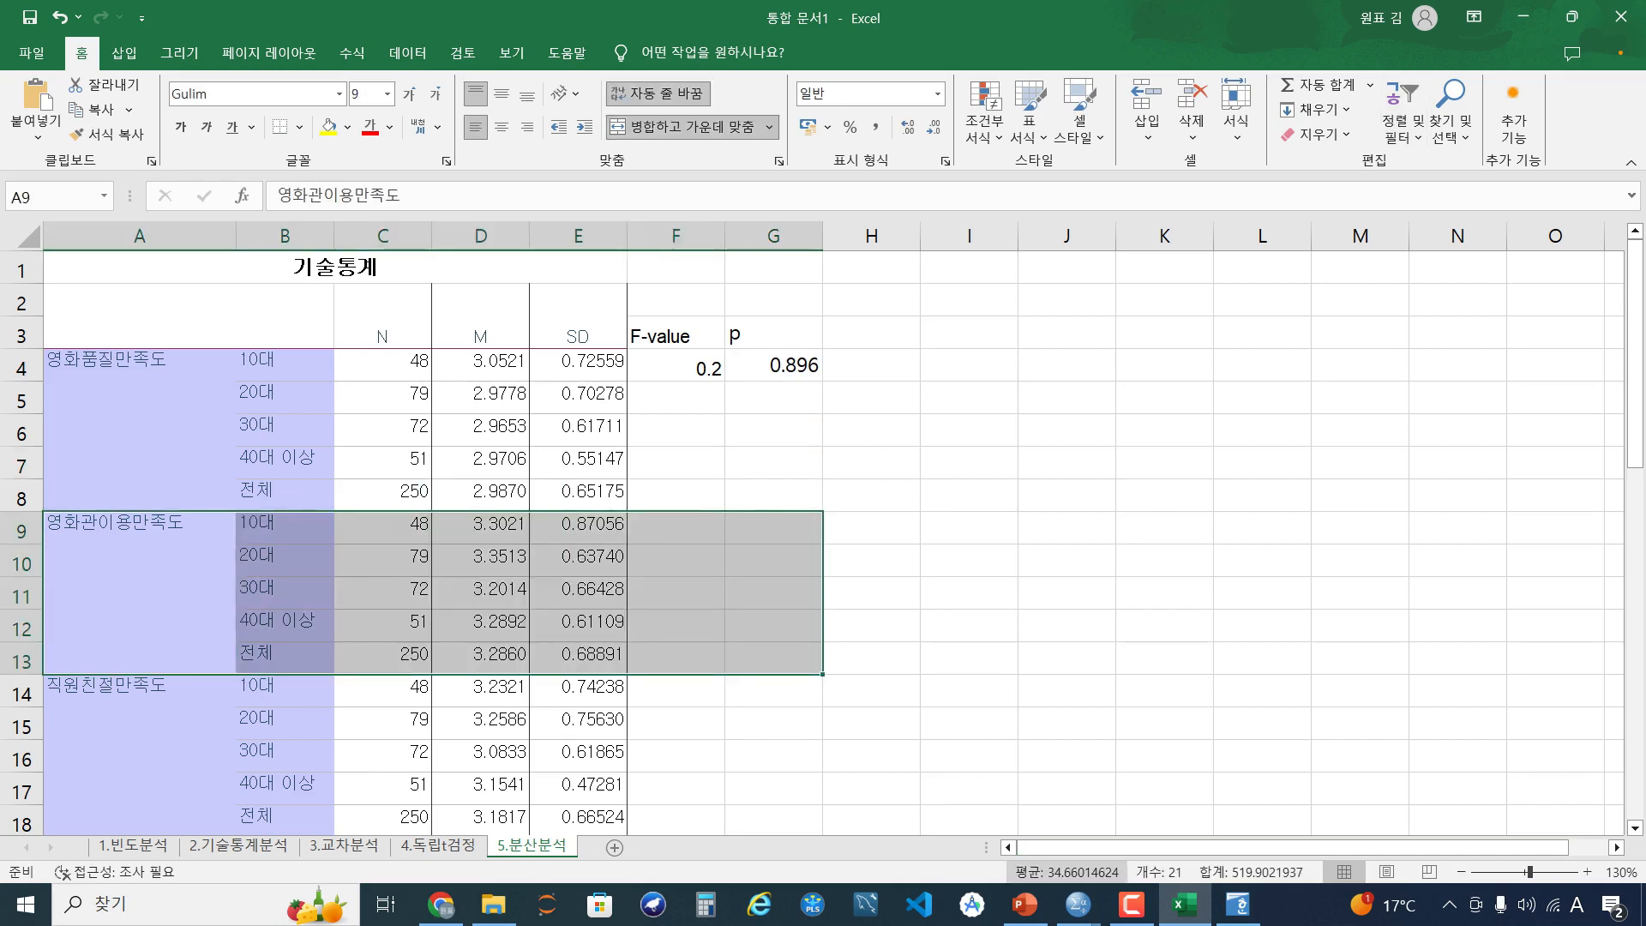
{"action": "left_click", "coordinate": [1078, 904]}
{"action": "left_click", "coordinate": [965, 806]}
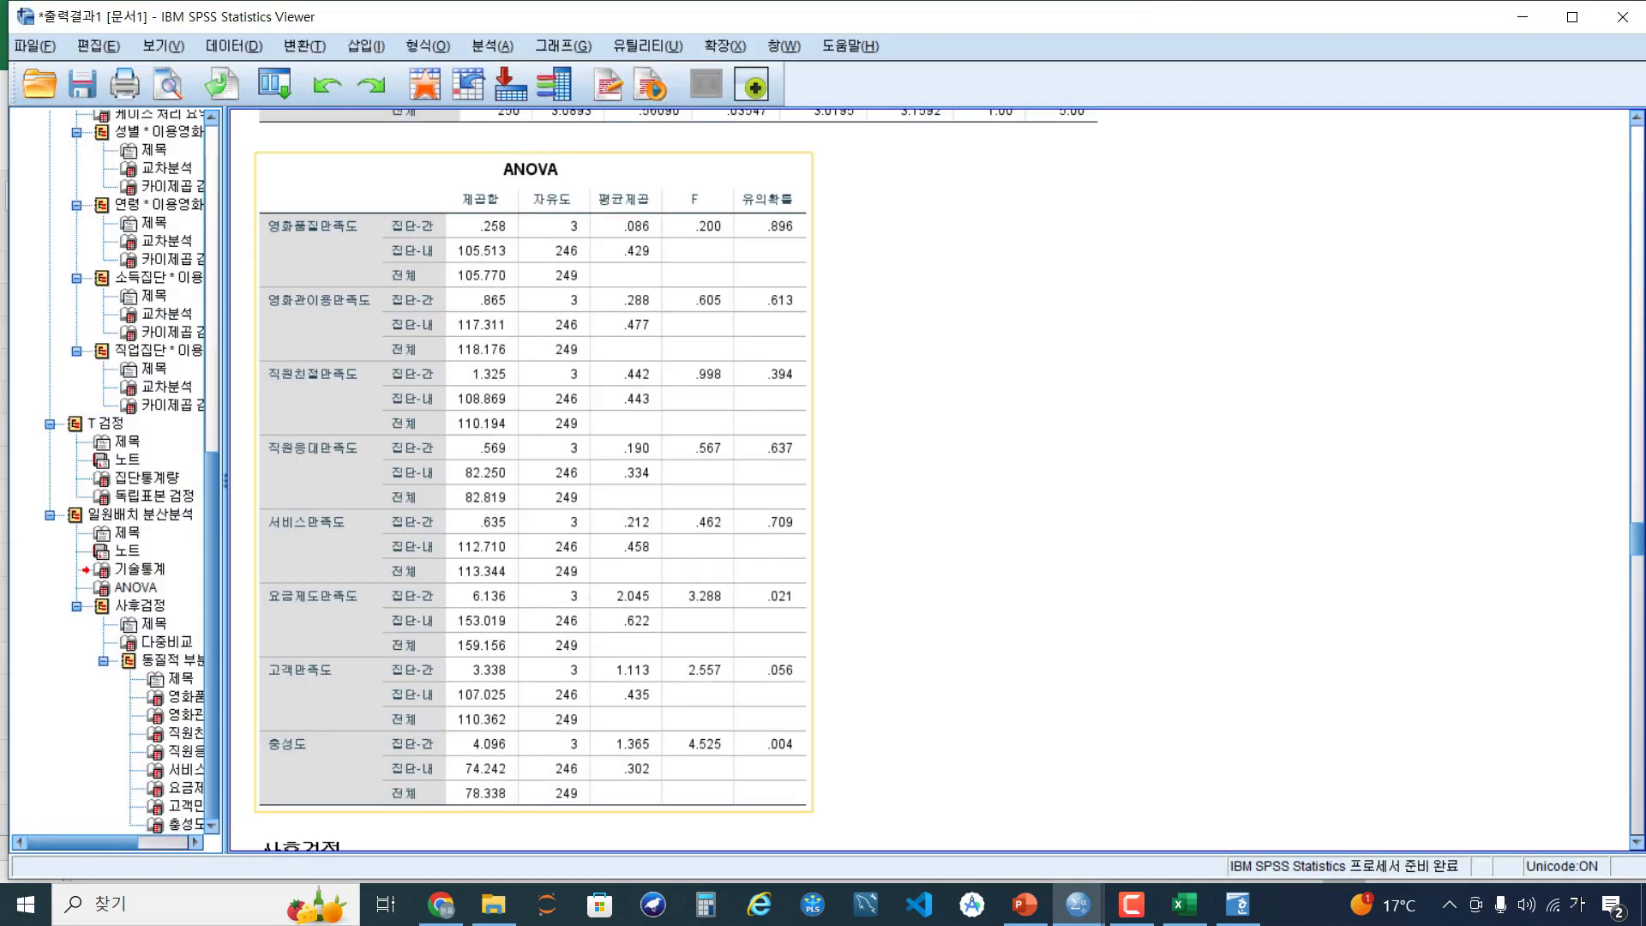
{"action": "left_click", "coordinate": [1522, 17]}
{"action": "left_click", "coordinate": [676, 529]}
{"action": "type", "text": "0.605"}
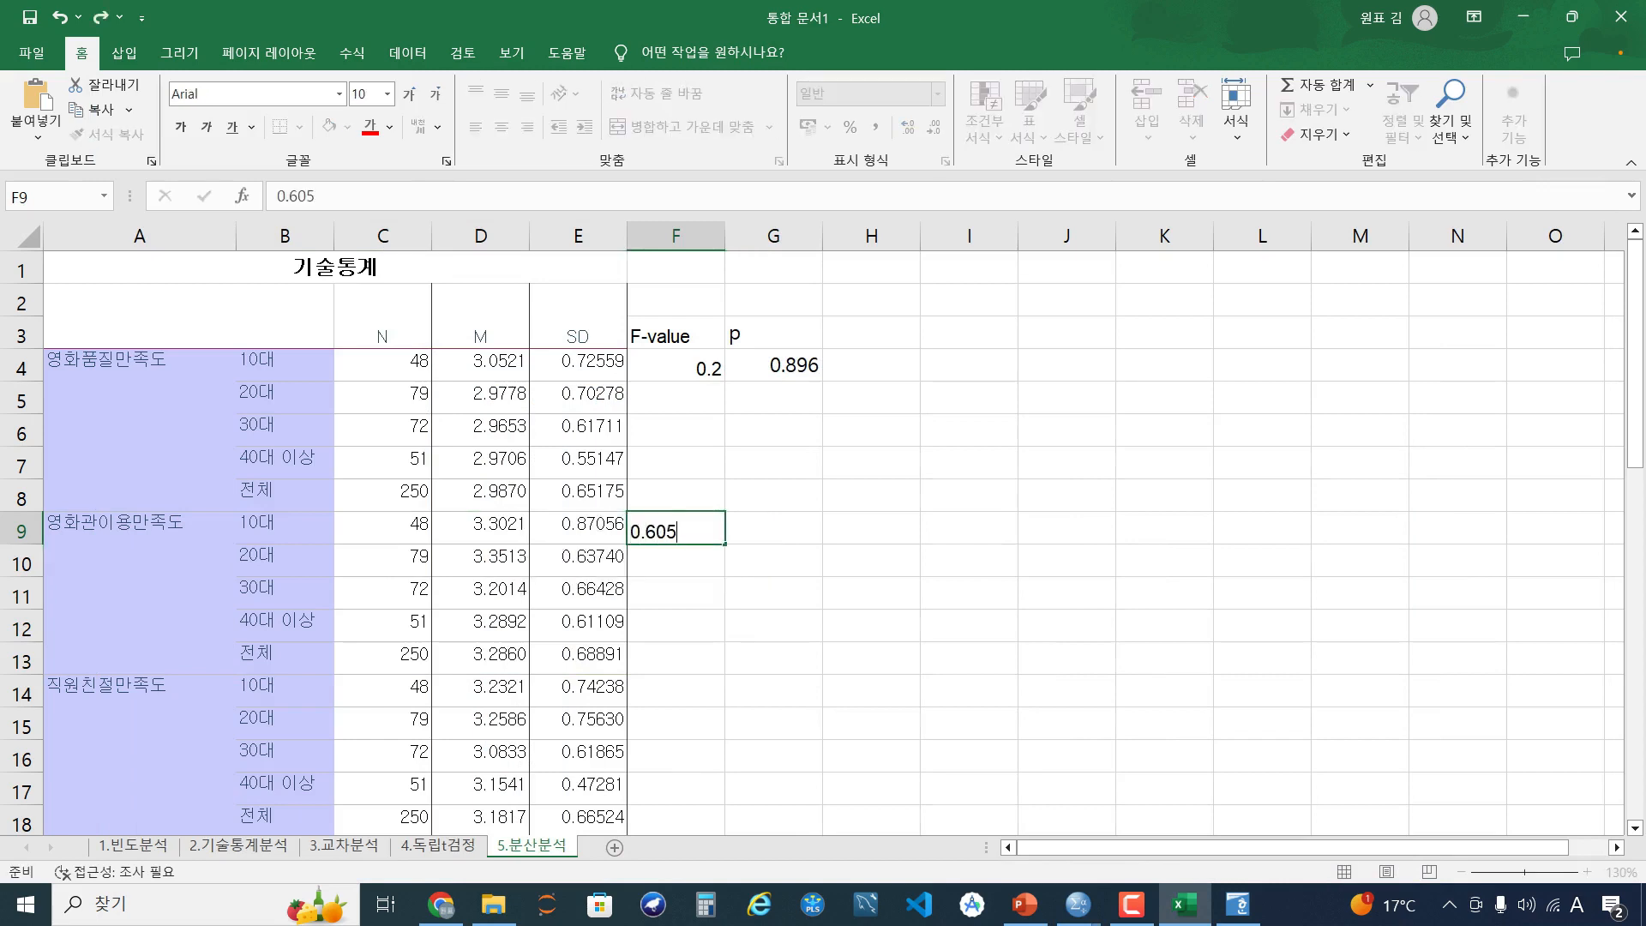
{"action": "key", "text": "Tab"}
{"action": "type", "text": "0.163"}
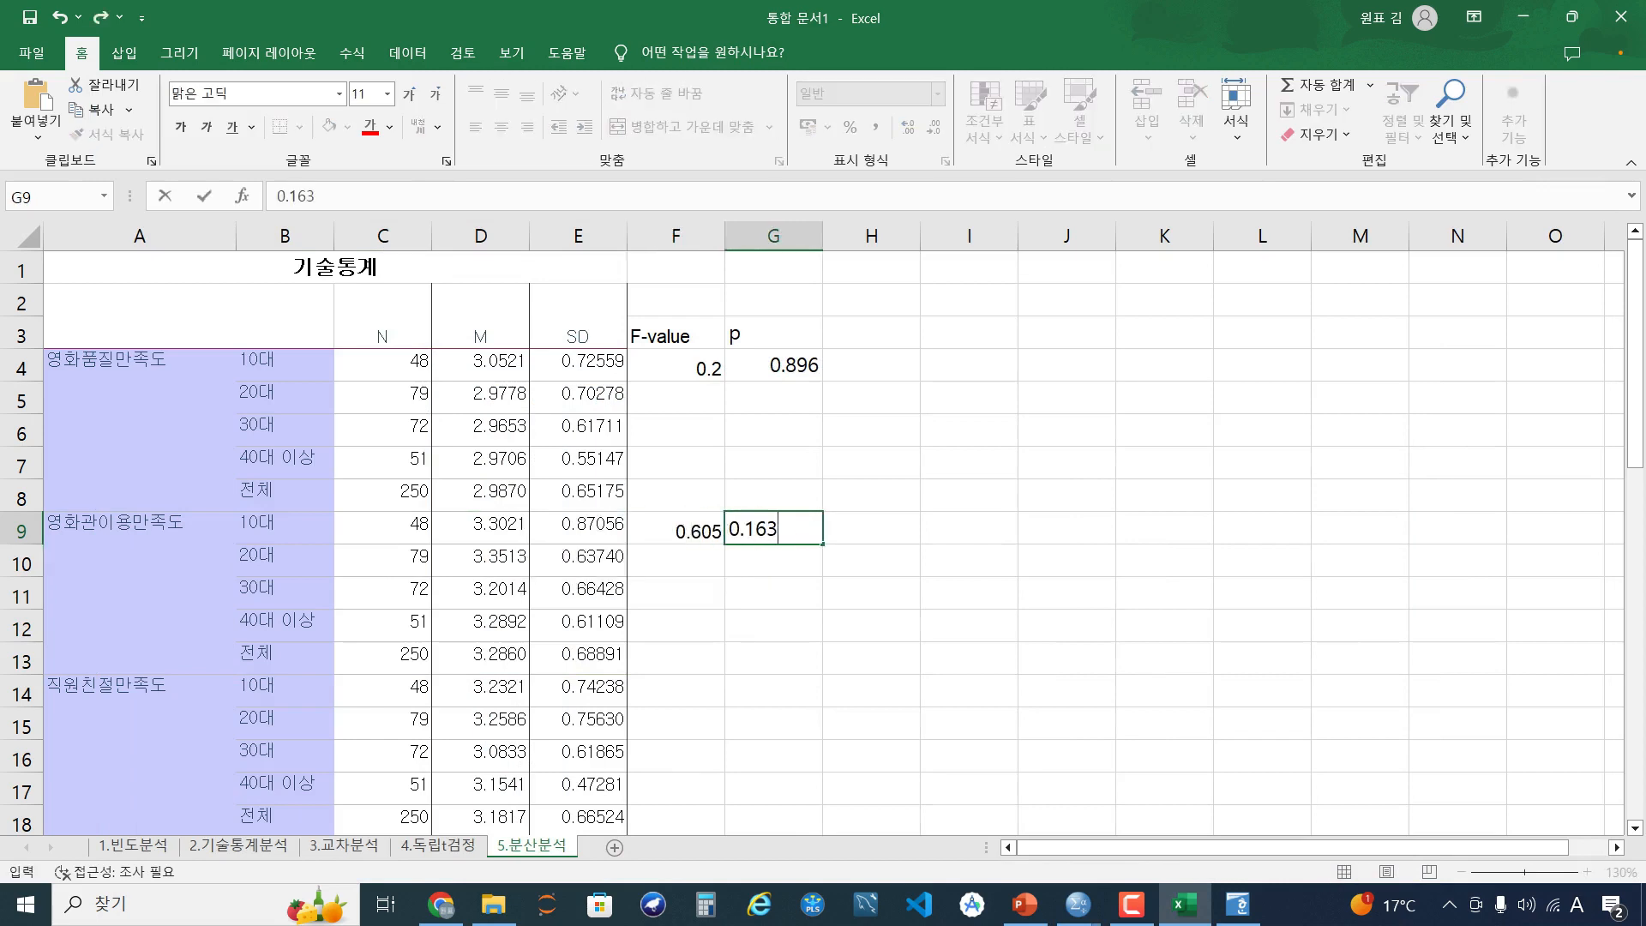
{"action": "key", "text": "shift+Return"}
Correct the p value of 영화관이용만족도 in G9 to 0.613
{"action": "left_click_drag", "start_coordinate": [675, 365], "coordinate": [677, 527]}
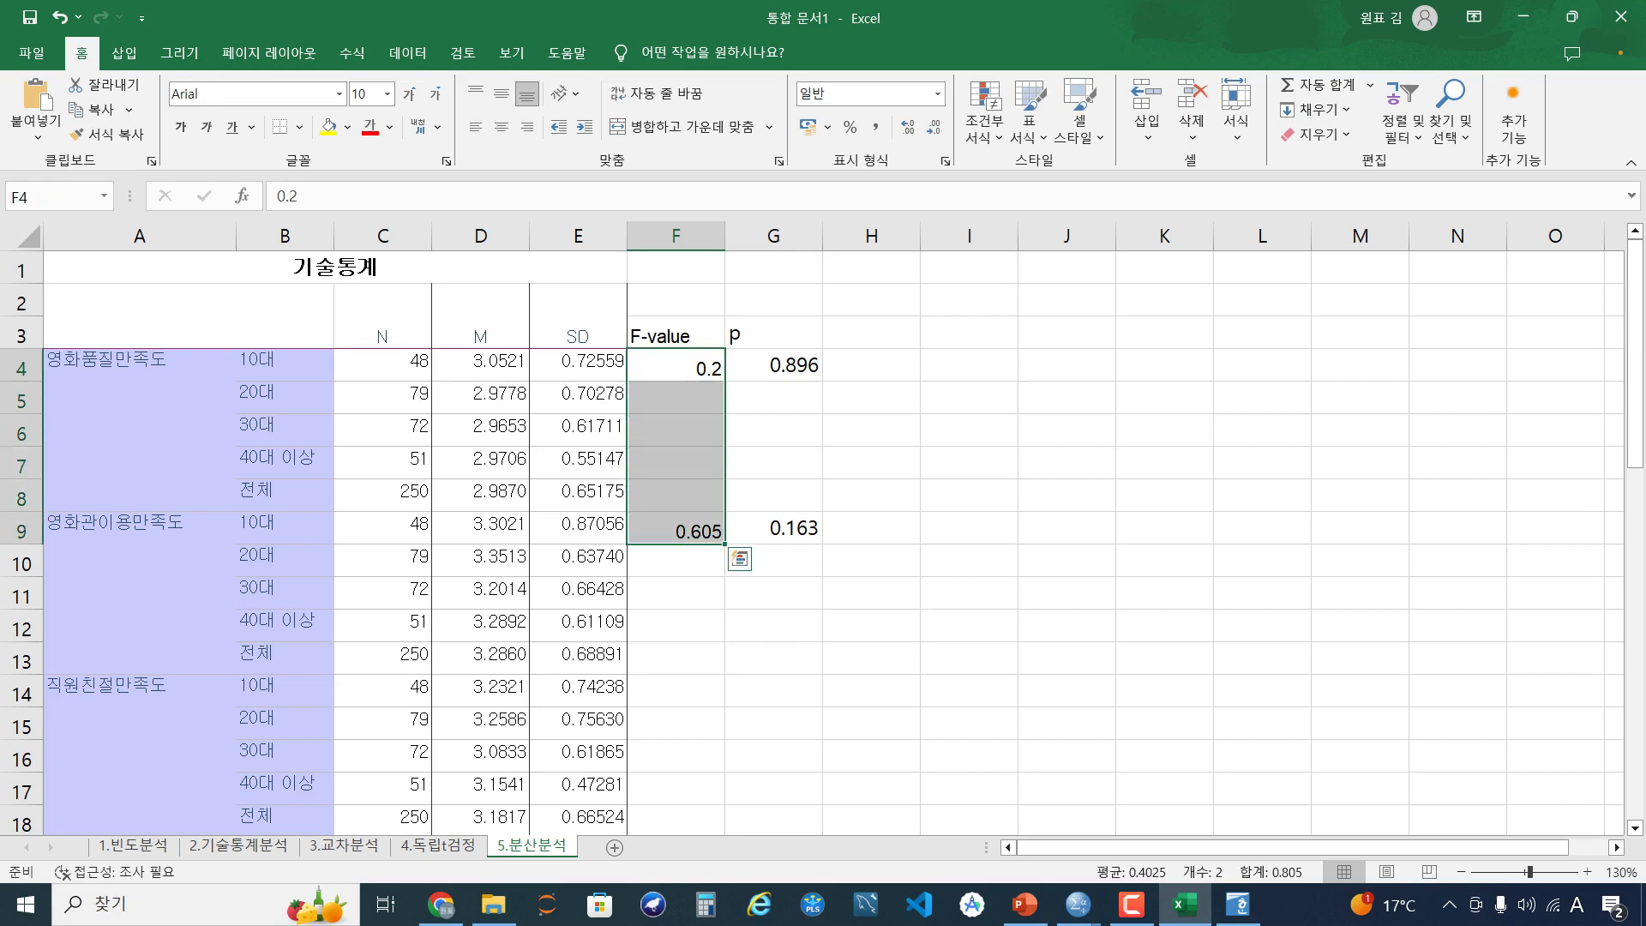
{"action": "left_click_drag", "start_coordinate": [774, 366], "coordinate": [773, 528]}
{"action": "left_click", "coordinate": [774, 527]}
{"action": "double_click", "coordinate": [795, 528]}
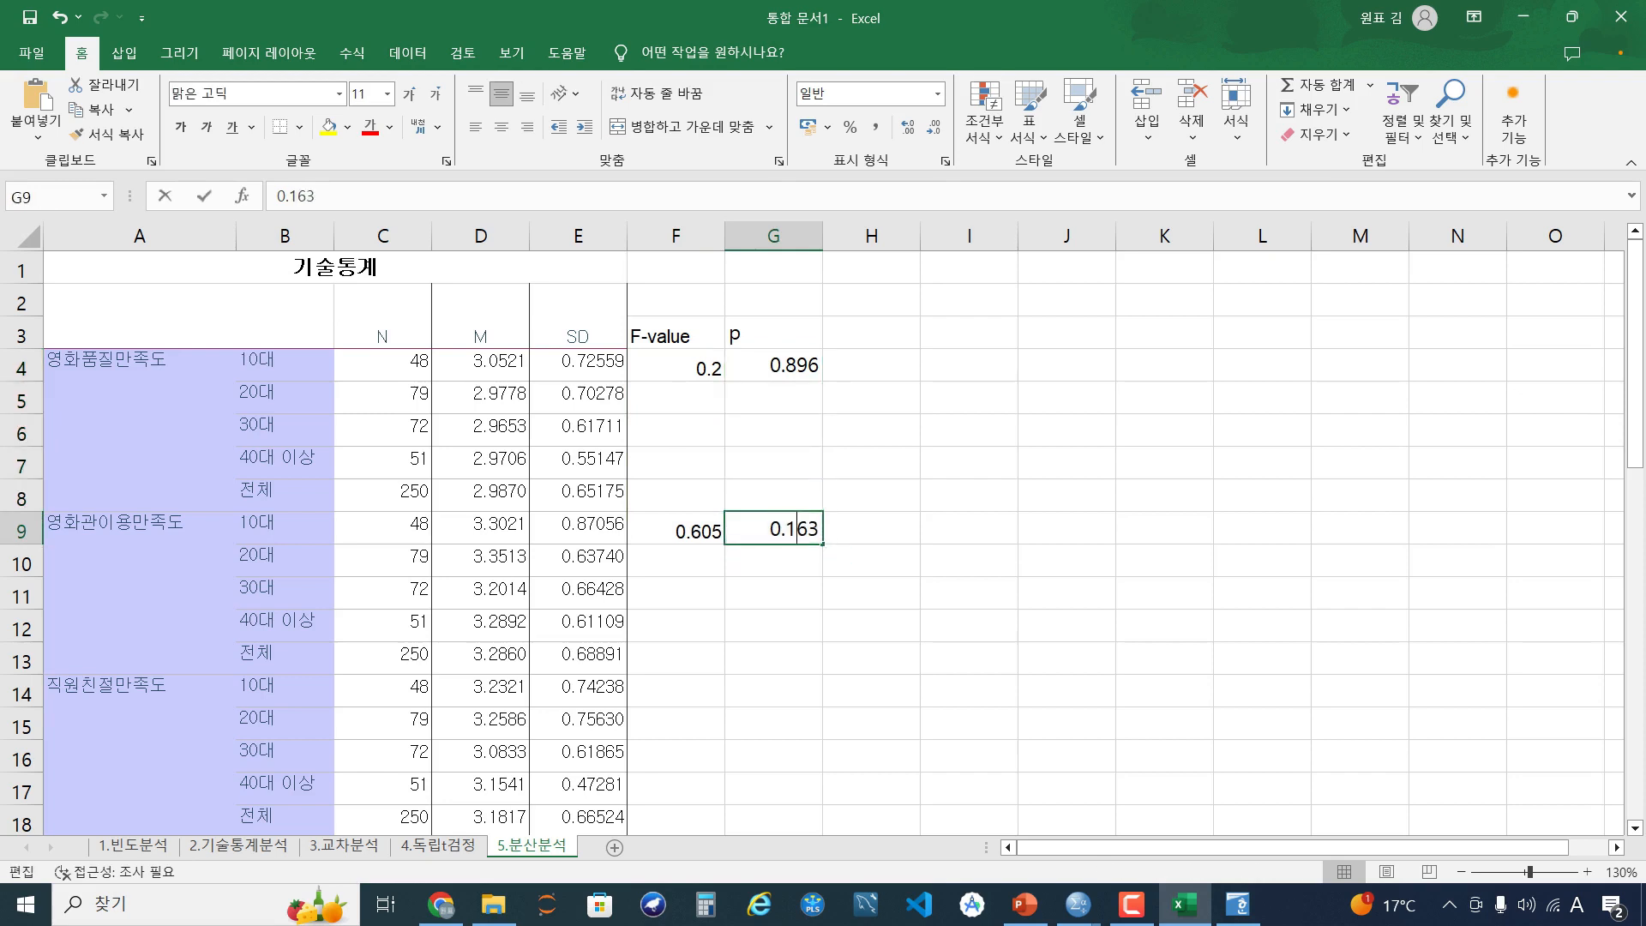
{"action": "key", "text": "BackSpace"}
{"action": "type", "text": "1"}
{"action": "key", "text": "Return"}
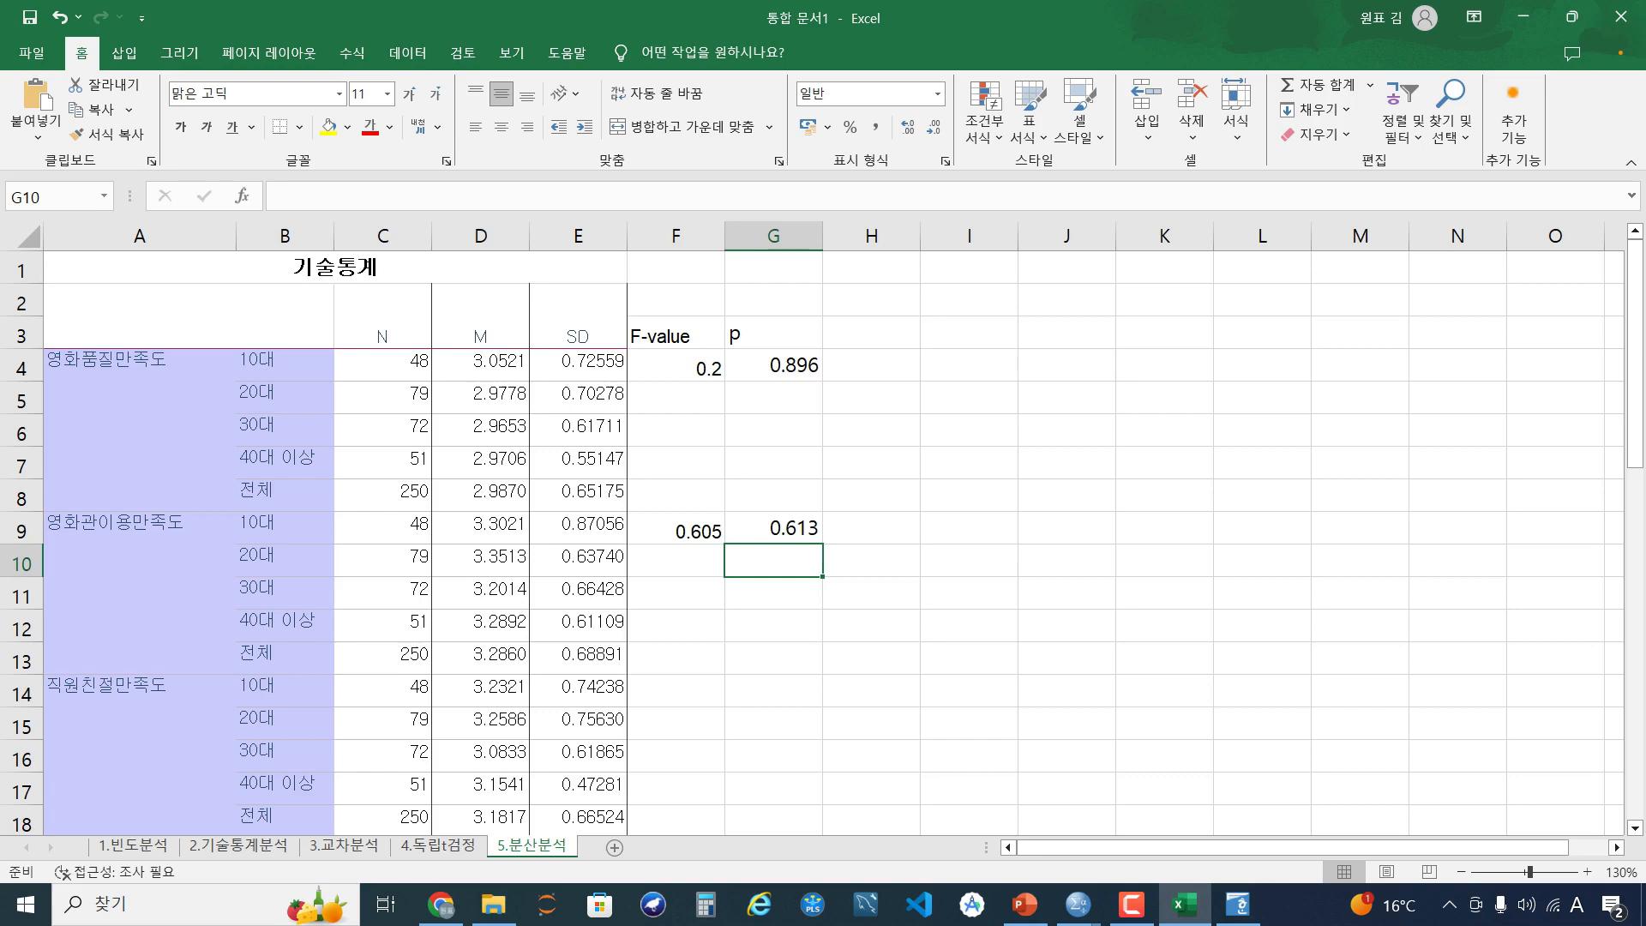
Look up the F and 유의확률 values of 요금제도만족도 in the SPSS ANOVA table and return to Excel
{"action": "left_click", "coordinate": [139, 413]}
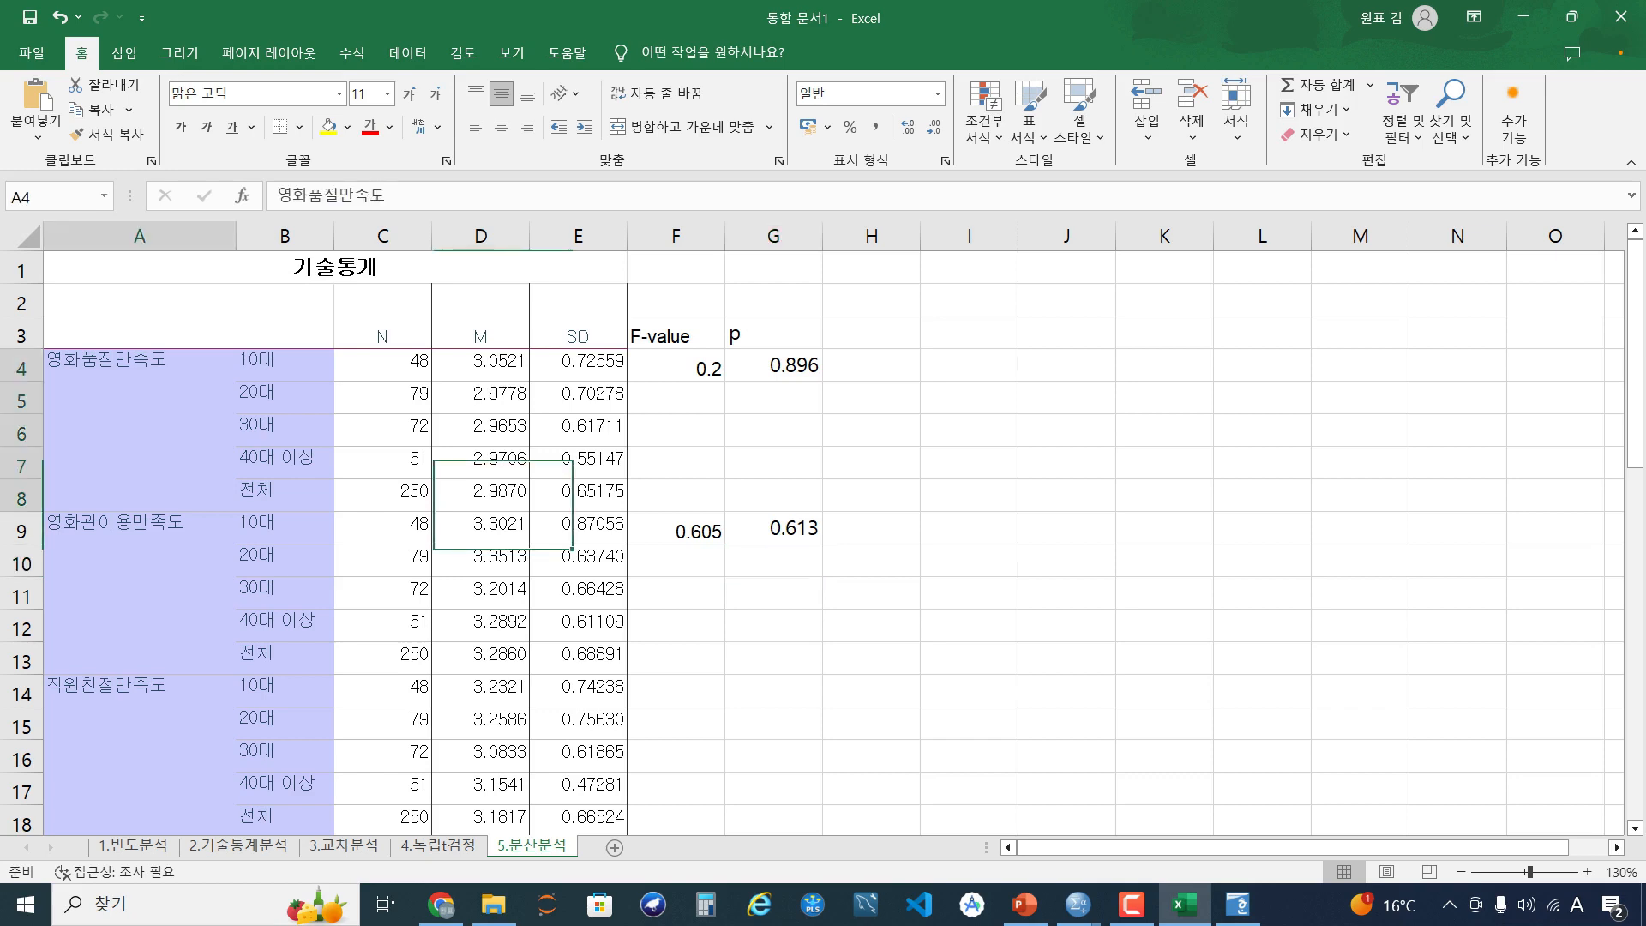
{"action": "left_click", "coordinate": [140, 583], "text": "ctrl"}
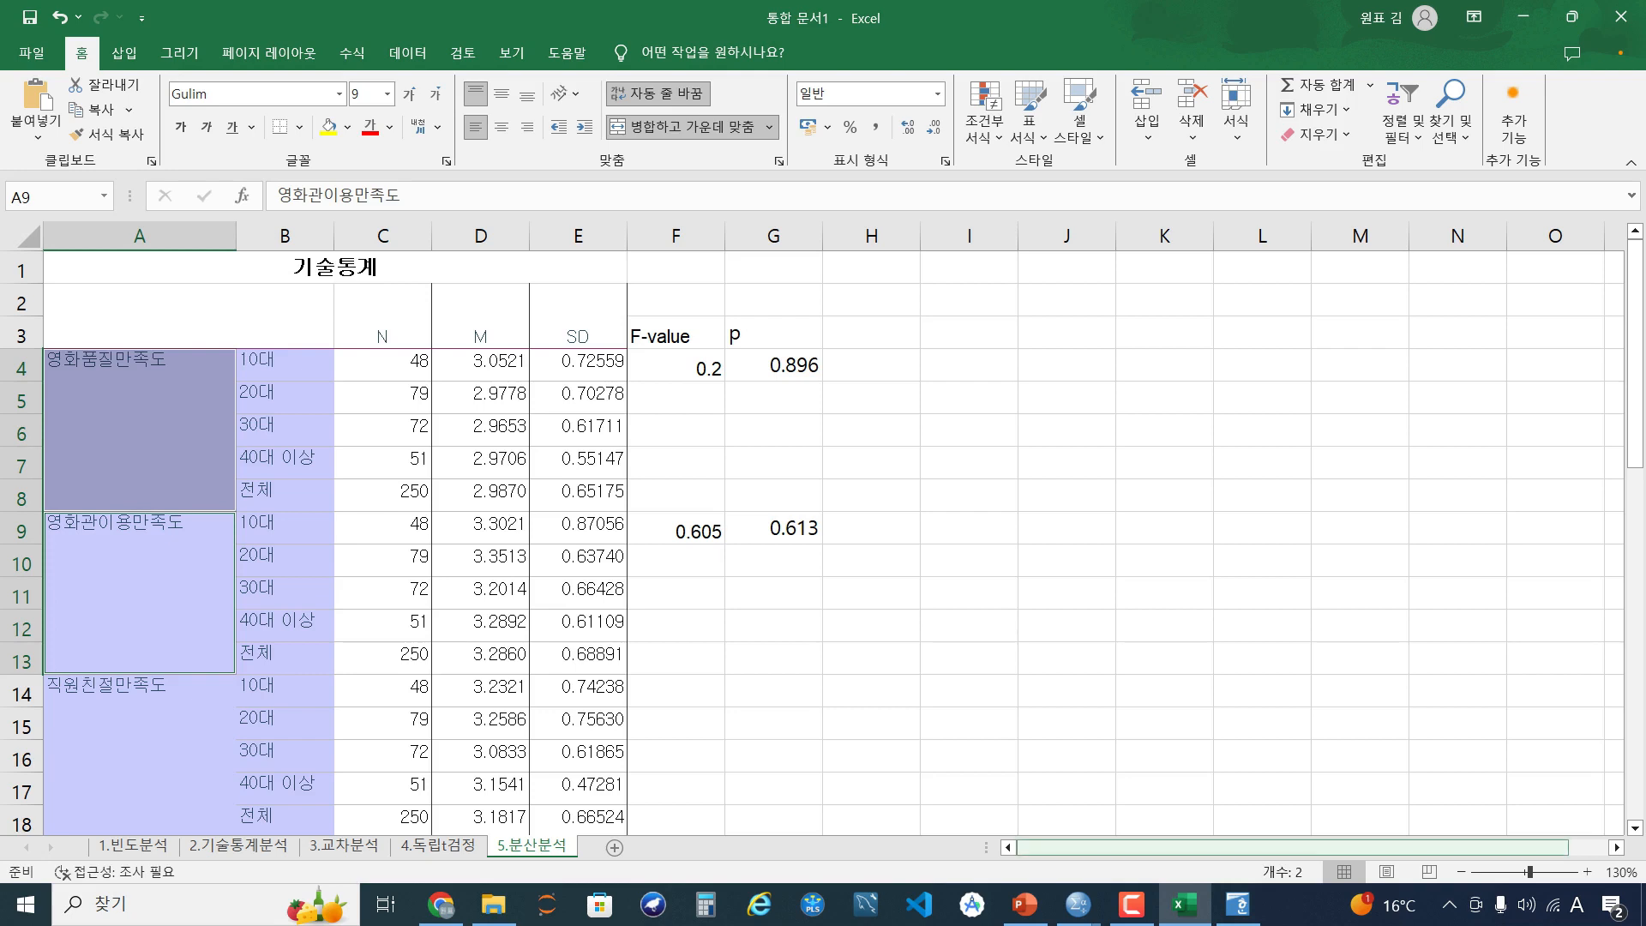
{"action": "mouse_move", "coordinate": [1078, 904]}
{"action": "left_click", "coordinate": [962, 823]}
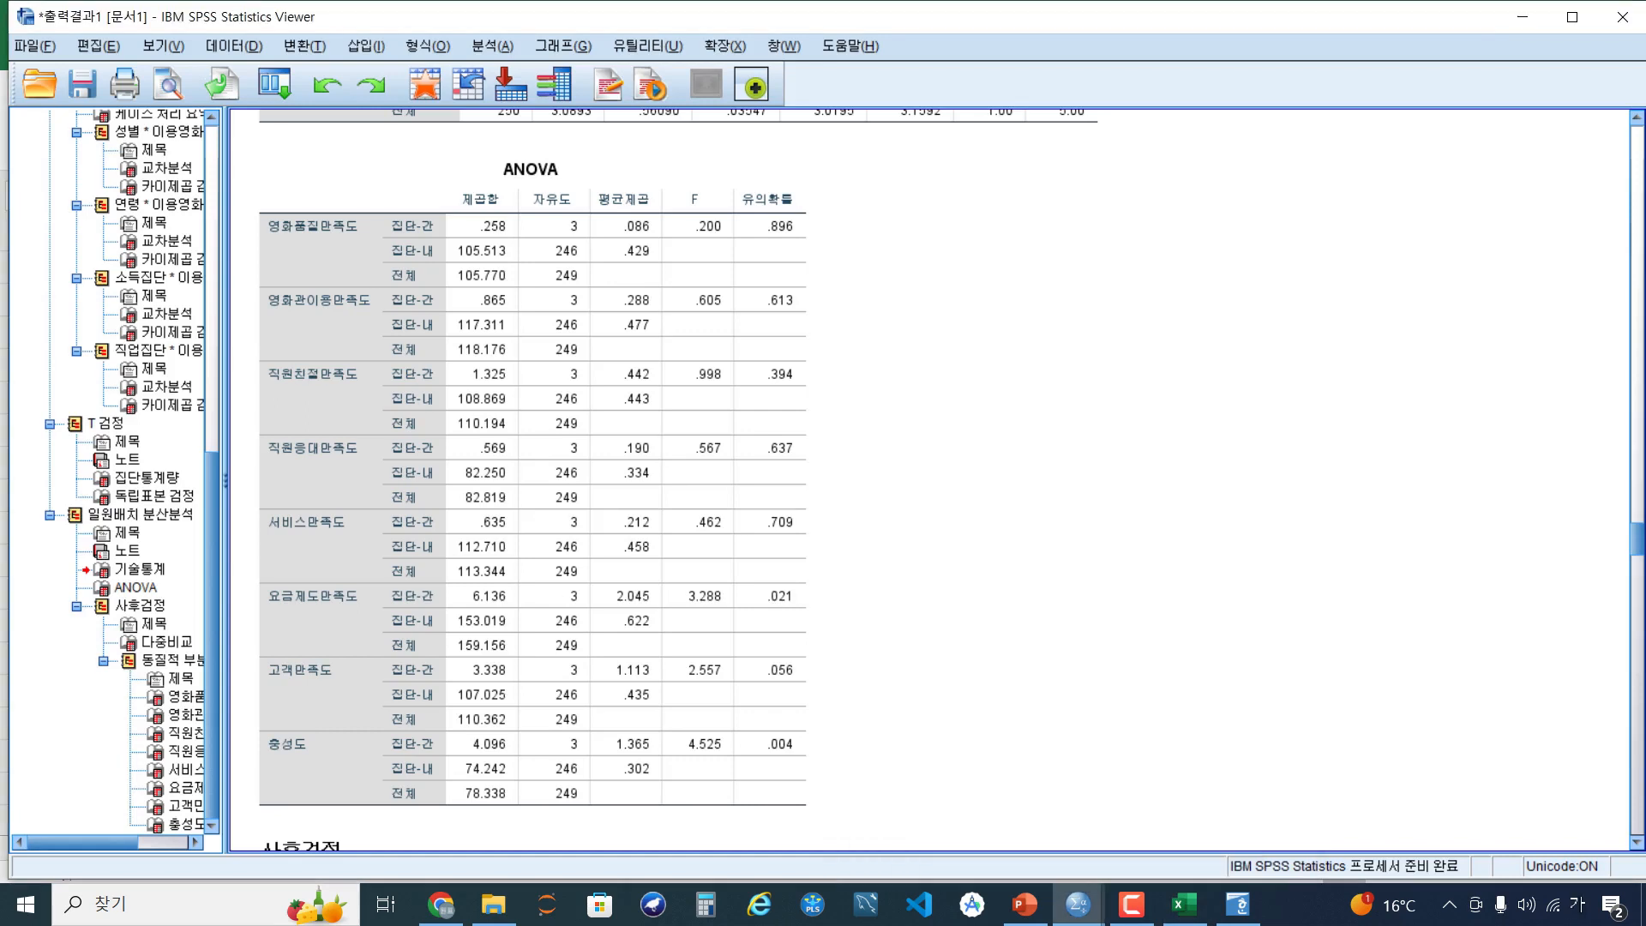
{"action": "left_click", "coordinate": [774, 611]}
{"action": "left_click", "coordinate": [1185, 904]}
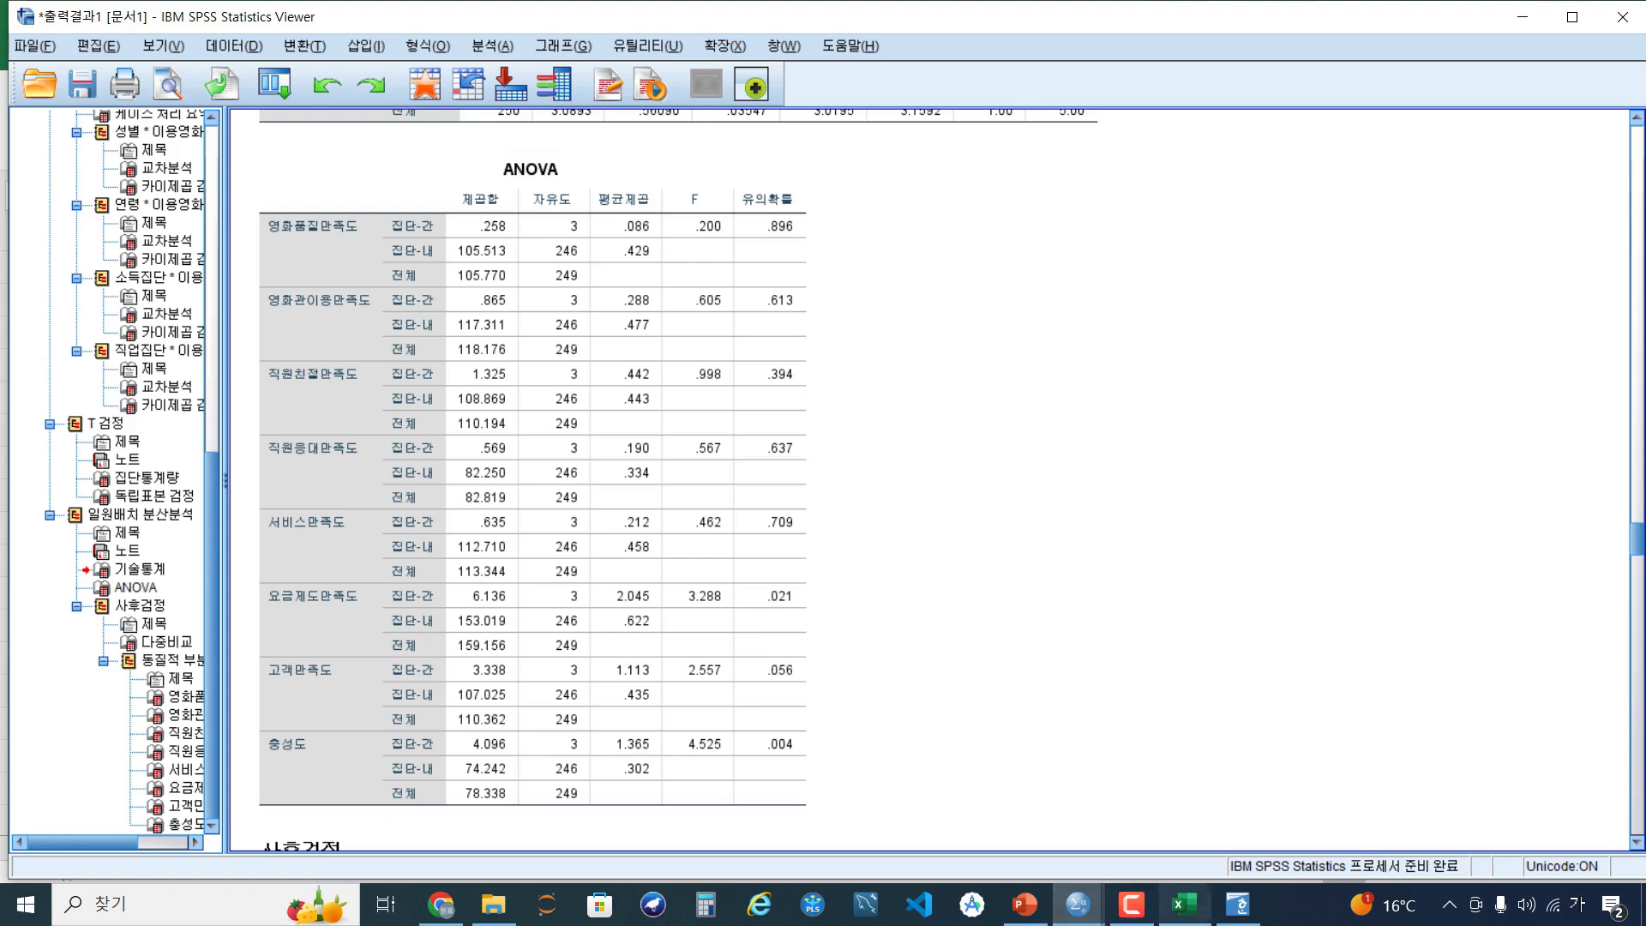
Enter F-value 3.288 and p 0.021 in the first row of the 요금제도만족도 block
{"action": "scroll", "coordinate": [823, 549], "scroll_direction": "down", "scroll_amount": 4}
{"action": "scroll", "coordinate": [676, 398], "scroll_direction": "down", "scroll_amount": 4}
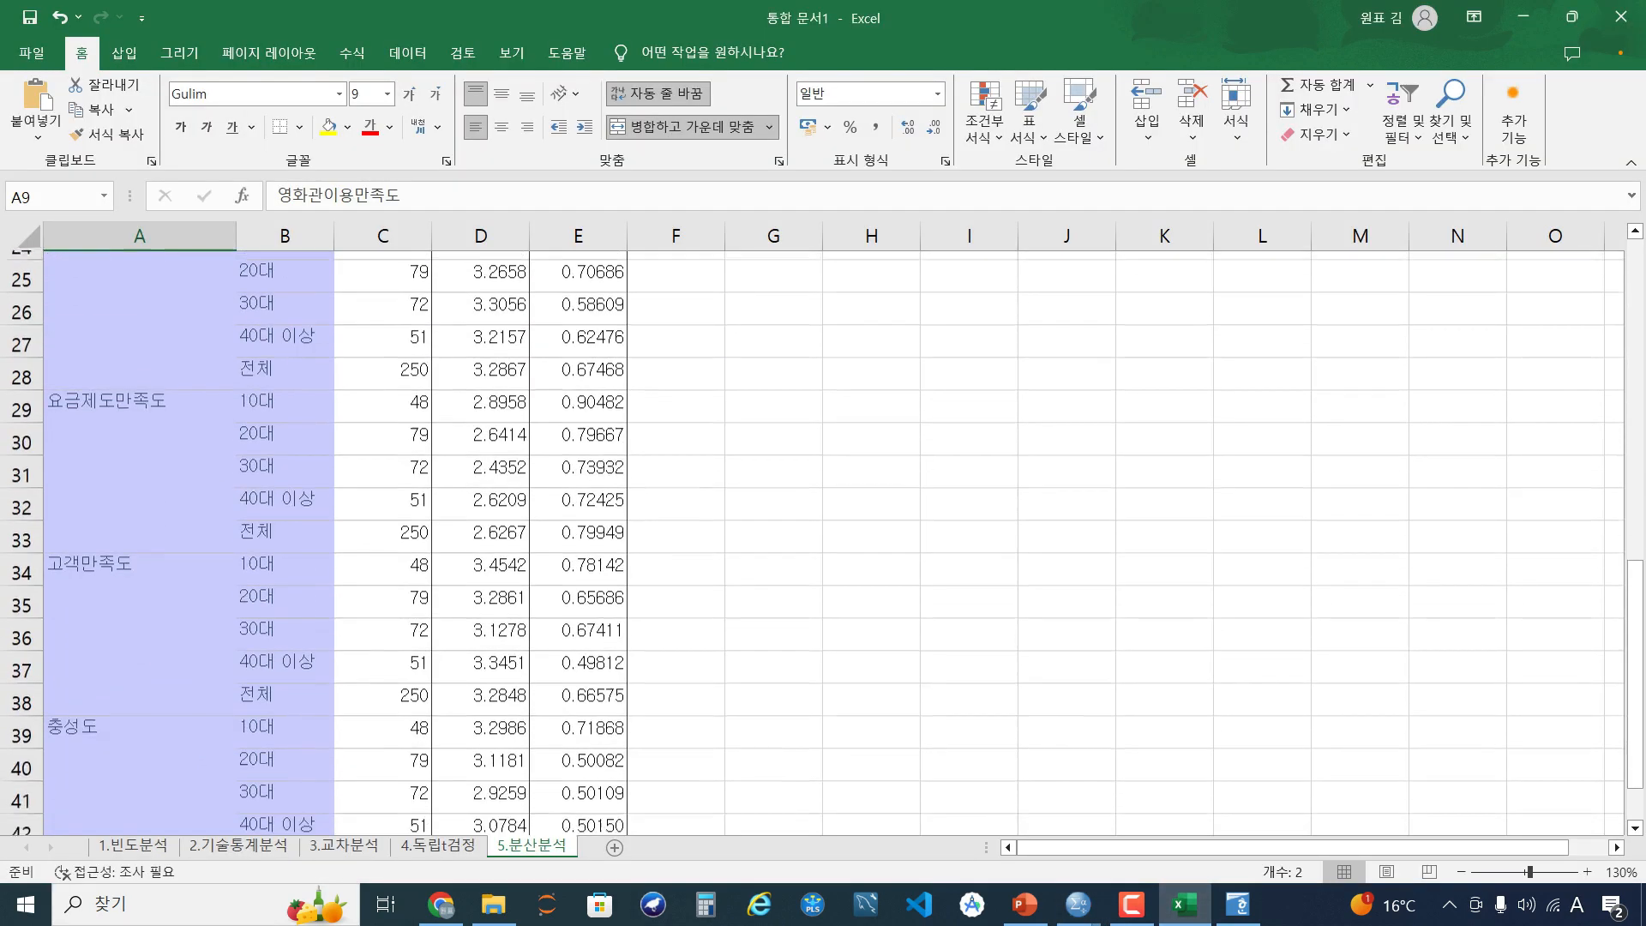
{"action": "left_click", "coordinate": [676, 398]}
{"action": "type", "text": "3.288"}
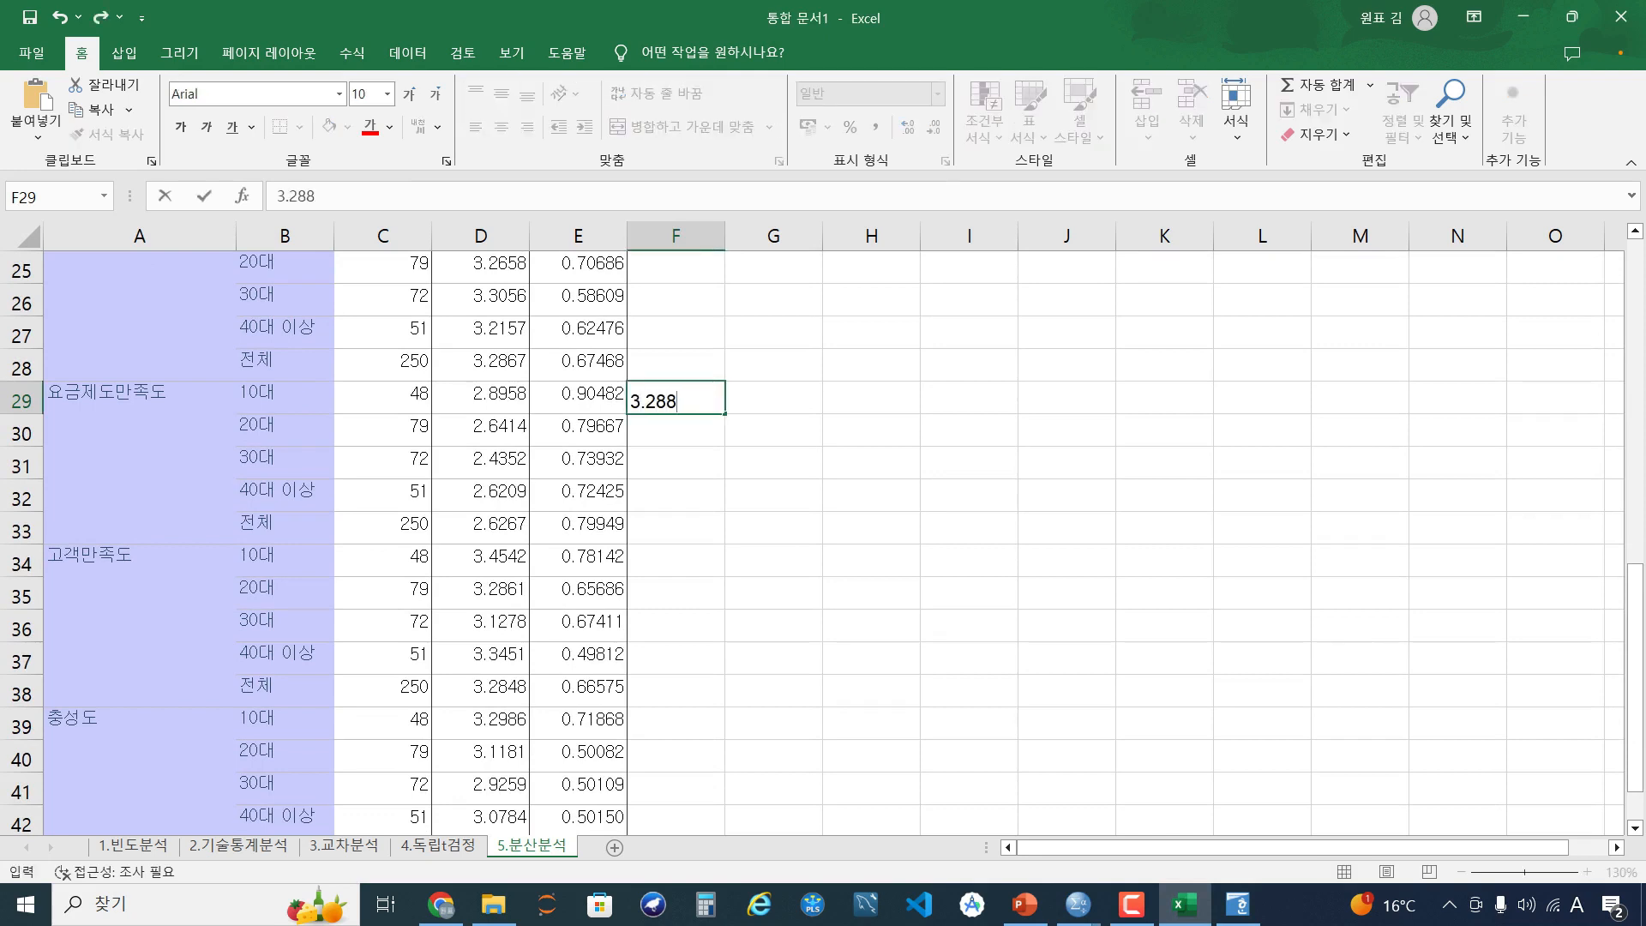
{"action": "key", "text": "Tab"}
{"action": "type", "text": "0.0"}
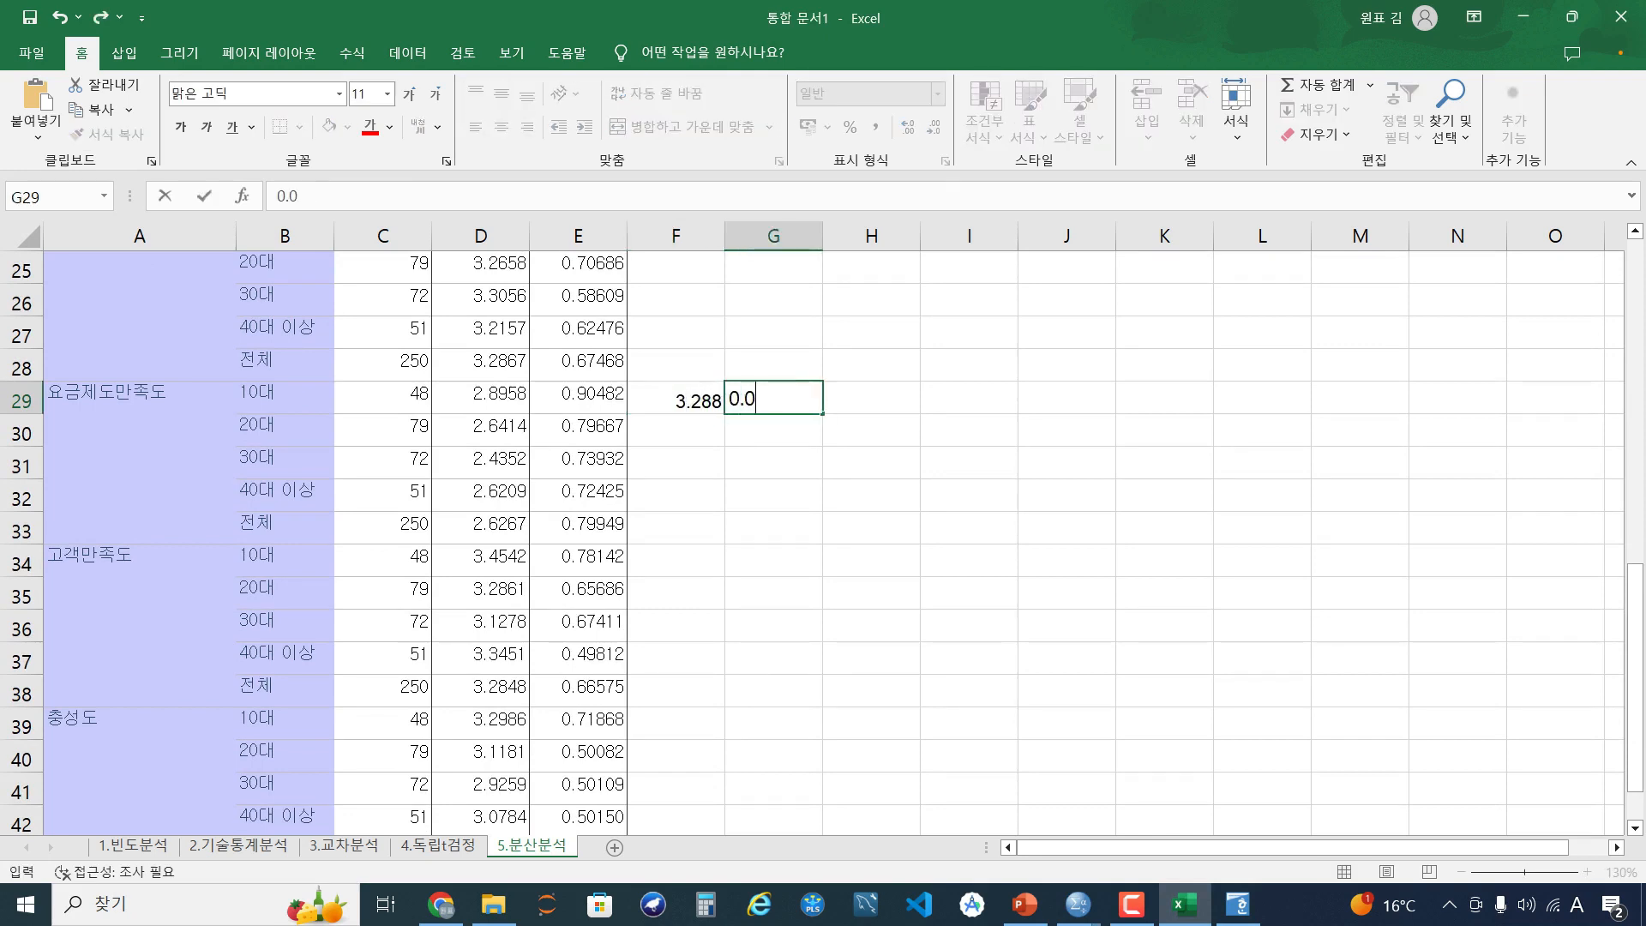
{"action": "mouse_move", "coordinate": [1078, 905]}
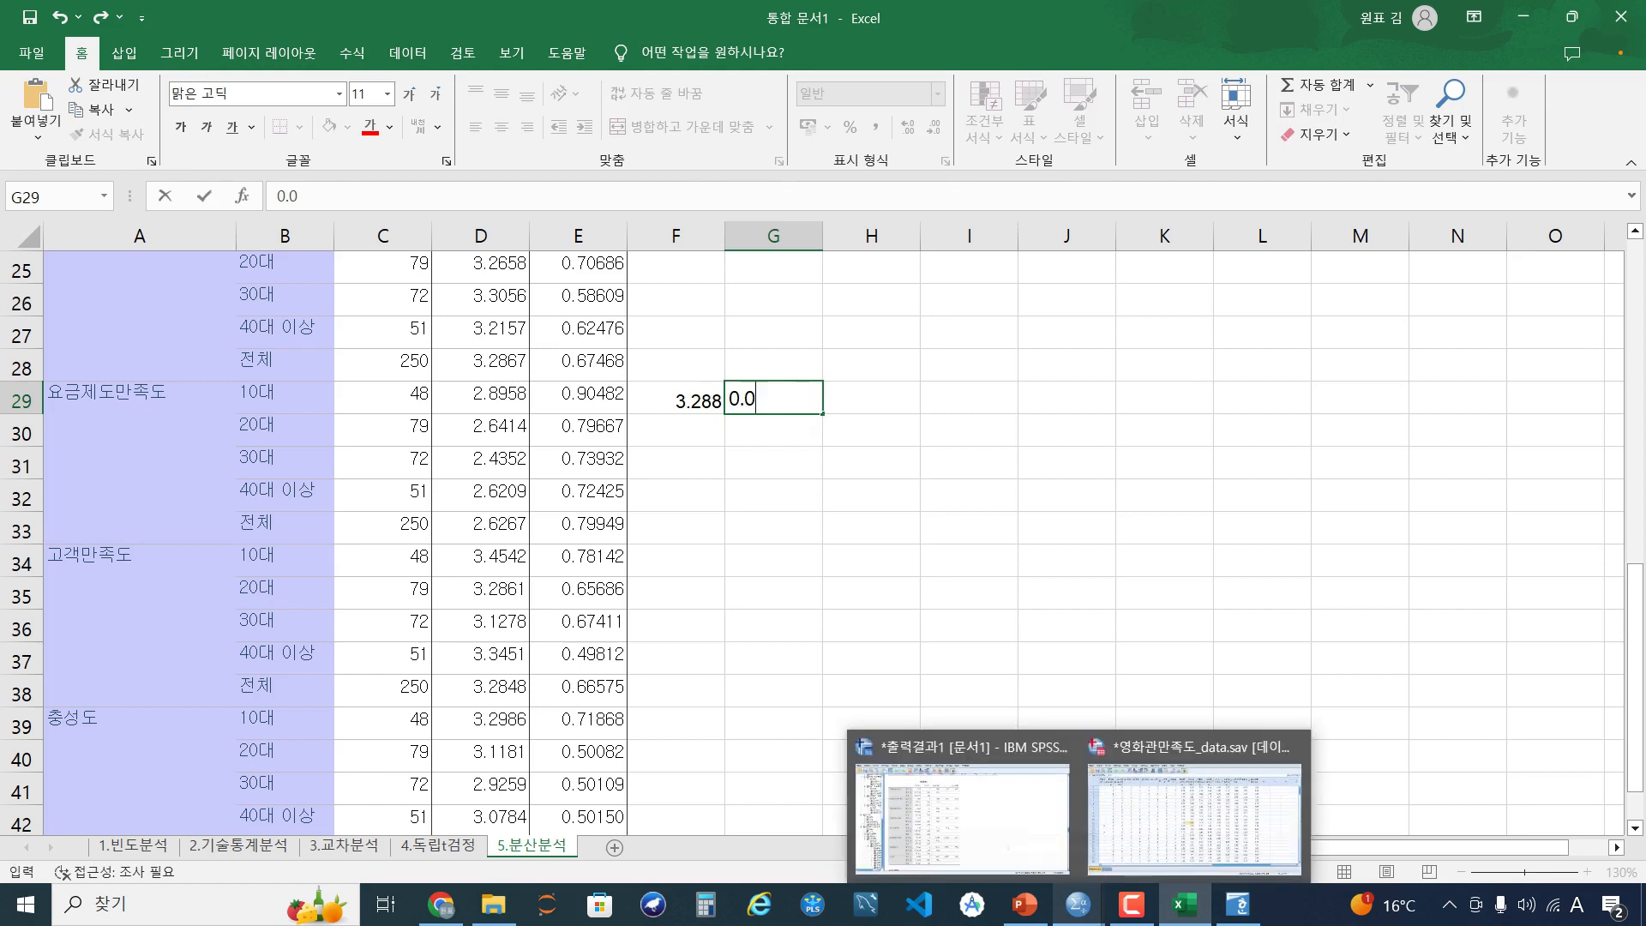
{"action": "mouse_move", "coordinate": [960, 797]}
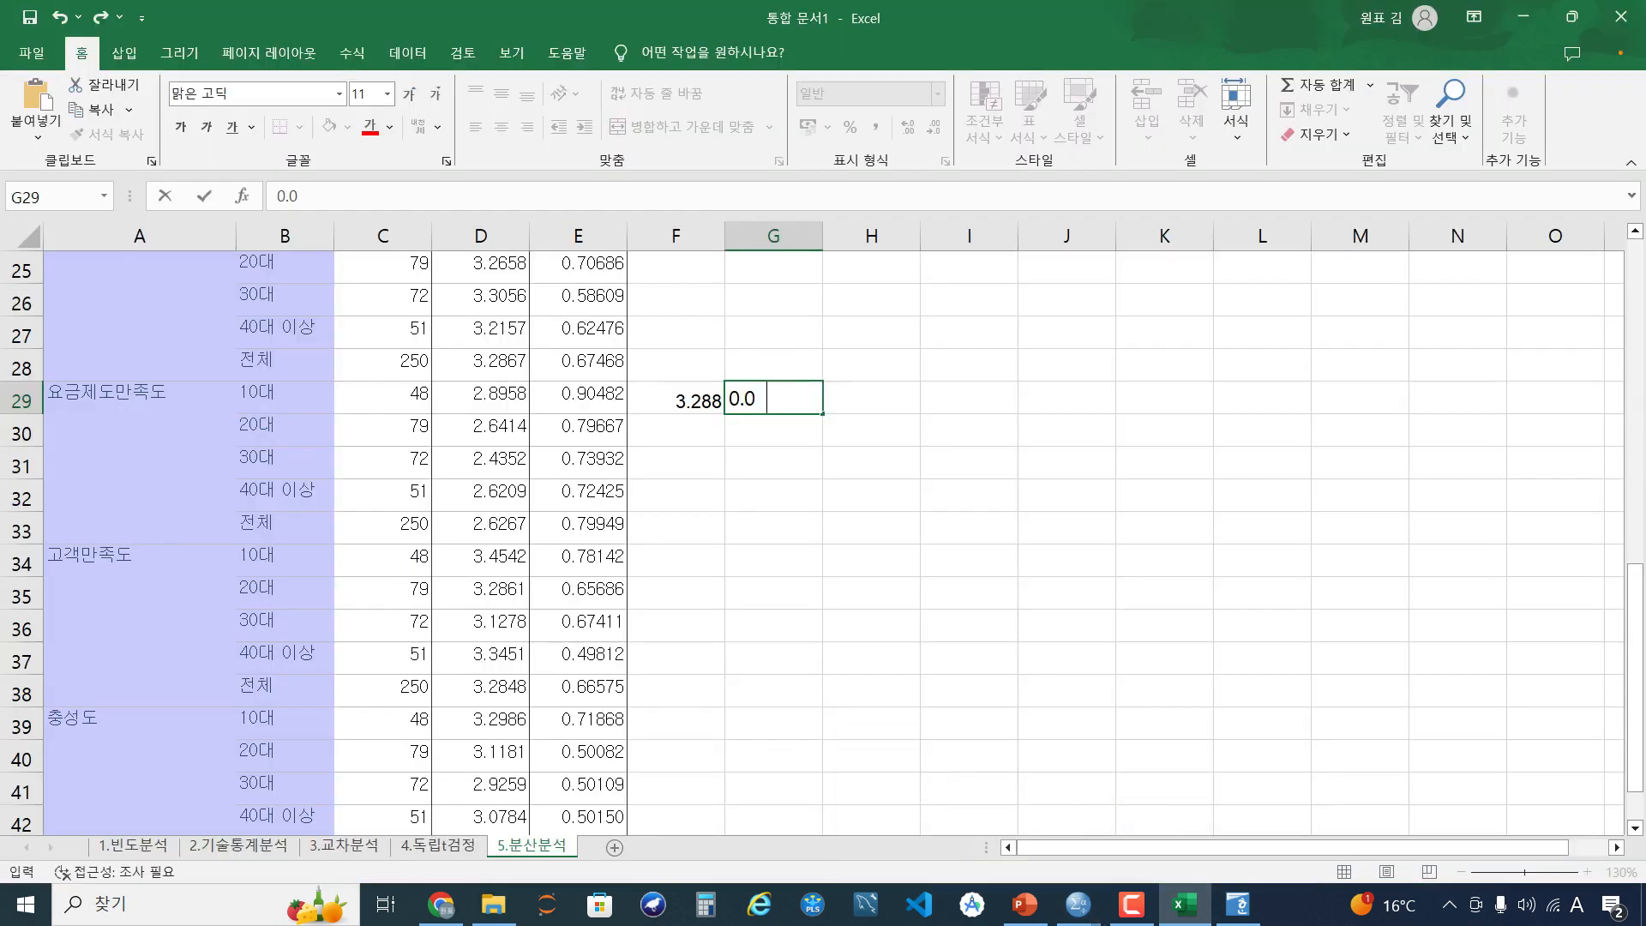
{"action": "type", "text": "21"}
{"action": "left_click", "coordinate": [774, 528]}
Examine the 요금제도만족도 block together with its F-value and p, alongside the blocks of the other variables
{"action": "left_click", "coordinate": [140, 463]}
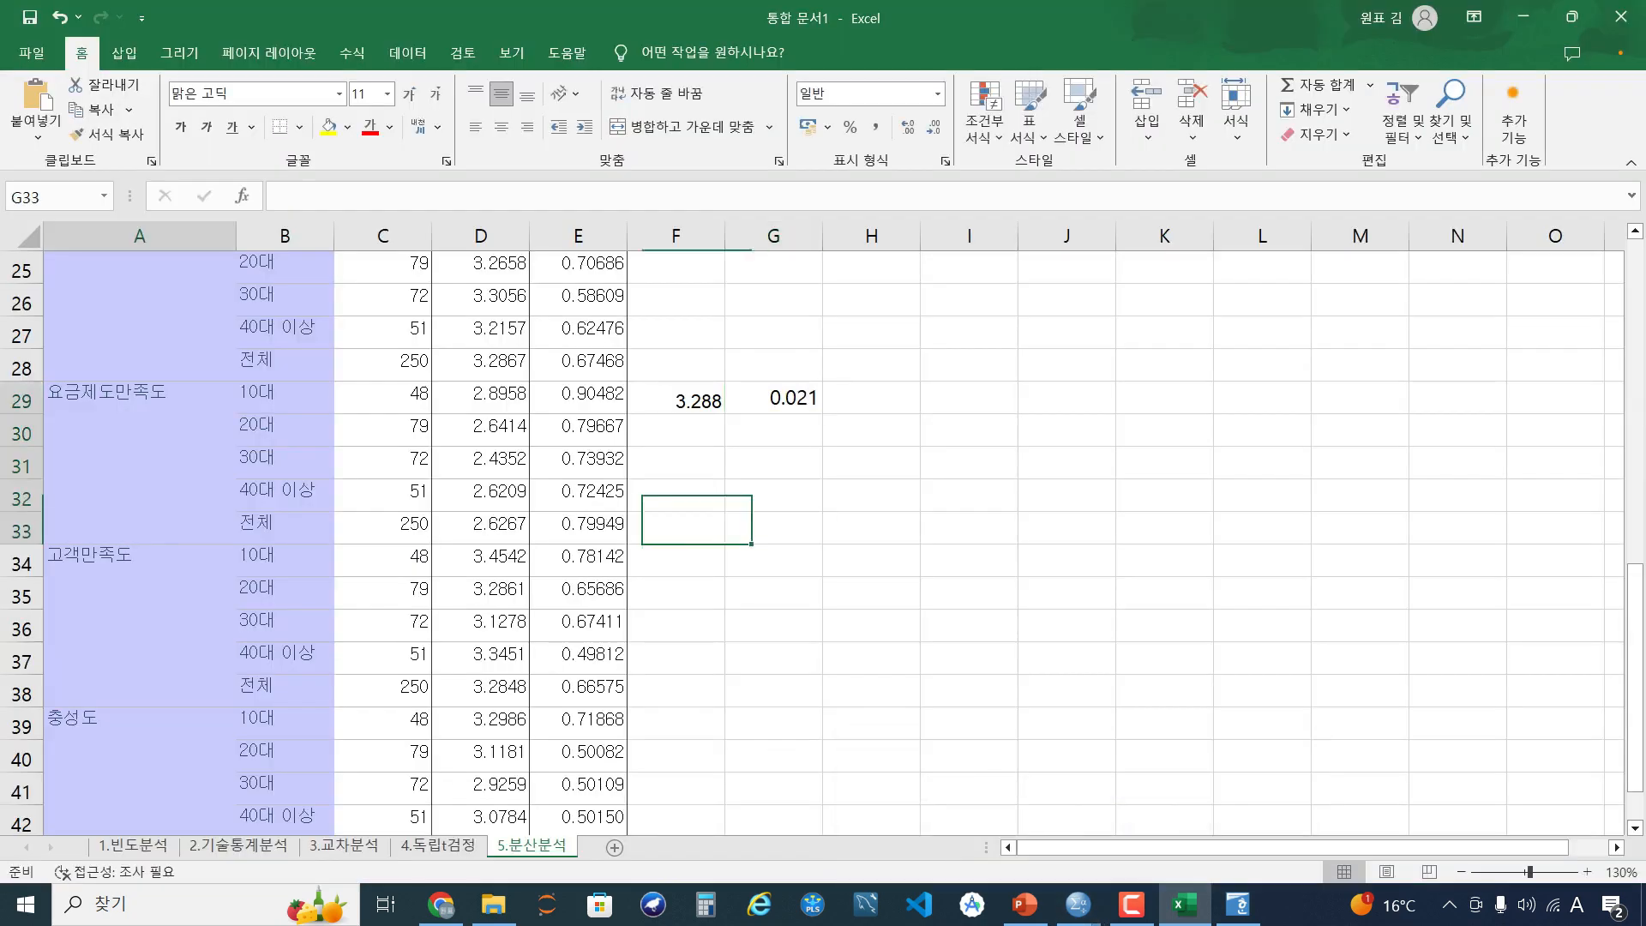
{"action": "left_click_drag", "start_coordinate": [140, 462], "coordinate": [773, 526]}
{"action": "scroll", "coordinate": [773, 526], "scroll_direction": "up", "scroll_amount": 1, "text": "ctrl"}
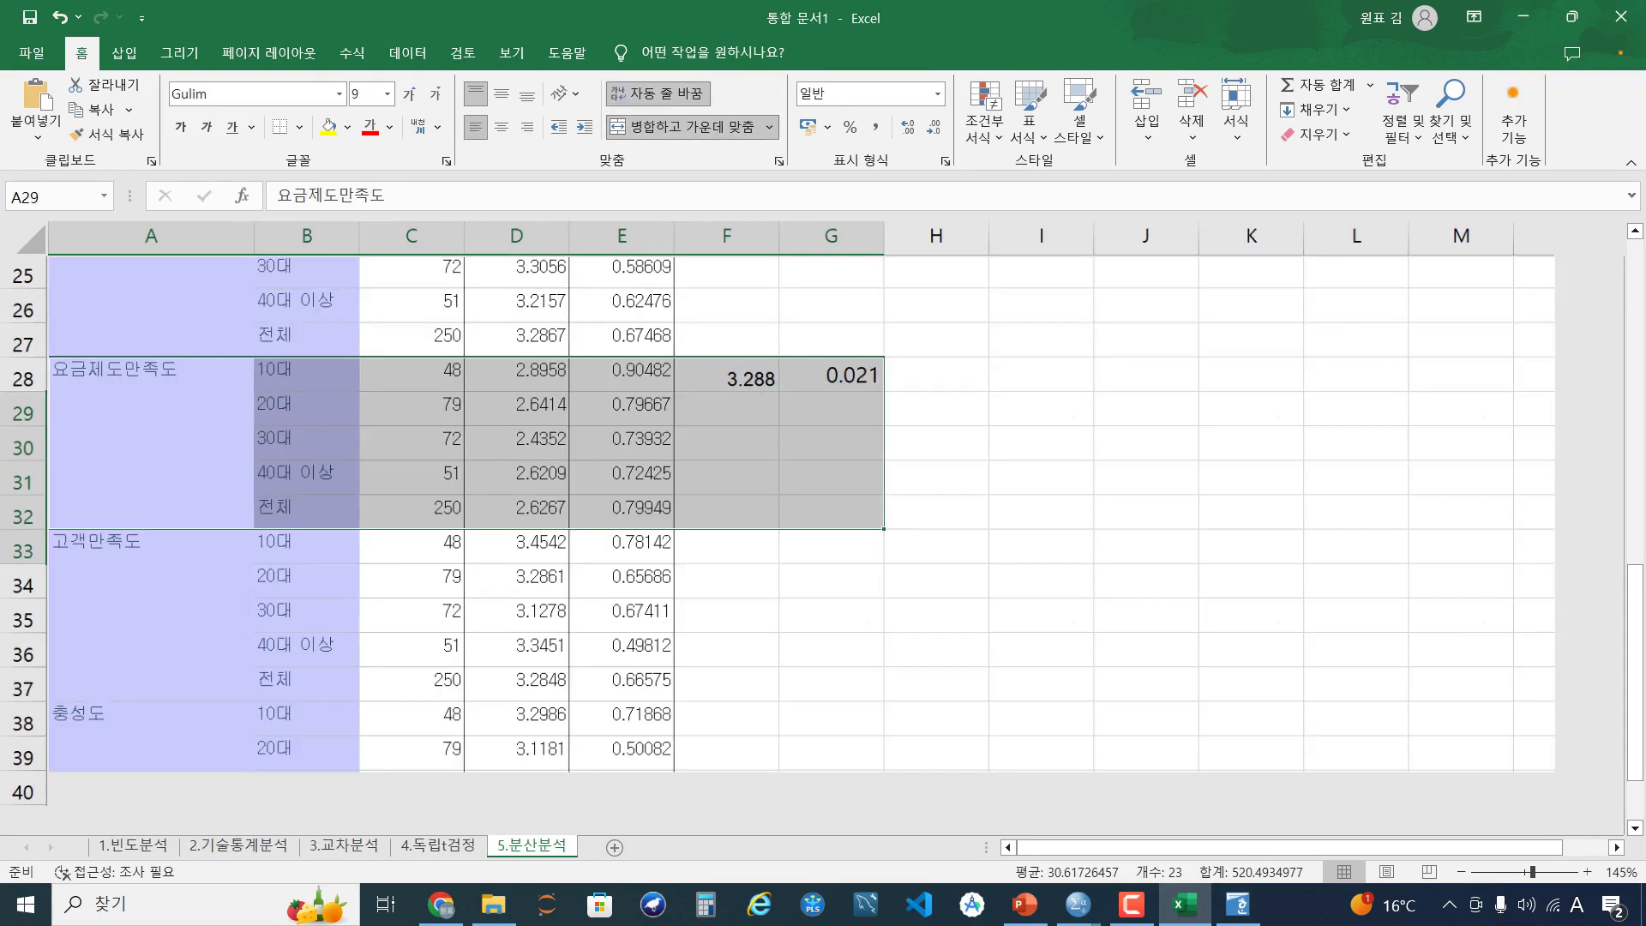
{"action": "scroll", "coordinate": [773, 526], "scroll_direction": "up", "scroll_amount": 1, "text": "ctrl"}
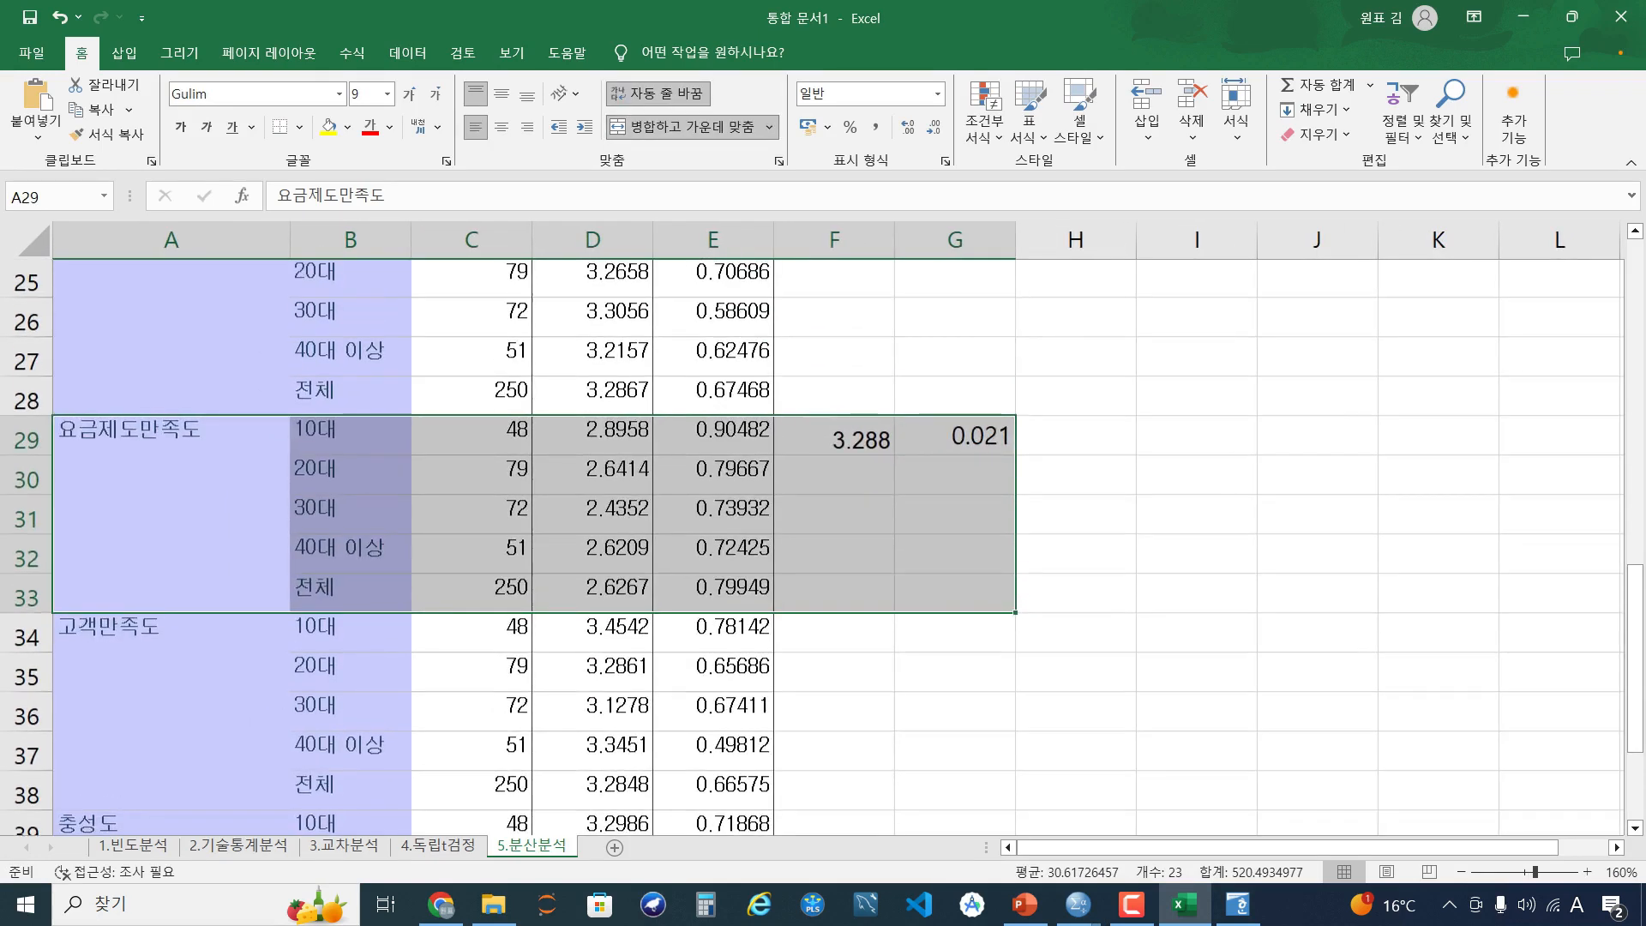
{"action": "scroll", "coordinate": [773, 526], "scroll_direction": "up", "scroll_amount": 8}
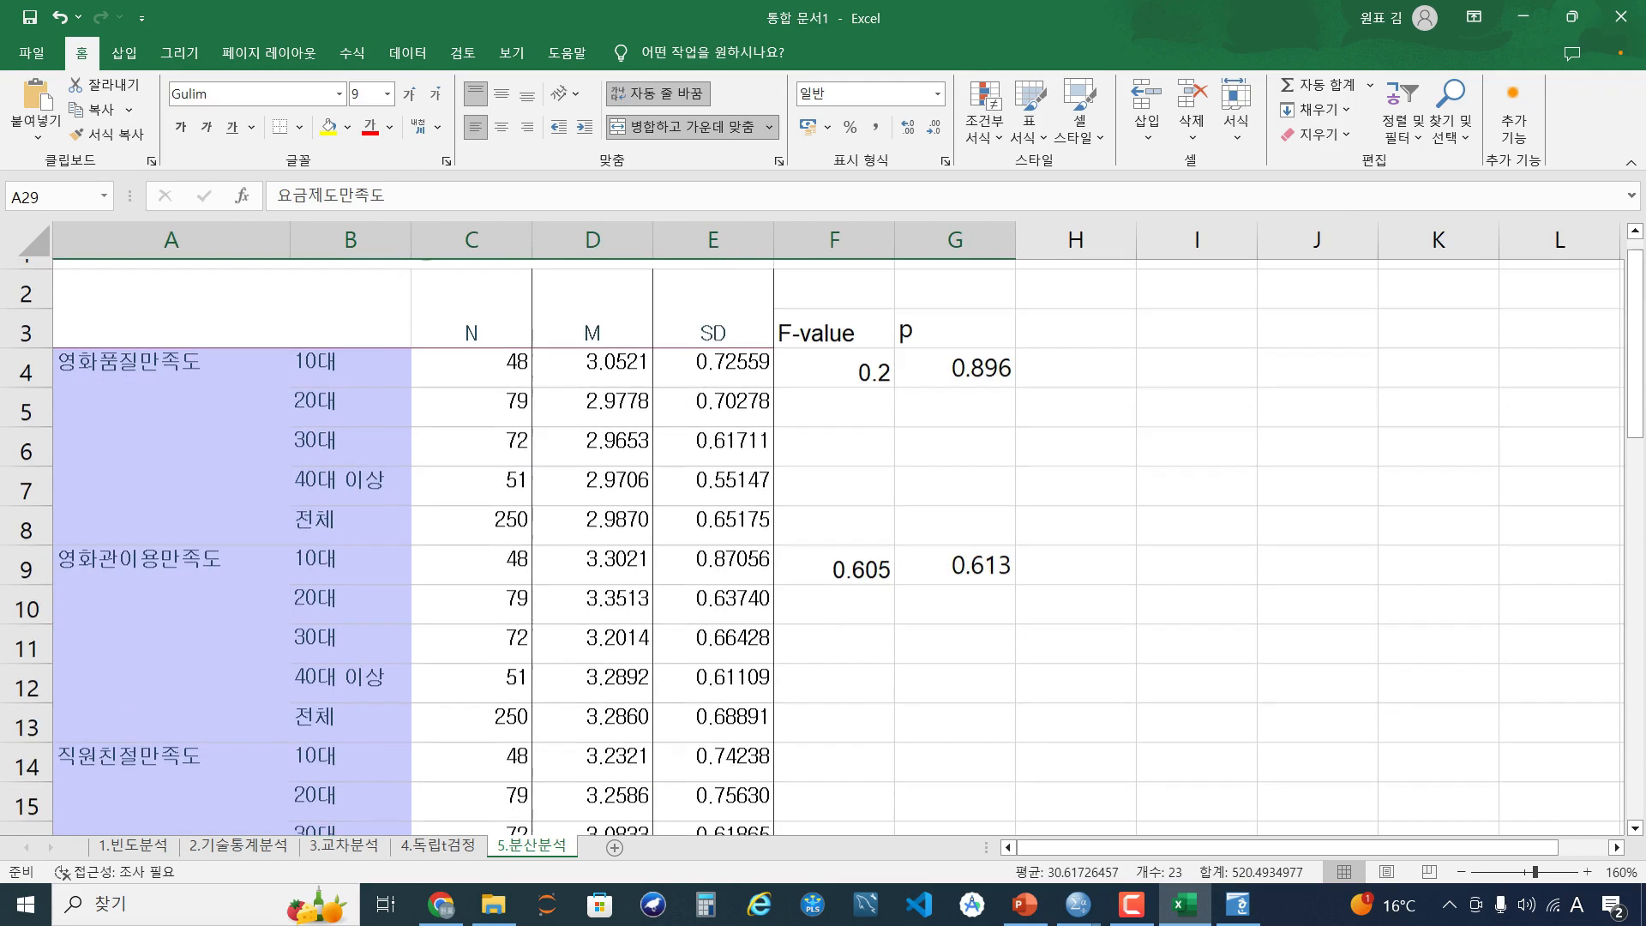
{"action": "scroll", "coordinate": [823, 547], "scroll_direction": "down", "scroll_amount": 10}
{"action": "scroll", "coordinate": [823, 546], "scroll_direction": "up", "scroll_amount": 2}
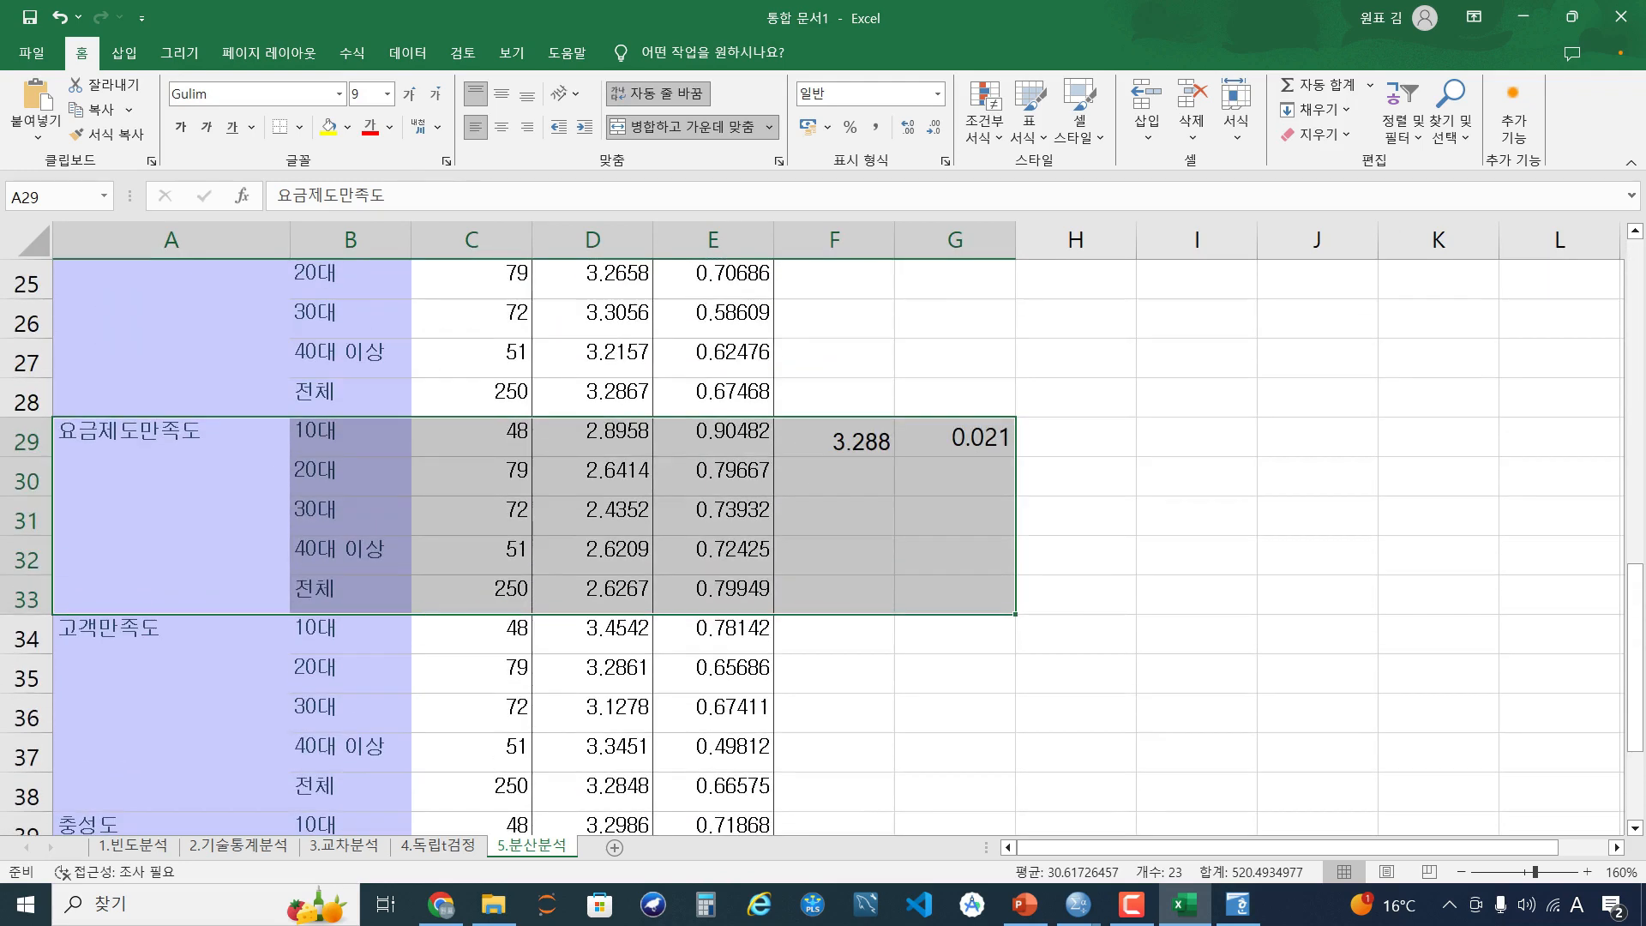
Compare the 요금제도만족도 means of the 10대, 20대, 30대 and 40대 이상 groups
{"action": "left_click", "coordinate": [351, 437]}
{"action": "left_click_drag", "start_coordinate": [350, 438], "coordinate": [350, 555]}
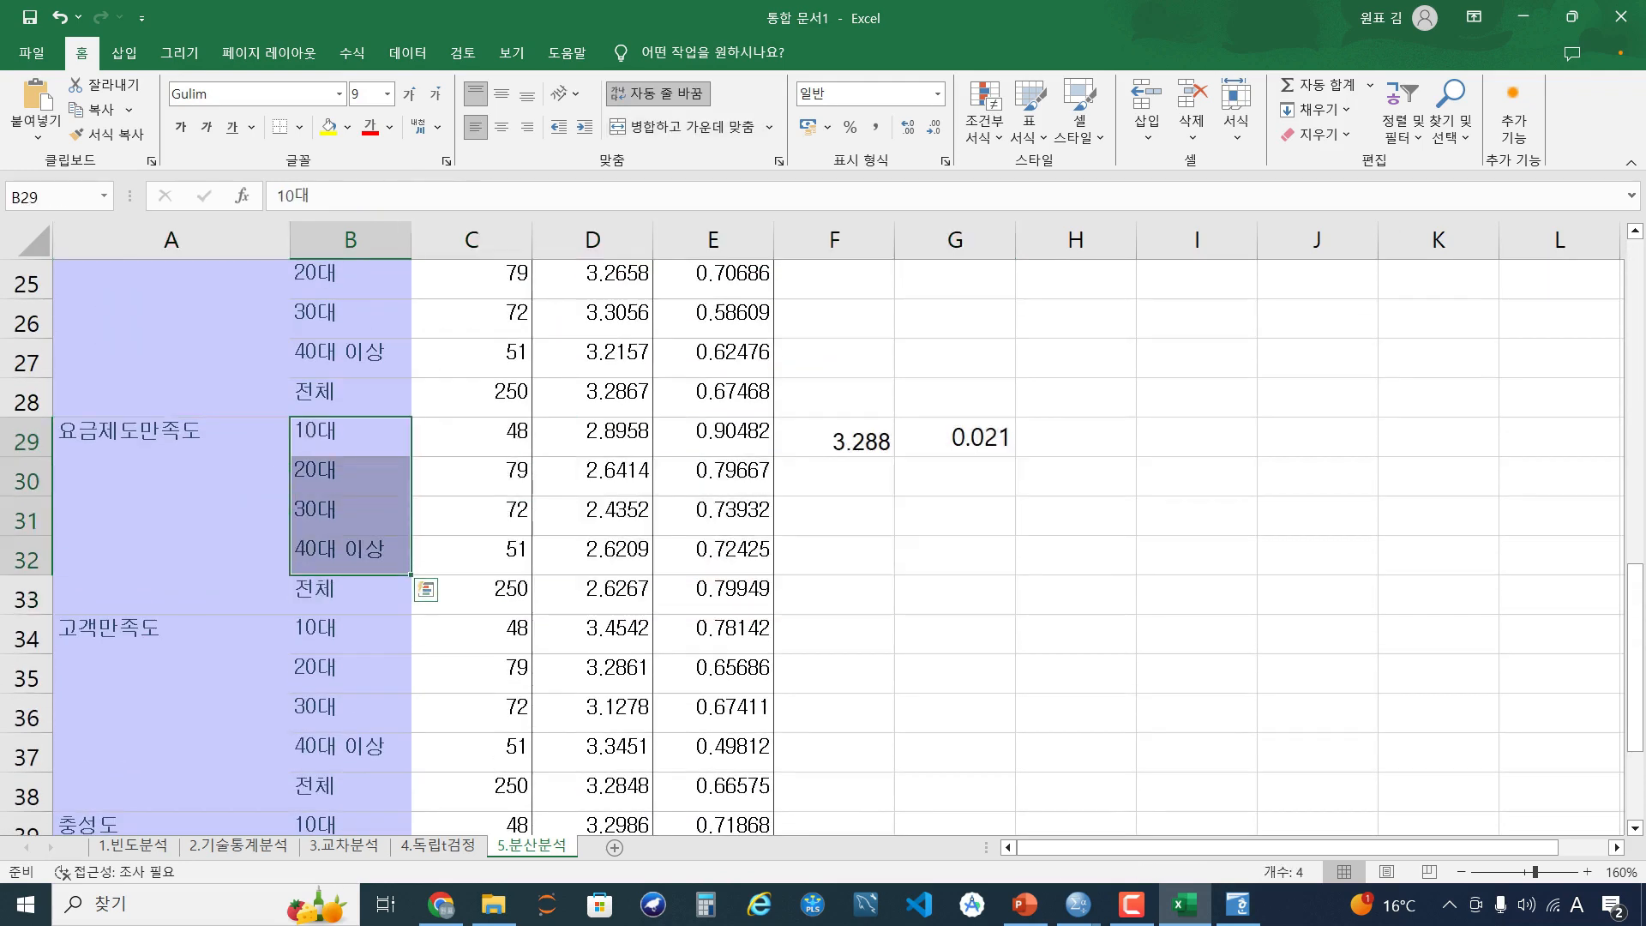
{"action": "left_click_drag", "start_coordinate": [592, 437], "coordinate": [592, 555], "text": "ctrl"}
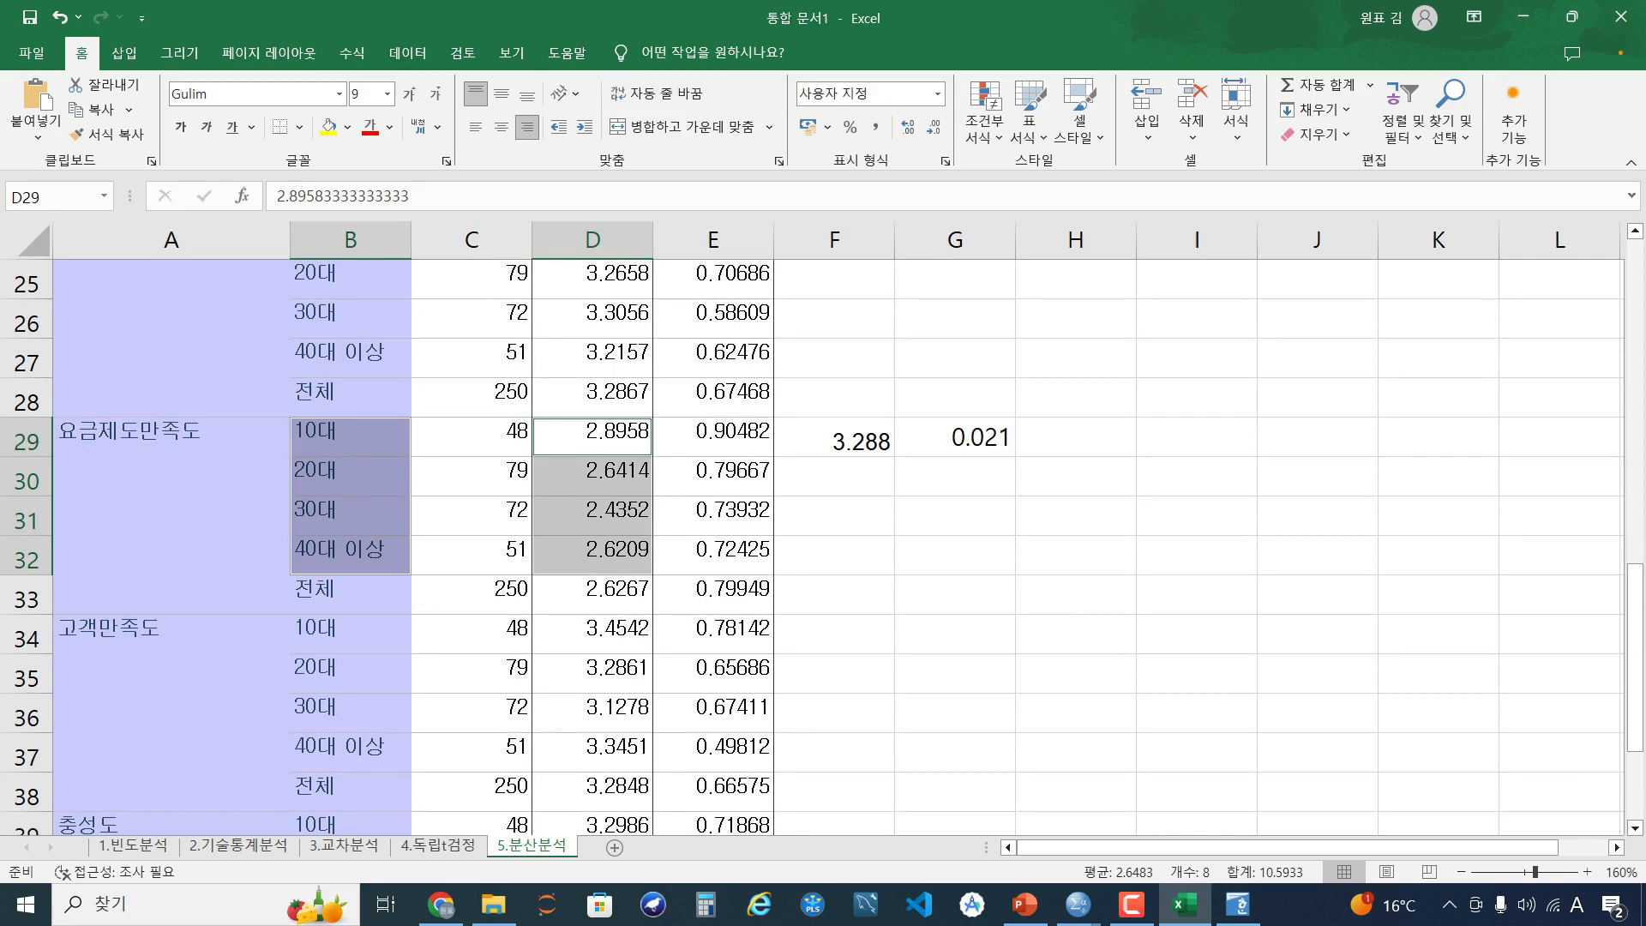
{"action": "key", "text": "alt+F1"}
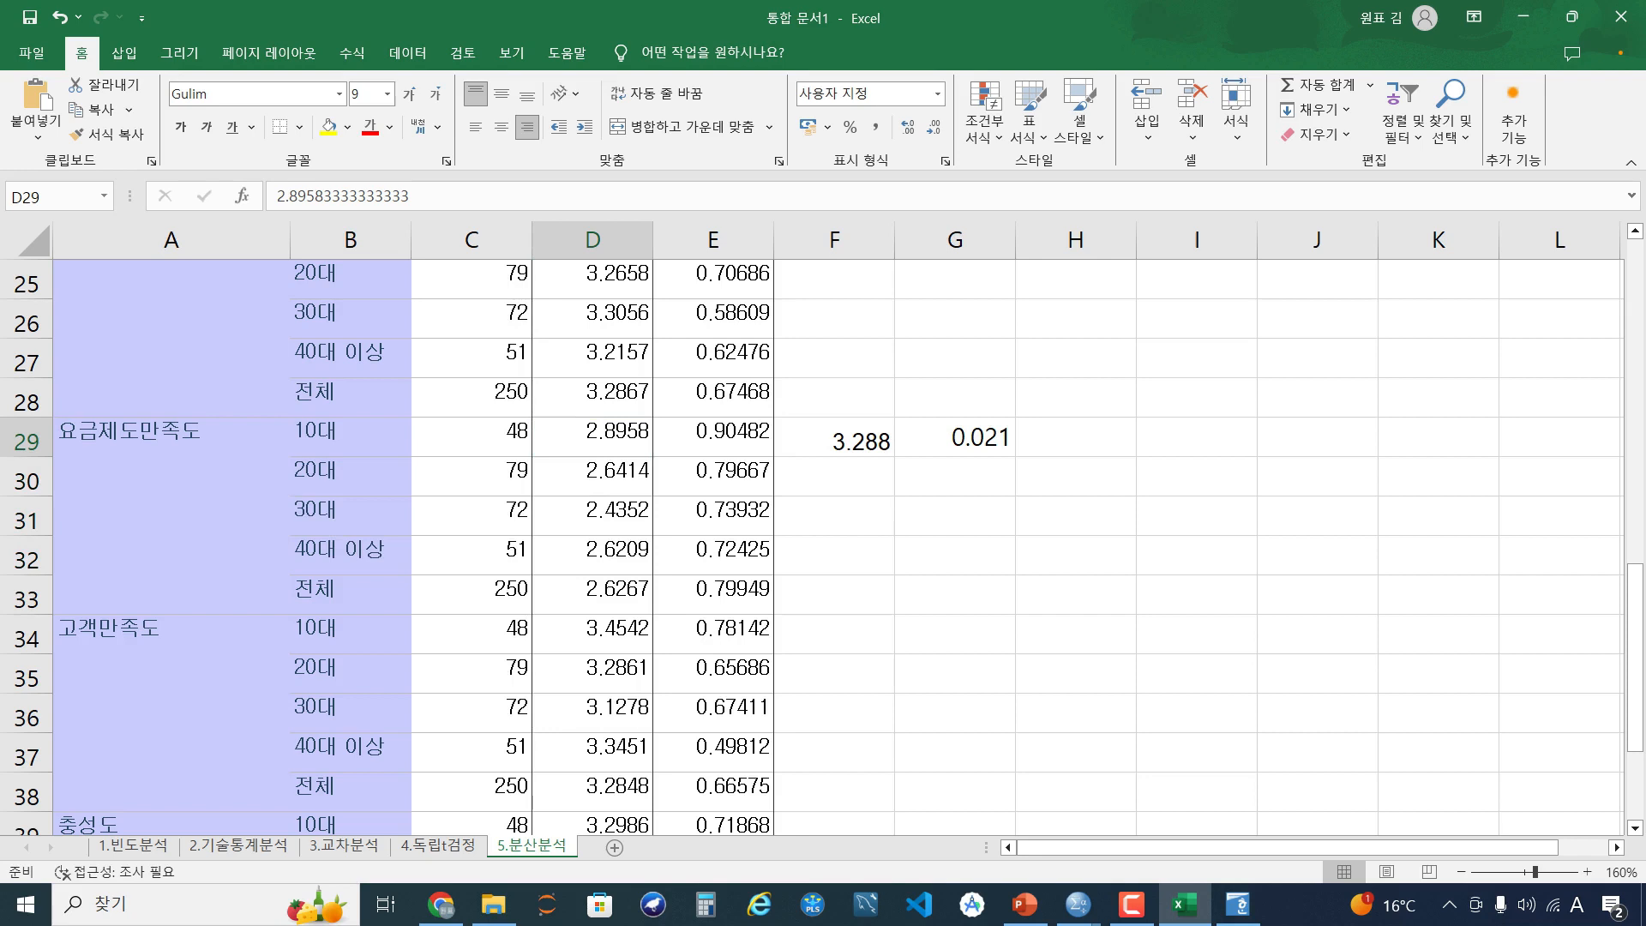
{"action": "left_click", "coordinate": [592, 437]}
{"action": "left_click", "coordinate": [592, 477], "text": "ctrl"}
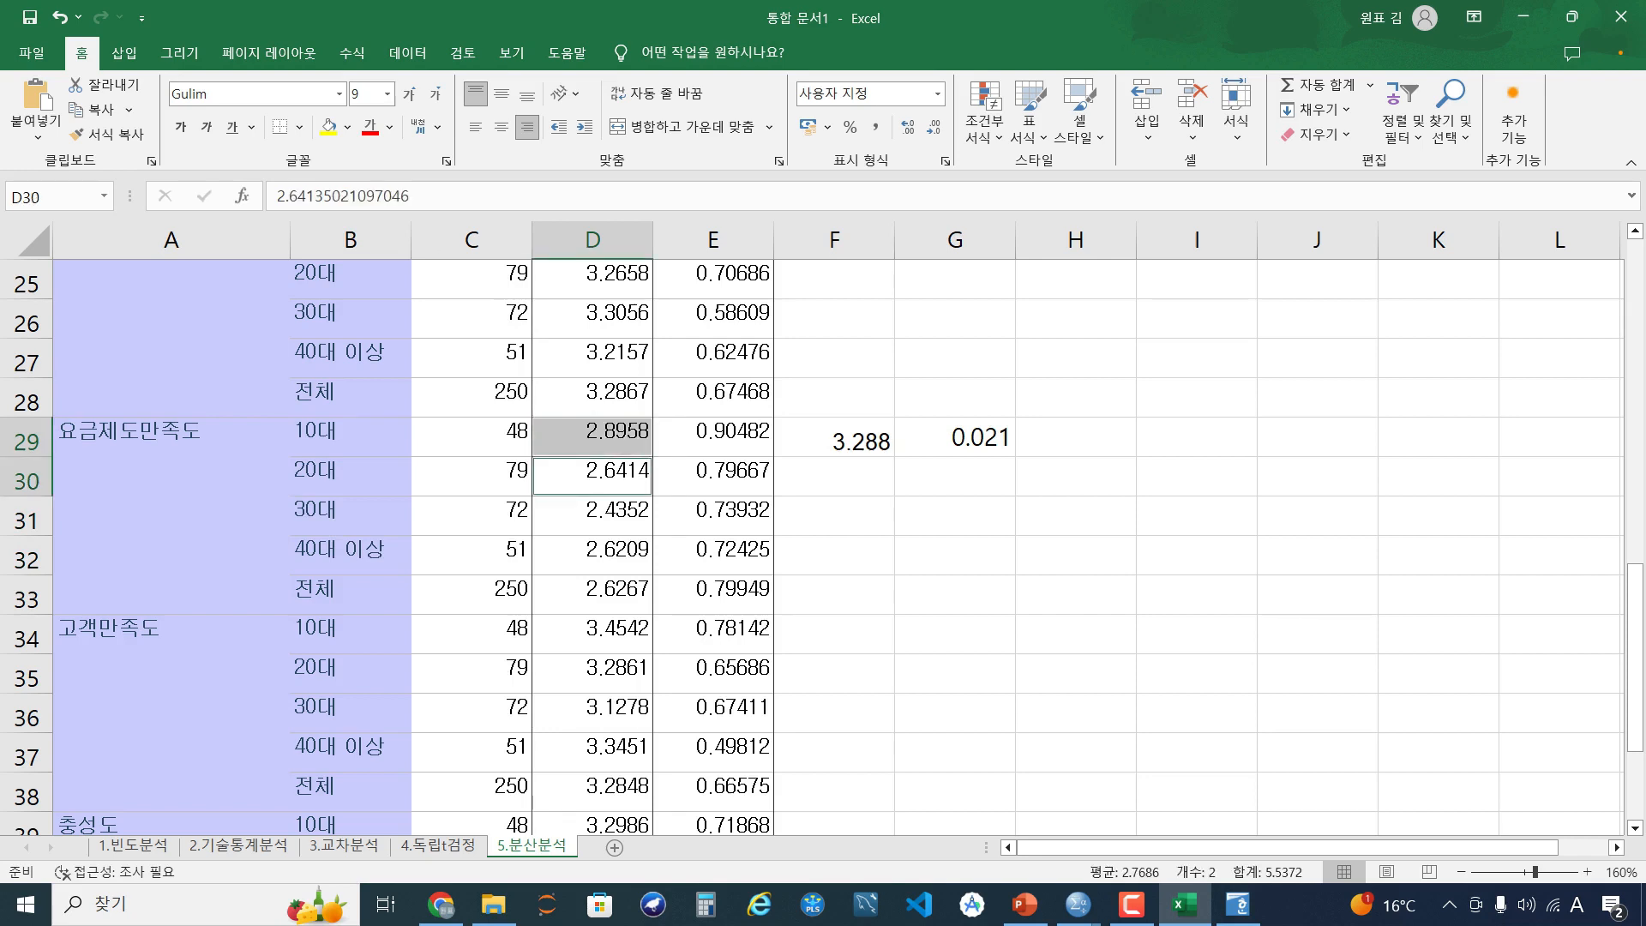
{"action": "left_click", "coordinate": [592, 555], "text": "ctrl"}
{"action": "left_click", "coordinate": [592, 516], "text": "ctrl"}
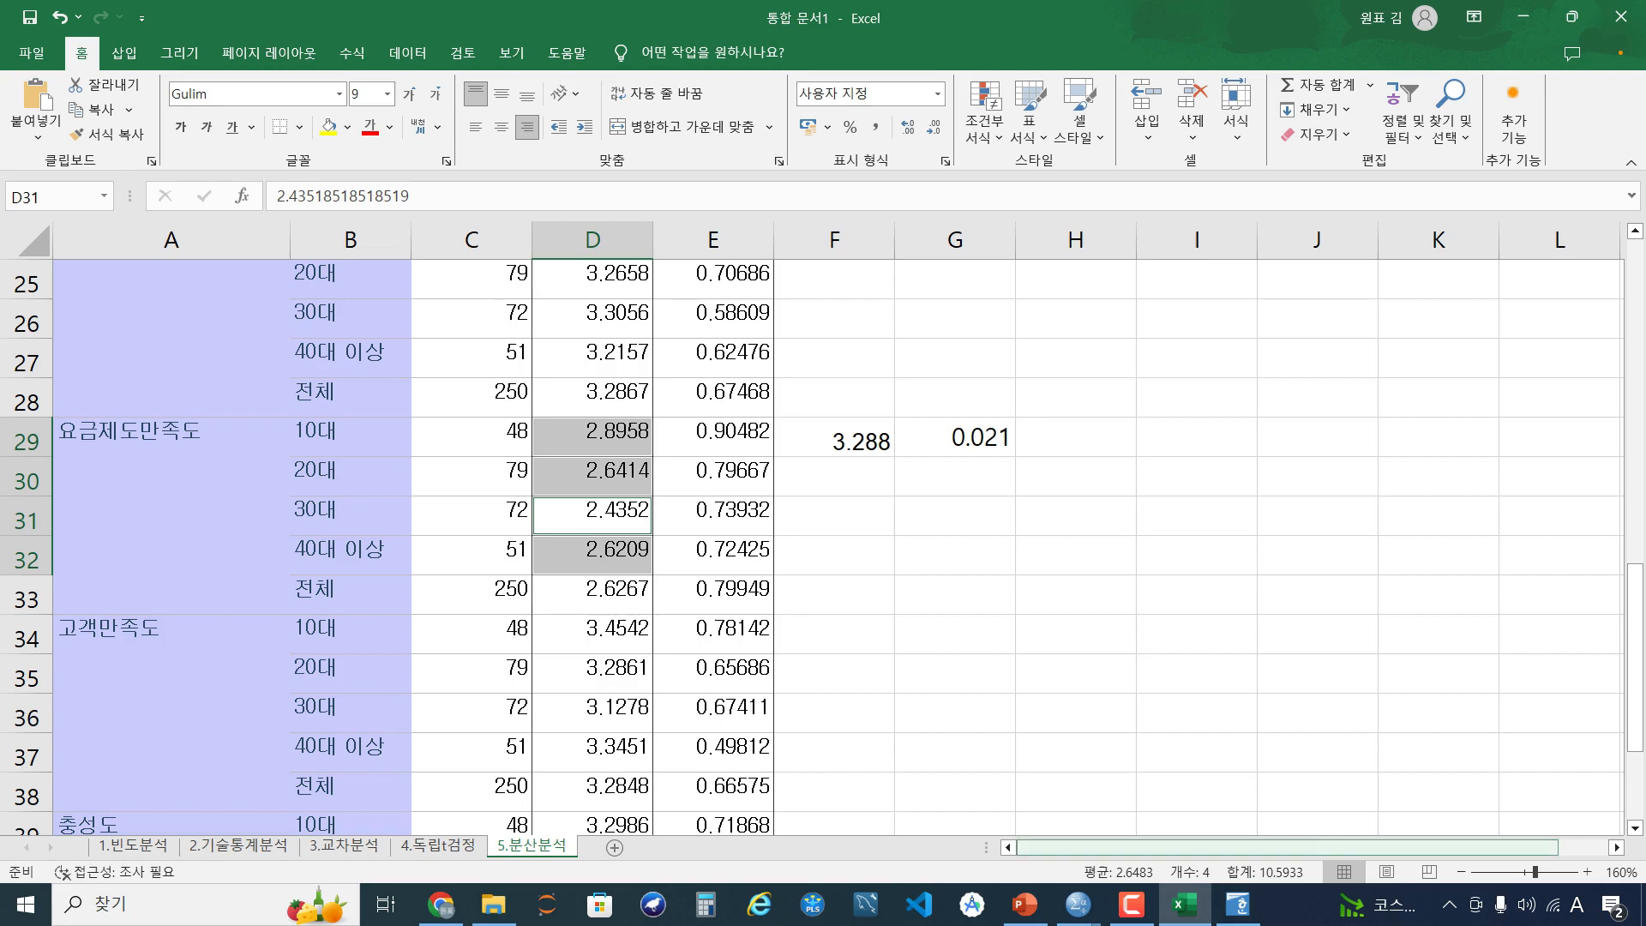
Switch to the SPSS output and review the Scheffe 다중비교 table through the 요금제도만족도 comparisons
{"action": "mouse_move", "coordinate": [1078, 904]}
{"action": "left_click", "coordinate": [962, 816]}
{"action": "scroll", "coordinate": [962, 771], "scroll_direction": "down", "scroll_amount": 5}
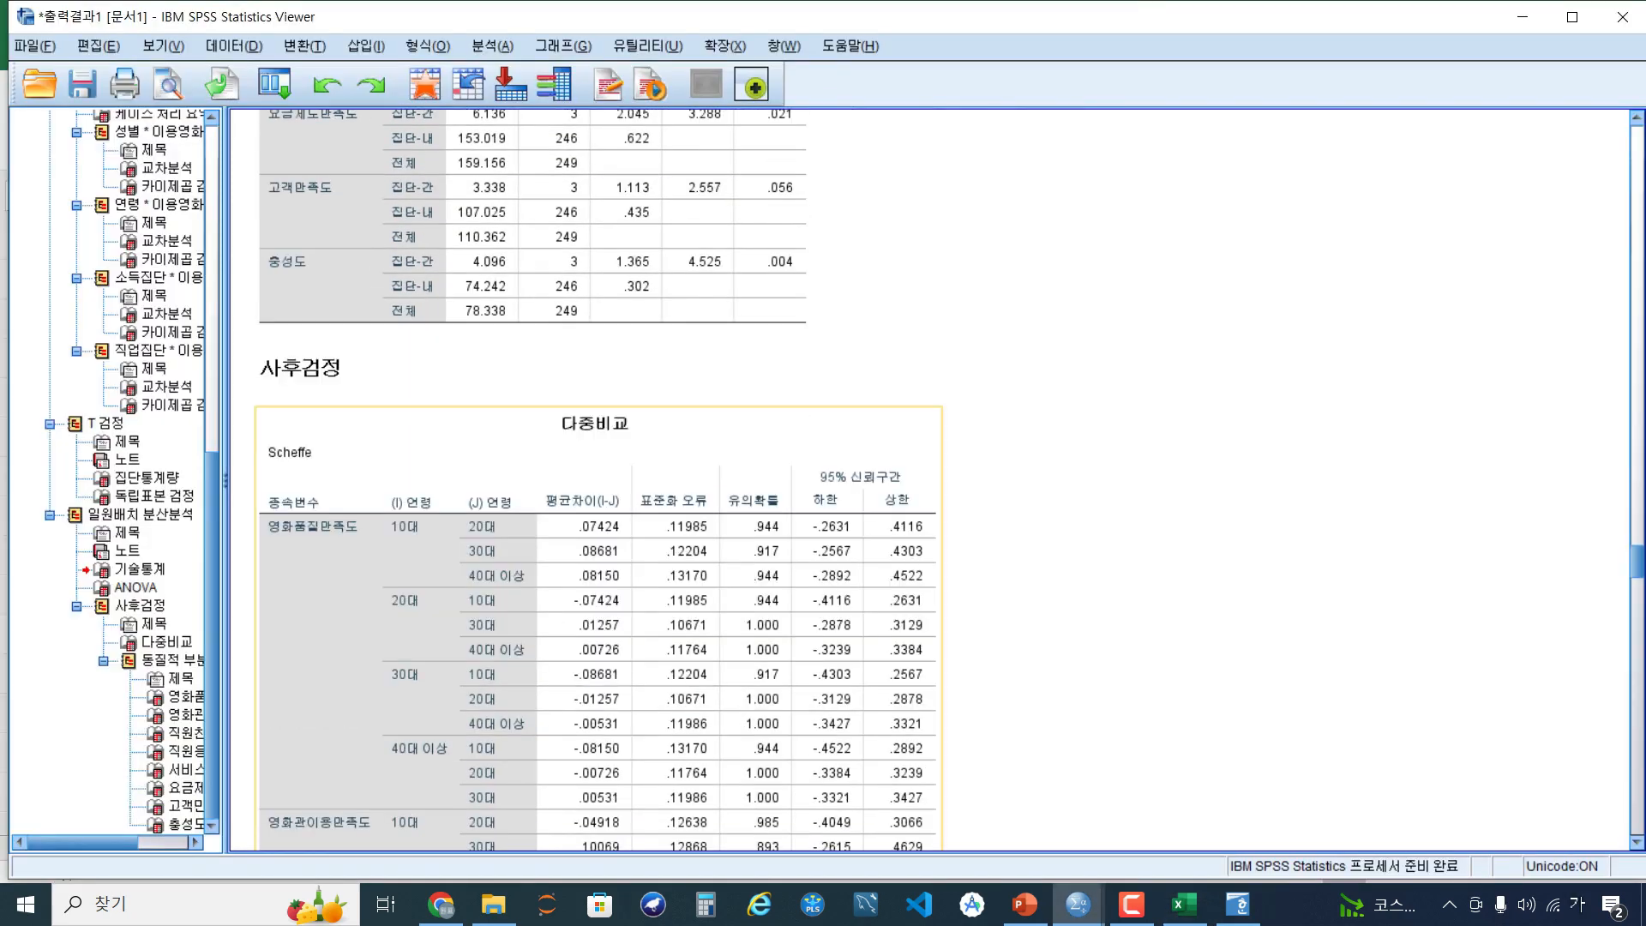
{"action": "left_click", "coordinate": [300, 367]}
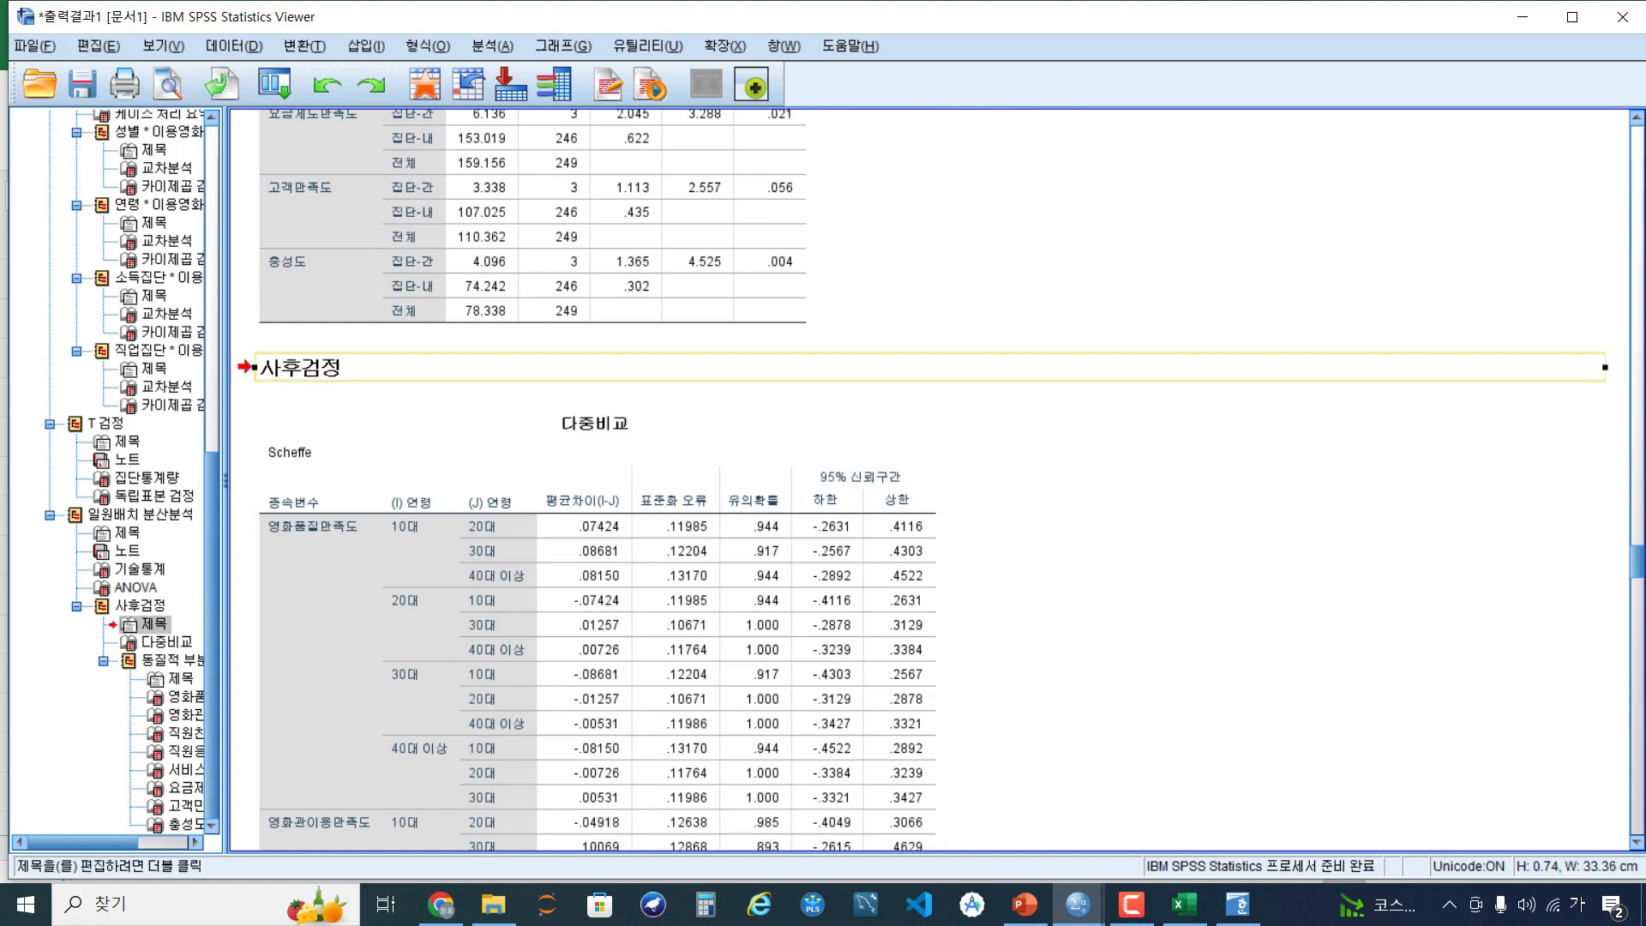
{"action": "scroll", "coordinate": [908, 206], "scroll_direction": "down", "scroll_amount": 5}
{"action": "scroll", "coordinate": [909, 206], "scroll_direction": "down", "scroll_amount": 15}
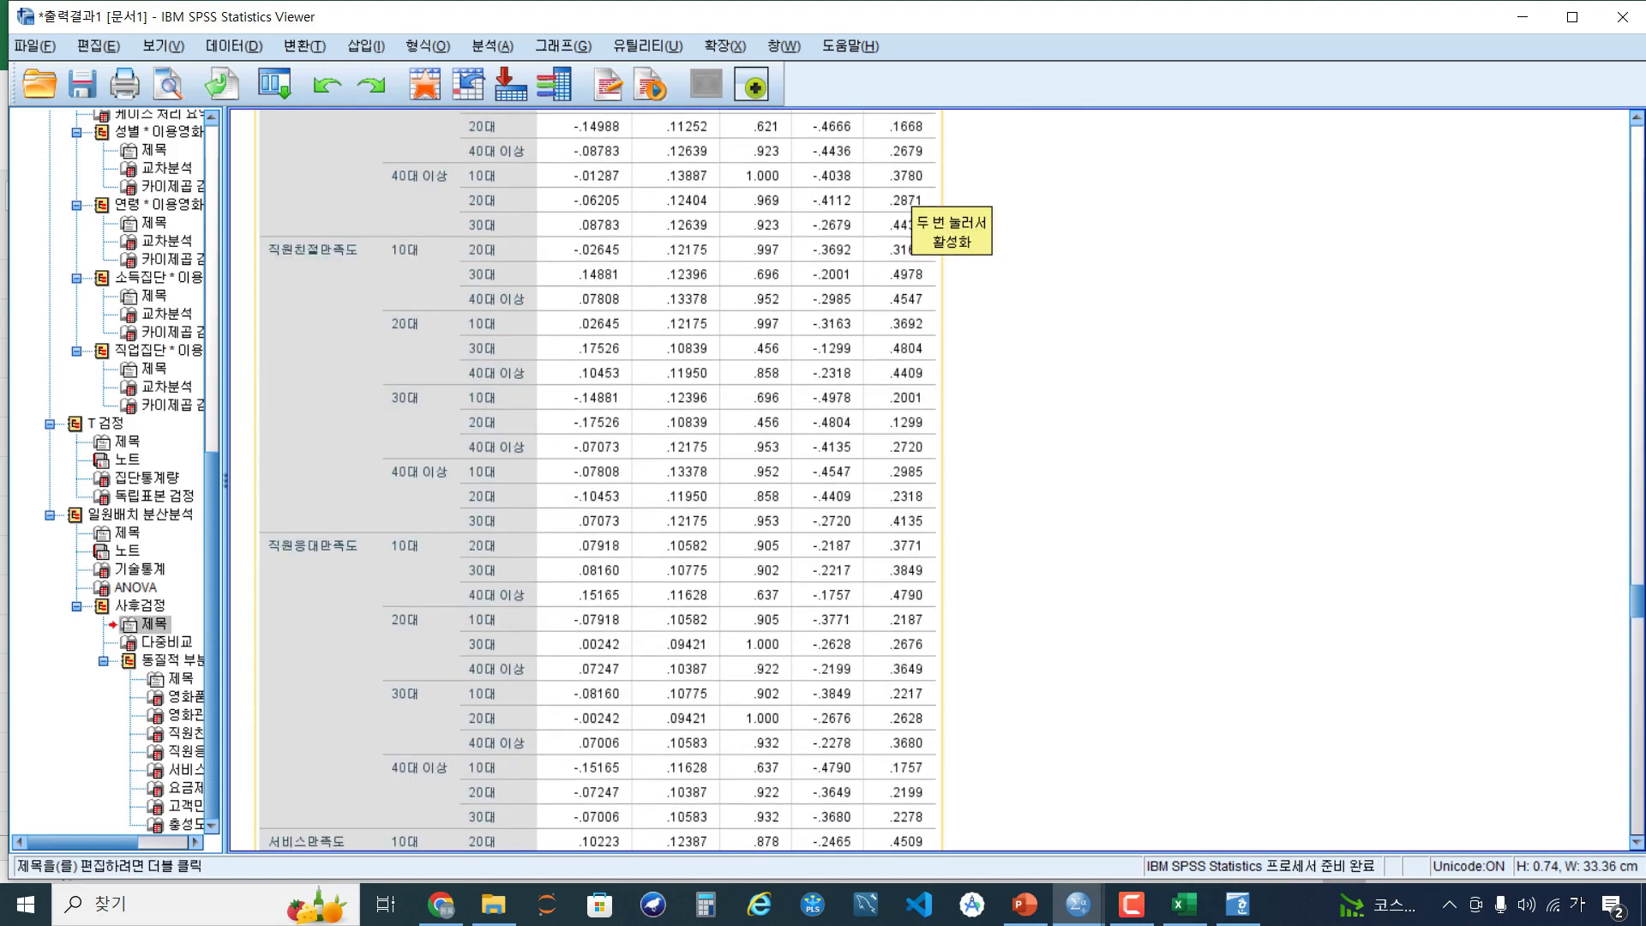
{"action": "scroll", "coordinate": [908, 206], "scroll_direction": "down", "scroll_amount": 10}
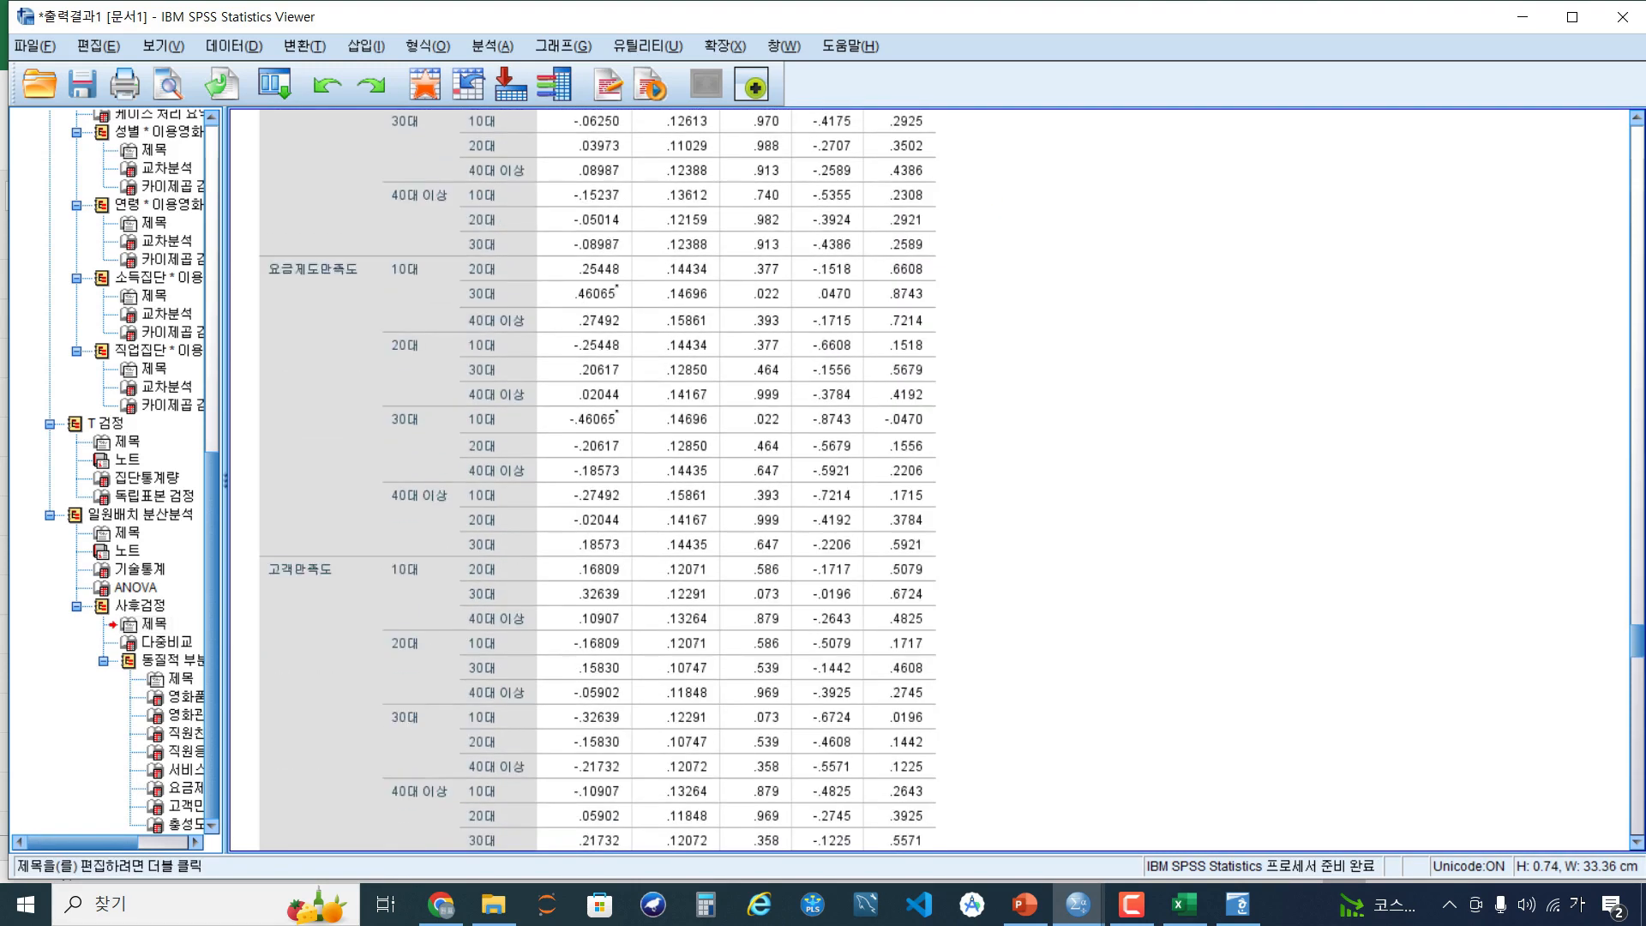
Review the 동질적 부분집합 tables through 요금제도만족도 to see how Scheffe groups the age groups
{"action": "scroll", "coordinate": [908, 205], "scroll_direction": "down", "scroll_amount": 11}
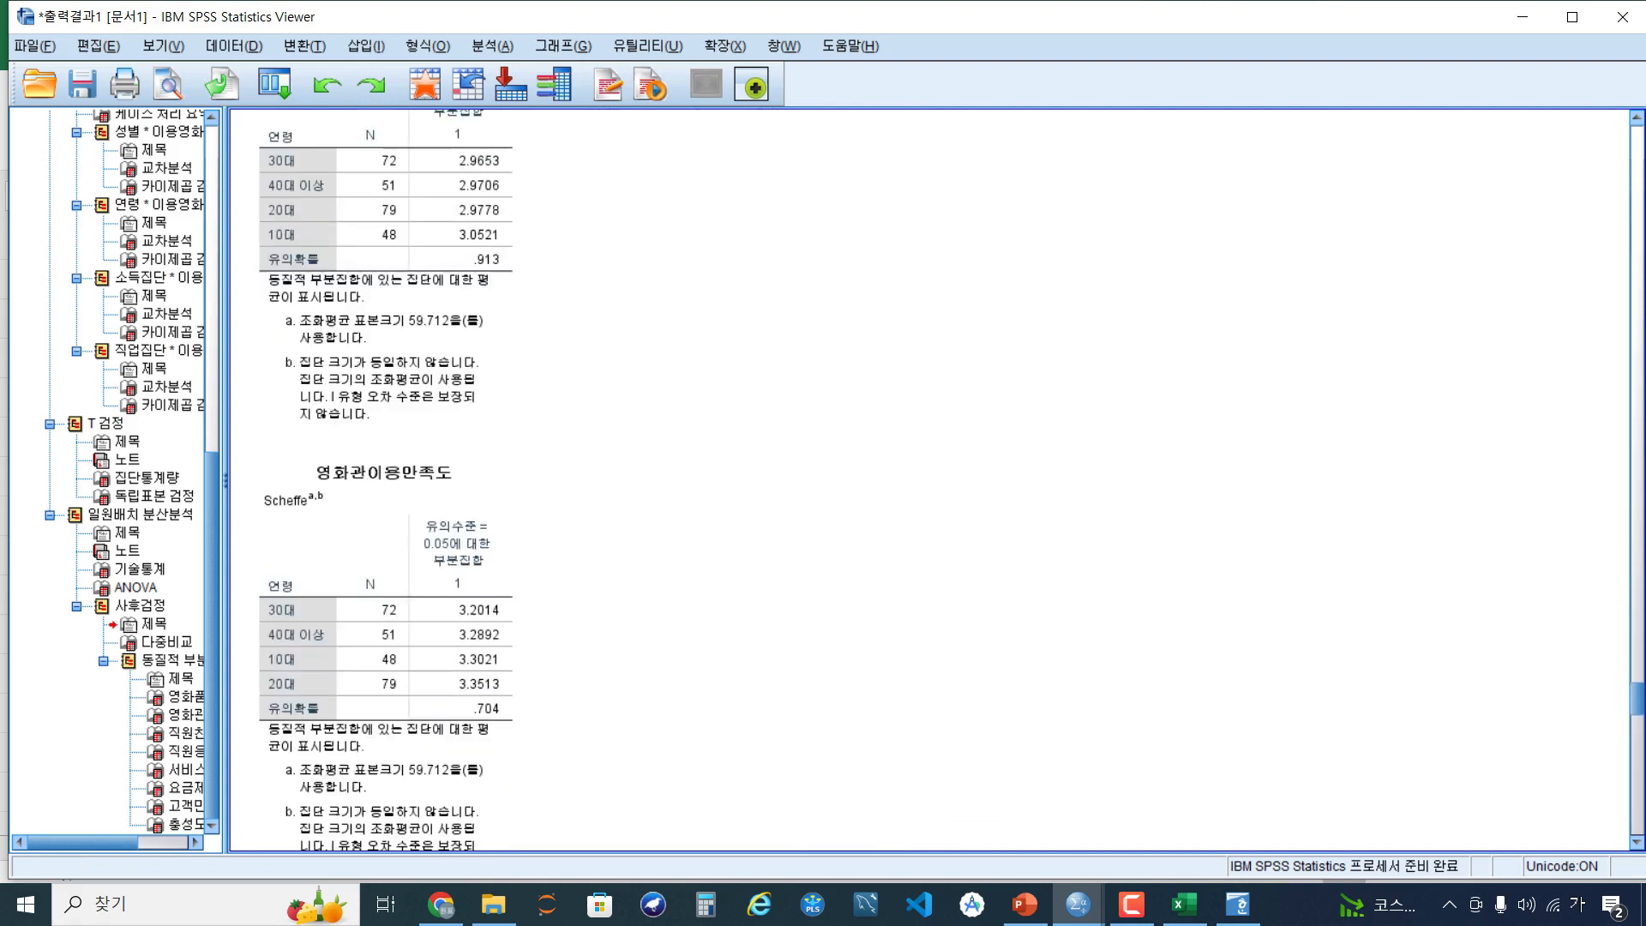
{"action": "scroll", "coordinate": [909, 205], "scroll_direction": "up", "scroll_amount": 7}
{"action": "scroll", "coordinate": [930, 480], "scroll_direction": "up", "scroll_amount": 2}
{"action": "scroll", "coordinate": [930, 480], "scroll_direction": "down", "scroll_amount": 4}
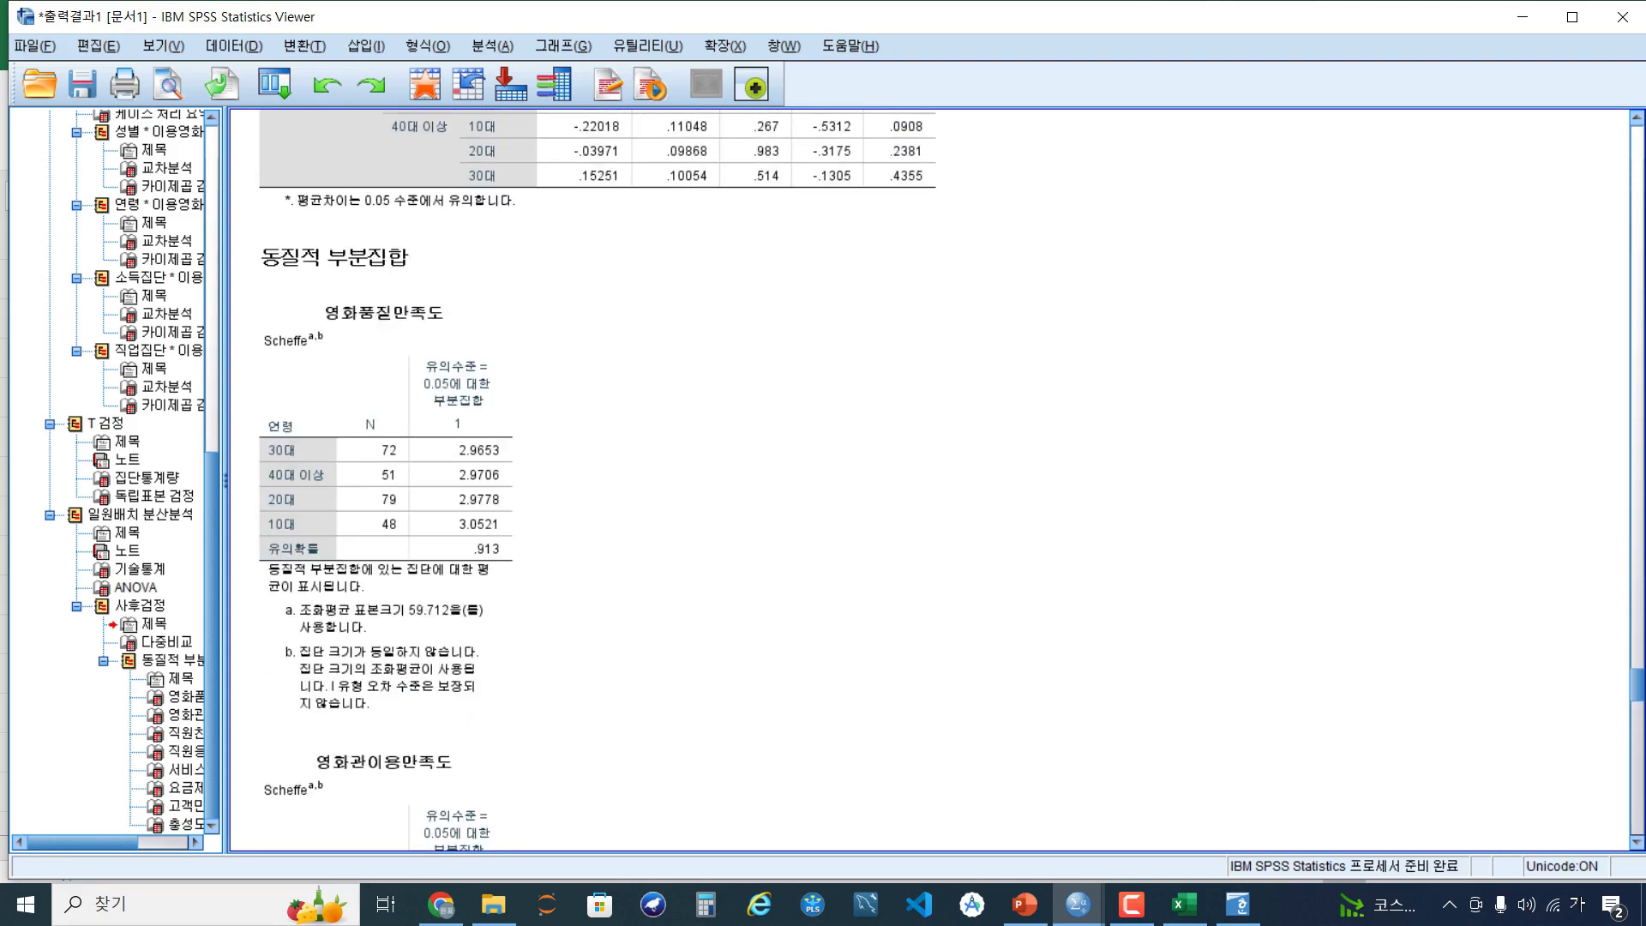
{"action": "scroll", "coordinate": [930, 480], "scroll_direction": "down", "scroll_amount": 7}
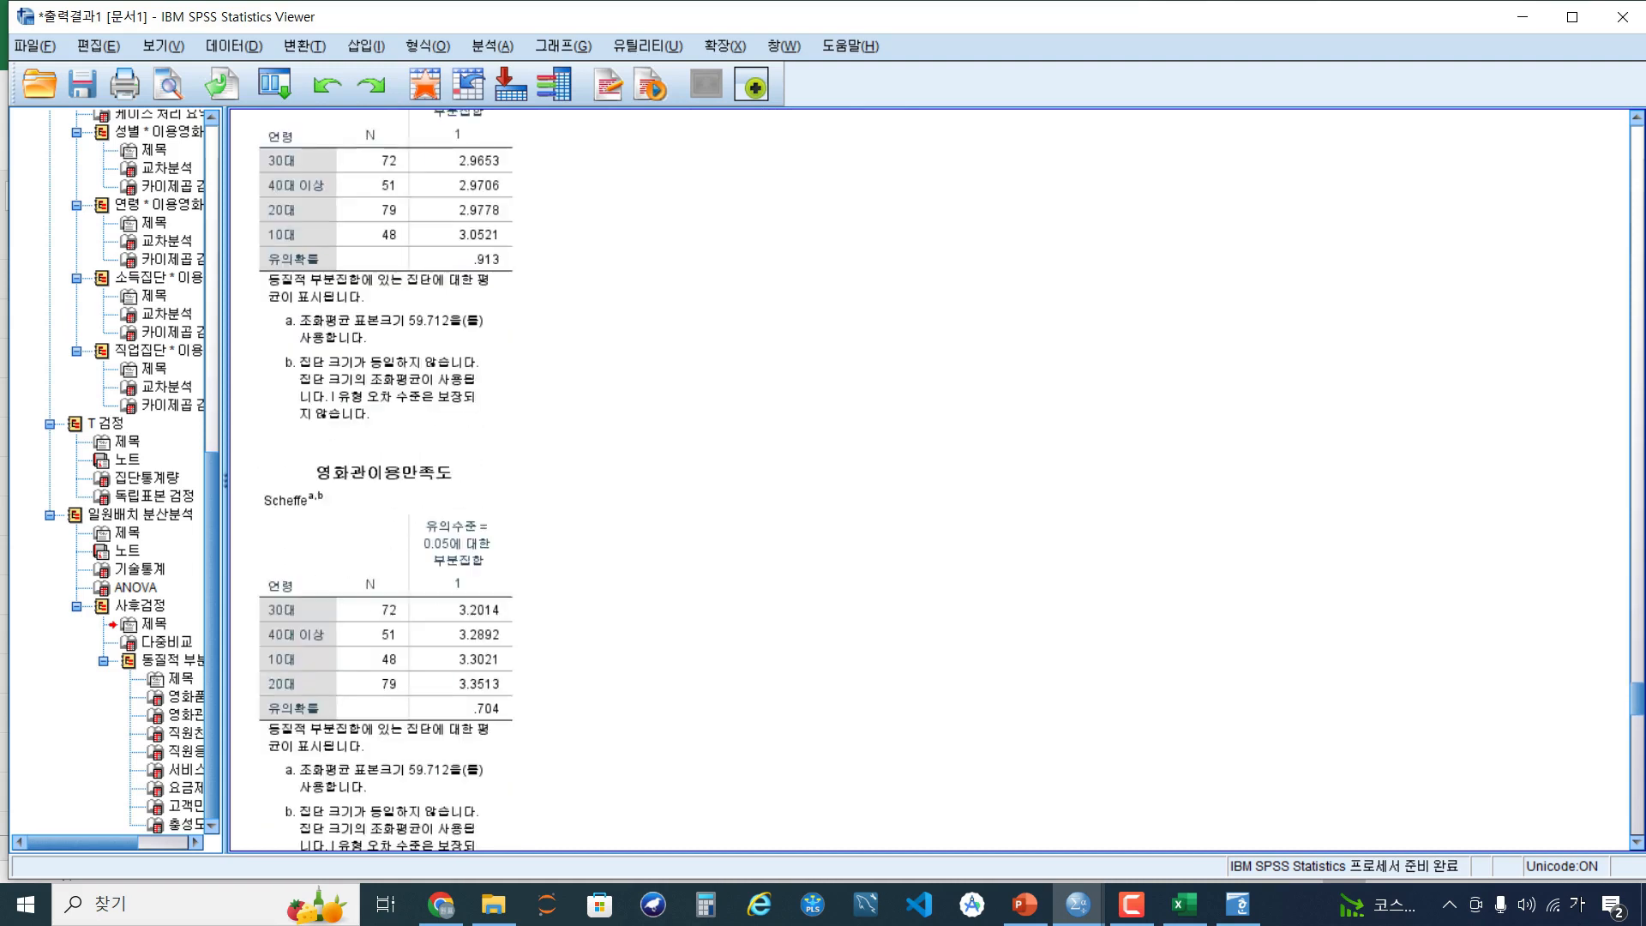
{"action": "scroll", "coordinate": [930, 480], "scroll_direction": "down", "scroll_amount": 13}
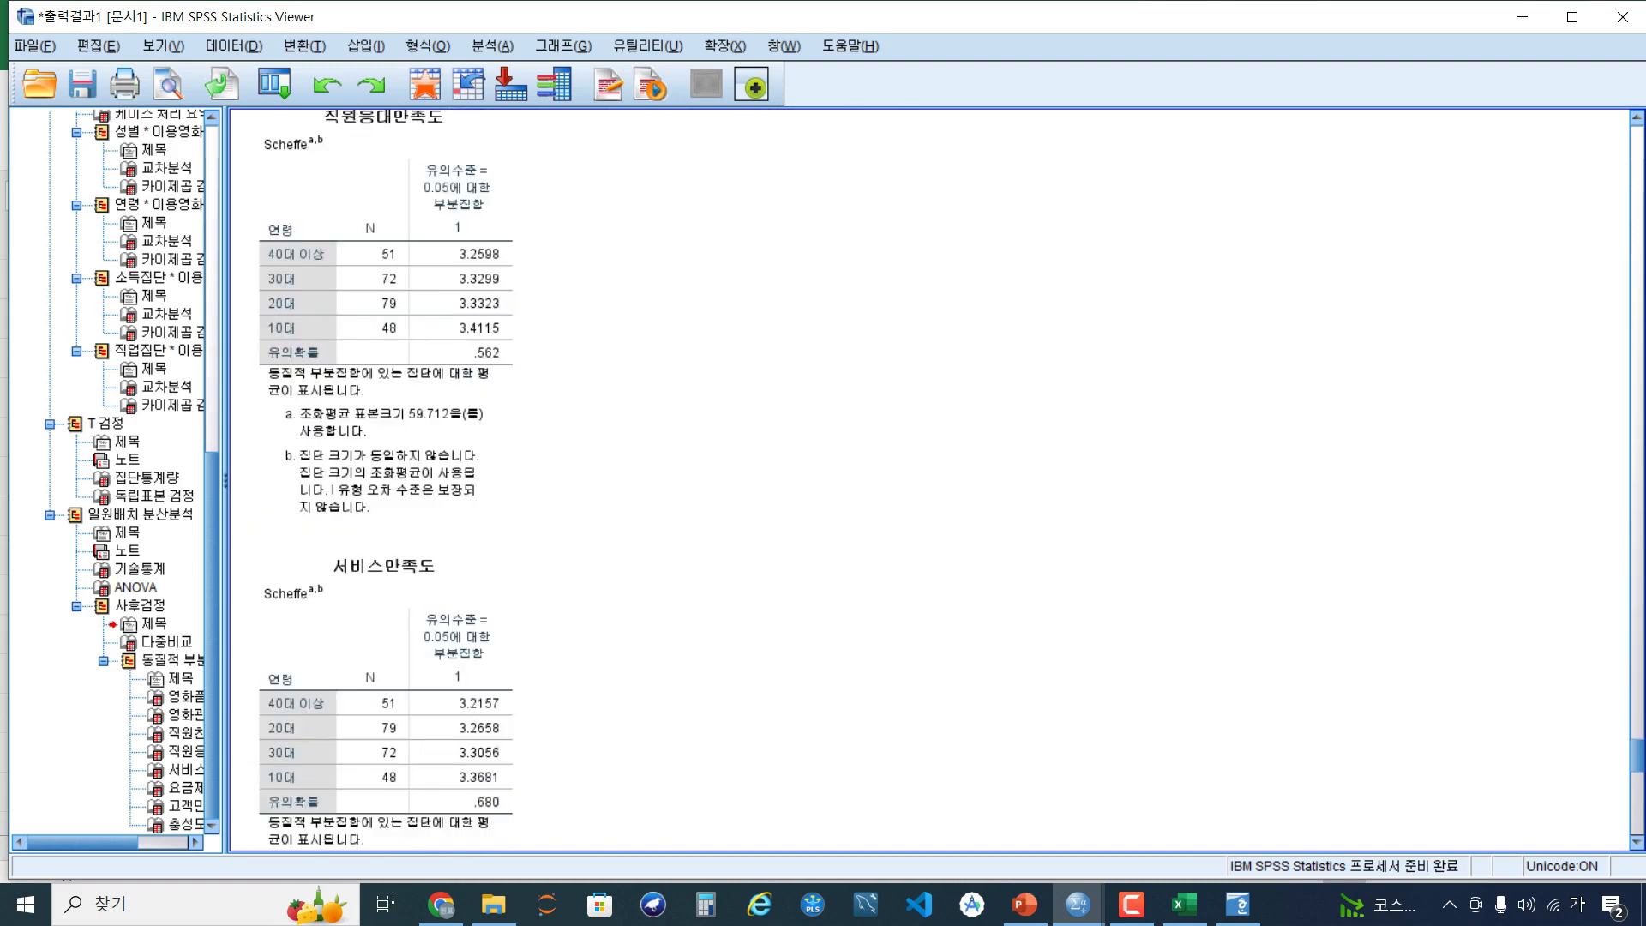
{"action": "scroll", "coordinate": [931, 480], "scroll_direction": "down", "scroll_amount": 4}
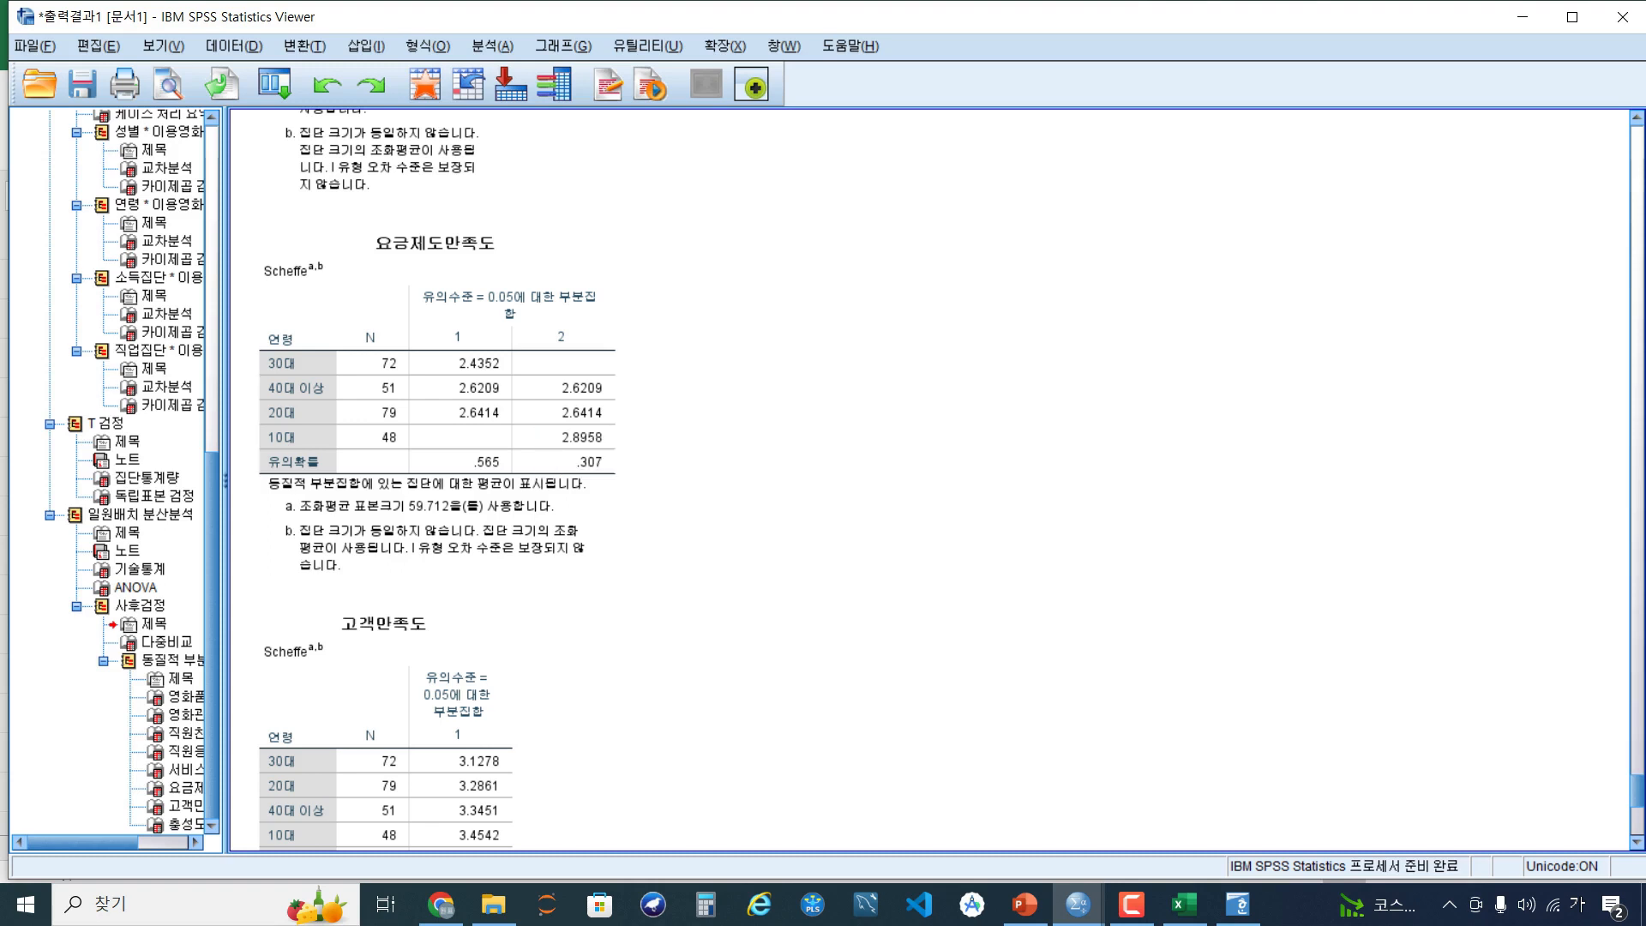
Switch to the Excel workbook and set the 10대 mean of 요금제도만족도 to 2.90a
{"action": "key", "text": "alt+Tab"}
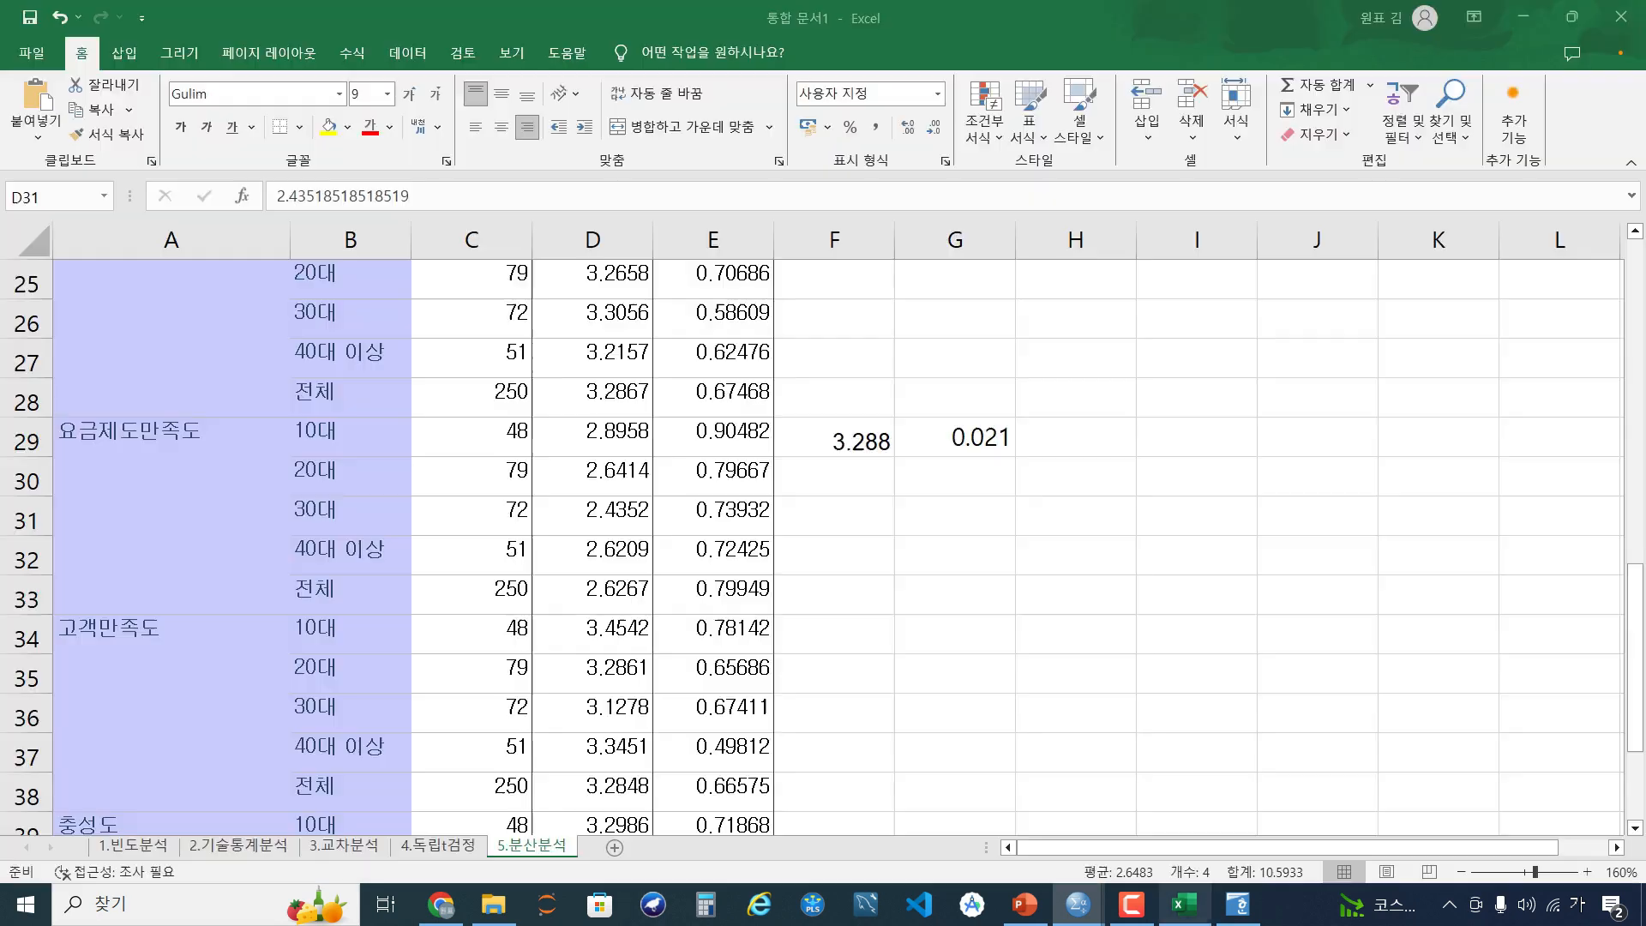
{"action": "left_click", "coordinate": [593, 437]}
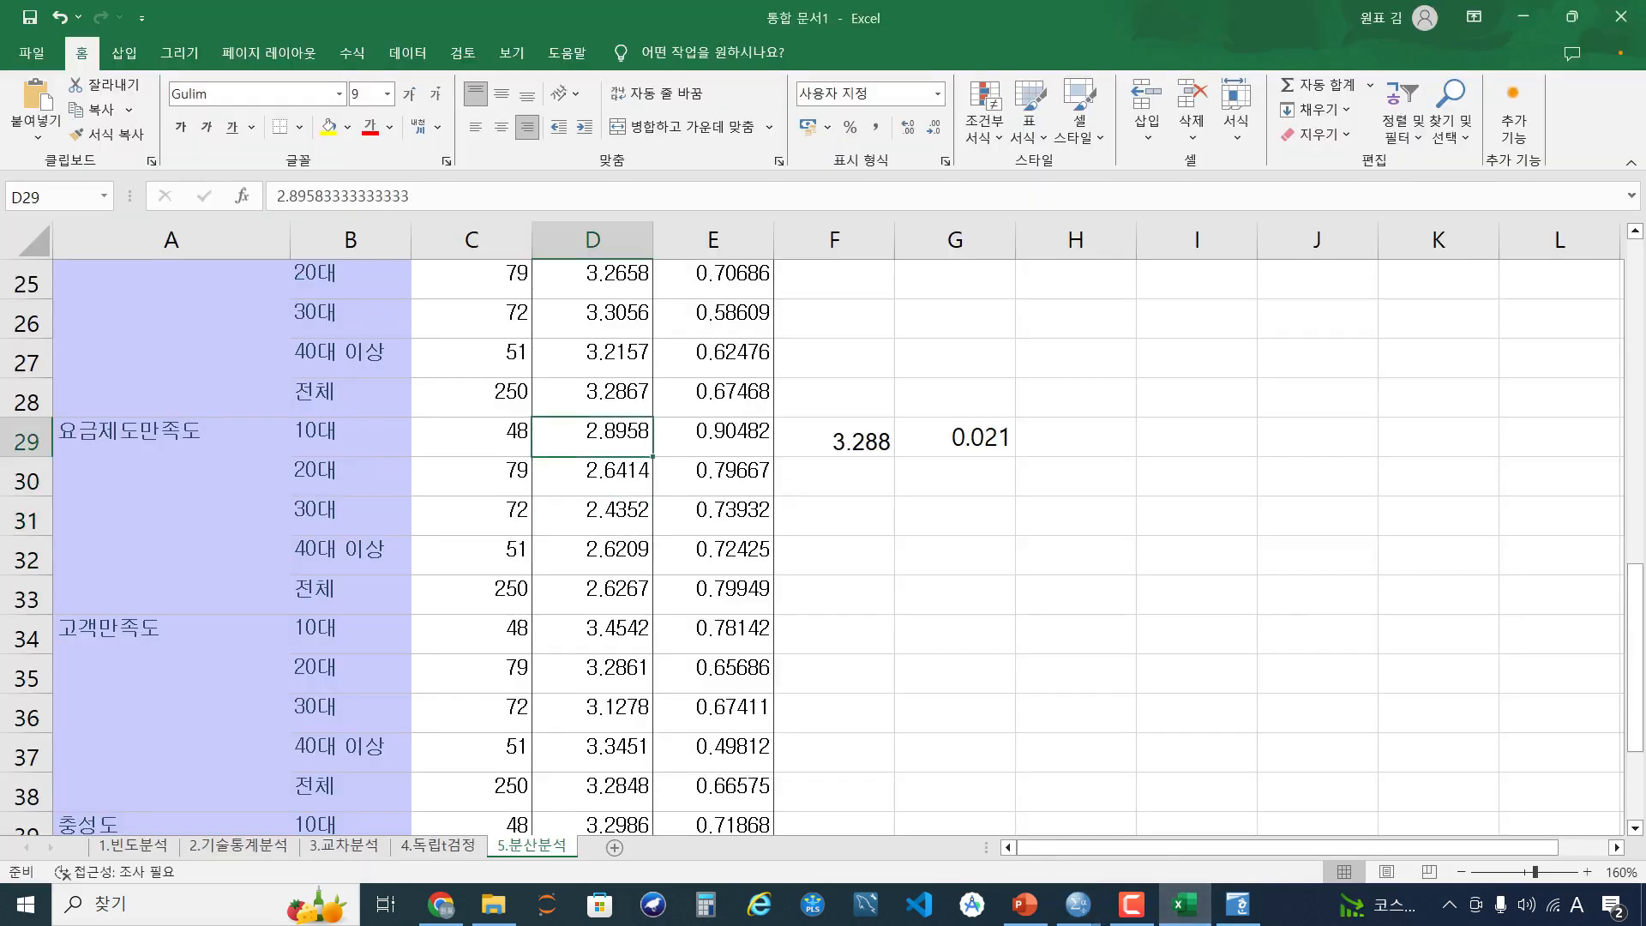
{"action": "left_click", "coordinate": [415, 196]}
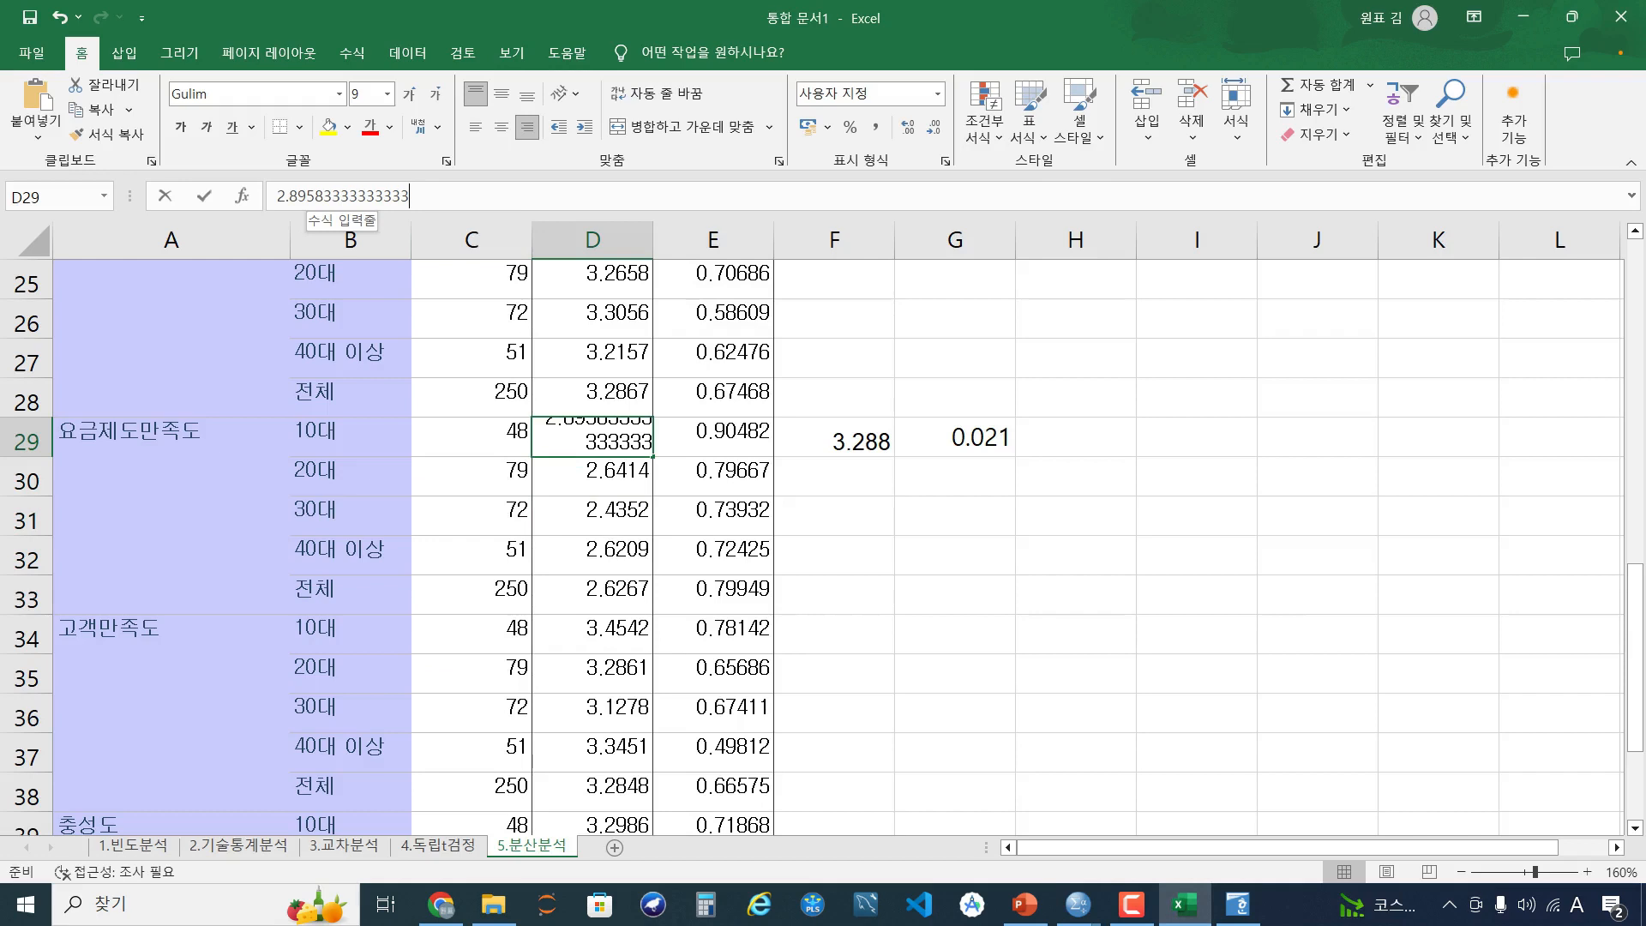
{"action": "double_click", "coordinate": [308, 196]}
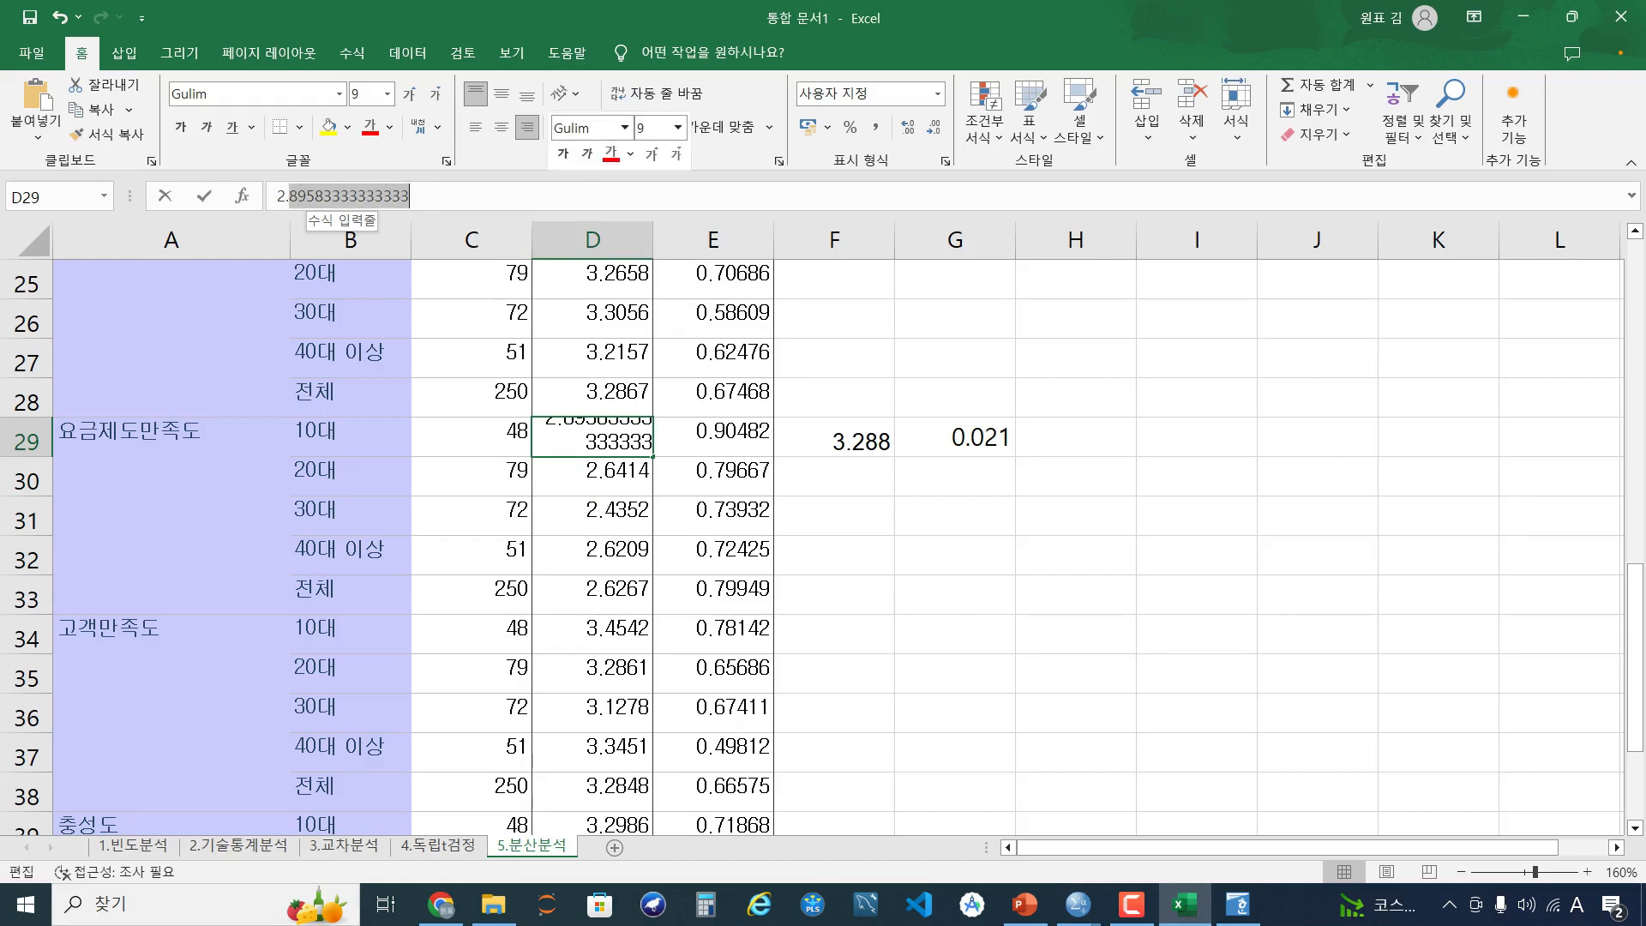
{"action": "type", "text": "90a"}
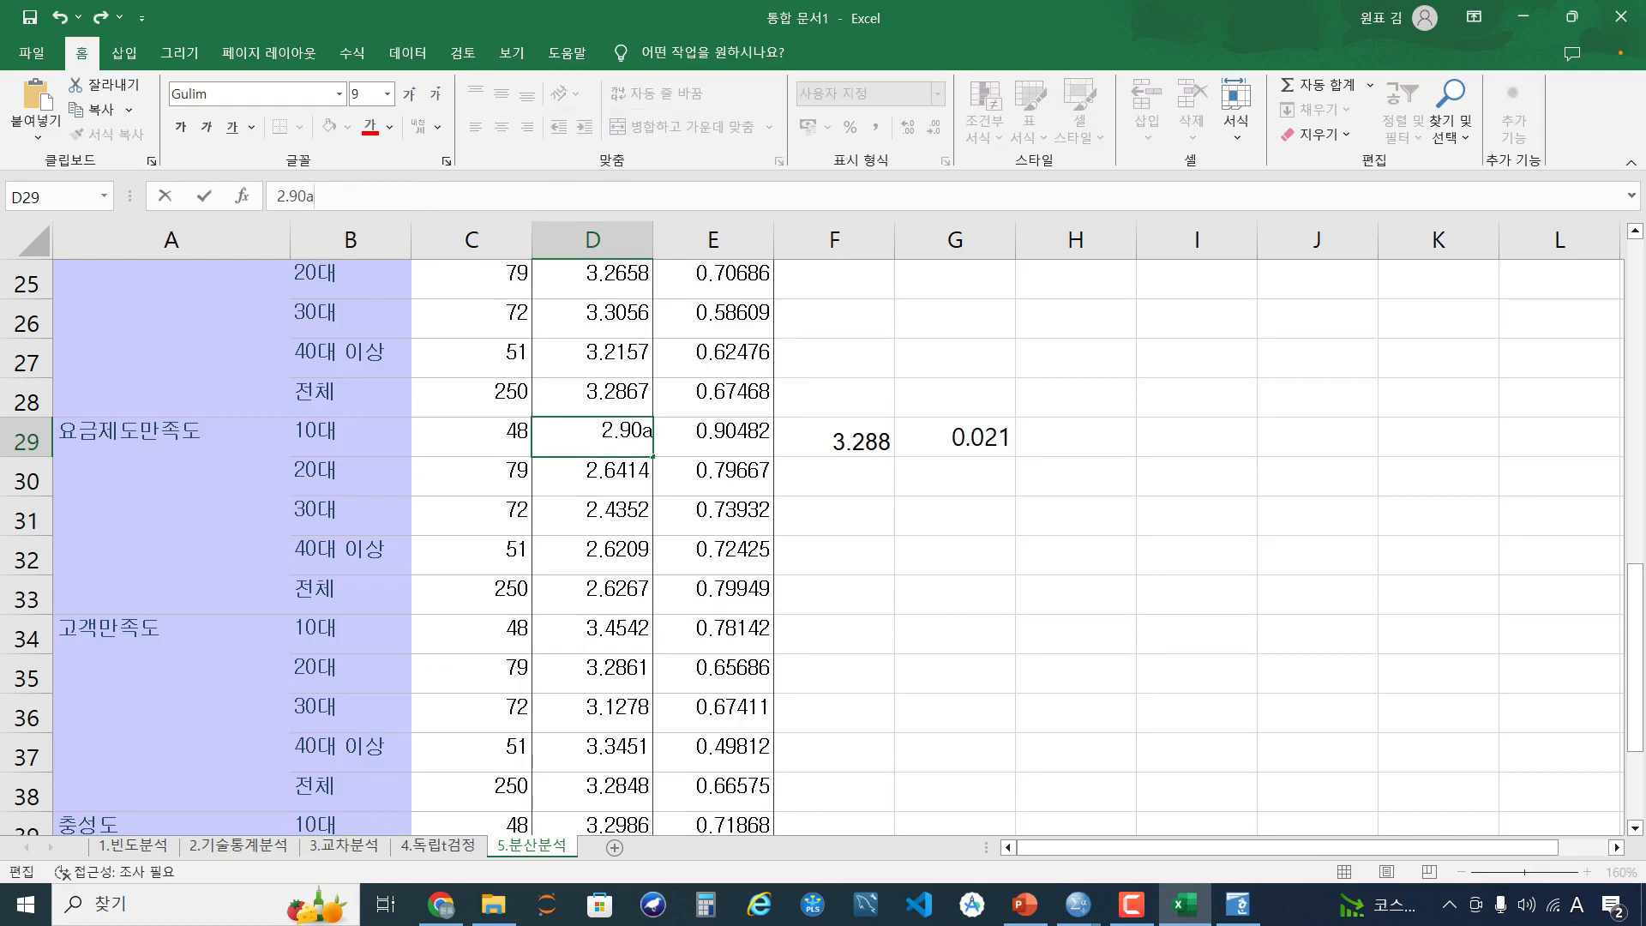
{"action": "key", "text": "Return"}
Set the 30대 mean of 요금제도만족도 to 2.44b
{"action": "left_click", "coordinate": [592, 437]}
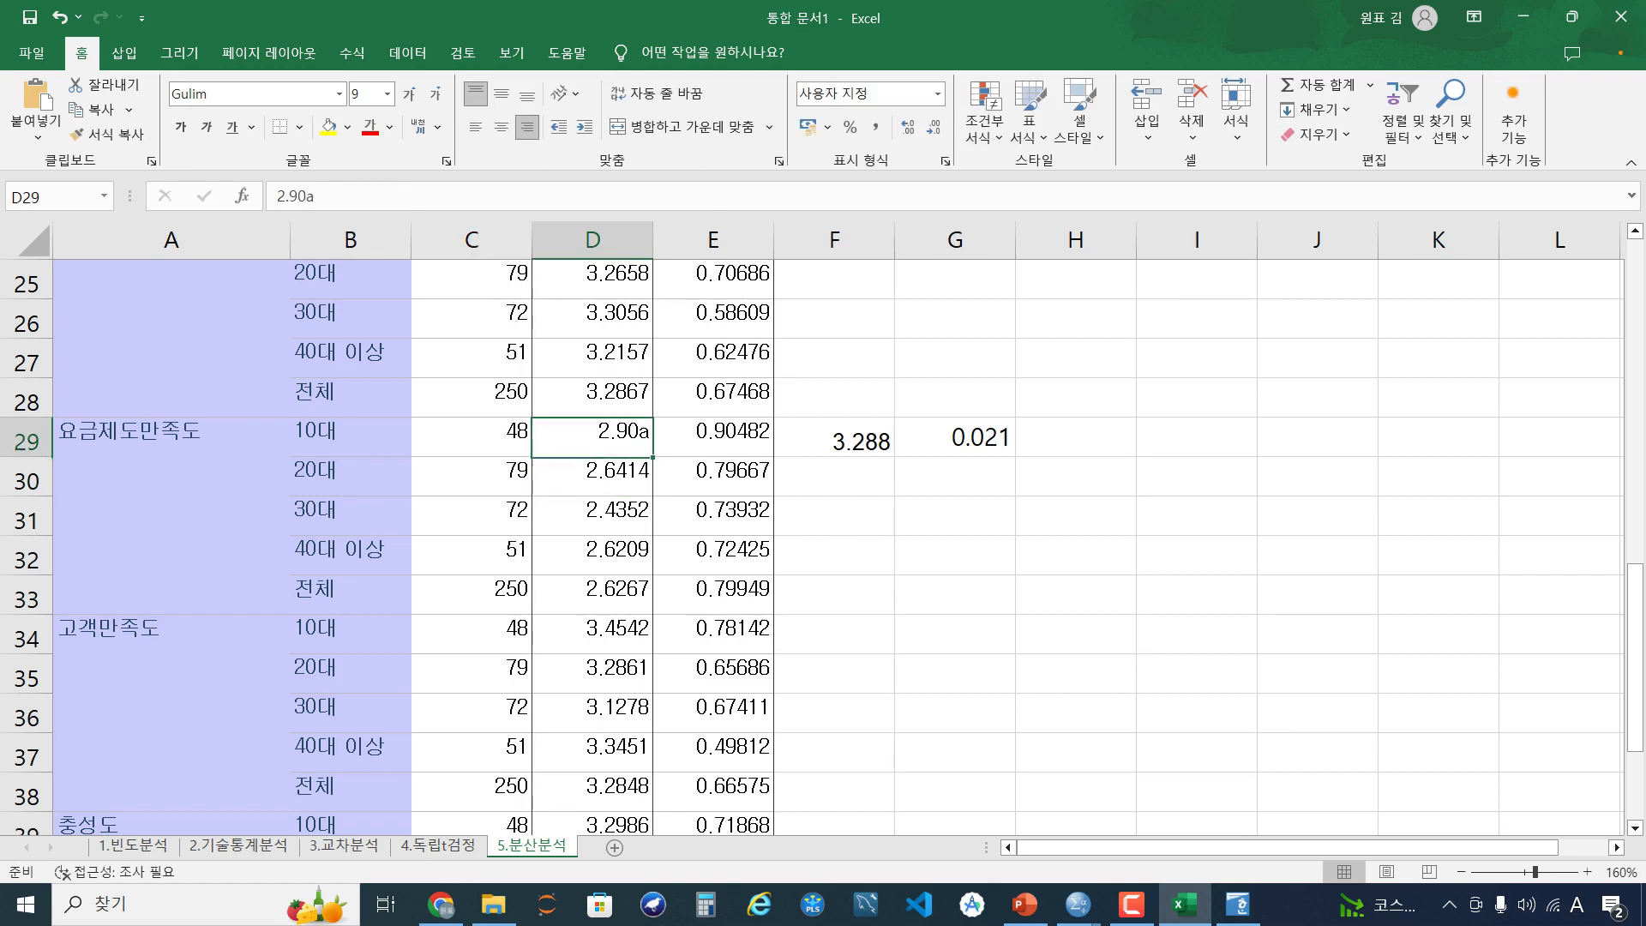
{"action": "left_click", "coordinate": [592, 516]}
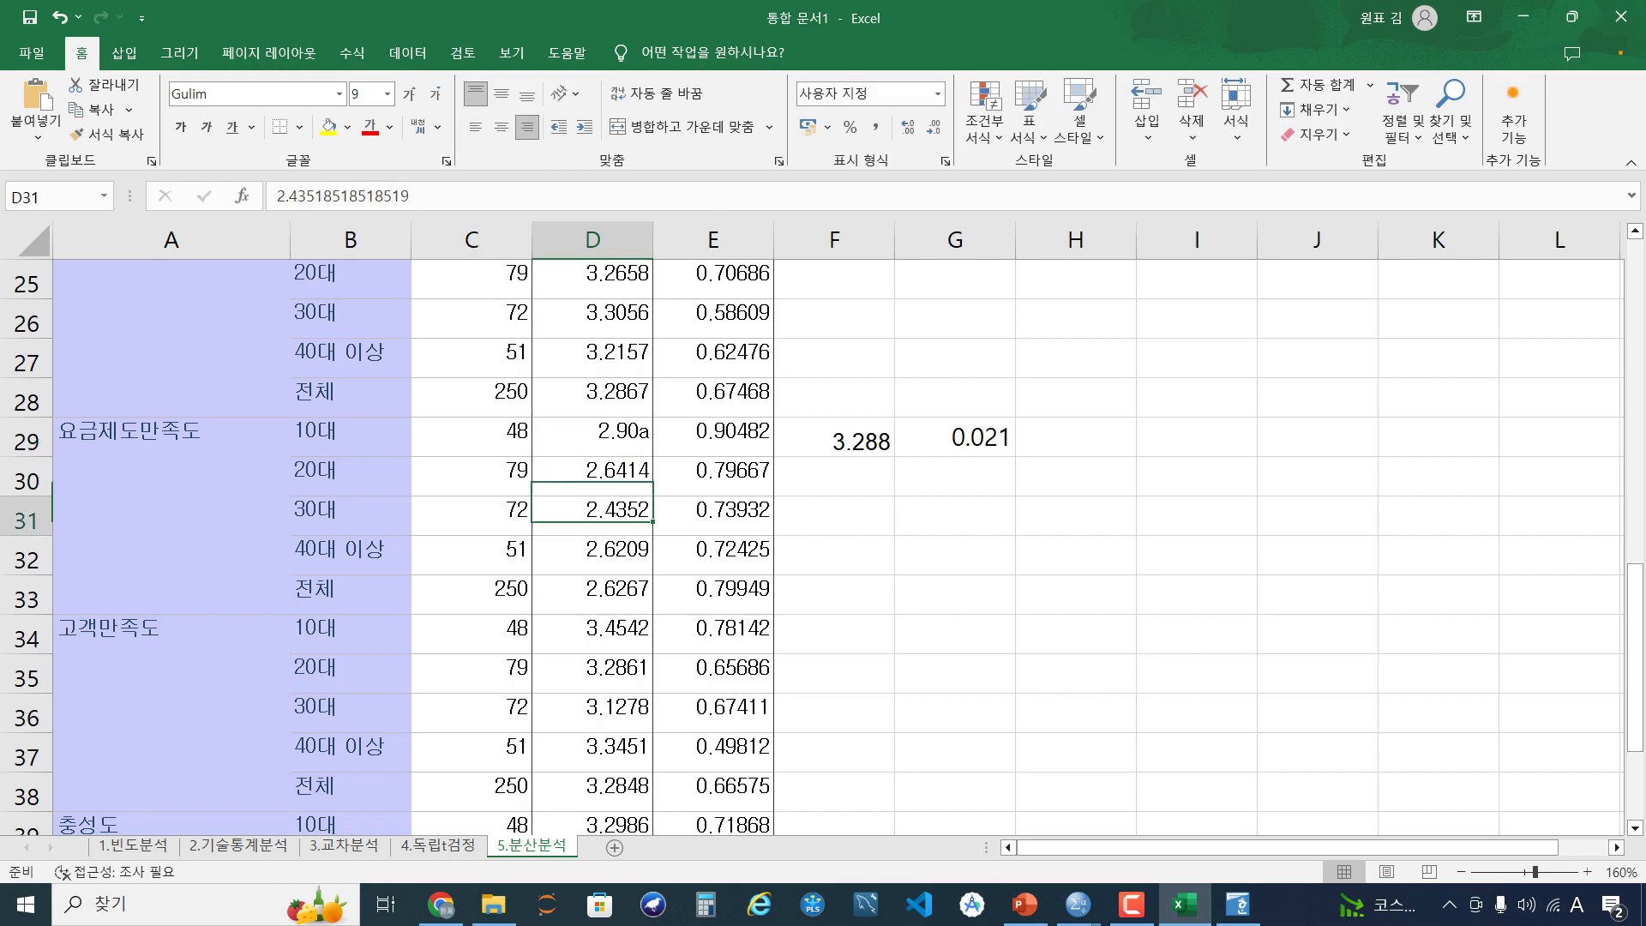
{"action": "left_click_drag", "start_coordinate": [297, 197], "coordinate": [410, 196]}
{"action": "type", "text": "4b"}
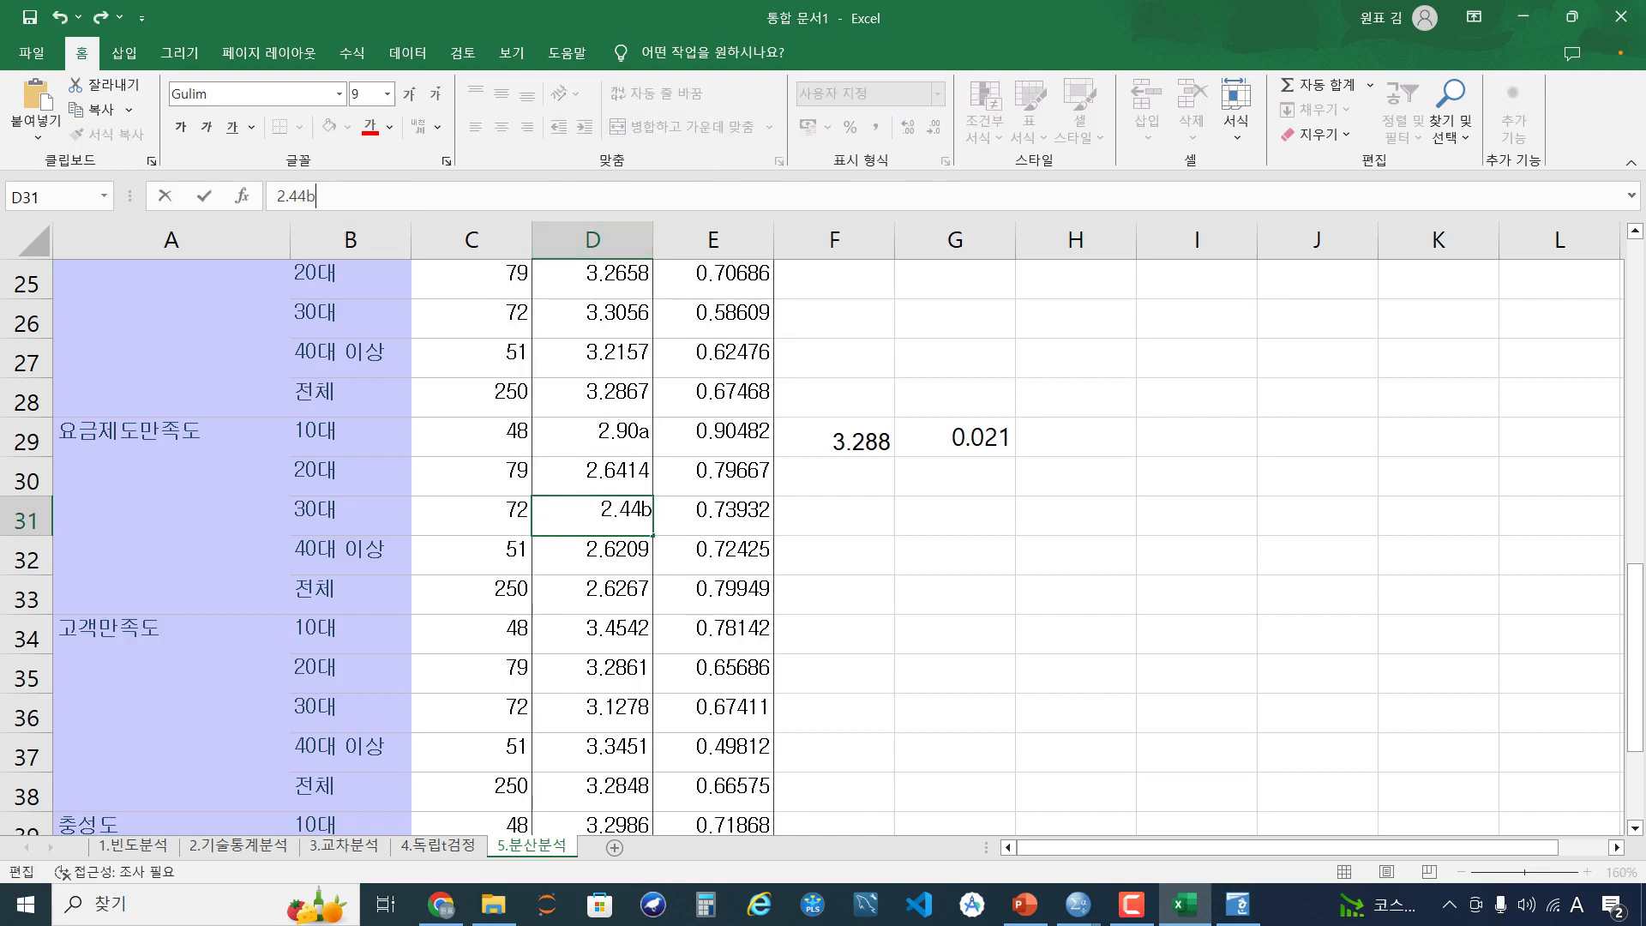
{"action": "key", "text": "Return"}
Set the 20대 mean of 요금제도만족도 to 2.64ab
{"action": "left_click", "coordinate": [592, 437]}
{"action": "scroll", "coordinate": [592, 437], "scroll_direction": "up", "scroll_amount": 1}
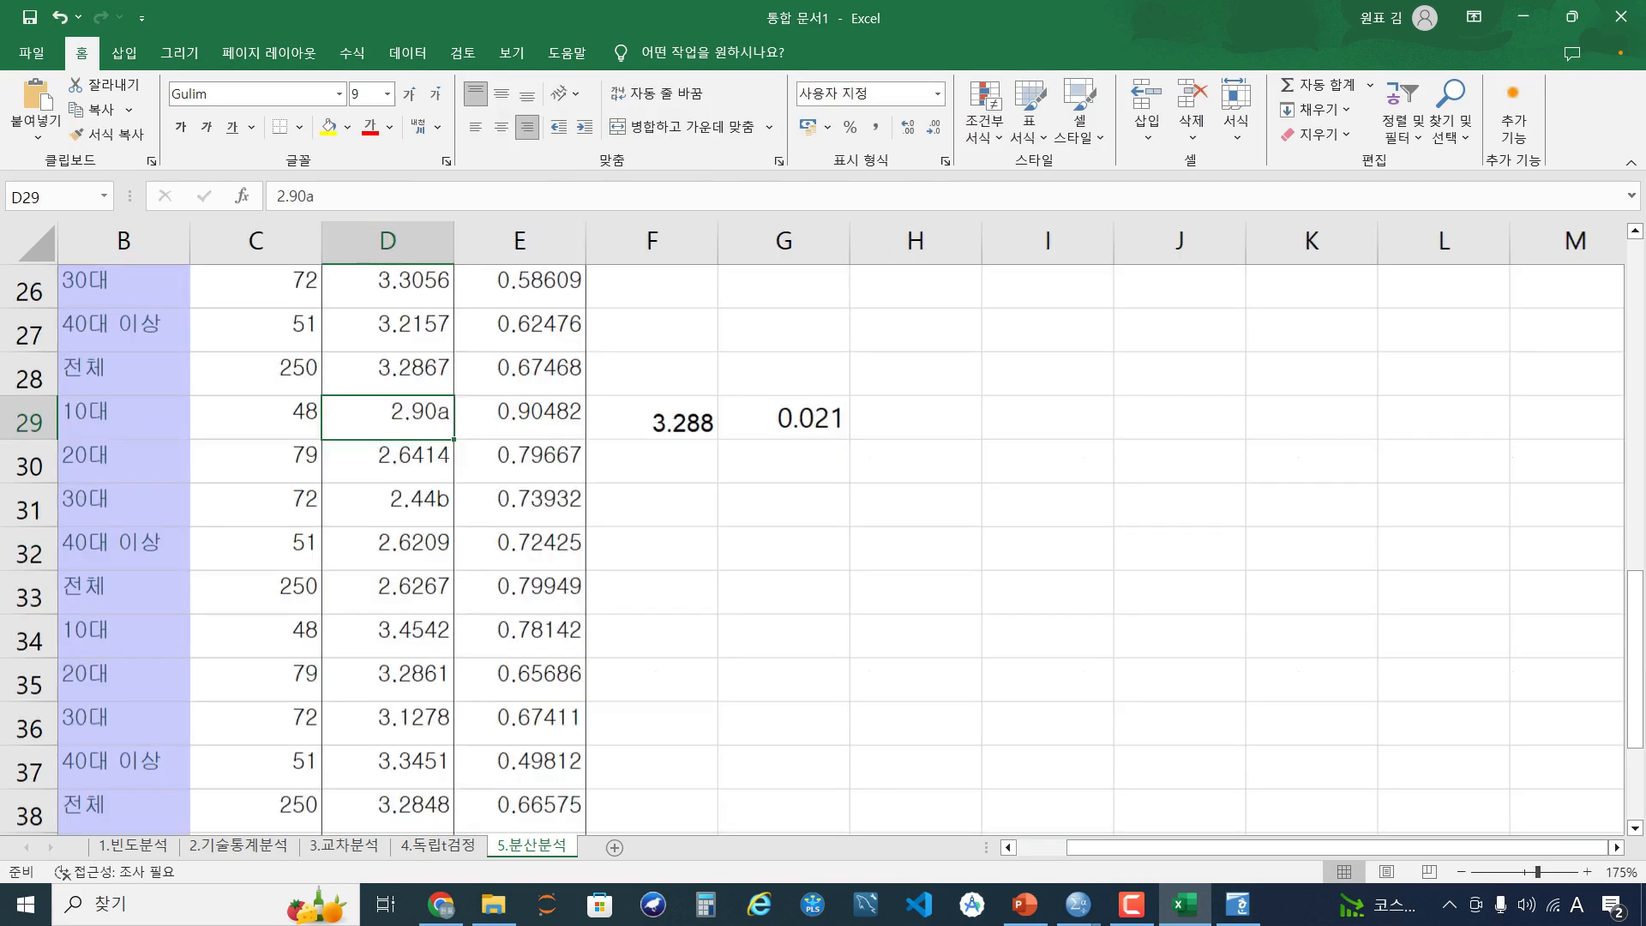
{"action": "left_click_drag", "start_coordinate": [1121, 847], "coordinate": [1068, 847]}
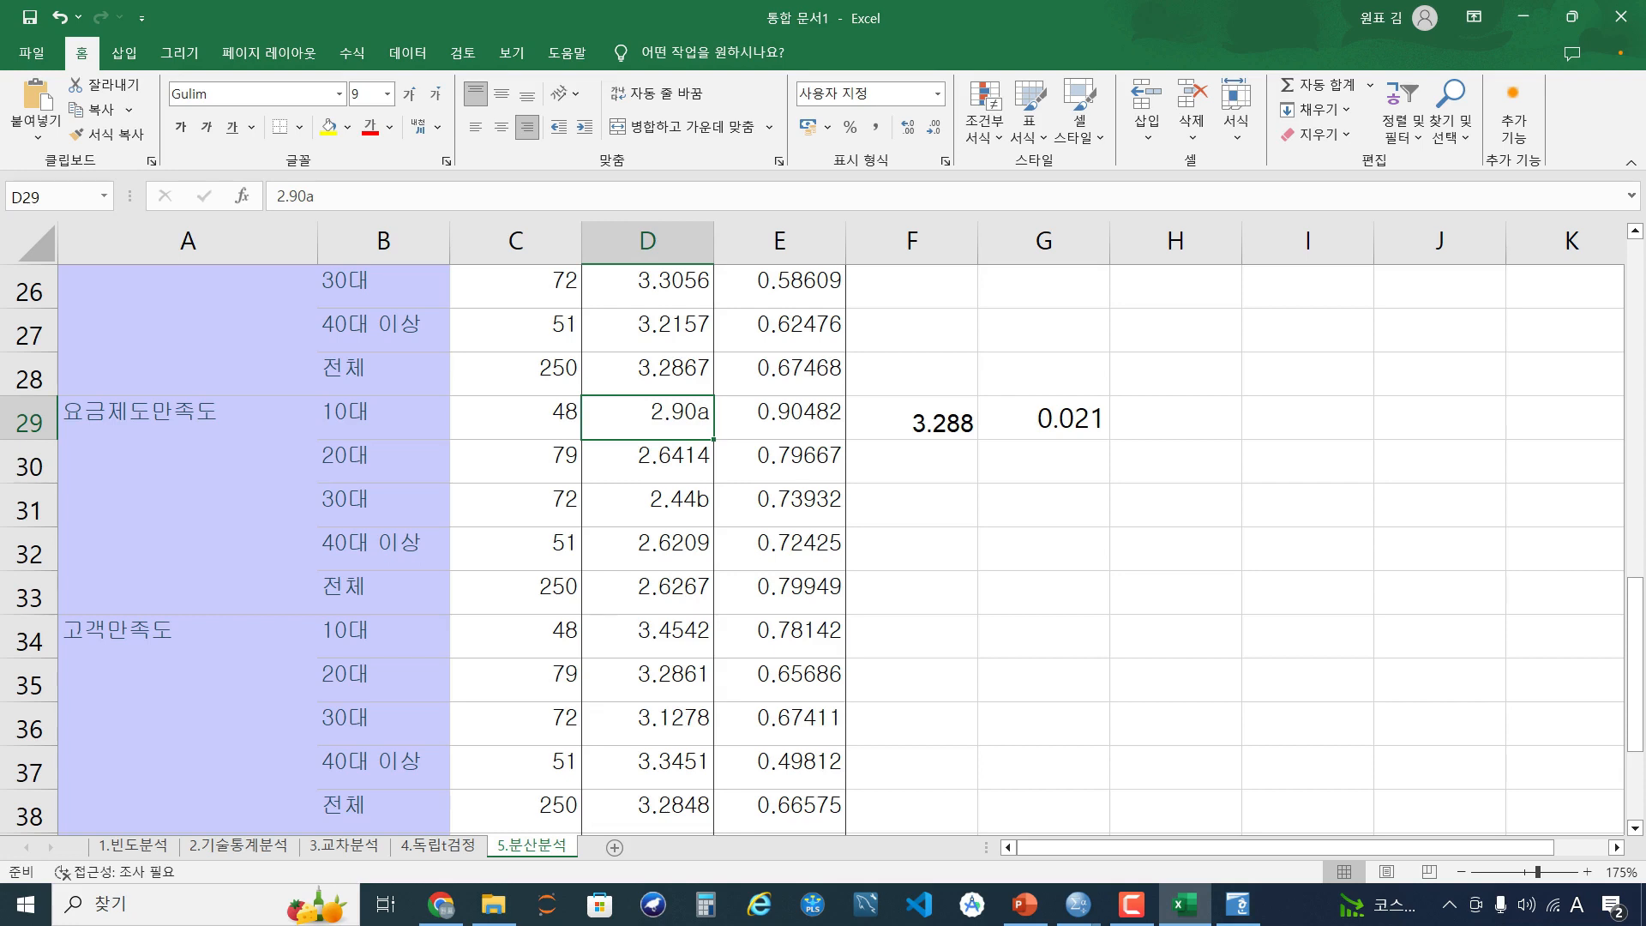
{"action": "left_click", "coordinate": [647, 462]}
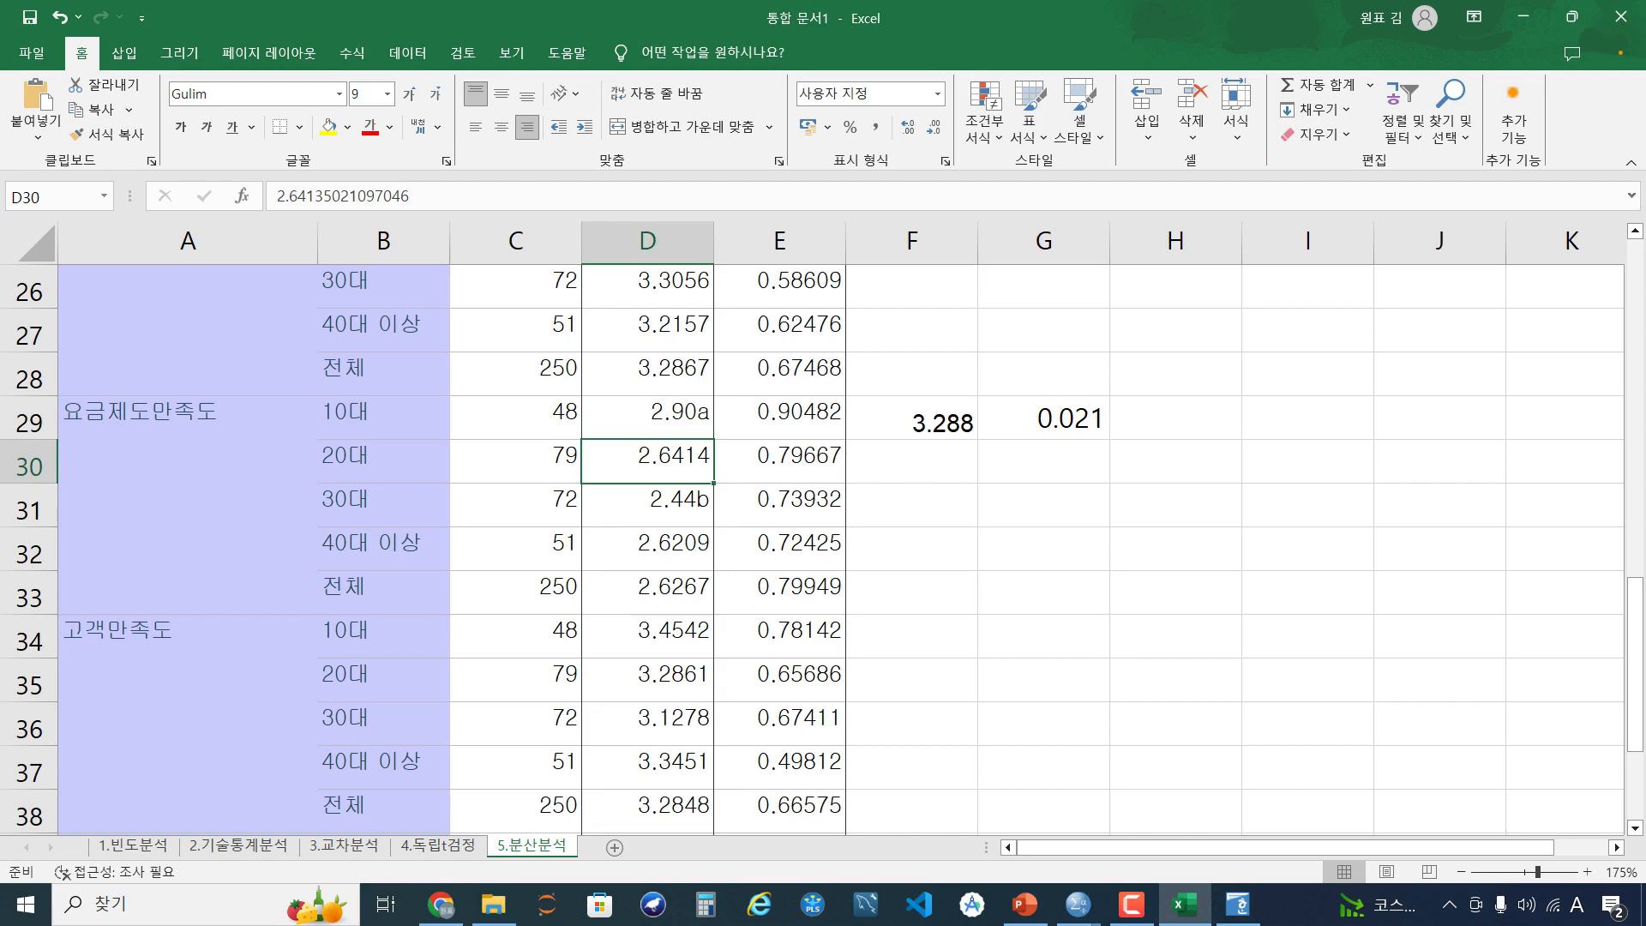
{"action": "left_click", "coordinate": [411, 196]}
{"action": "left_click_drag", "start_coordinate": [412, 196], "coordinate": [305, 197]}
{"action": "type", "text": "ab"}
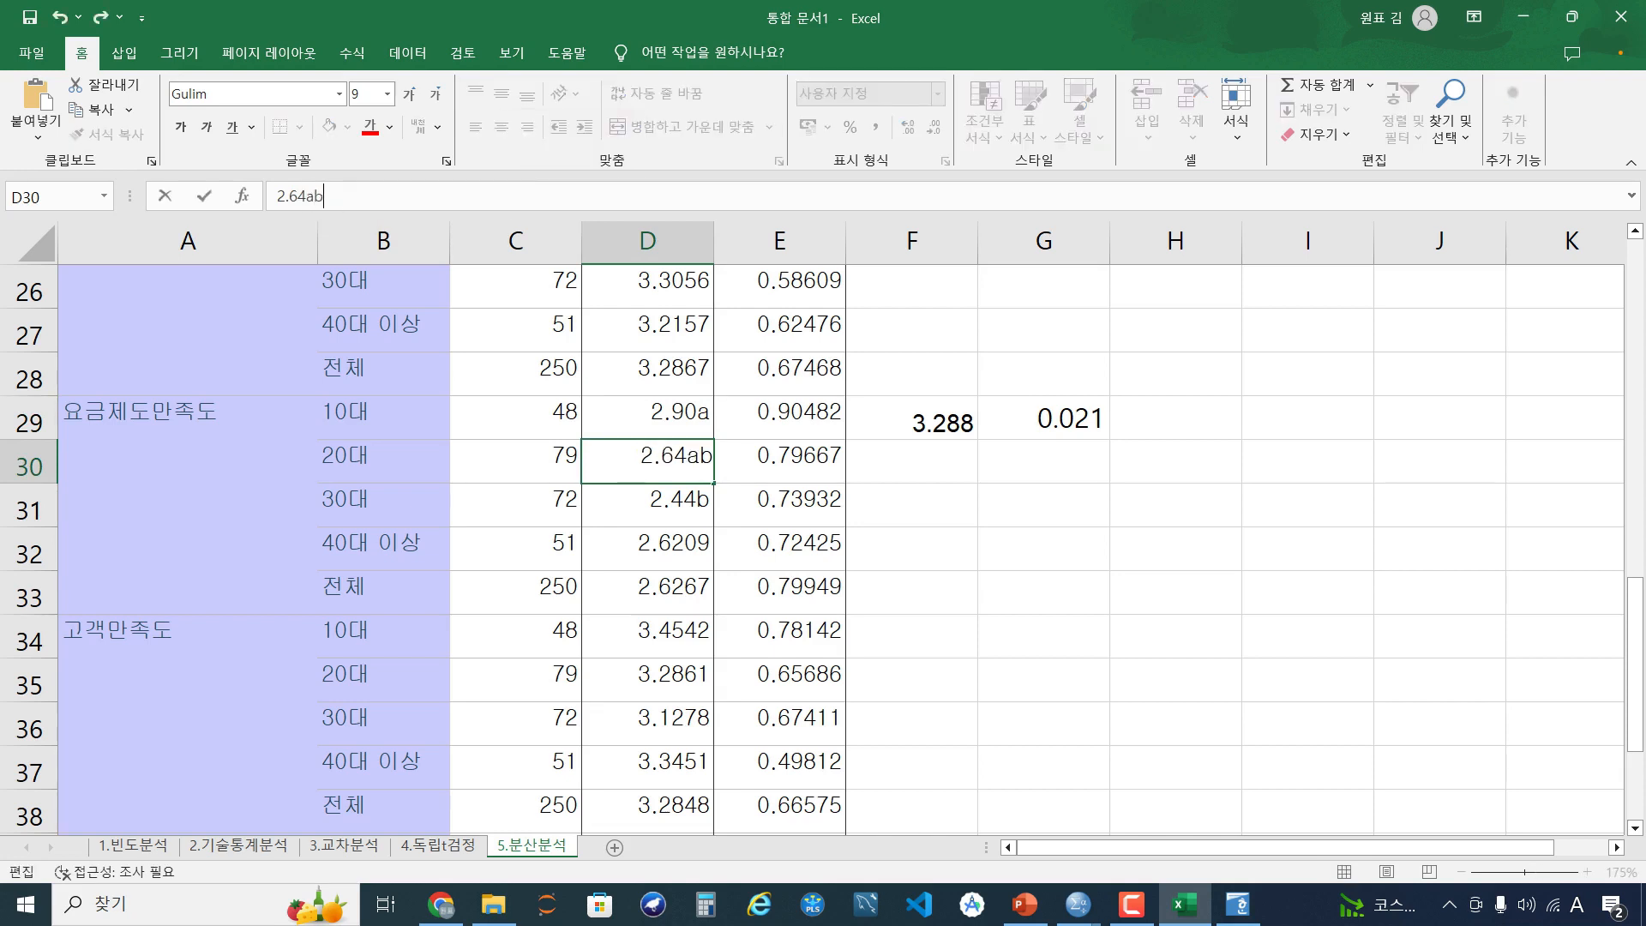
Set the 40대 이상 mean of 요금제도만족도 to 2.62ab
{"action": "left_click", "coordinate": [648, 549]}
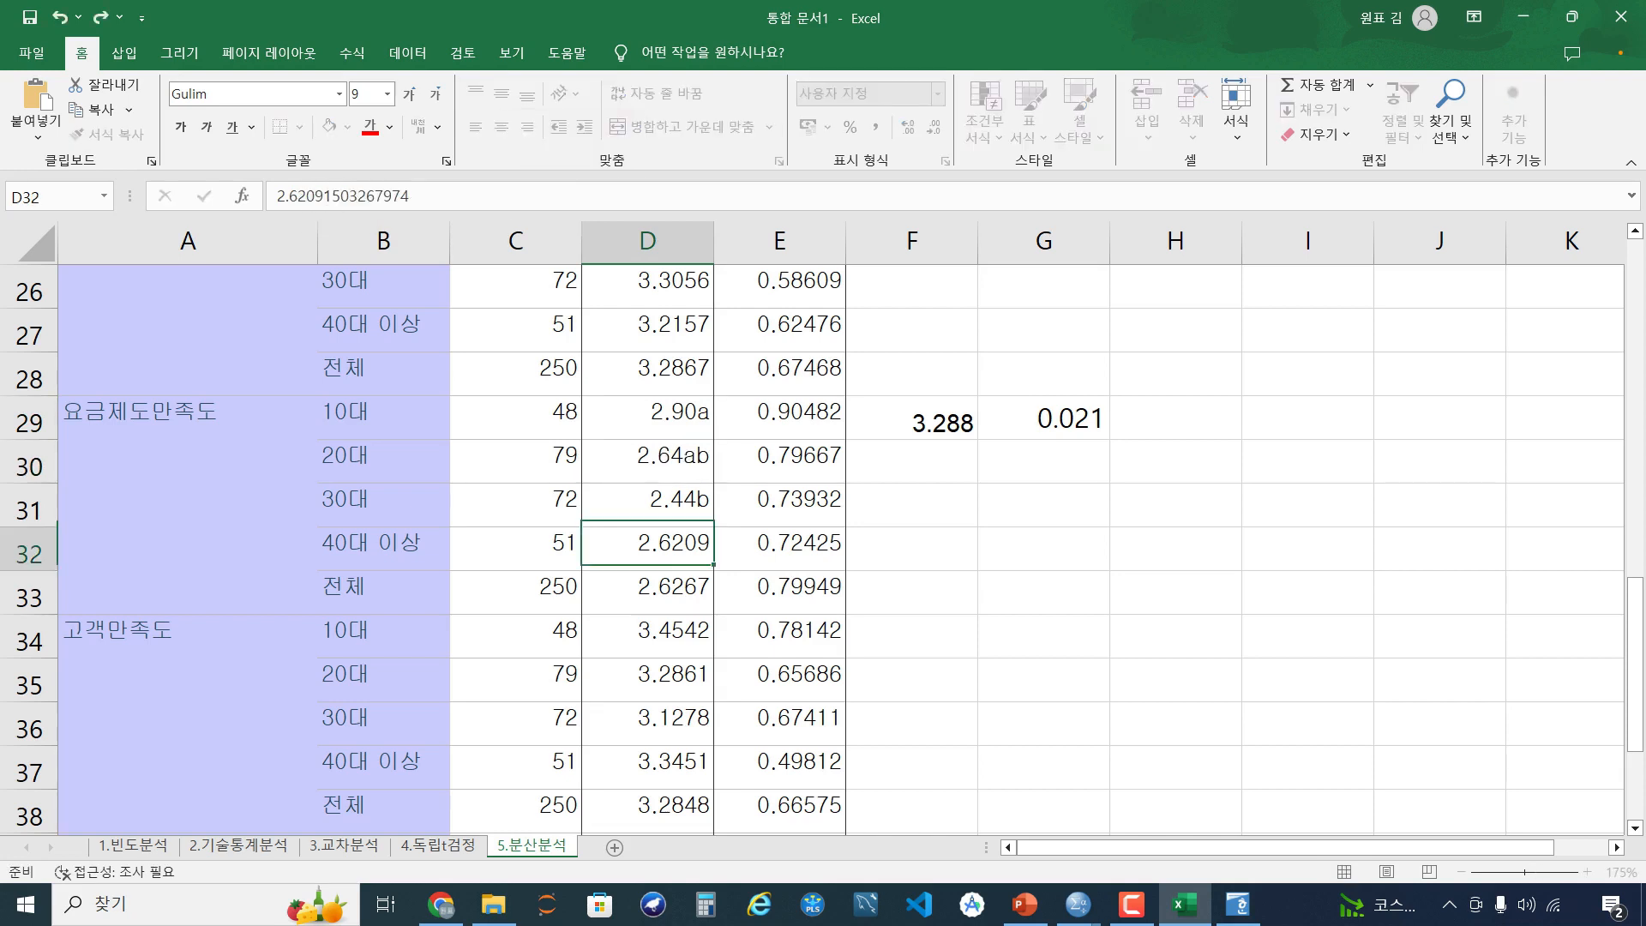
{"action": "left_click_drag", "start_coordinate": [306, 197], "coordinate": [412, 196]}
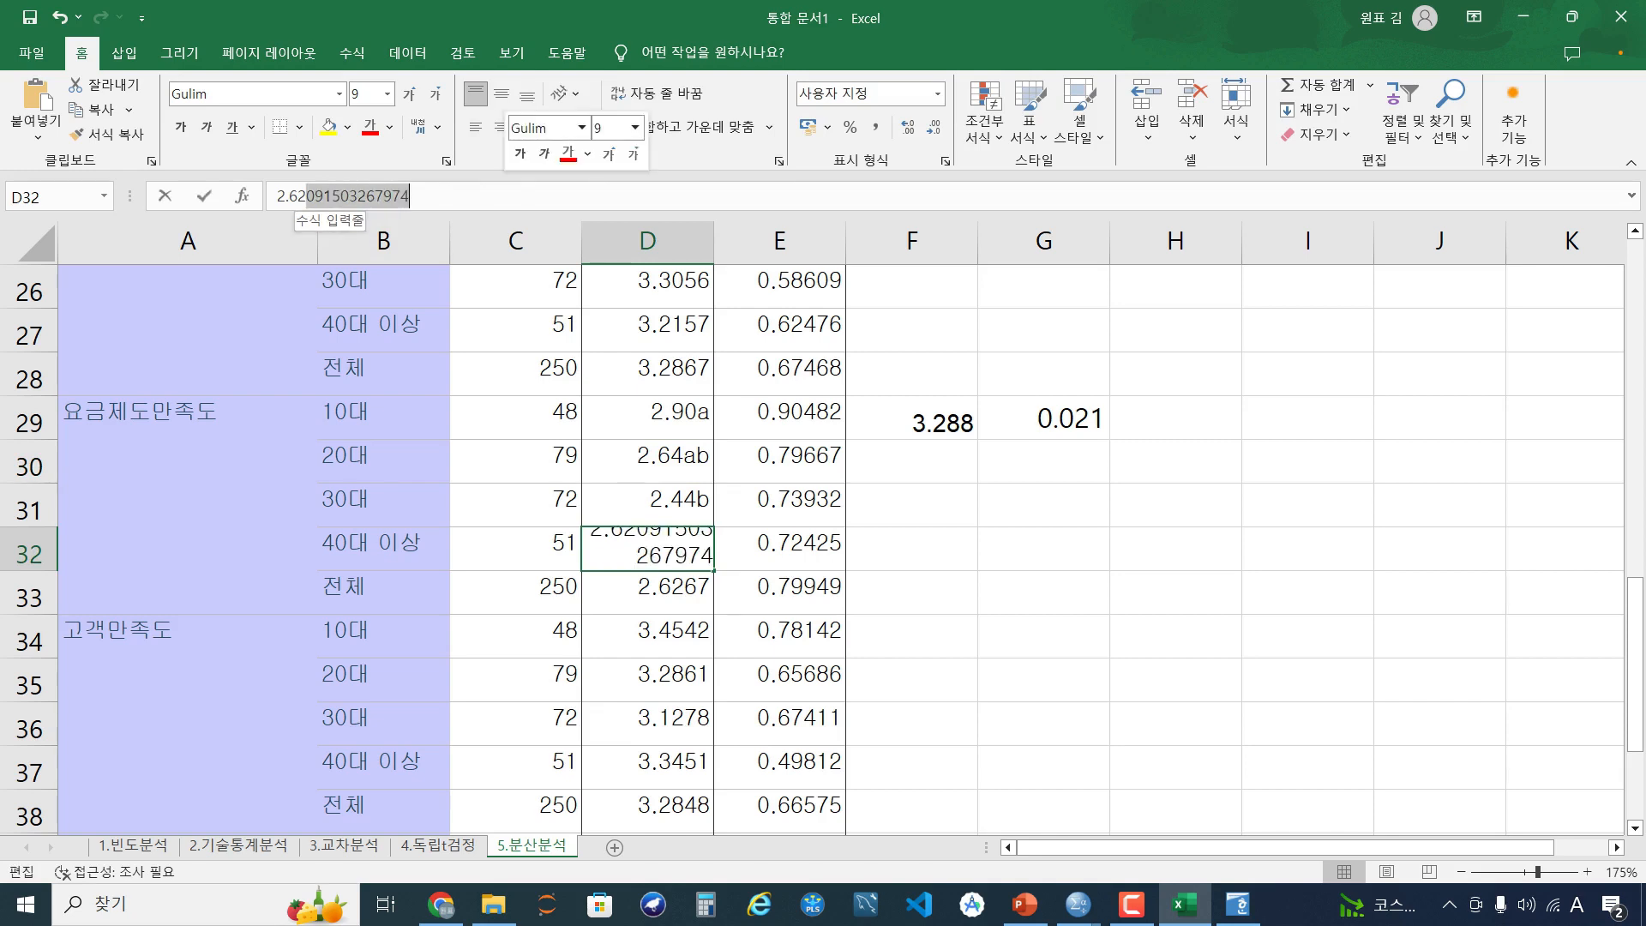
{"action": "type", "text": "ab"}
{"action": "left_click", "coordinate": [779, 591]}
Fill the four age-group means of 요금제도만족도 with yellow
{"action": "left_click", "coordinate": [647, 461]}
{"action": "left_click_drag", "start_coordinate": [647, 461], "coordinate": [647, 548]}
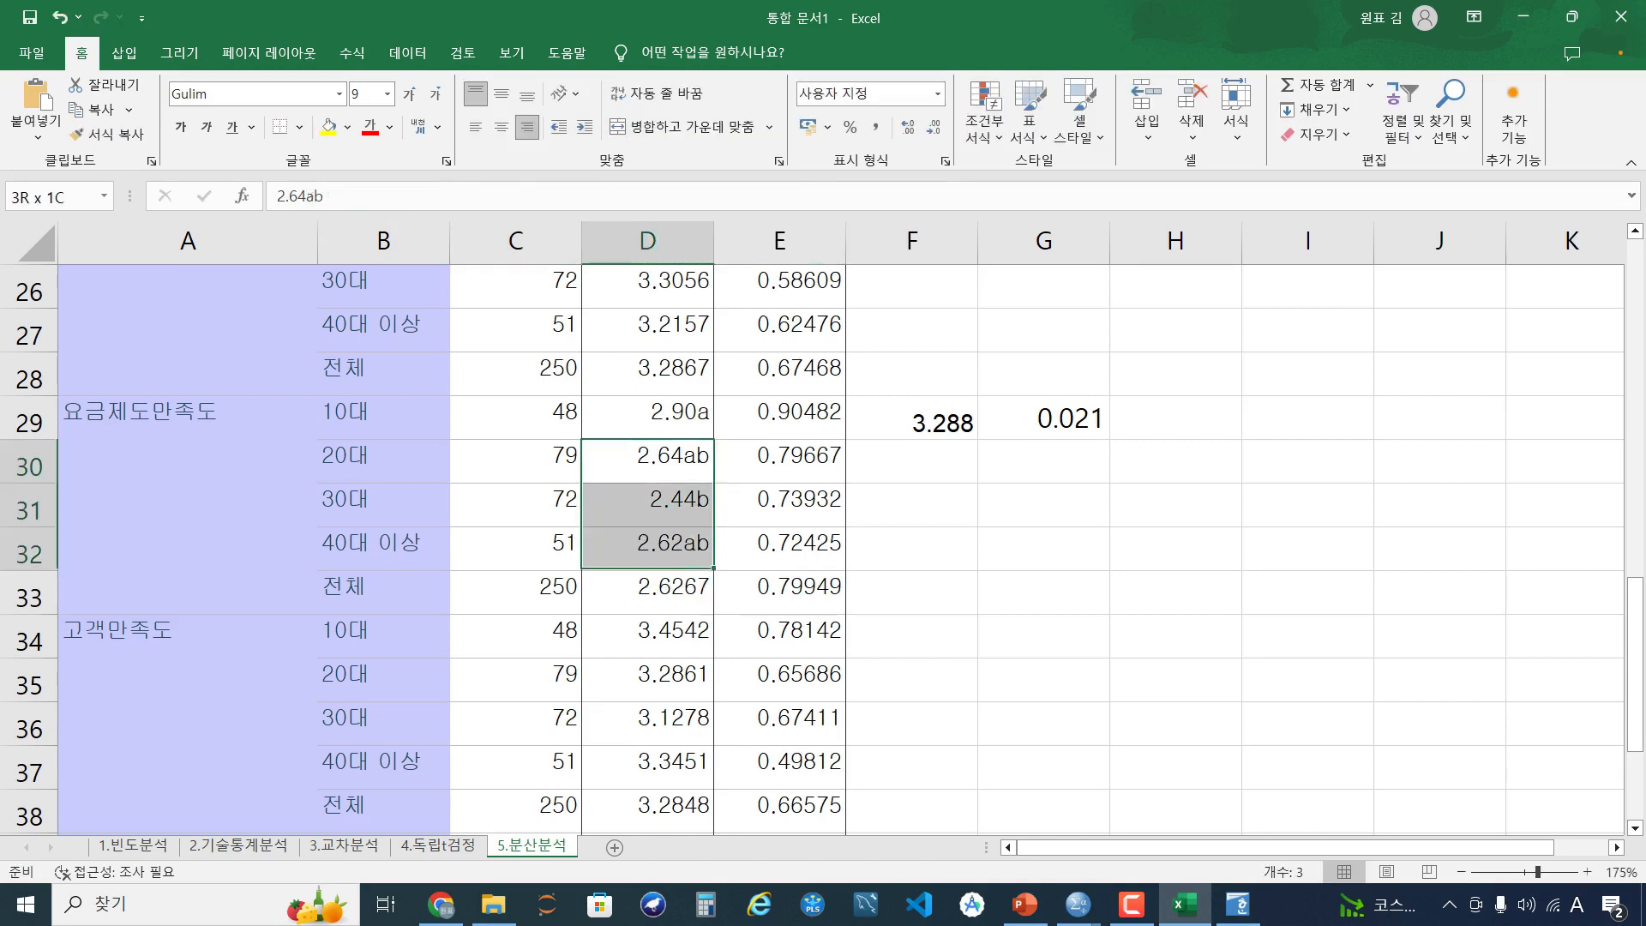
{"action": "left_click", "coordinate": [328, 127]}
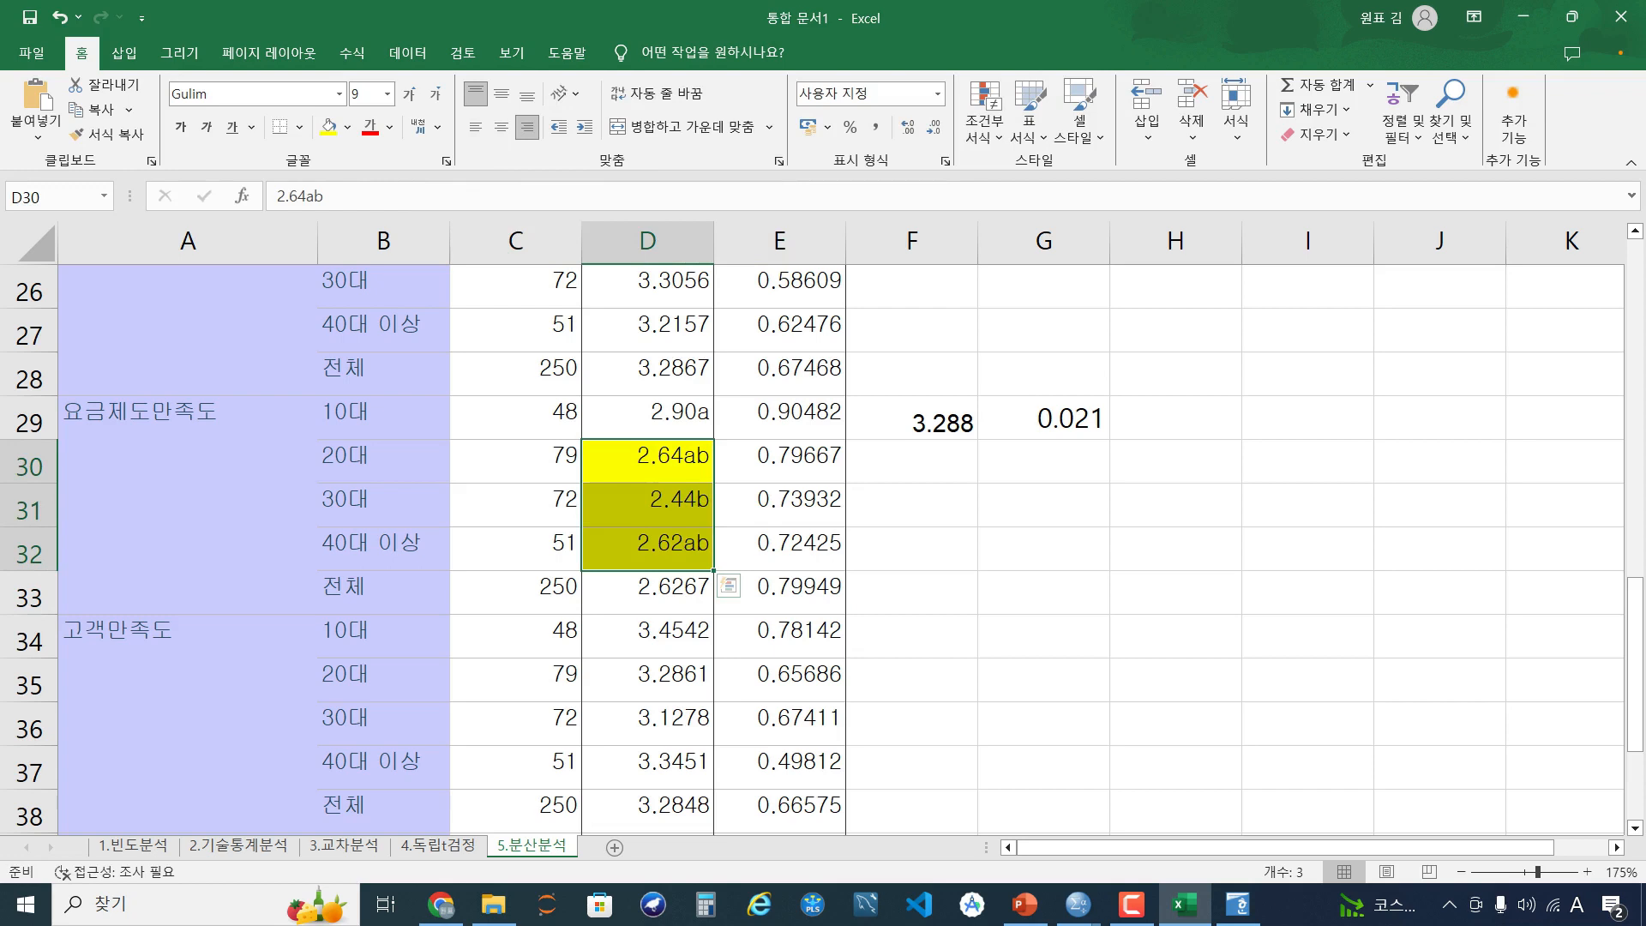
{"action": "left_click", "coordinate": [647, 418]}
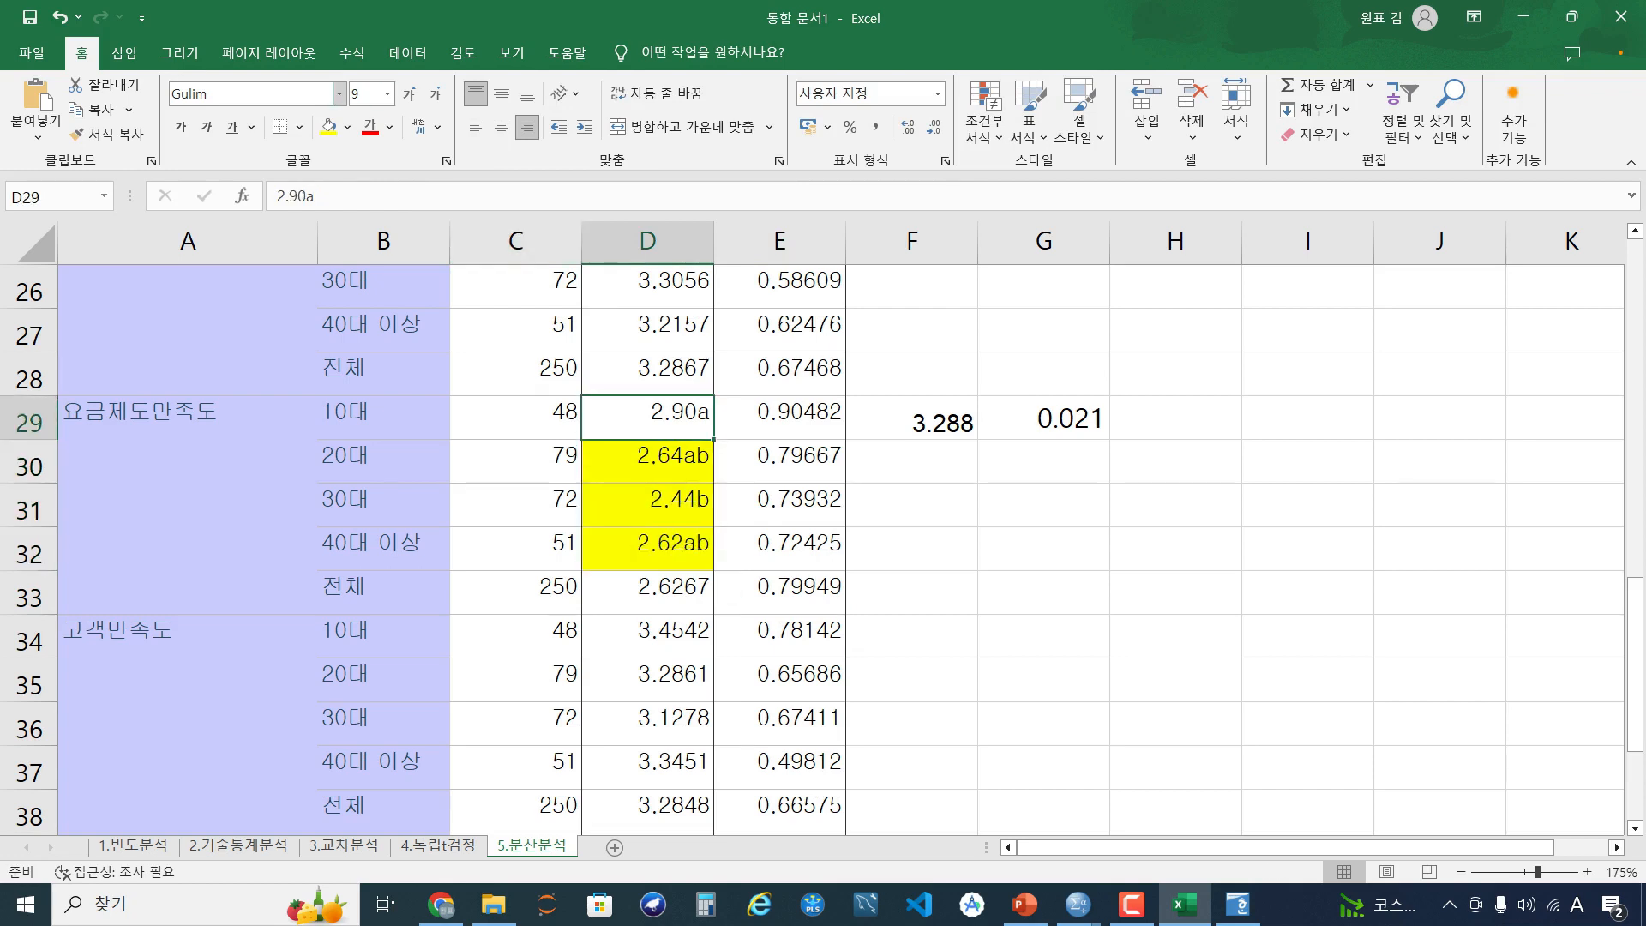
{"action": "left_click", "coordinate": [328, 127]}
{"action": "left_click", "coordinate": [912, 592]}
Add a significance asterisk to the 요금제도만족도 p value so it reads 0.021*
{"action": "left_click", "coordinate": [1044, 461]}
{"action": "double_click", "coordinate": [1044, 418]}
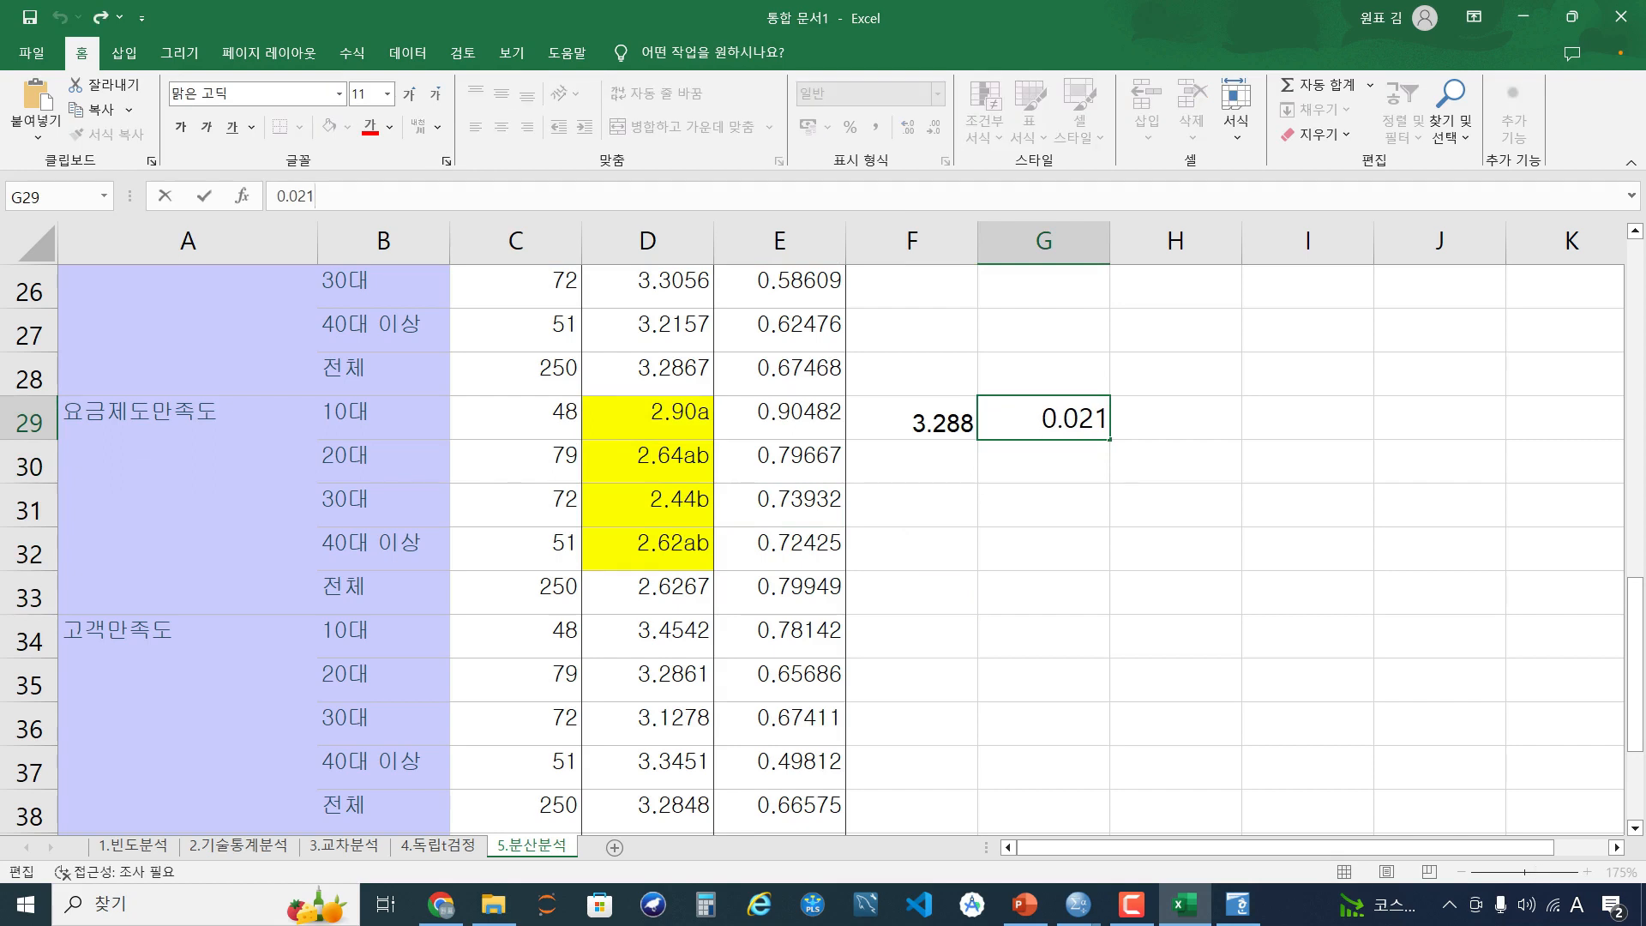
{"action": "type", "text": "*"}
{"action": "key", "text": "Return"}
Compare the Scheffe grouping letters on the 요금제도만족도 means, especially those of 10대 and 30대
{"action": "key", "text": "Up"}
{"action": "key", "text": "Left"}
{"action": "key", "text": "Left"}
{"action": "key", "text": "Left"}
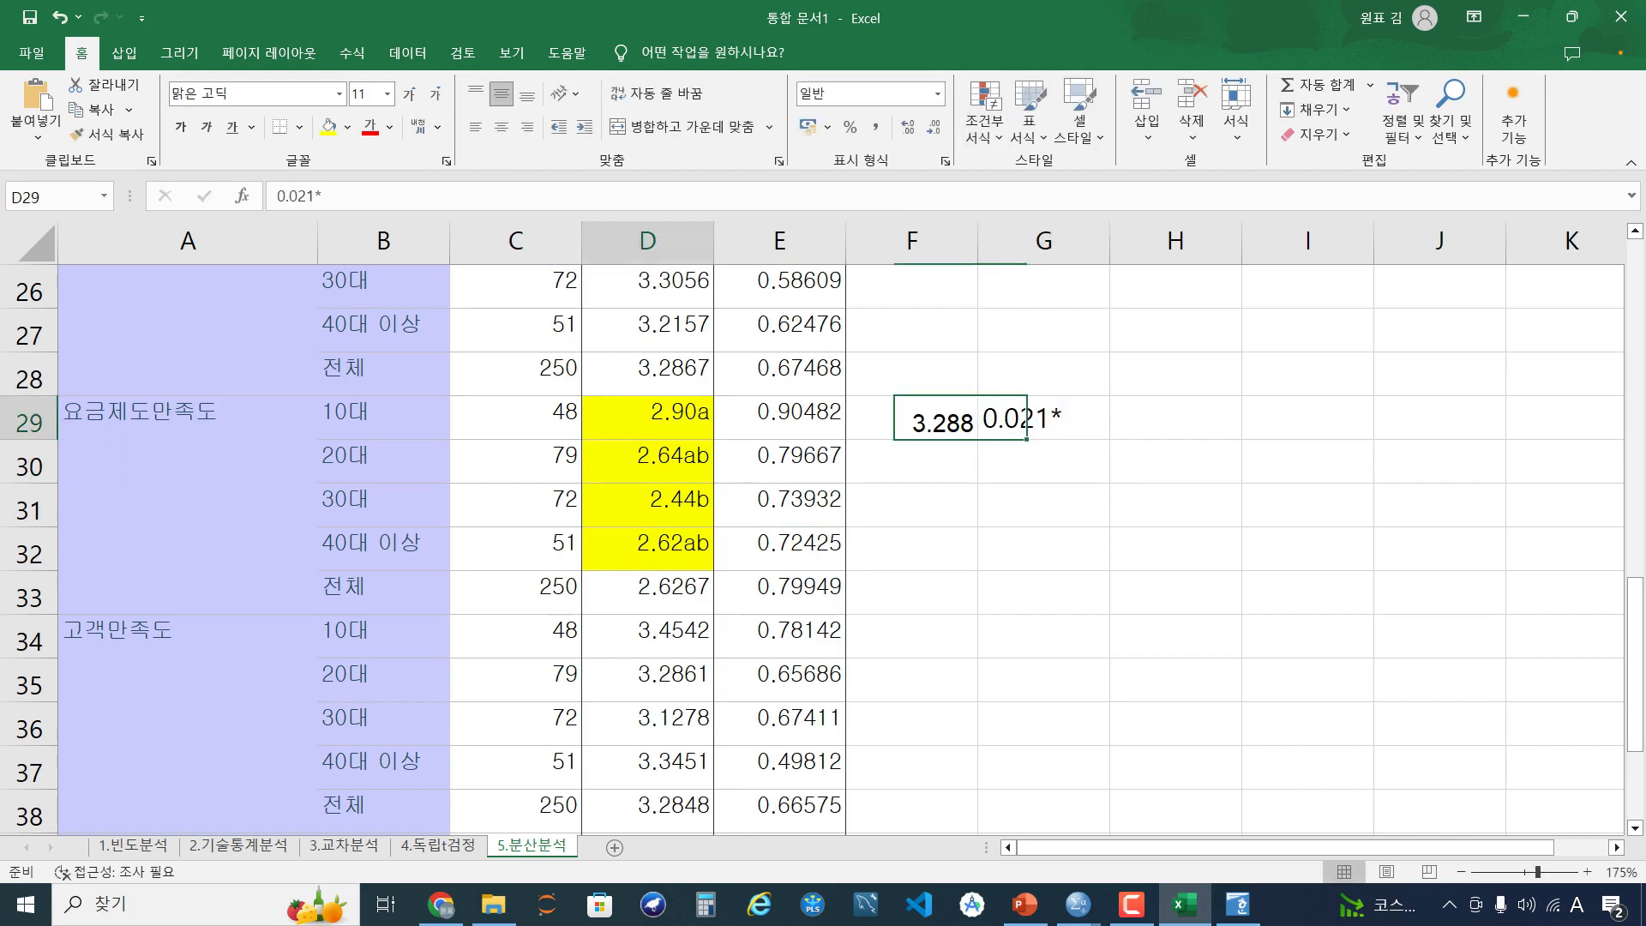
{"action": "key", "text": "Down"}
{"action": "key", "text": "Down"}
{"action": "key", "text": "Down"}
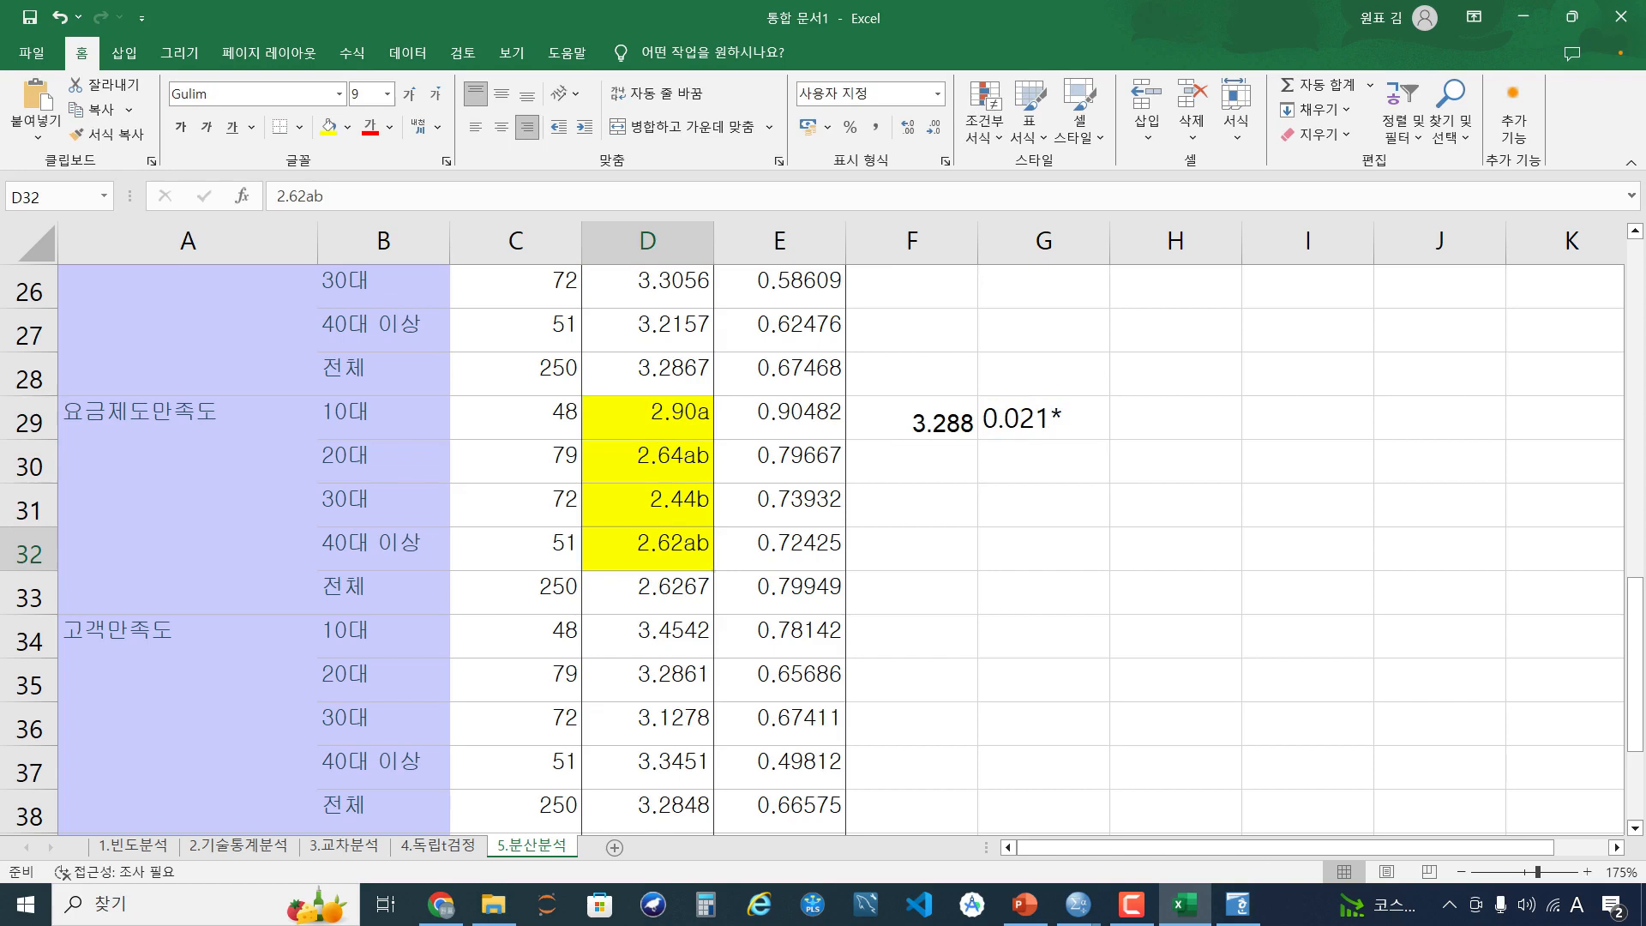
{"action": "left_click", "coordinate": [647, 417]}
{"action": "left_click", "coordinate": [647, 505], "text": "ctrl"}
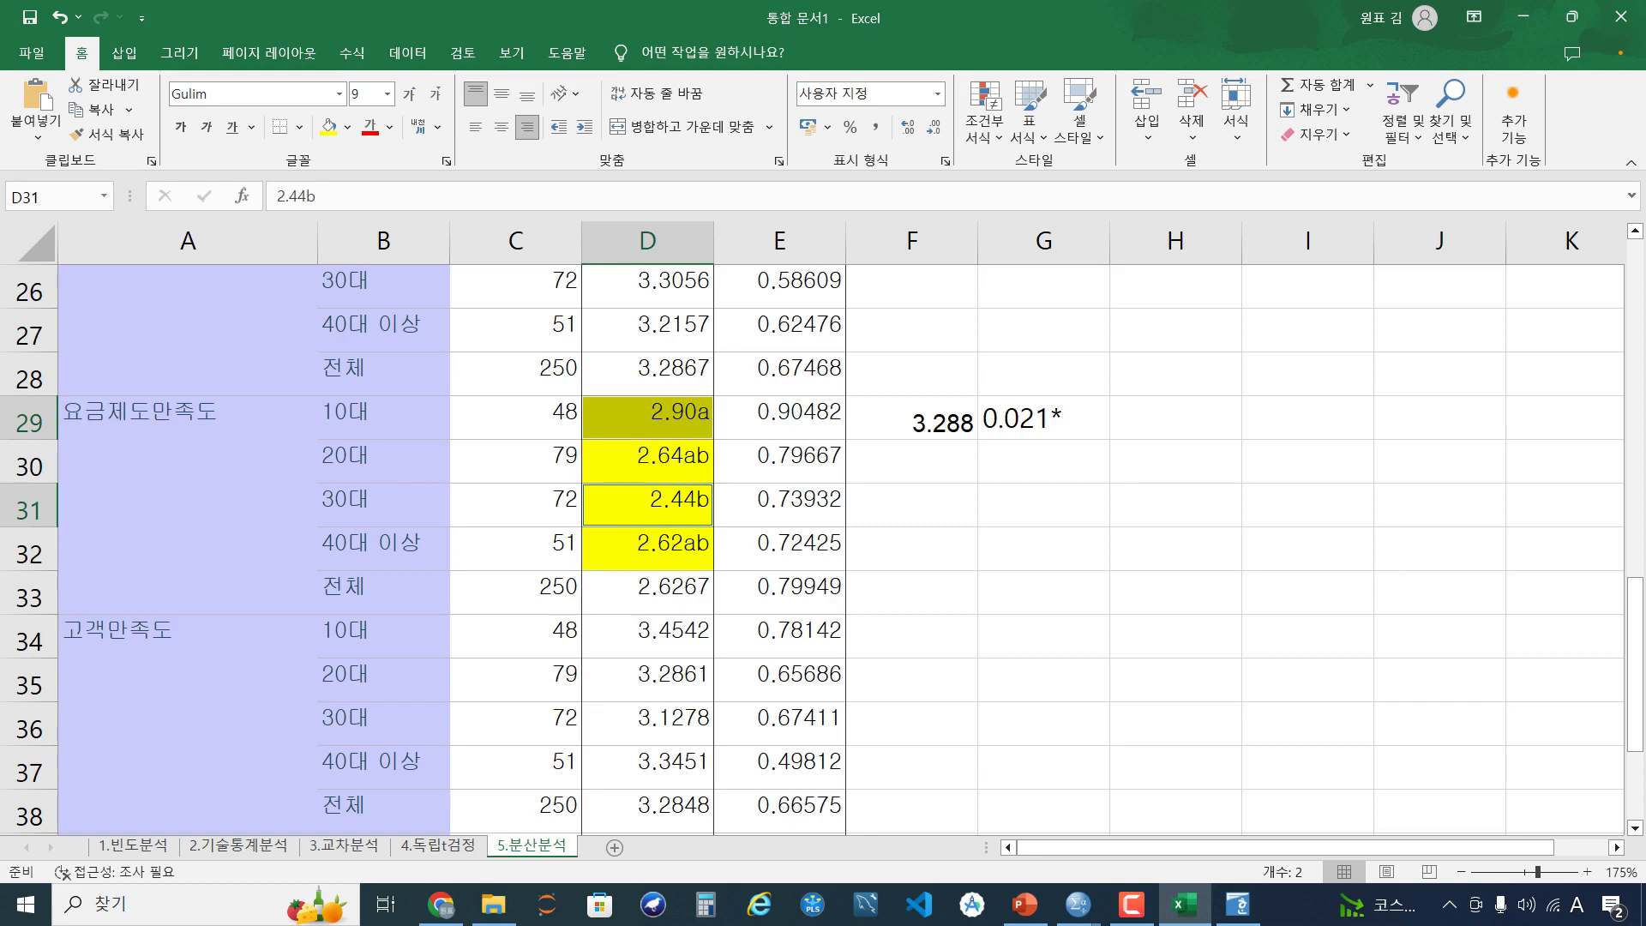
{"action": "scroll", "coordinate": [823, 527], "scroll_direction": "down", "scroll_amount": 2, "text": "ctrl"}
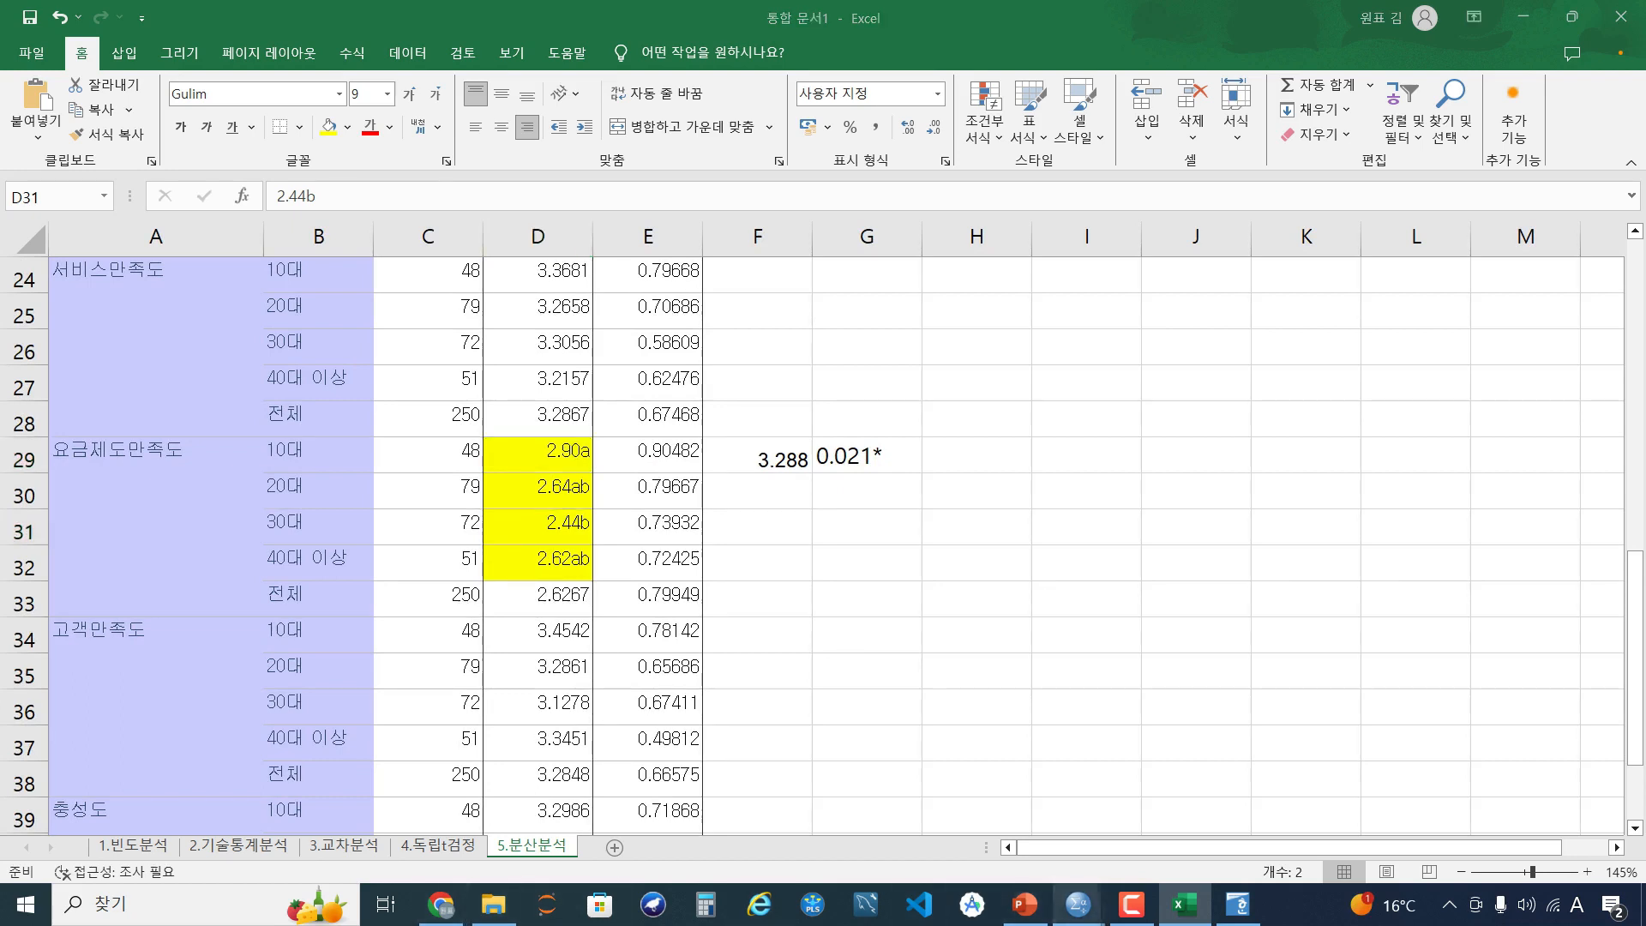
Switch to the SPSS output and view the 기술통계 table of the 일원배치 분산분석
{"action": "mouse_move", "coordinate": [1079, 905]}
{"action": "left_click", "coordinate": [960, 814]}
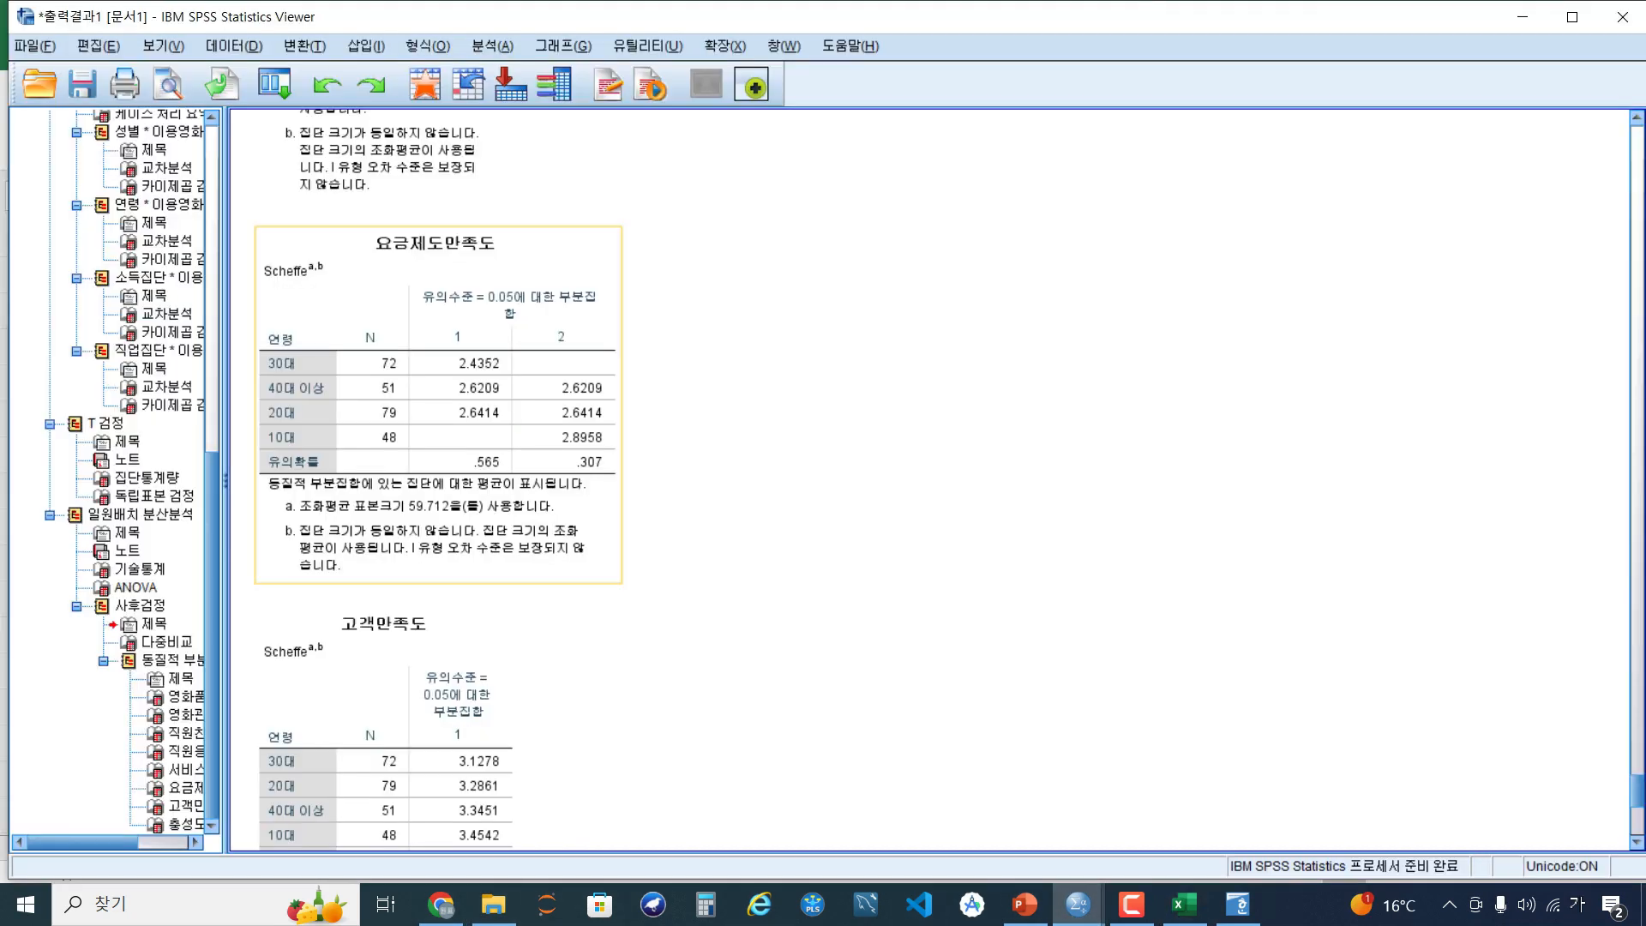
{"action": "left_click", "coordinate": [139, 515]}
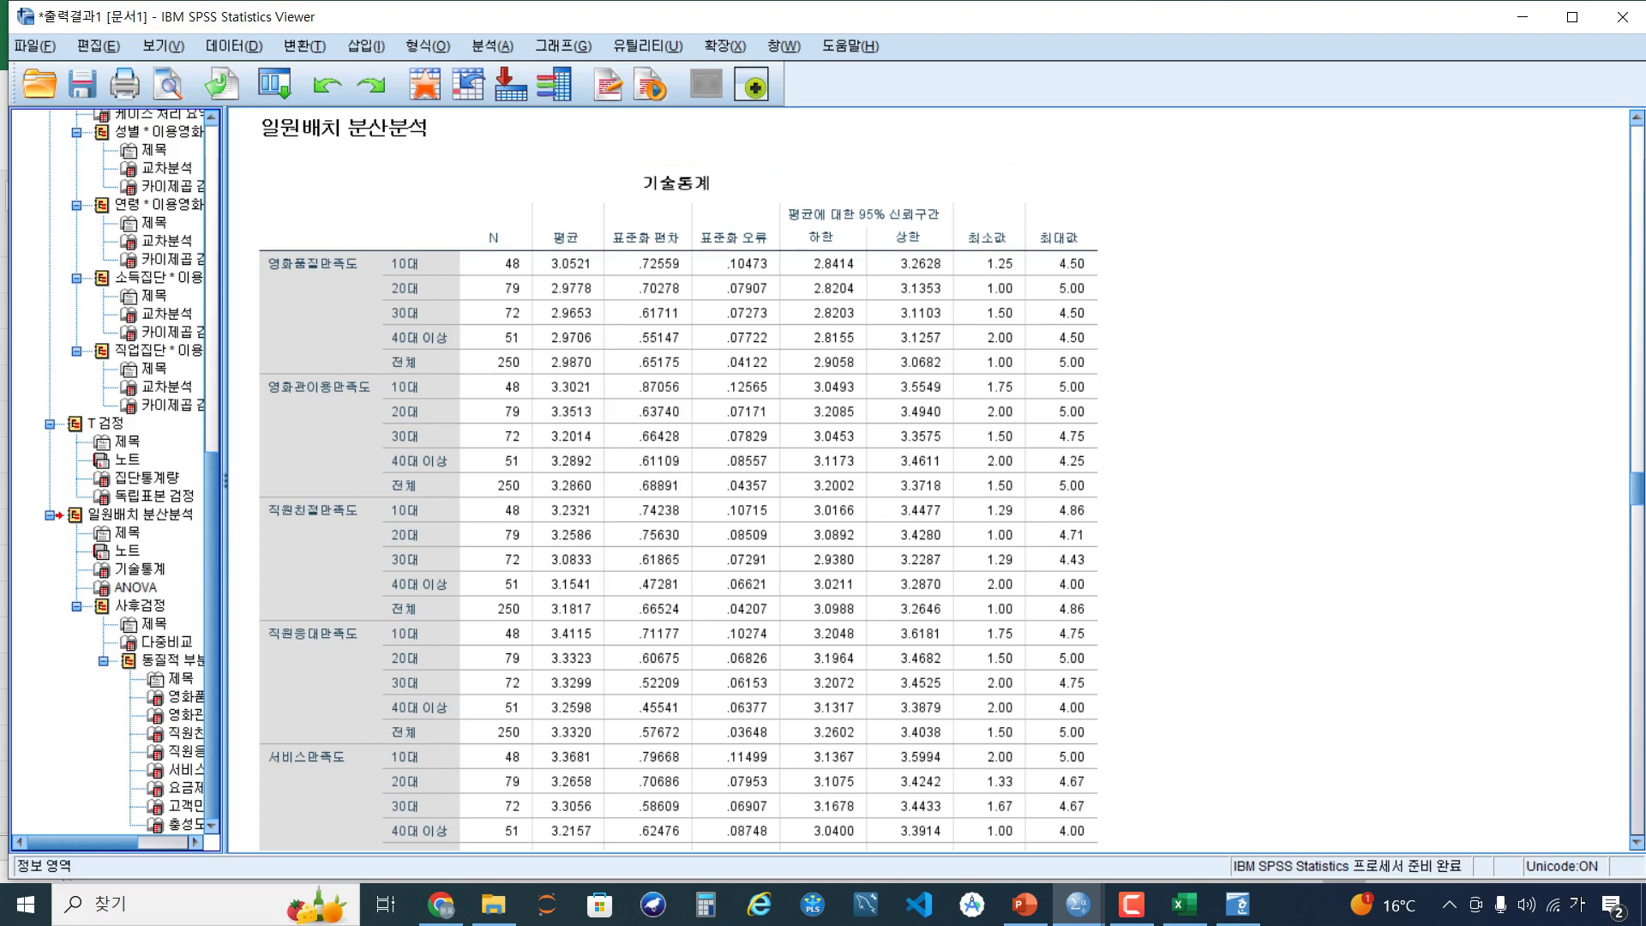
Switch to the DATA IN site in Chrome and open 일원배치분산분석 for 영화관만족도
{"action": "mouse_move", "coordinate": [441, 905]}
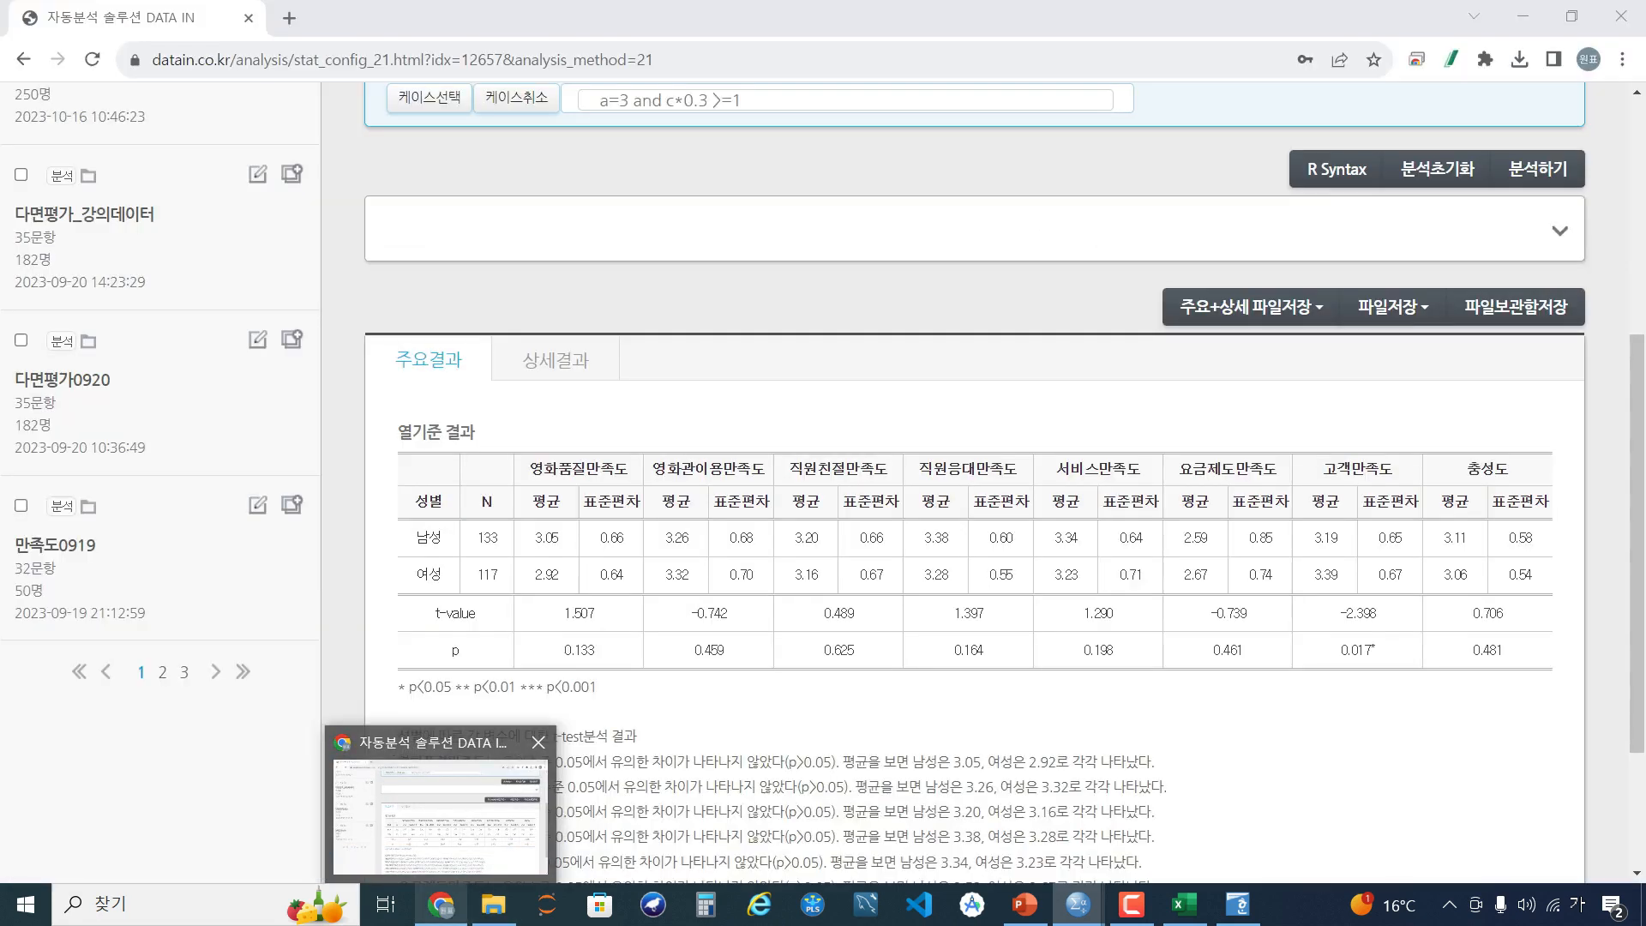
{"action": "left_click", "coordinate": [440, 815]}
{"action": "left_click", "coordinate": [654, 438]}
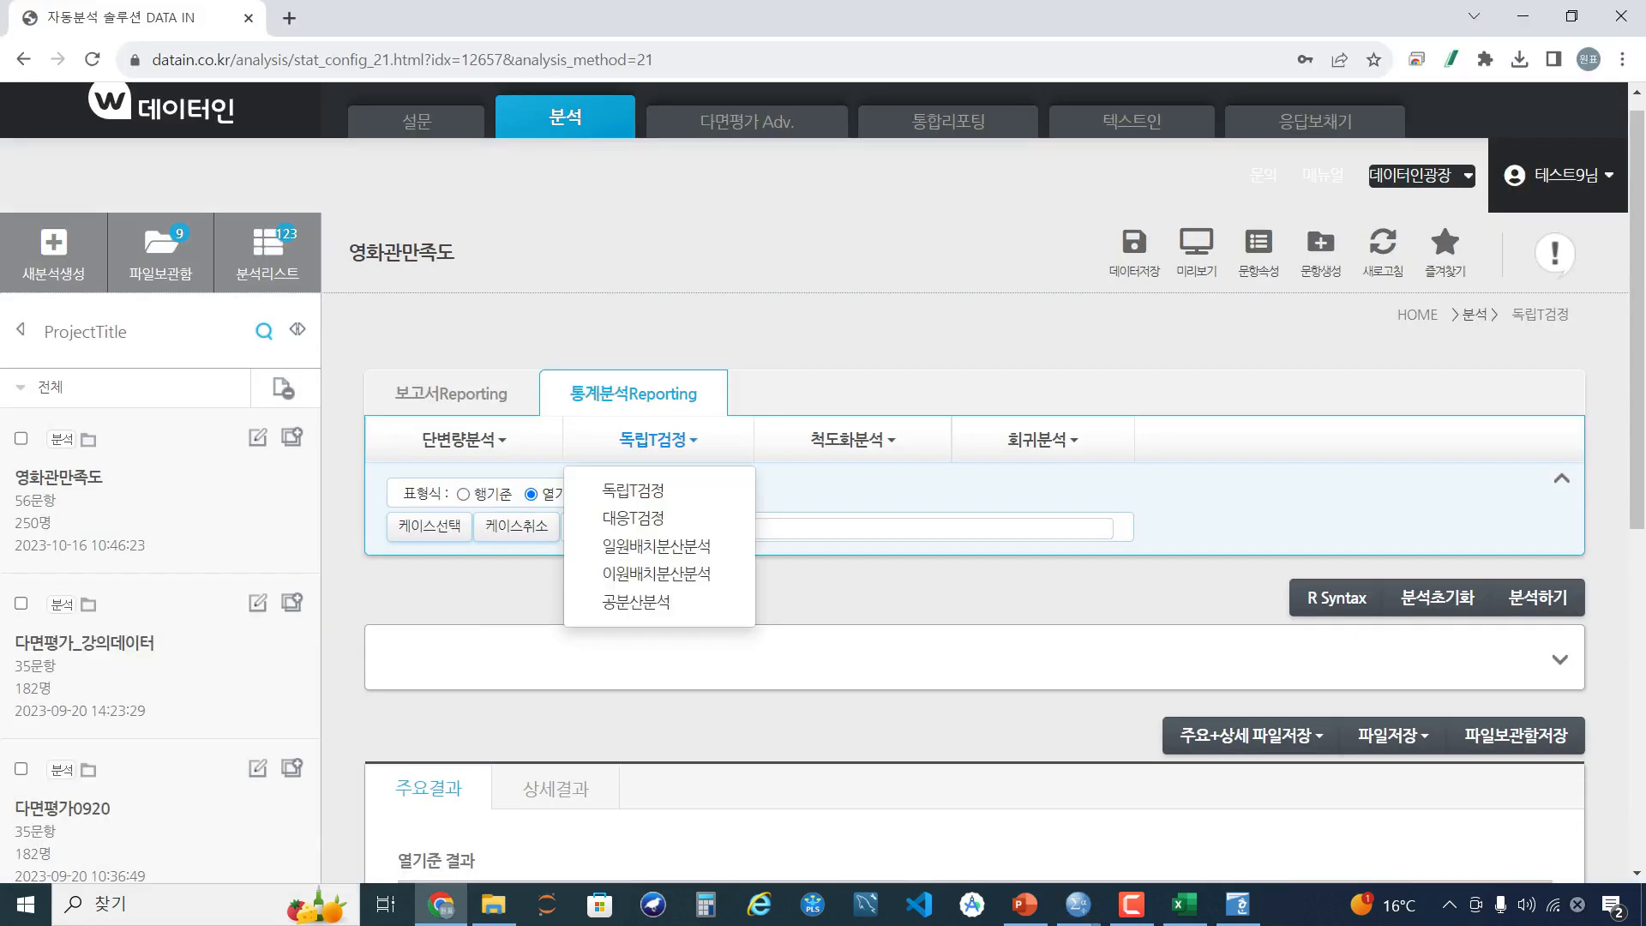
{"action": "left_click", "coordinate": [660, 546]}
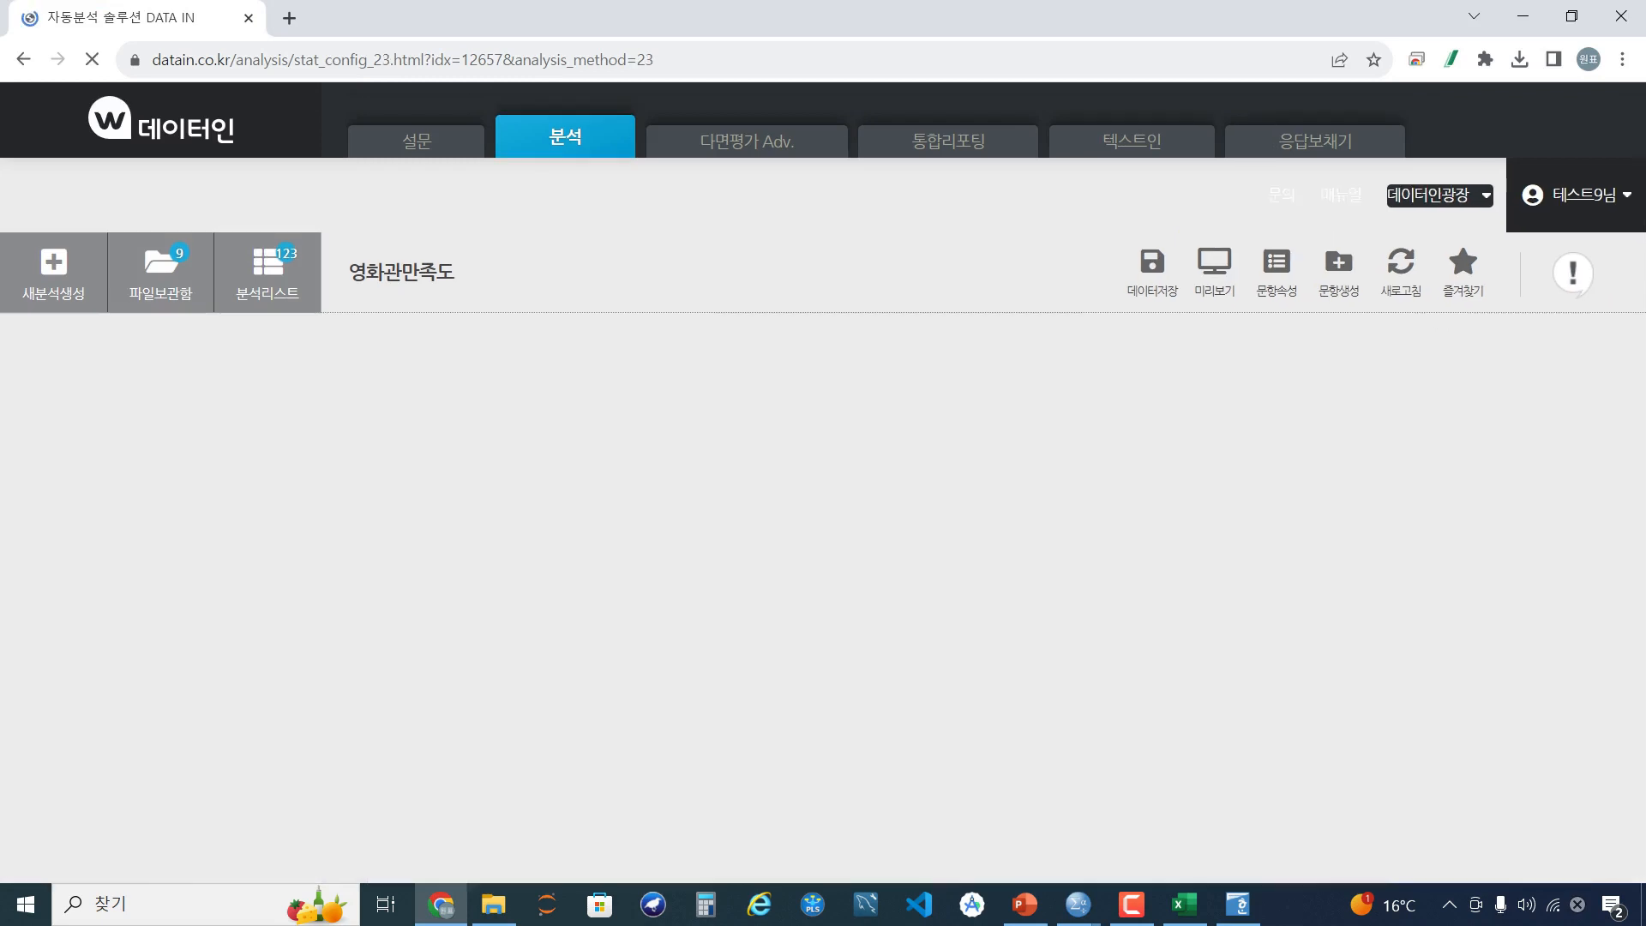
Set 연령, 소득집단 and 직업집단 as the independent variables of the one-way ANOVA
{"action": "scroll", "coordinate": [974, 483], "scroll_direction": "down", "scroll_amount": 5}
{"action": "scroll", "coordinate": [649, 443], "scroll_direction": "down", "scroll_amount": 15}
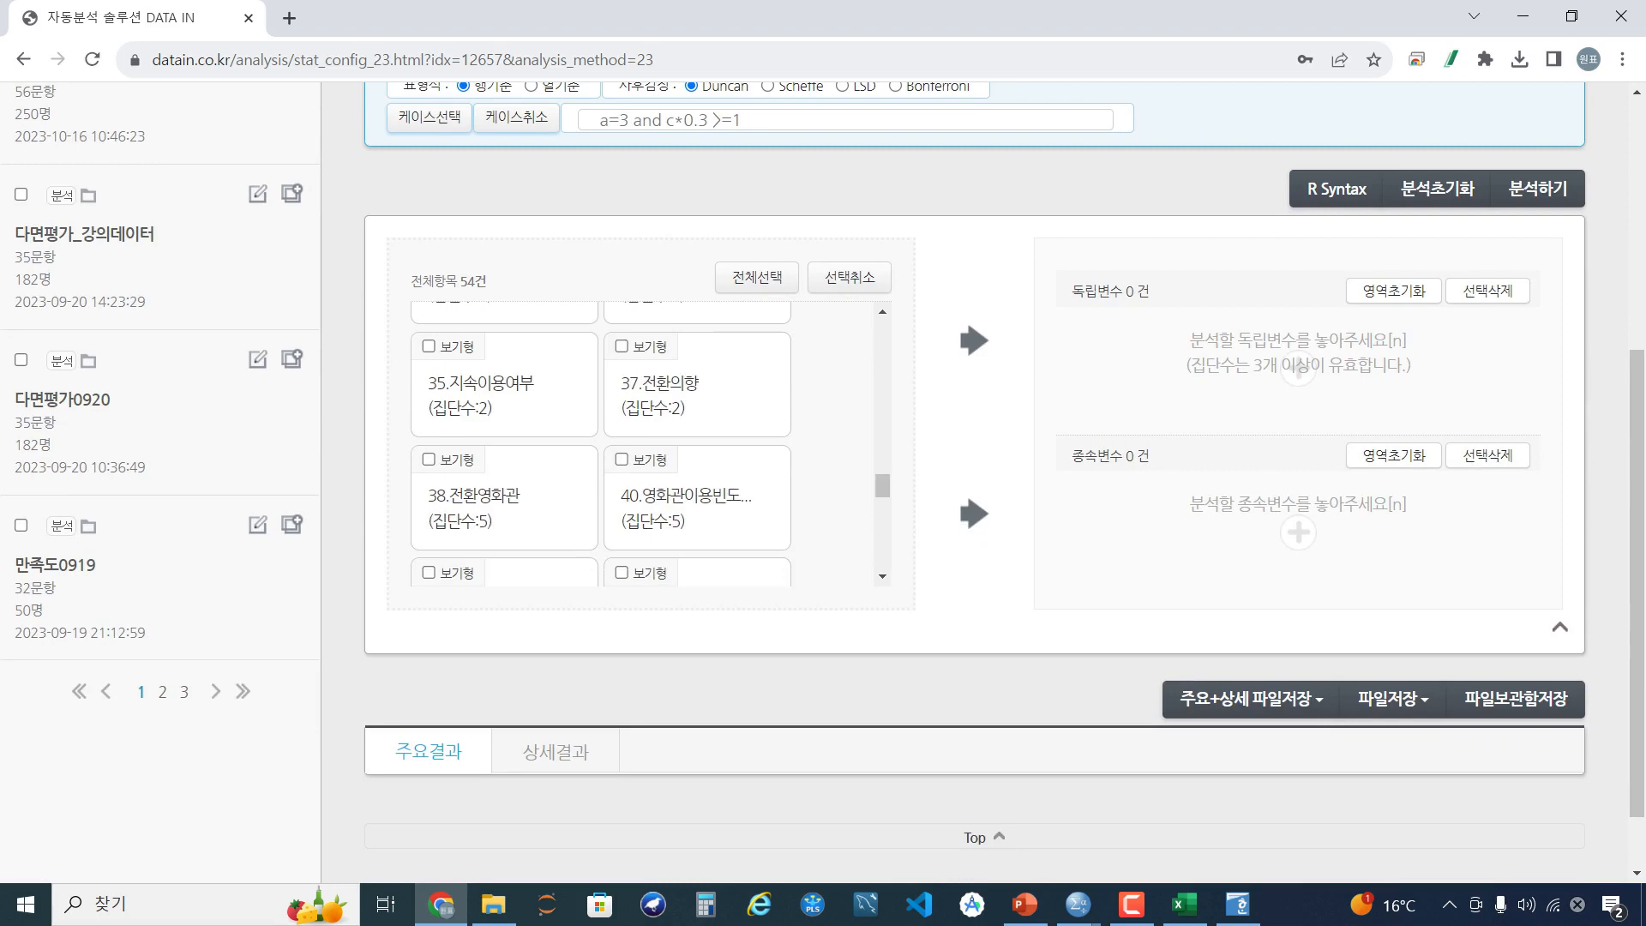
{"action": "scroll", "coordinate": [649, 443], "scroll_direction": "down", "scroll_amount": 3}
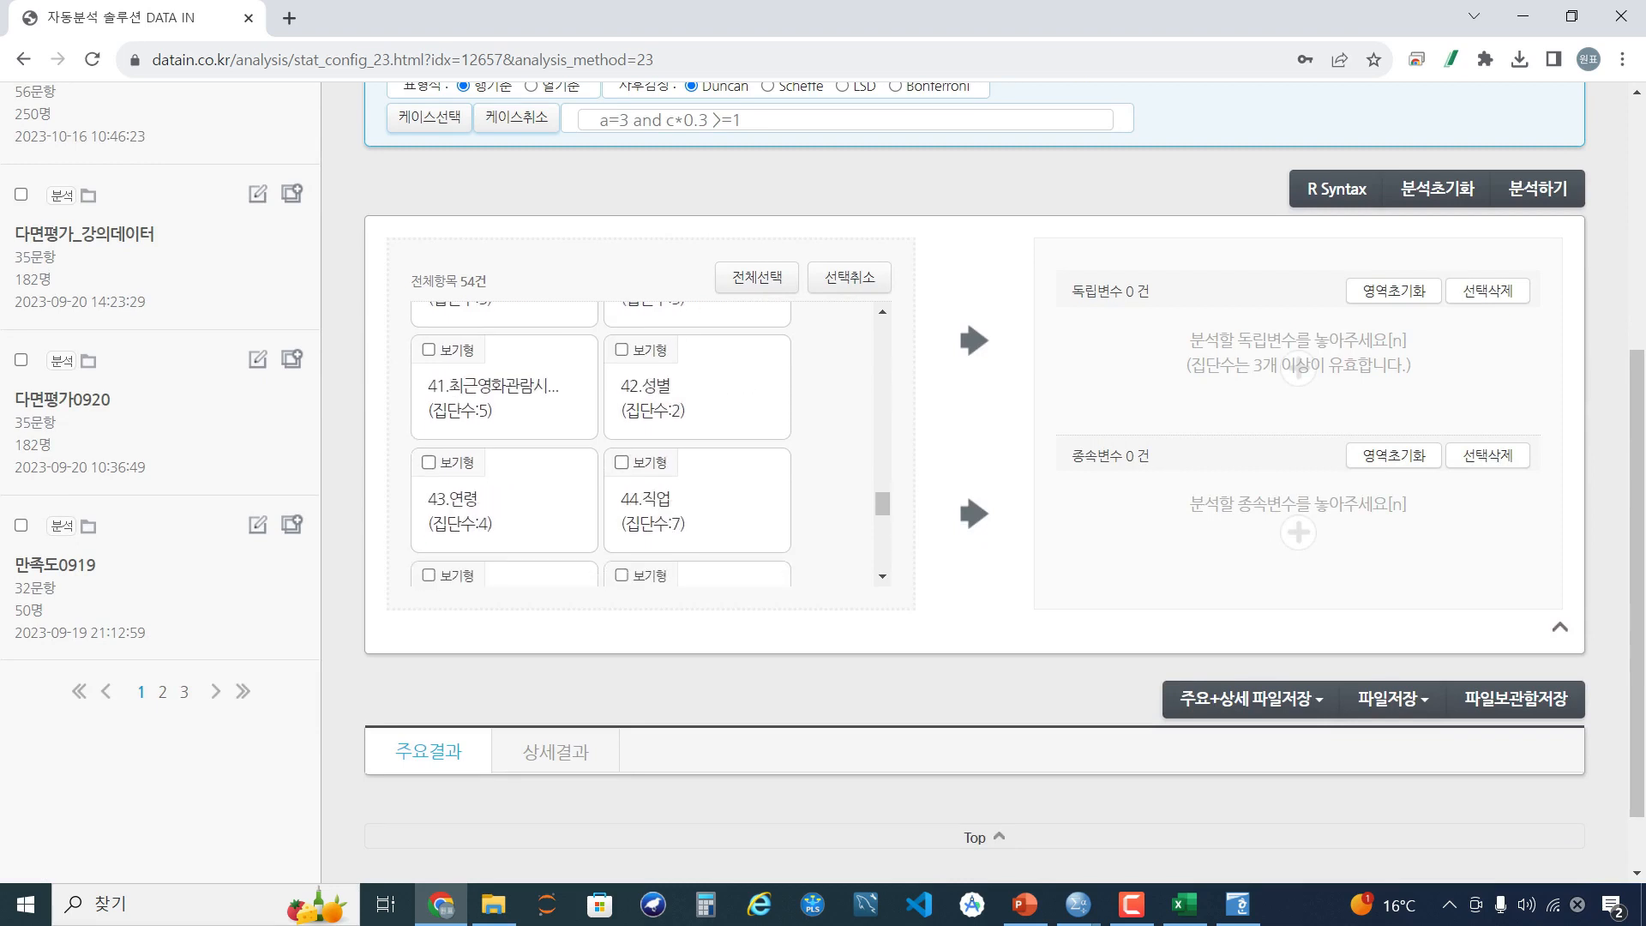
{"action": "scroll", "coordinate": [504, 444], "scroll_direction": "down", "scroll_amount": 1}
{"action": "left_click", "coordinate": [428, 370]}
{"action": "left_click", "coordinate": [622, 483]}
{"action": "scroll", "coordinate": [622, 483], "scroll_direction": "down", "scroll_amount": 1}
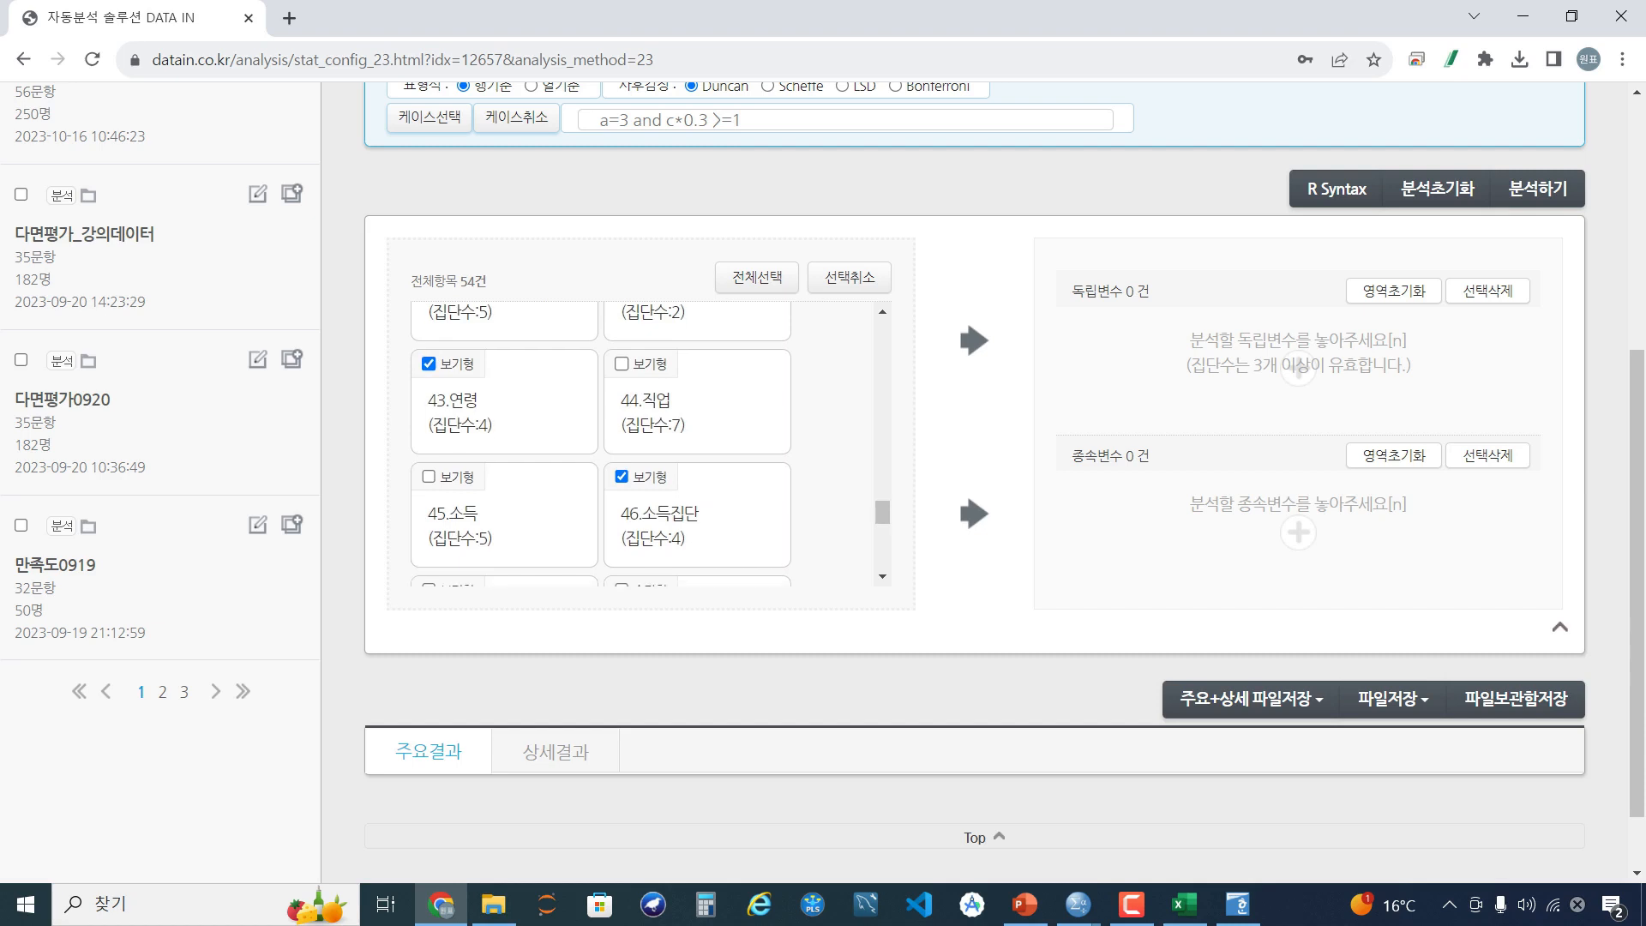
{"action": "left_click", "coordinate": [429, 488]}
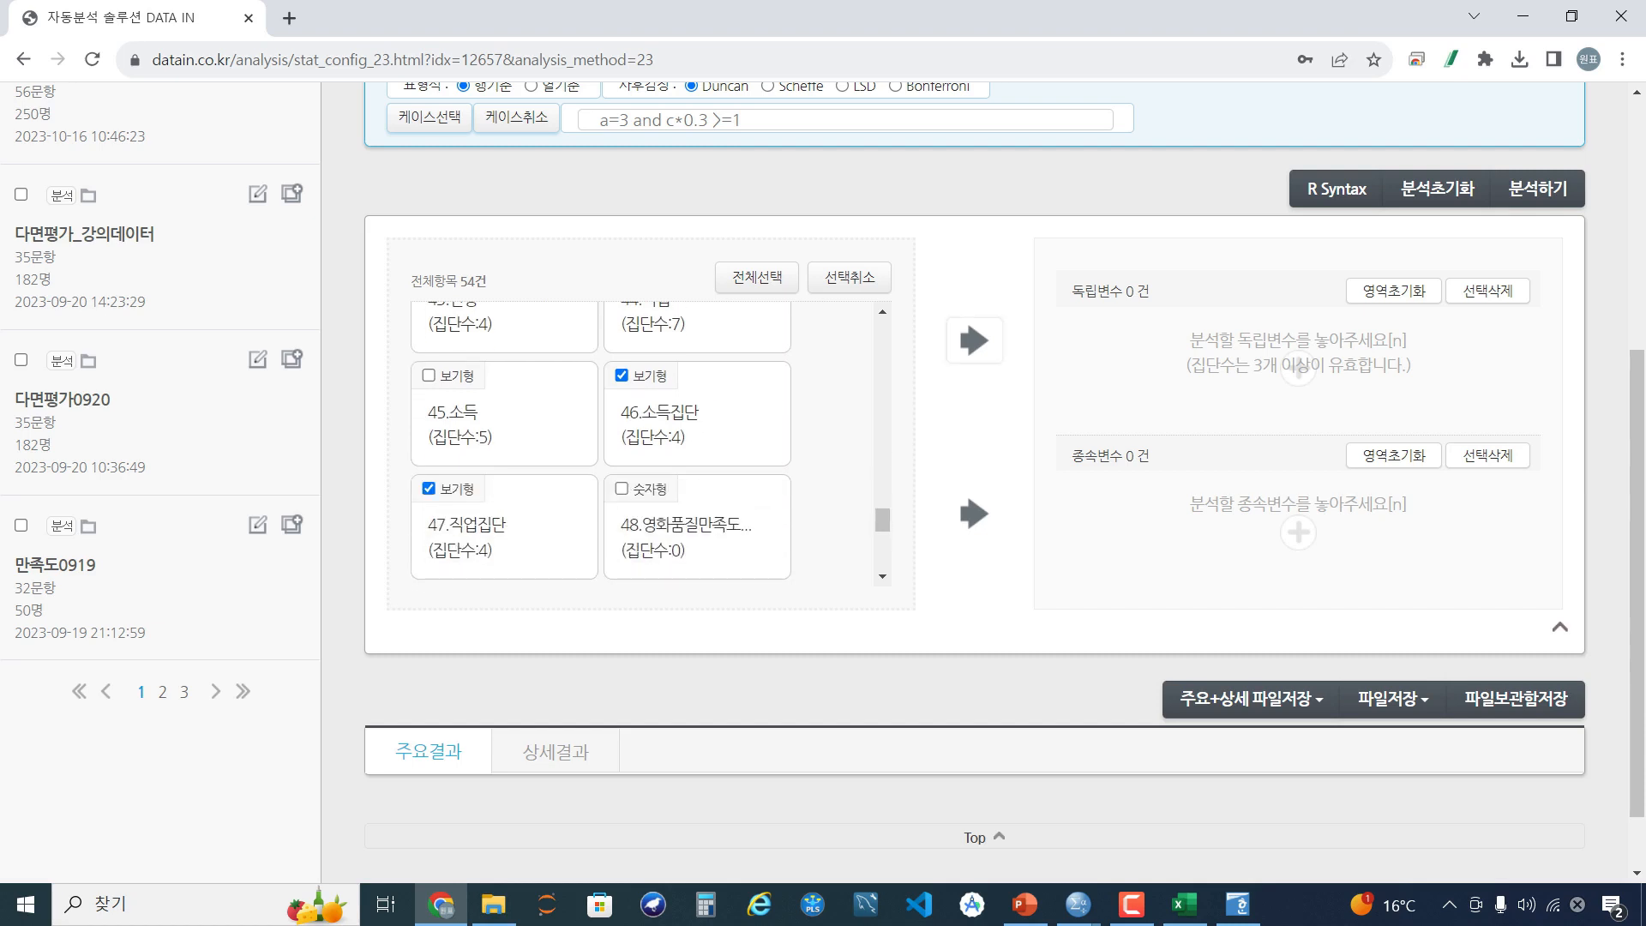
{"action": "left_click", "coordinate": [974, 340]}
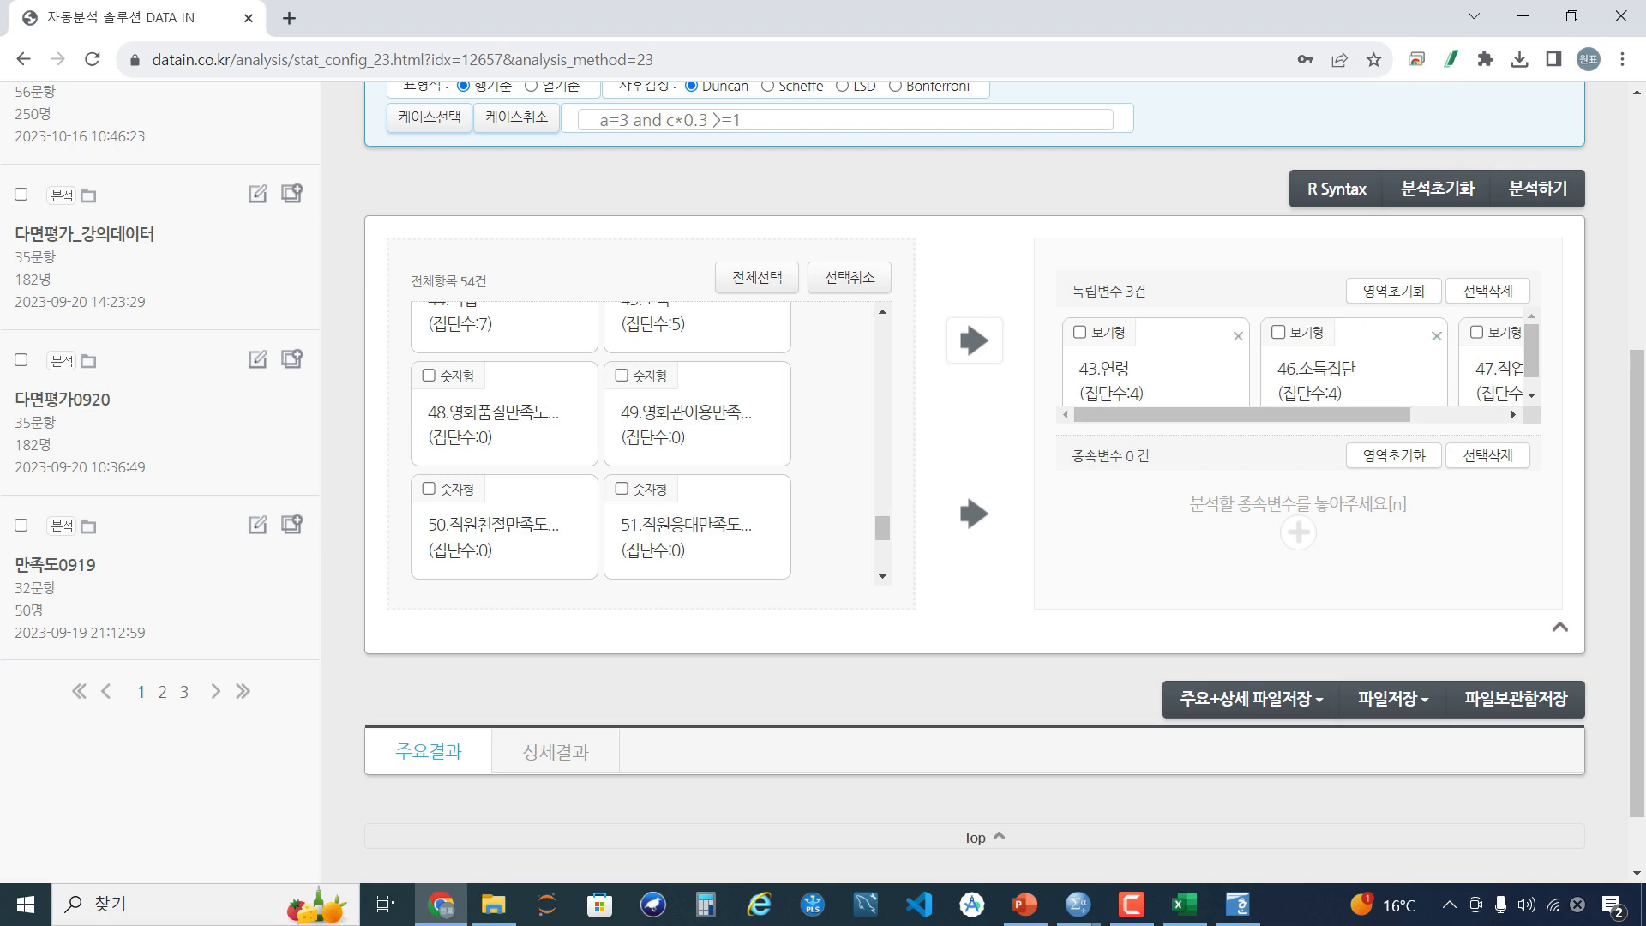
Set the eight variables from 영화품질만족도 through 충성도 as dependent variables and check both variable lists
{"action": "left_click", "coordinate": [429, 376]}
{"action": "scroll", "coordinate": [635, 480], "scroll_direction": "down", "scroll_amount": 2}
{"action": "left_click", "coordinate": [655, 501], "text": "shift"}
{"action": "left_click", "coordinate": [974, 513]}
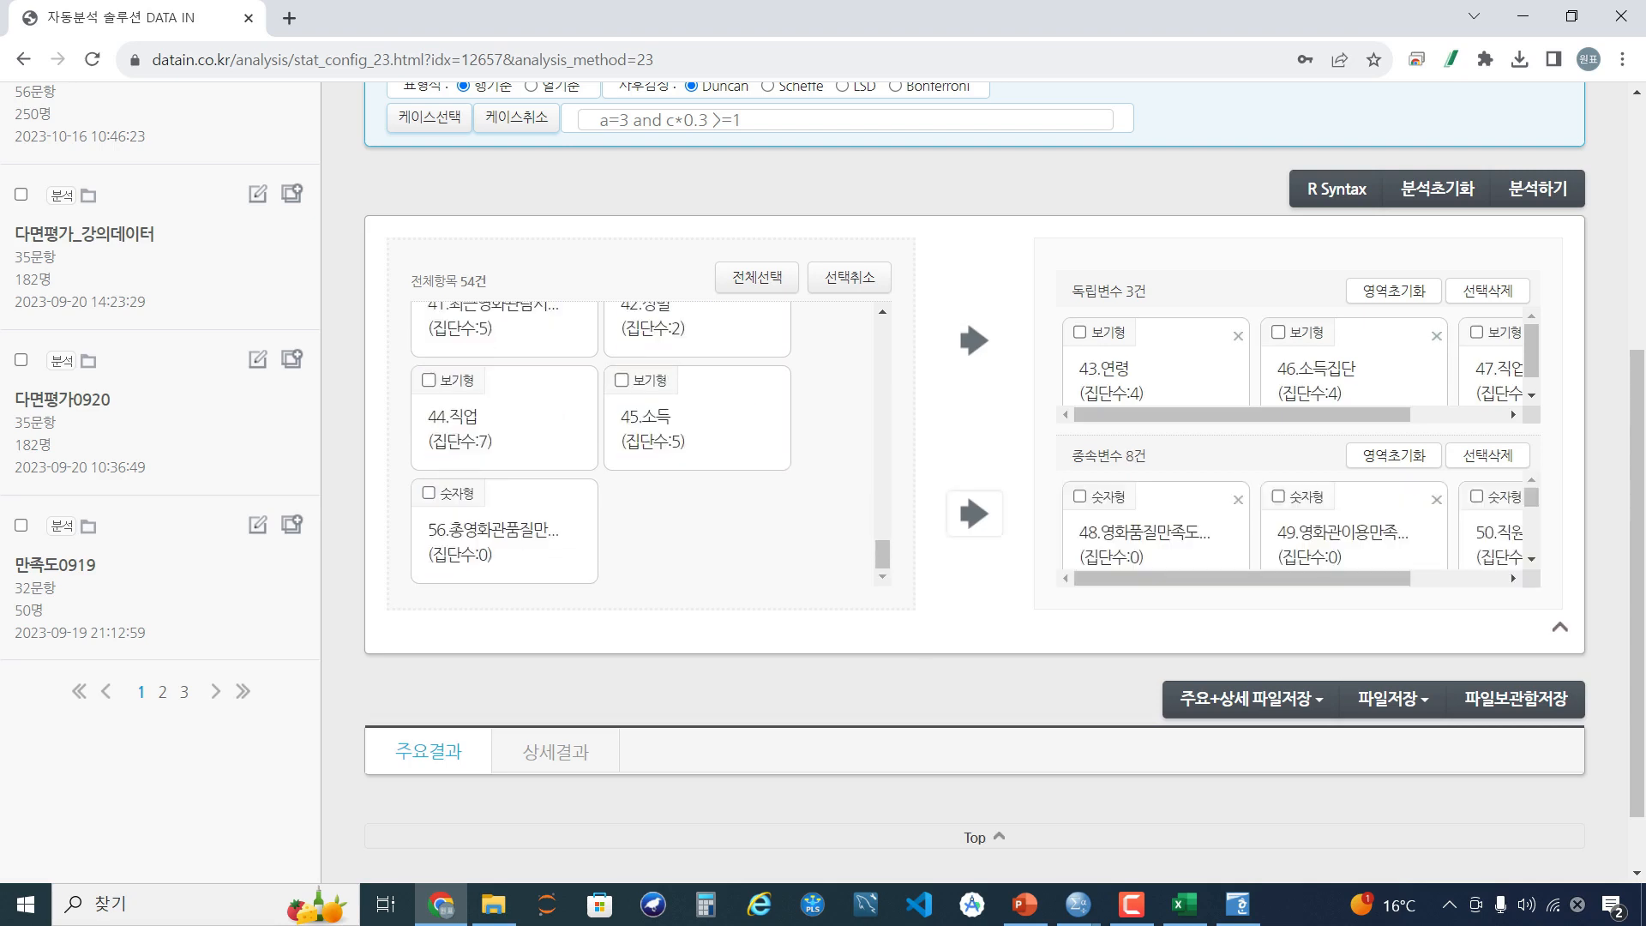
{"action": "left_click_drag", "start_coordinate": [1217, 578], "coordinate": [1292, 579]}
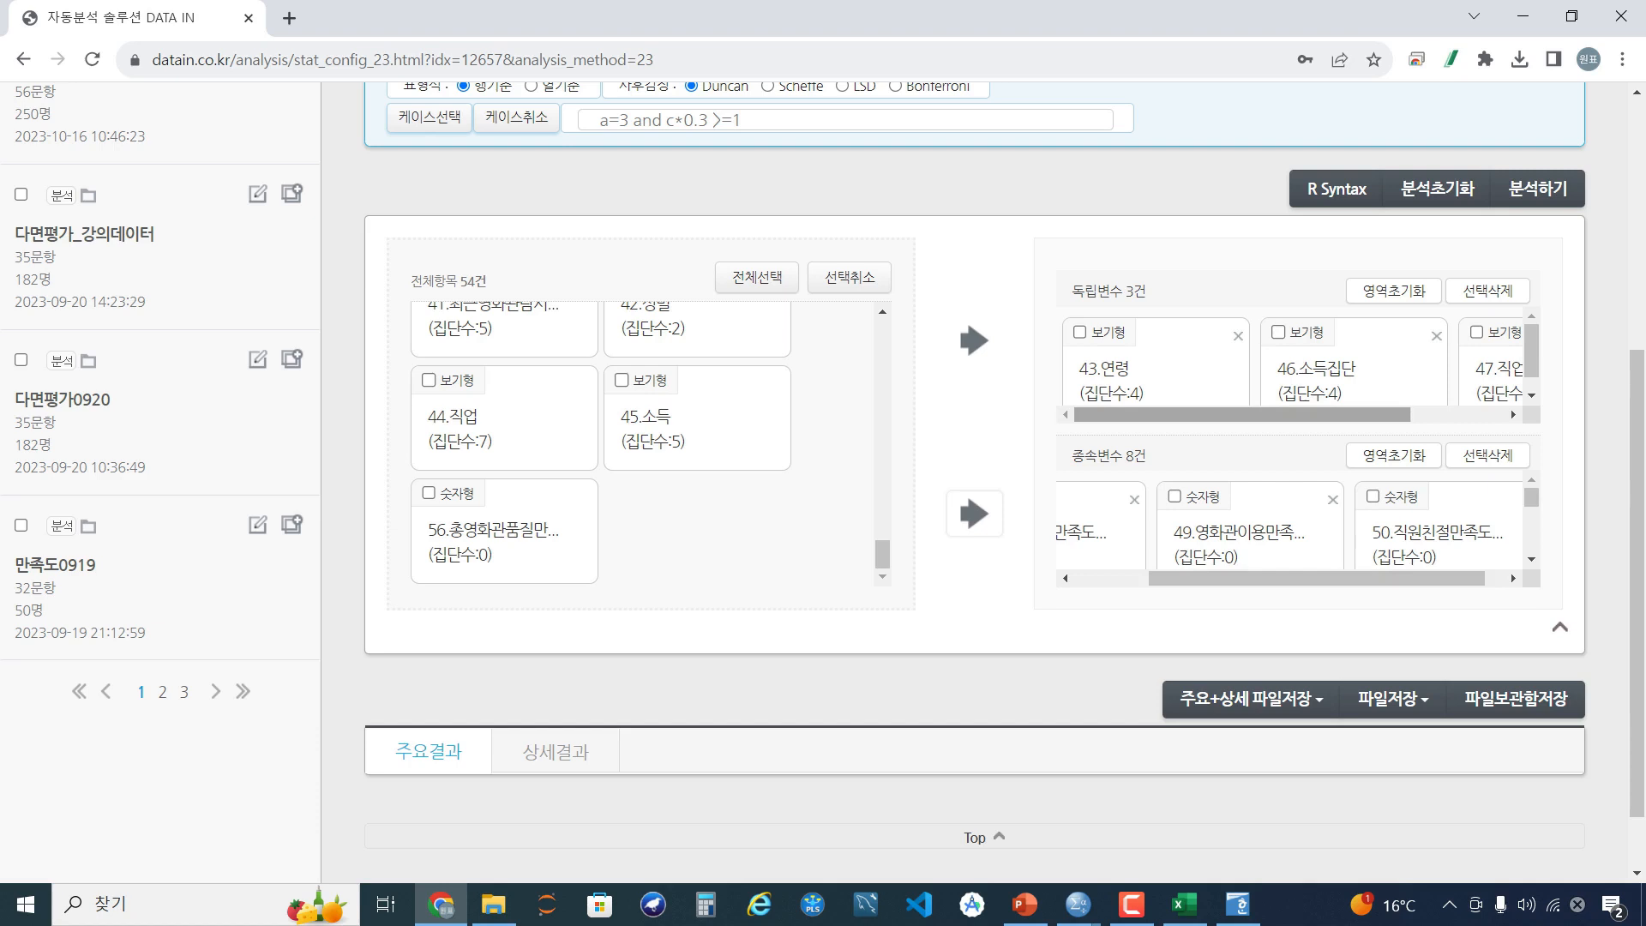
{"action": "mouse_move", "coordinate": [1242, 415]}
{"action": "left_mouse_down"}
{"action": "mouse_move", "coordinate": [1306, 415]}
{"action": "mouse_move", "coordinate": [1242, 415]}
{"action": "left_mouse_up"}
{"action": "scroll", "coordinate": [1242, 415], "scroll_direction": "up", "scroll_amount": 1}
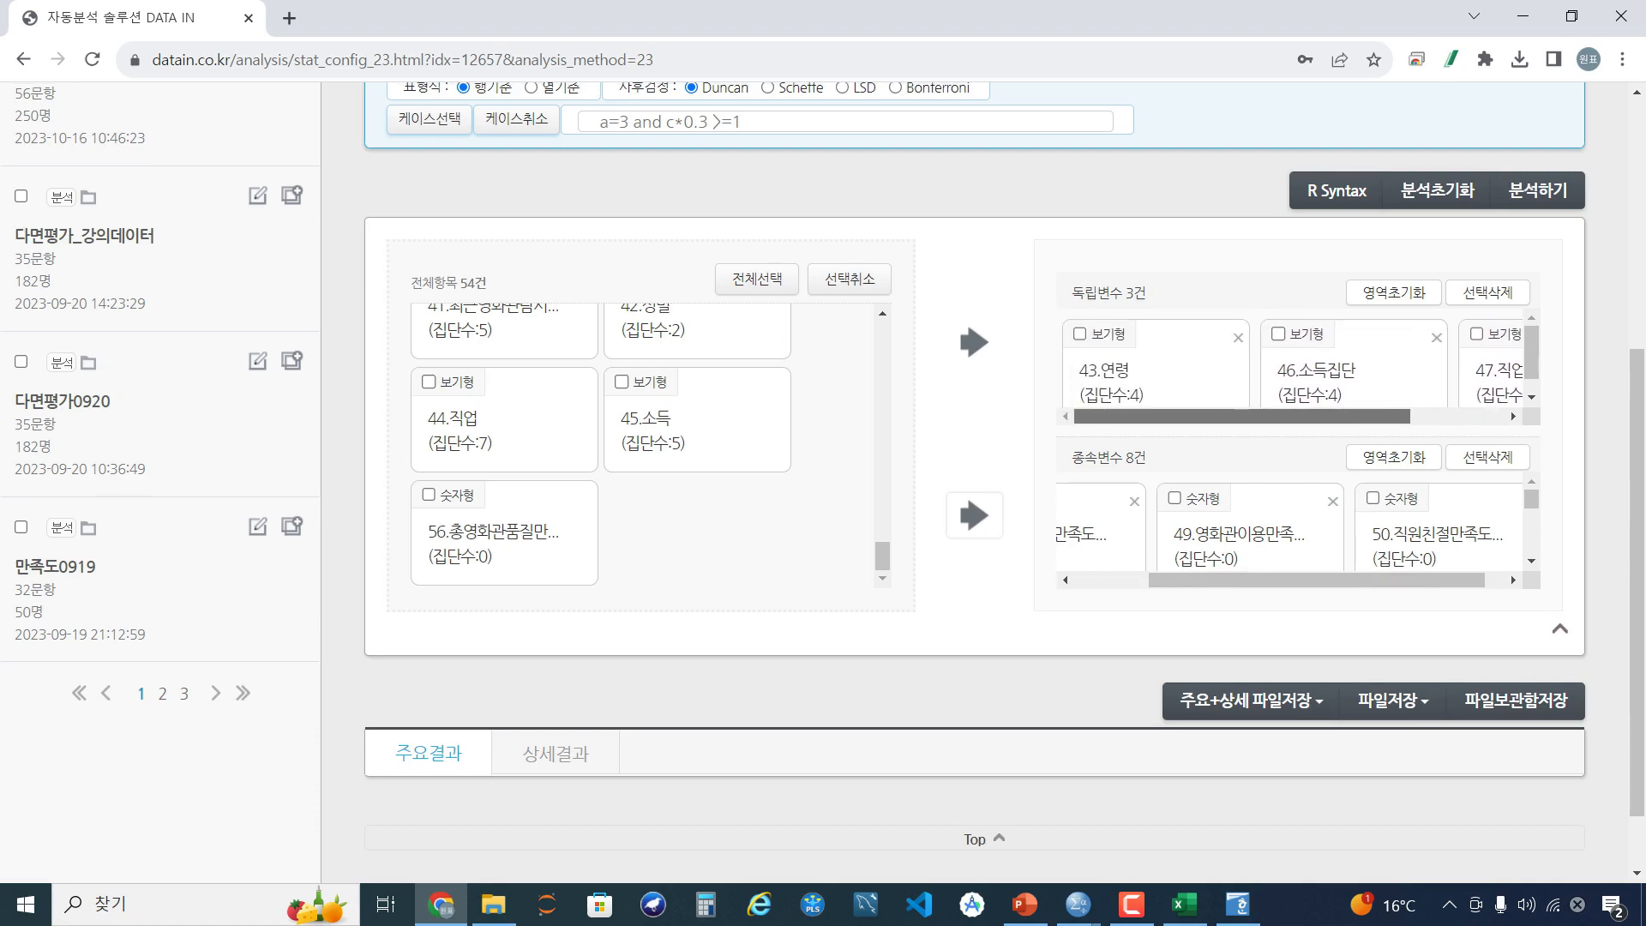
Run the one-way ANOVA with the Scheffe post-hoc test and the 열기준 table format
{"action": "scroll", "coordinate": [1242, 415], "scroll_direction": "up", "scroll_amount": 1}
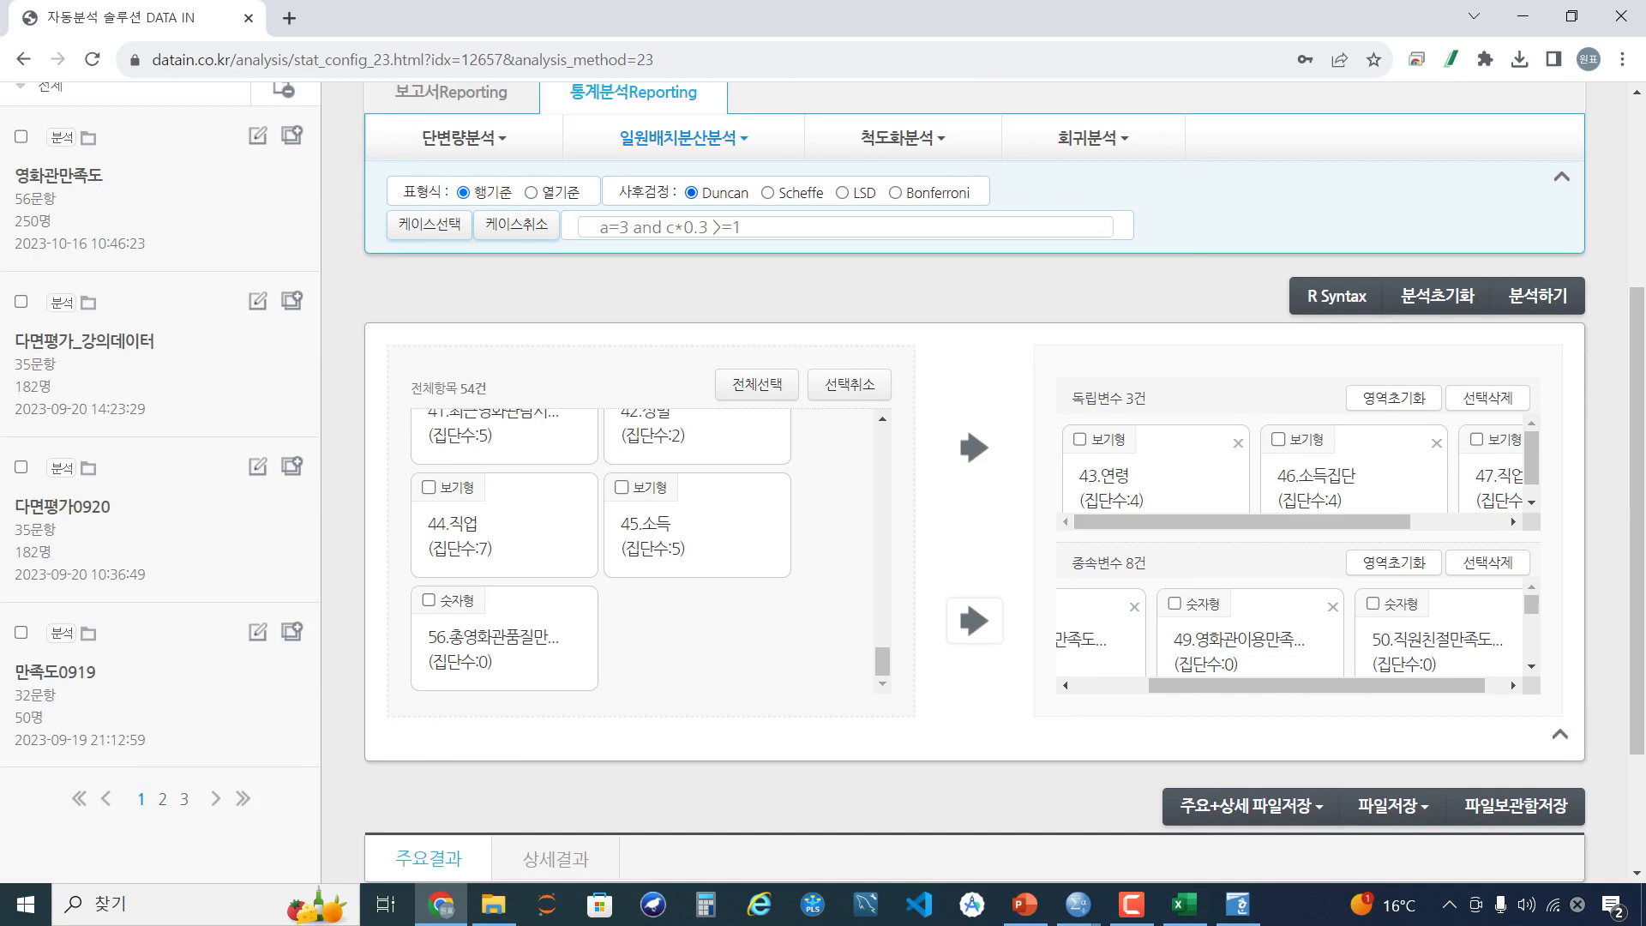
{"action": "left_click", "coordinate": [768, 193]}
{"action": "left_click", "coordinate": [531, 193]}
{"action": "left_click", "coordinate": [1537, 296]}
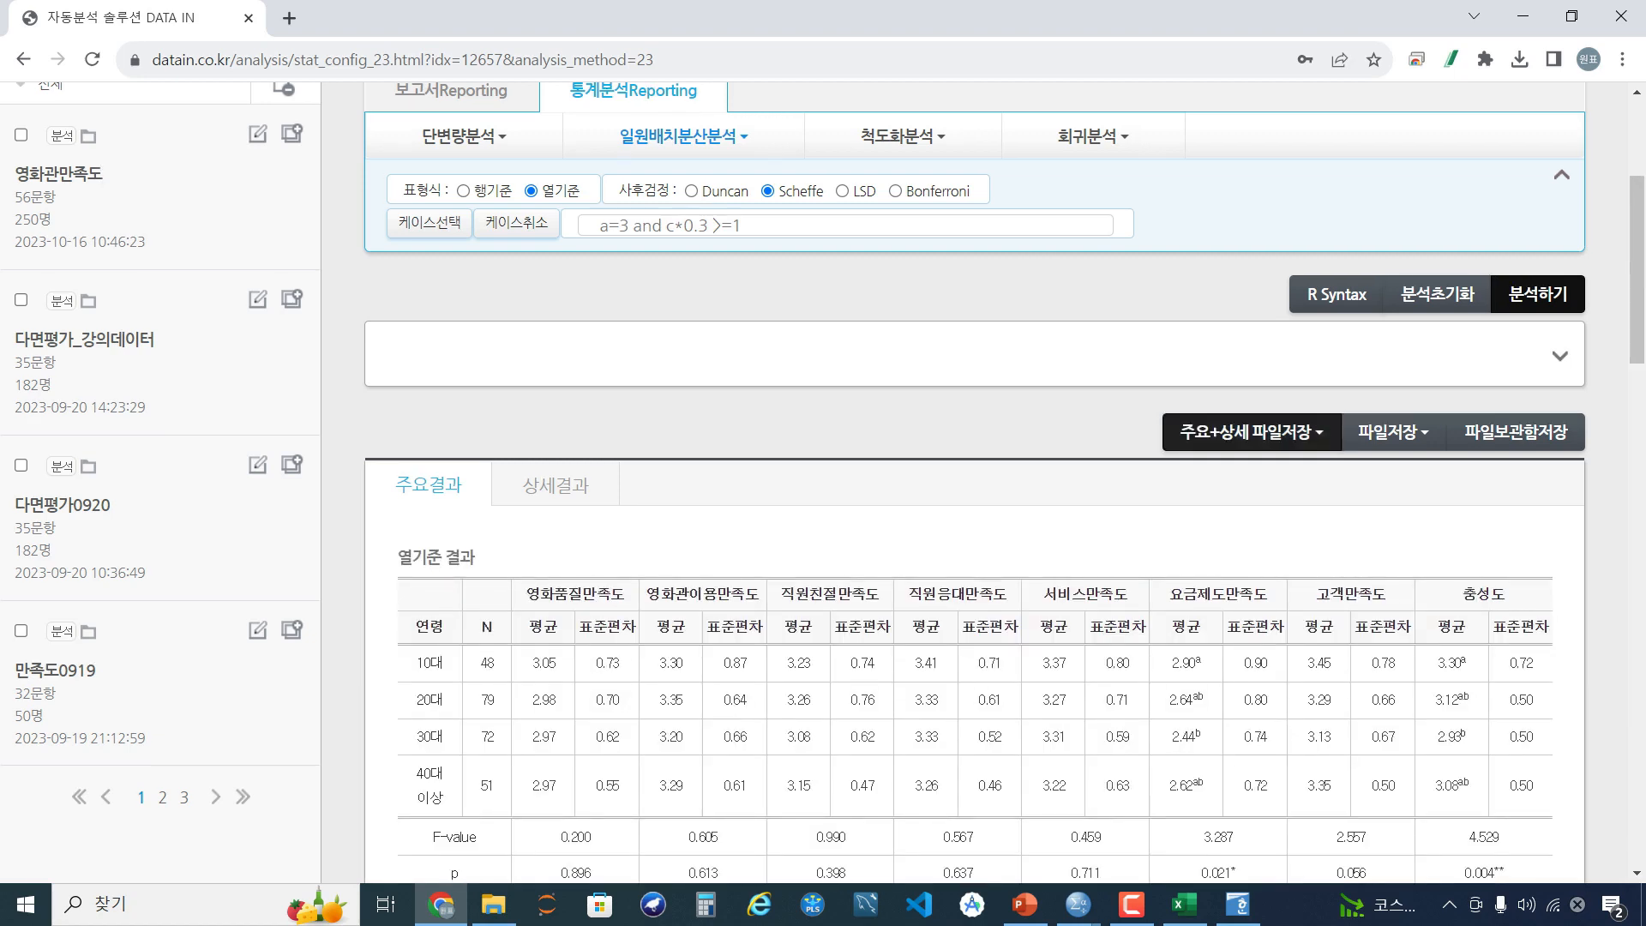
Examine the 열기준 result tables for 연령 and 소득집단, including group means, F-values, p-values, post-hoc letters and the interpretation text
{"action": "scroll", "coordinate": [1252, 432], "scroll_direction": "down", "scroll_amount": 3}
{"action": "left_click_drag", "start_coordinate": [424, 343], "coordinate": [443, 478]}
{"action": "left_click", "coordinate": [443, 477]}
{"action": "scroll", "coordinate": [444, 478], "scroll_direction": "down", "scroll_amount": 1}
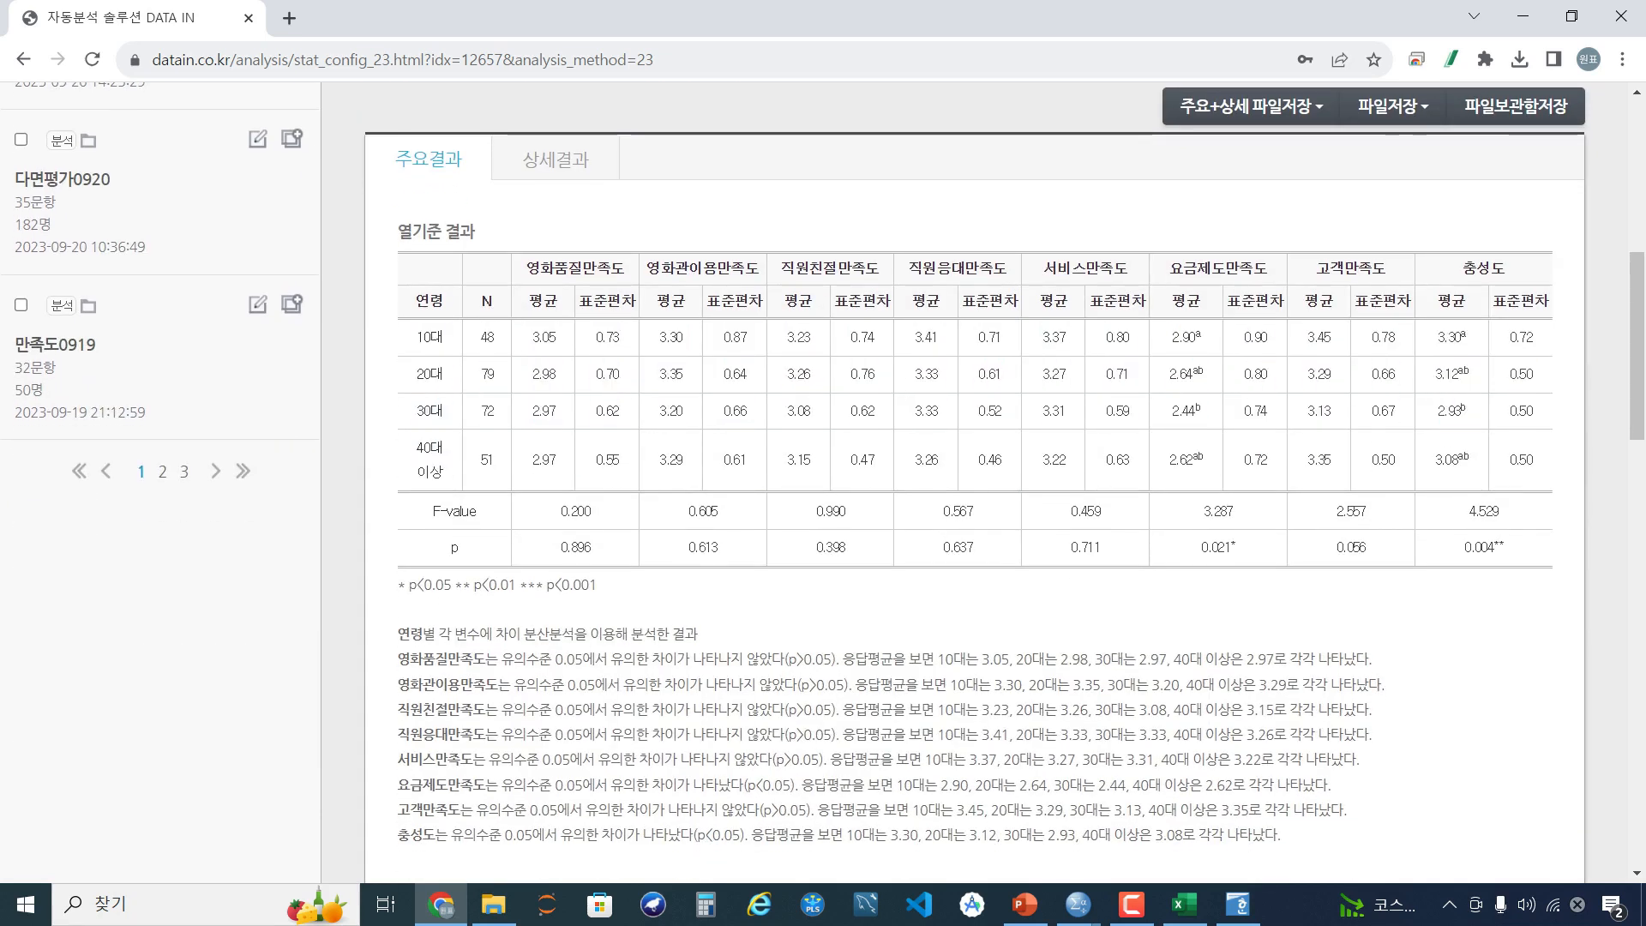
{"action": "scroll", "coordinate": [1204, 447], "scroll_direction": "down", "scroll_amount": 1}
{"action": "left_click_drag", "start_coordinate": [1201, 446], "coordinate": [1208, 446]}
{"action": "left_click", "coordinate": [1209, 447]}
{"action": "left_click_drag", "start_coordinate": [1463, 446], "coordinate": [1504, 446]}
{"action": "left_click", "coordinate": [1504, 445]}
{"action": "scroll", "coordinate": [1504, 446], "scroll_direction": "down", "scroll_amount": 1}
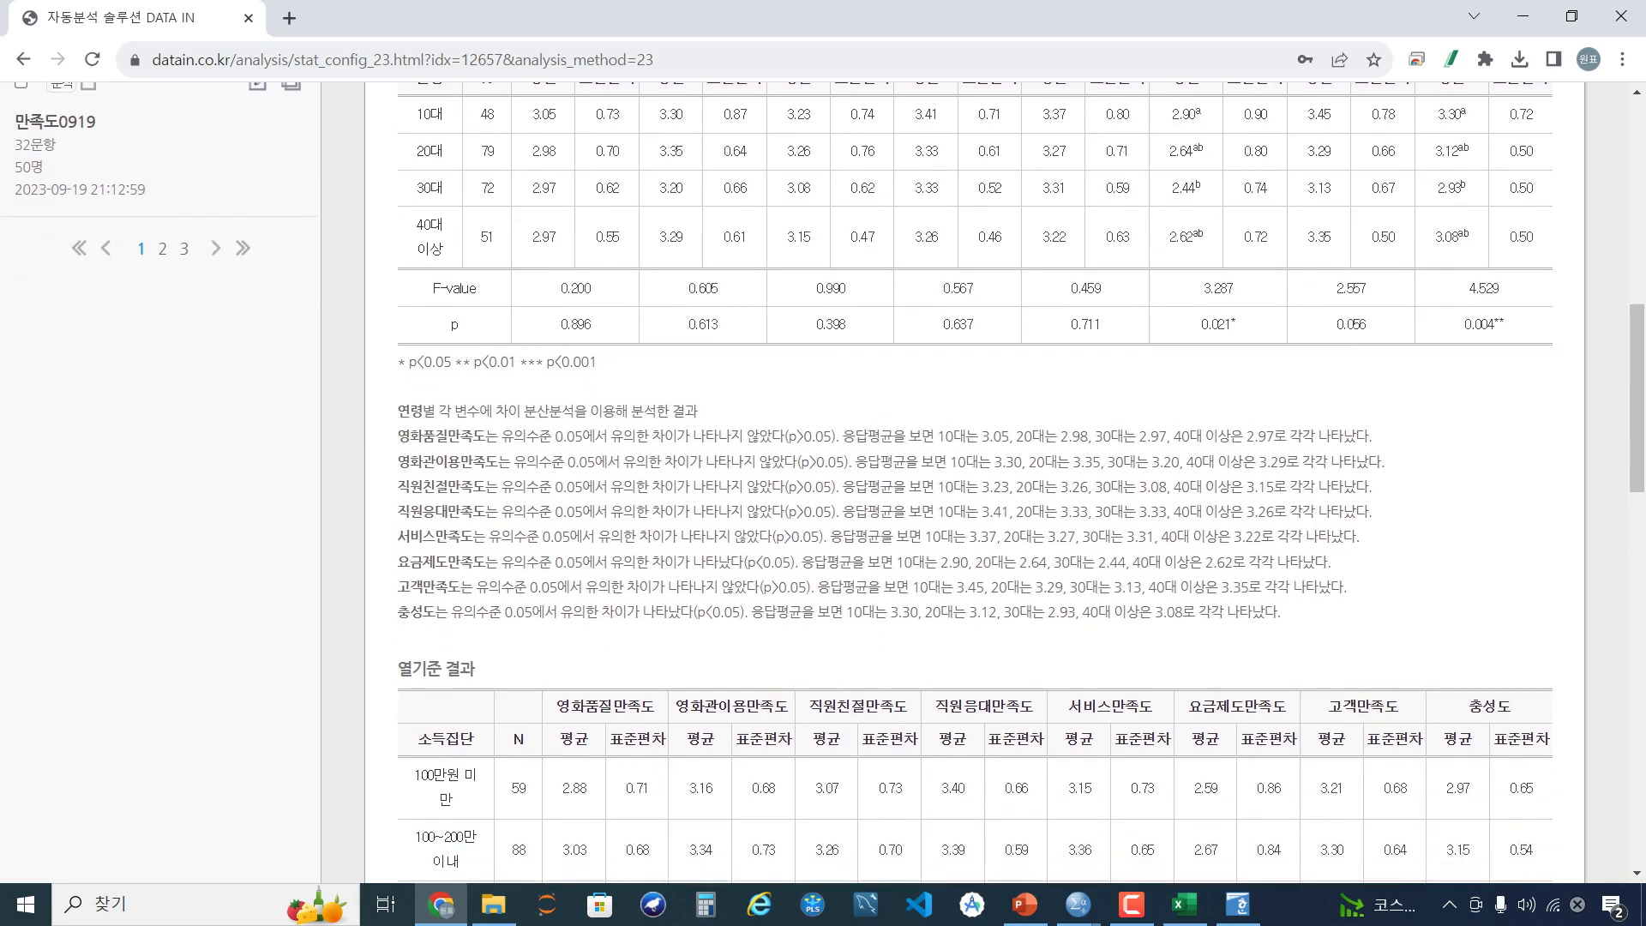
{"action": "scroll", "coordinate": [975, 480], "scroll_direction": "down", "scroll_amount": 4}
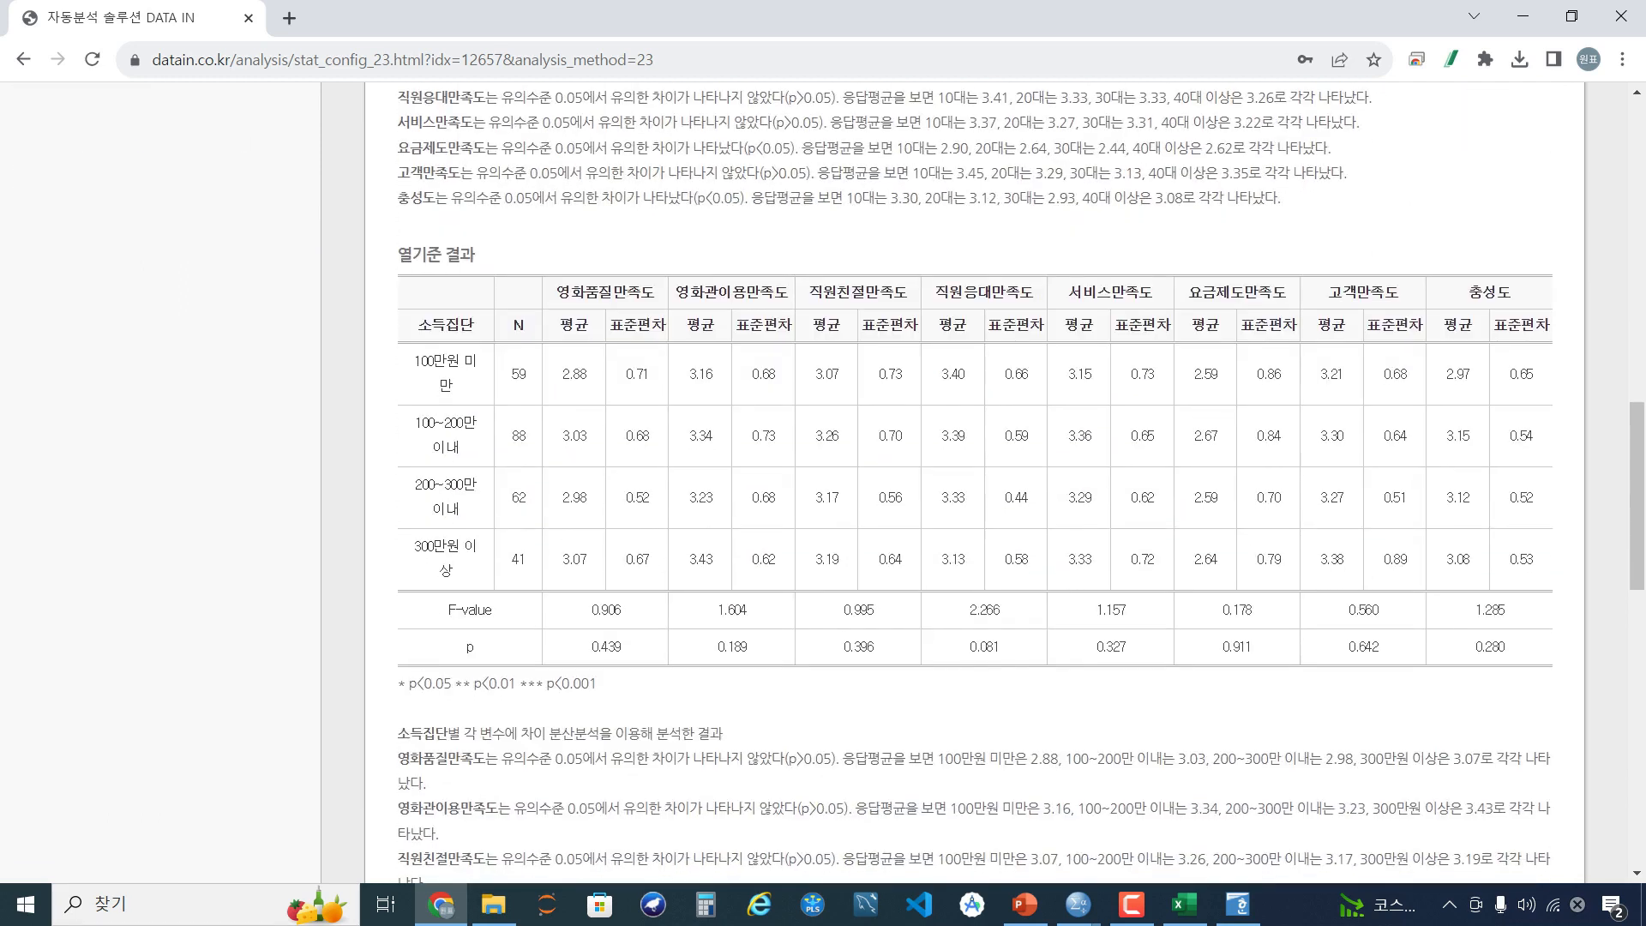
{"action": "scroll", "coordinate": [975, 481], "scroll_direction": "down", "scroll_amount": 1}
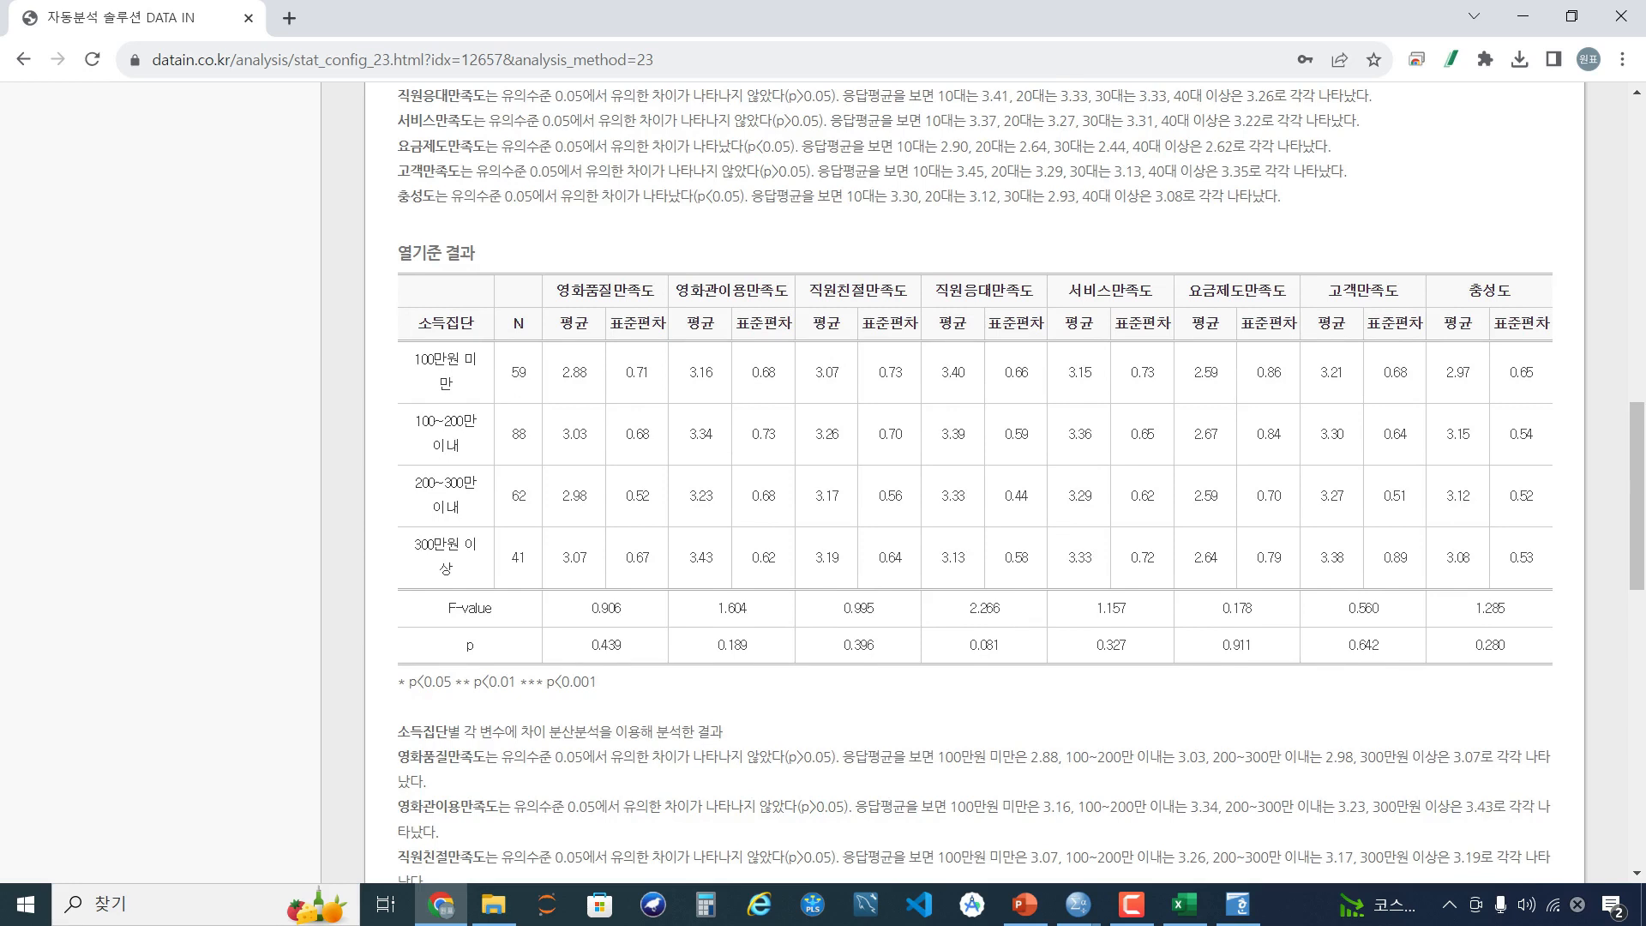
{"action": "scroll", "coordinate": [974, 480], "scroll_direction": "down", "scroll_amount": 5}
{"action": "scroll", "coordinate": [974, 480], "scroll_direction": "up", "scroll_amount": 10}
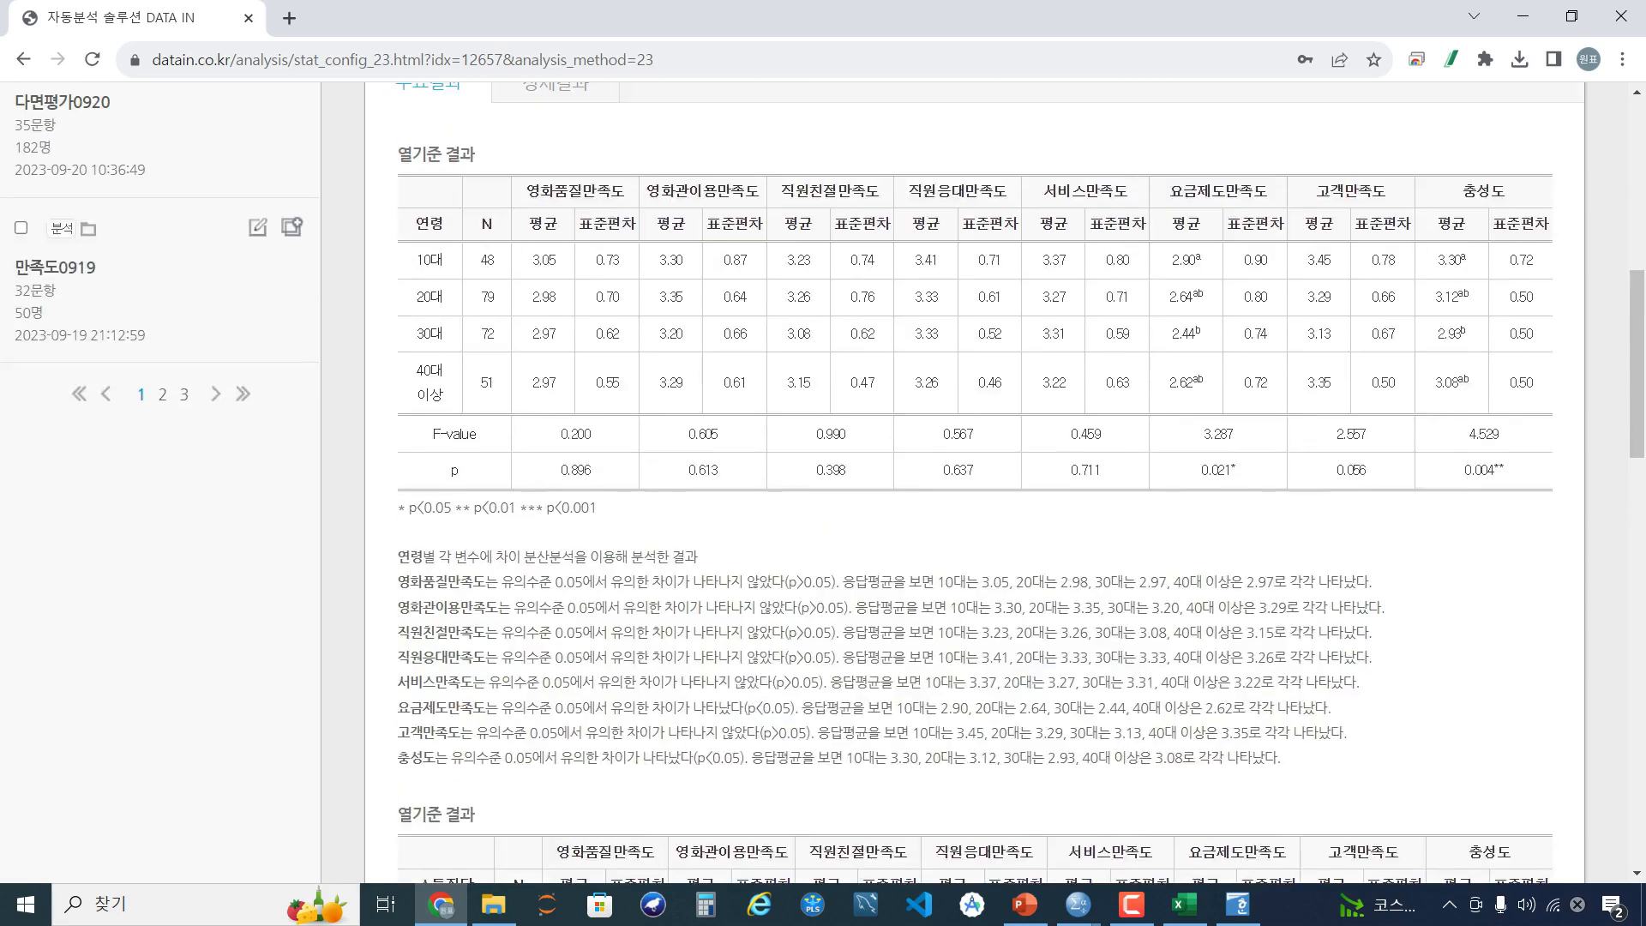
Save the ANOVA results as a Hangul file and open the downloaded 영화관만족도_통계_일원분산분석20231016.hwp
{"action": "scroll", "coordinate": [1509, 433], "scroll_direction": "up", "scroll_amount": 4}
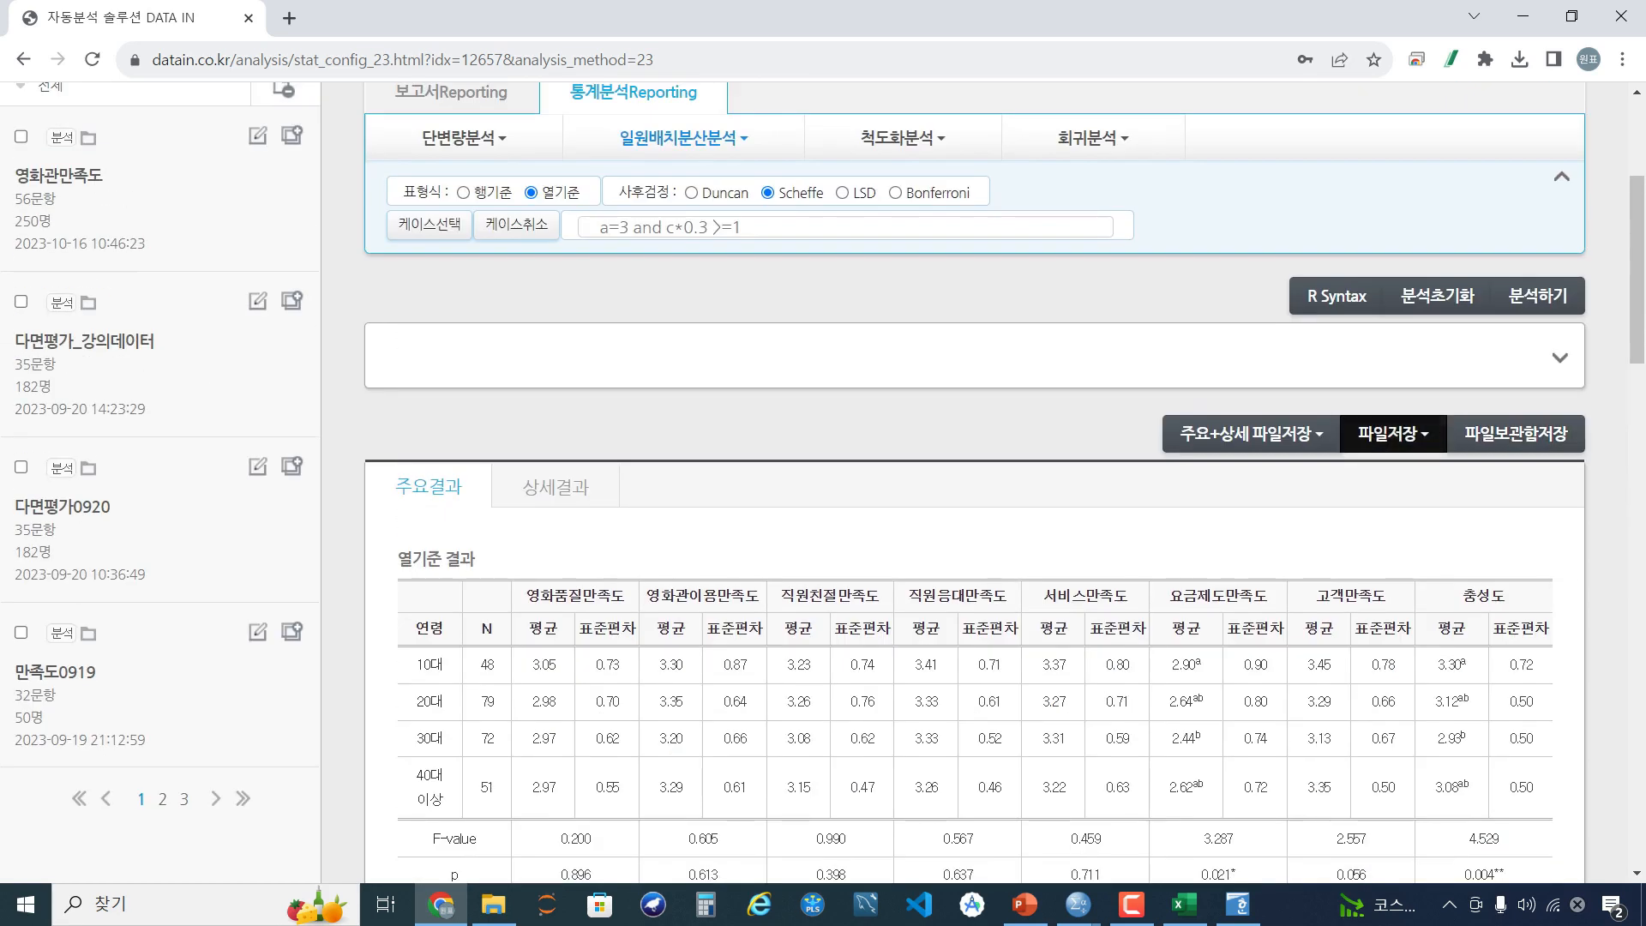
{"action": "left_click", "coordinate": [1393, 435]}
{"action": "left_click", "coordinate": [1381, 503]}
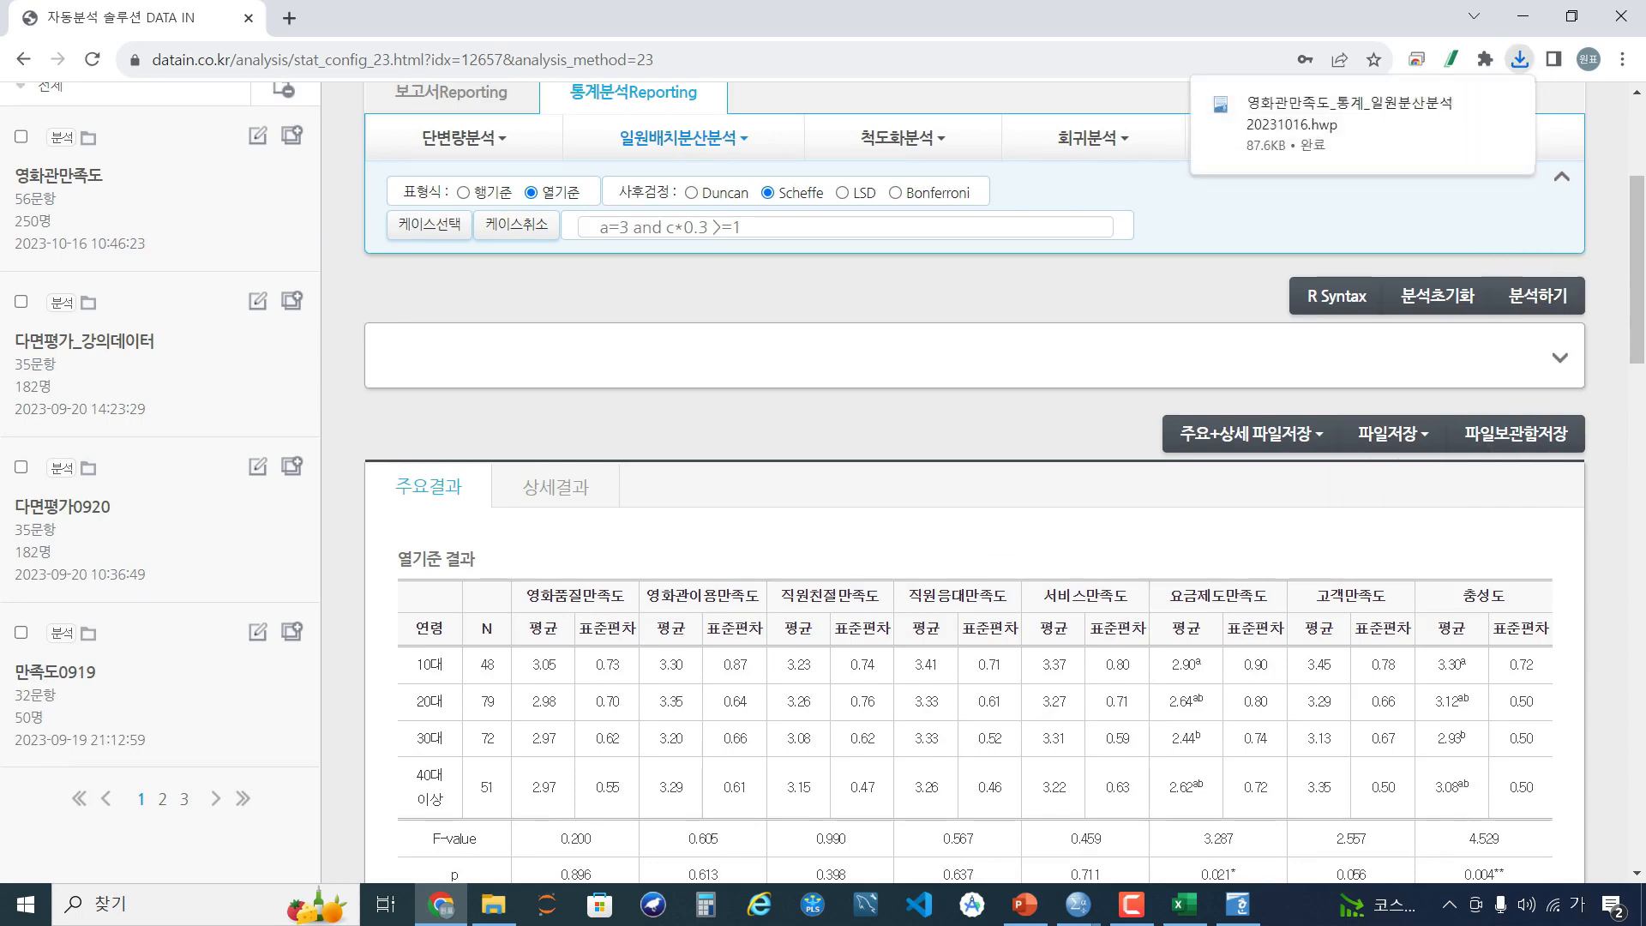
{"action": "left_click", "coordinate": [1363, 114]}
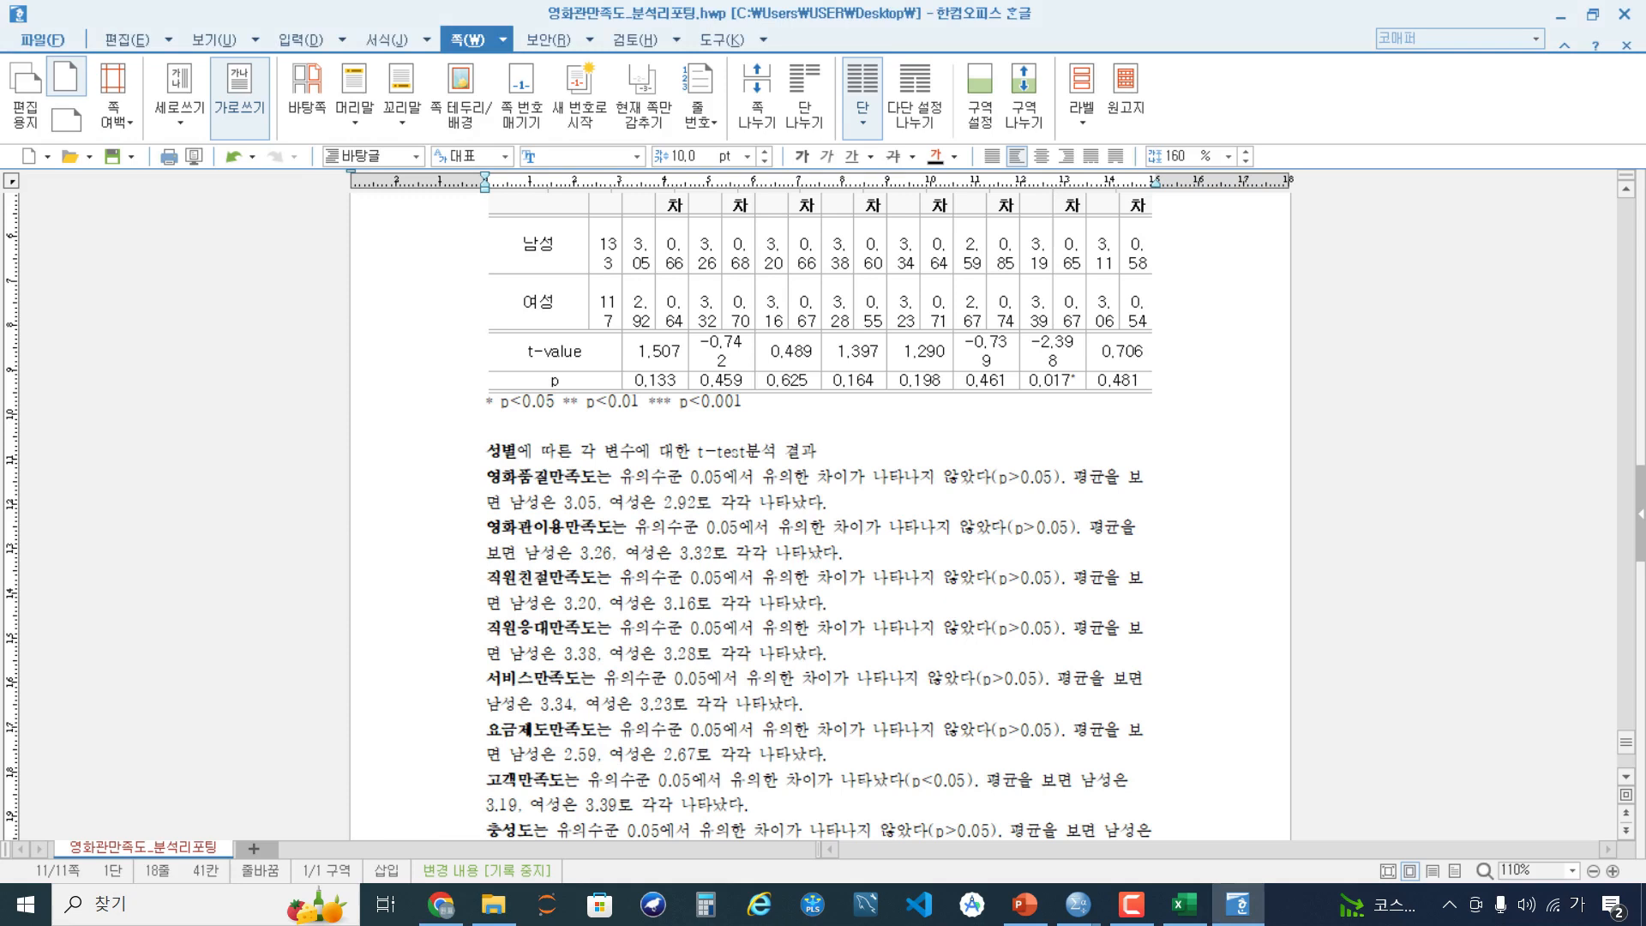
{"action": "key", "text": "Return"}
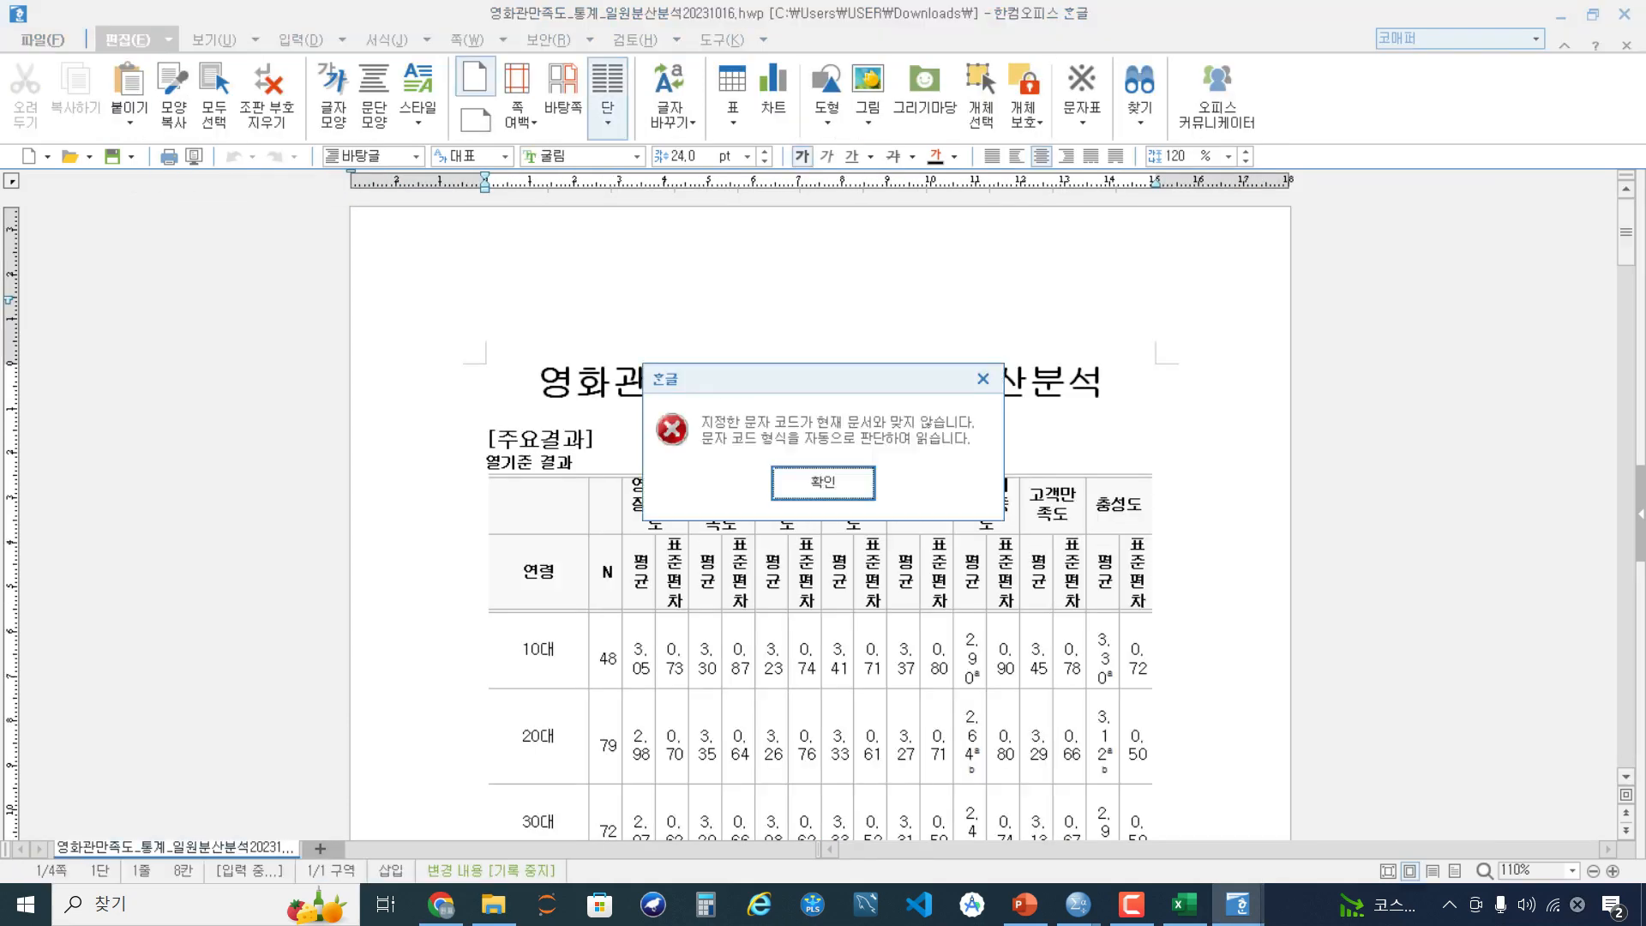
{"action": "key", "text": "Return"}
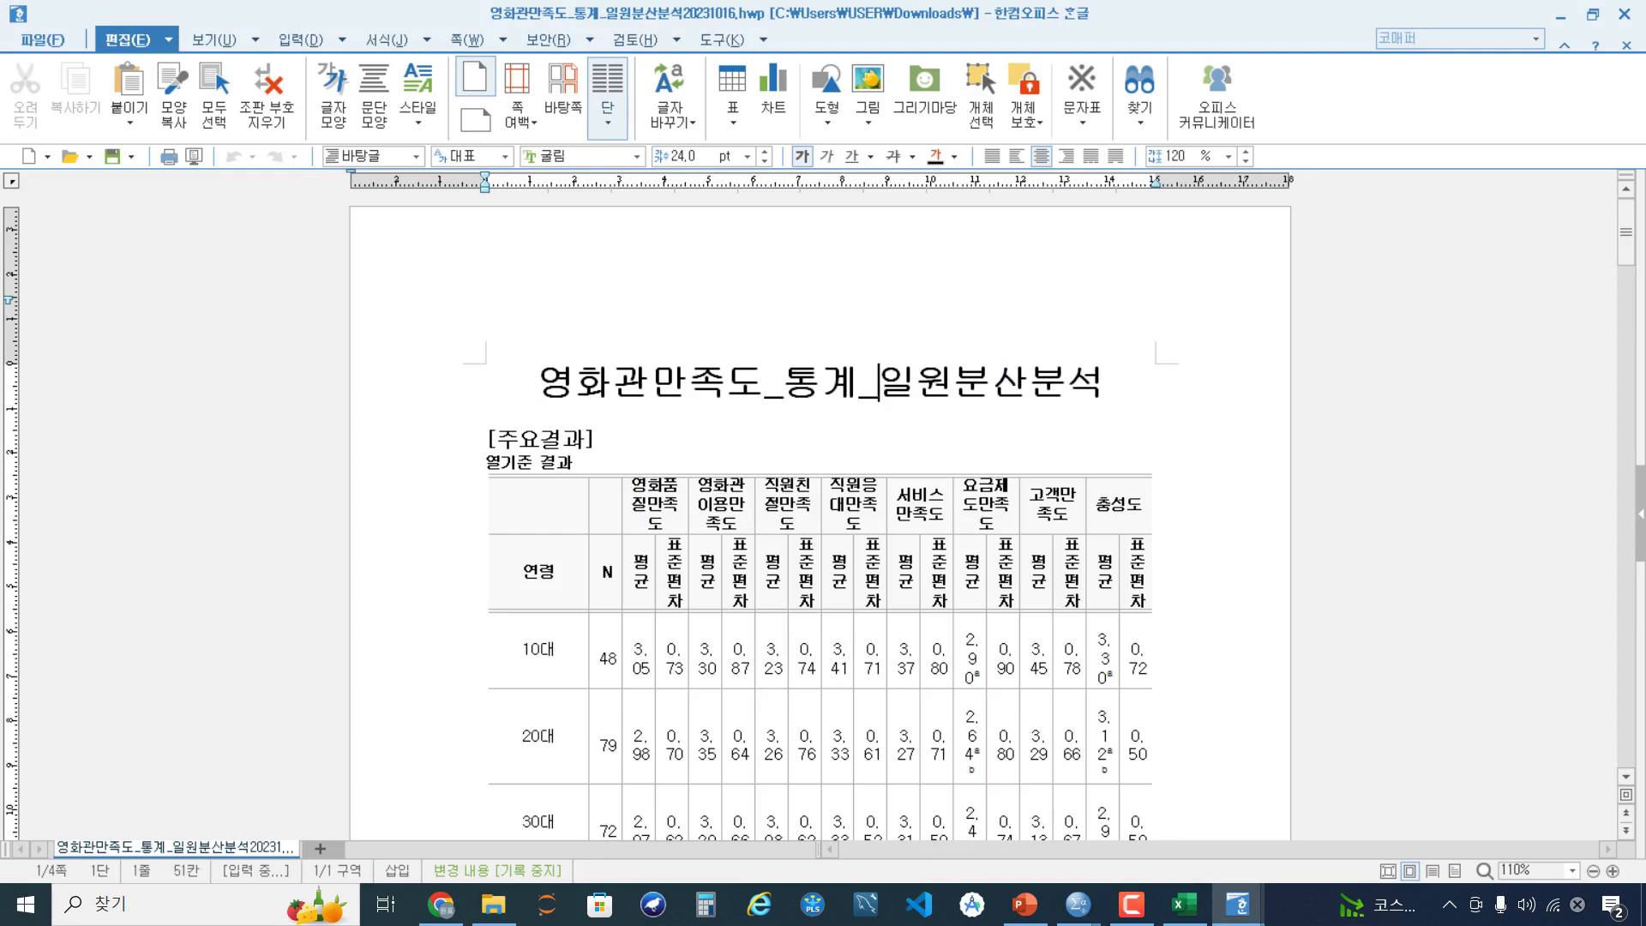
Copy the entire contents of the downloaded ANOVA document and switch to 영화관만족도_분석리포팅.hwp
{"action": "key", "text": "ctrl+a"}
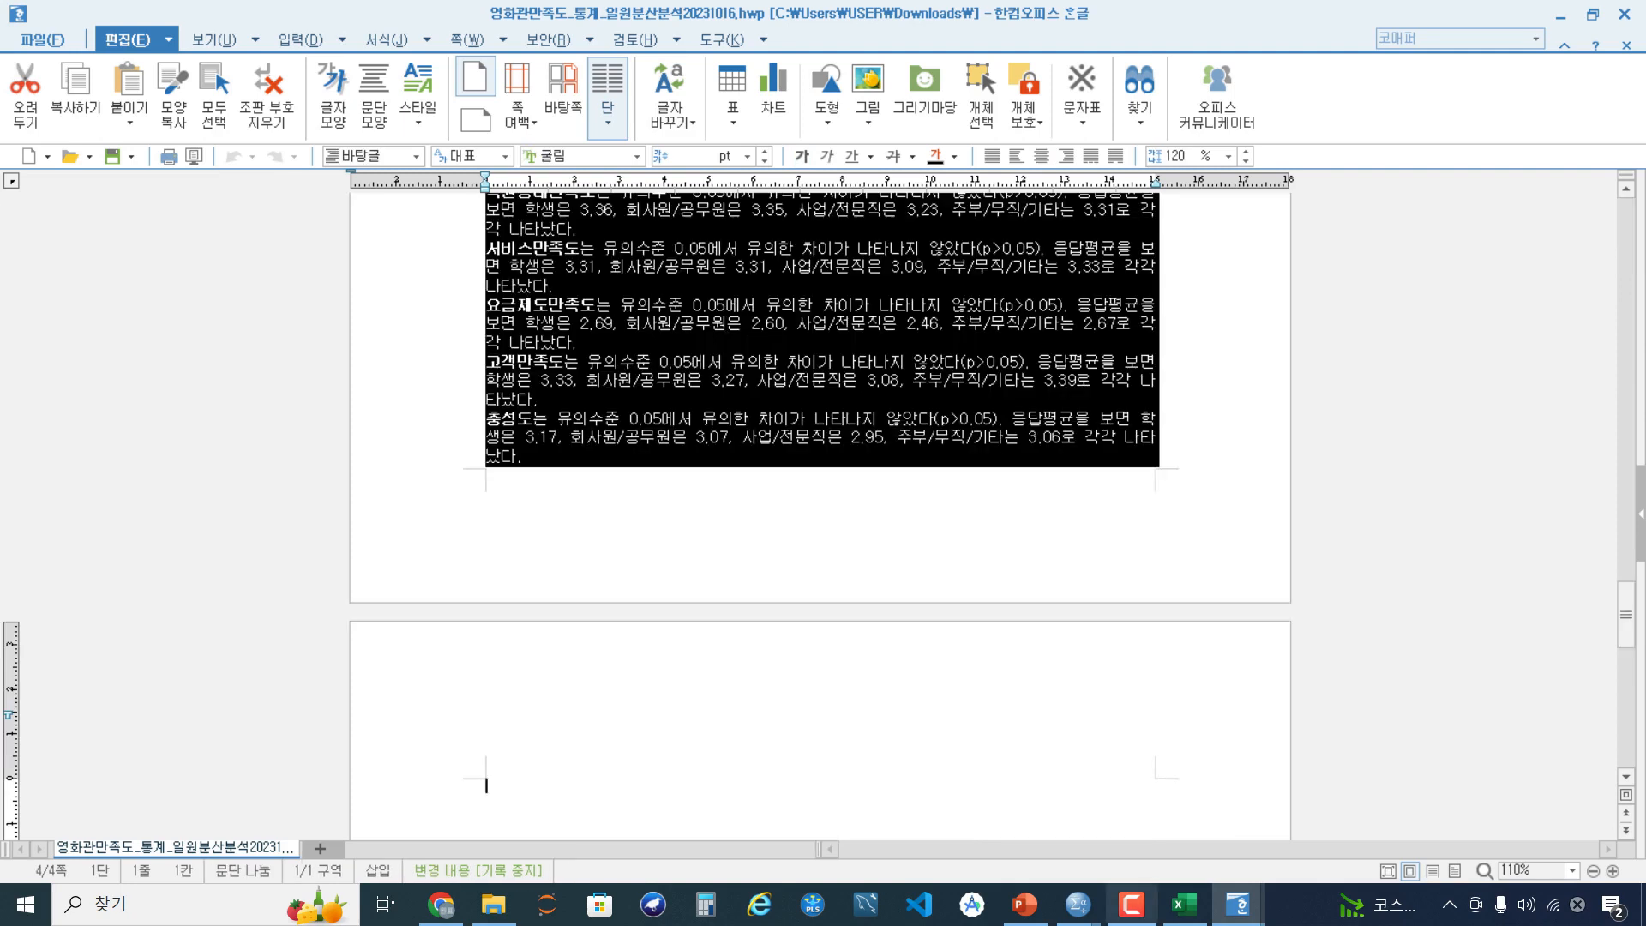
{"action": "key", "text": "ctrl+c"}
{"action": "left_click", "coordinate": [1237, 905]}
{"action": "left_click", "coordinate": [1136, 805]}
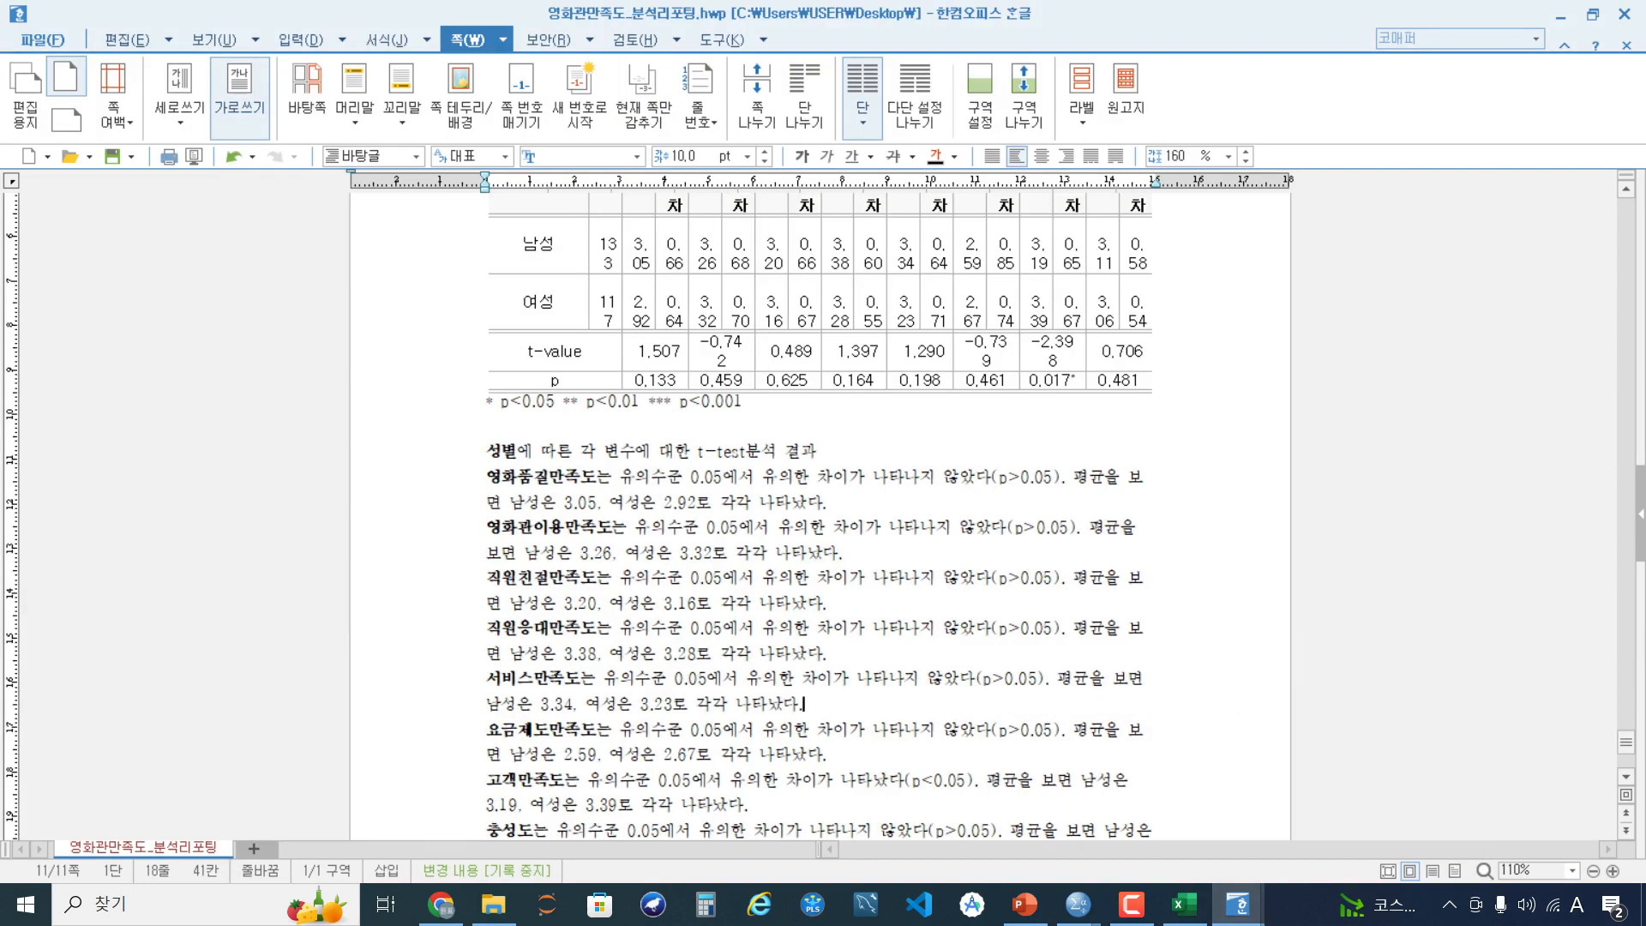
Start a new page at the end of the report and paste the copied ANOVA results there
{"action": "key", "text": "ctrl+End"}
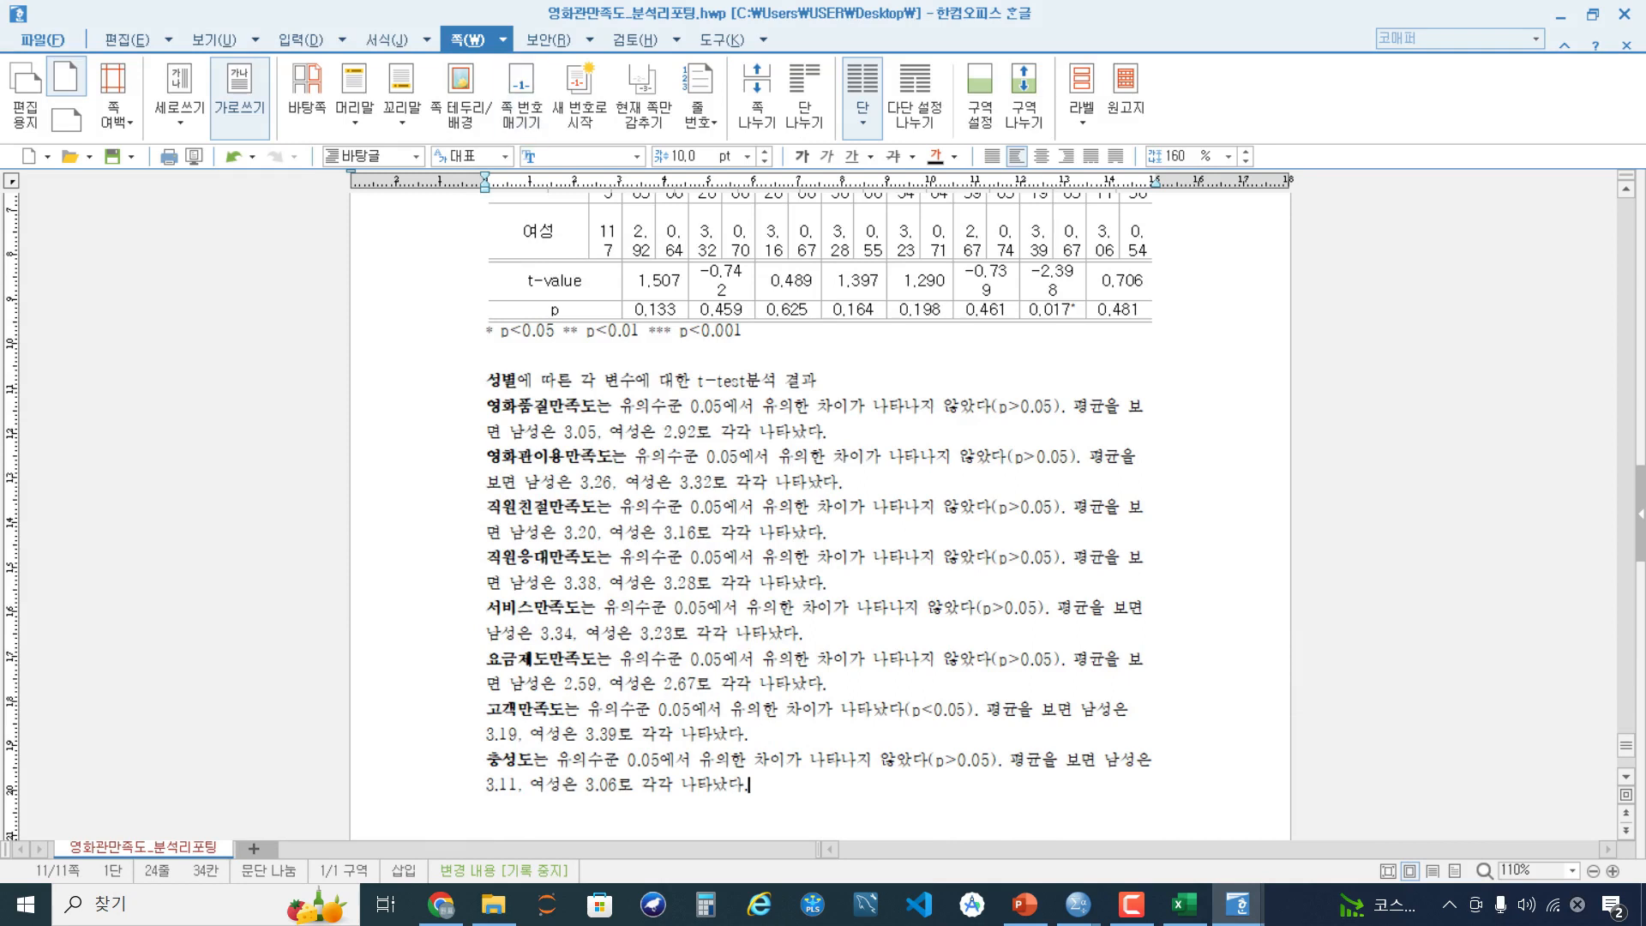
{"action": "left_click", "coordinate": [504, 40]}
{"action": "left_click", "coordinate": [514, 296]}
{"action": "type", "text": "ㅍ"}
{"action": "key", "text": "BackSpace"}
{"action": "key", "text": "ctrl+v"}
{"action": "key", "text": "ctrl+v"}
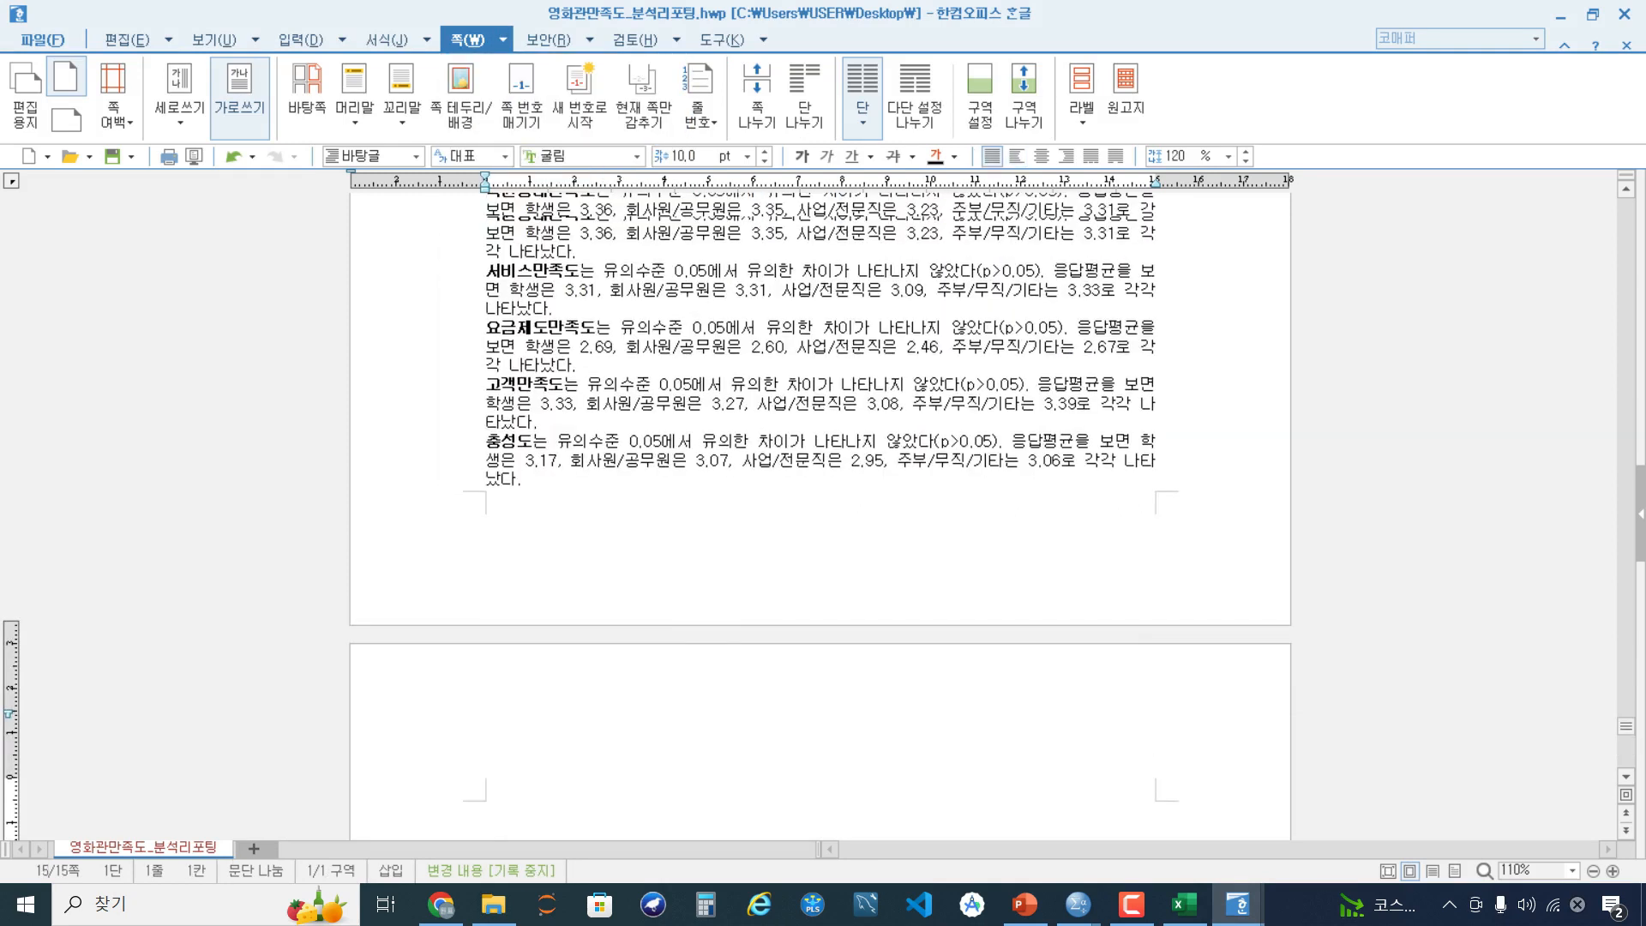
Change the heading of the pasted ANOVA section to "5. 분산분석 결과" and set its alignment to justified
{"action": "scroll", "coordinate": [820, 515], "scroll_direction": "up", "scroll_amount": 15}
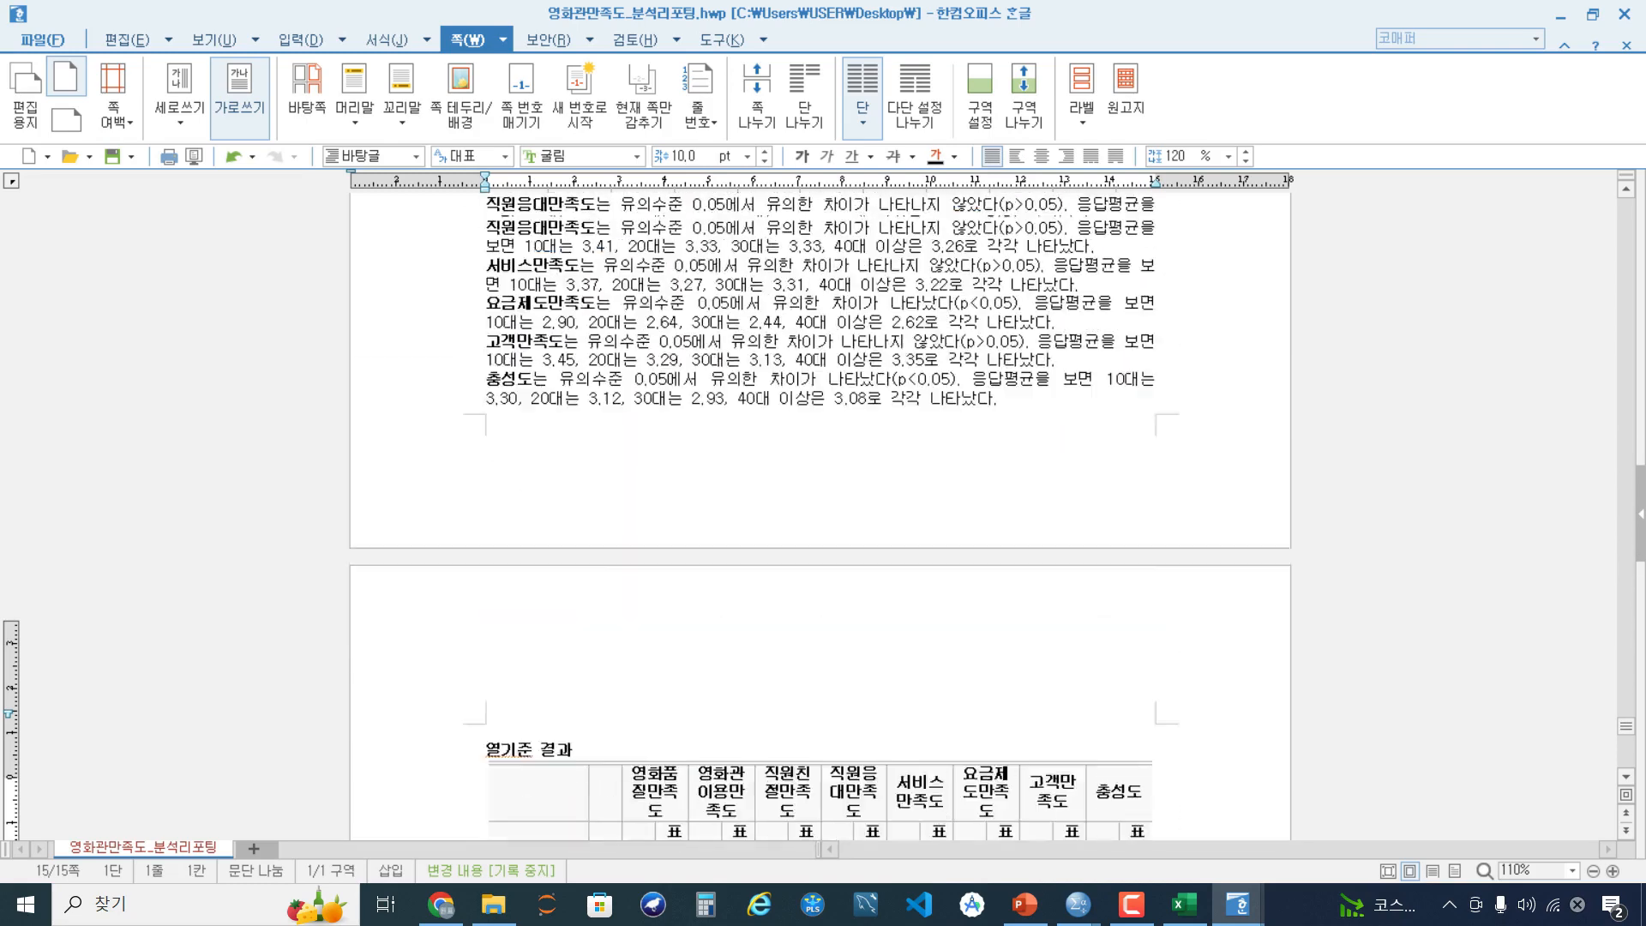
{"action": "scroll", "coordinate": [820, 514], "scroll_direction": "down", "scroll_amount": 8}
{"action": "left_click", "coordinate": [709, 713]}
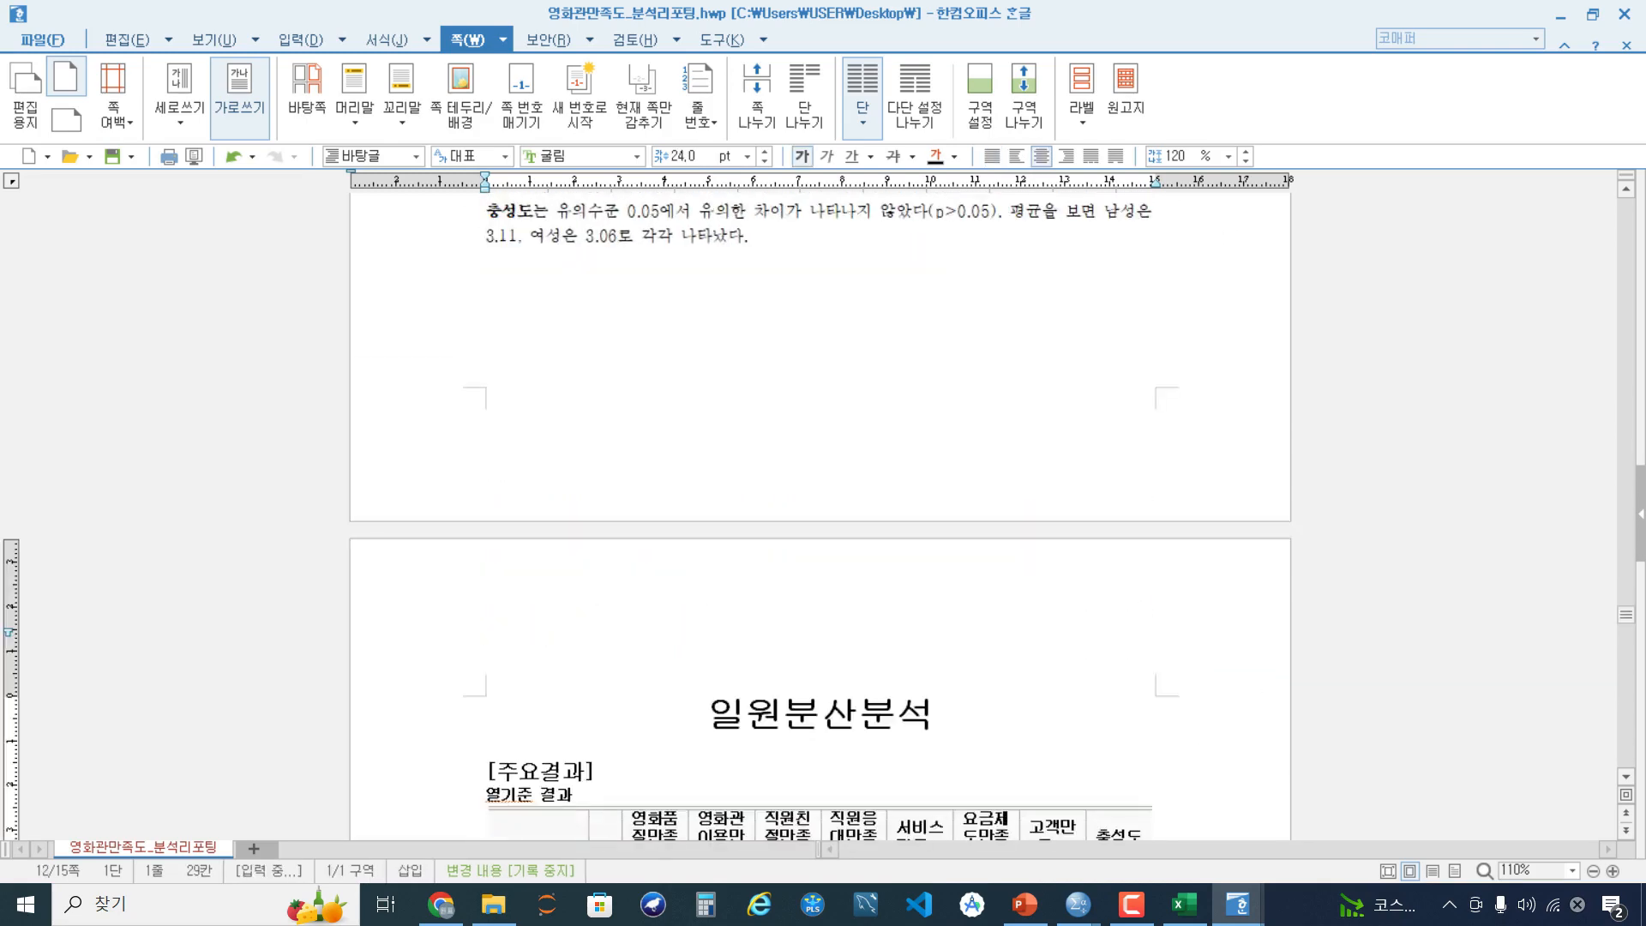
{"action": "type", "text": "5."}
{"action": "key", "text": "Delete"}
{"action": "key", "text": "Delete"}
{"action": "key", "text": "End"}
{"action": "type", "text": "결과"}
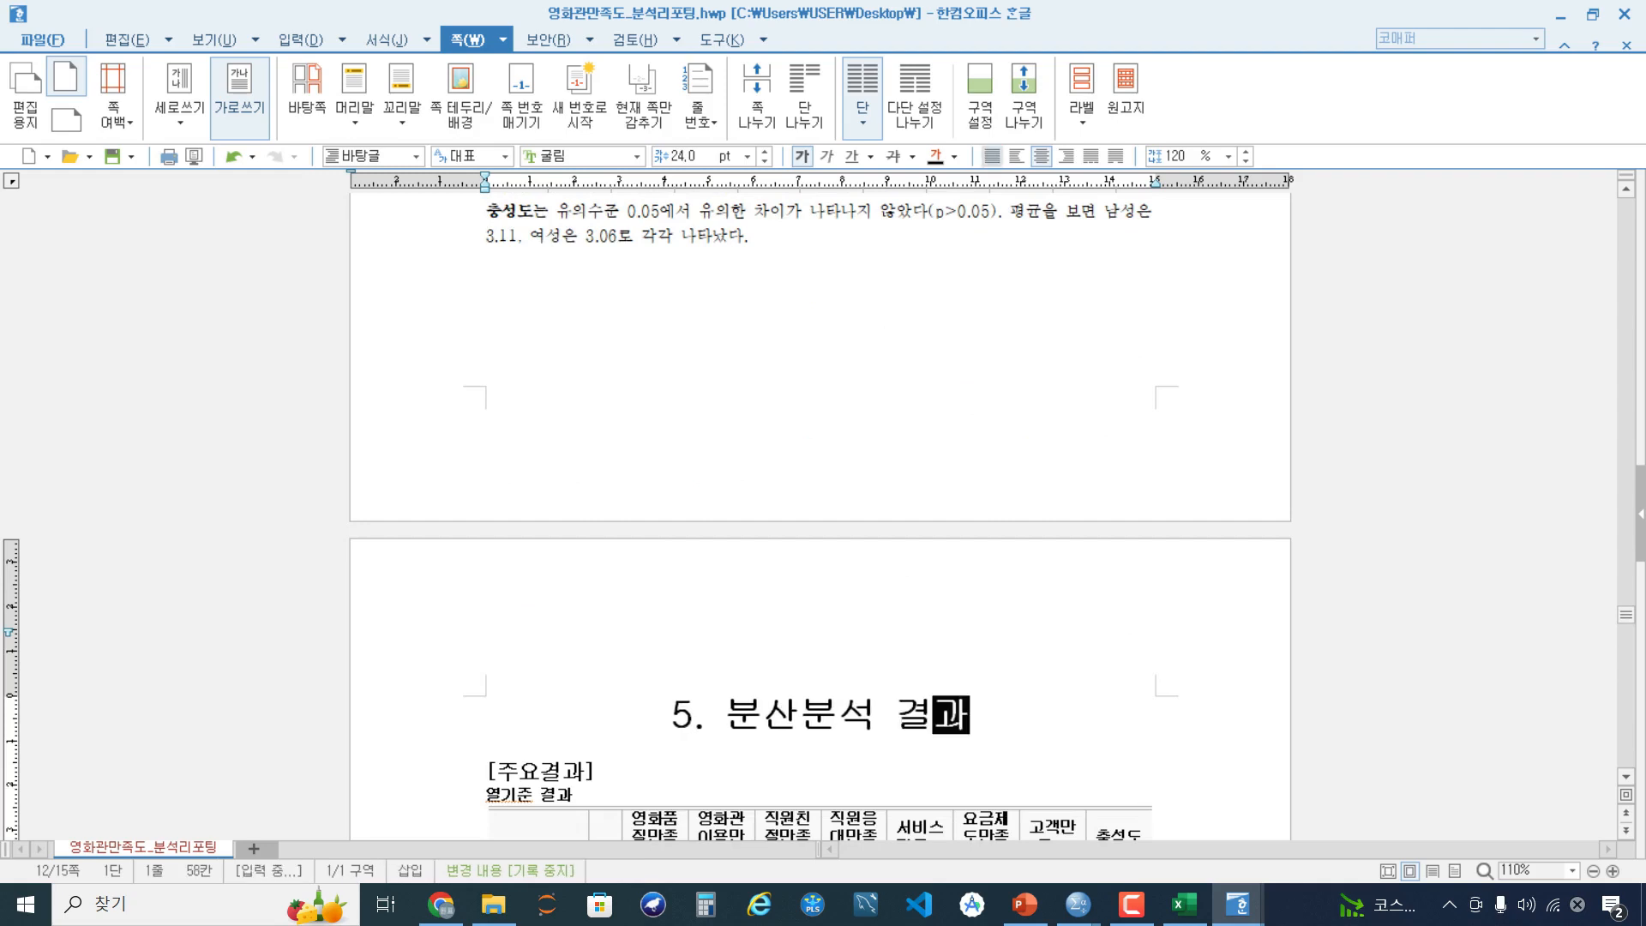
{"action": "left_click", "coordinate": [992, 156]}
{"action": "left_click", "coordinate": [692, 715]}
Review the pasted ANOVA section and remove the blank page after its last paragraph
{"action": "scroll", "coordinate": [692, 715], "scroll_direction": "down", "scroll_amount": 4}
{"action": "scroll", "coordinate": [818, 515], "scroll_direction": "down", "scroll_amount": 2}
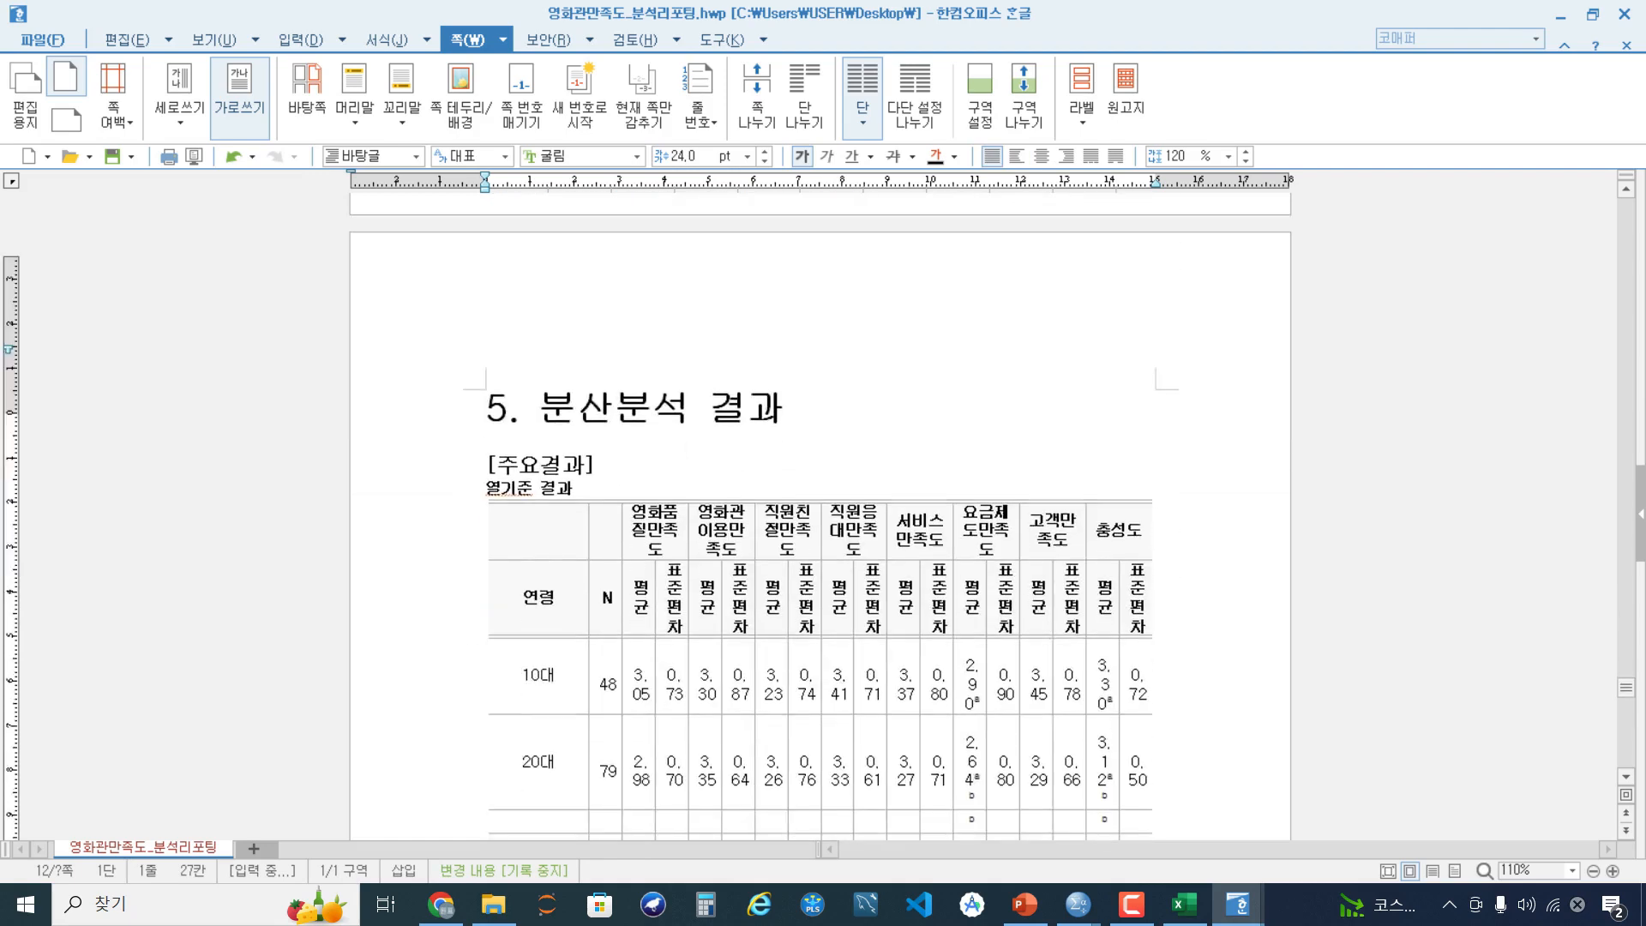
{"action": "left_click", "coordinate": [487, 319]}
{"action": "scroll", "coordinate": [818, 515], "scroll_direction": "down", "scroll_amount": 2}
{"action": "scroll", "coordinate": [848, 776], "scroll_direction": "down", "scroll_amount": 4}
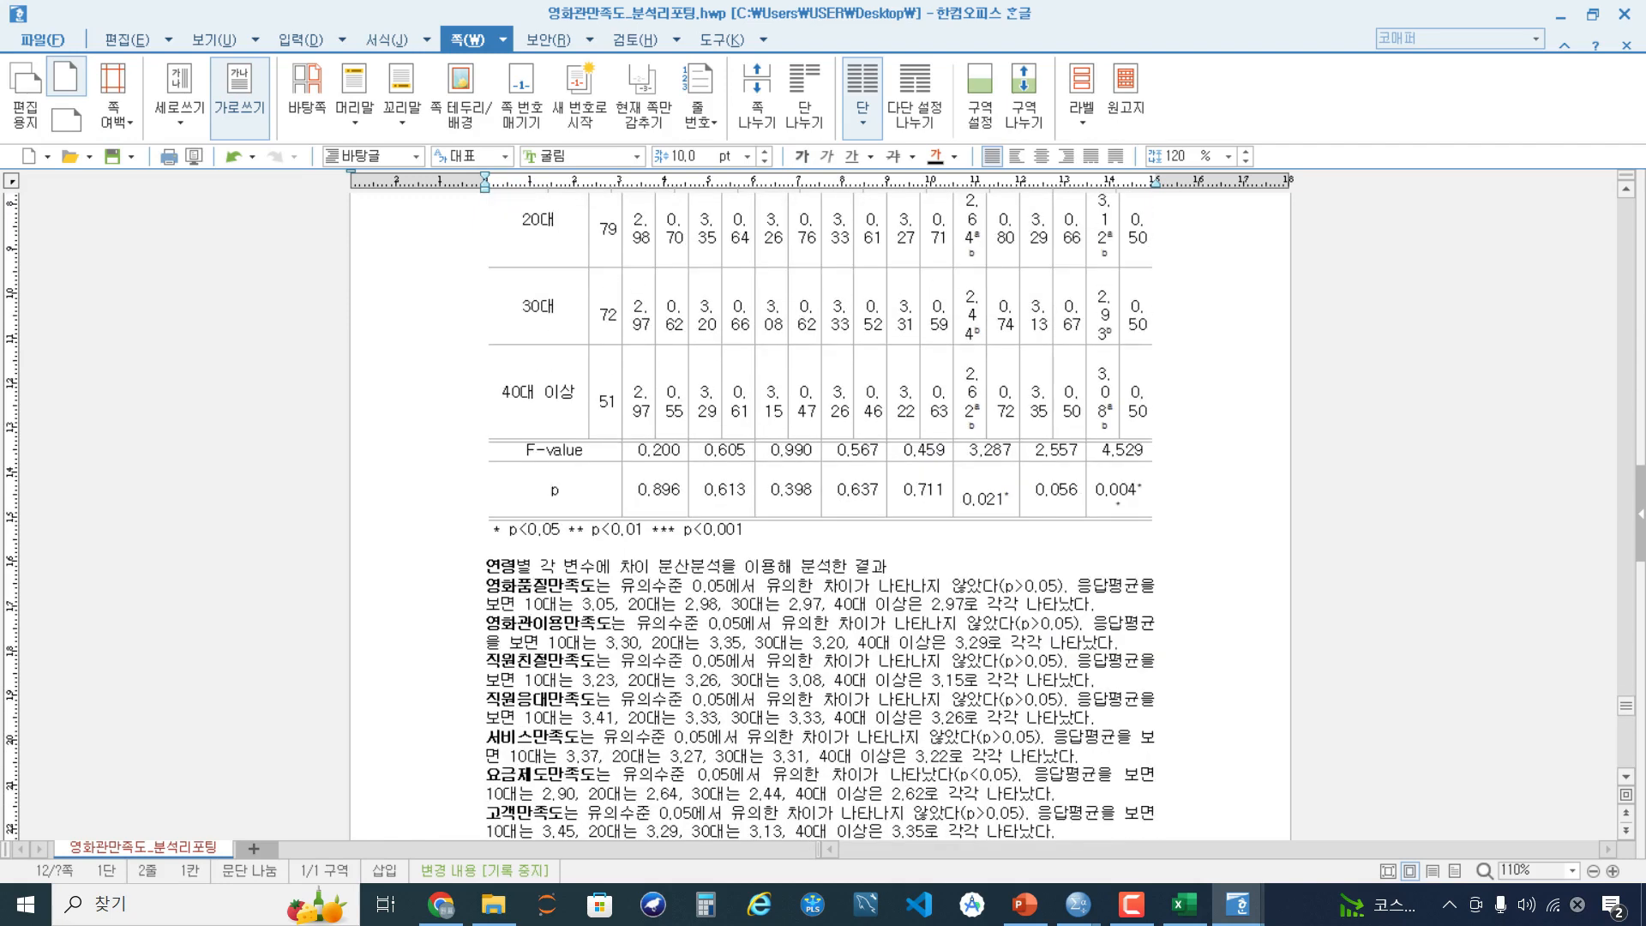
{"action": "key", "text": "ctrl+Page_Down"}
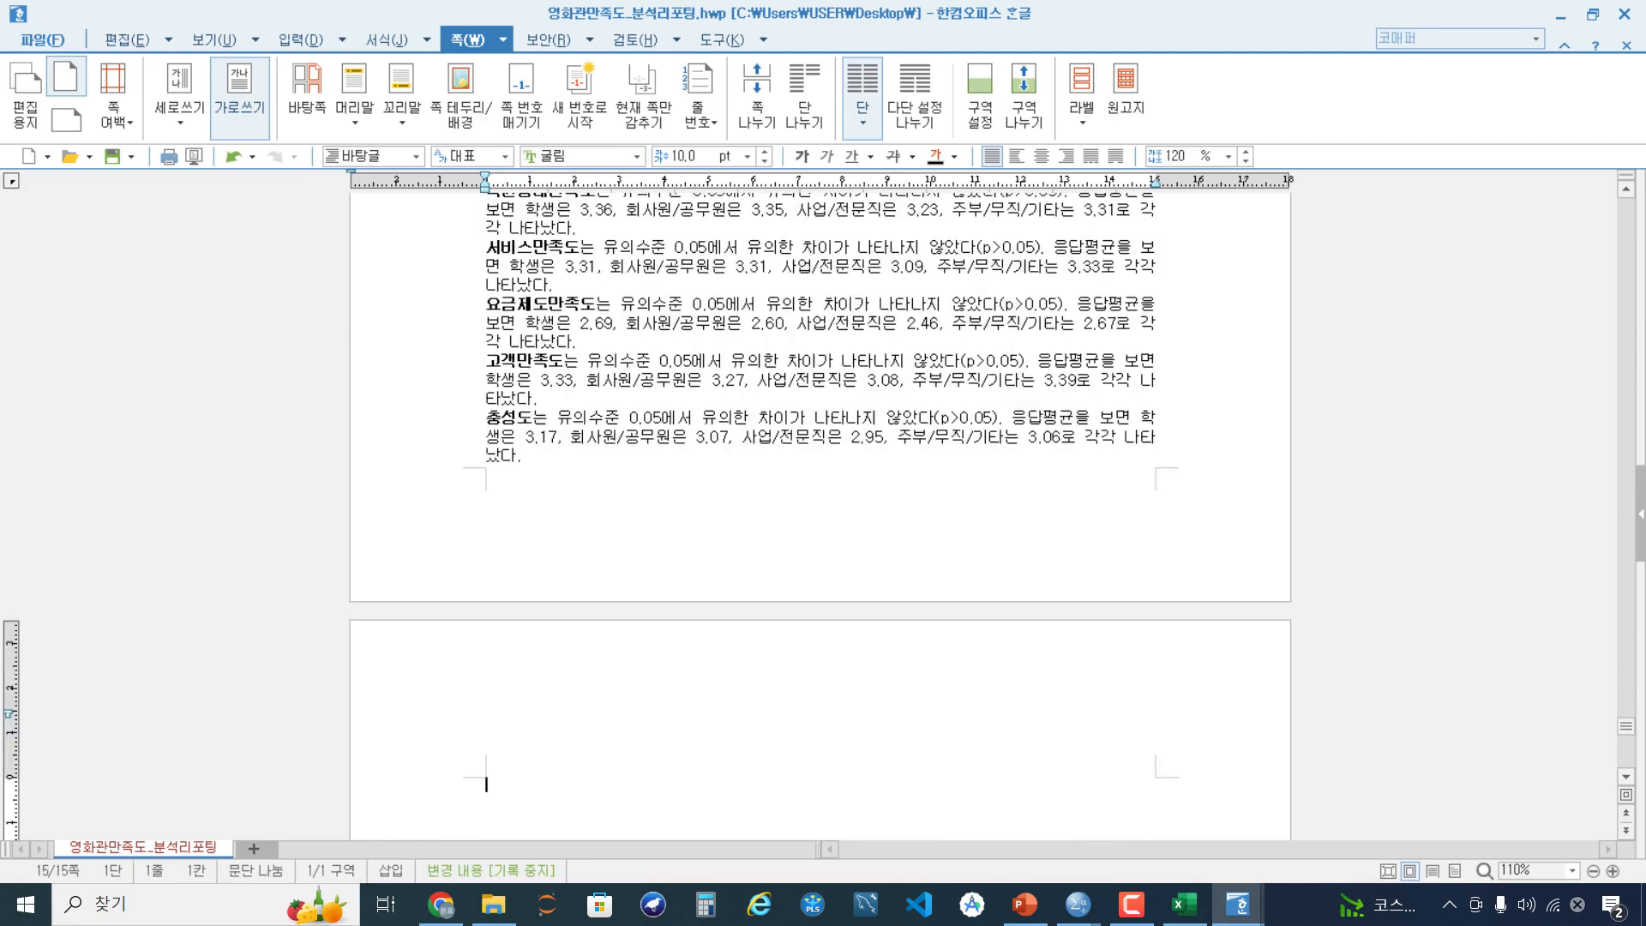
{"action": "left_click", "coordinate": [522, 455]}
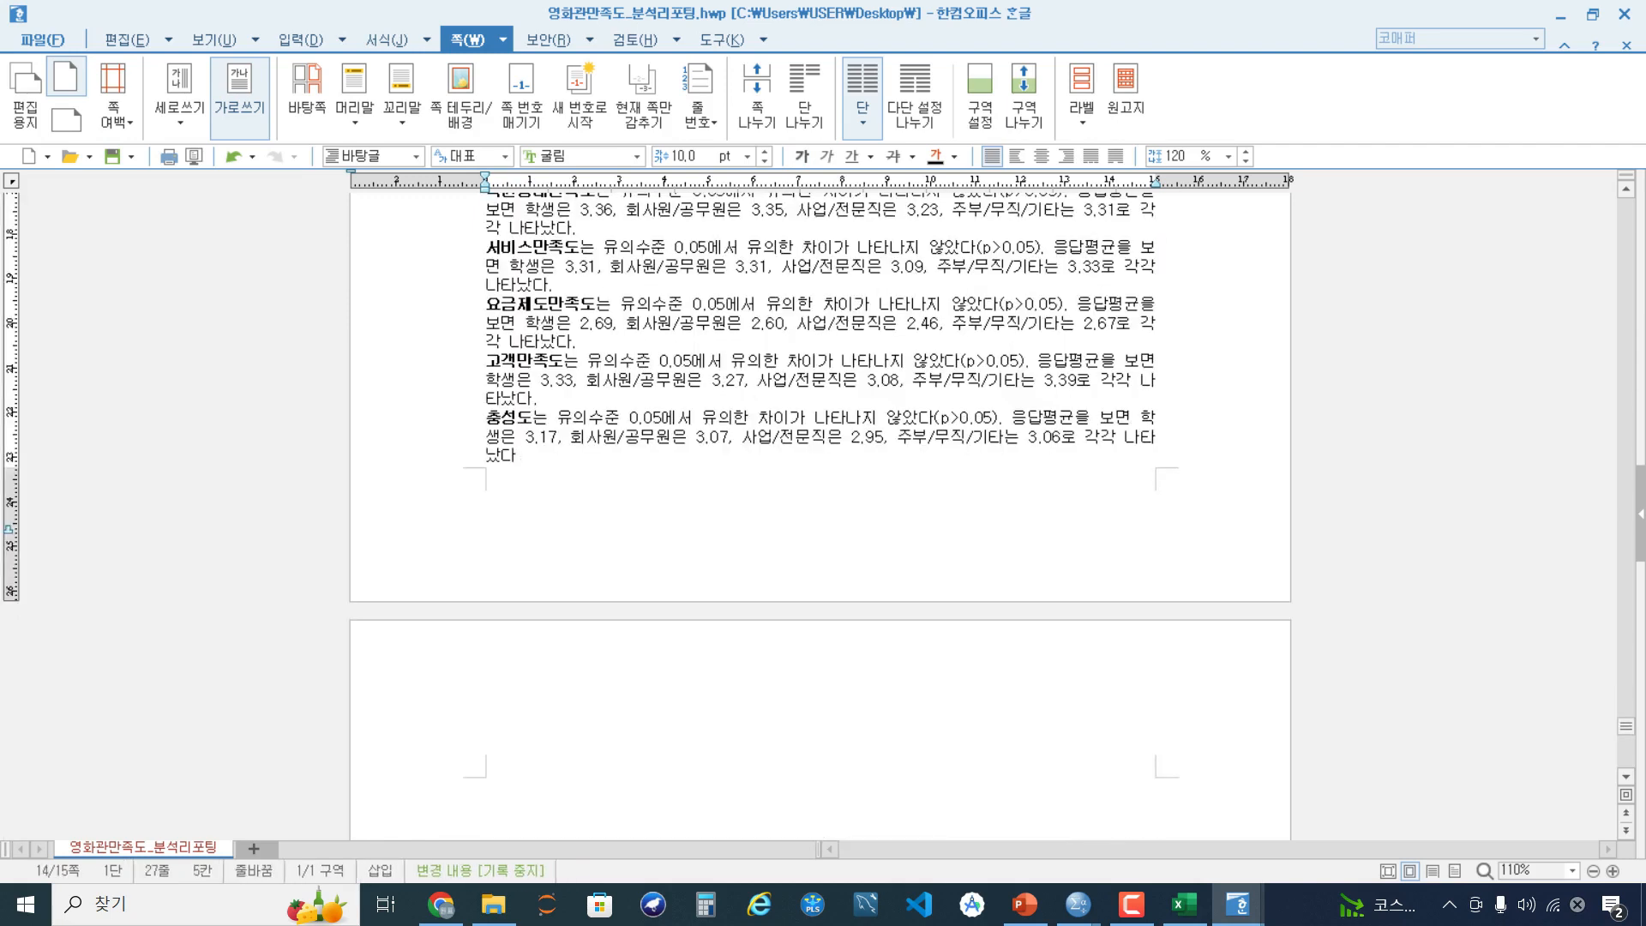
{"action": "key", "text": "Delete"}
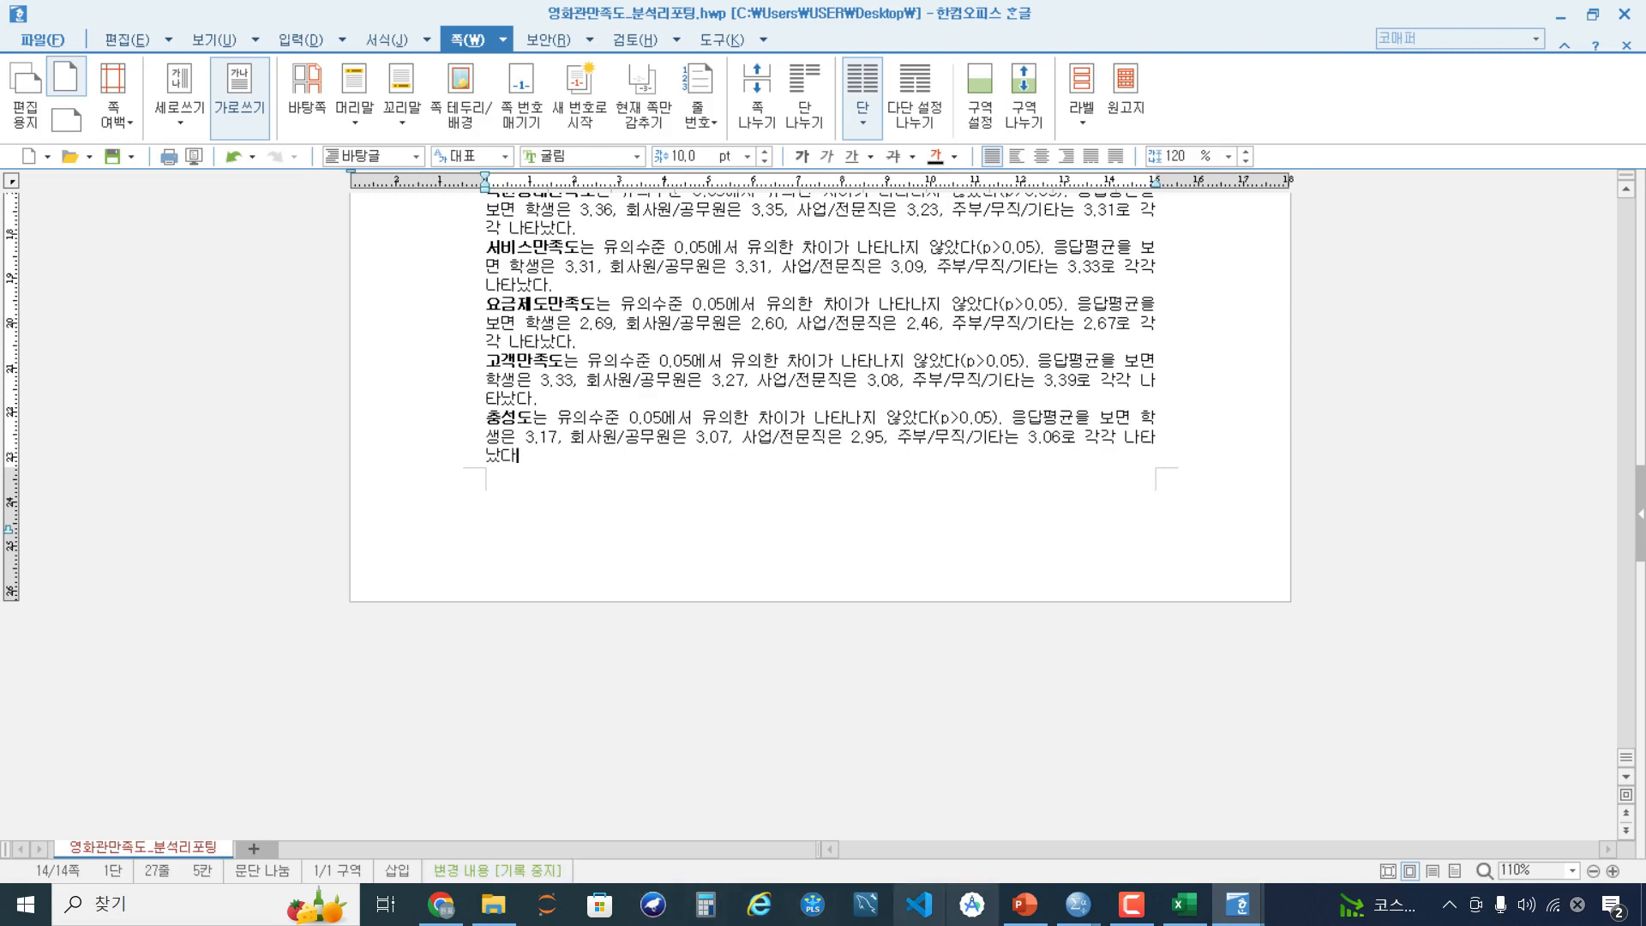
Switch to 통계분석_기본과정.pptx in PowerPoint and examine the variable relationships in the research model on the 5. 분산분석 slide
{"action": "left_click", "coordinate": [1024, 904]}
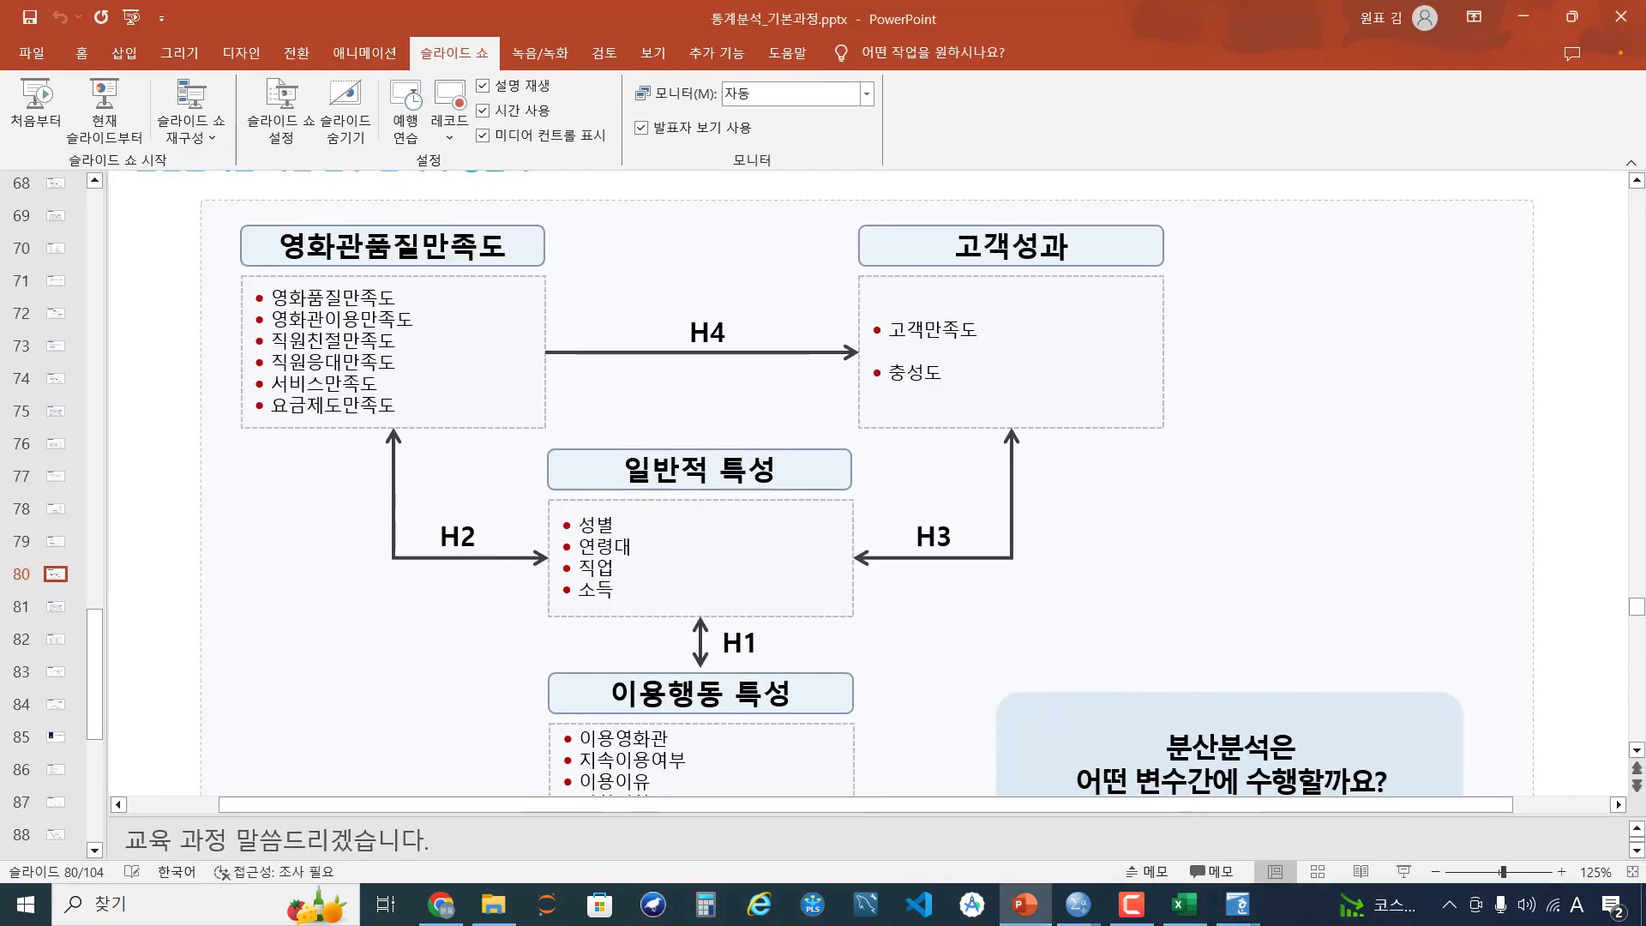
{"action": "scroll", "coordinate": [868, 486], "scroll_direction": "down", "scroll_amount": 4}
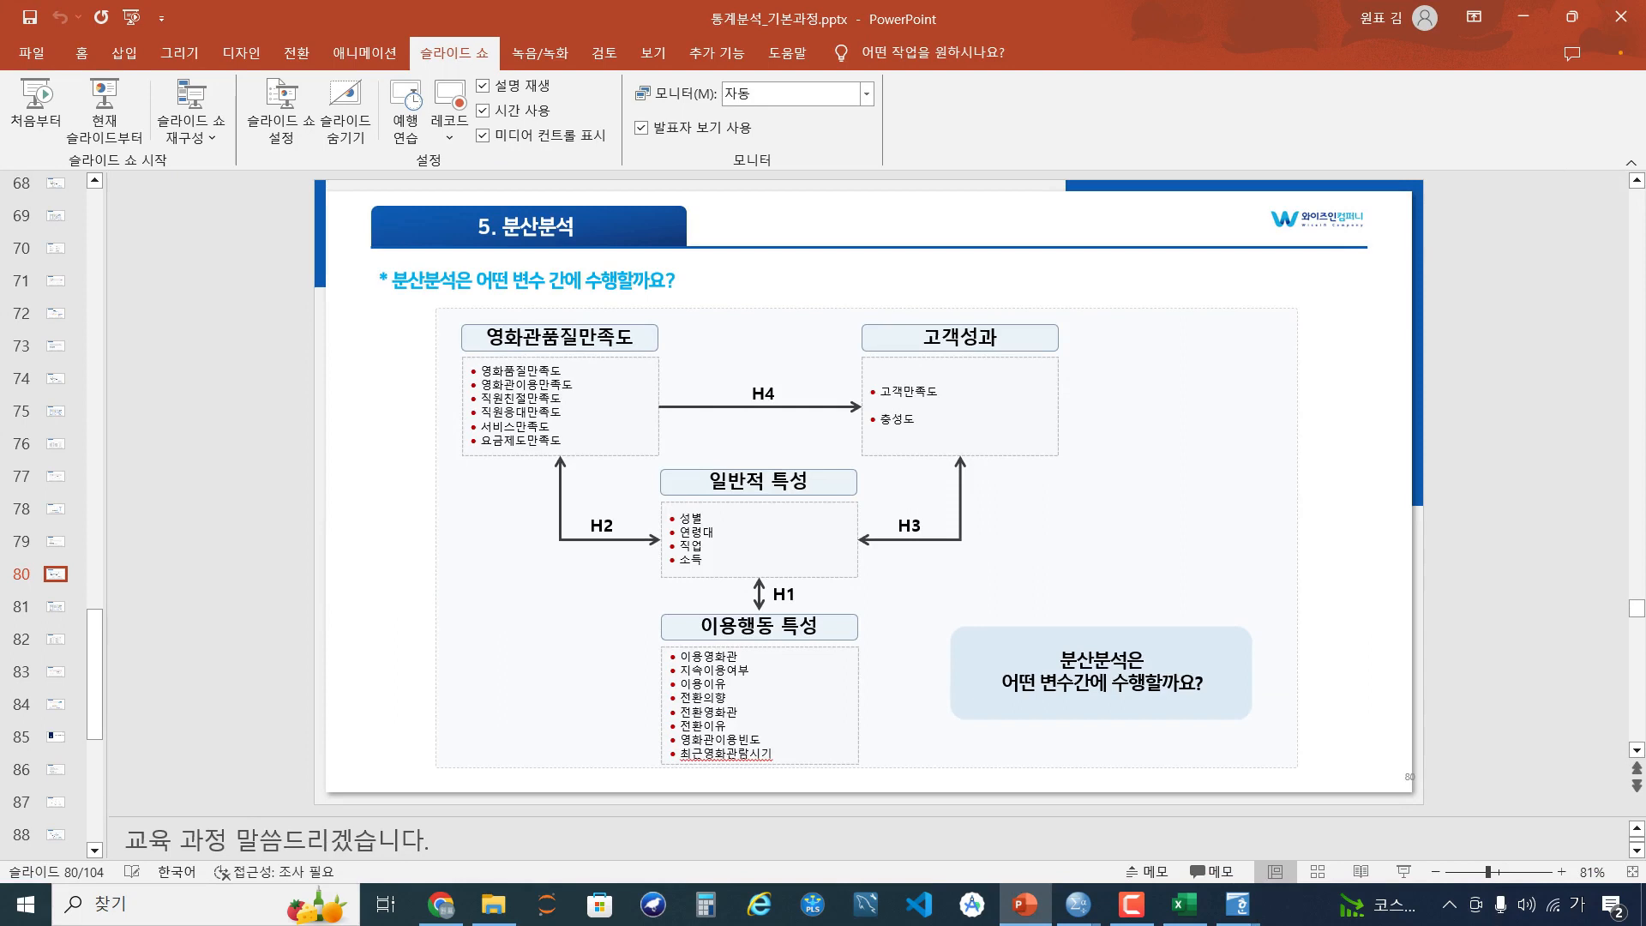
{"action": "left_click", "coordinate": [760, 540]}
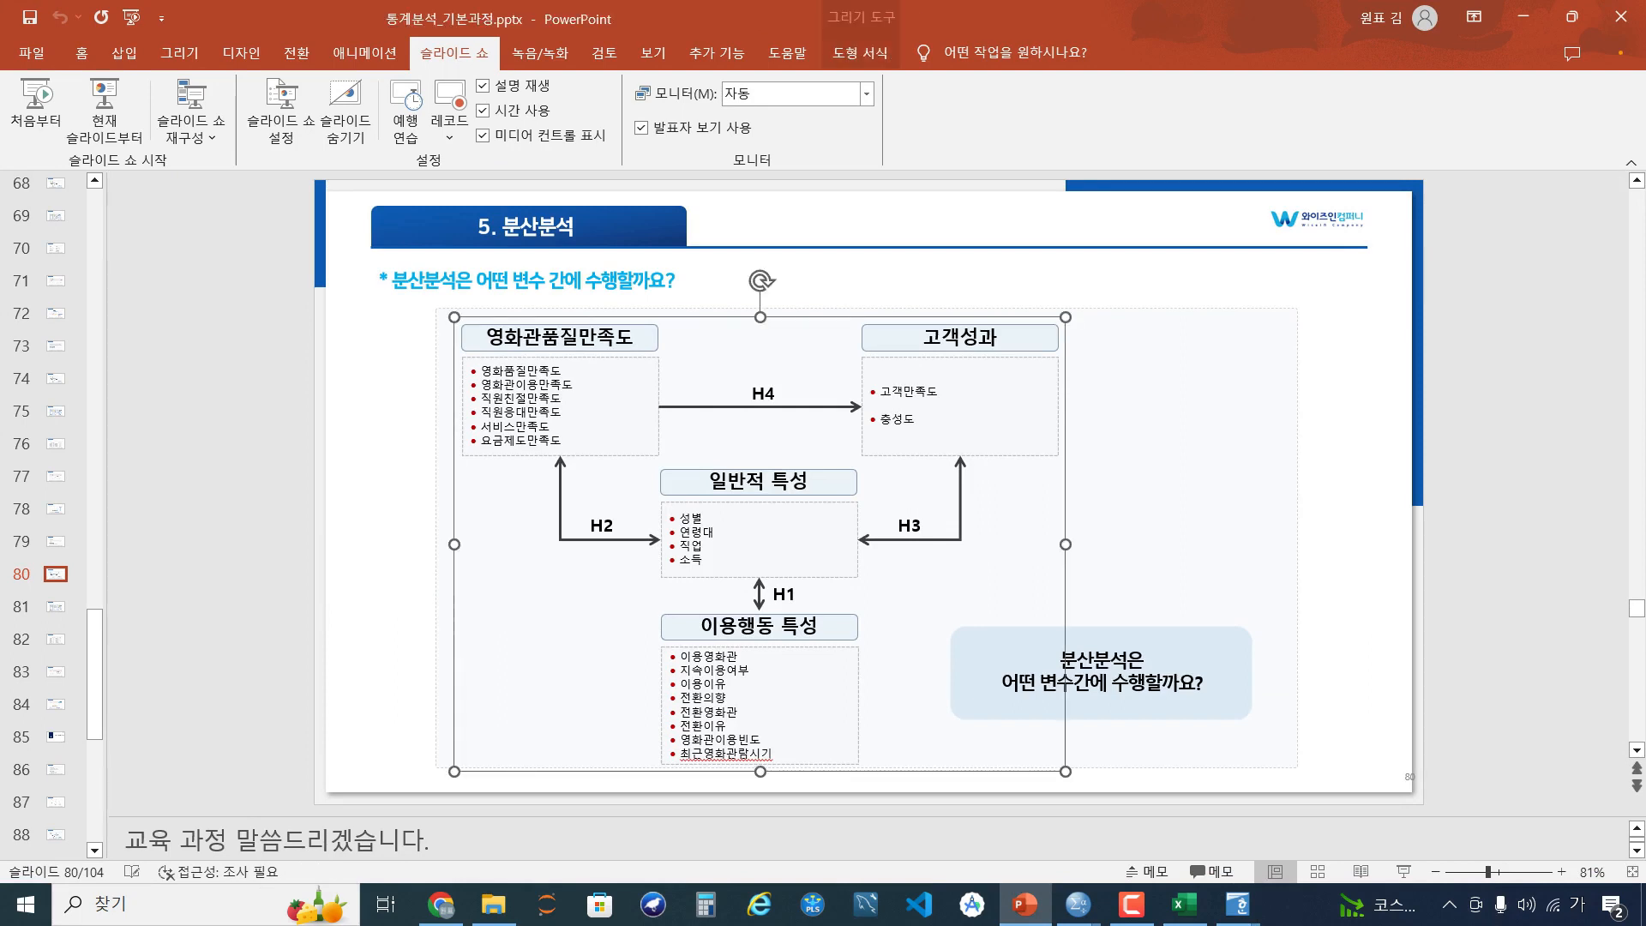
{"action": "left_click", "coordinate": [769, 481]}
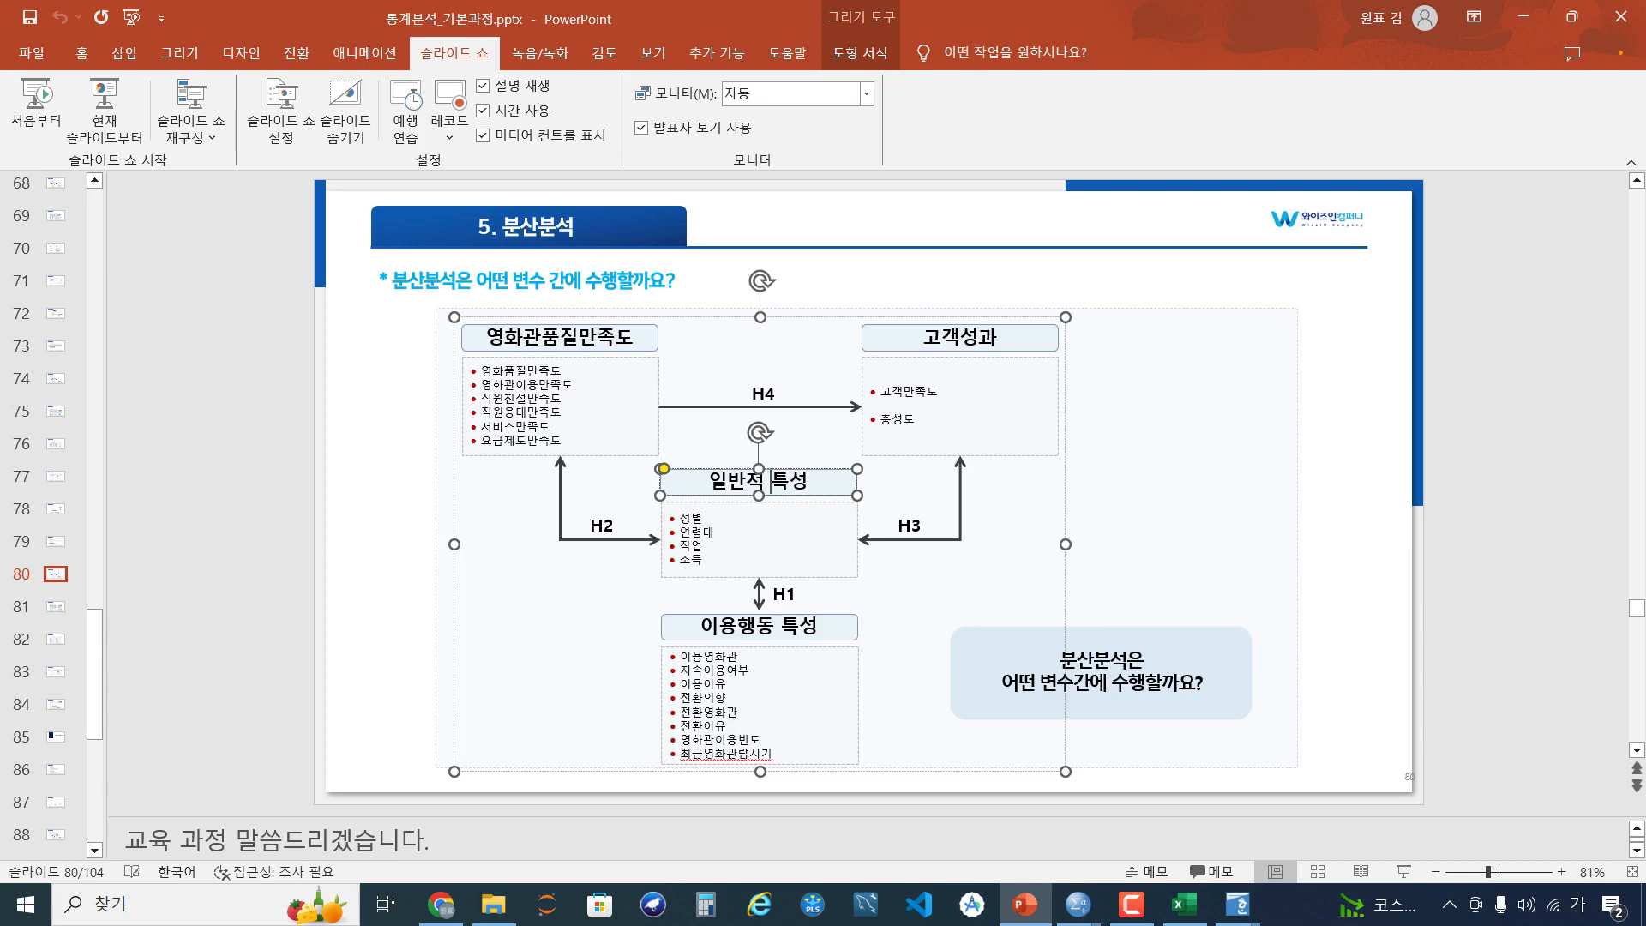
{"action": "left_click", "coordinate": [781, 624]}
{"action": "left_click", "coordinate": [691, 517]}
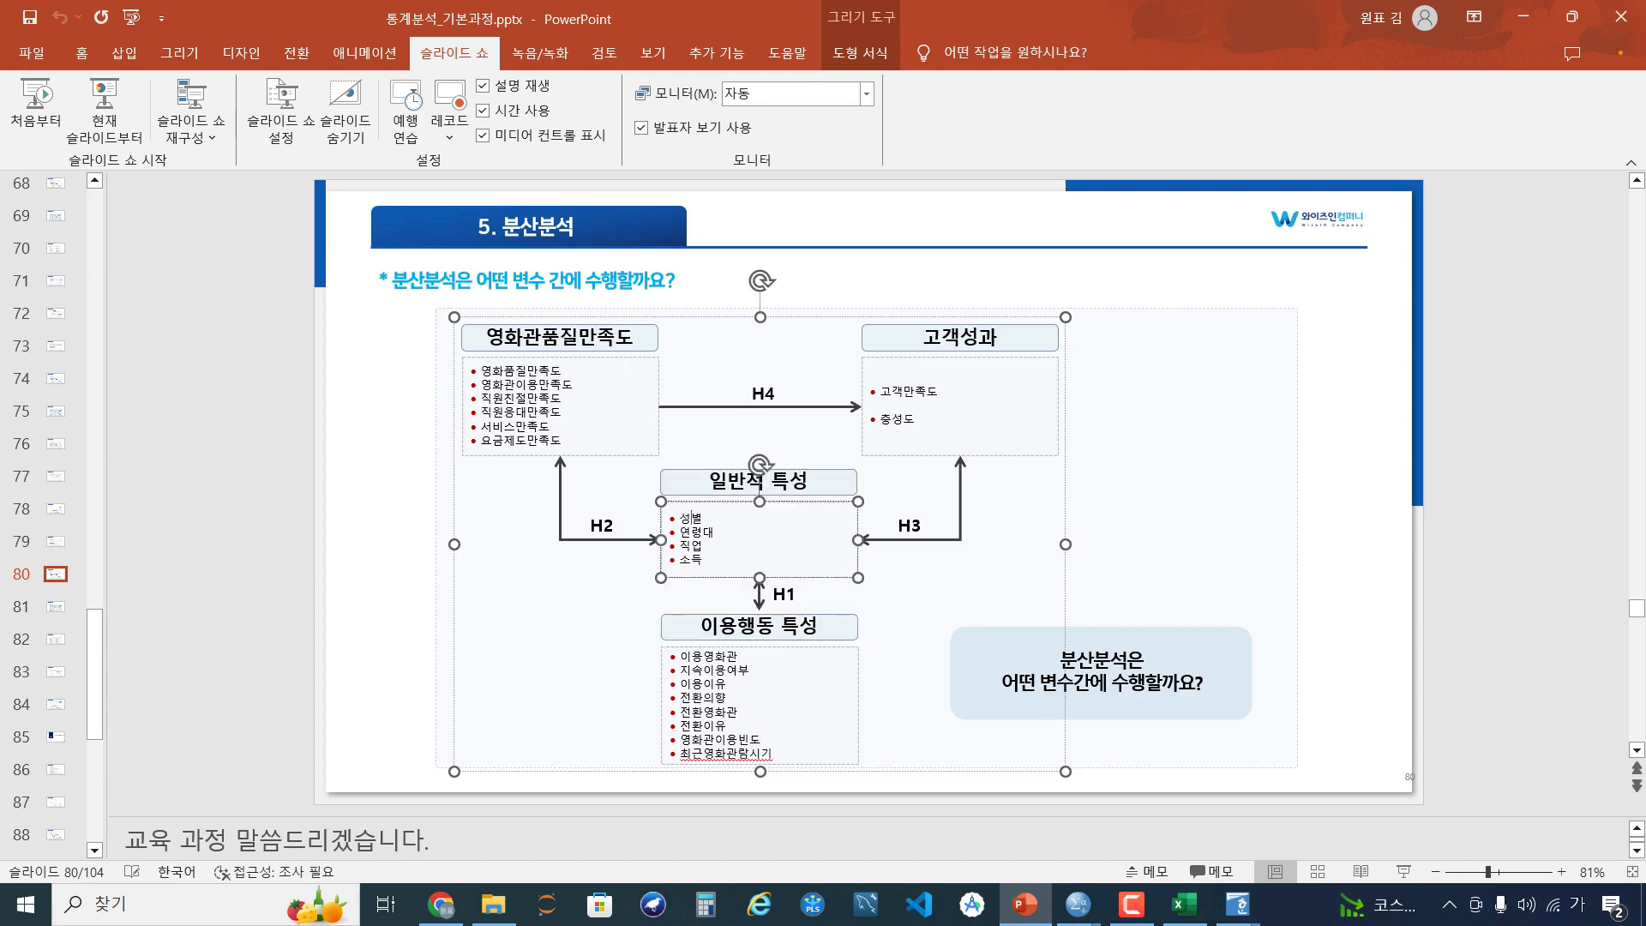
{"action": "left_click", "coordinate": [1492, 480]}
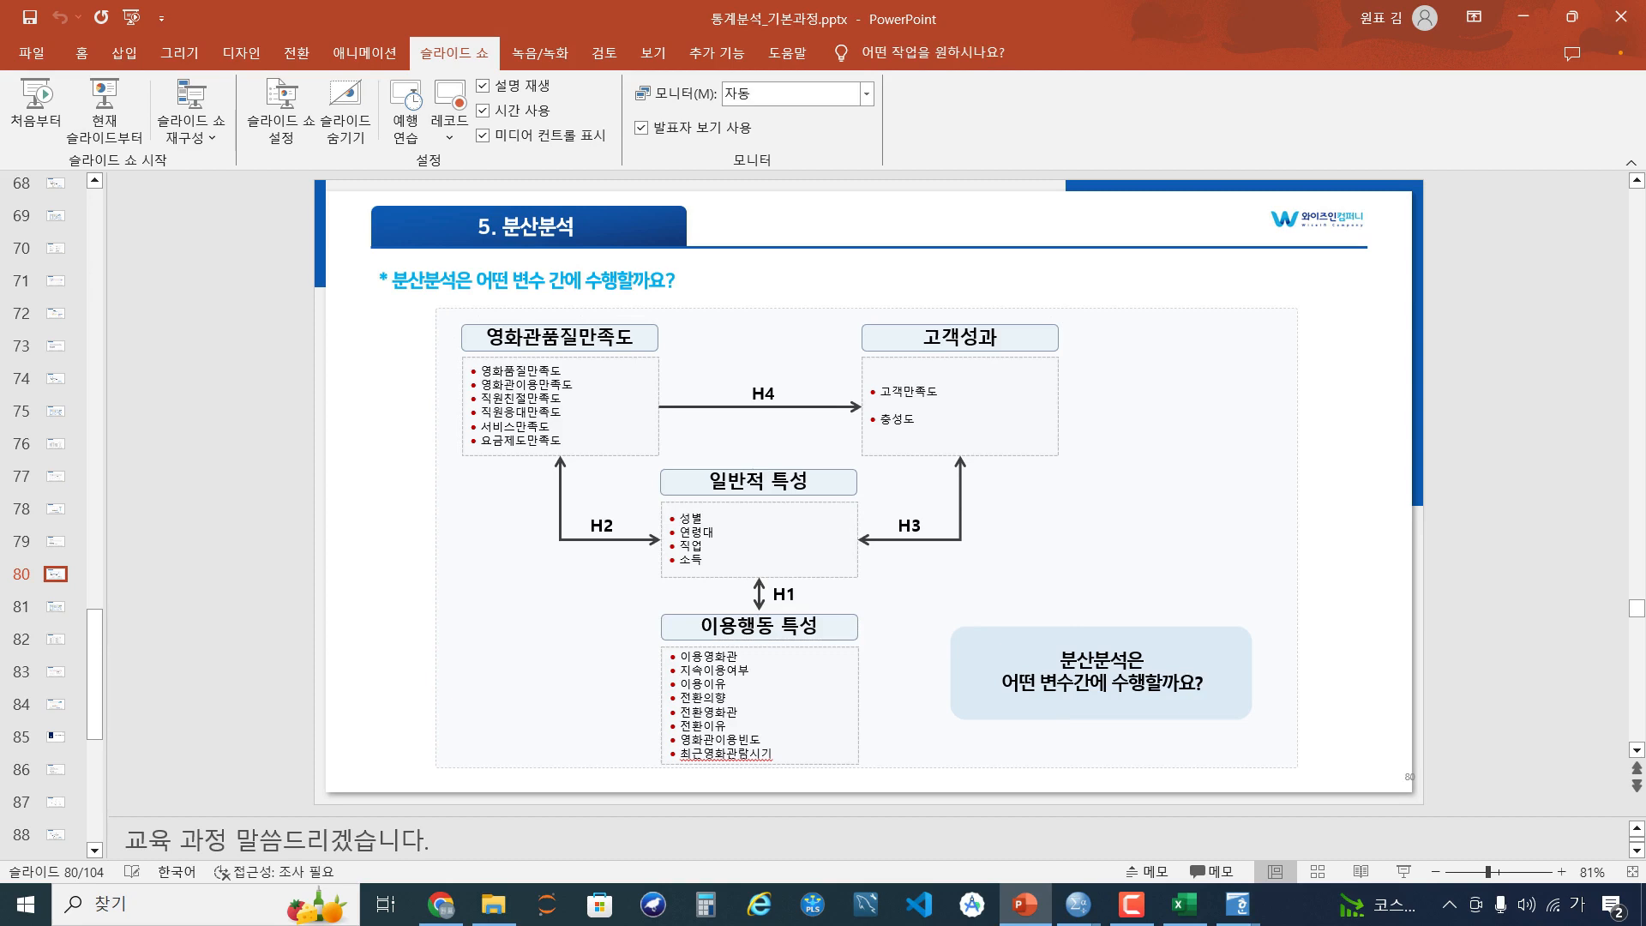